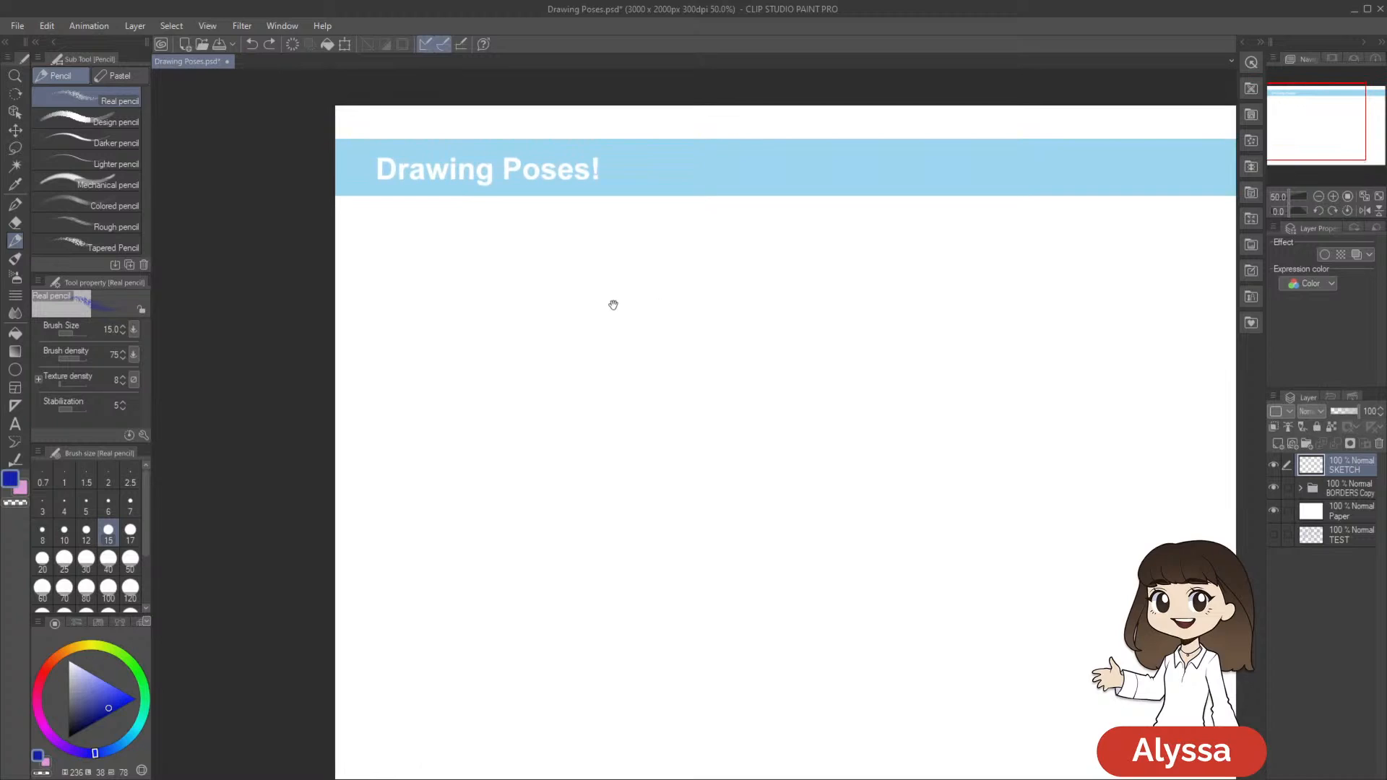
Sketch three stacked blue boxes for a figure's head, tapered torso and hips below the title banner
{"action": "left_click_drag", "start_coordinate": [576, 245], "coordinate": [595, 243]}
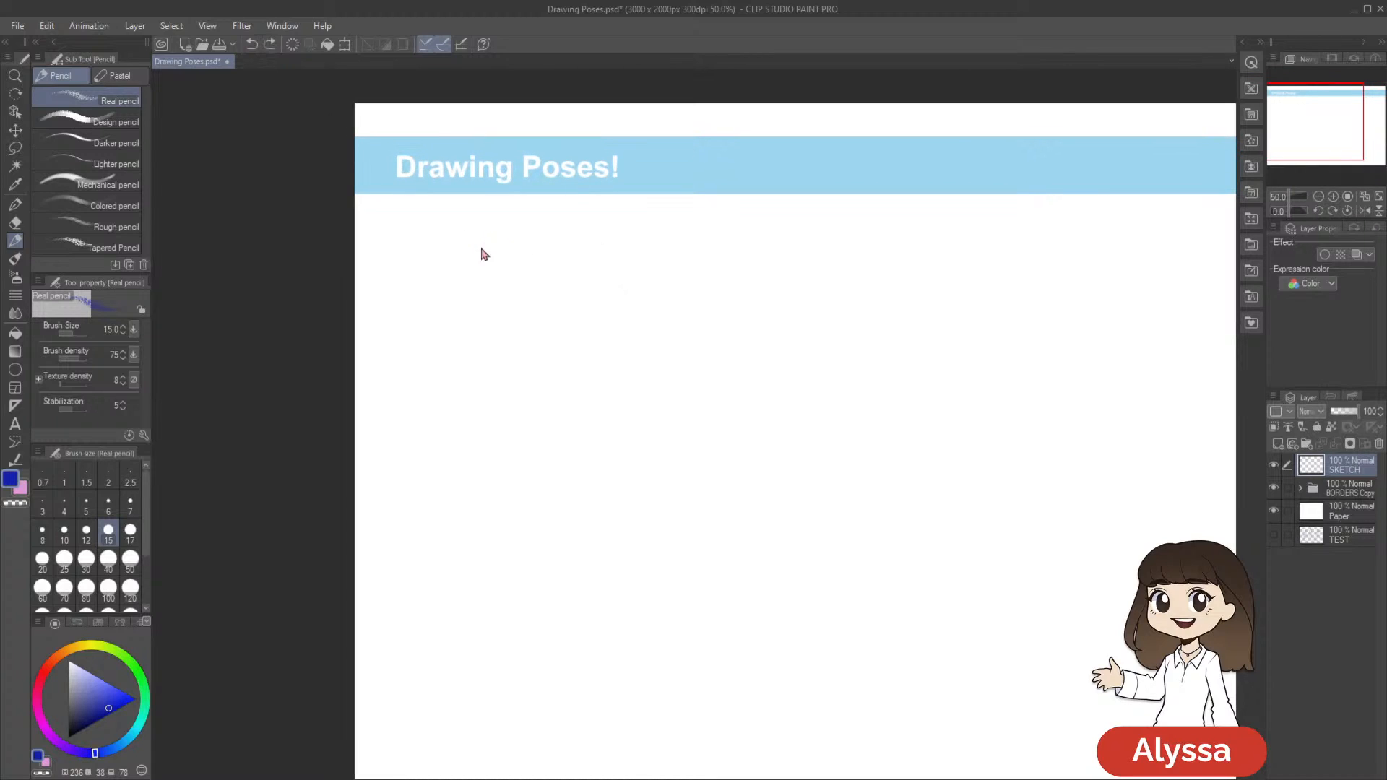
{"action": "mouse_move", "coordinate": [474, 242]}
{"action": "left_mouse_down"}
{"action": "mouse_move", "coordinate": [511, 237]}
{"action": "mouse_move", "coordinate": [474, 253]}
{"action": "mouse_move", "coordinate": [475, 277]}
{"action": "left_mouse_up"}
{"action": "key", "text": "ctrl+z"}
{"action": "mouse_move", "coordinate": [512, 239]}
{"action": "left_mouse_down"}
{"action": "mouse_move", "coordinate": [507, 280]}
{"action": "mouse_move", "coordinate": [513, 239]}
{"action": "mouse_move", "coordinate": [507, 253]}
{"action": "mouse_move", "coordinate": [475, 247]}
{"action": "mouse_move", "coordinate": [476, 269]}
{"action": "mouse_move", "coordinate": [504, 282]}
{"action": "mouse_move", "coordinate": [512, 238]}
{"action": "mouse_move", "coordinate": [509, 280]}
{"action": "mouse_move", "coordinate": [510, 239]}
{"action": "mouse_move", "coordinate": [478, 238]}
{"action": "mouse_move", "coordinate": [479, 279]}
{"action": "left_mouse_up"}
{"action": "mouse_move", "coordinate": [627, 315]}
{"action": "left_mouse_down"}
{"action": "mouse_move", "coordinate": [630, 280]}
{"action": "mouse_move", "coordinate": [611, 316]}
{"action": "mouse_move", "coordinate": [609, 297]}
{"action": "left_mouse_up"}
{"action": "mouse_move", "coordinate": [485, 233]}
{"action": "left_mouse_down"}
{"action": "mouse_move", "coordinate": [537, 227]}
{"action": "mouse_move", "coordinate": [480, 230]}
{"action": "mouse_move", "coordinate": [486, 297]}
{"action": "mouse_move", "coordinate": [520, 295]}
{"action": "left_mouse_up"}
{"action": "mouse_move", "coordinate": [536, 230]}
{"action": "left_mouse_down"}
{"action": "mouse_move", "coordinate": [528, 316]}
{"action": "mouse_move", "coordinate": [590, 349]}
{"action": "left_mouse_up"}
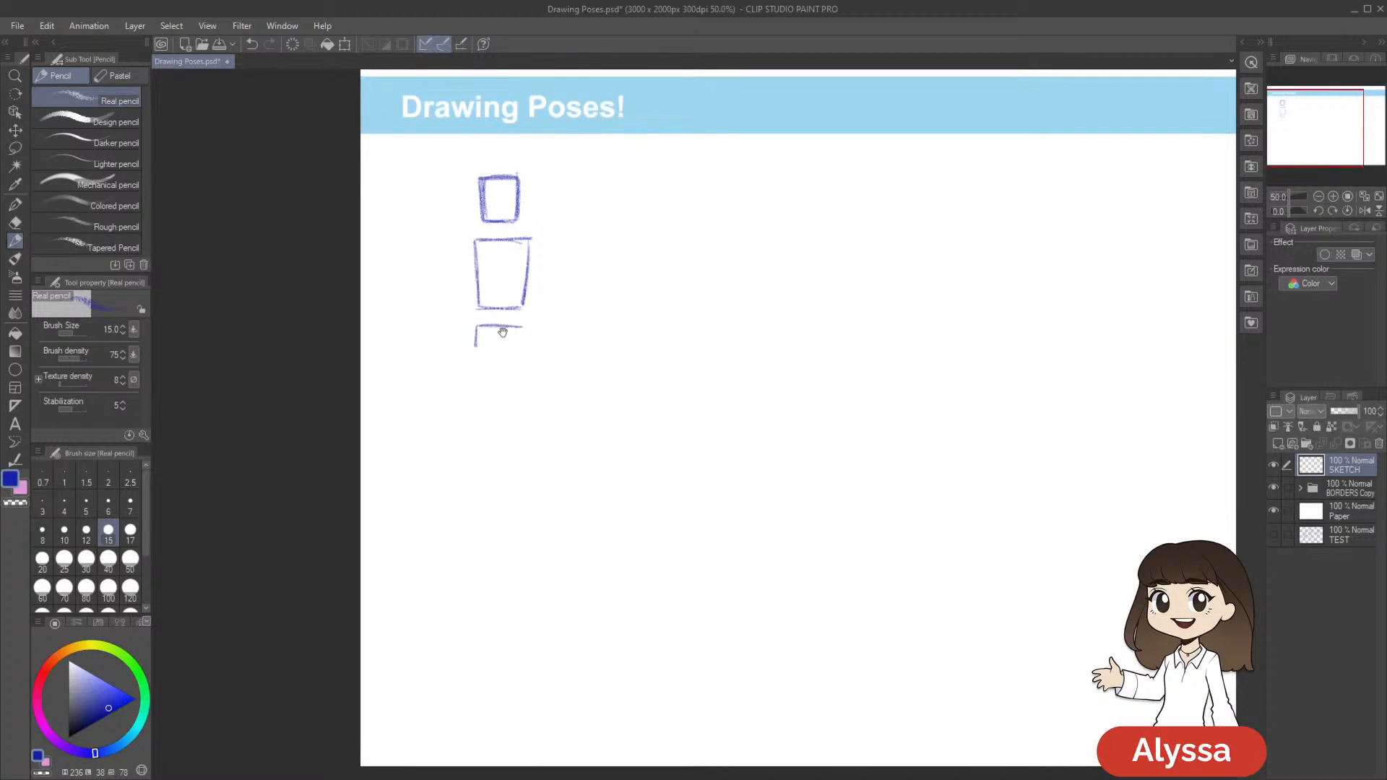
{"action": "left_click_drag", "start_coordinate": [472, 346], "coordinate": [523, 347]}
{"action": "left_click_drag", "start_coordinate": [691, 332], "coordinate": [743, 346]}
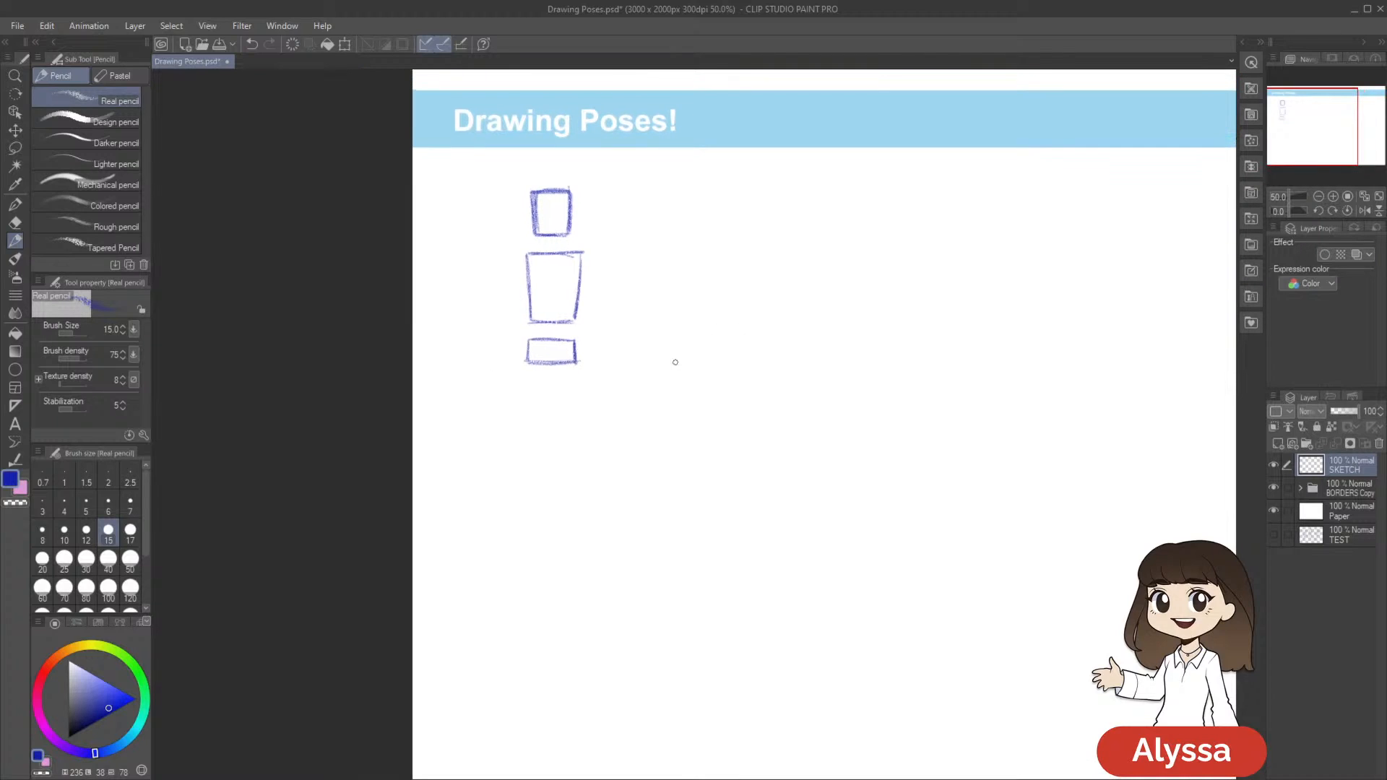
Lasso the torso and hip boxes, scale them down to about 95%, and clear the selection
{"action": "key", "text": "m"}
{"action": "mouse_move", "coordinate": [558, 386]}
{"action": "left_mouse_down"}
{"action": "mouse_move", "coordinate": [553, 234]}
{"action": "mouse_move", "coordinate": [618, 400]}
{"action": "left_mouse_up"}
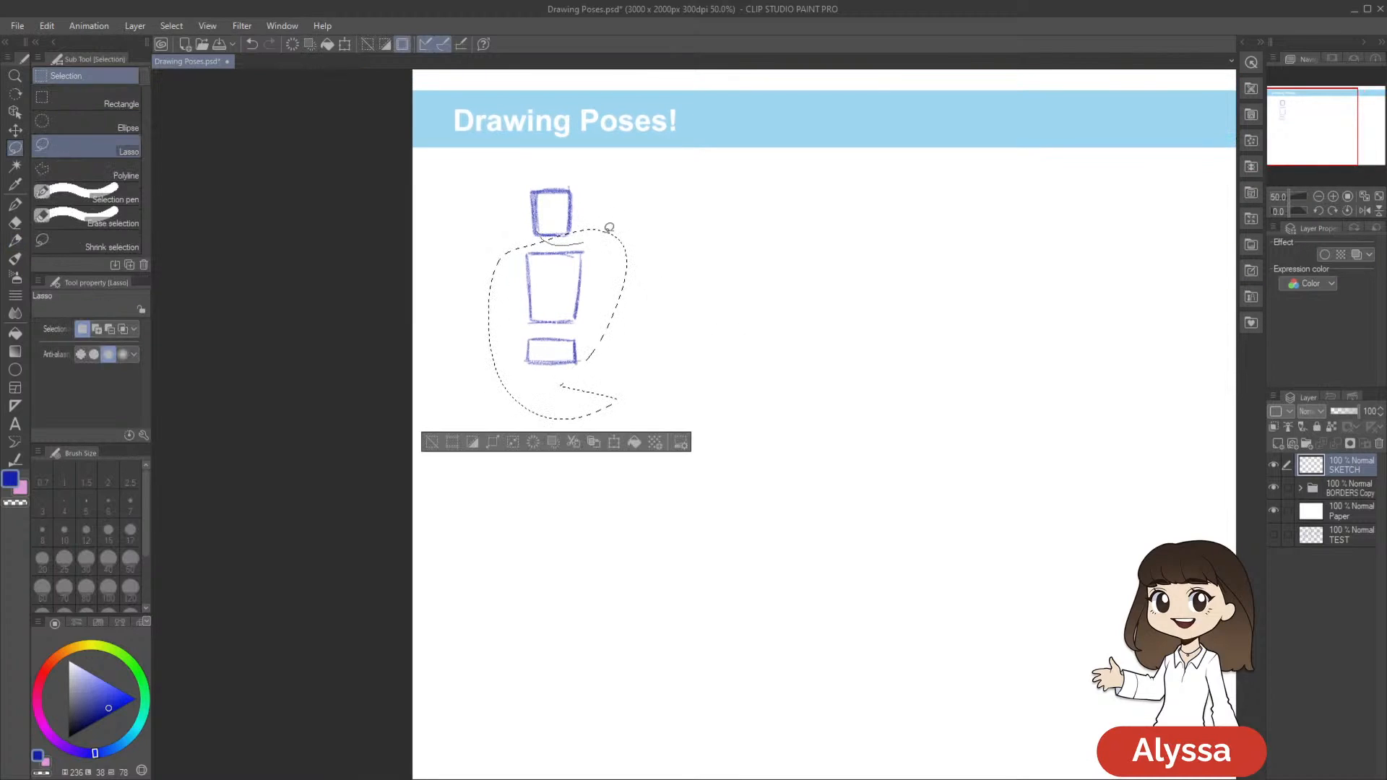
{"action": "key", "text": "ctrl+t"}
{"action": "left_click_drag", "start_coordinate": [626, 233], "coordinate": [620, 239]}
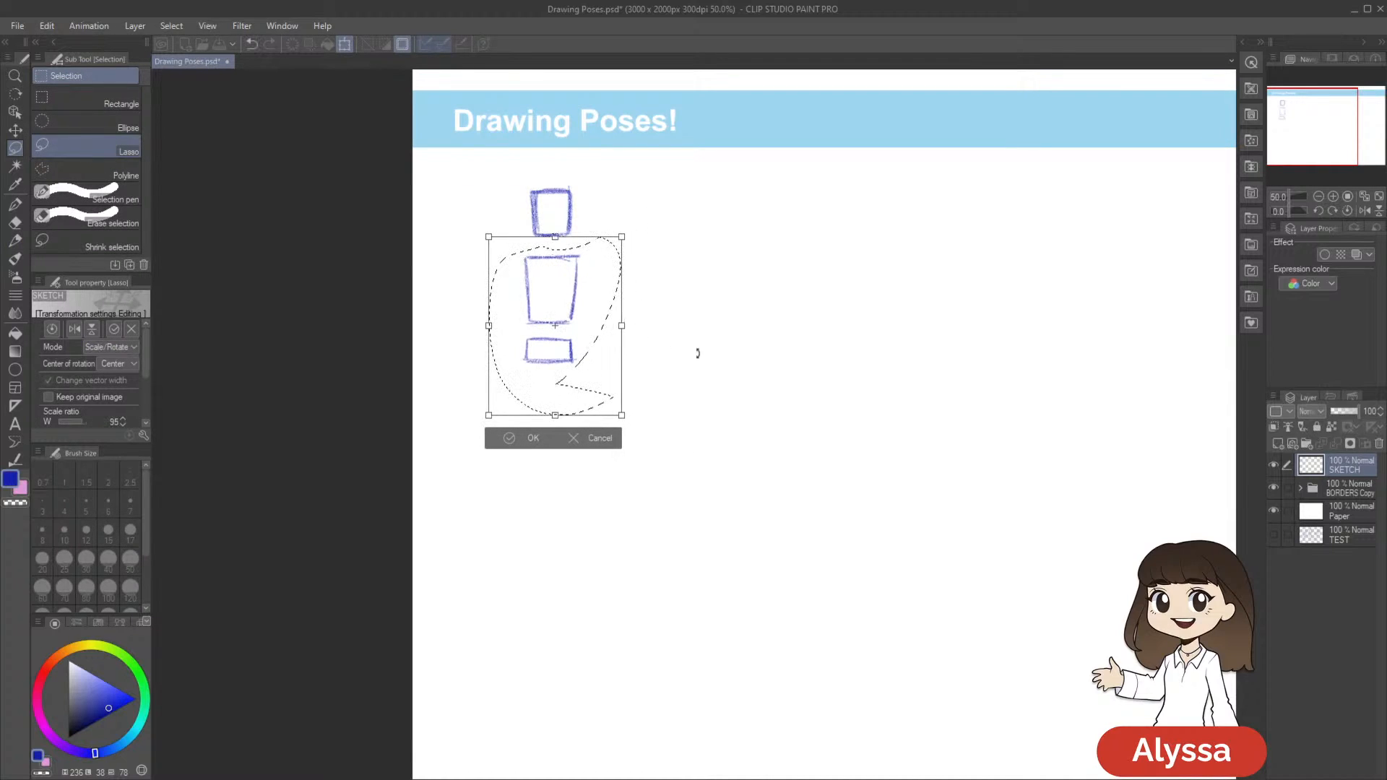
{"action": "key", "text": "Return"}
{"action": "left_click_drag", "start_coordinate": [803, 359], "coordinate": [825, 378]}
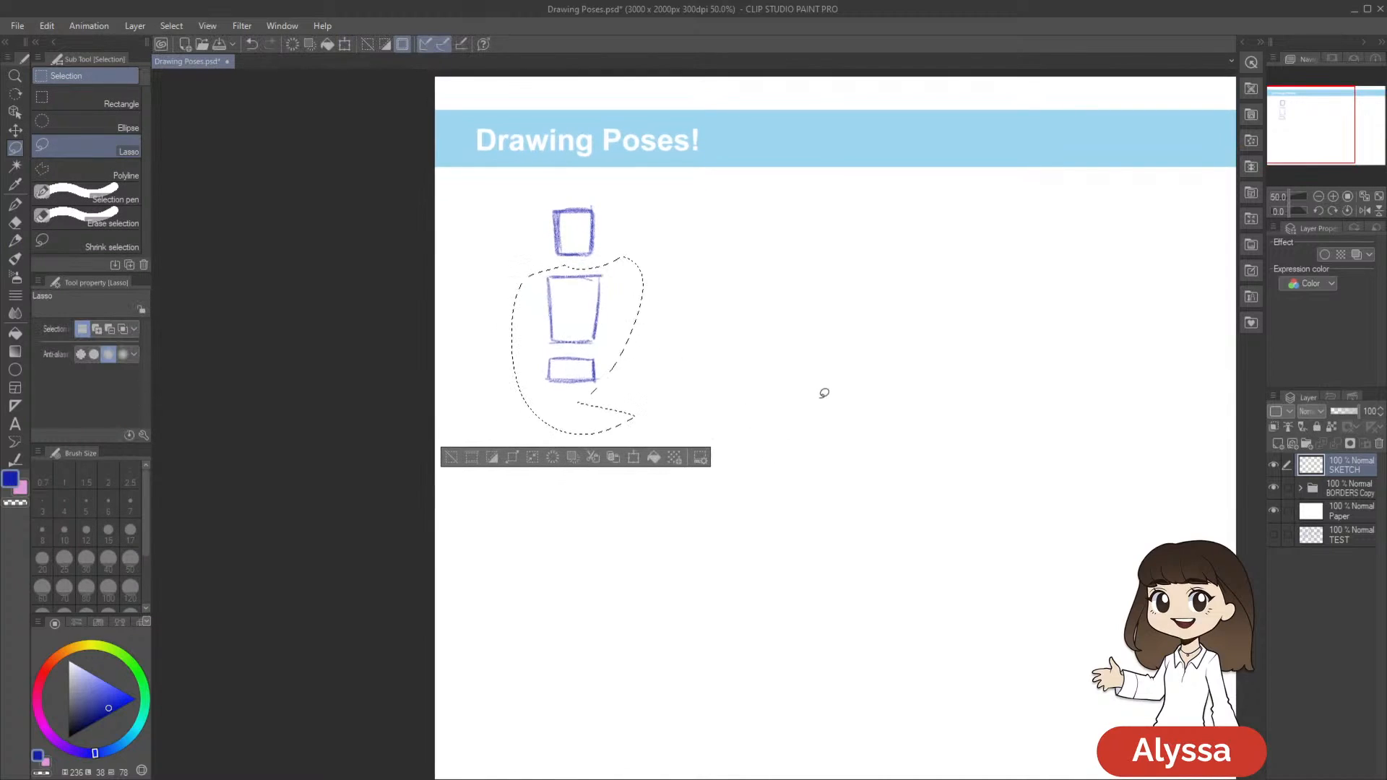
{"action": "key", "text": "ctrl+d"}
Retrace the hip box with the blue pencil, thickening its sides and lower edge
{"action": "key", "text": "p"}
{"action": "left_click_drag", "start_coordinate": [853, 390], "coordinate": [855, 396]}
{"action": "mouse_move", "coordinate": [738, 371]}
{"action": "left_mouse_down"}
{"action": "mouse_move", "coordinate": [756, 346]}
{"action": "mouse_move", "coordinate": [556, 357]}
{"action": "left_mouse_up"}
{"action": "left_click_drag", "start_coordinate": [538, 471], "coordinate": [638, 463]}
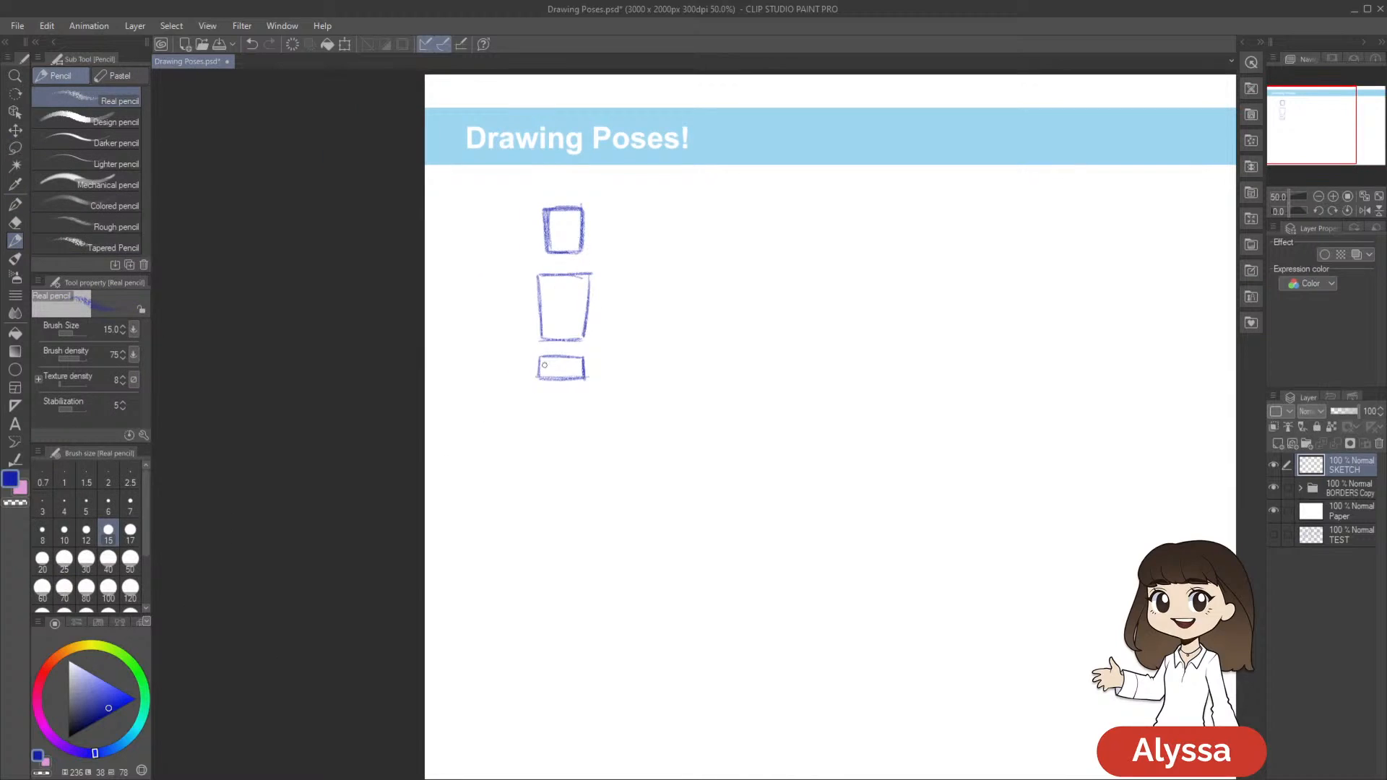
{"action": "mouse_move", "coordinate": [540, 356]}
{"action": "left_mouse_down"}
{"action": "mouse_move", "coordinate": [539, 380]}
{"action": "mouse_move", "coordinate": [590, 382]}
{"action": "left_mouse_up"}
{"action": "left_click_drag", "start_coordinate": [540, 381], "coordinate": [586, 382]}
{"action": "key", "text": "ctrl+z"}
{"action": "key", "text": "ctrl+z"}
{"action": "left_click_drag", "start_coordinate": [588, 382], "coordinate": [539, 383]}
{"action": "left_click_drag", "start_coordinate": [604, 349], "coordinate": [609, 329]}
Change the pencil colour to red and draw the neck line and two legs with knee joints
{"action": "left_click", "coordinate": [52, 663]}
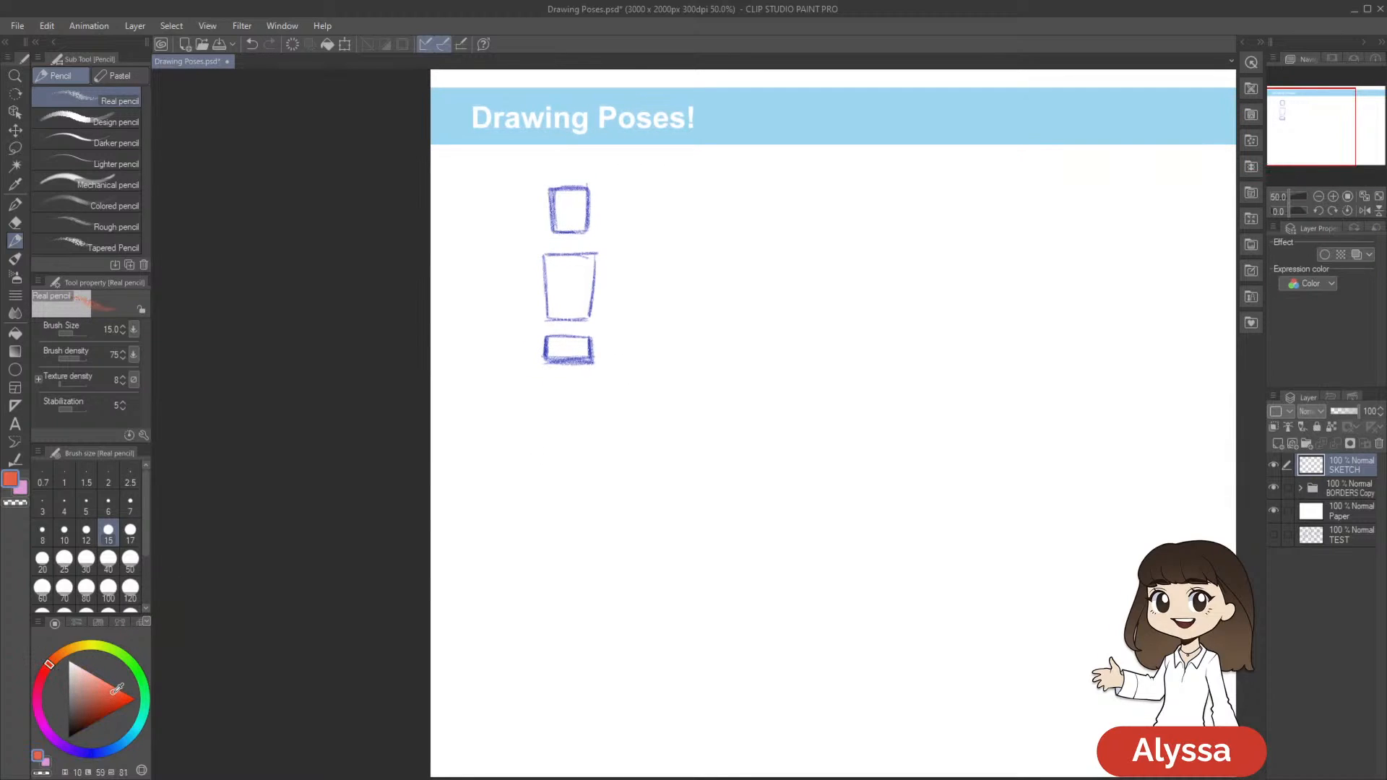
{"action": "left_click_drag", "start_coordinate": [568, 240], "coordinate": [563, 261]}
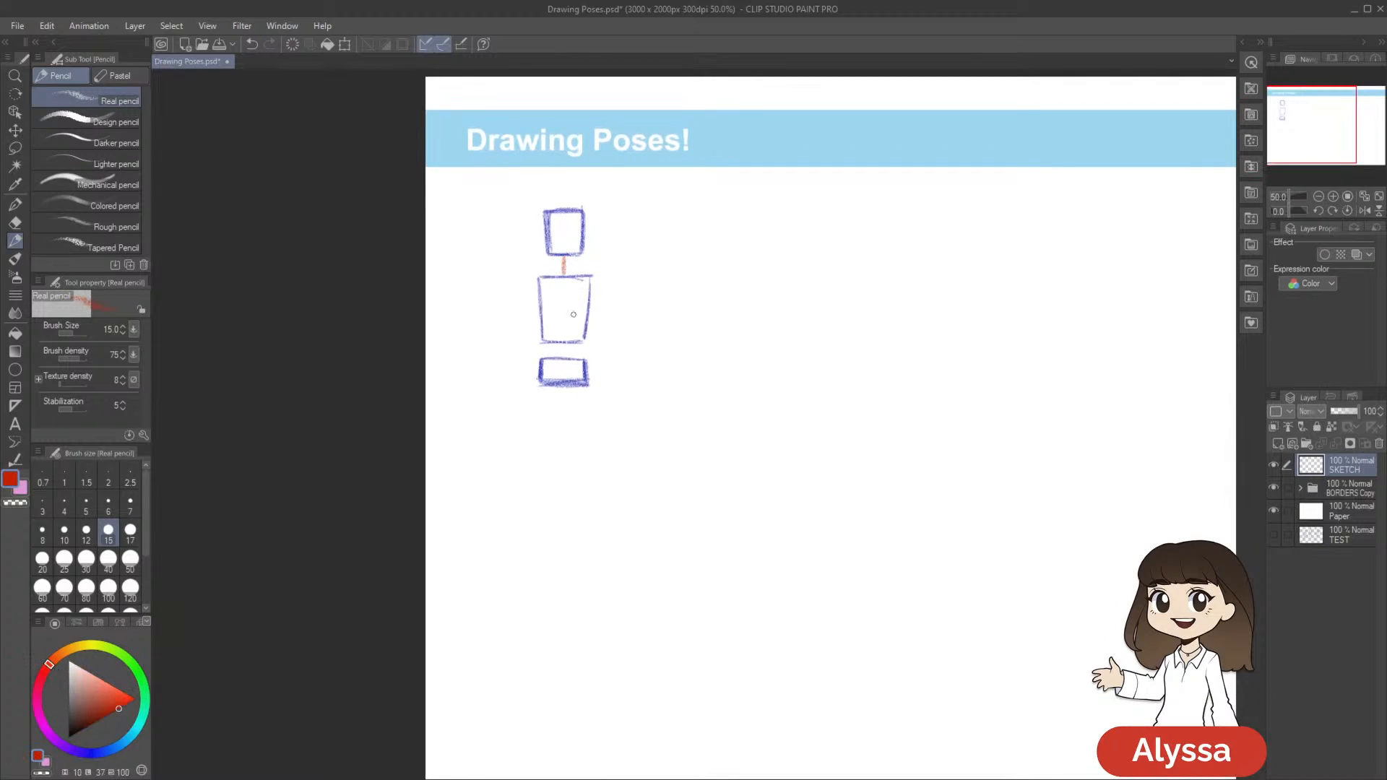
{"action": "scroll", "coordinate": [565, 349], "scroll_direction": "down", "scroll_amount": 2}
{"action": "left_click_drag", "start_coordinate": [558, 309], "coordinate": [536, 450]}
{"action": "left_click_drag", "start_coordinate": [547, 396], "coordinate": [536, 490]}
{"action": "key", "text": "ctrl+z"}
{"action": "key", "text": "ctrl+z"}
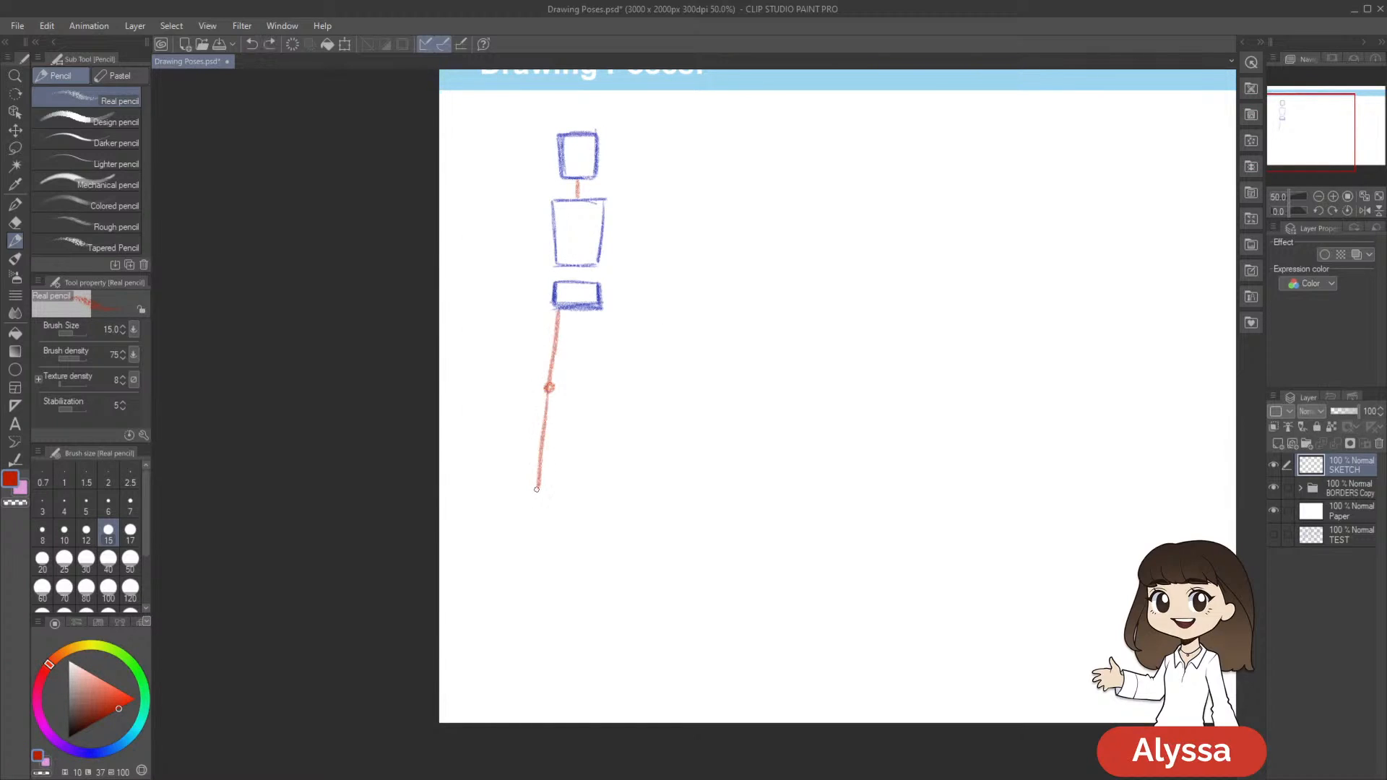
{"action": "left_click_drag", "start_coordinate": [596, 312], "coordinate": [610, 468]}
Draw red line arms with elbow joints, one bent toward the hip and the other hanging down
{"action": "mouse_move", "coordinate": [549, 210]}
{"action": "left_mouse_down"}
{"action": "mouse_move", "coordinate": [513, 257]}
{"action": "mouse_move", "coordinate": [543, 278]}
{"action": "left_mouse_up"}
{"action": "left_click_drag", "start_coordinate": [803, 259], "coordinate": [780, 267]}
{"action": "left_click_drag", "start_coordinate": [579, 218], "coordinate": [616, 349]}
{"action": "left_click_drag", "start_coordinate": [747, 263], "coordinate": [758, 360]}
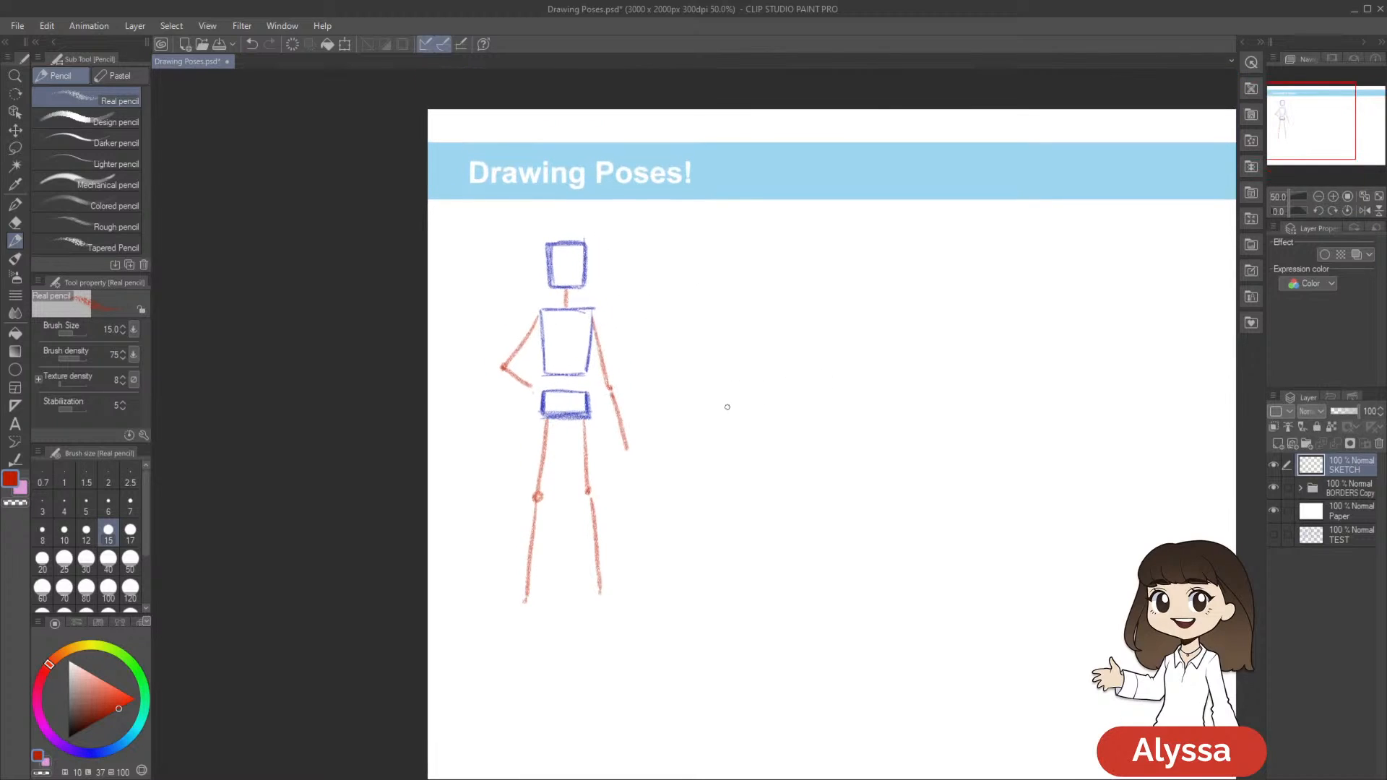
Lasso the head box, scale it down to about 94%, settle it above the neck, and clear the selection
{"action": "key", "text": "m"}
{"action": "scroll", "coordinate": [749, 311], "scroll_direction": "up", "scroll_amount": 1}
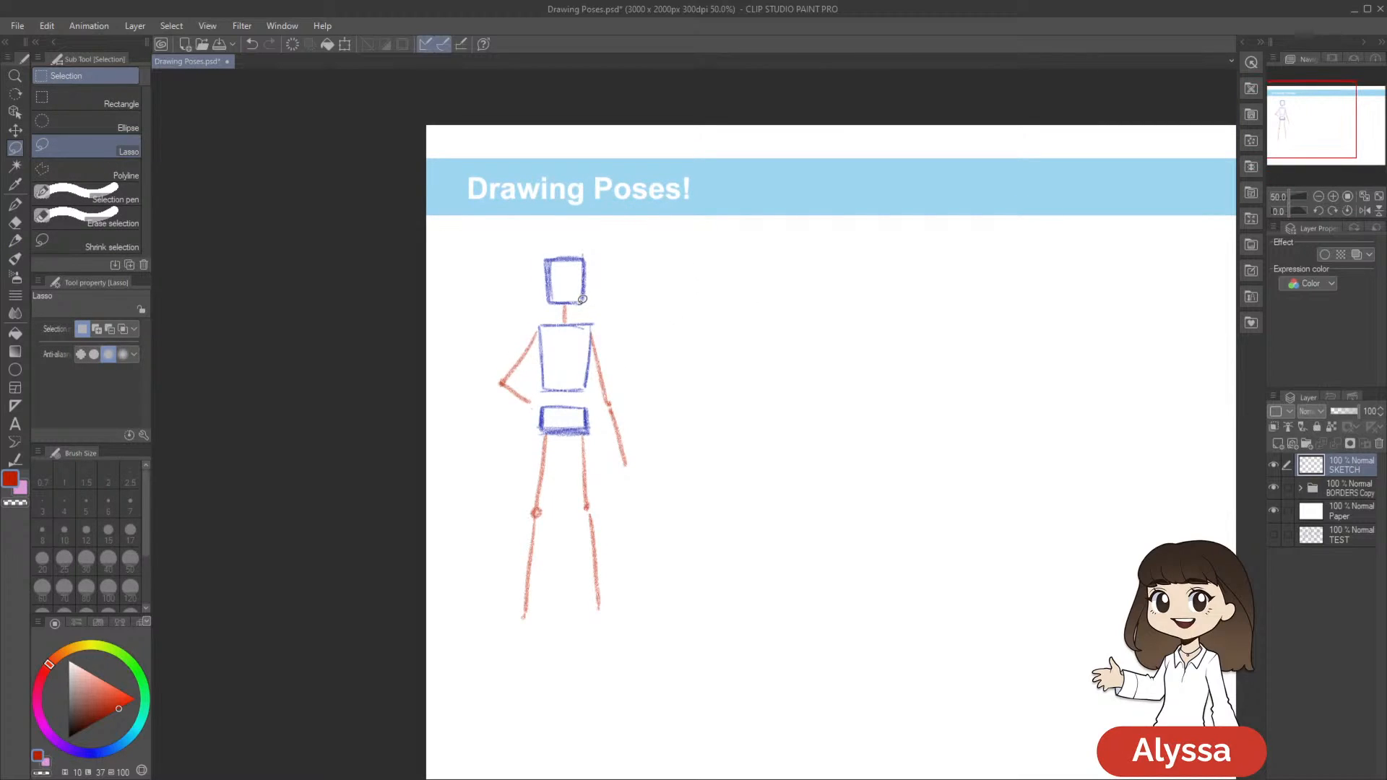
{"action": "mouse_move", "coordinate": [568, 300]}
{"action": "left_mouse_down"}
{"action": "mouse_move", "coordinate": [570, 234]}
{"action": "mouse_move", "coordinate": [618, 318]}
{"action": "left_mouse_up"}
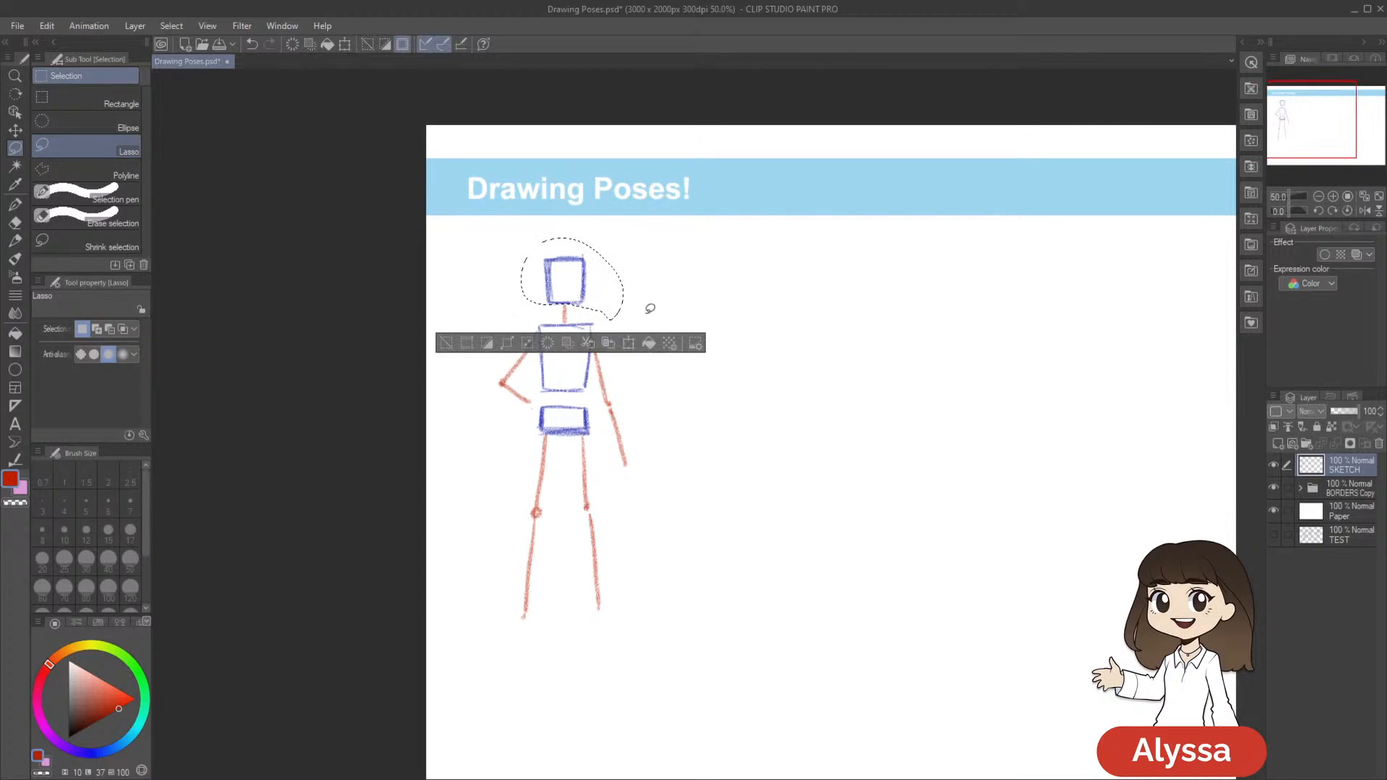
{"action": "key", "text": "ctrl+t"}
{"action": "left_click_drag", "start_coordinate": [622, 236], "coordinate": [620, 241]}
{"action": "left_click_drag", "start_coordinate": [605, 304], "coordinate": [603, 305]}
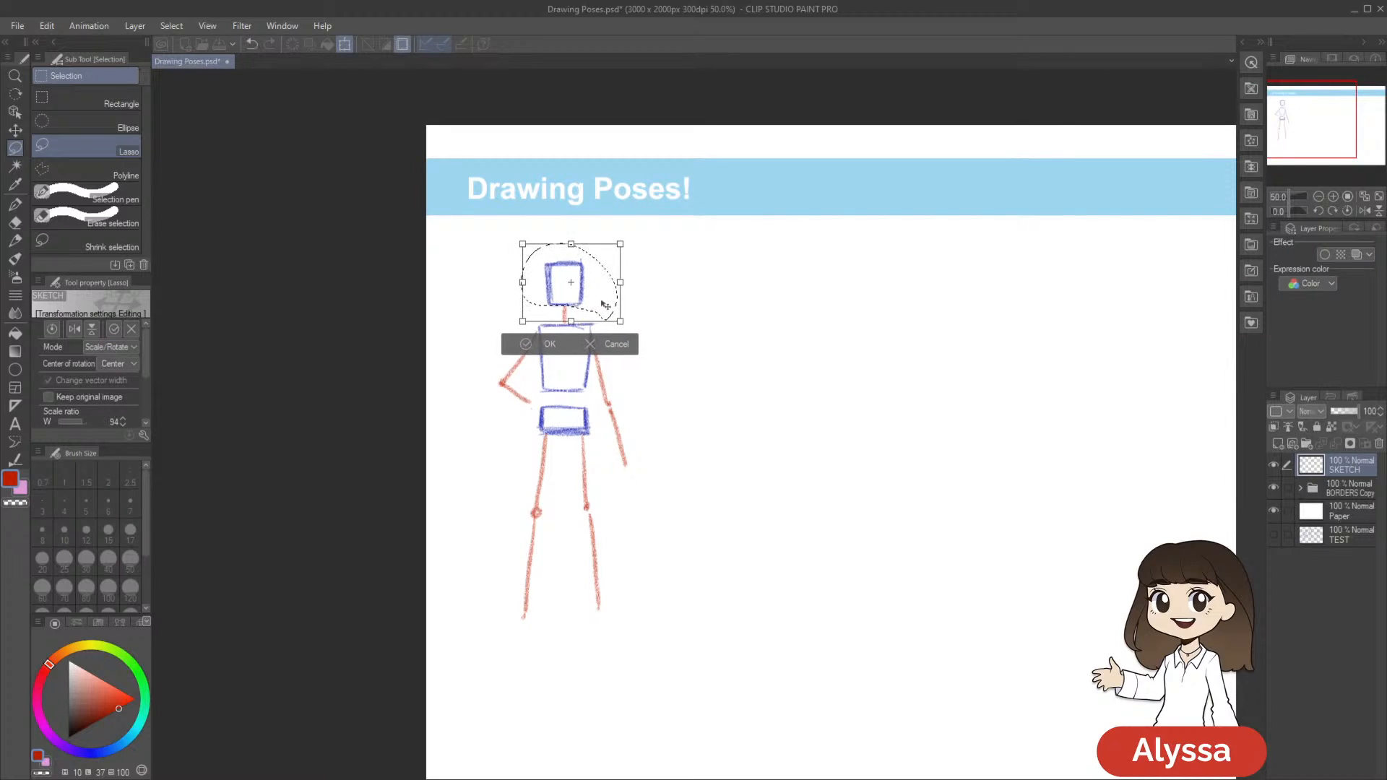
{"action": "key", "text": "Return"}
{"action": "key", "text": "ctrl+d"}
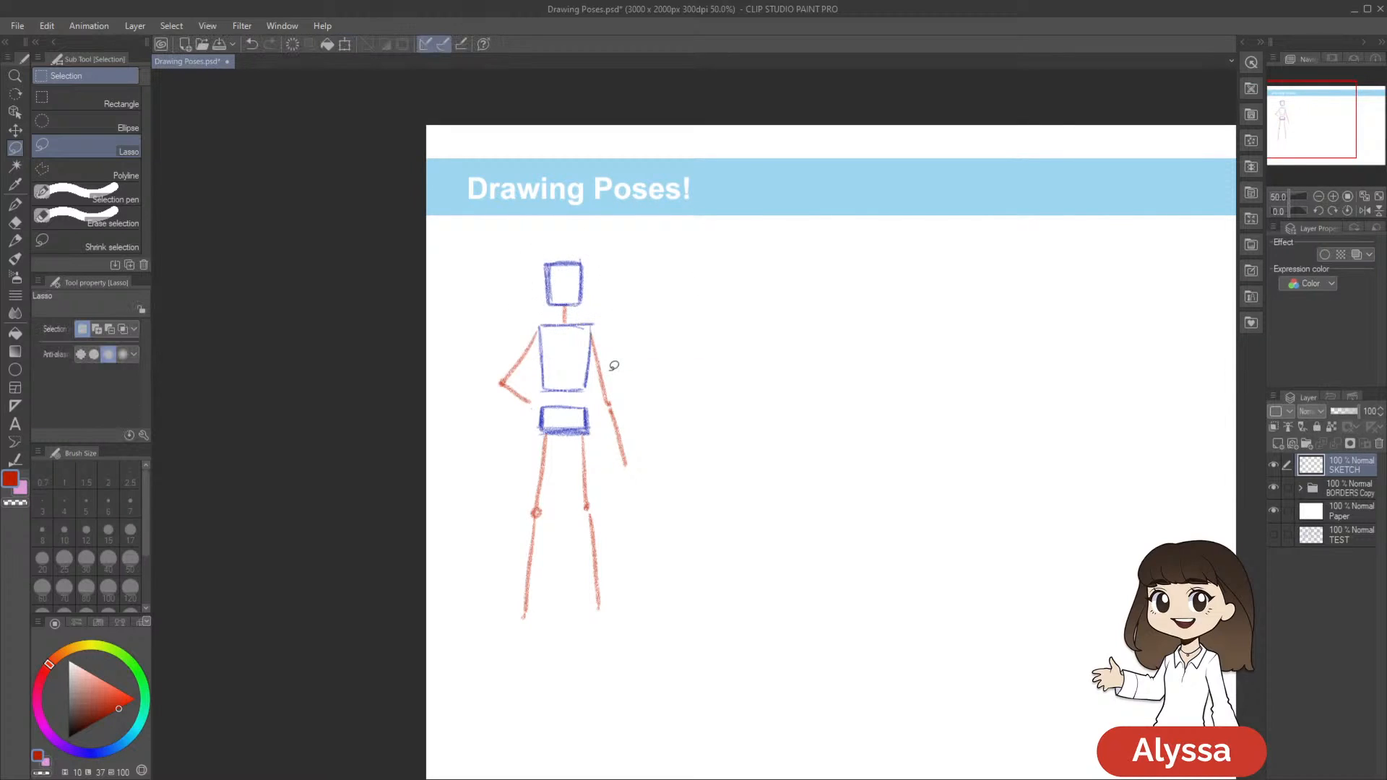
Scale the whole stick figure to about 68% and place it near the page's left edge, just under the banner
{"action": "key", "text": "ctrl+t"}
{"action": "left_click_drag", "start_coordinate": [629, 621], "coordinate": [526, 439]}
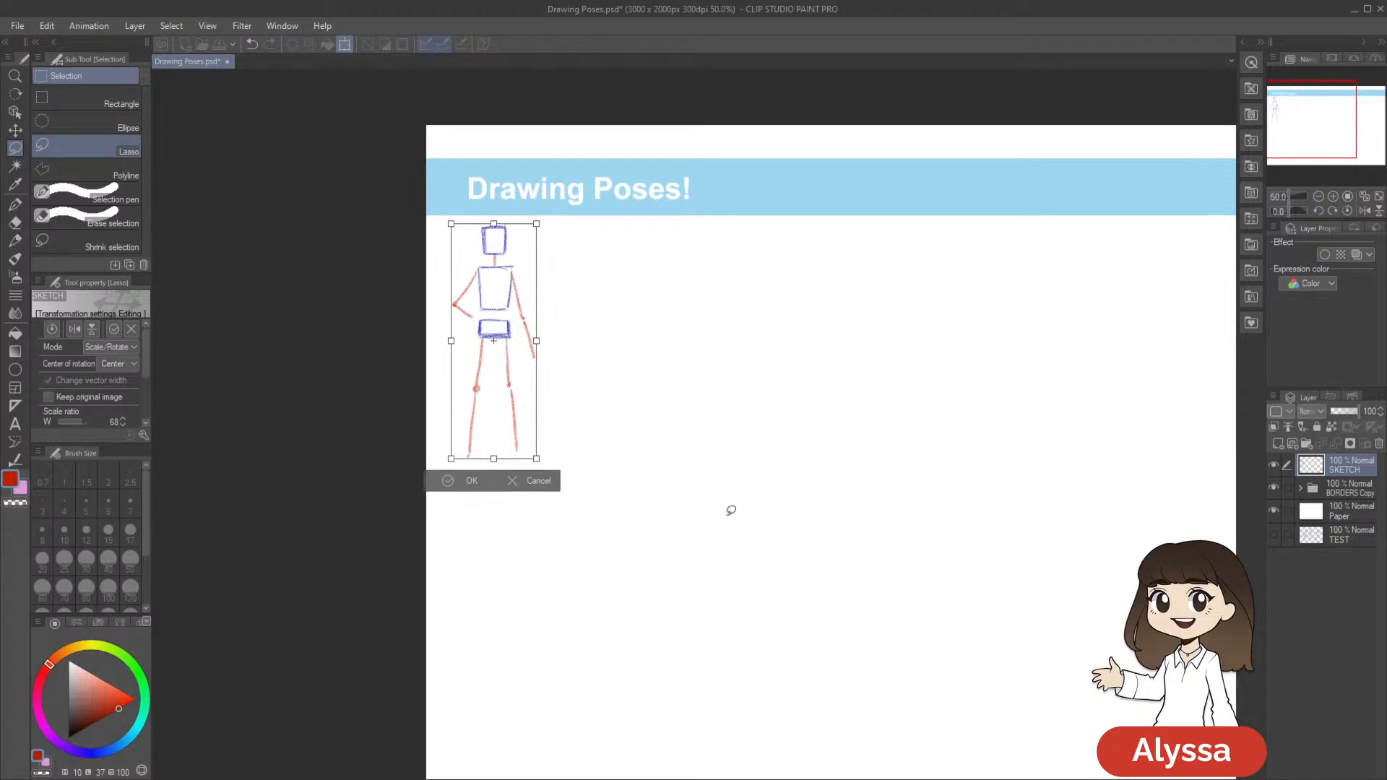
{"action": "key", "text": "Return"}
Add a new layer above SKETCH and change the pencil colour to blue
{"action": "left_click_drag", "start_coordinate": [722, 510], "coordinate": [796, 480]}
{"action": "left_click_drag", "start_coordinate": [1054, 525], "coordinate": [803, 537]}
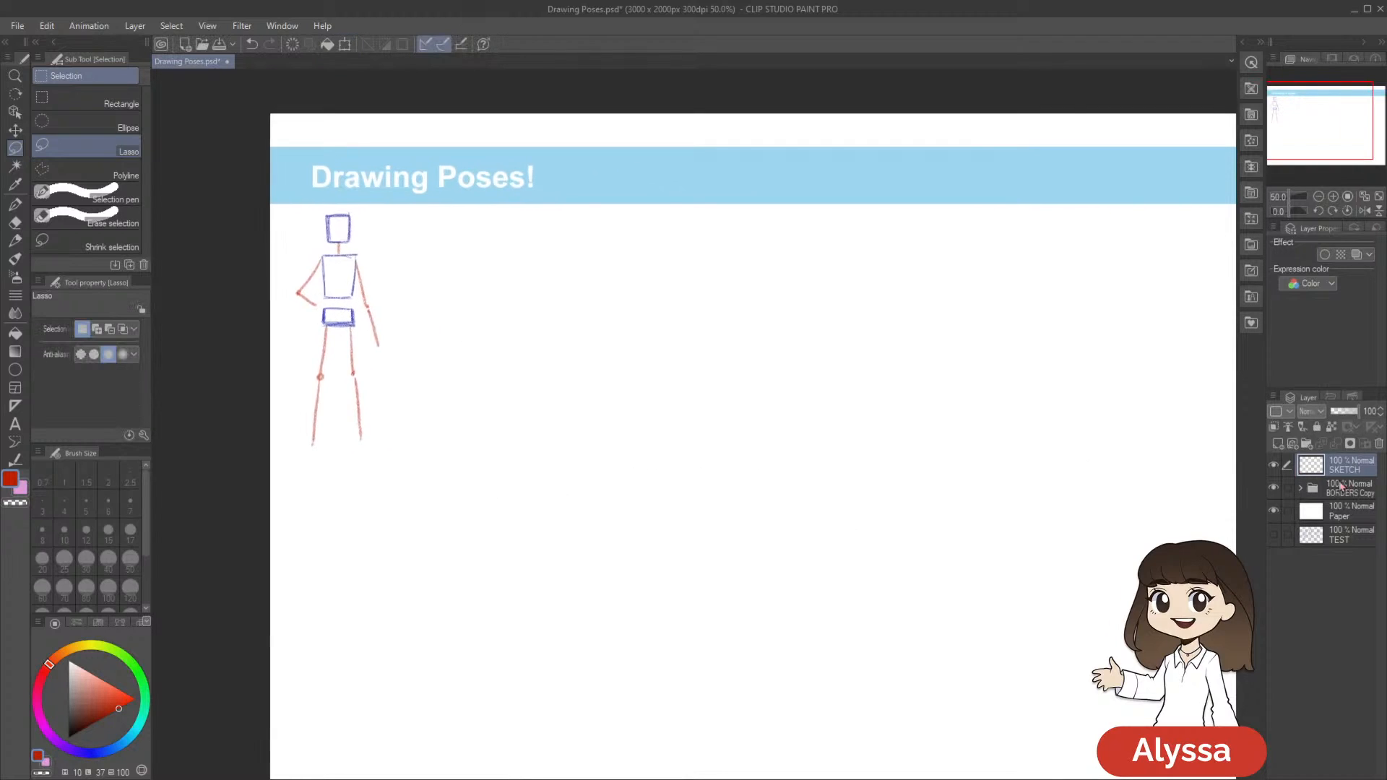
{"action": "scroll", "coordinate": [761, 573], "scroll_direction": "down", "scroll_amount": 1}
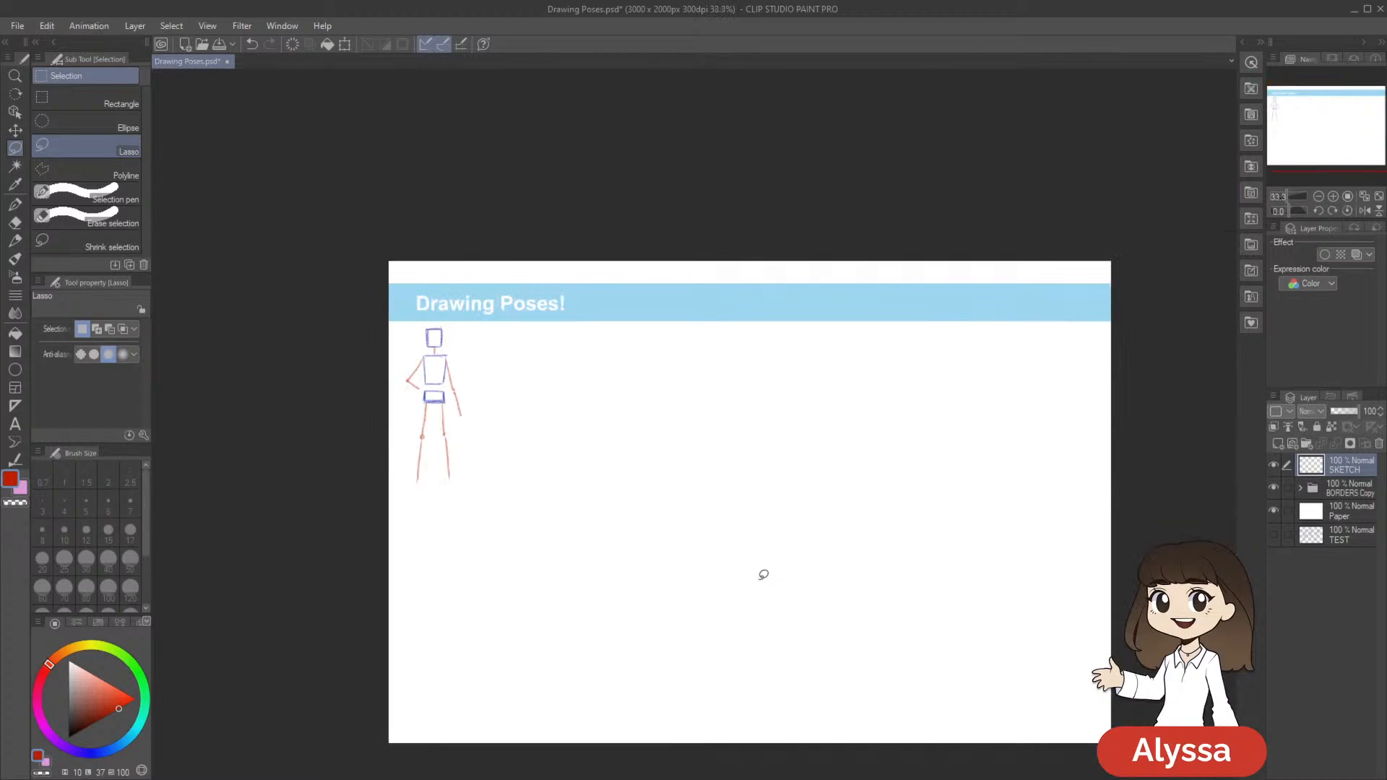
{"action": "key", "text": "ctrl+shift+n"}
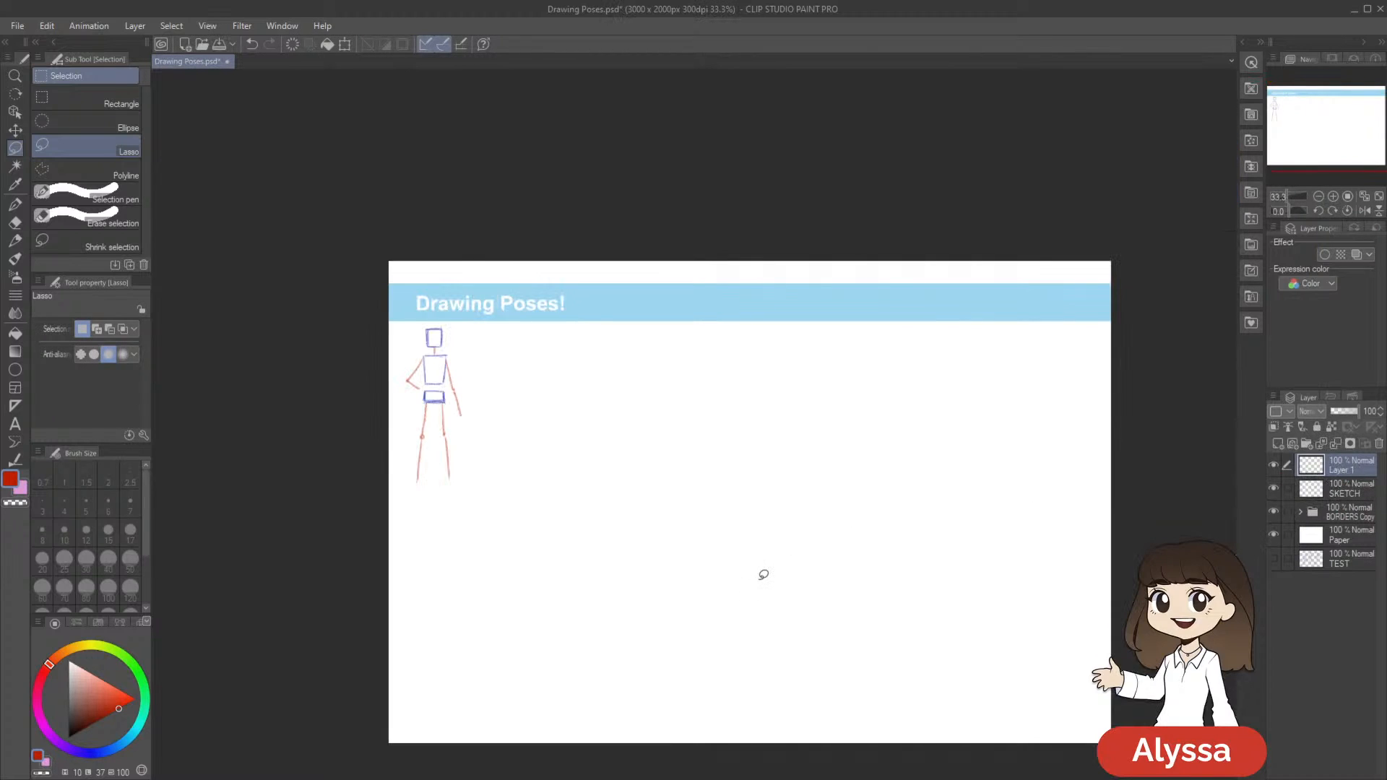
{"action": "key", "text": "p"}
{"action": "left_click", "coordinate": [97, 754]}
{"action": "left_click_drag", "start_coordinate": [117, 693], "coordinate": [108, 700]}
Save the Drawing Poses.psd document
{"action": "key", "text": "space"}
{"action": "left_click_drag", "start_coordinate": [878, 480], "coordinate": [812, 471]}
{"action": "key", "text": "ctrl+s"}
{"action": "left_click", "coordinate": [813, 482], "text": "ctrl"}
{"action": "key", "text": "space"}
Sketch a circle for a second figure's head beside the stick figure and start its side line
{"action": "mouse_move", "coordinate": [764, 362]}
{"action": "left_mouse_down"}
{"action": "mouse_move", "coordinate": [801, 365]}
{"action": "mouse_move", "coordinate": [770, 501]}
{"action": "mouse_move", "coordinate": [826, 486]}
{"action": "mouse_move", "coordinate": [826, 436]}
{"action": "mouse_move", "coordinate": [803, 388]}
{"action": "left_mouse_up"}
{"action": "left_click_drag", "start_coordinate": [734, 286], "coordinate": [744, 273]}
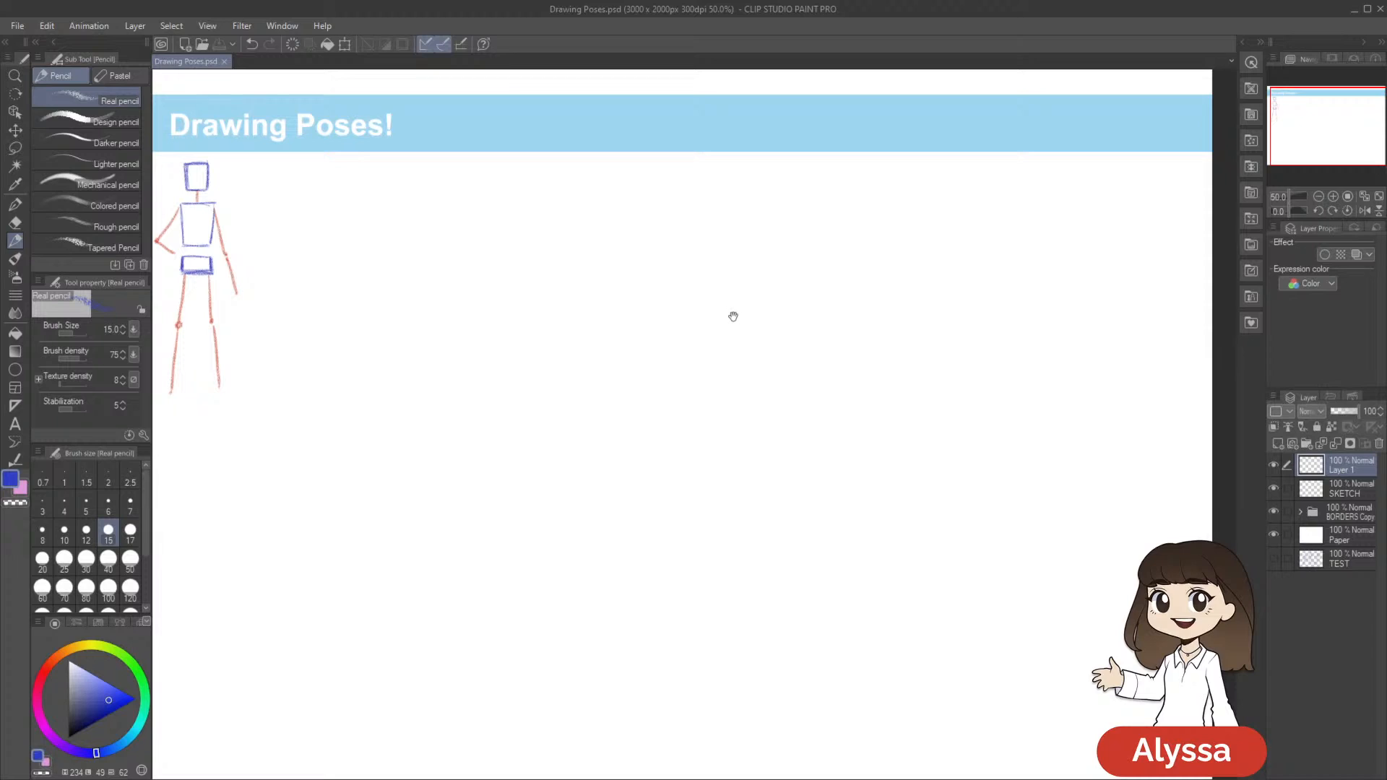
{"action": "left_click_drag", "start_coordinate": [858, 318], "coordinate": [684, 257]}
{"action": "mouse_move", "coordinate": [841, 378]}
{"action": "left_mouse_down"}
{"action": "mouse_move", "coordinate": [833, 359]}
{"action": "mouse_move", "coordinate": [848, 356]}
{"action": "left_mouse_up"}
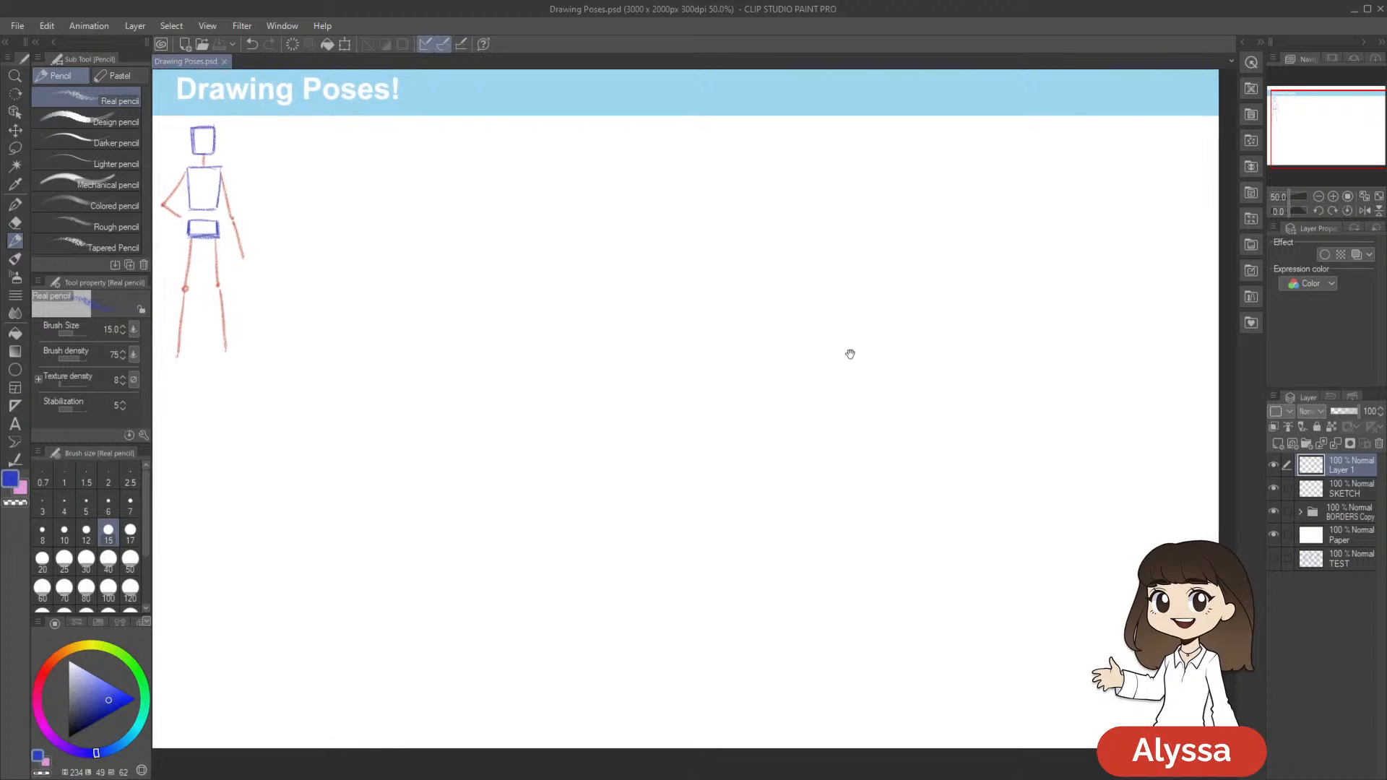
{"action": "left_click_drag", "start_coordinate": [833, 188], "coordinate": [829, 188]}
{"action": "left_click_drag", "start_coordinate": [719, 151], "coordinate": [753, 196]}
{"action": "left_click_drag", "start_coordinate": [653, 219], "coordinate": [825, 208]}
{"action": "mouse_move", "coordinate": [654, 146]}
{"action": "left_mouse_down"}
{"action": "mouse_move", "coordinate": [636, 194]}
{"action": "mouse_move", "coordinate": [619, 148]}
{"action": "left_mouse_up"}
{"action": "left_click_drag", "start_coordinate": [692, 187], "coordinate": [679, 176]}
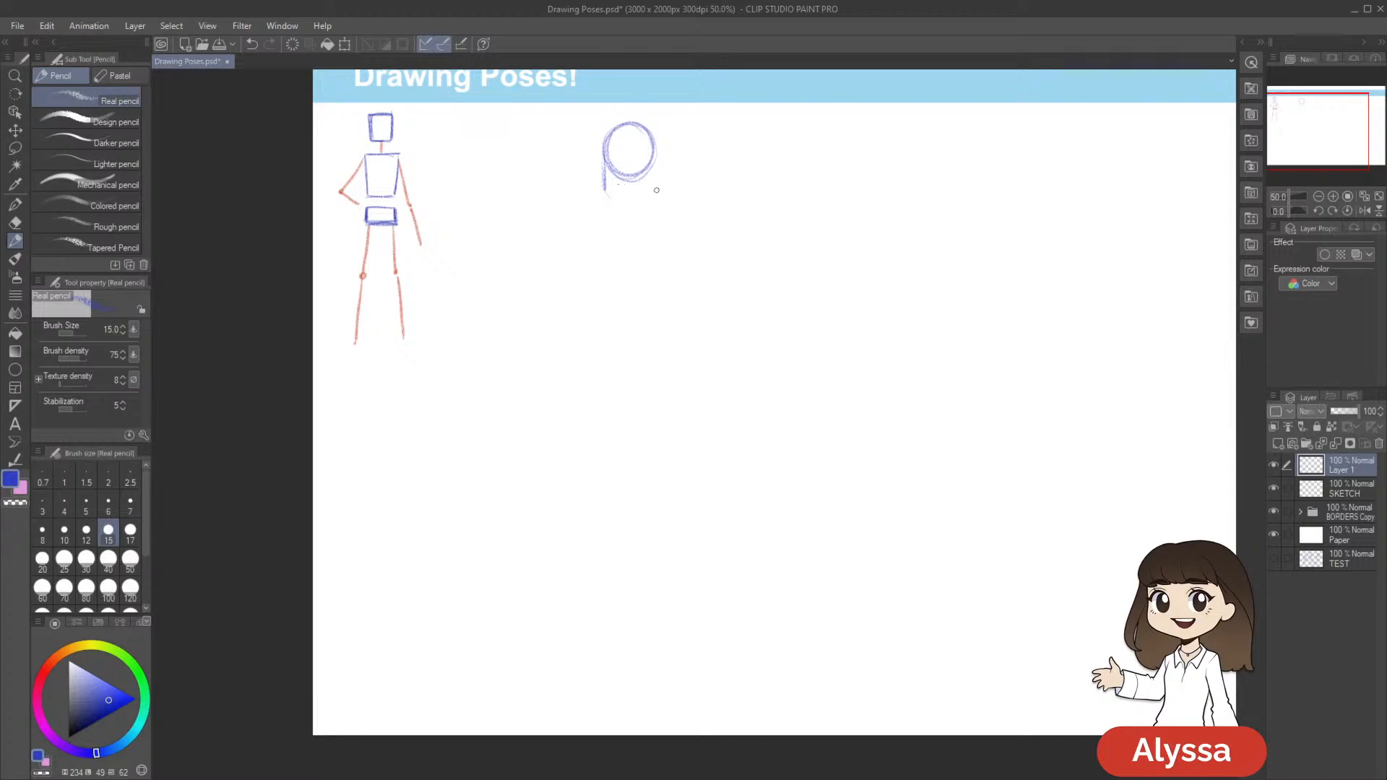
Draw the tapered jaw and the side plane of the face below the head circle
{"action": "left_click_drag", "start_coordinate": [613, 202], "coordinate": [629, 211]}
{"action": "left_click_drag", "start_coordinate": [656, 166], "coordinate": [636, 215]}
{"action": "scroll", "coordinate": [646, 202], "scroll_direction": "up", "scroll_amount": 1}
{"action": "left_click_drag", "start_coordinate": [795, 284], "coordinate": [777, 297]}
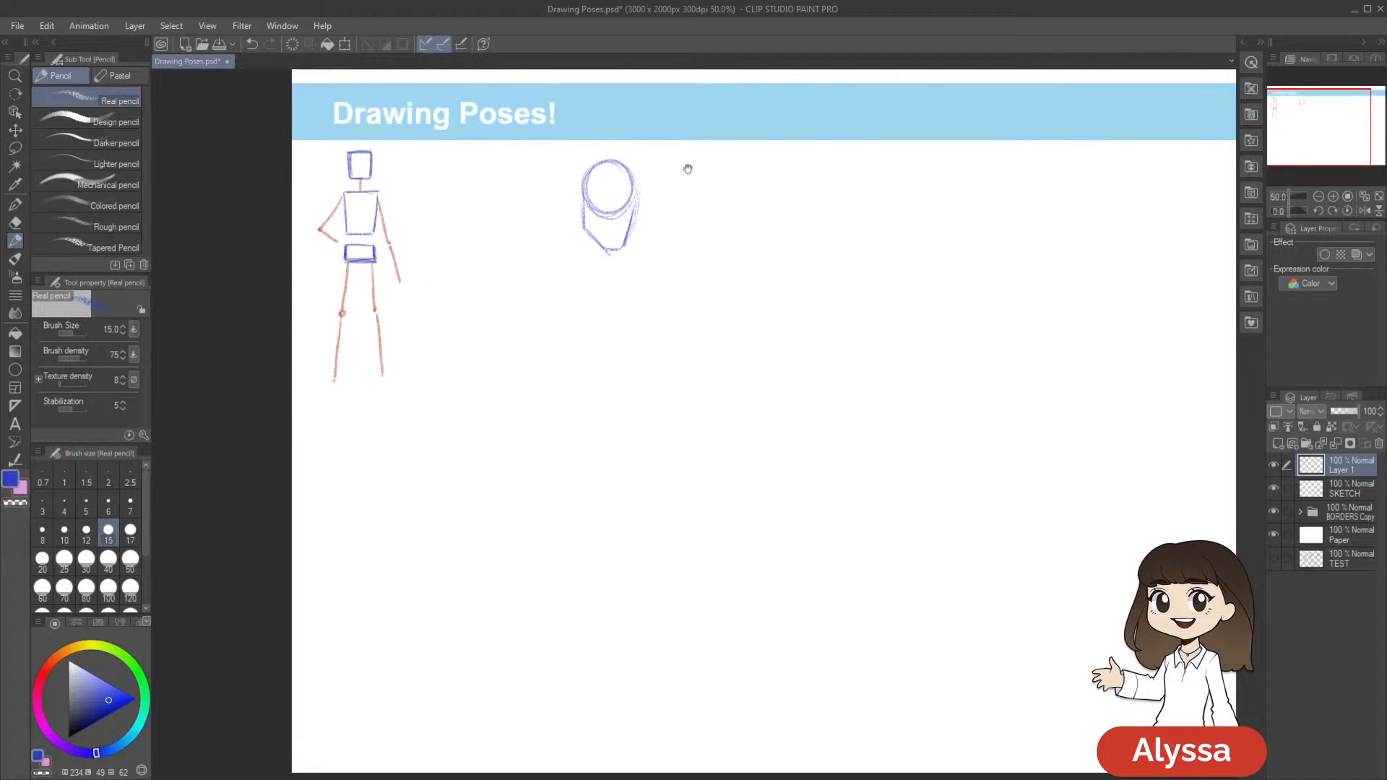
{"action": "left_click_drag", "start_coordinate": [704, 185], "coordinate": [723, 210]}
{"action": "left_click_drag", "start_coordinate": [622, 211], "coordinate": [614, 247]}
{"action": "left_click_drag", "start_coordinate": [636, 187], "coordinate": [626, 224]}
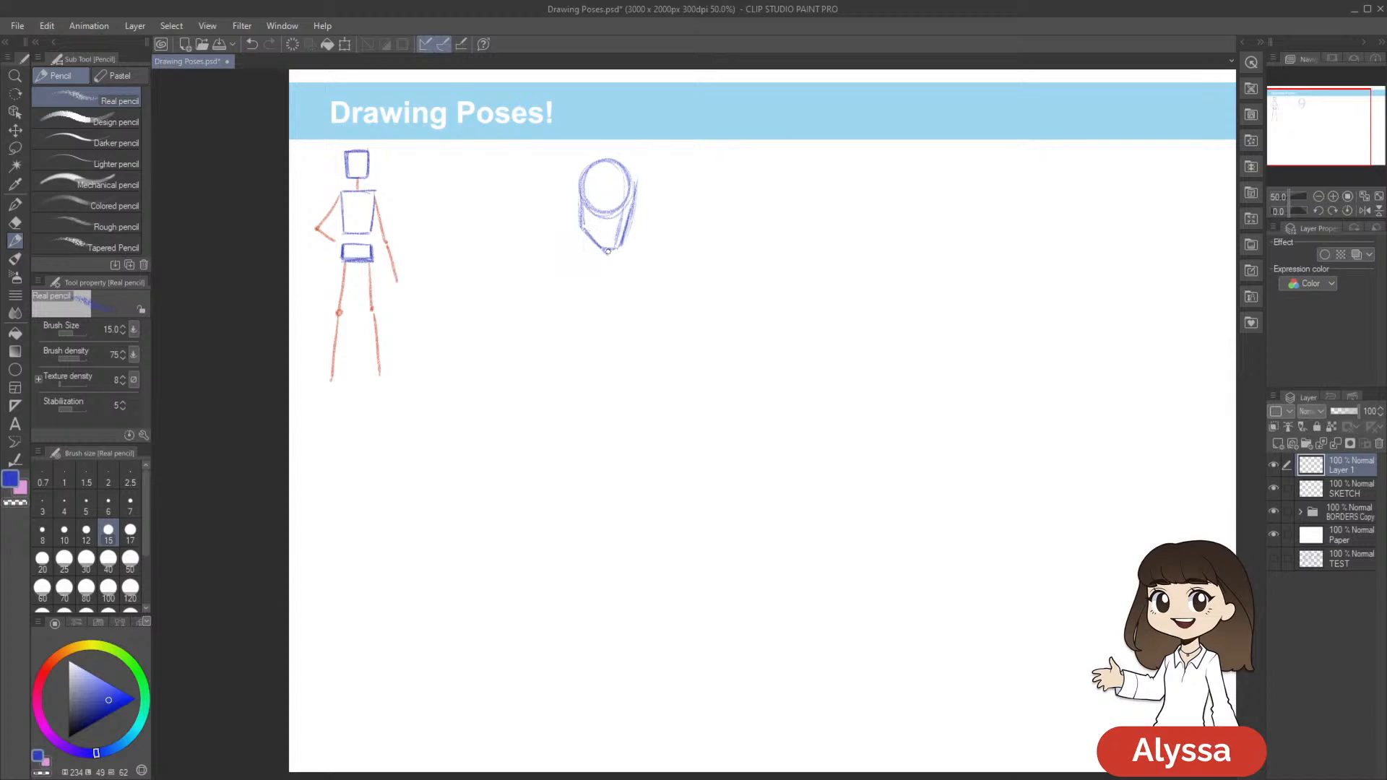
Scale the second figure's head sketch down slightly
{"action": "key", "text": "ctrl+t"}
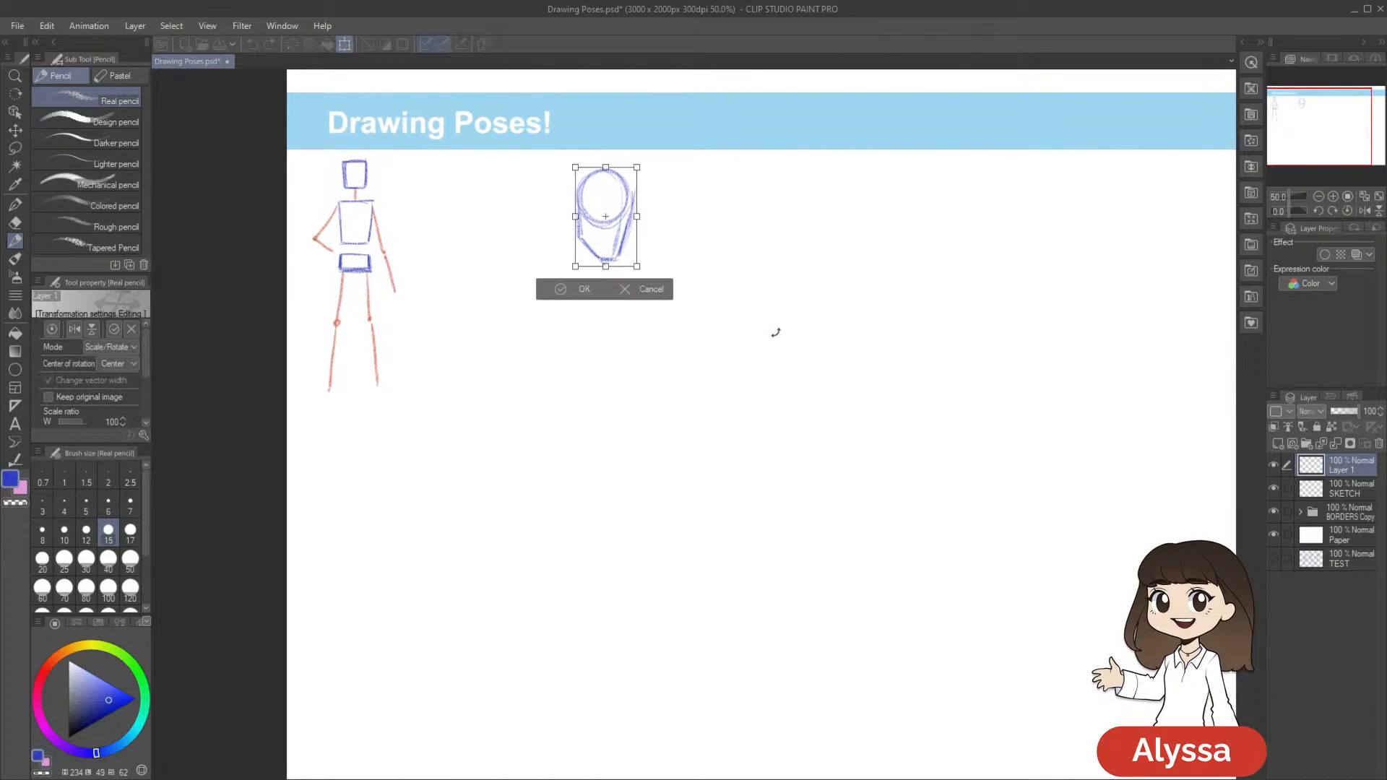
{"action": "mouse_move", "coordinate": [630, 258]}
{"action": "left_mouse_down"}
{"action": "mouse_move", "coordinate": [620, 237]}
{"action": "mouse_move", "coordinate": [675, 244]}
{"action": "left_mouse_up"}
{"action": "key", "text": "Return"}
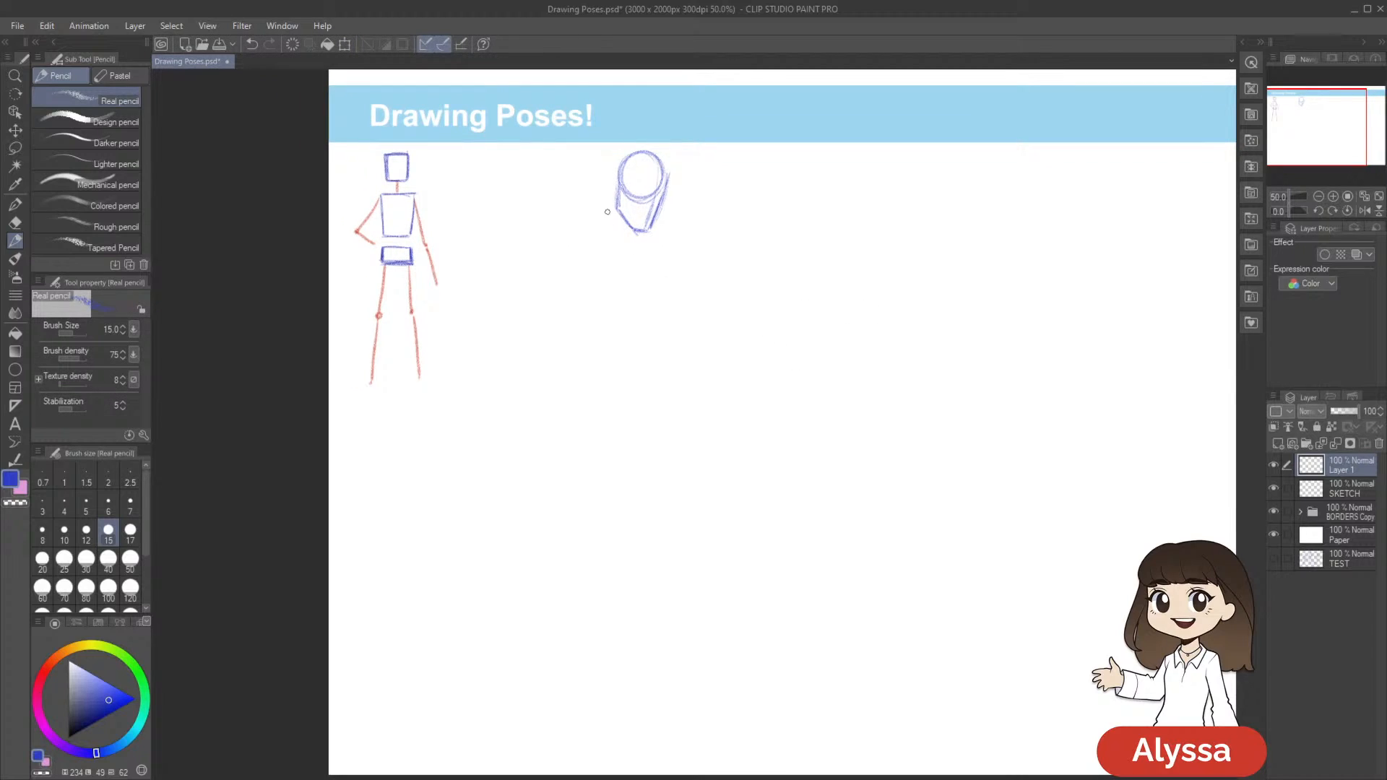
Sketch the second figure's rounded torso below the head, with a curved shoulder line and sides narrowing to the waist
{"action": "mouse_move", "coordinate": [753, 320]}
{"action": "left_mouse_down"}
{"action": "mouse_move", "coordinate": [752, 291]}
{"action": "mouse_move", "coordinate": [702, 275]}
{"action": "mouse_move", "coordinate": [686, 227]}
{"action": "mouse_move", "coordinate": [583, 244]}
{"action": "left_mouse_up"}
{"action": "left_click_drag", "start_coordinate": [763, 269], "coordinate": [764, 267]}
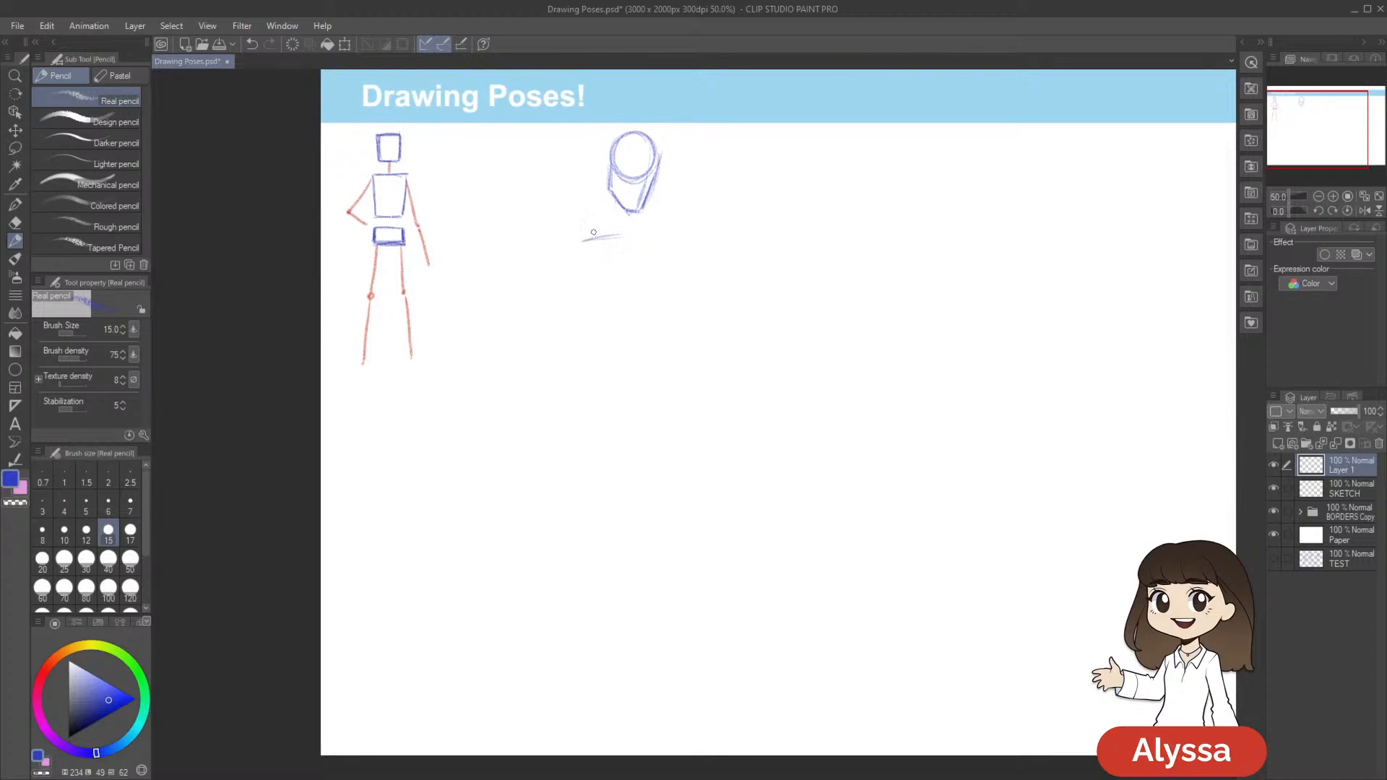
{"action": "left_click_drag", "start_coordinate": [598, 239], "coordinate": [610, 238]}
{"action": "left_click_drag", "start_coordinate": [736, 263], "coordinate": [727, 242]}
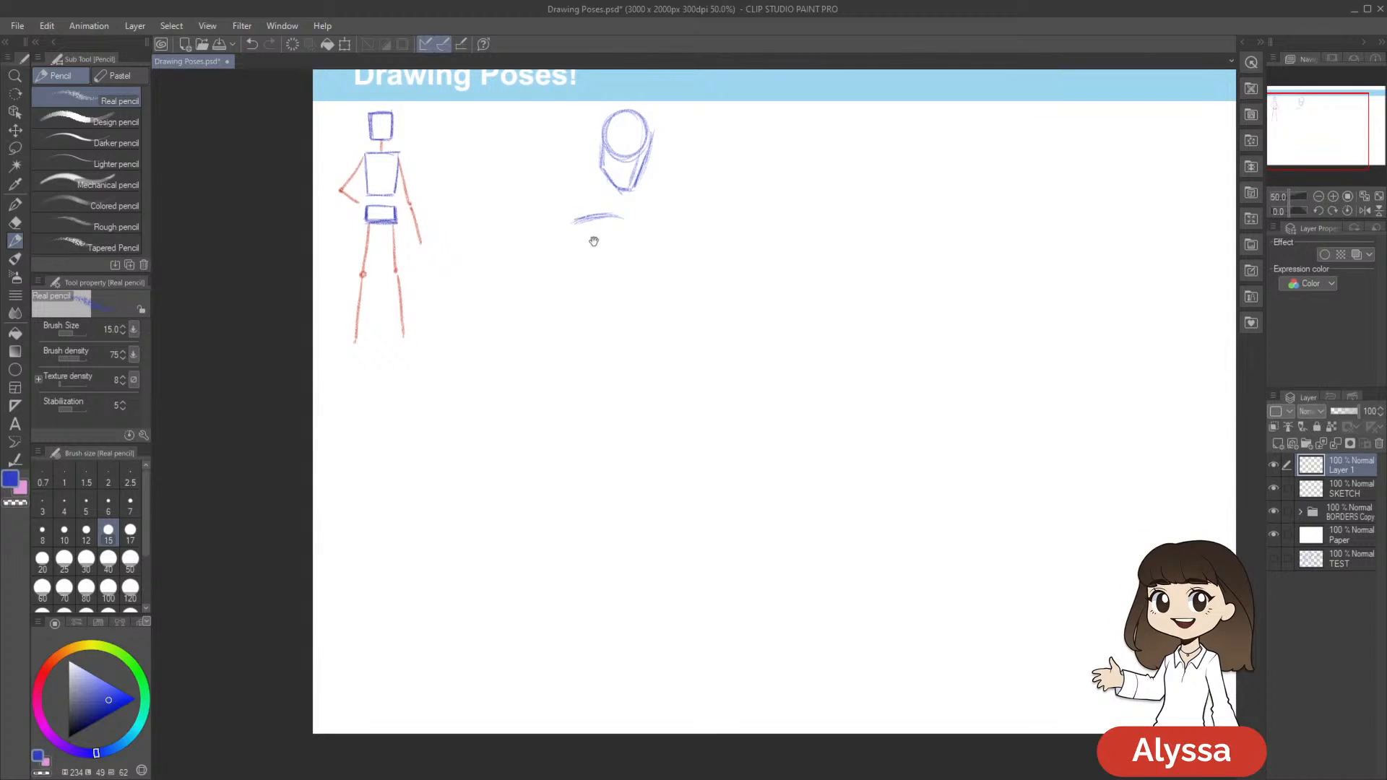
{"action": "left_click_drag", "start_coordinate": [575, 252], "coordinate": [592, 277]}
{"action": "mouse_move", "coordinate": [574, 233]}
{"action": "left_mouse_down"}
{"action": "mouse_move", "coordinate": [594, 292]}
{"action": "mouse_move", "coordinate": [632, 298]}
{"action": "left_mouse_up"}
{"action": "mouse_move", "coordinate": [642, 225]}
{"action": "left_mouse_down"}
{"action": "mouse_move", "coordinate": [644, 299]}
{"action": "mouse_move", "coordinate": [577, 218]}
{"action": "mouse_move", "coordinate": [575, 245]}
{"action": "mouse_move", "coordinate": [598, 301]}
{"action": "mouse_move", "coordinate": [640, 300]}
{"action": "left_mouse_up"}
{"action": "left_click_drag", "start_coordinate": [612, 307], "coordinate": [644, 301]}
{"action": "left_click_drag", "start_coordinate": [855, 336], "coordinate": [835, 390]}
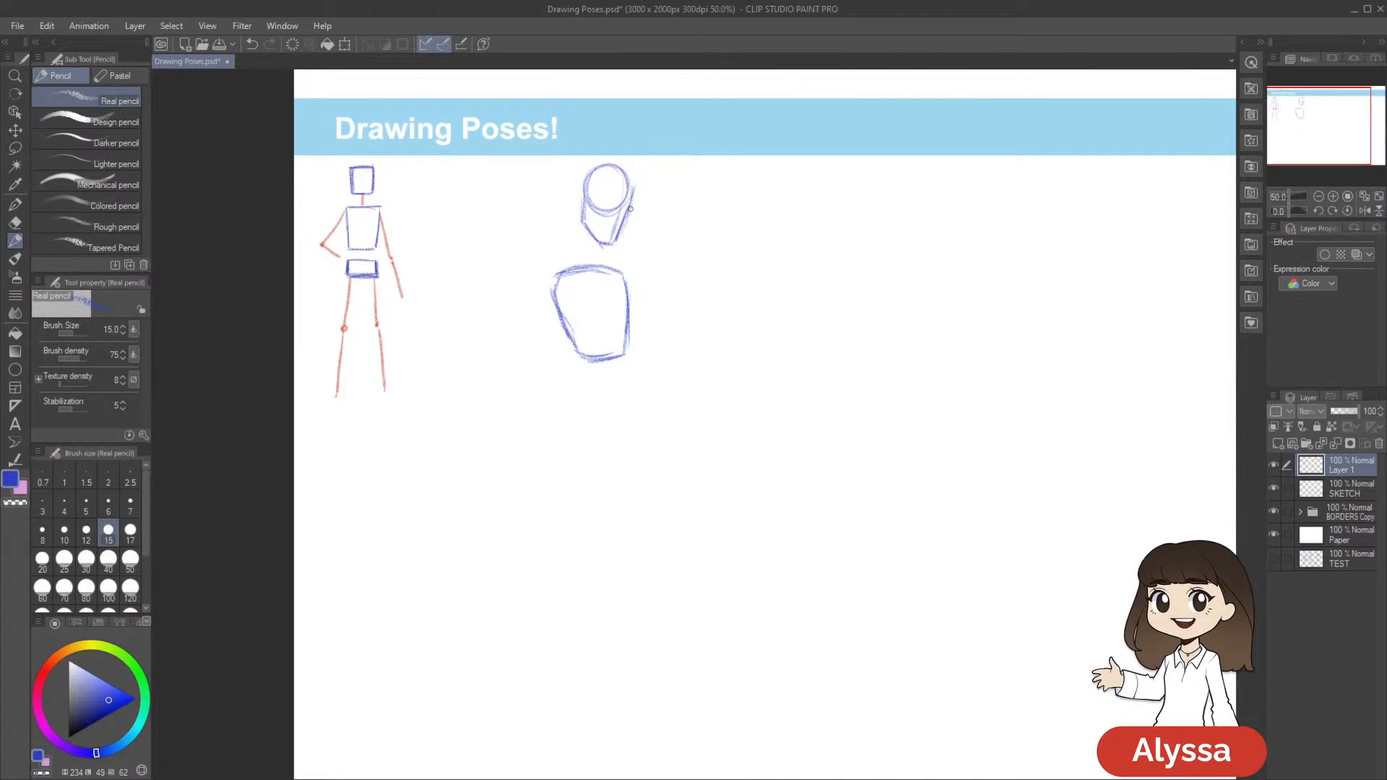
Lasso the second figure's head, rotate it slightly and reposition it above the torso, and clear the selection
{"action": "key", "text": "m"}
{"action": "mouse_move", "coordinate": [634, 236]}
{"action": "left_mouse_down"}
{"action": "mouse_move", "coordinate": [547, 172]}
{"action": "mouse_move", "coordinate": [683, 210]}
{"action": "mouse_move", "coordinate": [631, 231]}
{"action": "left_mouse_up"}
{"action": "key", "text": "ctrl+t"}
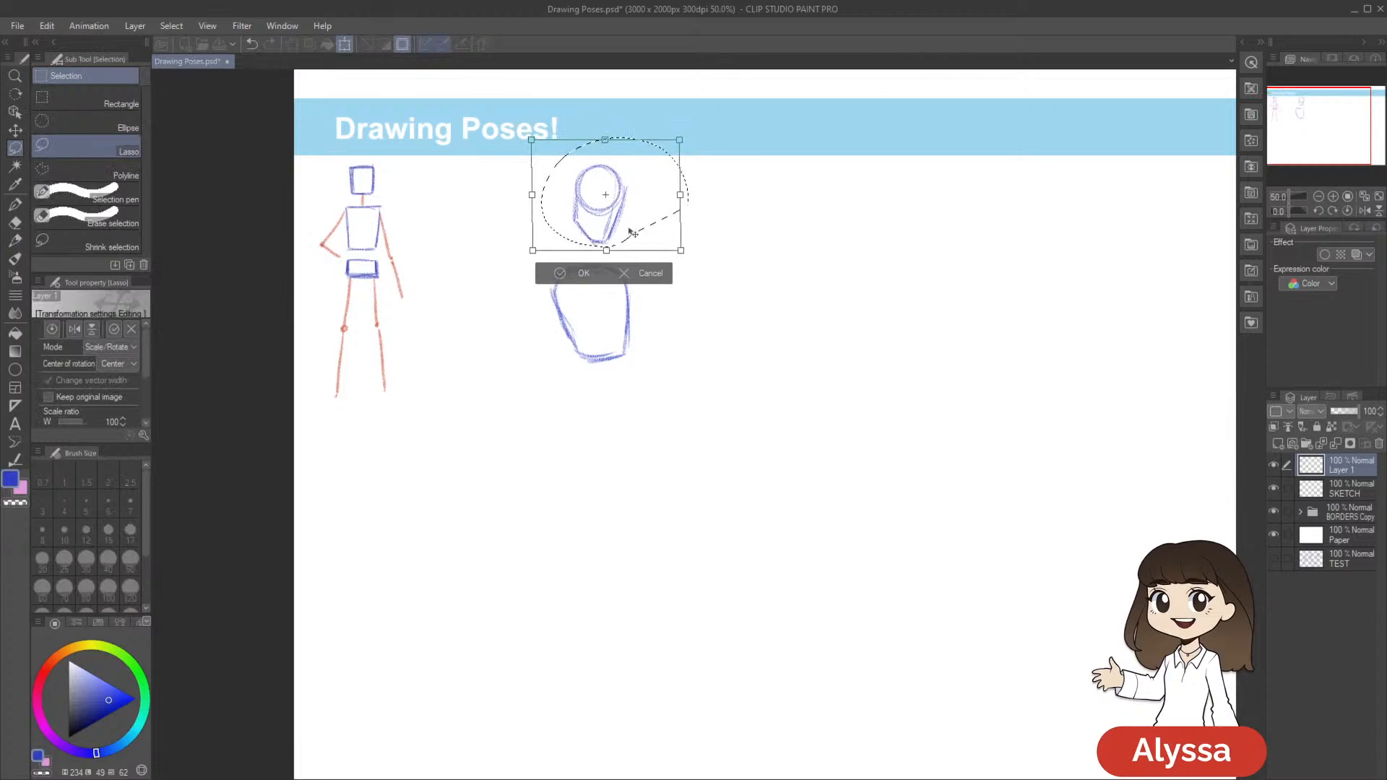
{"action": "left_click_drag", "start_coordinate": [758, 223], "coordinate": [757, 220]}
{"action": "left_click_drag", "start_coordinate": [649, 221], "coordinate": [645, 225]}
{"action": "key", "text": "Return"}
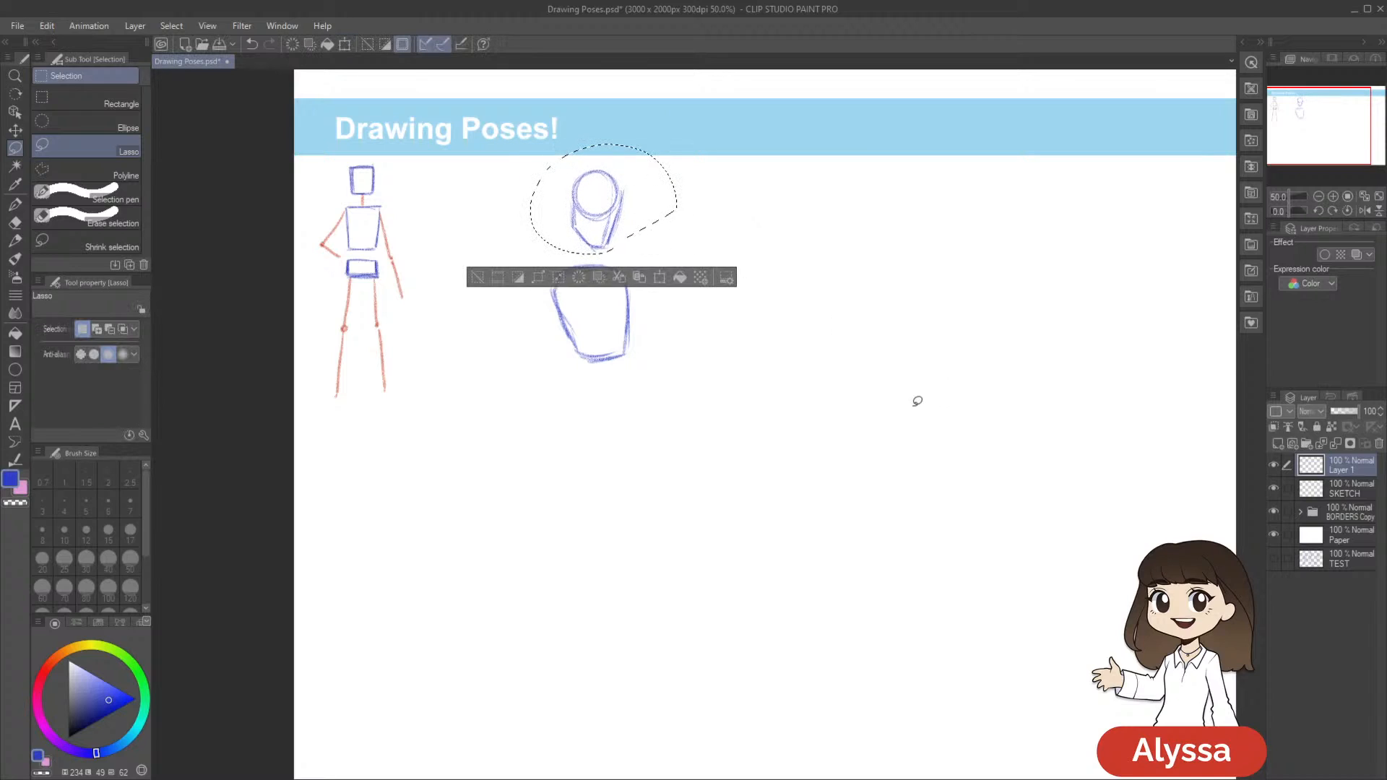
{"action": "key", "text": "ctrl+d"}
Save the document and draw a curved vertical guide line down the second figure's torso
{"action": "key", "text": "p"}
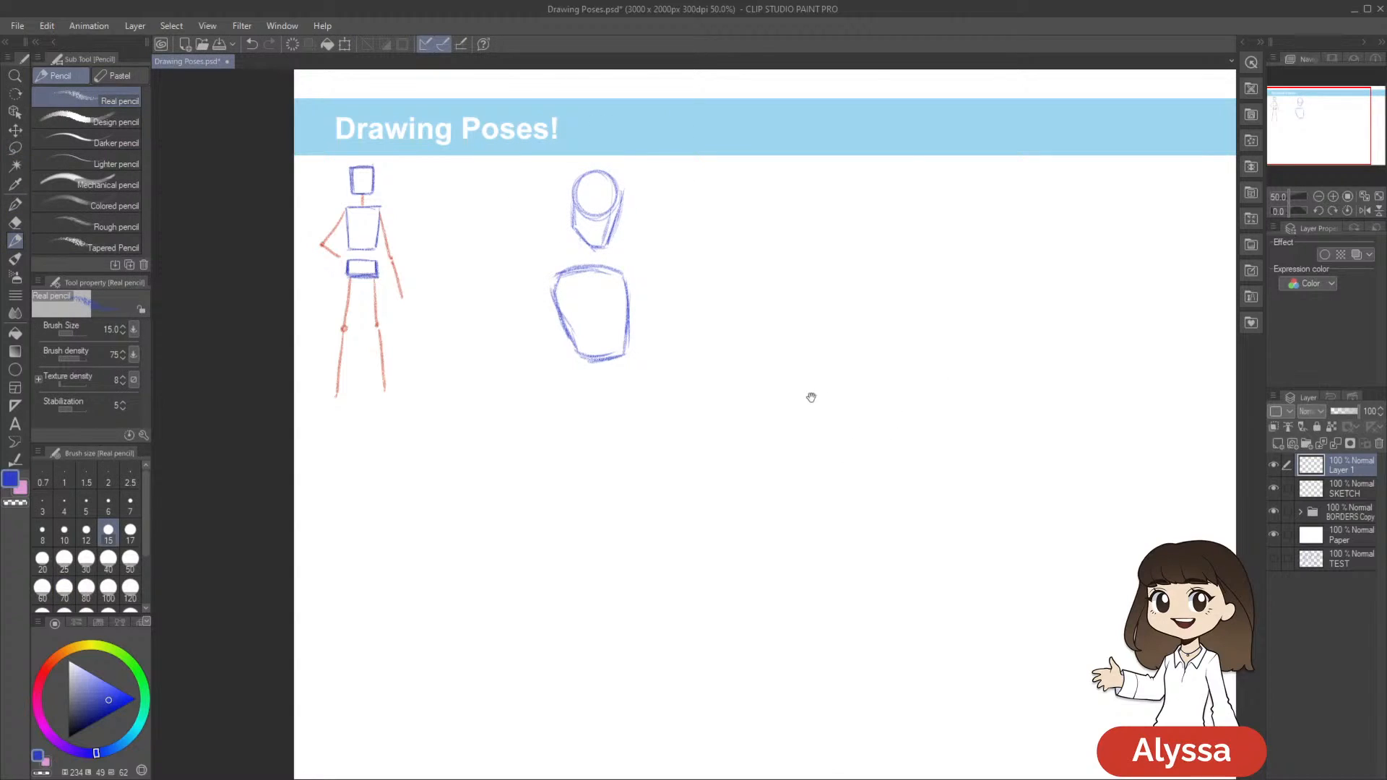
{"action": "key", "text": "ctrl+s"}
{"action": "left_click_drag", "start_coordinate": [817, 440], "coordinate": [816, 410]}
{"action": "left_click_drag", "start_coordinate": [618, 248], "coordinate": [623, 291]}
{"action": "mouse_move", "coordinate": [811, 412]}
{"action": "left_mouse_down"}
{"action": "mouse_move", "coordinate": [783, 361]}
{"action": "mouse_move", "coordinate": [814, 375]}
{"action": "mouse_move", "coordinate": [801, 380]}
{"action": "left_mouse_up"}
{"action": "left_click_drag", "start_coordinate": [592, 222], "coordinate": [602, 298]}
{"action": "key", "text": "ctrl+z"}
{"action": "left_click_drag", "start_coordinate": [593, 226], "coordinate": [599, 306]}
Sketch the second figure's pelvis below the torso as a brief-like shape with curved leg openings
{"action": "mouse_move", "coordinate": [716, 325]}
{"action": "left_mouse_down"}
{"action": "mouse_move", "coordinate": [724, 304]}
{"action": "mouse_move", "coordinate": [737, 328]}
{"action": "mouse_move", "coordinate": [709, 343]}
{"action": "mouse_move", "coordinate": [695, 330]}
{"action": "left_mouse_up"}
{"action": "mouse_move", "coordinate": [563, 311]}
{"action": "left_mouse_down"}
{"action": "mouse_move", "coordinate": [627, 308]}
{"action": "mouse_move", "coordinate": [556, 331]}
{"action": "mouse_move", "coordinate": [576, 344]}
{"action": "left_mouse_up"}
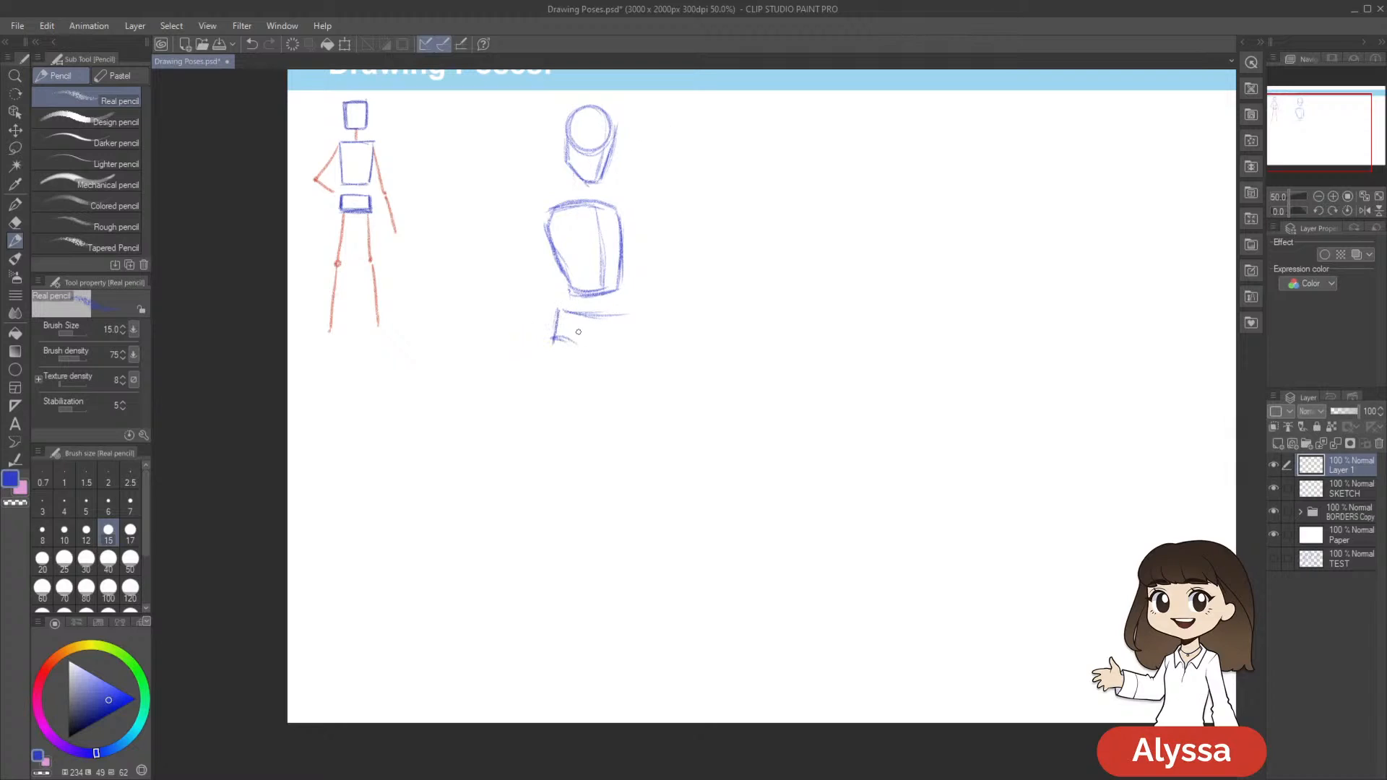
{"action": "mouse_move", "coordinate": [560, 326]}
{"action": "left_mouse_down"}
{"action": "mouse_move", "coordinate": [558, 311]}
{"action": "mouse_move", "coordinate": [600, 348]}
{"action": "left_mouse_up"}
{"action": "key", "text": "ctrl+z"}
{"action": "mouse_move", "coordinate": [619, 350]}
{"action": "left_mouse_down"}
{"action": "mouse_move", "coordinate": [604, 362]}
{"action": "mouse_move", "coordinate": [626, 312]}
{"action": "mouse_move", "coordinate": [627, 341]}
{"action": "mouse_move", "coordinate": [604, 363]}
{"action": "left_mouse_up"}
{"action": "key", "text": "ctrl+z"}
{"action": "key", "text": "ctrl+z"}
{"action": "left_click_drag", "start_coordinate": [801, 346], "coordinate": [836, 334]}
{"action": "left_click_drag", "start_coordinate": [624, 348], "coordinate": [635, 353]}
{"action": "left_click_drag", "start_coordinate": [789, 377], "coordinate": [779, 396]}
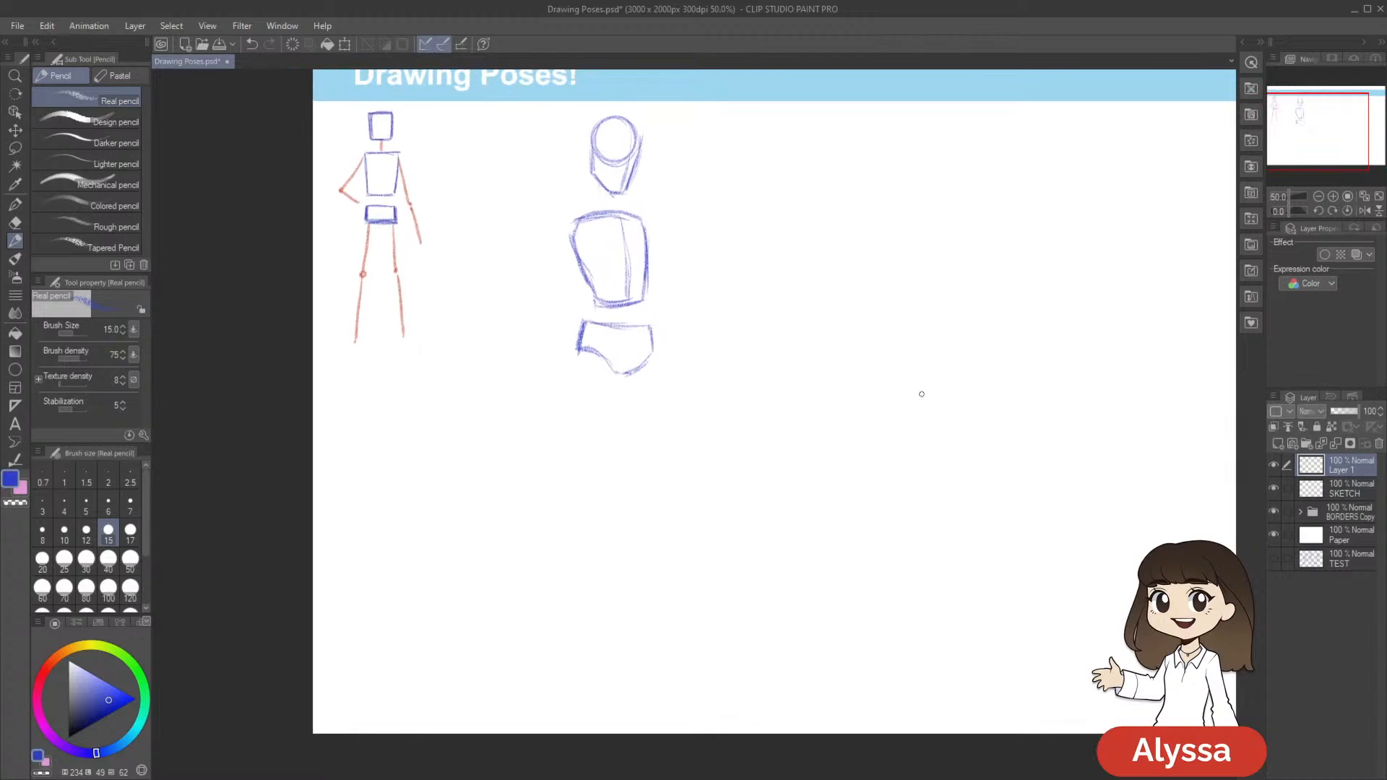
Scale the second figure's head, torso and pelvis down slightly as one group and apply the transformation
{"action": "key", "text": "ctrl+t"}
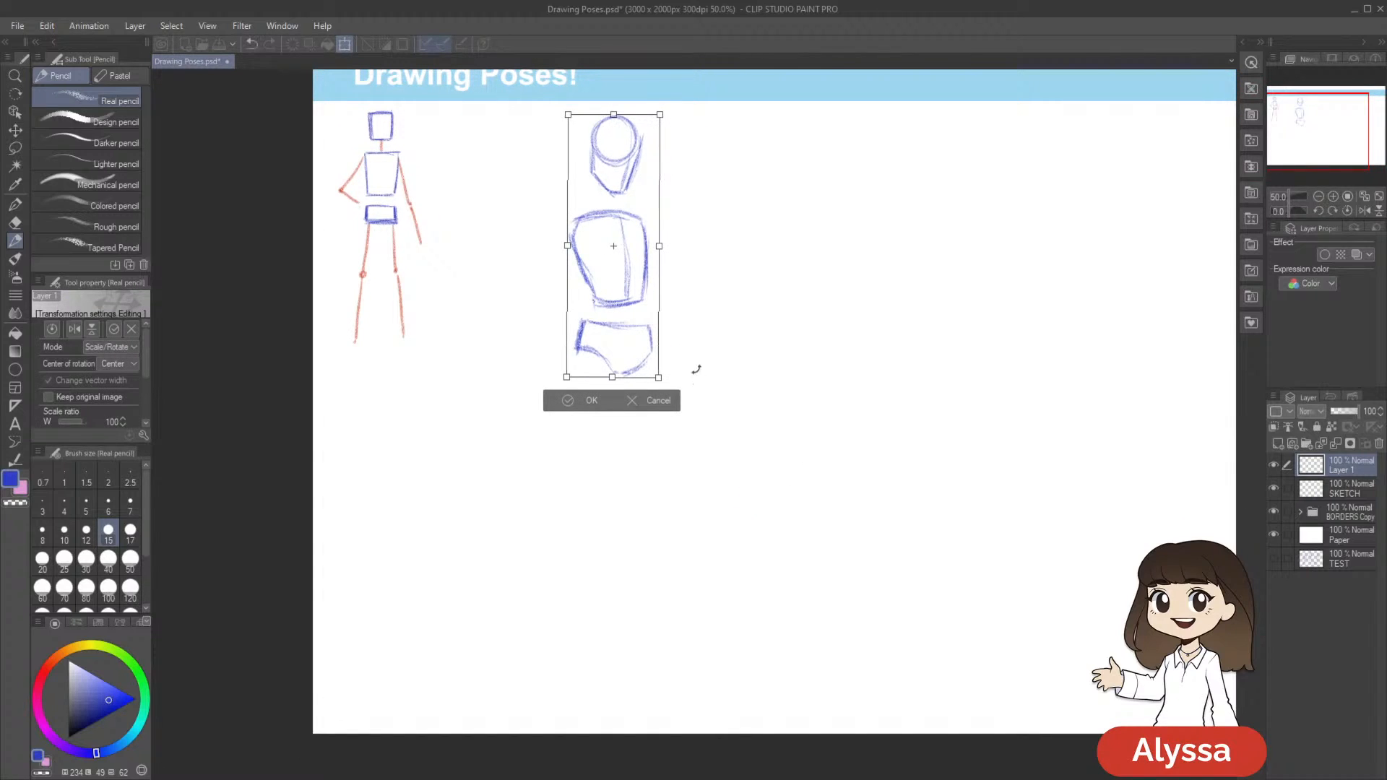
{"action": "left_click_drag", "start_coordinate": [658, 377], "coordinate": [618, 310]}
{"action": "key", "text": "Return"}
{"action": "mouse_move", "coordinate": [715, 339]}
{"action": "left_mouse_down"}
{"action": "mouse_move", "coordinate": [727, 307]}
{"action": "mouse_move", "coordinate": [737, 340]}
{"action": "left_mouse_up"}
{"action": "left_click_drag", "start_coordinate": [589, 295], "coordinate": [583, 315]}
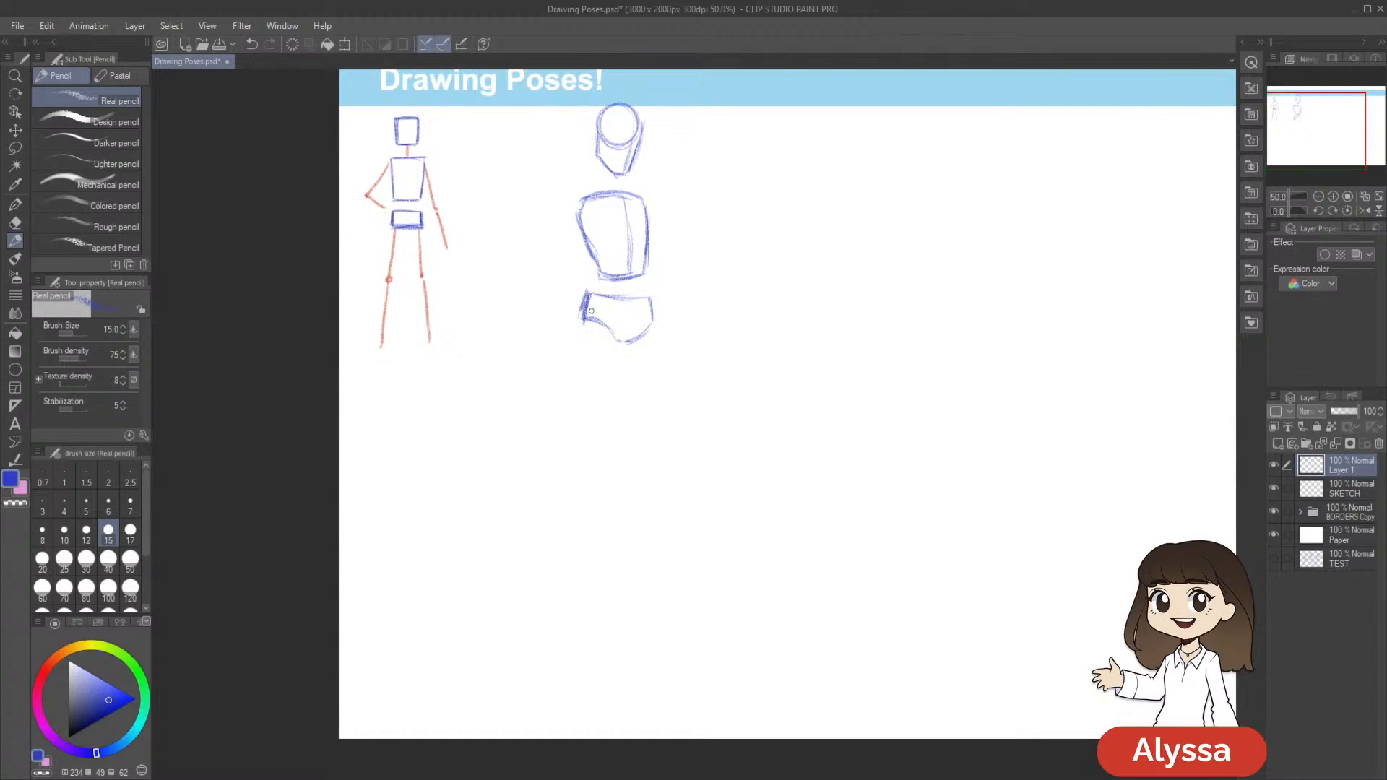
{"action": "left_click_drag", "start_coordinate": [768, 342], "coordinate": [736, 371]}
{"action": "mouse_move", "coordinate": [896, 384]}
{"action": "left_mouse_down"}
{"action": "mouse_move", "coordinate": [885, 347]}
{"action": "mouse_move", "coordinate": [842, 391]}
{"action": "mouse_move", "coordinate": [781, 361]}
{"action": "left_mouse_up"}
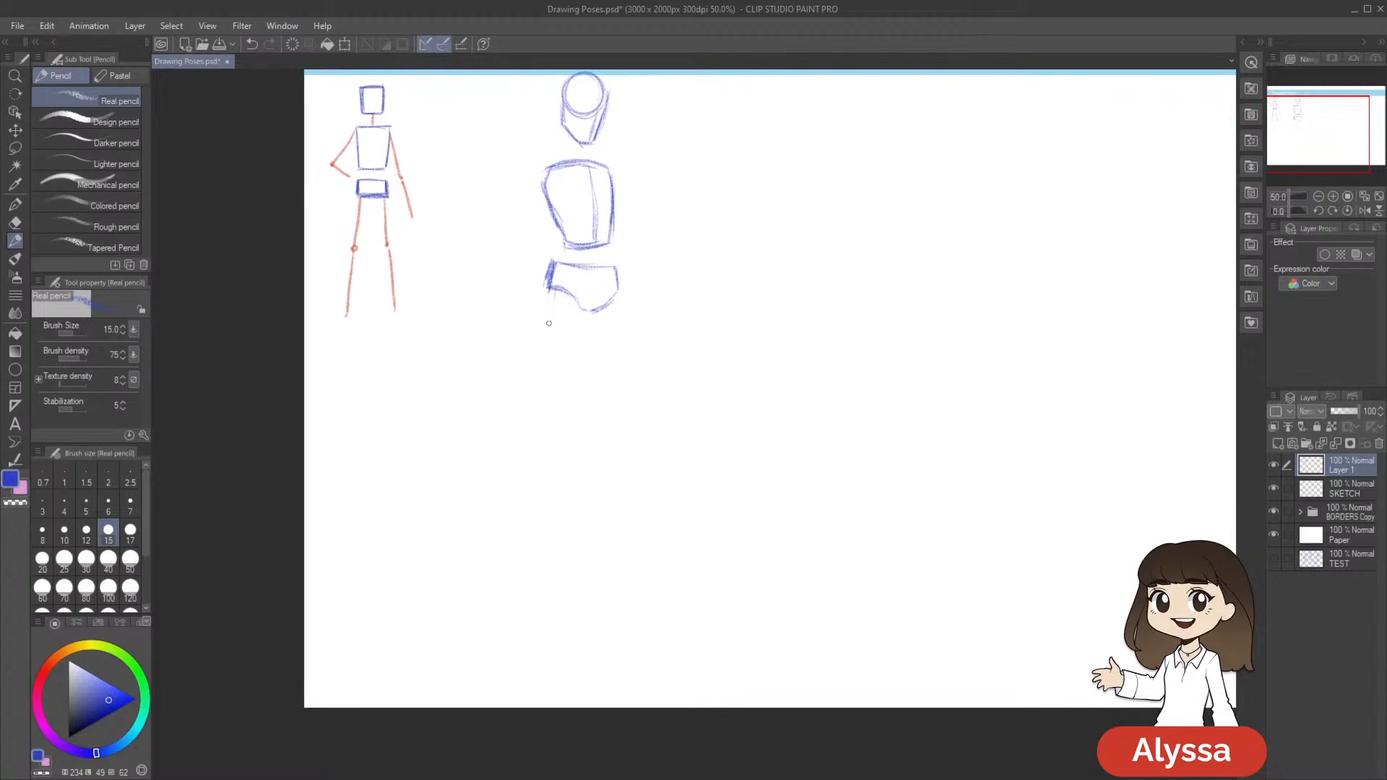
{"action": "left_click_drag", "start_coordinate": [553, 289], "coordinate": [542, 390]}
{"action": "key", "text": "ctrl+z"}
{"action": "left_click_drag", "start_coordinate": [555, 293], "coordinate": [544, 400]}
{"action": "key", "text": "ctrl+z"}
{"action": "left_click_drag", "start_coordinate": [559, 292], "coordinate": [548, 417]}
{"action": "key", "text": "ctrl+z"}
{"action": "left_click_drag", "start_coordinate": [562, 295], "coordinate": [554, 402]}
{"action": "key", "text": "ctrl+z"}
Draw the second figure's first leg with a thigh line, a knee dot and a curved lower-leg line, and save the document
{"action": "left_click_drag", "start_coordinate": [558, 296], "coordinate": [545, 556]}
{"action": "left_click_drag", "start_coordinate": [698, 575], "coordinate": [684, 565]}
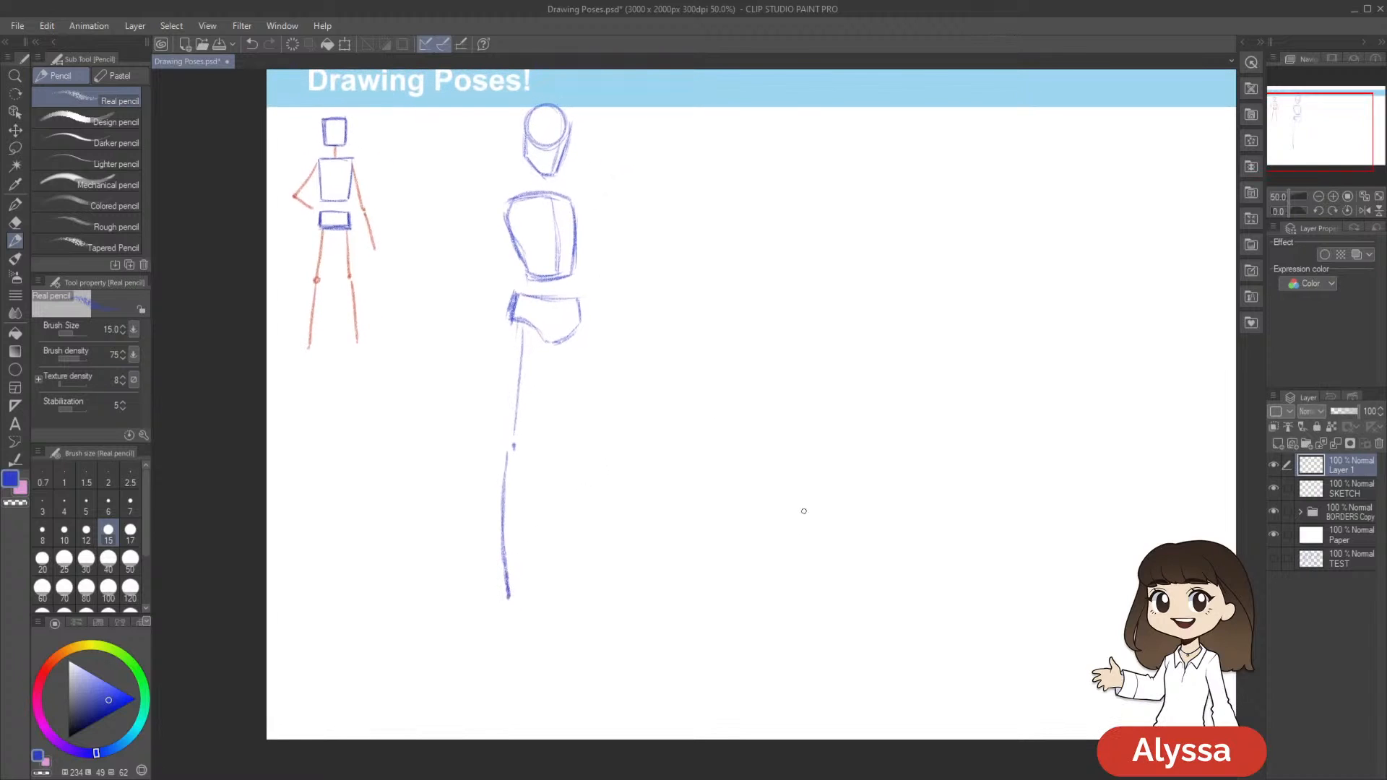
{"action": "key", "text": "ctrl+s"}
Sketch the second figure's other thigh as a nearly vertical line running down from the pelvis to the knee
{"action": "scroll", "coordinate": [812, 543], "scroll_direction": "up", "scroll_amount": 1}
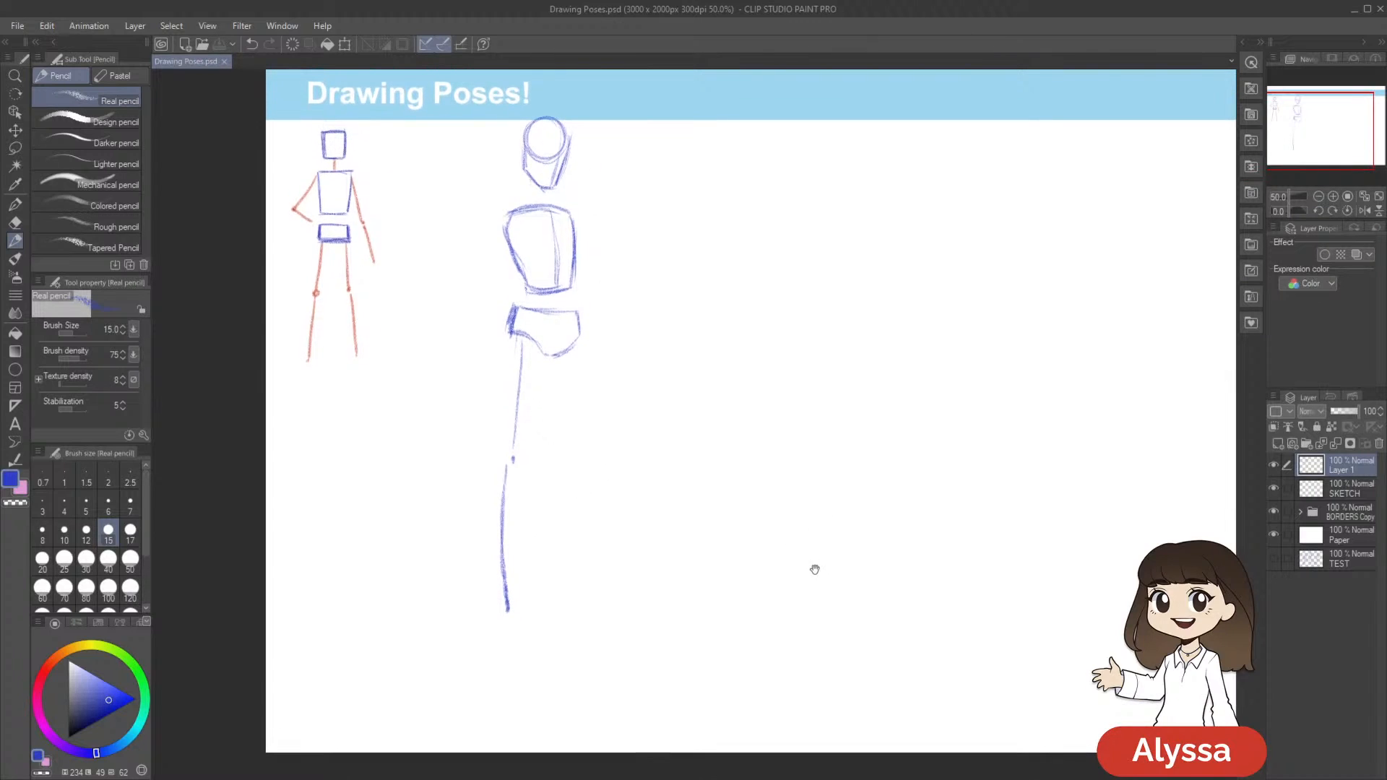
{"action": "left_click_drag", "start_coordinate": [784, 500], "coordinate": [773, 476]}
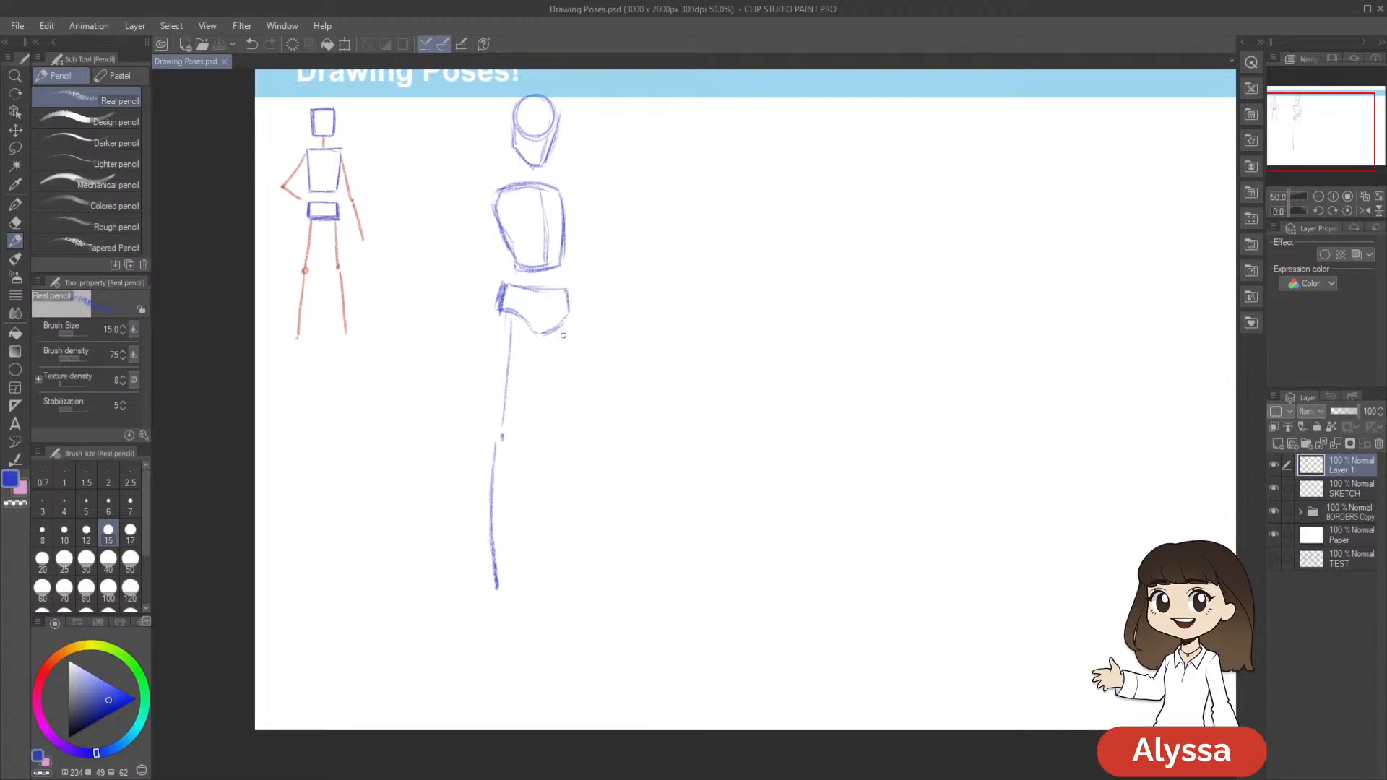
{"action": "scroll", "coordinate": [673, 361], "scroll_direction": "up", "scroll_amount": 1}
{"action": "left_click_drag", "start_coordinate": [655, 376], "coordinate": [653, 372]}
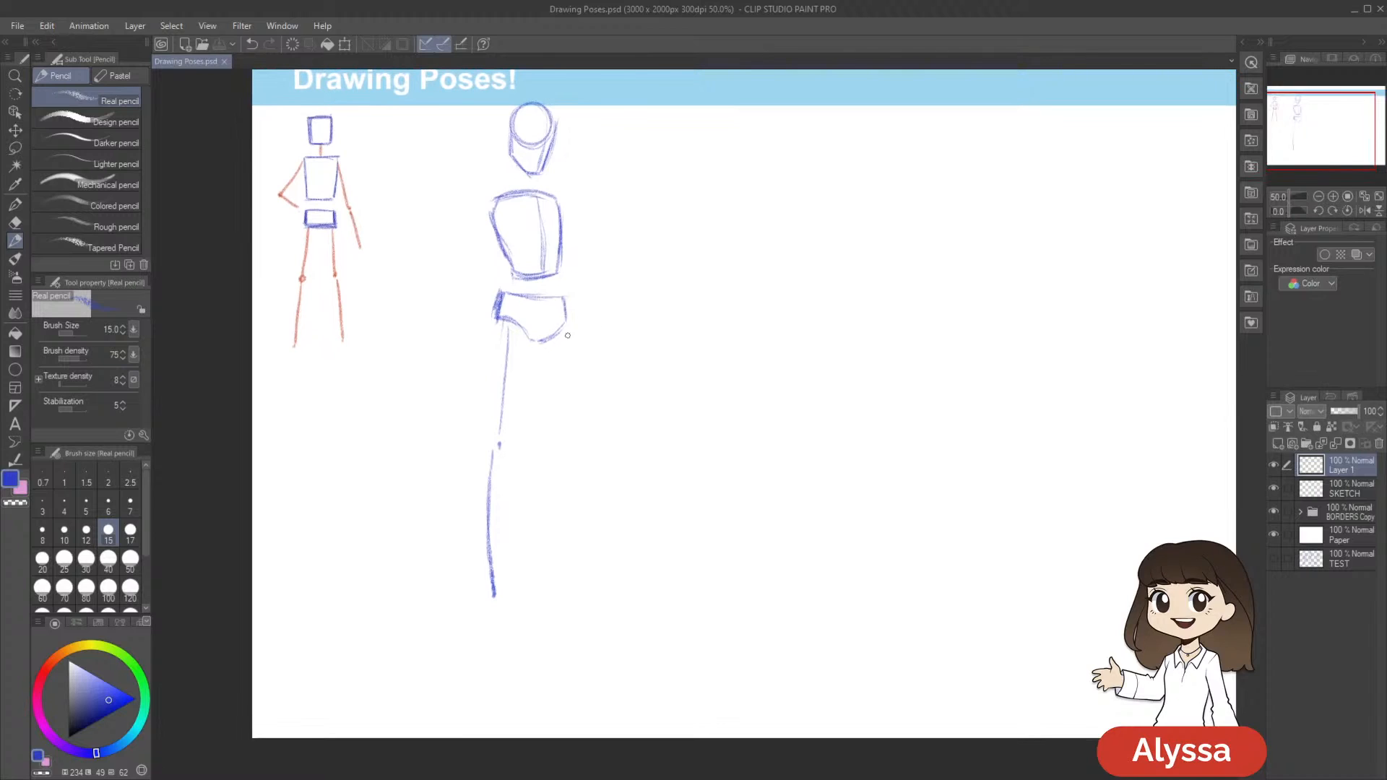
{"action": "left_click_drag", "start_coordinate": [562, 344], "coordinate": [561, 394]}
{"action": "left_click_drag", "start_coordinate": [558, 334], "coordinate": [559, 431]}
{"action": "left_click_drag", "start_coordinate": [673, 512], "coordinate": [666, 493]}
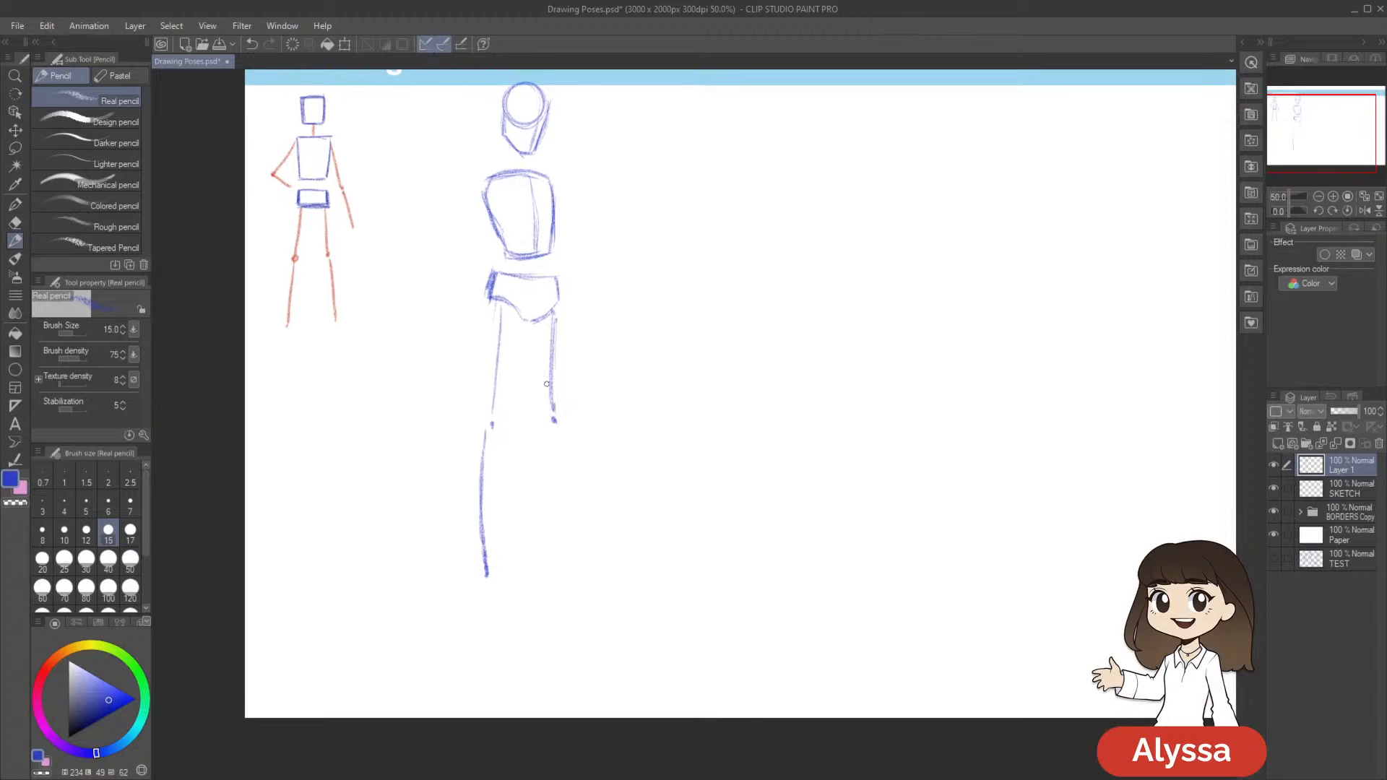
{"action": "left_click_drag", "start_coordinate": [551, 417], "coordinate": [579, 532]}
{"action": "key", "text": "ctrl+z"}
{"action": "left_click_drag", "start_coordinate": [556, 436], "coordinate": [582, 554]}
{"action": "key", "text": "ctrl+z"}
{"action": "key", "text": "ctrl+z"}
{"action": "left_click_drag", "start_coordinate": [555, 426], "coordinate": [582, 542]}
{"action": "key", "text": "ctrl+z"}
Draw the other lower leg slanting outward from a knee dot to an ankle dot, and strengthen the first leg's knee dot
{"action": "mouse_move", "coordinate": [551, 384]}
{"action": "left_mouse_down"}
{"action": "mouse_move", "coordinate": [550, 426]}
{"action": "mouse_move", "coordinate": [608, 451]}
{"action": "mouse_move", "coordinate": [590, 532]}
{"action": "left_mouse_up"}
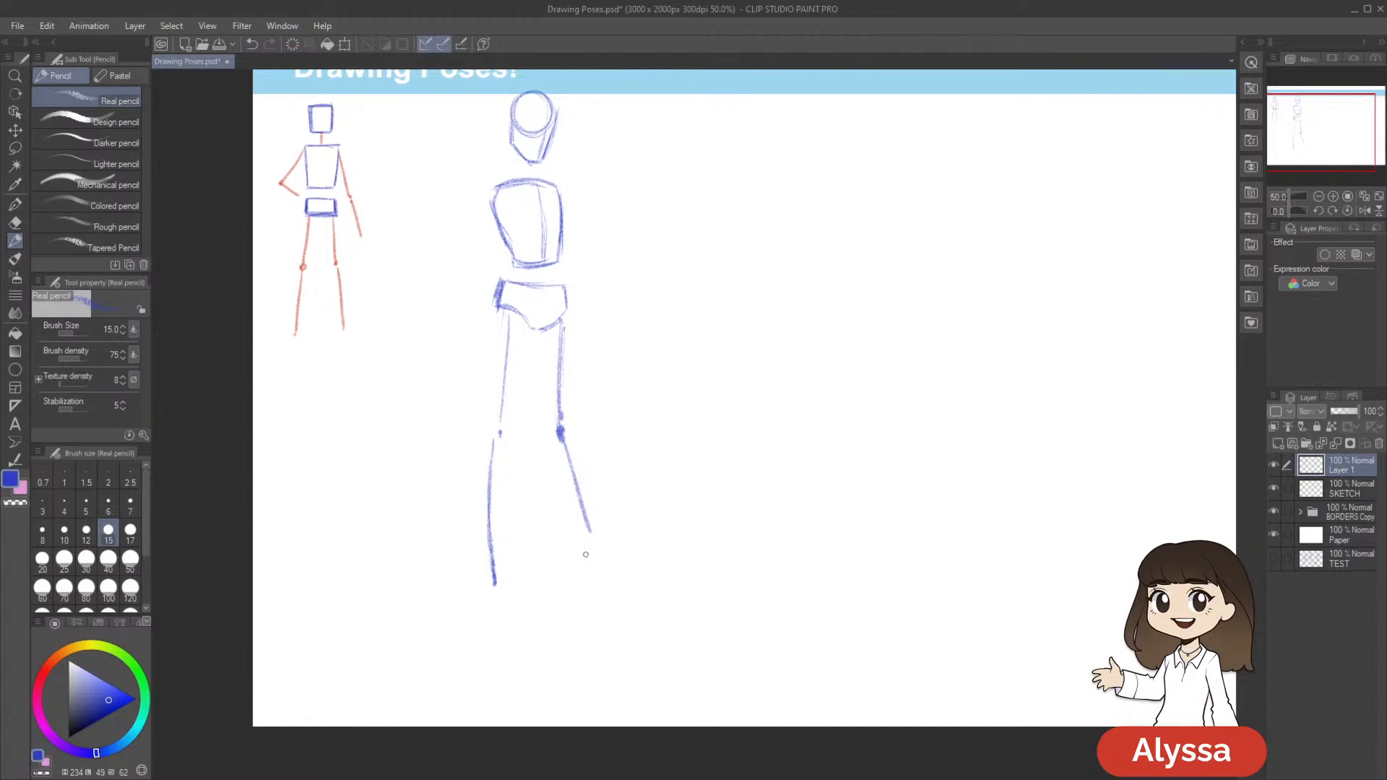
{"action": "left_click_drag", "start_coordinate": [748, 484], "coordinate": [748, 468]}
{"action": "left_click_drag", "start_coordinate": [589, 509], "coordinate": [598, 553]}
{"action": "left_click_drag", "start_coordinate": [747, 515], "coordinate": [749, 521]}
{"action": "left_click_drag", "start_coordinate": [499, 415], "coordinate": [502, 425]}
{"action": "left_click_drag", "start_coordinate": [746, 446], "coordinate": [747, 407]}
{"action": "left_click_drag", "start_coordinate": [815, 462], "coordinate": [838, 531]}
{"action": "left_click_drag", "start_coordinate": [785, 458], "coordinate": [785, 492]}
{"action": "left_click_drag", "start_coordinate": [759, 471], "coordinate": [762, 455]}
{"action": "left_click_drag", "start_coordinate": [661, 467], "coordinate": [665, 458]}
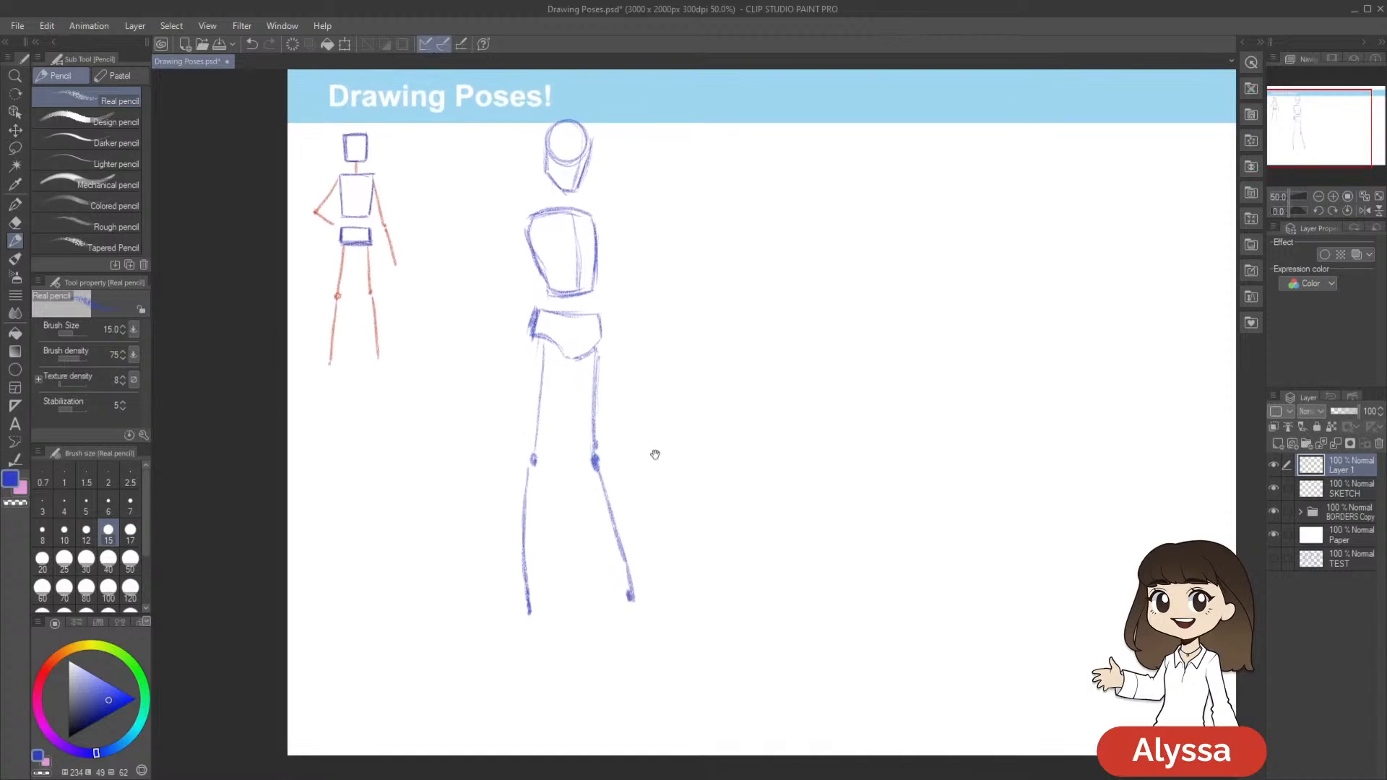
Draw the second figure's first arm with a slanted upper arm, a forearm crossing the waist and a box-shaped hand
{"action": "left_click_drag", "start_coordinate": [602, 294], "coordinate": [597, 319]}
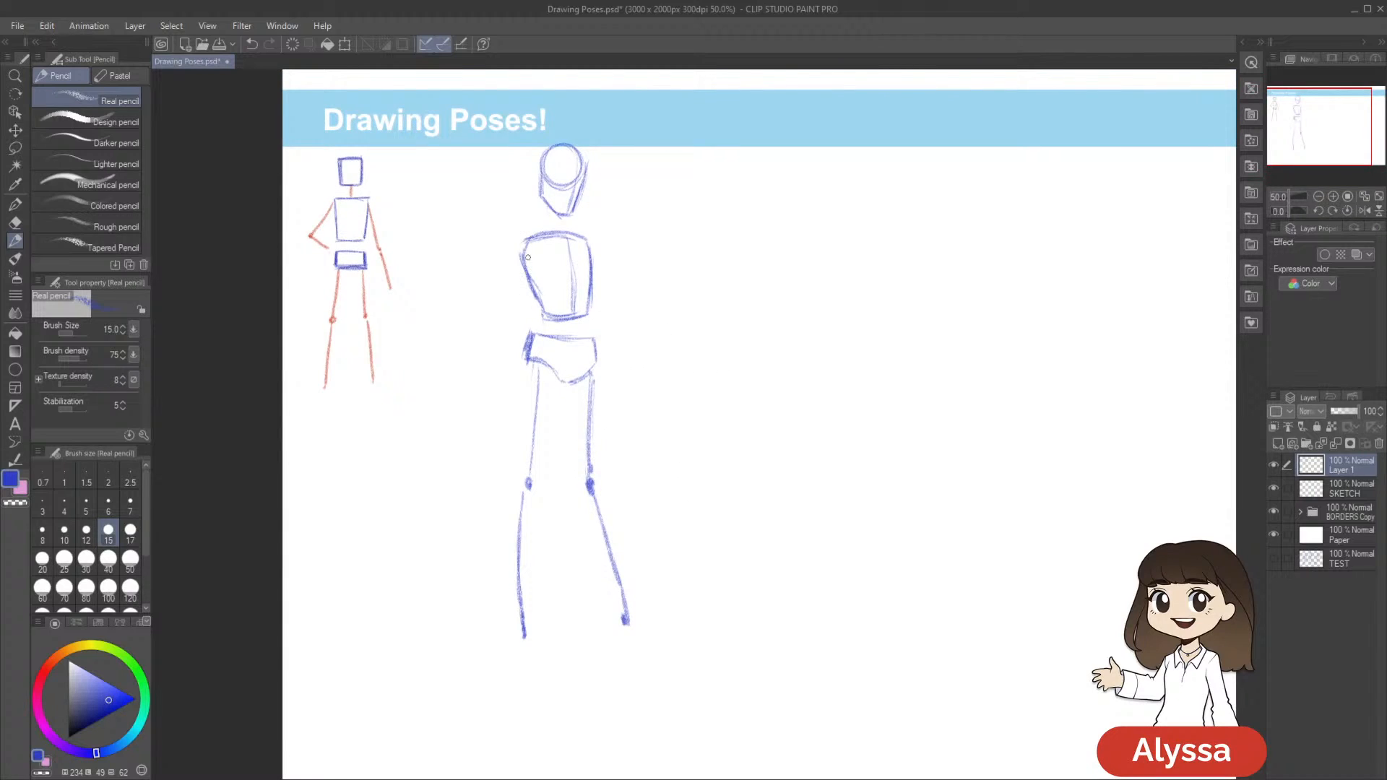
{"action": "left_click_drag", "start_coordinate": [515, 244], "coordinate": [515, 266]}
{"action": "key", "text": "ctrl+z"}
{"action": "left_click_drag", "start_coordinate": [659, 316], "coordinate": [661, 310]}
{"action": "left_click_drag", "start_coordinate": [524, 240], "coordinate": [510, 289]}
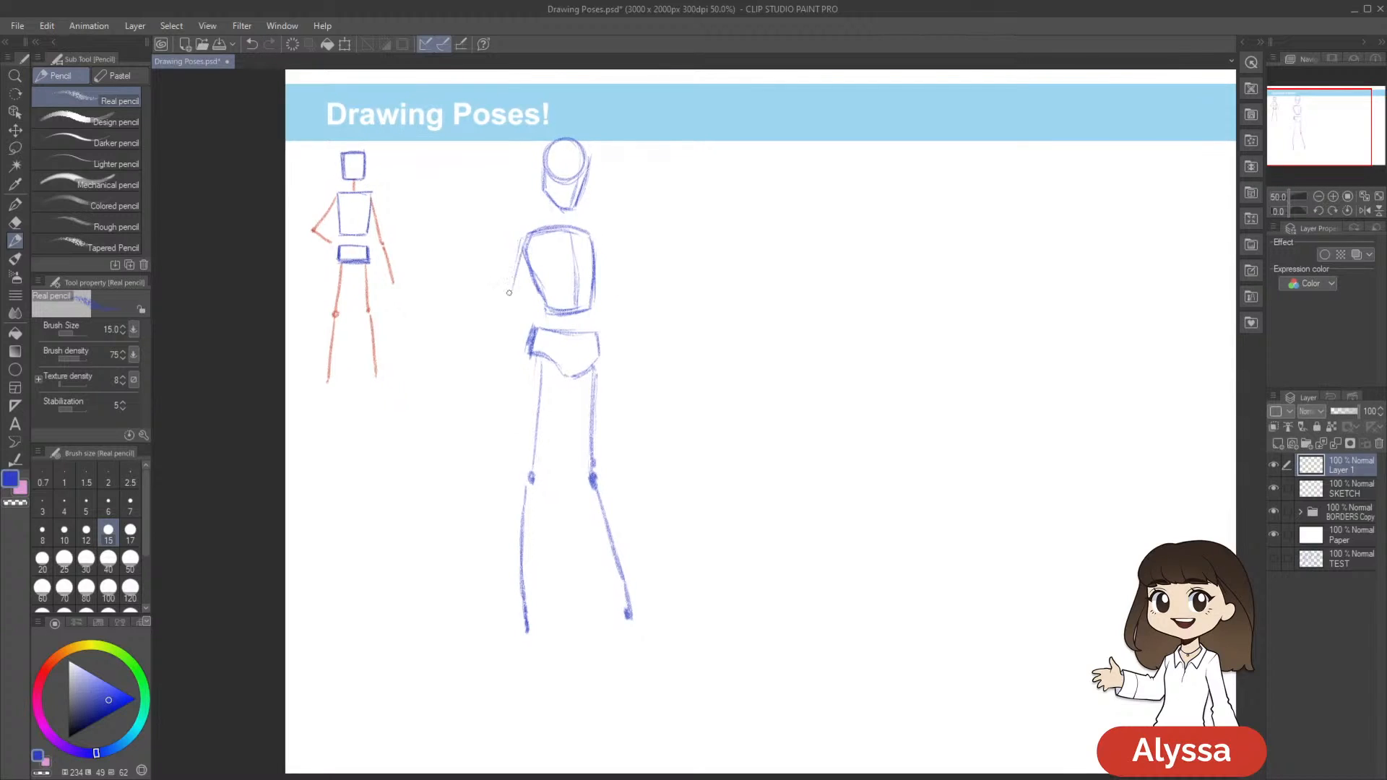
{"action": "left_click_drag", "start_coordinate": [779, 458], "coordinate": [763, 436]}
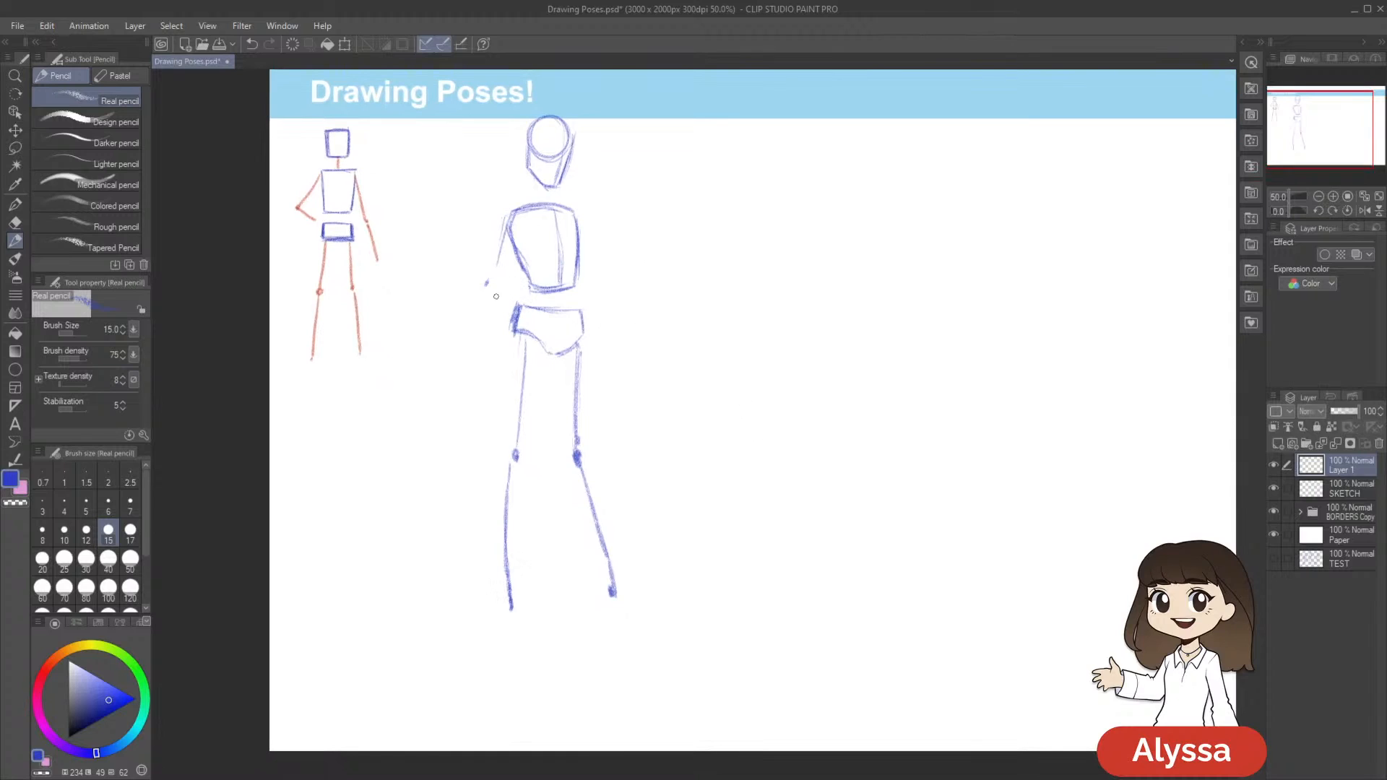
{"action": "mouse_move", "coordinate": [489, 281]}
{"action": "left_mouse_down"}
{"action": "mouse_move", "coordinate": [546, 294]}
{"action": "mouse_move", "coordinate": [494, 281]}
{"action": "mouse_move", "coordinate": [571, 301]}
{"action": "left_mouse_up"}
{"action": "left_click_drag", "start_coordinate": [502, 208], "coordinate": [485, 282]}
{"action": "mouse_move", "coordinate": [588, 298]}
{"action": "left_mouse_down"}
{"action": "mouse_move", "coordinate": [619, 316]}
{"action": "mouse_move", "coordinate": [599, 328]}
{"action": "left_mouse_up"}
Draw the other arm as a line slanting down from the shoulder toward the hand, with a short mark beyond the hand
{"action": "mouse_move", "coordinate": [629, 209]}
{"action": "left_mouse_down"}
{"action": "mouse_move", "coordinate": [598, 194]}
{"action": "mouse_move", "coordinate": [571, 259]}
{"action": "left_mouse_up"}
{"action": "left_click_drag", "start_coordinate": [559, 197], "coordinate": [582, 265]}
{"action": "key", "text": "ctrl+z"}
{"action": "key", "text": "ctrl+z"}
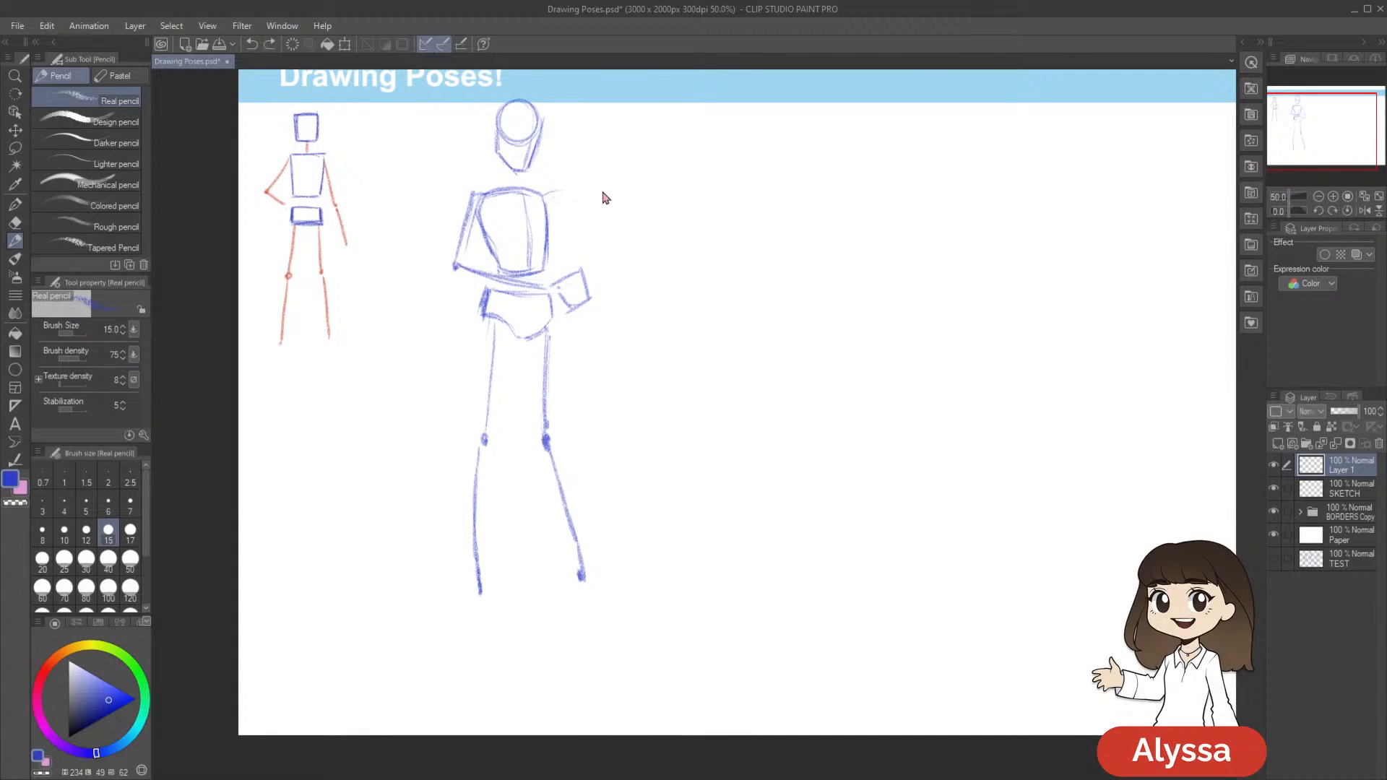
{"action": "left_click_drag", "start_coordinate": [555, 198], "coordinate": [579, 267]}
{"action": "key", "text": "ctrl+z"}
{"action": "key", "text": "ctrl+z"}
{"action": "left_click_drag", "start_coordinate": [550, 204], "coordinate": [571, 266]}
{"action": "mouse_move", "coordinate": [671, 442]}
{"action": "left_mouse_down"}
{"action": "mouse_move", "coordinate": [647, 439]}
{"action": "mouse_move", "coordinate": [693, 498]}
{"action": "mouse_move", "coordinate": [712, 485]}
{"action": "left_mouse_up"}
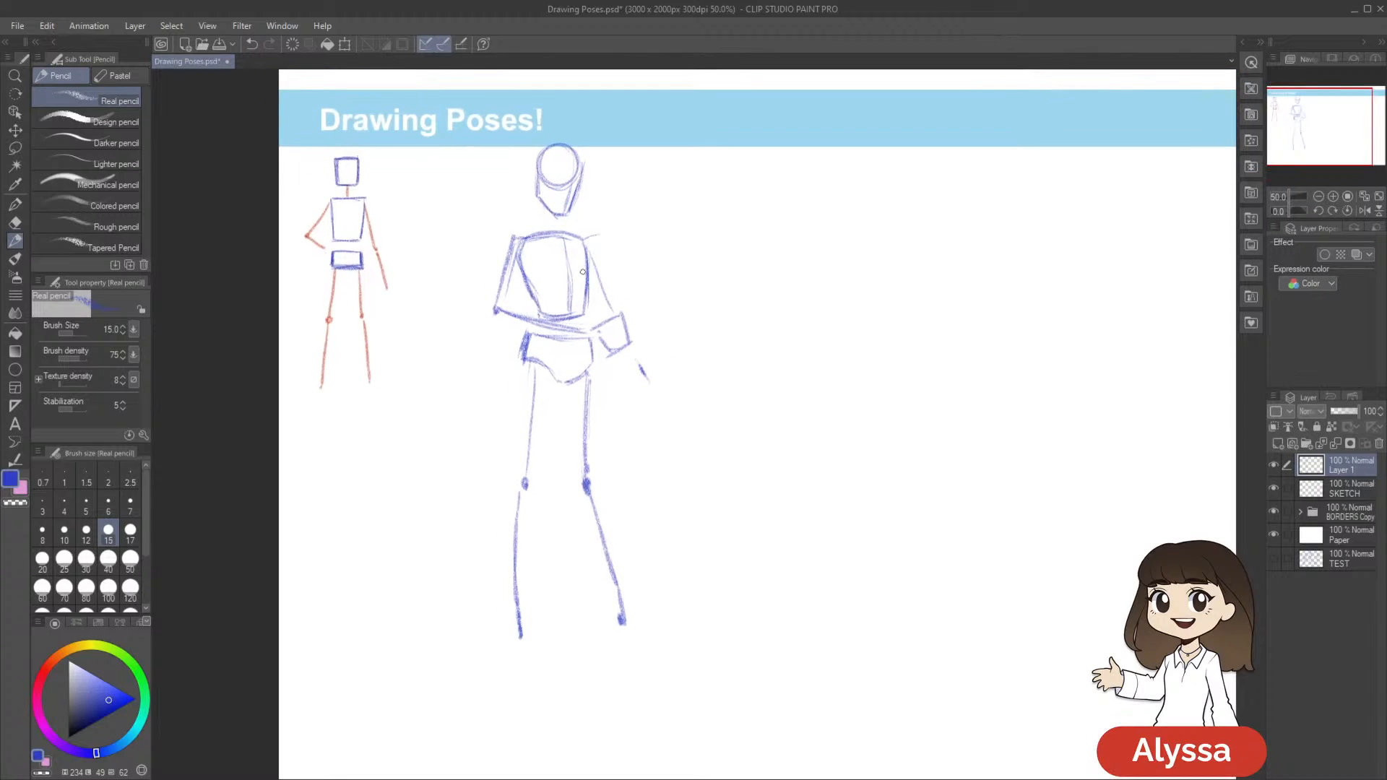
Lasso the second figure's head, shift it slightly with a transformation, and clear the selection
{"action": "key", "text": "m"}
{"action": "mouse_move", "coordinate": [581, 206]}
{"action": "left_mouse_down"}
{"action": "mouse_move", "coordinate": [579, 117]}
{"action": "mouse_move", "coordinate": [623, 200]}
{"action": "mouse_move", "coordinate": [609, 215]}
{"action": "left_mouse_up"}
{"action": "key", "text": "ctrl+t"}
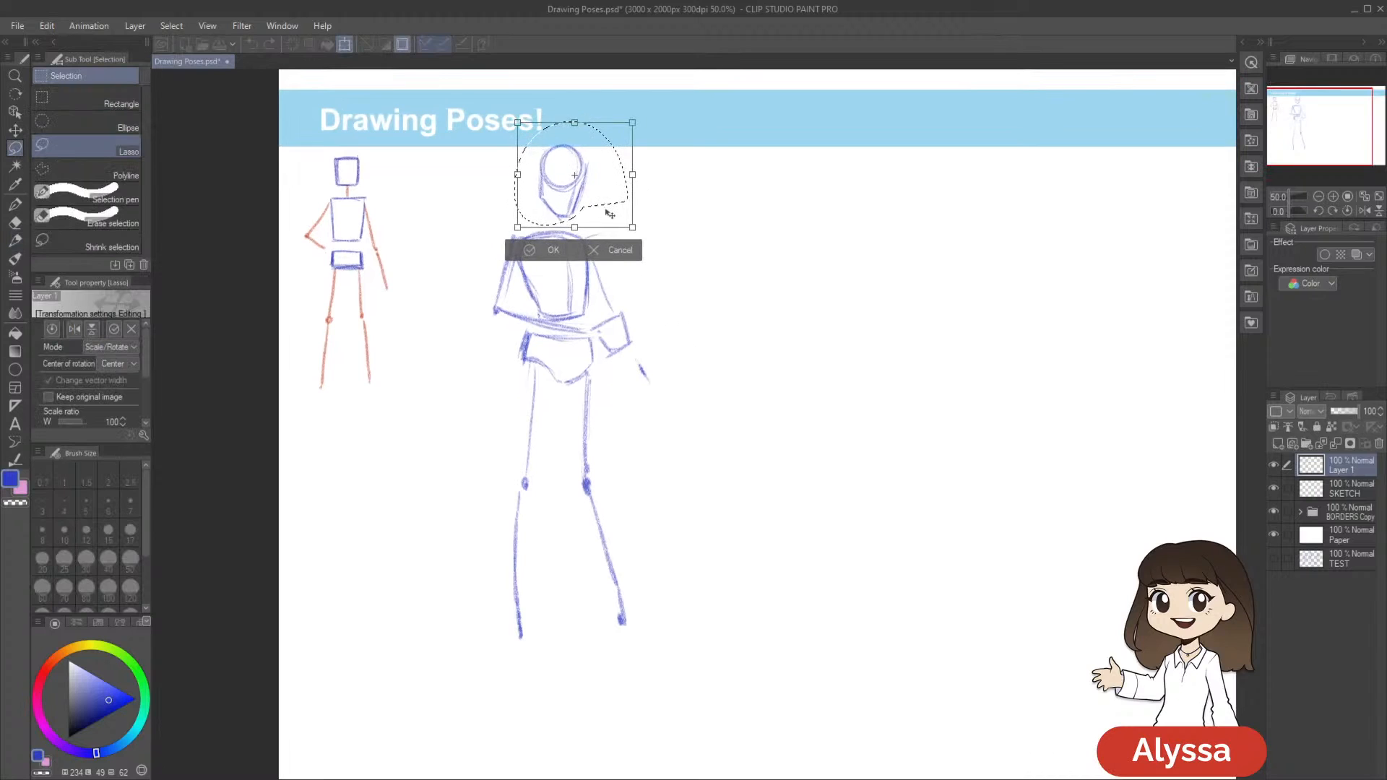
{"action": "key", "text": "Return"}
{"action": "mouse_move", "coordinate": [824, 476]}
{"action": "left_mouse_down"}
{"action": "mouse_move", "coordinate": [842, 447]}
{"action": "mouse_move", "coordinate": [810, 455]}
{"action": "left_mouse_up"}
{"action": "key", "text": "ctrl+z"}
{"action": "key", "text": "ctrl+y"}
{"action": "key", "text": "ctrl+d"}
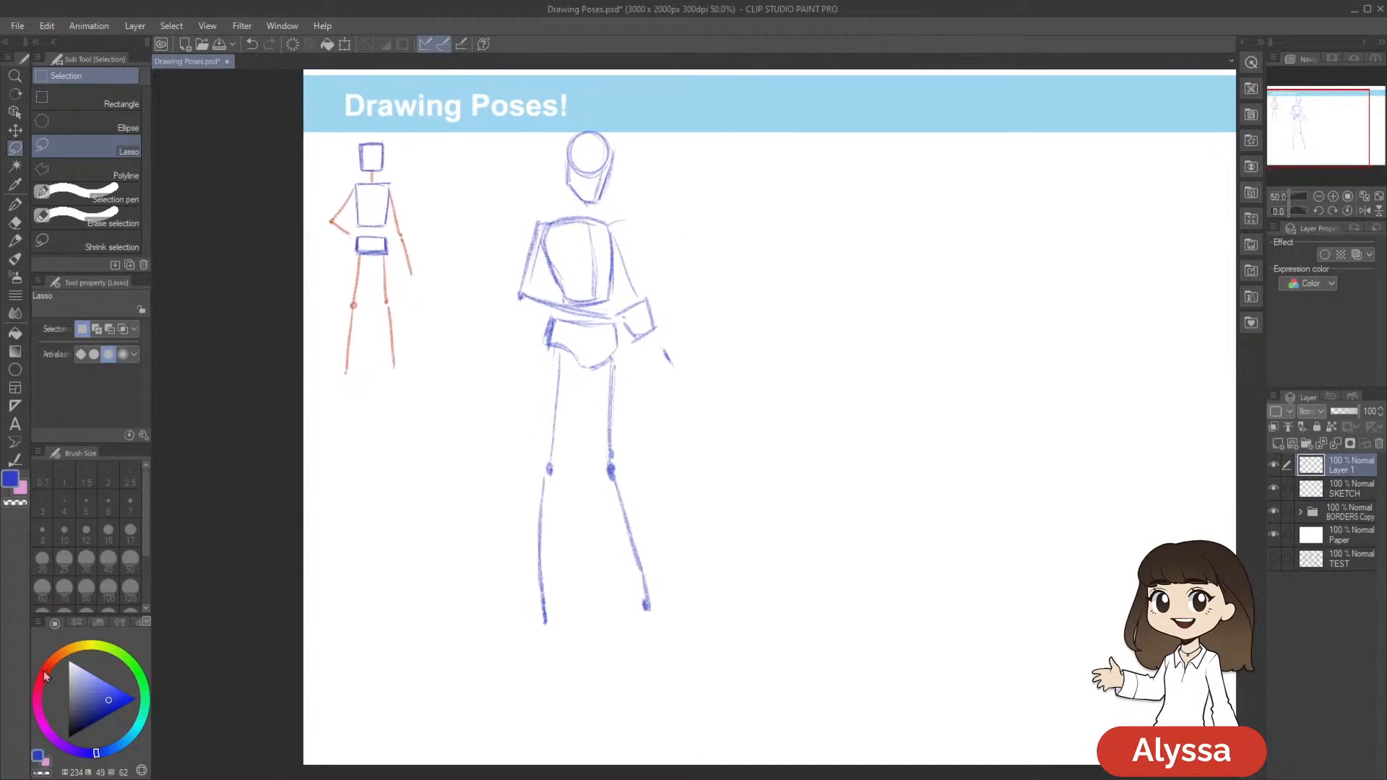
Change the drawing colour from blue to a strong red
{"action": "left_click", "coordinate": [45, 672]}
{"action": "left_click", "coordinate": [113, 705]}
{"action": "mouse_move", "coordinate": [884, 424]}
{"action": "left_mouse_down"}
{"action": "mouse_move", "coordinate": [873, 393]}
{"action": "mouse_move", "coordinate": [821, 436]}
{"action": "left_mouse_up"}
{"action": "left_click_drag", "start_coordinate": [714, 512], "coordinate": [738, 488]}
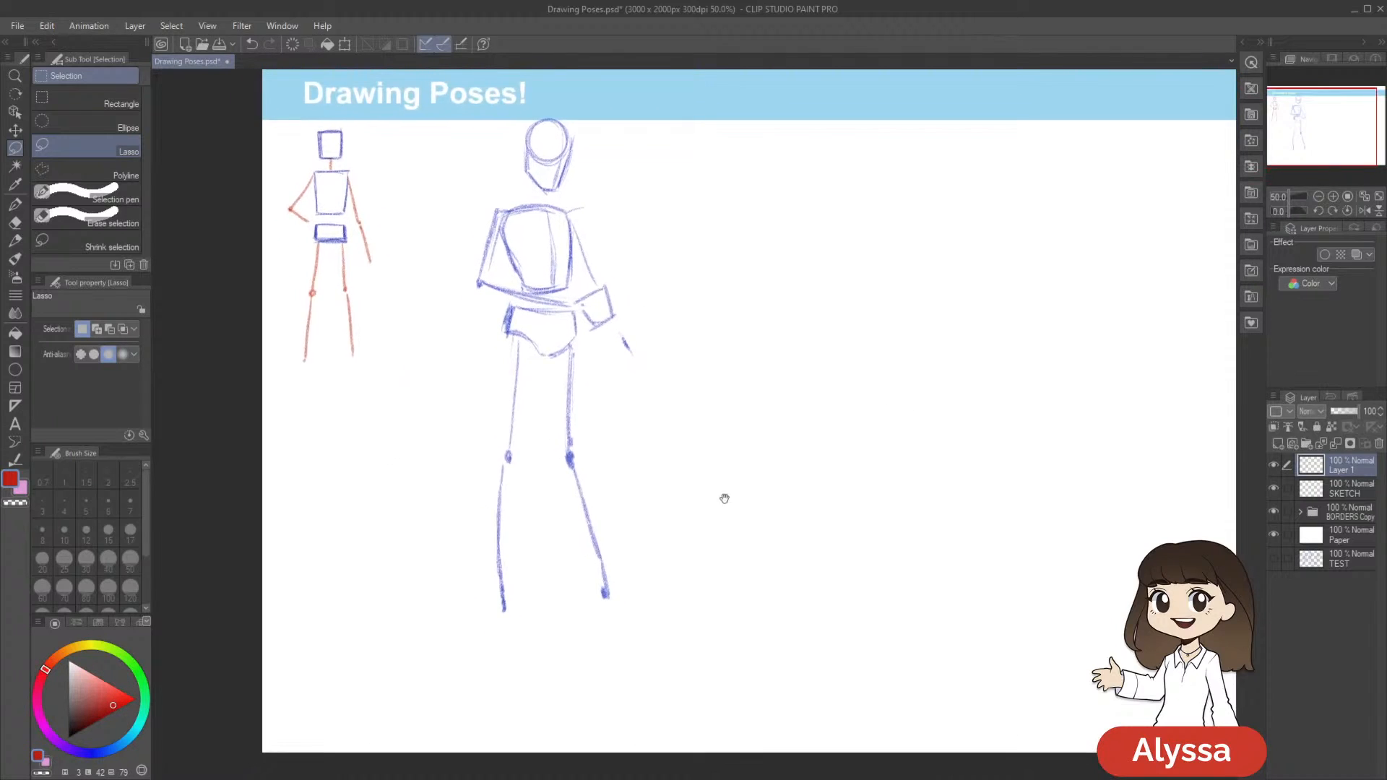
Rotate the whole second figure on Layer 1 very slightly clockwise and apply the transformation
{"action": "left_click", "coordinate": [1345, 489]}
{"action": "key", "text": "ctrl+t"}
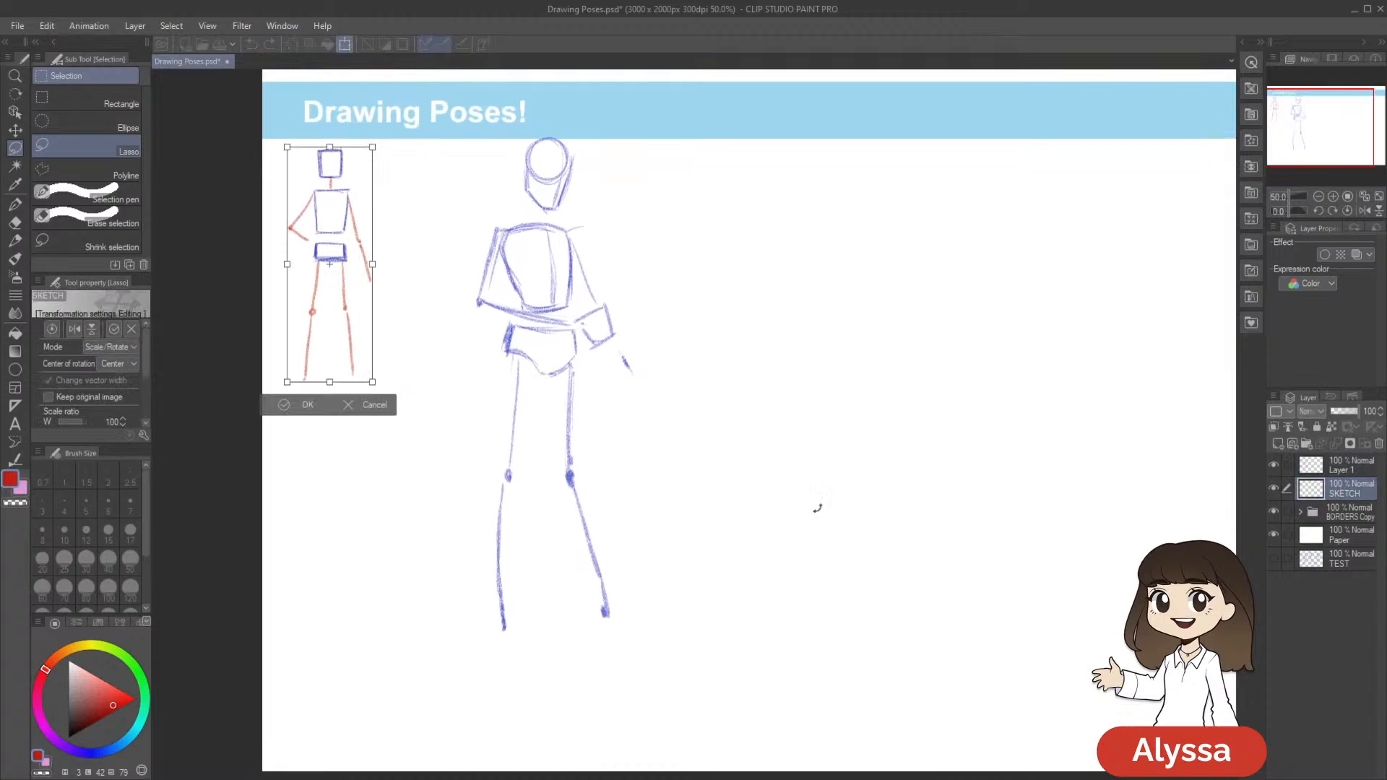
{"action": "left_click", "coordinate": [1347, 468]}
{"action": "key", "text": "ctrl+t"}
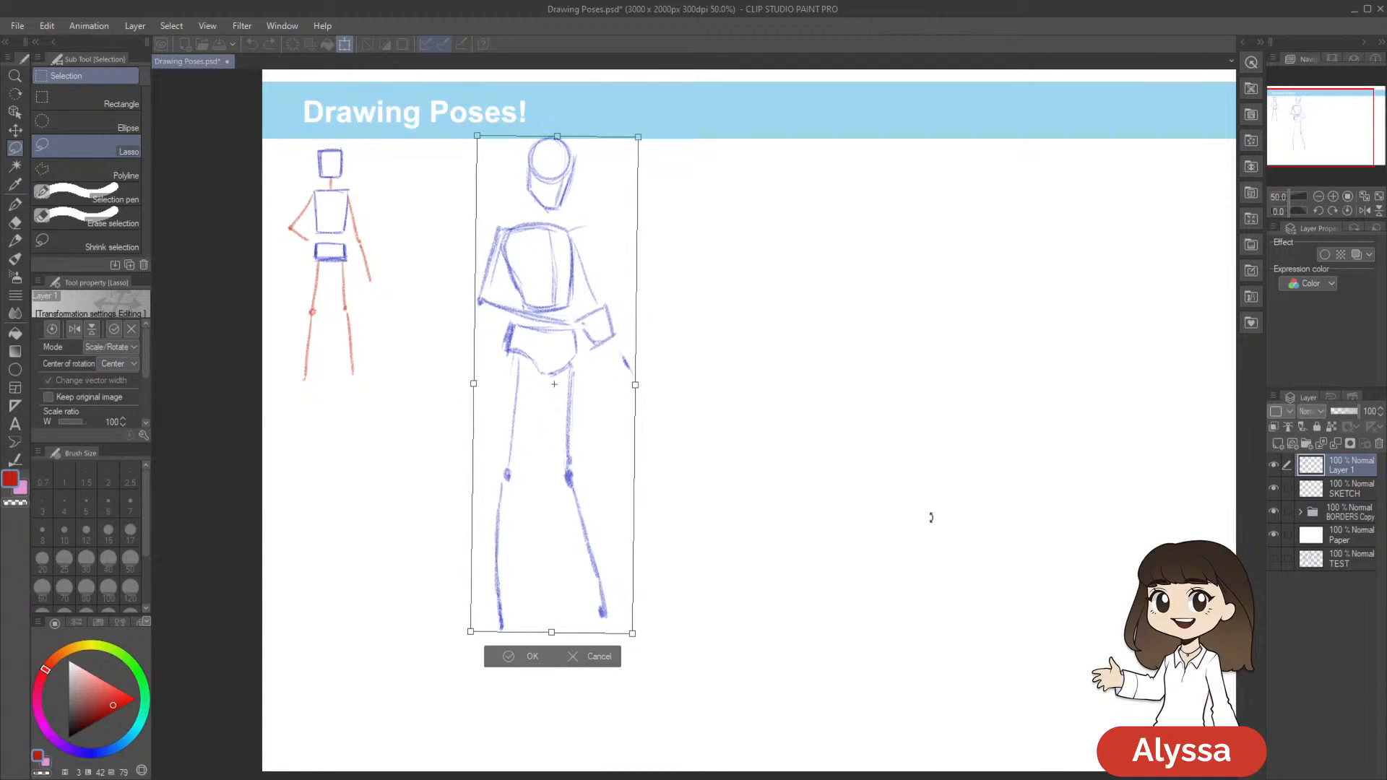
{"action": "key", "text": "Return"}
Add a new layer above Layer 1 and sketch the second figure's neck in red with the Real pencil
{"action": "key", "text": "ctrl+shift+n"}
{"action": "left_click_drag", "start_coordinate": [766, 416], "coordinate": [811, 437]}
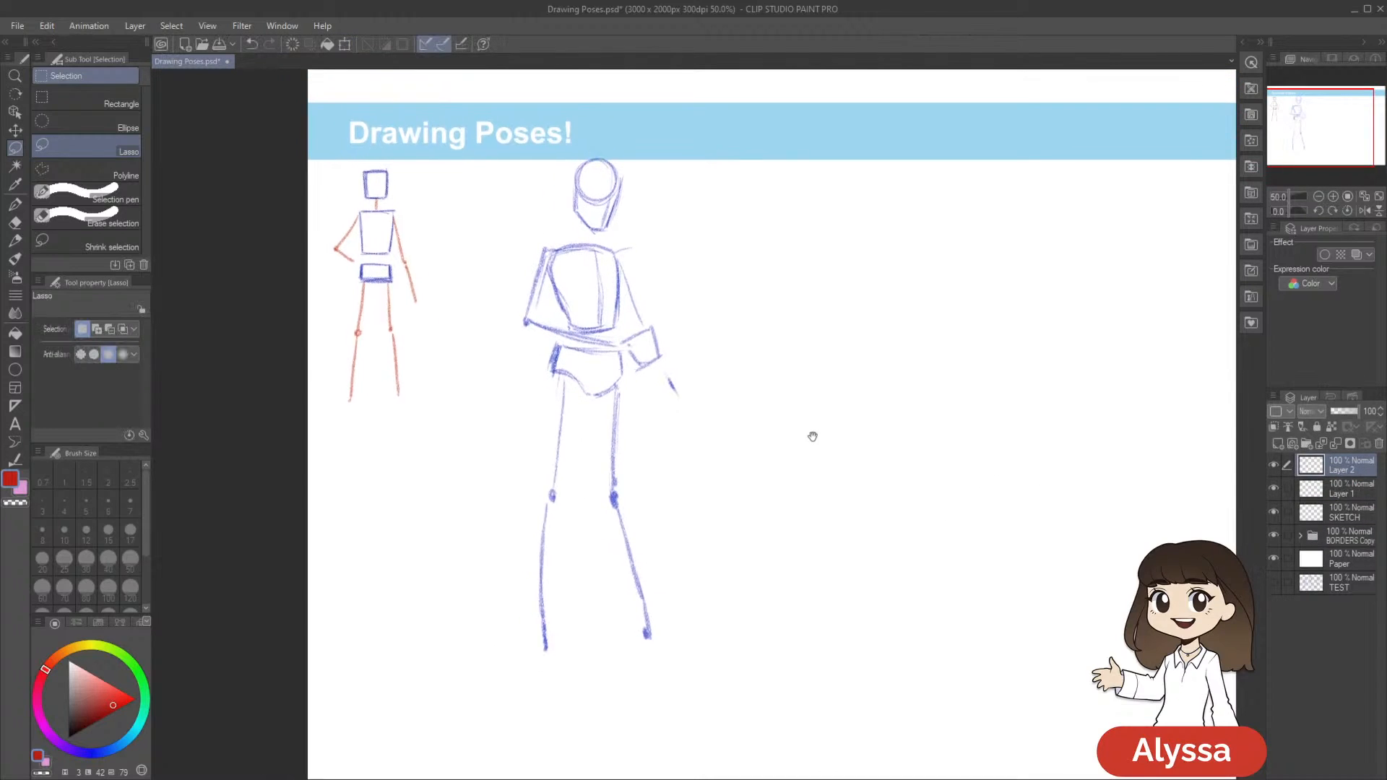
{"action": "left_click_drag", "start_coordinate": [694, 239], "coordinate": [687, 227]}
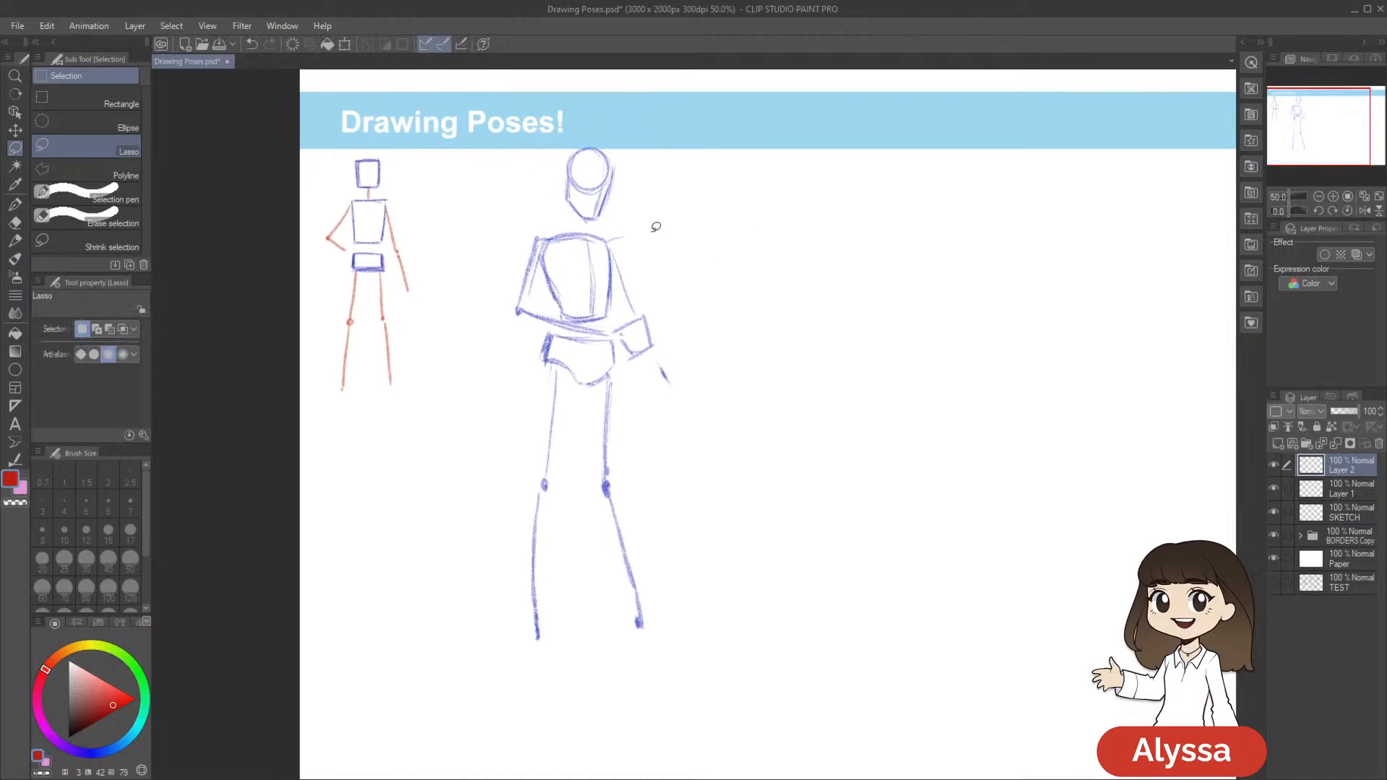
{"action": "key", "text": "p"}
{"action": "left_click_drag", "start_coordinate": [773, 394], "coordinate": [771, 391]}
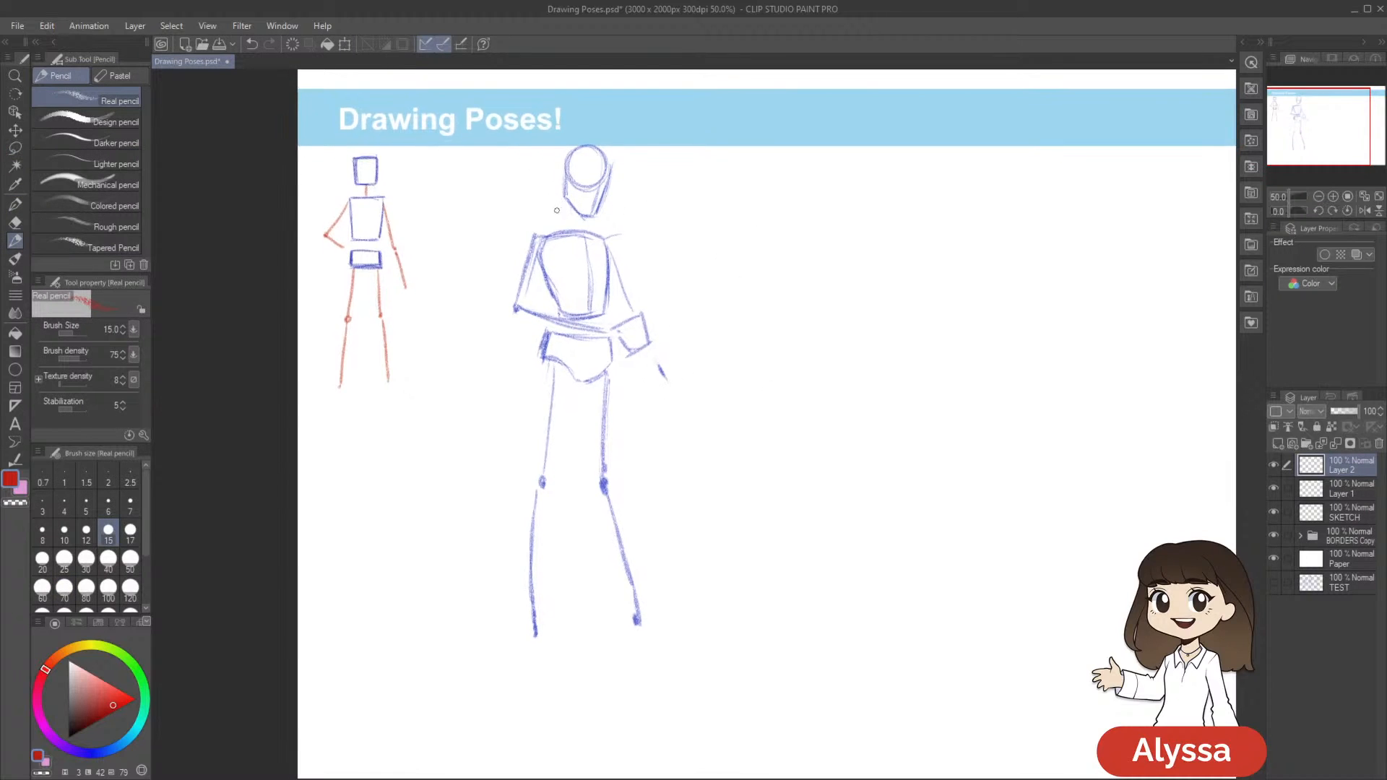
{"action": "left_click_drag", "start_coordinate": [651, 245], "coordinate": [649, 235]}
{"action": "mouse_move", "coordinate": [559, 191]}
{"action": "left_mouse_down"}
{"action": "mouse_move", "coordinate": [554, 216]}
{"action": "mouse_move", "coordinate": [585, 208]}
{"action": "left_mouse_up"}
{"action": "key", "text": "ctrl+z"}
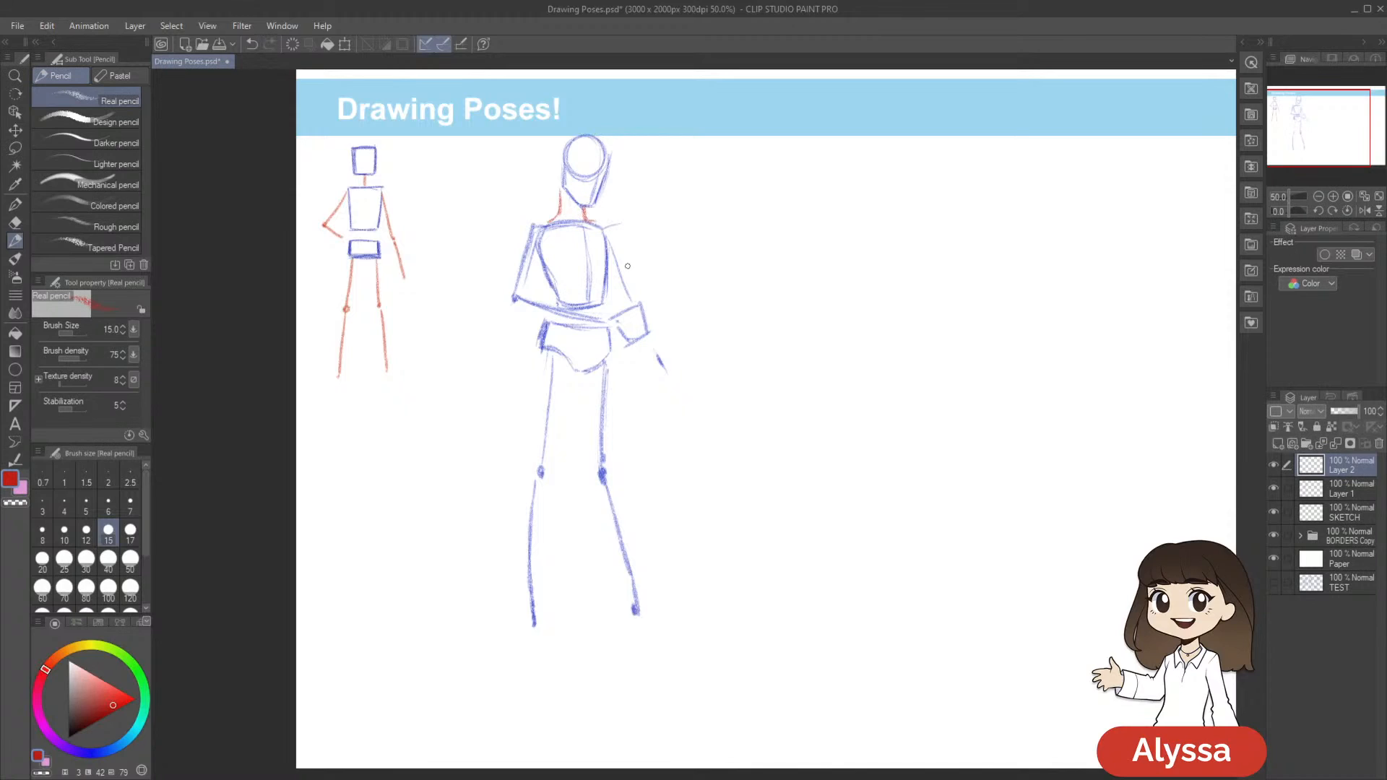
Sketch red circular shoulder joints on both sides of the torso and a cylindrical form around the first upper arm
{"action": "mouse_move", "coordinate": [543, 222]}
{"action": "left_mouse_down"}
{"action": "mouse_move", "coordinate": [525, 233]}
{"action": "mouse_move", "coordinate": [608, 226]}
{"action": "left_mouse_up"}
{"action": "left_click_drag", "start_coordinate": [699, 302], "coordinate": [722, 276]}
{"action": "mouse_move", "coordinate": [539, 225]}
{"action": "left_mouse_down"}
{"action": "mouse_move", "coordinate": [568, 226]}
{"action": "mouse_move", "coordinate": [530, 264]}
{"action": "mouse_move", "coordinate": [557, 270]}
{"action": "left_mouse_up"}
{"action": "left_click_drag", "start_coordinate": [840, 261], "coordinate": [813, 236]}
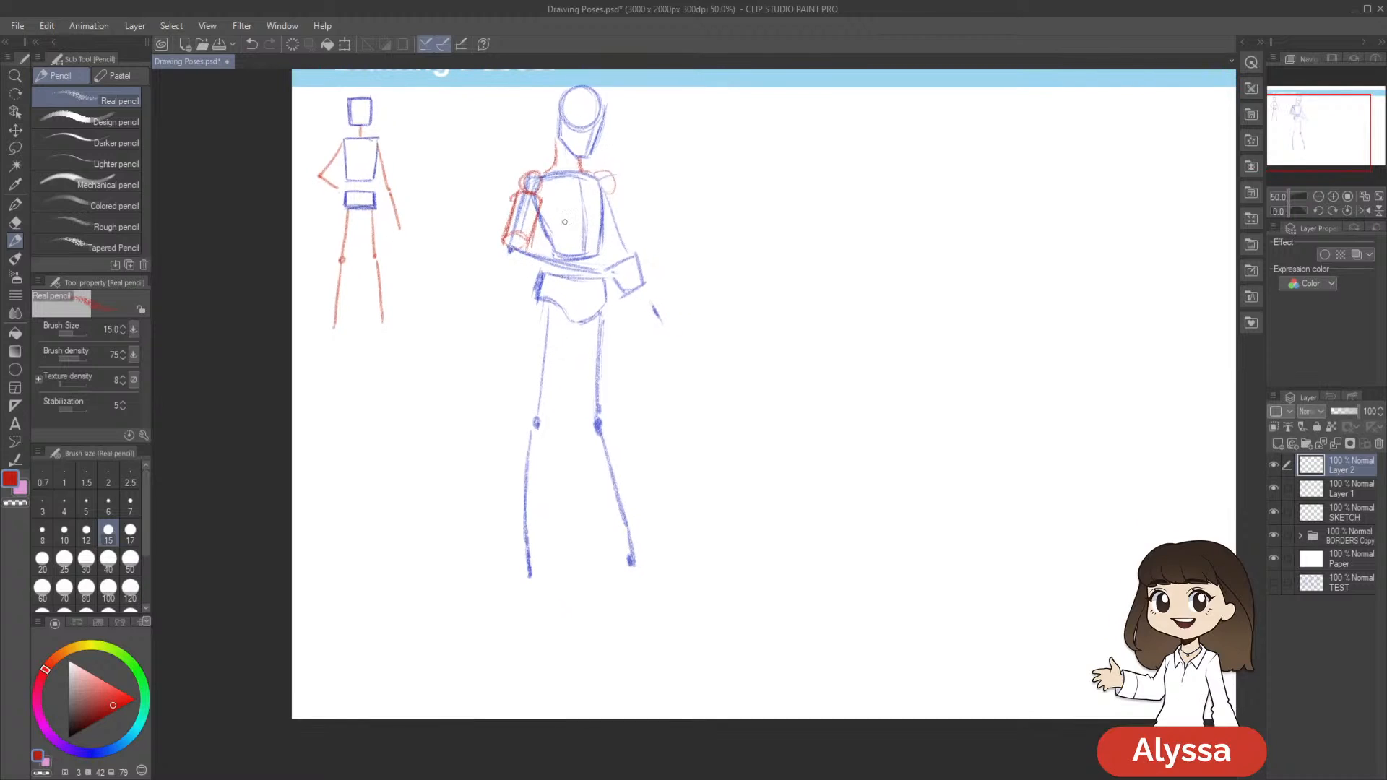
Sketch the first forearm as a red tapering cylinder across the waist and reinforce its elbow
{"action": "mouse_move", "coordinate": [519, 229]}
{"action": "left_mouse_down"}
{"action": "mouse_move", "coordinate": [506, 250]}
{"action": "mouse_move", "coordinate": [588, 263]}
{"action": "mouse_move", "coordinate": [580, 275]}
{"action": "mouse_move", "coordinate": [623, 255]}
{"action": "left_mouse_up"}
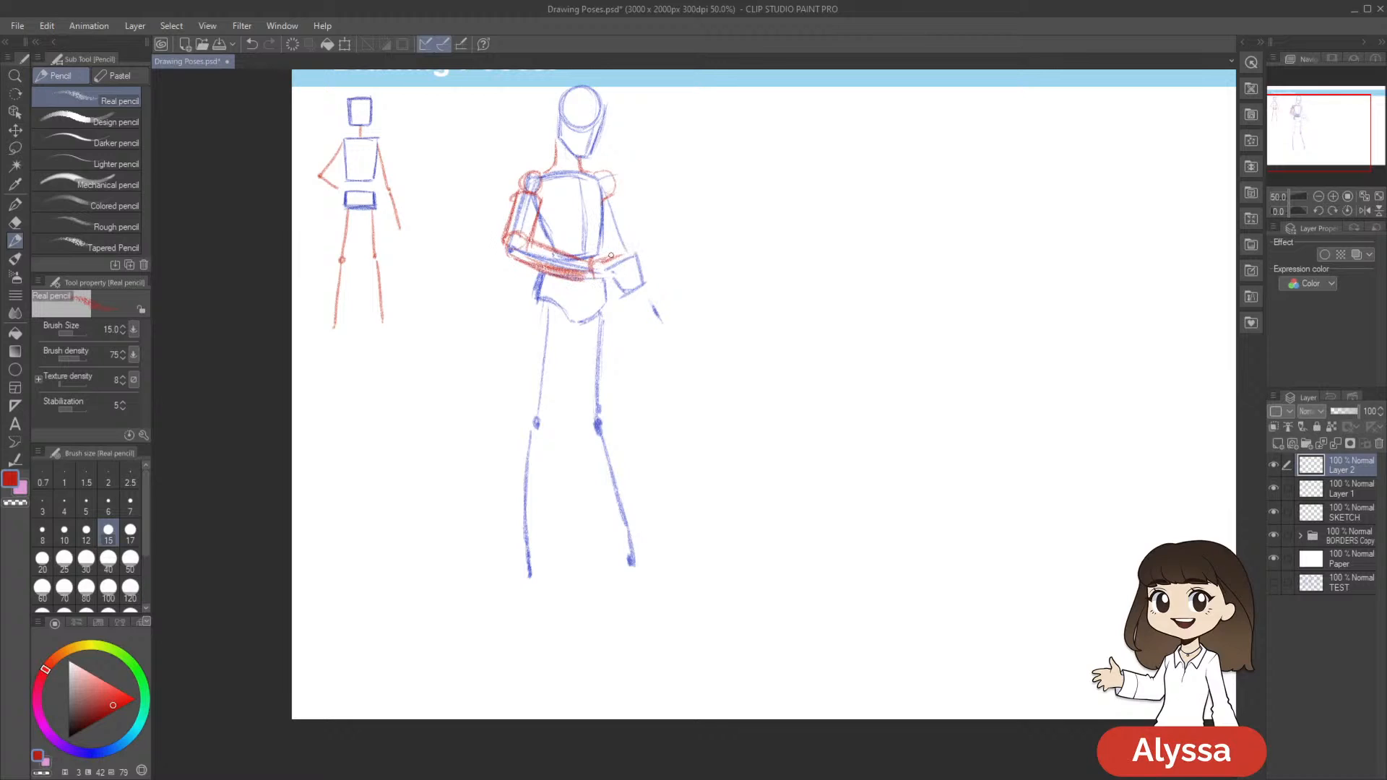
{"action": "left_click_drag", "start_coordinate": [541, 220], "coordinate": [556, 242]}
{"action": "key", "text": "ctrl+z"}
{"action": "left_click_drag", "start_coordinate": [563, 194], "coordinate": [562, 204]}
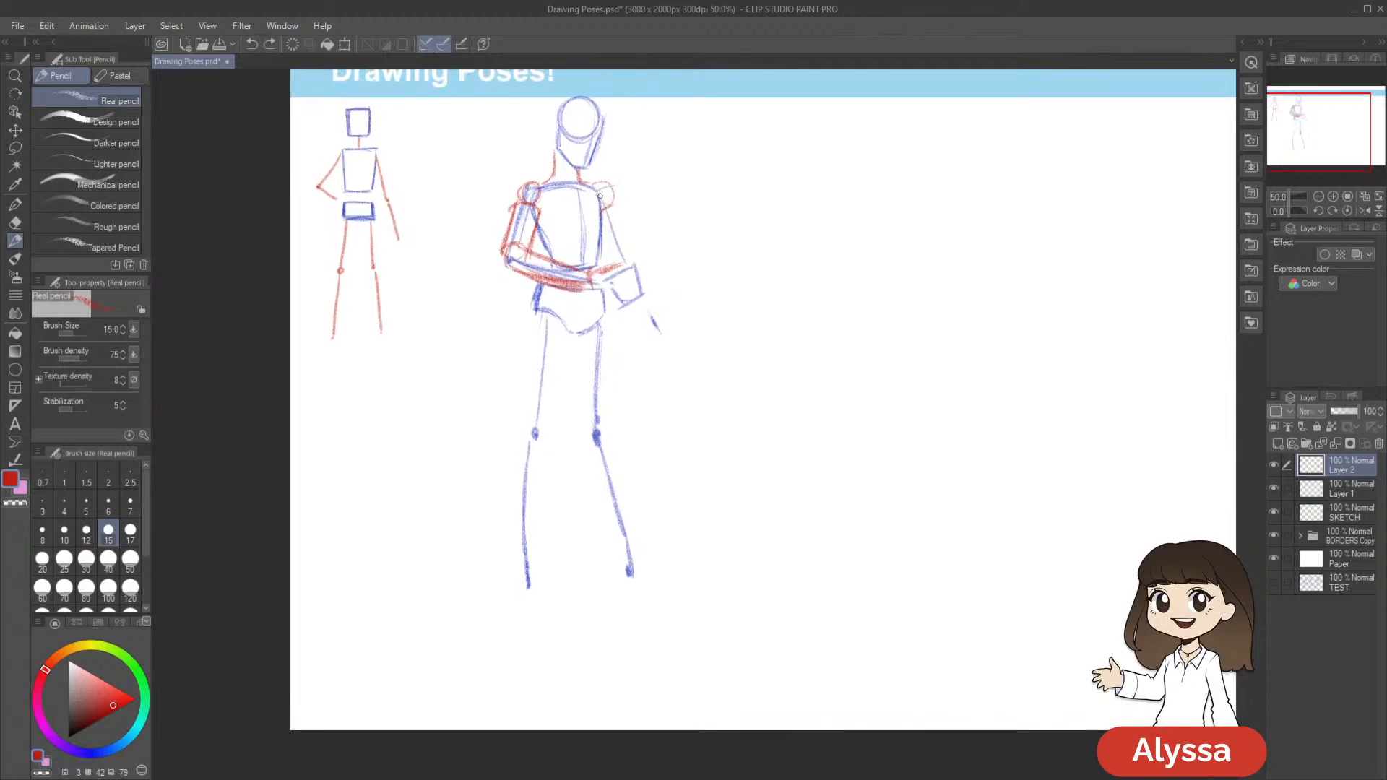
{"action": "left_click_drag", "start_coordinate": [723, 228], "coordinate": [713, 226]}
{"action": "left_click_drag", "start_coordinate": [521, 220], "coordinate": [543, 258]}
{"action": "left_click_drag", "start_coordinate": [640, 275], "coordinate": [629, 271]}
Sketch the first thigh as a red tapering cylinder from the pelvis to the knee, darkening its inner edge
{"action": "mouse_move", "coordinate": [758, 353]}
{"action": "left_mouse_down"}
{"action": "mouse_move", "coordinate": [766, 325]}
{"action": "mouse_move", "coordinate": [795, 337]}
{"action": "mouse_move", "coordinate": [767, 362]}
{"action": "mouse_move", "coordinate": [799, 353]}
{"action": "mouse_move", "coordinate": [775, 343]}
{"action": "mouse_move", "coordinate": [823, 307]}
{"action": "mouse_move", "coordinate": [805, 324]}
{"action": "left_mouse_up"}
{"action": "mouse_move", "coordinate": [584, 284]}
{"action": "left_mouse_down"}
{"action": "mouse_move", "coordinate": [642, 290]}
{"action": "mouse_move", "coordinate": [610, 301]}
{"action": "left_mouse_up"}
{"action": "left_click_drag", "start_coordinate": [743, 310], "coordinate": [760, 270]}
{"action": "mouse_move", "coordinate": [588, 255]}
{"action": "left_mouse_down"}
{"action": "mouse_move", "coordinate": [615, 260]}
{"action": "mouse_move", "coordinate": [581, 328]}
{"action": "mouse_move", "coordinate": [580, 354]}
{"action": "mouse_move", "coordinate": [609, 371]}
{"action": "left_mouse_up"}
{"action": "key", "text": "ctrl+z"}
{"action": "mouse_move", "coordinate": [703, 286]}
{"action": "left_mouse_down"}
{"action": "mouse_move", "coordinate": [699, 271]}
{"action": "mouse_move", "coordinate": [613, 309]}
{"action": "mouse_move", "coordinate": [609, 336]}
{"action": "left_mouse_up"}
{"action": "left_click_drag", "start_coordinate": [798, 288], "coordinate": [762, 307]}
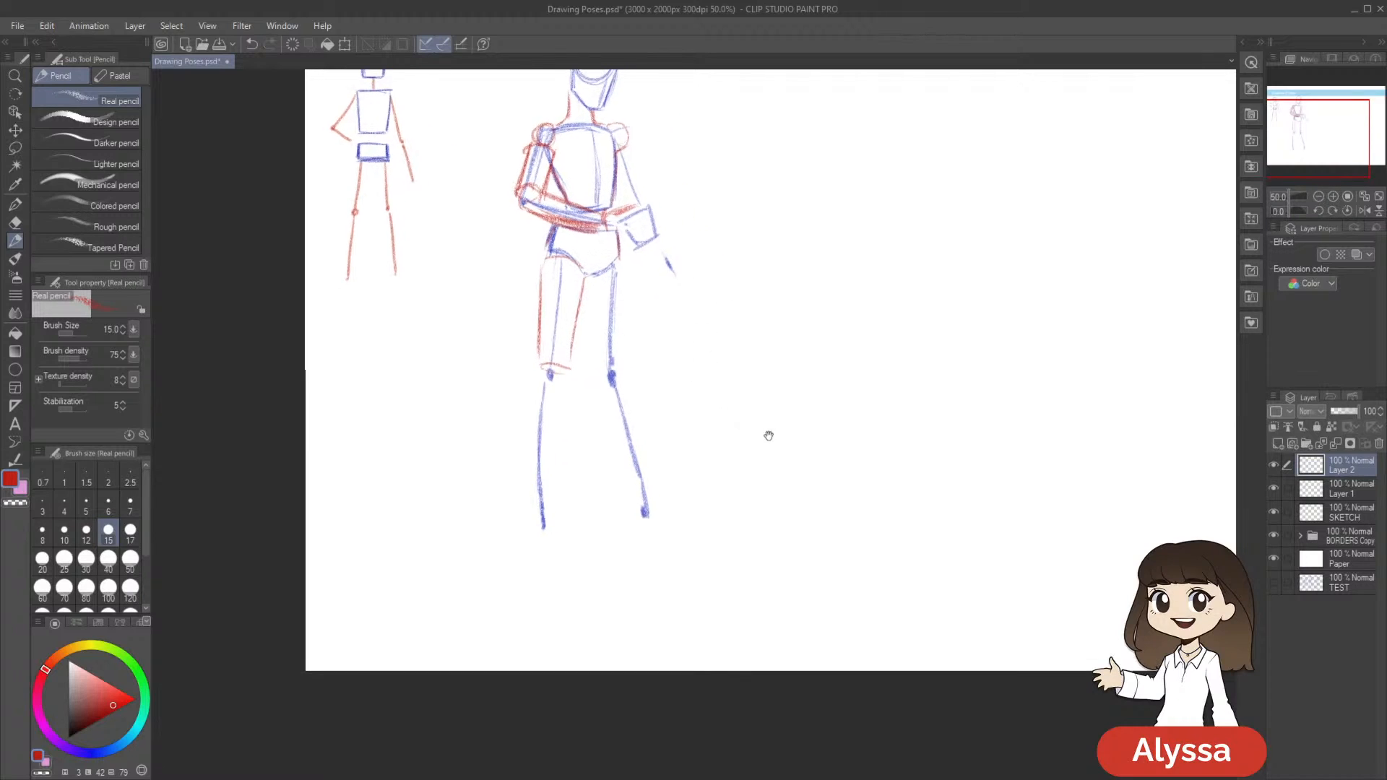
{"action": "left_click_drag", "start_coordinate": [669, 312], "coordinate": [661, 323]}
{"action": "left_click_drag", "start_coordinate": [579, 292], "coordinate": [561, 370]}
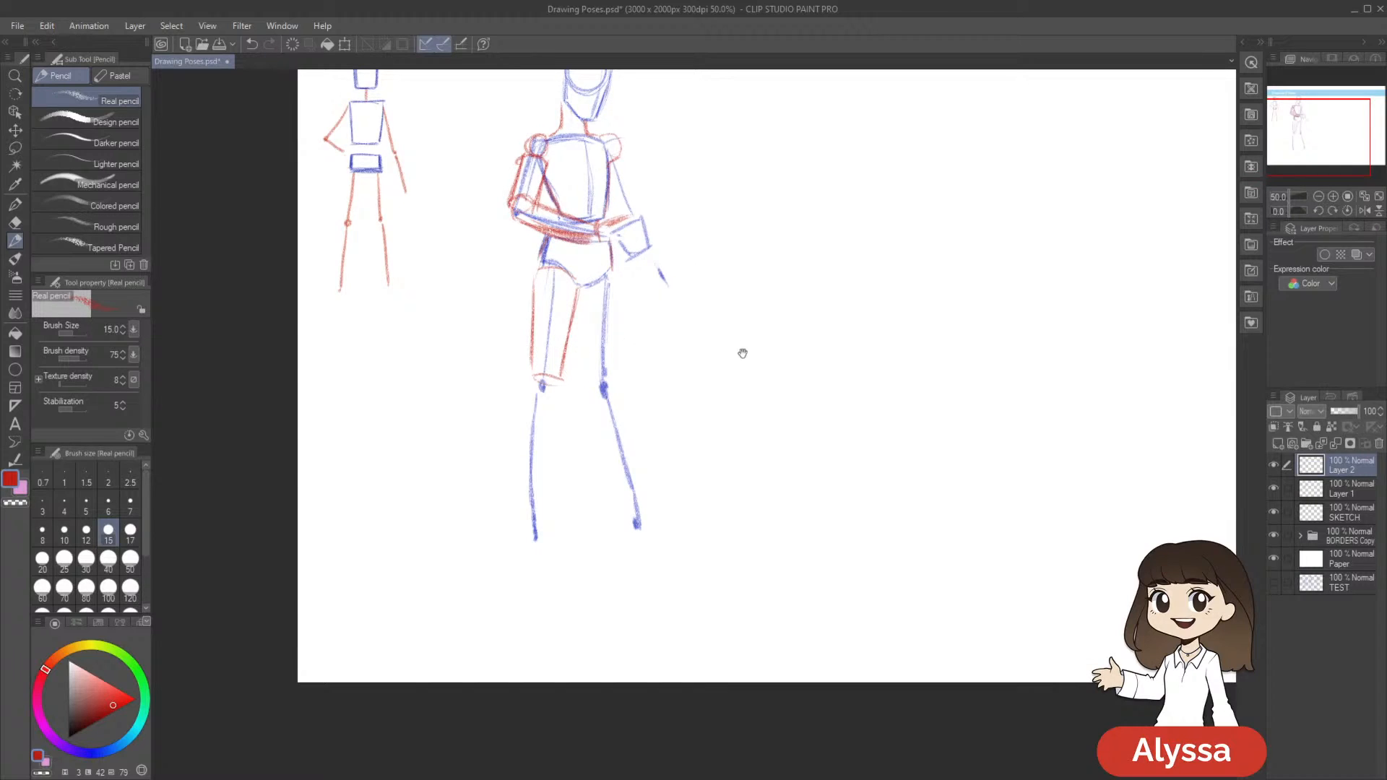
{"action": "left_click_drag", "start_coordinate": [740, 350], "coordinate": [729, 360]}
{"action": "left_click_drag", "start_coordinate": [564, 310], "coordinate": [548, 383]}
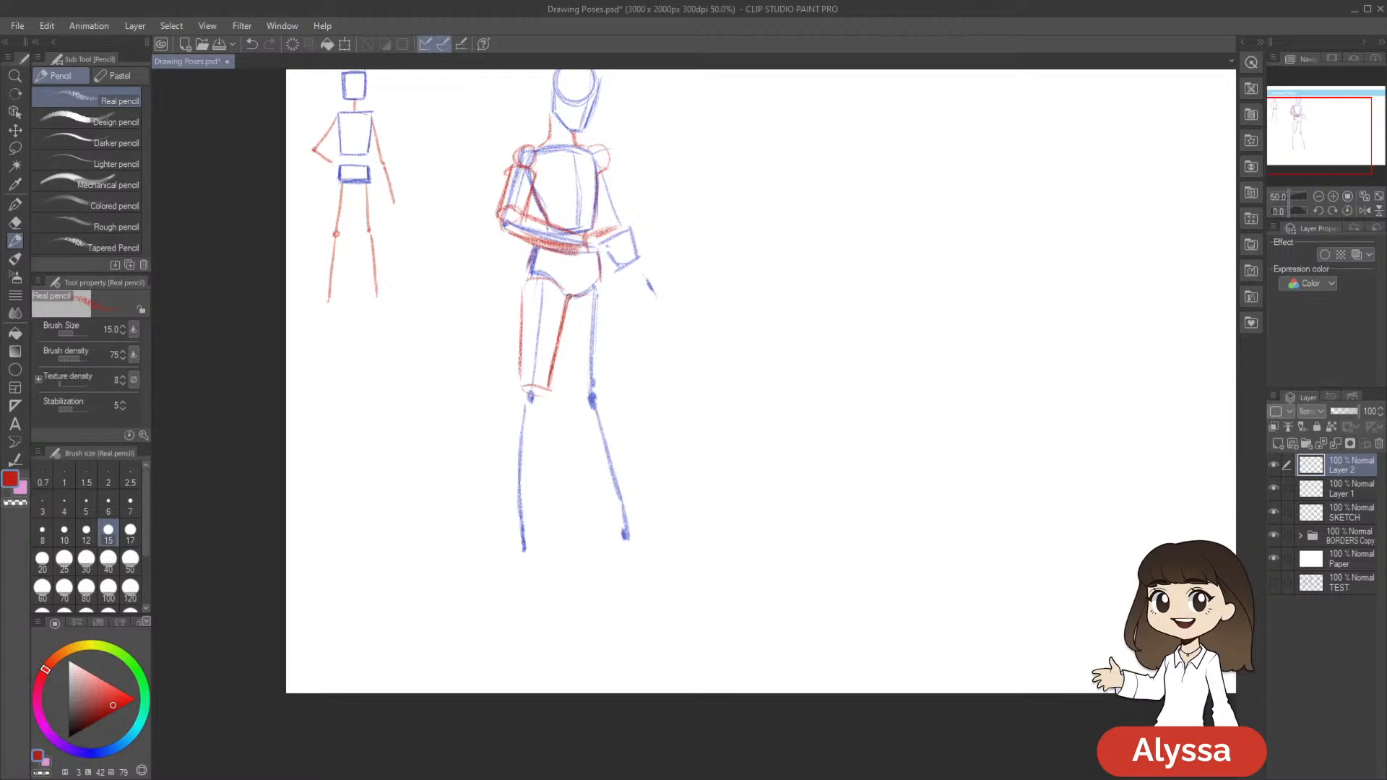
Sketch the inner edge and curved base of the other thigh in red
{"action": "left_click_drag", "start_coordinate": [573, 300], "coordinate": [573, 379]}
{"action": "key", "text": "ctrl+z"}
{"action": "mouse_move", "coordinate": [576, 314]}
{"action": "left_mouse_down"}
{"action": "mouse_move", "coordinate": [577, 386]}
{"action": "mouse_move", "coordinate": [578, 370]}
{"action": "mouse_move", "coordinate": [609, 383]}
{"action": "left_mouse_up"}
{"action": "left_click_drag", "start_coordinate": [598, 249], "coordinate": [615, 278]}
{"action": "key", "text": "ctrl+z"}
{"action": "key", "text": "ctrl+z"}
Lasso the red thigh shapes, scale them to 96 and rotate them slightly, and clear the selection
{"action": "left_click_drag", "start_coordinate": [765, 390], "coordinate": [783, 398]}
{"action": "key", "text": "m"}
{"action": "mouse_move", "coordinate": [628, 376]}
{"action": "left_mouse_down"}
{"action": "mouse_move", "coordinate": [648, 402]}
{"action": "mouse_move", "coordinate": [626, 312]}
{"action": "mouse_move", "coordinate": [592, 276]}
{"action": "mouse_move", "coordinate": [550, 278]}
{"action": "mouse_move", "coordinate": [527, 441]}
{"action": "left_mouse_up"}
{"action": "key", "text": "ctrl+t"}
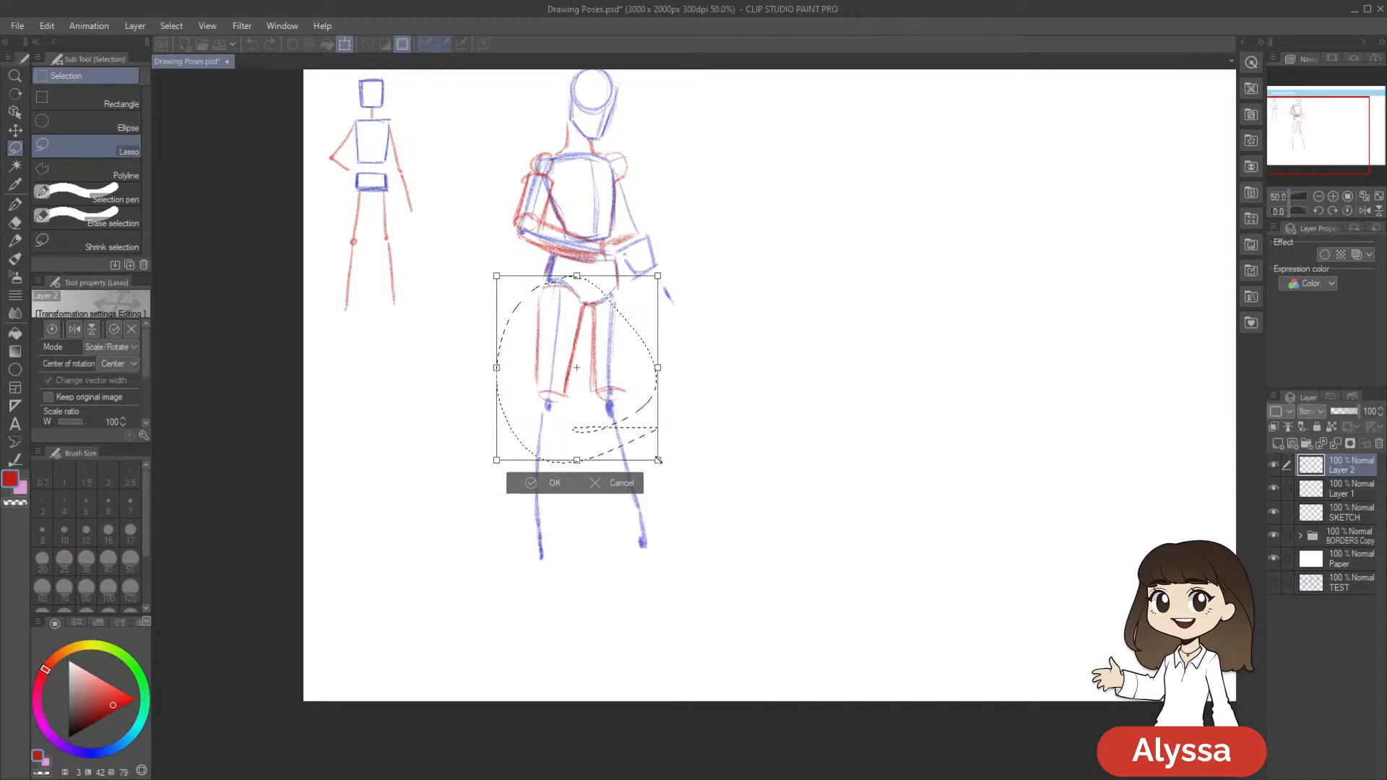
{"action": "left_click_drag", "start_coordinate": [652, 457], "coordinate": [650, 454]}
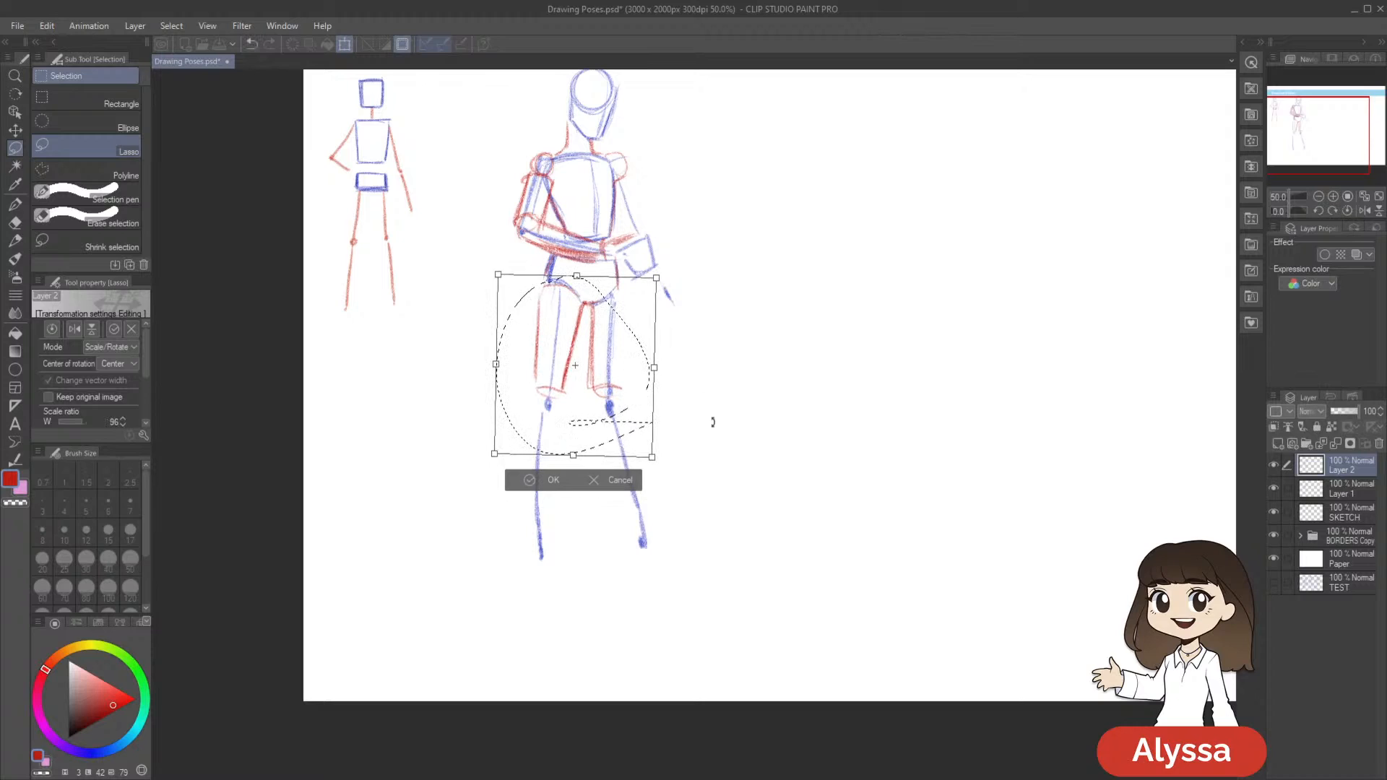
{"action": "key", "text": "Return"}
{"action": "key", "text": "ctrl+d"}
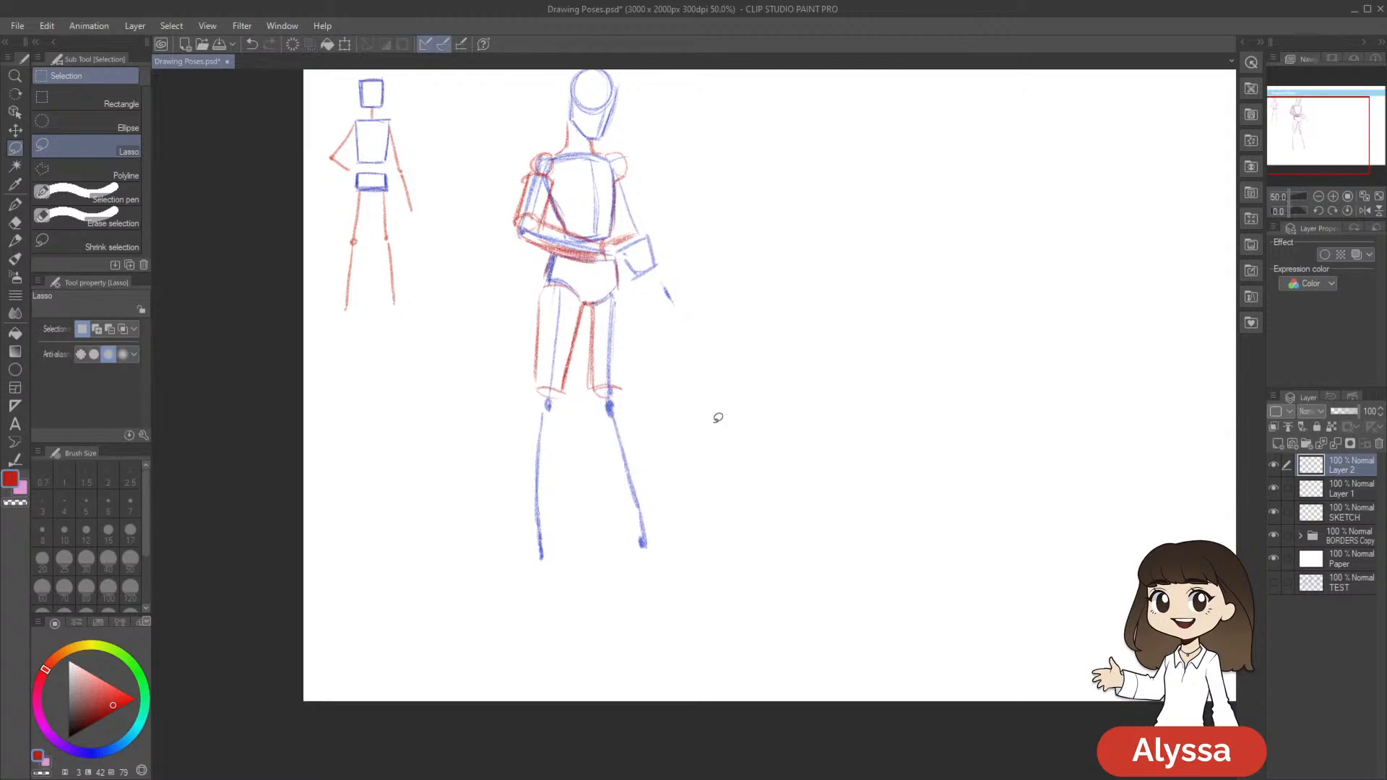
Complete the other thigh's red cylinder with a curved outer edge from the hip down to the knee
{"action": "key", "text": "p"}
{"action": "left_click_drag", "start_coordinate": [618, 253], "coordinate": [622, 384]}
{"action": "left_click_drag", "start_coordinate": [625, 335], "coordinate": [620, 391]}
{"action": "left_click_drag", "start_coordinate": [882, 431], "coordinate": [865, 417]}
{"action": "key", "text": "ctrl+z"}
{"action": "key", "text": "ctrl+z"}
{"action": "left_click_drag", "start_coordinate": [615, 295], "coordinate": [606, 382]}
{"action": "mouse_move", "coordinate": [858, 300]}
{"action": "left_mouse_down"}
{"action": "mouse_move", "coordinate": [844, 368]}
{"action": "mouse_move", "coordinate": [880, 341]}
{"action": "left_mouse_up"}
{"action": "mouse_move", "coordinate": [549, 316]}
{"action": "left_mouse_down"}
{"action": "mouse_move", "coordinate": [582, 343]}
{"action": "mouse_move", "coordinate": [636, 328]}
{"action": "left_mouse_up"}
Sketch red oval joints over both of the second figure's knees
{"action": "left_click_drag", "start_coordinate": [696, 412], "coordinate": [720, 375]}
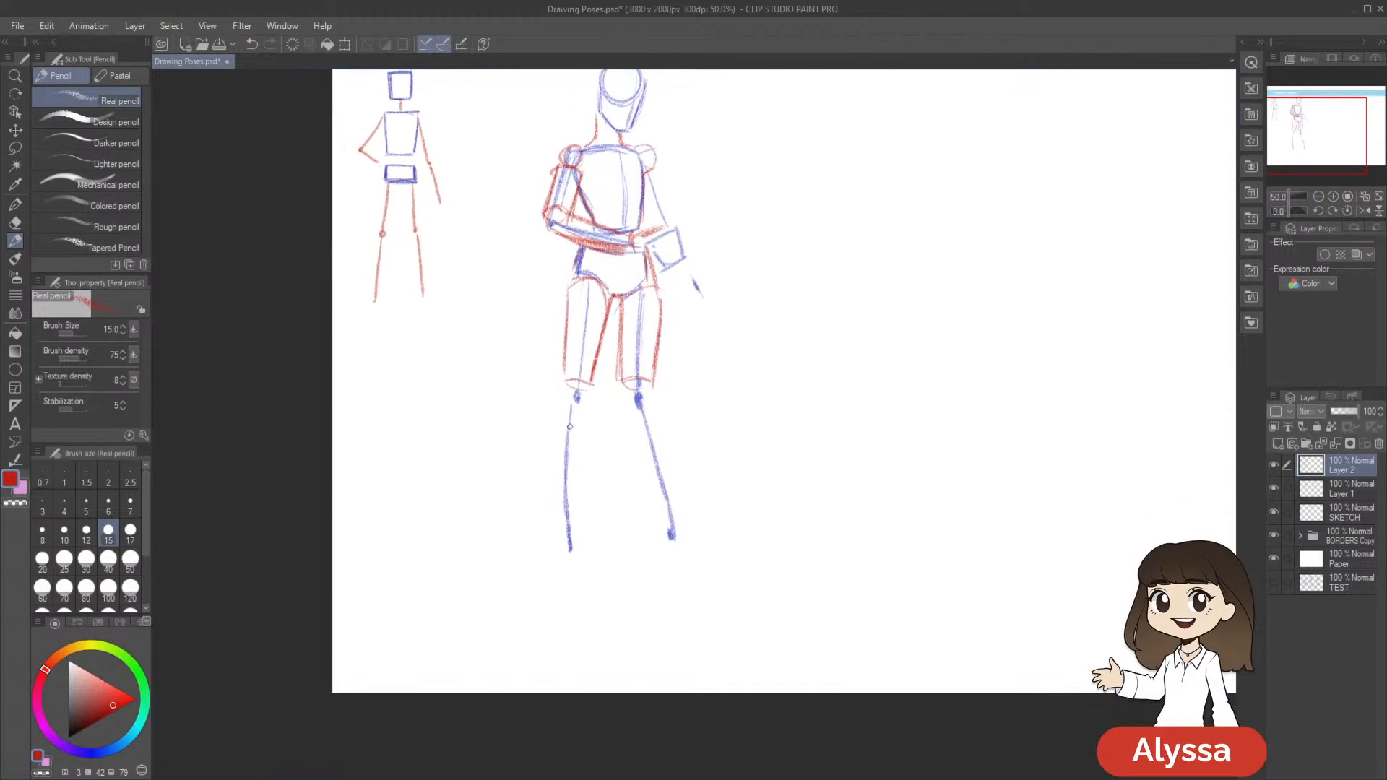
{"action": "mouse_move", "coordinate": [571, 377]}
{"action": "left_mouse_down"}
{"action": "mouse_move", "coordinate": [635, 380]}
{"action": "mouse_move", "coordinate": [700, 358]}
{"action": "left_mouse_up"}
{"action": "mouse_move", "coordinate": [585, 384]}
{"action": "left_mouse_down"}
{"action": "mouse_move", "coordinate": [569, 376]}
{"action": "mouse_move", "coordinate": [583, 387]}
{"action": "left_mouse_up"}
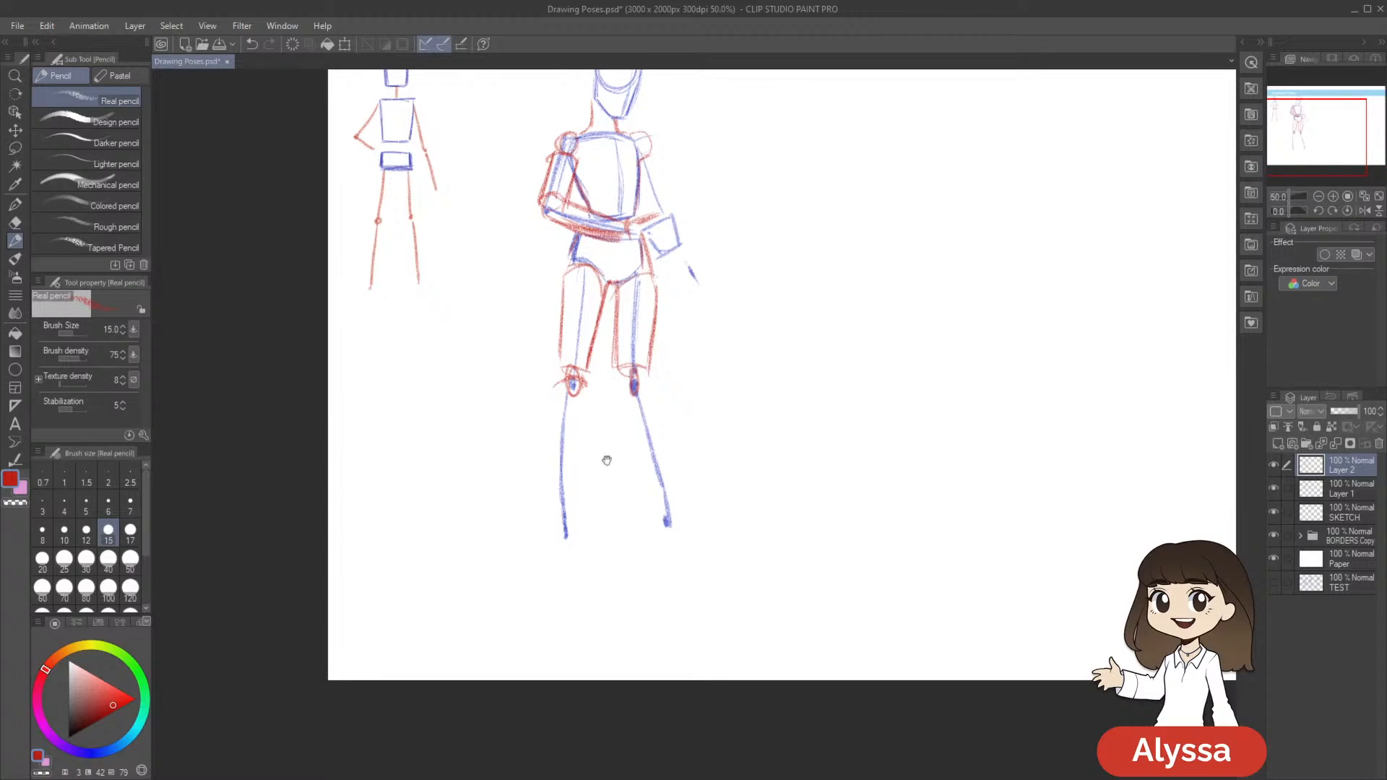
Sketch the curved red outer edge of the second figure's first lower leg, from the knee down towards the ankle
{"action": "left_click_drag", "start_coordinate": [595, 456], "coordinate": [577, 428]}
{"action": "left_click_drag", "start_coordinate": [688, 367], "coordinate": [688, 351]}
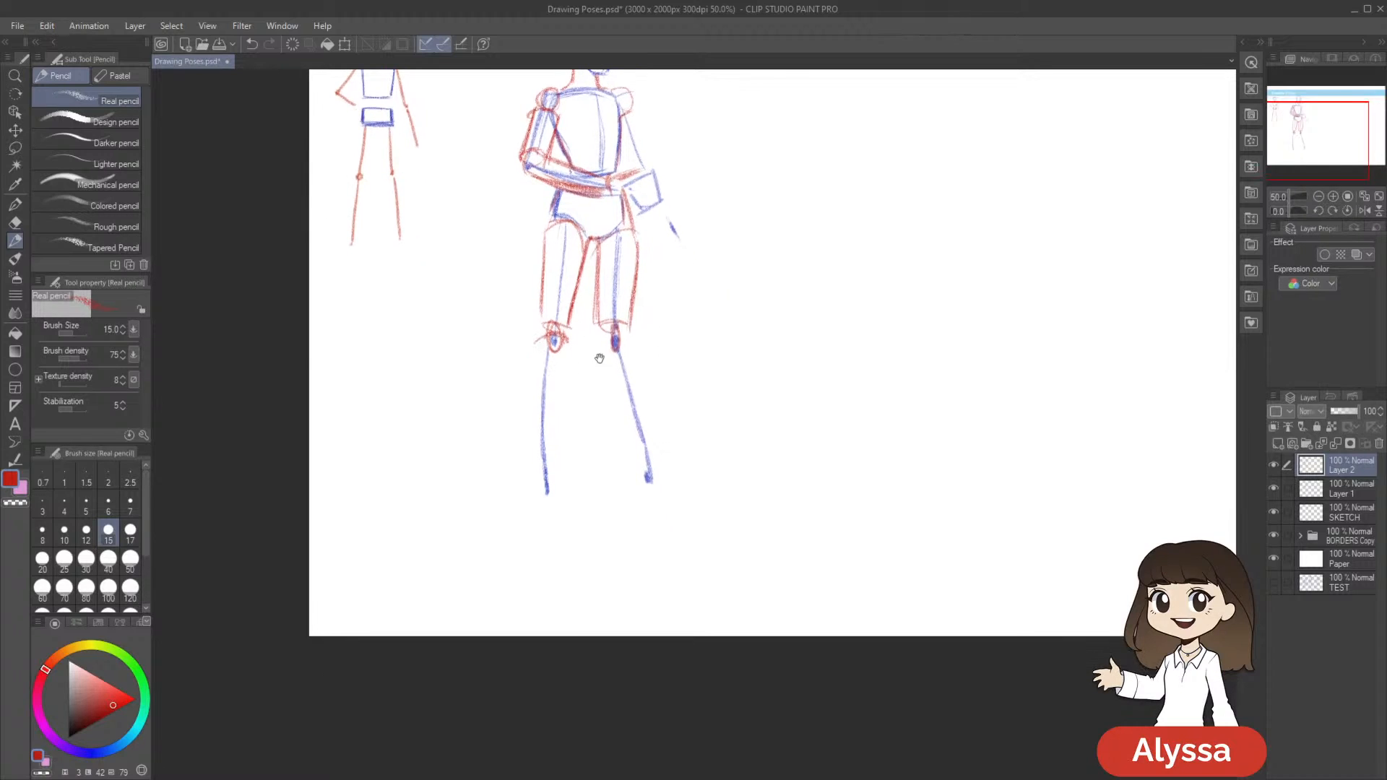
{"action": "left_click_drag", "start_coordinate": [536, 343], "coordinate": [530, 436]}
{"action": "left_click_drag", "start_coordinate": [536, 341], "coordinate": [530, 438]}
{"action": "left_click_drag", "start_coordinate": [532, 383], "coordinate": [531, 443]}
{"action": "key", "text": "ctrl+z"}
{"action": "key", "text": "ctrl+z"}
{"action": "key", "text": "ctrl+z"}
{"action": "left_click_drag", "start_coordinate": [537, 337], "coordinate": [530, 434]}
{"action": "mouse_move", "coordinate": [618, 365]}
{"action": "left_mouse_down"}
{"action": "mouse_move", "coordinate": [622, 354]}
{"action": "mouse_move", "coordinate": [693, 380]}
{"action": "left_mouse_up"}
{"action": "left_click_drag", "start_coordinate": [537, 394], "coordinate": [544, 462]}
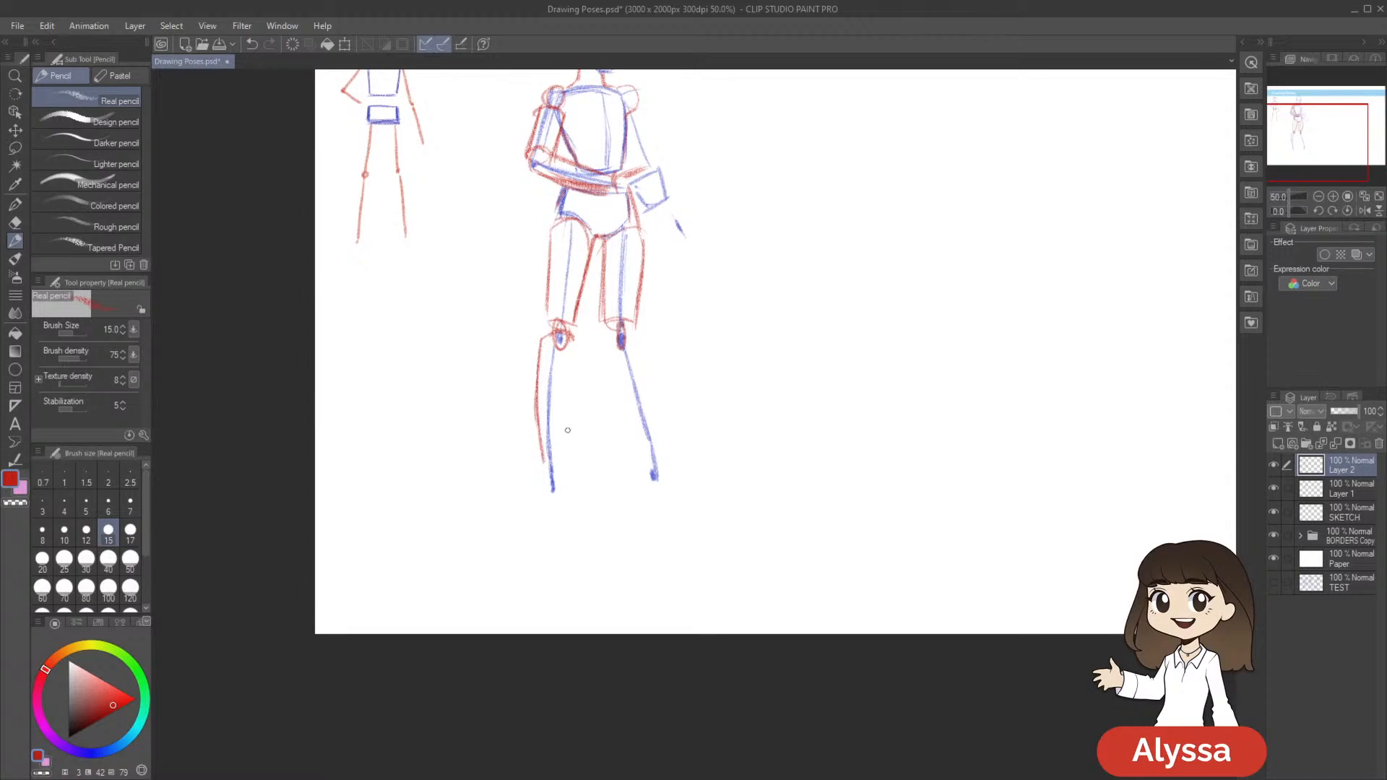
Complete the same lower leg's red cylinder with an inner edge and a short base at the ankle
{"action": "left_click_drag", "start_coordinate": [699, 329], "coordinate": [679, 430]}
{"action": "left_click_drag", "start_coordinate": [552, 457], "coordinate": [546, 556]}
{"action": "key", "text": "ctrl+z"}
{"action": "left_click_drag", "start_coordinate": [552, 454], "coordinate": [542, 554]}
{"action": "left_click_drag", "start_coordinate": [546, 489], "coordinate": [541, 563]}
{"action": "left_click_drag", "start_coordinate": [753, 391], "coordinate": [752, 352]}
Sketch the other lower leg as a tapered red cylinder around its blue line, and save the drawing
{"action": "mouse_move", "coordinate": [619, 400]}
{"action": "left_mouse_down"}
{"action": "mouse_move", "coordinate": [600, 415]}
{"action": "mouse_move", "coordinate": [613, 527]}
{"action": "left_mouse_up"}
{"action": "left_click_drag", "start_coordinate": [580, 436], "coordinate": [616, 536]}
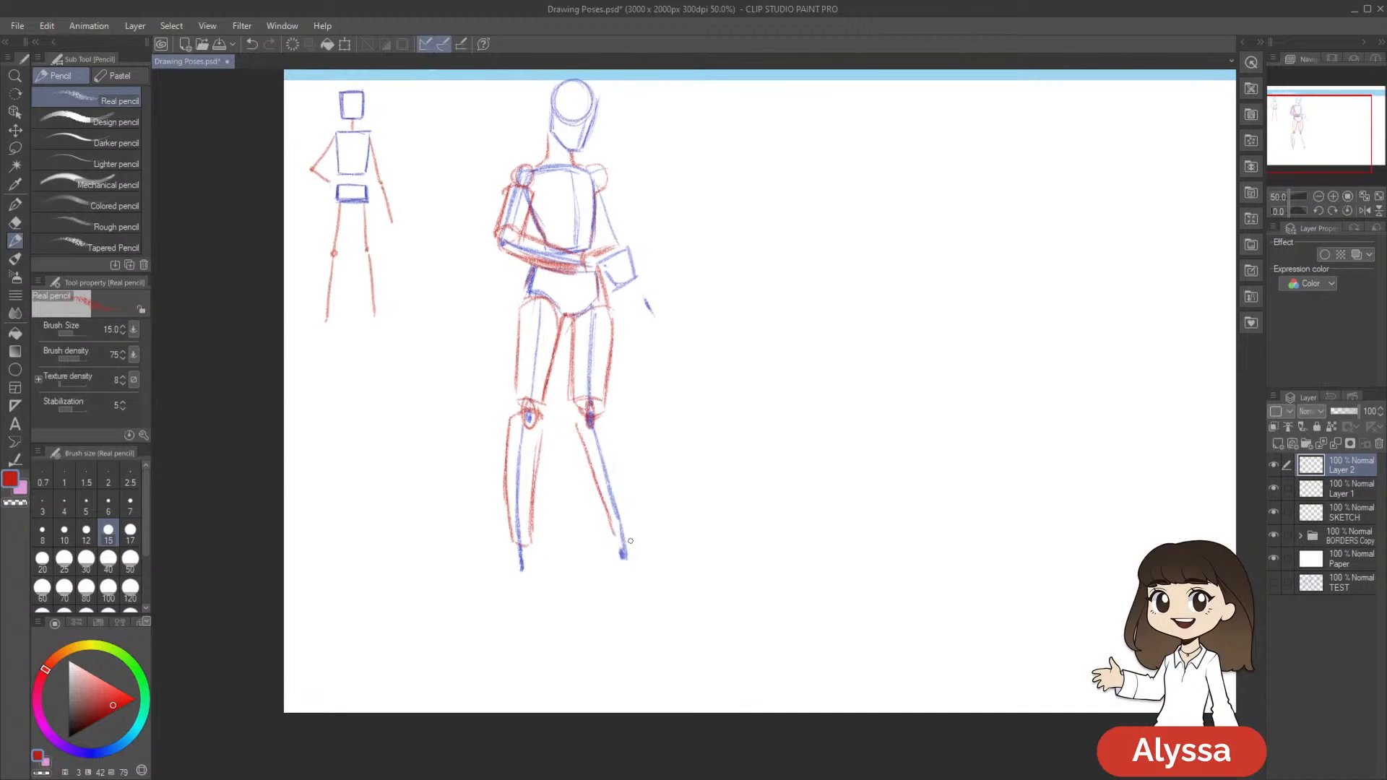
{"action": "left_click_drag", "start_coordinate": [612, 413], "coordinate": [631, 517]}
{"action": "left_click_drag", "start_coordinate": [622, 439], "coordinate": [633, 527]}
{"action": "left_click_drag", "start_coordinate": [791, 453], "coordinate": [798, 429]}
{"action": "mouse_move", "coordinate": [747, 542]}
{"action": "left_mouse_down"}
{"action": "mouse_move", "coordinate": [748, 560]}
{"action": "mouse_move", "coordinate": [801, 487]}
{"action": "left_mouse_up"}
{"action": "key", "text": "m"}
{"action": "key", "text": "p"}
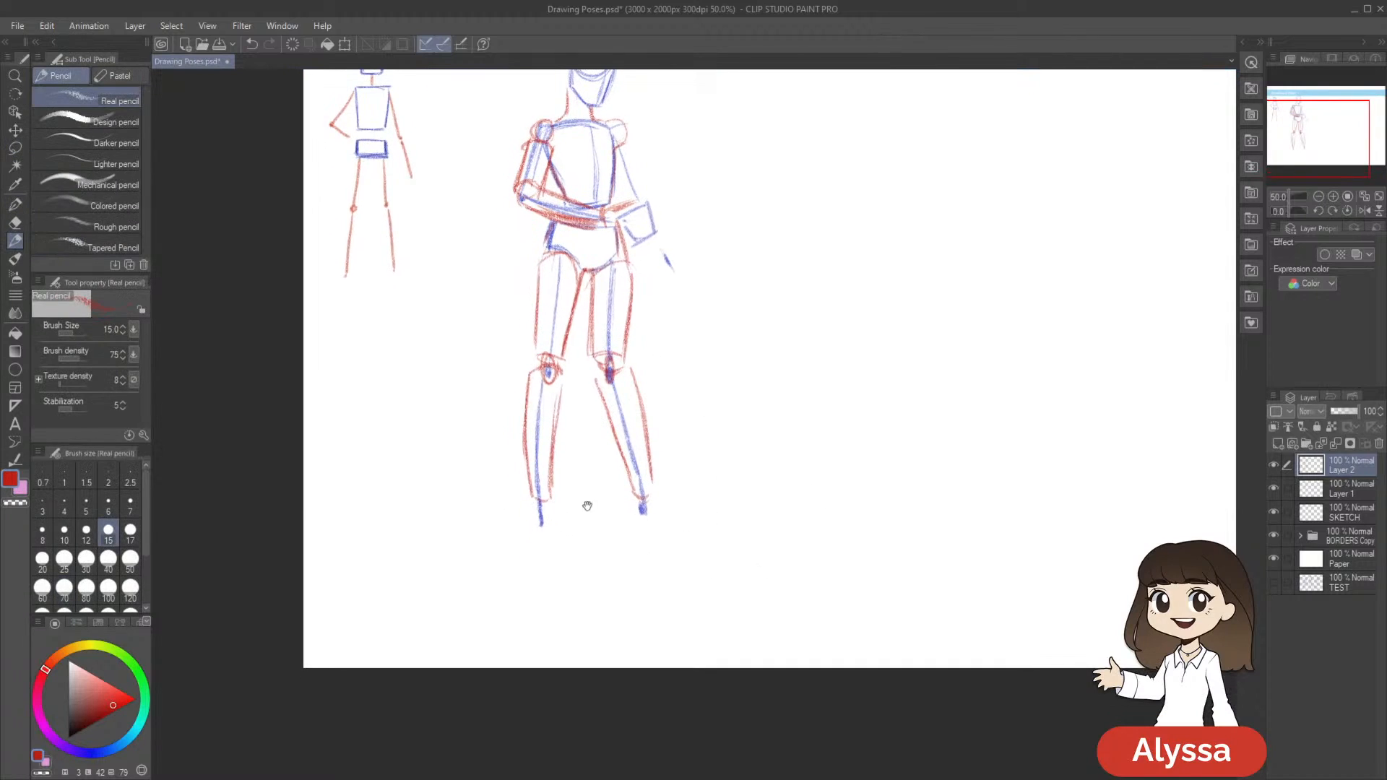
{"action": "left_click_drag", "start_coordinate": [575, 499], "coordinate": [575, 596]}
{"action": "key", "text": "ctrl+s"}
Sketch a red trapezoid foot under the first ankle, widening towards a flat base, and save the drawing
{"action": "left_click_drag", "start_coordinate": [731, 450], "coordinate": [749, 377]}
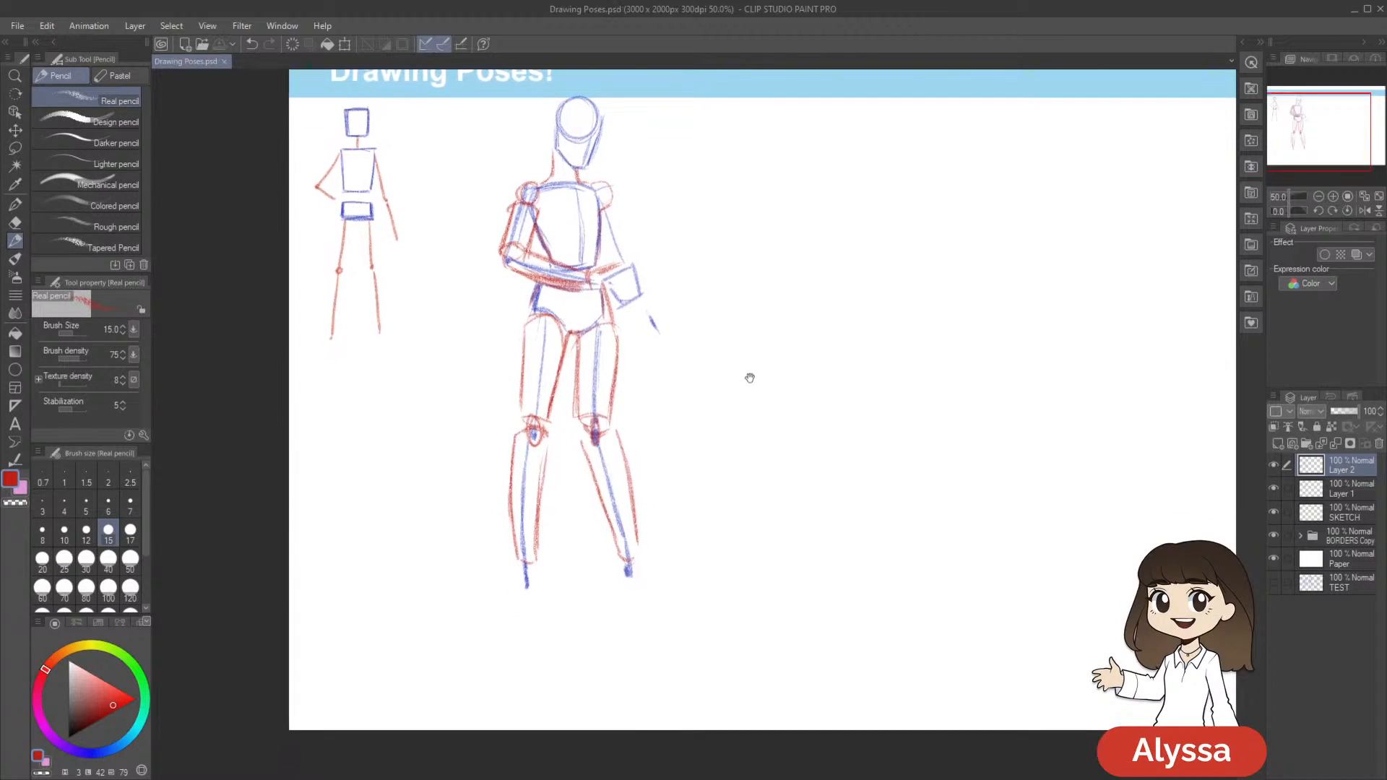
{"action": "left_click_drag", "start_coordinate": [531, 531], "coordinate": [536, 527]}
{"action": "left_click_drag", "start_coordinate": [667, 516], "coordinate": [665, 510]}
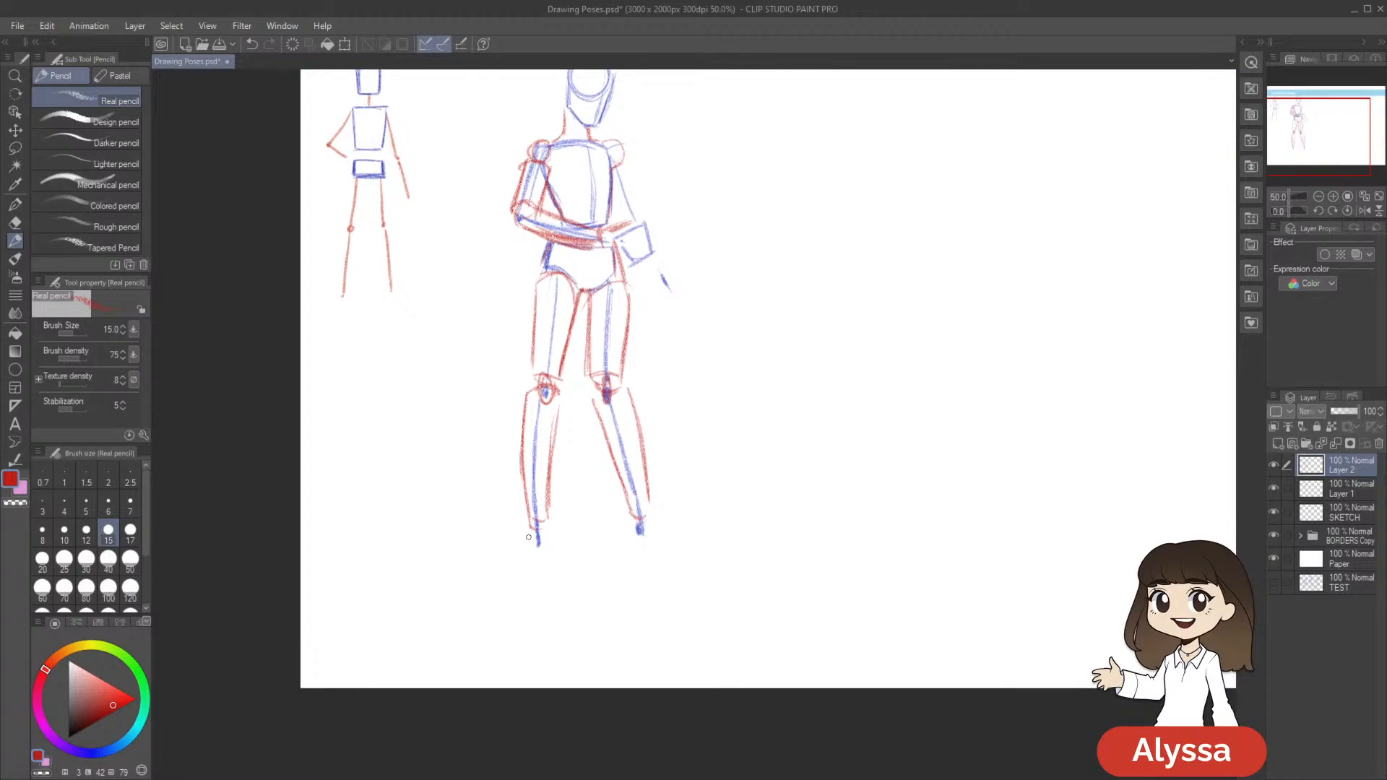
{"action": "mouse_move", "coordinate": [527, 534]}
{"action": "left_mouse_down"}
{"action": "mouse_move", "coordinate": [516, 582]}
{"action": "mouse_move", "coordinate": [545, 582]}
{"action": "mouse_move", "coordinate": [530, 584]}
{"action": "left_mouse_up"}
{"action": "key", "text": "ctrl+z"}
{"action": "key", "text": "ctrl+z"}
{"action": "mouse_move", "coordinate": [530, 523]}
{"action": "left_mouse_down"}
{"action": "mouse_move", "coordinate": [517, 579]}
{"action": "mouse_move", "coordinate": [559, 580]}
{"action": "left_mouse_up"}
{"action": "left_click_drag", "start_coordinate": [876, 407], "coordinate": [867, 432]}
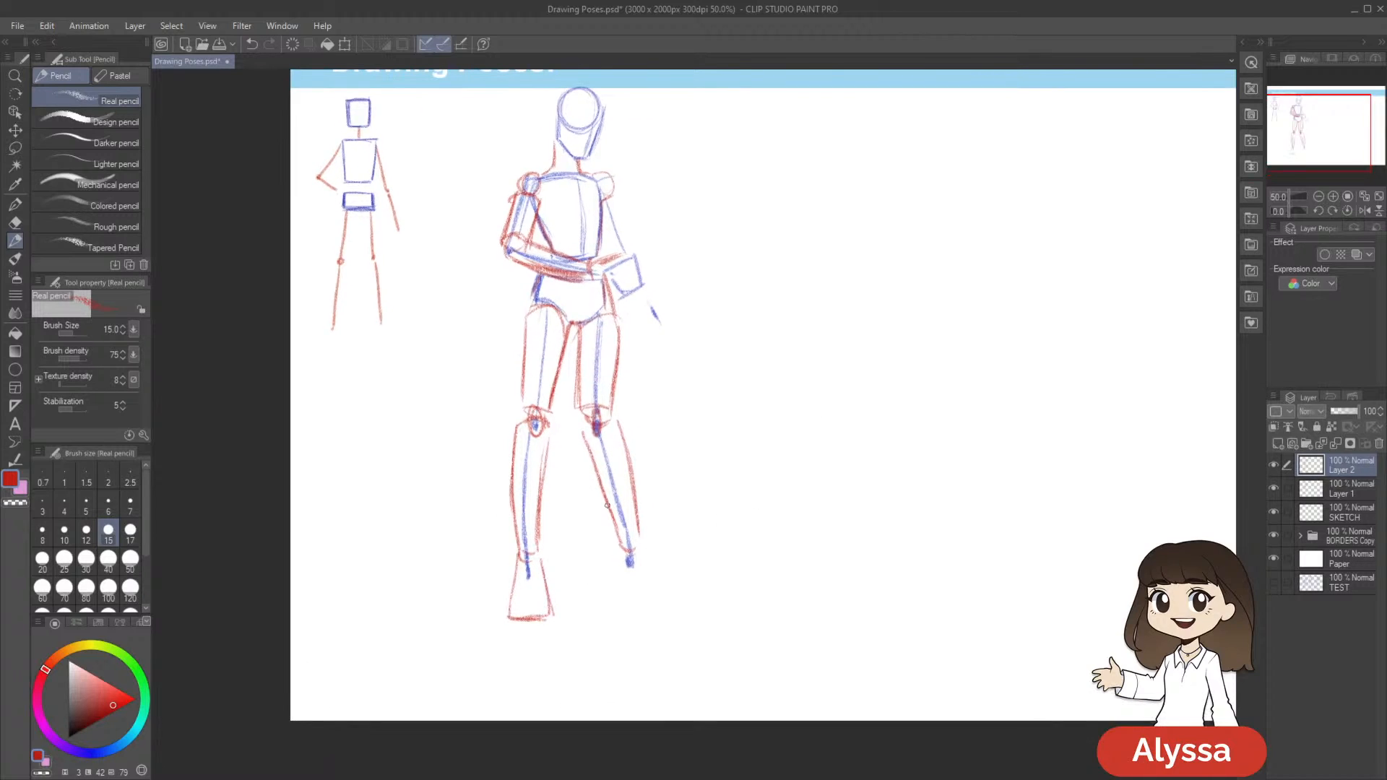
{"action": "left_click_drag", "start_coordinate": [779, 494], "coordinate": [773, 492]}
{"action": "key", "text": "ctrl+s"}
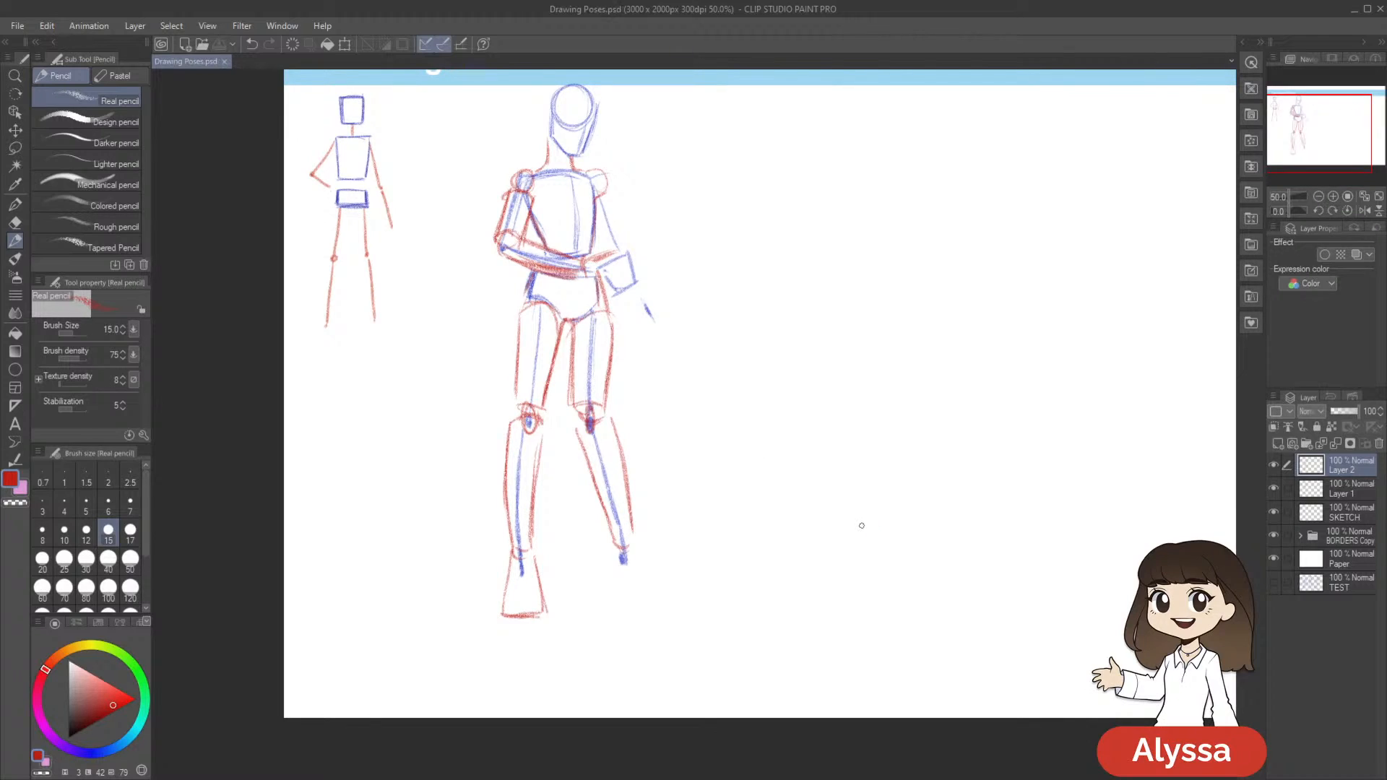
Sketch the other foot as a red trapezoid flaring out from the ankle to a curved base
{"action": "left_click_drag", "start_coordinate": [859, 524], "coordinate": [845, 520]}
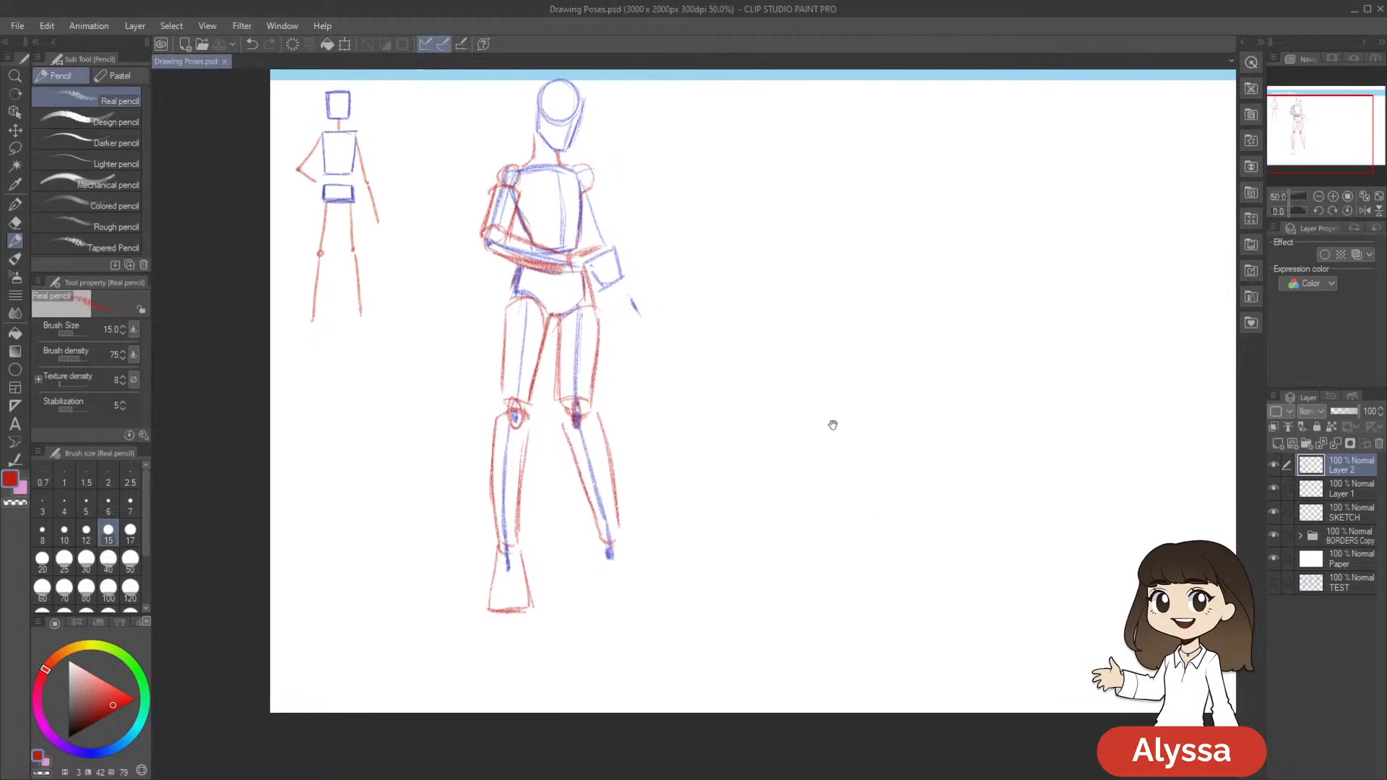
{"action": "left_click_drag", "start_coordinate": [752, 580], "coordinate": [750, 581]}
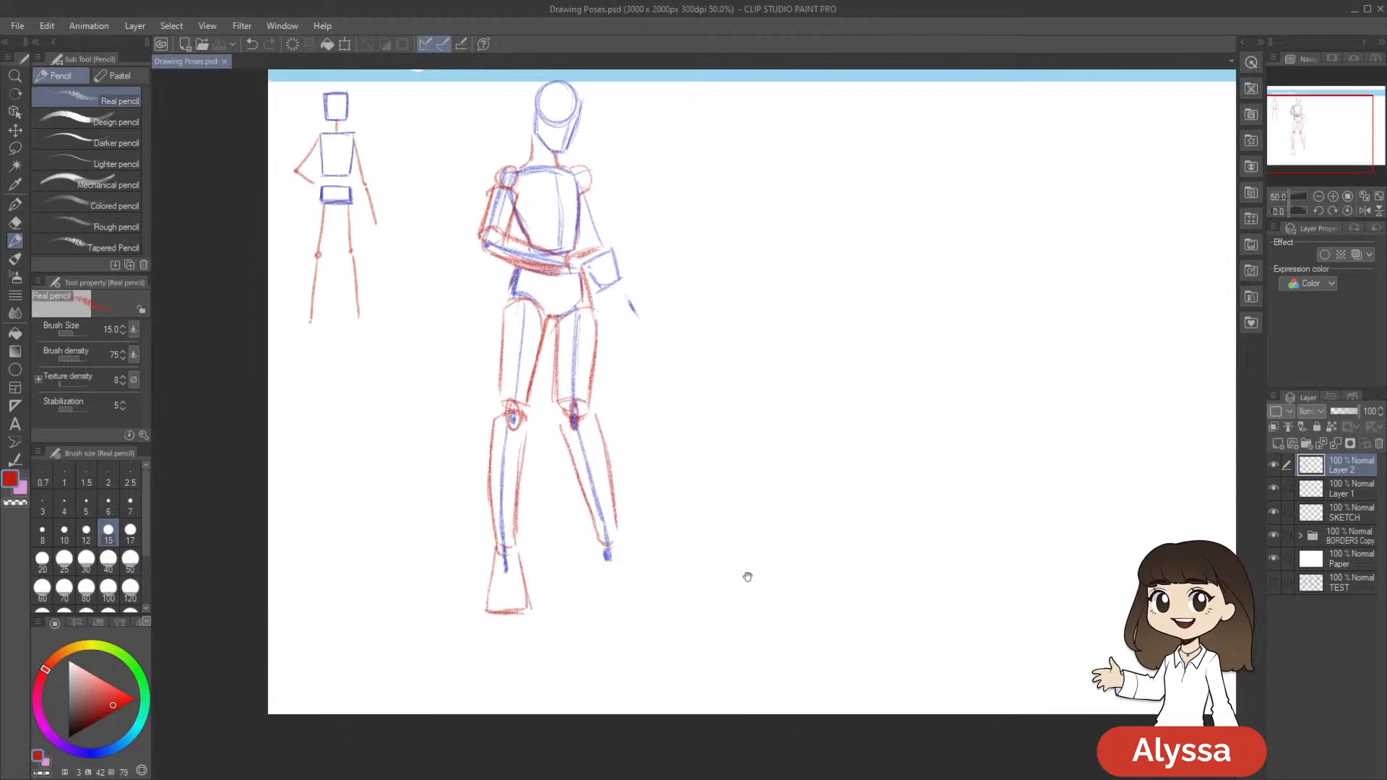
{"action": "left_click_drag", "start_coordinate": [595, 540], "coordinate": [595, 550]}
{"action": "left_click_drag", "start_coordinate": [715, 560], "coordinate": [716, 561]}
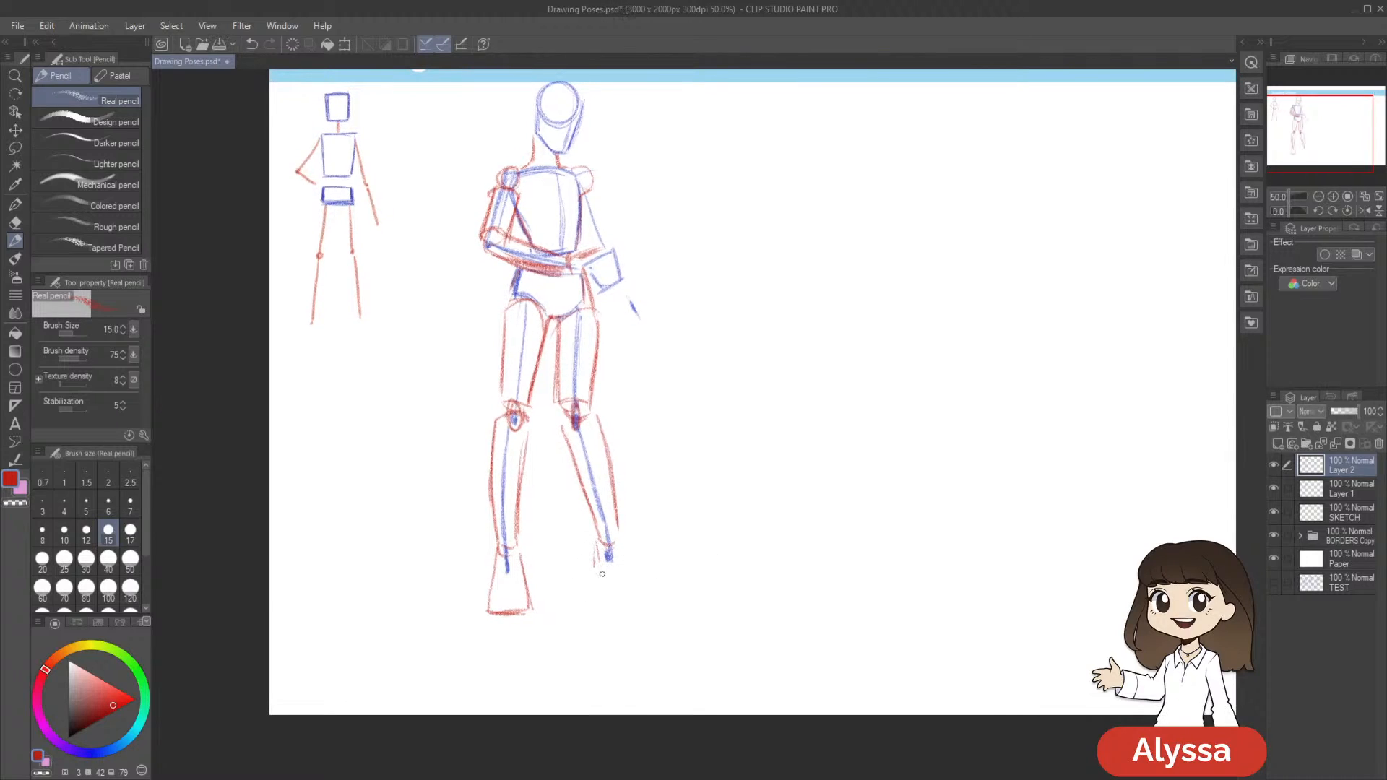
{"action": "left_click_drag", "start_coordinate": [670, 589], "coordinate": [668, 596]}
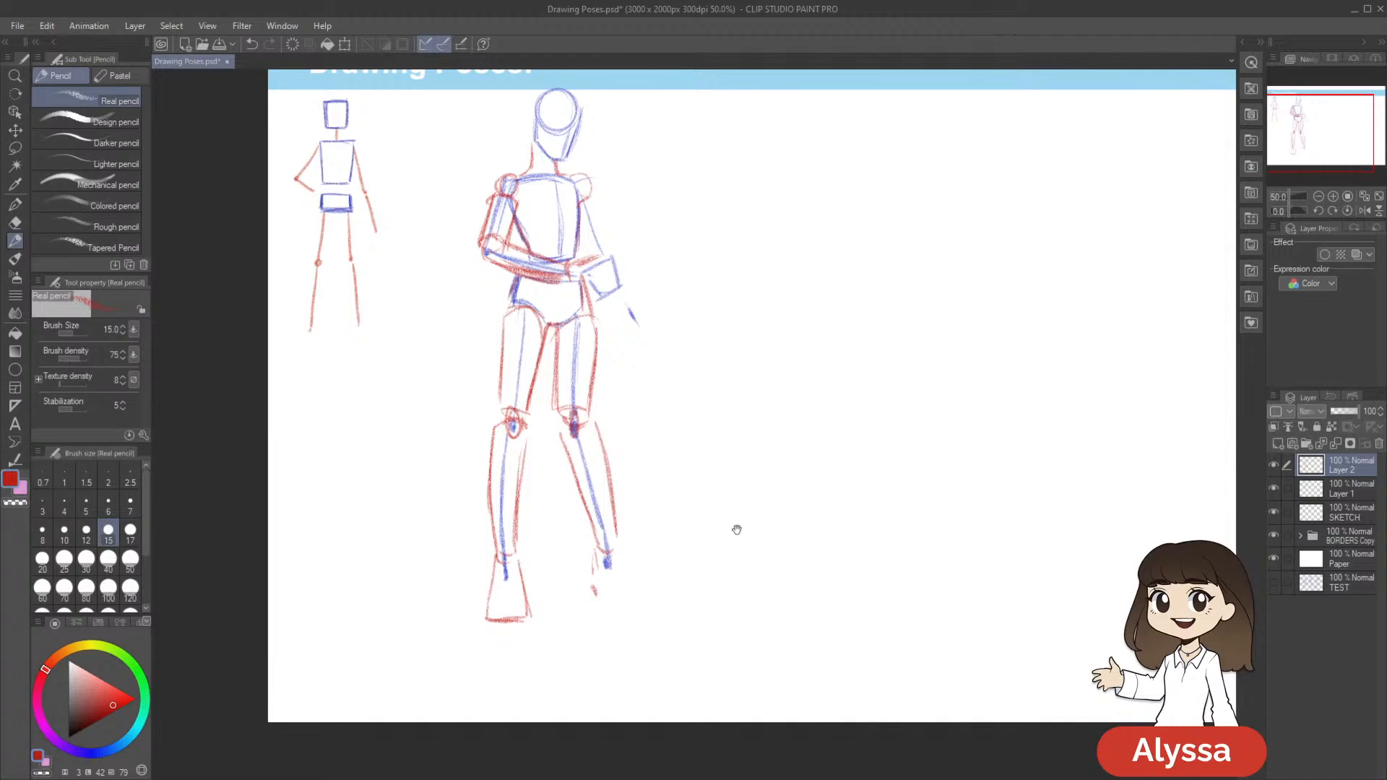
{"action": "left_click_drag", "start_coordinate": [596, 598], "coordinate": [626, 618]}
{"action": "left_click_drag", "start_coordinate": [792, 557], "coordinate": [785, 545]}
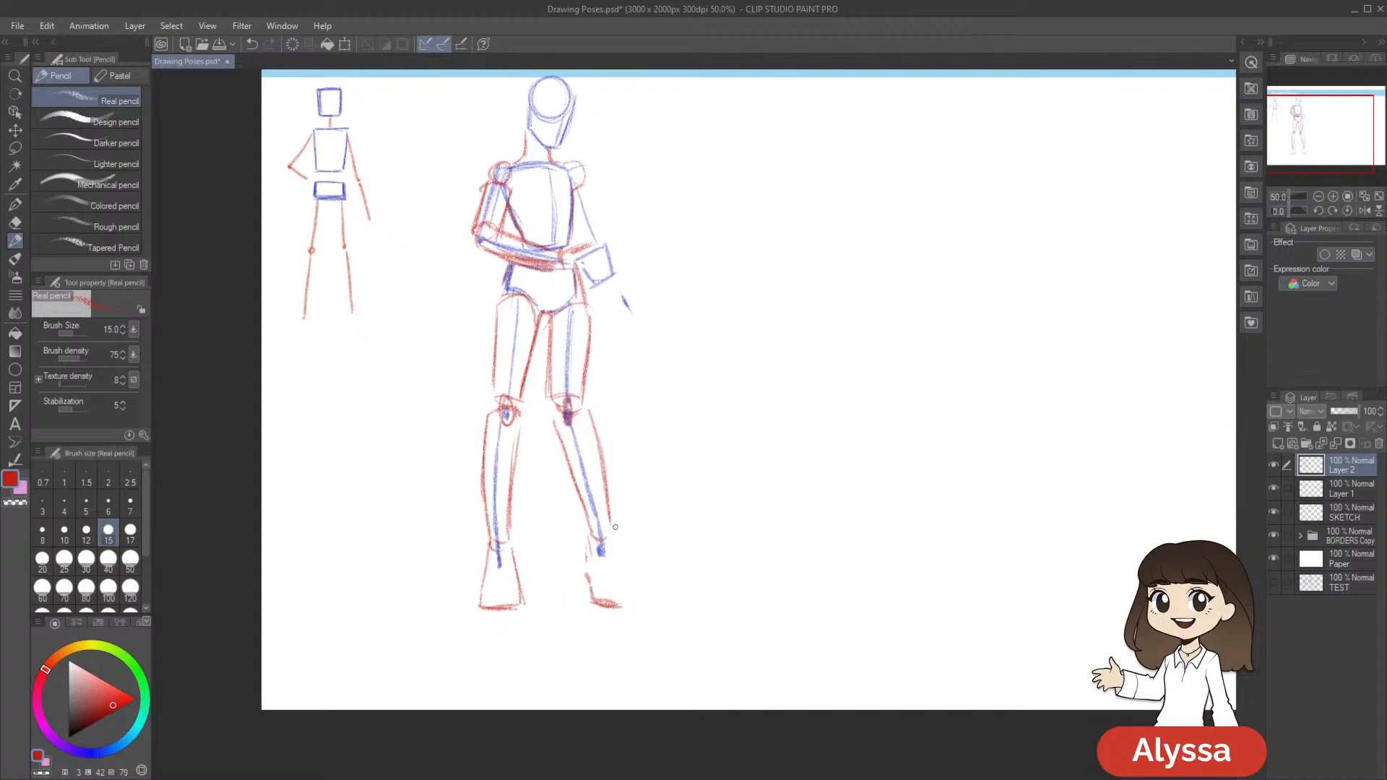
{"action": "mouse_move", "coordinate": [660, 555]}
{"action": "left_mouse_down"}
{"action": "mouse_move", "coordinate": [624, 584]}
{"action": "mouse_move", "coordinate": [621, 567]}
{"action": "mouse_move", "coordinate": [625, 597]}
{"action": "mouse_move", "coordinate": [610, 605]}
{"action": "mouse_move", "coordinate": [625, 601]}
{"action": "mouse_move", "coordinate": [594, 605]}
{"action": "left_mouse_up"}
{"action": "left_click_drag", "start_coordinate": [805, 581], "coordinate": [823, 533]}
{"action": "key", "text": "e"}
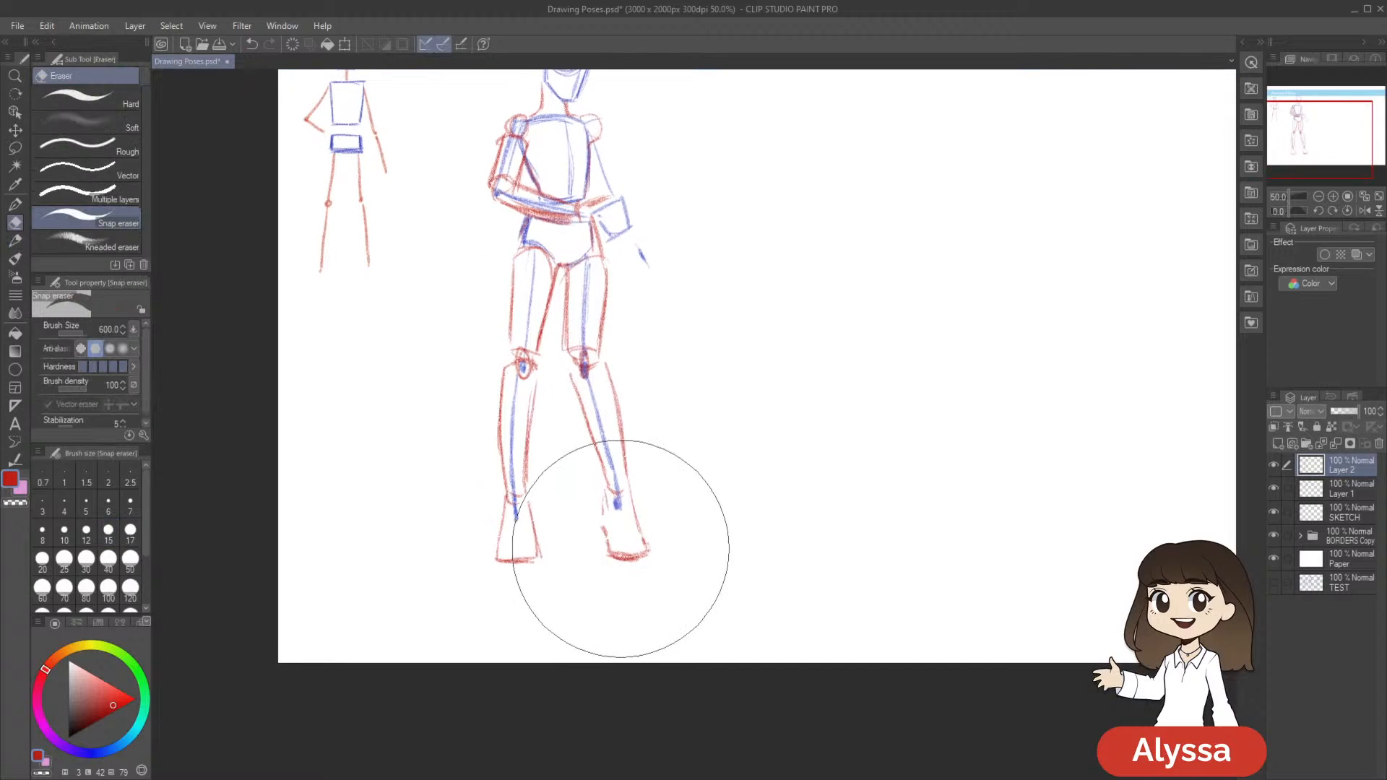
{"action": "key", "text": "["}
{"action": "key", "text": "["}
{"action": "key", "text": "["}
{"action": "key", "text": "["}
{"action": "key", "text": "["}
{"action": "key", "text": "["}
{"action": "key", "text": "["}
{"action": "key", "text": "["}
{"action": "key", "text": "["}
{"action": "key", "text": "["}
{"action": "key", "text": "["}
{"action": "key", "text": "["}
{"action": "key", "text": "["}
{"action": "key", "text": "["}
{"action": "key", "text": "["}
{"action": "key", "text": "["}
{"action": "key", "text": "["}
{"action": "mouse_move", "coordinate": [617, 551]}
{"action": "left_mouse_down"}
{"action": "mouse_move", "coordinate": [633, 555]}
{"action": "mouse_move", "coordinate": [654, 525]}
{"action": "mouse_move", "coordinate": [613, 483]}
{"action": "mouse_move", "coordinate": [663, 616]}
{"action": "mouse_move", "coordinate": [653, 602]}
{"action": "mouse_move", "coordinate": [681, 592]}
{"action": "mouse_move", "coordinate": [657, 554]}
{"action": "left_mouse_up"}
{"action": "key", "text": "ctrl+z"}
Select the second foot's red shape, adjust it with a transform, clear the selection, and save the drawing
{"action": "key", "text": "m"}
{"action": "key", "text": "ctrl+t"}
{"action": "key", "text": "Return"}
{"action": "key", "text": "ctrl+z"}
{"action": "key", "text": "ctrl+y"}
{"action": "key", "text": "ctrl+d"}
{"action": "left_click_drag", "start_coordinate": [895, 440], "coordinate": [868, 498]}
{"action": "key", "text": "ctrl+s"}
Reinforce the red inner edge of the other thigh between the hip and the knee
{"action": "key", "text": "p"}
{"action": "scroll", "coordinate": [866, 499], "scroll_direction": "down", "scroll_amount": 1}
{"action": "scroll", "coordinate": [865, 498], "scroll_direction": "up", "scroll_amount": 1}
{"action": "left_click_drag", "start_coordinate": [814, 360], "coordinate": [820, 411]}
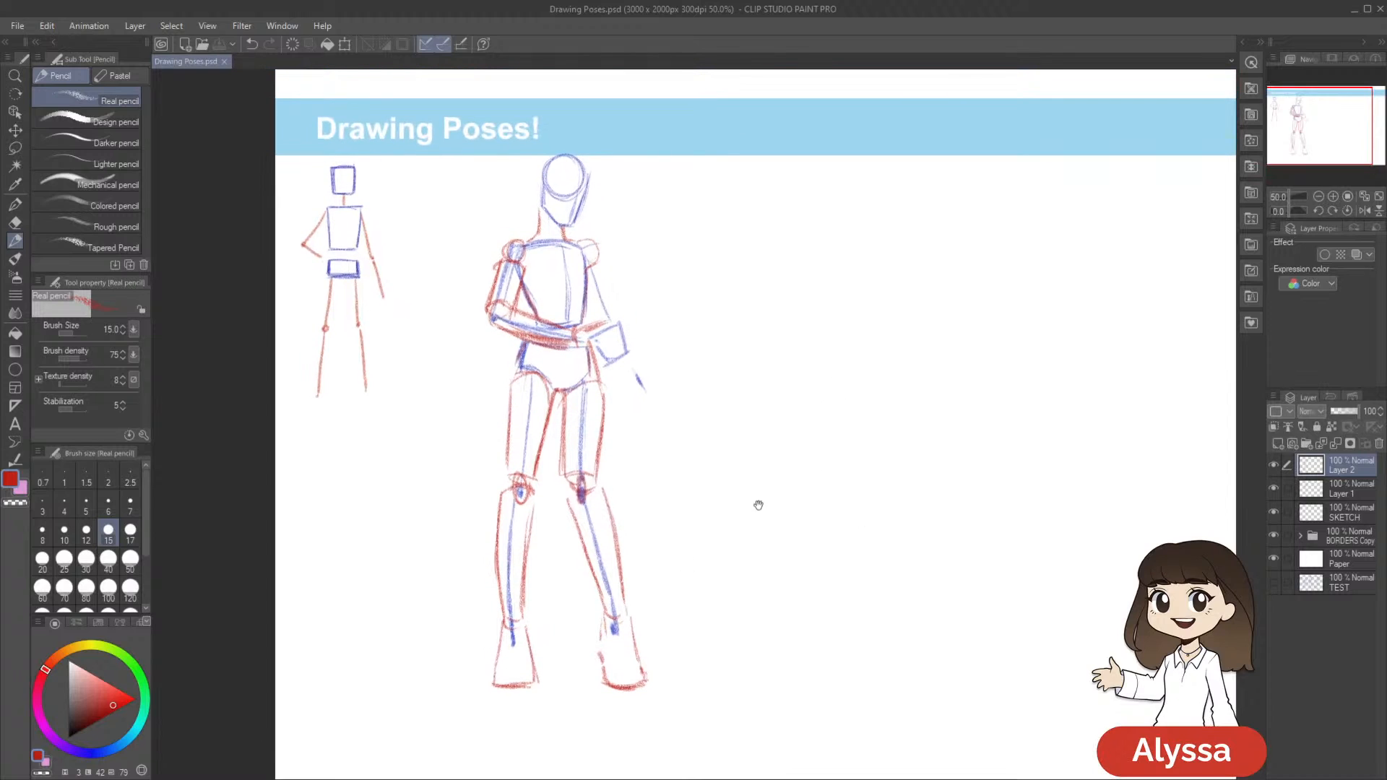
{"action": "left_click_drag", "start_coordinate": [712, 477], "coordinate": [771, 468]}
{"action": "left_click_drag", "start_coordinate": [743, 554], "coordinate": [746, 530]}
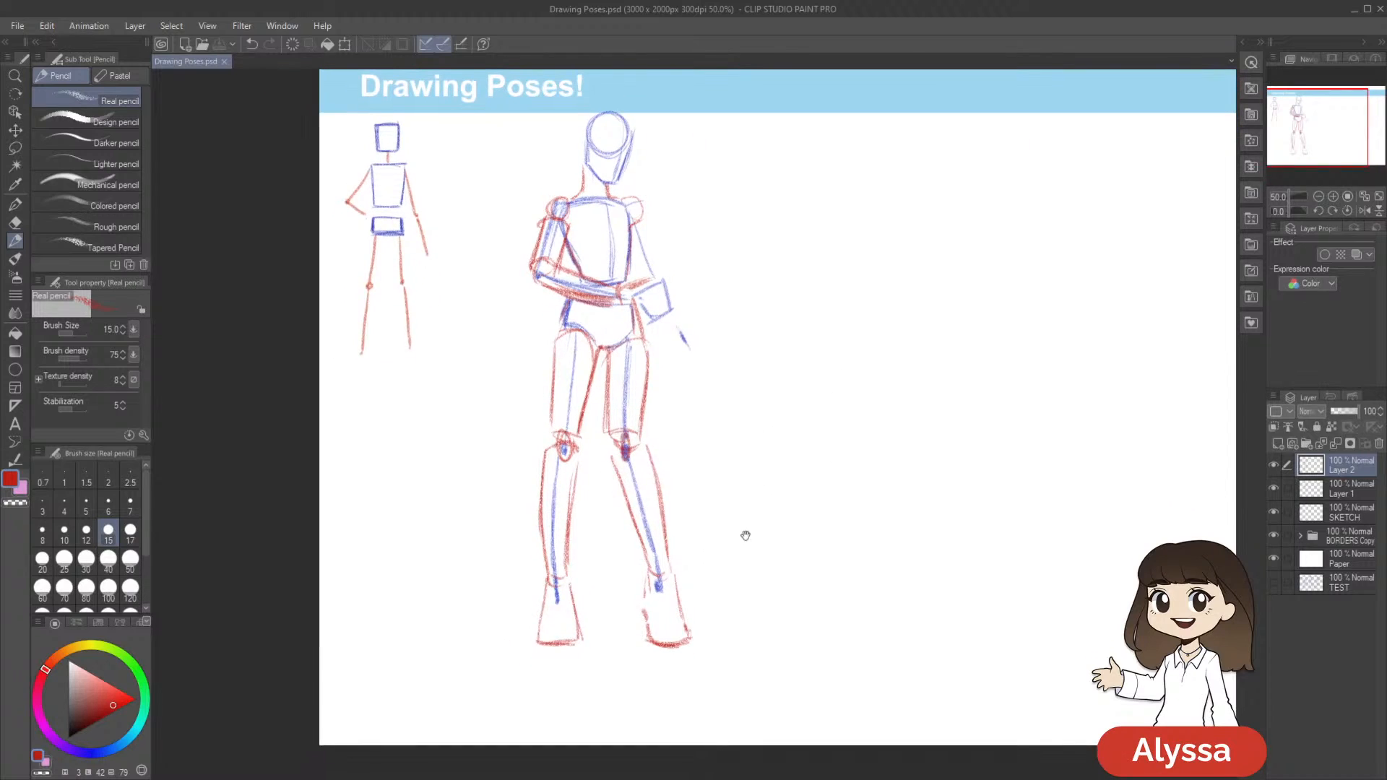
{"action": "mouse_move", "coordinate": [732, 392]}
{"action": "left_mouse_down"}
{"action": "mouse_move", "coordinate": [712, 380]}
{"action": "mouse_move", "coordinate": [715, 421]}
{"action": "left_mouse_up"}
{"action": "mouse_move", "coordinate": [591, 382]}
{"action": "left_mouse_down"}
{"action": "mouse_move", "coordinate": [610, 368]}
{"action": "mouse_move", "coordinate": [591, 438]}
{"action": "mouse_move", "coordinate": [598, 496]}
{"action": "mouse_move", "coordinate": [590, 446]}
{"action": "left_mouse_up"}
{"action": "key", "text": "ctrl+z"}
{"action": "mouse_move", "coordinate": [853, 589]}
{"action": "left_mouse_down"}
{"action": "mouse_move", "coordinate": [824, 570]}
{"action": "mouse_move", "coordinate": [821, 588]}
{"action": "left_mouse_up"}
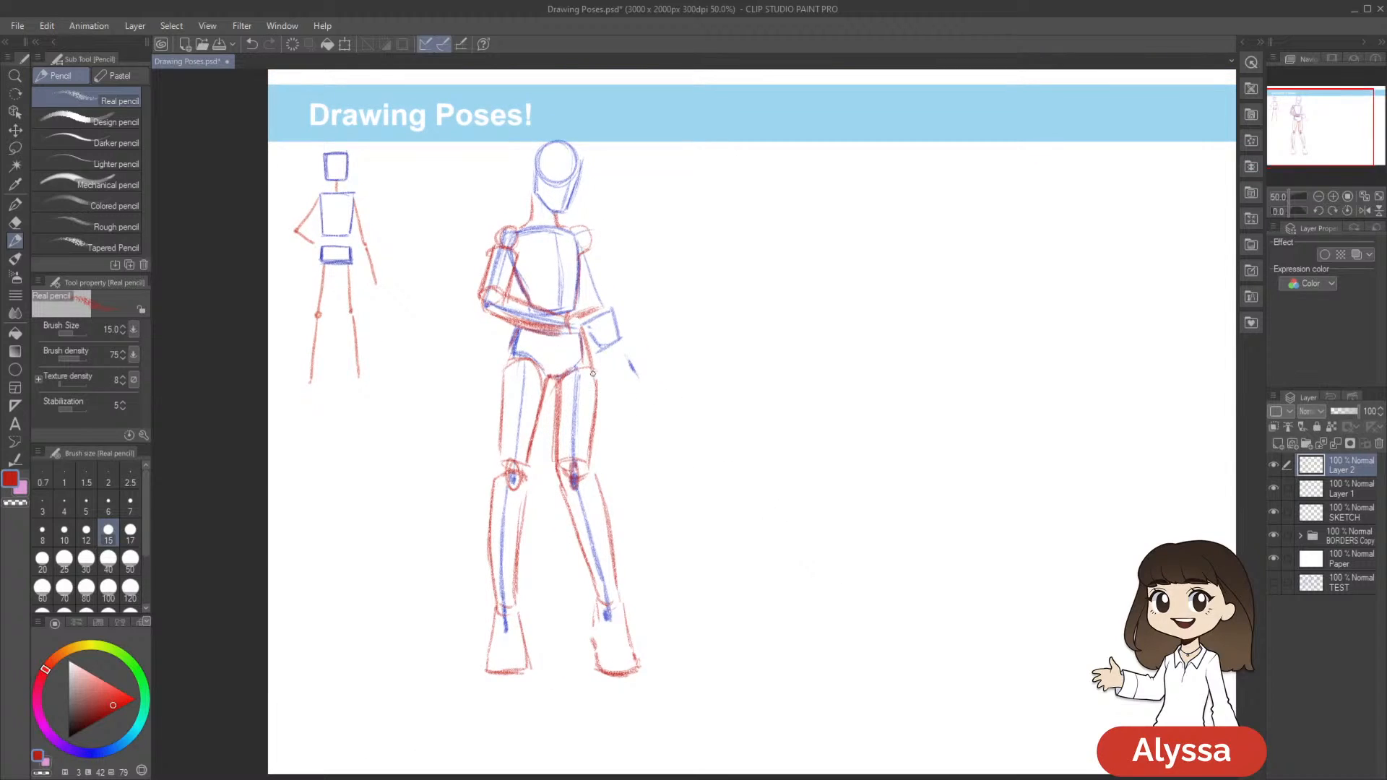
{"action": "left_click_drag", "start_coordinate": [915, 536], "coordinate": [926, 502]}
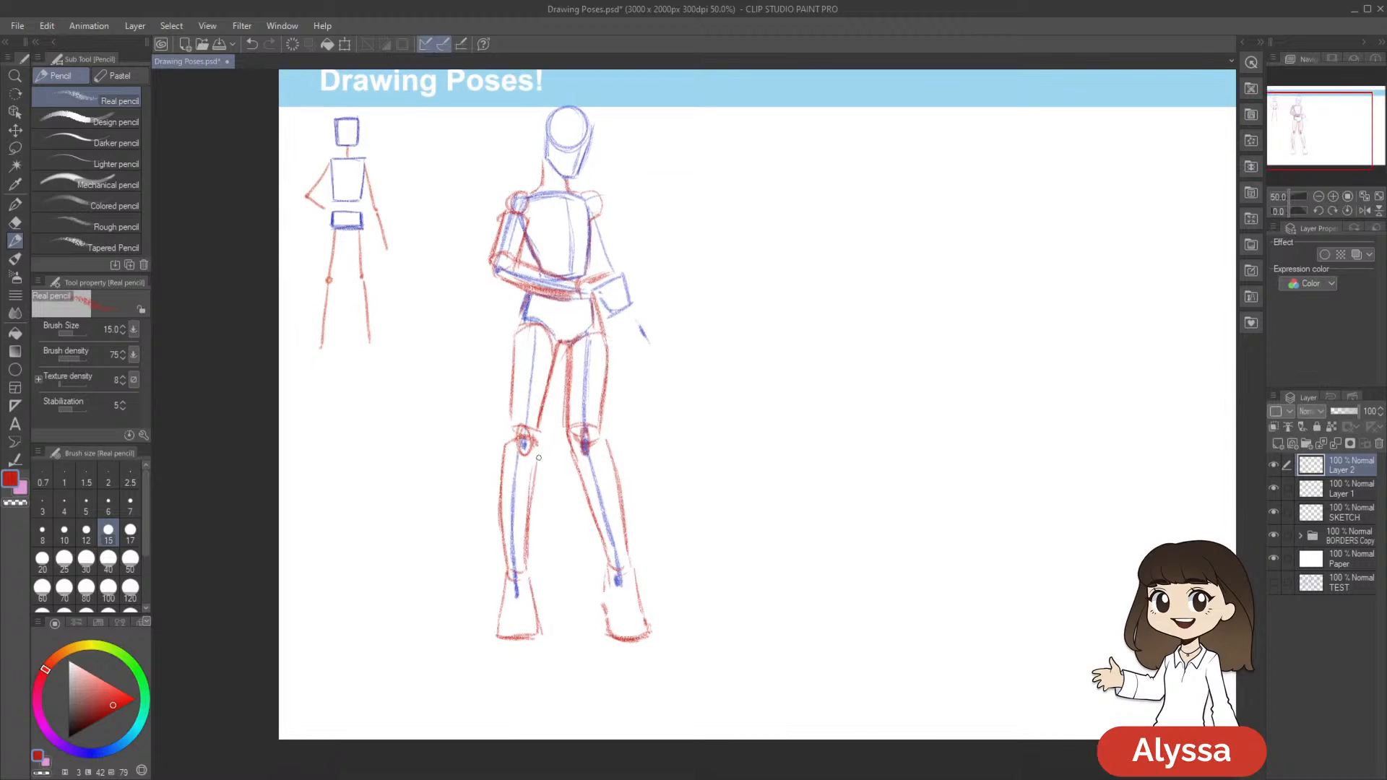
Retrace the red lower-leg outlines so they join the knees with darker curves, and save the drawing
{"action": "left_click_drag", "start_coordinate": [510, 418], "coordinate": [503, 465]}
{"action": "left_click_drag", "start_coordinate": [702, 397], "coordinate": [696, 408]}
{"action": "left_click_drag", "start_coordinate": [544, 403], "coordinate": [533, 470]}
{"action": "left_click_drag", "start_coordinate": [536, 428], "coordinate": [531, 505]}
{"action": "mouse_move", "coordinate": [543, 398]}
{"action": "left_mouse_down"}
{"action": "mouse_move", "coordinate": [536, 442]}
{"action": "mouse_move", "coordinate": [599, 424]}
{"action": "left_mouse_up"}
{"action": "key", "text": "e"}
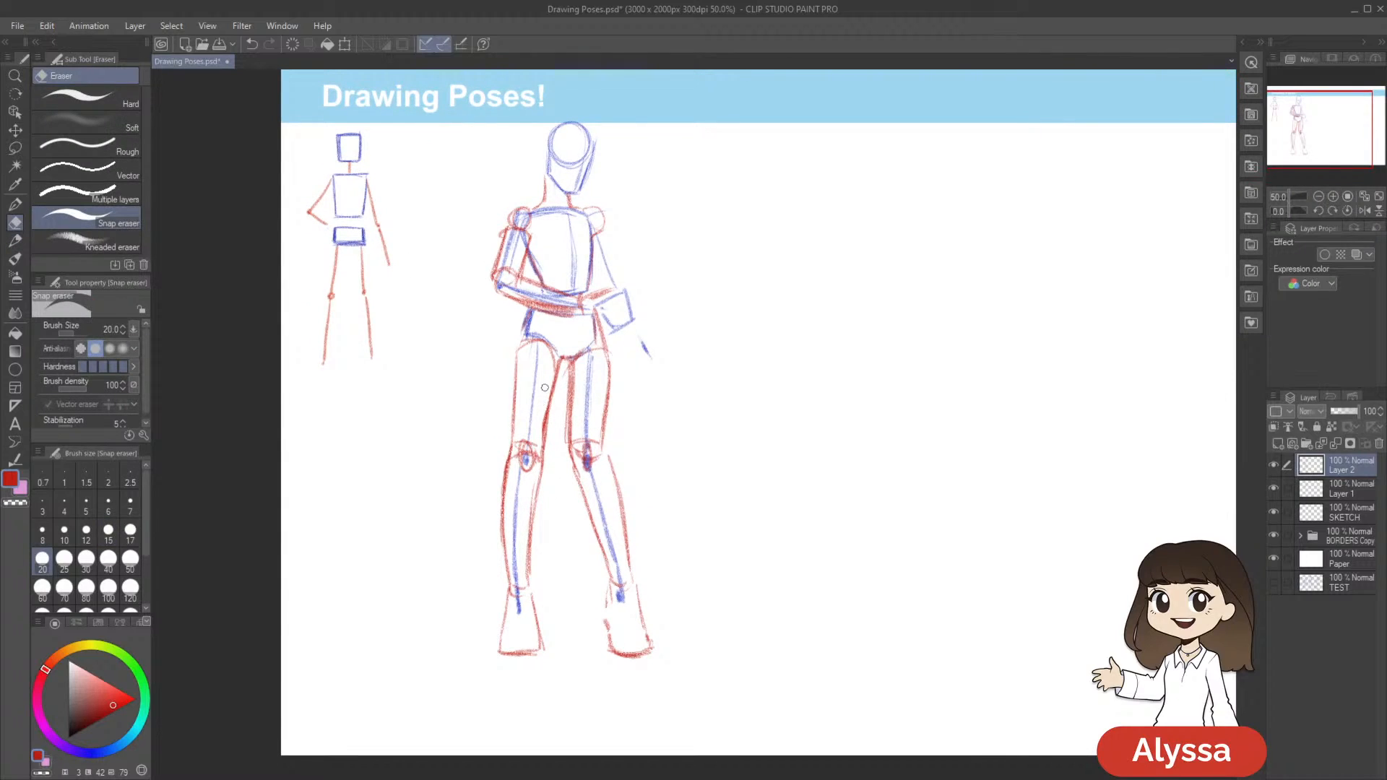
{"action": "mouse_move", "coordinate": [852, 452]}
{"action": "left_mouse_down"}
{"action": "mouse_move", "coordinate": [847, 432]}
{"action": "mouse_move", "coordinate": [853, 453]}
{"action": "left_mouse_up"}
{"action": "key", "text": "p"}
{"action": "left_click_drag", "start_coordinate": [793, 493], "coordinate": [881, 478]}
{"action": "left_click_drag", "start_coordinate": [838, 541], "coordinate": [836, 551]}
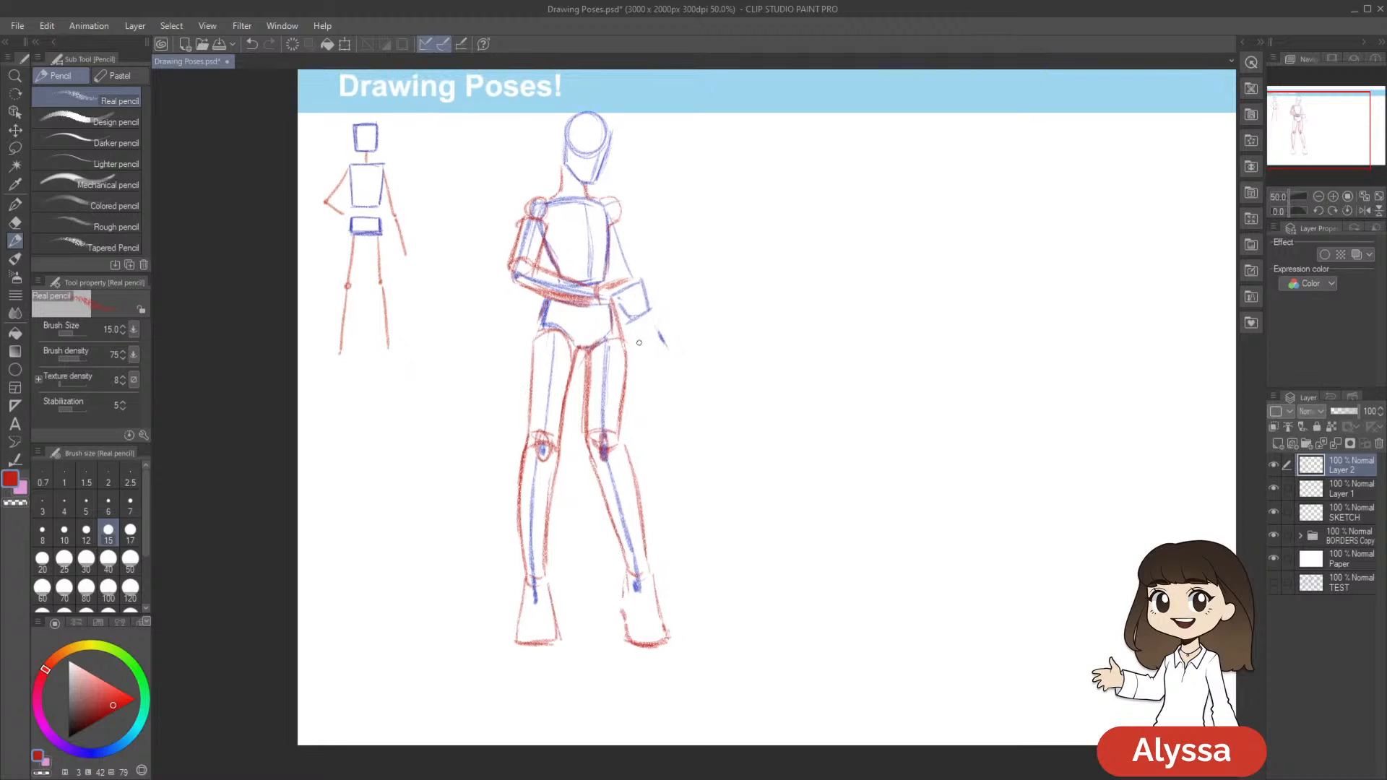
{"action": "key", "text": "ctrl+s"}
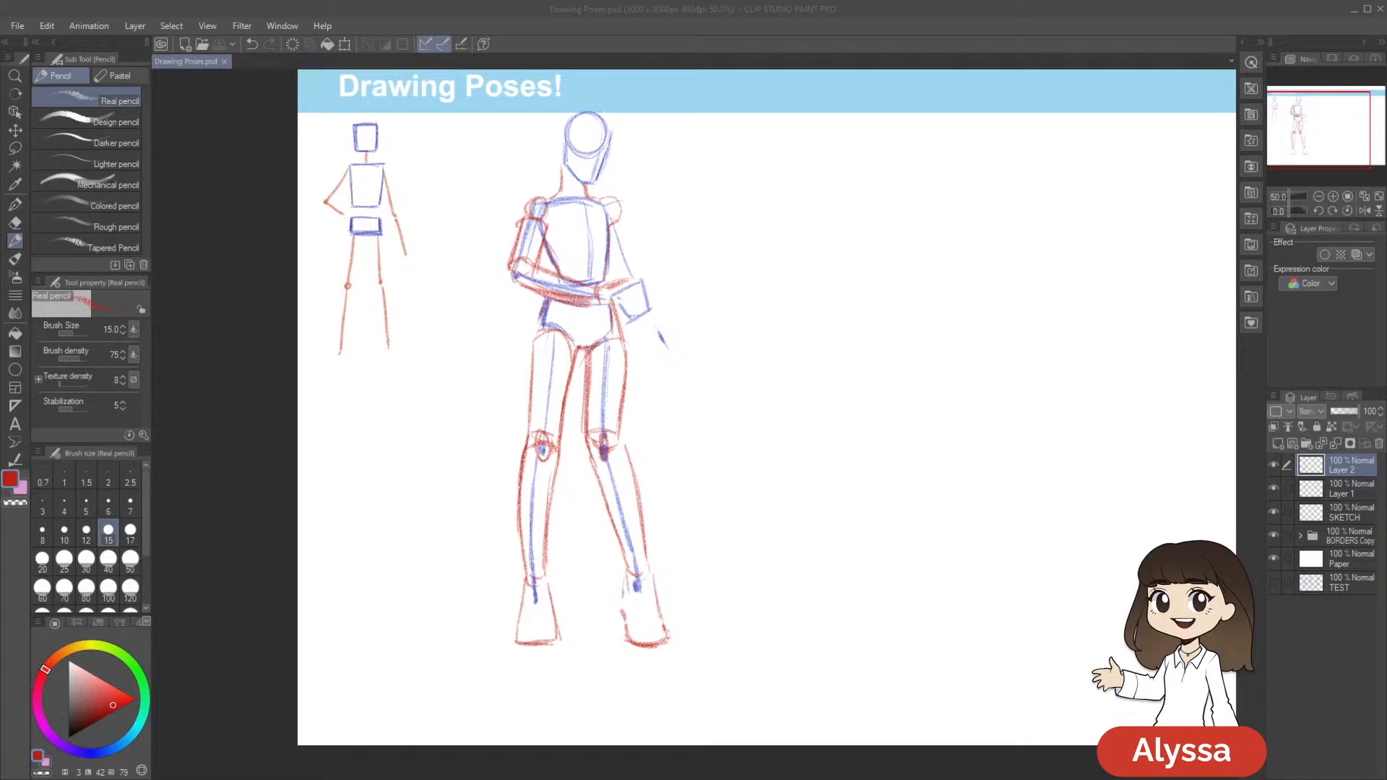
Hide and reshow Layer 2 to compare the figure with and without the red forms
{"action": "left_click", "coordinate": [842, 36]}
{"action": "left_click_drag", "start_coordinate": [947, 130], "coordinate": [895, 121]}
{"action": "left_click_drag", "start_coordinate": [928, 191], "coordinate": [952, 204]}
{"action": "left_click_drag", "start_coordinate": [730, 310], "coordinate": [795, 307]}
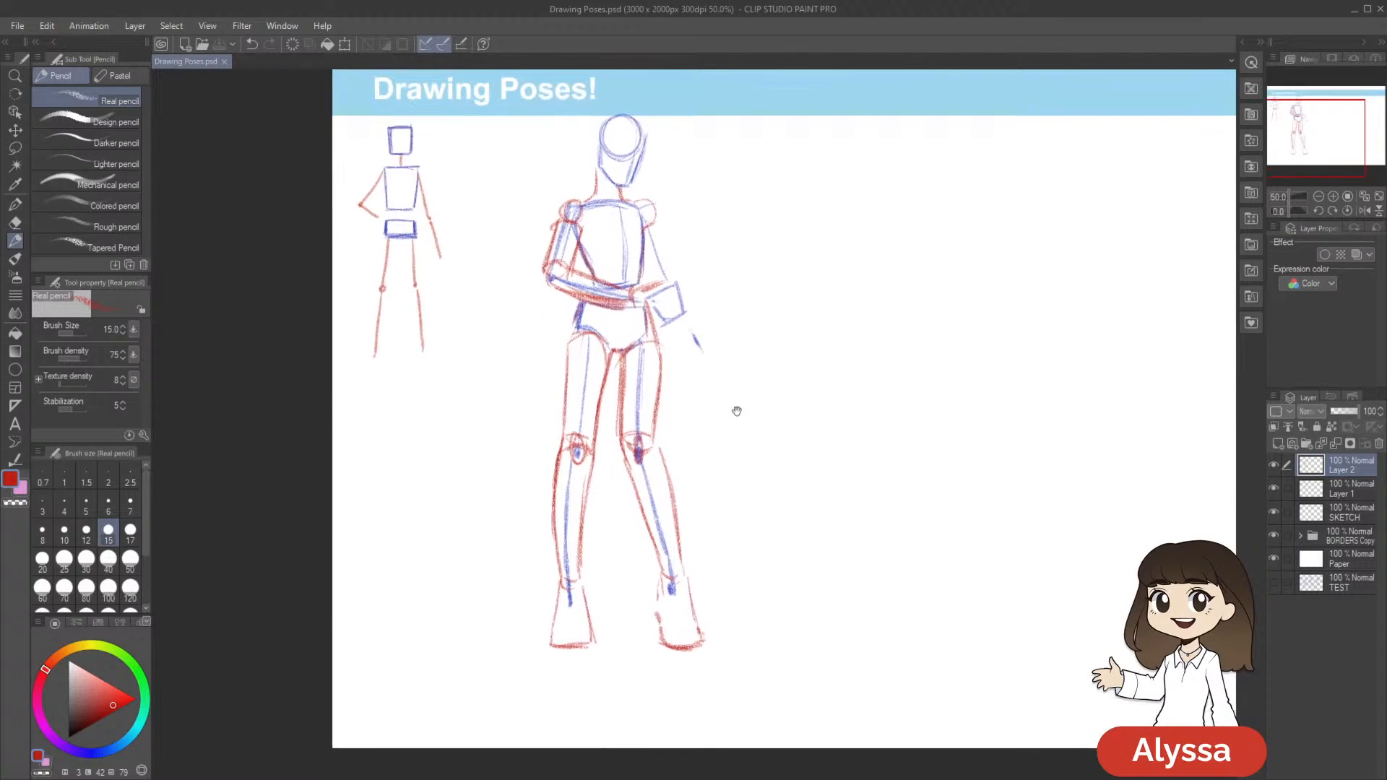
{"action": "left_click", "coordinate": [1273, 466]}
{"action": "left_click", "coordinate": [1273, 466]}
{"action": "left_click_drag", "start_coordinate": [1038, 510], "coordinate": [978, 538]}
Select Layer 1, and hide and reshow it to view the red forms without the blue skeleton
{"action": "left_click", "coordinate": [1273, 489]}
{"action": "left_click", "coordinate": [1341, 494]}
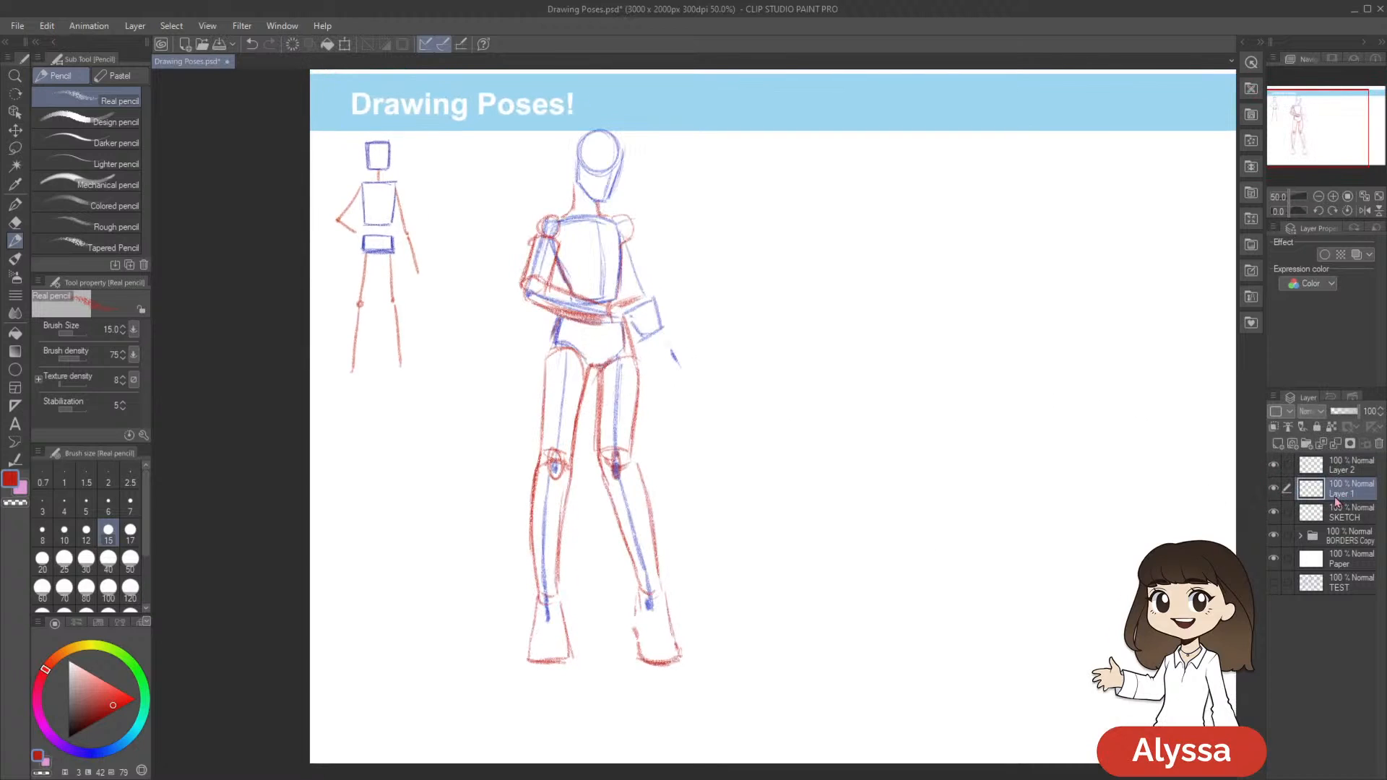
{"action": "left_click_drag", "start_coordinate": [1087, 483], "coordinate": [1071, 493]}
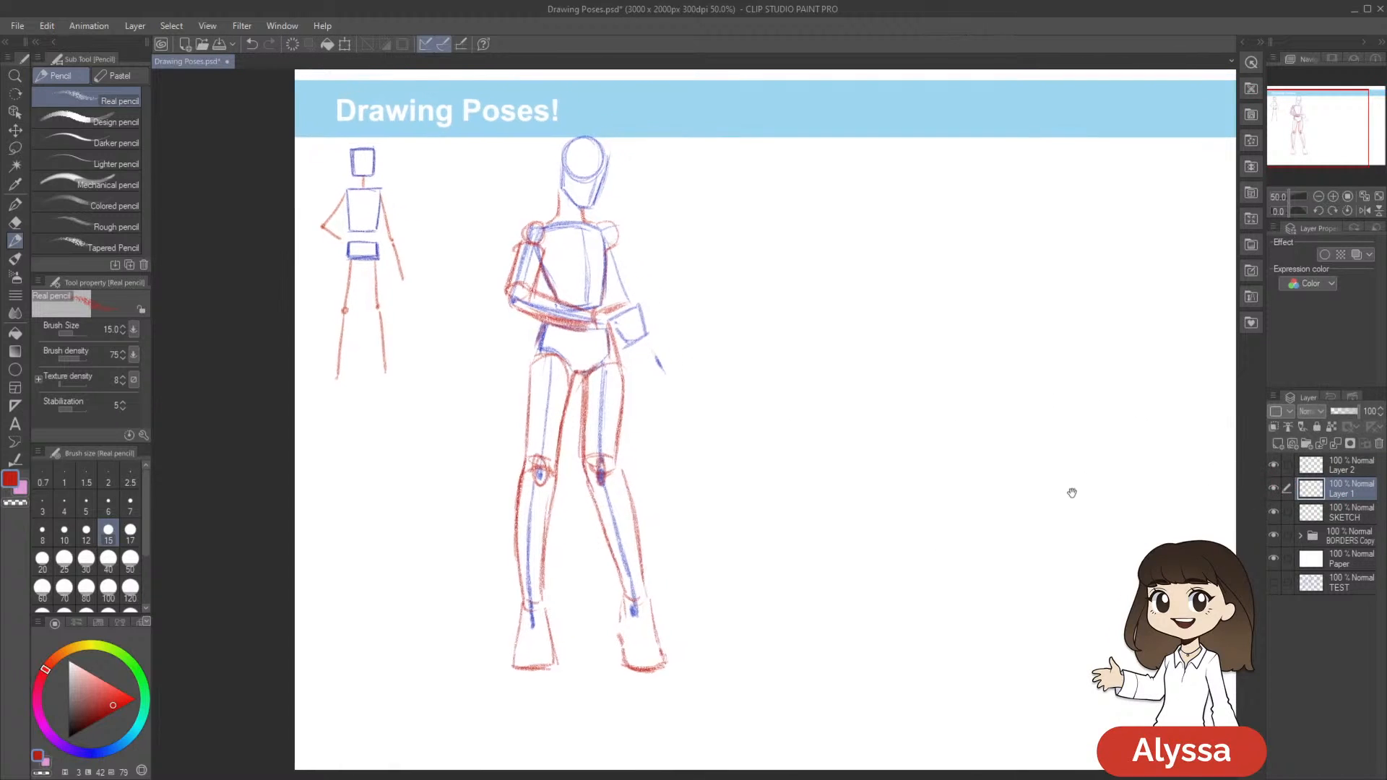
{"action": "left_click_drag", "start_coordinate": [1175, 502], "coordinate": [1172, 507]}
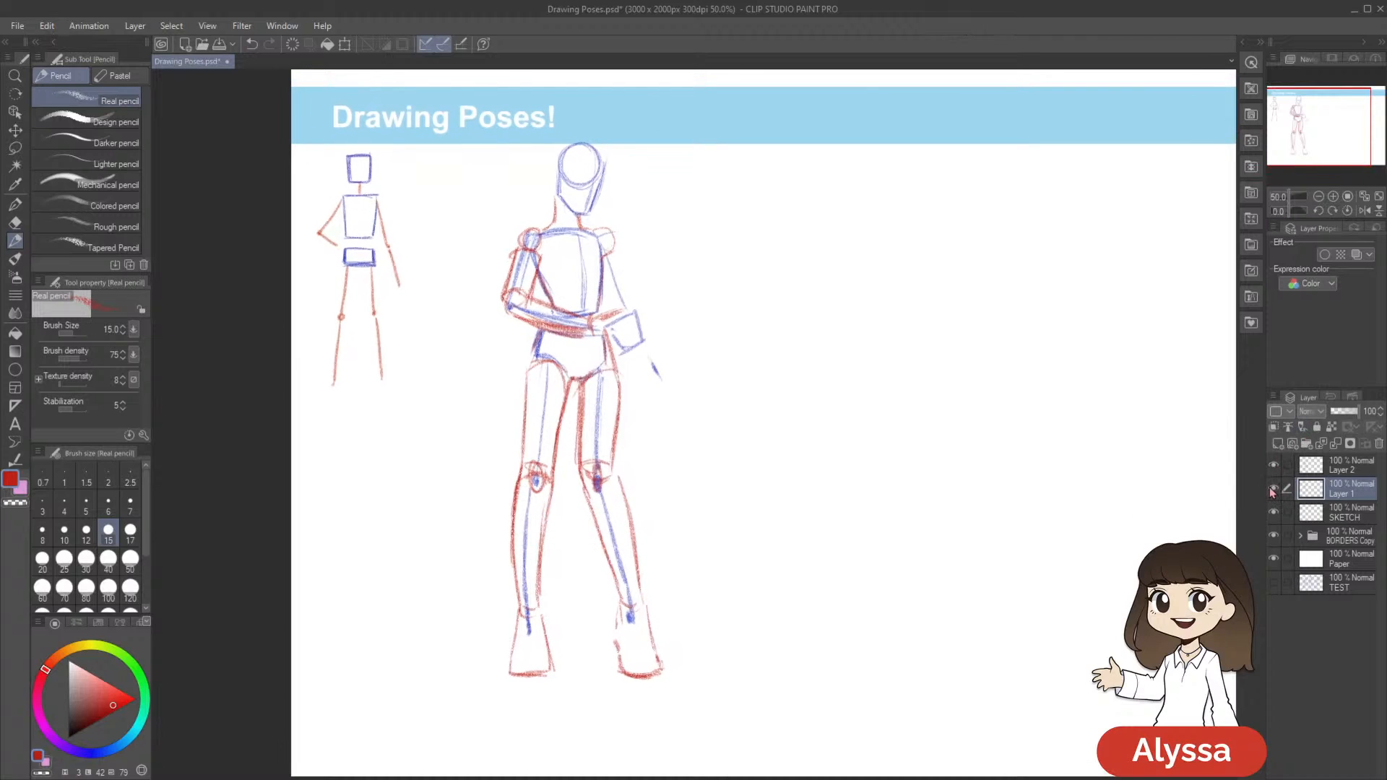
{"action": "left_click", "coordinate": [1273, 489]}
{"action": "left_click", "coordinate": [1273, 491]}
{"action": "left_click_drag", "start_coordinate": [952, 579], "coordinate": [894, 595]}
{"action": "left_click", "coordinate": [1273, 489]}
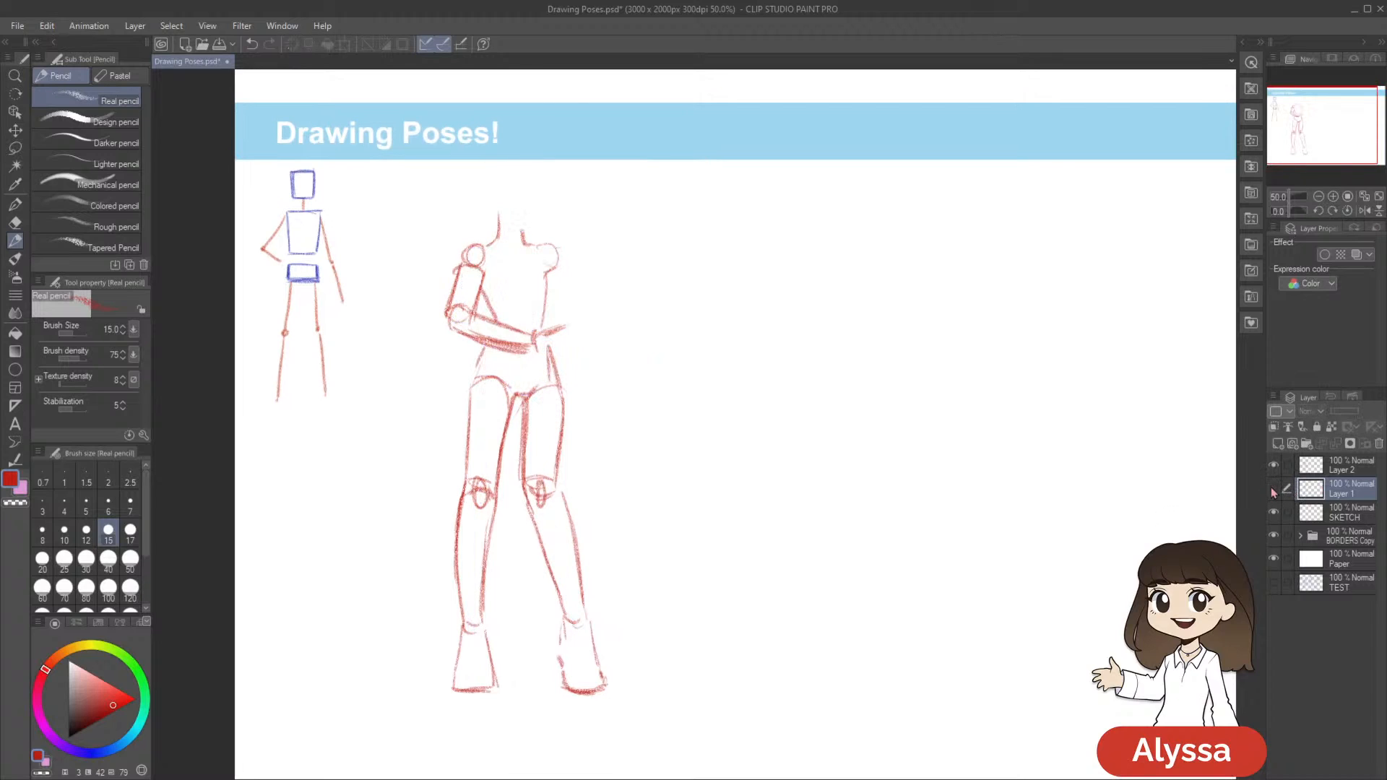
{"action": "left_click", "coordinate": [1273, 489]}
{"action": "mouse_move", "coordinate": [856, 563]}
{"action": "left_mouse_down"}
{"action": "mouse_move", "coordinate": [908, 548]}
{"action": "mouse_move", "coordinate": [885, 565]}
{"action": "left_mouse_up"}
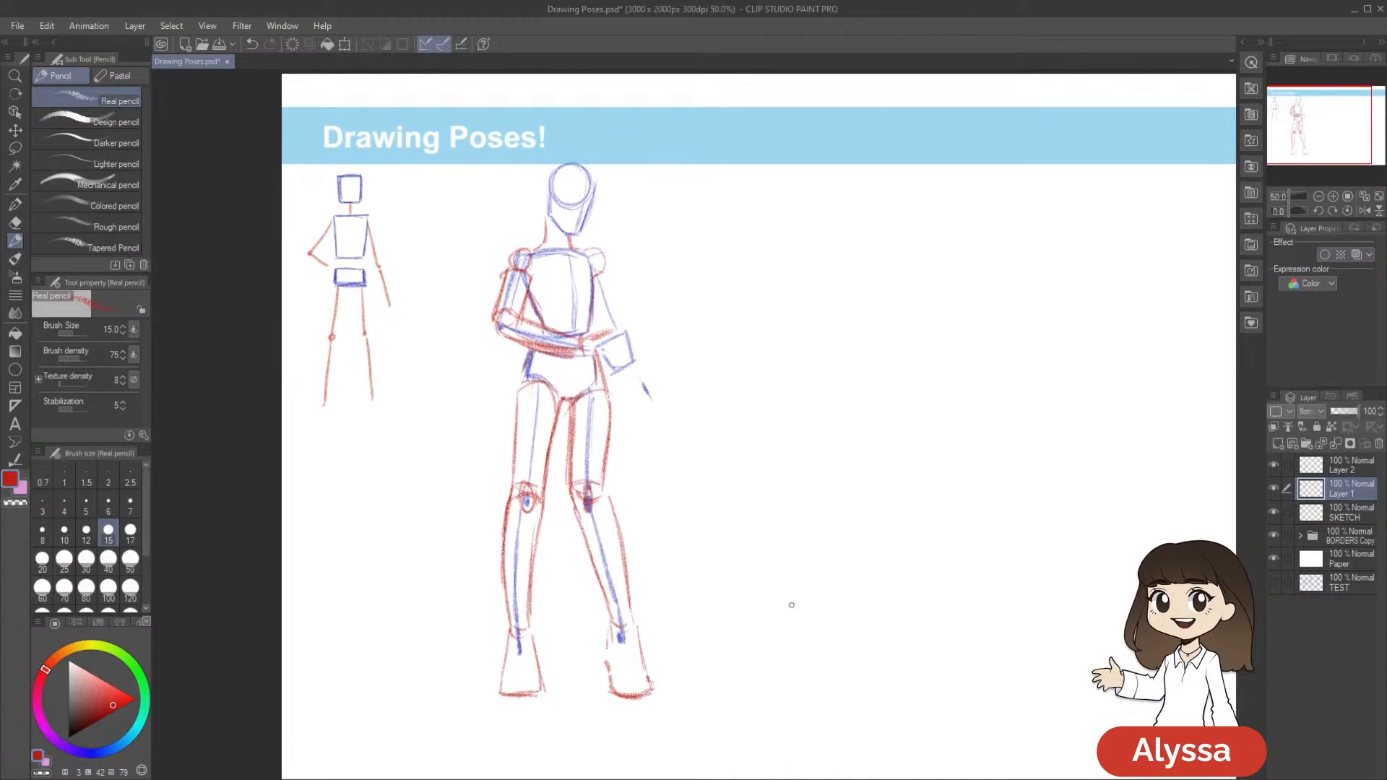
Fade the blue skeleton lines on Layer 1, especially along both legs, using the Soft eraser at size 70
{"action": "key", "text": "e"}
{"action": "left_click_drag", "start_coordinate": [817, 395], "coordinate": [780, 382]}
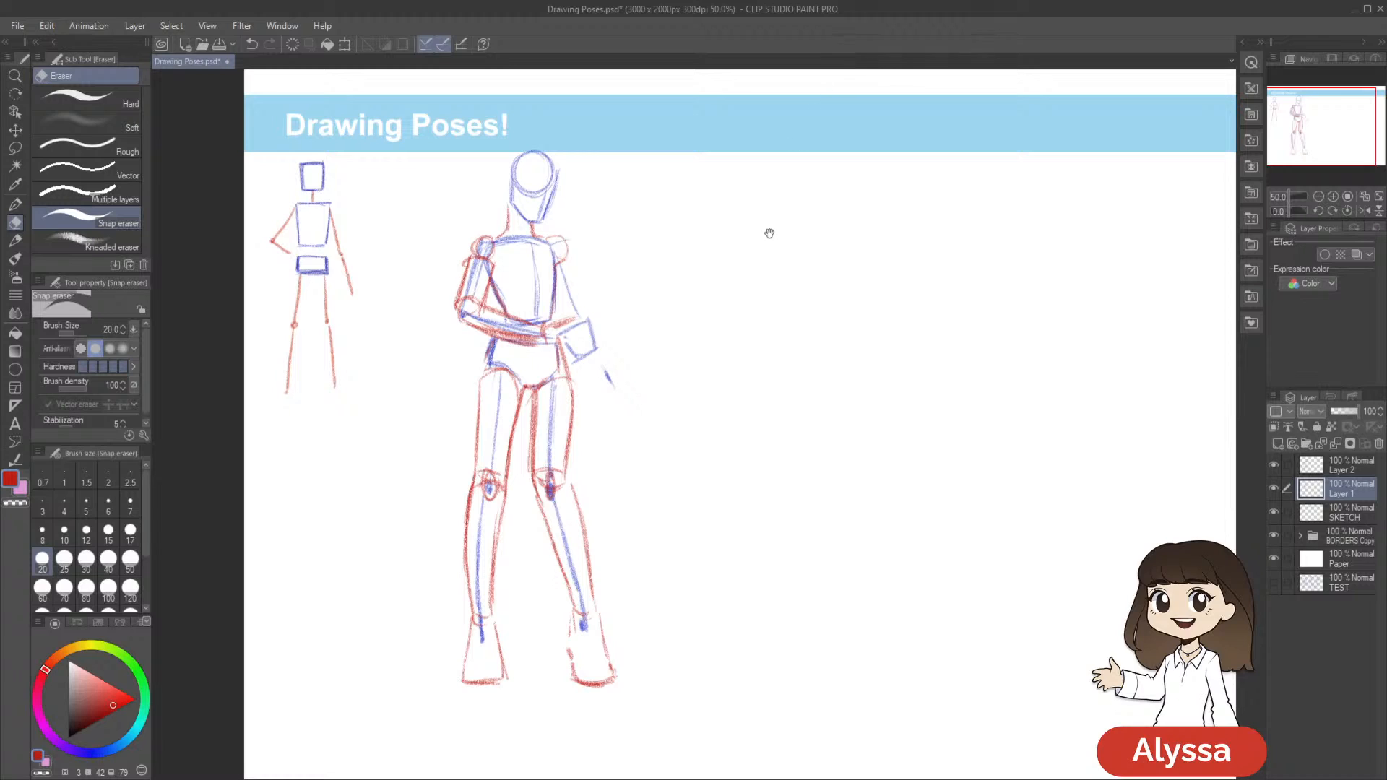
{"action": "left_click_drag", "start_coordinate": [770, 225], "coordinate": [791, 210]}
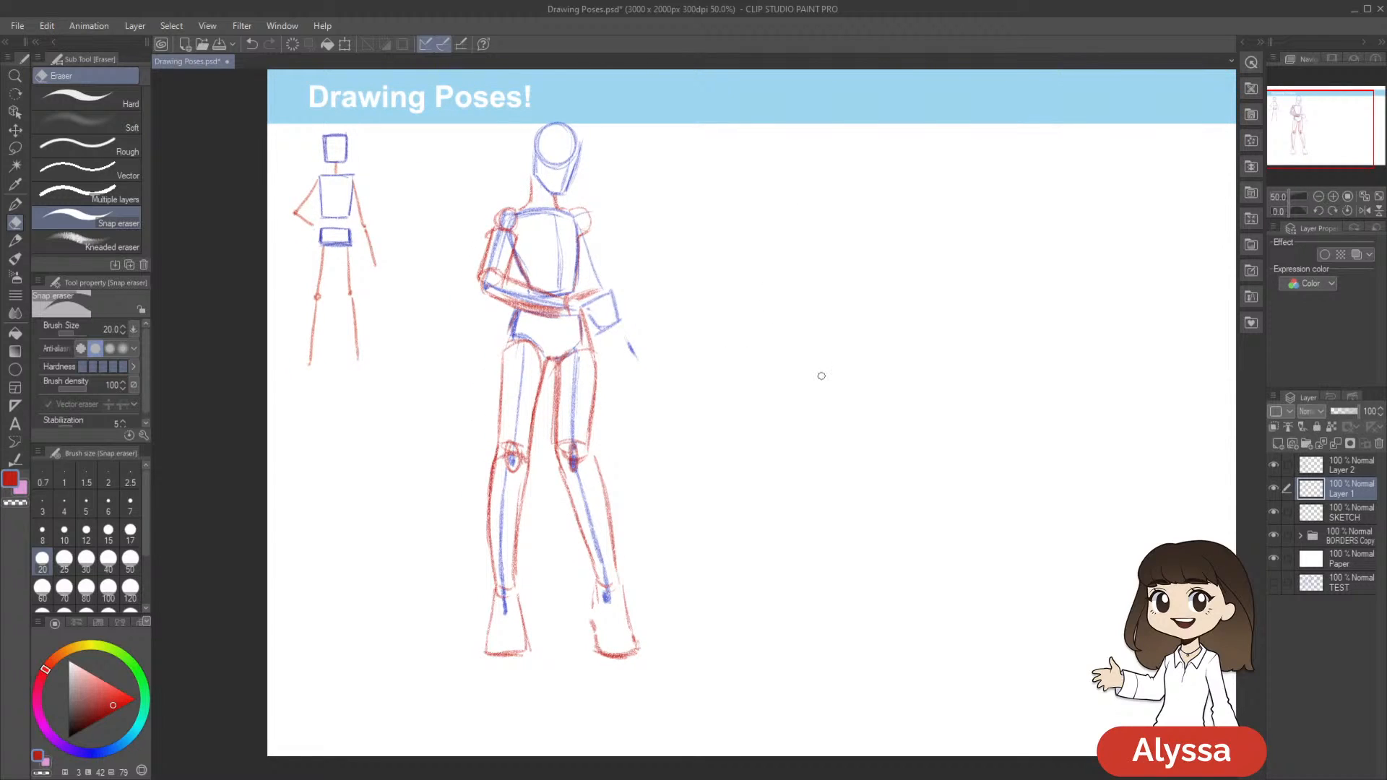
{"action": "left_click_drag", "start_coordinate": [855, 412], "coordinate": [828, 338]}
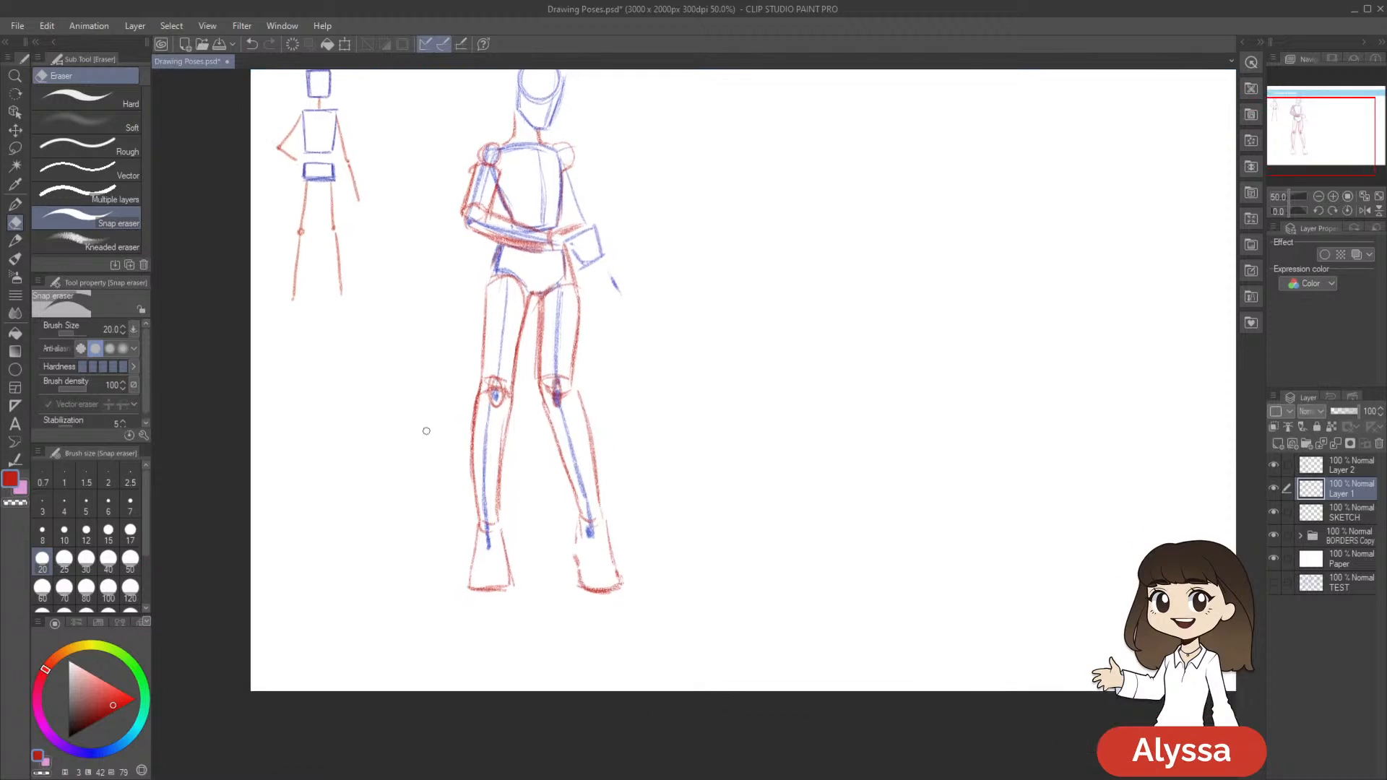
{"action": "left_click_drag", "start_coordinate": [689, 458], "coordinate": [684, 468]}
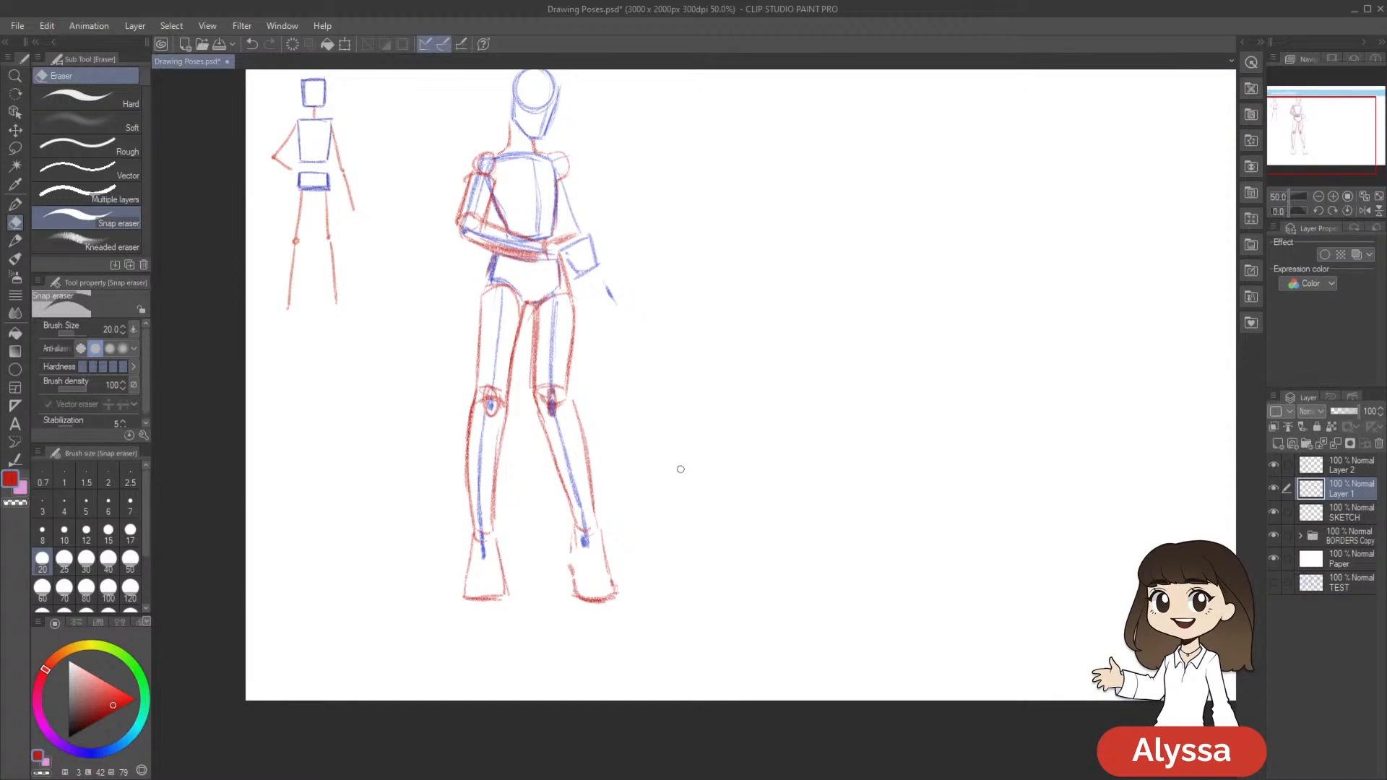
{"action": "left_click", "coordinate": [87, 123]}
{"action": "key", "text": "bracketleft"}
{"action": "key", "text": "bracketleft"}
{"action": "mouse_move", "coordinate": [484, 560]}
{"action": "left_mouse_down"}
{"action": "mouse_move", "coordinate": [486, 456]}
{"action": "mouse_move", "coordinate": [486, 498]}
{"action": "left_mouse_up"}
{"action": "key", "text": "bracketright"}
{"action": "key", "text": "bracketright"}
{"action": "key", "text": "bracketright"}
{"action": "mouse_move", "coordinate": [488, 569]}
{"action": "left_mouse_down"}
{"action": "mouse_move", "coordinate": [493, 322]}
{"action": "mouse_move", "coordinate": [547, 325]}
{"action": "mouse_move", "coordinate": [560, 451]}
{"action": "mouse_move", "coordinate": [604, 510]}
{"action": "mouse_move", "coordinate": [586, 533]}
{"action": "mouse_move", "coordinate": [586, 517]}
{"action": "mouse_move", "coordinate": [585, 564]}
{"action": "mouse_move", "coordinate": [584, 536]}
{"action": "left_mouse_up"}
{"action": "left_click_drag", "start_coordinate": [876, 526], "coordinate": [877, 532]}
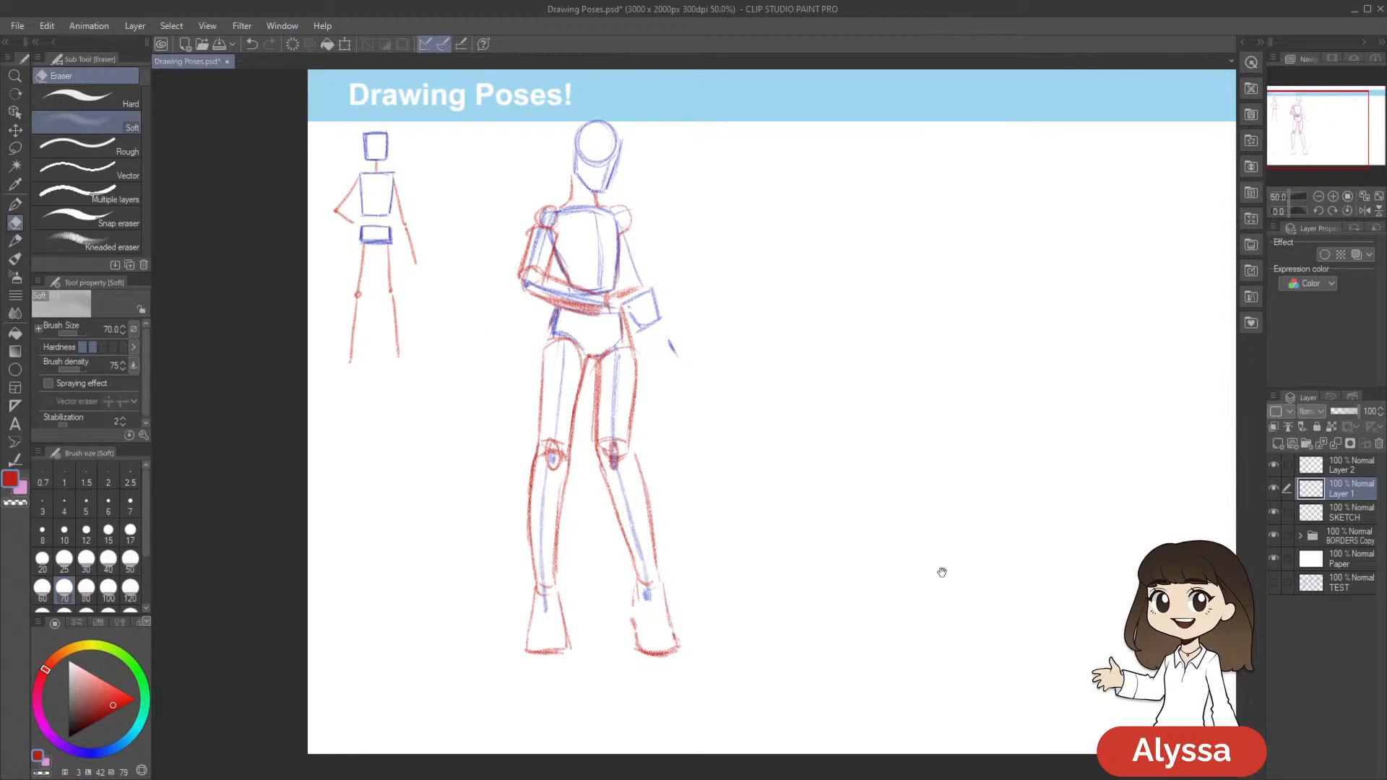
{"action": "left_click_drag", "start_coordinate": [963, 562], "coordinate": [977, 597]}
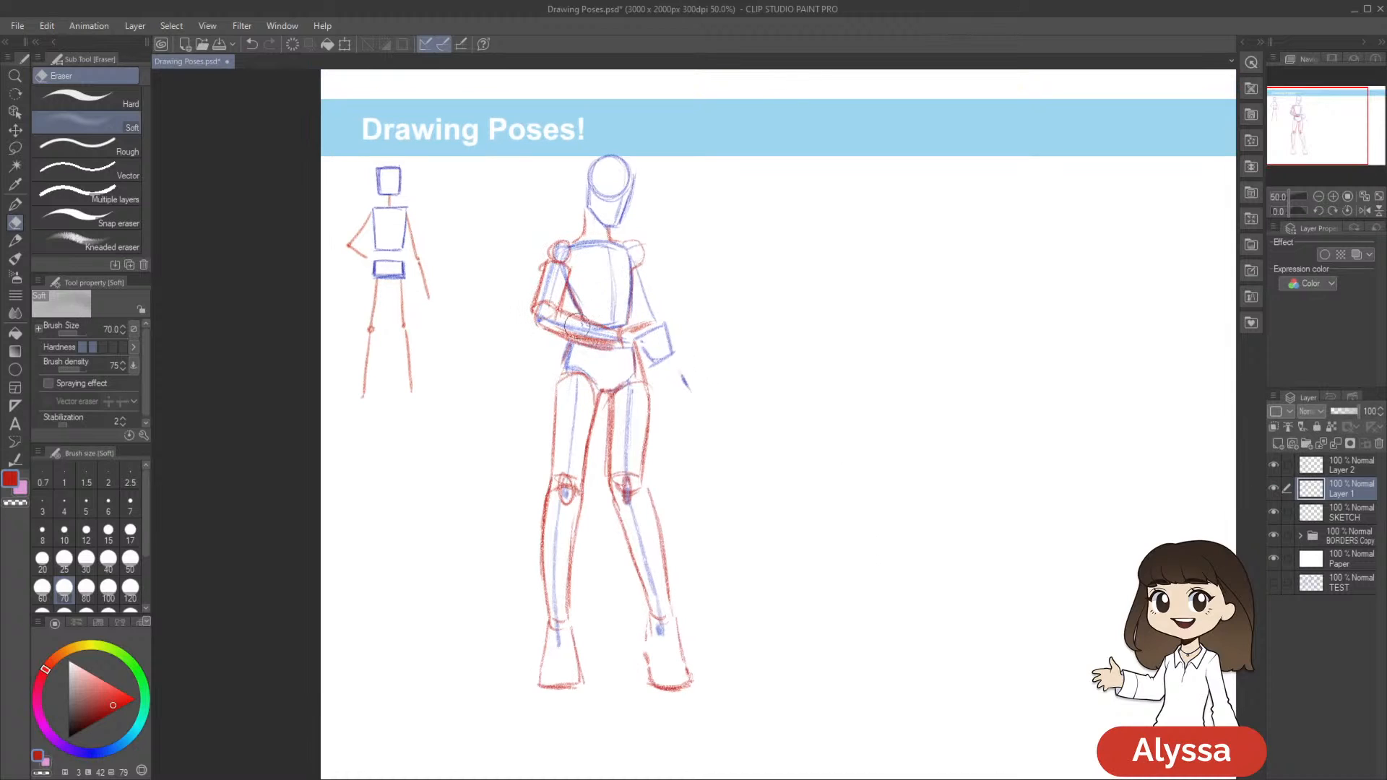
{"action": "left_click_drag", "start_coordinate": [749, 574], "coordinate": [705, 582]}
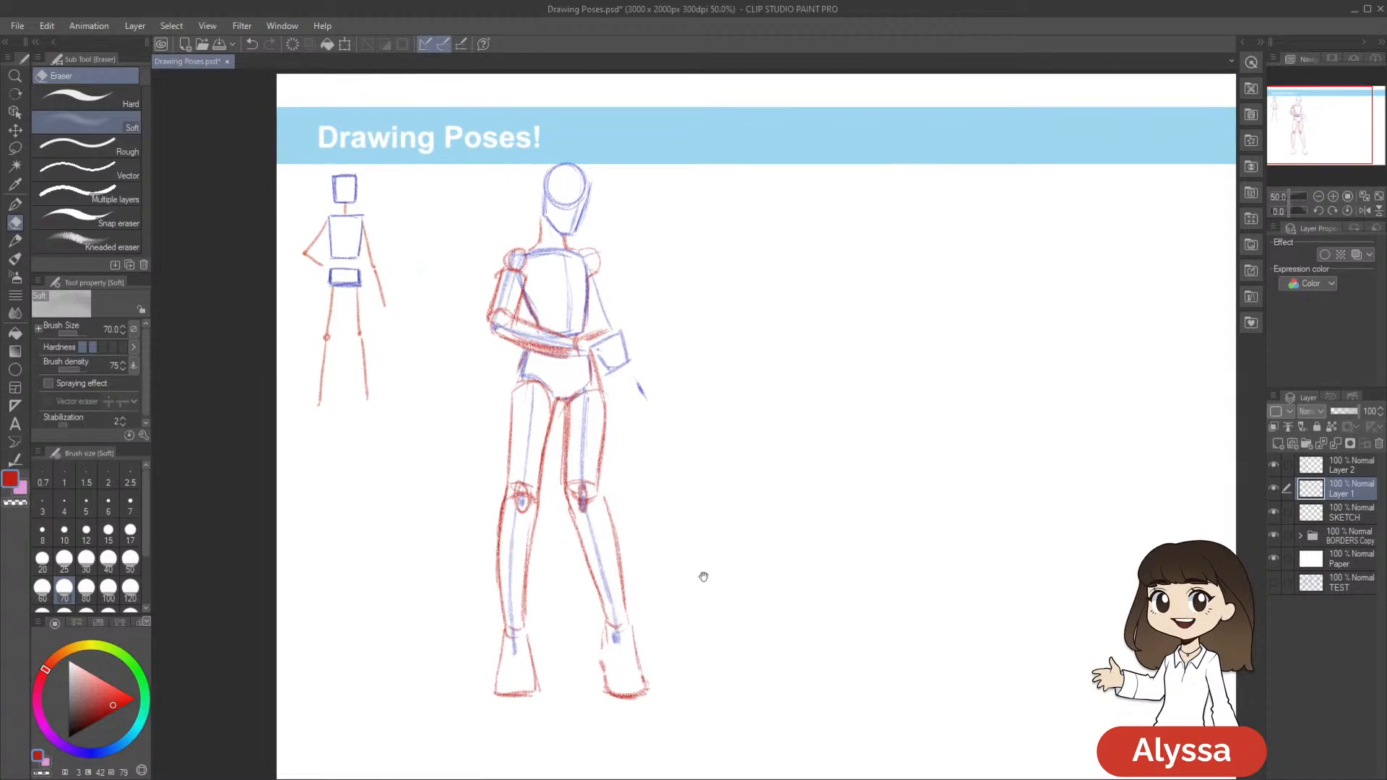
Hide and reshow Layer 1 and Layer 2 in turn to compare the blue skeleton and red forms
{"action": "left_click_drag", "start_coordinate": [856, 506], "coordinate": [866, 531]}
{"action": "left_click", "coordinate": [1275, 491]}
{"action": "left_click", "coordinate": [1275, 491]}
{"action": "left_click", "coordinate": [1274, 464]}
{"action": "left_click", "coordinate": [1274, 465]}
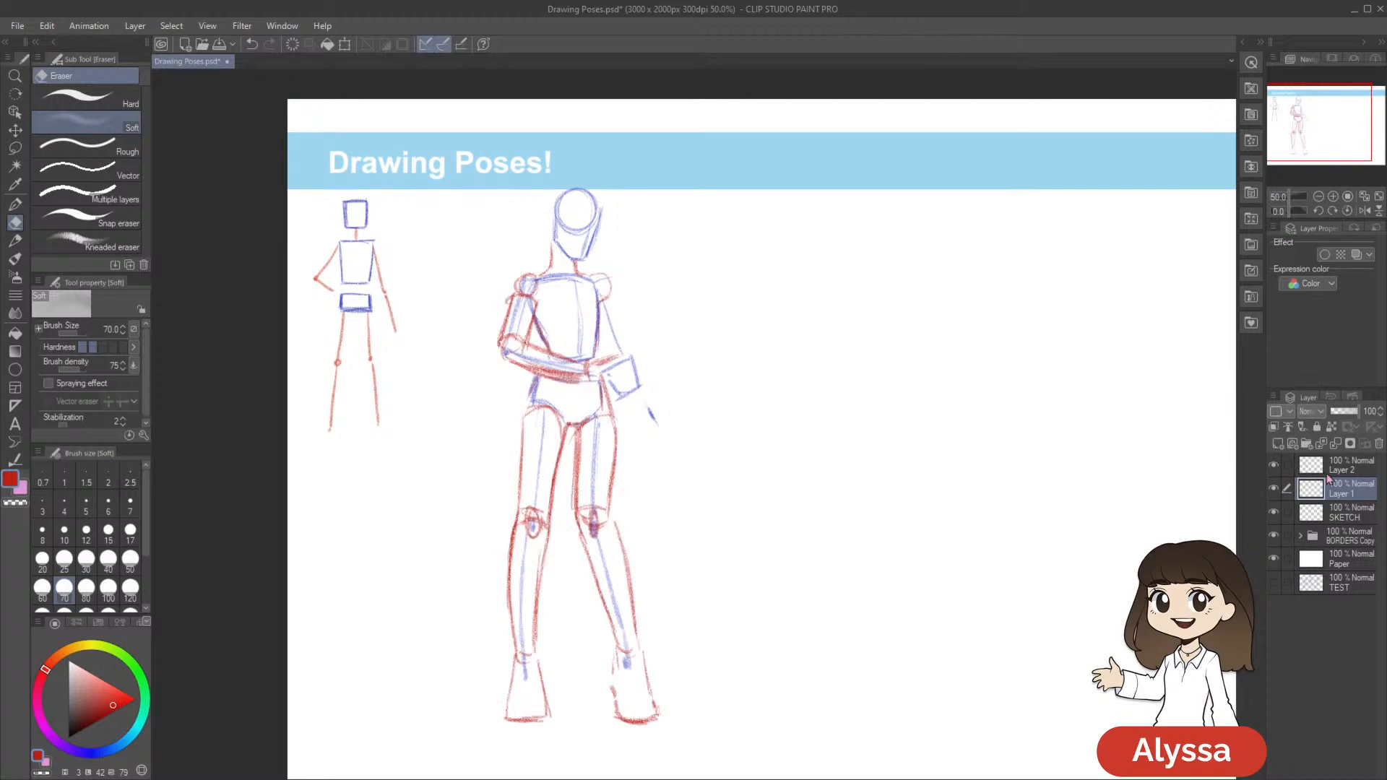
Sketch a small red ear beside the second figure's head on Layer 2, using the Real pencil at size 15
{"action": "left_click", "coordinate": [1326, 474]}
{"action": "scroll", "coordinate": [975, 563], "scroll_direction": "up", "scroll_amount": 1}
{"action": "key", "text": "p"}
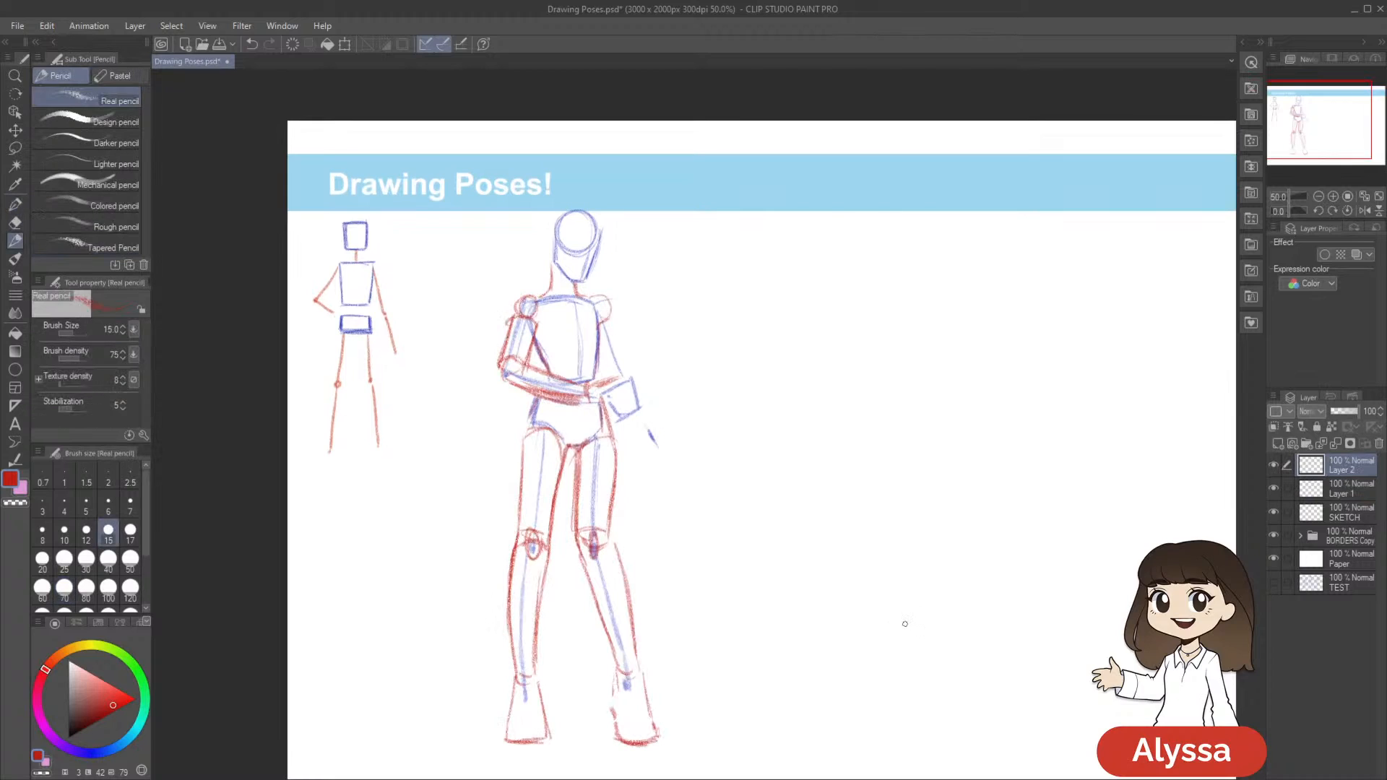
{"action": "left_click_drag", "start_coordinate": [804, 442], "coordinate": [825, 447]}
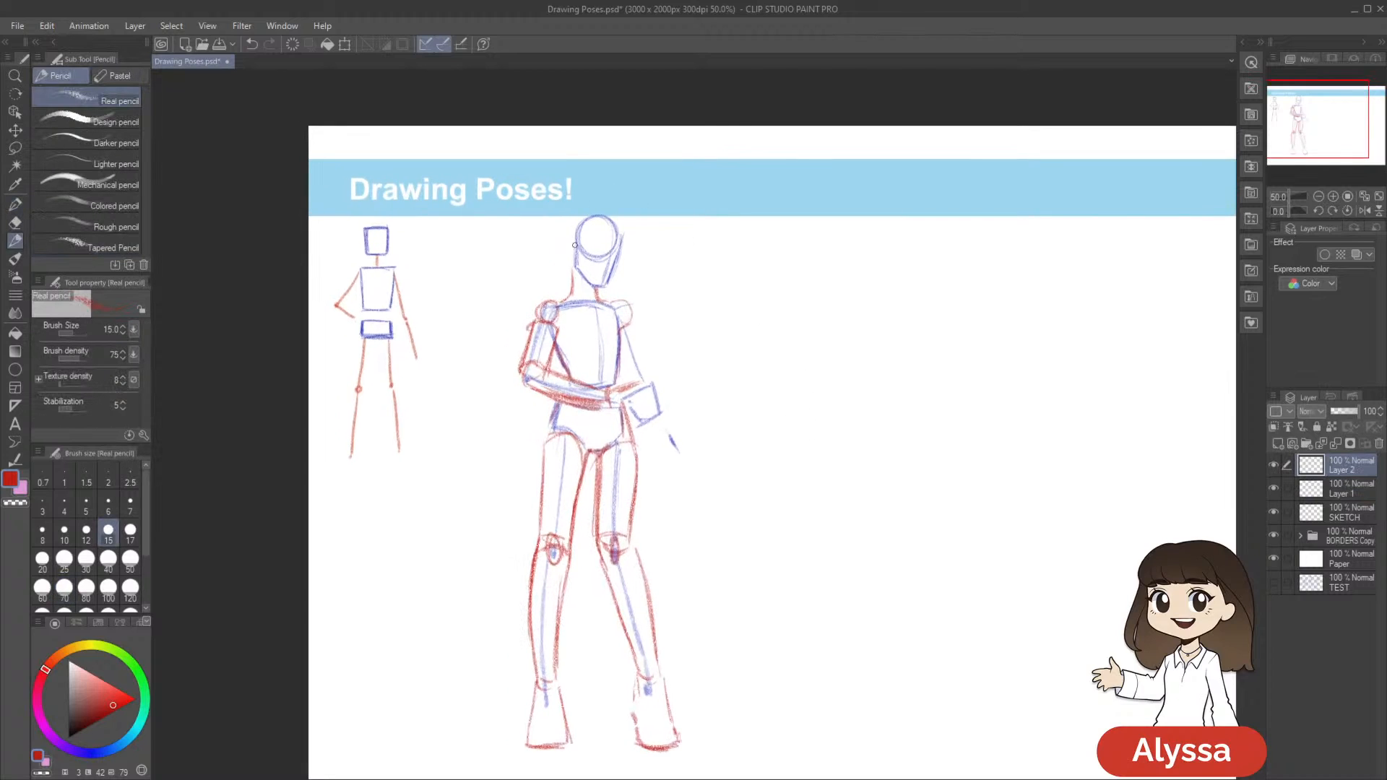
{"action": "left_click_drag", "start_coordinate": [728, 284], "coordinate": [724, 275]}
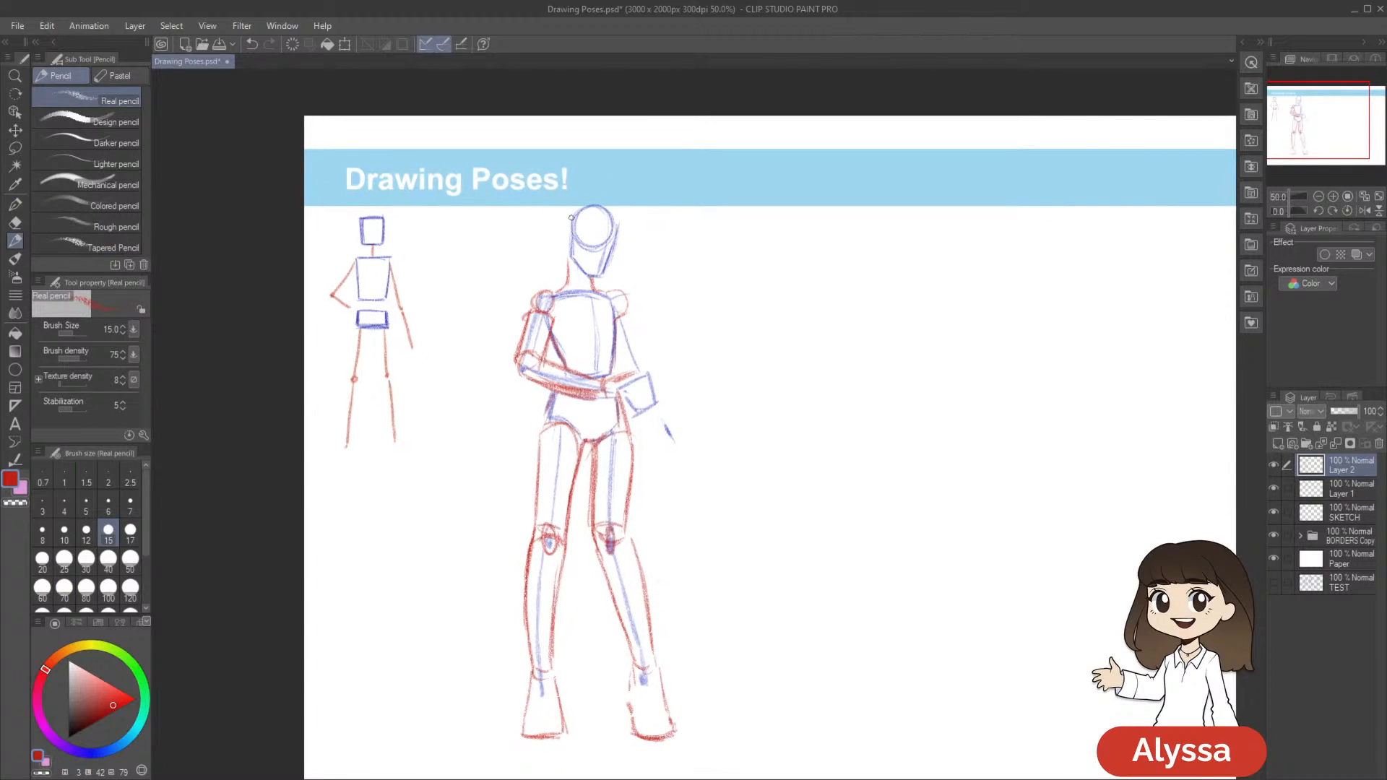
{"action": "left_click_drag", "start_coordinate": [560, 227], "coordinate": [562, 247]}
{"action": "left_click_drag", "start_coordinate": [867, 521], "coordinate": [839, 500]}
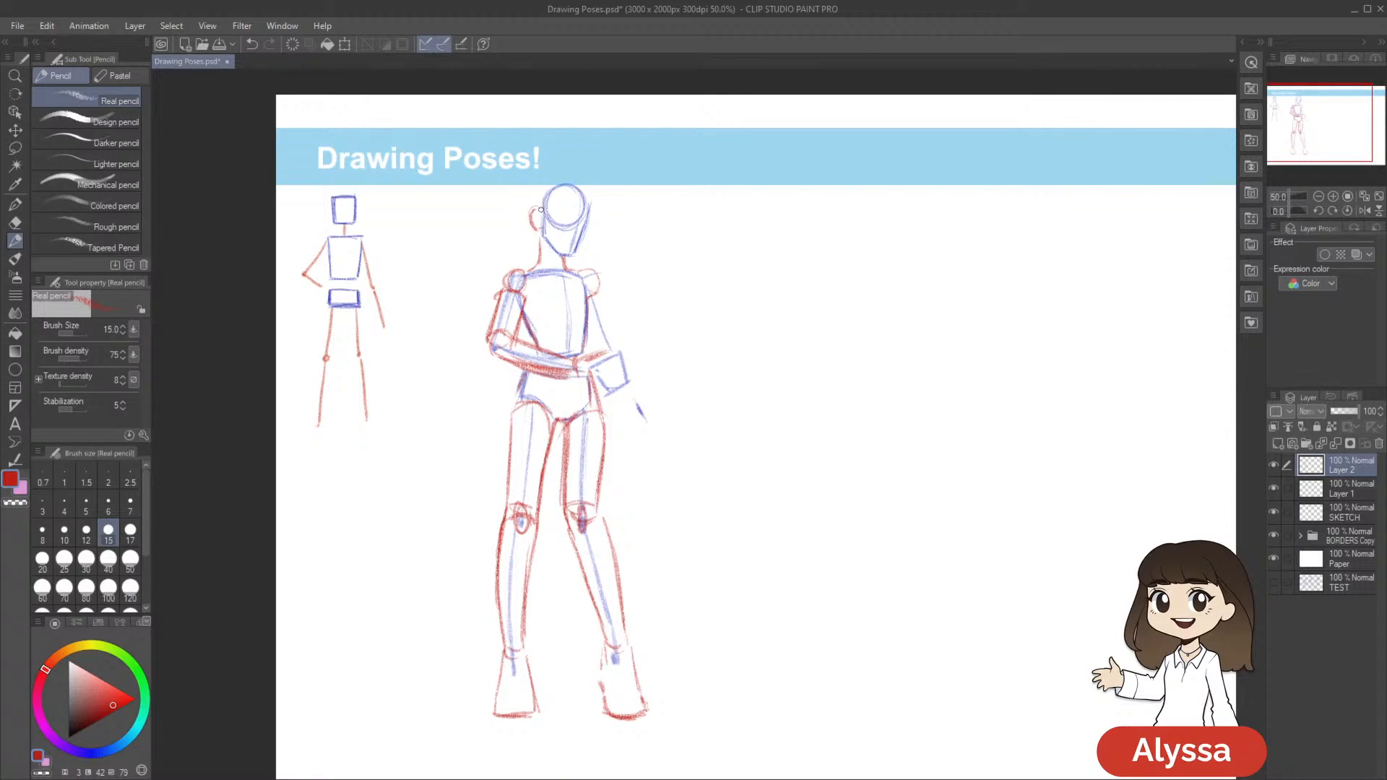
{"action": "mouse_move", "coordinate": [814, 412]}
{"action": "left_mouse_down"}
{"action": "mouse_move", "coordinate": [867, 424]}
{"action": "mouse_move", "coordinate": [820, 436]}
{"action": "left_mouse_up"}
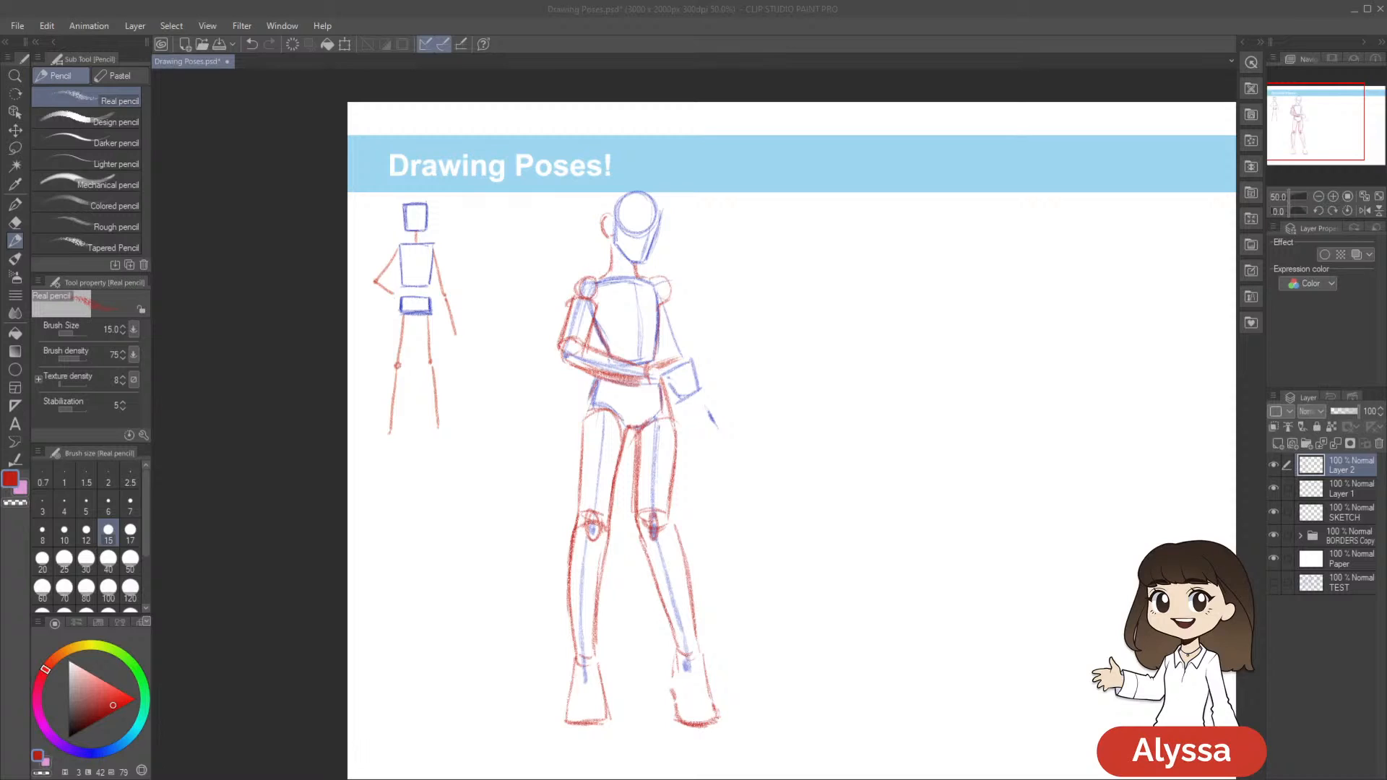
{"action": "left_click", "coordinate": [793, 52]}
{"action": "left_click_drag", "start_coordinate": [996, 216], "coordinate": [924, 219]}
{"action": "left_click_drag", "start_coordinate": [1009, 241], "coordinate": [994, 247]}
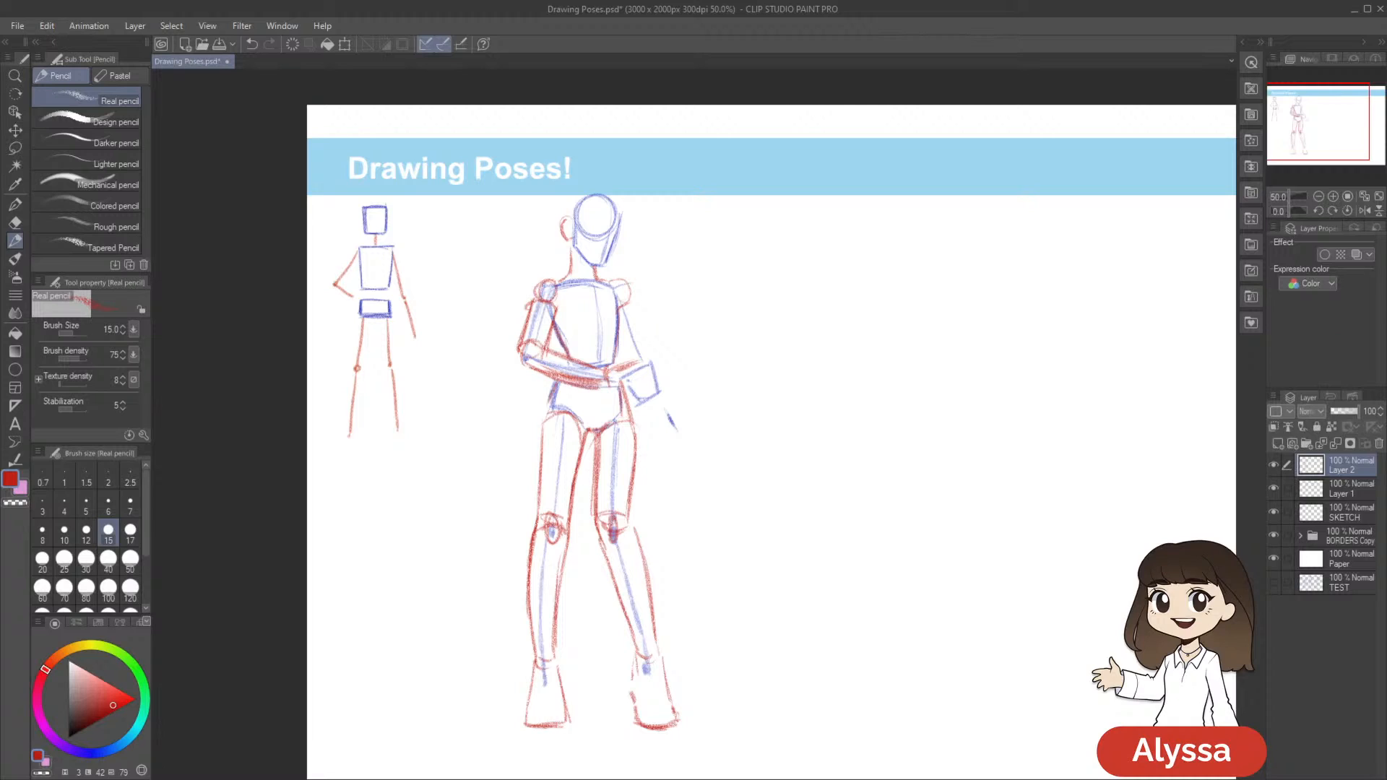
{"action": "left_click_drag", "start_coordinate": [1071, 177], "coordinate": [935, 171]}
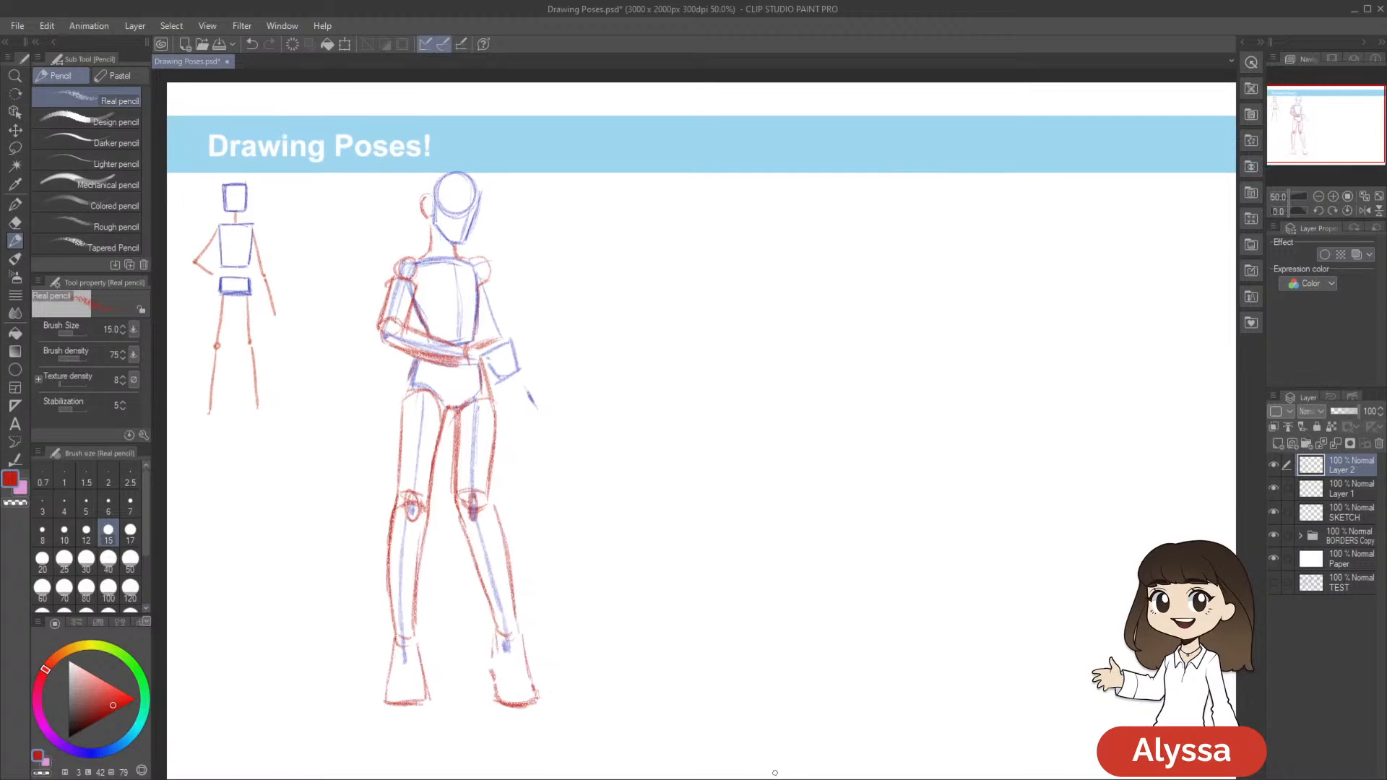
{"action": "left_click", "coordinate": [543, 778]}
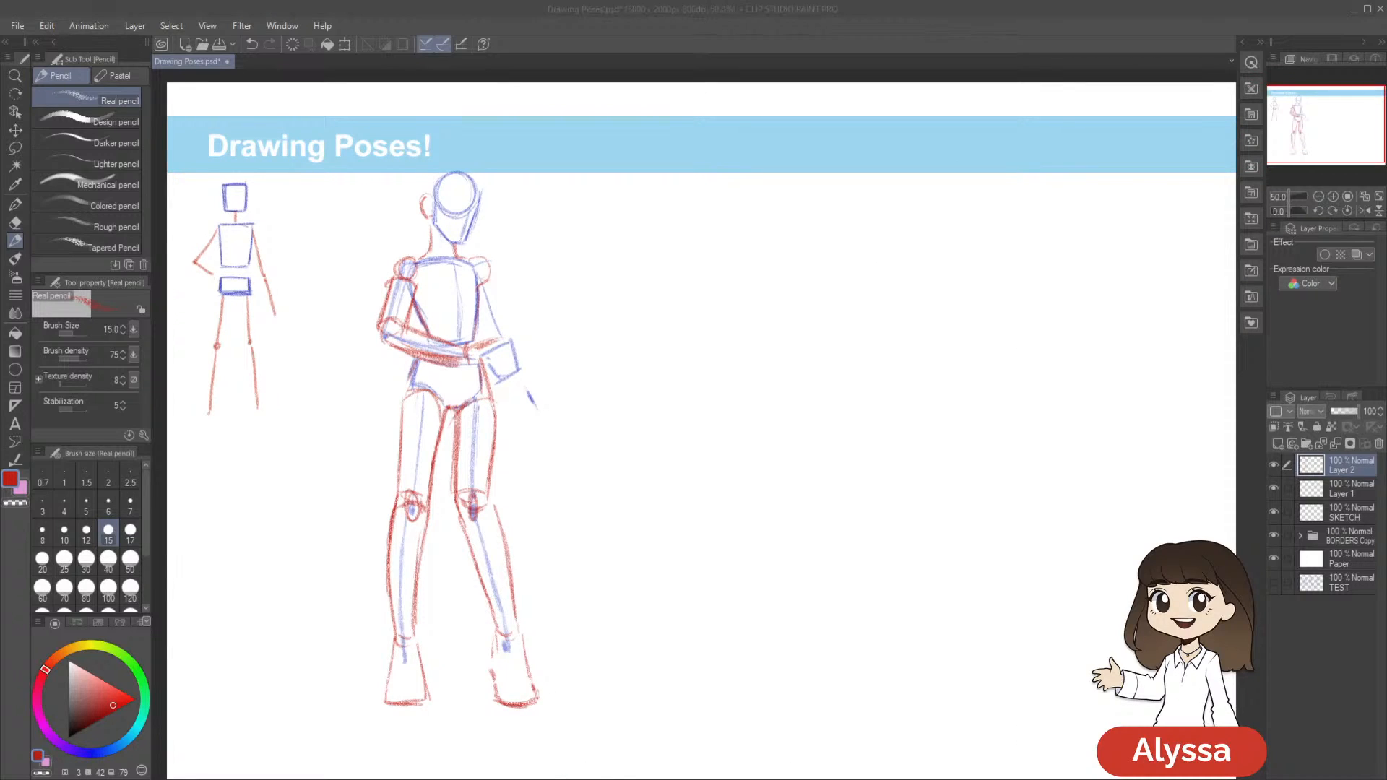
Merge Layer 2 into Layer 1 so the second figure's skeleton and red forms share one layer
{"action": "left_click", "coordinate": [972, 214]}
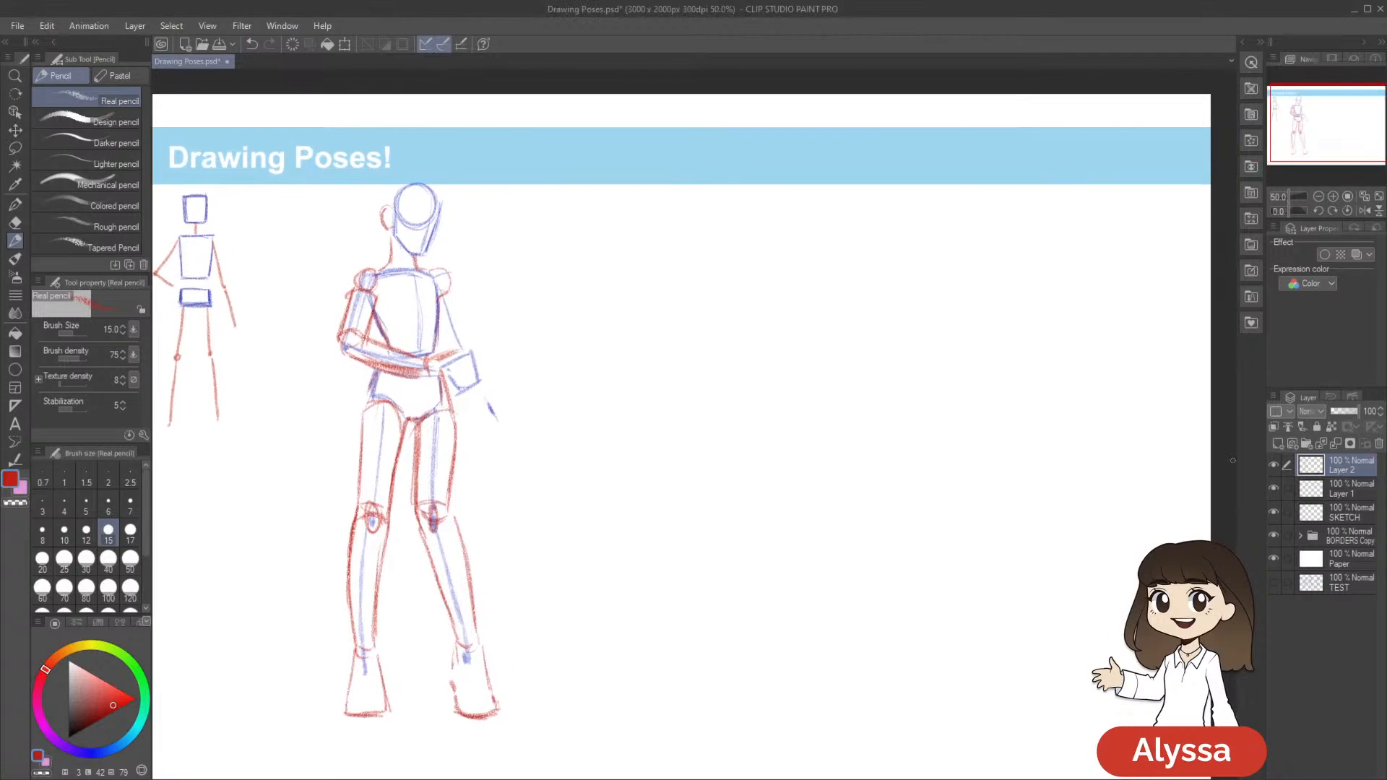
{"action": "key", "text": "ctrl+z"}
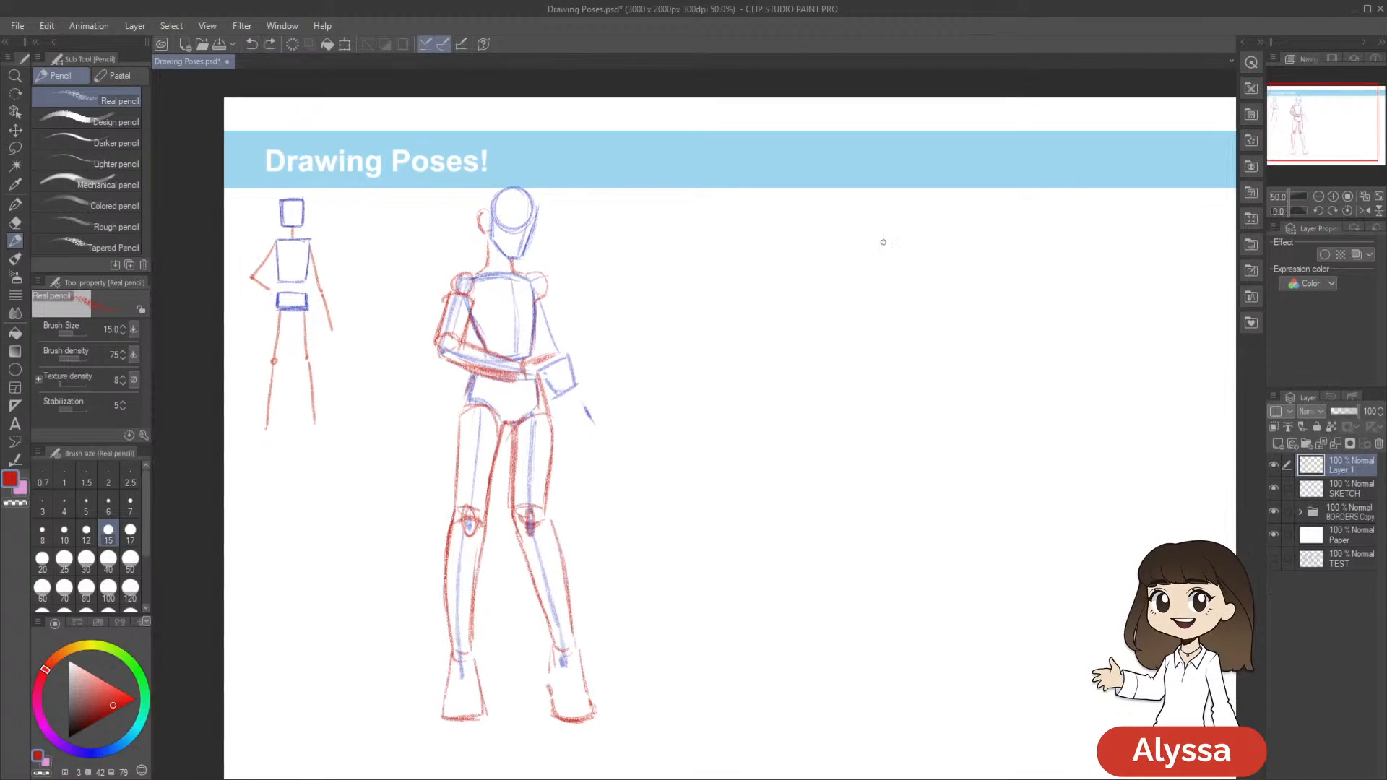
{"action": "left_click_drag", "start_coordinate": [667, 261], "coordinate": [678, 280]}
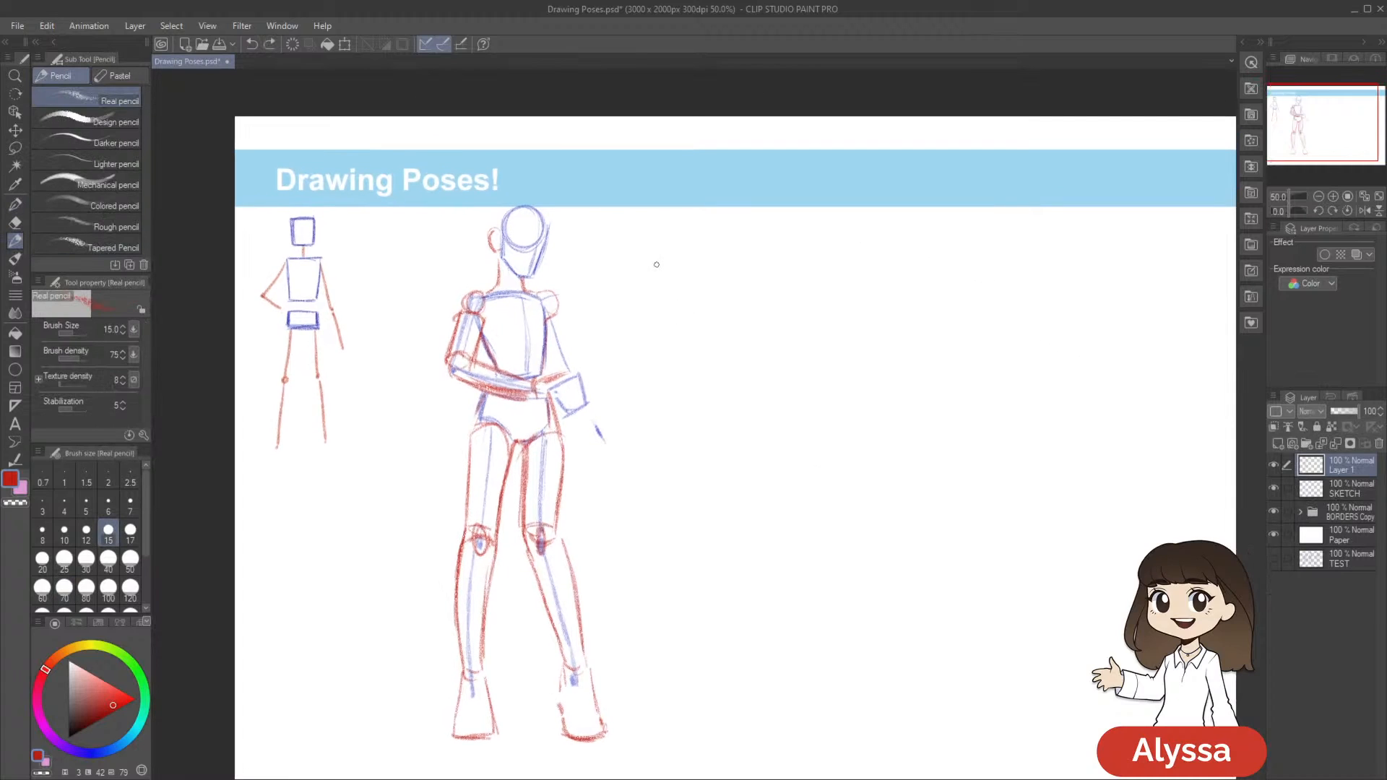
{"action": "key", "text": "p"}
{"action": "key", "text": "bracketleft"}
{"action": "key", "text": "bracketleft"}
{"action": "key", "text": "bracketleft"}
{"action": "key", "text": "bracketleft"}
Handwrite "Standing" in red above the second figure's head, using the Real pencil at size 12
{"action": "key", "text": "bracketleft"}
{"action": "key", "text": "bracketleft"}
{"action": "key", "text": "bracketleft"}
{"action": "key", "text": "bracketleft"}
{"action": "key", "text": "bracketleft"}
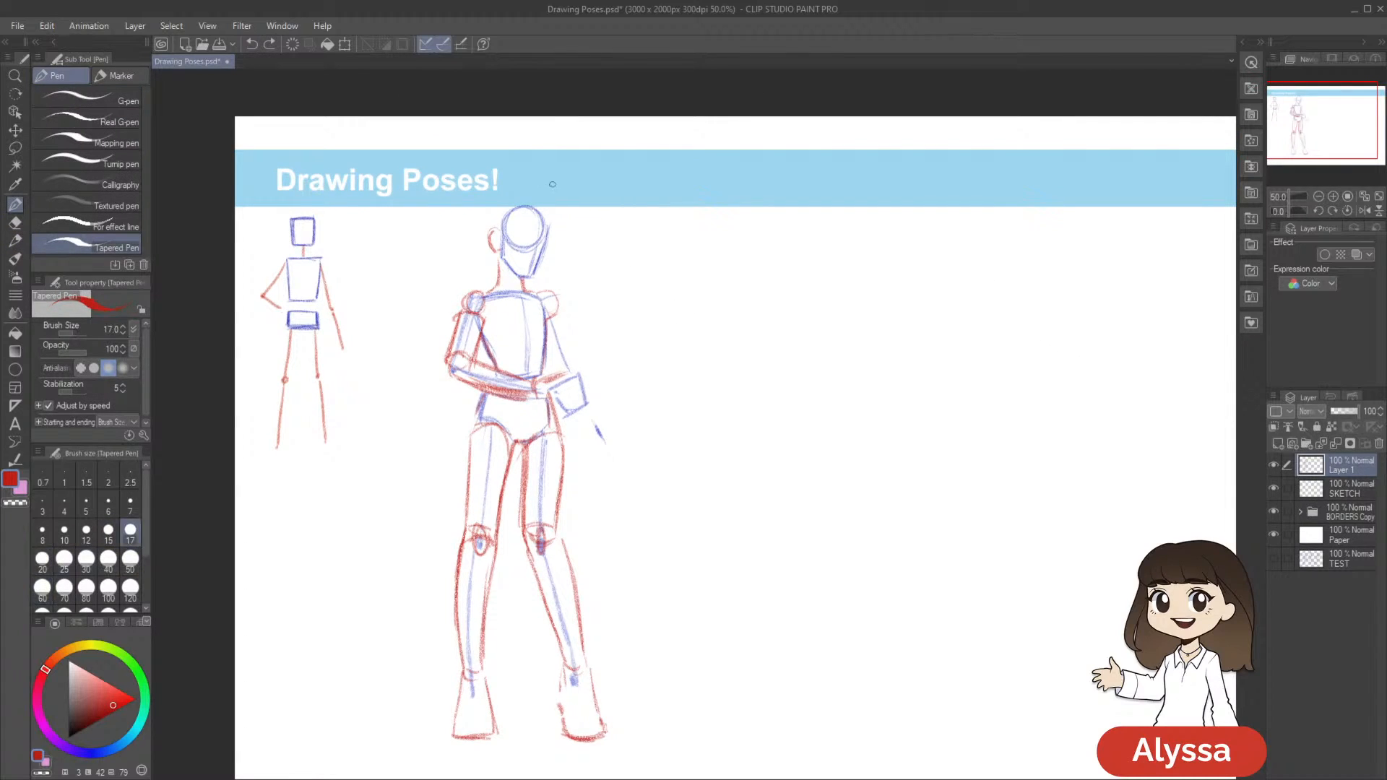
{"action": "left_click", "coordinate": [561, 200]}
{"action": "mouse_move", "coordinate": [563, 181]}
{"action": "left_mouse_down"}
{"action": "mouse_move", "coordinate": [551, 195]}
{"action": "mouse_move", "coordinate": [654, 189]}
{"action": "mouse_move", "coordinate": [640, 211]}
{"action": "left_mouse_up"}
{"action": "key", "text": "ctrl+z"}
{"action": "key", "text": "ctrl+z"}
{"action": "key", "text": "ctrl+z"}
{"action": "key", "text": "ctrl+z"}
{"action": "key", "text": "p"}
{"action": "key", "text": "bracketleft"}
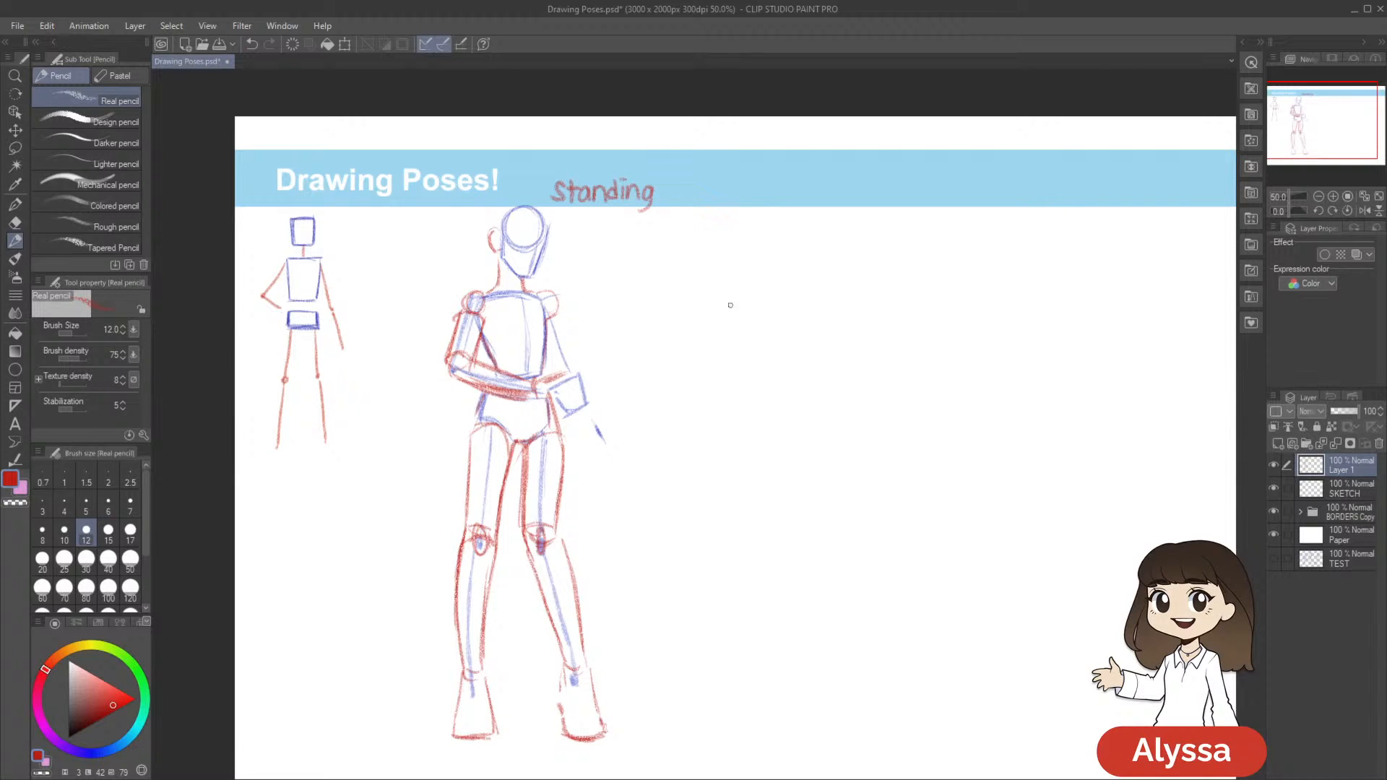
{"action": "mouse_move", "coordinate": [1019, 538]}
{"action": "left_mouse_down"}
{"action": "mouse_move", "coordinate": [730, 588]}
{"action": "mouse_move", "coordinate": [795, 566]}
{"action": "left_mouse_up"}
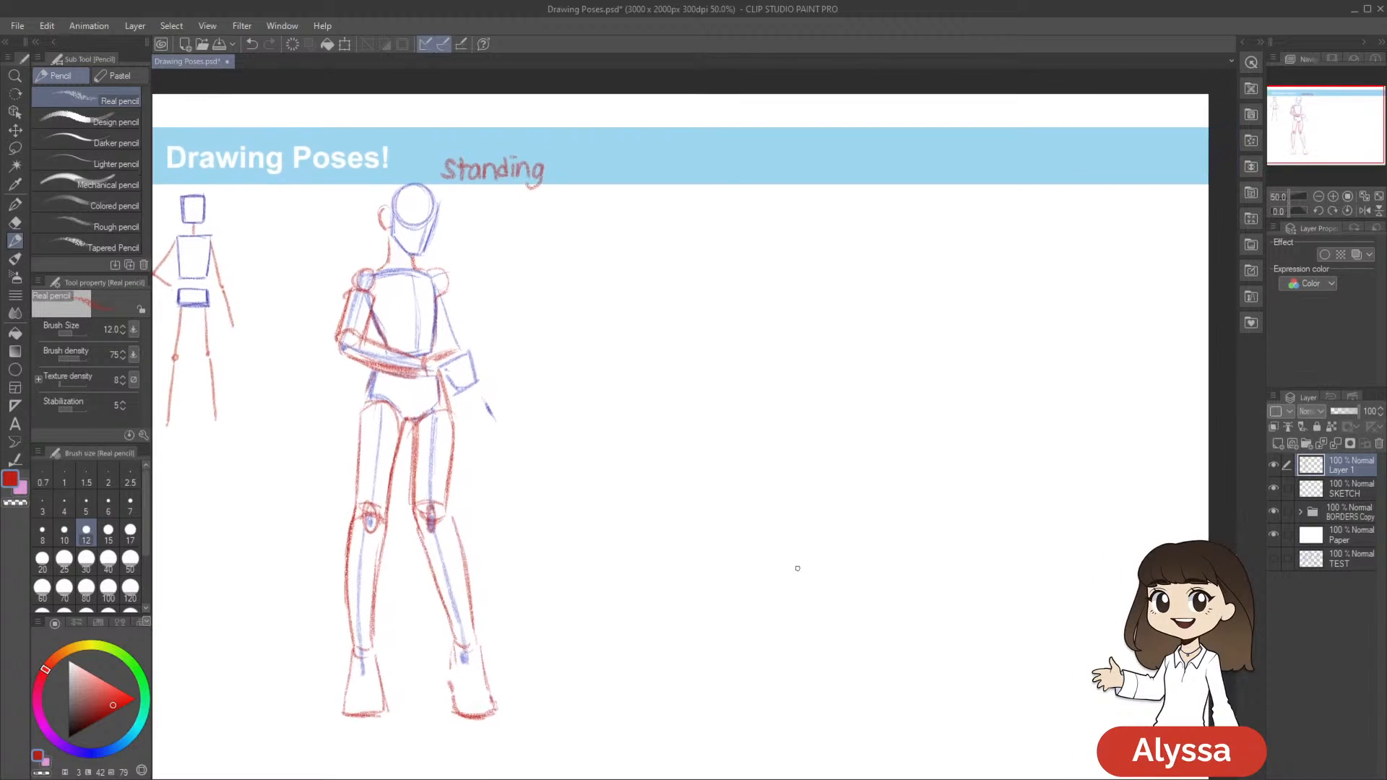
Handwrite "MELIODAS" in red capitals beneath the second figure's feet and save the drawing
{"action": "mouse_move", "coordinate": [729, 331]}
{"action": "left_mouse_down"}
{"action": "mouse_move", "coordinate": [795, 358]}
{"action": "mouse_move", "coordinate": [854, 331]}
{"action": "mouse_move", "coordinate": [913, 186]}
{"action": "left_mouse_up"}
{"action": "left_click_drag", "start_coordinate": [829, 362], "coordinate": [801, 310]}
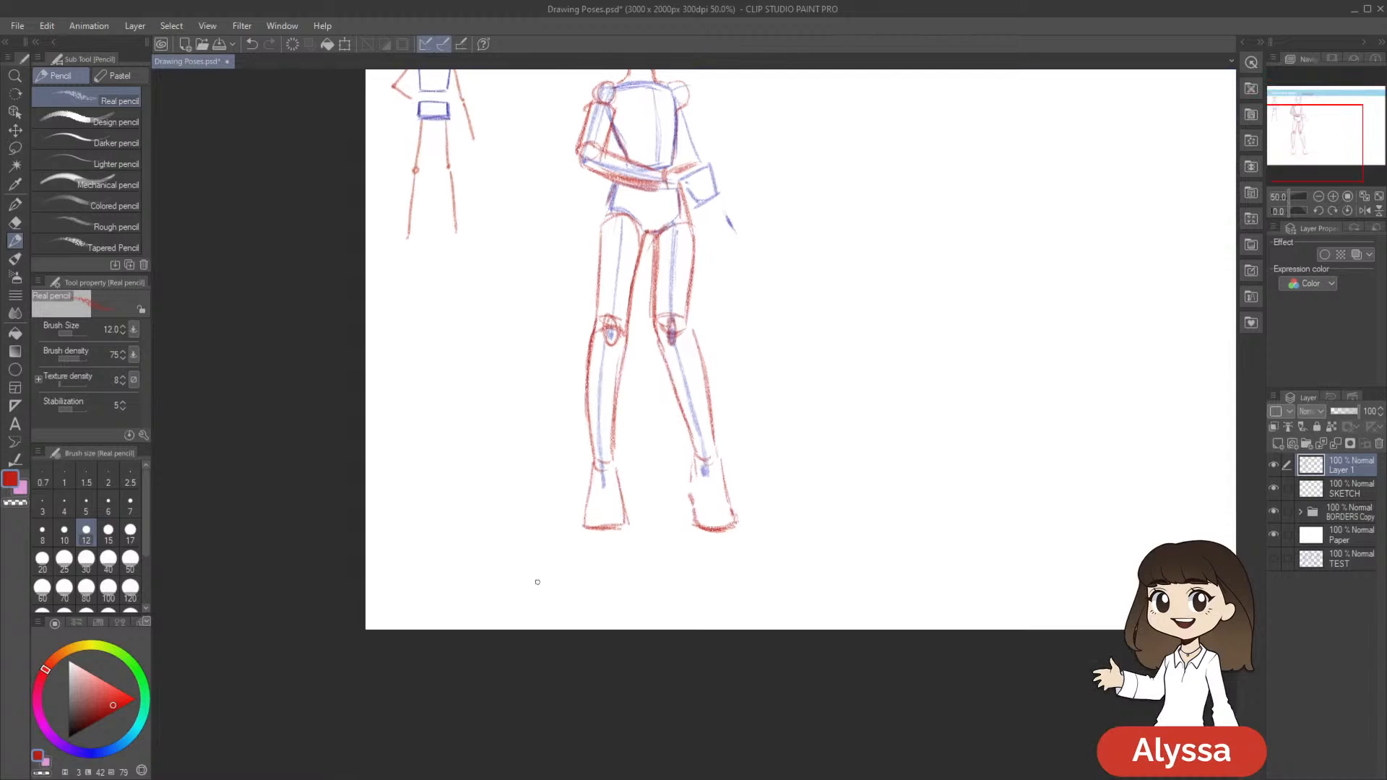
{"action": "mouse_move", "coordinate": [555, 562]}
{"action": "left_mouse_down"}
{"action": "mouse_move", "coordinate": [588, 579]}
{"action": "mouse_move", "coordinate": [588, 559]}
{"action": "left_mouse_up"}
{"action": "left_click_drag", "start_coordinate": [593, 557], "coordinate": [604, 579]}
{"action": "mouse_move", "coordinate": [608, 559]}
{"action": "left_mouse_down"}
{"action": "mouse_move", "coordinate": [608, 579]}
{"action": "mouse_move", "coordinate": [619, 558]}
{"action": "mouse_move", "coordinate": [632, 579]}
{"action": "mouse_move", "coordinate": [658, 570]}
{"action": "left_mouse_up"}
{"action": "left_click_drag", "start_coordinate": [688, 559], "coordinate": [665, 560]}
{"action": "left_click_drag", "start_coordinate": [665, 560], "coordinate": [667, 579]}
{"action": "mouse_move", "coordinate": [994, 487]}
{"action": "left_mouse_down"}
{"action": "mouse_move", "coordinate": [870, 520]}
{"action": "mouse_move", "coordinate": [885, 626]}
{"action": "left_mouse_up"}
{"action": "key", "text": "ctrl+s"}
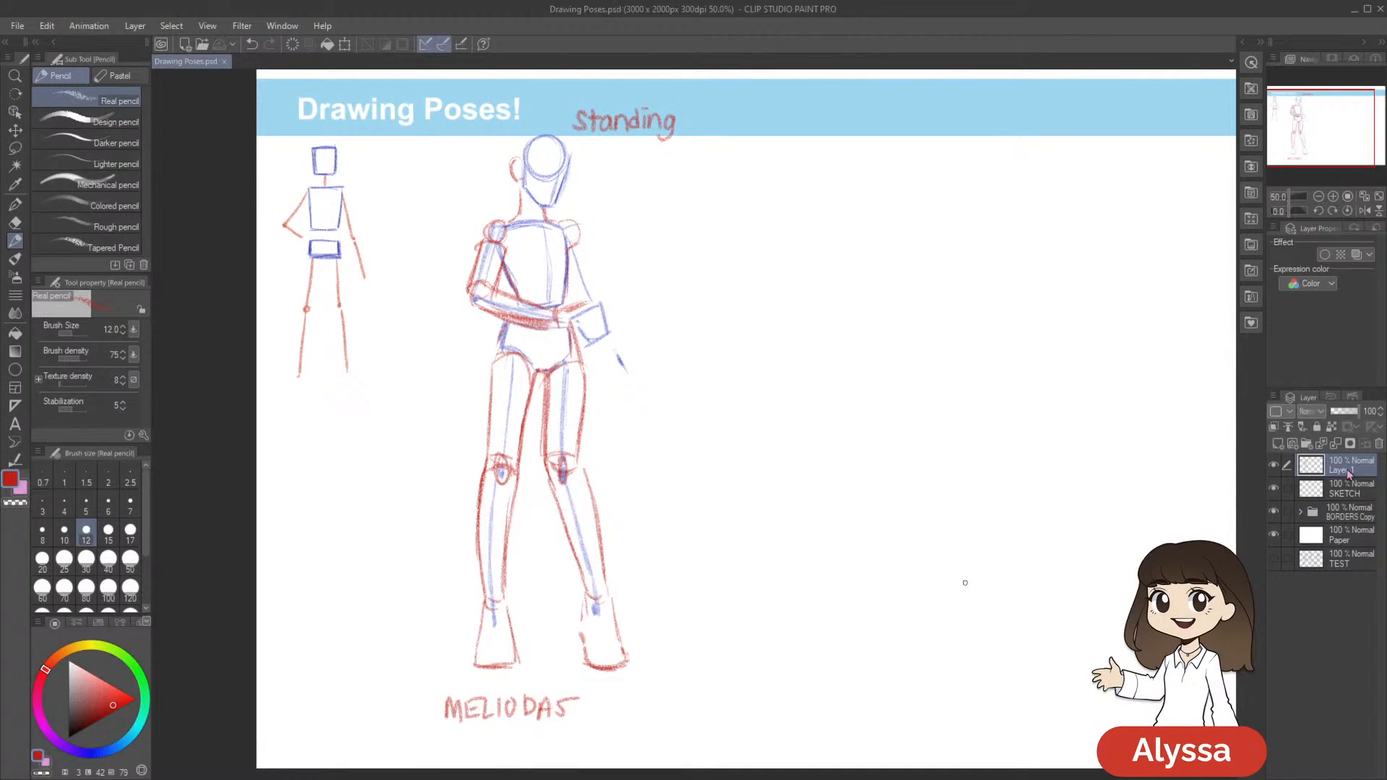
Add a new layer above Layer 1, and hide and reshow Layer 1 to check what it holds
{"action": "left_click_drag", "start_coordinate": [1040, 555], "coordinate": [958, 544]}
{"action": "left_click_drag", "start_coordinate": [1045, 486], "coordinate": [1005, 537]}
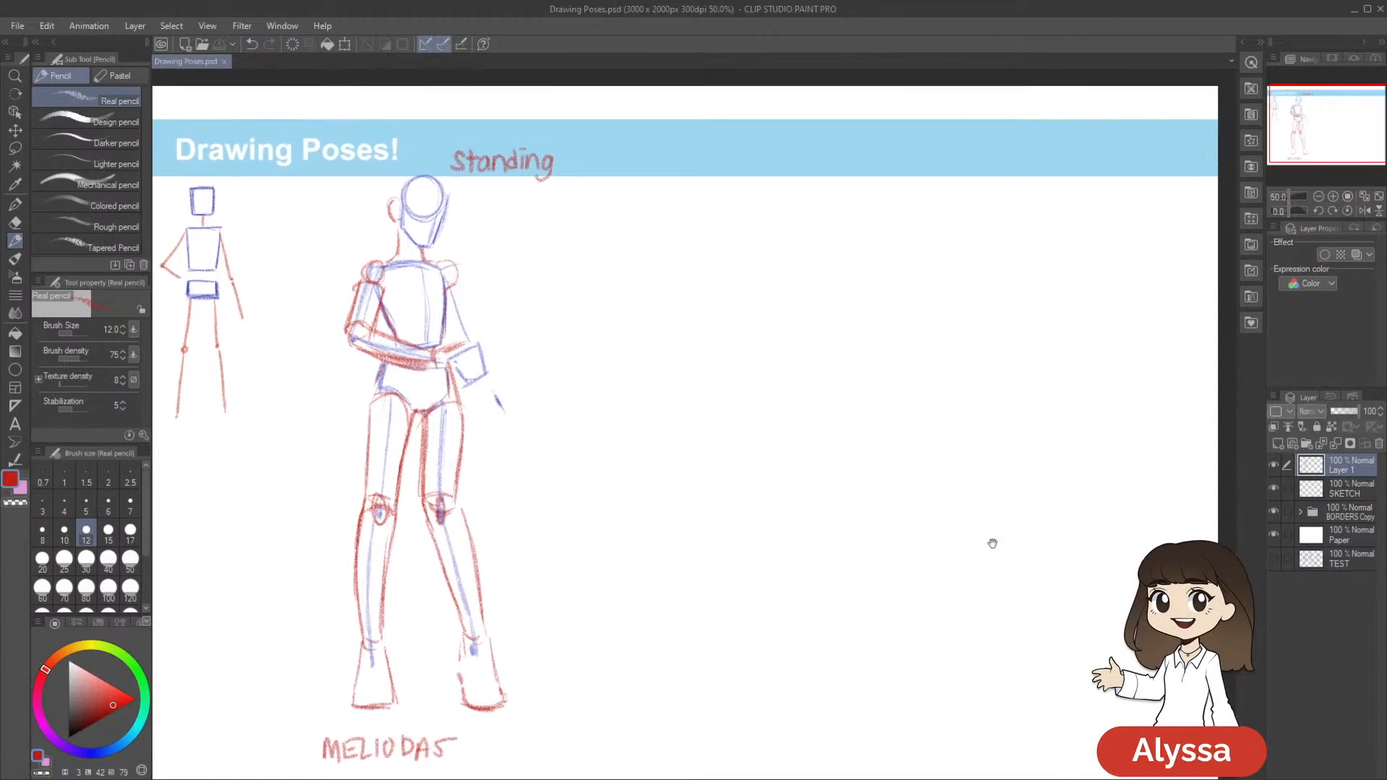
{"action": "key", "text": "ctrl+shift+n"}
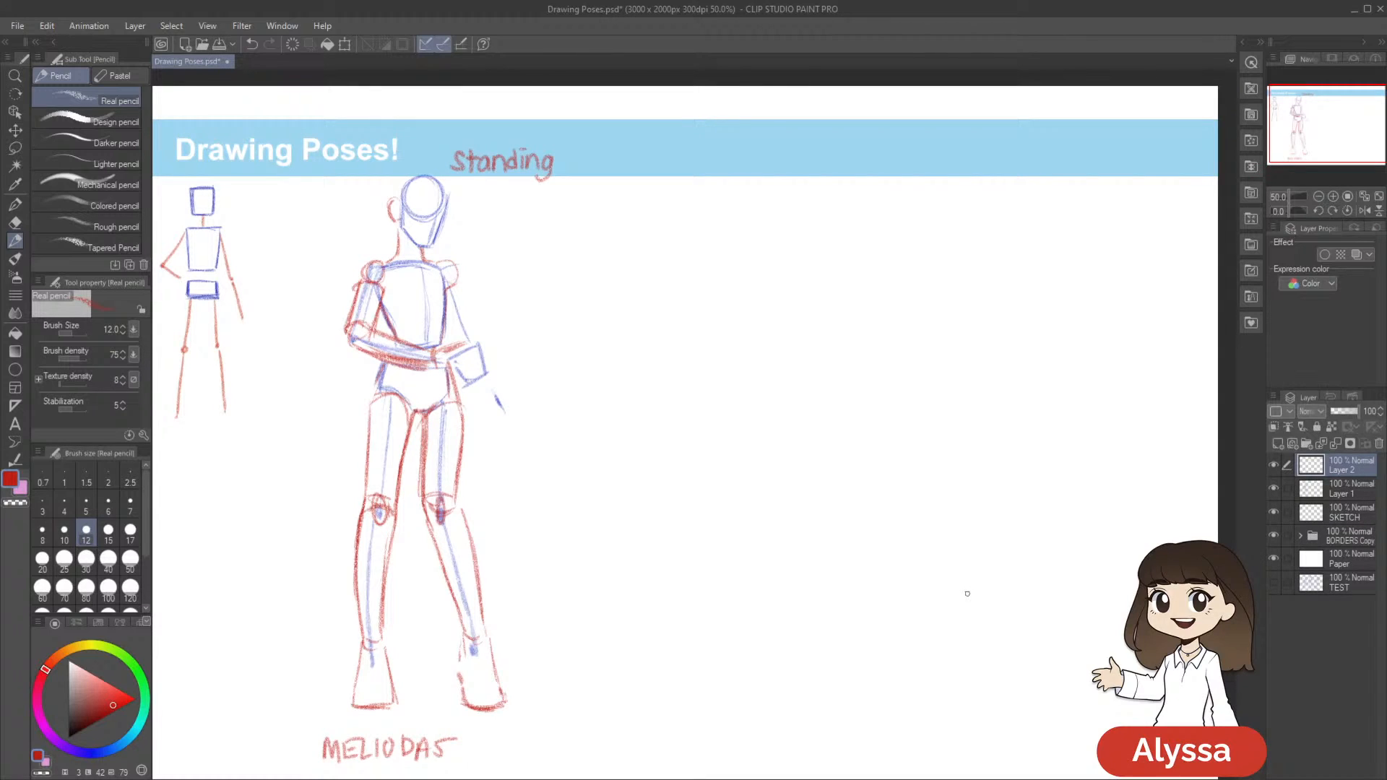
{"action": "left_click", "coordinate": [1272, 493]}
{"action": "left_click", "coordinate": [1272, 494]}
Sketch a third figure's head as a circle with a tapered jaw, using dark blue and the Real pencil at size 15
{"action": "left_click_drag", "start_coordinate": [888, 613], "coordinate": [834, 594]}
{"action": "left_click_drag", "start_coordinate": [767, 396], "coordinate": [728, 426]}
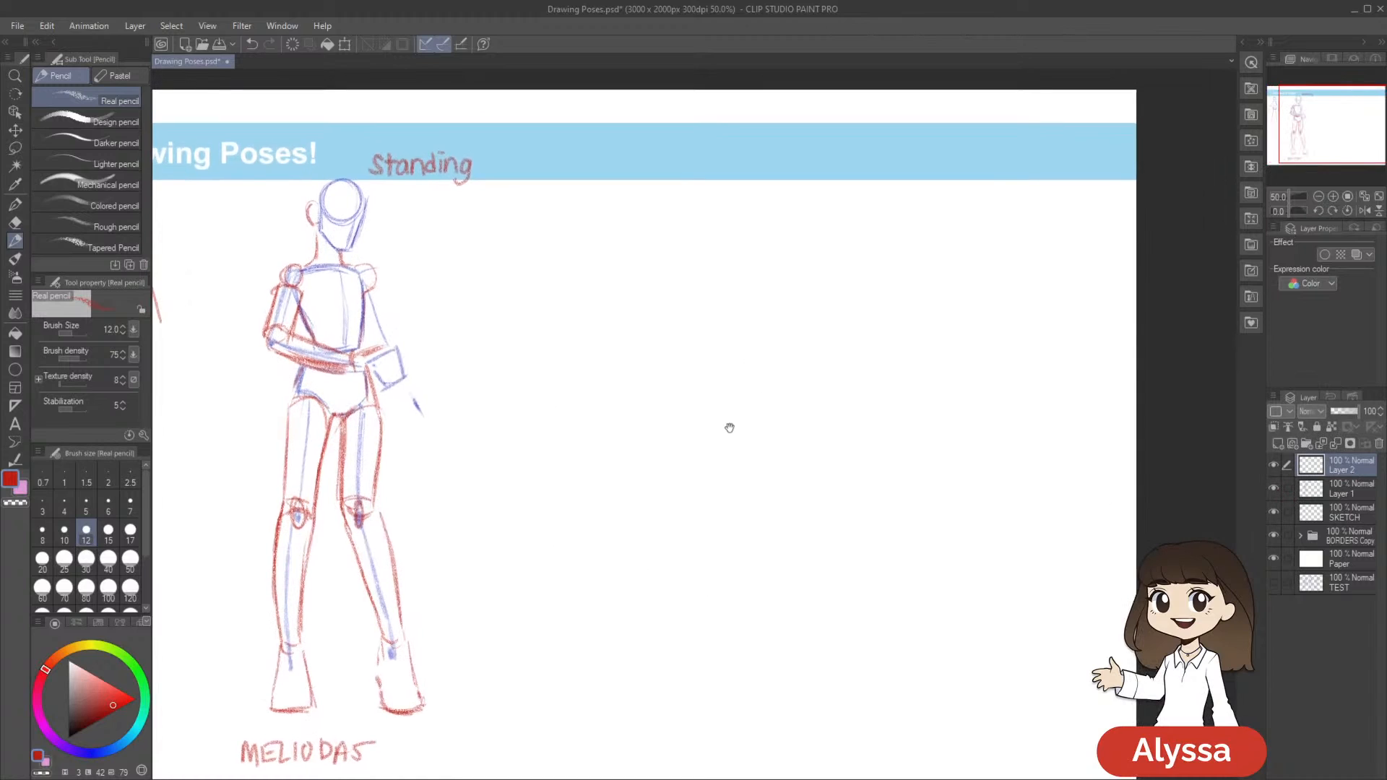
{"action": "left_click_drag", "start_coordinate": [467, 460], "coordinate": [517, 488]}
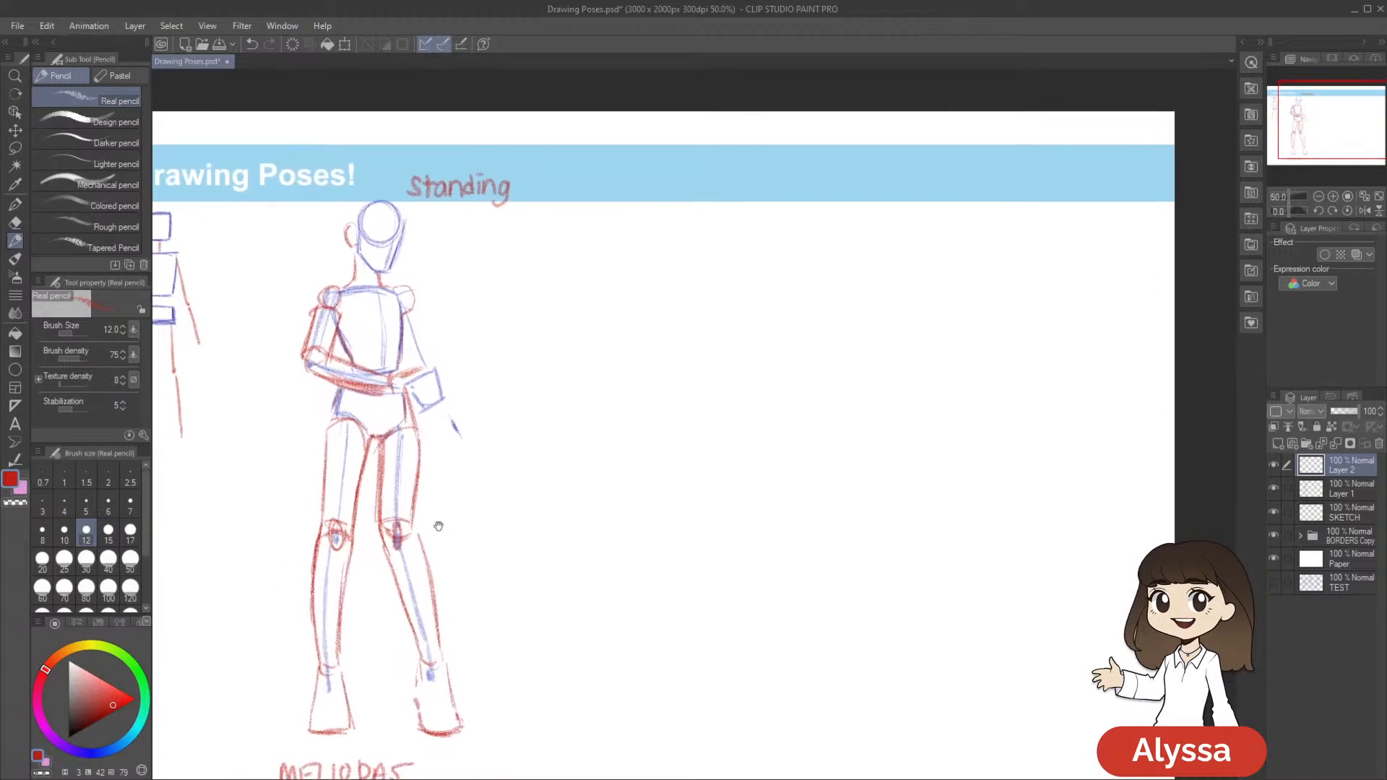
{"action": "left_click", "coordinate": [91, 753]}
{"action": "left_click_drag", "start_coordinate": [101, 692], "coordinate": [102, 707]}
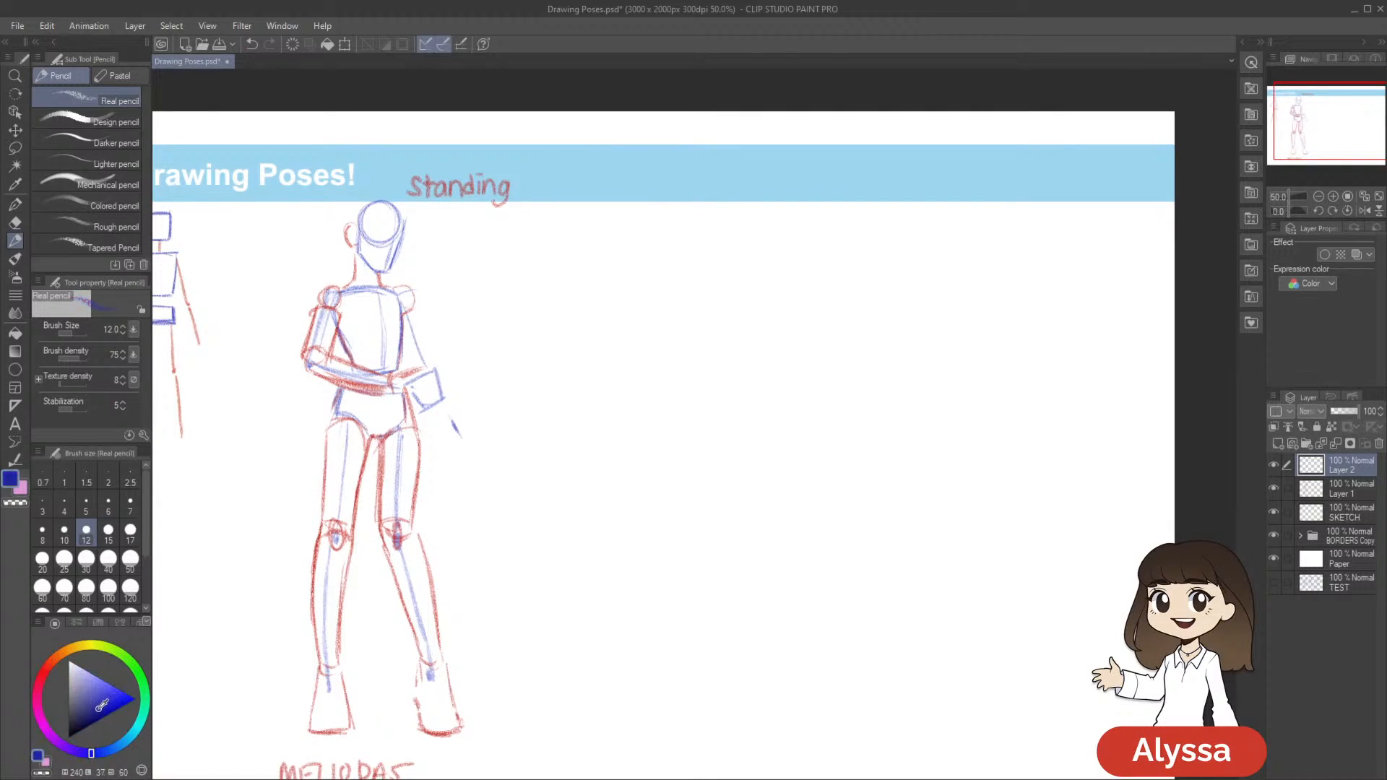
{"action": "mouse_move", "coordinate": [903, 442]}
{"action": "left_mouse_down"}
{"action": "mouse_move", "coordinate": [870, 495]}
{"action": "mouse_move", "coordinate": [864, 481]}
{"action": "mouse_move", "coordinate": [879, 526]}
{"action": "mouse_move", "coordinate": [922, 443]}
{"action": "mouse_move", "coordinate": [811, 210]}
{"action": "mouse_move", "coordinate": [776, 194]}
{"action": "left_mouse_up"}
{"action": "key", "text": "bracketright"}
{"action": "key", "text": "bracketright"}
{"action": "key", "text": "bracketleft"}
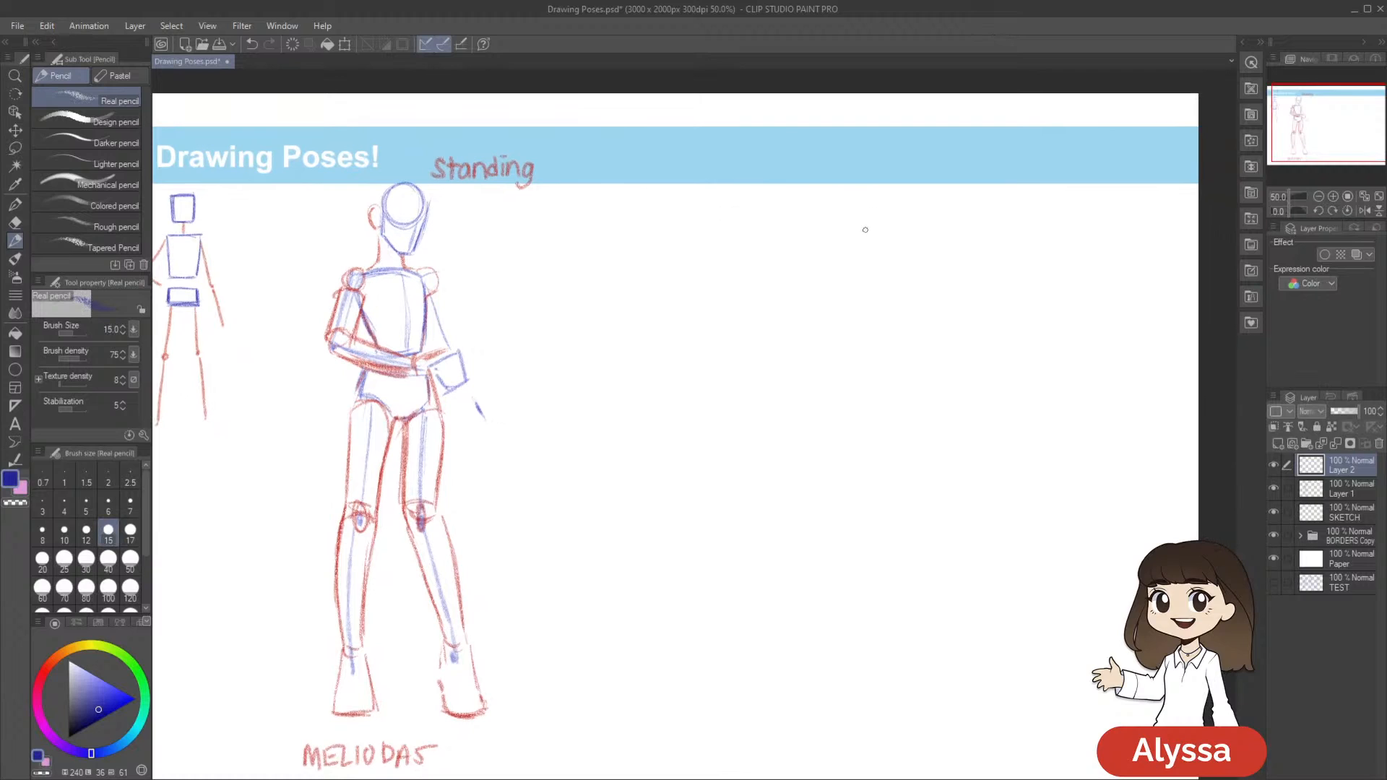
{"action": "left_click_drag", "start_coordinate": [862, 231], "coordinate": [844, 229]}
{"action": "mouse_move", "coordinate": [694, 175]}
{"action": "left_mouse_down"}
{"action": "mouse_move", "coordinate": [665, 174]}
{"action": "mouse_move", "coordinate": [695, 176]}
{"action": "mouse_move", "coordinate": [665, 220]}
{"action": "mouse_move", "coordinate": [672, 166]}
{"action": "mouse_move", "coordinate": [699, 207]}
{"action": "mouse_move", "coordinate": [656, 202]}
{"action": "mouse_move", "coordinate": [684, 167]}
{"action": "mouse_move", "coordinate": [698, 211]}
{"action": "left_mouse_up"}
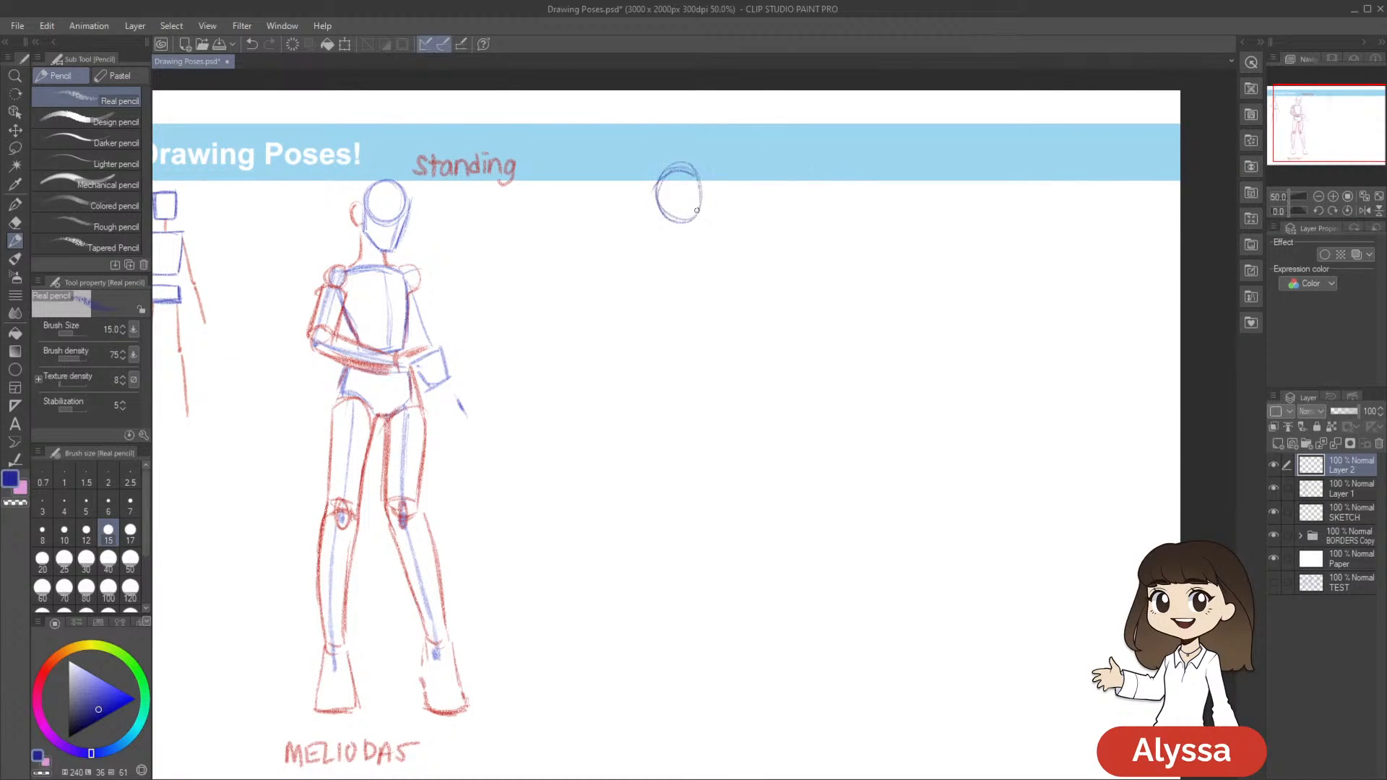
{"action": "left_click_drag", "start_coordinate": [847, 226], "coordinate": [839, 197]}
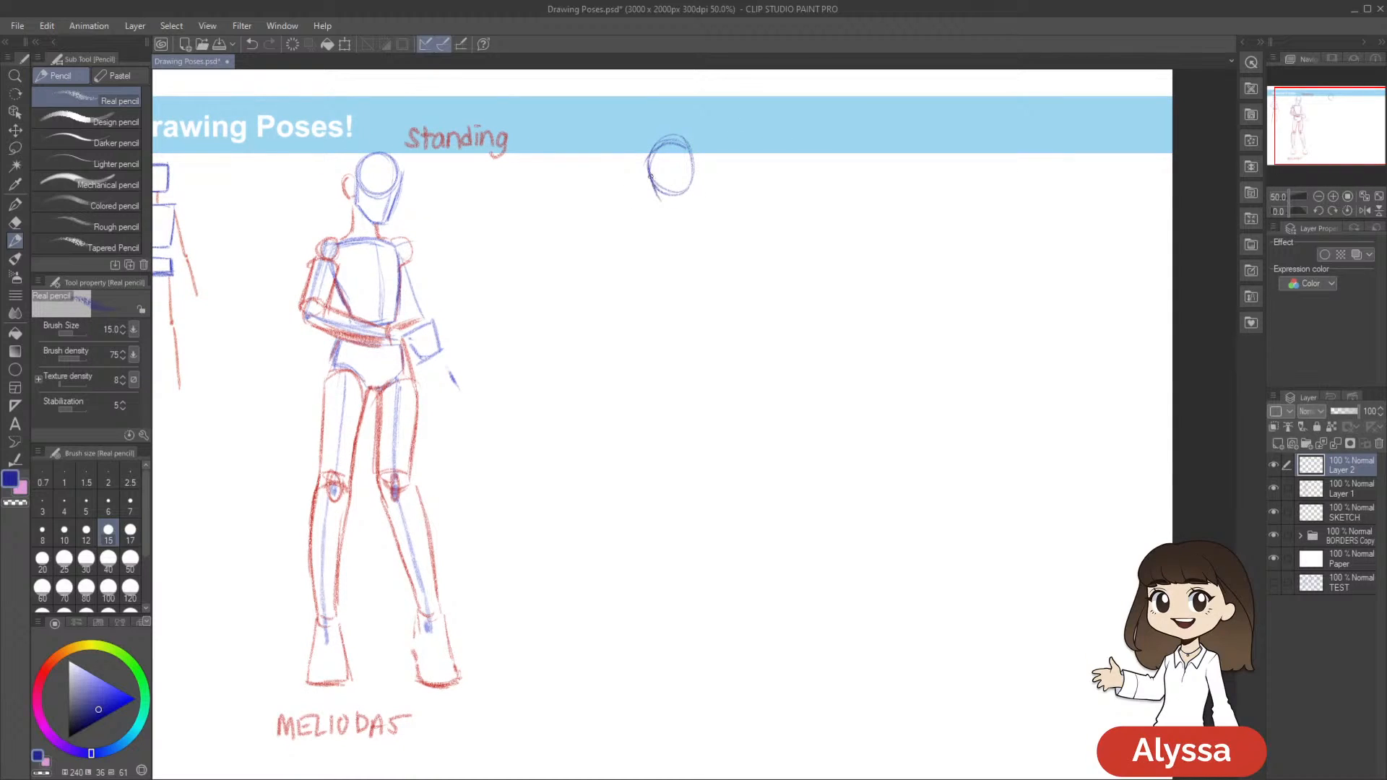
{"action": "mouse_move", "coordinate": [663, 202]}
{"action": "left_mouse_down"}
{"action": "mouse_move", "coordinate": [682, 207]}
{"action": "mouse_move", "coordinate": [697, 186]}
{"action": "mouse_move", "coordinate": [700, 200]}
{"action": "left_mouse_up"}
{"action": "left_click_drag", "start_coordinate": [860, 291], "coordinate": [843, 261]}
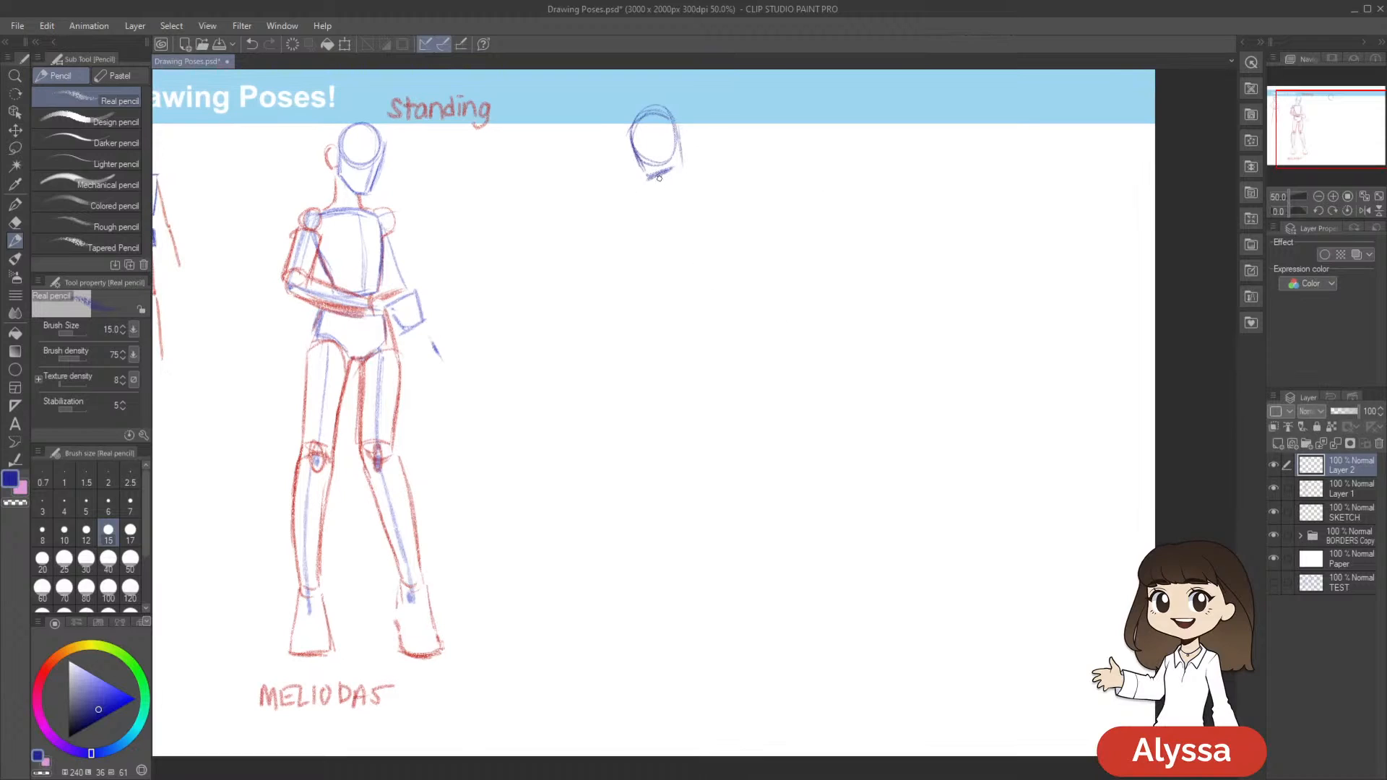
Sketch the third figure's short neck and a tilted oval for the ribcage beneath it
{"action": "left_click_drag", "start_coordinate": [873, 318], "coordinate": [871, 331]}
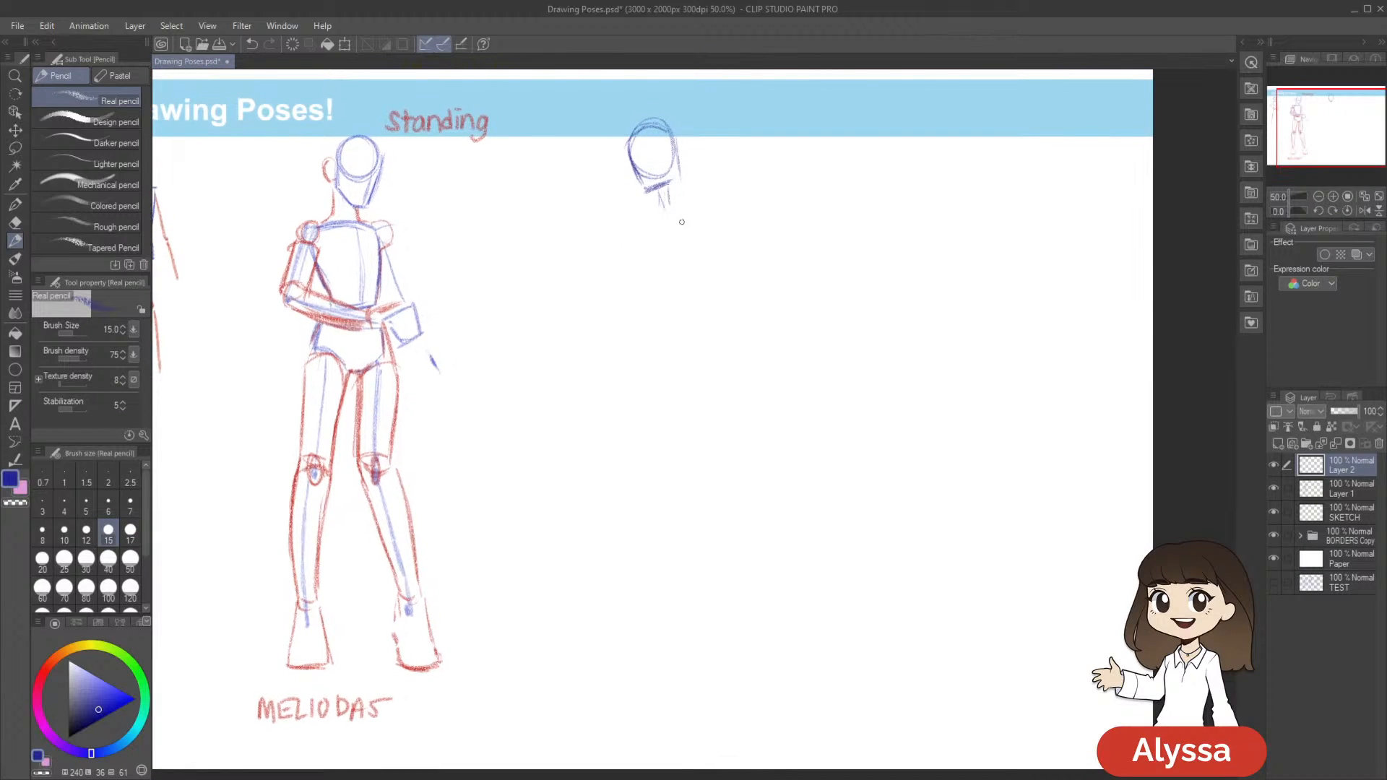
{"action": "left_click_drag", "start_coordinate": [731, 228], "coordinate": [755, 241]}
{"action": "mouse_move", "coordinate": [665, 222]}
{"action": "left_mouse_down"}
{"action": "mouse_move", "coordinate": [708, 218]}
{"action": "mouse_move", "coordinate": [651, 241]}
{"action": "mouse_move", "coordinate": [699, 224]}
{"action": "mouse_move", "coordinate": [681, 225]}
{"action": "mouse_move", "coordinate": [720, 231]}
{"action": "mouse_move", "coordinate": [650, 266]}
{"action": "mouse_move", "coordinate": [647, 288]}
{"action": "mouse_move", "coordinate": [683, 324]}
{"action": "mouse_move", "coordinate": [724, 278]}
{"action": "mouse_move", "coordinate": [697, 230]}
{"action": "left_mouse_up"}
{"action": "key", "text": "ctrl+z"}
{"action": "key", "text": "ctrl+z"}
{"action": "left_click_drag", "start_coordinate": [888, 324], "coordinate": [877, 353]}
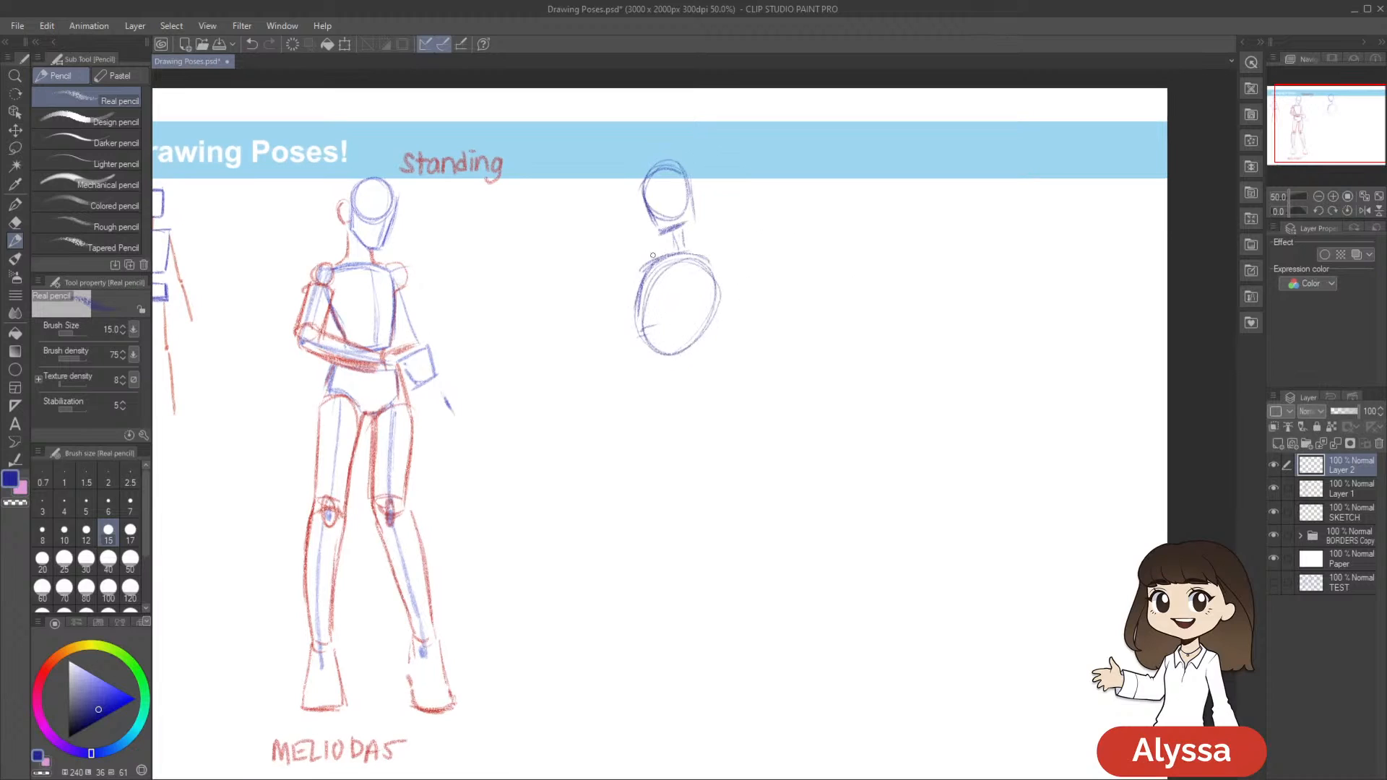
{"action": "mouse_move", "coordinate": [708, 265]}
{"action": "left_mouse_down"}
{"action": "mouse_move", "coordinate": [722, 287]}
{"action": "mouse_move", "coordinate": [664, 264]}
{"action": "mouse_move", "coordinate": [686, 351]}
{"action": "left_mouse_up"}
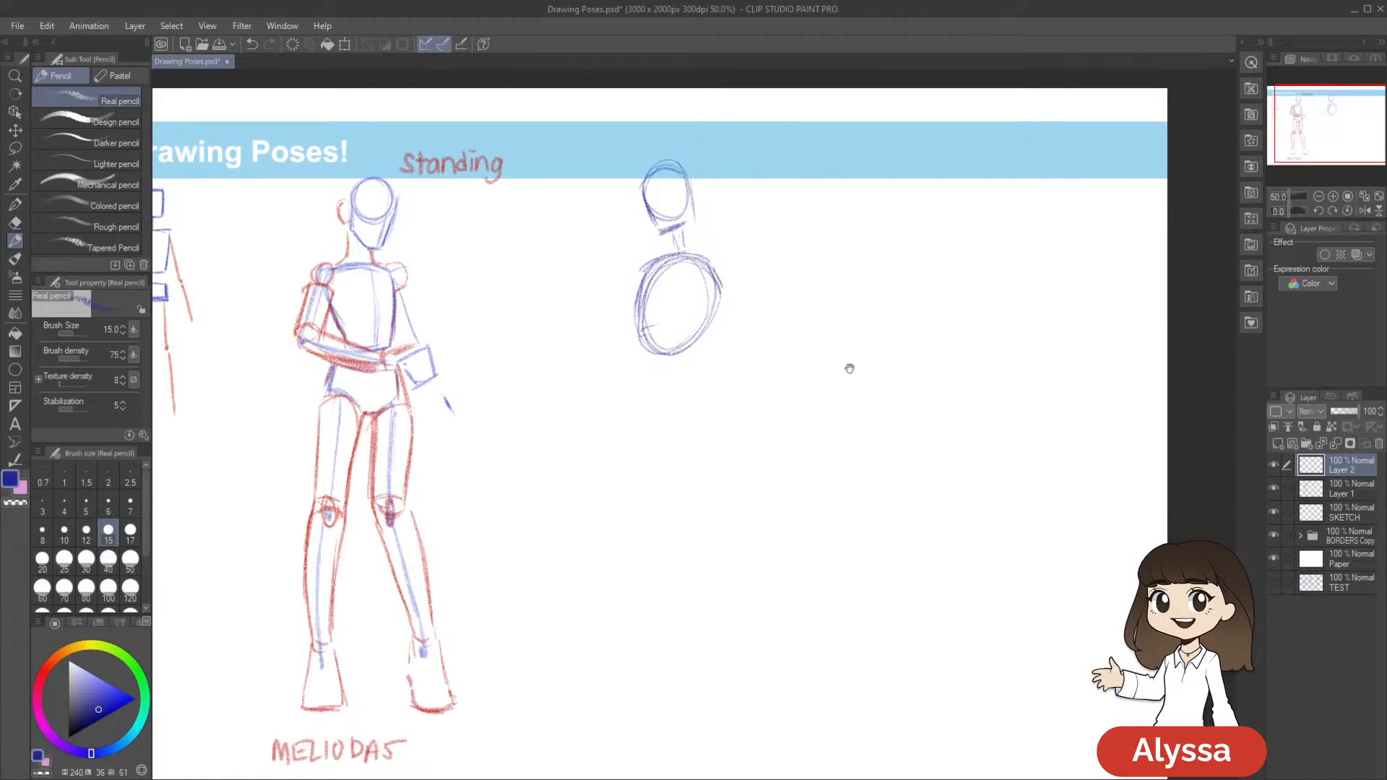
Reinforce the outer edge of the third figure's ribcage oval and save the drawing
{"action": "left_click_drag", "start_coordinate": [839, 372], "coordinate": [832, 343]}
{"action": "left_click_drag", "start_coordinate": [709, 242], "coordinate": [706, 299]}
{"action": "left_click_drag", "start_coordinate": [841, 345], "coordinate": [839, 314]}
{"action": "left_click_drag", "start_coordinate": [852, 391], "coordinate": [850, 408]}
{"action": "key", "text": "ctrl+s"}
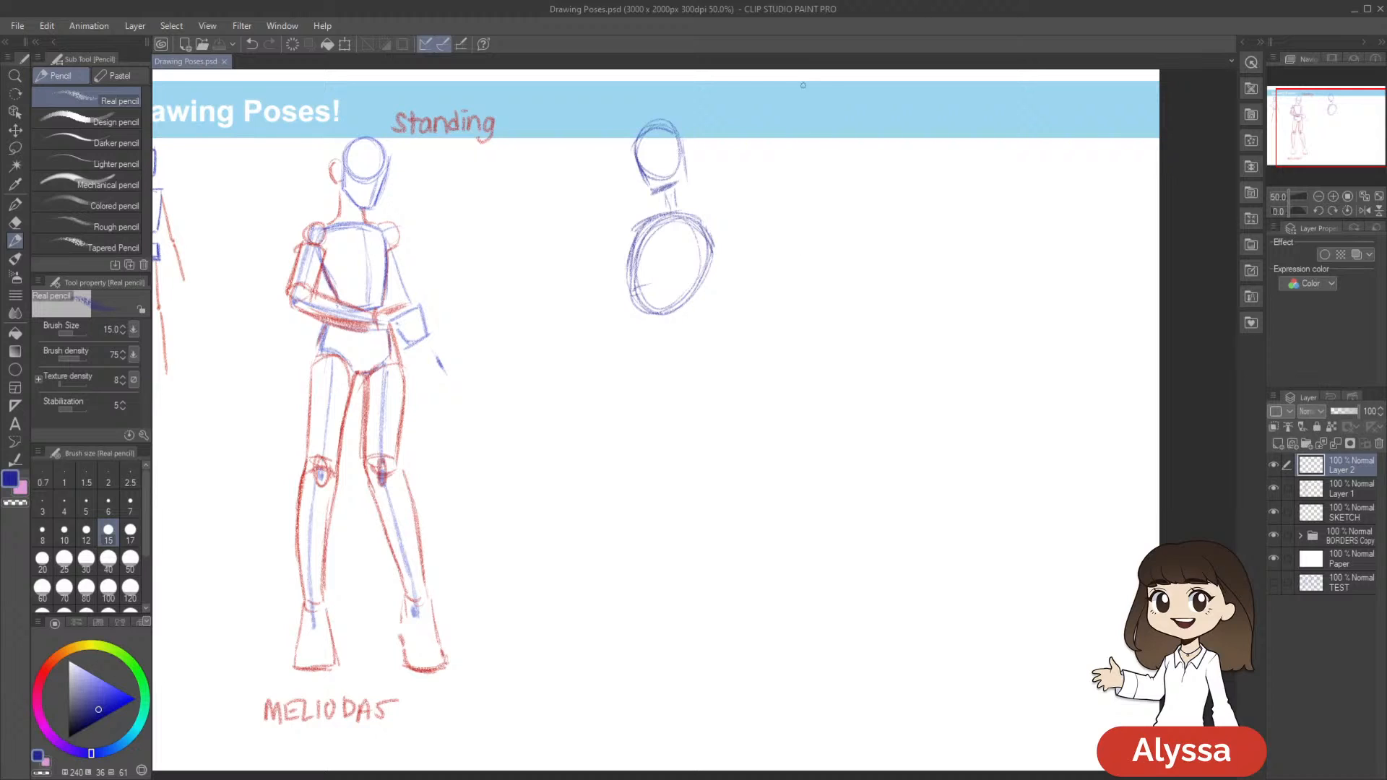
Try to scale down the third figure's ribcage oval with a lasso selection, and clear the selection
{"action": "left_click_drag", "start_coordinate": [810, 363], "coordinate": [814, 337]}
{"action": "key", "text": "m"}
{"action": "mouse_move", "coordinate": [671, 303]}
{"action": "left_mouse_down"}
{"action": "mouse_move", "coordinate": [745, 208]}
{"action": "mouse_move", "coordinate": [642, 181]}
{"action": "mouse_move", "coordinate": [731, 326]}
{"action": "left_mouse_up"}
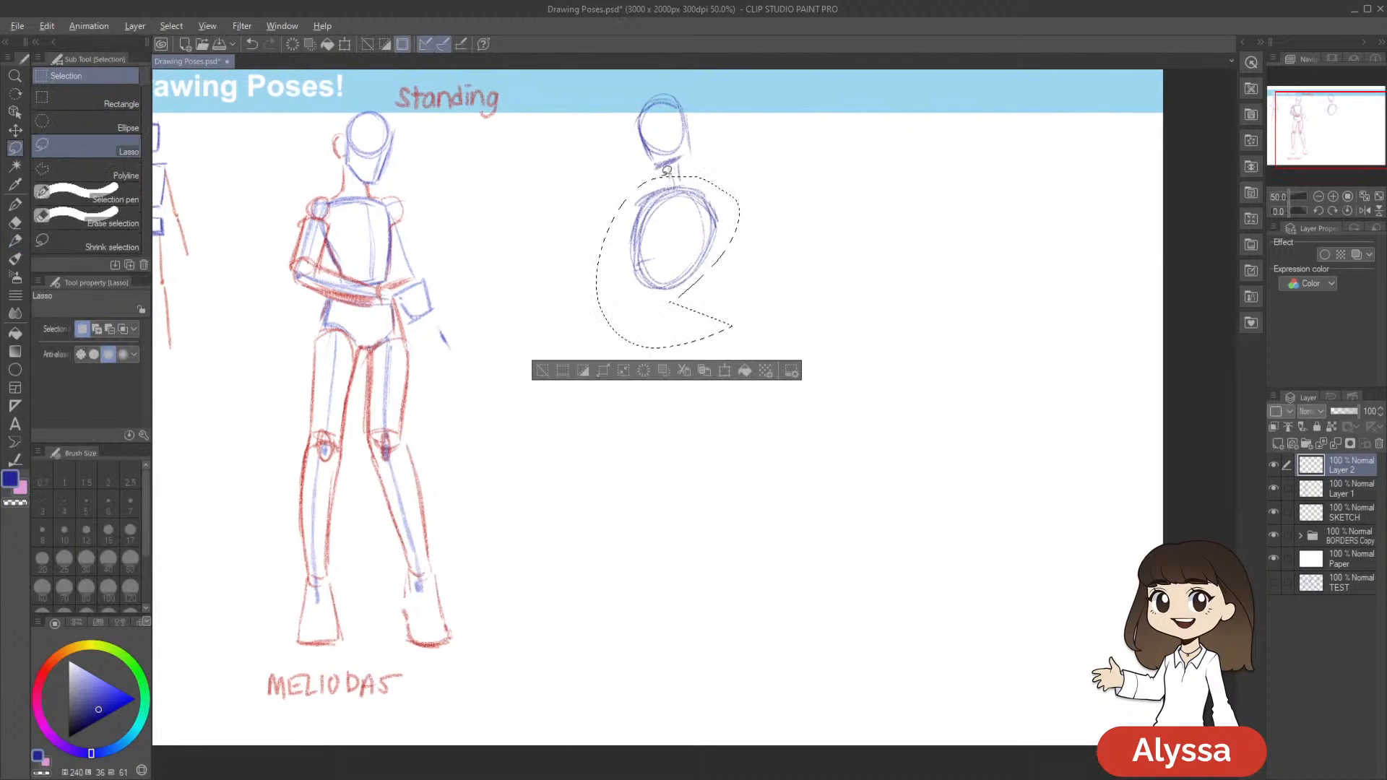
{"action": "key", "text": "ctrl+t"}
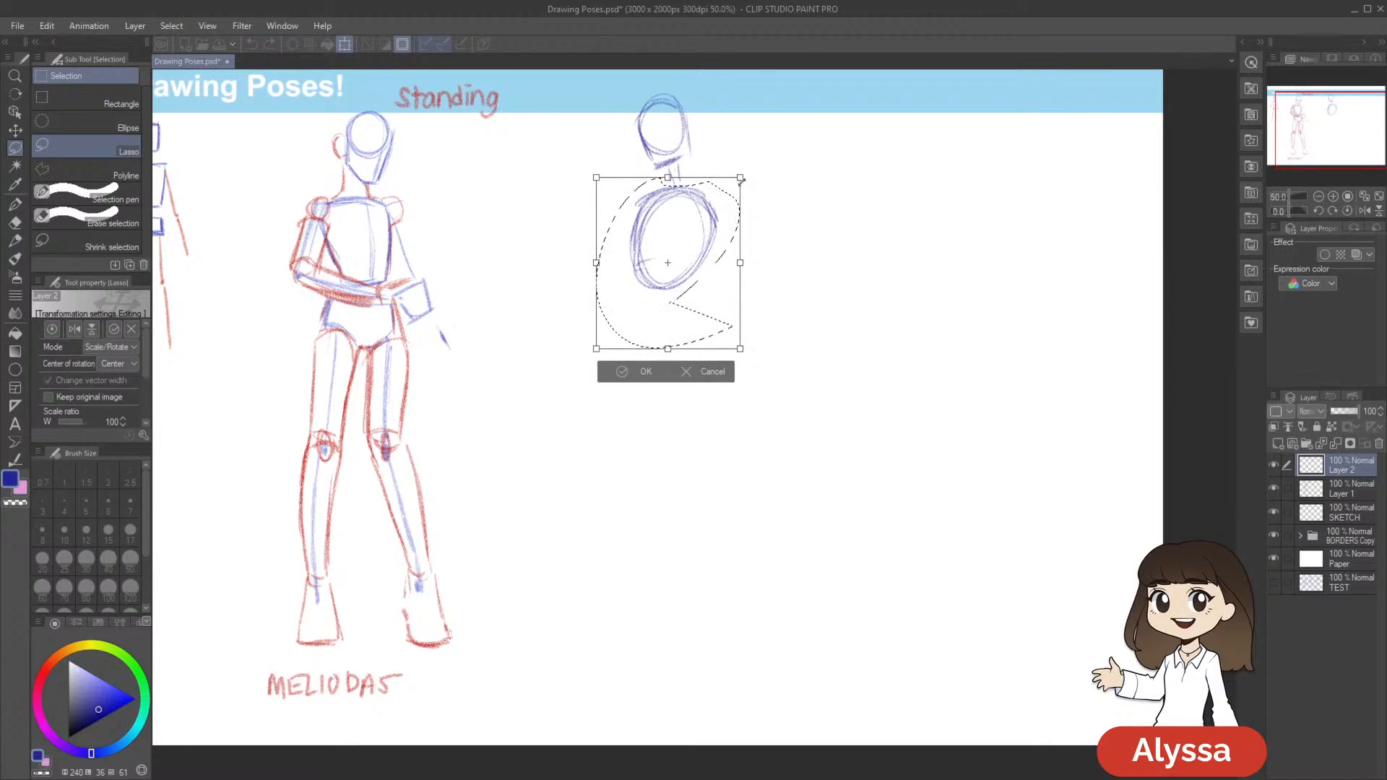
{"action": "left_click_drag", "start_coordinate": [738, 178], "coordinate": [705, 217]}
{"action": "left_click_drag", "start_coordinate": [832, 476], "coordinate": [858, 469]}
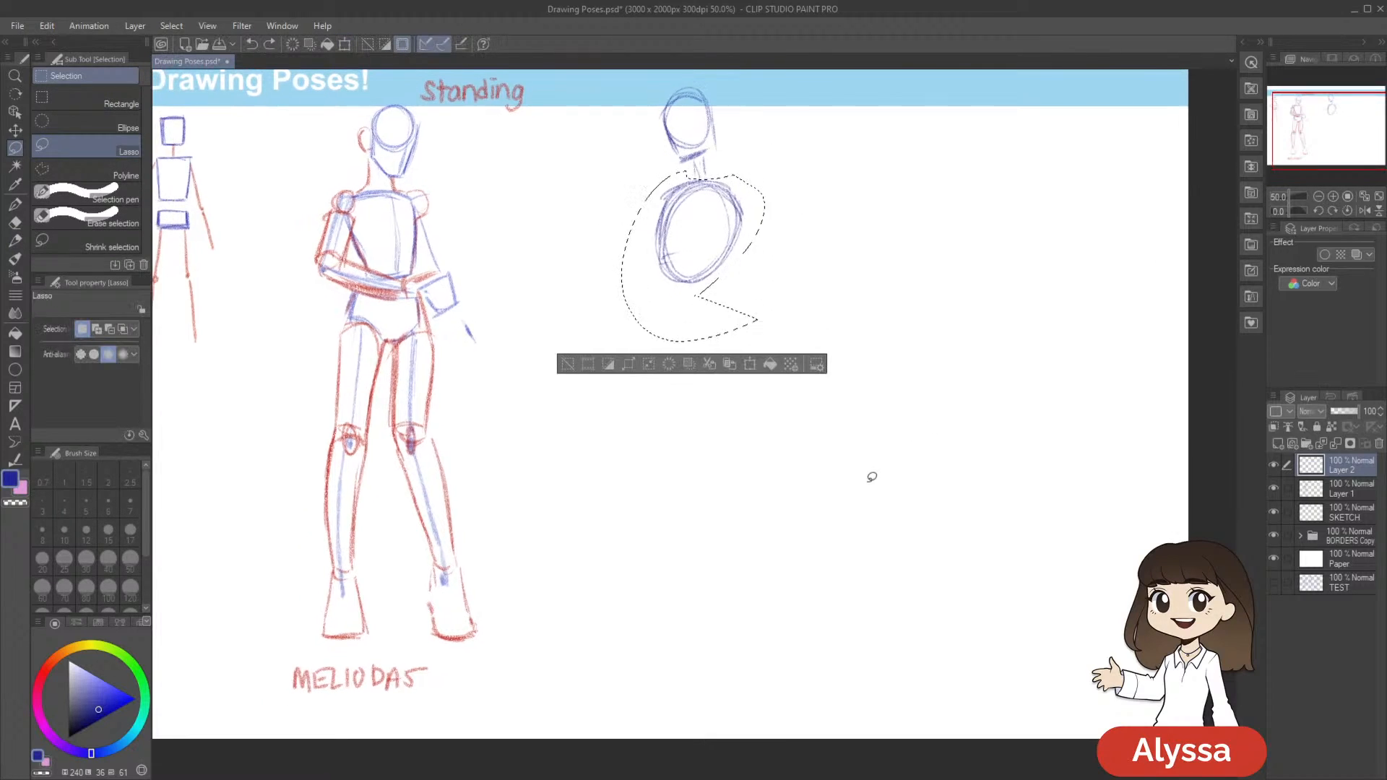
{"action": "key", "text": "ctrl+d"}
Darken the upper outer edge of the ribcage oval and add a curved center line down the chest
{"action": "key", "text": "p"}
{"action": "mouse_move", "coordinate": [845, 370]}
{"action": "left_mouse_down"}
{"action": "mouse_move", "coordinate": [832, 366]}
{"action": "mouse_move", "coordinate": [823, 403]}
{"action": "left_mouse_up"}
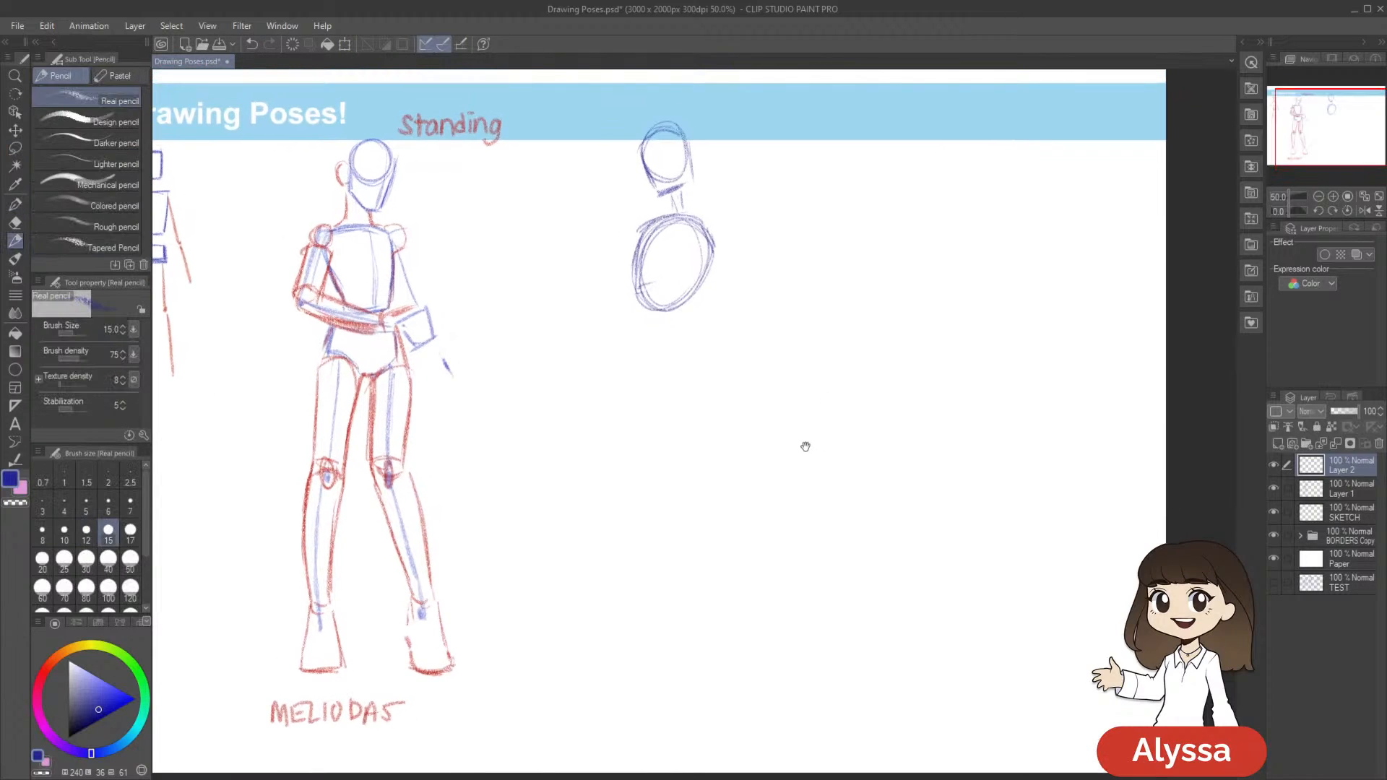
{"action": "left_click_drag", "start_coordinate": [701, 223], "coordinate": [711, 247]}
{"action": "left_click_drag", "start_coordinate": [779, 303], "coordinate": [775, 287]}
{"action": "mouse_move", "coordinate": [865, 319]}
{"action": "left_mouse_down"}
{"action": "mouse_move", "coordinate": [849, 333]}
{"action": "mouse_move", "coordinate": [888, 310]}
{"action": "left_mouse_up"}
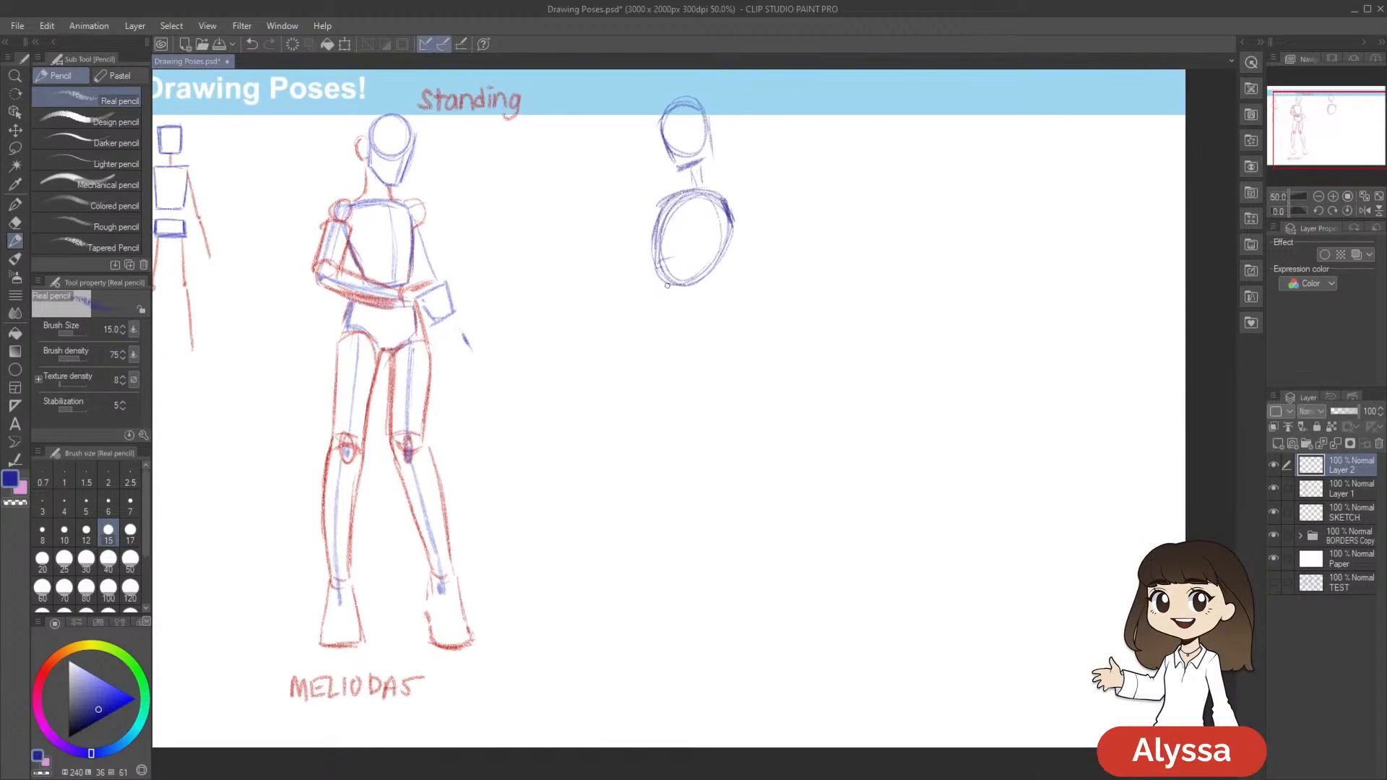
{"action": "left_click_drag", "start_coordinate": [699, 189], "coordinate": [675, 256]}
{"action": "key", "text": "ctrl+z"}
{"action": "left_click_drag", "start_coordinate": [694, 194], "coordinate": [674, 250]}
Sketch the third figure's pelvis below the ribcage, with an oval waist opening, short sides and angled leg openings
{"action": "mouse_move", "coordinate": [812, 297]}
{"action": "left_mouse_down"}
{"action": "mouse_move", "coordinate": [780, 278]}
{"action": "mouse_move", "coordinate": [797, 242]}
{"action": "left_mouse_up"}
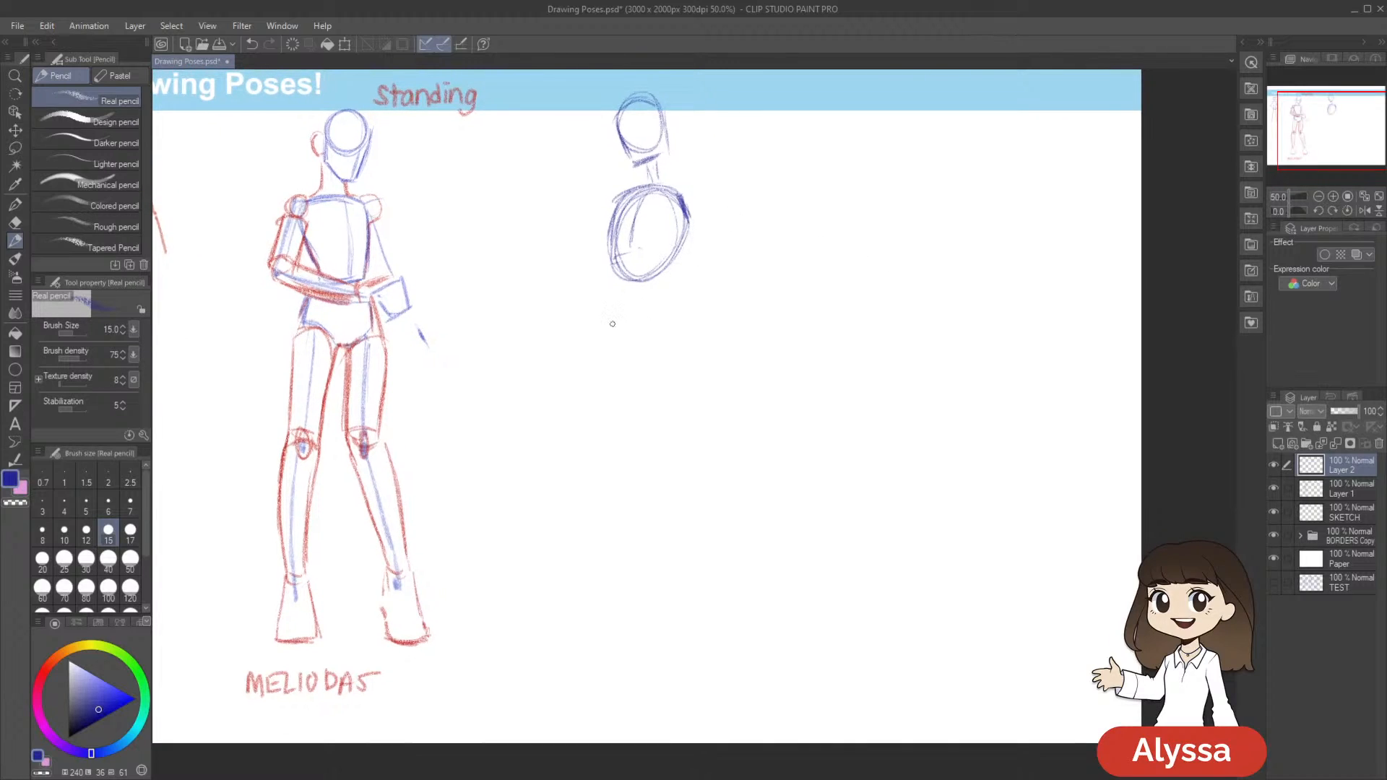
{"action": "mouse_move", "coordinate": [642, 310]}
{"action": "left_mouse_down"}
{"action": "mouse_move", "coordinate": [609, 319]}
{"action": "mouse_move", "coordinate": [665, 315]}
{"action": "mouse_move", "coordinate": [602, 351]}
{"action": "left_mouse_up"}
{"action": "left_click_drag", "start_coordinate": [646, 368], "coordinate": [683, 346]}
{"action": "left_click_drag", "start_coordinate": [944, 360], "coordinate": [938, 397]}
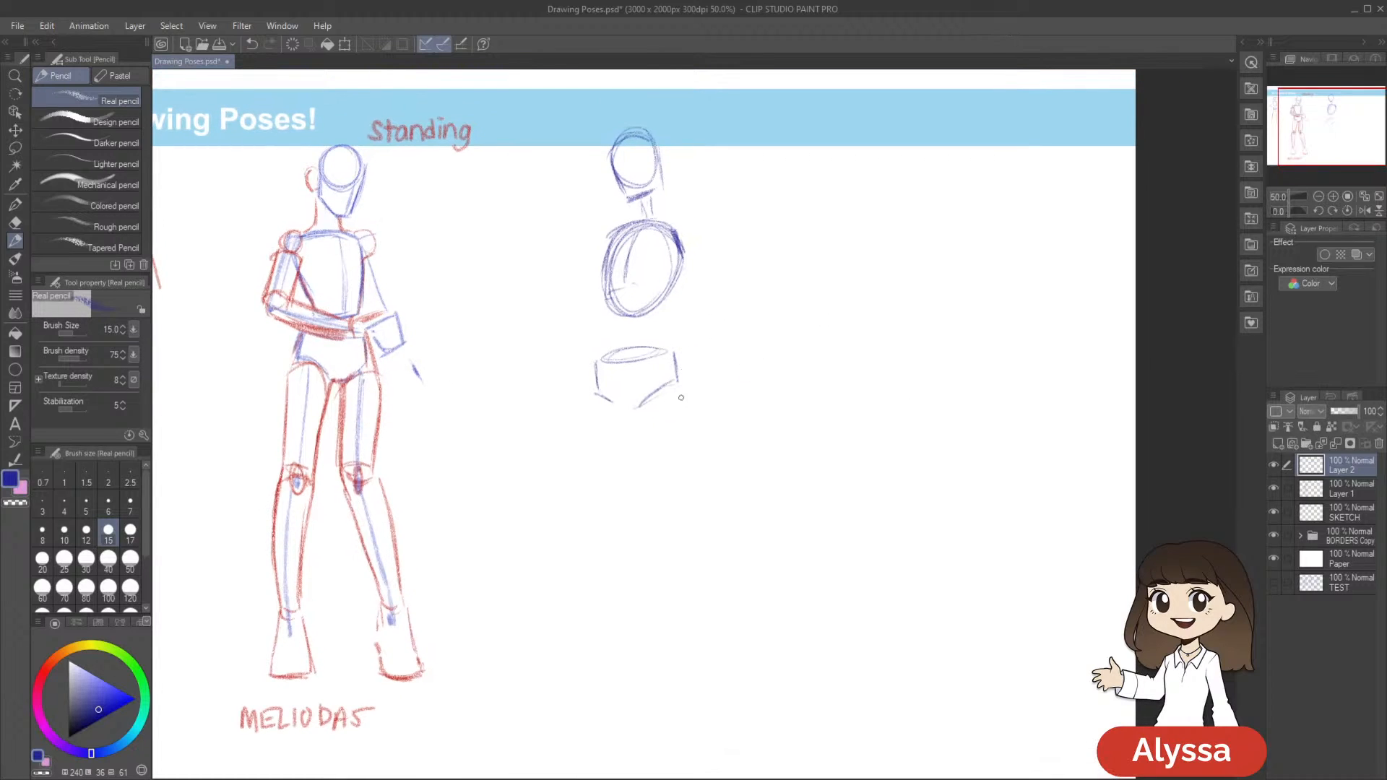
Lasso the third figure's pelvis, adjust it with a transform, and clear the selection
{"action": "key", "text": "m"}
{"action": "mouse_move", "coordinate": [688, 376]}
{"action": "left_mouse_down"}
{"action": "mouse_move", "coordinate": [715, 353]}
{"action": "mouse_move", "coordinate": [698, 401]}
{"action": "mouse_move", "coordinate": [685, 388]}
{"action": "left_mouse_up"}
{"action": "key", "text": "ctrl+t"}
{"action": "key", "text": "Return"}
{"action": "key", "text": "ctrl+z"}
{"action": "key", "text": "ctrl+y"}
{"action": "key", "text": "ctrl+t"}
{"action": "key", "text": "Return"}
{"action": "key", "text": "ctrl+d"}
{"action": "left_click_drag", "start_coordinate": [907, 402], "coordinate": [1000, 412]}
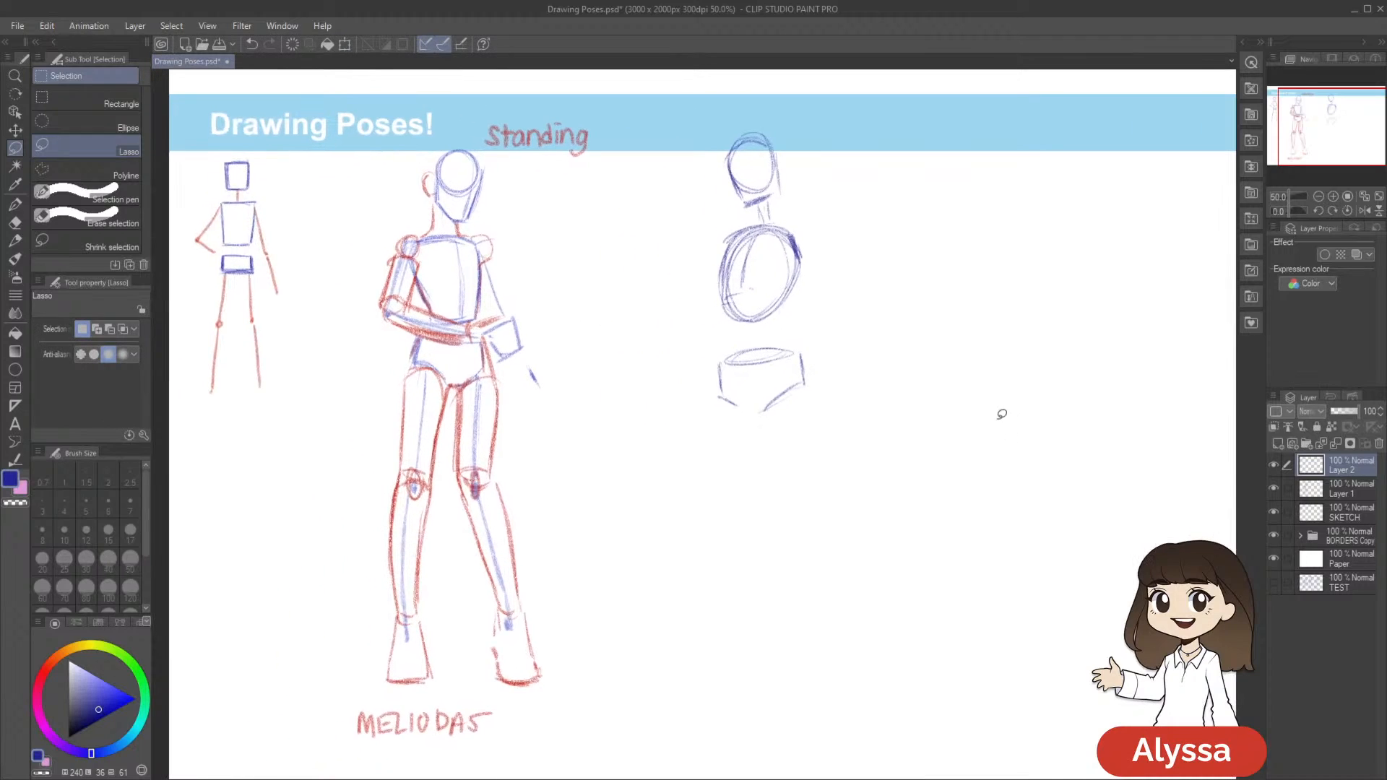
Lasso the third figure's head, neck and ribcage, nudge them with a transform, and clear the selection
{"action": "mouse_move", "coordinate": [794, 316]}
{"action": "left_mouse_down"}
{"action": "mouse_move", "coordinate": [641, 270]}
{"action": "mouse_move", "coordinate": [903, 209]}
{"action": "left_mouse_up"}
{"action": "key", "text": "ctrl+t"}
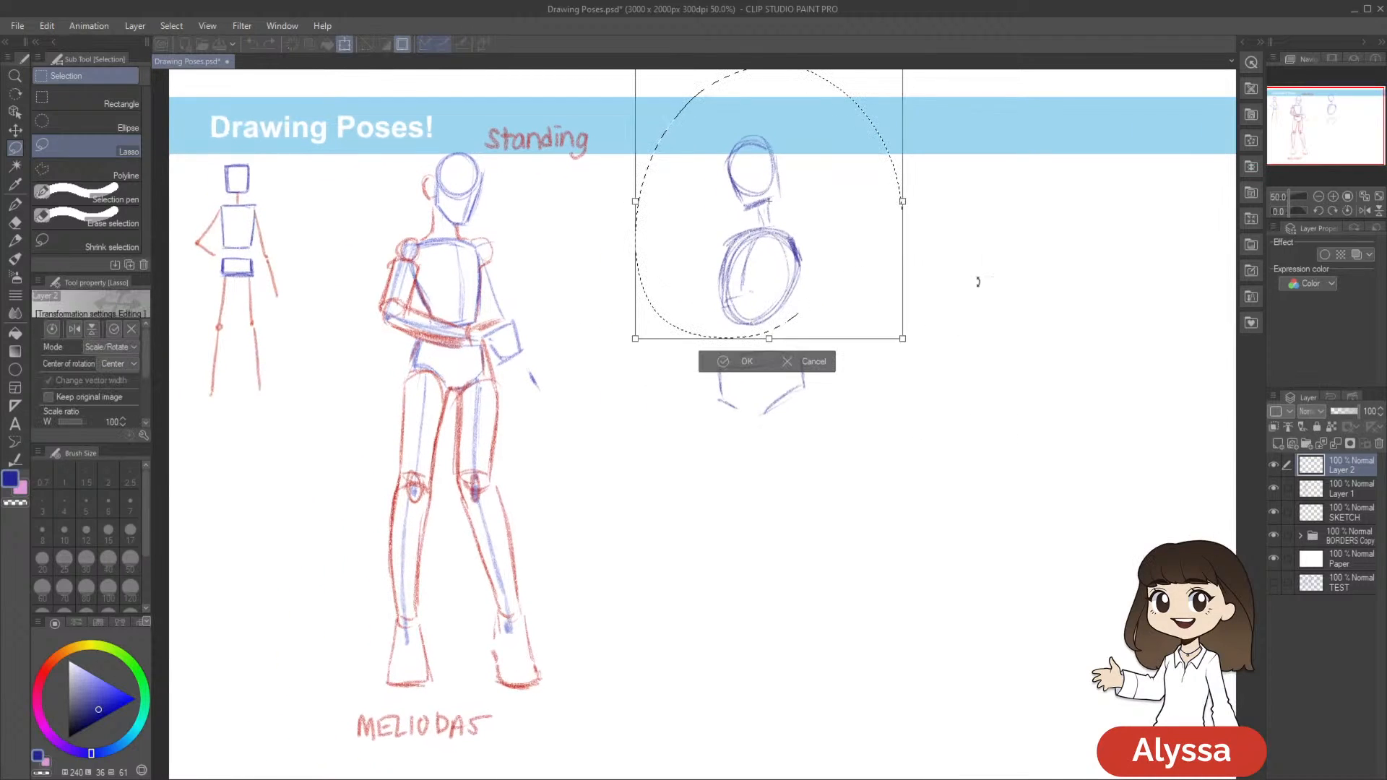
{"action": "left_click_drag", "start_coordinate": [869, 309], "coordinate": [853, 298]}
{"action": "key", "text": "Return"}
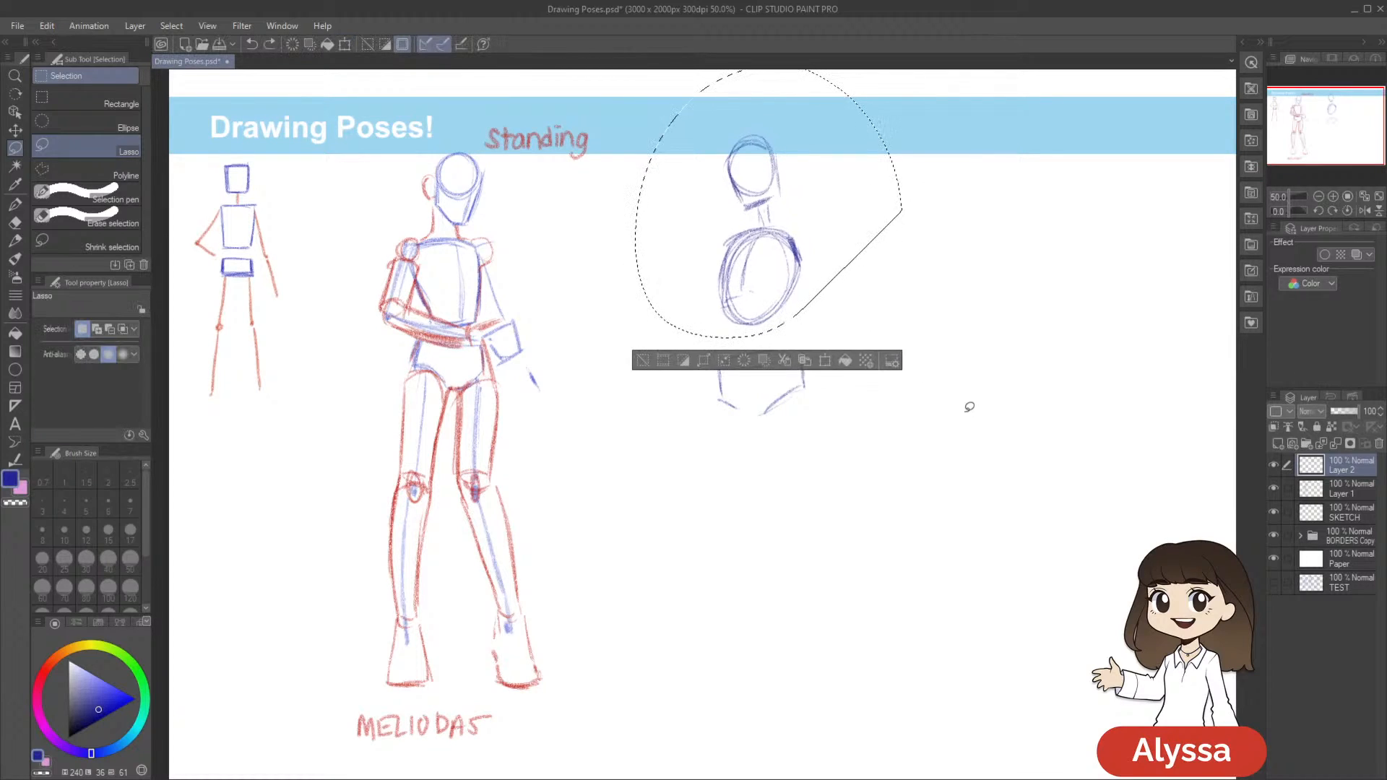
{"action": "key", "text": "ctrl+d"}
{"action": "left_click_drag", "start_coordinate": [991, 456], "coordinate": [909, 383]}
{"action": "key", "text": "p"}
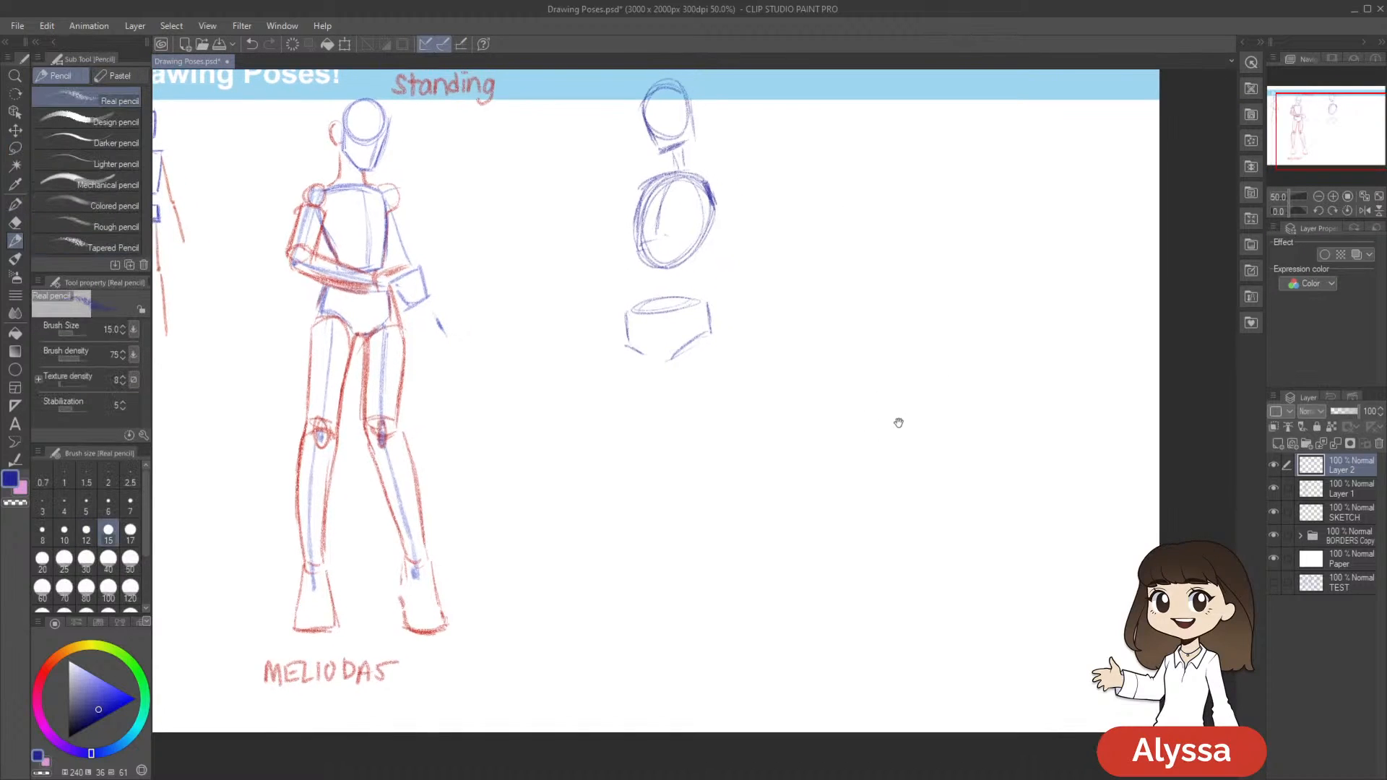
Sketch the standing leg's thigh as a slanted line ending in a knee dot, and start the other thigh from the opposite hip
{"action": "left_click_drag", "start_coordinate": [831, 415], "coordinate": [861, 377]}
{"action": "mouse_move", "coordinate": [812, 308]}
{"action": "left_mouse_down"}
{"action": "mouse_move", "coordinate": [773, 371]}
{"action": "mouse_move", "coordinate": [724, 387]}
{"action": "left_mouse_up"}
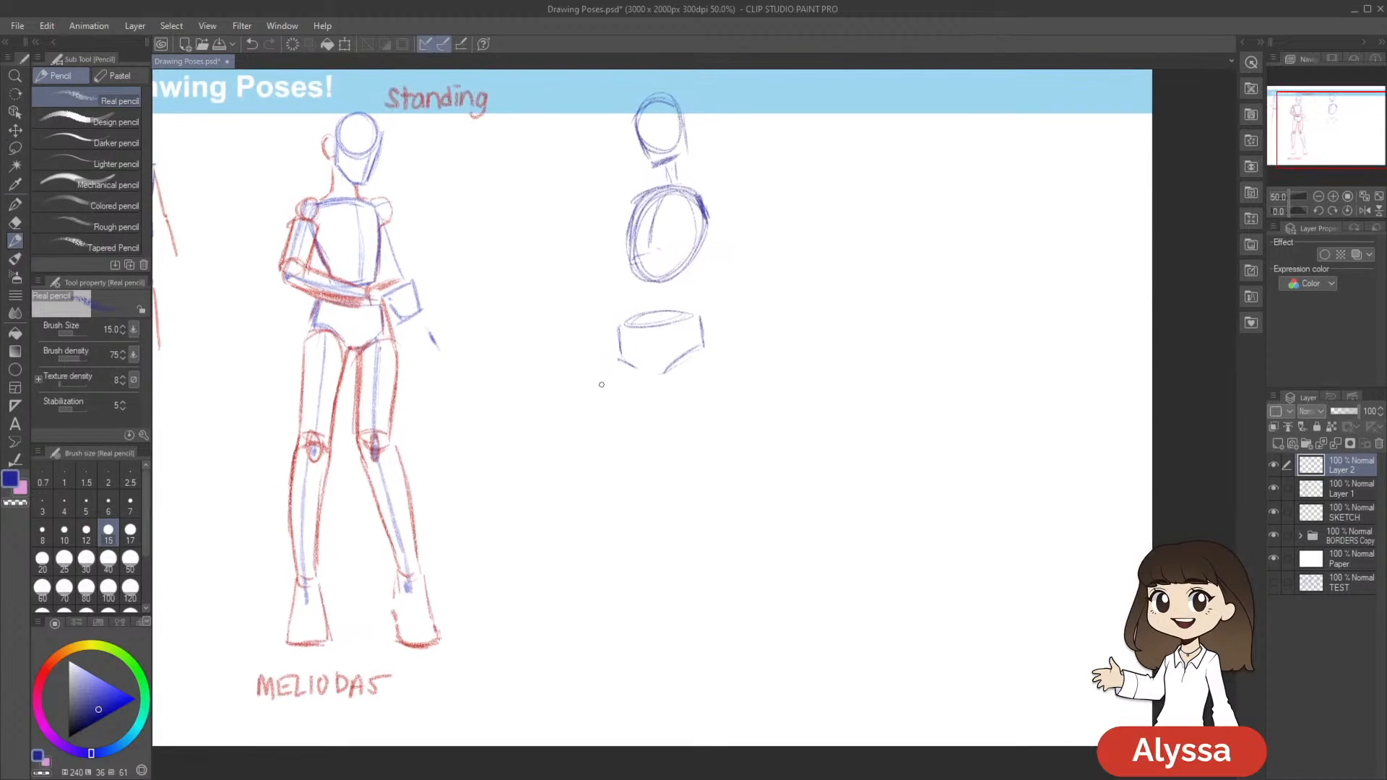
{"action": "left_click_drag", "start_coordinate": [618, 368], "coordinate": [583, 431]}
{"action": "left_click_drag", "start_coordinate": [621, 360], "coordinate": [582, 460]}
{"action": "left_click_drag", "start_coordinate": [779, 390], "coordinate": [776, 382]}
{"action": "left_click_drag", "start_coordinate": [620, 351], "coordinate": [575, 448]}
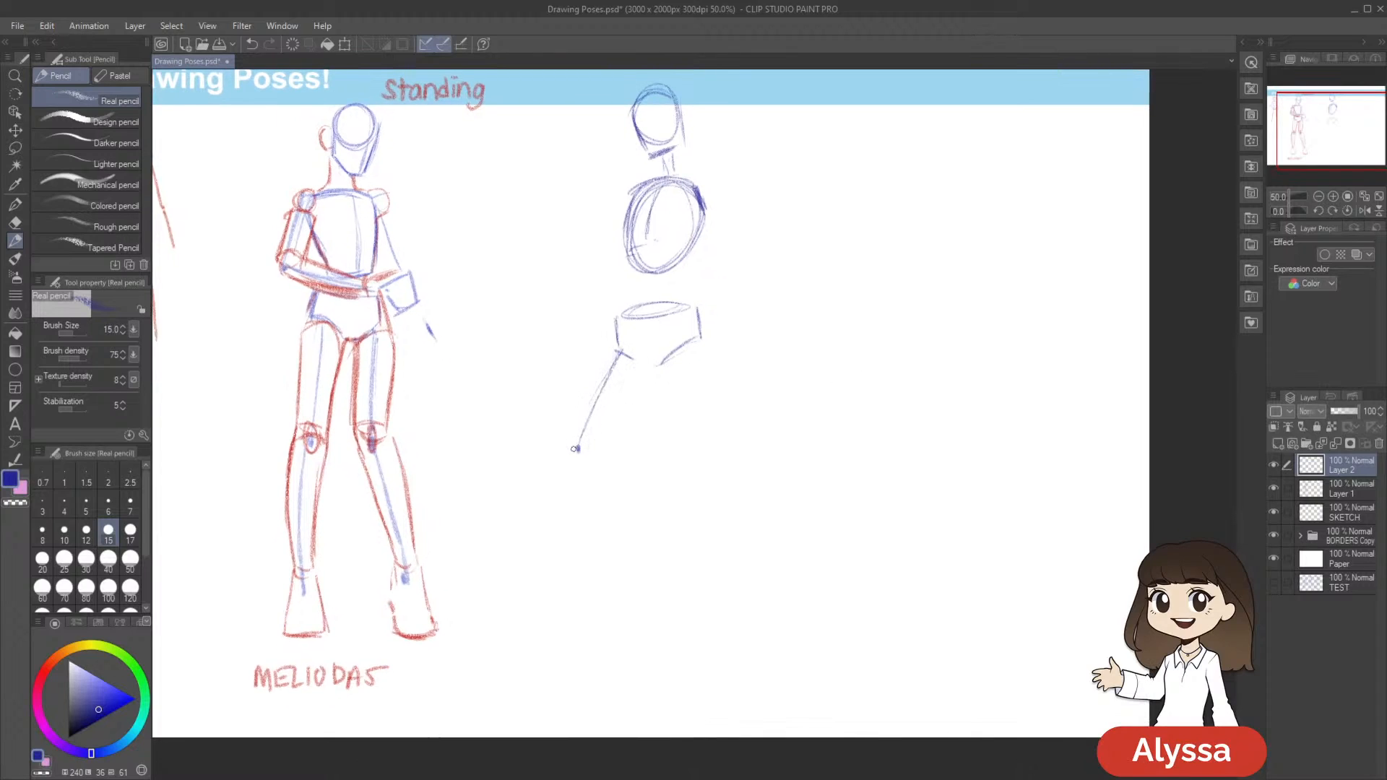
{"action": "left_click_drag", "start_coordinate": [773, 373], "coordinate": [767, 359]}
{"action": "left_click_drag", "start_coordinate": [688, 325], "coordinate": [687, 340]}
{"action": "left_click_drag", "start_coordinate": [698, 436], "coordinate": [695, 433]}
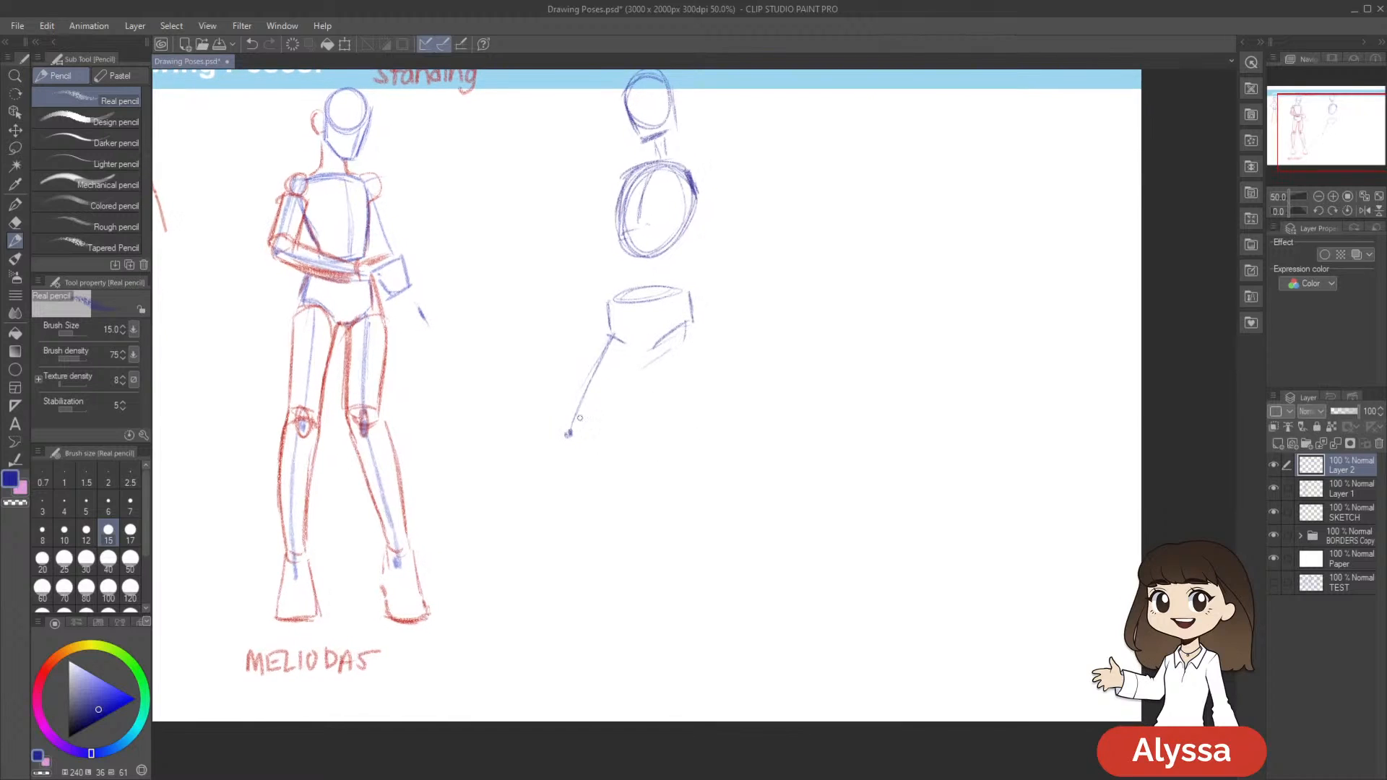
{"action": "left_click_drag", "start_coordinate": [567, 437], "coordinate": [591, 515]}
{"action": "left_click_drag", "start_coordinate": [571, 444], "coordinate": [601, 526]}
{"action": "left_click_drag", "start_coordinate": [739, 456], "coordinate": [745, 471]}
{"action": "key", "text": "ctrl+z"}
{"action": "key", "text": "ctrl+z"}
{"action": "left_click_drag", "start_coordinate": [582, 476], "coordinate": [615, 569]}
{"action": "left_click_drag", "start_coordinate": [586, 500], "coordinate": [610, 557]}
{"action": "key", "text": "ctrl+z"}
{"action": "key", "text": "ctrl+z"}
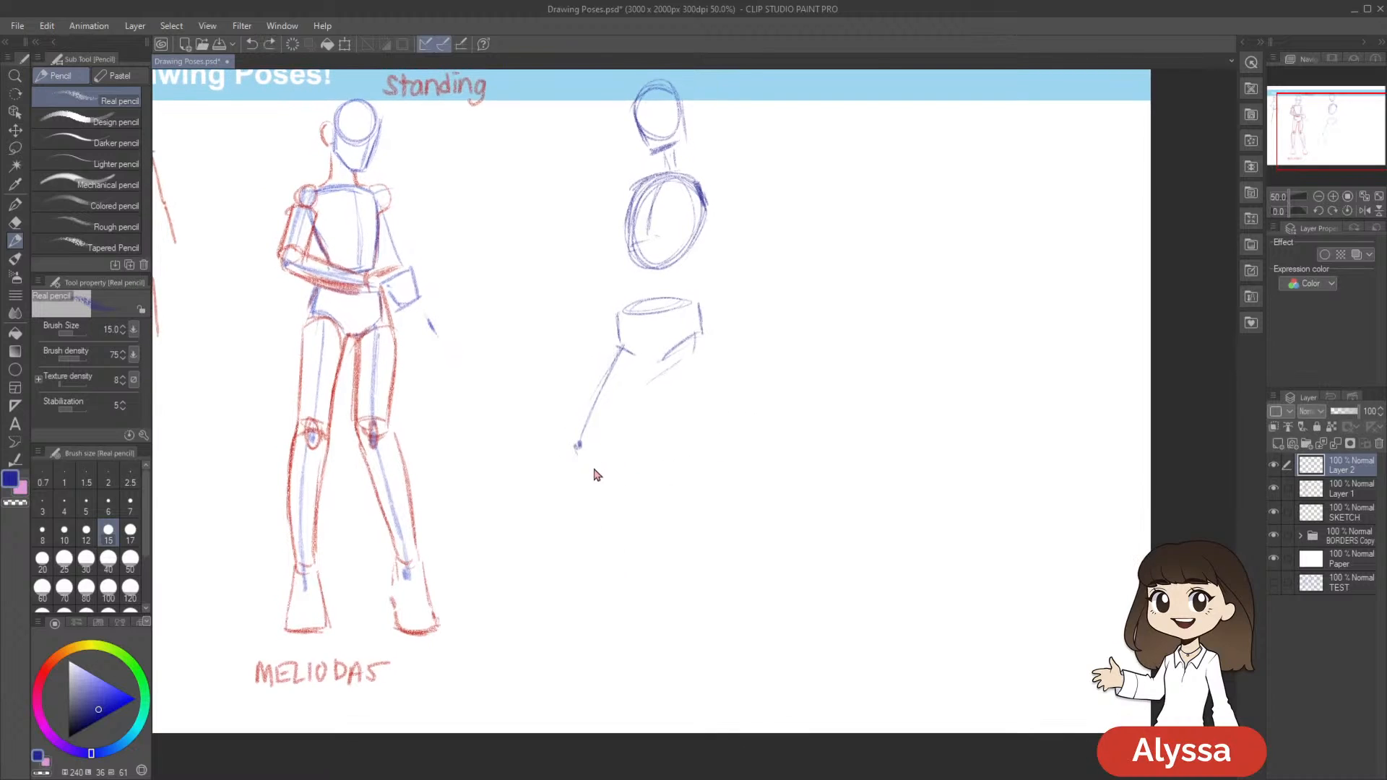
{"action": "left_click_drag", "start_coordinate": [577, 454], "coordinate": [583, 541]}
{"action": "key", "text": "ctrl+z"}
{"action": "key", "text": "ctrl+z"}
Sketch the raised leg with a curved thigh line, a knee dot and a shin slanting backward to an ankle dot
{"action": "left_click_drag", "start_coordinate": [850, 410], "coordinate": [835, 421]}
{"action": "mouse_move", "coordinate": [679, 364]}
{"action": "left_mouse_down"}
{"action": "mouse_move", "coordinate": [691, 349]}
{"action": "mouse_move", "coordinate": [606, 443]}
{"action": "mouse_move", "coordinate": [657, 507]}
{"action": "left_mouse_up"}
{"action": "key", "text": "ctrl+z"}
{"action": "left_click_drag", "start_coordinate": [609, 445], "coordinate": [675, 528]}
{"action": "left_click_drag", "start_coordinate": [889, 511], "coordinate": [870, 496]}
{"action": "left_click_drag", "start_coordinate": [657, 512], "coordinate": [661, 528]}
{"action": "mouse_move", "coordinate": [667, 341]}
{"action": "left_mouse_down"}
{"action": "mouse_move", "coordinate": [588, 408]}
{"action": "mouse_move", "coordinate": [587, 434]}
{"action": "mouse_move", "coordinate": [584, 419]}
{"action": "mouse_move", "coordinate": [668, 523]}
{"action": "left_mouse_up"}
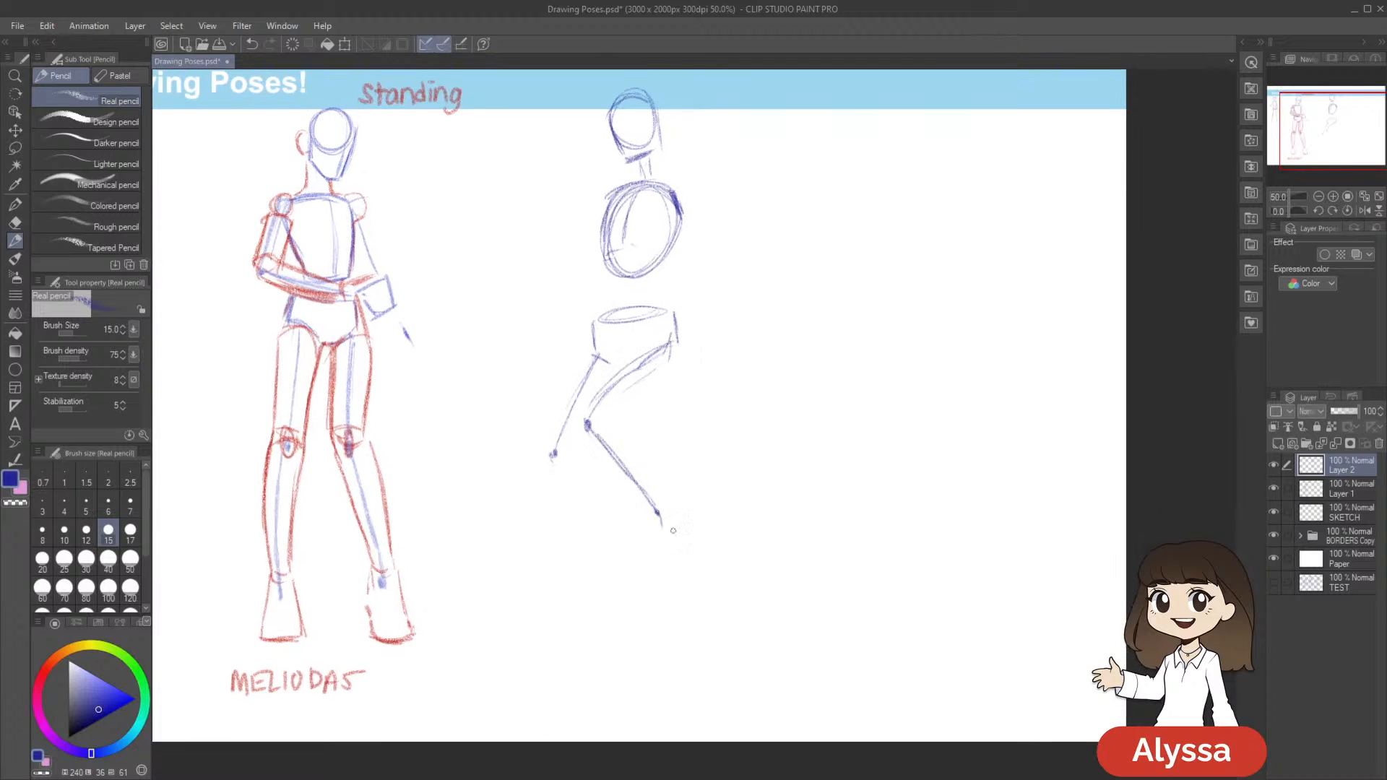
{"action": "left_click_drag", "start_coordinate": [692, 478], "coordinate": [724, 469]}
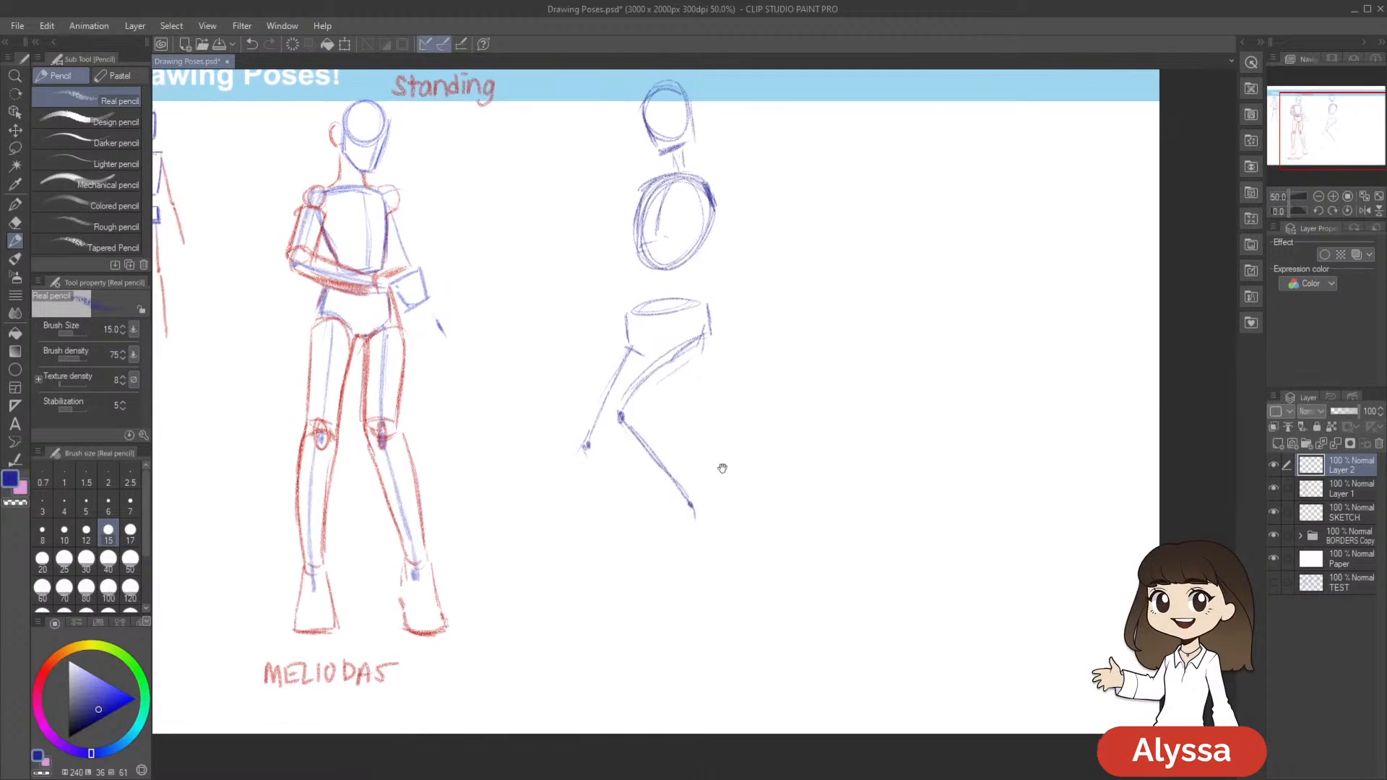
{"action": "mouse_move", "coordinate": [789, 407]}
{"action": "left_mouse_down"}
{"action": "mouse_move", "coordinate": [823, 389]}
{"action": "mouse_move", "coordinate": [781, 419]}
{"action": "left_mouse_up"}
{"action": "key", "text": "ctrl+z"}
{"action": "left_click_drag", "start_coordinate": [604, 424], "coordinate": [570, 499]}
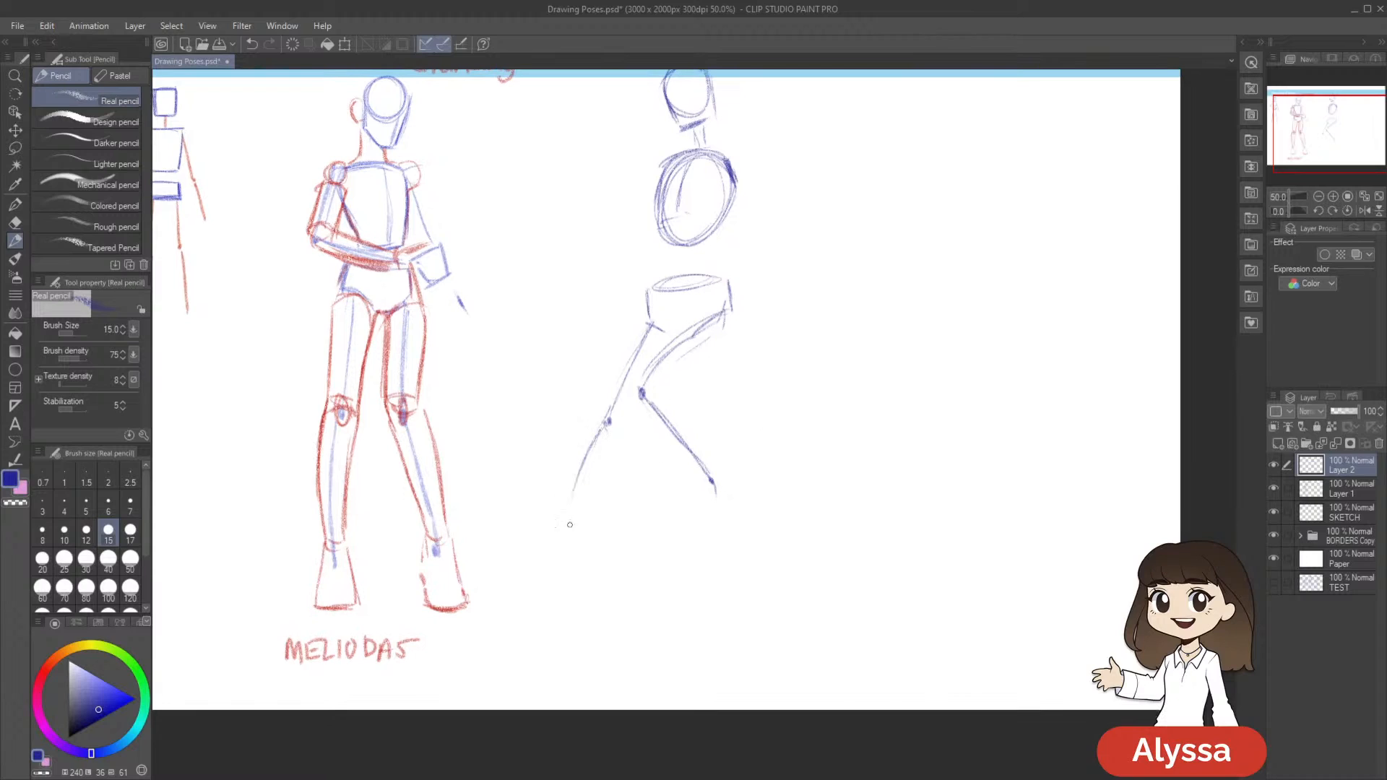
{"action": "left_click_drag", "start_coordinate": [853, 392], "coordinate": [828, 470]}
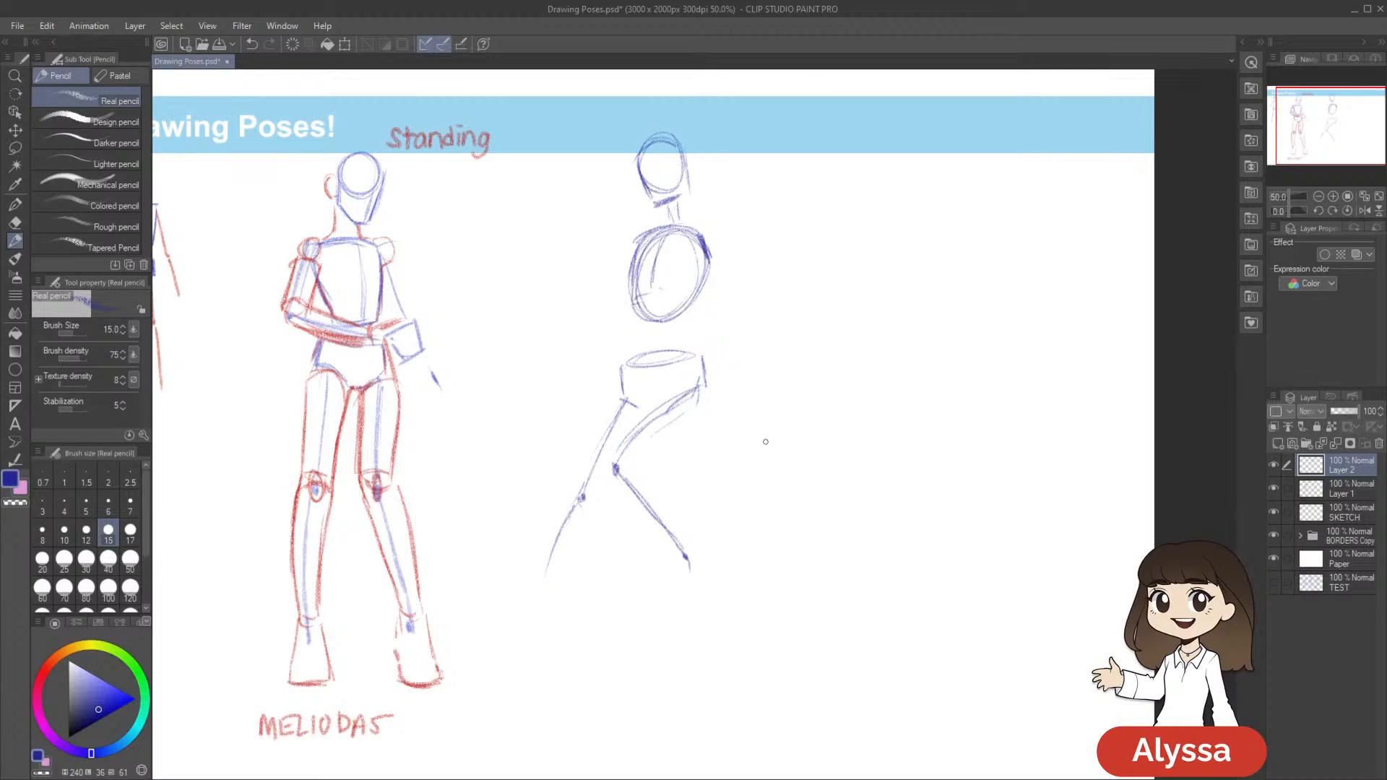
{"action": "key", "text": "c"}
{"action": "left_click_drag", "start_coordinate": [882, 395], "coordinate": [932, 324]}
{"action": "left_click_drag", "start_coordinate": [745, 368], "coordinate": [803, 361]}
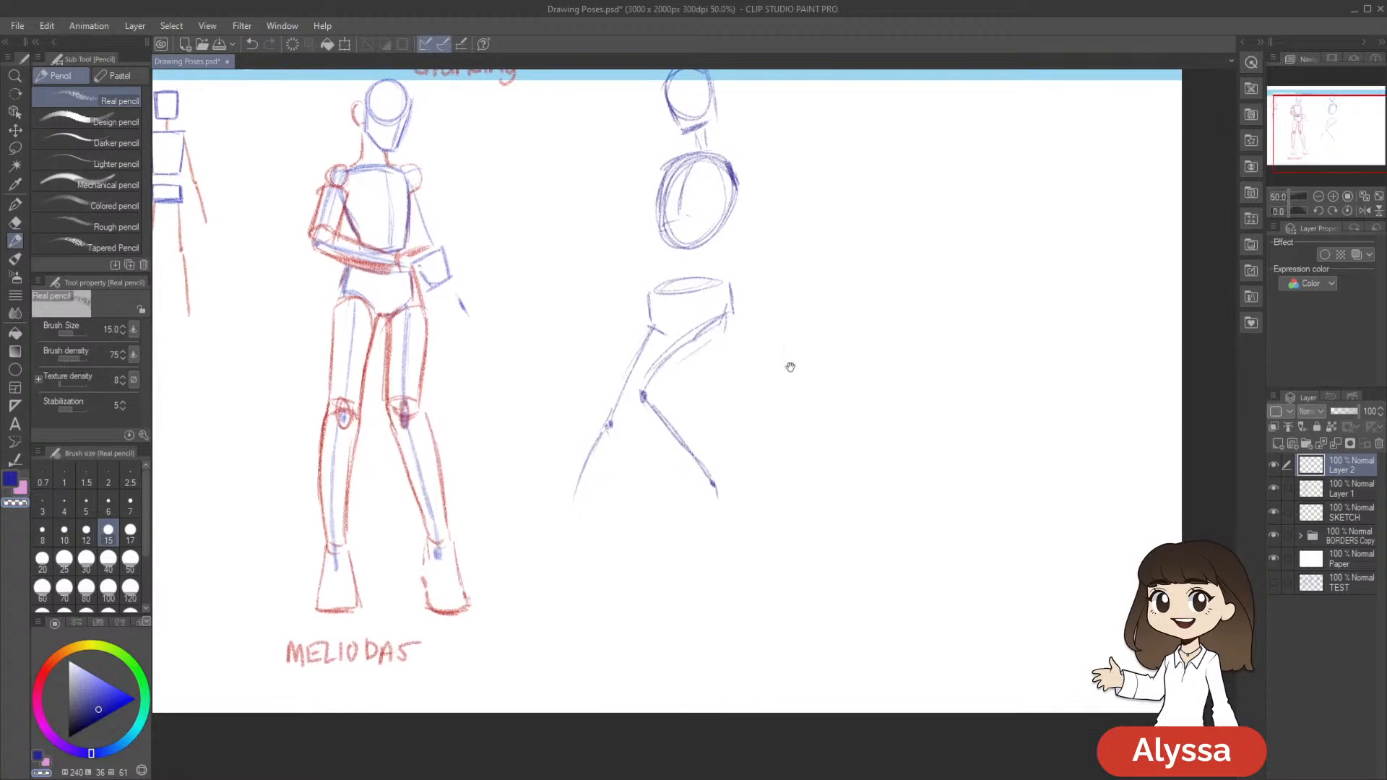
{"action": "scroll", "coordinate": [800, 448], "scroll_direction": "down", "scroll_amount": 1}
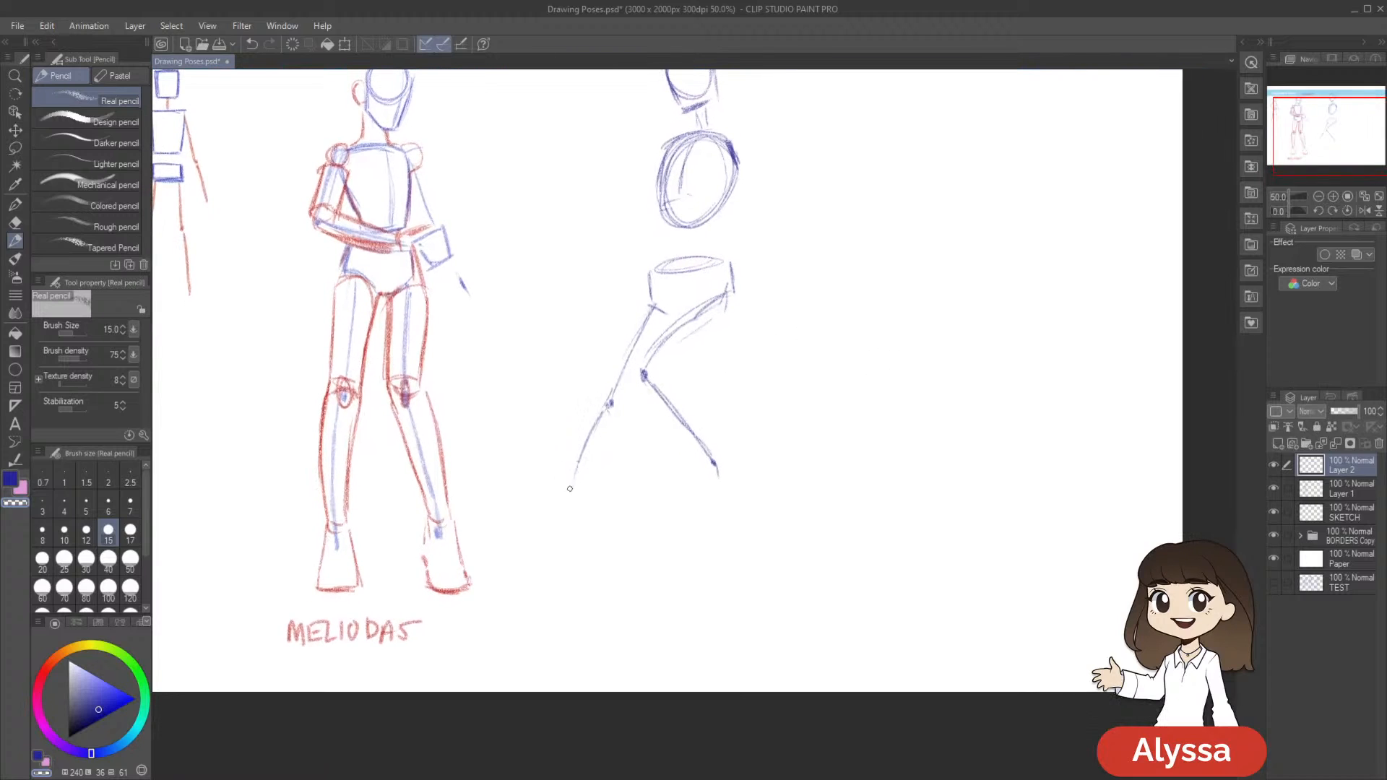
{"action": "scroll", "coordinate": [564, 504], "scroll_direction": "up", "scroll_amount": 2}
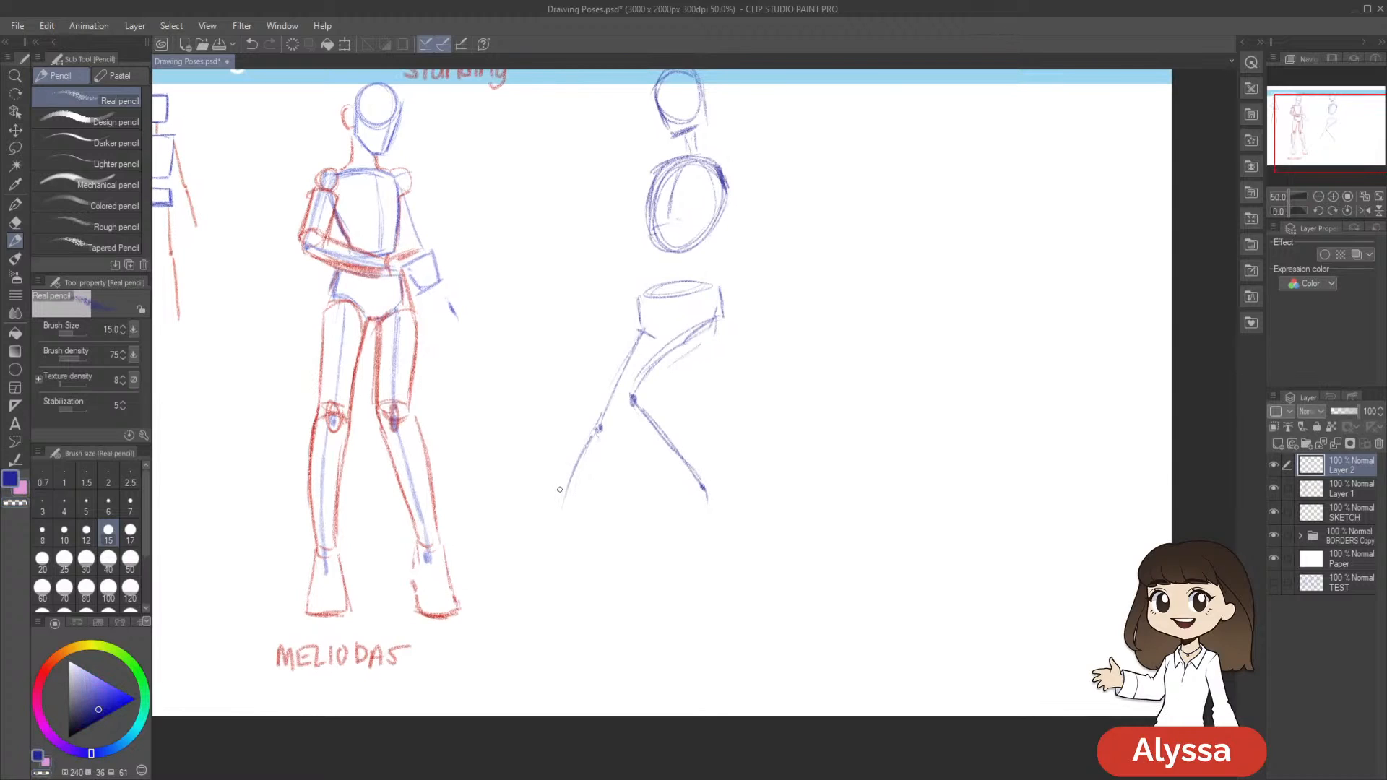
{"action": "left_click_drag", "start_coordinate": [626, 451], "coordinate": [621, 450]}
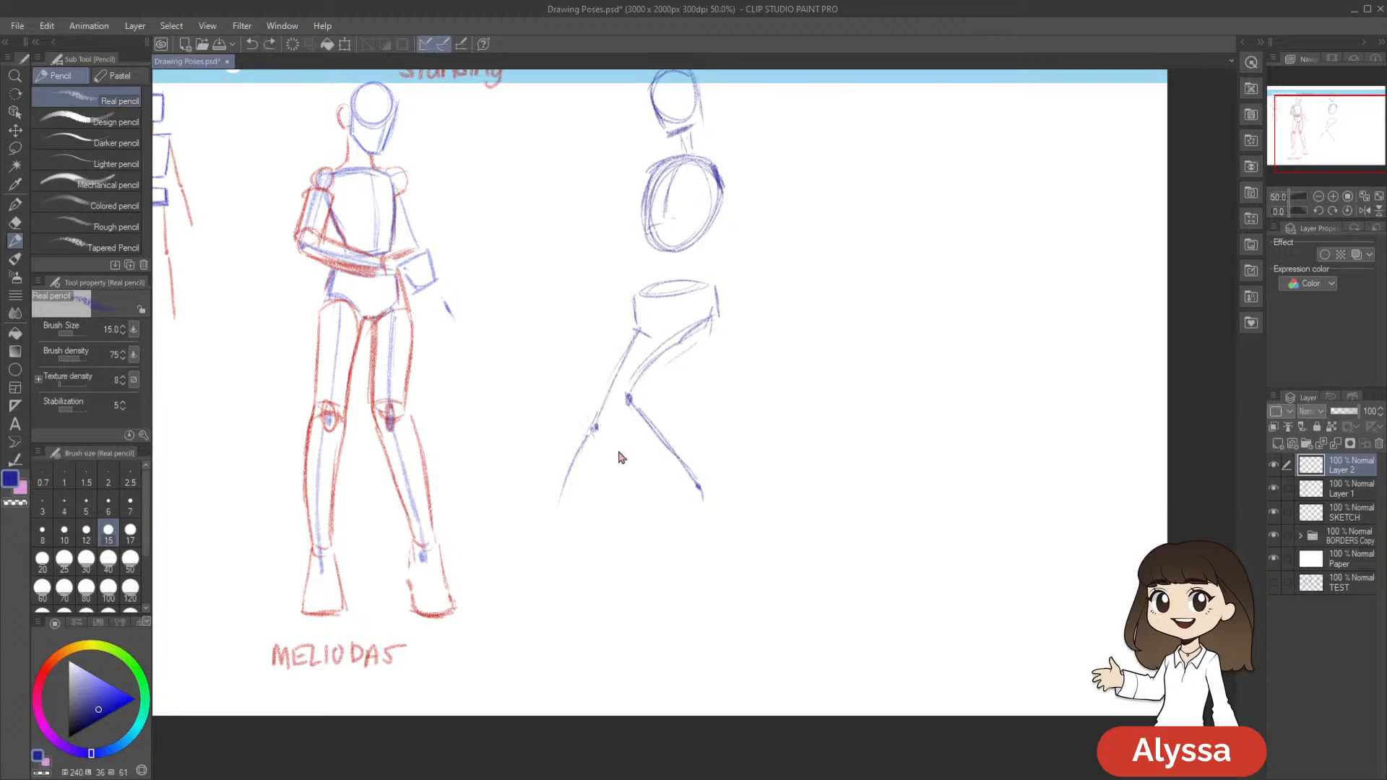
{"action": "key", "text": "ctrl+z"}
Draw the standing leg's shin almost straight down to an ankle dot, and extend the raised leg's ankle
{"action": "mouse_move", "coordinate": [596, 455]}
{"action": "left_mouse_down"}
{"action": "mouse_move", "coordinate": [608, 534]}
{"action": "mouse_move", "coordinate": [569, 530]}
{"action": "left_mouse_up"}
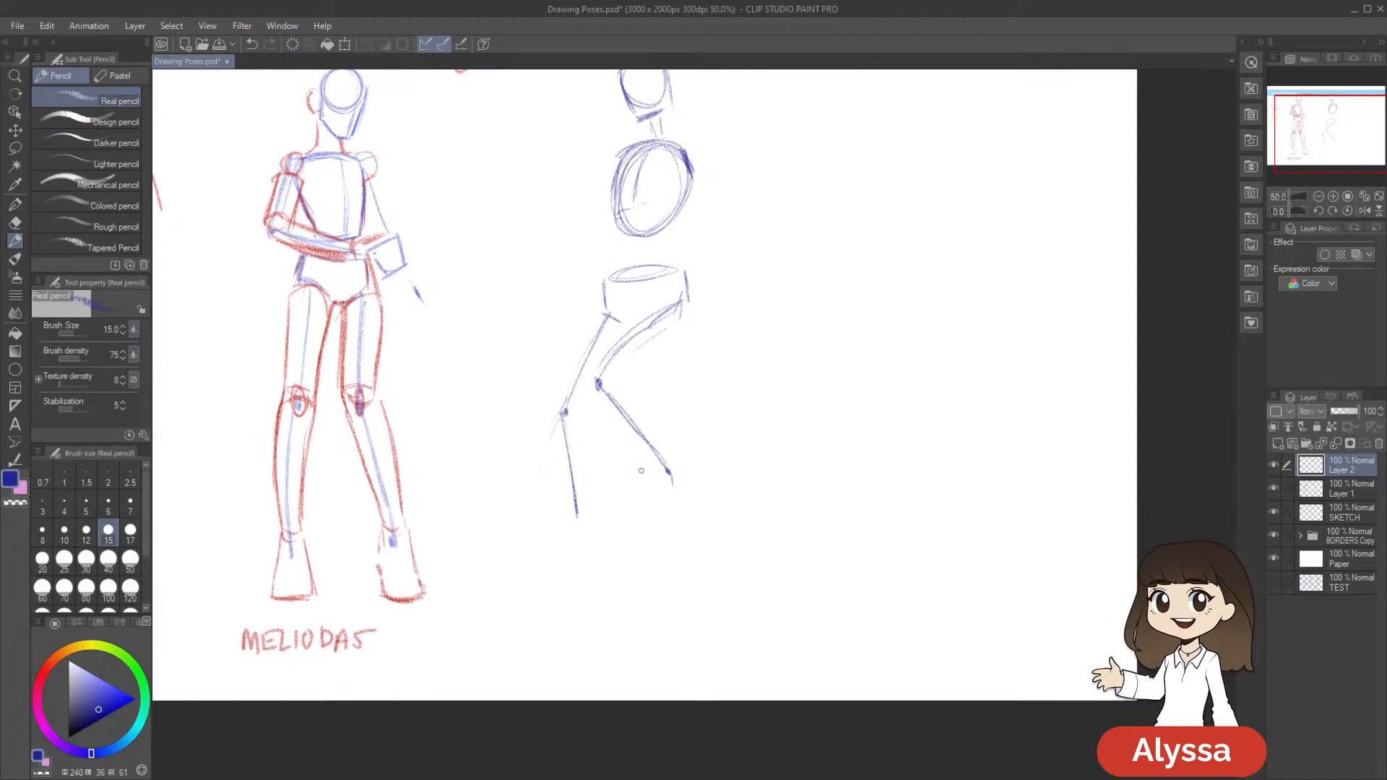
{"action": "left_click_drag", "start_coordinate": [831, 447], "coordinate": [826, 425]}
{"action": "mouse_move", "coordinate": [879, 380]}
{"action": "left_mouse_down"}
{"action": "mouse_move", "coordinate": [845, 486]}
{"action": "mouse_move", "coordinate": [863, 452]}
{"action": "left_mouse_up"}
{"action": "left_click_drag", "start_coordinate": [654, 538], "coordinate": [658, 546]}
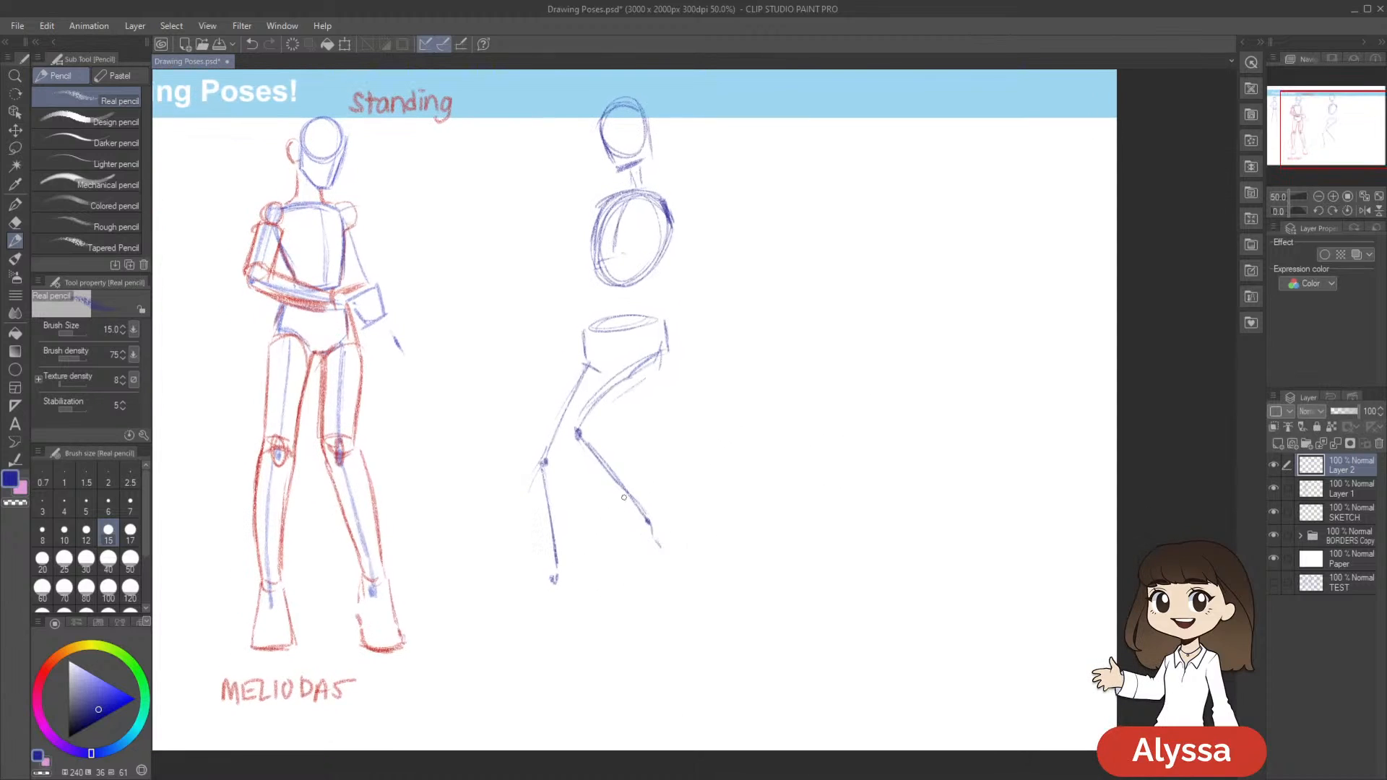
Sketch the standing foot as a narrow tapered block below the ankle
{"action": "left_click_drag", "start_coordinate": [762, 426], "coordinate": [744, 395]}
{"action": "left_click_drag", "start_coordinate": [536, 550], "coordinate": [542, 542]}
{"action": "mouse_move", "coordinate": [536, 542]}
{"action": "left_mouse_down"}
{"action": "mouse_move", "coordinate": [522, 589]}
{"action": "mouse_move", "coordinate": [533, 602]}
{"action": "left_mouse_up"}
{"action": "left_click_drag", "start_coordinate": [541, 543], "coordinate": [549, 593]}
{"action": "left_click_drag", "start_coordinate": [837, 464], "coordinate": [793, 456]}
Block in the raised foot as a pointed triangle behind its ankle, and close the standing foot with a toe line
{"action": "mouse_move", "coordinate": [664, 475]}
{"action": "left_mouse_down"}
{"action": "mouse_move", "coordinate": [677, 534]}
{"action": "mouse_move", "coordinate": [608, 544]}
{"action": "mouse_move", "coordinate": [621, 590]}
{"action": "left_mouse_up"}
{"action": "mouse_move", "coordinate": [608, 532]}
{"action": "left_mouse_down"}
{"action": "mouse_move", "coordinate": [632, 530]}
{"action": "mouse_move", "coordinate": [631, 599]}
{"action": "left_mouse_up"}
{"action": "left_click_drag", "start_coordinate": [635, 533], "coordinate": [634, 605]}
{"action": "key", "text": "ctrl+z"}
{"action": "key", "text": "ctrl+z"}
{"action": "left_click_drag", "start_coordinate": [483, 660], "coordinate": [502, 661]}
{"action": "left_click_drag", "start_coordinate": [754, 536], "coordinate": [814, 496]}
{"action": "left_click_drag", "start_coordinate": [546, 613], "coordinate": [573, 616]}
{"action": "mouse_move", "coordinate": [889, 433]}
{"action": "left_mouse_down"}
{"action": "mouse_move", "coordinate": [878, 479]}
{"action": "mouse_move", "coordinate": [840, 439]}
{"action": "left_mouse_up"}
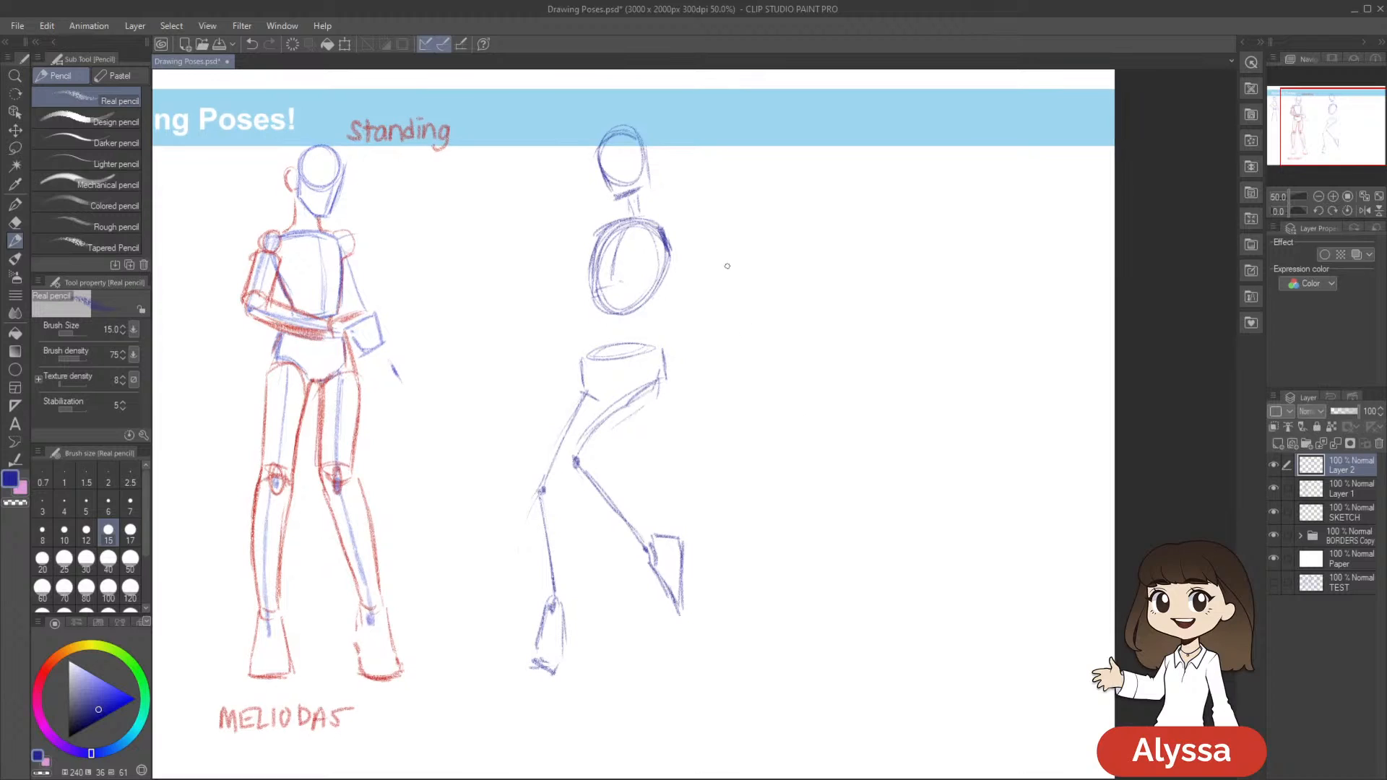
Outline the raised leg's thigh as a cylinder running from the hip to the knee
{"action": "left_click_drag", "start_coordinate": [683, 329], "coordinate": [697, 312]}
{"action": "mouse_move", "coordinate": [629, 380]}
{"action": "left_mouse_down"}
{"action": "mouse_move", "coordinate": [673, 369]}
{"action": "mouse_move", "coordinate": [675, 393]}
{"action": "mouse_move", "coordinate": [608, 397]}
{"action": "mouse_move", "coordinate": [589, 430]}
{"action": "mouse_move", "coordinate": [617, 439]}
{"action": "mouse_move", "coordinate": [605, 432]}
{"action": "mouse_move", "coordinate": [676, 410]}
{"action": "left_mouse_up"}
{"action": "left_click_drag", "start_coordinate": [613, 443], "coordinate": [678, 412]}
{"action": "left_click_drag", "start_coordinate": [682, 353], "coordinate": [676, 409]}
Outline the standing leg's thigh, round off its knee, and save the drawing
{"action": "scroll", "coordinate": [799, 418], "scroll_direction": "down", "scroll_amount": 1}
{"action": "left_click_drag", "start_coordinate": [594, 360], "coordinate": [553, 437]}
{"action": "mouse_move", "coordinate": [576, 383]}
{"action": "left_mouse_down"}
{"action": "mouse_move", "coordinate": [544, 454]}
{"action": "mouse_move", "coordinate": [574, 432]}
{"action": "mouse_move", "coordinate": [562, 464]}
{"action": "mouse_move", "coordinate": [593, 437]}
{"action": "mouse_move", "coordinate": [575, 464]}
{"action": "left_mouse_up"}
{"action": "mouse_move", "coordinate": [892, 432]}
{"action": "left_mouse_down"}
{"action": "mouse_move", "coordinate": [873, 397]}
{"action": "mouse_move", "coordinate": [842, 458]}
{"action": "left_mouse_up"}
{"action": "key", "text": "ctrl+s"}
{"action": "mouse_move", "coordinate": [905, 414]}
{"action": "left_mouse_down"}
{"action": "mouse_move", "coordinate": [906, 398]}
{"action": "mouse_move", "coordinate": [894, 446]}
{"action": "left_mouse_up"}
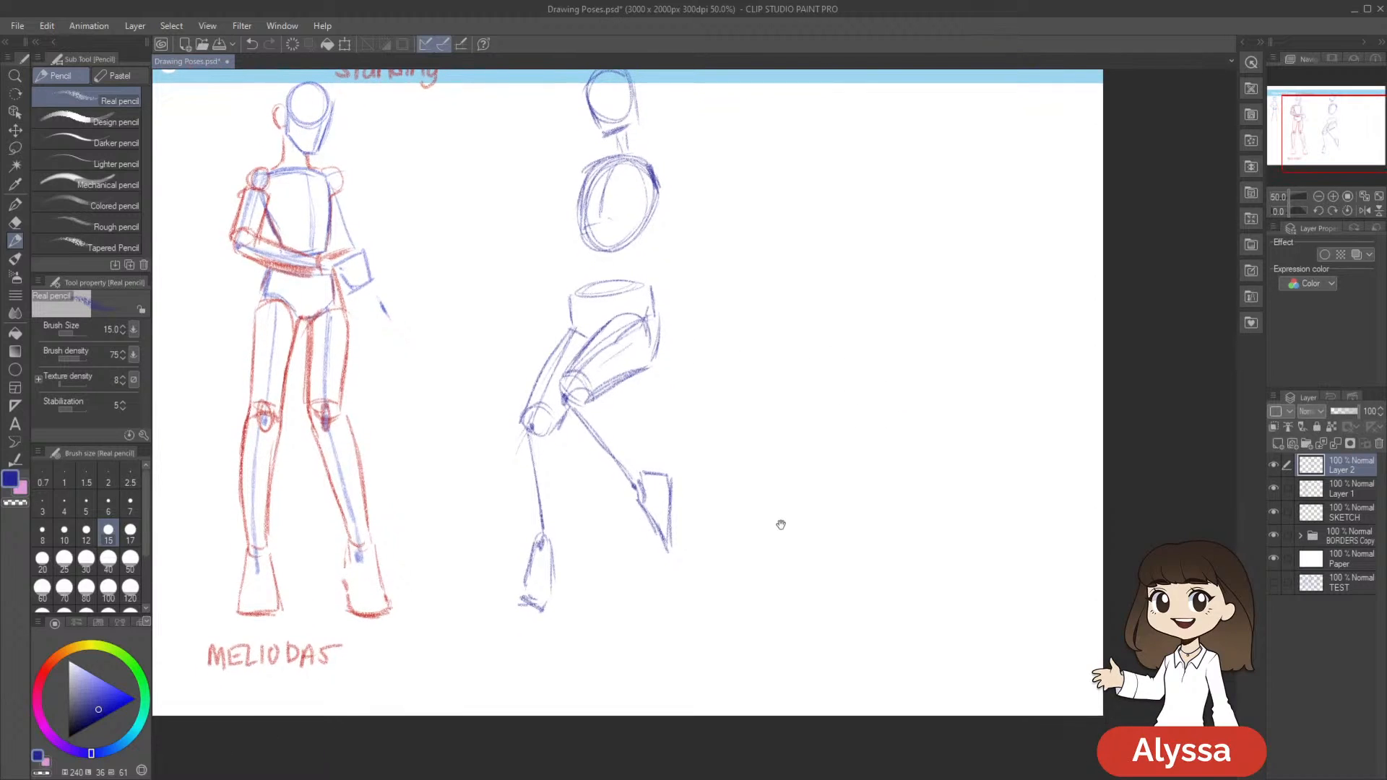
Refine the raised leg's knee and outline its shin as a tapering cylinder down to the ankle
{"action": "left_click_drag", "start_coordinate": [784, 430], "coordinate": [785, 420]}
{"action": "mouse_move", "coordinate": [592, 388]}
{"action": "left_mouse_down"}
{"action": "mouse_move", "coordinate": [554, 381]}
{"action": "mouse_move", "coordinate": [562, 397]}
{"action": "left_mouse_up"}
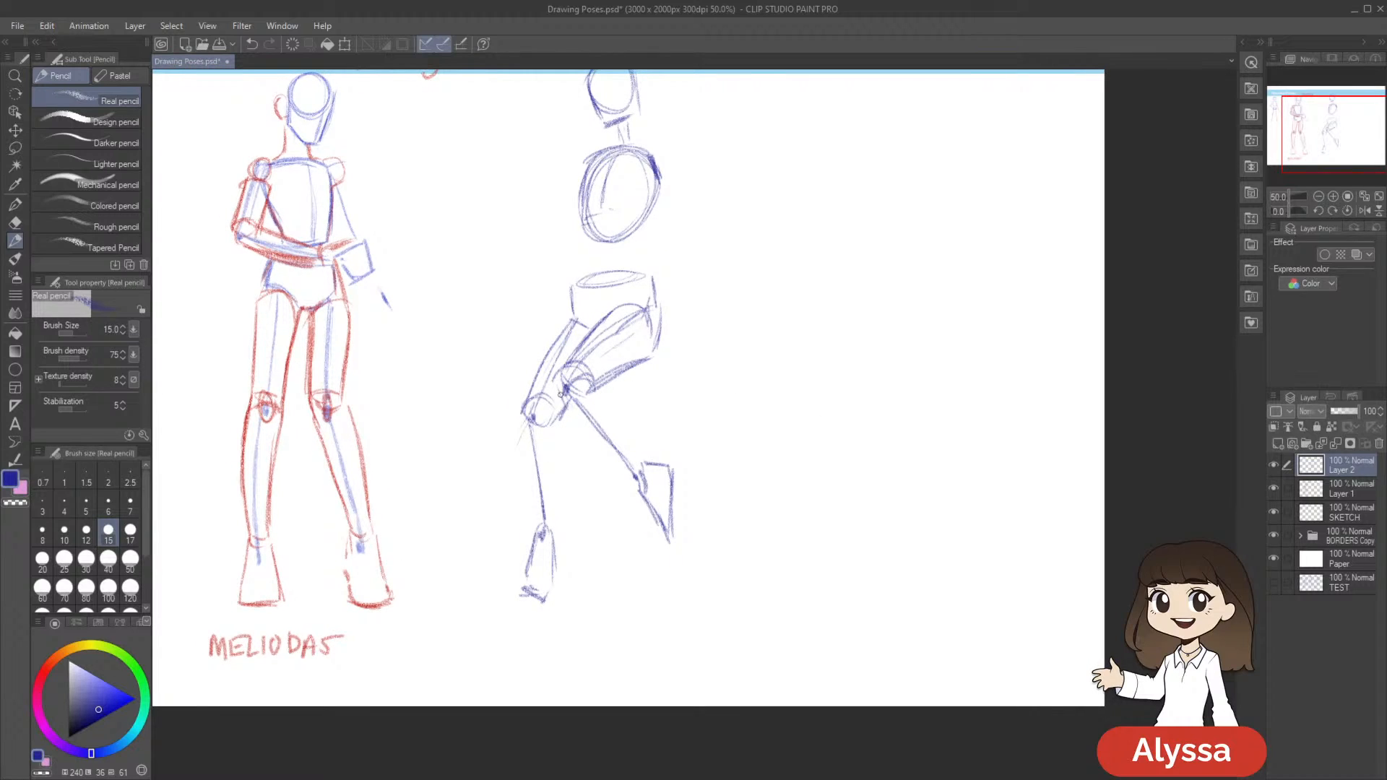
{"action": "left_click_drag", "start_coordinate": [824, 433], "coordinate": [814, 424]}
{"action": "left_click_drag", "start_coordinate": [748, 364], "coordinate": [749, 368]}
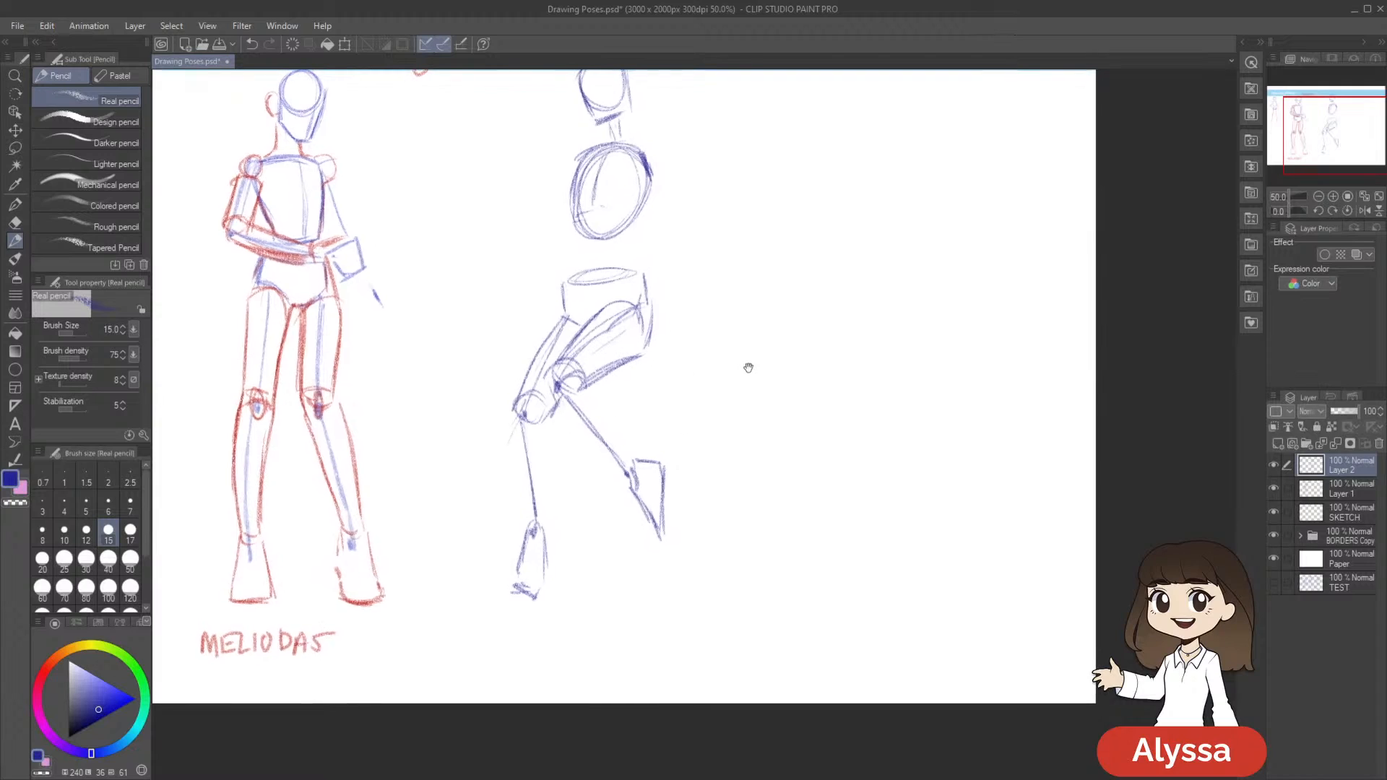
{"action": "mouse_move", "coordinate": [578, 381]}
{"action": "left_mouse_down"}
{"action": "mouse_move", "coordinate": [560, 390]}
{"action": "mouse_move", "coordinate": [605, 451]}
{"action": "left_mouse_up"}
{"action": "mouse_move", "coordinate": [585, 382]}
{"action": "left_mouse_down"}
{"action": "mouse_move", "coordinate": [613, 408]}
{"action": "mouse_move", "coordinate": [602, 399]}
{"action": "mouse_move", "coordinate": [627, 484]}
{"action": "left_mouse_up"}
{"action": "left_click_drag", "start_coordinate": [627, 485], "coordinate": [546, 386]}
{"action": "left_click_drag", "start_coordinate": [853, 398], "coordinate": [873, 387]}
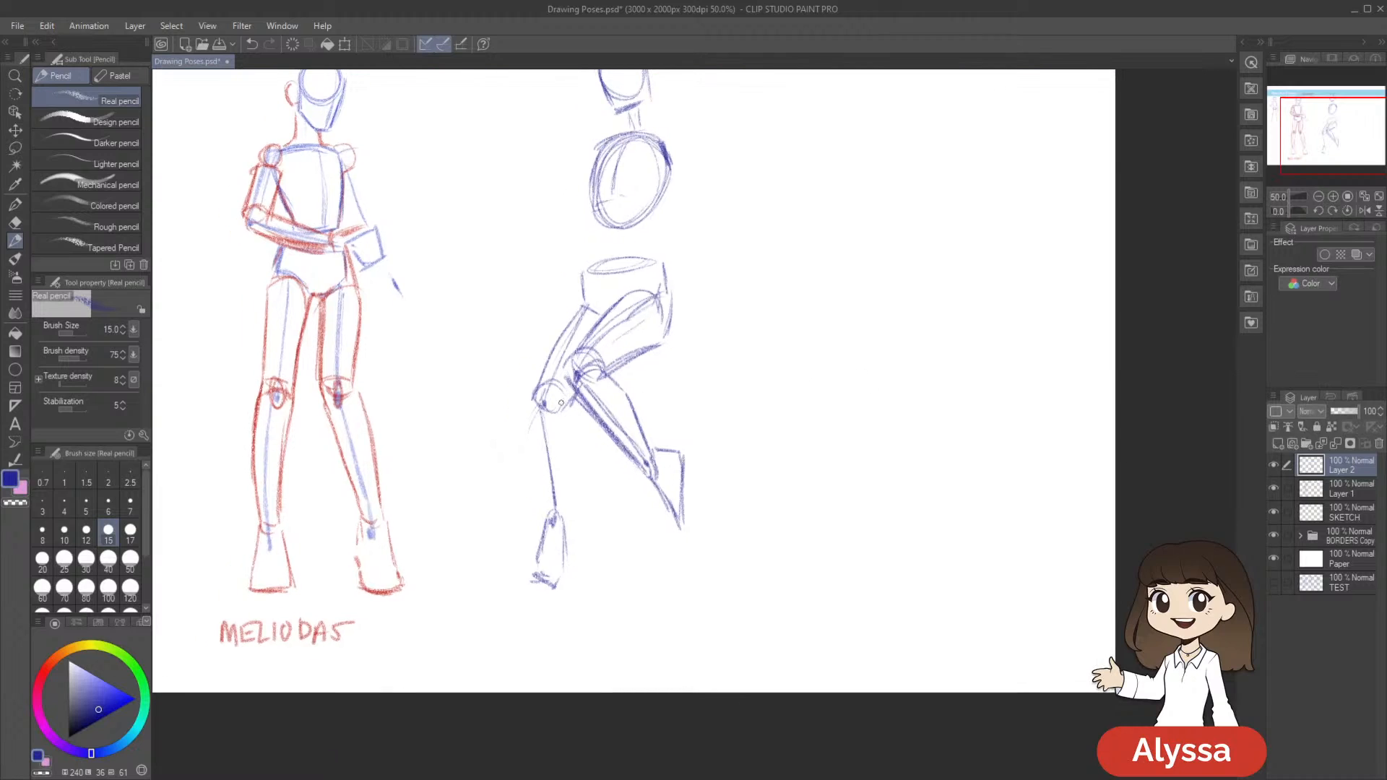
Outline the left edge of the standing leg's shin from knee to ankle and save the drawing
{"action": "mouse_move", "coordinate": [537, 398]}
{"action": "left_mouse_down"}
{"action": "mouse_move", "coordinate": [571, 398]}
{"action": "mouse_move", "coordinate": [551, 498]}
{"action": "left_mouse_up"}
{"action": "left_click_drag", "start_coordinate": [538, 427], "coordinate": [542, 477]}
{"action": "key", "text": "ctrl+z"}
{"action": "left_click_drag", "start_coordinate": [535, 406], "coordinate": [550, 501]}
{"action": "left_click_drag", "start_coordinate": [822, 431], "coordinate": [806, 421]}
{"action": "left_click_drag", "start_coordinate": [801, 483], "coordinate": [792, 504]}
{"action": "key", "text": "ctrl+s"}
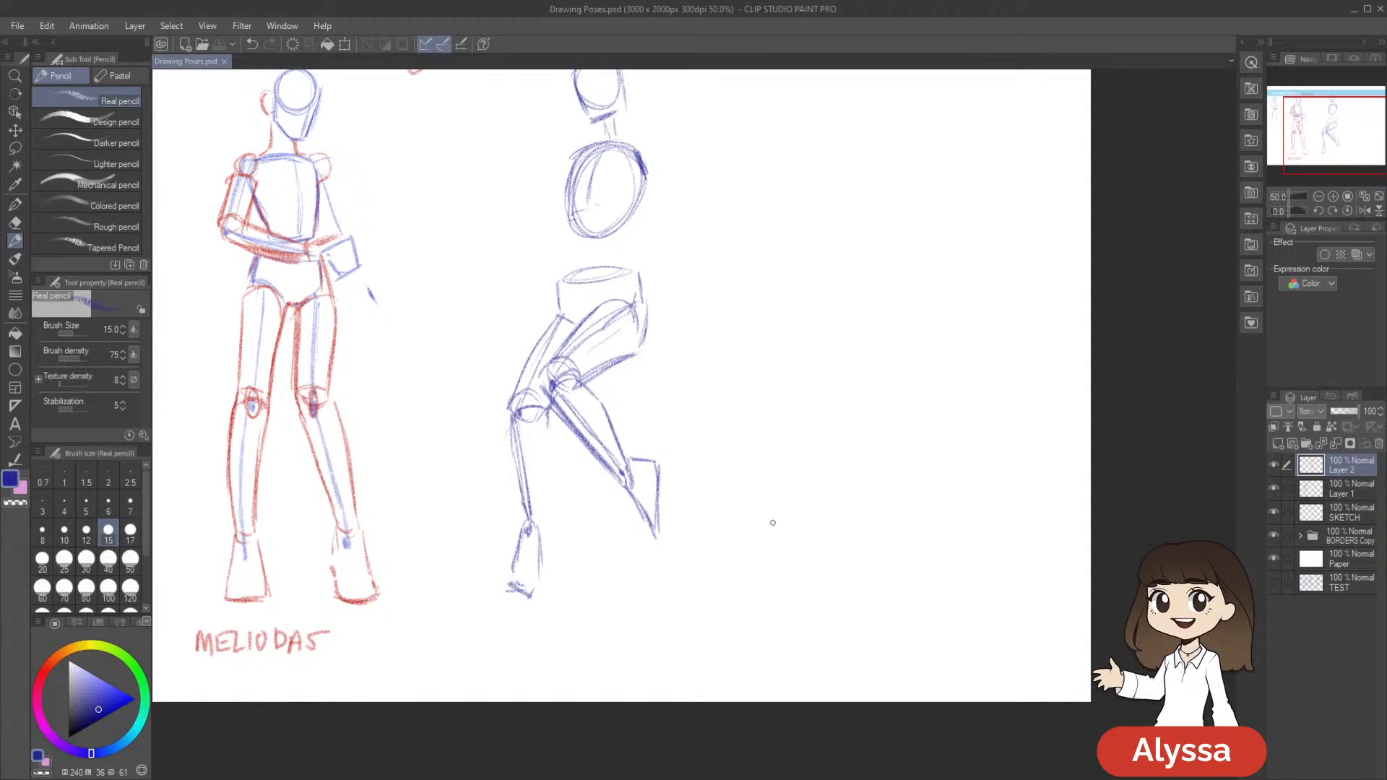
Draw the right edge of the standing leg's shin, darken it near the ankle, and save the drawing
{"action": "mouse_move", "coordinate": [522, 495]}
{"action": "left_mouse_down"}
{"action": "mouse_move", "coordinate": [526, 523]}
{"action": "mouse_move", "coordinate": [515, 460]}
{"action": "mouse_move", "coordinate": [546, 462]}
{"action": "mouse_move", "coordinate": [541, 536]}
{"action": "left_mouse_up"}
{"action": "key", "text": "ctrl+z"}
{"action": "key", "text": "ctrl+z"}
{"action": "left_click_drag", "start_coordinate": [547, 482], "coordinate": [545, 536]}
{"action": "left_click_drag", "start_coordinate": [749, 482], "coordinate": [752, 479]}
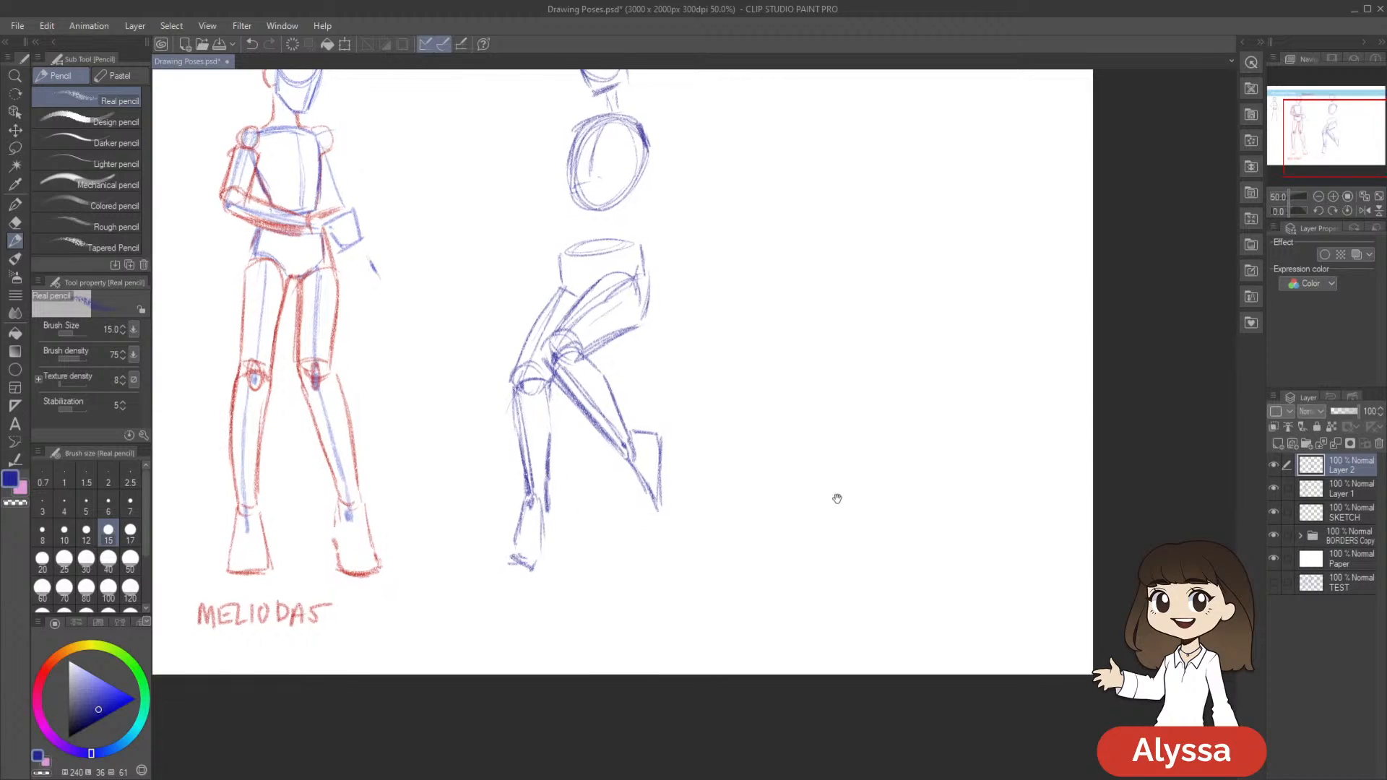
{"action": "key", "text": "ctrl+s"}
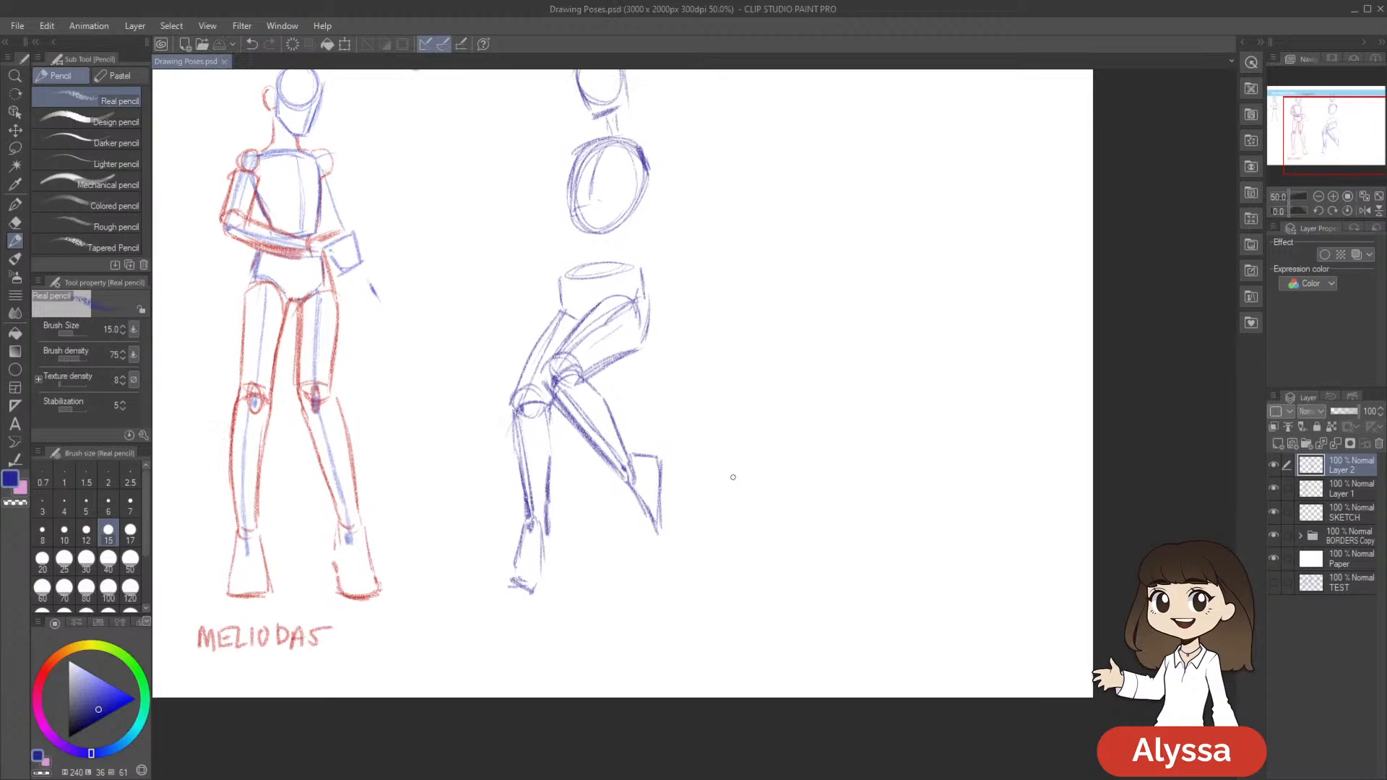
Strengthen the side edges of the standing foot below the ankle
{"action": "left_click_drag", "start_coordinate": [544, 538], "coordinate": [543, 569]}
{"action": "left_click_drag", "start_coordinate": [900, 511], "coordinate": [898, 570]}
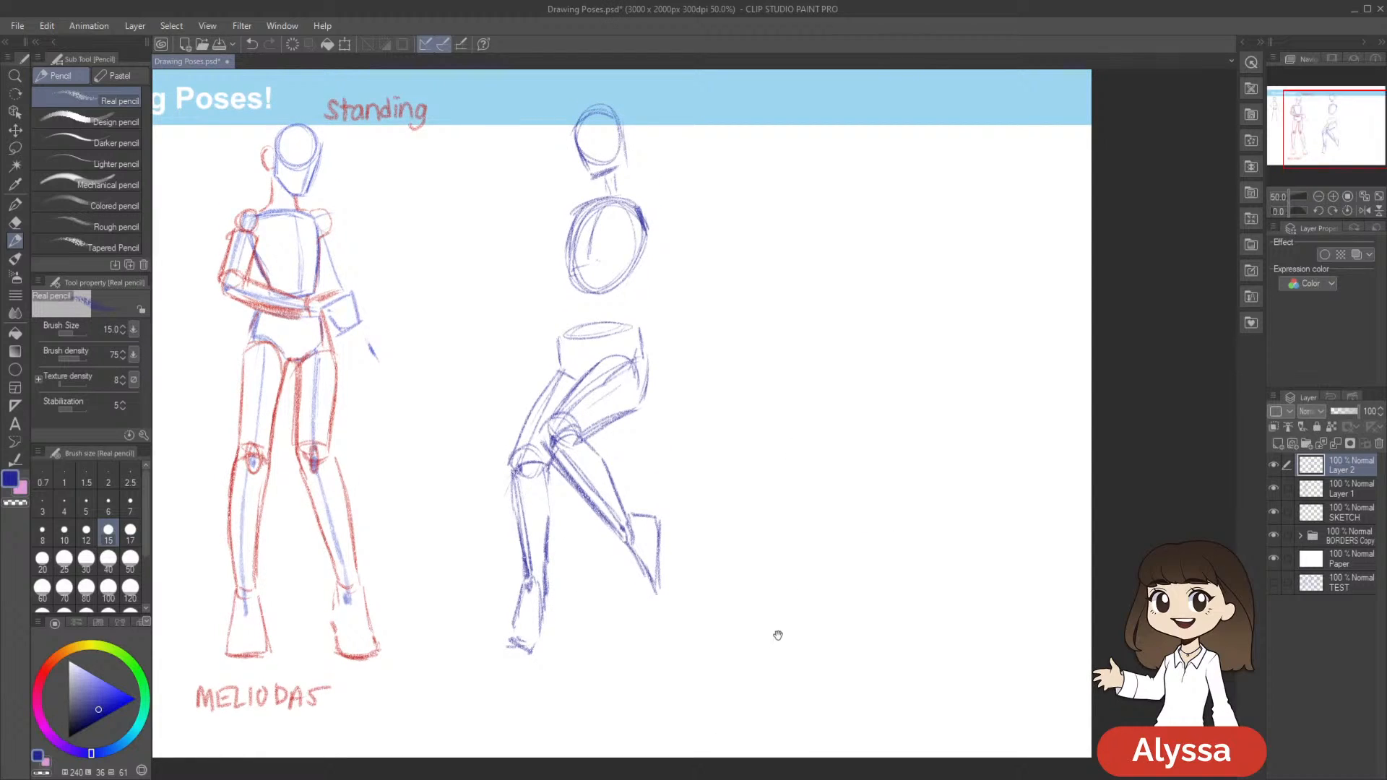
{"action": "left_click_drag", "start_coordinate": [777, 637], "coordinate": [819, 632]}
{"action": "left_click_drag", "start_coordinate": [574, 573], "coordinate": [560, 624]}
Lasso the standing foot, reposition it beneath the ankle with a transform, and clear the selection
{"action": "key", "text": "m"}
{"action": "mouse_move", "coordinate": [569, 558]}
{"action": "left_mouse_down"}
{"action": "mouse_move", "coordinate": [598, 637]}
{"action": "mouse_move", "coordinate": [567, 562]}
{"action": "left_mouse_up"}
{"action": "key", "text": "ctrl+t"}
{"action": "mouse_move", "coordinate": [610, 696]}
{"action": "left_mouse_down"}
{"action": "mouse_move", "coordinate": [618, 707]}
{"action": "mouse_move", "coordinate": [604, 679]}
{"action": "left_mouse_up"}
{"action": "key", "text": "Return"}
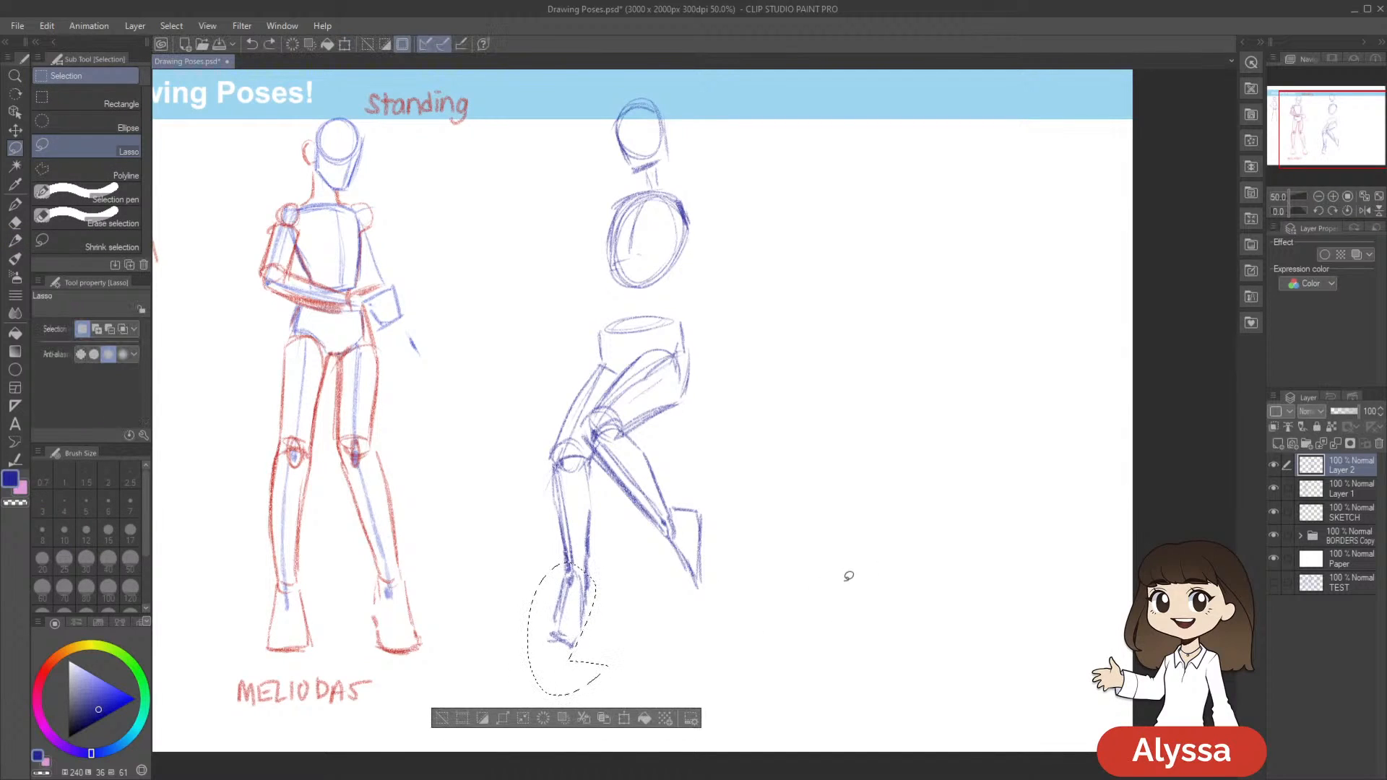
{"action": "key", "text": "ctrl+t"}
{"action": "key", "text": "Return"}
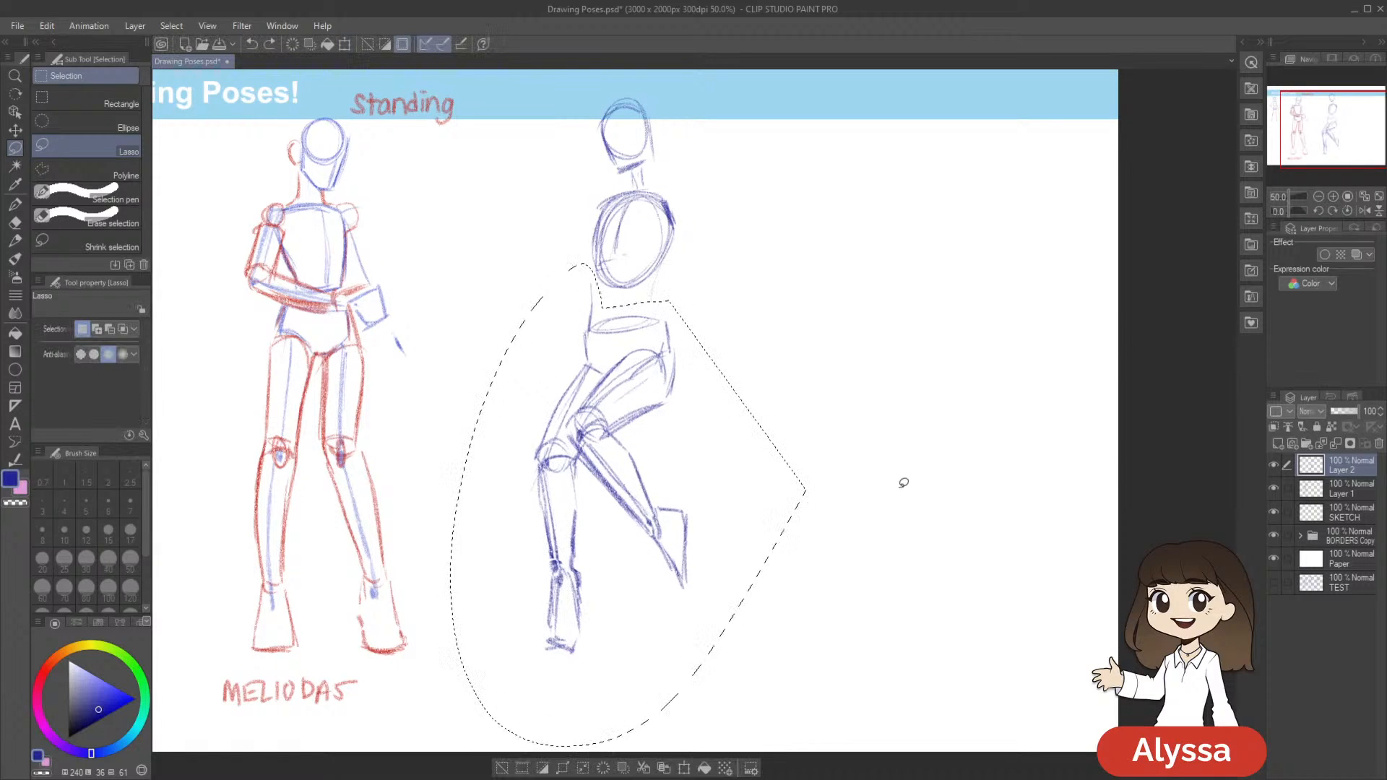
{"action": "key", "text": "ctrl+d"}
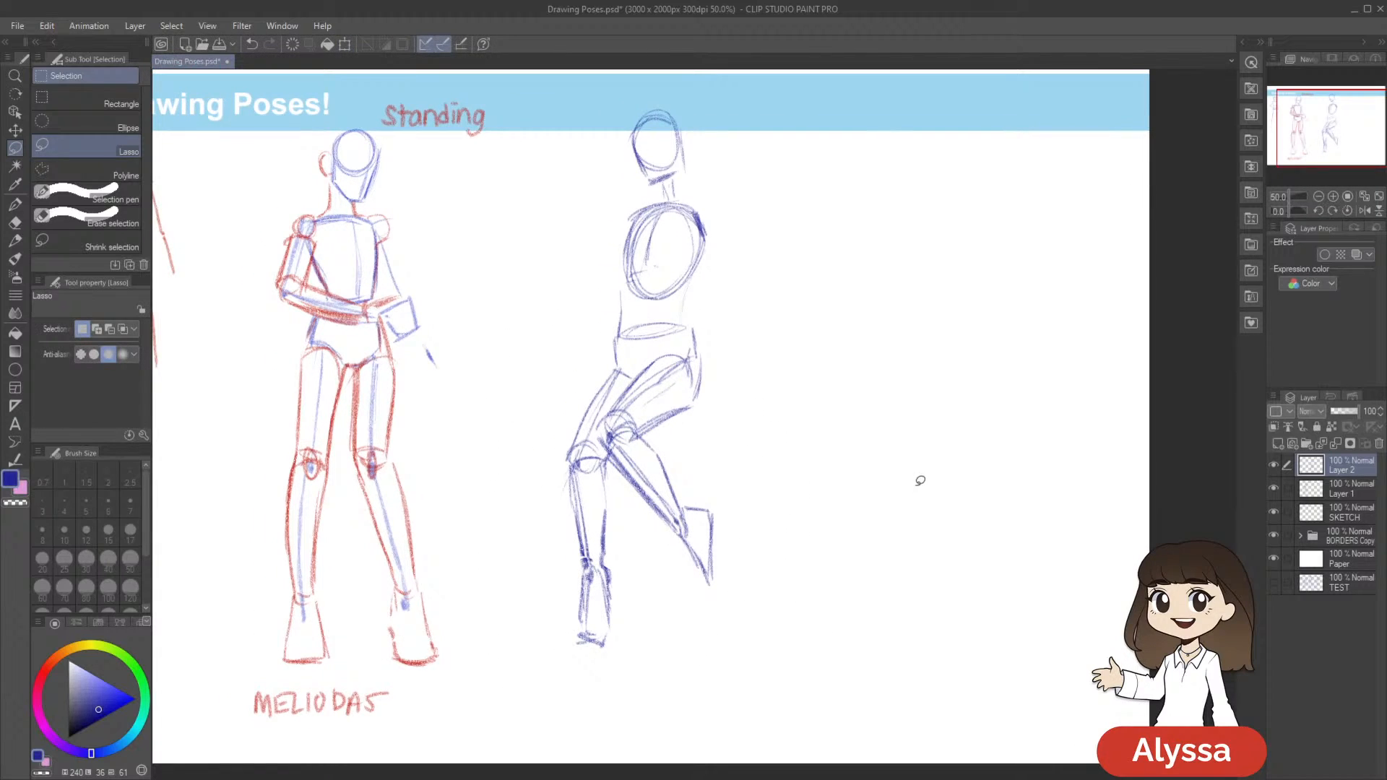
Connect the third figure's ribcage to the pelvis with waist lines, darken the back one, and save the drawing
{"action": "key", "text": "p"}
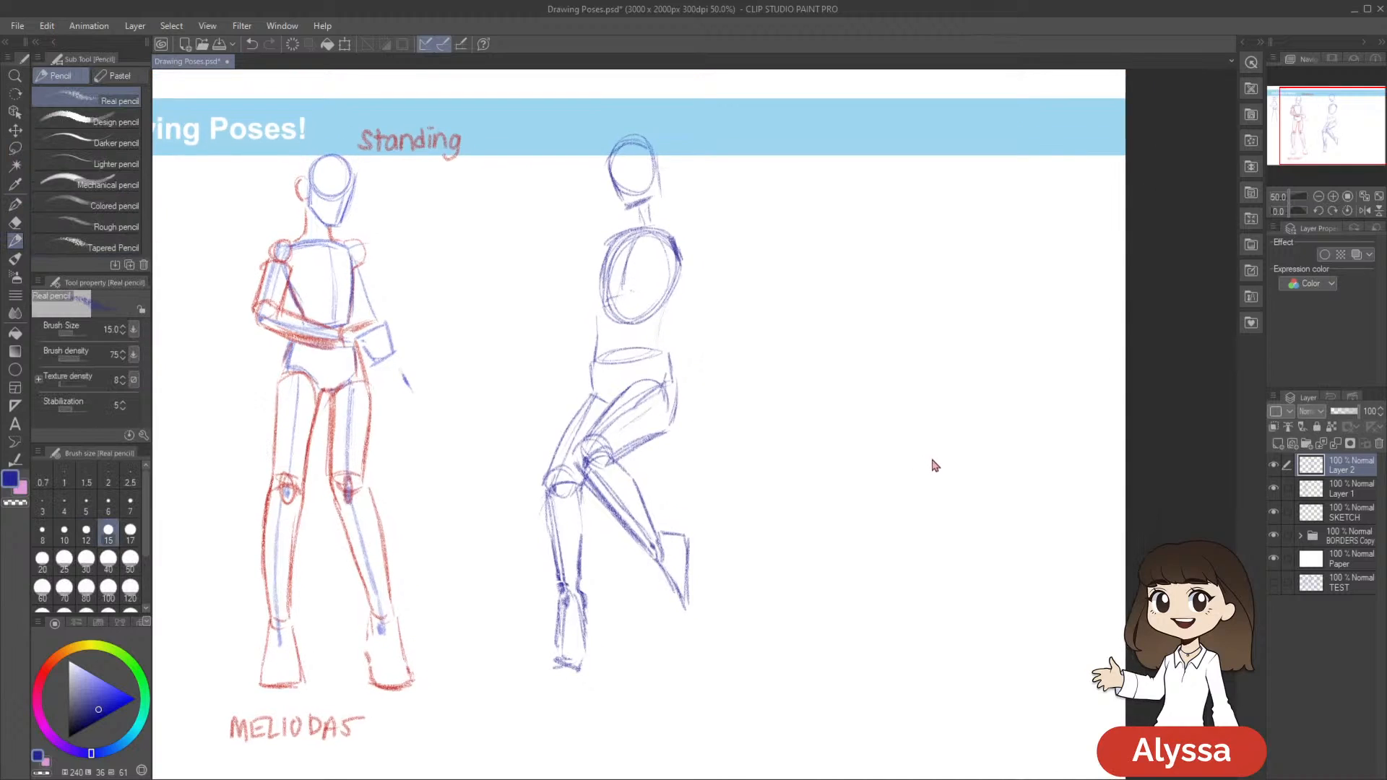
{"action": "key", "text": "ctrl+s"}
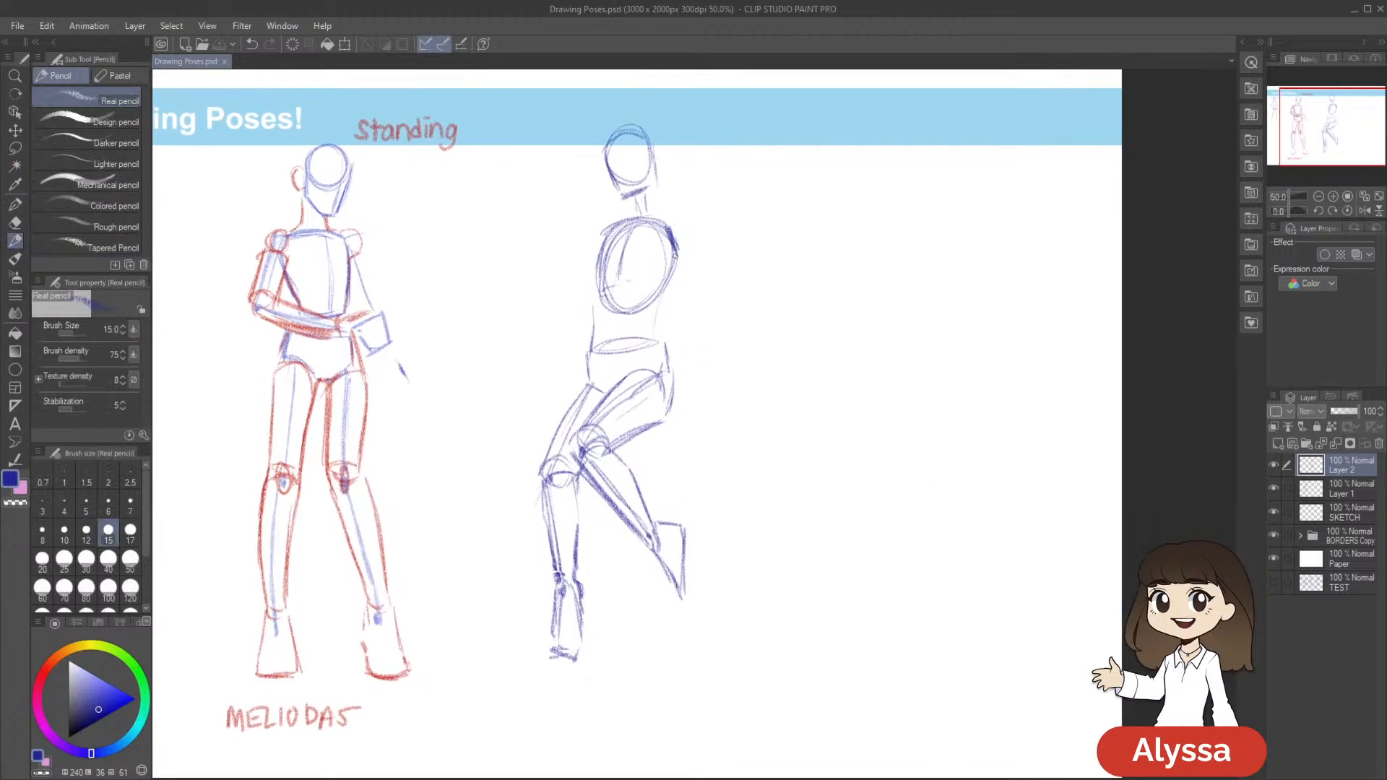
{"action": "mouse_move", "coordinate": [675, 254]}
{"action": "left_mouse_down"}
{"action": "mouse_move", "coordinate": [652, 319]}
{"action": "mouse_move", "coordinate": [664, 350]}
{"action": "left_mouse_up"}
{"action": "left_click_drag", "start_coordinate": [891, 354], "coordinate": [841, 393]}
{"action": "key", "text": "ctrl+s"}
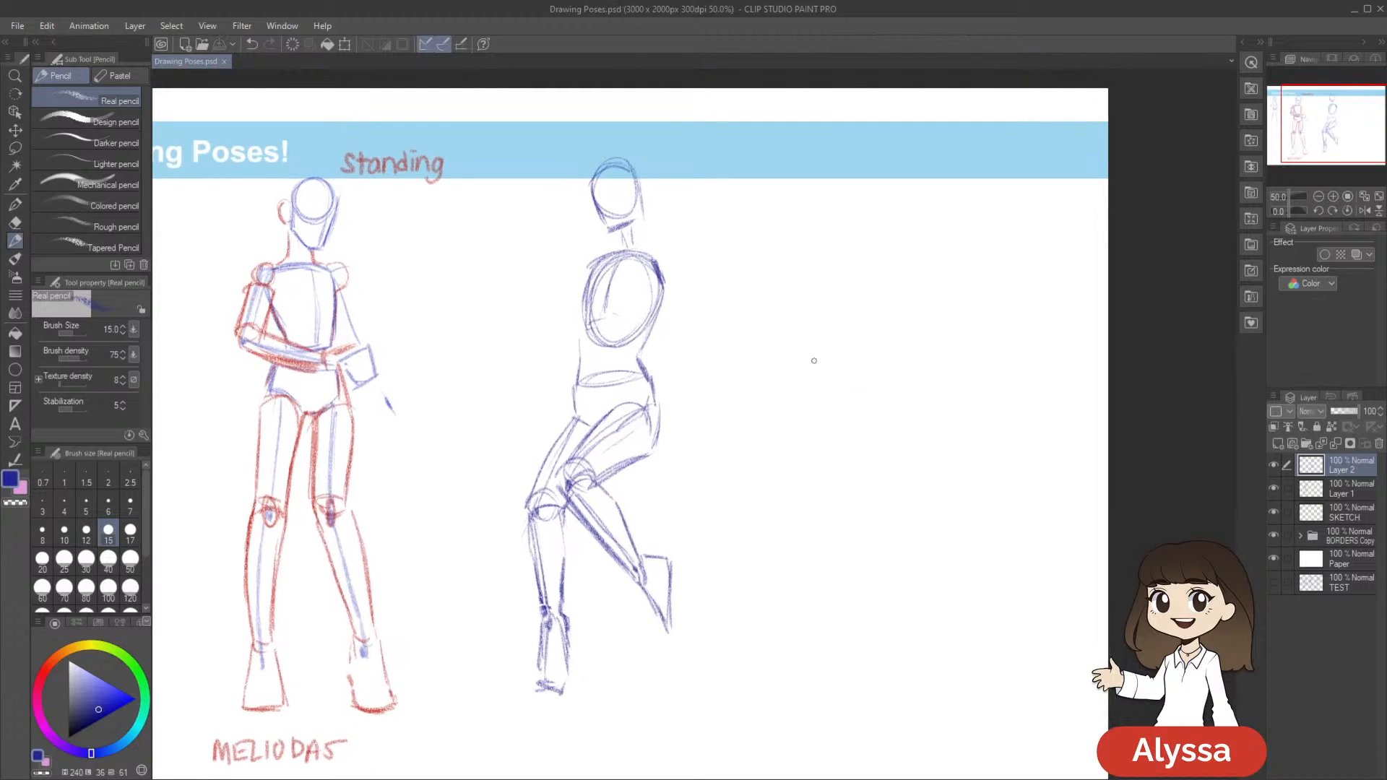
Darken the back edge and the front edge of the third figure's torso and waist
{"action": "mouse_move", "coordinate": [660, 277]}
{"action": "left_mouse_down"}
{"action": "mouse_move", "coordinate": [662, 307]}
{"action": "mouse_move", "coordinate": [637, 356]}
{"action": "mouse_move", "coordinate": [655, 405]}
{"action": "left_mouse_up"}
{"action": "left_click_drag", "start_coordinate": [793, 393], "coordinate": [776, 362]}
{"action": "left_click_drag", "start_coordinate": [585, 225], "coordinate": [567, 297]}
{"action": "left_click_drag", "start_coordinate": [580, 241], "coordinate": [578, 270]}
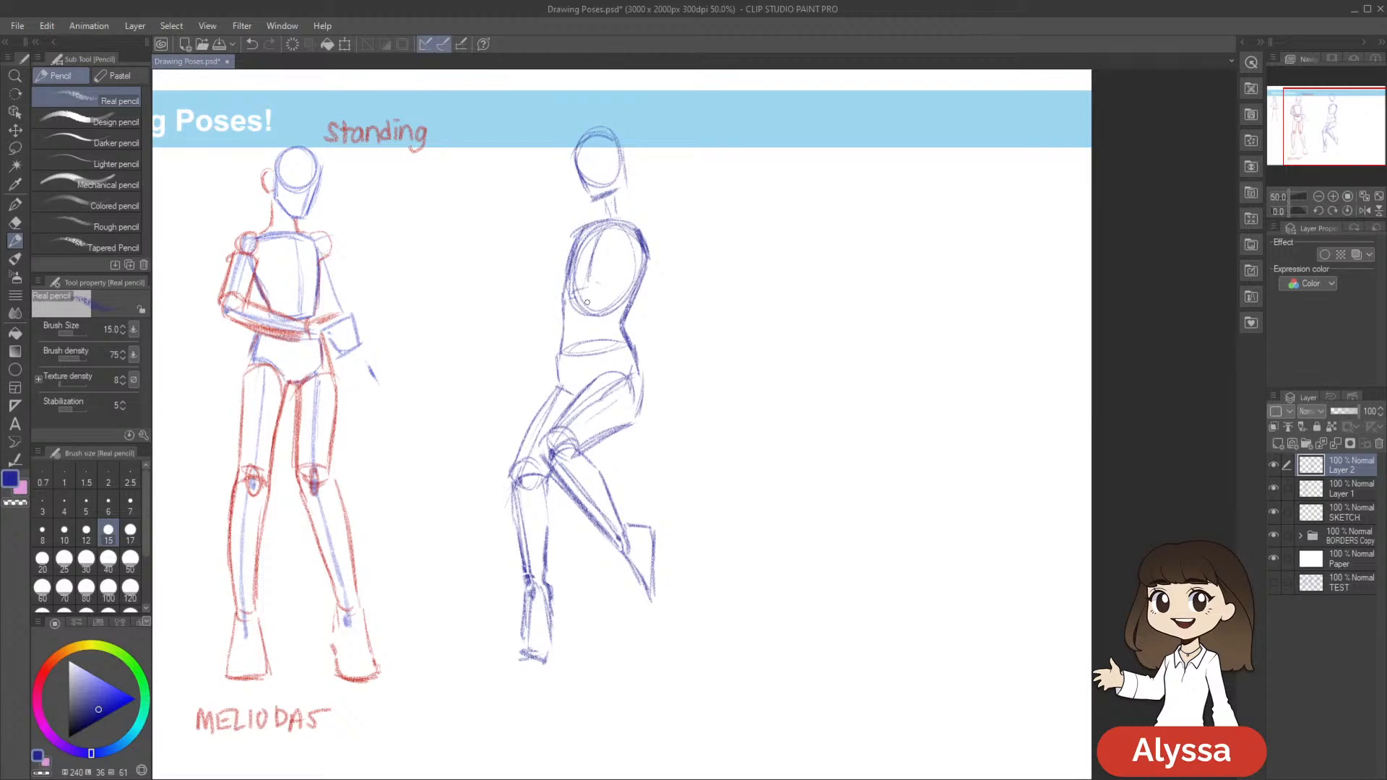
Draw a short vertical centre line down the third figure's abdomen and erase stray marks around the torso
{"action": "left_click_drag", "start_coordinate": [587, 326], "coordinate": [587, 313]}
{"action": "left_click_drag", "start_coordinate": [841, 511], "coordinate": [845, 495]}
{"action": "key", "text": "ctrl+z"}
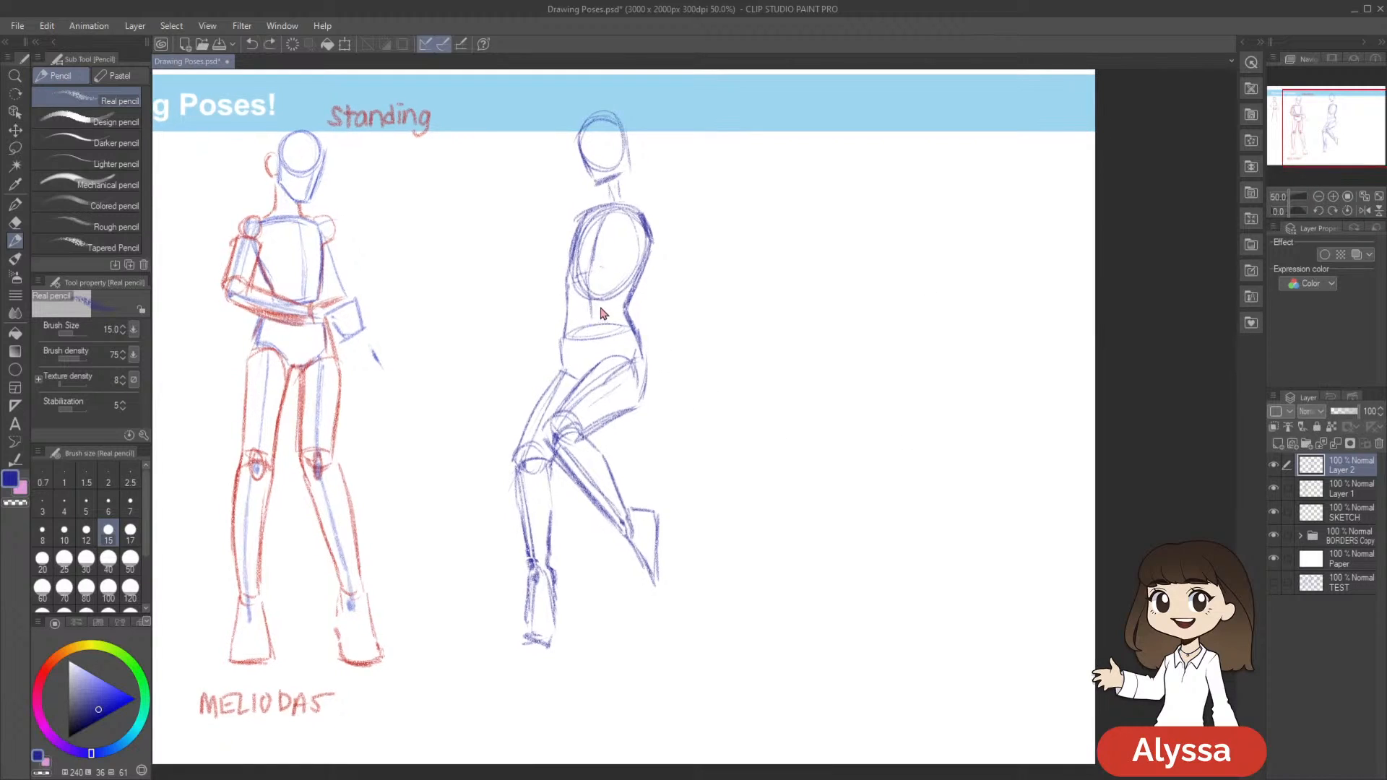
{"action": "scroll", "coordinate": [794, 448], "scroll_direction": "down", "scroll_amount": 1}
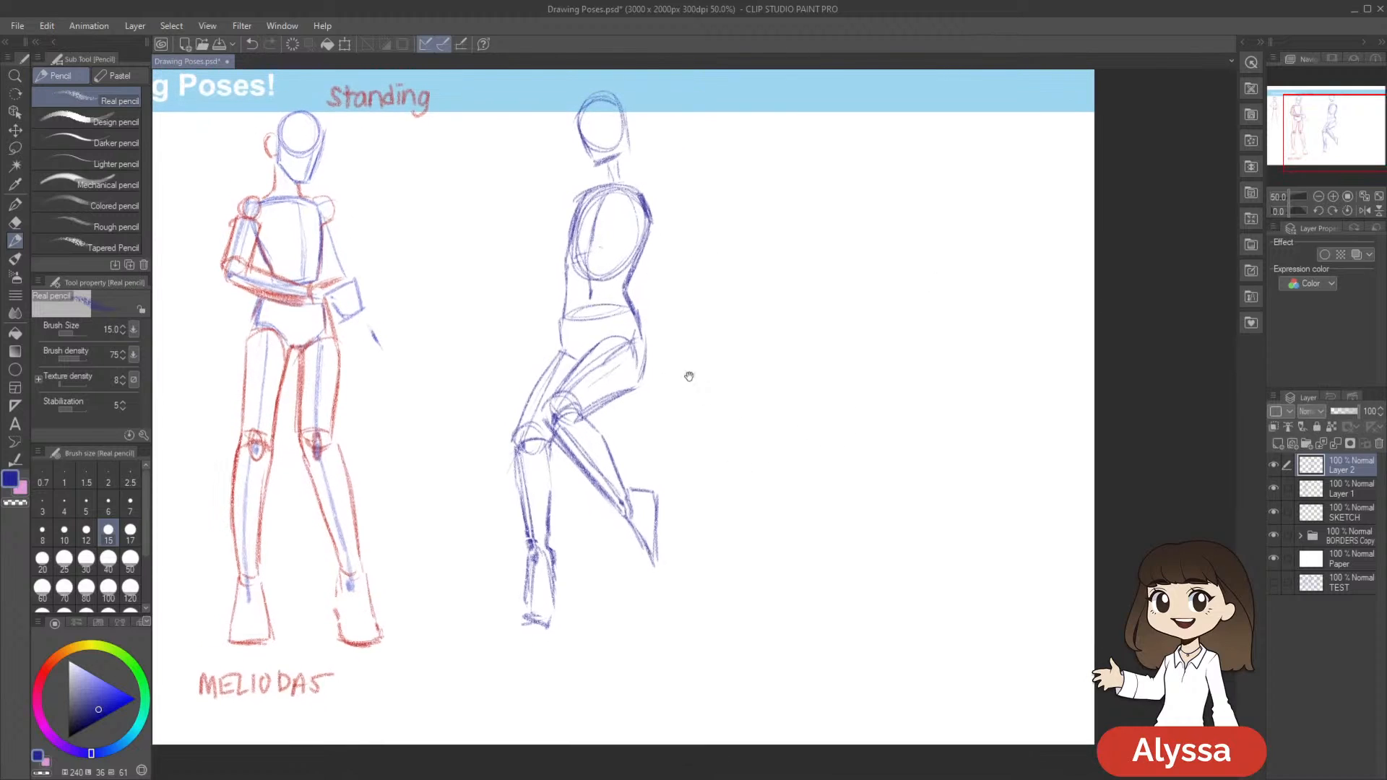
{"action": "key", "text": "e"}
{"action": "left_click_drag", "start_coordinate": [706, 287], "coordinate": [704, 289]}
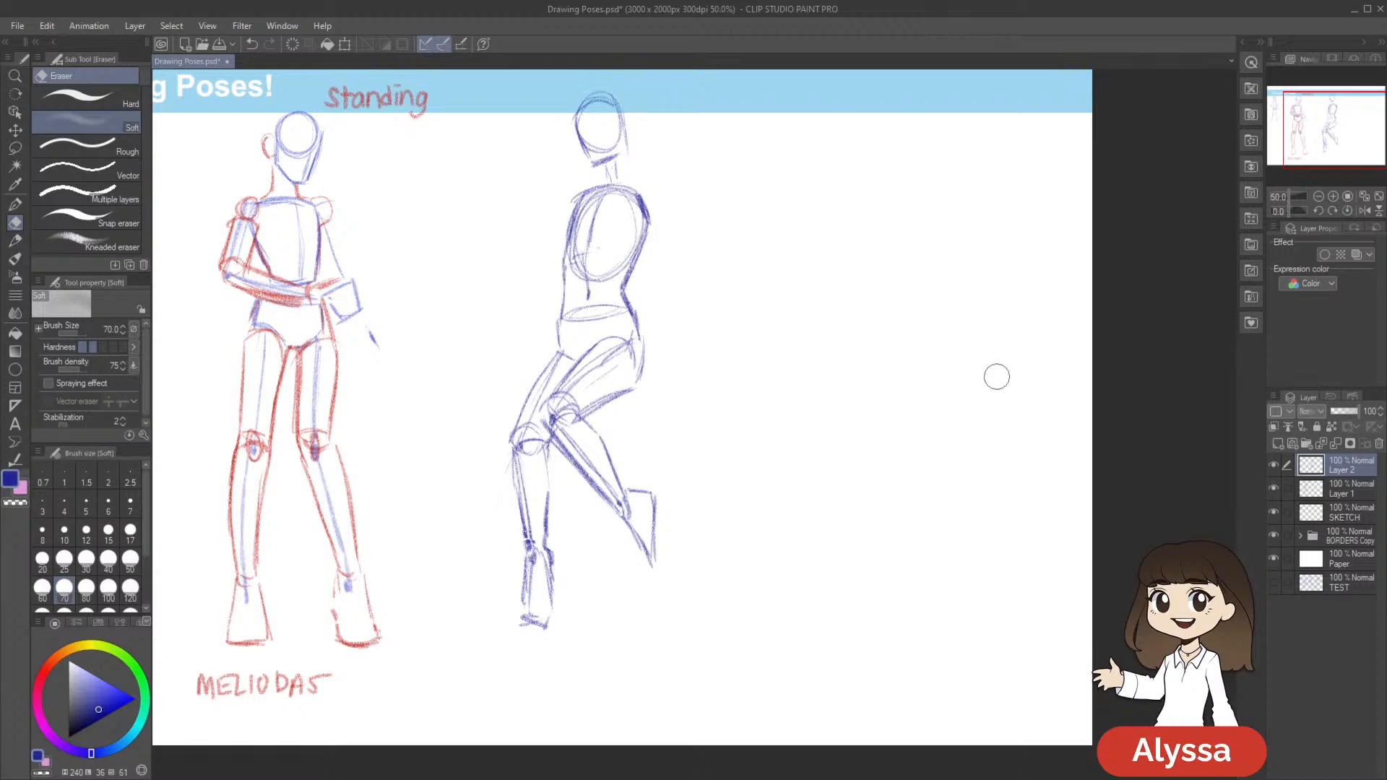
{"action": "key", "text": "p"}
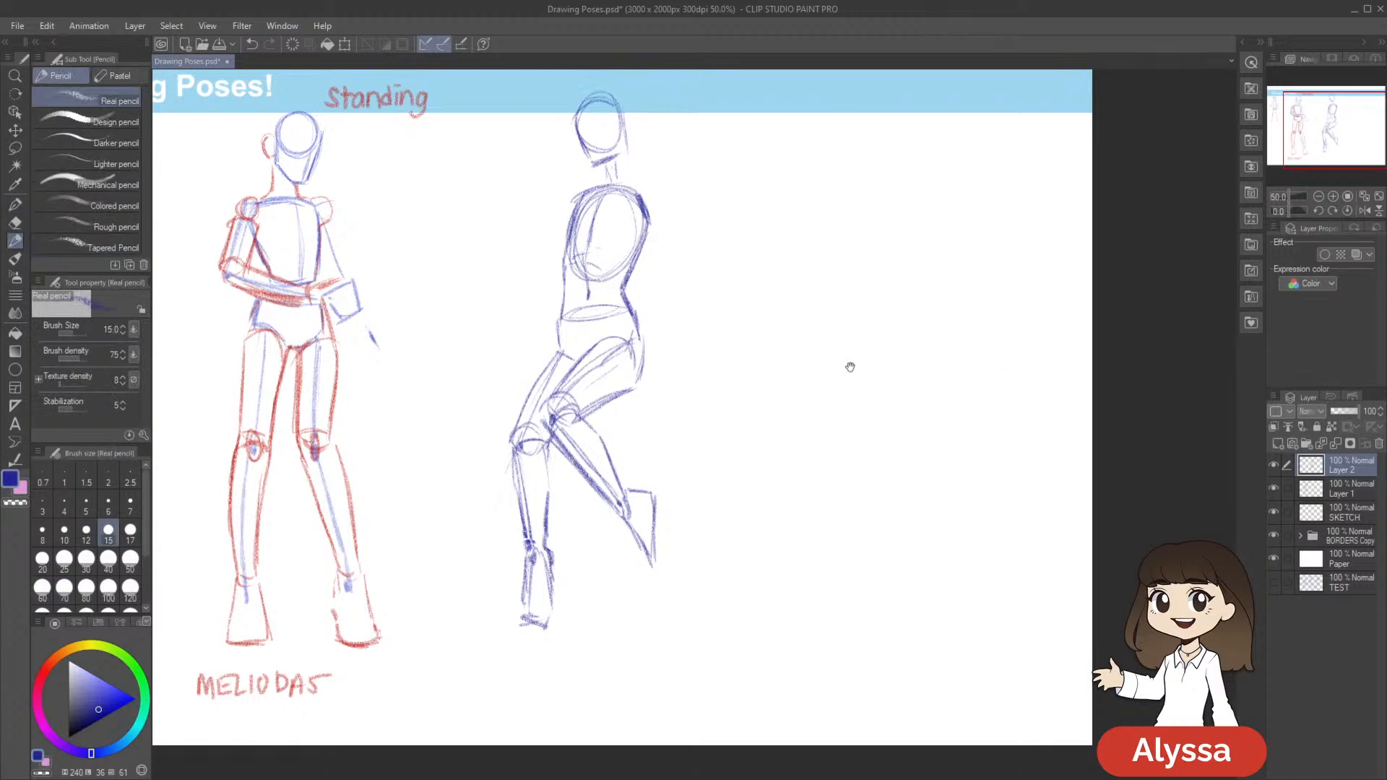
Sketch the third figure's shoulder line and single guide lines for both upper arms down to the elbows
{"action": "left_click_drag", "start_coordinate": [834, 358], "coordinate": [845, 370]}
{"action": "left_click_drag", "start_coordinate": [804, 318], "coordinate": [795, 300]}
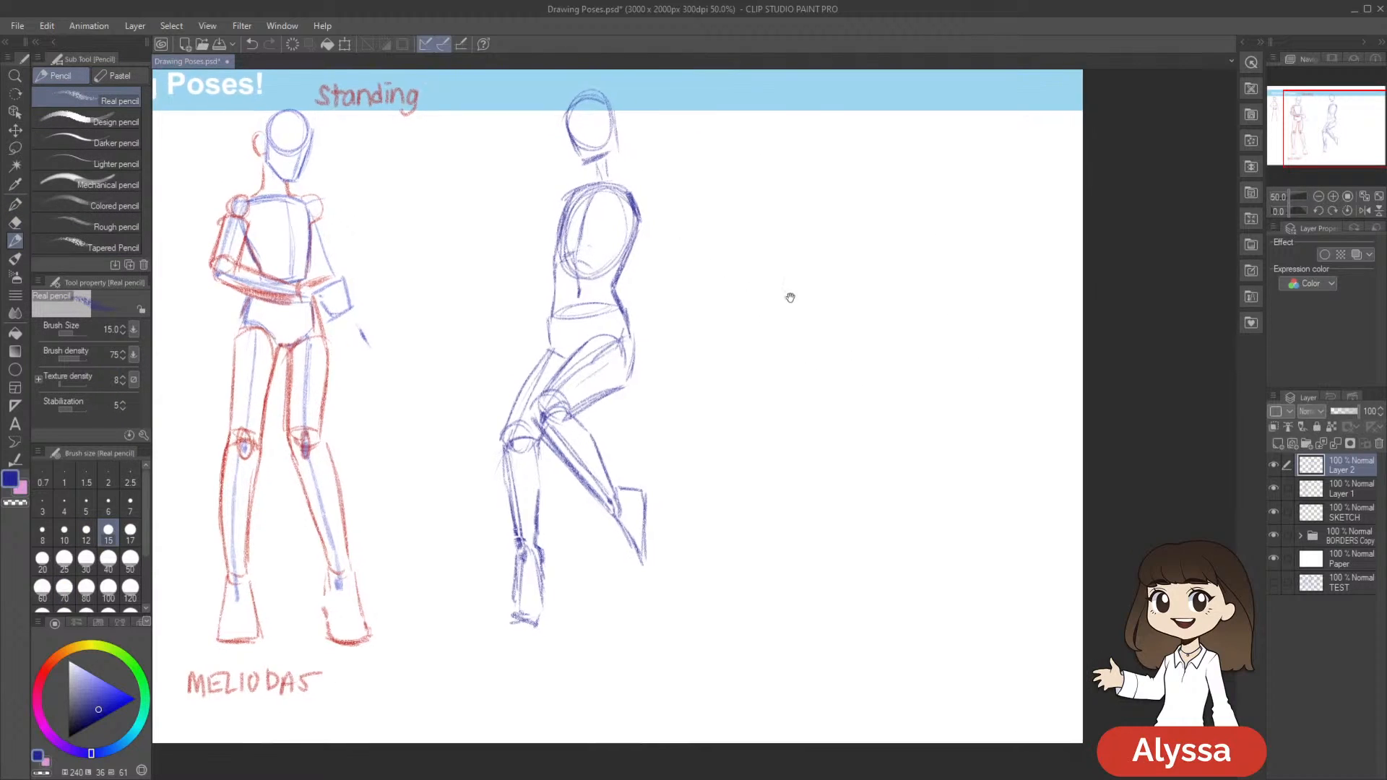
{"action": "left_click_drag", "start_coordinate": [646, 179], "coordinate": [644, 195]}
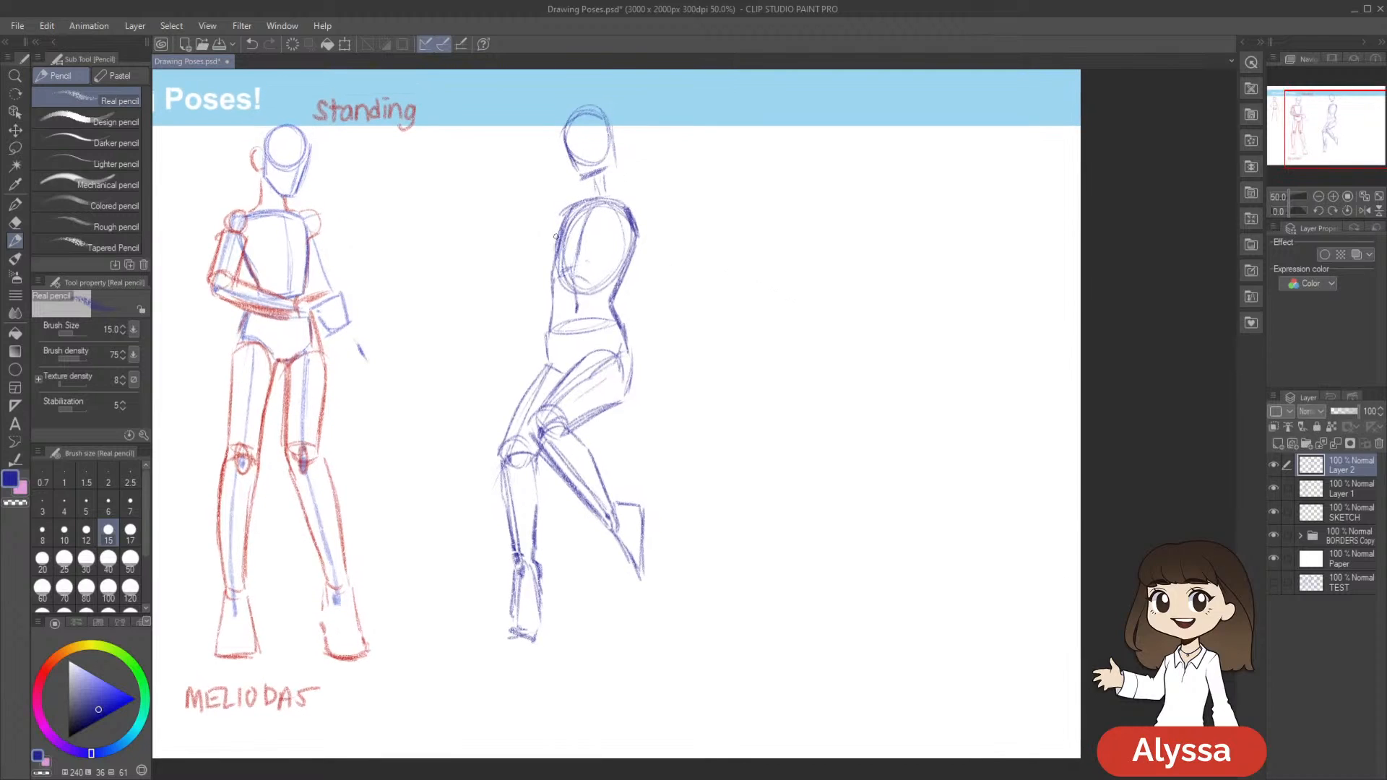
{"action": "left_click_drag", "start_coordinate": [619, 201], "coordinate": [642, 203]}
{"action": "left_click_drag", "start_coordinate": [841, 377], "coordinate": [874, 360]}
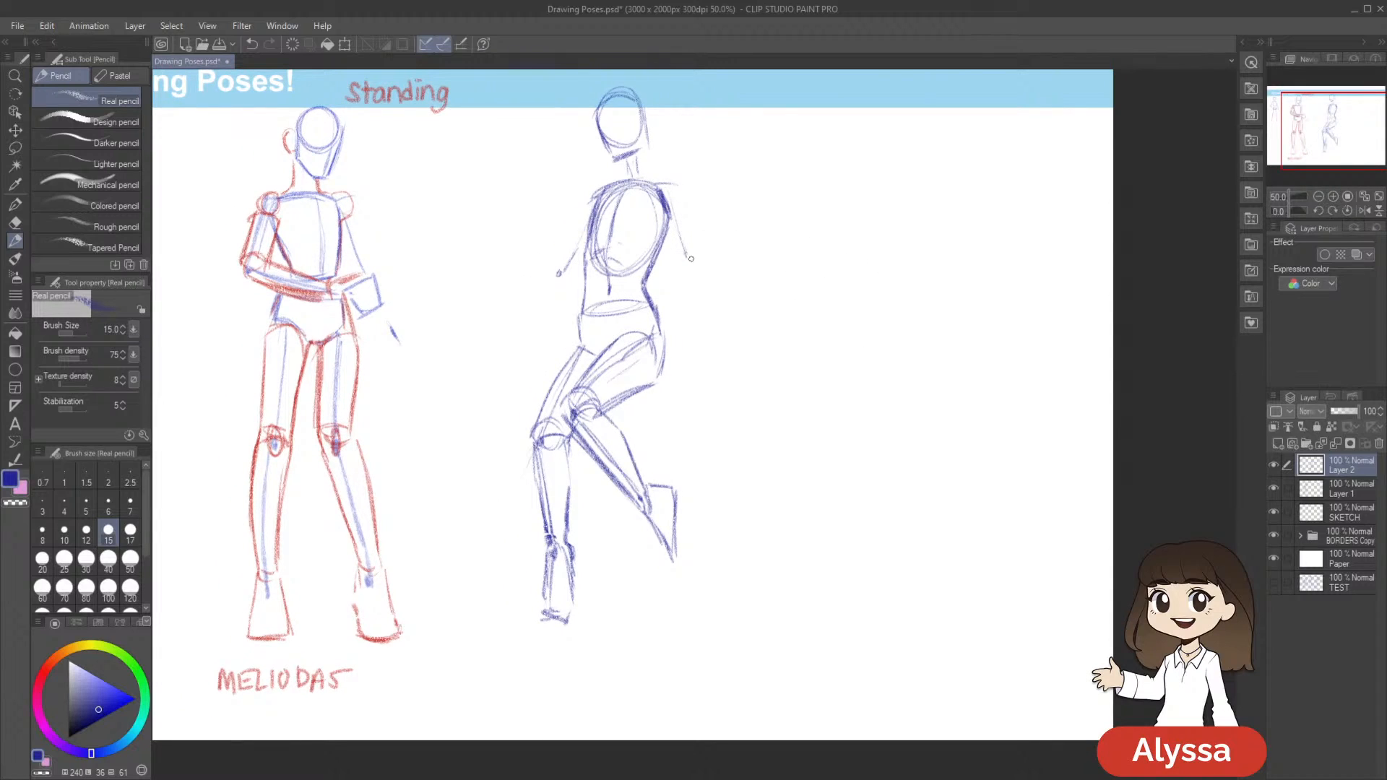
{"action": "left_click_drag", "start_coordinate": [797, 247], "coordinate": [752, 273]}
Add forearm guide lines, one angled upward from the rear elbow and one angled down and outward from the front elbow
{"action": "left_click_drag", "start_coordinate": [641, 282], "coordinate": [687, 248]}
{"action": "left_click_drag", "start_coordinate": [780, 328], "coordinate": [768, 343]}
{"action": "key", "text": "ctrl+z"}
{"action": "left_click_drag", "start_coordinate": [630, 297], "coordinate": [680, 245]}
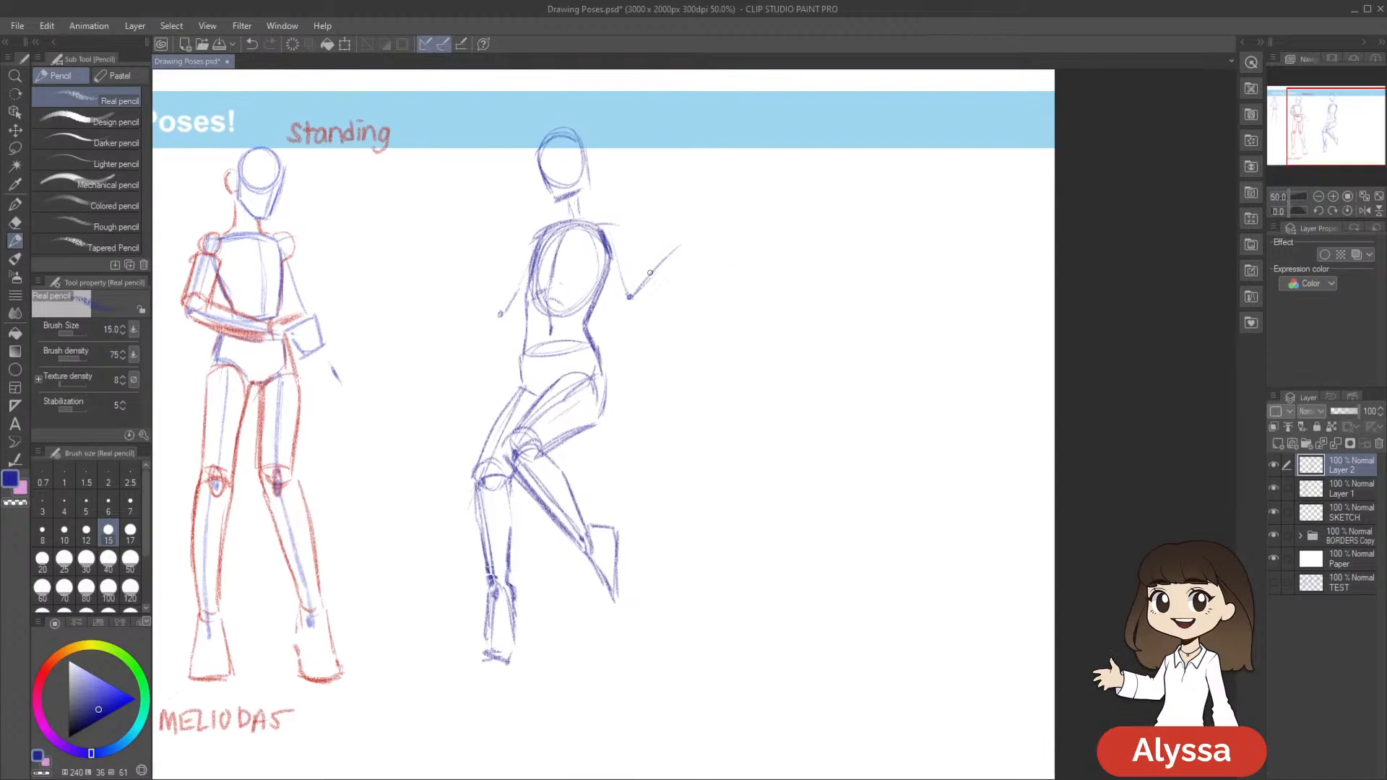
{"action": "left_click_drag", "start_coordinate": [779, 365], "coordinate": [853, 317]}
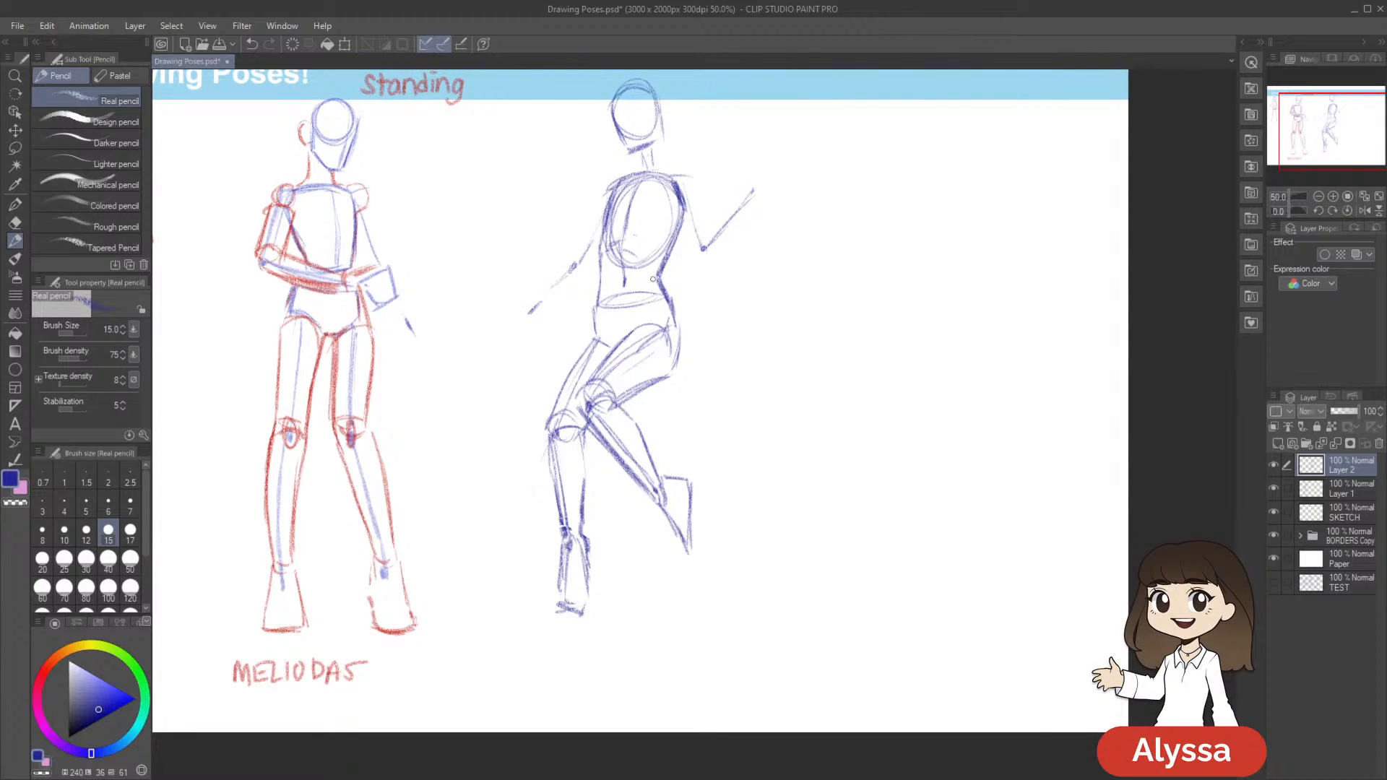
{"action": "left_click_drag", "start_coordinate": [902, 295], "coordinate": [856, 335]}
Draw rounded shoulders on both sides and build the raised arm's upper arm, elbow joint and forearm around its guide lines
{"action": "left_click_drag", "start_coordinate": [561, 224], "coordinate": [554, 253]}
{"action": "left_click_drag", "start_coordinate": [649, 219], "coordinate": [640, 242]}
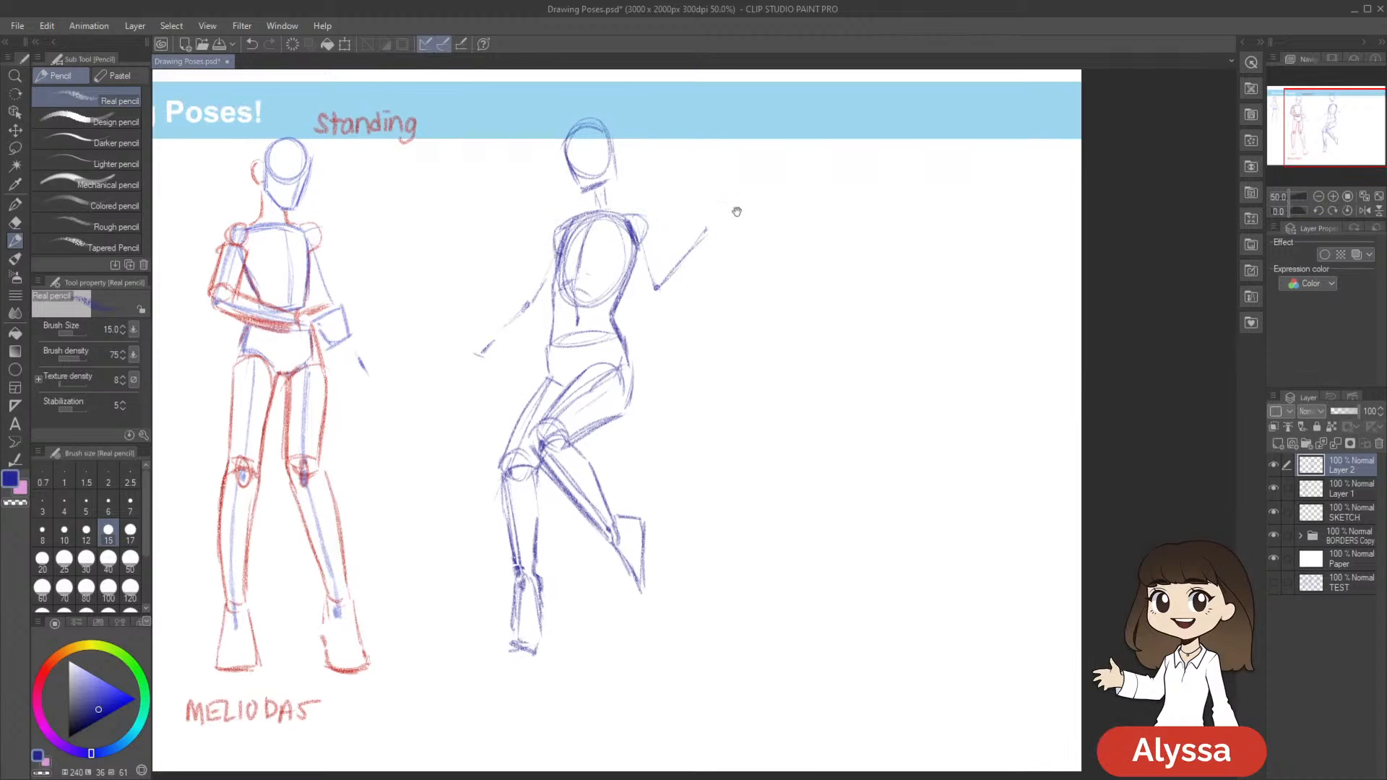
{"action": "left_click_drag", "start_coordinate": [738, 284], "coordinate": [752, 274]}
{"action": "mouse_move", "coordinate": [657, 221]}
{"action": "left_mouse_down"}
{"action": "mouse_move", "coordinate": [660, 292]}
{"action": "mouse_move", "coordinate": [671, 272]}
{"action": "mouse_move", "coordinate": [659, 272]}
{"action": "mouse_move", "coordinate": [677, 275]}
{"action": "mouse_move", "coordinate": [664, 227]}
{"action": "mouse_move", "coordinate": [680, 287]}
{"action": "mouse_move", "coordinate": [682, 246]}
{"action": "mouse_move", "coordinate": [718, 223]}
{"action": "mouse_move", "coordinate": [699, 262]}
{"action": "mouse_move", "coordinate": [729, 238]}
{"action": "mouse_move", "coordinate": [686, 284]}
{"action": "left_mouse_up"}
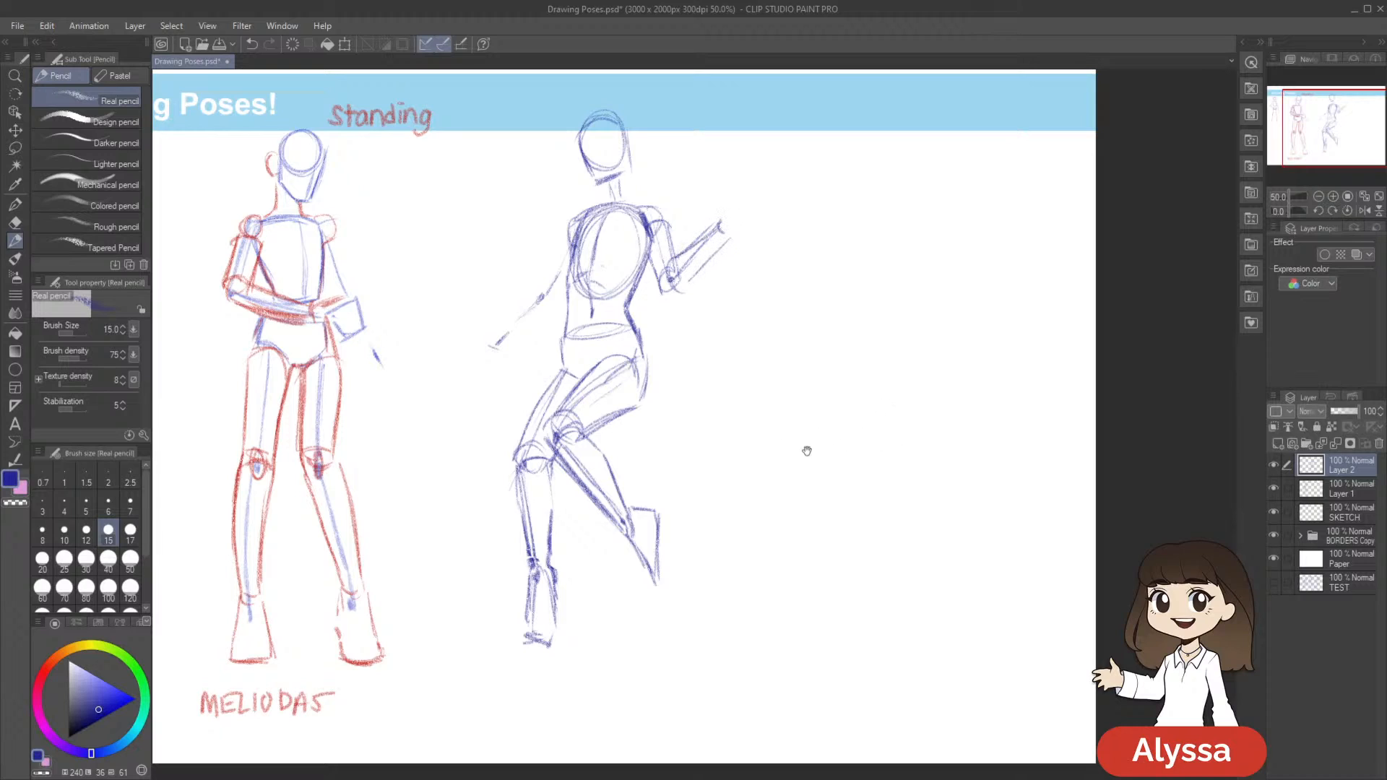
Close the raised forearm at the wrist and trim the excess lines there with the soft eraser reduced to size 40
{"action": "left_click_drag", "start_coordinate": [932, 319], "coordinate": [914, 335]}
{"action": "left_click_drag", "start_coordinate": [903, 281], "coordinate": [901, 297]}
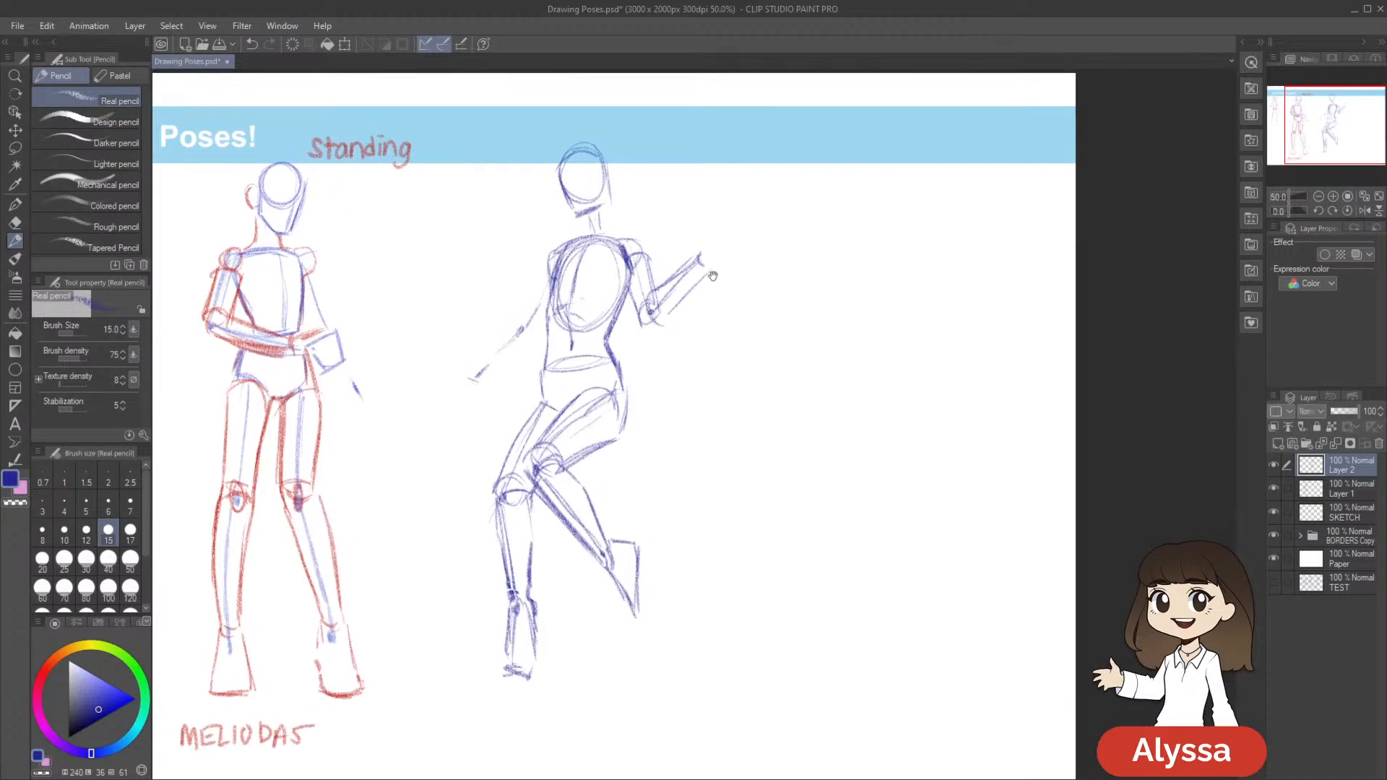
{"action": "left_click_drag", "start_coordinate": [697, 258], "coordinate": [695, 272]}
{"action": "key", "text": "e"}
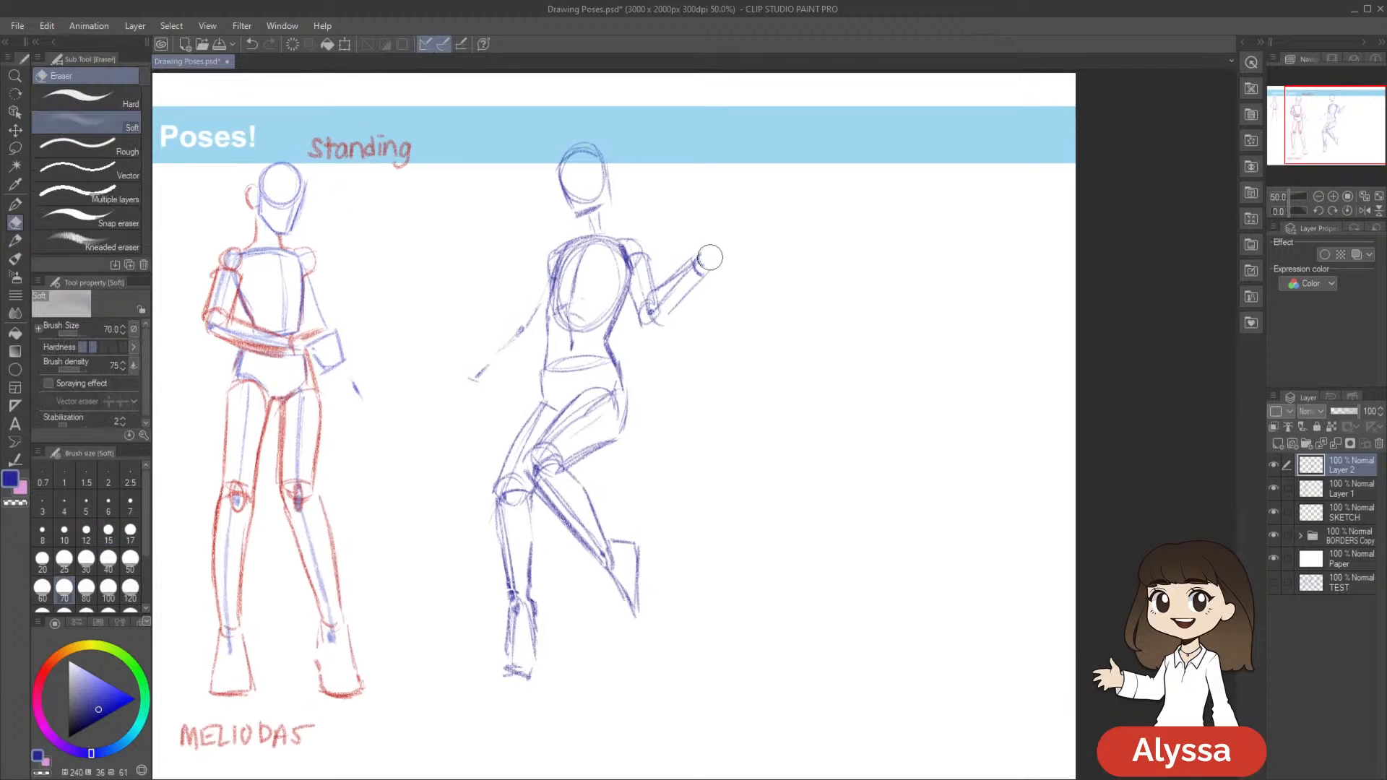
{"action": "left_click_drag", "start_coordinate": [704, 255], "coordinate": [710, 261]}
{"action": "key", "text": "["}
{"action": "key", "text": "["}
{"action": "key", "text": "["}
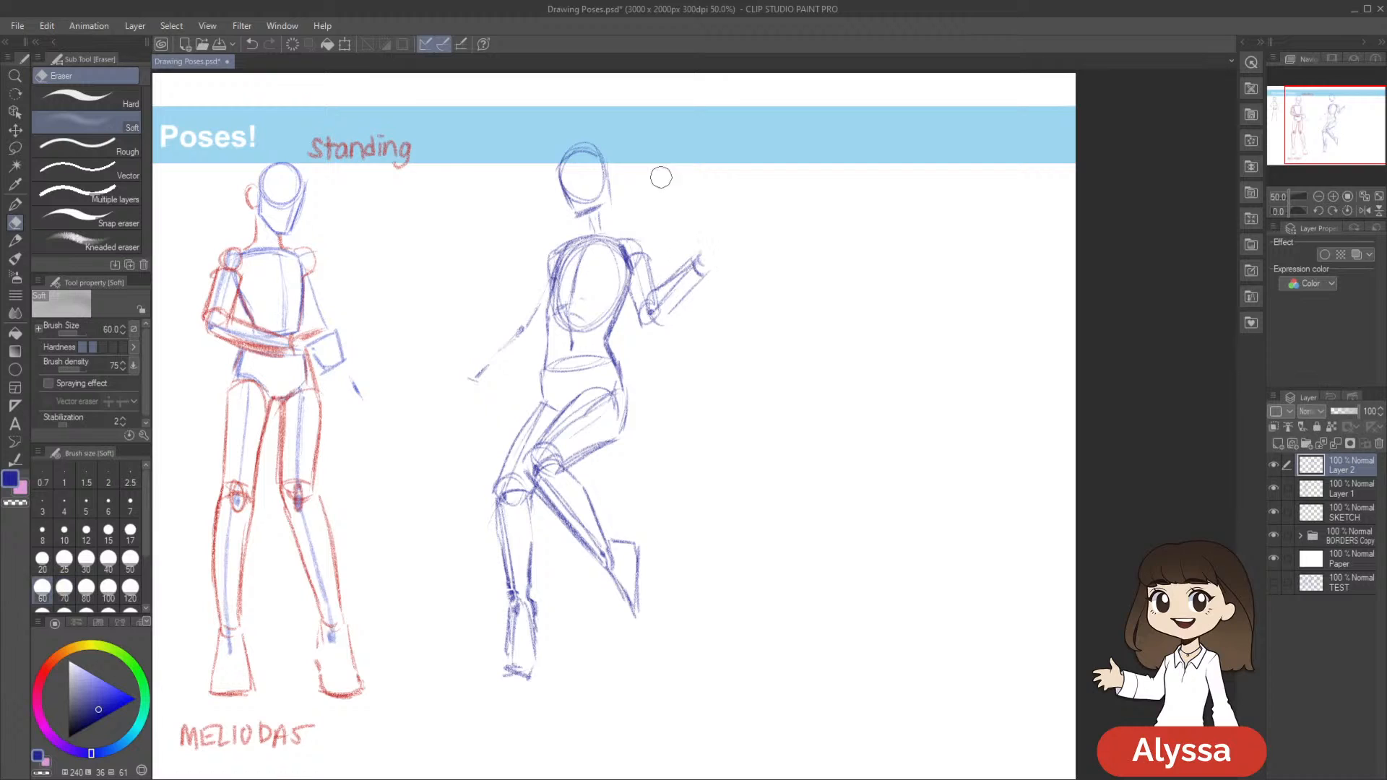
{"action": "left_click_drag", "start_coordinate": [785, 376], "coordinate": [770, 351]}
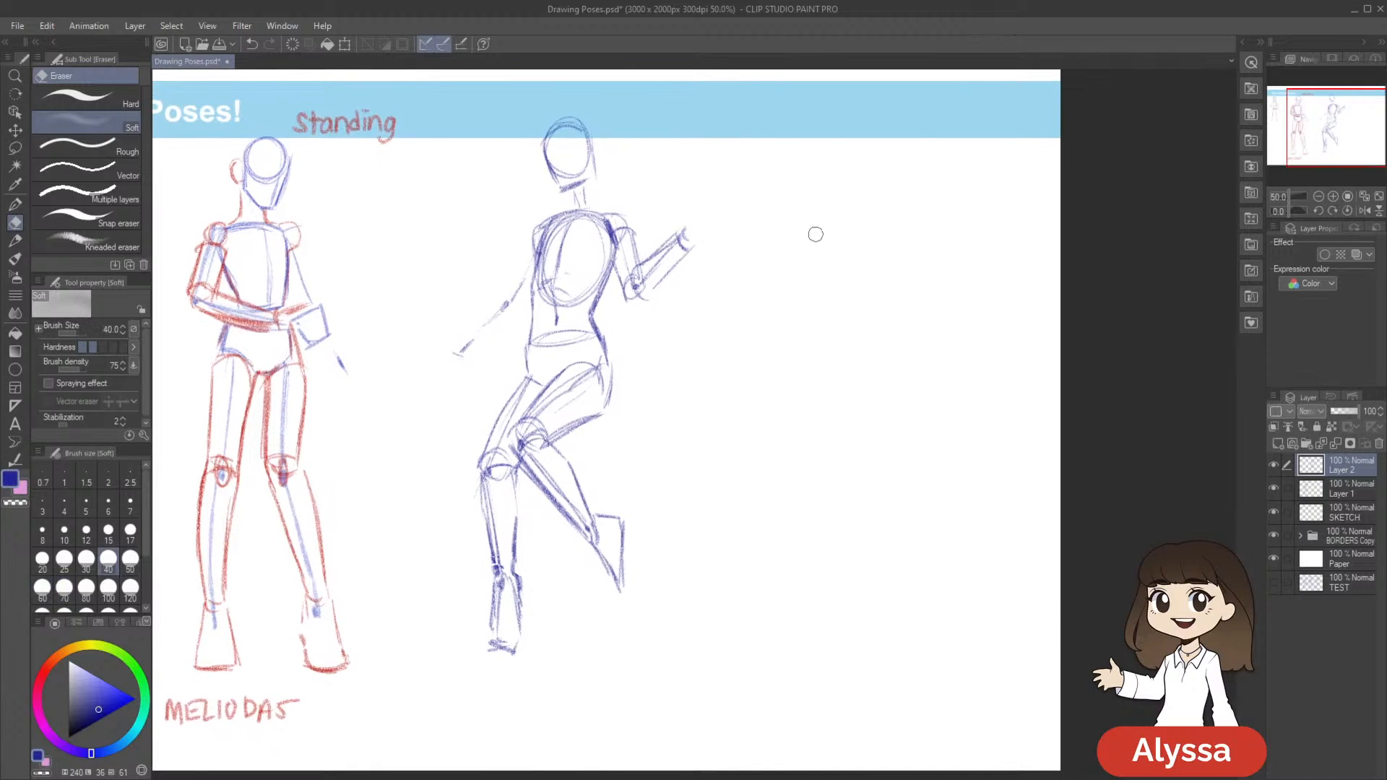
{"action": "left_click_drag", "start_coordinate": [756, 293], "coordinate": [753, 307]}
{"action": "left_click_drag", "start_coordinate": [688, 238], "coordinate": [681, 245]}
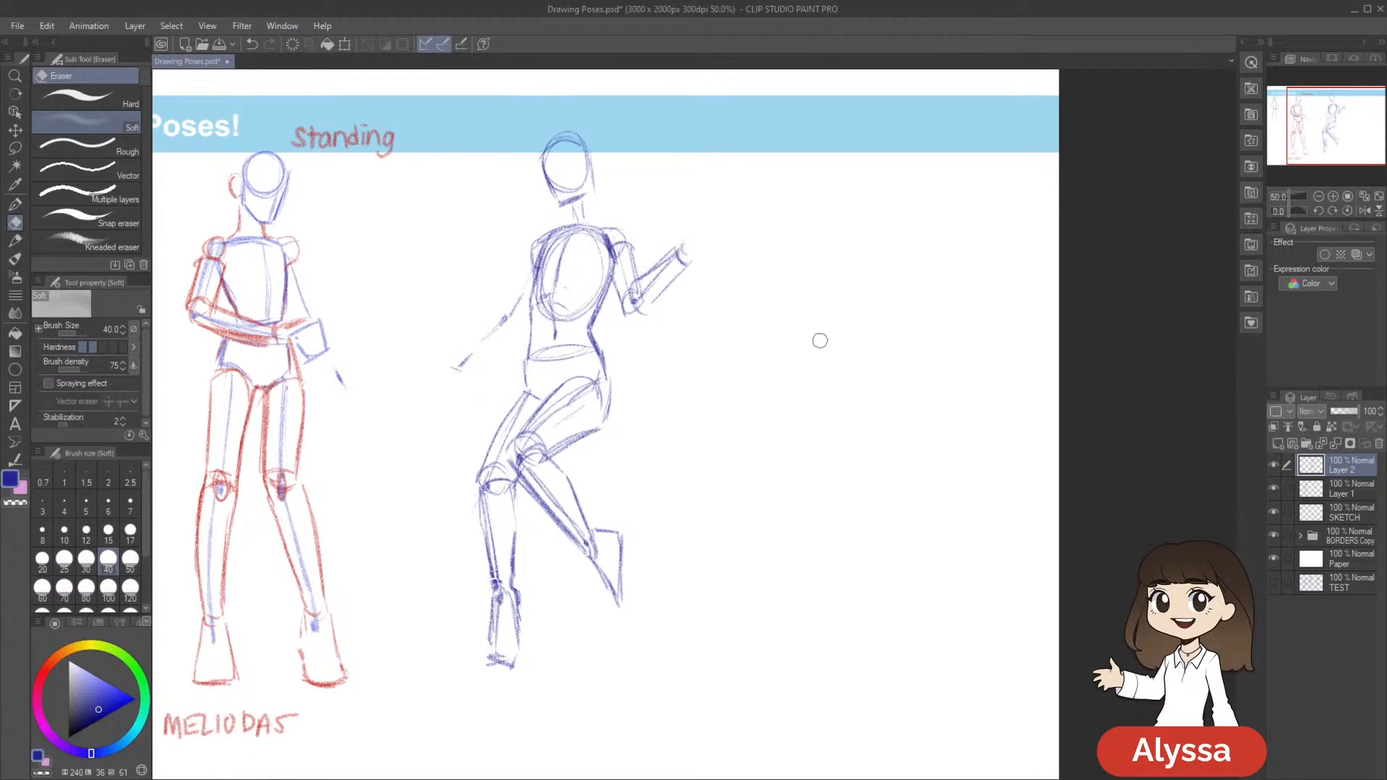
Build the lowered arm's upper arm, elbow joint and tapered forearm around its guide lines with the Real pencil
{"action": "key", "text": "p"}
{"action": "left_click_drag", "start_coordinate": [528, 272], "coordinate": [510, 328]}
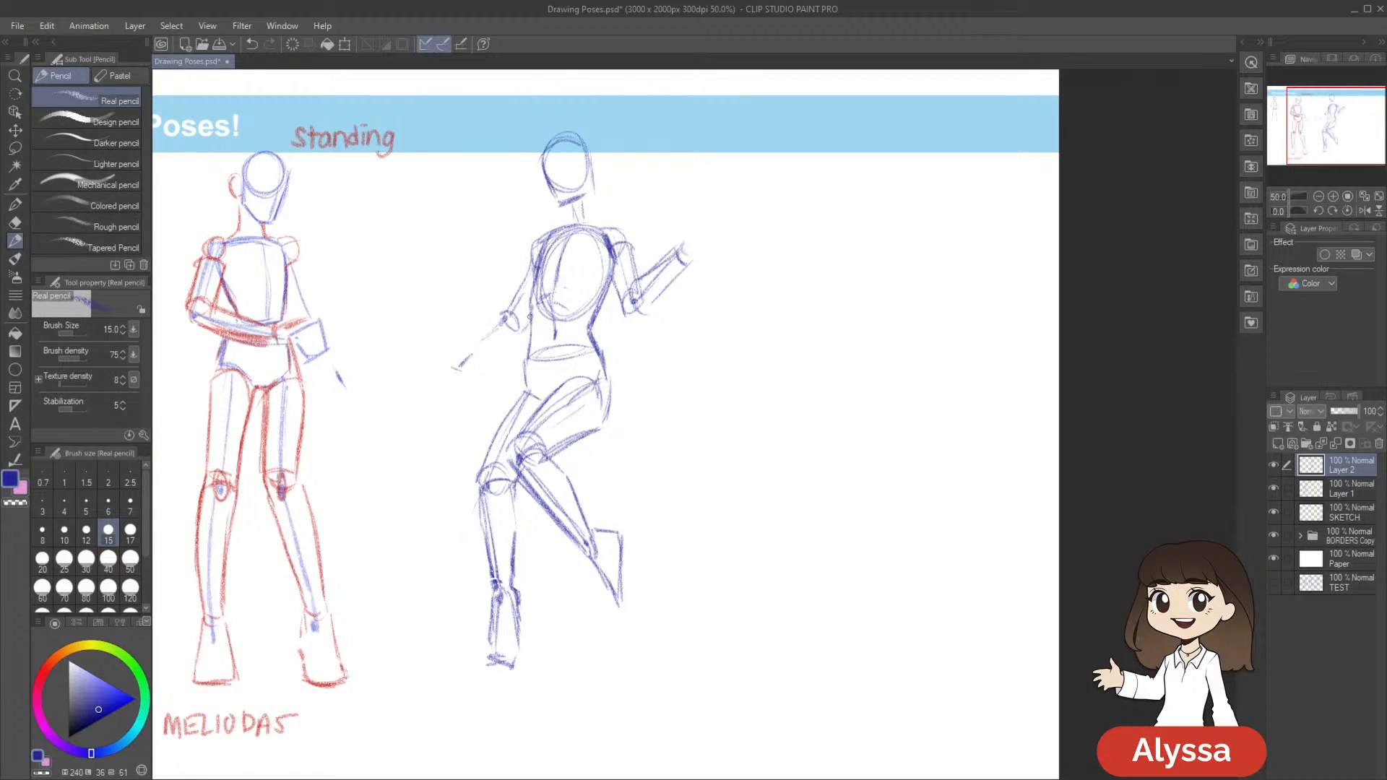
{"action": "left_click_drag", "start_coordinate": [532, 270], "coordinate": [511, 311]}
{"action": "left_click_drag", "start_coordinate": [659, 366], "coordinate": [726, 333]}
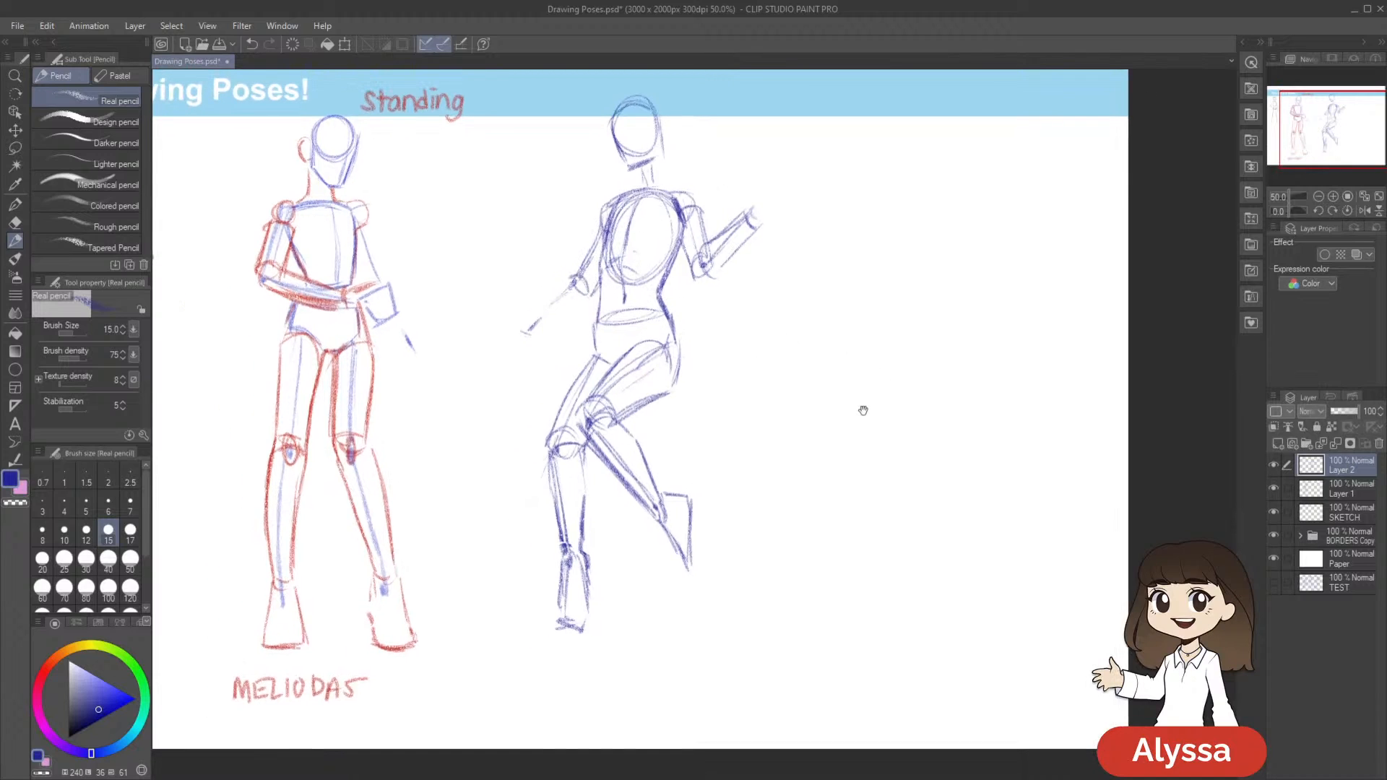
{"action": "mouse_move", "coordinate": [562, 280]}
{"action": "left_mouse_down"}
{"action": "mouse_move", "coordinate": [586, 293]}
{"action": "mouse_move", "coordinate": [525, 322]}
{"action": "mouse_move", "coordinate": [552, 330]}
{"action": "left_mouse_up"}
{"action": "key", "text": "ctrl+z"}
{"action": "left_click_drag", "start_coordinate": [1034, 328], "coordinate": [982, 327]}
Round off the raised arm's elbow, erase its overlapping lines, redraw the upper arm and forearm edges, and save the drawing
{"action": "left_click_drag", "start_coordinate": [652, 253], "coordinate": [668, 270]}
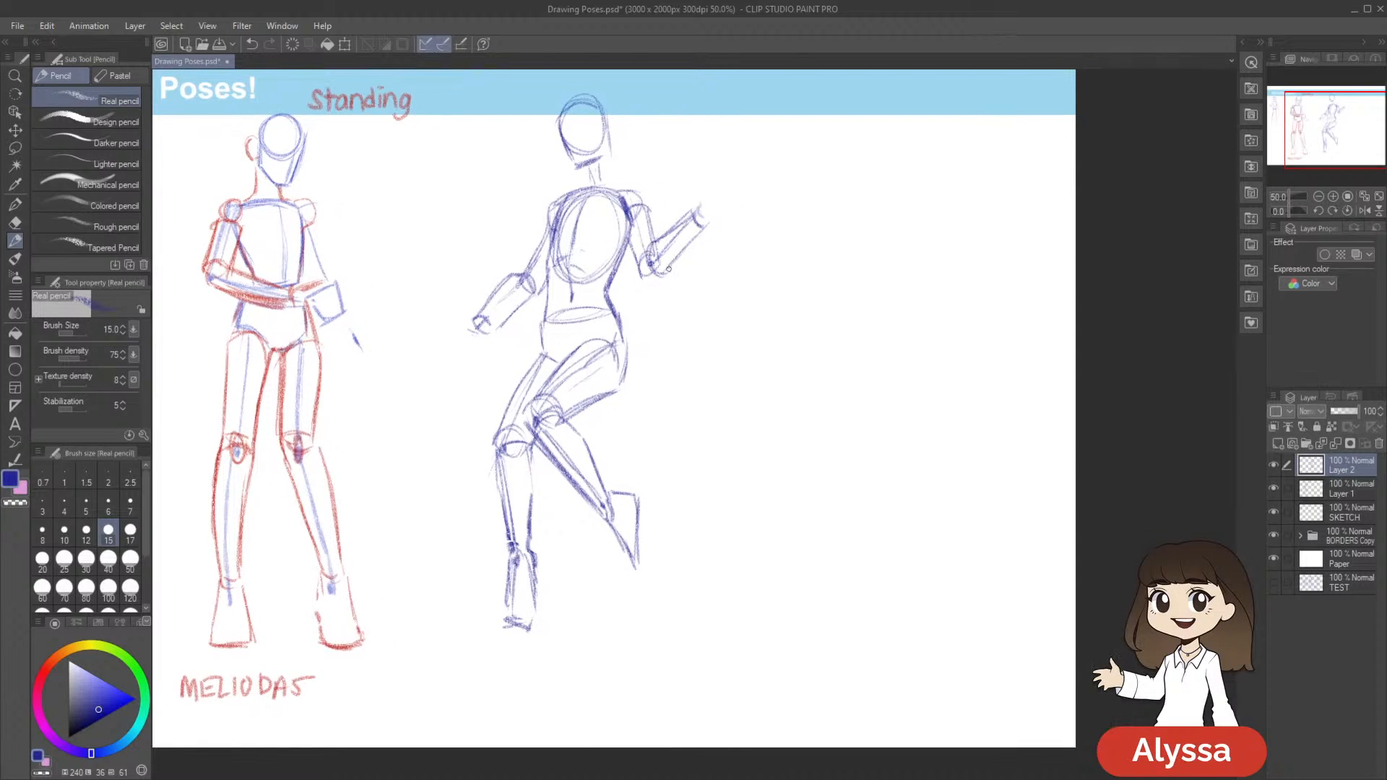
{"action": "key", "text": "e"}
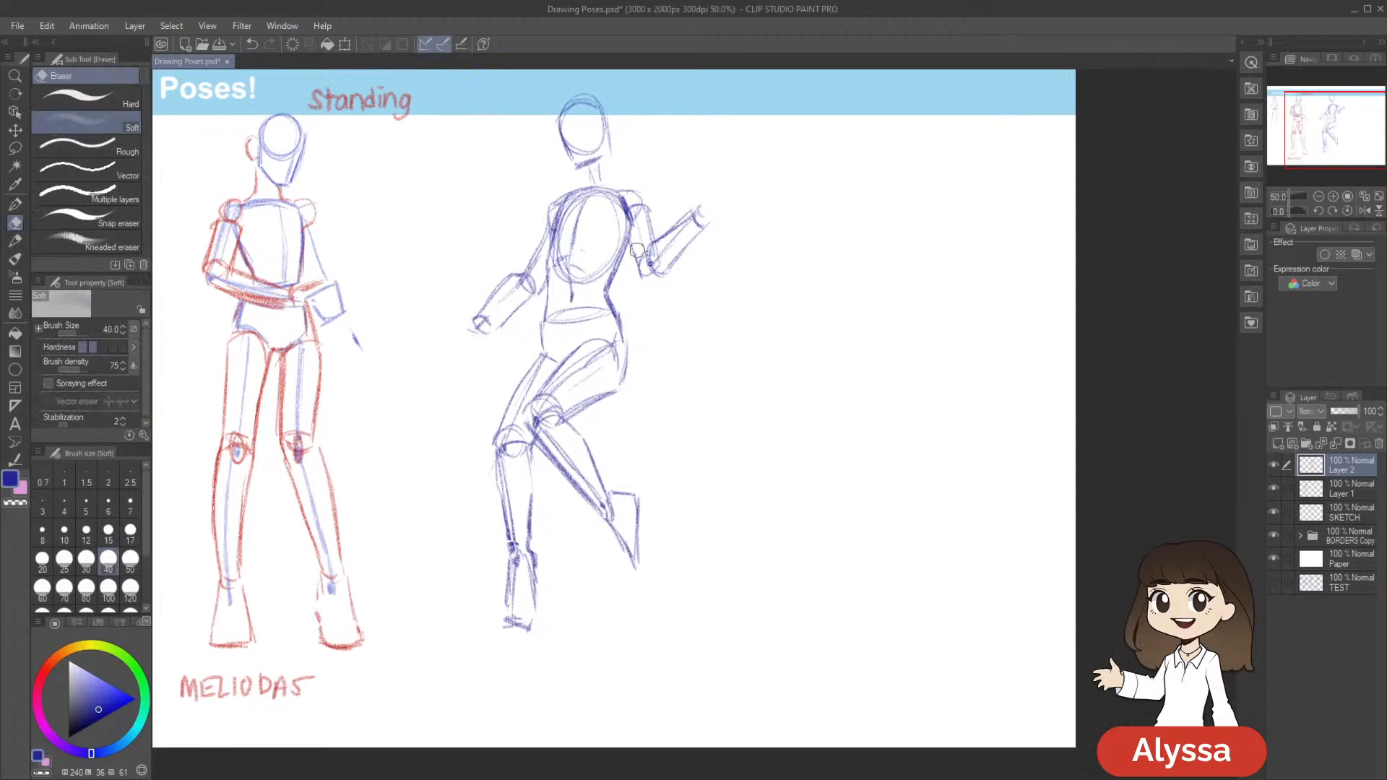
{"action": "key", "text": "p"}
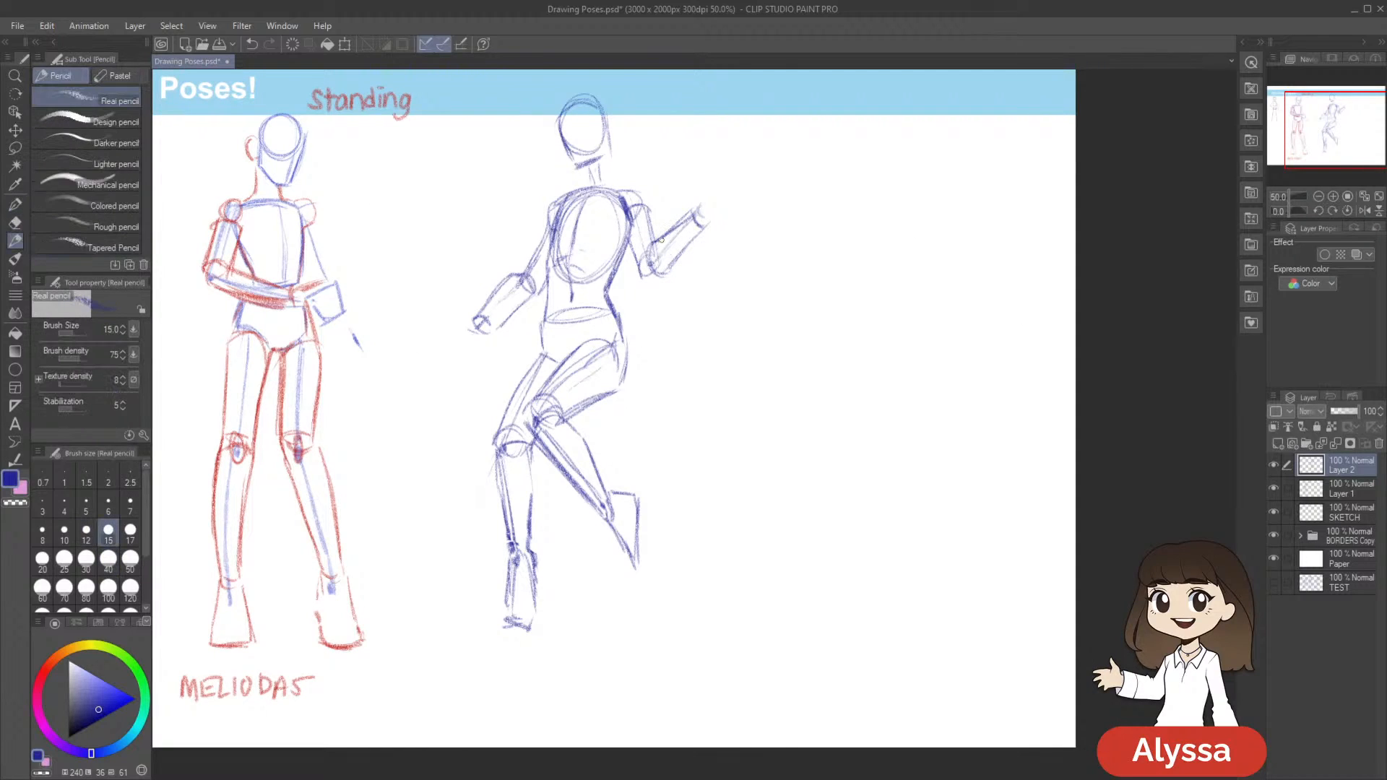
{"action": "left_click_drag", "start_coordinate": [652, 247], "coordinate": [687, 218]}
{"action": "scroll", "coordinate": [783, 288], "scroll_direction": "up", "scroll_amount": 1}
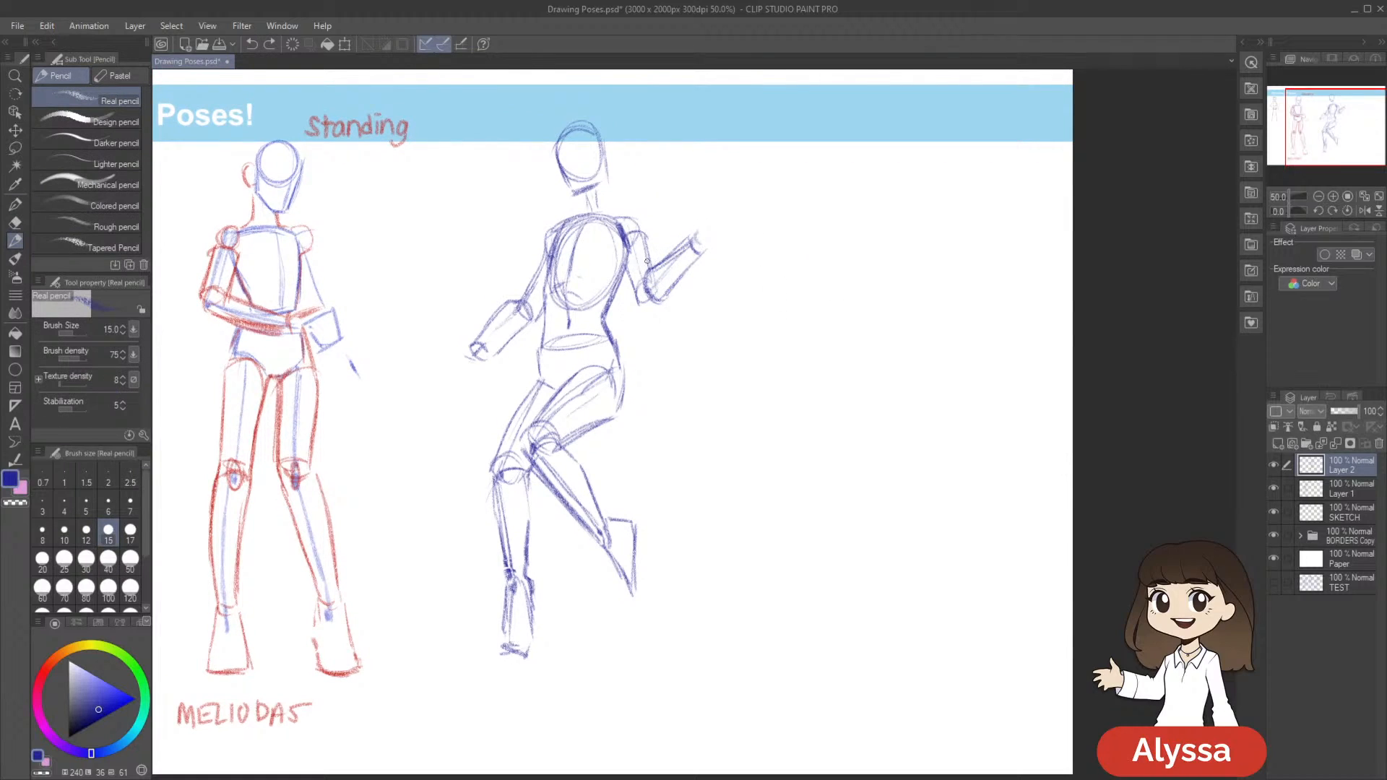
{"action": "left_click_drag", "start_coordinate": [637, 220], "coordinate": [649, 261]}
{"action": "left_click_drag", "start_coordinate": [913, 337], "coordinate": [882, 332]}
{"action": "key", "text": "ctrl+s"}
Lasso the raised forearm, scale it to about 96% with a transform, and clear the selection
{"action": "key", "text": "m"}
{"action": "mouse_move", "coordinate": [758, 327]}
{"action": "left_mouse_down"}
{"action": "mouse_move", "coordinate": [824, 296]}
{"action": "mouse_move", "coordinate": [812, 326]}
{"action": "left_mouse_up"}
{"action": "mouse_move", "coordinate": [725, 221]}
{"action": "left_mouse_down"}
{"action": "mouse_move", "coordinate": [686, 249]}
{"action": "mouse_move", "coordinate": [670, 295]}
{"action": "mouse_move", "coordinate": [726, 222]}
{"action": "left_mouse_up"}
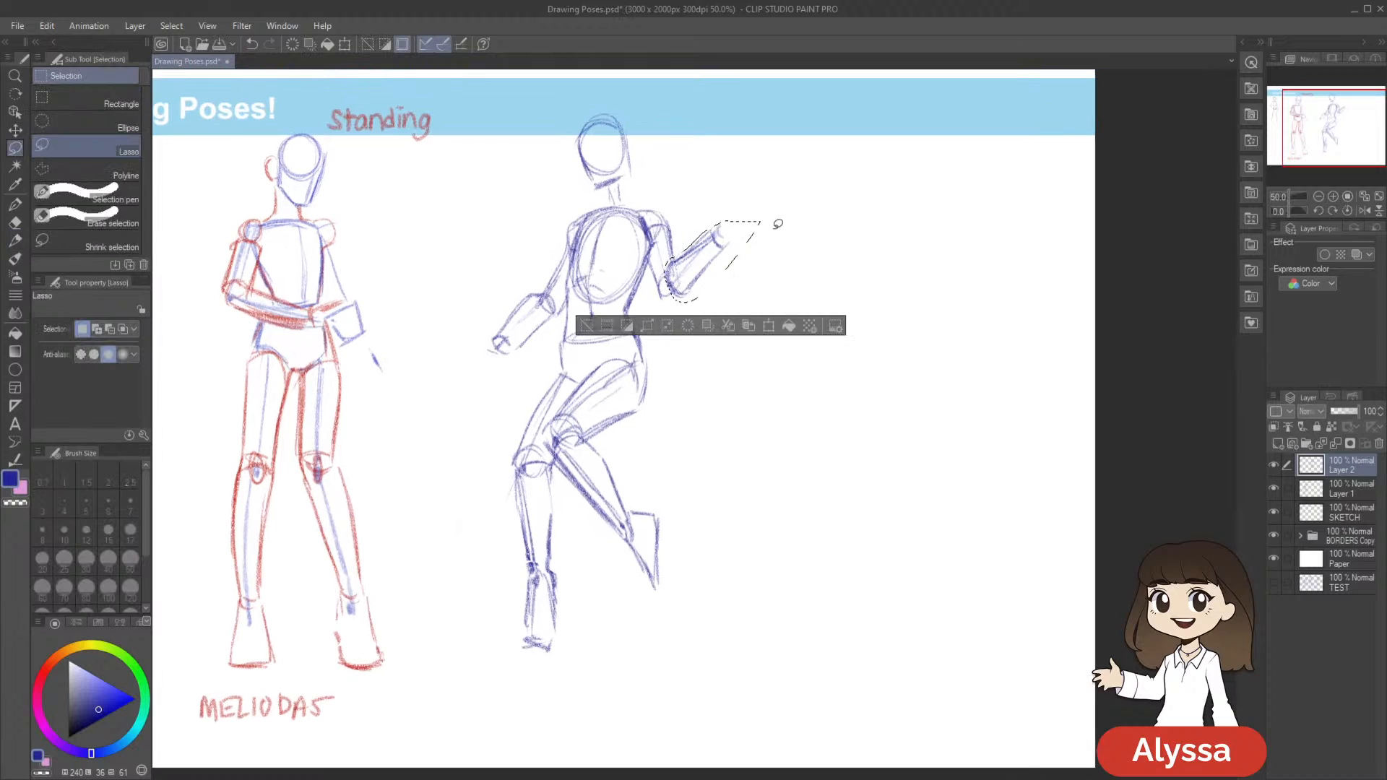
{"action": "key", "text": "ctrl+t"}
{"action": "left_click_drag", "start_coordinate": [758, 300], "coordinate": [749, 295]}
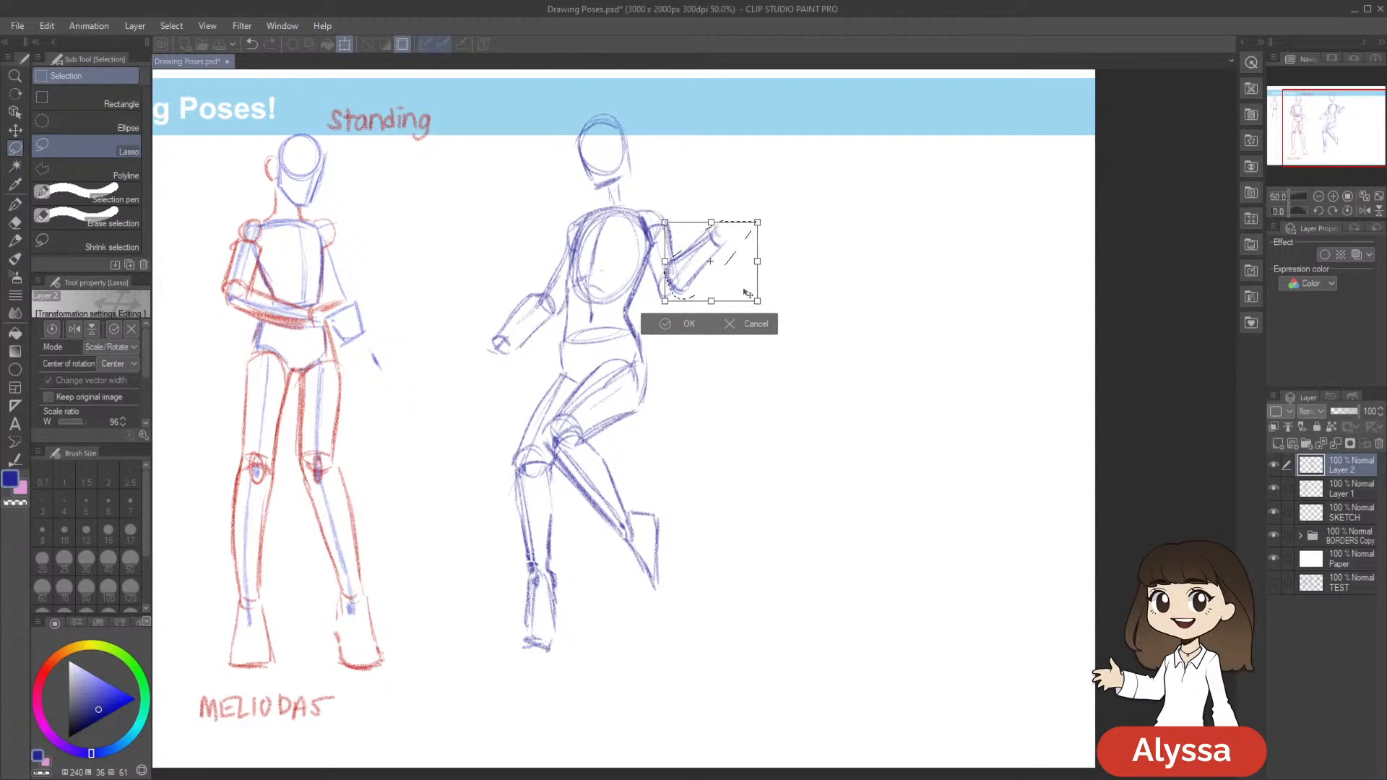
{"action": "key", "text": "Return"}
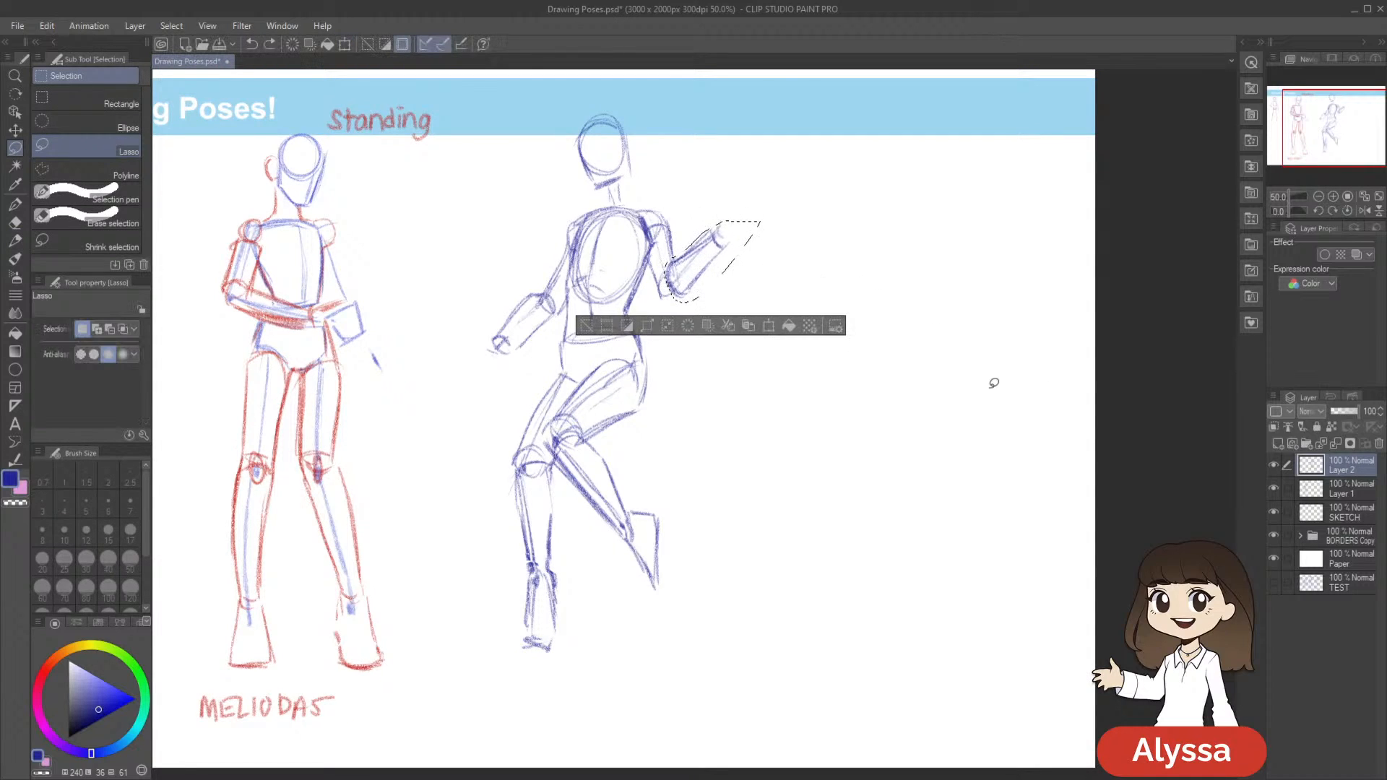
{"action": "key", "text": "ctrl+d"}
Lasso the lowered forearm, scale it to about 97% with a slight rotation, and clear the selection
{"action": "mouse_move", "coordinate": [546, 327]}
{"action": "left_mouse_down"}
{"action": "mouse_move", "coordinate": [563, 301]}
{"action": "mouse_move", "coordinate": [511, 304]}
{"action": "mouse_move", "coordinate": [557, 380]}
{"action": "mouse_move", "coordinate": [548, 365]}
{"action": "left_mouse_up"}
{"action": "key", "text": "ctrl+t"}
{"action": "left_click_drag", "start_coordinate": [639, 400], "coordinate": [640, 407]}
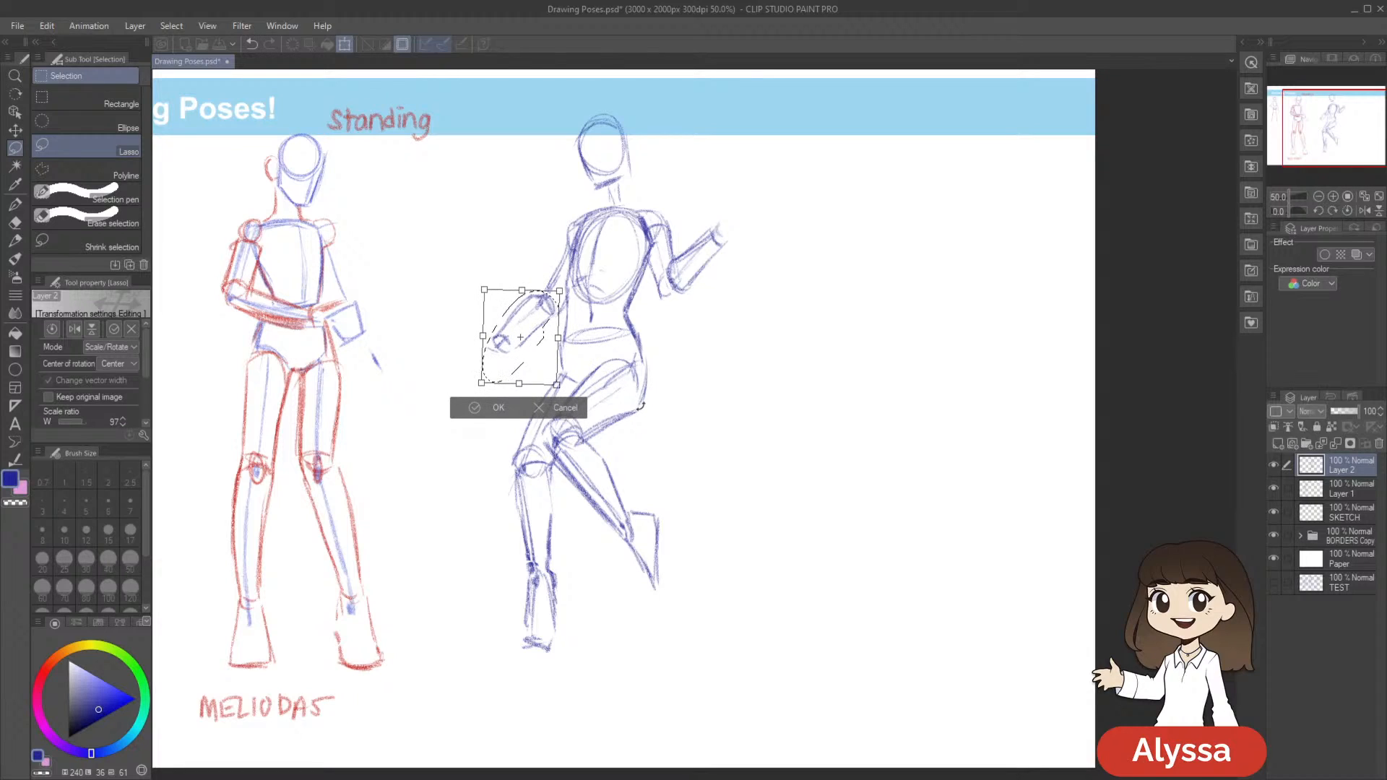
{"action": "key", "text": "Return"}
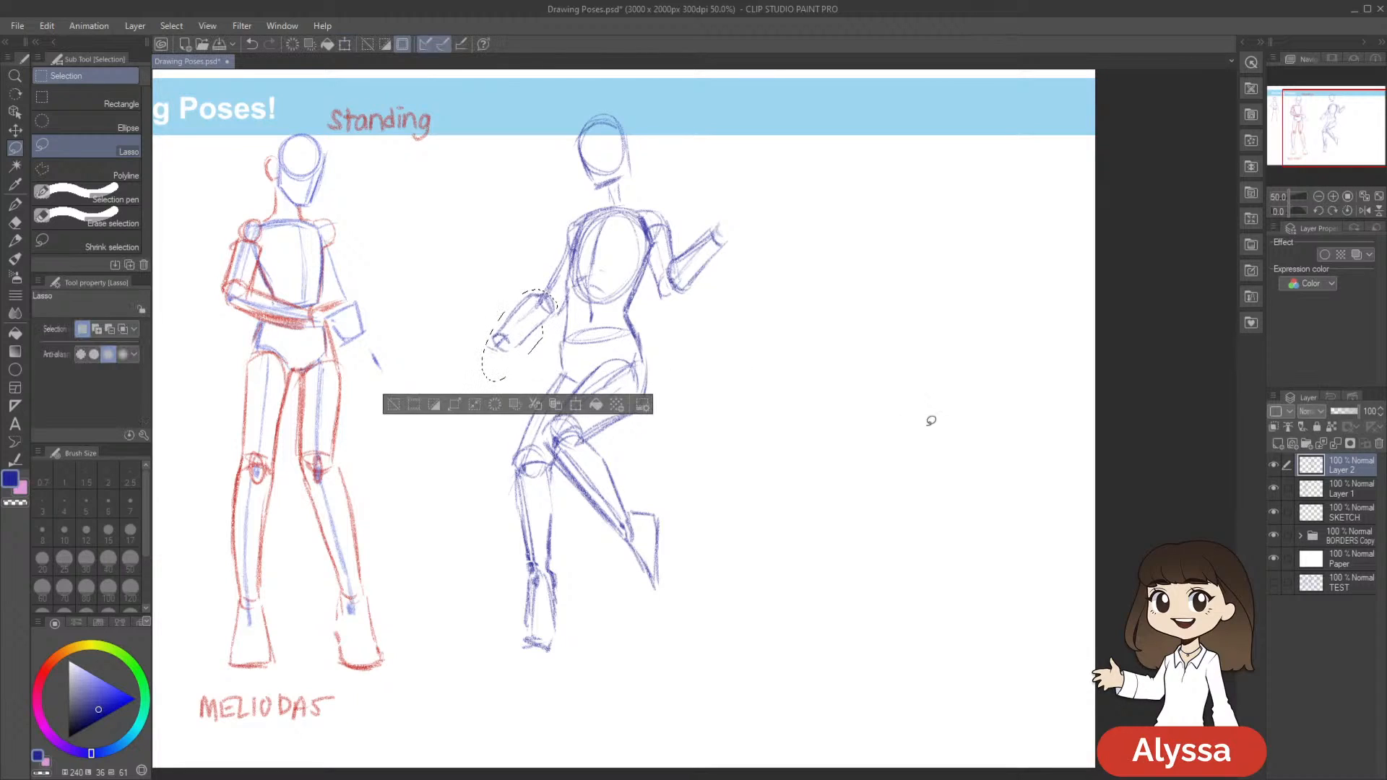
{"action": "key", "text": "ctrl+d"}
Touch up the lowered forearm's outline and wrist and darken the raised arm's elbow with the pencil
{"action": "mouse_move", "coordinate": [842, 455]}
{"action": "left_mouse_down"}
{"action": "mouse_move", "coordinate": [886, 436]}
{"action": "mouse_move", "coordinate": [837, 448]}
{"action": "left_mouse_up"}
{"action": "key", "text": "p"}
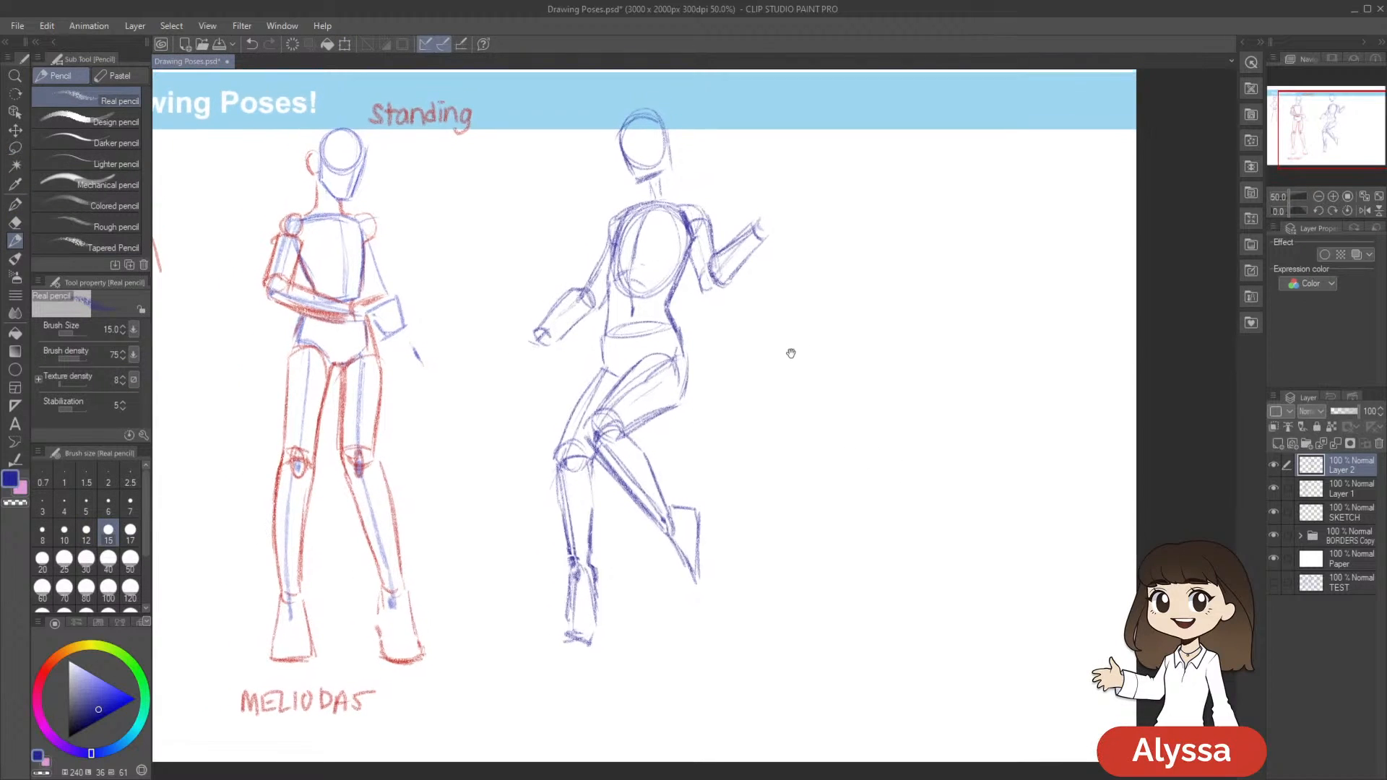
{"action": "left_click_drag", "start_coordinate": [565, 333], "coordinate": [584, 315]}
{"action": "left_click_drag", "start_coordinate": [938, 370], "coordinate": [873, 383]}
{"action": "left_click_drag", "start_coordinate": [496, 351], "coordinate": [515, 331]}
{"action": "left_click_drag", "start_coordinate": [643, 293], "coordinate": [648, 306]}
{"action": "left_click_drag", "start_coordinate": [890, 476], "coordinate": [873, 508]}
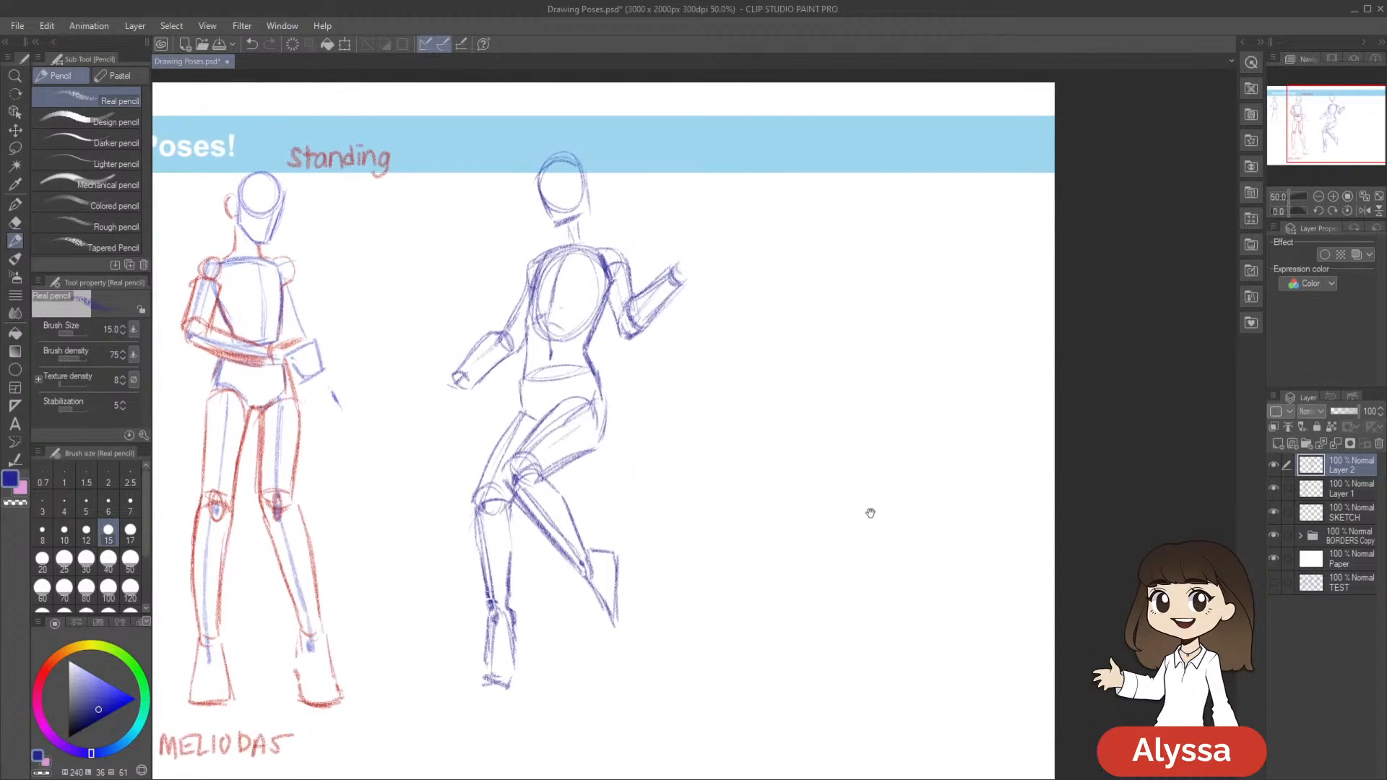
Letter the label "STAR" in blue beneath the third figure's standing foot
{"action": "mouse_move", "coordinate": [815, 556]}
{"action": "left_mouse_down"}
{"action": "mouse_move", "coordinate": [867, 507]}
{"action": "mouse_move", "coordinate": [862, 492]}
{"action": "mouse_move", "coordinate": [896, 488]}
{"action": "left_mouse_up"}
{"action": "left_click_drag", "start_coordinate": [810, 466], "coordinate": [859, 353]}
{"action": "mouse_move", "coordinate": [592, 580]}
{"action": "left_mouse_down"}
{"action": "mouse_move", "coordinate": [567, 603]}
{"action": "mouse_move", "coordinate": [599, 577]}
{"action": "left_mouse_up"}
{"action": "key", "text": "ctrl+z"}
{"action": "left_click_drag", "start_coordinate": [591, 578], "coordinate": [590, 605]}
{"action": "left_click_drag", "start_coordinate": [784, 529], "coordinate": [767, 506]}
{"action": "mouse_move", "coordinate": [592, 554]}
{"action": "left_mouse_down"}
{"action": "mouse_move", "coordinate": [583, 581]}
{"action": "mouse_move", "coordinate": [601, 581]}
{"action": "left_mouse_up"}
{"action": "left_click_drag", "start_coordinate": [587, 572], "coordinate": [620, 578]}
{"action": "left_click_drag", "start_coordinate": [910, 525], "coordinate": [882, 517]}
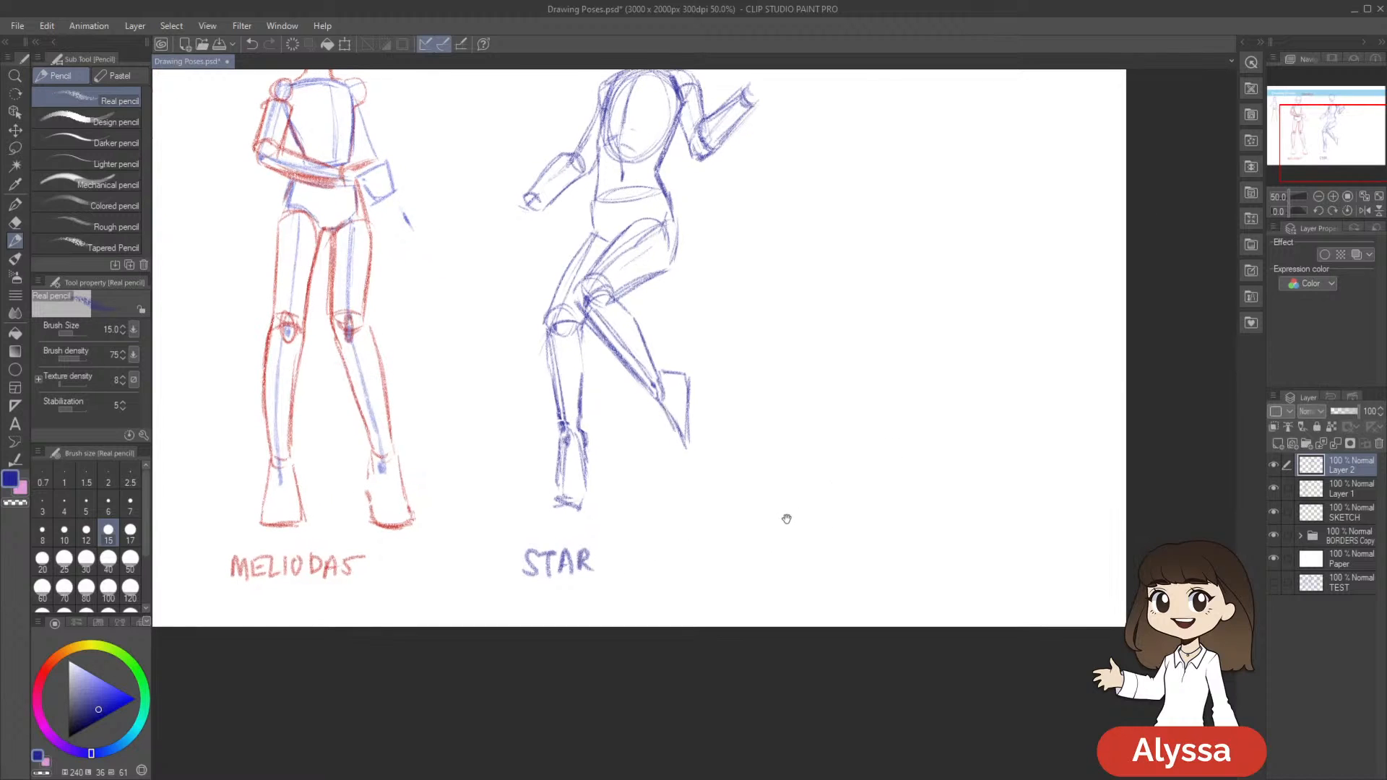
Lasso the Star figure's lowered forearm, scale it to about 96% with a slight rotation, and apply the transform
{"action": "left_click_drag", "start_coordinate": [795, 469], "coordinate": [800, 633]}
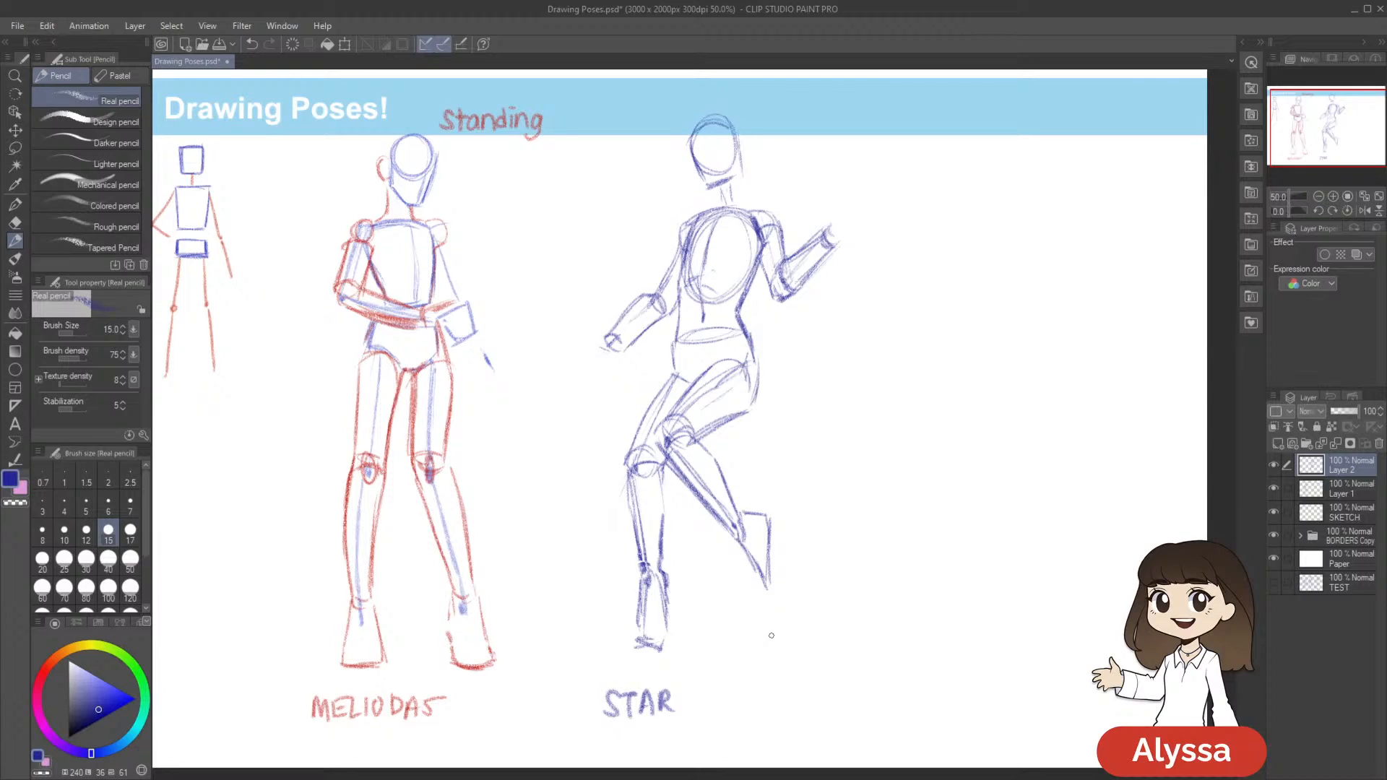
{"action": "left_click_drag", "start_coordinate": [1079, 464], "coordinate": [984, 477]}
{"action": "left_click_drag", "start_coordinate": [869, 448], "coordinate": [882, 439]}
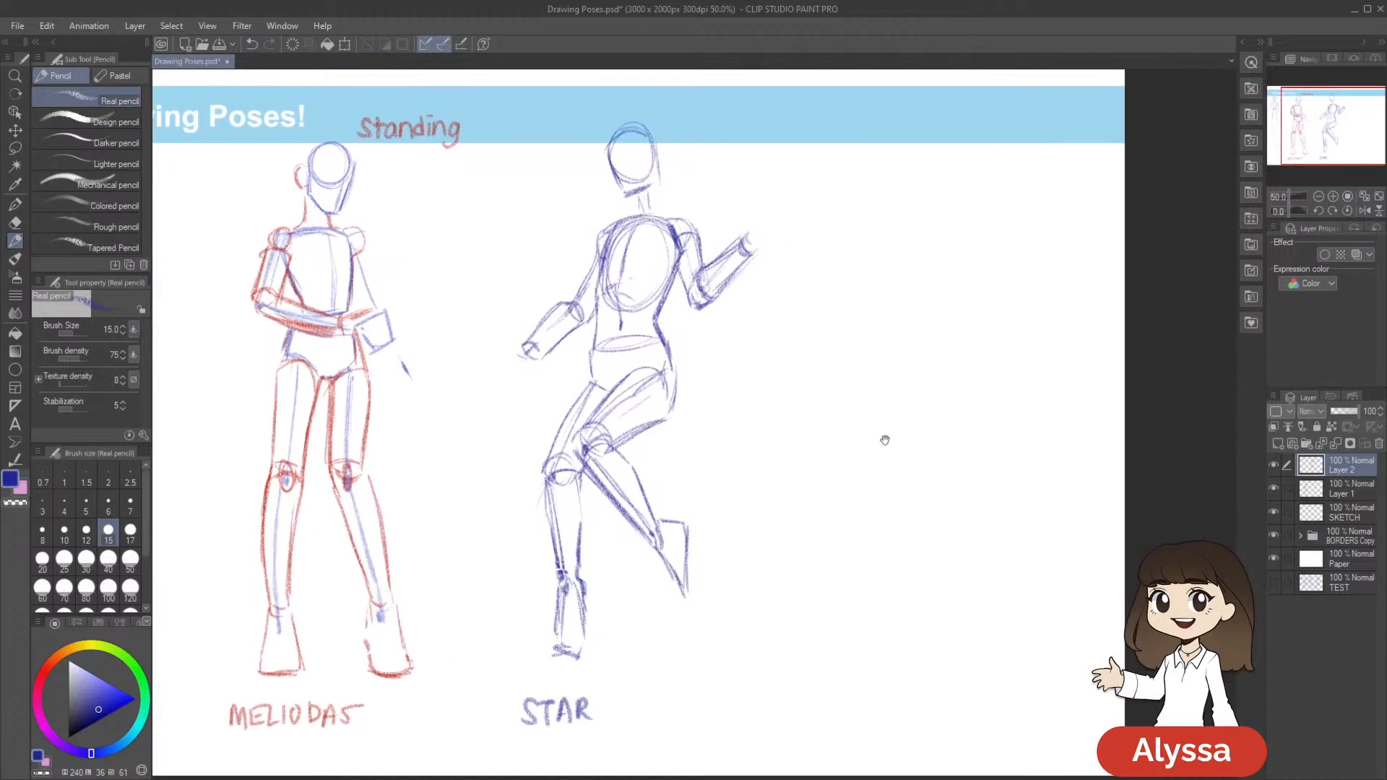
{"action": "key", "text": "m"}
{"action": "mouse_move", "coordinate": [584, 322]}
{"action": "left_mouse_down"}
{"action": "mouse_move", "coordinate": [592, 307]}
{"action": "mouse_move", "coordinate": [548, 293]}
{"action": "mouse_move", "coordinate": [571, 387]}
{"action": "left_mouse_up"}
{"action": "key", "text": "ctrl+t"}
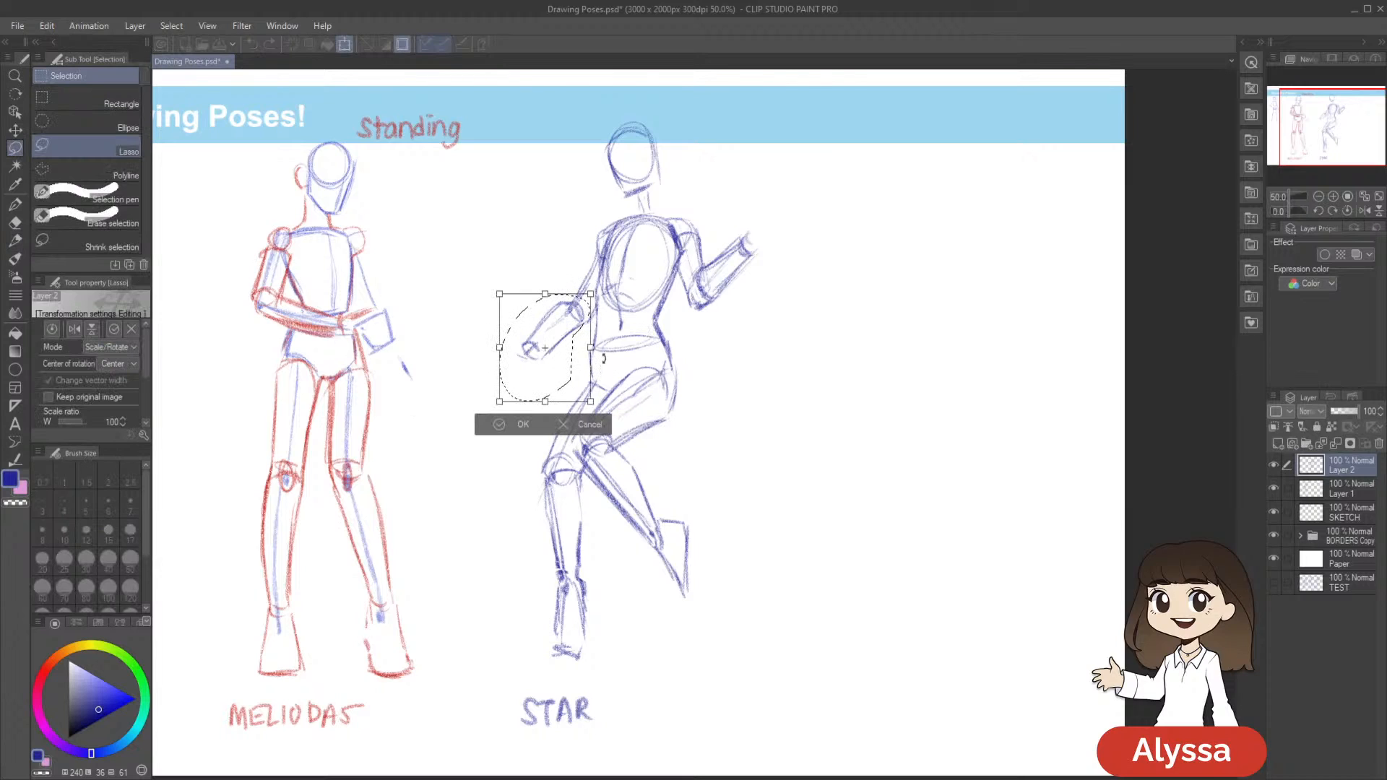
{"action": "left_click_drag", "start_coordinate": [594, 295], "coordinate": [570, 341]}
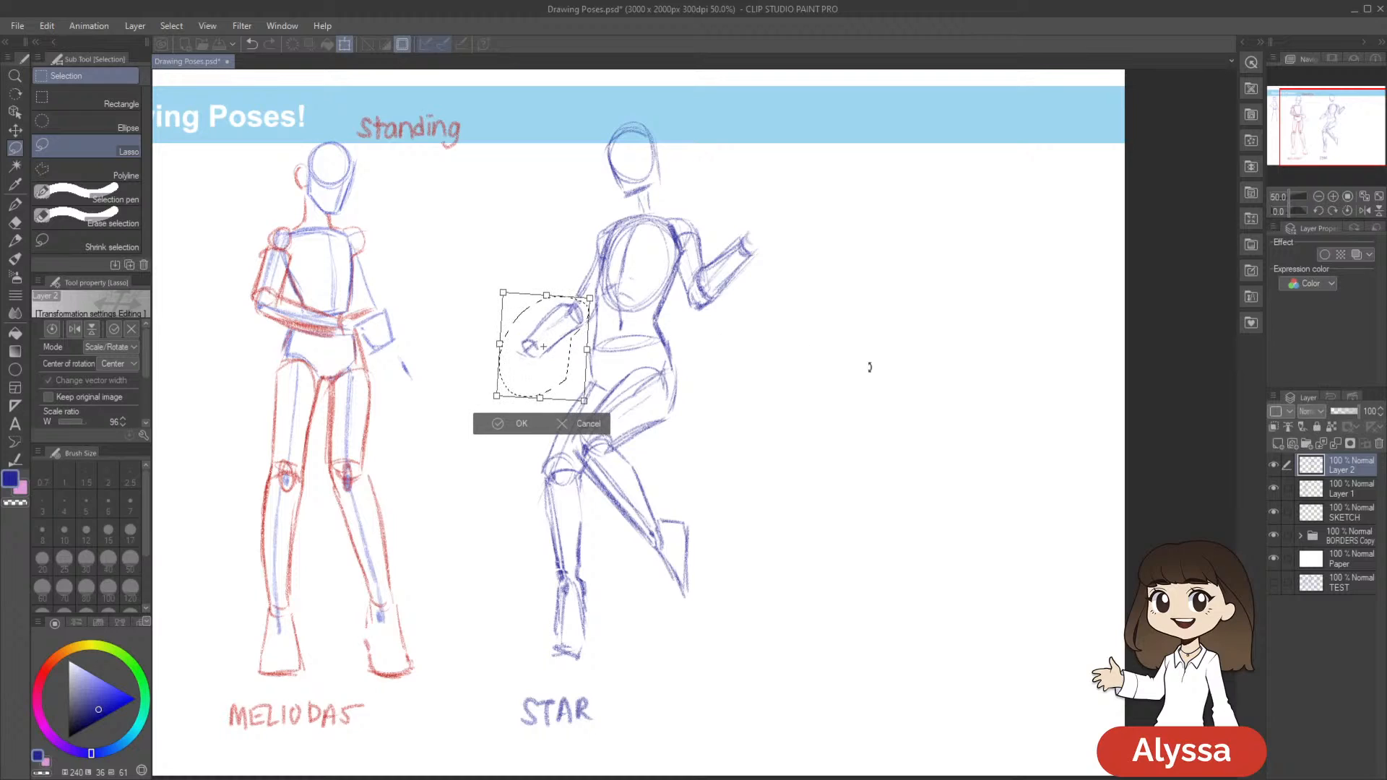
{"action": "key", "text": "Return"}
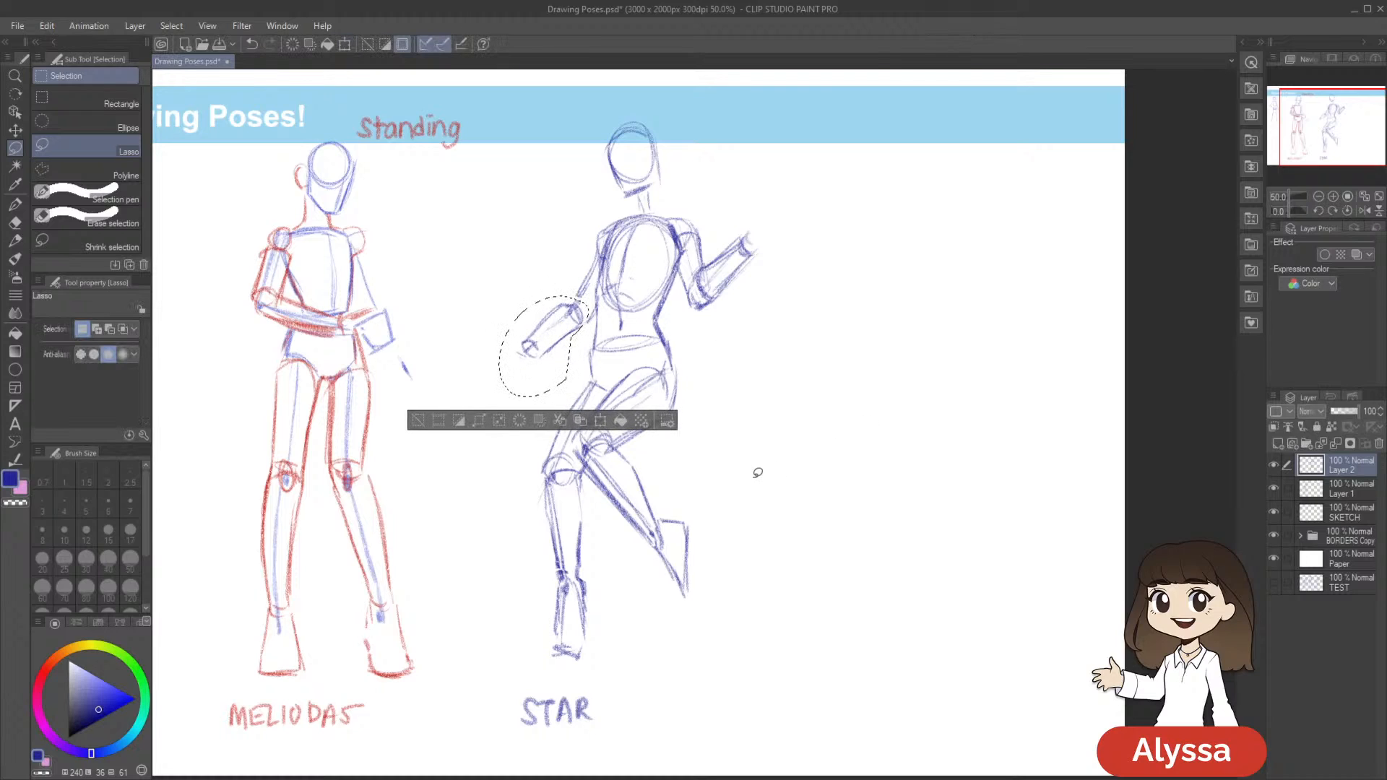
Reshape the selected lowered forearm by pulling out its transform corners to about 117% width, clear the selection, and save the document
{"action": "key", "text": "ctrl+t"}
{"action": "left_click_drag", "start_coordinate": [489, 397], "coordinate": [487, 397]}
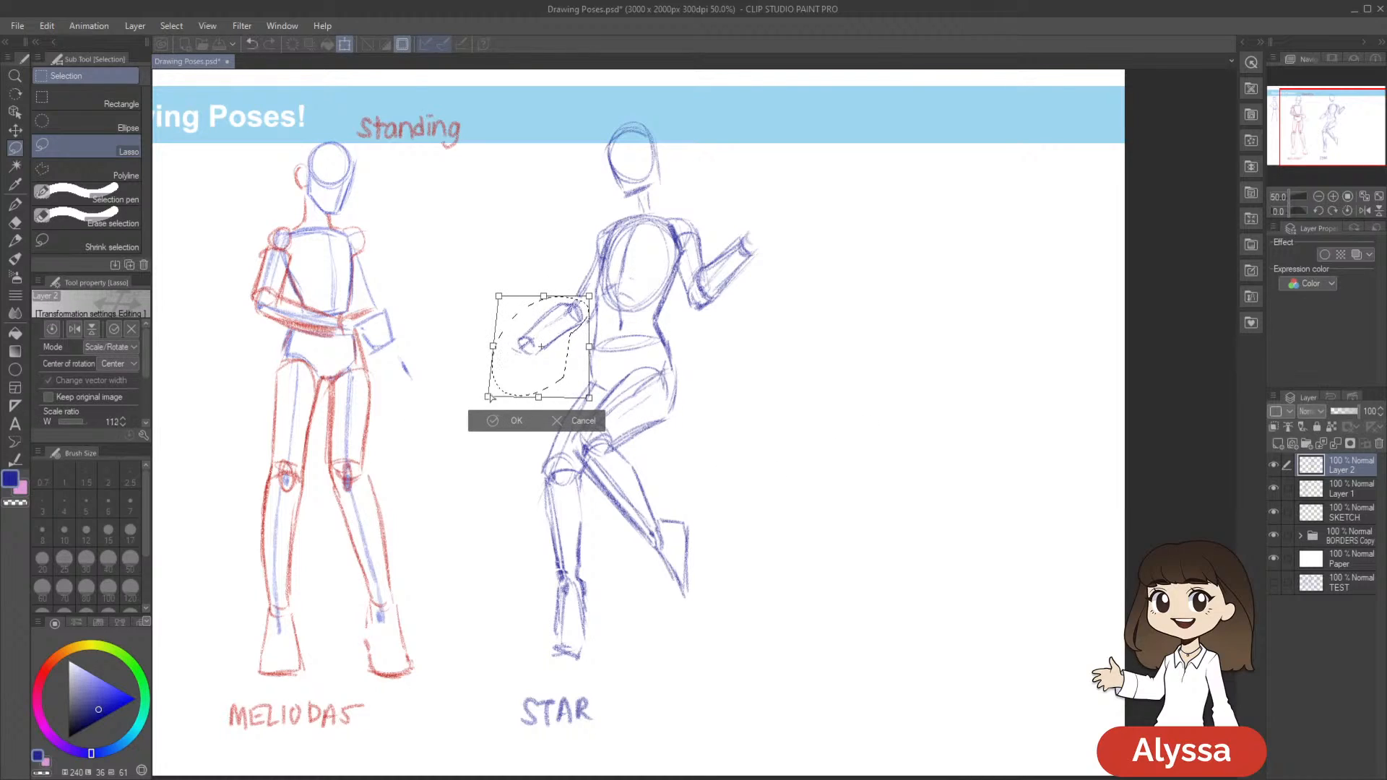
{"action": "left_click_drag", "start_coordinate": [589, 398], "coordinate": [576, 369]}
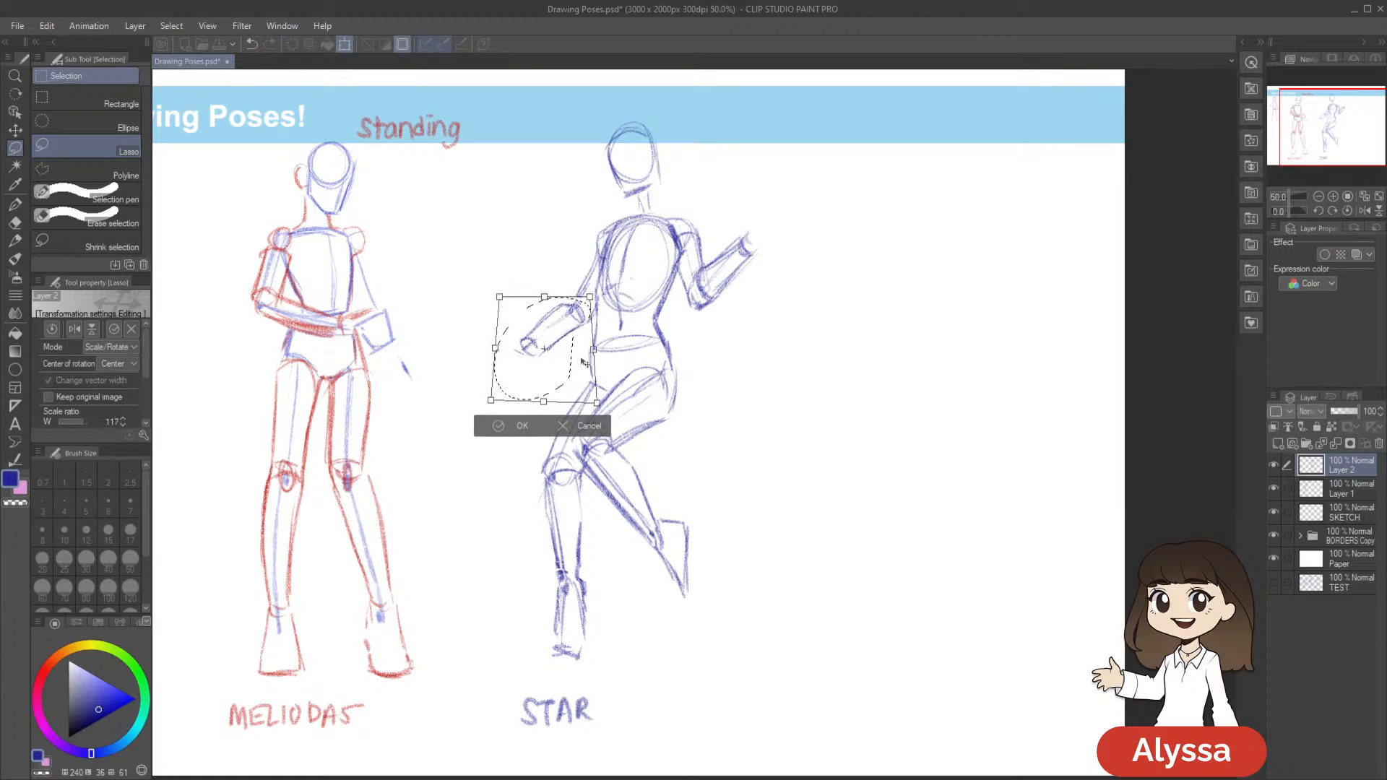
{"action": "key", "text": "Return"}
{"action": "key", "text": "ctrl+d"}
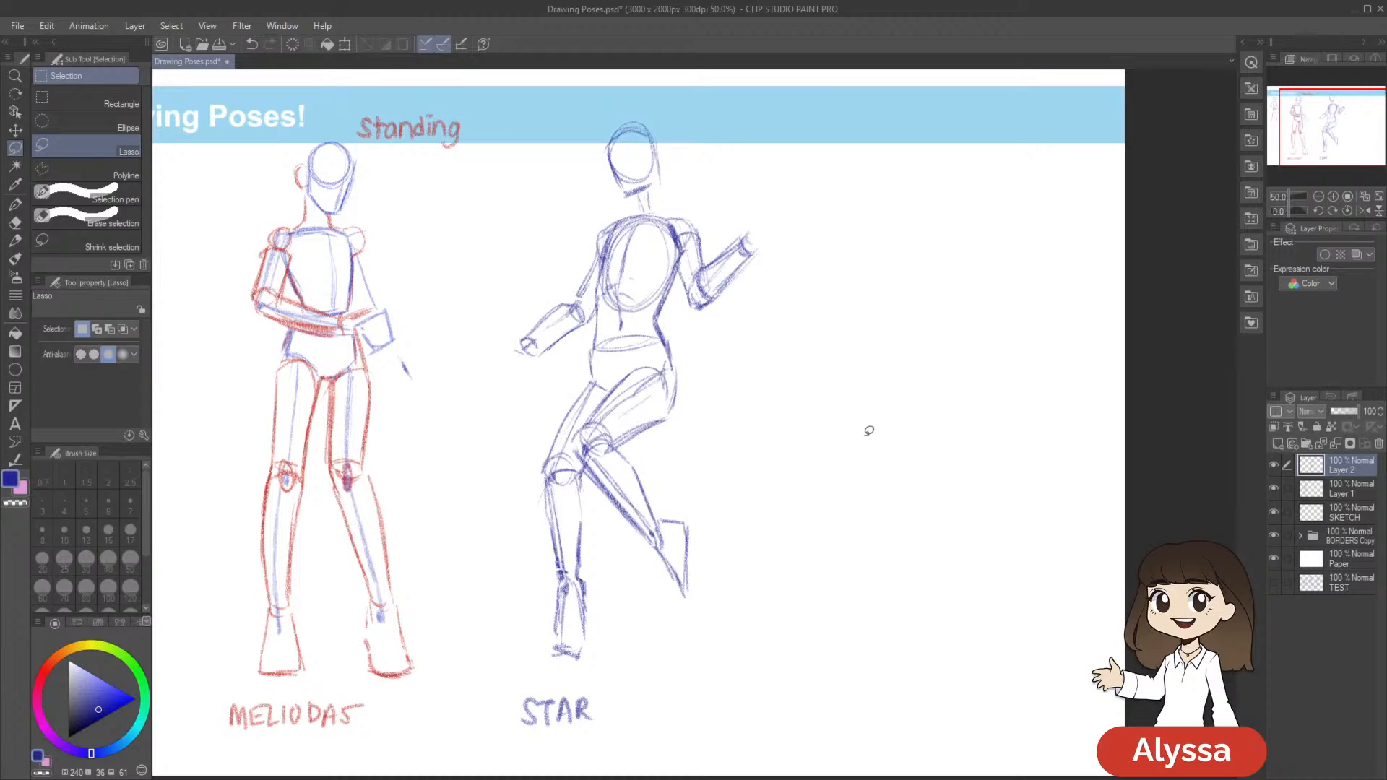
{"action": "key", "text": "p"}
{"action": "left_click_drag", "start_coordinate": [926, 412], "coordinate": [875, 440]}
{"action": "key", "text": "ctrl+s"}
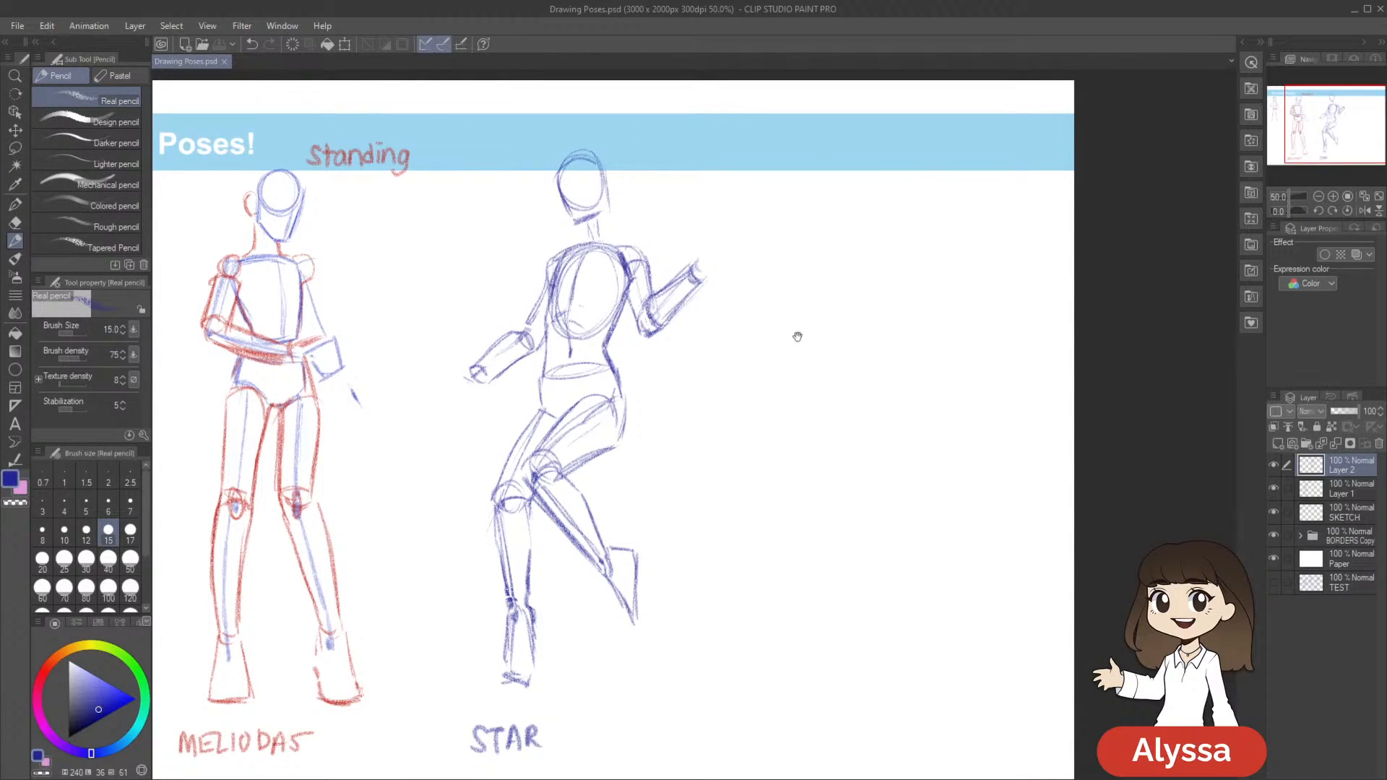
Soften the end of the raised forearm with the soft eraser and touch up its wrist with the pencil
{"action": "key", "text": "p"}
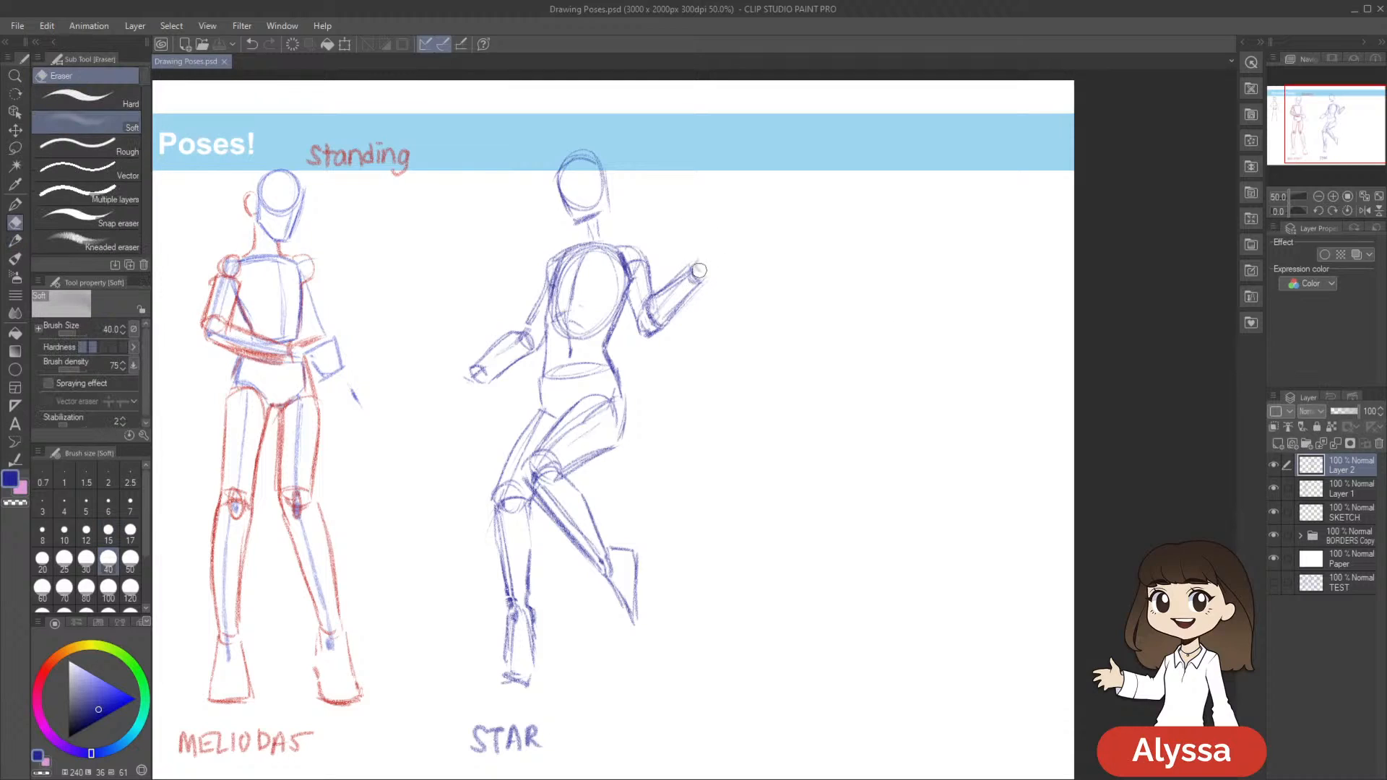
{"action": "key", "text": "p"}
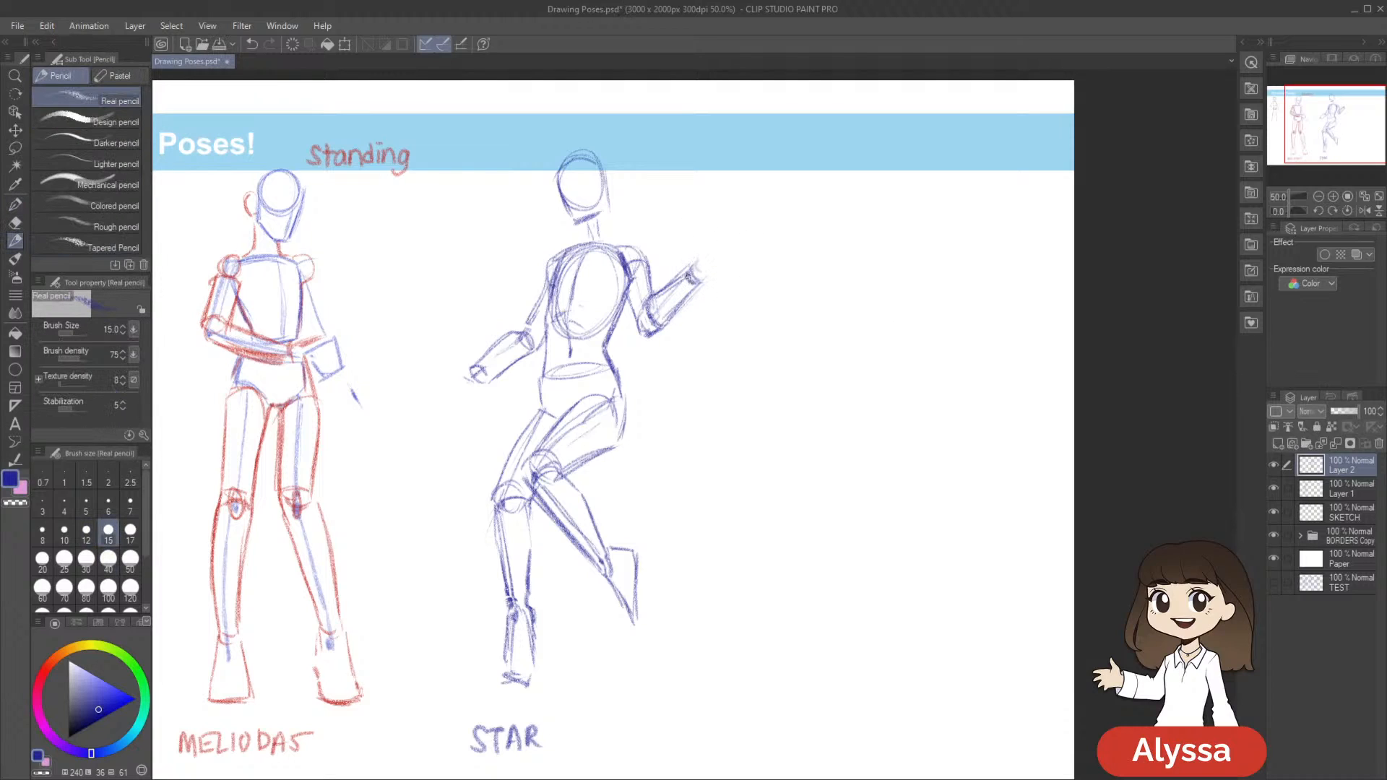
{"action": "left_click_drag", "start_coordinate": [765, 309], "coordinate": [789, 251]}
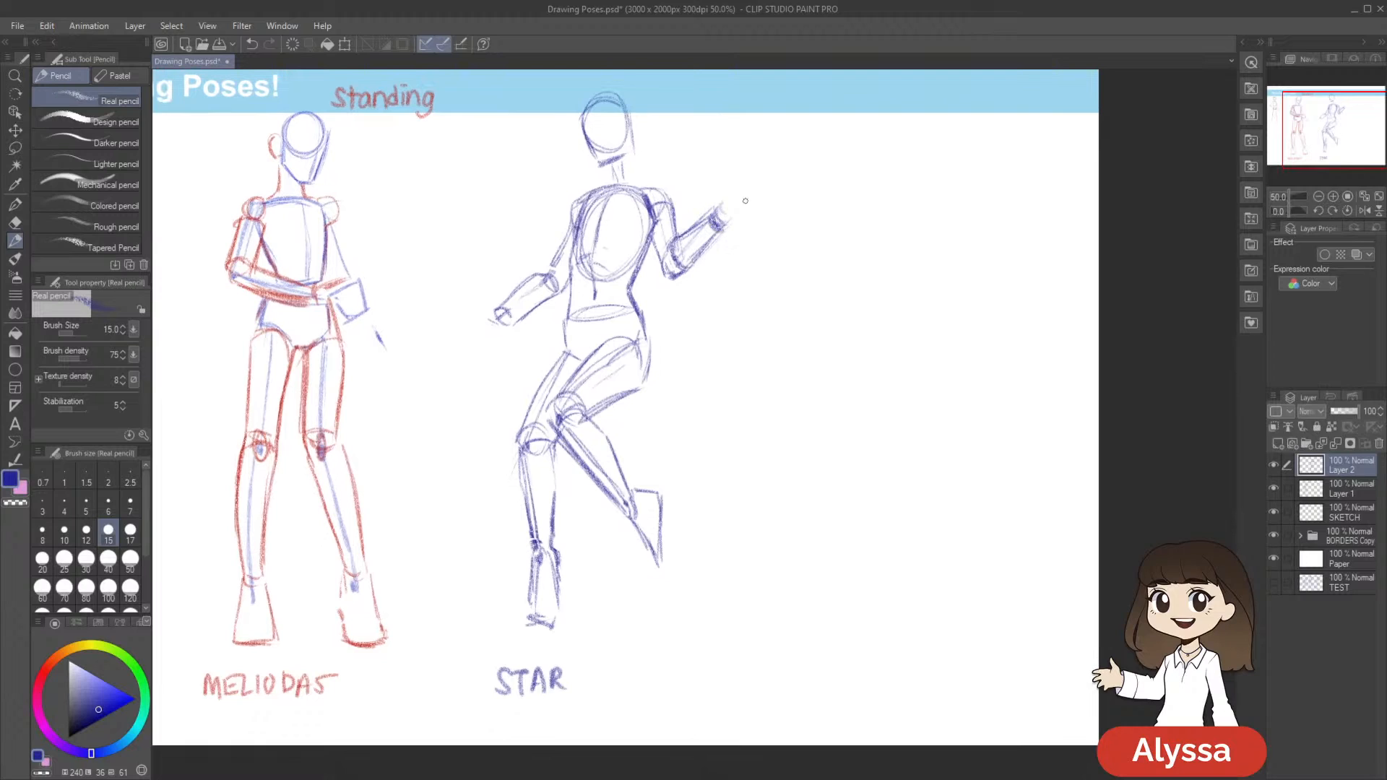
{"action": "key", "text": "p"}
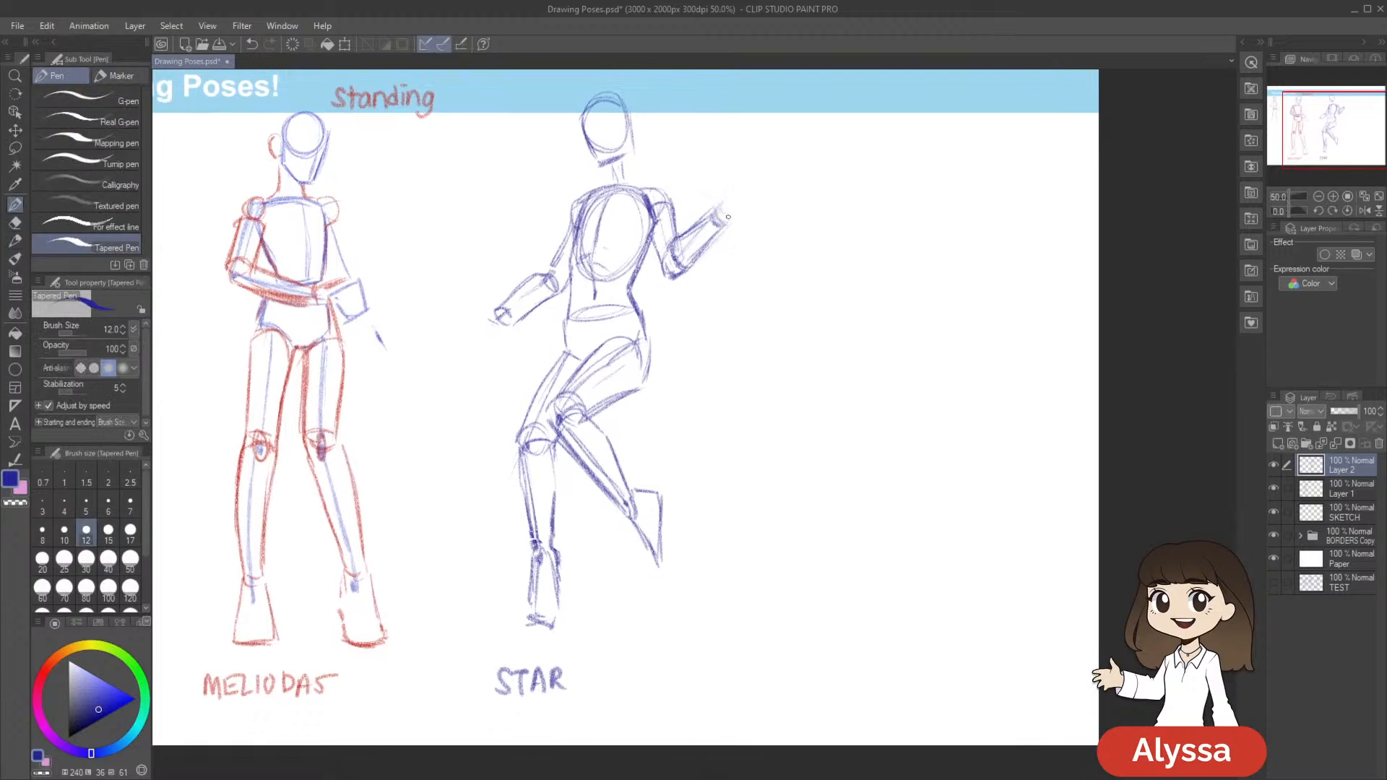
{"action": "key", "text": "ctrl+z"}
{"action": "key", "text": "p"}
{"action": "left_click_drag", "start_coordinate": [713, 216], "coordinate": [722, 226]}
Extend the blue label to "STAR FIRE", add the ear and neck lines to the figure's head, and save the document
{"action": "left_click_drag", "start_coordinate": [885, 374], "coordinate": [874, 421]}
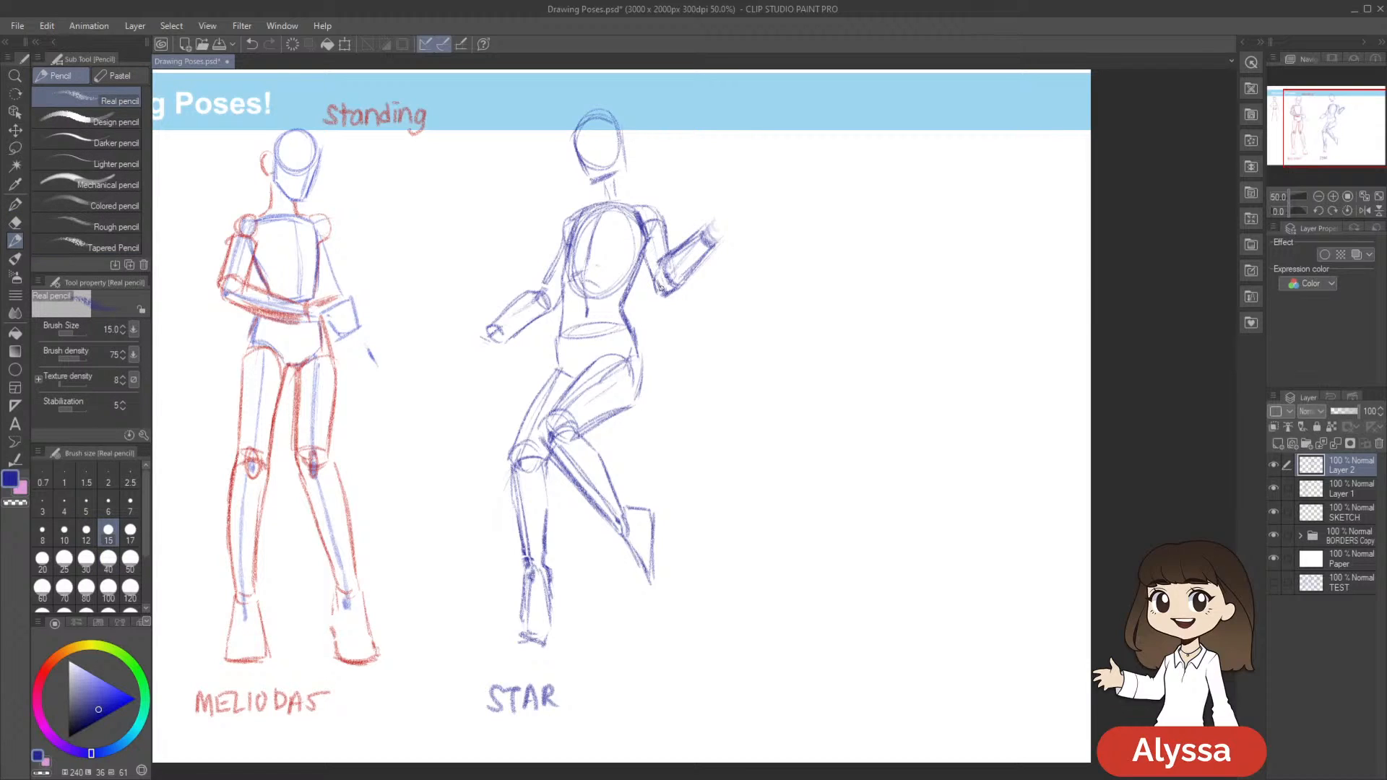
{"action": "mouse_move", "coordinate": [624, 571]}
{"action": "left_mouse_down"}
{"action": "mouse_move", "coordinate": [621, 598]}
{"action": "mouse_move", "coordinate": [666, 599]}
{"action": "mouse_move", "coordinate": [667, 578]}
{"action": "left_mouse_up"}
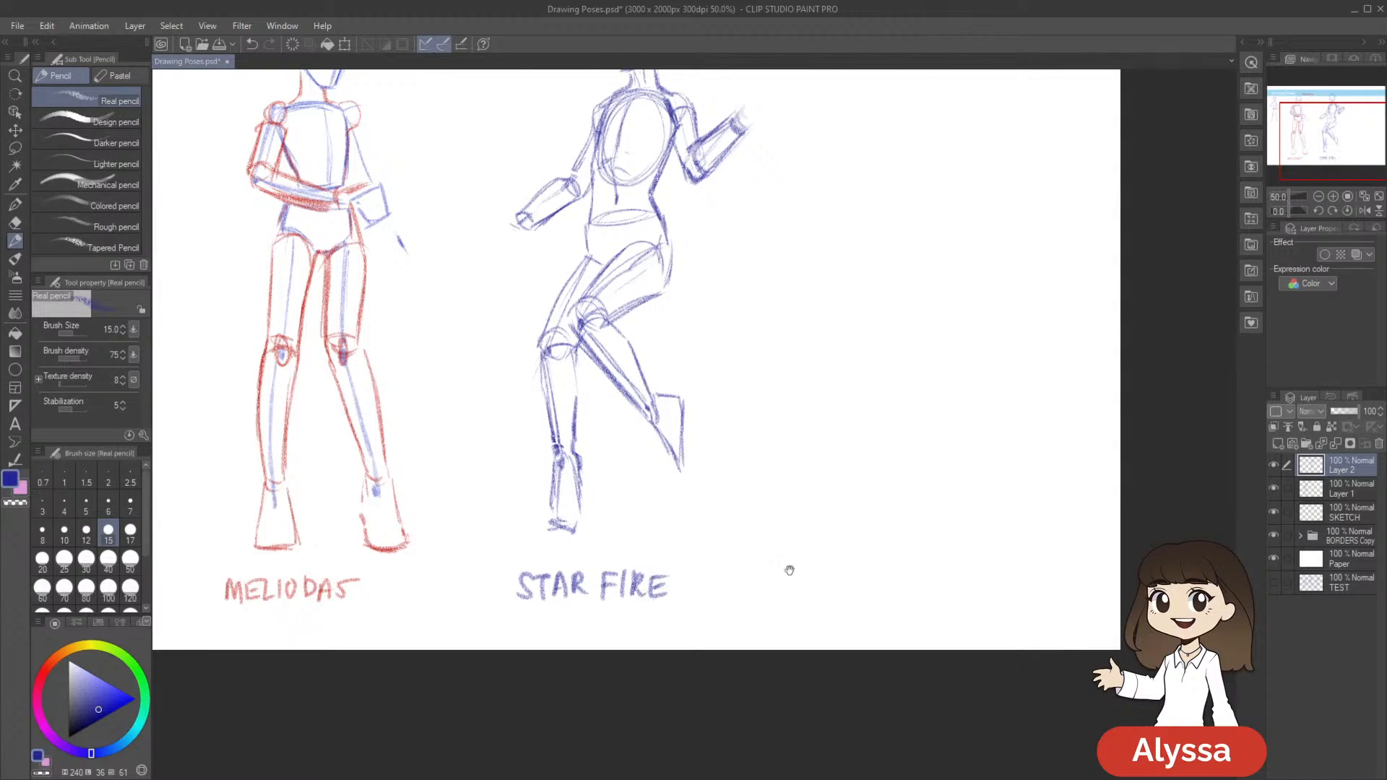
{"action": "scroll", "coordinate": [804, 692], "scroll_direction": "up", "scroll_amount": 2}
{"action": "scroll", "coordinate": [803, 692], "scroll_direction": "down", "scroll_amount": 1}
{"action": "key", "text": "ctrl+s"}
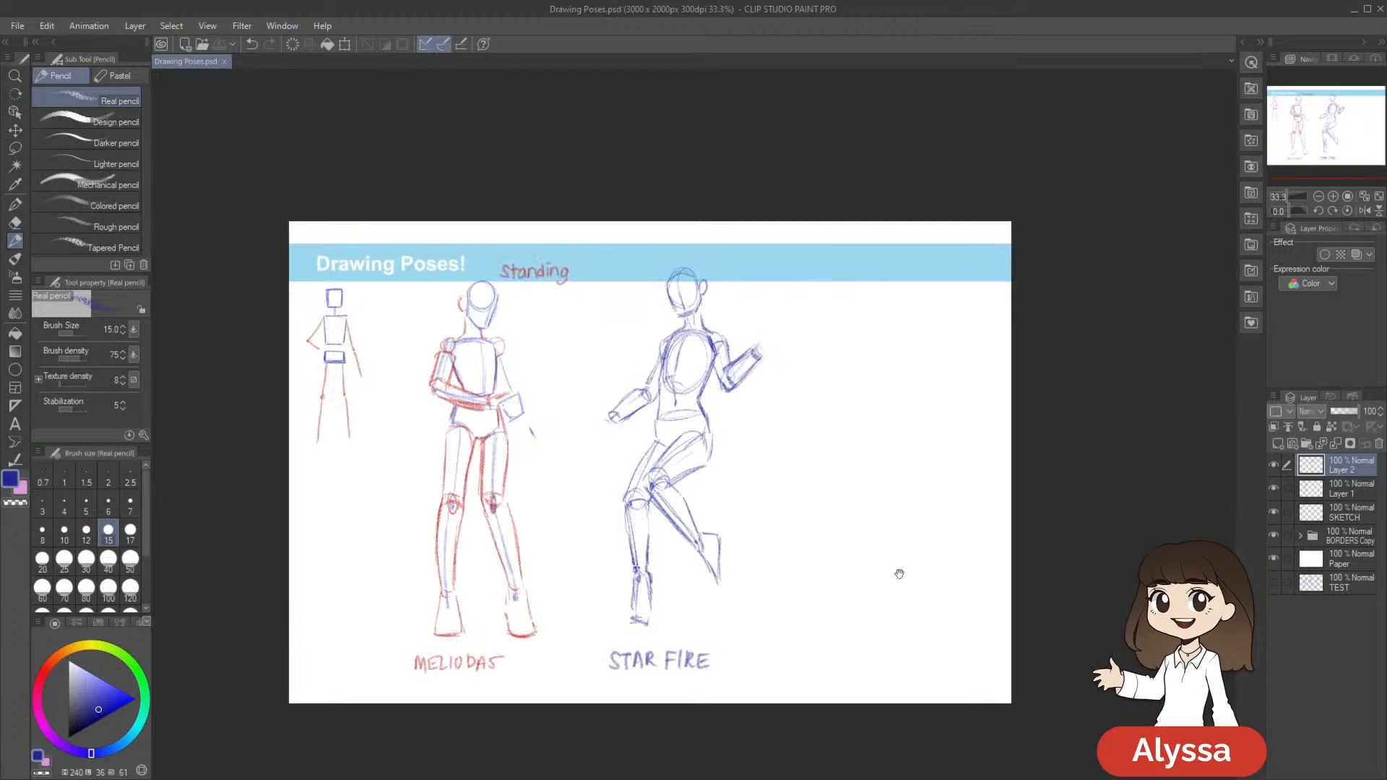
Sketch simple angular hands at both wrists of the Star Fire figure, each surrounded by light ellipses
{"action": "left_click_drag", "start_coordinate": [899, 571], "coordinate": [842, 486]}
{"action": "scroll", "coordinate": [827, 533], "scroll_direction": "up", "scroll_amount": 1}
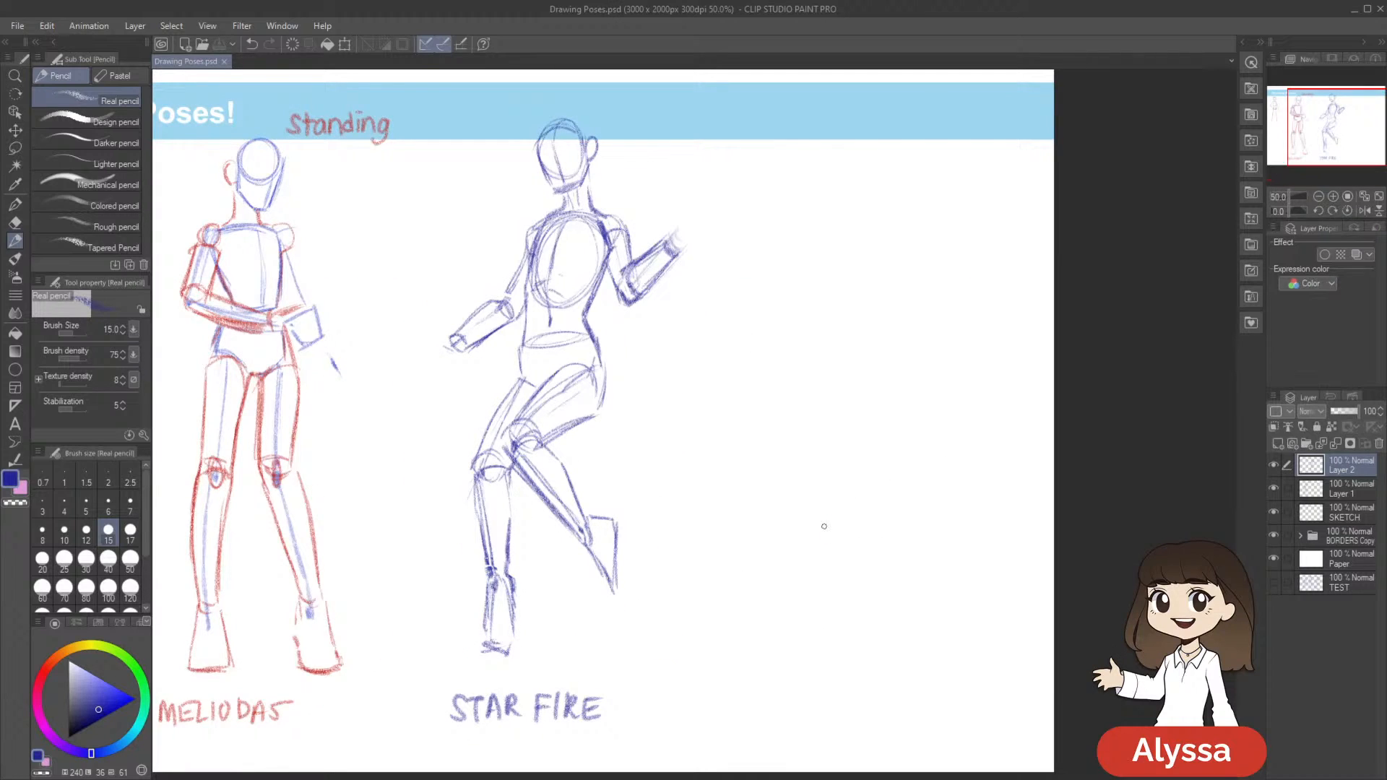
{"action": "mouse_move", "coordinate": [674, 233]}
{"action": "left_mouse_down"}
{"action": "mouse_move", "coordinate": [690, 191]}
{"action": "mouse_move", "coordinate": [706, 224]}
{"action": "mouse_move", "coordinate": [676, 240]}
{"action": "left_mouse_up"}
{"action": "mouse_move", "coordinate": [723, 356]}
{"action": "left_mouse_down"}
{"action": "mouse_move", "coordinate": [820, 347]}
{"action": "mouse_move", "coordinate": [830, 330]}
{"action": "left_mouse_up"}
{"action": "mouse_move", "coordinate": [562, 309]}
{"action": "left_mouse_down"}
{"action": "mouse_move", "coordinate": [527, 334]}
{"action": "mouse_move", "coordinate": [547, 344]}
{"action": "mouse_move", "coordinate": [527, 344]}
{"action": "mouse_move", "coordinate": [574, 323]}
{"action": "mouse_move", "coordinate": [542, 284]}
{"action": "mouse_move", "coordinate": [584, 343]}
{"action": "left_mouse_up"}
{"action": "left_click_drag", "start_coordinate": [943, 340], "coordinate": [893, 351]}
{"action": "left_click_drag", "start_coordinate": [770, 163], "coordinate": [715, 194]}
{"action": "mouse_move", "coordinate": [785, 463]}
{"action": "left_mouse_down"}
{"action": "mouse_move", "coordinate": [780, 452]}
{"action": "mouse_move", "coordinate": [859, 485]}
{"action": "left_mouse_up"}
Lasso the whole Star Fire figure with its label, scale it to about 98%, tilt it slightly counterclockwise, shift it, and clear the selection
{"action": "key", "text": "m"}
{"action": "mouse_move", "coordinate": [752, 314]}
{"action": "left_mouse_down"}
{"action": "mouse_move", "coordinate": [805, 269]}
{"action": "mouse_move", "coordinate": [542, 169]}
{"action": "mouse_move", "coordinate": [474, 653]}
{"action": "mouse_move", "coordinate": [859, 548]}
{"action": "mouse_move", "coordinate": [755, 310]}
{"action": "left_mouse_up"}
{"action": "key", "text": "ctrl+t"}
{"action": "scroll", "coordinate": [934, 466], "scroll_direction": "down", "scroll_amount": 2}
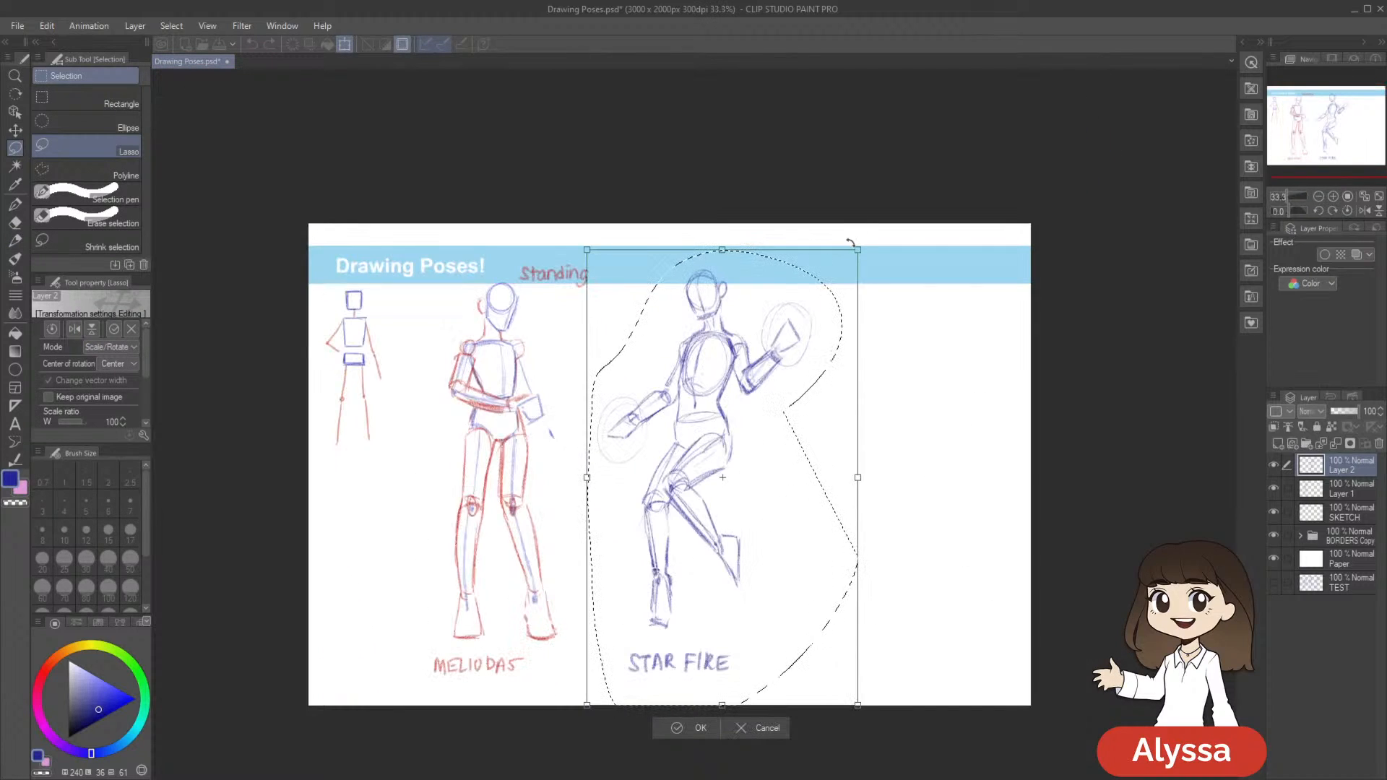
{"action": "left_click_drag", "start_coordinate": [857, 249], "coordinate": [853, 257]}
{"action": "left_click_drag", "start_coordinate": [932, 282], "coordinate": [923, 272]}
{"action": "left_click_drag", "start_coordinate": [788, 546], "coordinate": [778, 535]}
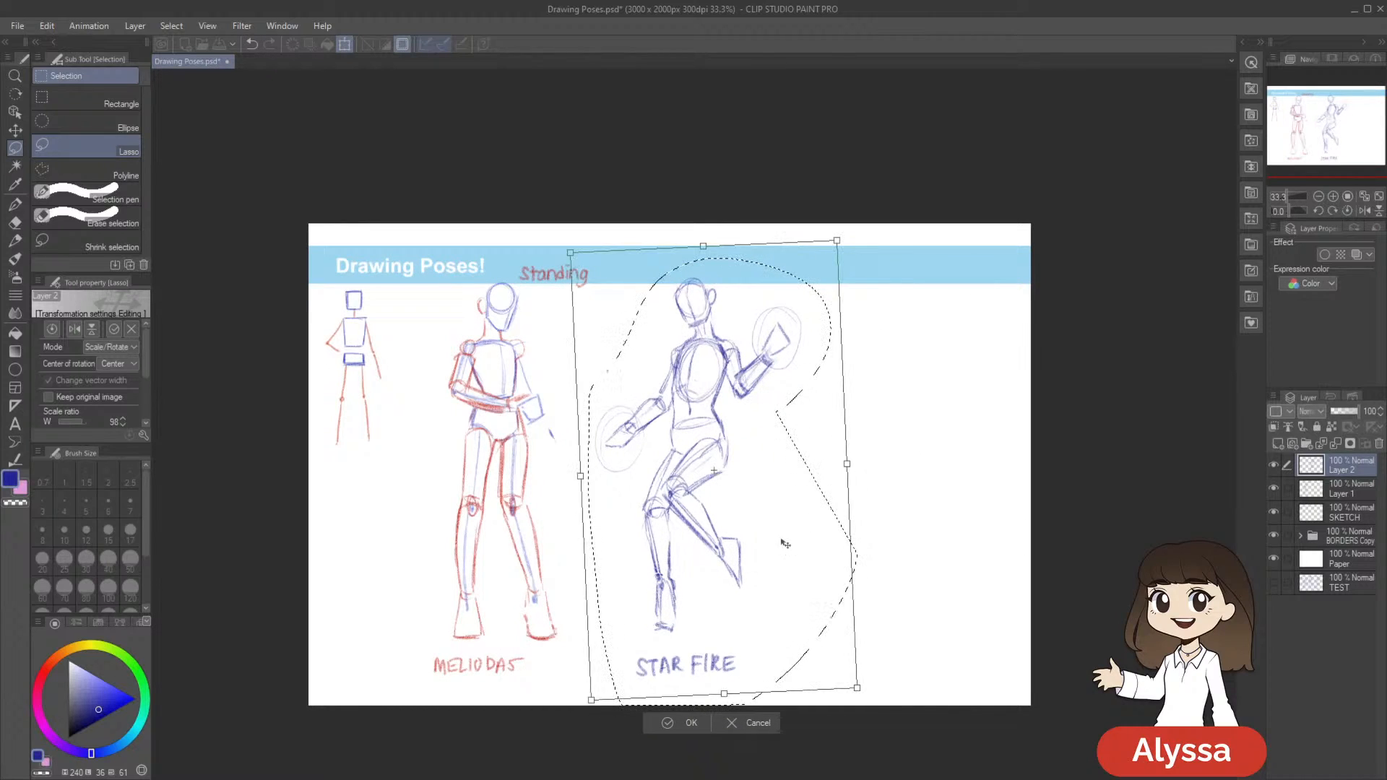
{"action": "left_click_drag", "start_coordinate": [936, 515], "coordinate": [941, 507]}
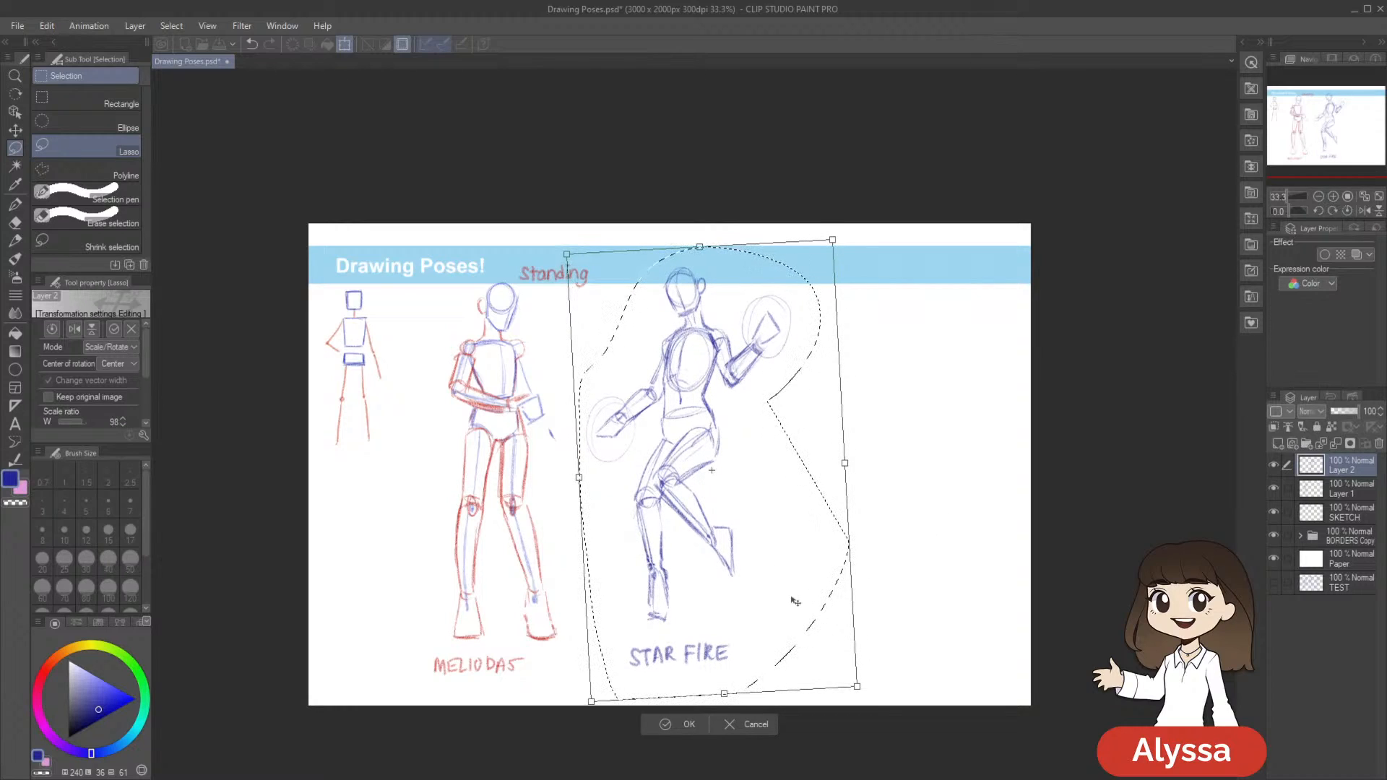
{"action": "key", "text": "Return"}
{"action": "key", "text": "ctrl+d"}
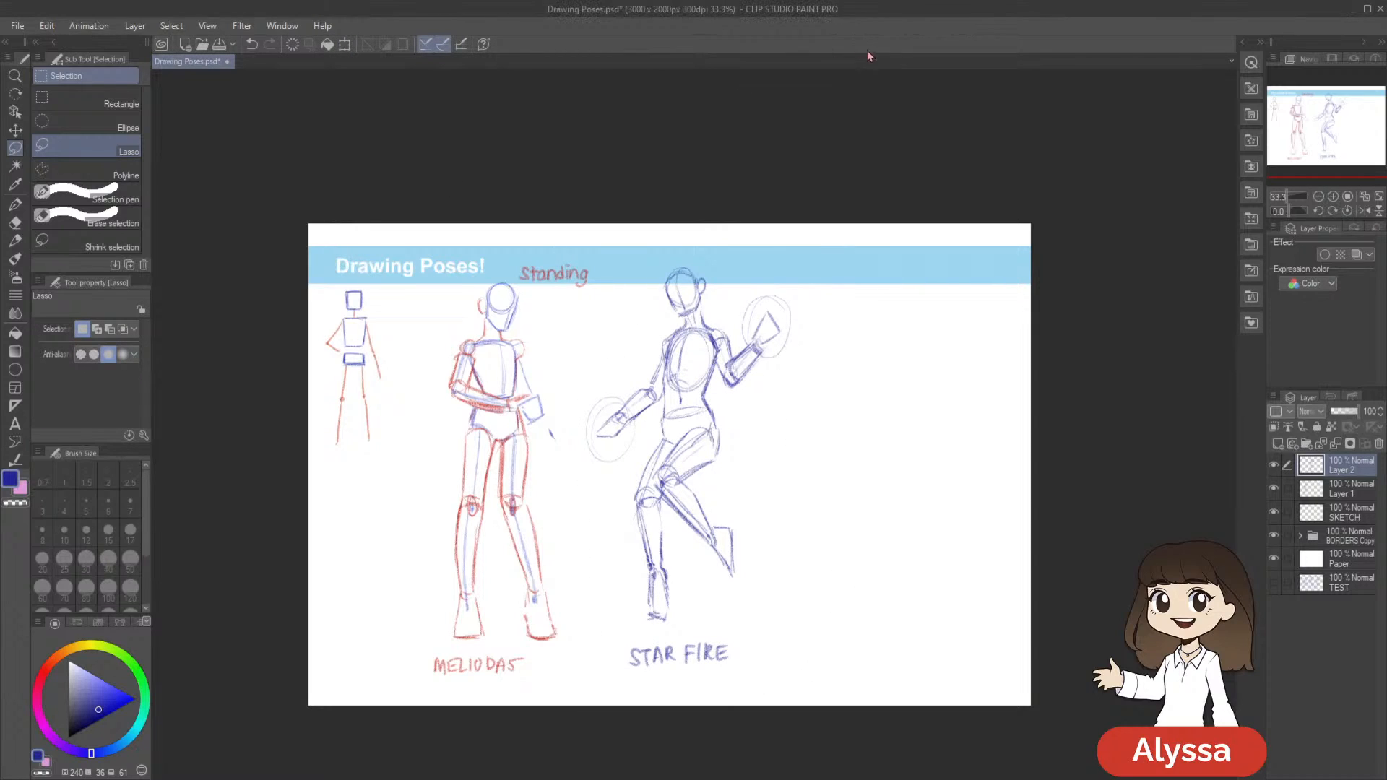
Save the document with the repositioned Star Fire figure
{"action": "left_click_drag", "start_coordinate": [915, 386], "coordinate": [879, 364]}
{"action": "key", "text": "p"}
{"action": "scroll", "coordinate": [878, 364], "scroll_direction": "up", "scroll_amount": 1}
{"action": "left_click_drag", "start_coordinate": [687, 463], "coordinate": [753, 367]}
{"action": "key", "text": "ctrl+s"}
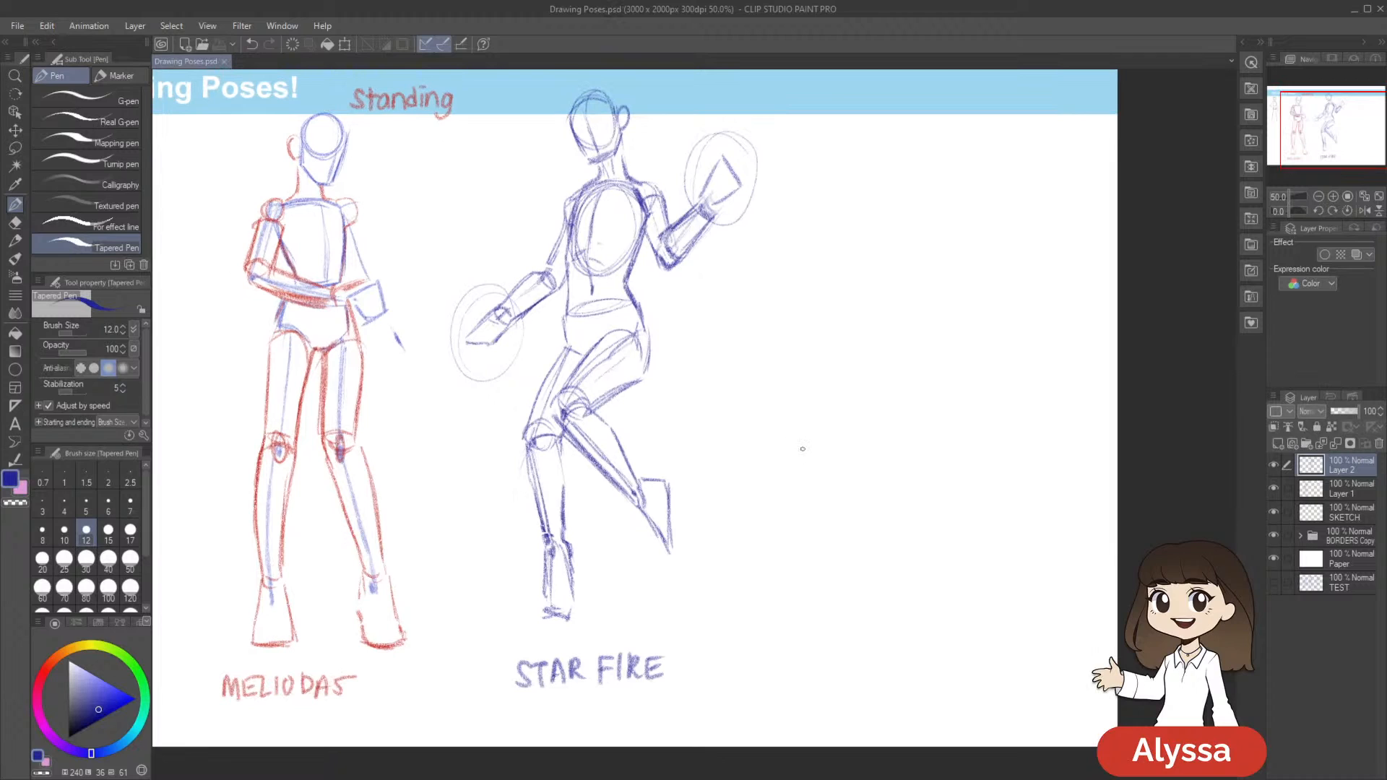
{"action": "left_click_drag", "start_coordinate": [861, 349], "coordinate": [889, 350]}
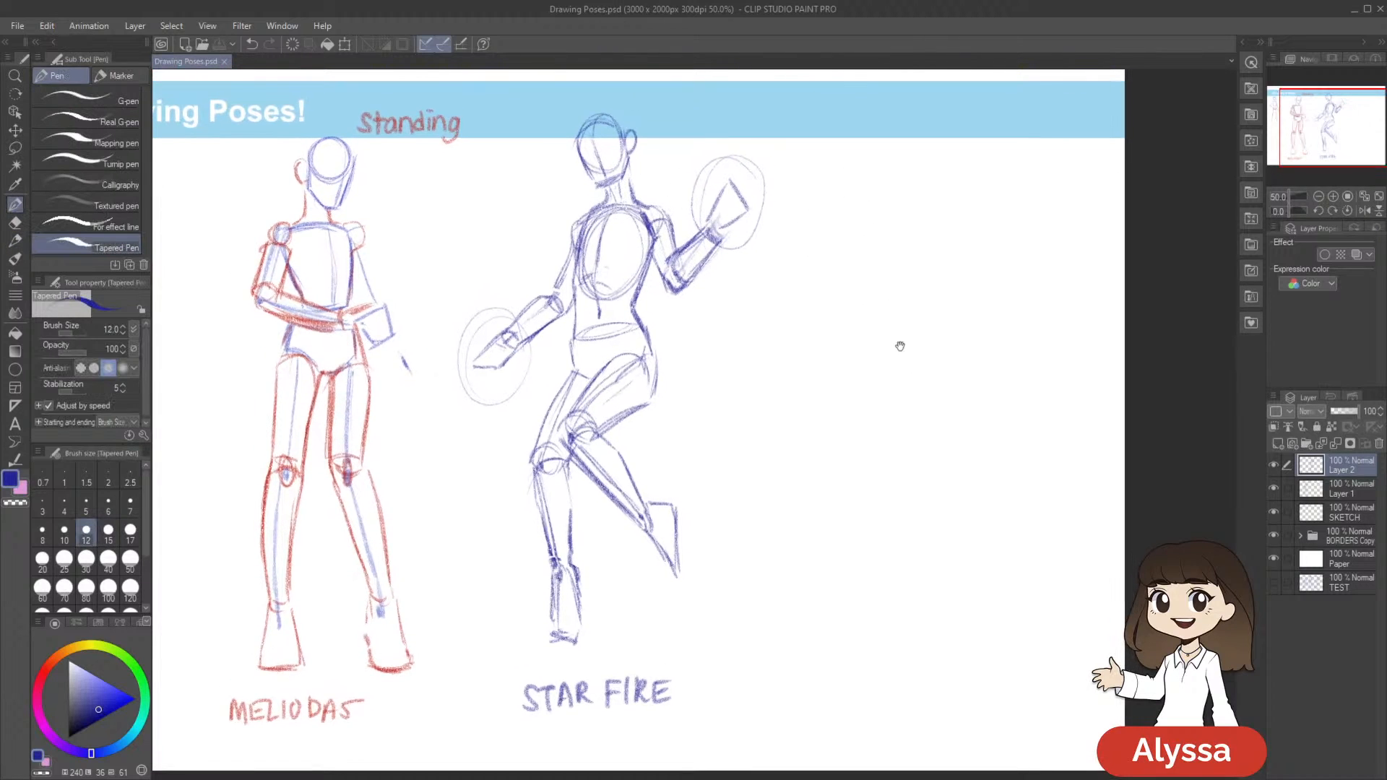
{"action": "left_click_drag", "start_coordinate": [834, 286], "coordinate": [844, 294]}
{"action": "left_click_drag", "start_coordinate": [596, 228], "coordinate": [581, 283]}
{"action": "key", "text": "ctrl+z"}
{"action": "key", "text": "p"}
{"action": "key", "text": "ctrl+z"}
Retouch the Star Fire figure's raised upper arm with the pencil and lighten the shoulder lines with the soft eraser
{"action": "left_click_drag", "start_coordinate": [661, 262], "coordinate": [646, 297]}
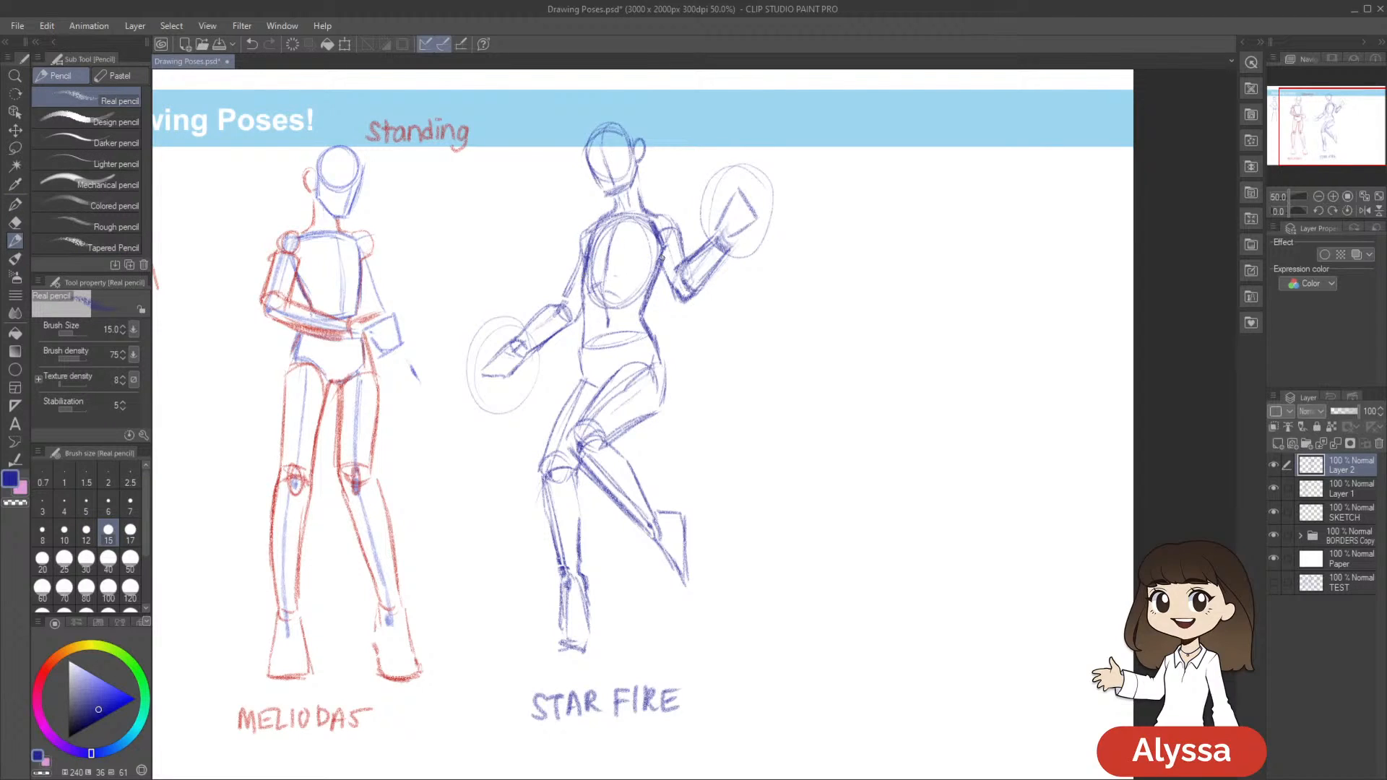
{"action": "left_click_drag", "start_coordinate": [800, 349], "coordinate": [795, 353]}
{"action": "key", "text": "e"}
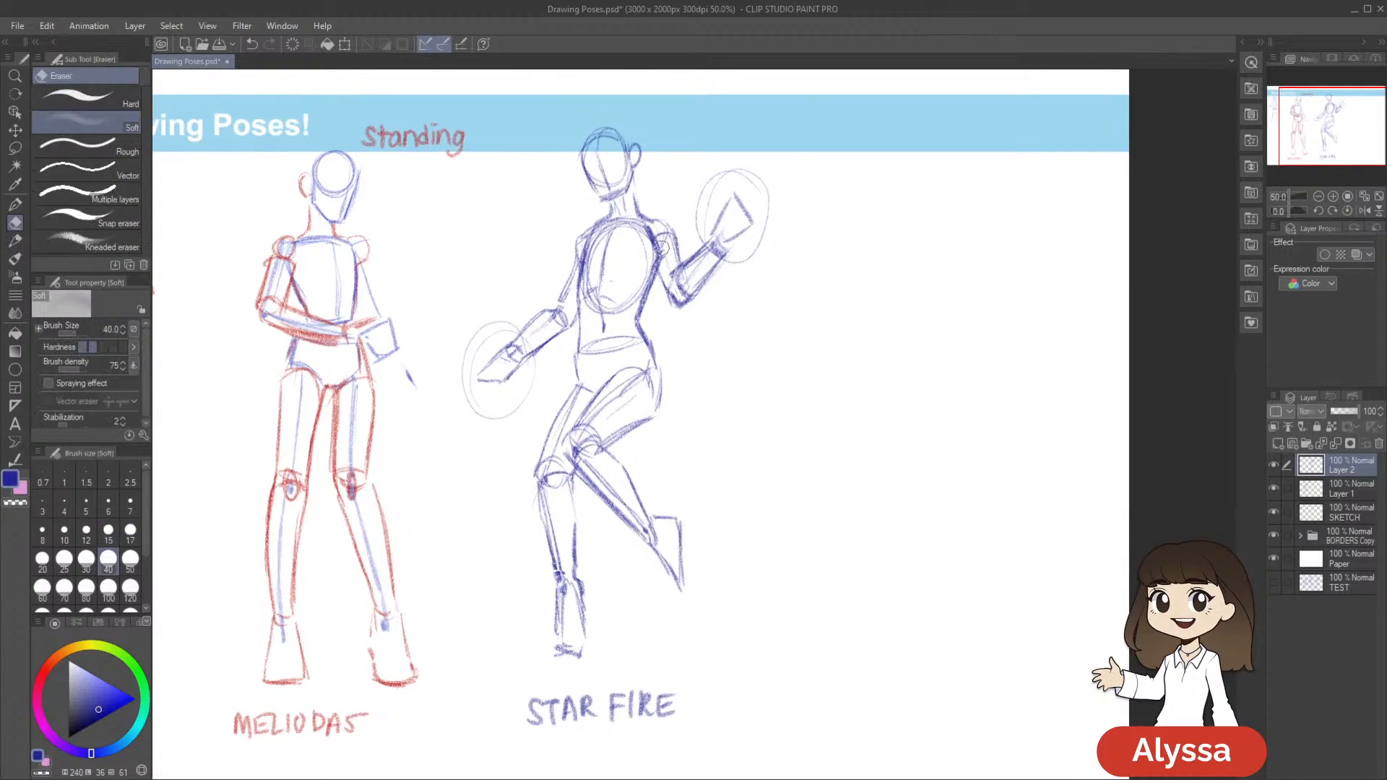
{"action": "mouse_move", "coordinate": [645, 230]}
{"action": "left_mouse_down"}
{"action": "mouse_move", "coordinate": [650, 249]}
{"action": "mouse_move", "coordinate": [659, 225]}
{"action": "mouse_move", "coordinate": [648, 245]}
{"action": "mouse_move", "coordinate": [631, 223]}
{"action": "mouse_move", "coordinate": [591, 228]}
{"action": "left_mouse_up"}
{"action": "key", "text": "p"}
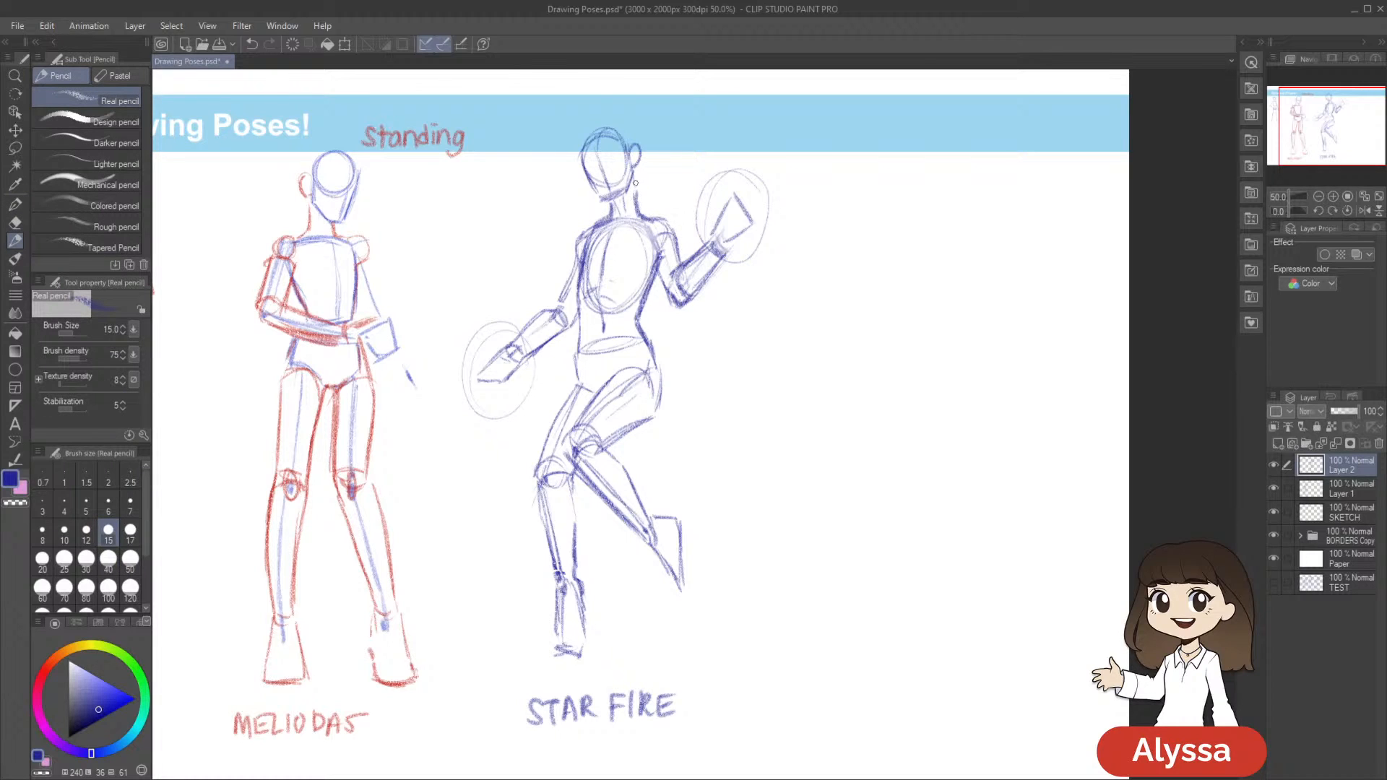
Lasso the entire Star Fire figure and label, scale it to about 98% with a slight clockwise rotation, and clear the selection
{"action": "scroll", "coordinate": [855, 371], "scroll_direction": "down", "scroll_amount": 3}
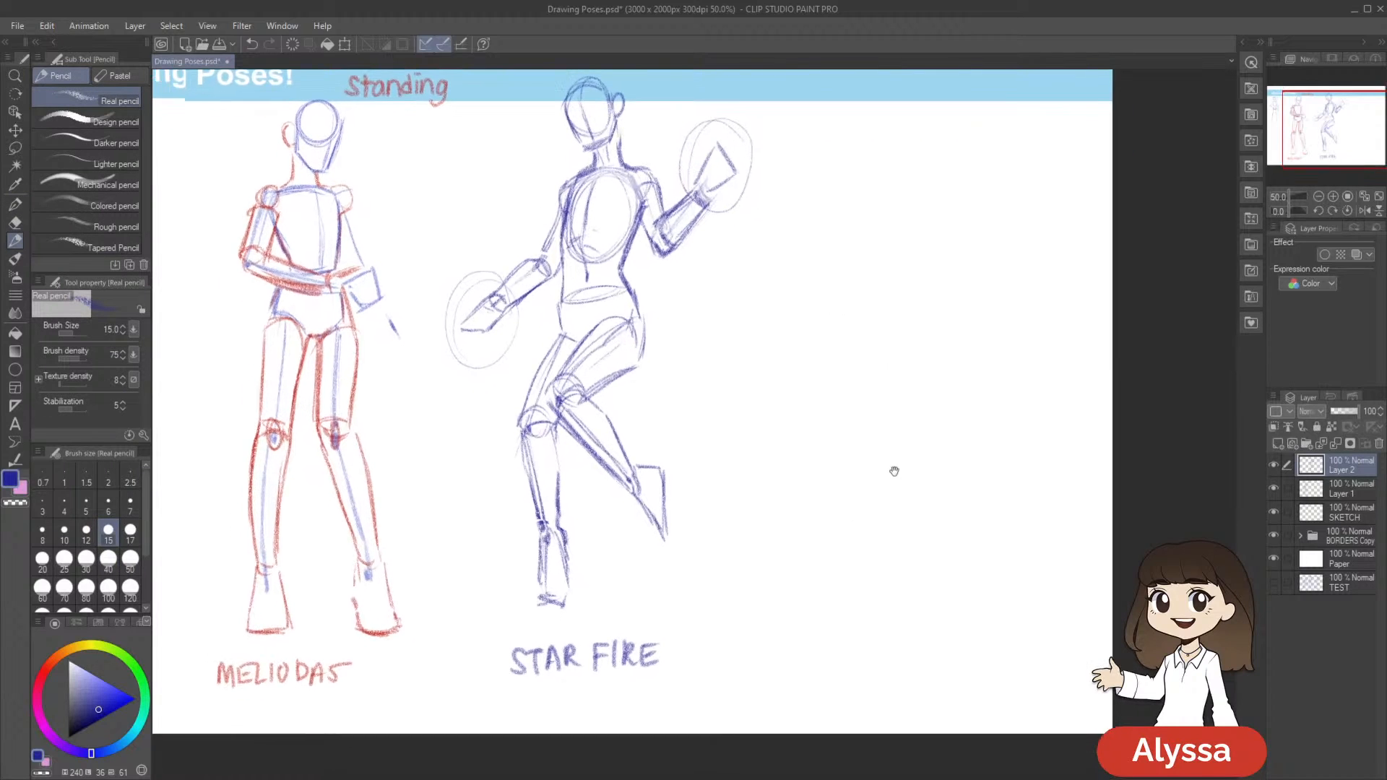
{"action": "key", "text": "m"}
{"action": "scroll", "coordinate": [791, 506], "scroll_direction": "up", "scroll_amount": 1}
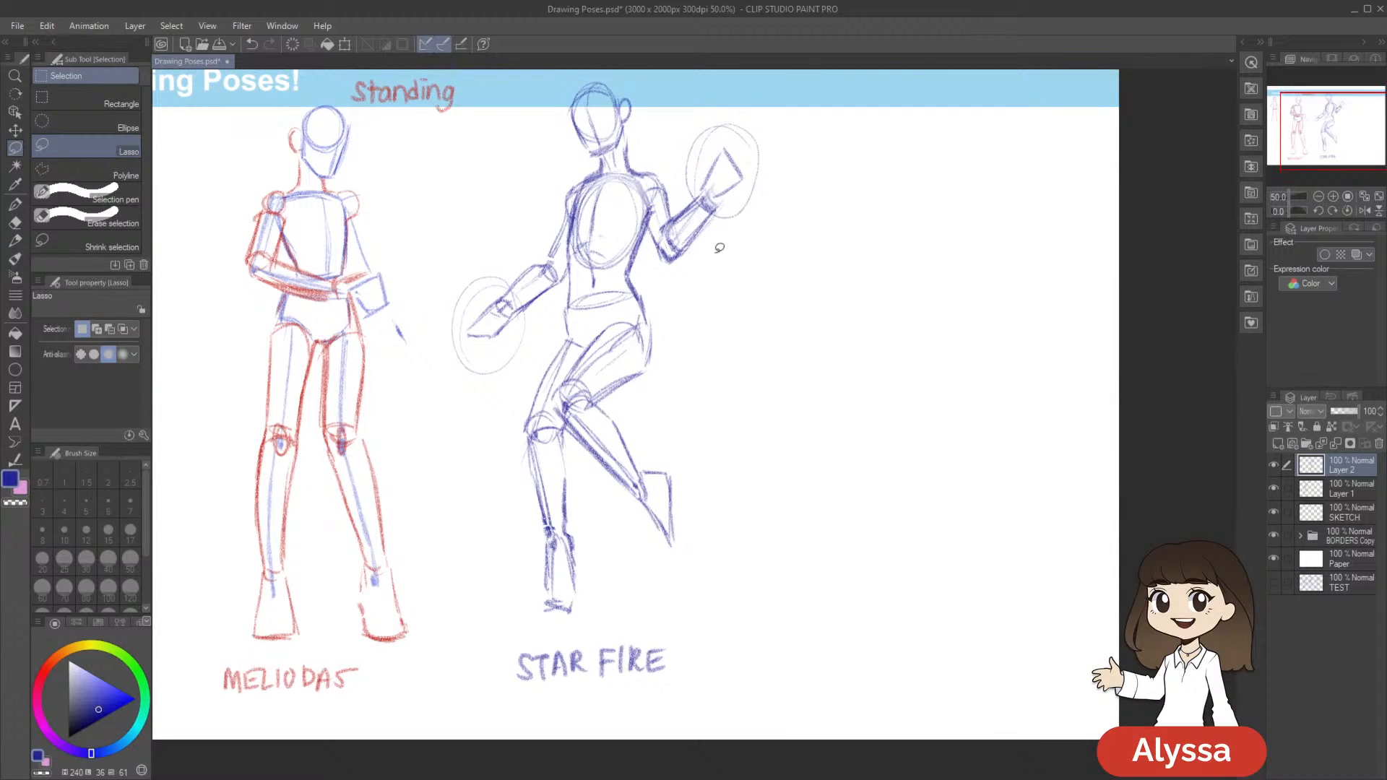
{"action": "mouse_move", "coordinate": [707, 309]}
{"action": "left_mouse_down"}
{"action": "mouse_move", "coordinate": [810, 166]}
{"action": "mouse_move", "coordinate": [553, 70]}
{"action": "mouse_move", "coordinate": [457, 244]}
{"action": "mouse_move", "coordinate": [438, 504]}
{"action": "mouse_move", "coordinate": [510, 746]}
{"action": "mouse_move", "coordinate": [843, 601]}
{"action": "left_mouse_up"}
{"action": "key", "text": "ctrl+t"}
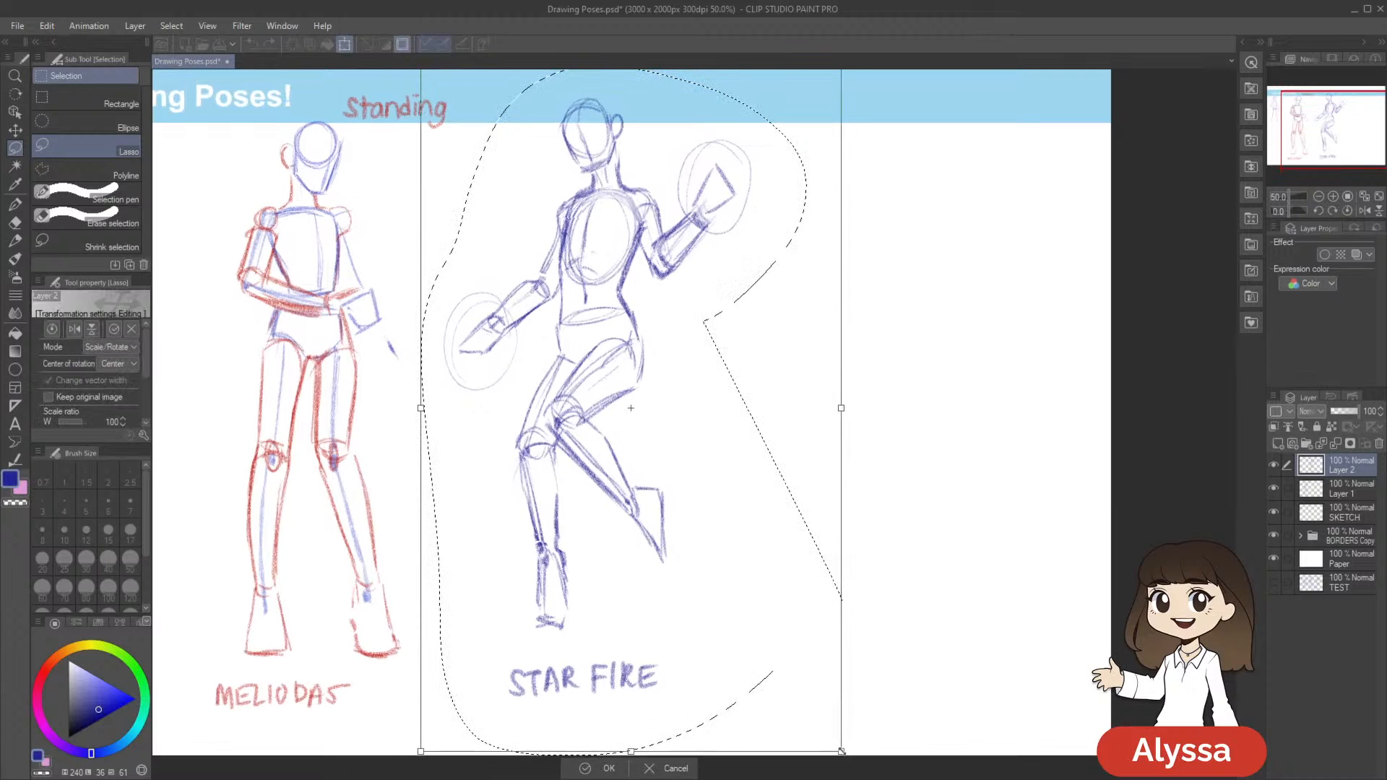
{"action": "left_click_drag", "start_coordinate": [828, 744], "coordinate": [828, 743]}
{"action": "left_click_drag", "start_coordinate": [708, 409], "coordinate": [706, 413]}
{"action": "mouse_move", "coordinate": [988, 565]}
{"action": "left_mouse_down"}
{"action": "mouse_move", "coordinate": [976, 575]}
{"action": "mouse_move", "coordinate": [1026, 539]}
{"action": "left_mouse_up"}
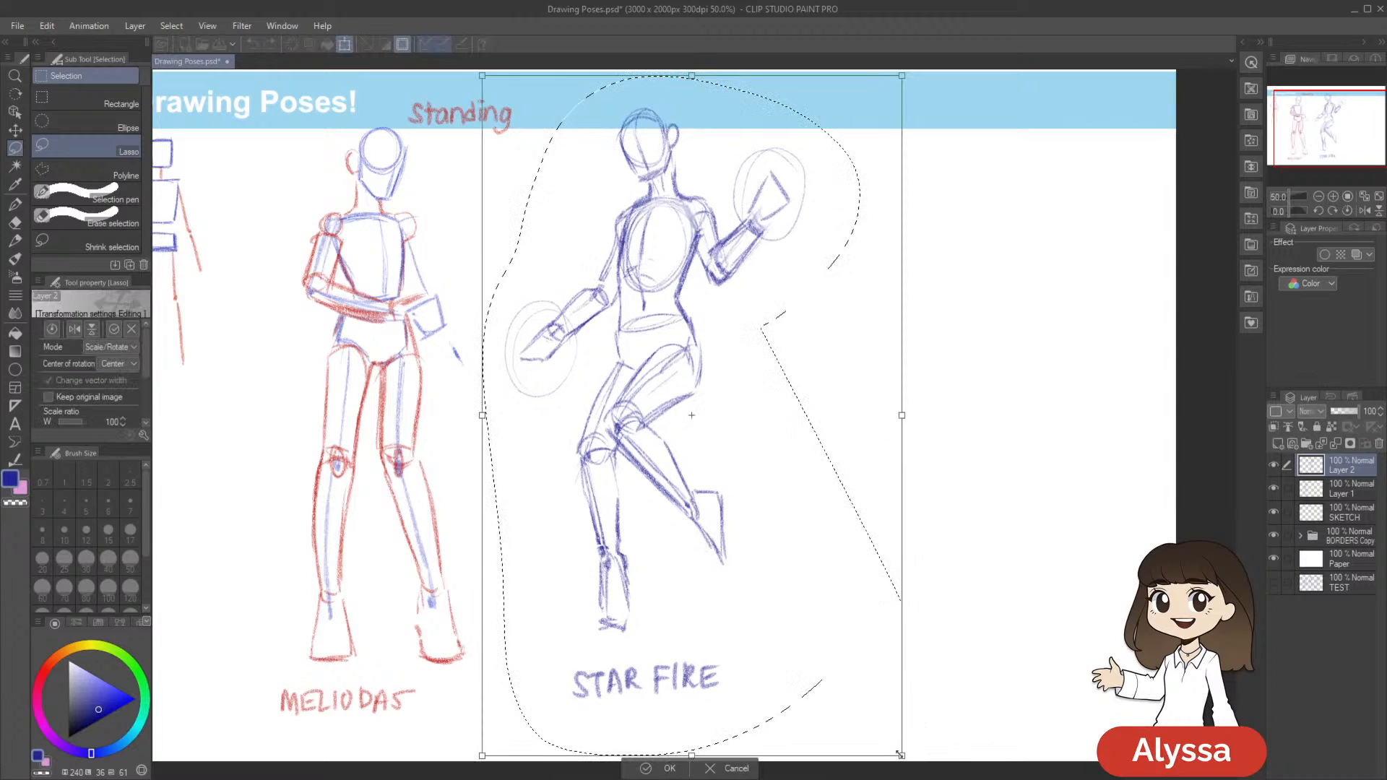
{"action": "left_click_drag", "start_coordinate": [895, 746], "coordinate": [889, 745]}
{"action": "left_click_drag", "start_coordinate": [783, 507], "coordinate": [781, 515]}
{"action": "left_click_drag", "start_coordinate": [1018, 546], "coordinate": [1022, 554]}
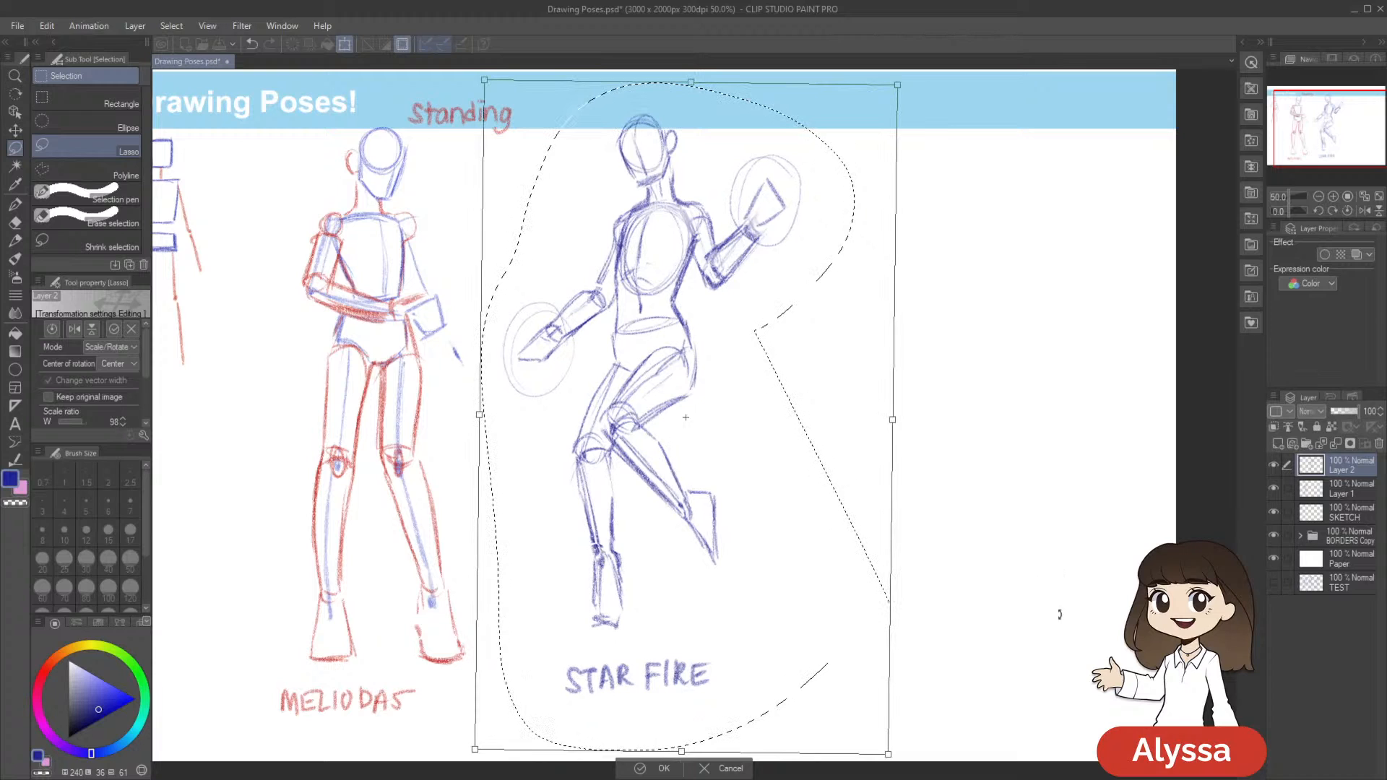
{"action": "key", "text": "Return"}
{"action": "left_click_drag", "start_coordinate": [972, 622], "coordinate": [870, 634]}
{"action": "key", "text": "ctrl+d"}
Add a new layer above Layer 2, choose the Real pencil, and save the document
{"action": "scroll", "coordinate": [856, 578], "scroll_direction": "down", "scroll_amount": 2}
{"action": "scroll", "coordinate": [863, 576], "scroll_direction": "up", "scroll_amount": 1}
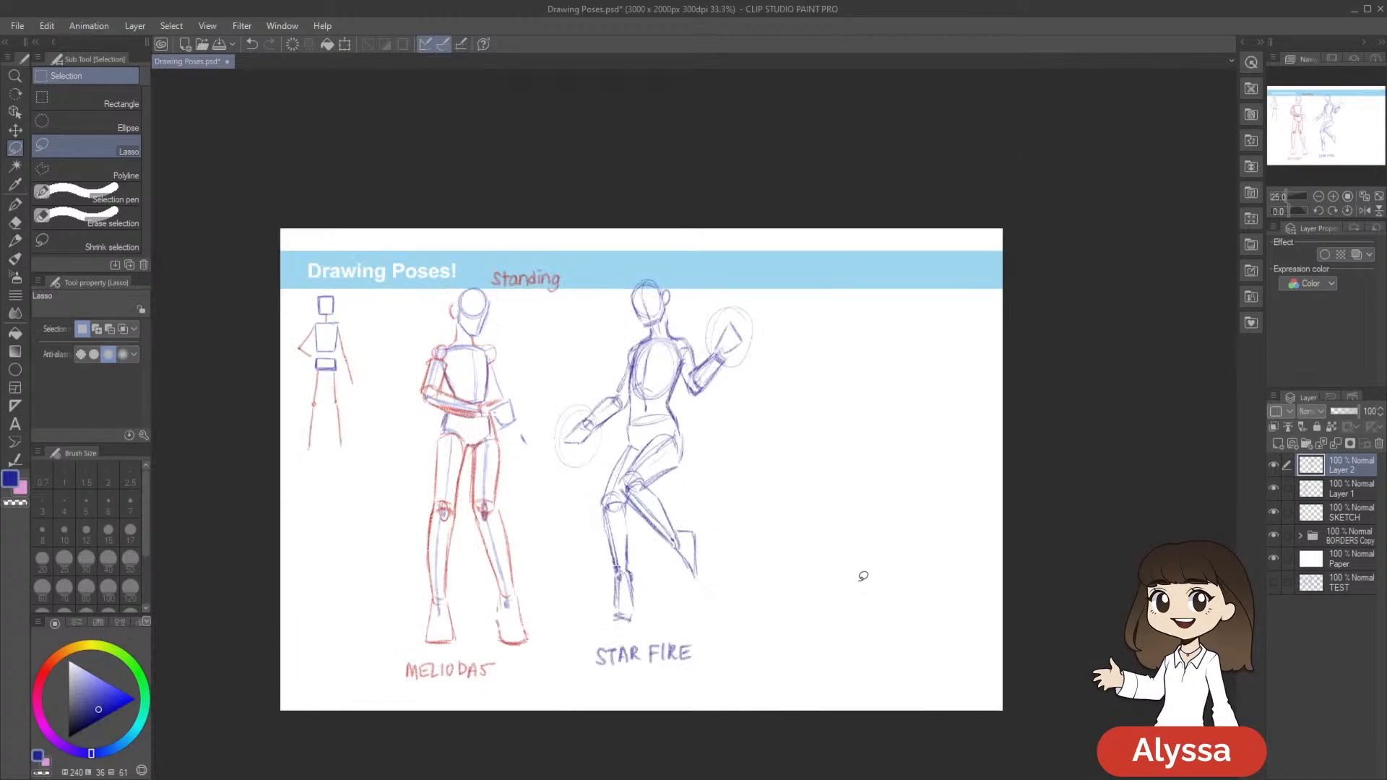
{"action": "scroll", "coordinate": [863, 576], "scroll_direction": "up", "scroll_amount": 1}
{"action": "key", "text": "ctrl+shift+n"}
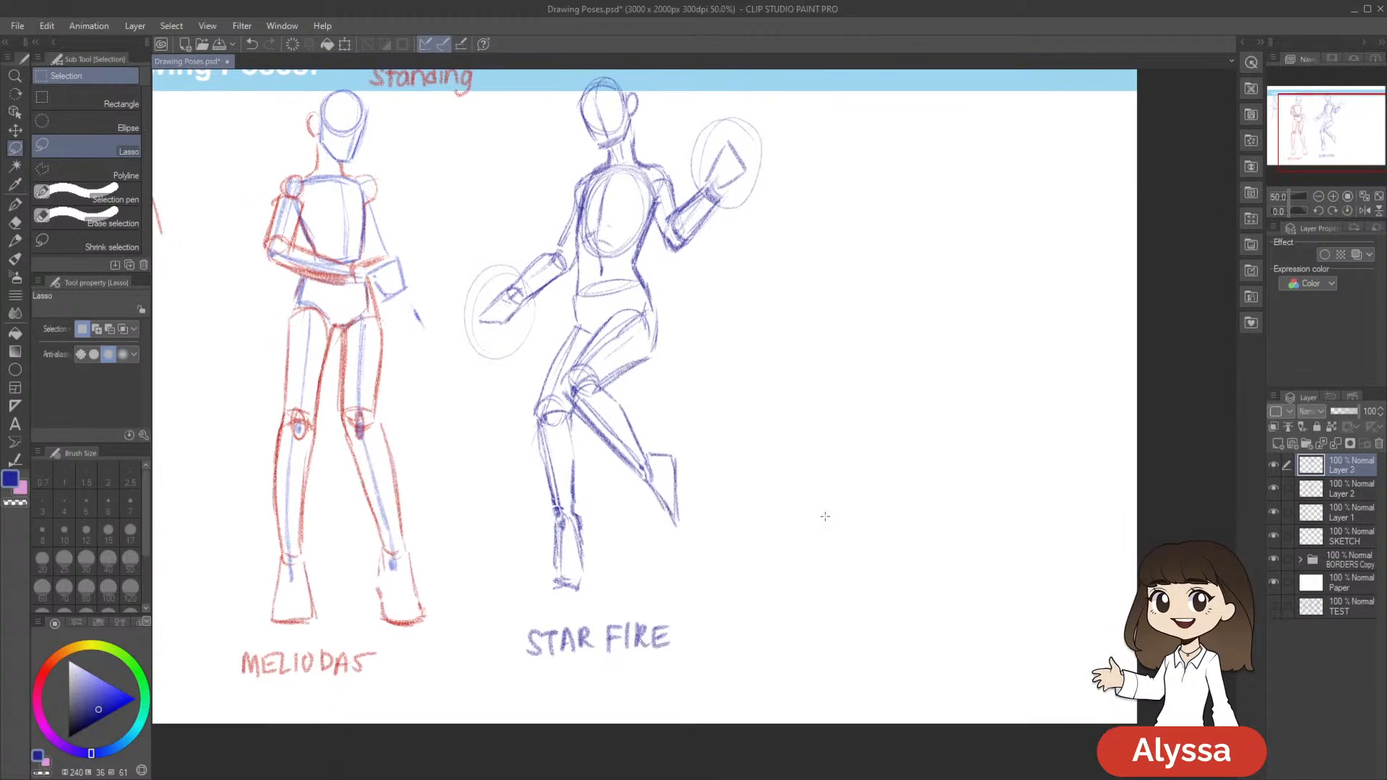
{"action": "key", "text": "p"}
{"action": "key", "text": "p"}
{"action": "left_click_drag", "start_coordinate": [939, 438], "coordinate": [866, 427]}
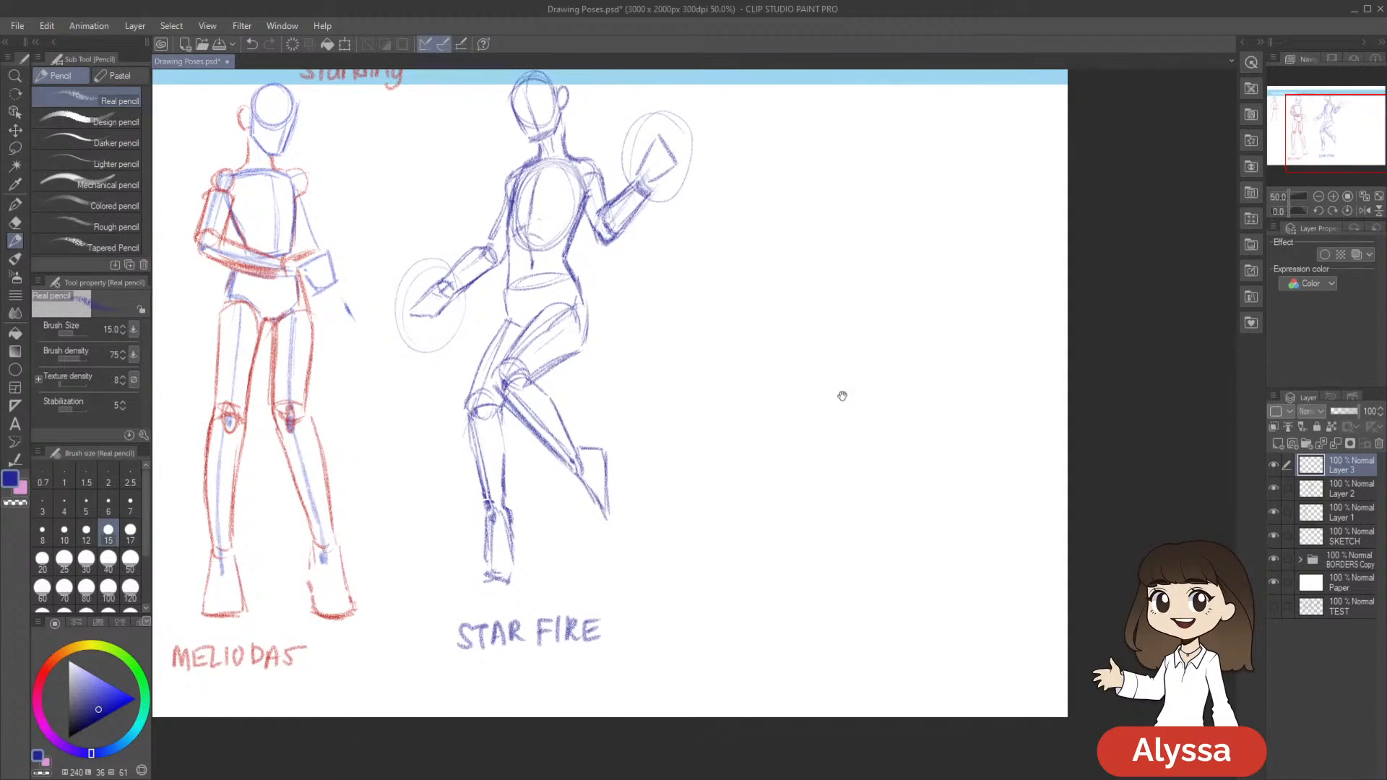
{"action": "key", "text": "ctrl+s"}
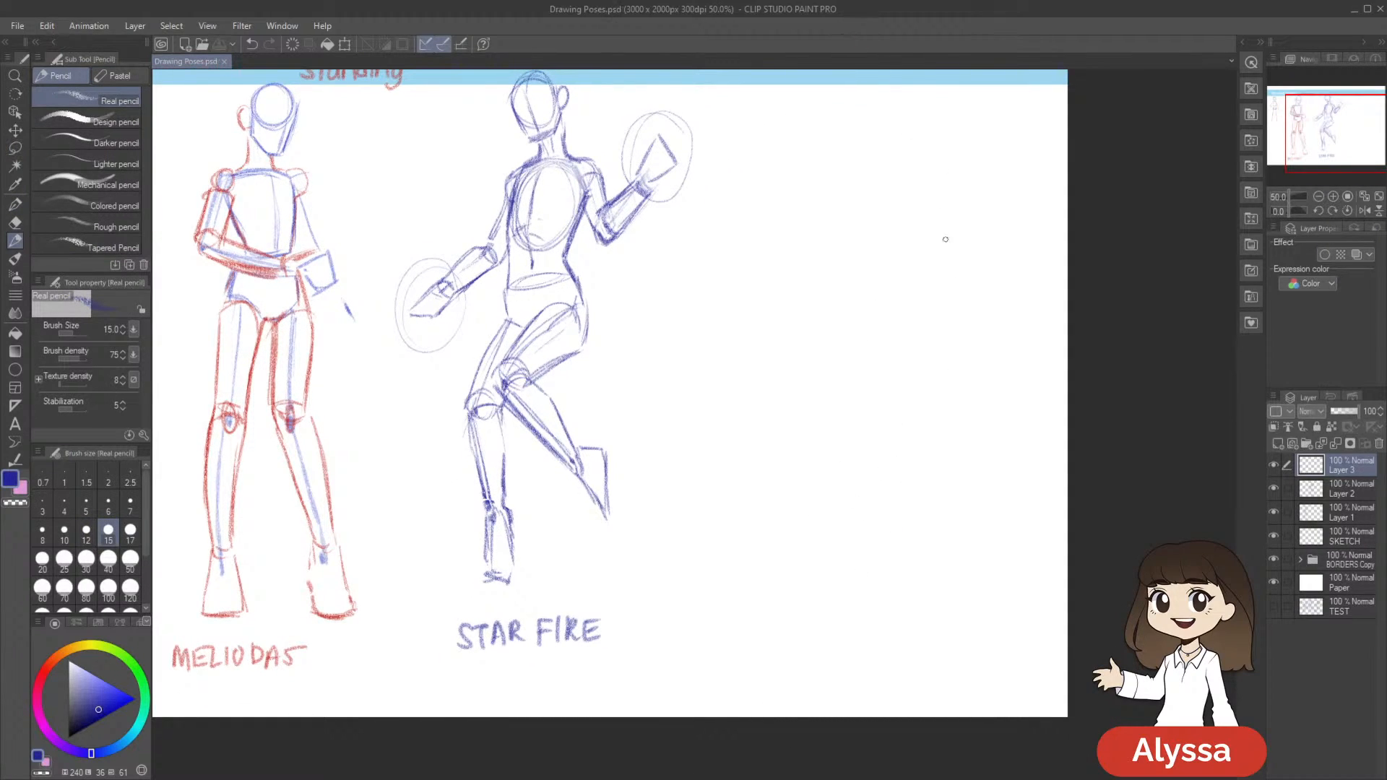
Hide and reshow Layer 3 to check its contents, and save the document
{"action": "left_click_drag", "start_coordinate": [963, 386], "coordinate": [926, 440]}
{"action": "left_click", "coordinate": [1273, 466]}
{"action": "left_click", "coordinate": [1273, 468]}
{"action": "left_click_drag", "start_coordinate": [863, 553], "coordinate": [870, 530]}
{"action": "key", "text": "ctrl+s"}
Check the contents of Layer 3 and Layer 2 by toggling their visibility, leaving both layers shown
{"action": "left_click_drag", "start_coordinate": [964, 368], "coordinate": [793, 365]}
{"action": "left_click_drag", "start_coordinate": [992, 434], "coordinate": [982, 431]}
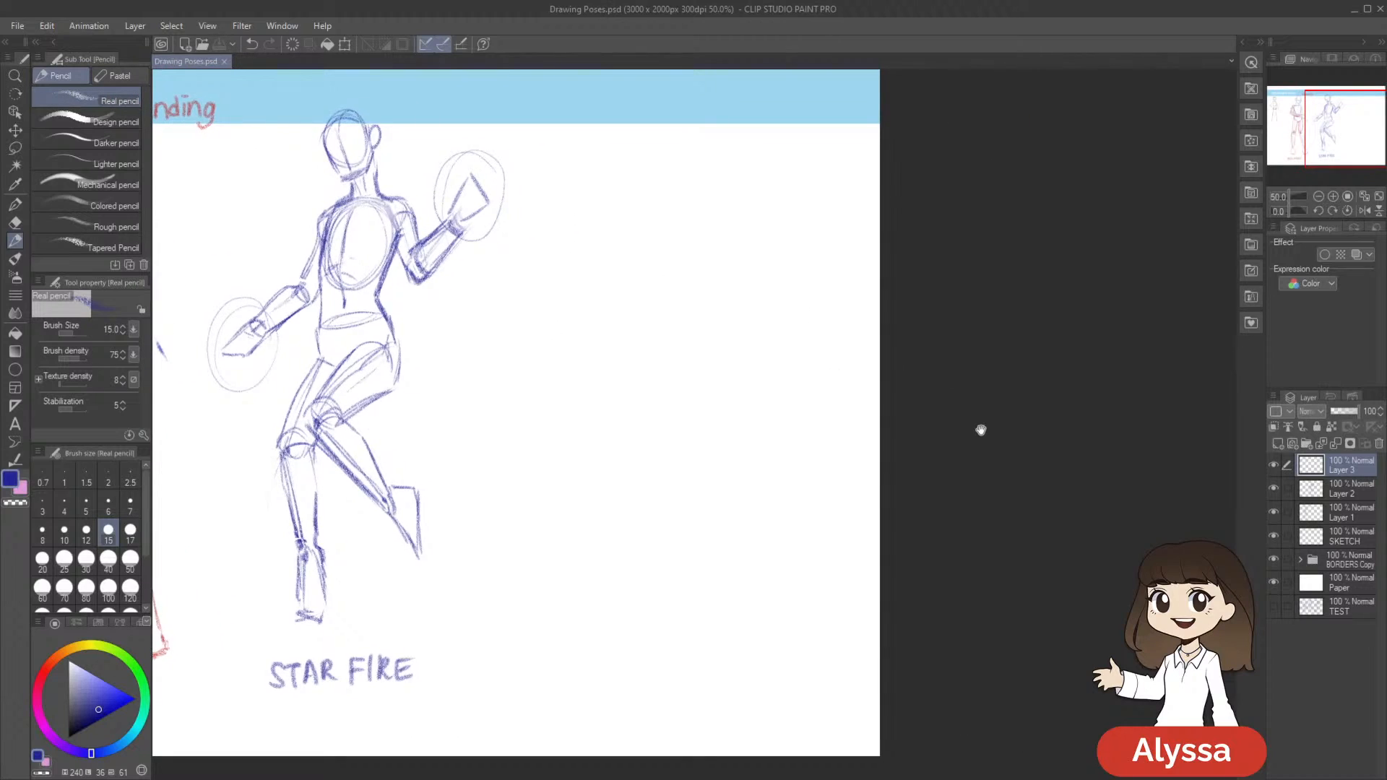
{"action": "left_click_drag", "start_coordinate": [671, 472], "coordinate": [672, 477]}
{"action": "left_click_drag", "start_coordinate": [778, 380], "coordinate": [834, 438]}
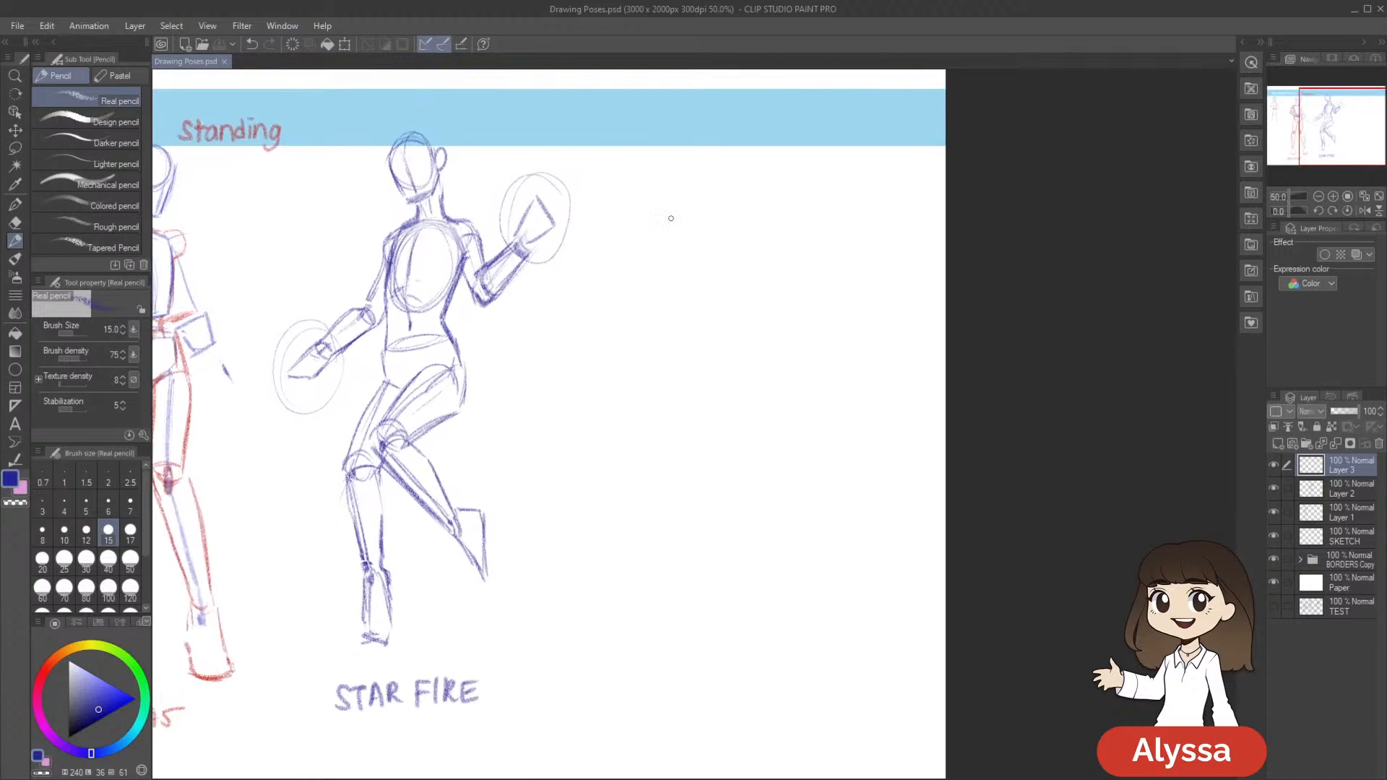
{"action": "left_click", "coordinate": [1273, 465]}
{"action": "left_click", "coordinate": [1272, 466]}
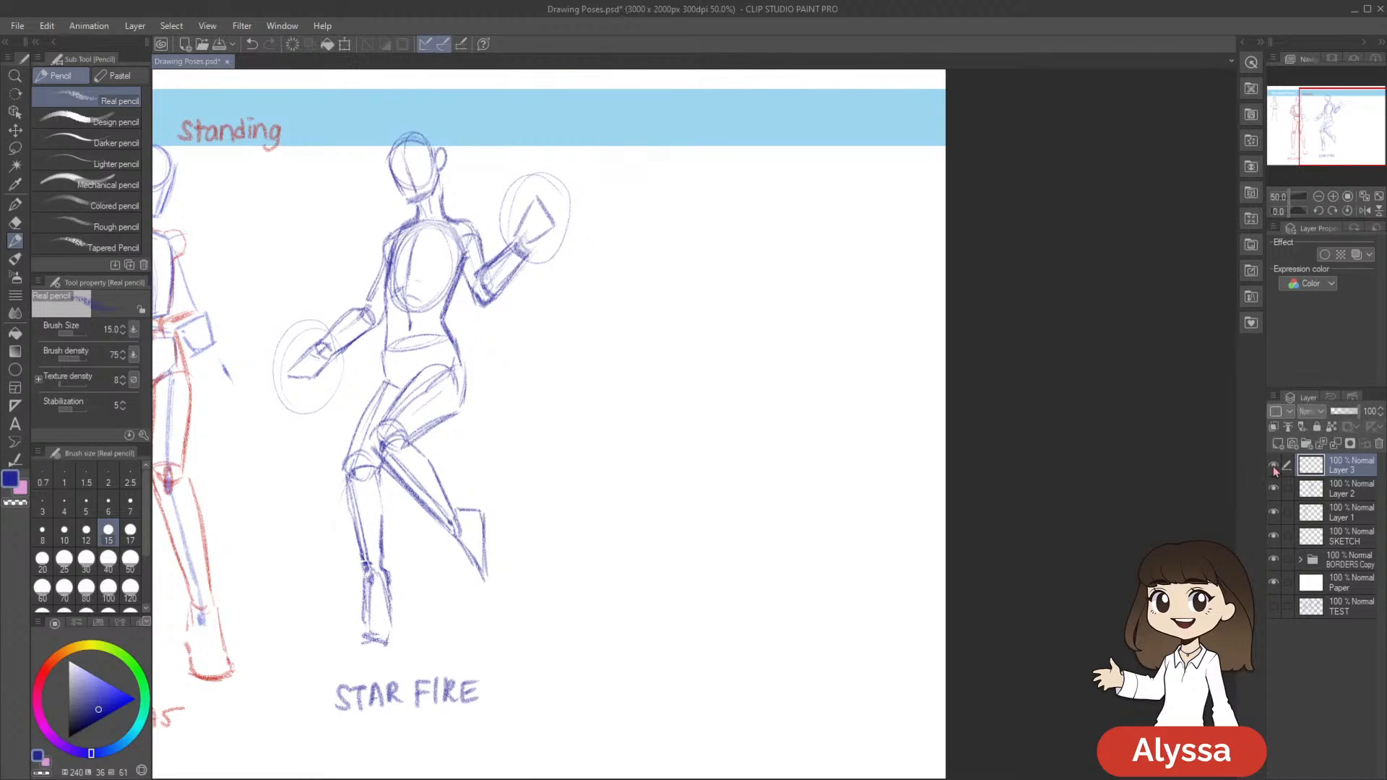
{"action": "left_click_drag", "start_coordinate": [1001, 526], "coordinate": [985, 495]}
{"action": "left_click_drag", "start_coordinate": [1127, 473], "coordinate": [1119, 478]}
{"action": "left_click", "coordinate": [1273, 490]}
{"action": "left_click", "coordinate": [1273, 490]}
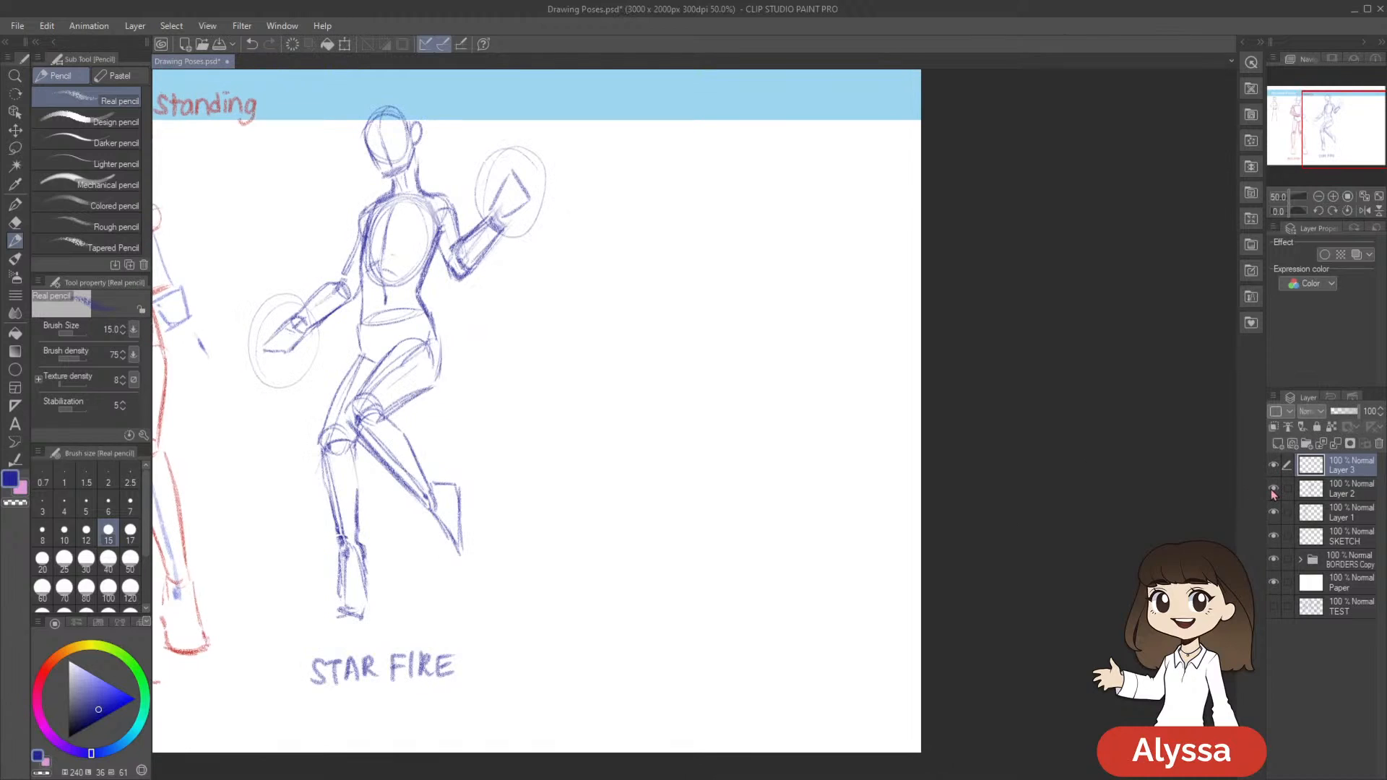
Keep Layer 3 as the active drawing layer after briefly selecting Layer 2, and save the document
{"action": "left_click_drag", "start_coordinate": [925, 542], "coordinate": [1030, 531]}
{"action": "left_click", "coordinate": [1336, 491]}
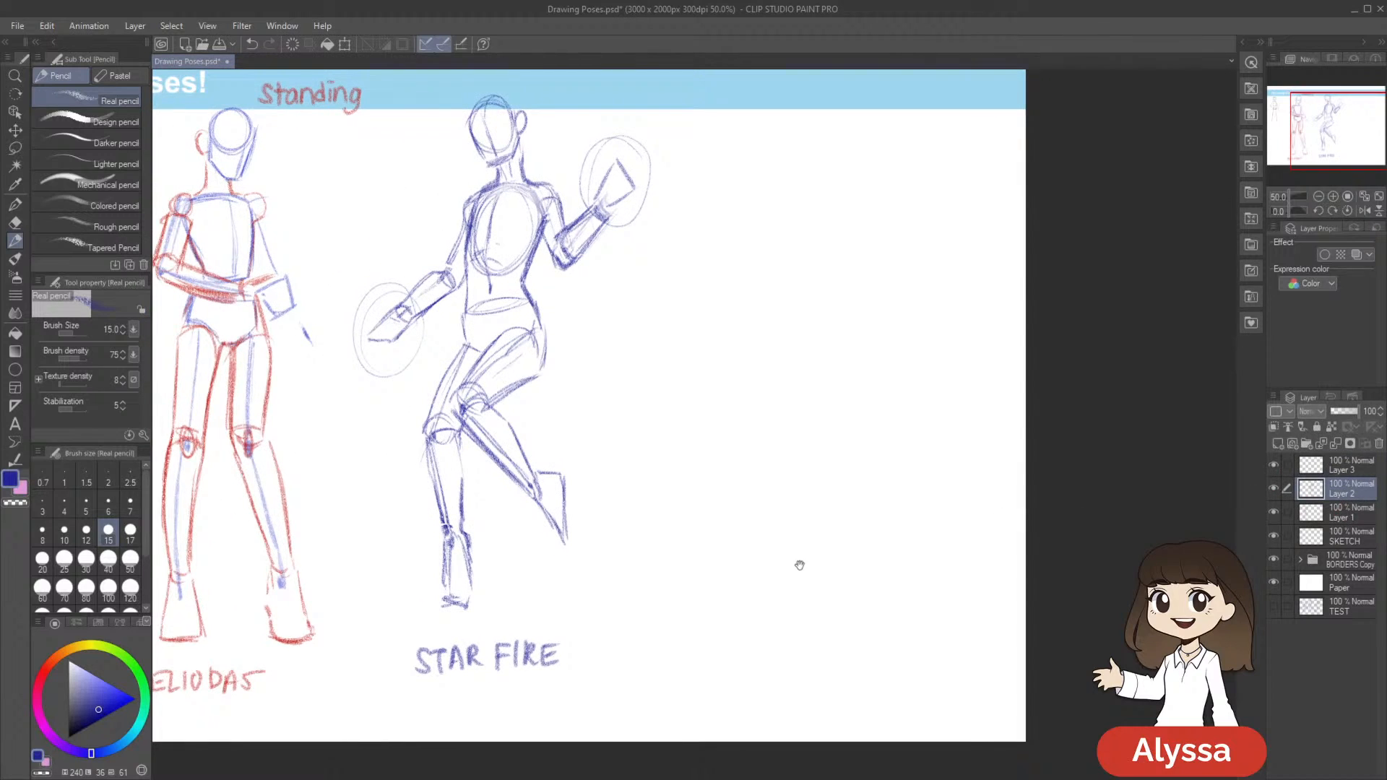
{"action": "left_click_drag", "start_coordinate": [820, 564], "coordinate": [834, 573]}
{"action": "left_click", "coordinate": [1345, 466]}
{"action": "left_click_drag", "start_coordinate": [707, 580], "coordinate": [847, 574]}
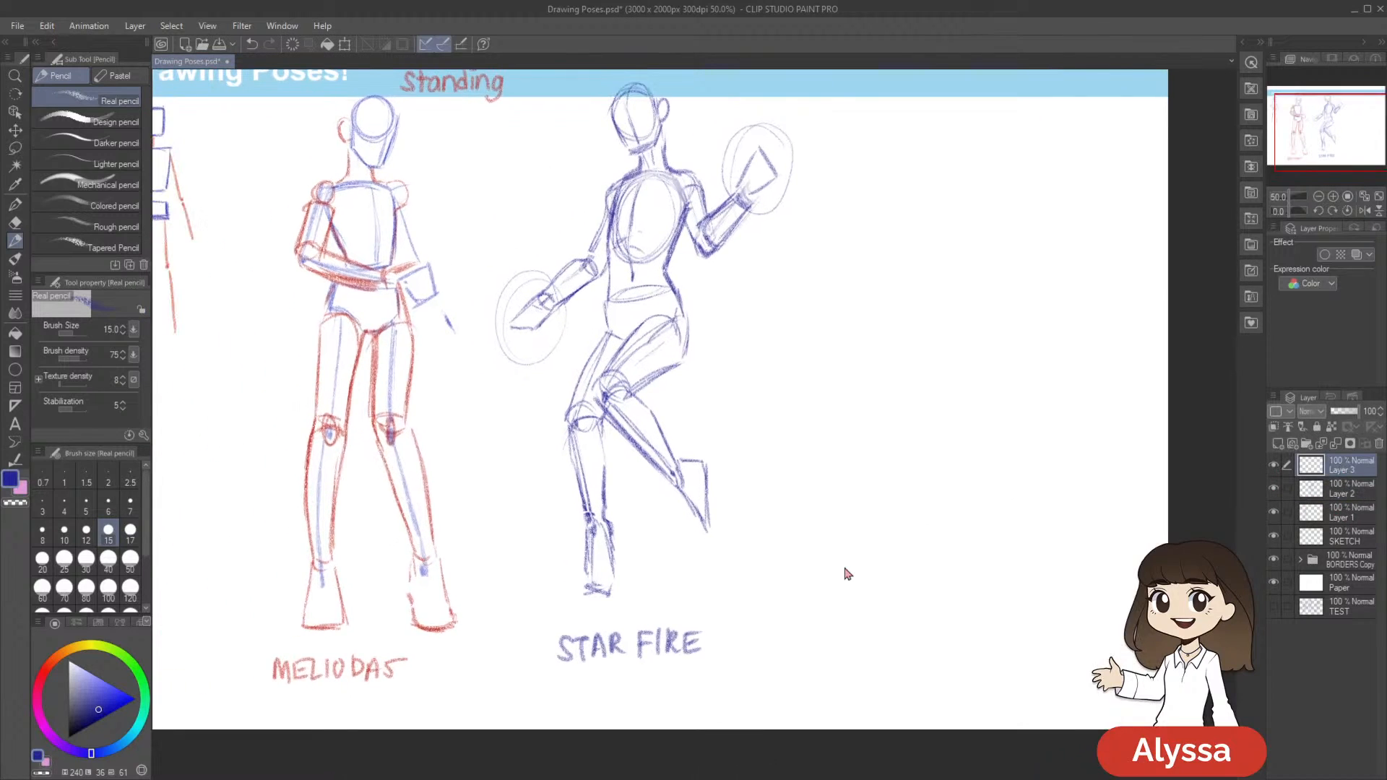
{"action": "key", "text": "ctrl+s"}
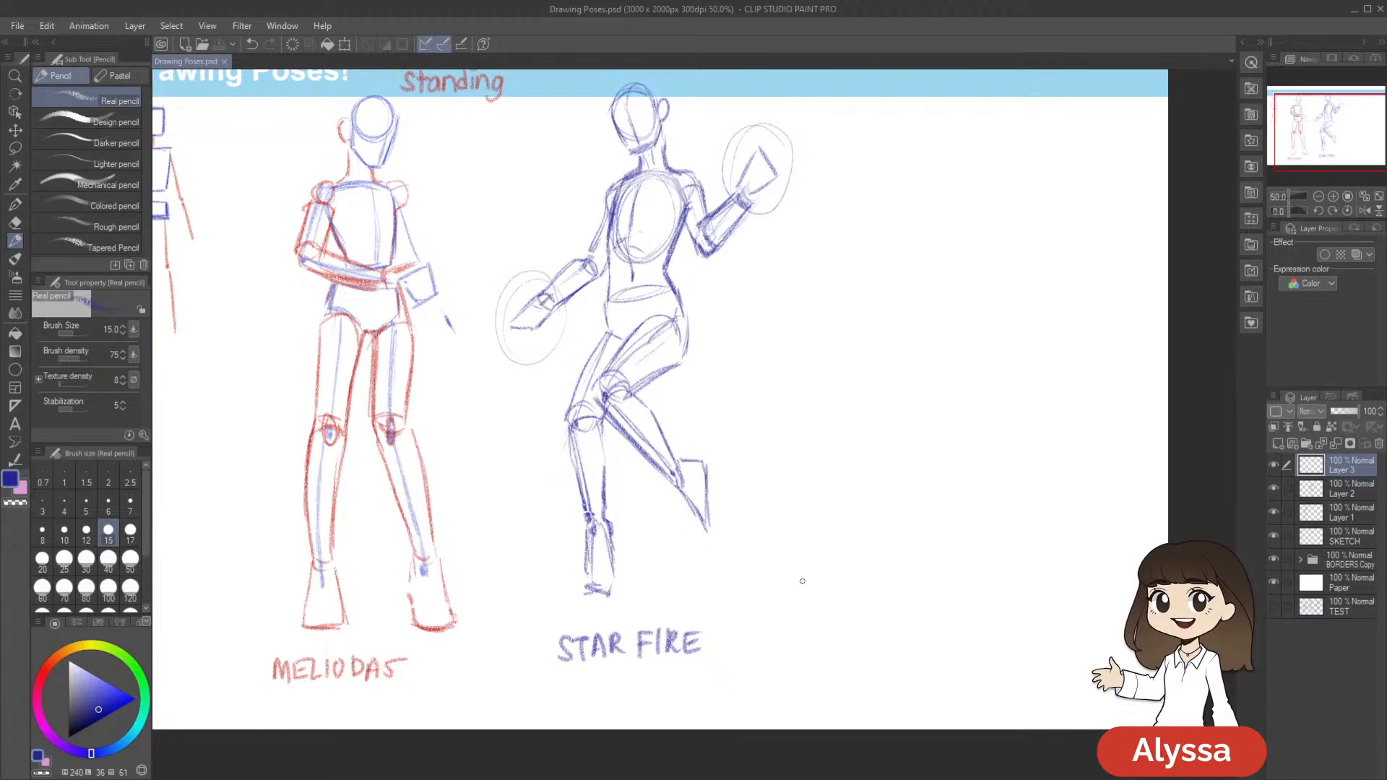
{"action": "mouse_move", "coordinate": [793, 574]}
{"action": "left_mouse_down"}
{"action": "mouse_move", "coordinate": [888, 609]}
{"action": "mouse_move", "coordinate": [911, 562]}
{"action": "left_mouse_up"}
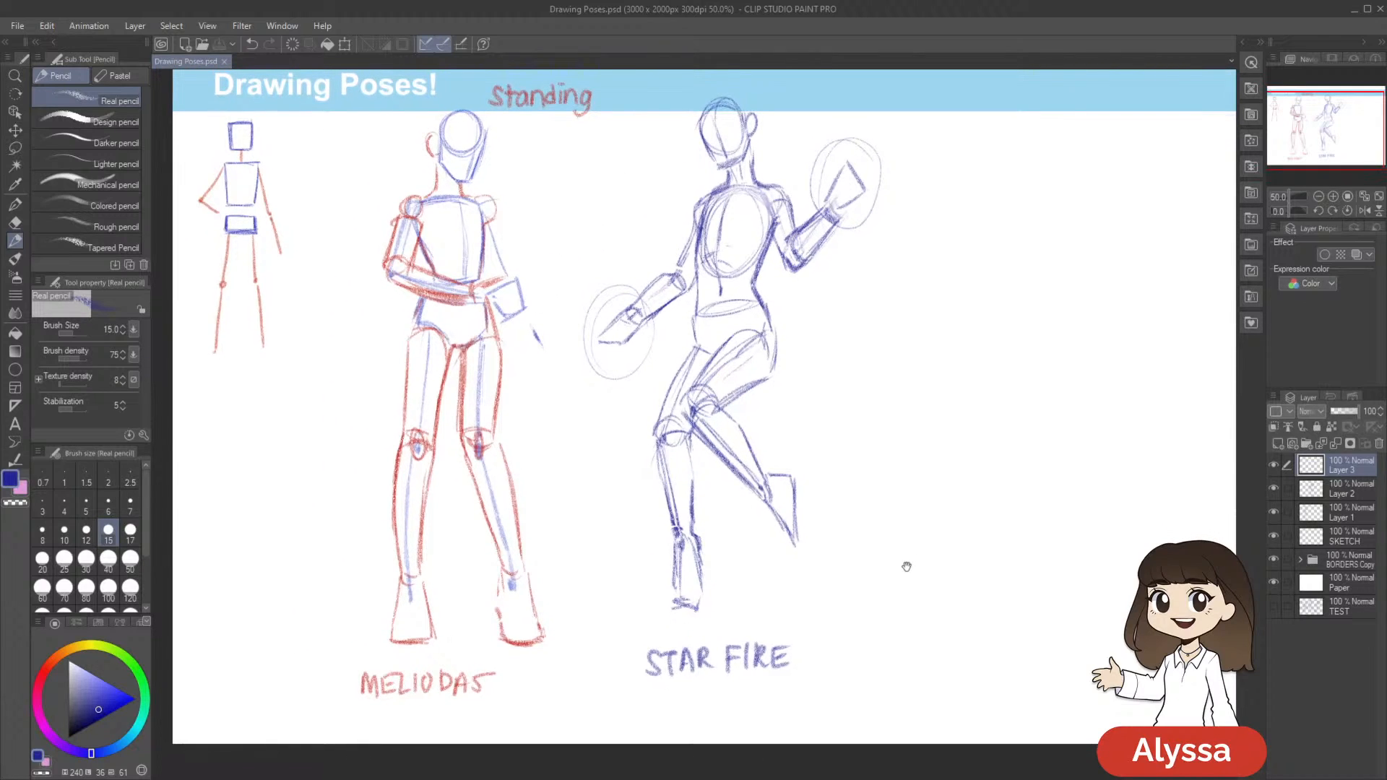
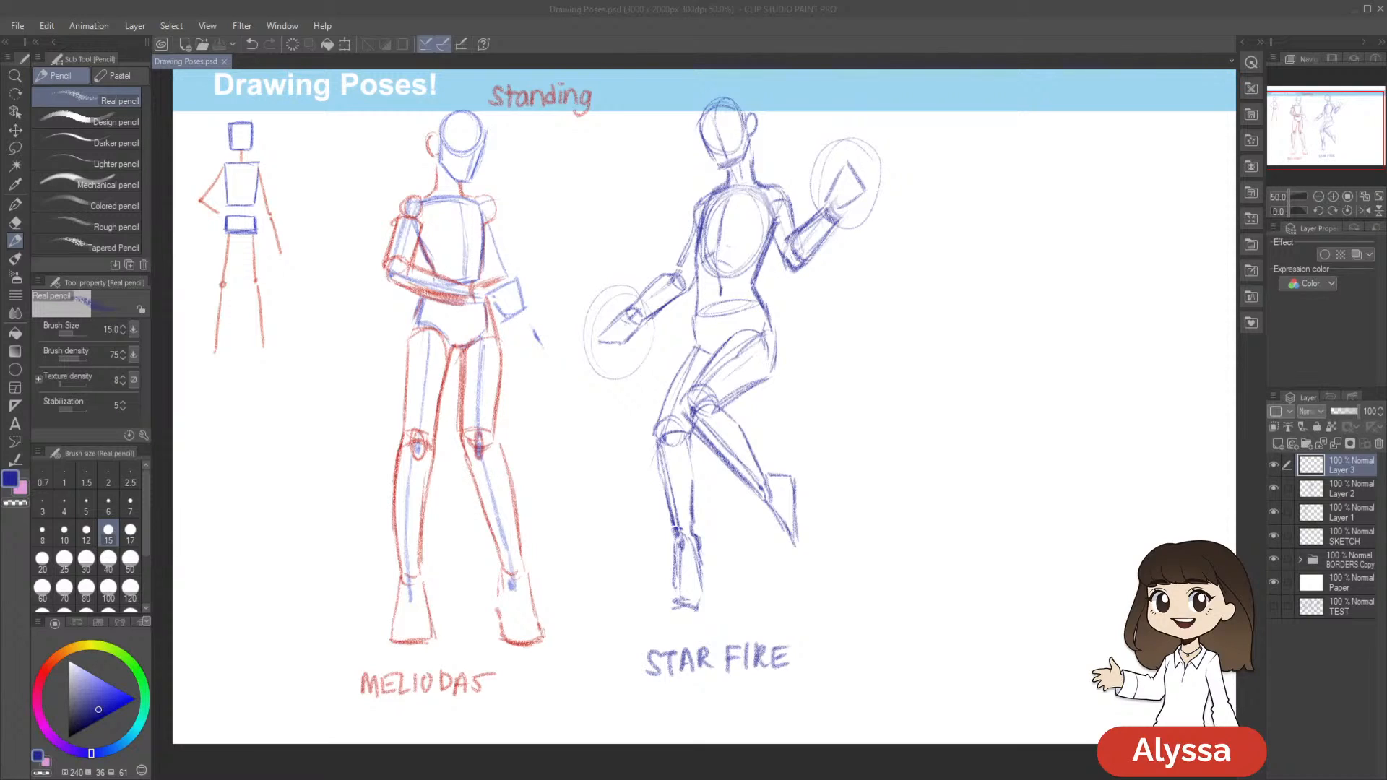
Find the layer holding the Meliodas sketch by toggling layer visibility, and make Layer 1 the active layer
{"action": "left_click_drag", "start_coordinate": [845, 191], "coordinate": [972, 179]}
{"action": "left_click", "coordinate": [1273, 489]}
{"action": "left_click", "coordinate": [1273, 489]}
{"action": "left_click", "coordinate": [1273, 512]}
{"action": "left_click", "coordinate": [1273, 512]}
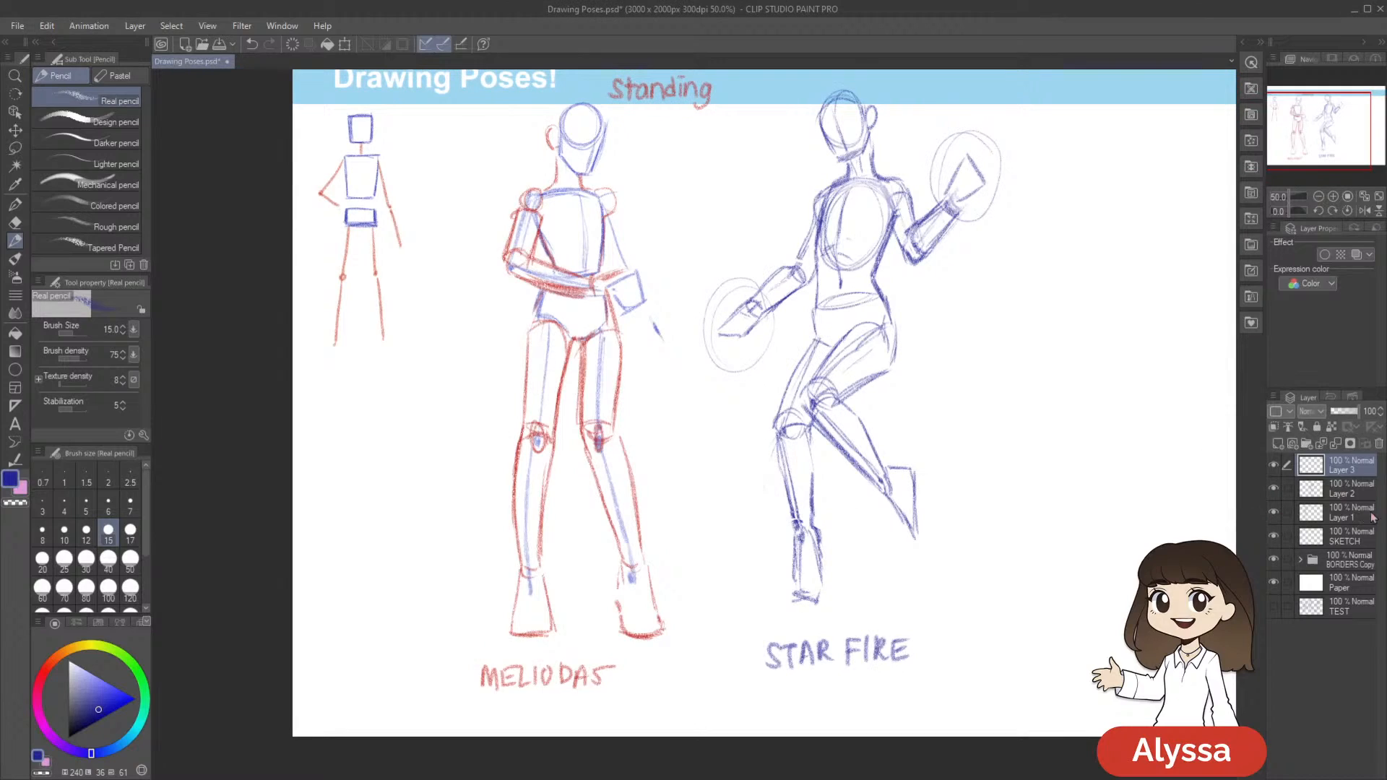
{"action": "left_click", "coordinate": [1357, 515]}
{"action": "left_click", "coordinate": [1274, 536]}
{"action": "left_click", "coordinate": [1274, 513]}
{"action": "left_click", "coordinate": [1274, 512]}
Check the contents of Layer 1 by toggling its visibility, leaving it shown
{"action": "left_click_drag", "start_coordinate": [1085, 391], "coordinate": [1029, 411]}
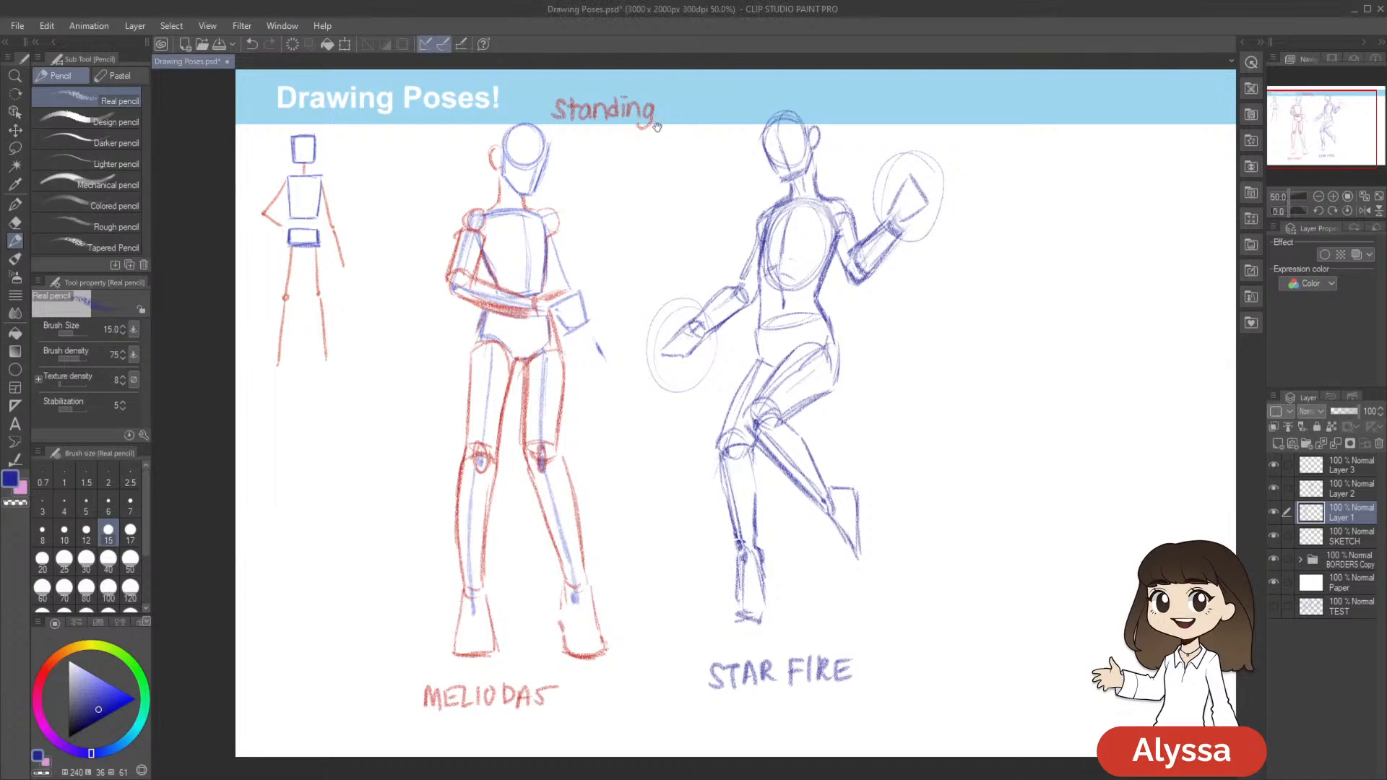
{"action": "left_click_drag", "start_coordinate": [941, 736], "coordinate": [932, 745]}
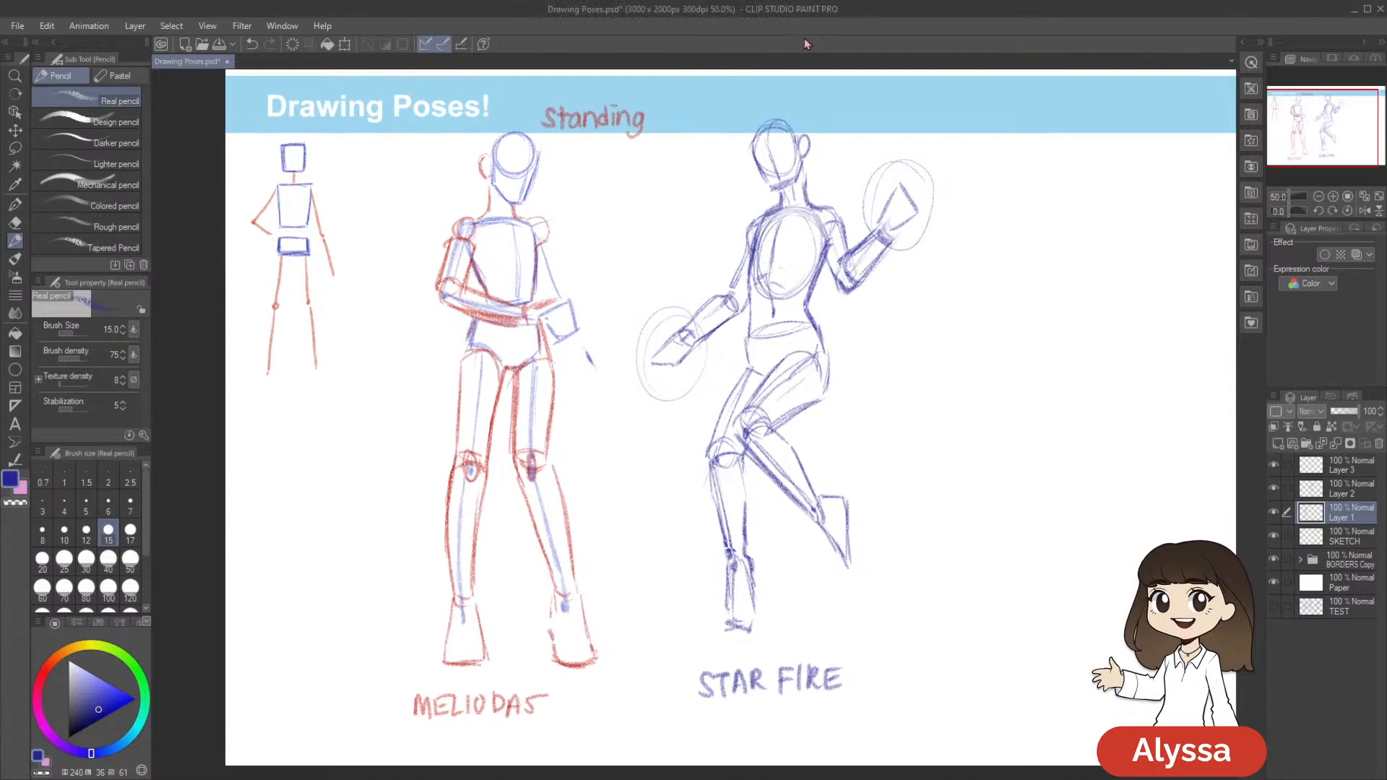
{"action": "left_click_drag", "start_coordinate": [1170, 330], "coordinate": [1146, 347]}
{"action": "left_click", "coordinate": [1275, 513]}
{"action": "left_click", "coordinate": [1274, 513]}
{"action": "left_click_drag", "start_coordinate": [1155, 452], "coordinate": [1138, 459]}
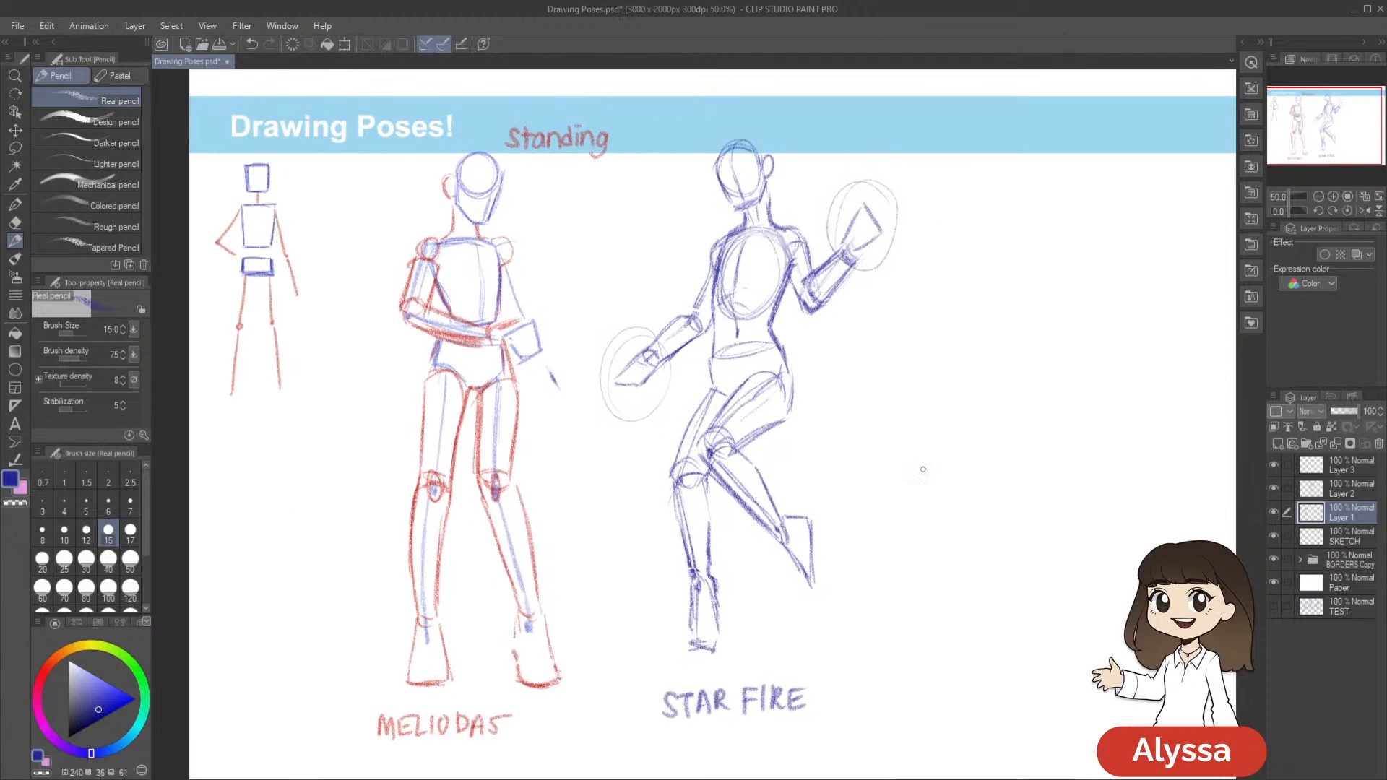
{"action": "left_click_drag", "start_coordinate": [793, 308], "coordinate": [777, 311]}
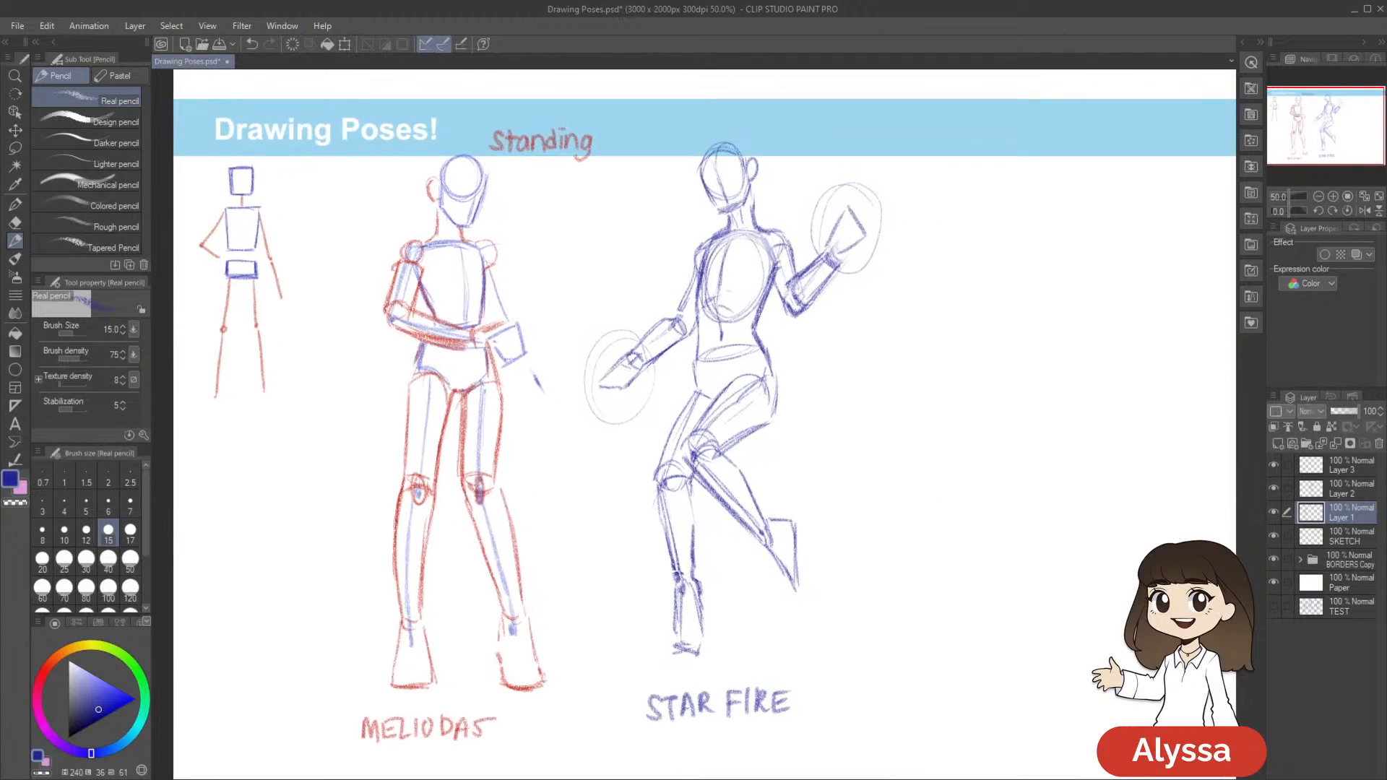
{"action": "left_click", "coordinate": [1274, 512]}
{"action": "left_click", "coordinate": [1274, 512]}
{"action": "left_click", "coordinate": [1274, 512]}
{"action": "left_click", "coordinate": [1274, 512]}
{"action": "left_click_drag", "start_coordinate": [1156, 462], "coordinate": [1139, 468]}
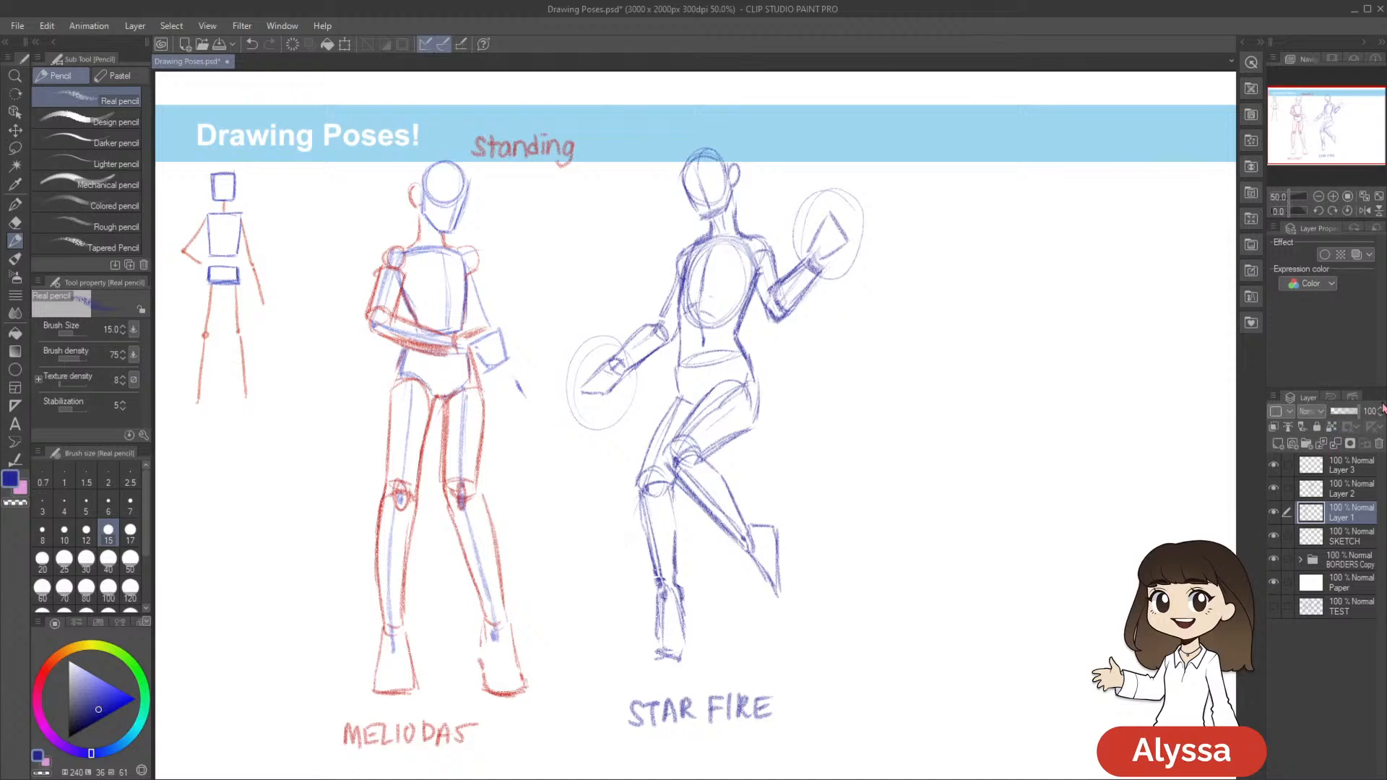
Fade Layer 1 to 50% opacity and add a new layer directly above it
{"action": "left_click", "coordinate": [1352, 411]}
{"action": "left_click_drag", "start_coordinate": [890, 481], "coordinate": [941, 493]}
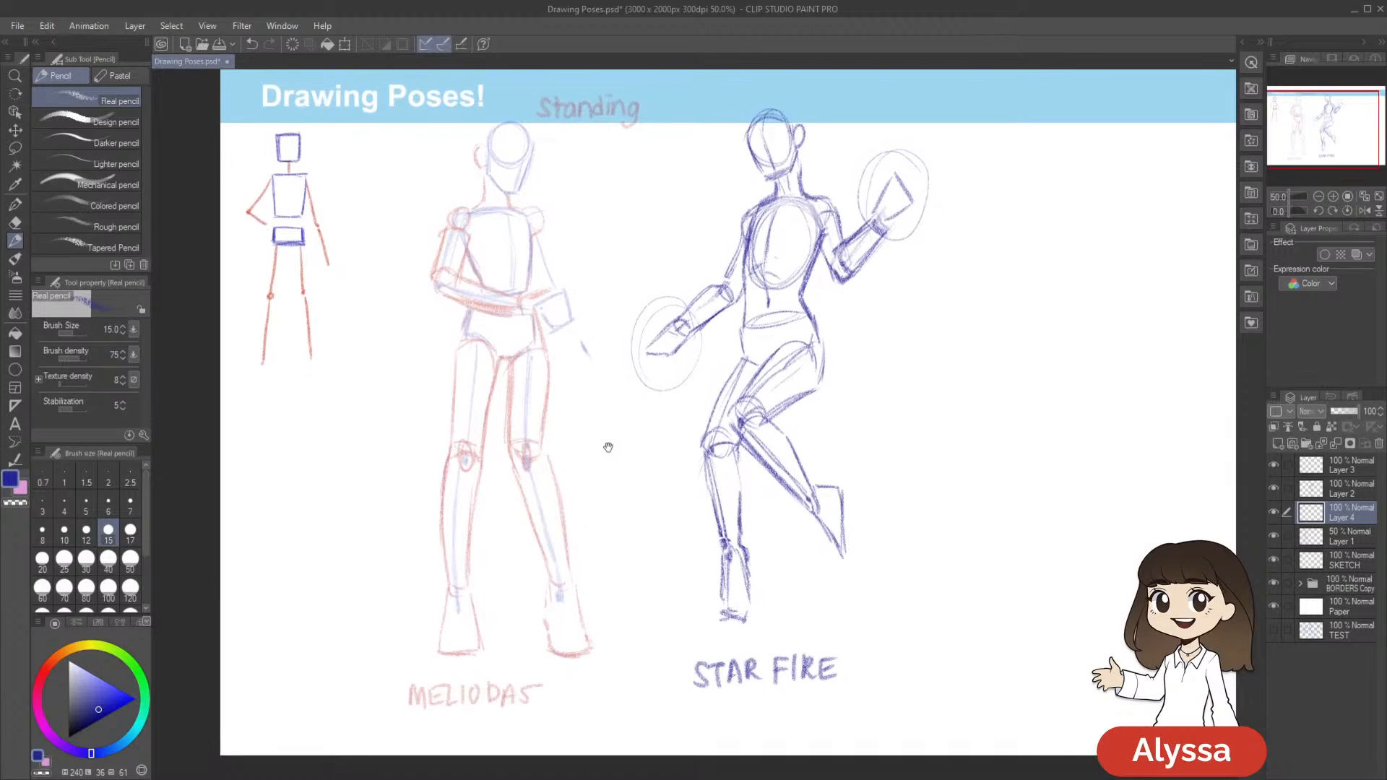
{"action": "left_click_drag", "start_coordinate": [534, 441], "coordinate": [560, 442]}
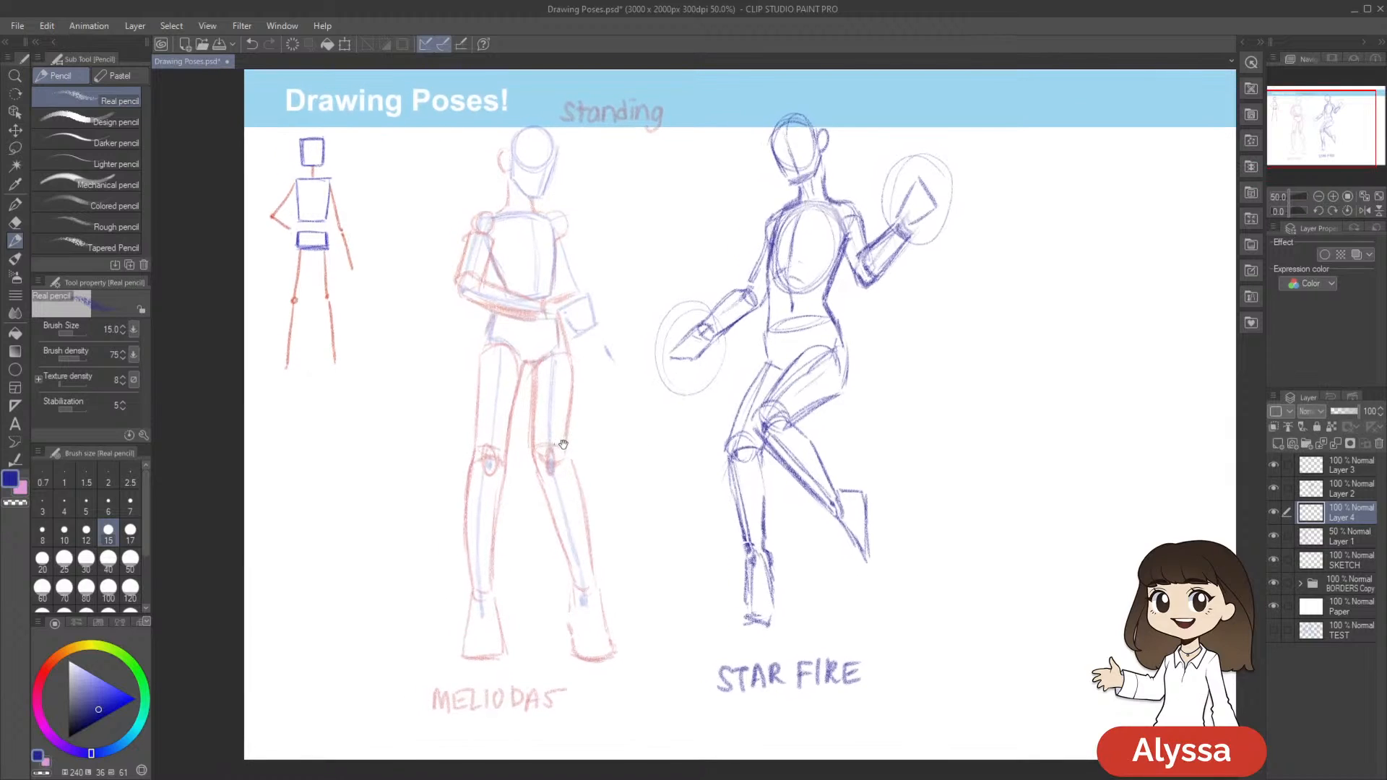
Set the drawing colour to a very dark, nearly black blue and the Real pencil's brush size to 8
{"action": "left_click", "coordinate": [75, 711]}
{"action": "left_click_drag", "start_coordinate": [74, 715], "coordinate": [71, 721]}
{"action": "left_click_drag", "start_coordinate": [808, 379], "coordinate": [817, 438]}
{"action": "key", "text": "bracketleft"}
{"action": "key", "text": "bracketleft"}
{"action": "scroll", "coordinate": [790, 556], "scroll_direction": "up", "scroll_amount": 1}
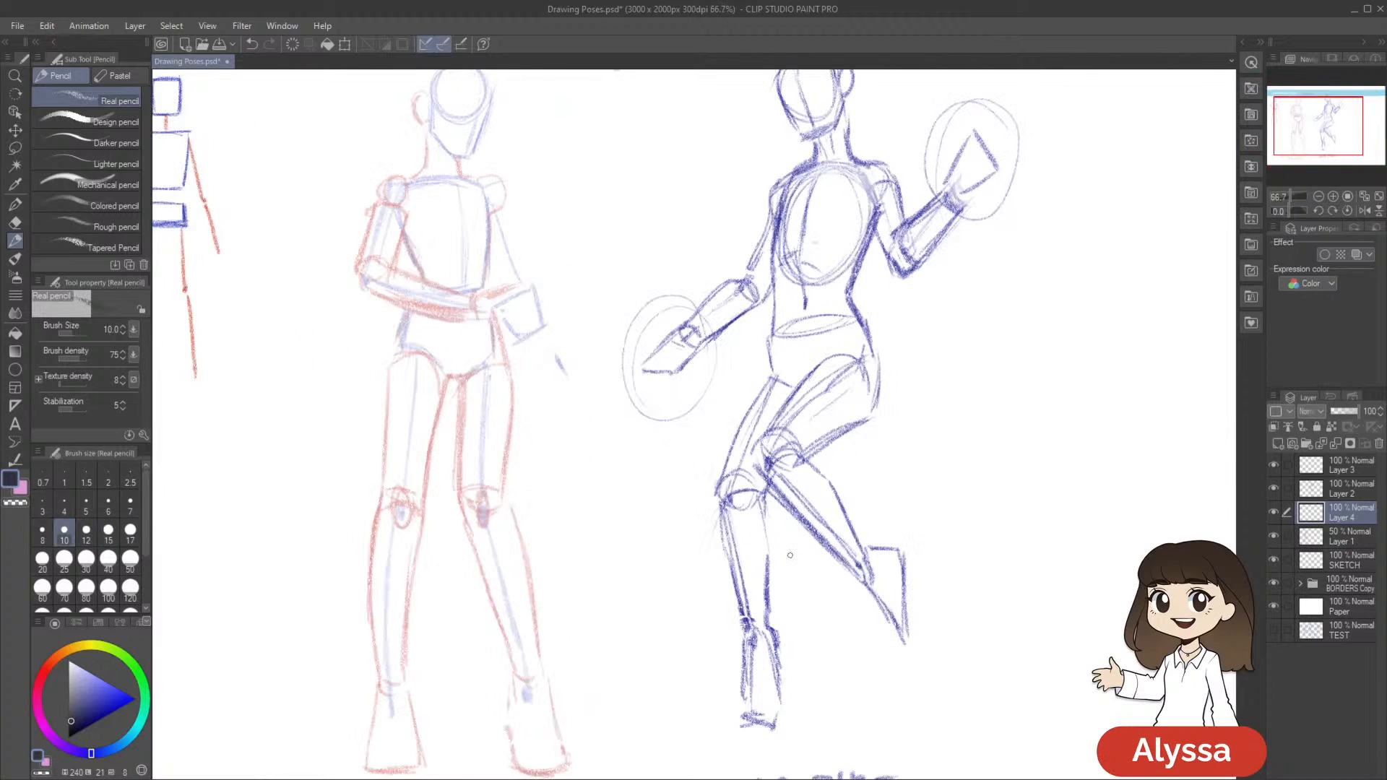
{"action": "mouse_move", "coordinate": [616, 291]}
{"action": "left_mouse_down"}
{"action": "mouse_move", "coordinate": [715, 405]}
{"action": "mouse_move", "coordinate": [724, 443]}
{"action": "left_mouse_up"}
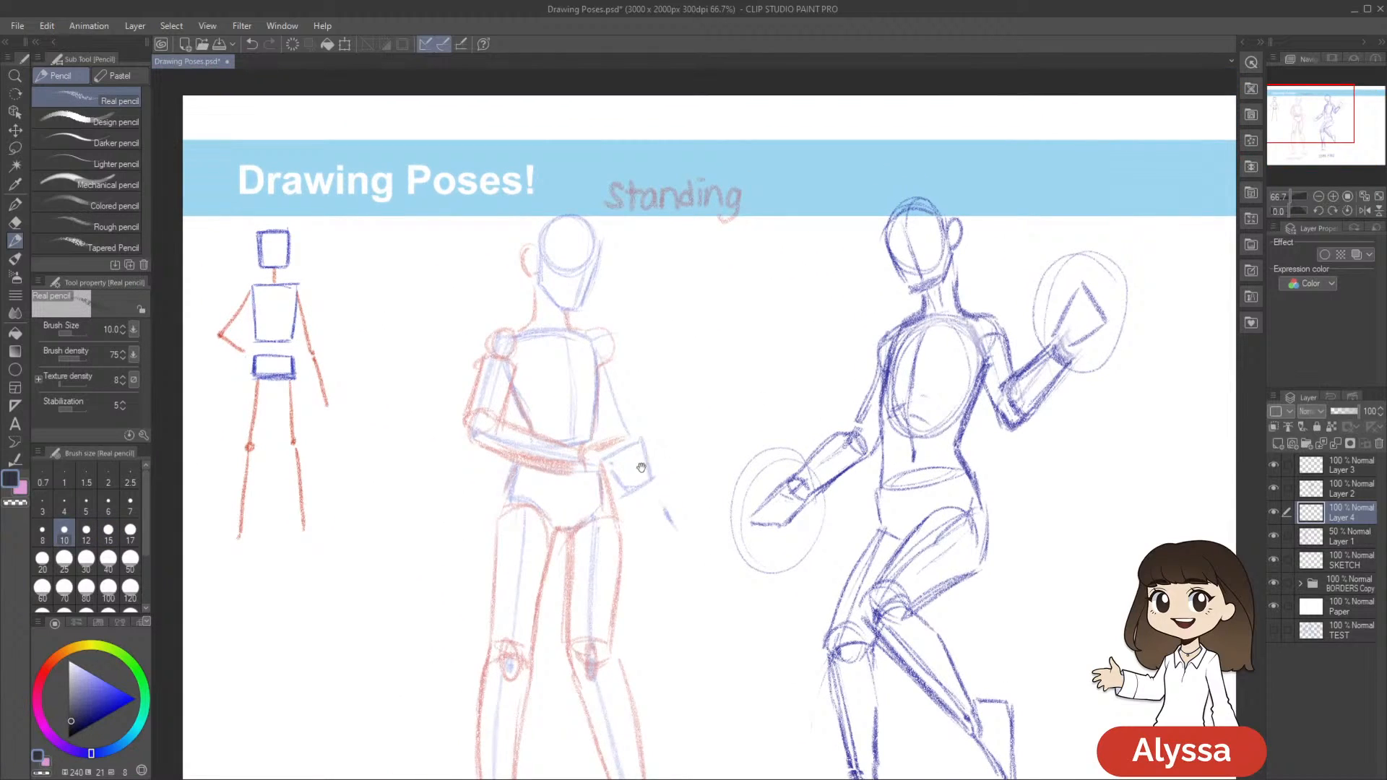
{"action": "left_click_drag", "start_coordinate": [643, 465], "coordinate": [747, 404]}
{"action": "left_click_drag", "start_coordinate": [832, 393], "coordinate": [777, 408]}
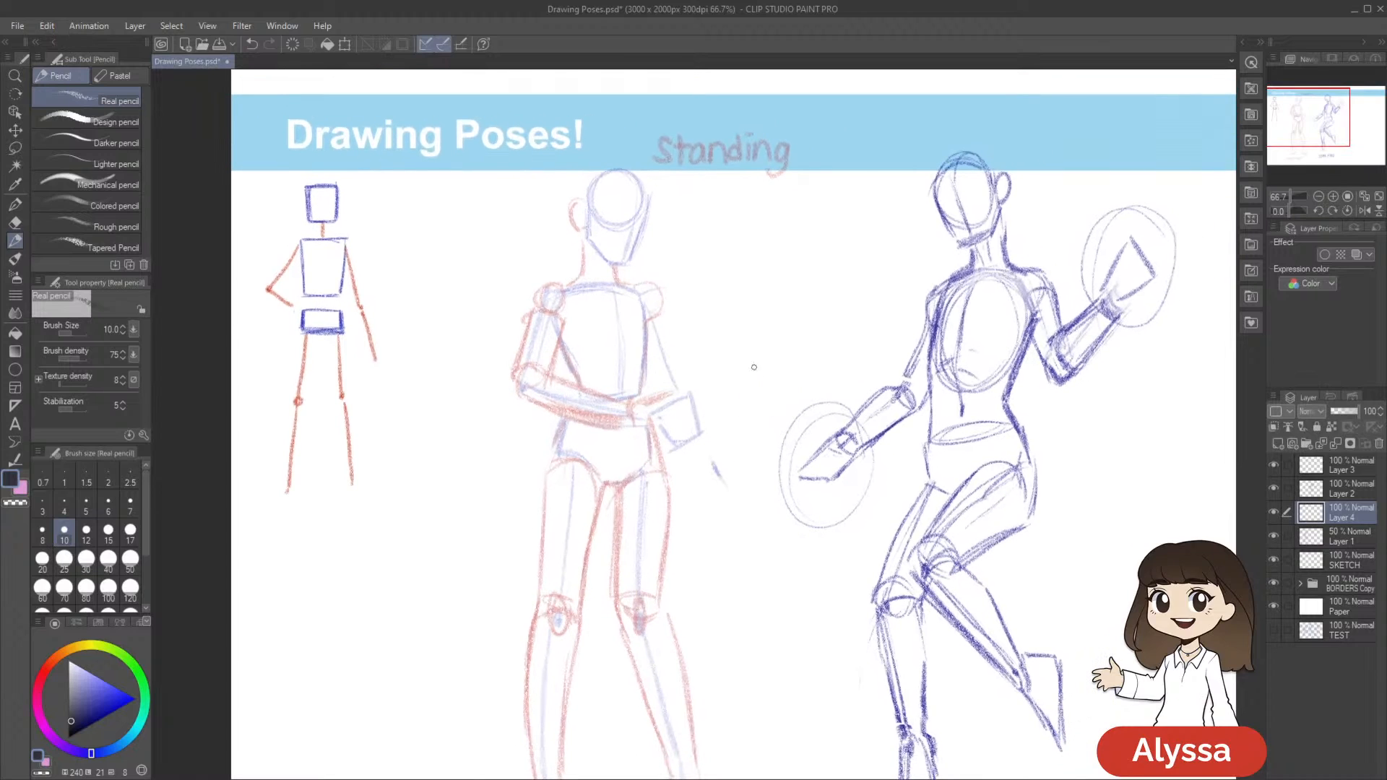
{"action": "left_click_drag", "start_coordinate": [728, 490], "coordinate": [709, 541]}
{"action": "left_click", "coordinate": [73, 723]}
{"action": "left_click", "coordinate": [42, 533]}
Hide all palettes to enlarge the canvas area, with the Meliodas figure's head and upper body in view
{"action": "left_click_drag", "start_coordinate": [759, 396], "coordinate": [751, 402]}
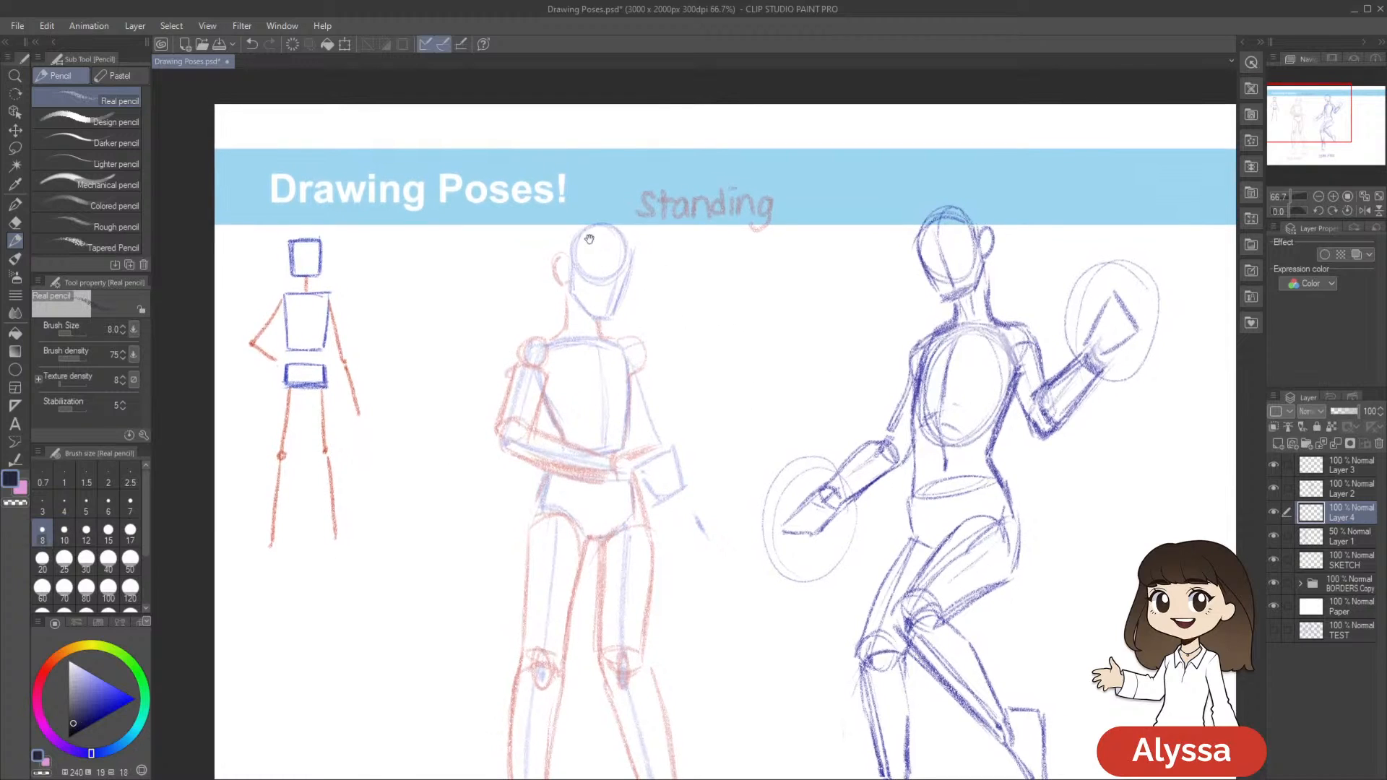
{"action": "left_click_drag", "start_coordinate": [715, 237], "coordinate": [686, 220]}
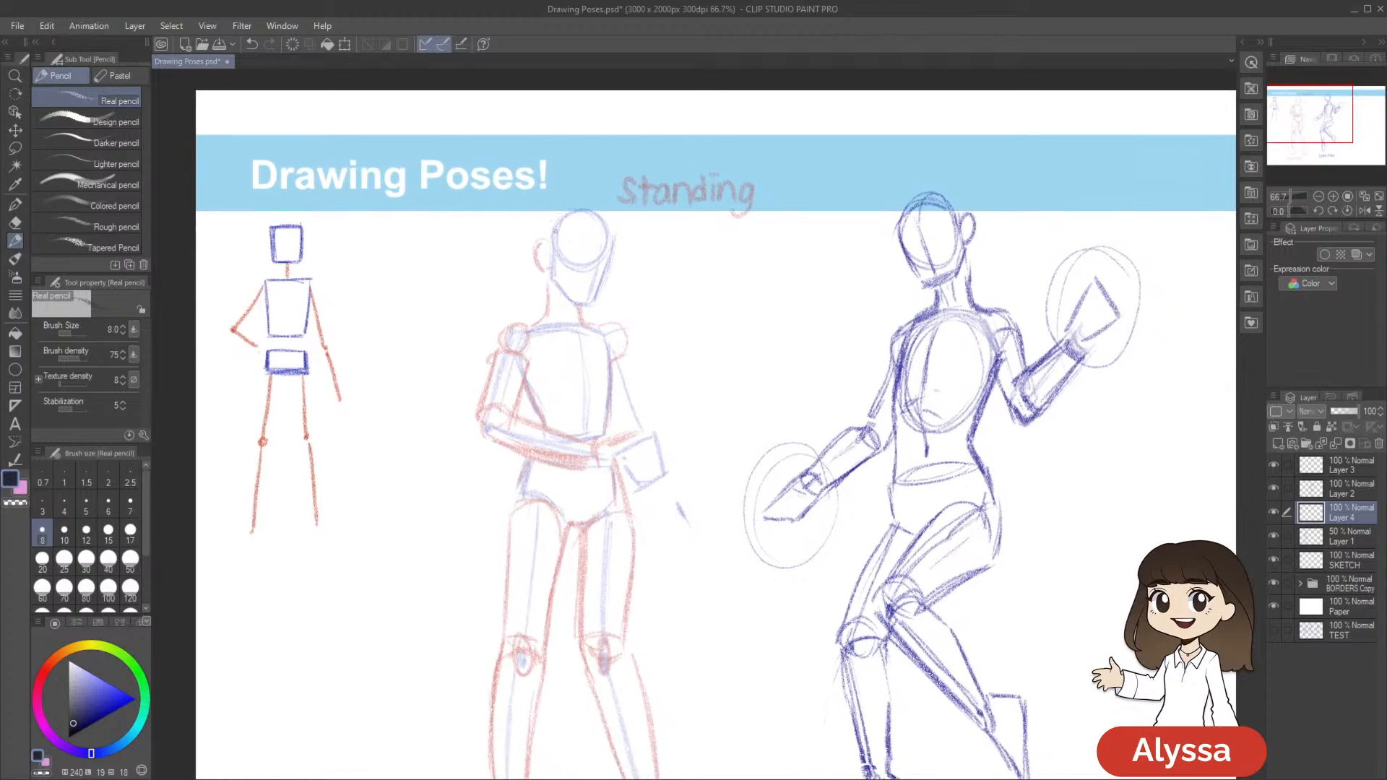
{"action": "scroll", "coordinate": [696, 174], "scroll_direction": "down", "scroll_amount": 5}
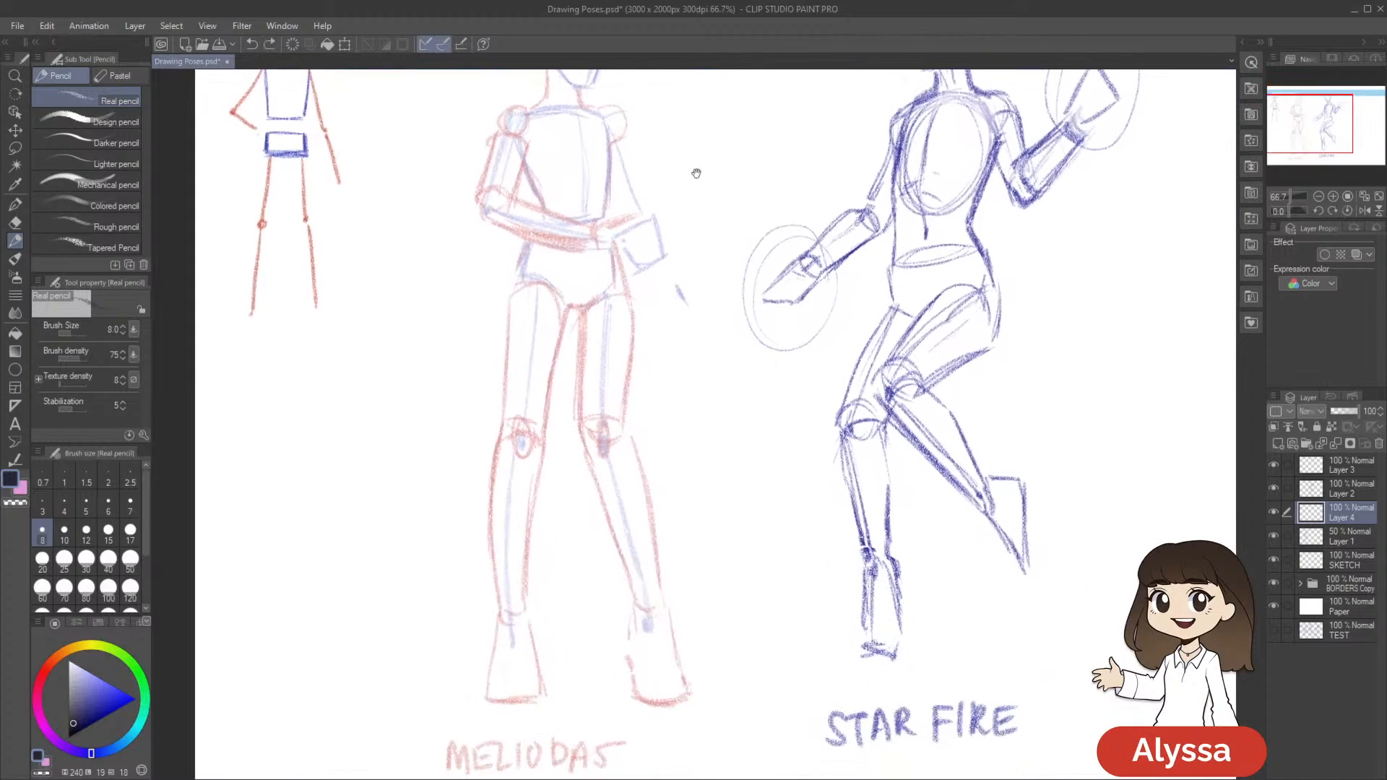
{"action": "scroll", "coordinate": [696, 174], "scroll_direction": "up", "scroll_amount": 2}
{"action": "key", "text": "Tab"}
{"action": "scroll", "coordinate": [715, 215], "scroll_direction": "up", "scroll_amount": 2}
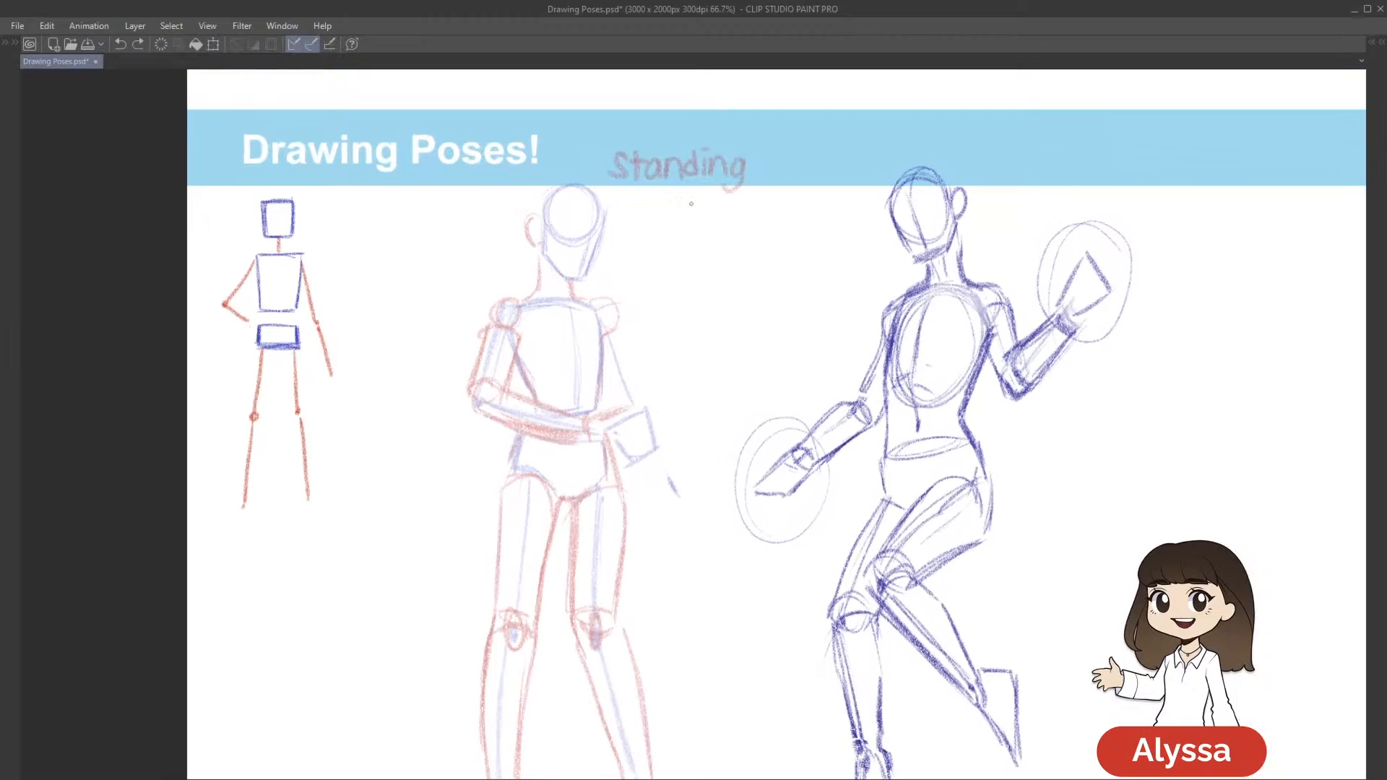
{"action": "left_click_drag", "start_coordinate": [746, 241], "coordinate": [773, 229]}
{"action": "left_click_drag", "start_coordinate": [723, 182], "coordinate": [733, 196]}
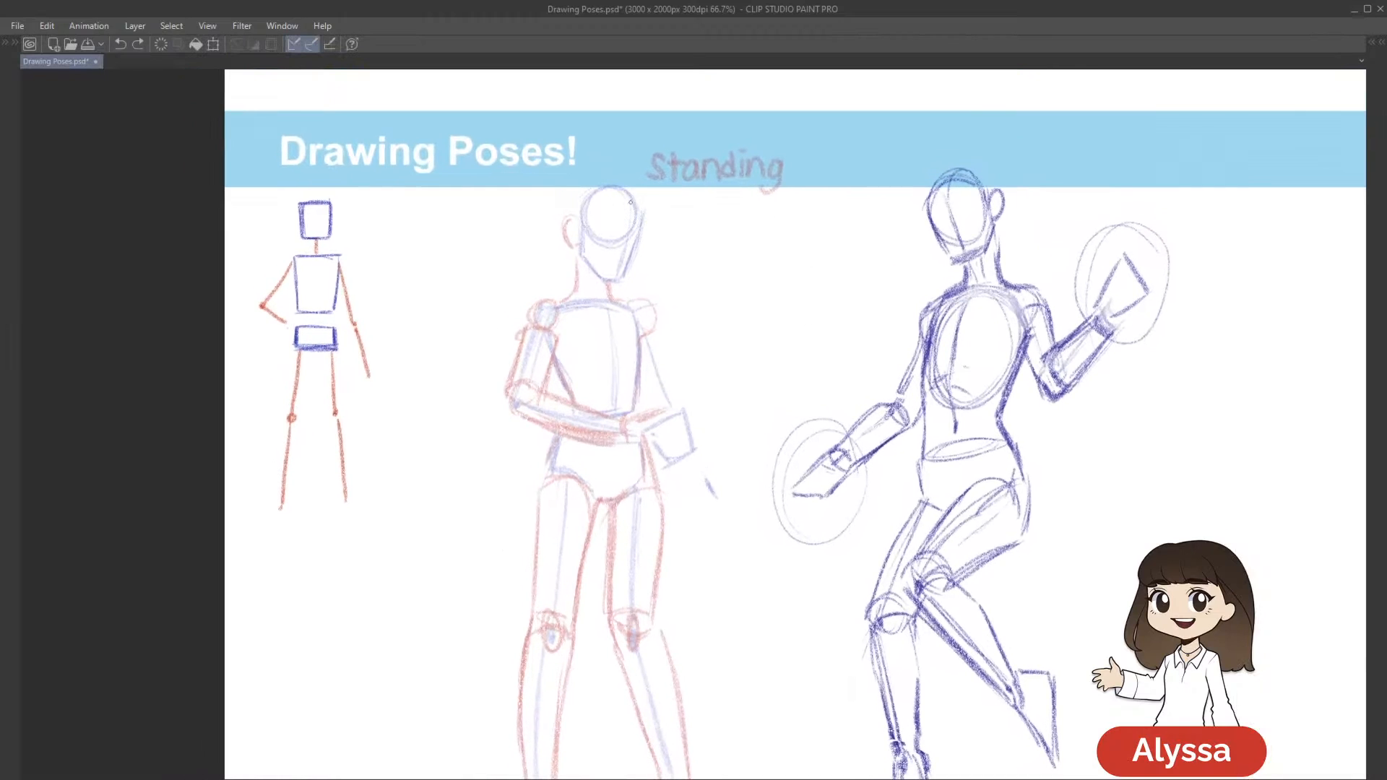
Outline the Meliodas figure's head, jaw and ear in dark pencil over the faded sketch, and save the document
{"action": "left_click_drag", "start_coordinate": [636, 212], "coordinate": [591, 188]}
{"action": "key", "text": "ctrl+z"}
{"action": "left_click_drag", "start_coordinate": [685, 238], "coordinate": [683, 239]}
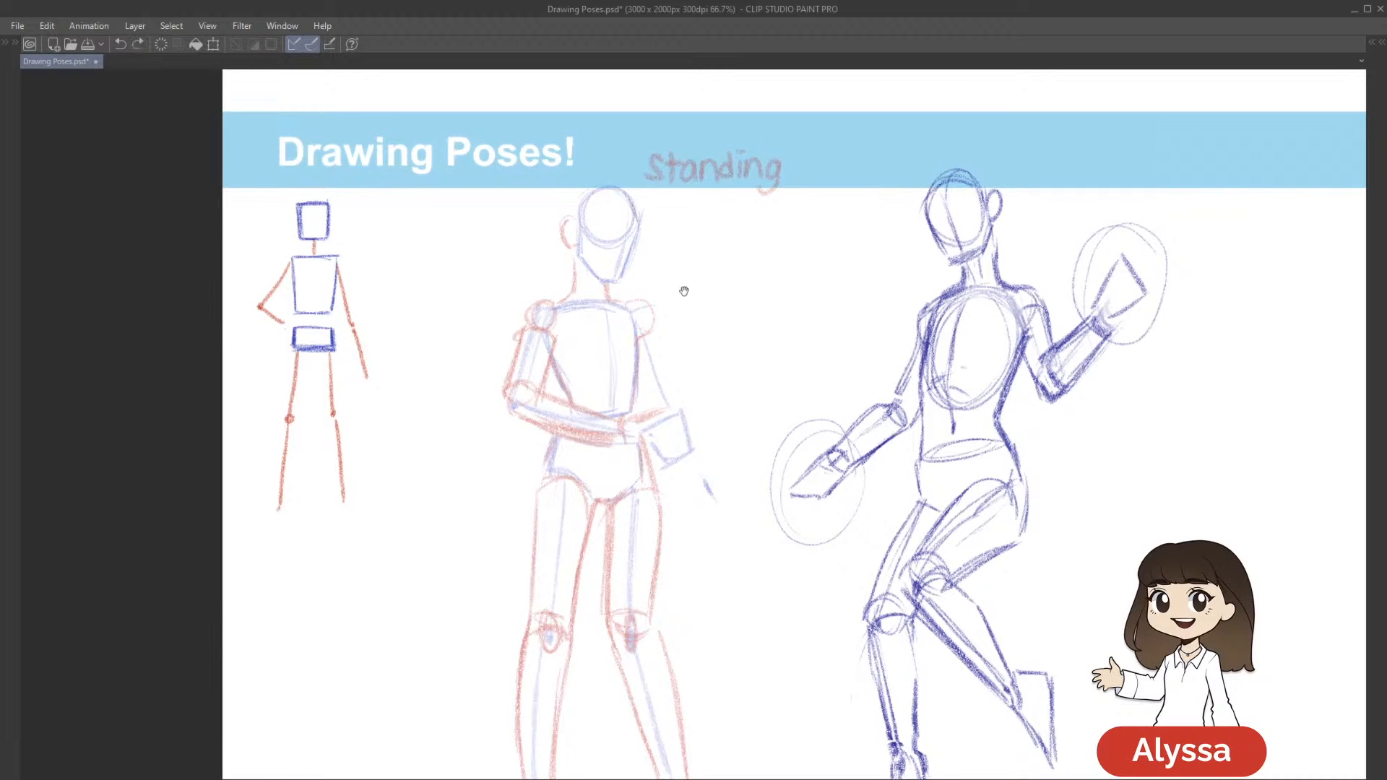
{"action": "left_click_drag", "start_coordinate": [730, 301], "coordinate": [741, 288]}
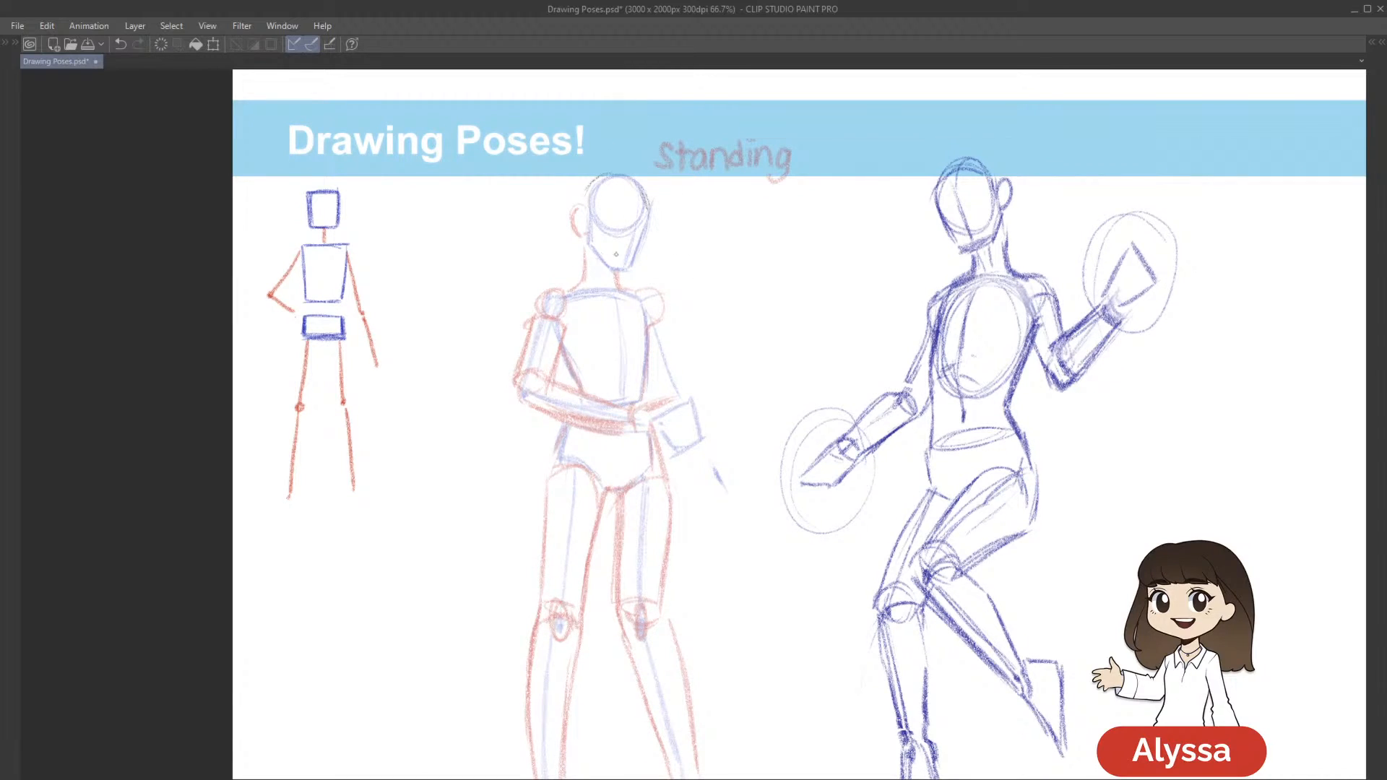
{"action": "left_click_drag", "start_coordinate": [772, 267], "coordinate": [768, 273]}
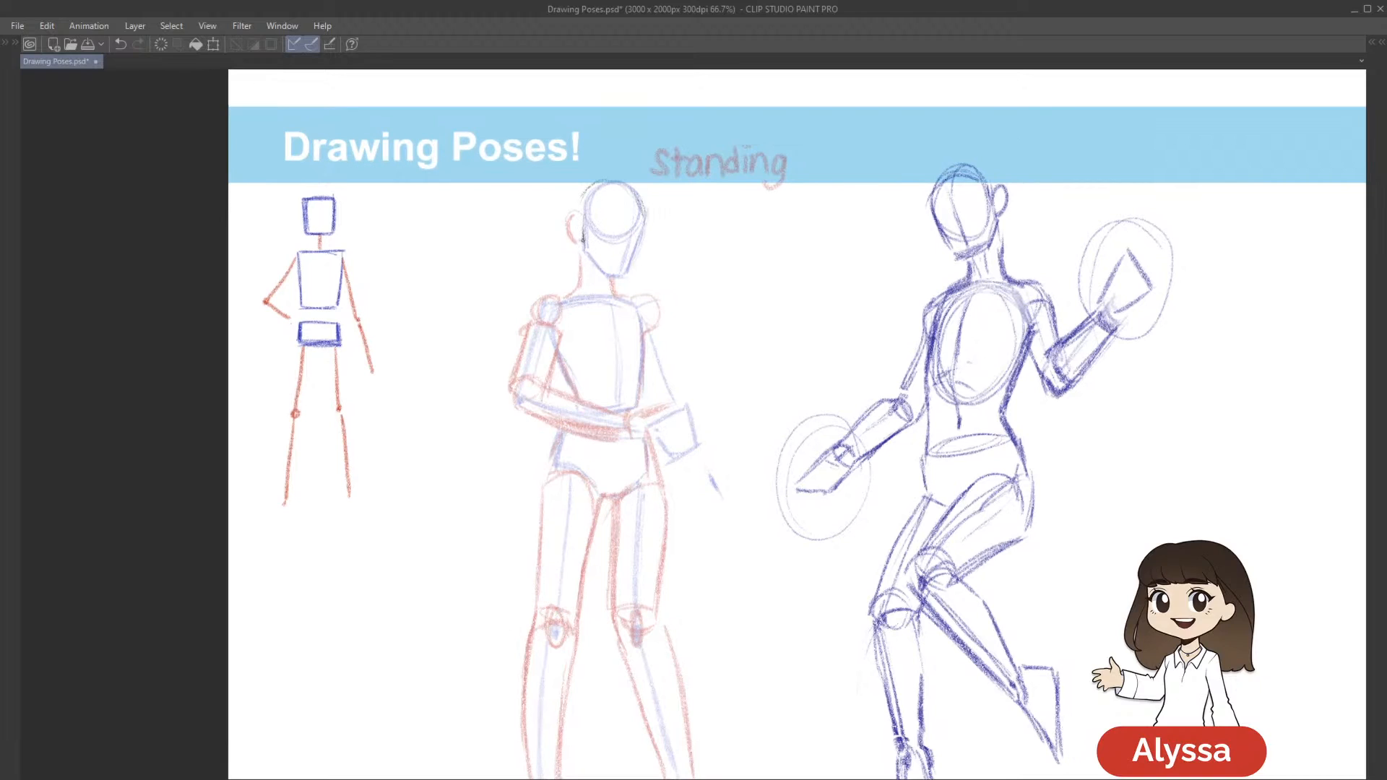
{"action": "mouse_move", "coordinate": [582, 250]}
{"action": "left_mouse_down"}
{"action": "mouse_move", "coordinate": [615, 276]}
{"action": "mouse_move", "coordinate": [638, 254]}
{"action": "mouse_move", "coordinate": [645, 210]}
{"action": "left_mouse_up"}
{"action": "mouse_move", "coordinate": [760, 303]}
{"action": "left_mouse_down"}
{"action": "mouse_move", "coordinate": [761, 279]}
{"action": "mouse_move", "coordinate": [766, 290]}
{"action": "left_mouse_up"}
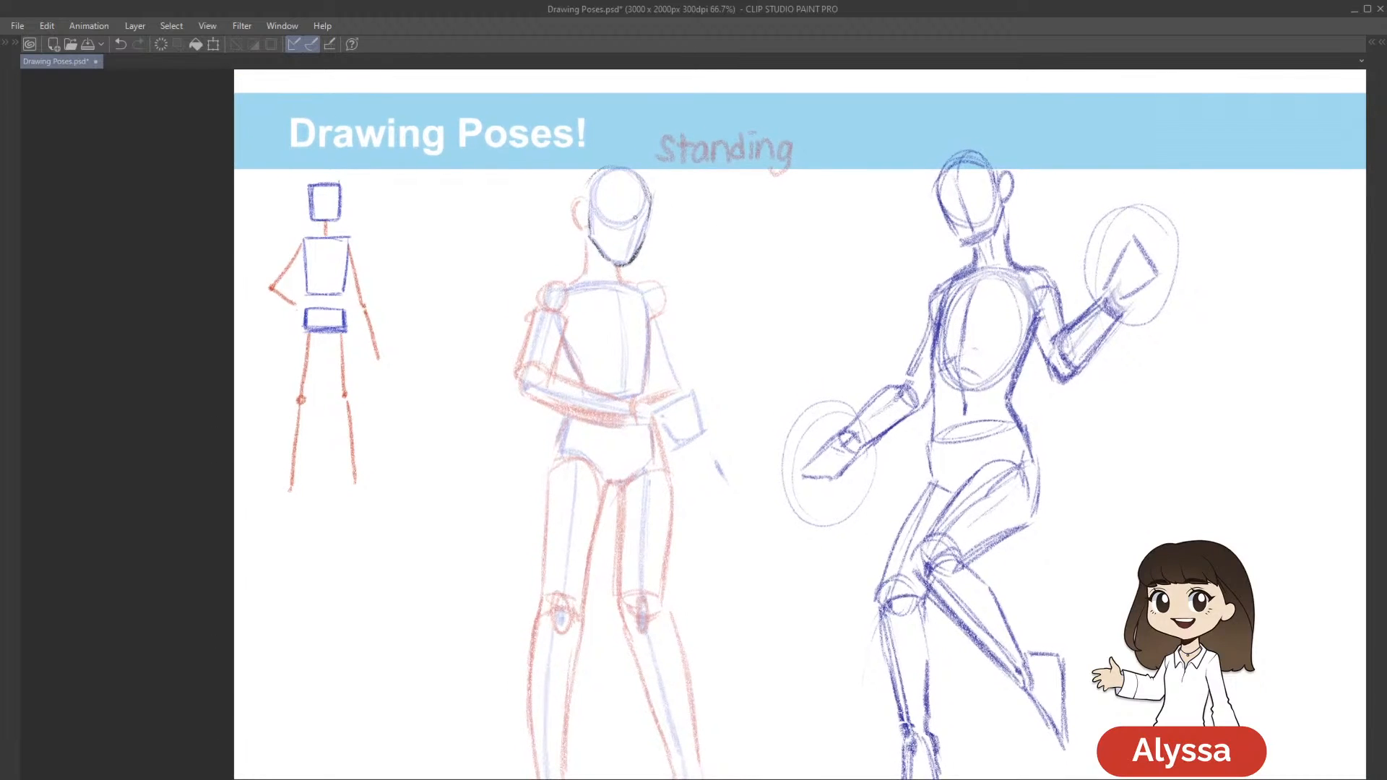
{"action": "left_click_drag", "start_coordinate": [645, 224], "coordinate": [641, 247]}
{"action": "mouse_move", "coordinate": [823, 245]}
{"action": "left_mouse_down"}
{"action": "mouse_move", "coordinate": [792, 272]}
{"action": "mouse_move", "coordinate": [793, 260]}
{"action": "left_mouse_up"}
{"action": "left_click_drag", "start_coordinate": [582, 187], "coordinate": [593, 212]}
{"action": "key", "text": "ctrl+z"}
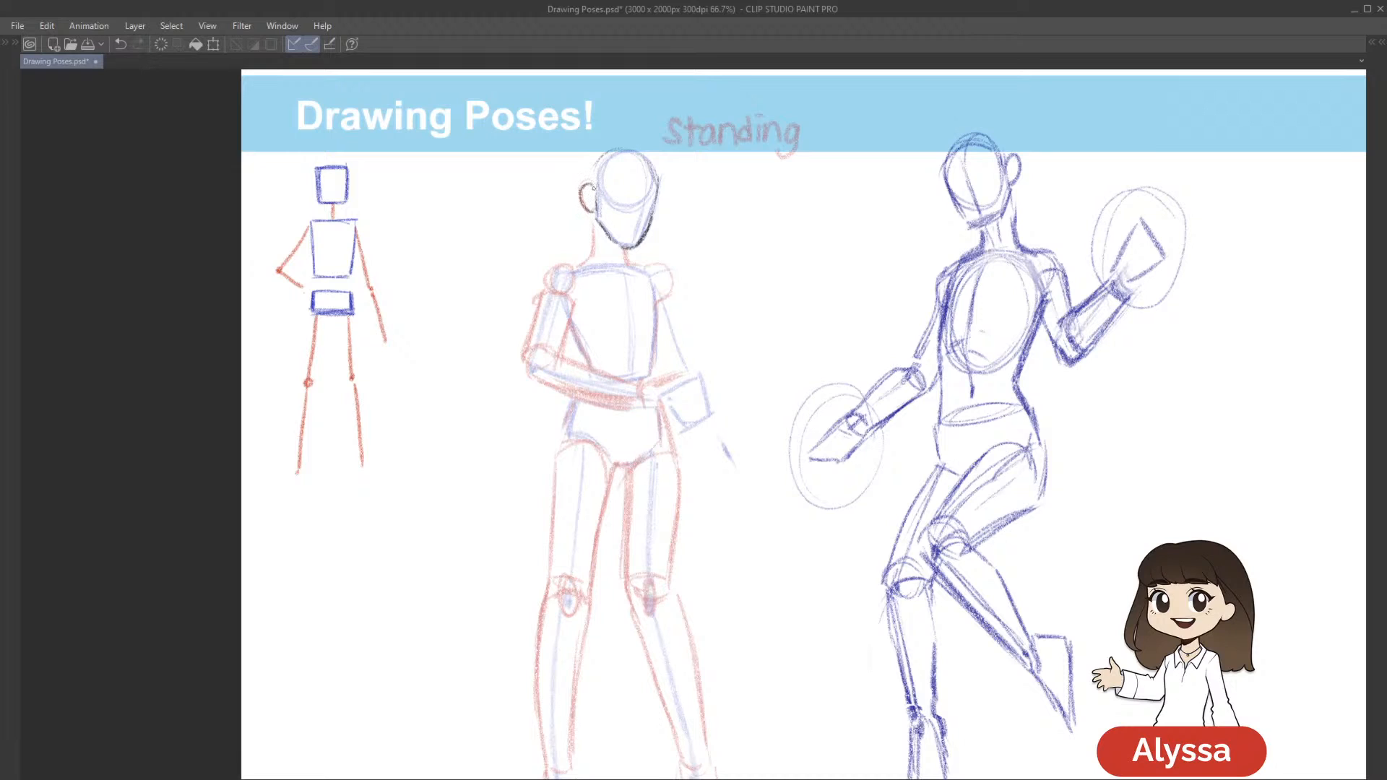
{"action": "scroll", "coordinate": [743, 300], "scroll_direction": "down", "scroll_amount": 1}
{"action": "key", "text": "ctrl+s"}
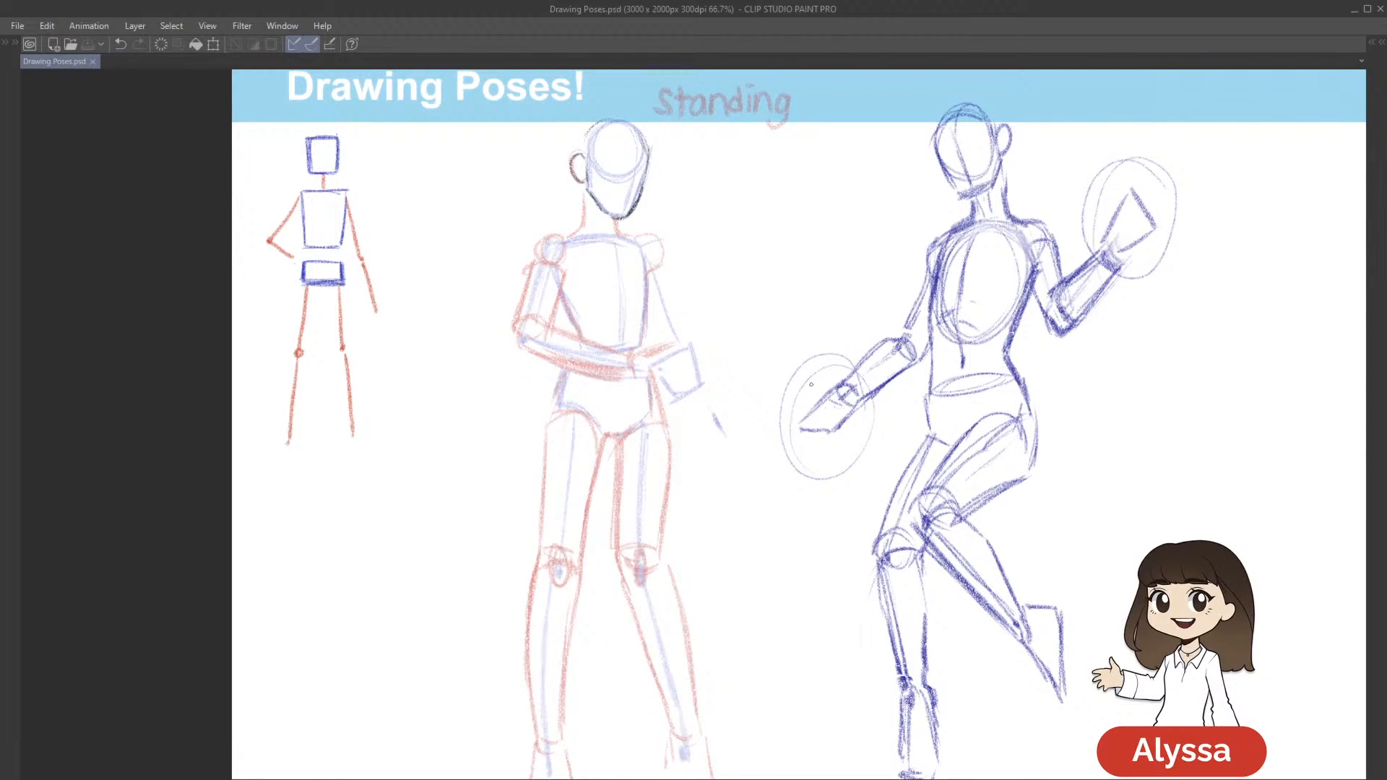
Draw the Meliodas figure's neck outline in dark pencil from the jaw down to the shoulders, and save the document
{"action": "left_click_drag", "start_coordinate": [837, 383], "coordinate": [876, 355]}
{"action": "left_click_drag", "start_coordinate": [690, 214], "coordinate": [693, 237]}
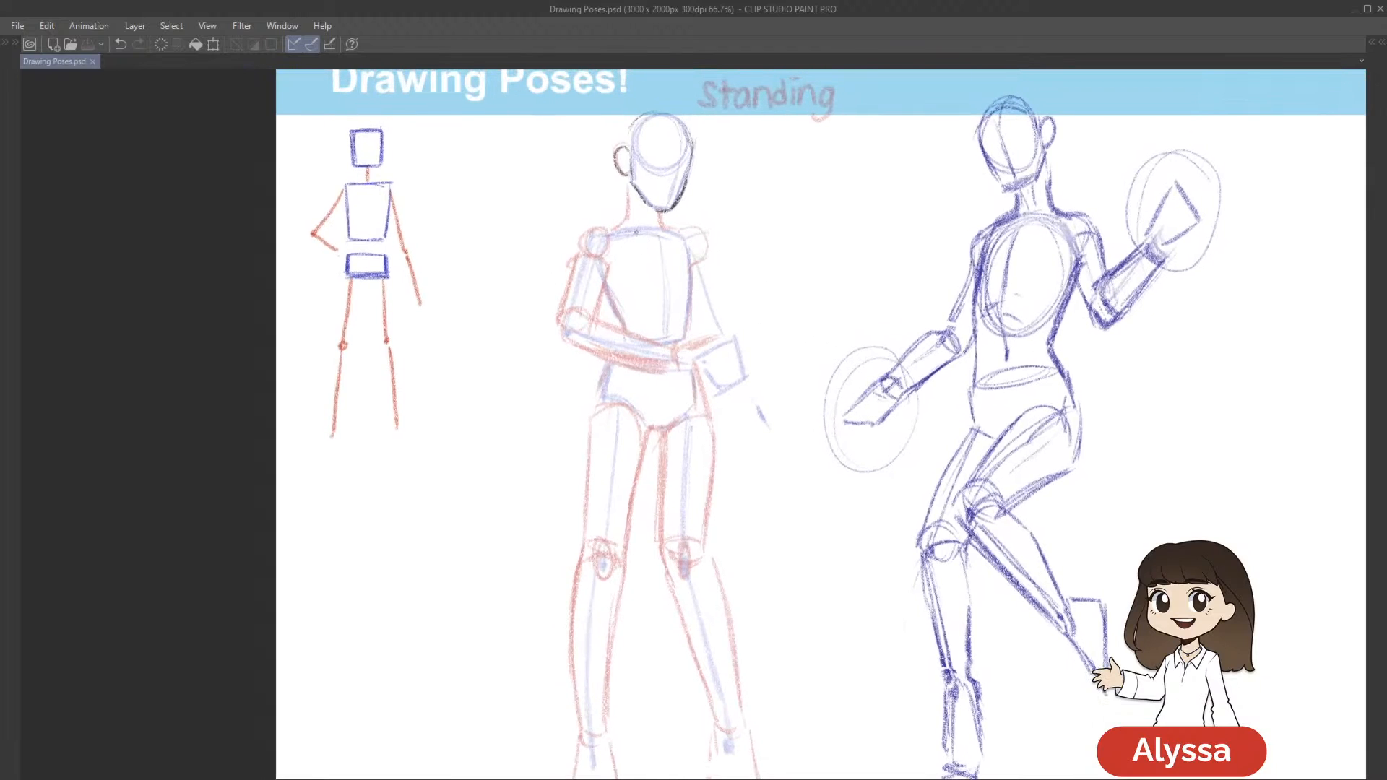
{"action": "left_click_drag", "start_coordinate": [630, 192], "coordinate": [625, 211]}
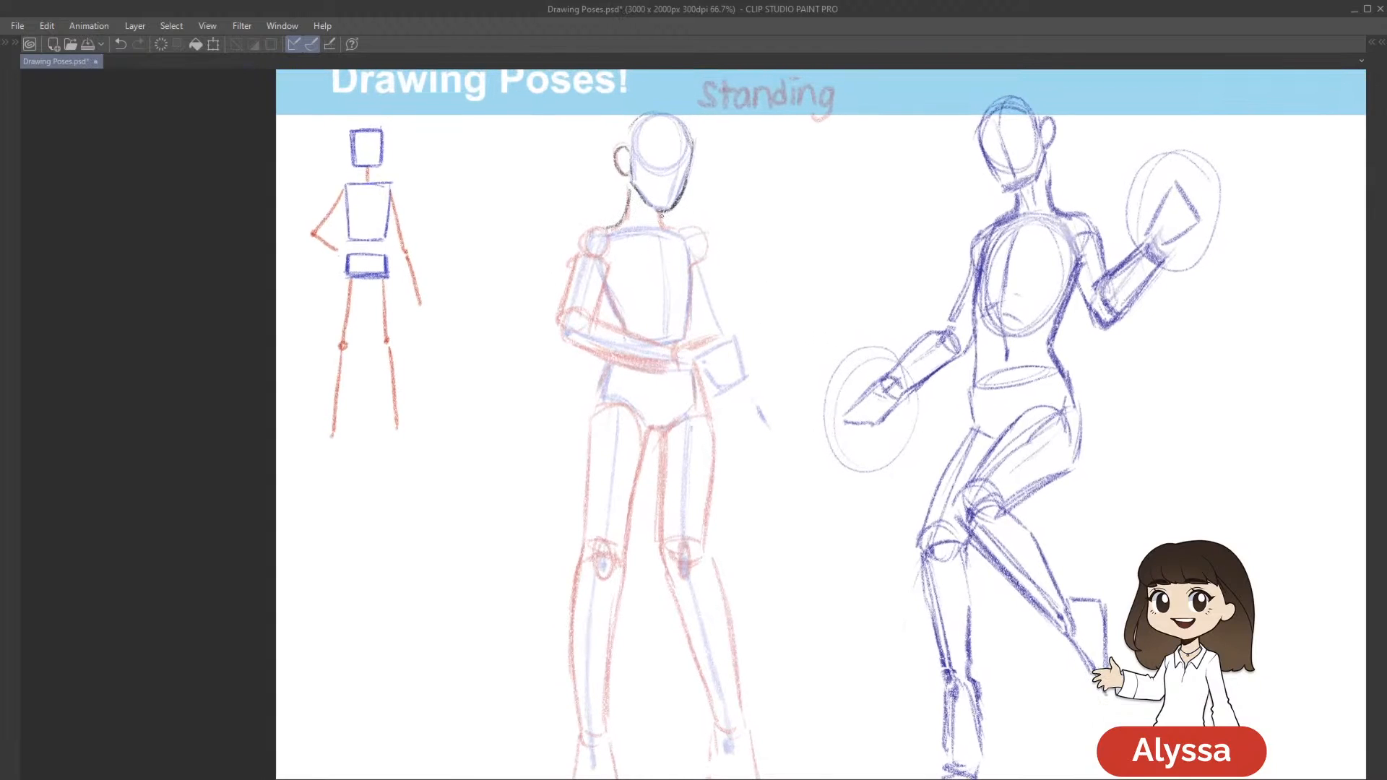
{"action": "left_click_drag", "start_coordinate": [686, 229], "coordinate": [670, 216]}
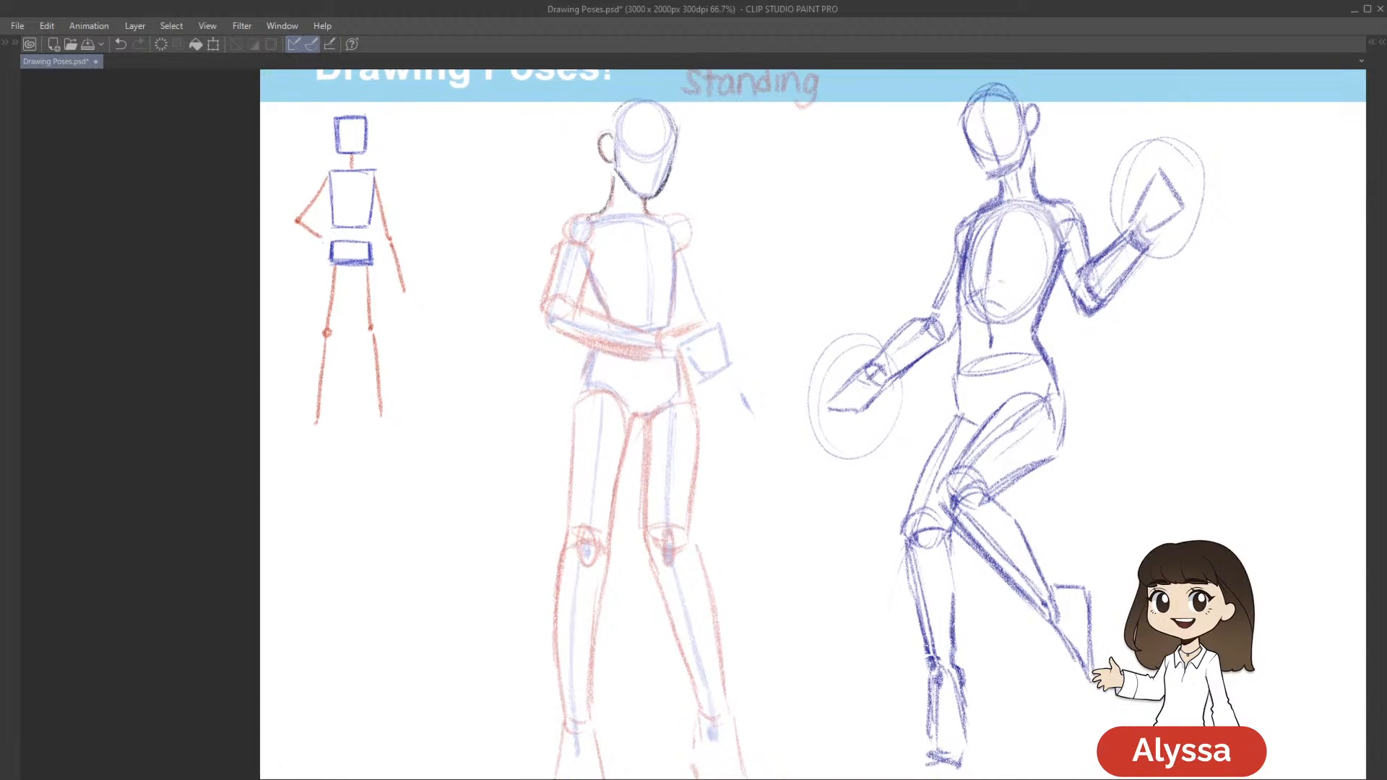
{"action": "scroll", "coordinate": [838, 302], "scroll_direction": "down", "scroll_amount": 2}
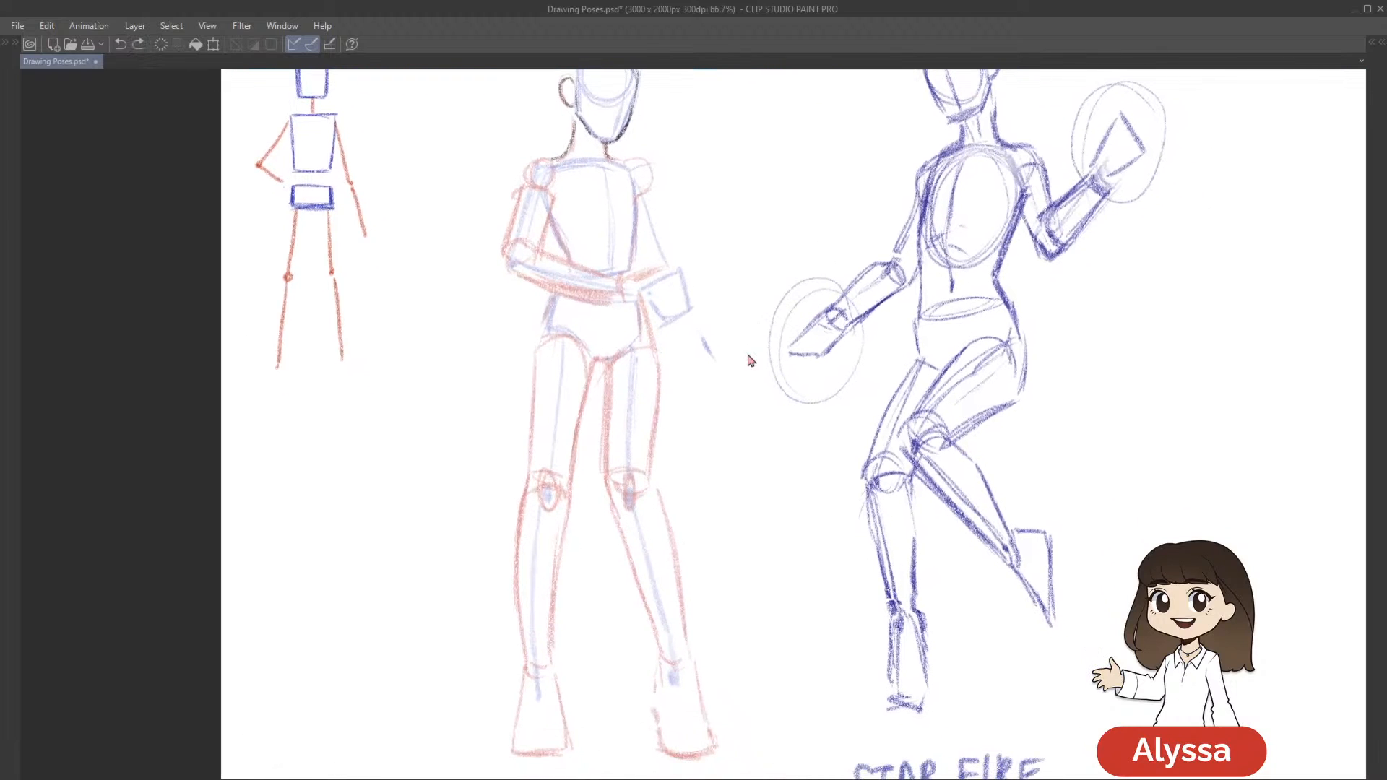
{"action": "scroll", "coordinate": [748, 359], "scroll_direction": "up", "scroll_amount": 1}
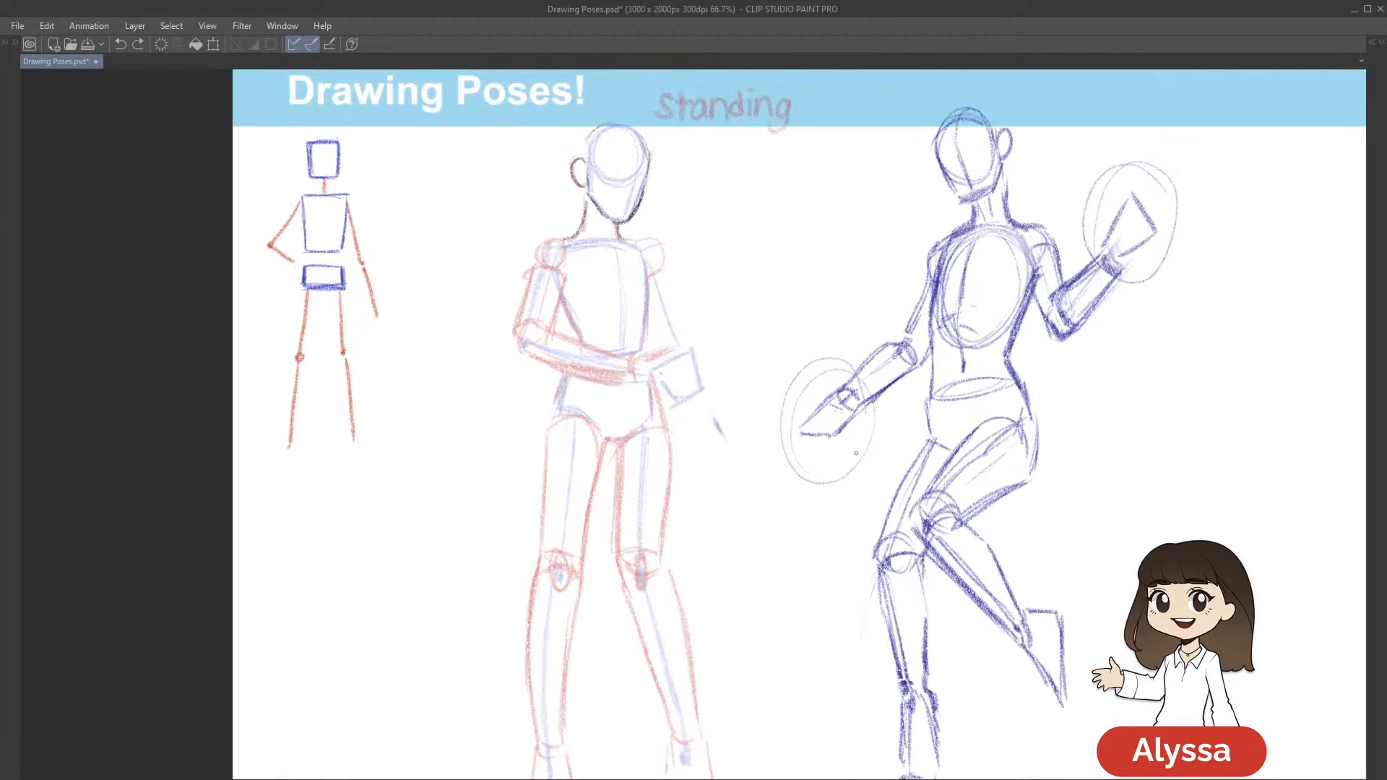
{"action": "key", "text": "ctrl+s"}
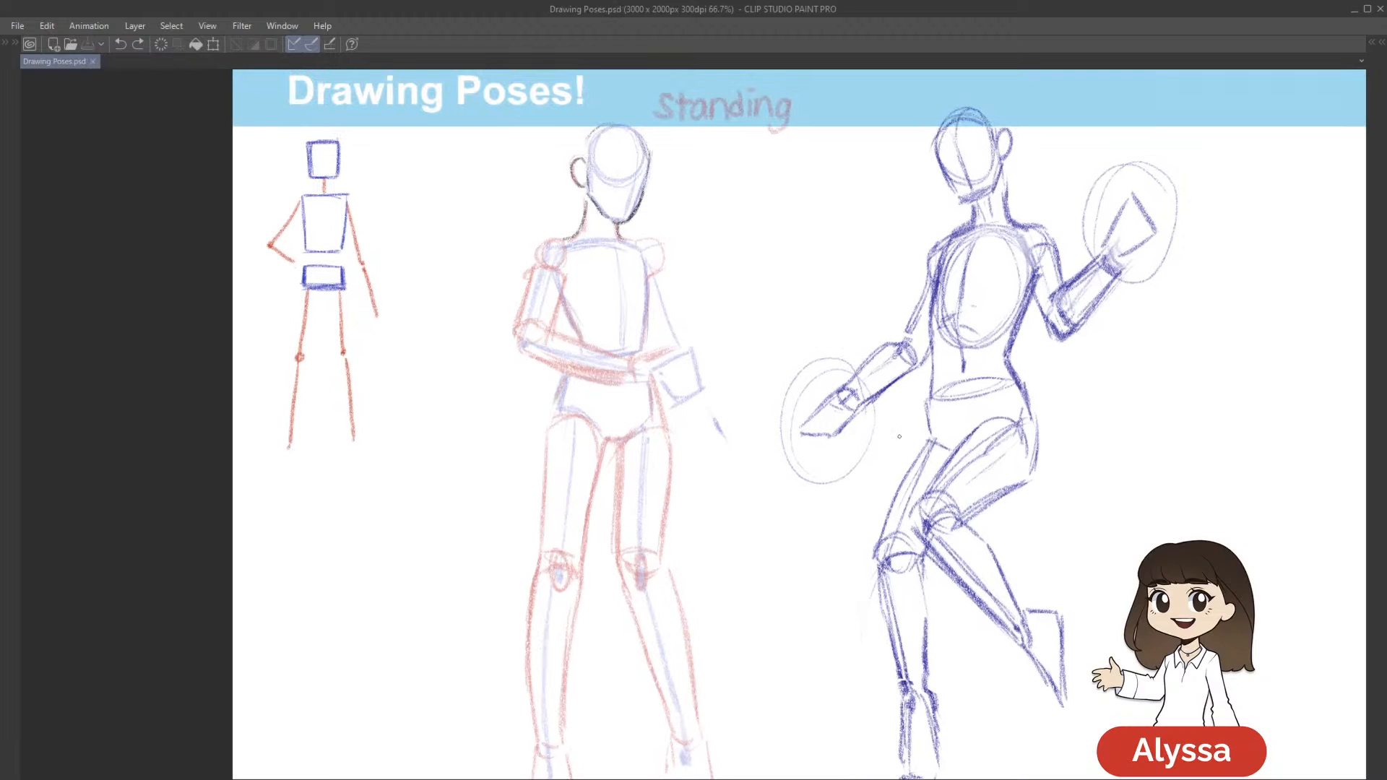
Outline the Meliodas figure's shoulder above the folded arm in dark pencil, continuing from the neck line
{"action": "scroll", "coordinate": [900, 439], "scroll_direction": "down", "scroll_amount": 1}
{"action": "scroll", "coordinate": [899, 439], "scroll_direction": "up", "scroll_amount": 1}
{"action": "left_click_drag", "start_coordinate": [939, 447], "coordinate": [903, 501]}
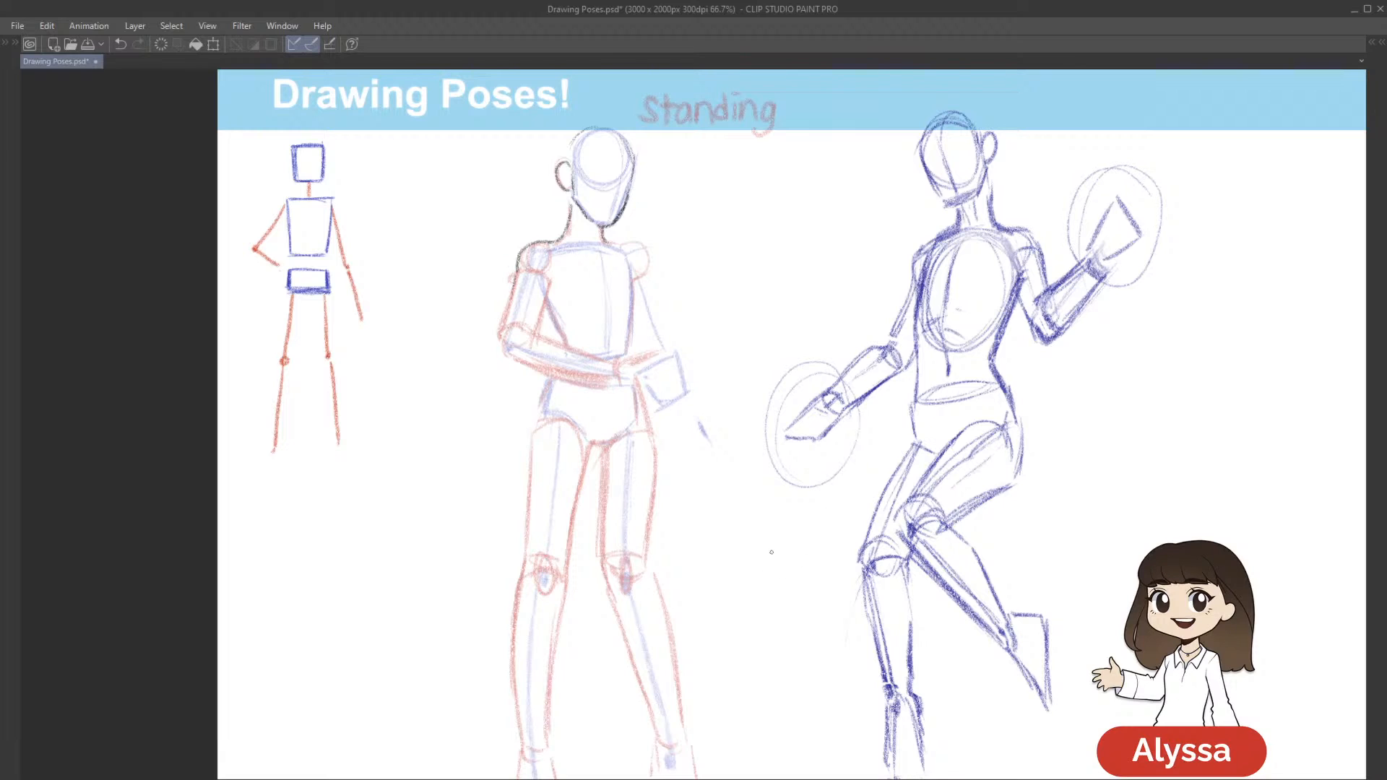
{"action": "scroll", "coordinate": [771, 555], "scroll_direction": "down", "scroll_amount": 1}
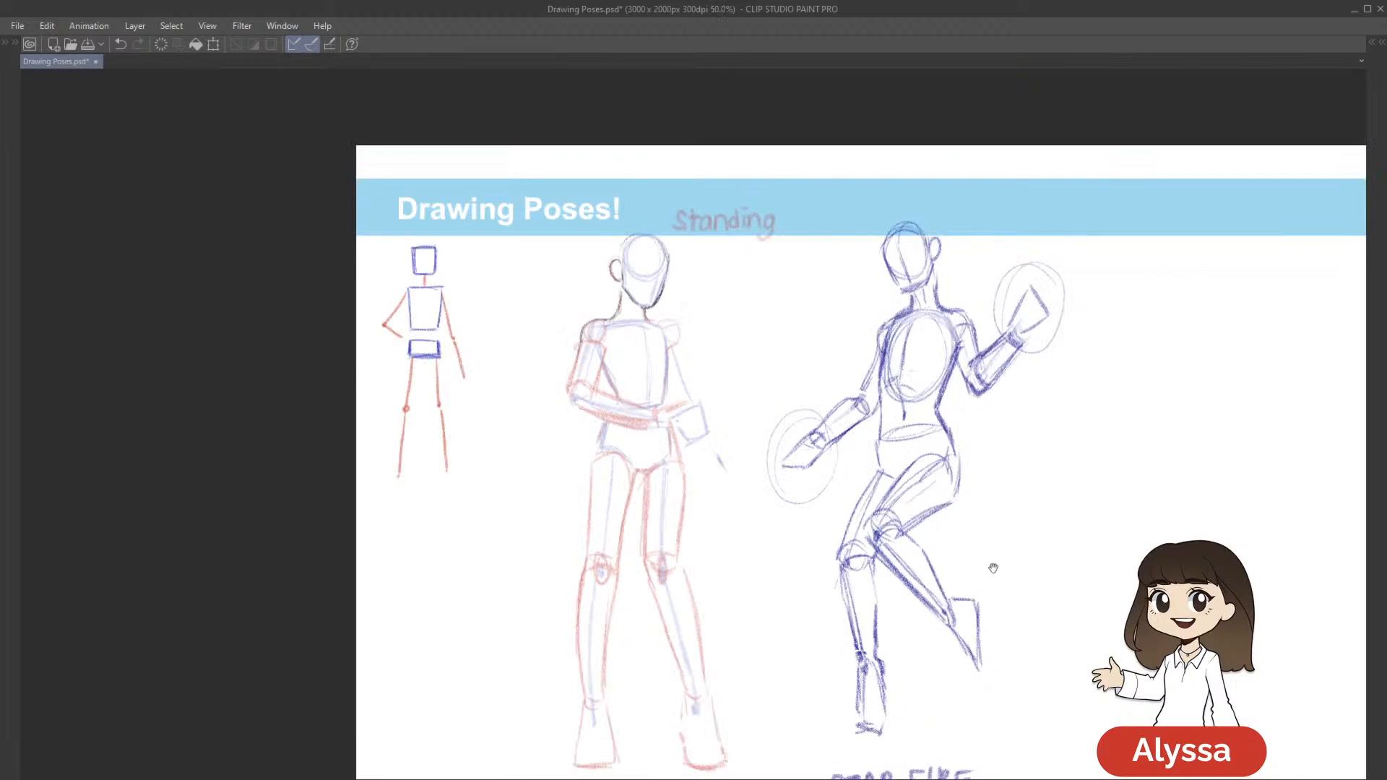
{"action": "left_click_drag", "start_coordinate": [978, 570], "coordinate": [850, 402]}
{"action": "left_click_drag", "start_coordinate": [529, 370], "coordinate": [518, 396]}
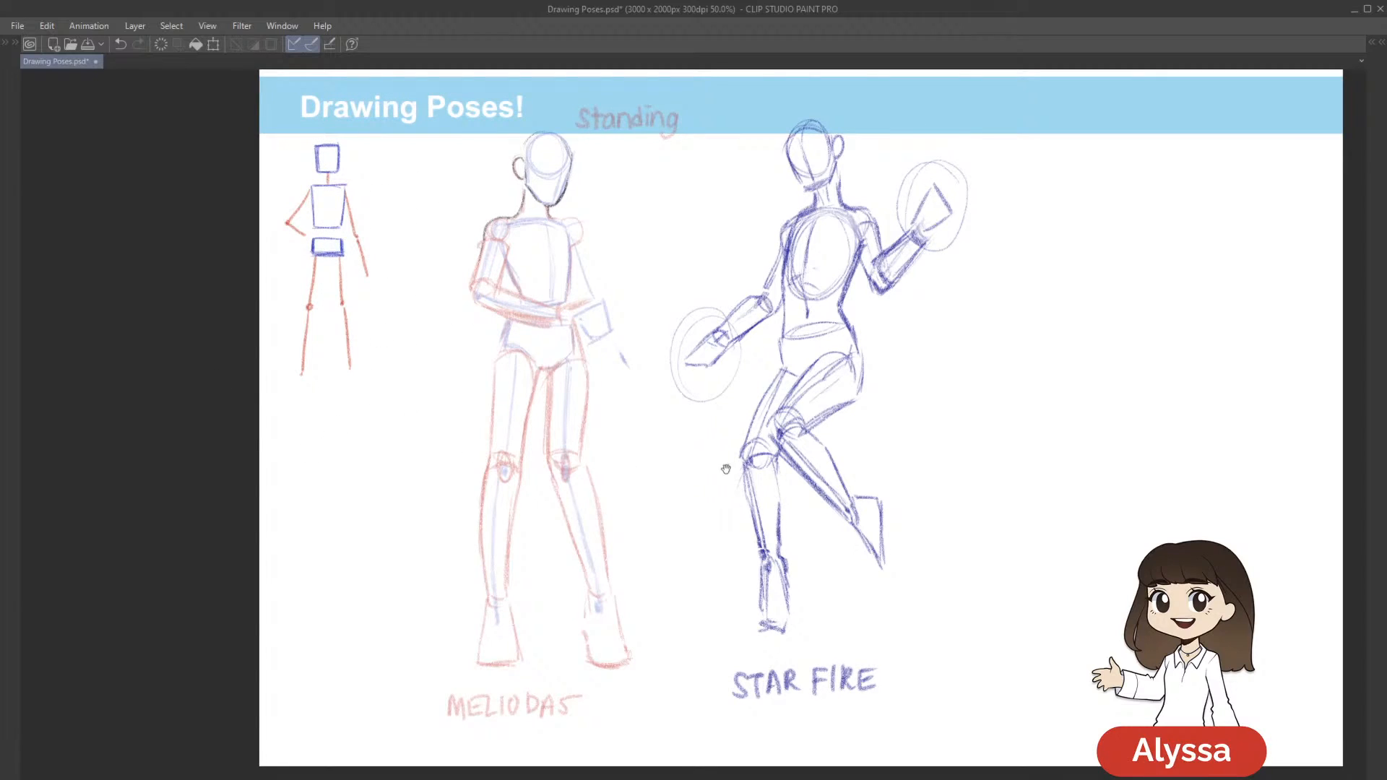
{"action": "left_click_drag", "start_coordinate": [1001, 524], "coordinate": [982, 527]}
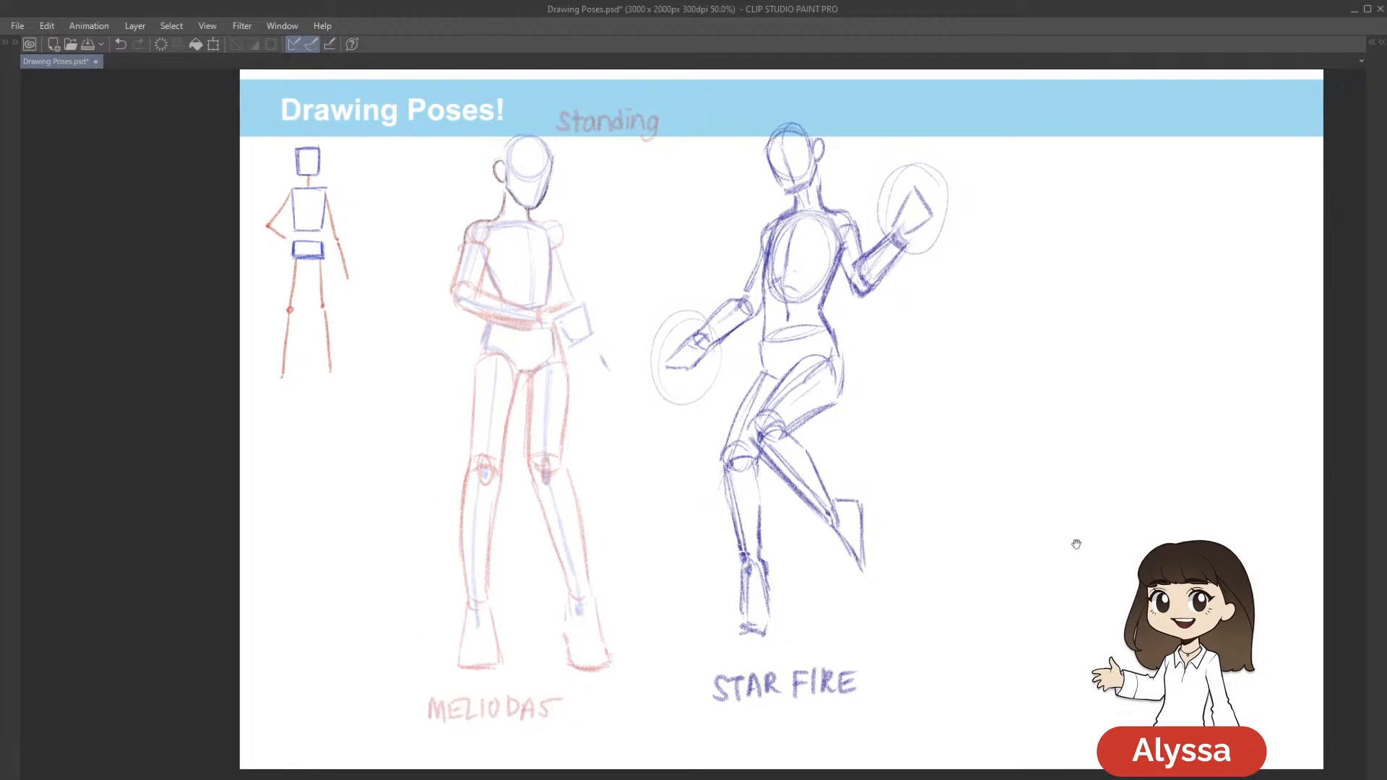
{"action": "left_click_drag", "start_coordinate": [1027, 668], "coordinate": [1025, 696]}
{"action": "scroll", "coordinate": [1027, 700], "scroll_direction": "up", "scroll_amount": 1}
{"action": "left_click_drag", "start_coordinate": [613, 323], "coordinate": [809, 463]}
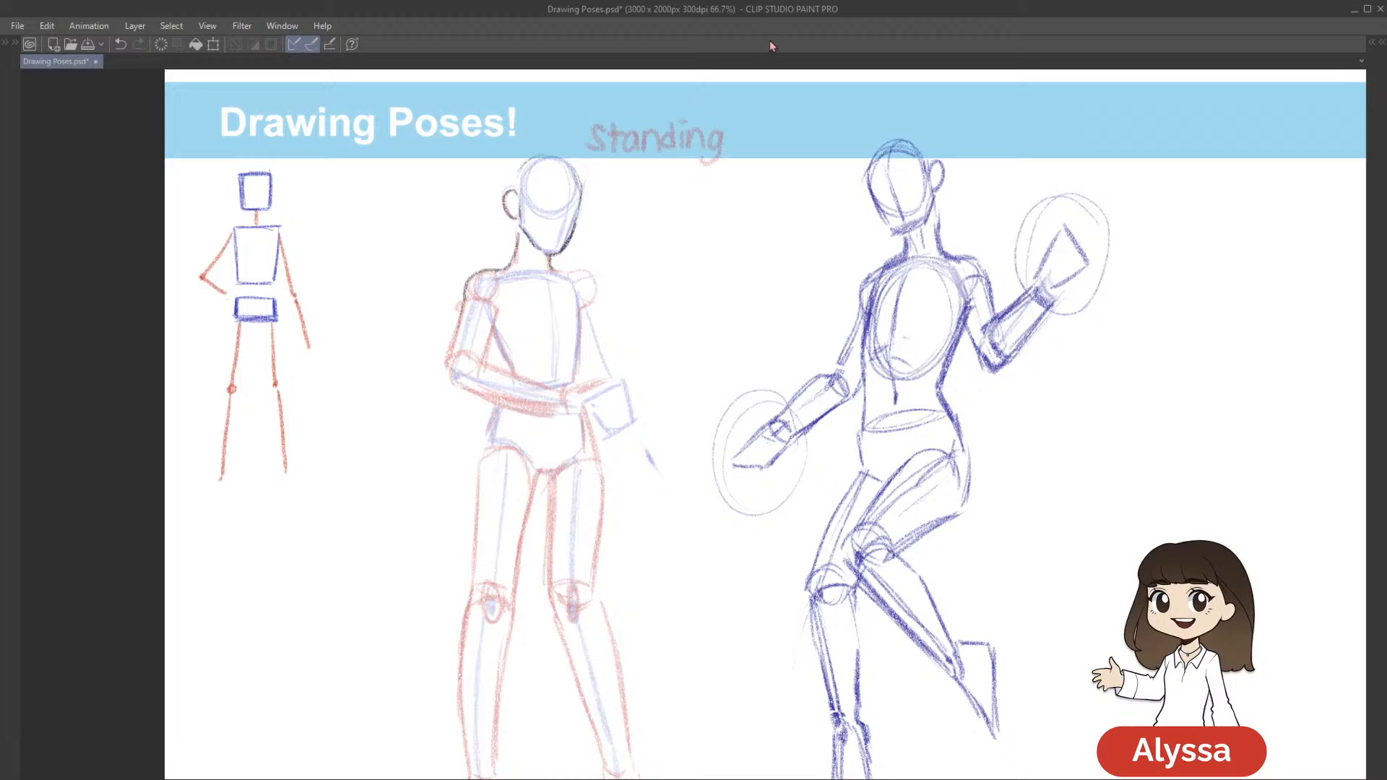
{"action": "left_click_drag", "start_coordinate": [831, 380], "coordinate": [830, 386]}
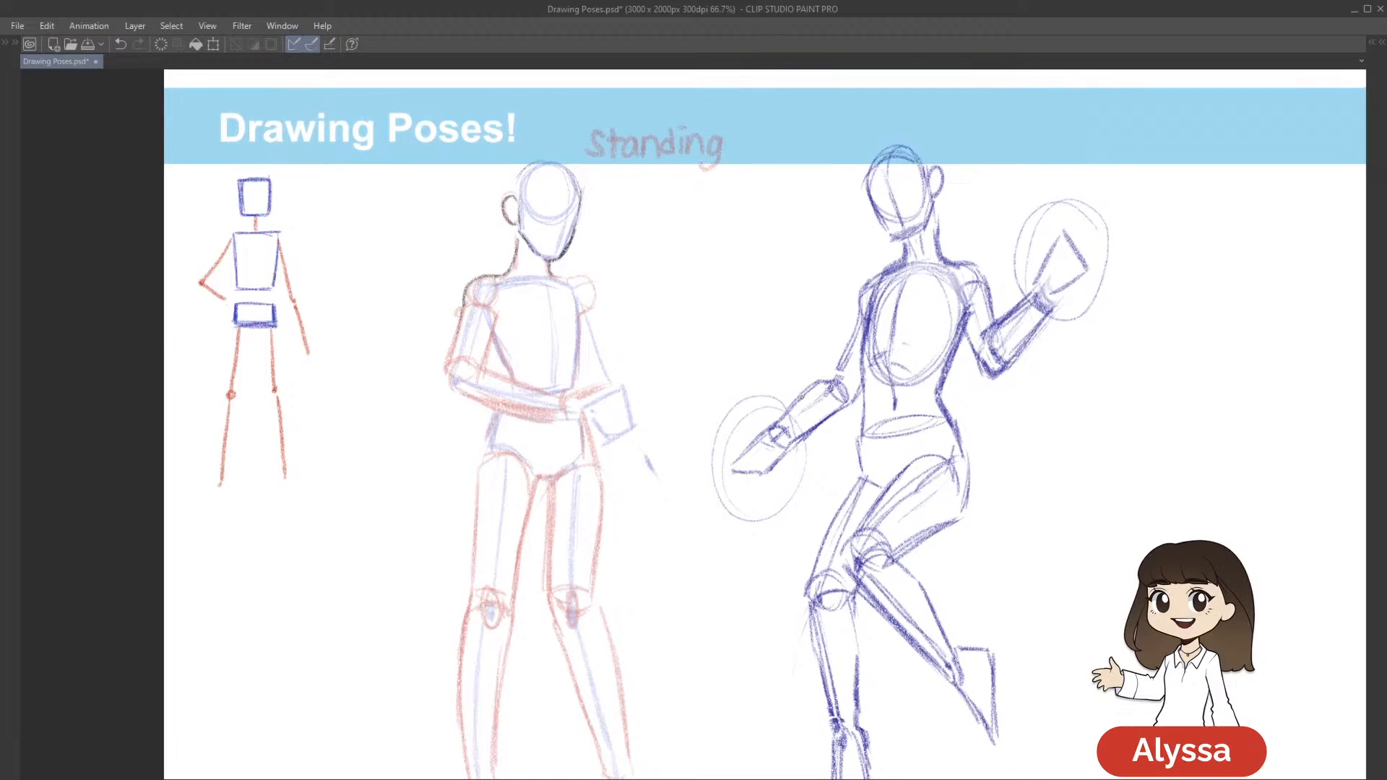
{"action": "left_click_drag", "start_coordinate": [752, 294], "coordinate": [853, 289]}
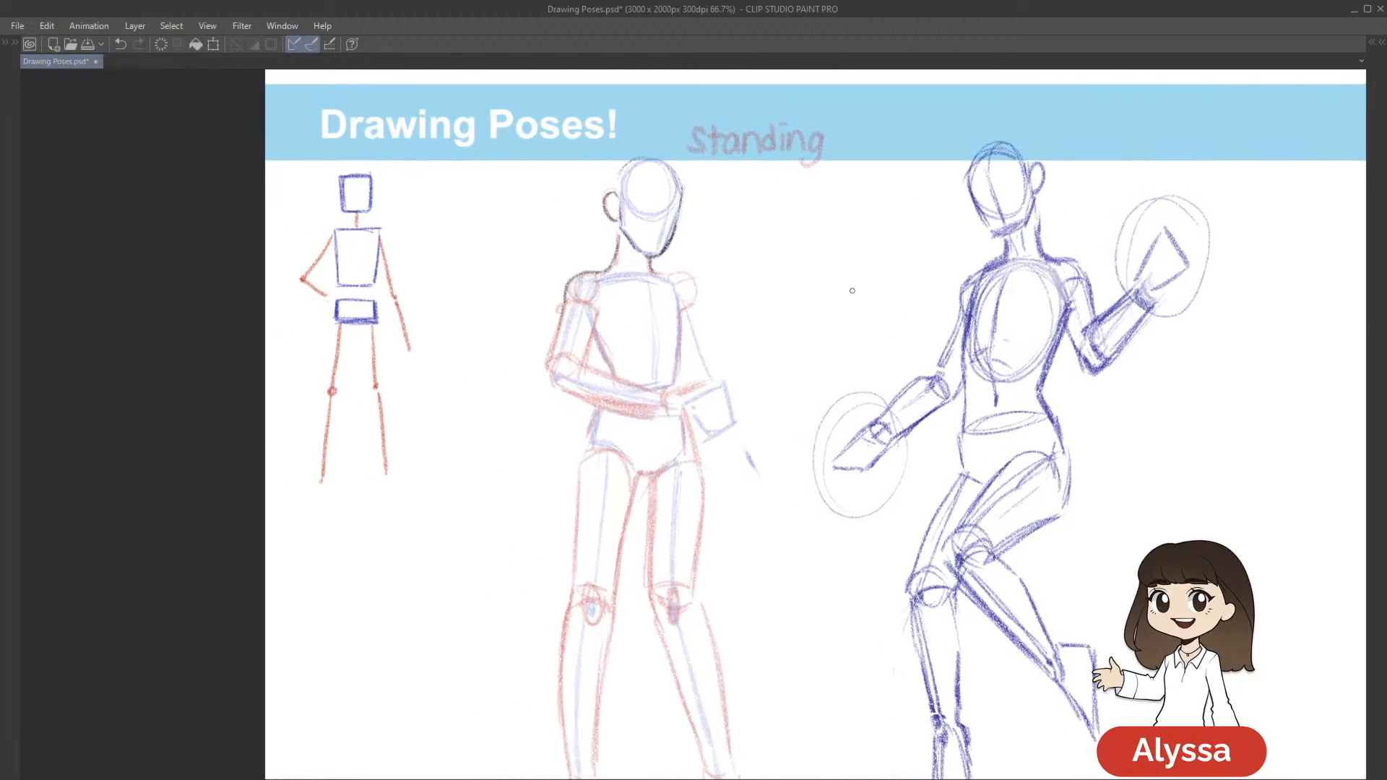
Outline the outer and inner edges of the Meliodas figure's folded upper arm in dark pencil, from shoulder to elbow
{"action": "left_click_drag", "start_coordinate": [918, 377], "coordinate": [858, 359]}
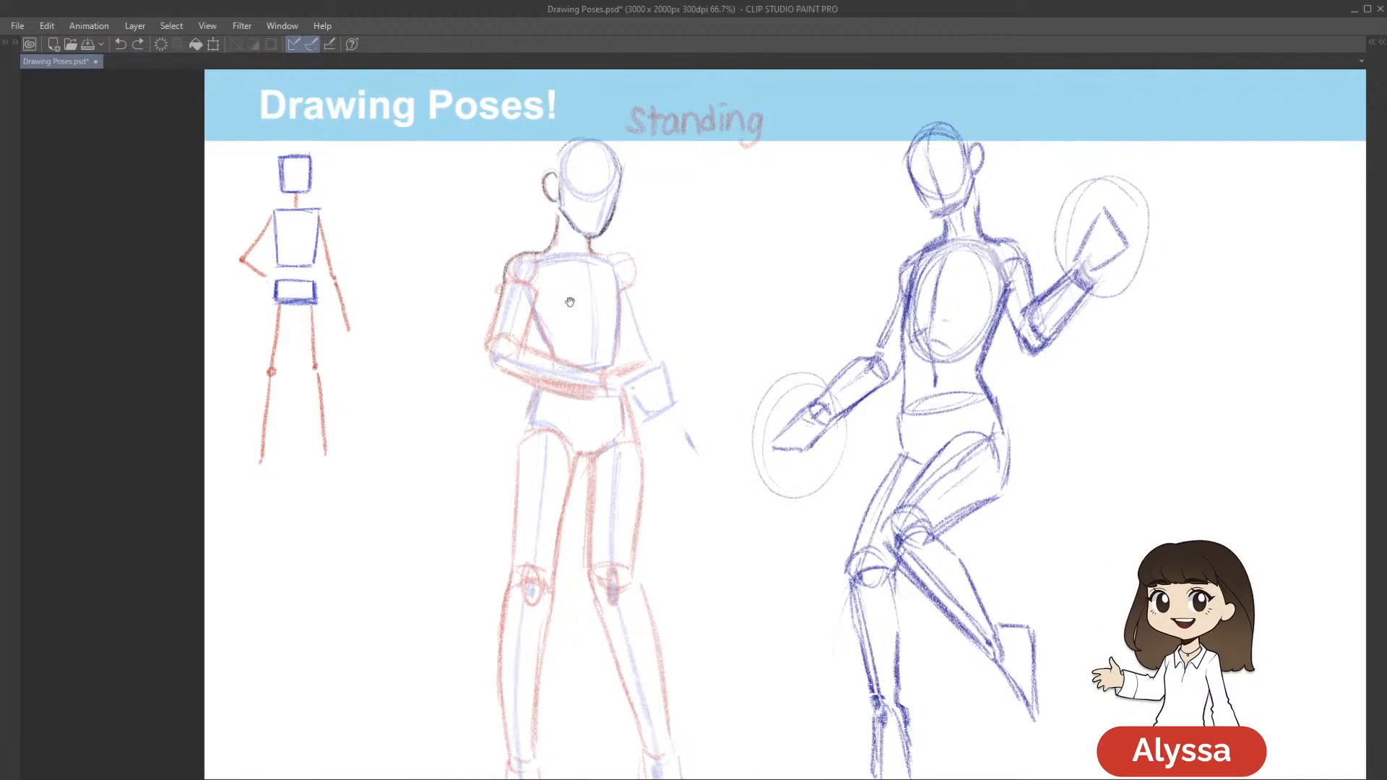
{"action": "left_click_drag", "start_coordinate": [749, 370], "coordinate": [815, 376]}
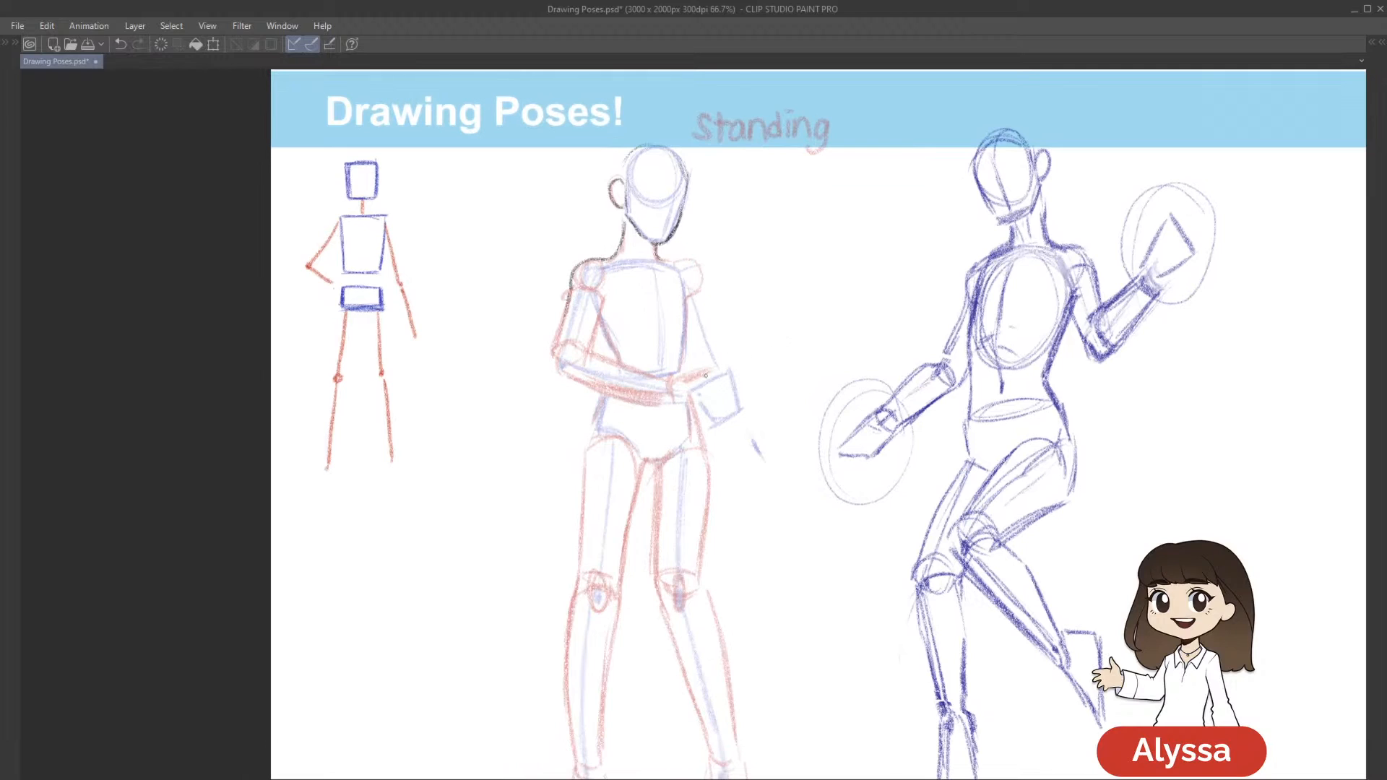
{"action": "left_click_drag", "start_coordinate": [561, 311], "coordinate": [560, 339]}
{"action": "left_click_drag", "start_coordinate": [572, 279], "coordinate": [552, 361]}
{"action": "left_click_drag", "start_coordinate": [692, 328], "coordinate": [678, 307]}
{"action": "mouse_move", "coordinate": [598, 279]}
{"action": "left_mouse_down"}
{"action": "mouse_move", "coordinate": [577, 332]}
{"action": "mouse_move", "coordinate": [585, 302]}
{"action": "left_mouse_up"}
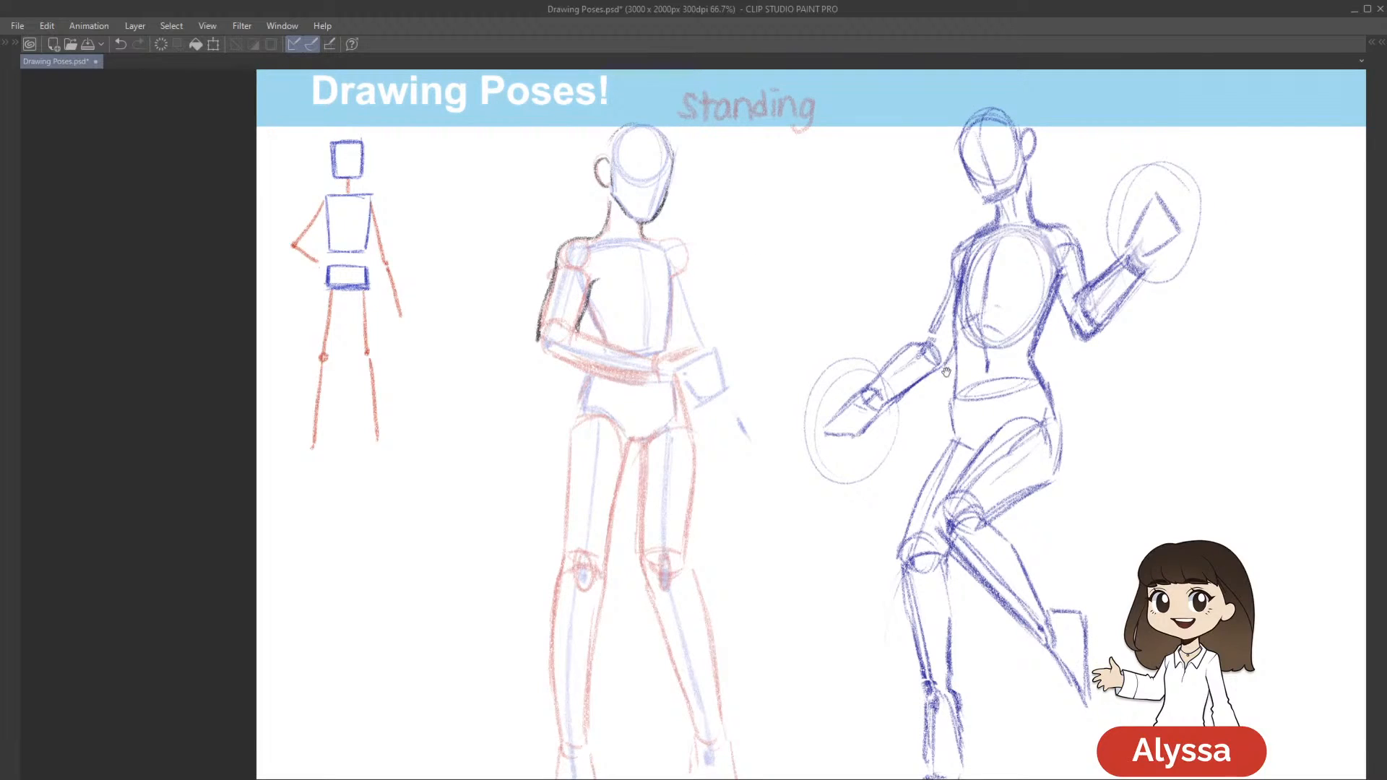
Draw the top of the Meliodas figure's opposite shoulder in dark pencil, out from the base of the neck
{"action": "left_click_drag", "start_coordinate": [948, 371], "coordinate": [894, 357]}
{"action": "left_click_drag", "start_coordinate": [793, 298], "coordinate": [791, 294]}
{"action": "left_click_drag", "start_coordinate": [590, 219], "coordinate": [635, 240]}
{"action": "key", "text": "ctrl+z"}
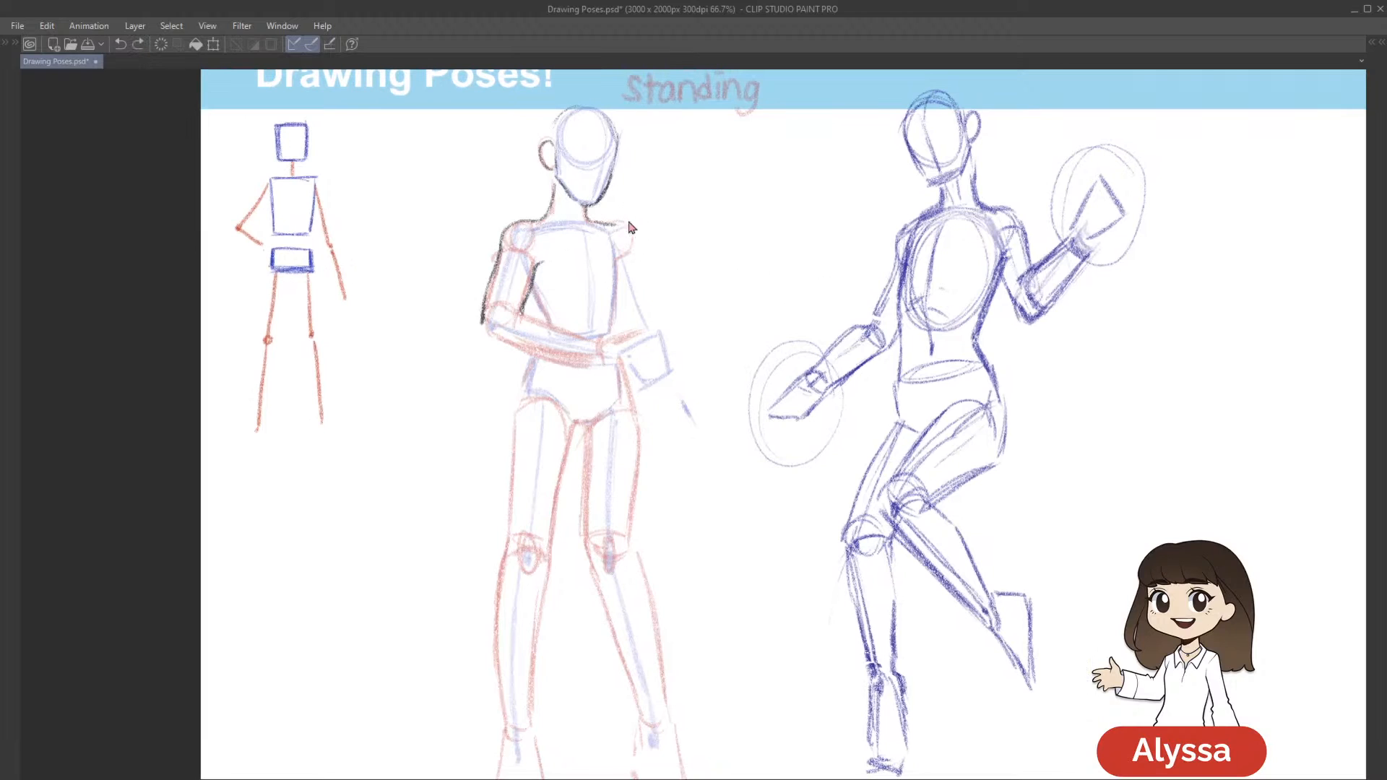
Outline the folded arm's elbow and the forearm's upper and lower edges in dark pencil, redoing unsatisfactory strokes
{"action": "left_click_drag", "start_coordinate": [489, 335], "coordinate": [589, 318]}
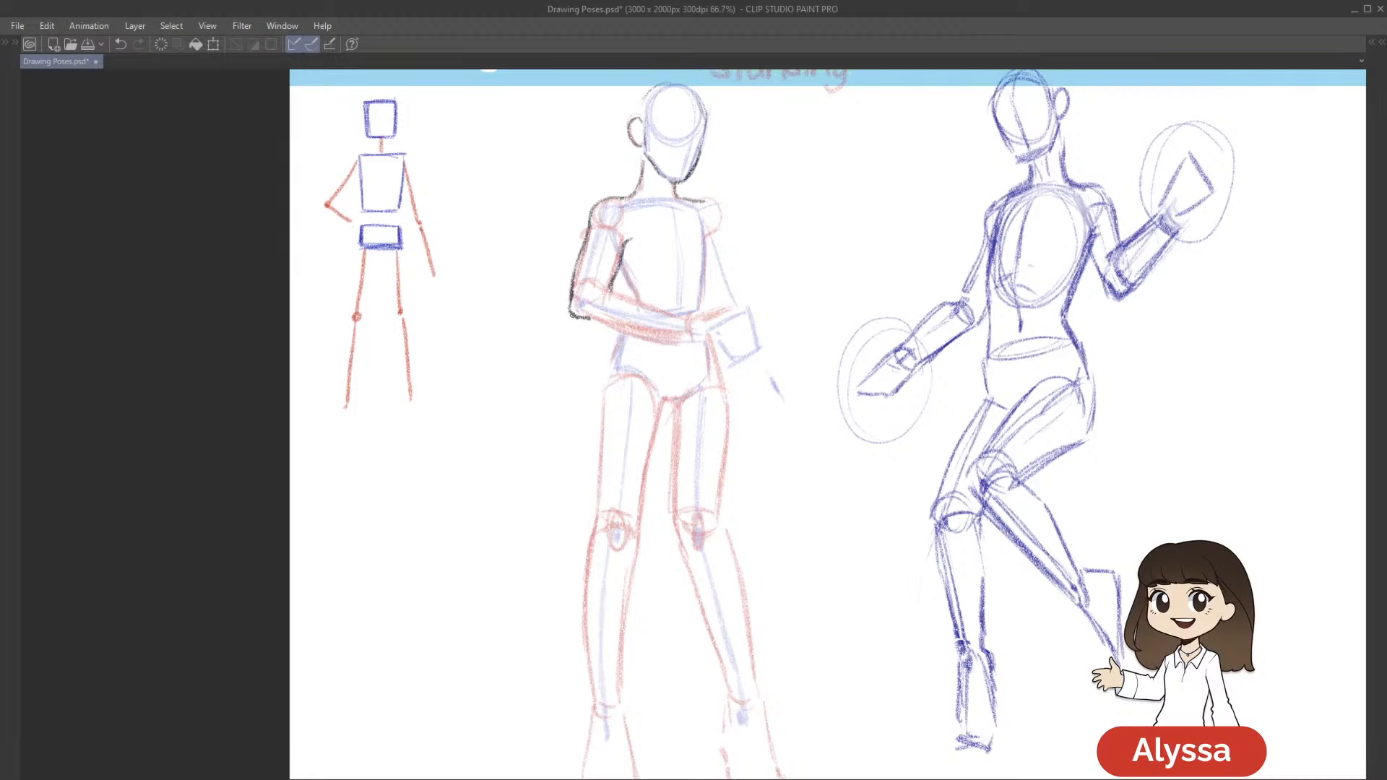
{"action": "mouse_move", "coordinate": [876, 318]}
{"action": "left_mouse_down"}
{"action": "mouse_move", "coordinate": [882, 297]}
{"action": "mouse_move", "coordinate": [824, 335]}
{"action": "mouse_move", "coordinate": [825, 382]}
{"action": "left_mouse_up"}
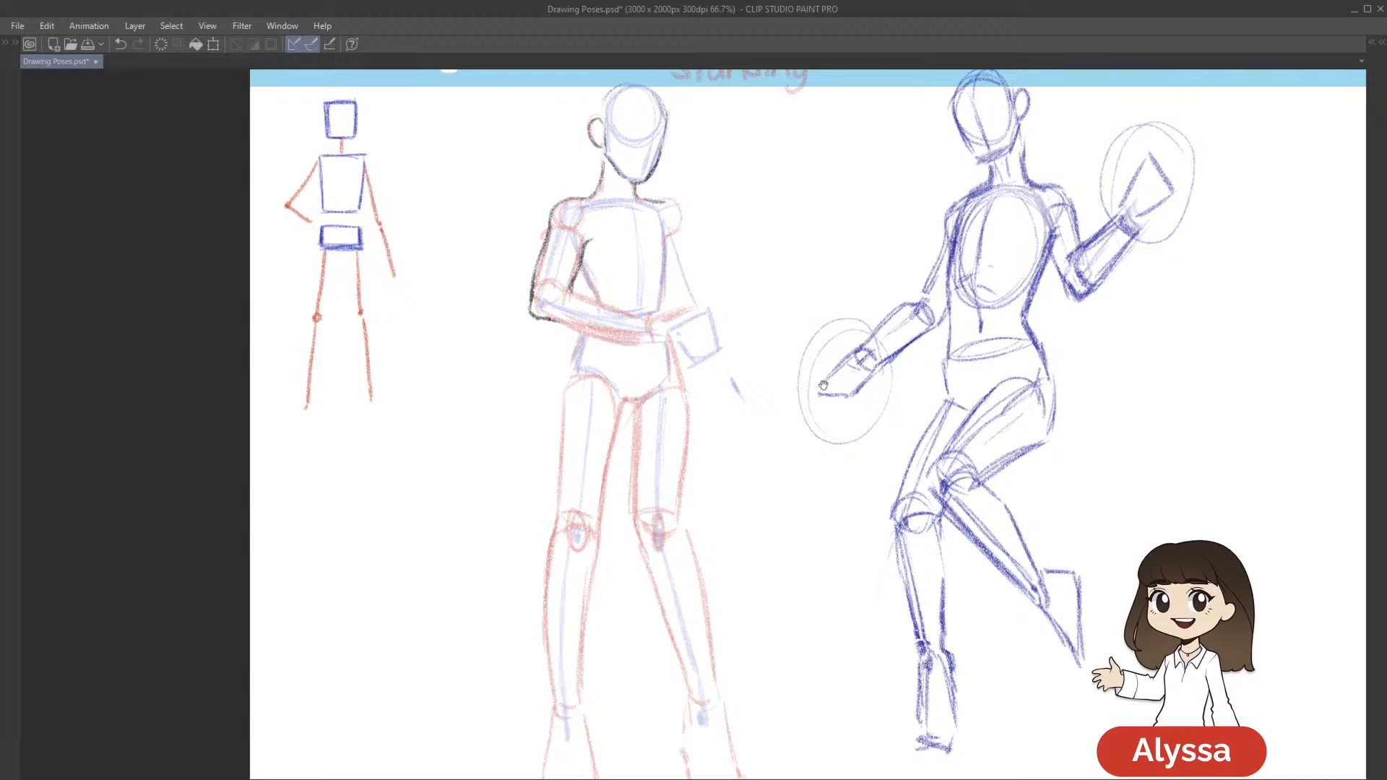
{"action": "left_click_drag", "start_coordinate": [804, 360], "coordinate": [847, 348]}
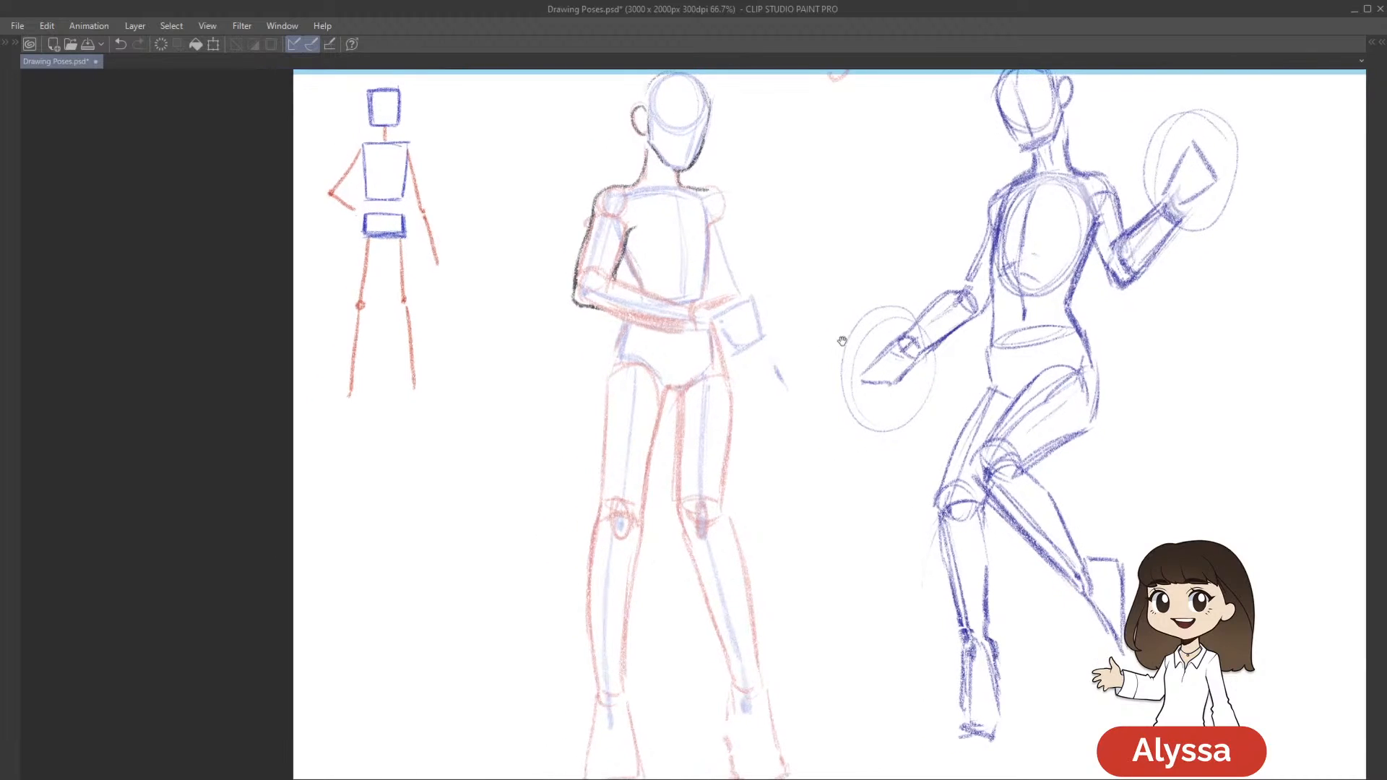
{"action": "left_click_drag", "start_coordinate": [591, 306], "coordinate": [634, 318]}
{"action": "key", "text": "ctrl+z"}
{"action": "left_click_drag", "start_coordinate": [582, 303], "coordinate": [672, 327]}
{"action": "key", "text": "ctrl+z"}
{"action": "left_click_drag", "start_coordinate": [589, 271], "coordinate": [674, 299]}
{"action": "key", "text": "ctrl+z"}
{"action": "left_click_drag", "start_coordinate": [915, 364], "coordinate": [869, 346]}
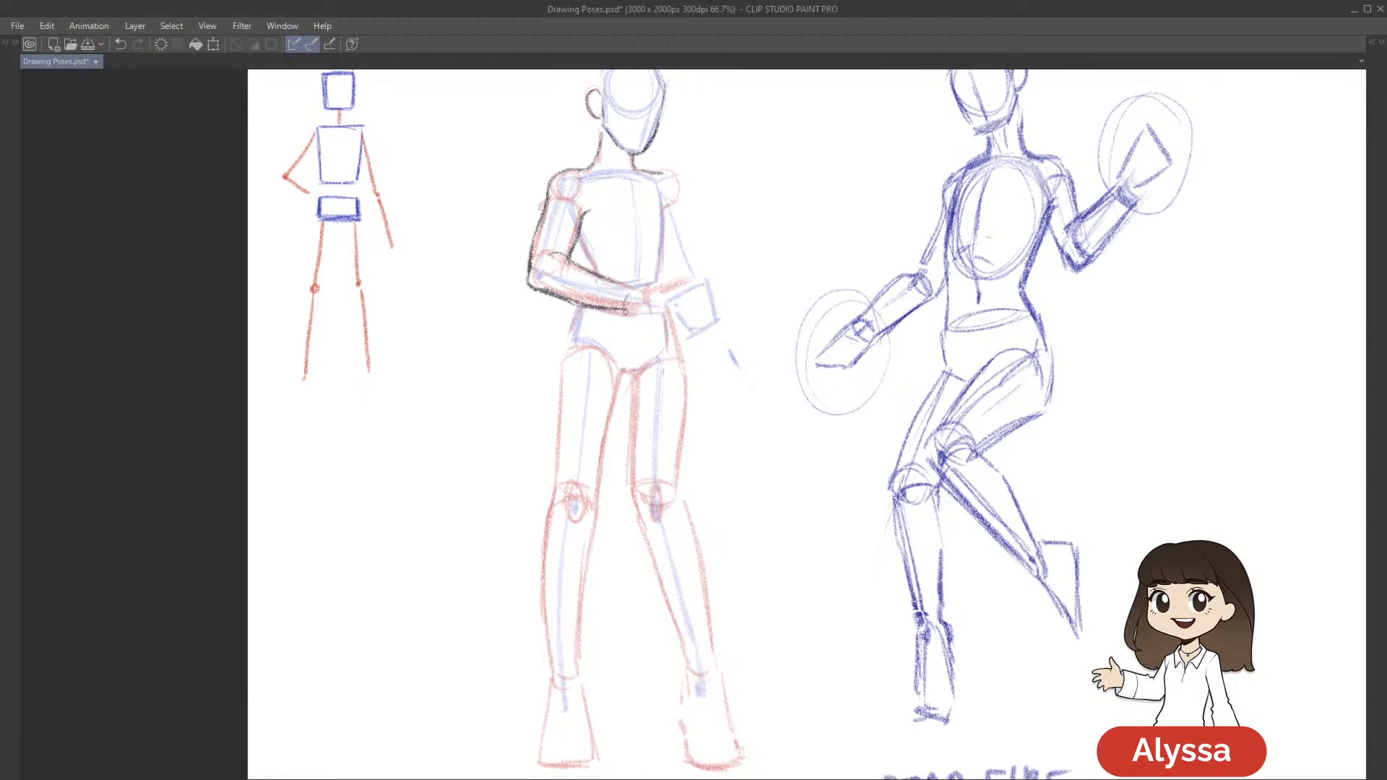
Lasso the folded arm's dark outline, transform it with a slight clockwise rotation, and clear the selection
{"action": "left_click_drag", "start_coordinate": [920, 324], "coordinate": [884, 386]}
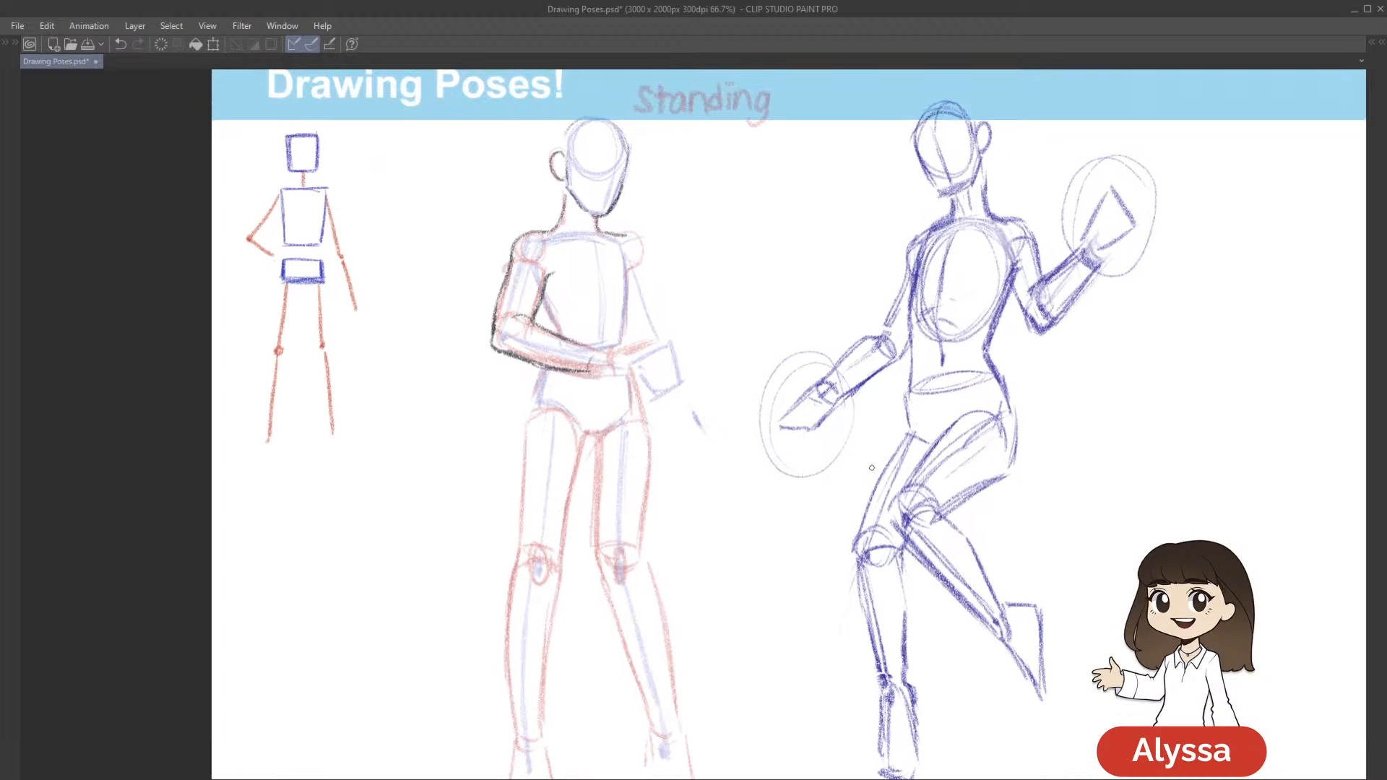
{"action": "mouse_move", "coordinate": [584, 397]}
{"action": "left_mouse_down"}
{"action": "mouse_move", "coordinate": [610, 319]}
{"action": "mouse_move", "coordinate": [557, 236]}
{"action": "mouse_move", "coordinate": [478, 249]}
{"action": "mouse_move", "coordinate": [617, 422]}
{"action": "mouse_move", "coordinate": [661, 440]}
{"action": "left_mouse_up"}
{"action": "key", "text": "ctrl+t"}
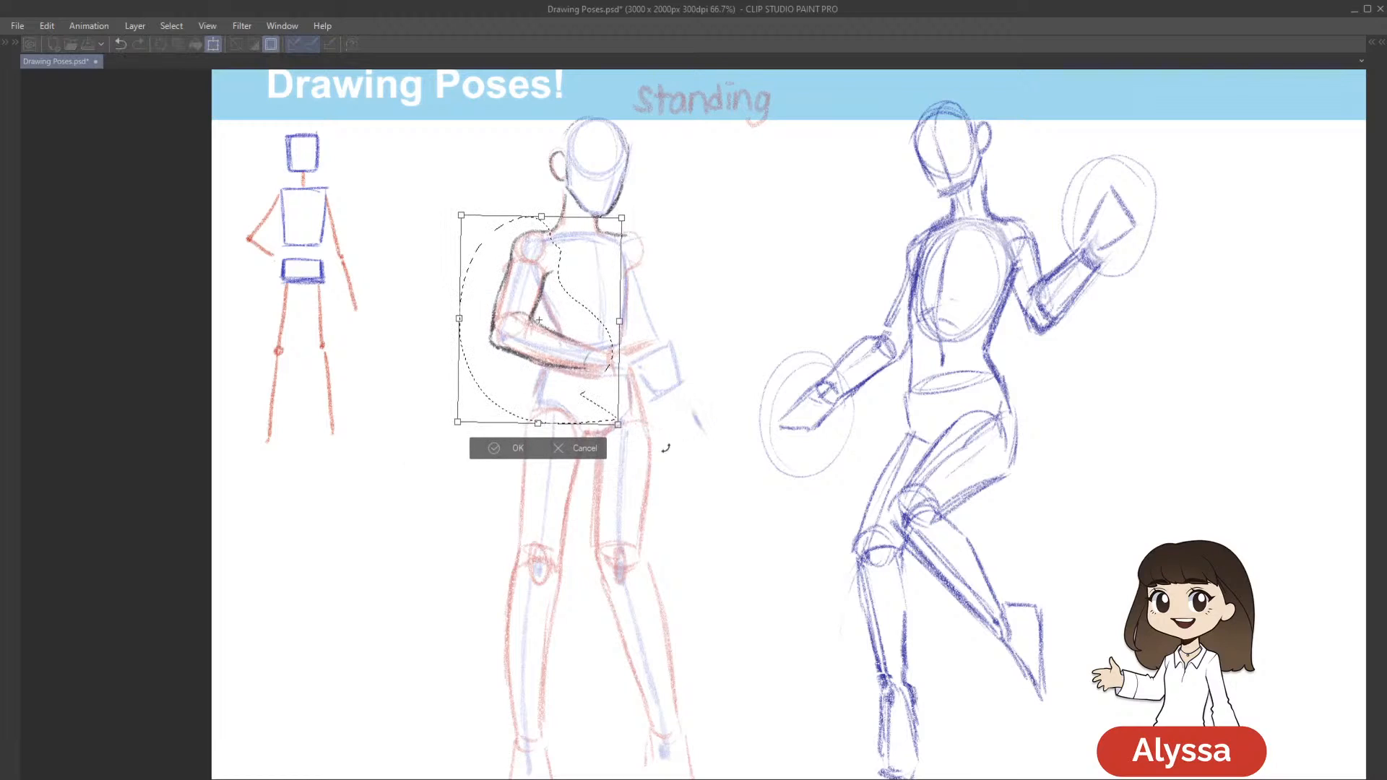
{"action": "key", "text": "Return"}
{"action": "key", "text": "ctrl+d"}
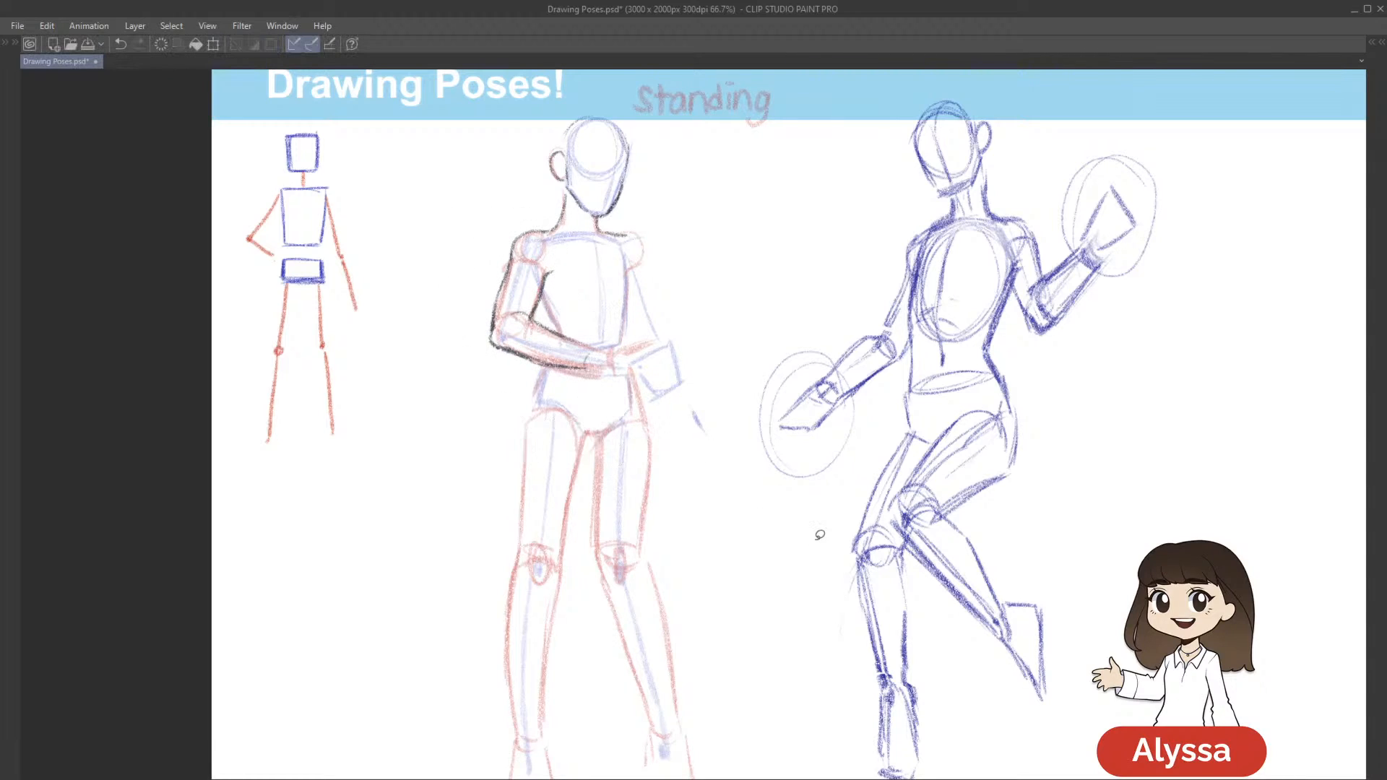
Mark the wrist at the end of the folded forearm in dark pencil, redoing the stroke once
{"action": "left_click_drag", "start_coordinate": [719, 360], "coordinate": [754, 322]}
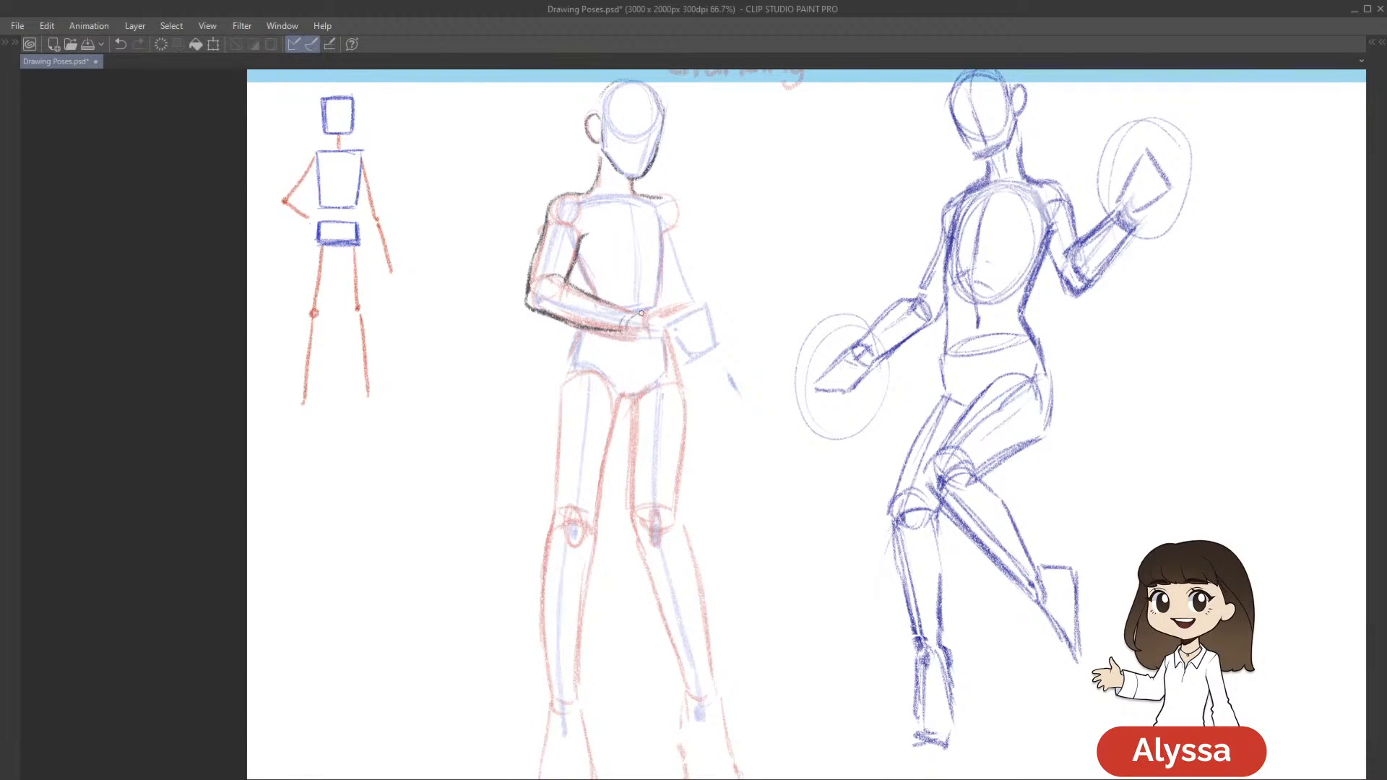
{"action": "key", "text": "ctrl+z"}
{"action": "left_click_drag", "start_coordinate": [647, 333], "coordinate": [658, 331]}
{"action": "left_click_drag", "start_coordinate": [825, 332], "coordinate": [815, 343]}
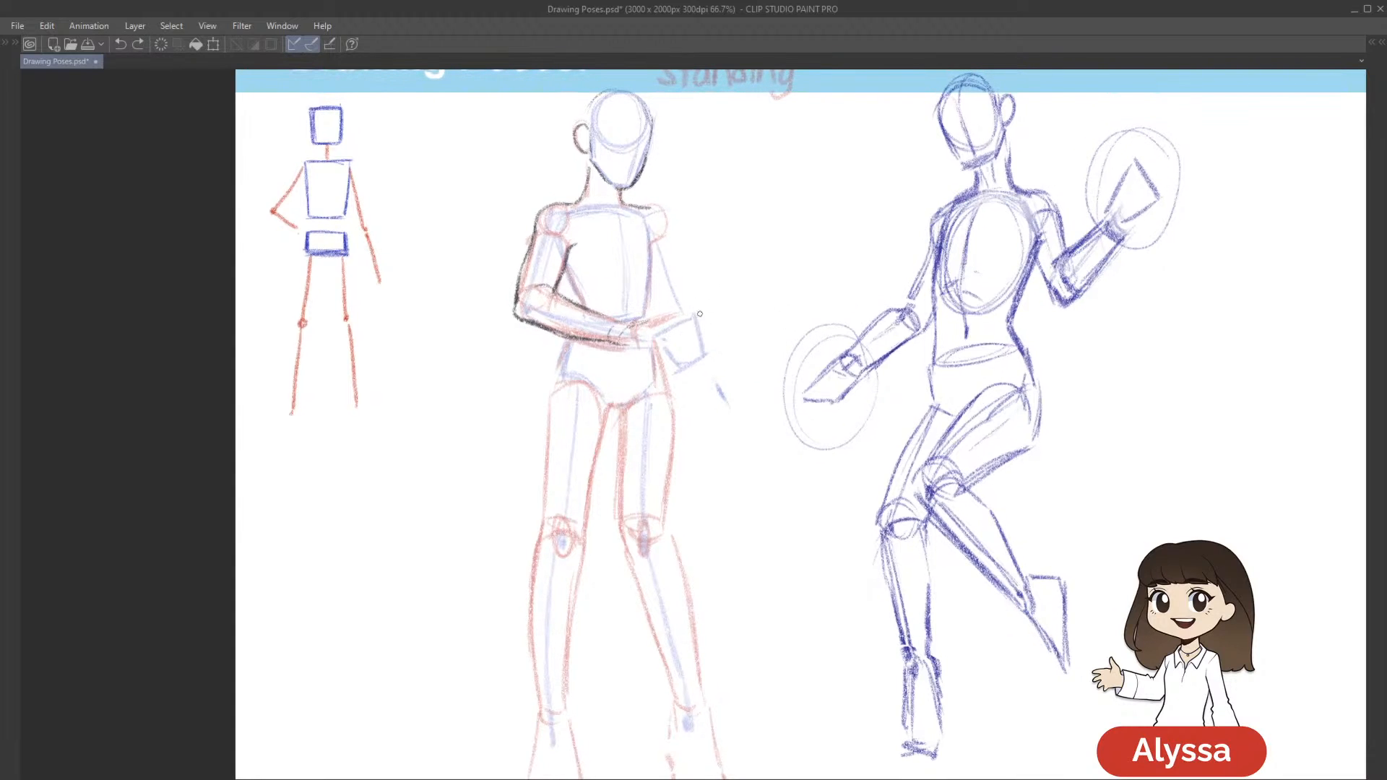
Lasso the folded arm's outline again, narrow it slightly and nudge it toward the torso, and clear the selection
{"action": "mouse_move", "coordinate": [671, 328]}
{"action": "left_mouse_down"}
{"action": "mouse_move", "coordinate": [679, 318]}
{"action": "mouse_move", "coordinate": [589, 229]}
{"action": "mouse_move", "coordinate": [569, 186]}
{"action": "mouse_move", "coordinate": [711, 346]}
{"action": "left_mouse_up"}
{"action": "key", "text": "ctrl+t"}
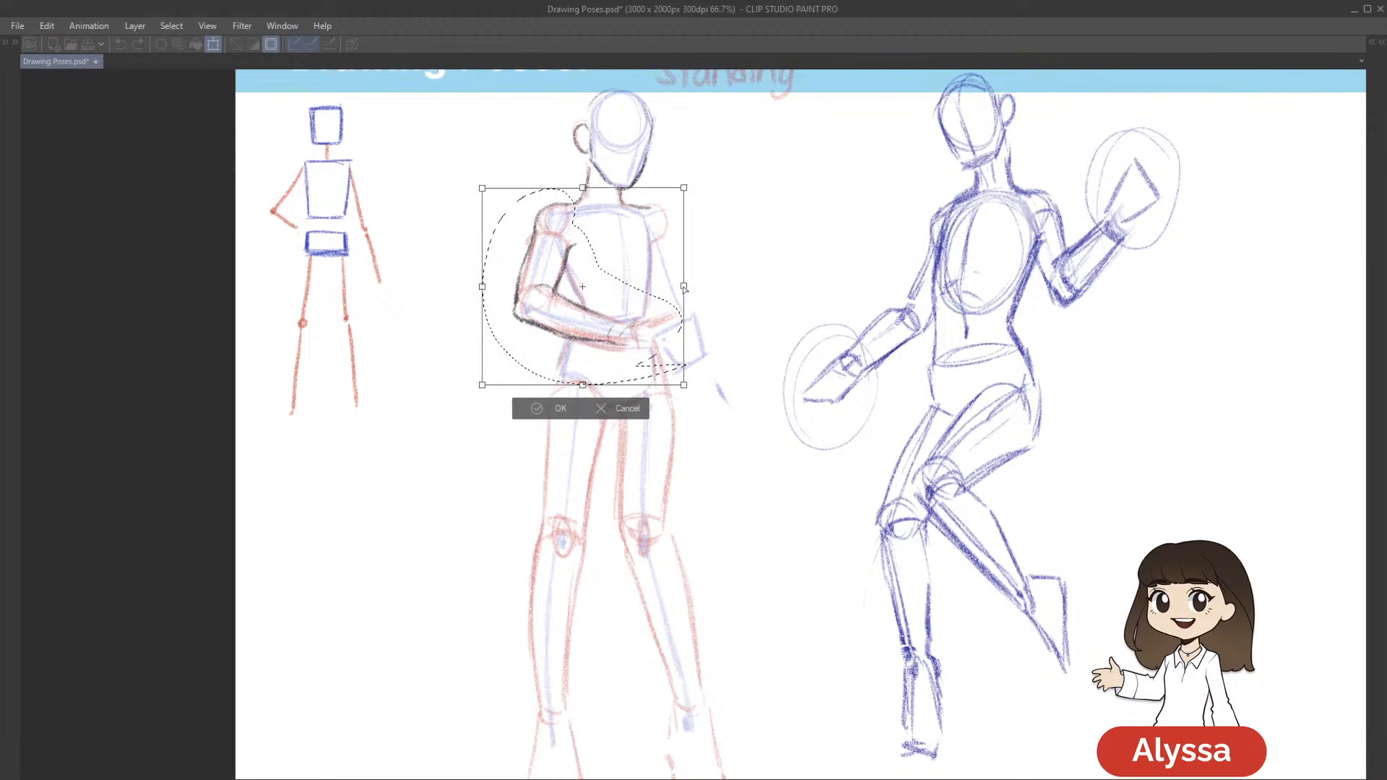
{"action": "left_click_drag", "start_coordinate": [681, 289], "coordinate": [680, 289]}
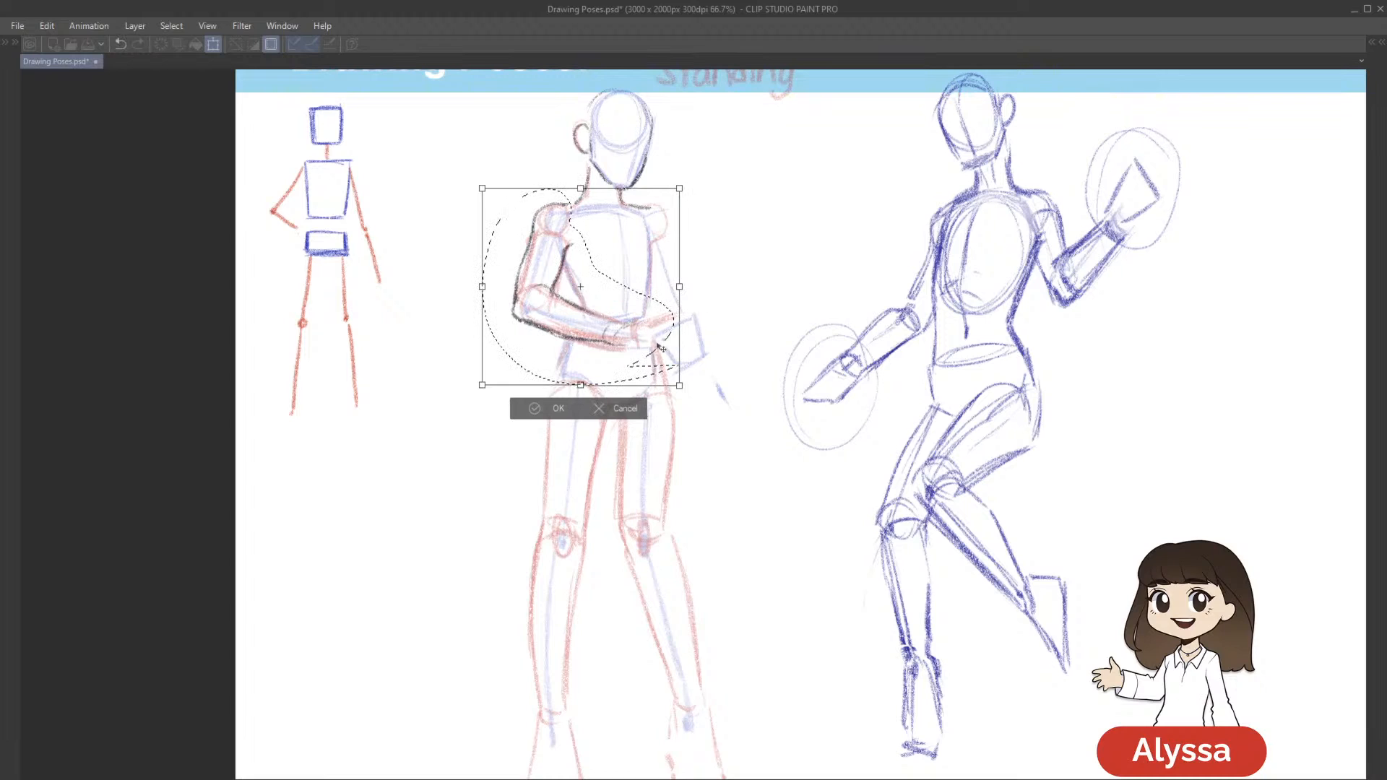
{"action": "left_click_drag", "start_coordinate": [661, 346], "coordinate": [663, 348]}
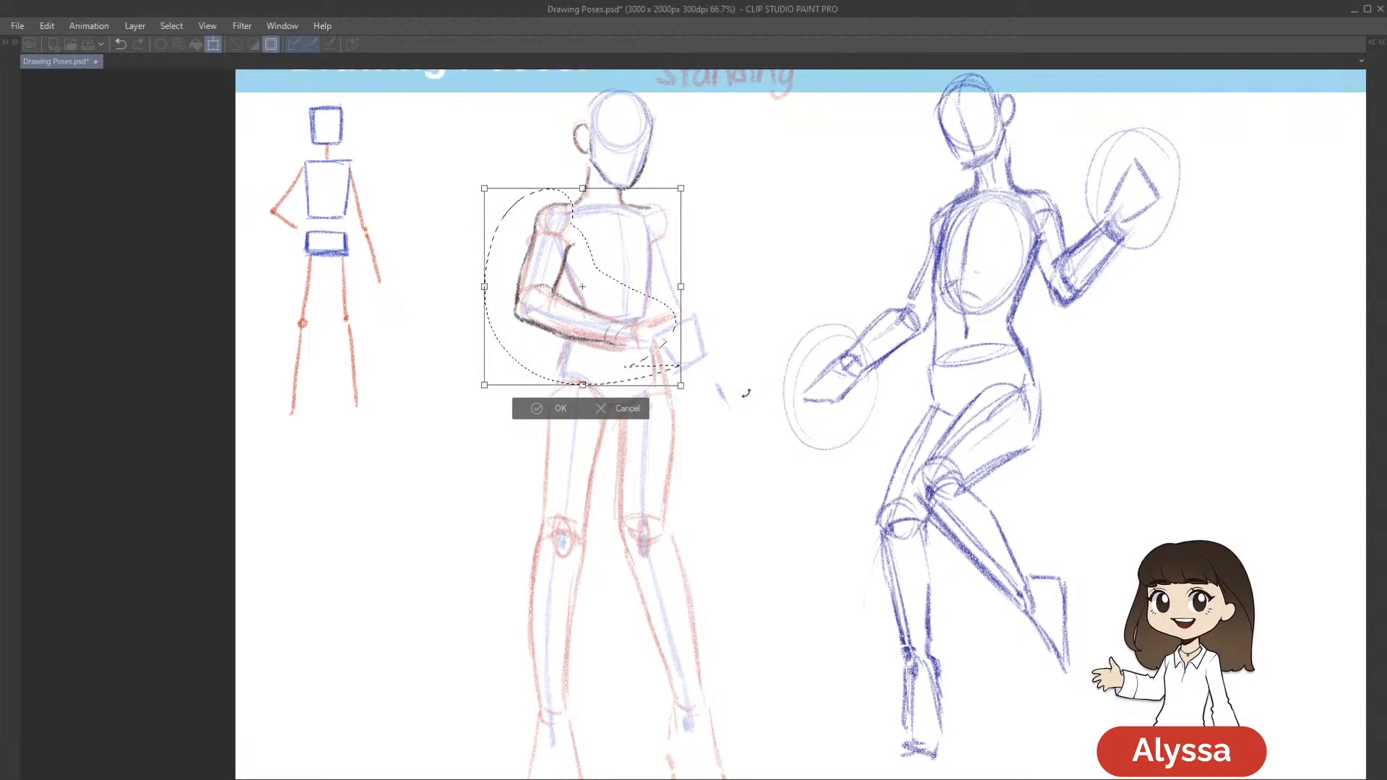
{"action": "left_click_drag", "start_coordinate": [745, 397], "coordinate": [751, 405]}
{"action": "key", "text": "Return"}
{"action": "key", "text": "ctrl+d"}
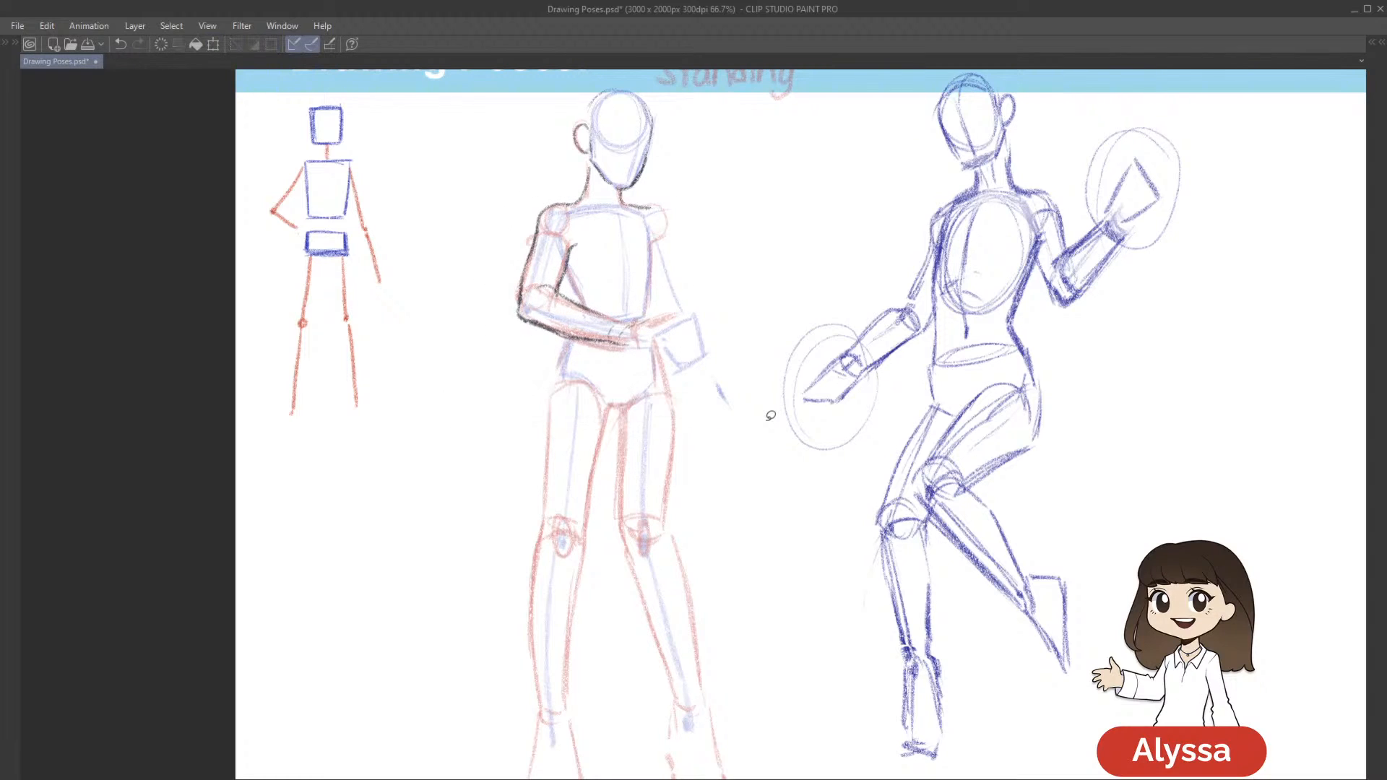
Draw the torso's side in dark pencil from the folded arm's armpit down to the forearm, redoing failed strokes
{"action": "scroll", "coordinate": [765, 420], "scroll_direction": "up", "scroll_amount": 2}
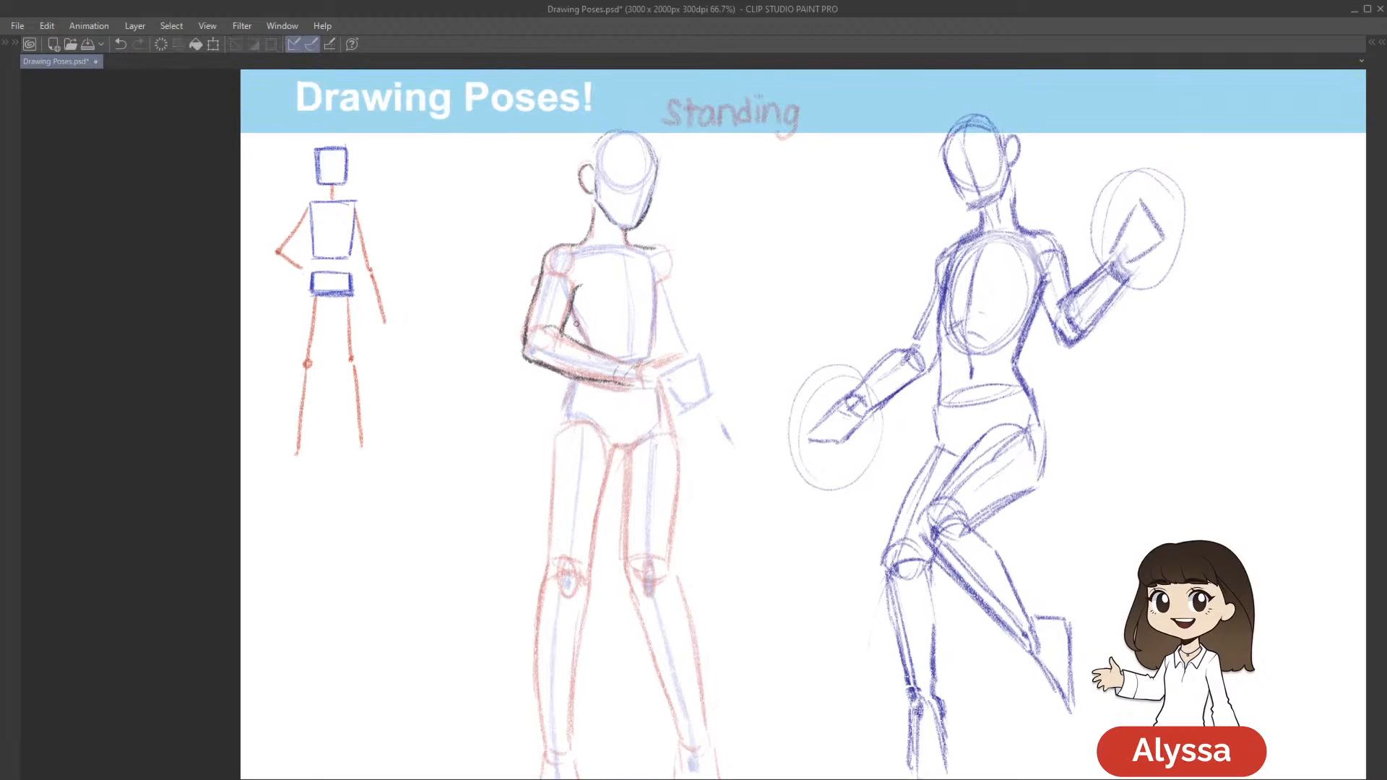
{"action": "left_click_drag", "start_coordinate": [576, 318], "coordinate": [588, 347]}
{"action": "left_click_drag", "start_coordinate": [792, 292], "coordinate": [764, 280]}
{"action": "key", "text": "ctrl+z"}
{"action": "key", "text": "ctrl+z"}
{"action": "key", "text": "ctrl+z"}
{"action": "left_click_drag", "start_coordinate": [539, 296], "coordinate": [561, 336]}
{"action": "left_click_drag", "start_coordinate": [806, 262], "coordinate": [762, 271]}
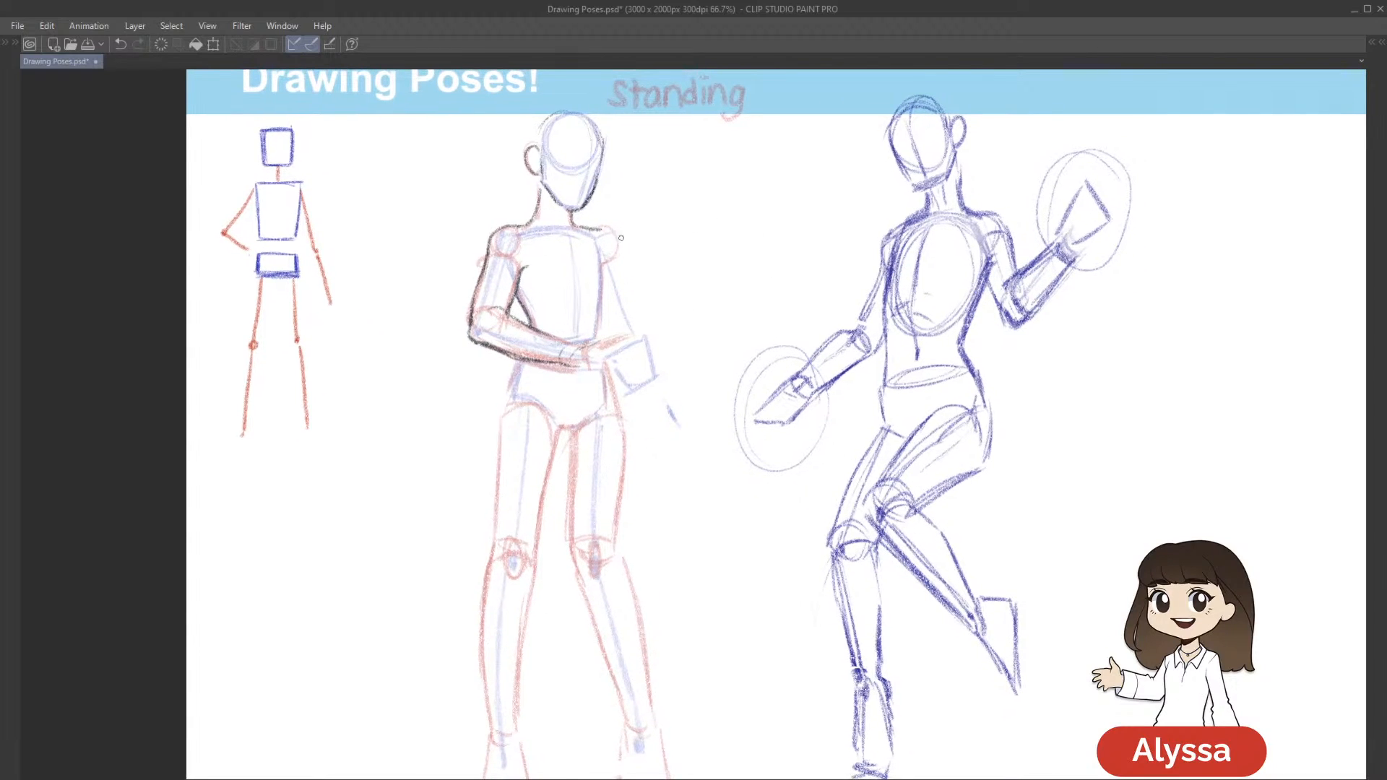
Add the chest crease at the armpit, the torso's centre line and the start of its far side, and save the document
{"action": "left_click_drag", "start_coordinate": [606, 264], "coordinate": [608, 300]}
{"action": "key", "text": "ctrl+z"}
{"action": "left_click_drag", "start_coordinate": [520, 267], "coordinate": [539, 282]}
{"action": "left_click_drag", "start_coordinate": [697, 323], "coordinate": [710, 316]}
{"action": "mouse_move", "coordinate": [584, 244]}
{"action": "left_mouse_down"}
{"action": "mouse_move", "coordinate": [602, 328]}
{"action": "mouse_move", "coordinate": [596, 311]}
{"action": "mouse_move", "coordinate": [644, 254]}
{"action": "mouse_move", "coordinate": [622, 253]}
{"action": "mouse_move", "coordinate": [615, 281]}
{"action": "mouse_move", "coordinate": [621, 252]}
{"action": "mouse_move", "coordinate": [614, 281]}
{"action": "mouse_move", "coordinate": [619, 250]}
{"action": "mouse_move", "coordinate": [612, 303]}
{"action": "left_mouse_up"}
{"action": "key", "text": "ctrl+z"}
{"action": "left_click_drag", "start_coordinate": [721, 331], "coordinate": [699, 296]}
{"action": "left_click_drag", "start_coordinate": [596, 244], "coordinate": [592, 275]}
{"action": "key", "text": "ctrl+z"}
{"action": "key", "text": "ctrl+z"}
{"action": "key", "text": "ctrl+z"}
{"action": "left_click_drag", "start_coordinate": [741, 315], "coordinate": [736, 362]}
{"action": "key", "text": "ctrl+s"}
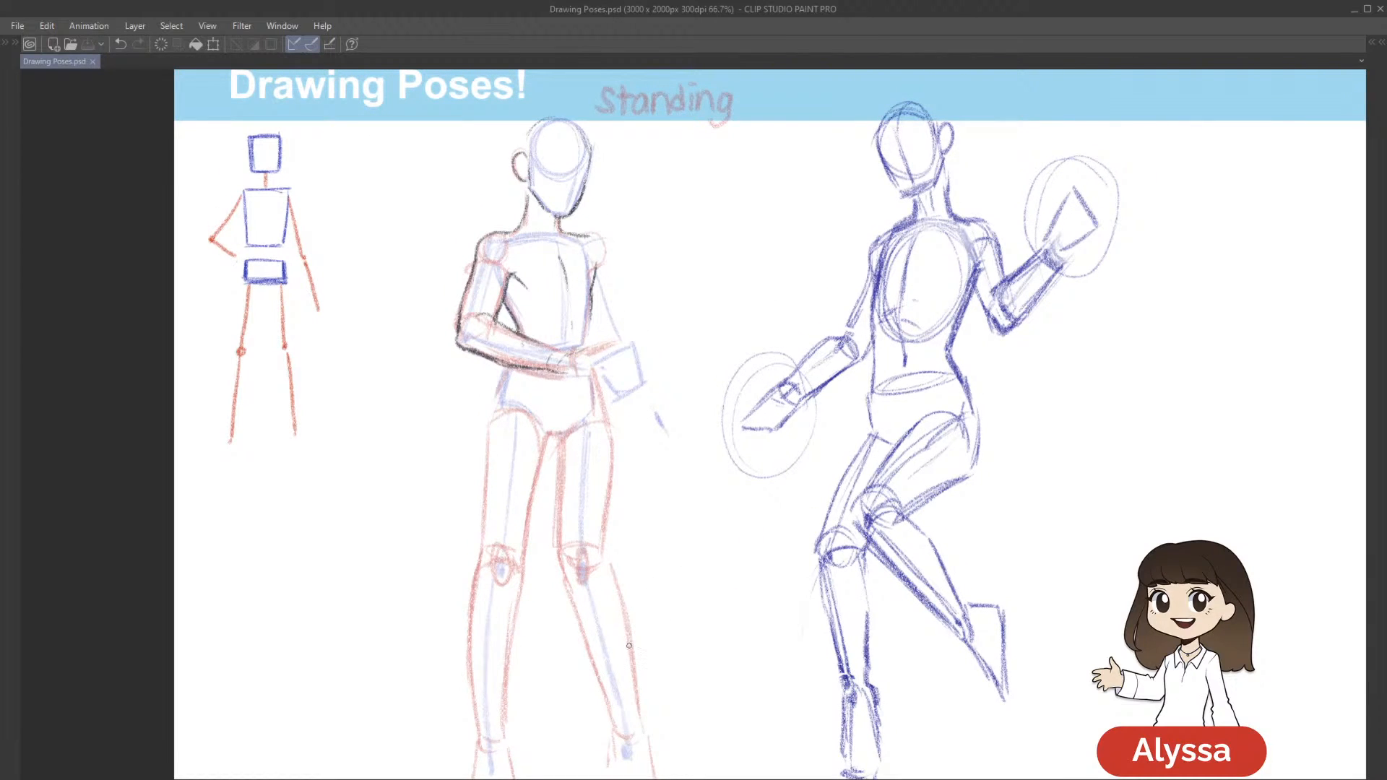
Extend the torso's far side in dark pencil down toward the waist above the folded forearm
{"action": "mouse_move", "coordinate": [782, 356]}
{"action": "left_mouse_down"}
{"action": "mouse_move", "coordinate": [910, 368]}
{"action": "mouse_move", "coordinate": [871, 371]}
{"action": "mouse_move", "coordinate": [841, 397]}
{"action": "left_mouse_up"}
{"action": "left_click_drag", "start_coordinate": [638, 330], "coordinate": [636, 342]}
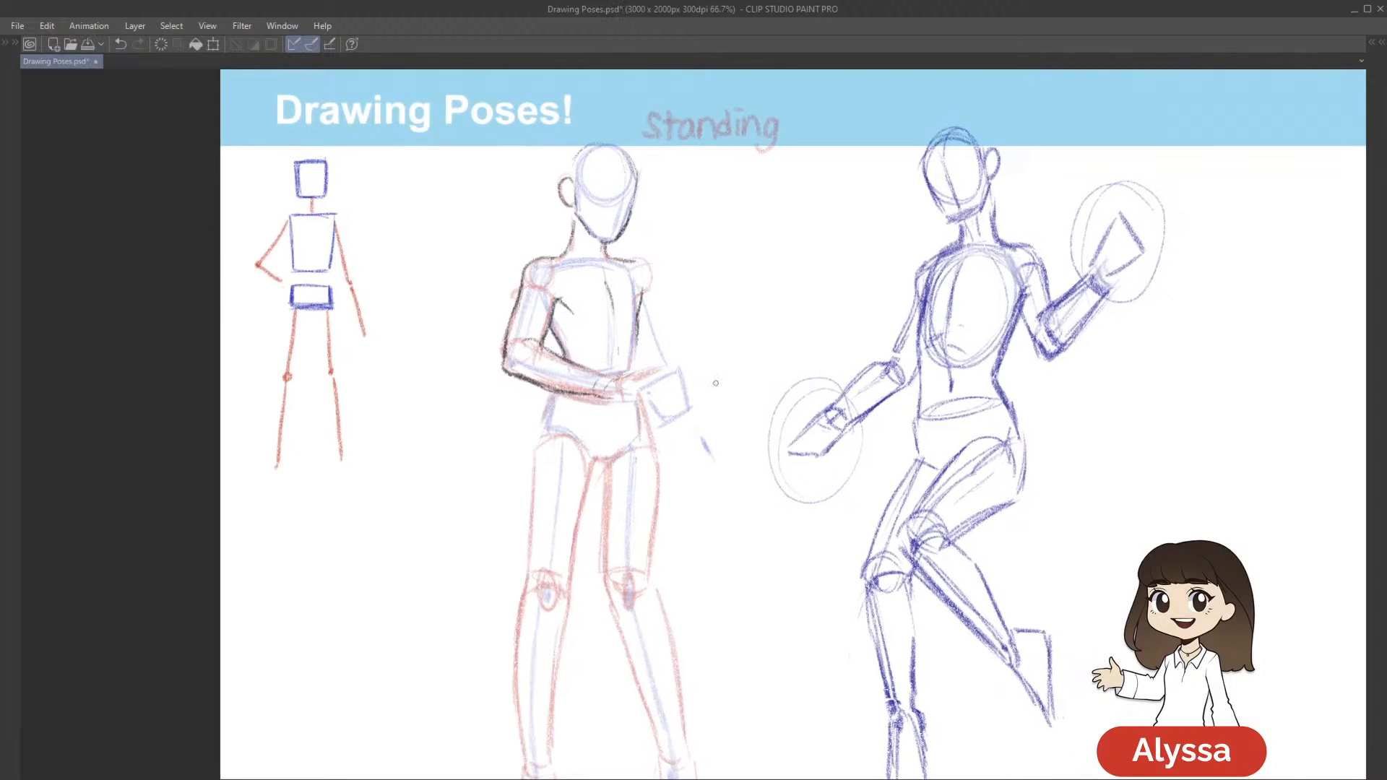
{"action": "left_click_drag", "start_coordinate": [742, 418], "coordinate": [739, 418]}
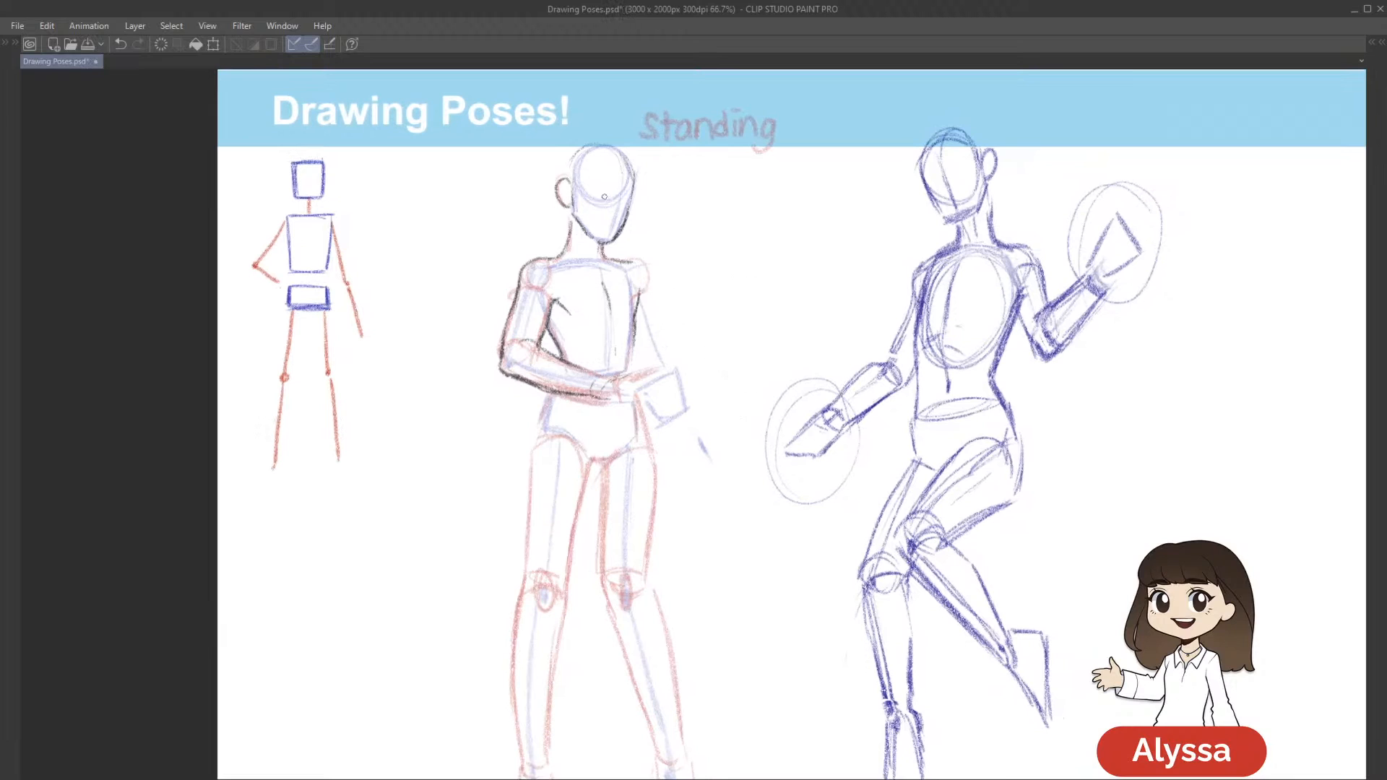
{"action": "left_click_drag", "start_coordinate": [637, 324], "coordinate": [627, 371]}
Lasso the Meliodas figure's head outline, scale it down slightly, clear the selection, and save the document
{"action": "left_click_drag", "start_coordinate": [900, 435], "coordinate": [943, 386]}
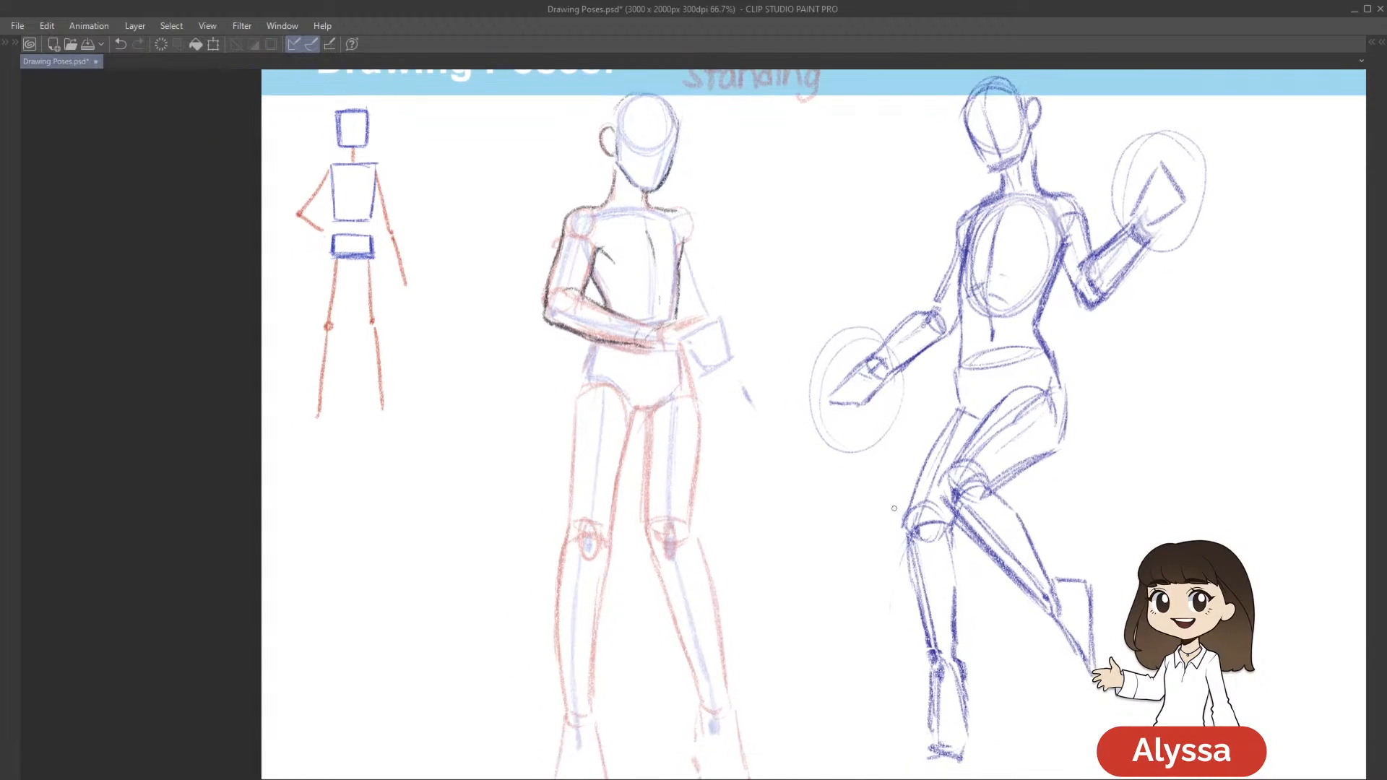
{"action": "left_click_drag", "start_coordinate": [643, 416], "coordinate": [622, 484]}
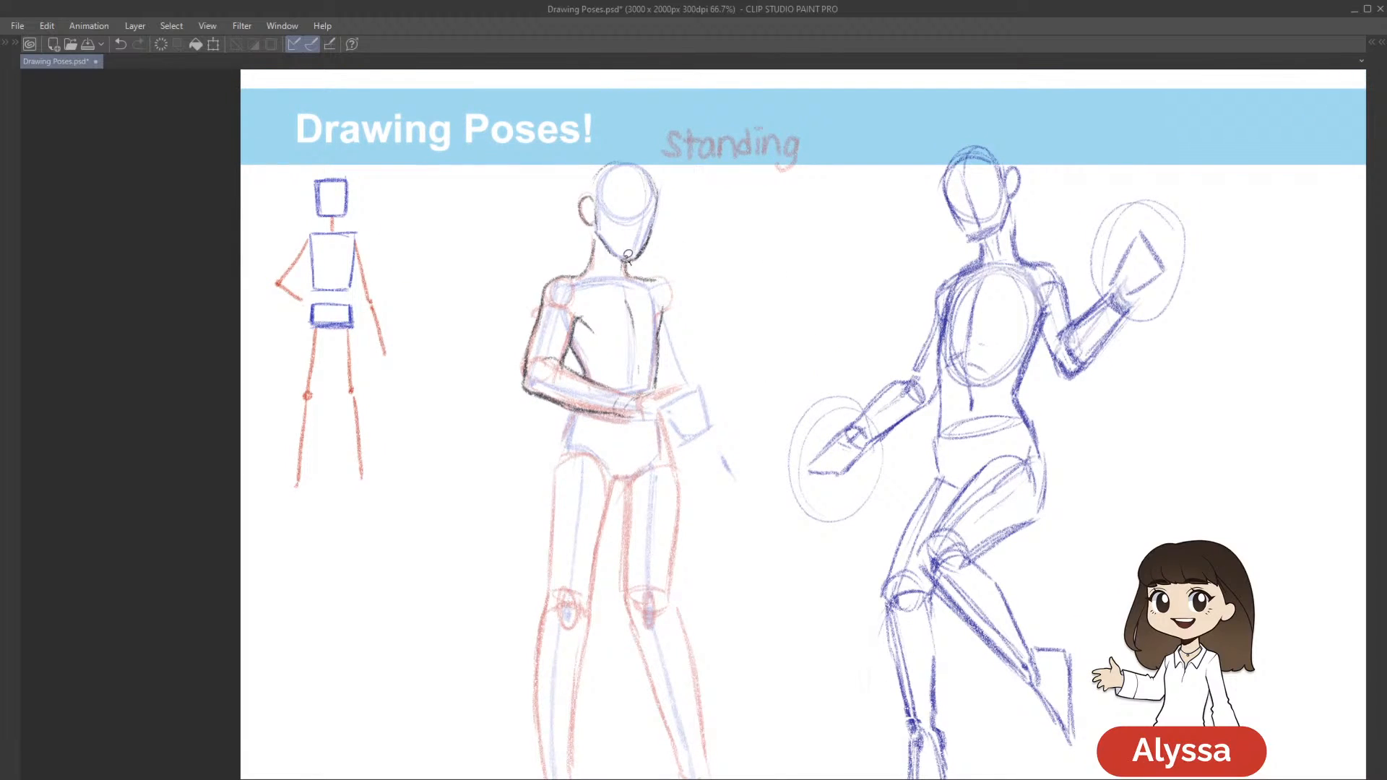
{"action": "left_click_drag", "start_coordinate": [598, 229], "coordinate": [629, 262]}
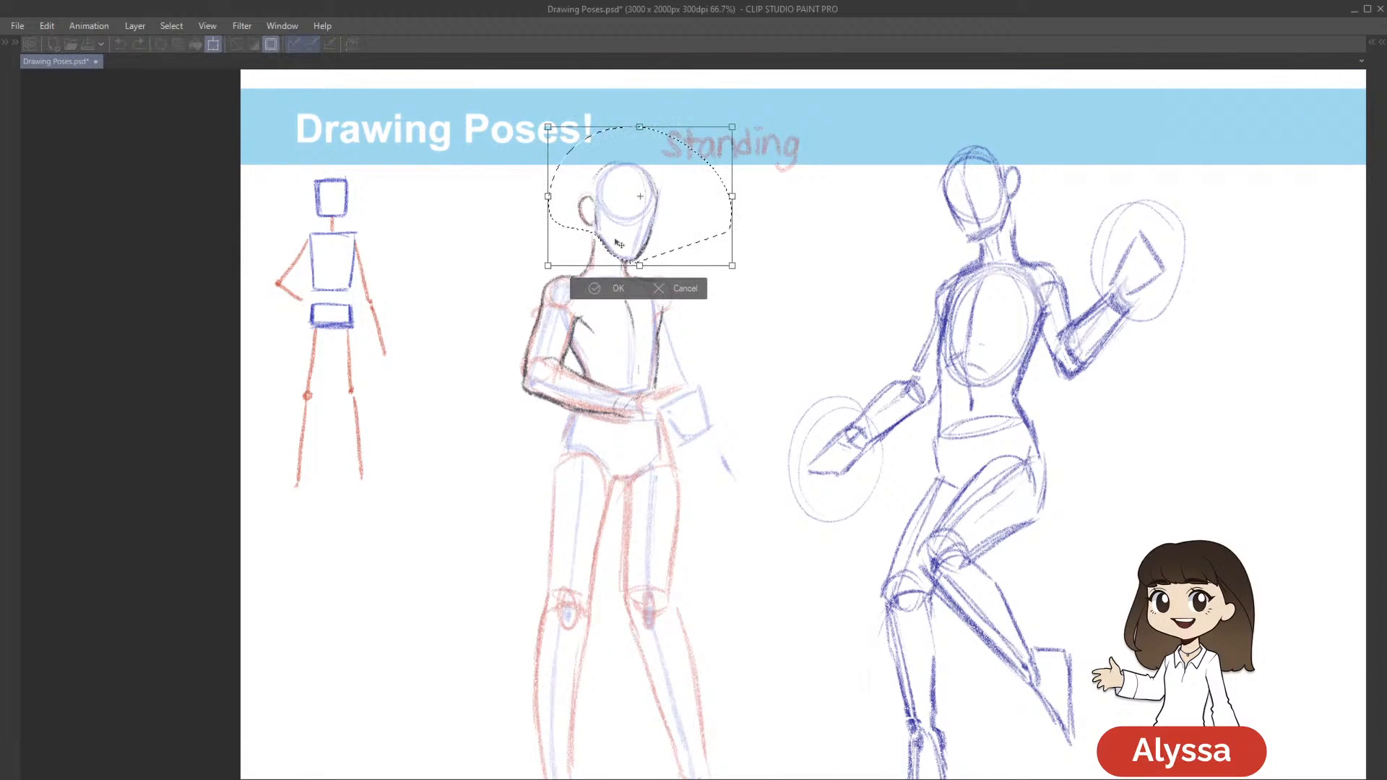
{"action": "key", "text": "ctrl+t"}
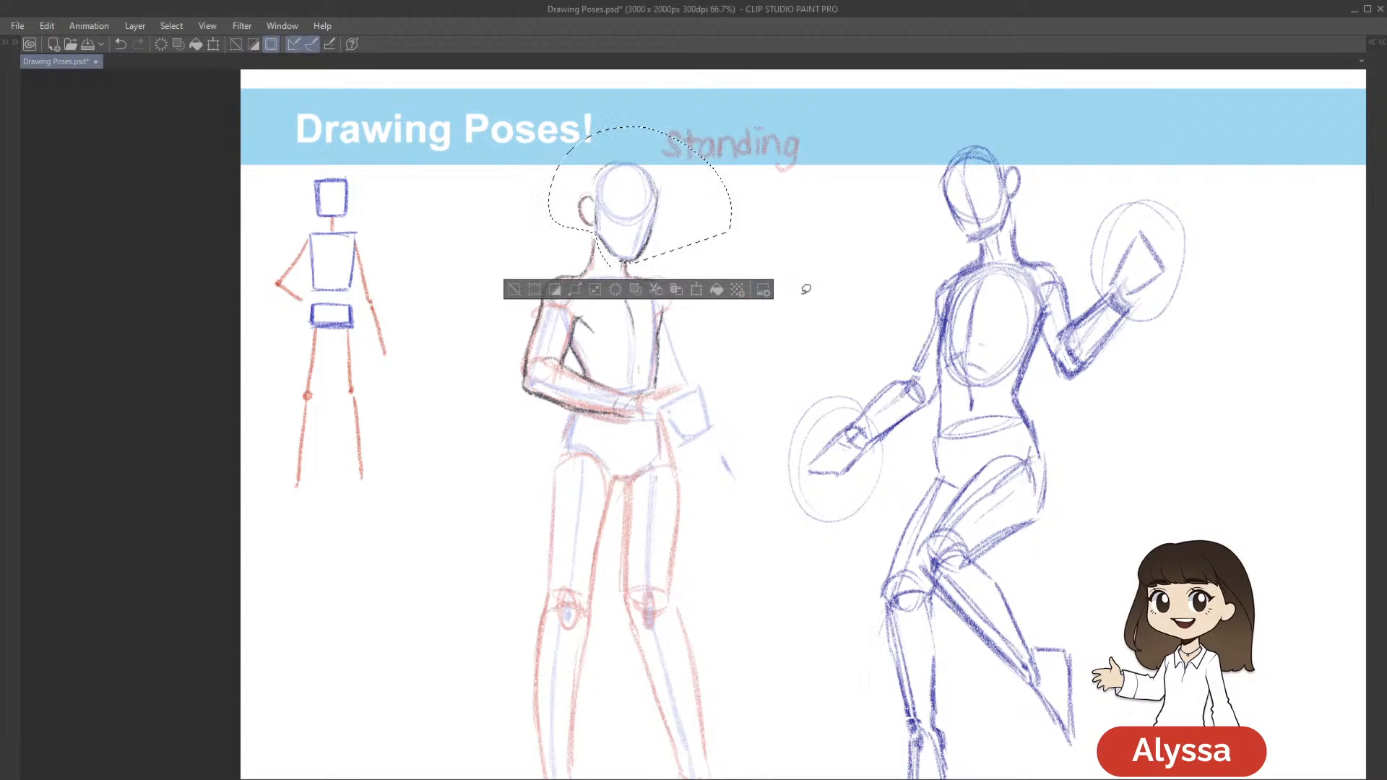
{"action": "left_click_drag", "start_coordinate": [731, 270], "coordinate": [807, 269]}
{"action": "key", "text": "Return"}
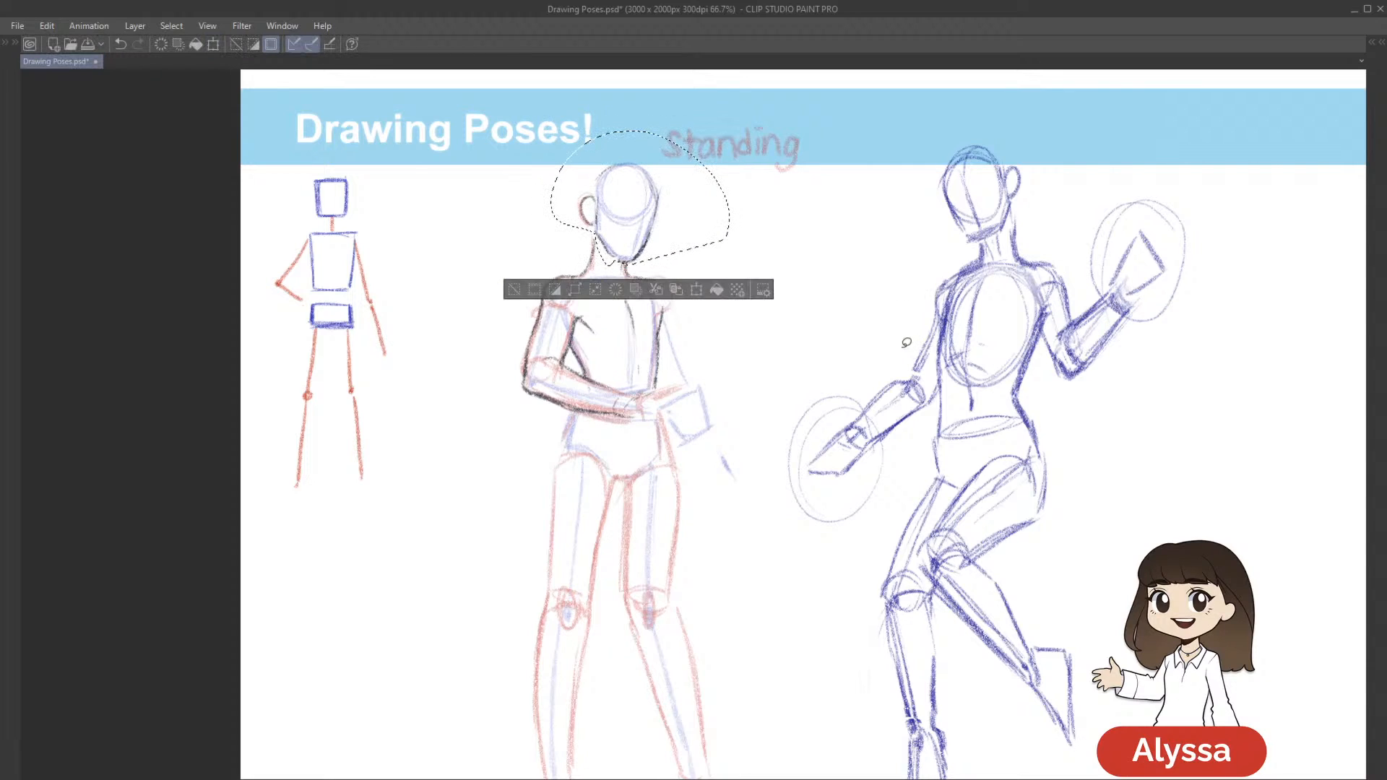
{"action": "key", "text": "ctrl+d"}
{"action": "left_click_drag", "start_coordinate": [870, 548], "coordinate": [756, 380]}
{"action": "key", "text": "ctrl+s"}
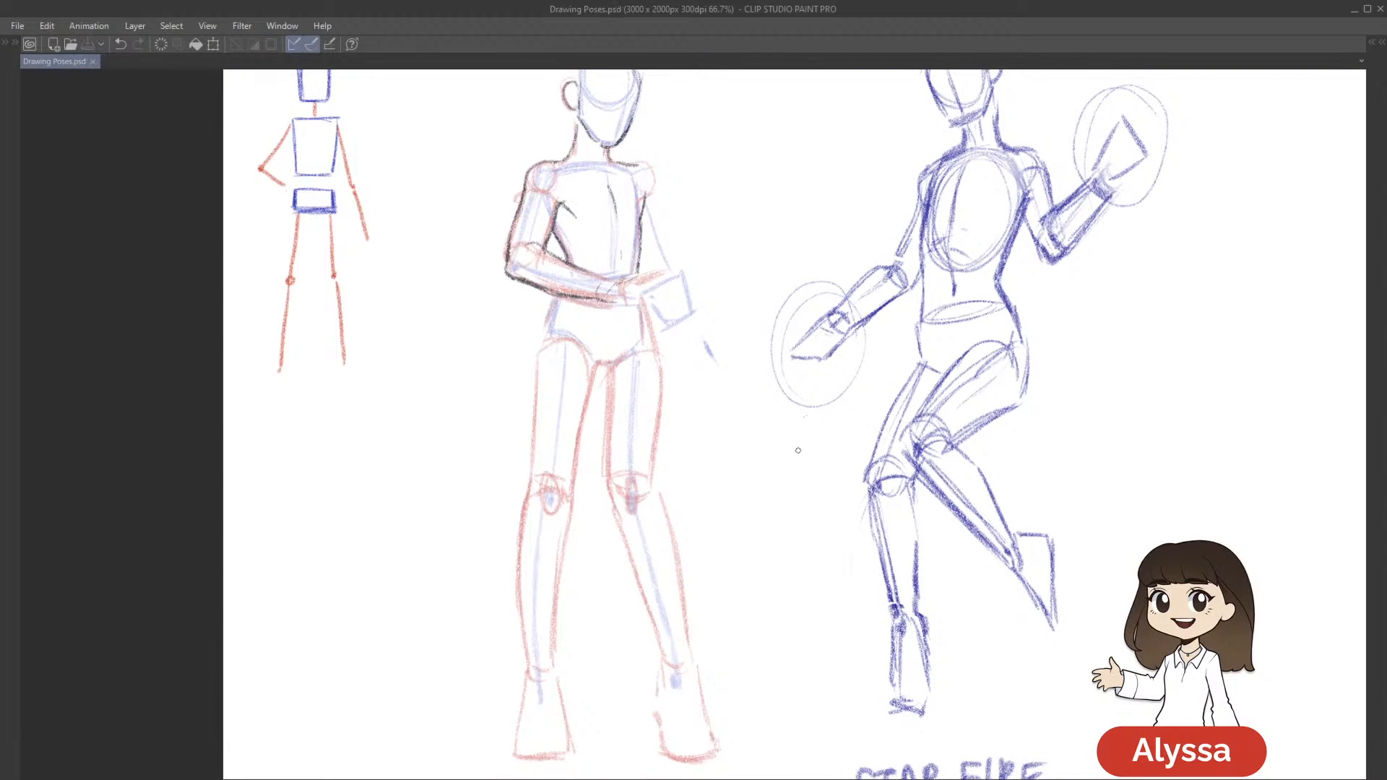
Outline the Meliodas figure's hips below the forearm and the crotch curve of the pelvis in dark pencil
{"action": "left_click_drag", "start_coordinate": [669, 319], "coordinate": [679, 324]}
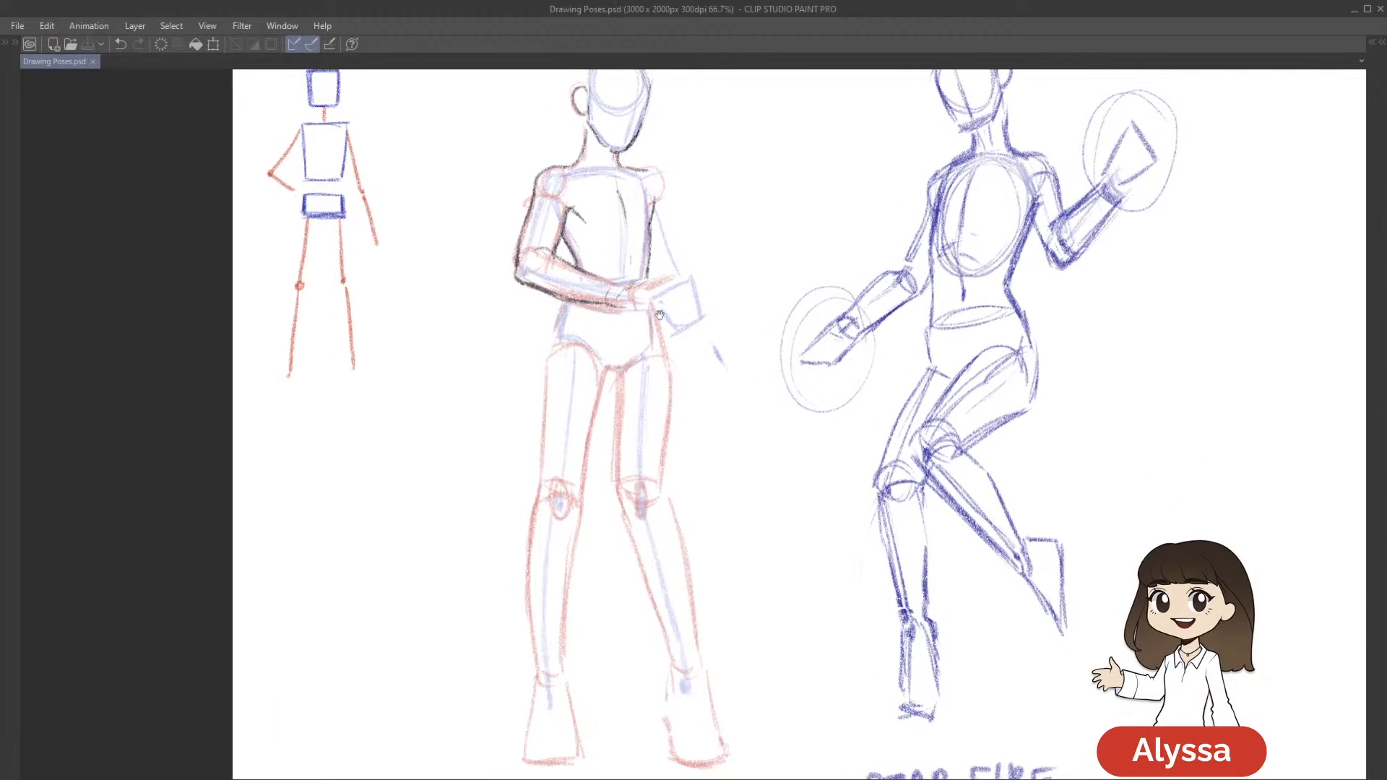
{"action": "key", "text": "ctrl+z"}
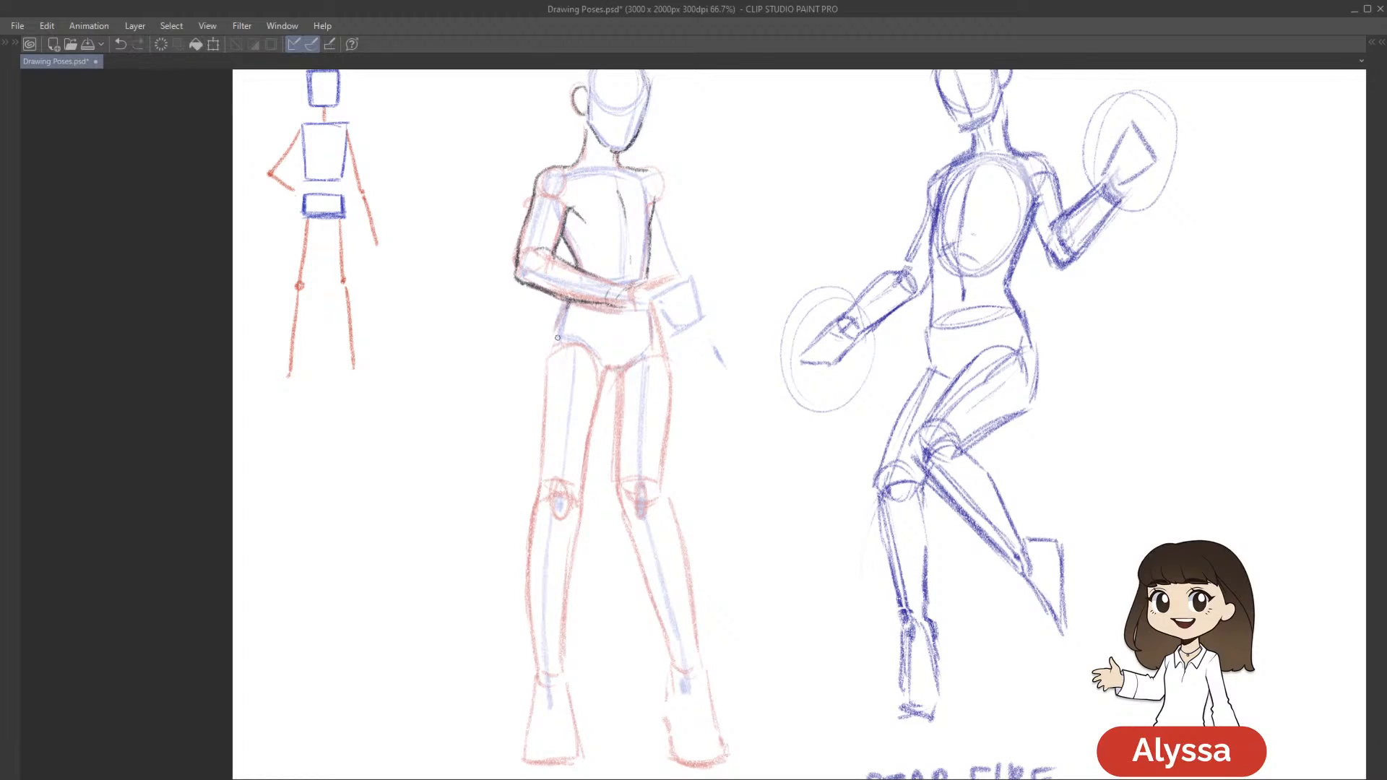
{"action": "mouse_move", "coordinate": [668, 378]}
{"action": "left_mouse_down"}
{"action": "mouse_move", "coordinate": [652, 339]}
{"action": "mouse_move", "coordinate": [668, 323]}
{"action": "left_mouse_up"}
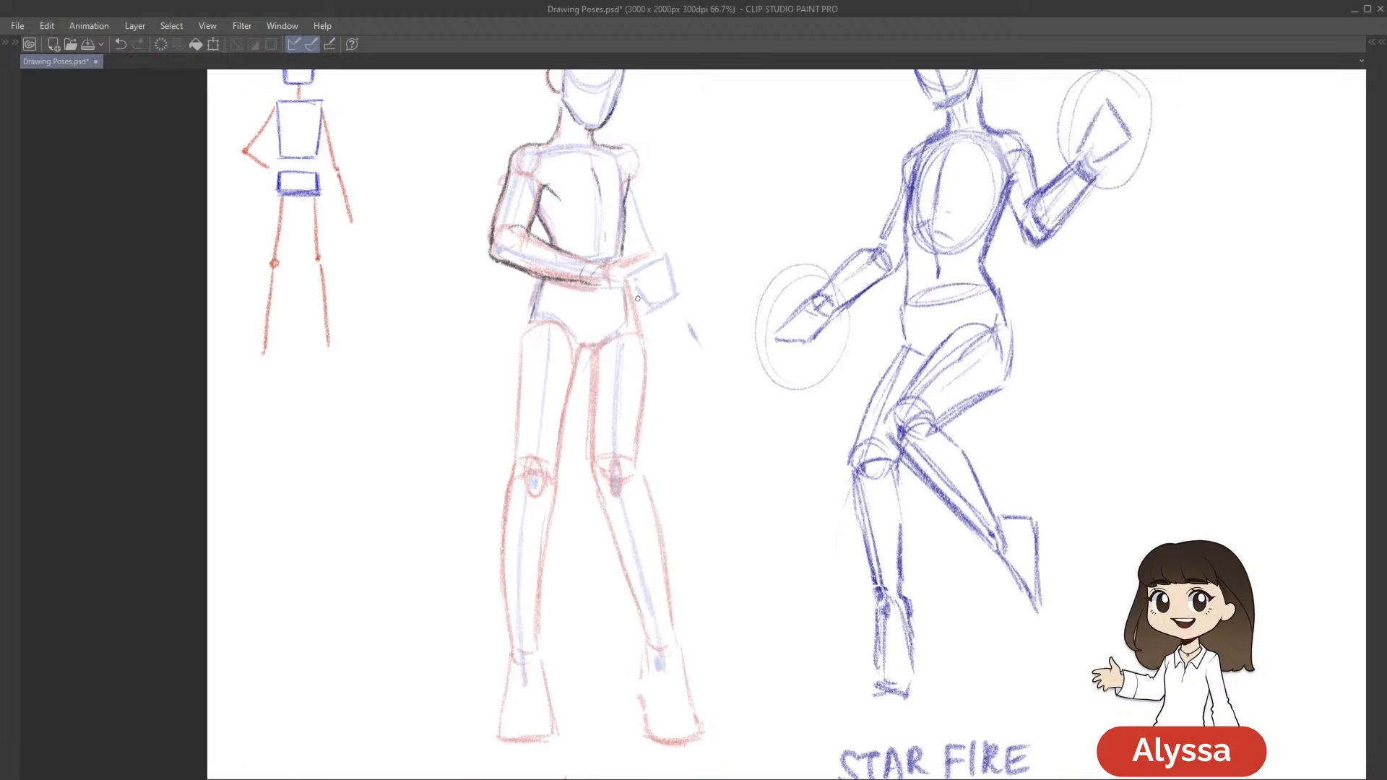
{"action": "left_click_drag", "start_coordinate": [724, 435], "coordinate": [726, 428]}
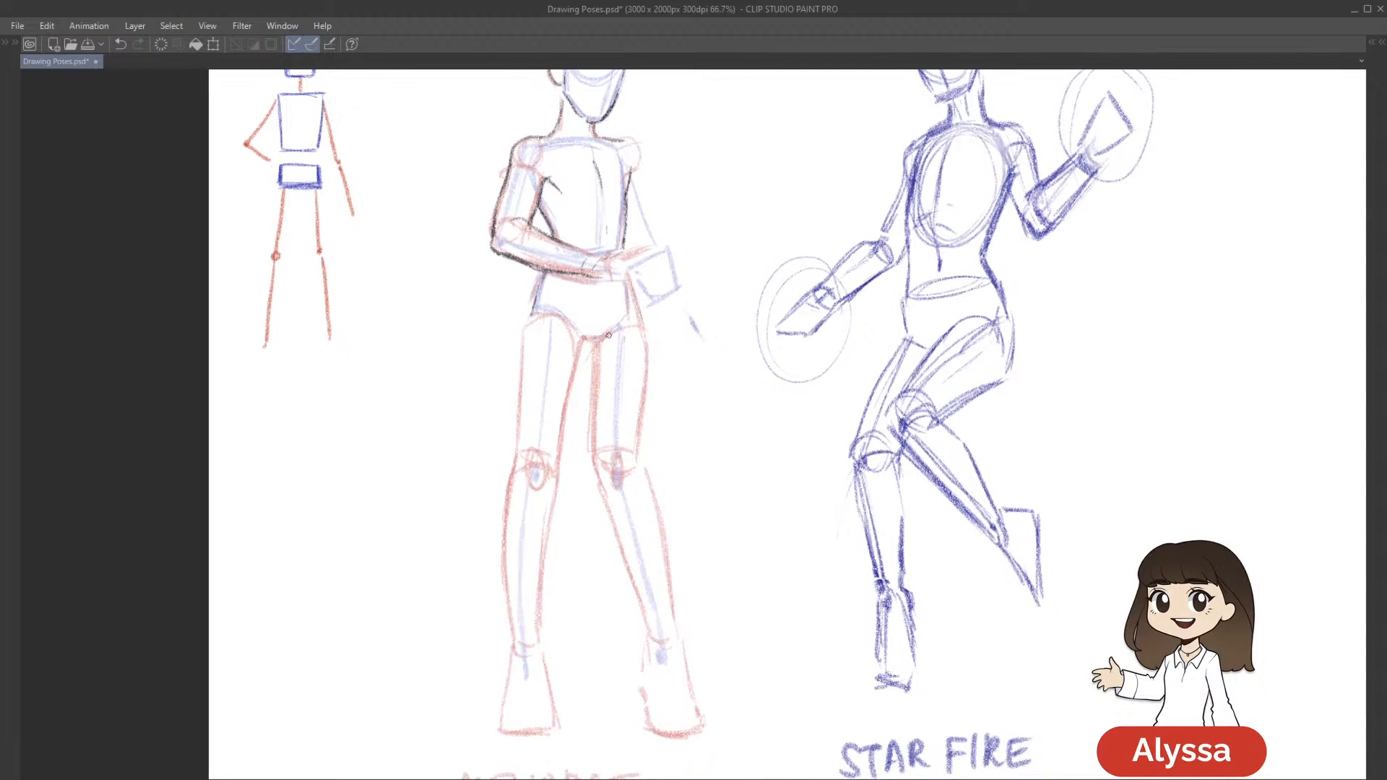
{"action": "mouse_move", "coordinate": [598, 342]}
{"action": "left_mouse_down"}
{"action": "mouse_move", "coordinate": [584, 331]}
{"action": "mouse_move", "coordinate": [609, 352]}
{"action": "left_mouse_up"}
{"action": "key", "text": "ctrl+z"}
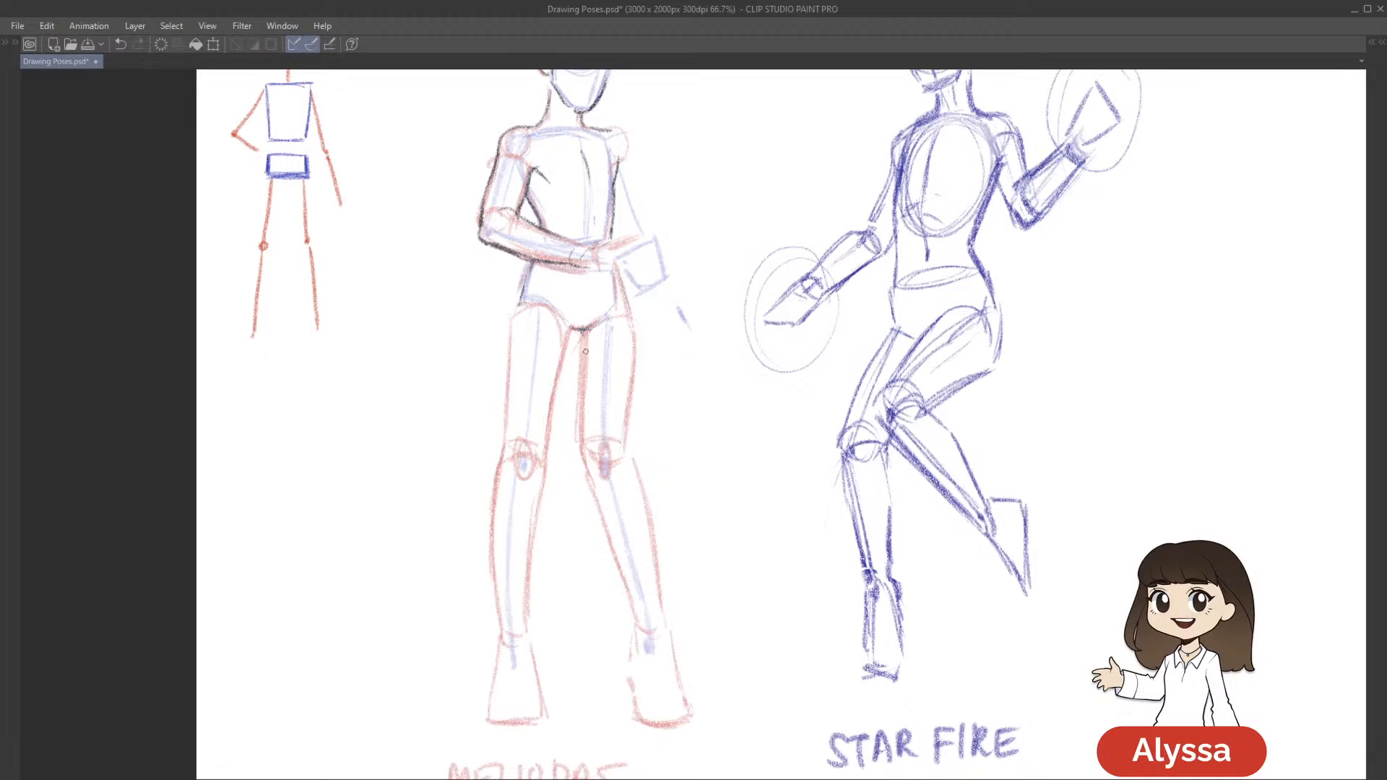
{"action": "left_click_drag", "start_coordinate": [739, 315], "coordinate": [737, 313]}
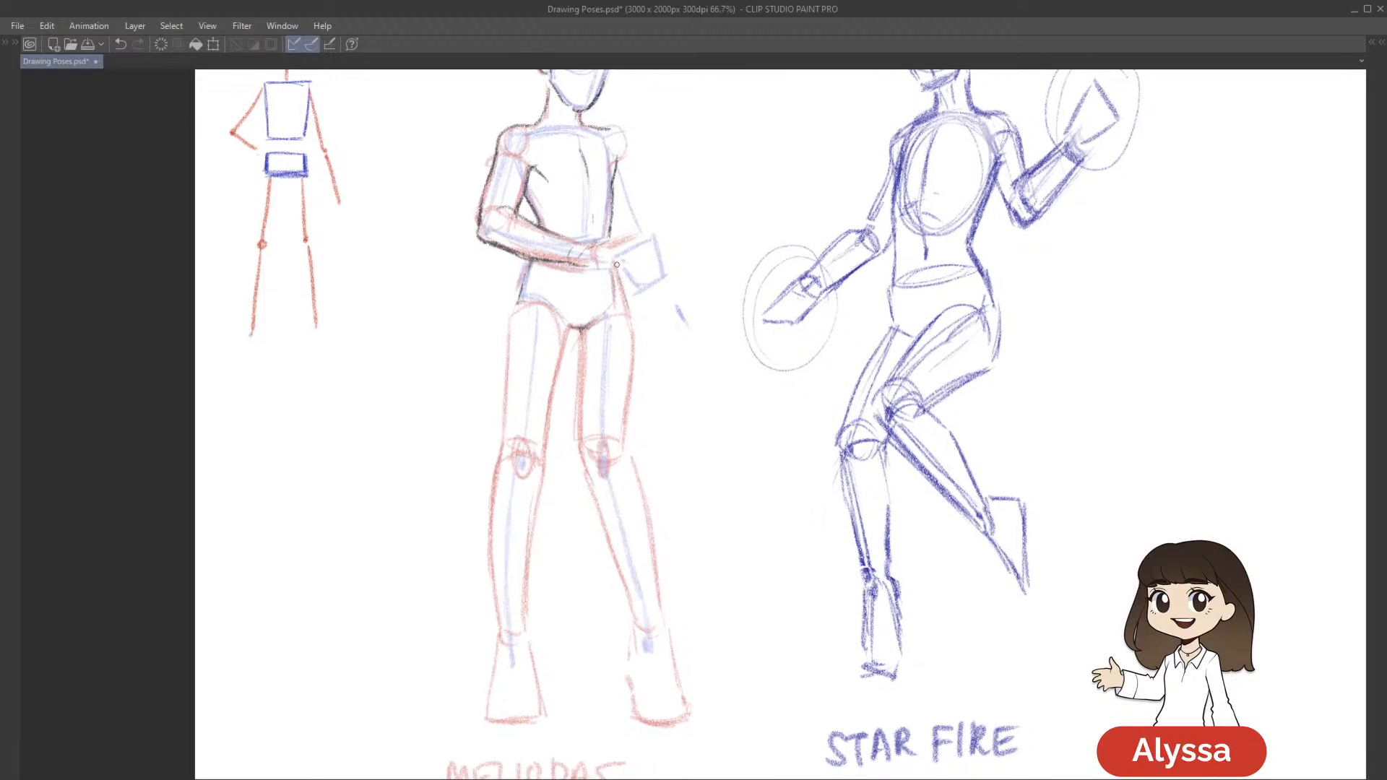
Outline the outer hip and both edges of the thigh on the side opposite the folded arm, redoing failed inner-thigh strokes
{"action": "mouse_move", "coordinate": [619, 270]}
{"action": "left_mouse_down"}
{"action": "mouse_move", "coordinate": [630, 306]}
{"action": "mouse_move", "coordinate": [657, 307]}
{"action": "left_mouse_up"}
{"action": "left_click_drag", "start_coordinate": [572, 319], "coordinate": [567, 421]}
{"action": "key", "text": "ctrl+z"}
{"action": "left_click_drag", "start_coordinate": [574, 307], "coordinate": [576, 441]}
{"action": "key", "text": "ctrl+z"}
{"action": "scroll", "coordinate": [592, 423], "scroll_direction": "up", "scroll_amount": 1}
{"action": "left_click_drag", "start_coordinate": [622, 294], "coordinate": [614, 427]}
{"action": "left_click_drag", "start_coordinate": [857, 332], "coordinate": [823, 405]}
{"action": "scroll", "coordinate": [842, 495], "scroll_direction": "down", "scroll_amount": 1}
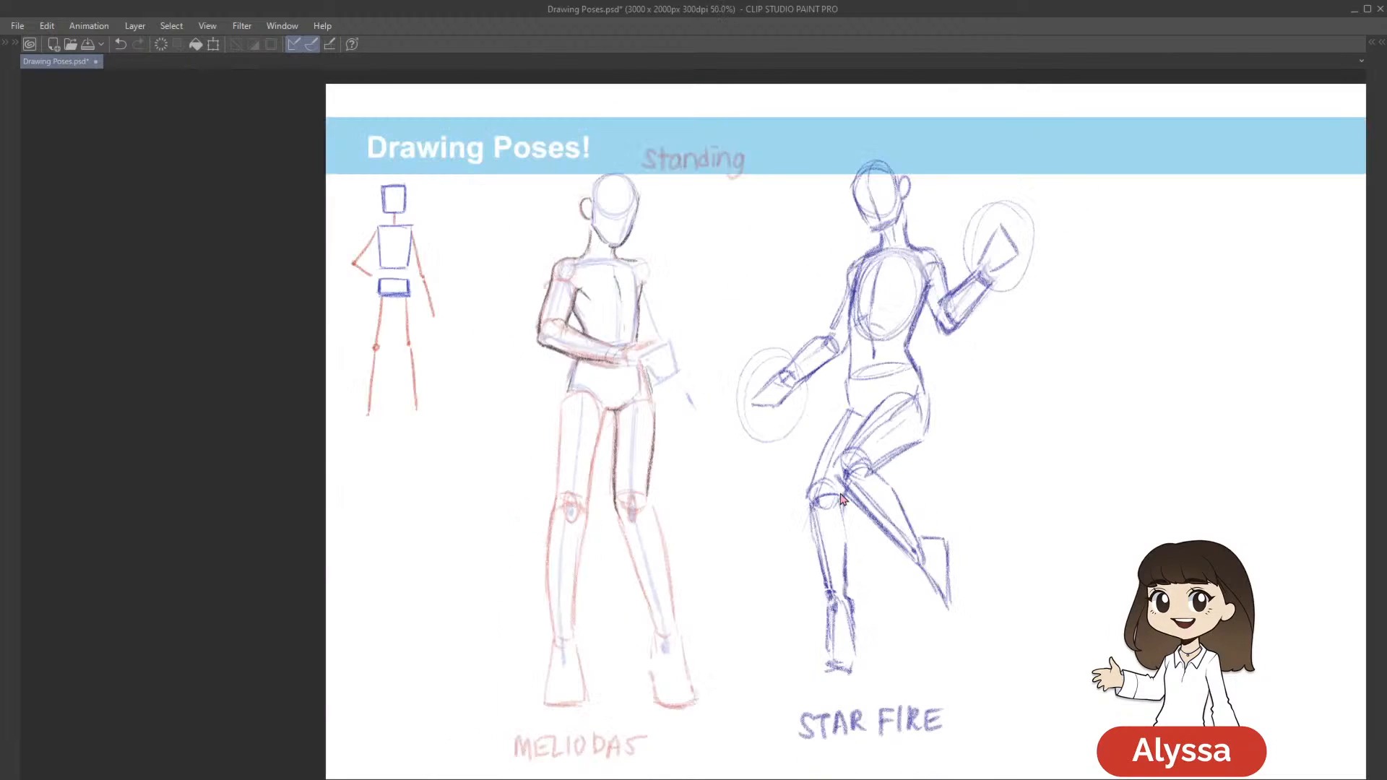
Save the document and outline both edges of the thigh on the Meliodas figure's folded-arm side in dark pencil, redoing the inner-edge stroke
{"action": "key", "text": "ctrl+s"}
{"action": "scroll", "coordinate": [841, 496], "scroll_direction": "up", "scroll_amount": 1}
{"action": "left_click_drag", "start_coordinate": [724, 464], "coordinate": [808, 431]}
{"action": "left_click_drag", "start_coordinate": [613, 341], "coordinate": [592, 492]}
{"action": "key", "text": "ctrl+z"}
{"action": "mouse_move", "coordinate": [616, 343]}
{"action": "left_mouse_down"}
{"action": "mouse_move", "coordinate": [590, 492]}
{"action": "mouse_move", "coordinate": [601, 390]}
{"action": "left_mouse_up"}
{"action": "left_click_drag", "start_coordinate": [554, 349], "coordinate": [553, 454]}
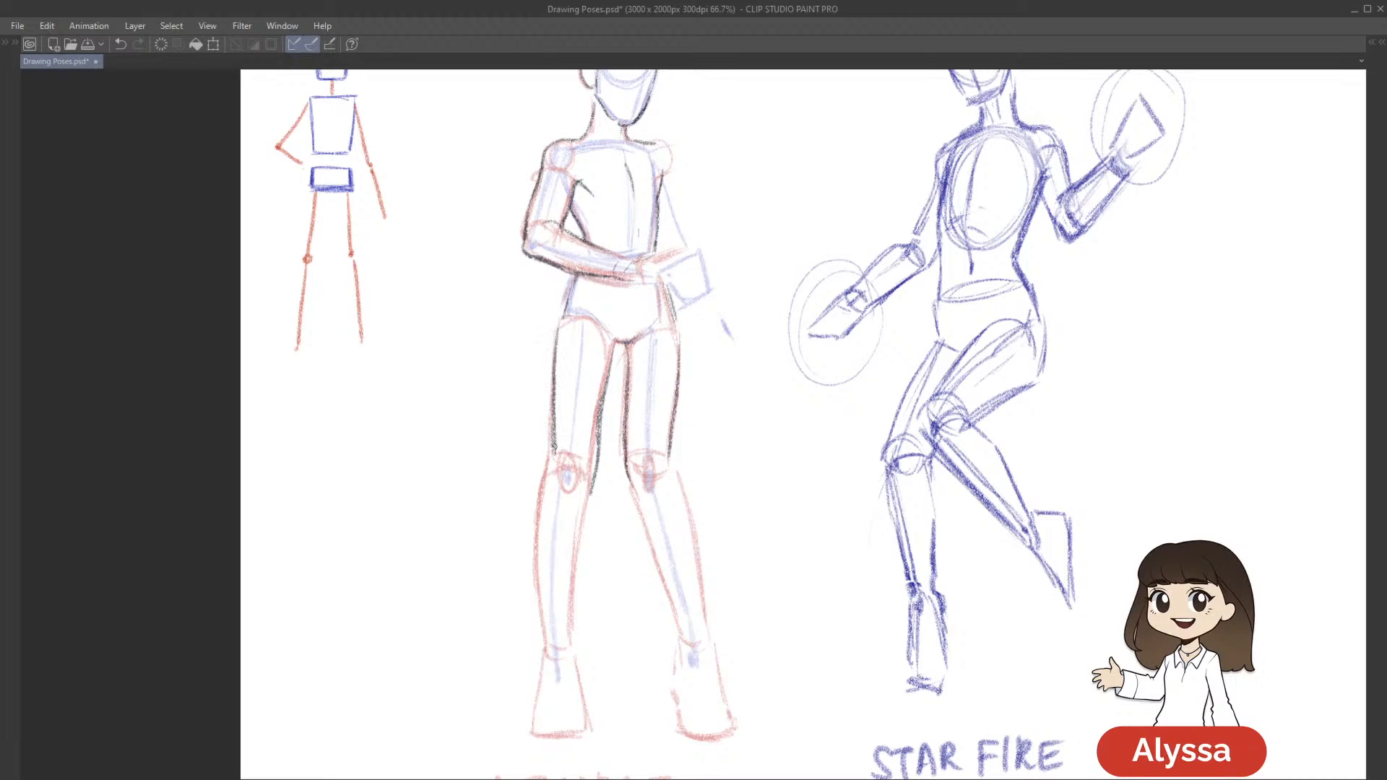
Save the document and outline both edges of the lower leg on the folded-arm side down to the ankle, redoing the outer stroke
{"action": "left_click_drag", "start_coordinate": [760, 523], "coordinate": [718, 445]}
{"action": "key", "text": "ctrl+s"}
{"action": "left_click_drag", "start_coordinate": [783, 356], "coordinate": [779, 337]}
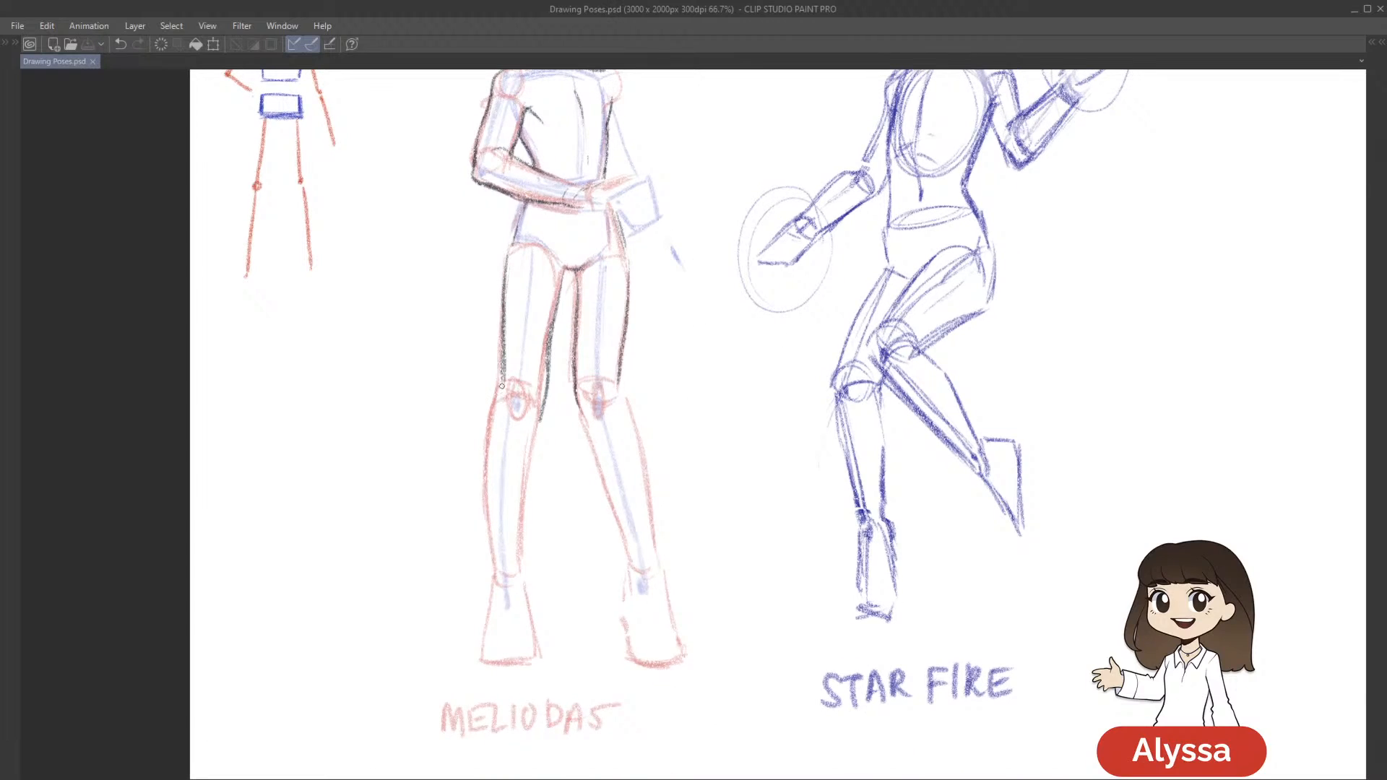
{"action": "left_click_drag", "start_coordinate": [502, 382], "coordinate": [489, 515]}
{"action": "key", "text": "ctrl+z"}
{"action": "mouse_move", "coordinate": [503, 386]}
{"action": "left_mouse_down"}
{"action": "mouse_move", "coordinate": [484, 446]}
{"action": "mouse_move", "coordinate": [490, 569]}
{"action": "left_mouse_up"}
{"action": "left_click_drag", "start_coordinate": [541, 415], "coordinate": [520, 555]}
{"action": "left_click_drag", "start_coordinate": [904, 429], "coordinate": [901, 537]}
{"action": "left_click_drag", "start_coordinate": [734, 660], "coordinate": [752, 613]}
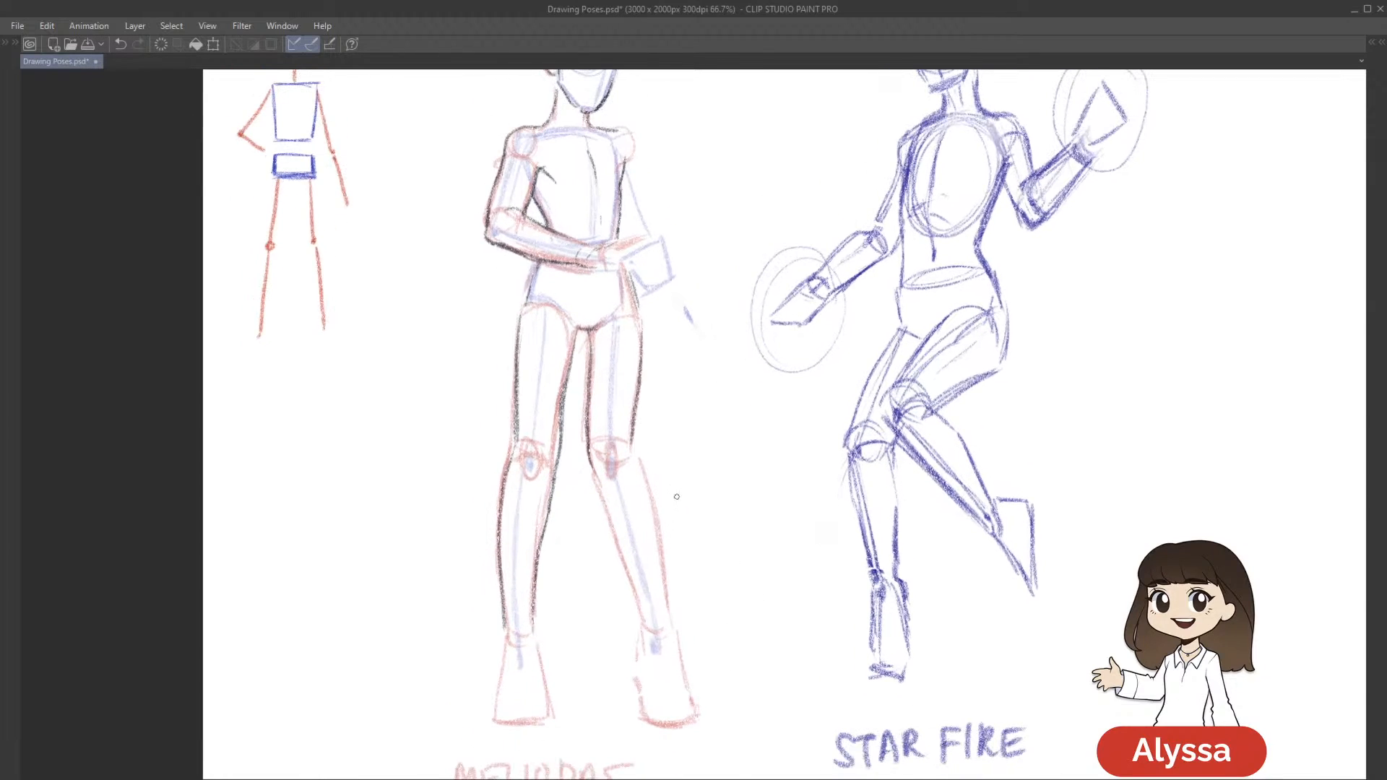
Compare the outline with Layer 1 hidden and shown, then lasso the folded-arm-side leg outline and rotate it slightly outward
{"action": "key", "text": "Tab"}
{"action": "left_click", "coordinate": [1273, 539]}
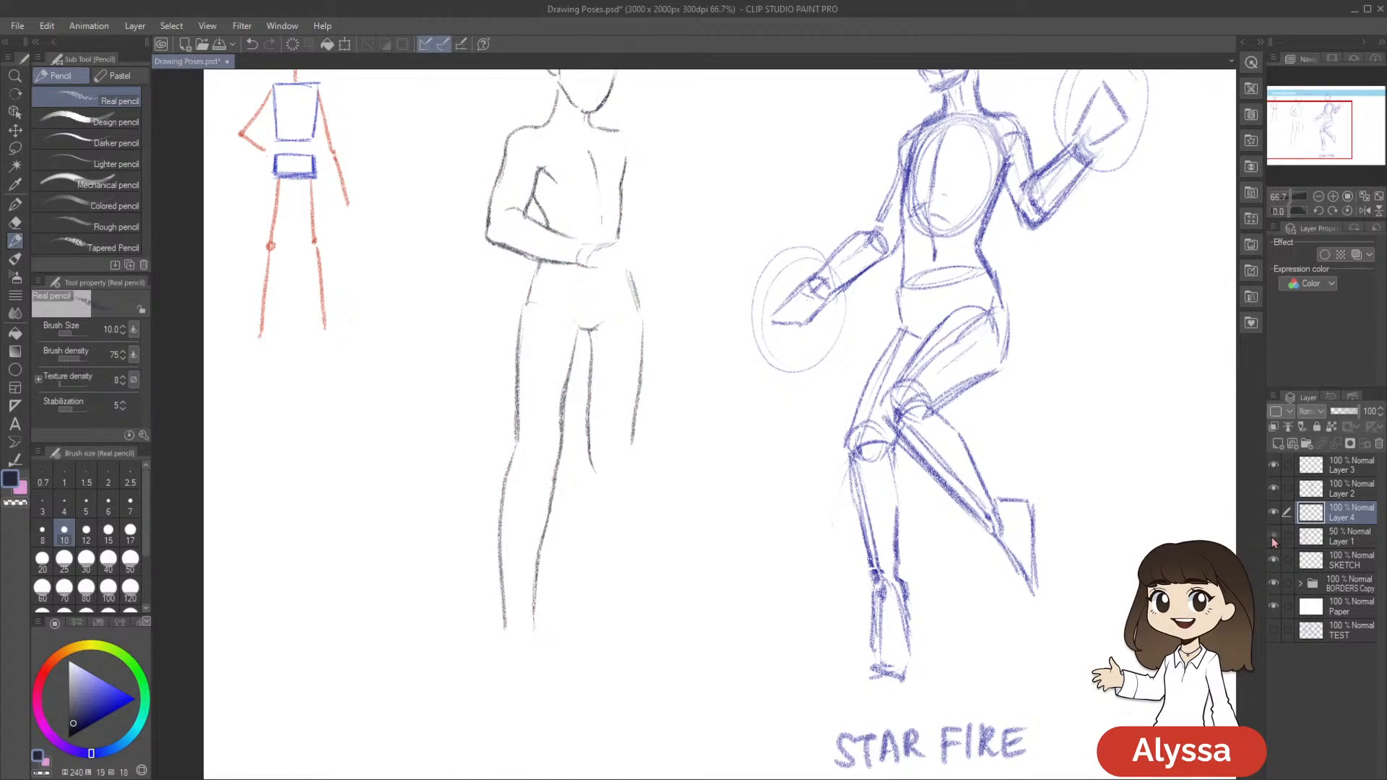
{"action": "left_click", "coordinate": [1273, 538]}
{"action": "key", "text": "m"}
{"action": "mouse_move", "coordinate": [580, 342]}
{"action": "left_mouse_down"}
{"action": "mouse_move", "coordinate": [578, 326]}
{"action": "mouse_move", "coordinate": [514, 302]}
{"action": "mouse_move", "coordinate": [581, 346]}
{"action": "left_mouse_up"}
{"action": "key", "text": "ctrl+t"}
{"action": "left_click_drag", "start_coordinate": [662, 588], "coordinate": [667, 608]}
{"action": "key", "text": "Return"}
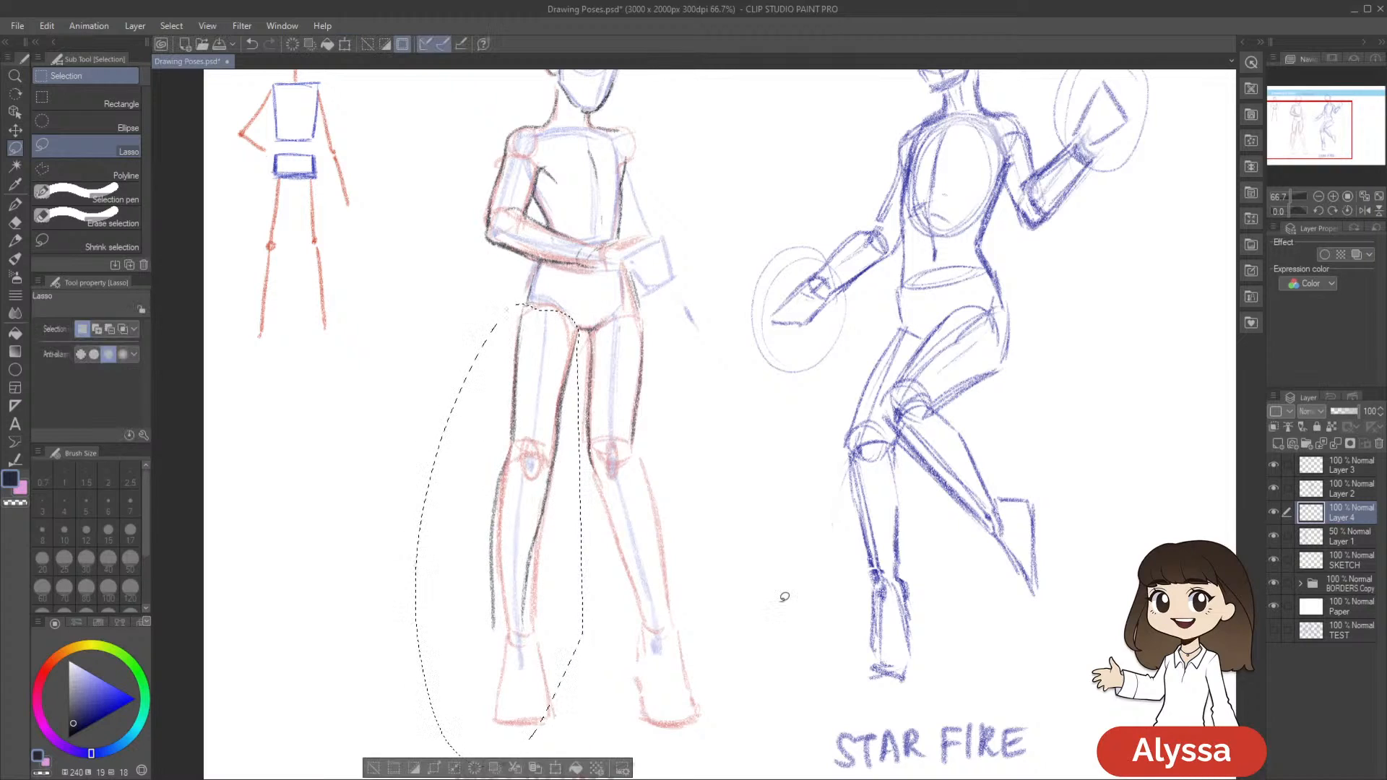
Lasso the outline of the opposite thigh, rotate it slightly, apply the transform, and clear the selection
{"action": "scroll", "coordinate": [784, 597], "scroll_direction": "down", "scroll_amount": 1}
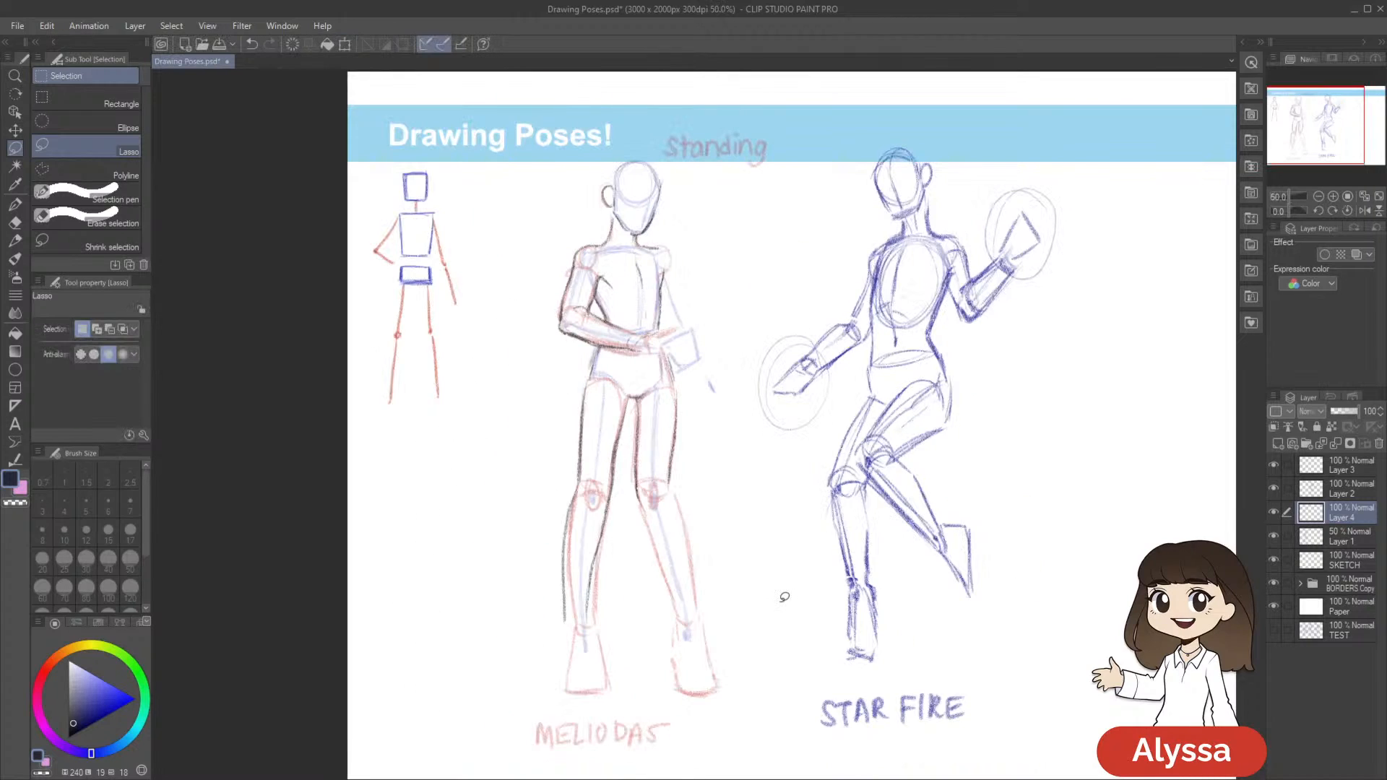
{"action": "scroll", "coordinate": [785, 597], "scroll_direction": "up", "scroll_amount": 1}
{"action": "key", "text": "ctrl+t"}
{"action": "left_click_drag", "start_coordinate": [818, 542], "coordinate": [820, 547]}
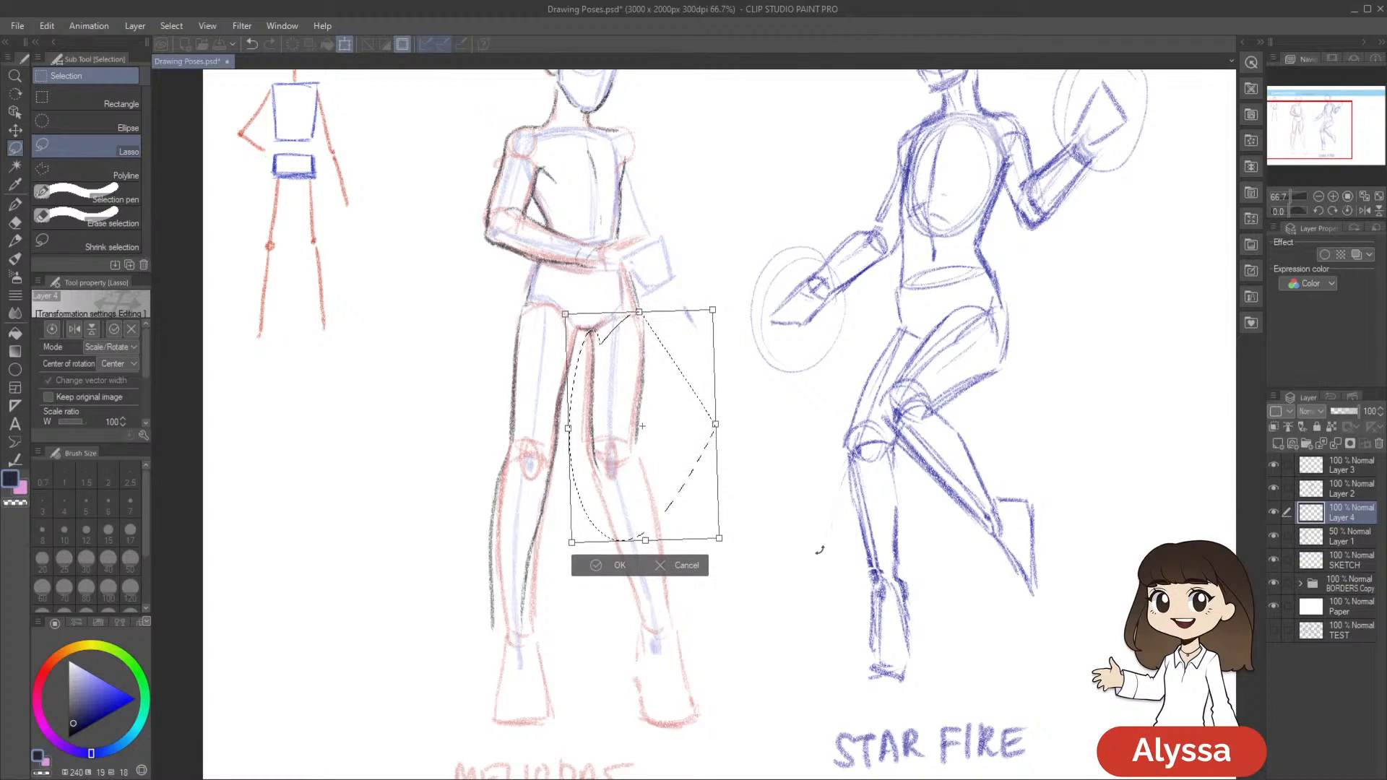
{"action": "key", "text": "Return"}
{"action": "key", "text": "ctrl+d"}
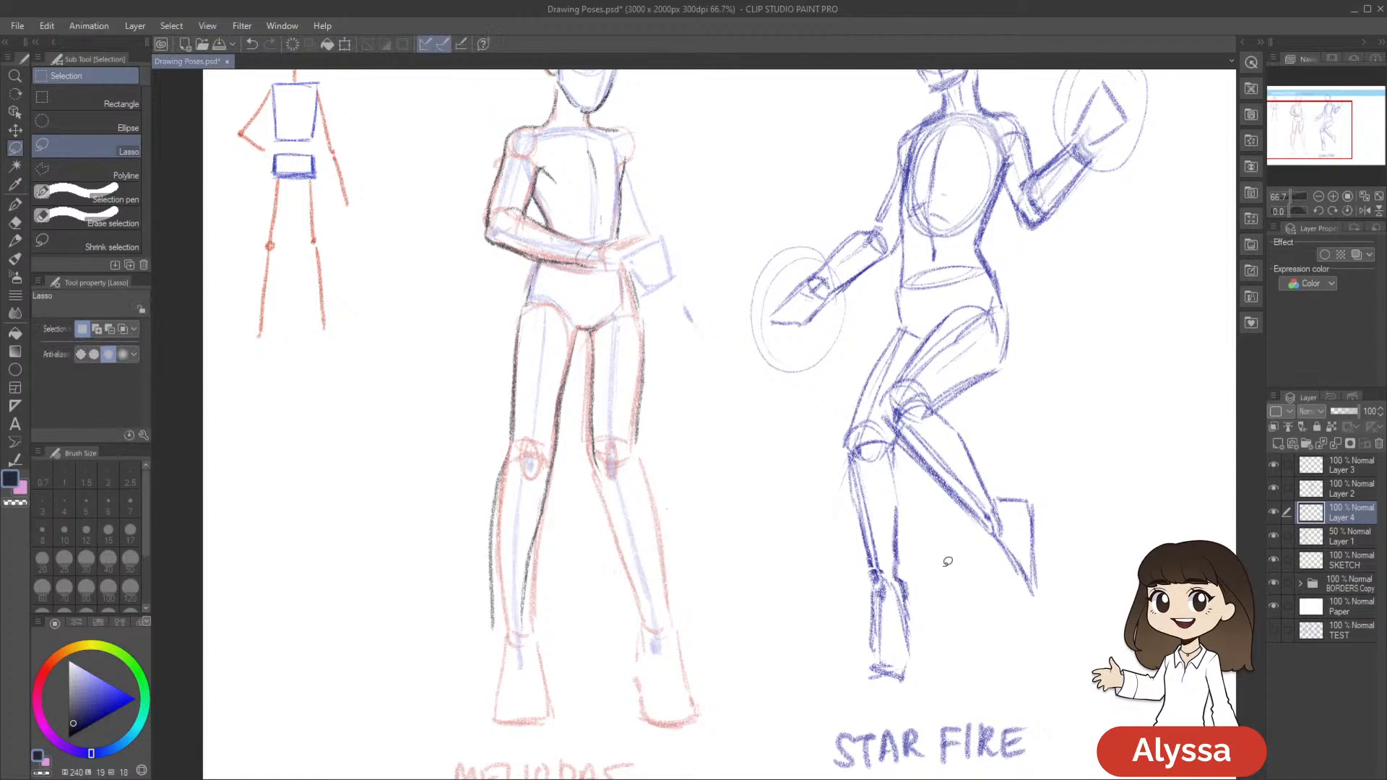
Save the document and outline the inner edge of the lower leg opposite the folded arm with the Real pencil
{"action": "left_click_drag", "start_coordinate": [810, 582], "coordinate": [869, 515]}
{"action": "key", "text": "p"}
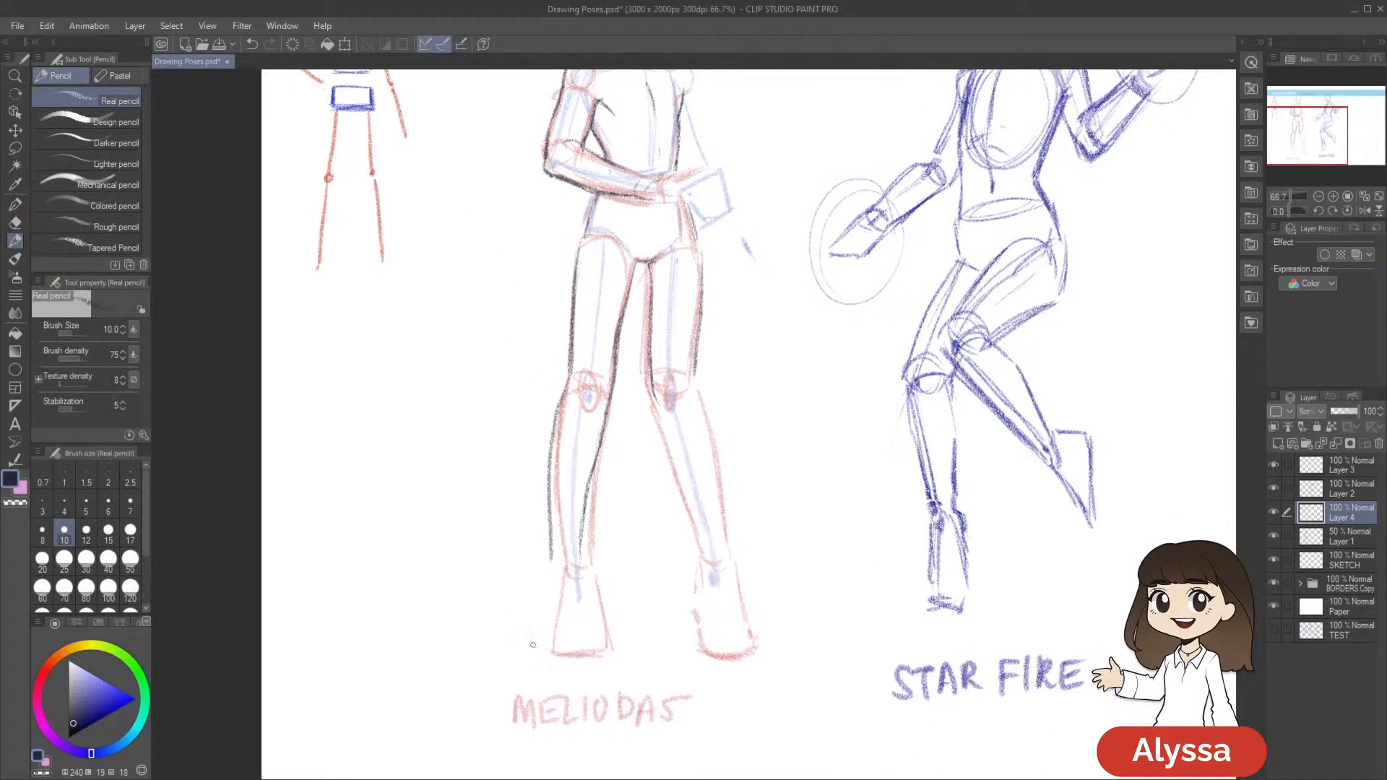
{"action": "left_click_drag", "start_coordinate": [966, 523], "coordinate": [933, 536]}
{"action": "scroll", "coordinate": [933, 536], "scroll_direction": "down", "scroll_amount": 1}
{"action": "key", "text": "ctrl+s"}
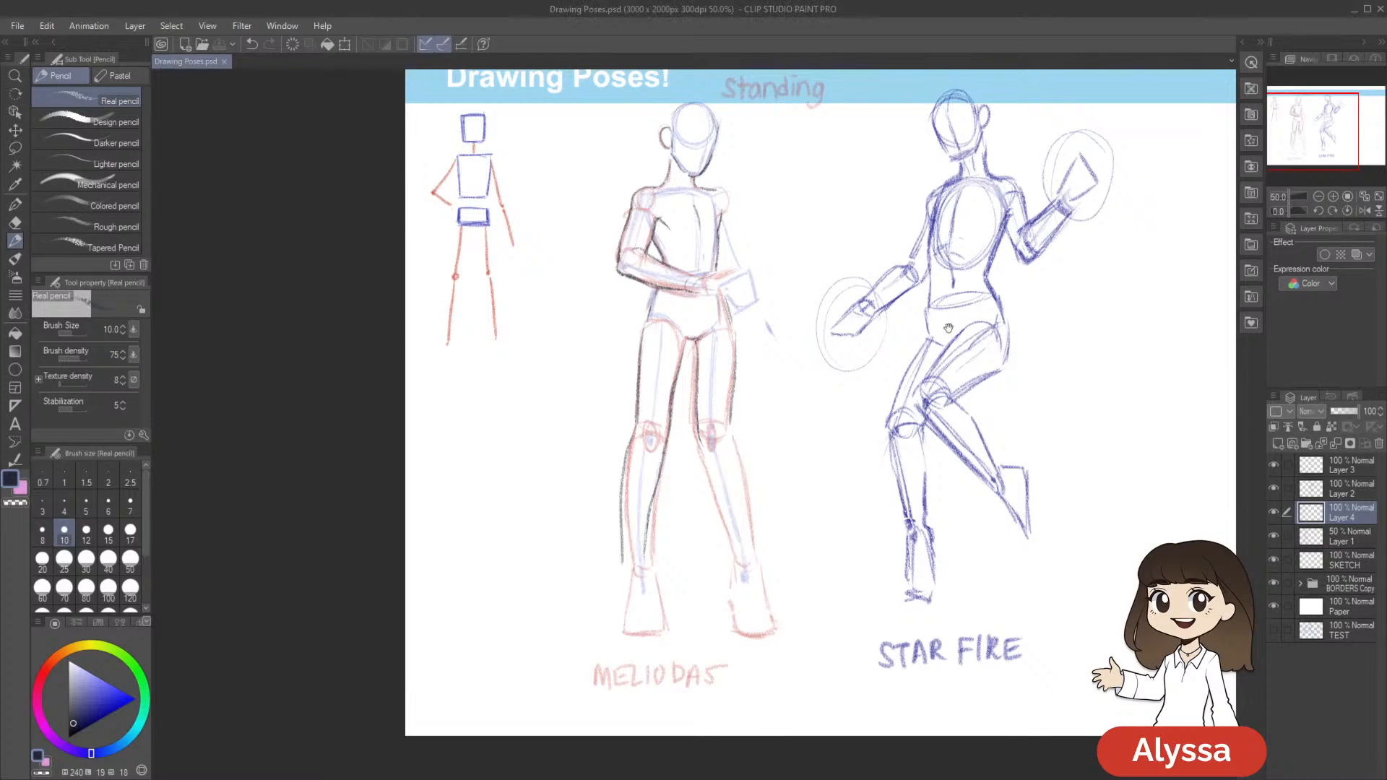
{"action": "left_click_drag", "start_coordinate": [977, 348], "coordinate": [958, 323]}
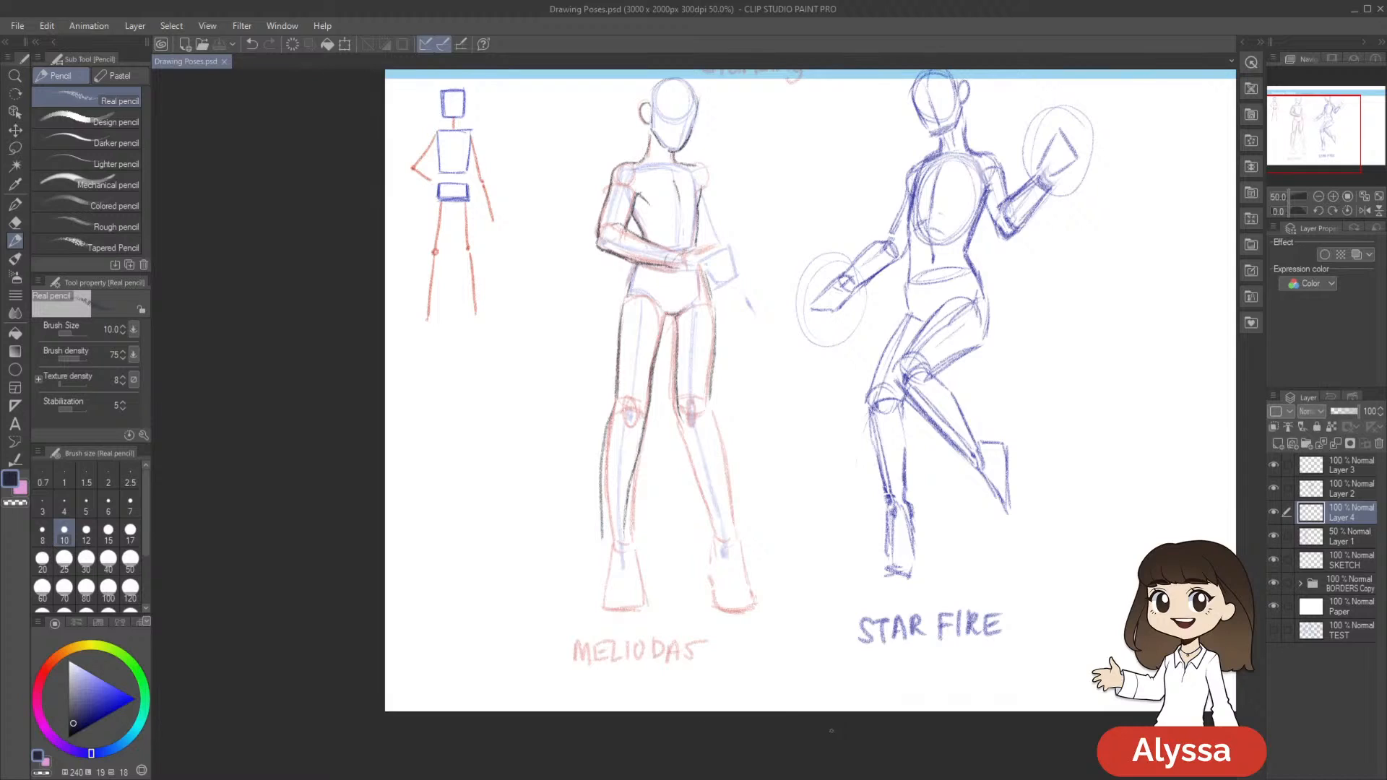
{"action": "left_click", "coordinate": [789, 777]}
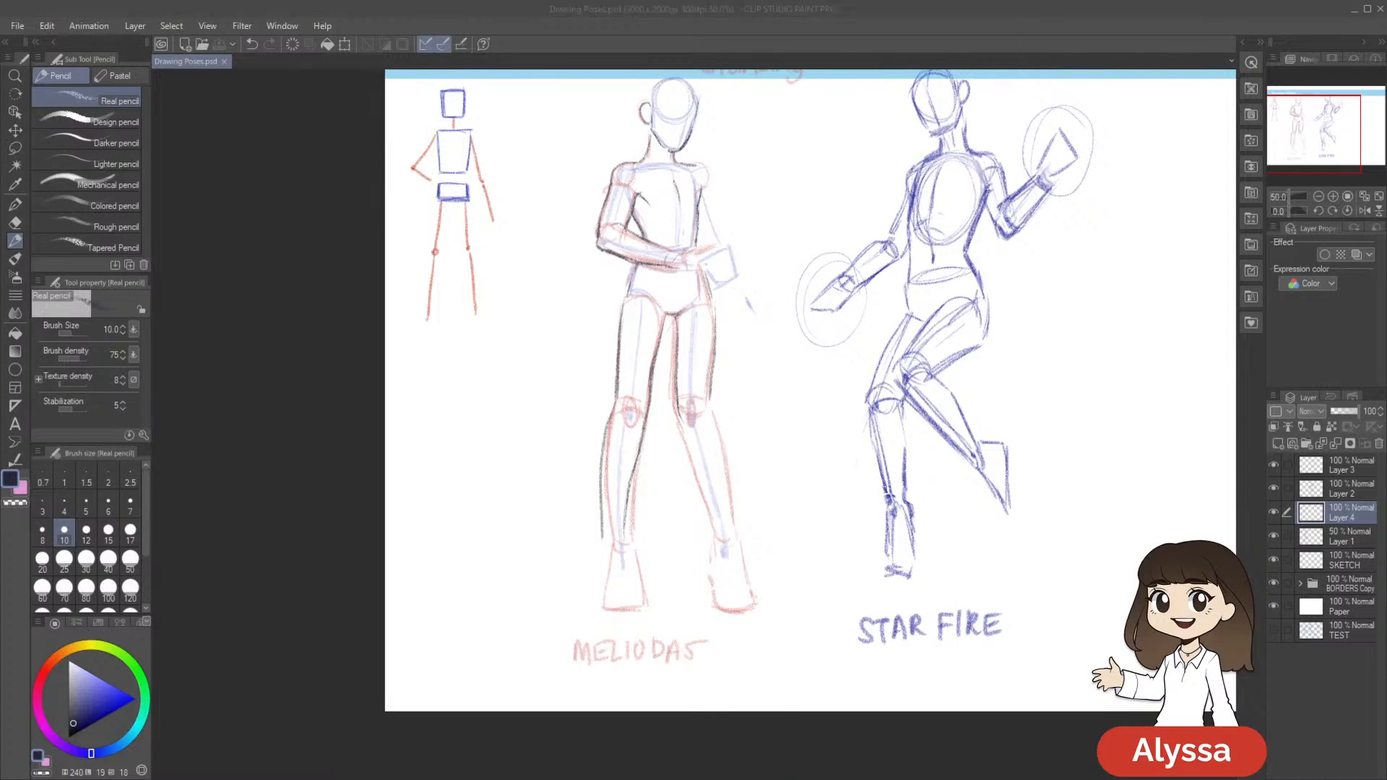
{"action": "left_click", "coordinate": [767, 57]}
{"action": "left_click_drag", "start_coordinate": [873, 233], "coordinate": [758, 260]}
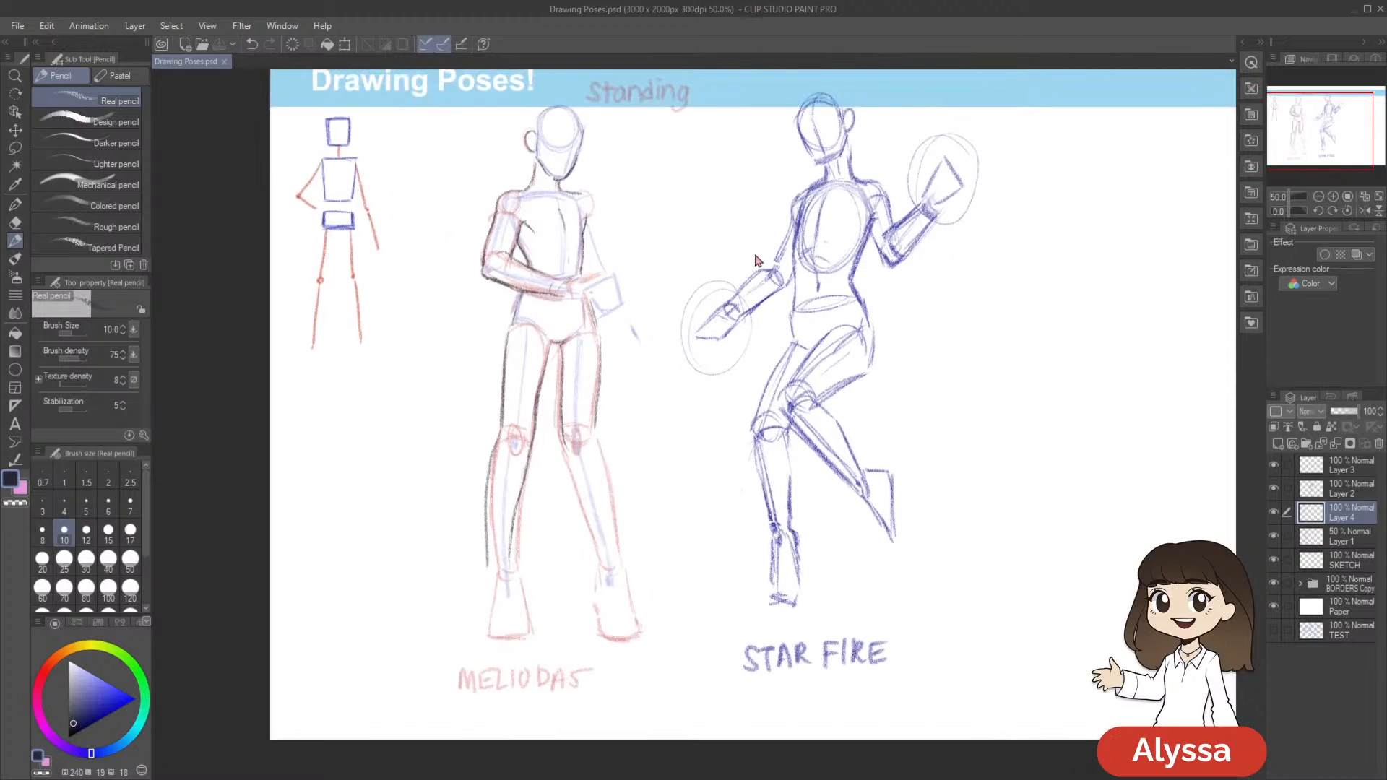
{"action": "left_click_drag", "start_coordinate": [569, 459], "coordinate": [586, 512]}
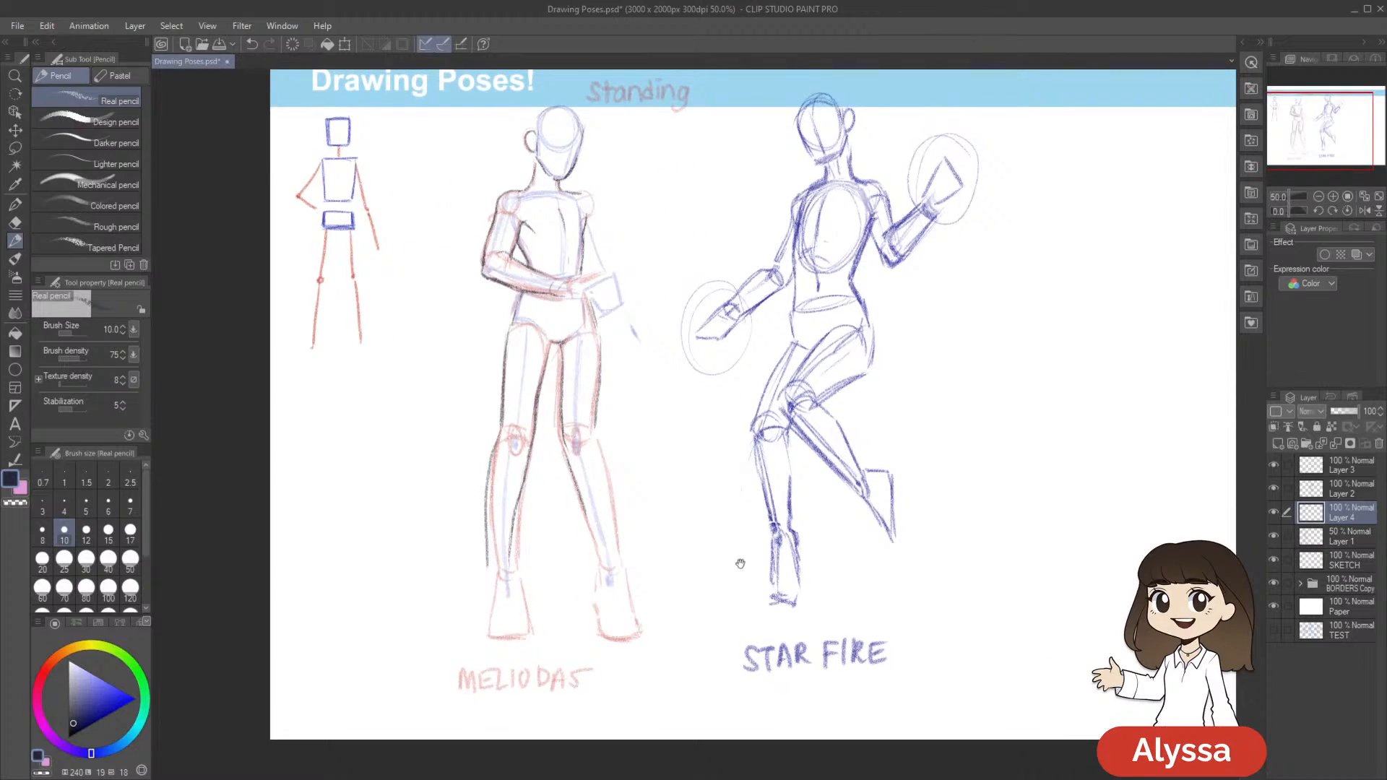
Set the pencil's brush size to 12 and outline the foot on the folded-arm side from ankle to sole
{"action": "left_click_drag", "start_coordinate": [743, 583], "coordinate": [800, 512]}
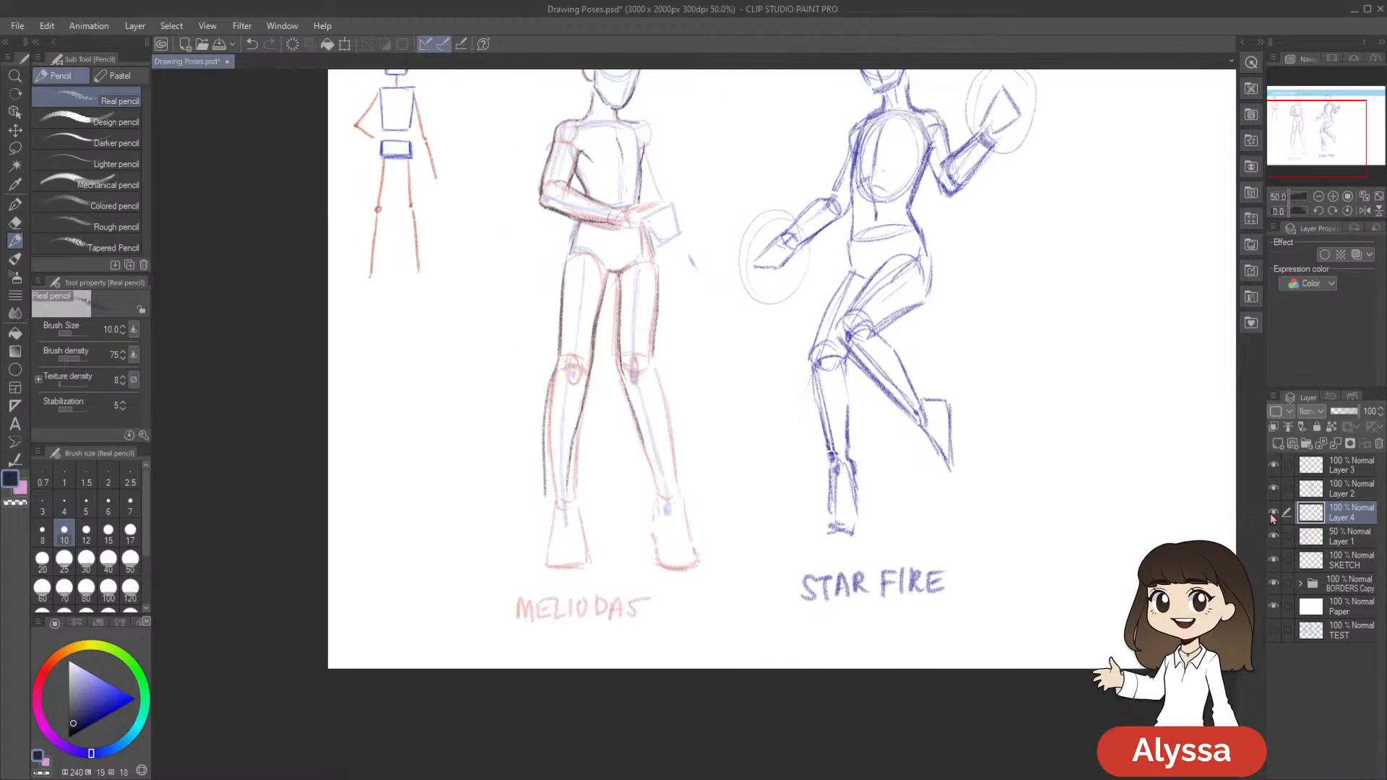
{"action": "left_click_drag", "start_coordinate": [594, 513], "coordinate": [626, 479]}
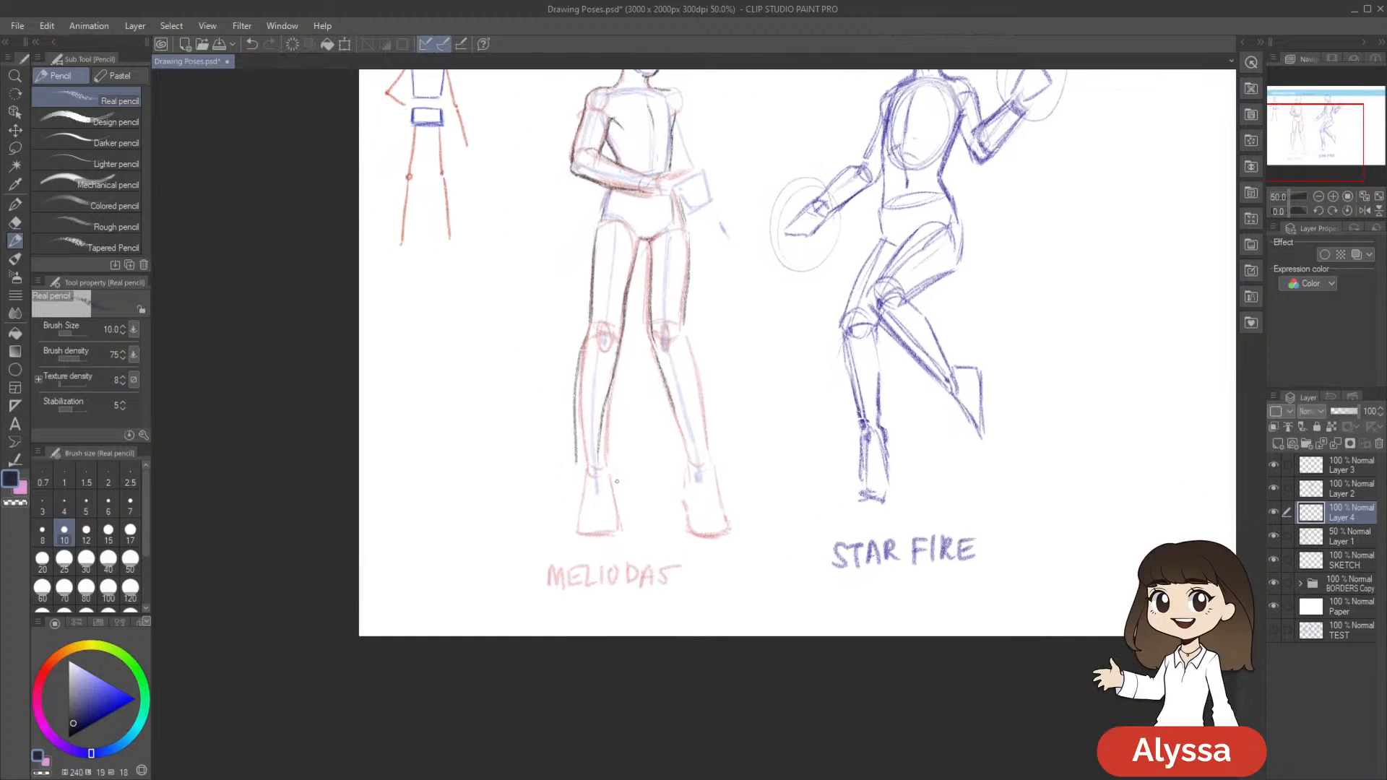
{"action": "key", "text": "bracketright"}
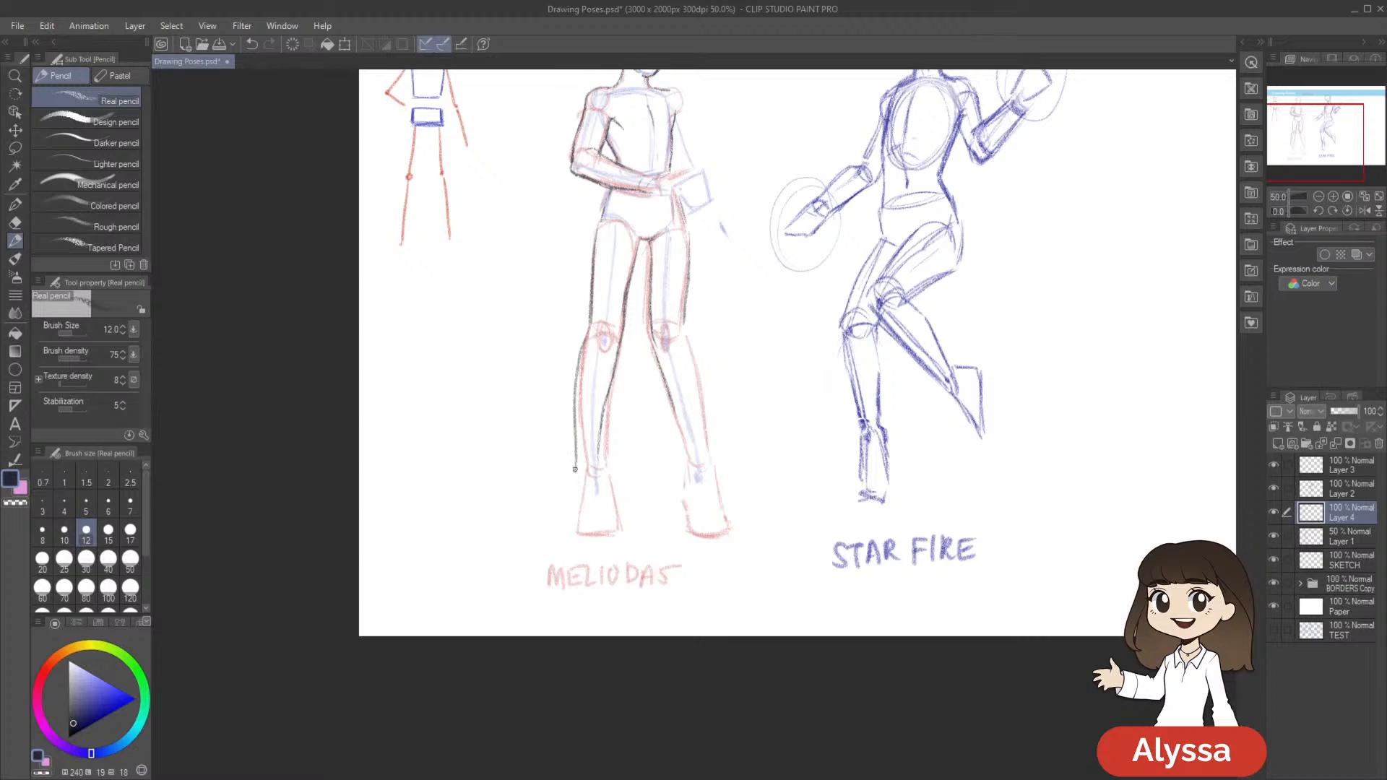
{"action": "mouse_move", "coordinate": [615, 475]}
{"action": "left_mouse_down"}
{"action": "mouse_move", "coordinate": [555, 573]}
{"action": "mouse_move", "coordinate": [611, 464]}
{"action": "left_mouse_up"}
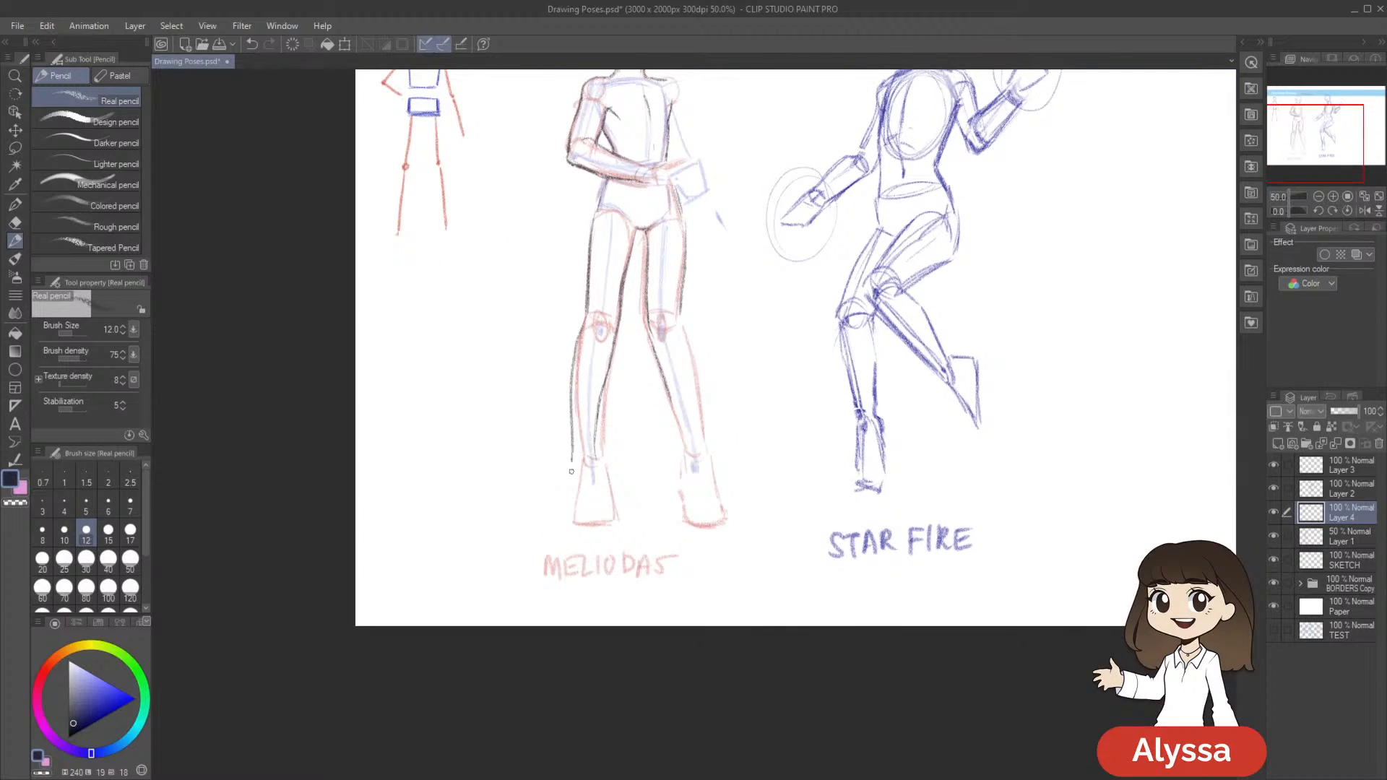
{"action": "mouse_move", "coordinate": [612, 448]}
{"action": "left_mouse_down"}
{"action": "mouse_move", "coordinate": [699, 425]}
{"action": "mouse_move", "coordinate": [567, 478]}
{"action": "mouse_move", "coordinate": [567, 503]}
{"action": "mouse_move", "coordinate": [606, 489]}
{"action": "left_mouse_up"}
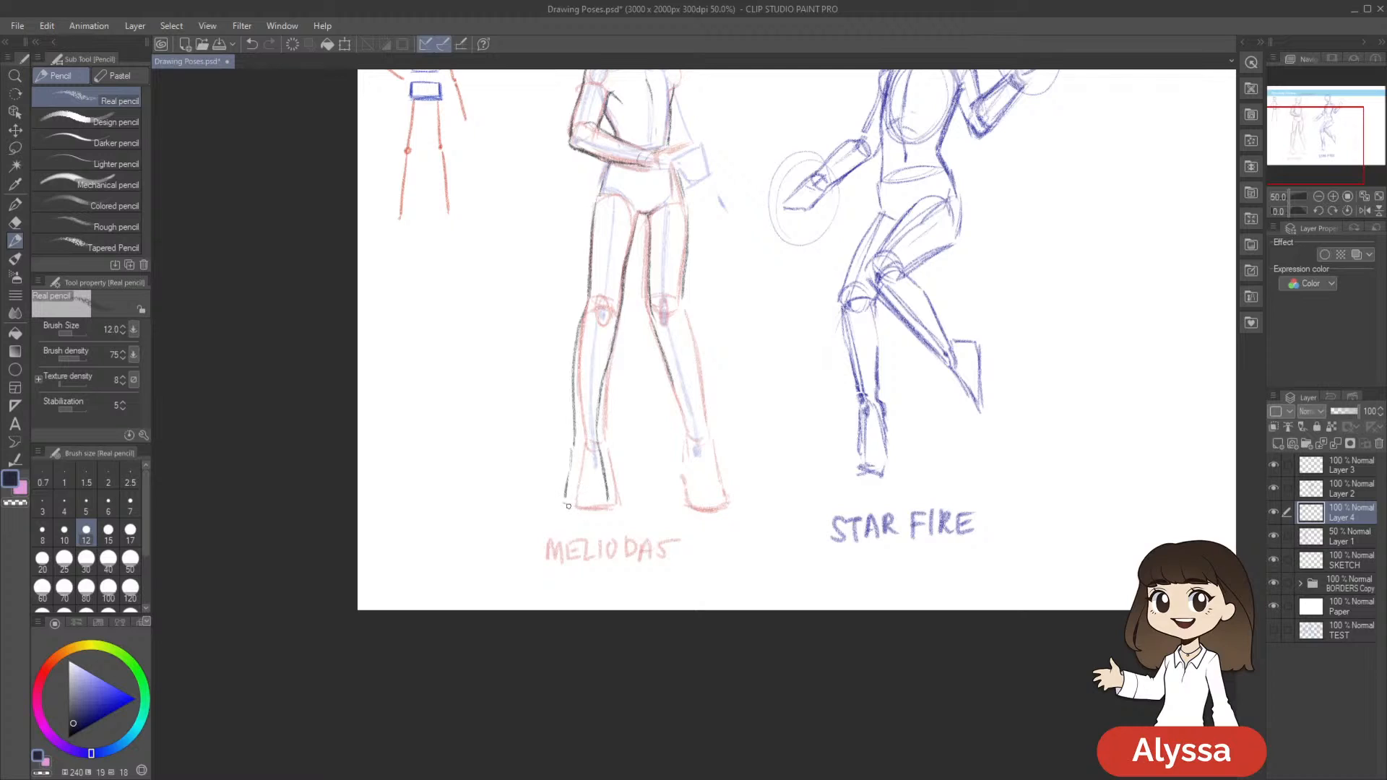
{"action": "left_click_drag", "start_coordinate": [796, 440], "coordinate": [714, 504]}
Outline the opposite foot and the outer edge of its lower leg in dark pencil, redoing the calf stroke
{"action": "mouse_move", "coordinate": [601, 480]}
{"action": "left_mouse_down"}
{"action": "mouse_move", "coordinate": [598, 539]}
{"action": "mouse_move", "coordinate": [611, 570]}
{"action": "mouse_move", "coordinate": [647, 568]}
{"action": "left_mouse_up"}
{"action": "left_click_drag", "start_coordinate": [745, 422], "coordinate": [749, 449]}
{"action": "left_click_drag", "start_coordinate": [605, 376], "coordinate": [634, 520]}
{"action": "key", "text": "ctrl+z"}
{"action": "left_click_drag", "start_coordinate": [608, 392], "coordinate": [652, 591]}
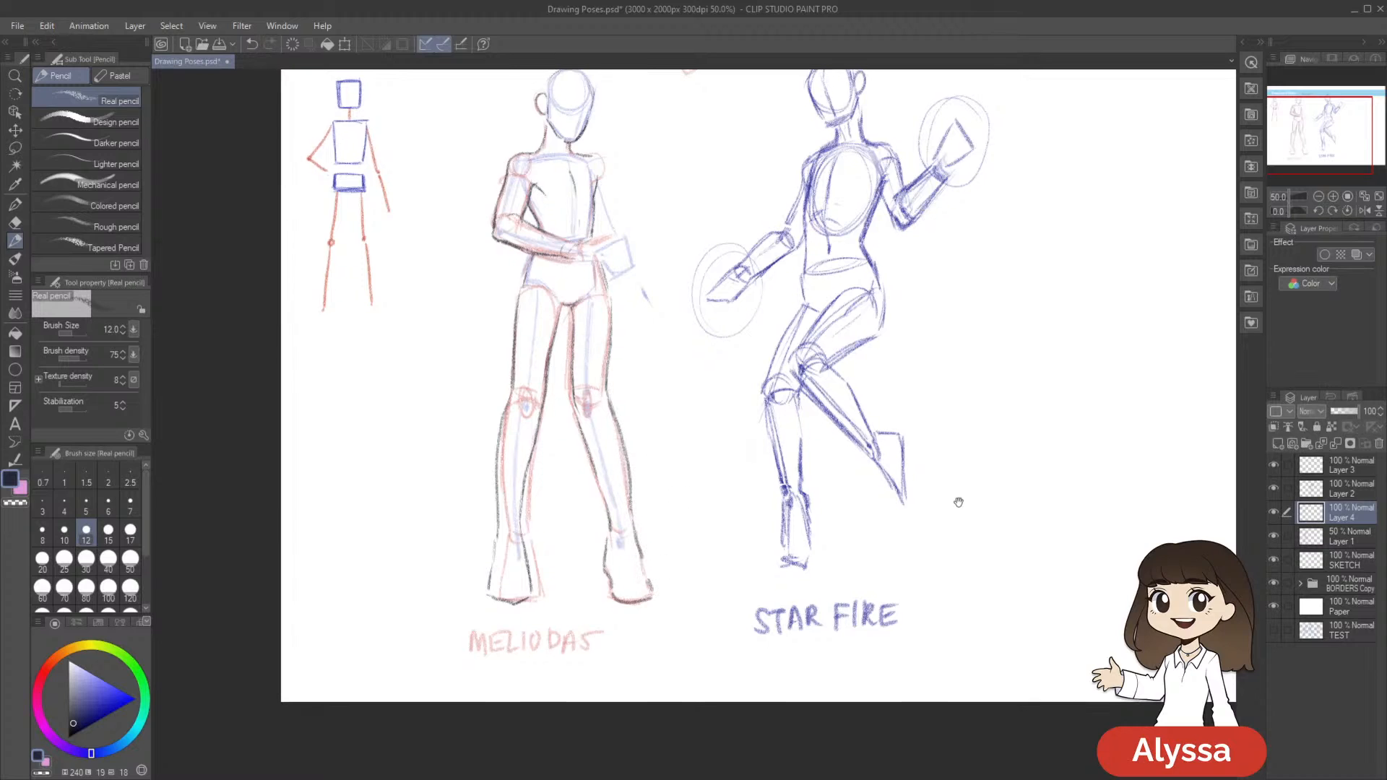
Lasso the opposite lower leg and foot outline below the knee, shift it slightly into place, and clear the selection
{"action": "left_click_drag", "start_coordinate": [959, 504], "coordinate": [951, 527]}
{"action": "key", "text": "m"}
{"action": "mouse_move", "coordinate": [613, 416]}
{"action": "left_mouse_down"}
{"action": "mouse_move", "coordinate": [567, 427]}
{"action": "mouse_move", "coordinate": [614, 418]}
{"action": "left_mouse_up"}
{"action": "key", "text": "ctrl+t"}
{"action": "left_click_drag", "start_coordinate": [649, 606], "coordinate": [651, 605]}
{"action": "key", "text": "Return"}
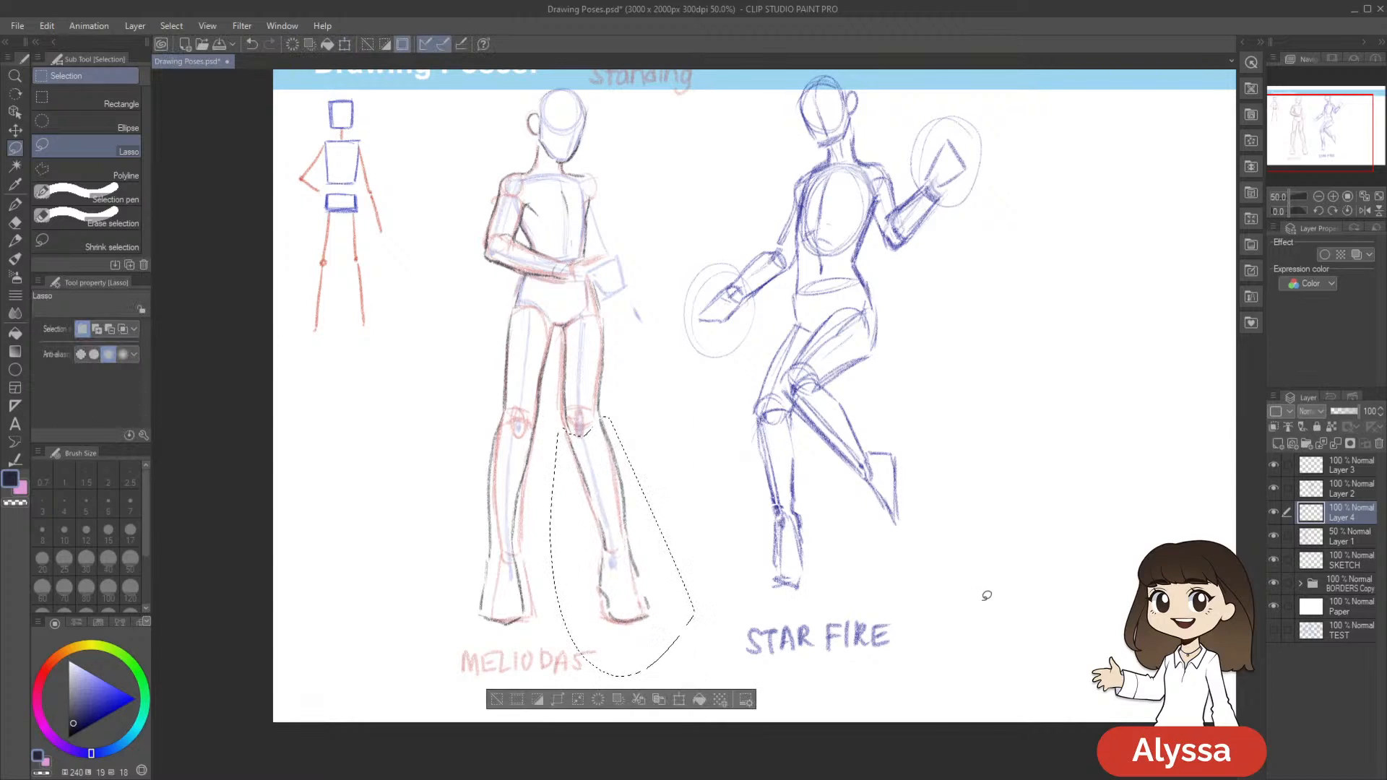
{"action": "key", "text": "ctrl+d"}
Lasso the whole leg outline opposite the folded arm, rotate and nudge it slightly outward, and clear the selection
{"action": "mouse_move", "coordinate": [611, 320]}
{"action": "left_mouse_down"}
{"action": "mouse_move", "coordinate": [572, 318]}
{"action": "mouse_move", "coordinate": [559, 380]}
{"action": "mouse_move", "coordinate": [623, 671]}
{"action": "mouse_move", "coordinate": [772, 582]}
{"action": "left_mouse_up"}
{"action": "key", "text": "ctrl+t"}
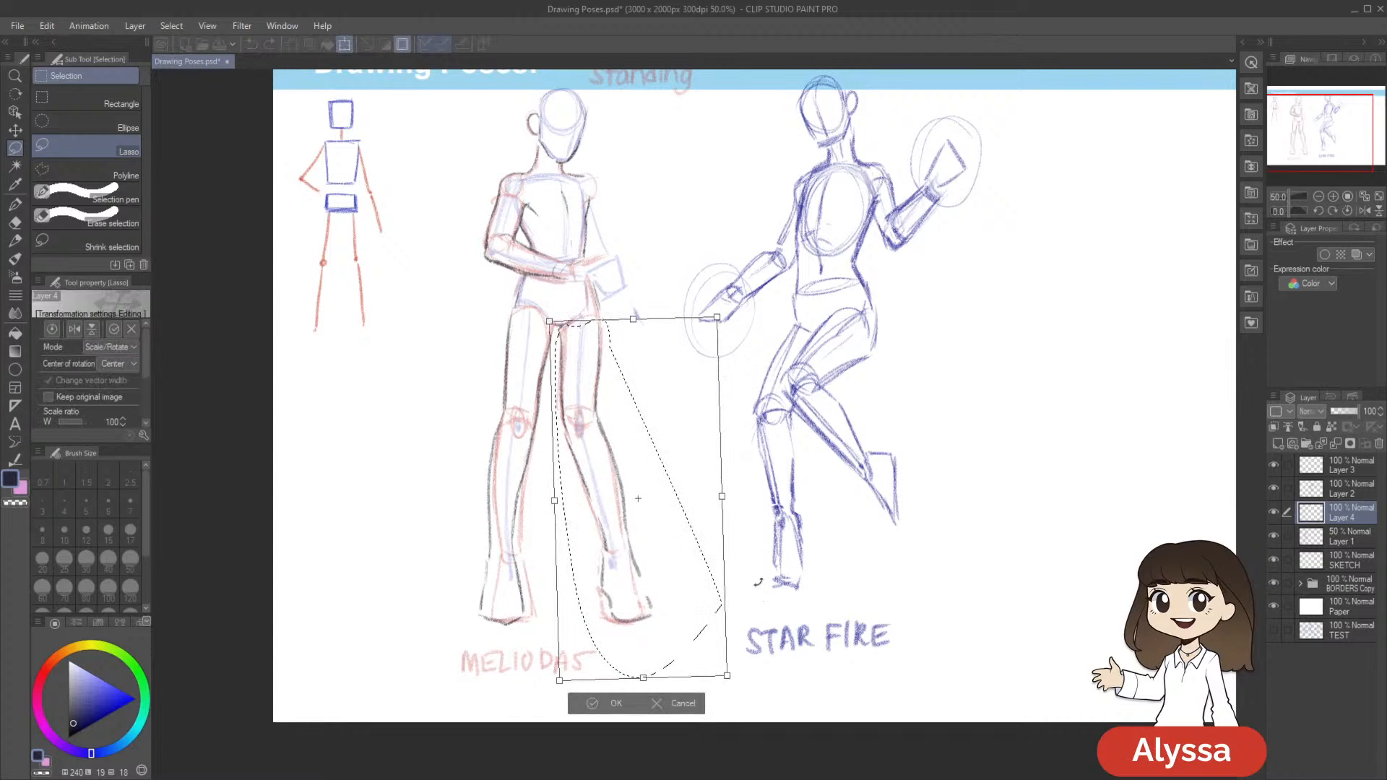
{"action": "left_click_drag", "start_coordinate": [679, 602], "coordinate": [682, 600]}
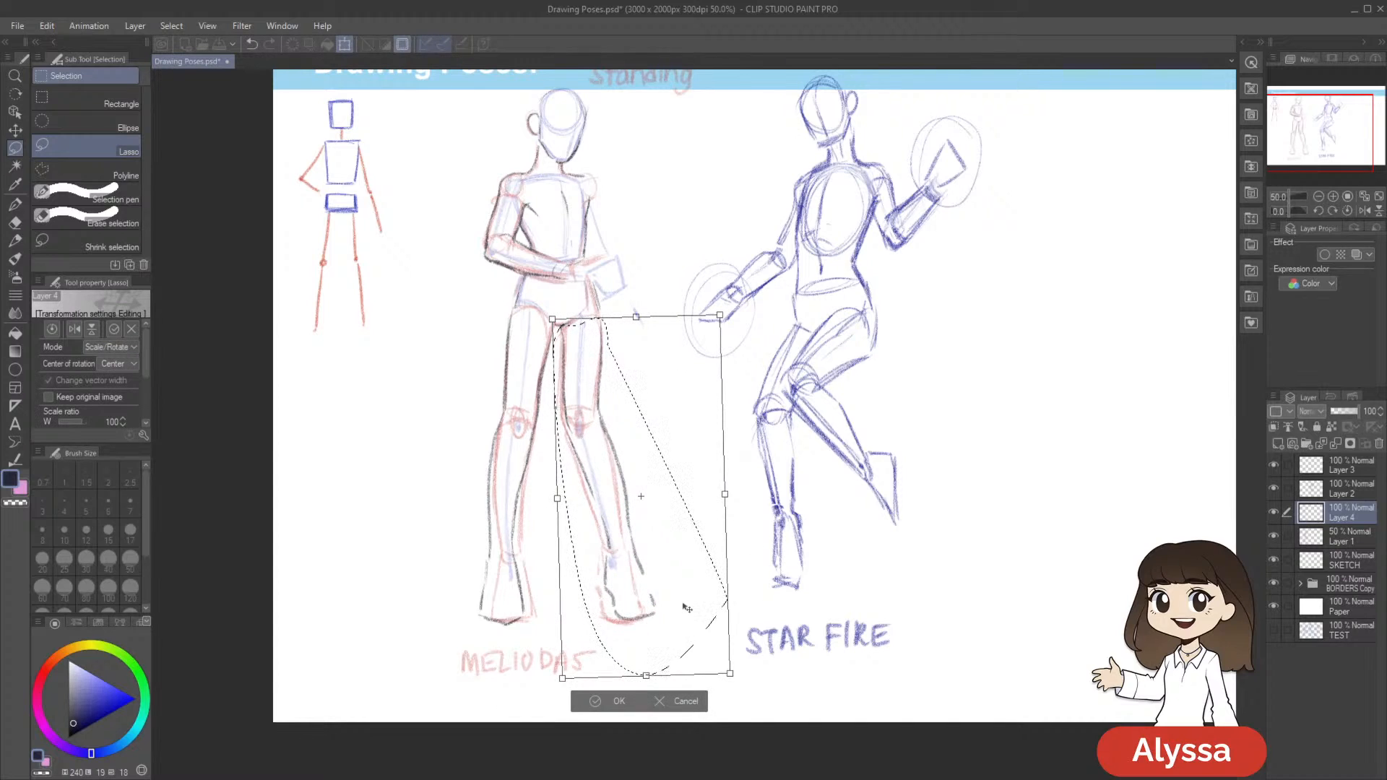
{"action": "key", "text": "Return"}
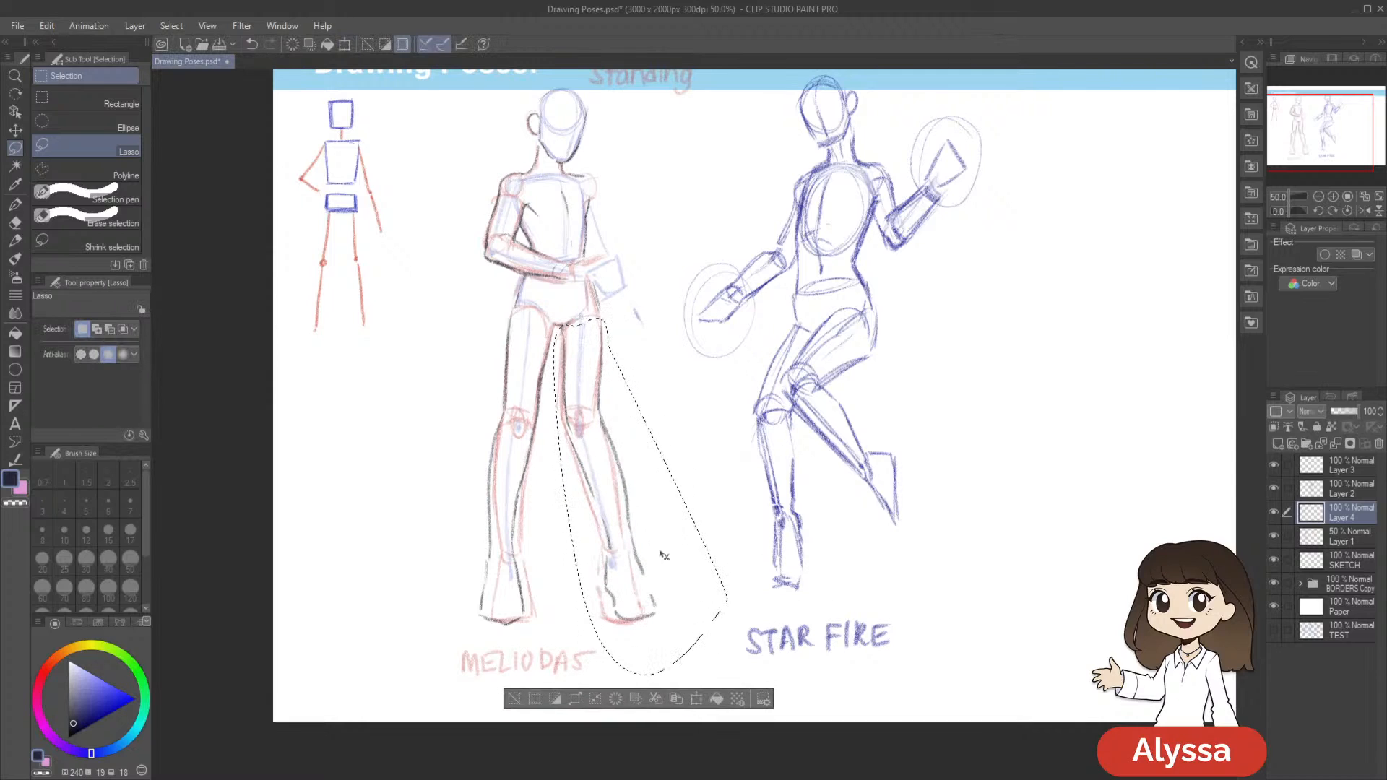
{"action": "key", "text": "ctrl+d"}
Lasso the opposite foot's outline, adjust its placement under the ankle with a transform, and clear the selection
{"action": "mouse_move", "coordinate": [640, 546]}
{"action": "left_mouse_down"}
{"action": "mouse_move", "coordinate": [594, 627]}
{"action": "mouse_move", "coordinate": [703, 562]}
{"action": "mouse_move", "coordinate": [730, 623]}
{"action": "mouse_move", "coordinate": [678, 643]}
{"action": "left_mouse_up"}
{"action": "key", "text": "ctrl+t"}
{"action": "key", "text": "Return"}
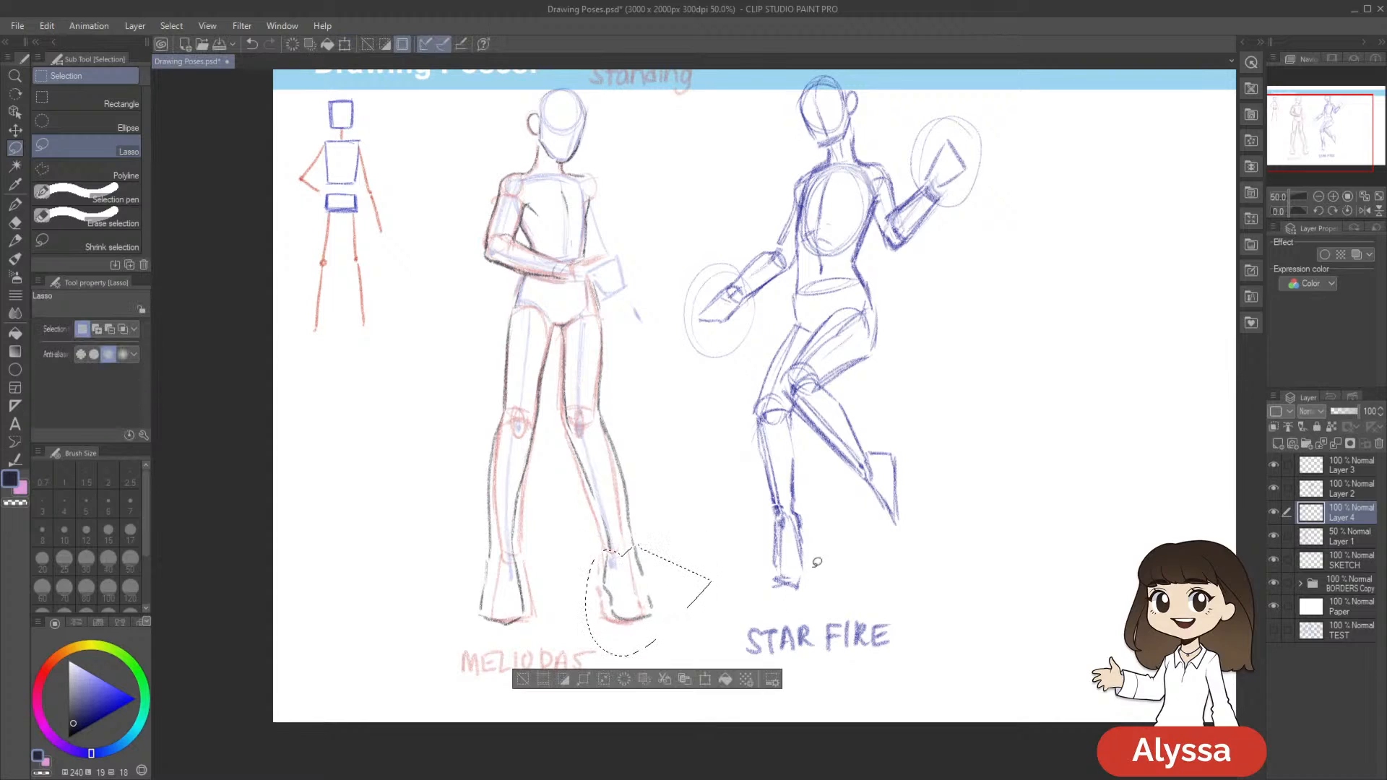
{"action": "key", "text": "ctrl+d"}
Lasso the opposite leg's outline from the knee down, transform it, clear the selection, and return to the pencil
{"action": "left_click_drag", "start_coordinate": [594, 426], "coordinate": [576, 428]}
{"action": "mouse_move", "coordinate": [654, 667]}
{"action": "left_mouse_down"}
{"action": "mouse_move", "coordinate": [745, 571]}
{"action": "mouse_move", "coordinate": [811, 619]}
{"action": "left_mouse_up"}
{"action": "key", "text": "ctrl+t"}
{"action": "key", "text": "Return"}
{"action": "key", "text": "ctrl+d"}
{"action": "left_click_drag", "start_coordinate": [839, 500], "coordinate": [854, 563]}
{"action": "key", "text": "p"}
{"action": "key", "text": "p"}
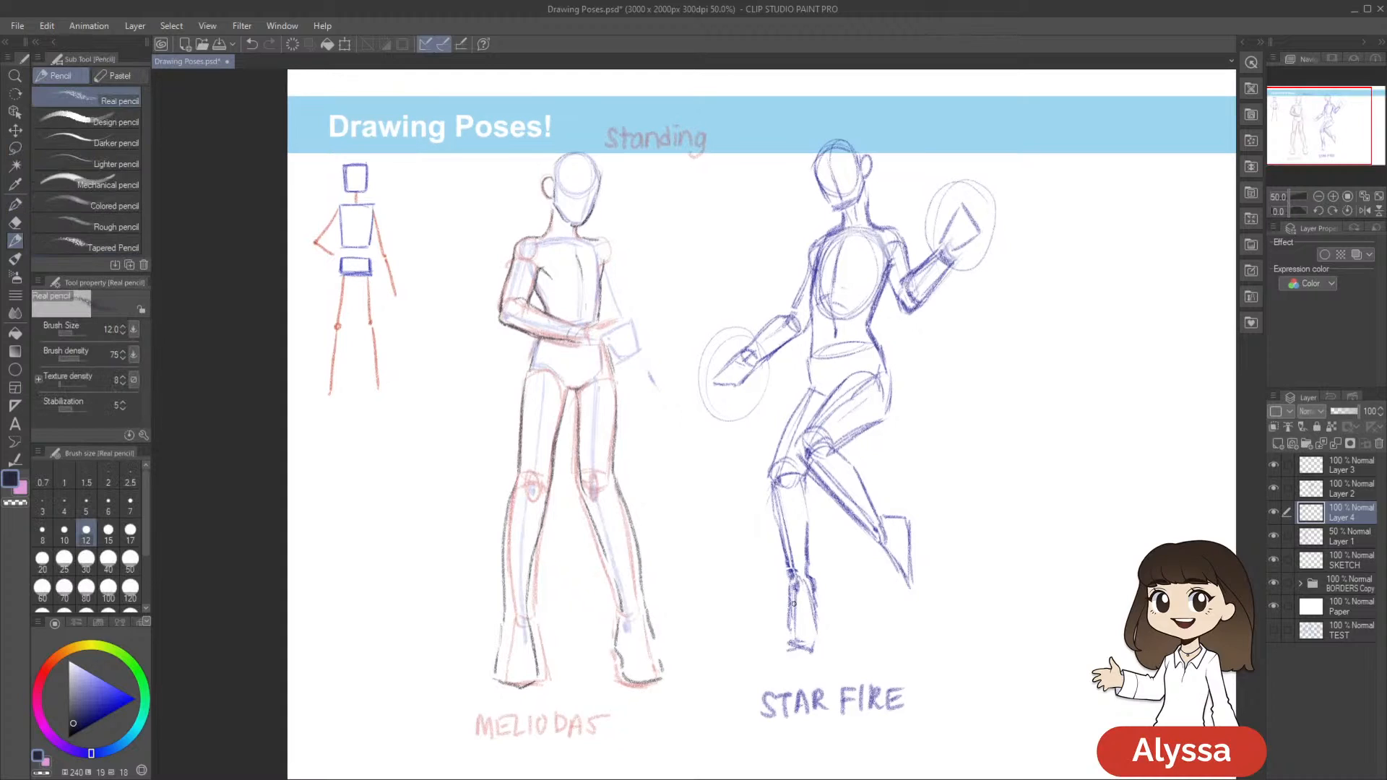
Hide the Layer 1 sketch so only the Meliodas figure's dark outline shows, and save the document
{"action": "left_click_drag", "start_coordinate": [1092, 630], "coordinate": [1116, 625]}
{"action": "left_click", "coordinate": [1272, 539]}
{"action": "left_click", "coordinate": [1272, 539]}
{"action": "left_click", "coordinate": [1271, 538]}
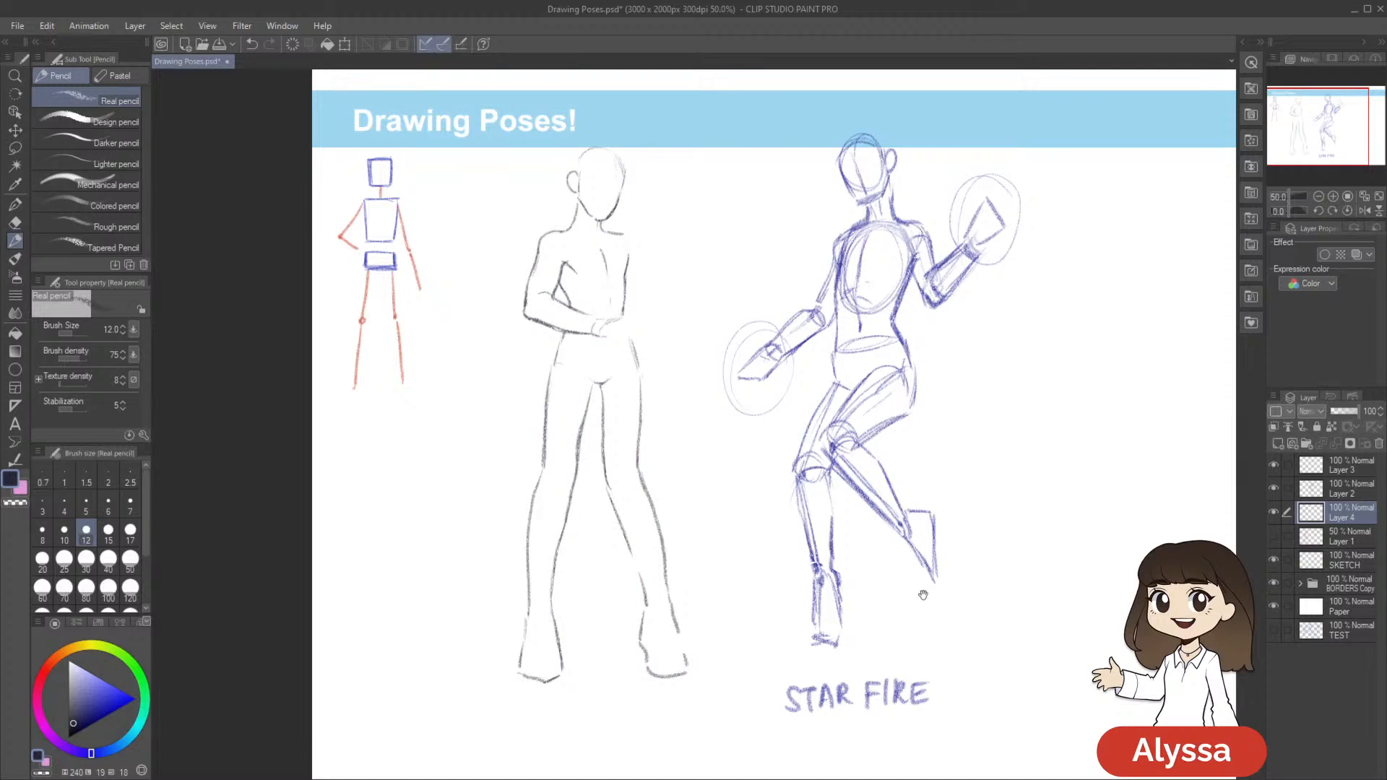
{"action": "left_click_drag", "start_coordinate": [923, 598], "coordinate": [1010, 550]}
{"action": "key", "text": "m"}
{"action": "left_click_drag", "start_coordinate": [932, 488], "coordinate": [928, 560]}
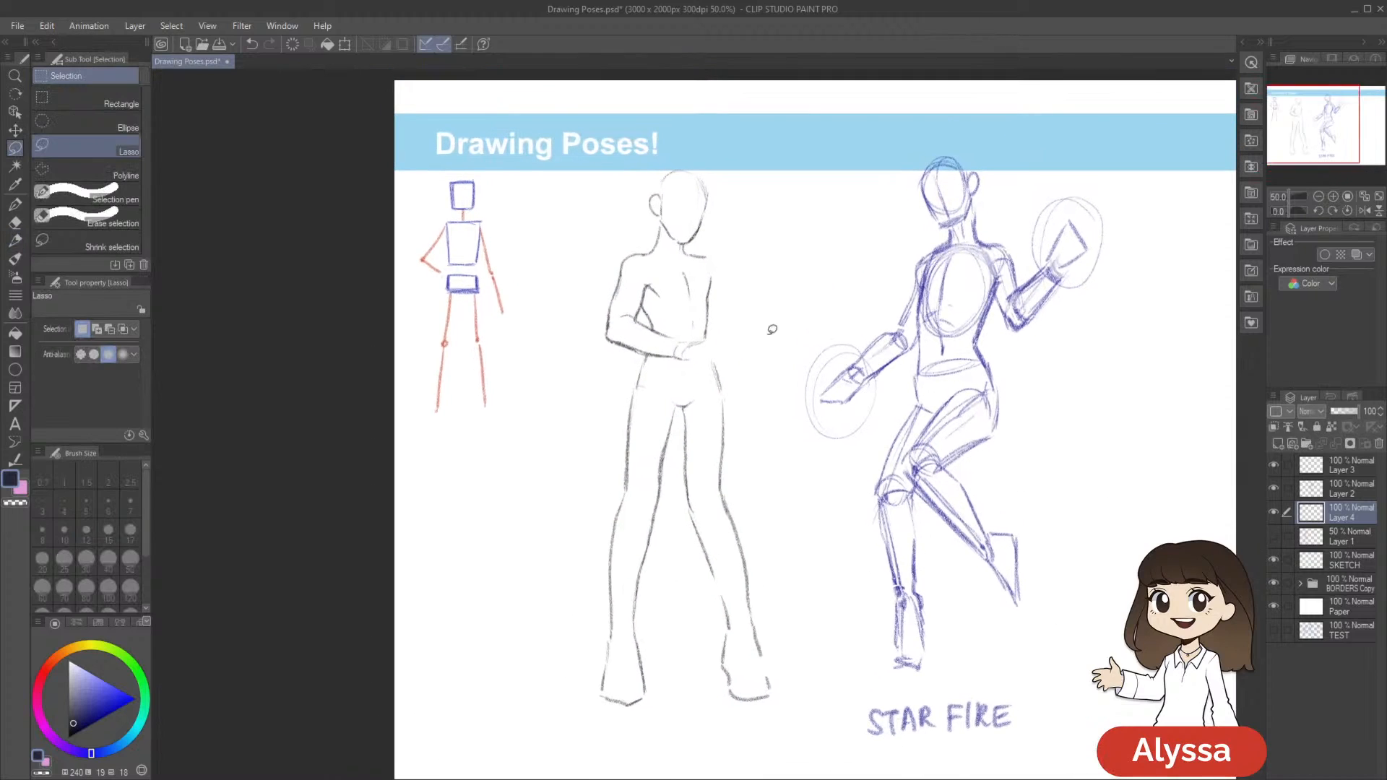
{"action": "key", "text": "ctrl+s"}
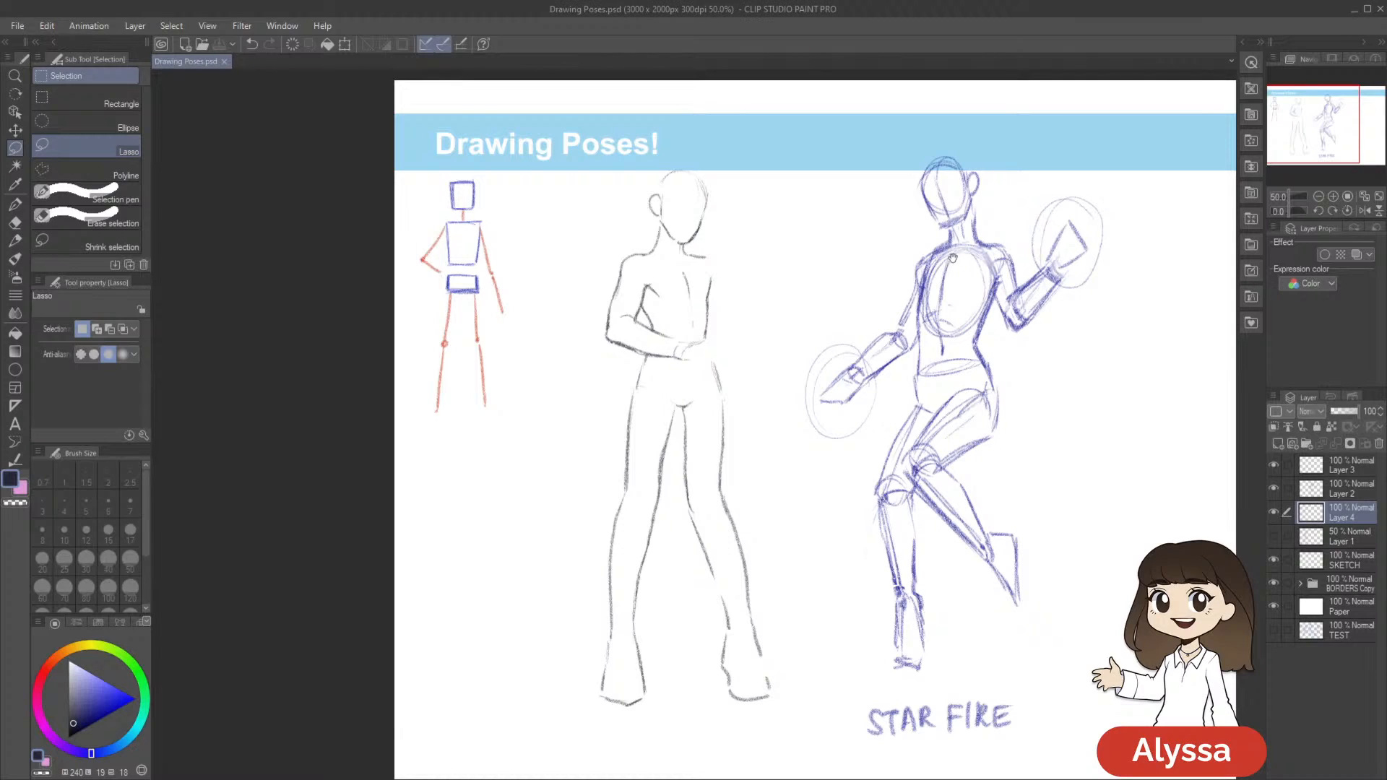
Toggle Layer 4's visibility to examine the Meliodas figure's outline, and save the document
{"action": "left_click_drag", "start_coordinate": [951, 258], "coordinate": [923, 240]}
{"action": "left_click_drag", "start_coordinate": [850, 425], "coordinate": [812, 392]}
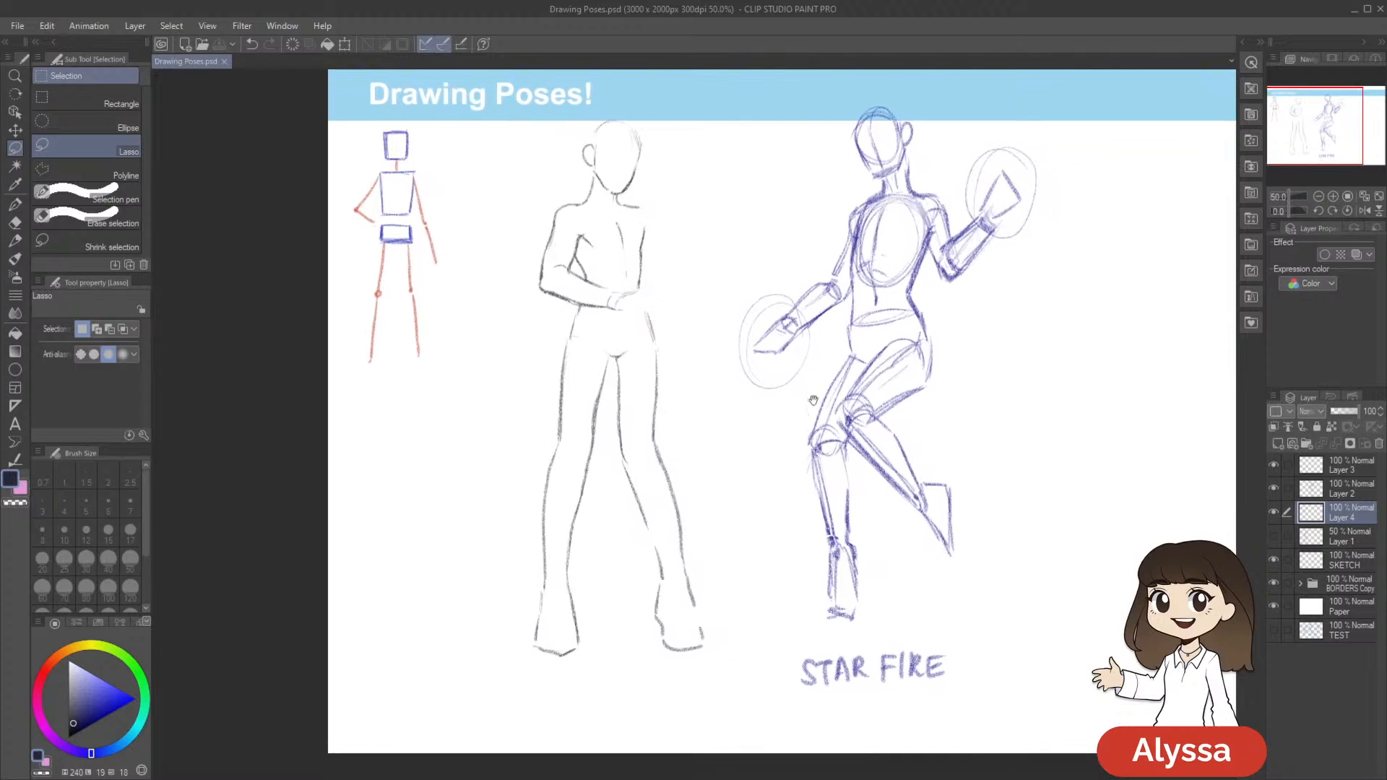
{"action": "scroll", "coordinate": [811, 457], "scroll_direction": "down", "scroll_amount": 1}
{"action": "scroll", "coordinate": [811, 457], "scroll_direction": "up", "scroll_amount": 1}
{"action": "key", "text": "p"}
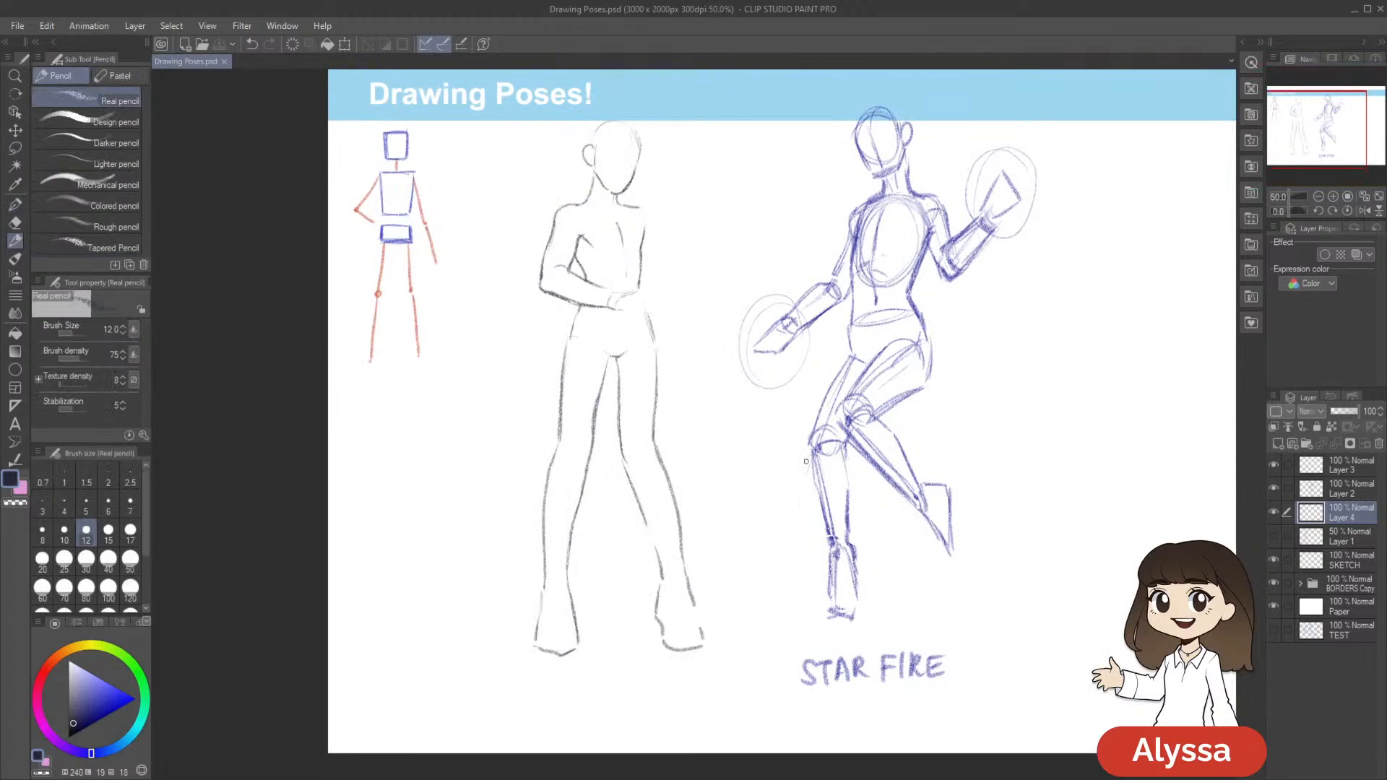
{"action": "left_click_drag", "start_coordinate": [838, 466], "coordinate": [797, 485]}
{"action": "left_click", "coordinate": [1272, 512]}
{"action": "left_click", "coordinate": [1273, 512]}
{"action": "left_click_drag", "start_coordinate": [836, 587], "coordinate": [856, 574]}
{"action": "key", "text": "ctrl+s"}
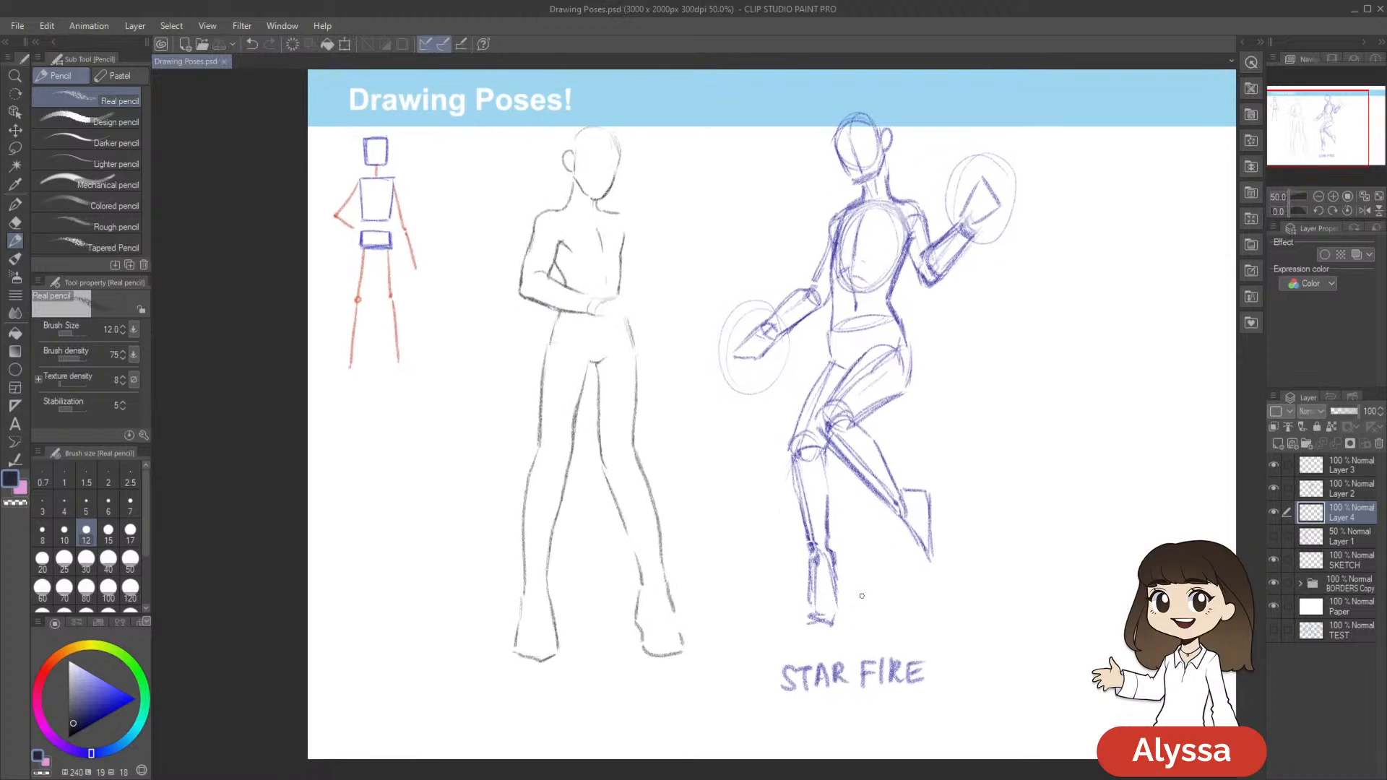
Add a short pencil stroke at the folded arm's armpit, save the document, and compare the outline with Layer 1 shown and hidden
{"action": "left_click_drag", "start_coordinate": [558, 241], "coordinate": [565, 244]}
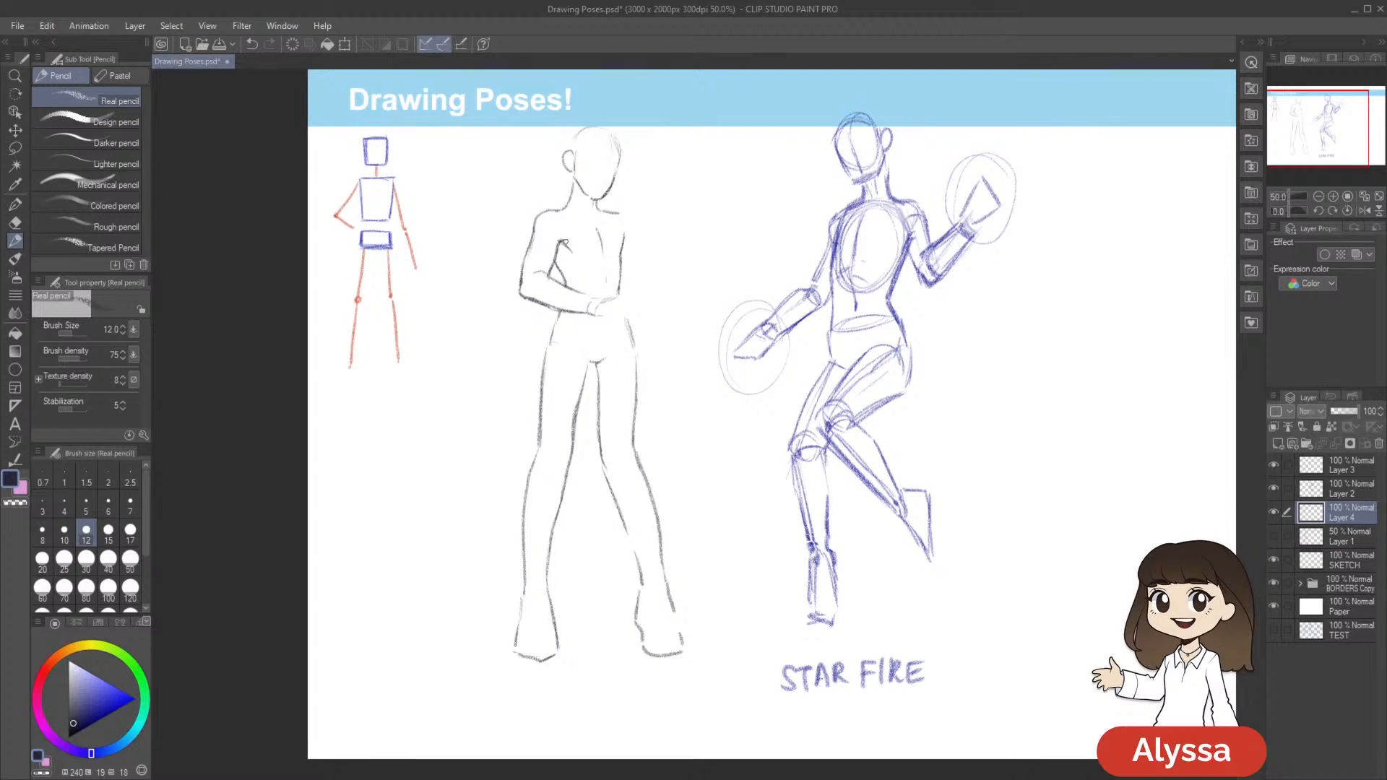
{"action": "mouse_move", "coordinate": [709, 284]}
{"action": "left_mouse_down"}
{"action": "mouse_move", "coordinate": [698, 291]}
{"action": "mouse_move", "coordinate": [752, 301]}
{"action": "left_mouse_up"}
{"action": "key", "text": "ctrl+s"}
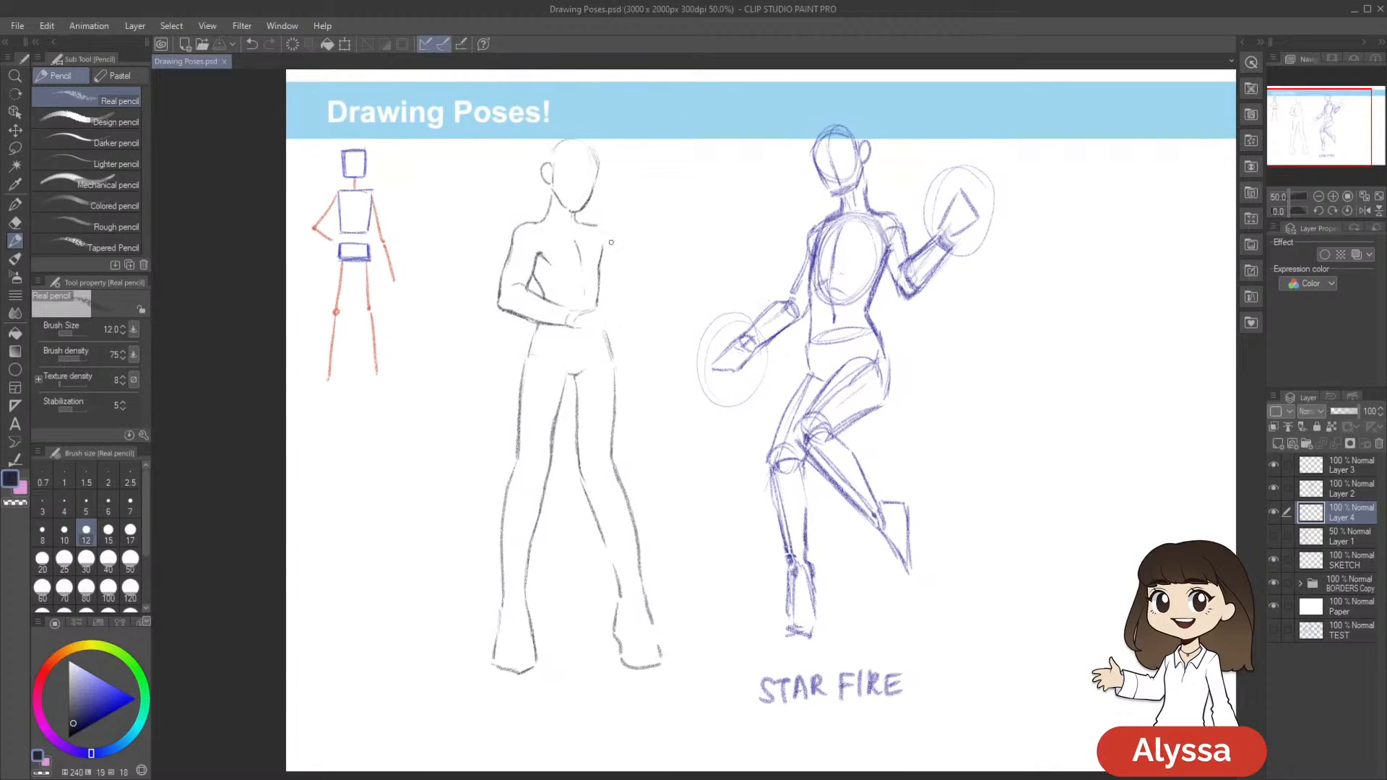
{"action": "left_click", "coordinate": [1274, 536]}
{"action": "left_click", "coordinate": [1274, 536]}
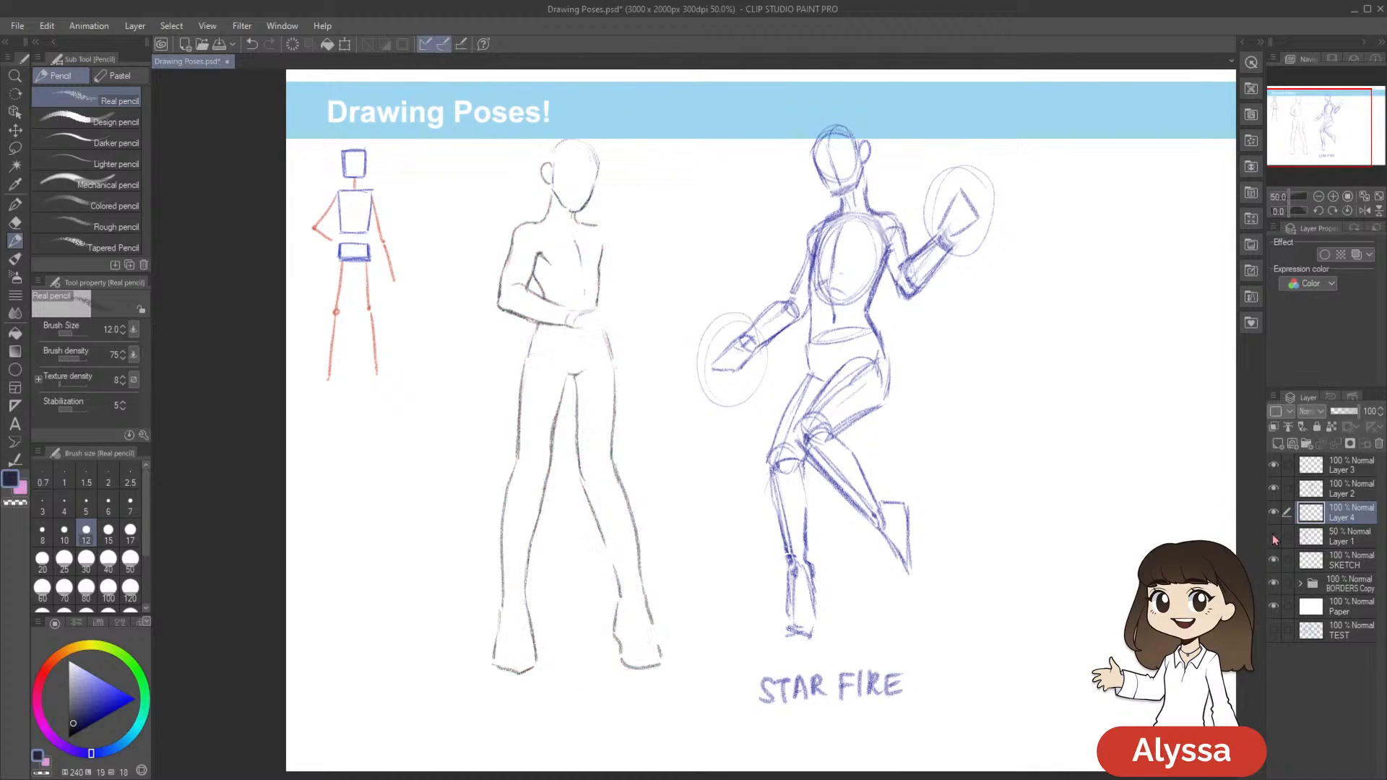
Save the document and show the Layer 1 sketch again beneath the Meliodas figure's dark outline
{"action": "mouse_move", "coordinate": [990, 517]}
{"action": "left_mouse_down"}
{"action": "mouse_move", "coordinate": [997, 527]}
{"action": "mouse_move", "coordinate": [975, 526]}
{"action": "left_mouse_up"}
{"action": "key", "text": "ctrl+s"}
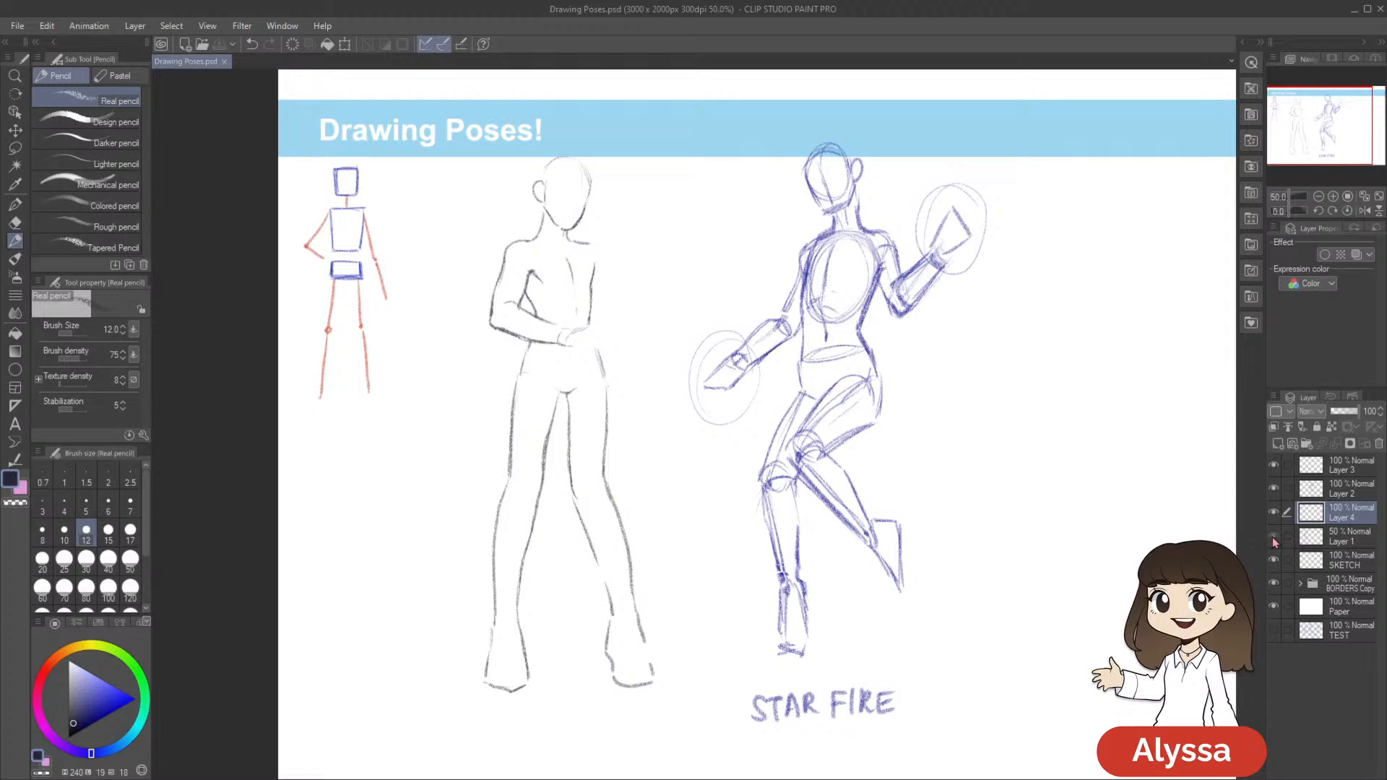
{"action": "left_click", "coordinate": [1274, 538]}
{"action": "left_click", "coordinate": [1274, 512]}
{"action": "left_click", "coordinate": [1273, 512]}
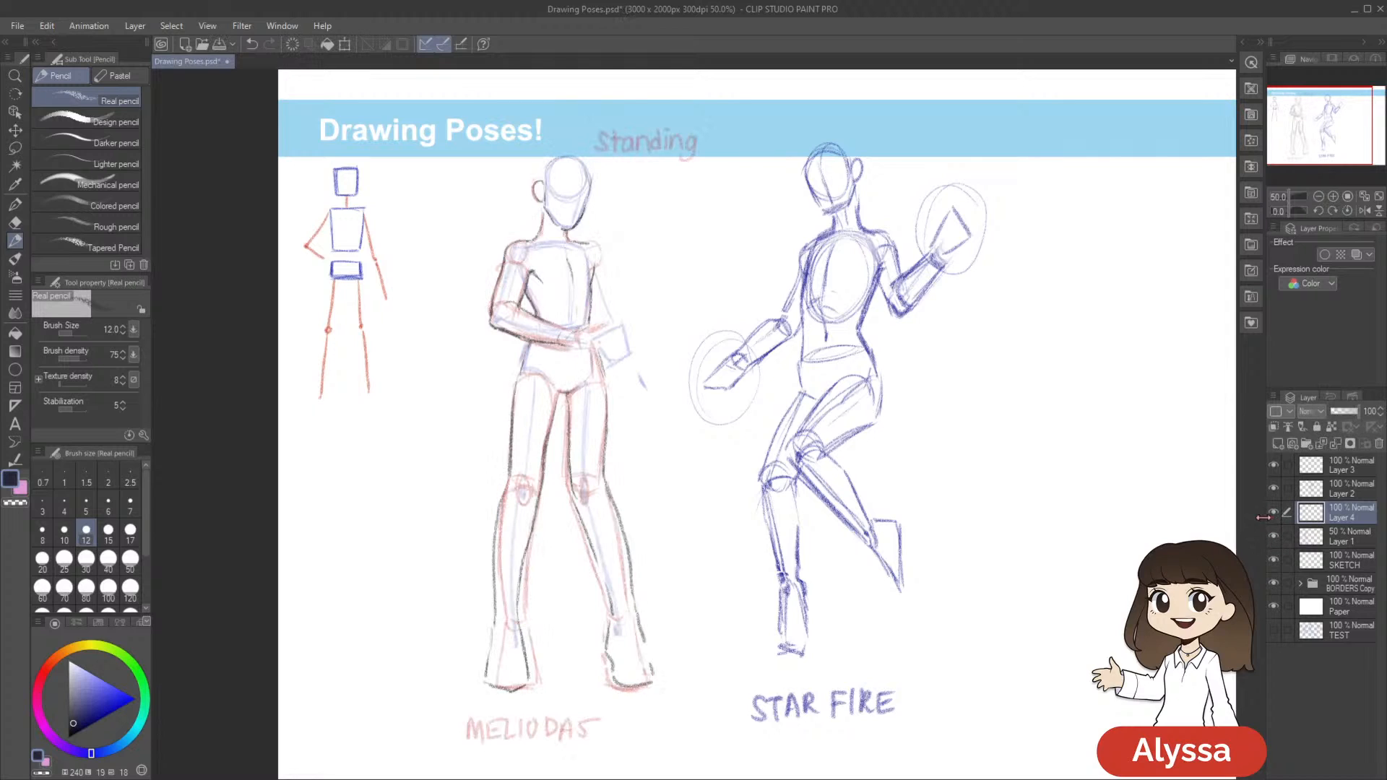
Add a new layer above Layer 4 and pencil the Meliodas figure's shoulder outline on the unfinished arm's side
{"action": "left_click_drag", "start_coordinate": [1129, 539], "coordinate": [1131, 542]}
{"action": "key", "text": "ctrl+shift+n"}
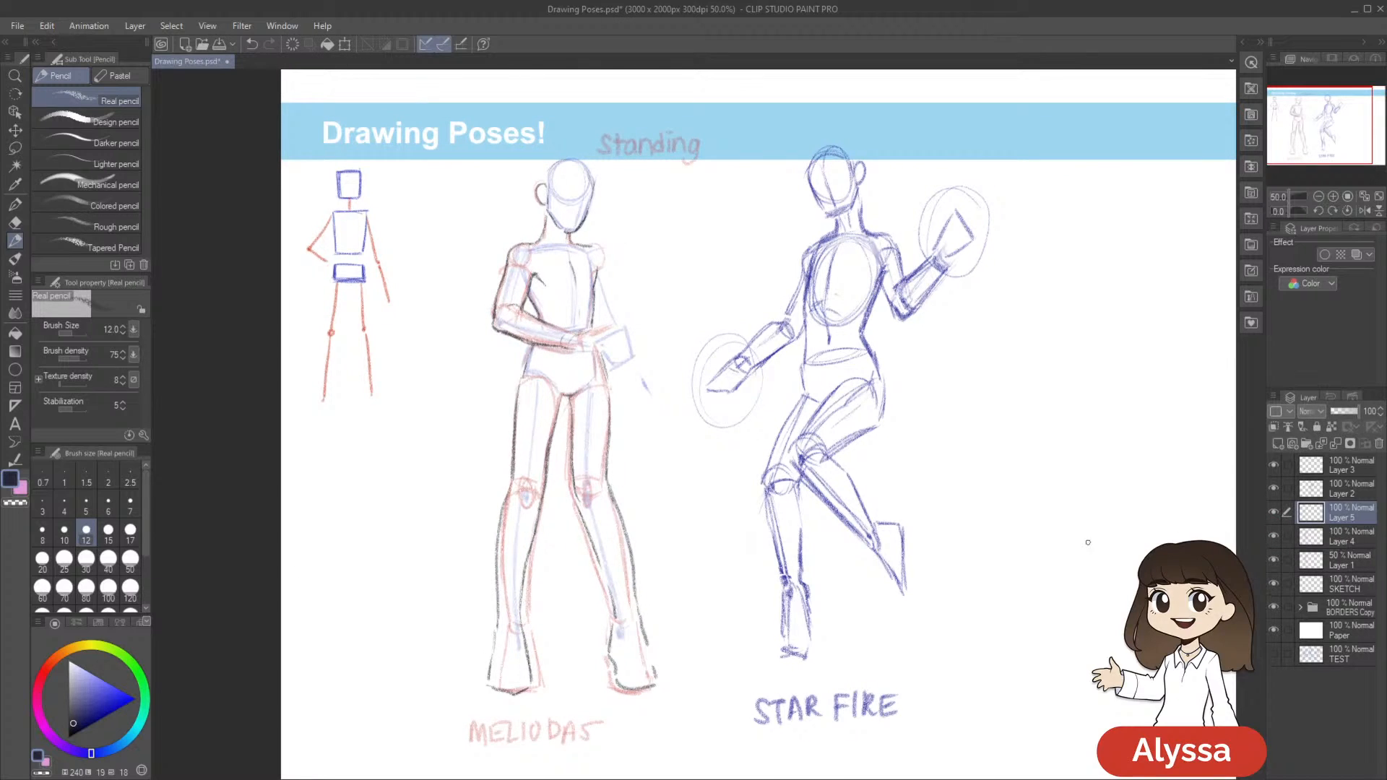
{"action": "scroll", "coordinate": [1088, 542], "scroll_direction": "up", "scroll_amount": 1}
{"action": "left_click_drag", "start_coordinate": [769, 338], "coordinate": [845, 407]}
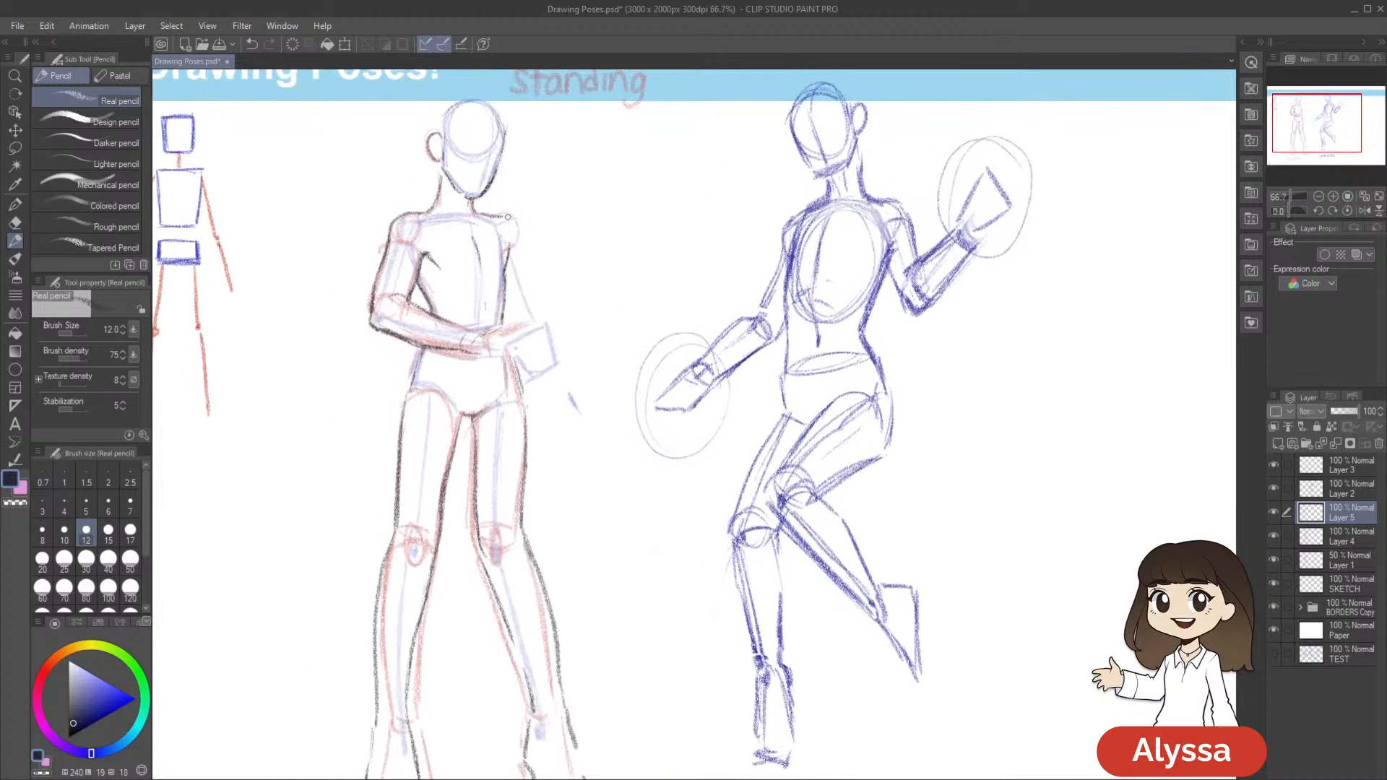
{"action": "left_click_drag", "start_coordinate": [721, 318], "coordinate": [726, 321]}
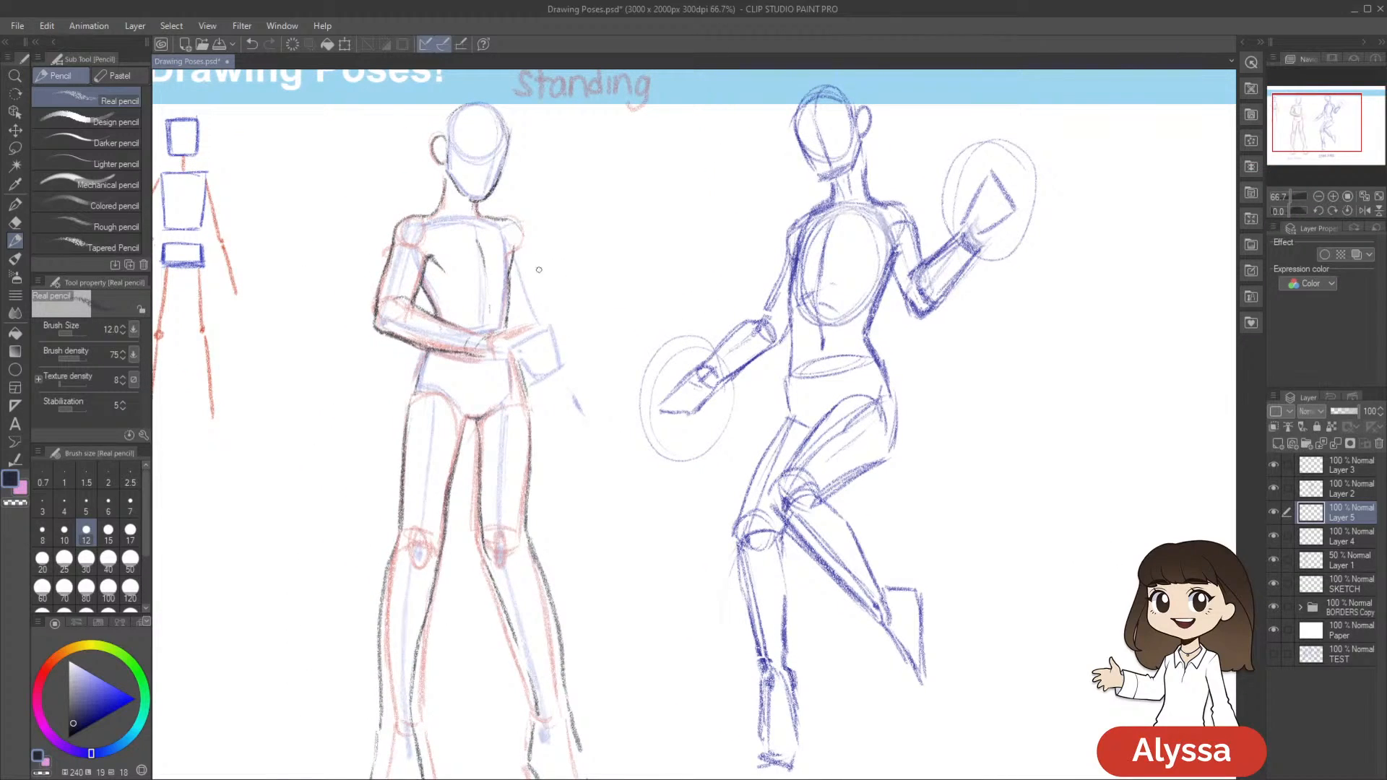
{"action": "left_click_drag", "start_coordinate": [696, 236], "coordinate": [702, 248]}
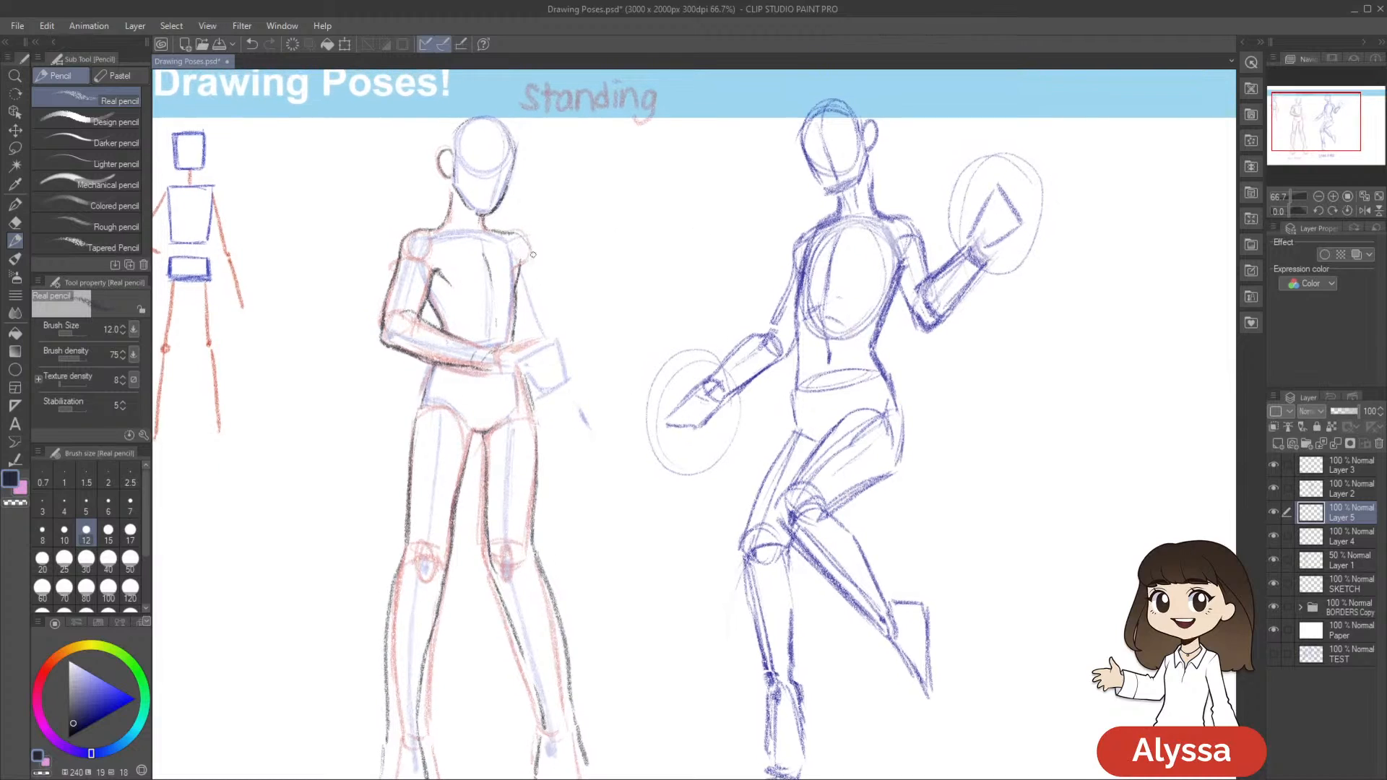
{"action": "left_click_drag", "start_coordinate": [533, 257], "coordinate": [511, 231]}
{"action": "left_click_drag", "start_coordinate": [582, 278], "coordinate": [579, 272]}
{"action": "left_click_drag", "start_coordinate": [722, 223], "coordinate": [736, 203]}
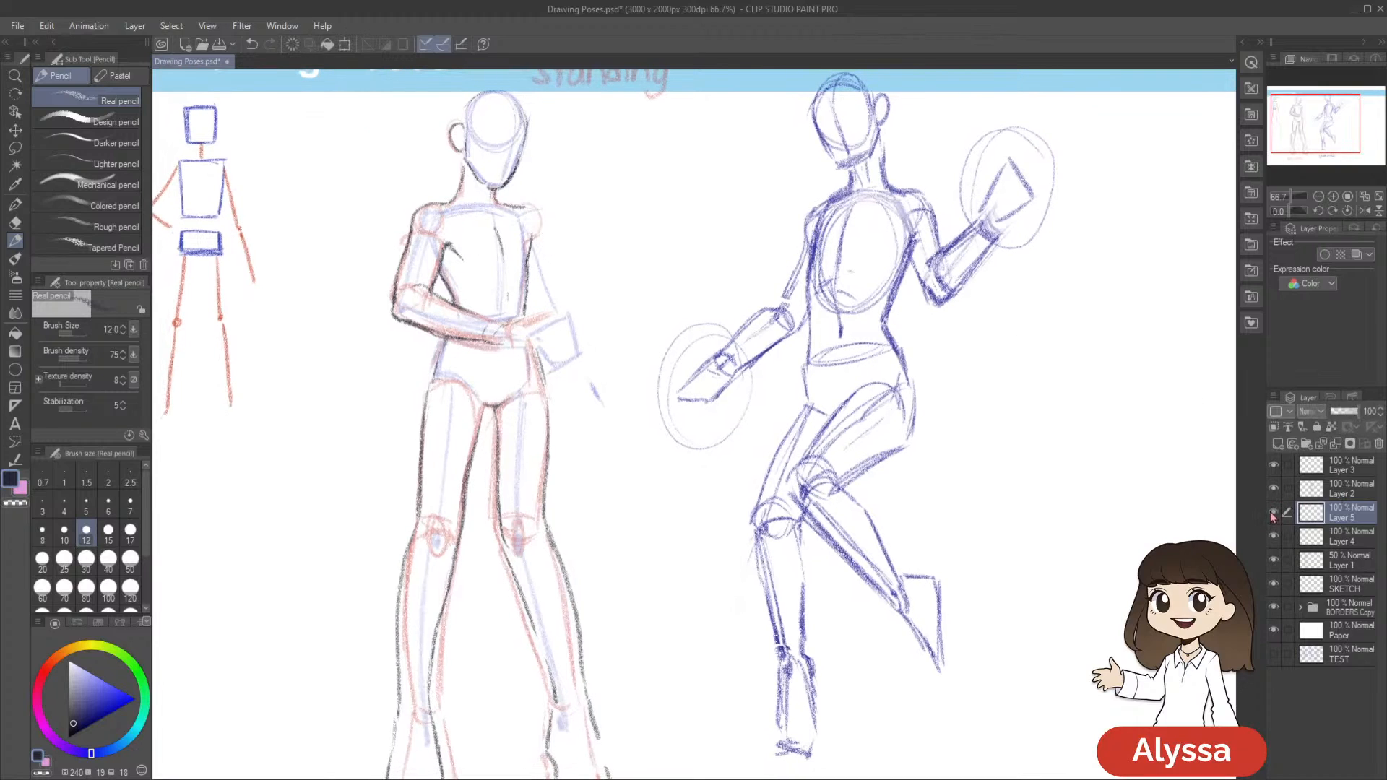
Draw the upper arm's outer and inner contours down from the new shoulder on Layer 5
{"action": "mouse_move", "coordinate": [721, 260]}
{"action": "left_mouse_down"}
{"action": "mouse_move", "coordinate": [705, 250]}
{"action": "mouse_move", "coordinate": [708, 222]}
{"action": "left_mouse_up"}
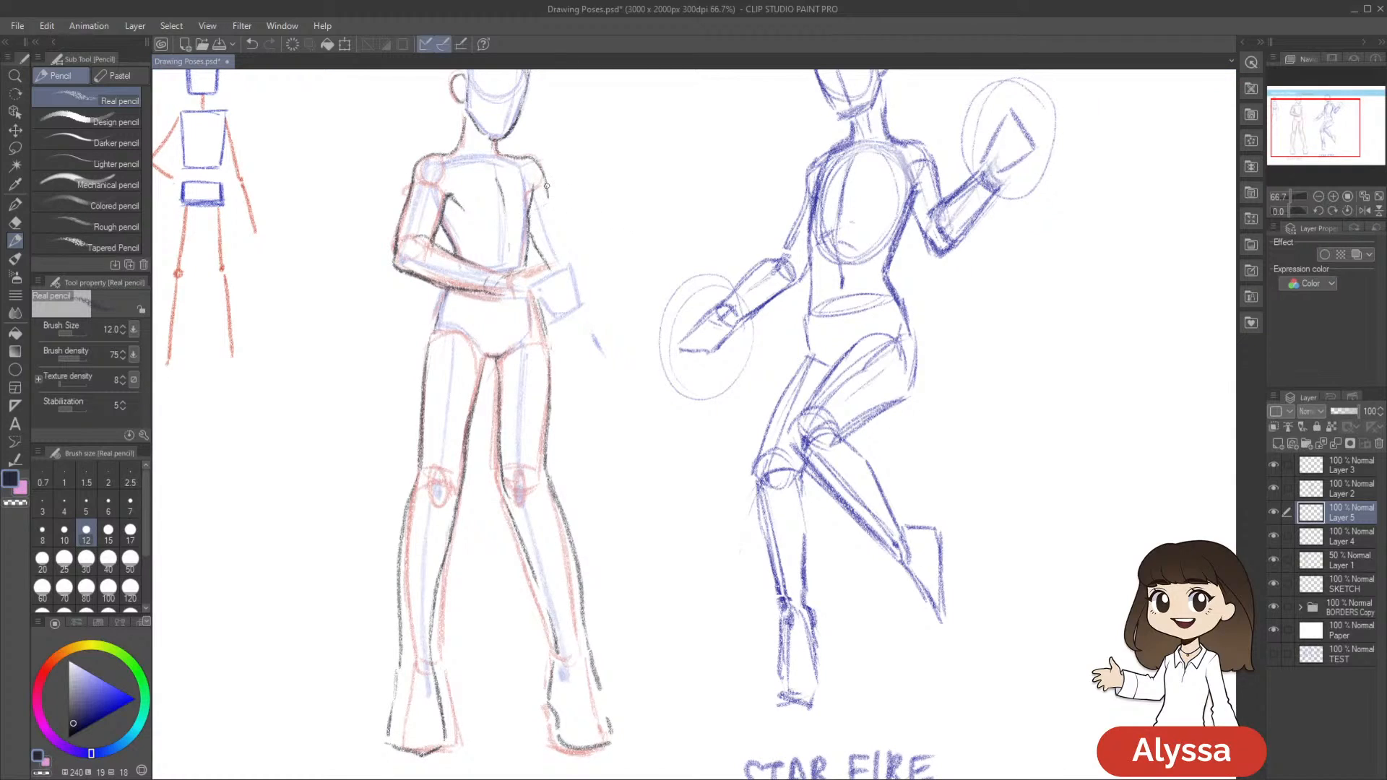
{"action": "mouse_move", "coordinate": [563, 223]}
{"action": "left_mouse_down"}
{"action": "mouse_move", "coordinate": [578, 264]}
{"action": "mouse_move", "coordinate": [555, 201]}
{"action": "left_mouse_up"}
{"action": "left_click_drag", "start_coordinate": [829, 309], "coordinate": [825, 309]}
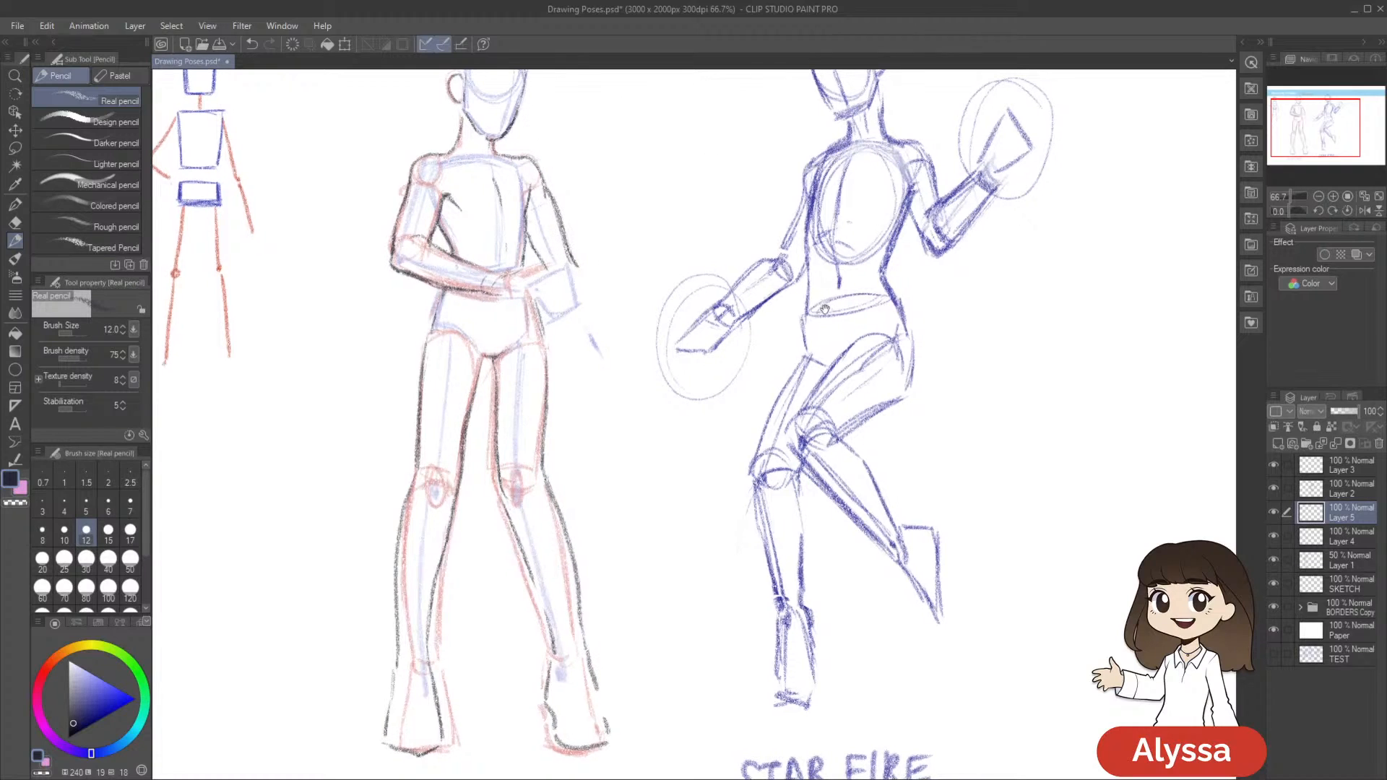
{"action": "left_click_drag", "start_coordinate": [527, 229], "coordinate": [549, 272]}
{"action": "left_click_drag", "start_coordinate": [706, 227], "coordinate": [707, 236]}
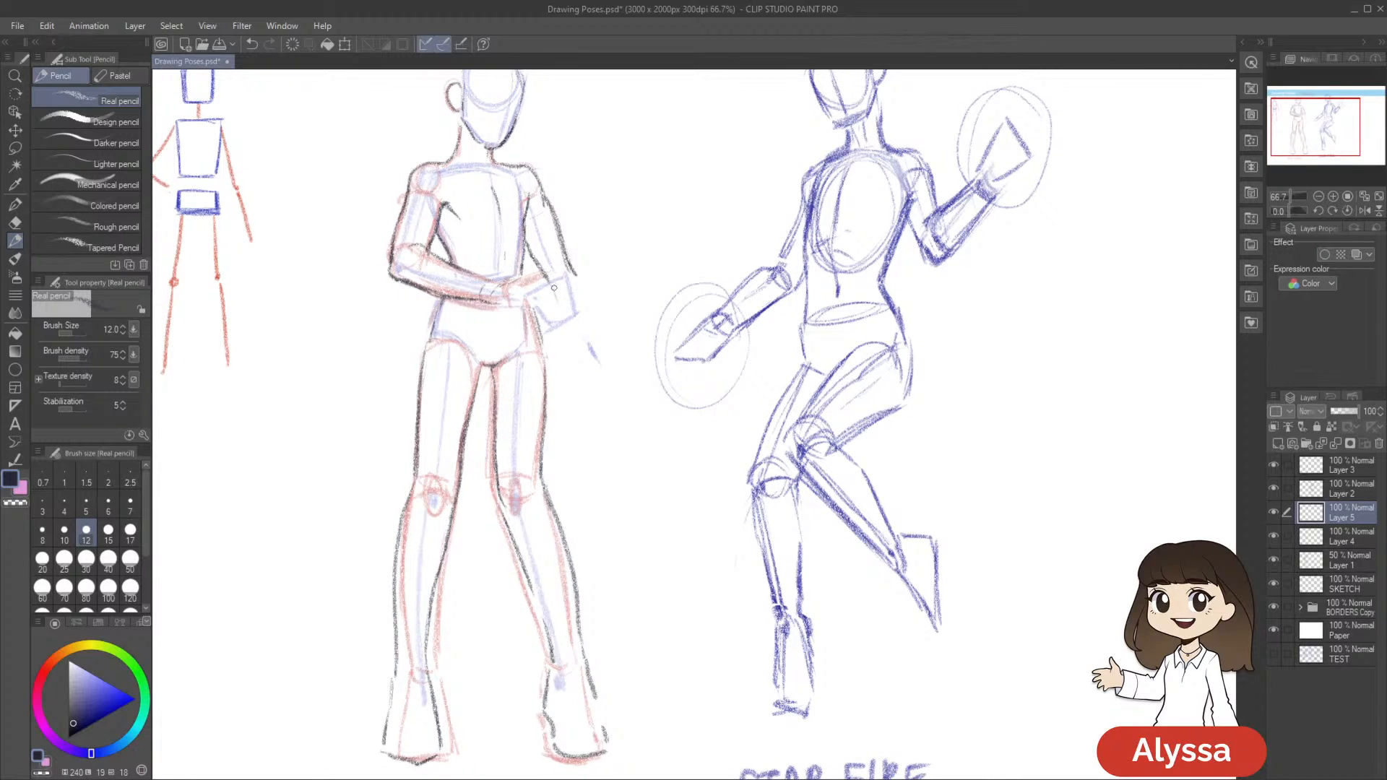
Draw the forearm and a simple angular hand for the hanging arm on Layer 5, and save the document
{"action": "left_click_drag", "start_coordinate": [564, 319], "coordinate": [587, 349]}
{"action": "mouse_move", "coordinate": [576, 271]}
{"action": "left_mouse_down"}
{"action": "mouse_move", "coordinate": [613, 367]}
{"action": "mouse_move", "coordinate": [607, 383]}
{"action": "mouse_move", "coordinate": [589, 357]}
{"action": "mouse_move", "coordinate": [610, 379]}
{"action": "mouse_move", "coordinate": [577, 399]}
{"action": "mouse_move", "coordinate": [605, 426]}
{"action": "left_mouse_up"}
{"action": "left_click_drag", "start_coordinate": [614, 372], "coordinate": [619, 390]}
{"action": "left_click_drag", "start_coordinate": [720, 363], "coordinate": [769, 379]}
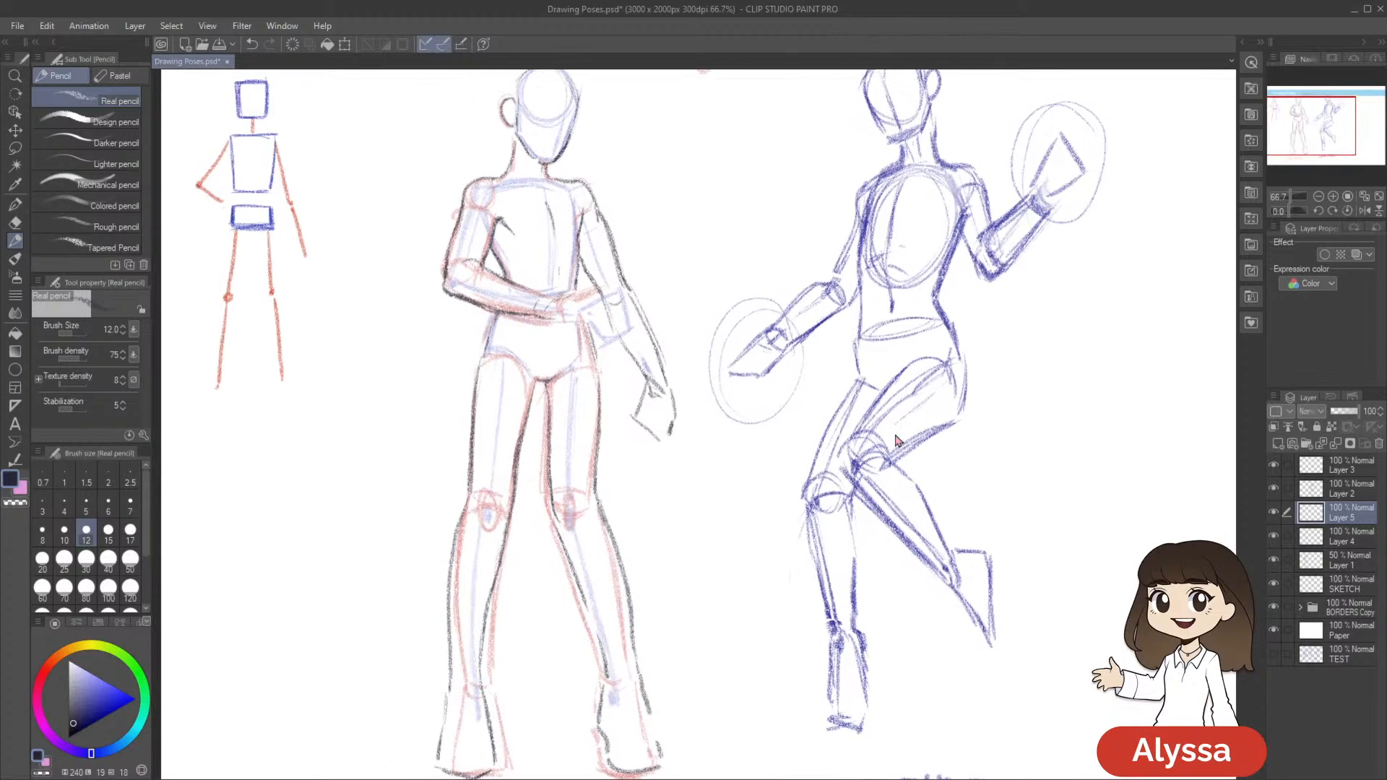
{"action": "key", "text": "ctrl+s"}
{"action": "left_click", "coordinate": [1273, 513]}
{"action": "left_click", "coordinate": [1273, 513]}
Lasso the hanging arm's hand, adjust it with a transform, clear the selection, and save the document
{"action": "key", "text": "e"}
{"action": "mouse_move", "coordinate": [654, 395]}
{"action": "left_mouse_down"}
{"action": "mouse_move", "coordinate": [699, 429]}
{"action": "mouse_move", "coordinate": [695, 401]}
{"action": "mouse_move", "coordinate": [704, 422]}
{"action": "mouse_move", "coordinate": [719, 401]}
{"action": "mouse_move", "coordinate": [682, 408]}
{"action": "mouse_move", "coordinate": [751, 445]}
{"action": "left_mouse_up"}
{"action": "key", "text": "m"}
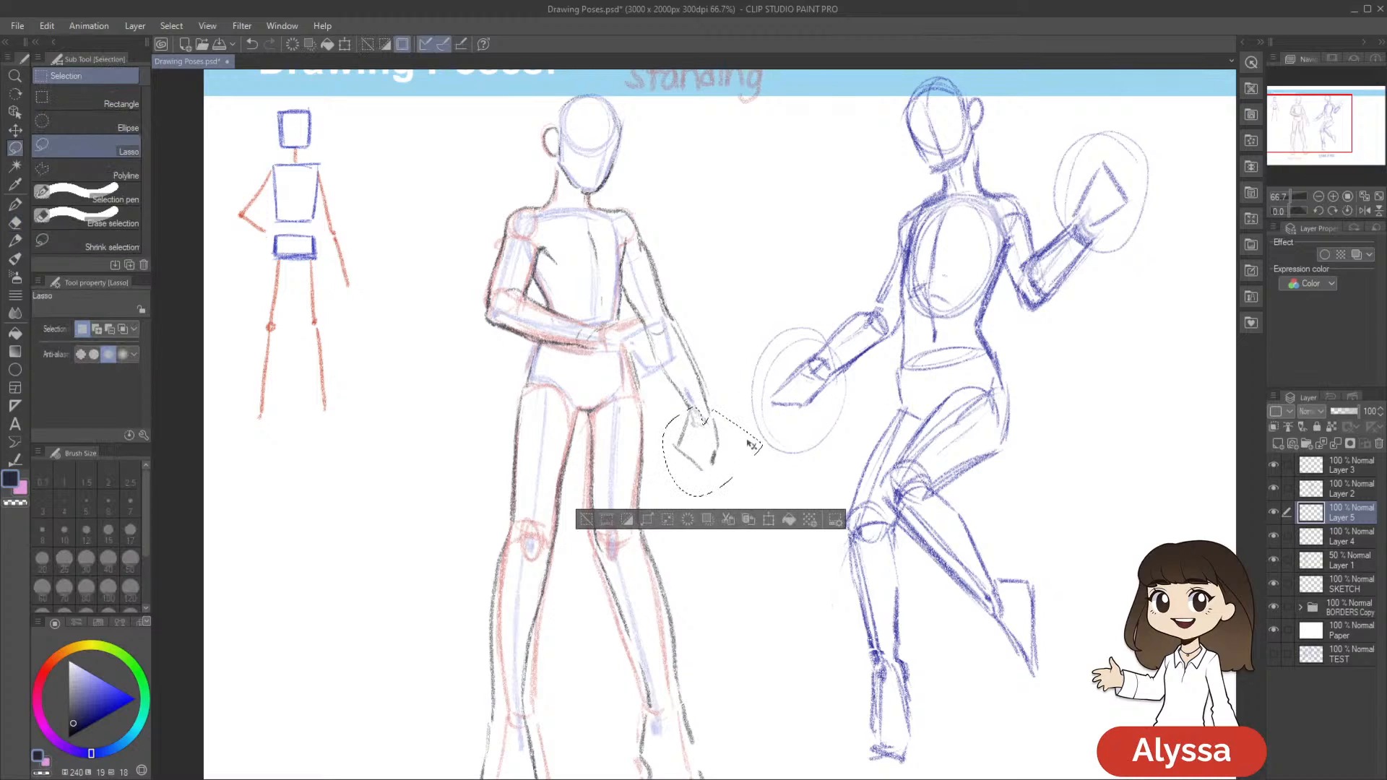
{"action": "key", "text": "ctrl+t"}
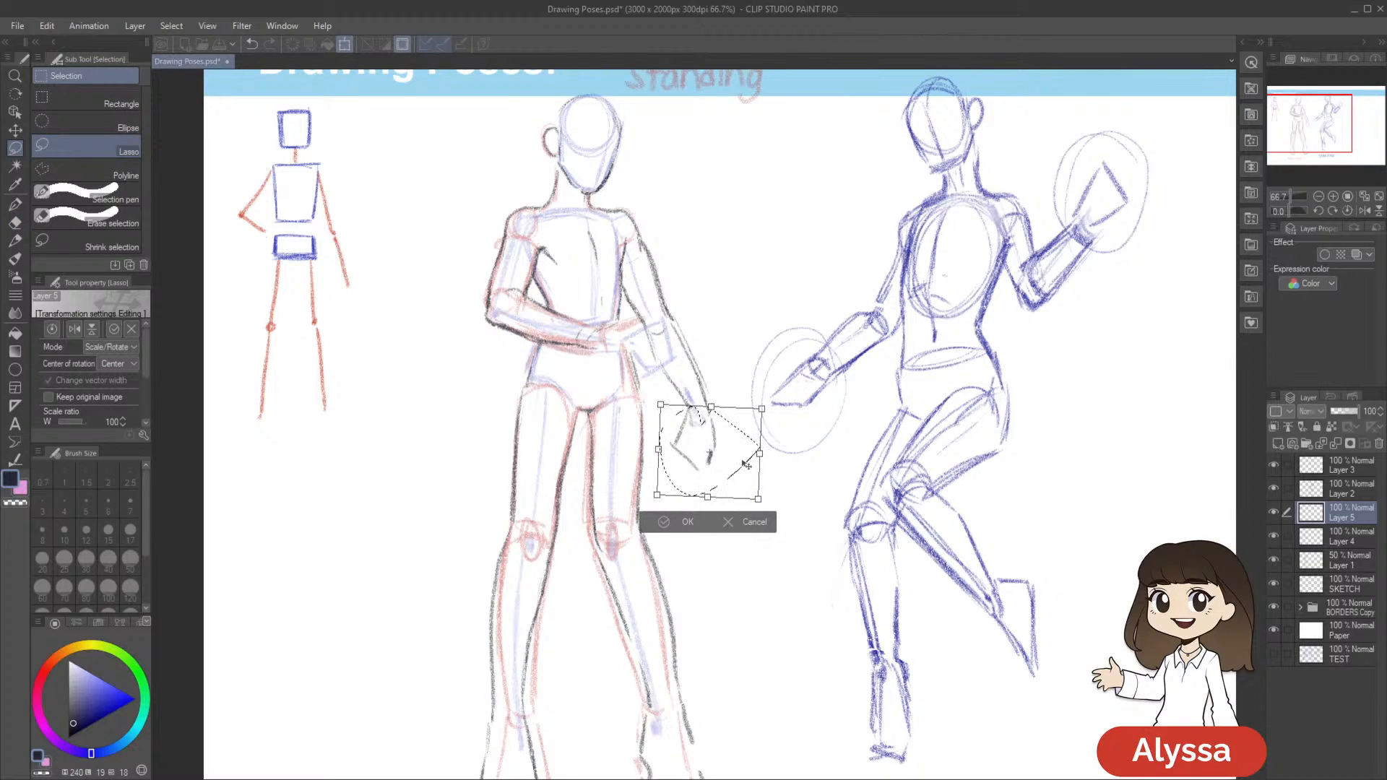
{"action": "key", "text": "Return"}
{"action": "key", "text": "ctrl+d"}
{"action": "left_click_drag", "start_coordinate": [1002, 599], "coordinate": [969, 491]}
{"action": "scroll", "coordinate": [799, 686], "scroll_direction": "down", "scroll_amount": 2}
{"action": "scroll", "coordinate": [801, 686], "scroll_direction": "up", "scroll_amount": 1}
{"action": "left_click_drag", "start_coordinate": [972, 575], "coordinate": [960, 547]}
{"action": "key", "text": "ctrl+s"}
Toggle the visibility of Layer 5 and Layer 4 to examine the new arm against the body outline
{"action": "left_click", "coordinate": [1272, 515]}
{"action": "left_click_drag", "start_coordinate": [1133, 536], "coordinate": [1132, 551]}
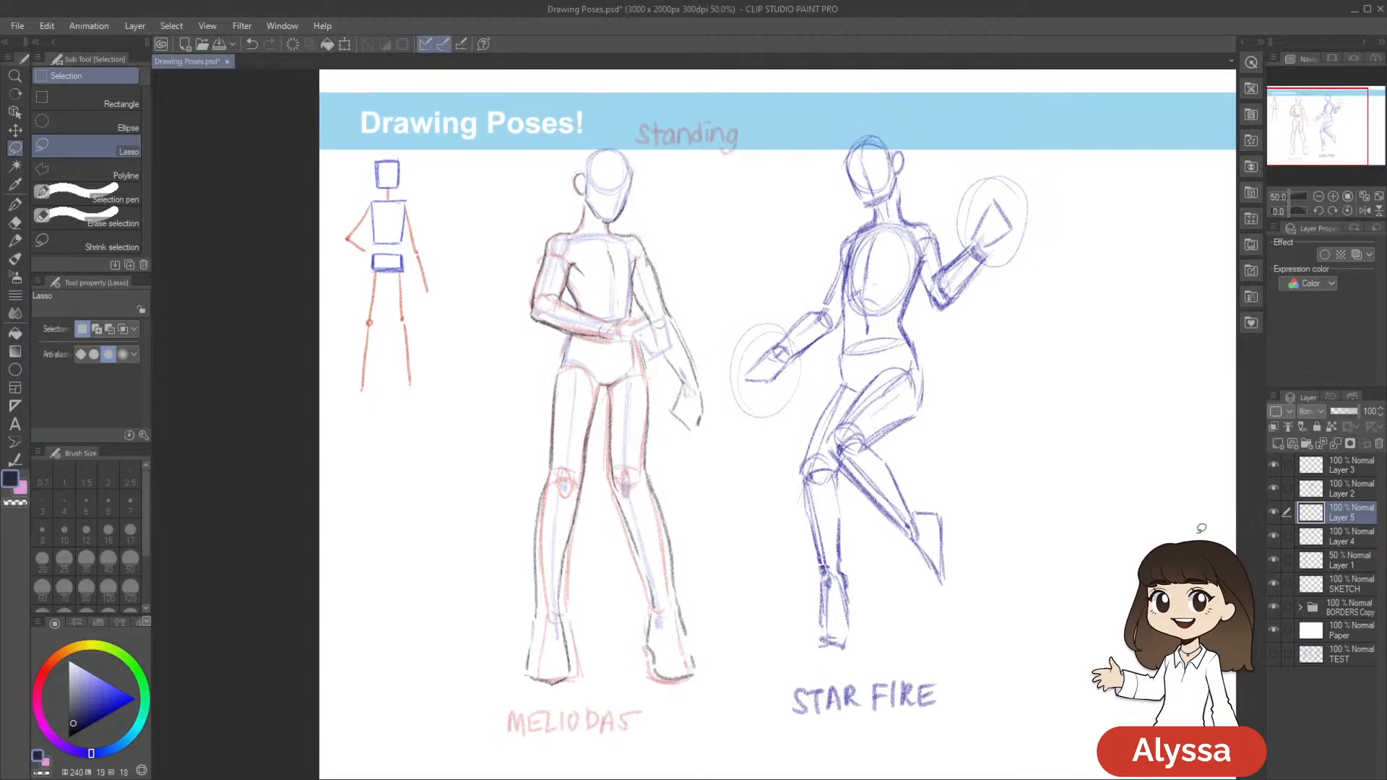
{"action": "left_click", "coordinate": [1272, 514]}
{"action": "left_click", "coordinate": [1272, 515]}
{"action": "left_click", "coordinate": [1273, 537]}
{"action": "left_click", "coordinate": [1273, 537]}
{"action": "left_click", "coordinate": [1272, 514]}
{"action": "left_click", "coordinate": [1272, 514]}
Merge the arm layer down into Layer 4, add a new empty layer above it, and save the document
{"action": "key", "text": "ctrl+e"}
{"action": "left_click", "coordinate": [1273, 513]}
{"action": "left_click", "coordinate": [1273, 513]}
{"action": "key", "text": "ctrl+shift+n"}
{"action": "key", "text": "ctrl+s"}
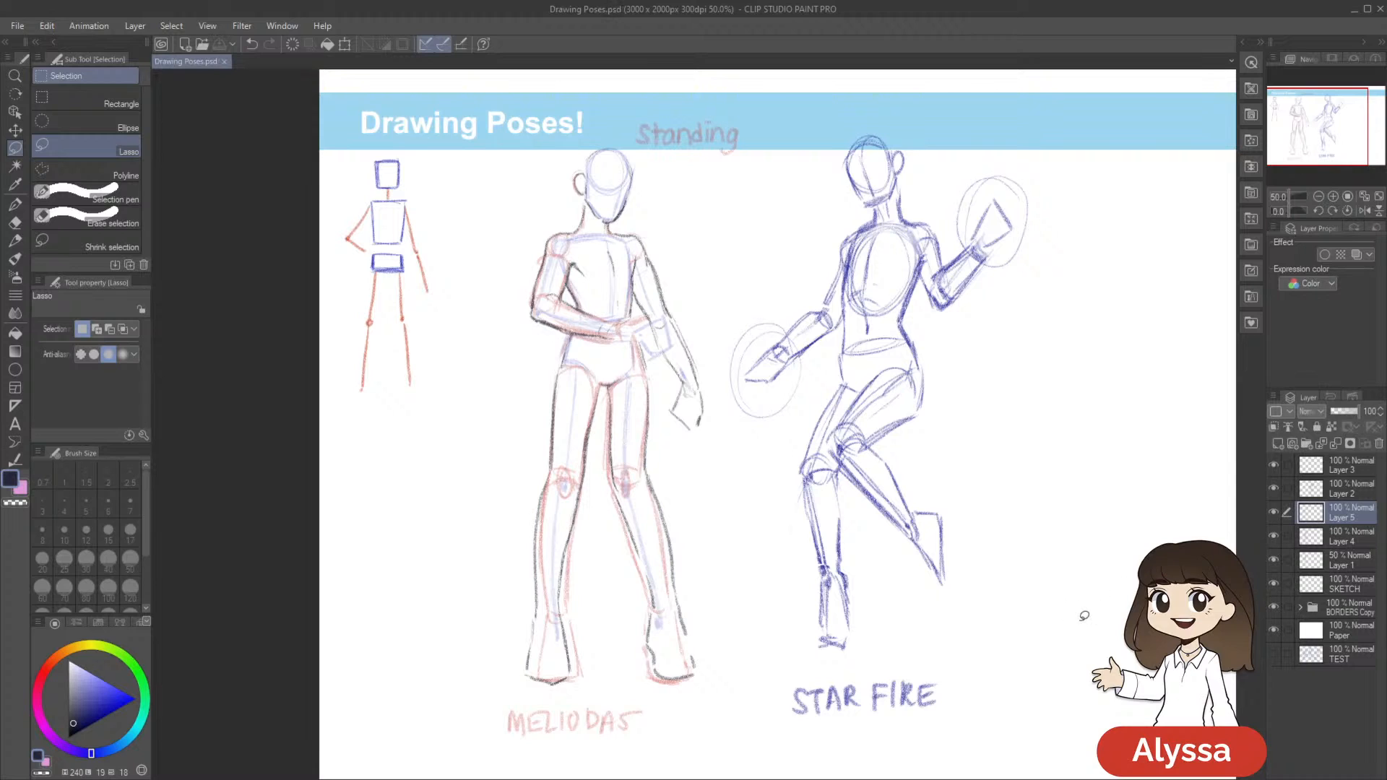
{"action": "left_click_drag", "start_coordinate": [931, 348], "coordinate": [873, 387]}
{"action": "scroll", "coordinate": [871, 389], "scroll_direction": "up", "scroll_amount": 1}
{"action": "mouse_move", "coordinate": [654, 464]}
{"action": "left_mouse_down"}
{"action": "mouse_move", "coordinate": [755, 398]}
{"action": "mouse_move", "coordinate": [770, 466]}
{"action": "left_mouse_up"}
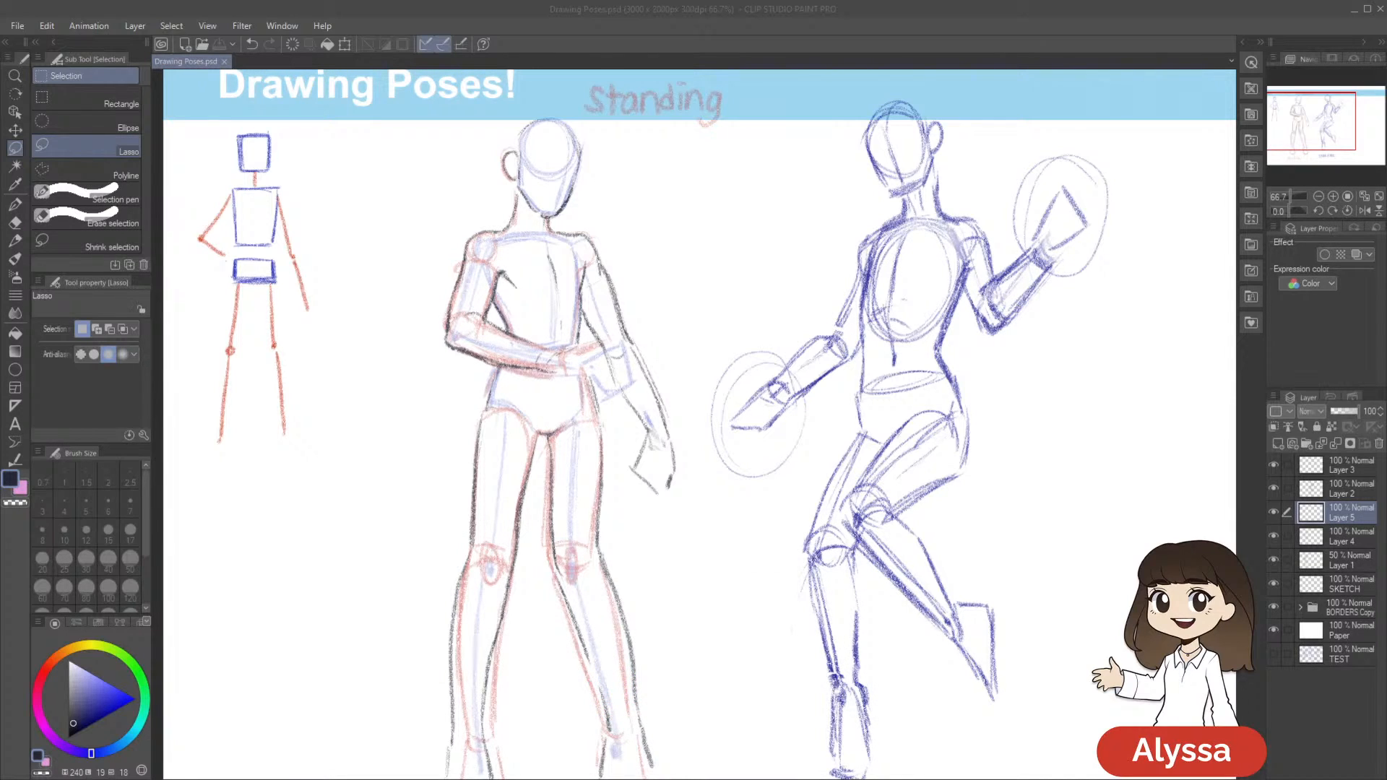
{"action": "scroll", "coordinate": [864, 309], "scroll_direction": "down", "scroll_amount": 2}
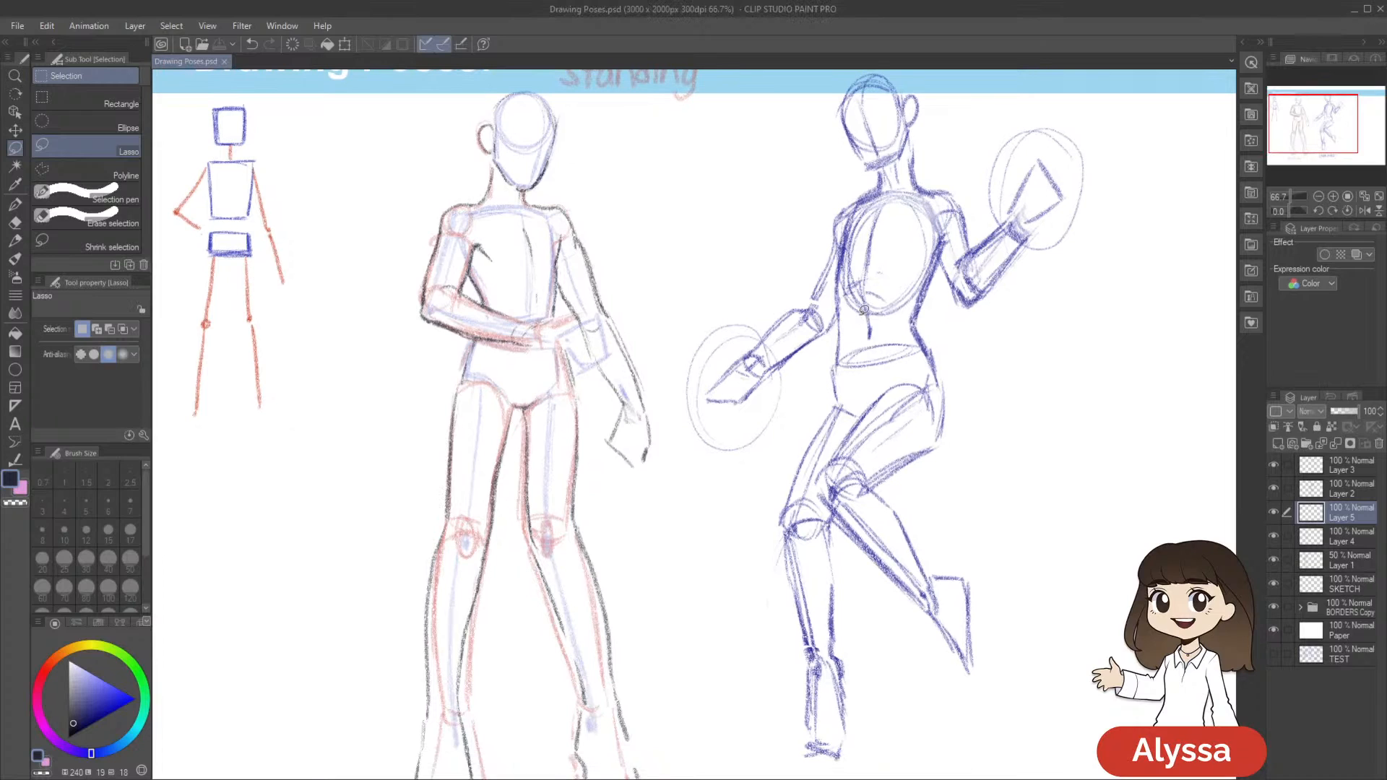
{"action": "mouse_move", "coordinate": [833, 410]}
{"action": "left_mouse_down"}
{"action": "mouse_move", "coordinate": [845, 374]}
{"action": "mouse_move", "coordinate": [827, 362]}
{"action": "mouse_move", "coordinate": [824, 407]}
{"action": "left_mouse_up"}
{"action": "left_click_drag", "start_coordinate": [814, 418], "coordinate": [826, 424]}
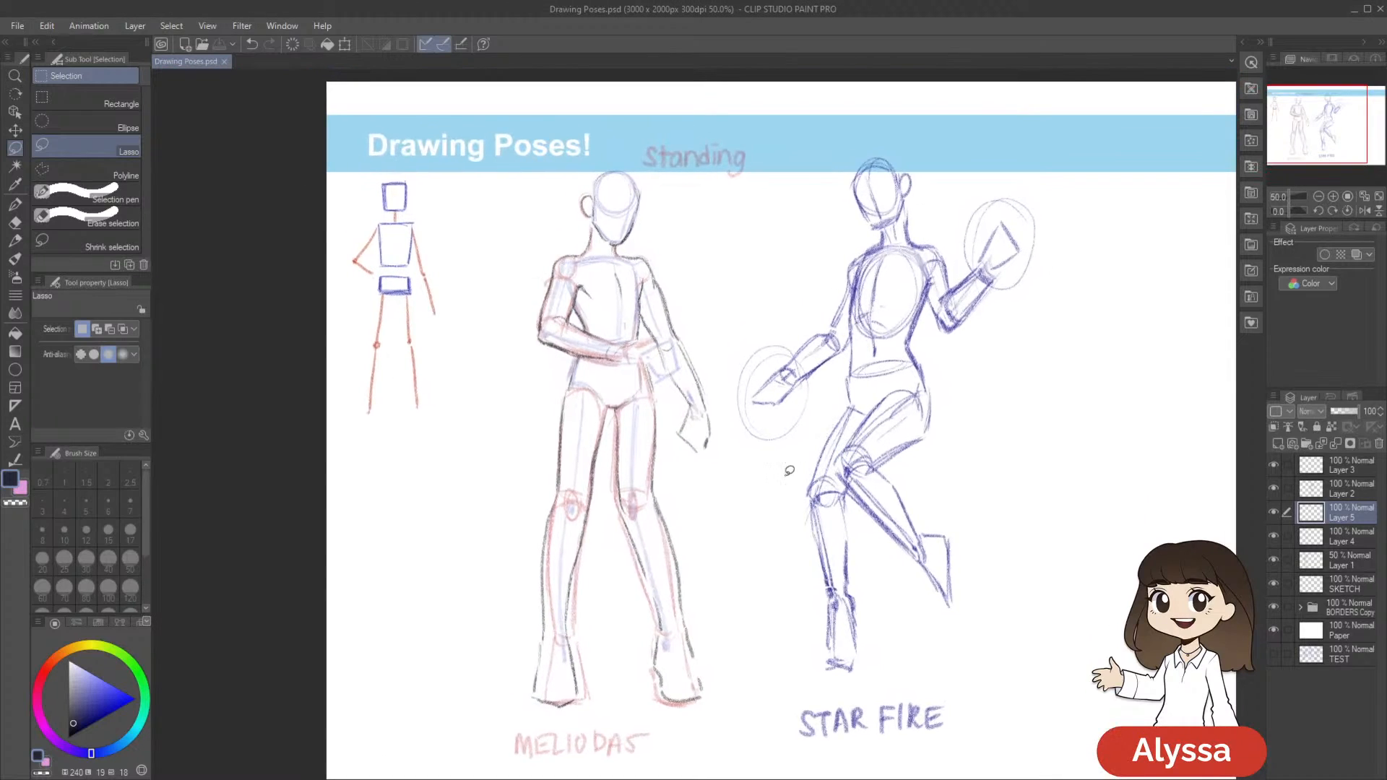
{"action": "scroll", "coordinate": [789, 471], "scroll_direction": "up", "scroll_amount": 1}
{"action": "left_click_drag", "start_coordinate": [740, 433], "coordinate": [819, 513]}
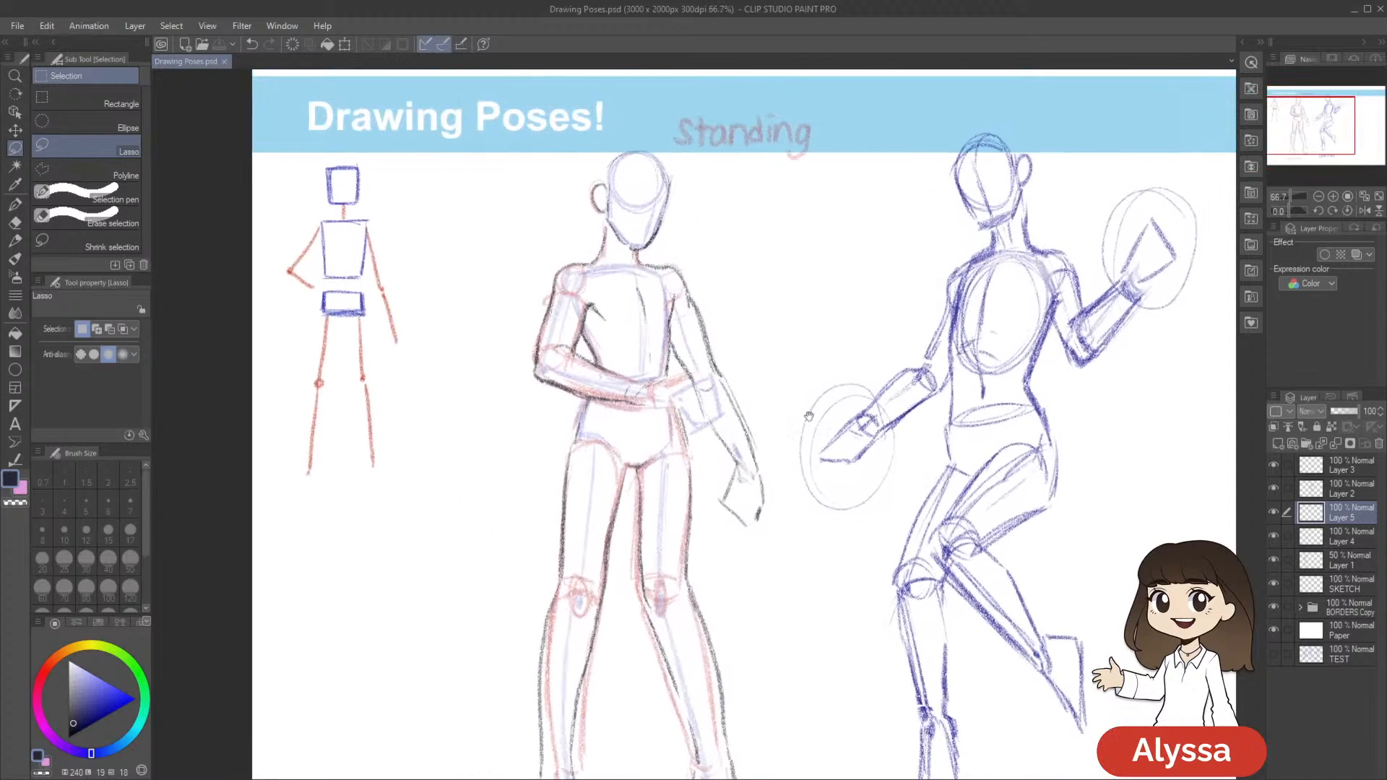
{"action": "left_click_drag", "start_coordinate": [939, 415], "coordinate": [920, 402]}
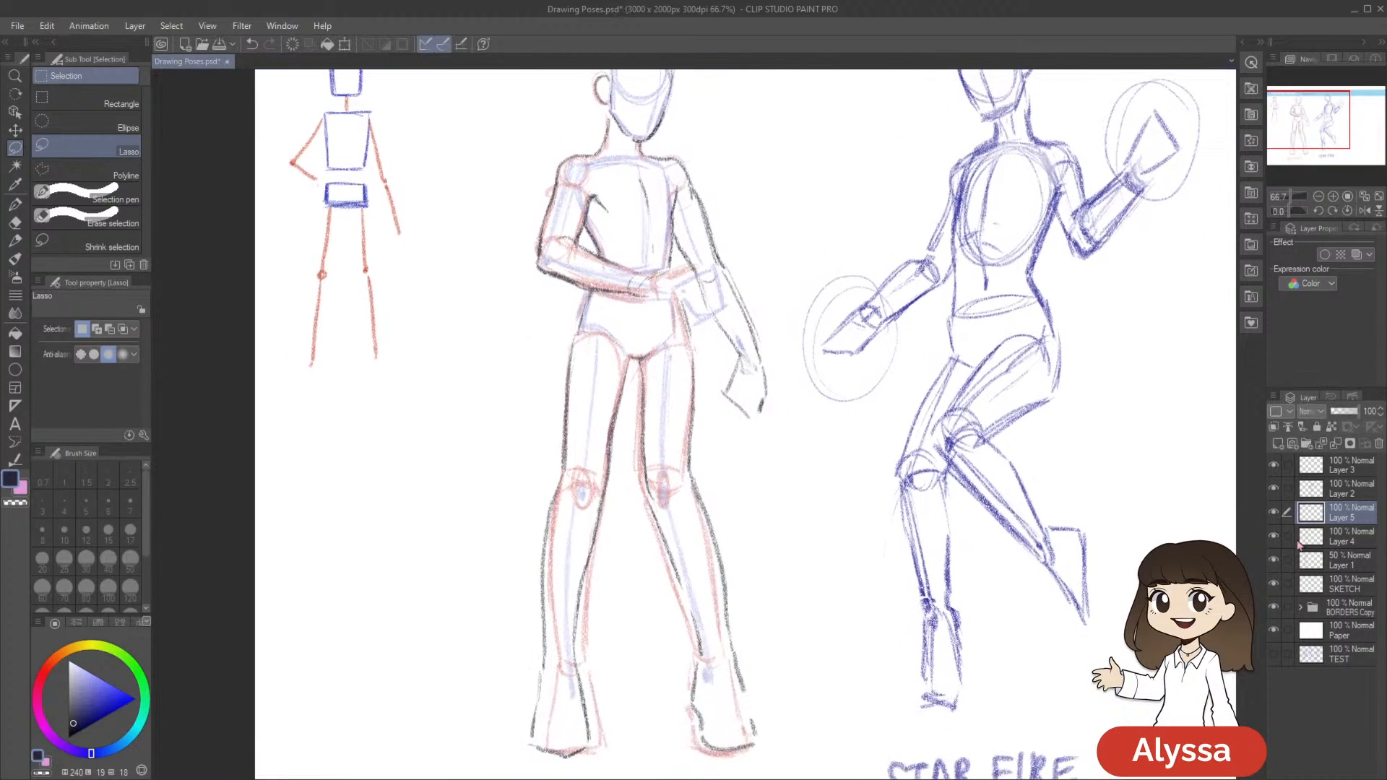
Toggle the visibility of Layer 1, SKETCH, Layer 2, and Layer 5 to examine what each layer contains
{"action": "left_click", "coordinate": [1273, 561]}
{"action": "left_click", "coordinate": [1273, 562]}
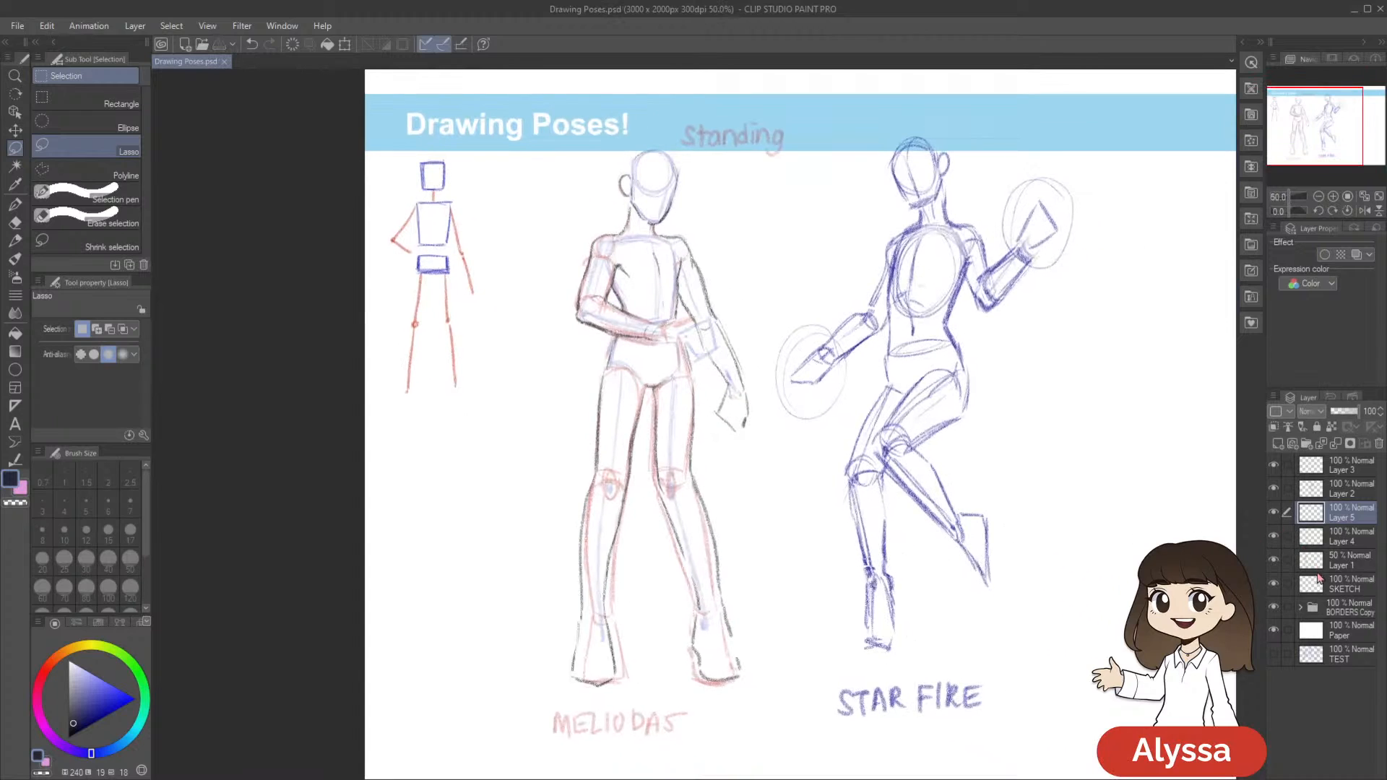
{"action": "left_click", "coordinate": [1273, 585]}
{"action": "left_click", "coordinate": [1274, 585]}
{"action": "left_click", "coordinate": [1274, 562]}
{"action": "left_click", "coordinate": [1274, 561]}
{"action": "left_click", "coordinate": [1275, 563]}
{"action": "left_click", "coordinate": [1274, 562]}
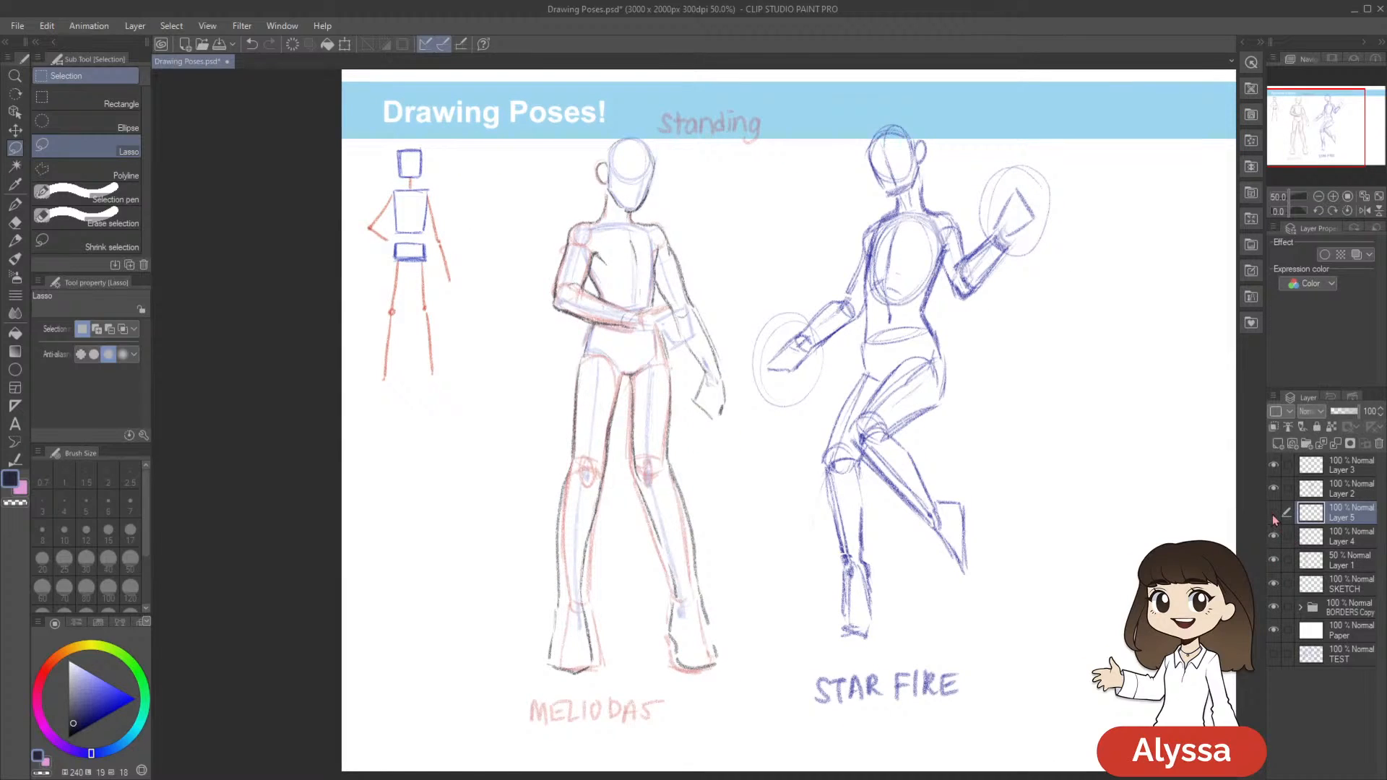
{"action": "left_click", "coordinate": [1273, 517]}
{"action": "left_click", "coordinate": [1273, 514]}
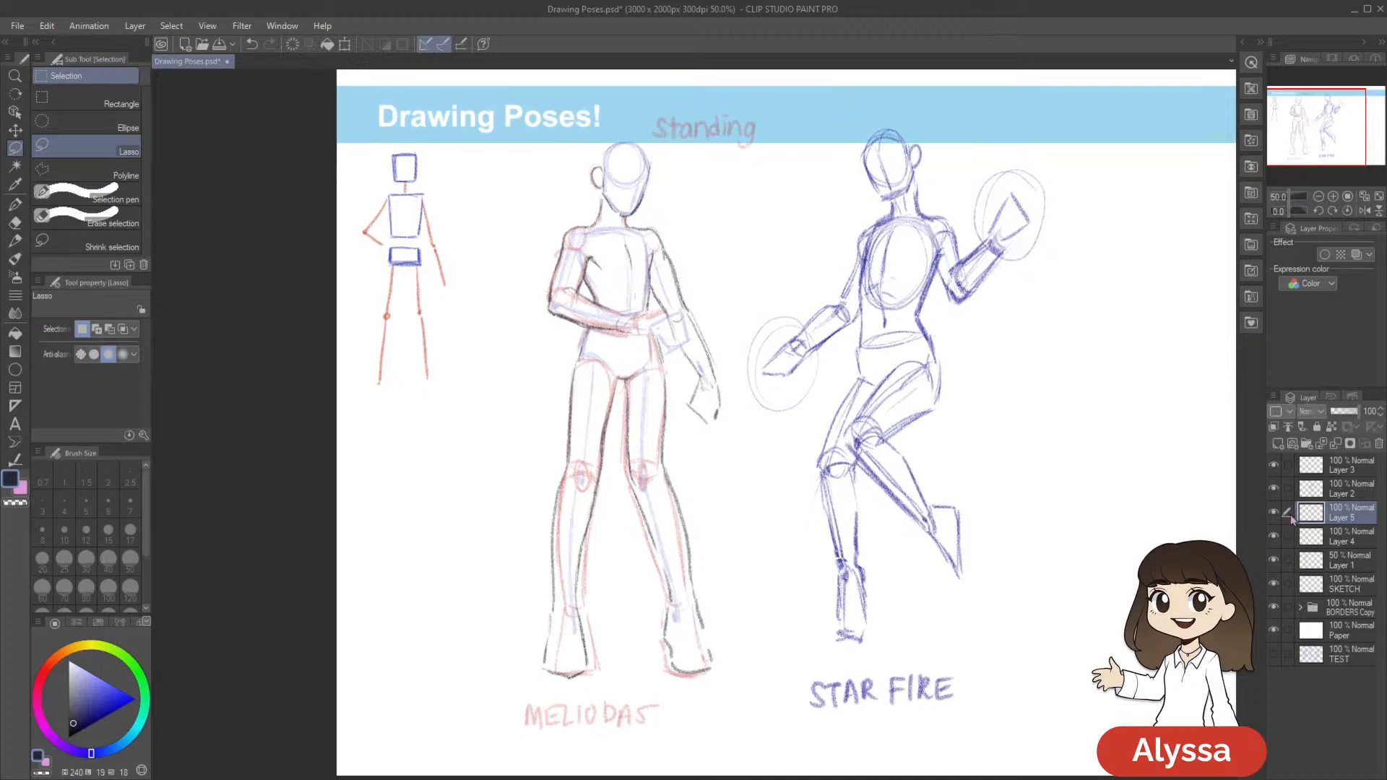
{"action": "left_click_drag", "start_coordinate": [1024, 473], "coordinate": [1006, 486]}
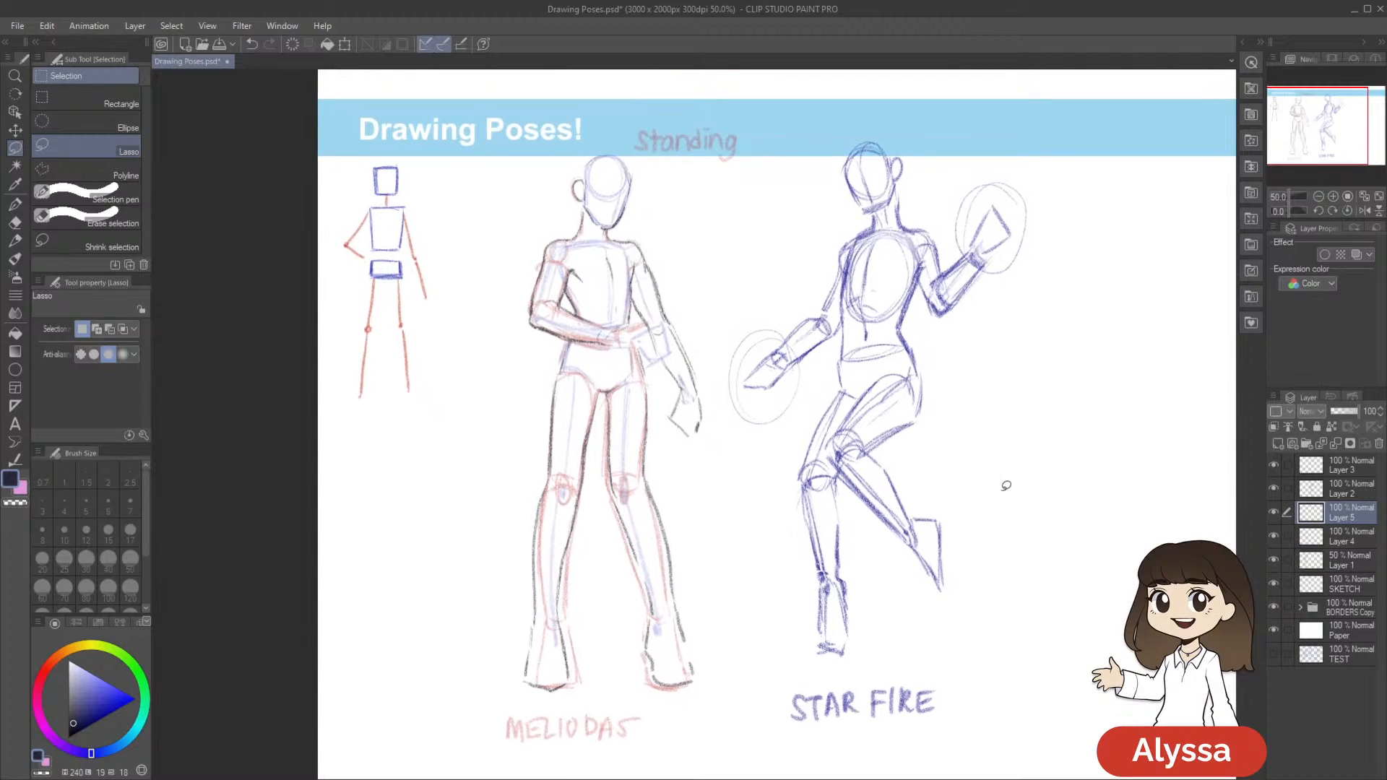
{"action": "left_click", "coordinate": [1272, 490]}
{"action": "left_click", "coordinate": [1273, 490]}
{"action": "left_click", "coordinate": [1273, 513]}
{"action": "left_click", "coordinate": [1274, 513]}
Check Layer 4 and Layer 1 by toggling them, save the document, and make Layer 4 the active layer
{"action": "left_click", "coordinate": [1273, 536]}
{"action": "left_click", "coordinate": [1273, 536]}
{"action": "left_click", "coordinate": [1347, 543]}
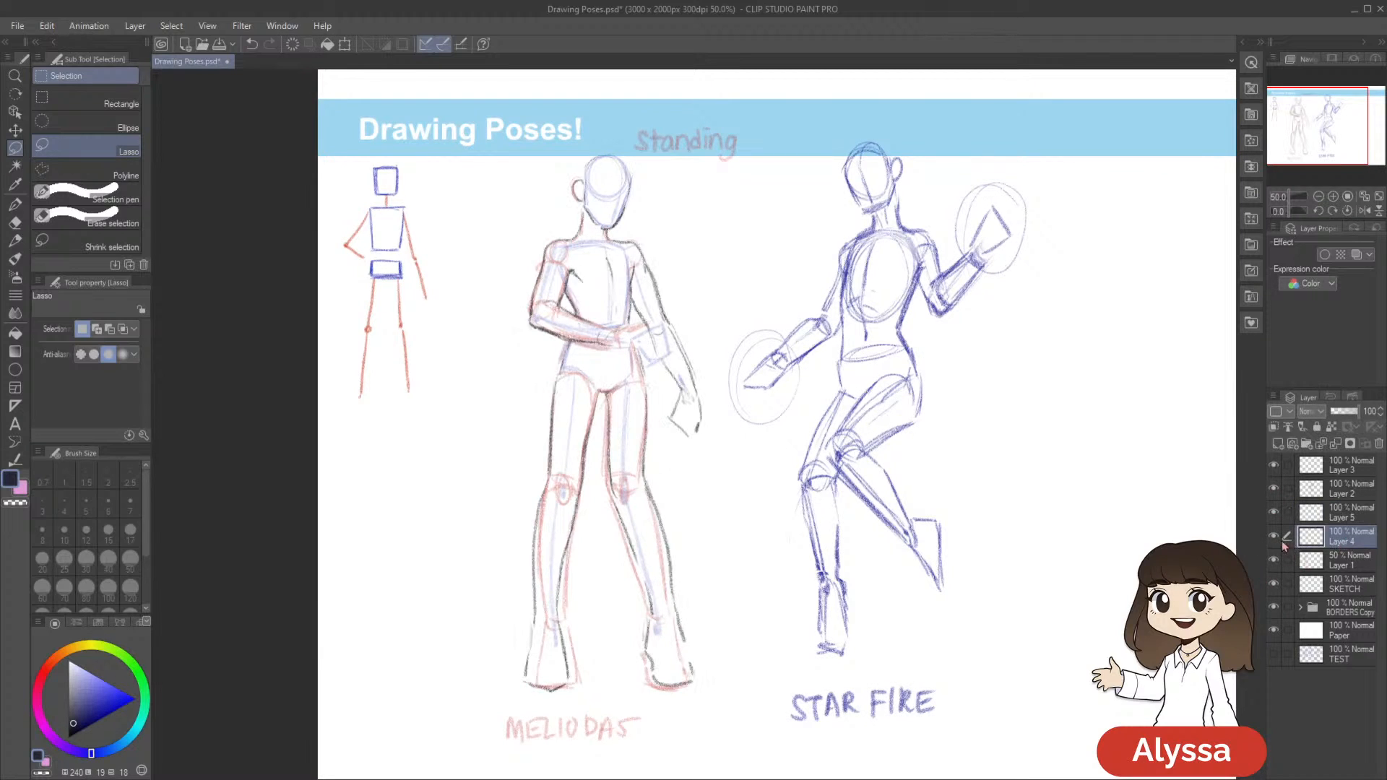
{"action": "left_click", "coordinate": [1273, 537]}
{"action": "left_click", "coordinate": [1273, 537]}
{"action": "left_click_drag", "start_coordinate": [989, 613], "coordinate": [991, 626]}
{"action": "key", "text": "ctrl+s"}
{"action": "left_click", "coordinate": [1274, 560]}
{"action": "left_click", "coordinate": [1274, 561]}
{"action": "left_click", "coordinate": [1273, 562]}
{"action": "left_click", "coordinate": [1273, 561]}
{"action": "left_click", "coordinate": [1341, 570]}
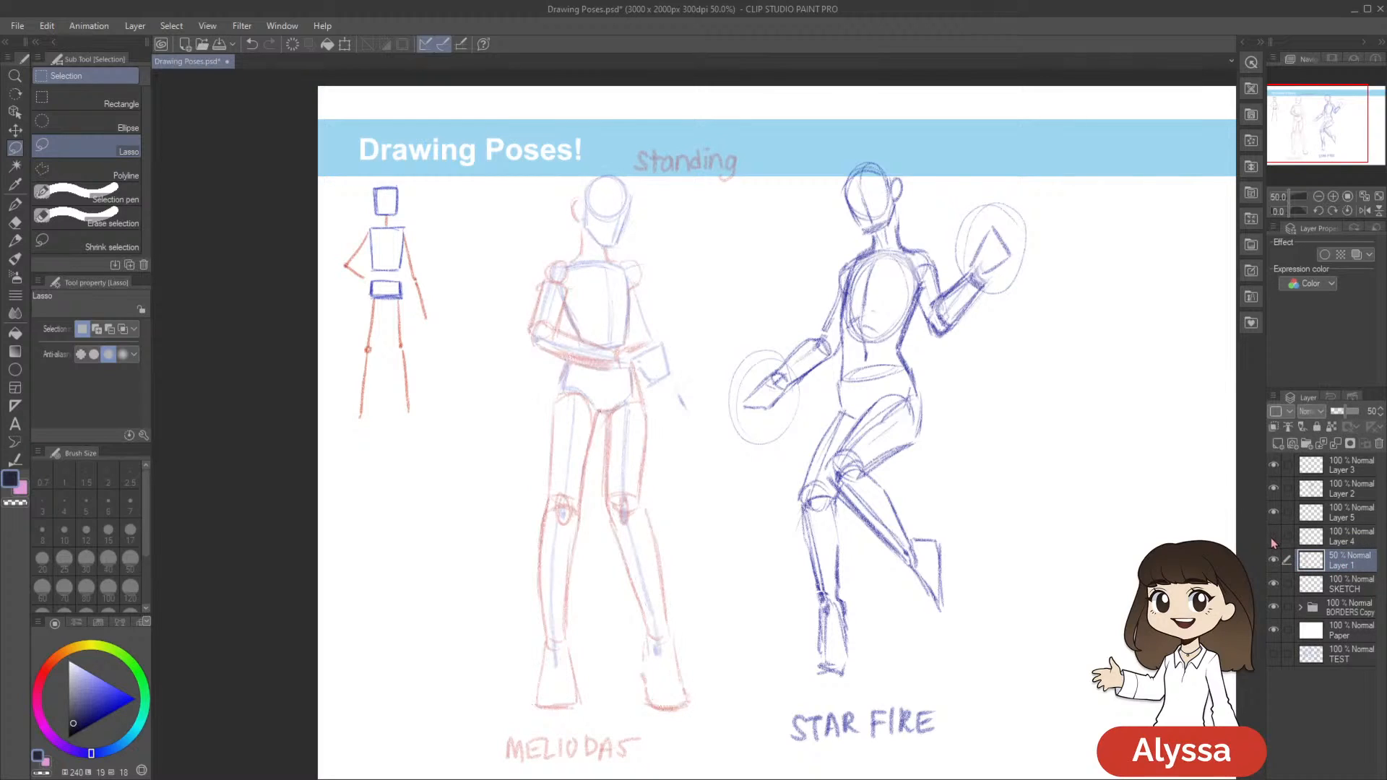
{"action": "left_click", "coordinate": [1347, 544]}
Pencil the folded arm's blocky hand outline in front of the waist on Layer 4, and save the document
{"action": "key", "text": "p"}
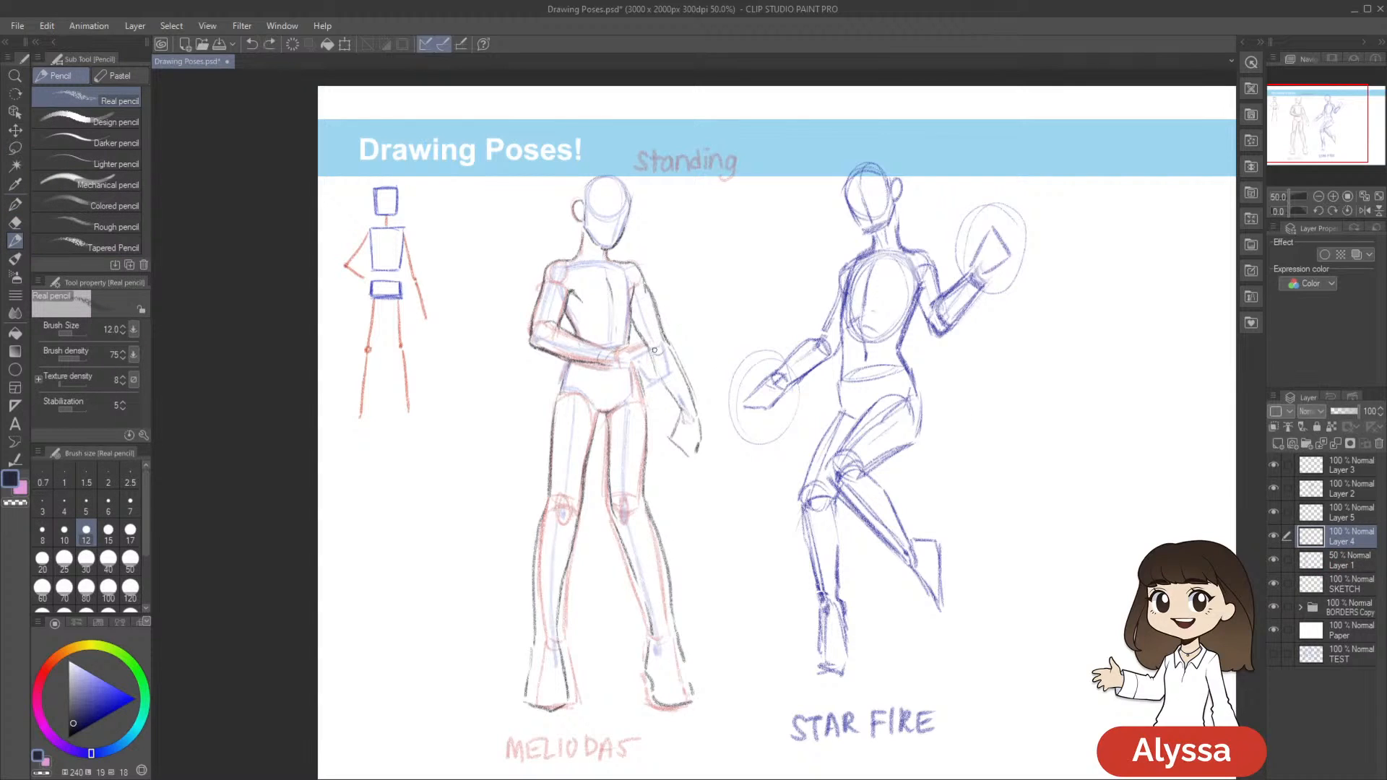
{"action": "left_click_drag", "start_coordinate": [670, 397], "coordinate": [657, 371]}
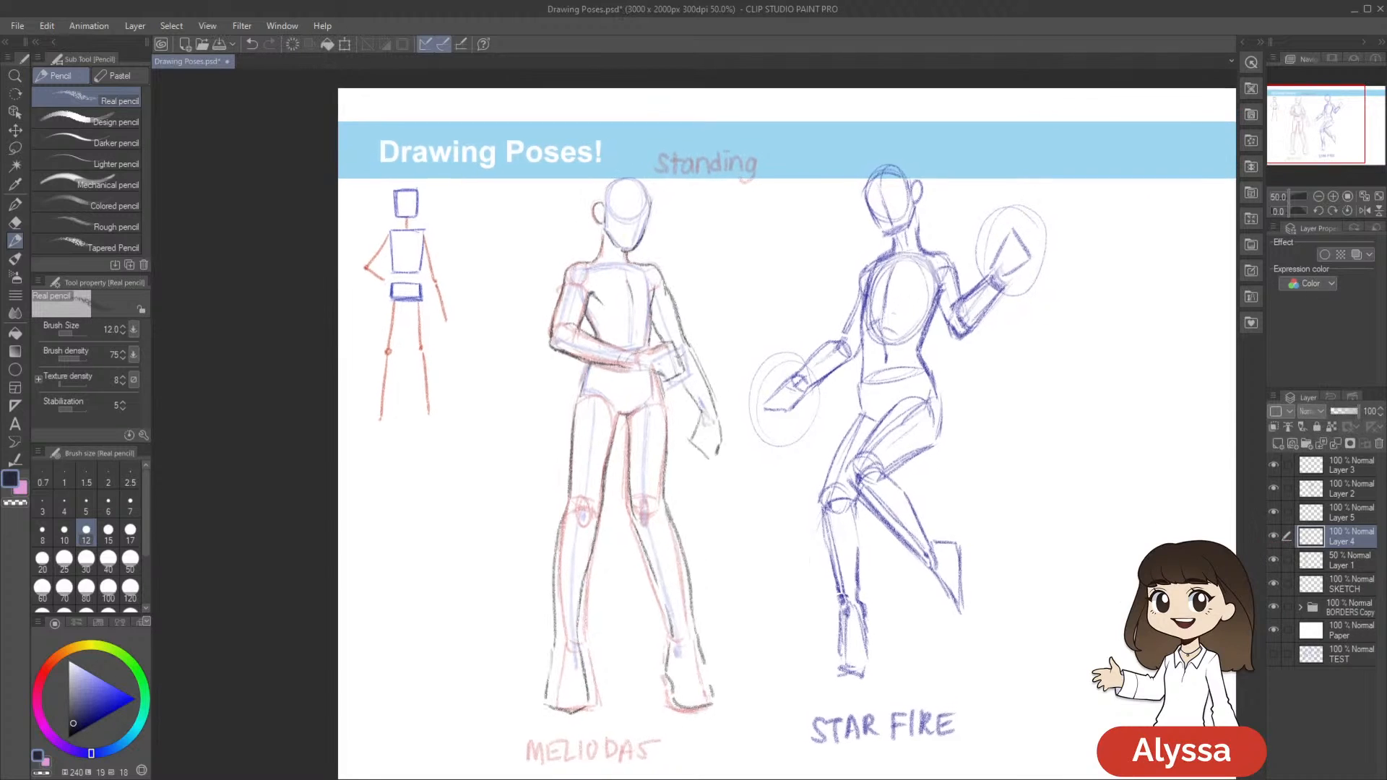
{"action": "key", "text": "ctrl+s"}
{"action": "scroll", "coordinate": [1026, 469], "scroll_direction": "up", "scroll_amount": 1}
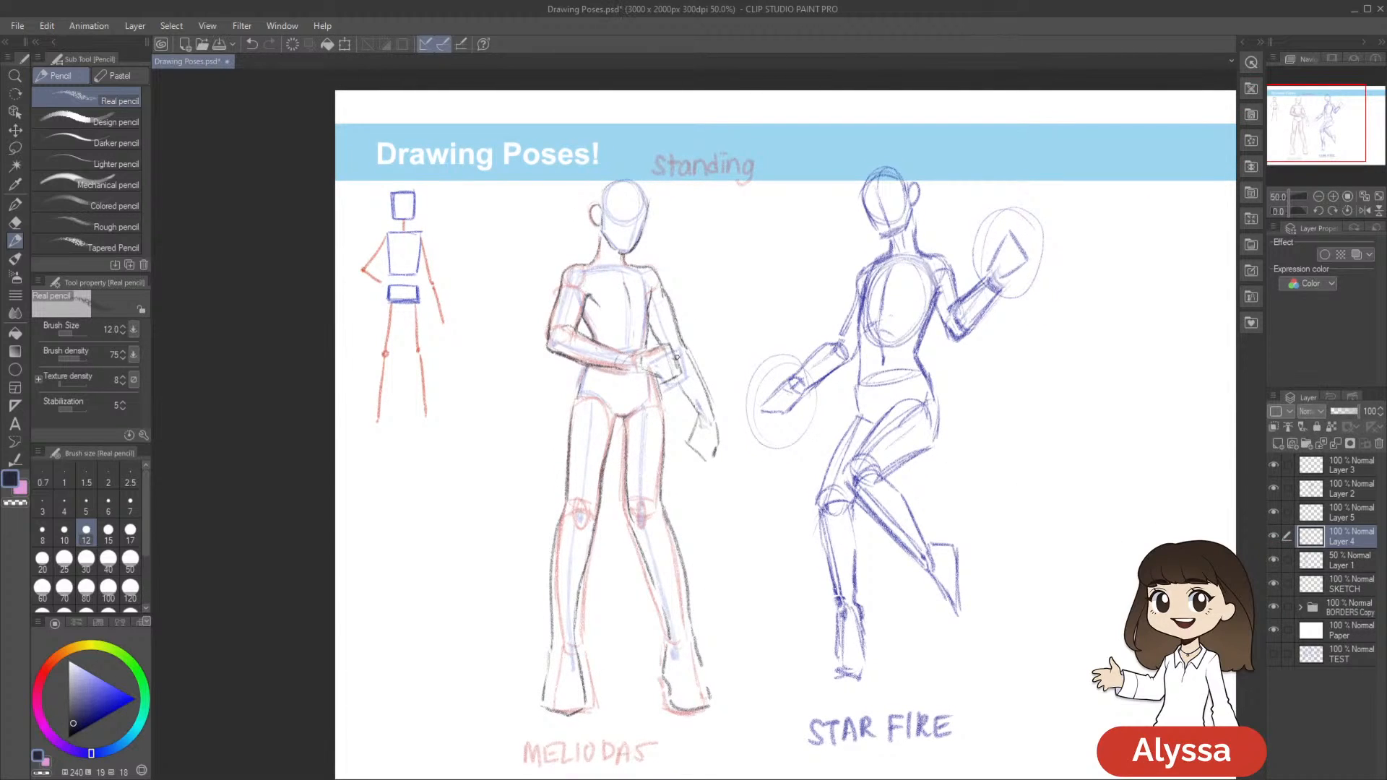
{"action": "scroll", "coordinate": [972, 496], "scroll_direction": "down", "scroll_amount": 1}
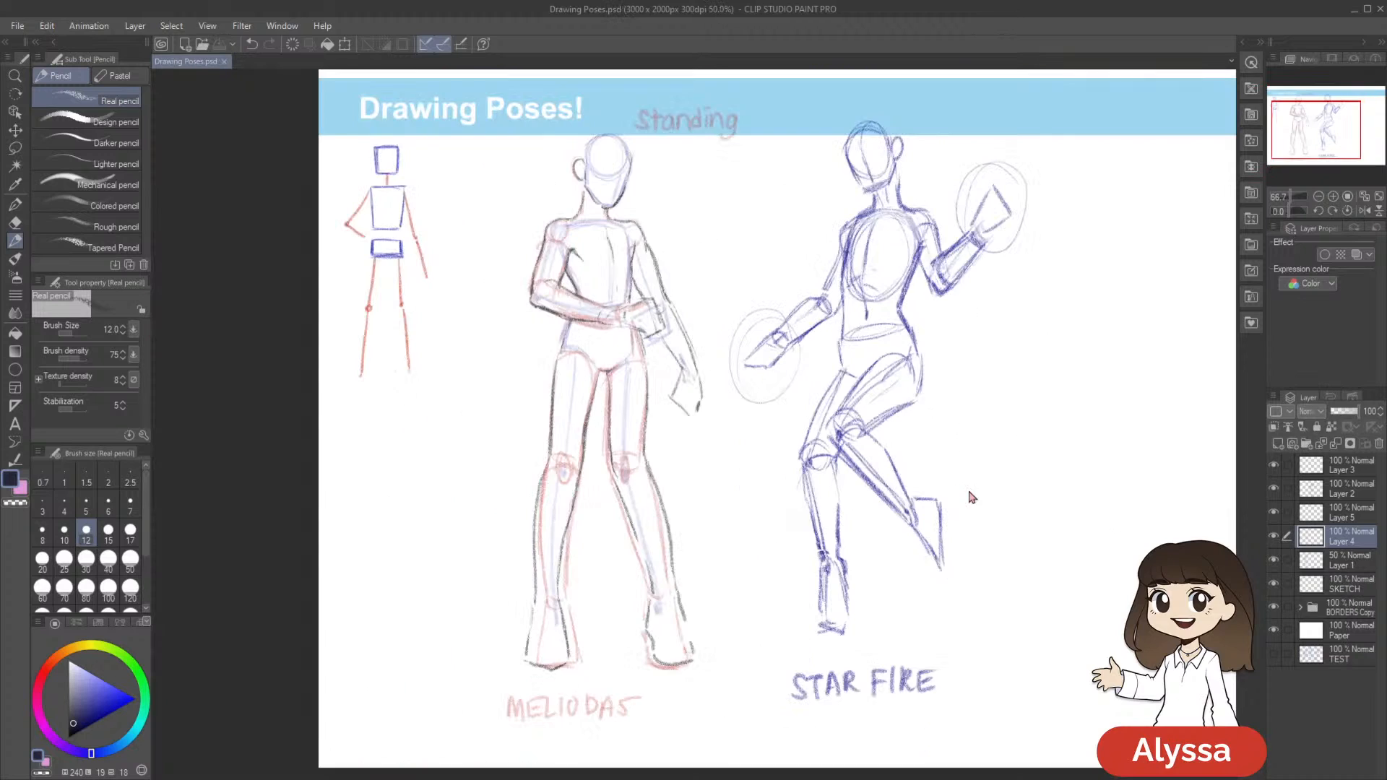
{"action": "left_click_drag", "start_coordinate": [965, 489], "coordinate": [859, 570]}
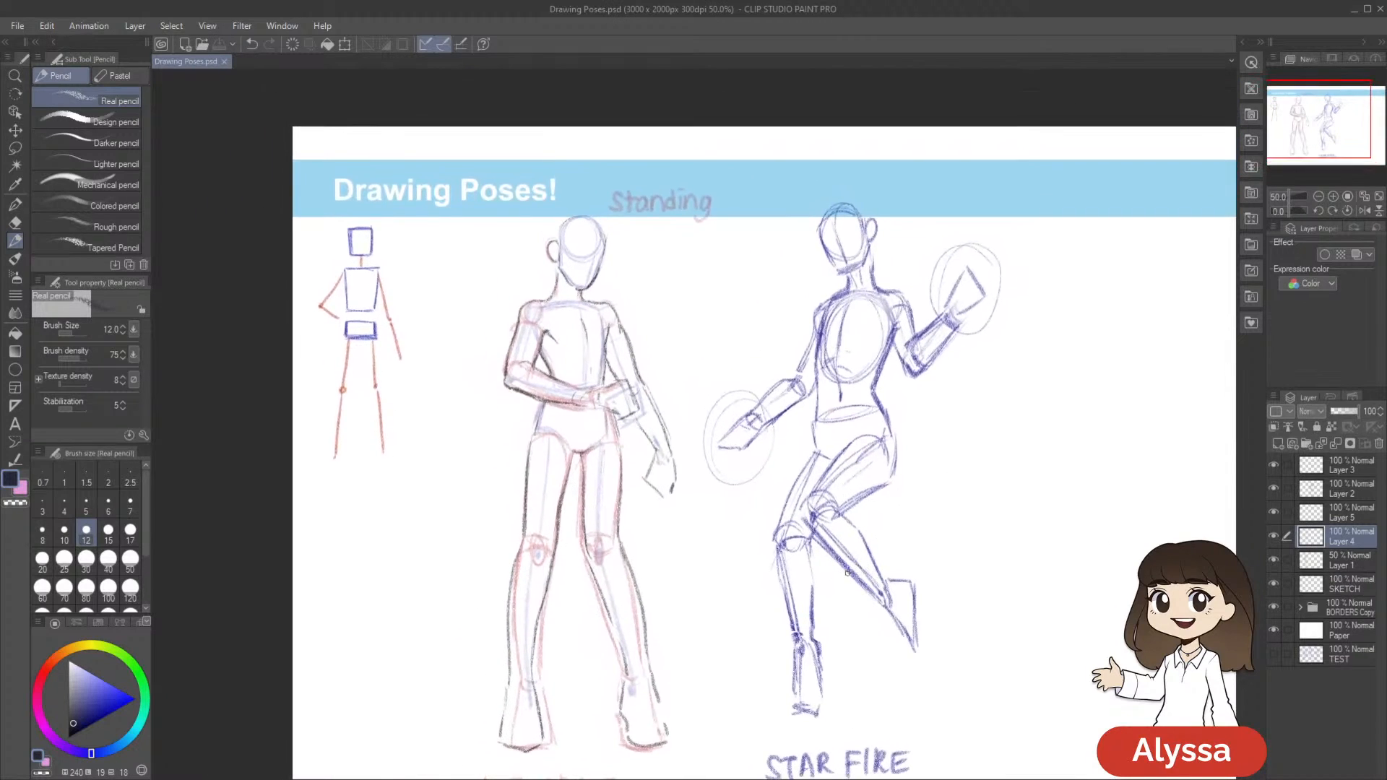
{"action": "scroll", "coordinate": [859, 571], "scroll_direction": "up", "scroll_amount": 1}
{"action": "left_click_drag", "start_coordinate": [715, 308], "coordinate": [811, 448]}
{"action": "left_click_drag", "start_coordinate": [836, 528], "coordinate": [842, 501]}
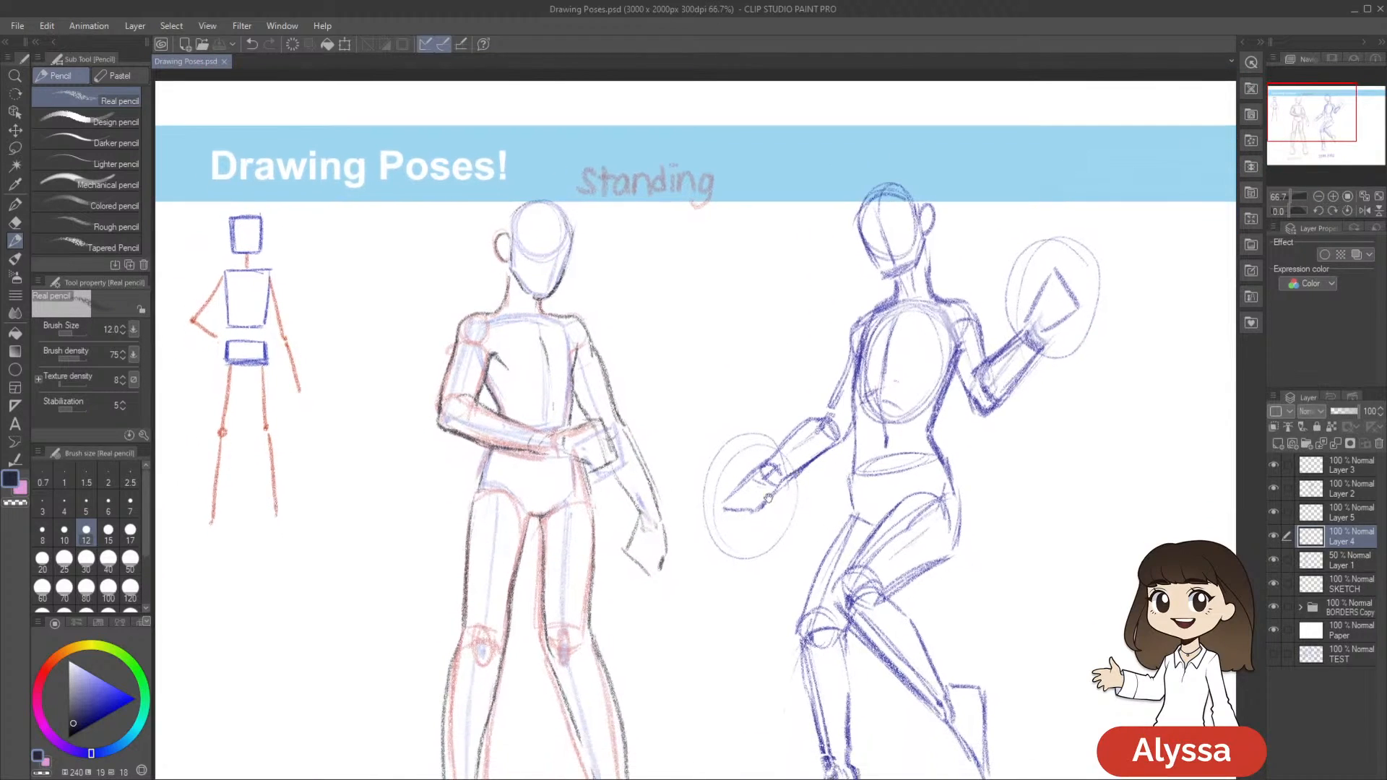
{"action": "scroll", "coordinate": [842, 500], "scroll_direction": "down", "scroll_amount": 1}
{"action": "scroll", "coordinate": [762, 514], "scroll_direction": "up", "scroll_amount": 1}
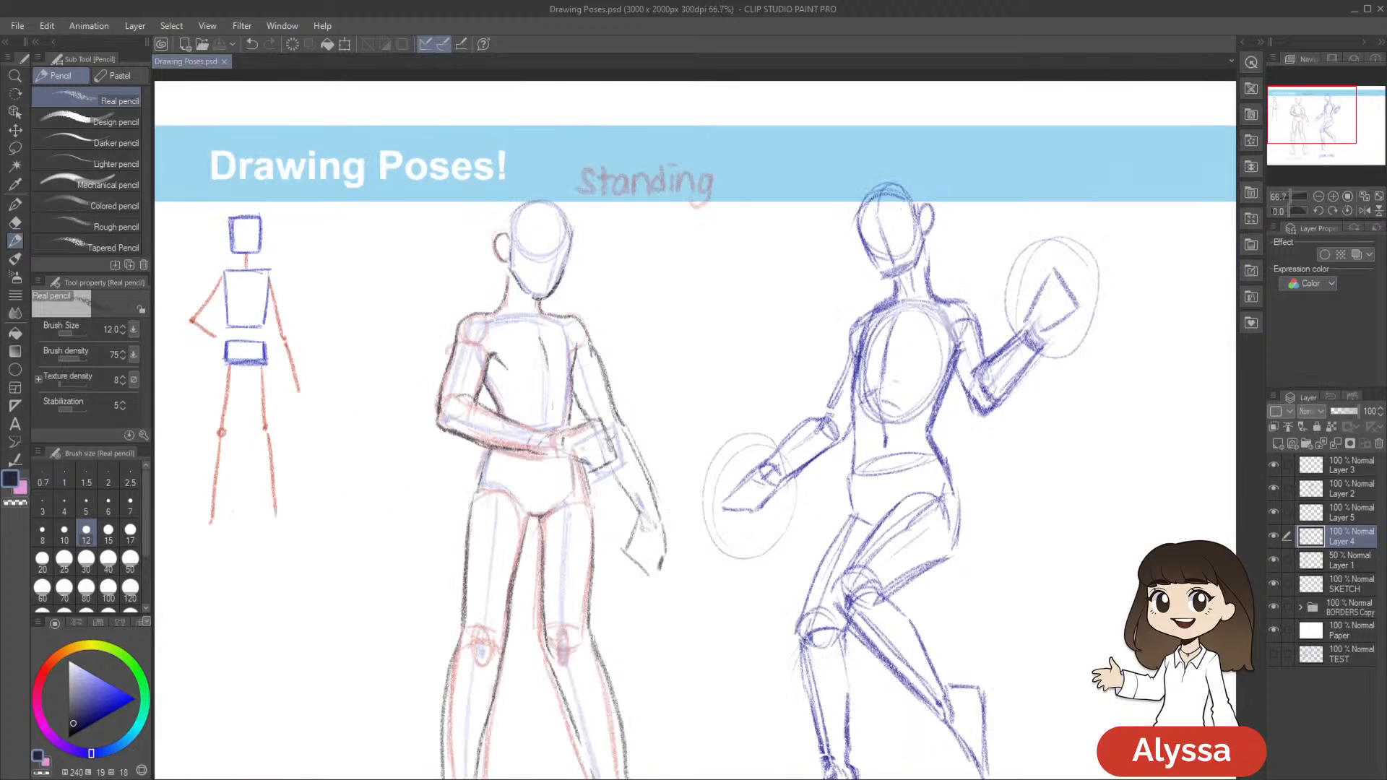
{"action": "left_click_drag", "start_coordinate": [763, 515], "coordinate": [734, 426]}
{"action": "scroll", "coordinate": [767, 611], "scroll_direction": "down", "scroll_amount": 1}
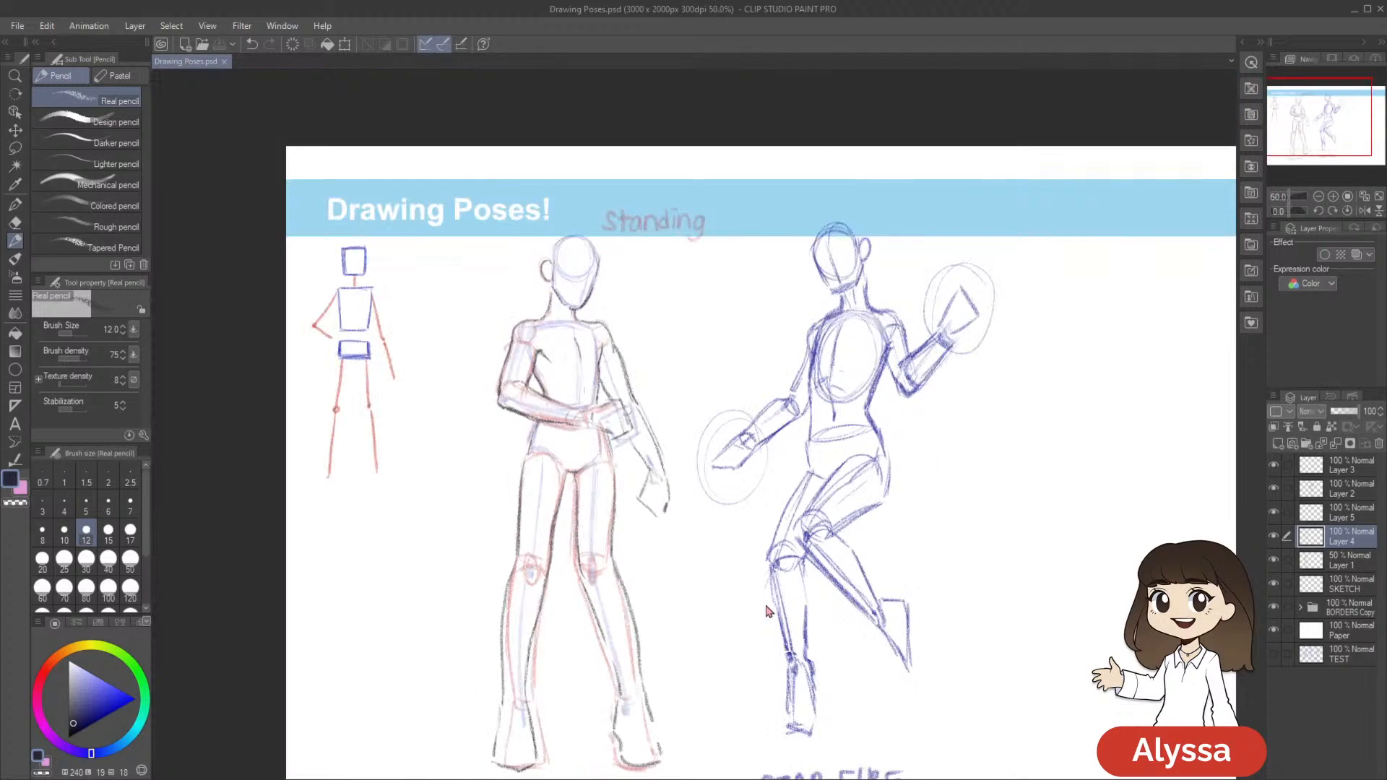
Toggle the visibility of Layer 4 and Layer 5 to examine the completed Meliodas outline against its sketch
{"action": "left_click", "coordinate": [1275, 538]}
{"action": "left_click", "coordinate": [1275, 542]}
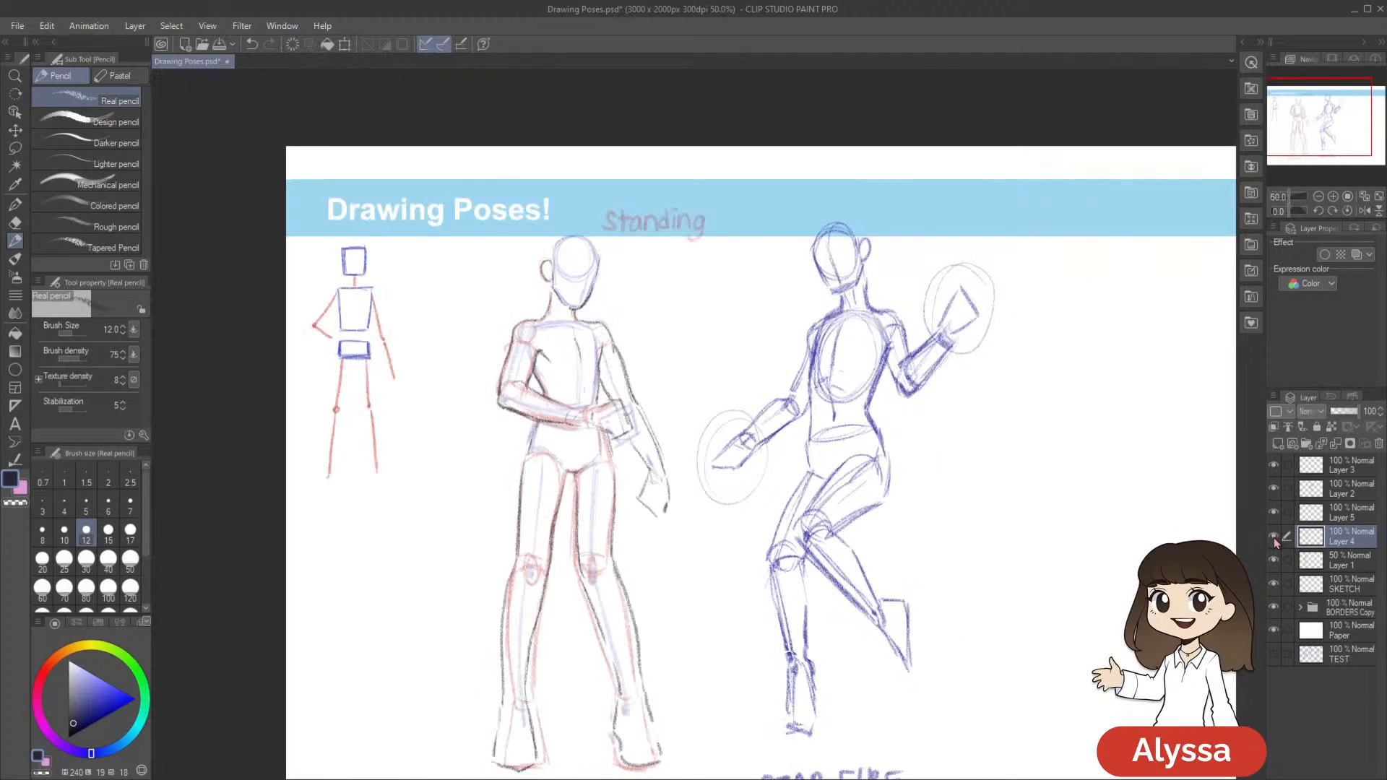
{"action": "left_click_drag", "start_coordinate": [1251, 560], "coordinate": [1244, 523]}
{"action": "left_click", "coordinate": [1275, 539]}
{"action": "left_click", "coordinate": [1275, 538]}
{"action": "left_click", "coordinate": [1274, 517]}
{"action": "left_click", "coordinate": [1273, 538]}
{"action": "left_click", "coordinate": [1273, 538]}
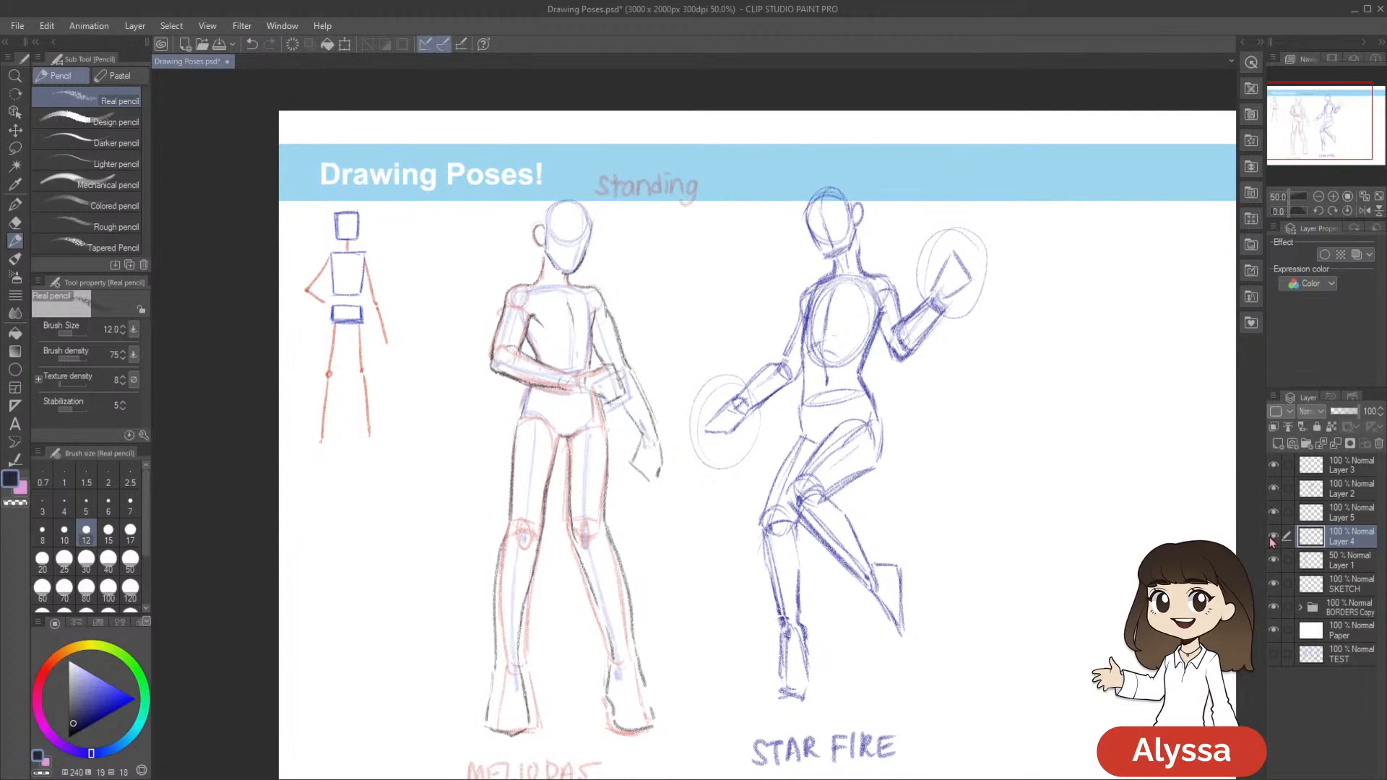
{"action": "left_click", "coordinate": [1274, 538]}
{"action": "left_click", "coordinate": [1273, 538]}
{"action": "key", "text": "ctrl+v"}
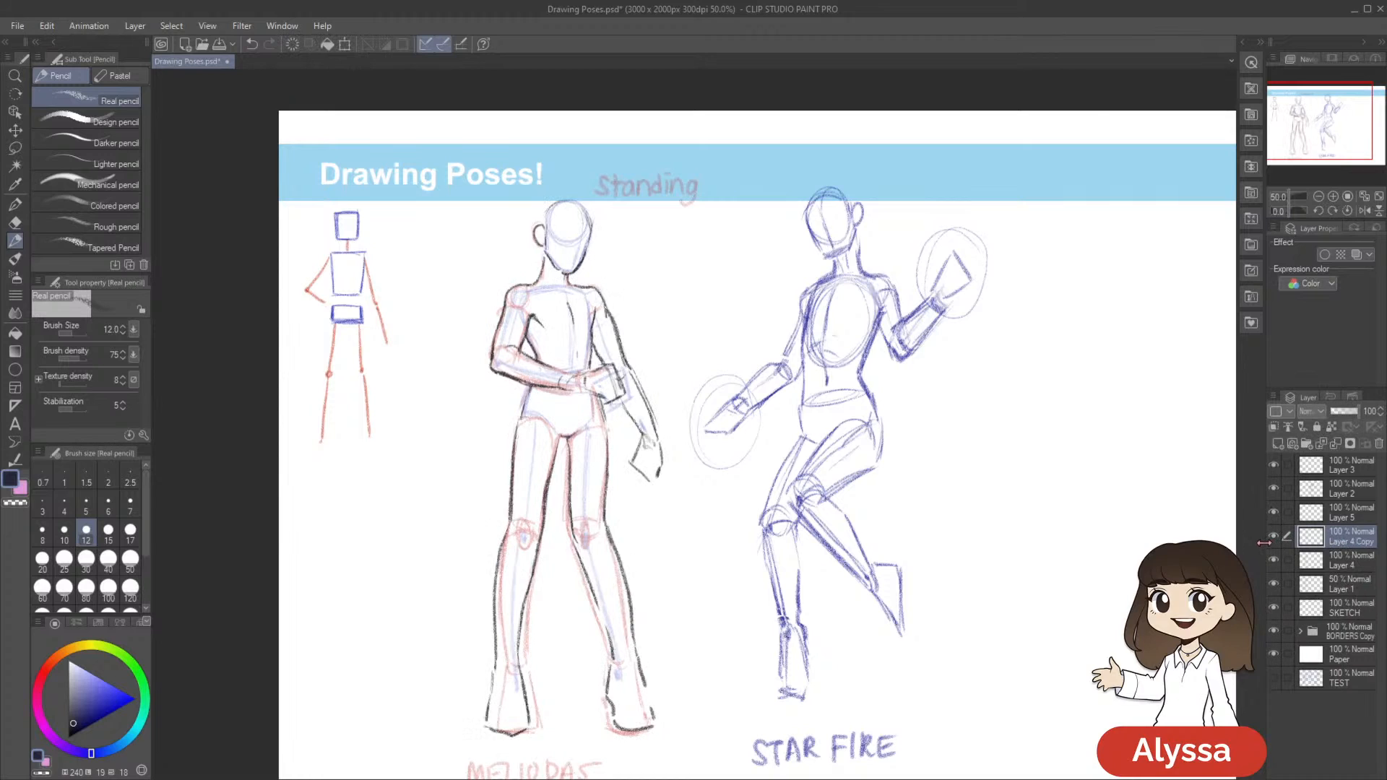
{"action": "left_click_drag", "start_coordinate": [759, 440], "coordinate": [737, 422]}
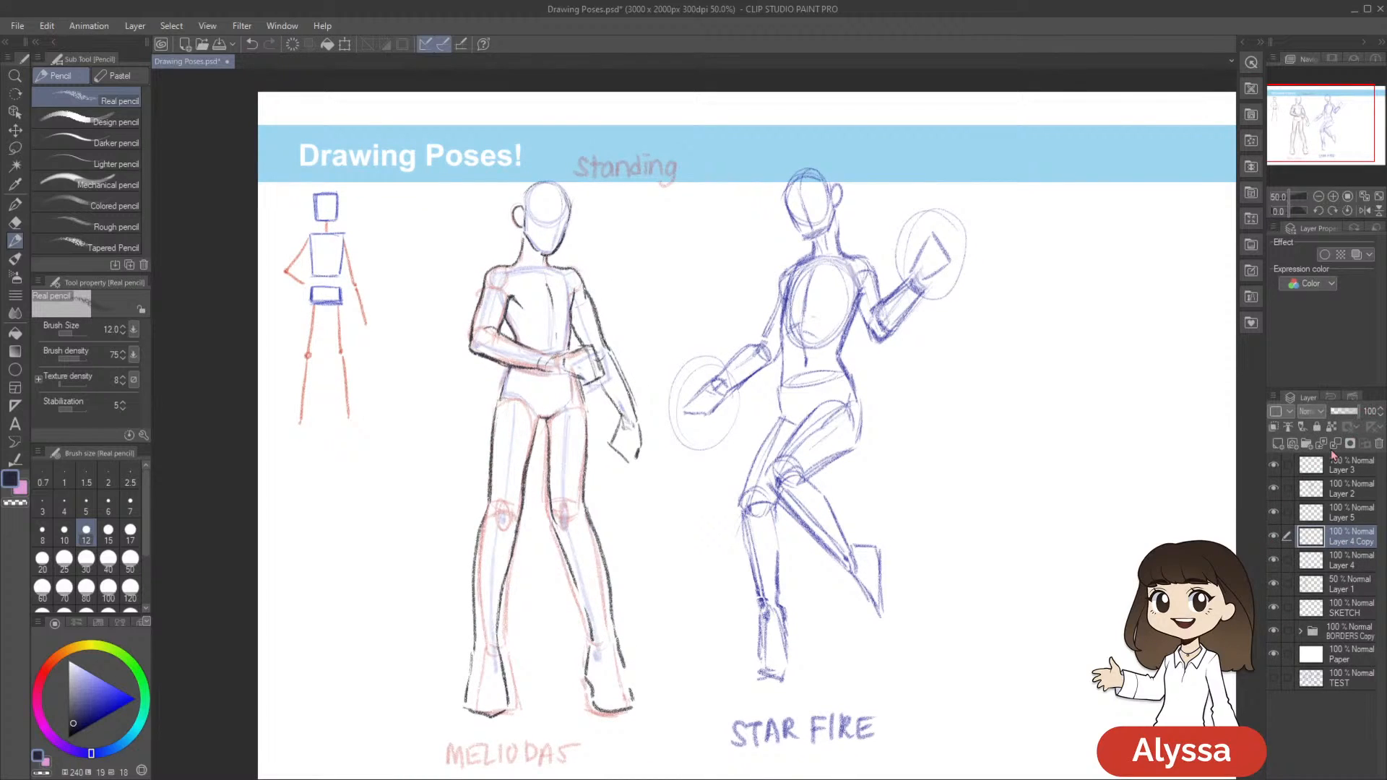
{"action": "key", "text": "ctrl+z"}
Hide Layer 1 to leave the Meliodas figure's dark outline without its sketch, and save the document
{"action": "left_click", "coordinate": [1274, 538]}
{"action": "left_click", "coordinate": [1274, 538]}
{"action": "left_click", "coordinate": [1272, 561]}
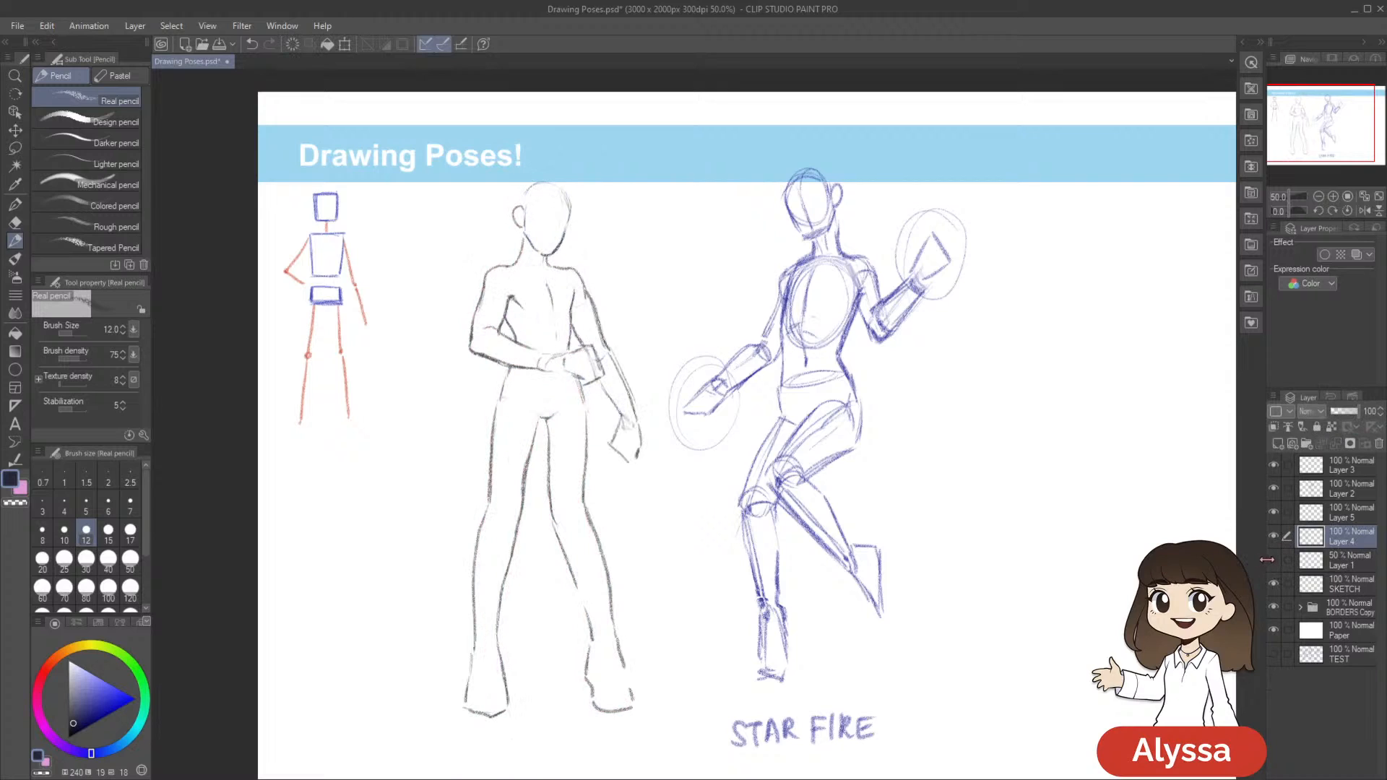
{"action": "left_click", "coordinate": [1272, 561]}
{"action": "left_click", "coordinate": [1273, 561]}
{"action": "left_click_drag", "start_coordinate": [953, 647], "coordinate": [992, 610]}
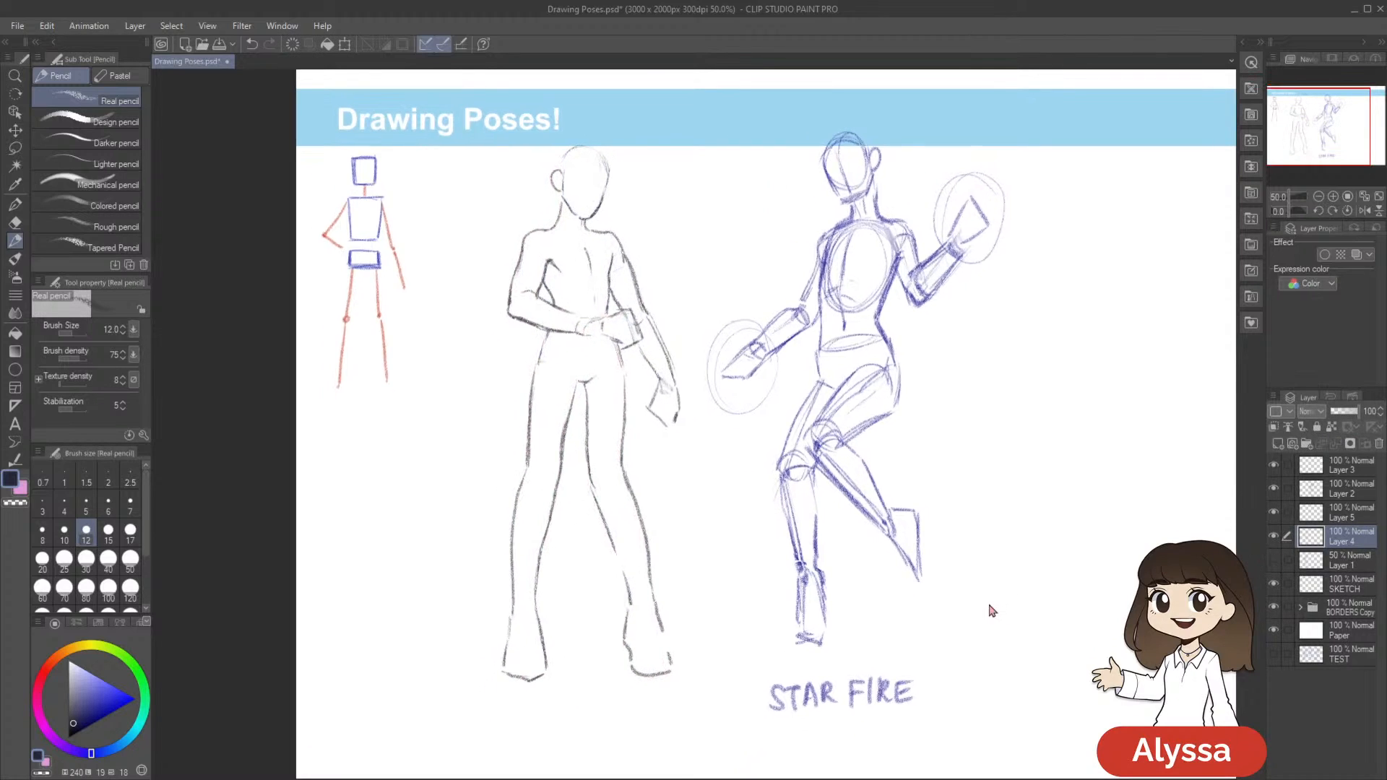
{"action": "key", "text": "ctrl+s"}
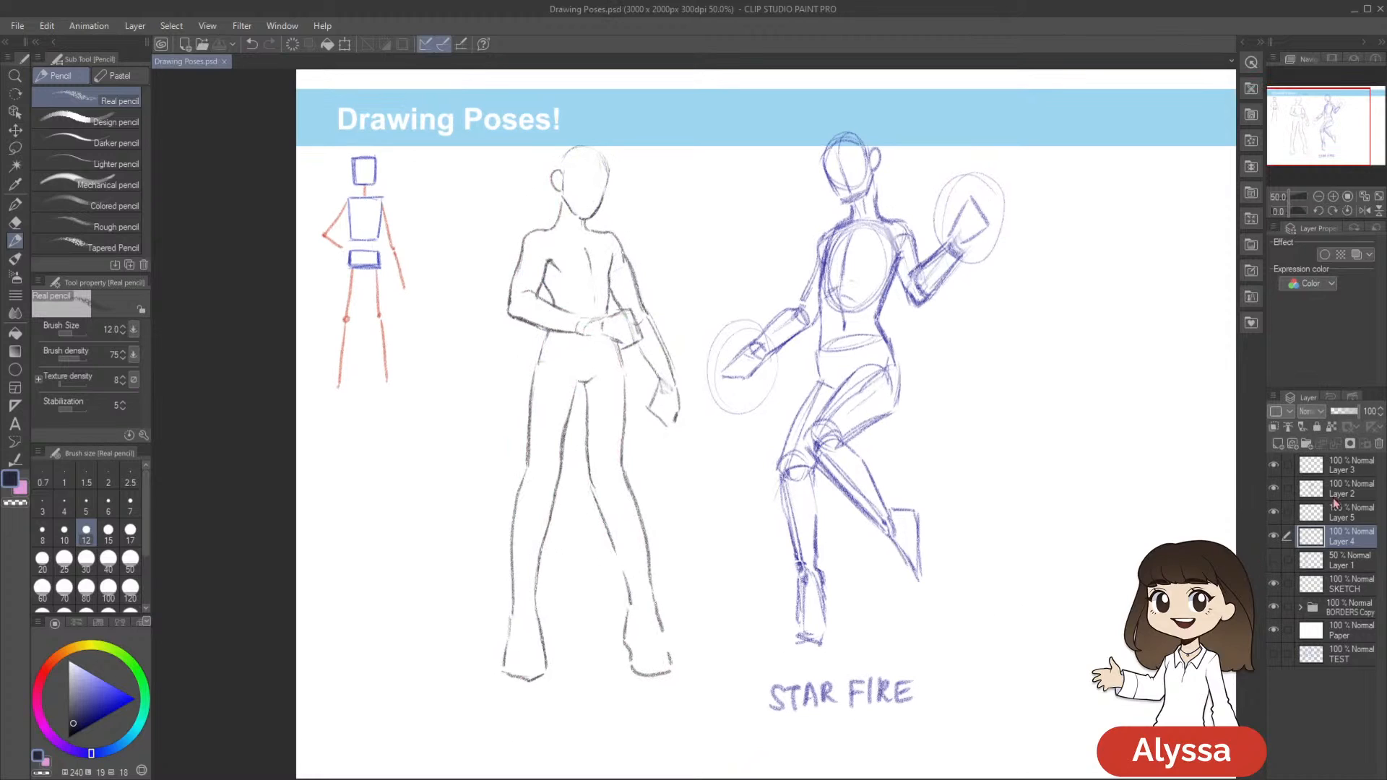
Check the outline by toggling Layer 4's visibility, and add a new layer above Layer 4
{"action": "left_click", "coordinate": [1274, 539]}
{"action": "left_click", "coordinate": [1273, 538]}
{"action": "left_click_drag", "start_coordinate": [1053, 559], "coordinate": [1037, 619]}
{"action": "left_click_drag", "start_coordinate": [957, 490], "coordinate": [944, 526]}
{"action": "left_click_drag", "start_coordinate": [855, 574], "coordinate": [894, 552]}
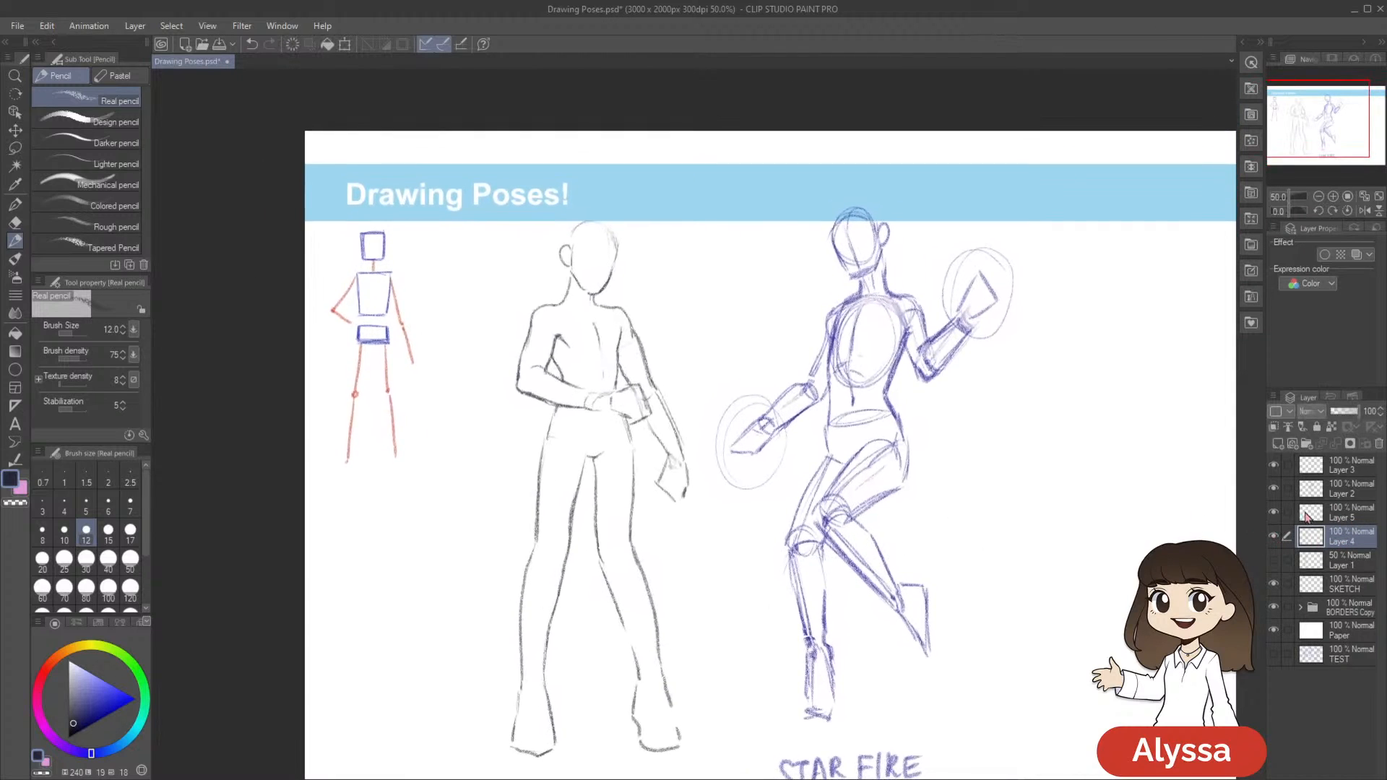
{"action": "left_click", "coordinate": [1273, 538]}
{"action": "left_click", "coordinate": [1274, 538]}
{"action": "left_click_drag", "start_coordinate": [986, 638], "coordinate": [953, 579]}
{"action": "key", "text": "ctrl+shift+n"}
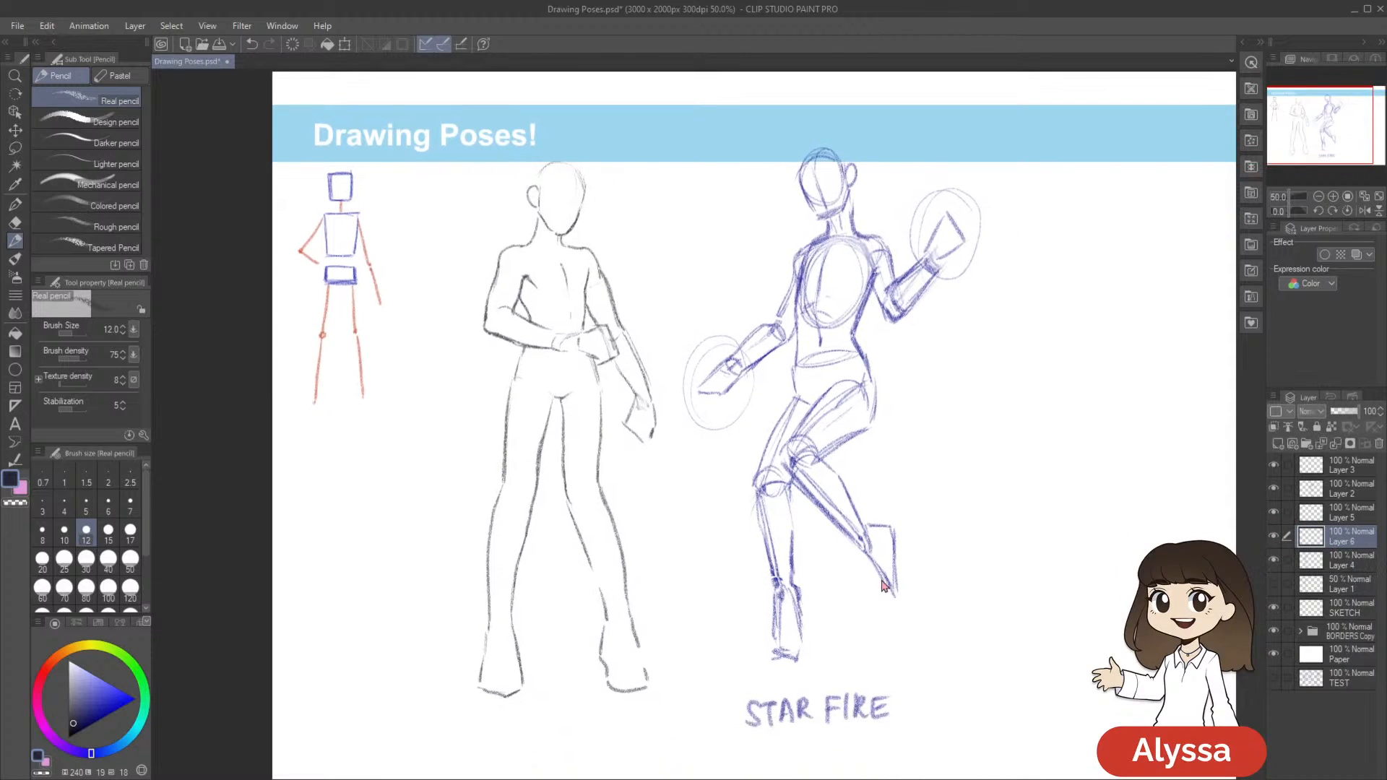
Compare the Meliodas outline with its sketch by toggling Layer 1, leave the sketch hidden, and save the document
{"action": "left_click", "coordinate": [1273, 585]}
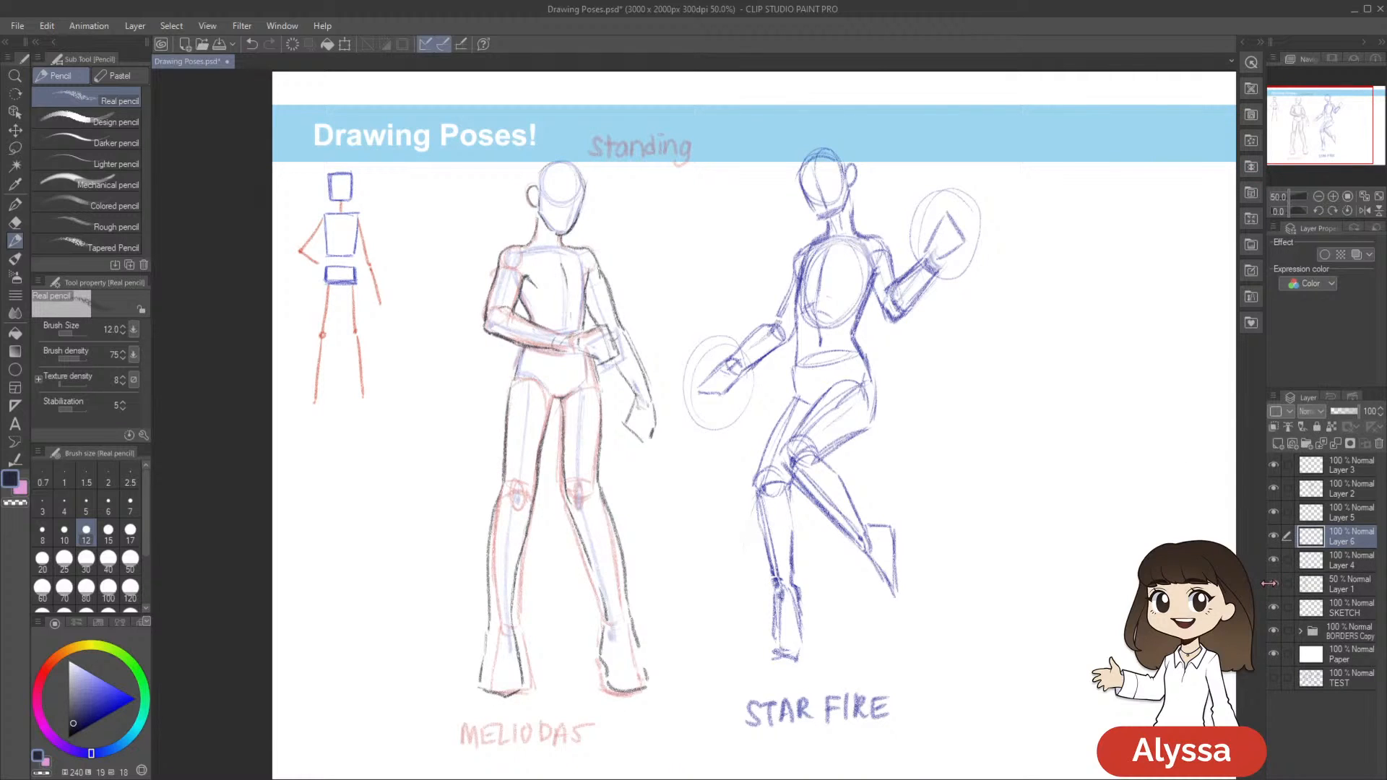
{"action": "left_click", "coordinate": [1273, 587]}
{"action": "left_click_drag", "start_coordinate": [1058, 579], "coordinate": [1063, 625]}
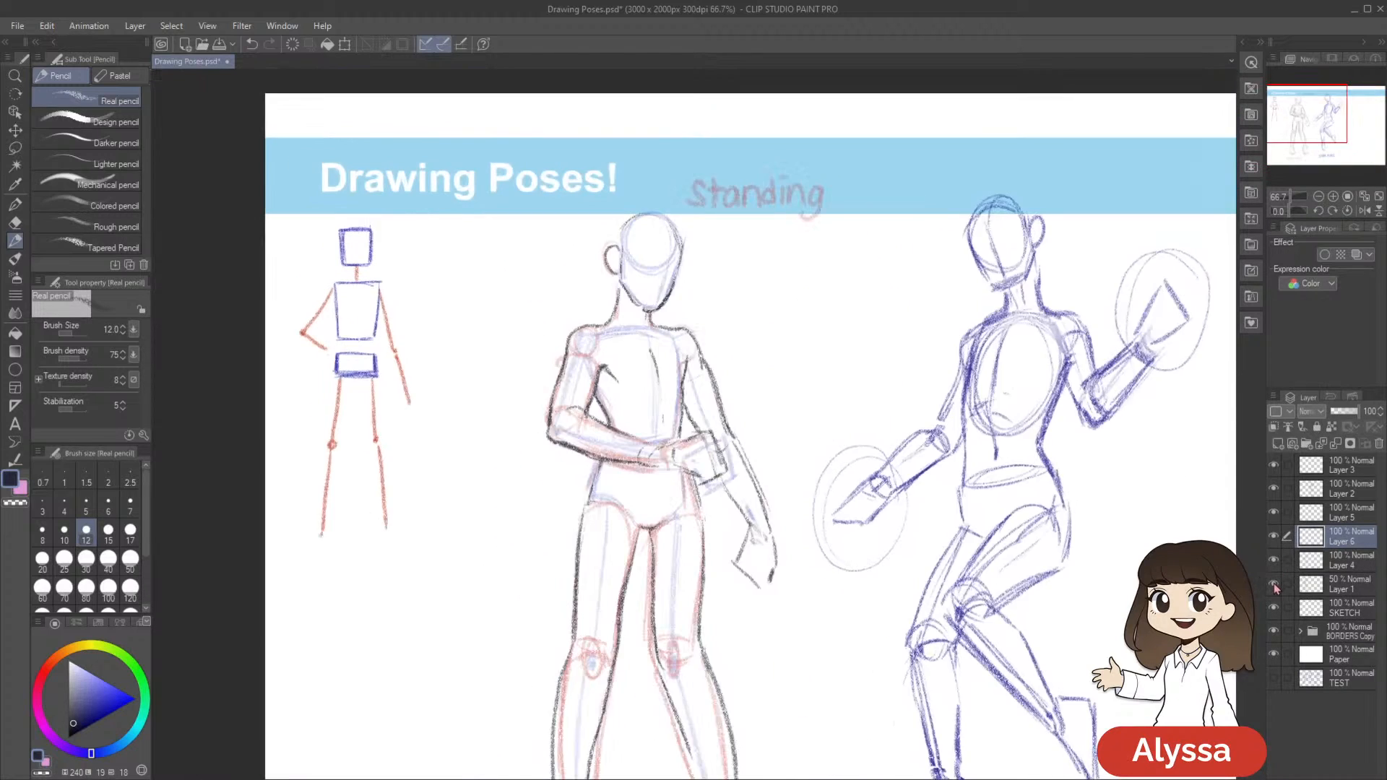
{"action": "left_click", "coordinate": [1273, 587]}
{"action": "left_click_drag", "start_coordinate": [959, 698], "coordinate": [899, 619]}
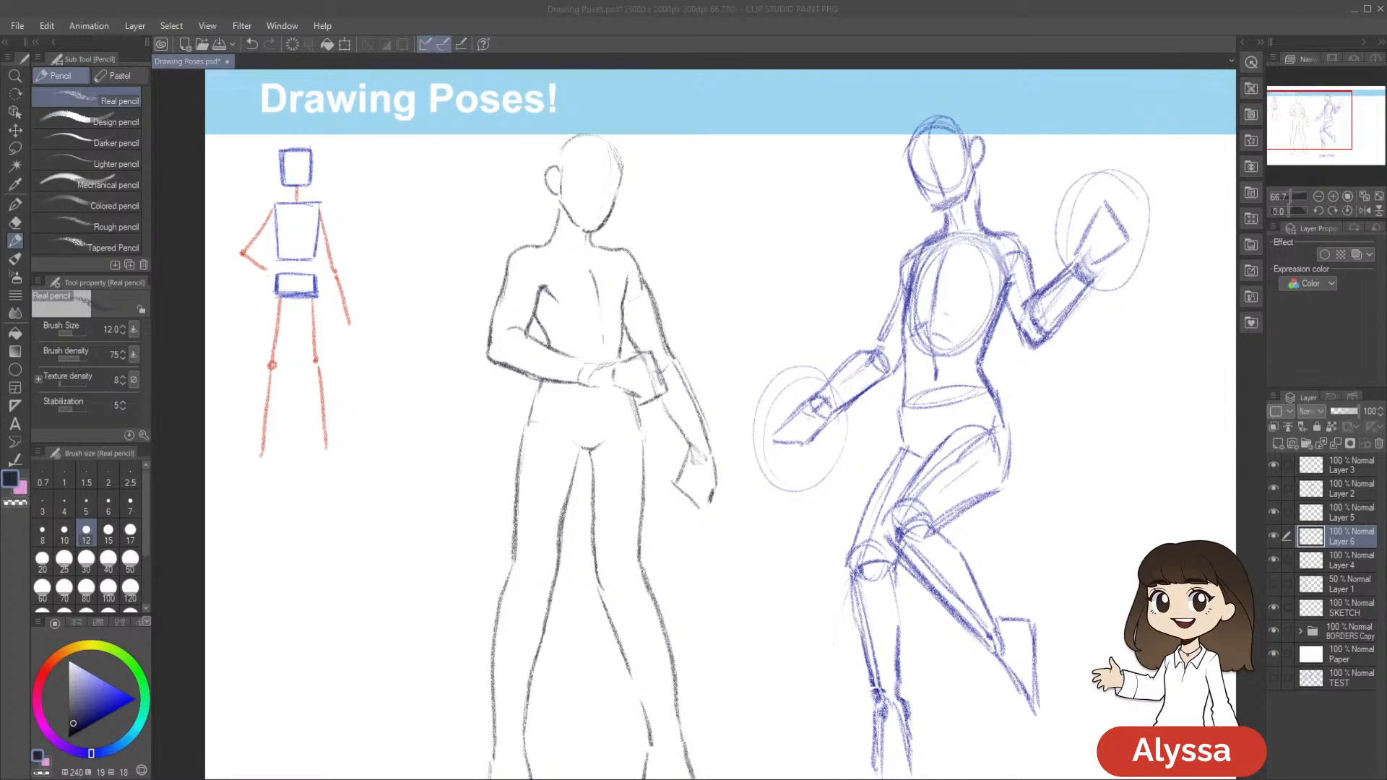
{"action": "left_click_drag", "start_coordinate": [1052, 117], "coordinate": [1013, 138]}
{"action": "left_click_drag", "start_coordinate": [731, 510], "coordinate": [806, 447]}
{"action": "scroll", "coordinate": [790, 492], "scroll_direction": "down", "scroll_amount": 1}
{"action": "key", "text": "ctrl+s"}
Lasso the Meliodas figure's hips and legs on Layer 4 and scale them down to 98%
{"action": "left_click", "coordinate": [1345, 560]}
{"action": "left_click", "coordinate": [1273, 561]}
{"action": "left_click", "coordinate": [1273, 561]}
{"action": "key", "text": "m"}
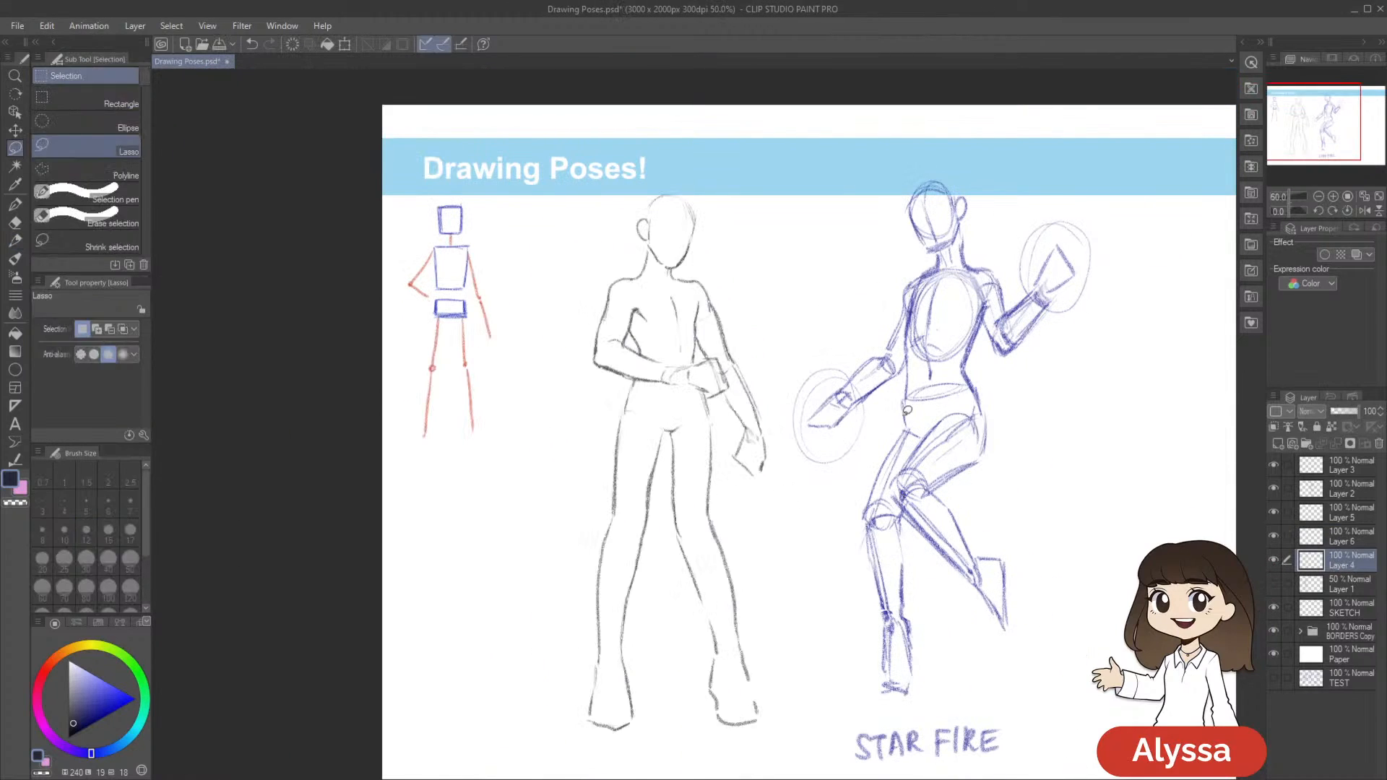
{"action": "mouse_move", "coordinate": [717, 423]}
{"action": "left_mouse_down"}
{"action": "mouse_move", "coordinate": [647, 401]}
{"action": "mouse_move", "coordinate": [573, 453]}
{"action": "mouse_move", "coordinate": [625, 774]}
{"action": "mouse_move", "coordinate": [808, 687]}
{"action": "mouse_move", "coordinate": [805, 656]}
{"action": "left_mouse_up"}
{"action": "key", "text": "ctrl+t"}
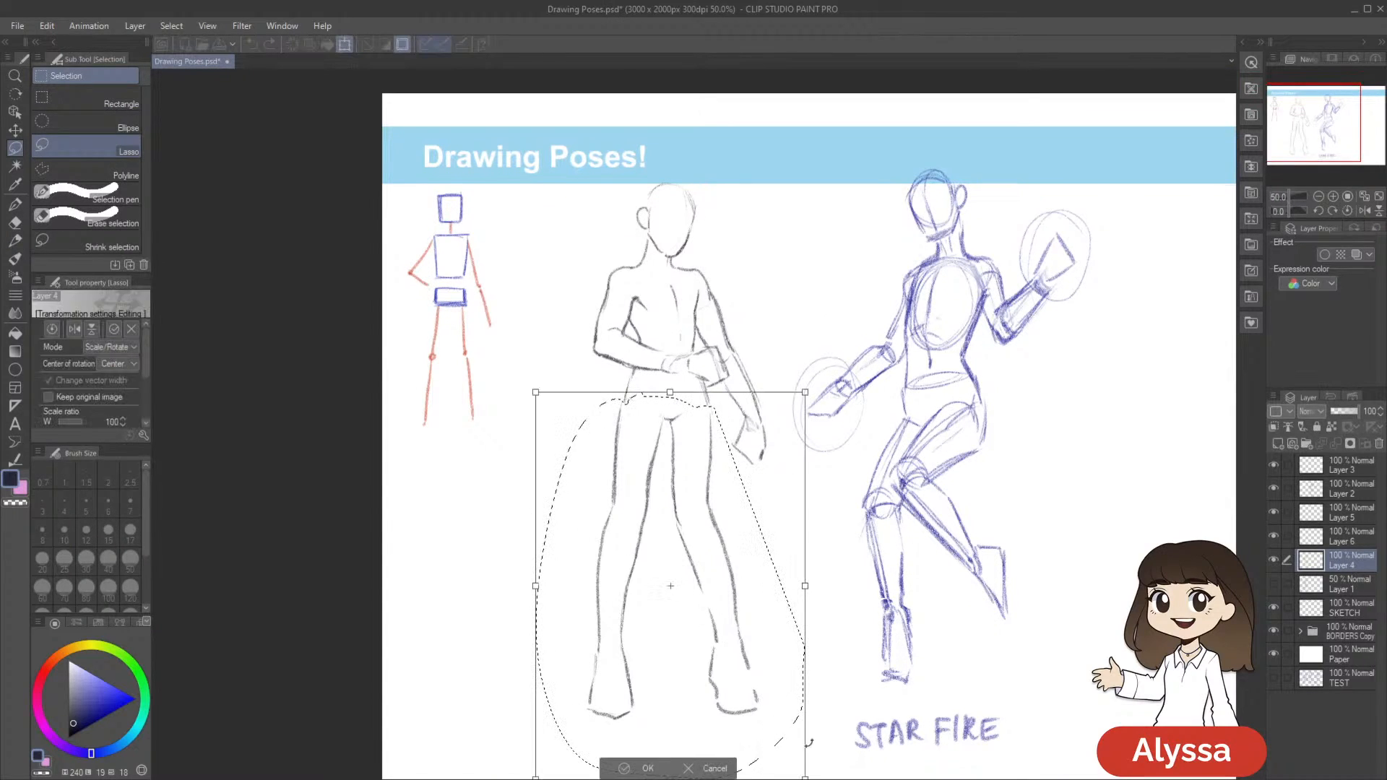
{"action": "left_click_drag", "start_coordinate": [918, 577], "coordinate": [903, 486]}
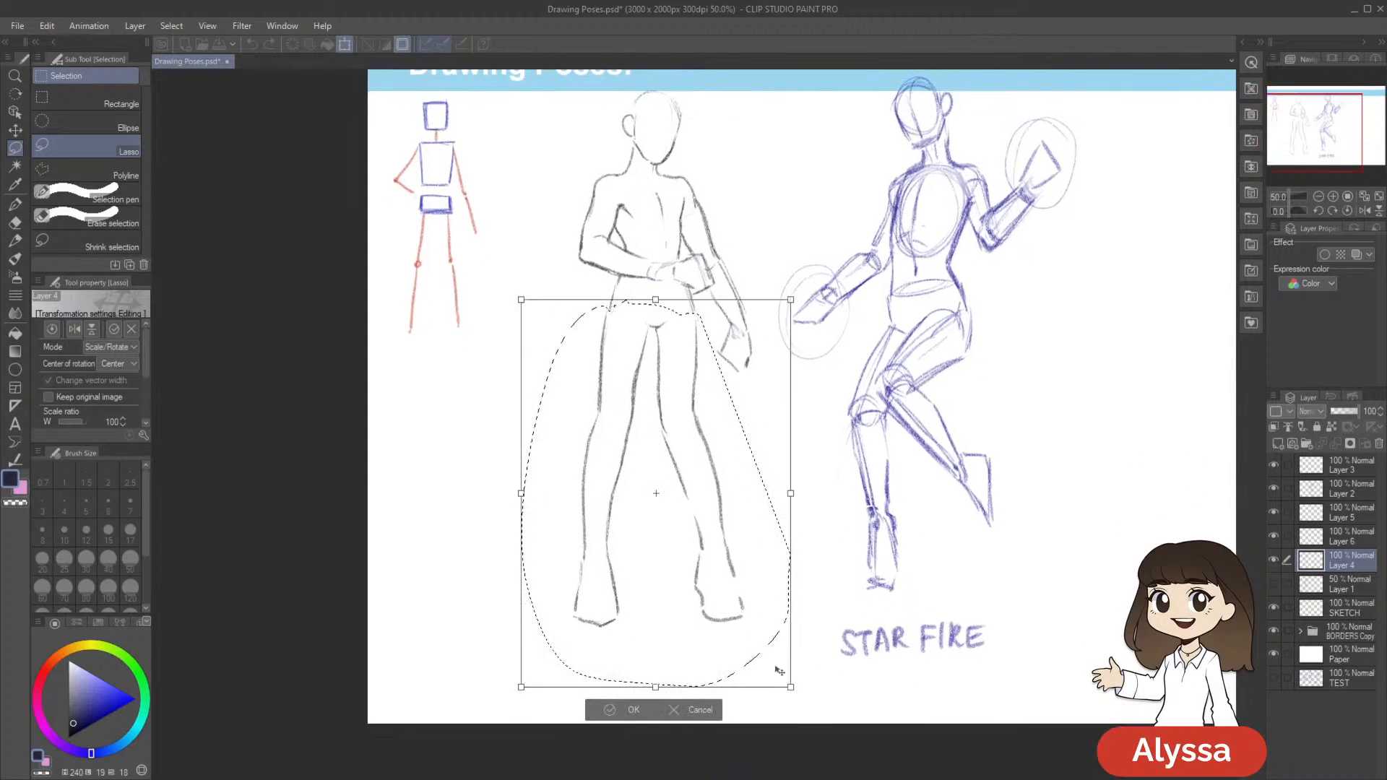
{"action": "left_click_drag", "start_coordinate": [787, 680], "coordinate": [785, 679]}
{"action": "left_click_drag", "start_coordinate": [723, 616], "coordinate": [727, 616]}
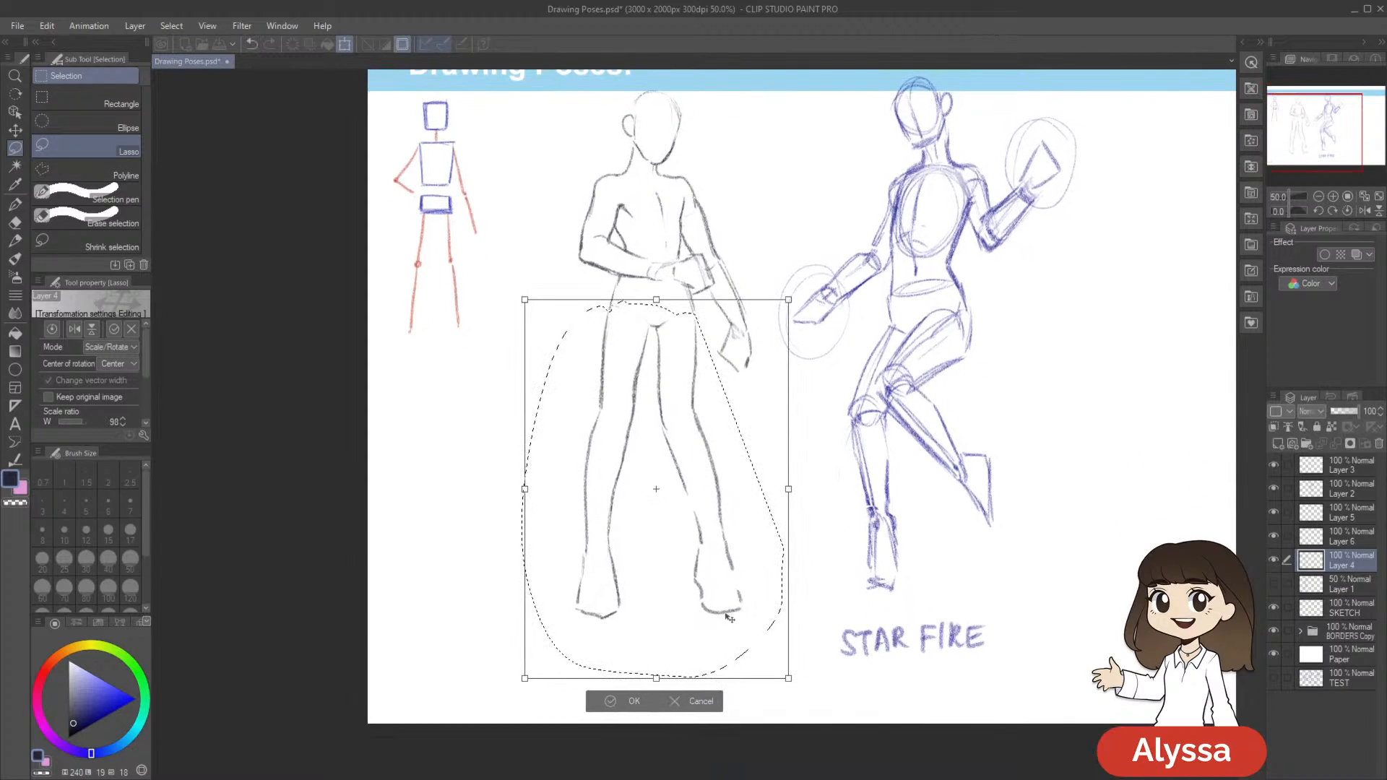
{"action": "key", "text": "Return"}
{"action": "key", "text": "ctrl+d"}
Lasso the Meliodas figure's head, shoulders and upper chest on Layer 4 and scale the selection up to 102%
{"action": "left_click_drag", "start_coordinate": [889, 280], "coordinate": [901, 360]}
{"action": "left_click_drag", "start_coordinate": [782, 430], "coordinate": [786, 479]}
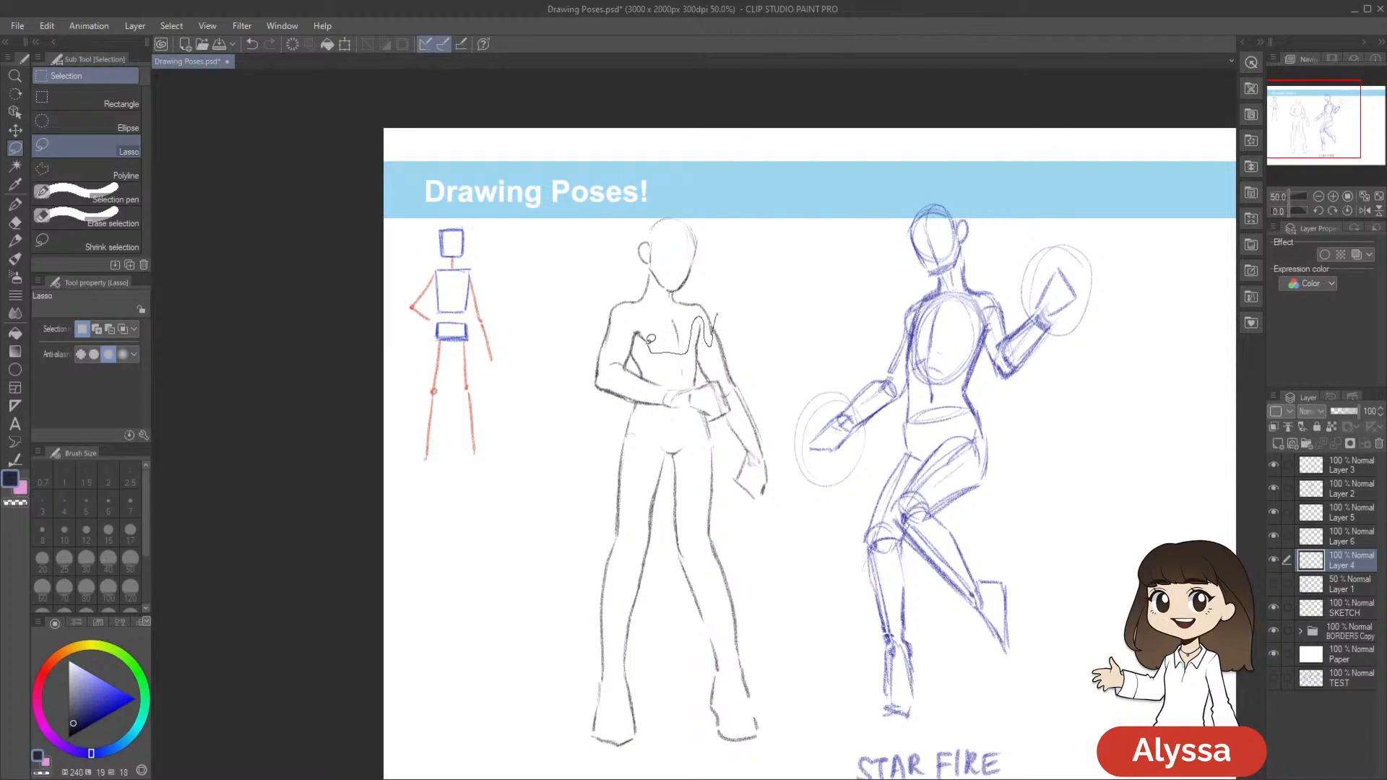
{"action": "mouse_move", "coordinate": [714, 317]}
{"action": "left_mouse_down"}
{"action": "mouse_move", "coordinate": [811, 241]}
{"action": "mouse_move", "coordinate": [809, 318]}
{"action": "left_mouse_up"}
{"action": "key", "text": "ctrl+t"}
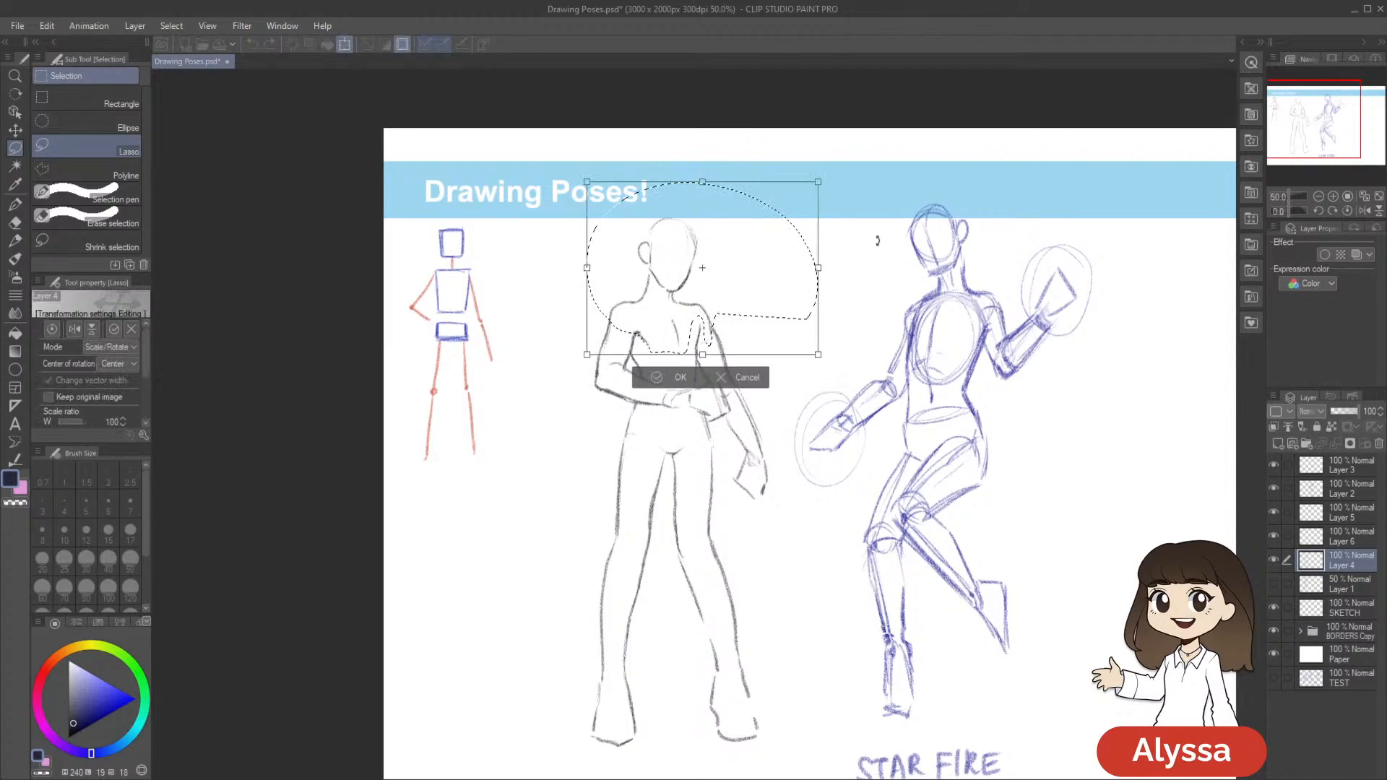
{"action": "left_click_drag", "start_coordinate": [817, 180], "coordinate": [822, 178]}
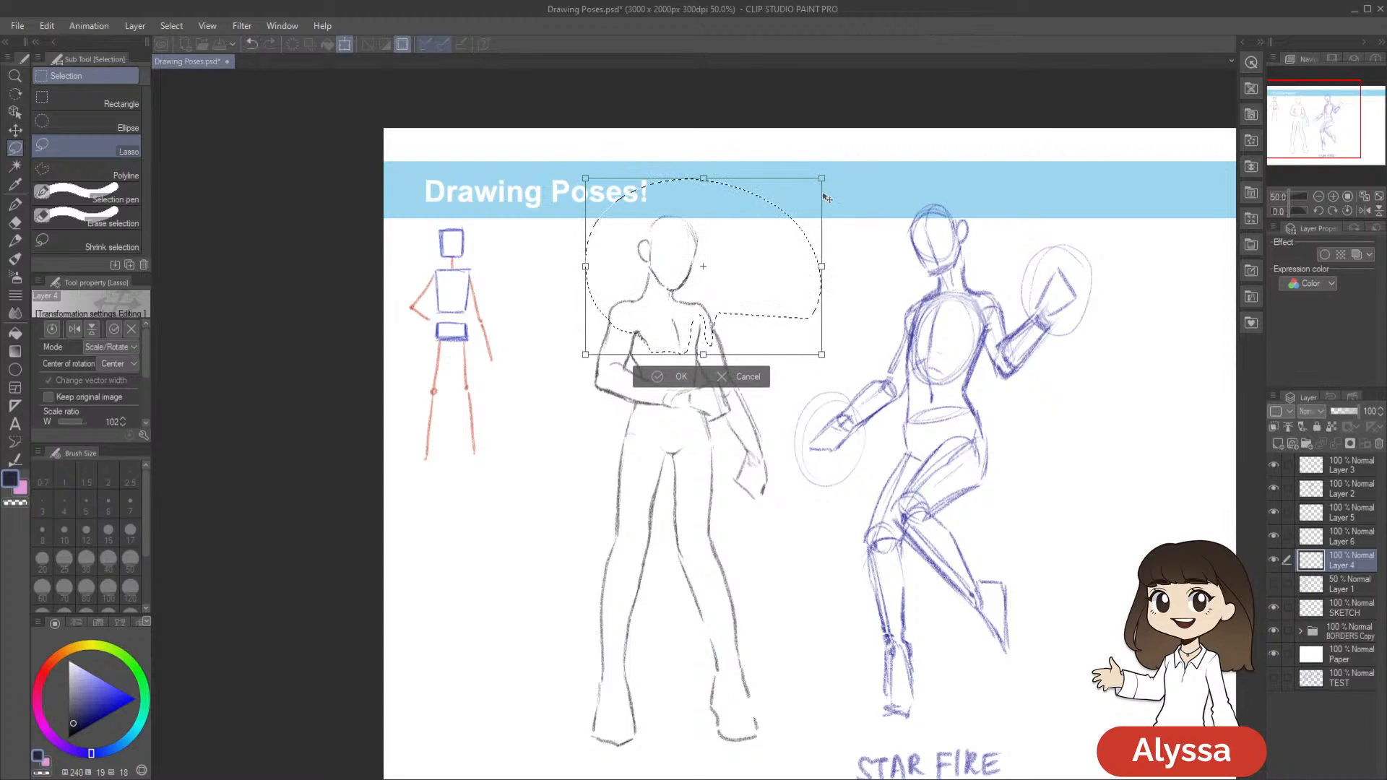
{"action": "key", "text": "Return"}
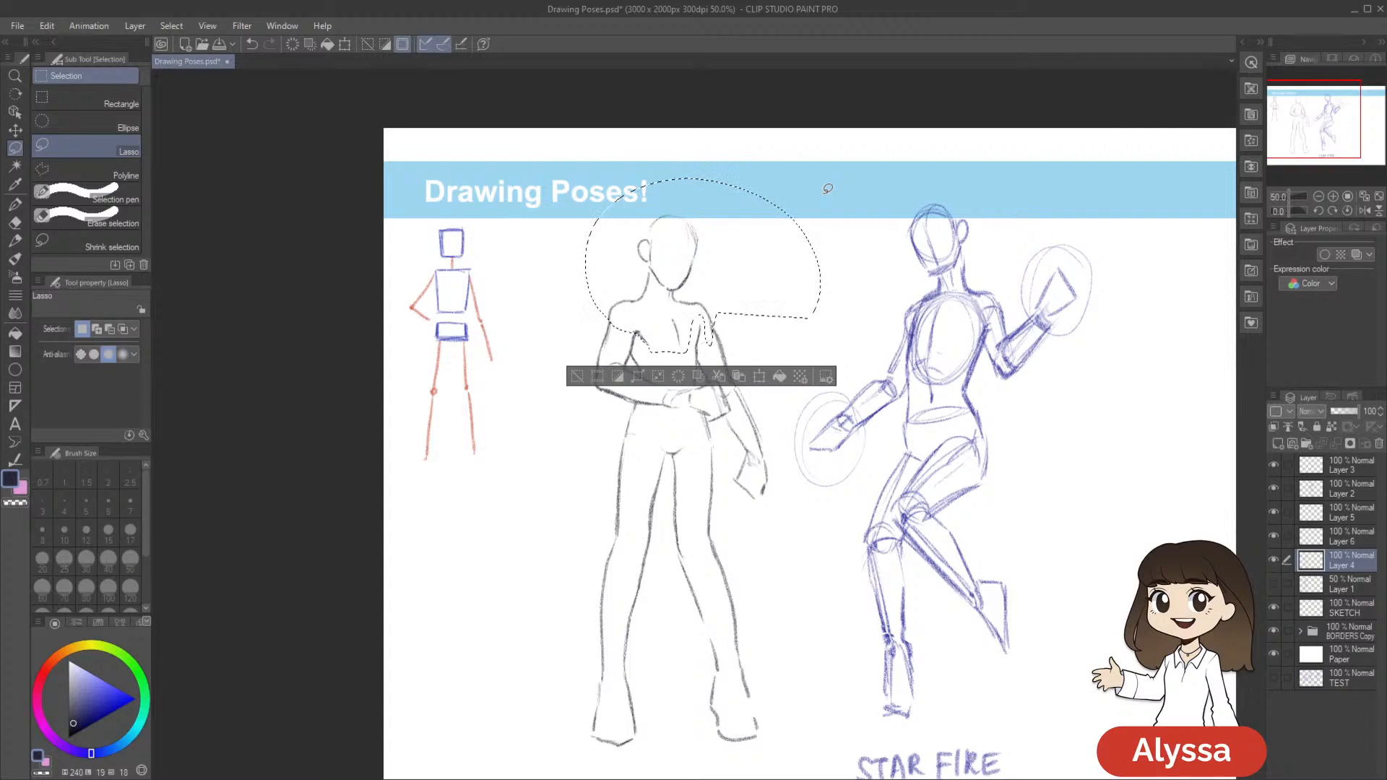
Enlarge the selected head and shoulders further with a 101% scale, clear the selection, and save the document
{"action": "key", "text": "ctrl+t"}
{"action": "key", "text": "Return"}
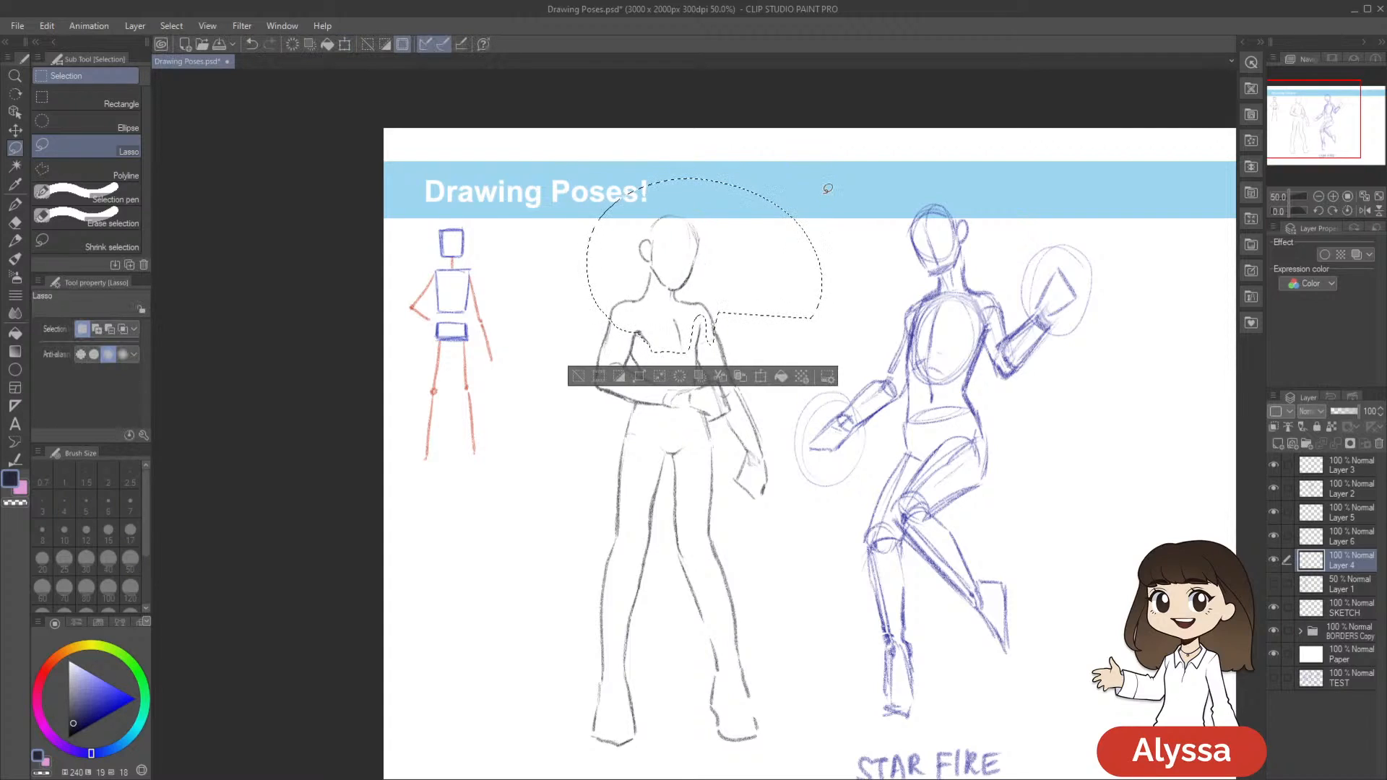
{"action": "key", "text": "ctrl+t"}
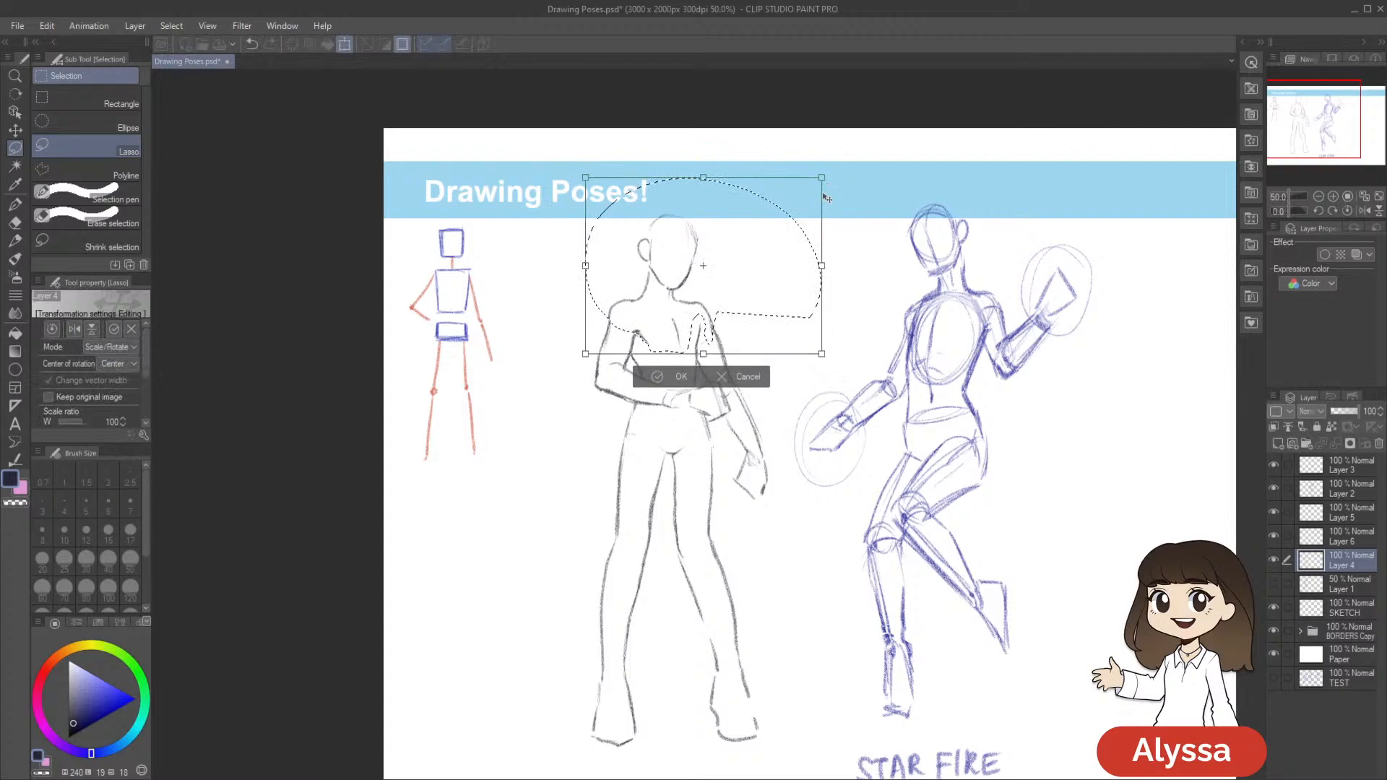
{"action": "key", "text": "Return"}
{"action": "key", "text": "ctrl+t"}
{"action": "left_click_drag", "start_coordinate": [823, 175], "coordinate": [824, 175]}
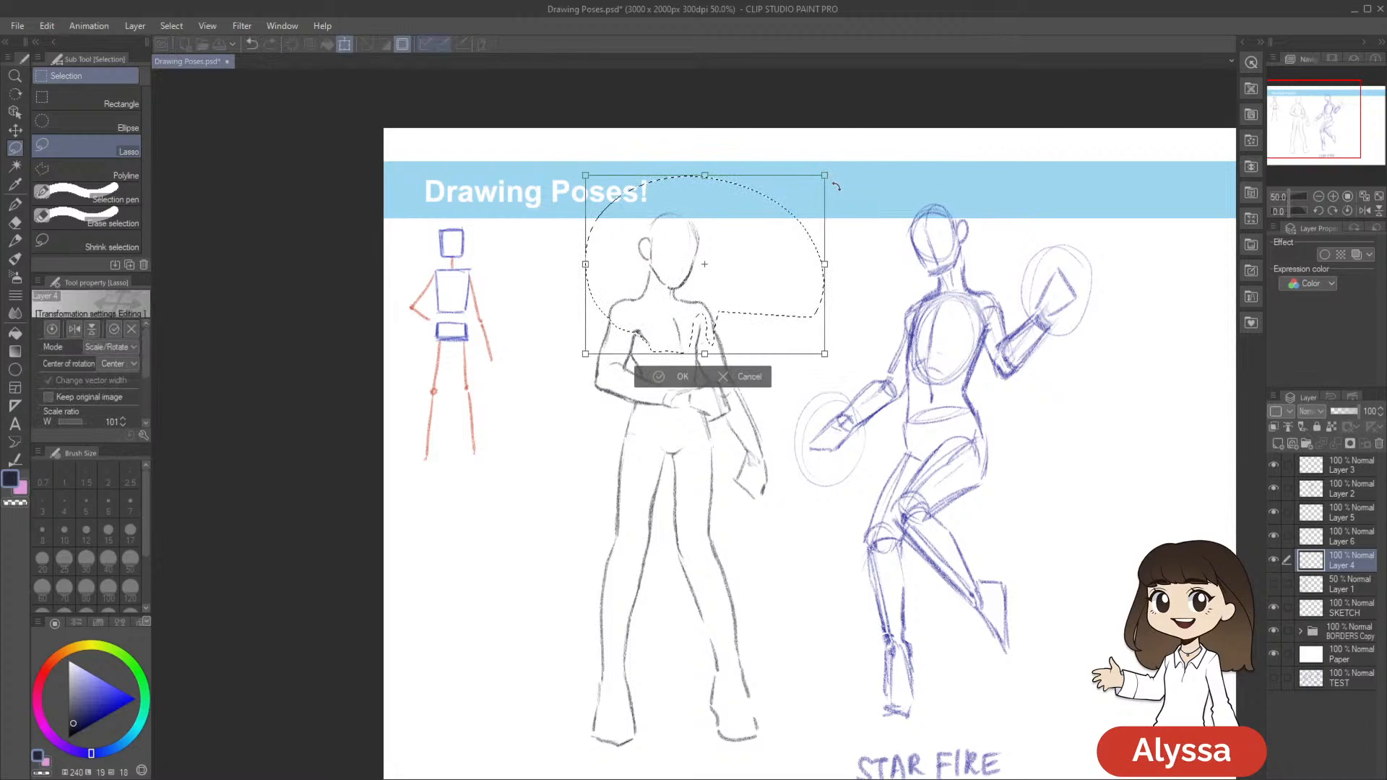
{"action": "key", "text": "Return"}
{"action": "key", "text": "ctrl+d"}
{"action": "scroll", "coordinate": [838, 185], "scroll_direction": "down", "scroll_amount": 2}
{"action": "key", "text": "ctrl+s"}
{"action": "scroll", "coordinate": [841, 182], "scroll_direction": "up", "scroll_amount": 2}
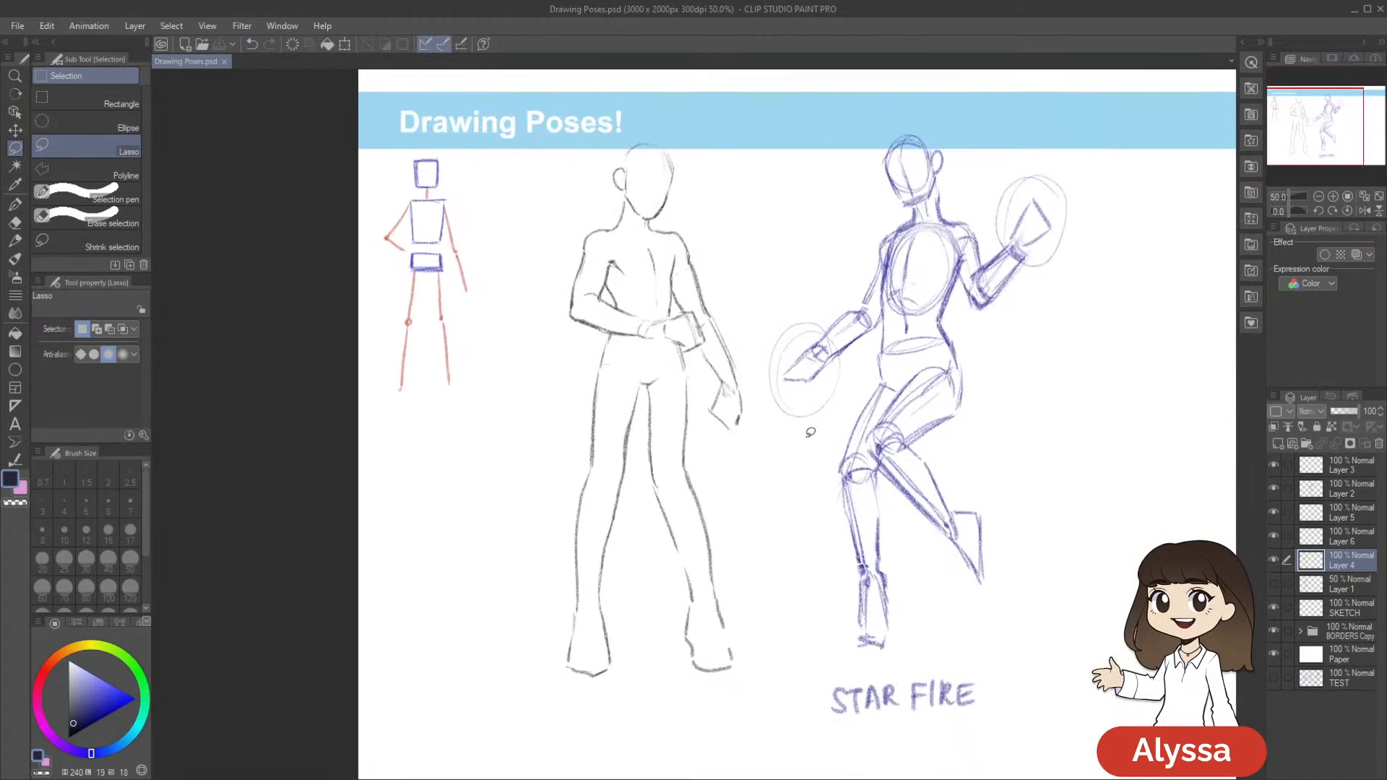
Toggle Layer 4's visibility to examine the proportions of the resized Meliodas outline
{"action": "key", "text": "p"}
{"action": "scroll", "coordinate": [808, 442], "scroll_direction": "down", "scroll_amount": 1}
{"action": "scroll", "coordinate": [808, 442], "scroll_direction": "up", "scroll_amount": 1}
{"action": "left_click_drag", "start_coordinate": [809, 460], "coordinate": [803, 484]}
{"action": "key", "text": "l"}
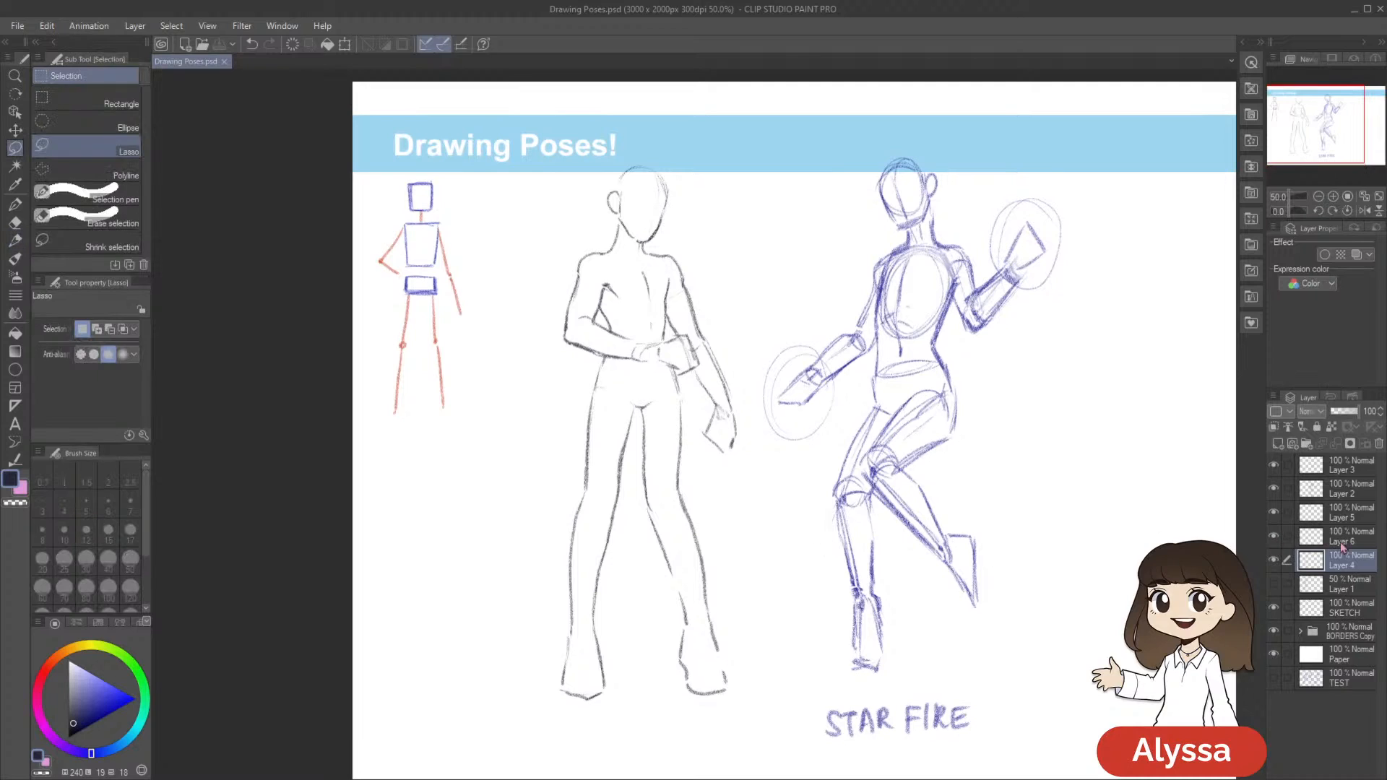
{"action": "left_click", "coordinate": [1274, 560]}
{"action": "left_click", "coordinate": [1274, 561]}
Lasso the Meliodas figure's head, neck and shoulder tops, scale them up to 102%, and save the document
{"action": "left_click_drag", "start_coordinate": [717, 282], "coordinate": [730, 322]}
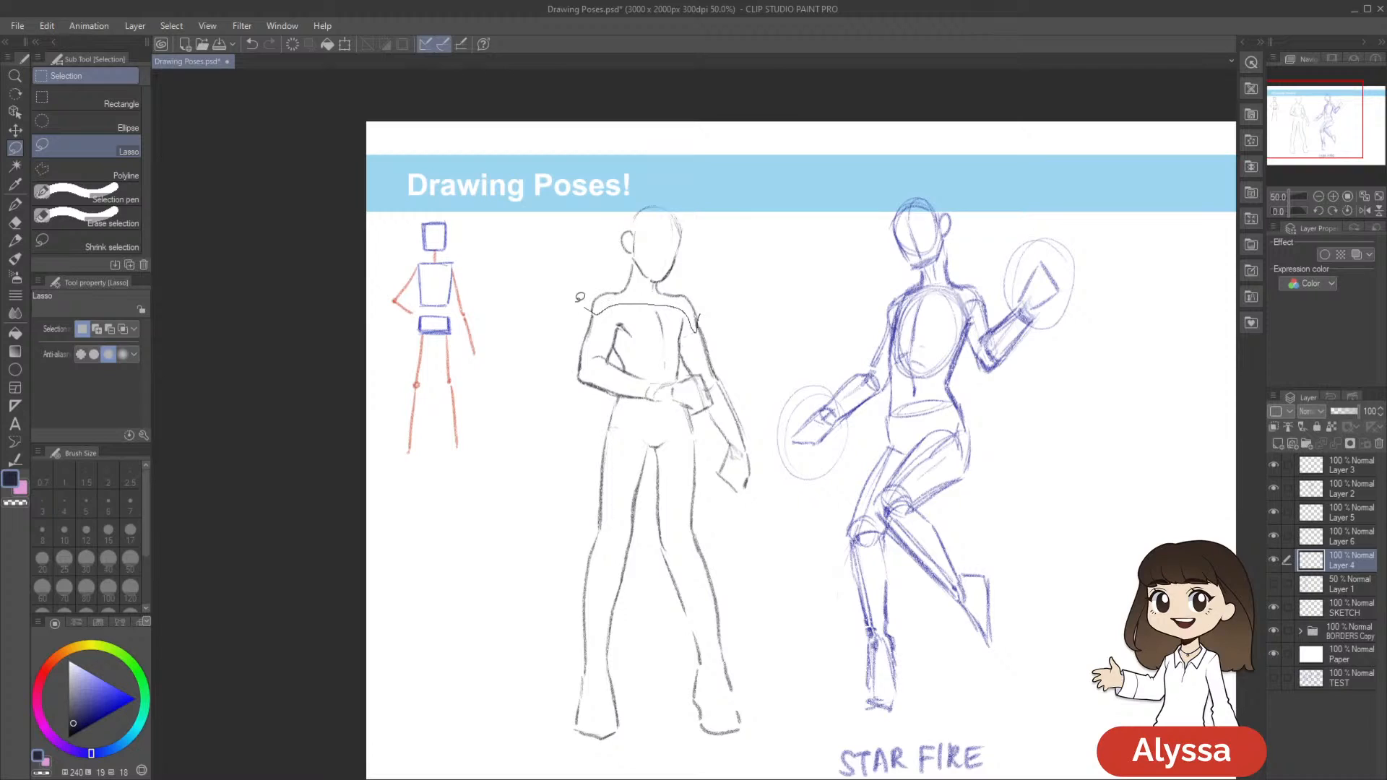
{"action": "left_click_drag", "start_coordinate": [585, 300], "coordinate": [786, 288]}
{"action": "key", "text": "ctrl+t"}
{"action": "left_click_drag", "start_coordinate": [791, 174], "coordinate": [794, 174]}
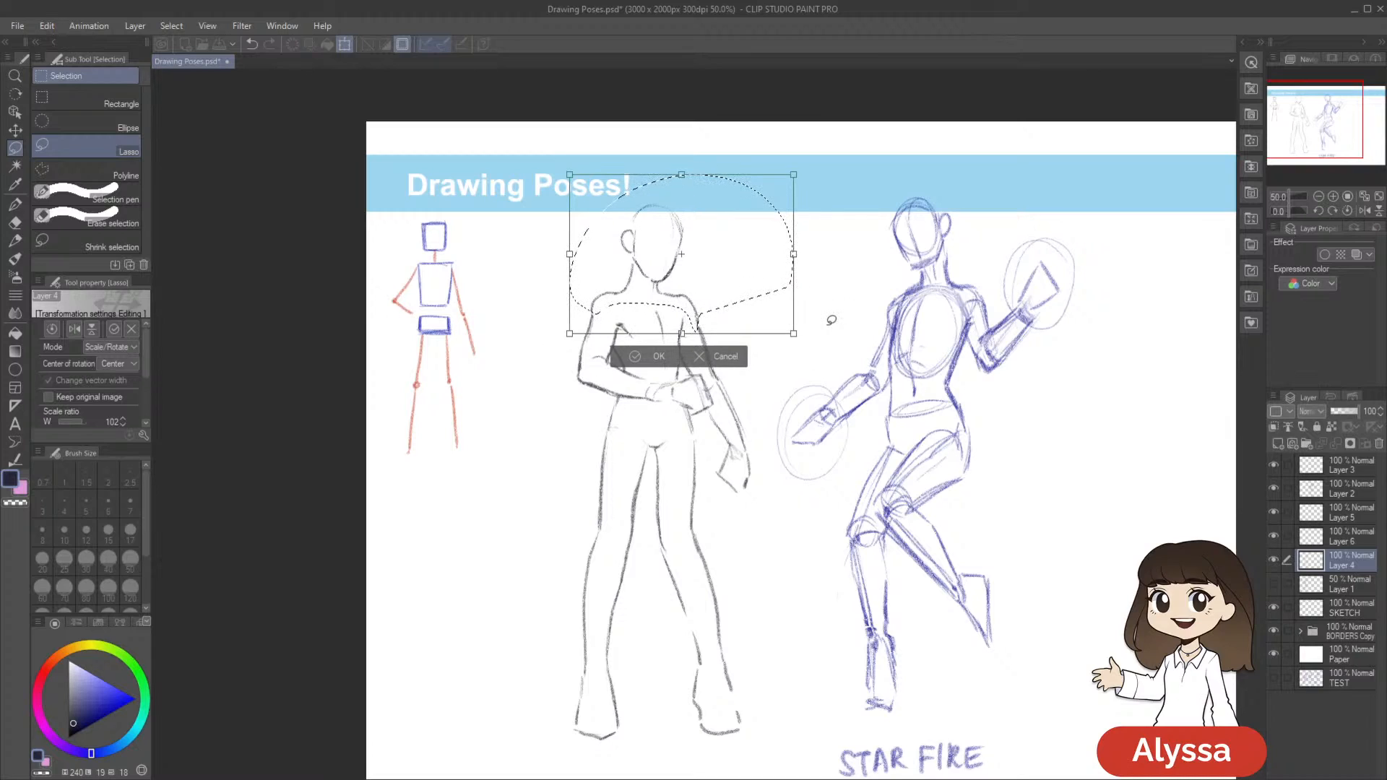
{"action": "key", "text": "Return"}
{"action": "key", "text": "ctrl+d"}
{"action": "scroll", "coordinate": [831, 320], "scroll_direction": "down", "scroll_amount": 1}
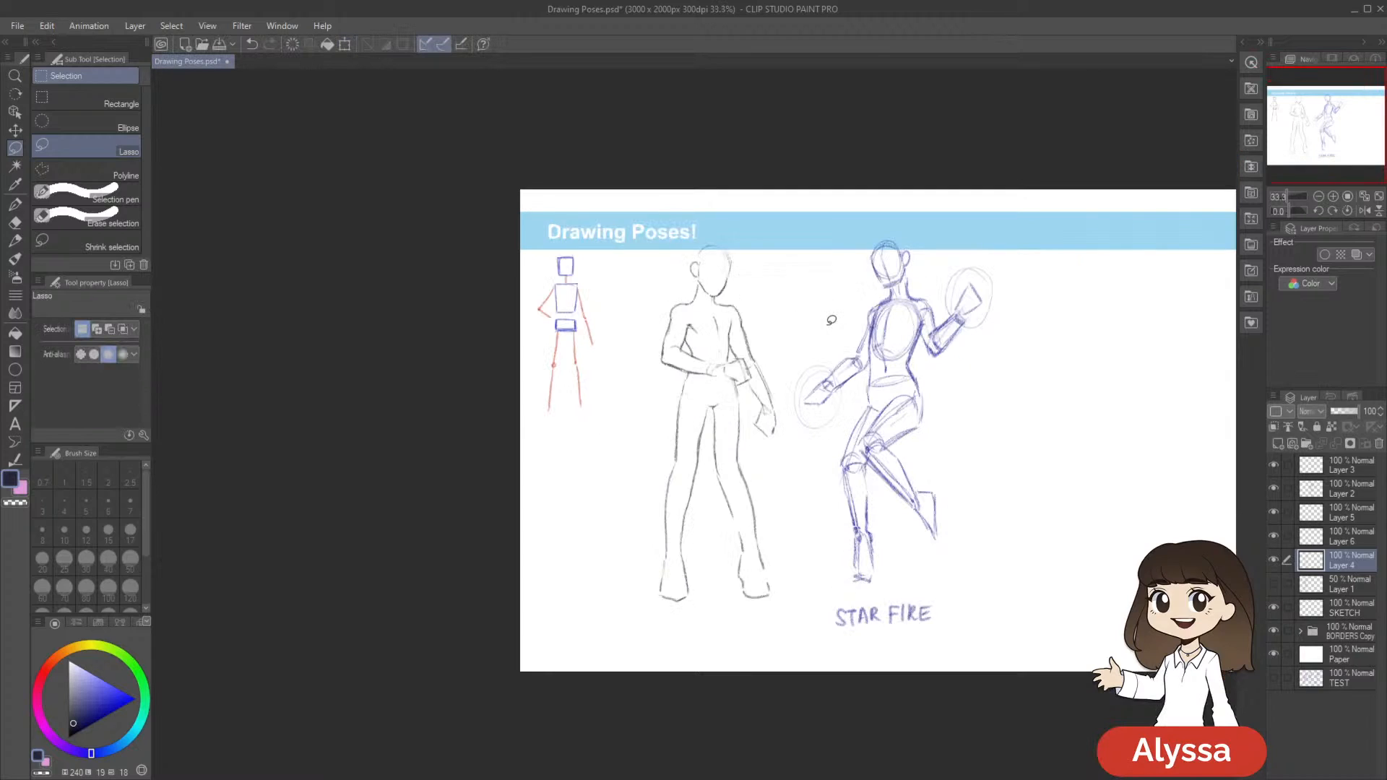
{"action": "key", "text": "ctrl+s"}
{"action": "scroll", "coordinate": [832, 320], "scroll_direction": "up", "scroll_amount": 1}
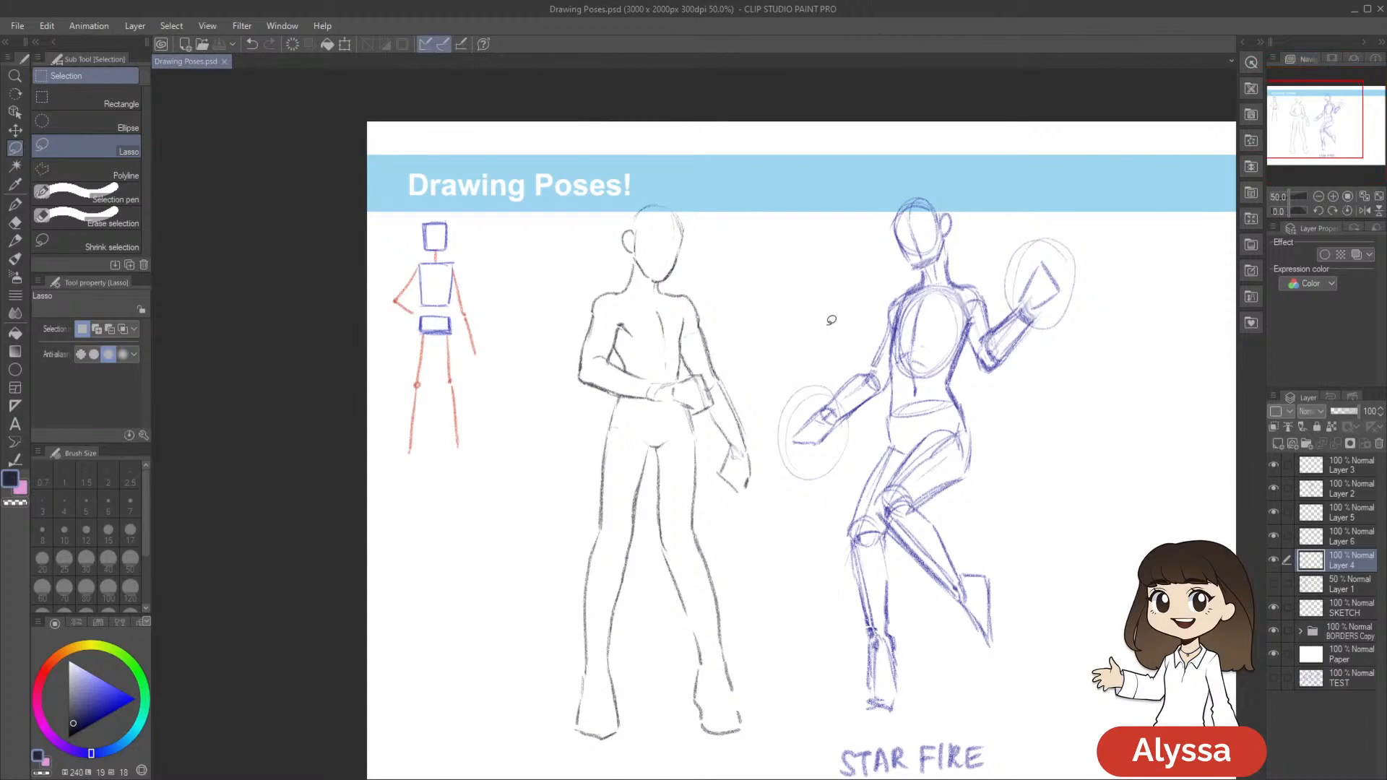
{"action": "left_click_drag", "start_coordinate": [908, 535], "coordinate": [835, 494]}
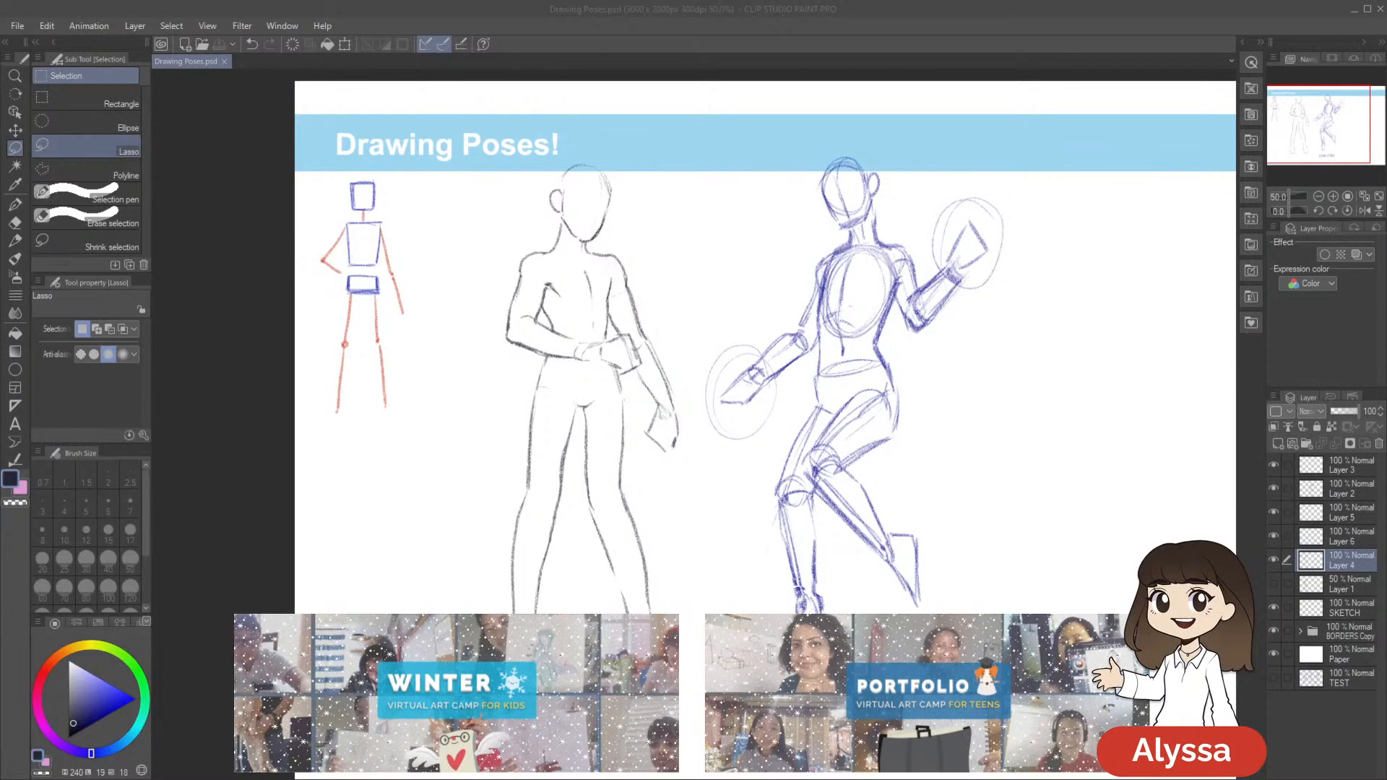
{"action": "left_click_drag", "start_coordinate": [889, 355], "coordinate": [799, 315]}
{"action": "scroll", "coordinate": [799, 316], "scroll_direction": "down", "scroll_amount": 2}
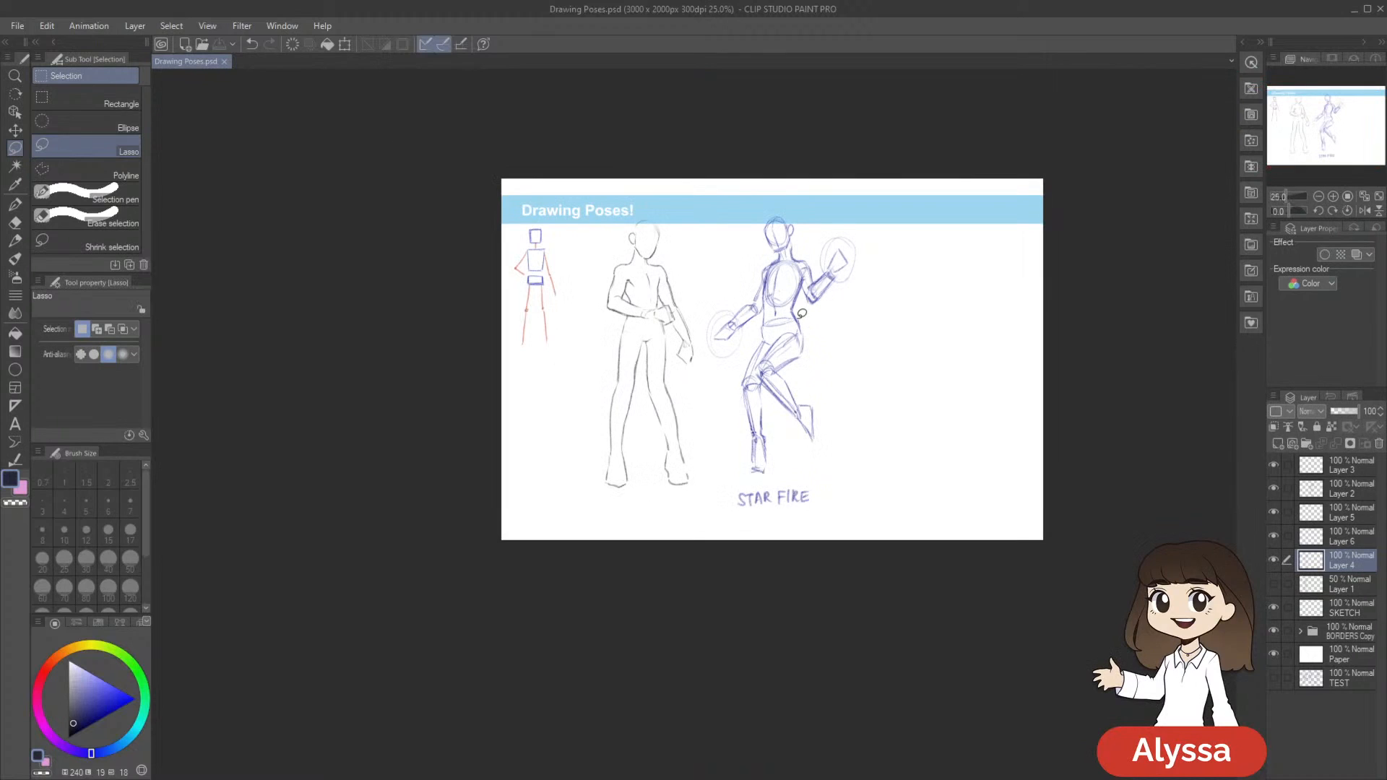
{"action": "scroll", "coordinate": [802, 313], "scroll_direction": "up", "scroll_amount": 2}
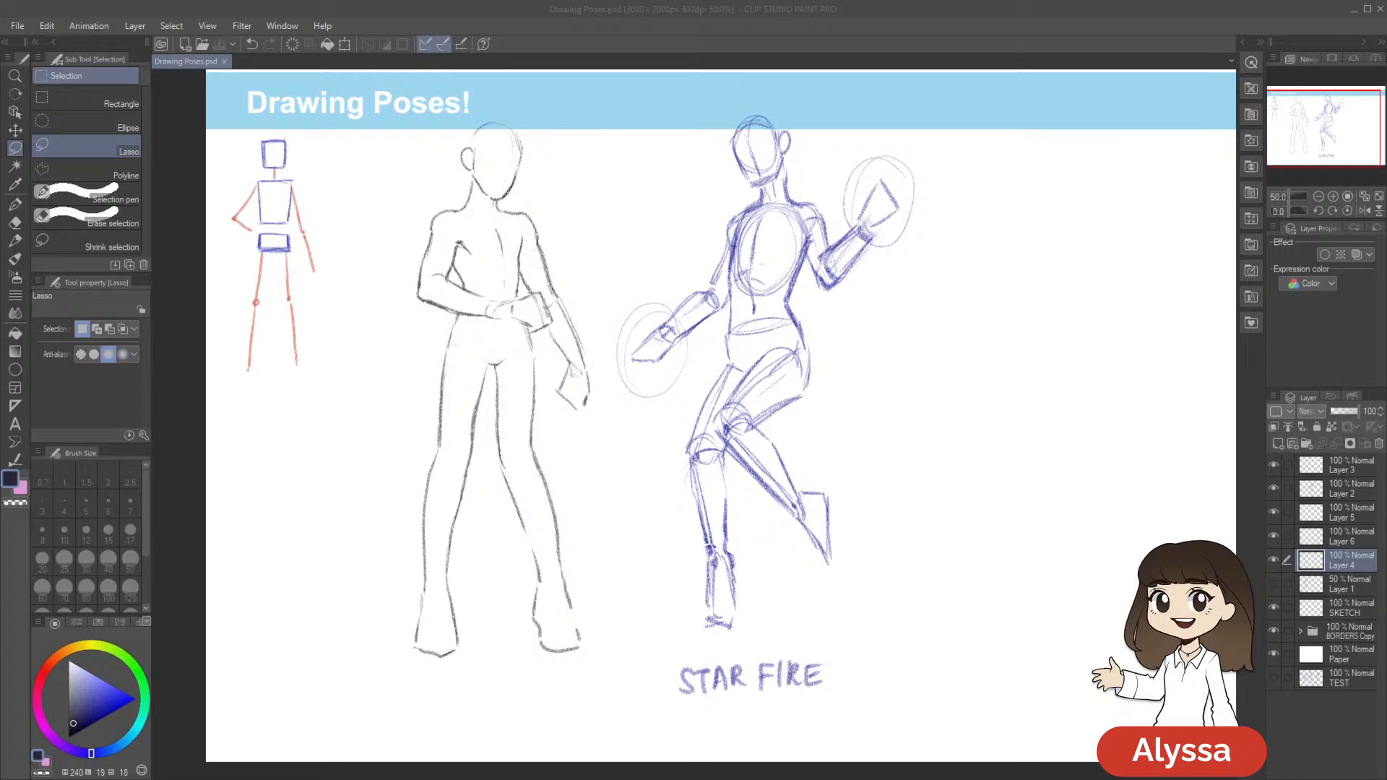
{"action": "left_click", "coordinate": [728, 254]}
{"action": "left_click_drag", "start_coordinate": [684, 217], "coordinate": [827, 265]}
{"action": "mouse_move", "coordinate": [1154, 463]}
{"action": "left_mouse_down"}
{"action": "mouse_move", "coordinate": [1161, 489]}
{"action": "mouse_move", "coordinate": [1089, 508]}
{"action": "mouse_move", "coordinate": [1113, 483]}
{"action": "left_mouse_up"}
Lasso the Meliodas figure's head, shoulders and chest on Layer 4, scale them to 101%, and clear the selection
{"action": "left_click", "coordinate": [1274, 560]}
{"action": "left_click", "coordinate": [1274, 560]}
{"action": "left_click_drag", "start_coordinate": [746, 333], "coordinate": [738, 328]}
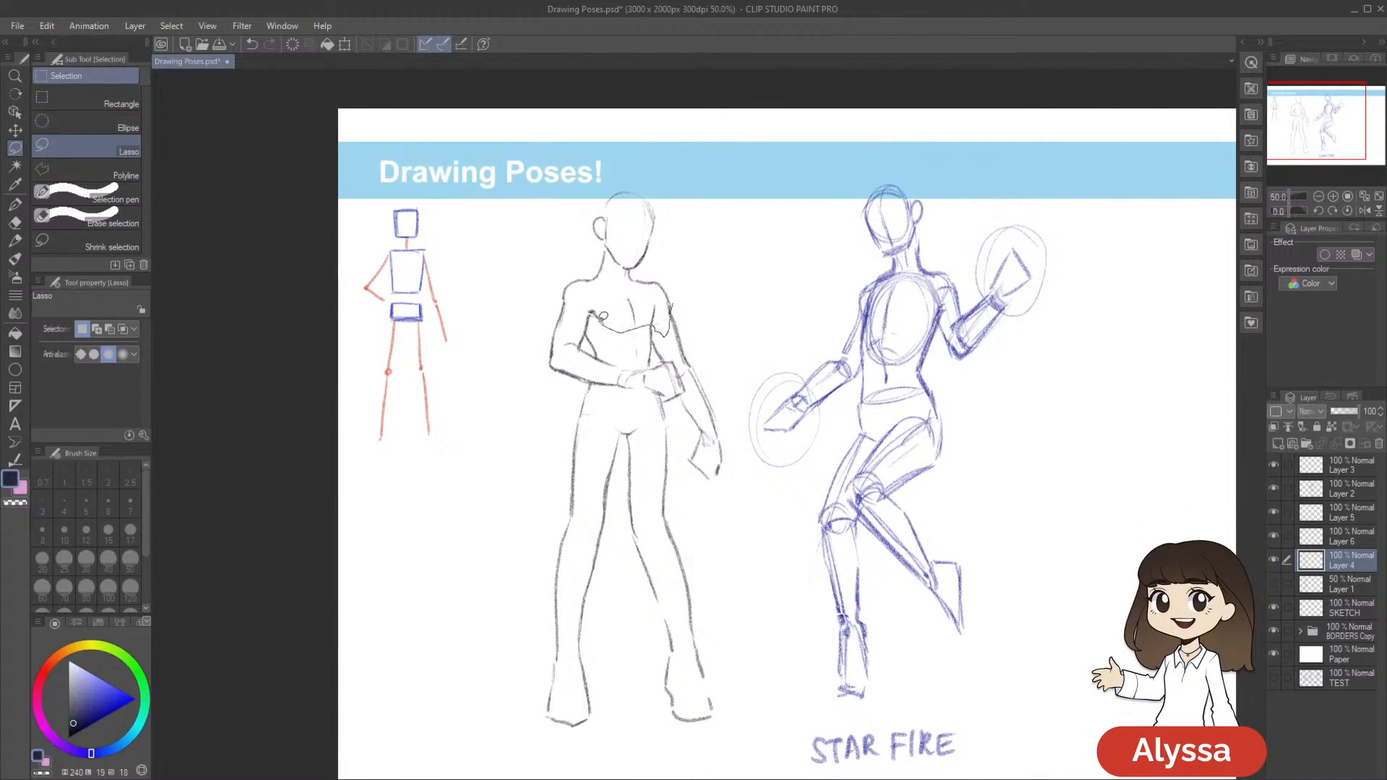
{"action": "left_click_drag", "start_coordinate": [549, 281], "coordinate": [555, 292]}
{"action": "key", "text": "ctrl+t"}
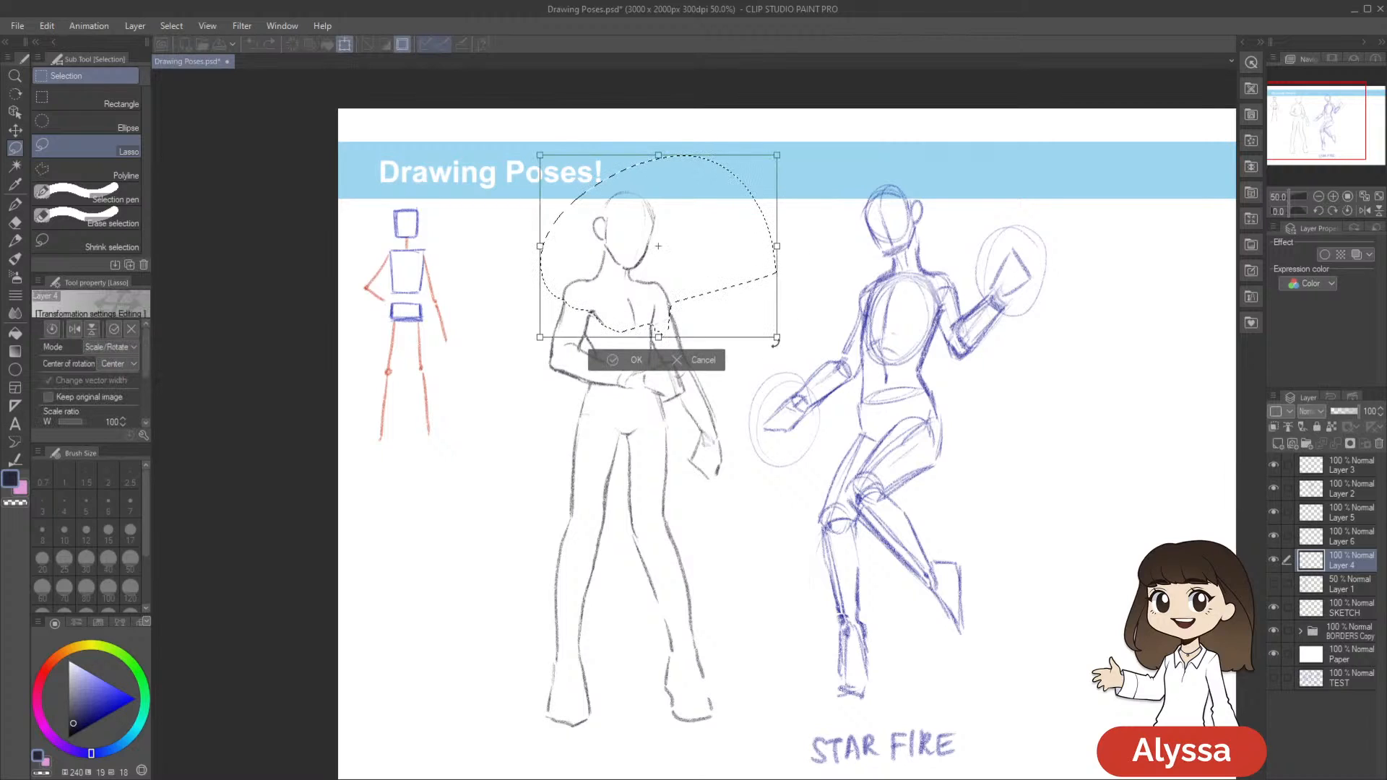
{"action": "left_click_drag", "start_coordinate": [776, 337], "coordinate": [778, 337]}
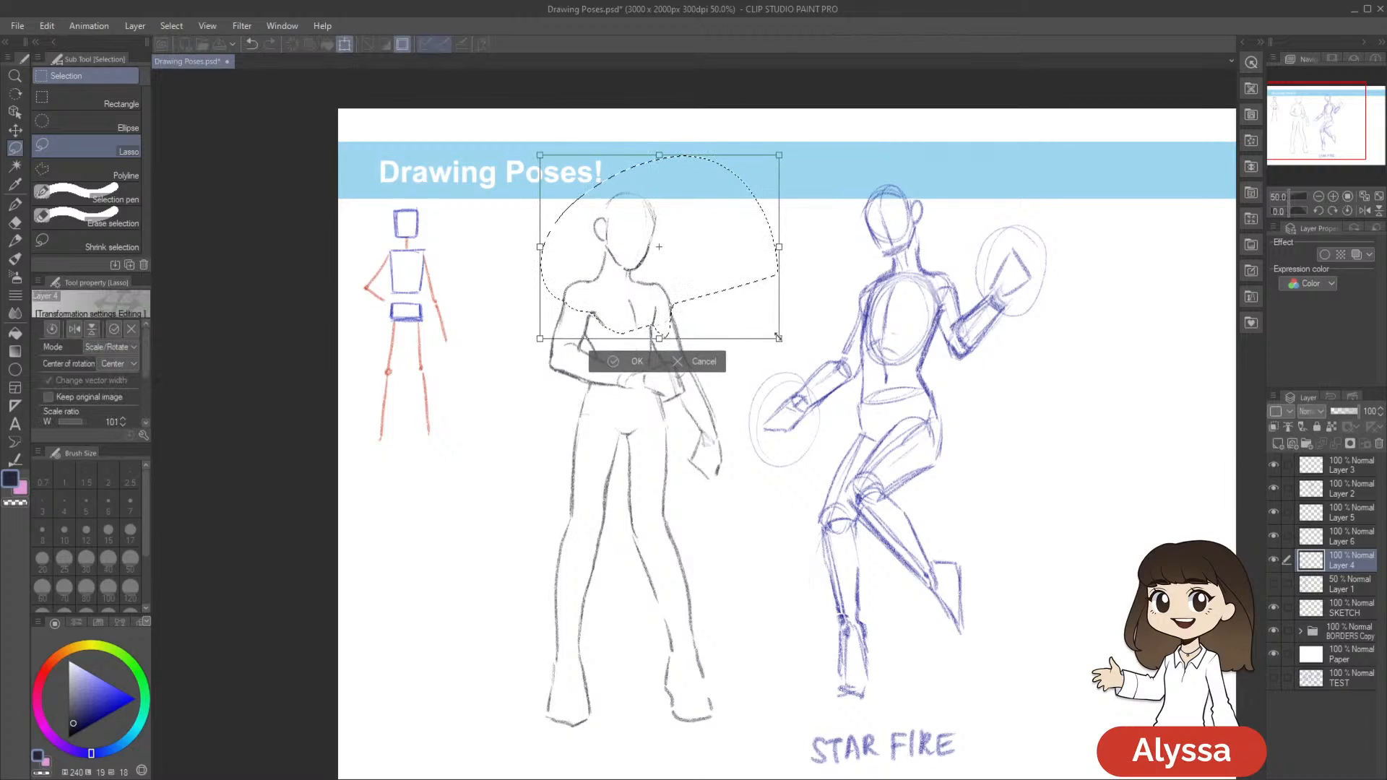
{"action": "key", "text": "Return"}
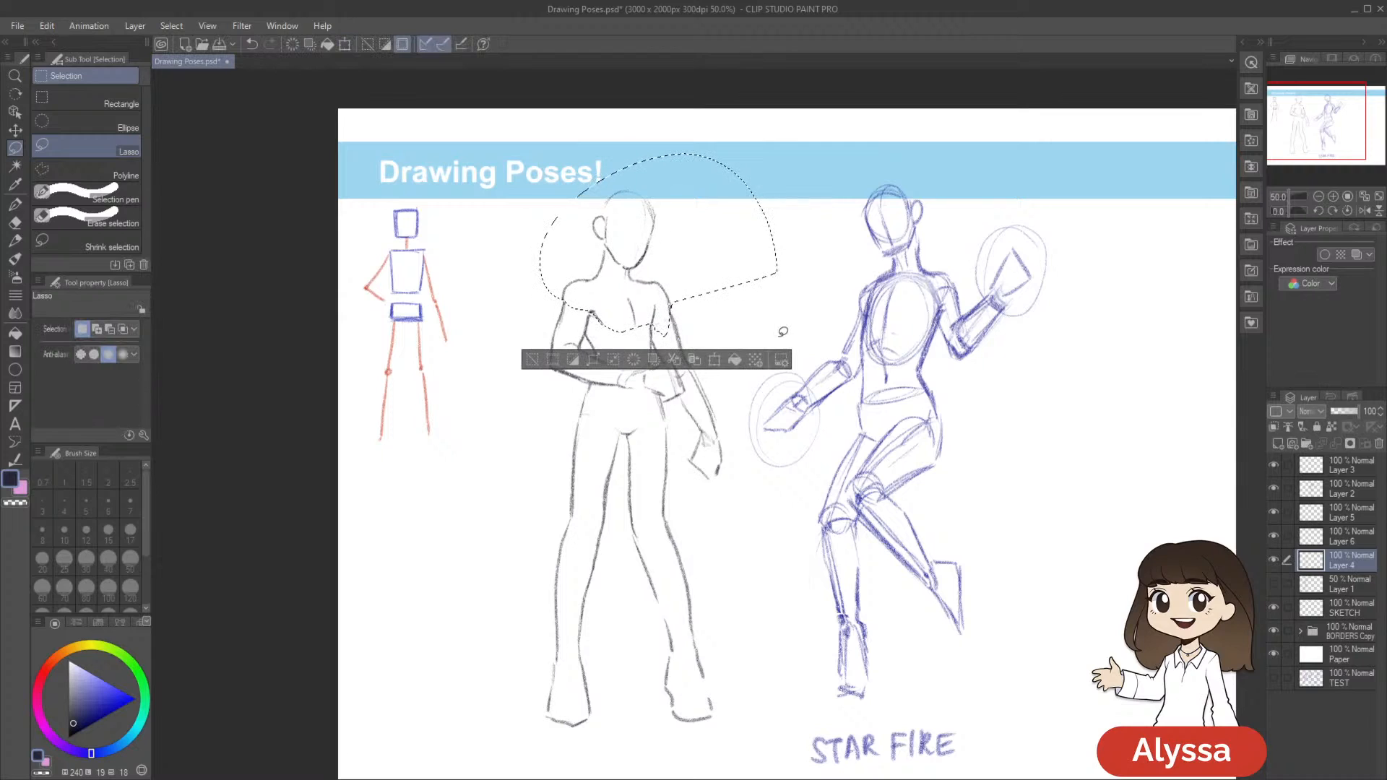
{"action": "key", "text": "ctrl+t"}
{"action": "key", "text": "Return"}
{"action": "left_click_drag", "start_coordinate": [839, 281], "coordinate": [873, 231]}
{"action": "key", "text": "ctrl+d"}
{"action": "left_click_drag", "start_coordinate": [877, 315], "coordinate": [875, 343]}
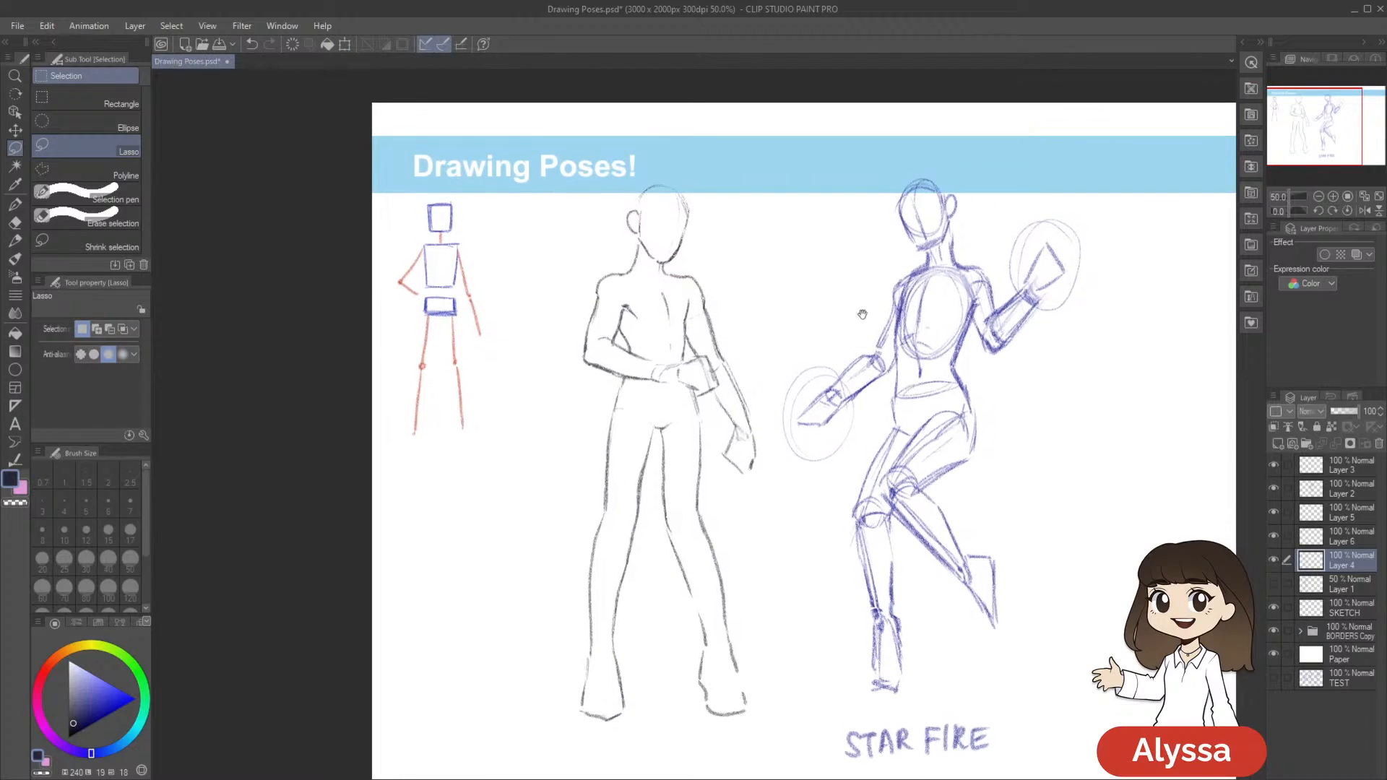
{"action": "left_click_drag", "start_coordinate": [1019, 357], "coordinate": [1012, 294]}
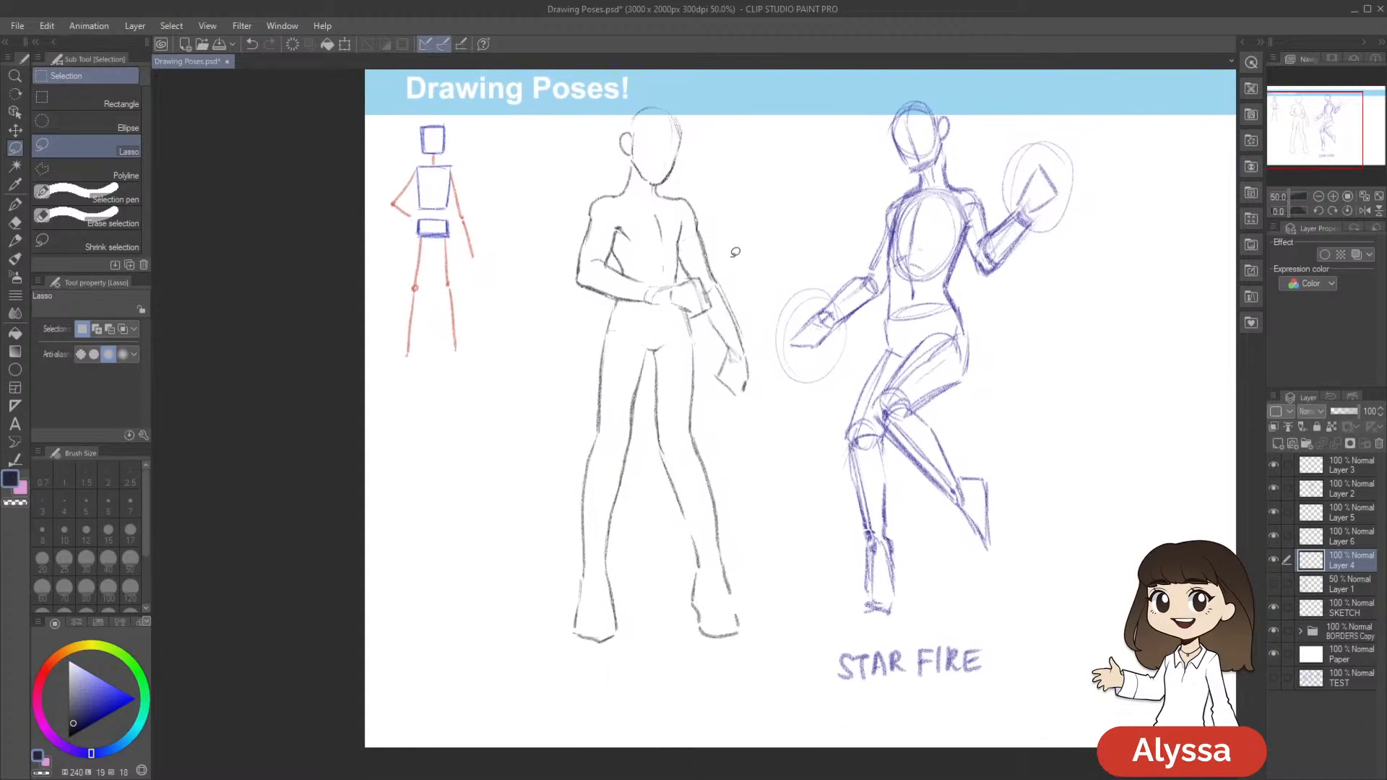
Lasso the Meliodas figure's head, torso and both arms on Layer 4, and nudge the selection up and slightly left
{"action": "mouse_move", "coordinate": [751, 298]}
{"action": "left_mouse_down"}
{"action": "mouse_move", "coordinate": [756, 360]}
{"action": "mouse_move", "coordinate": [720, 387]}
{"action": "mouse_move", "coordinate": [763, 291]}
{"action": "mouse_move", "coordinate": [801, 344]}
{"action": "left_mouse_up"}
{"action": "key", "text": "ctrl+z"}
{"action": "mouse_move", "coordinate": [803, 416]}
{"action": "left_mouse_down"}
{"action": "mouse_move", "coordinate": [785, 470]}
{"action": "mouse_move", "coordinate": [751, 413]}
{"action": "left_mouse_up"}
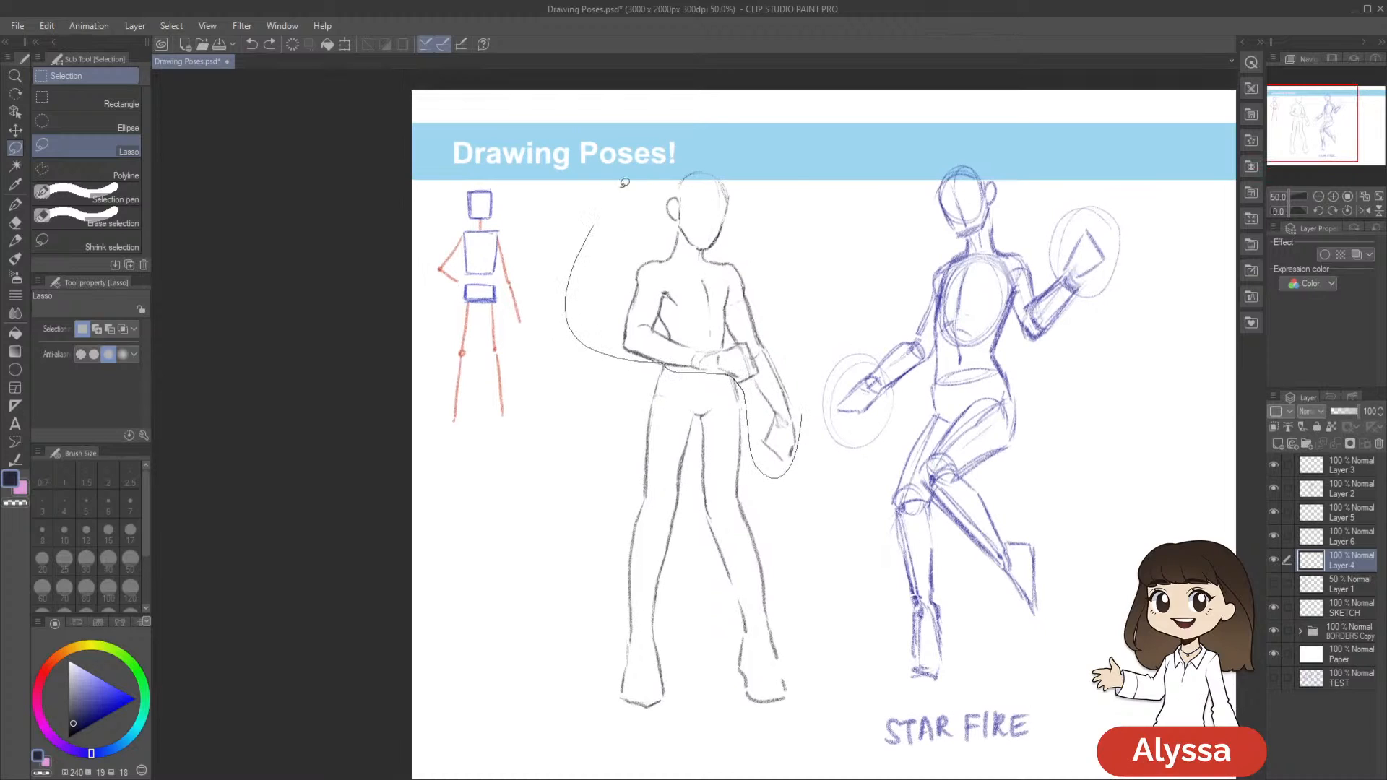
{"action": "left_click_drag", "start_coordinate": [607, 203], "coordinate": [802, 412]}
{"action": "key", "text": "ctrl+t"}
{"action": "key", "text": "Up"}
{"action": "key", "text": "Up"}
{"action": "key", "text": "Up"}
{"action": "key", "text": "Up"}
{"action": "key", "text": "Up"}
{"action": "key", "text": "Up"}
{"action": "key", "text": "Up"}
{"action": "key", "text": "Left"}
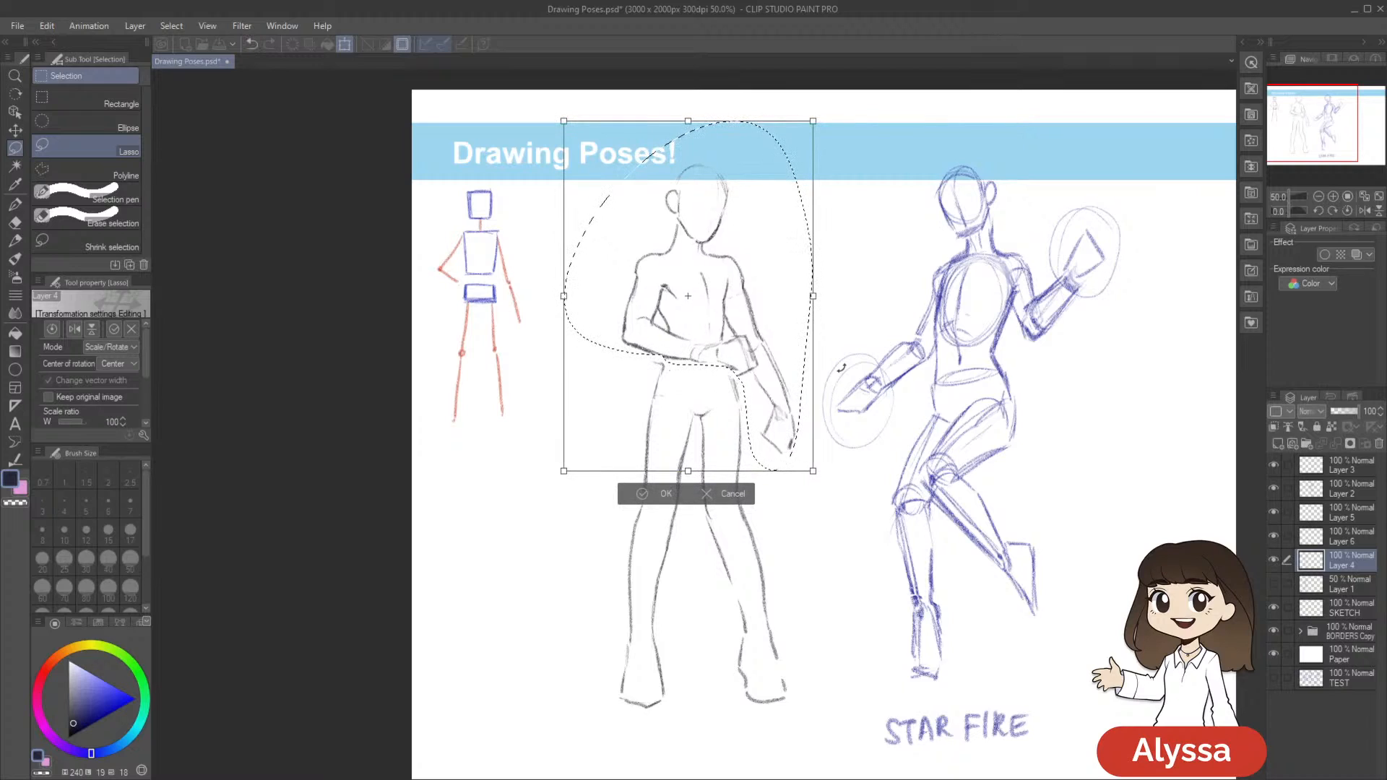
Nudge the selected upper body down, rotate it slightly counterclockwise, and clear the selection
{"action": "key", "text": "Down"}
{"action": "key", "text": "Down"}
{"action": "key", "text": "Down"}
{"action": "left_click_drag", "start_coordinate": [951, 494], "coordinate": [953, 496]}
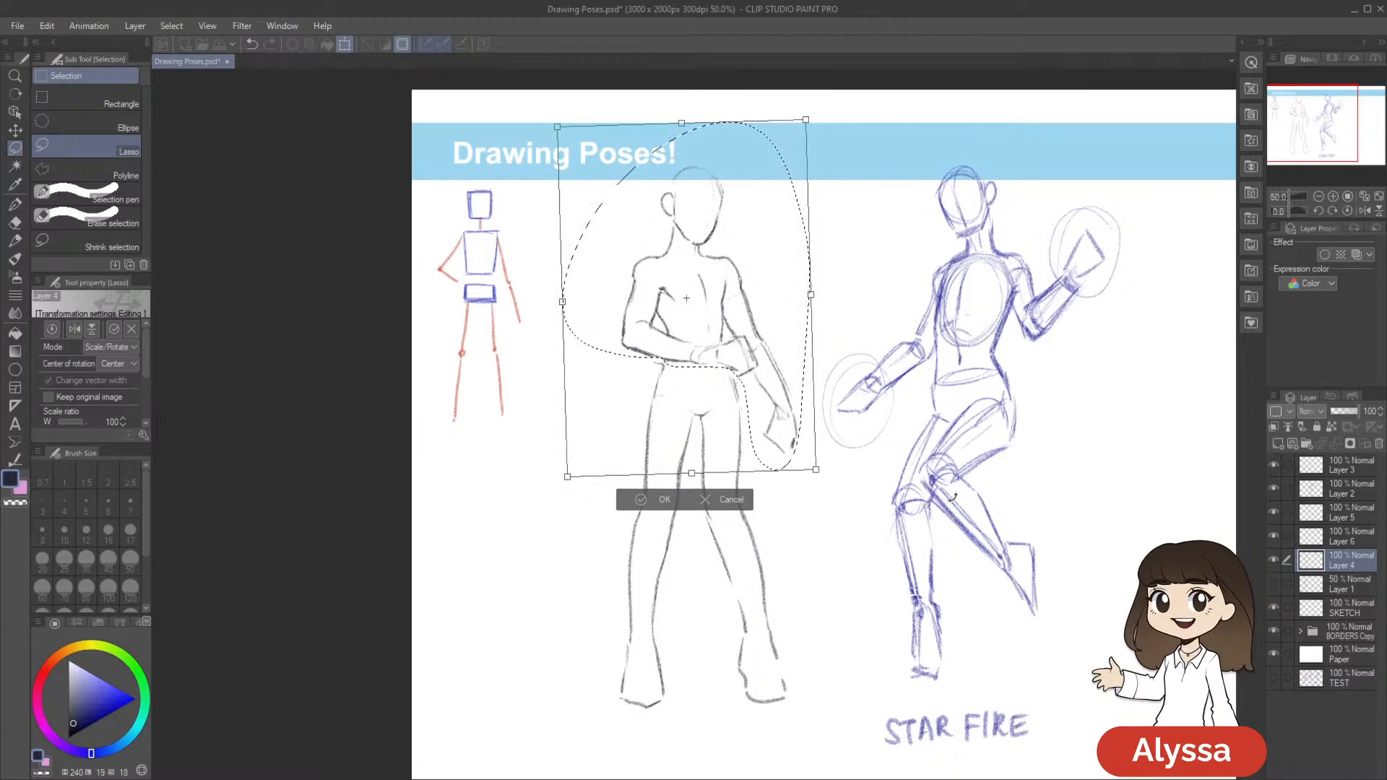
{"action": "key", "text": "Return"}
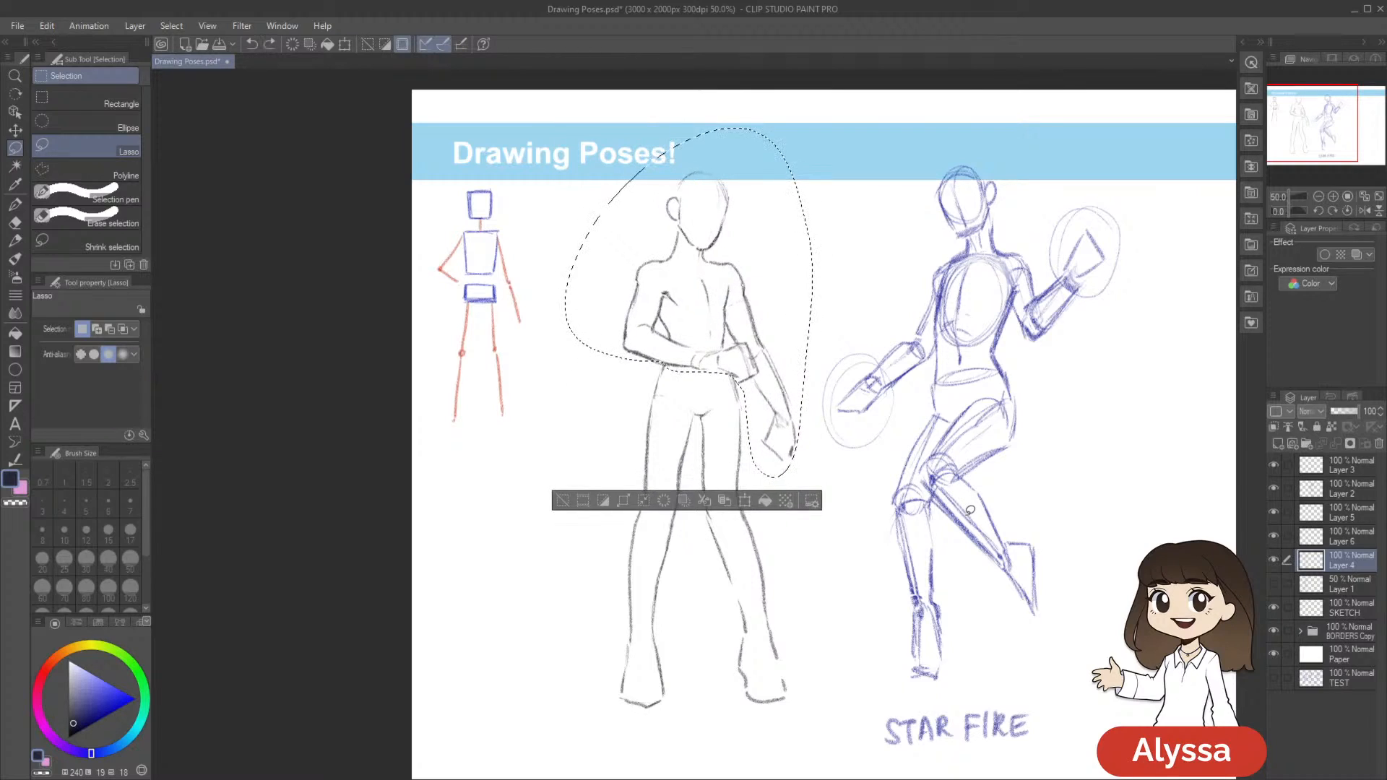
{"action": "key", "text": "ctrl+d"}
Lasso only the Meliodas figure's head above the neck, and rotate it slightly
{"action": "key", "text": "p"}
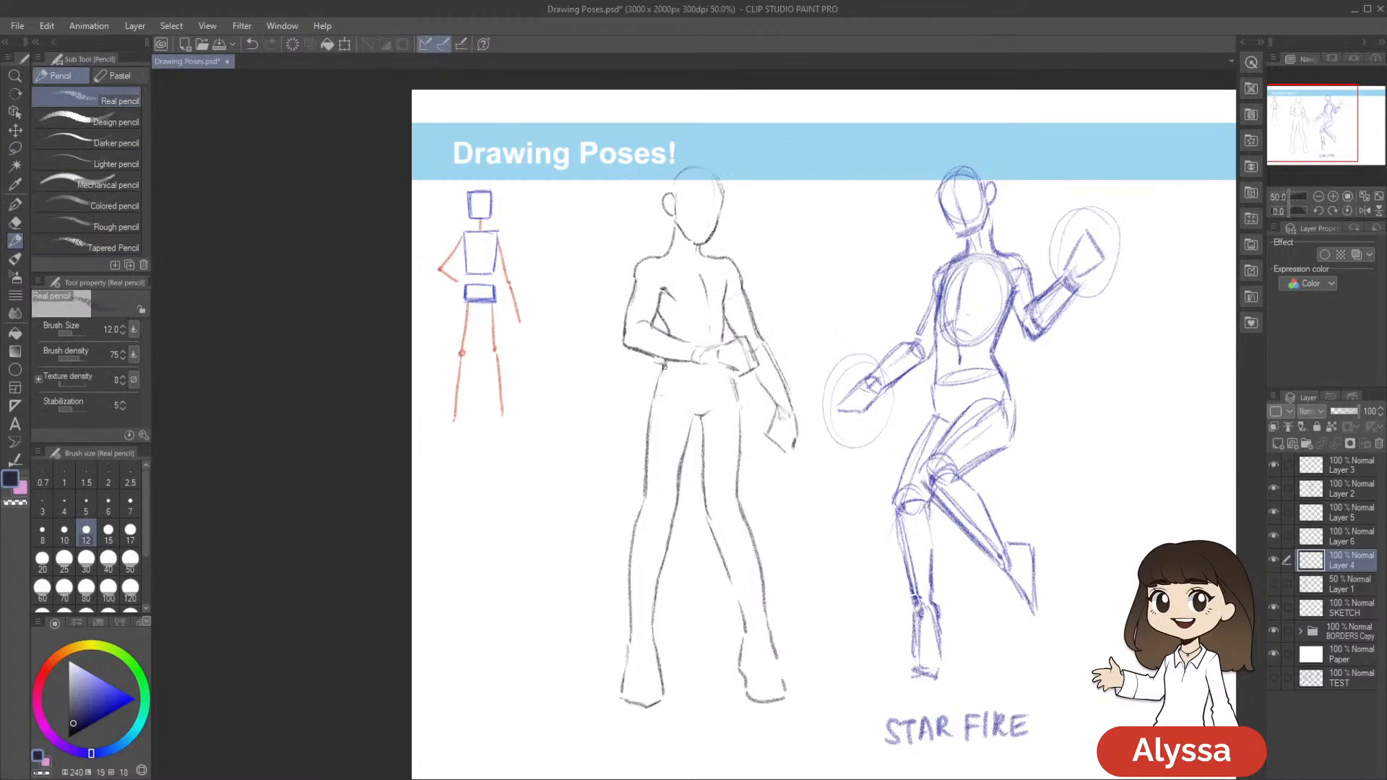
{"action": "key", "text": "e"}
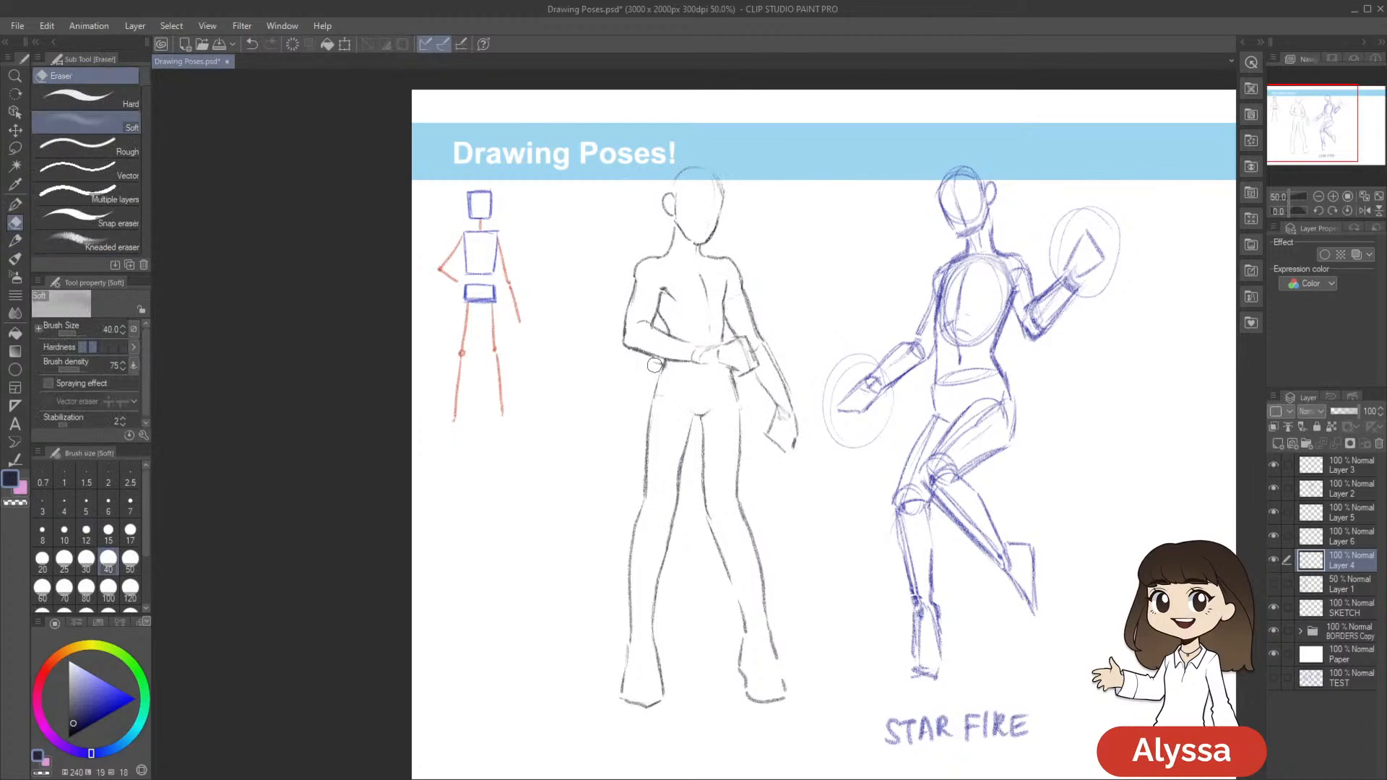
{"action": "left_click_drag", "start_coordinate": [911, 238], "coordinate": [875, 275]}
{"action": "key", "text": "m"}
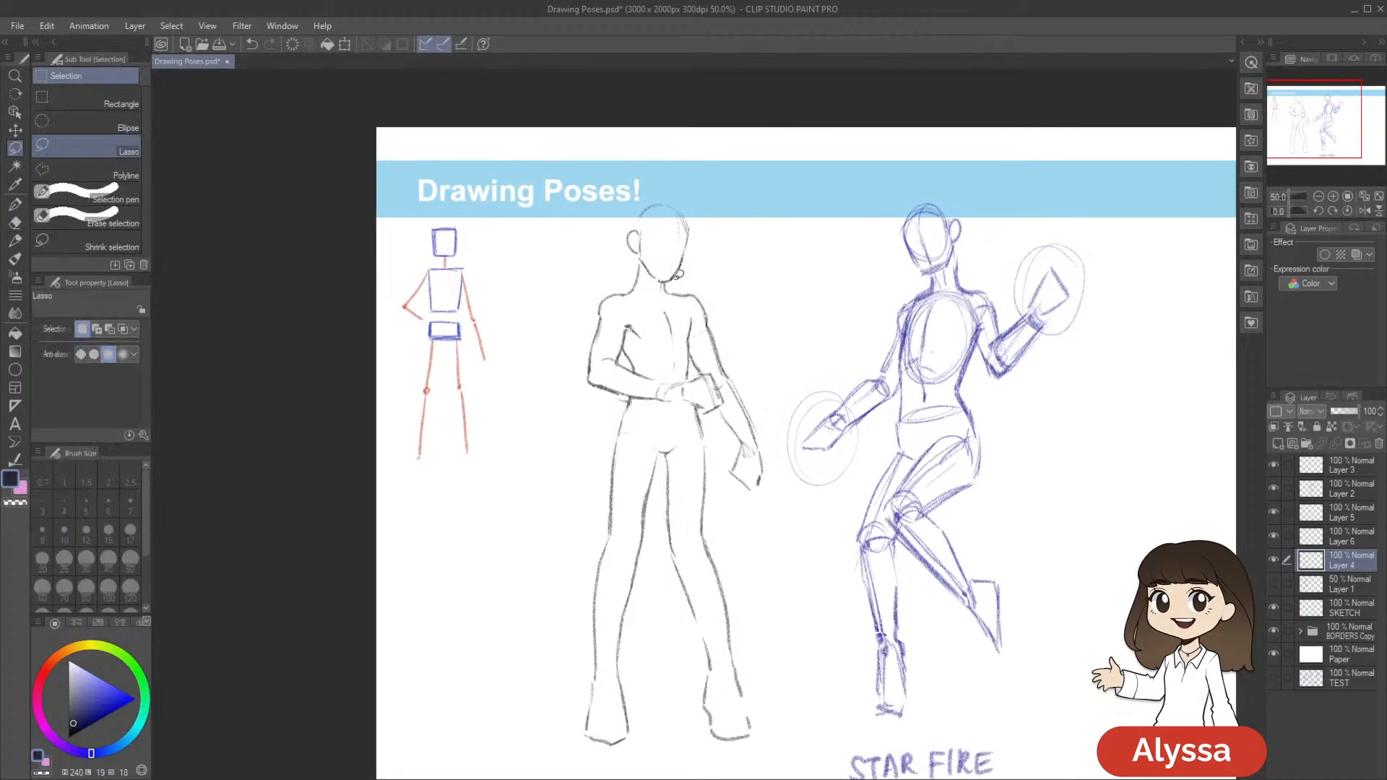
{"action": "mouse_move", "coordinate": [664, 280]}
{"action": "left_mouse_down"}
{"action": "mouse_move", "coordinate": [642, 259]}
{"action": "mouse_move", "coordinate": [751, 217]}
{"action": "mouse_move", "coordinate": [675, 283]}
{"action": "left_mouse_up"}
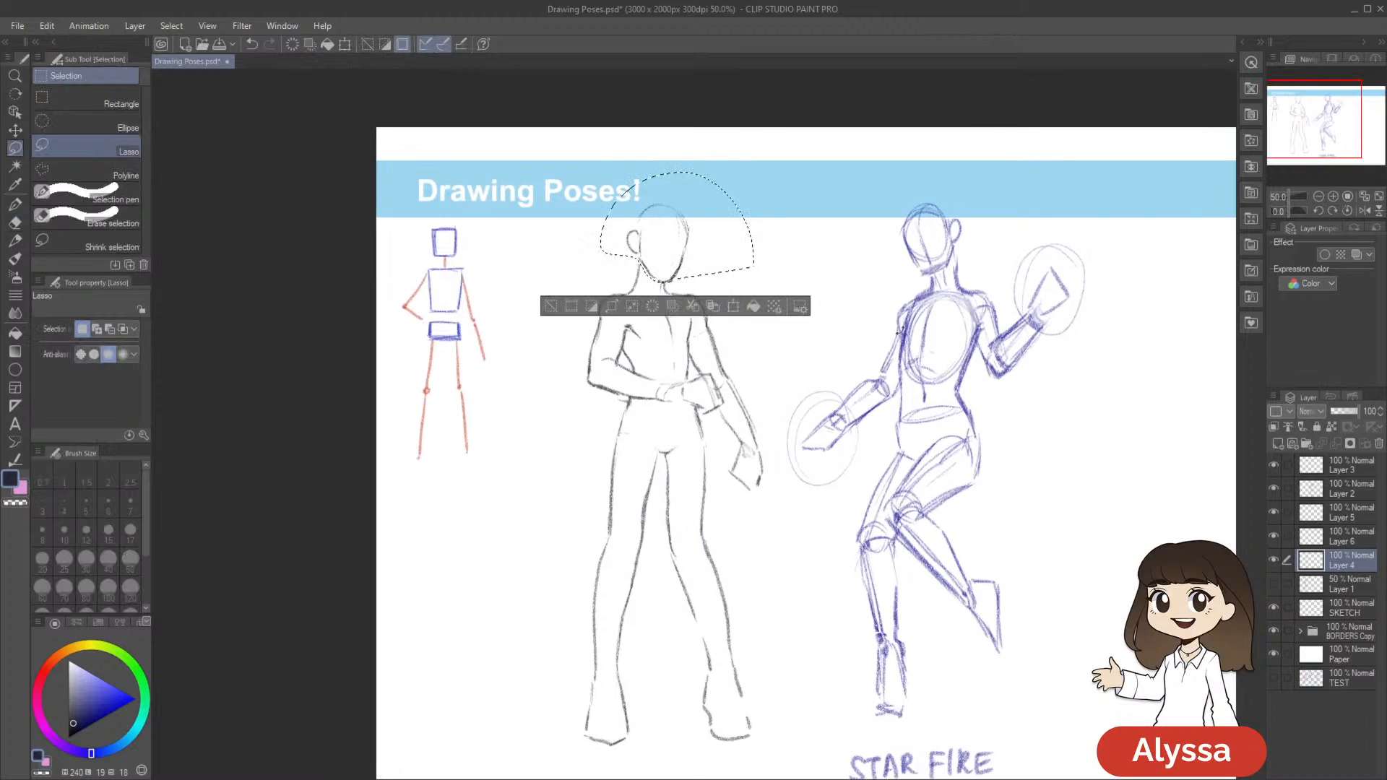
{"action": "key", "text": "ctrl+t"}
{"action": "left_click_drag", "start_coordinate": [901, 372], "coordinate": [900, 369]}
Nudge the selected head right and down to fit the neck, apply the transformation, and save the document
{"action": "key", "text": "Right"}
{"action": "key", "text": "Right"}
{"action": "key", "text": "Right"}
{"action": "key", "text": "Right"}
{"action": "key", "text": "Down"}
{"action": "key", "text": "Down"}
{"action": "key", "text": "Return"}
{"action": "scroll", "coordinate": [892, 562], "scroll_direction": "down", "scroll_amount": 2}
{"action": "key", "text": "ctrl+s"}
{"action": "scroll", "coordinate": [892, 562], "scroll_direction": "down", "scroll_amount": 1}
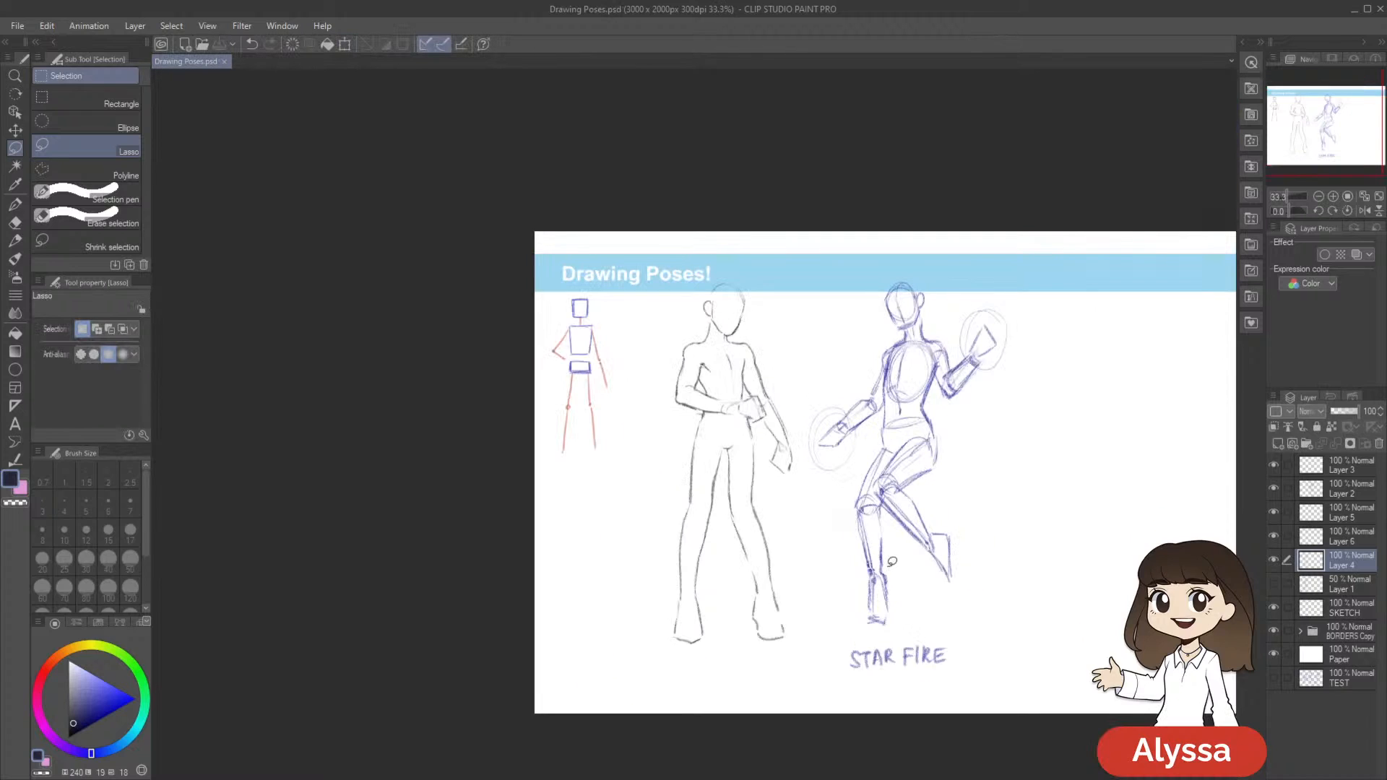
Rotate the whole Meliodas outline on Layer 4 slightly clockwise and save the document
{"action": "scroll", "coordinate": [892, 562], "scroll_direction": "up", "scroll_amount": 1}
{"action": "key", "text": "ctrl+t"}
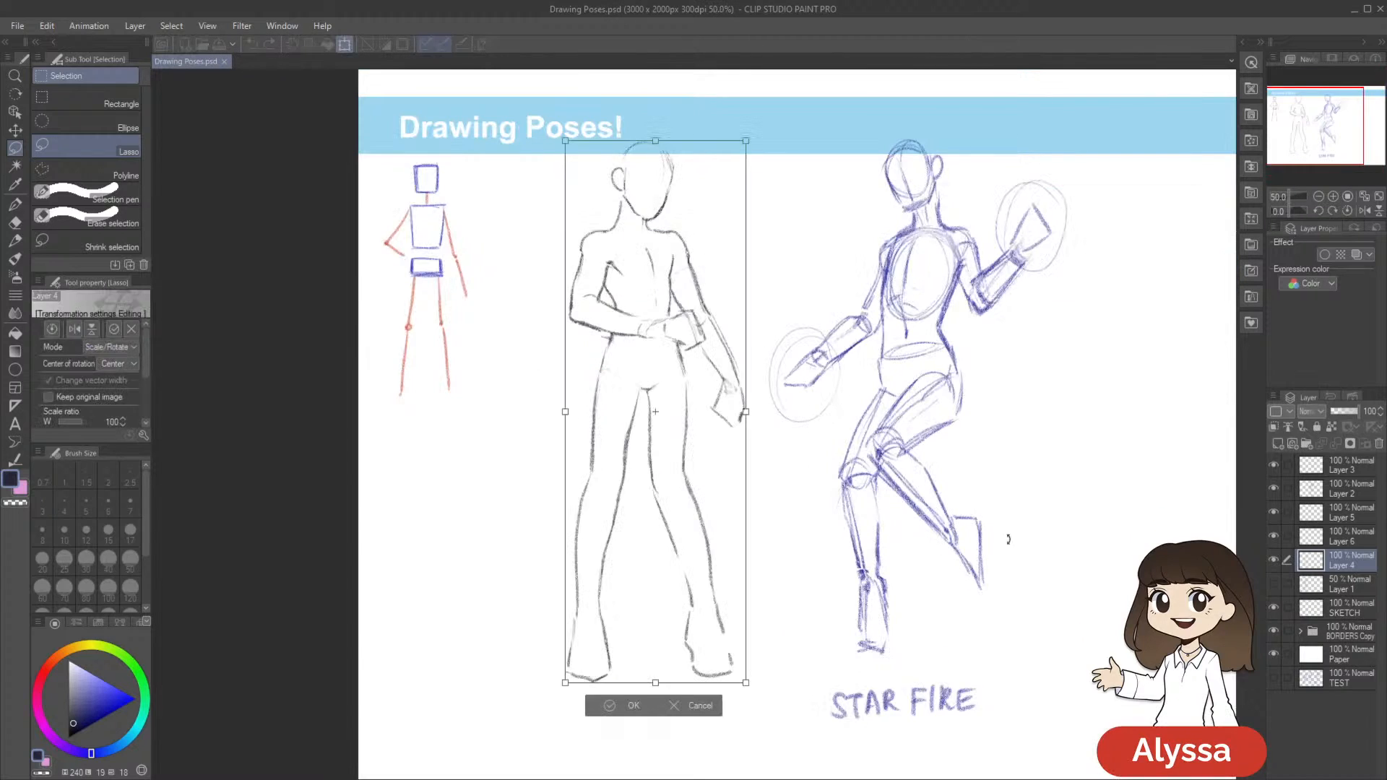
{"action": "left_click_drag", "start_coordinate": [1009, 541], "coordinate": [1008, 546]}
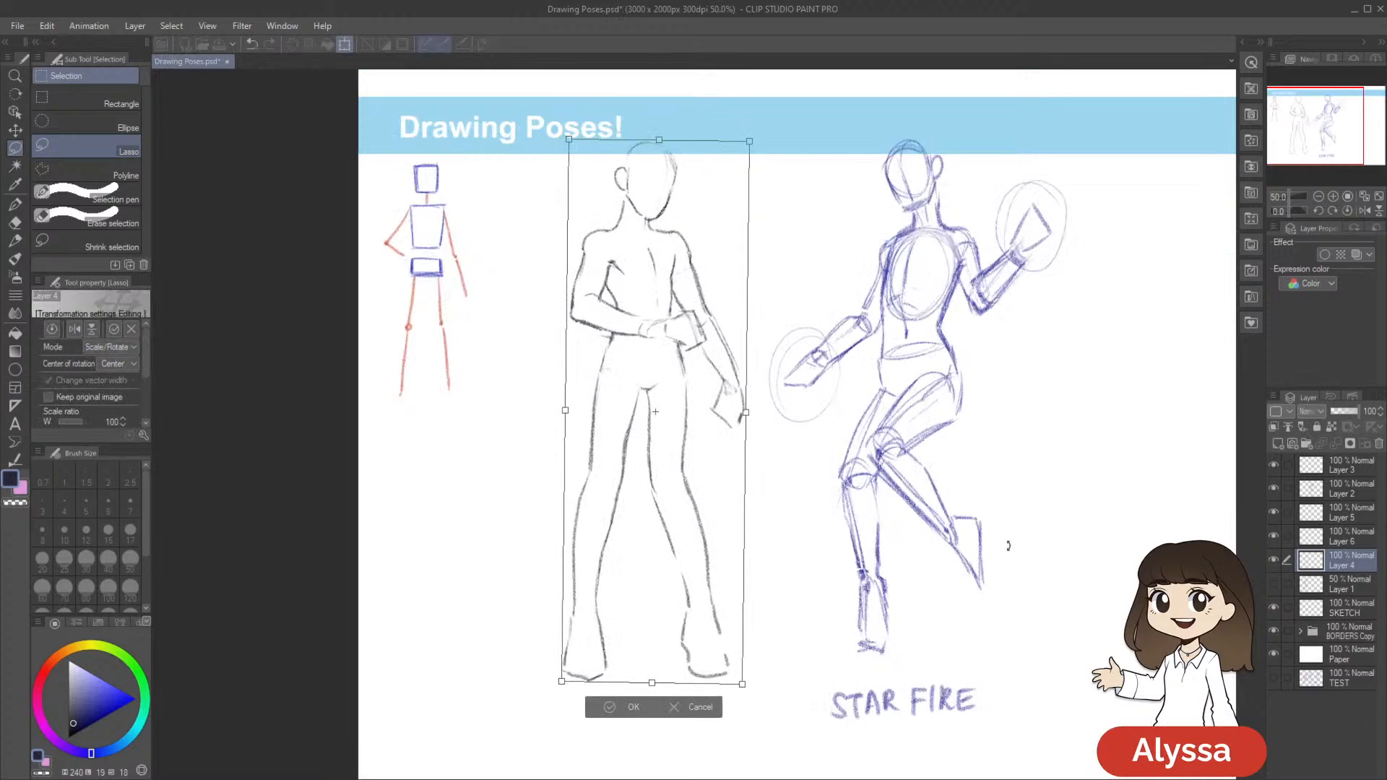
{"action": "key", "text": "Return"}
{"action": "left_click_drag", "start_coordinate": [852, 650], "coordinate": [803, 665]}
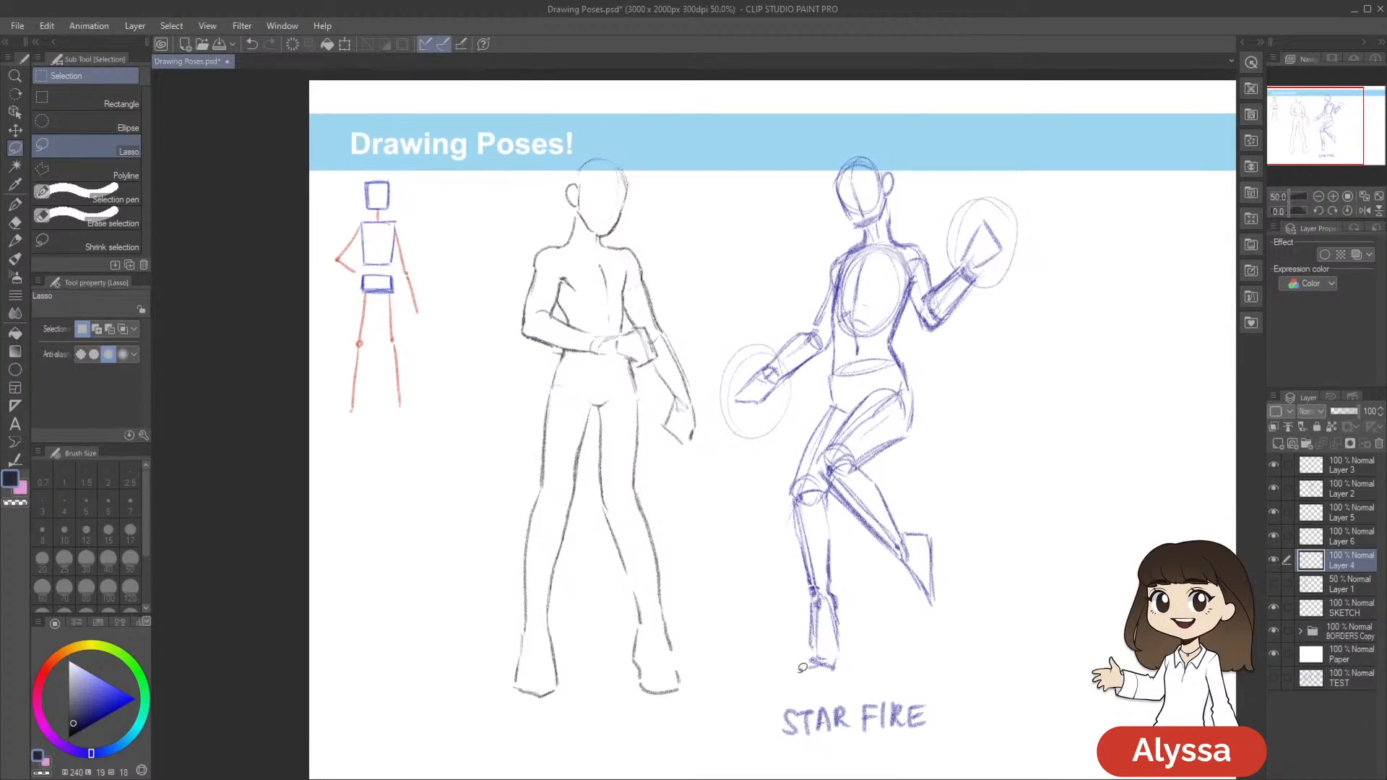
{"action": "key", "text": "ctrl+s"}
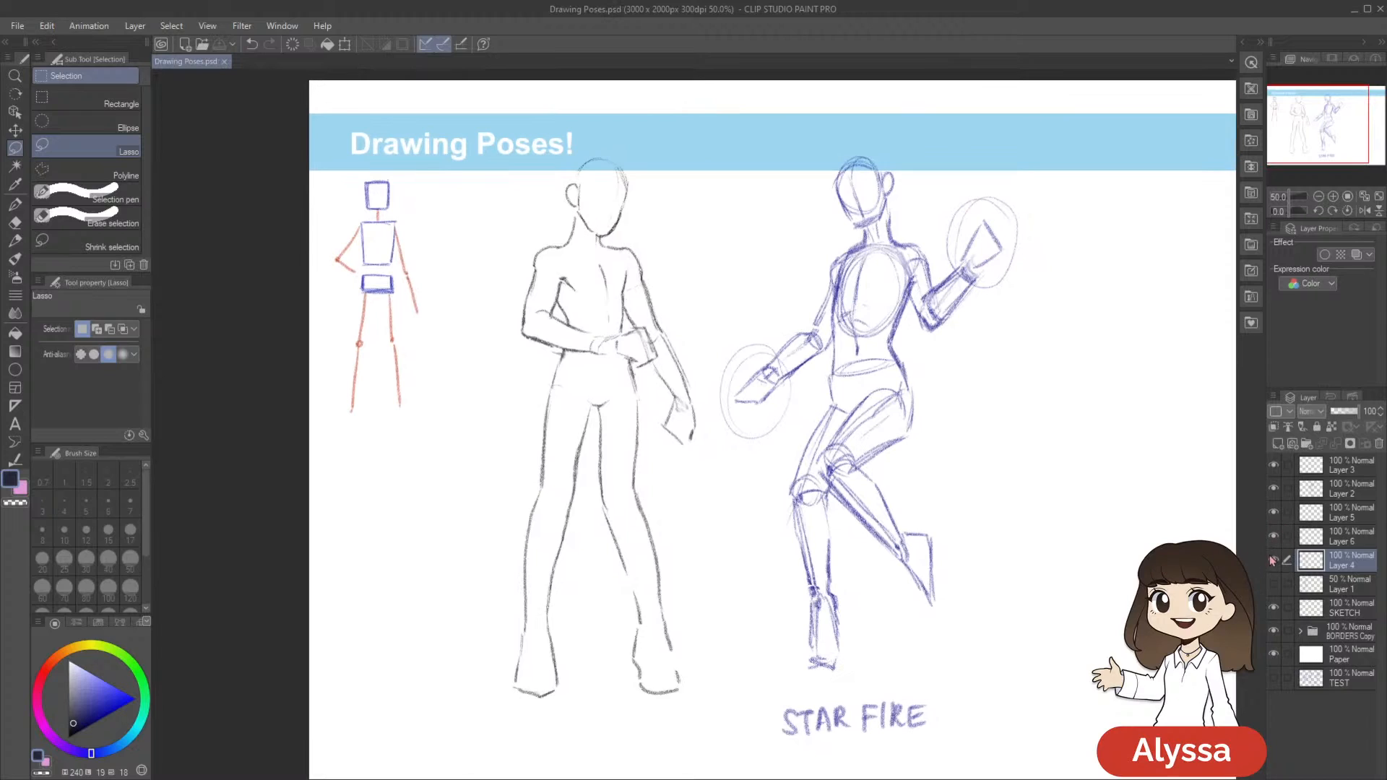
Toggle the visibility of Layer 4, Layer 6 and Layer 1 to examine which parts of the drawing each holds
{"action": "left_click", "coordinate": [1274, 561]}
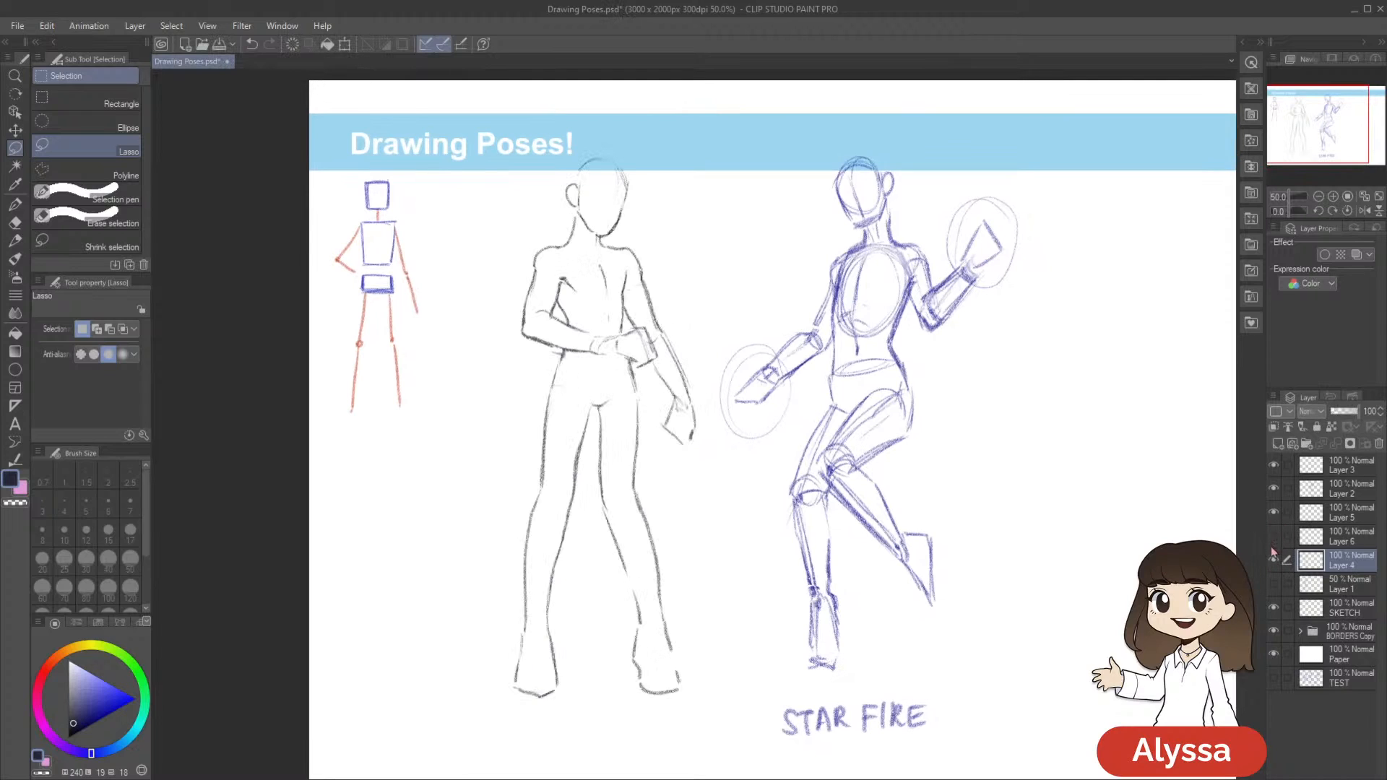
{"action": "left_click", "coordinate": [1273, 564]}
{"action": "left_click", "coordinate": [1273, 565]}
{"action": "left_click", "coordinate": [1274, 585]}
{"action": "left_click", "coordinate": [1274, 585]}
{"action": "left_click", "coordinate": [1274, 585]}
{"action": "left_click", "coordinate": [1274, 585]}
Add a new layer above Layer 4, save the document, and set the Real pencil's brush size to 8
{"action": "key", "text": "ctrl+shift+n"}
{"action": "key", "text": "p"}
{"action": "scroll", "coordinate": [1166, 644], "scroll_direction": "up", "scroll_amount": 1}
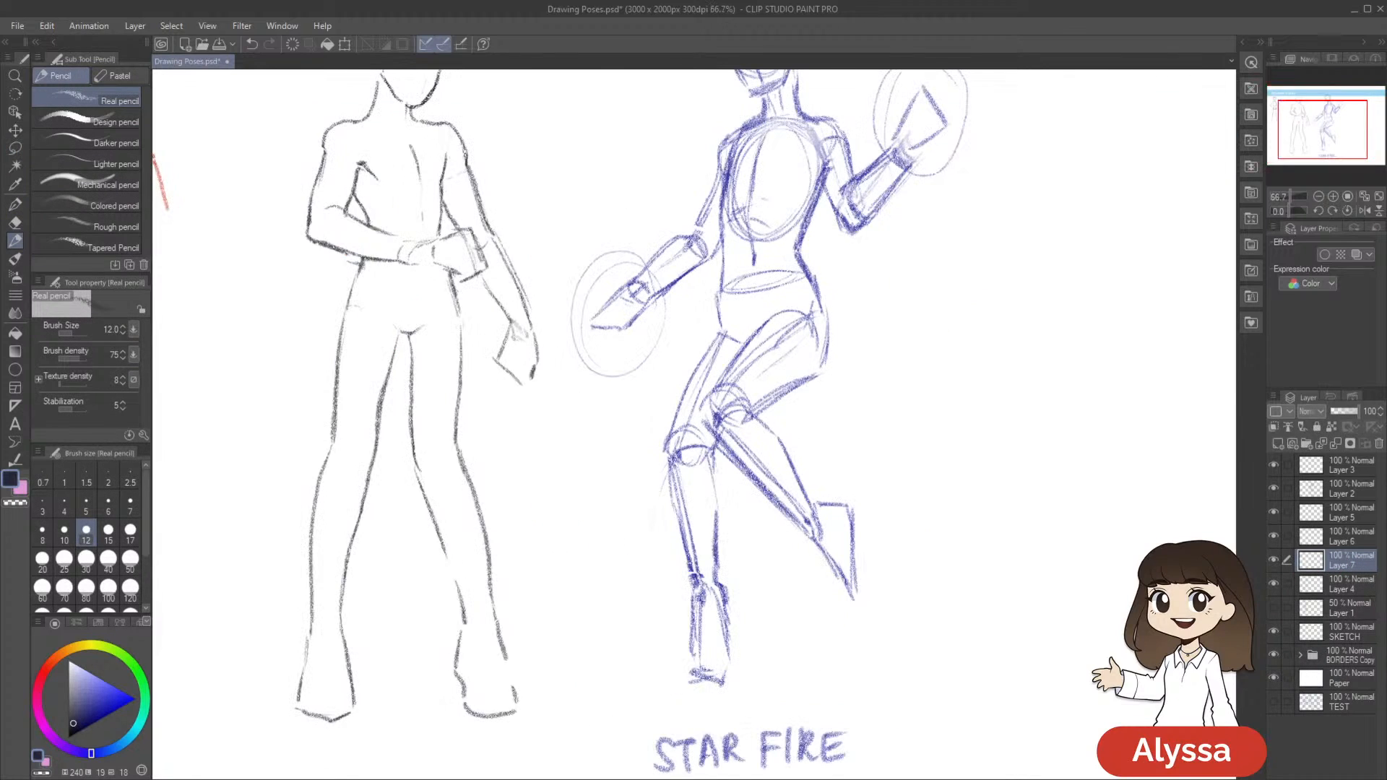
{"action": "left_click_drag", "start_coordinate": [664, 297], "coordinate": [811, 441]}
{"action": "key", "text": "ctrl+s"}
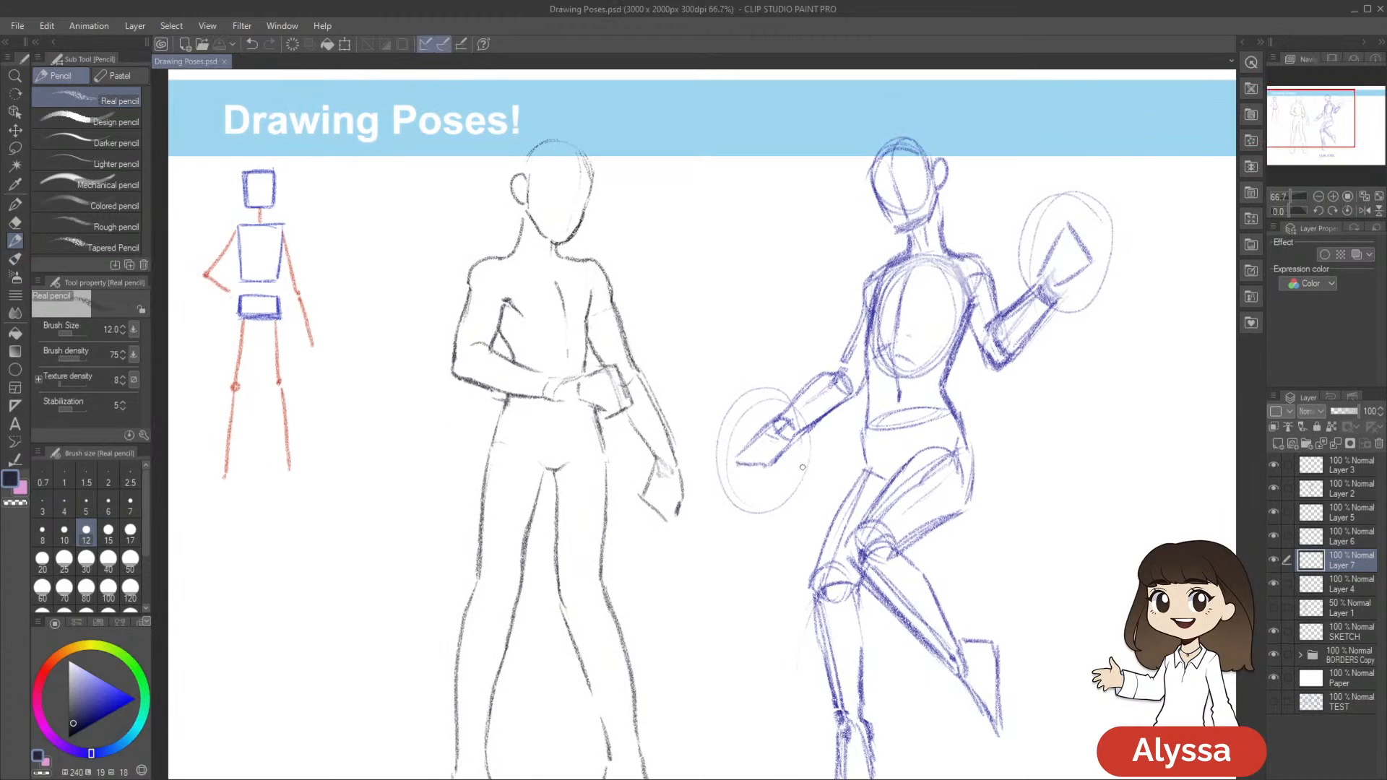
{"action": "left_click_drag", "start_coordinate": [808, 473], "coordinate": [932, 480]}
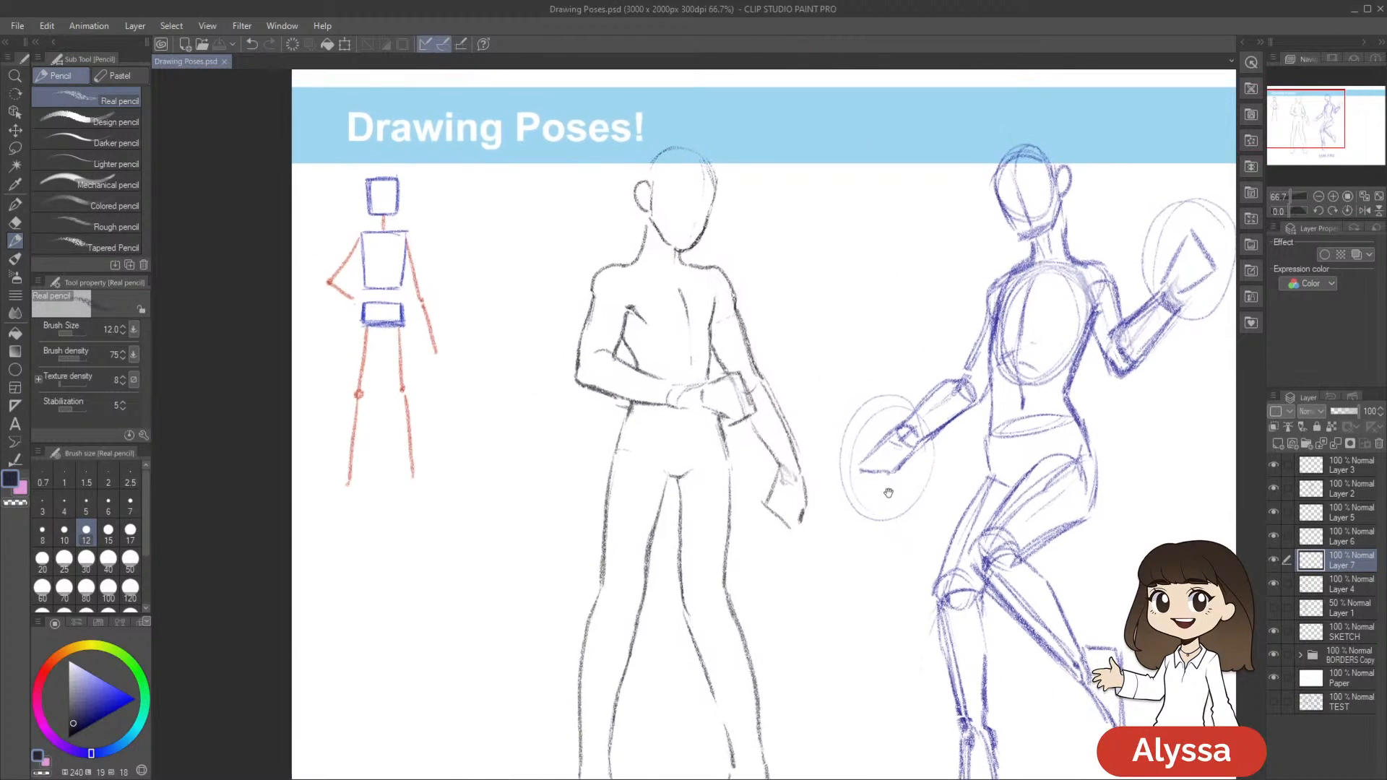
{"action": "left_click_drag", "start_coordinate": [809, 433], "coordinate": [821, 464]}
{"action": "key", "text": "bracketleft"}
{"action": "key", "text": "bracketleft"}
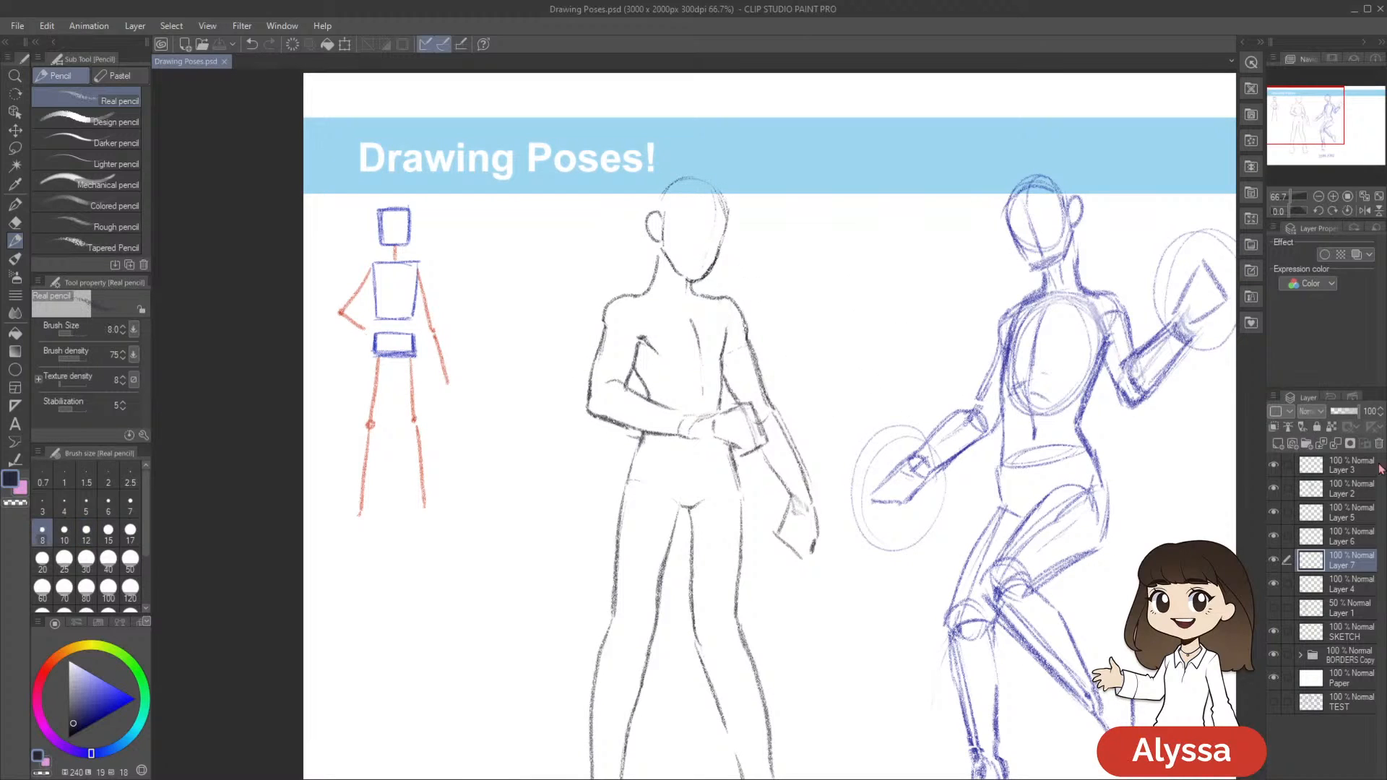
Sketch a faint curved vertical guideline down the Meliodas figure's face on Layer 7
{"action": "left_click_drag", "start_coordinate": [930, 398], "coordinate": [914, 431]}
{"action": "scroll", "coordinate": [900, 462], "scroll_direction": "up", "scroll_amount": 1}
{"action": "left_click_drag", "start_coordinate": [755, 270], "coordinate": [765, 421]}
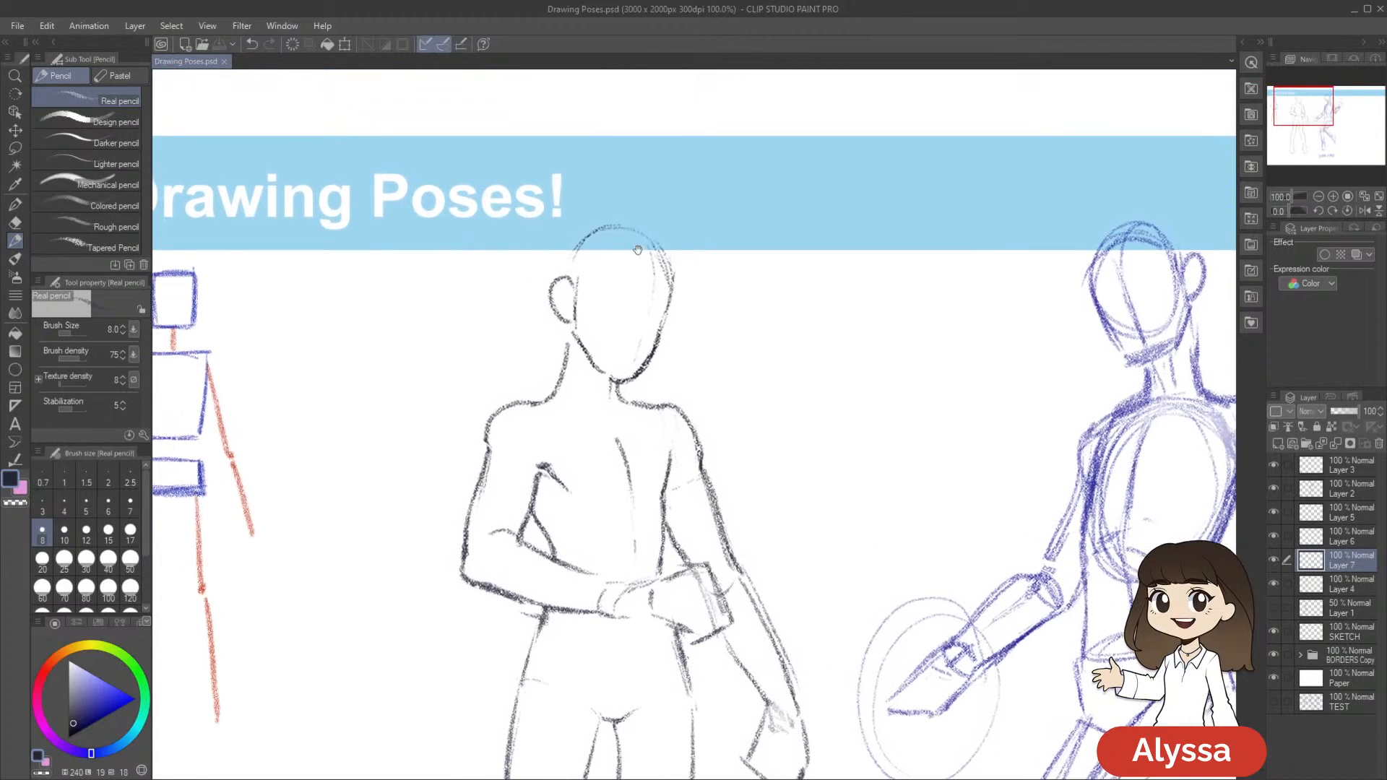
{"action": "left_click_drag", "start_coordinate": [637, 254], "coordinate": [650, 226]}
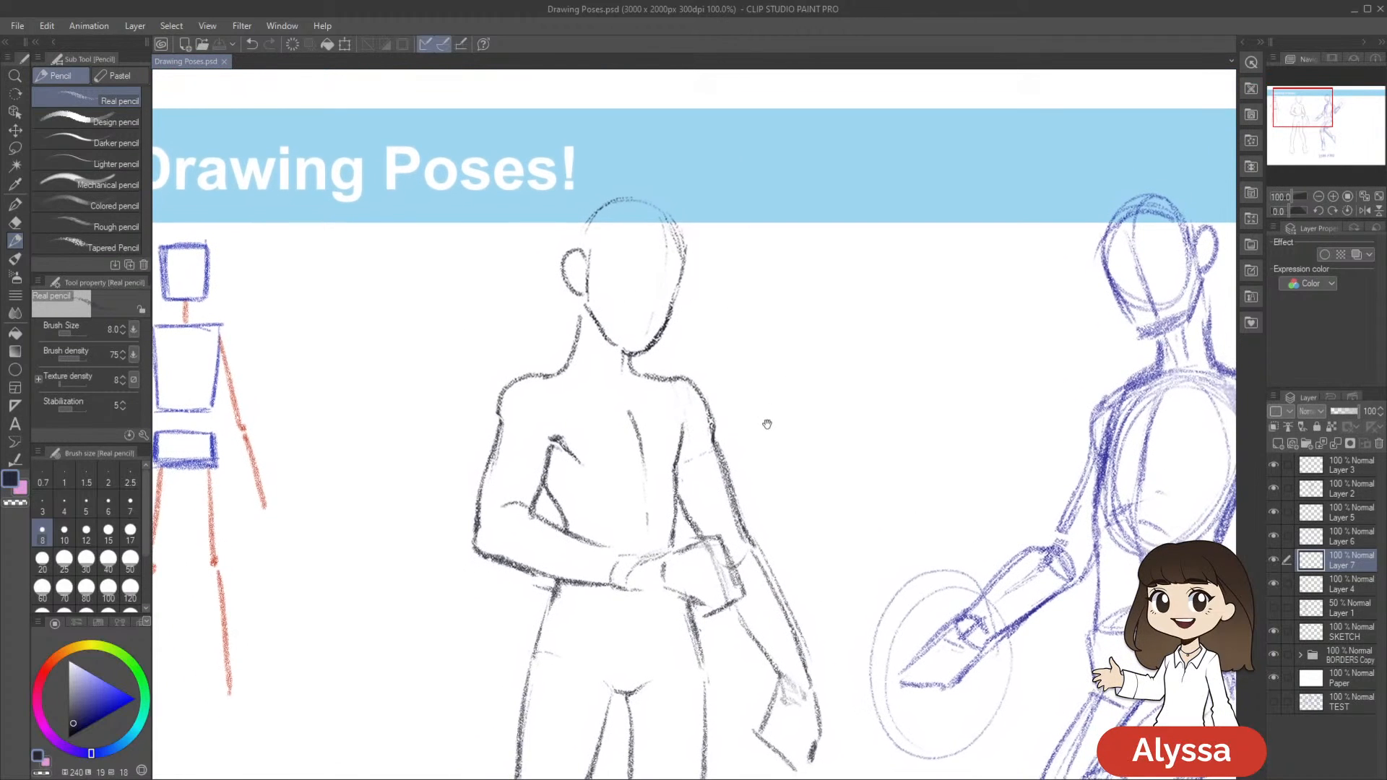
{"action": "left_click_drag", "start_coordinate": [741, 241], "coordinate": [913, 195]}
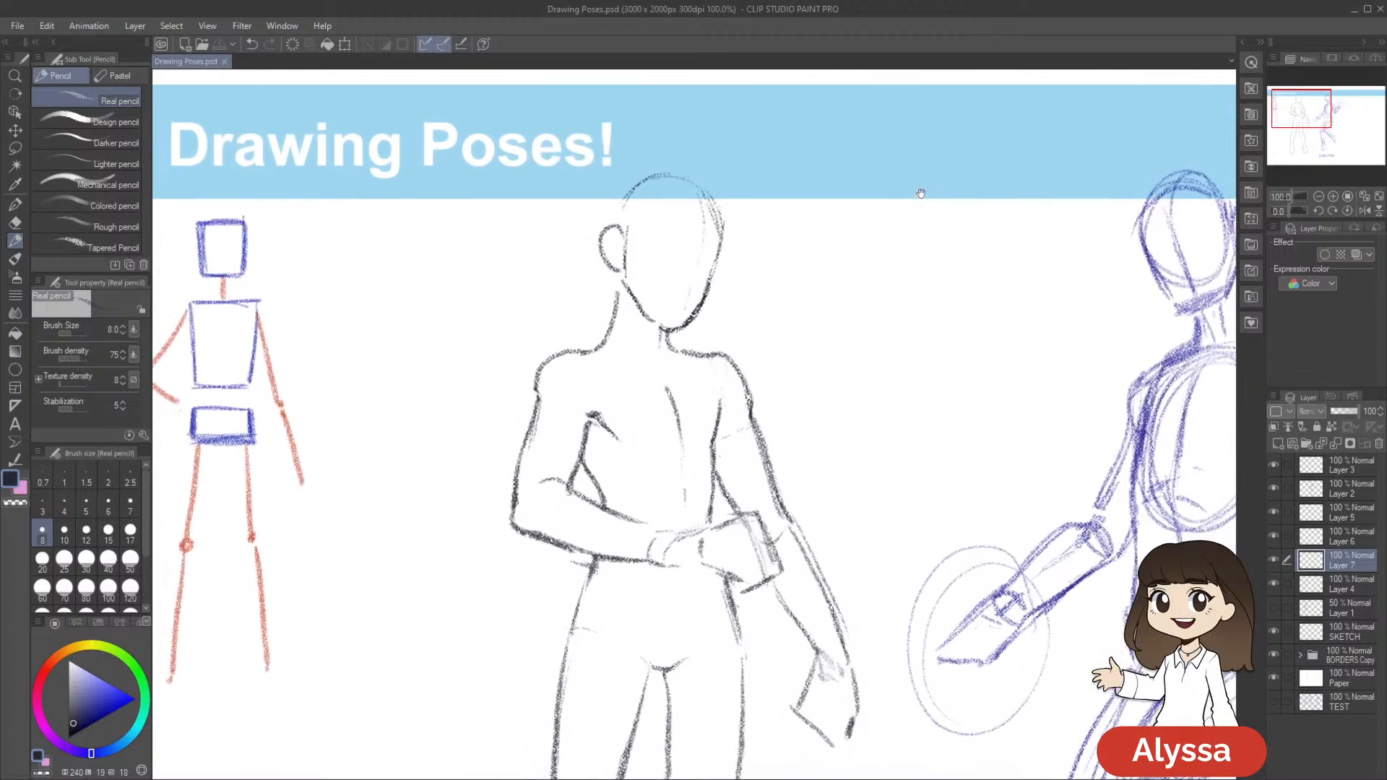
{"action": "left_click_drag", "start_coordinate": [701, 264], "coordinate": [711, 221]}
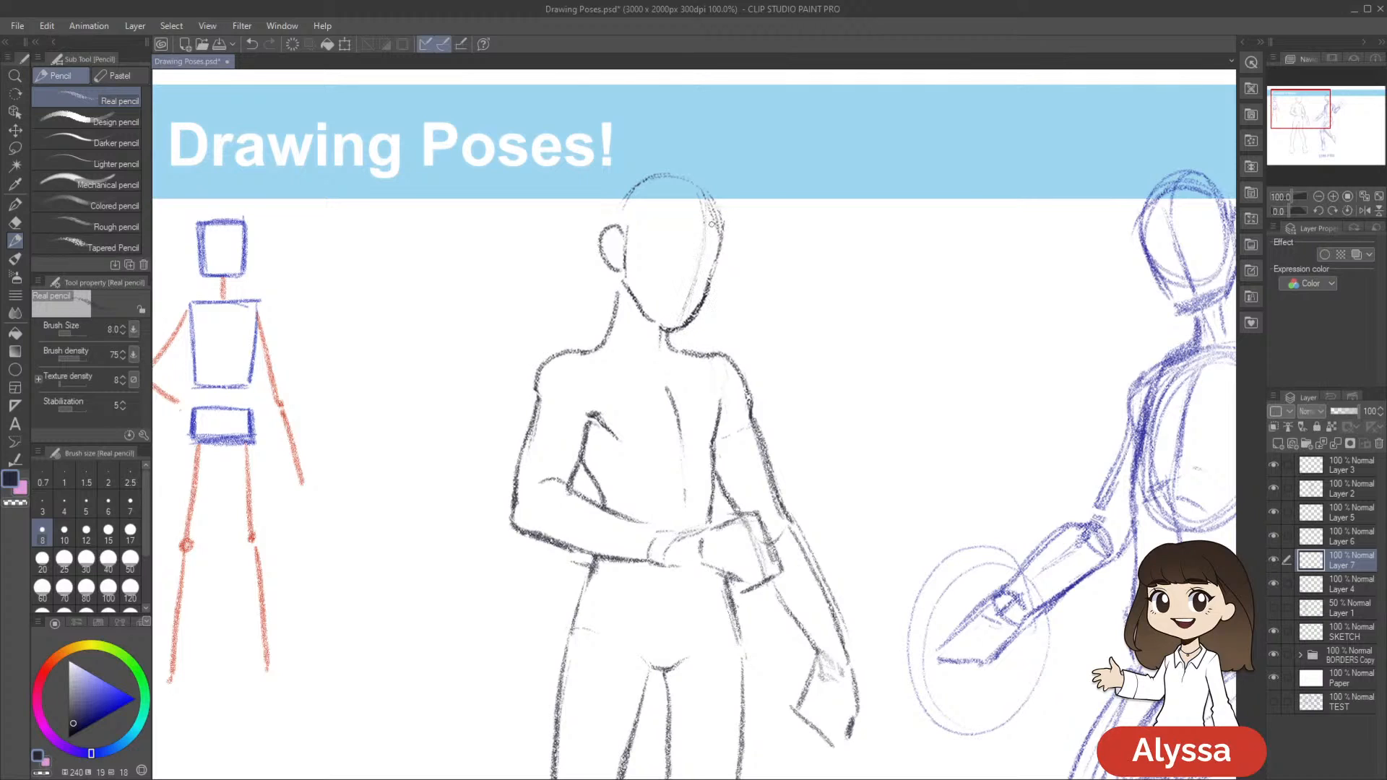
{"action": "left_click_drag", "start_coordinate": [832, 281], "coordinate": [793, 322]}
Pencil a small nose along the face guideline and trim its lines with the Snap eraser
{"action": "key", "text": "e"}
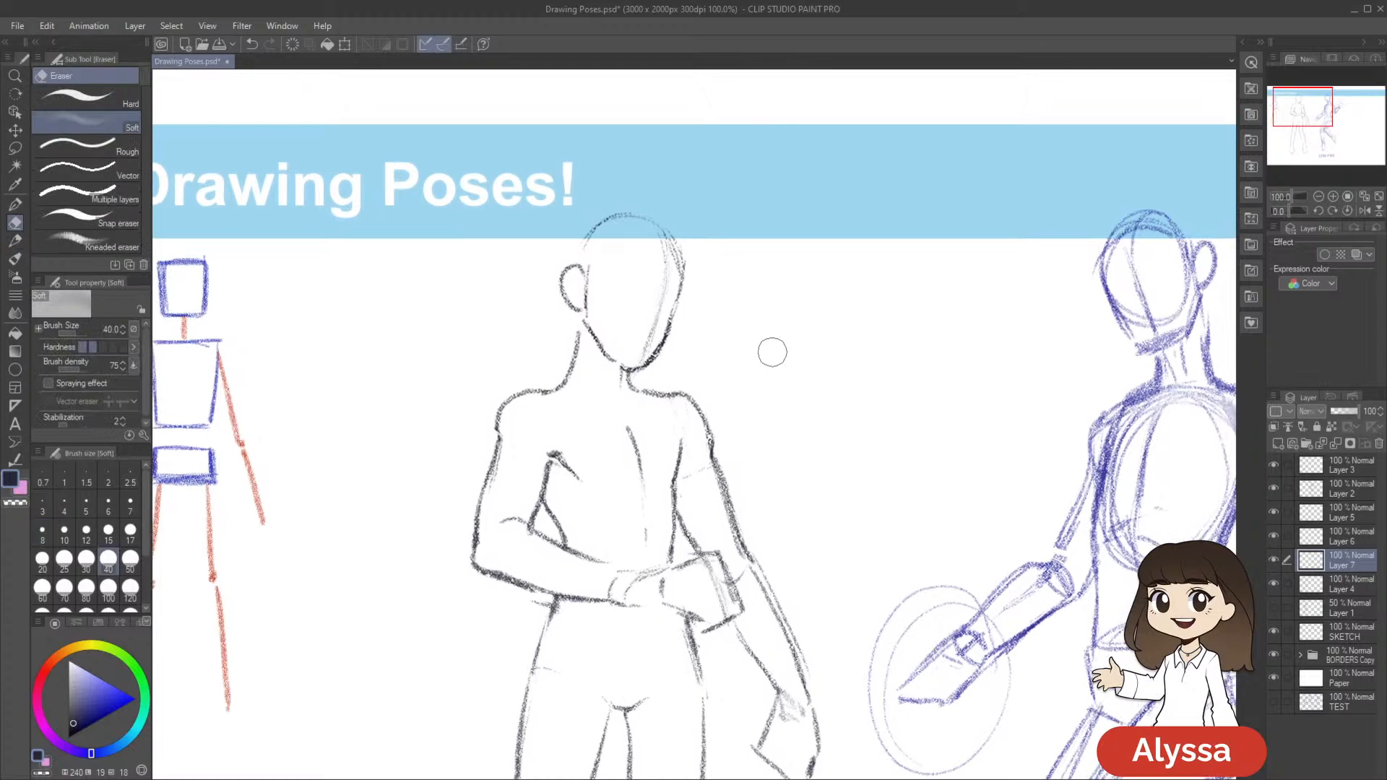
{"action": "left_click_drag", "start_coordinate": [800, 388], "coordinate": [798, 394]}
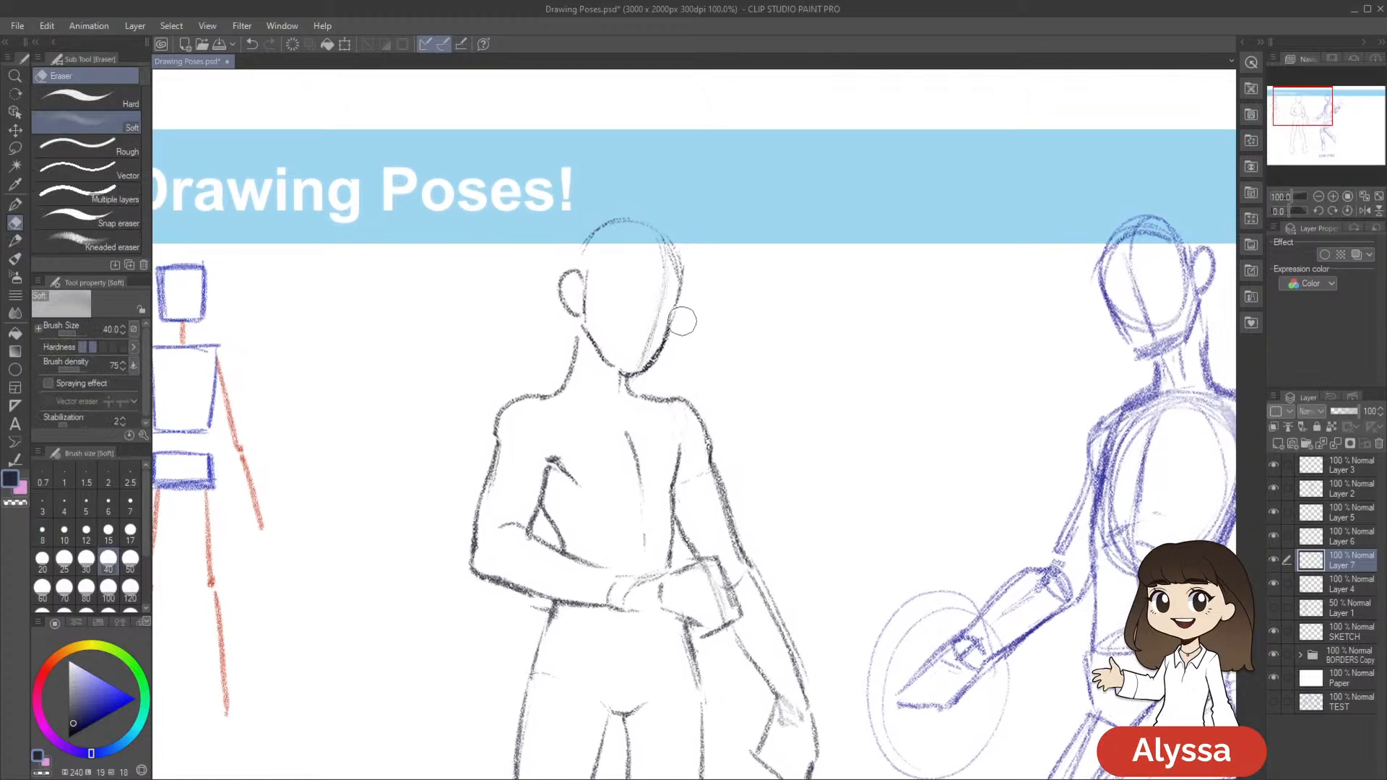
{"action": "key", "text": "p"}
{"action": "left_click_drag", "start_coordinate": [840, 284], "coordinate": [858, 285]}
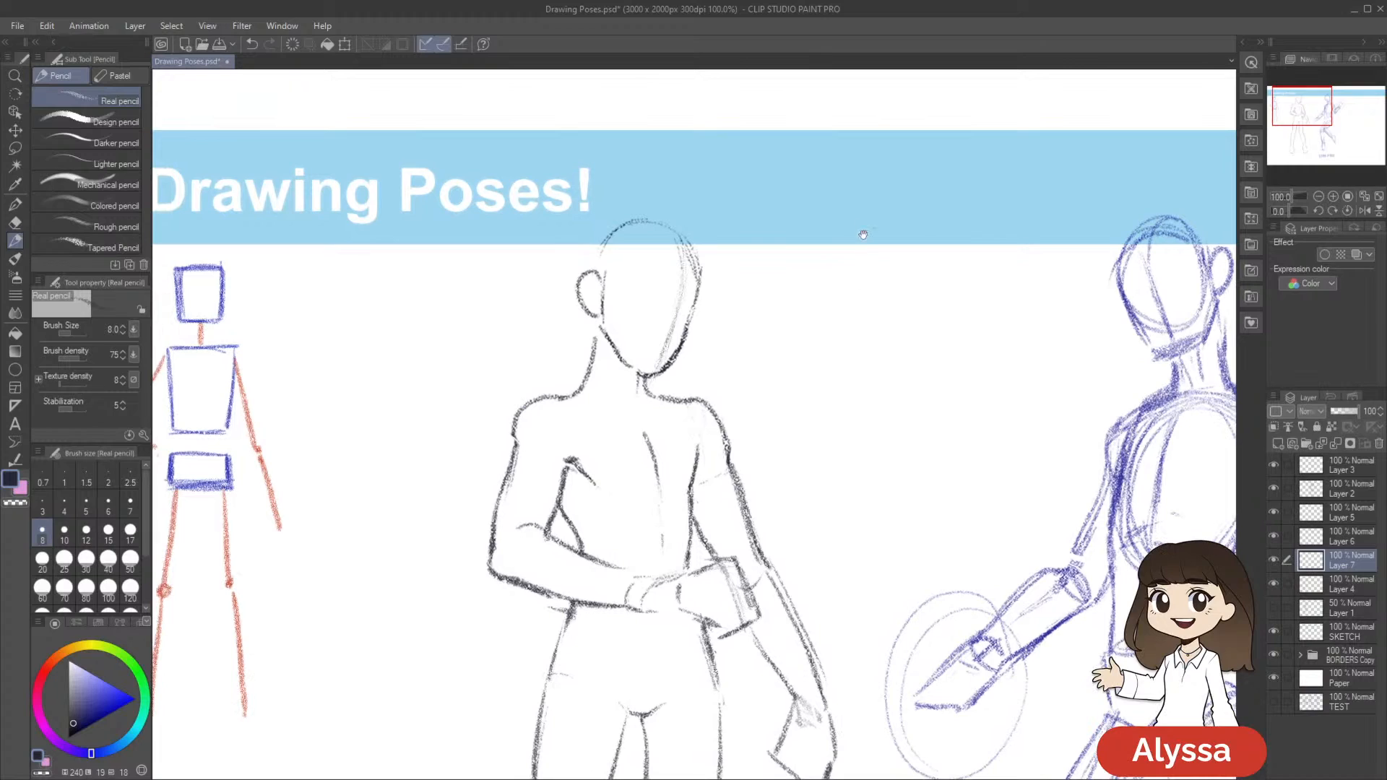
{"action": "key", "text": "ctrl+z"}
{"action": "key", "text": "e"}
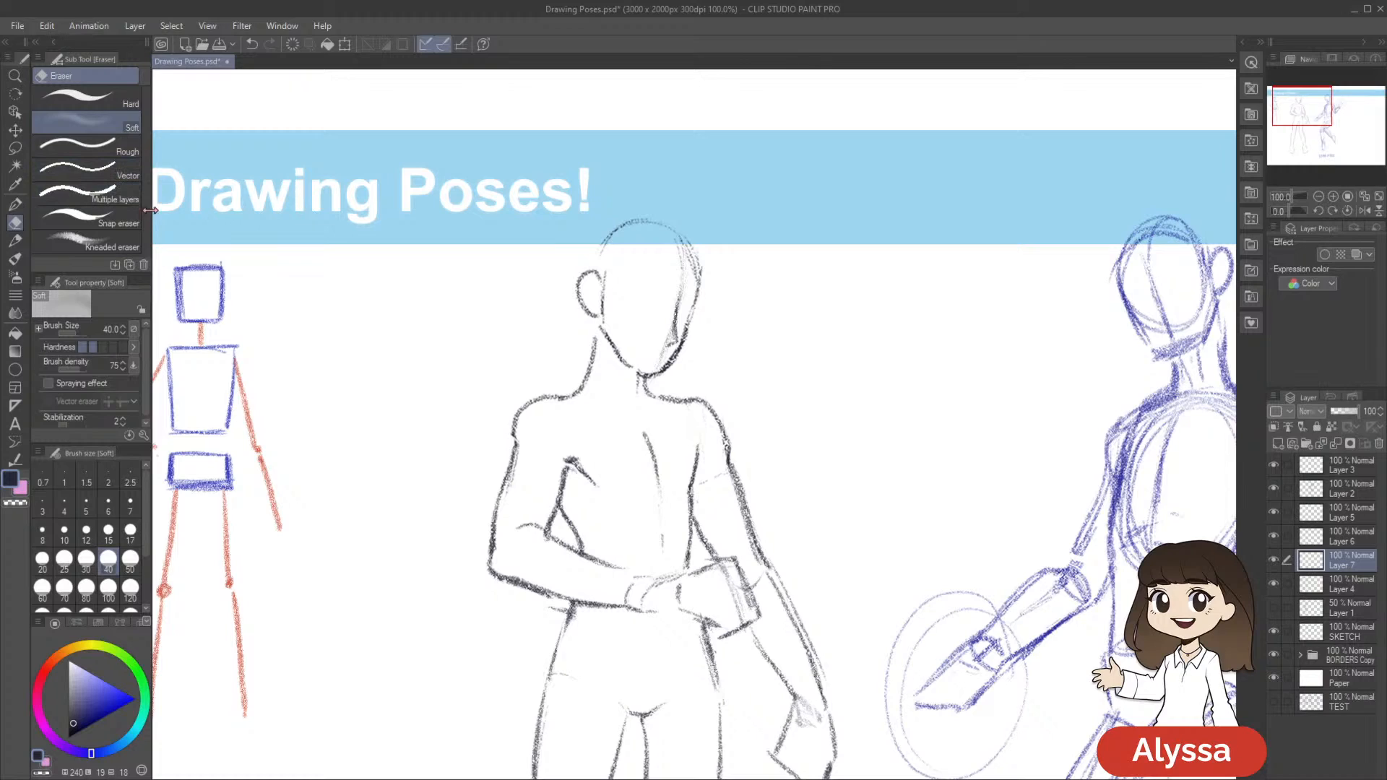
{"action": "left_click", "coordinate": [124, 219]}
{"action": "left_click_drag", "start_coordinate": [665, 336], "coordinate": [667, 324]}
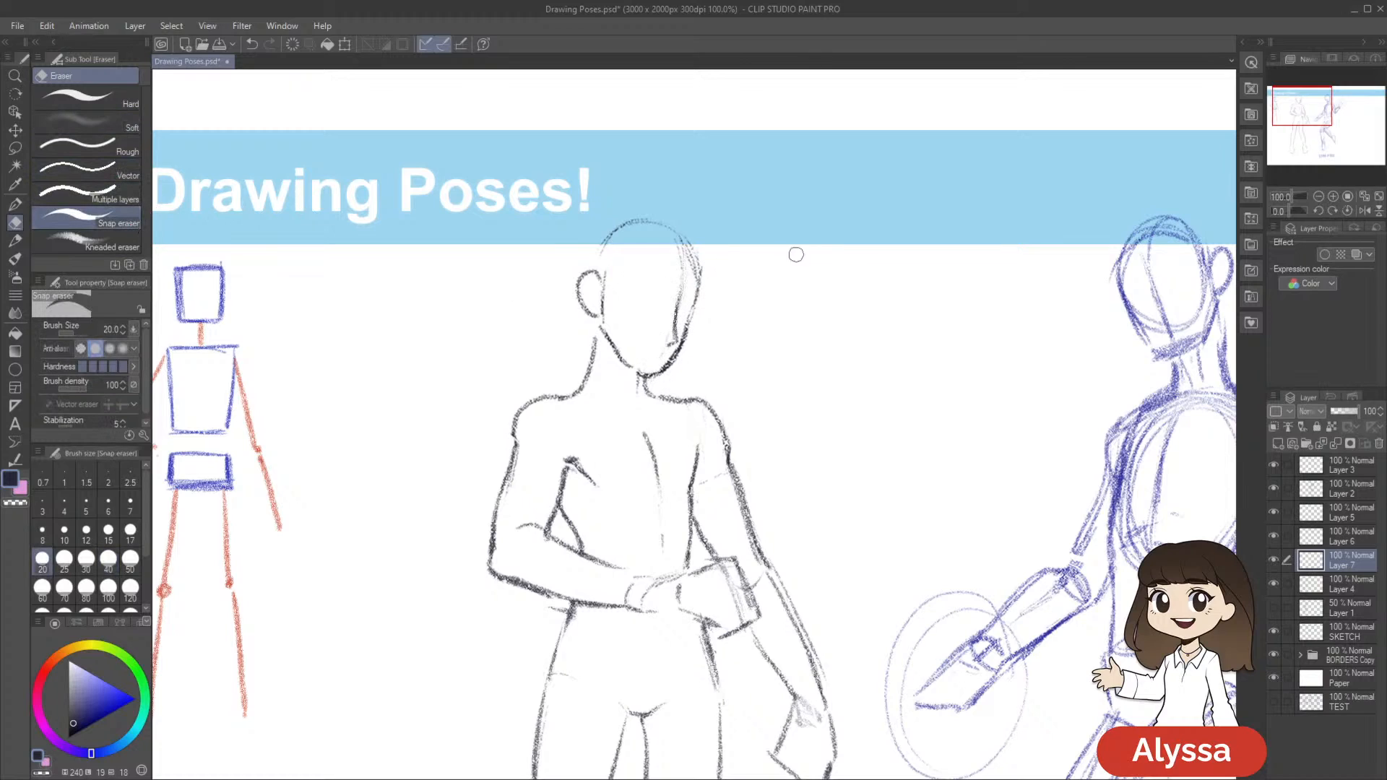
{"action": "key", "text": "p"}
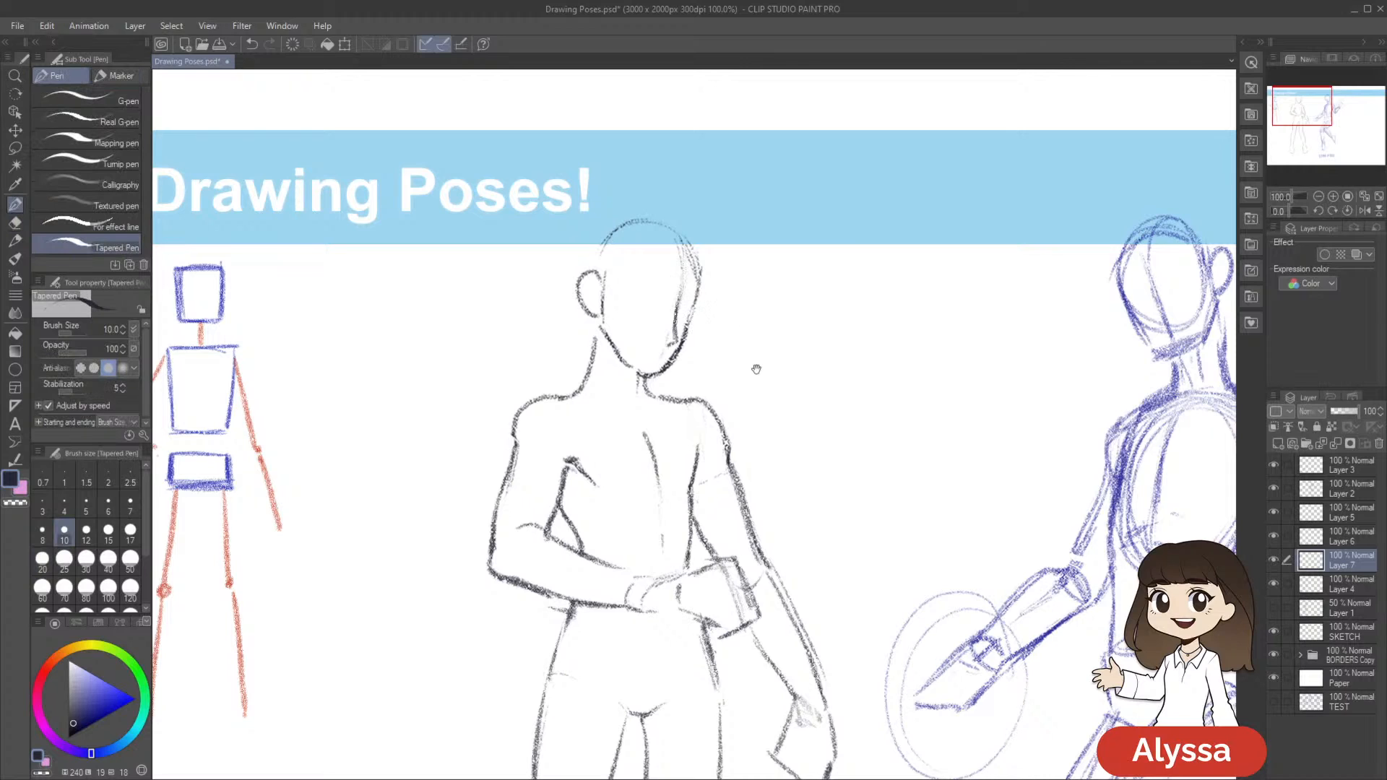
Refine the nose with the pencil and eraser, and adjust the face strokes on Layer 7 with a transformation
{"action": "left_click_drag", "start_coordinate": [944, 449], "coordinate": [906, 455]}
{"action": "key", "text": "p"}
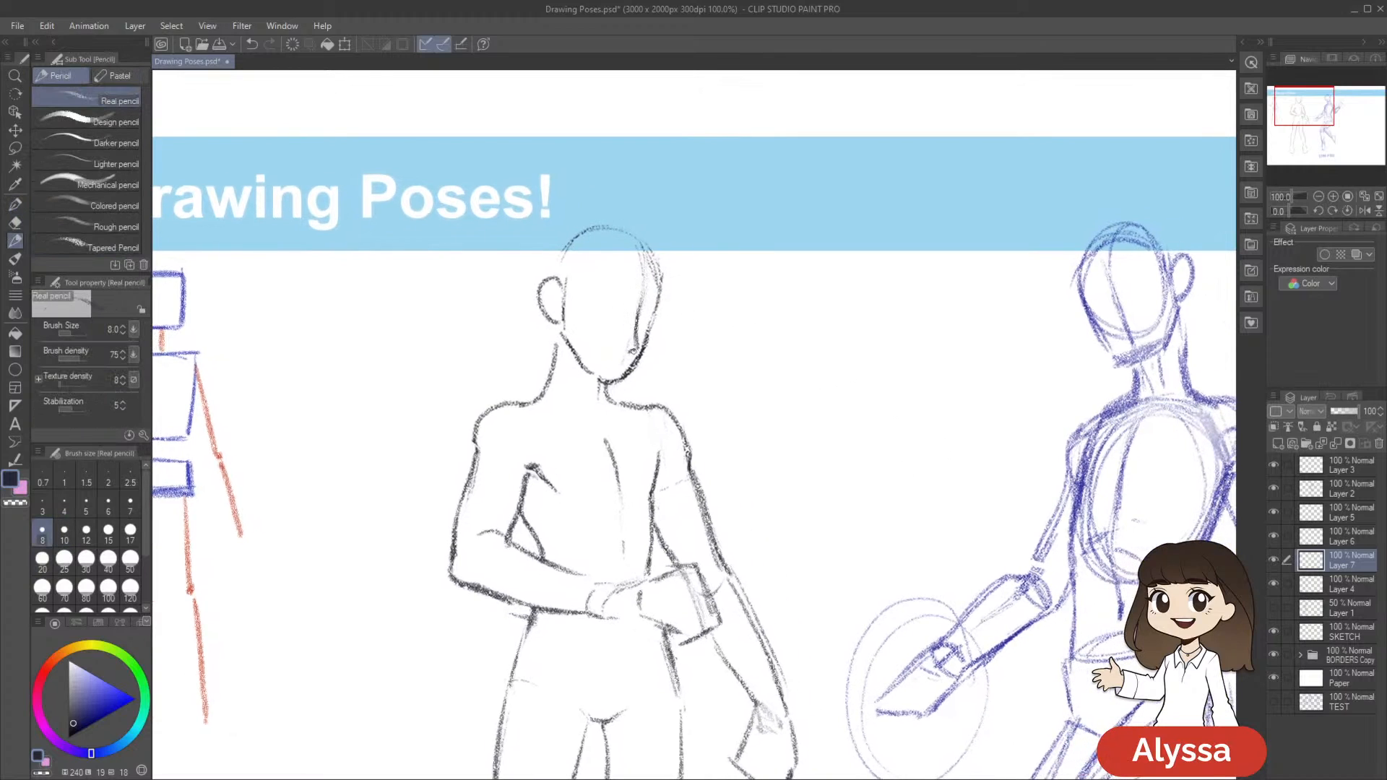
{"action": "key", "text": "ctrl+z"}
{"action": "key", "text": "e"}
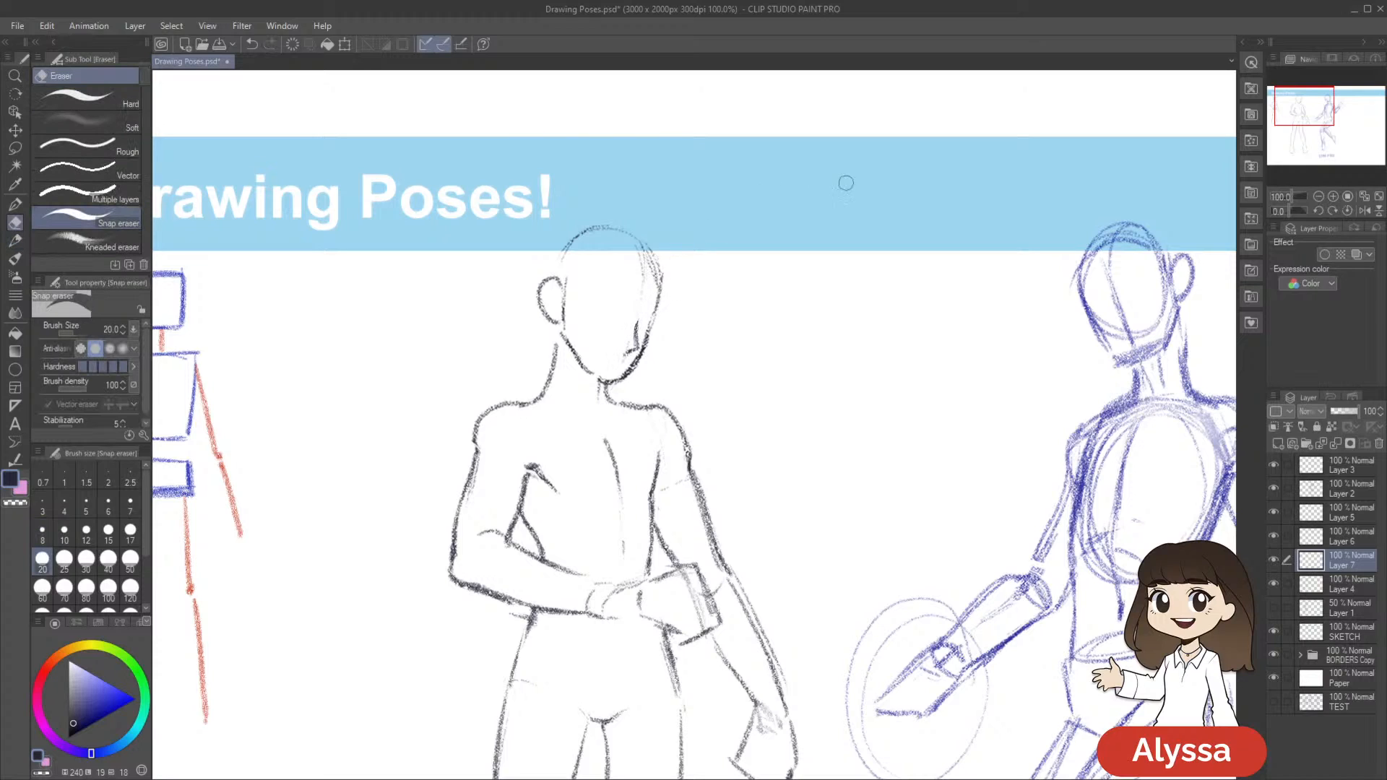
{"action": "key", "text": "ctrl+t"}
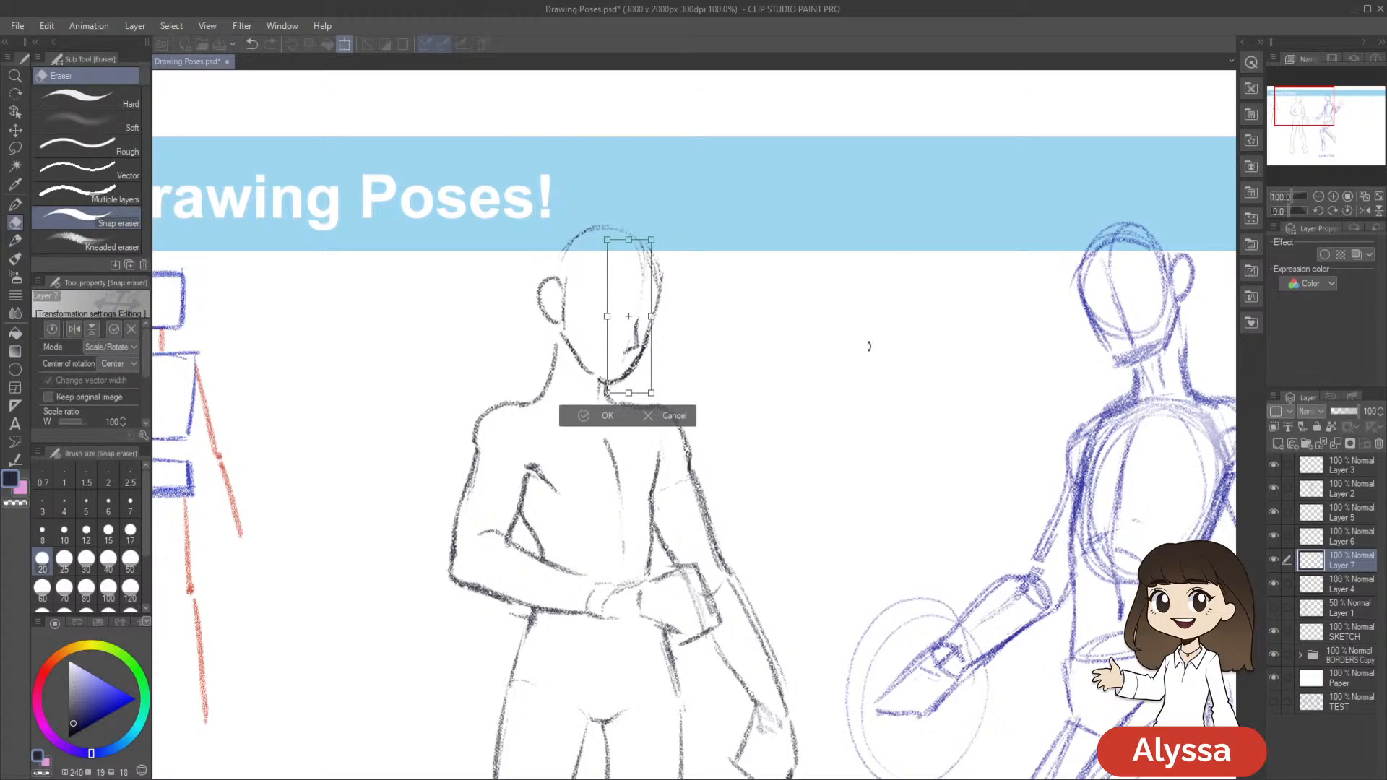
{"action": "key", "text": "Return"}
{"action": "key", "text": "p"}
Add a new layer above Layer 7, reselect Layer 7, and change the pencil colour to a medium blue with hue 219
{"action": "left_click_drag", "start_coordinate": [771, 576], "coordinate": [877, 459]}
{"action": "scroll", "coordinate": [677, 645], "scroll_direction": "down", "scroll_amount": 1}
{"action": "scroll", "coordinate": [677, 645], "scroll_direction": "up", "scroll_amount": 1}
{"action": "scroll", "coordinate": [677, 645], "scroll_direction": "up", "scroll_amount": 1}
{"action": "left_click_drag", "start_coordinate": [819, 407], "coordinate": [758, 628]}
{"action": "key", "text": "ctrl+shift+n"}
{"action": "left_click", "coordinate": [1357, 582]}
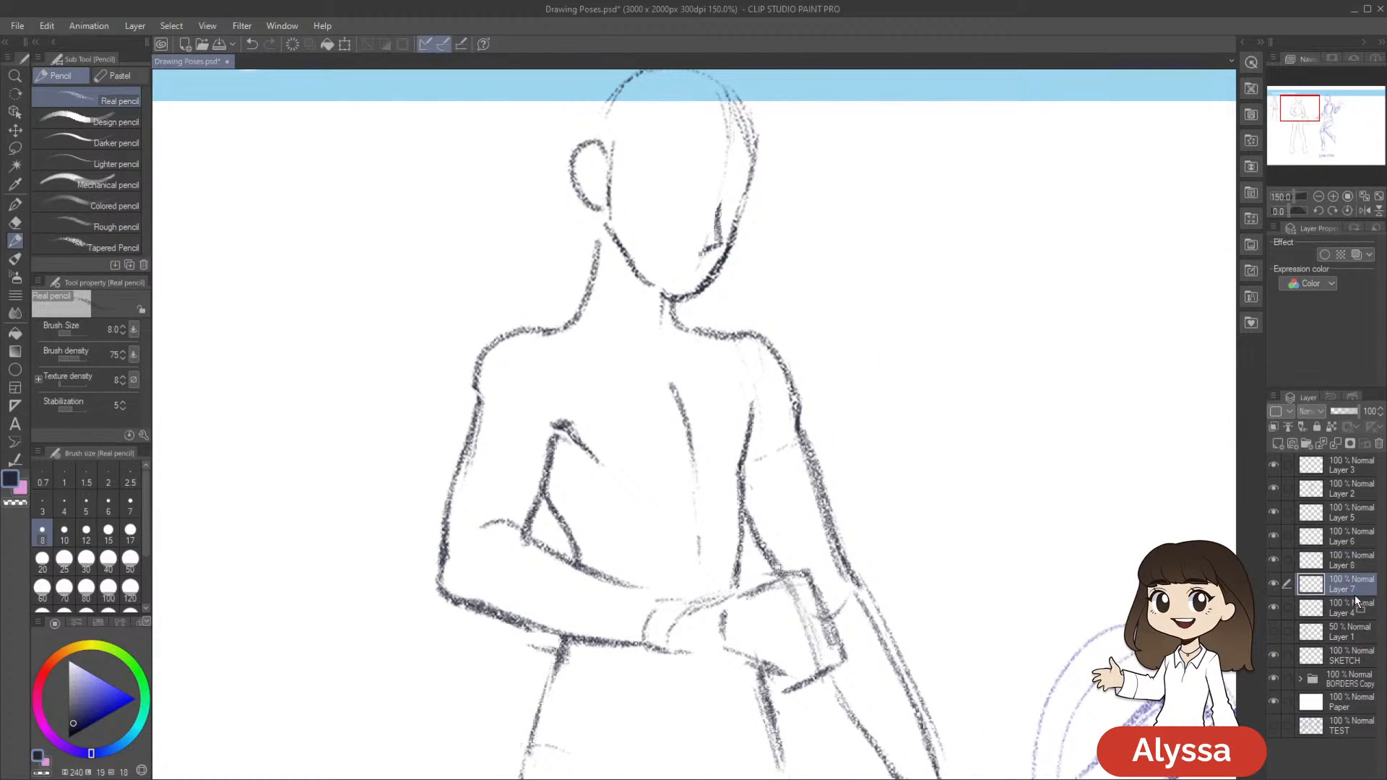
{"action": "left_click_drag", "start_coordinate": [821, 491], "coordinate": [837, 524]}
{"action": "left_click", "coordinate": [111, 749]}
{"action": "left_click", "coordinate": [106, 707]}
{"action": "left_click_drag", "start_coordinate": [892, 302], "coordinate": [840, 346]}
Sketch blue curved horizontal guidelines across the face for the brow and eye placement
{"action": "left_click_drag", "start_coordinate": [580, 245], "coordinate": [696, 265]}
{"action": "key", "text": "ctrl+z"}
{"action": "mouse_move", "coordinate": [576, 231]}
{"action": "left_mouse_down"}
{"action": "mouse_move", "coordinate": [722, 255]}
{"action": "mouse_move", "coordinate": [720, 238]}
{"action": "left_mouse_up"}
{"action": "mouse_move", "coordinate": [567, 248]}
{"action": "left_mouse_down"}
{"action": "mouse_move", "coordinate": [718, 272]}
{"action": "mouse_move", "coordinate": [596, 264]}
{"action": "mouse_move", "coordinate": [721, 273]}
{"action": "mouse_move", "coordinate": [569, 256]}
{"action": "mouse_move", "coordinate": [727, 293]}
{"action": "left_mouse_up"}
{"action": "key", "text": "ctrl+z"}
{"action": "key", "text": "ctrl+z"}
{"action": "mouse_move", "coordinate": [619, 273]}
{"action": "left_mouse_down"}
{"action": "mouse_move", "coordinate": [715, 285]}
{"action": "mouse_move", "coordinate": [714, 299]}
{"action": "left_mouse_up"}
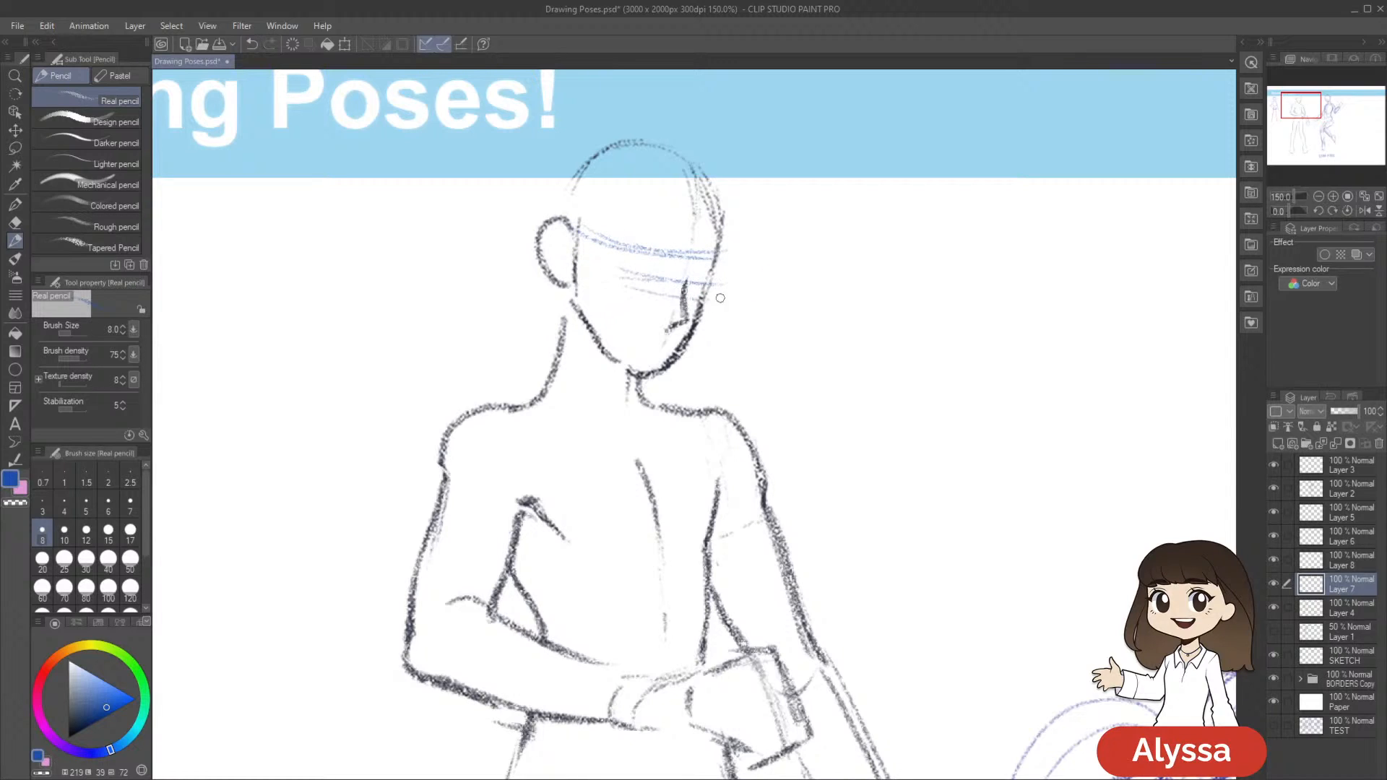
Sketch blue curved hair strands from a parting high on the forehead down the far side of the figure's face
{"action": "left_click_drag", "start_coordinate": [899, 555], "coordinate": [821, 550]}
{"action": "scroll", "coordinate": [877, 552], "scroll_direction": "down", "scroll_amount": 2}
{"action": "scroll", "coordinate": [876, 554], "scroll_direction": "up", "scroll_amount": 1}
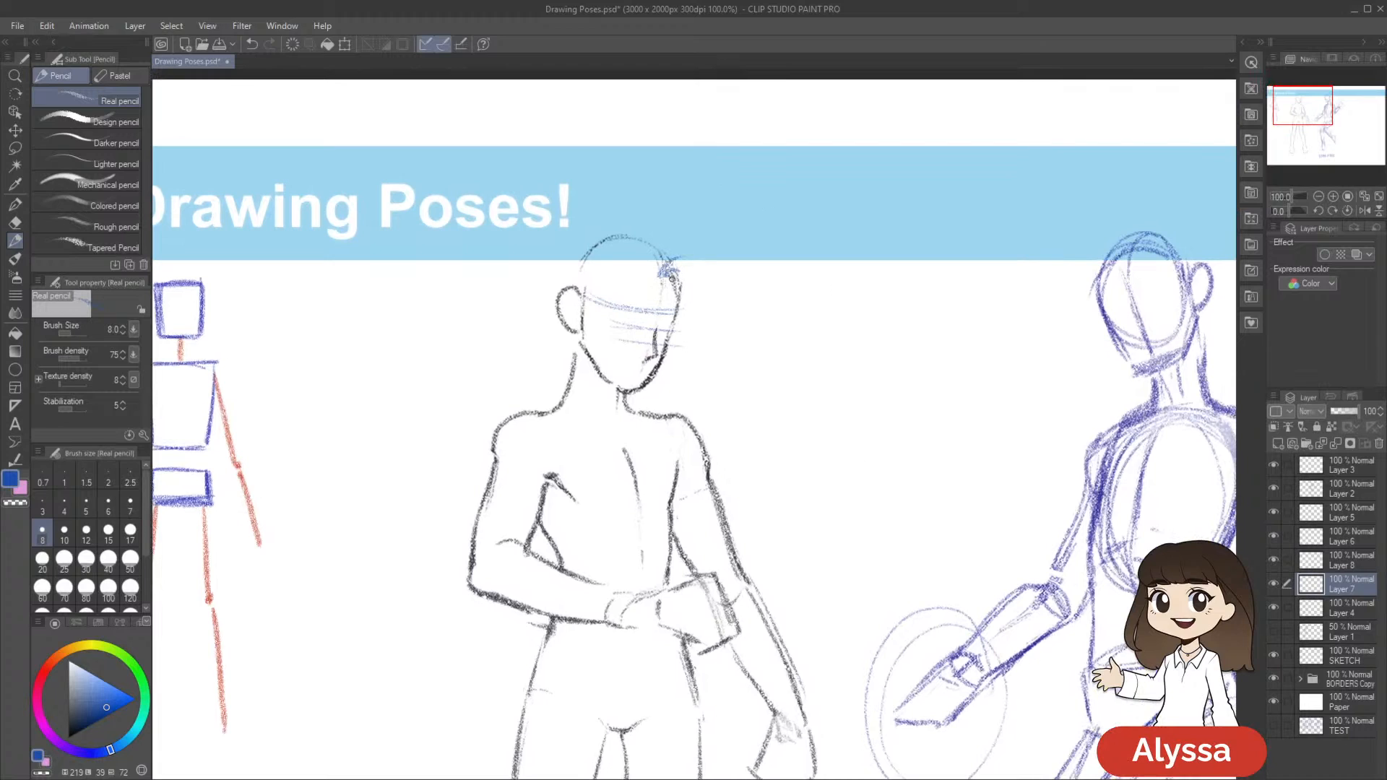
{"action": "left_click_drag", "start_coordinate": [908, 403], "coordinate": [843, 365]}
{"action": "key", "text": "bracketleft"}
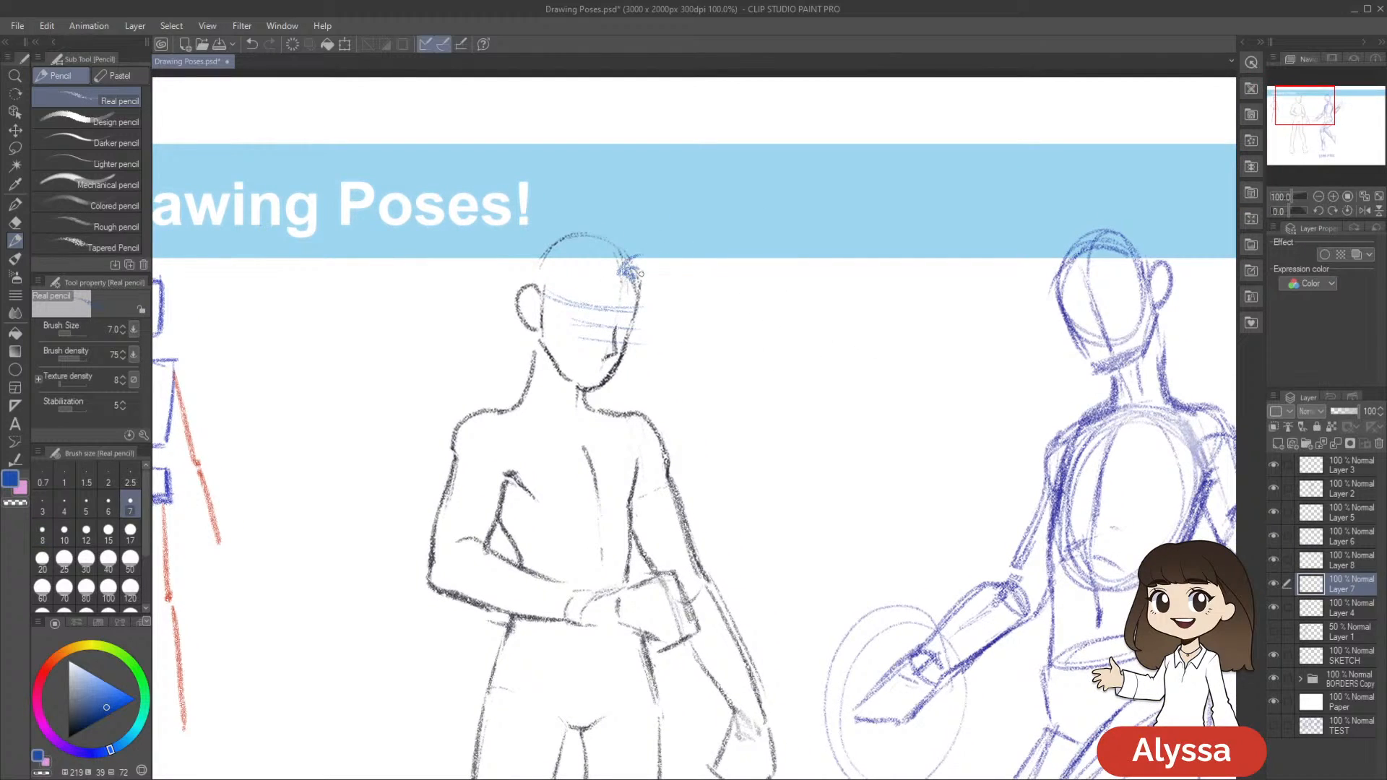
{"action": "key", "text": "bracketright"}
{"action": "left_click_drag", "start_coordinate": [868, 342], "coordinate": [848, 350]}
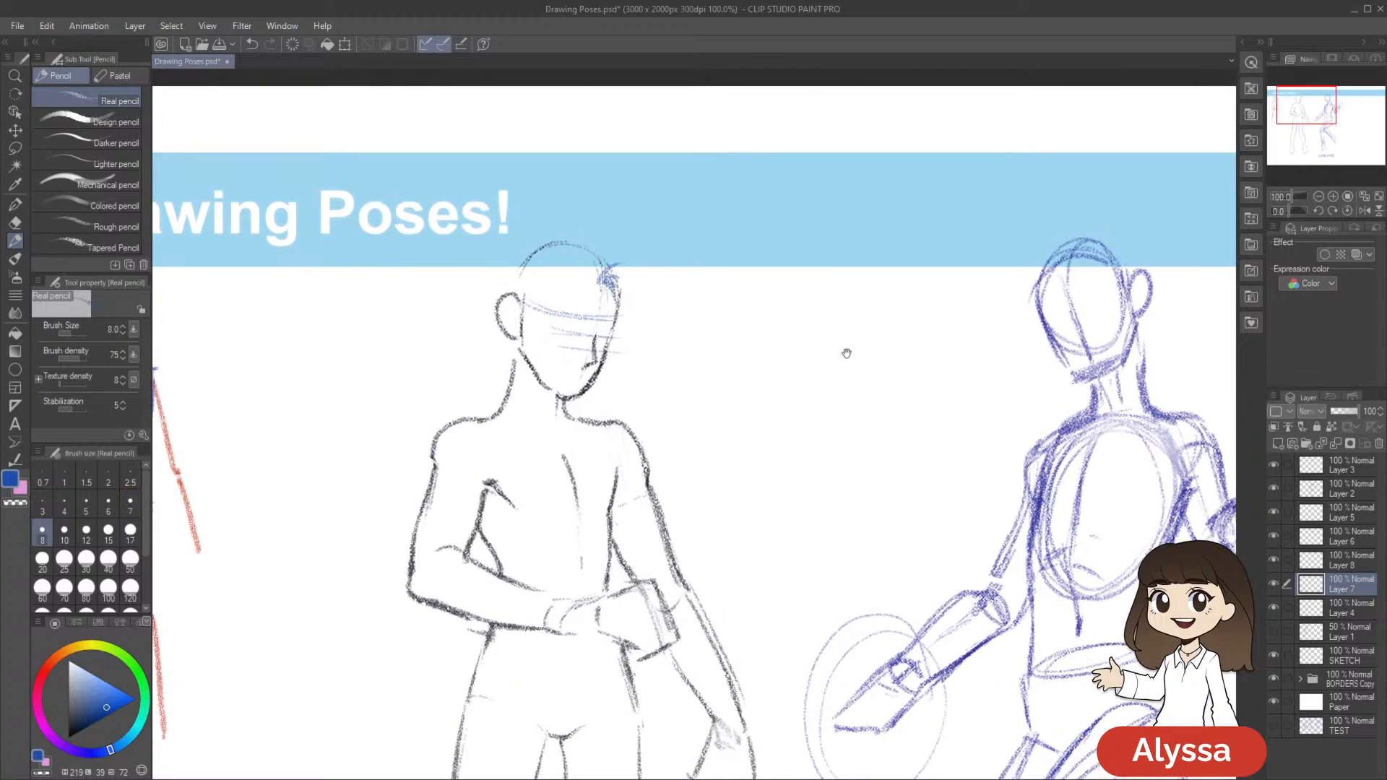
{"action": "mouse_move", "coordinate": [608, 280]}
{"action": "left_mouse_down"}
{"action": "mouse_move", "coordinate": [612, 308]}
{"action": "mouse_move", "coordinate": [591, 327]}
{"action": "left_mouse_up"}
{"action": "key", "text": "ctrl+z"}
{"action": "mouse_move", "coordinate": [778, 352]}
{"action": "left_mouse_down"}
{"action": "mouse_move", "coordinate": [759, 355]}
{"action": "mouse_move", "coordinate": [776, 304]}
{"action": "left_mouse_up"}
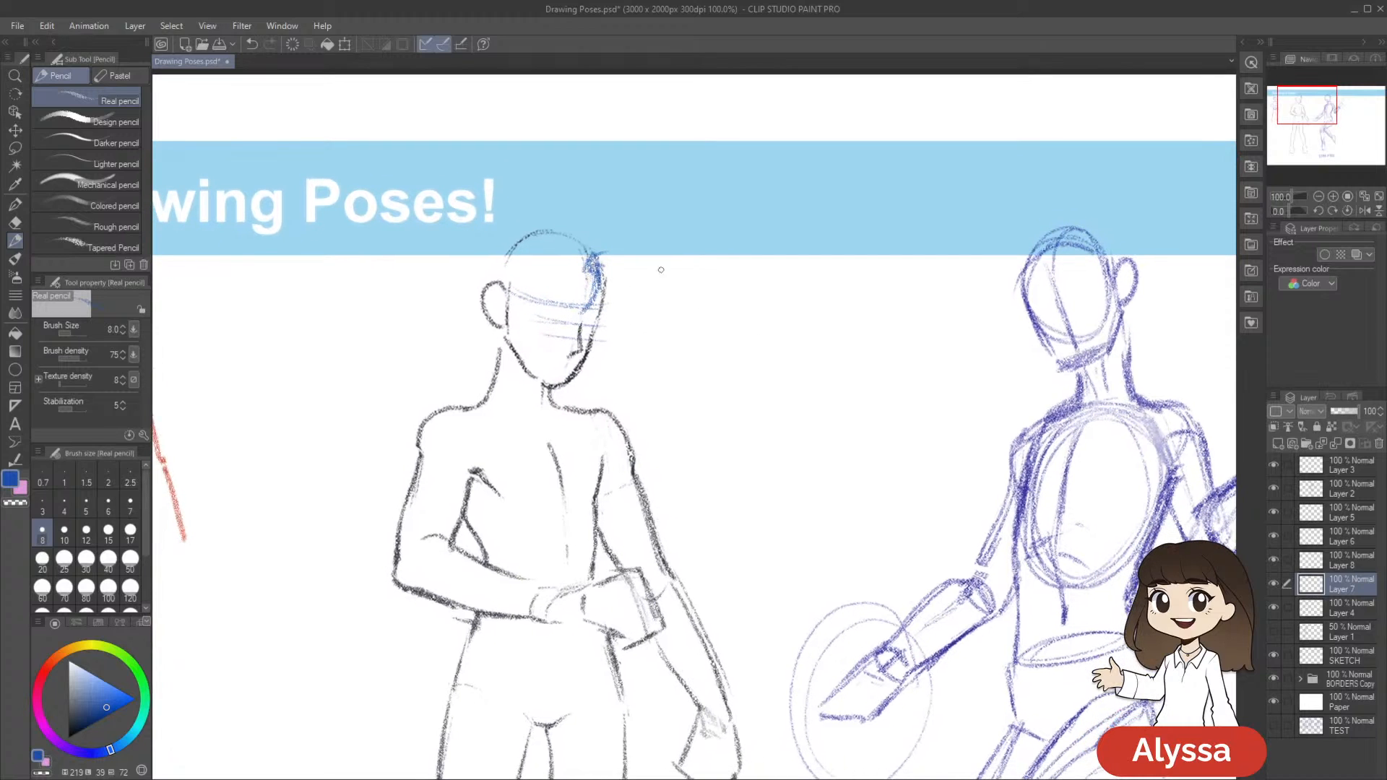
{"action": "mouse_move", "coordinate": [607, 257]}
{"action": "left_mouse_down"}
{"action": "mouse_move", "coordinate": [592, 315]}
{"action": "mouse_move", "coordinate": [579, 317]}
{"action": "mouse_move", "coordinate": [620, 287]}
{"action": "mouse_move", "coordinate": [614, 273]}
{"action": "mouse_move", "coordinate": [582, 318]}
{"action": "left_mouse_up"}
{"action": "mouse_move", "coordinate": [764, 349]}
{"action": "left_mouse_down"}
{"action": "mouse_move", "coordinate": [828, 314]}
{"action": "mouse_move", "coordinate": [775, 330]}
{"action": "mouse_move", "coordinate": [771, 347]}
{"action": "left_mouse_up"}
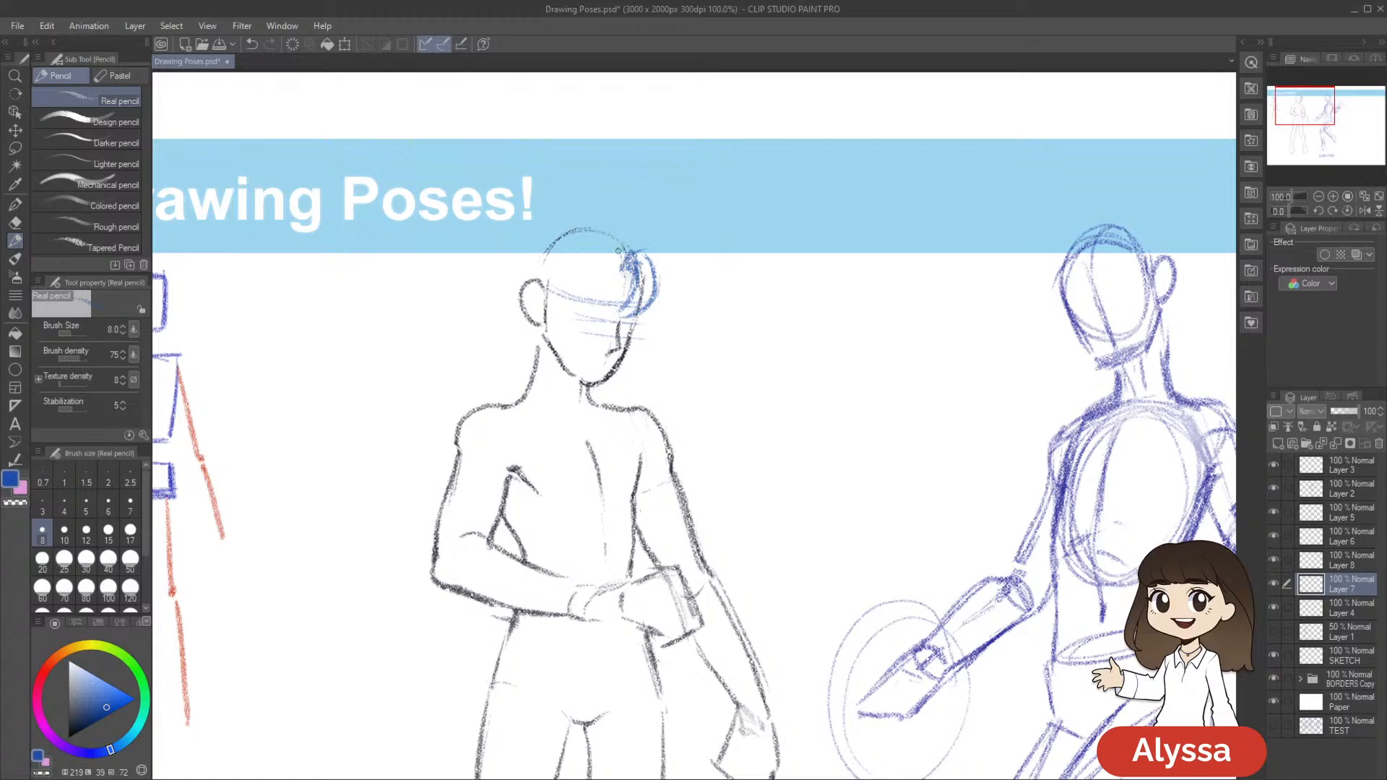
Sketch rounded fringe locks from the parting across the middle of the forehead and save the drawing
{"action": "left_click_drag", "start_coordinate": [630, 254], "coordinate": [606, 316]}
{"action": "key", "text": "ctrl+z"}
{"action": "key", "text": "ctrl+z"}
{"action": "left_click_drag", "start_coordinate": [635, 271], "coordinate": [605, 312]}
{"action": "left_click_drag", "start_coordinate": [703, 291], "coordinate": [704, 281]}
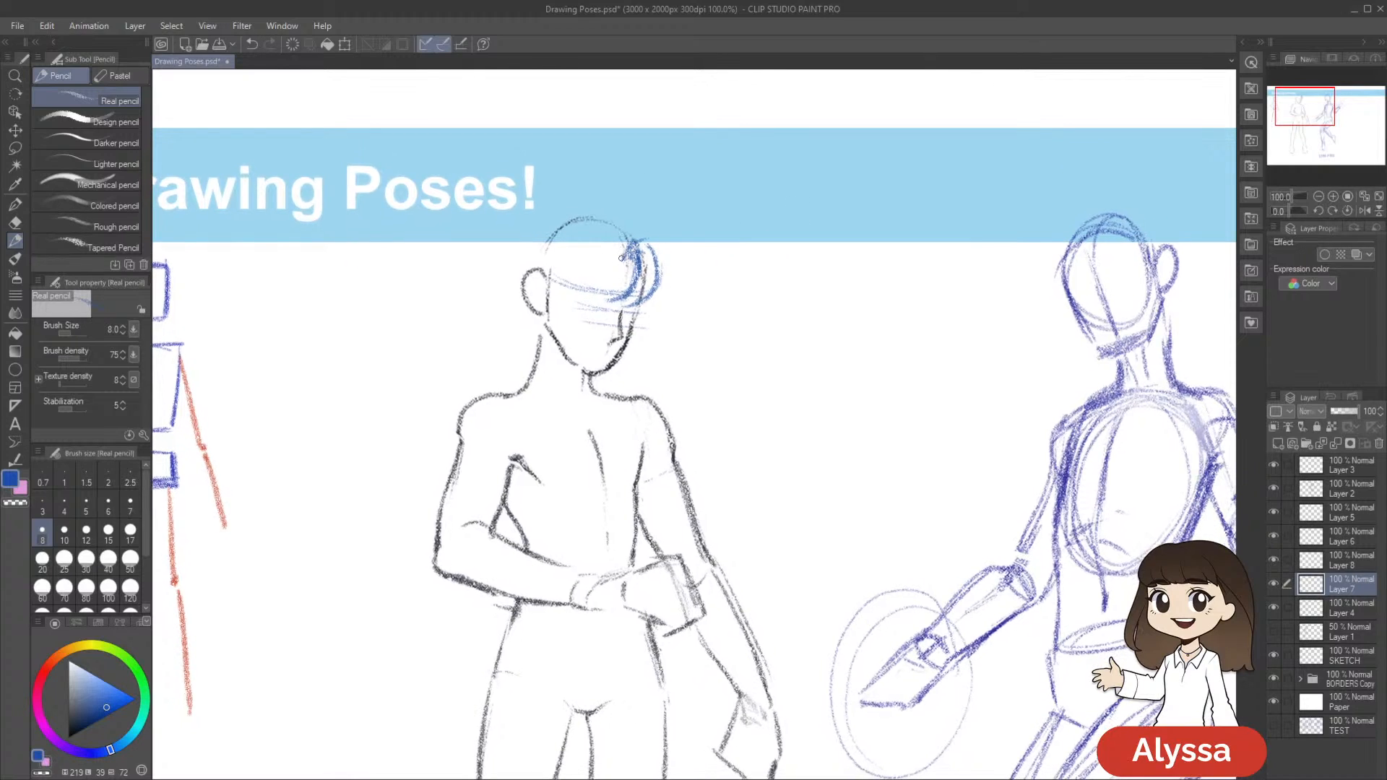
{"action": "left_click_drag", "start_coordinate": [625, 246], "coordinate": [597, 306]}
{"action": "left_click_drag", "start_coordinate": [586, 276], "coordinate": [596, 306]}
{"action": "left_click_drag", "start_coordinate": [816, 354], "coordinate": [788, 357]}
{"action": "key", "text": "ctrl+s"}
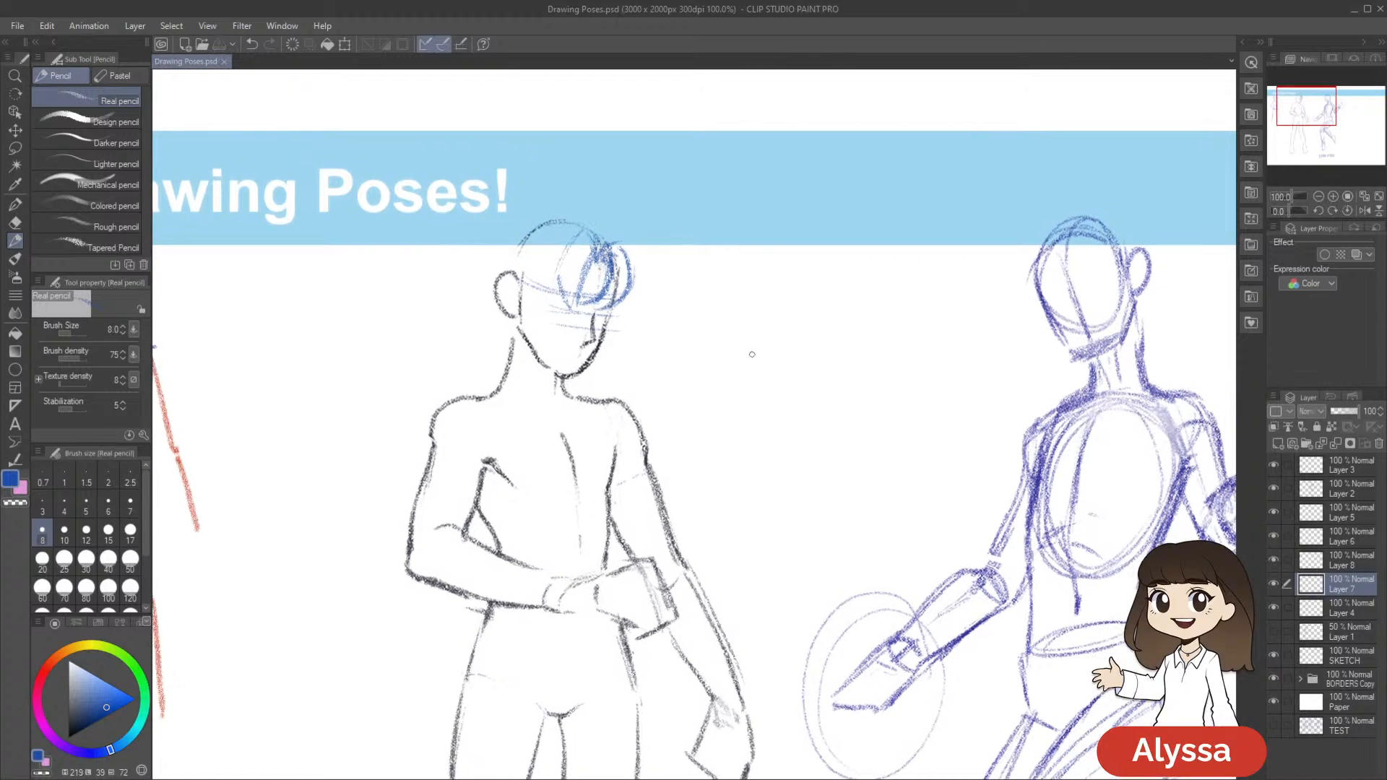
Thicken the hair at the parting, add pointed tufts flicking outward on the far side of the head, and save
{"action": "left_click_drag", "start_coordinate": [595, 232], "coordinate": [587, 234]}
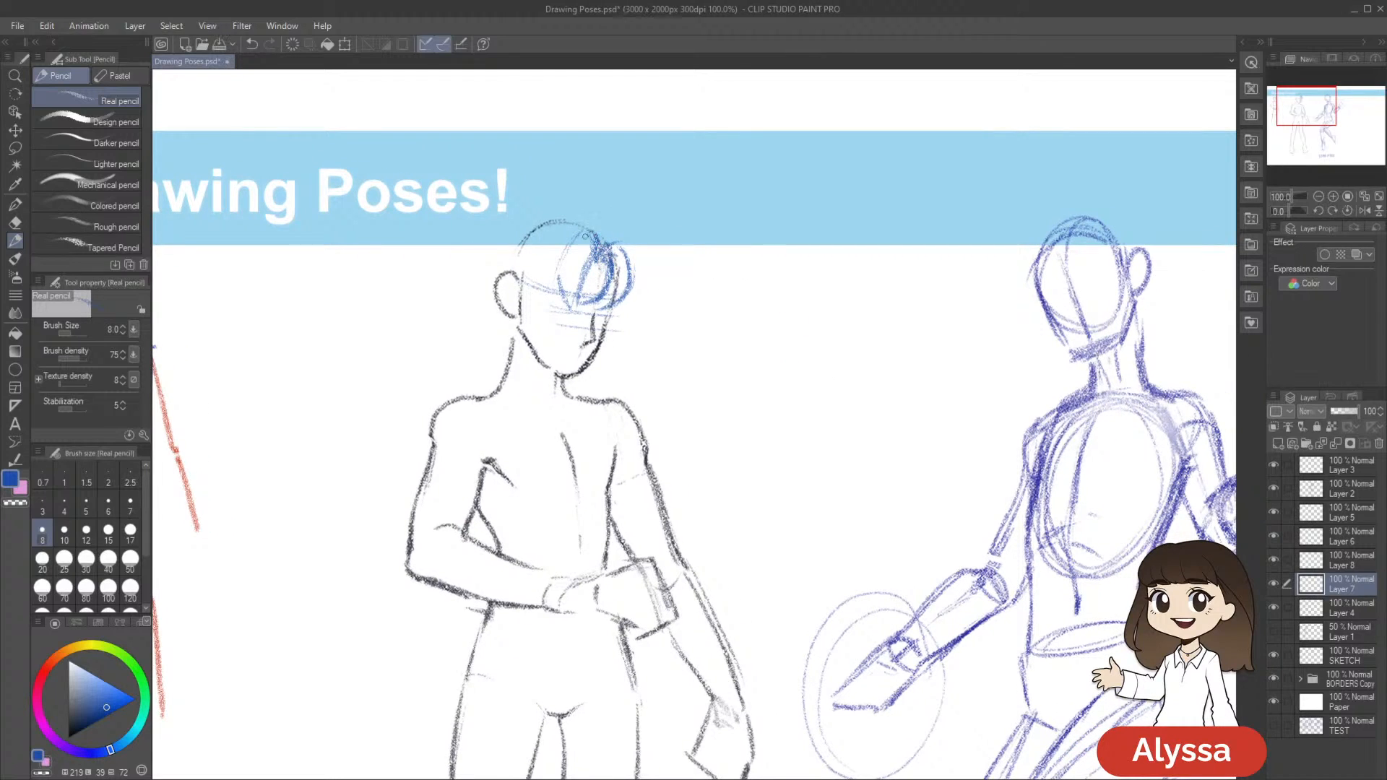
{"action": "left_click_drag", "start_coordinate": [902, 354], "coordinate": [884, 343]}
{"action": "left_click_drag", "start_coordinate": [601, 219], "coordinate": [612, 227]}
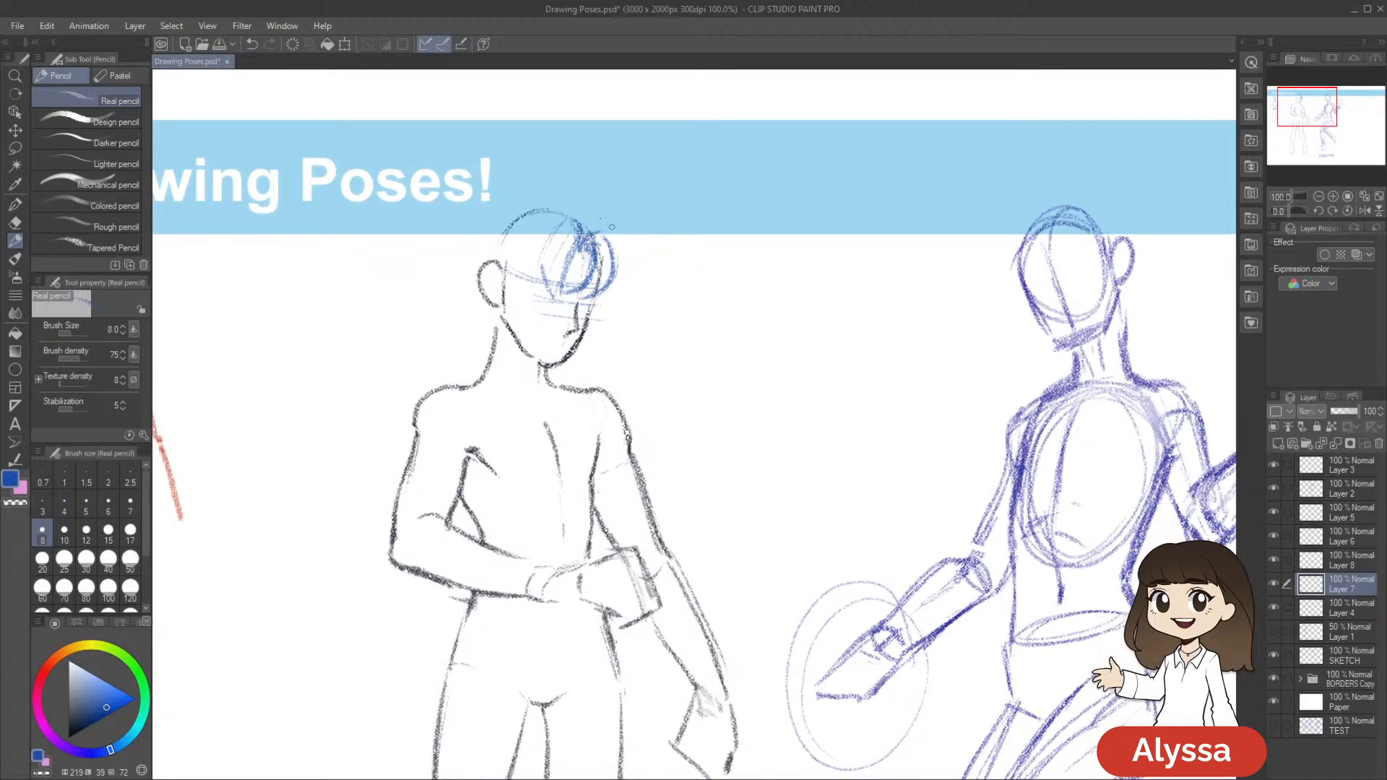
{"action": "left_click_drag", "start_coordinate": [809, 297], "coordinate": [799, 315]}
{"action": "mouse_move", "coordinate": [613, 278]}
{"action": "left_mouse_down"}
{"action": "mouse_move", "coordinate": [622, 298]}
{"action": "mouse_move", "coordinate": [589, 317]}
{"action": "left_mouse_up"}
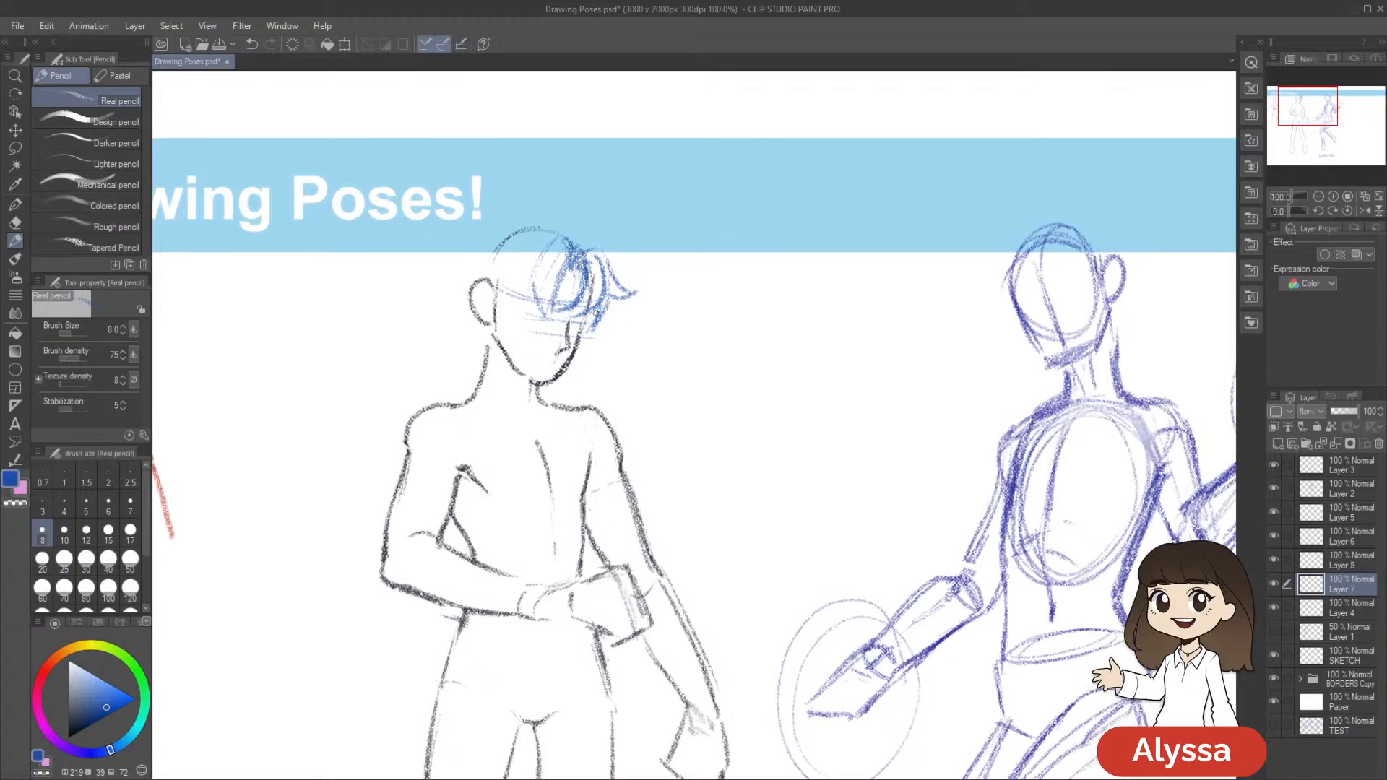
{"action": "left_click_drag", "start_coordinate": [733, 431], "coordinate": [739, 442]}
{"action": "key", "text": "ctrl+s"}
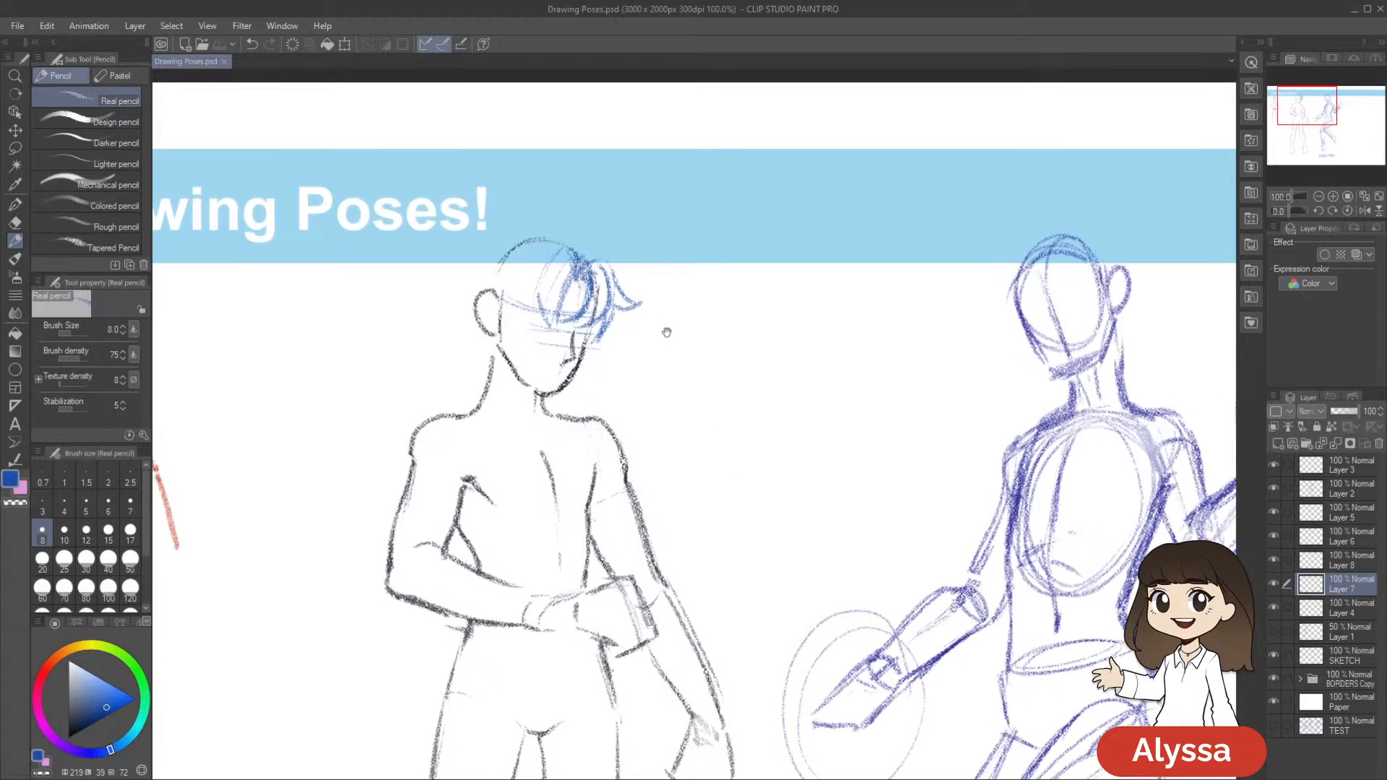
Draw an upright hair spike above the parting and a curved crown outline ending in a pointed tip at the back
{"action": "left_click_drag", "start_coordinate": [666, 327], "coordinate": [781, 338]}
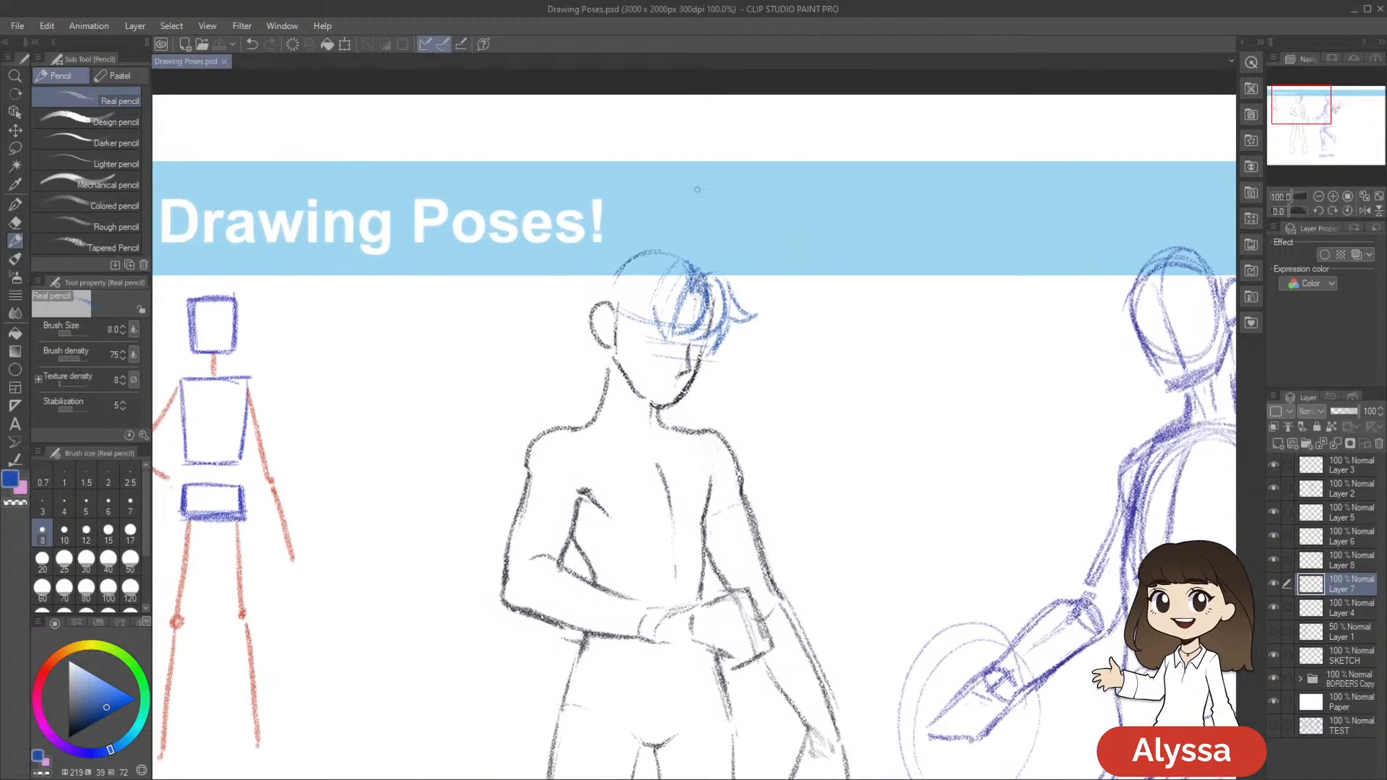
{"action": "left_click_drag", "start_coordinate": [709, 278], "coordinate": [694, 258]}
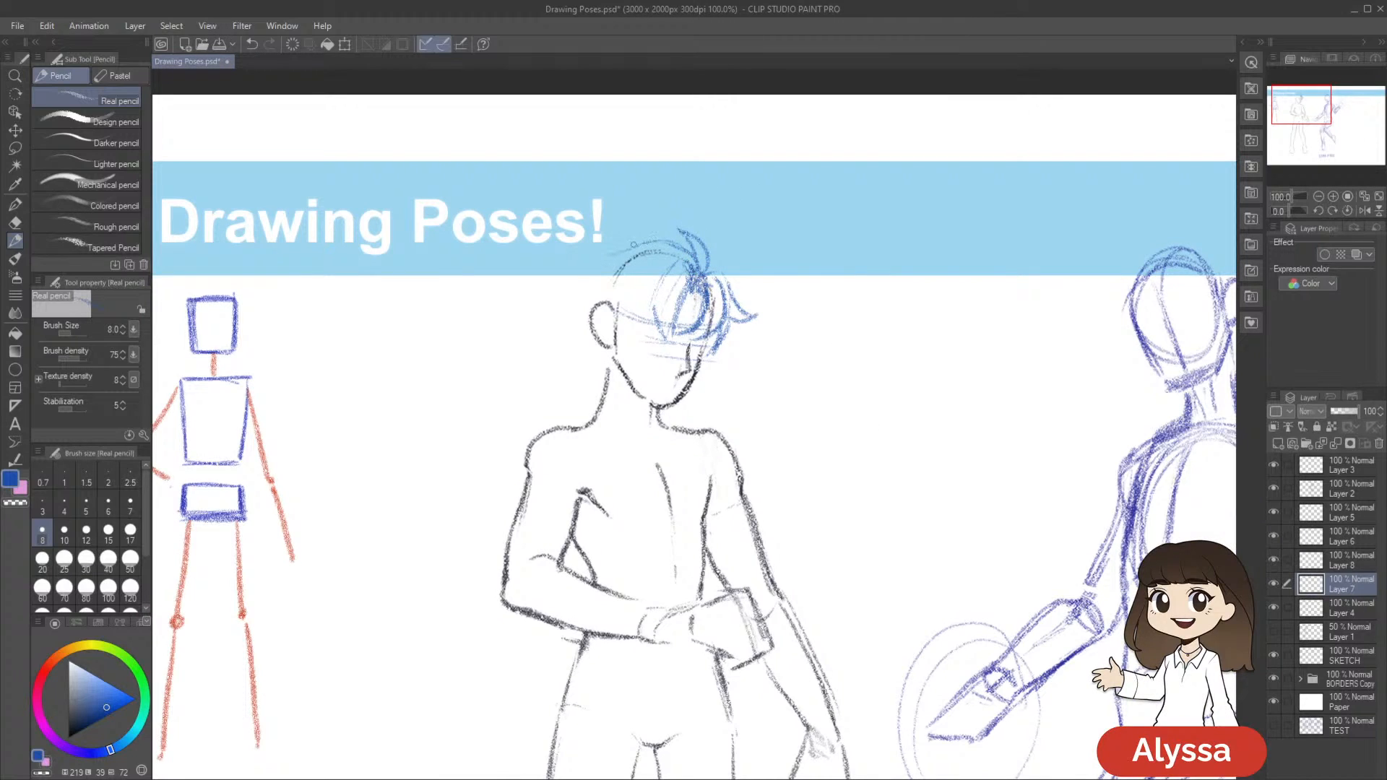
{"action": "left_click_drag", "start_coordinate": [638, 244], "coordinate": [585, 245]}
{"action": "left_click_drag", "start_coordinate": [815, 348], "coordinate": [797, 325]}
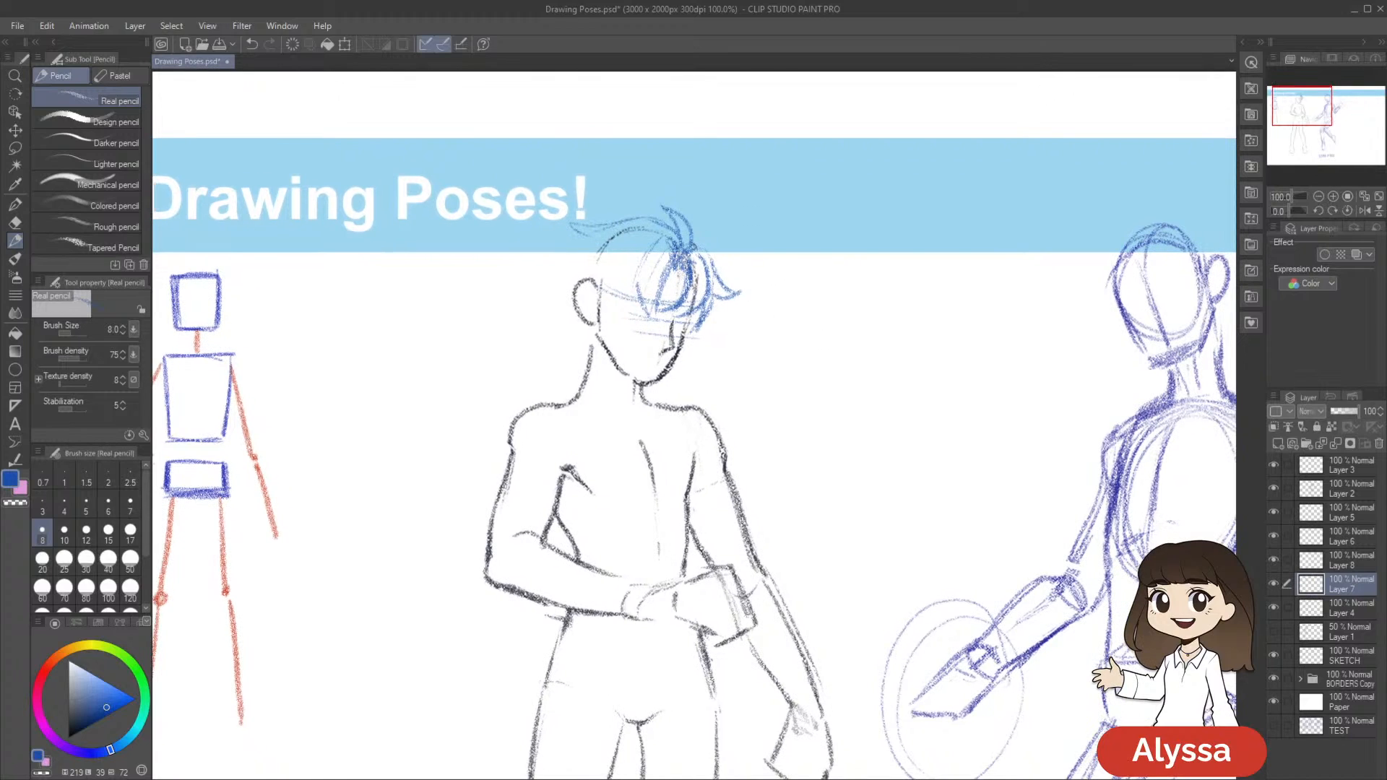
{"action": "left_click_drag", "start_coordinate": [819, 339], "coordinate": [773, 384]}
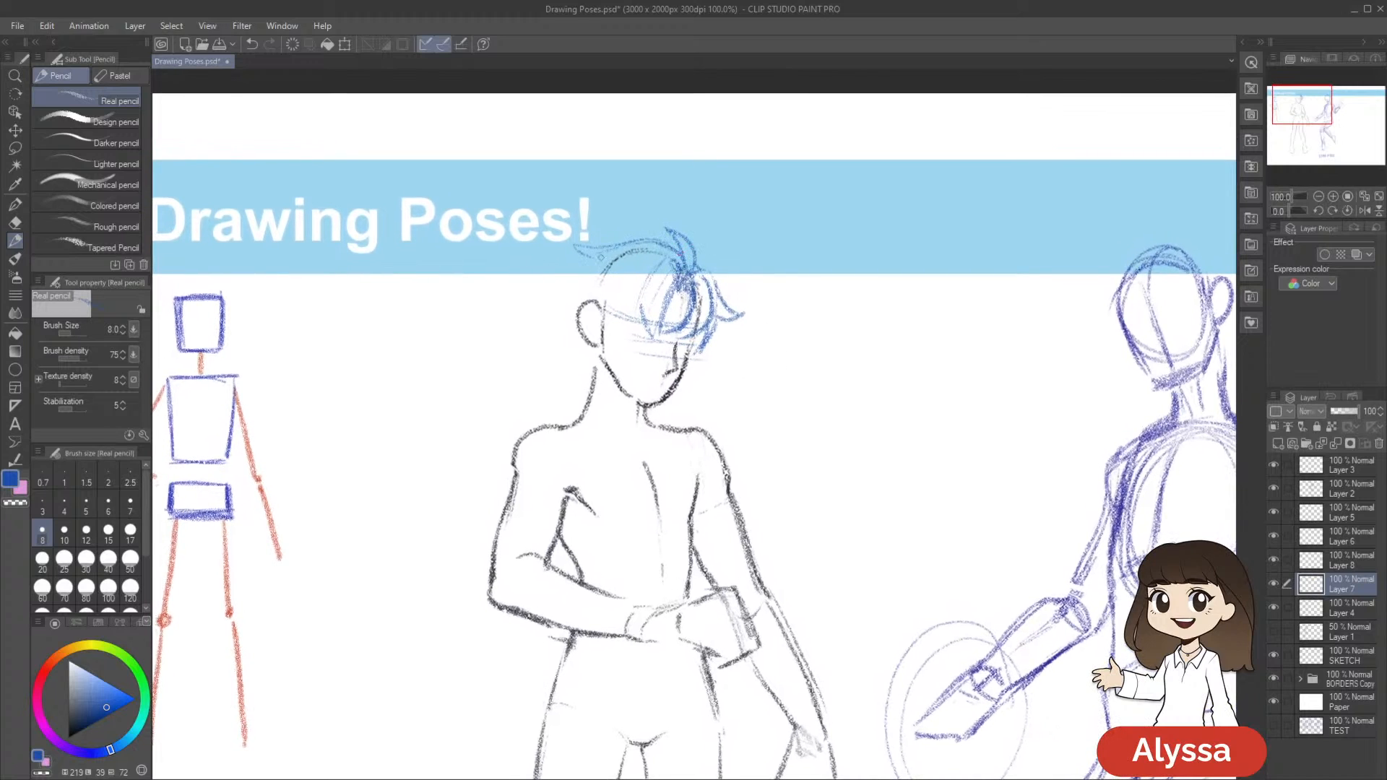
Sketch jagged hair spikes at the back of the head above the ear and darken their outlines
{"action": "mouse_move", "coordinate": [578, 269]}
{"action": "left_mouse_down"}
{"action": "mouse_move", "coordinate": [567, 267]}
{"action": "mouse_move", "coordinate": [587, 282]}
{"action": "mouse_move", "coordinate": [562, 268]}
{"action": "mouse_move", "coordinate": [584, 293]}
{"action": "mouse_move", "coordinate": [563, 307]}
{"action": "left_mouse_up"}
{"action": "left_click_drag", "start_coordinate": [769, 324], "coordinate": [758, 300]}
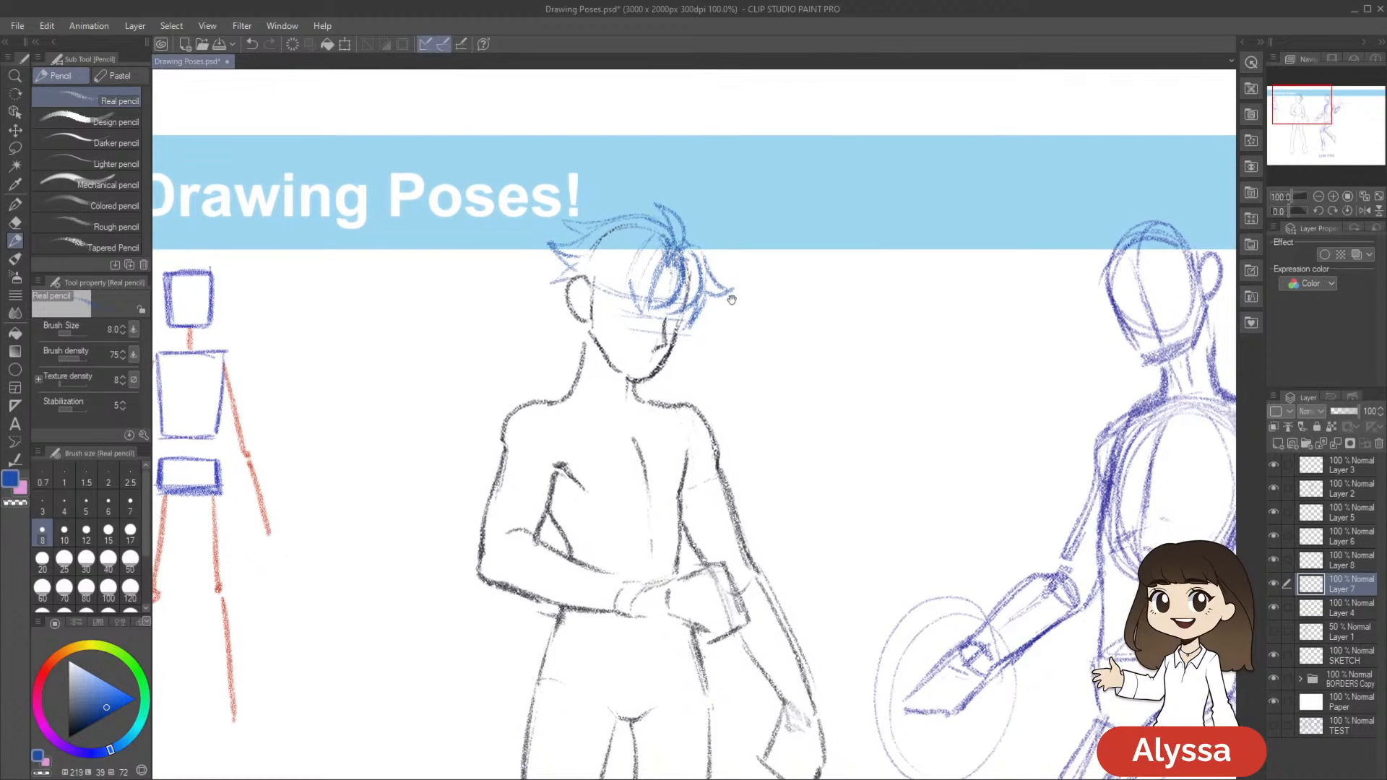
{"action": "mouse_move", "coordinate": [573, 280]}
{"action": "left_mouse_down"}
{"action": "mouse_move", "coordinate": [550, 286]}
{"action": "mouse_move", "coordinate": [573, 266]}
{"action": "mouse_move", "coordinate": [548, 242]}
{"action": "mouse_move", "coordinate": [585, 230]}
{"action": "mouse_move", "coordinate": [560, 214]}
{"action": "mouse_move", "coordinate": [607, 215]}
{"action": "left_mouse_up"}
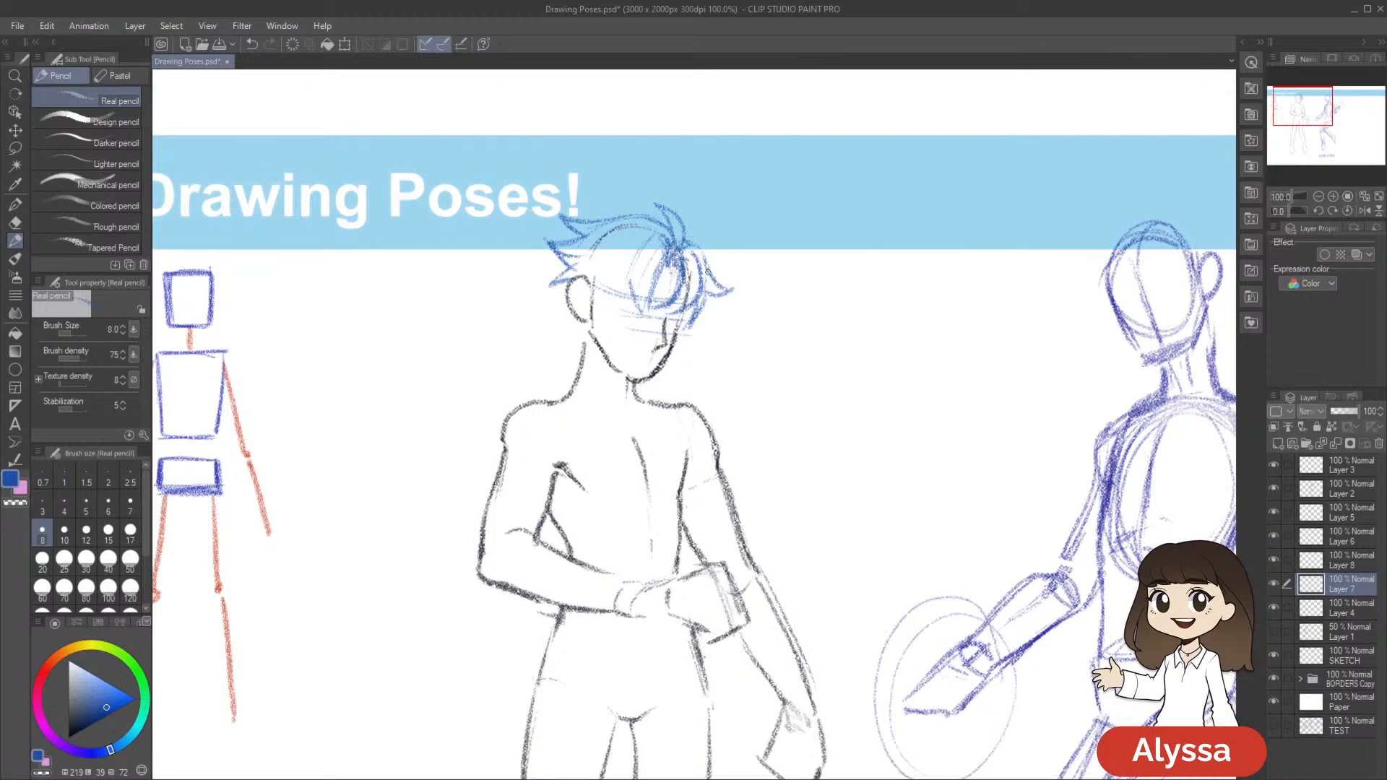
{"action": "left_click_drag", "start_coordinate": [907, 309], "coordinate": [876, 301]}
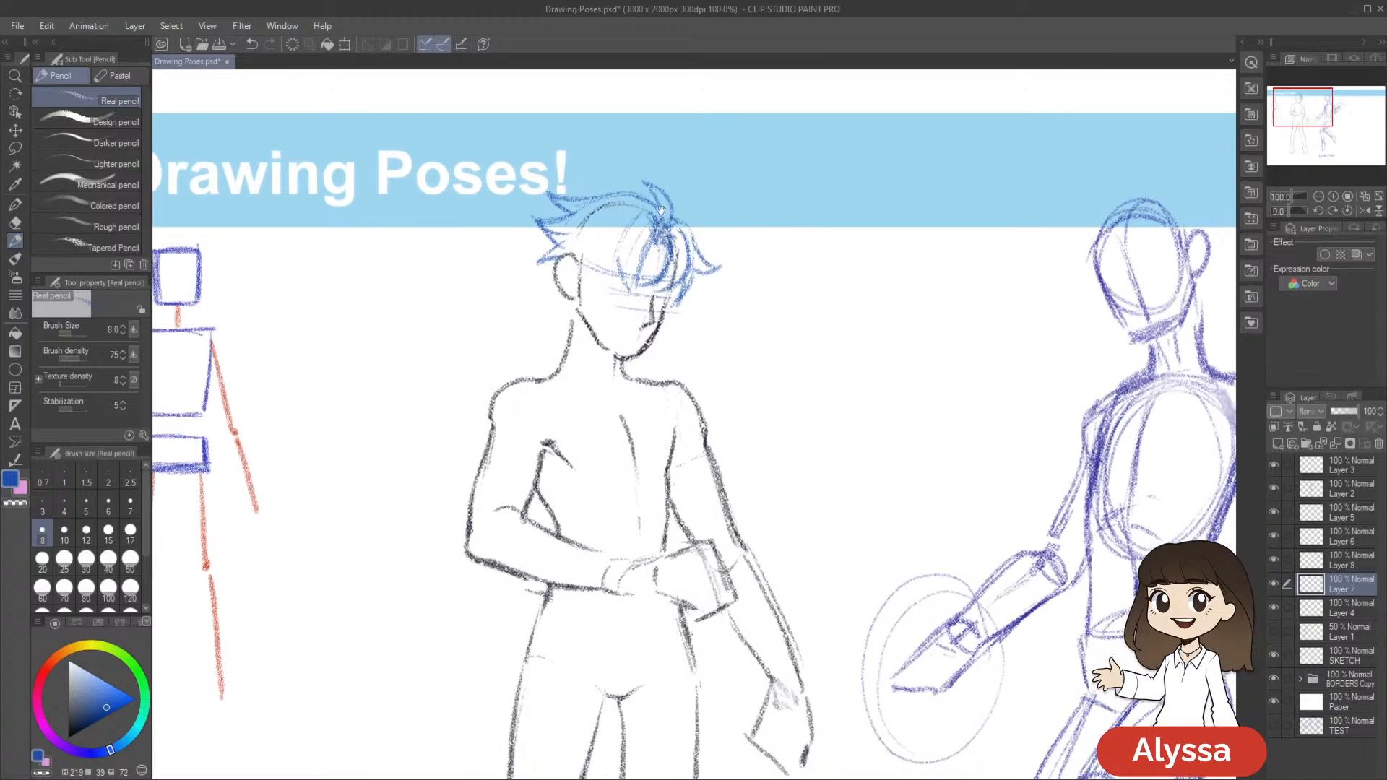
Fill in the fringe with long curved locks sweeping from the parting towards the ear, and save the drawing
{"action": "mouse_move", "coordinate": [633, 289]}
{"action": "left_mouse_down"}
{"action": "mouse_move", "coordinate": [615, 260]}
{"action": "mouse_move", "coordinate": [634, 223]}
{"action": "left_mouse_up"}
{"action": "left_click_drag", "start_coordinate": [852, 266], "coordinate": [837, 259]}
{"action": "left_click_drag", "start_coordinate": [622, 216], "coordinate": [580, 261]}
{"action": "key", "text": "ctrl+z"}
{"action": "mouse_move", "coordinate": [626, 205]}
{"action": "left_mouse_down"}
{"action": "mouse_move", "coordinate": [569, 228]}
{"action": "mouse_move", "coordinate": [560, 277]}
{"action": "left_mouse_up"}
{"action": "left_click_drag", "start_coordinate": [714, 386], "coordinate": [677, 377]}
{"action": "key", "text": "ctrl+t"}
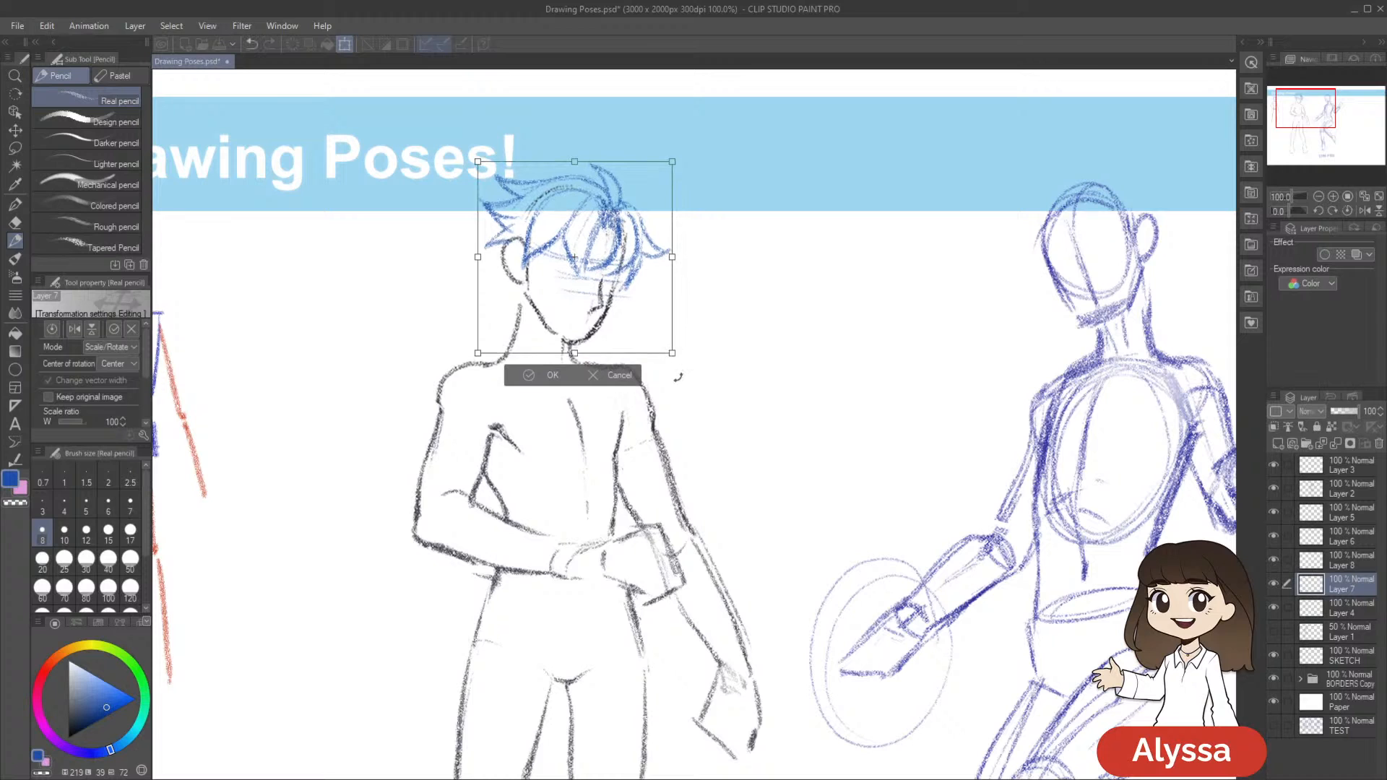
{"action": "key", "text": "Return"}
{"action": "scroll", "coordinate": [678, 379], "scroll_direction": "down", "scroll_amount": 1}
{"action": "key", "text": "ctrl+s"}
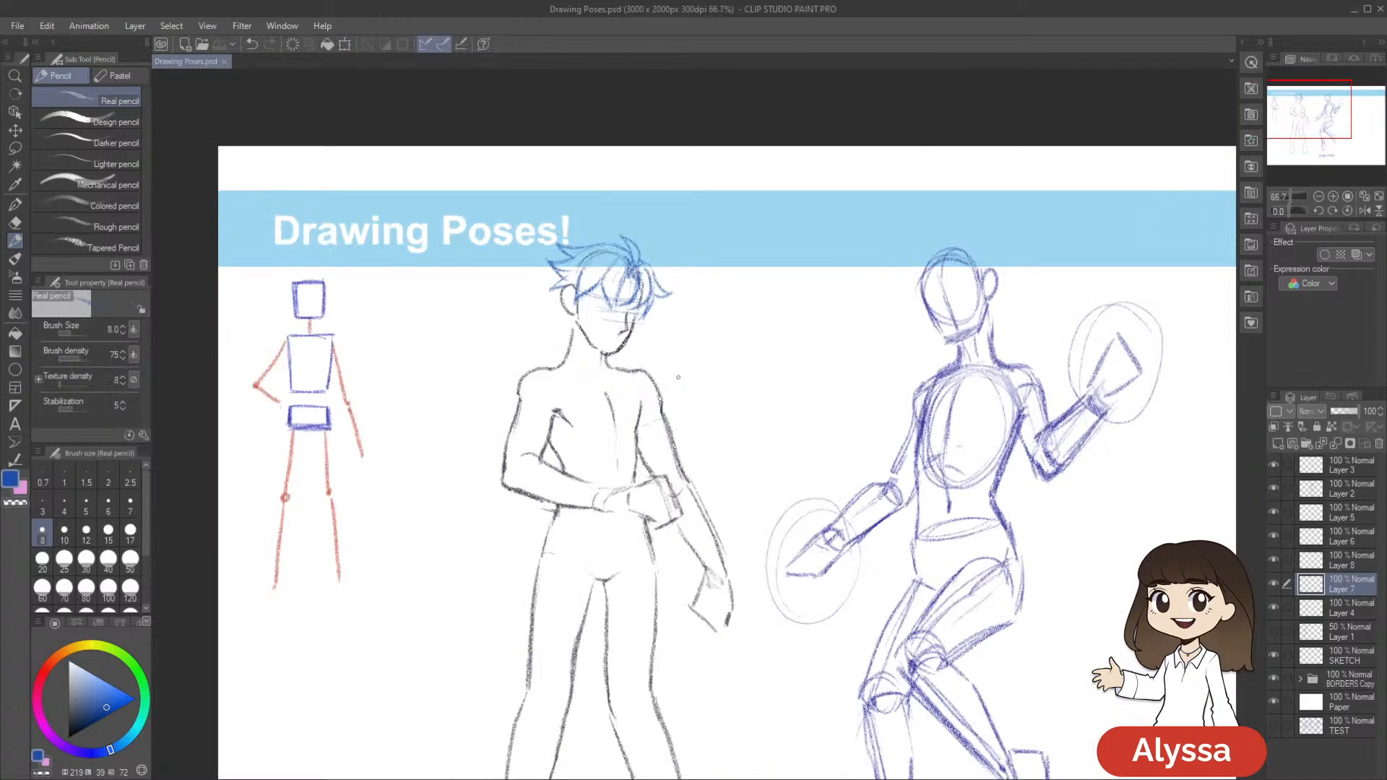
Add pointed side locks framing both sides of the face below the fringe and save the drawing
{"action": "scroll", "coordinate": [679, 382], "scroll_direction": "up", "scroll_amount": 1}
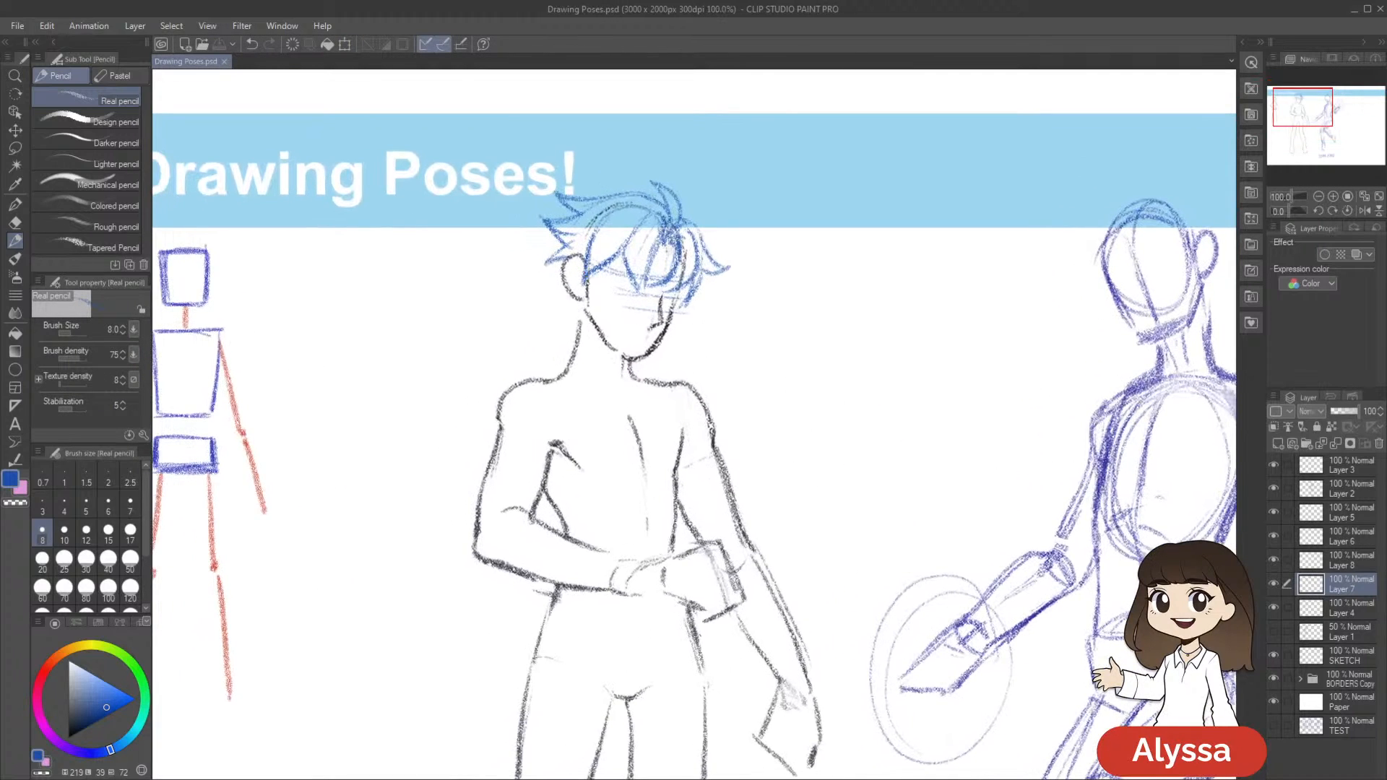
{"action": "scroll", "coordinate": [758, 331], "scroll_direction": "down", "scroll_amount": 1}
{"action": "scroll", "coordinate": [752, 316], "scroll_direction": "up", "scroll_amount": 1}
{"action": "left_click_drag", "start_coordinate": [597, 258], "coordinate": [612, 297]}
{"action": "left_click_drag", "start_coordinate": [690, 271], "coordinate": [697, 312]}
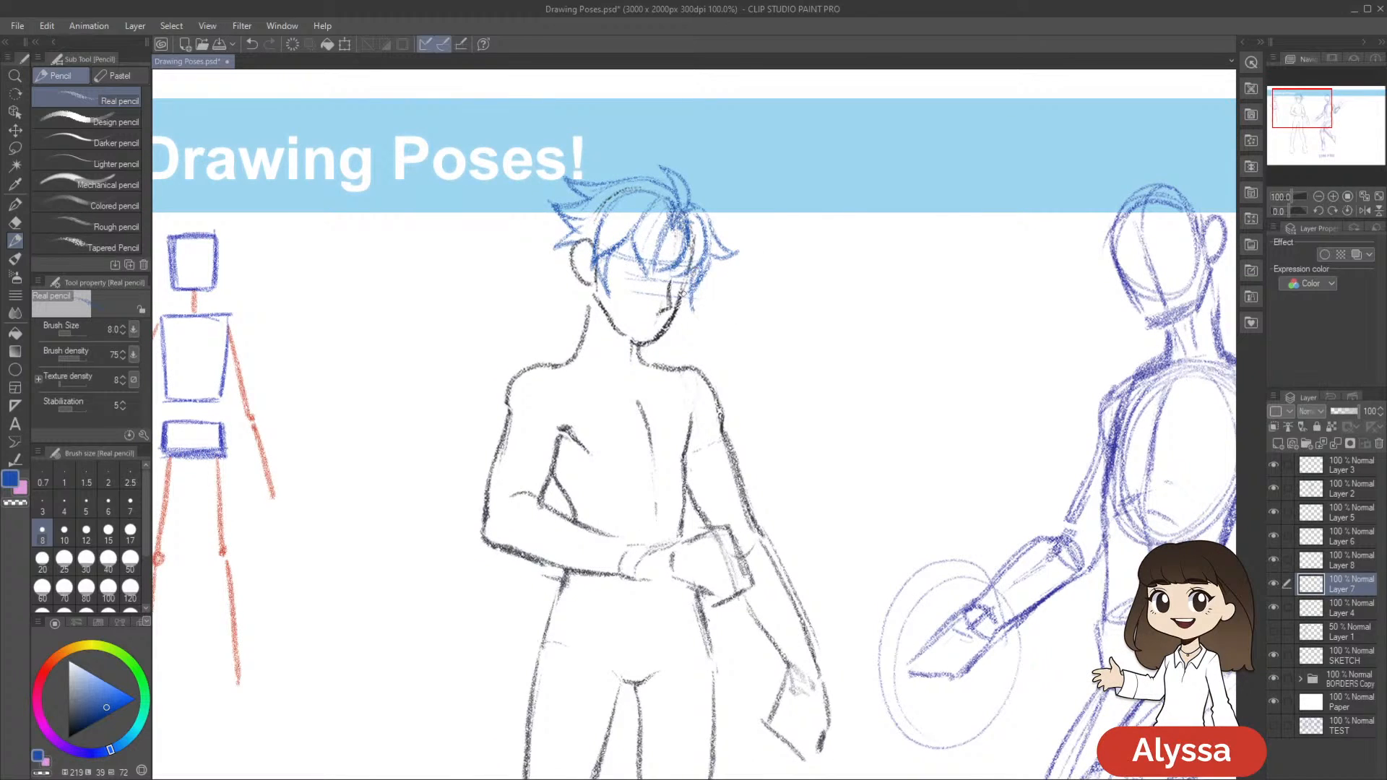
{"action": "scroll", "coordinate": [824, 403], "scroll_direction": "down", "scroll_amount": 1}
{"action": "key", "text": "ctrl+s"}
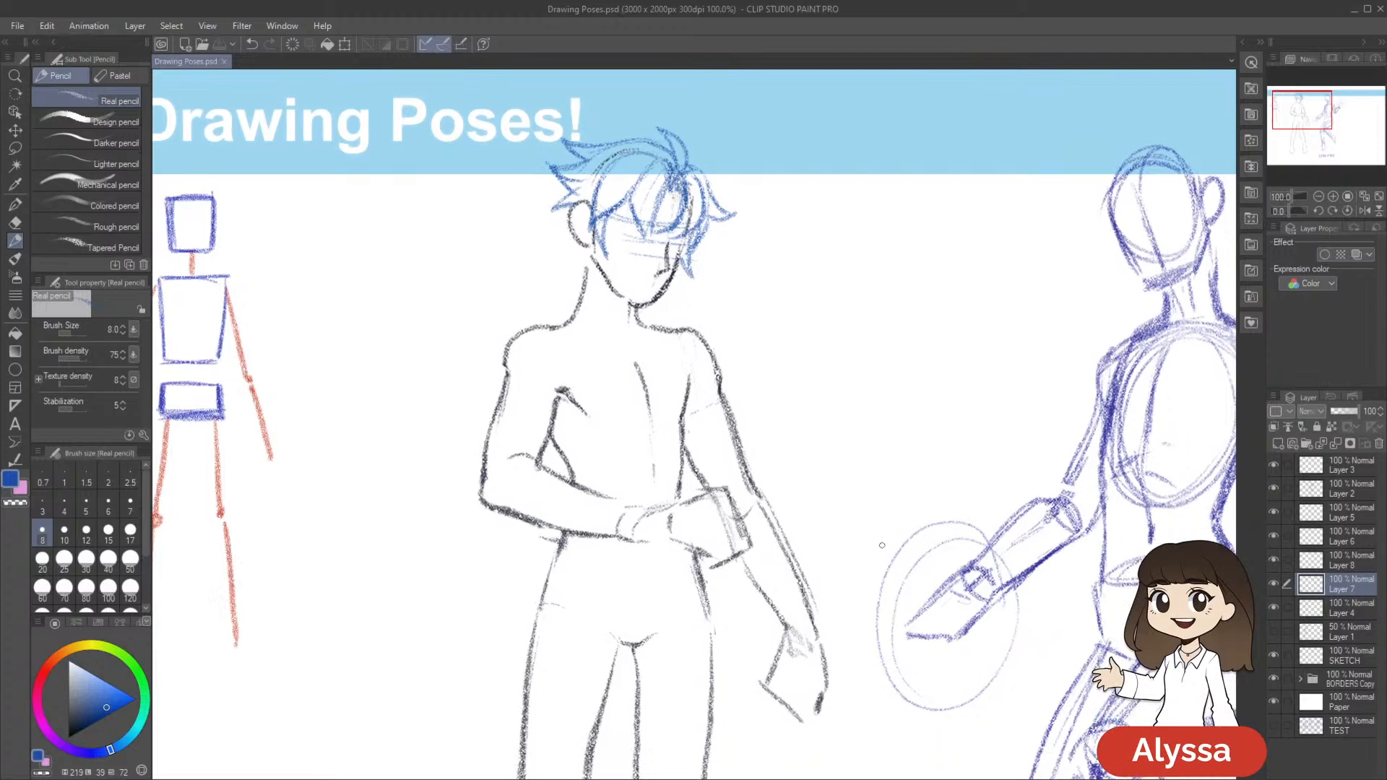
Draw a small spiky tuft of hair behind the neck just below the ear and save the drawing
{"action": "left_click_drag", "start_coordinate": [836, 534], "coordinate": [828, 544]}
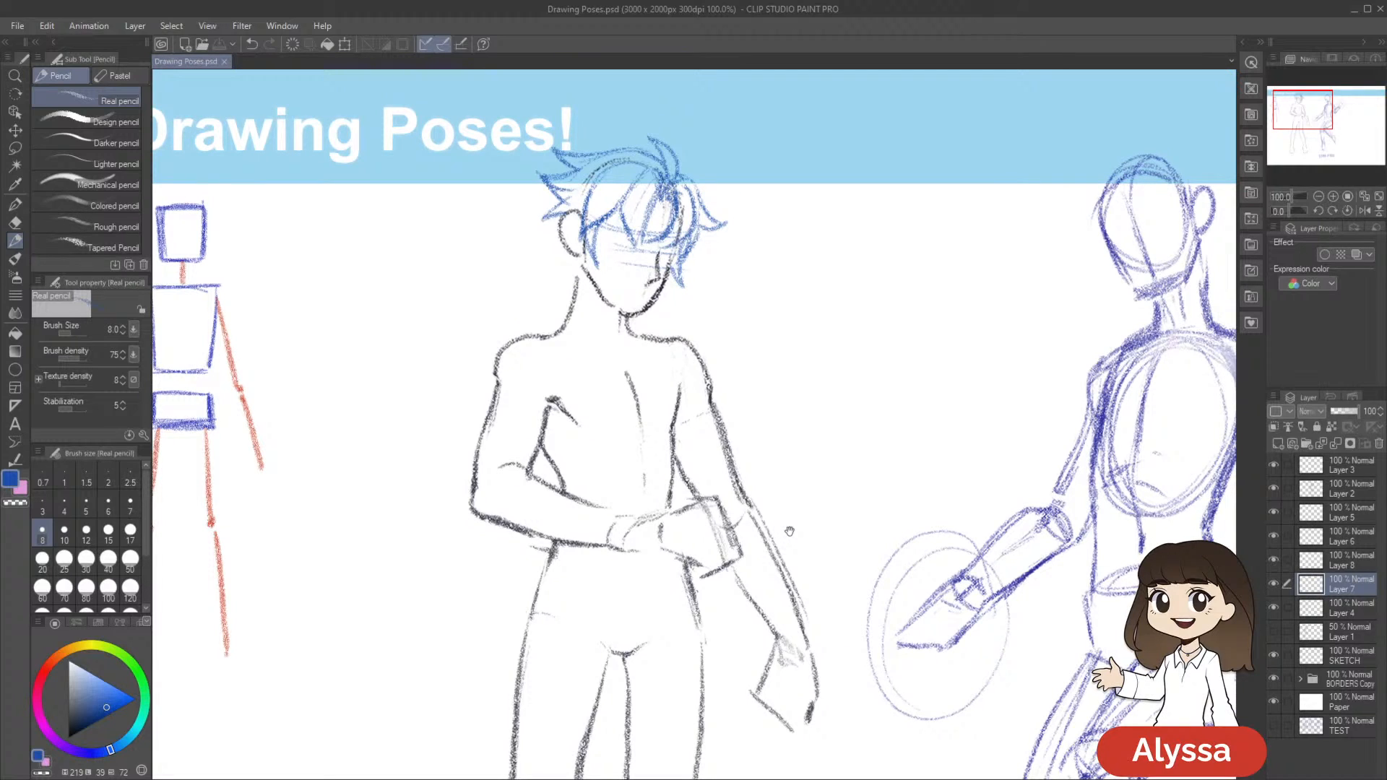
{"action": "left_click_drag", "start_coordinate": [810, 338], "coordinate": [866, 360]}
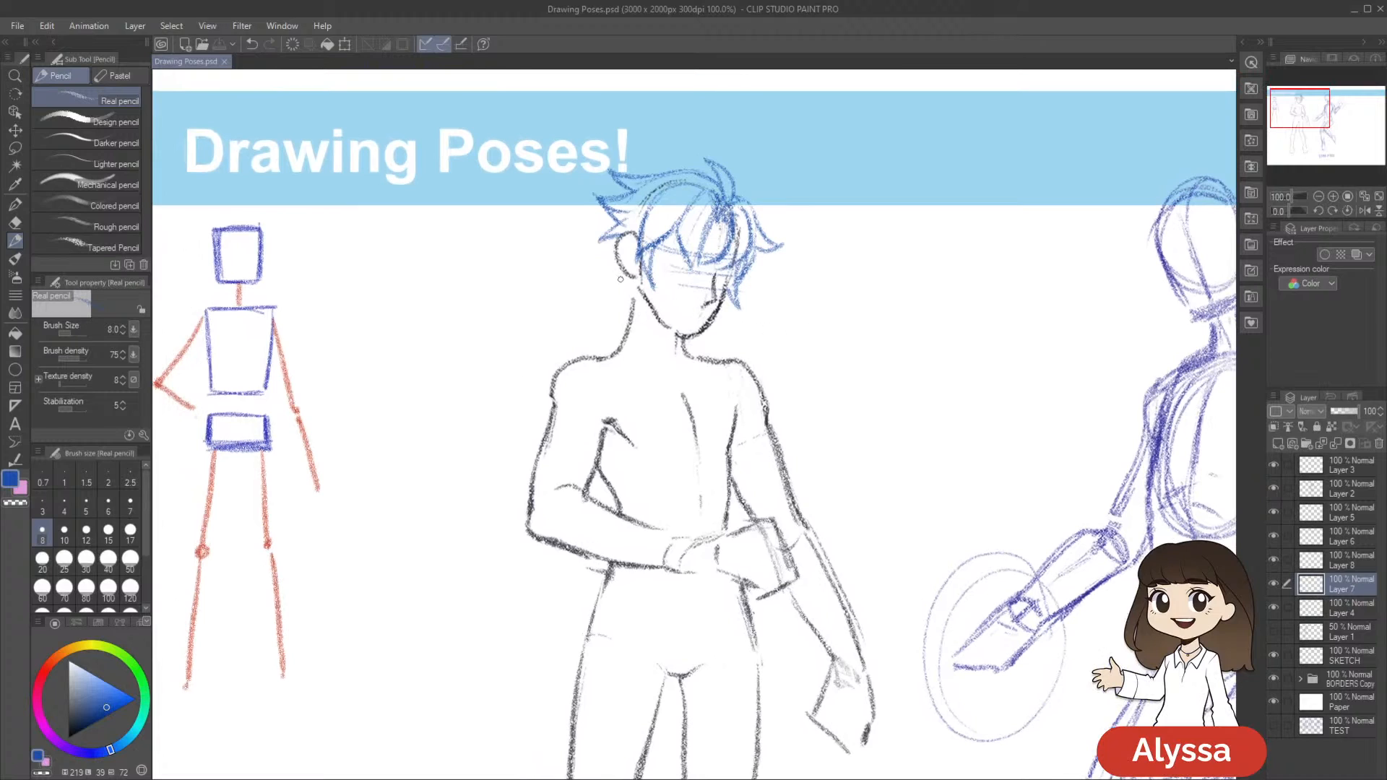
{"action": "key", "text": "ctrl+z"}
{"action": "mouse_move", "coordinate": [625, 273]}
{"action": "left_mouse_down"}
{"action": "mouse_move", "coordinate": [611, 285]}
{"action": "mouse_move", "coordinate": [632, 290]}
{"action": "left_mouse_up"}
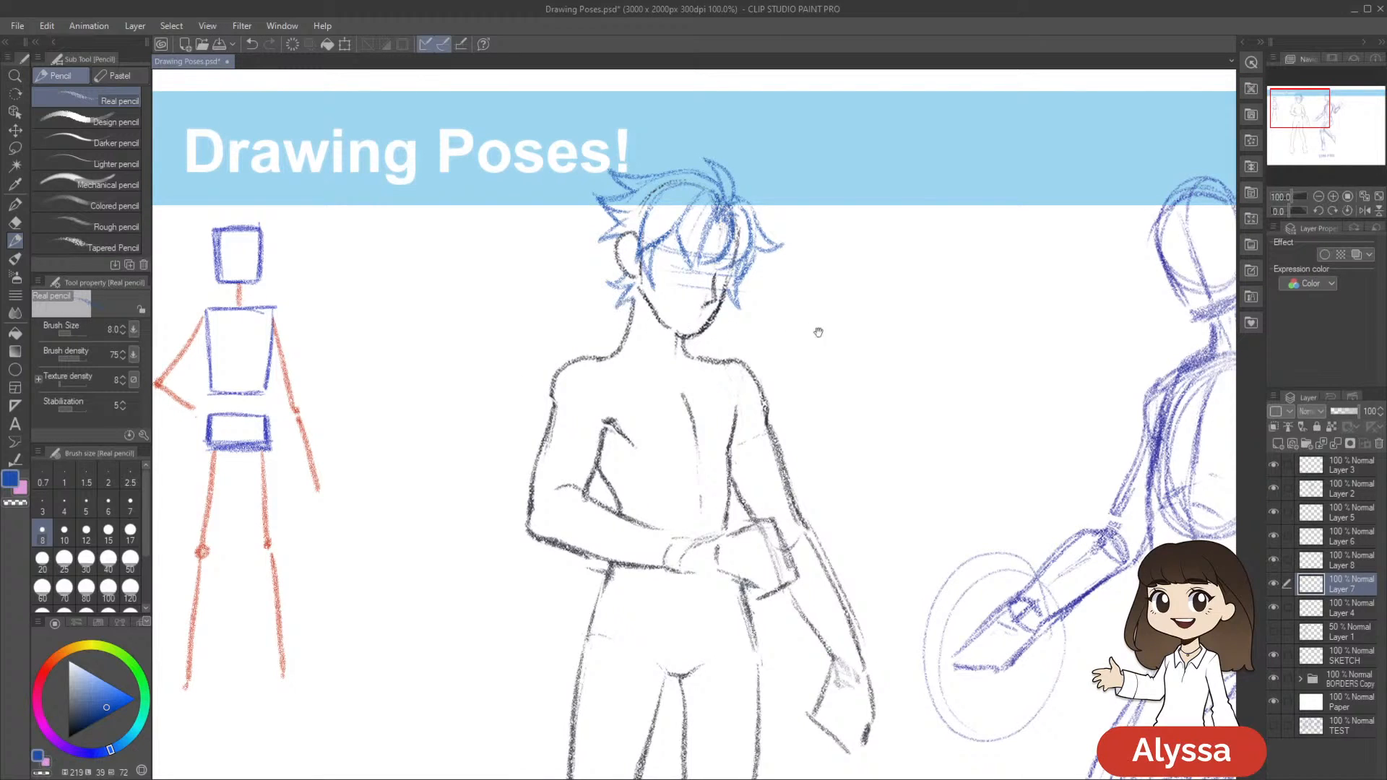
{"action": "scroll", "coordinate": [795, 332], "scroll_direction": "down", "scroll_amount": 3}
{"action": "scroll", "coordinate": [789, 515], "scroll_direction": "down", "scroll_amount": 2}
{"action": "key", "text": "ctrl+s"}
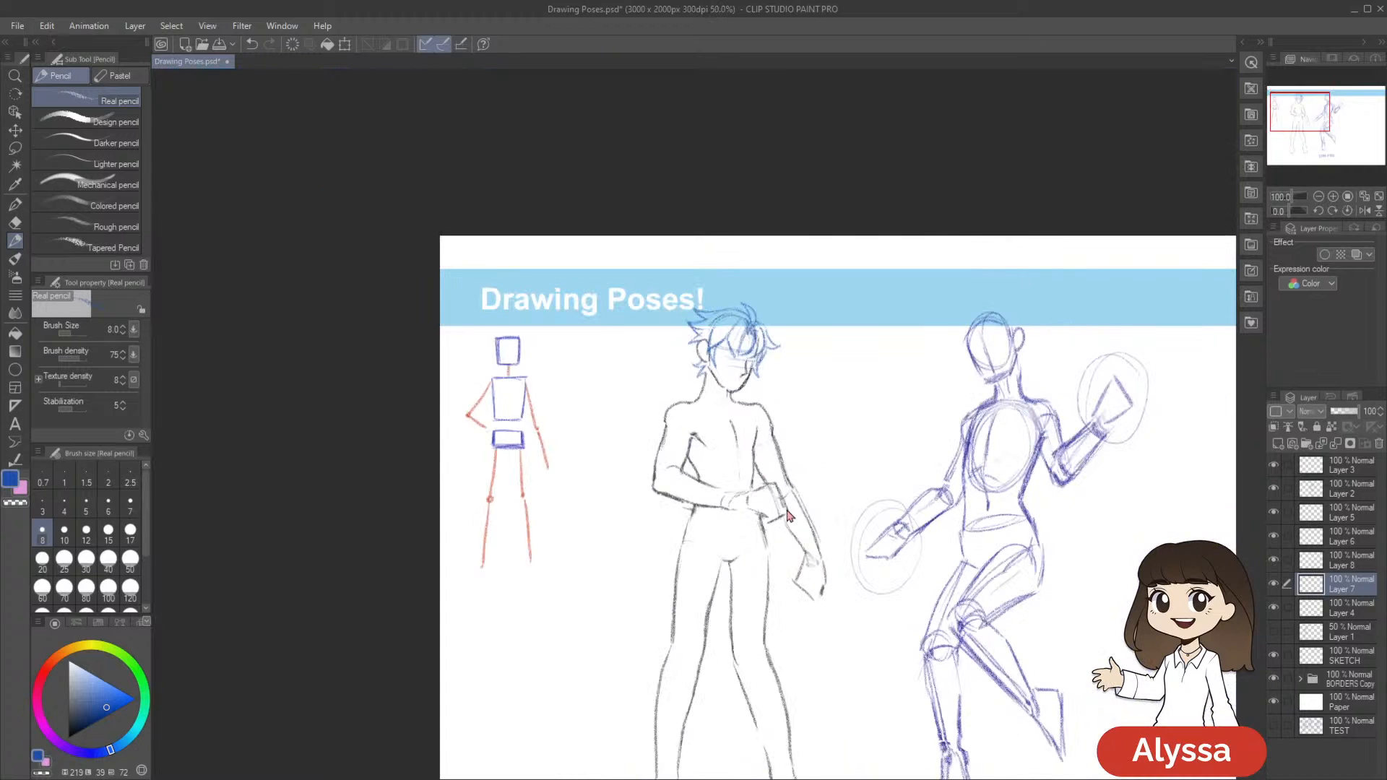
Hide the palettes to enlarge the canvas area and frame the figure's head at 100% zoom
{"action": "left_click_drag", "start_coordinate": [786, 509], "coordinate": [732, 383]}
{"action": "key", "text": "Tab"}
{"action": "left_click_drag", "start_coordinate": [819, 349], "coordinate": [814, 523]}
{"action": "key", "text": "ctrl+plus"}
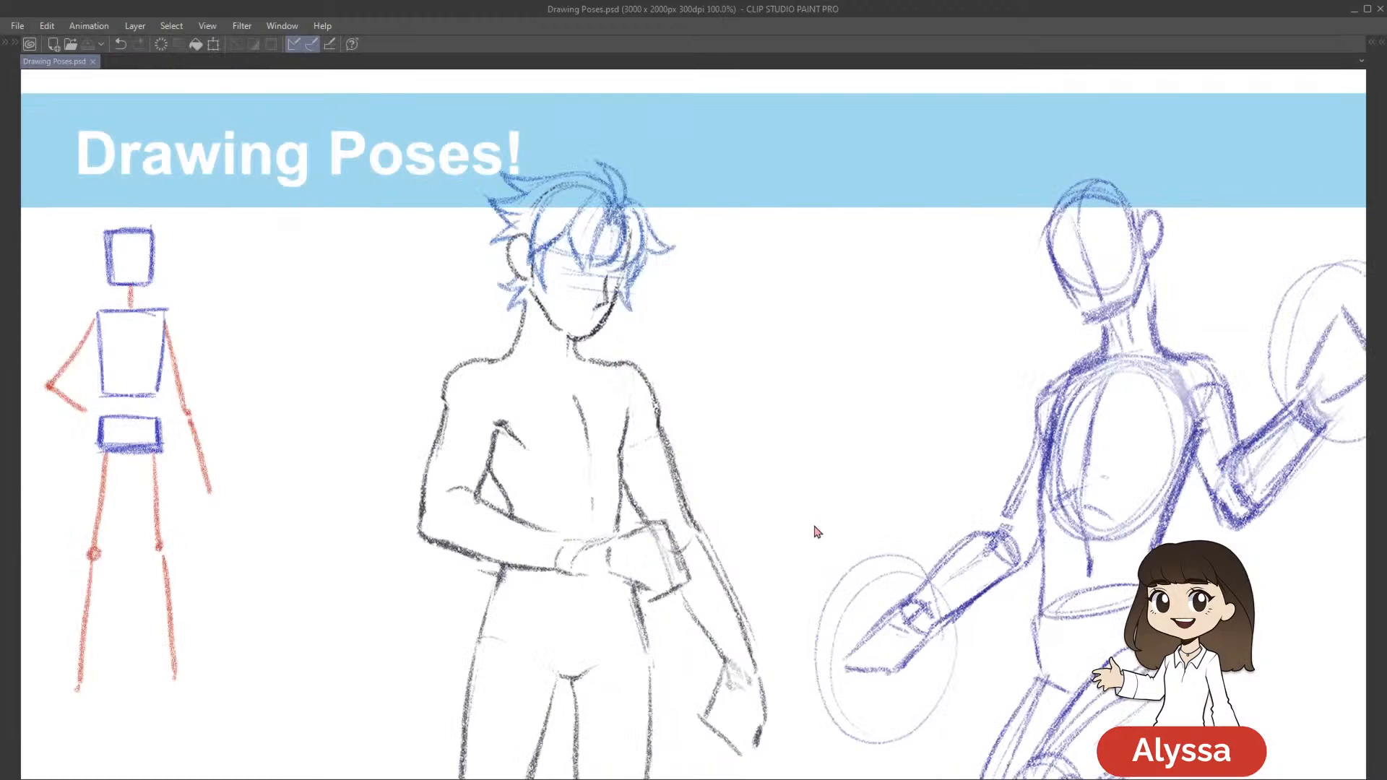
{"action": "left_click_drag", "start_coordinate": [703, 438], "coordinate": [806, 483]}
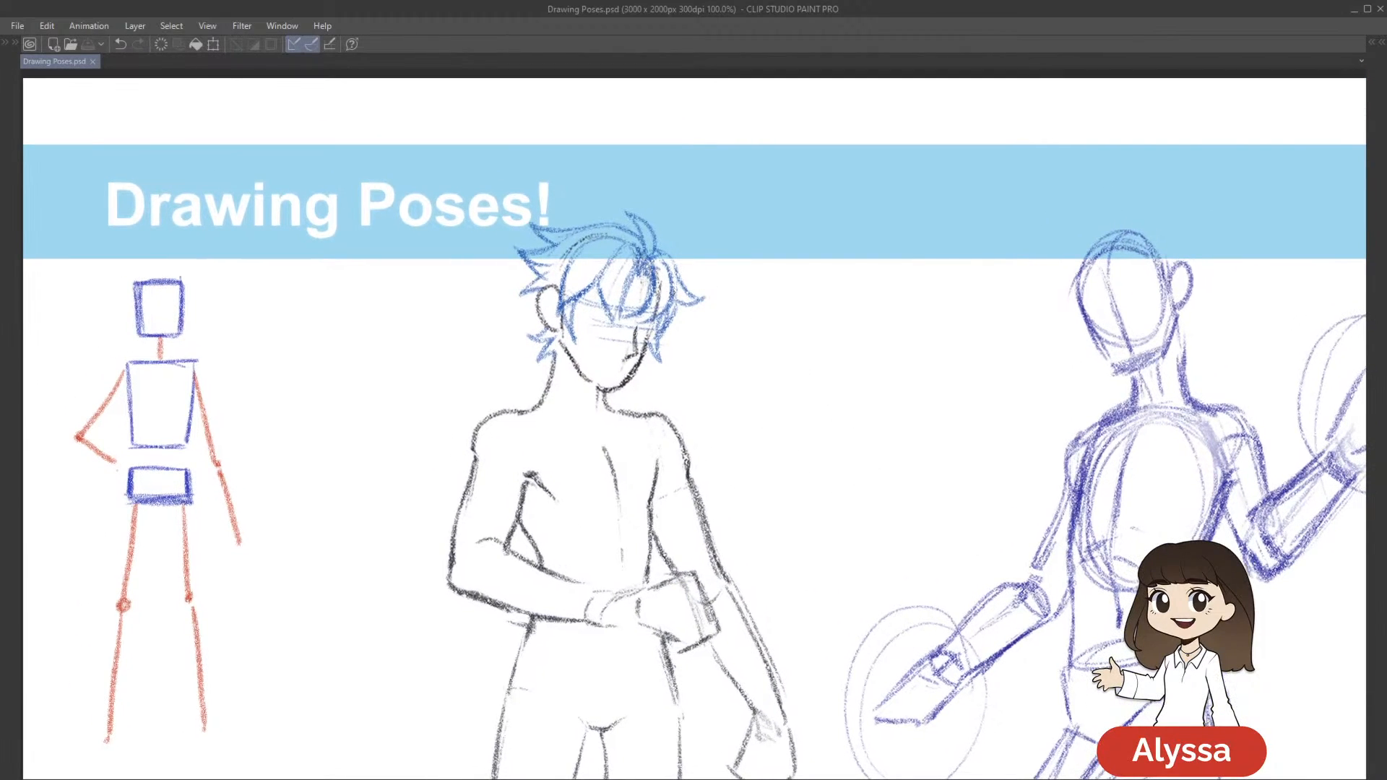
{"action": "left_click_drag", "start_coordinate": [765, 376], "coordinate": [816, 310]}
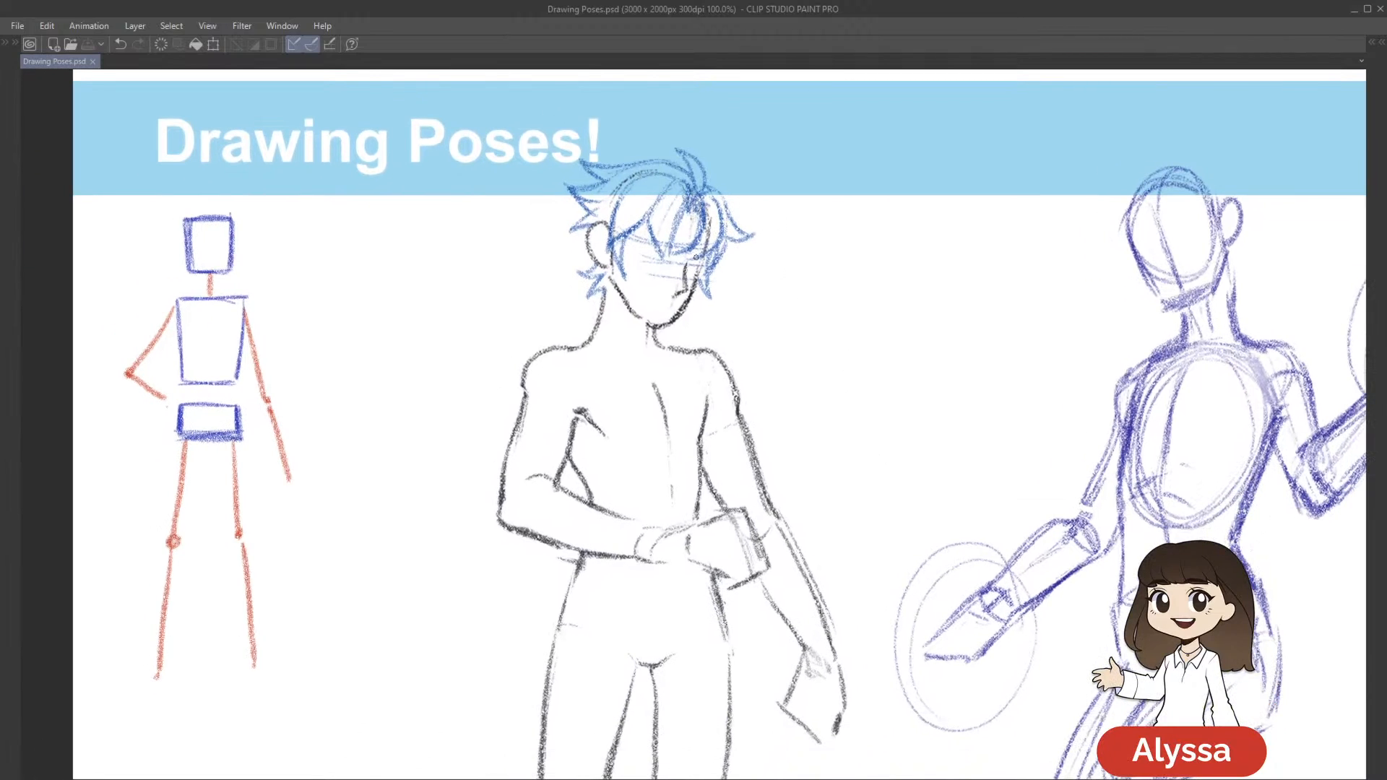
Pencil two thick eyebrows angled down towards the nose beneath the fringe and save the drawing
{"action": "left_click_drag", "start_coordinate": [645, 239], "coordinate": [670, 257]}
{"action": "mouse_move", "coordinate": [646, 243]}
{"action": "left_mouse_down"}
{"action": "mouse_move", "coordinate": [714, 264]}
{"action": "mouse_move", "coordinate": [700, 266]}
{"action": "left_mouse_up"}
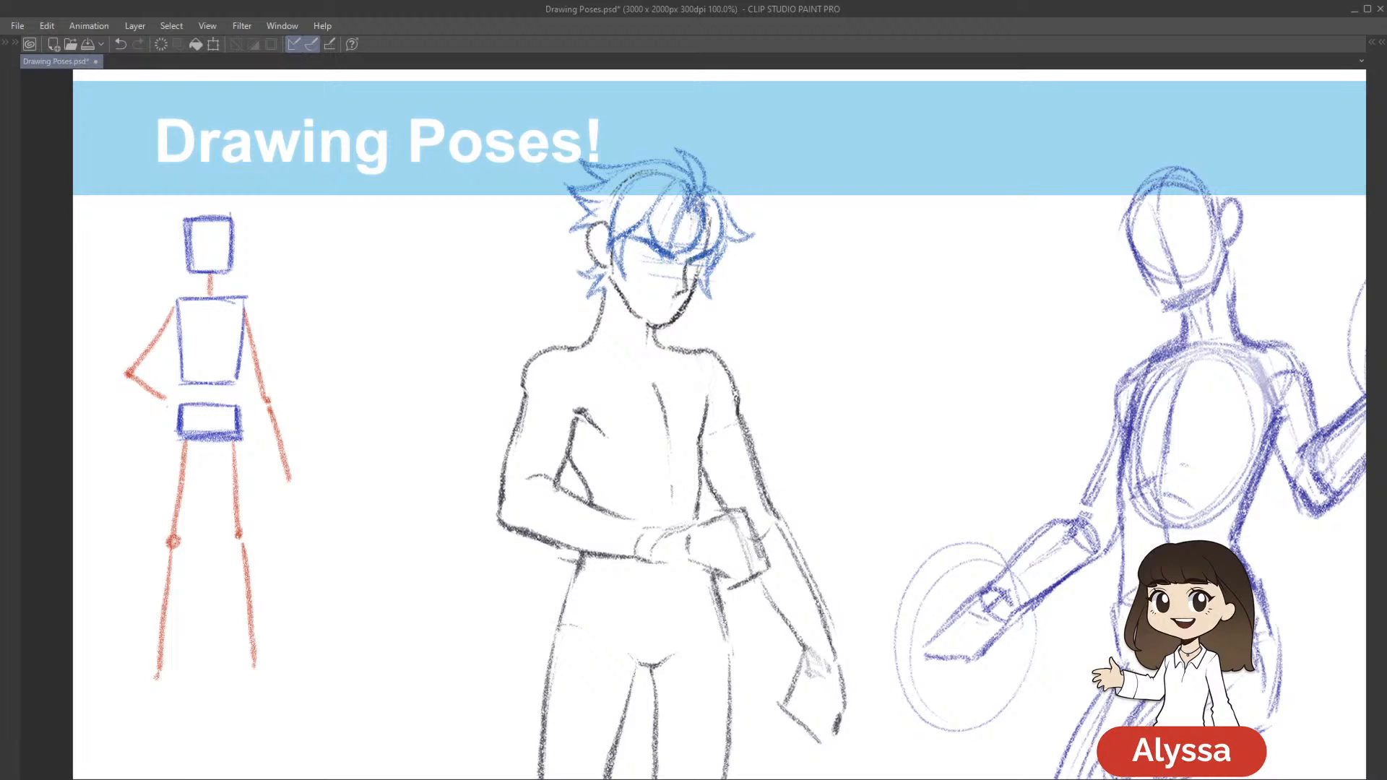
{"action": "scroll", "coordinate": [964, 397], "scroll_direction": "right", "scroll_amount": 2}
{"action": "key", "text": "ctrl+s"}
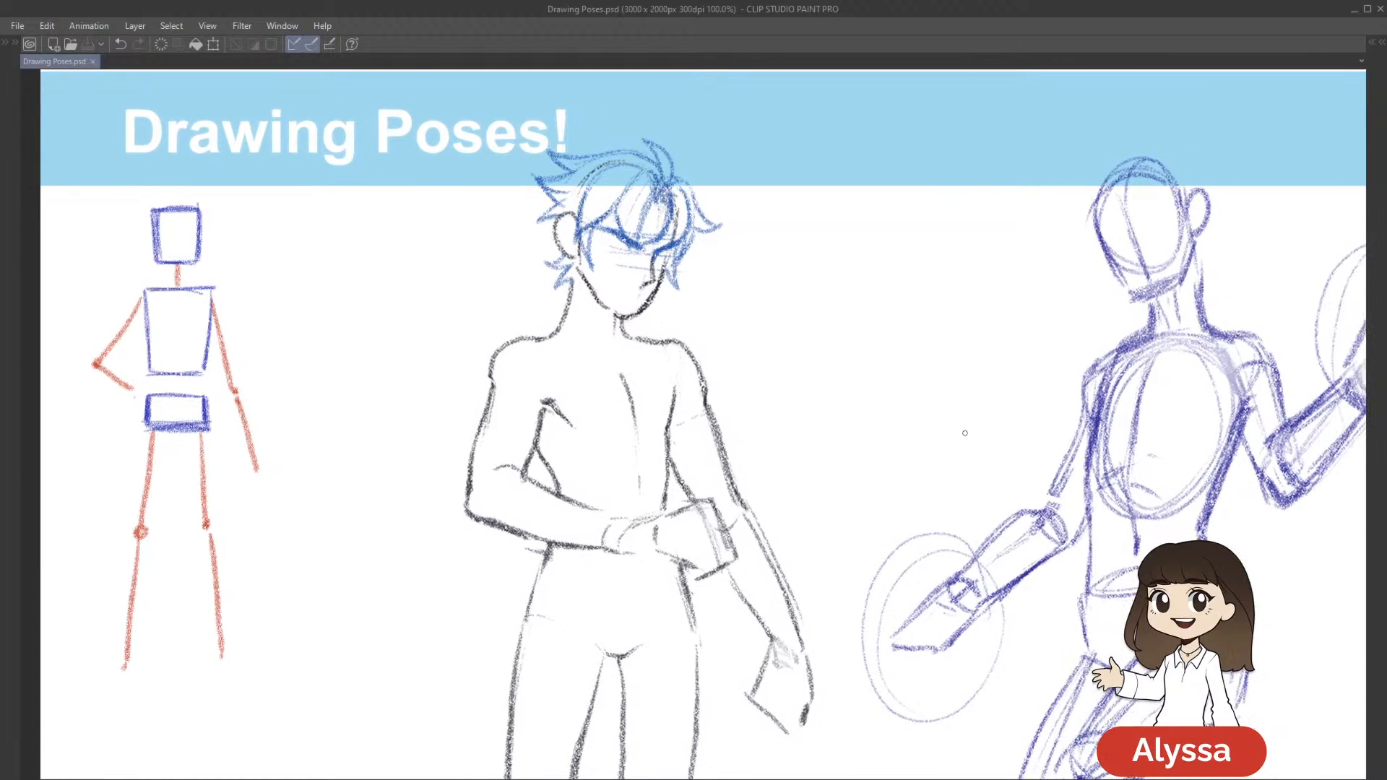
Sketch narrow, angry eyes beneath the eyebrows, redoing the near eye's strokes until its shape fits
{"action": "left_click_drag", "start_coordinate": [970, 392], "coordinate": [952, 409]}
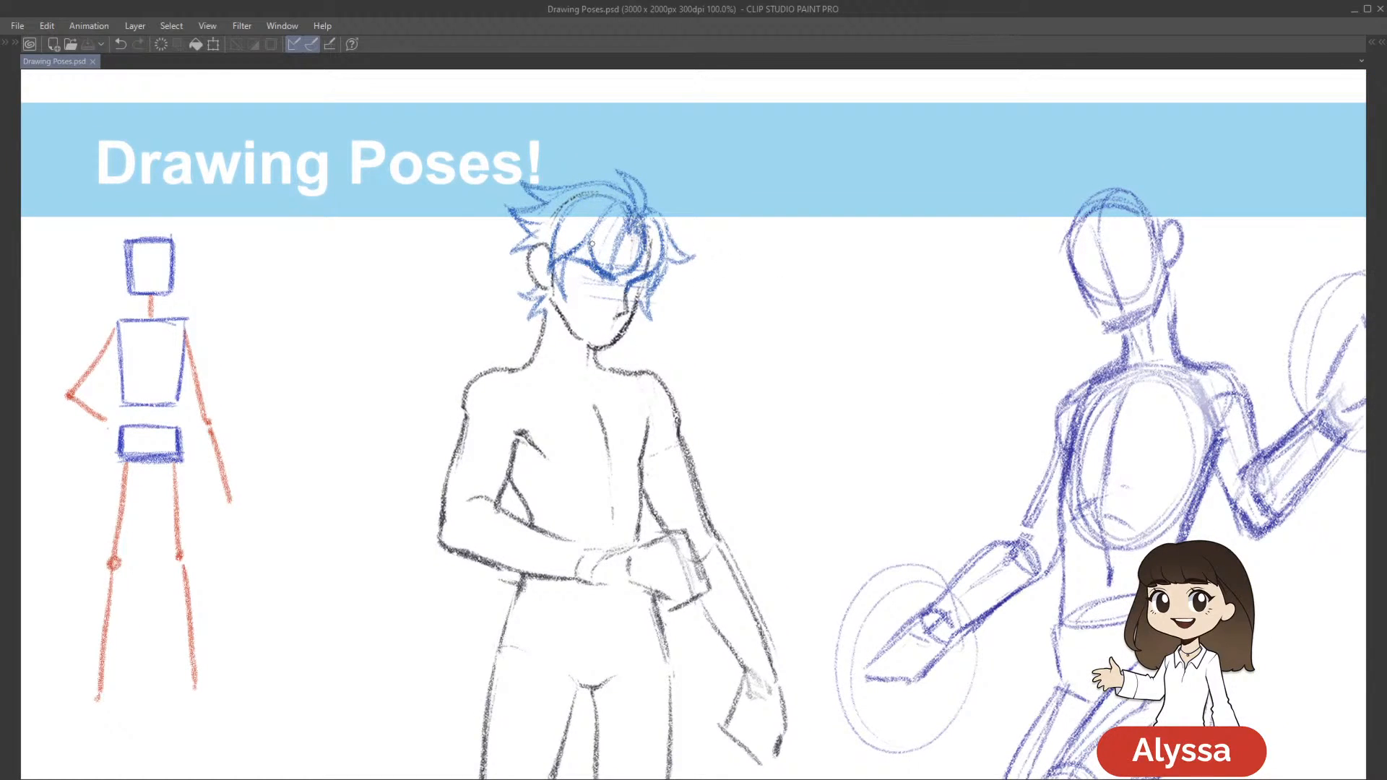
{"action": "mouse_move", "coordinate": [588, 264]}
{"action": "left_mouse_down"}
{"action": "mouse_move", "coordinate": [600, 272]}
{"action": "mouse_move", "coordinate": [584, 282]}
{"action": "left_mouse_up"}
{"action": "key", "text": "ctrl+z"}
{"action": "key", "text": "ctrl+z"}
{"action": "left_click_drag", "start_coordinate": [579, 272], "coordinate": [590, 290]}
{"action": "key", "text": "ctrl+z"}
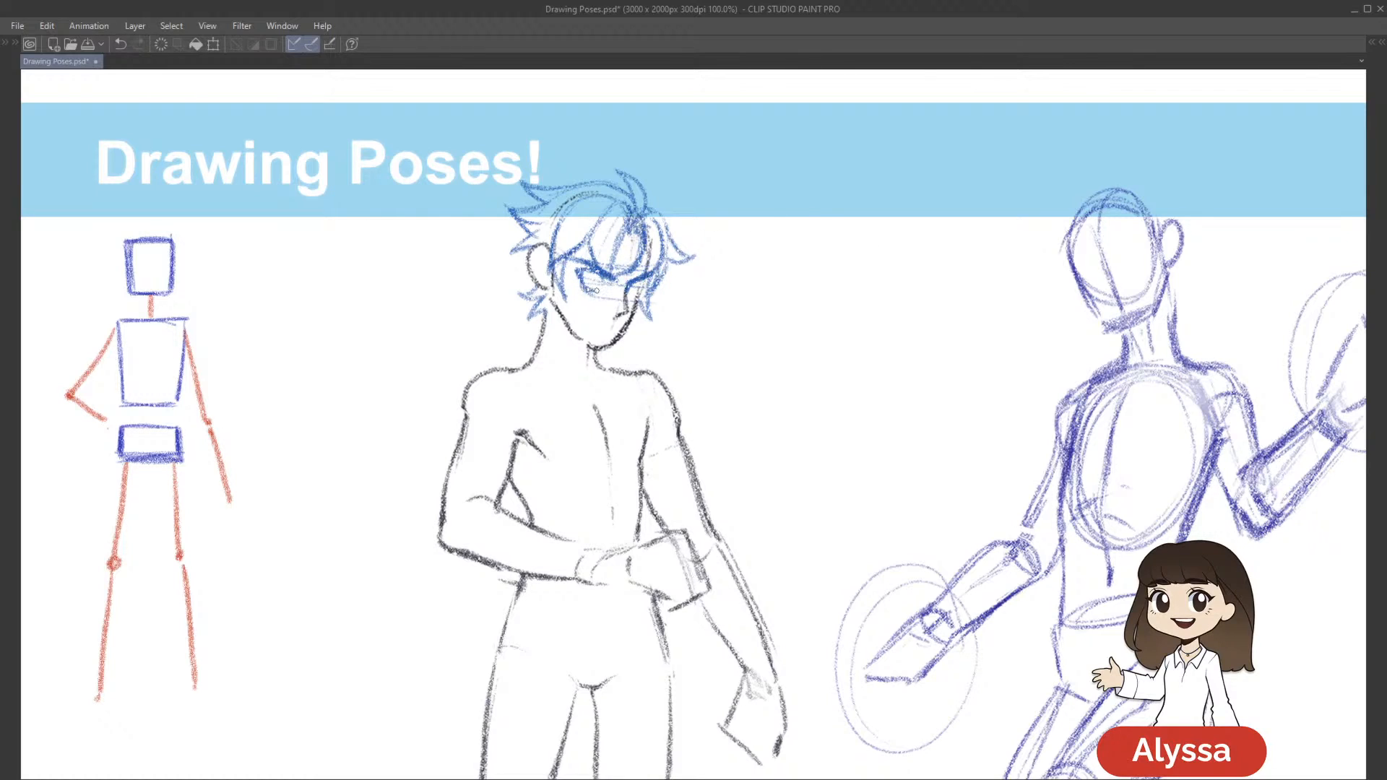
{"action": "left_click_drag", "start_coordinate": [873, 343], "coordinate": [867, 319]}
{"action": "left_click_drag", "start_coordinate": [622, 263], "coordinate": [645, 258]}
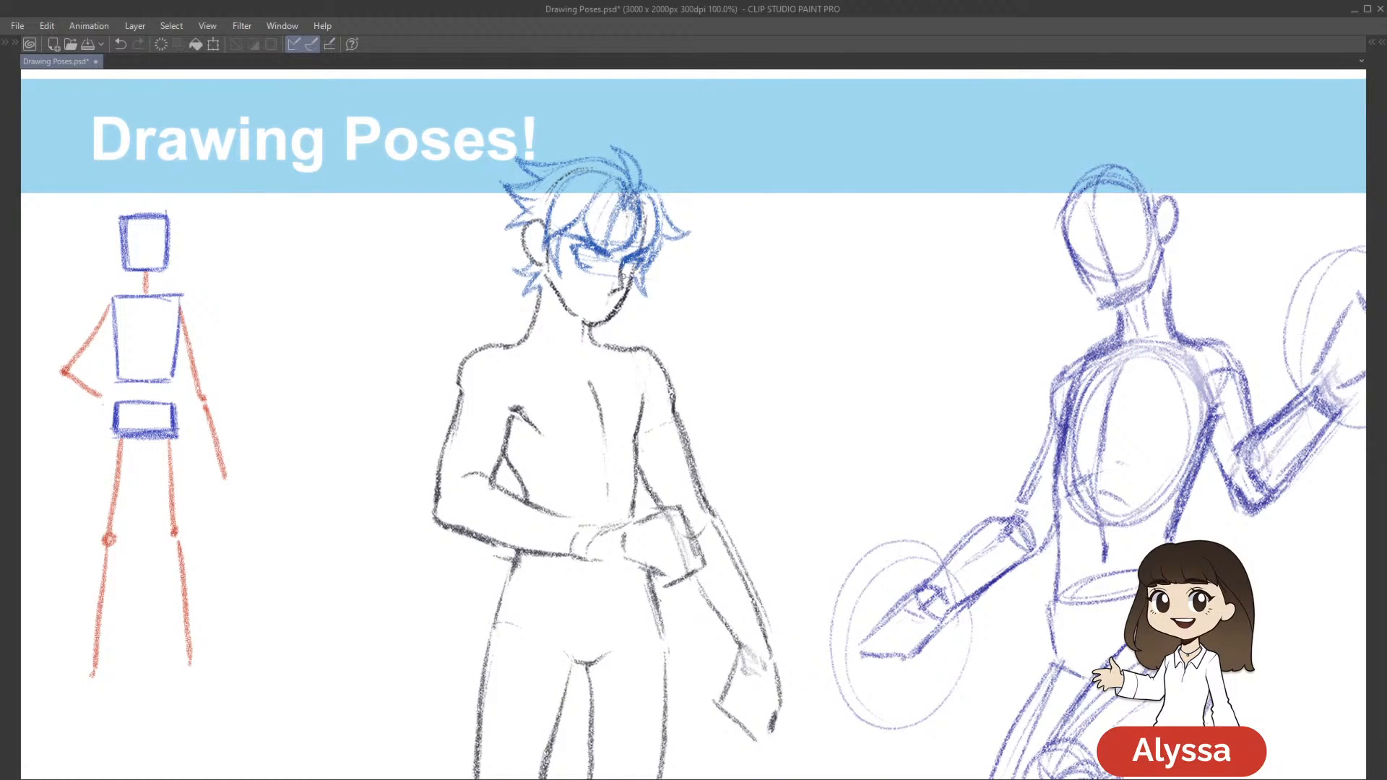
Finish the angry eyes beneath the brows by pencilling the far eye and adding an iris to the near eye
{"action": "left_click_drag", "start_coordinate": [644, 277], "coordinate": [659, 270]}
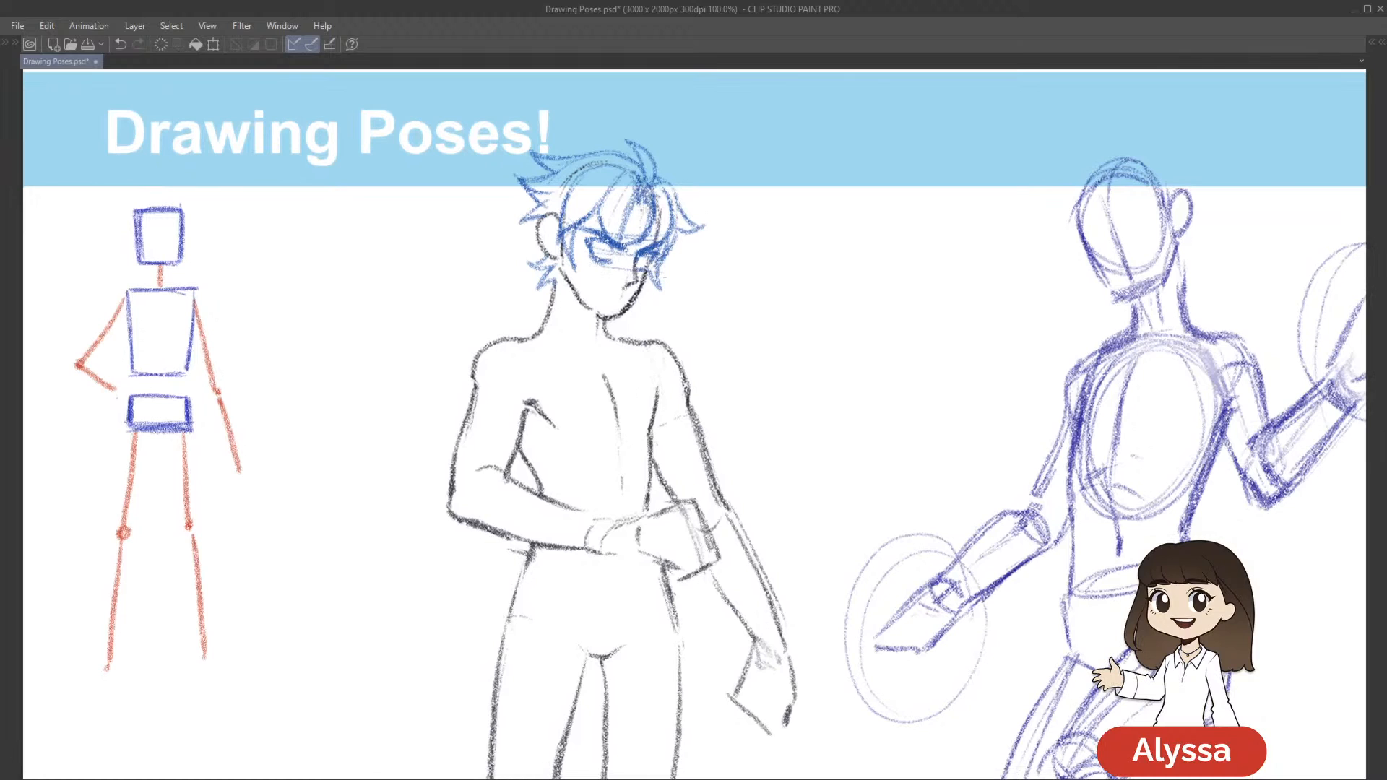
{"action": "left_click_drag", "start_coordinate": [930, 196], "coordinate": [932, 133]}
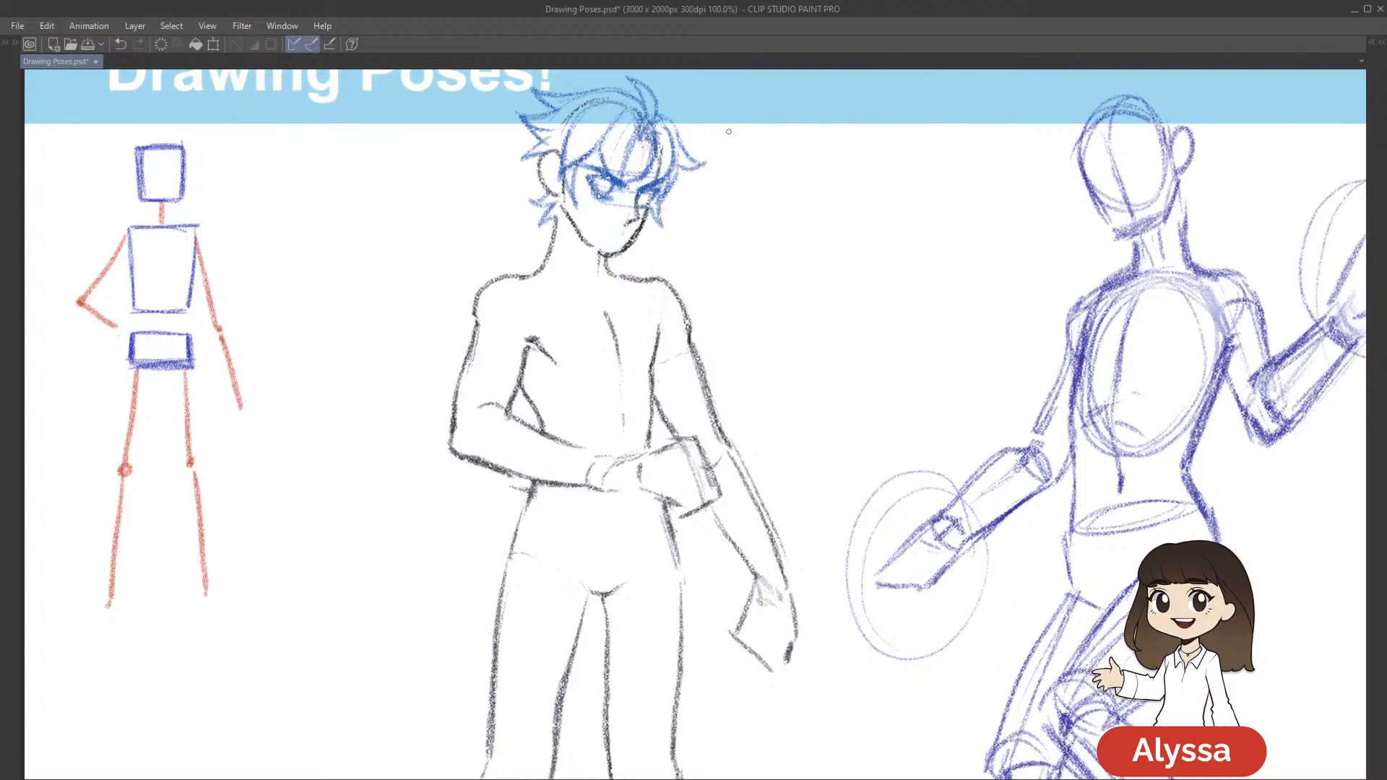
{"action": "left_click_drag", "start_coordinate": [911, 224], "coordinate": [906, 228]}
{"action": "key", "text": "ctrl+z"}
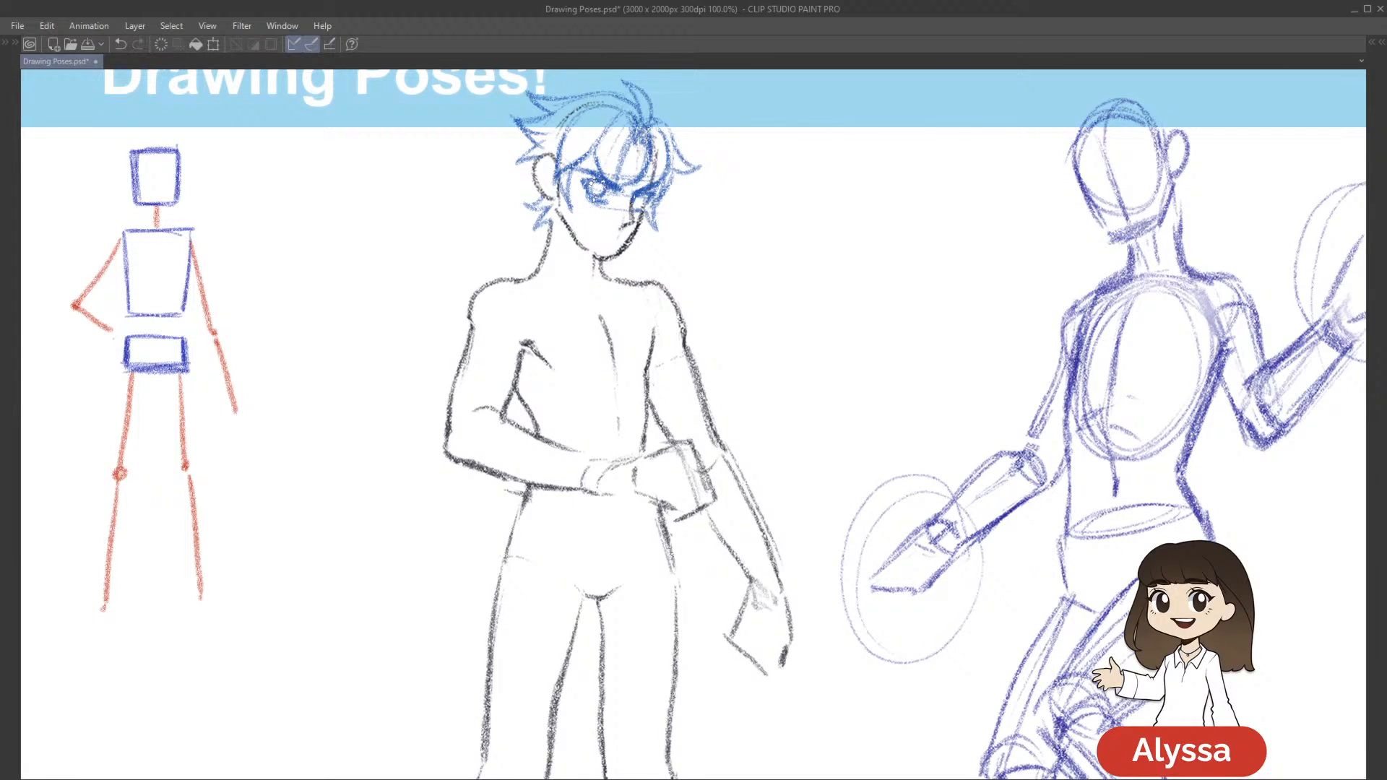
{"action": "mouse_move", "coordinate": [582, 172]}
{"action": "left_mouse_down"}
{"action": "mouse_move", "coordinate": [747, 210]}
{"action": "mouse_move", "coordinate": [630, 212]}
{"action": "left_mouse_up"}
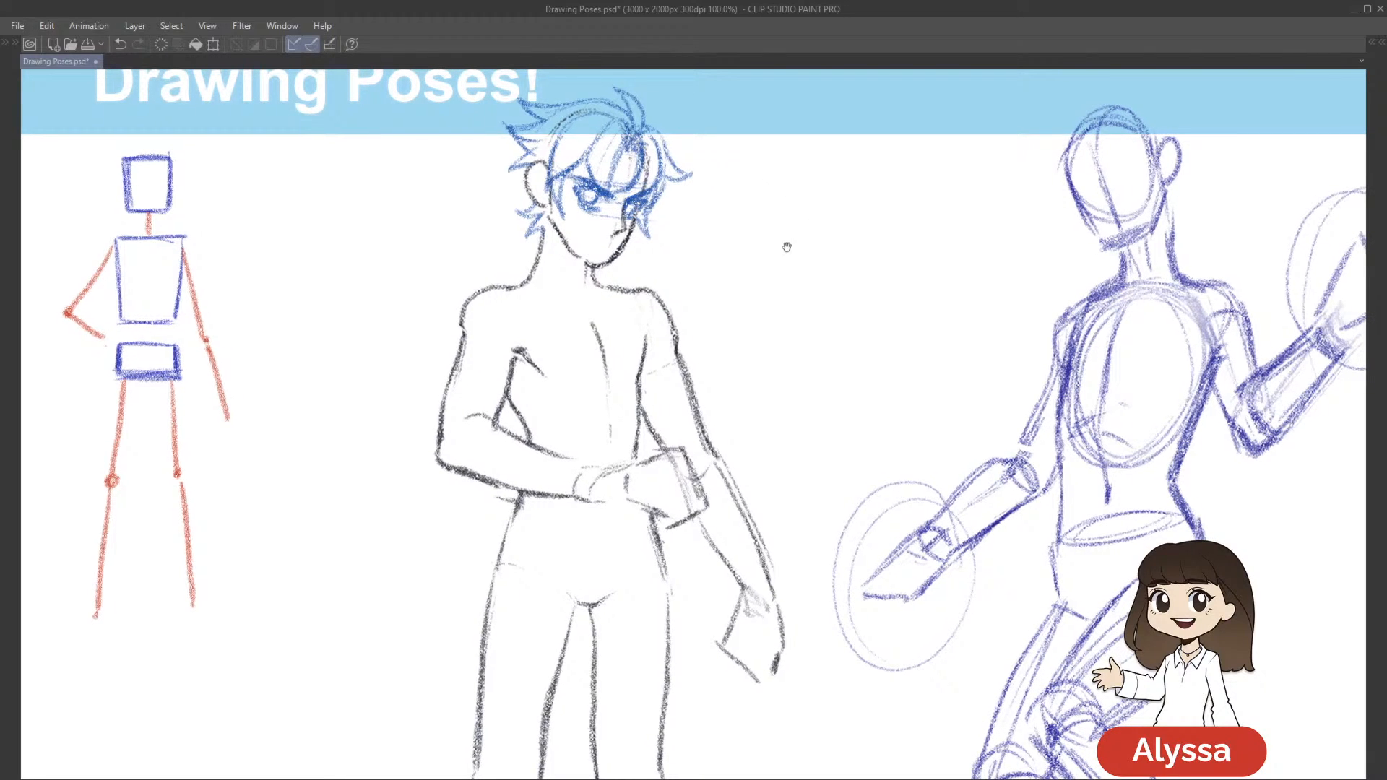
Sketch a short frowning mouth between the nose and chin, undoing strokes that do not suit the face
{"action": "left_click_drag", "start_coordinate": [787, 247], "coordinate": [779, 236]}
{"action": "left_click_drag", "start_coordinate": [822, 325], "coordinate": [827, 345]}
{"action": "left_click_drag", "start_coordinate": [698, 201], "coordinate": [729, 265]}
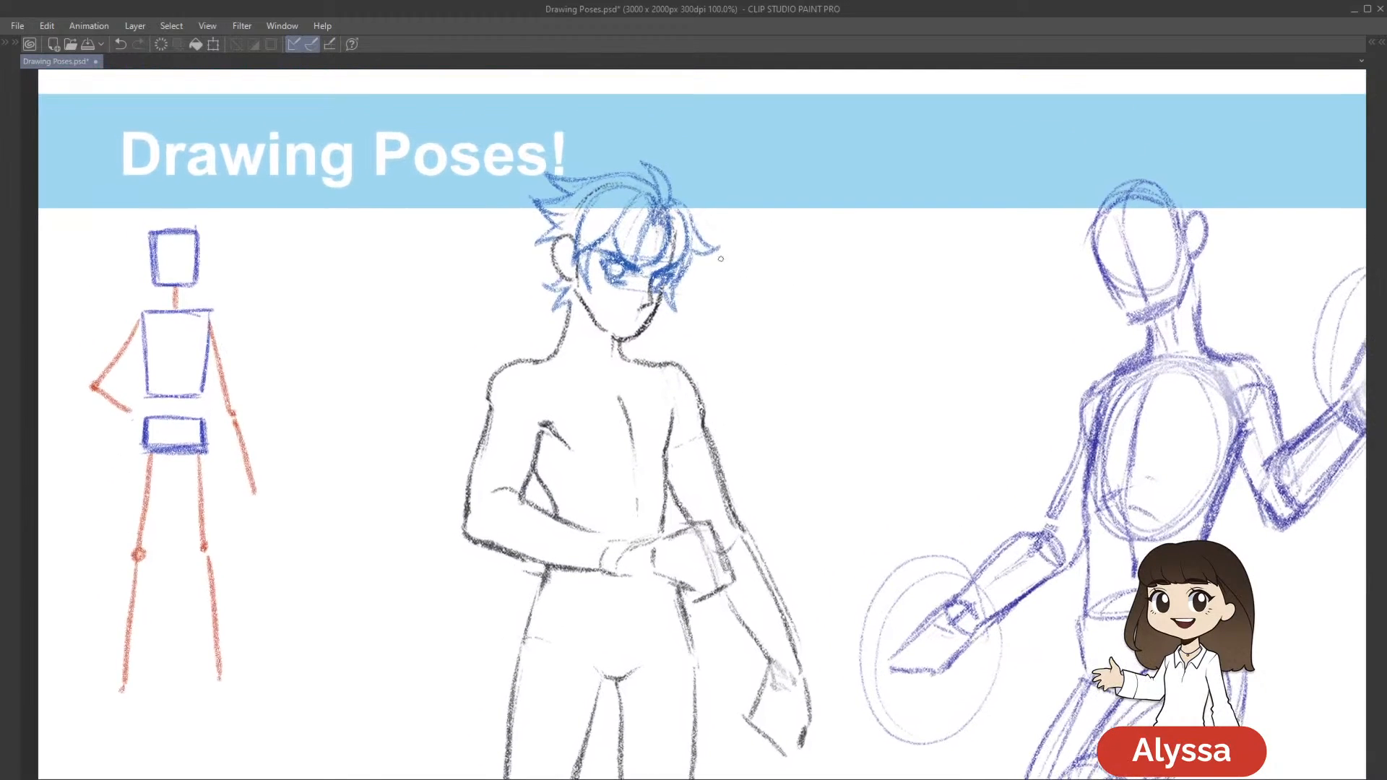
{"action": "left_click_drag", "start_coordinate": [621, 315], "coordinate": [632, 318]}
{"action": "key", "text": "ctrl+z"}
{"action": "left_click_drag", "start_coordinate": [923, 397], "coordinate": [909, 357]}
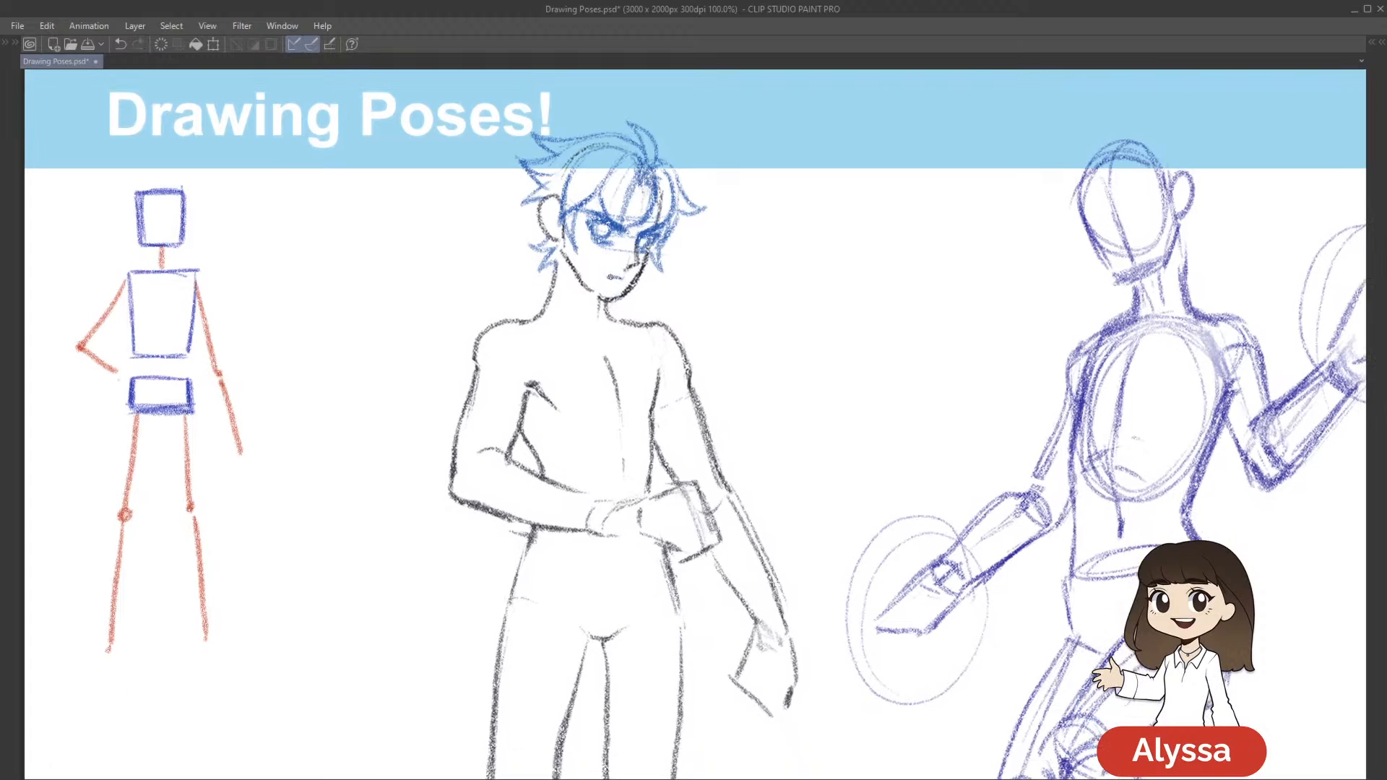
{"action": "left_click_drag", "start_coordinate": [852, 303], "coordinate": [842, 326]}
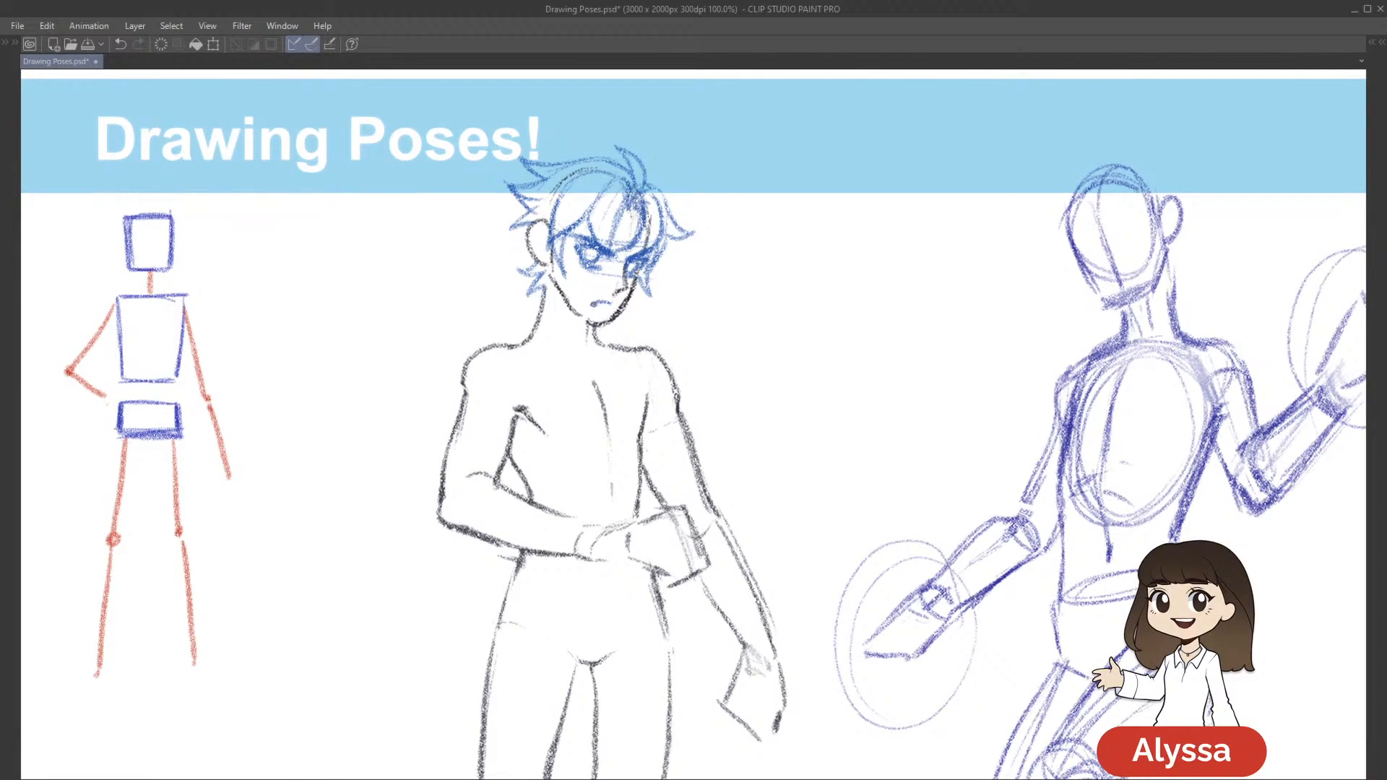
{"action": "key", "text": "ctrl+z"}
{"action": "key", "text": "ctrl+z"}
Lasso the mouth, transform it to sit slightly further left on the face, and save the drawing
{"action": "mouse_move", "coordinate": [630, 304]}
{"action": "left_mouse_down"}
{"action": "mouse_move", "coordinate": [627, 326]}
{"action": "mouse_move", "coordinate": [633, 296]}
{"action": "left_mouse_up"}
{"action": "key", "text": "ctrl+t"}
{"action": "key", "text": "Left"}
{"action": "key", "text": "Left"}
{"action": "left_click_drag", "start_coordinate": [957, 535], "coordinate": [959, 537]}
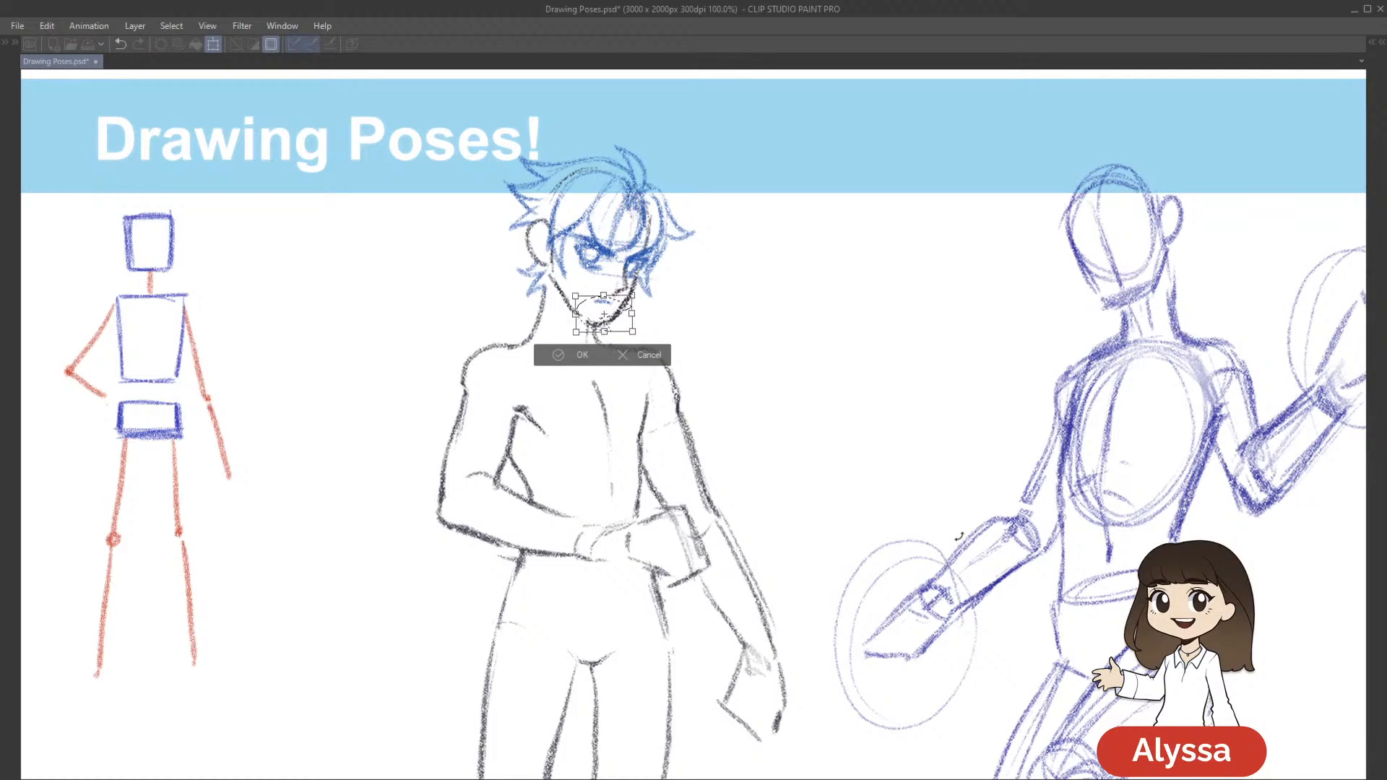
{"action": "key", "text": "Return"}
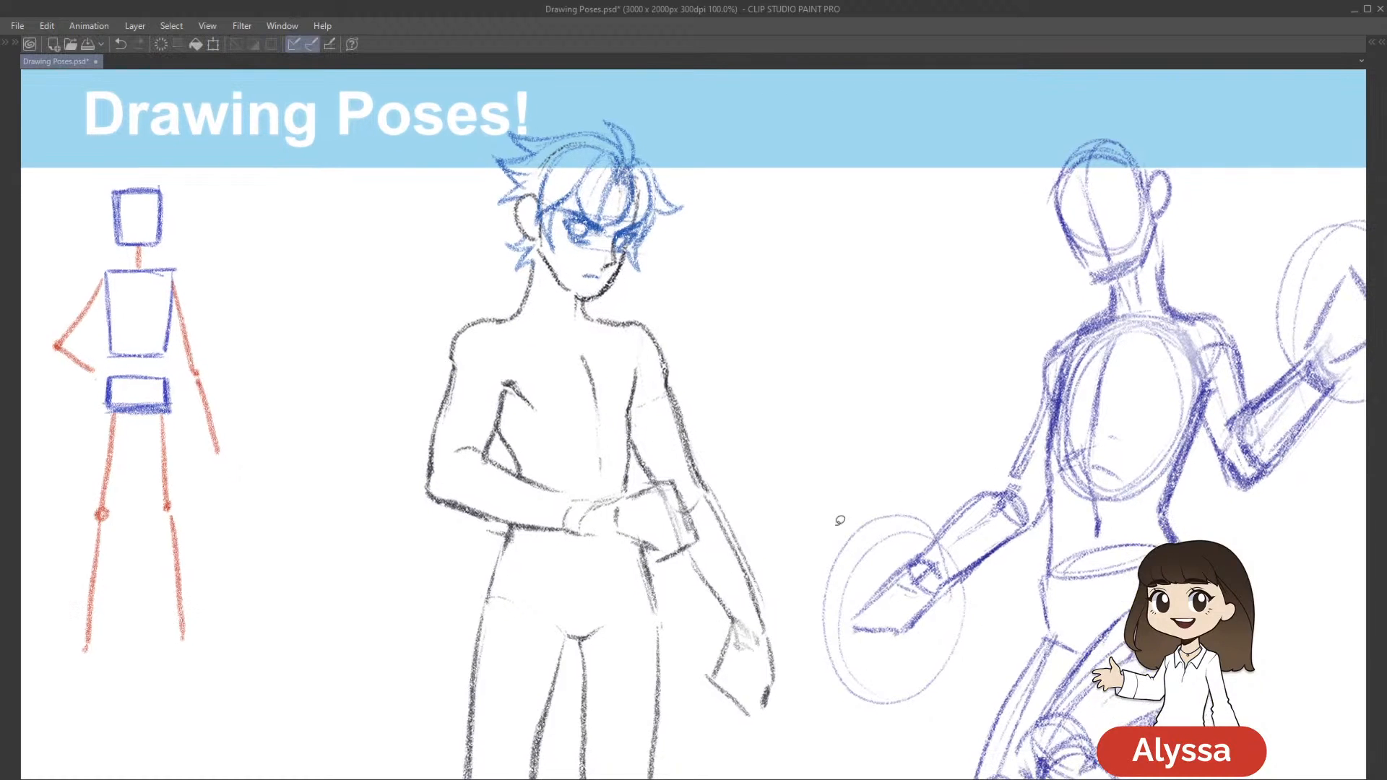
{"action": "key", "text": "ctrl+s"}
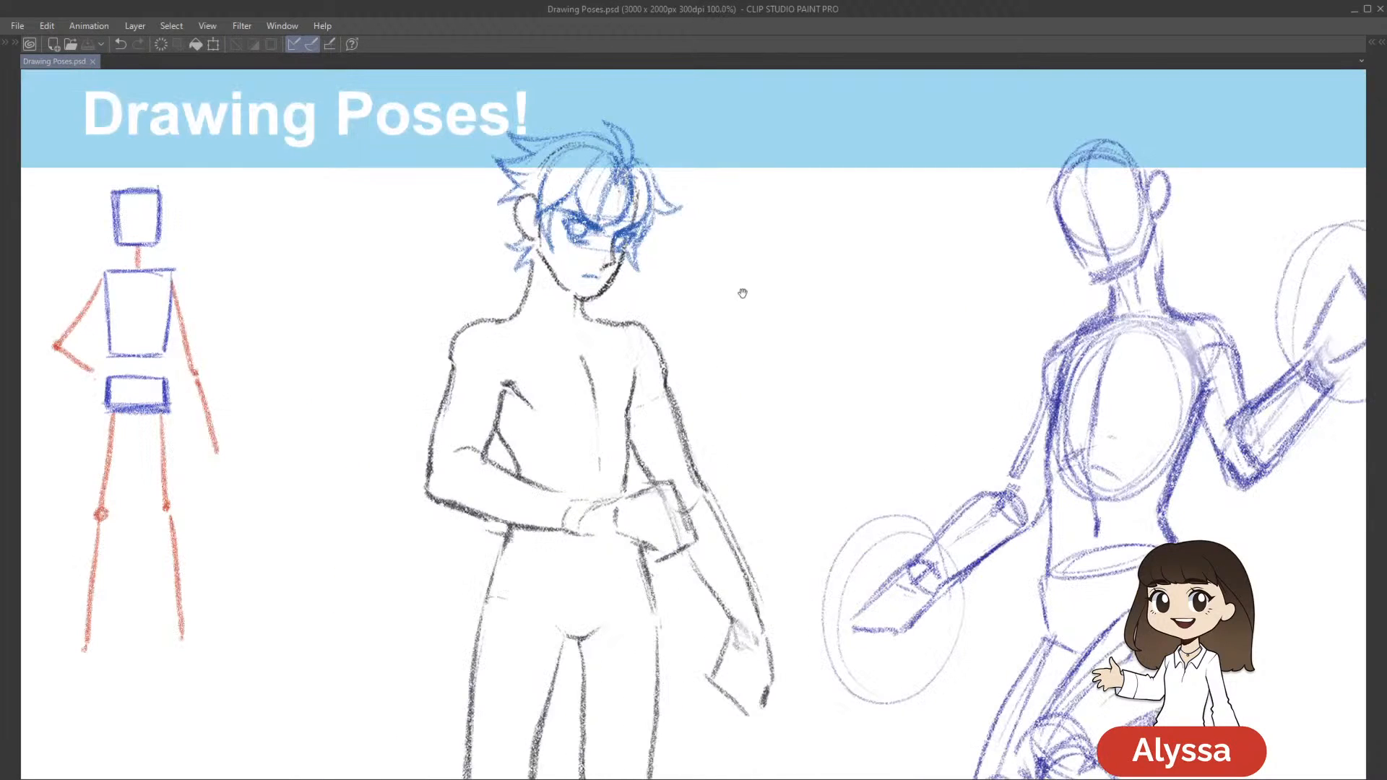
Lasso the mouth again, readjust it with a transform, deselect it, and save the drawing
{"action": "left_click_drag", "start_coordinate": [743, 293], "coordinate": [760, 325]}
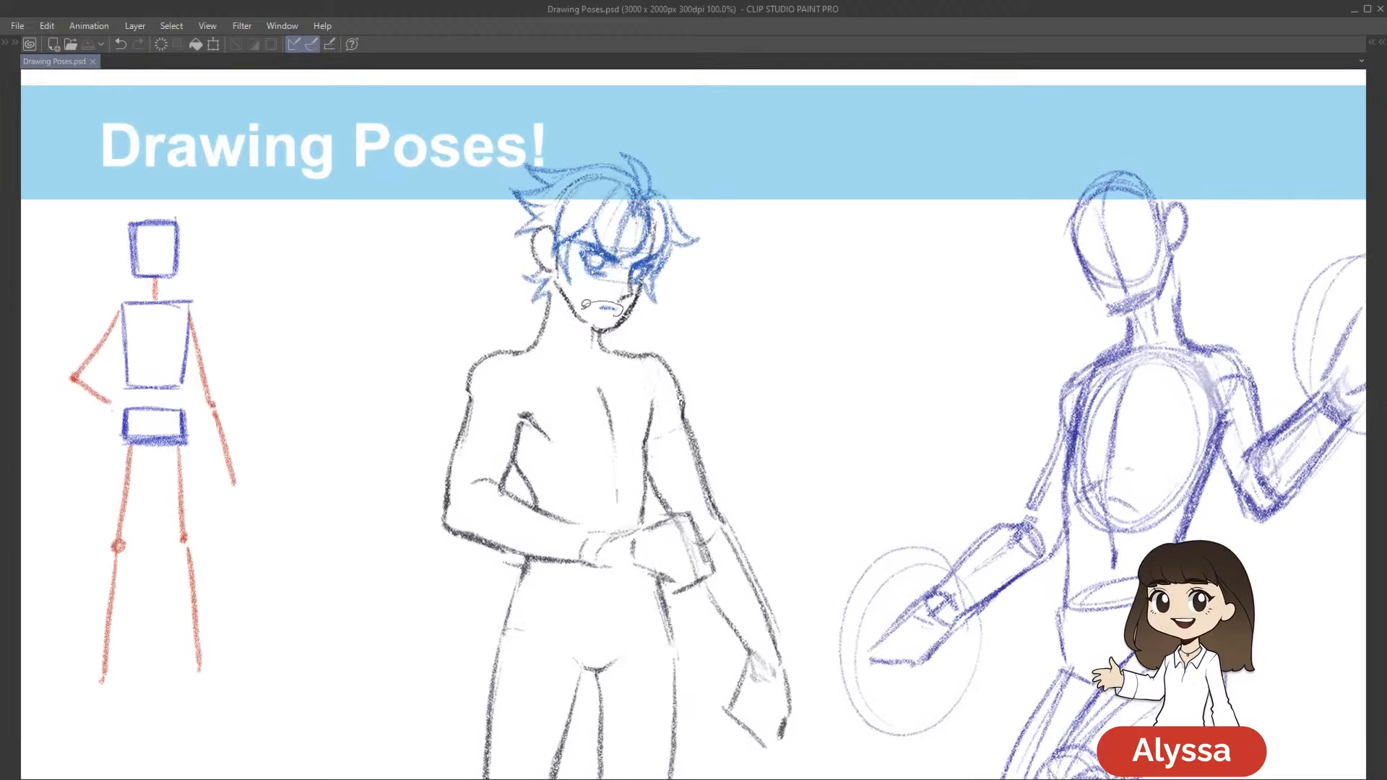
{"action": "left_click_drag", "start_coordinate": [583, 304], "coordinate": [622, 336]}
{"action": "key", "text": "ctrl+t"}
{"action": "key", "text": "Return"}
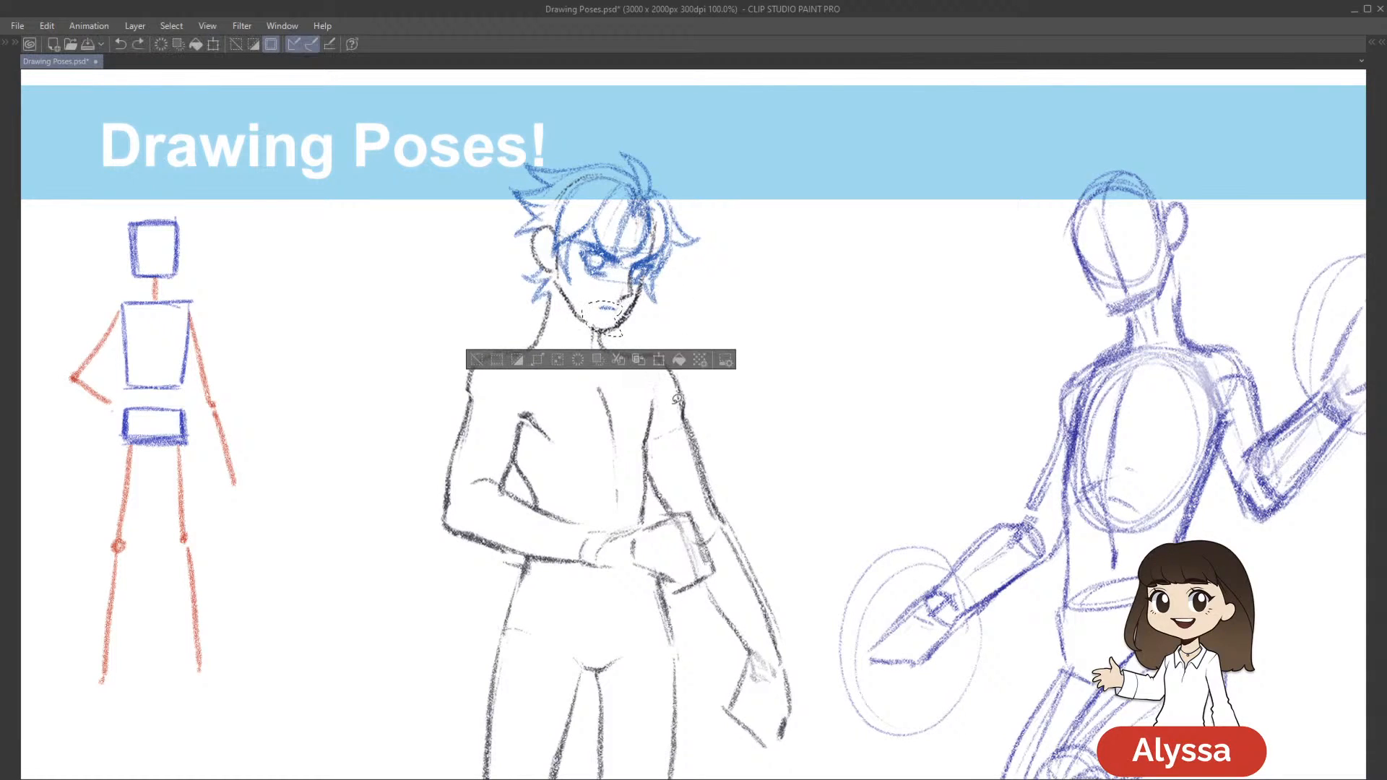
{"action": "key", "text": "ctrl+d"}
{"action": "scroll", "coordinate": [677, 398], "scroll_direction": "down", "scroll_amount": 2}
{"action": "key", "text": "ctrl+s"}
Bring back the palettes, toggle Layer 7 and Layer 4 to check their lines, and ready the Snap eraser on Layer 4
{"action": "key", "text": "Tab"}
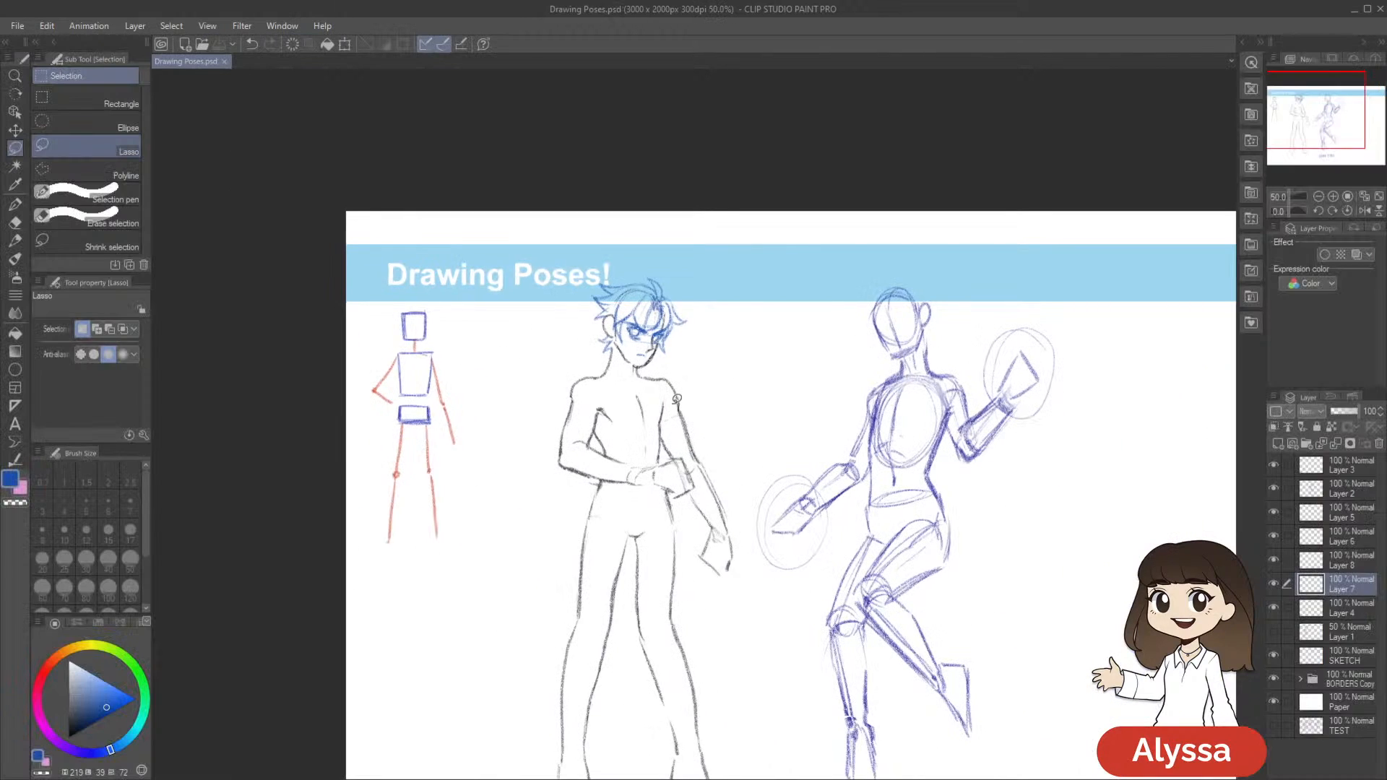
{"action": "scroll", "coordinate": [677, 398], "scroll_direction": "up", "scroll_amount": 1}
{"action": "left_click_drag", "start_coordinate": [1047, 500], "coordinate": [1034, 537]}
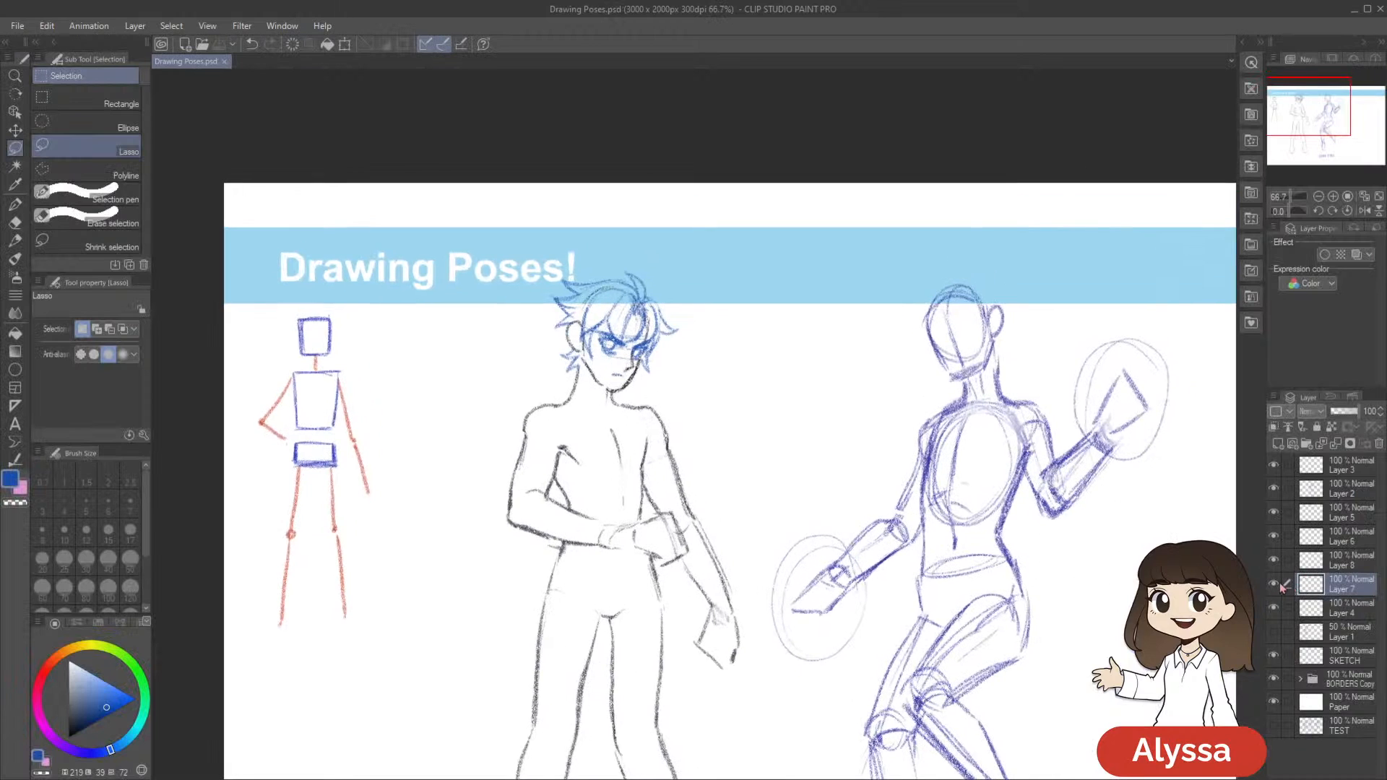
{"action": "left_click", "coordinate": [1273, 586]}
{"action": "left_click", "coordinate": [1272, 586]}
{"action": "left_click", "coordinate": [1273, 607]}
{"action": "left_click", "coordinate": [1273, 608]}
{"action": "left_click", "coordinate": [1355, 610]}
{"action": "key", "text": "e"}
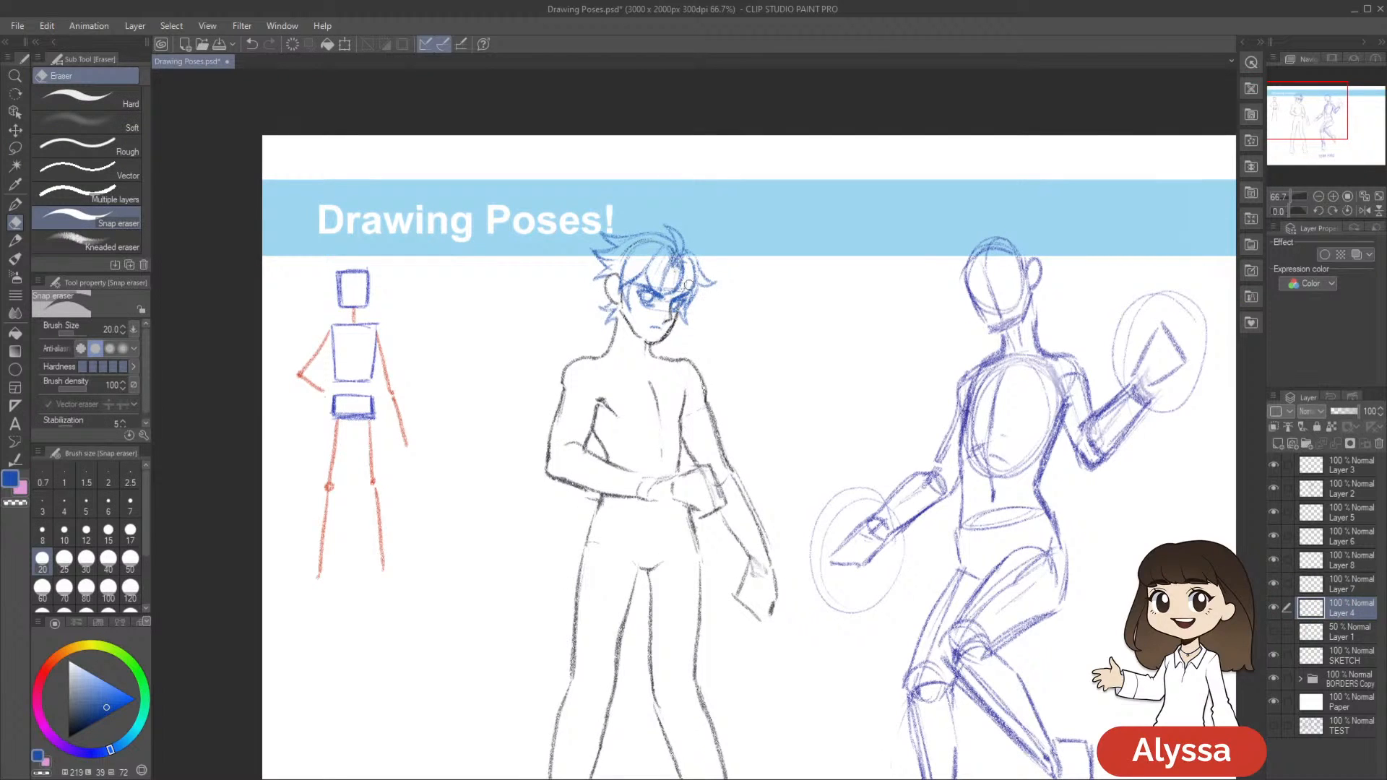
{"action": "left_click_drag", "start_coordinate": [822, 486], "coordinate": [767, 412]}
Return to Layer 7 with the Real pencil, frame the figure's upper body at 100% zoom, and save the drawing
{"action": "left_click", "coordinate": [1348, 586]}
{"action": "key", "text": "p"}
{"action": "key", "text": "p"}
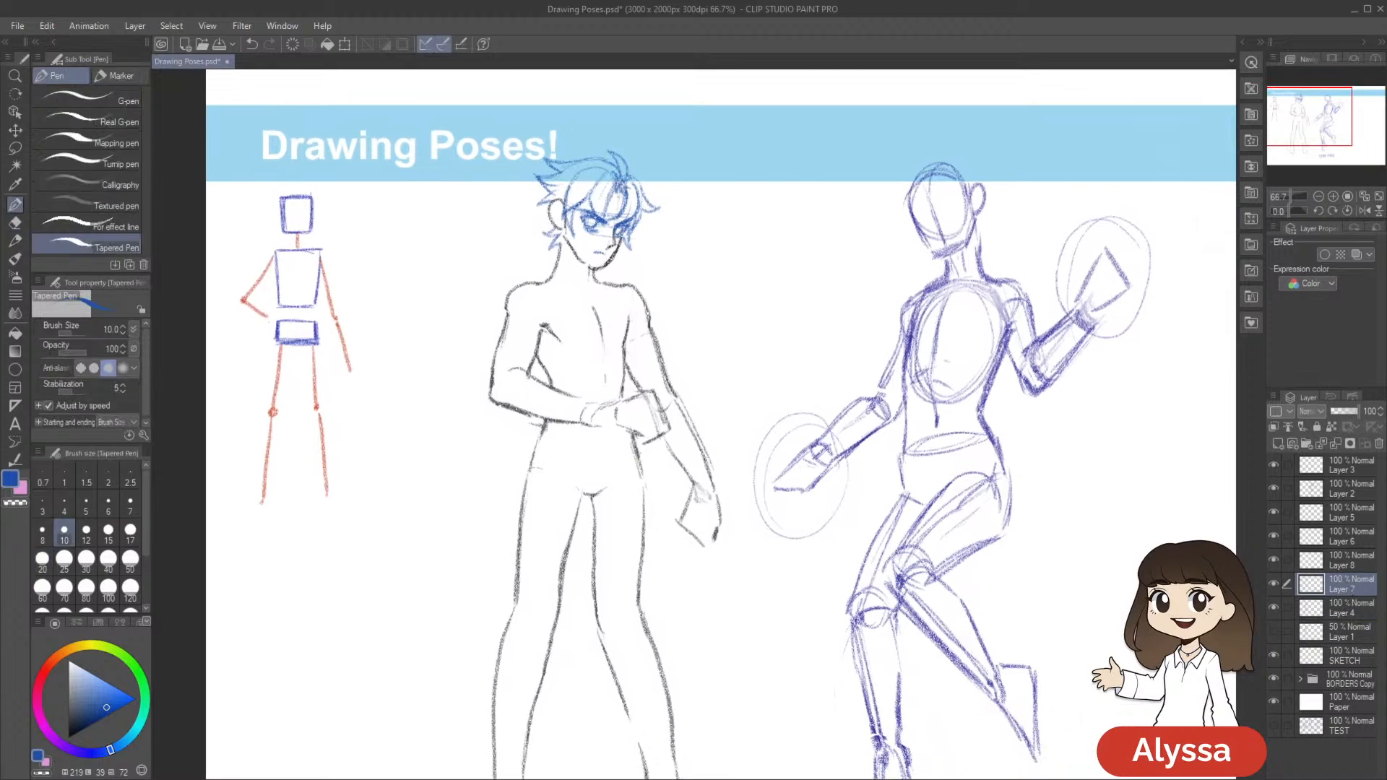
{"action": "scroll", "coordinate": [1231, 600], "scroll_direction": "up", "scroll_amount": 1}
{"action": "left_click_drag", "start_coordinate": [728, 349], "coordinate": [979, 568]}
{"action": "key", "text": "ctrl+s"}
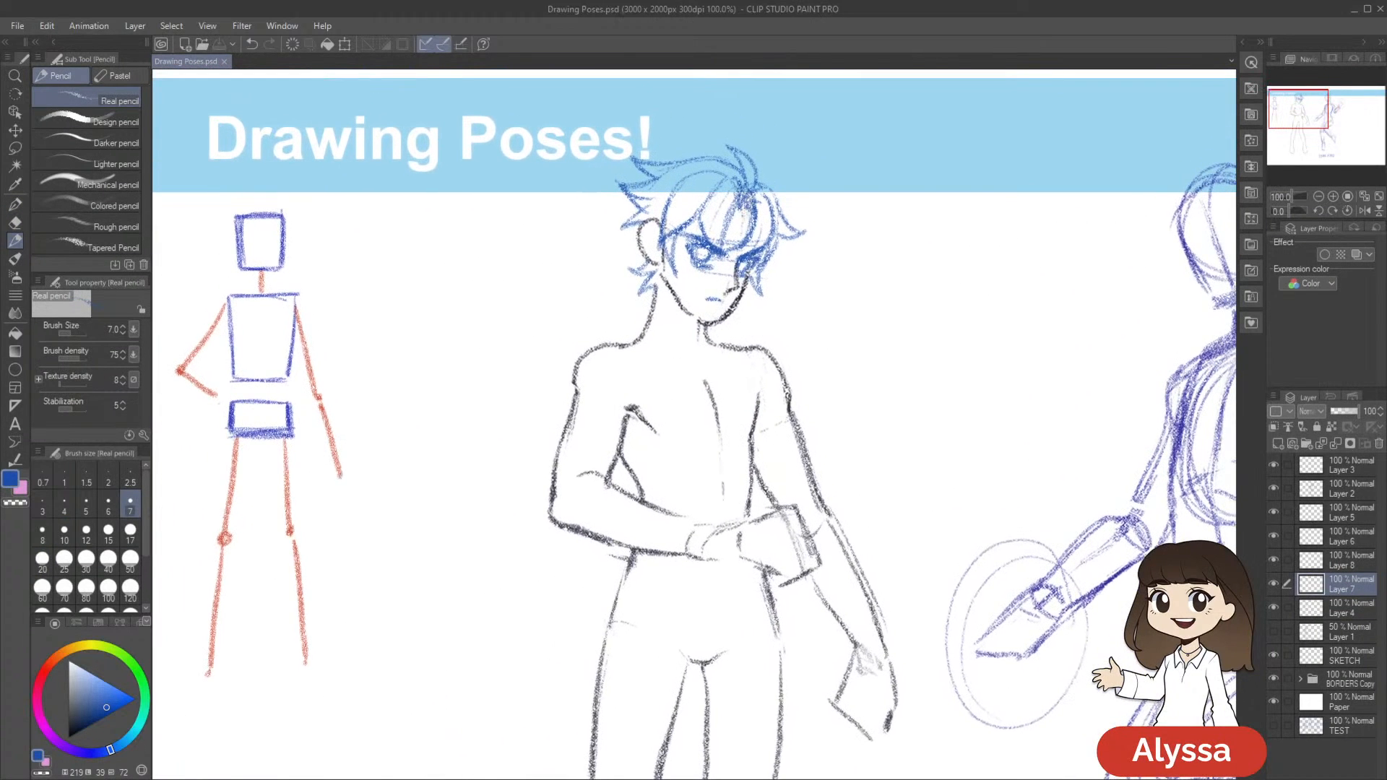
{"action": "left_click_drag", "start_coordinate": [712, 324], "coordinate": [745, 297]}
{"action": "mouse_move", "coordinate": [909, 441]}
{"action": "left_mouse_down"}
{"action": "mouse_move", "coordinate": [907, 402]}
{"action": "mouse_move", "coordinate": [882, 427]}
{"action": "left_mouse_up"}
{"action": "key", "text": "ctrl+z"}
{"action": "mouse_move", "coordinate": [943, 366]}
{"action": "left_mouse_down"}
{"action": "mouse_move", "coordinate": [923, 415]}
{"action": "mouse_move", "coordinate": [898, 405]}
{"action": "mouse_move", "coordinate": [870, 455]}
{"action": "mouse_move", "coordinate": [864, 489]}
{"action": "mouse_move", "coordinate": [879, 498]}
{"action": "left_mouse_up"}
{"action": "key", "text": "ctrl+s"}
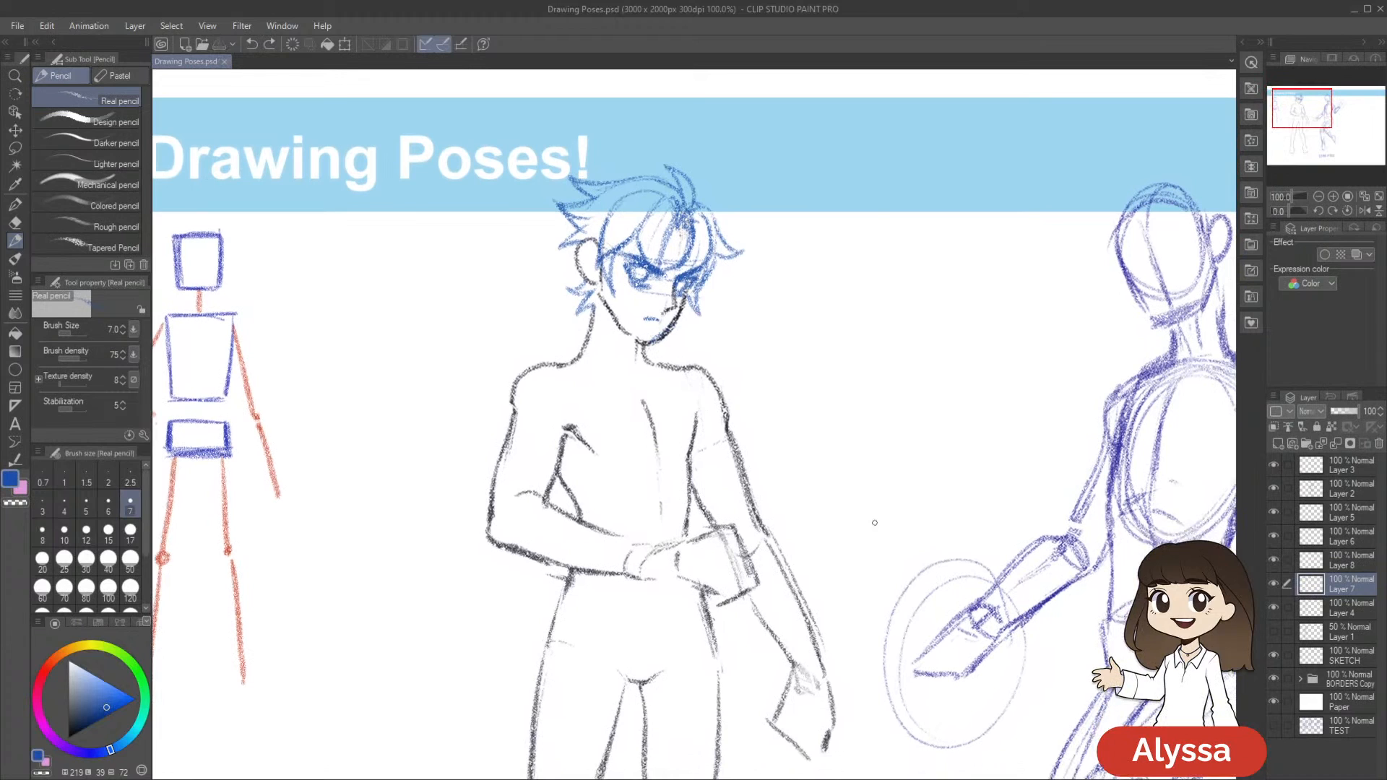
{"action": "left_click_drag", "start_coordinate": [925, 450], "coordinate": [866, 552]}
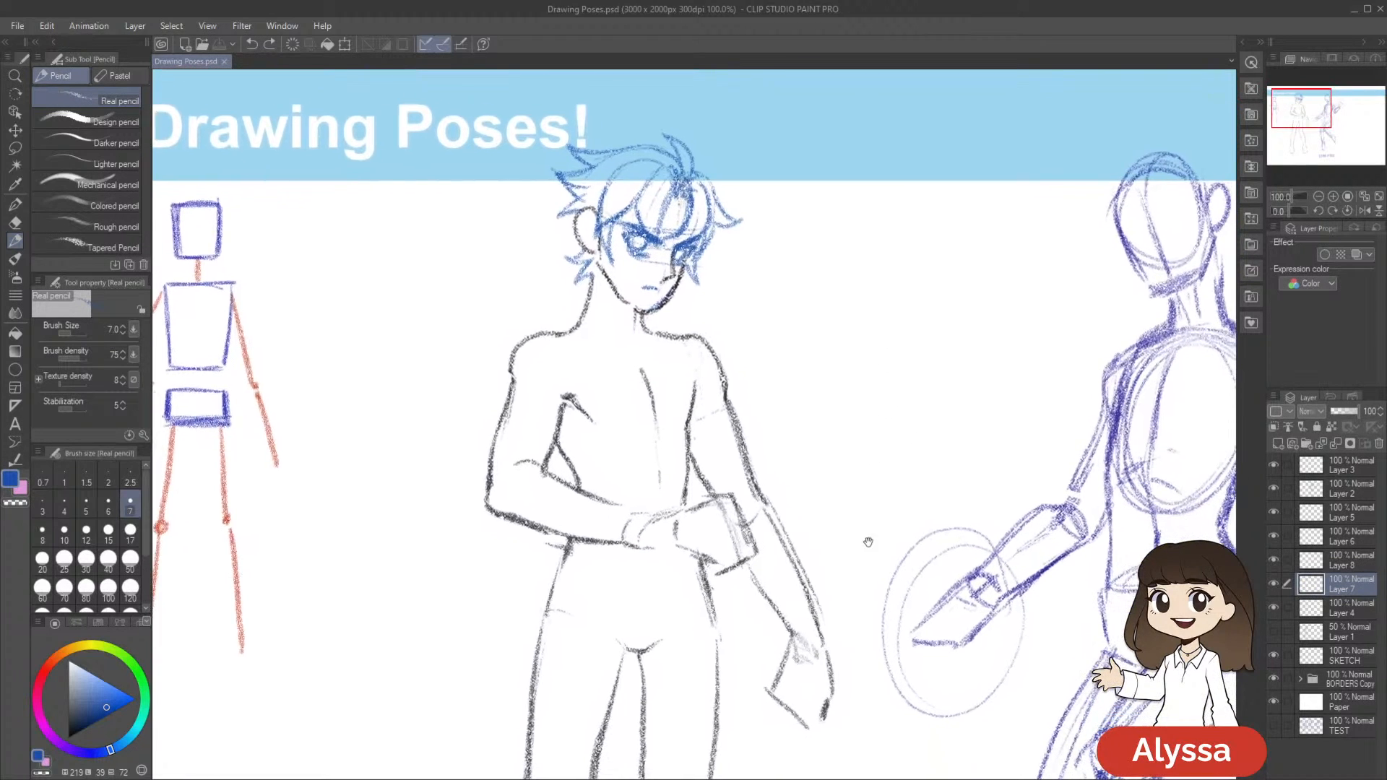
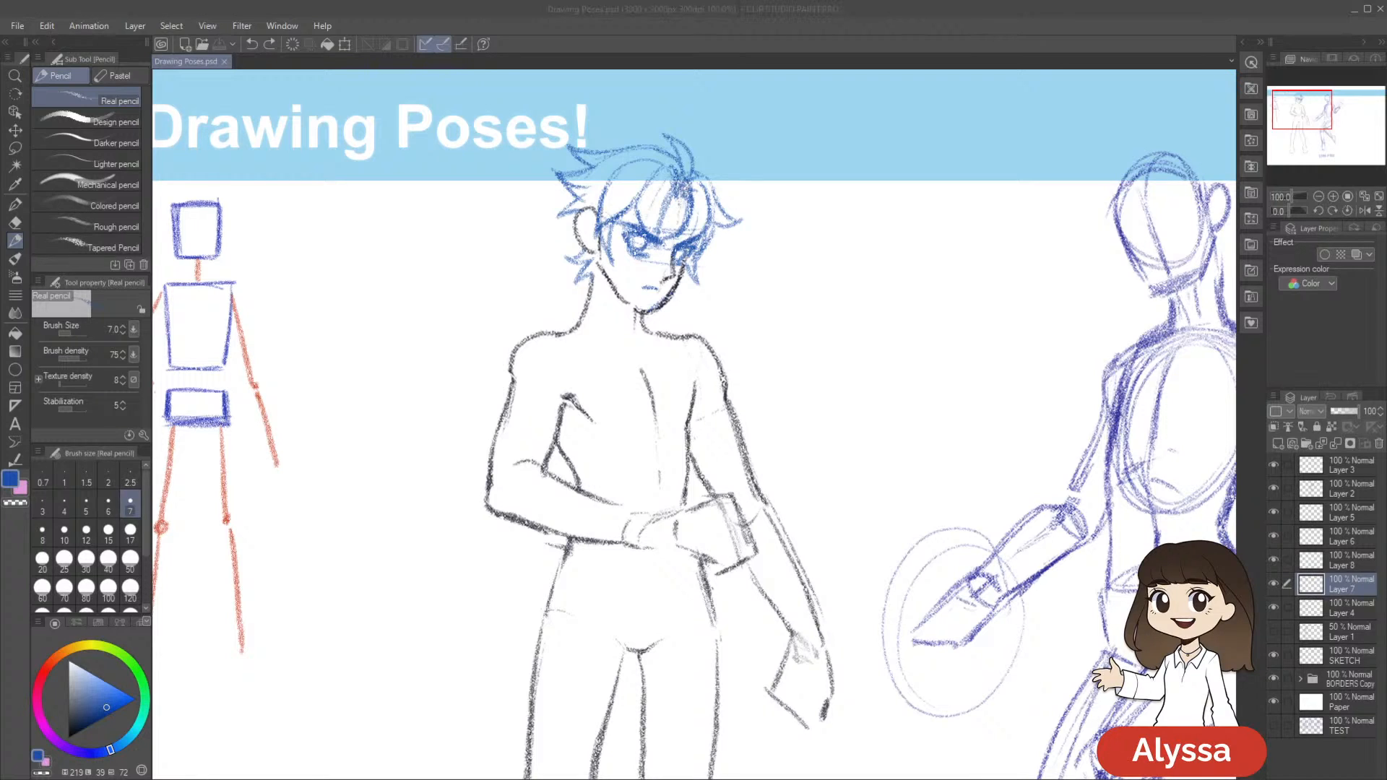
Toggle the visibility of Layer 7 and Layer 4 to compare their lines, and save the drawing
{"action": "left_click_drag", "start_coordinate": [845, 282], "coordinate": [839, 246]}
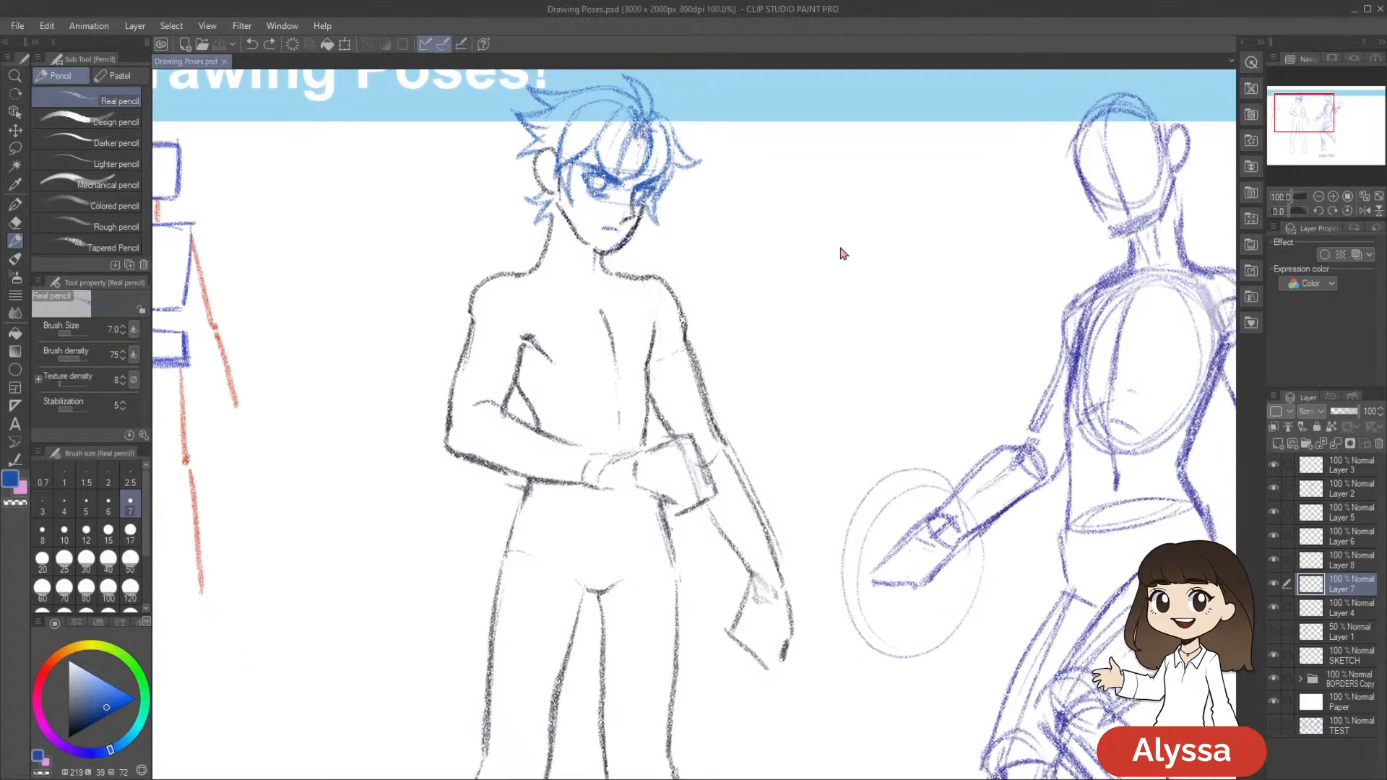
{"action": "scroll", "coordinate": [840, 250], "scroll_direction": "down", "scroll_amount": 2}
{"action": "scroll", "coordinate": [840, 256], "scroll_direction": "up", "scroll_amount": 1}
{"action": "left_click_drag", "start_coordinate": [826, 390], "coordinate": [799, 433]}
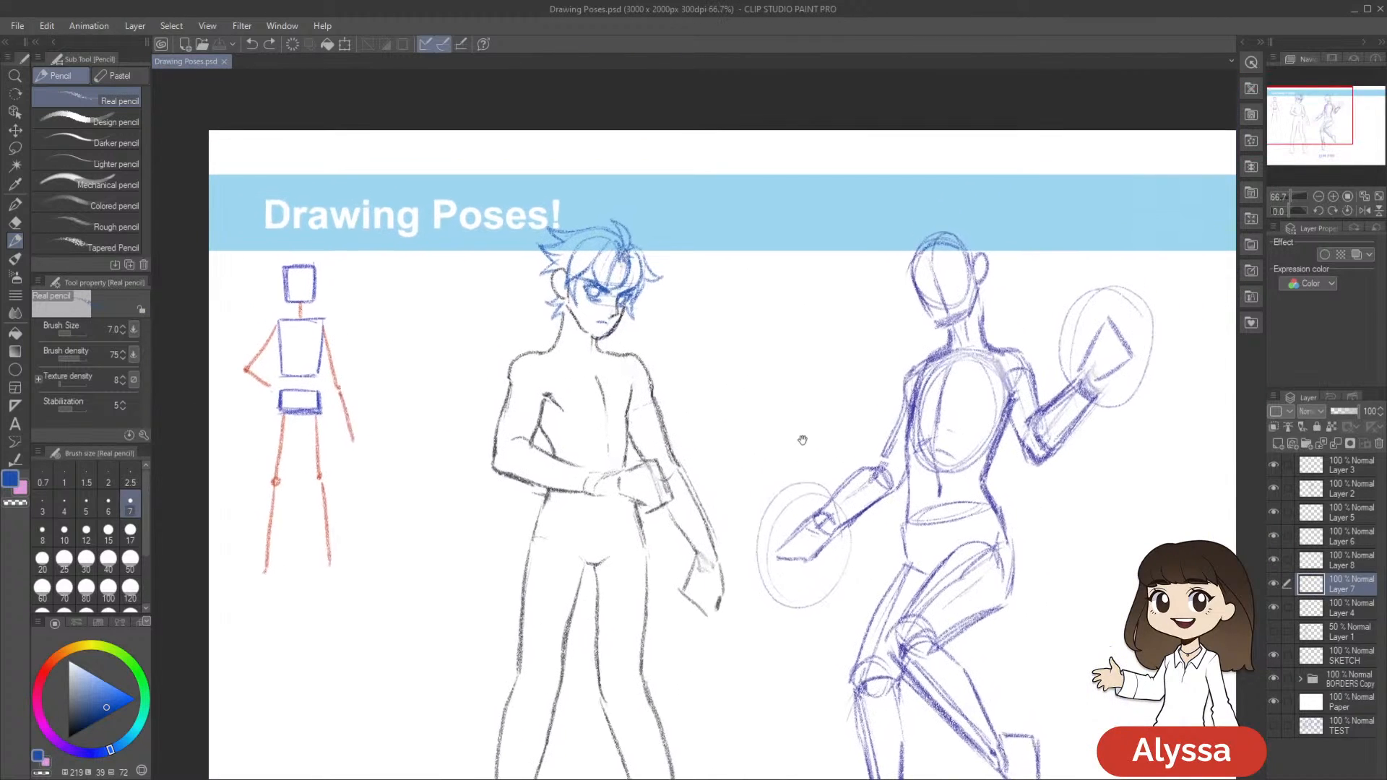
{"action": "left_click_drag", "start_coordinate": [700, 519], "coordinate": [732, 461]}
{"action": "left_click_drag", "start_coordinate": [906, 477], "coordinate": [905, 452]}
{"action": "left_click", "coordinate": [1273, 587]}
{"action": "left_click", "coordinate": [1274, 609]}
{"action": "left_click", "coordinate": [1274, 609]}
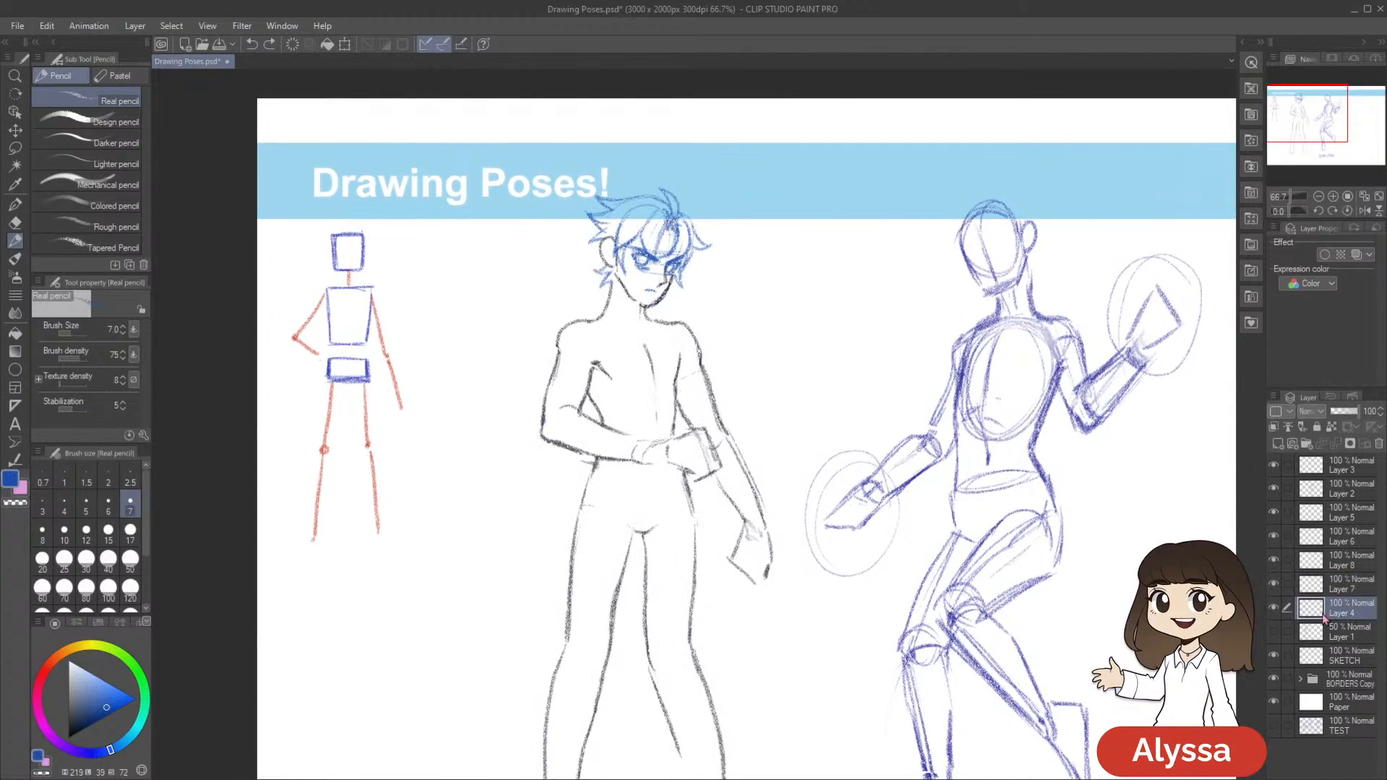
{"action": "left_click", "coordinate": [1273, 584]}
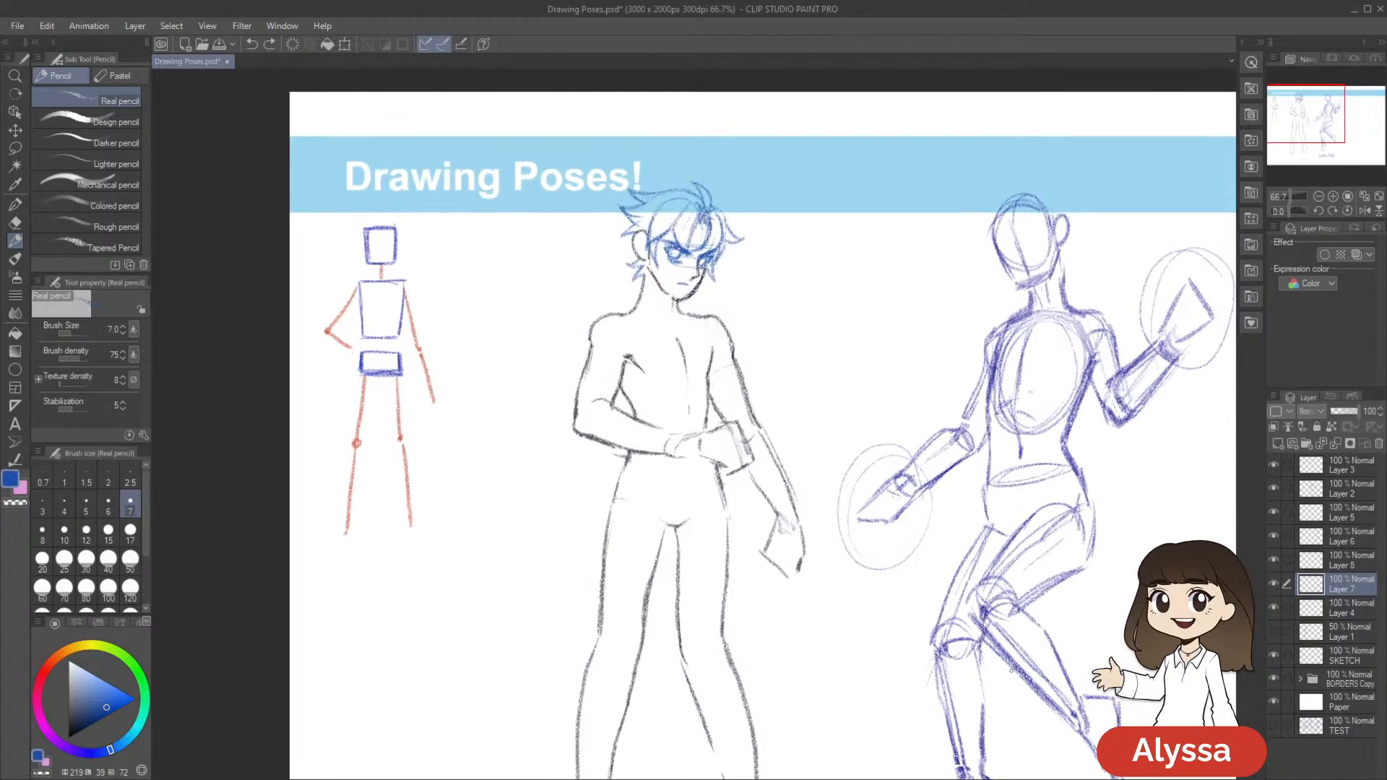
{"action": "key", "text": "ctrl+s"}
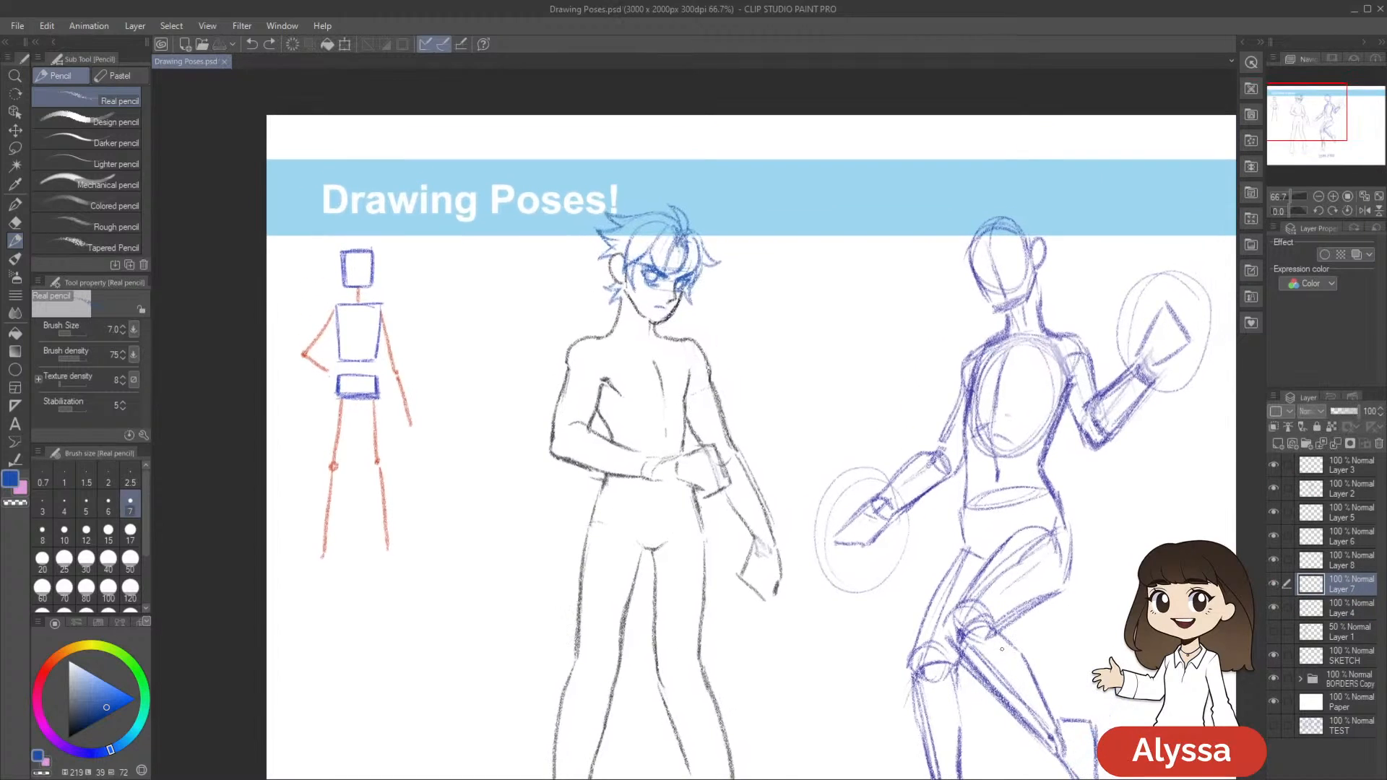
Draw the blue swirl mark on the standing figure's forehead, redoing the first stroke, and save the drawing
{"action": "scroll", "coordinate": [854, 408], "scroll_direction": "down", "scroll_amount": 2}
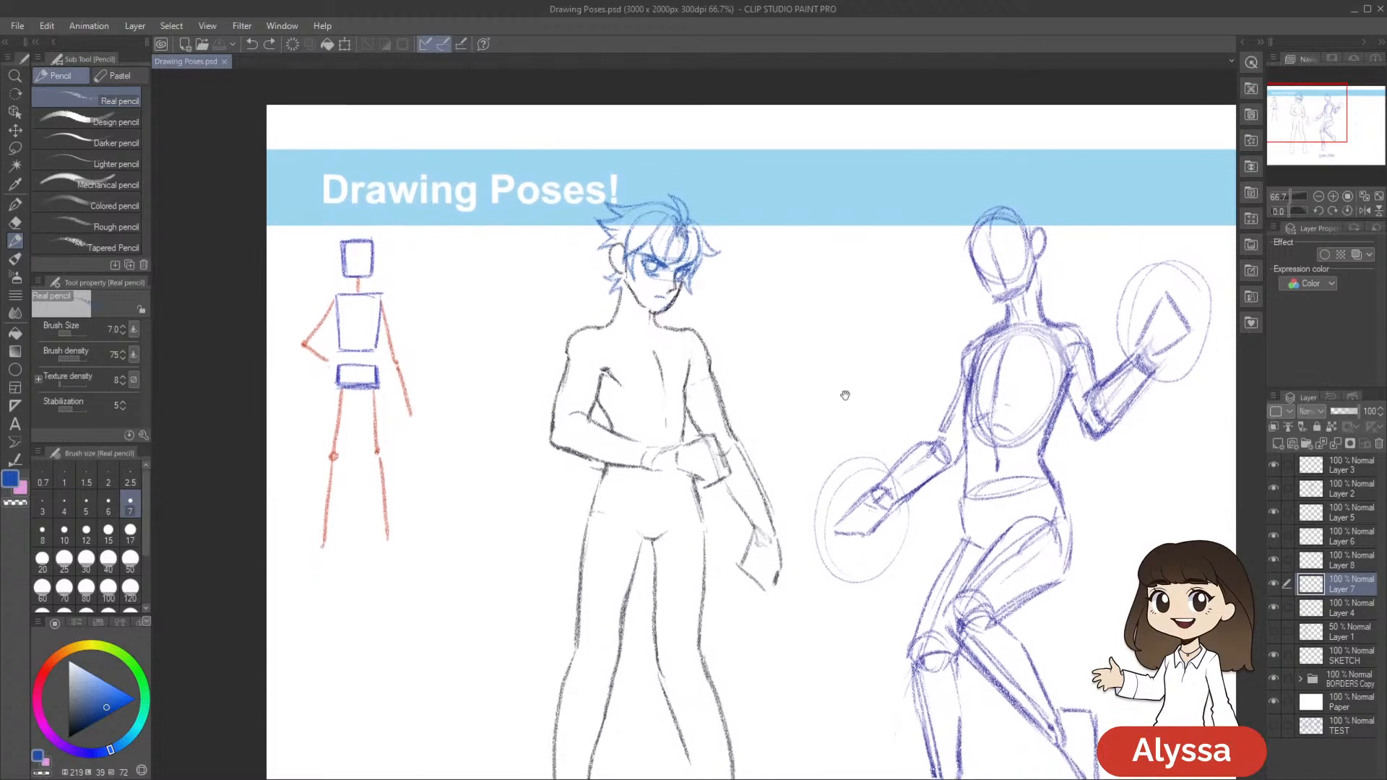
{"action": "left_click_drag", "start_coordinate": [816, 429], "coordinate": [823, 451]}
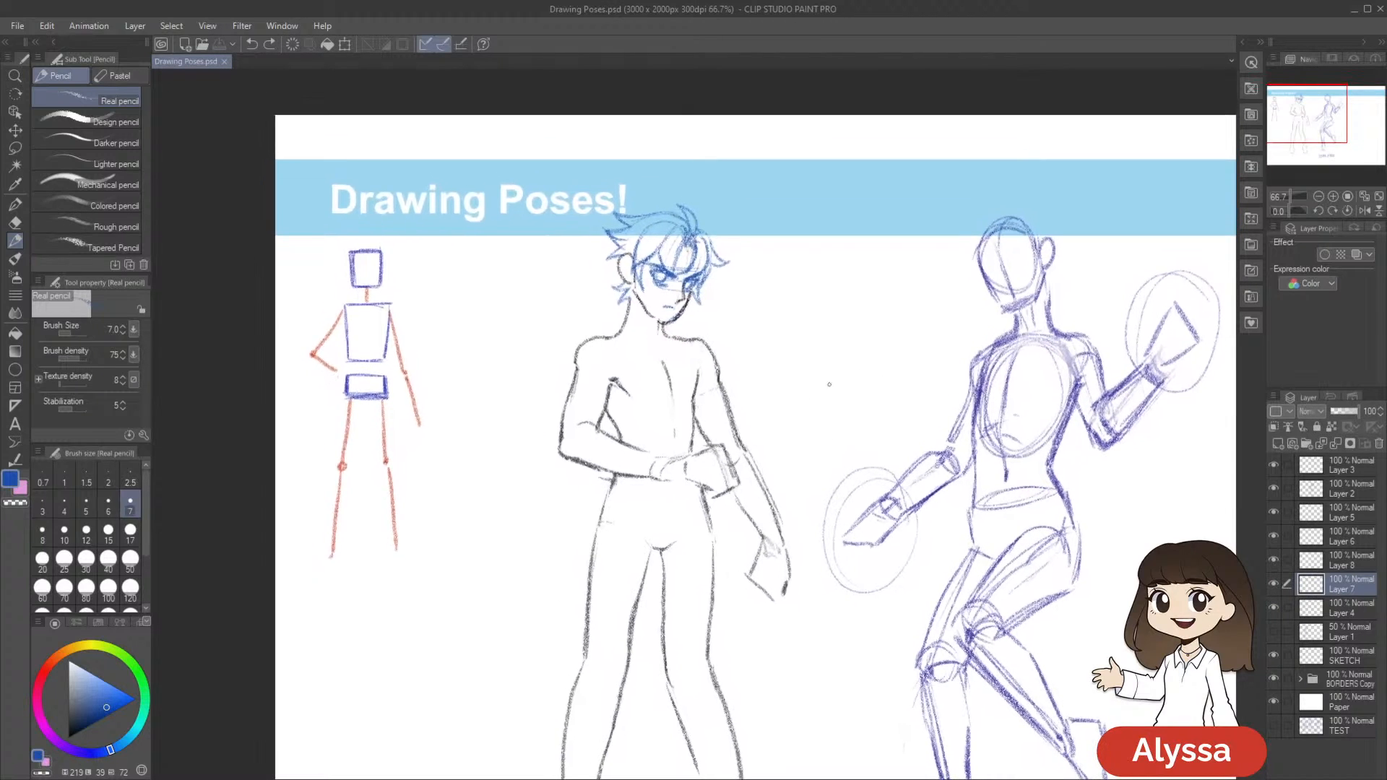
{"action": "left_click_drag", "start_coordinate": [674, 264], "coordinate": [683, 265]}
{"action": "key", "text": "ctrl+z"}
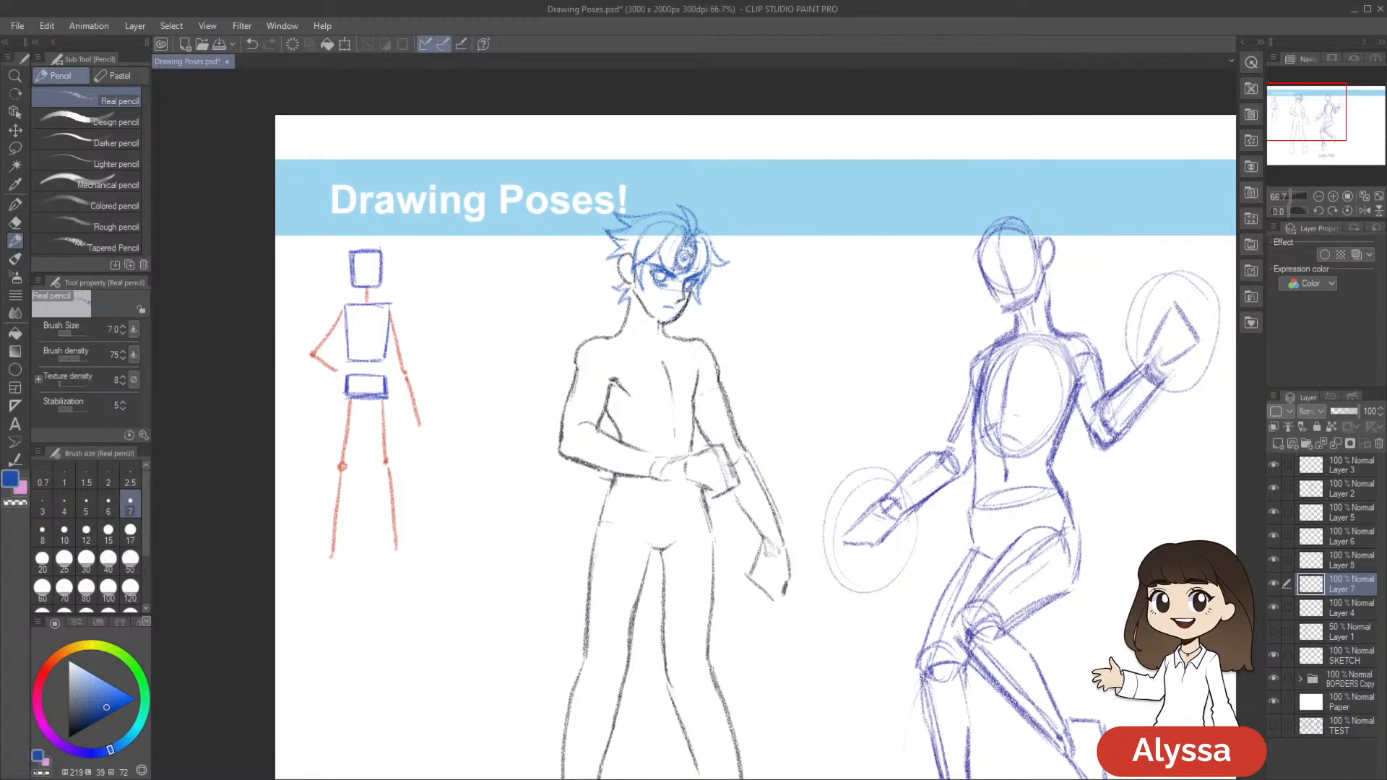
{"action": "mouse_move", "coordinate": [891, 354]}
{"action": "left_mouse_down"}
{"action": "mouse_move", "coordinate": [891, 319]}
{"action": "mouse_move", "coordinate": [891, 349]}
{"action": "left_mouse_up"}
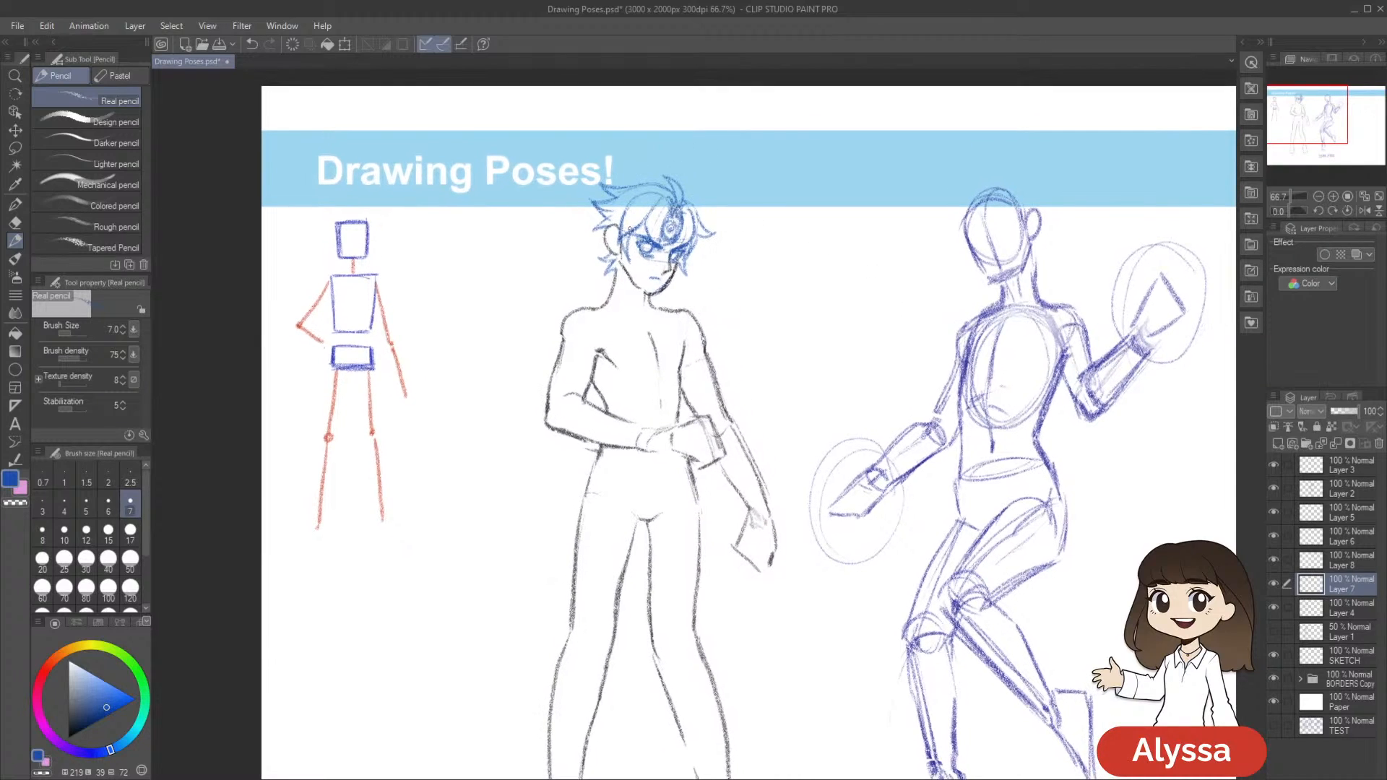
{"action": "left_click_drag", "start_coordinate": [632, 203], "coordinate": [616, 254]}
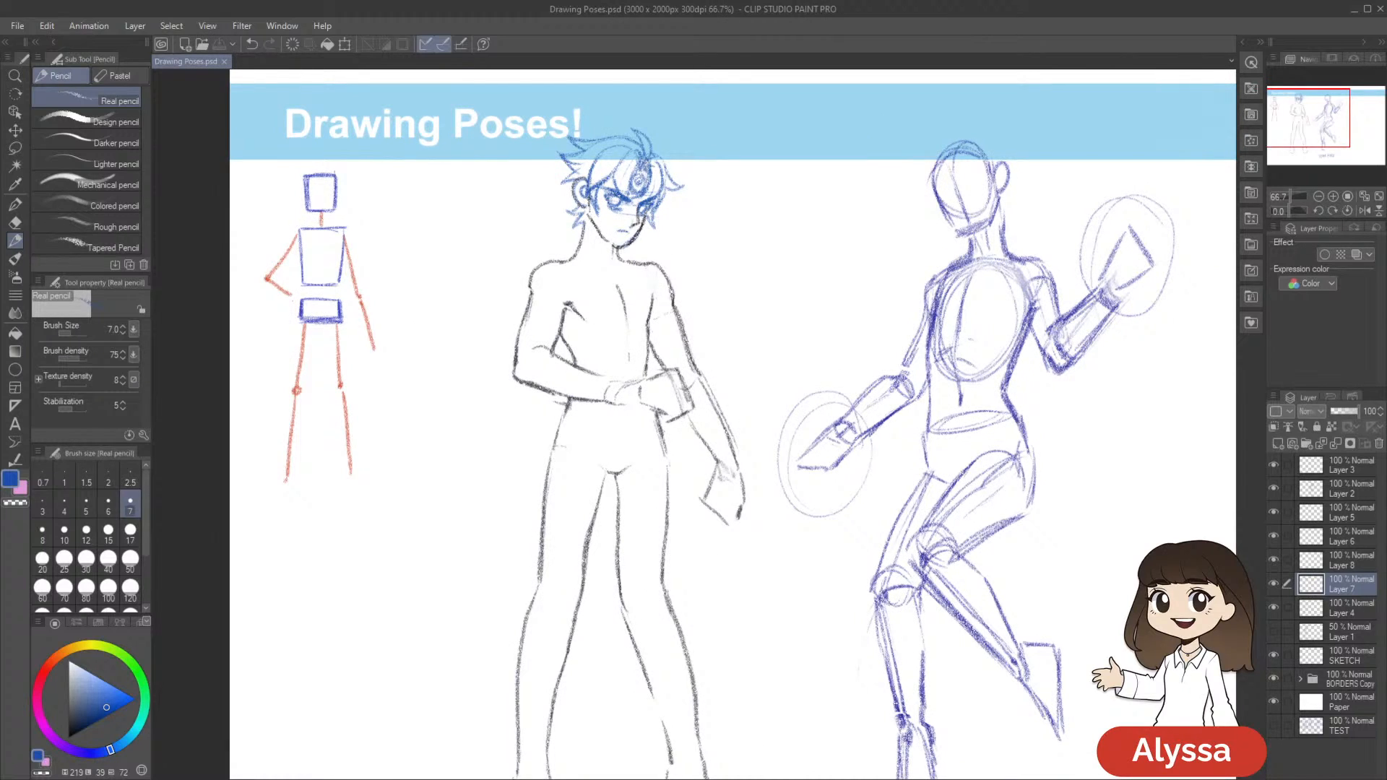
{"action": "left_click_drag", "start_coordinate": [589, 197], "coordinate": [617, 249]}
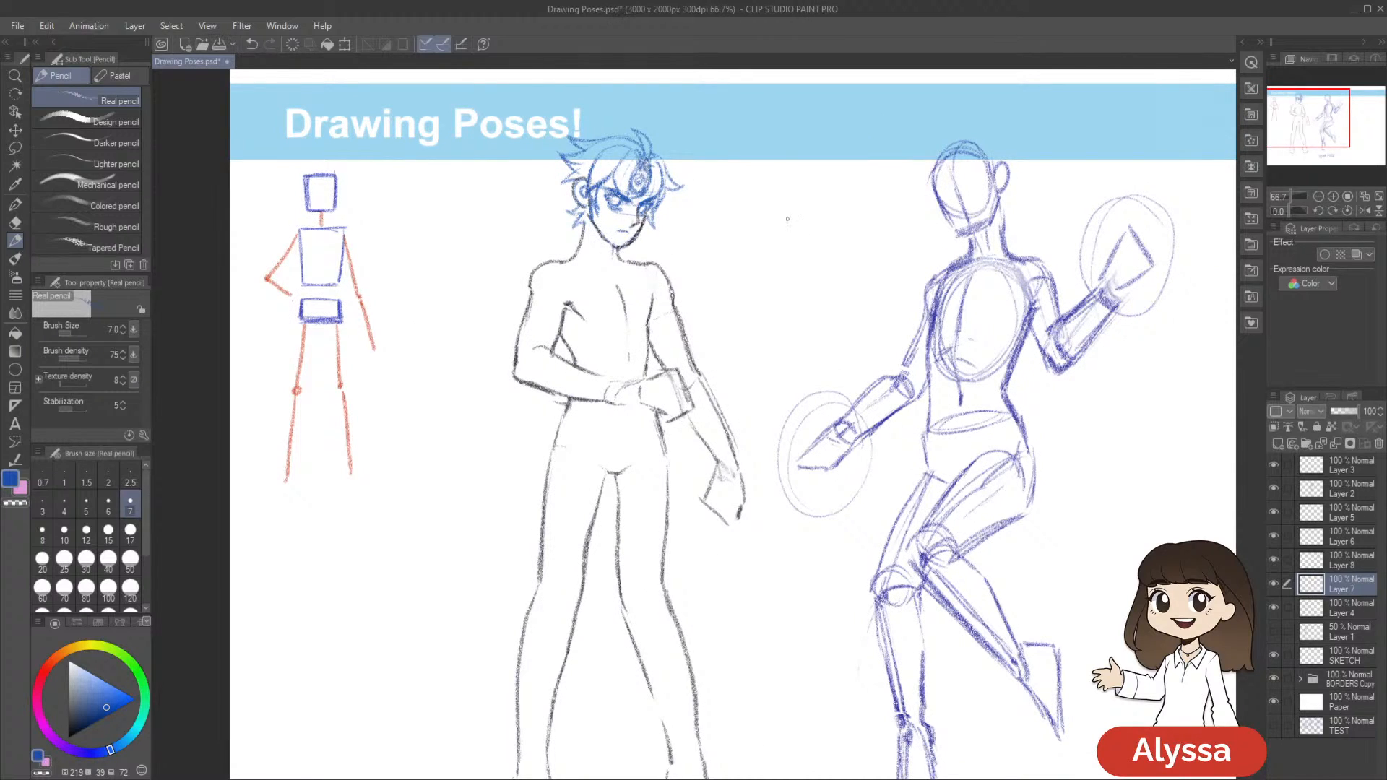
{"action": "left_click_drag", "start_coordinate": [923, 591], "coordinate": [914, 646]}
{"action": "key", "text": "ctrl+s"}
Undo the last stroke and sketch a short blue collarbone line below the figure's neck
{"action": "left_click_drag", "start_coordinate": [849, 512], "coordinate": [881, 554]}
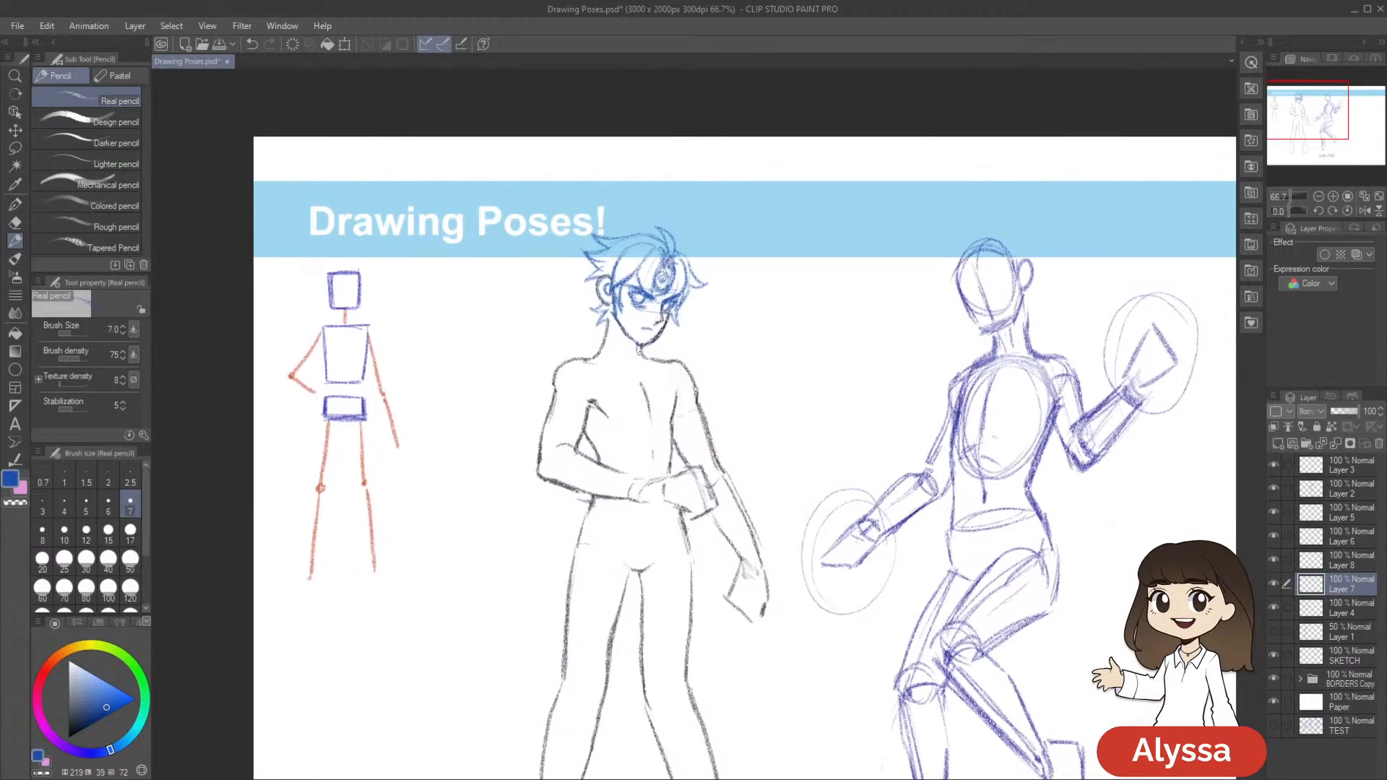
{"action": "key", "text": "ctrl+z"}
{"action": "left_click_drag", "start_coordinate": [582, 362], "coordinate": [609, 368]}
{"action": "left_click_drag", "start_coordinate": [808, 390], "coordinate": [798, 364]}
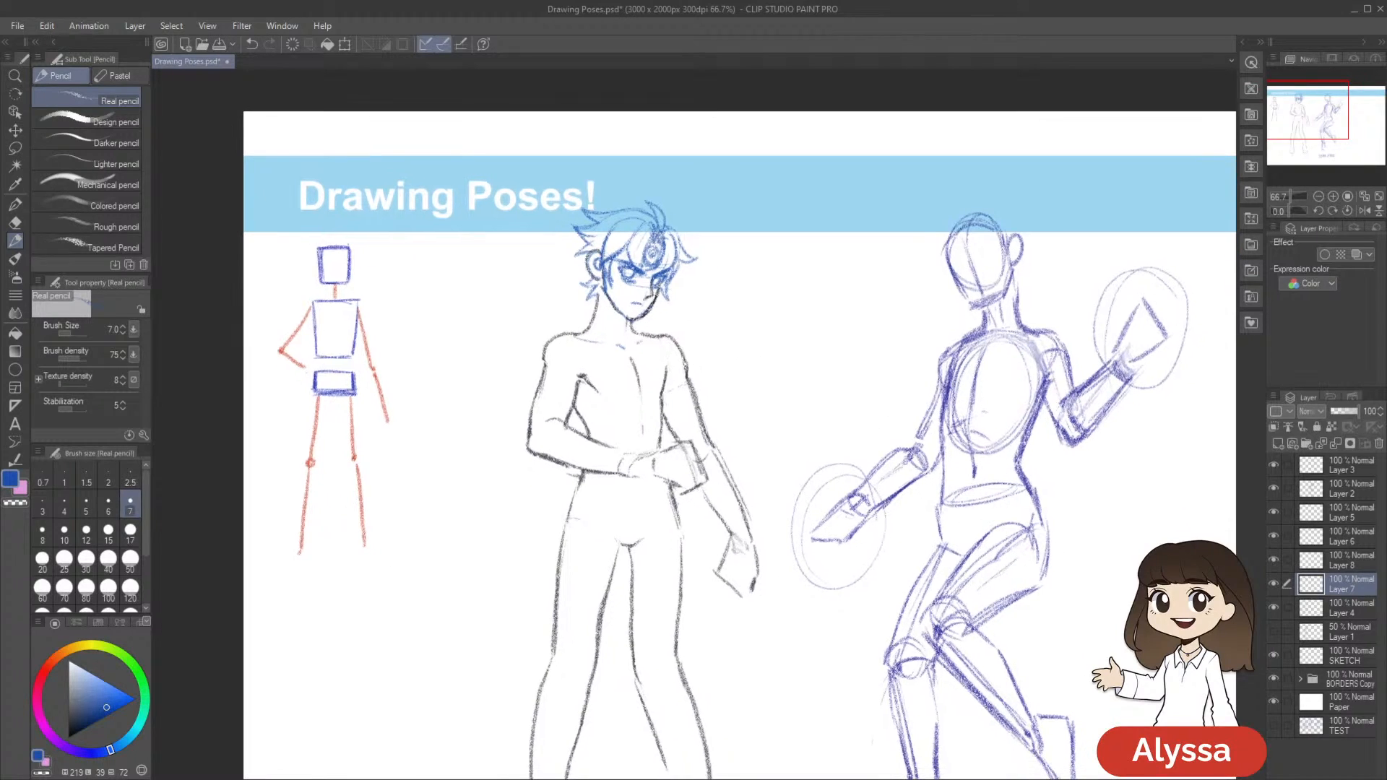
Toggle Layer 7 and Layer 4 off and on to examine which lines each one holds
{"action": "left_click", "coordinate": [1273, 584]}
{"action": "left_click", "coordinate": [1273, 584]}
{"action": "mouse_move", "coordinate": [958, 650]}
{"action": "left_mouse_down"}
{"action": "mouse_move", "coordinate": [1100, 640]}
{"action": "mouse_move", "coordinate": [1134, 609]}
{"action": "left_mouse_up"}
{"action": "left_click", "coordinate": [1273, 607]}
{"action": "left_click", "coordinate": [1273, 608]}
{"action": "left_click", "coordinate": [1273, 585]}
{"action": "left_click", "coordinate": [1273, 584]}
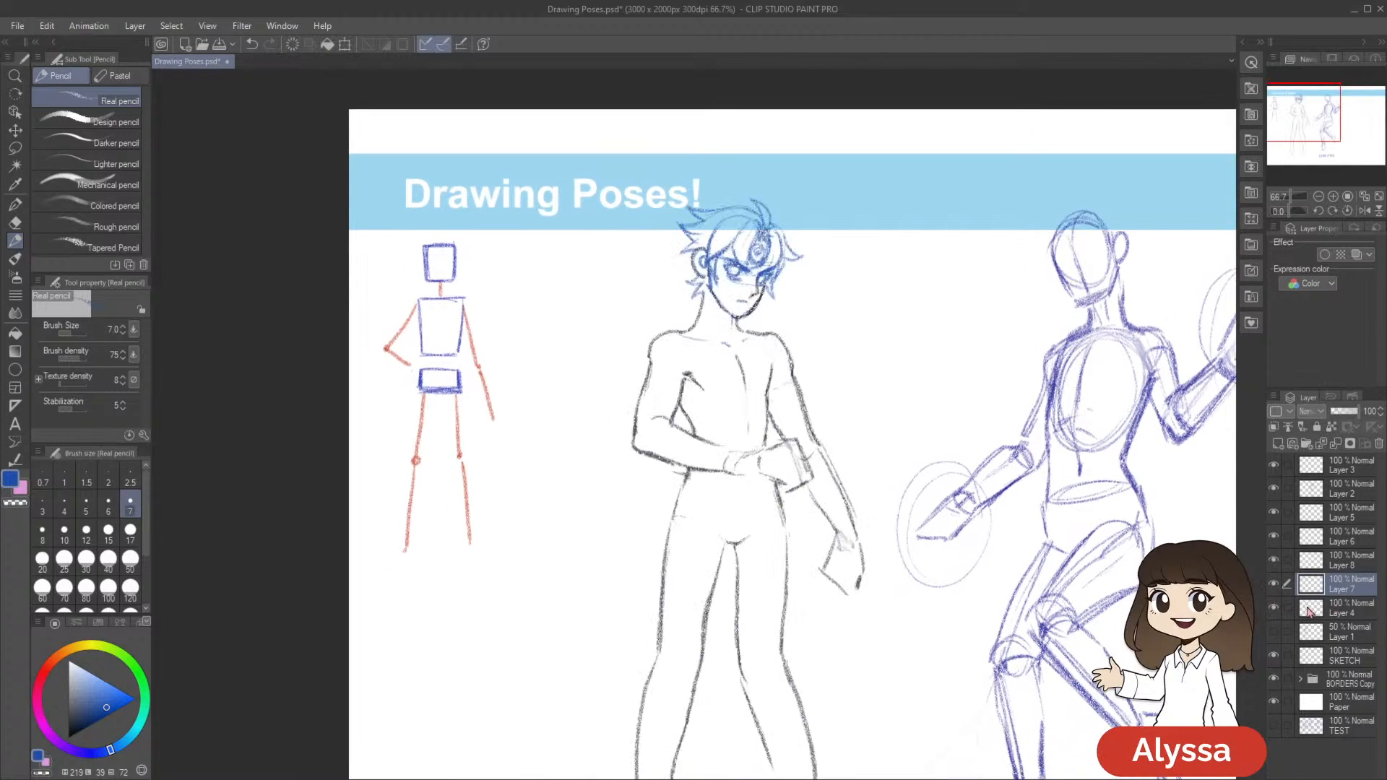
Try merging Layer 7 into the layer below, undo the merge, and recheck Layer 7 by toggling its visibility
{"action": "key", "text": "ctrl+e"}
{"action": "key", "text": "ctrl+z"}
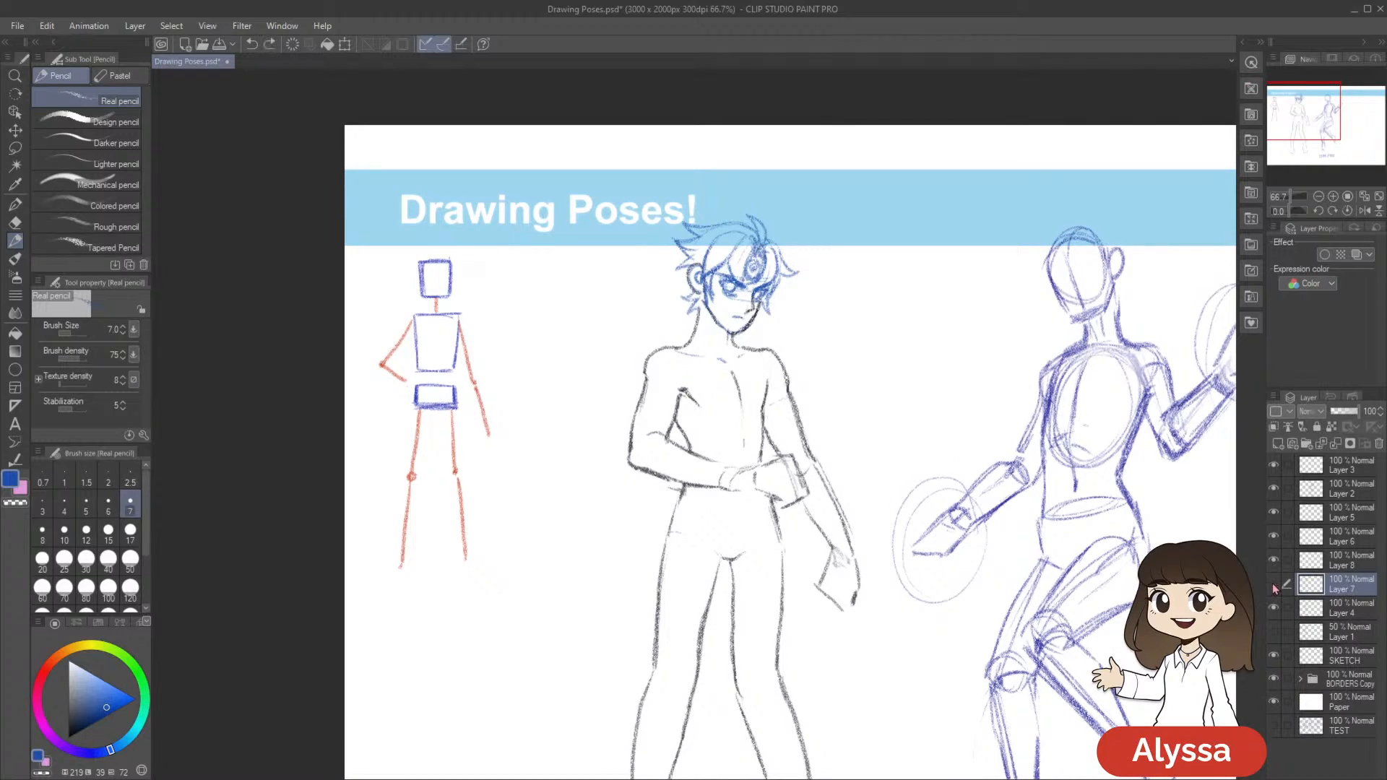
{"action": "left_click", "coordinate": [1274, 584]}
{"action": "left_click", "coordinate": [1274, 585]}
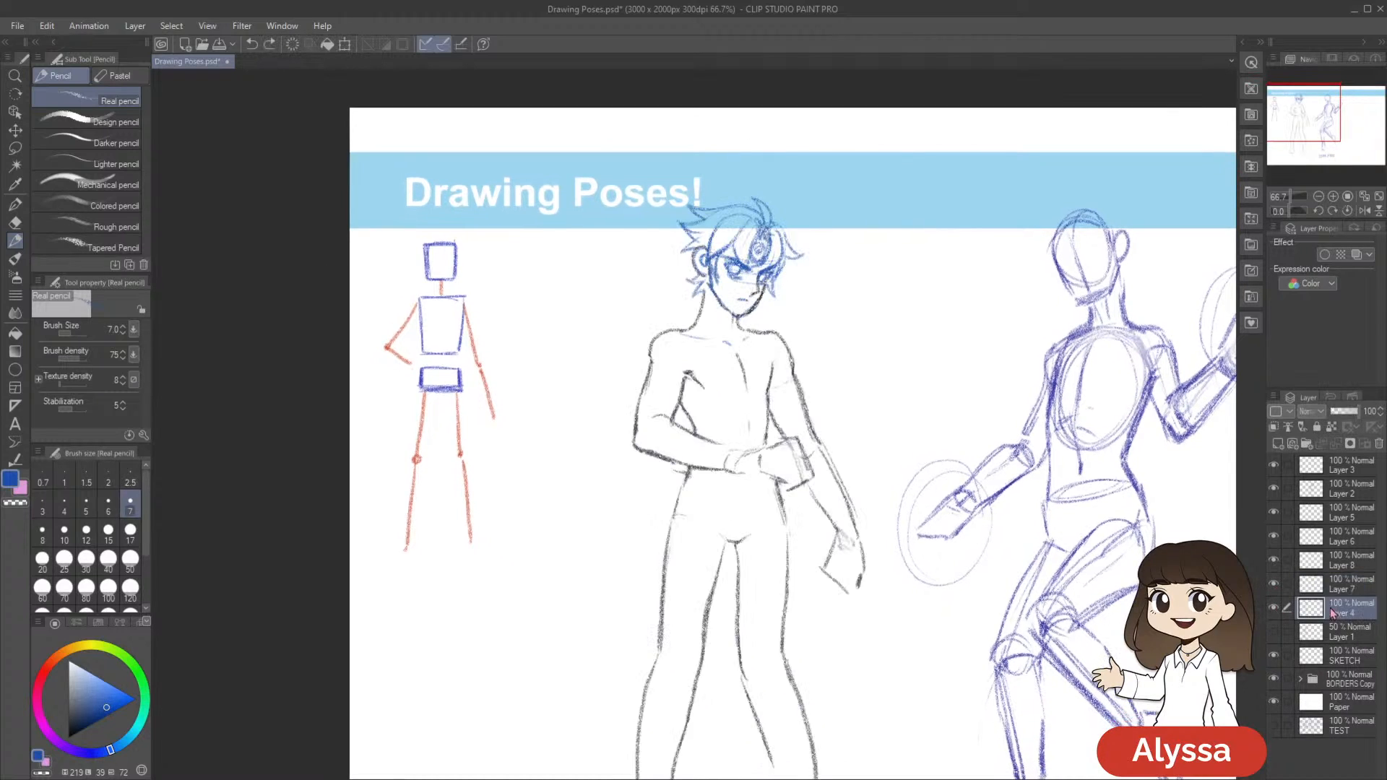
{"action": "left_click", "coordinate": [1274, 584]}
{"action": "left_click", "coordinate": [1274, 585]}
Hide the BORDERS Copy folder to remove the title banner from view, and save the drawing
{"action": "mouse_move", "coordinate": [985, 707]}
{"action": "left_mouse_down"}
{"action": "mouse_move", "coordinate": [885, 679]}
{"action": "mouse_move", "coordinate": [823, 542]}
{"action": "left_mouse_up"}
{"action": "scroll", "coordinate": [885, 680], "scroll_direction": "down", "scroll_amount": 1}
{"action": "key", "text": "ctrl+s"}
{"action": "left_click", "coordinate": [1274, 678]}
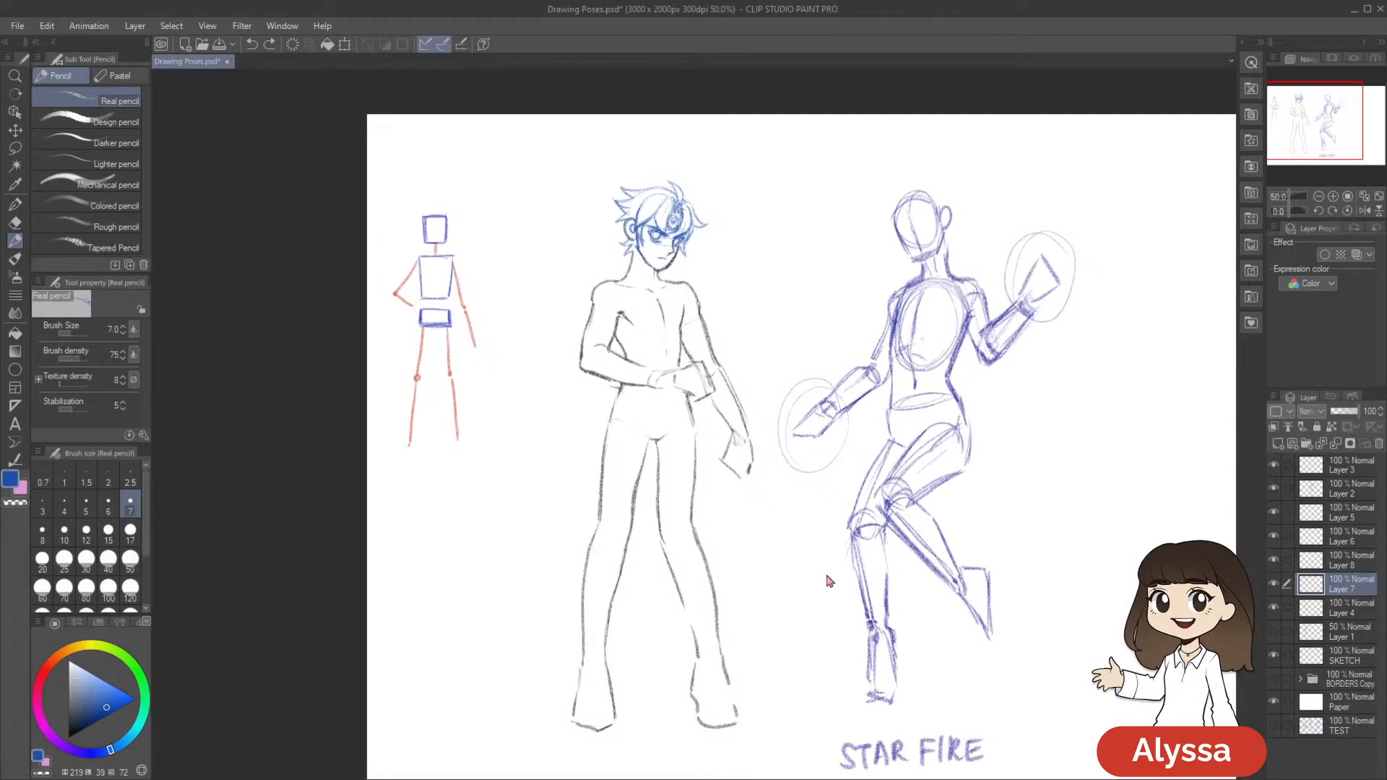
{"action": "key", "text": "ctrl+s"}
{"action": "scroll", "coordinate": [829, 576], "scroll_direction": "up", "scroll_amount": 1}
{"action": "left_click_drag", "start_coordinate": [789, 326], "coordinate": [806, 435]}
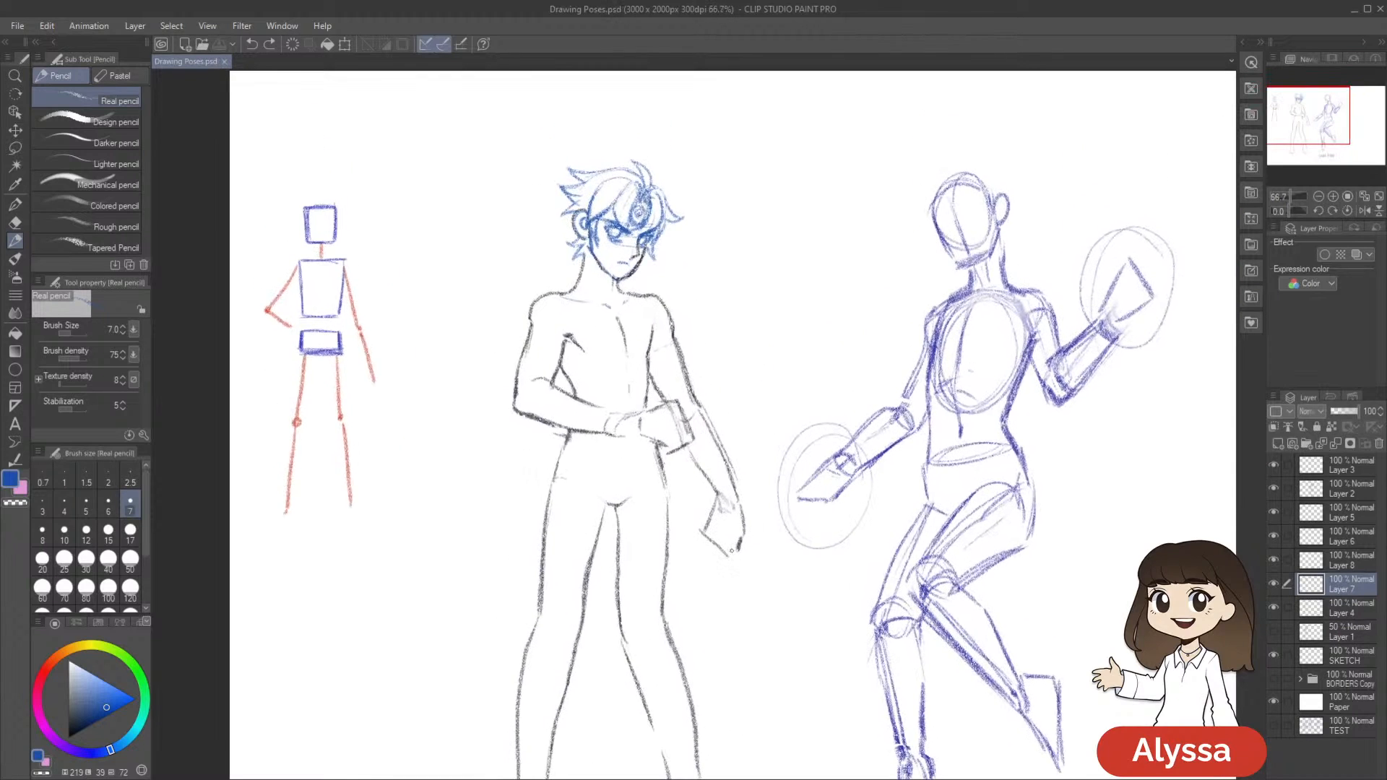
Toggle Layer 7 off and on to check the full standing figure, and save the drawing
{"action": "scroll", "coordinate": [733, 553], "scroll_direction": "down", "scroll_amount": 1}
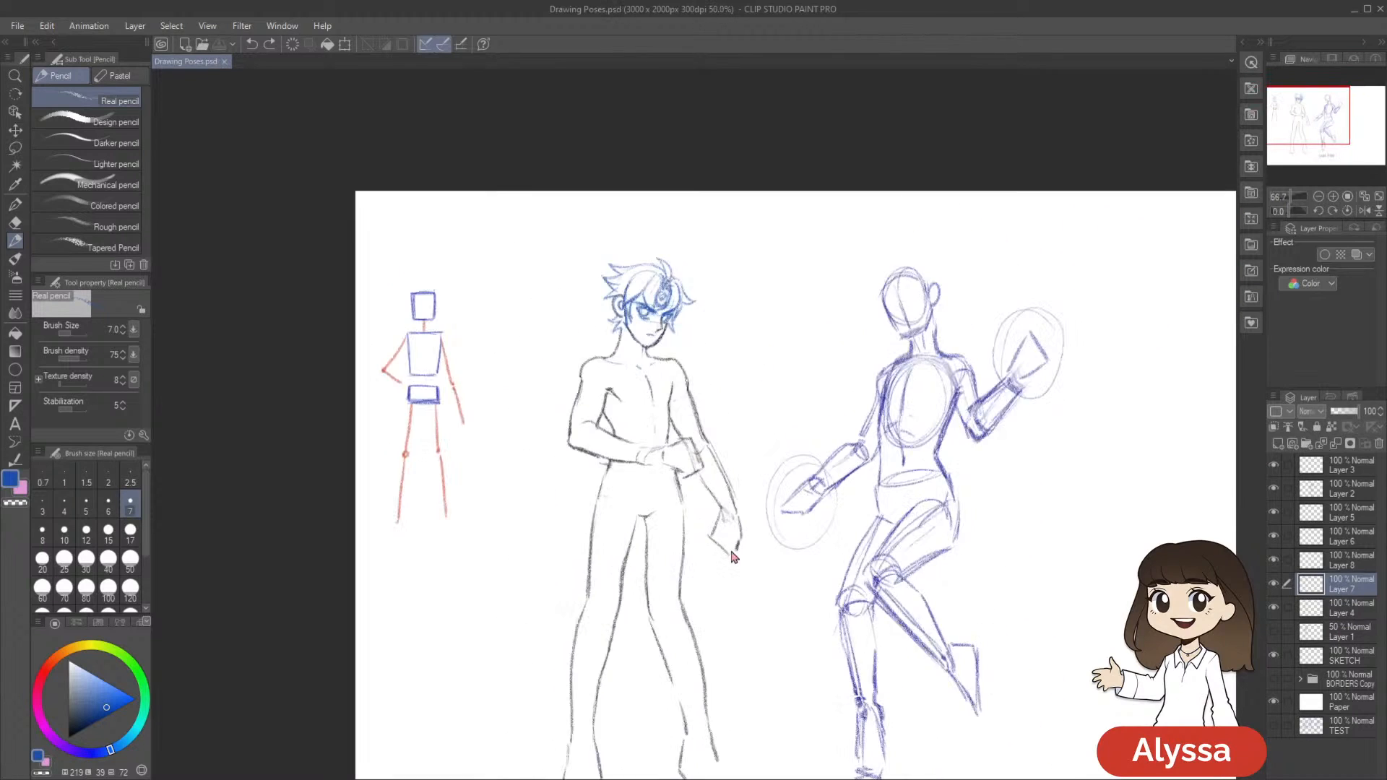
{"action": "left_click_drag", "start_coordinate": [1009, 759], "coordinate": [955, 650]}
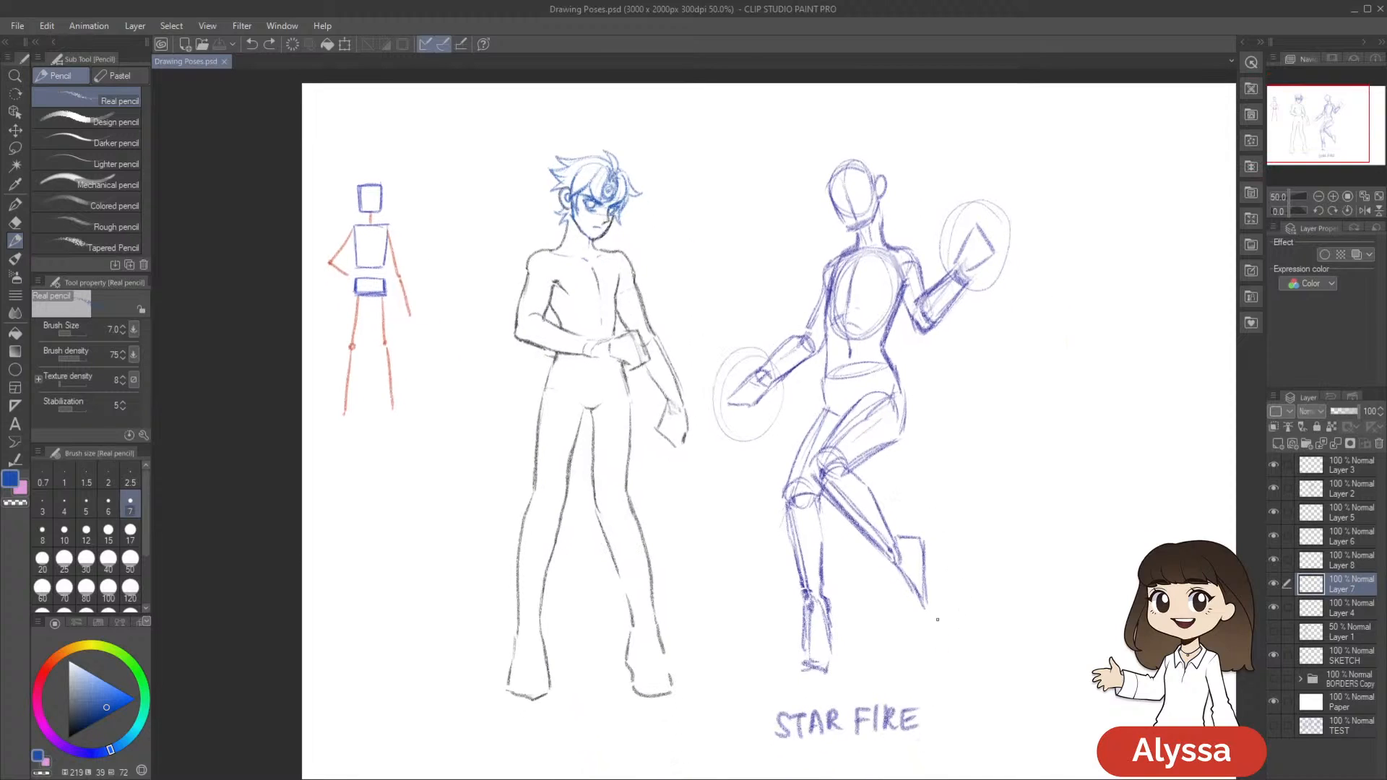
{"action": "left_click", "coordinate": [1274, 583]}
{"action": "left_click", "coordinate": [1273, 583]}
{"action": "left_click_drag", "start_coordinate": [1089, 654], "coordinate": [1106, 679]}
{"action": "key", "text": "ctrl+s"}
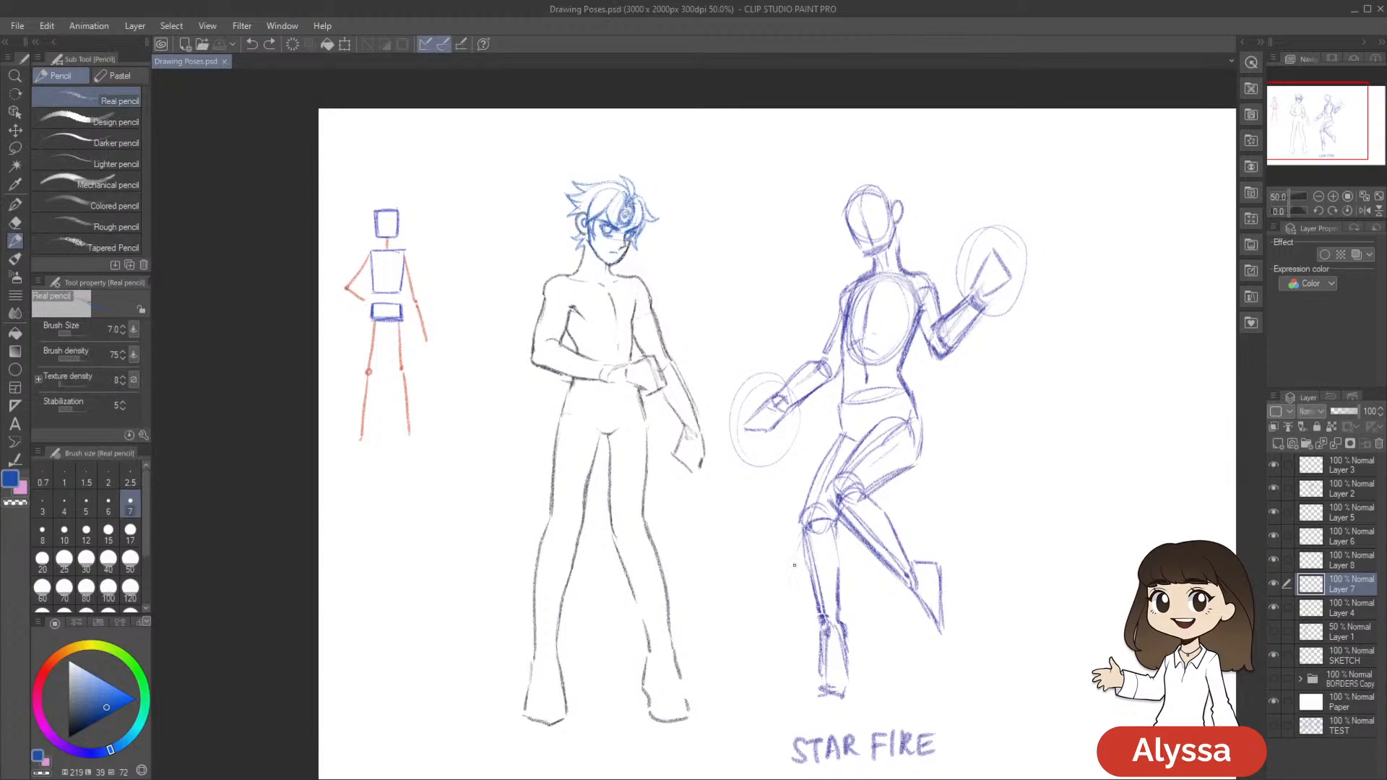
Create a new layer above Layer 7 and sketch a jagged blue shape rising from the figure's shoulder nearest the stick figure
{"action": "key", "text": "ctrl+shift+n"}
{"action": "mouse_move", "coordinate": [782, 451]}
{"action": "left_mouse_down"}
{"action": "mouse_move", "coordinate": [801, 429]}
{"action": "mouse_move", "coordinate": [809, 444]}
{"action": "left_mouse_up"}
{"action": "left_click_drag", "start_coordinate": [963, 433], "coordinate": [1008, 428]}
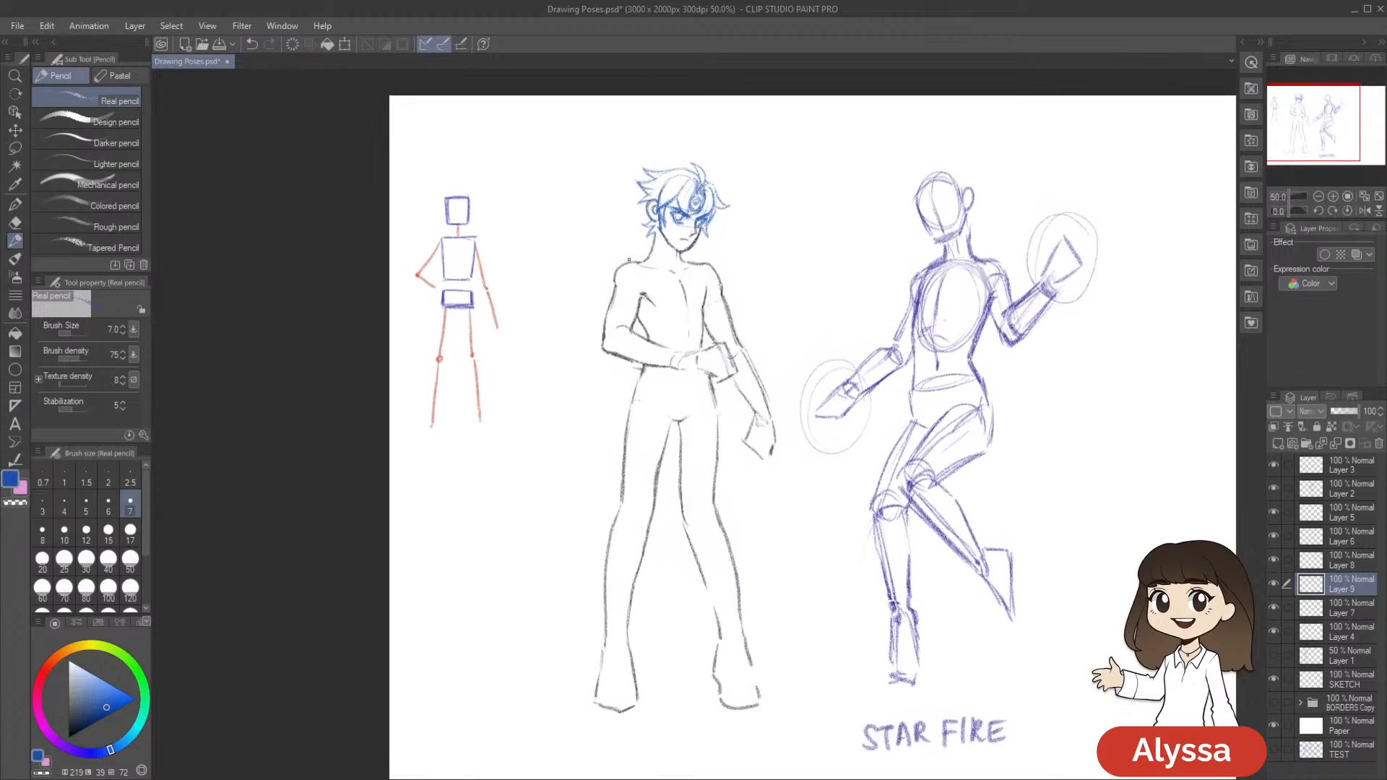
{"action": "mouse_move", "coordinate": [634, 262]}
{"action": "left_mouse_down"}
{"action": "mouse_move", "coordinate": [643, 300]}
{"action": "mouse_move", "coordinate": [639, 243]}
{"action": "left_mouse_up"}
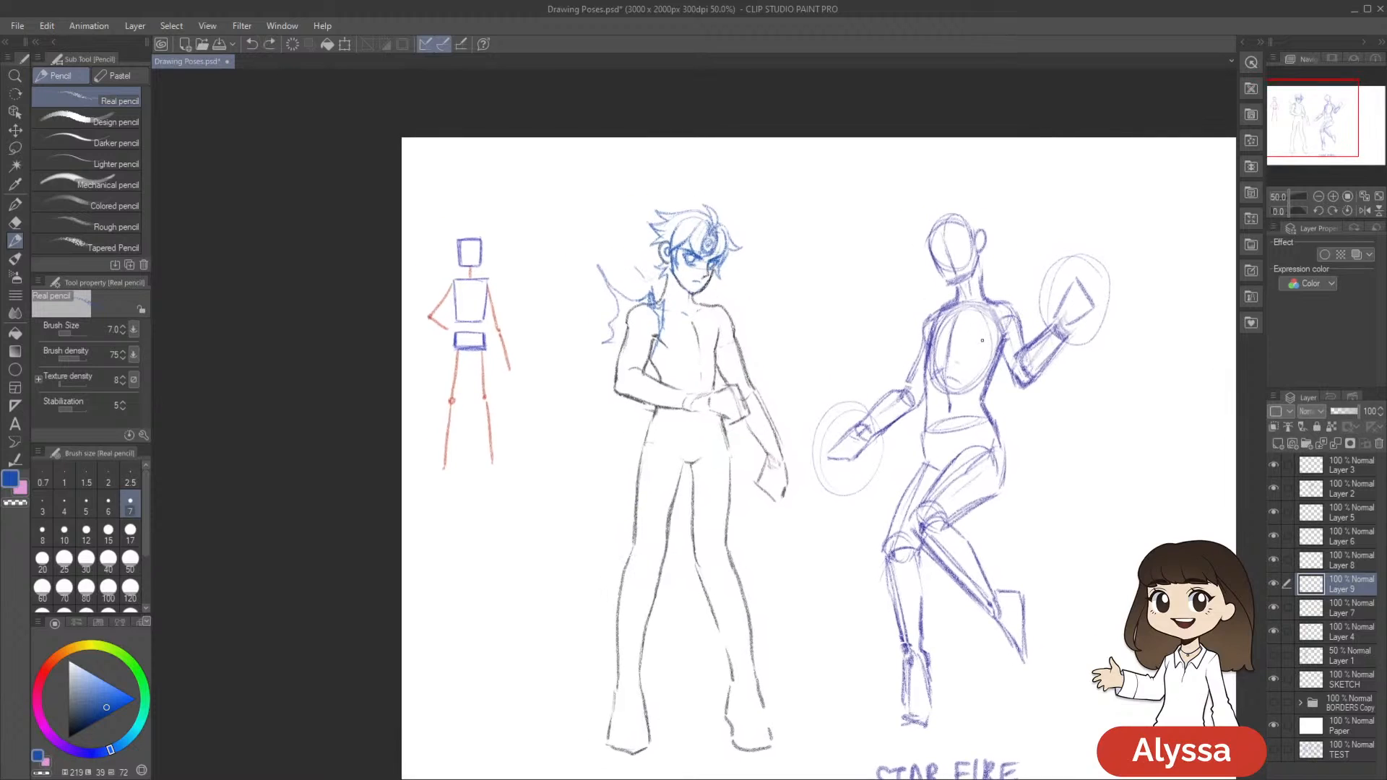
Set the pencil size to 8 and sketch the curved, pointed outline of a large wing behind that shoulder
{"action": "key", "text": "bracketright"}
{"action": "left_click_drag", "start_coordinate": [860, 360], "coordinate": [842, 367]}
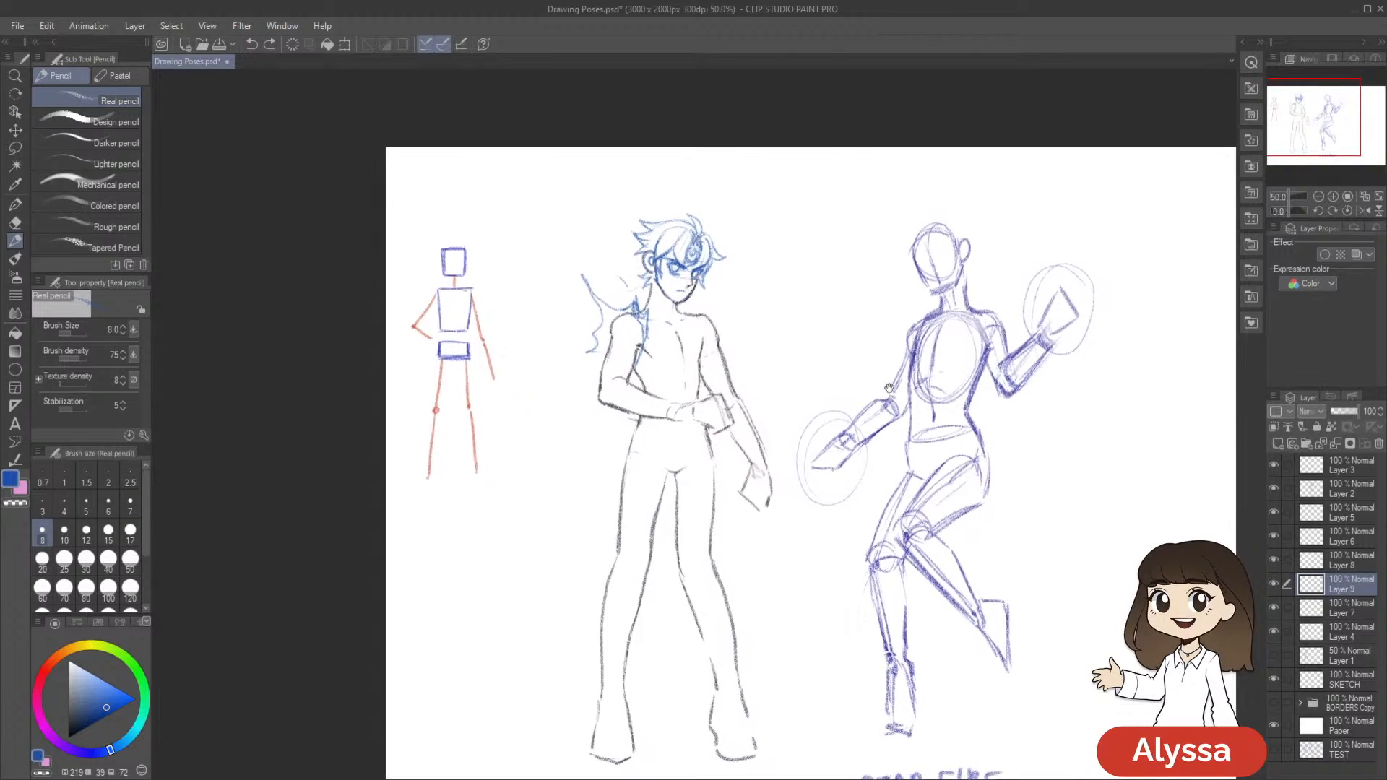
{"action": "left_click_drag", "start_coordinate": [860, 320], "coordinate": [880, 345]}
{"action": "left_click_drag", "start_coordinate": [846, 429], "coordinate": [786, 376]}
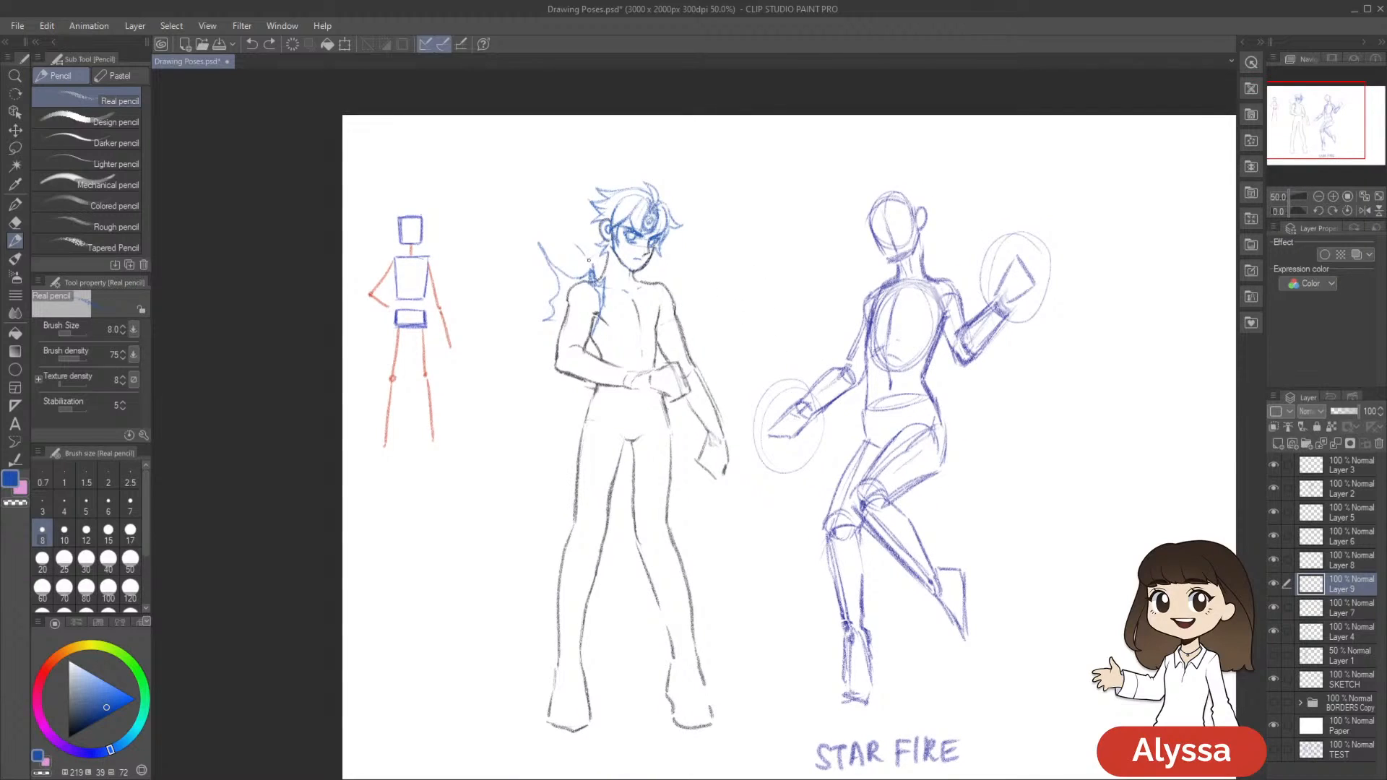
{"action": "left_click_drag", "start_coordinate": [564, 255], "coordinate": [516, 184]}
{"action": "mouse_move", "coordinate": [556, 243]}
{"action": "left_mouse_down"}
{"action": "mouse_move", "coordinate": [538, 148]}
{"action": "mouse_move", "coordinate": [579, 129]}
{"action": "mouse_move", "coordinate": [542, 145]}
{"action": "left_mouse_up"}
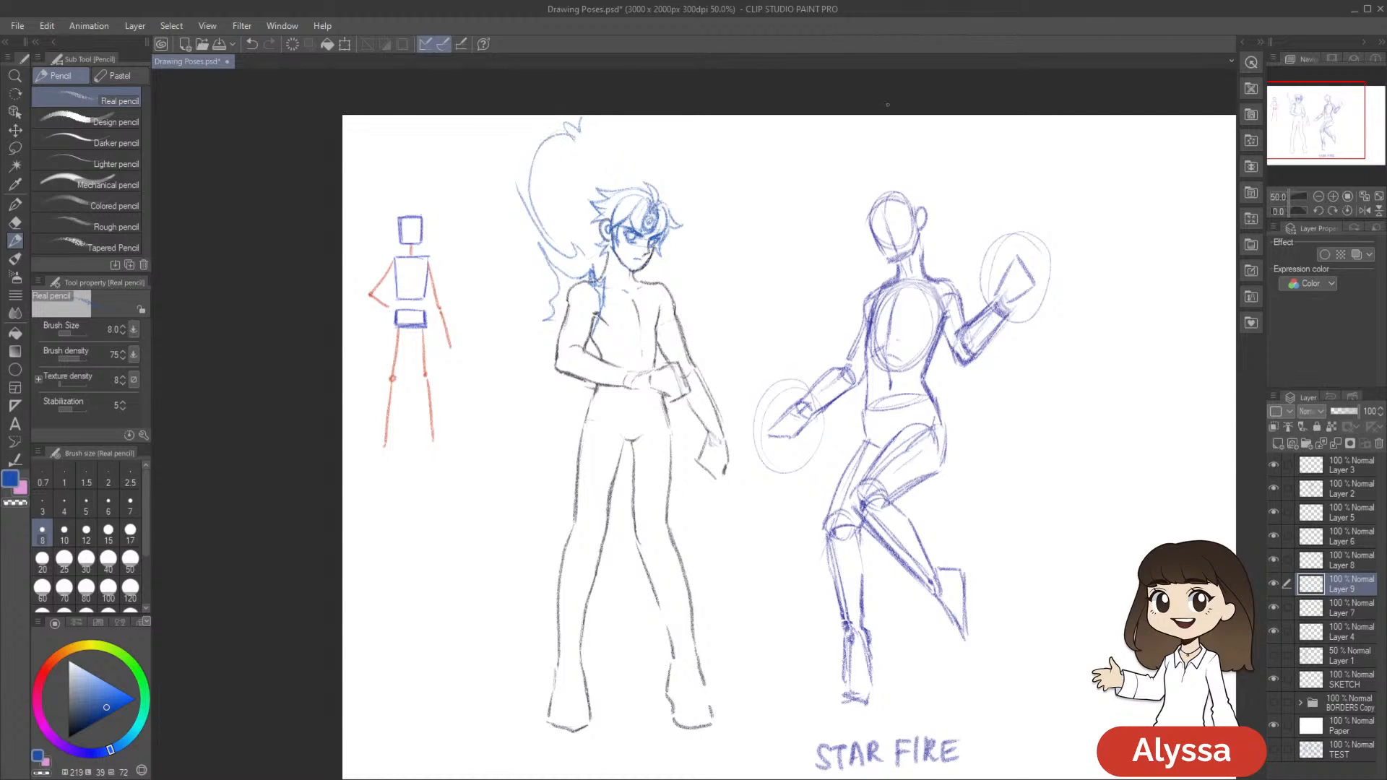
{"action": "mouse_move", "coordinate": [547, 282]}
{"action": "left_mouse_down"}
{"action": "mouse_move", "coordinate": [515, 256]}
{"action": "mouse_move", "coordinate": [481, 271]}
{"action": "mouse_move", "coordinate": [518, 247]}
{"action": "mouse_move", "coordinate": [514, 214]}
{"action": "mouse_move", "coordinate": [487, 197]}
{"action": "left_mouse_up"}
{"action": "mouse_move", "coordinate": [518, 242]}
{"action": "left_mouse_down"}
{"action": "mouse_move", "coordinate": [504, 205]}
{"action": "mouse_move", "coordinate": [439, 204]}
{"action": "mouse_move", "coordinate": [464, 187]}
{"action": "mouse_move", "coordinate": [479, 146]}
{"action": "left_mouse_up"}
{"action": "scroll", "coordinate": [984, 410], "scroll_direction": "down", "scroll_amount": 1}
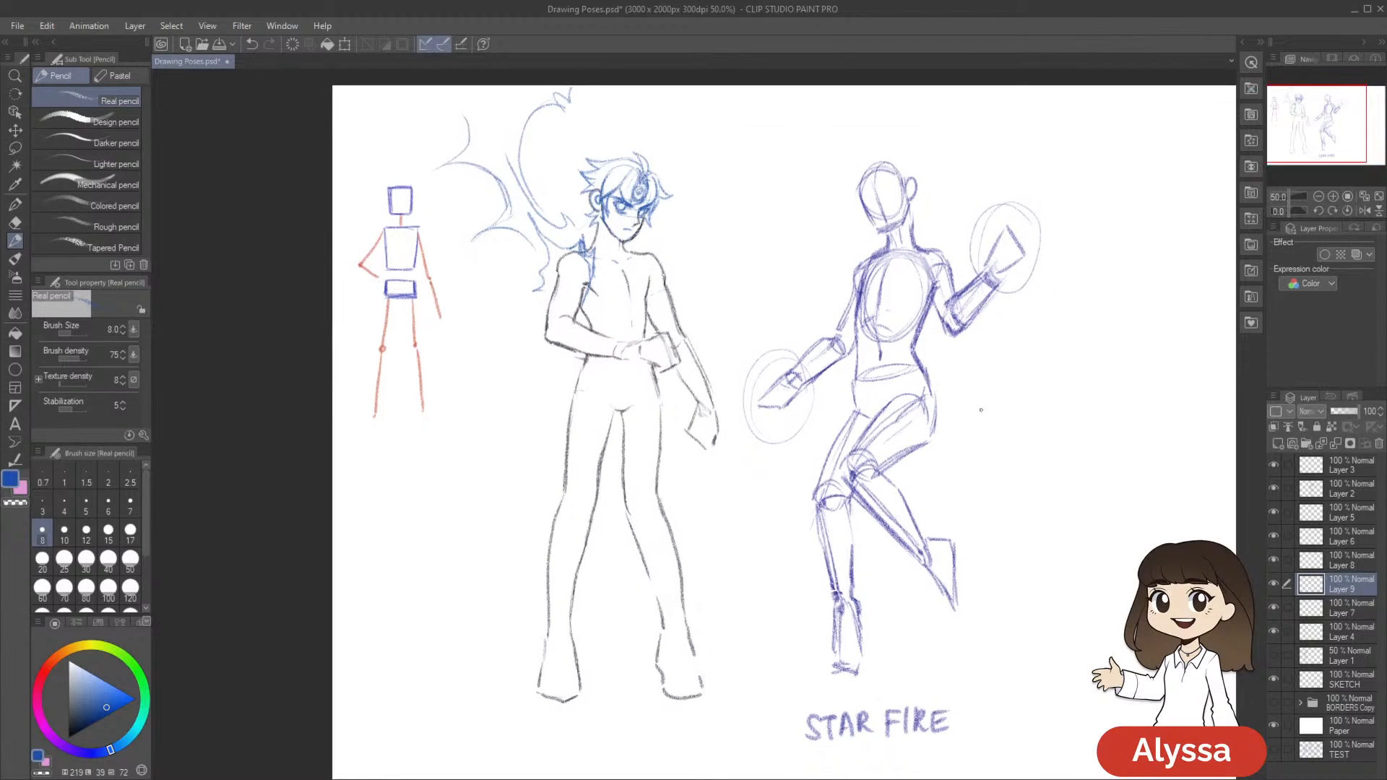
{"action": "left_click_drag", "start_coordinate": [543, 248], "coordinate": [530, 218]}
{"action": "left_click_drag", "start_coordinate": [728, 334], "coordinate": [710, 338]}
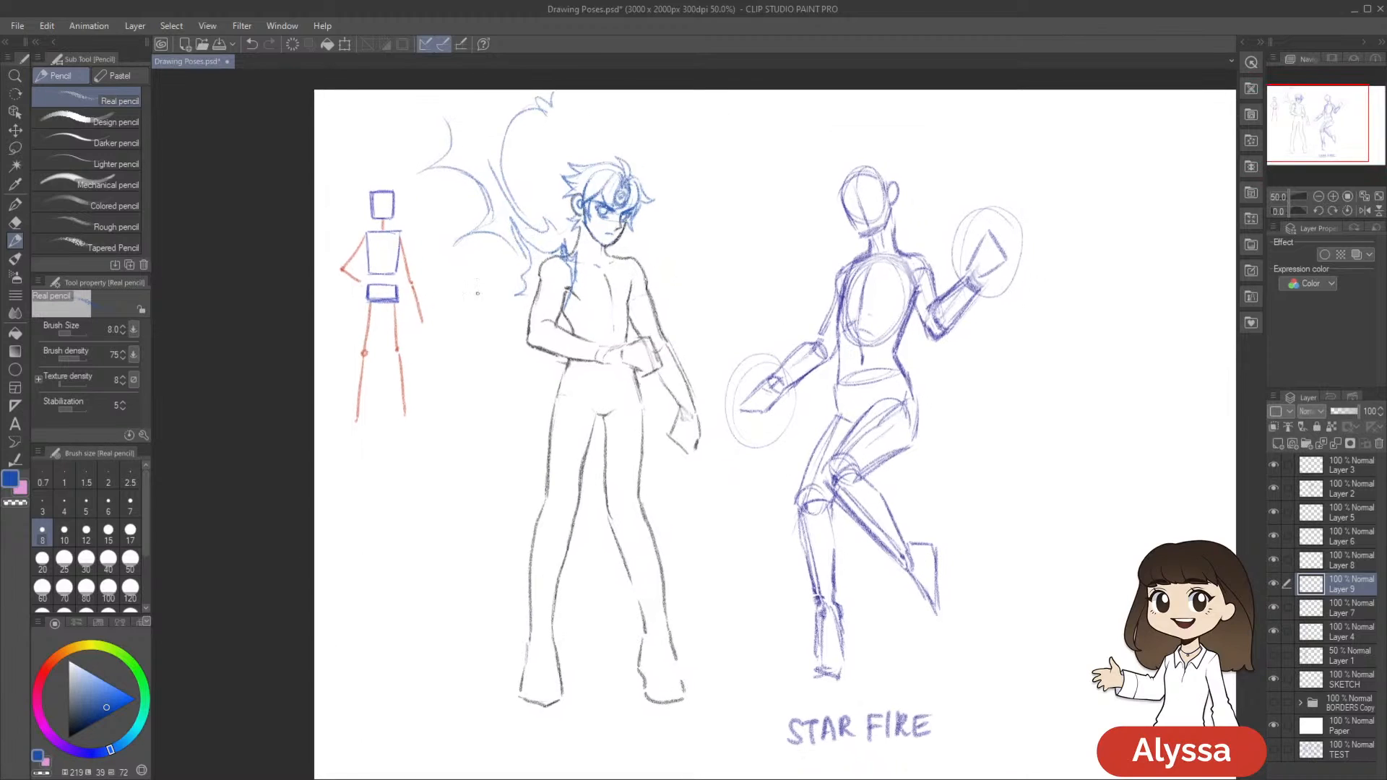
{"action": "left_click_drag", "start_coordinate": [913, 487], "coordinate": [880, 525]}
{"action": "mouse_move", "coordinate": [825, 420]}
{"action": "left_mouse_down"}
{"action": "mouse_move", "coordinate": [826, 357]}
{"action": "mouse_move", "coordinate": [818, 399]}
{"action": "left_mouse_up"}
{"action": "mouse_move", "coordinate": [614, 233]}
{"action": "left_mouse_down"}
{"action": "mouse_move", "coordinate": [595, 263]}
{"action": "mouse_move", "coordinate": [630, 278]}
{"action": "mouse_move", "coordinate": [599, 268]}
{"action": "mouse_move", "coordinate": [625, 294]}
{"action": "mouse_move", "coordinate": [587, 280]}
{"action": "mouse_move", "coordinate": [592, 313]}
{"action": "left_mouse_up"}
{"action": "key", "text": "ctrl+z"}
{"action": "key", "text": "ctrl+z"}
Sketch jagged blue shapes on the opposite shoulder, extend the spikes on the winged shoulder, and save the drawing
{"action": "left_click_drag", "start_coordinate": [746, 323], "coordinate": [735, 307]}
{"action": "left_click_drag", "start_coordinate": [562, 254], "coordinate": [601, 250]}
{"action": "mouse_move", "coordinate": [601, 250]}
{"action": "left_mouse_down"}
{"action": "mouse_move", "coordinate": [580, 312]}
{"action": "mouse_move", "coordinate": [583, 273]}
{"action": "mouse_move", "coordinate": [567, 257]}
{"action": "mouse_move", "coordinate": [519, 266]}
{"action": "mouse_move", "coordinate": [519, 279]}
{"action": "mouse_move", "coordinate": [485, 270]}
{"action": "mouse_move", "coordinate": [476, 289]}
{"action": "left_mouse_up"}
{"action": "left_click_drag", "start_coordinate": [486, 262], "coordinate": [464, 301]}
{"action": "left_click_drag", "start_coordinate": [983, 348], "coordinate": [987, 338]}
{"action": "key", "text": "ctrl+s"}
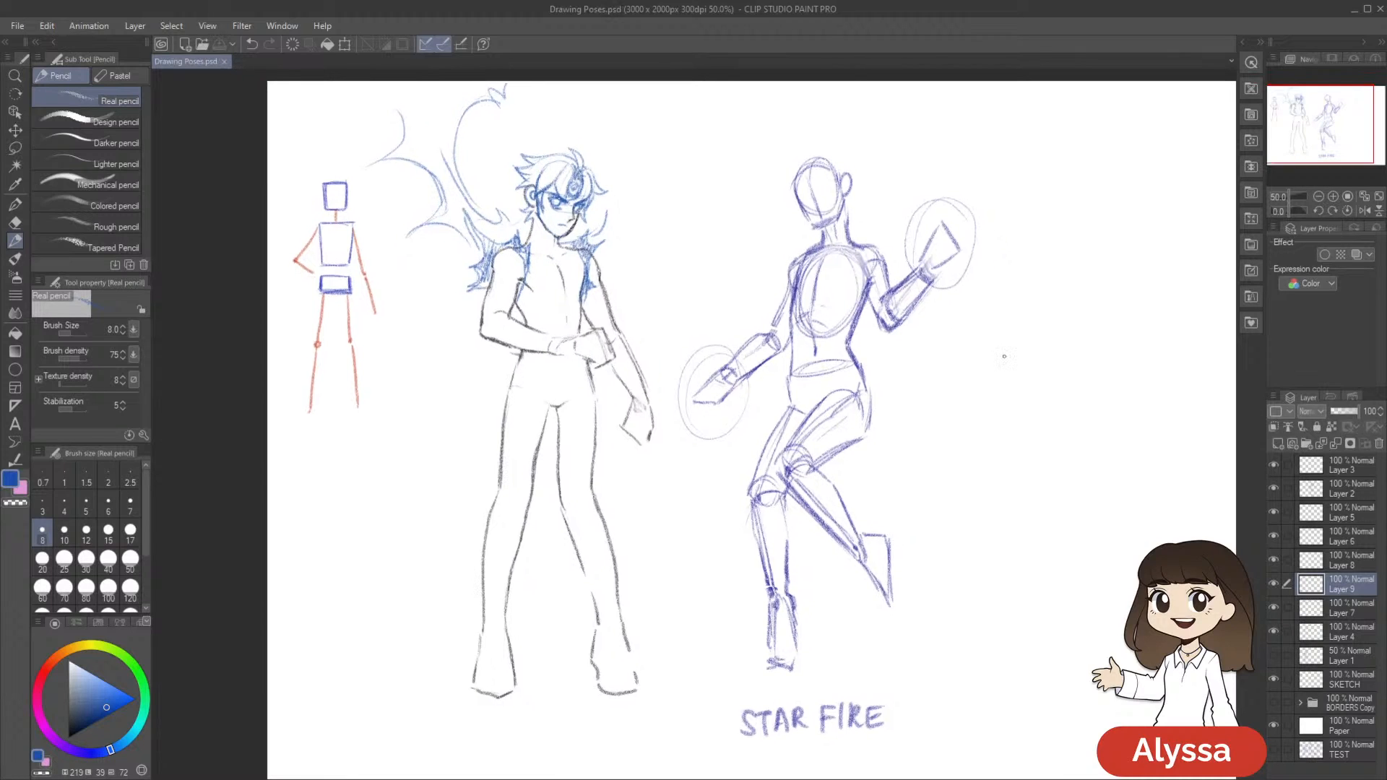
Set the pencil size to 10 and shade the inside of the wing with blue hatching strokes up to its tip
{"action": "scroll", "coordinate": [857, 514], "scroll_direction": "up", "scroll_amount": 3}
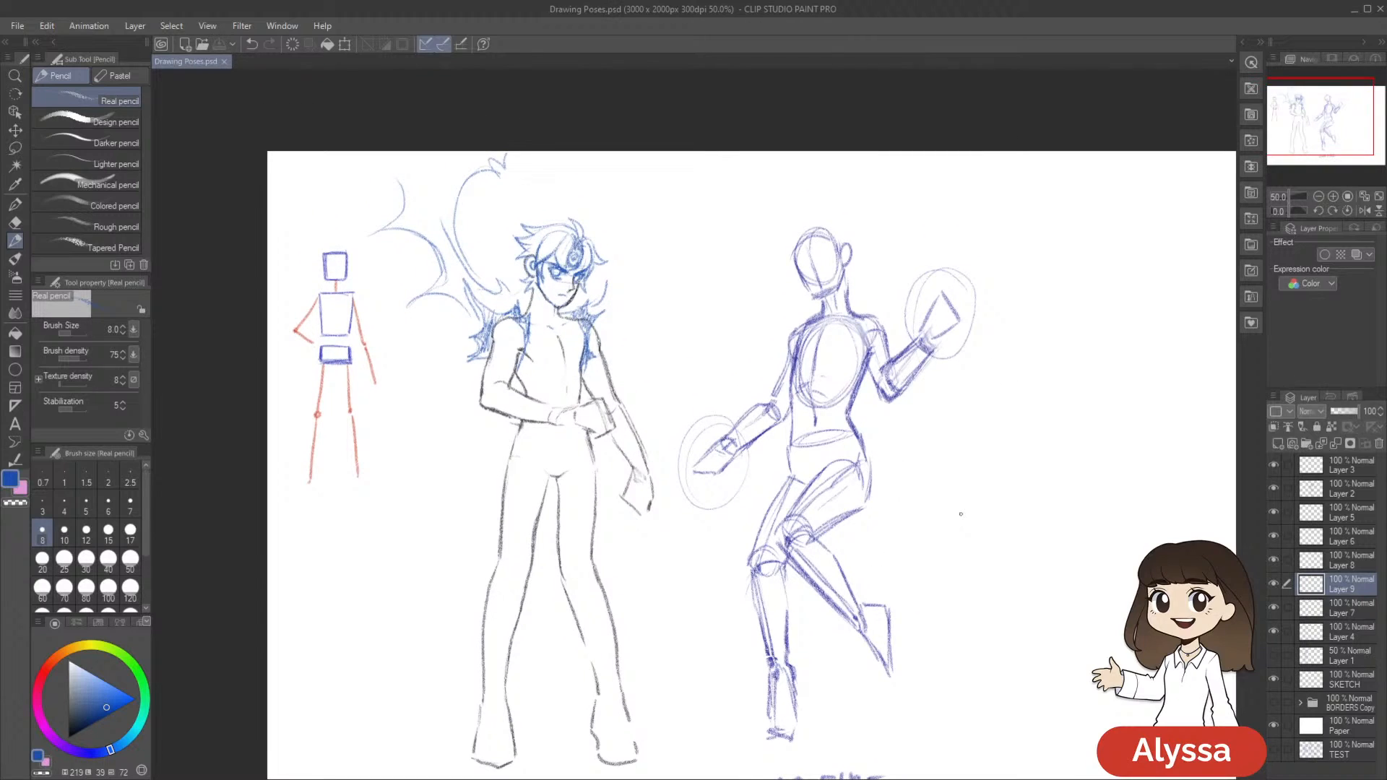
{"action": "key", "text": "bracketright"}
{"action": "scroll", "coordinate": [894, 544], "scroll_direction": "down", "scroll_amount": 1}
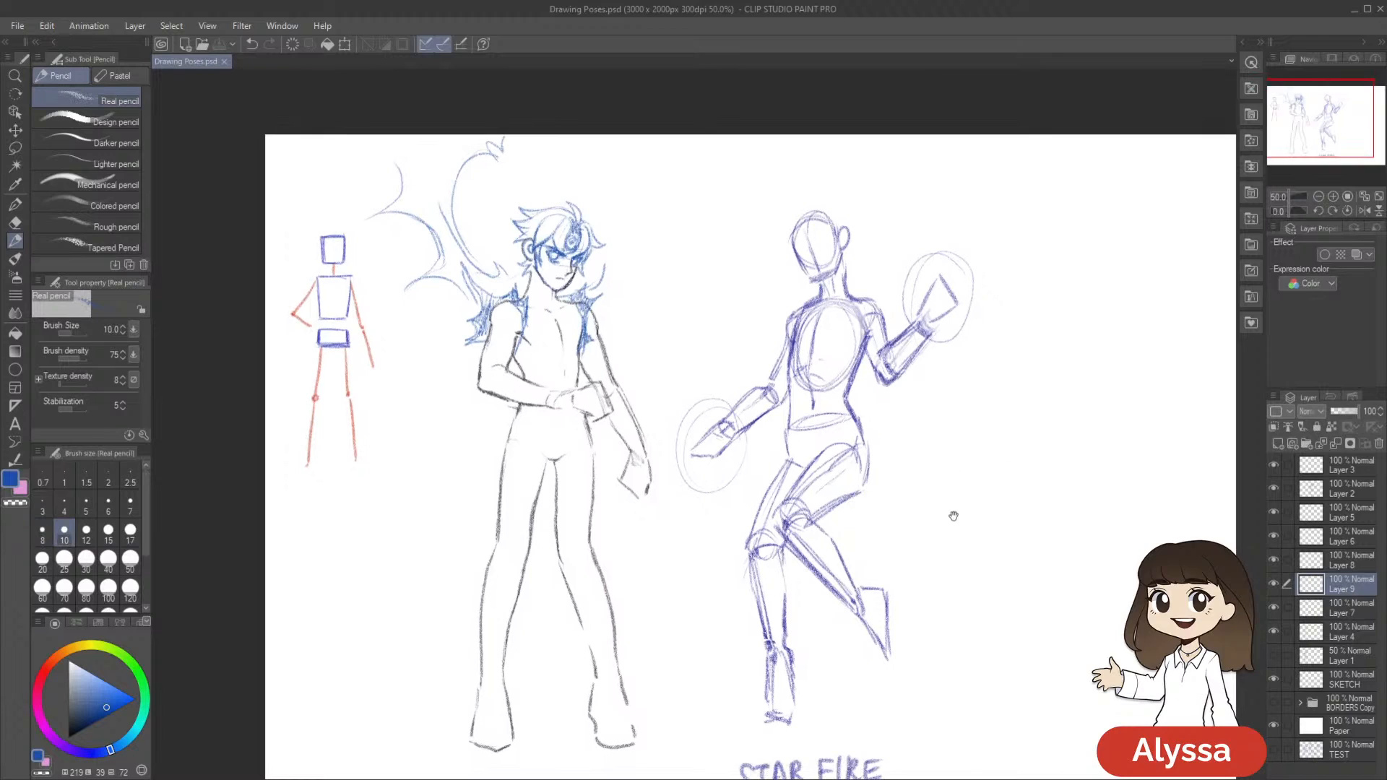
{"action": "left_click_drag", "start_coordinate": [694, 357], "coordinate": [765, 346]}
{"action": "mouse_move", "coordinate": [579, 267]}
{"action": "left_mouse_down"}
{"action": "mouse_move", "coordinate": [566, 243]}
{"action": "mouse_move", "coordinate": [559, 273]}
{"action": "mouse_move", "coordinate": [515, 257]}
{"action": "left_mouse_up"}
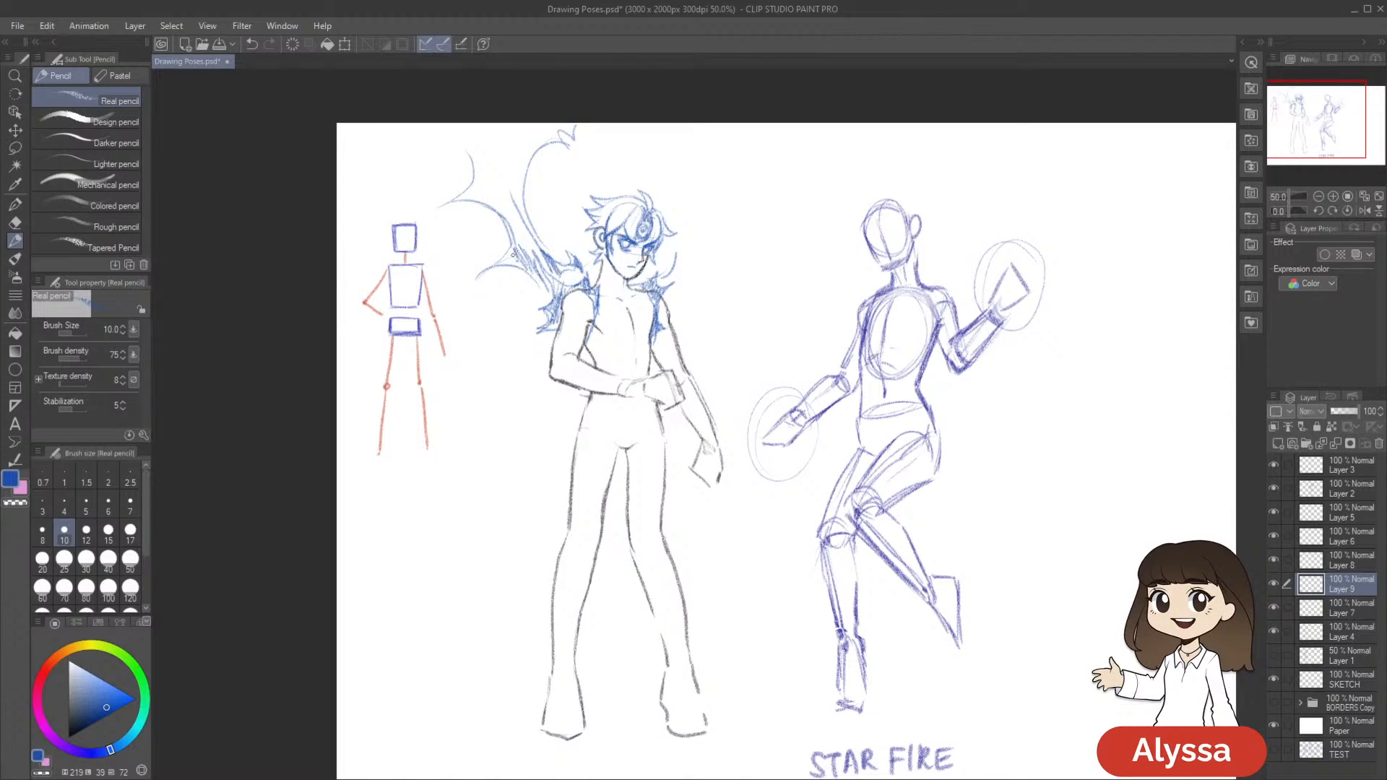
{"action": "mouse_move", "coordinate": [517, 206]}
{"action": "left_mouse_down"}
{"action": "mouse_move", "coordinate": [521, 245]}
{"action": "mouse_move", "coordinate": [482, 190]}
{"action": "mouse_move", "coordinate": [500, 207]}
{"action": "mouse_move", "coordinate": [489, 144]}
{"action": "mouse_move", "coordinate": [518, 181]}
{"action": "mouse_move", "coordinate": [514, 127]}
{"action": "mouse_move", "coordinate": [529, 141]}
{"action": "mouse_move", "coordinate": [532, 118]}
{"action": "mouse_move", "coordinate": [564, 123]}
{"action": "left_mouse_up"}
{"action": "left_click_drag", "start_coordinate": [1063, 455], "coordinate": [956, 402]}
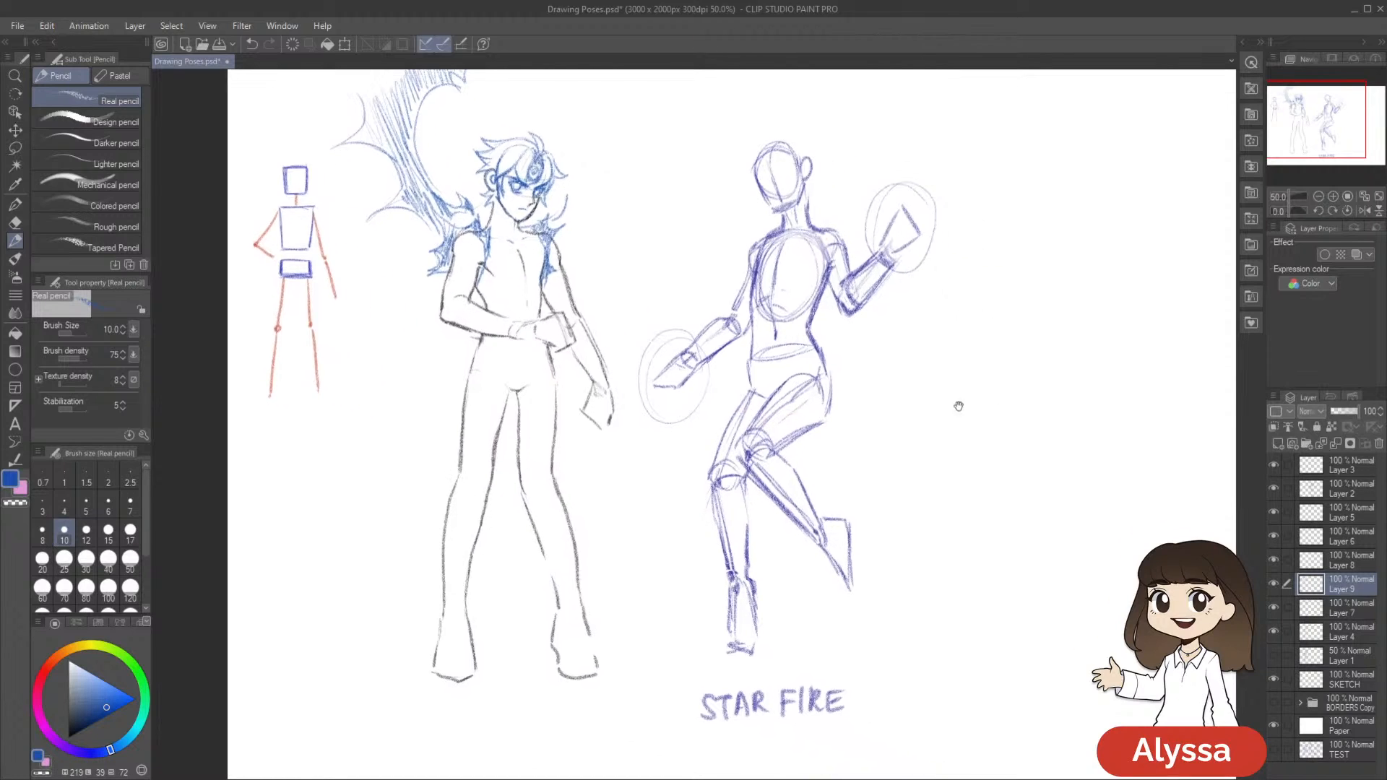
{"action": "left_click_drag", "start_coordinate": [809, 569], "coordinate": [830, 610]}
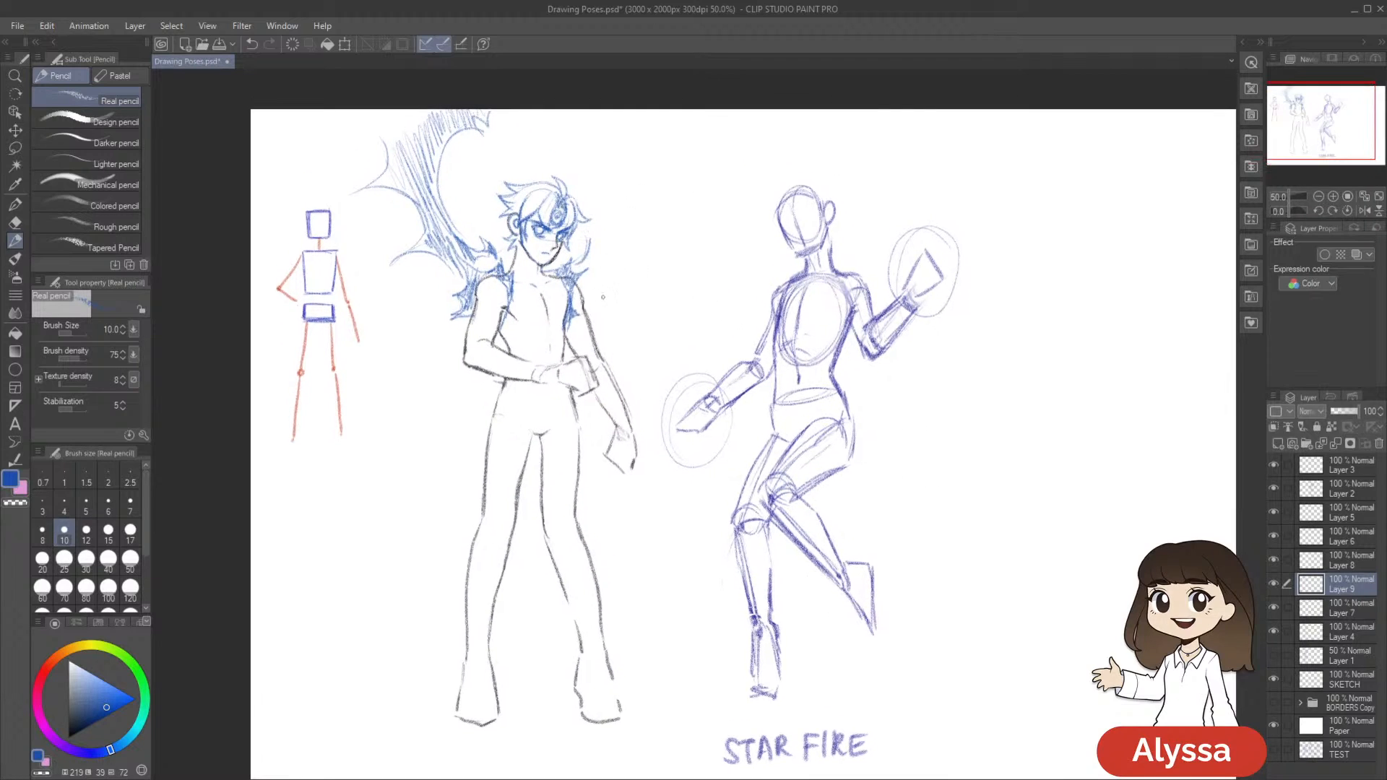
{"action": "left_click_drag", "start_coordinate": [745, 303], "coordinate": [742, 328]}
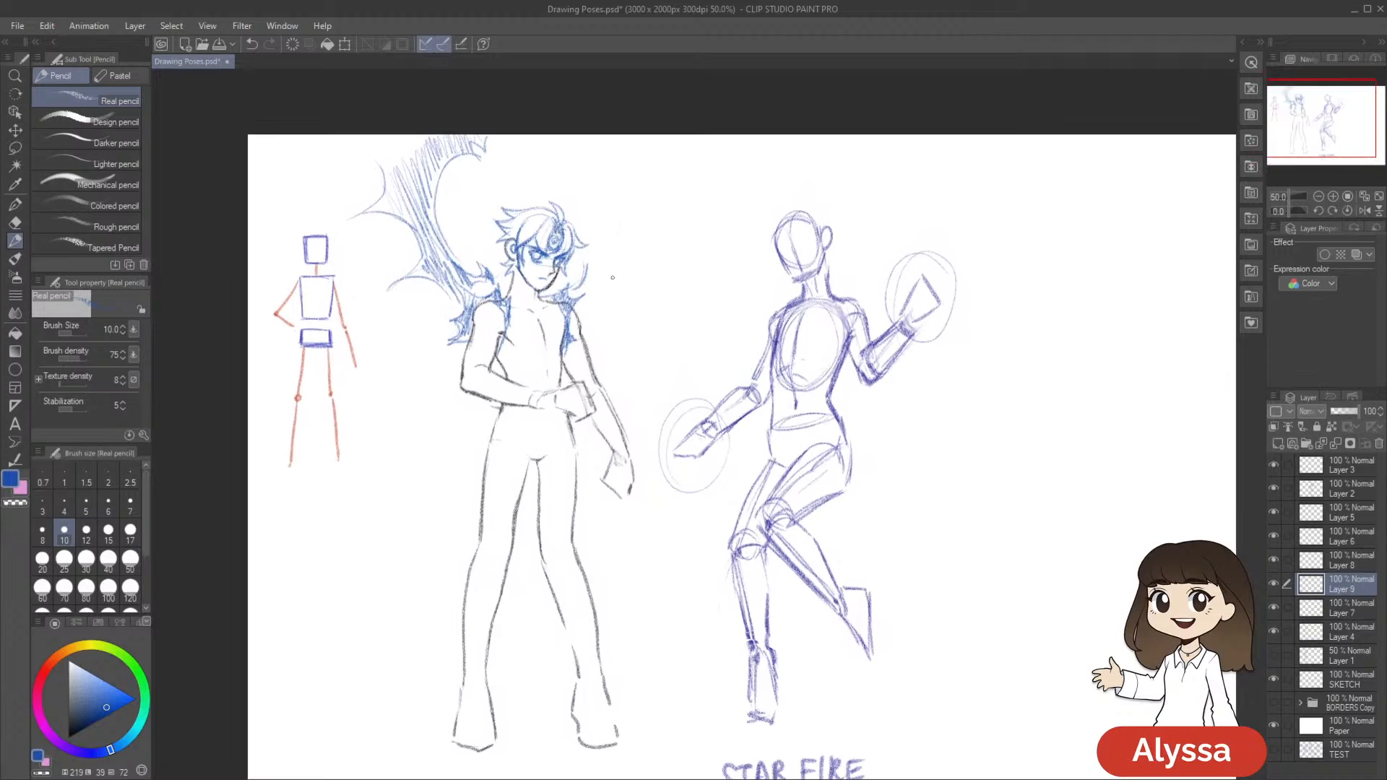
Sketch a second wing with a curled lower tip behind the opposite shoulder, shade it with blue hatching, and save the drawing
{"action": "mouse_move", "coordinate": [650, 268]}
{"action": "left_mouse_down"}
{"action": "mouse_move", "coordinate": [601, 279]}
{"action": "mouse_move", "coordinate": [651, 264]}
{"action": "mouse_move", "coordinate": [650, 233]}
{"action": "mouse_move", "coordinate": [636, 241]}
{"action": "left_mouse_up"}
{"action": "left_click_drag", "start_coordinate": [774, 264], "coordinate": [802, 280]}
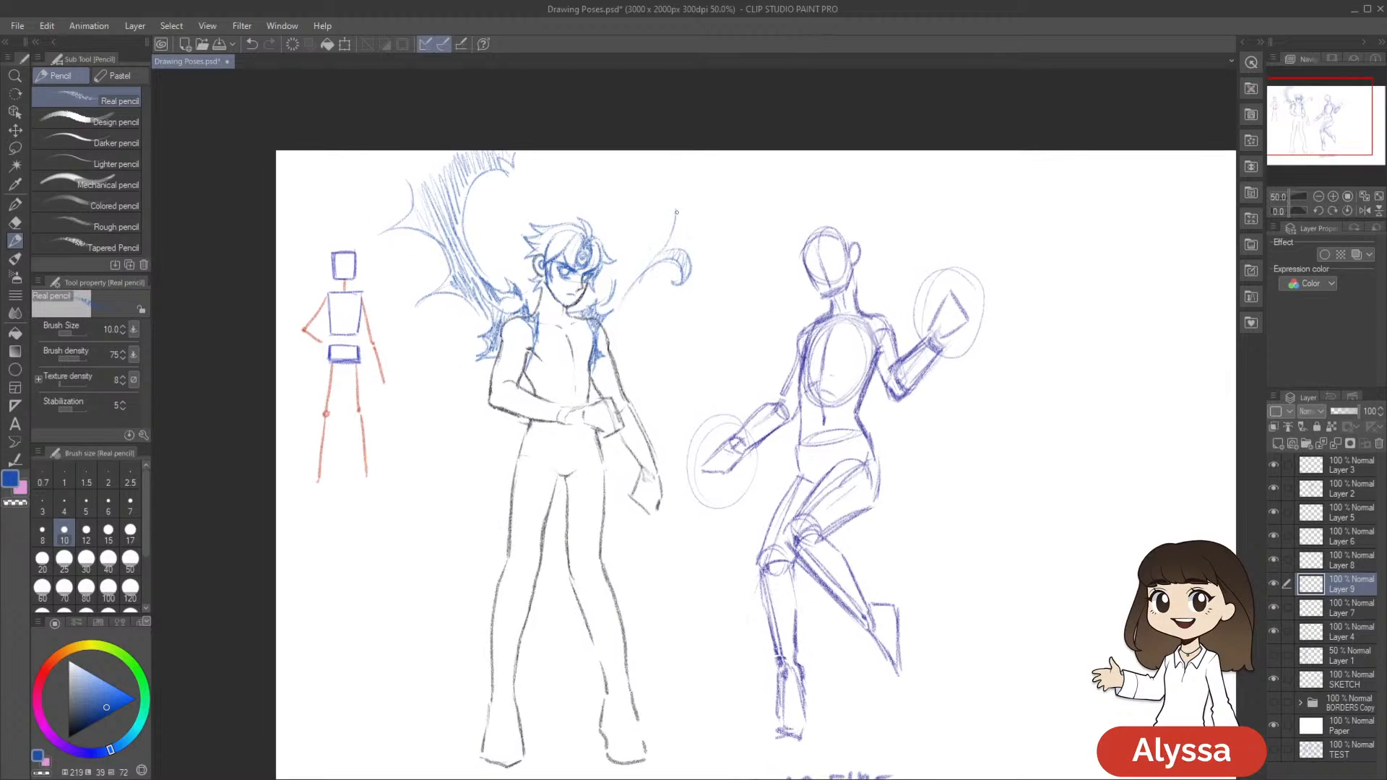
{"action": "mouse_move", "coordinate": [617, 217]}
{"action": "left_mouse_down"}
{"action": "mouse_move", "coordinate": [651, 203]}
{"action": "mouse_move", "coordinate": [626, 167]}
{"action": "mouse_move", "coordinate": [635, 125]}
{"action": "left_mouse_up"}
{"action": "mouse_move", "coordinate": [712, 218]}
{"action": "left_mouse_down"}
{"action": "mouse_move", "coordinate": [713, 143]}
{"action": "mouse_move", "coordinate": [668, 181]}
{"action": "mouse_move", "coordinate": [690, 198]}
{"action": "mouse_move", "coordinate": [668, 264]}
{"action": "mouse_move", "coordinate": [703, 233]}
{"action": "left_mouse_up"}
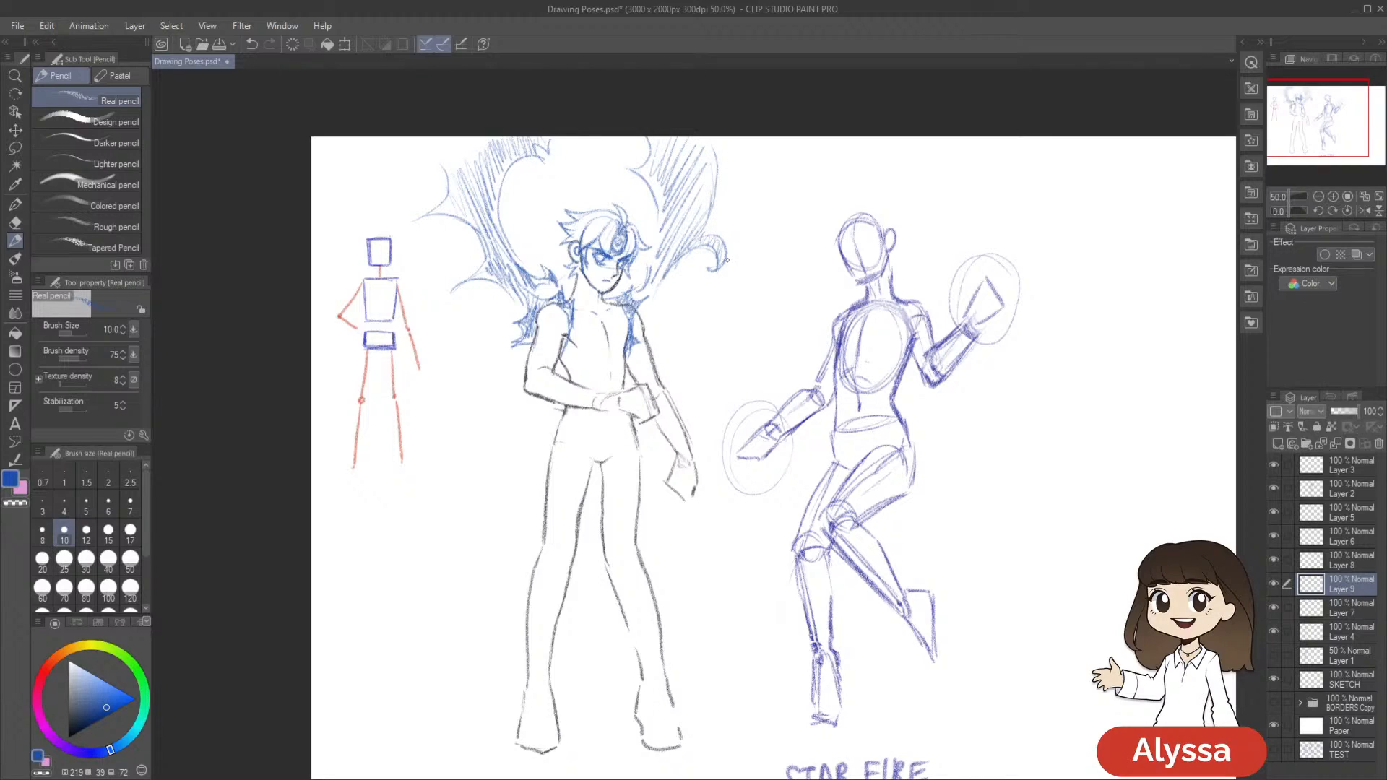
{"action": "left_click_drag", "start_coordinate": [817, 658], "coordinate": [829, 608]}
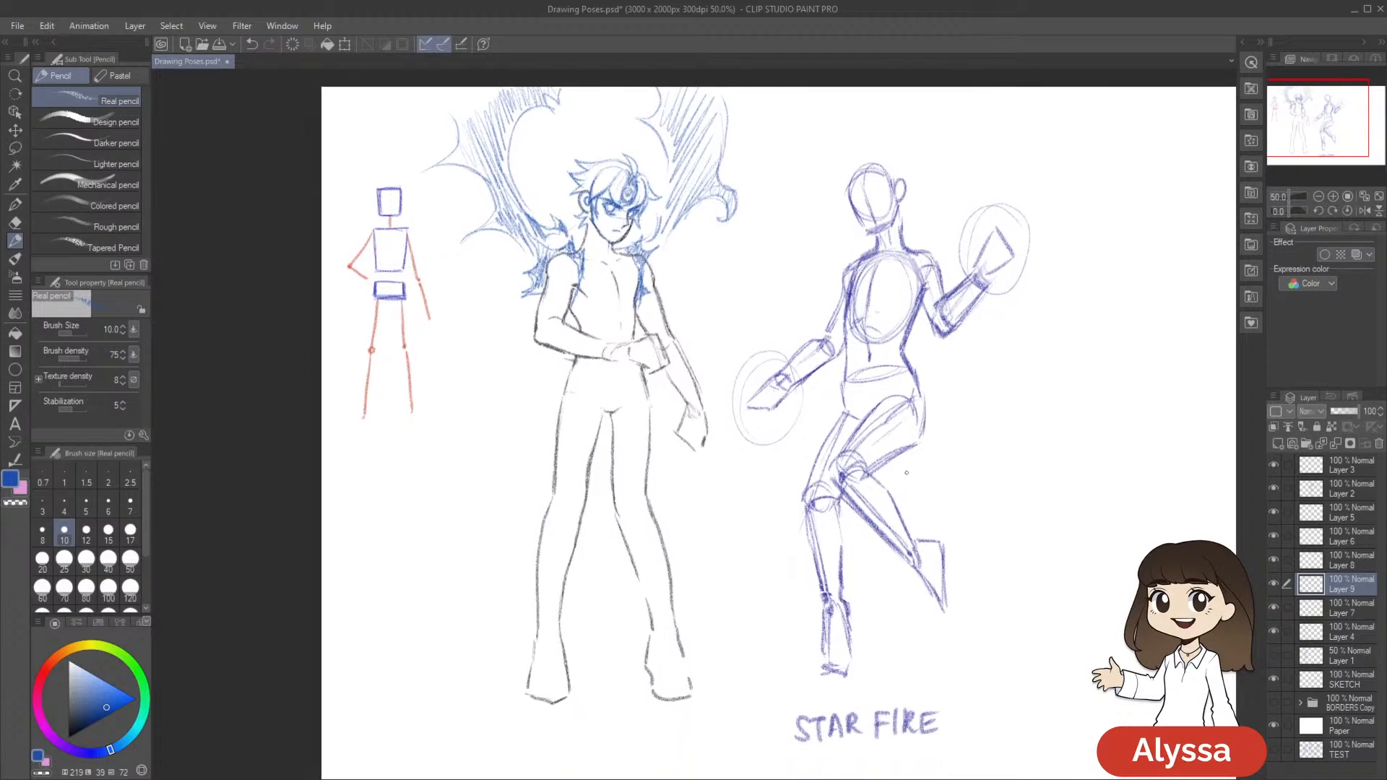
{"action": "key", "text": "ctrl+s"}
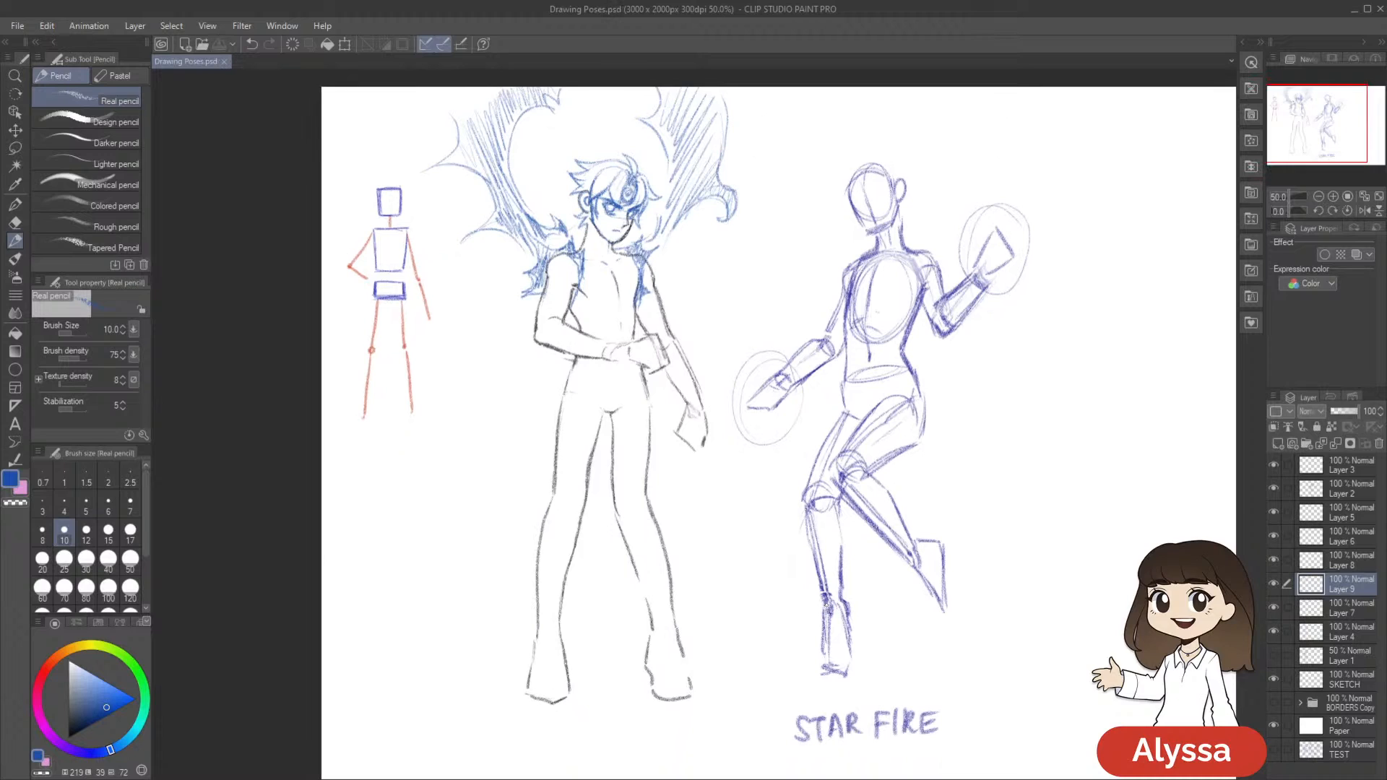
Extend the jagged blue shoulder shape down the side of the chest nearest the stick figure, undoing the stray stroke
{"action": "left_click_drag", "start_coordinate": [777, 536], "coordinate": [785, 520]}
{"action": "mouse_move", "coordinate": [580, 279]}
{"action": "left_mouse_down"}
{"action": "mouse_move", "coordinate": [593, 297]}
{"action": "mouse_move", "coordinate": [578, 300]}
{"action": "left_mouse_up"}
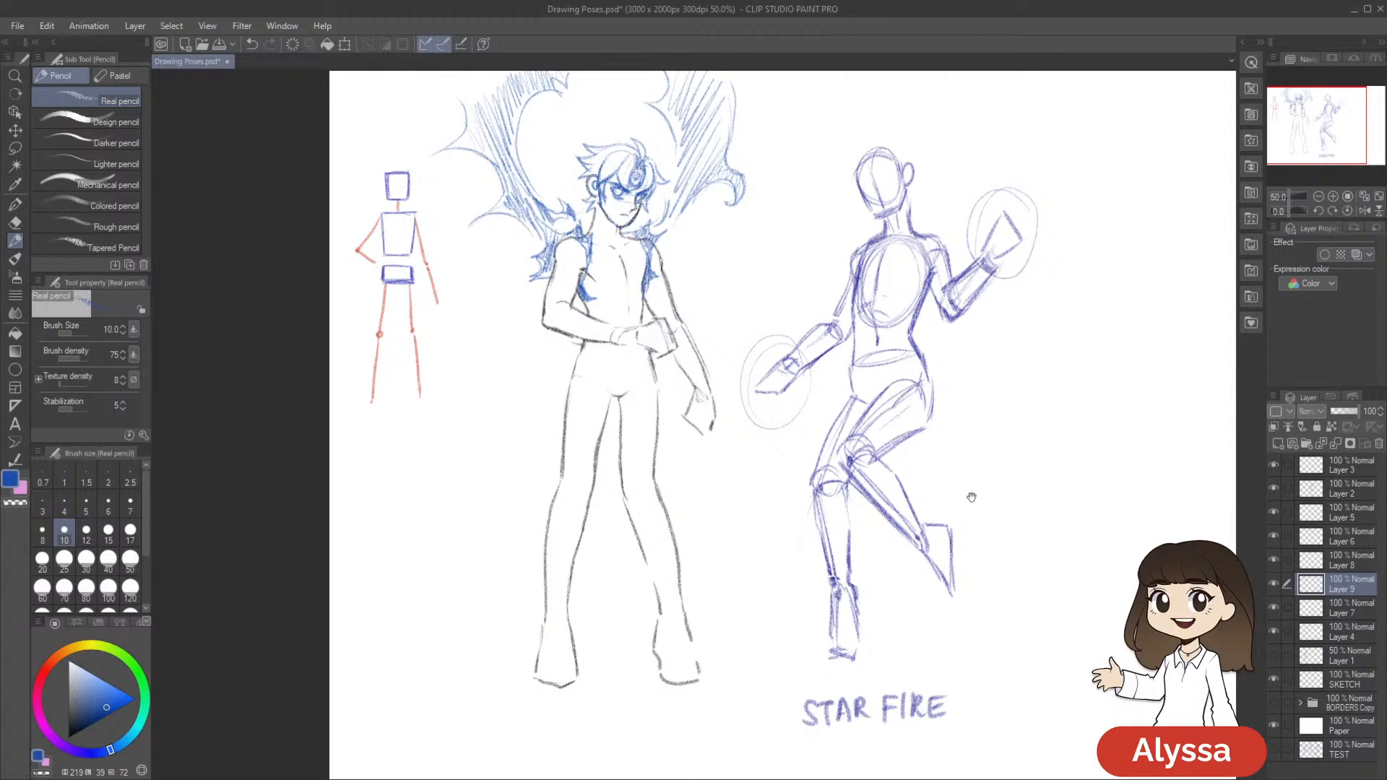
{"action": "left_click_drag", "start_coordinate": [923, 415], "coordinate": [878, 425]}
{"action": "left_click_drag", "start_coordinate": [644, 464], "coordinate": [684, 502]}
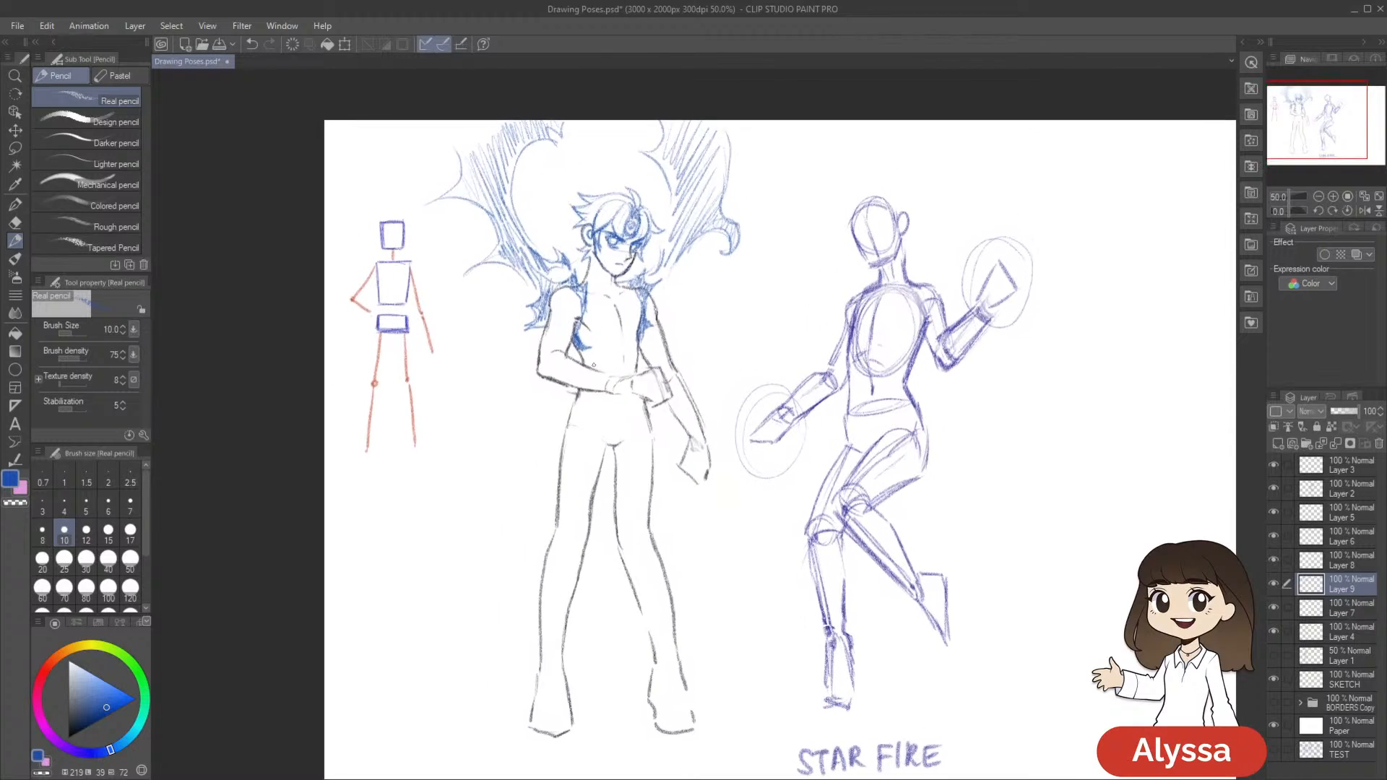
{"action": "key", "text": "ctrl+z"}
{"action": "left_click_drag", "start_coordinate": [580, 350], "coordinate": [585, 365]}
{"action": "left_click_drag", "start_coordinate": [1009, 410], "coordinate": [985, 393]}
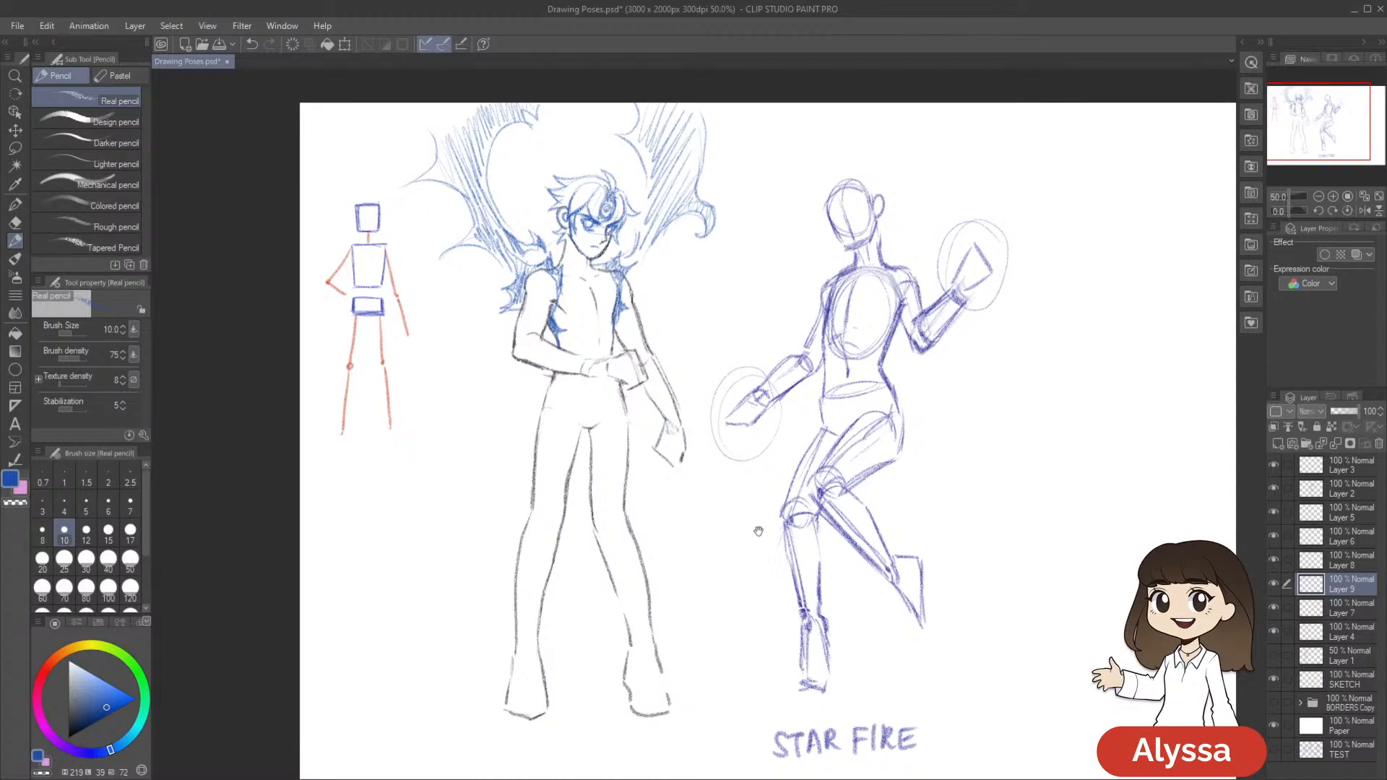
{"action": "left_click_drag", "start_coordinate": [712, 385], "coordinate": [703, 377]}
{"action": "left_click_drag", "start_coordinate": [866, 437], "coordinate": [876, 427]}
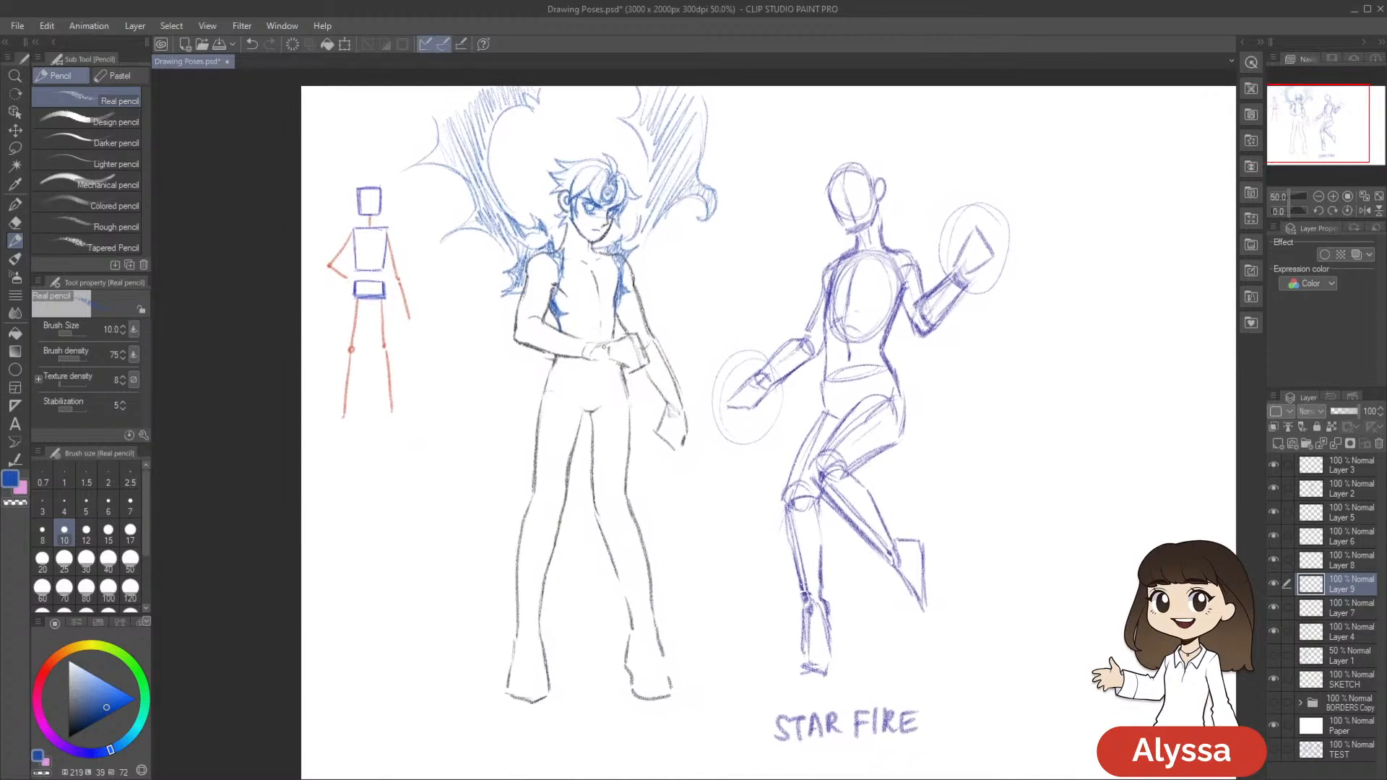
Add small blue strokes to the side of the face and the shoulder nearest the stick figure, and save the drawing
{"action": "mouse_move", "coordinate": [736, 330]}
{"action": "left_mouse_down"}
{"action": "mouse_move", "coordinate": [733, 315]}
{"action": "mouse_move", "coordinate": [732, 343]}
{"action": "left_mouse_up"}
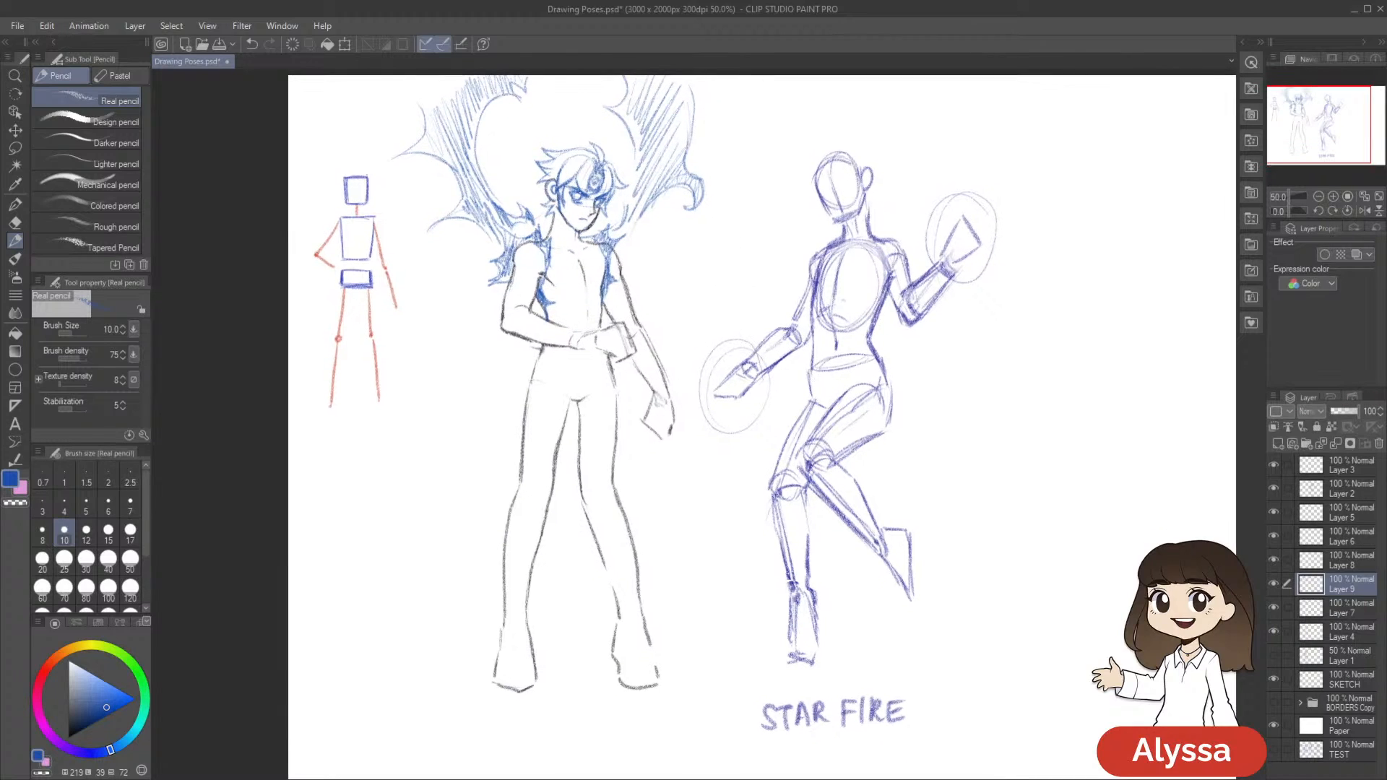
{"action": "mouse_move", "coordinate": [783, 289]}
{"action": "left_mouse_down"}
{"action": "mouse_move", "coordinate": [803, 301]}
{"action": "mouse_move", "coordinate": [800, 282]}
{"action": "left_mouse_up"}
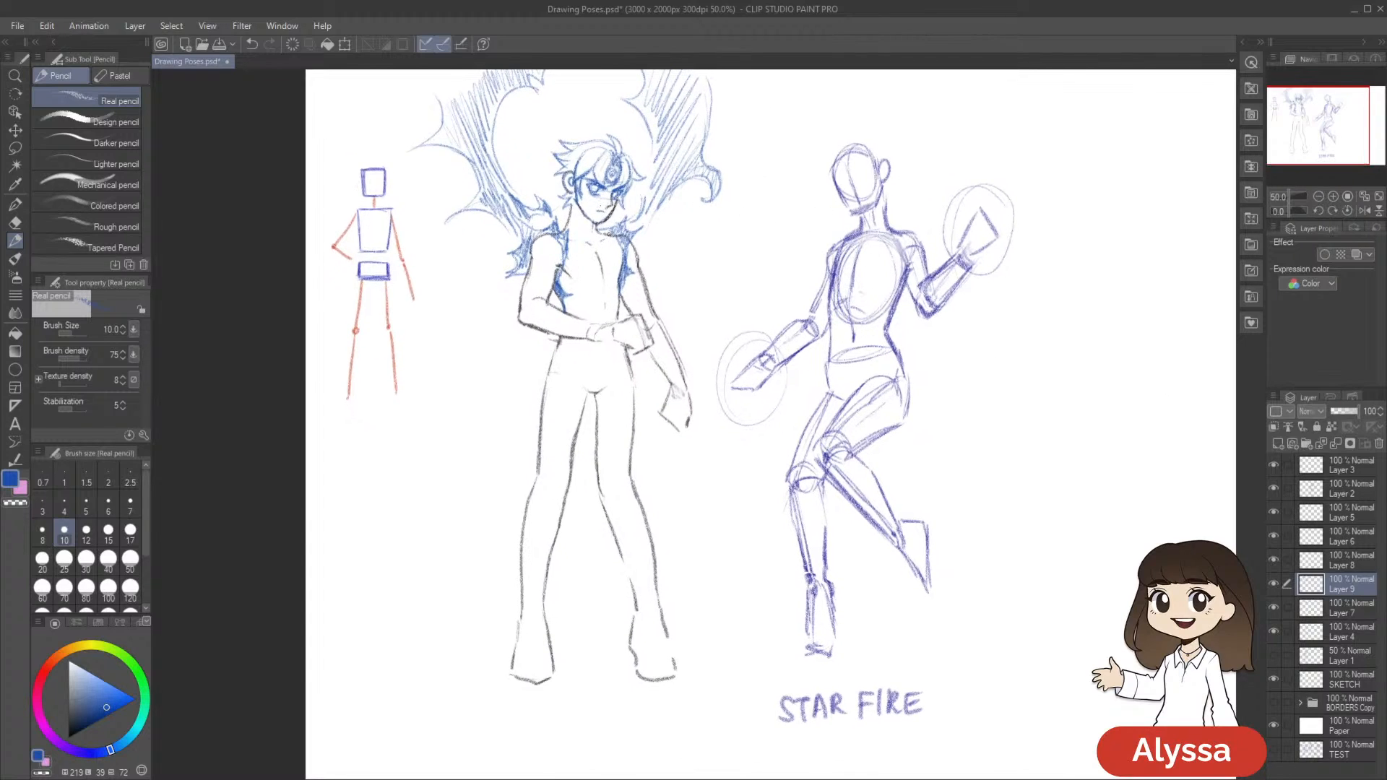
{"action": "left_click_drag", "start_coordinate": [622, 210], "coordinate": [621, 221]}
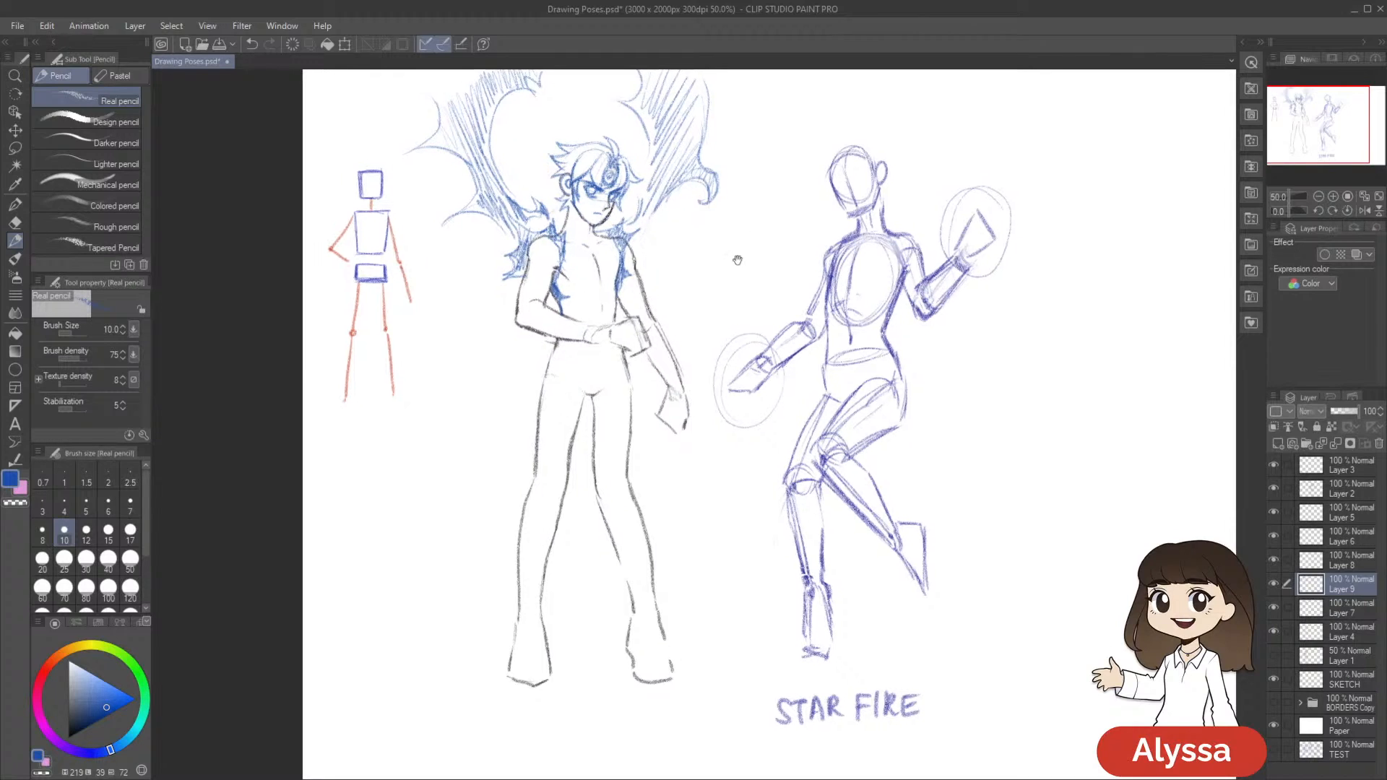
{"action": "left_click_drag", "start_coordinate": [734, 260], "coordinate": [723, 236]}
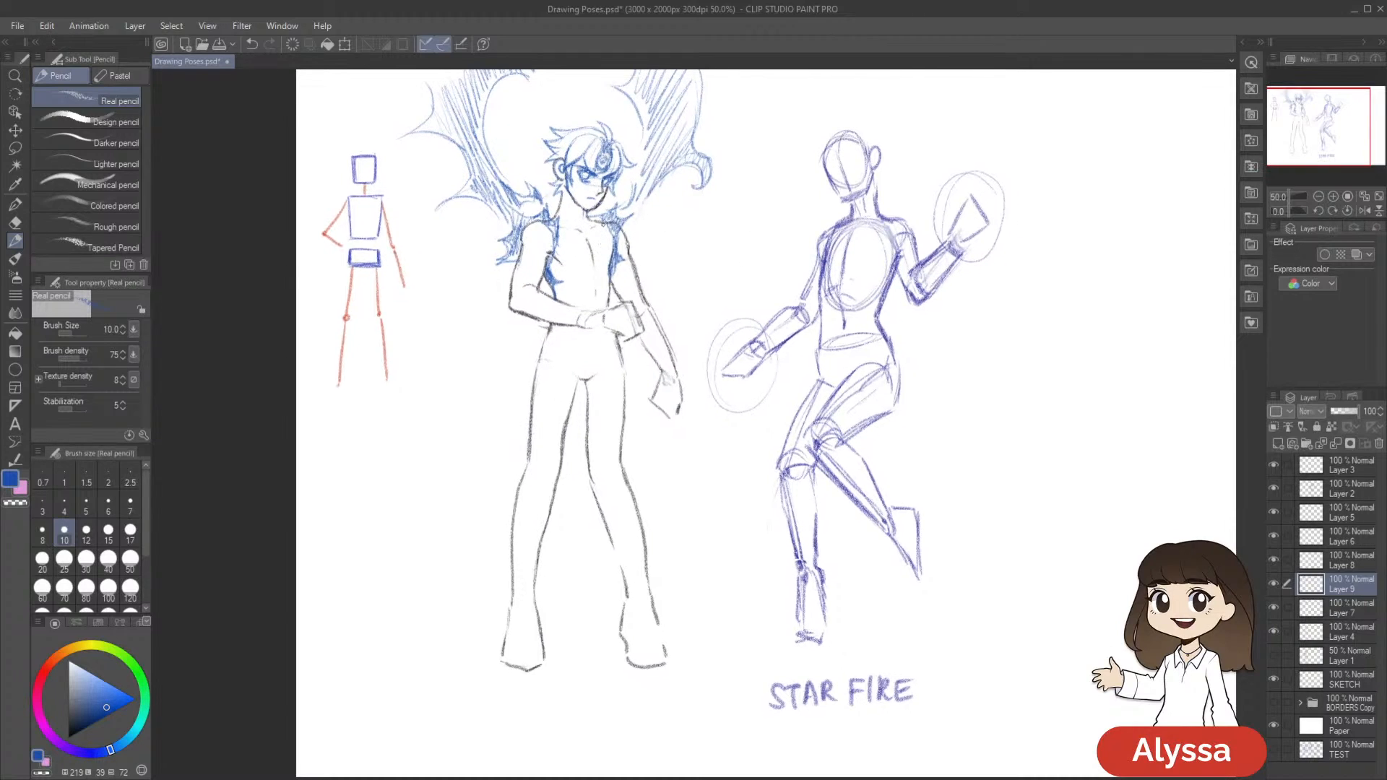
{"action": "mouse_move", "coordinate": [553, 231]}
{"action": "left_mouse_down"}
{"action": "mouse_move", "coordinate": [542, 248]}
{"action": "mouse_move", "coordinate": [542, 236]}
{"action": "left_mouse_up"}
{"action": "mouse_move", "coordinate": [791, 289]}
{"action": "left_mouse_down"}
{"action": "mouse_move", "coordinate": [781, 256]}
{"action": "mouse_move", "coordinate": [789, 321]}
{"action": "mouse_move", "coordinate": [770, 370]}
{"action": "left_mouse_up"}
{"action": "key", "text": "ctrl+s"}
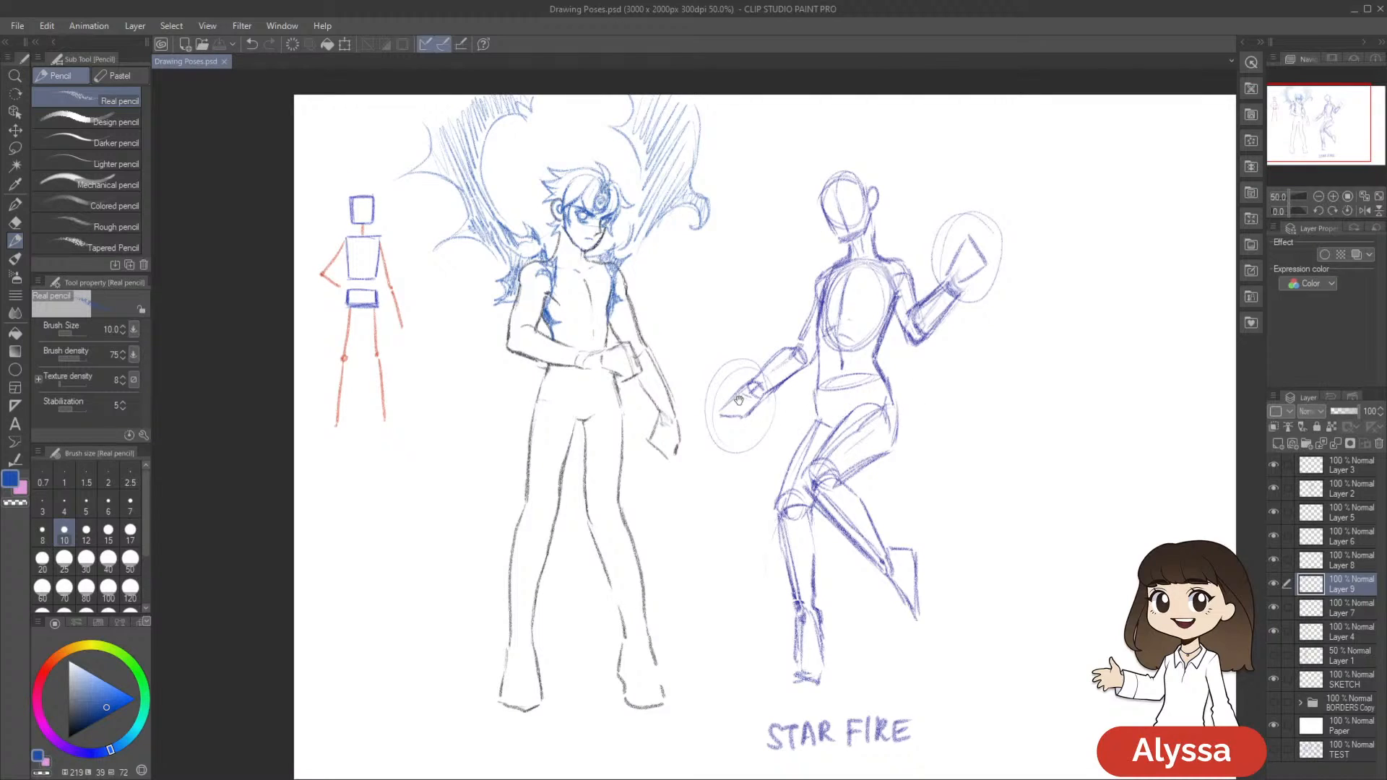
Sketch blue chest and abdominal muscle lines on the torso between the two jagged shoulder shapes
{"action": "left_click_drag", "start_coordinate": [741, 405], "coordinate": [757, 413]}
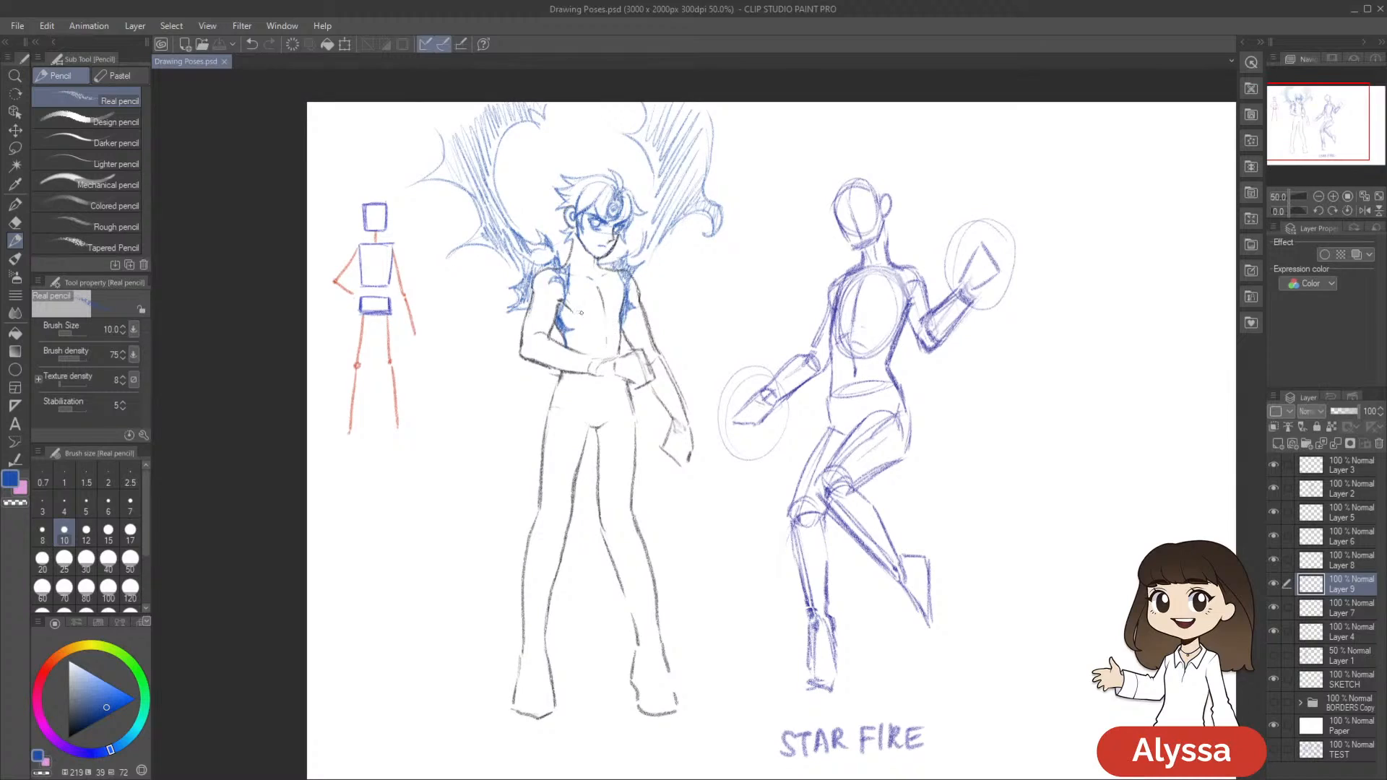
{"action": "left_click_drag", "start_coordinate": [597, 312], "coordinate": [605, 308]}
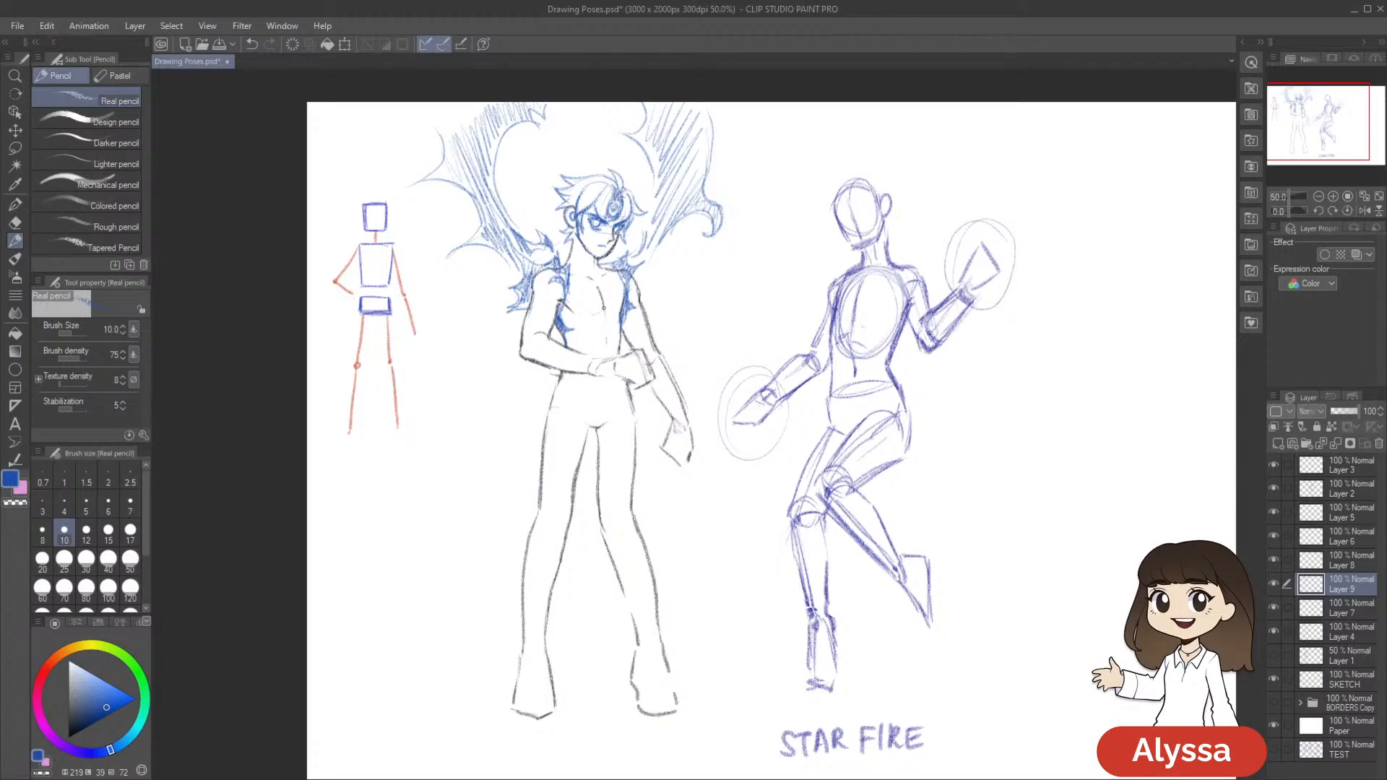
{"action": "key", "text": "ctrl+z"}
{"action": "key", "text": "ctrl+y"}
{"action": "left_click_drag", "start_coordinate": [990, 453], "coordinate": [1000, 406]}
{"action": "left_click_drag", "start_coordinate": [608, 242], "coordinate": [617, 278]}
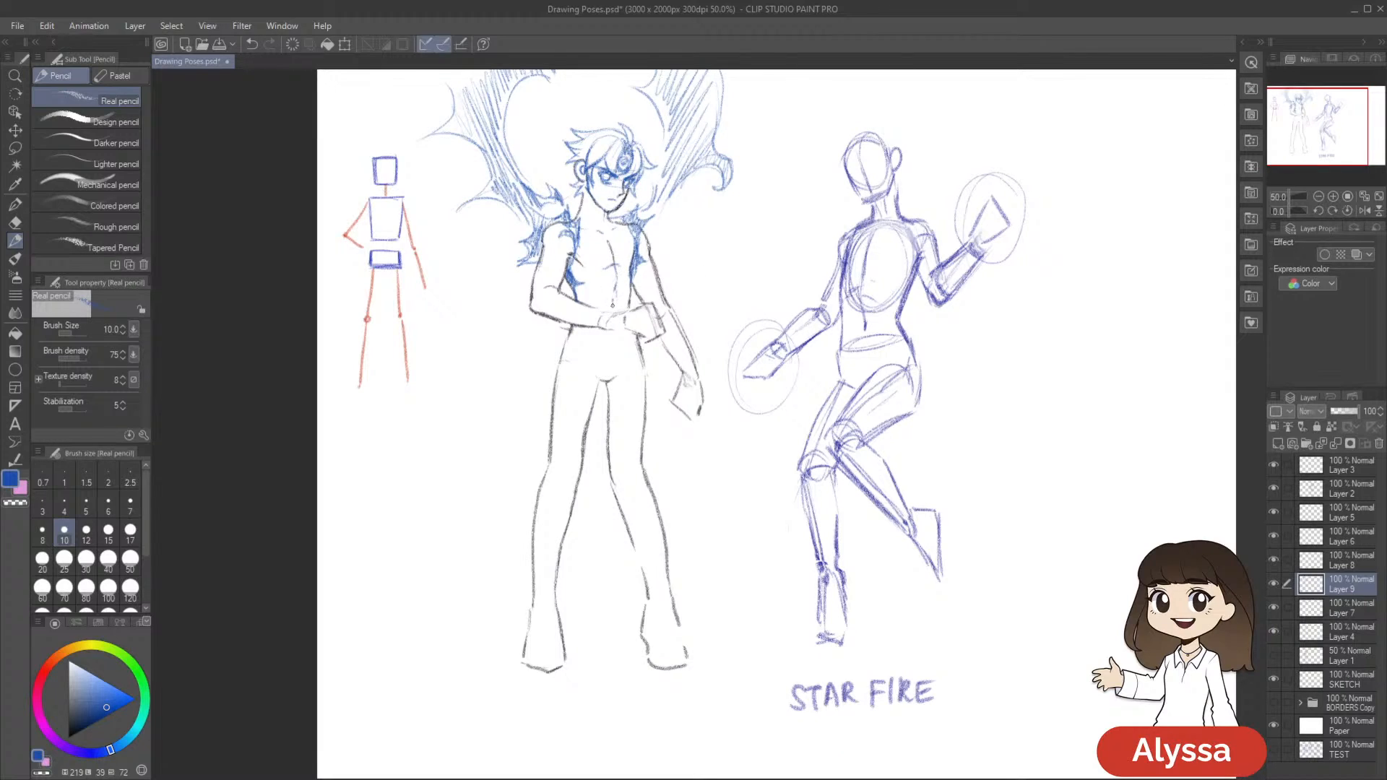
{"action": "left_click_drag", "start_coordinate": [713, 435], "coordinate": [731, 438]}
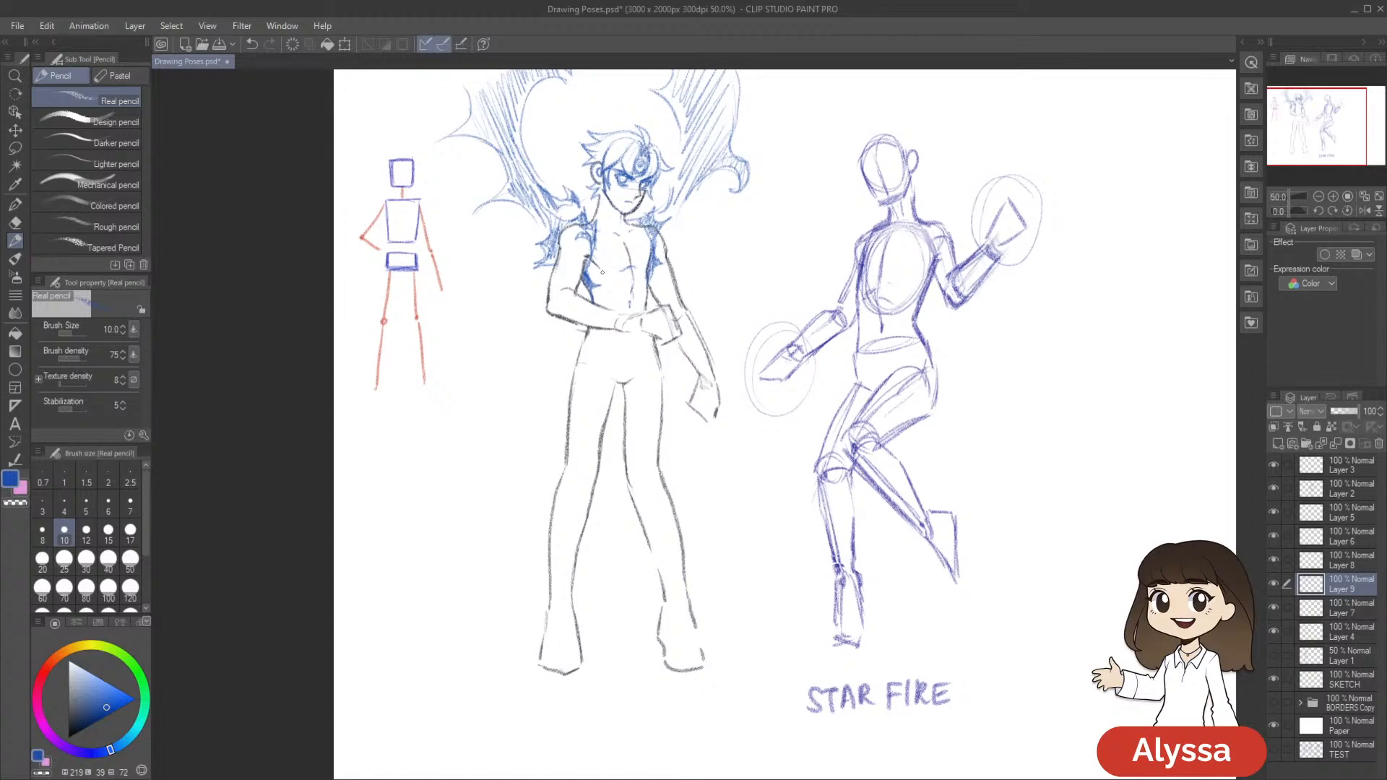
{"action": "left_click_drag", "start_coordinate": [649, 274], "coordinate": [644, 285]}
{"action": "left_click_drag", "start_coordinate": [735, 438], "coordinate": [736, 443]}
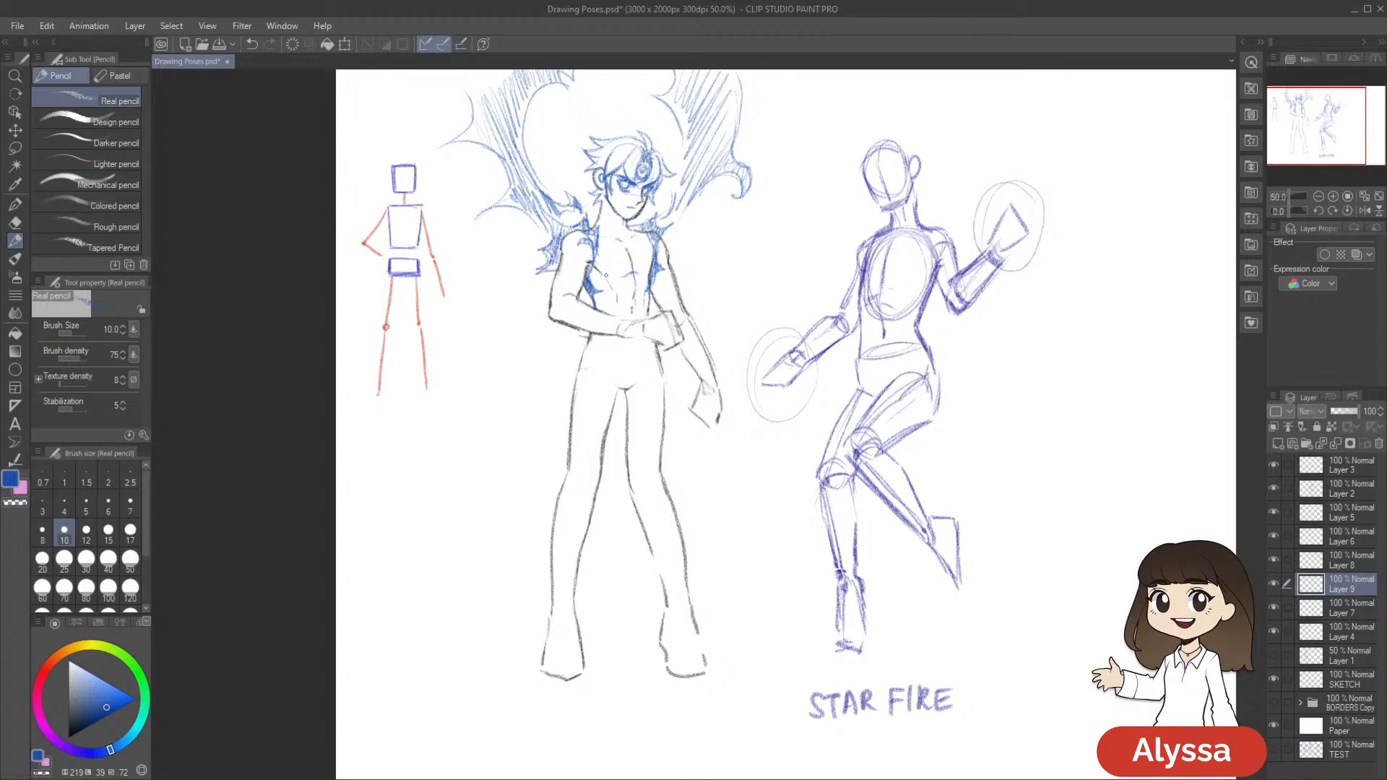
{"action": "key", "text": "ctrl+z"}
{"action": "left_click_drag", "start_coordinate": [795, 375], "coordinate": [792, 378]}
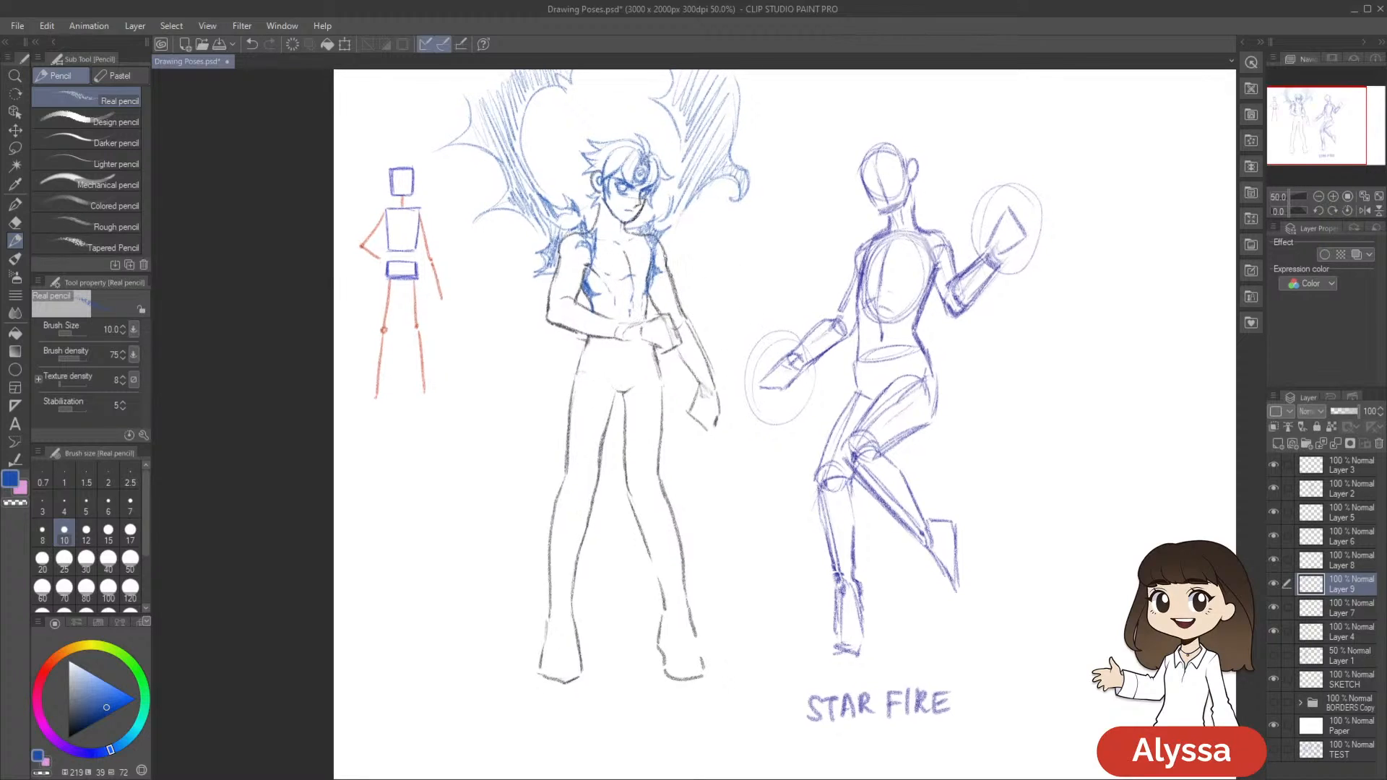
Touch up the blue lines along the side of the torso farthest from the stick figure, and save the drawing
{"action": "mouse_move", "coordinate": [693, 274]}
{"action": "left_mouse_down"}
{"action": "mouse_move", "coordinate": [712, 138]}
{"action": "mouse_move", "coordinate": [686, 136]}
{"action": "left_mouse_up"}
{"action": "key", "text": "ctrl+z"}
{"action": "left_click_drag", "start_coordinate": [651, 275], "coordinate": [712, 281]}
{"action": "left_click", "coordinate": [800, 223]}
{"action": "key", "text": "p"}
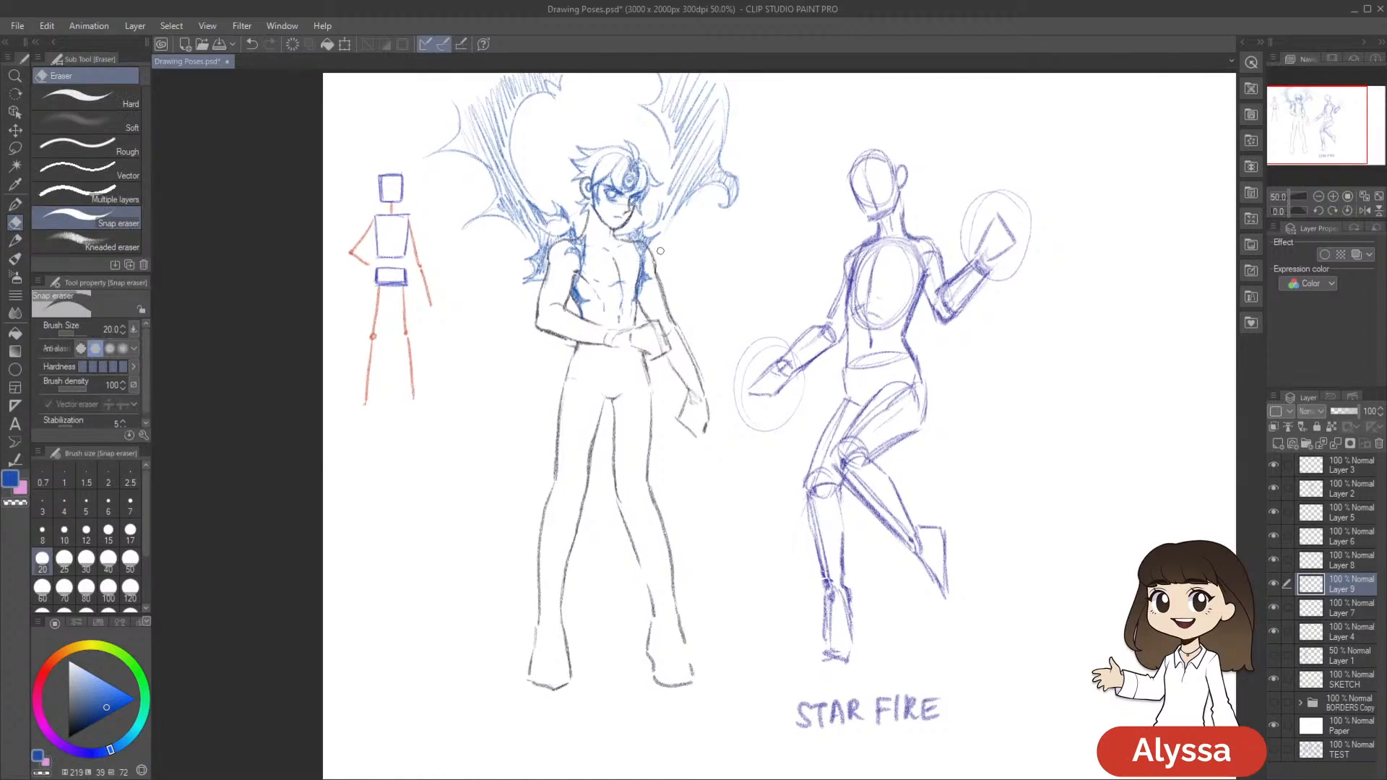
{"action": "key", "text": "p"}
{"action": "left_click_drag", "start_coordinate": [640, 269], "coordinate": [635, 283]}
{"action": "left_click_drag", "start_coordinate": [646, 268], "coordinate": [641, 281]}
{"action": "left_click_drag", "start_coordinate": [773, 306], "coordinate": [764, 307]}
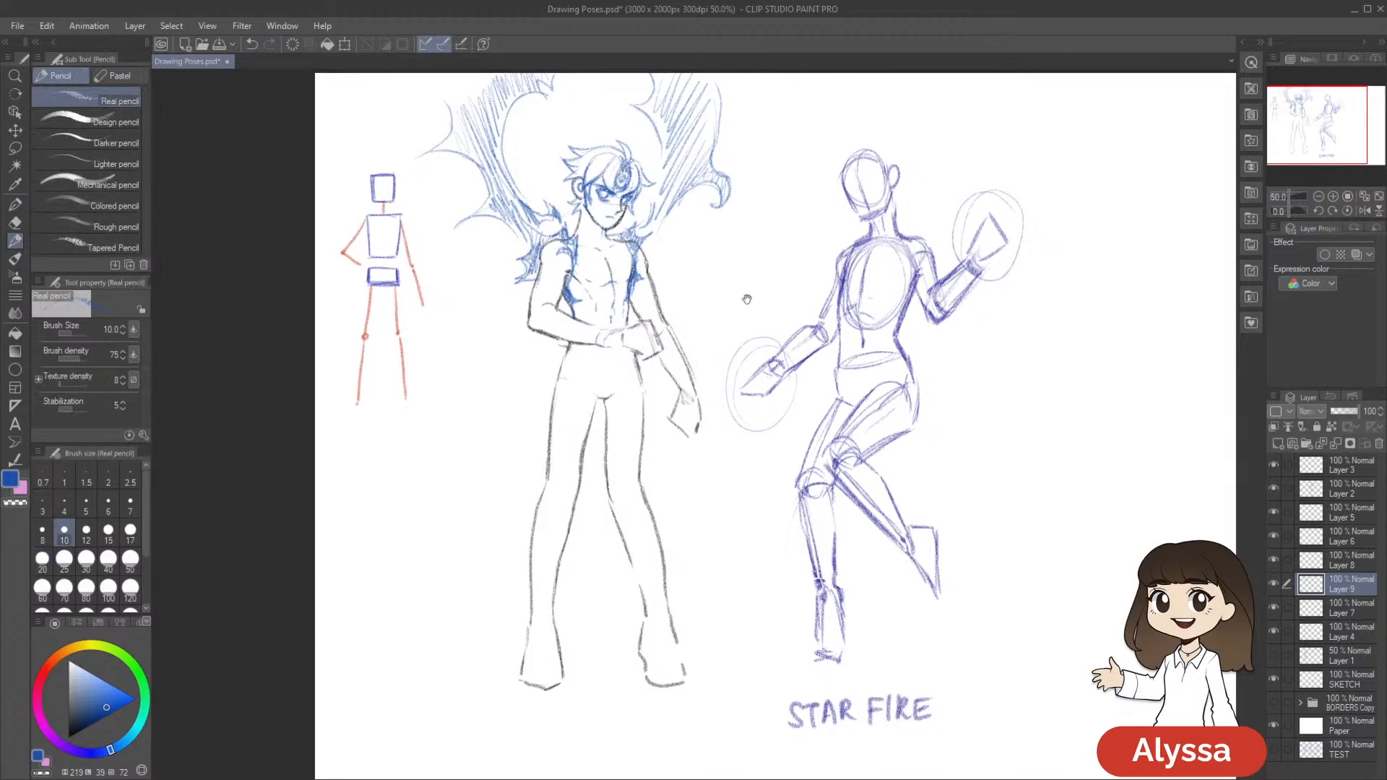
{"action": "left_click_drag", "start_coordinate": [850, 341], "coordinate": [854, 359]}
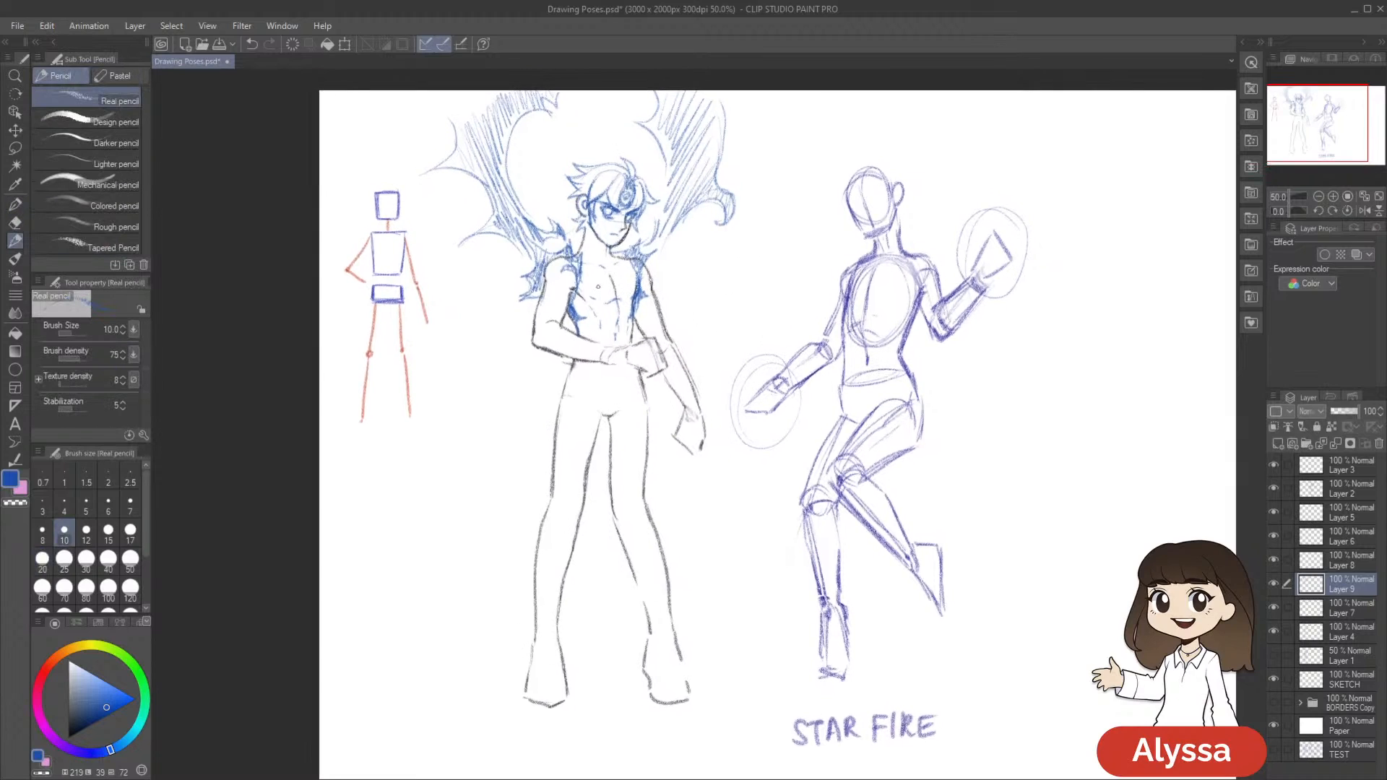
{"action": "left_click_drag", "start_coordinate": [791, 415], "coordinate": [811, 377]}
{"action": "key", "text": "ctrl+s"}
Refine the abdominal and neck lines in blue, undo the extra strokes on the upper chest, and save the drawing
{"action": "left_click_drag", "start_coordinate": [656, 277], "coordinate": [655, 286]}
{"action": "left_click_drag", "start_coordinate": [887, 375], "coordinate": [882, 397]}
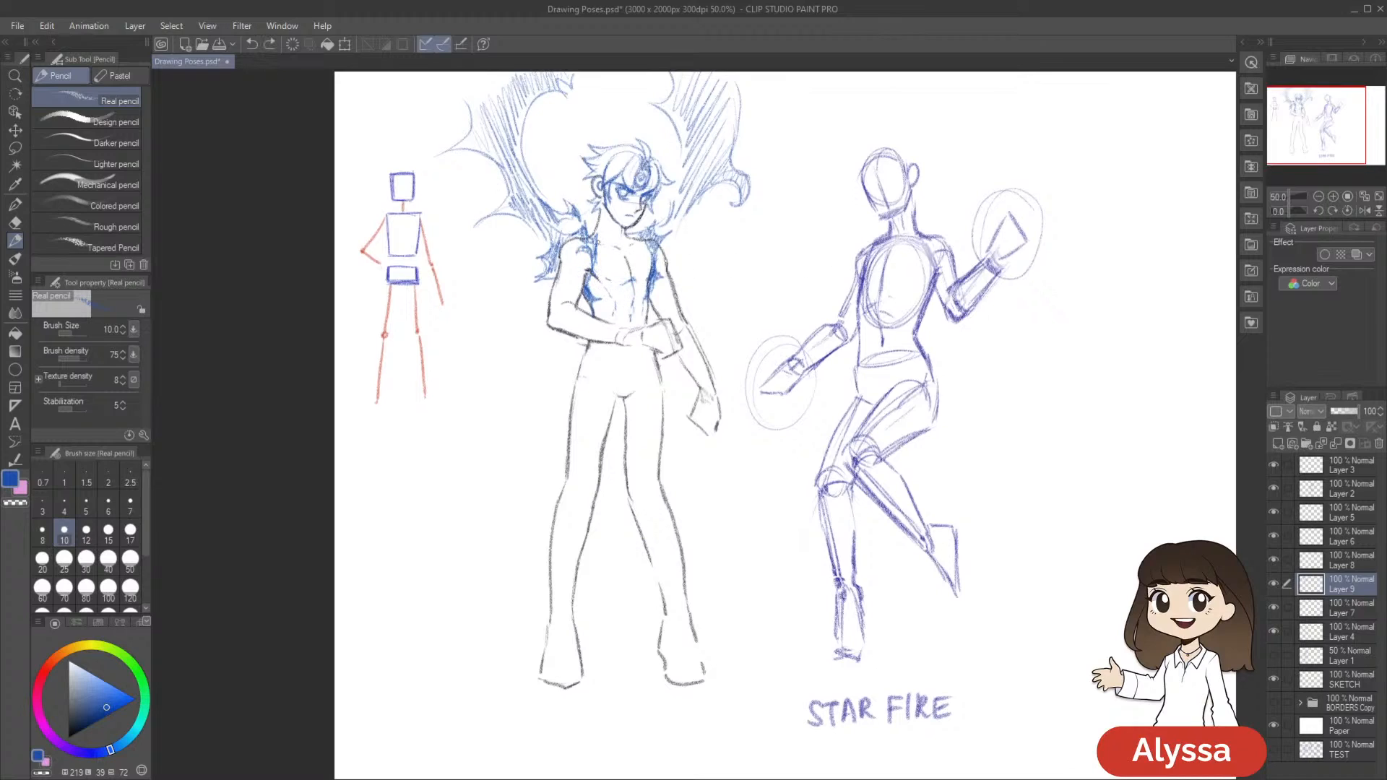
{"action": "mouse_move", "coordinate": [611, 247]}
{"action": "left_mouse_down"}
{"action": "mouse_move", "coordinate": [611, 222]}
{"action": "mouse_move", "coordinate": [617, 243]}
{"action": "left_mouse_up"}
{"action": "key", "text": "ctrl+z"}
{"action": "key", "text": "ctrl+z"}
{"action": "left_click_drag", "start_coordinate": [898, 595], "coordinate": [916, 526]}
{"action": "key", "text": "ctrl+s"}
{"action": "left_click_drag", "start_coordinate": [627, 167], "coordinate": [629, 172]}
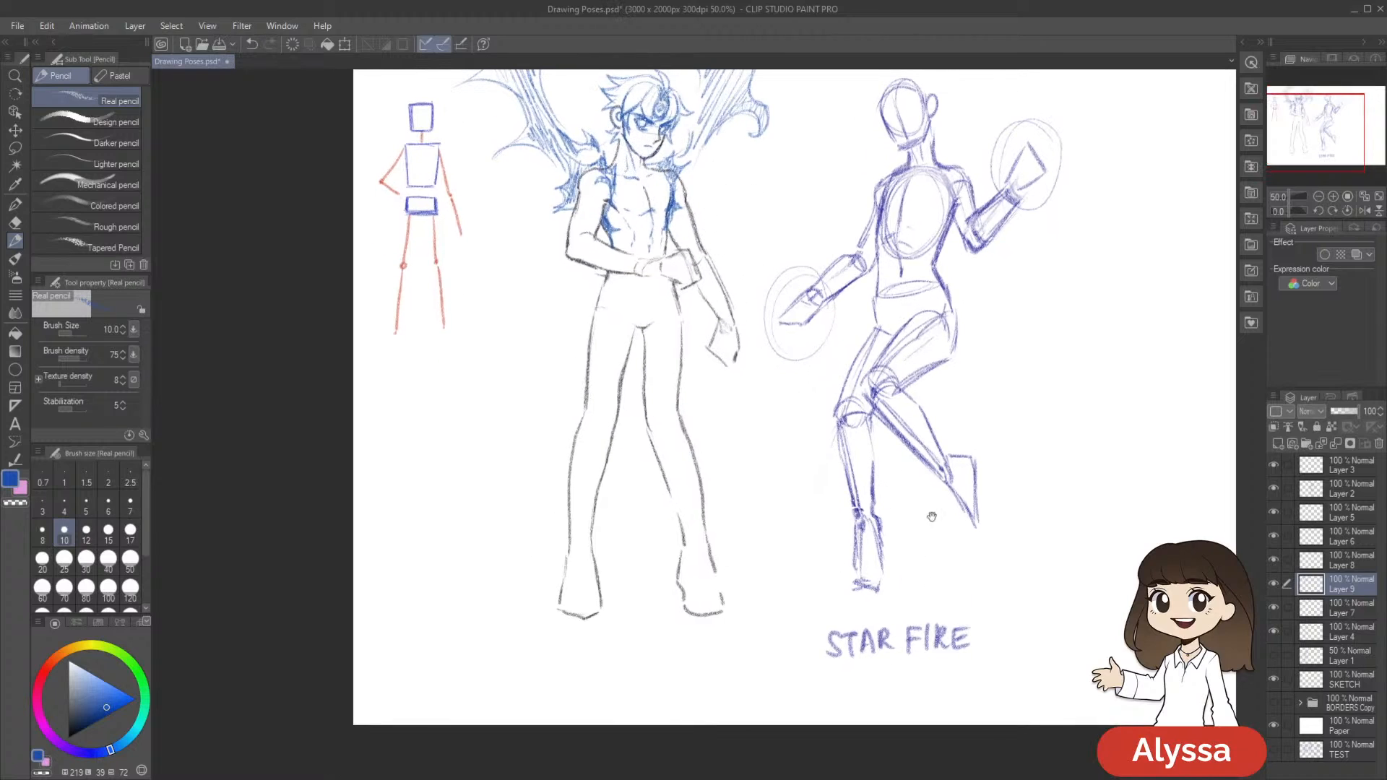
{"action": "left_click_drag", "start_coordinate": [933, 560], "coordinate": [915, 627]}
{"action": "key", "text": "ctrl+s"}
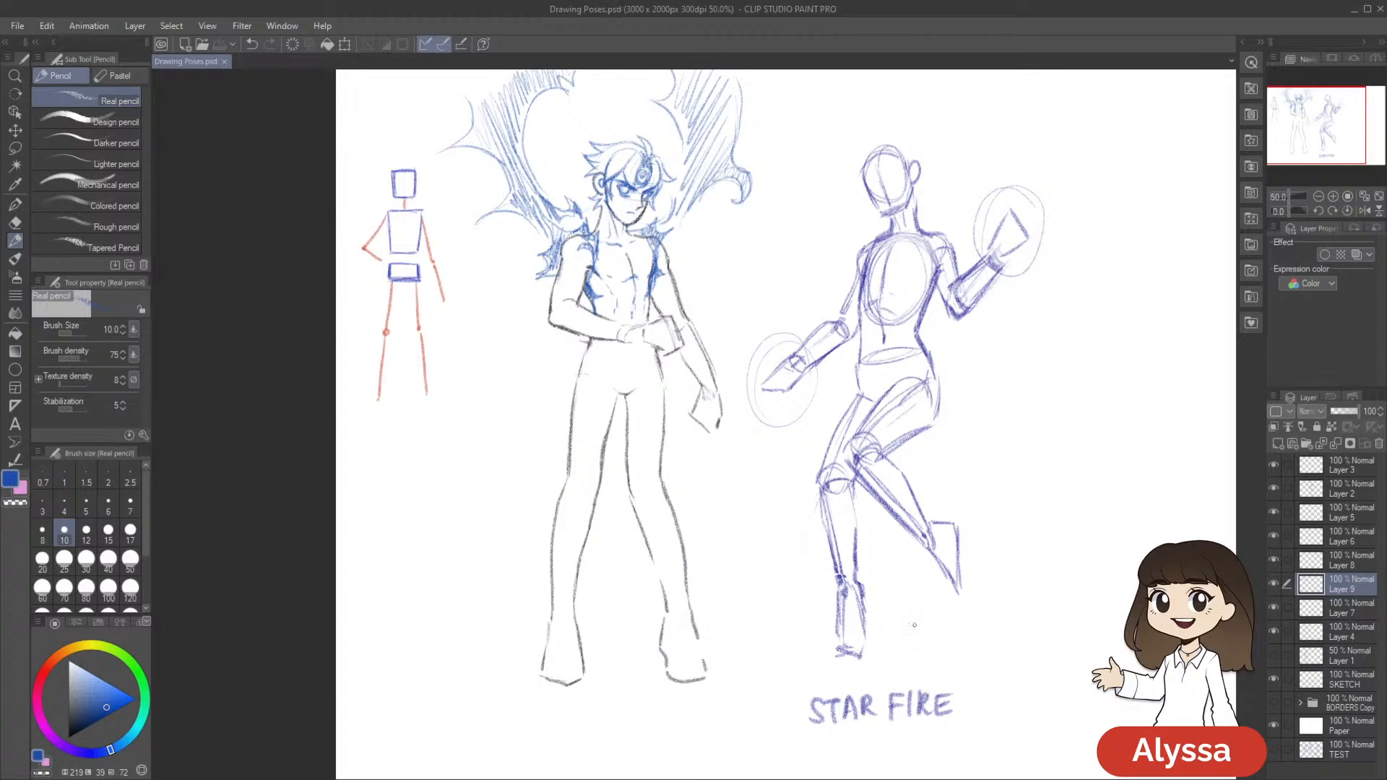
Sketch a jagged blue waist edge below the folded arm and crease lines at the crotch, and set the pencil size to 12
{"action": "left_click_drag", "start_coordinate": [927, 490], "coordinate": [923, 488]}
{"action": "left_click_drag", "start_coordinate": [895, 548], "coordinate": [904, 508]}
{"action": "left_click_drag", "start_coordinate": [744, 338], "coordinate": [738, 349]}
{"action": "mouse_move", "coordinate": [594, 306]}
{"action": "left_mouse_down"}
{"action": "mouse_move", "coordinate": [589, 321]}
{"action": "mouse_move", "coordinate": [622, 327]}
{"action": "mouse_move", "coordinate": [651, 360]}
{"action": "mouse_move", "coordinate": [670, 327]}
{"action": "mouse_move", "coordinate": [639, 309]}
{"action": "mouse_move", "coordinate": [652, 301]}
{"action": "left_mouse_up"}
{"action": "key", "text": "]"}
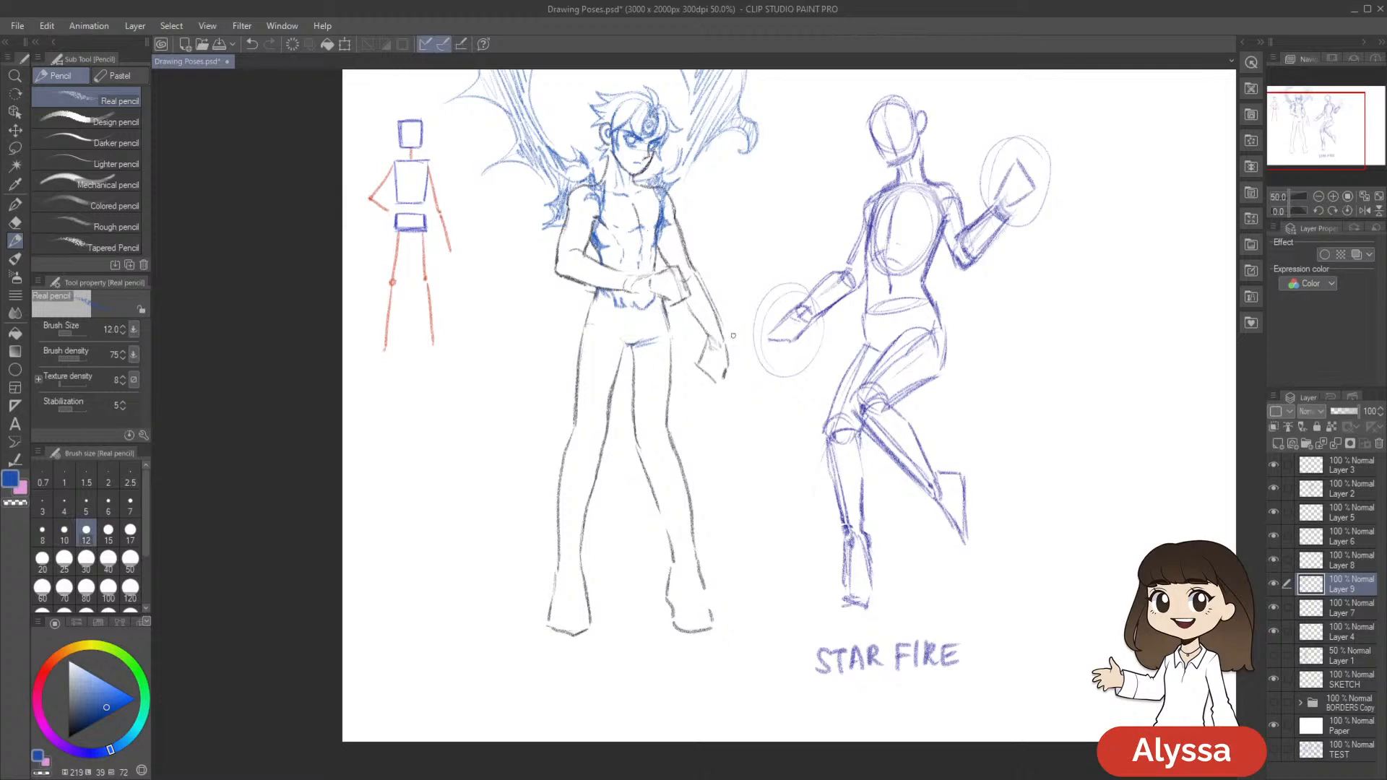
{"action": "left_click_drag", "start_coordinate": [793, 473], "coordinate": [823, 439]}
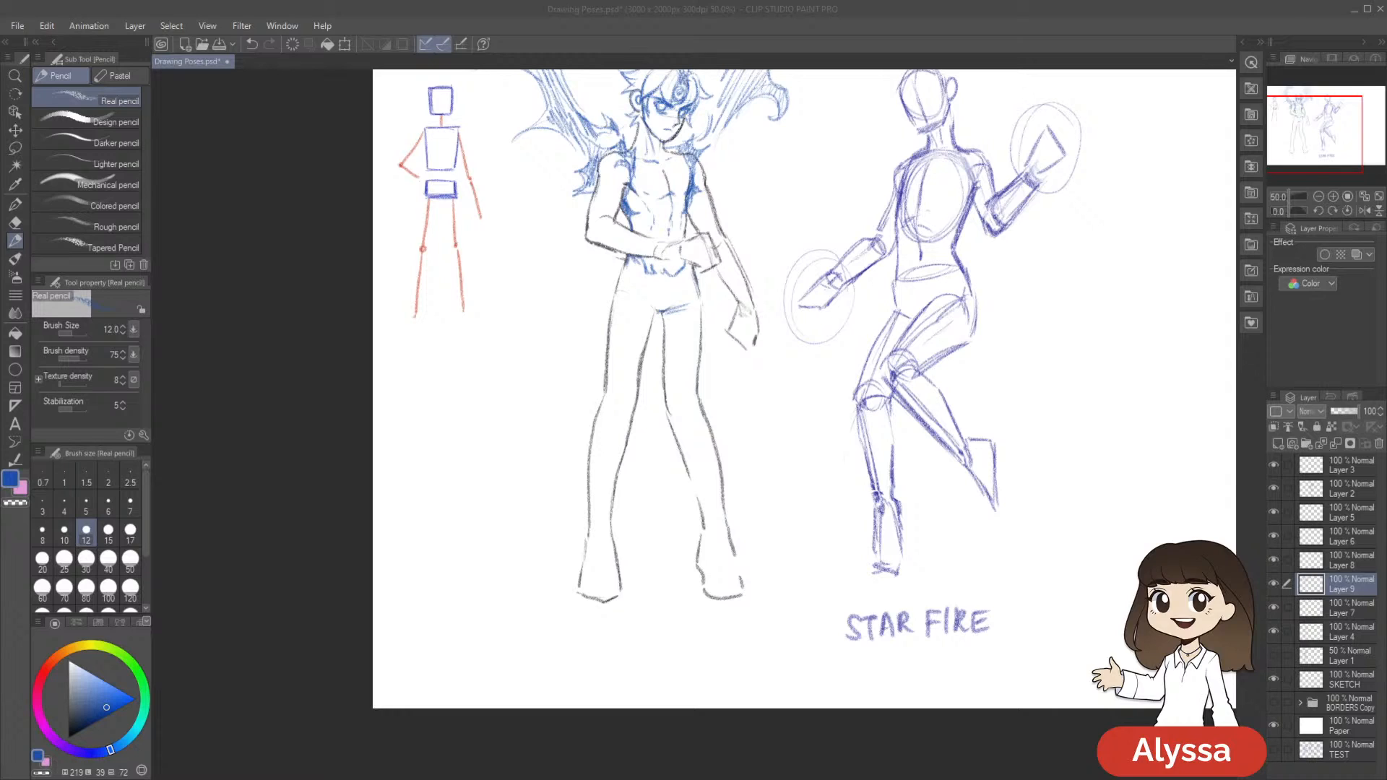
Draw blue finger strokes on the figure's lowered hand
{"action": "mouse_move", "coordinate": [1027, 273]}
{"action": "left_mouse_down"}
{"action": "mouse_move", "coordinate": [935, 241]}
{"action": "mouse_move", "coordinate": [1040, 260]}
{"action": "mouse_move", "coordinate": [1048, 277]}
{"action": "left_mouse_up"}
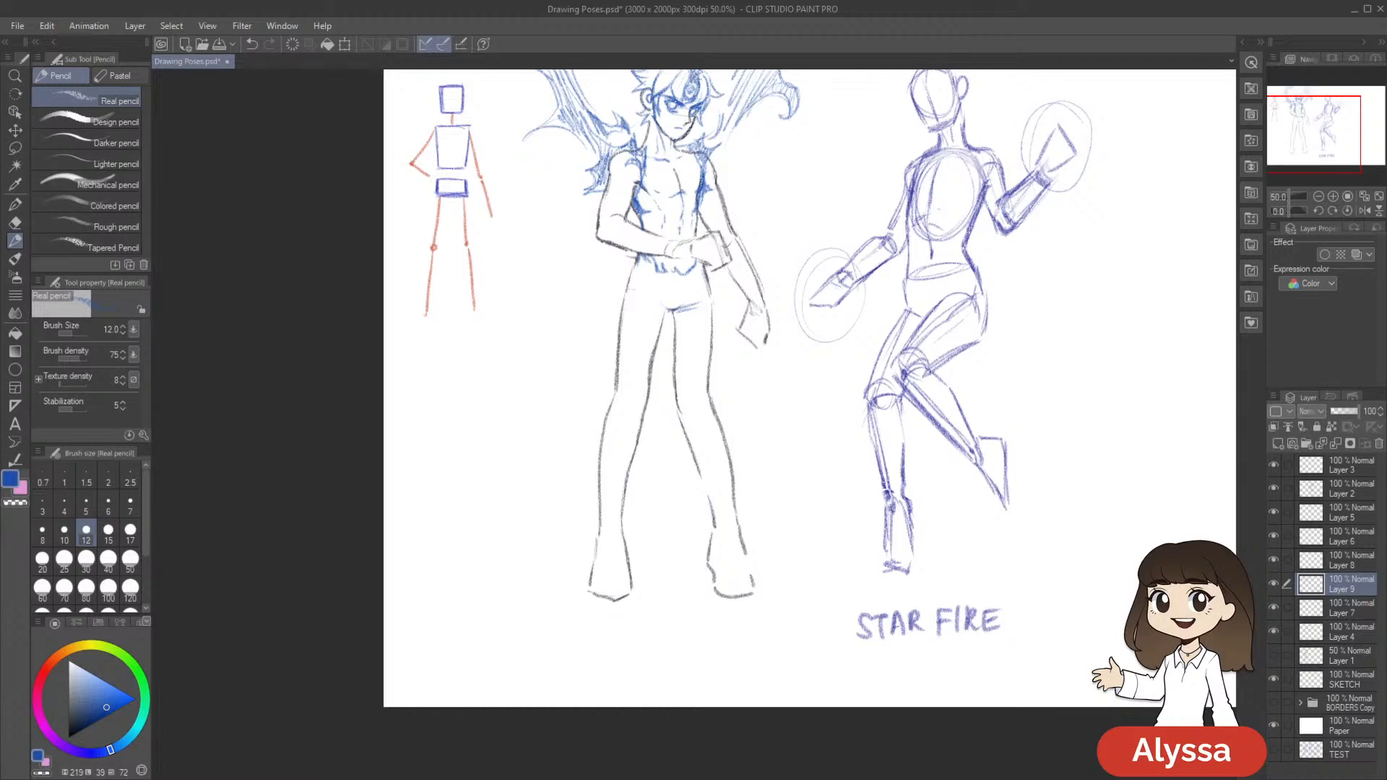
{"action": "mouse_move", "coordinate": [685, 285]}
{"action": "left_mouse_down"}
{"action": "mouse_move", "coordinate": [749, 279]}
{"action": "mouse_move", "coordinate": [692, 316]}
{"action": "left_mouse_up"}
{"action": "left_click_drag", "start_coordinate": [773, 338], "coordinate": [779, 390]}
{"action": "left_click_drag", "start_coordinate": [733, 351], "coordinate": [748, 355]}
Trace the inner and outer outlines of both thighs in blue from the hips down to just above the knees
{"action": "left_click_drag", "start_coordinate": [645, 304], "coordinate": [621, 405]}
{"action": "left_click_drag", "start_coordinate": [632, 331], "coordinate": [622, 414]}
{"action": "mouse_move", "coordinate": [641, 302]}
{"action": "left_mouse_down"}
{"action": "mouse_move", "coordinate": [626, 336]}
{"action": "mouse_move", "coordinate": [674, 346]}
{"action": "mouse_move", "coordinate": [659, 402]}
{"action": "left_mouse_up"}
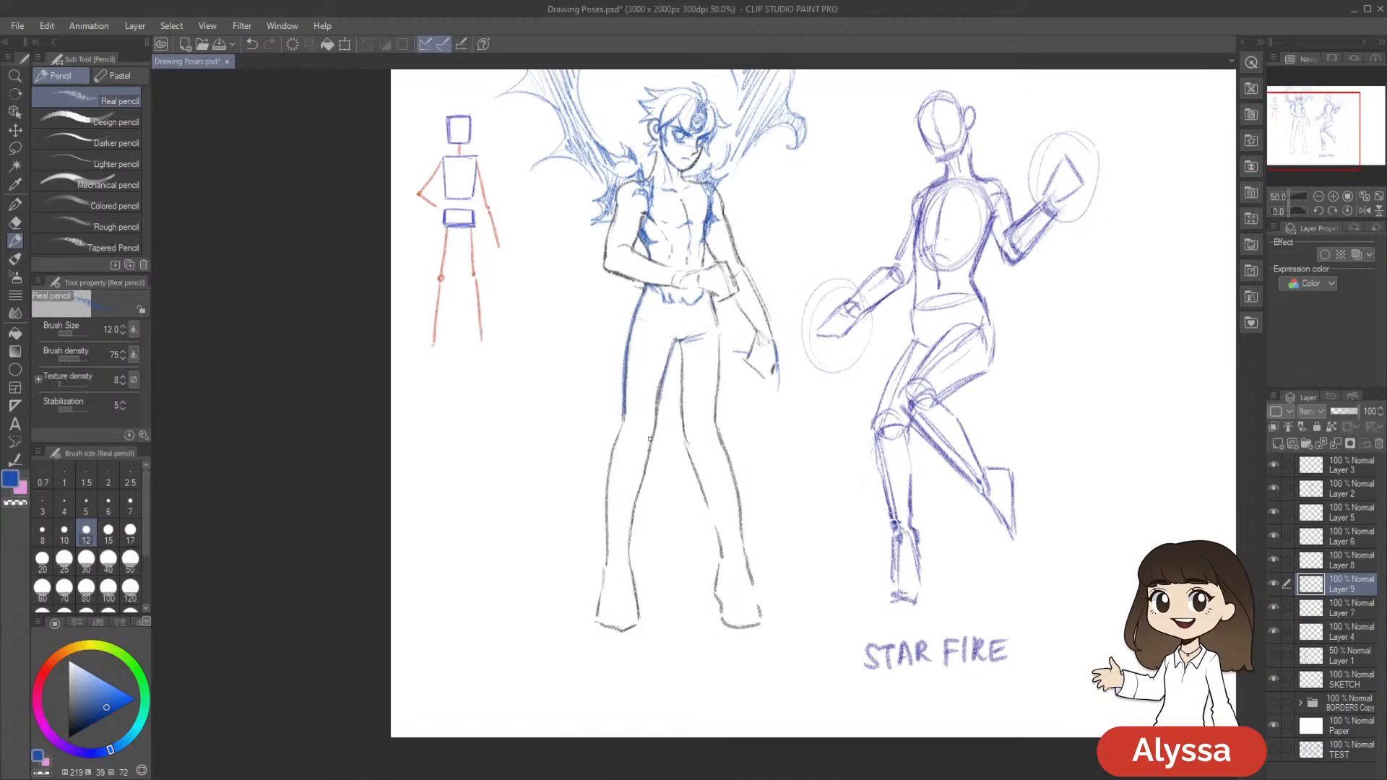
{"action": "left_click_drag", "start_coordinate": [679, 342], "coordinate": [682, 359]}
{"action": "mouse_move", "coordinate": [704, 347]}
{"action": "left_mouse_down"}
{"action": "mouse_move", "coordinate": [690, 347]}
{"action": "mouse_move", "coordinate": [706, 362]}
{"action": "mouse_move", "coordinate": [702, 419]}
{"action": "left_mouse_up"}
{"action": "left_click_drag", "start_coordinate": [845, 468], "coordinate": [832, 461]}
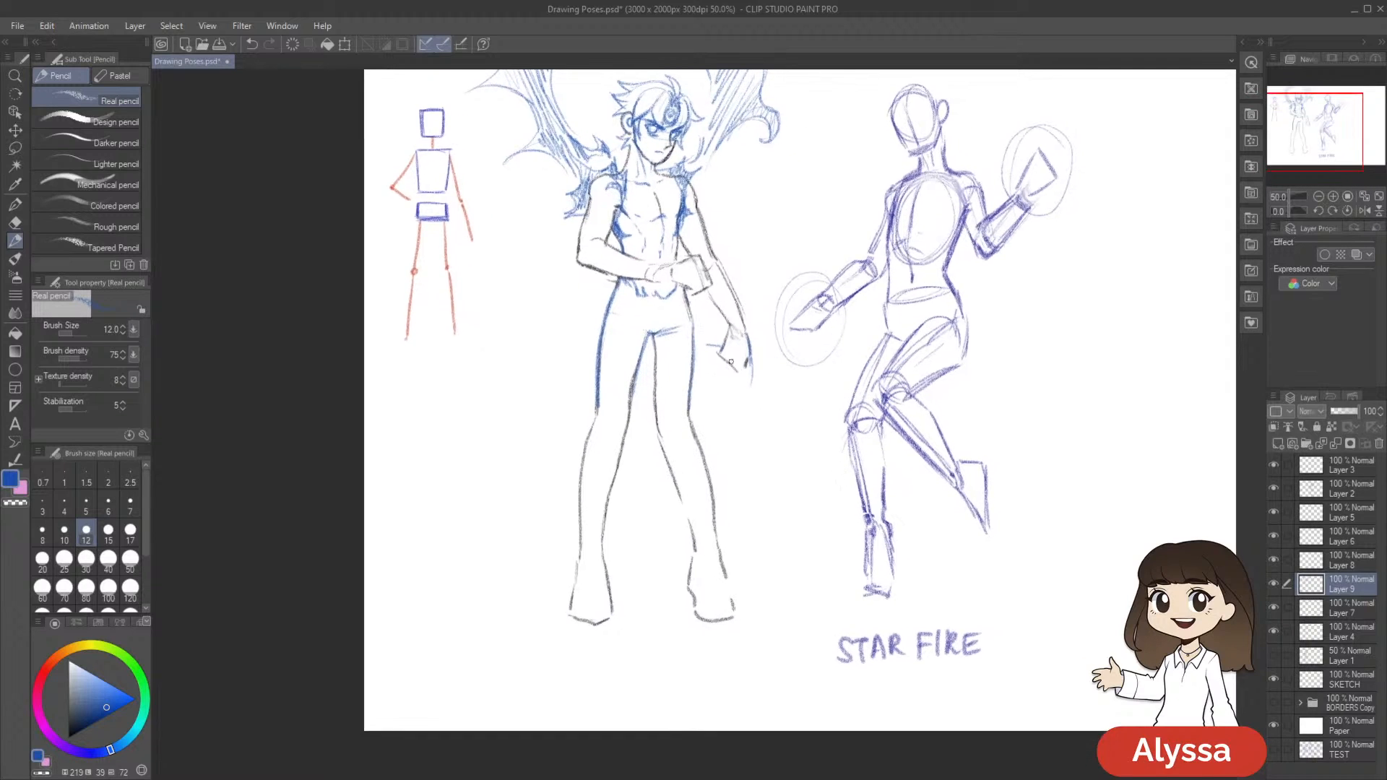
Shade the hips and both thighs with diagonal blue hatching to form dark trousers
{"action": "left_click_drag", "start_coordinate": [643, 346], "coordinate": [617, 403]}
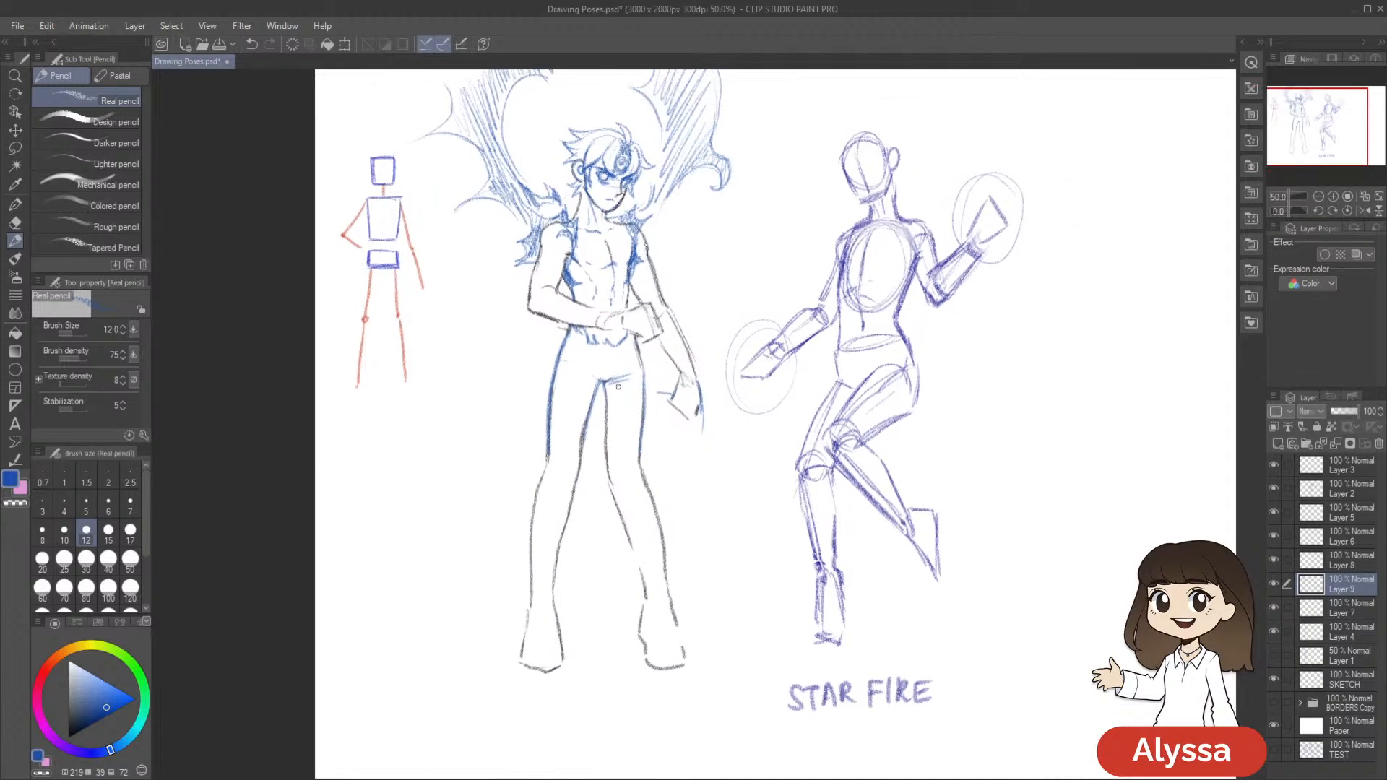
{"action": "mouse_move", "coordinate": [564, 352]}
{"action": "left_mouse_down"}
{"action": "mouse_move", "coordinate": [556, 398]}
{"action": "mouse_move", "coordinate": [584, 370]}
{"action": "mouse_move", "coordinate": [575, 440]}
{"action": "mouse_move", "coordinate": [592, 358]}
{"action": "mouse_move", "coordinate": [619, 347]}
{"action": "mouse_move", "coordinate": [593, 382]}
{"action": "mouse_move", "coordinate": [631, 349]}
{"action": "mouse_move", "coordinate": [603, 404]}
{"action": "mouse_move", "coordinate": [642, 398]}
{"action": "mouse_move", "coordinate": [620, 481]}
{"action": "left_mouse_up"}
{"action": "left_click_drag", "start_coordinate": [715, 493], "coordinate": [772, 436]}
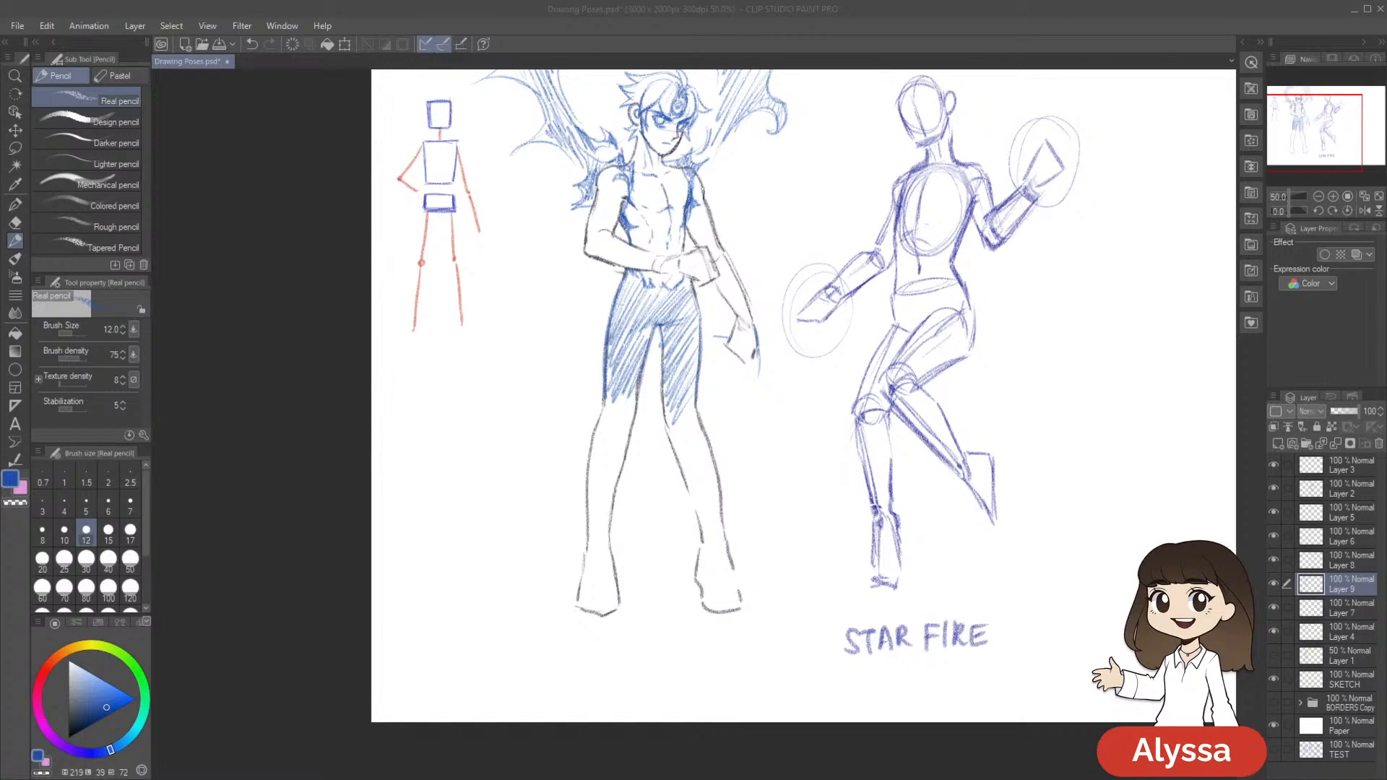
Sketch jagged blue spikes around both knees at the lower end of the shaded trousers
{"action": "scroll", "coordinate": [600, 368], "scroll_direction": "down", "scroll_amount": 1}
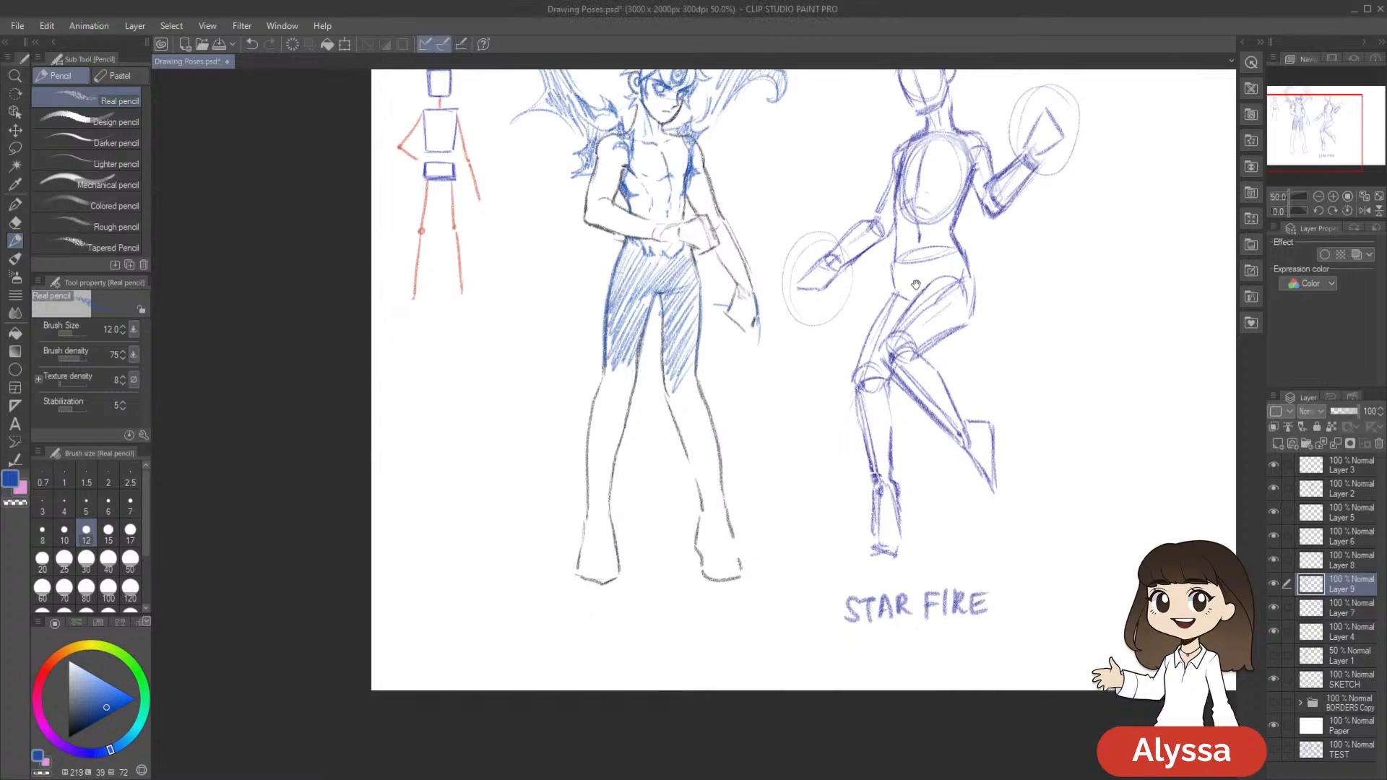
{"action": "mouse_move", "coordinate": [591, 369]}
{"action": "left_mouse_down"}
{"action": "mouse_move", "coordinate": [575, 397]}
{"action": "mouse_move", "coordinate": [591, 421]}
{"action": "mouse_move", "coordinate": [609, 369]}
{"action": "mouse_move", "coordinate": [603, 418]}
{"action": "mouse_move", "coordinate": [623, 372]}
{"action": "mouse_move", "coordinate": [630, 419]}
{"action": "mouse_move", "coordinate": [602, 392]}
{"action": "mouse_move", "coordinate": [635, 415]}
{"action": "mouse_move", "coordinate": [621, 437]}
{"action": "mouse_move", "coordinate": [668, 431]}
{"action": "left_mouse_up"}
{"action": "mouse_move", "coordinate": [691, 383]}
{"action": "left_mouse_down"}
{"action": "mouse_move", "coordinate": [706, 437]}
{"action": "mouse_move", "coordinate": [697, 451]}
{"action": "mouse_move", "coordinate": [679, 394]}
{"action": "mouse_move", "coordinate": [683, 462]}
{"action": "mouse_move", "coordinate": [671, 441]}
{"action": "left_mouse_up"}
{"action": "left_click_drag", "start_coordinate": [908, 440], "coordinate": [898, 392]}
Undo the first lower-leg strokes, and shade the knee and shin nearest the stick figure with blue hatching
{"action": "left_click_drag", "start_coordinate": [603, 379], "coordinate": [578, 501]}
{"action": "key", "text": "ctrl+z"}
{"action": "key", "text": "ctrl+z"}
{"action": "key", "text": "ctrl+z"}
{"action": "mouse_move", "coordinate": [592, 392]}
{"action": "left_mouse_down"}
{"action": "mouse_move", "coordinate": [577, 398]}
{"action": "mouse_move", "coordinate": [603, 408]}
{"action": "mouse_move", "coordinate": [585, 419]}
{"action": "left_mouse_up"}
{"action": "left_click_drag", "start_coordinate": [746, 419], "coordinate": [763, 449]}
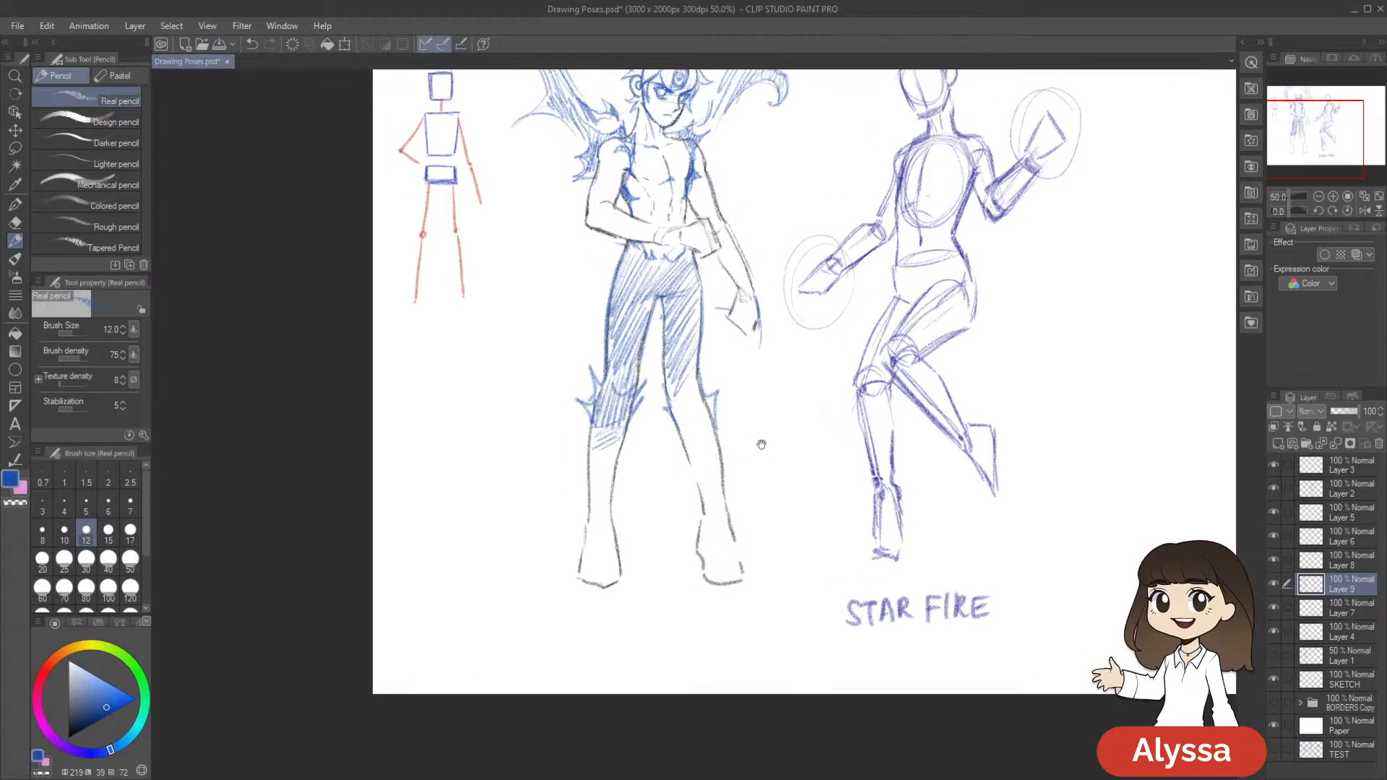
{"action": "mouse_move", "coordinate": [597, 412]}
{"action": "left_mouse_down"}
{"action": "mouse_move", "coordinate": [594, 466]}
{"action": "mouse_move", "coordinate": [600, 433]}
{"action": "mouse_move", "coordinate": [607, 463]}
{"action": "mouse_move", "coordinate": [614, 450]}
{"action": "left_mouse_up"}
{"action": "left_click_drag", "start_coordinate": [780, 424], "coordinate": [756, 436]}
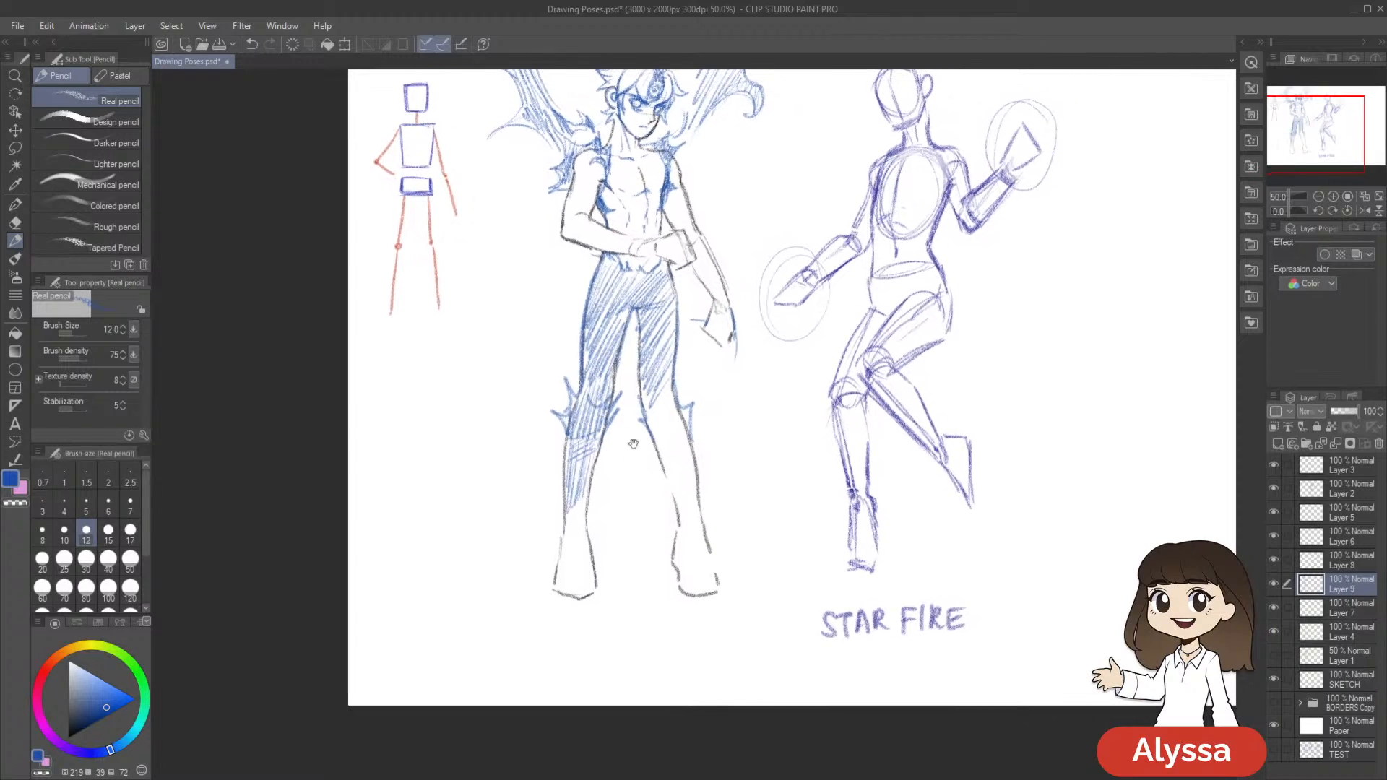
Shade both lower legs and feet from the knees down to the toes with blue hatching
{"action": "mouse_move", "coordinate": [598, 445]}
{"action": "left_mouse_down"}
{"action": "mouse_move", "coordinate": [568, 516]}
{"action": "mouse_move", "coordinate": [560, 572]}
{"action": "mouse_move", "coordinate": [575, 600]}
{"action": "left_mouse_up"}
{"action": "left_click_drag", "start_coordinate": [890, 531], "coordinate": [871, 537]}
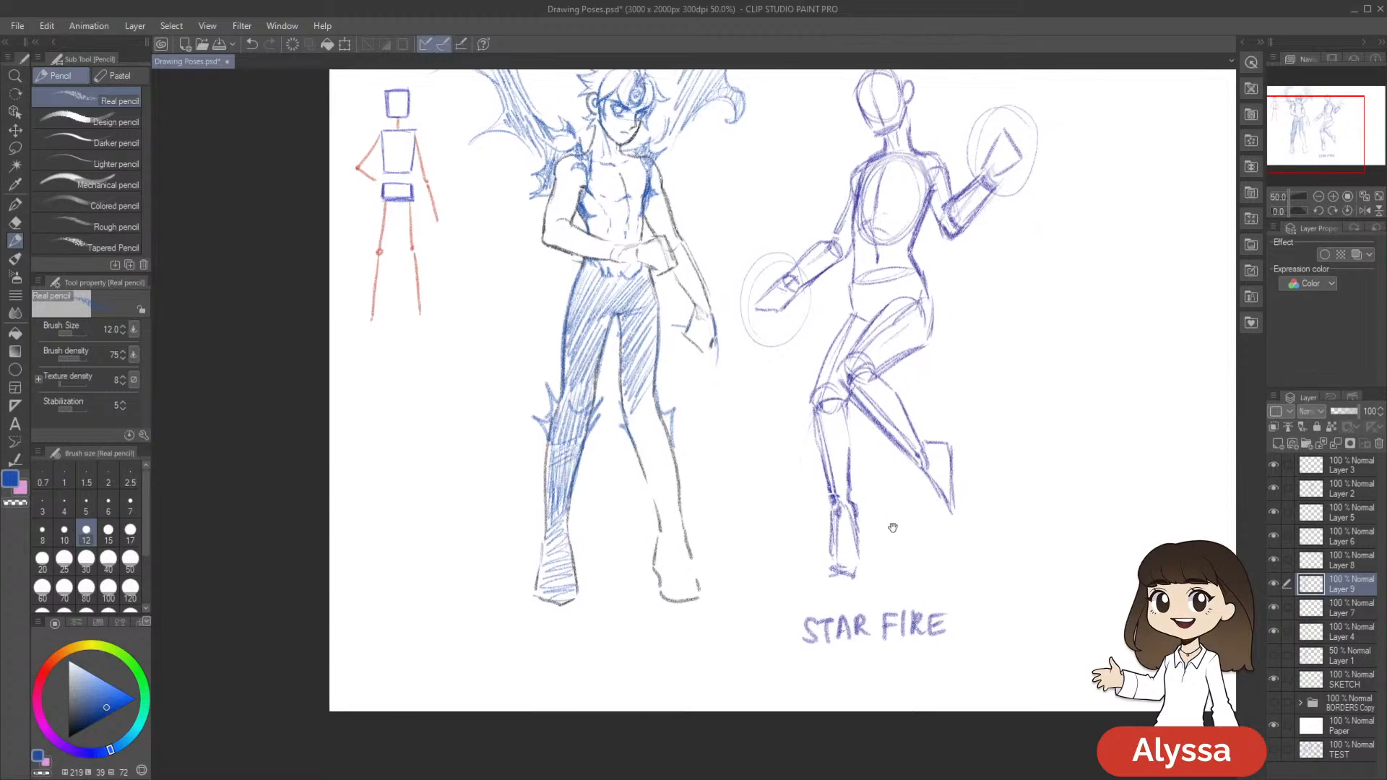
{"action": "mouse_move", "coordinate": [639, 428]}
{"action": "left_mouse_down"}
{"action": "mouse_move", "coordinate": [654, 408]}
{"action": "mouse_move", "coordinate": [643, 434]}
{"action": "mouse_move", "coordinate": [668, 516]}
{"action": "mouse_move", "coordinate": [655, 562]}
{"action": "mouse_move", "coordinate": [683, 559]}
{"action": "left_mouse_up"}
{"action": "left_click_drag", "start_coordinate": [840, 550], "coordinate": [849, 543]}
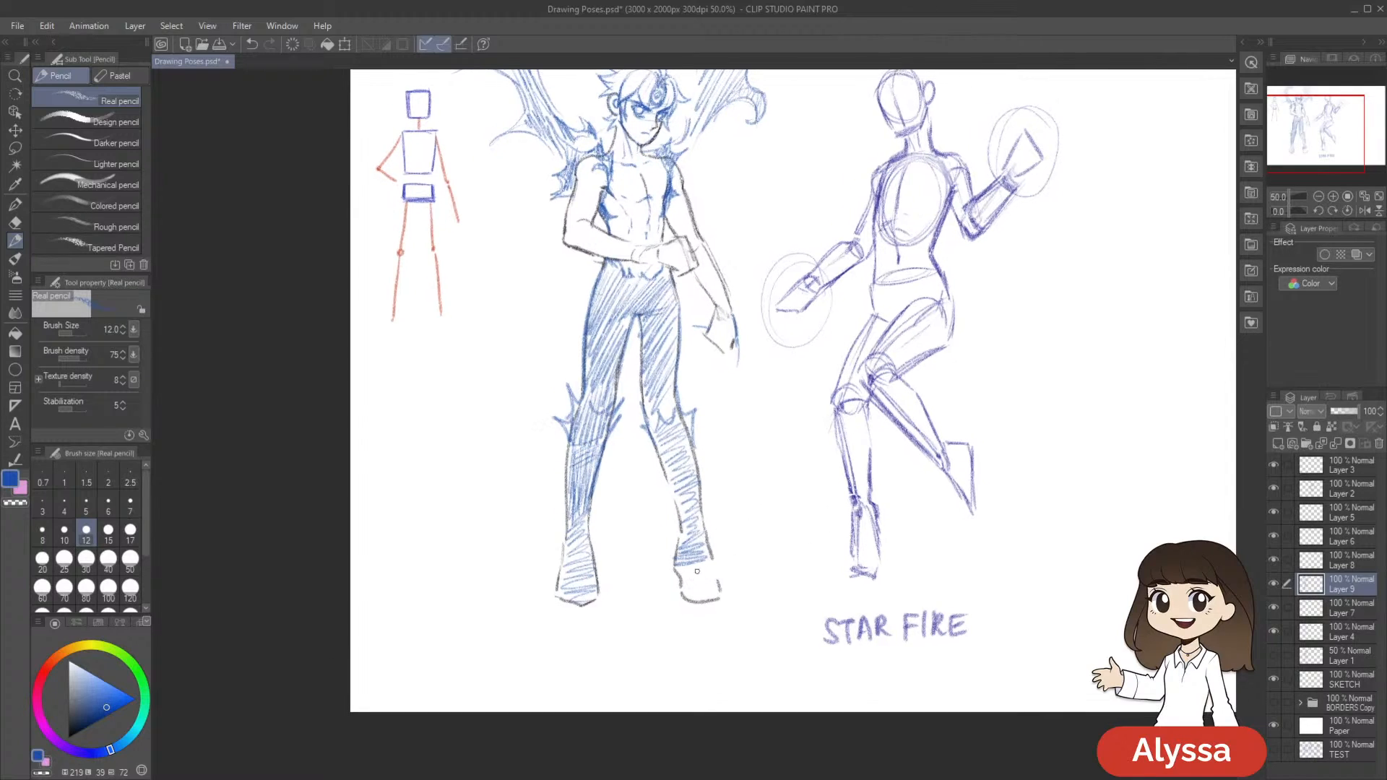
{"action": "mouse_move", "coordinate": [682, 580]}
{"action": "left_mouse_down"}
{"action": "mouse_move", "coordinate": [710, 582]}
{"action": "mouse_move", "coordinate": [710, 598]}
{"action": "left_mouse_up"}
{"action": "left_click_drag", "start_coordinate": [901, 513], "coordinate": [868, 560]}
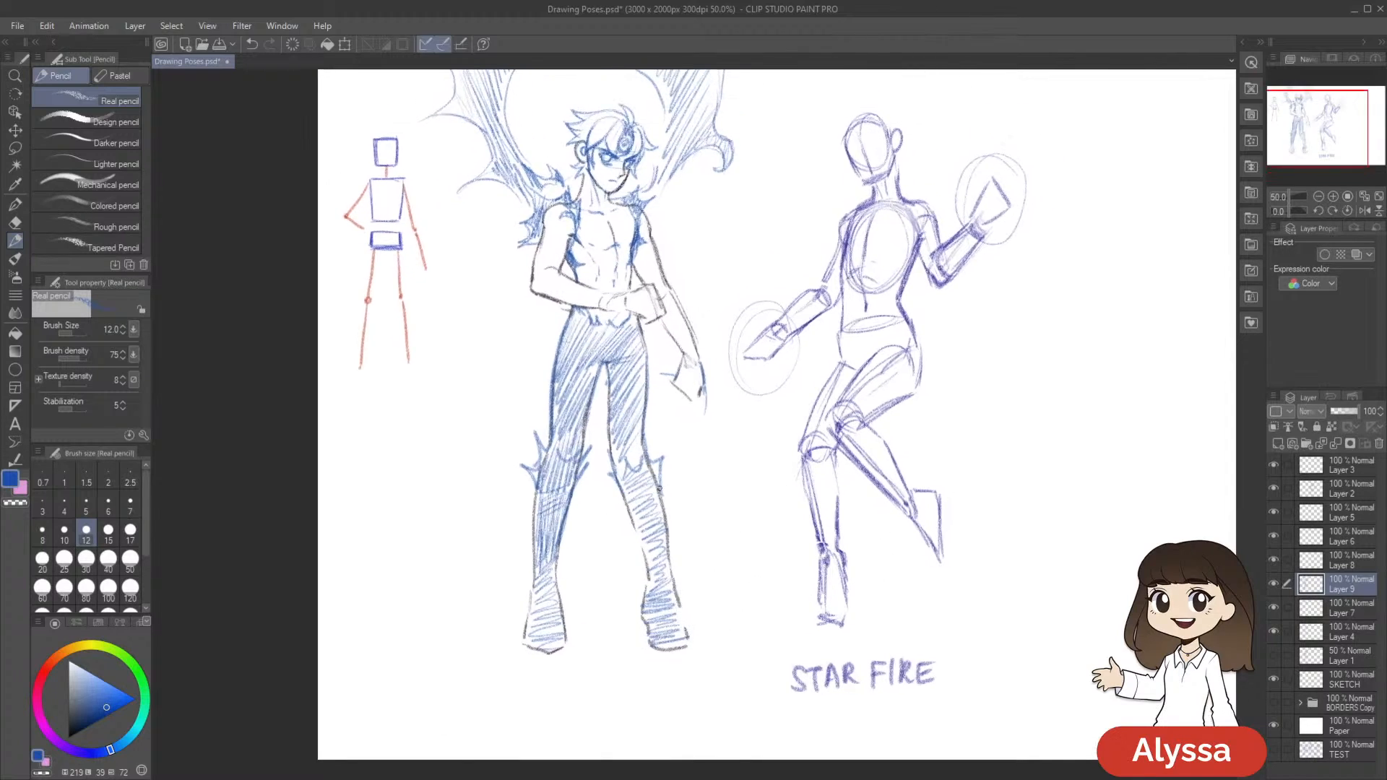
Darken the outer knee spike on the leg nearer Starfire with blue pencil, and save the drawing
{"action": "left_click_drag", "start_coordinate": [659, 485], "coordinate": [653, 467]}
{"action": "left_click_drag", "start_coordinate": [773, 406], "coordinate": [743, 457]}
{"action": "key", "text": "ctrl+s"}
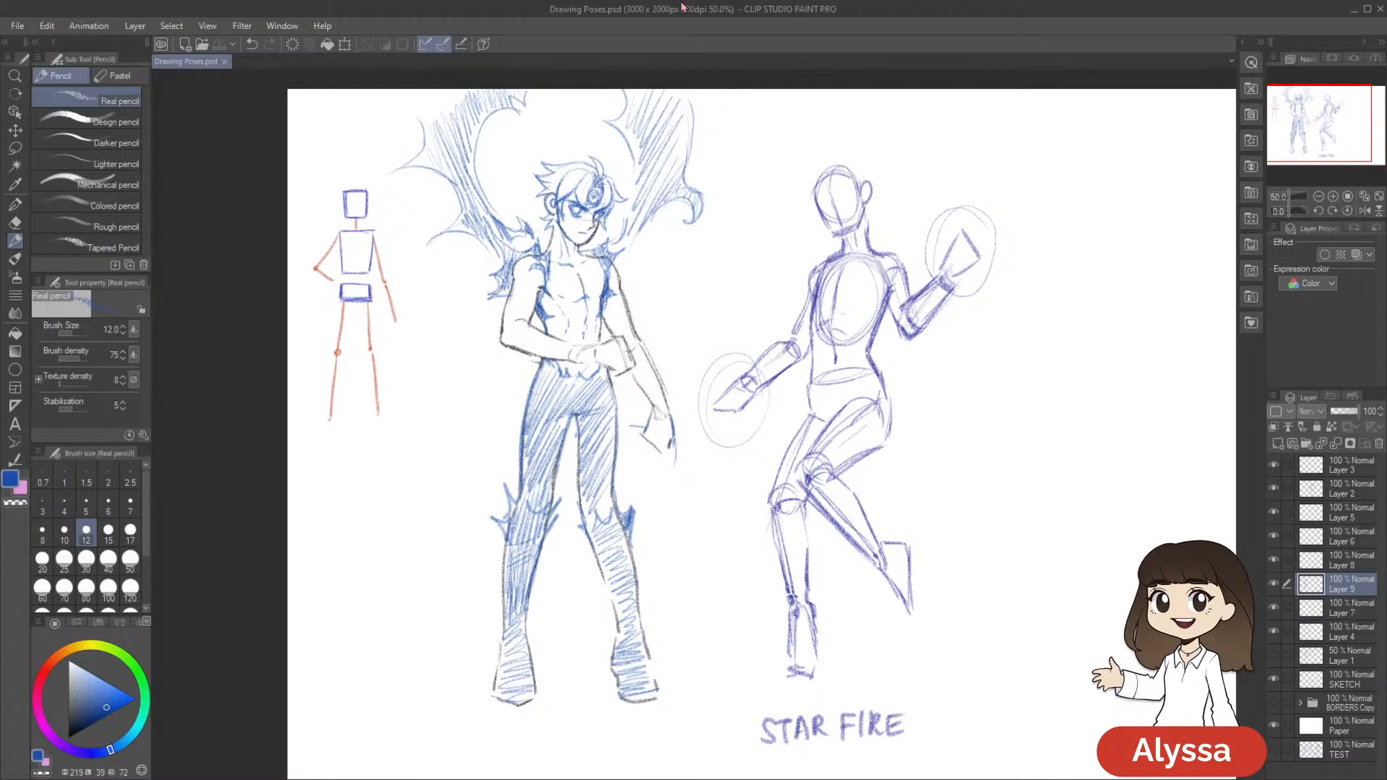
{"action": "left_click_drag", "start_coordinate": [997, 368], "coordinate": [984, 340]}
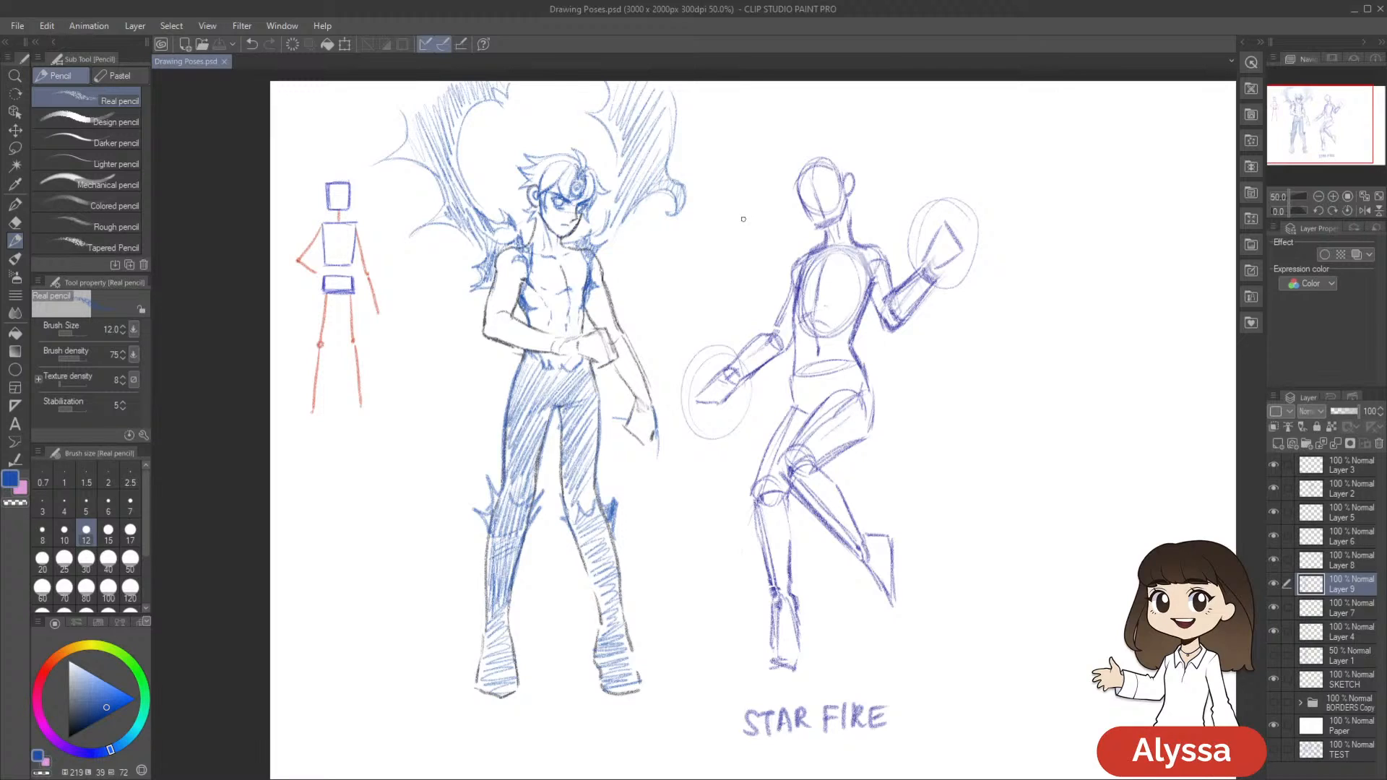
Circle the whole stick figure with a large blue ellipse, and undo it
{"action": "left_click_drag", "start_coordinate": [803, 176], "coordinate": [762, 190]}
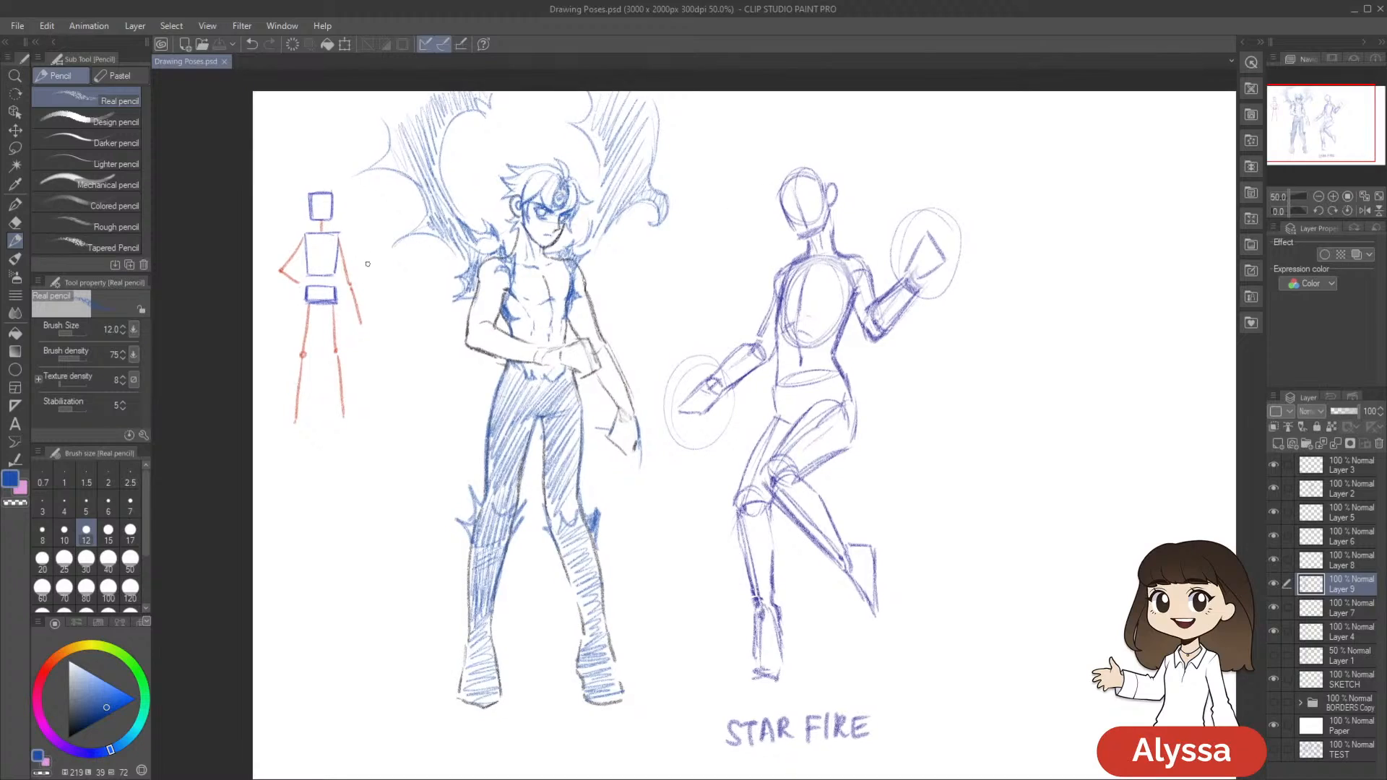
{"action": "mouse_move", "coordinate": [385, 342]}
{"action": "left_mouse_down"}
{"action": "mouse_move", "coordinate": [380, 307]}
{"action": "mouse_move", "coordinate": [254, 269]}
{"action": "mouse_move", "coordinate": [383, 221]}
{"action": "mouse_move", "coordinate": [334, 473]}
{"action": "mouse_move", "coordinate": [263, 260]}
{"action": "mouse_move", "coordinate": [383, 217]}
{"action": "left_mouse_up"}
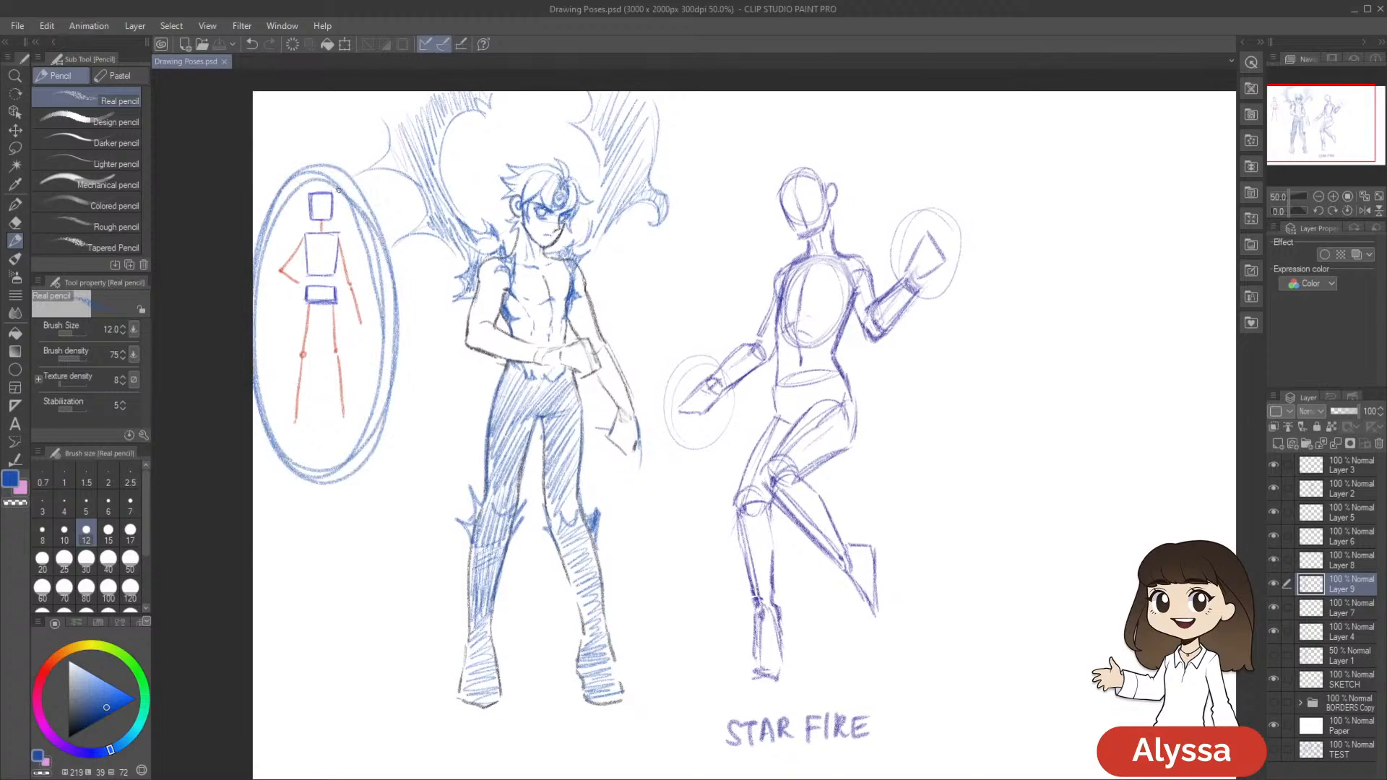
{"action": "key", "text": "ctrl+z"}
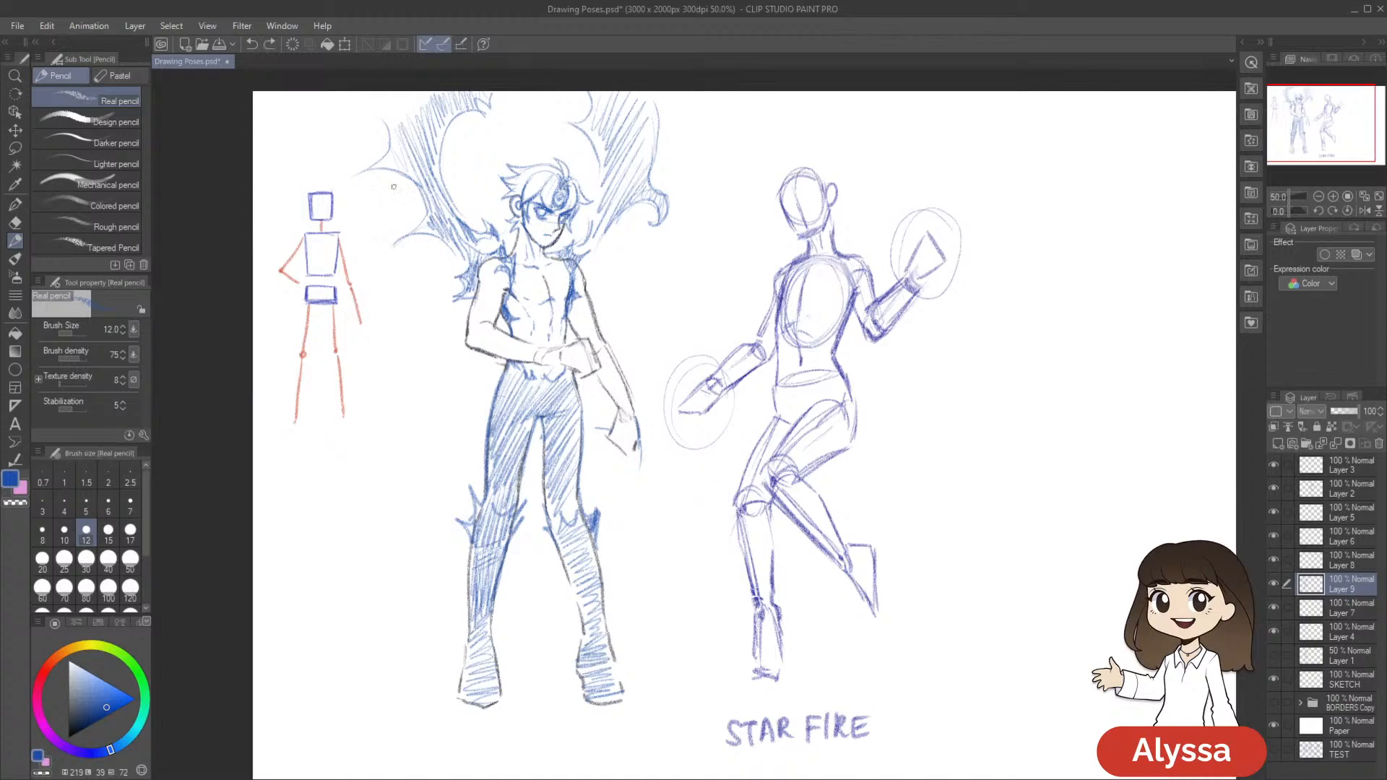
Write the circled numbers 1, 2 and 3 beside the stick figure's head, chest and pelvis boxes
{"action": "mouse_move", "coordinate": [357, 194]}
{"action": "left_mouse_down"}
{"action": "mouse_move", "coordinate": [359, 214]}
{"action": "mouse_move", "coordinate": [361, 190]}
{"action": "left_mouse_up"}
{"action": "mouse_move", "coordinate": [360, 240]}
{"action": "left_mouse_down"}
{"action": "mouse_move", "coordinate": [375, 254]}
{"action": "mouse_move", "coordinate": [357, 229]}
{"action": "mouse_move", "coordinate": [379, 233]}
{"action": "left_mouse_up"}
{"action": "mouse_move", "coordinate": [366, 285]}
{"action": "left_mouse_down"}
{"action": "mouse_move", "coordinate": [377, 300]}
{"action": "mouse_move", "coordinate": [362, 303]}
{"action": "left_mouse_up"}
{"action": "mouse_move", "coordinate": [377, 274]}
{"action": "left_mouse_down"}
{"action": "mouse_move", "coordinate": [383, 314]}
{"action": "mouse_move", "coordinate": [378, 274]}
{"action": "left_mouse_up"}
{"action": "left_click_drag", "start_coordinate": [682, 484], "coordinate": [845, 483]}
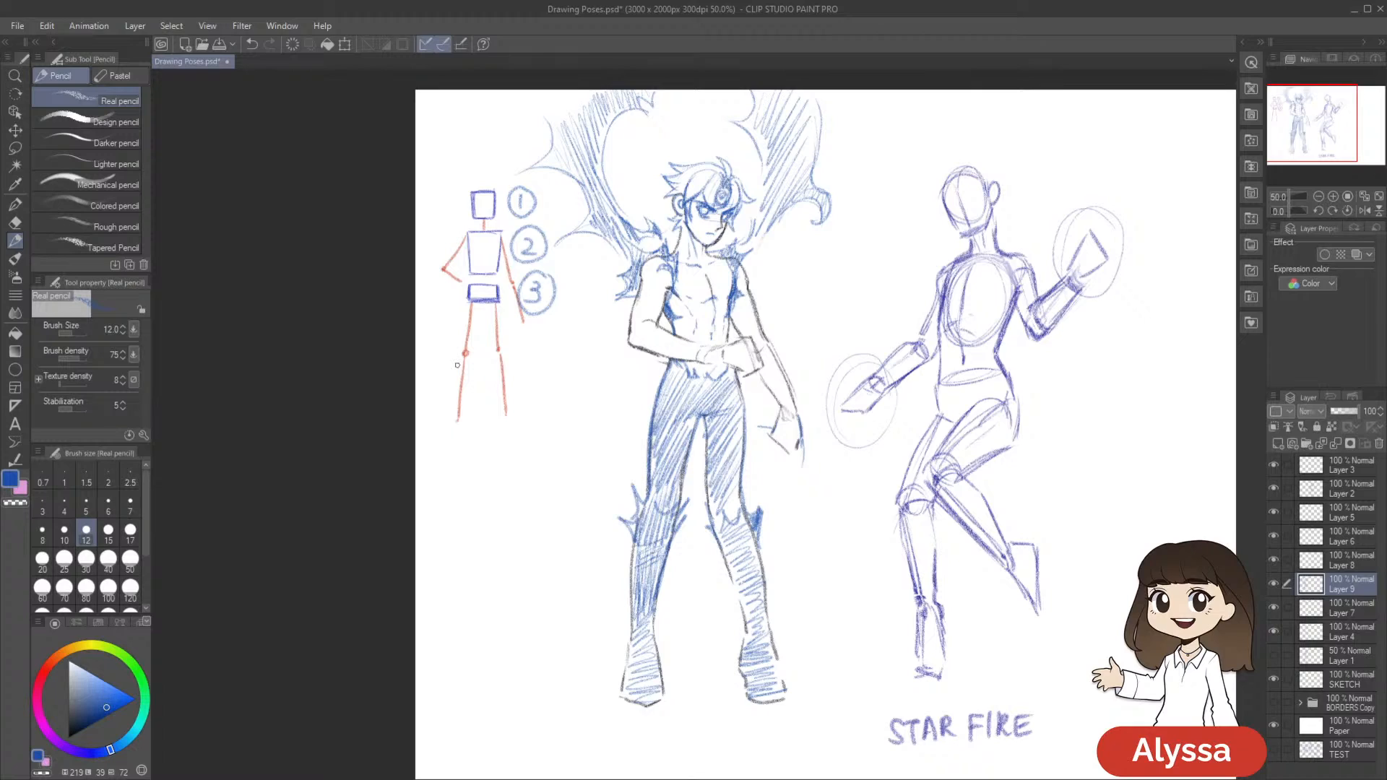
{"action": "left_click_drag", "start_coordinate": [644, 414], "coordinate": [647, 402]}
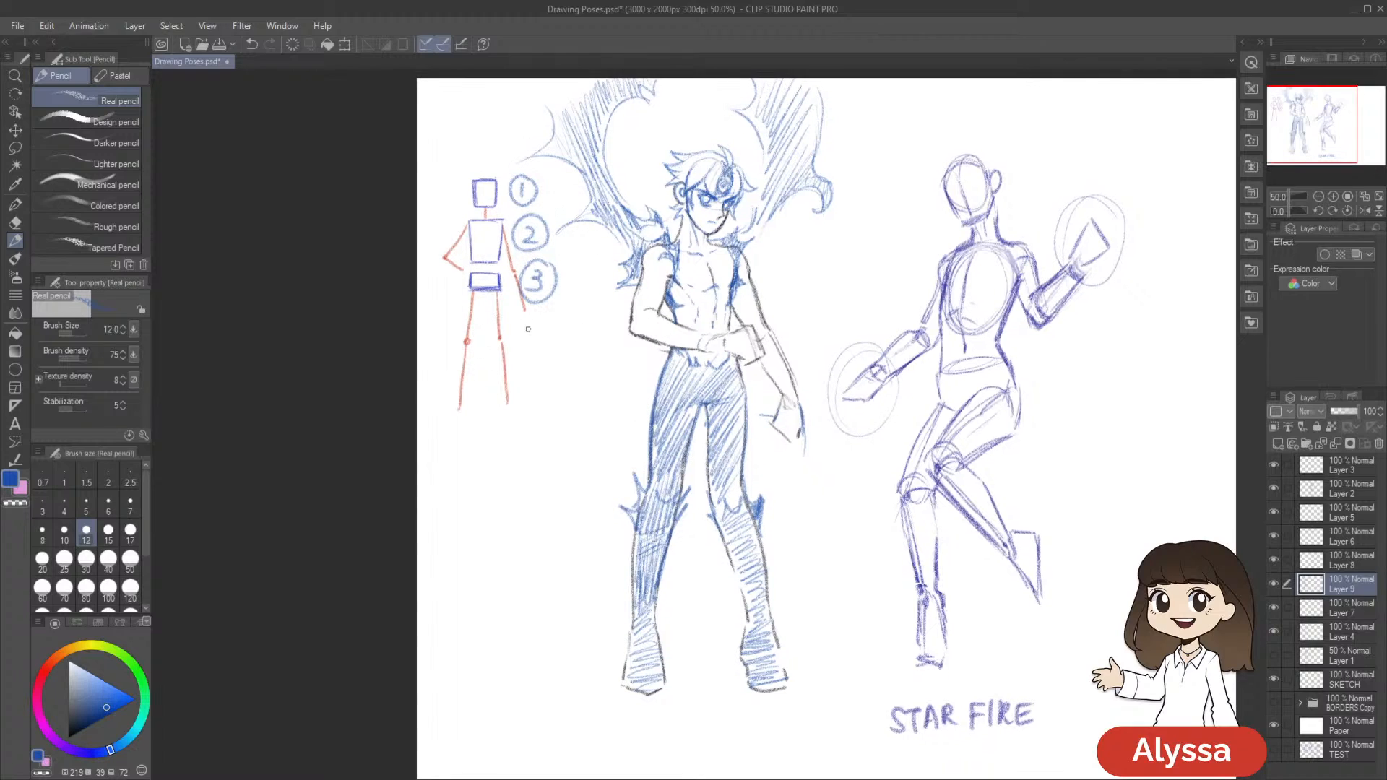
{"action": "left_click_drag", "start_coordinate": [643, 396], "coordinate": [637, 391]}
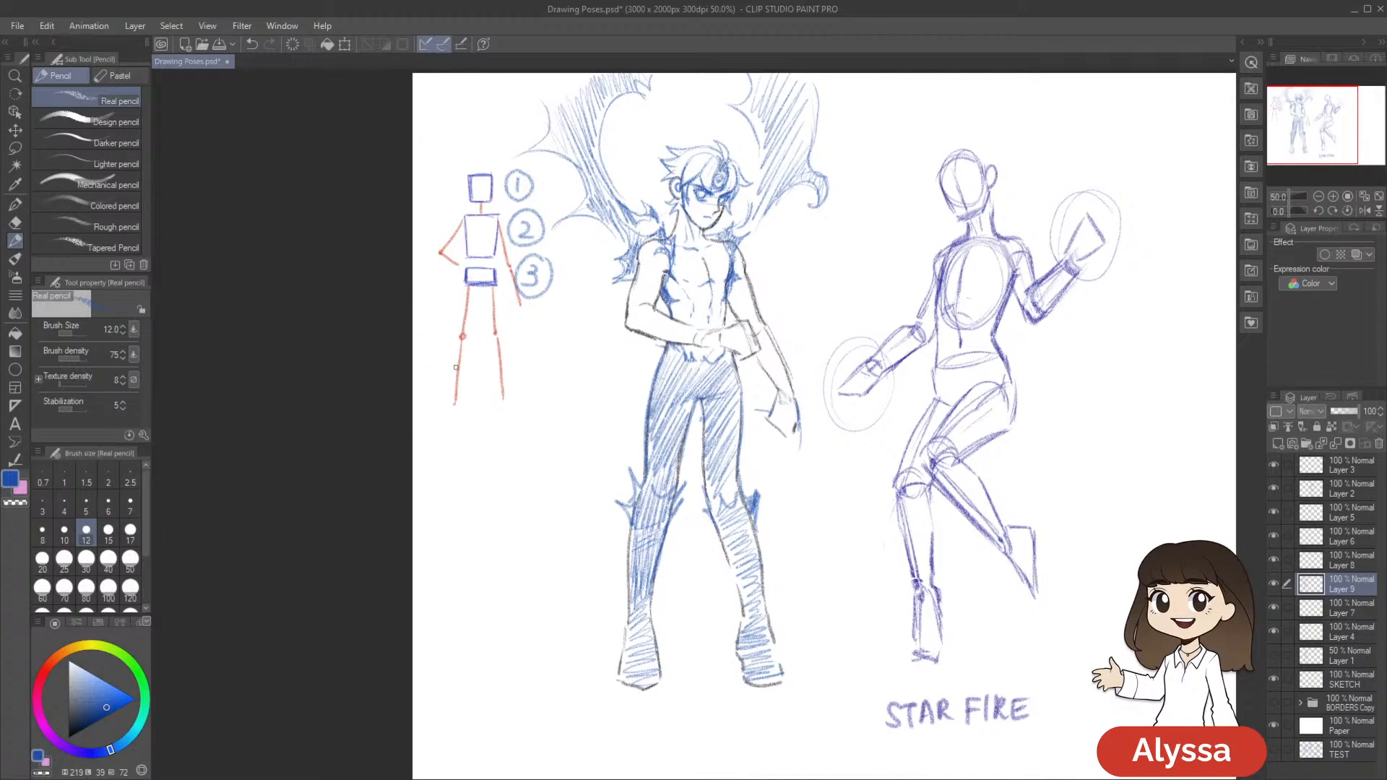
Sketch blue cylinders over one leg of the stick figure, and undo them along with the circled numbers
{"action": "mouse_move", "coordinate": [469, 295]}
{"action": "left_mouse_down"}
{"action": "mouse_move", "coordinate": [460, 334]}
{"action": "mouse_move", "coordinate": [478, 292]}
{"action": "mouse_move", "coordinate": [453, 392]}
{"action": "mouse_move", "coordinate": [473, 344]}
{"action": "mouse_move", "coordinate": [462, 398]}
{"action": "left_mouse_up"}
{"action": "left_click_drag", "start_coordinate": [936, 496], "coordinate": [891, 503]}
{"action": "mouse_move", "coordinate": [788, 416]}
{"action": "left_mouse_down"}
{"action": "mouse_move", "coordinate": [746, 424]}
{"action": "mouse_move", "coordinate": [744, 438]}
{"action": "left_mouse_up"}
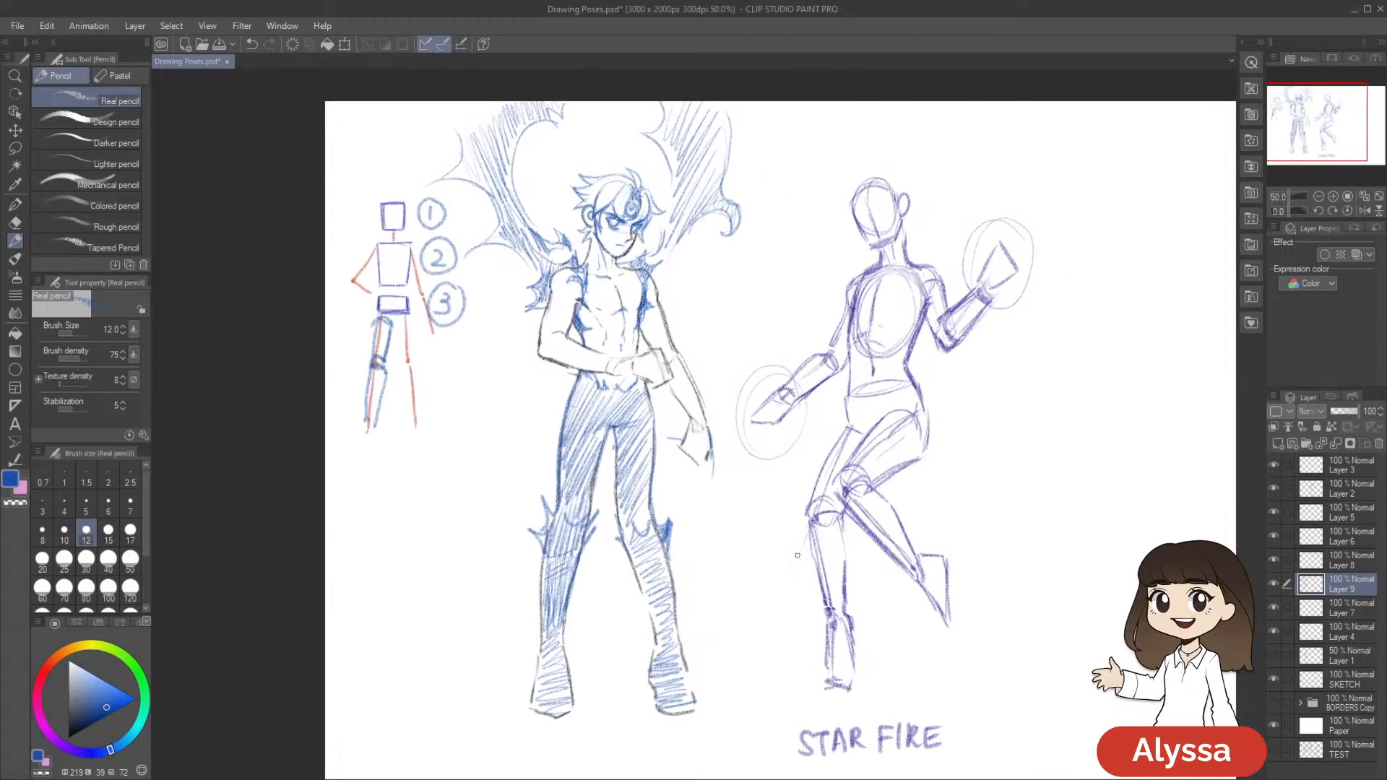
{"action": "key", "text": "ctrl+z"}
{"action": "key", "text": "ctrl+z"}
{"action": "key", "text": "ctrl+z"}
{"action": "key", "text": "ctrl+z"}
{"action": "key", "text": "ctrl+z"}
{"action": "key", "text": "ctrl+z"}
{"action": "key", "text": "ctrl+z"}
{"action": "key", "text": "ctrl+z"}
{"action": "key", "text": "ctrl+z"}
{"action": "key", "text": "ctrl+z"}
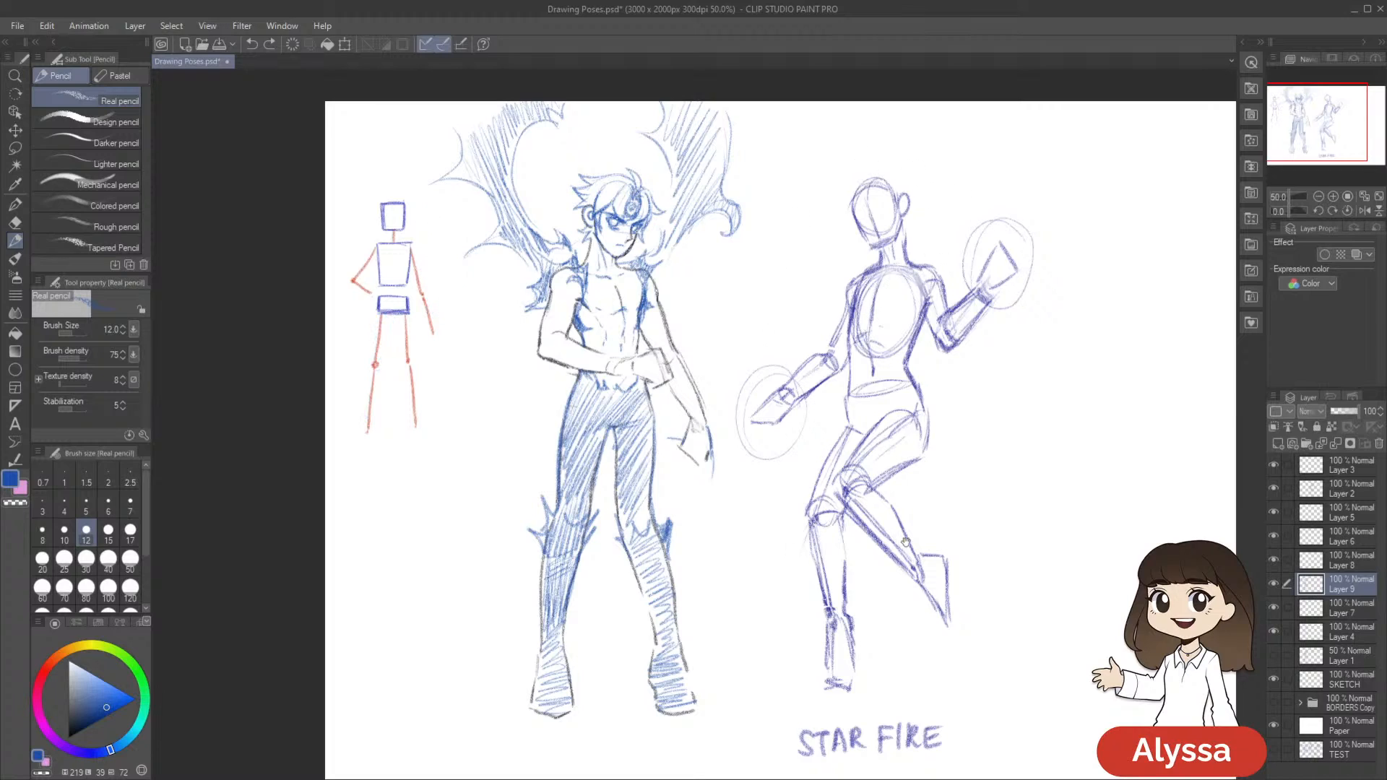
Save the drawing, and add blue strokes around the knee of Meliodas's leg nearer Starfire
{"action": "left_click_drag", "start_coordinate": [897, 535], "coordinate": [933, 505]}
{"action": "left_click_drag", "start_coordinate": [909, 649], "coordinate": [749, 616]}
{"action": "key", "text": "ctrl+s"}
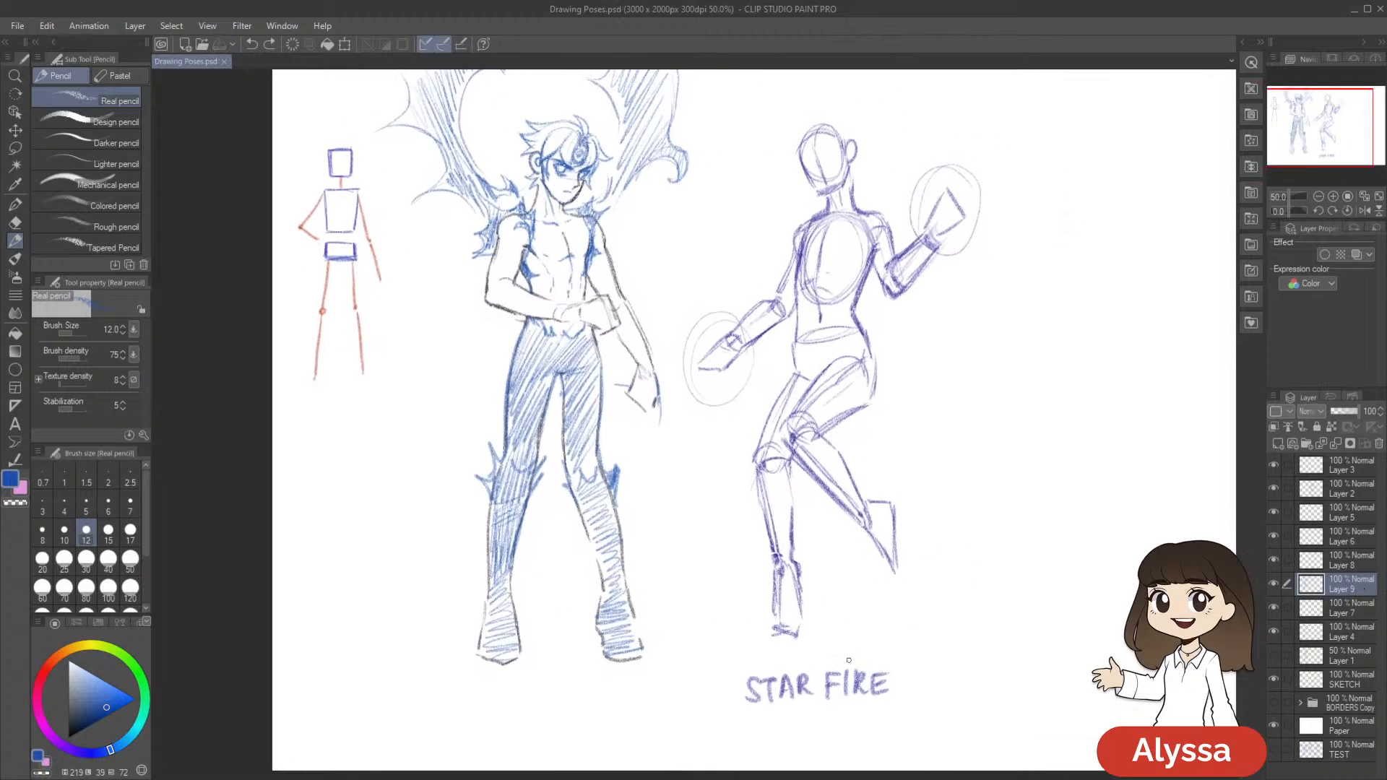
{"action": "mouse_move", "coordinate": [877, 634]}
{"action": "left_mouse_down"}
{"action": "mouse_move", "coordinate": [877, 656]}
{"action": "mouse_move", "coordinate": [871, 620]}
{"action": "left_mouse_up"}
{"action": "left_click_drag", "start_coordinate": [600, 455], "coordinate": [581, 496]}
{"action": "left_click_drag", "start_coordinate": [608, 467], "coordinate": [589, 496]}
{"action": "left_click_drag", "start_coordinate": [851, 470], "coordinate": [817, 479]}
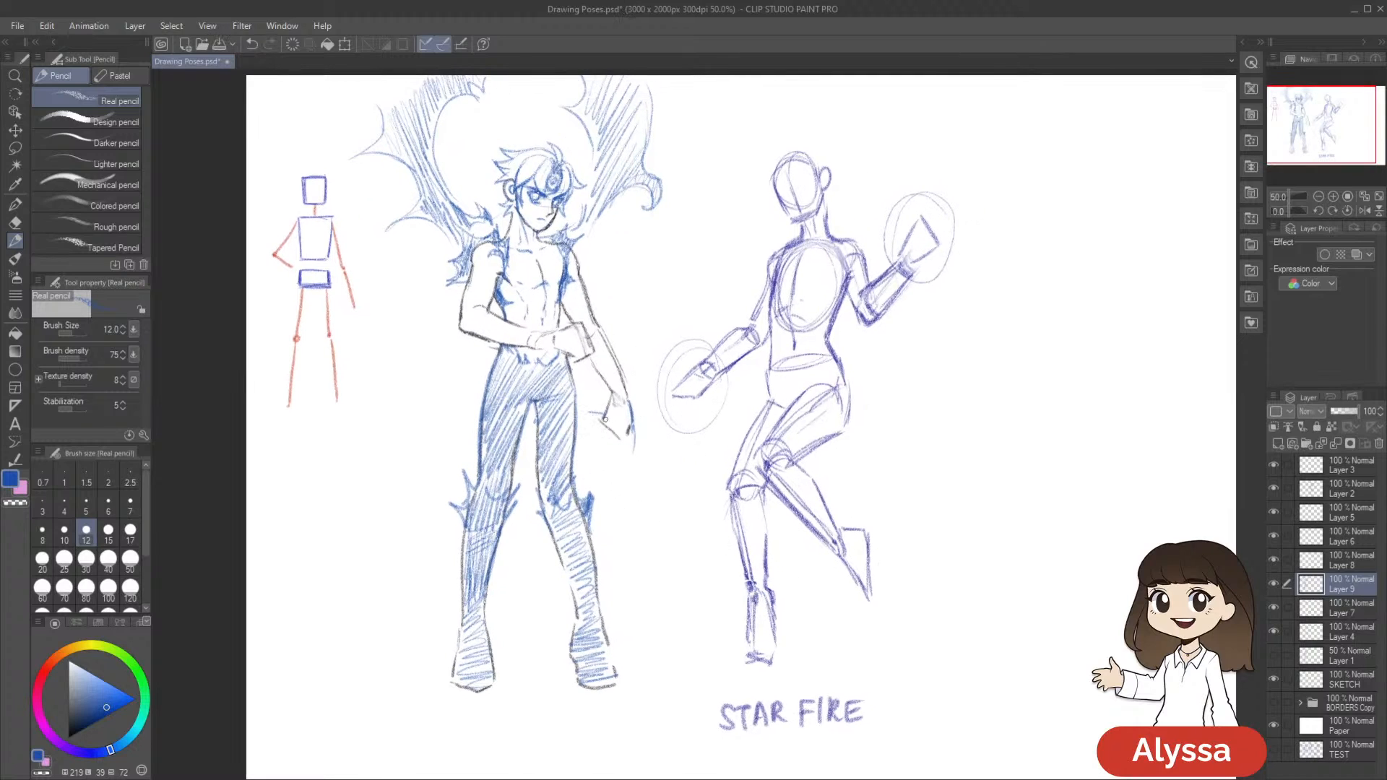
Add blue strokes to Meliodas's lowered hand and to the hand in front of his waist, and save
{"action": "left_click_drag", "start_coordinate": [589, 412], "coordinate": [602, 421]}
{"action": "mouse_move", "coordinate": [851, 468]}
{"action": "left_mouse_down"}
{"action": "mouse_move", "coordinate": [847, 504]}
{"action": "mouse_move", "coordinate": [891, 488]}
{"action": "left_mouse_up"}
{"action": "left_click_drag", "start_coordinate": [593, 356], "coordinate": [587, 368]}
{"action": "left_click_drag", "start_coordinate": [1013, 514], "coordinate": [994, 504]}
{"action": "key", "text": "ctrl+s"}
Darken the jagged shoulder piece above the bent arm with blue hatching, and undo the extra stroke near the neck
{"action": "left_click_drag", "start_coordinate": [666, 314], "coordinate": [664, 329]}
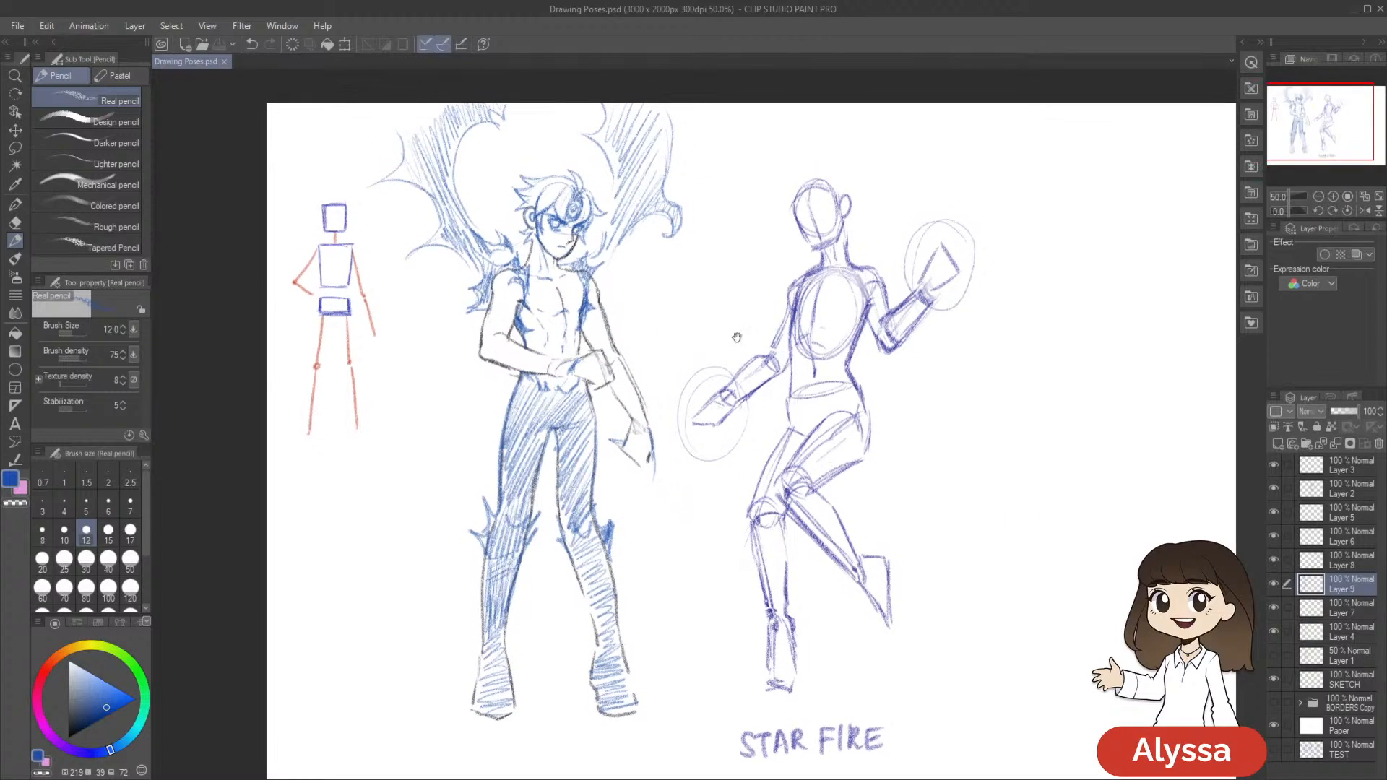
{"action": "left_click_drag", "start_coordinate": [489, 300], "coordinate": [481, 274]}
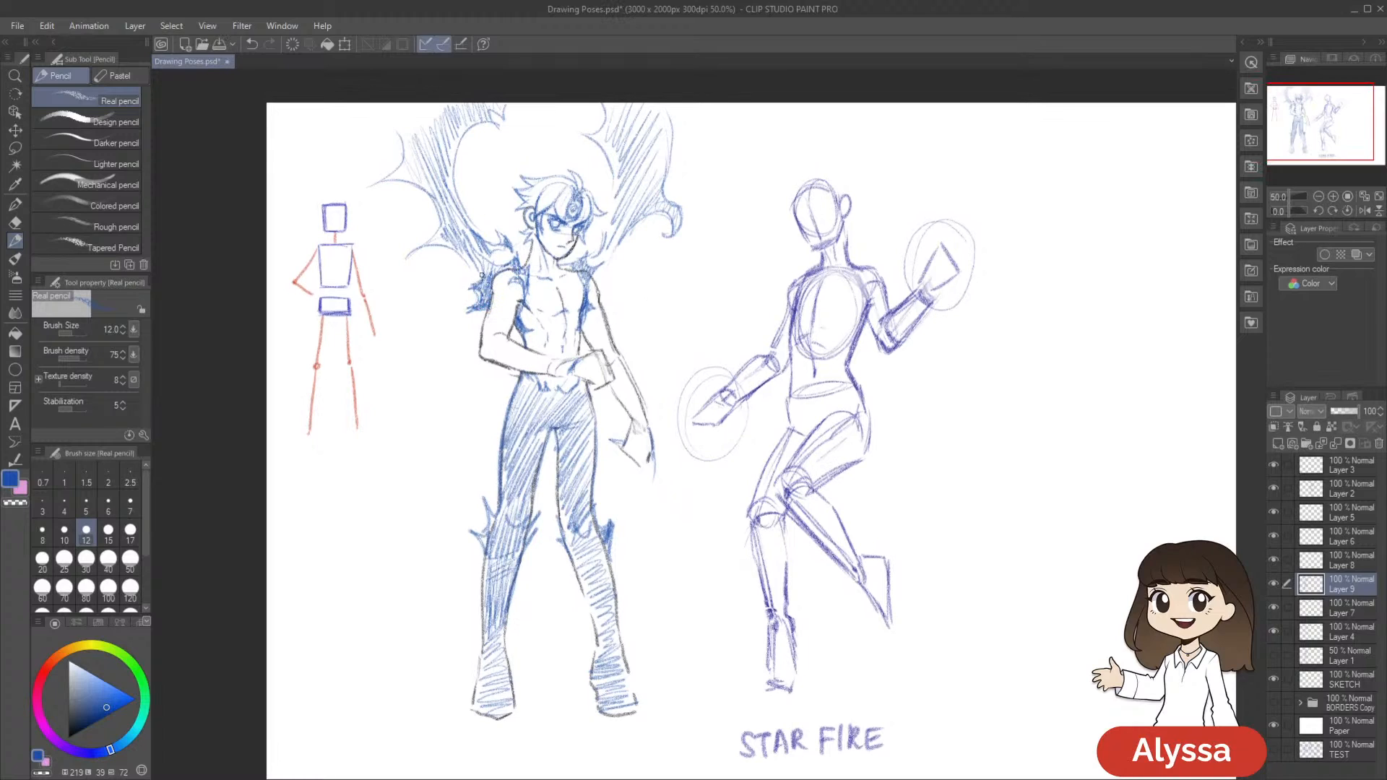
{"action": "mouse_move", "coordinate": [562, 263]}
{"action": "left_mouse_down"}
{"action": "mouse_move", "coordinate": [589, 254]}
{"action": "mouse_move", "coordinate": [596, 268]}
{"action": "mouse_move", "coordinate": [620, 246]}
{"action": "mouse_move", "coordinate": [641, 269]}
{"action": "mouse_move", "coordinate": [599, 281]}
{"action": "mouse_move", "coordinate": [603, 251]}
{"action": "left_mouse_up"}
{"action": "key", "text": "ctrl+z"}
{"action": "left_click_drag", "start_coordinate": [766, 228], "coordinate": [746, 270]}
Reinforce the blue outlines and shading of both wings behind the head, and save the drawing
{"action": "mouse_move", "coordinate": [576, 291]}
{"action": "left_mouse_down"}
{"action": "mouse_move", "coordinate": [611, 256]}
{"action": "mouse_move", "coordinate": [564, 294]}
{"action": "mouse_move", "coordinate": [613, 236]}
{"action": "mouse_move", "coordinate": [583, 290]}
{"action": "mouse_move", "coordinate": [595, 217]}
{"action": "mouse_move", "coordinate": [573, 177]}
{"action": "left_mouse_up"}
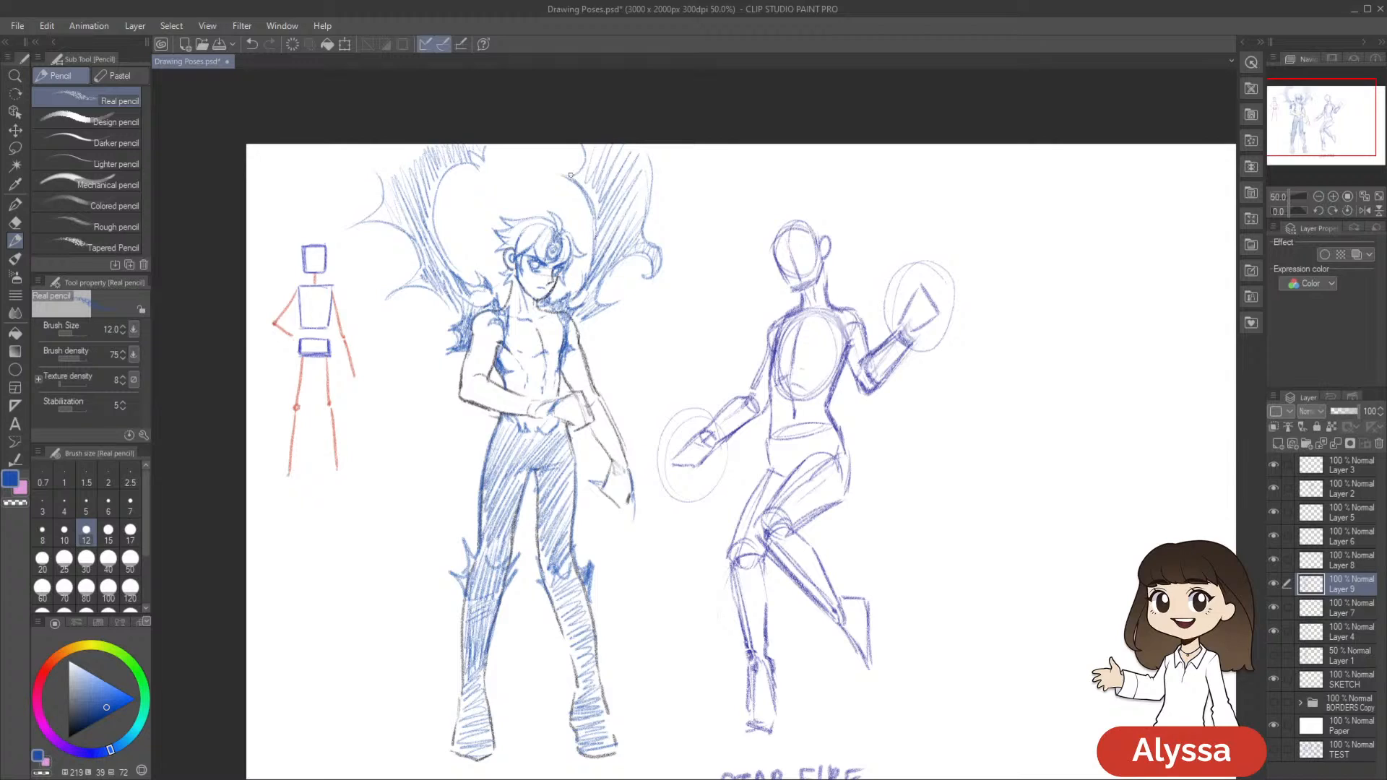
{"action": "left_click_drag", "start_coordinate": [647, 143], "coordinate": [642, 240]}
{"action": "left_click_drag", "start_coordinate": [769, 372], "coordinate": [913, 324]}
{"action": "mouse_move", "coordinate": [615, 257]}
{"action": "left_mouse_down"}
{"action": "mouse_move", "coordinate": [629, 240]}
{"action": "mouse_move", "coordinate": [543, 241]}
{"action": "mouse_move", "coordinate": [567, 223]}
{"action": "mouse_move", "coordinate": [505, 175]}
{"action": "left_mouse_up"}
{"action": "mouse_move", "coordinate": [585, 201]}
{"action": "left_mouse_down"}
{"action": "mouse_move", "coordinate": [582, 130]}
{"action": "mouse_move", "coordinate": [620, 95]}
{"action": "left_mouse_up"}
{"action": "left_click_drag", "start_coordinate": [954, 422], "coordinate": [909, 407]}
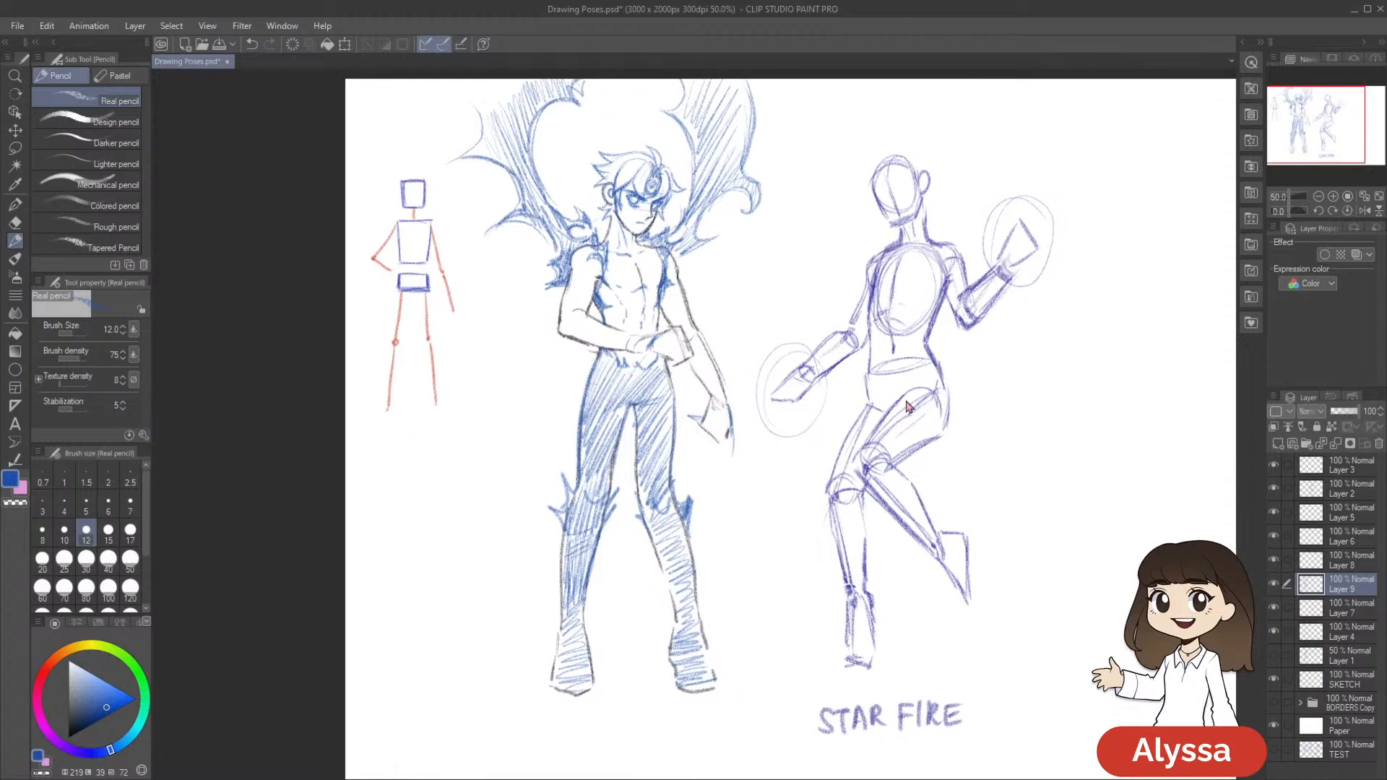
{"action": "key", "text": "ctrl+s"}
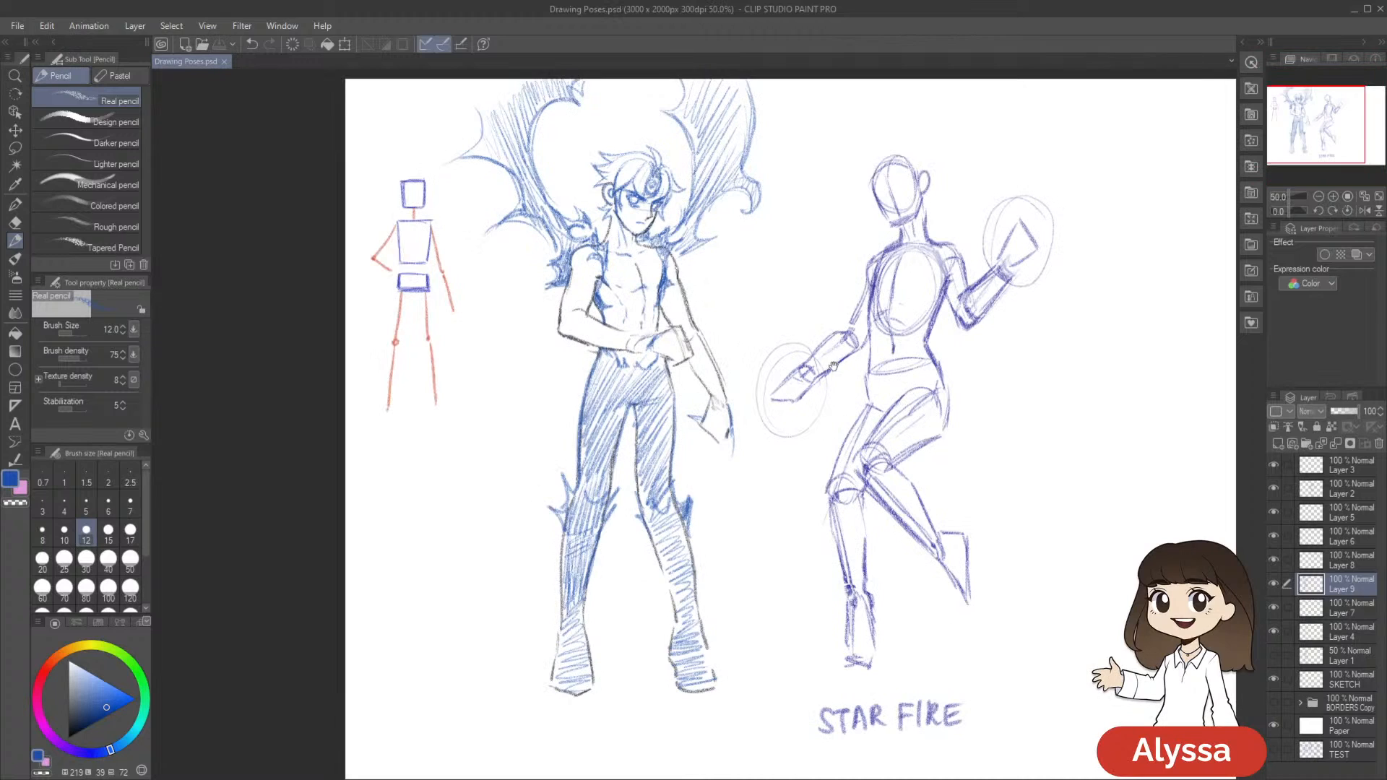
Outline the lowered forearm in blue with a jagged spike at the elbow, clean up its edge with the eraser, and save
{"action": "mouse_move", "coordinate": [833, 367]}
{"action": "left_mouse_down"}
{"action": "mouse_move", "coordinate": [795, 365]}
{"action": "mouse_move", "coordinate": [765, 332]}
{"action": "left_mouse_up"}
{"action": "left_click_drag", "start_coordinate": [638, 340], "coordinate": [645, 369]}
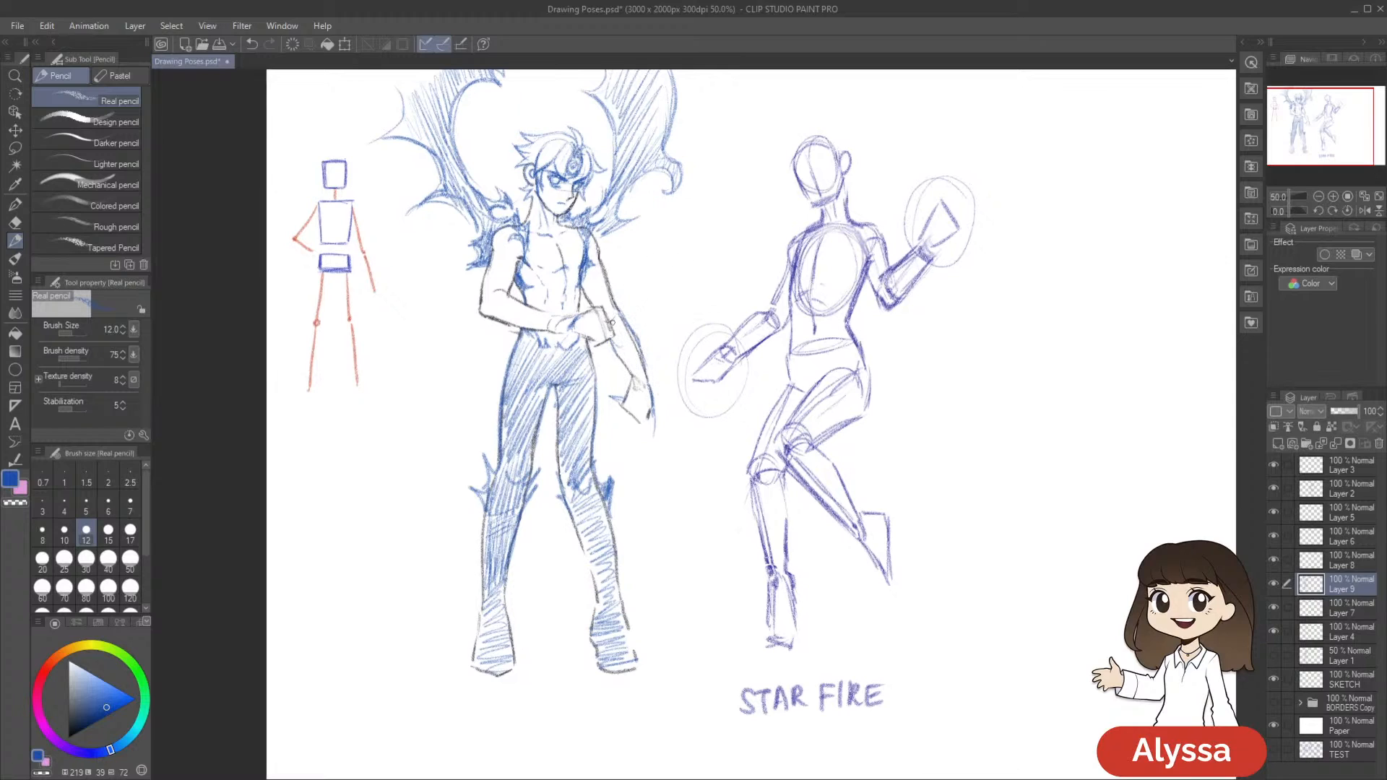
{"action": "mouse_move", "coordinate": [613, 341]}
{"action": "left_mouse_down"}
{"action": "mouse_move", "coordinate": [644, 384]}
{"action": "mouse_move", "coordinate": [619, 348]}
{"action": "mouse_move", "coordinate": [626, 302]}
{"action": "left_mouse_up"}
{"action": "key", "text": "e"}
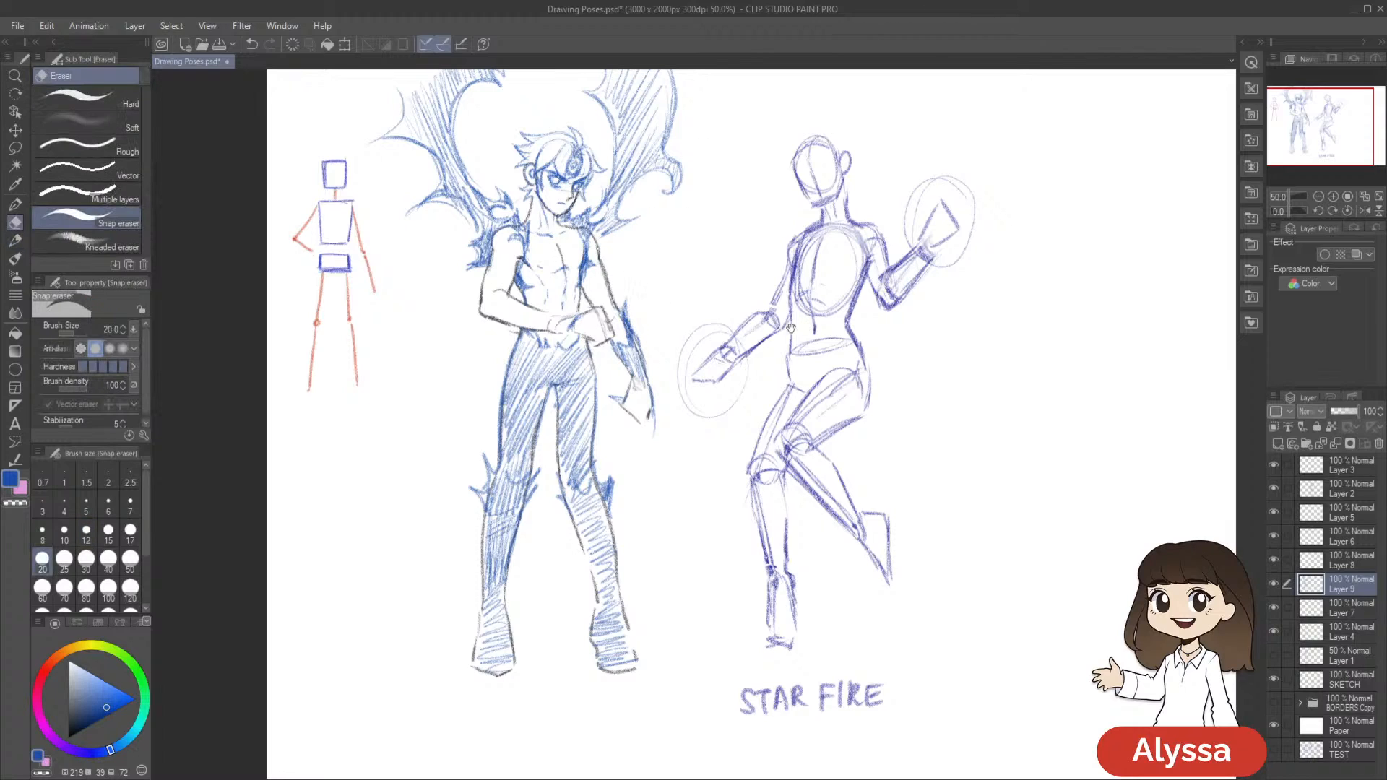
{"action": "left_click_drag", "start_coordinate": [663, 301], "coordinate": [663, 306]}
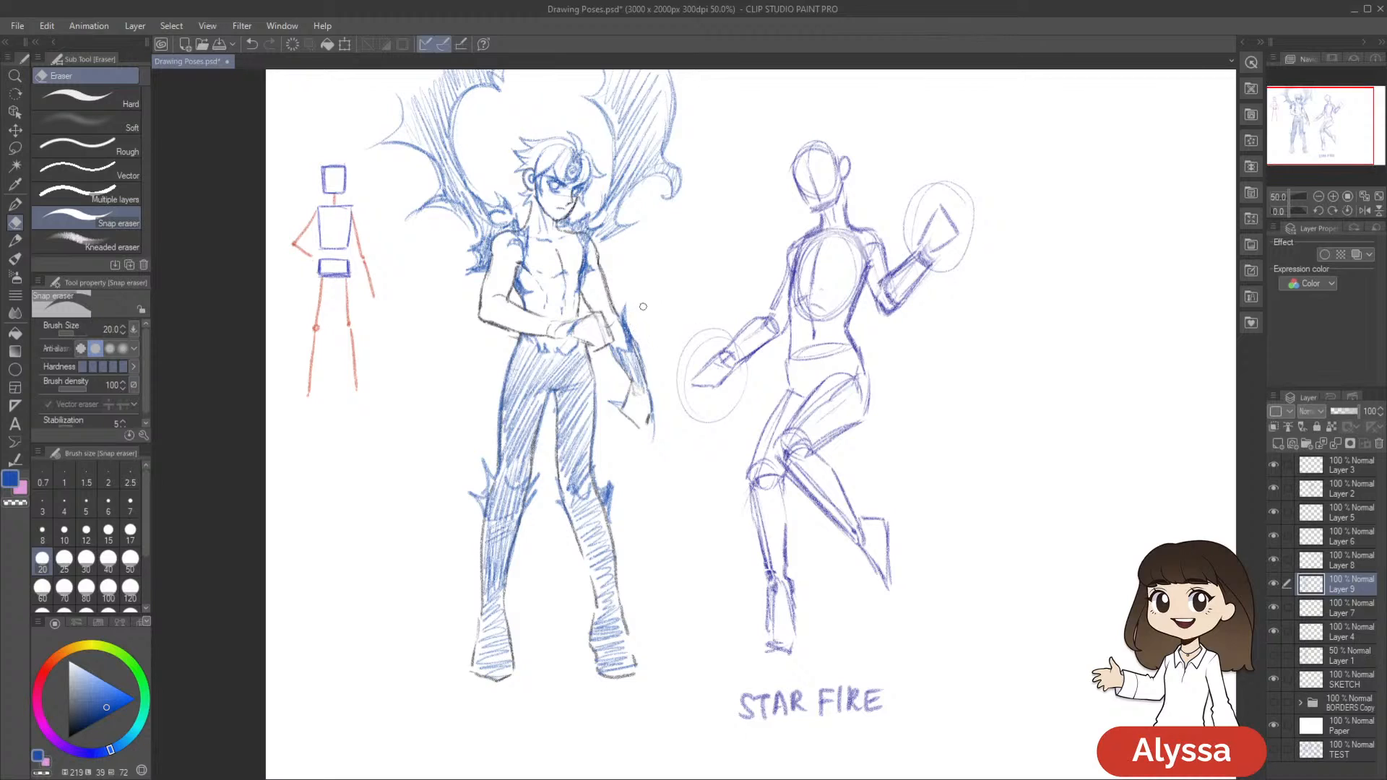
{"action": "key", "text": "p"}
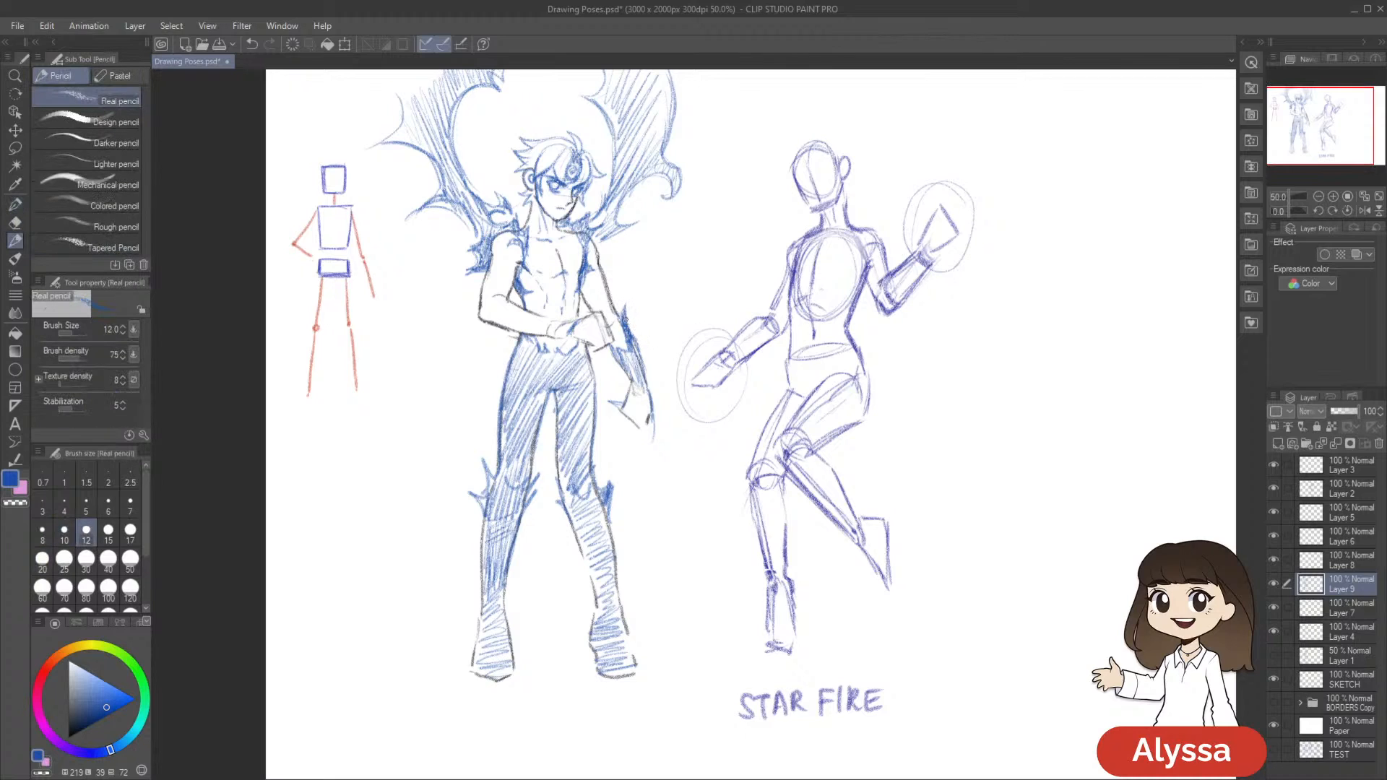
{"action": "left_click_drag", "start_coordinate": [700, 344], "coordinate": [693, 348]}
{"action": "left_click_drag", "start_coordinate": [650, 260], "coordinate": [642, 271]}
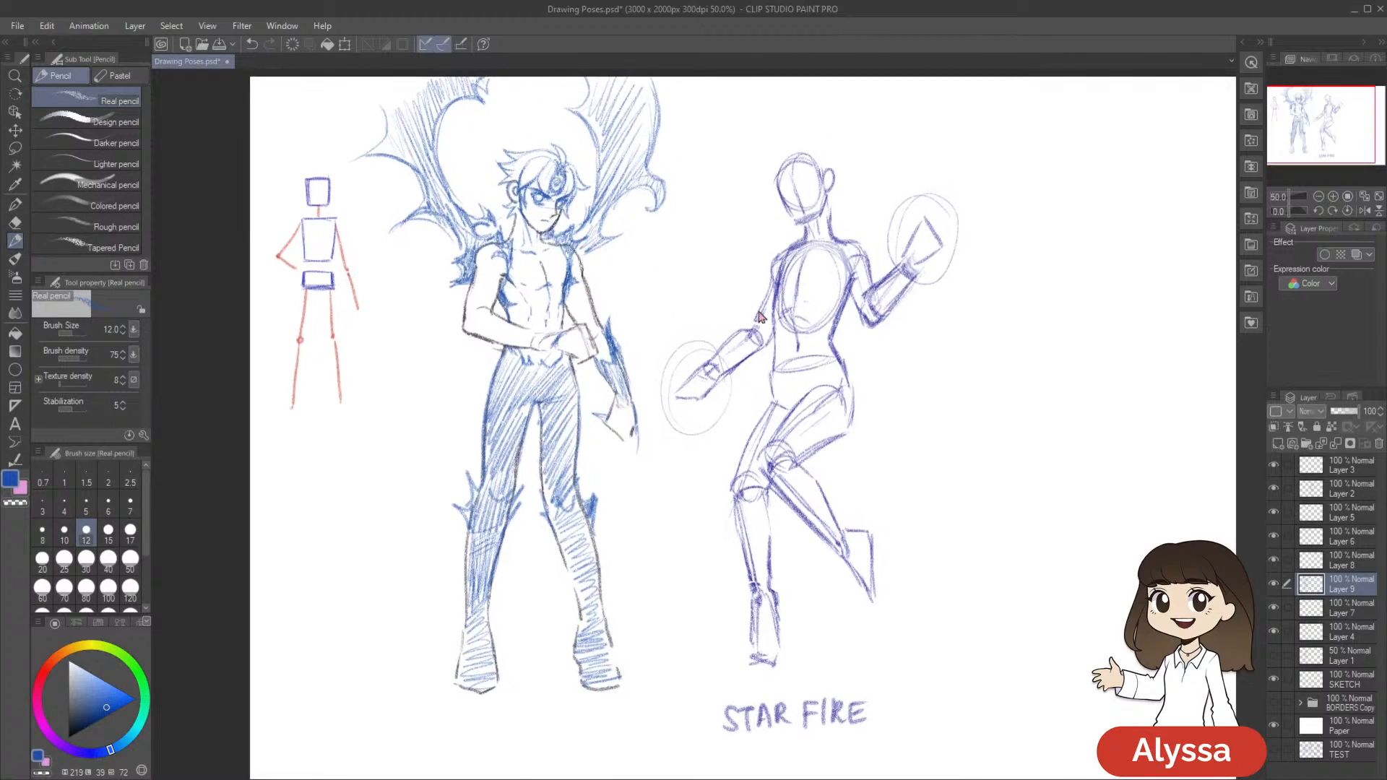
{"action": "key", "text": "ctrl+s"}
Shade the lowered forearm with dense blue hatching, undo the last stroke at the hand, and save
{"action": "left_click_drag", "start_coordinate": [616, 341], "coordinate": [627, 408]}
{"action": "left_click_drag", "start_coordinate": [787, 399], "coordinate": [801, 418]}
{"action": "left_click_drag", "start_coordinate": [633, 424], "coordinate": [645, 447]}
{"action": "key", "text": "ctrl+z"}
{"action": "left_click_drag", "start_coordinate": [902, 566], "coordinate": [899, 557]}
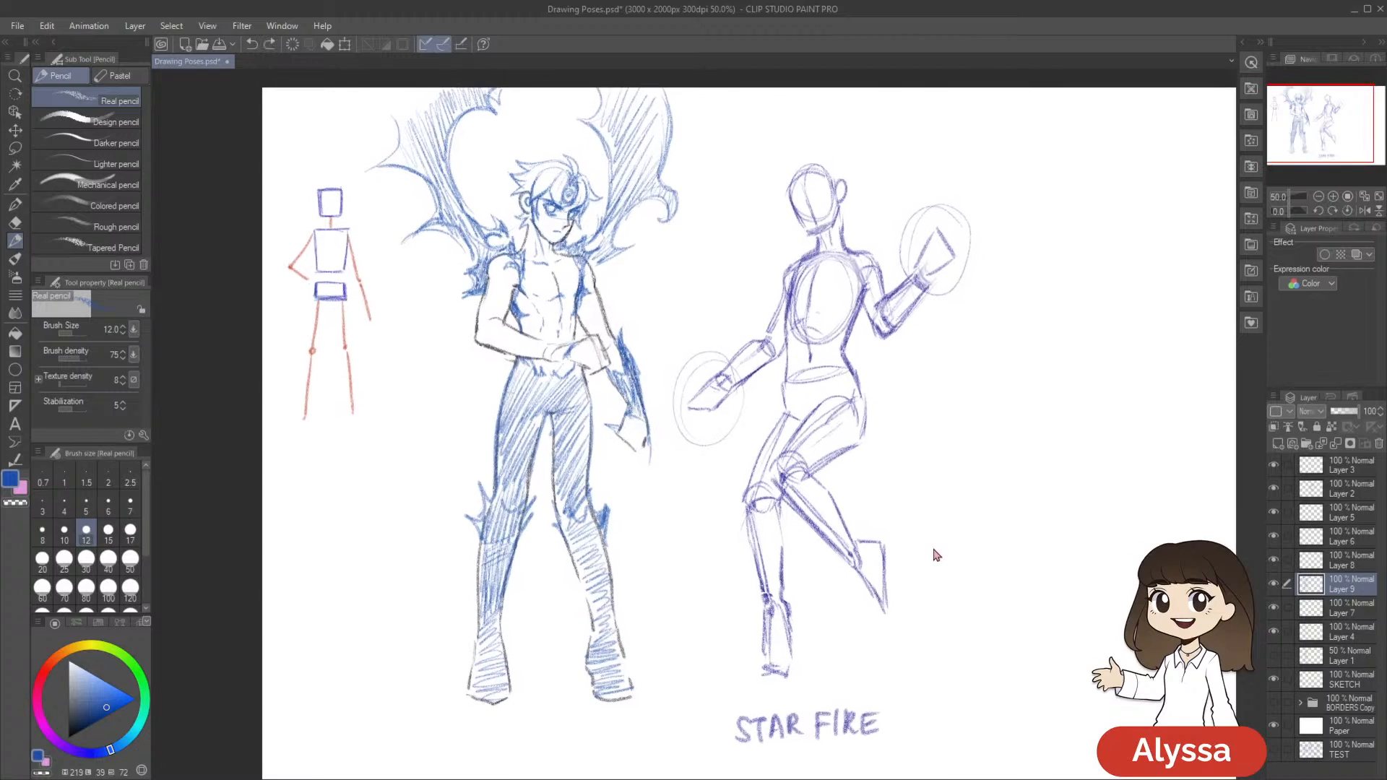
{"action": "key", "text": "ctrl+s"}
Shade the lowered hand and its pointed fingers in solid blue hatching, and save the drawing
{"action": "left_click_drag", "start_coordinate": [929, 530], "coordinate": [894, 536]}
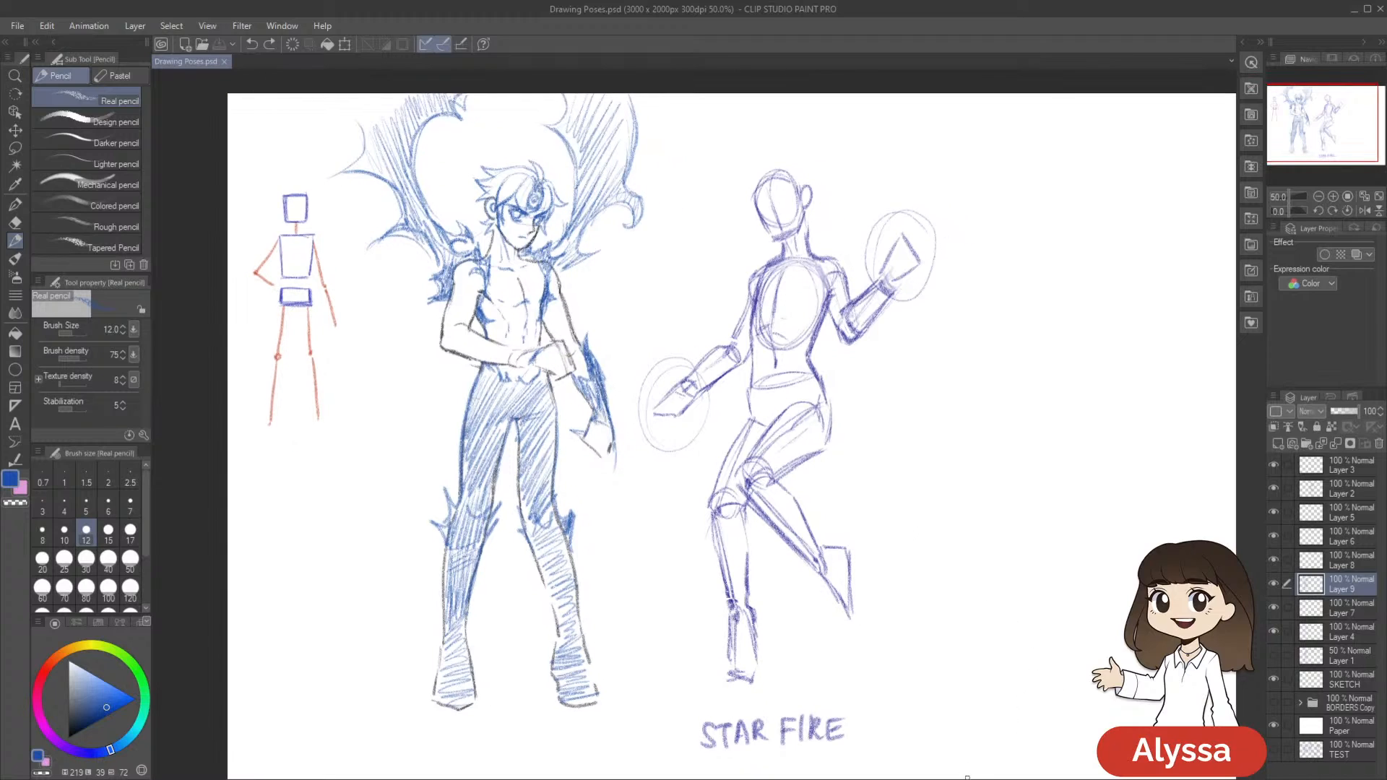
{"action": "left_click_drag", "start_coordinate": [725, 490], "coordinate": [757, 450]}
{"action": "left_click_drag", "start_coordinate": [621, 376], "coordinate": [642, 412]}
{"action": "left_click_drag", "start_coordinate": [783, 406], "coordinate": [775, 409]}
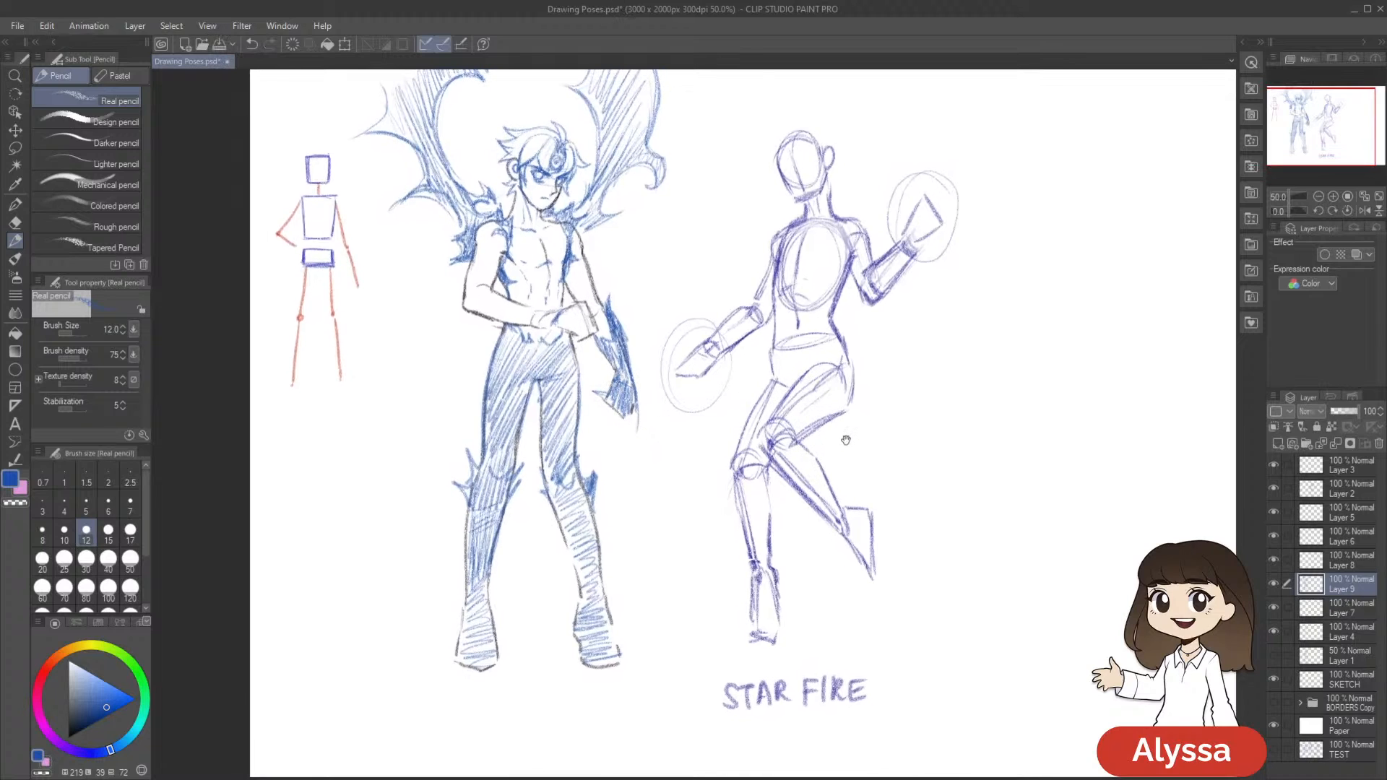
{"action": "left_click_drag", "start_coordinate": [872, 431], "coordinate": [861, 439]}
{"action": "left_click_drag", "start_coordinate": [651, 414], "coordinate": [655, 416]}
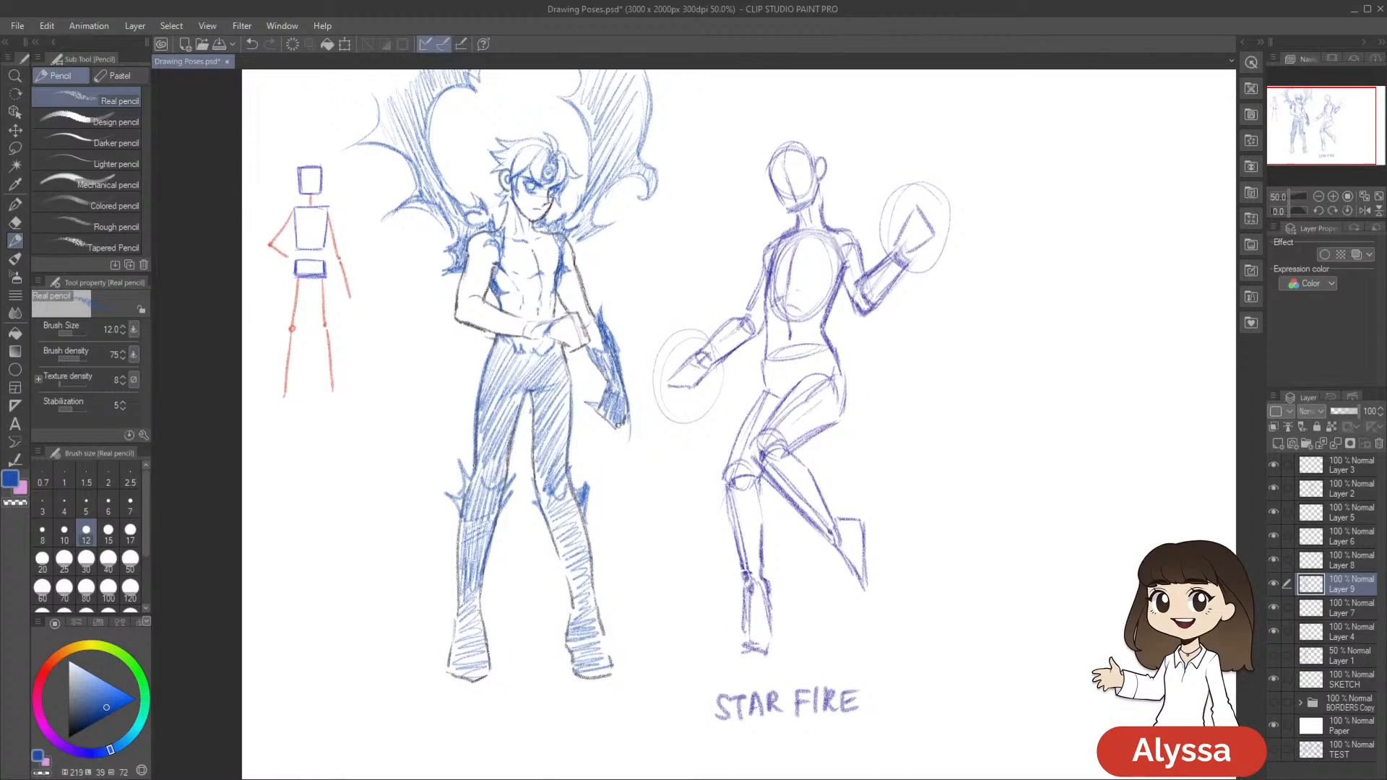
{"action": "left_click_drag", "start_coordinate": [742, 417], "coordinate": [747, 429]}
{"action": "left_click_drag", "start_coordinate": [611, 416], "coordinate": [609, 433]}
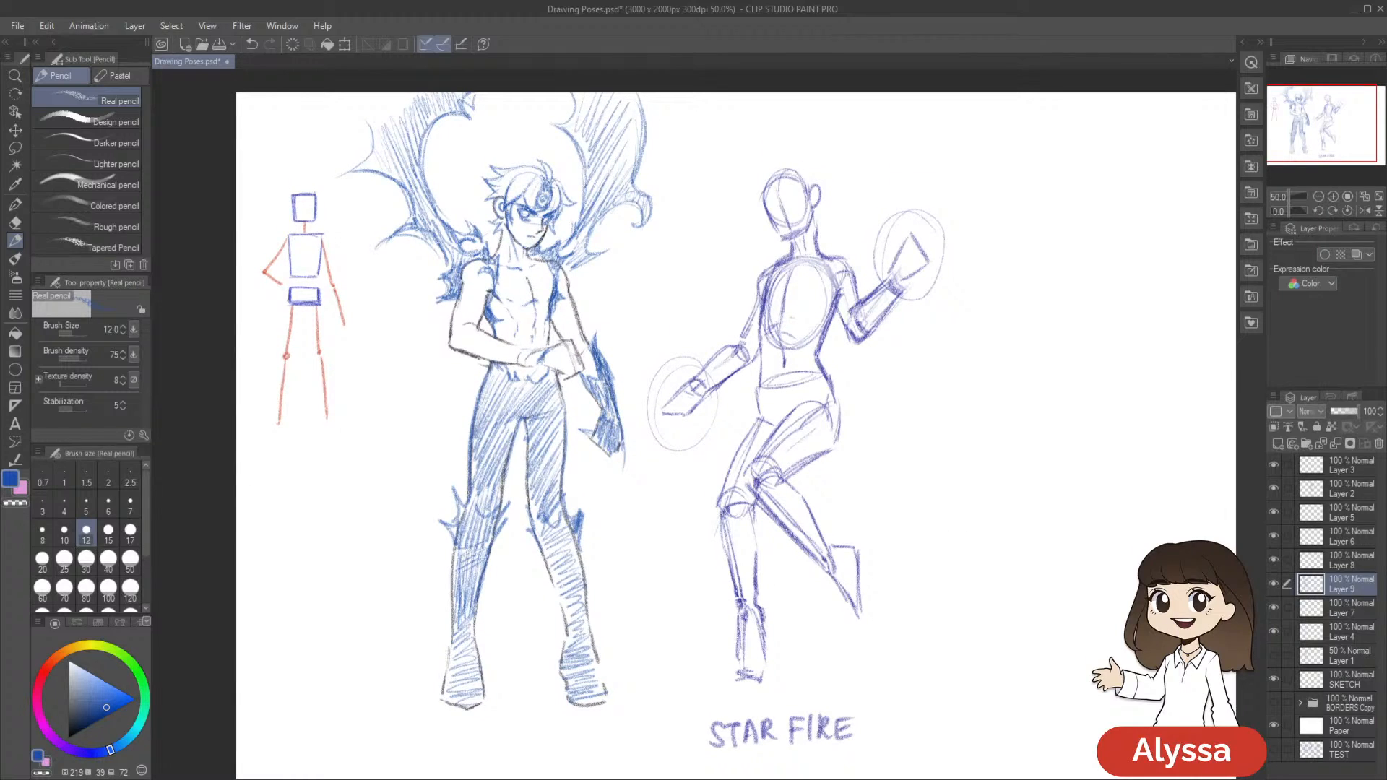
{"action": "left_click_drag", "start_coordinate": [853, 278], "coordinate": [859, 316]}
{"action": "key", "text": "ctrl+s"}
Draw jagged blue spikes at the bent arm's elbow and hatch its forearm up to the wrist
{"action": "left_click_drag", "start_coordinate": [564, 347], "coordinate": [605, 339]}
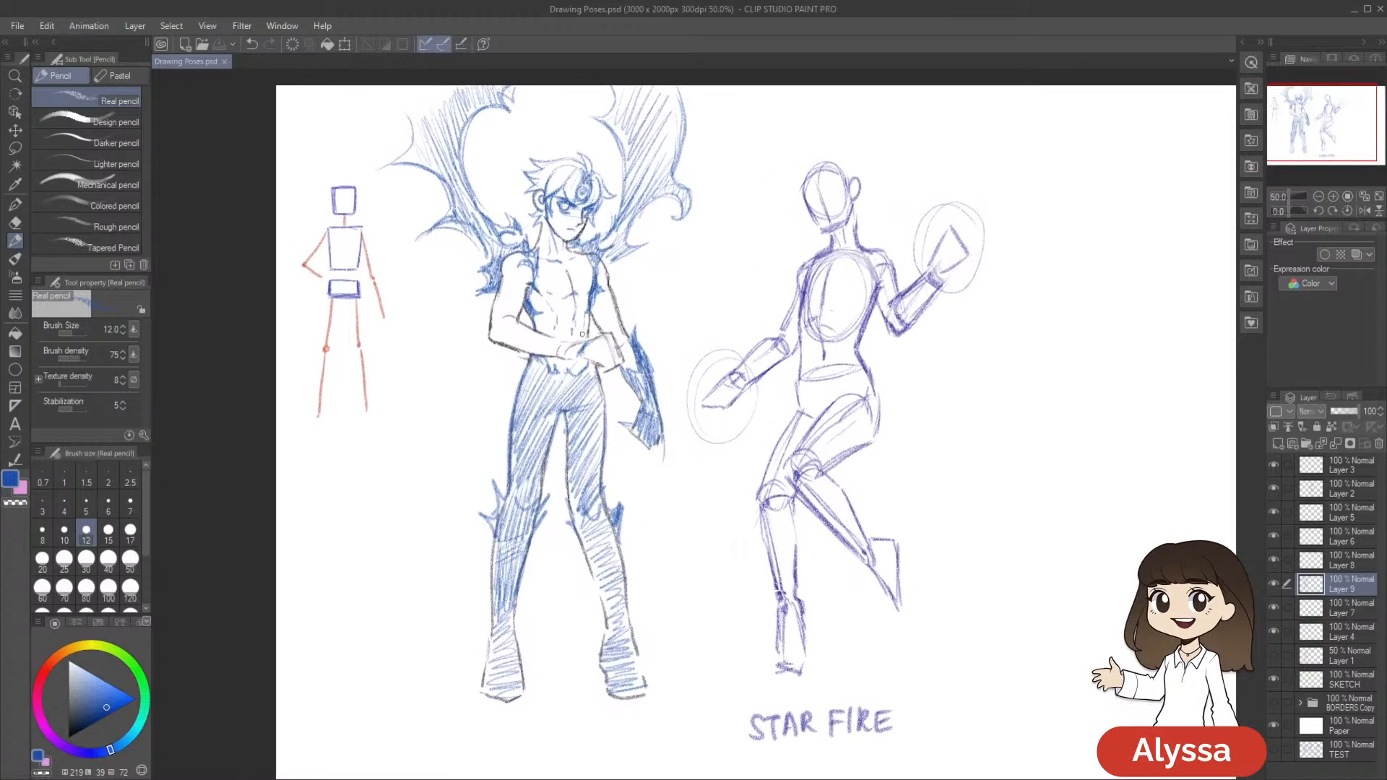
{"action": "mouse_move", "coordinate": [512, 325]}
{"action": "left_mouse_down"}
{"action": "mouse_move", "coordinate": [530, 334]}
{"action": "mouse_move", "coordinate": [497, 343]}
{"action": "left_mouse_up"}
{"action": "mouse_move", "coordinate": [509, 344]}
{"action": "left_mouse_down"}
{"action": "mouse_move", "coordinate": [525, 349]}
{"action": "mouse_move", "coordinate": [500, 359]}
{"action": "mouse_move", "coordinate": [529, 354]}
{"action": "mouse_move", "coordinate": [510, 345]}
{"action": "mouse_move", "coordinate": [541, 350]}
{"action": "mouse_move", "coordinate": [507, 345]}
{"action": "mouse_move", "coordinate": [528, 333]}
{"action": "mouse_move", "coordinate": [575, 358]}
{"action": "mouse_move", "coordinate": [556, 344]}
{"action": "mouse_move", "coordinate": [568, 338]}
{"action": "left_mouse_up"}
{"action": "key", "text": "ctrl+z"}
{"action": "left_click_drag", "start_coordinate": [556, 340], "coordinate": [570, 343]}
{"action": "left_click_drag", "start_coordinate": [935, 406], "coordinate": [929, 374]}
{"action": "left_click_drag", "start_coordinate": [628, 280], "coordinate": [613, 279]}
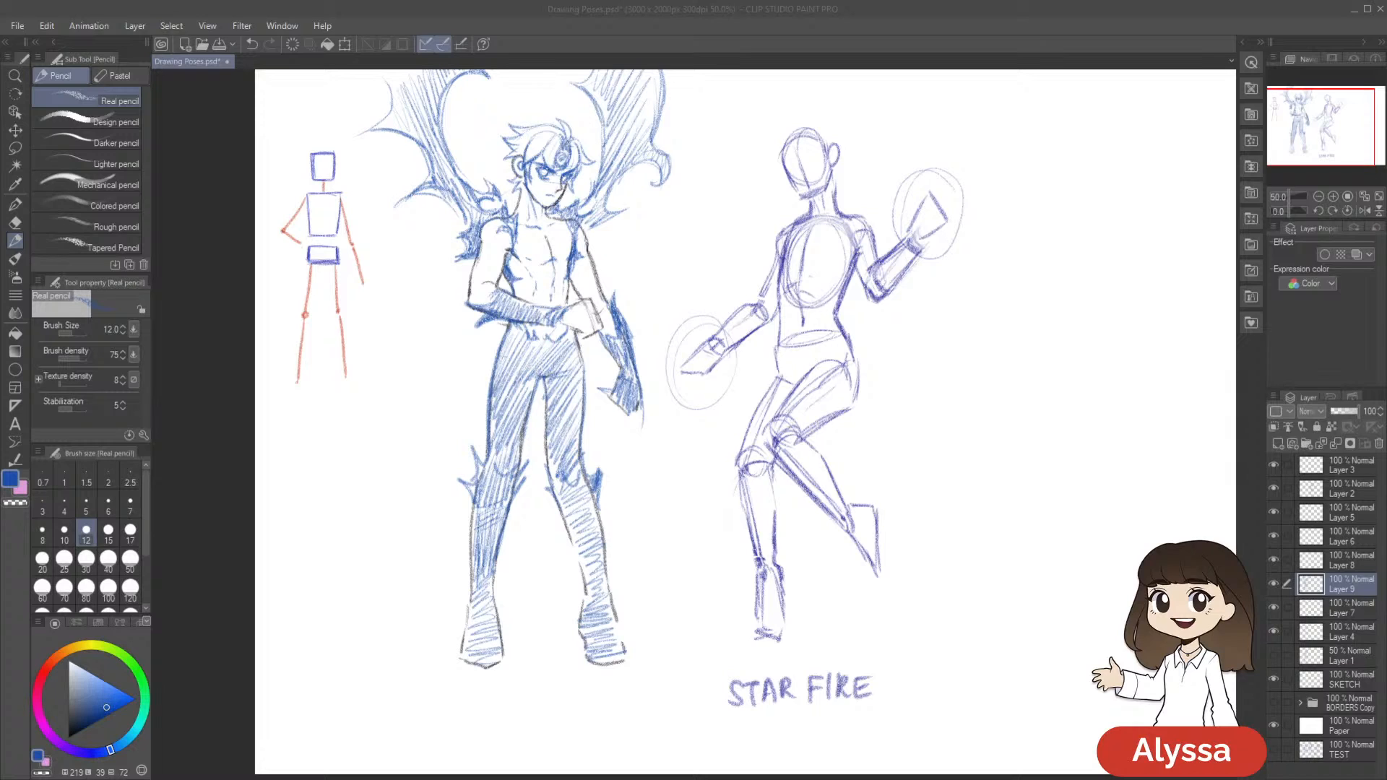
{"action": "left_click_drag", "start_coordinate": [811, 505], "coordinate": [850, 469]}
{"action": "left_click_drag", "start_coordinate": [891, 428], "coordinate": [866, 430]}
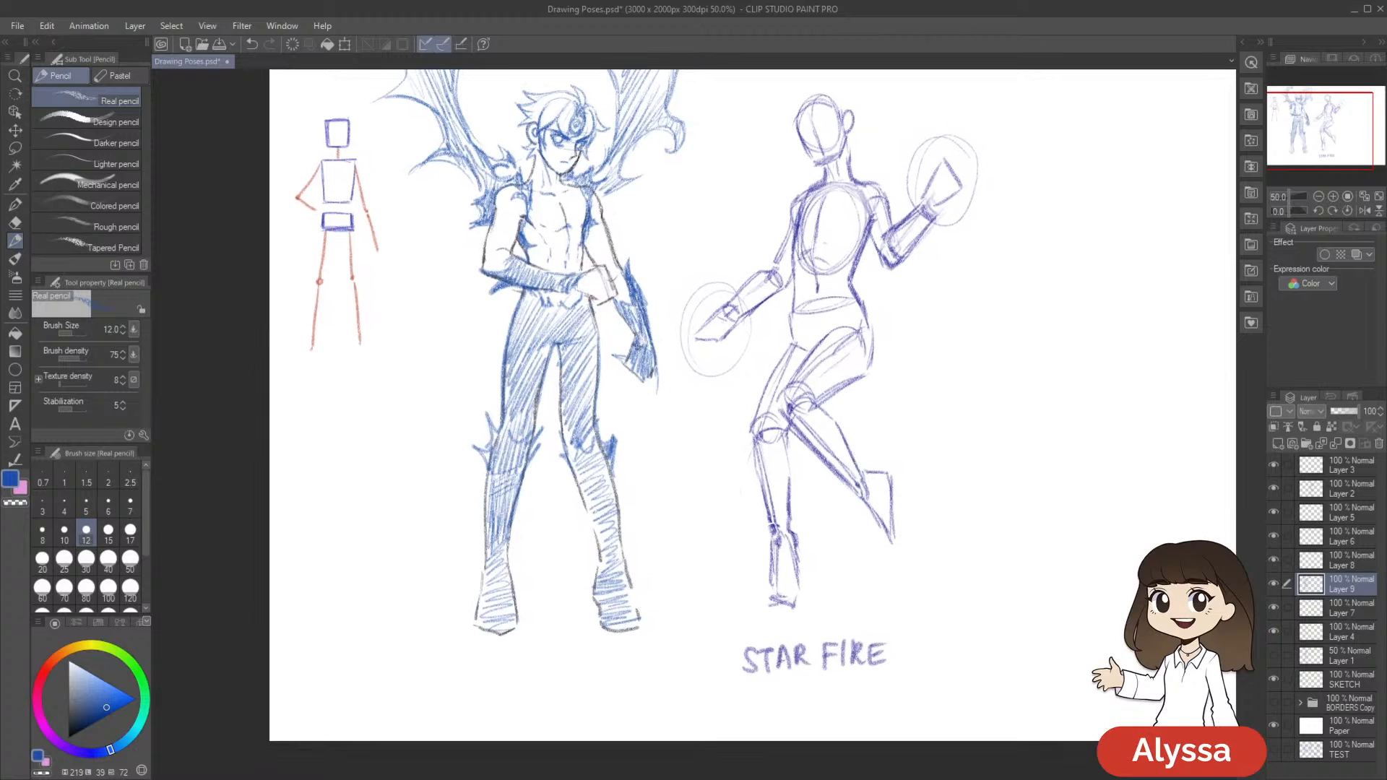
Undo the first strokes on the bent arm's hand, and outline its fist in blue in front of the waist
{"action": "left_click_drag", "start_coordinate": [755, 386], "coordinate": [759, 406]}
{"action": "mouse_move", "coordinate": [590, 296]}
{"action": "left_mouse_down"}
{"action": "mouse_move", "coordinate": [583, 314]}
{"action": "mouse_move", "coordinate": [575, 300]}
{"action": "mouse_move", "coordinate": [588, 317]}
{"action": "left_mouse_up"}
{"action": "left_click_drag", "start_coordinate": [759, 358], "coordinate": [746, 378]}
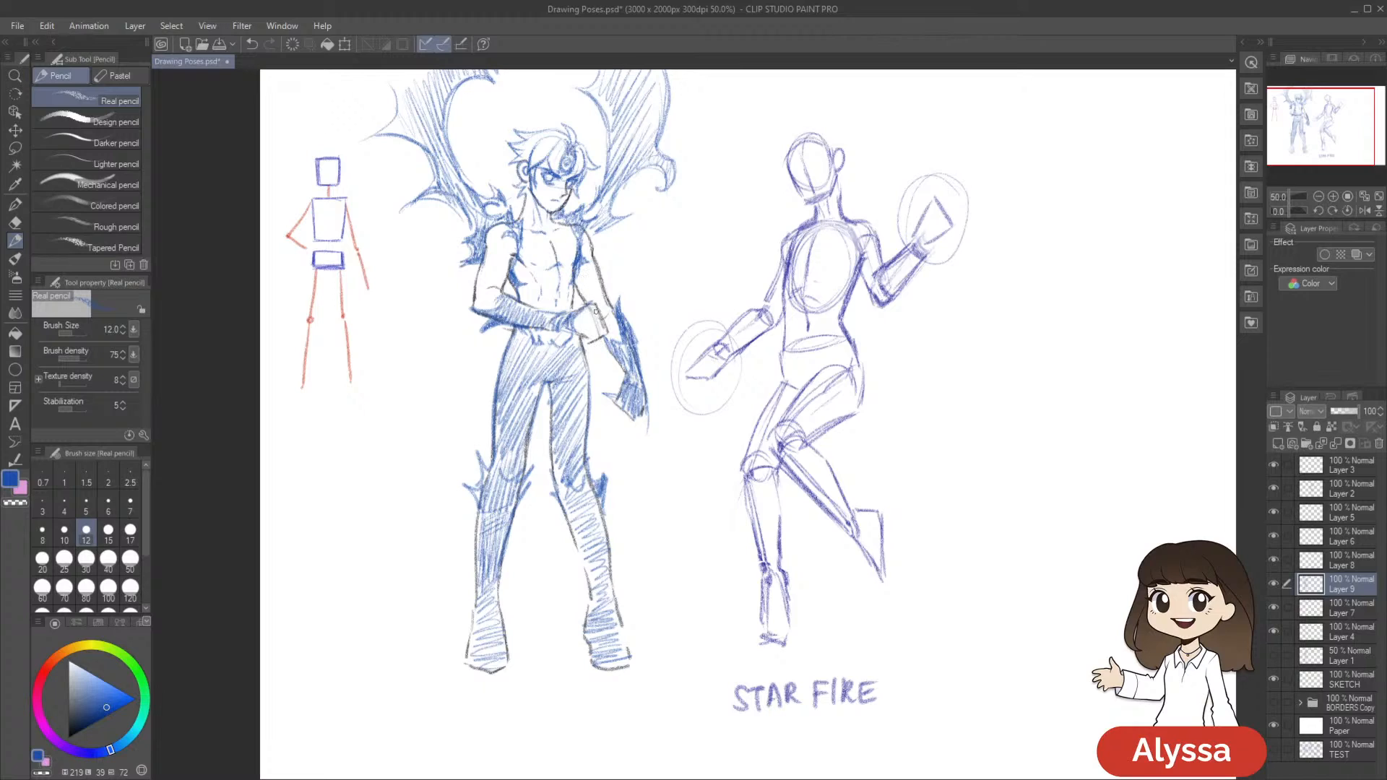
{"action": "key", "text": "ctrl+z"}
{"action": "mouse_move", "coordinate": [578, 315]}
{"action": "left_mouse_down"}
{"action": "mouse_move", "coordinate": [603, 311]}
{"action": "mouse_move", "coordinate": [596, 338]}
{"action": "left_mouse_up"}
{"action": "left_click_drag", "start_coordinate": [741, 310], "coordinate": [722, 269]}
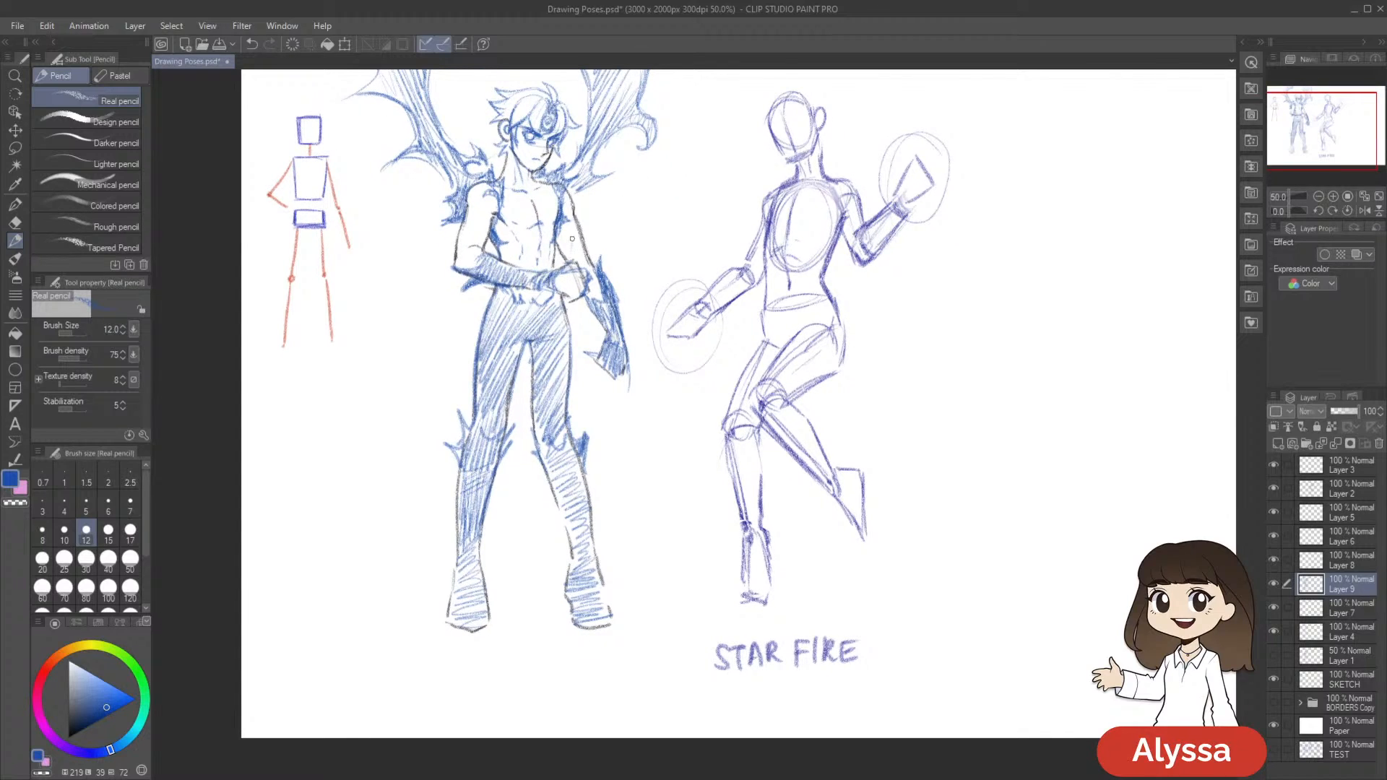
Add blue strokes to the fist and the upper arm beside it, and undo the last ones
{"action": "left_click_drag", "start_coordinate": [566, 269], "coordinate": [570, 277]}
{"action": "left_click_drag", "start_coordinate": [571, 240], "coordinate": [573, 266]}
{"action": "key", "text": "ctrl+z"}
{"action": "key", "text": "ctrl+z"}
{"action": "key", "text": "ctrl+z"}
{"action": "left_click_drag", "start_coordinate": [730, 362], "coordinate": [795, 379]}
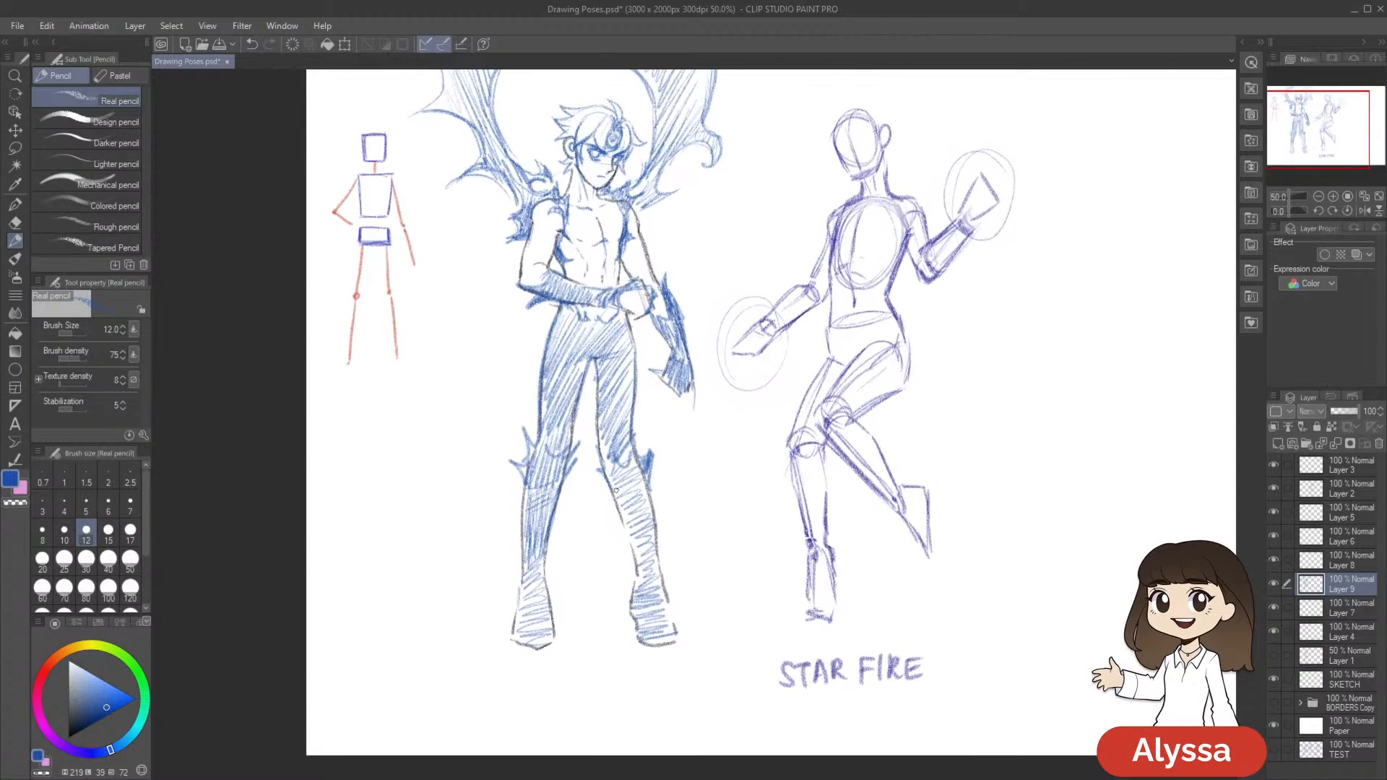
Touch up the fist in front of the waist with a blue pencil stroke, and save the drawing
{"action": "left_click_drag", "start_coordinate": [993, 405], "coordinate": [978, 450], "text": "space"}
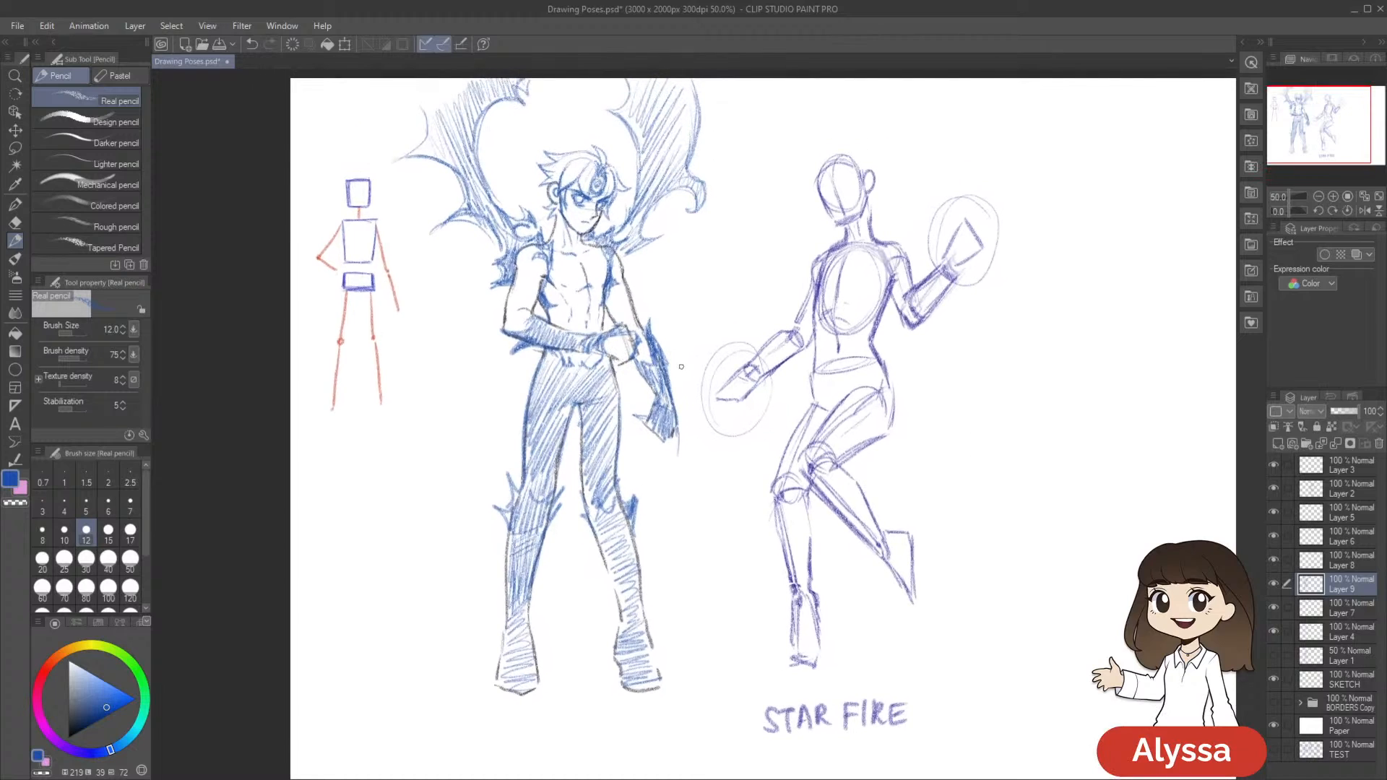
{"action": "left_click_drag", "start_coordinate": [620, 360], "coordinate": [638, 347]}
{"action": "left_click_drag", "start_coordinate": [850, 565], "coordinate": [812, 572]}
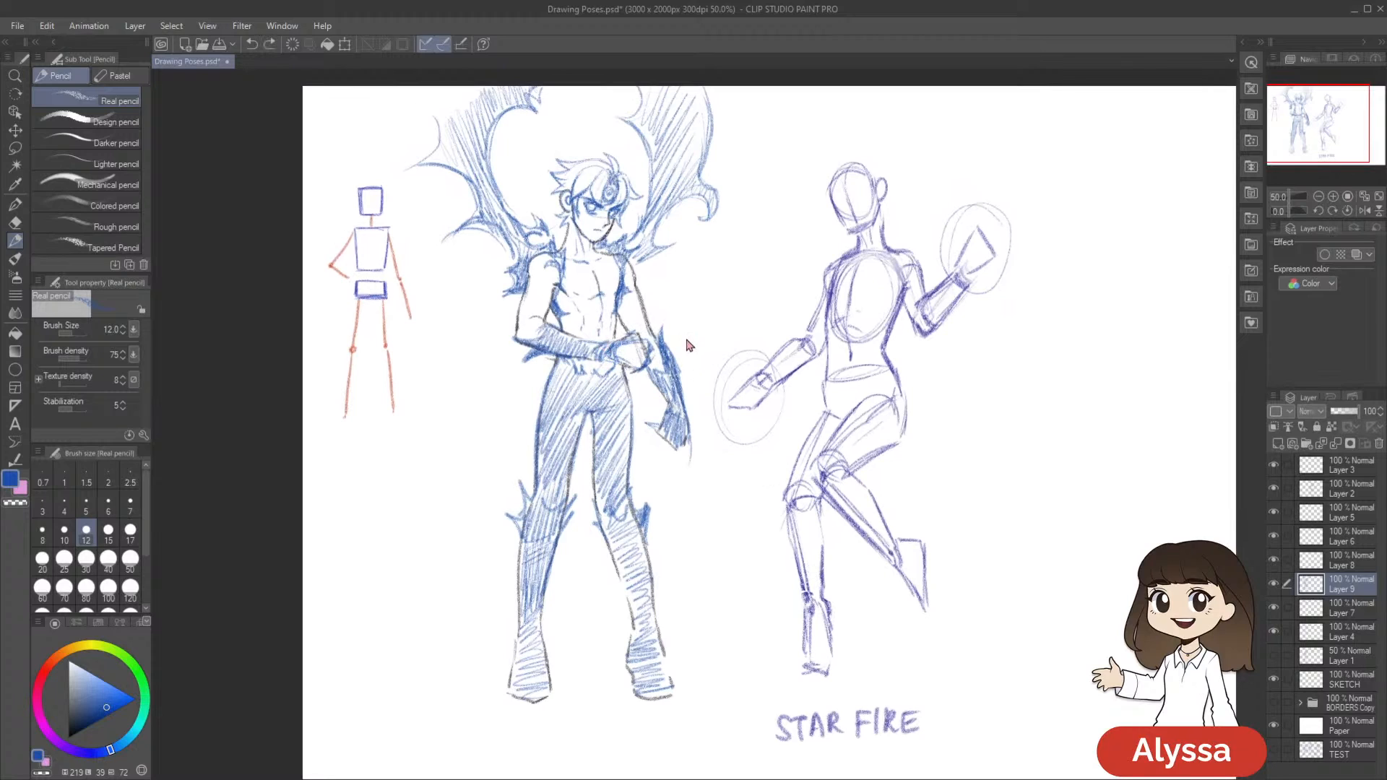
{"action": "left_click_drag", "start_coordinate": [780, 388], "coordinate": [765, 374]}
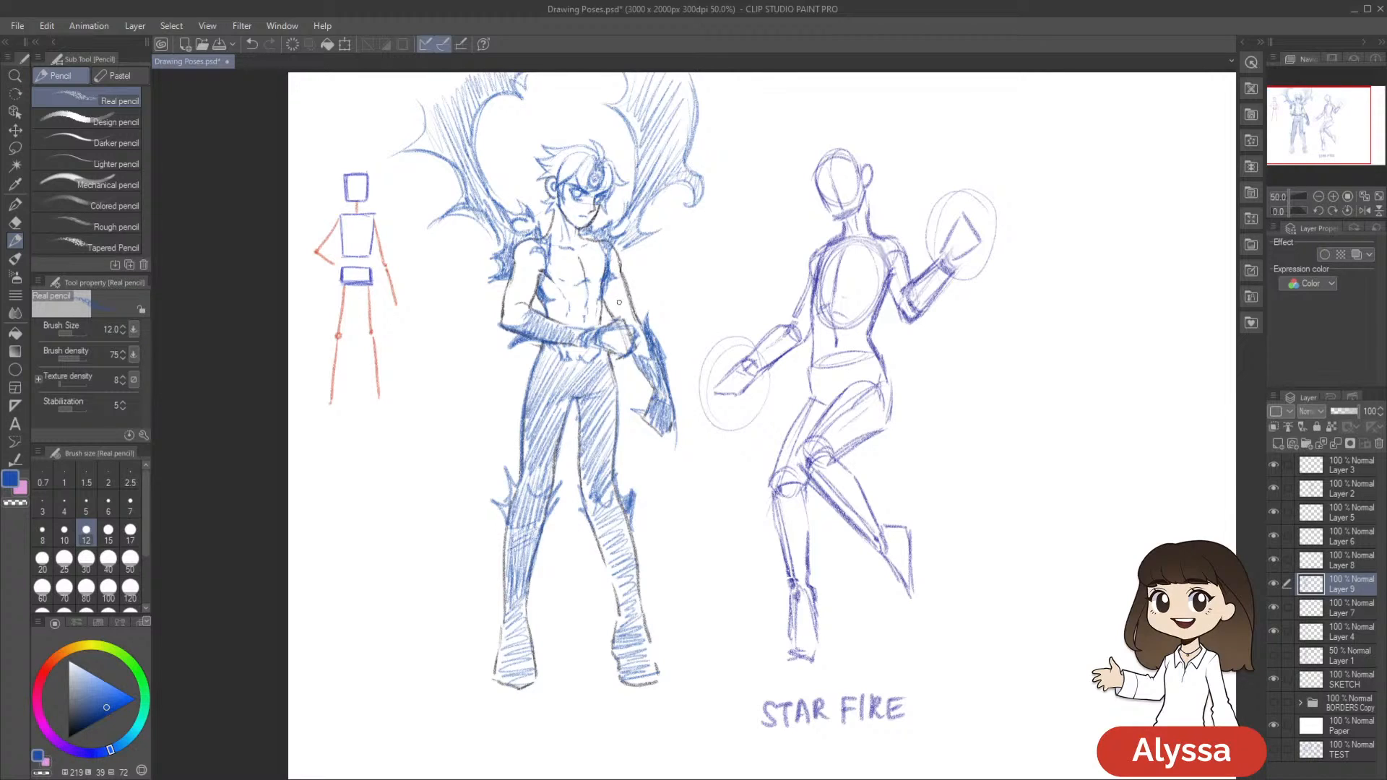
{"action": "key", "text": "e"}
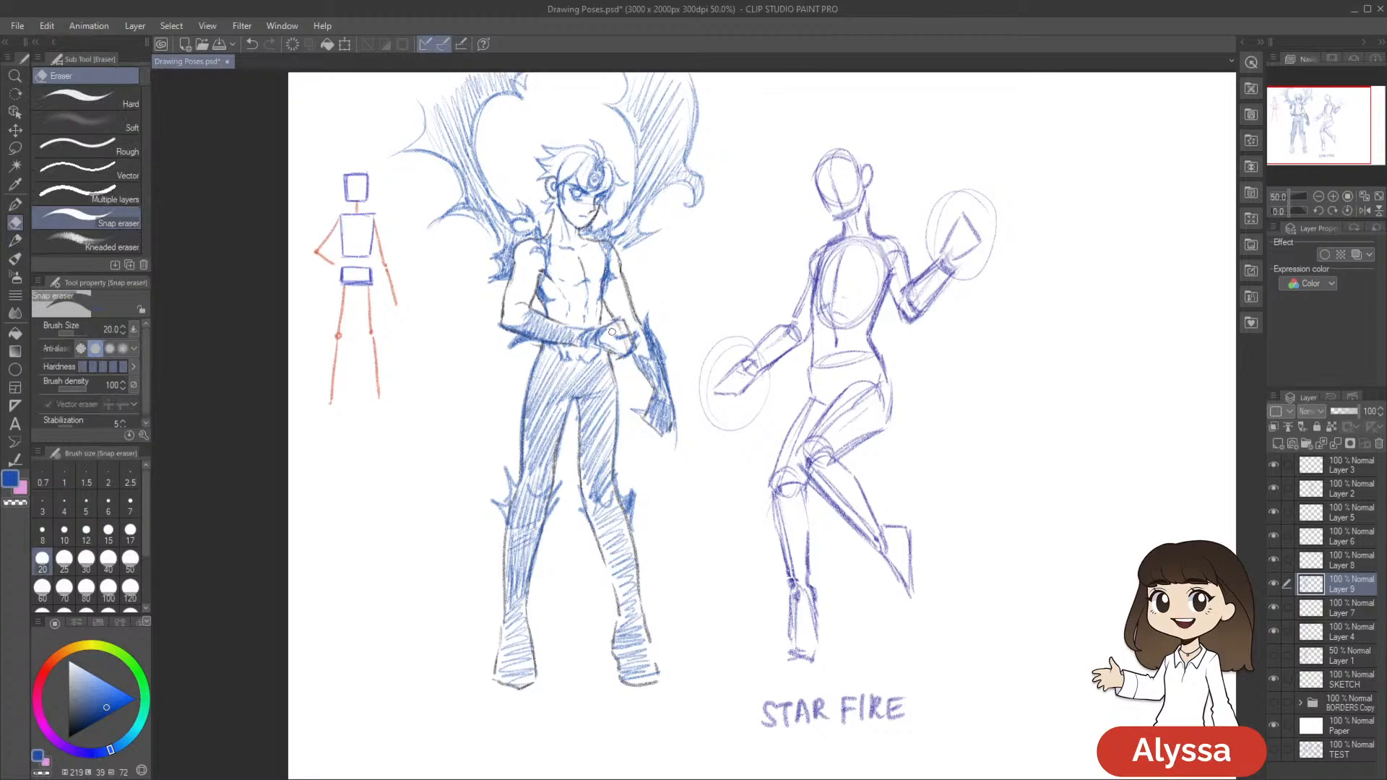
{"action": "key", "text": "p"}
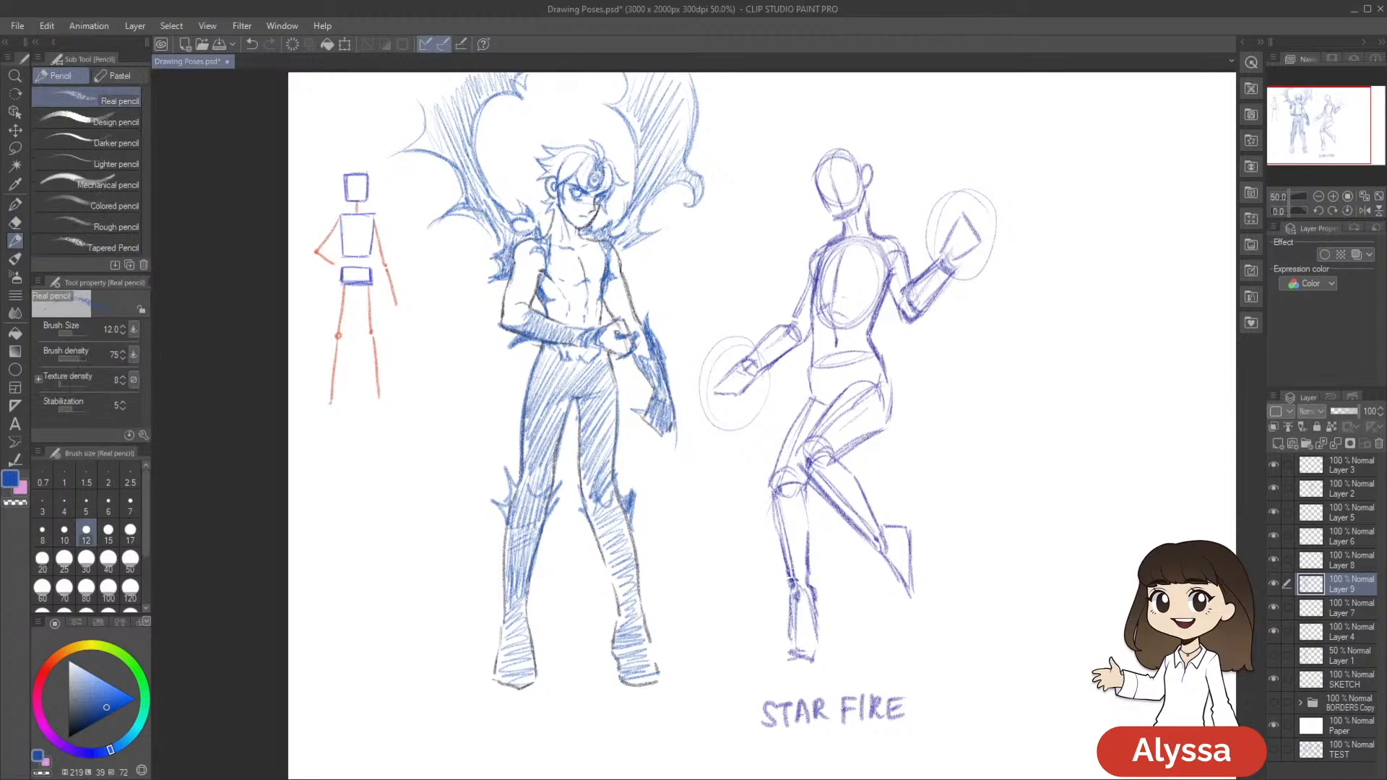
{"action": "key", "text": "ctrl+s"}
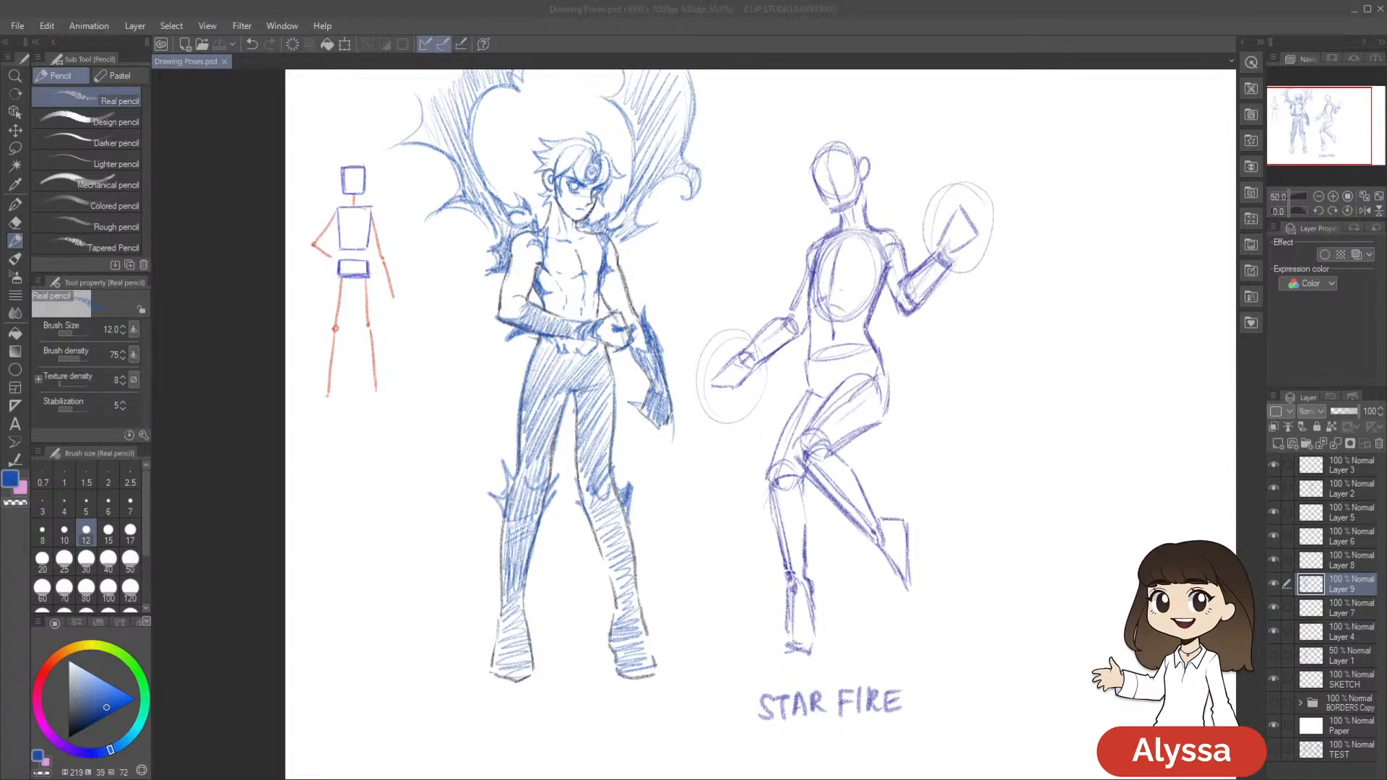
Show Layer 1 and compare the finished Meliodas figure with the simple-shape construction beneath it
{"action": "left_click_drag", "start_coordinate": [931, 425], "coordinate": [900, 420]}
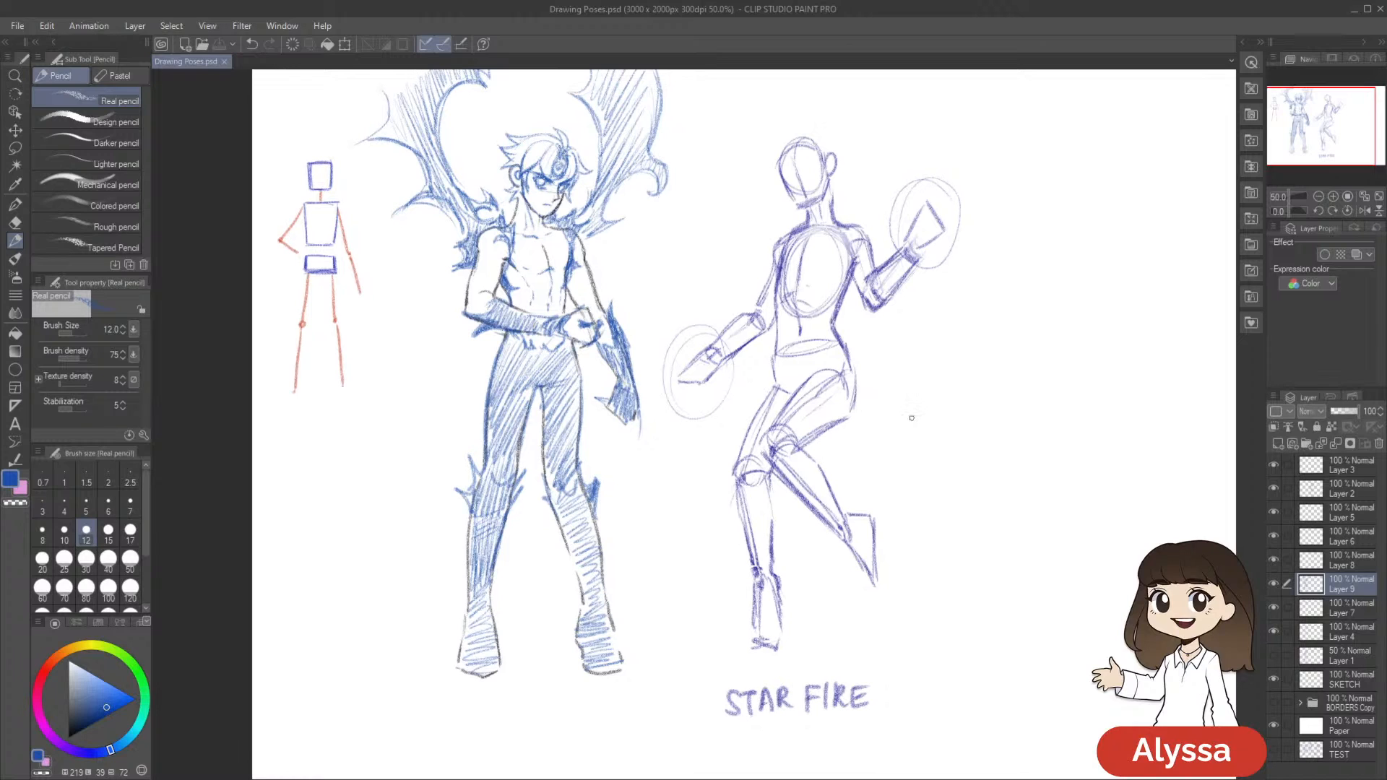
{"action": "mouse_move", "coordinate": [858, 600]}
{"action": "left_mouse_down"}
{"action": "mouse_move", "coordinate": [959, 399]}
{"action": "mouse_move", "coordinate": [937, 454]}
{"action": "left_mouse_up"}
{"action": "left_click", "coordinate": [1273, 656]}
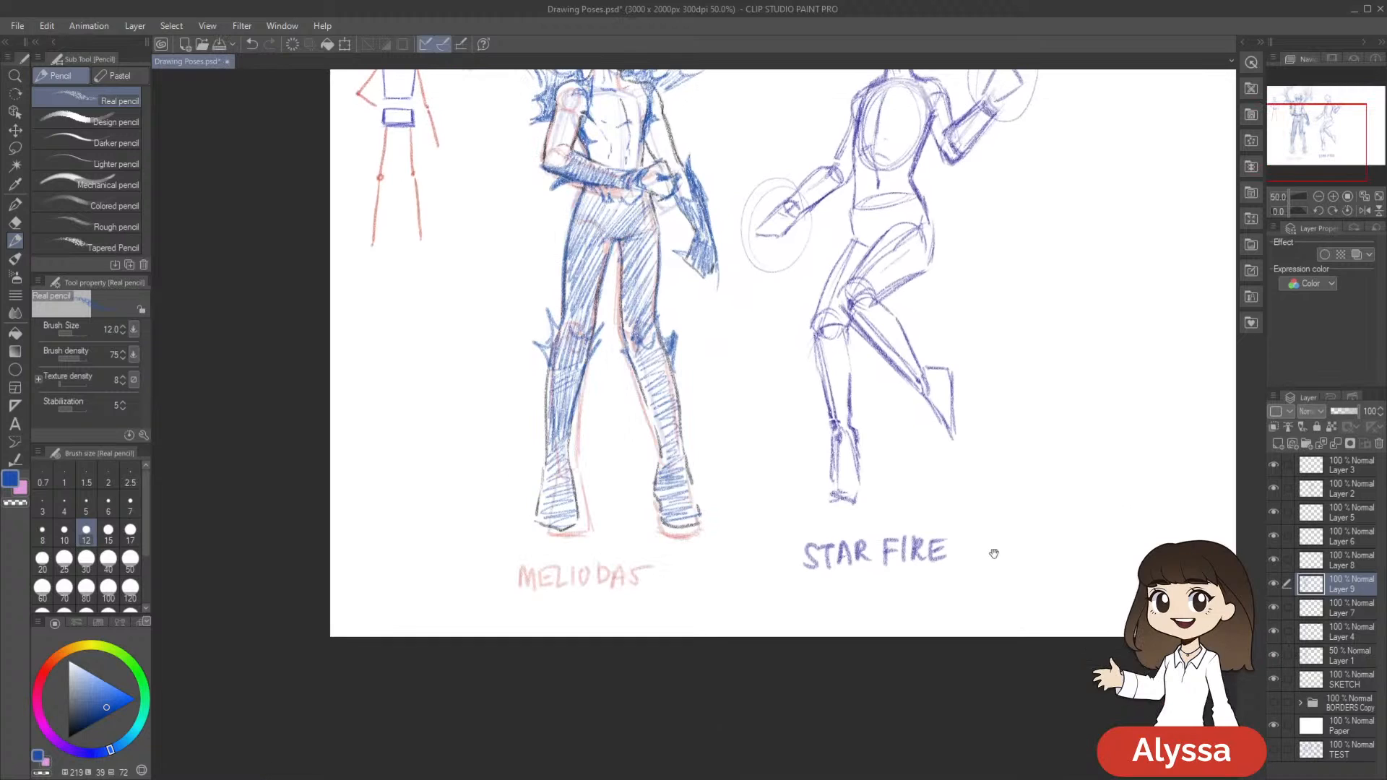
{"action": "scroll", "coordinate": [968, 584], "scroll_direction": "up", "scroll_amount": 3}
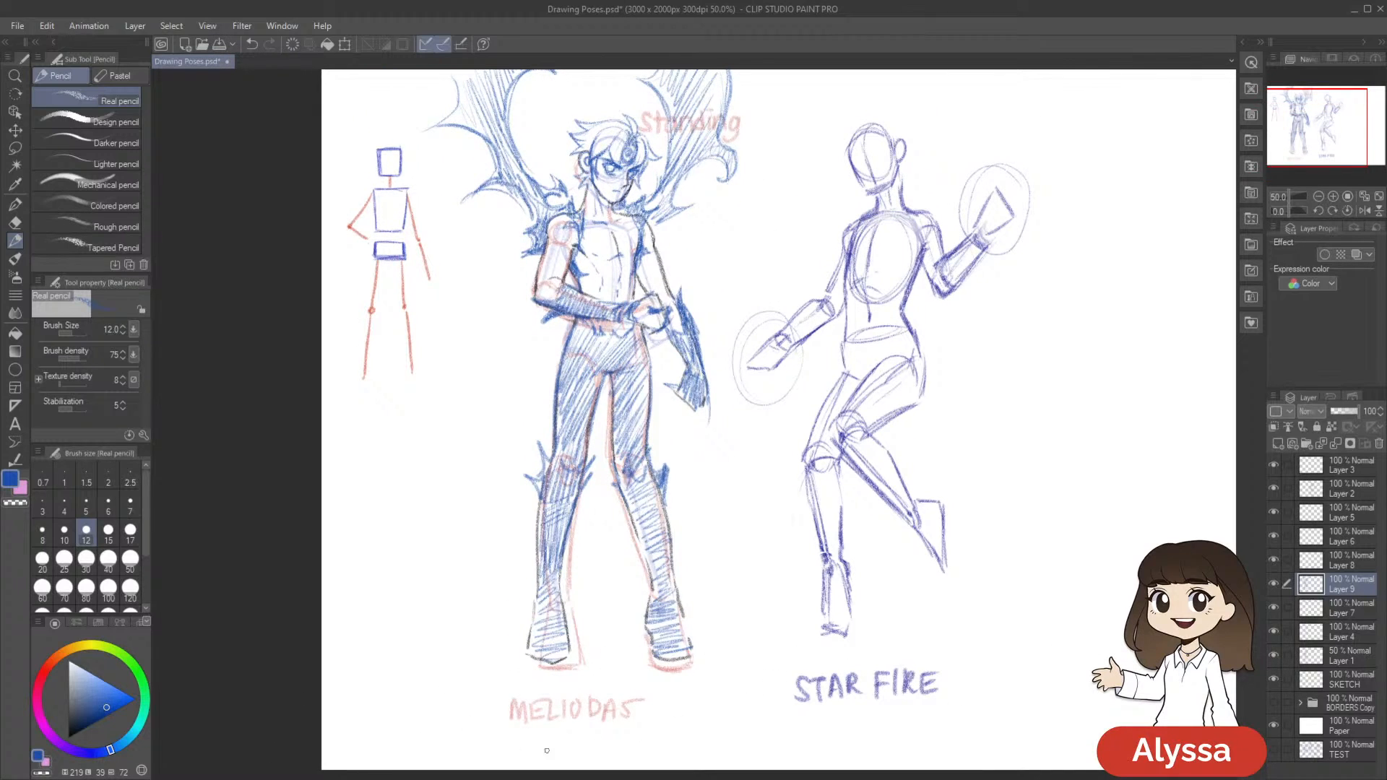
{"action": "scroll", "coordinate": [942, 675], "scroll_direction": "right", "scroll_amount": 1}
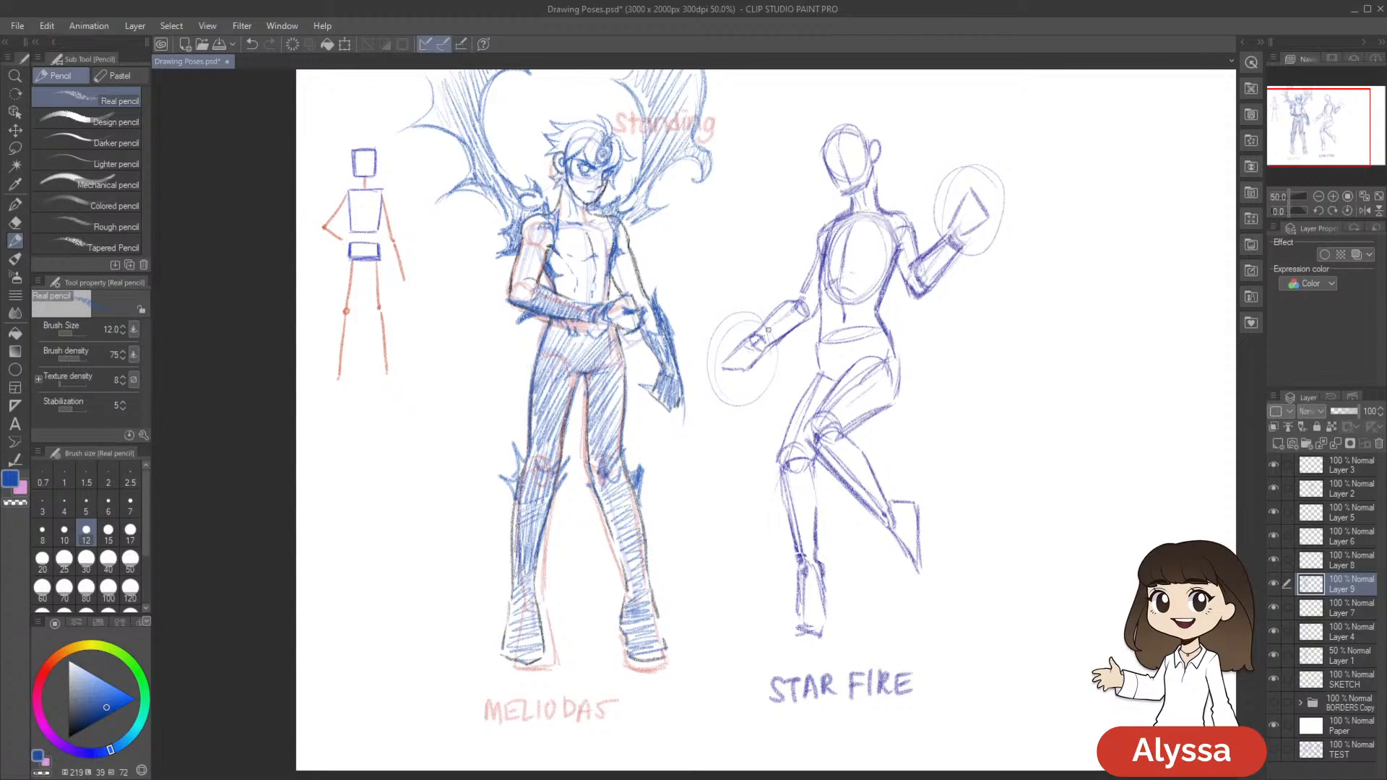
{"action": "left_click_drag", "start_coordinate": [843, 119], "coordinate": [791, 138]}
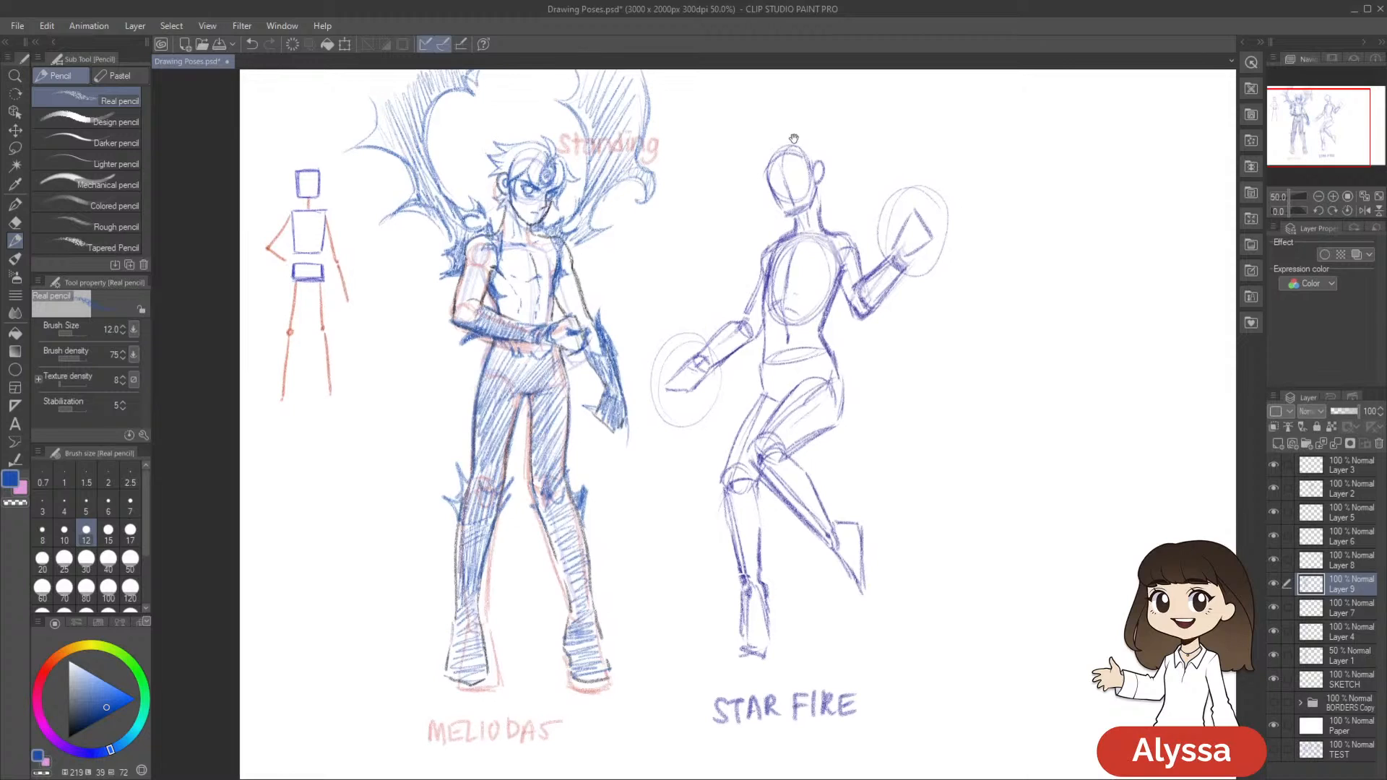
{"action": "left_click_drag", "start_coordinate": [898, 206], "coordinate": [899, 176]}
{"action": "left_click_drag", "start_coordinate": [906, 316], "coordinate": [898, 300]}
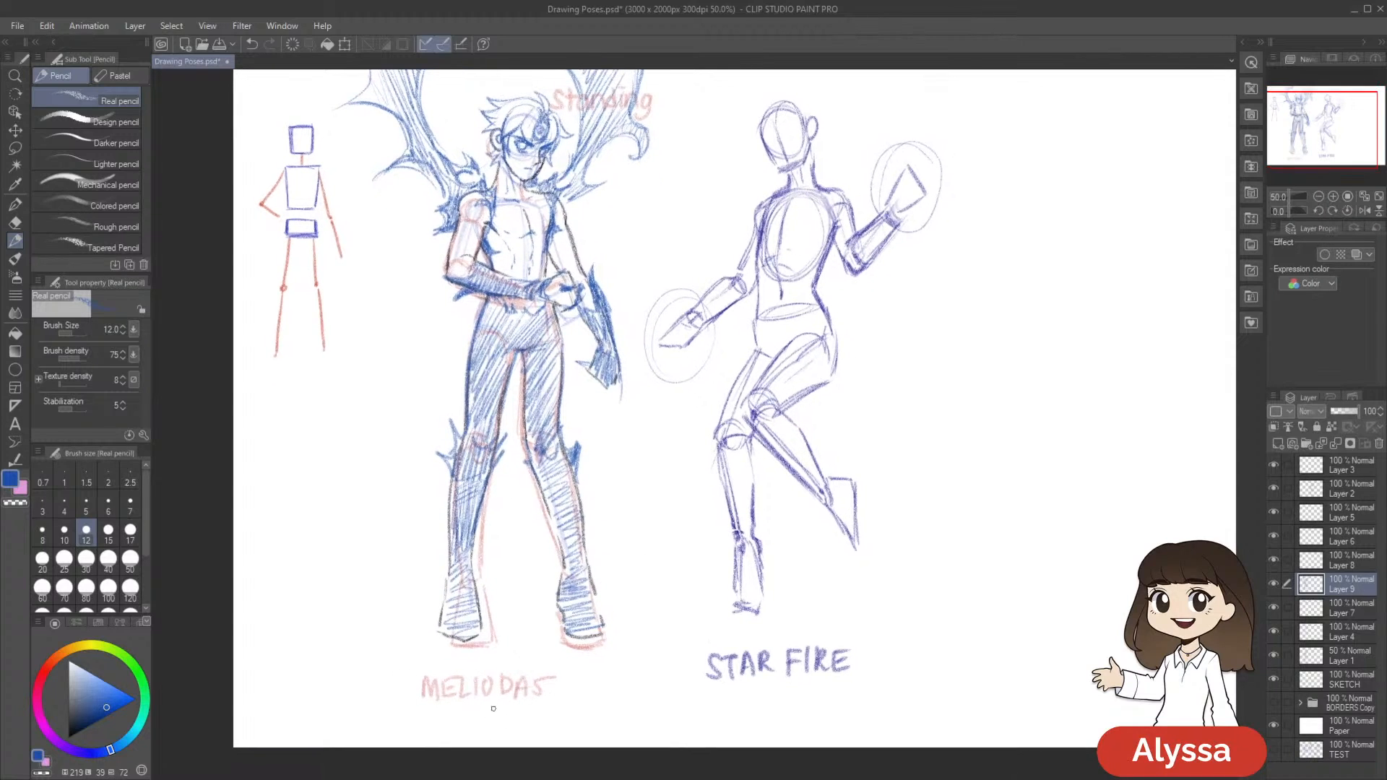
{"action": "left_click_drag", "start_coordinate": [987, 567], "coordinate": [994, 587]}
{"action": "left_click_drag", "start_coordinate": [1114, 643], "coordinate": [1120, 663]}
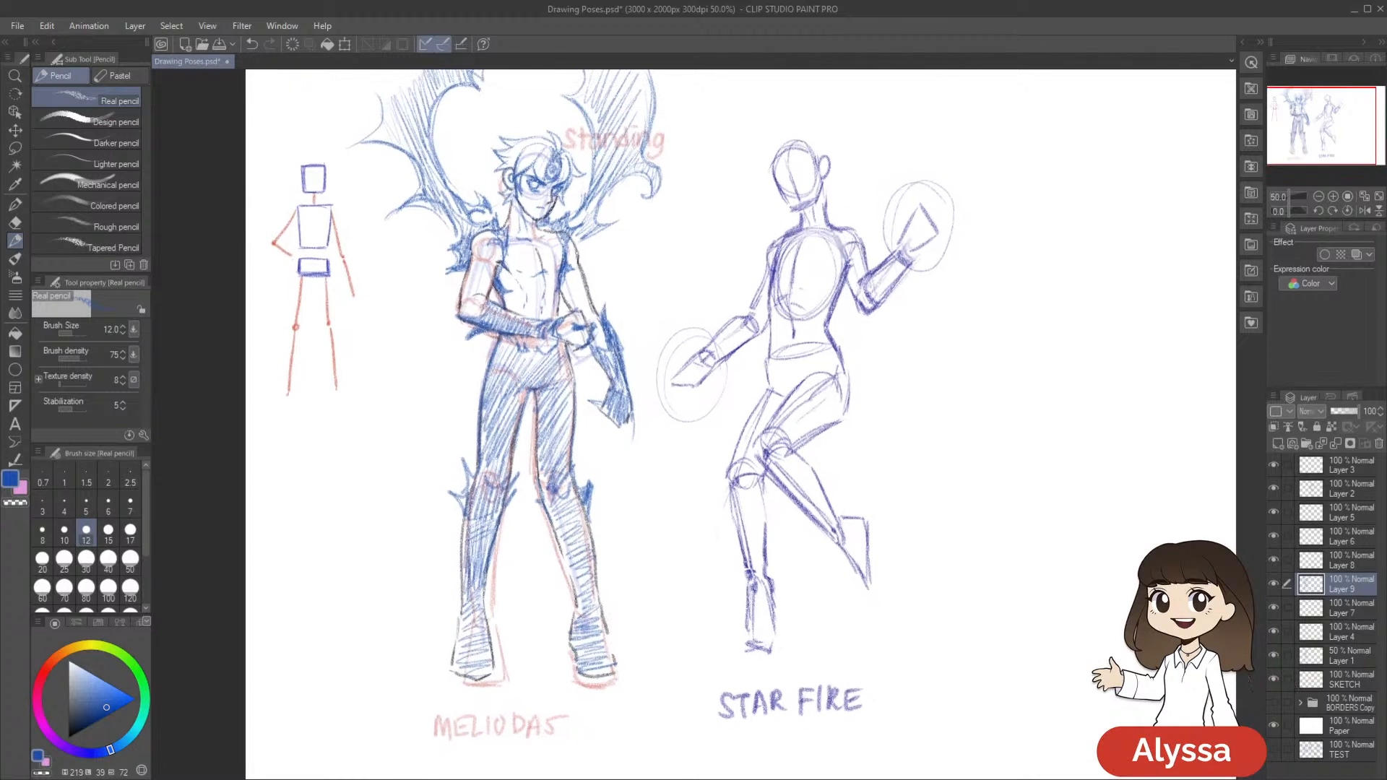
Hide the SKETCH layer and Layer 1, switch Layer 4 and Layer 9 off and on to check them, and save
{"action": "left_click", "coordinate": [1273, 679]}
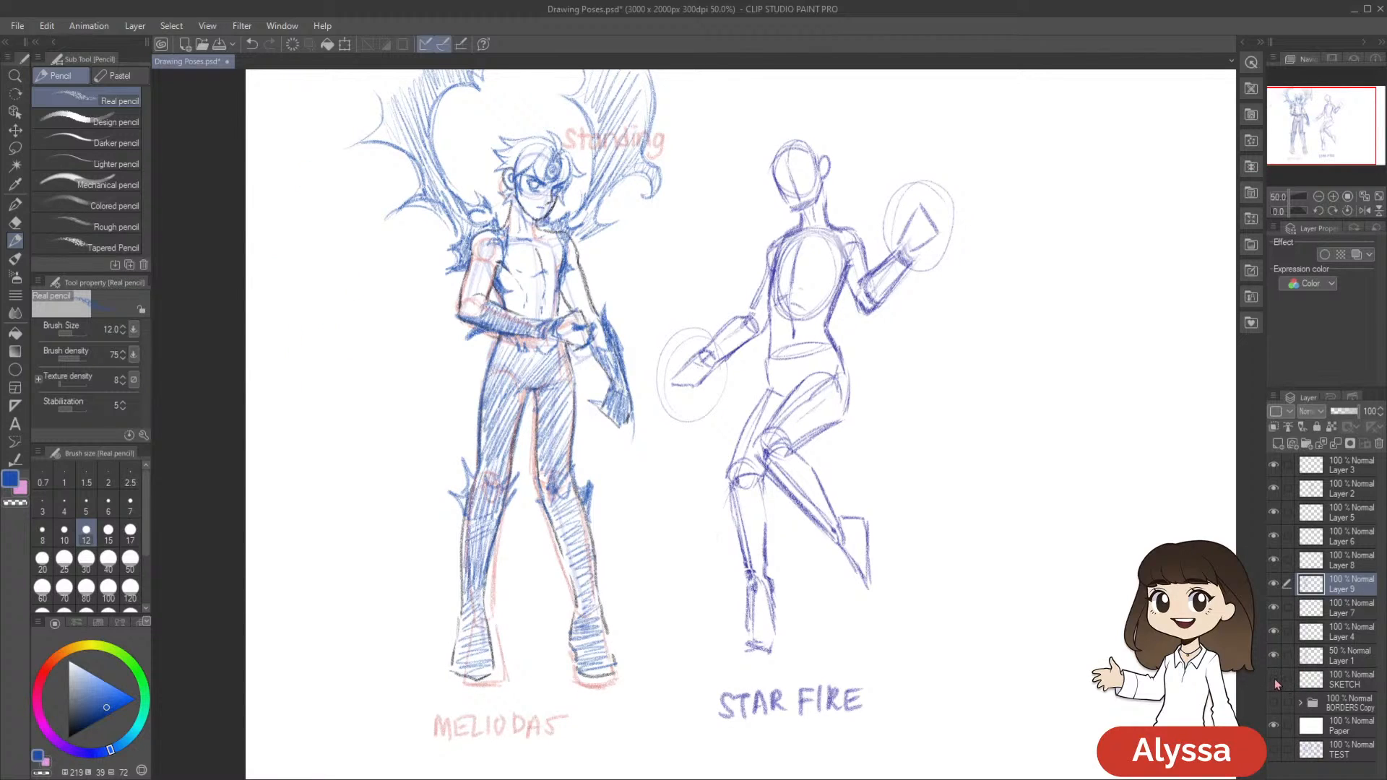
{"action": "left_click", "coordinate": [1274, 655]}
{"action": "left_click", "coordinate": [1274, 631]}
{"action": "left_click", "coordinate": [1273, 631]}
{"action": "left_click", "coordinate": [1273, 583]}
{"action": "left_click", "coordinate": [1273, 583]}
{"action": "scroll", "coordinate": [1109, 615], "scroll_direction": "up", "scroll_amount": 1}
{"action": "key", "text": "ctrl+s"}
Check Layer 1 once more and hide it, show the SKETCH layer again, and toggle Layer 9 to compare
{"action": "left_click_drag", "start_coordinate": [1105, 591], "coordinate": [1006, 589]}
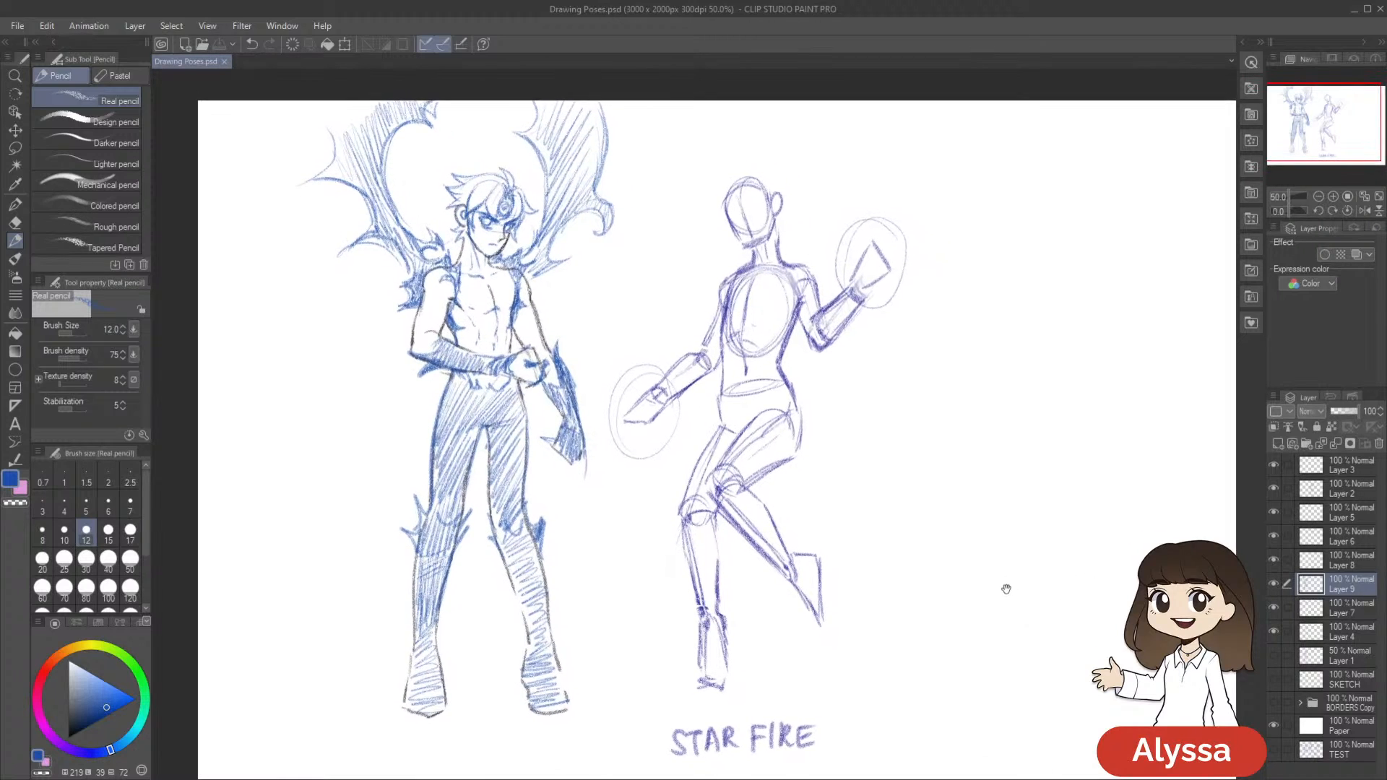
{"action": "mouse_move", "coordinate": [990, 600]}
{"action": "left_mouse_down"}
{"action": "mouse_move", "coordinate": [1014, 562]}
{"action": "mouse_move", "coordinate": [995, 547]}
{"action": "mouse_move", "coordinate": [1053, 527]}
{"action": "left_mouse_up"}
{"action": "left_click", "coordinate": [1273, 655]}
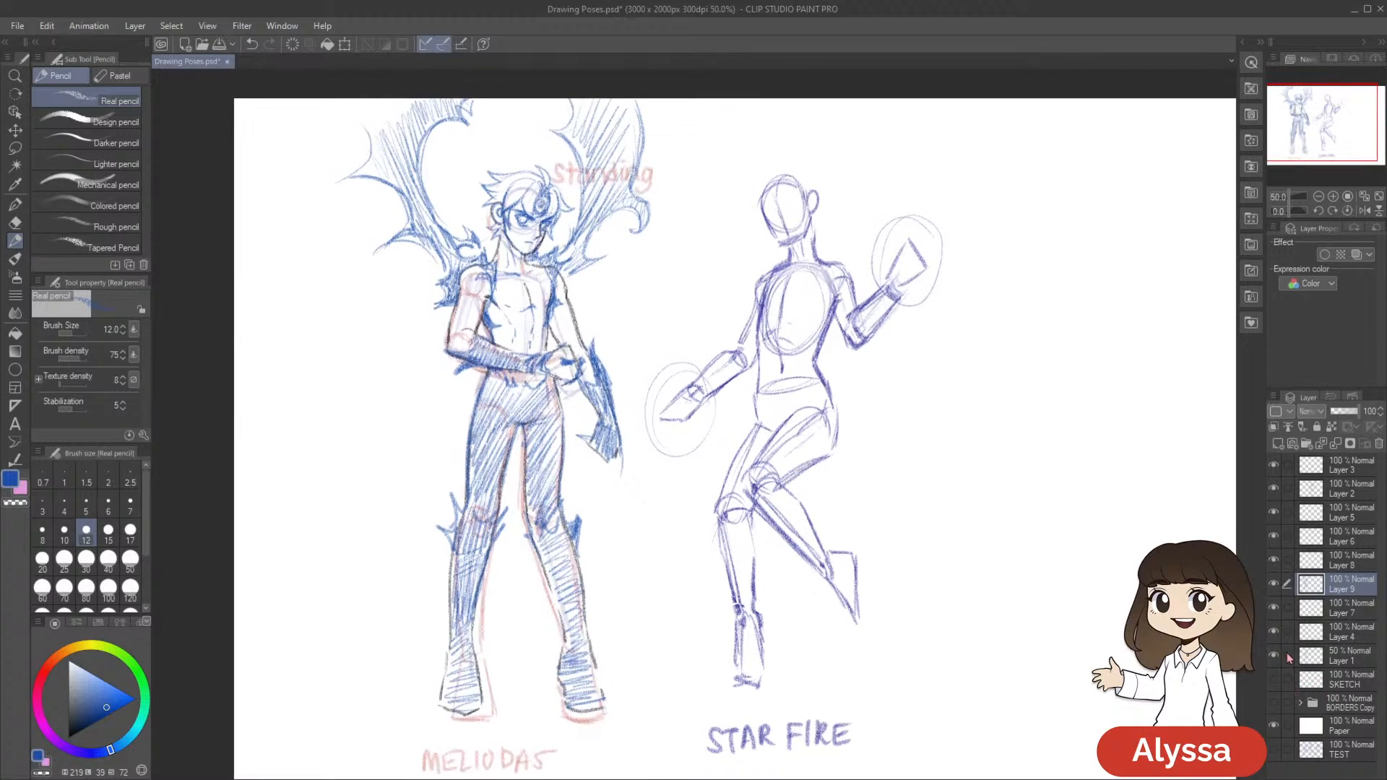
{"action": "left_click", "coordinate": [1274, 655]}
{"action": "left_click", "coordinate": [1273, 679]}
{"action": "left_click_drag", "start_coordinate": [925, 522], "coordinate": [929, 535]}
{"action": "mouse_move", "coordinate": [1077, 559]}
{"action": "left_mouse_down"}
{"action": "mouse_move", "coordinate": [1095, 527]}
{"action": "mouse_move", "coordinate": [1056, 552]}
{"action": "left_mouse_up"}
{"action": "left_click", "coordinate": [1273, 584]}
{"action": "left_click", "coordinate": [1273, 584]}
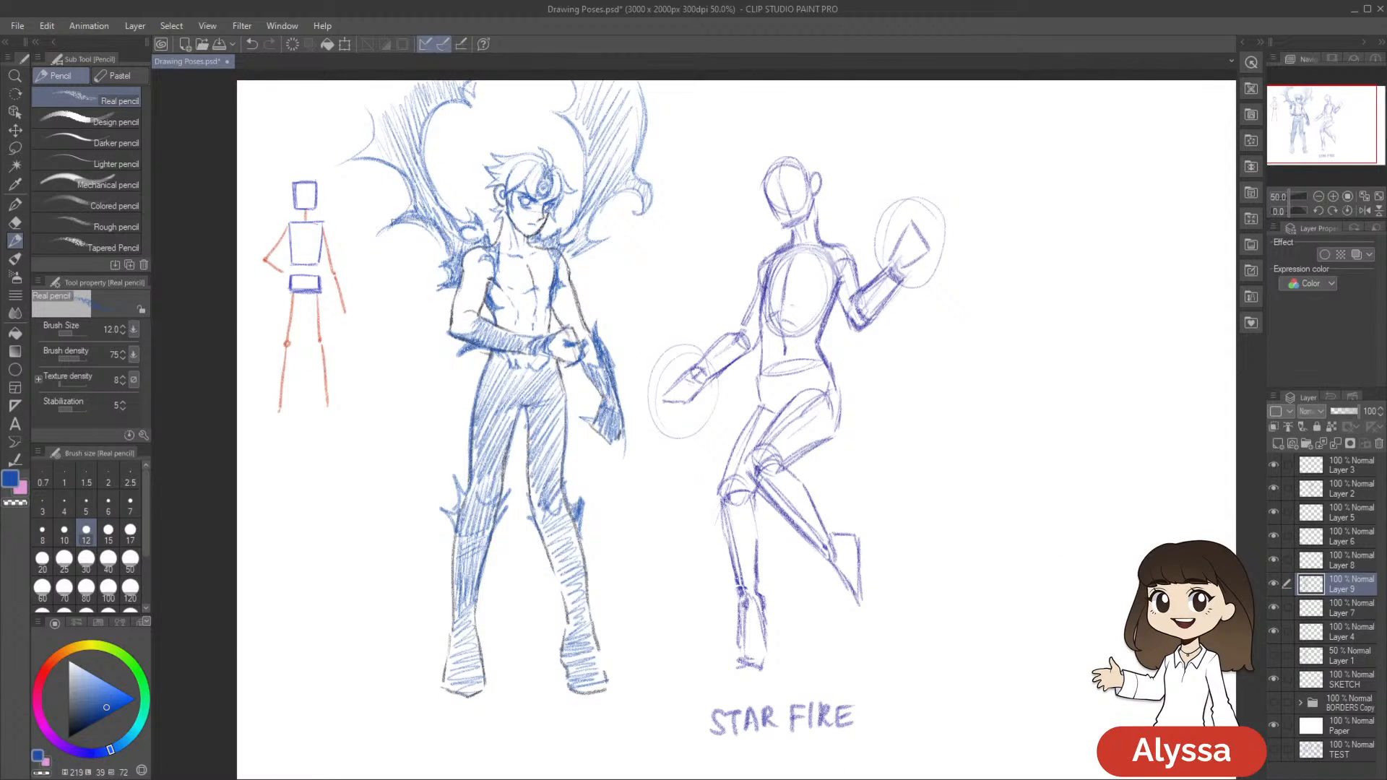
Draw jagged blue spikes around both of Meliodas's shoulders near the base of the wings, and save the drawing
{"action": "mouse_move", "coordinate": [448, 253]}
{"action": "left_mouse_down"}
{"action": "mouse_move", "coordinate": [427, 267]}
{"action": "mouse_move", "coordinate": [451, 276]}
{"action": "left_mouse_up"}
{"action": "mouse_move", "coordinate": [565, 267]}
{"action": "left_mouse_down"}
{"action": "mouse_move", "coordinate": [584, 253]}
{"action": "mouse_move", "coordinate": [589, 276]}
{"action": "mouse_move", "coordinate": [575, 285]}
{"action": "mouse_move", "coordinate": [570, 263]}
{"action": "mouse_move", "coordinate": [589, 242]}
{"action": "left_mouse_up"}
{"action": "left_click_drag", "start_coordinate": [682, 262], "coordinate": [689, 297]}
{"action": "left_click_drag", "start_coordinate": [578, 278], "coordinate": [572, 296]}
{"action": "left_click_drag", "start_coordinate": [584, 258], "coordinate": [577, 286]}
{"action": "mouse_move", "coordinate": [591, 250]}
{"action": "left_mouse_down"}
{"action": "mouse_move", "coordinate": [584, 281]}
{"action": "mouse_move", "coordinate": [586, 268]}
{"action": "left_mouse_up"}
{"action": "mouse_move", "coordinate": [650, 221]}
{"action": "left_mouse_down"}
{"action": "mouse_move", "coordinate": [644, 249]}
{"action": "mouse_move", "coordinate": [637, 211]}
{"action": "mouse_move", "coordinate": [608, 231]}
{"action": "left_mouse_up"}
{"action": "left_click_drag", "start_coordinate": [607, 213], "coordinate": [603, 260]}
{"action": "left_click_drag", "start_coordinate": [741, 215], "coordinate": [789, 231]}
{"action": "mouse_move", "coordinate": [497, 250]}
{"action": "left_mouse_down"}
{"action": "mouse_move", "coordinate": [485, 271]}
{"action": "mouse_move", "coordinate": [470, 267]}
{"action": "left_mouse_up"}
{"action": "left_click_drag", "start_coordinate": [478, 218], "coordinate": [465, 258]}
{"action": "left_click_drag", "start_coordinate": [474, 191], "coordinate": [448, 213]}
{"action": "left_click_drag", "start_coordinate": [997, 373], "coordinate": [965, 374]}
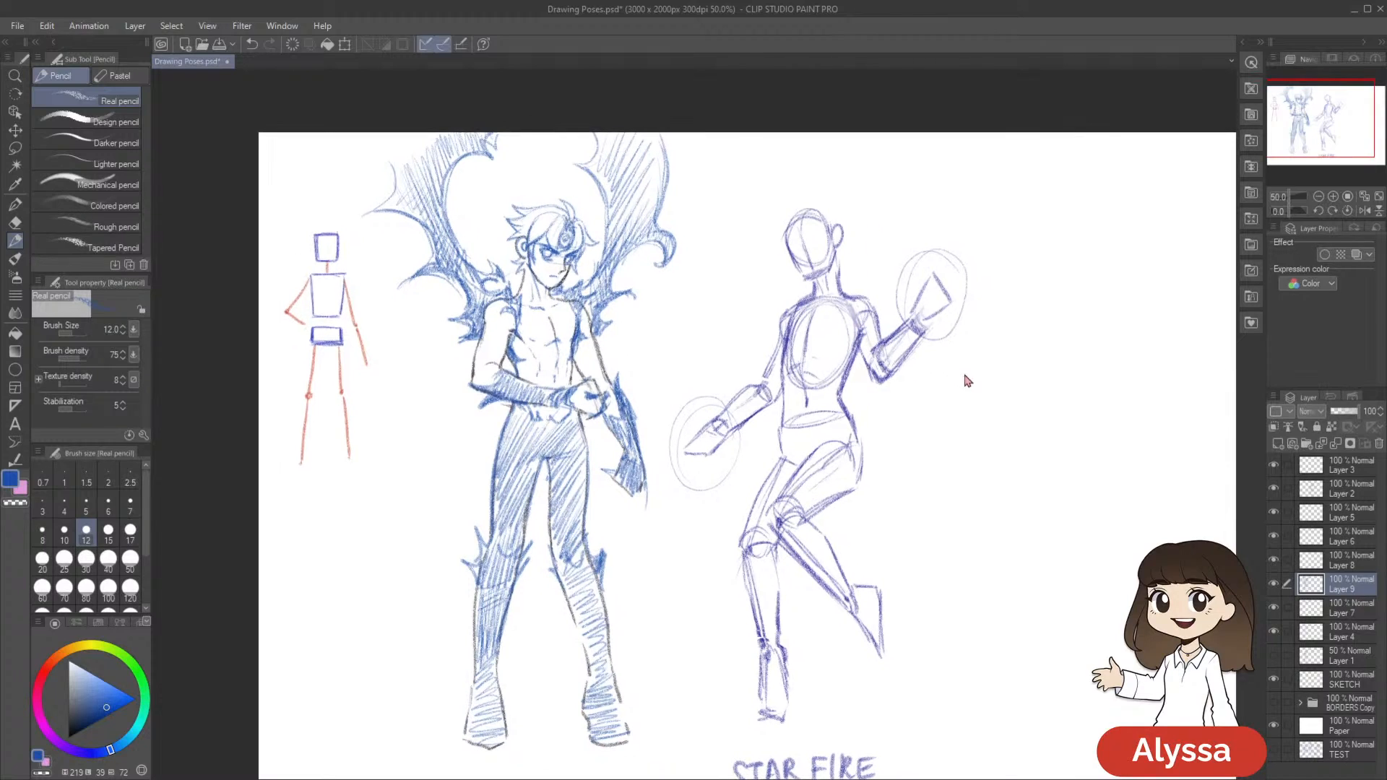
{"action": "key", "text": "ctrl+s"}
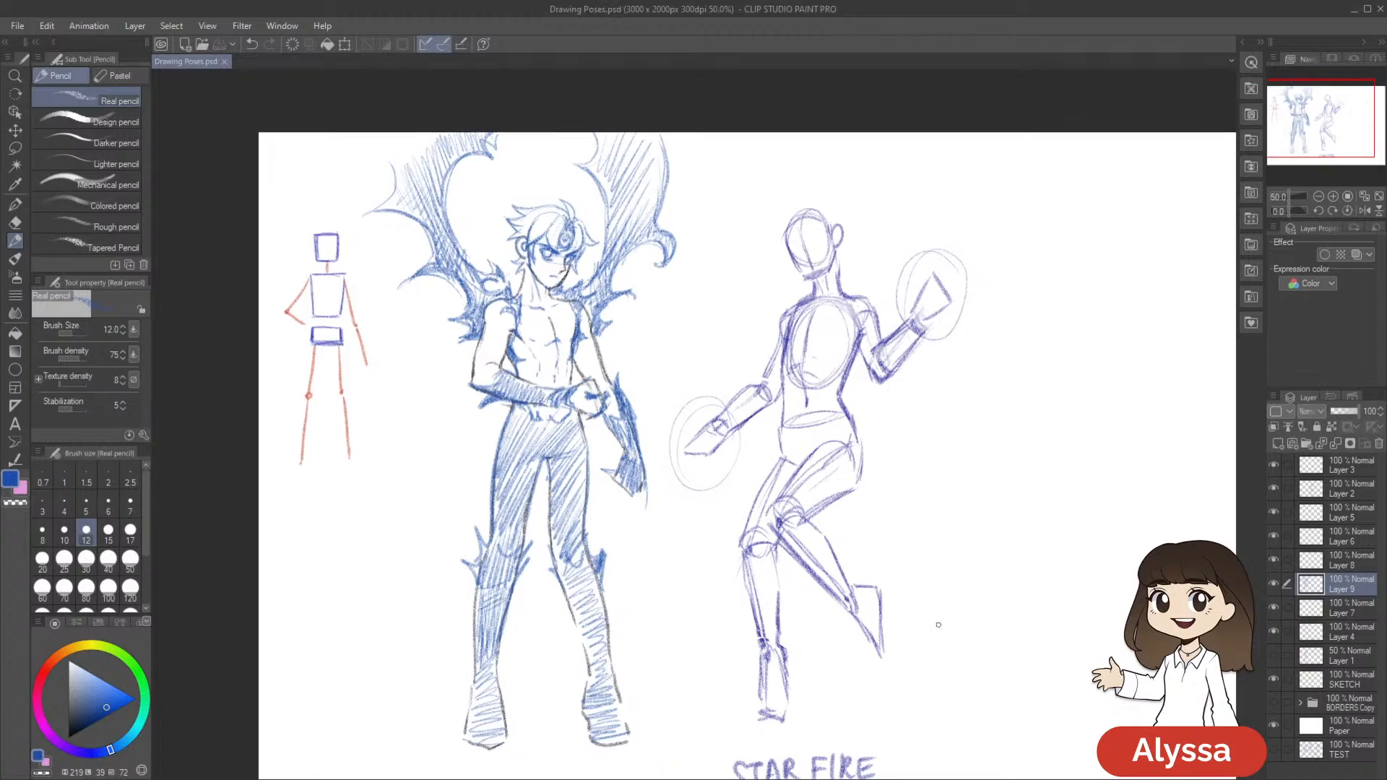
Try a small blue mark on Meliodas's abdomen, undo it, and save the drawing
{"action": "scroll", "coordinate": [936, 625], "scroll_direction": "down", "scroll_amount": 1}
{"action": "scroll", "coordinate": [937, 623], "scroll_direction": "up", "scroll_amount": 1}
{"action": "mouse_move", "coordinate": [801, 559]}
{"action": "left_mouse_down"}
{"action": "mouse_move", "coordinate": [793, 514]}
{"action": "mouse_move", "coordinate": [850, 534]}
{"action": "left_mouse_up"}
{"action": "left_click", "coordinate": [559, 330]}
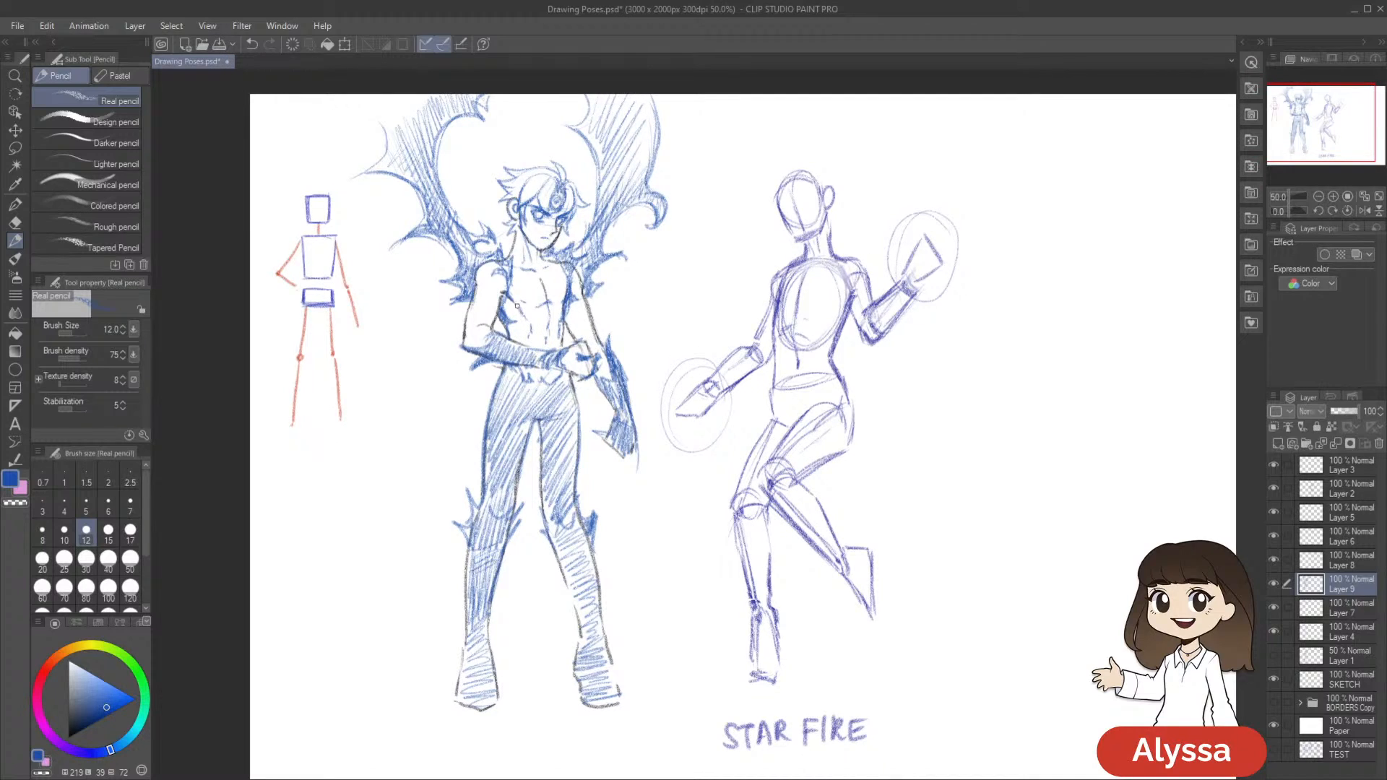
{"action": "left_click_drag", "start_coordinate": [783, 408], "coordinate": [737, 368]}
{"action": "key", "text": "ctrl+z"}
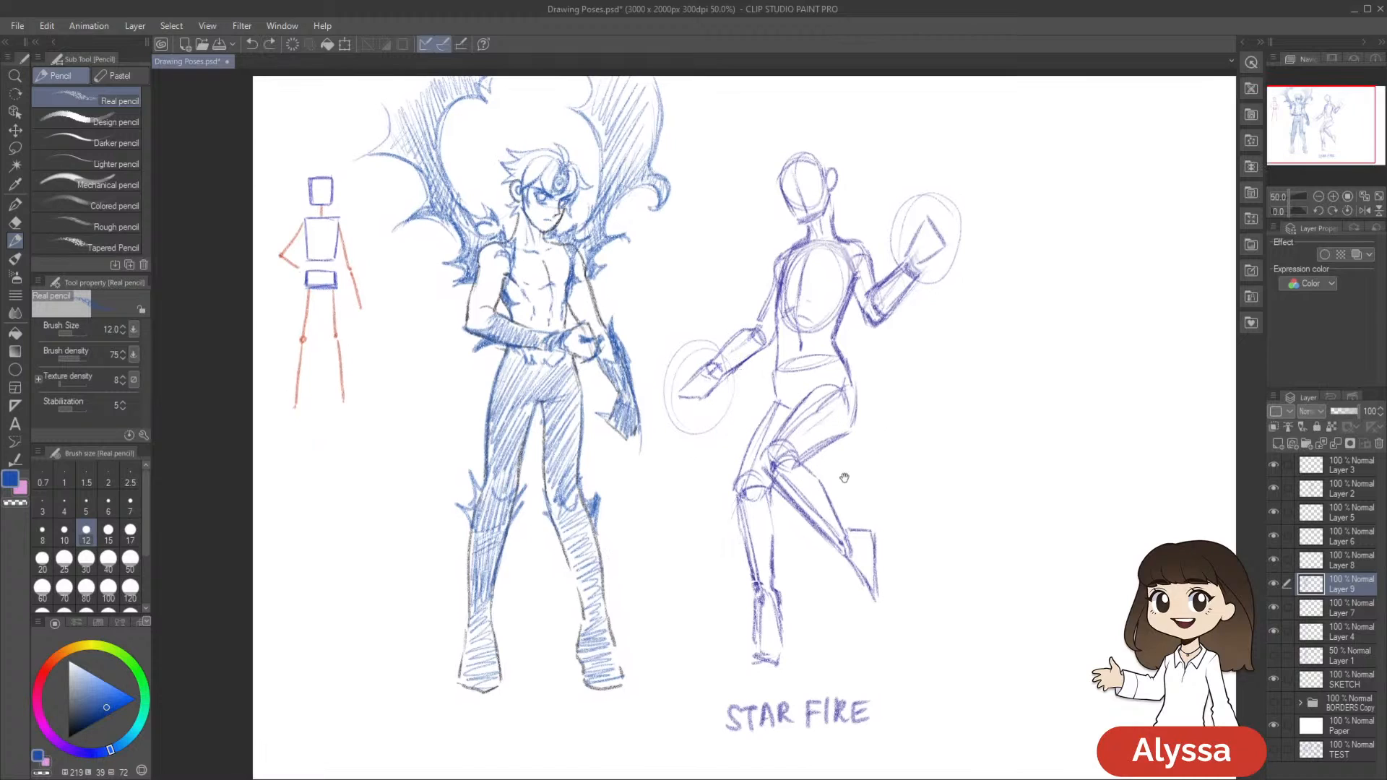
{"action": "left_click_drag", "start_coordinate": [838, 473], "coordinate": [845, 467]}
{"action": "key", "text": "ctrl+s"}
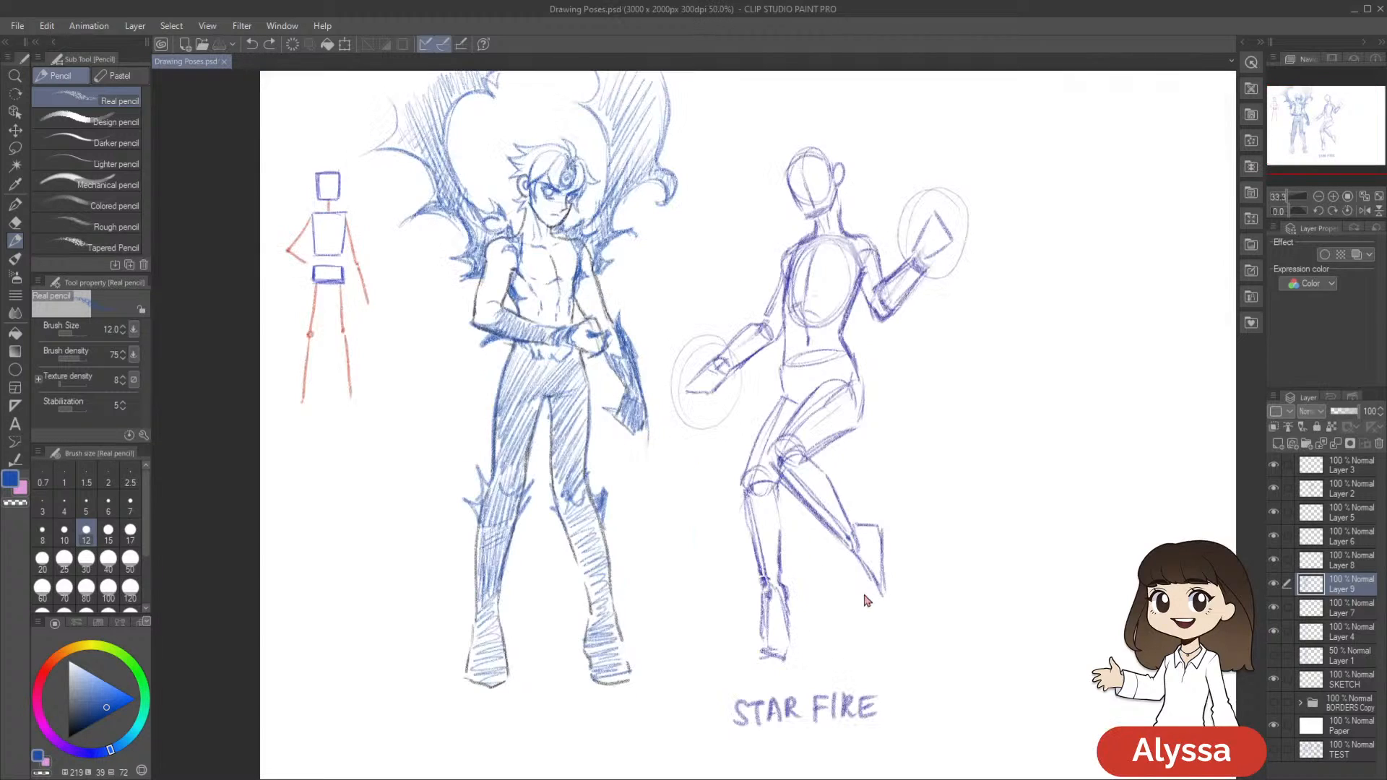
Draw blue strokes along the soles of both of Meliodas's feet, and save the drawing
{"action": "left_click_drag", "start_coordinate": [672, 539], "coordinate": [731, 502]}
{"action": "left_click_drag", "start_coordinate": [523, 644], "coordinate": [564, 649]}
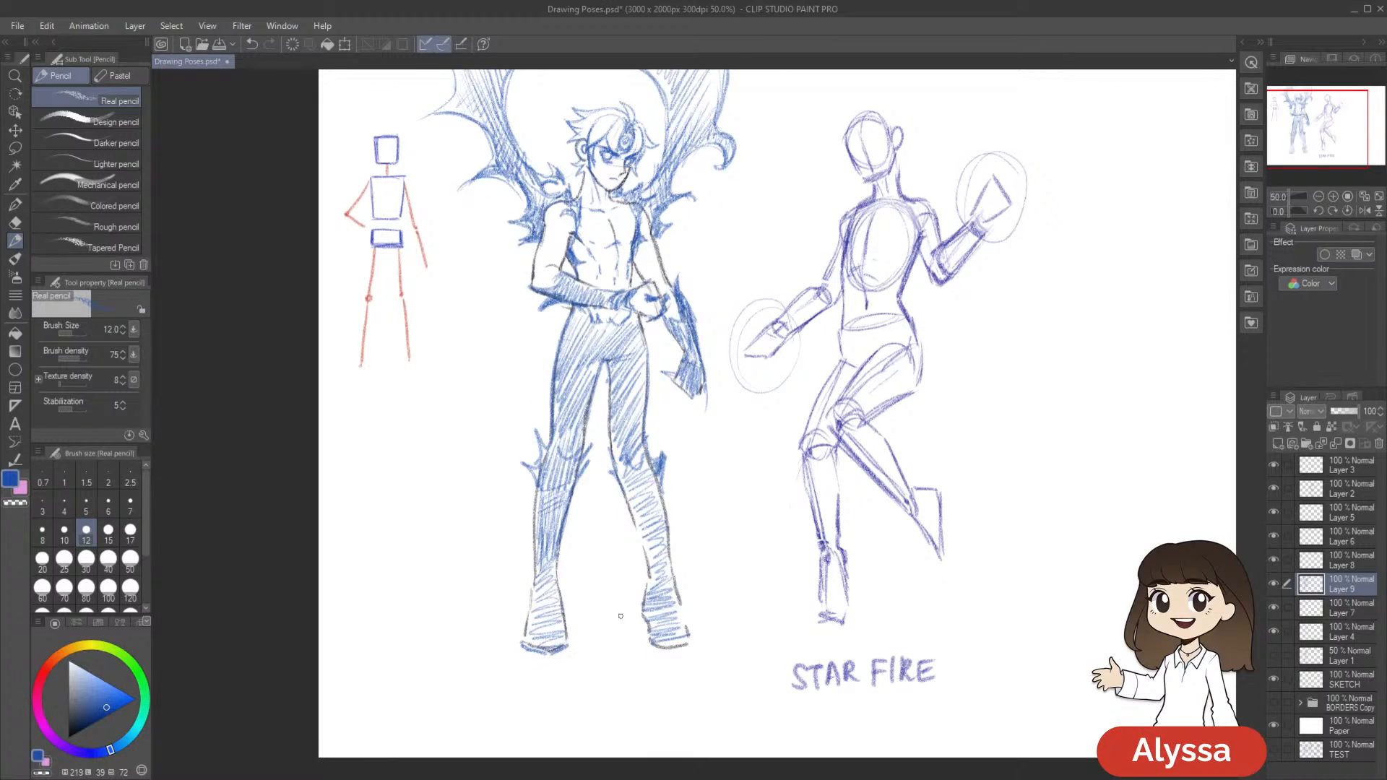
{"action": "left_click_drag", "start_coordinate": [649, 641], "coordinate": [683, 655]}
{"action": "left_click_drag", "start_coordinate": [653, 647], "coordinate": [693, 652]}
{"action": "left_click_drag", "start_coordinate": [986, 524], "coordinate": [933, 548]}
{"action": "key", "text": "ctrl+s"}
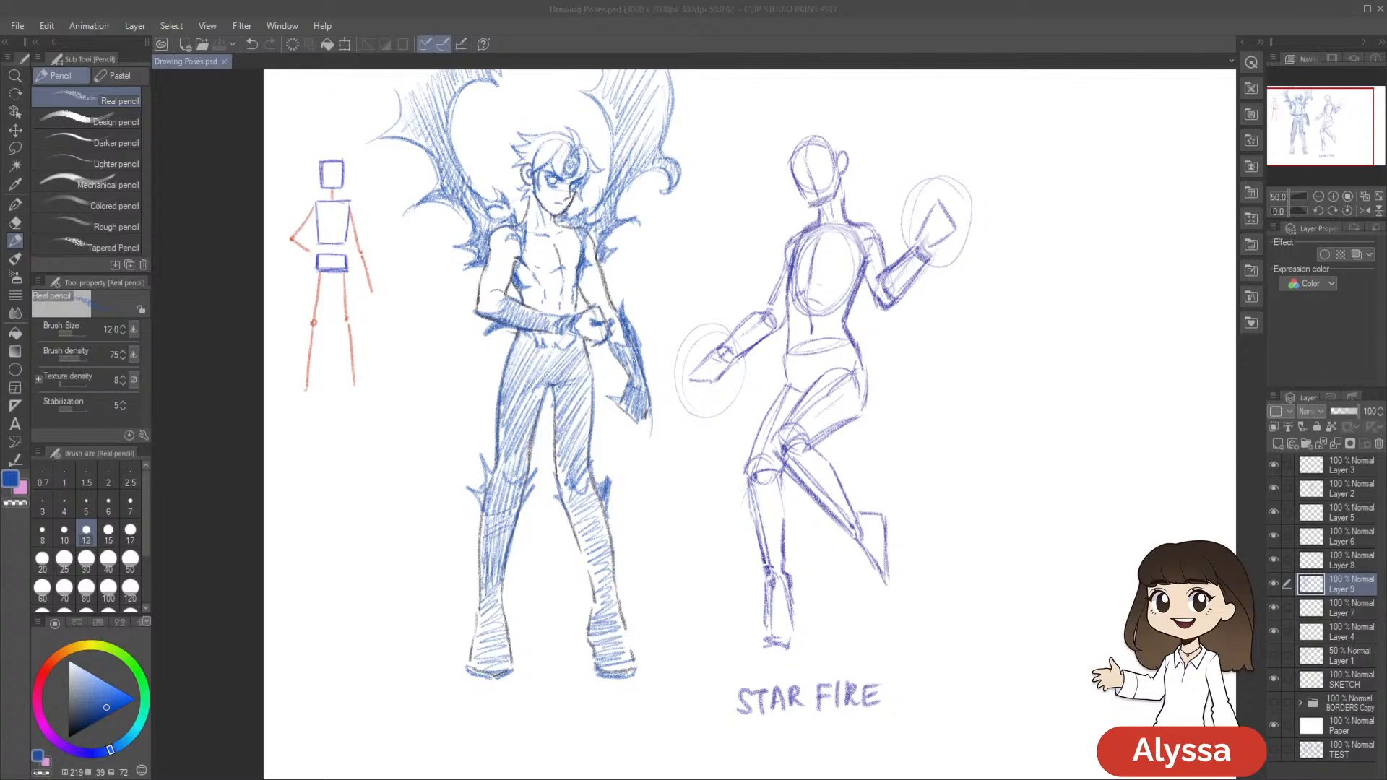
Sketch pointed blue claws on Meliodas's left-hand foot in the drawing, and undo the last strokes
{"action": "left_click_drag", "start_coordinate": [971, 239], "coordinate": [968, 193]}
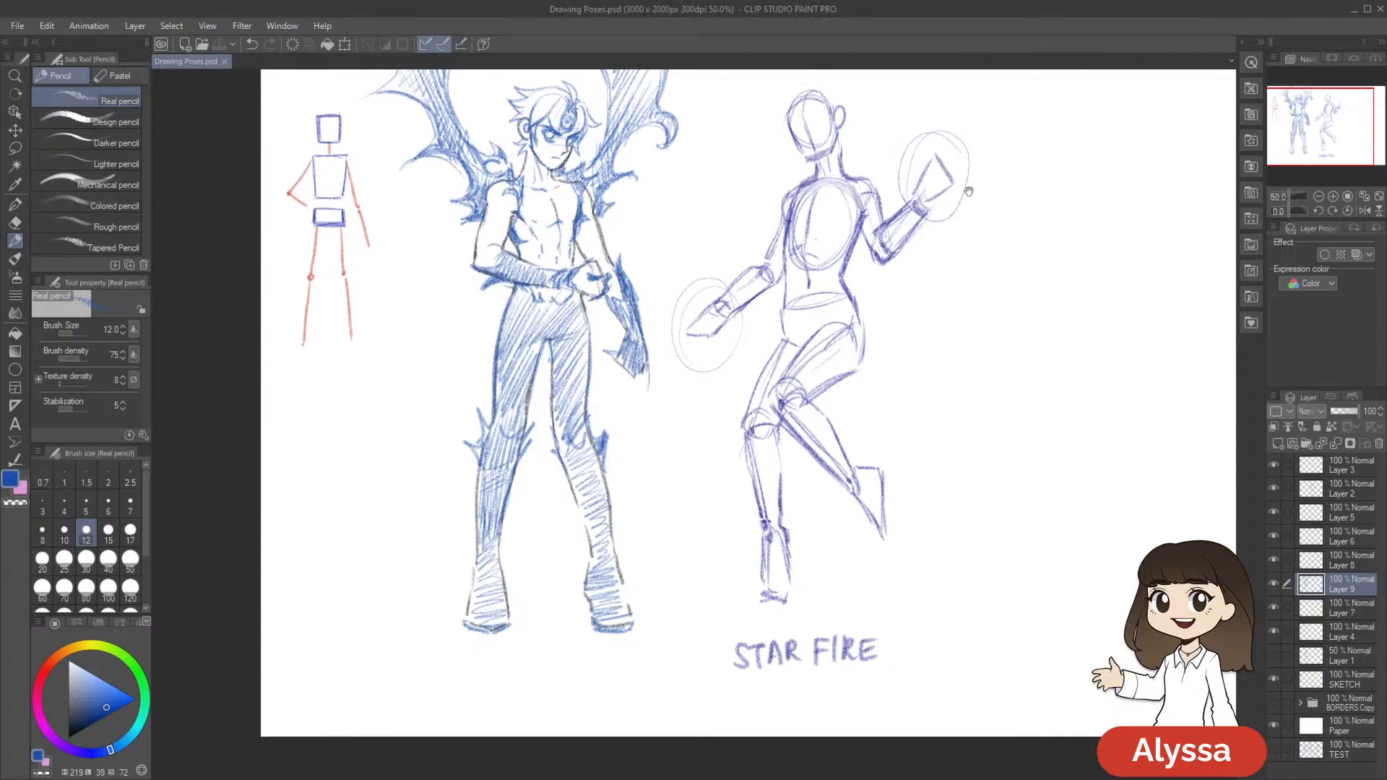
{"action": "mouse_move", "coordinate": [472, 593]}
{"action": "left_mouse_down"}
{"action": "mouse_move", "coordinate": [461, 639]}
{"action": "mouse_move", "coordinate": [481, 628]}
{"action": "mouse_move", "coordinate": [459, 640]}
{"action": "mouse_move", "coordinate": [477, 608]}
{"action": "mouse_move", "coordinate": [486, 653]}
{"action": "mouse_move", "coordinate": [499, 629]}
{"action": "mouse_move", "coordinate": [486, 604]}
{"action": "mouse_move", "coordinate": [484, 643]}
{"action": "mouse_move", "coordinate": [493, 619]}
{"action": "mouse_move", "coordinate": [513, 635]}
{"action": "left_mouse_up"}
{"action": "key", "text": "ctrl+z"}
{"action": "key", "text": "ctrl+z"}
{"action": "left_click_drag", "start_coordinate": [948, 530], "coordinate": [957, 516]}
{"action": "left_click_drag", "start_coordinate": [839, 486], "coordinate": [835, 483]}
Draw pointed blue claws on Meliodas's right-hand foot, redoing the first attempt, and save the drawing
{"action": "mouse_move", "coordinate": [594, 550]}
{"action": "left_mouse_down"}
{"action": "mouse_move", "coordinate": [595, 594]}
{"action": "mouse_move", "coordinate": [623, 571]}
{"action": "mouse_move", "coordinate": [617, 559]}
{"action": "mouse_move", "coordinate": [631, 572]}
{"action": "mouse_move", "coordinate": [590, 624]}
{"action": "mouse_move", "coordinate": [592, 600]}
{"action": "mouse_move", "coordinate": [596, 625]}
{"action": "mouse_move", "coordinate": [612, 607]}
{"action": "mouse_move", "coordinate": [603, 615]}
{"action": "mouse_move", "coordinate": [603, 588]}
{"action": "mouse_move", "coordinate": [626, 630]}
{"action": "mouse_move", "coordinate": [622, 608]}
{"action": "mouse_move", "coordinate": [646, 621]}
{"action": "left_mouse_up"}
{"action": "key", "text": "ctrl+z"}
{"action": "left_click_drag", "start_coordinate": [629, 585], "coordinate": [642, 612]}
{"action": "left_click_drag", "start_coordinate": [631, 593], "coordinate": [643, 611]}
{"action": "mouse_move", "coordinate": [885, 537]}
{"action": "left_mouse_down"}
{"action": "mouse_move", "coordinate": [782, 517]}
{"action": "mouse_move", "coordinate": [887, 519]}
{"action": "left_mouse_up"}
{"action": "key", "text": "ctrl+s"}
{"action": "mouse_move", "coordinate": [991, 501]}
{"action": "left_mouse_down"}
{"action": "mouse_move", "coordinate": [1018, 517]}
{"action": "mouse_move", "coordinate": [964, 547]}
{"action": "mouse_move", "coordinate": [974, 555]}
{"action": "left_mouse_up"}
{"action": "left_click_drag", "start_coordinate": [634, 662], "coordinate": [642, 677]}
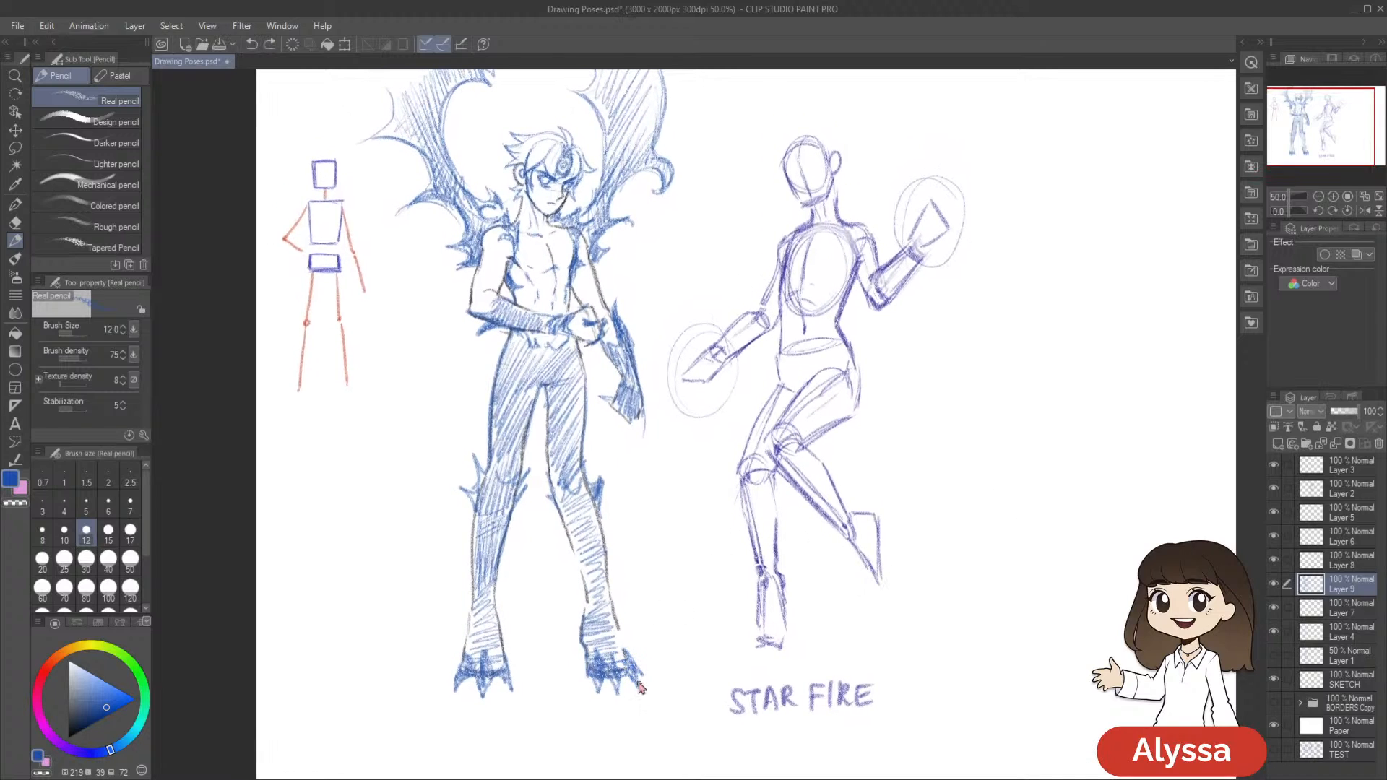
{"action": "left_click_drag", "start_coordinate": [881, 579], "coordinate": [866, 588]}
{"action": "key", "text": "ctrl+s"}
{"action": "left_click", "coordinate": [443, 779]}
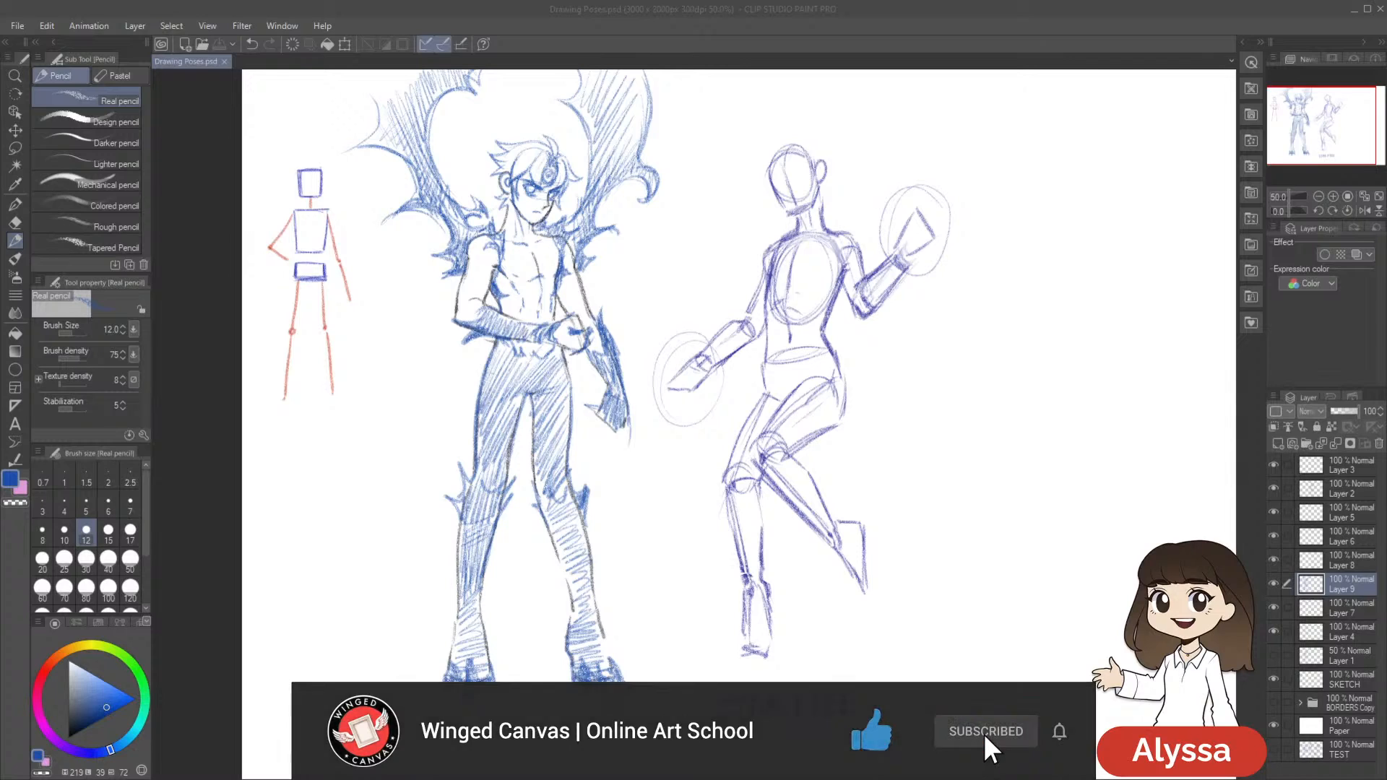
{"action": "key", "text": "alt+Tab"}
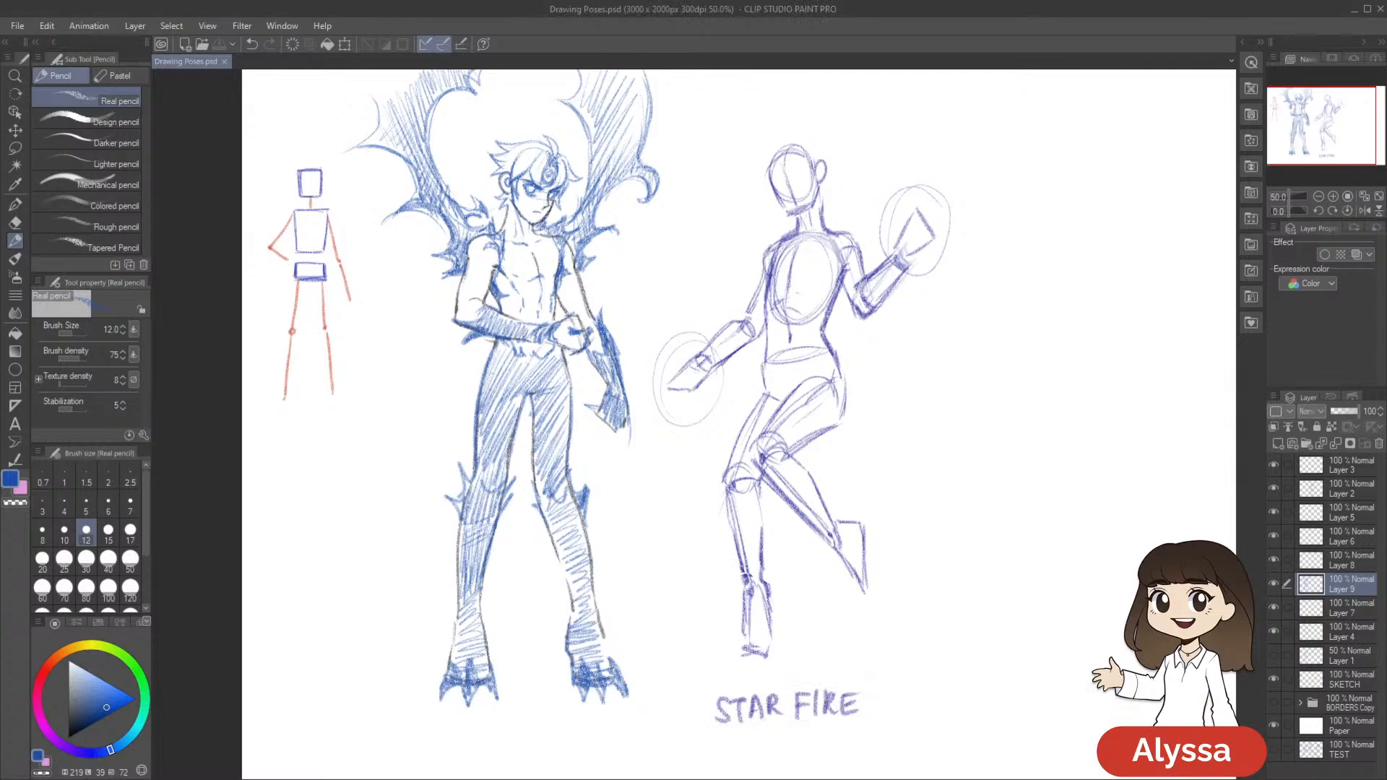
{"action": "key", "text": "alt+Tab"}
{"action": "left_click_drag", "start_coordinate": [1024, 216], "coordinate": [969, 219]}
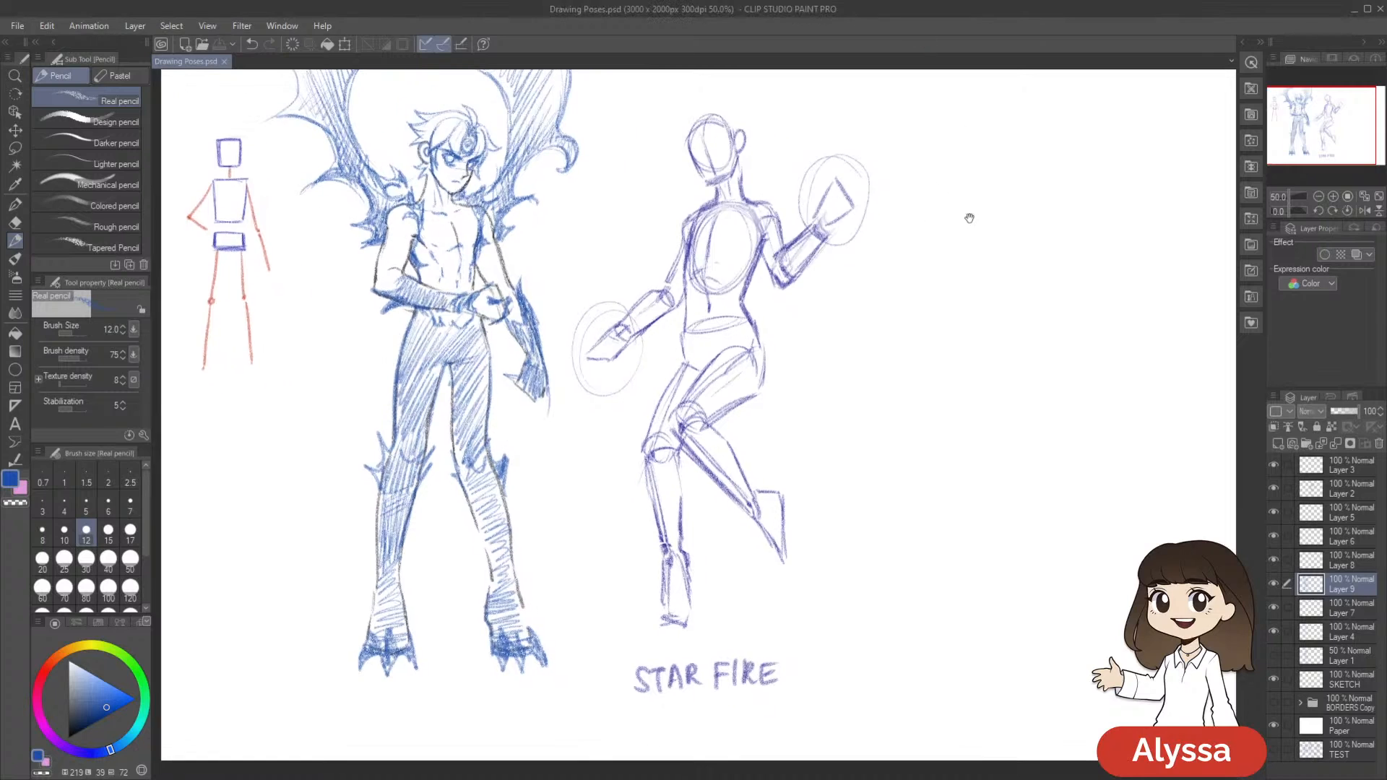
Add a blue sword handle in the fist, choose a bright red, and sketch a red section just below the hand
{"action": "left_click_drag", "start_coordinate": [592, 444], "coordinate": [674, 434]}
{"action": "left_click_drag", "start_coordinate": [608, 606], "coordinate": [618, 629]}
{"action": "left_click_drag", "start_coordinate": [598, 265], "coordinate": [589, 398]}
{"action": "left_click", "coordinate": [43, 673]}
{"action": "left_click", "coordinate": [117, 692]}
{"action": "left_click_drag", "start_coordinate": [117, 692], "coordinate": [128, 702]}
{"action": "mouse_move", "coordinate": [585, 371]}
{"action": "left_mouse_down"}
{"action": "mouse_move", "coordinate": [593, 394]}
{"action": "mouse_move", "coordinate": [579, 404]}
{"action": "left_mouse_up"}
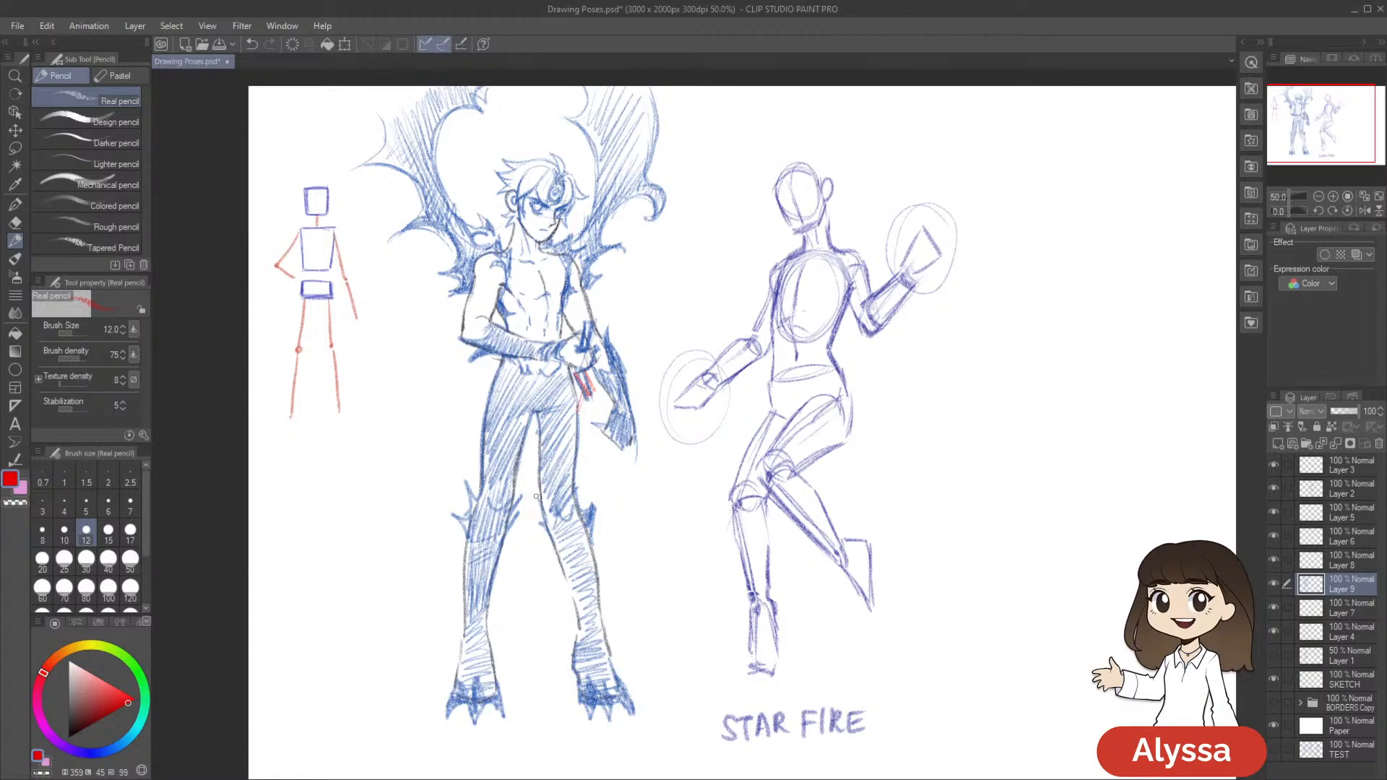
Try red strokes for the blade tip in the gap between the legs, and undo them
{"action": "left_click_drag", "start_coordinate": [539, 468], "coordinate": [521, 518]}
{"action": "key", "text": "ctrl+z"}
{"action": "left_click_drag", "start_coordinate": [539, 468], "coordinate": [515, 535]}
{"action": "left_click_drag", "start_coordinate": [532, 519], "coordinate": [517, 536]}
{"action": "key", "text": "ctrl+z"}
{"action": "key", "text": "ctrl+z"}
{"action": "key", "text": "ctrl+z"}
{"action": "key", "text": "ctrl+z"}
{"action": "key", "text": "ctrl+z"}
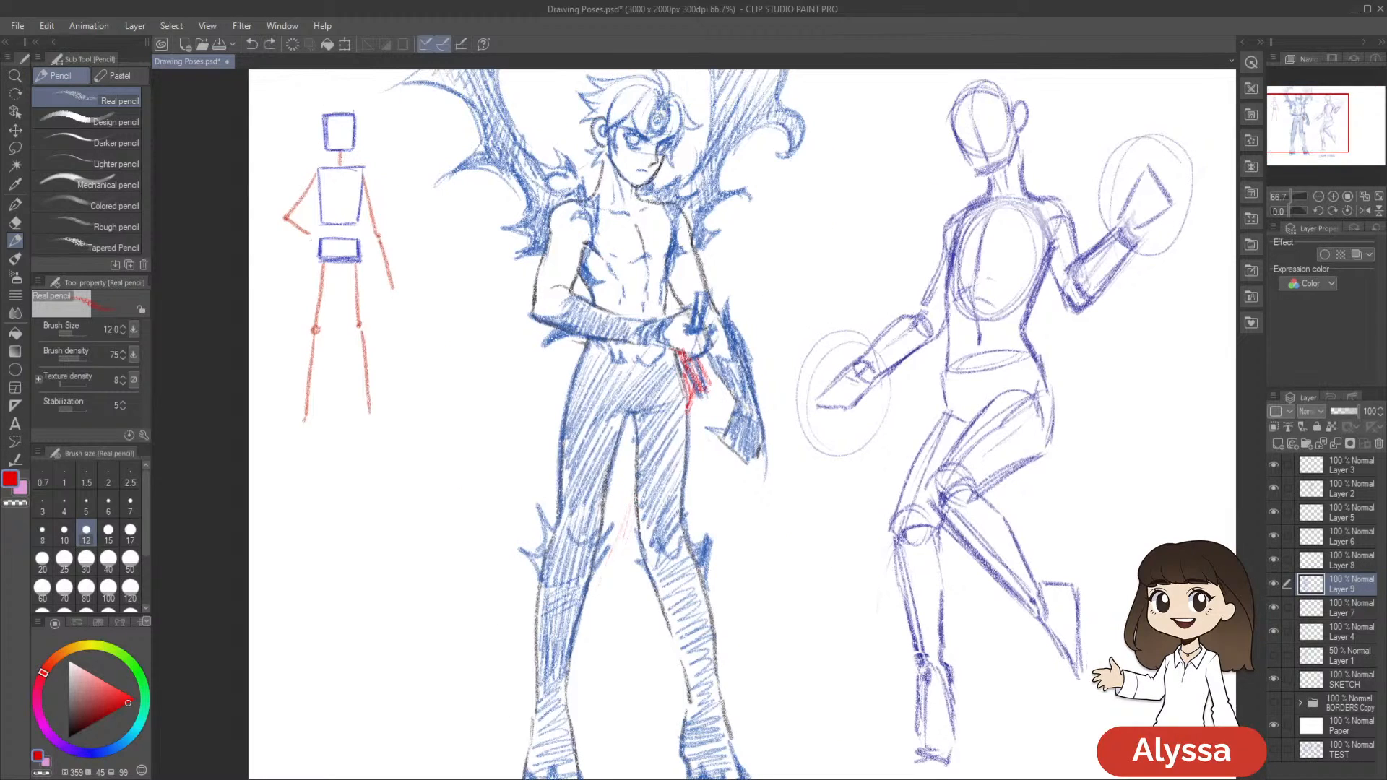
Draw the slanted red blade tip between Meliodas's legs, undo the overlong stroke, and save the drawing
{"action": "mouse_move", "coordinate": [635, 493]}
{"action": "left_mouse_down"}
{"action": "mouse_move", "coordinate": [605, 576]}
{"action": "mouse_move", "coordinate": [613, 542]}
{"action": "left_mouse_up"}
{"action": "left_click_drag", "start_coordinate": [629, 483], "coordinate": [613, 526]}
{"action": "left_click_drag", "start_coordinate": [681, 418], "coordinate": [598, 615]}
{"action": "key", "text": "ctrl+z"}
{"action": "left_click_drag", "start_coordinate": [625, 503], "coordinate": [615, 558]}
{"action": "left_click_drag", "start_coordinate": [1000, 495], "coordinate": [892, 558]}
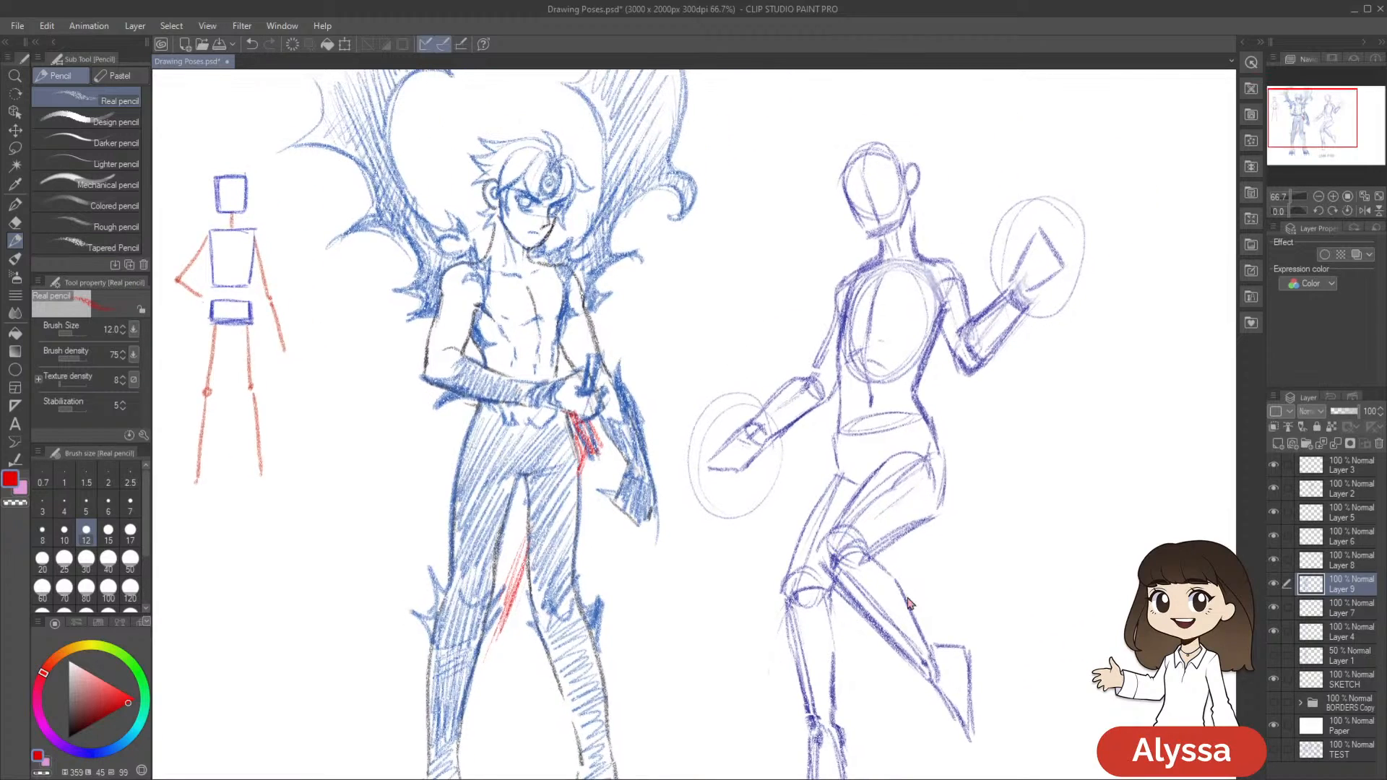
{"action": "scroll", "coordinate": [909, 603], "scroll_direction": "down", "scroll_amount": 1}
{"action": "key", "text": "ctrl+s"}
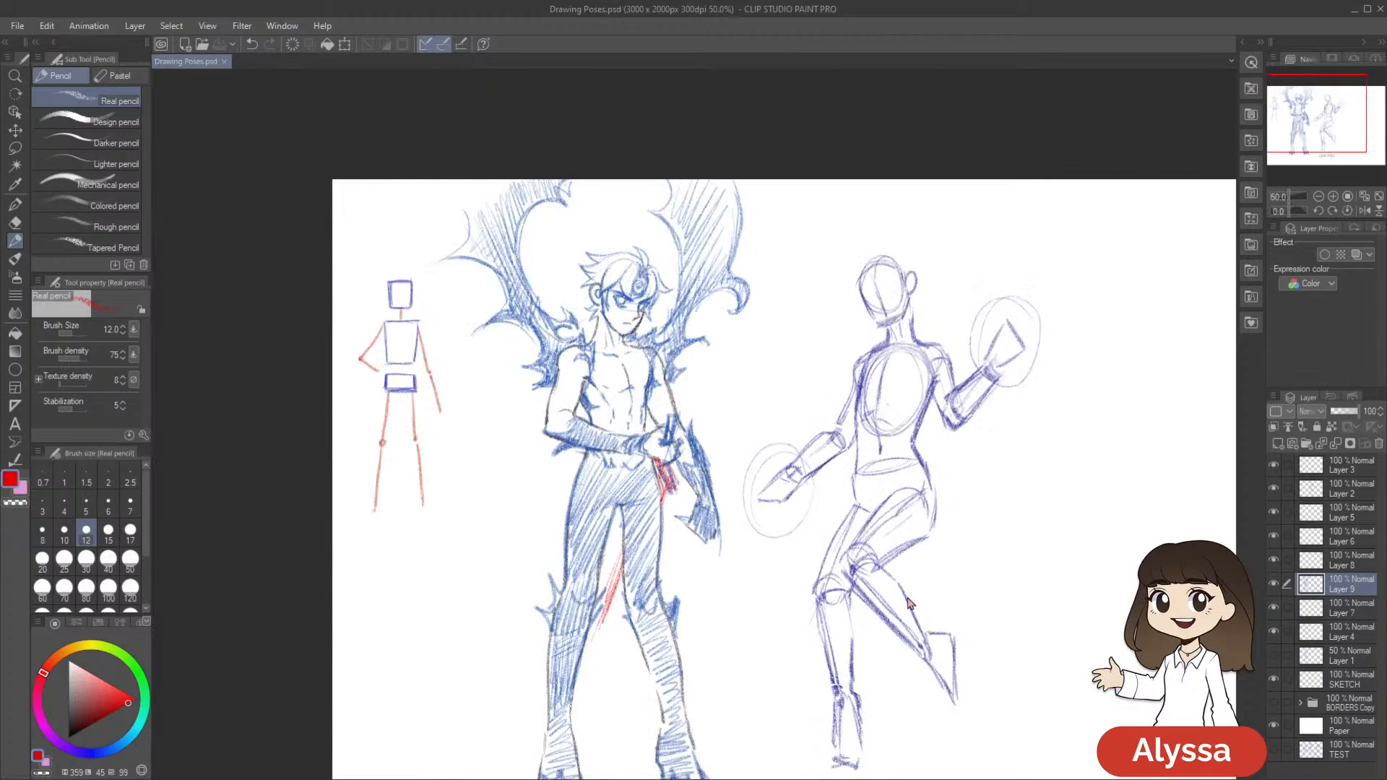
Switch Layer 9 off and on to check the figure with its clawed feet and red blade
{"action": "scroll", "coordinate": [908, 600], "scroll_direction": "up", "scroll_amount": 1}
{"action": "scroll", "coordinate": [908, 600], "scroll_direction": "down", "scroll_amount": 1}
{"action": "left_click_drag", "start_coordinate": [909, 600], "coordinate": [907, 479]}
{"action": "left_click", "coordinate": [1273, 585]}
{"action": "left_click", "coordinate": [1274, 585]}
{"action": "left_click_drag", "start_coordinate": [1024, 625], "coordinate": [1026, 637]}
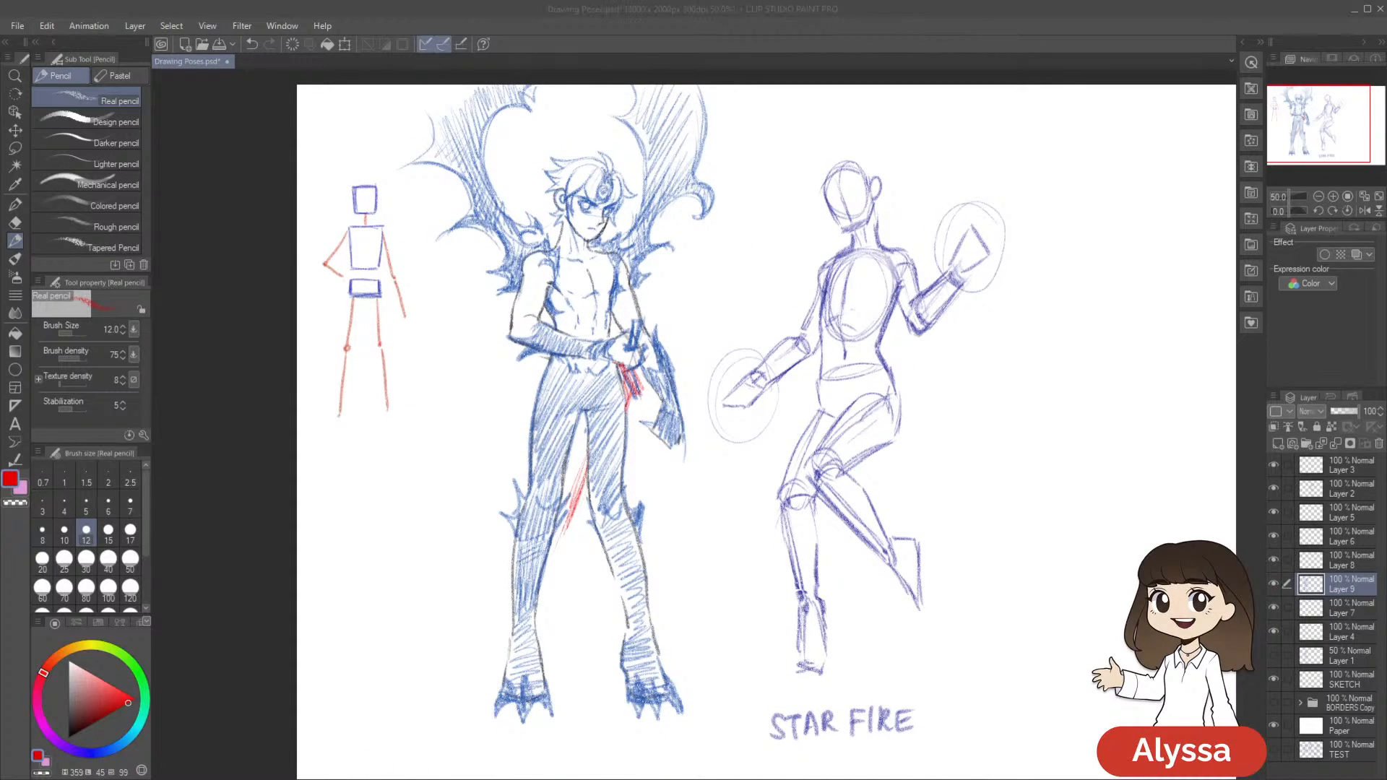
{"action": "left_click_drag", "start_coordinate": [966, 131], "coordinate": [939, 146]}
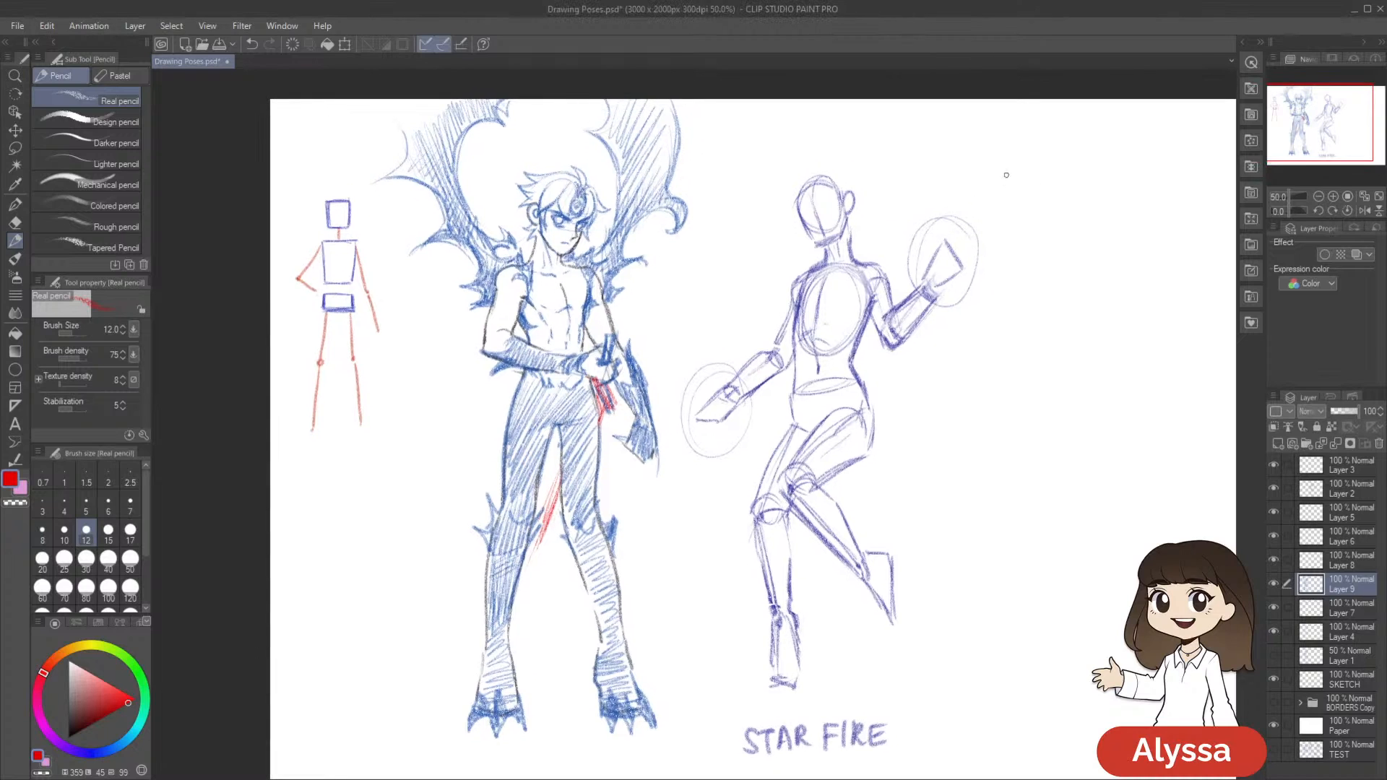
Fill the clawed tip of Meliodas's lowered hand with bright red pencil strokes
{"action": "left_click_drag", "start_coordinate": [821, 361], "coordinate": [793, 268]}
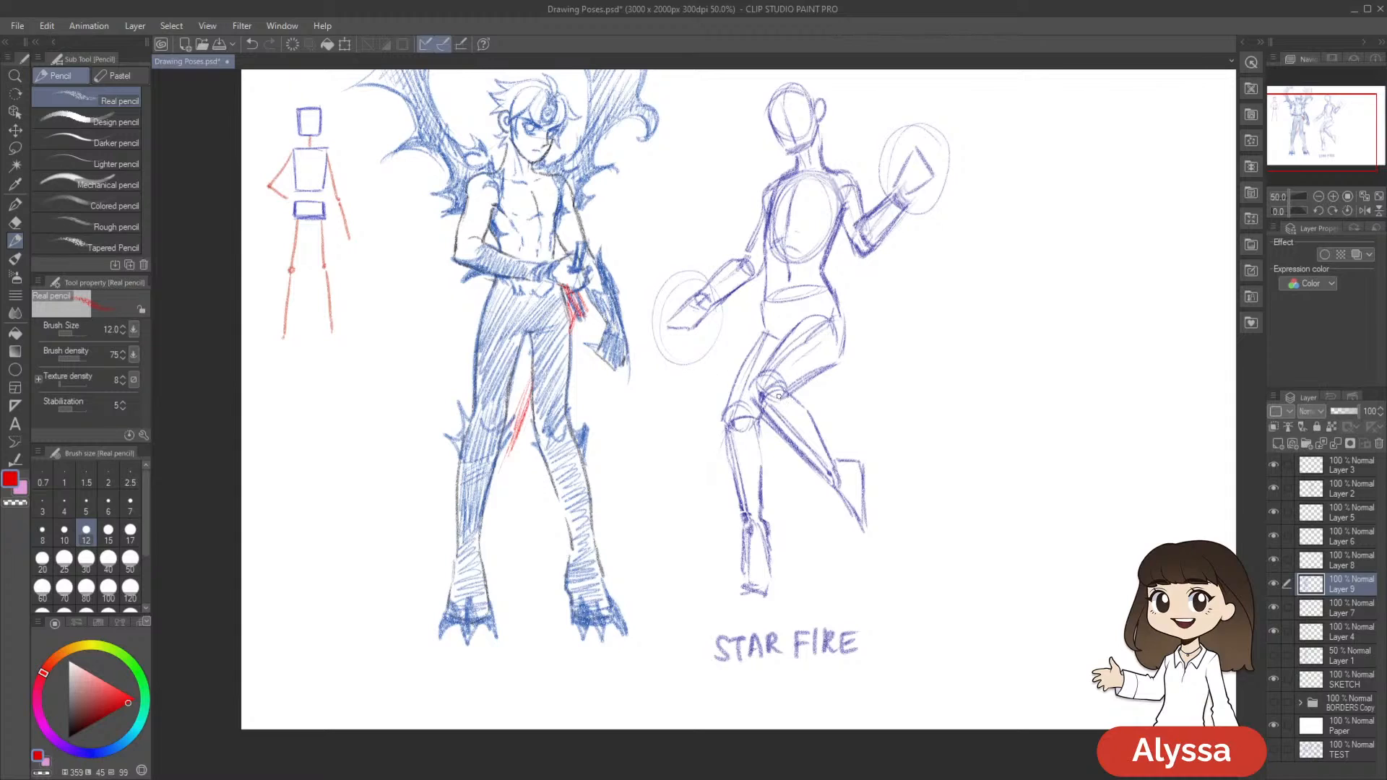
{"action": "mouse_move", "coordinate": [611, 345]}
{"action": "left_mouse_down"}
{"action": "mouse_move", "coordinate": [618, 390]}
{"action": "mouse_move", "coordinate": [626, 361]}
{"action": "mouse_move", "coordinate": [628, 387]}
{"action": "mouse_move", "coordinate": [621, 357]}
{"action": "mouse_move", "coordinate": [606, 368]}
{"action": "mouse_move", "coordinate": [599, 347]}
{"action": "mouse_move", "coordinate": [608, 370]}
{"action": "mouse_move", "coordinate": [591, 349]}
{"action": "left_mouse_up"}
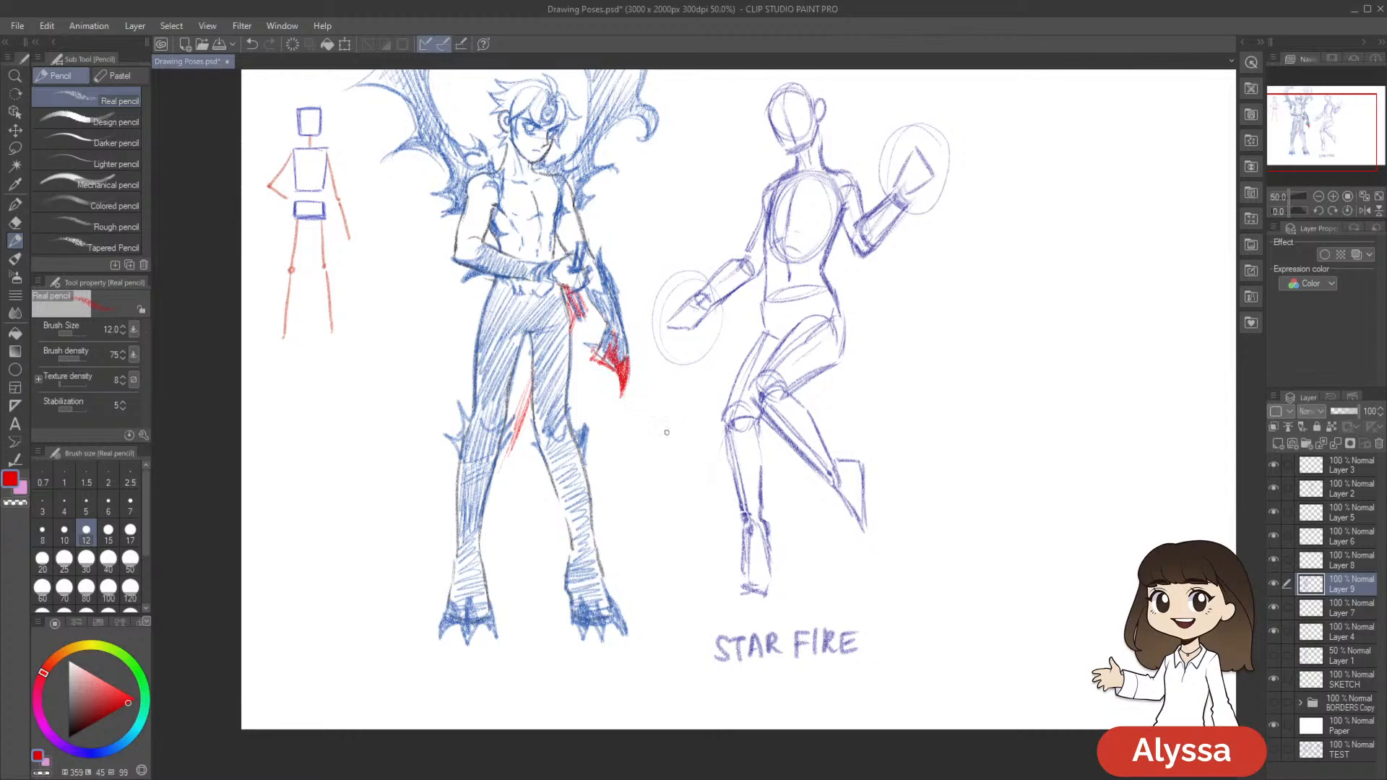
{"action": "mouse_move", "coordinate": [798, 485]}
{"action": "left_mouse_down"}
{"action": "mouse_move", "coordinate": [838, 555]}
{"action": "mouse_move", "coordinate": [864, 559]}
{"action": "left_mouse_up"}
{"action": "left_click_drag", "start_coordinate": [739, 552], "coordinate": [759, 589]}
Enlarge the brush to 40, add red curls and accents along Meliodas's wings, and save the drawing
{"action": "key", "text": "bracketright"}
{"action": "key", "text": "bracketright"}
{"action": "key", "text": "bracketright"}
{"action": "key", "text": "bracketright"}
{"action": "key", "text": "bracketright"}
{"action": "key", "text": "bracketright"}
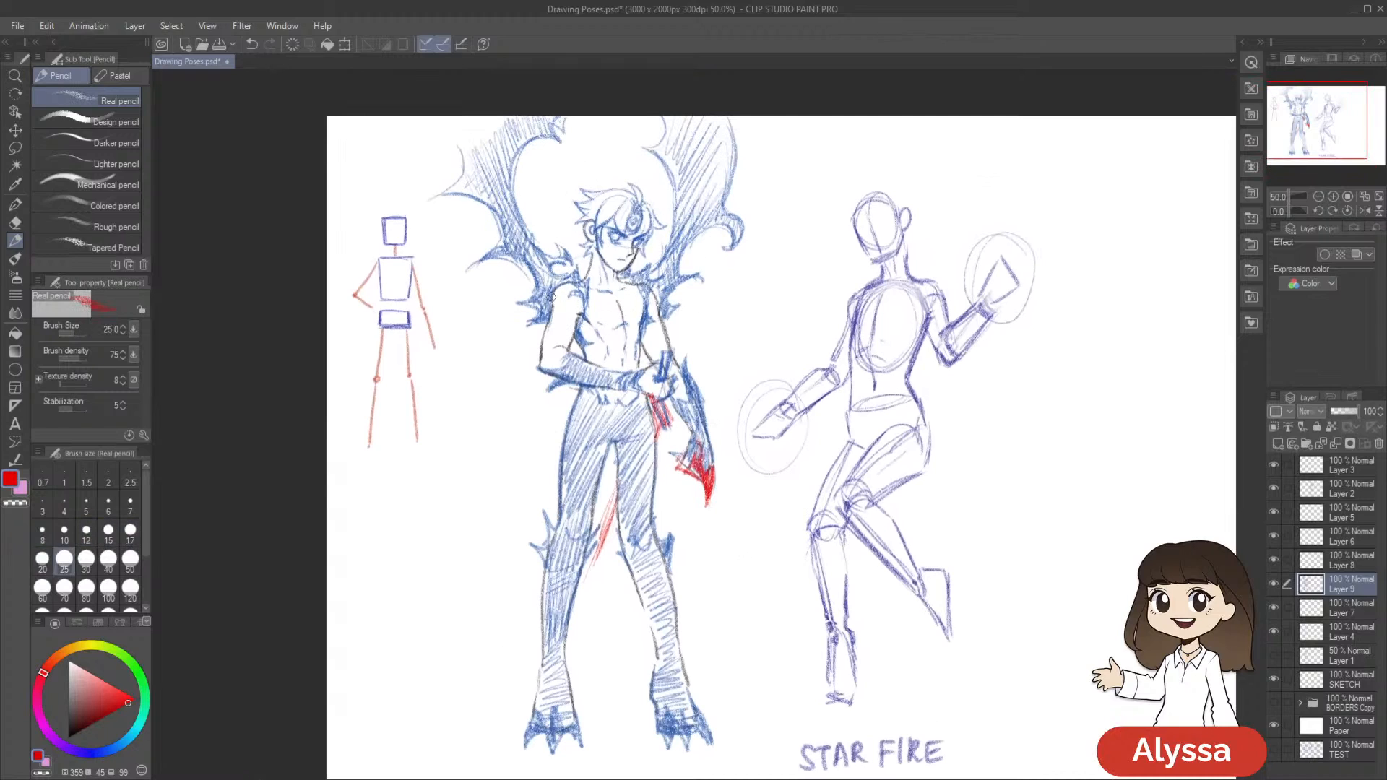
{"action": "mouse_move", "coordinate": [537, 291]}
{"action": "left_mouse_down"}
{"action": "mouse_move", "coordinate": [512, 301]}
{"action": "mouse_move", "coordinate": [537, 304]}
{"action": "mouse_move", "coordinate": [462, 220]}
{"action": "mouse_move", "coordinate": [516, 245]}
{"action": "mouse_move", "coordinate": [562, 145]}
{"action": "mouse_move", "coordinate": [529, 195]}
{"action": "mouse_move", "coordinate": [602, 150]}
{"action": "mouse_move", "coordinate": [561, 128]}
{"action": "mouse_move", "coordinate": [599, 118]}
{"action": "left_mouse_up"}
{"action": "left_click_drag", "start_coordinate": [718, 215], "coordinate": [724, 249]}
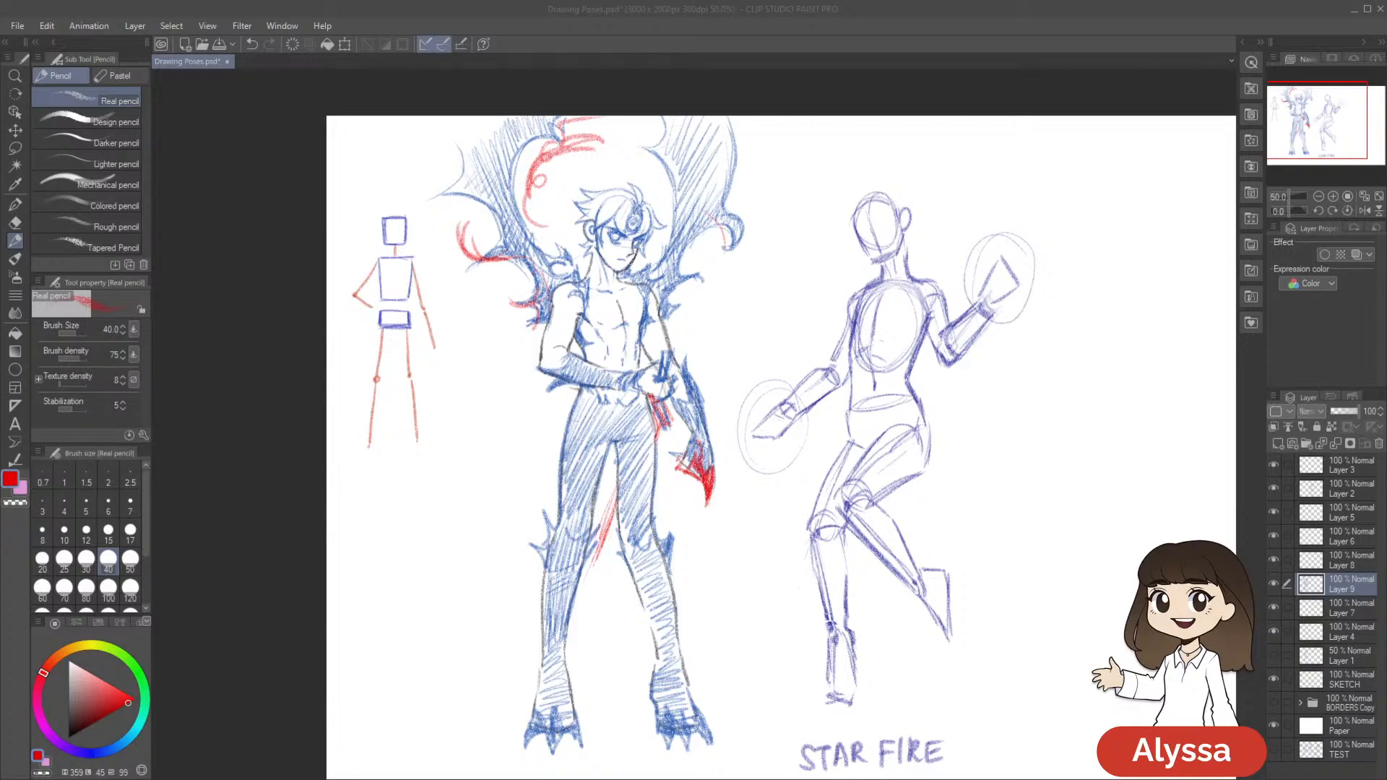
{"action": "left_click_drag", "start_coordinate": [908, 285], "coordinate": [738, 223]}
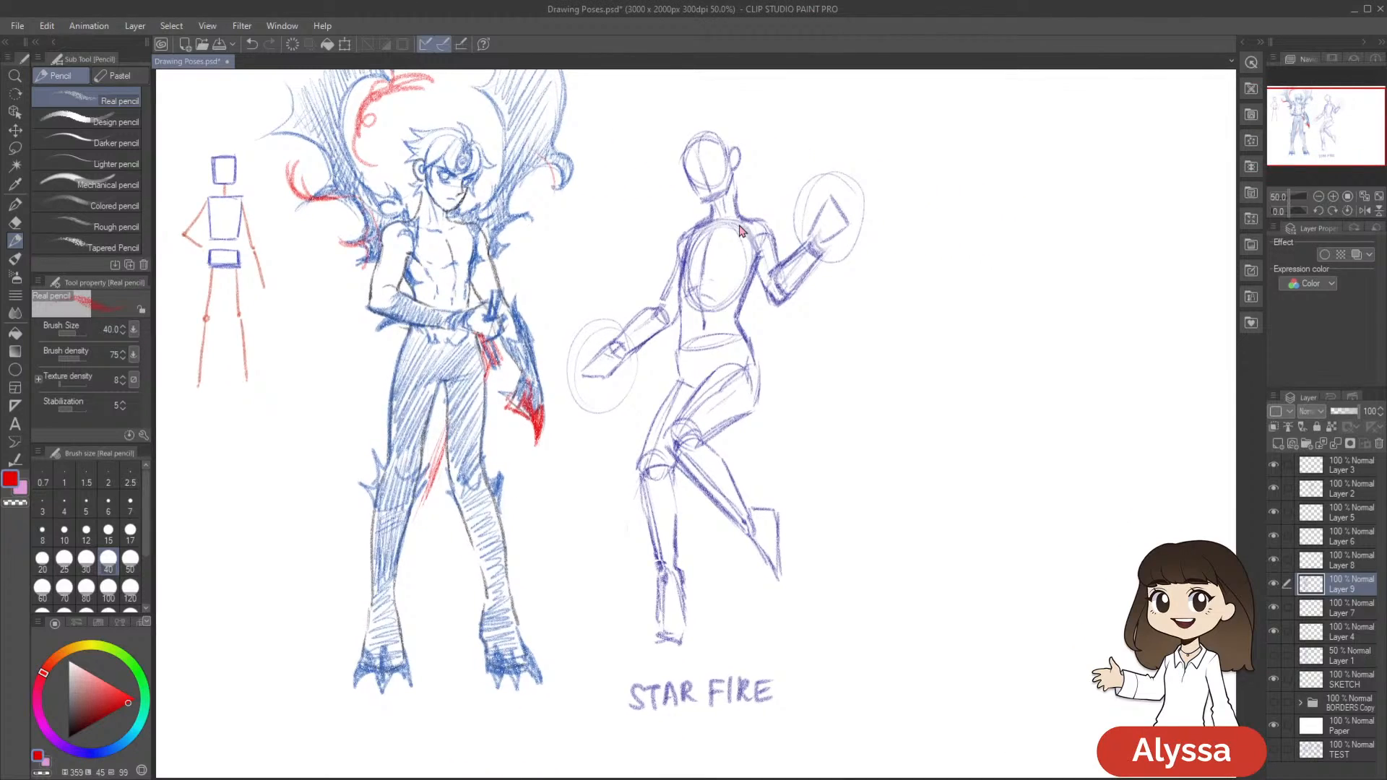
{"action": "key", "text": "ctrl+s"}
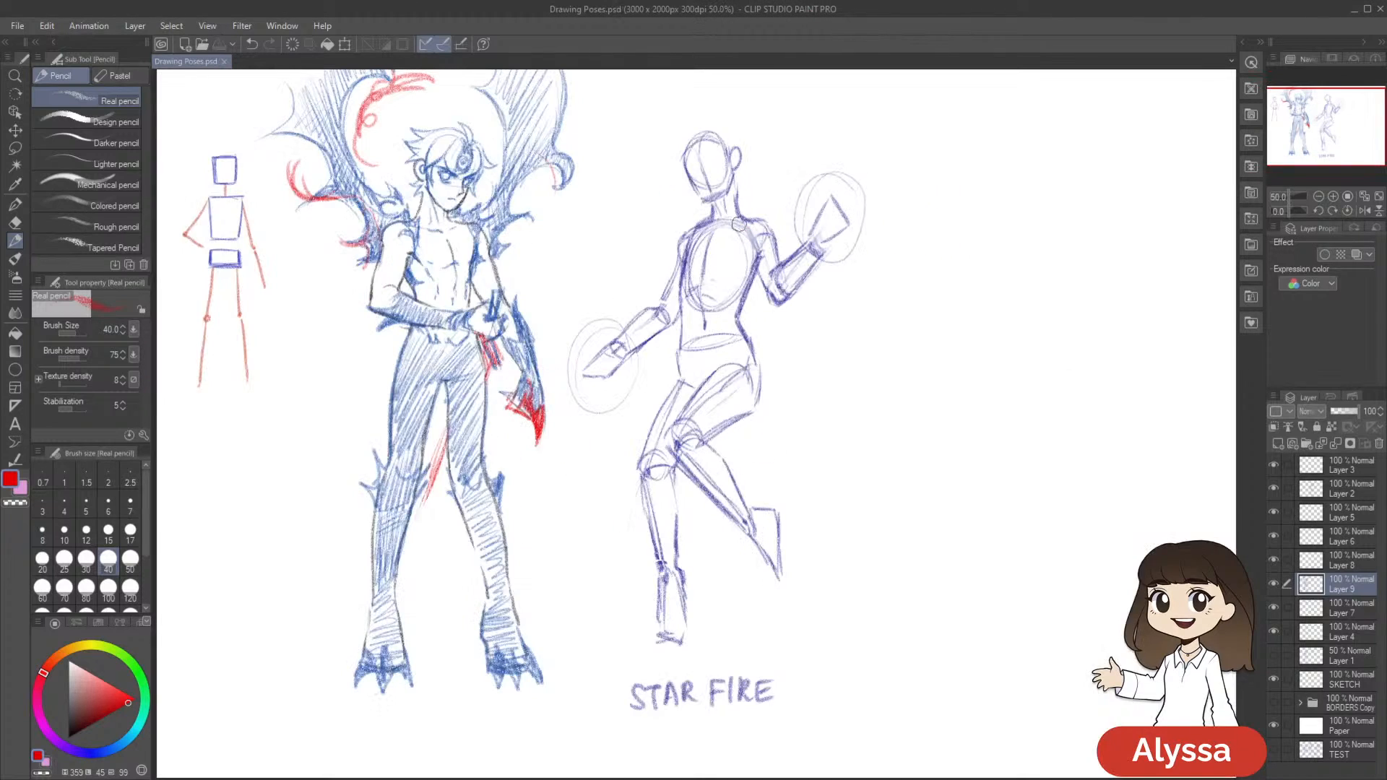
{"action": "key", "text": "ctrl+minus"}
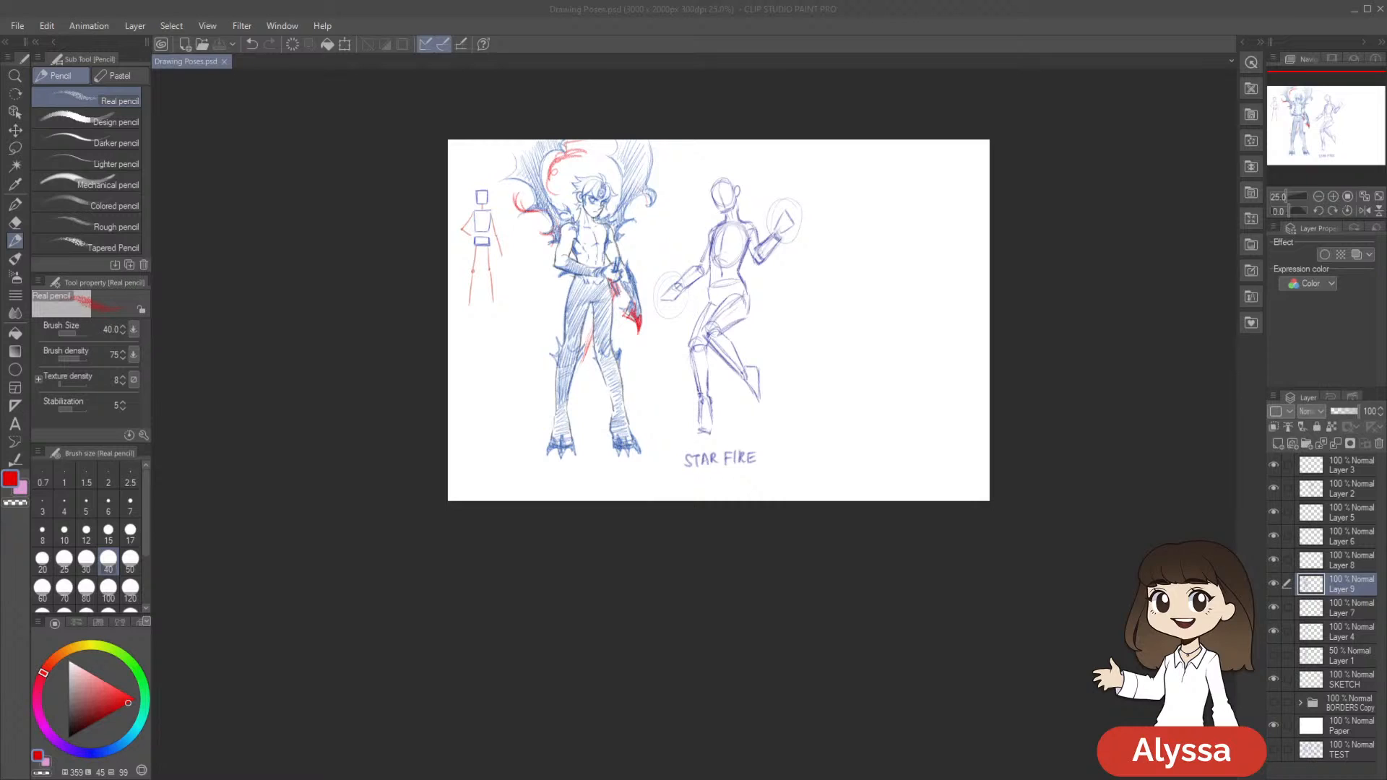
{"action": "left_click_drag", "start_coordinate": [935, 195], "coordinate": [942, 241]}
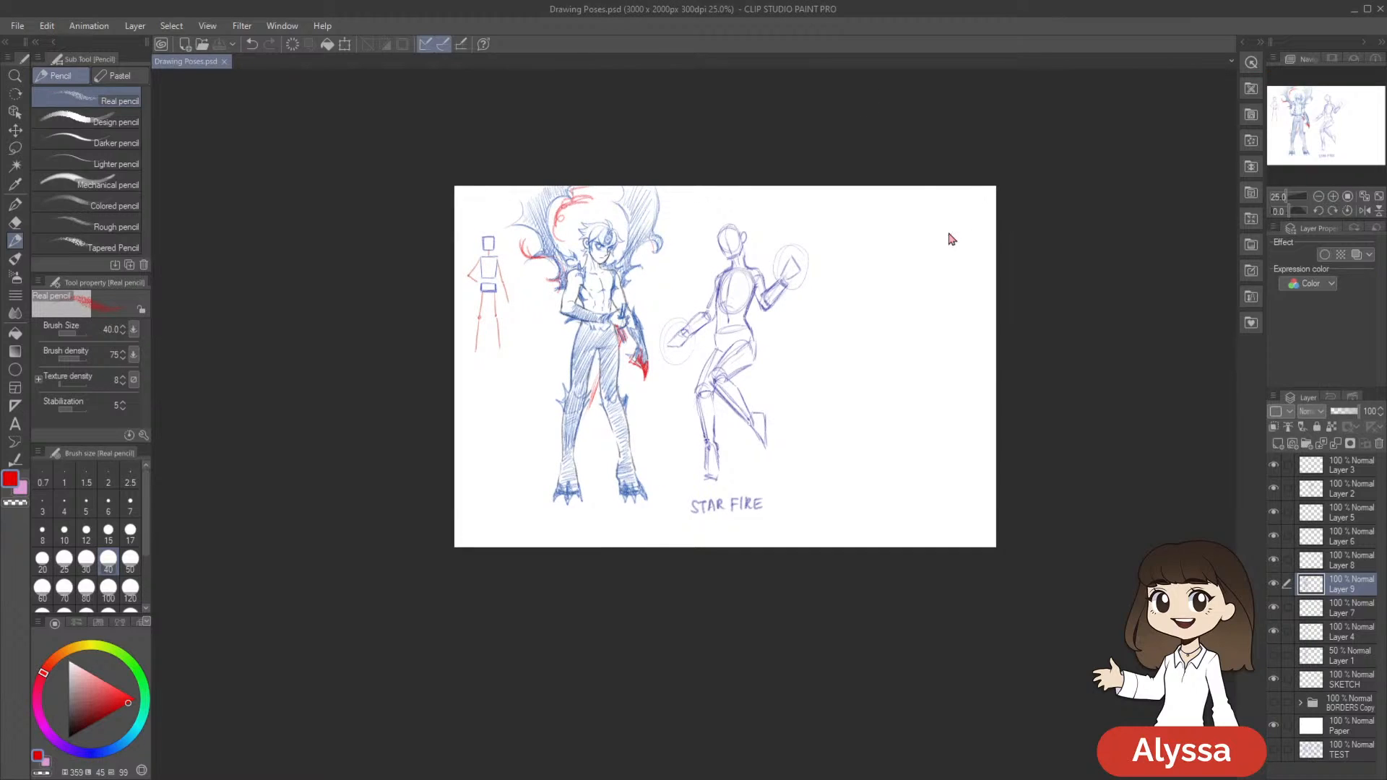
{"action": "scroll", "coordinate": [949, 232], "scroll_direction": "up", "scroll_amount": 2}
{"action": "mouse_move", "coordinate": [642, 607]}
{"action": "left_mouse_down"}
{"action": "mouse_move", "coordinate": [848, 523]}
{"action": "mouse_move", "coordinate": [854, 607]}
{"action": "mouse_move", "coordinate": [840, 622]}
{"action": "left_mouse_up"}
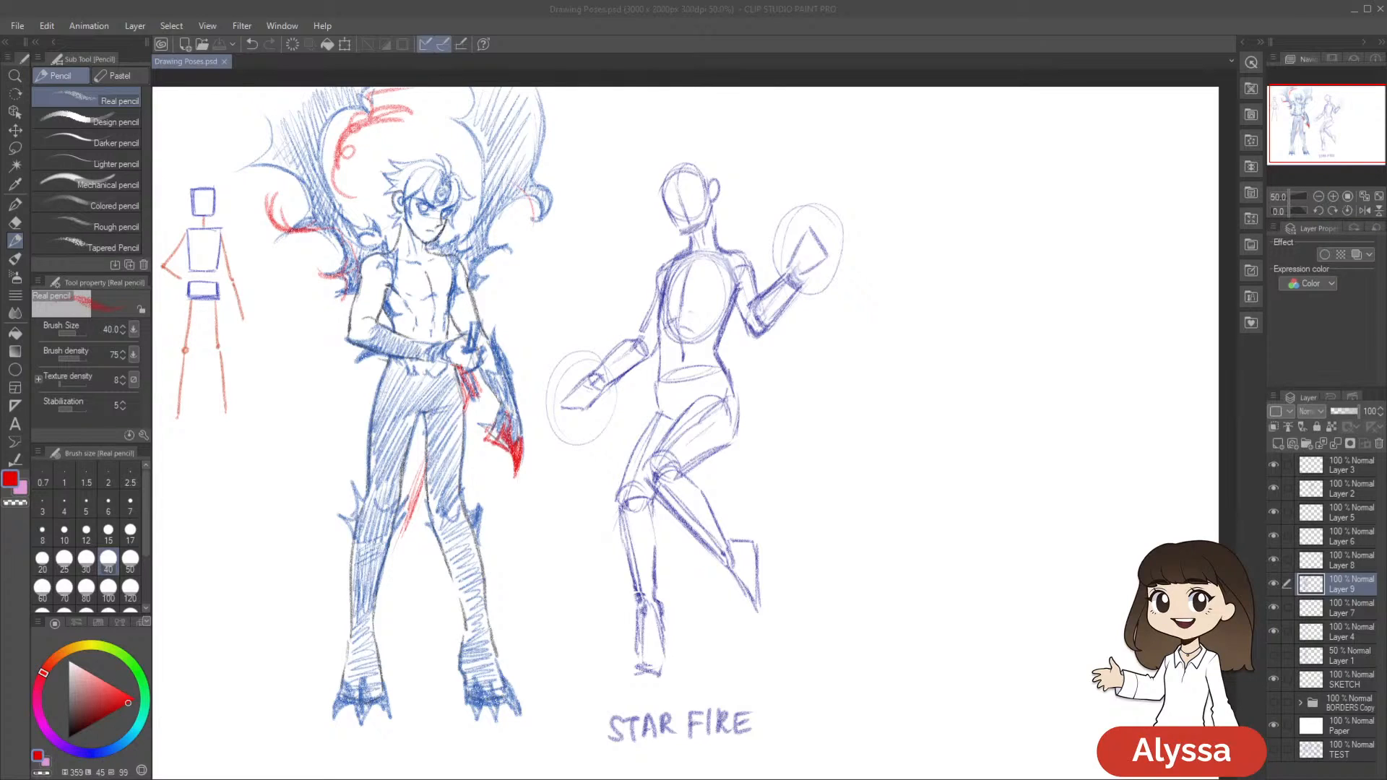
{"action": "mouse_move", "coordinate": [1030, 188]}
{"action": "left_mouse_down"}
{"action": "mouse_move", "coordinate": [749, 109]}
{"action": "mouse_move", "coordinate": [928, 237]}
{"action": "mouse_move", "coordinate": [790, 177]}
{"action": "left_mouse_up"}
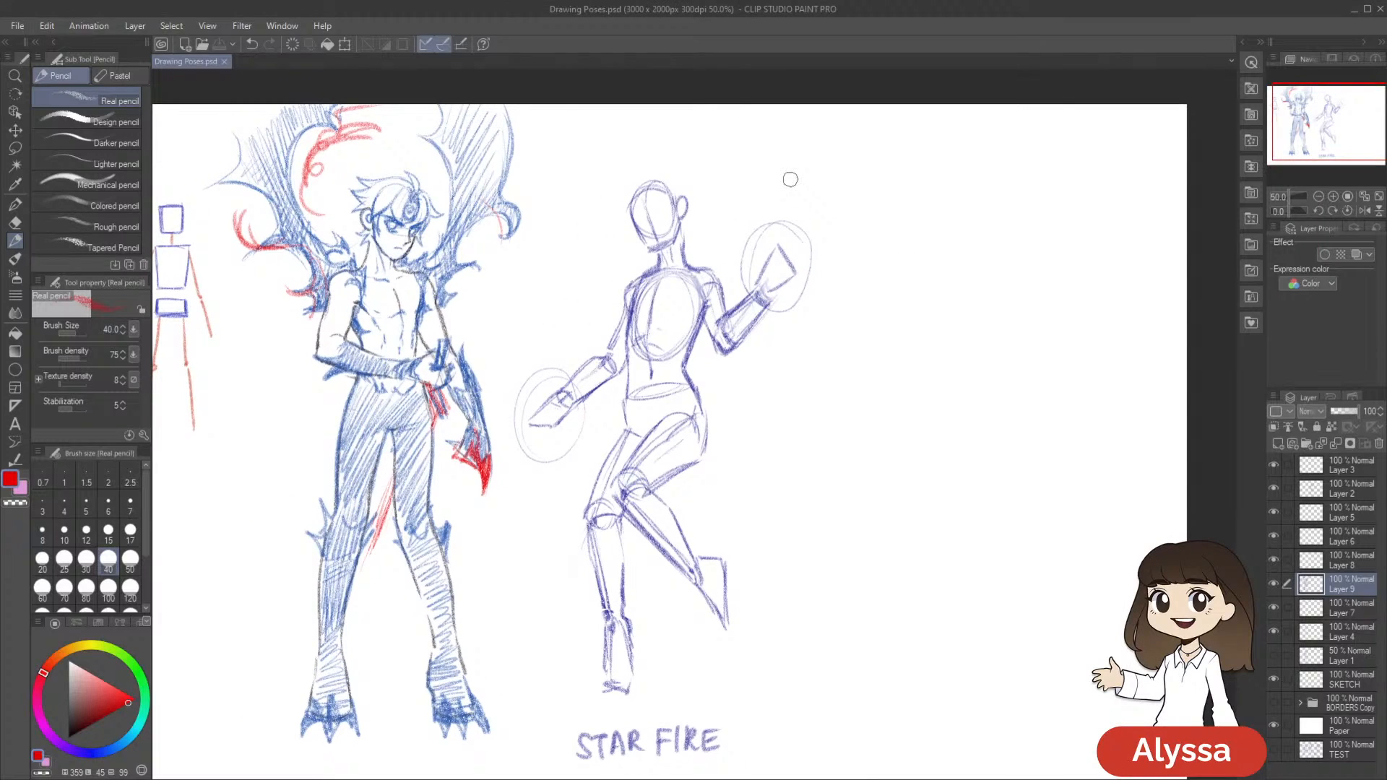
Check the contents of Layers 9 and 7 by switching their visibility, and merge Layer 9 down into Layer 7
{"action": "left_click", "coordinate": [1274, 586]}
{"action": "left_click", "coordinate": [1273, 587]}
{"action": "left_click_drag", "start_coordinate": [959, 693], "coordinate": [1017, 665]}
{"action": "left_click", "coordinate": [1274, 585]}
{"action": "left_click", "coordinate": [1274, 585]}
{"action": "left_click", "coordinate": [1276, 610]}
{"action": "left_click", "coordinate": [1276, 611]}
{"action": "key", "text": "ctrl+e"}
{"action": "left_click", "coordinate": [1274, 584]}
{"action": "left_click", "coordinate": [1274, 584]}
{"action": "left_click", "coordinate": [1274, 584]}
{"action": "left_click", "coordinate": [1274, 584]}
{"action": "left_click", "coordinate": [1274, 584]}
{"action": "left_click", "coordinate": [1274, 584]}
Duplicate Layer 4 and merge the copy back into Layer 4, checking the result by switching layer visibility
{"action": "left_click", "coordinate": [1274, 609]}
{"action": "left_click", "coordinate": [1273, 609]}
{"action": "left_click", "coordinate": [1344, 611]}
{"action": "key", "text": "ctrl+c"}
{"action": "key", "text": "ctrl+v"}
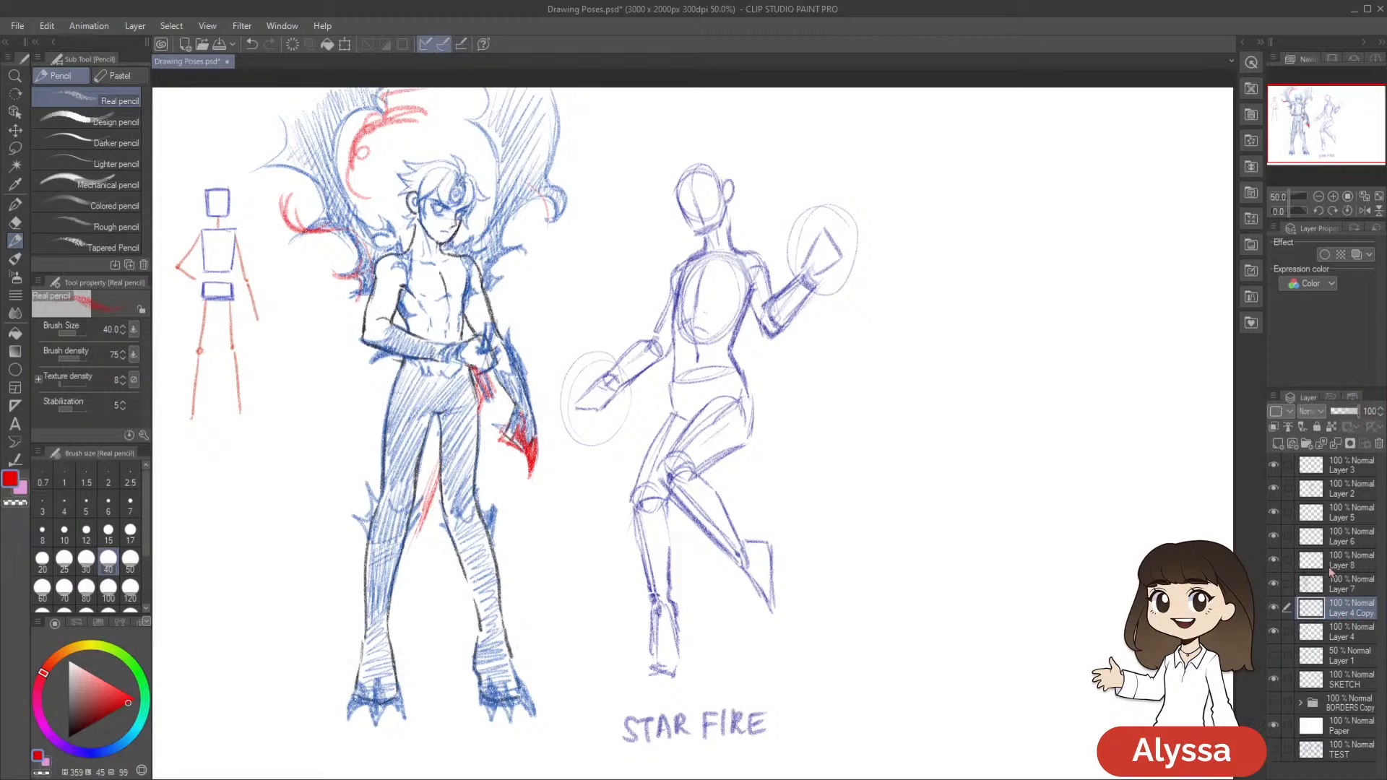
{"action": "key", "text": "ctrl+e"}
{"action": "left_click", "coordinate": [1273, 608]}
{"action": "left_click", "coordinate": [1273, 609]}
{"action": "left_click", "coordinate": [1272, 584]}
{"action": "left_click", "coordinate": [1272, 585]}
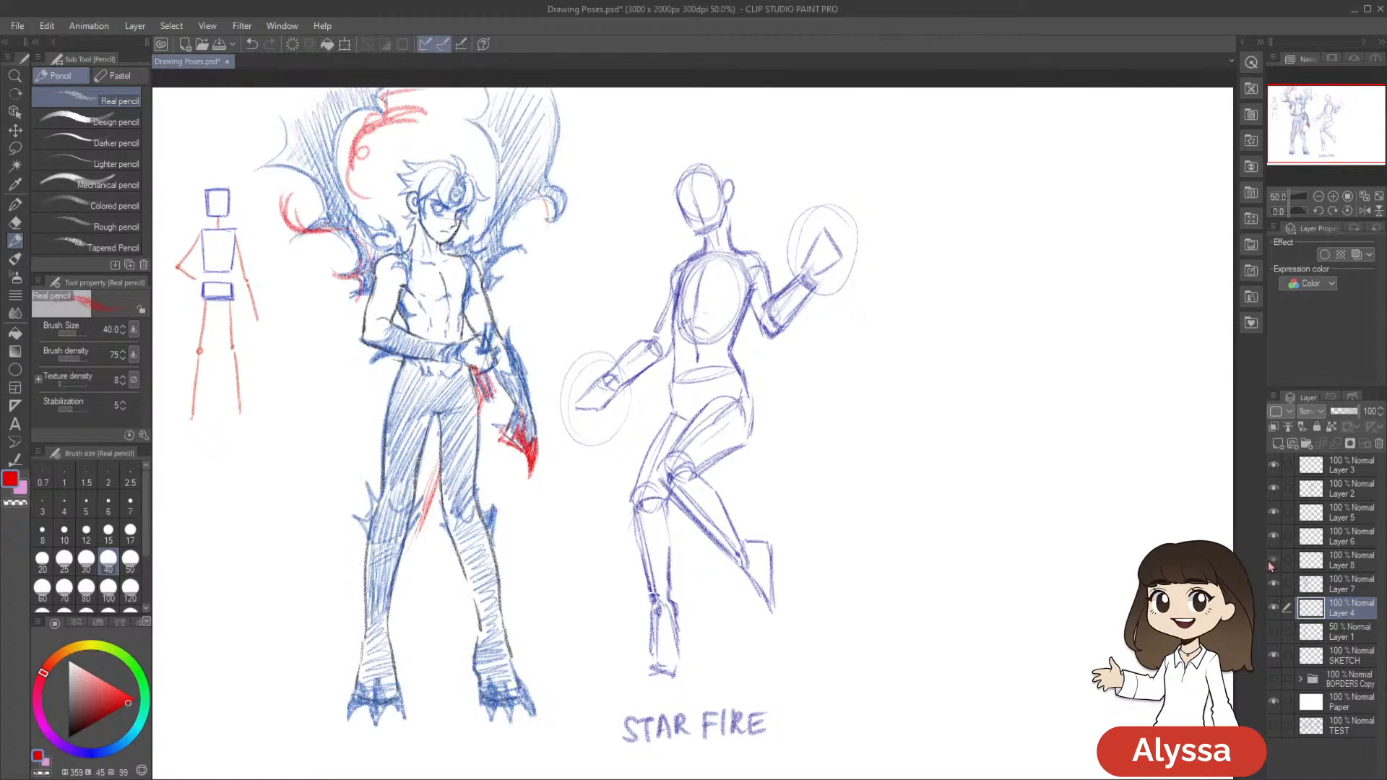
Merge Layer 6 and Layer 5 down into Layer 8
{"action": "left_click", "coordinate": [1327, 571]}
{"action": "left_click", "coordinate": [1273, 539]}
{"action": "left_click", "coordinate": [1273, 538]}
{"action": "left_click", "coordinate": [1351, 543]}
{"action": "key", "text": "ctrl+e"}
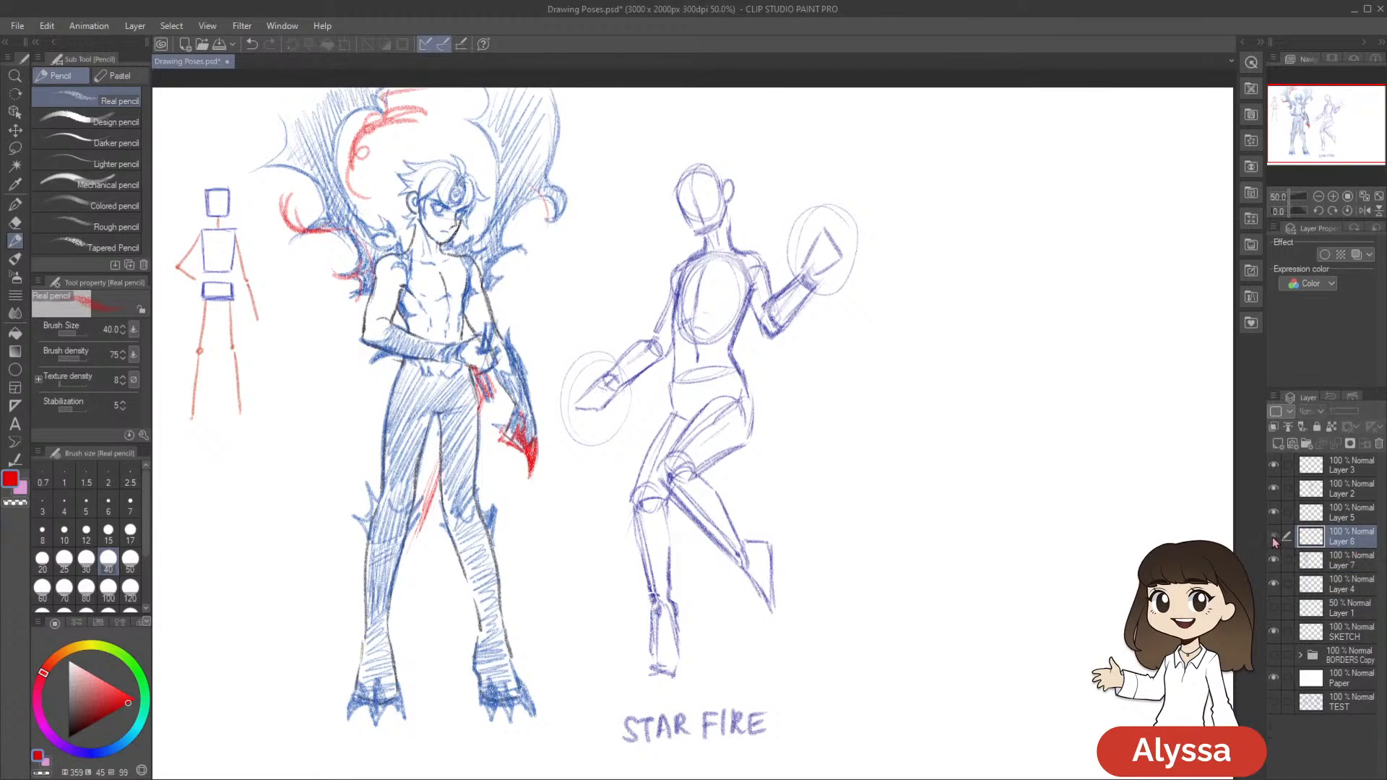
{"action": "left_click", "coordinate": [1350, 518]}
{"action": "key", "text": "ctrl+e"}
Merge Layer 2 down into Layer 8, switching the layer off and on before and after the merge
{"action": "left_click", "coordinate": [1274, 512]}
{"action": "left_click", "coordinate": [1275, 510]}
{"action": "left_click", "coordinate": [1273, 512]}
{"action": "left_click", "coordinate": [1273, 512]}
{"action": "left_click", "coordinate": [1342, 490]}
{"action": "key", "text": "ctrl+e"}
{"action": "left_click", "coordinate": [1273, 488]}
{"action": "left_click", "coordinate": [1273, 488]}
{"action": "left_click_drag", "start_coordinate": [1107, 598], "coordinate": [1070, 599]}
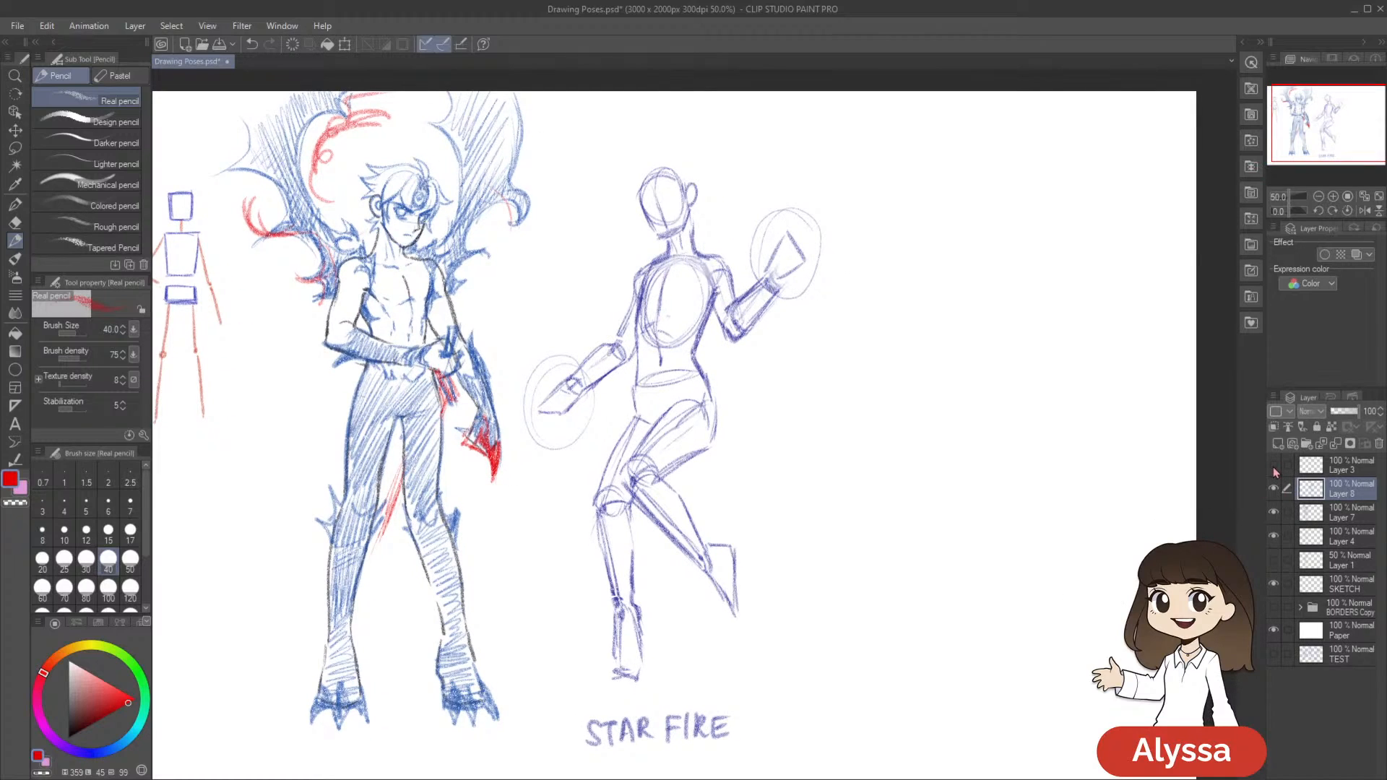
Merge Layer 3 down into Layer 8 and check the merged layers by switching their visibility
{"action": "left_click", "coordinate": [1357, 471]}
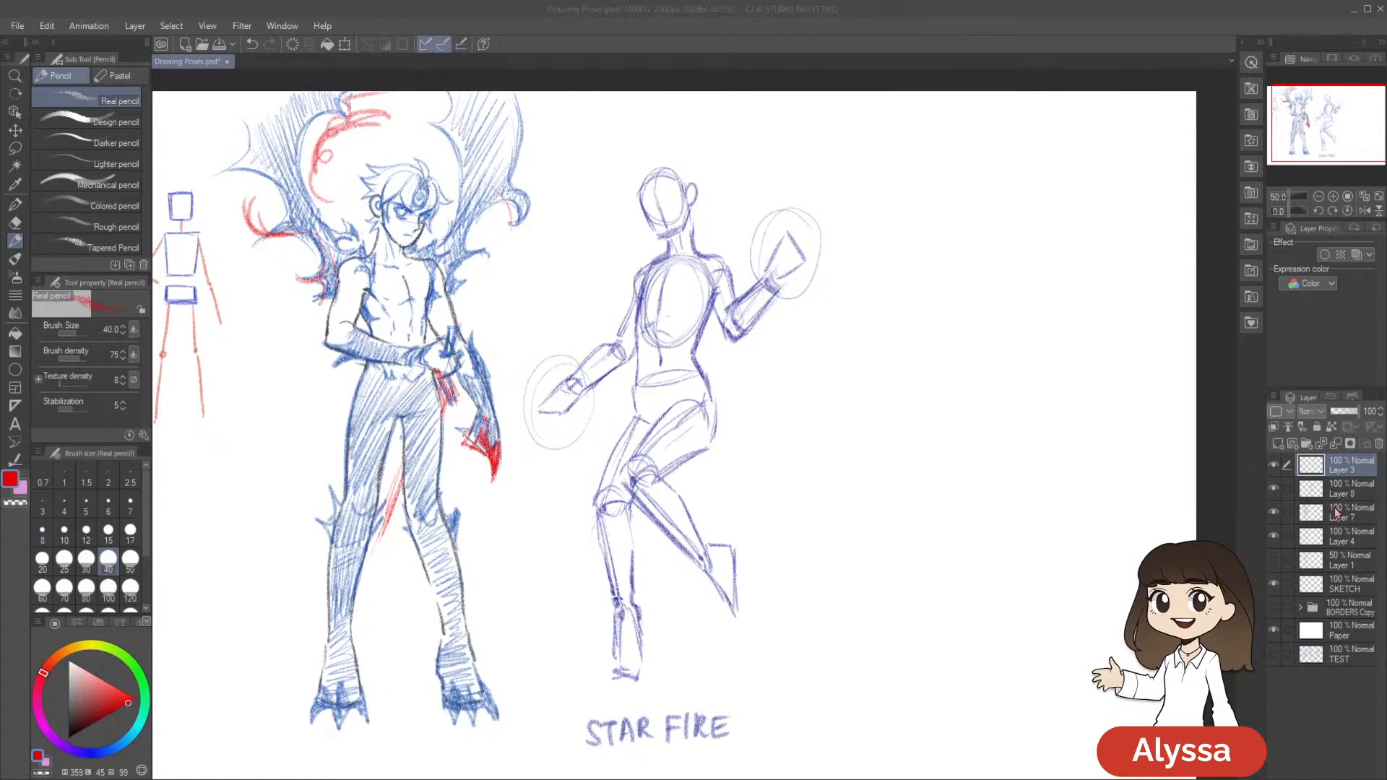
{"action": "key", "text": "ctrl+e"}
{"action": "left_click", "coordinate": [1274, 464]}
{"action": "left_click", "coordinate": [1273, 464]}
{"action": "left_click_drag", "start_coordinate": [1155, 502], "coordinate": [1140, 489]}
{"action": "left_click", "coordinate": [1273, 488]}
{"action": "left_click", "coordinate": [1273, 488]}
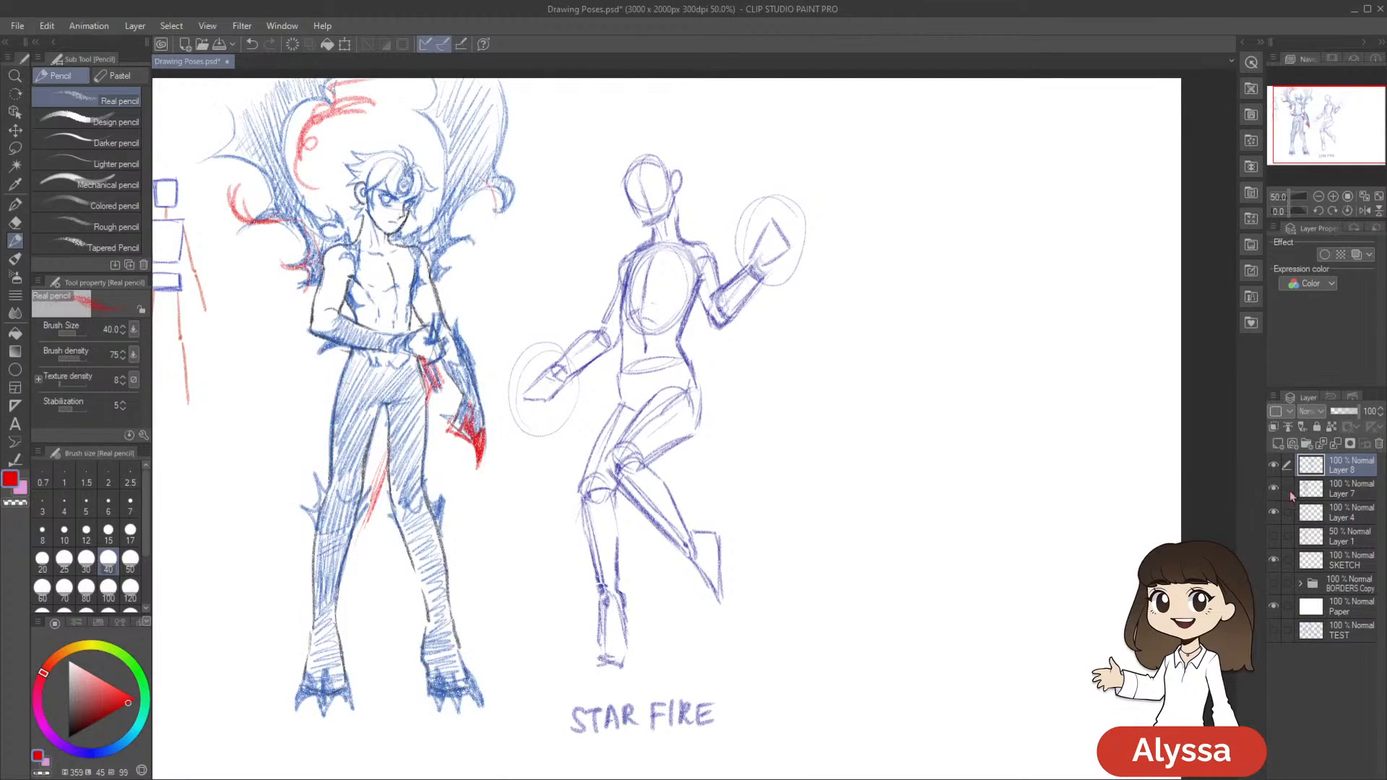
Create a new layer folder above Layer 7 and move Layers 7 and 4 into it
{"action": "left_click", "coordinate": [1350, 497]}
{"action": "left_click", "coordinate": [1306, 444]}
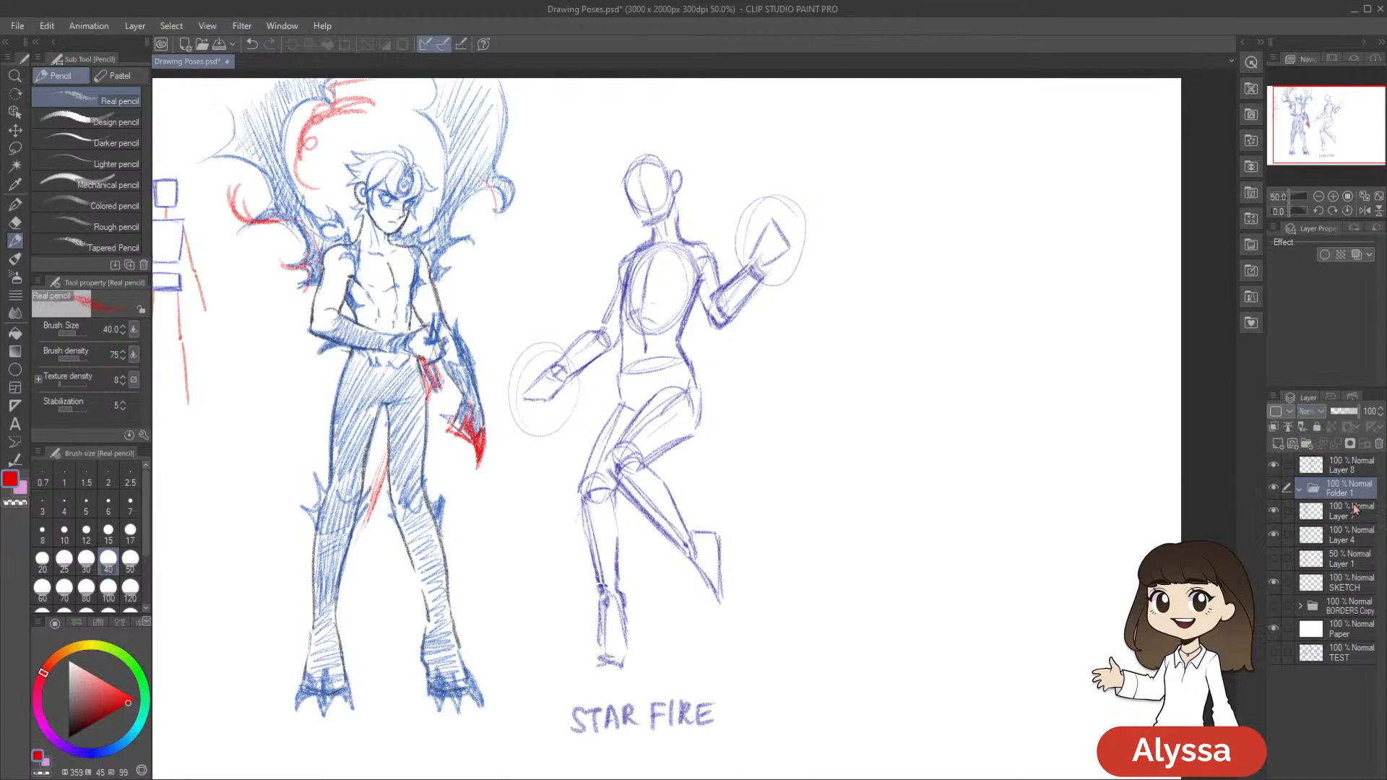
{"action": "left_click", "coordinate": [1352, 510]}
{"action": "left_click", "coordinate": [1346, 536], "text": "shift"}
{"action": "left_click_drag", "start_coordinate": [1352, 515], "coordinate": [1352, 494]}
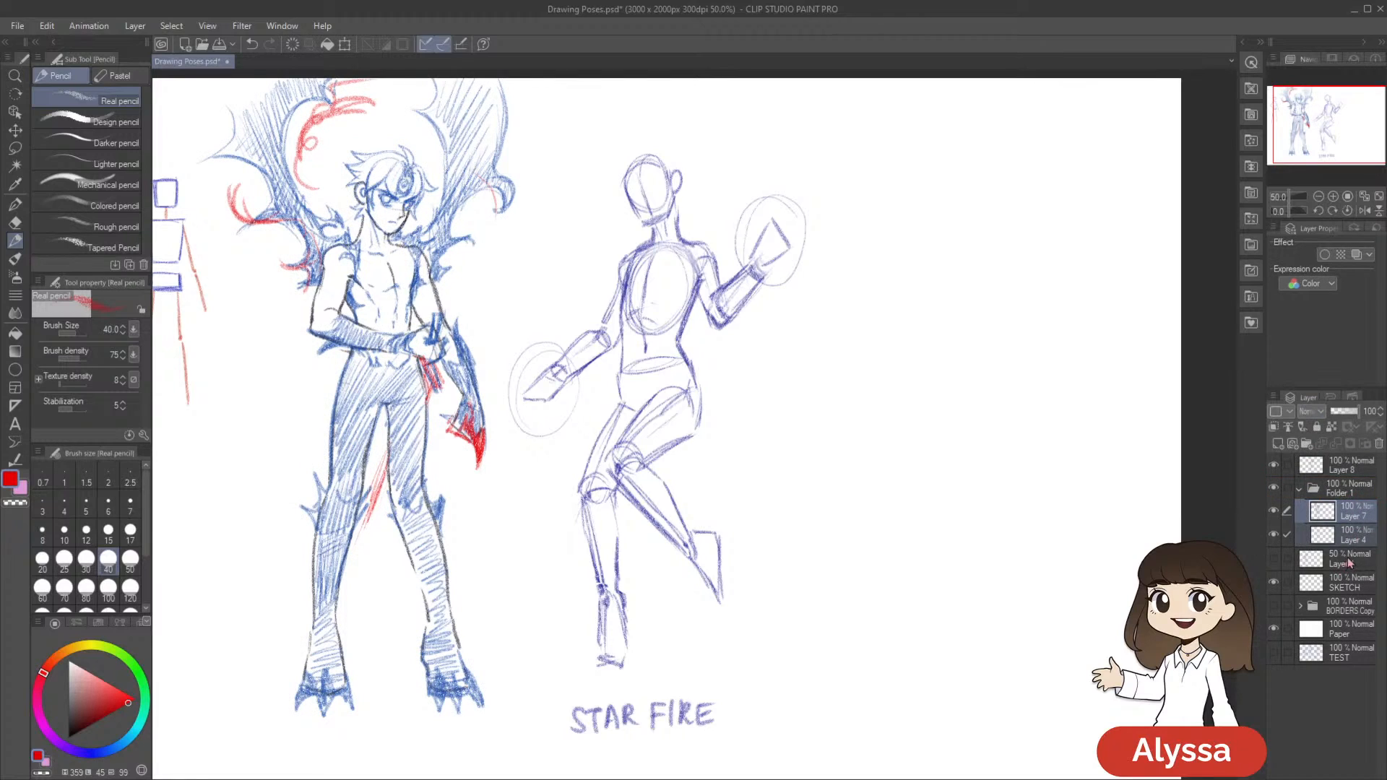
Collapse the new folder, rename it POSE 1, and save the drawing
{"action": "left_click", "coordinate": [1349, 561]}
{"action": "left_click", "coordinate": [1299, 489]}
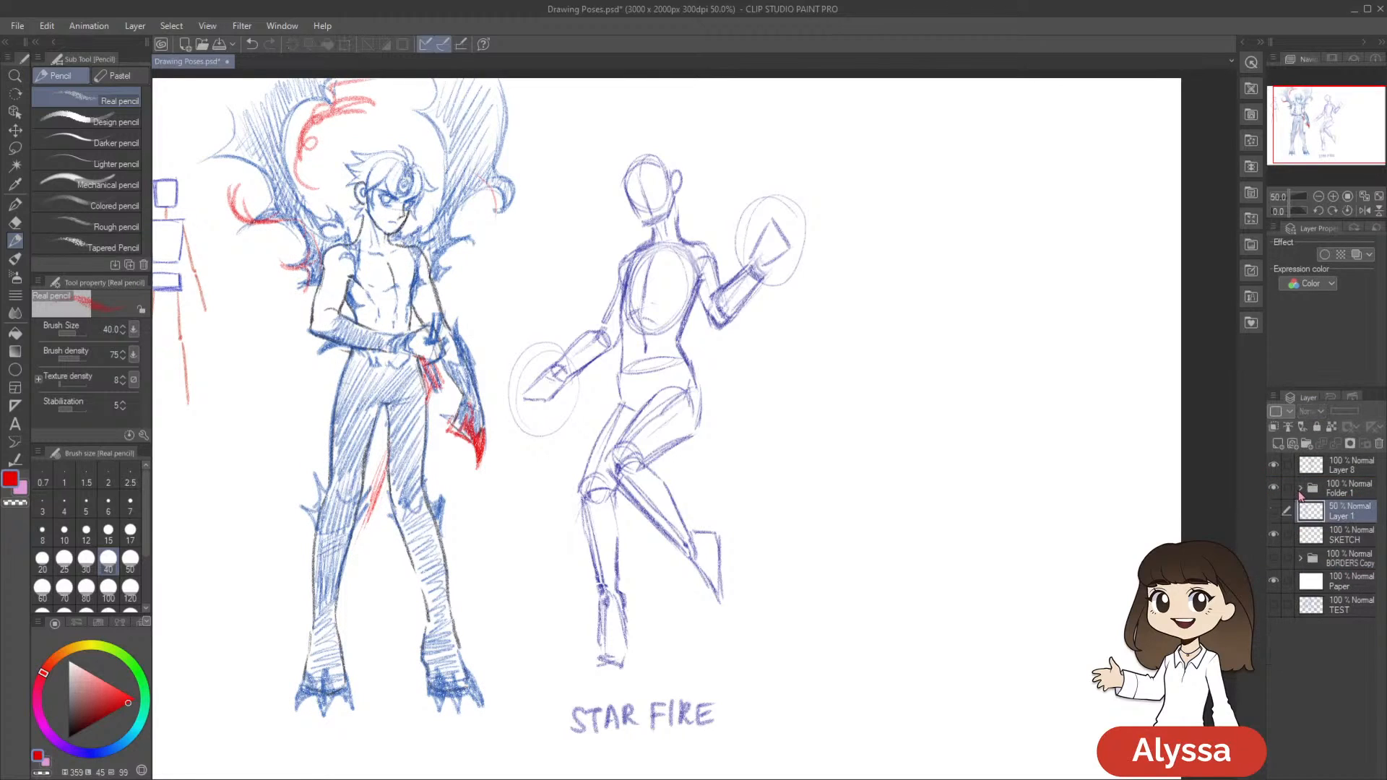
{"action": "left_click", "coordinate": [1345, 494]}
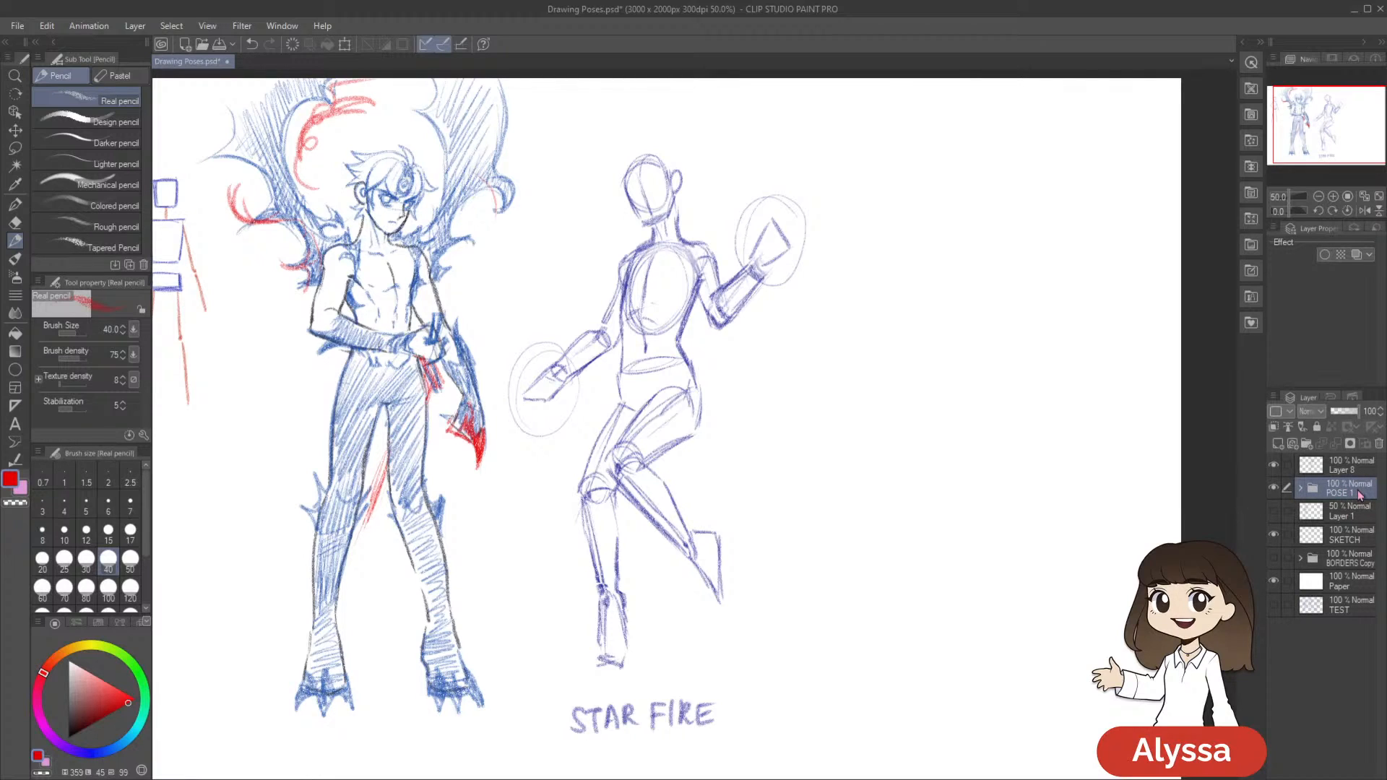
{"action": "left_click_drag", "start_coordinate": [1099, 550], "coordinate": [1025, 588]}
{"action": "key", "text": "ctrl+s"}
{"action": "left_click_drag", "start_coordinate": [959, 656], "coordinate": [1068, 659]}
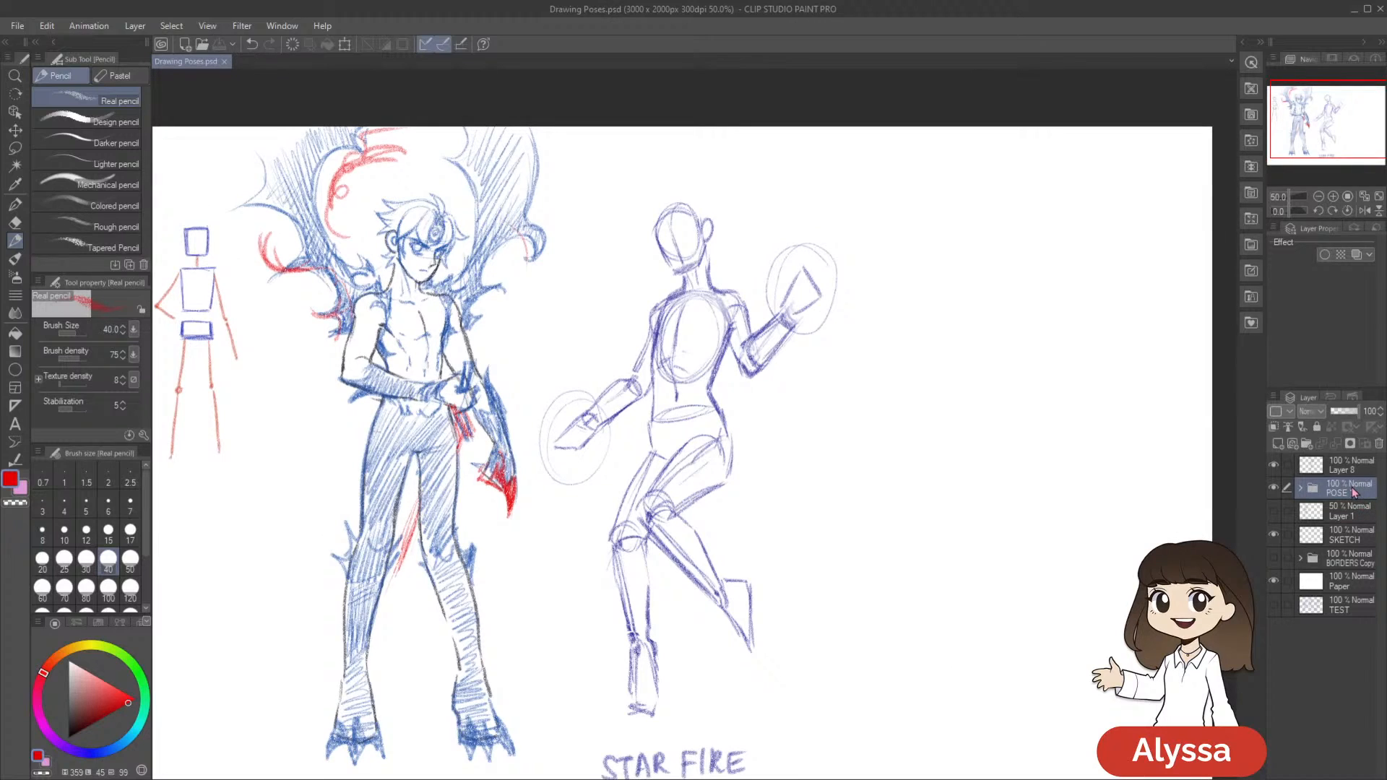
Check the POSE 1 folder's visibility, add a new empty layer above Layer 8, and save the drawing
{"action": "left_click", "coordinate": [1274, 489]}
{"action": "left_click", "coordinate": [1274, 489]}
{"action": "left_click", "coordinate": [1336, 471]}
{"action": "left_click", "coordinate": [1274, 488]}
{"action": "left_click", "coordinate": [1274, 488]}
{"action": "left_click_drag", "start_coordinate": [1087, 566], "coordinate": [1059, 545]}
{"action": "key", "text": "ctrl+shift+n"}
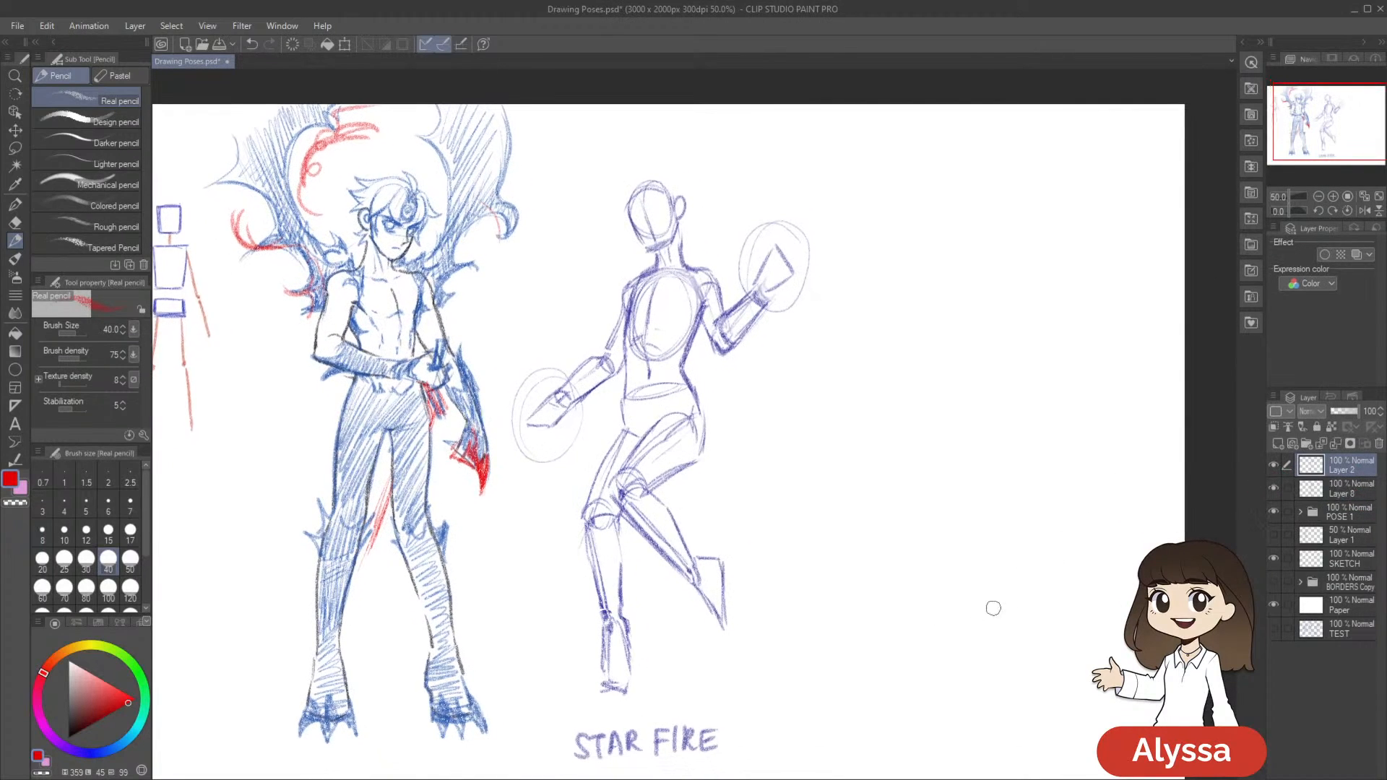
{"action": "scroll", "coordinate": [993, 608], "scroll_direction": "down", "scroll_amount": 1}
{"action": "key", "text": "ctrl+s"}
{"action": "scroll", "coordinate": [993, 608], "scroll_direction": "up", "scroll_amount": 1}
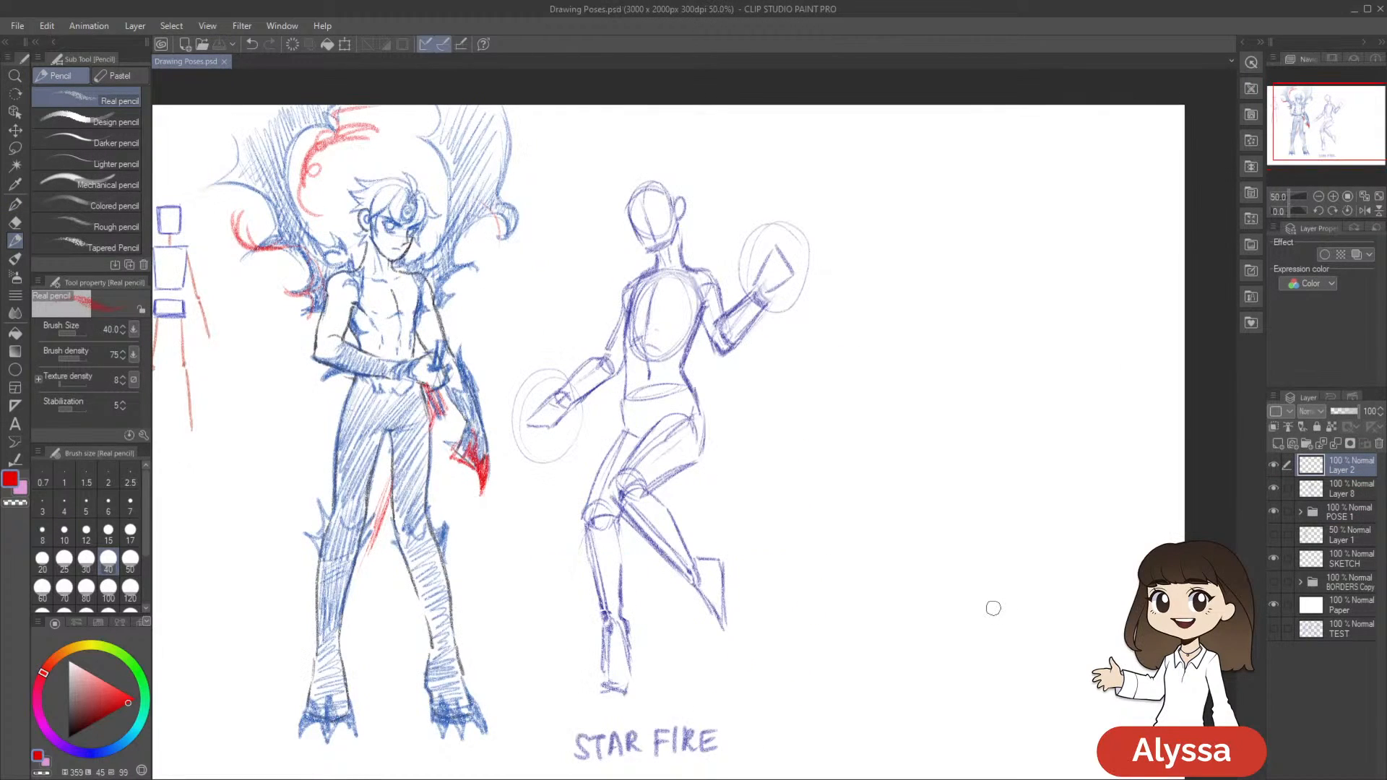
Reduce the pencil's brush size to 8 for detail work on the Starfire pose
{"action": "left_click_drag", "start_coordinate": [897, 425], "coordinate": [845, 415]}
{"action": "left_click_drag", "start_coordinate": [743, 358], "coordinate": [765, 364]}
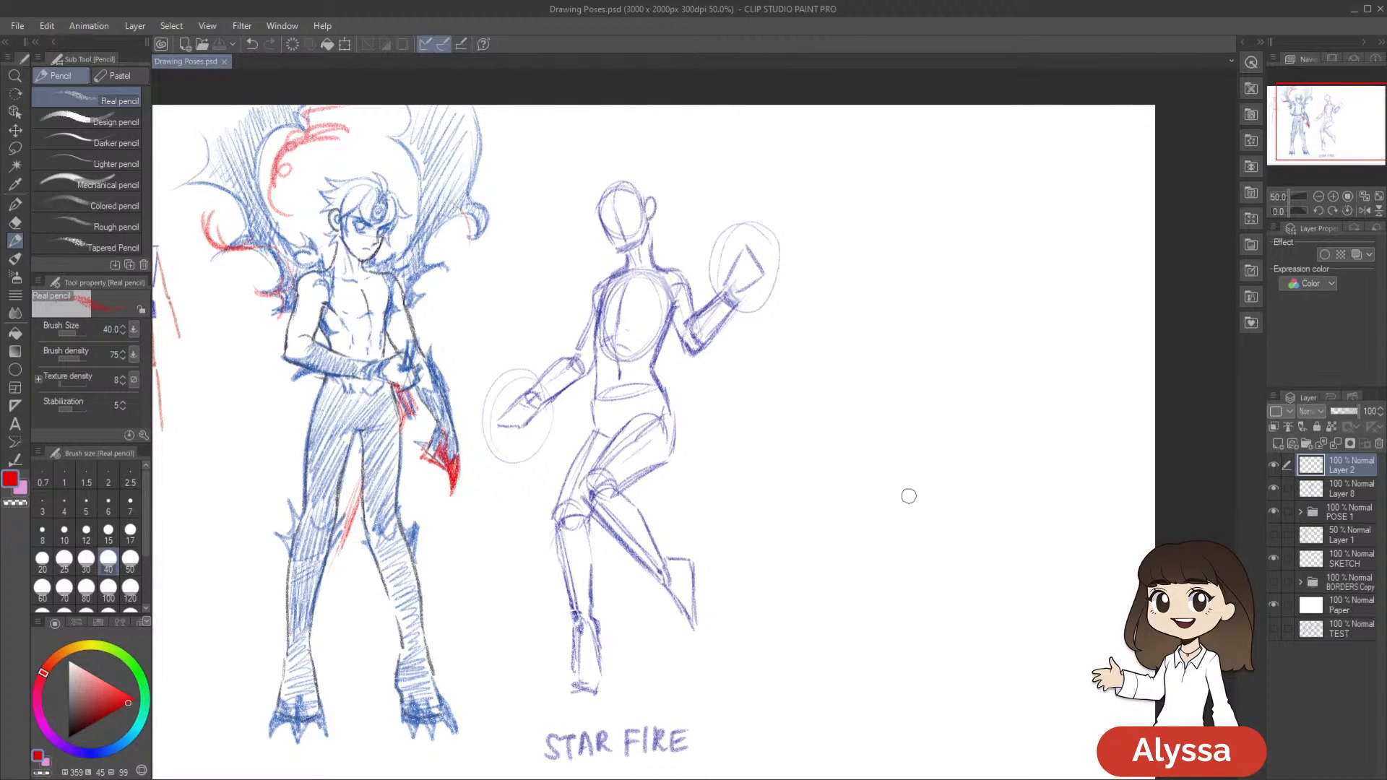
{"action": "key", "text": "bracketleft"}
{"action": "left_click_drag", "start_coordinate": [775, 488], "coordinate": [783, 603]}
{"action": "scroll", "coordinate": [772, 623], "scroll_direction": "up", "scroll_amount": 1}
{"action": "key", "text": "bracketleft"}
{"action": "key", "text": "bracketleft"}
{"action": "key", "text": "bracketleft"}
{"action": "key", "text": "bracketleft"}
{"action": "key", "text": "bracketleft"}
{"action": "mouse_move", "coordinate": [887, 522]}
{"action": "left_mouse_down"}
{"action": "mouse_move", "coordinate": [913, 461]}
{"action": "mouse_move", "coordinate": [915, 488]}
{"action": "left_mouse_up"}
{"action": "left_click_drag", "start_coordinate": [892, 435], "coordinate": [927, 480]}
{"action": "mouse_move", "coordinate": [846, 404]}
{"action": "left_mouse_down"}
{"action": "mouse_move", "coordinate": [847, 357]}
{"action": "mouse_move", "coordinate": [849, 369]}
{"action": "left_mouse_up"}
Try red strokes around Starfire's head and ear, and undo them
{"action": "left_click_drag", "start_coordinate": [651, 268], "coordinate": [676, 262]}
{"action": "key", "text": "ctrl+z"}
{"action": "left_click_drag", "start_coordinate": [792, 250], "coordinate": [770, 300]}
{"action": "key", "text": "ctrl+z"}
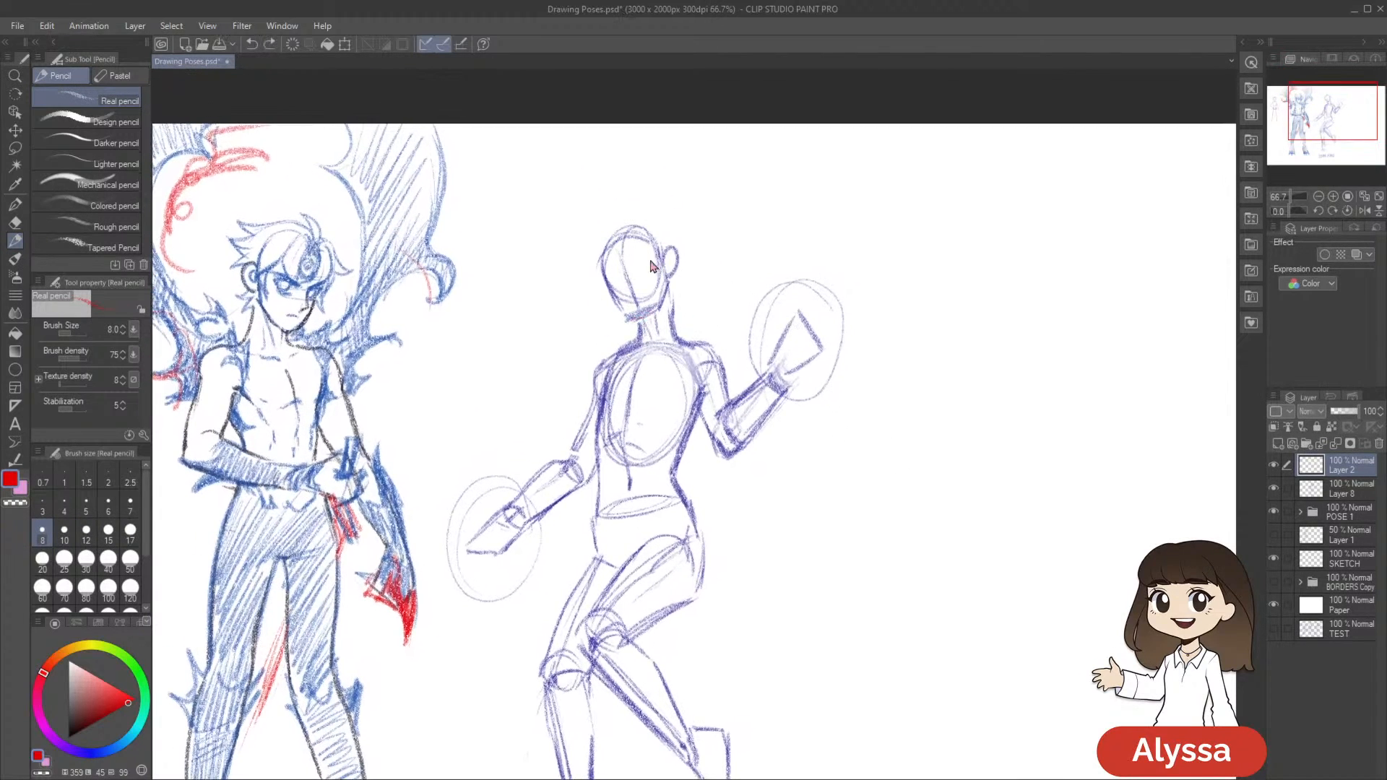
{"action": "key", "text": "ctrl+z"}
Enlarge the brush by one step and hide the palettes to leave more room around the Starfire figure
{"action": "left_click_drag", "start_coordinate": [718, 509], "coordinate": [951, 375]}
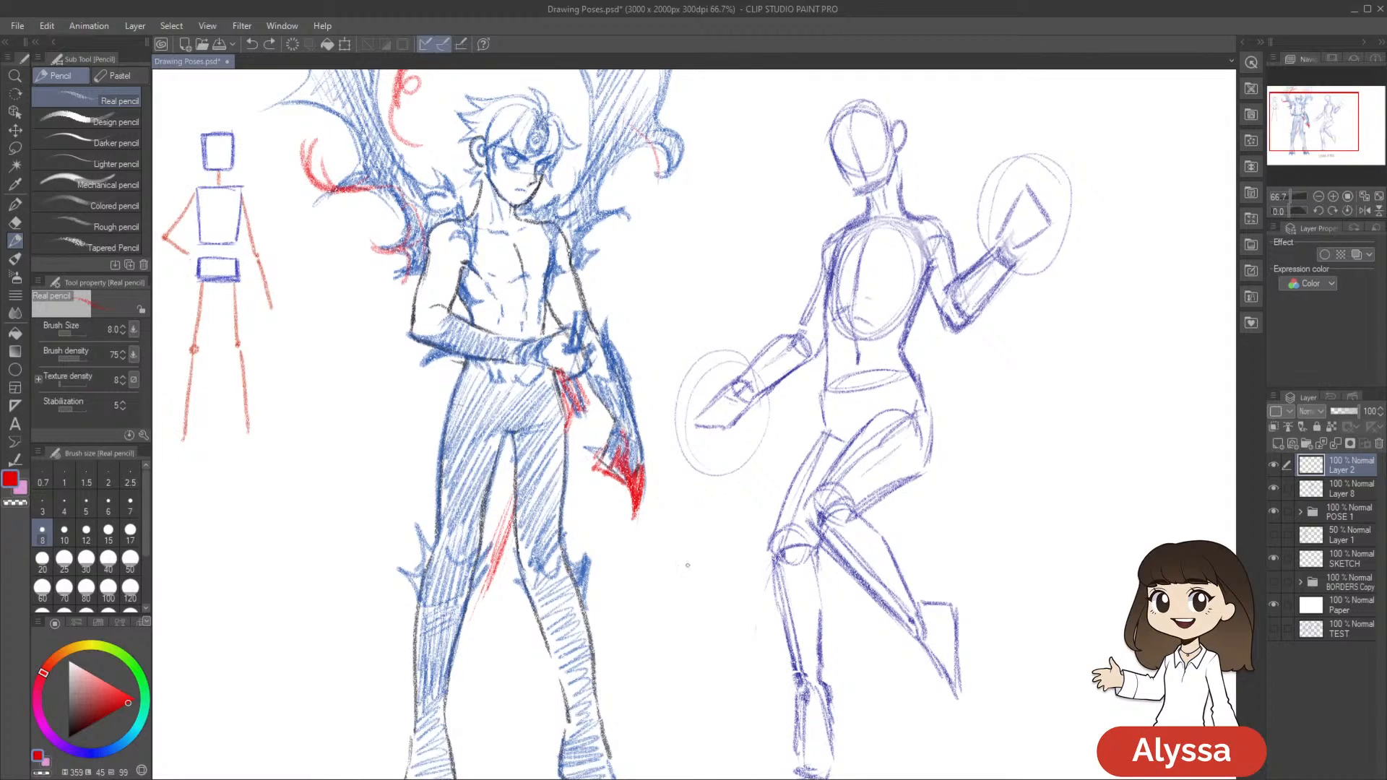
{"action": "left_click_drag", "start_coordinate": [1115, 408], "coordinate": [876, 558]}
{"action": "key", "text": "bracketright"}
{"action": "mouse_move", "coordinate": [833, 482]}
{"action": "left_mouse_down"}
{"action": "mouse_move", "coordinate": [839, 300]}
{"action": "mouse_move", "coordinate": [836, 365]}
{"action": "left_mouse_up"}
{"action": "key", "text": "Tab"}
{"action": "scroll", "coordinate": [820, 471], "scroll_direction": "down", "scroll_amount": 1}
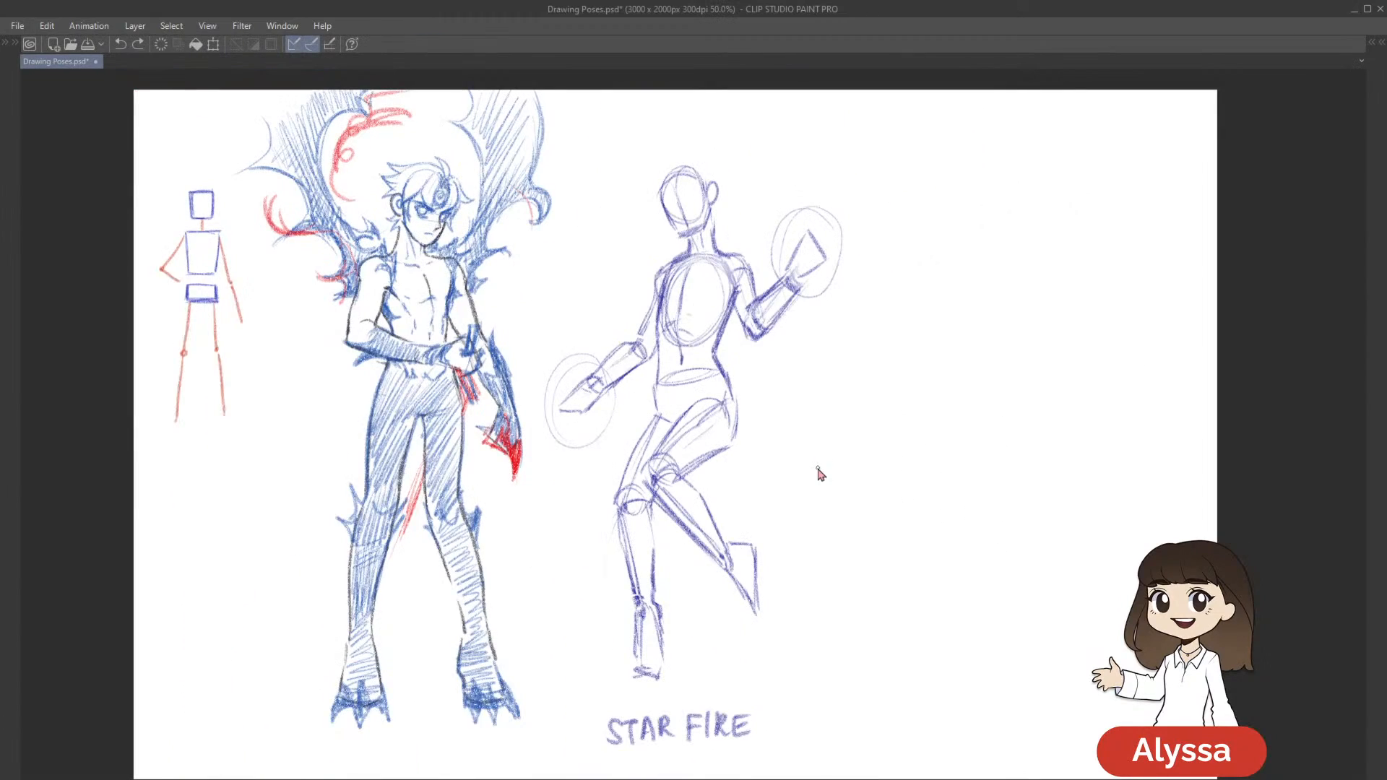
{"action": "left_click_drag", "start_coordinate": [819, 484], "coordinate": [719, 655]}
{"action": "scroll", "coordinate": [705, 758], "scroll_direction": "up", "scroll_amount": 1}
{"action": "mouse_move", "coordinate": [668, 508]}
{"action": "left_mouse_down"}
{"action": "mouse_move", "coordinate": [722, 508]}
{"action": "mouse_move", "coordinate": [722, 521]}
{"action": "left_mouse_up"}
{"action": "left_click_drag", "start_coordinate": [684, 248], "coordinate": [661, 206]}
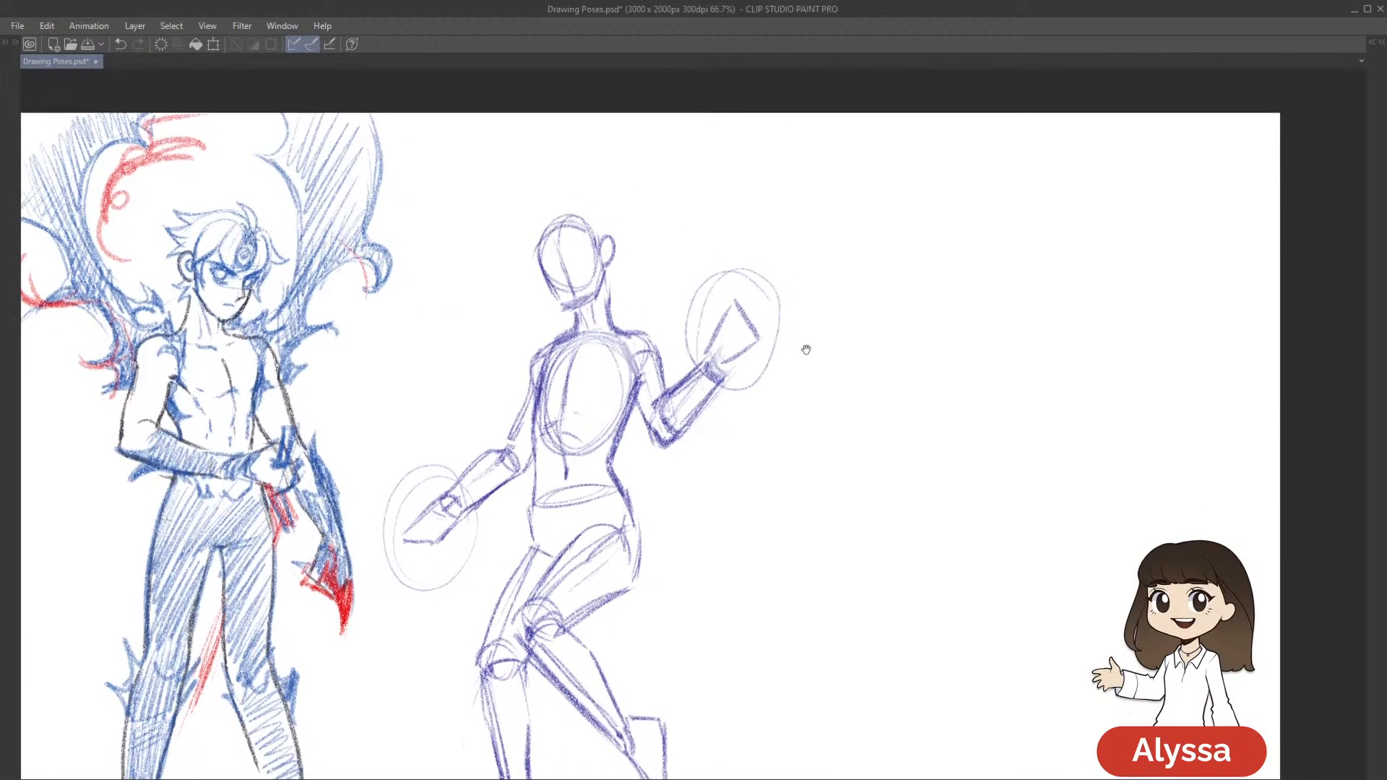
{"action": "left_click_drag", "start_coordinate": [803, 349], "coordinate": [801, 366]}
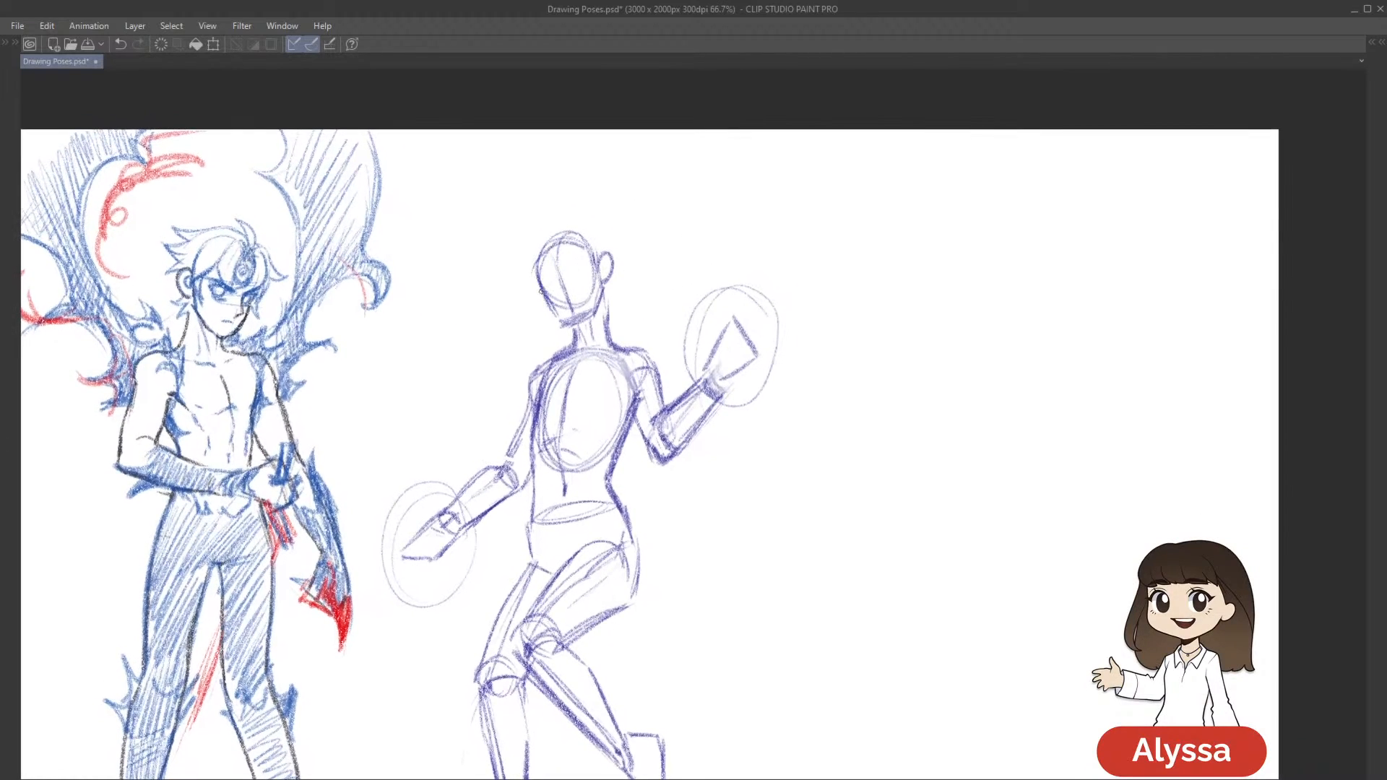
Draw Starfire's chin and jawline in red up to the ear, and undo the extra stroke at the ear
{"action": "left_click_drag", "start_coordinate": [541, 294], "coordinate": [572, 333]}
{"action": "key", "text": "ctrl+z"}
{"action": "key", "text": "ctrl+y"}
{"action": "left_click_drag", "start_coordinate": [565, 328], "coordinate": [596, 302]}
{"action": "left_click_drag", "start_coordinate": [609, 282], "coordinate": [613, 265]}
{"action": "key", "text": "ctrl+z"}
{"action": "left_click_drag", "start_coordinate": [788, 325], "coordinate": [853, 323]}
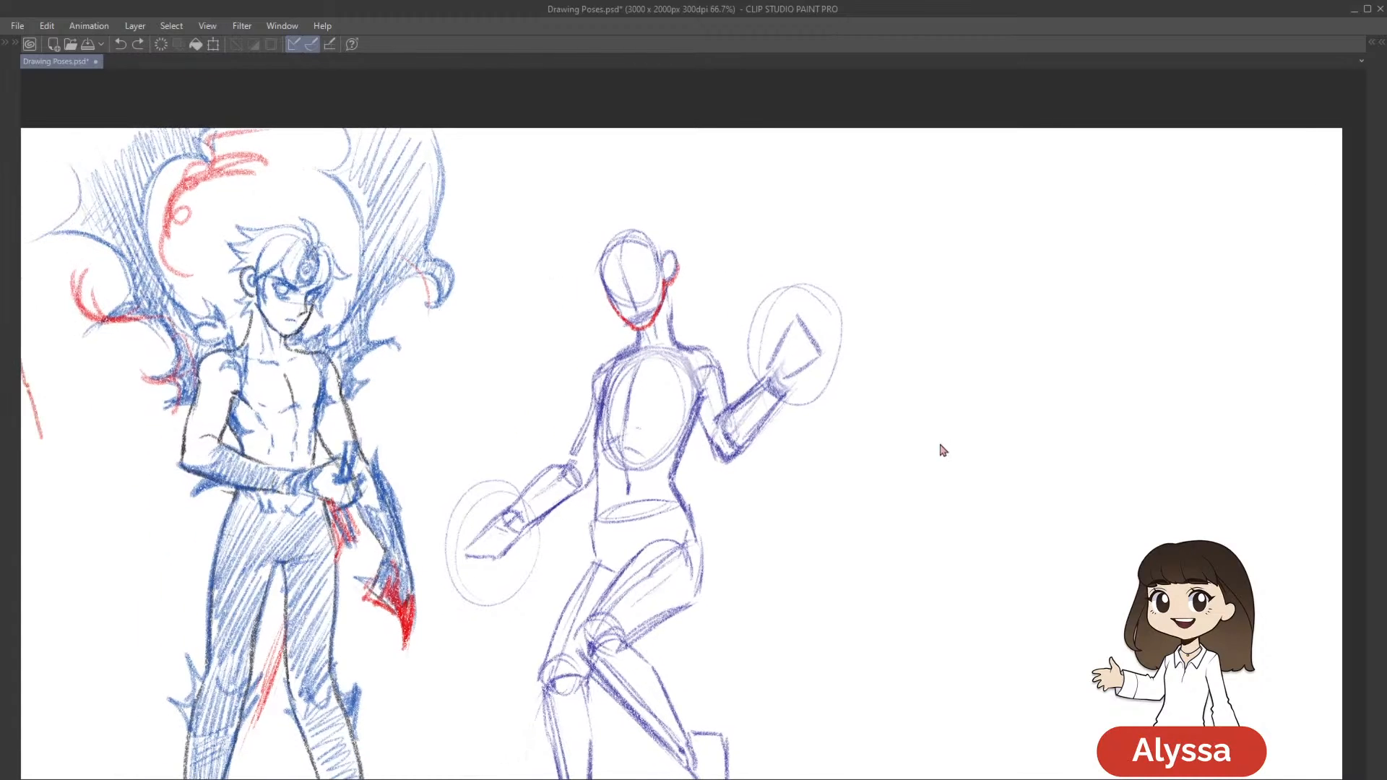
Fit the red jawline to Starfire's head with a slight transform, and outline her ear in red
{"action": "key", "text": "ctrl+t"}
{"action": "left_click_drag", "start_coordinate": [679, 330], "coordinate": [676, 321]}
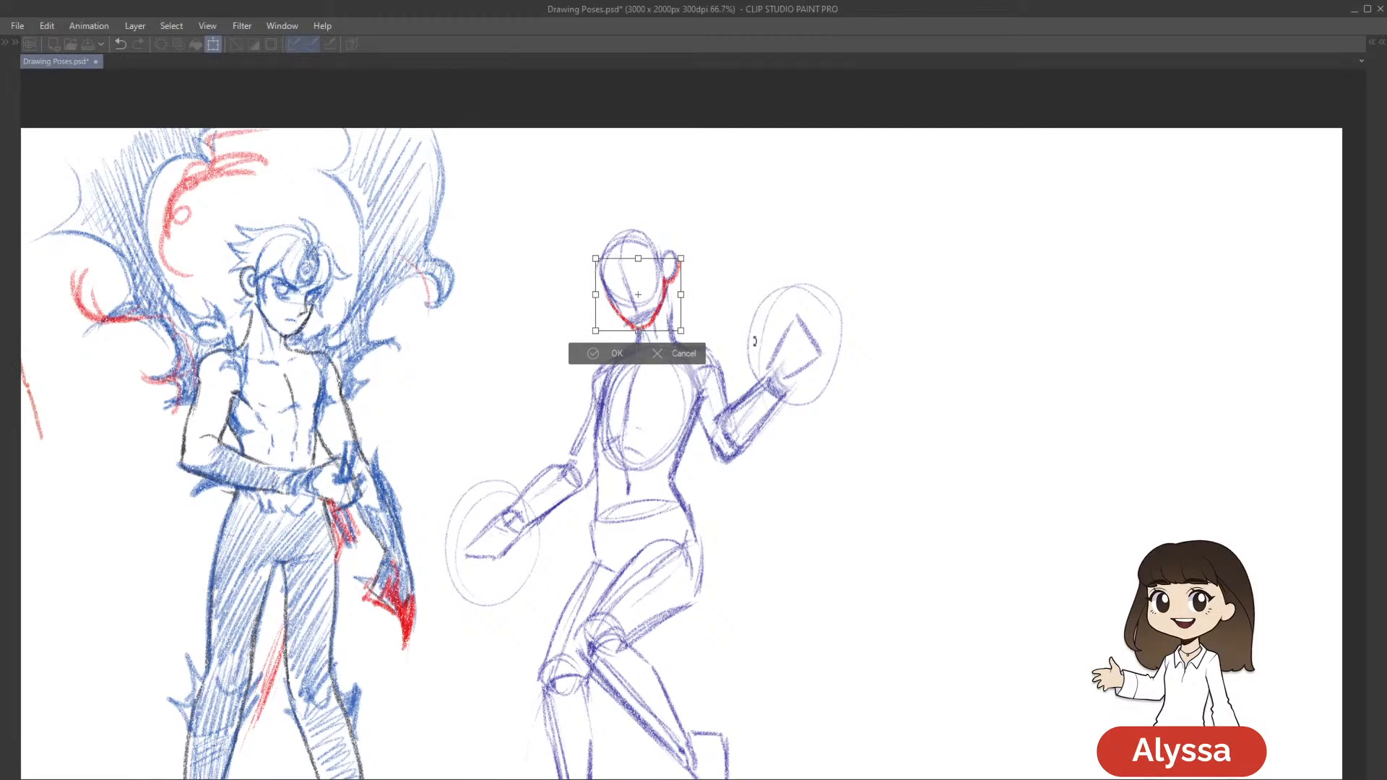
{"action": "left_click_drag", "start_coordinate": [942, 440], "coordinate": [936, 466]}
{"action": "key", "text": "Return"}
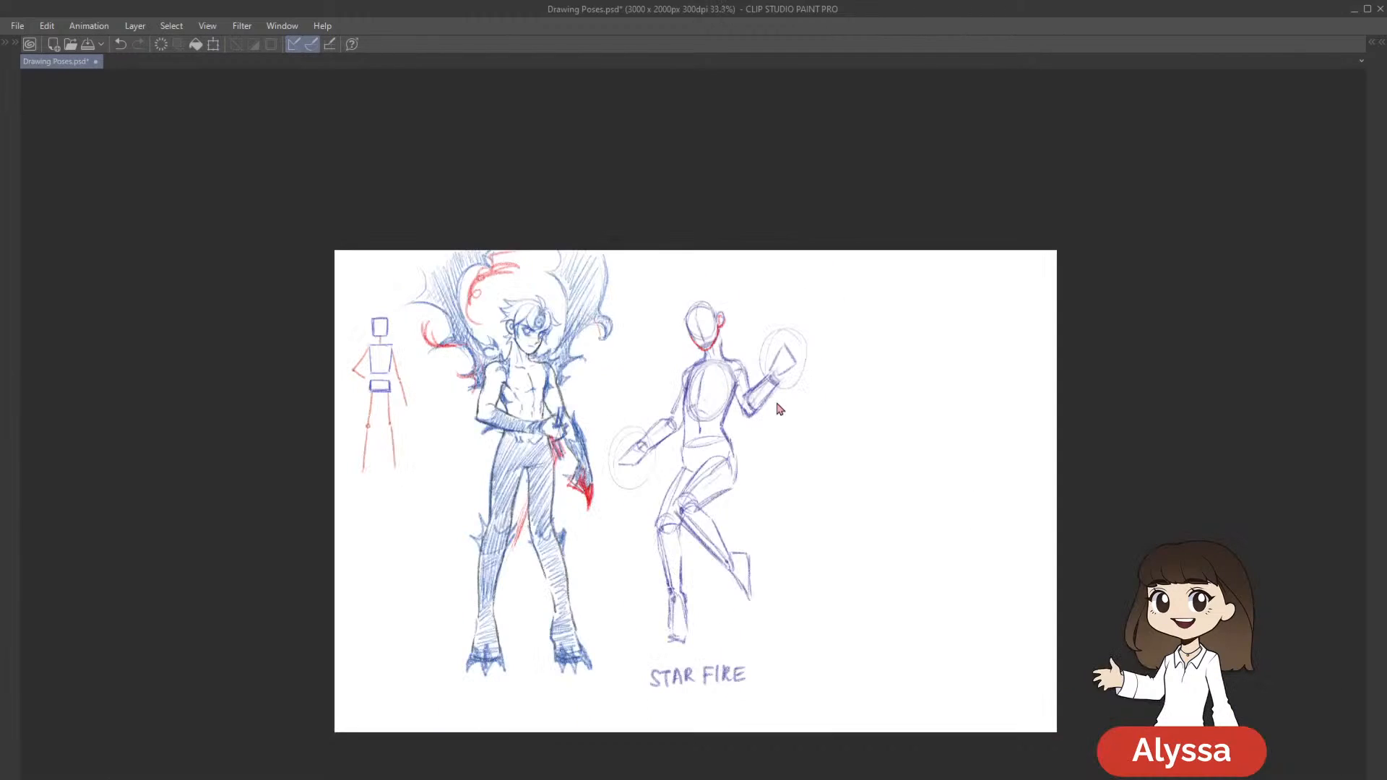
Save the drawing with Starfire's red jawline and ear
{"action": "scroll", "coordinate": [779, 409], "scroll_direction": "up", "scroll_amount": 2}
{"action": "scroll", "coordinate": [779, 409], "scroll_direction": "up", "scroll_amount": 1}
{"action": "scroll", "coordinate": [779, 408], "scroll_direction": "down", "scroll_amount": 1}
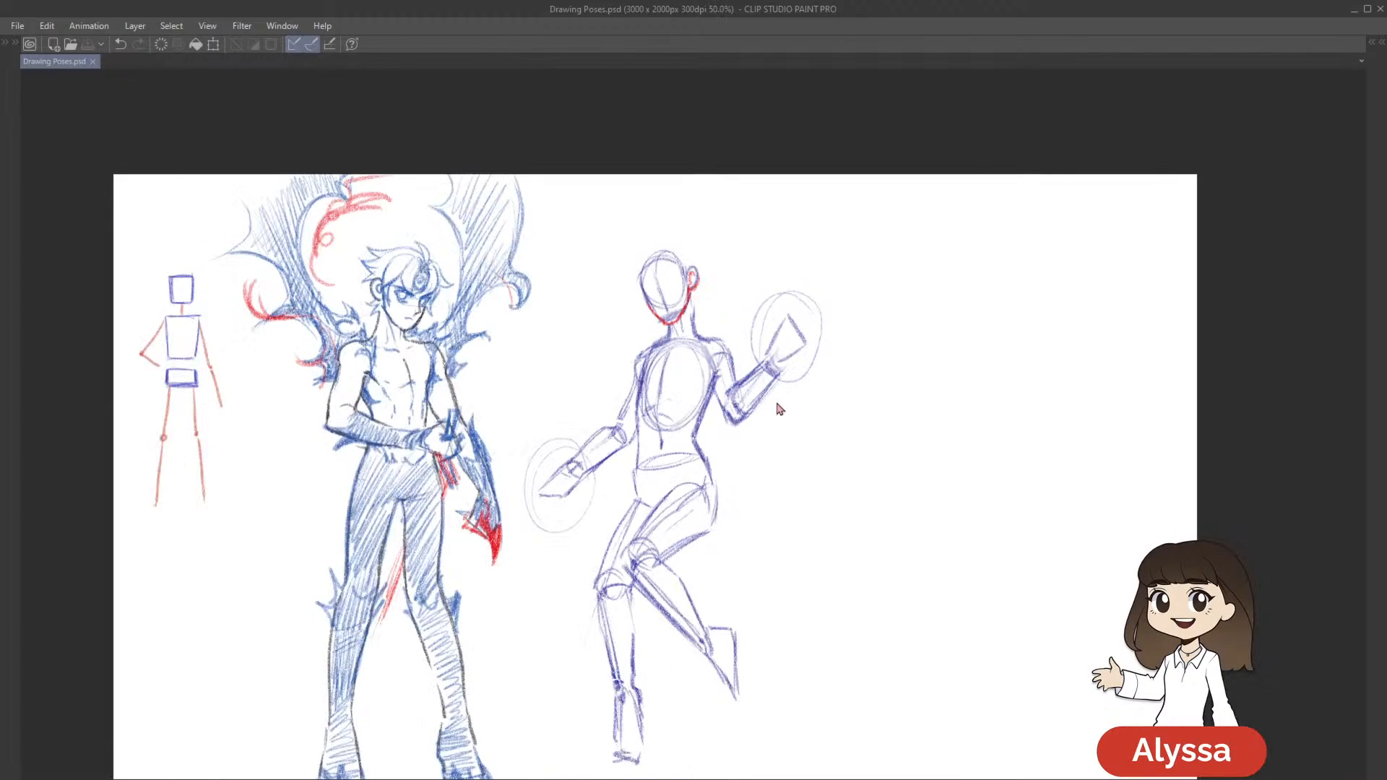
{"action": "scroll", "coordinate": [779, 408], "scroll_direction": "up", "scroll_amount": 1}
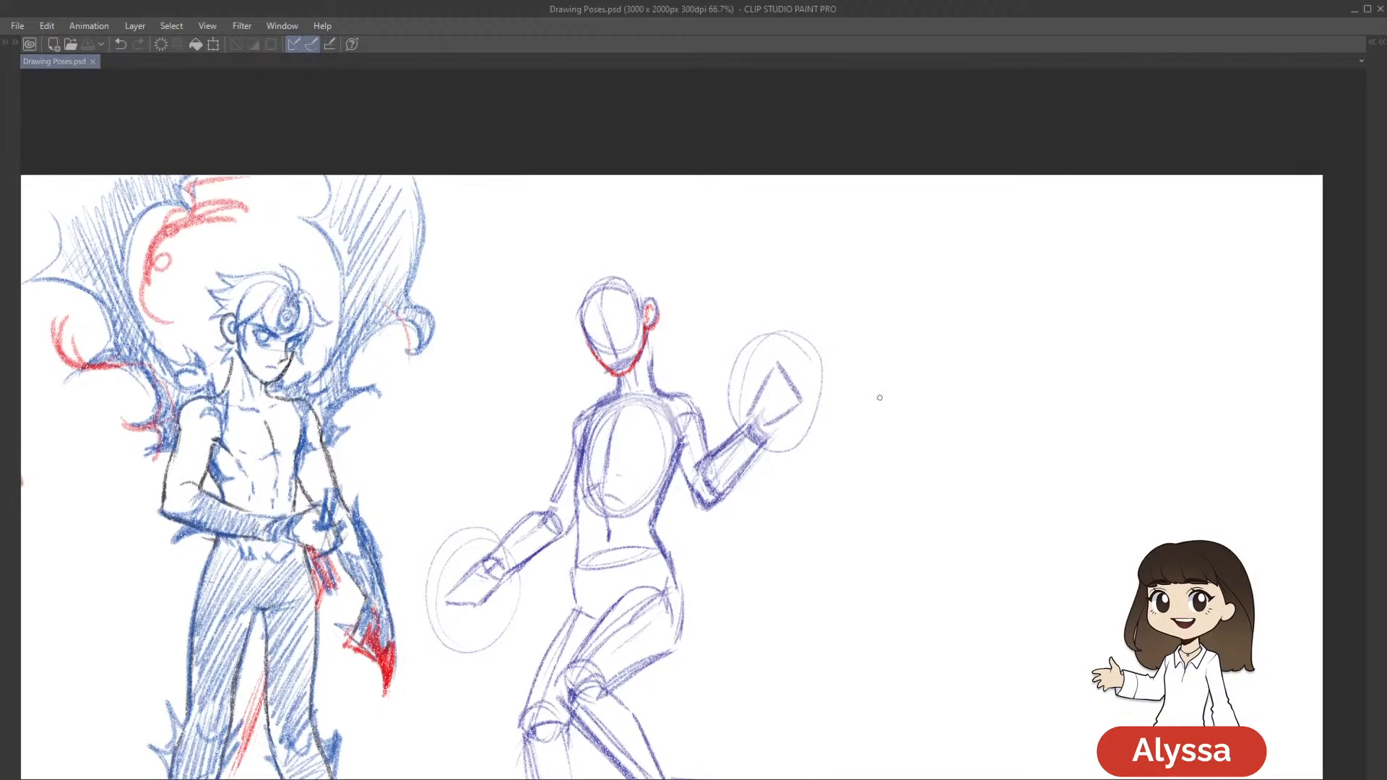
{"action": "left_click_drag", "start_coordinate": [857, 498], "coordinate": [842, 467]}
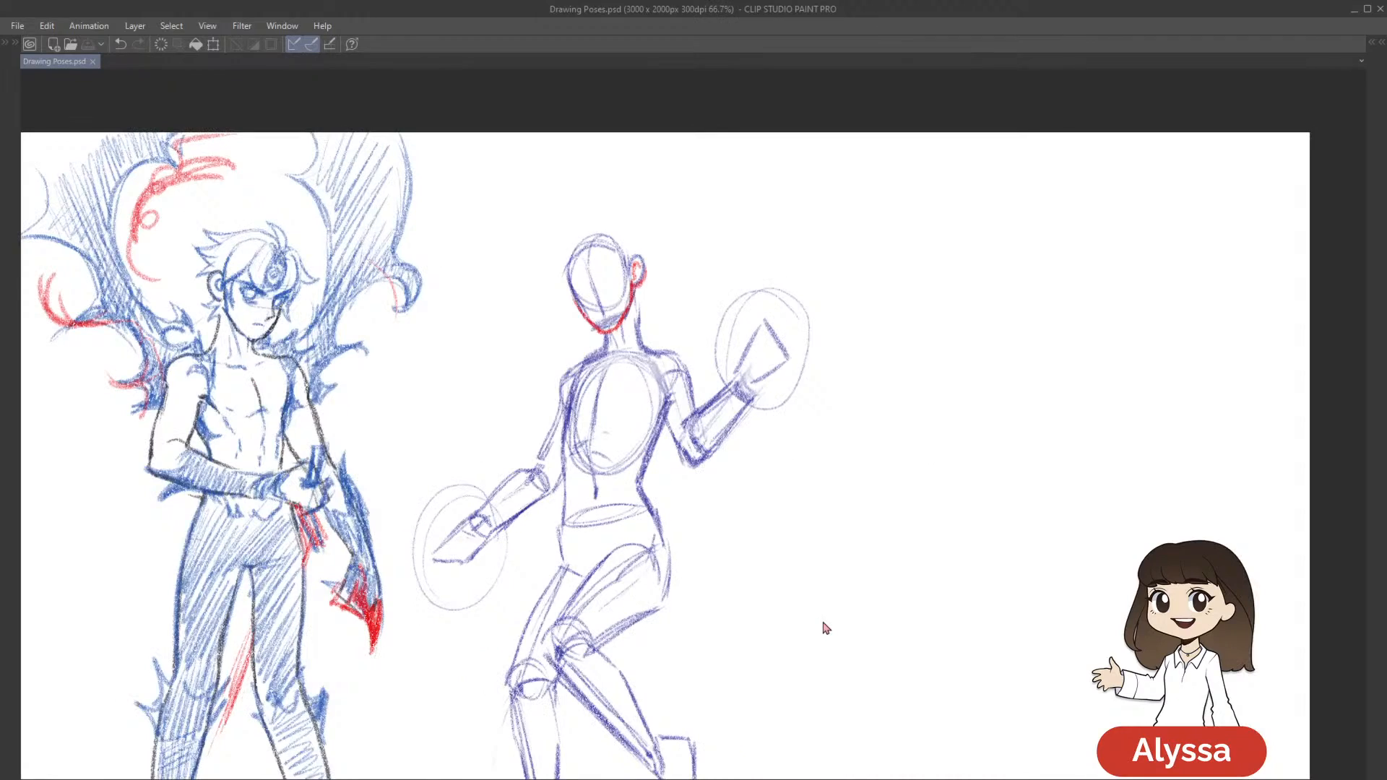
Bring the palettes back and lower the opacity of Layer 8, Starfire's pose sketch, to 45%
{"action": "scroll", "coordinate": [822, 622], "scroll_direction": "up", "scroll_amount": 1}
{"action": "left_click_drag", "start_coordinate": [663, 255], "coordinate": [716, 375]}
{"action": "left_click_drag", "start_coordinate": [672, 309], "coordinate": [688, 326]}
{"action": "left_click_drag", "start_coordinate": [782, 272], "coordinate": [796, 189]}
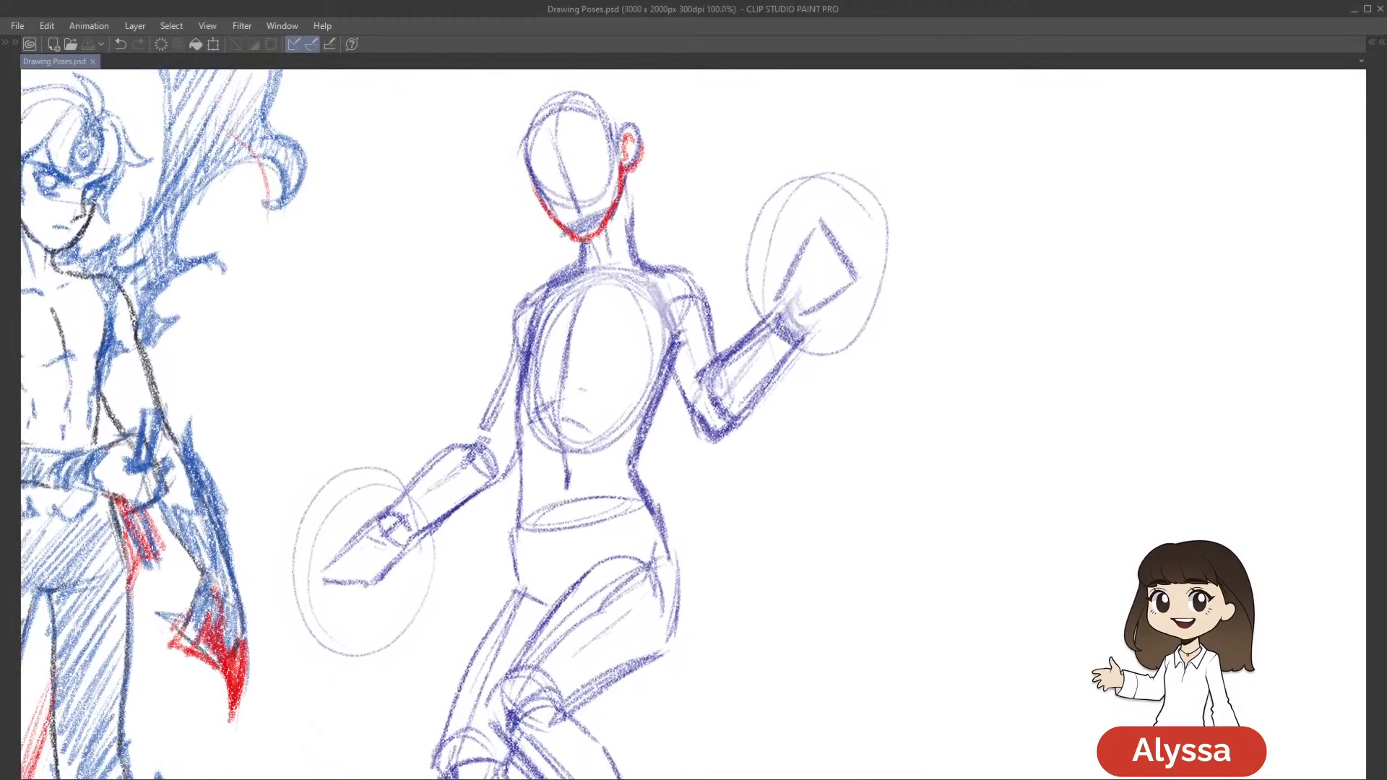
{"action": "key", "text": "Tab"}
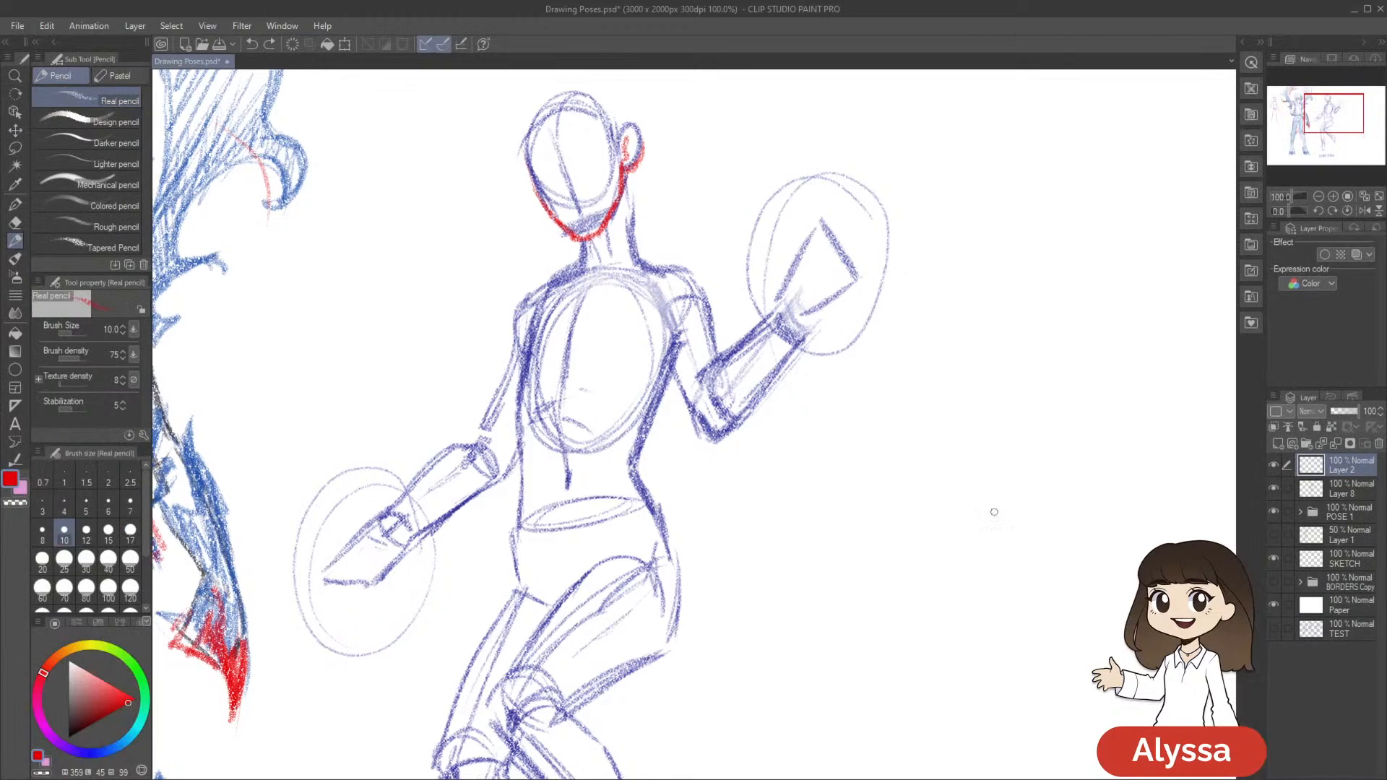
{"action": "left_click", "coordinate": [1343, 489]}
{"action": "left_click_drag", "start_coordinate": [1371, 411], "coordinate": [1361, 448]}
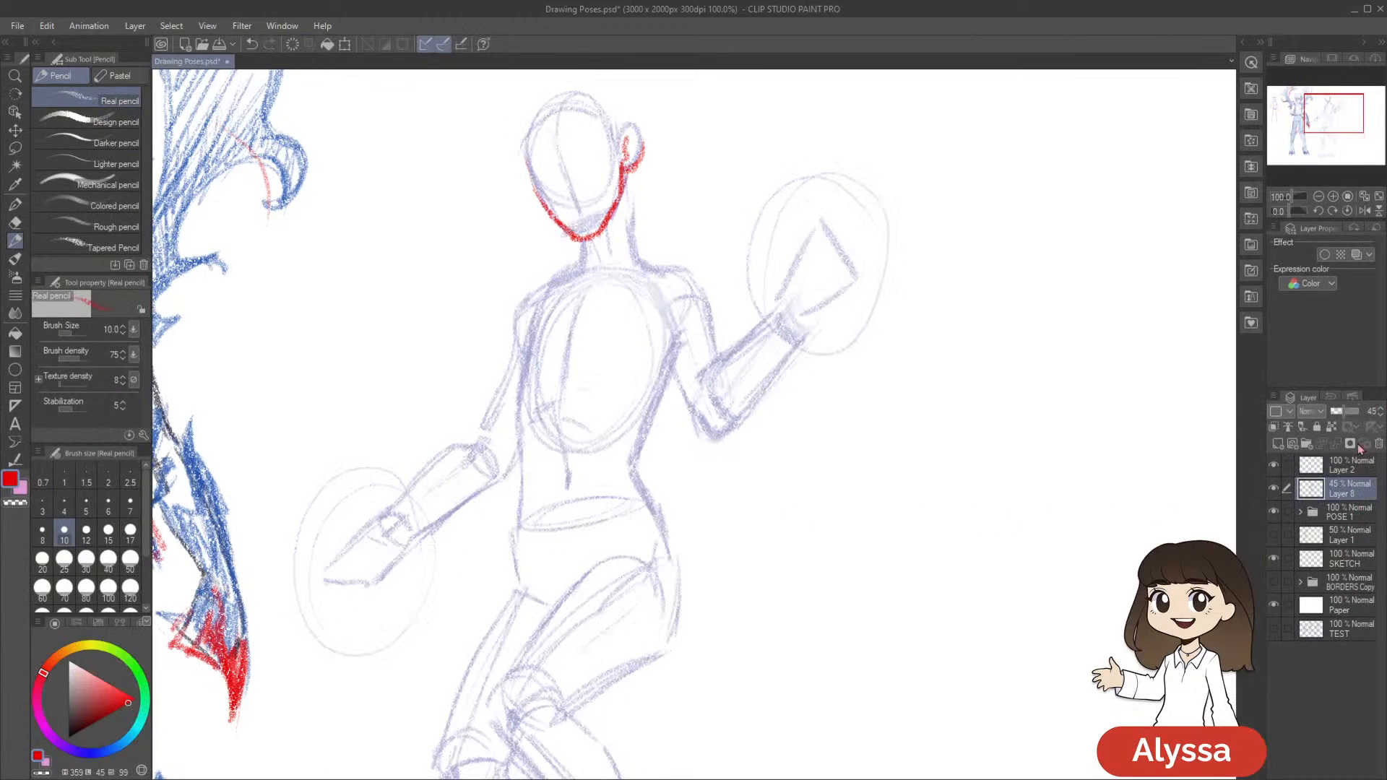
Recolor the red head outline on Layer 2 to near-black with transparent pixels locked, and release the lock
{"action": "left_click", "coordinate": [1349, 469]}
{"action": "left_click_drag", "start_coordinate": [72, 726], "coordinate": [62, 742]}
{"action": "key", "text": "alt+Delete"}
{"action": "left_click", "coordinate": [75, 723]}
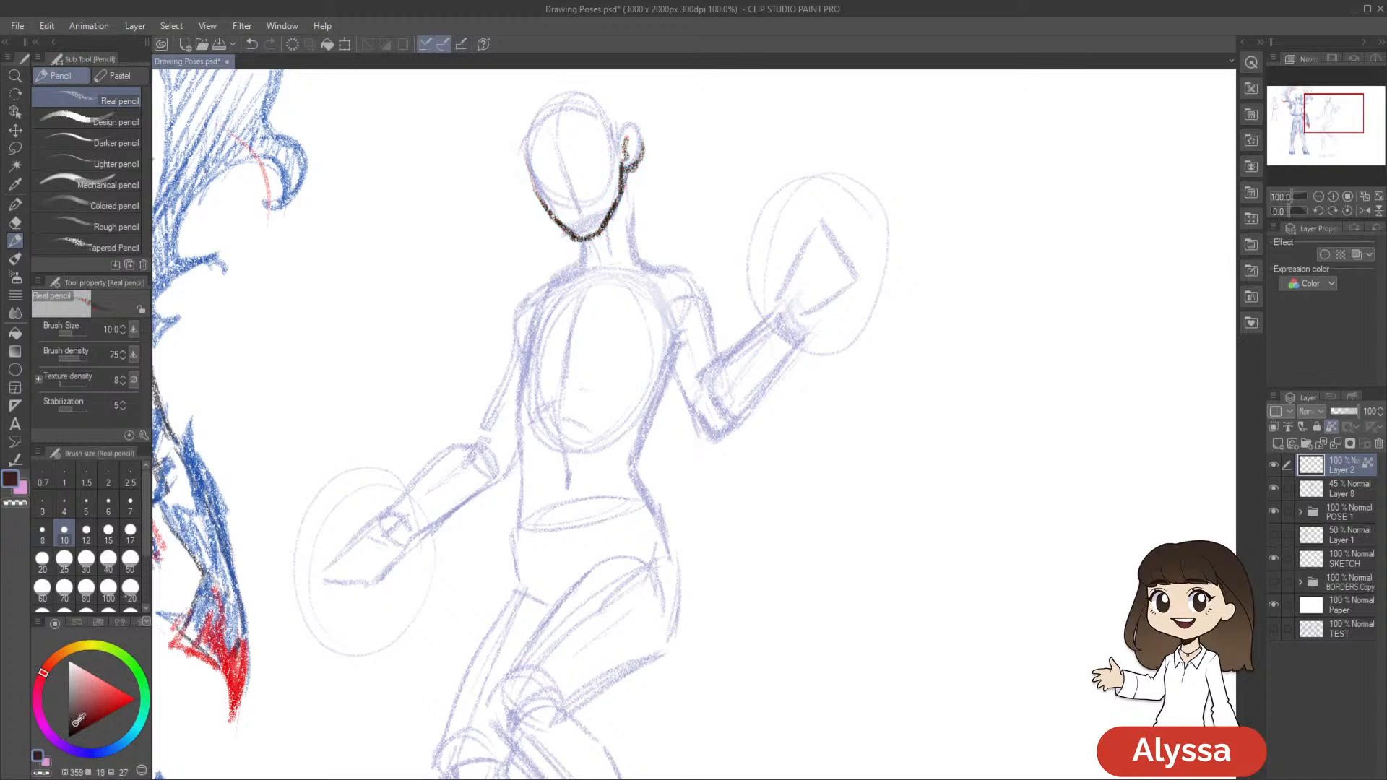
{"action": "key", "text": "ctrl+minus"}
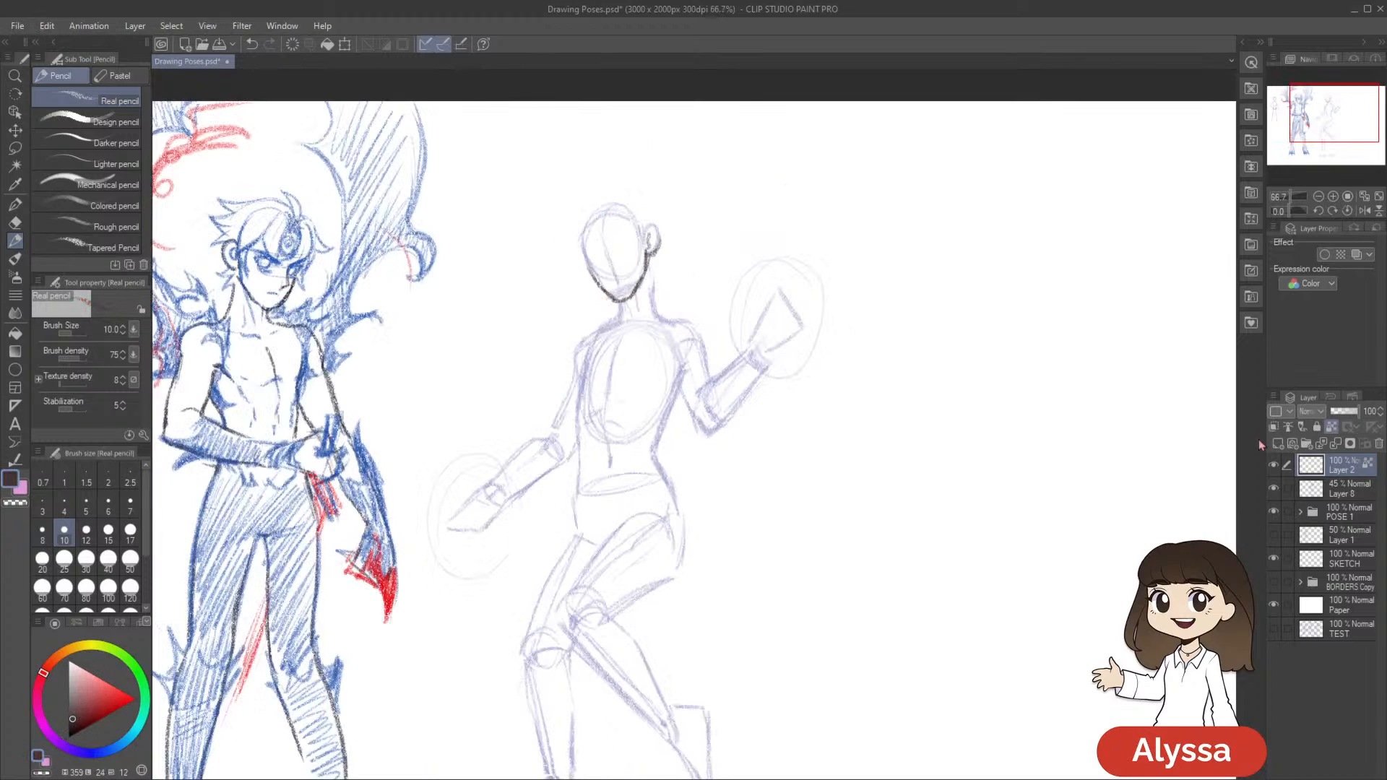
{"action": "left_click", "coordinate": [1331, 426]}
Outline Starfire's neck in dark pencil down to the shoulders, undoing the strokes that do not fit
{"action": "left_click_drag", "start_coordinate": [867, 493], "coordinate": [821, 458]}
{"action": "left_click_drag", "start_coordinate": [659, 262], "coordinate": [713, 268]}
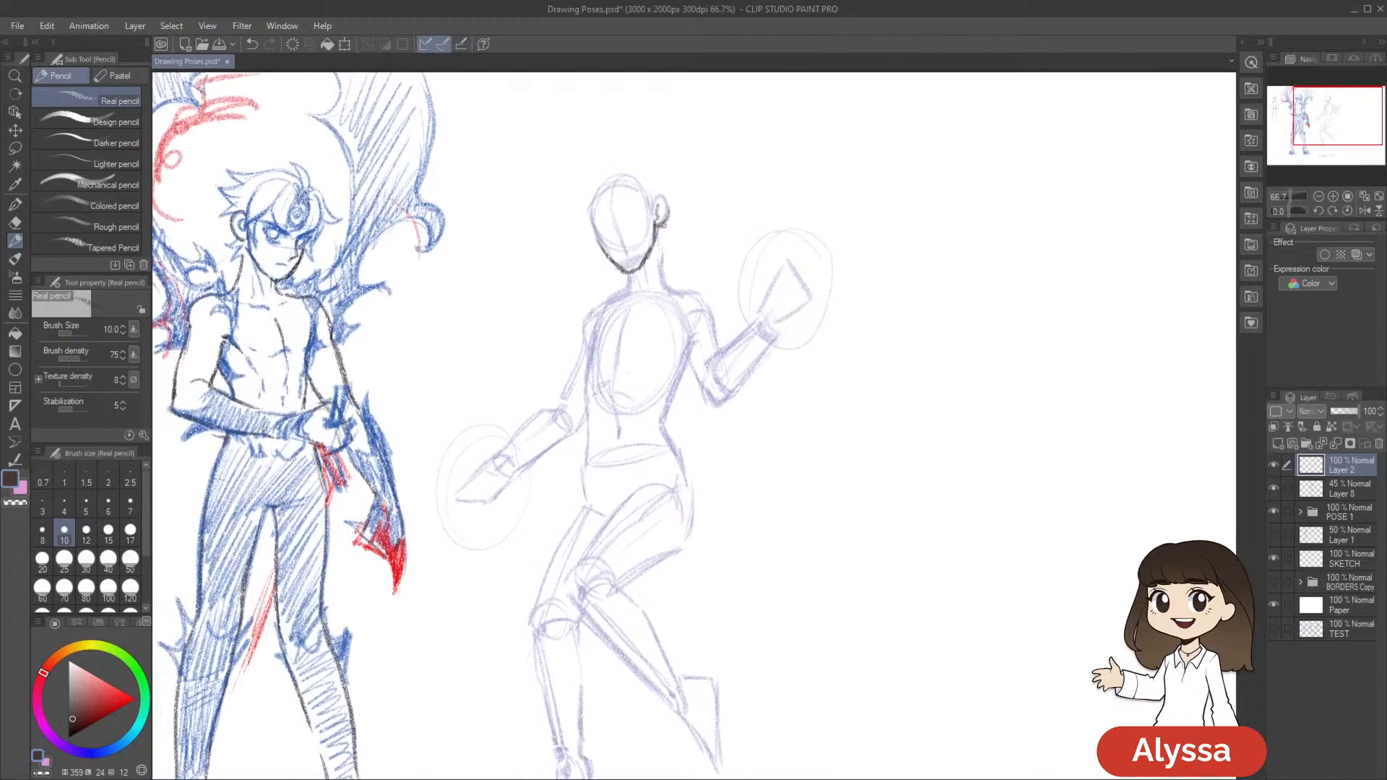
{"action": "key", "text": "ctrl+z"}
{"action": "key", "text": "ctrl+z"}
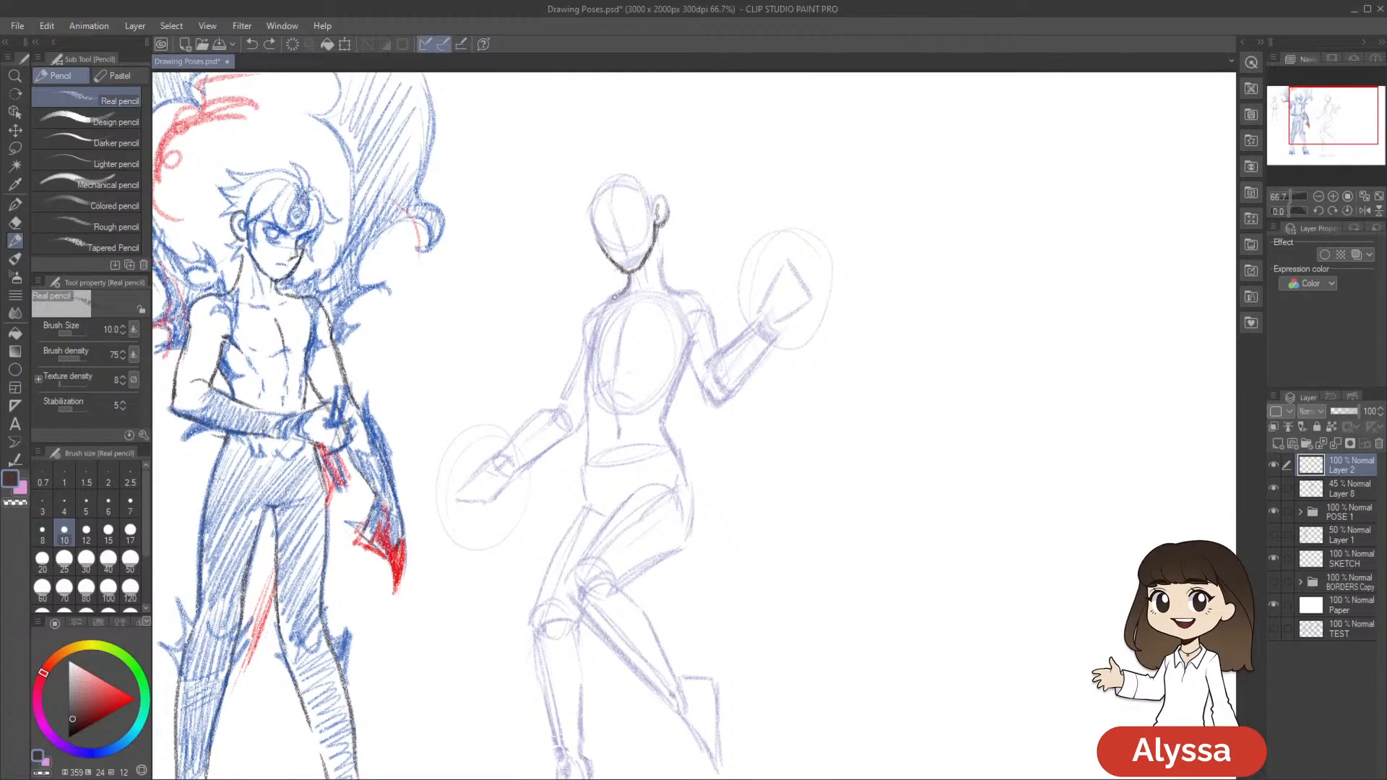
{"action": "left_click_drag", "start_coordinate": [661, 237], "coordinate": [667, 289]}
{"action": "key", "text": "ctrl+z"}
{"action": "left_click_drag", "start_coordinate": [959, 281], "coordinate": [907, 260]}
{"action": "left_click_drag", "start_coordinate": [851, 367], "coordinate": [869, 278]}
{"action": "left_click_drag", "start_coordinate": [814, 341], "coordinate": [883, 297]}
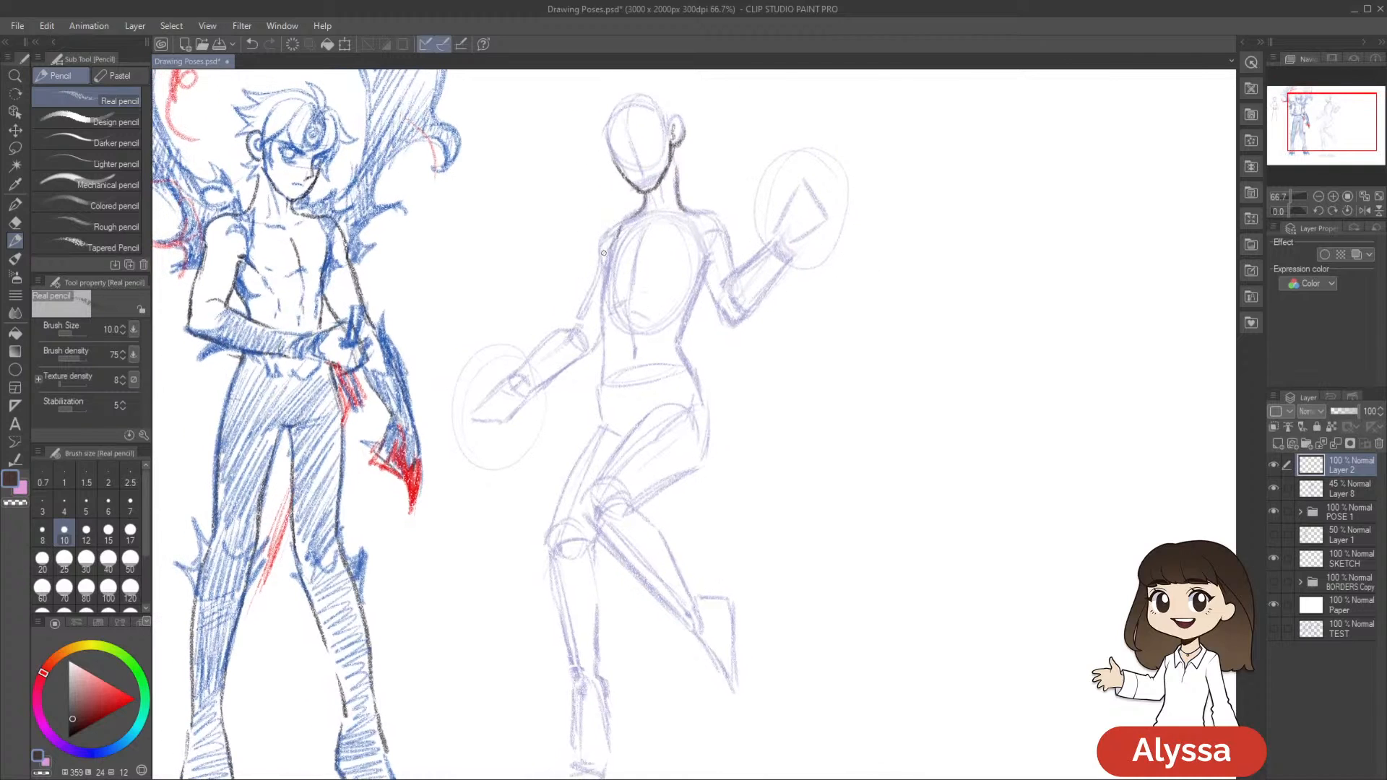
Draw the side of Starfire's chest and the bust curves in dark pencil, undoing the misplaced stroke
{"action": "left_click_drag", "start_coordinate": [675, 219], "coordinate": [676, 229]}
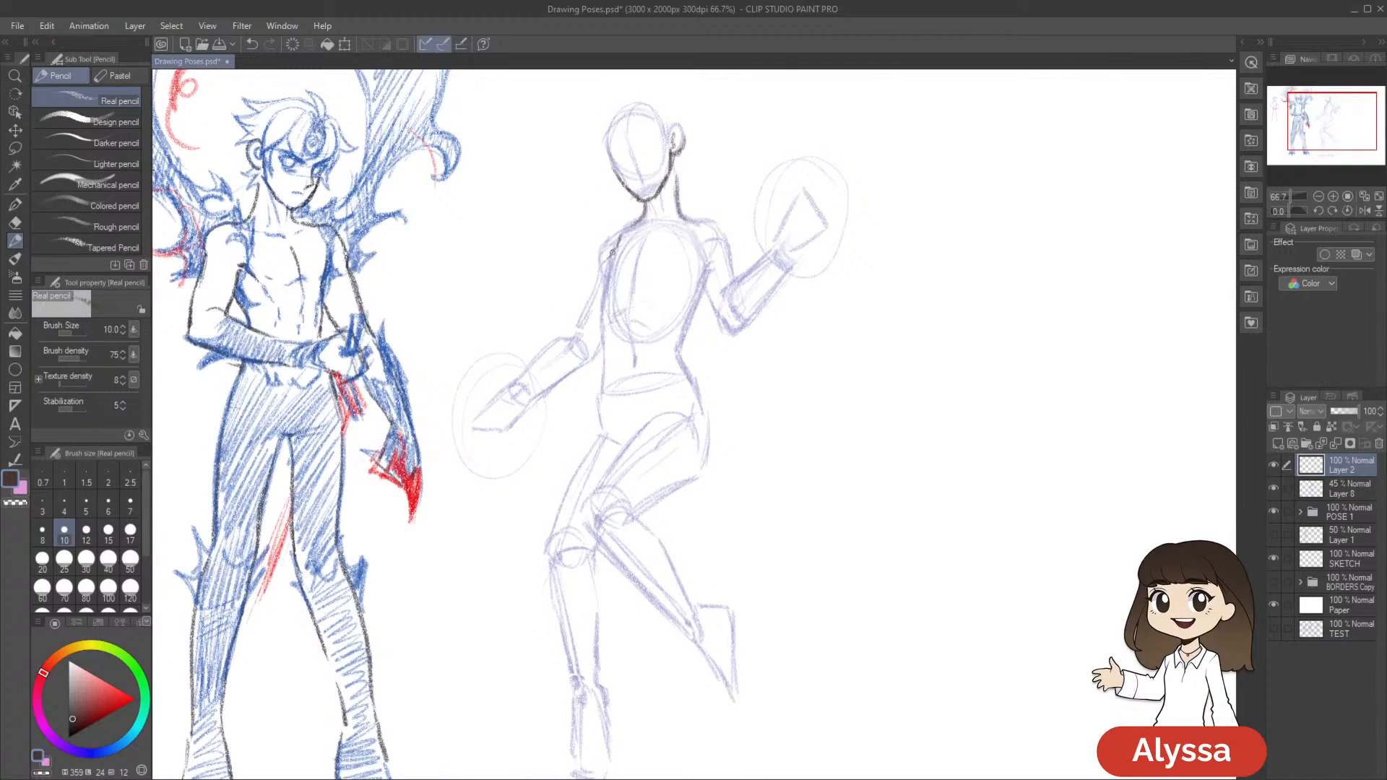
{"action": "left_click_drag", "start_coordinate": [598, 272], "coordinate": [604, 297]}
{"action": "mouse_move", "coordinate": [663, 286]}
{"action": "left_mouse_down"}
{"action": "mouse_move", "coordinate": [698, 258]}
{"action": "mouse_move", "coordinate": [672, 284]}
{"action": "left_mouse_up"}
{"action": "key", "text": "ctrl+z"}
{"action": "left_click_drag", "start_coordinate": [922, 338], "coordinate": [894, 341]}
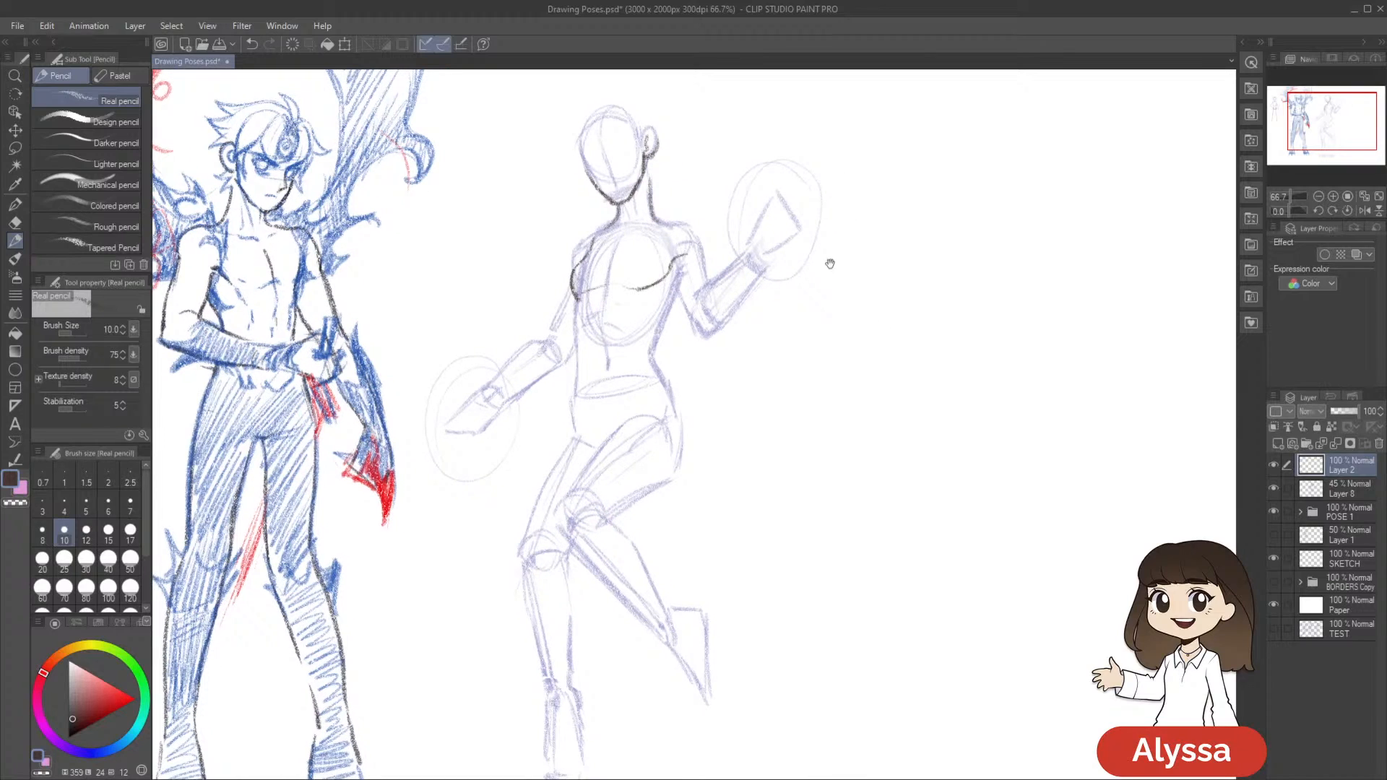
Outline the shoulder, upper arm and forearm of Starfire's raised arm, and save the drawing
{"action": "left_click_drag", "start_coordinate": [679, 225], "coordinate": [701, 257]}
{"action": "left_click_drag", "start_coordinate": [879, 250], "coordinate": [858, 255]}
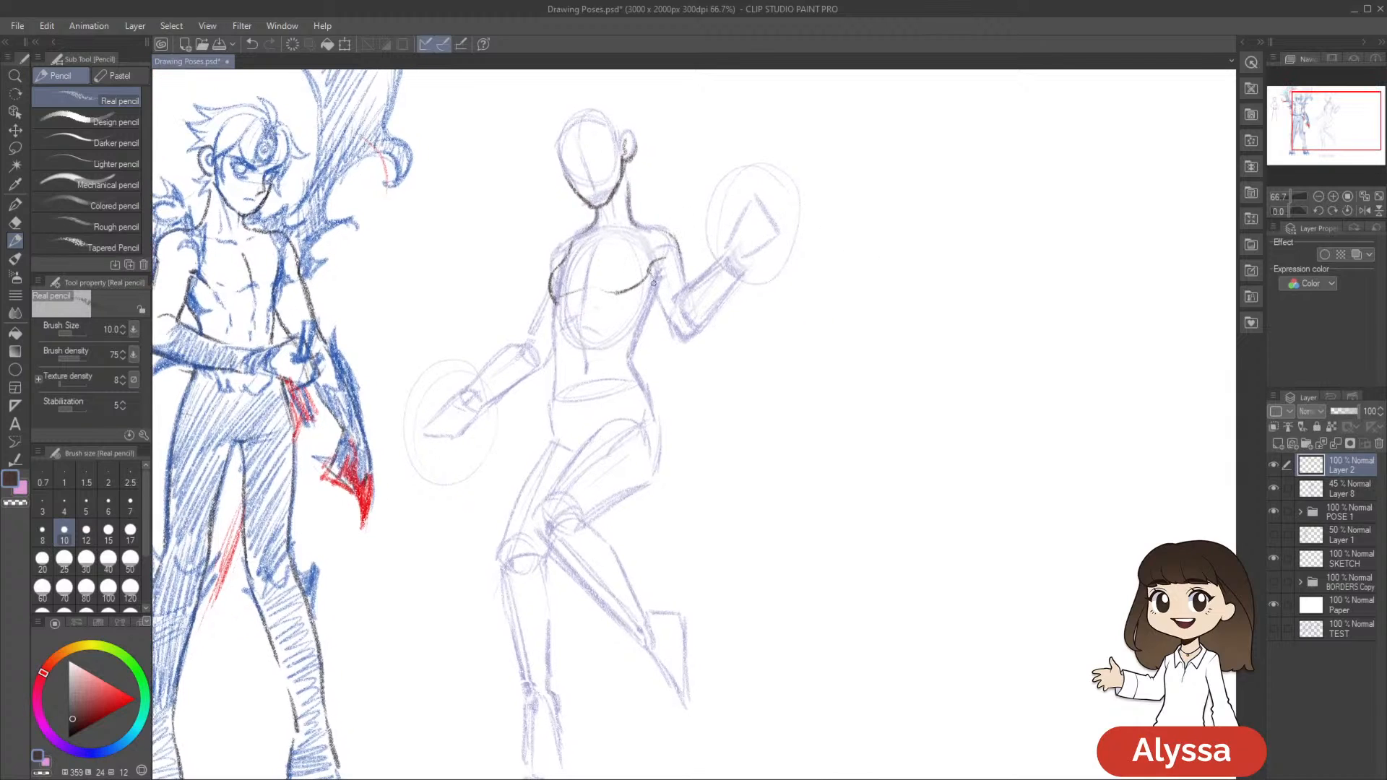
{"action": "left_click_drag", "start_coordinate": [648, 271], "coordinate": [667, 311]}
{"action": "left_click_drag", "start_coordinate": [679, 255], "coordinate": [687, 286]}
{"action": "left_click_drag", "start_coordinate": [775, 372], "coordinate": [739, 404]}
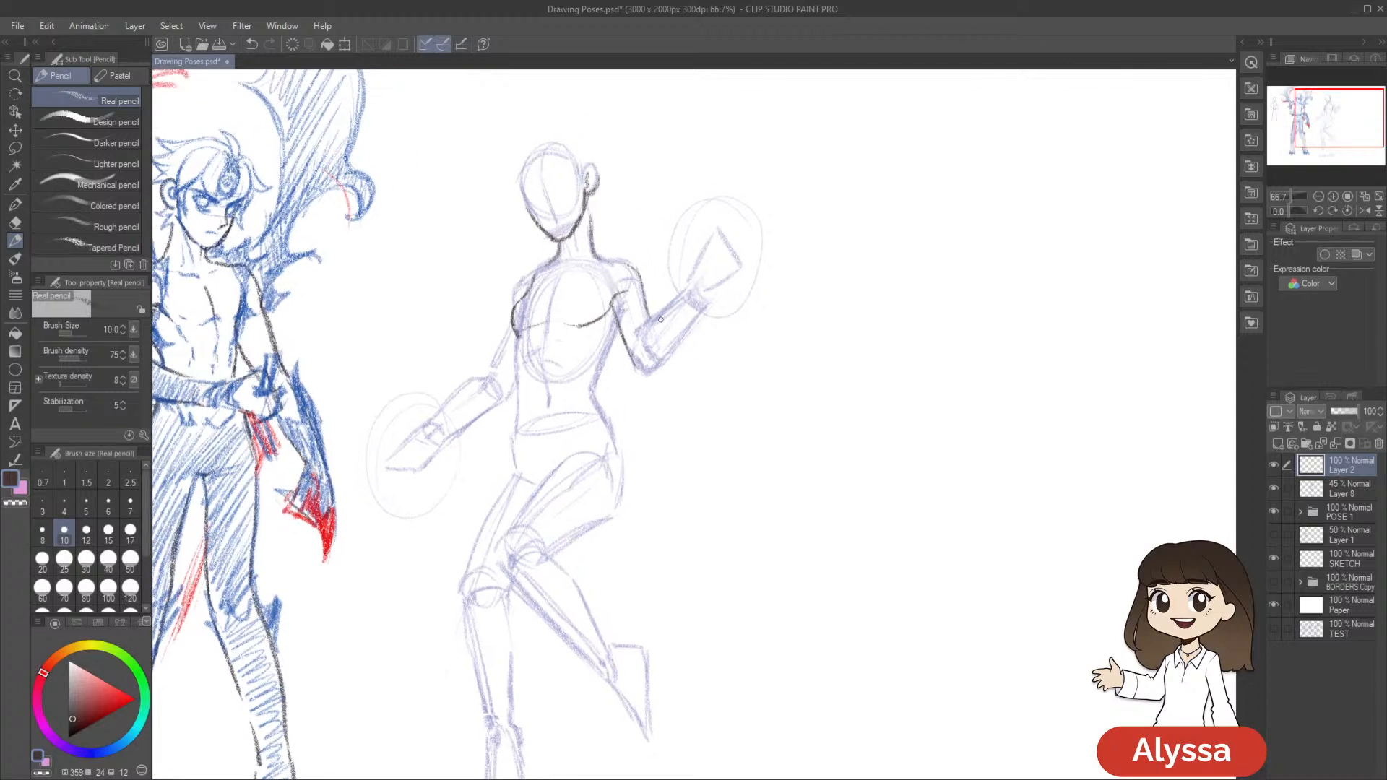
{"action": "mouse_move", "coordinate": [682, 292]}
{"action": "left_mouse_down"}
{"action": "mouse_move", "coordinate": [641, 324]}
{"action": "mouse_move", "coordinate": [642, 367]}
{"action": "mouse_move", "coordinate": [703, 304]}
{"action": "left_mouse_up"}
{"action": "left_click_drag", "start_coordinate": [826, 323], "coordinate": [830, 337]}
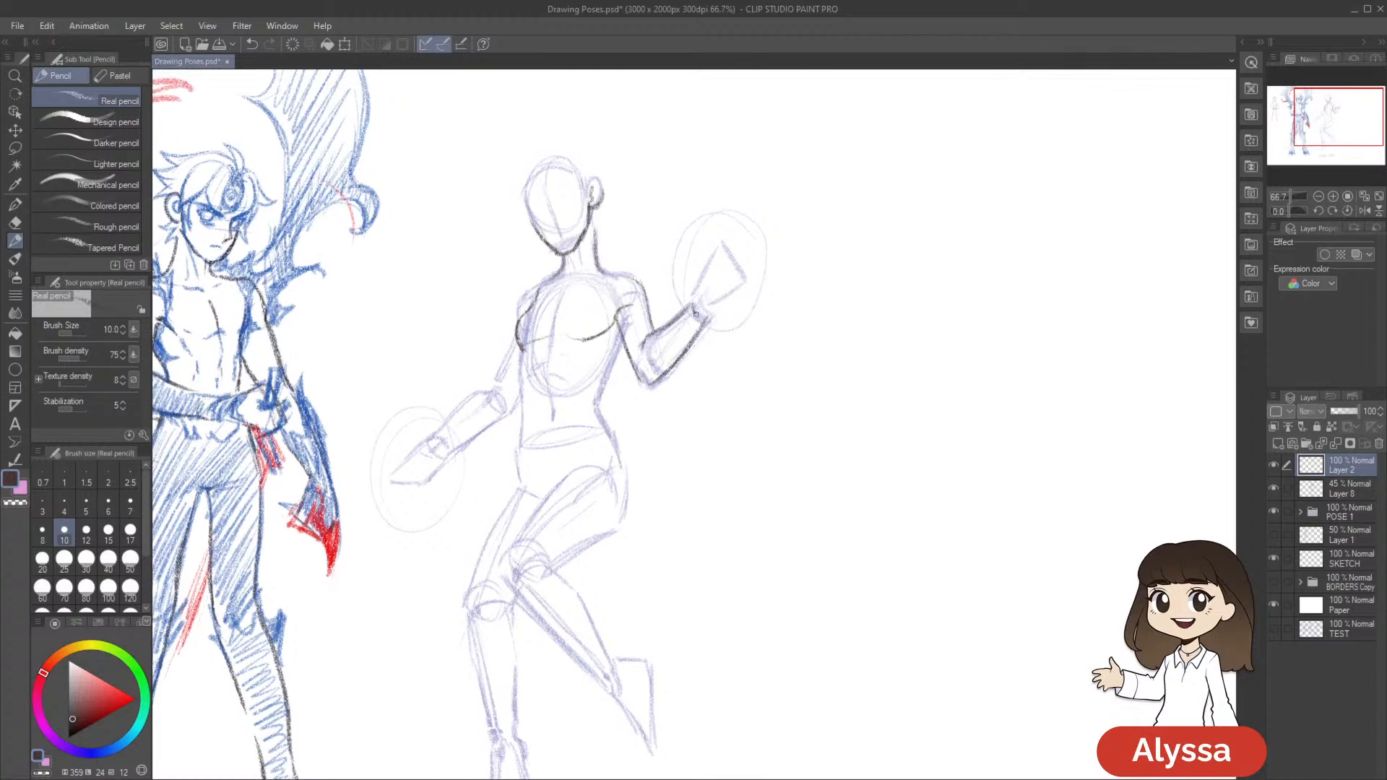
{"action": "left_click_drag", "start_coordinate": [843, 493], "coordinate": [949, 412]}
{"action": "scroll", "coordinate": [907, 481], "scroll_direction": "down", "scroll_amount": 1}
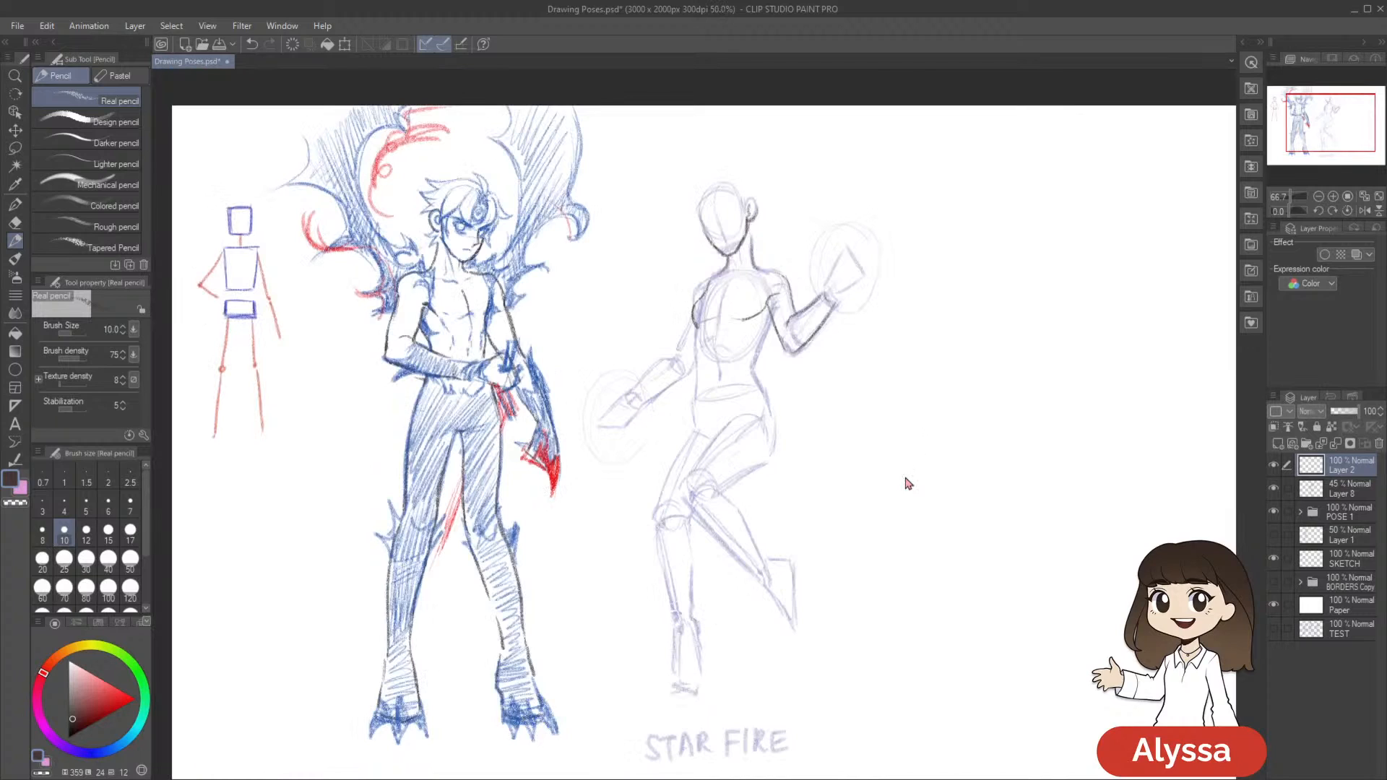
{"action": "key", "text": "ctrl+s"}
{"action": "scroll", "coordinate": [904, 477], "scroll_direction": "up", "scroll_amount": 1}
{"action": "mouse_move", "coordinate": [929, 381]}
{"action": "left_mouse_down"}
{"action": "mouse_move", "coordinate": [927, 443]}
{"action": "mouse_move", "coordinate": [904, 489]}
{"action": "mouse_move", "coordinate": [898, 465]}
{"action": "left_mouse_up"}
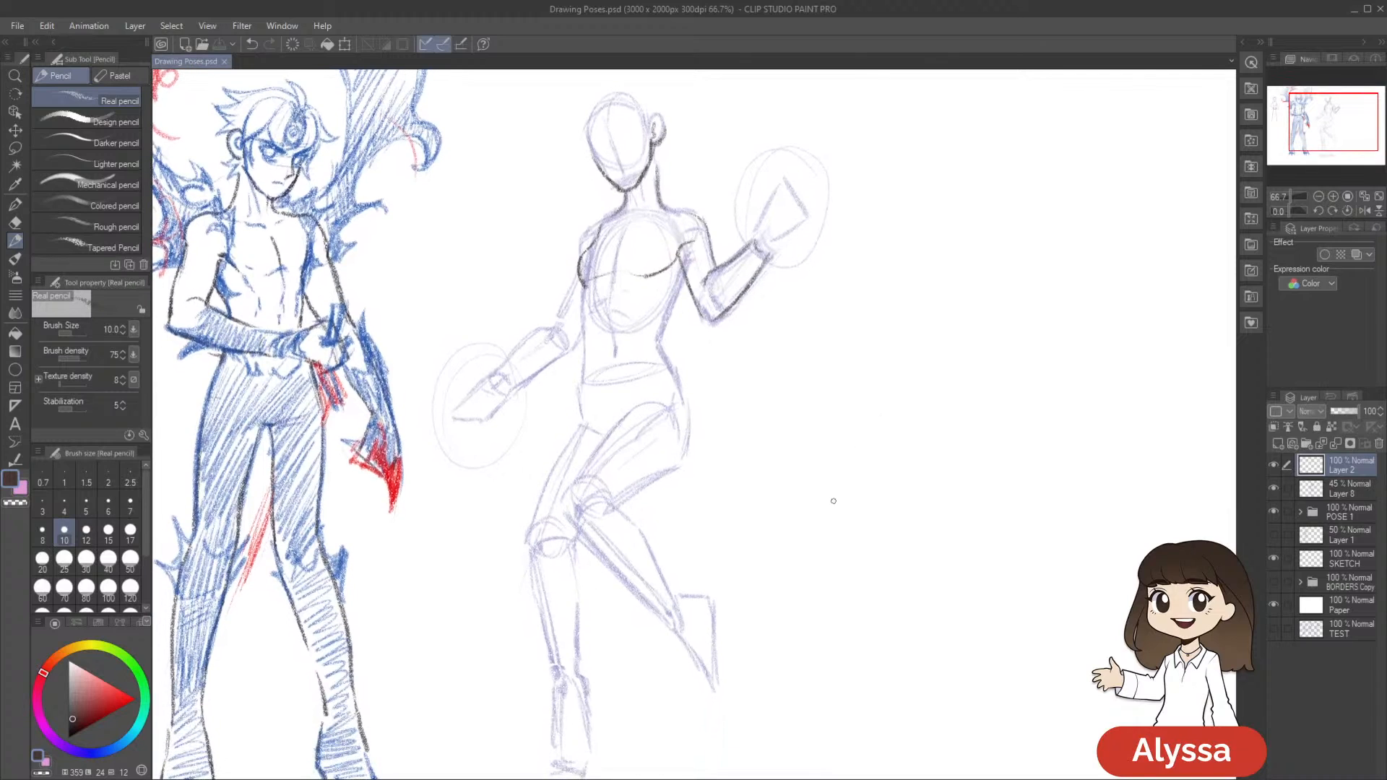
{"action": "key", "text": "bracketleft"}
{"action": "scroll", "coordinate": [853, 392], "scroll_direction": "up", "scroll_amount": 1}
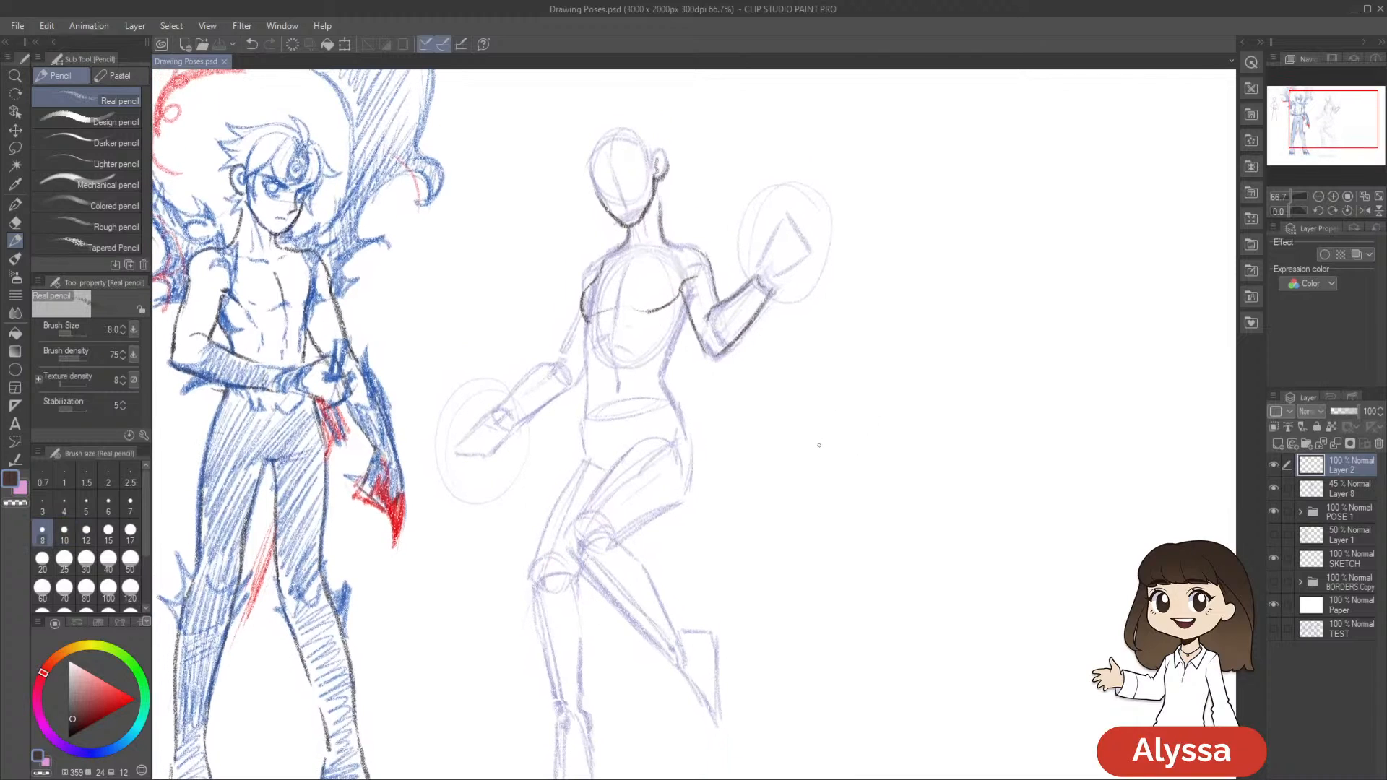
{"action": "key", "text": "bracketright"}
{"action": "scroll", "coordinate": [849, 379], "scroll_direction": "up", "scroll_amount": 1}
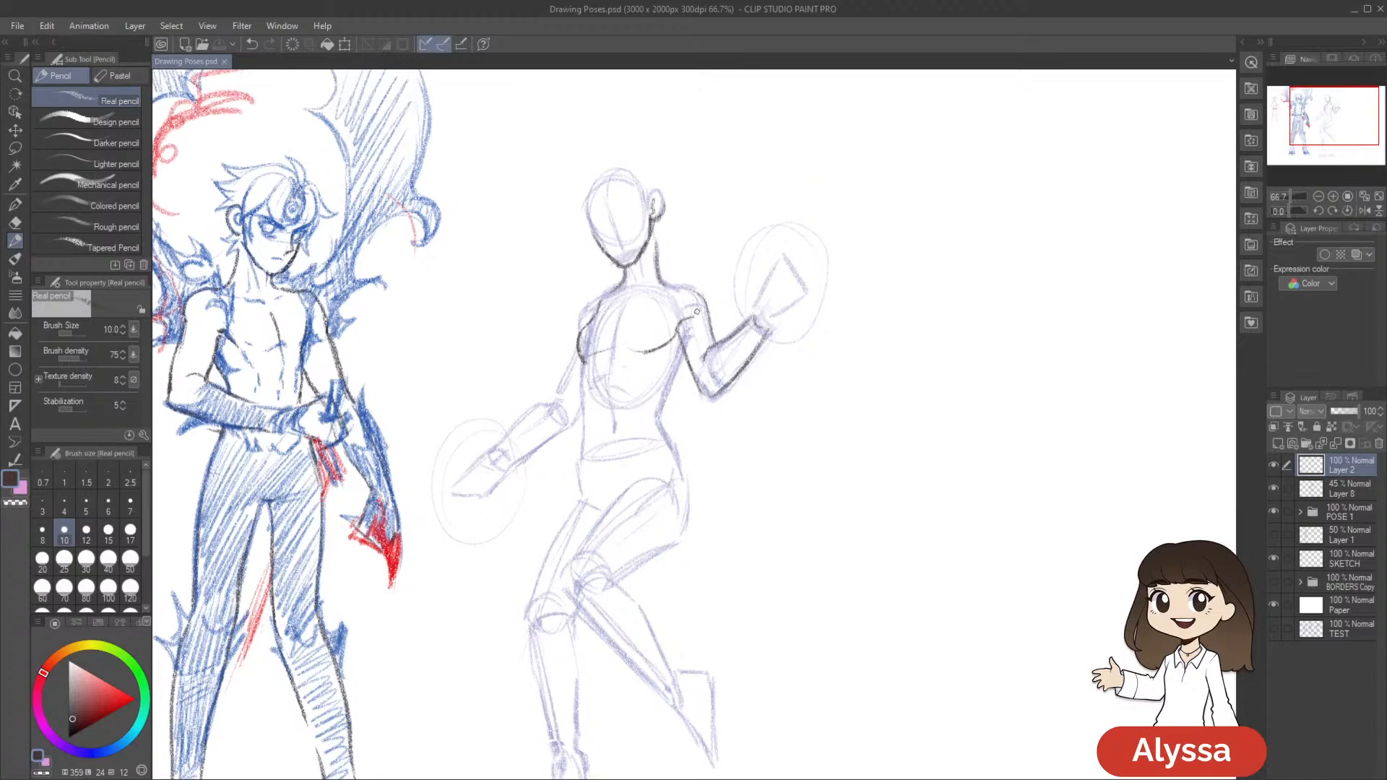
Draw the torso line from below the bust to the hip on the lowered-arm side, and save the drawing
{"action": "left_click_drag", "start_coordinate": [684, 344], "coordinate": [667, 385]}
{"action": "key", "text": "ctrl+z"}
{"action": "scroll", "coordinate": [737, 383], "scroll_direction": "down", "scroll_amount": 1}
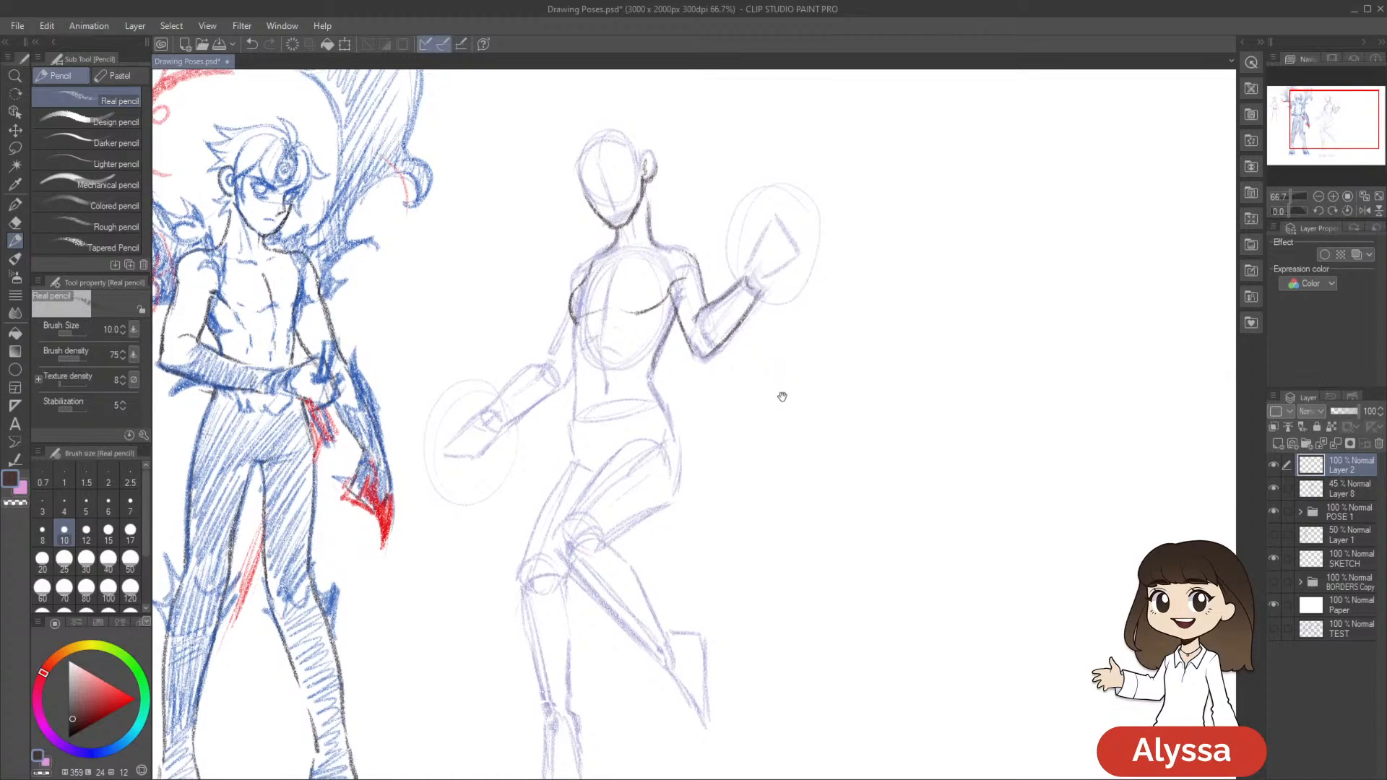
{"action": "left_click_drag", "start_coordinate": [899, 445], "coordinate": [881, 411]}
{"action": "mouse_move", "coordinate": [557, 302]}
{"action": "left_mouse_down"}
{"action": "mouse_move", "coordinate": [556, 385]}
{"action": "mouse_move", "coordinate": [557, 351]}
{"action": "mouse_move", "coordinate": [555, 393]}
{"action": "left_mouse_up"}
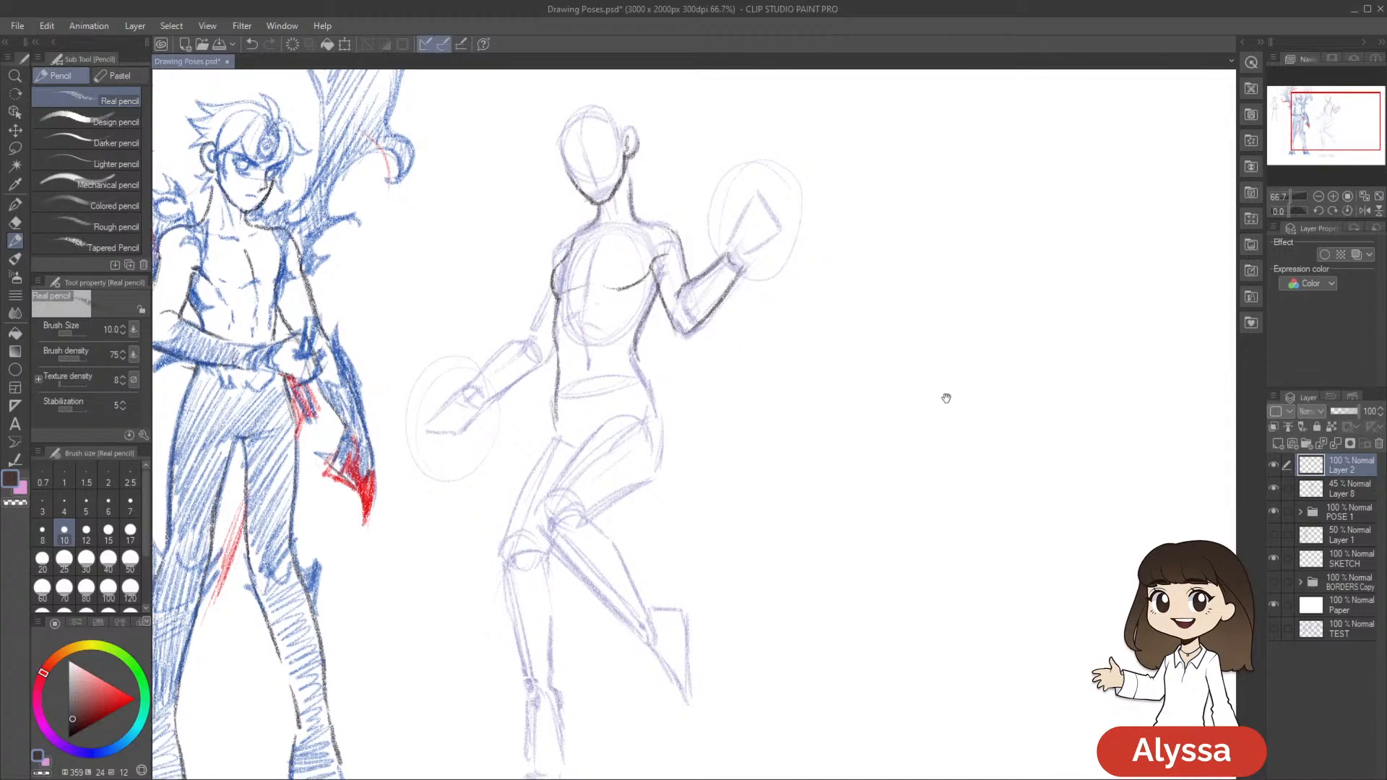
{"action": "key", "text": "ctrl+s"}
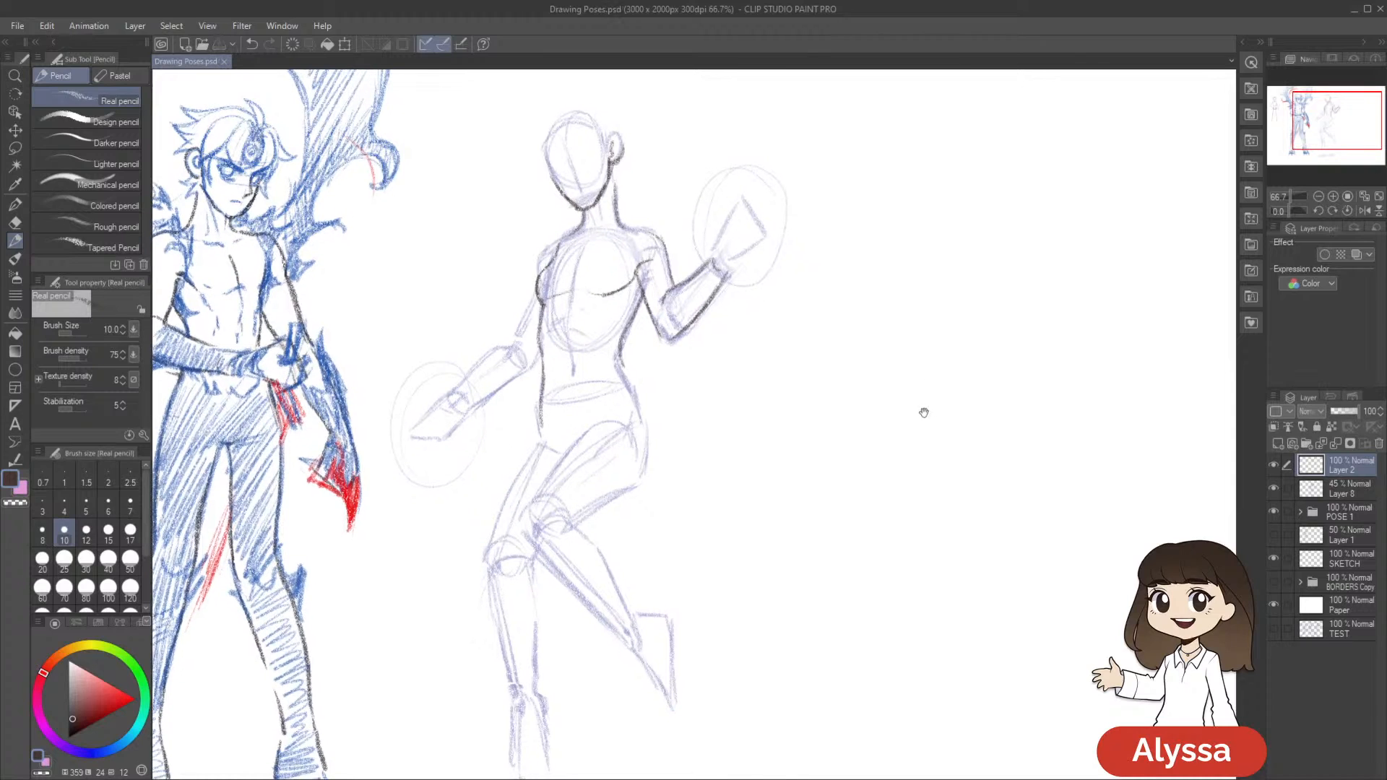
Draw the curved waist and hip line on Starfire's raised-arm side, undoing the first try
{"action": "left_click_drag", "start_coordinate": [800, 382], "coordinate": [793, 395]}
{"action": "left_click_drag", "start_coordinate": [614, 375], "coordinate": [633, 414]}
{"action": "key", "text": "ctrl+z"}
{"action": "left_click_drag", "start_coordinate": [935, 541], "coordinate": [941, 543]}
{"action": "mouse_move", "coordinate": [829, 462]}
{"action": "left_mouse_down"}
{"action": "mouse_move", "coordinate": [812, 411]}
{"action": "mouse_move", "coordinate": [813, 424]}
{"action": "left_mouse_up"}
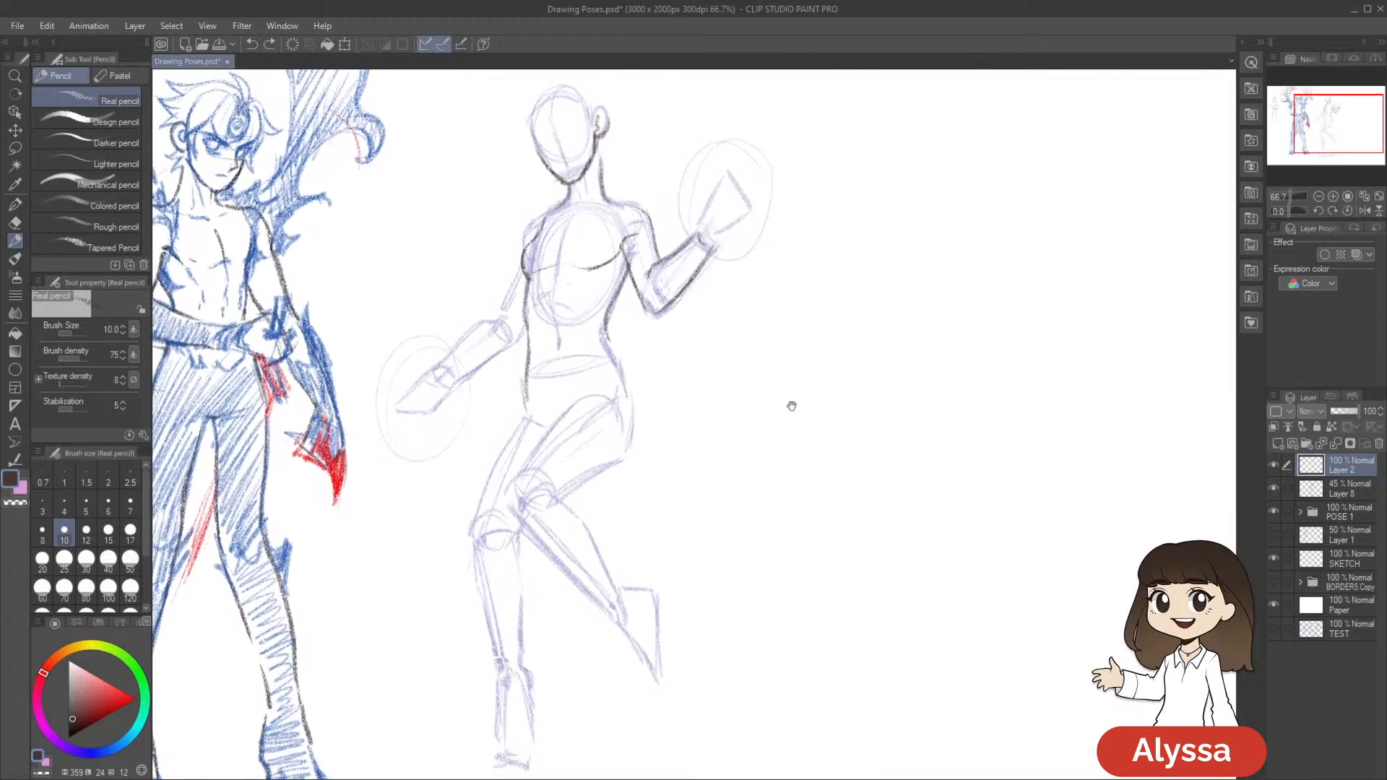
{"action": "left_click_drag", "start_coordinate": [602, 329], "coordinate": [633, 397]}
{"action": "mouse_move", "coordinate": [891, 450]}
{"action": "left_mouse_down"}
{"action": "mouse_move", "coordinate": [916, 501]}
{"action": "mouse_move", "coordinate": [891, 433]}
{"action": "left_mouse_up"}
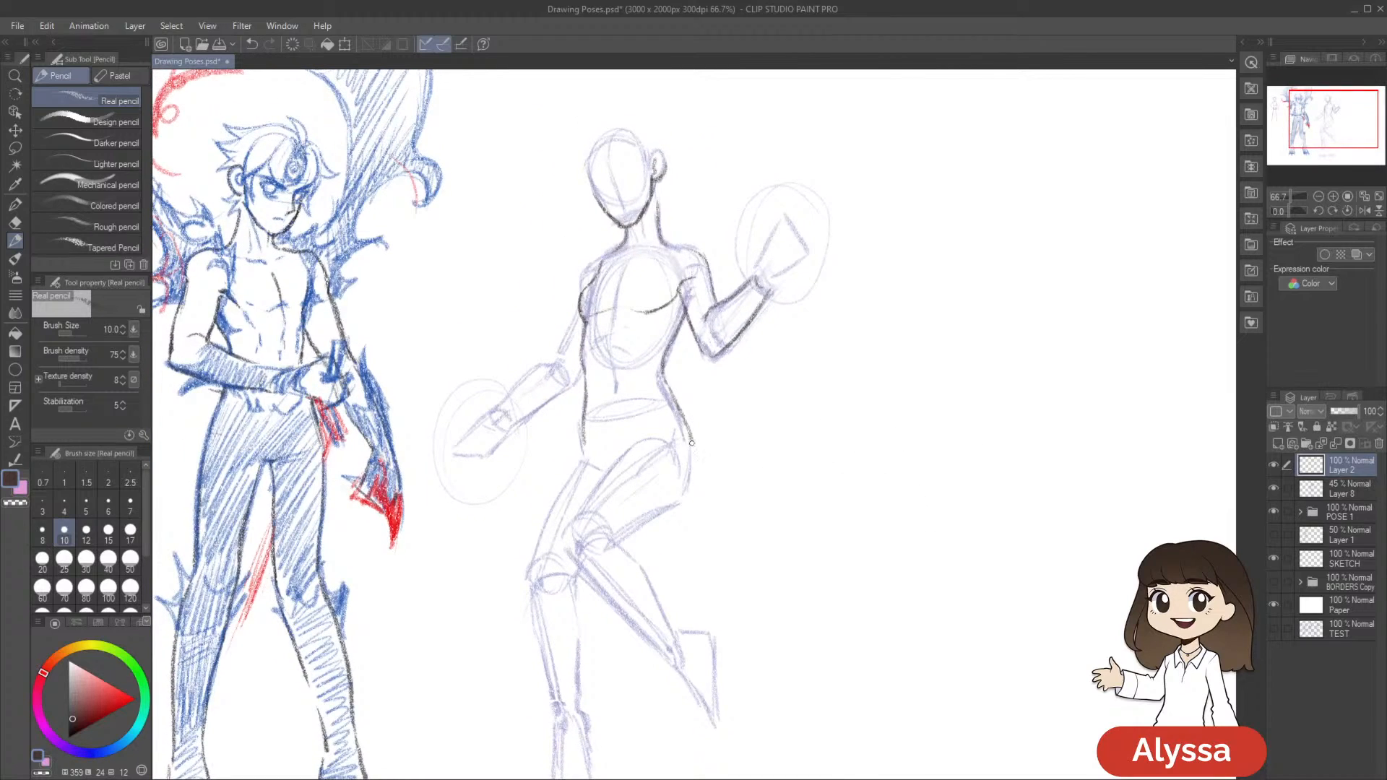
Outline the hip and thigh of Starfire's bent leg around the knee, undoing the extra stroke
{"action": "mouse_move", "coordinate": [691, 440]}
{"action": "left_mouse_down"}
{"action": "mouse_move", "coordinate": [616, 463]}
{"action": "mouse_move", "coordinate": [570, 522]}
{"action": "left_mouse_up"}
{"action": "left_click_drag", "start_coordinate": [617, 538], "coordinate": [680, 493]}
{"action": "key", "text": "ctrl+z"}
{"action": "left_click_drag", "start_coordinate": [767, 559], "coordinate": [801, 484]}
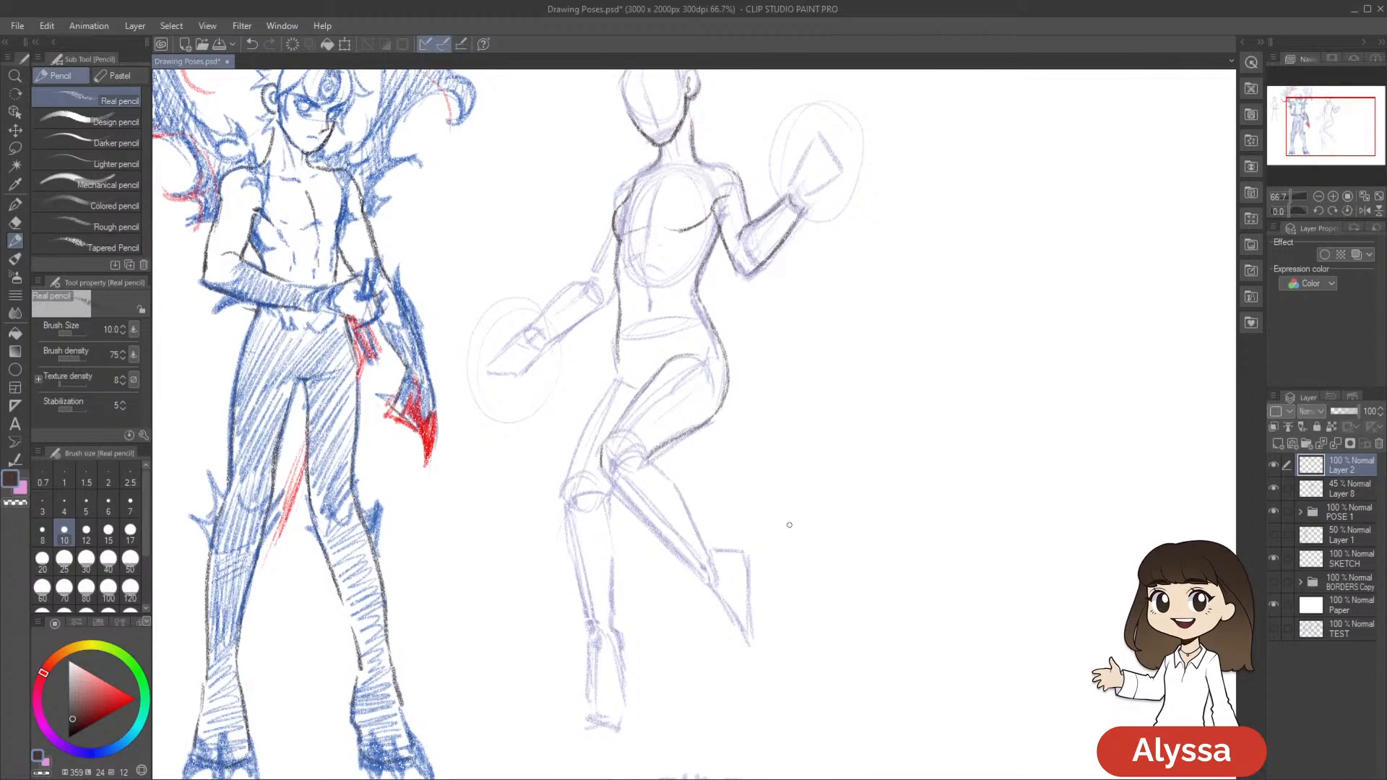
Lasso the hip and bent-thigh lines, adjust them slightly with a transform, and deselect
{"action": "key", "text": "m"}
{"action": "mouse_move", "coordinate": [642, 475]}
{"action": "left_mouse_down"}
{"action": "mouse_move", "coordinate": [754, 368]}
{"action": "mouse_move", "coordinate": [707, 299]}
{"action": "mouse_move", "coordinate": [686, 306]}
{"action": "mouse_move", "coordinate": [612, 414]}
{"action": "mouse_move", "coordinate": [720, 510]}
{"action": "left_mouse_up"}
{"action": "key", "text": "ctrl+t"}
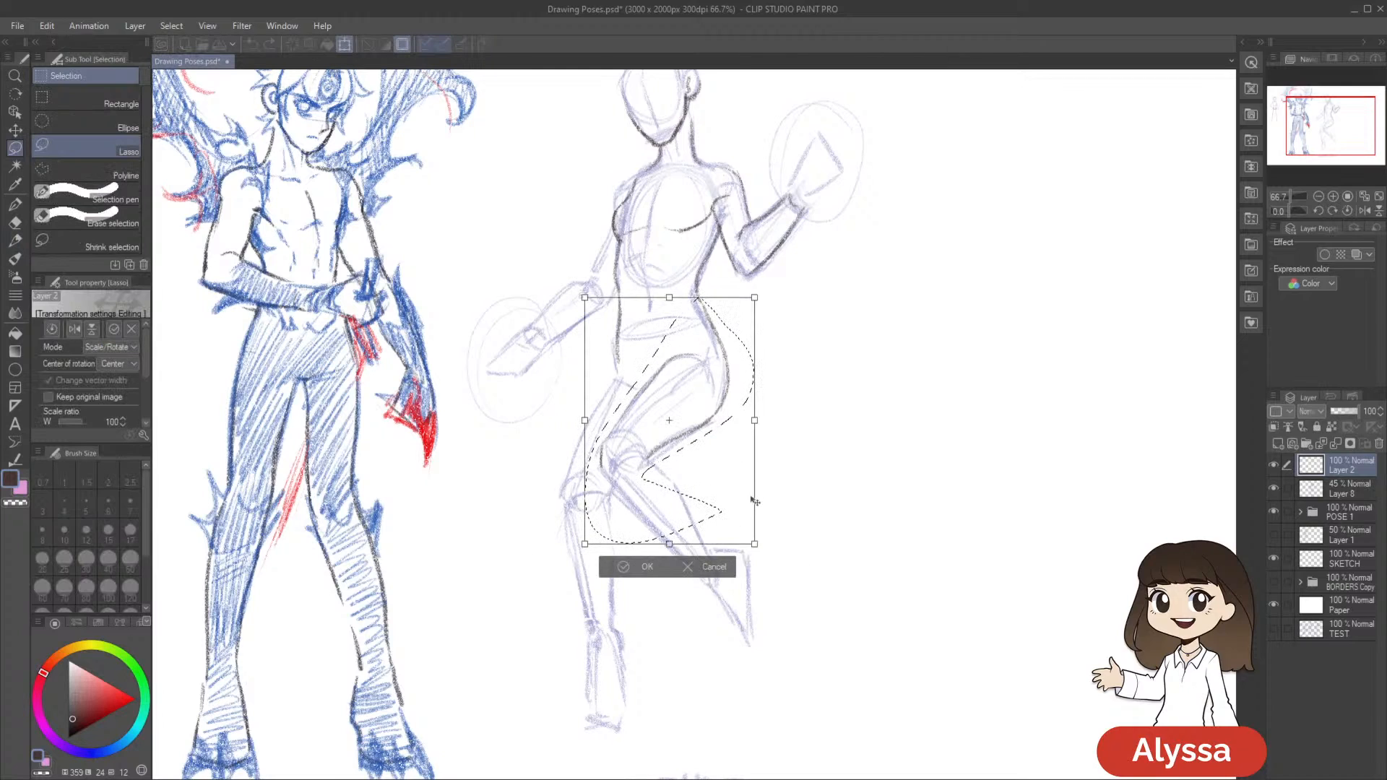
{"action": "left_click_drag", "start_coordinate": [584, 297], "coordinate": [582, 294]}
{"action": "left_click_drag", "start_coordinate": [980, 509], "coordinate": [978, 513]}
{"action": "key", "text": "Return"}
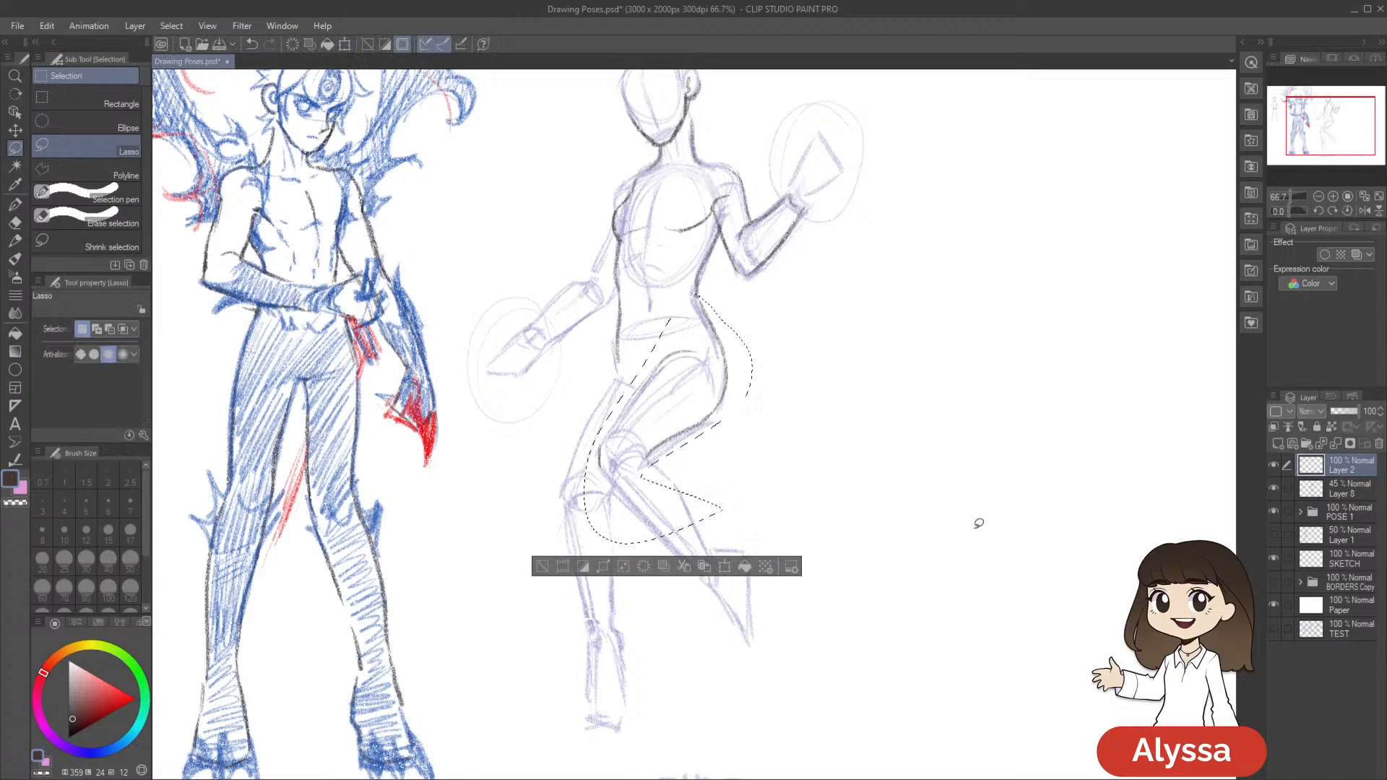
{"action": "key", "text": "ctrl+d"}
Draw the outer thigh line of Starfire's straight leg from the hip to the knee with the Real pencil
{"action": "key", "text": "p"}
{"action": "left_click_drag", "start_coordinate": [618, 361], "coordinate": [566, 469]}
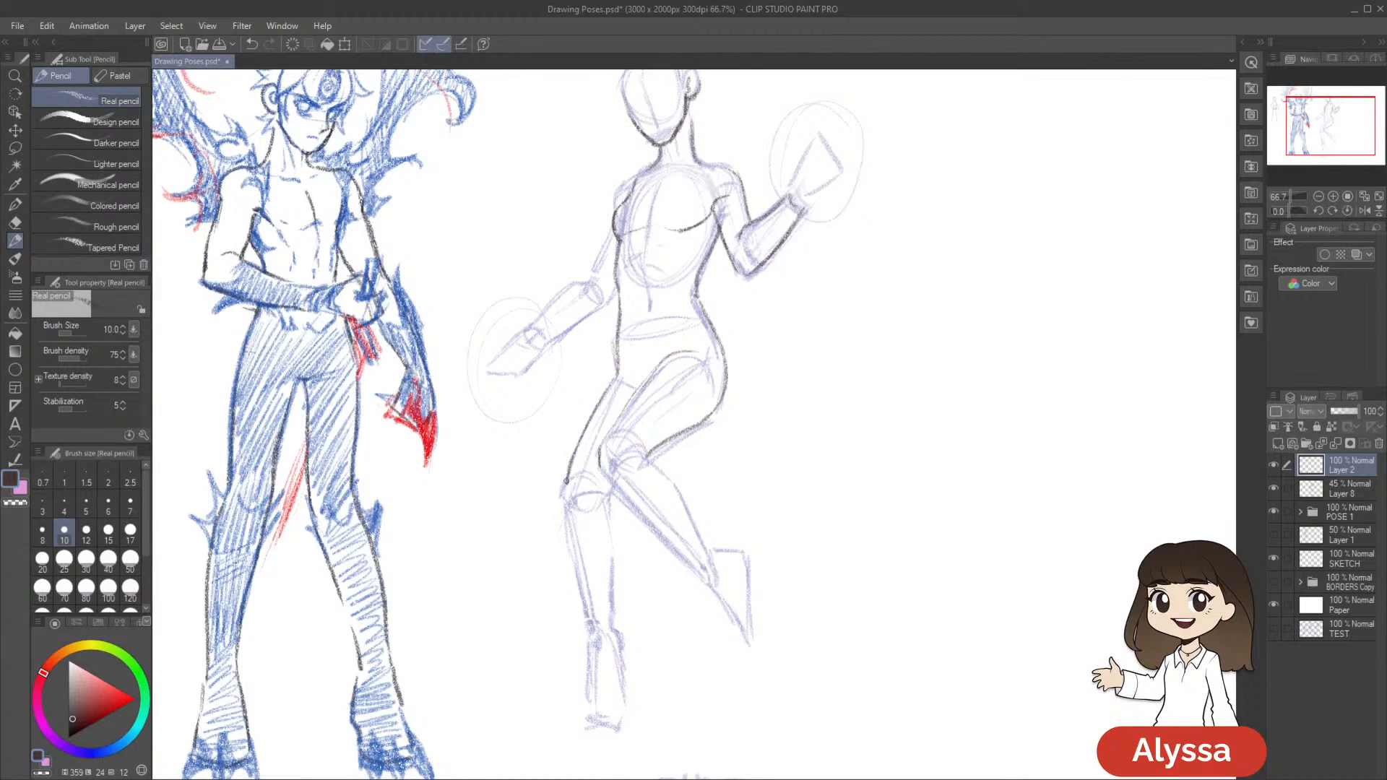
{"action": "left_click_drag", "start_coordinate": [666, 405], "coordinate": [685, 375]}
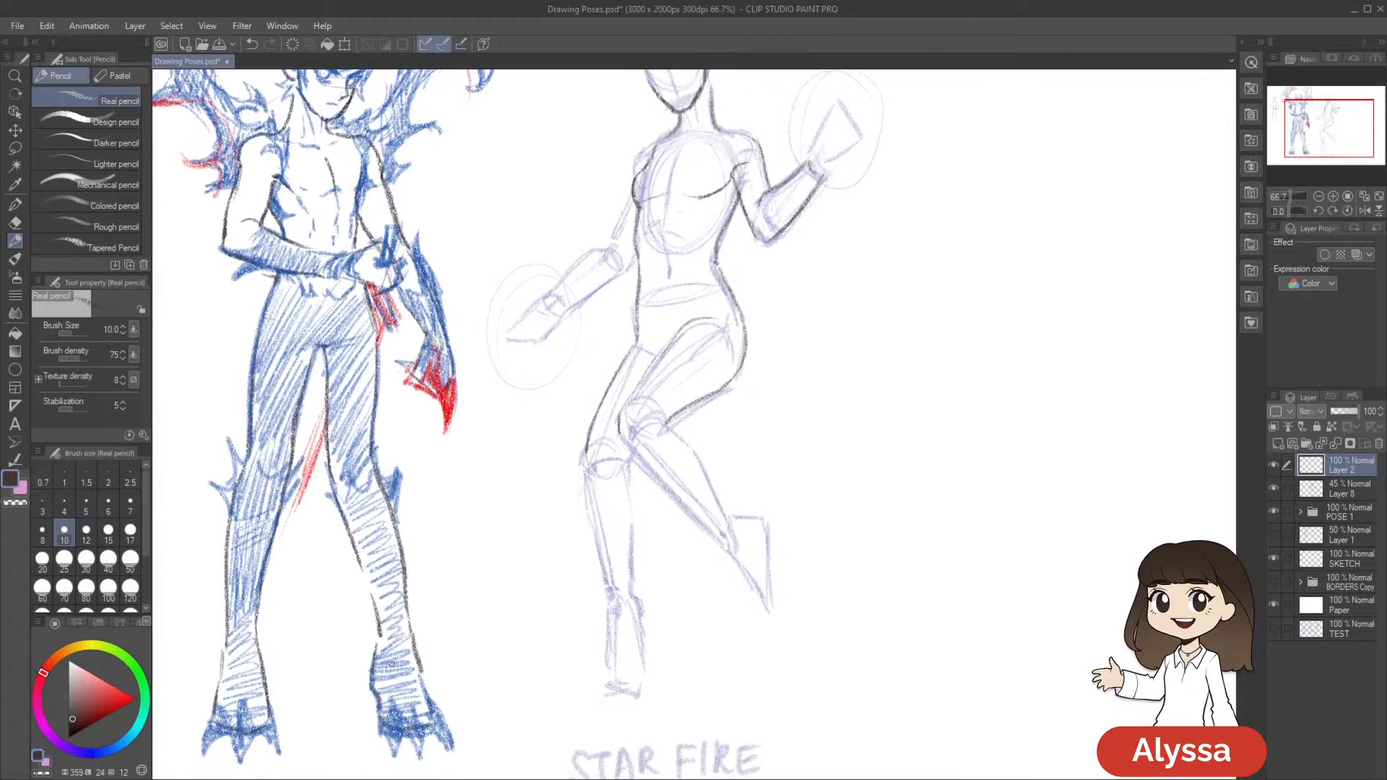
{"action": "left_click_drag", "start_coordinate": [841, 522], "coordinate": [820, 538]}
{"action": "scroll", "coordinate": [822, 543], "scroll_direction": "down", "scroll_amount": 1}
{"action": "scroll", "coordinate": [822, 546], "scroll_direction": "up", "scroll_amount": 1}
{"action": "scroll", "coordinate": [822, 547], "scroll_direction": "down", "scroll_amount": 1}
{"action": "left_click_drag", "start_coordinate": [921, 453], "coordinate": [830, 423]}
{"action": "scroll", "coordinate": [703, 495], "scroll_direction": "up", "scroll_amount": 1}
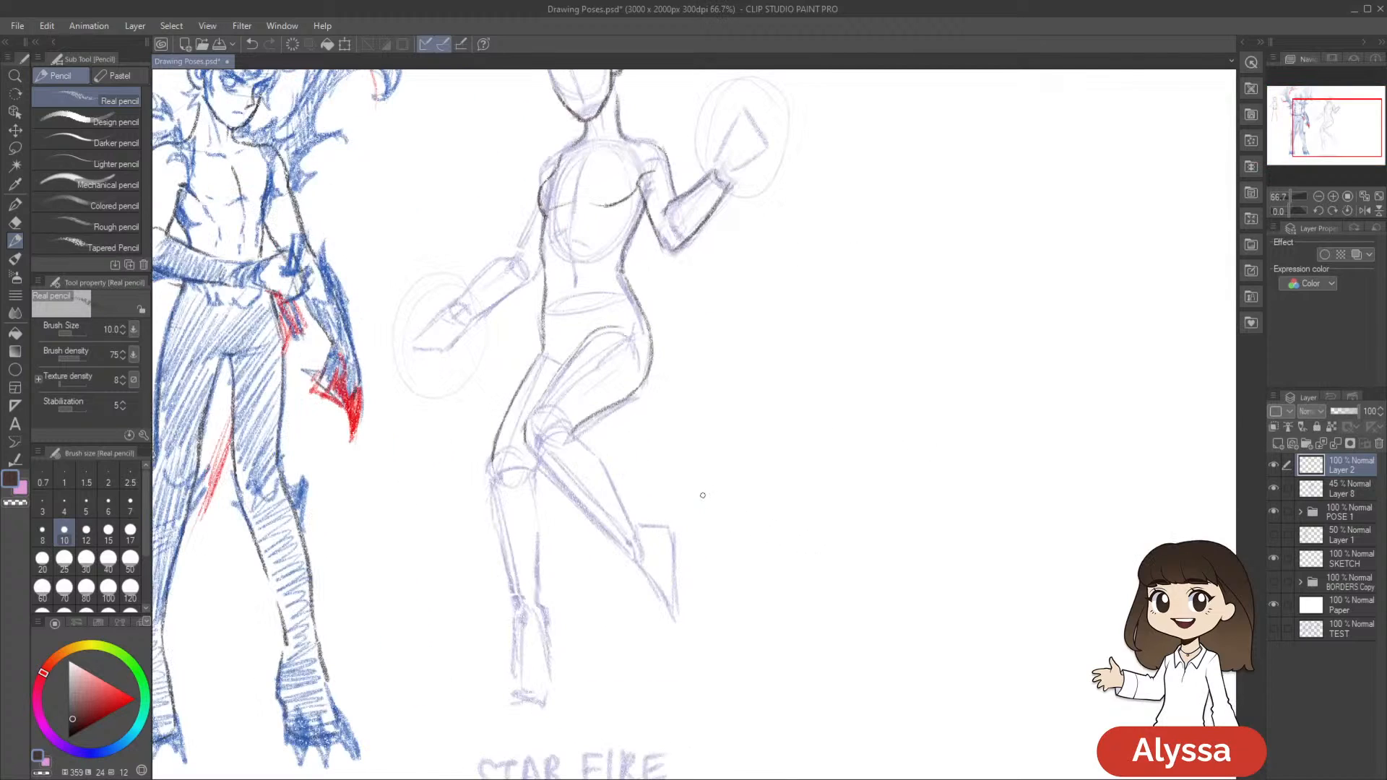
Try extra contour strokes around Starfire's thighs, and undo them
{"action": "left_click_drag", "start_coordinate": [550, 384], "coordinate": [533, 414]}
{"action": "left_click_drag", "start_coordinate": [772, 343], "coordinate": [789, 321]}
{"action": "key", "text": "ctrl+z"}
{"action": "left_click_drag", "start_coordinate": [677, 345], "coordinate": [684, 366]}
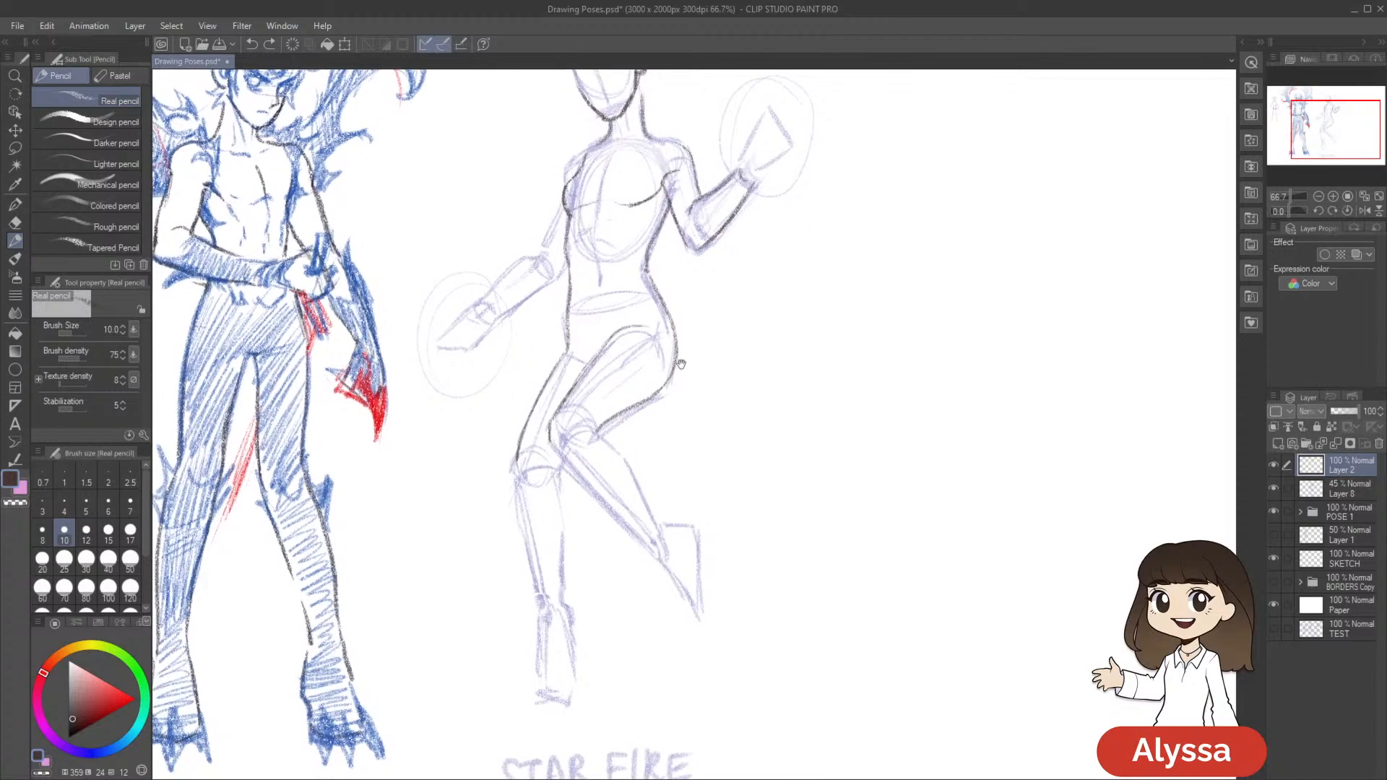
{"action": "key", "text": "ctrl+z"}
Draw the underside of the bent leg's calf from the knee to the ankle, redoing the first stroke
{"action": "left_click_drag", "start_coordinate": [868, 467], "coordinate": [882, 427]}
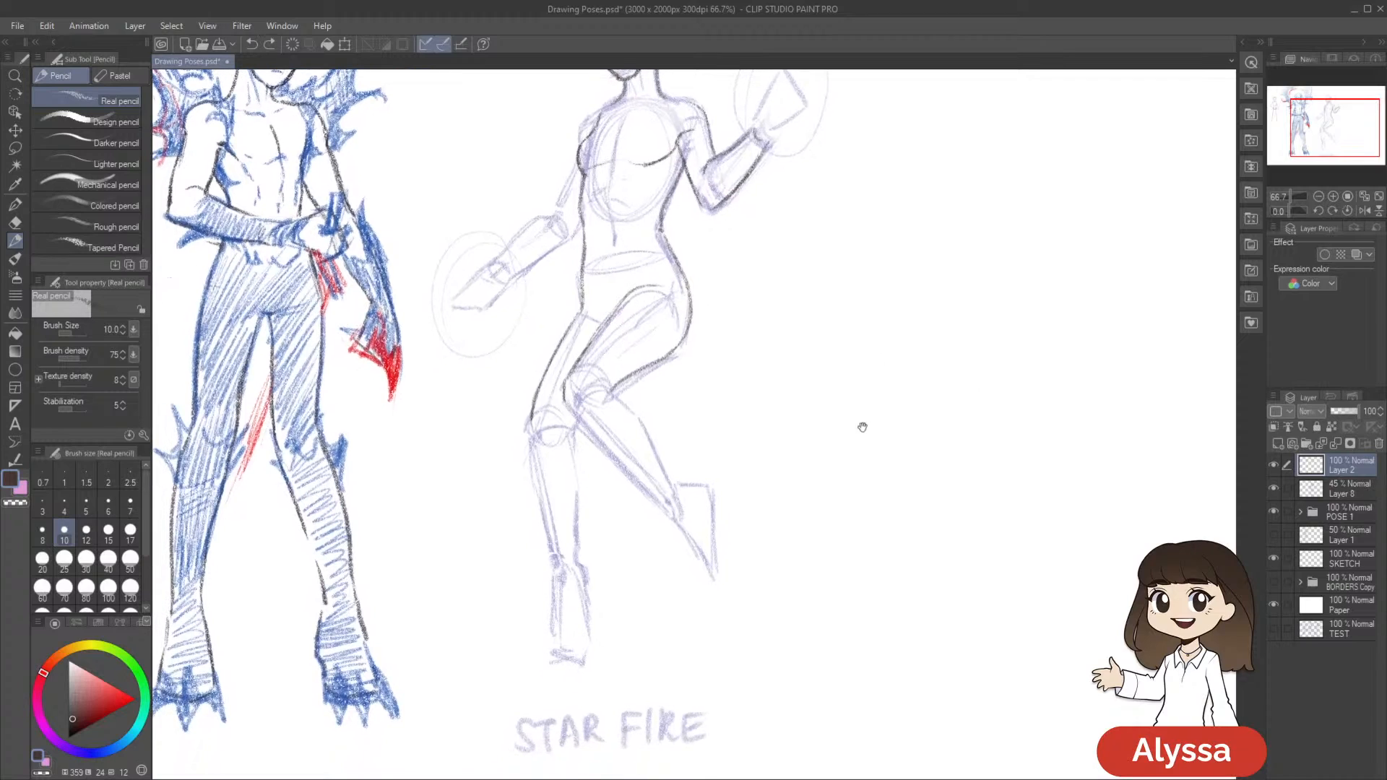
{"action": "left_click_drag", "start_coordinate": [566, 409], "coordinate": [650, 494]}
{"action": "key", "text": "ctrl+z"}
{"action": "left_click_drag", "start_coordinate": [566, 411], "coordinate": [668, 511]}
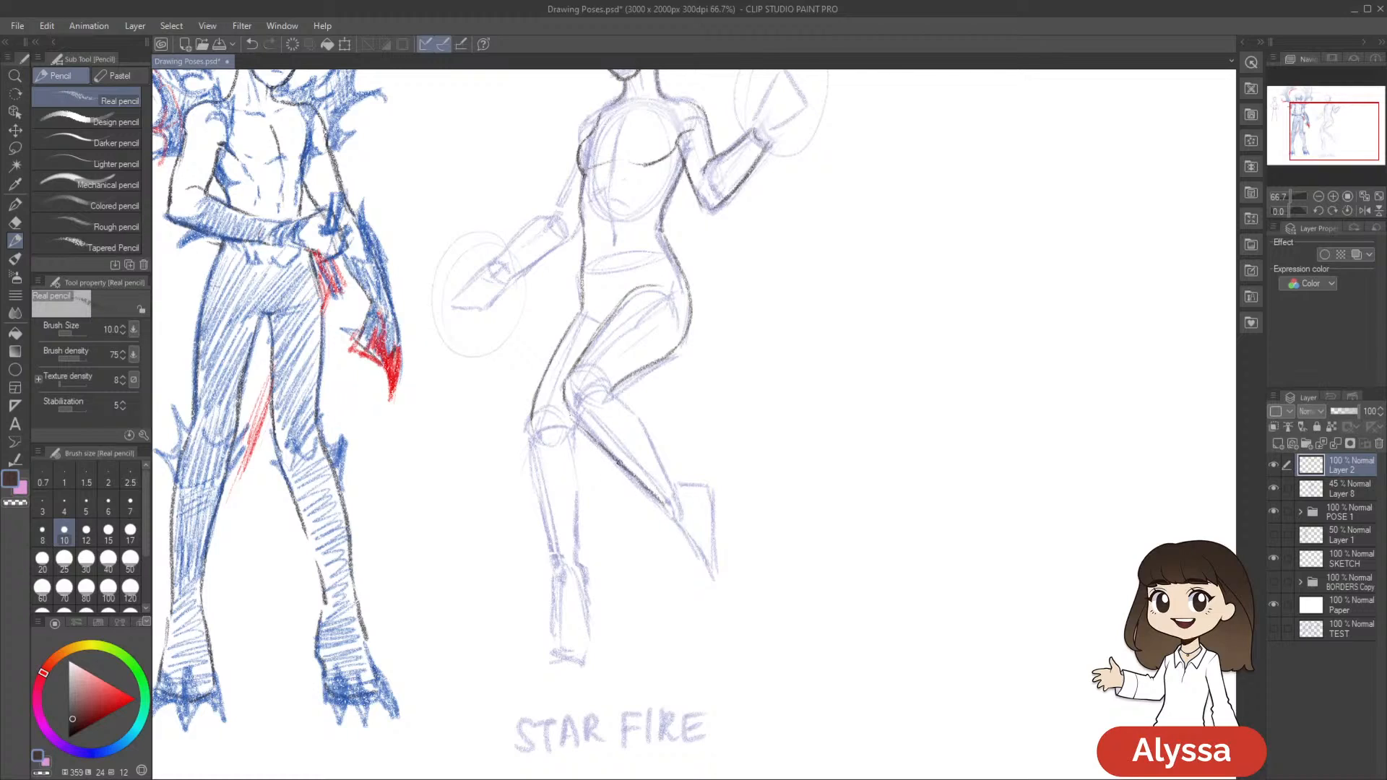
Draw the upper contour of the bent leg's calf from the knee to the foot, undoing the failed strokes
{"action": "left_click_drag", "start_coordinate": [611, 387], "coordinate": [677, 481]}
{"action": "key", "text": "ctrl+z"}
{"action": "key", "text": "ctrl+z"}
{"action": "key", "text": "ctrl+z"}
{"action": "mouse_move", "coordinate": [675, 420]}
{"action": "left_mouse_down"}
{"action": "mouse_move", "coordinate": [639, 374]}
{"action": "mouse_move", "coordinate": [659, 384]}
{"action": "mouse_move", "coordinate": [617, 410]}
{"action": "mouse_move", "coordinate": [675, 493]}
{"action": "mouse_move", "coordinate": [615, 406]}
{"action": "left_mouse_up"}
{"action": "left_click_drag", "start_coordinate": [892, 429], "coordinate": [876, 486]}
{"action": "mouse_move", "coordinate": [865, 538]}
{"action": "left_mouse_down"}
{"action": "mouse_move", "coordinate": [864, 557]}
{"action": "mouse_move", "coordinate": [911, 525]}
{"action": "left_mouse_up"}
Lasso Starfire's hip and leg outline, rotate and nudge it slightly to fit the pose, deselect and return to the pencil
{"action": "key", "text": "m"}
{"action": "mouse_move", "coordinate": [702, 284]}
{"action": "left_mouse_down"}
{"action": "mouse_move", "coordinate": [614, 290]}
{"action": "mouse_move", "coordinate": [848, 646]}
{"action": "mouse_move", "coordinate": [982, 536]}
{"action": "left_mouse_up"}
{"action": "key", "text": "ctrl+t"}
{"action": "left_click_drag", "start_coordinate": [1091, 563], "coordinate": [1095, 553]}
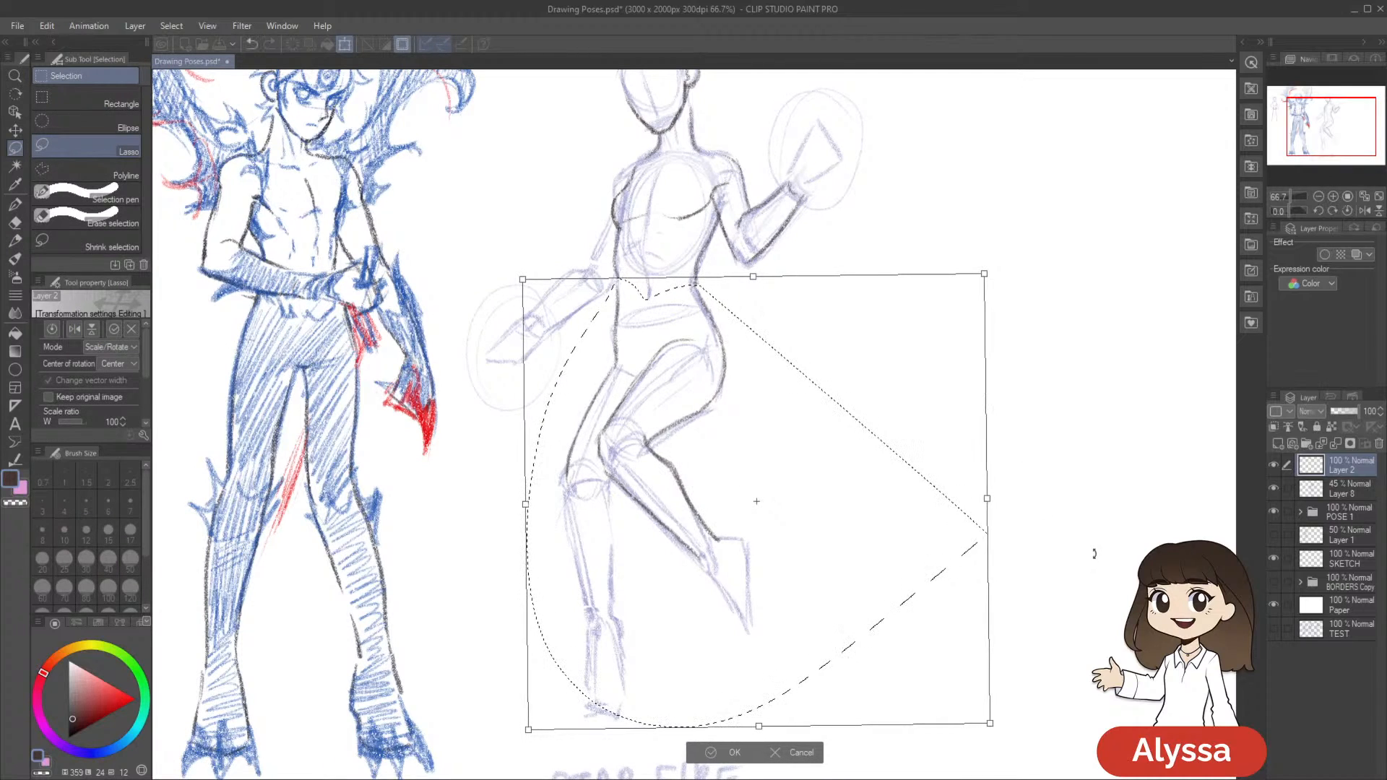
{"action": "left_click_drag", "start_coordinate": [891, 554], "coordinate": [894, 551]}
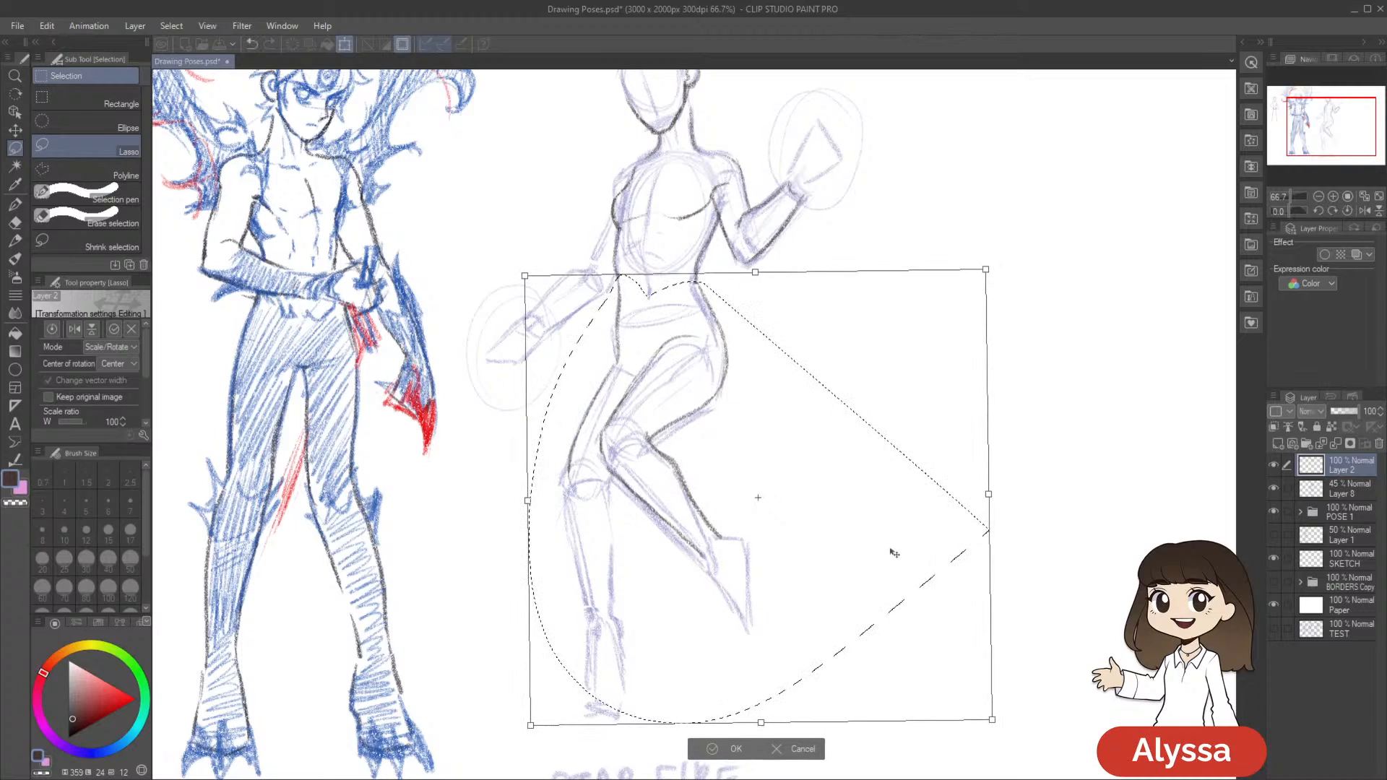
{"action": "key", "text": "Return"}
{"action": "key", "text": "ctrl+d"}
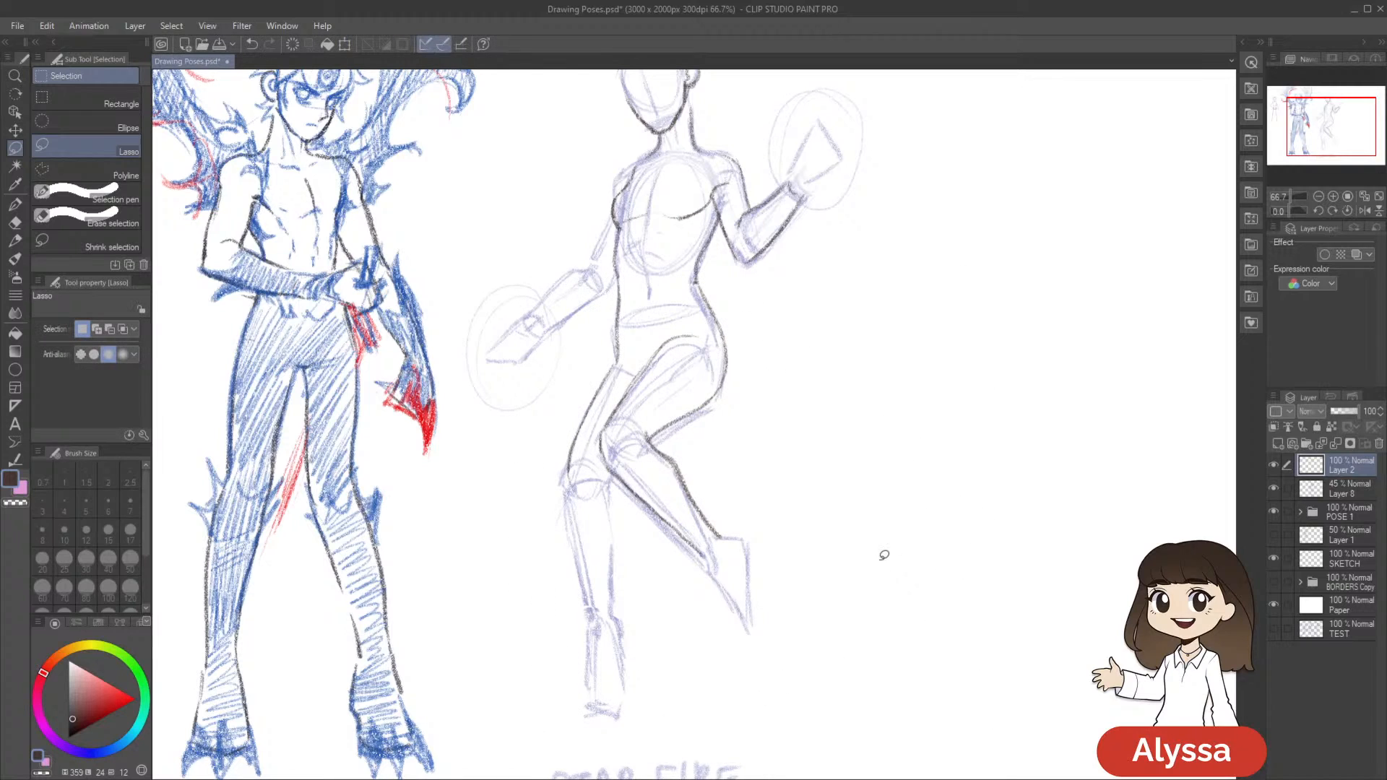
{"action": "key", "text": "p"}
{"action": "key", "text": "p"}
{"action": "left_click_drag", "start_coordinate": [1000, 604], "coordinate": [945, 550]}
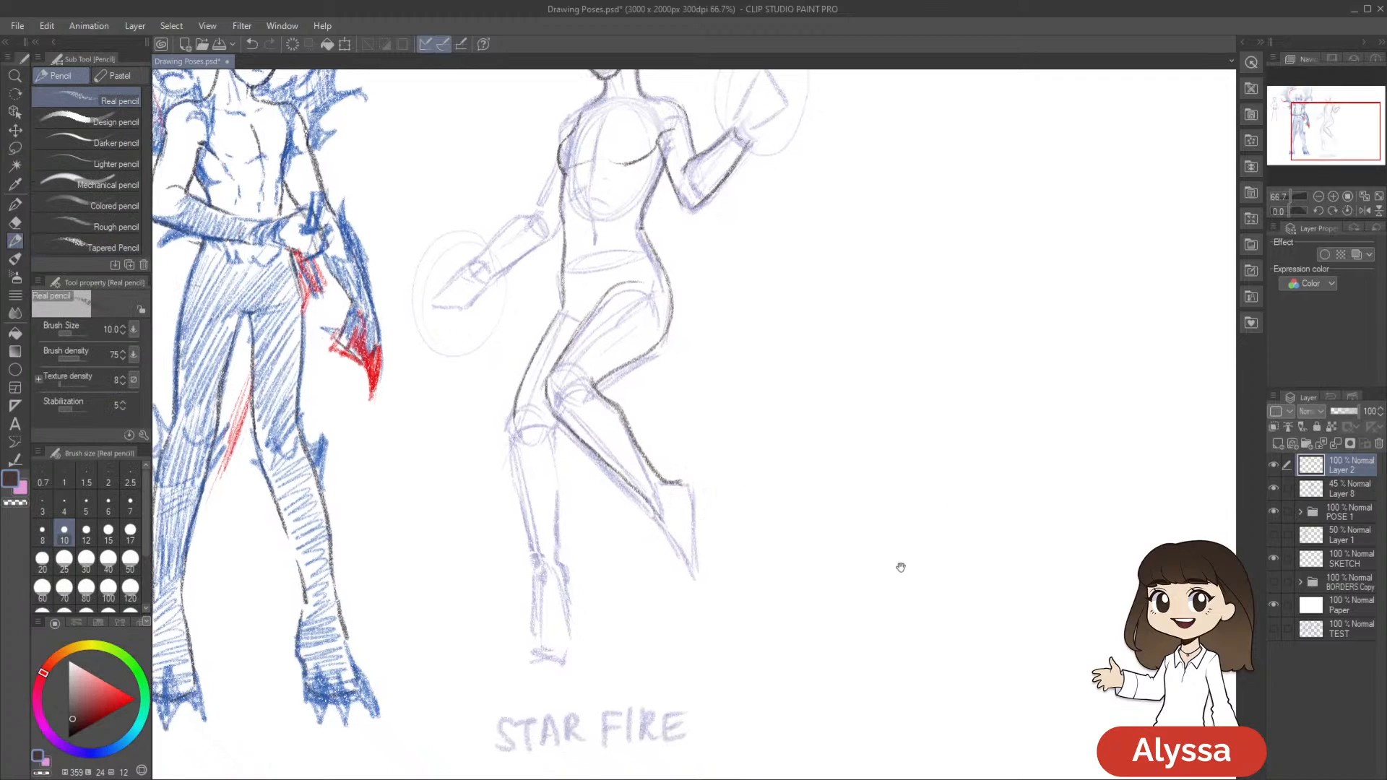
Save the drawing, and outline the bent leg's foot from the heel to the toes in dark pencil, redoing the failed stroke
{"action": "left_click_drag", "start_coordinate": [909, 560], "coordinate": [870, 665]}
{"action": "key", "text": "ctrl+s"}
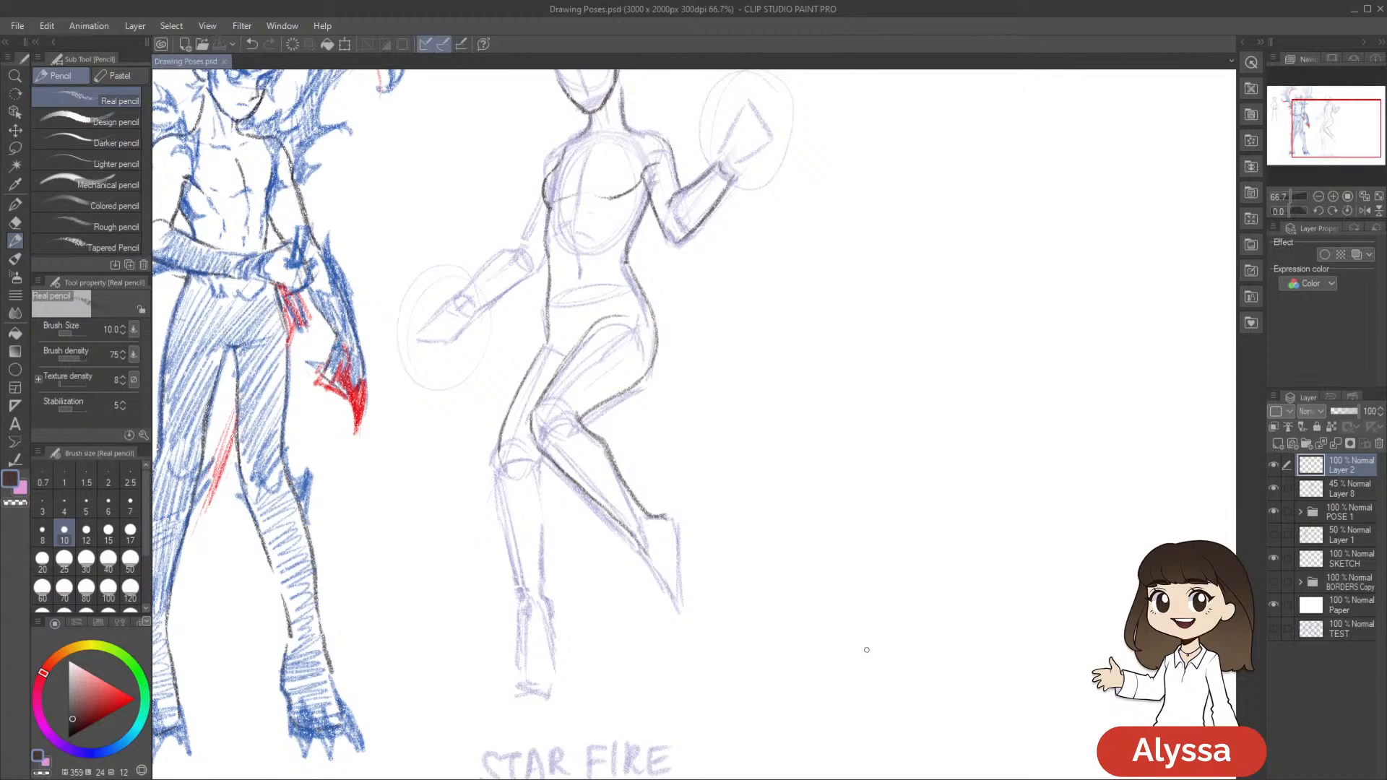
{"action": "left_click_drag", "start_coordinate": [932, 554], "coordinate": [914, 574]}
{"action": "left_click_drag", "start_coordinate": [665, 516], "coordinate": [661, 593]}
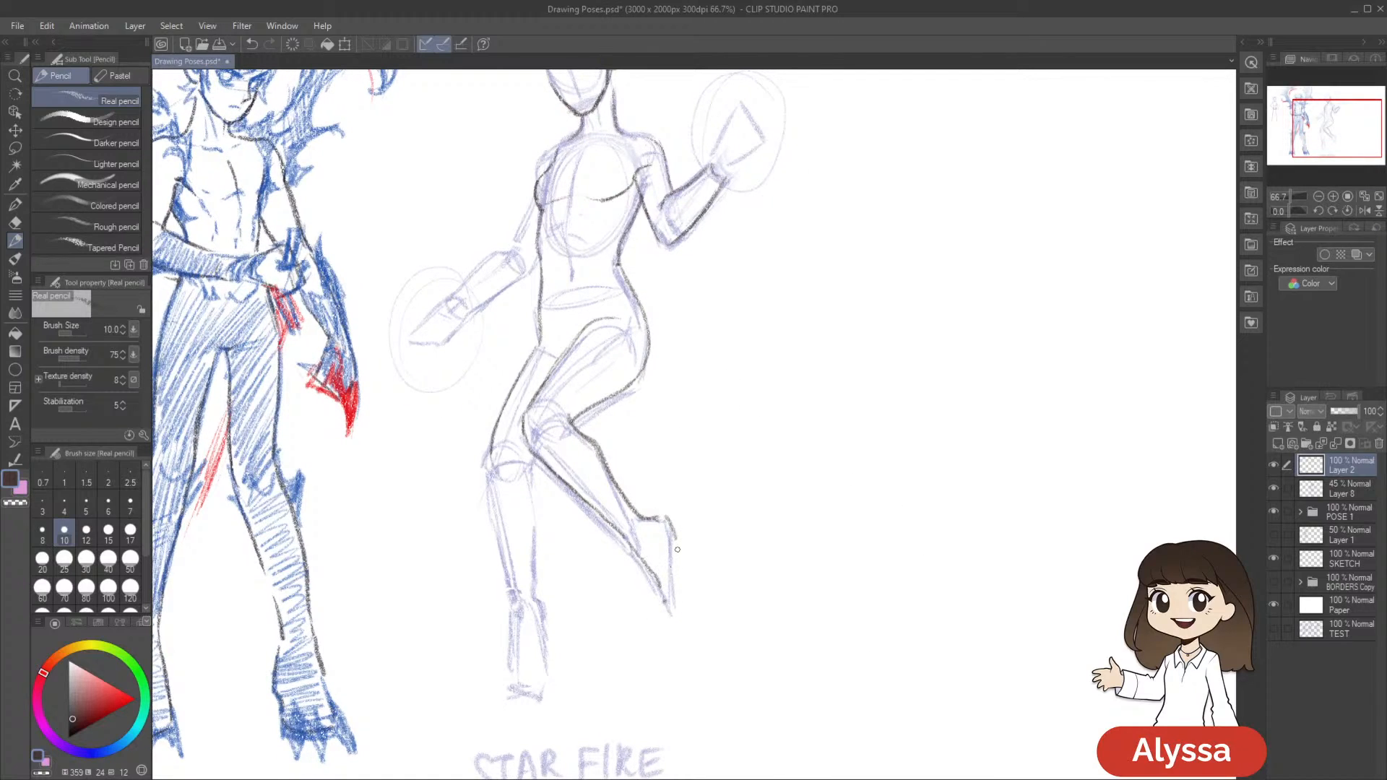
{"action": "key", "text": "ctrl+z"}
{"action": "left_click_drag", "start_coordinate": [672, 538], "coordinate": [670, 602]}
{"action": "scroll", "coordinate": [832, 603], "scroll_direction": "down", "scroll_amount": 2}
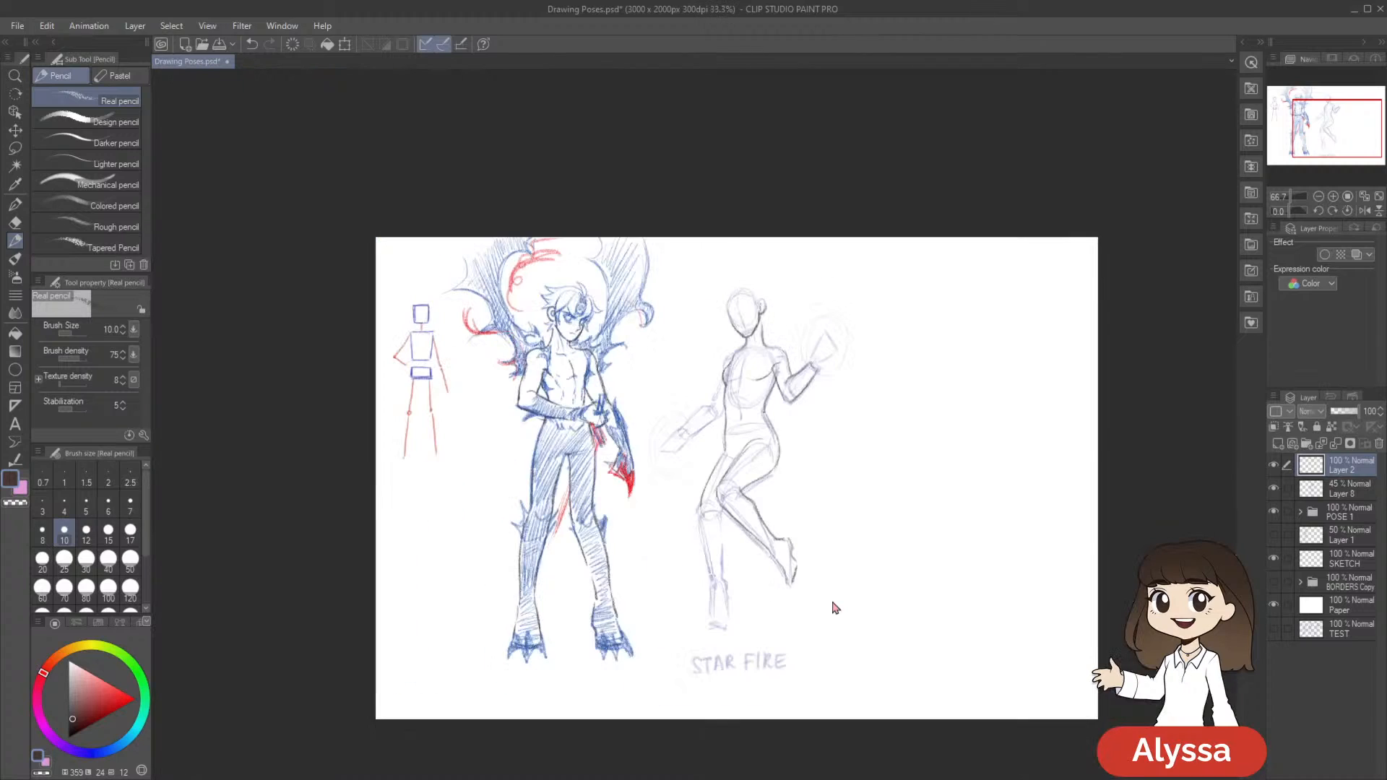
{"action": "scroll", "coordinate": [832, 603], "scroll_direction": "up", "scroll_amount": 1}
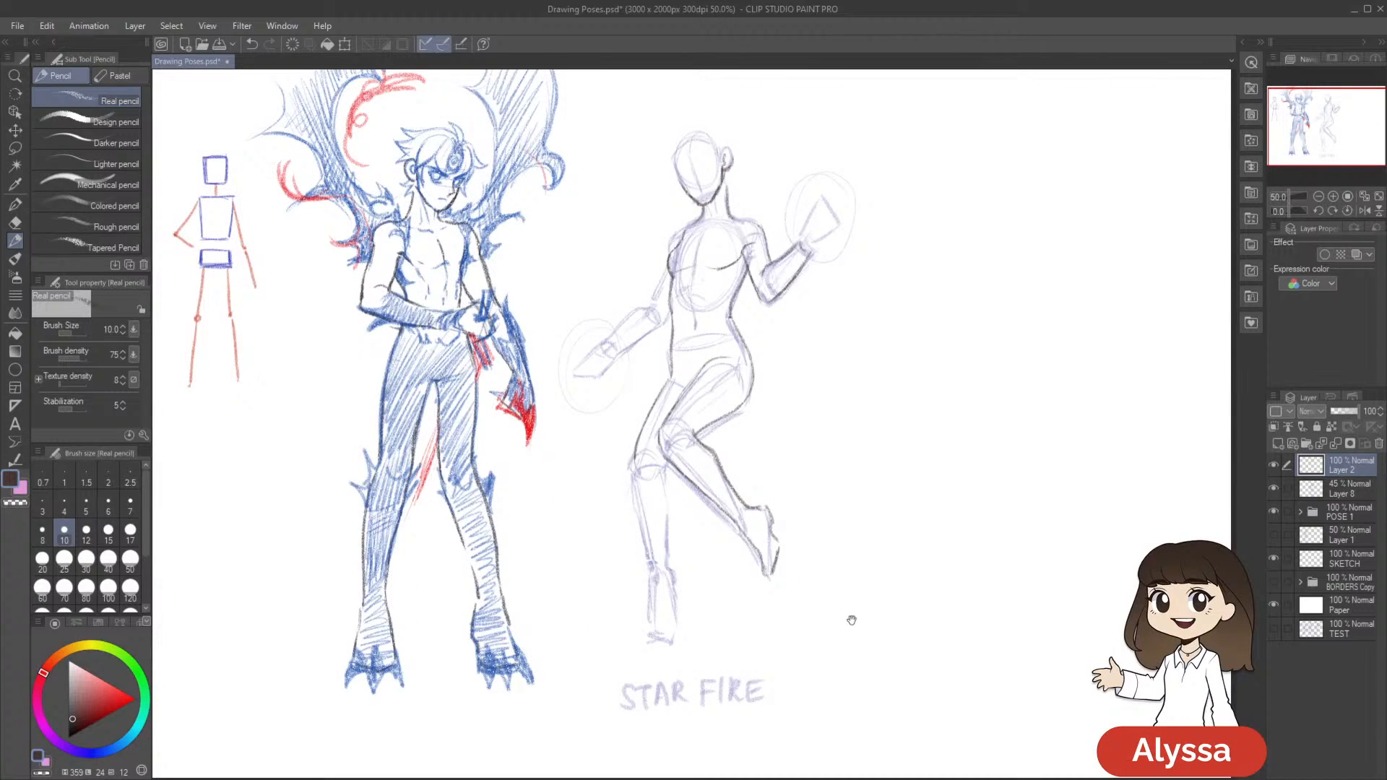
Draw the outer contour of Starfire's straight leg from the knee to the ankle, undoing the first attempt
{"action": "left_click_drag", "start_coordinate": [890, 633], "coordinate": [876, 674]}
{"action": "scroll", "coordinate": [876, 653], "scroll_direction": "up", "scroll_amount": 1}
{"action": "left_click_drag", "start_coordinate": [537, 418], "coordinate": [554, 559]}
{"action": "key", "text": "ctrl+z"}
{"action": "key", "text": "ctrl+z"}
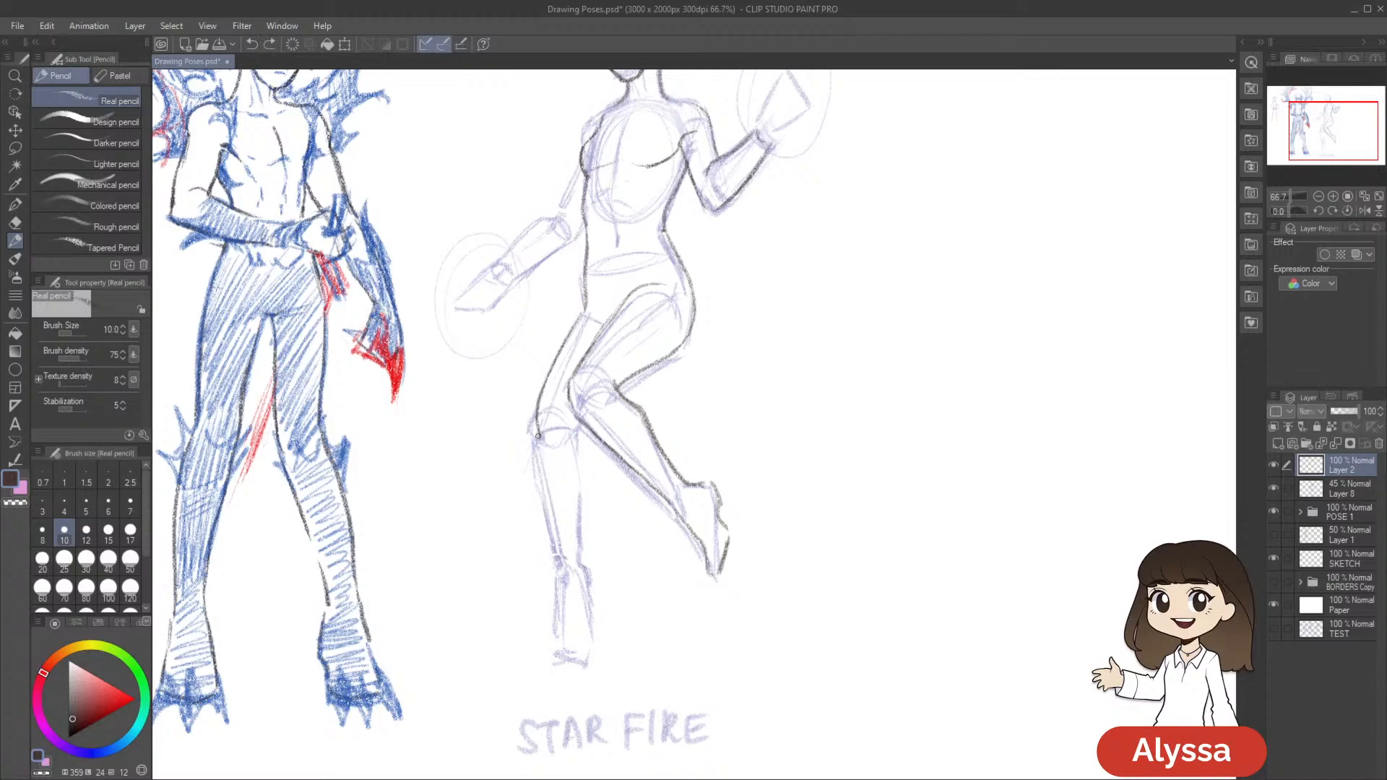
{"action": "left_click_drag", "start_coordinate": [536, 419], "coordinate": [561, 567]}
{"action": "left_click_drag", "start_coordinate": [868, 518], "coordinate": [838, 517]}
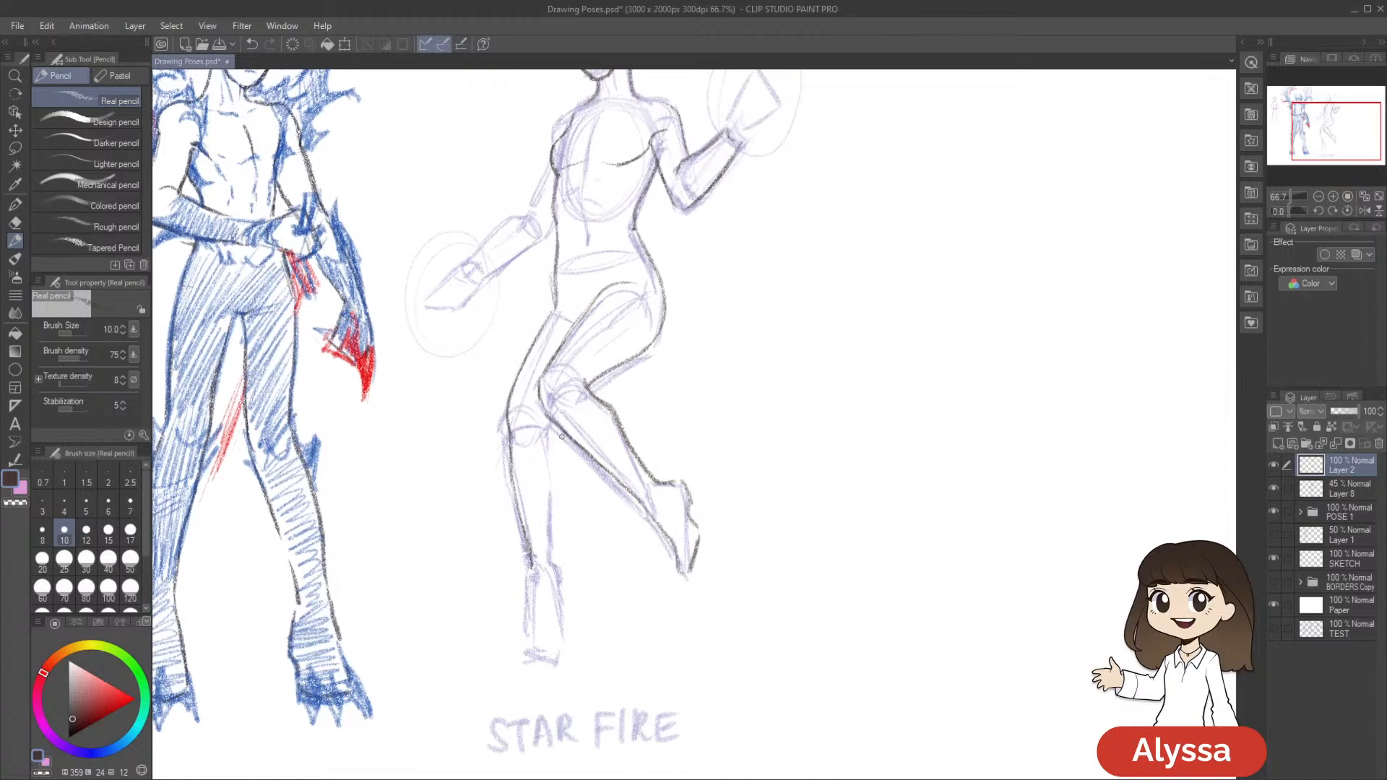
Draw the inner contour of the straight leg's calf from below the knee to the ankle, redoing the first stroke
{"action": "left_click_drag", "start_coordinate": [556, 439], "coordinate": [556, 522]}
{"action": "key", "text": "ctrl+z"}
{"action": "mouse_move", "coordinate": [554, 451]}
{"action": "left_mouse_down"}
{"action": "mouse_move", "coordinate": [558, 567]}
{"action": "mouse_move", "coordinate": [553, 445]}
{"action": "left_mouse_up"}
Lasso the straight leg's inner calf line, transform it slightly to fit the pose, deselect, return to the pencil and save the drawing
{"action": "key", "text": "m"}
{"action": "mouse_move", "coordinate": [551, 417]}
{"action": "left_mouse_down"}
{"action": "mouse_move", "coordinate": [561, 325]}
{"action": "mouse_move", "coordinate": [546, 304]}
{"action": "mouse_move", "coordinate": [618, 652]}
{"action": "mouse_move", "coordinate": [553, 423]}
{"action": "left_mouse_up"}
{"action": "key", "text": "ctrl+t"}
{"action": "left_click_drag", "start_coordinate": [816, 609], "coordinate": [839, 619]}
{"action": "key", "text": "Return"}
{"action": "key", "text": "ctrl+d"}
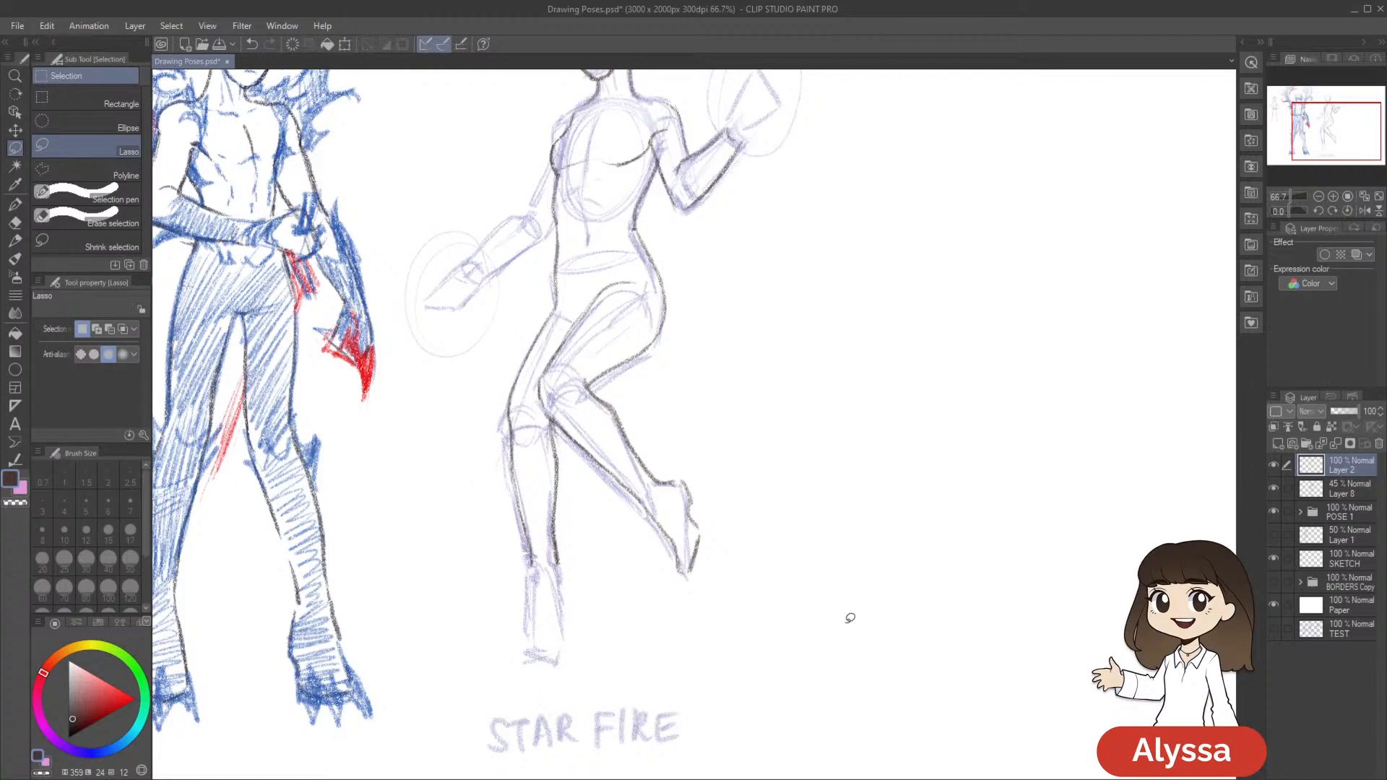
{"action": "key", "text": "p"}
{"action": "key", "text": "ctrl+minus"}
{"action": "key", "text": "ctrl+minus"}
{"action": "key", "text": "ctrl+s"}
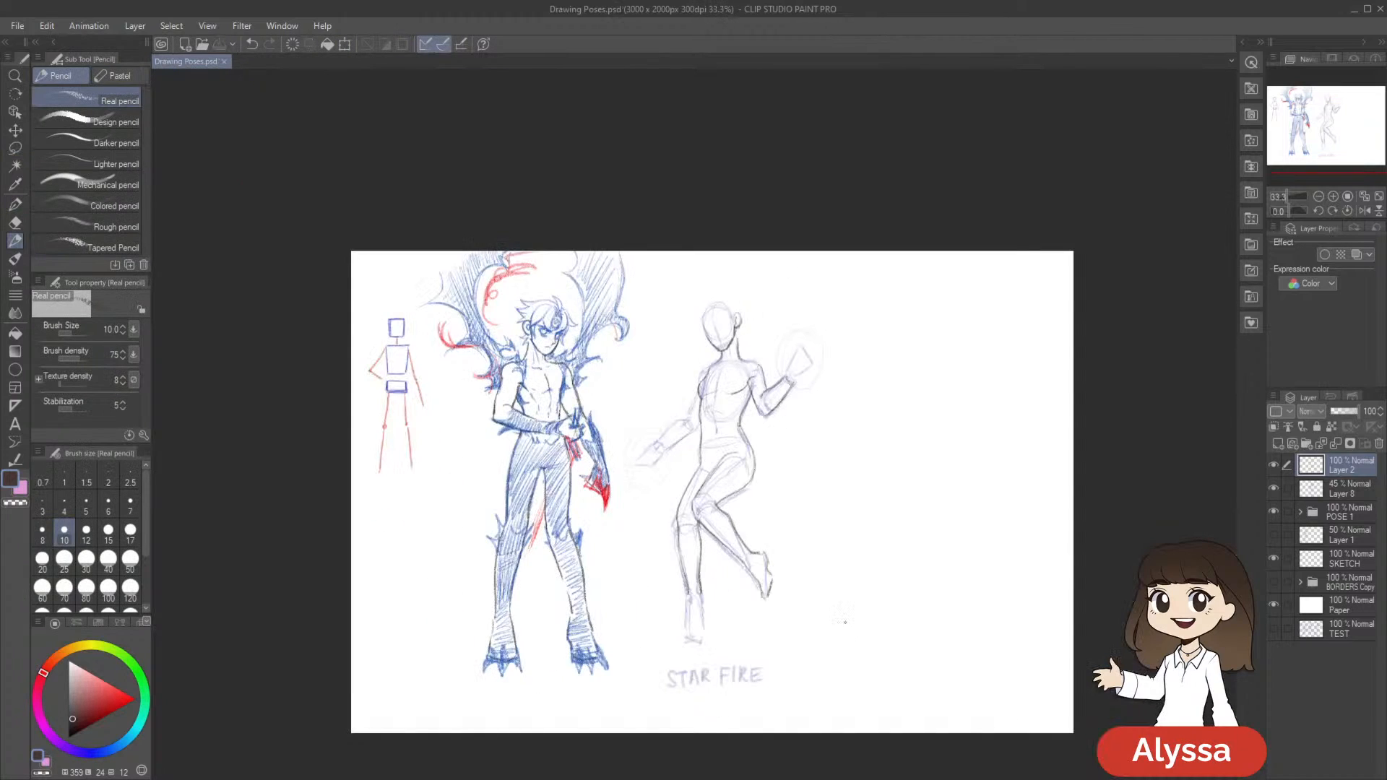
Start outlining the straight leg's foot with a dark pencil stroke down its outer side from the ankle
{"action": "scroll", "coordinate": [845, 621], "scroll_direction": "up", "scroll_amount": 2}
{"action": "left_click_drag", "start_coordinate": [845, 621], "coordinate": [895, 419]}
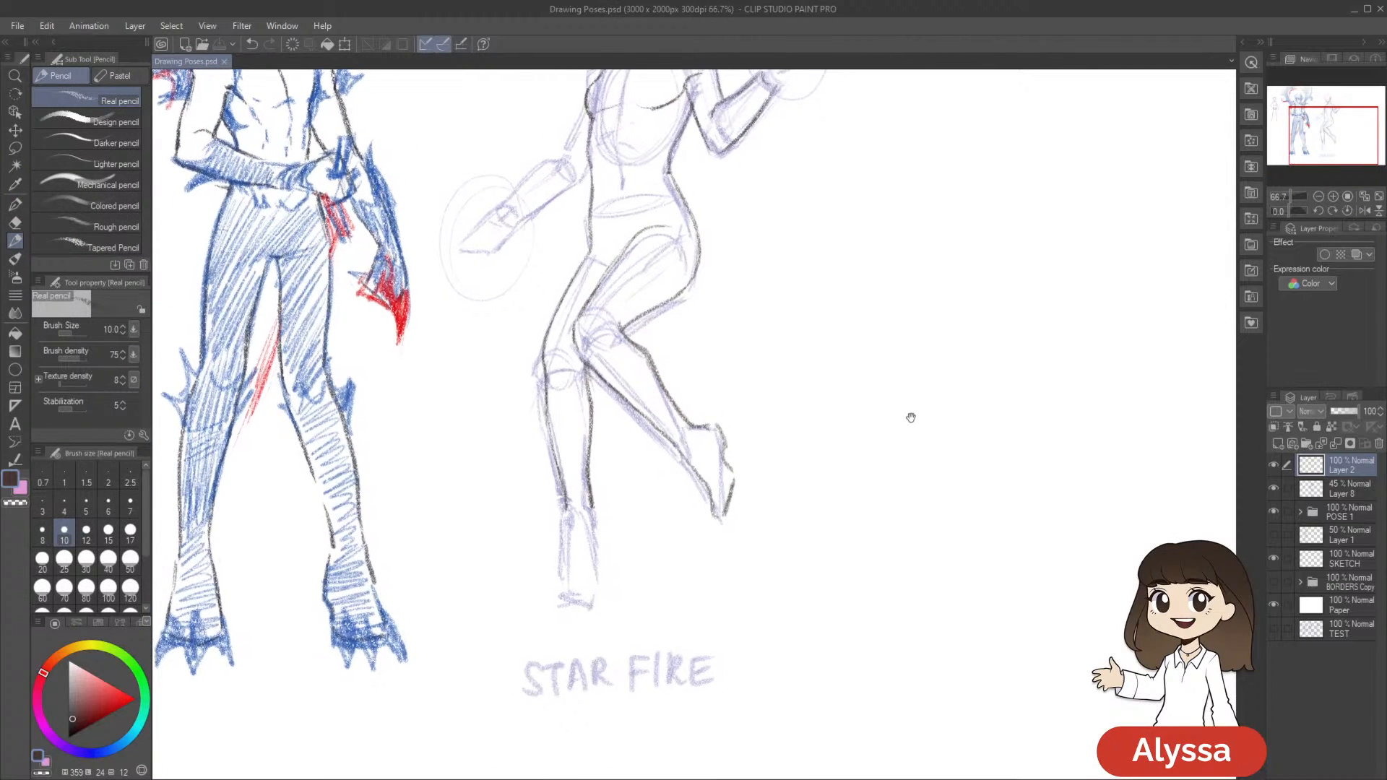
{"action": "left_click_drag", "start_coordinate": [859, 374], "coordinate": [860, 384]}
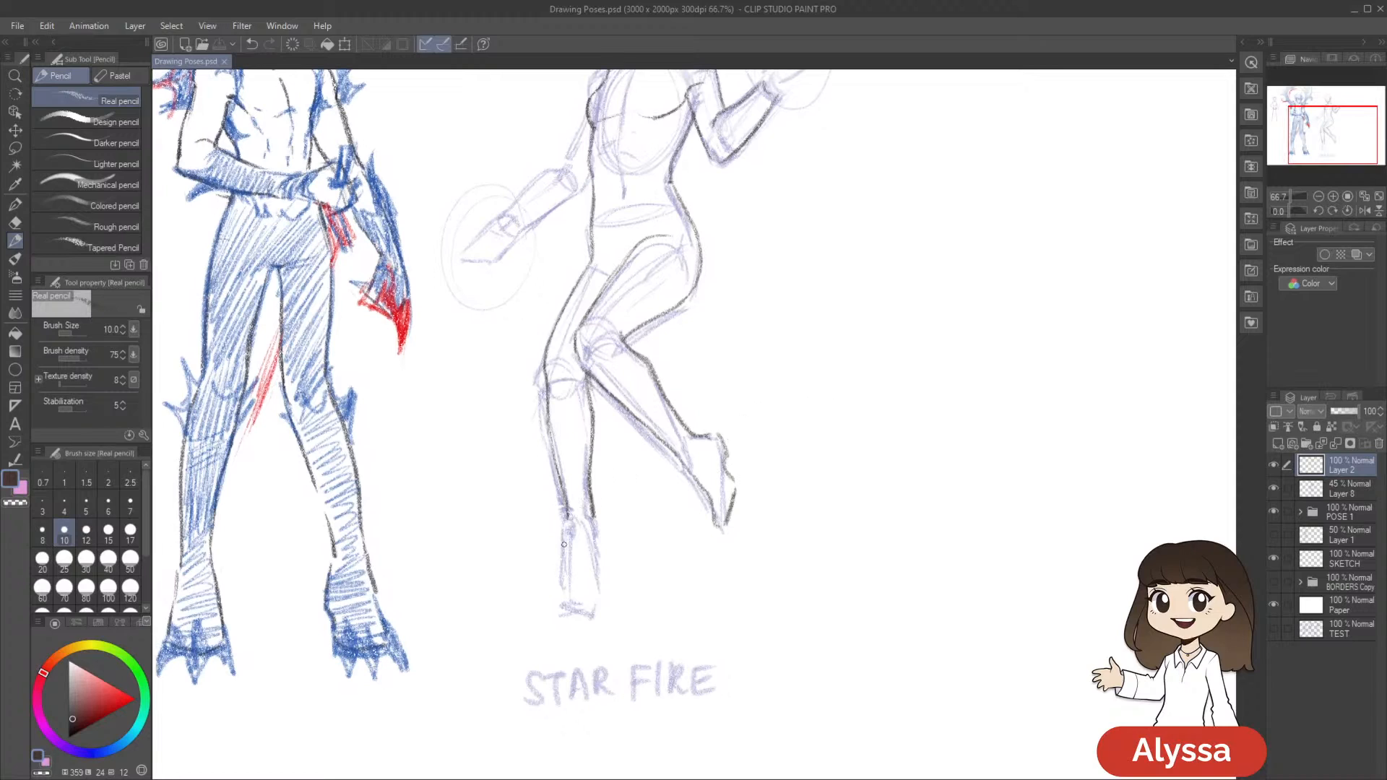
{"action": "left_click_drag", "start_coordinate": [565, 517], "coordinate": [566, 540]}
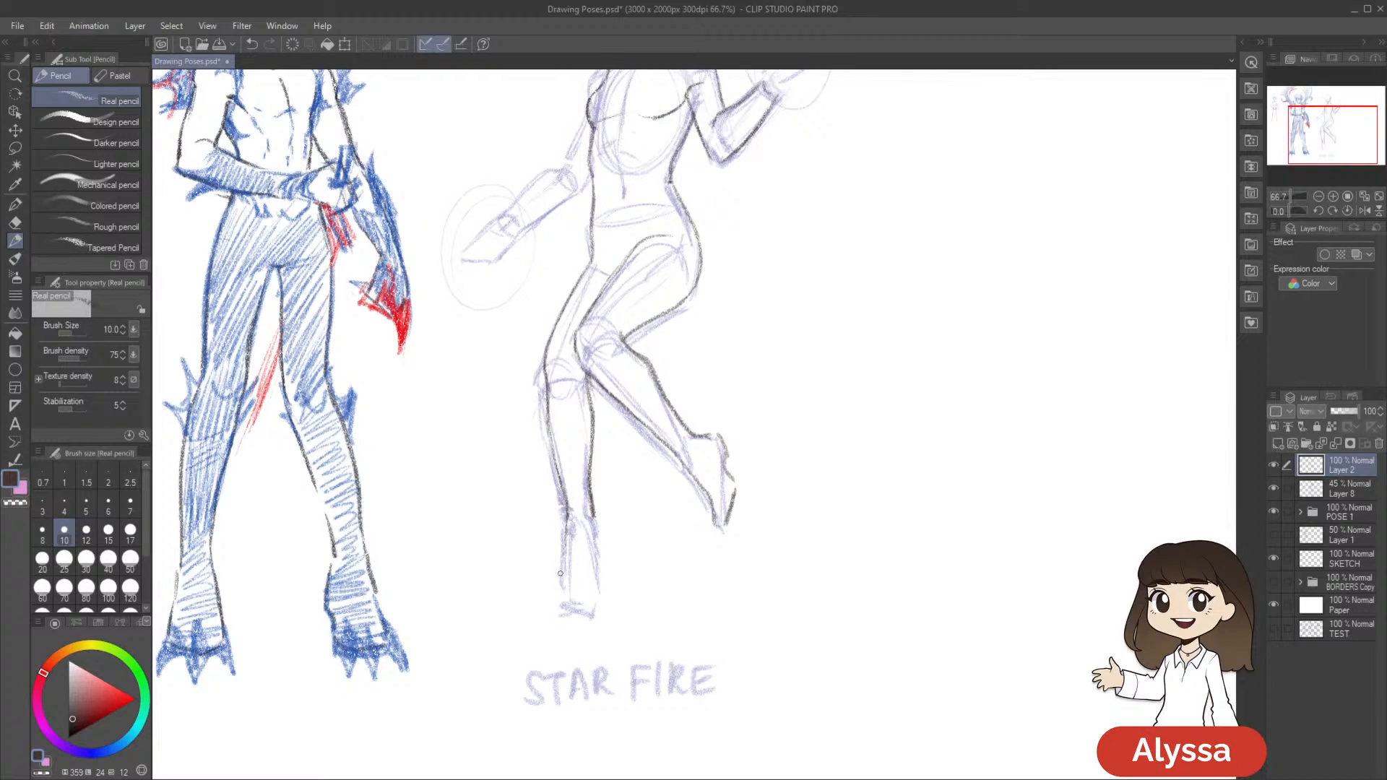
{"action": "left_click_drag", "start_coordinate": [629, 540], "coordinate": [622, 542]}
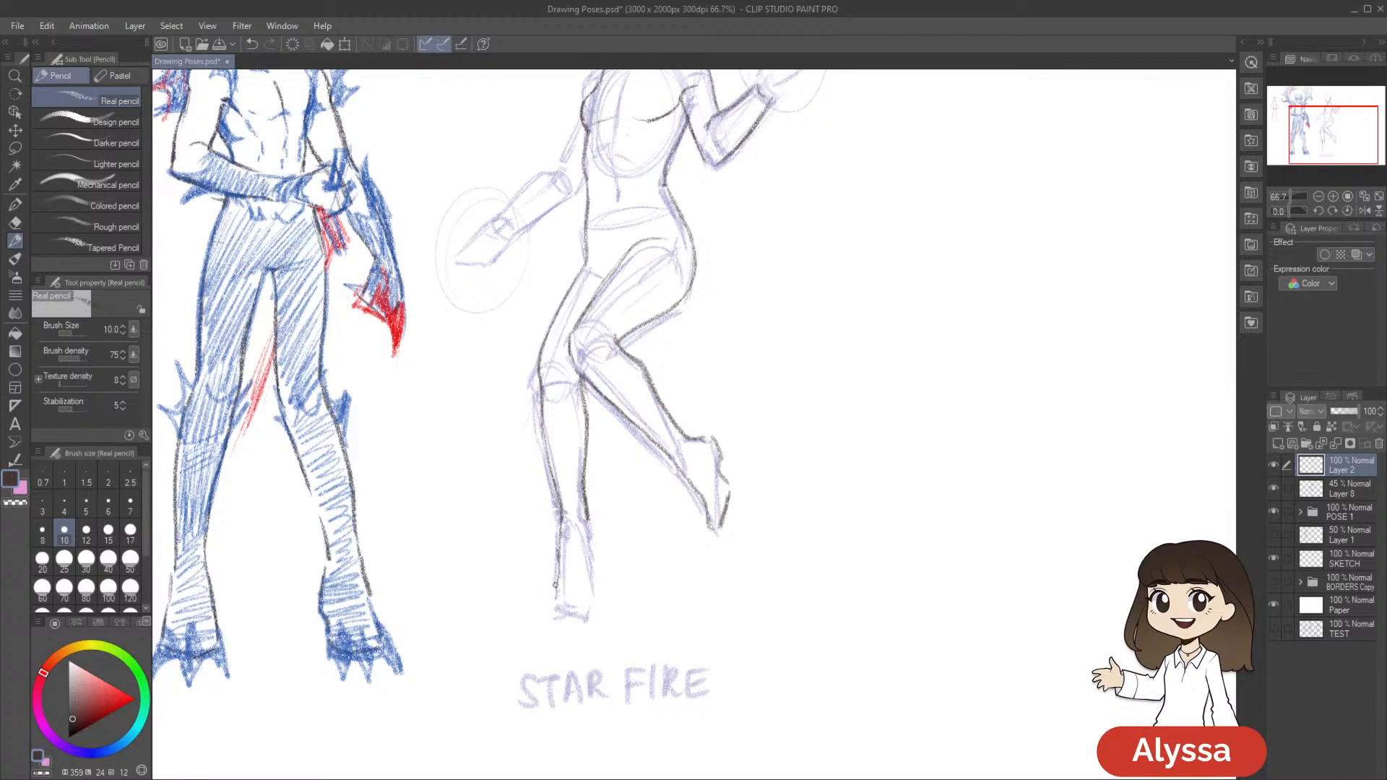
Draw the toe end and inner side of the straight leg's foot, then undo the last two strokes
{"action": "left_click_drag", "start_coordinate": [556, 582], "coordinate": [565, 610]}
{"action": "mouse_move", "coordinate": [581, 547]}
{"action": "left_mouse_down"}
{"action": "mouse_move", "coordinate": [570, 540]}
{"action": "mouse_move", "coordinate": [582, 572]}
{"action": "left_mouse_up"}
{"action": "key", "text": "ctrl+z"}
{"action": "left_click_drag", "start_coordinate": [578, 514], "coordinate": [581, 596]}
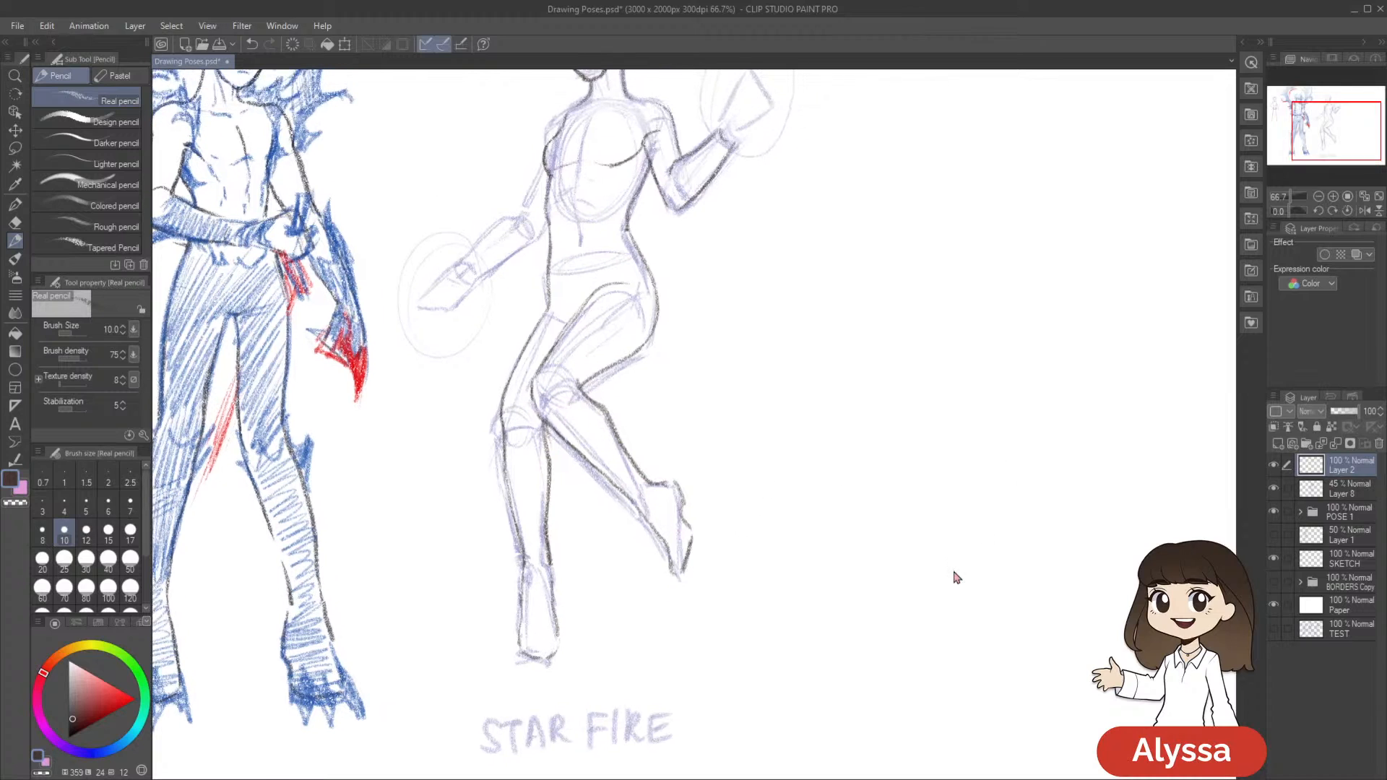
{"action": "scroll", "coordinate": [954, 577], "scroll_direction": "down", "scroll_amount": 1}
{"action": "scroll", "coordinate": [954, 569], "scroll_direction": "up", "scroll_amount": 1}
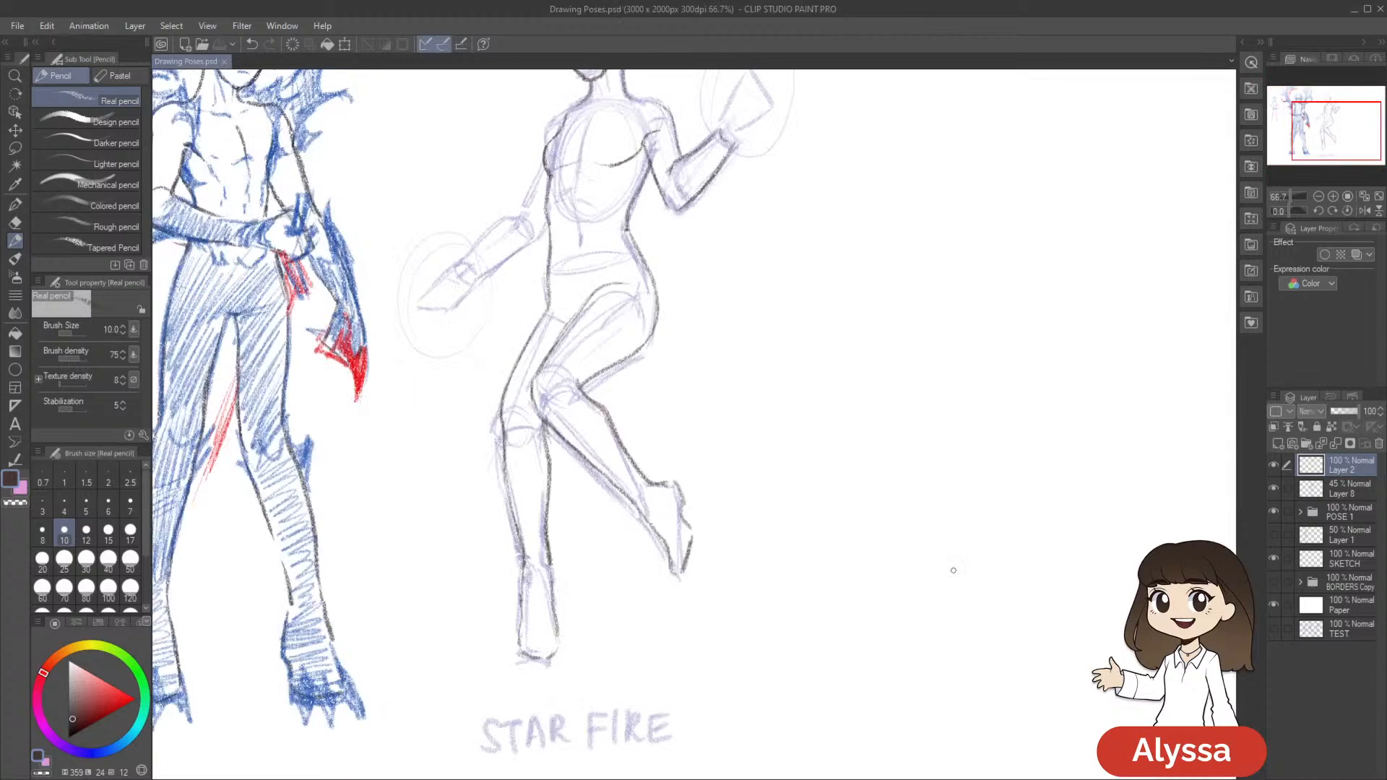
{"action": "left_click_drag", "start_coordinate": [797, 408], "coordinate": [832, 453]}
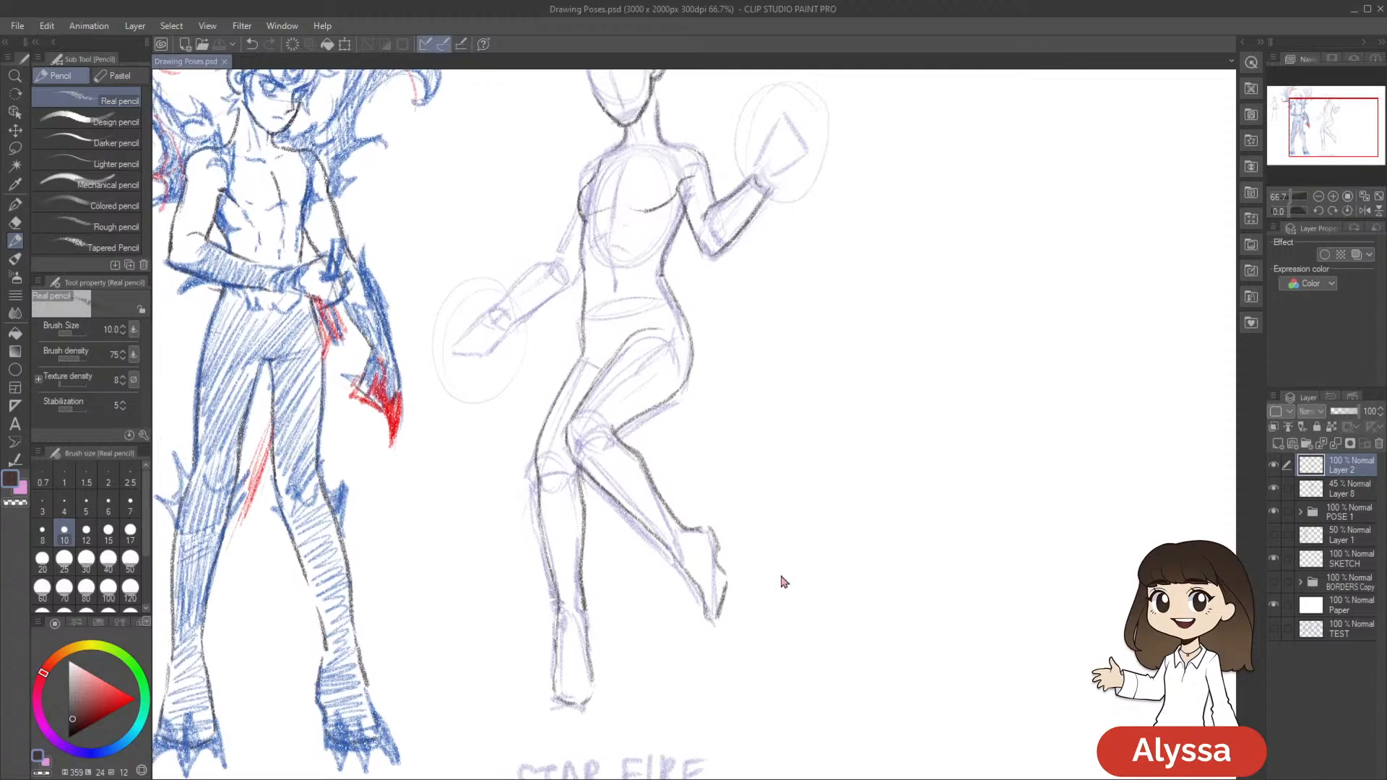
{"action": "key", "text": "ctrl+z"}
{"action": "key", "text": "ctrl+z"}
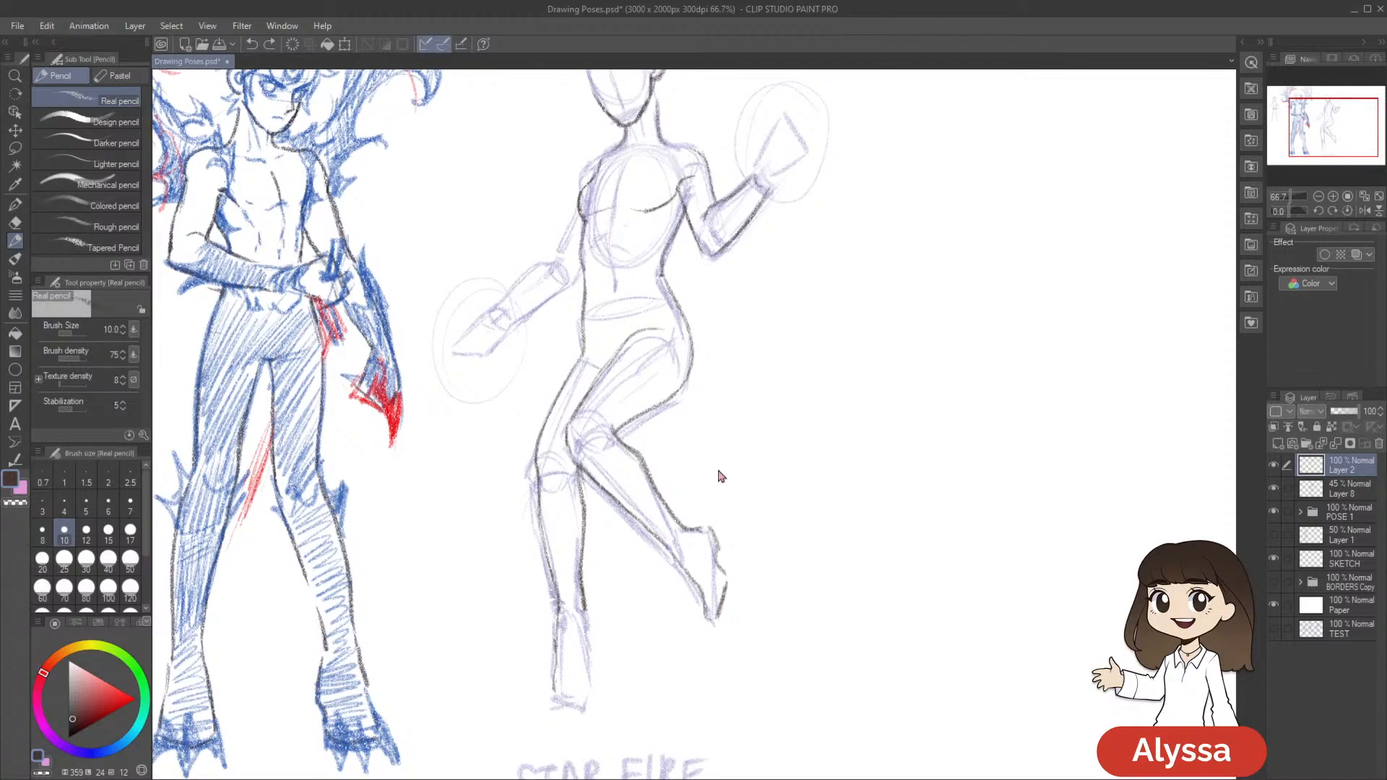
Try a rounder outline around the straight leg's toes and up the foot's inner side, then undo those strokes
{"action": "key", "text": "e"}
{"action": "mouse_move", "coordinate": [555, 671]}
{"action": "left_mouse_down"}
{"action": "mouse_move", "coordinate": [559, 625]}
{"action": "mouse_move", "coordinate": [559, 687]}
{"action": "mouse_move", "coordinate": [599, 692]}
{"action": "mouse_move", "coordinate": [600, 705]}
{"action": "left_mouse_up"}
{"action": "key", "text": "p"}
{"action": "left_click_drag", "start_coordinate": [582, 607], "coordinate": [599, 693]}
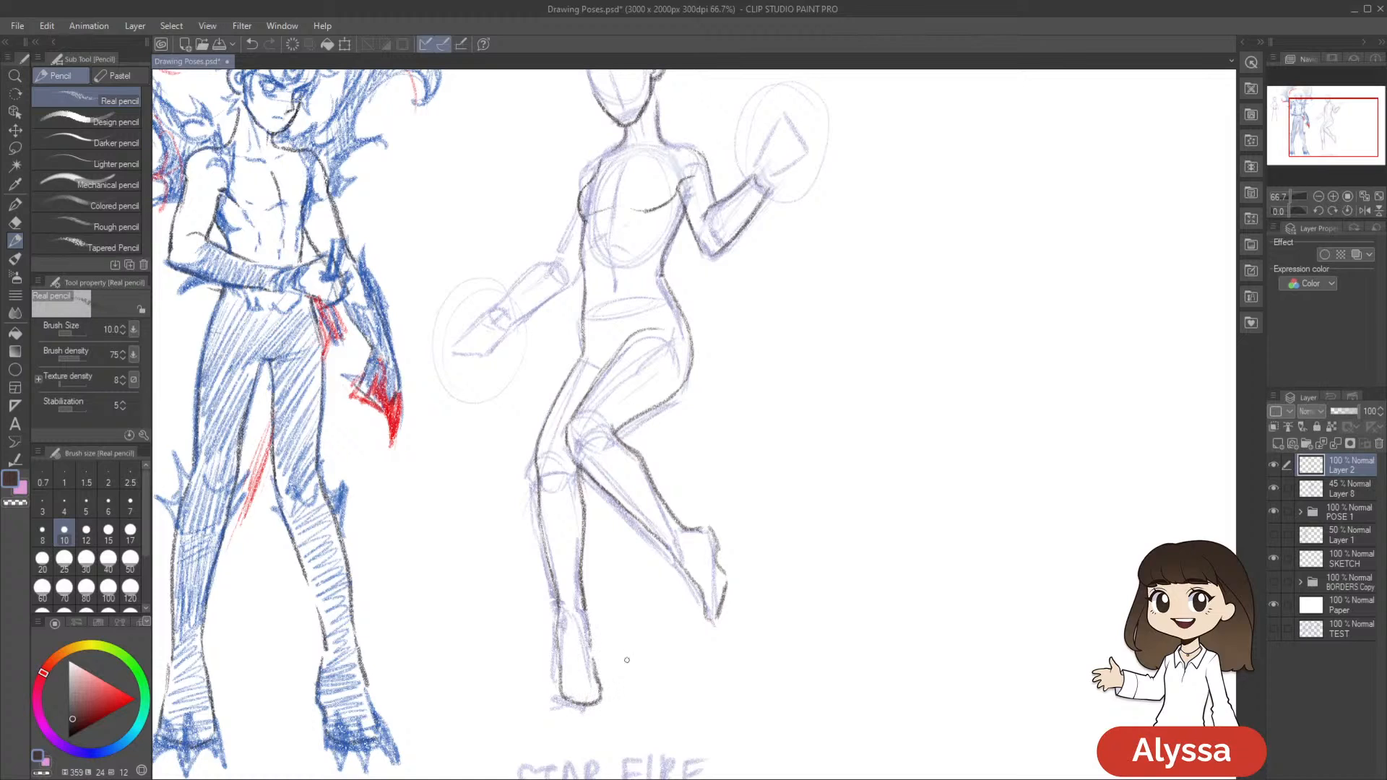
{"action": "left_click_drag", "start_coordinate": [773, 582], "coordinate": [780, 523]}
{"action": "left_click_drag", "start_coordinate": [573, 641], "coordinate": [601, 649]}
{"action": "left_click_drag", "start_coordinate": [820, 547], "coordinate": [808, 566]}
{"action": "key", "text": "ctrl+z"}
{"action": "key", "text": "ctrl+z"}
{"action": "key", "text": "ctrl+z"}
{"action": "key", "text": "ctrl+z"}
{"action": "key", "text": "ctrl+z"}
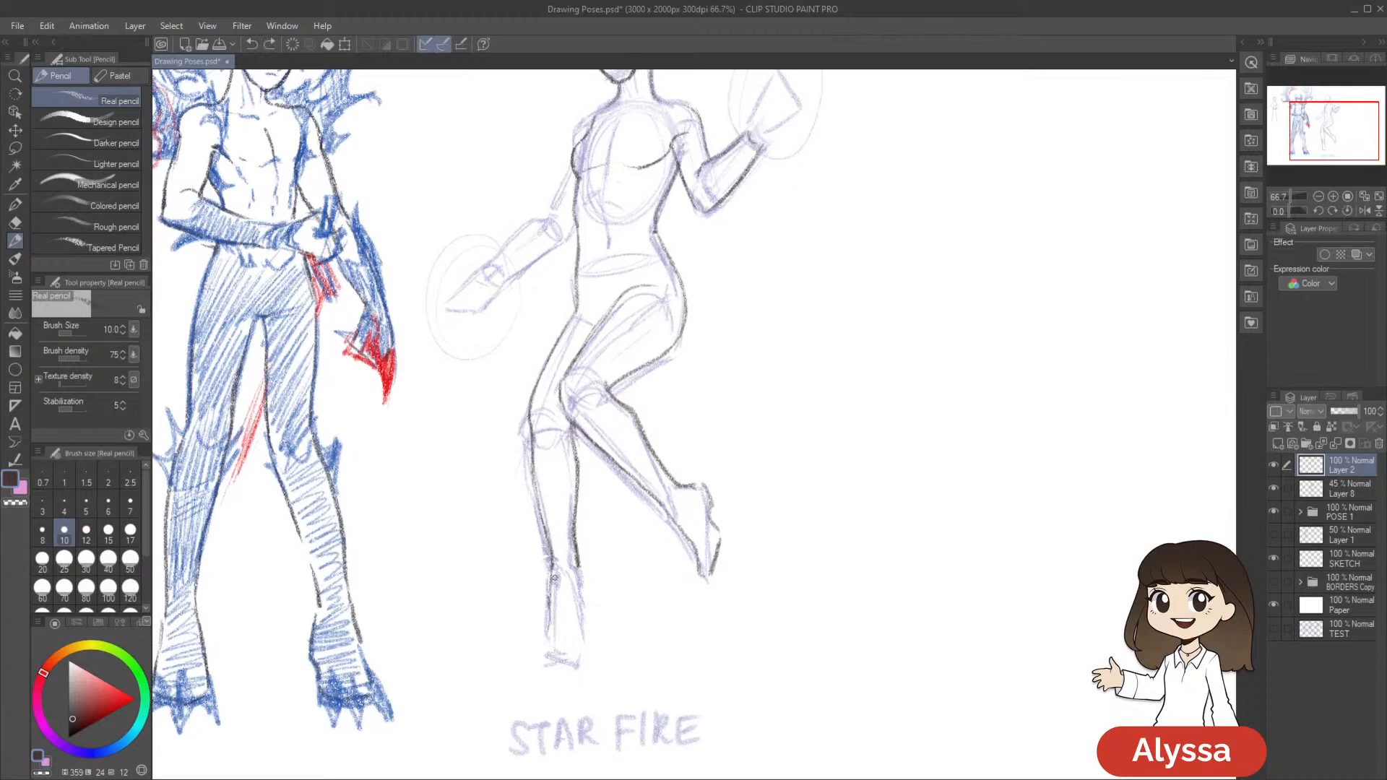
Redraw the straight leg's foot with dark pencil strokes down its outer side, around the toes and along its inner side
{"action": "mouse_move", "coordinate": [552, 580]}
{"action": "left_mouse_down"}
{"action": "mouse_move", "coordinate": [543, 655]}
{"action": "mouse_move", "coordinate": [584, 648]}
{"action": "left_mouse_up"}
{"action": "left_click_drag", "start_coordinate": [580, 567], "coordinate": [582, 637]}
{"action": "left_click_drag", "start_coordinate": [971, 499], "coordinate": [962, 506]}
{"action": "key", "text": "e"}
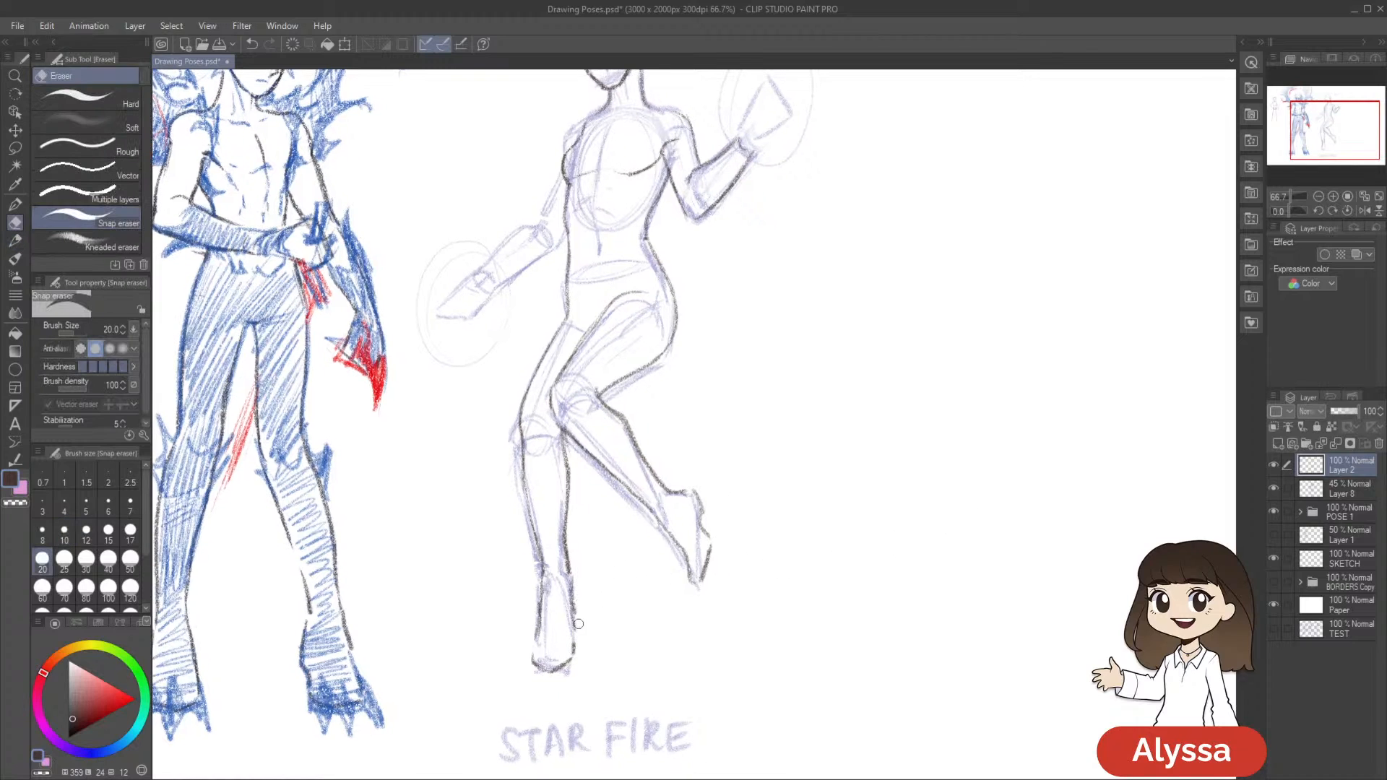
{"action": "scroll", "coordinate": [586, 584], "scroll_direction": "down", "scroll_amount": 2}
{"action": "key", "text": "p"}
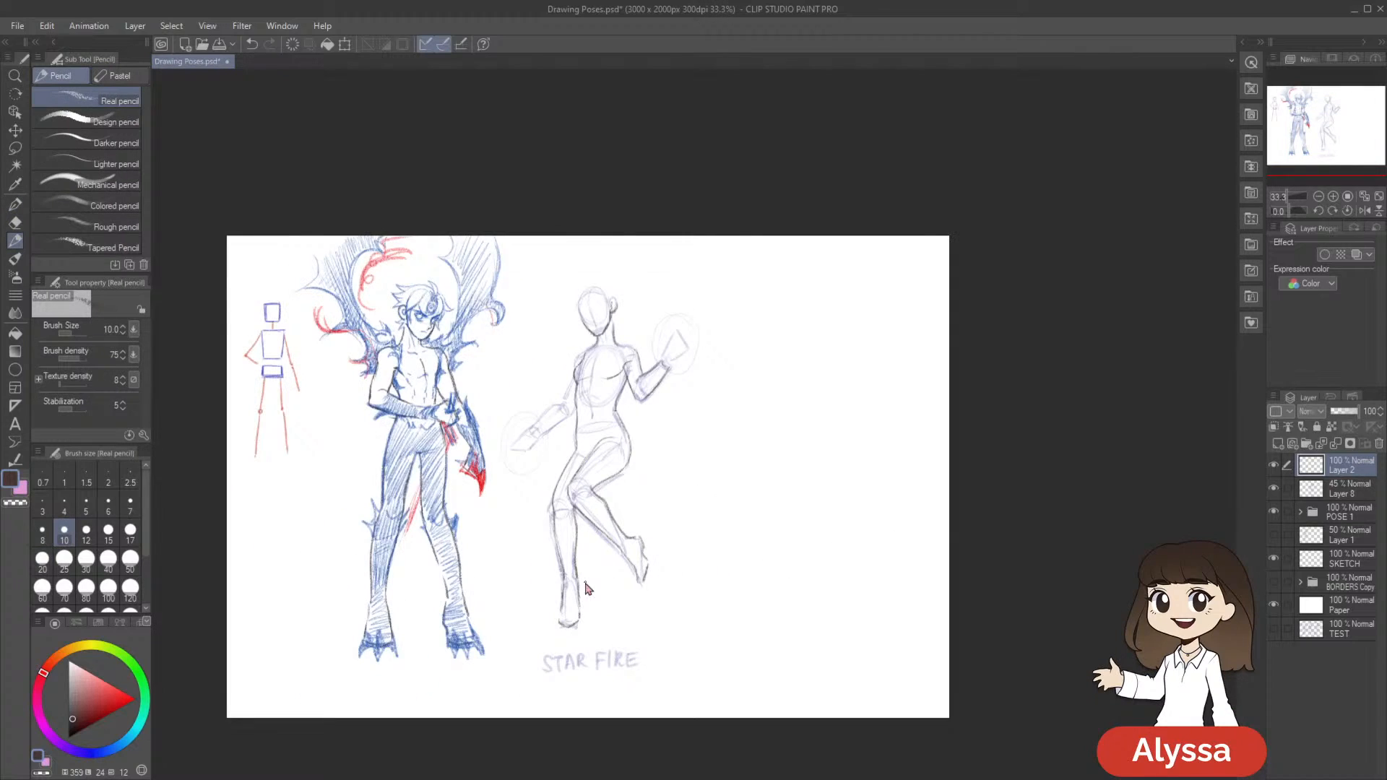
{"action": "scroll", "coordinate": [586, 584], "scroll_direction": "up", "scroll_amount": 2}
Add a short pencil stroke on the outer side of the straight leg's knee and save the drawing
{"action": "key", "text": "p"}
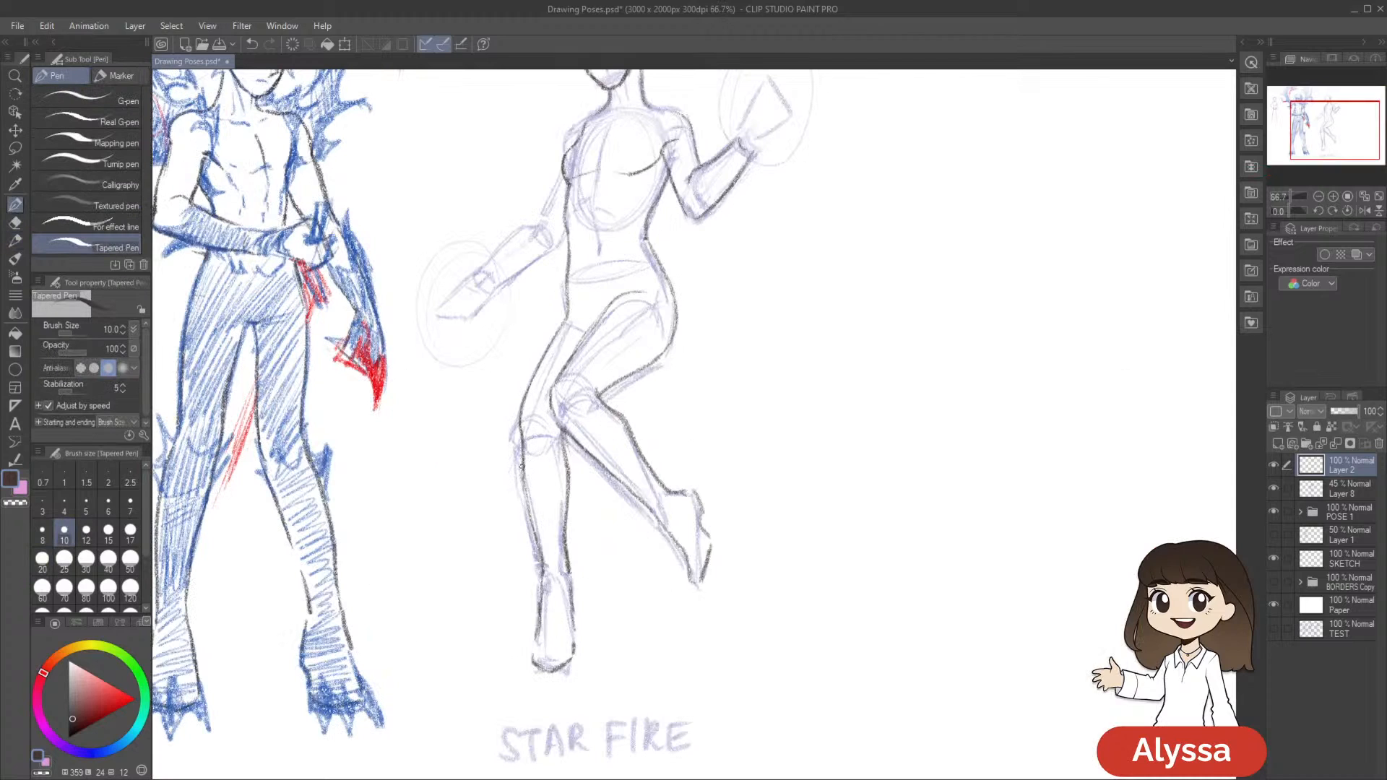
{"action": "key", "text": "p"}
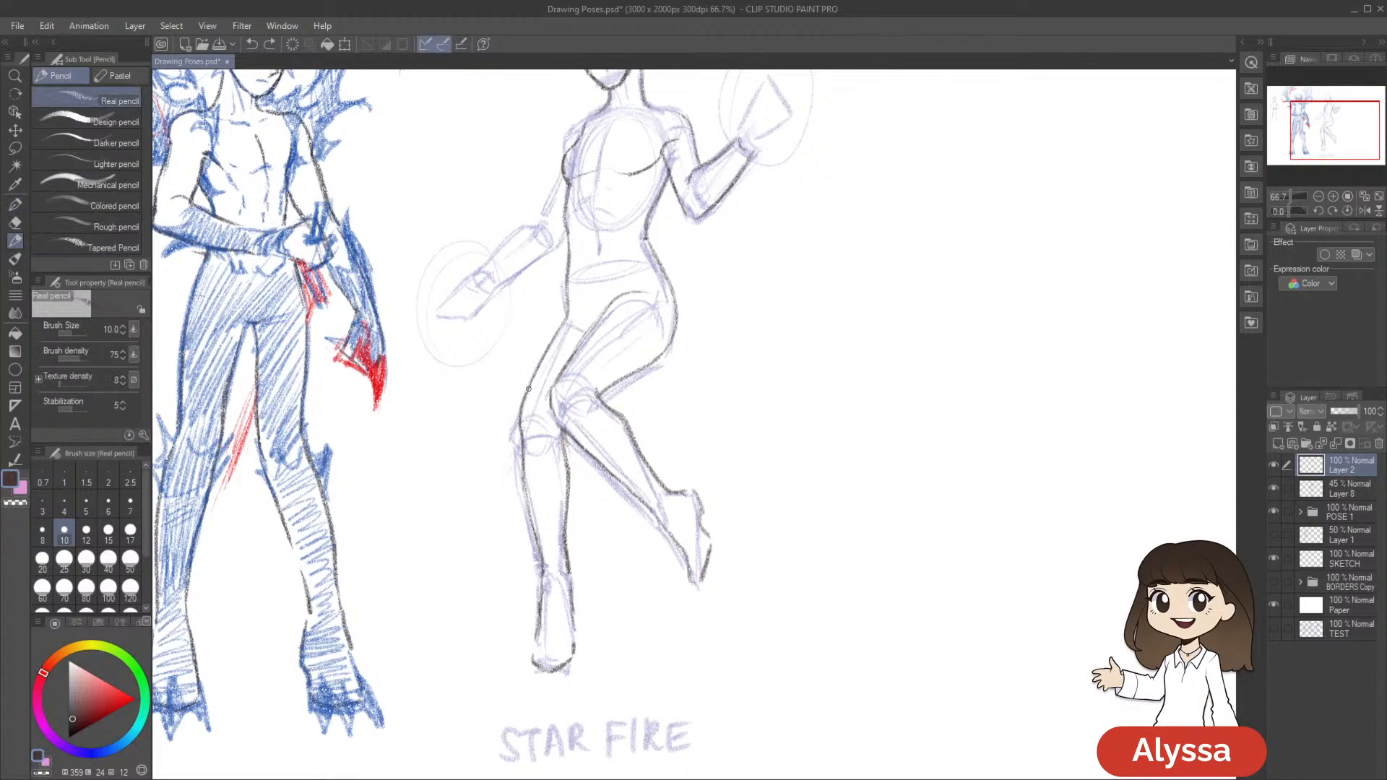
{"action": "left_click_drag", "start_coordinate": [517, 432], "coordinate": [522, 459]}
{"action": "left_click_drag", "start_coordinate": [758, 464], "coordinate": [762, 496]}
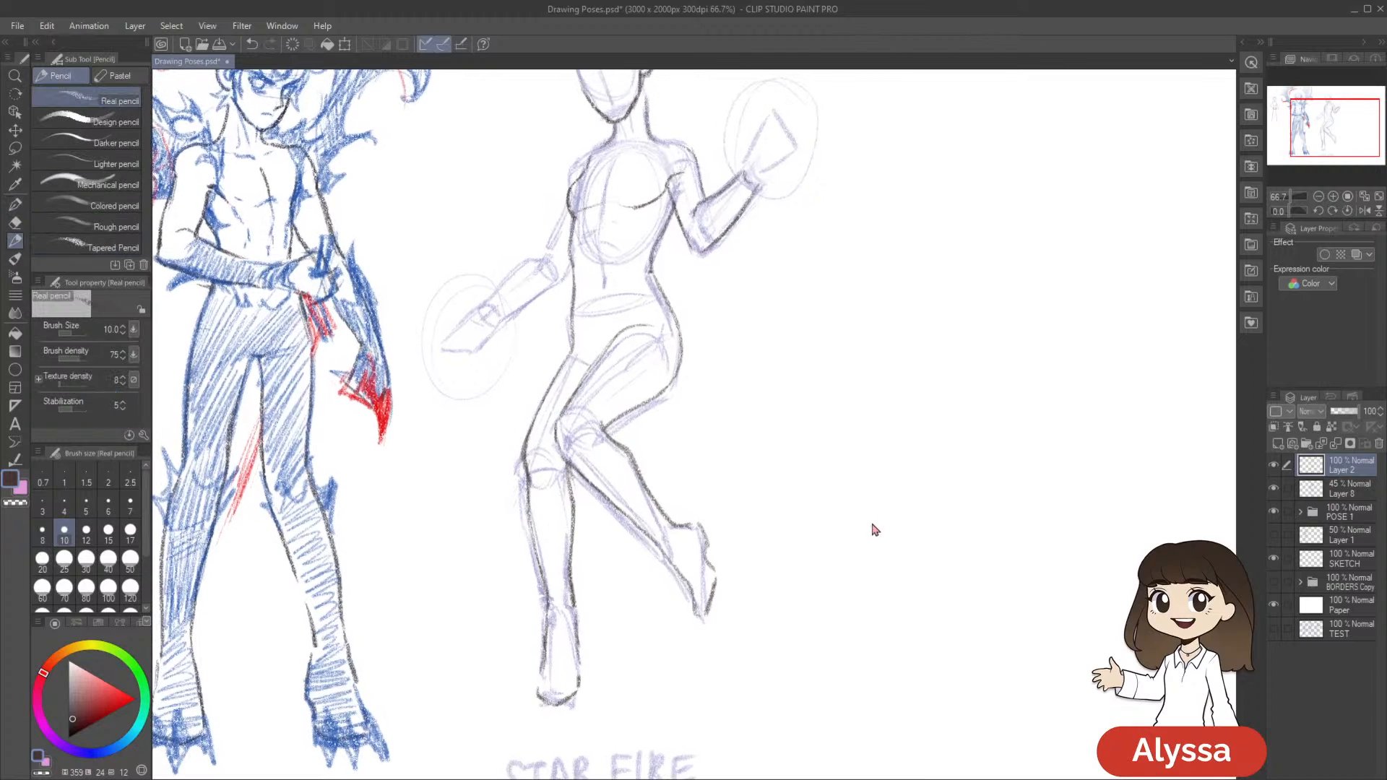
{"action": "key", "text": "ctrl+s"}
Toggle Layer 2 and Layer 8 to compare line art and sketch, leave Layer 8 hidden, save, and examine the outlined figure
{"action": "left_click_drag", "start_coordinate": [917, 502], "coordinate": [953, 518]}
{"action": "left_click", "coordinate": [1274, 467]}
{"action": "left_click", "coordinate": [1274, 467]}
{"action": "left_click_drag", "start_coordinate": [1074, 498], "coordinate": [1137, 525]}
{"action": "left_click", "coordinate": [1274, 490]}
{"action": "left_click", "coordinate": [1274, 490]}
{"action": "mouse_move", "coordinate": [1054, 529]}
{"action": "left_mouse_down"}
{"action": "mouse_move", "coordinate": [1043, 588]}
{"action": "mouse_move", "coordinate": [1063, 529]}
{"action": "left_mouse_up"}
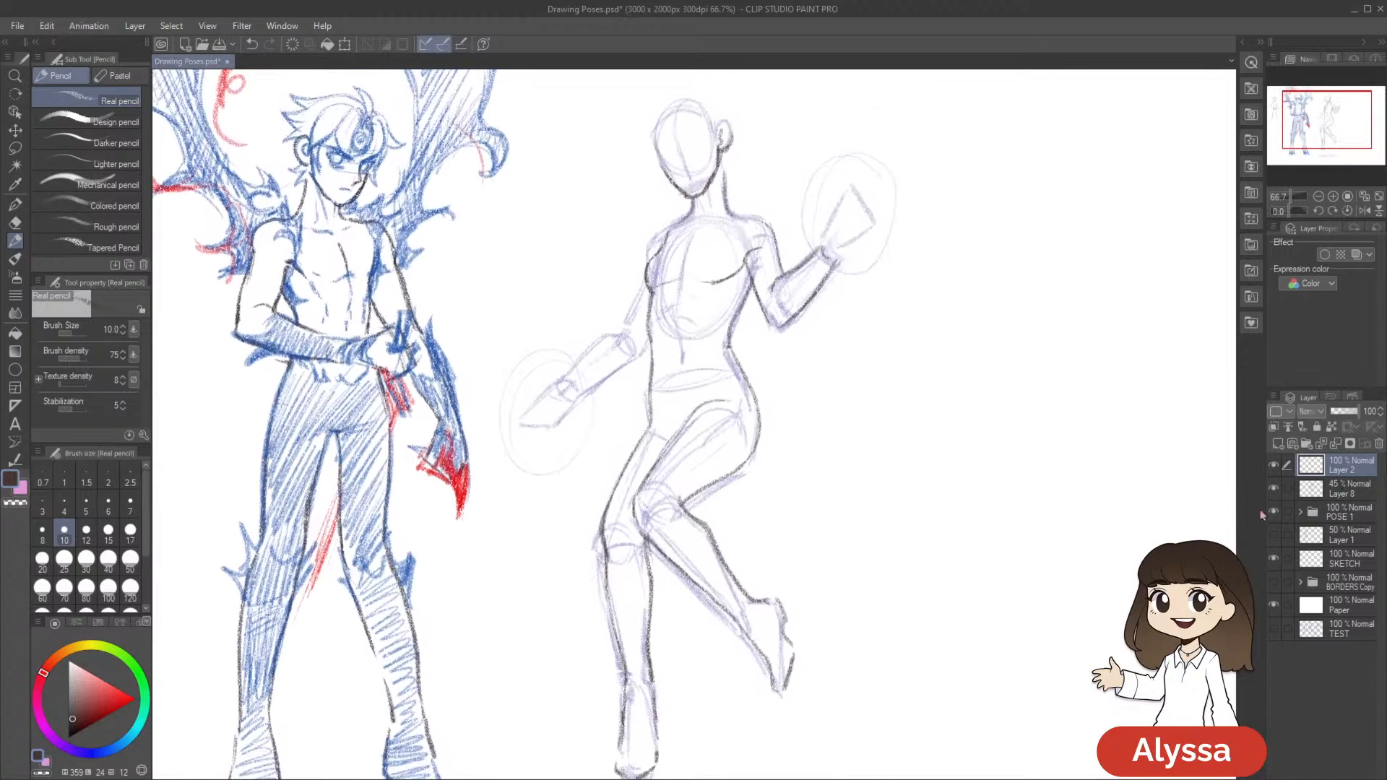
{"action": "left_click", "coordinate": [1273, 490]}
{"action": "left_click_drag", "start_coordinate": [963, 687], "coordinate": [903, 684]}
{"action": "scroll", "coordinate": [880, 709], "scroll_direction": "down", "scroll_amount": 2}
{"action": "key", "text": "ctrl+s"}
{"action": "scroll", "coordinate": [880, 709], "scroll_direction": "up", "scroll_amount": 1}
{"action": "left_click_drag", "start_coordinate": [889, 663], "coordinate": [867, 616]}
{"action": "scroll", "coordinate": [832, 645], "scroll_direction": "up", "scroll_amount": 1}
{"action": "left_click_drag", "start_coordinate": [845, 480], "coordinate": [815, 581]}
{"action": "left_click_drag", "start_coordinate": [878, 402], "coordinate": [881, 364]}
{"action": "left_click_drag", "start_coordinate": [822, 517], "coordinate": [861, 461]}
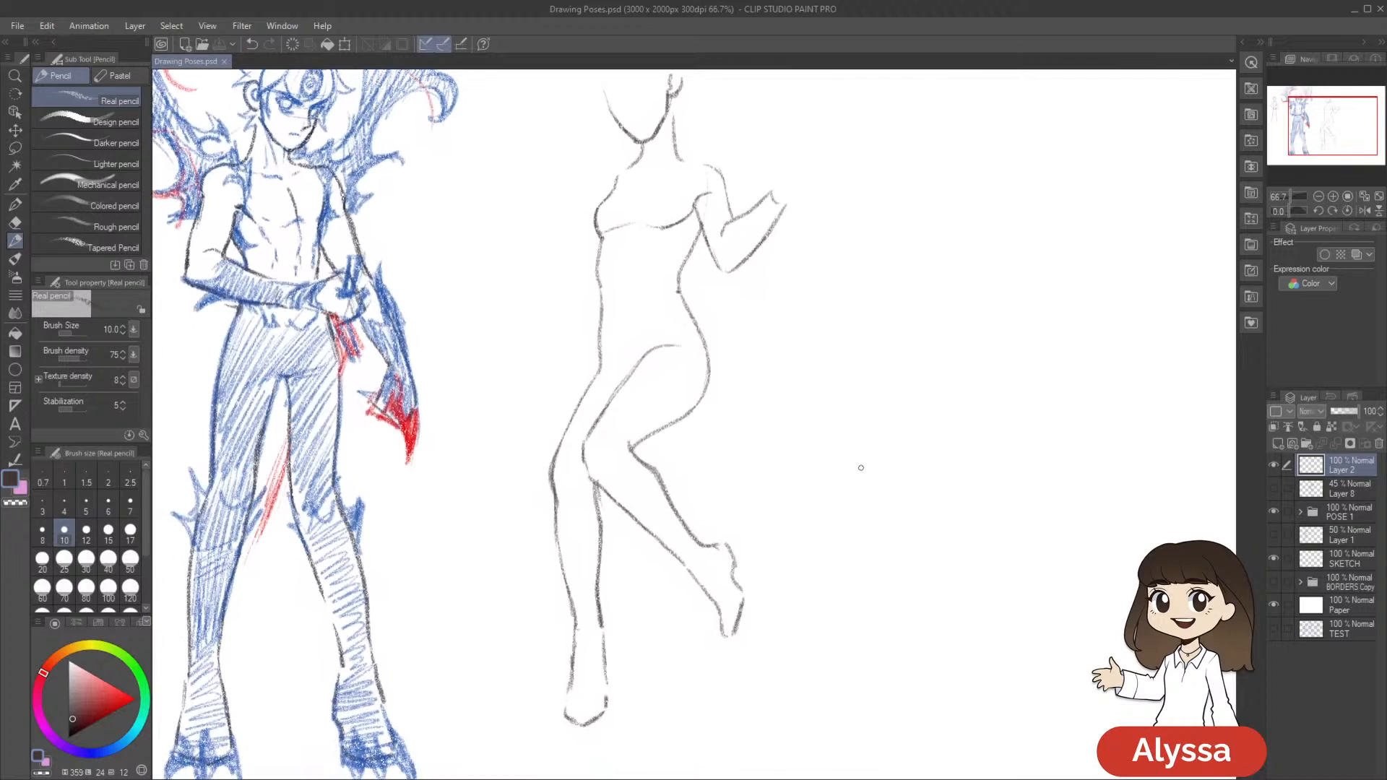
Lasso Starfire's head, raised arm and upper torso lines and rotate the selection slightly
{"action": "key", "text": "m"}
{"action": "left_click_drag", "start_coordinate": [834, 305], "coordinate": [798, 346]}
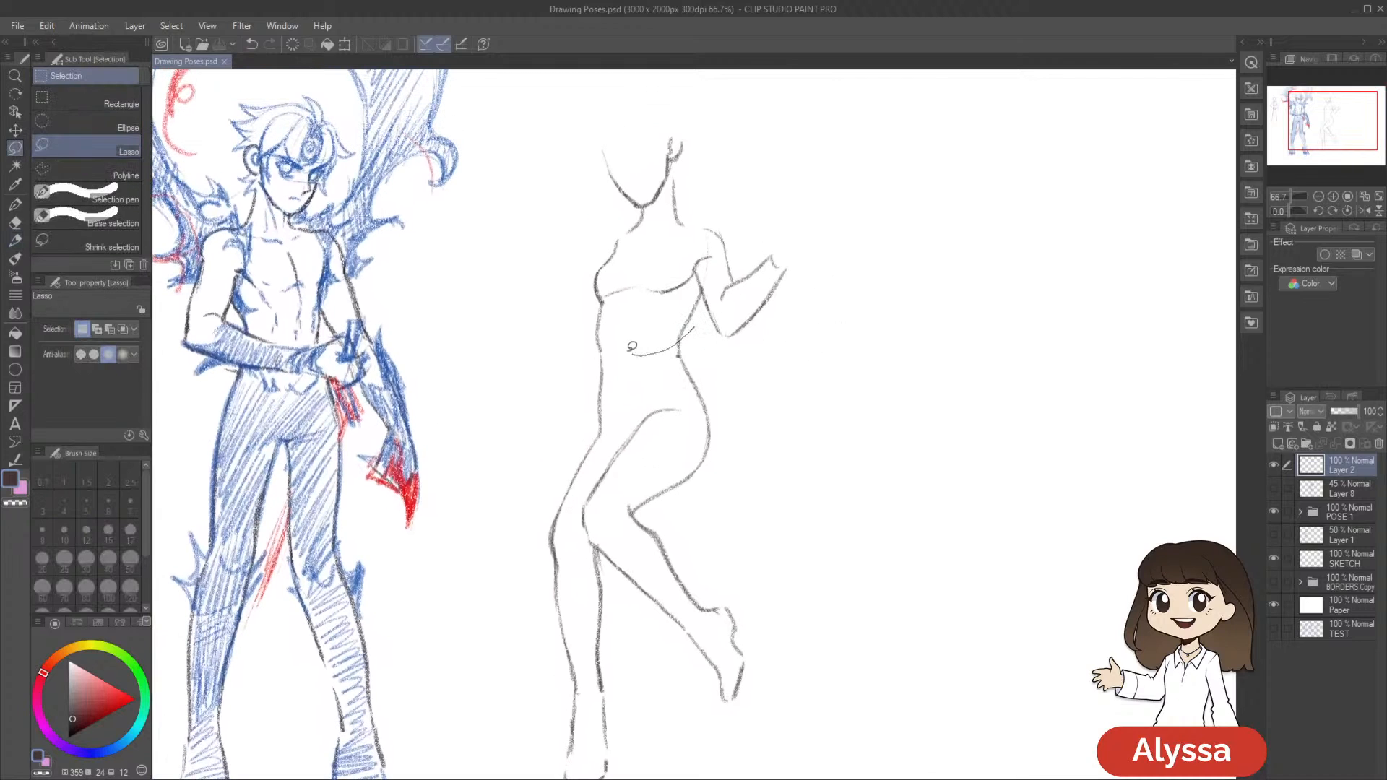
{"action": "mouse_move", "coordinate": [537, 278]}
{"action": "left_mouse_down"}
{"action": "mouse_move", "coordinate": [885, 346]}
{"action": "mouse_move", "coordinate": [769, 383]}
{"action": "left_mouse_up"}
{"action": "key", "text": "ctrl+t"}
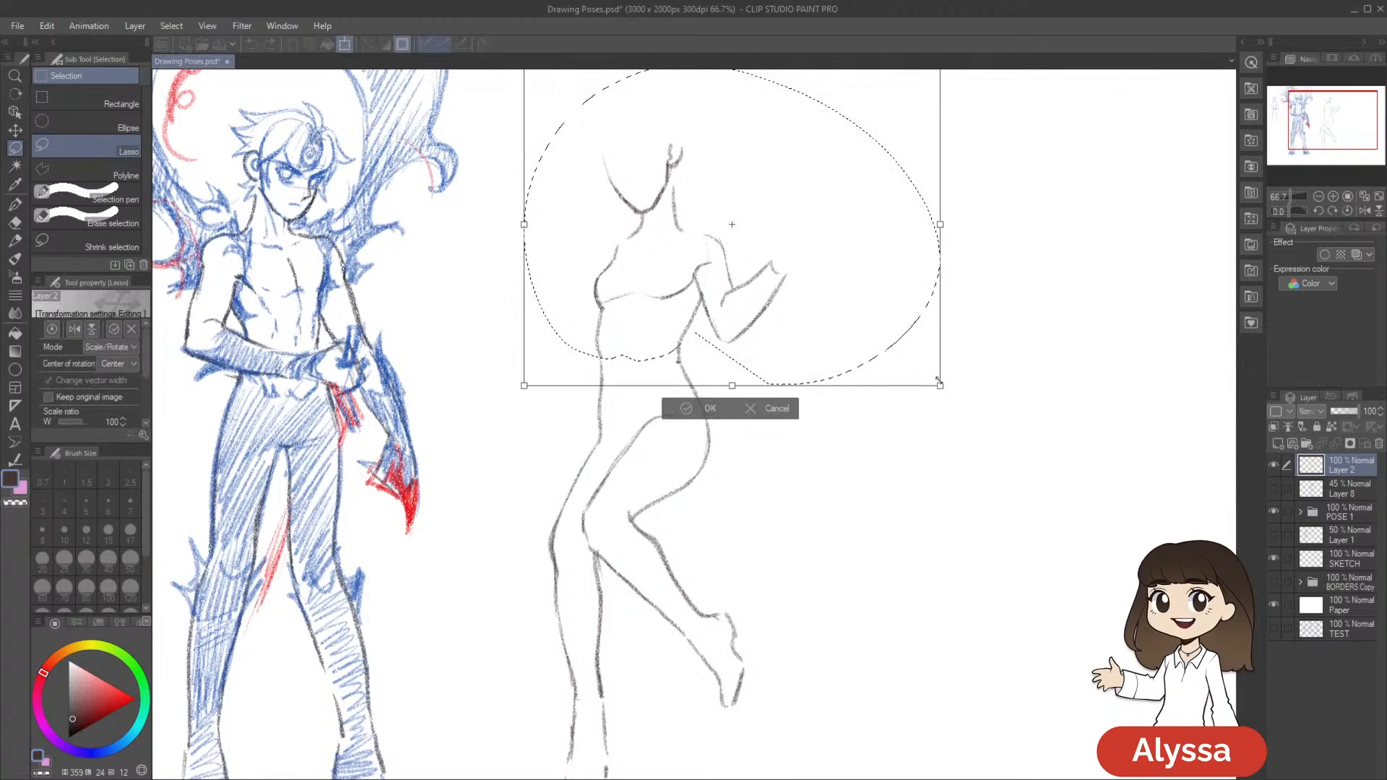
{"action": "left_click_drag", "start_coordinate": [937, 385], "coordinate": [945, 354]}
{"action": "left_click_drag", "start_coordinate": [855, 344], "coordinate": [856, 347]}
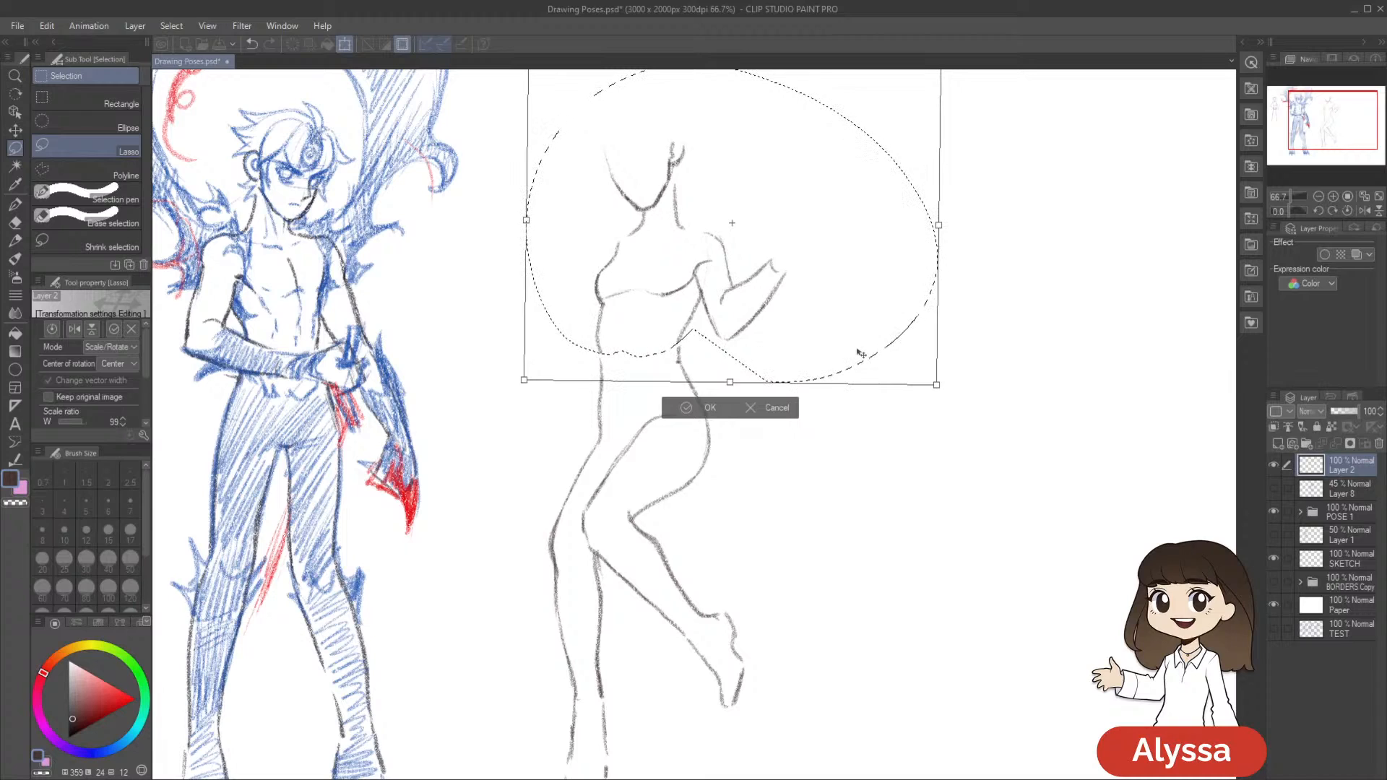
{"action": "key", "text": "Return"}
Adjust the selected upper body once more with a slight free transform instead of a mesh transform, deselect and return to the pencil
{"action": "key", "text": "ctrl+shift+t"}
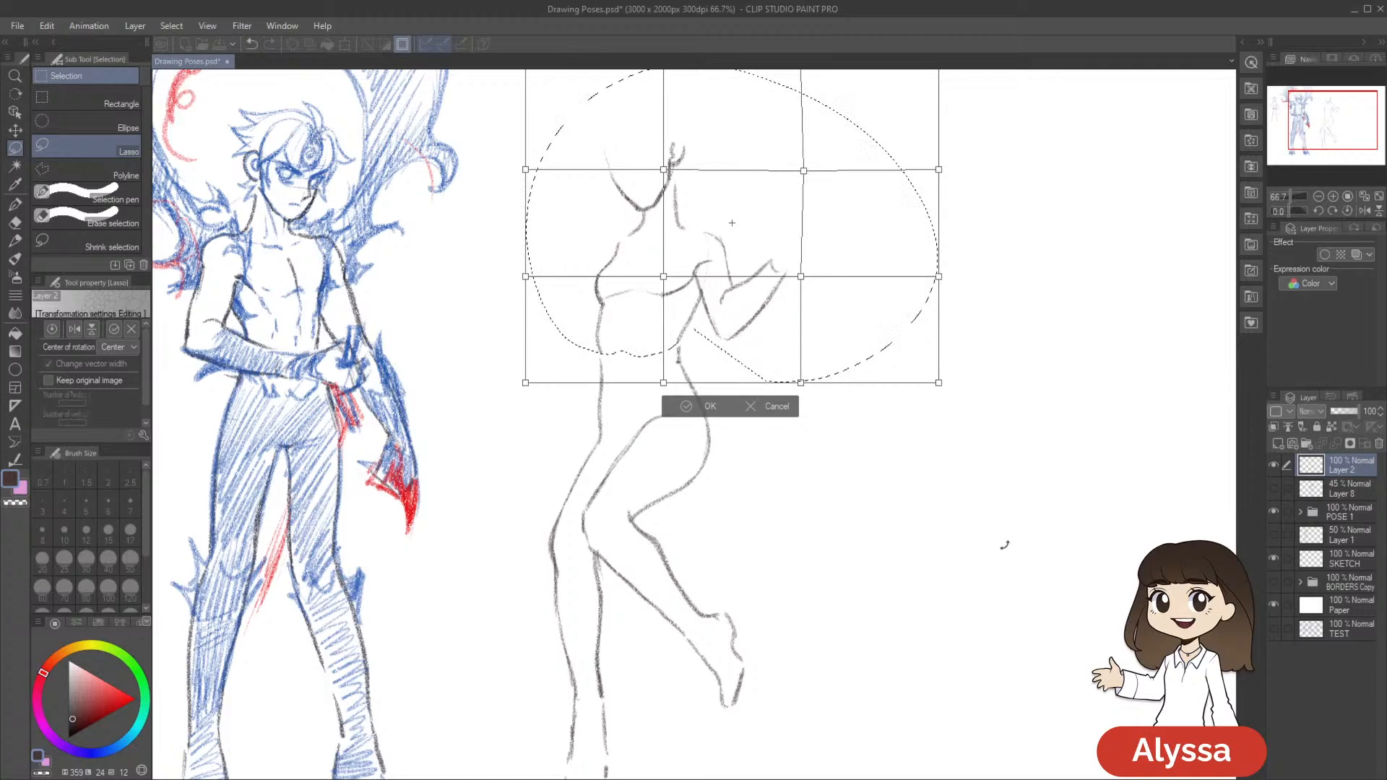
{"action": "key", "text": "ctrl+t"}
{"action": "left_click_drag", "start_coordinate": [955, 442], "coordinate": [979, 481]}
{"action": "key", "text": "Return"}
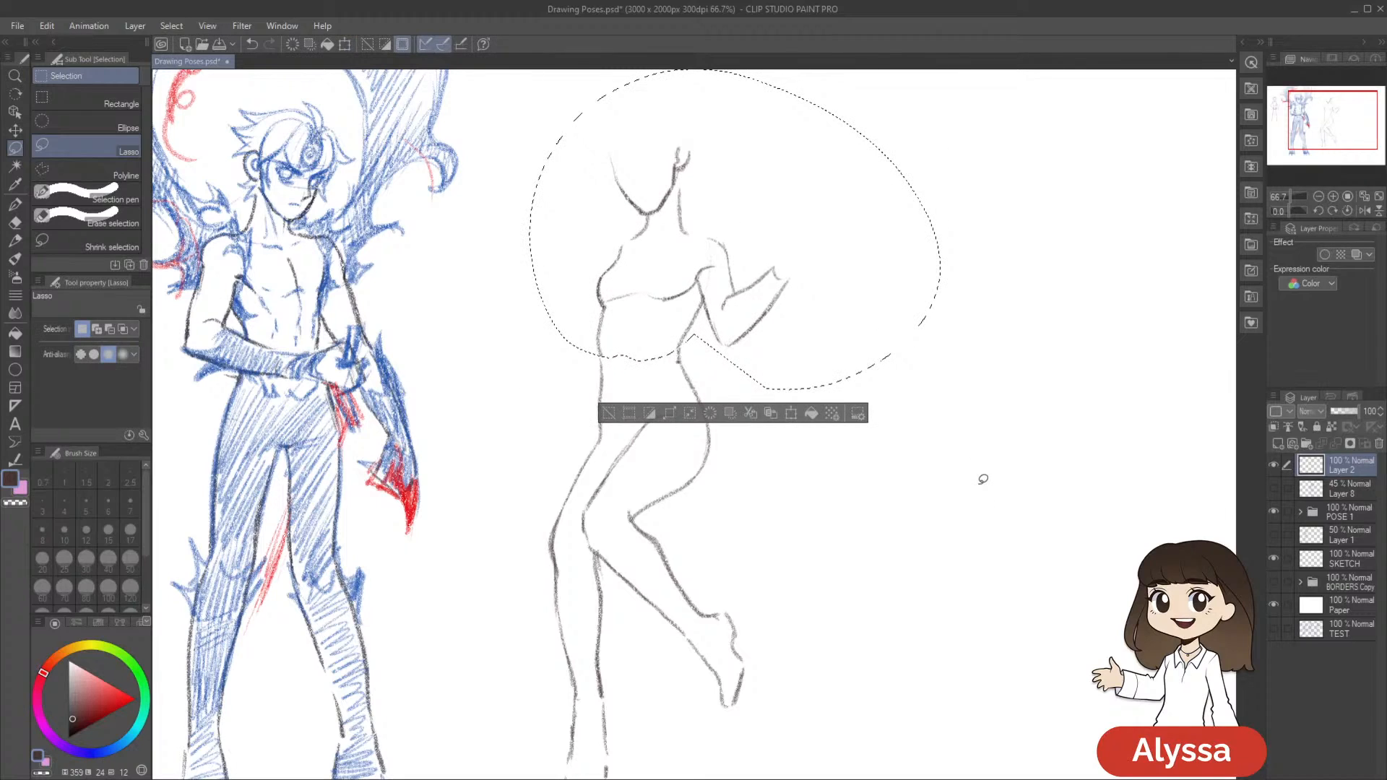
{"action": "key", "text": "ctrl+d"}
{"action": "key", "text": "p"}
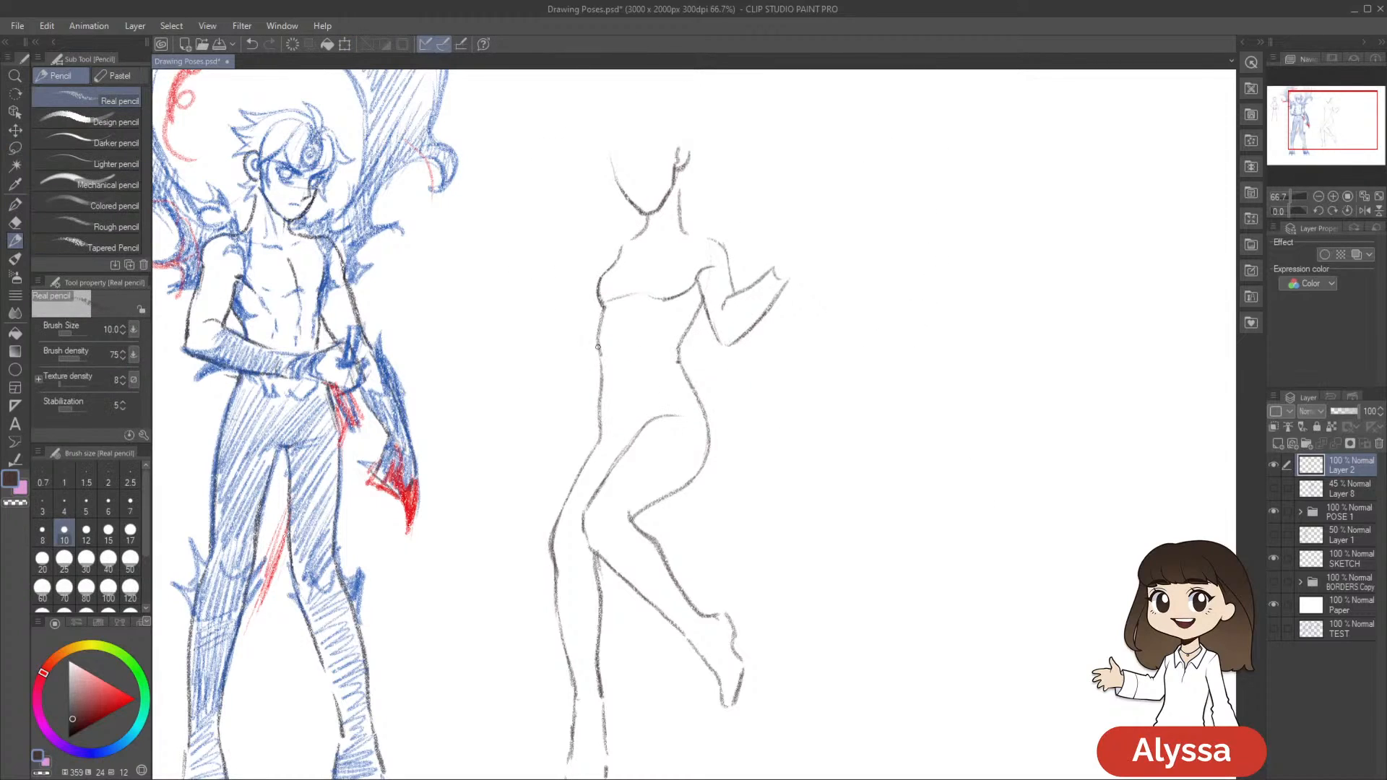
Draw a faint abdominal contour below the chest, show the Layer 8 pose sketch again and save the drawing
{"action": "left_click_drag", "start_coordinate": [839, 339], "coordinate": [834, 334]}
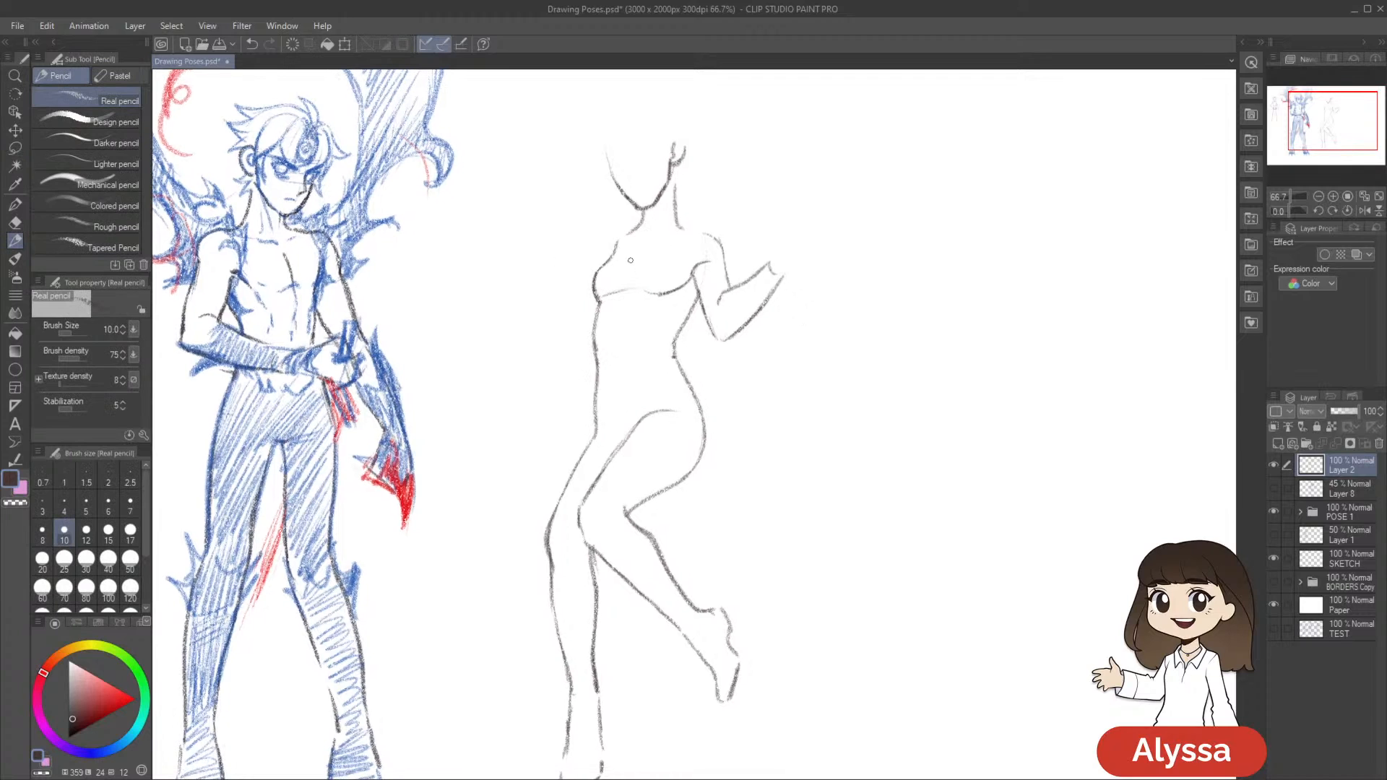
{"action": "key", "text": "ctrl+z"}
{"action": "mouse_move", "coordinate": [636, 306]}
{"action": "left_mouse_down"}
{"action": "mouse_move", "coordinate": [616, 321]}
{"action": "mouse_move", "coordinate": [621, 364]}
{"action": "left_mouse_up"}
{"action": "left_click_drag", "start_coordinate": [953, 487], "coordinate": [945, 445]}
{"action": "key", "text": "ctrl+s"}
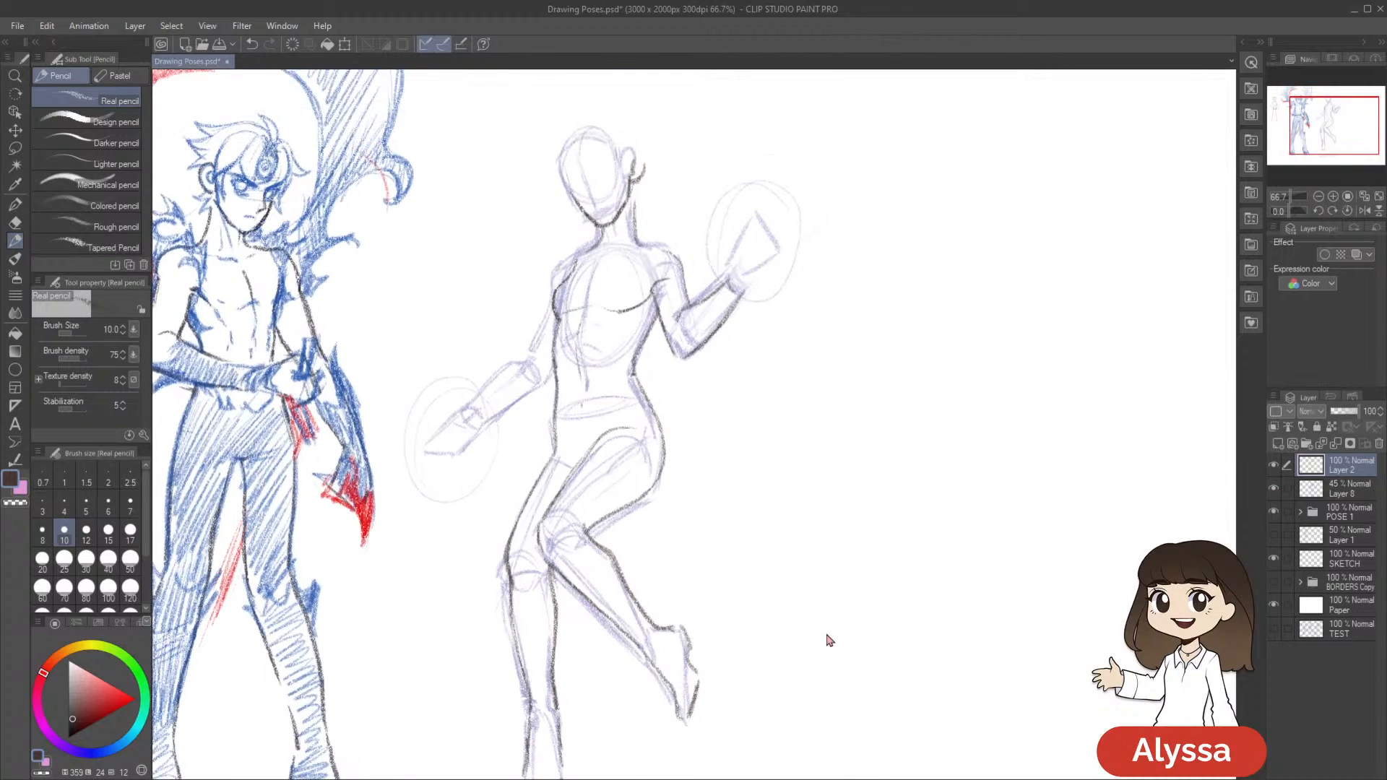
{"action": "key", "text": "ctrl+s"}
Outline Starfire's shoulder and lowered arm down to the wrist with dark pencil strokes, redoing the first attempt
{"action": "mouse_move", "coordinate": [844, 515]}
{"action": "left_mouse_down"}
{"action": "mouse_move", "coordinate": [907, 579]}
{"action": "mouse_move", "coordinate": [870, 632]}
{"action": "left_mouse_up"}
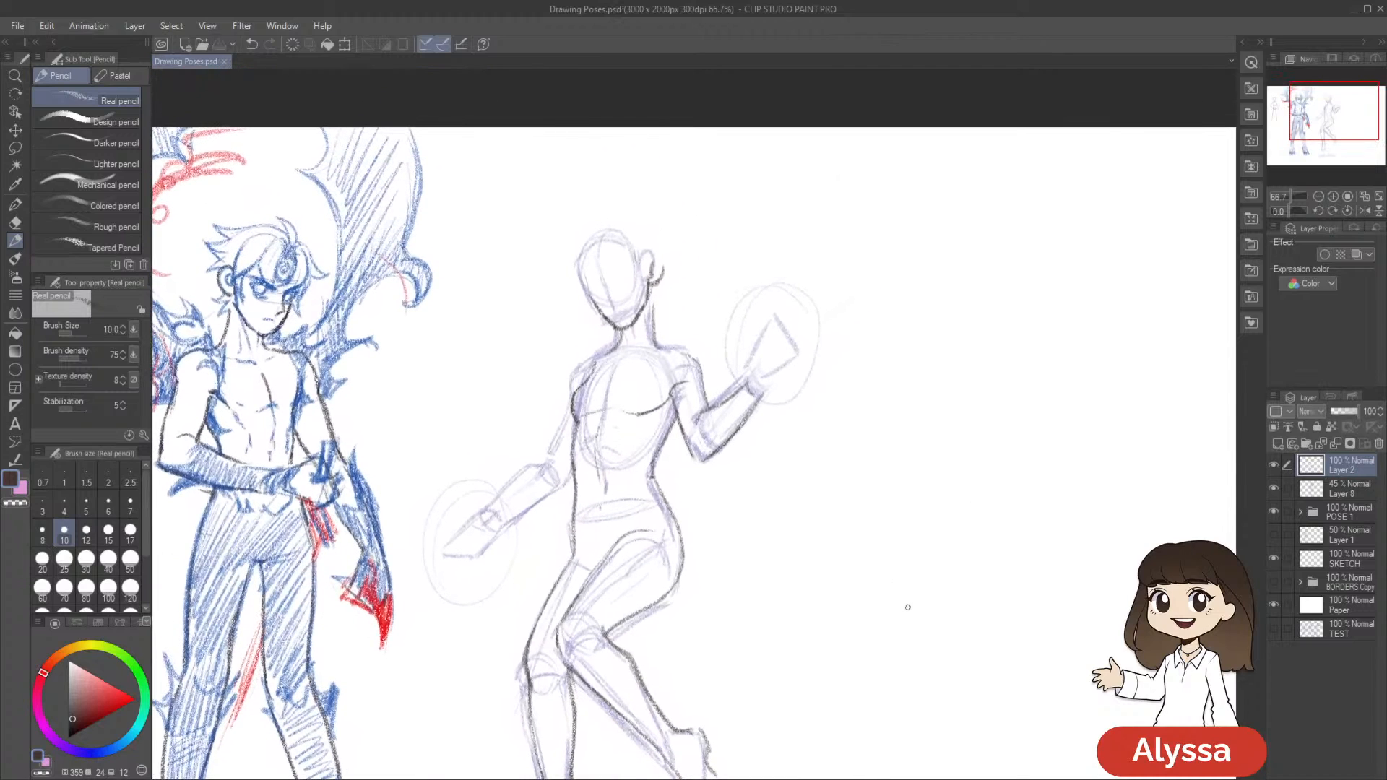
{"action": "left_click_drag", "start_coordinate": [826, 727], "coordinate": [871, 647]}
{"action": "left_click_drag", "start_coordinate": [654, 268], "coordinate": [616, 295]}
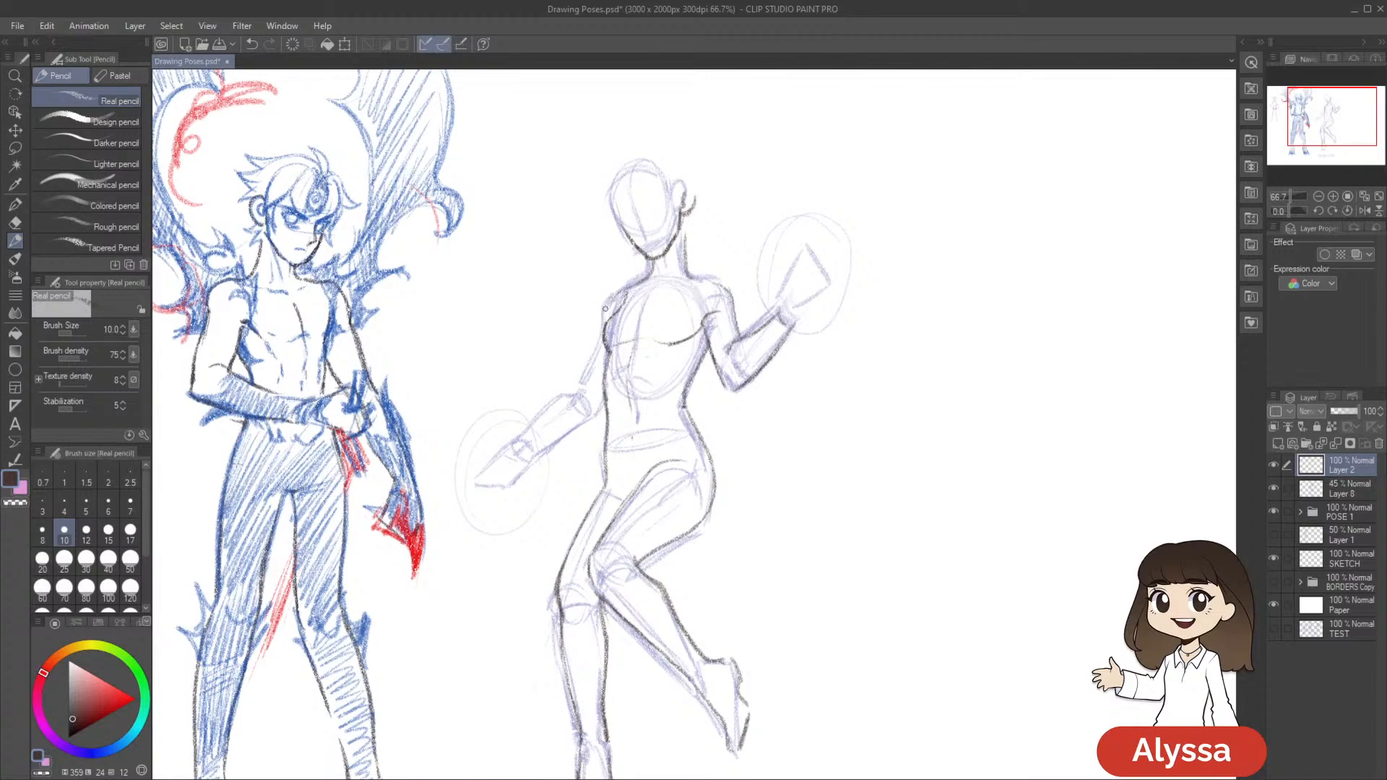
{"action": "key", "text": "ctrl+z"}
{"action": "mouse_move", "coordinate": [605, 313]}
{"action": "left_mouse_down"}
{"action": "mouse_move", "coordinate": [611, 296]}
{"action": "mouse_move", "coordinate": [569, 392]}
{"action": "left_mouse_up"}
{"action": "left_click_drag", "start_coordinate": [750, 414], "coordinate": [776, 394]}
{"action": "mouse_move", "coordinate": [599, 370]}
{"action": "left_mouse_down"}
{"action": "mouse_move", "coordinate": [540, 427]}
{"action": "mouse_move", "coordinate": [561, 439]}
{"action": "mouse_move", "coordinate": [621, 391]}
{"action": "left_mouse_up"}
{"action": "left_click_drag", "start_coordinate": [563, 436], "coordinate": [621, 391]}
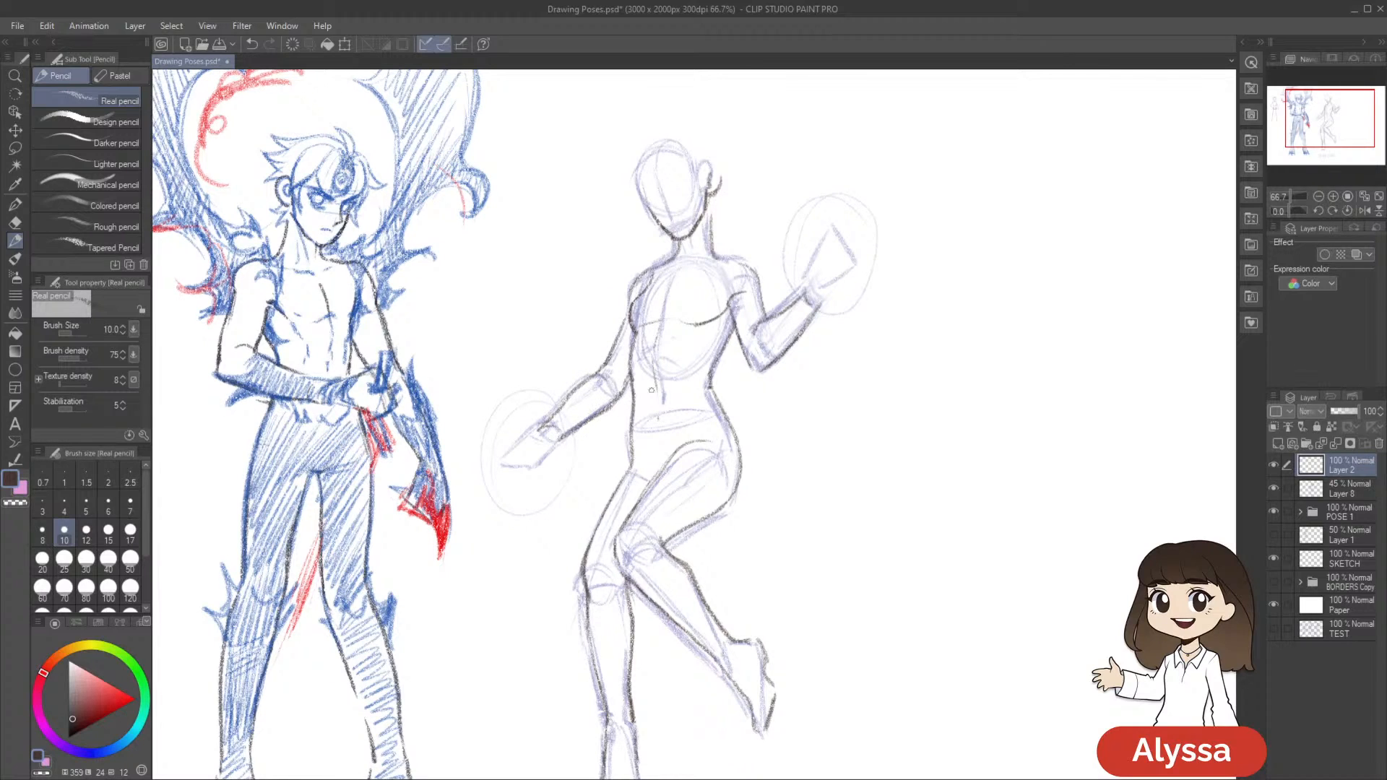
Review the whole figure, toggle Layer 2's visibility to check the line art, and save the drawing
{"action": "scroll", "coordinate": [997, 396], "scroll_direction": "down", "scroll_amount": 2}
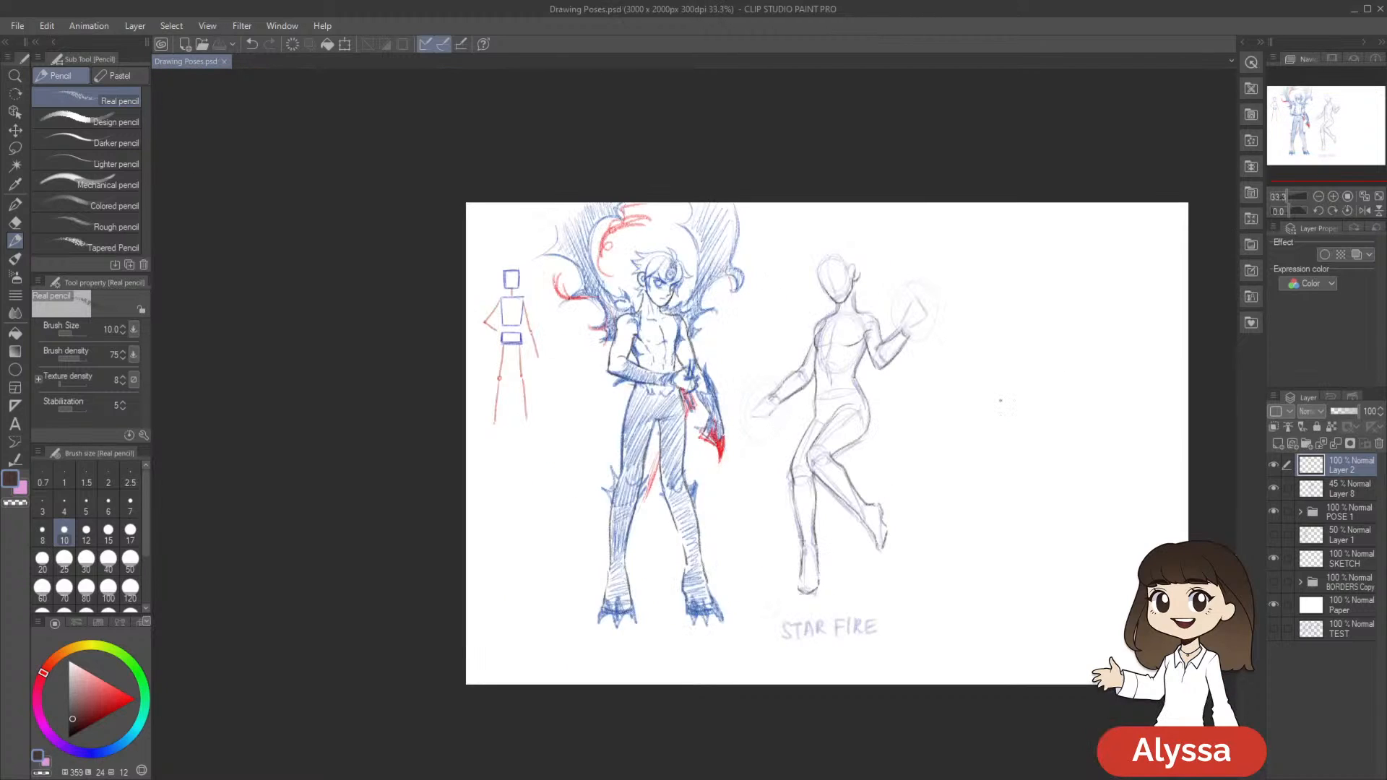
{"action": "scroll", "coordinate": [1000, 402], "scroll_direction": "up", "scroll_amount": 2}
{"action": "left_click", "coordinate": [1274, 466]}
{"action": "left_click", "coordinate": [1274, 466]}
{"action": "left_click_drag", "start_coordinate": [1011, 567], "coordinate": [1055, 556]}
{"action": "key", "text": "ctrl+s"}
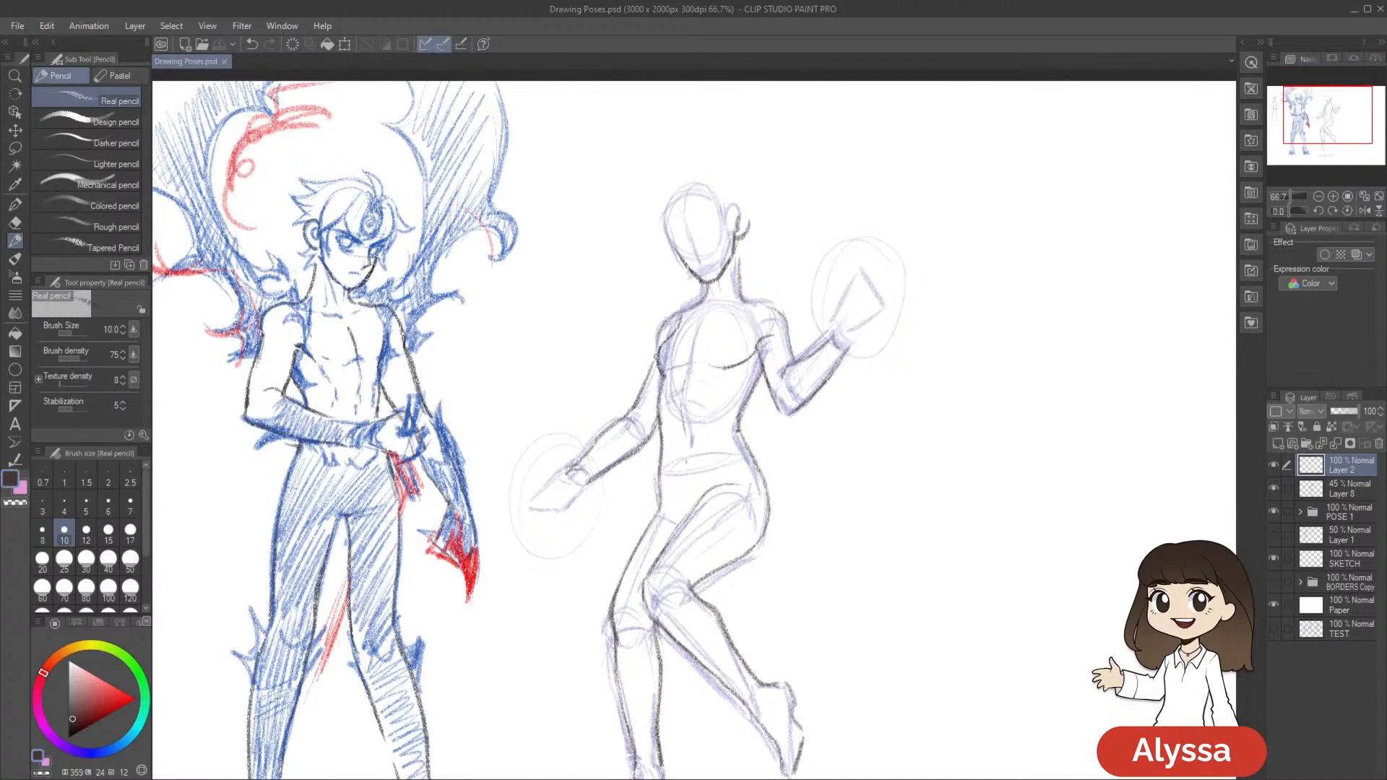
Erase and redraw the lowered arm's forearm contours, then draw the shoulder line between the neck and the raised arm
{"action": "key", "text": "e"}
{"action": "left_click_drag", "start_coordinate": [644, 452], "coordinate": [577, 499]}
{"action": "key", "text": "p"}
{"action": "mouse_move", "coordinate": [615, 424]}
{"action": "left_mouse_down"}
{"action": "mouse_move", "coordinate": [570, 467]}
{"action": "mouse_move", "coordinate": [577, 478]}
{"action": "left_mouse_up"}
{"action": "key", "text": "e"}
{"action": "key", "text": "p"}
{"action": "mouse_move", "coordinate": [774, 319]}
{"action": "left_mouse_down"}
{"action": "mouse_move", "coordinate": [728, 334]}
{"action": "mouse_move", "coordinate": [698, 314]}
{"action": "left_mouse_up"}
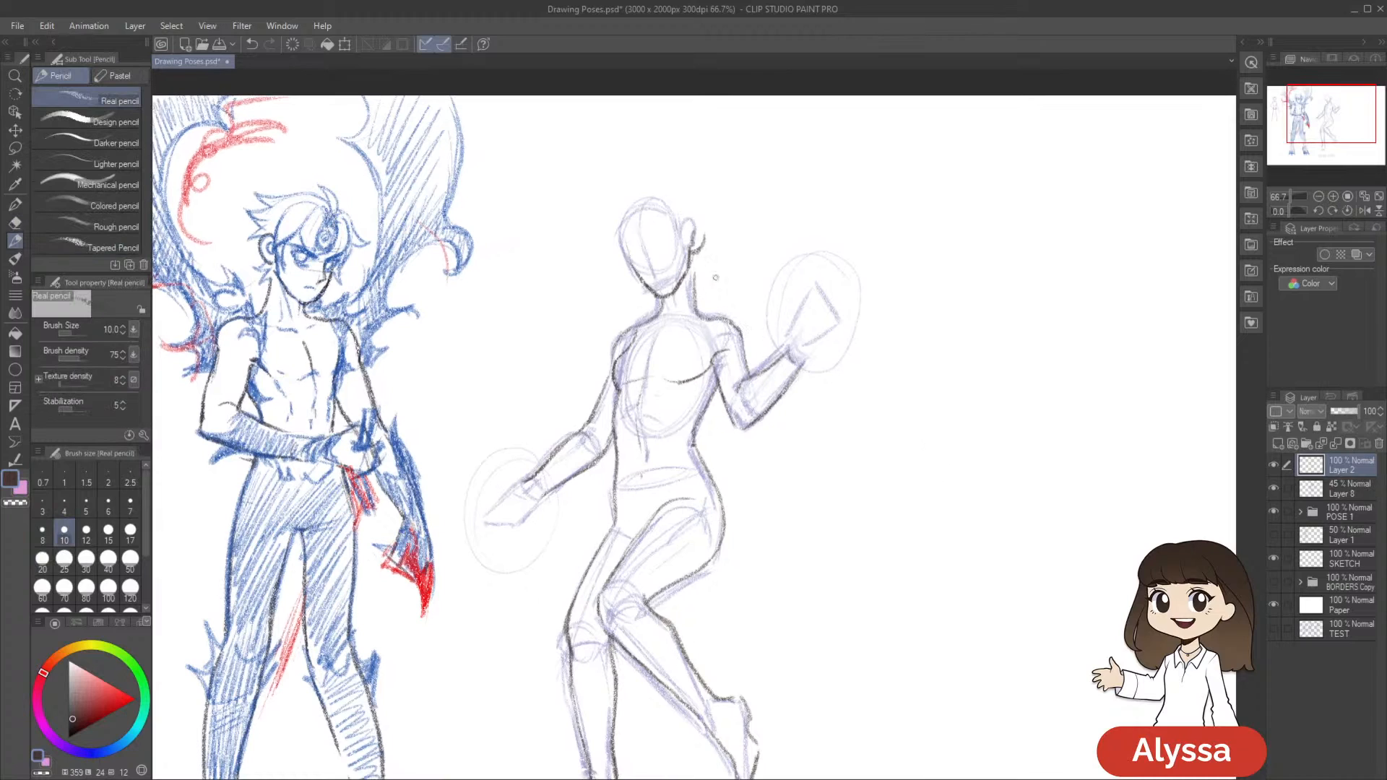
Toggle the Layer 8 pose sketch to check the line art, leave it hidden and save the drawing
{"action": "left_click_drag", "start_coordinate": [993, 435], "coordinate": [987, 359]}
{"action": "left_click", "coordinate": [1273, 488]}
{"action": "left_click", "coordinate": [1273, 489]}
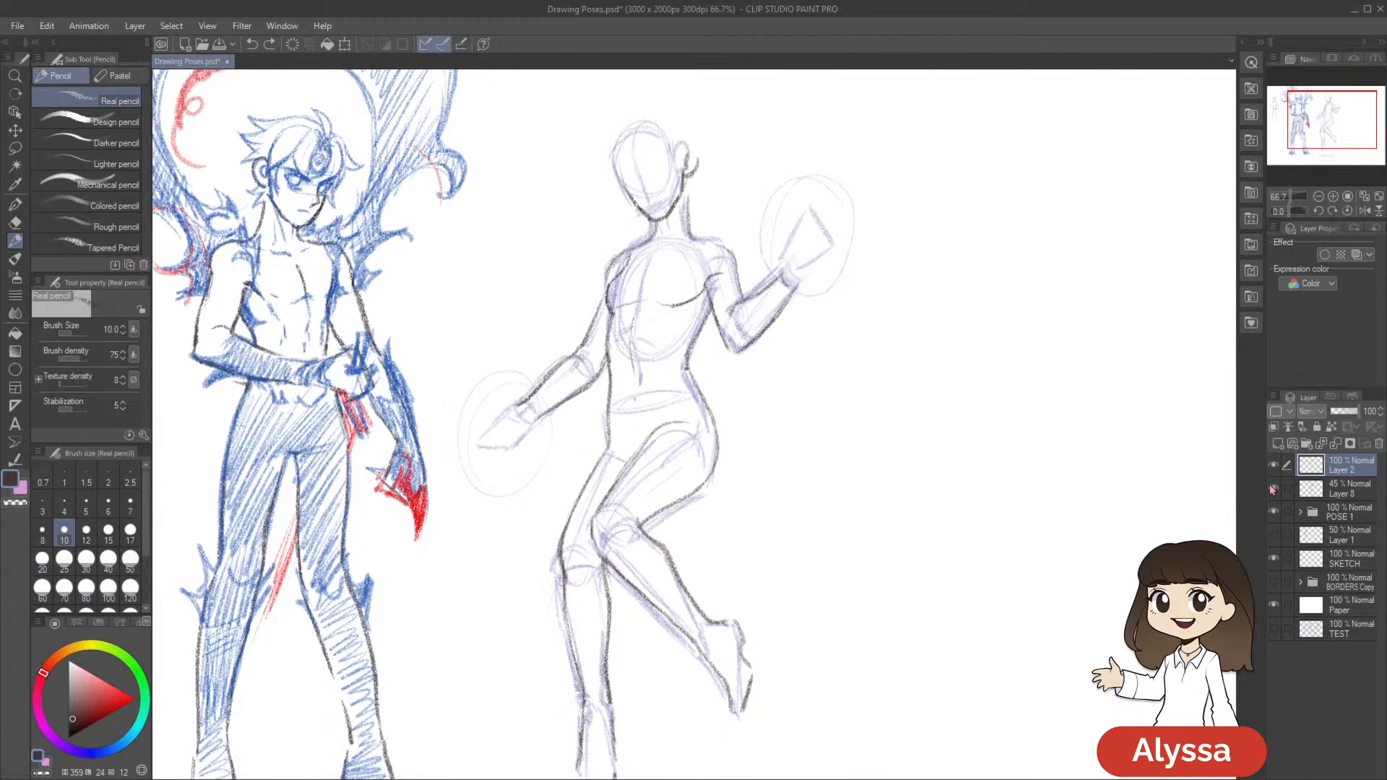
{"action": "left_click", "coordinate": [1273, 489]}
{"action": "key", "text": "ctrl+minus"}
{"action": "key", "text": "ctrl+s"}
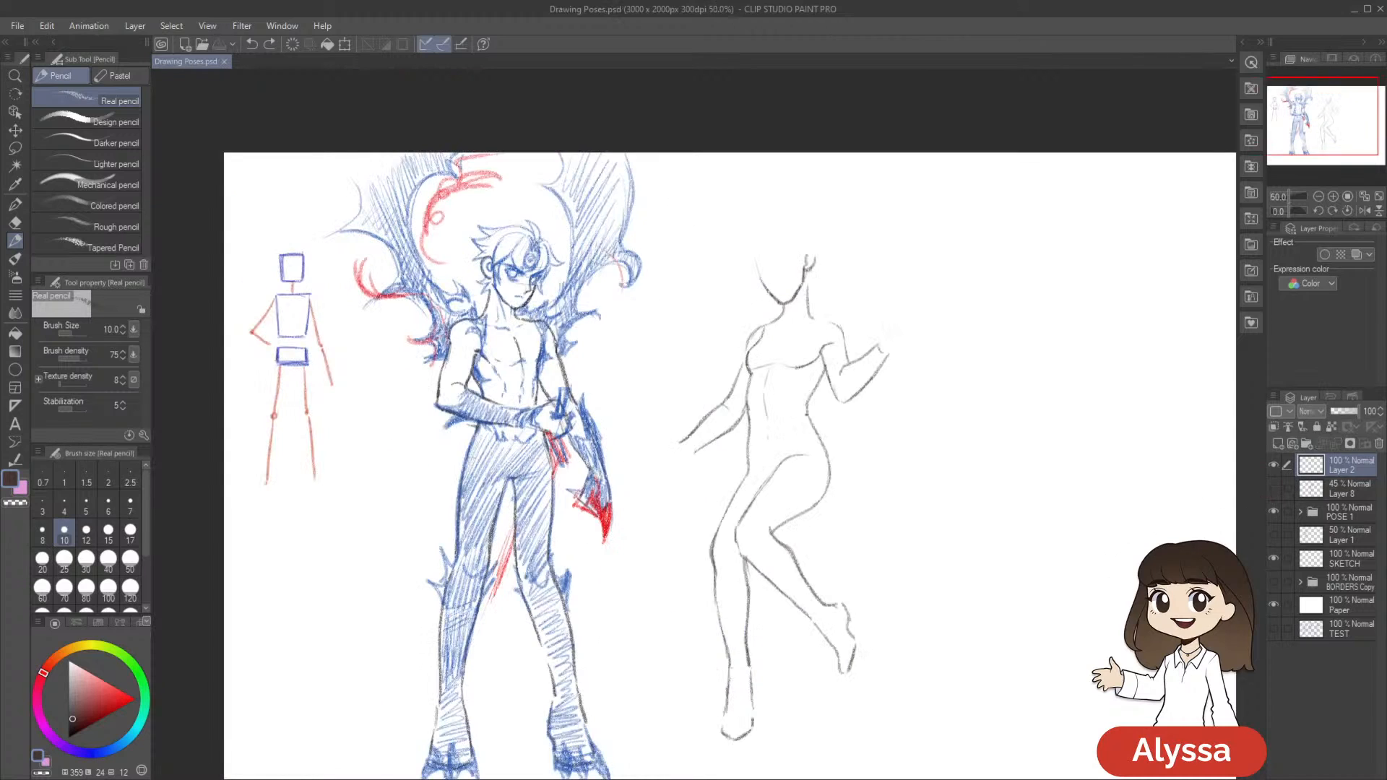
Lasso the bent leg's calf and foot, transform them slightly to refine the pose, deselect and return to the pencil
{"action": "scroll", "coordinate": [1169, 572], "scroll_direction": "up", "scroll_amount": 1}
{"action": "left_click_drag", "start_coordinate": [938, 542], "coordinate": [992, 453]}
{"action": "key", "text": "m"}
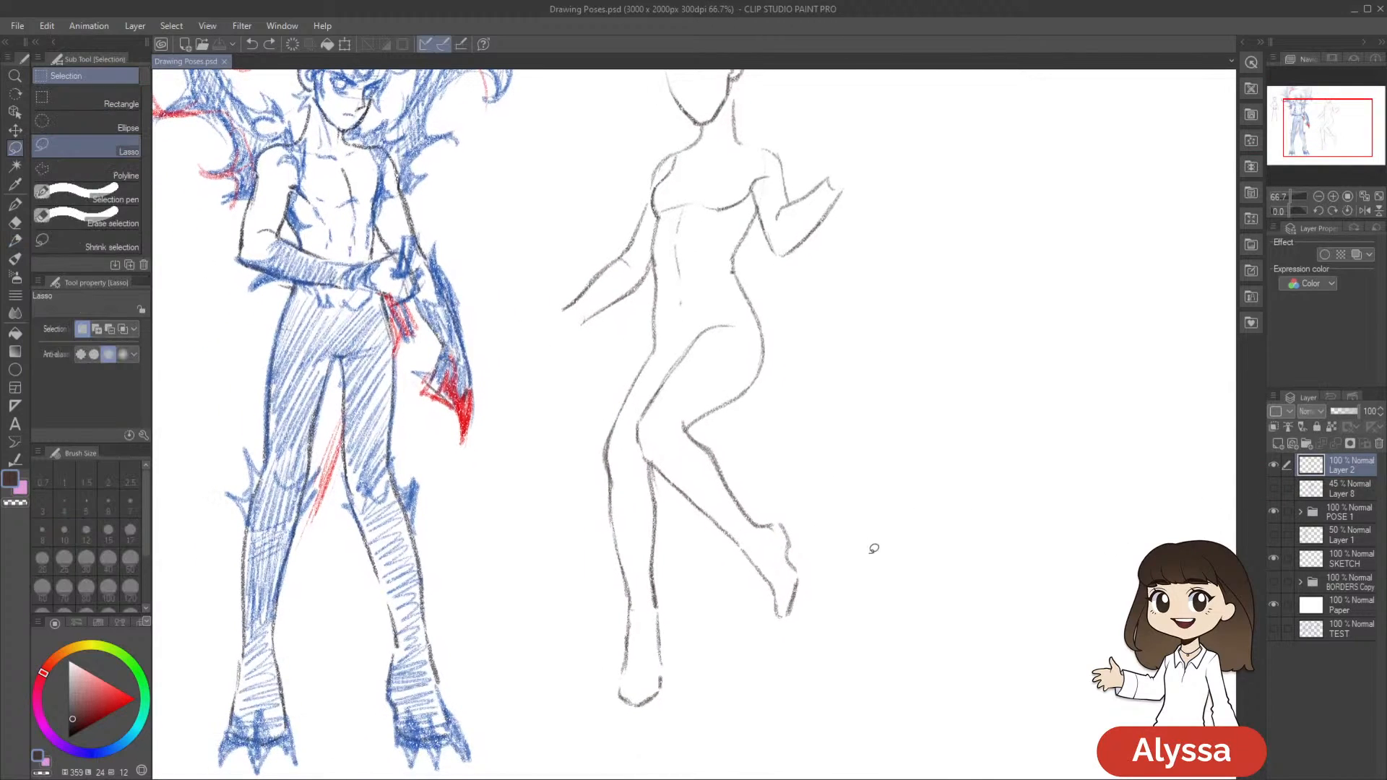
{"action": "mouse_move", "coordinate": [693, 424]}
{"action": "left_mouse_down"}
{"action": "mouse_move", "coordinate": [662, 414]}
{"action": "mouse_move", "coordinate": [641, 442]}
{"action": "mouse_move", "coordinate": [681, 508]}
{"action": "mouse_move", "coordinate": [903, 541]}
{"action": "left_mouse_up"}
{"action": "key", "text": "ctrl+t"}
{"action": "left_click_drag", "start_coordinate": [1030, 533], "coordinate": [1014, 559]}
{"action": "key", "text": "Return"}
{"action": "key", "text": "ctrl+d"}
{"action": "key", "text": "p"}
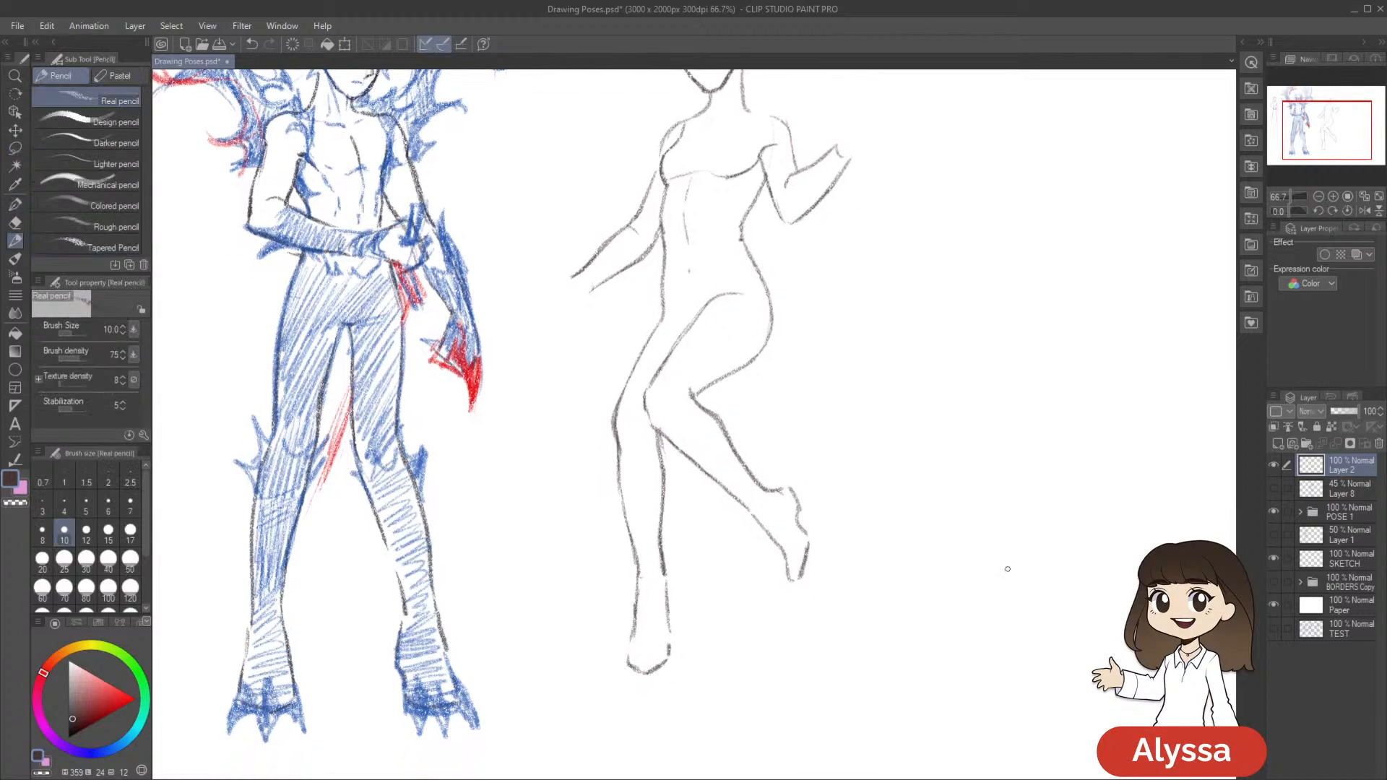
Review the full line art on the canvas and show the Layer 8 pose sketch again
{"action": "scroll", "coordinate": [992, 595], "scroll_direction": "down", "scroll_amount": 1}
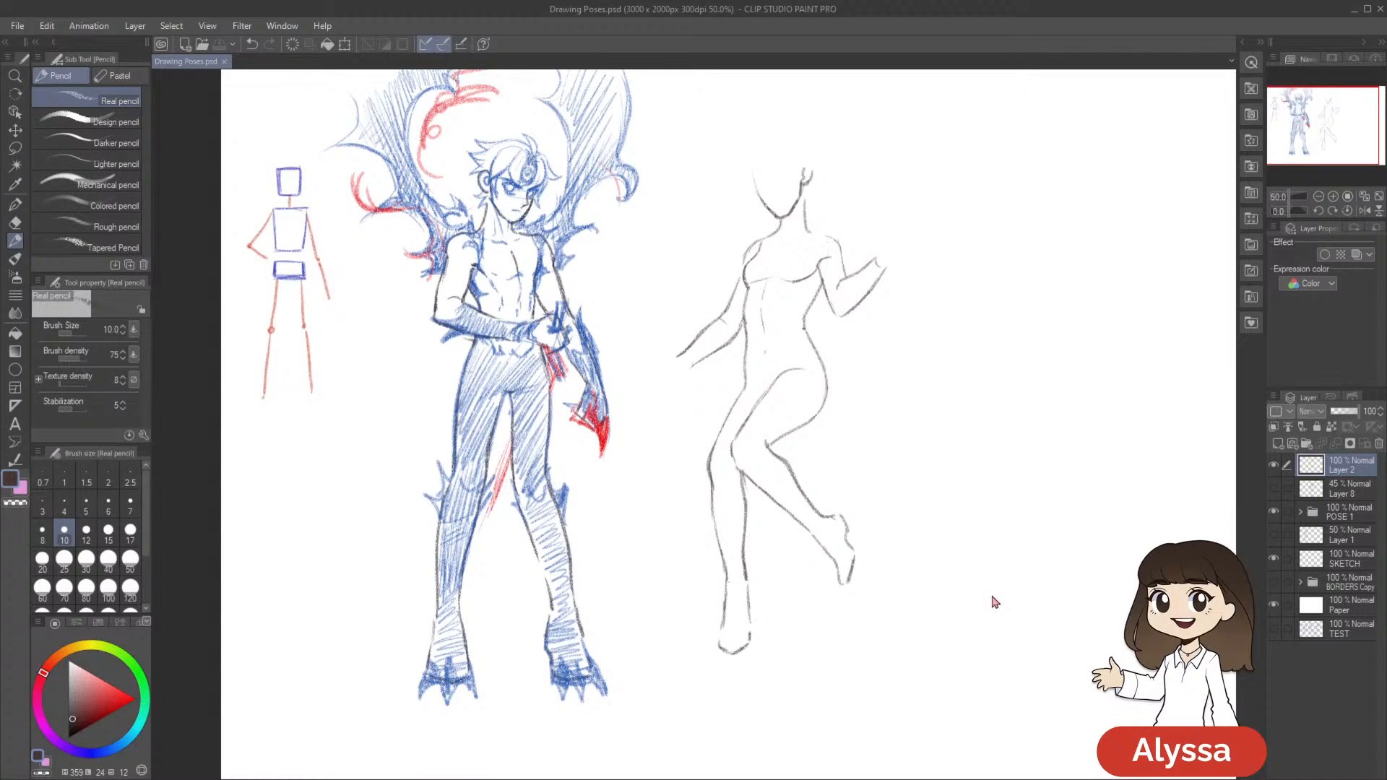
{"action": "scroll", "coordinate": [996, 602], "scroll_direction": "down", "scroll_amount": 1}
{"action": "scroll", "coordinate": [994, 600], "scroll_direction": "up", "scroll_amount": 2}
{"action": "left_click_drag", "start_coordinate": [930, 441], "coordinate": [904, 503]}
{"action": "left_click", "coordinate": [1274, 489]}
{"action": "left_click_drag", "start_coordinate": [989, 542], "coordinate": [971, 600]}
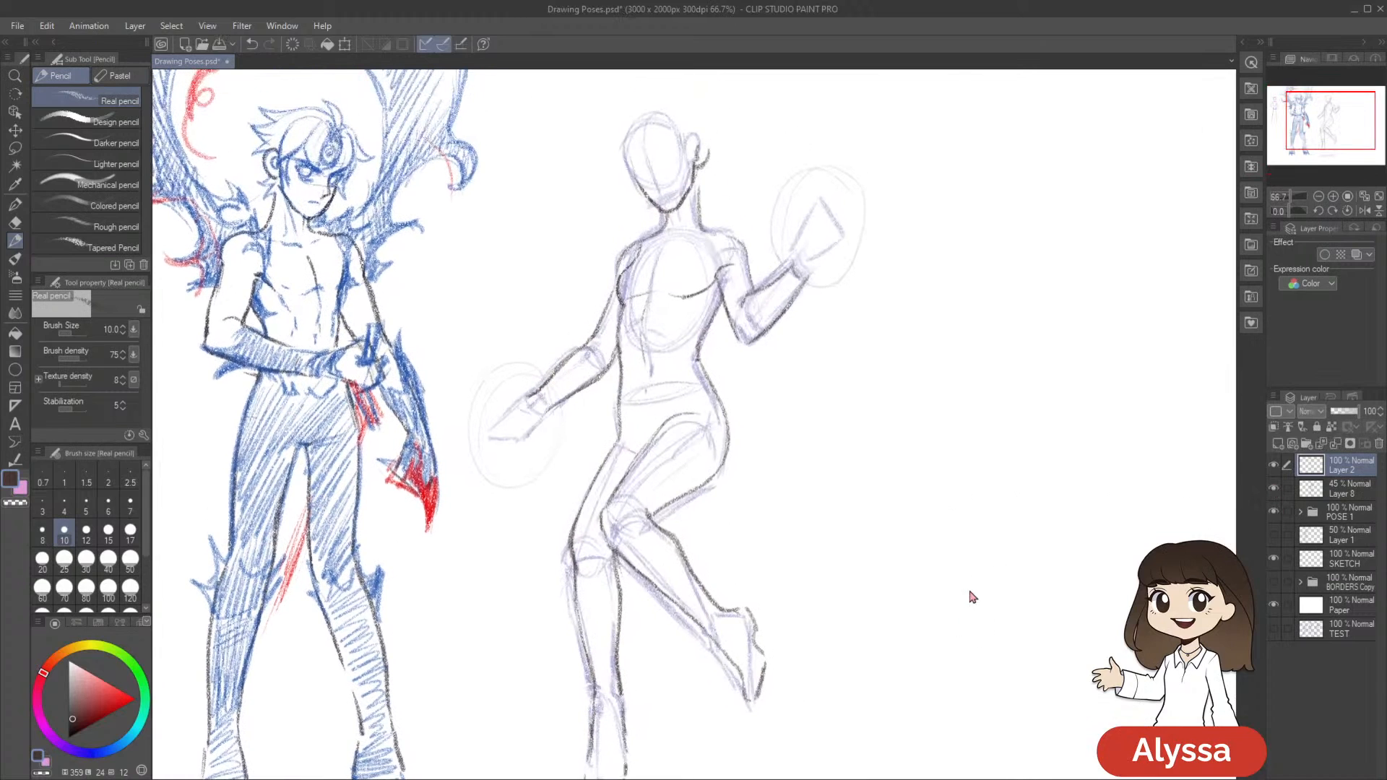
Add a new raster layer above the body line art and make Layer 2 the active layer again
{"action": "key", "text": "ctrl+shift+n"}
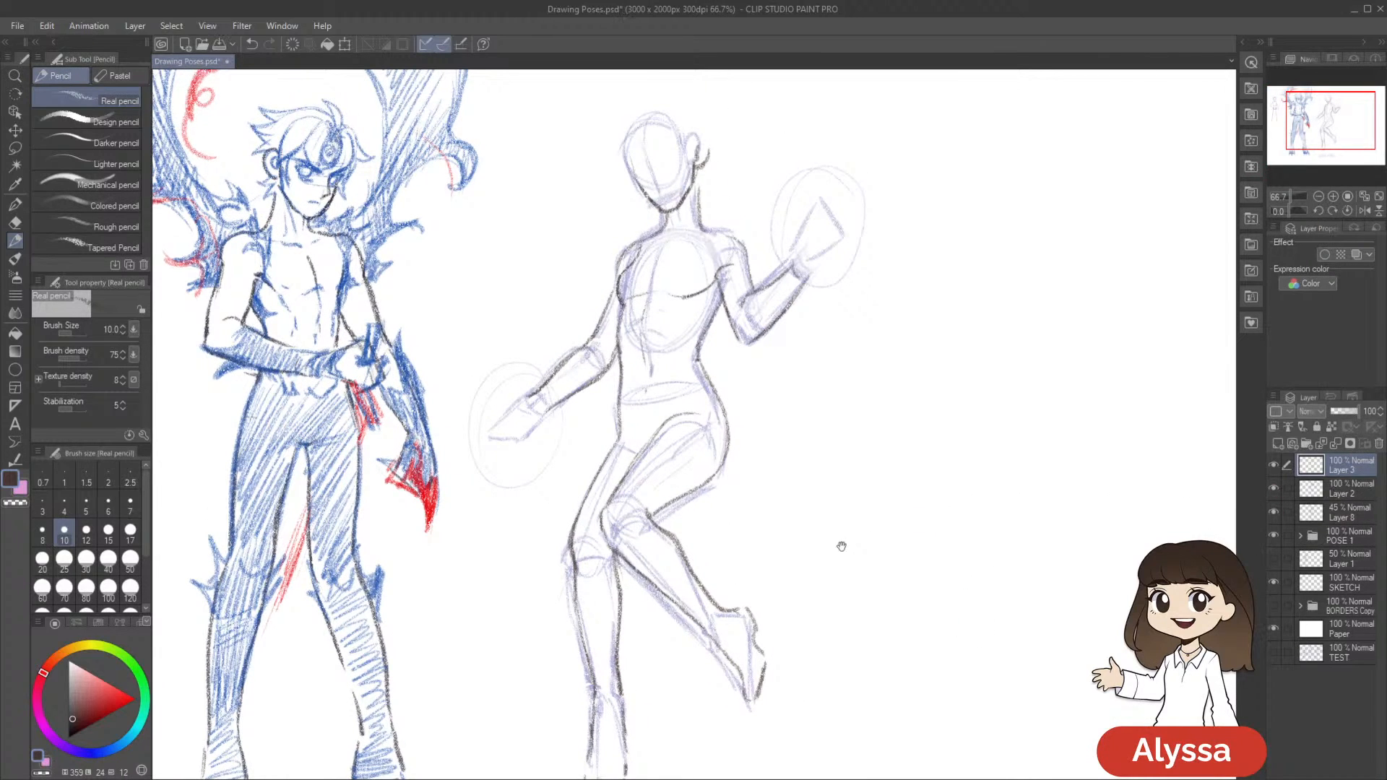
{"action": "left_click_drag", "start_coordinate": [841, 546], "coordinate": [845, 607]}
{"action": "left_click", "coordinate": [1343, 489]}
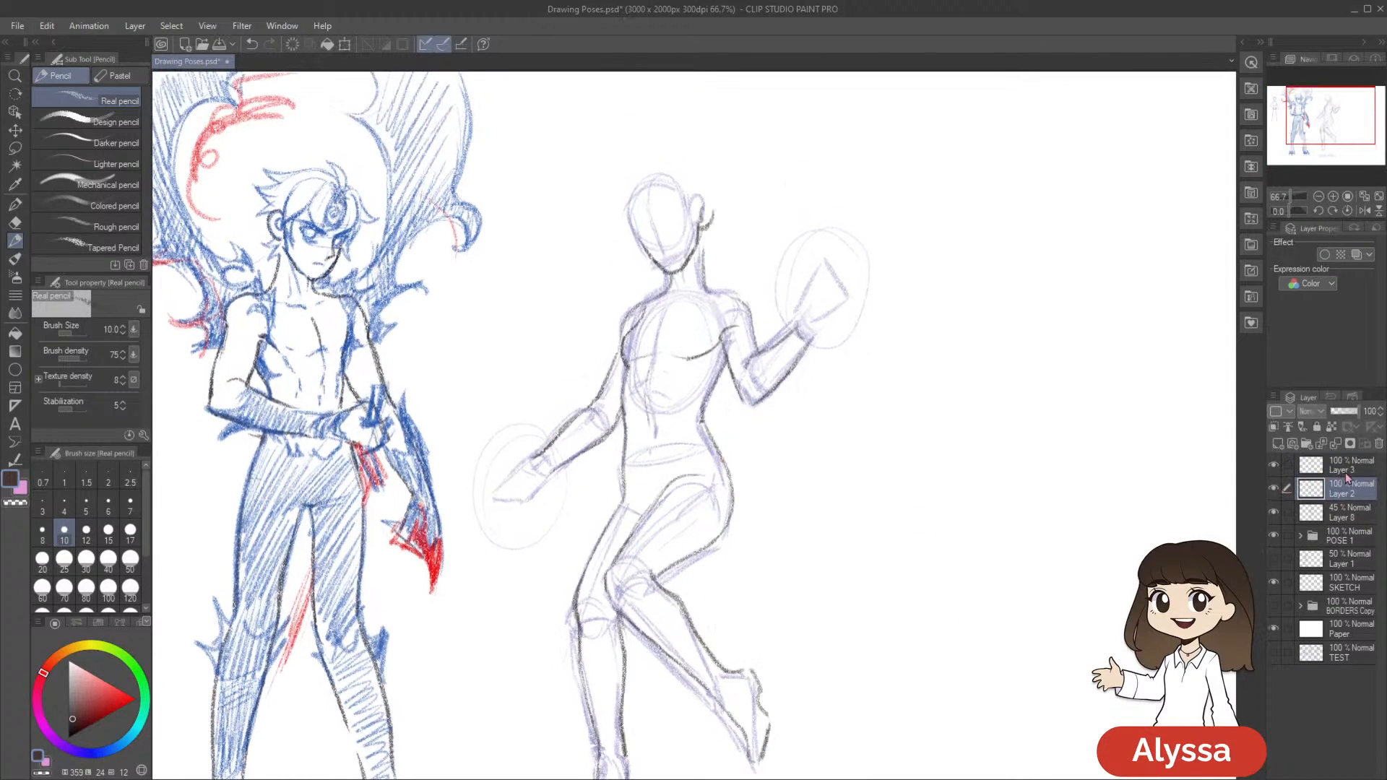
Make Layer 3 the active layer above the body line art and save the drawing
{"action": "left_click", "coordinate": [1343, 468]}
{"action": "left_click_drag", "start_coordinate": [1008, 589], "coordinate": [929, 657]}
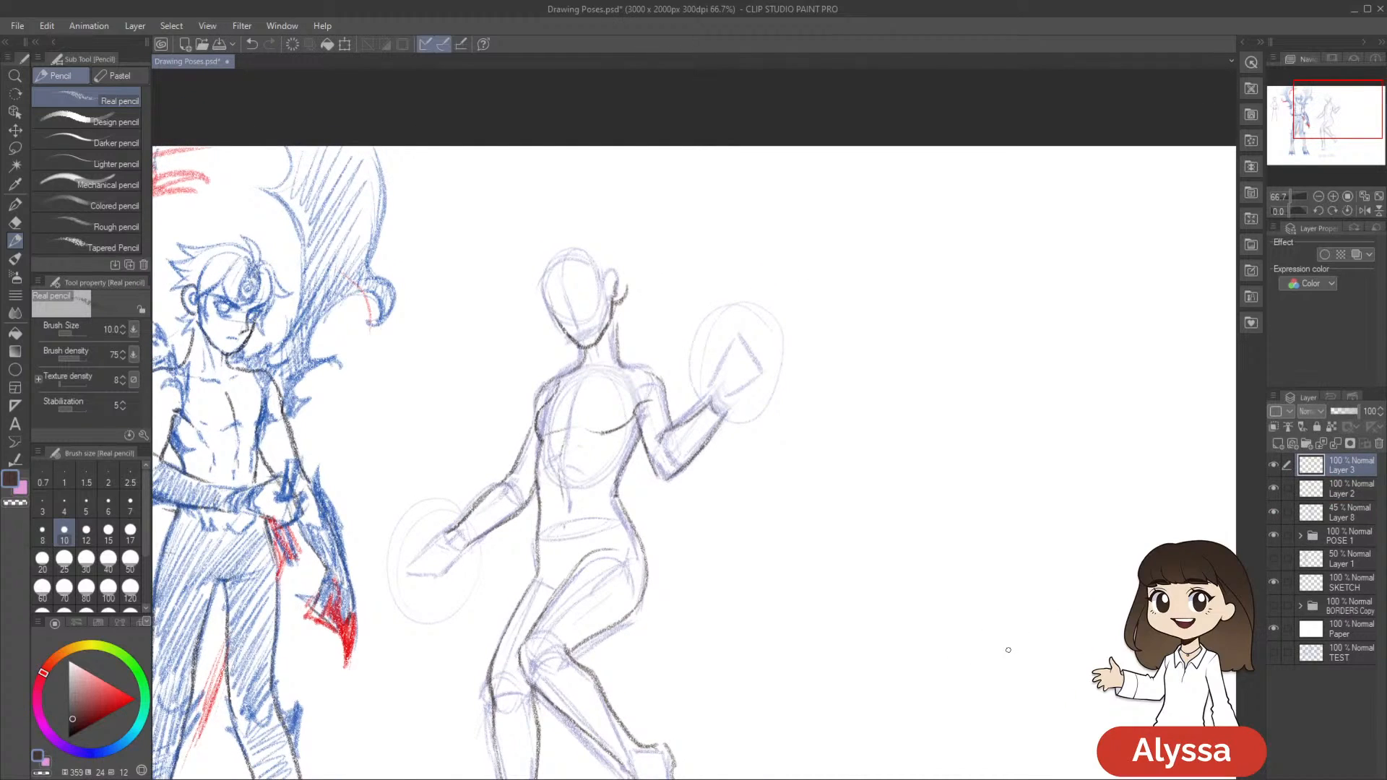
{"action": "left_click_drag", "start_coordinate": [920, 665], "coordinate": [923, 501]}
{"action": "scroll", "coordinate": [912, 467], "scroll_direction": "down", "scroll_amount": 1}
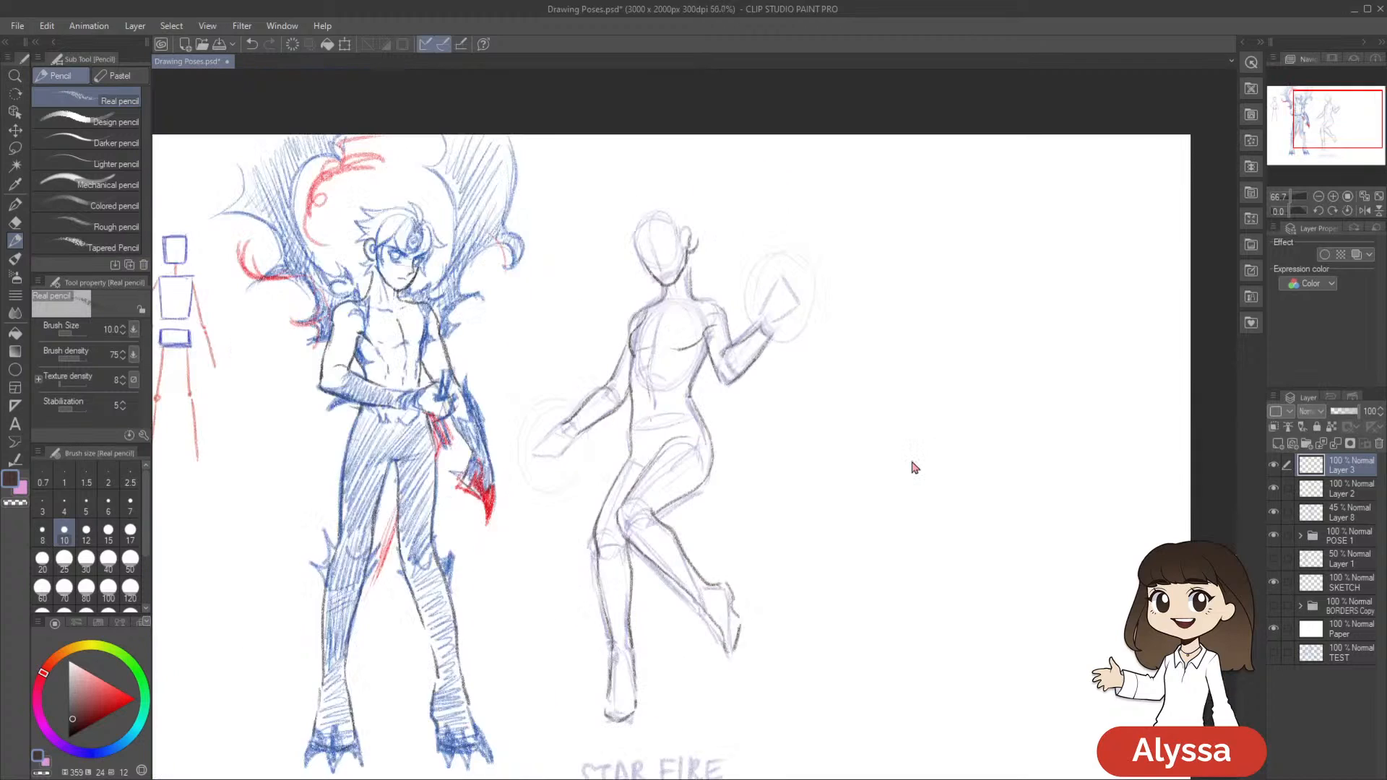
{"action": "key", "text": "ctrl+s"}
{"action": "scroll", "coordinate": [912, 467], "scroll_direction": "up", "scroll_amount": 1}
{"action": "left_click_drag", "start_coordinate": [796, 412], "coordinate": [777, 477]}
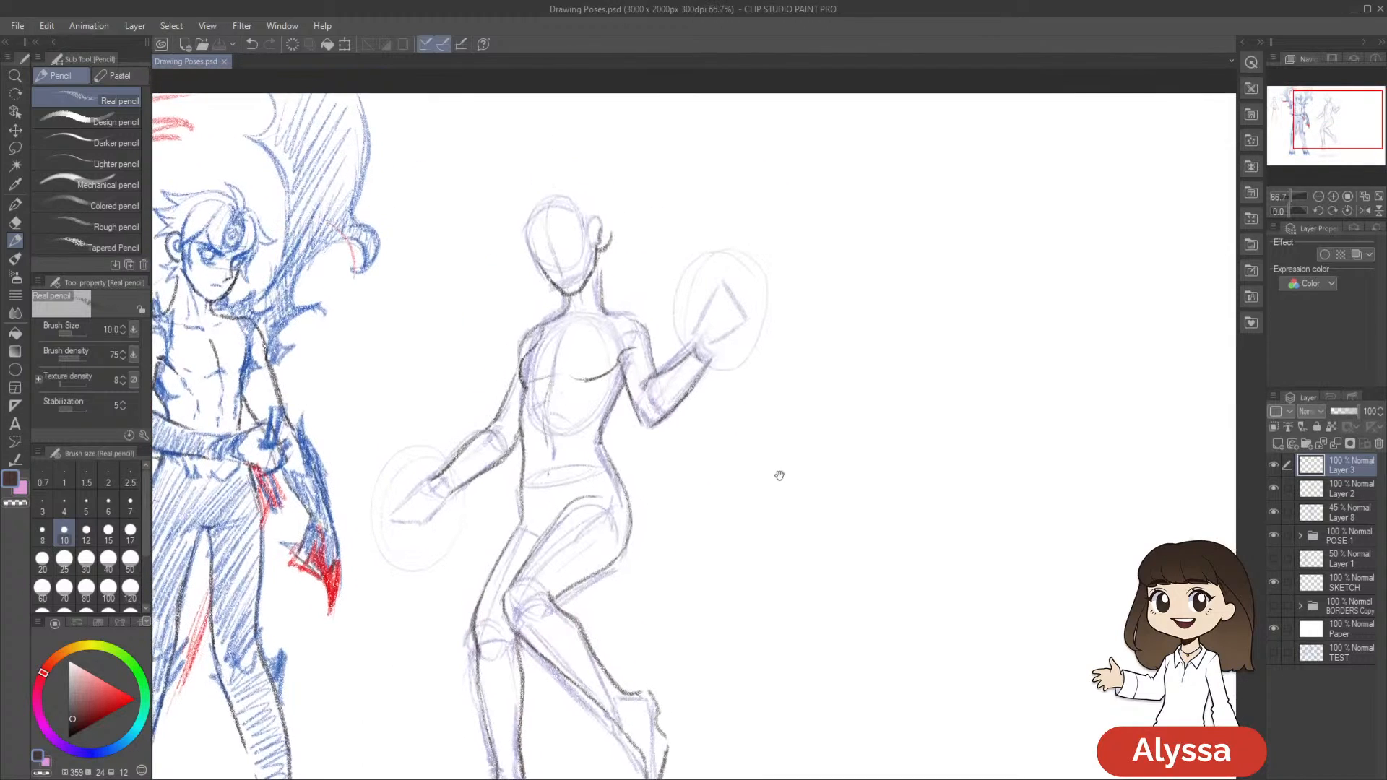
Sketch the raised hand open with its thumb and spread fingers on Layer 3, reducing the pencil size to 7
{"action": "mouse_move", "coordinate": [700, 341]}
{"action": "left_mouse_down"}
{"action": "mouse_move", "coordinate": [705, 359]}
{"action": "mouse_move", "coordinate": [701, 332]}
{"action": "mouse_move", "coordinate": [734, 347]}
{"action": "mouse_move", "coordinate": [716, 360]}
{"action": "mouse_move", "coordinate": [700, 321]}
{"action": "mouse_move", "coordinate": [711, 295]}
{"action": "mouse_move", "coordinate": [699, 337]}
{"action": "mouse_move", "coordinate": [715, 330]}
{"action": "left_mouse_up"}
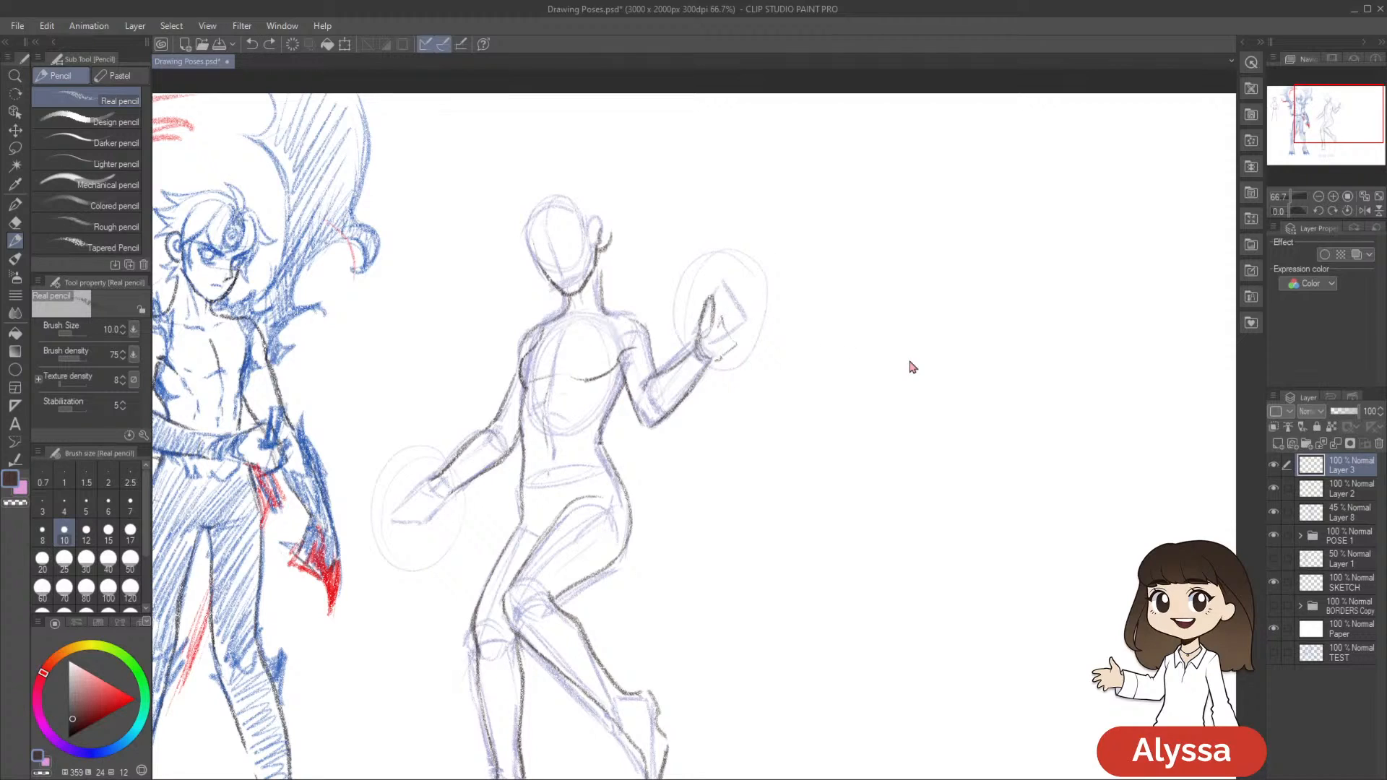
{"action": "key", "text": "ctrl+z"}
{"action": "key", "text": "ctrl+z"}
{"action": "left_click_drag", "start_coordinate": [856, 459], "coordinate": [912, 479]}
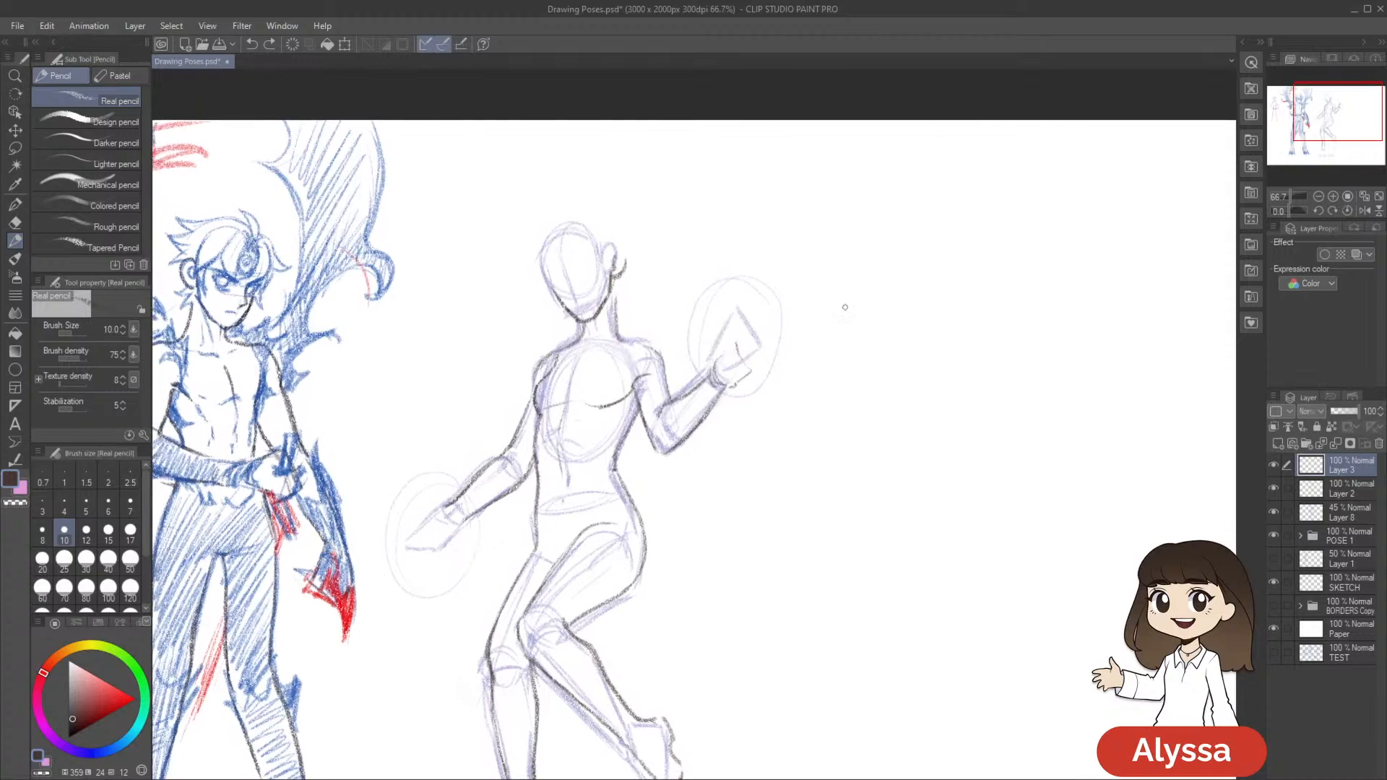
{"action": "key", "text": "bracketleft"}
{"action": "key", "text": "bracketleft"}
{"action": "left_click_drag", "start_coordinate": [828, 330], "coordinate": [817, 350]}
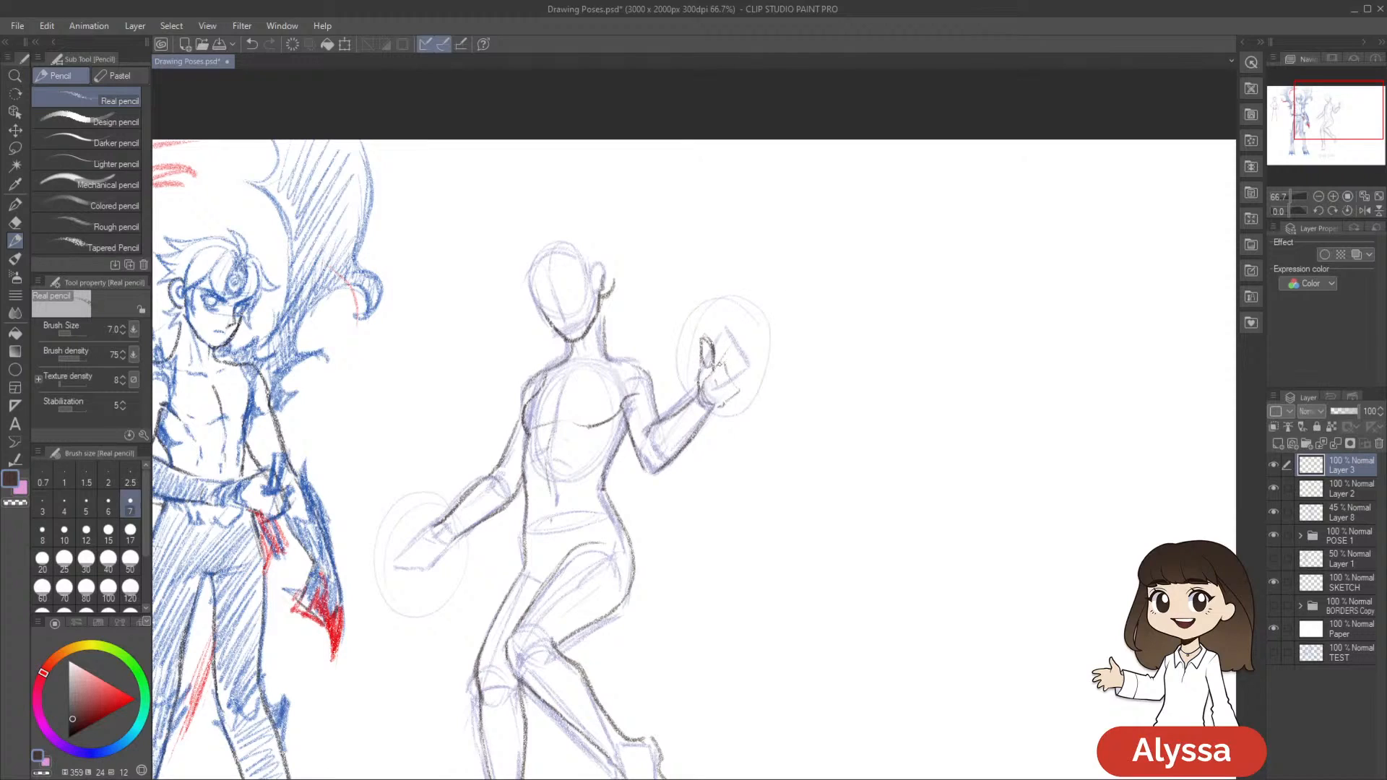
{"action": "left_click_drag", "start_coordinate": [728, 352], "coordinate": [751, 334]}
{"action": "mouse_move", "coordinate": [731, 364]}
{"action": "left_mouse_down"}
{"action": "mouse_move", "coordinate": [774, 344]}
{"action": "mouse_move", "coordinate": [759, 384]}
{"action": "mouse_move", "coordinate": [774, 389]}
{"action": "mouse_move", "coordinate": [740, 395]}
{"action": "mouse_move", "coordinate": [775, 349]}
{"action": "mouse_move", "coordinate": [744, 369]}
{"action": "left_mouse_up"}
{"action": "left_click_drag", "start_coordinate": [769, 356], "coordinate": [742, 374]}
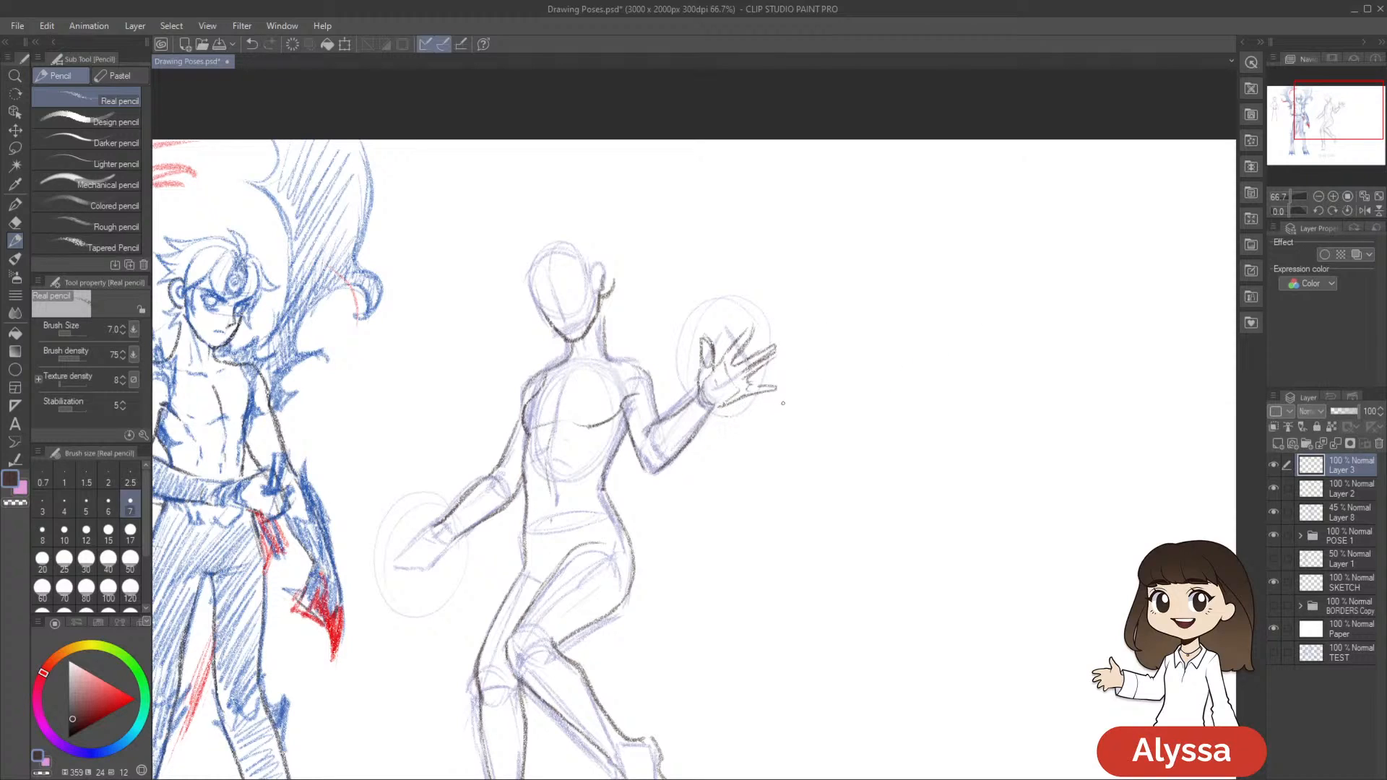
Lasso the raised hand's lower fingers, transform them slightly, deselect and return to the pencil
{"action": "key", "text": "m"}
{"action": "mouse_move", "coordinate": [773, 368]}
{"action": "left_mouse_down"}
{"action": "mouse_move", "coordinate": [725, 386]}
{"action": "mouse_move", "coordinate": [872, 385]}
{"action": "left_mouse_up"}
{"action": "key", "text": "ctrl+t"}
{"action": "left_click_drag", "start_coordinate": [794, 416], "coordinate": [792, 413]}
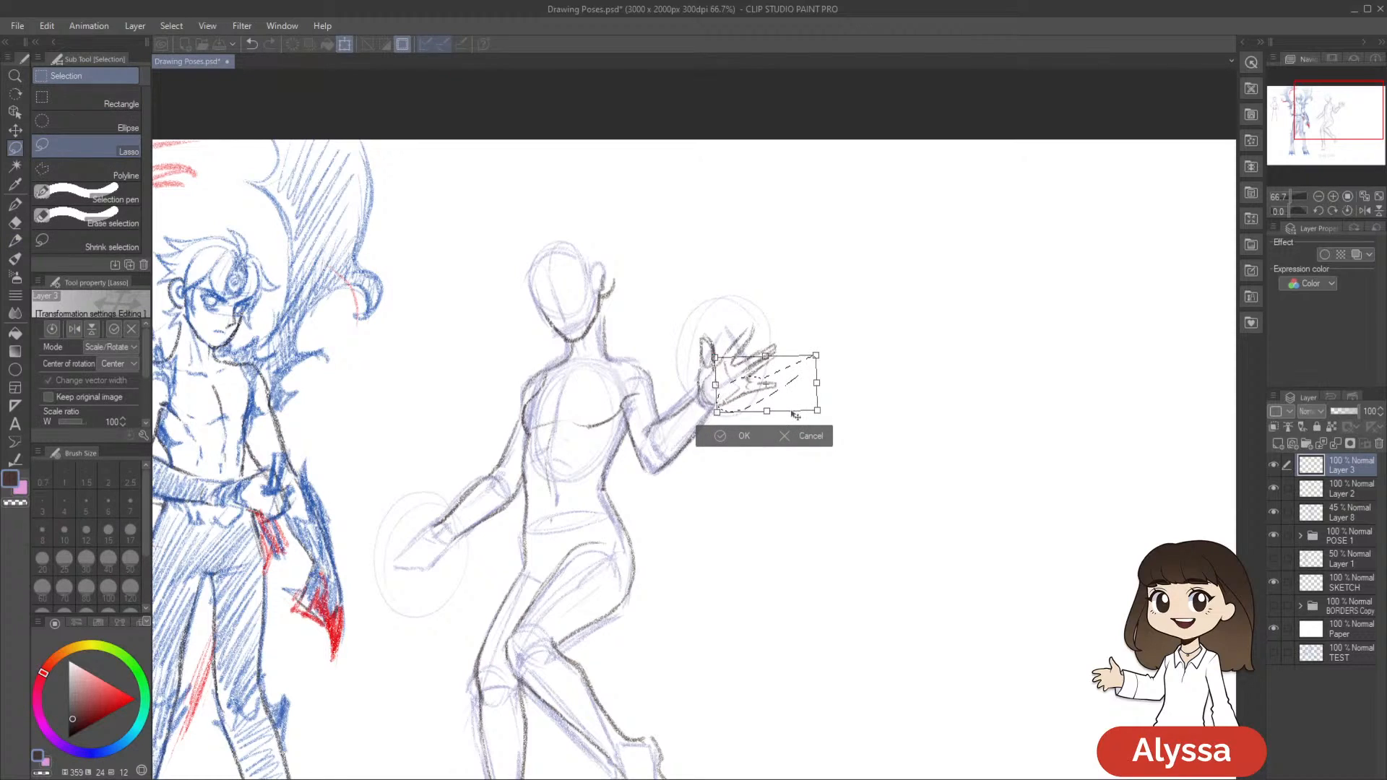
{"action": "key", "text": "Return"}
{"action": "key", "text": "ctrl+d"}
{"action": "left_click_drag", "start_coordinate": [917, 462], "coordinate": [965, 437]}
{"action": "key", "text": "p"}
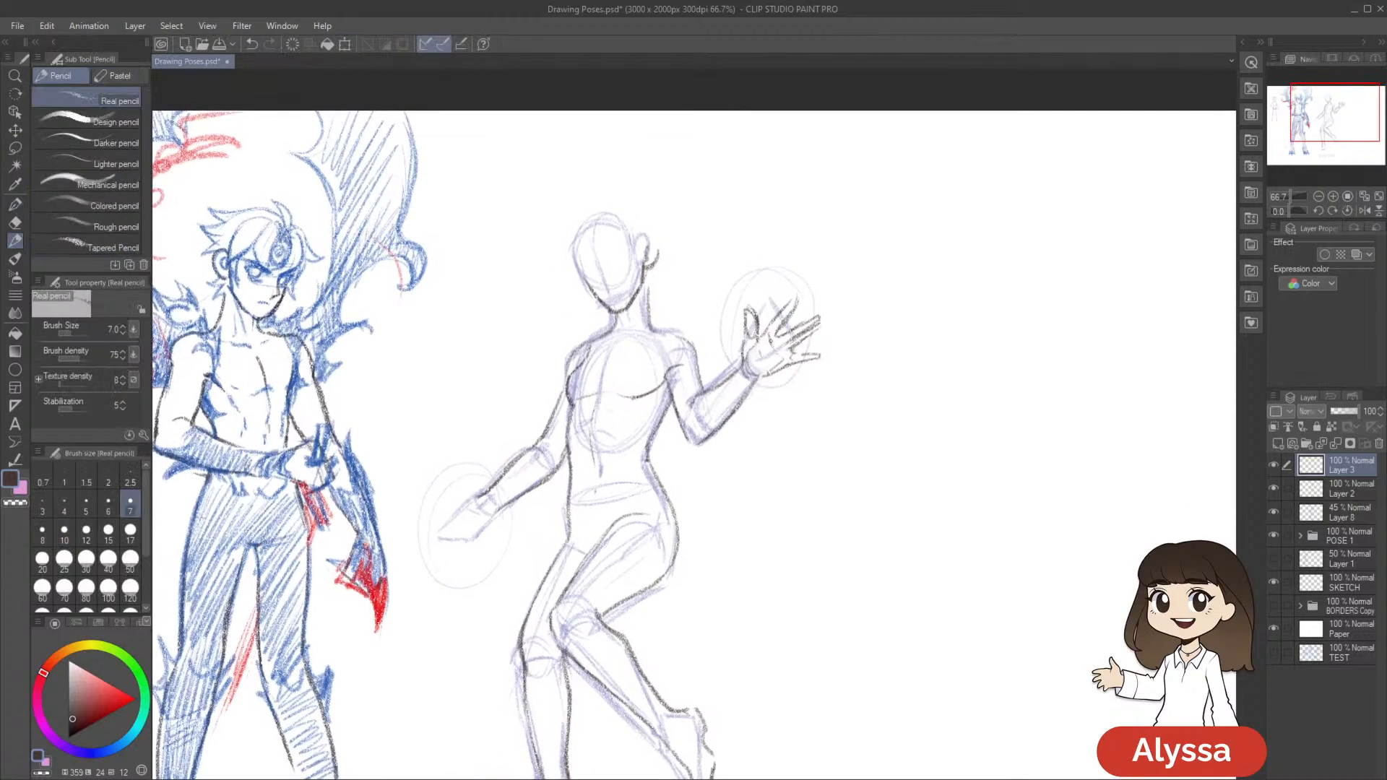
Clean up the raised open hand and redraw its thumb and palm lines
{"action": "key", "text": "e"}
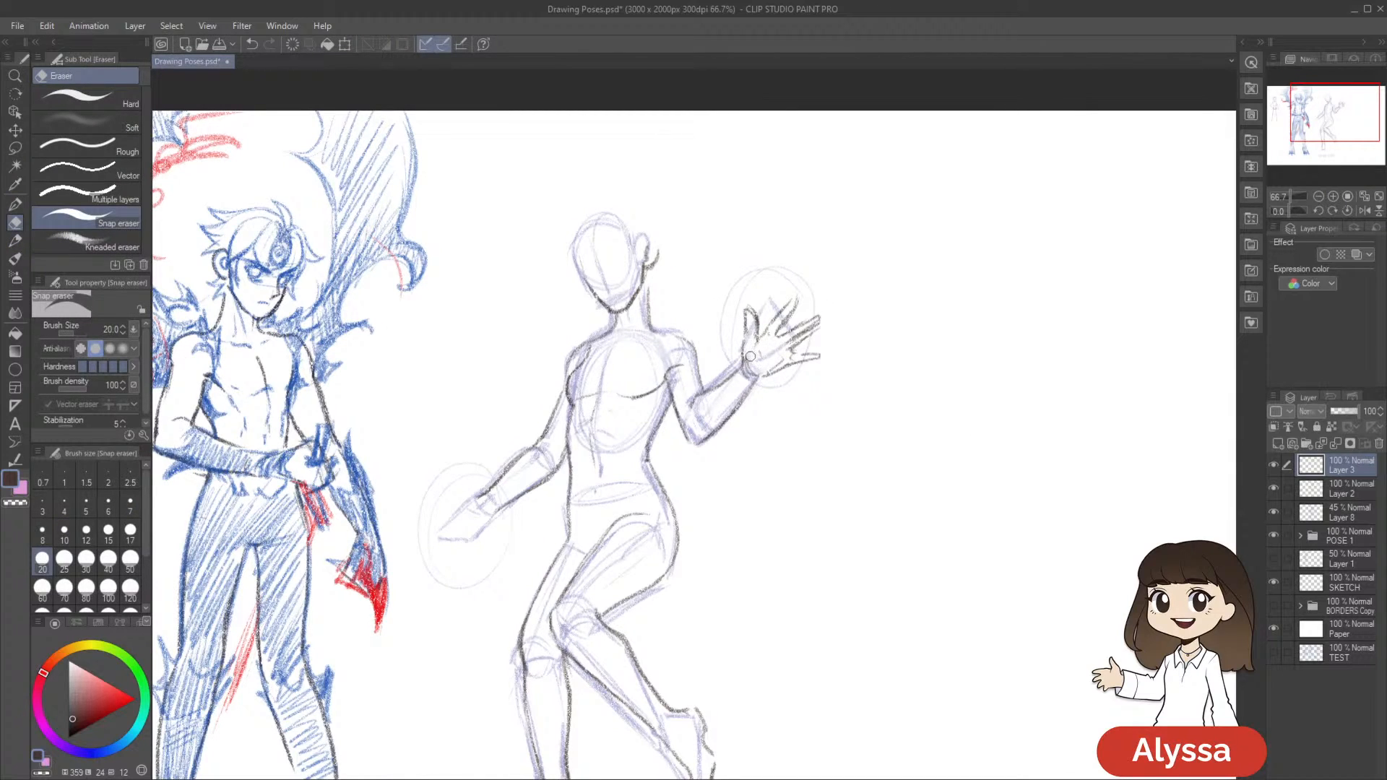
{"action": "key", "text": "p"}
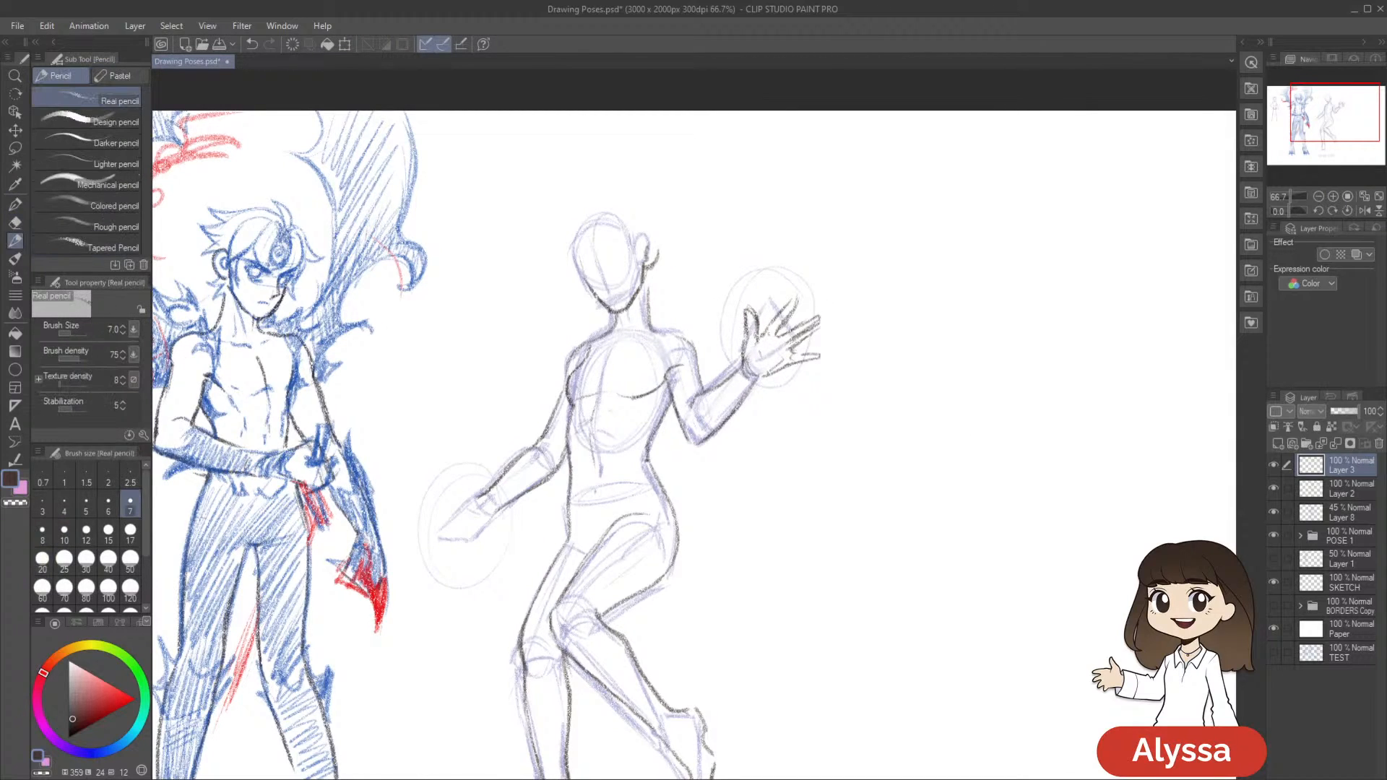
{"action": "left_click_drag", "start_coordinate": [756, 327], "coordinate": [760, 367]}
{"action": "left_click_drag", "start_coordinate": [904, 341], "coordinate": [892, 345]}
{"action": "left_click_drag", "start_coordinate": [745, 341], "coordinate": [756, 334]}
{"action": "left_click_drag", "start_coordinate": [927, 446], "coordinate": [942, 399]}
{"action": "left_click_drag", "start_coordinate": [898, 473], "coordinate": [910, 442]}
Scale the raised open hand down to 88% and fit it onto the wrist
{"action": "key", "text": "ctrl+t"}
{"action": "mouse_move", "coordinate": [834, 303]}
{"action": "left_mouse_down"}
{"action": "mouse_move", "coordinate": [767, 247]}
{"action": "mouse_move", "coordinate": [795, 277]}
{"action": "mouse_move", "coordinate": [868, 286]}
{"action": "mouse_move", "coordinate": [810, 291]}
{"action": "left_mouse_up"}
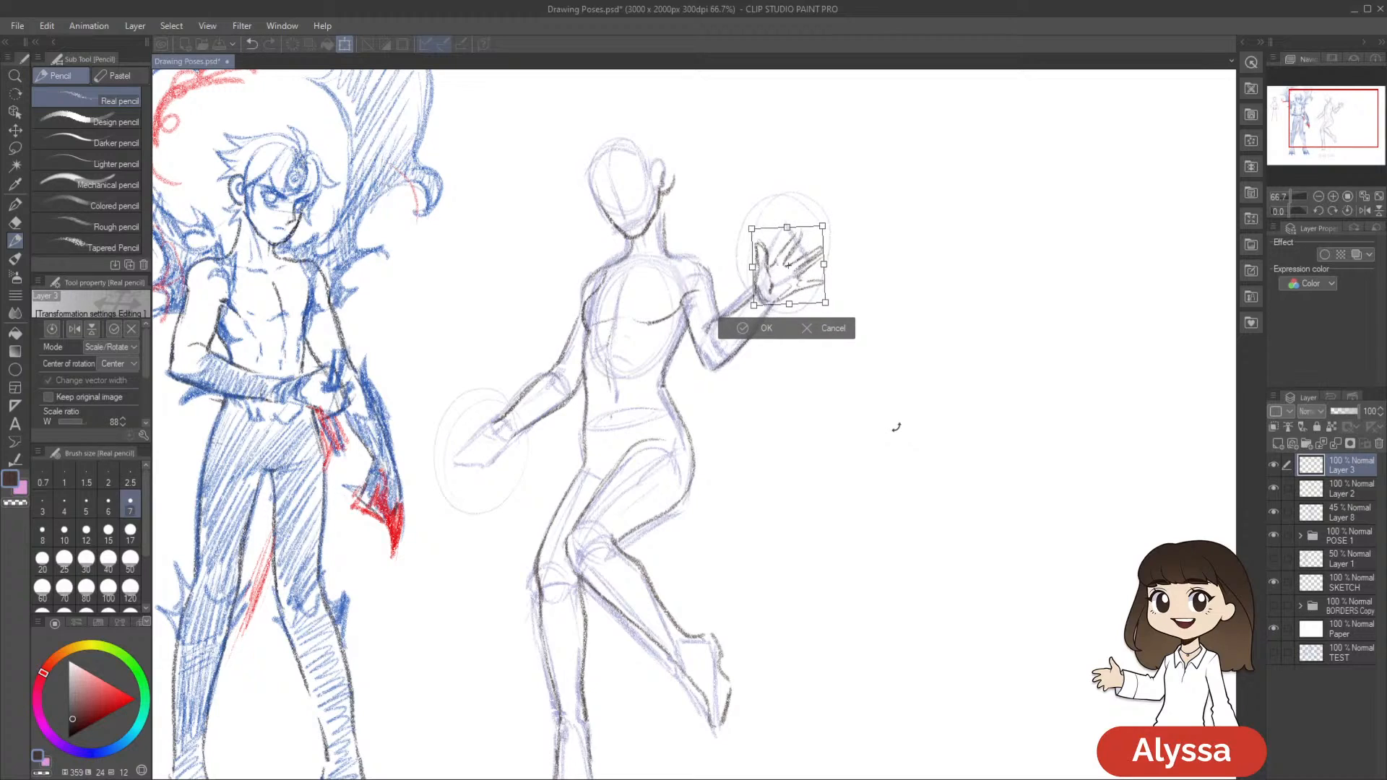
{"action": "key", "text": "Return"}
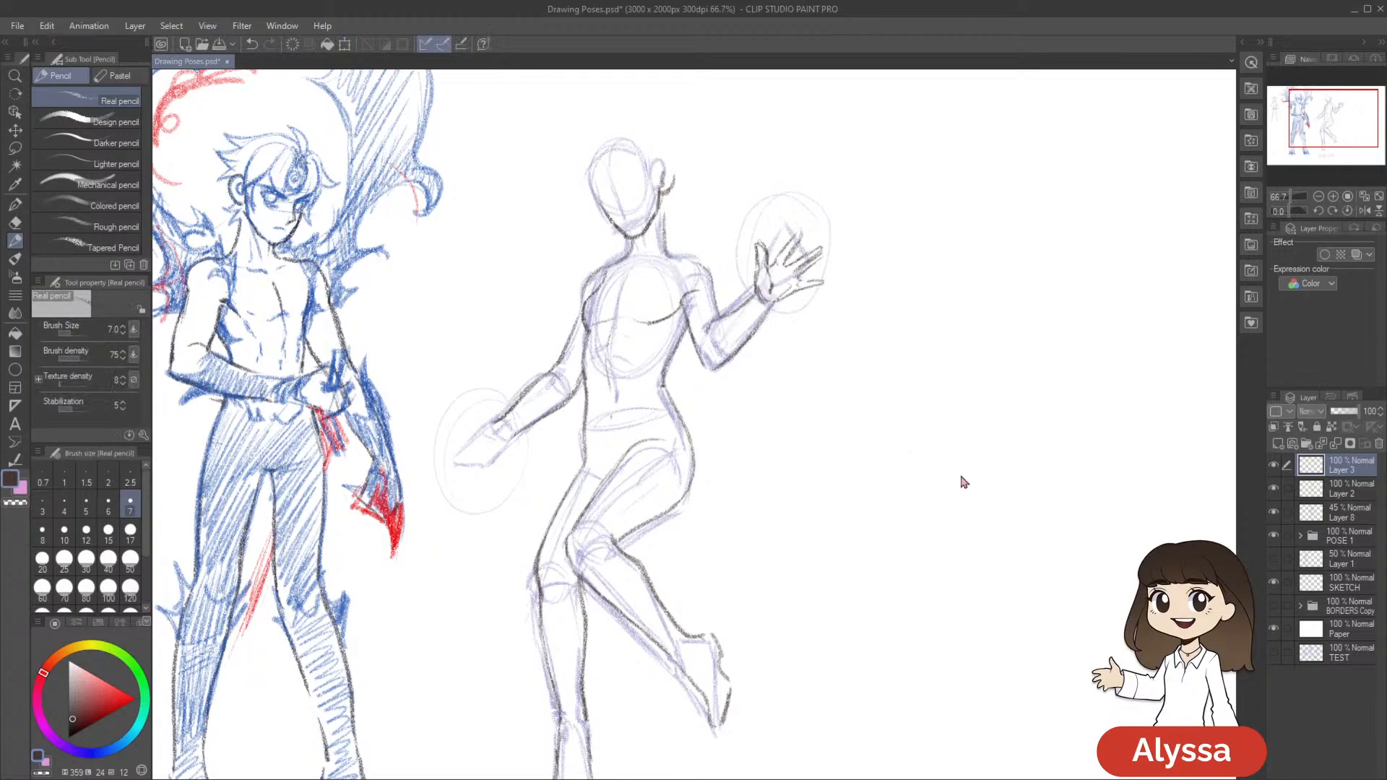
{"action": "left_click_drag", "start_coordinate": [971, 495], "coordinate": [1034, 447]}
{"action": "key", "text": "p"}
{"action": "key", "text": "p"}
Sketch the lowered hand's outline and thumb over the pose sketch, undoing and redrawing strokes until the shape fits
{"action": "left_click_drag", "start_coordinate": [841, 474], "coordinate": [975, 459]}
{"action": "mouse_move", "coordinate": [686, 352]}
{"action": "left_mouse_down"}
{"action": "mouse_move", "coordinate": [622, 376]}
{"action": "mouse_move", "coordinate": [657, 378]}
{"action": "mouse_move", "coordinate": [661, 396]}
{"action": "mouse_move", "coordinate": [705, 377]}
{"action": "mouse_move", "coordinate": [698, 408]}
{"action": "left_mouse_up"}
{"action": "key", "text": "ctrl+z"}
{"action": "key", "text": "ctrl+z"}
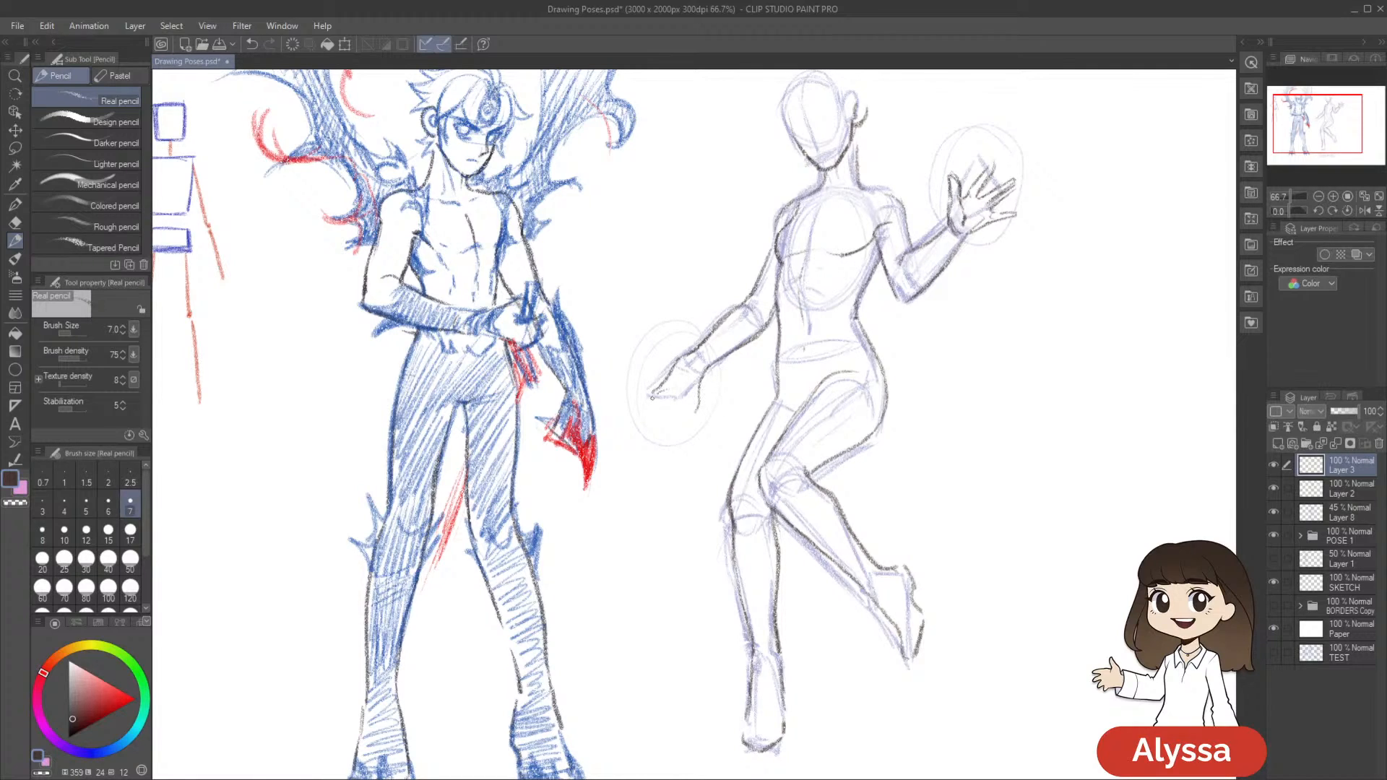
{"action": "key", "text": "ctrl+z"}
{"action": "left_click_drag", "start_coordinate": [666, 388], "coordinate": [675, 412]}
{"action": "left_click_drag", "start_coordinate": [1108, 387], "coordinate": [1075, 373]}
{"action": "key", "text": "ctrl+z"}
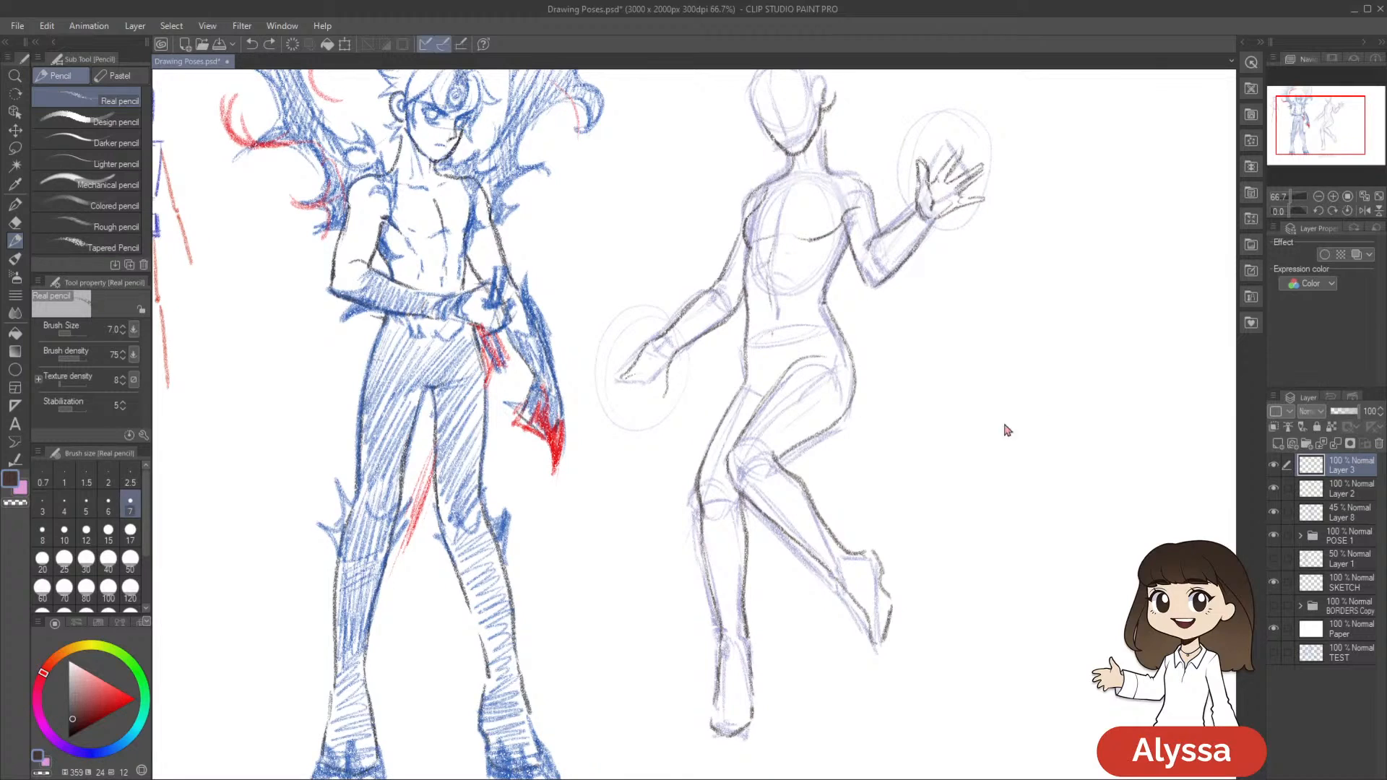
{"action": "left_click_drag", "start_coordinate": [640, 380], "coordinate": [654, 387]}
{"action": "left_click_drag", "start_coordinate": [903, 393], "coordinate": [897, 433]}
{"action": "left_click_drag", "start_coordinate": [941, 371], "coordinate": [950, 445]}
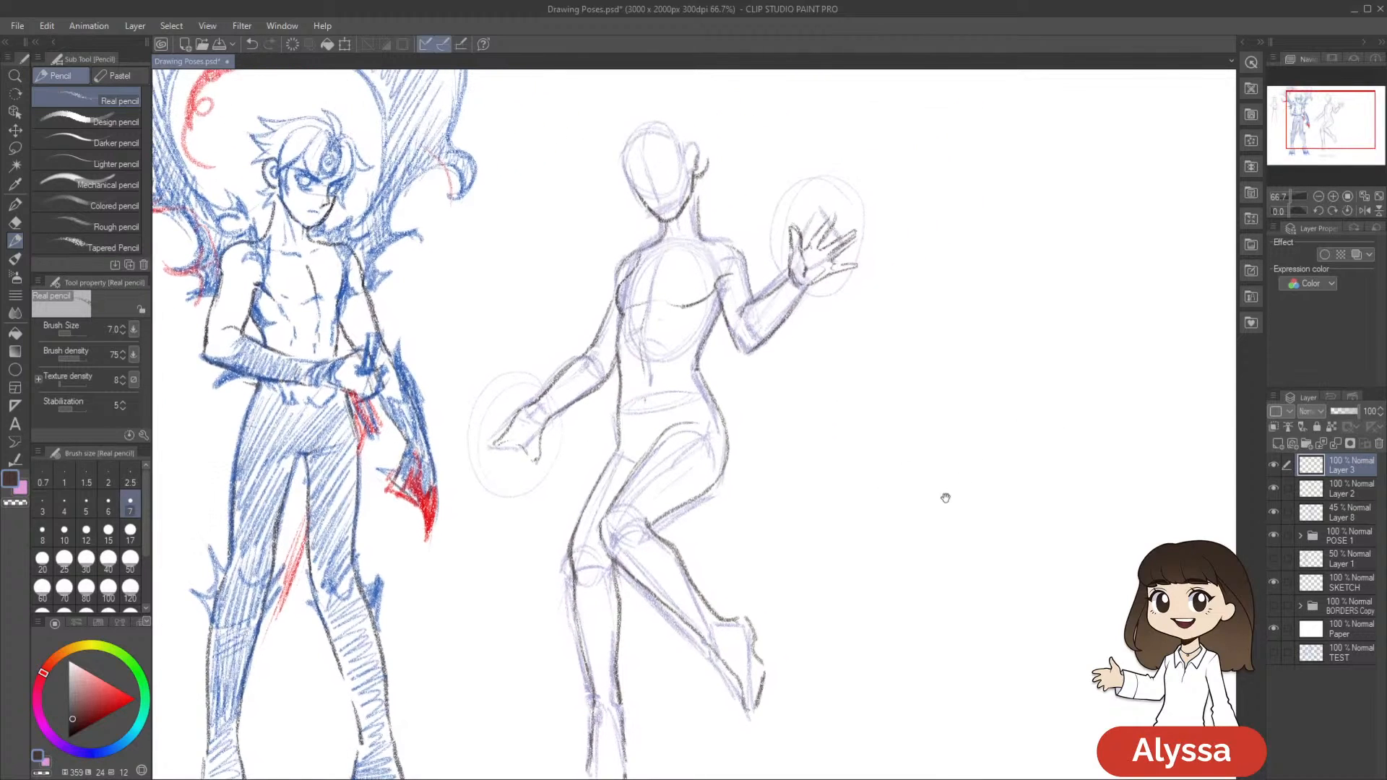
{"action": "left_click_drag", "start_coordinate": [947, 498], "coordinate": [947, 501]}
Toggle Layer 3 and Layer 2 in turn to check the hands against the body line art
{"action": "left_click", "coordinate": [1272, 466]}
{"action": "left_click", "coordinate": [1272, 467]}
{"action": "left_click", "coordinate": [1272, 488]}
{"action": "left_click", "coordinate": [1273, 489]}
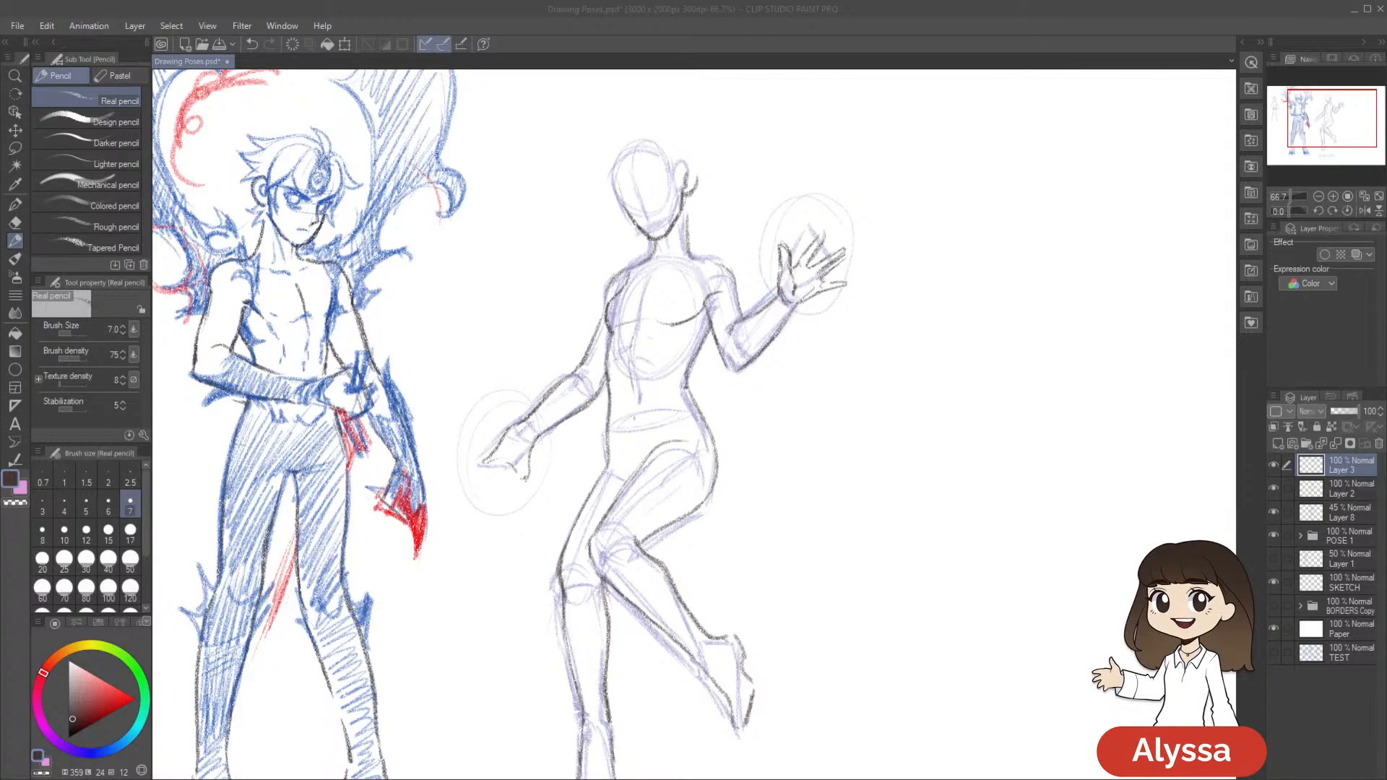
{"action": "scroll", "coordinate": [900, 148], "scroll_direction": "down", "scroll_amount": 1}
{"action": "scroll", "coordinate": [885, 142], "scroll_direction": "down", "scroll_amount": 1}
{"action": "scroll", "coordinate": [888, 143], "scroll_direction": "up", "scroll_amount": 2}
Sketch a simple hand diagram in the empty space beside the figure, with palm, finger block and thumb, using pencil size 8
{"action": "left_click_drag", "start_coordinate": [912, 405], "coordinate": [770, 572]}
{"action": "left_click_drag", "start_coordinate": [897, 462], "coordinate": [866, 405]}
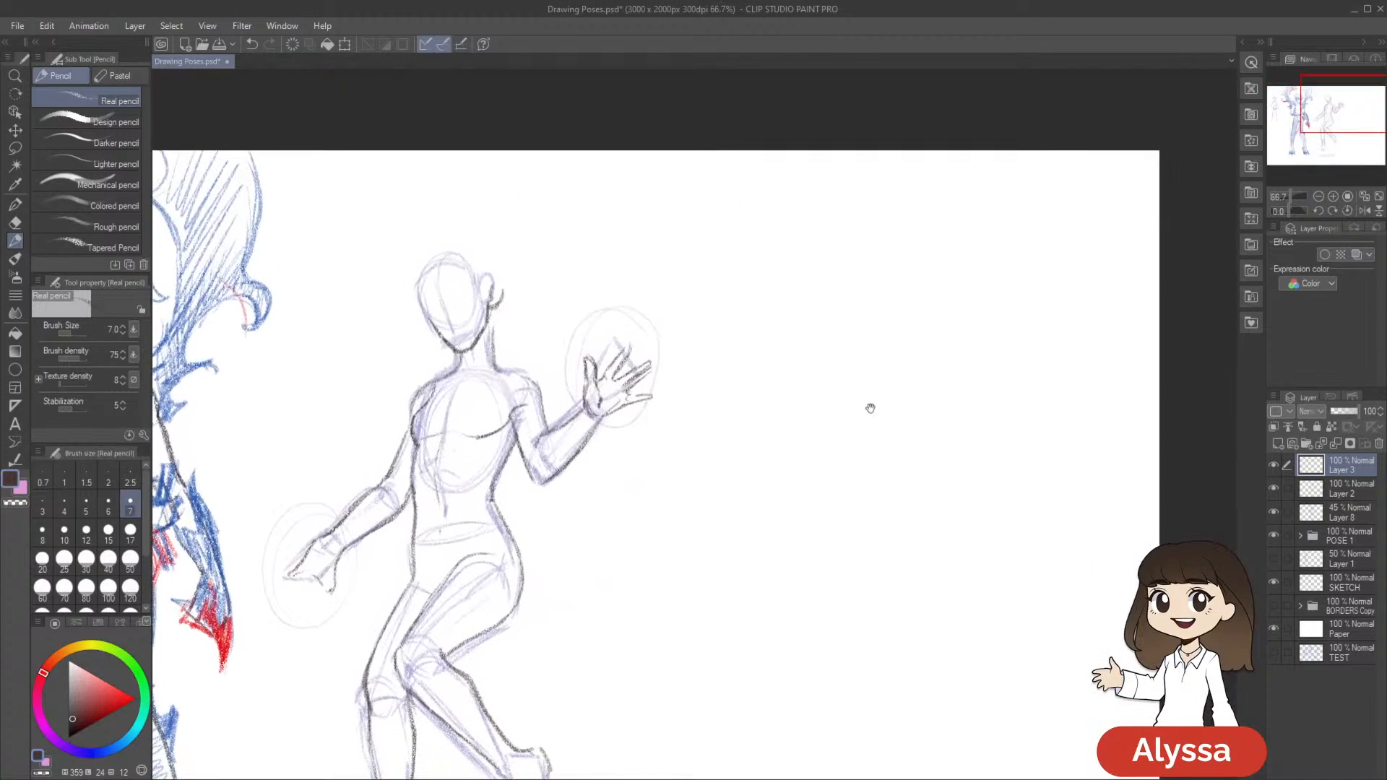
{"action": "key", "text": "bracketright"}
{"action": "mouse_move", "coordinate": [744, 358]}
{"action": "left_mouse_down"}
{"action": "mouse_move", "coordinate": [791, 357]}
{"action": "mouse_move", "coordinate": [746, 419]}
{"action": "mouse_move", "coordinate": [789, 420]}
{"action": "left_mouse_up"}
{"action": "mouse_move", "coordinate": [797, 357]}
{"action": "left_mouse_down"}
{"action": "mouse_move", "coordinate": [796, 418]}
{"action": "mouse_move", "coordinate": [738, 415]}
{"action": "mouse_move", "coordinate": [702, 336]}
{"action": "mouse_move", "coordinate": [742, 374]}
{"action": "mouse_move", "coordinate": [743, 293]}
{"action": "mouse_move", "coordinate": [765, 283]}
{"action": "mouse_move", "coordinate": [798, 367]}
{"action": "left_mouse_up"}
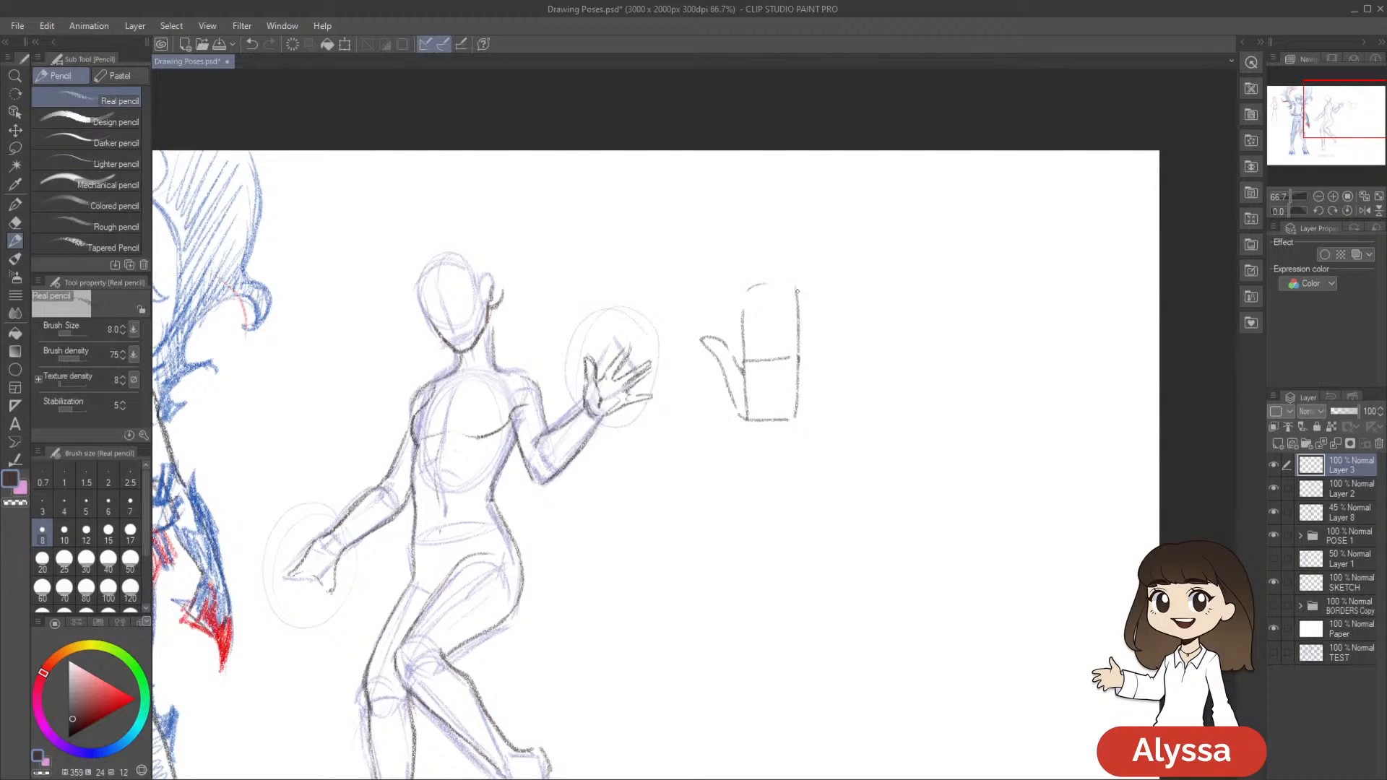
Try out several finger divisions inside the hand diagram's upper block and undo them
{"action": "left_click_drag", "start_coordinate": [752, 295], "coordinate": [756, 360]}
{"action": "key", "text": "ctrl+z"}
{"action": "left_click_drag", "start_coordinate": [753, 301], "coordinate": [757, 360]}
{"action": "key", "text": "ctrl+z"}
{"action": "left_click_drag", "start_coordinate": [757, 299], "coordinate": [759, 353]}
{"action": "left_click_drag", "start_coordinate": [773, 291], "coordinate": [777, 359]}
{"action": "key", "text": "ctrl+z"}
{"action": "left_click_drag", "start_coordinate": [773, 299], "coordinate": [785, 359]}
{"action": "left_click_drag", "start_coordinate": [744, 293], "coordinate": [747, 361]}
{"action": "mouse_move", "coordinate": [753, 288]}
{"action": "left_mouse_down"}
{"action": "mouse_move", "coordinate": [761, 332]}
{"action": "mouse_move", "coordinate": [749, 284]}
{"action": "mouse_move", "coordinate": [745, 330]}
{"action": "left_mouse_up"}
{"action": "left_click_drag", "start_coordinate": [771, 282], "coordinate": [776, 360]}
{"action": "left_click_drag", "start_coordinate": [784, 281], "coordinate": [799, 344]}
{"action": "key", "text": "ctrl+z"}
{"action": "key", "text": "ctrl+z"}
{"action": "key", "text": "ctrl+z"}
{"action": "key", "text": "ctrl+z"}
{"action": "key", "text": "ctrl+z"}
{"action": "key", "text": "ctrl+z"}
{"action": "key", "text": "ctrl+z"}
Keep Layer 3, but delete the hand diagram and the raised open hand from it, then clear the selection
{"action": "left_click", "coordinate": [1376, 446]}
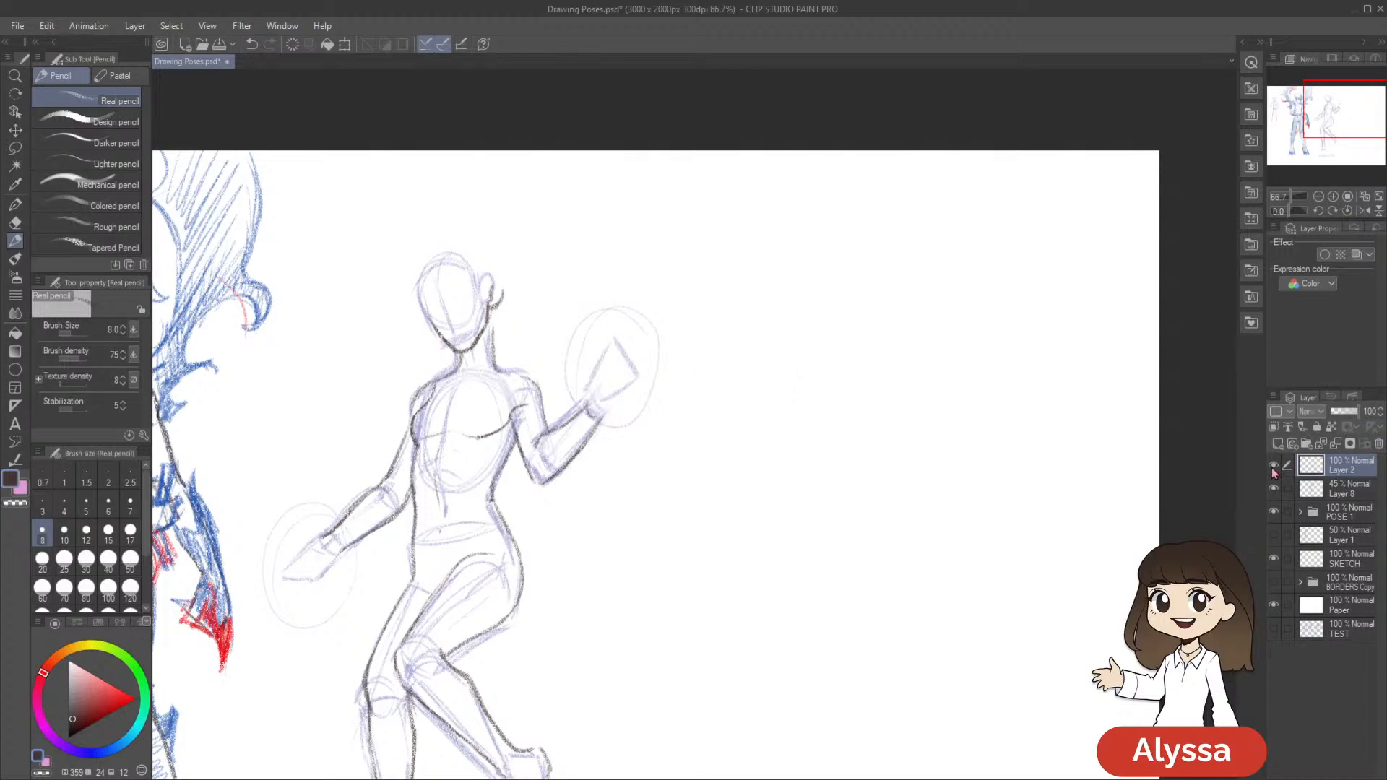
{"action": "key", "text": "ctrl+z"}
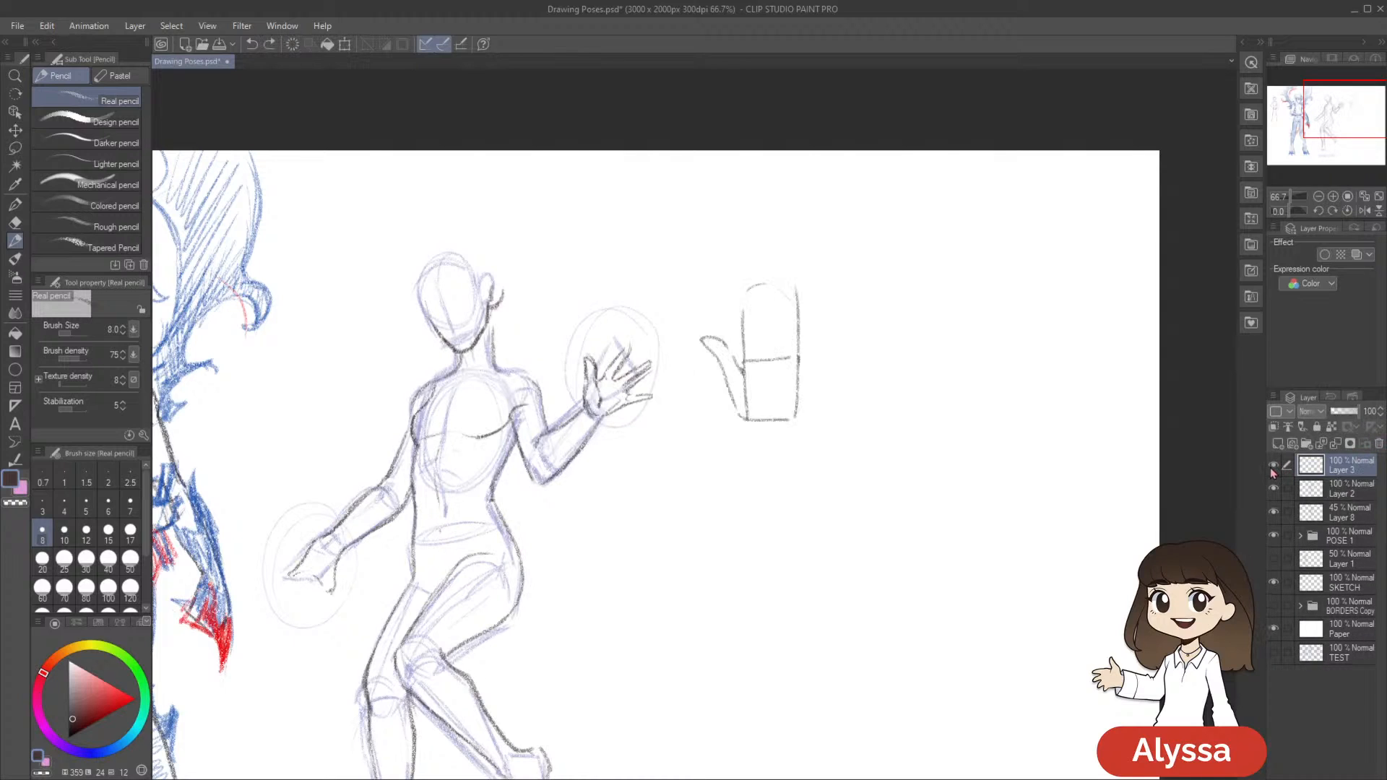
{"action": "key", "text": "m"}
{"action": "mouse_move", "coordinate": [722, 470]}
{"action": "left_mouse_down"}
{"action": "mouse_move", "coordinate": [811, 207]}
{"action": "mouse_move", "coordinate": [719, 491]}
{"action": "left_mouse_up"}
{"action": "key", "text": "Delete"}
{"action": "key", "text": "ctrl+d"}
{"action": "left_click_drag", "start_coordinate": [791, 571], "coordinate": [840, 567]}
{"action": "mouse_move", "coordinate": [719, 395]}
{"action": "left_mouse_down"}
{"action": "mouse_move", "coordinate": [637, 410]}
{"action": "mouse_move", "coordinate": [764, 472]}
{"action": "mouse_move", "coordinate": [740, 523]}
{"action": "left_mouse_up"}
{"action": "key", "text": "Delete"}
{"action": "key", "text": "ctrl+d"}
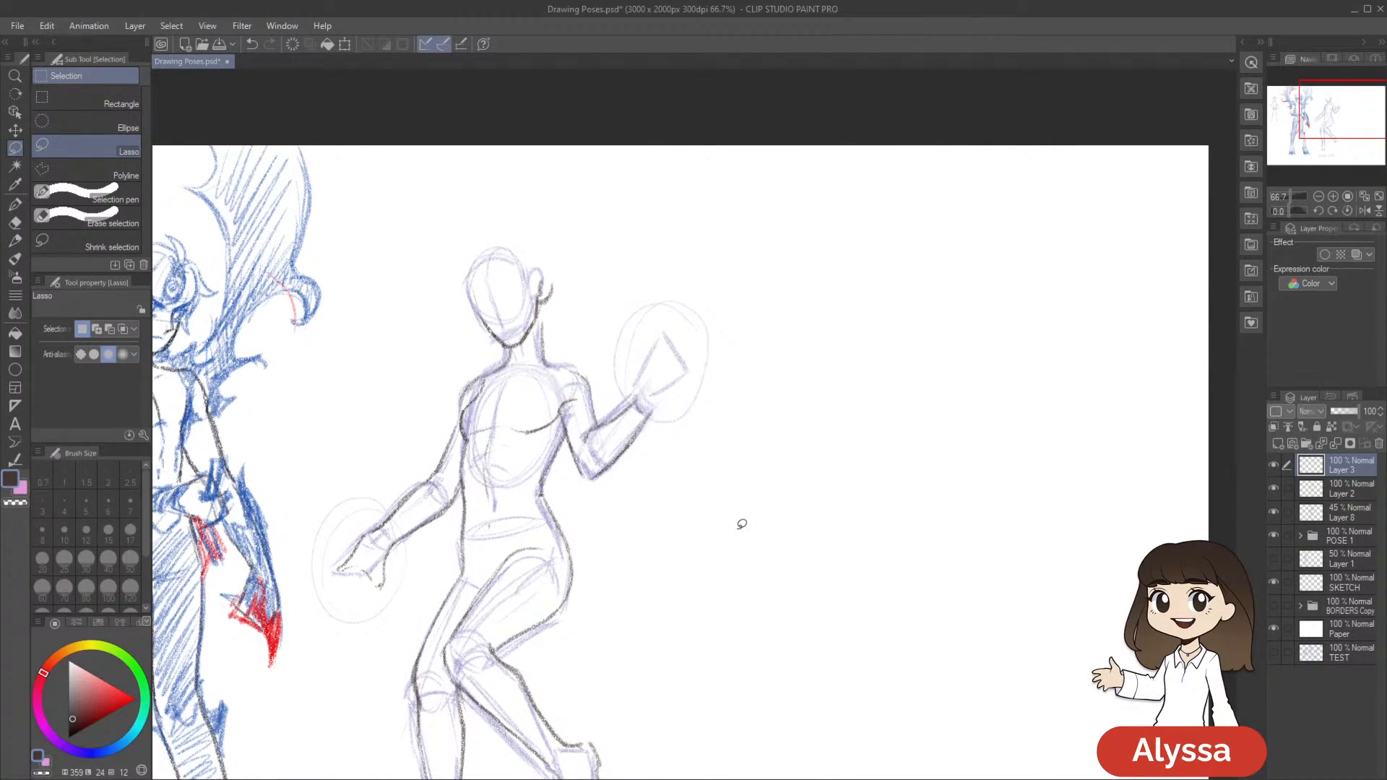
Sketch a new raised hand with an upright thumb and curled fingers, using pencil size 8
{"action": "key", "text": "p"}
{"action": "left_click_drag", "start_coordinate": [762, 583], "coordinate": [827, 561]}
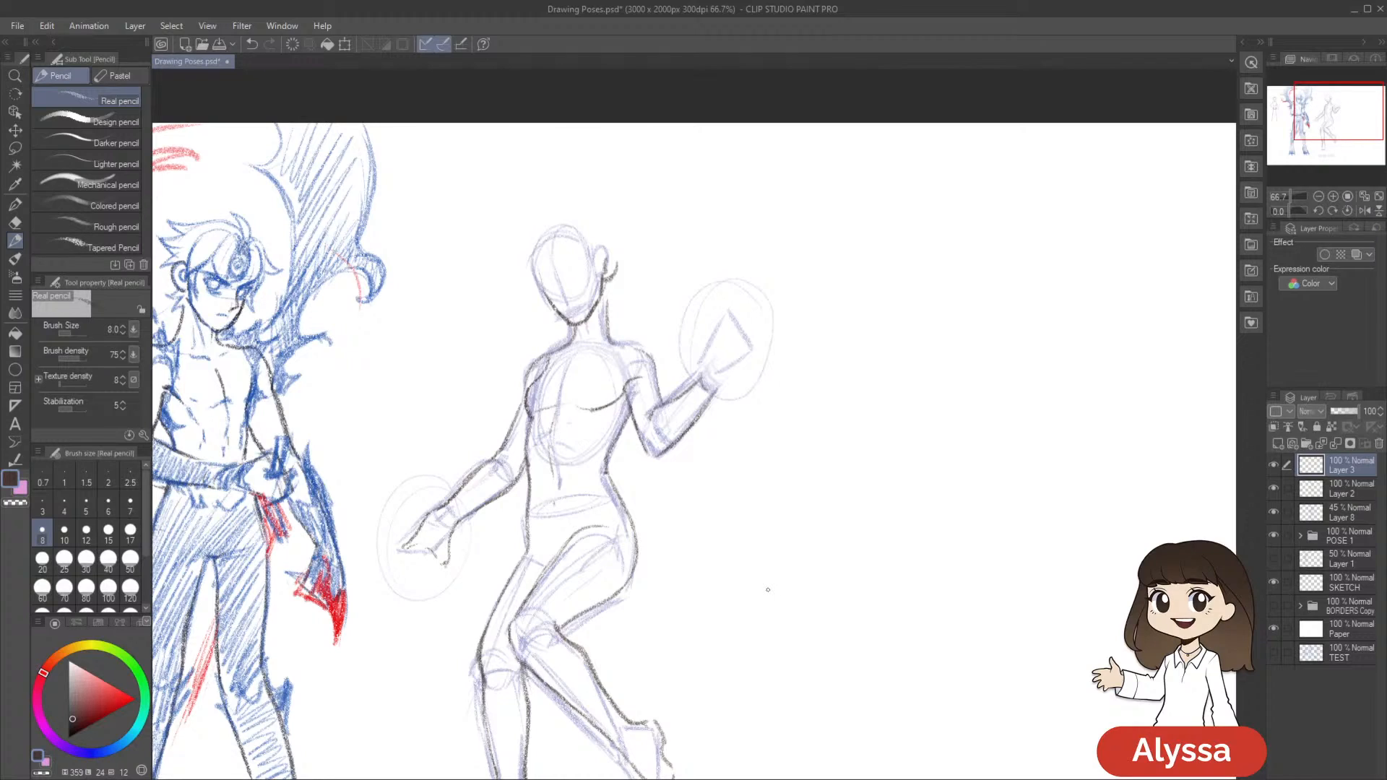
{"action": "key", "text": "bracketright"}
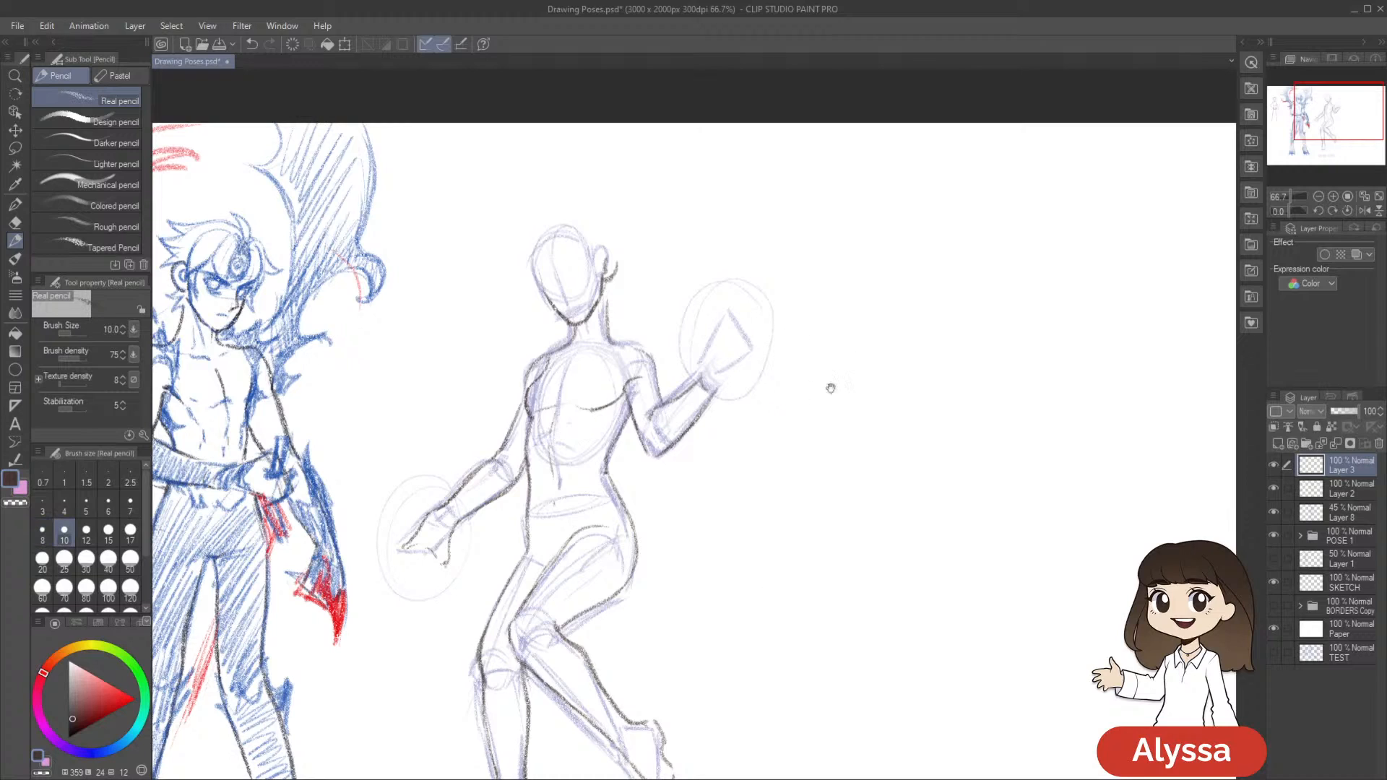
{"action": "left_click_drag", "start_coordinate": [902, 416], "coordinate": [852, 437]}
{"action": "key", "text": "bracketleft"}
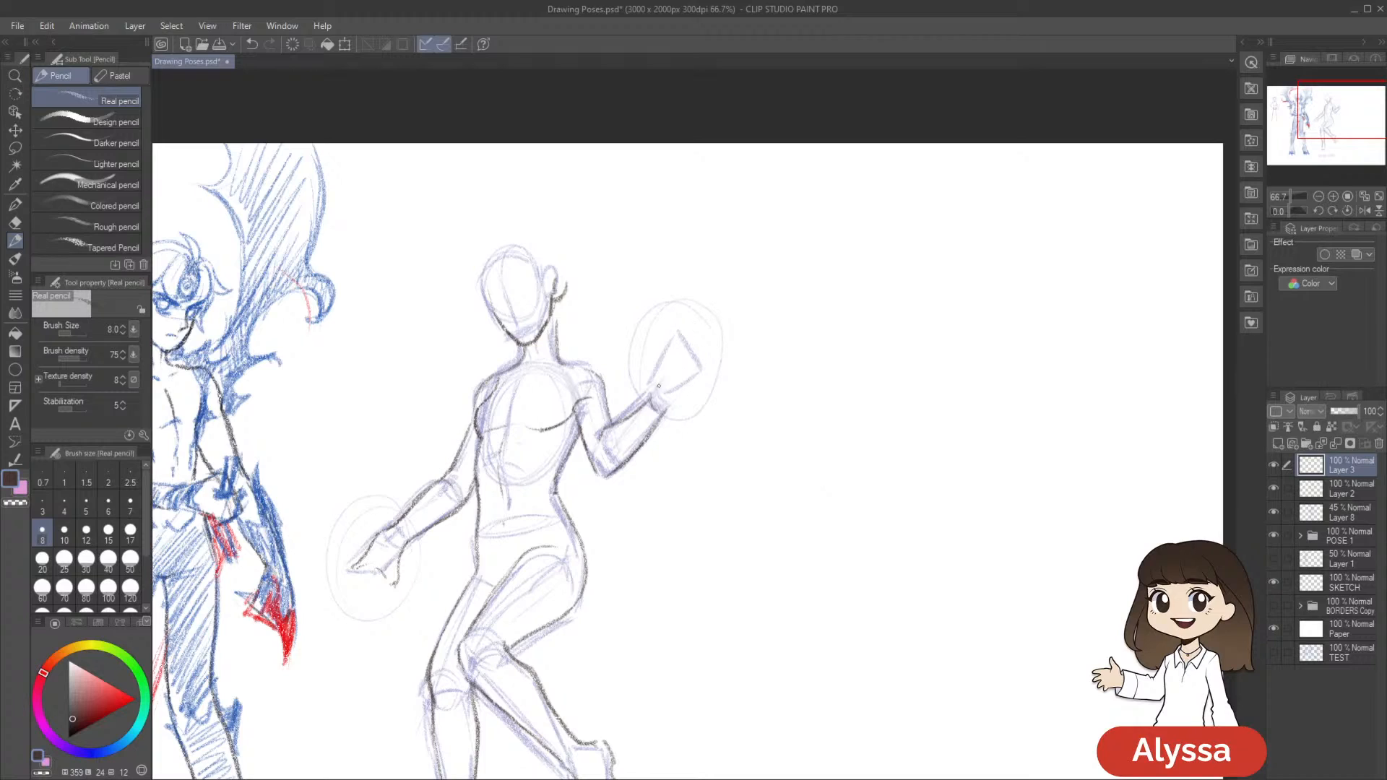
{"action": "mouse_move", "coordinate": [664, 372]}
{"action": "left_mouse_down"}
{"action": "mouse_move", "coordinate": [651, 394]}
{"action": "mouse_move", "coordinate": [684, 397]}
{"action": "mouse_move", "coordinate": [666, 413]}
{"action": "mouse_move", "coordinate": [651, 400]}
{"action": "left_mouse_up"}
{"action": "mouse_move", "coordinate": [663, 345]}
{"action": "left_mouse_down"}
{"action": "mouse_move", "coordinate": [660, 385]}
{"action": "mouse_move", "coordinate": [704, 360]}
{"action": "left_mouse_up"}
{"action": "mouse_move", "coordinate": [695, 366]}
{"action": "left_mouse_down"}
{"action": "mouse_move", "coordinate": [684, 373]}
{"action": "mouse_move", "coordinate": [704, 381]}
{"action": "mouse_move", "coordinate": [690, 383]}
{"action": "mouse_move", "coordinate": [705, 368]}
{"action": "mouse_move", "coordinate": [680, 388]}
{"action": "mouse_move", "coordinate": [701, 394]}
{"action": "mouse_move", "coordinate": [678, 393]}
{"action": "left_mouse_up"}
Lasso the raised hand's curled fingers, transform them to fit the palm, deselect and return to the pencil
{"action": "key", "text": "m"}
{"action": "mouse_move", "coordinate": [675, 365]}
{"action": "left_mouse_down"}
{"action": "mouse_move", "coordinate": [733, 411]}
{"action": "mouse_move", "coordinate": [693, 419]}
{"action": "mouse_move", "coordinate": [693, 390]}
{"action": "mouse_move", "coordinate": [722, 391]}
{"action": "left_mouse_up"}
{"action": "key", "text": "ctrl+t"}
{"action": "key", "text": "Escape"}
{"action": "key", "text": "ctrl+shift+t"}
{"action": "key", "text": "Return"}
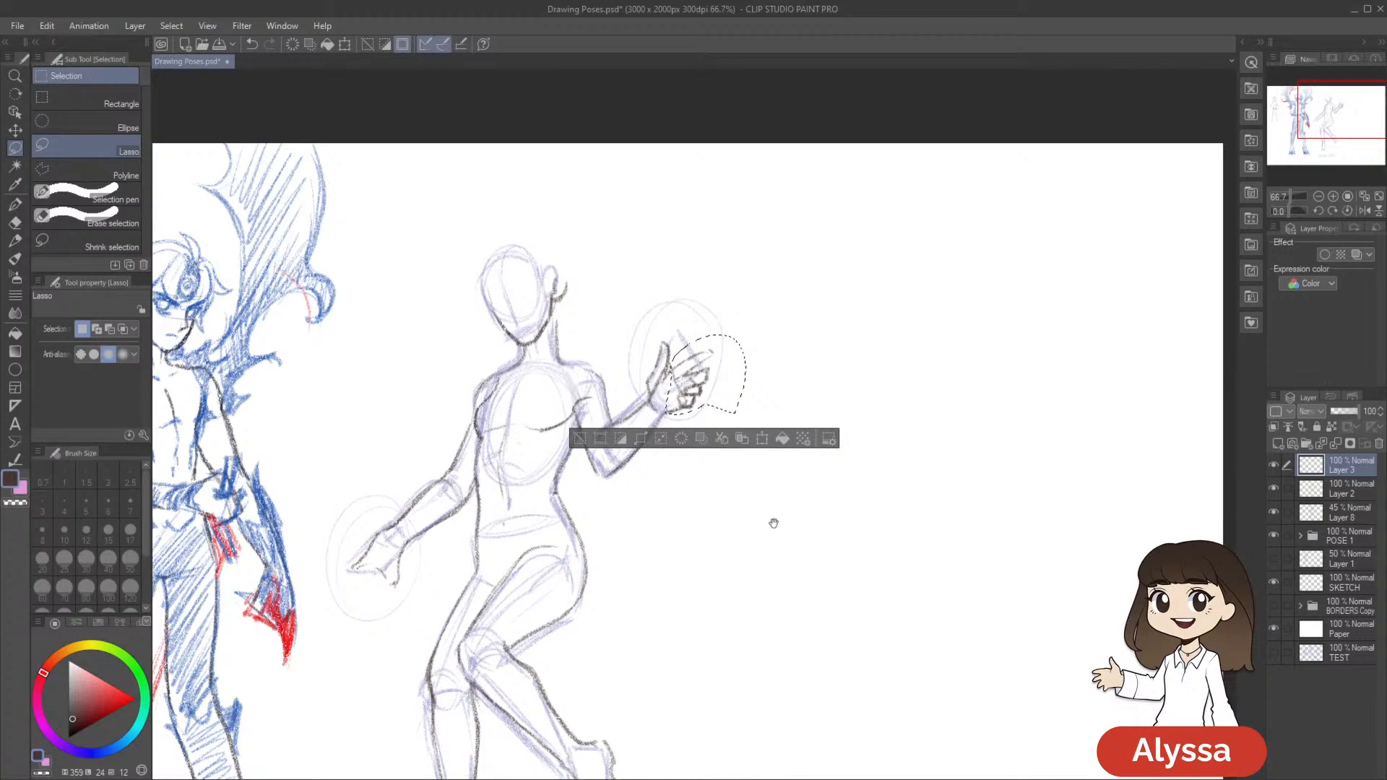
{"action": "left_click_drag", "start_coordinate": [778, 523], "coordinate": [882, 456]}
{"action": "key", "text": "ctrl+d"}
{"action": "key", "text": "p"}
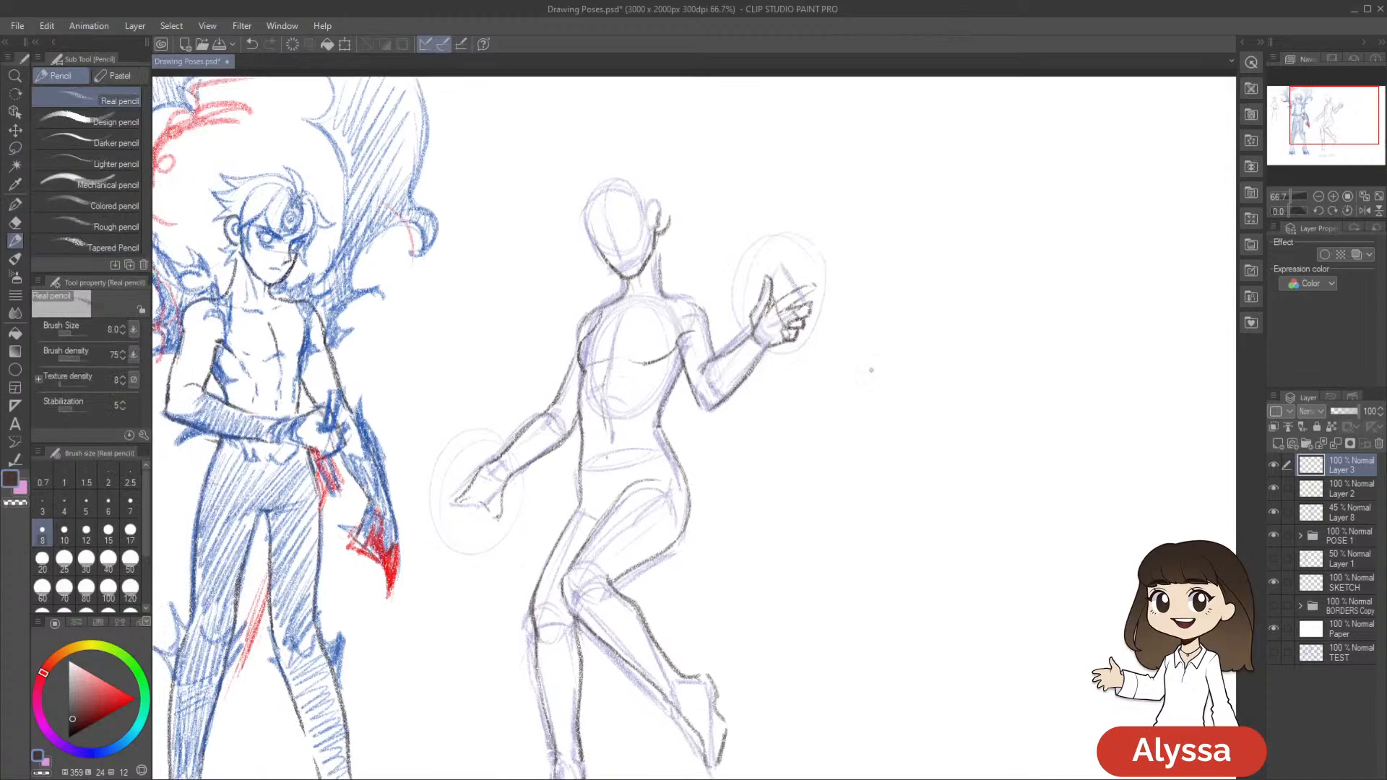
Refine the new raised hand's thumb and finger lines and clean up the overlapping strokes
{"action": "left_click_drag", "start_coordinate": [774, 307], "coordinate": [797, 287]}
{"action": "left_click_drag", "start_coordinate": [774, 309], "coordinate": [799, 302]}
{"action": "scroll", "coordinate": [944, 277], "scroll_direction": "down", "scroll_amount": 1}
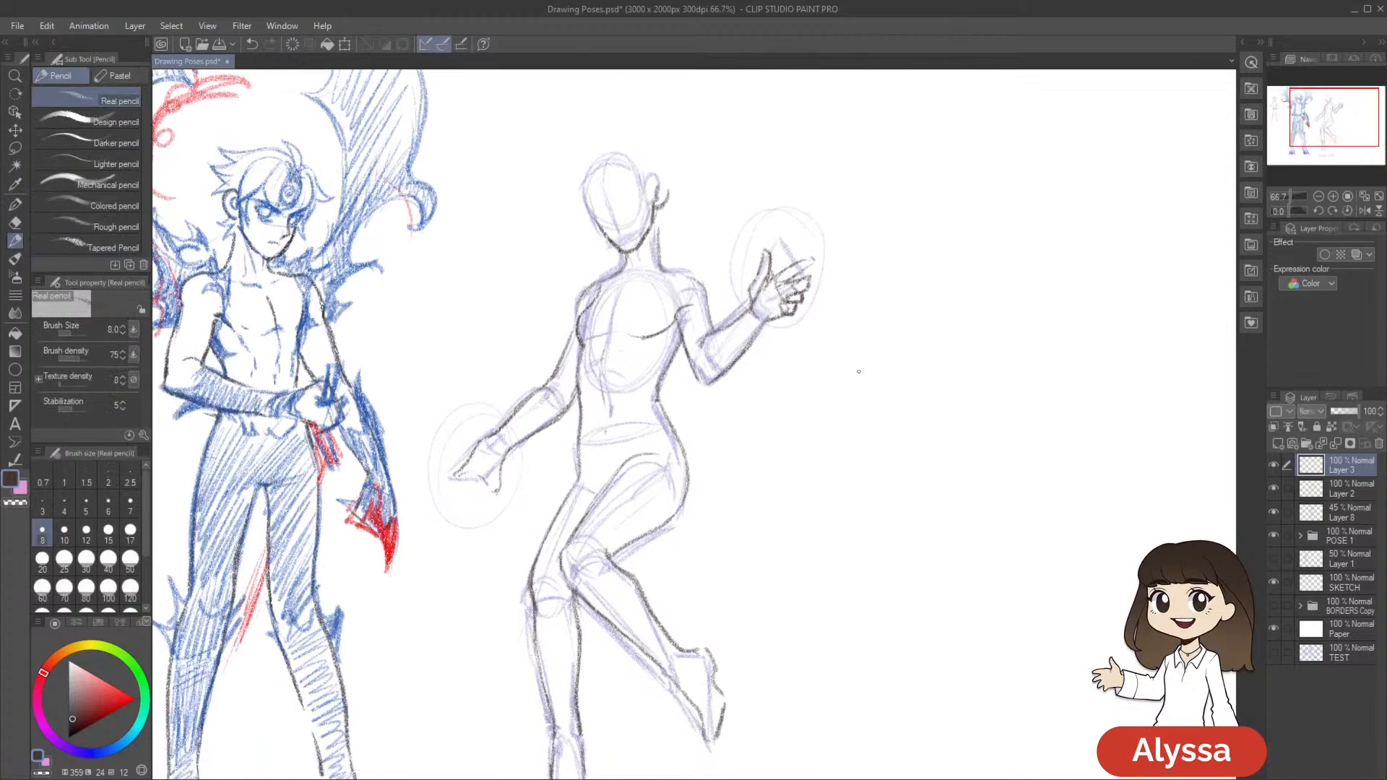
{"action": "key", "text": "e"}
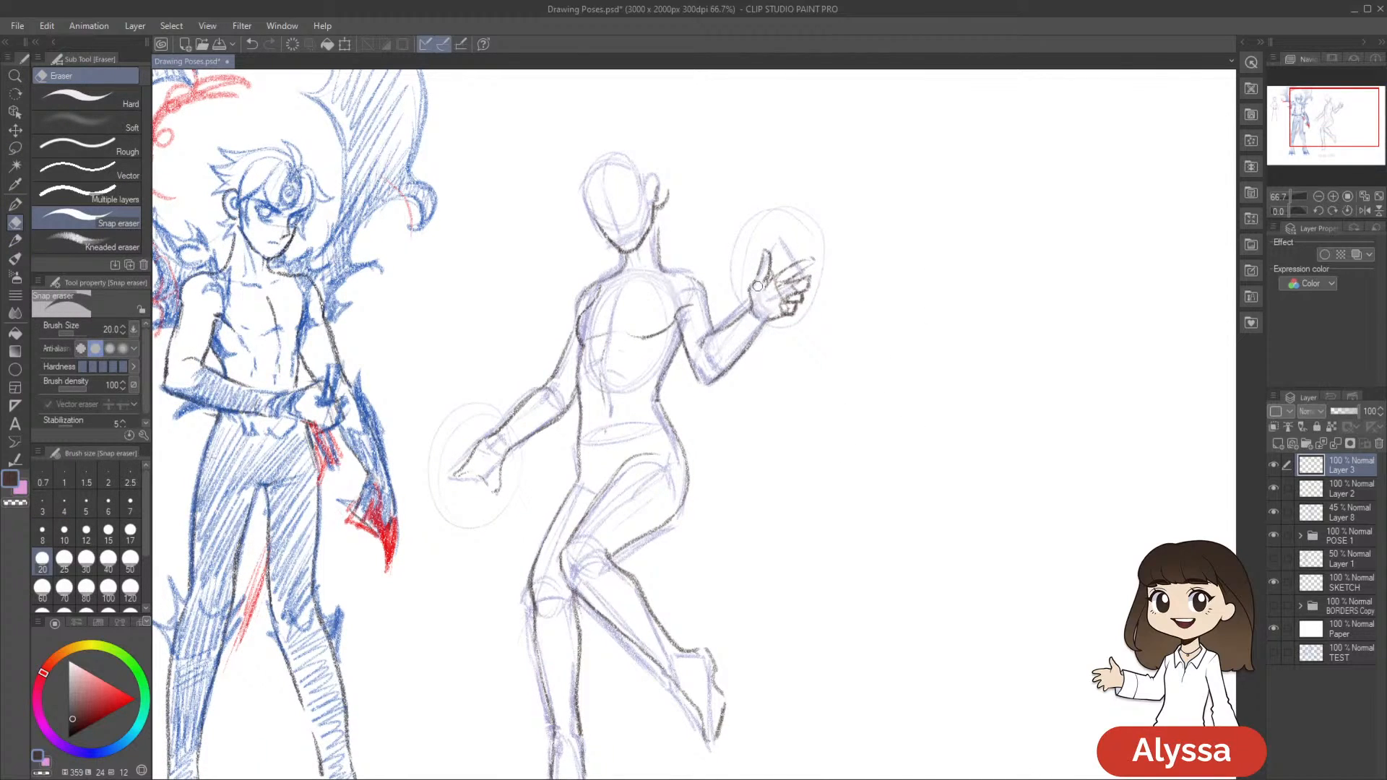
{"action": "key", "text": "m"}
{"action": "left_click_drag", "start_coordinate": [948, 382], "coordinate": [941, 409]}
{"action": "key", "text": "p"}
Draw a spiky energy burst around the raised hand with two long curved trails sweeping down from it
{"action": "mouse_move", "coordinate": [700, 304]}
{"action": "left_mouse_down"}
{"action": "mouse_move", "coordinate": [691, 312]}
{"action": "mouse_move", "coordinate": [709, 339]}
{"action": "left_mouse_up"}
{"action": "mouse_move", "coordinate": [753, 383]}
{"action": "left_mouse_down"}
{"action": "mouse_move", "coordinate": [778, 384]}
{"action": "mouse_move", "coordinate": [780, 509]}
{"action": "mouse_move", "coordinate": [719, 598]}
{"action": "left_mouse_up"}
{"action": "mouse_move", "coordinate": [758, 300]}
{"action": "left_mouse_down"}
{"action": "mouse_move", "coordinate": [770, 345]}
{"action": "mouse_move", "coordinate": [684, 530]}
{"action": "left_mouse_up"}
{"action": "key", "text": "ctrl+z"}
{"action": "left_click_drag", "start_coordinate": [764, 283], "coordinate": [723, 525]}
{"action": "left_click_drag", "start_coordinate": [863, 340], "coordinate": [866, 368]}
{"action": "mouse_move", "coordinate": [771, 302]}
{"action": "left_mouse_down"}
{"action": "mouse_move", "coordinate": [799, 270]}
{"action": "mouse_move", "coordinate": [784, 313]}
{"action": "mouse_move", "coordinate": [784, 260]}
{"action": "mouse_move", "coordinate": [743, 224]}
{"action": "mouse_move", "coordinate": [749, 195]}
{"action": "mouse_move", "coordinate": [666, 262]}
{"action": "left_mouse_up"}
{"action": "key", "text": "ctrl+z"}
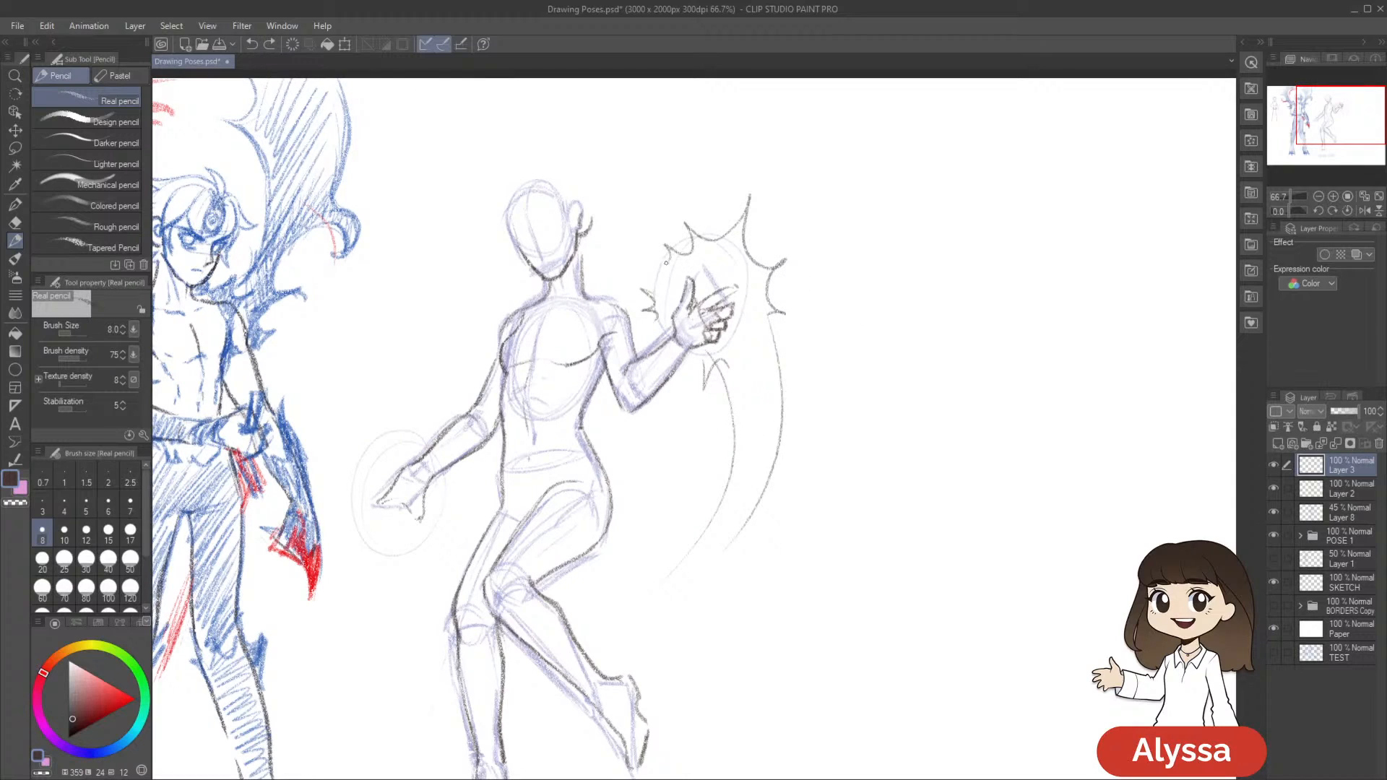
{"action": "left_click_drag", "start_coordinate": [904, 416], "coordinate": [898, 375]}
{"action": "scroll", "coordinate": [879, 403], "scroll_direction": "down", "scroll_amount": 1}
{"action": "scroll", "coordinate": [879, 402], "scroll_direction": "up", "scroll_amount": 1}
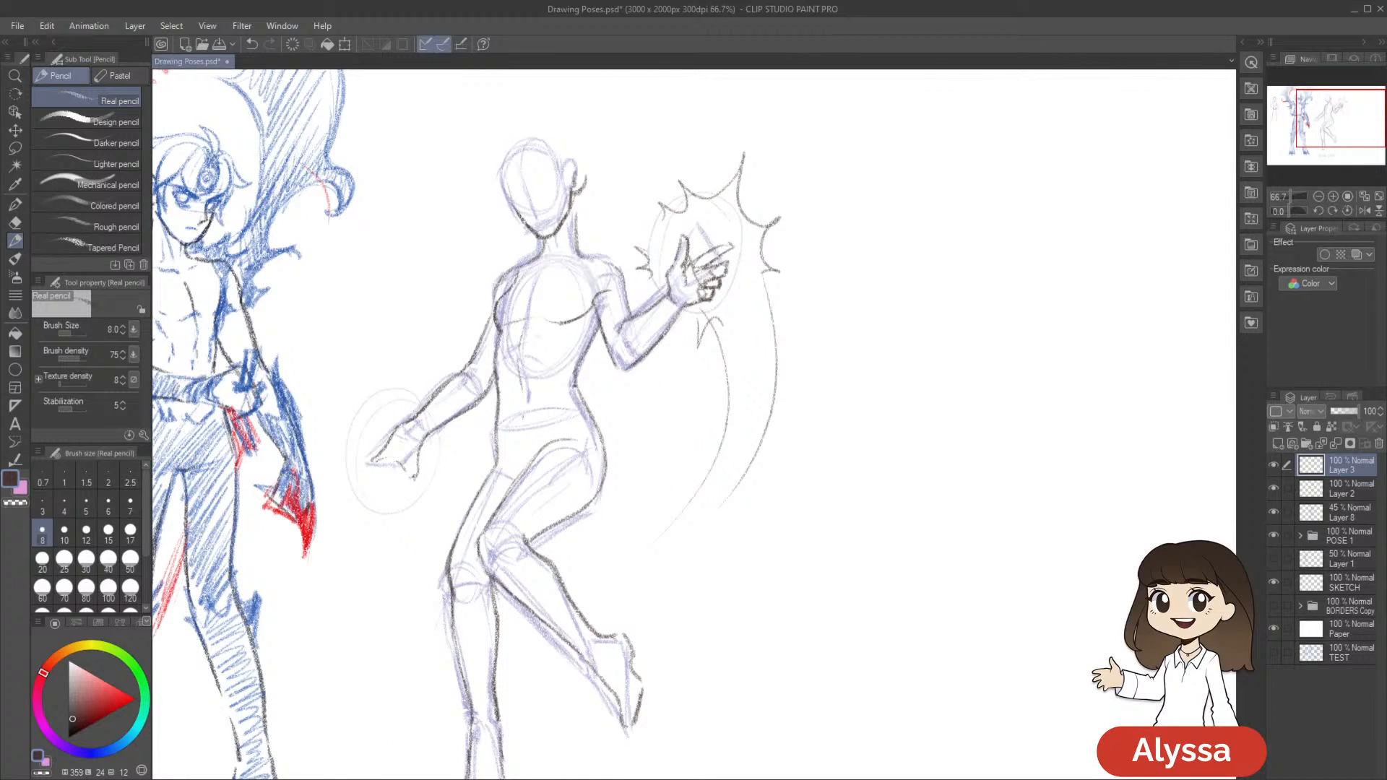
{"action": "left_click_drag", "start_coordinate": [745, 367], "coordinate": [746, 410]}
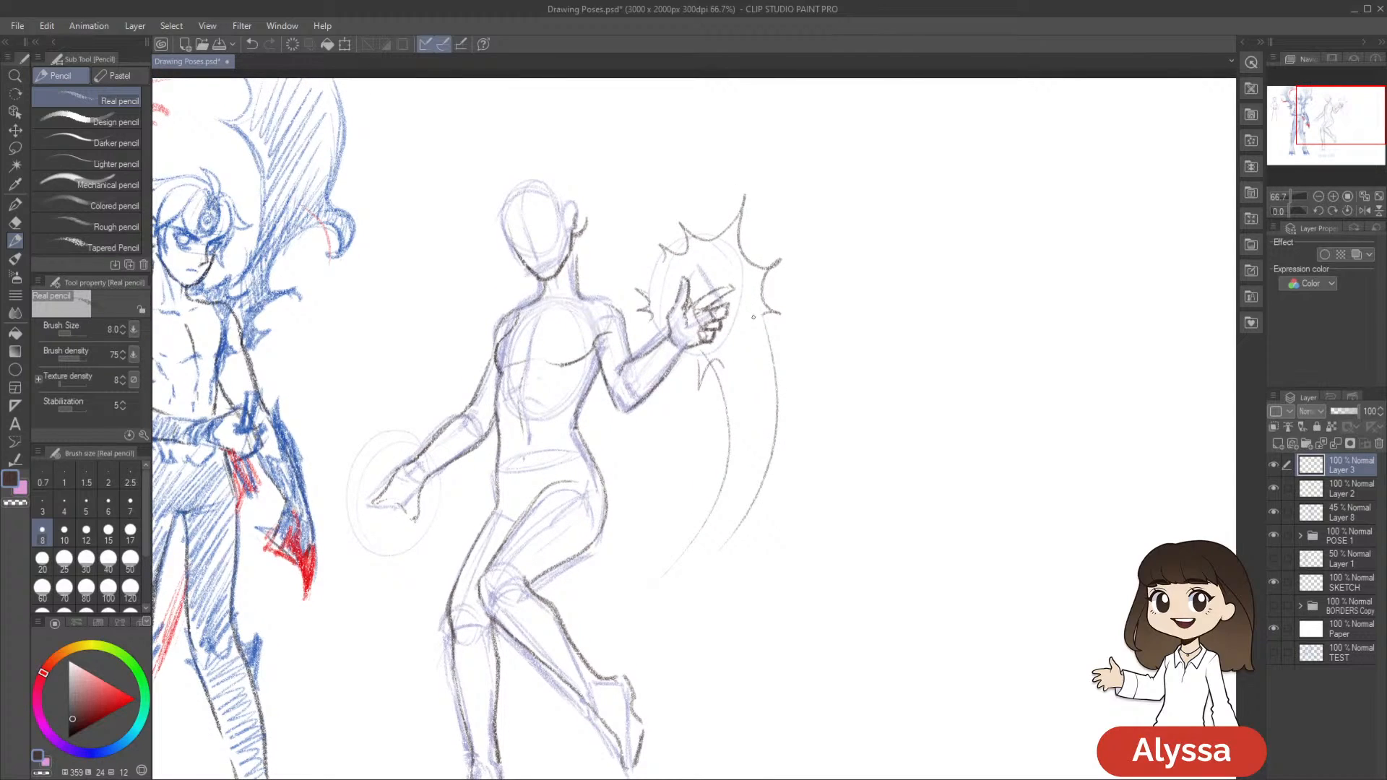
Toggle Layer 3 and Layer 2 to check the hands and energy burst, and merge Layer 3 into Layer 2
{"action": "left_click", "coordinate": [1272, 471]}
{"action": "left_click", "coordinate": [1273, 470]}
{"action": "left_click_drag", "start_coordinate": [931, 573], "coordinate": [1066, 518]}
{"action": "left_click", "coordinate": [1272, 493]}
{"action": "left_click", "coordinate": [1273, 493]}
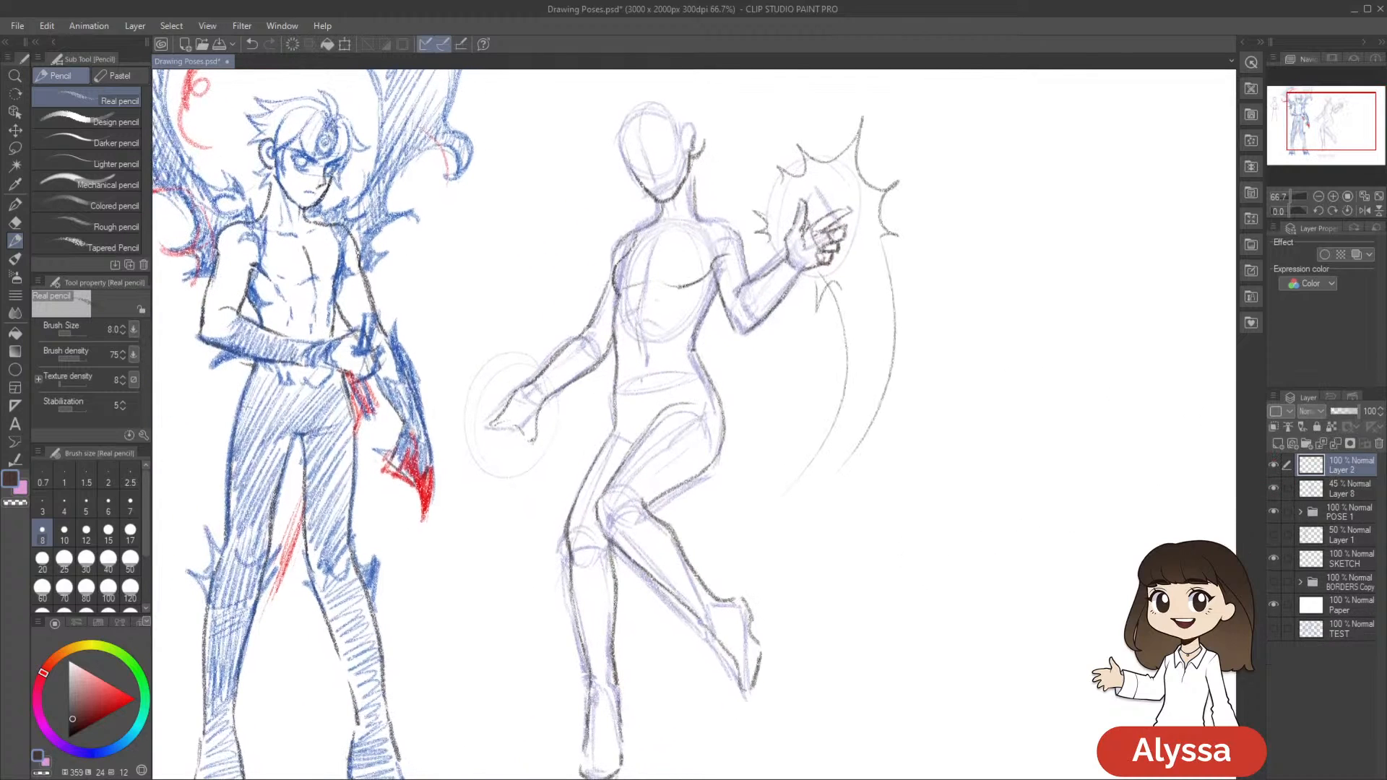
{"action": "left_click", "coordinate": [1273, 469]}
{"action": "left_click", "coordinate": [1273, 469]}
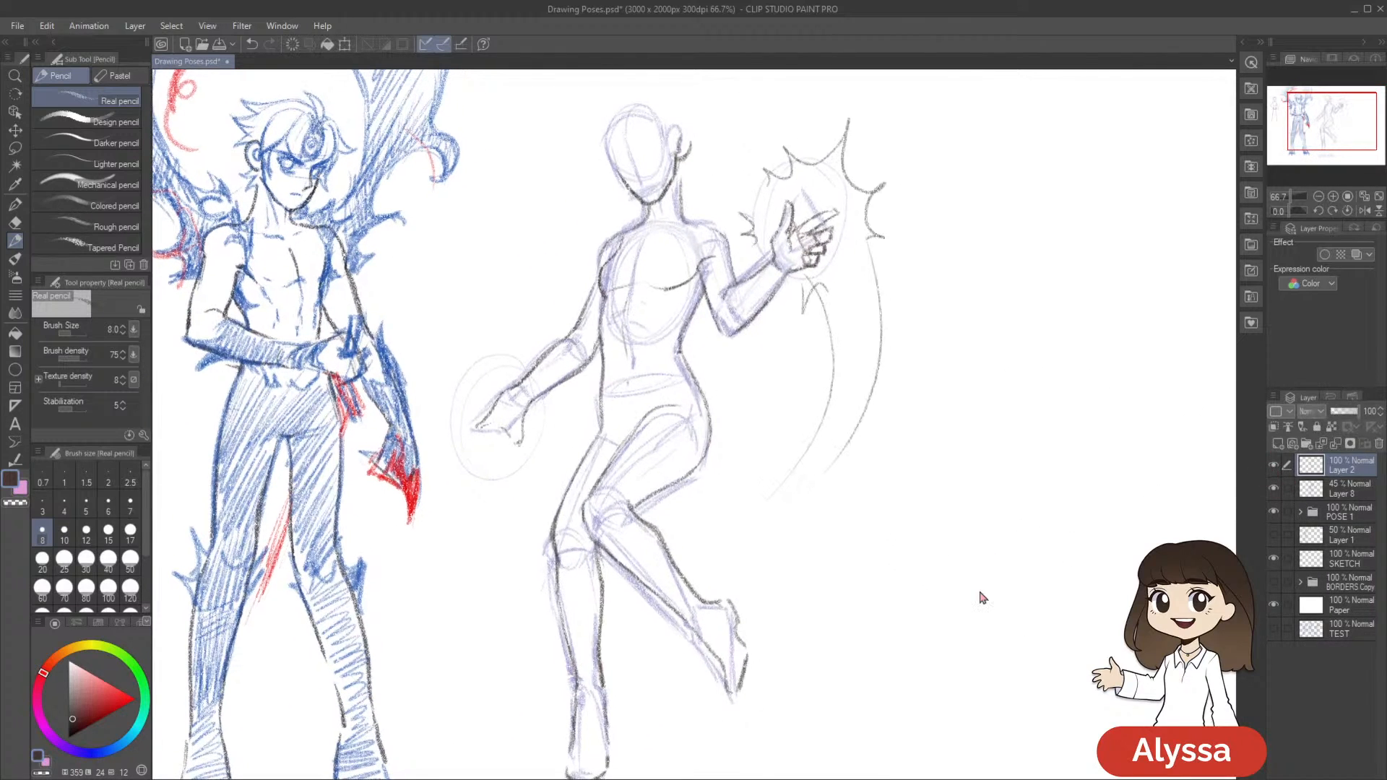
{"action": "scroll", "coordinate": [978, 592], "scroll_direction": "down", "scroll_amount": 1}
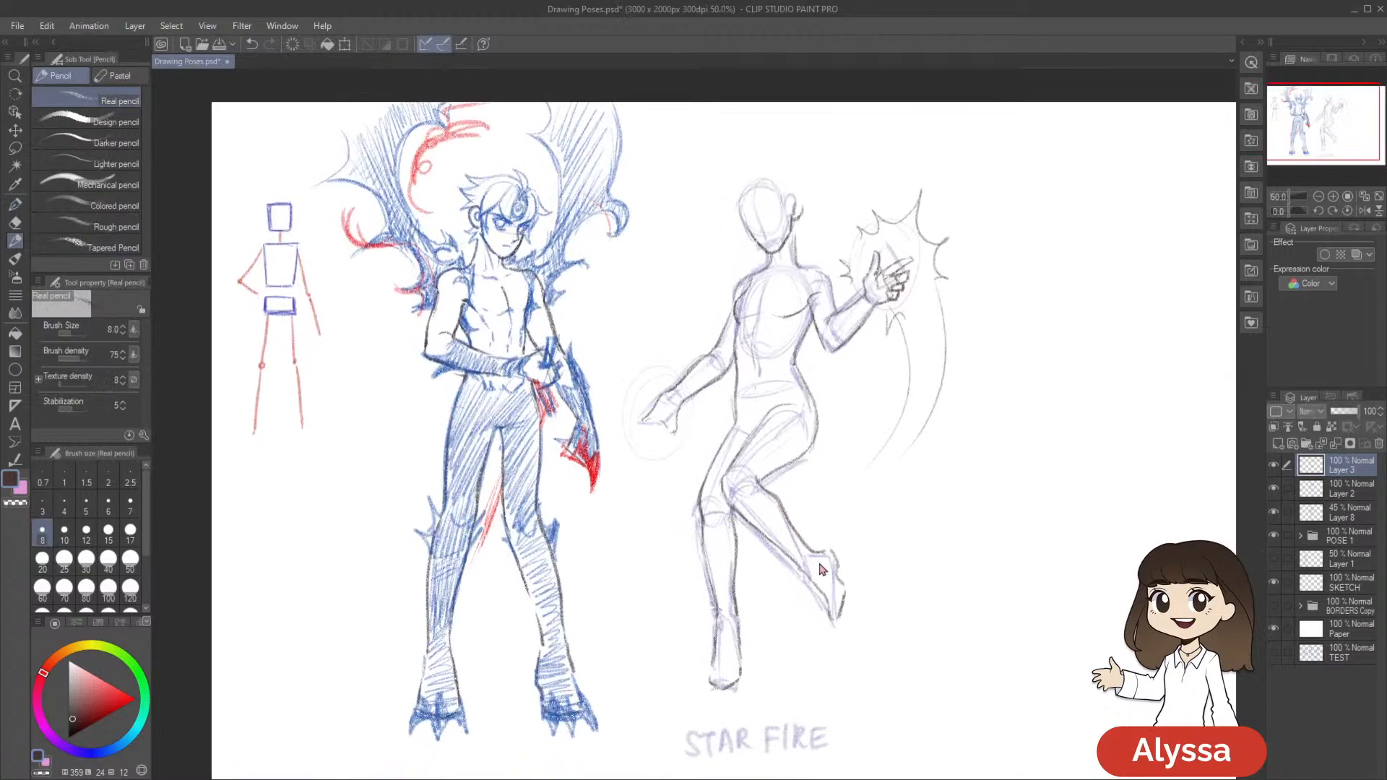
Look over the floating figure beside the neighbouring poses and save the drawing
{"action": "scroll", "coordinate": [819, 562], "scroll_direction": "up", "scroll_amount": 1}
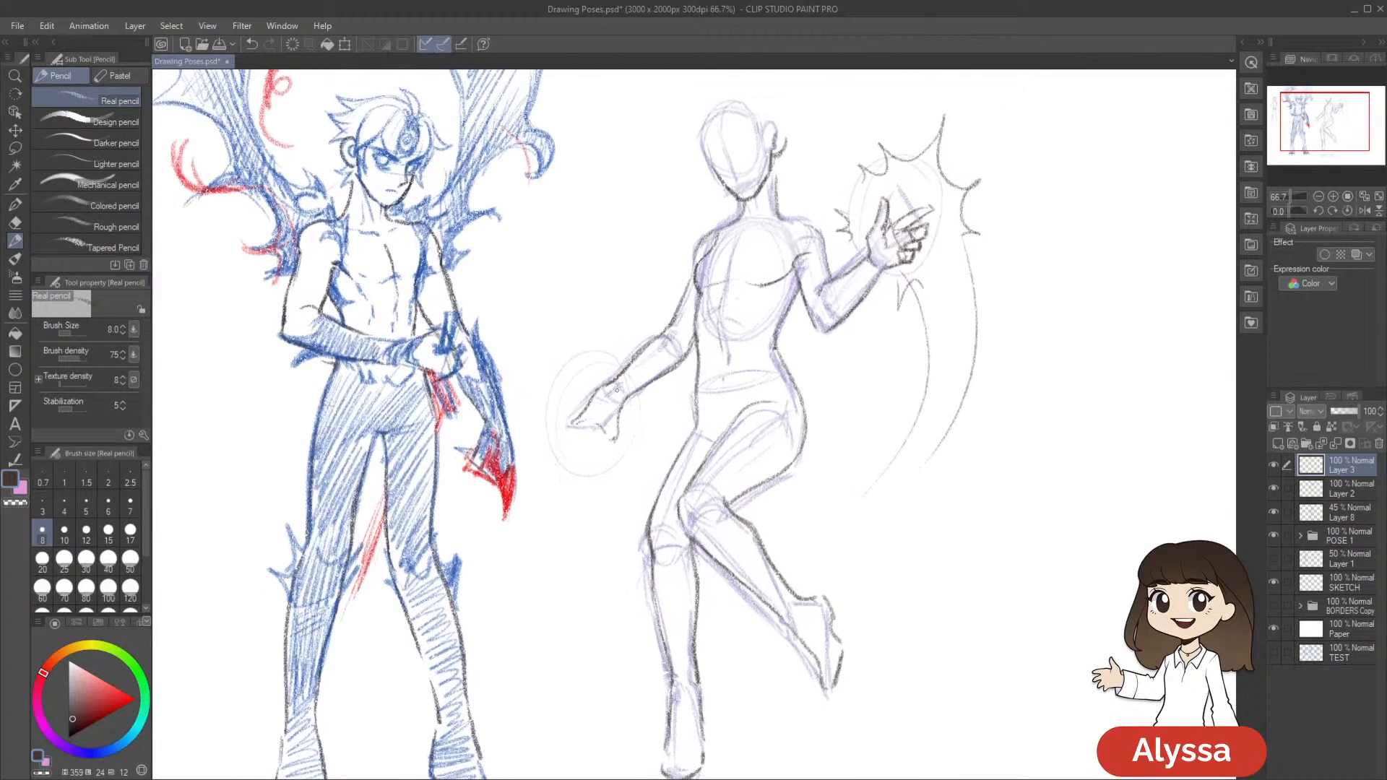
{"action": "left_click_drag", "start_coordinate": [847, 402], "coordinate": [842, 467]}
{"action": "left_click_drag", "start_coordinate": [380, 459], "coordinate": [1004, 547]}
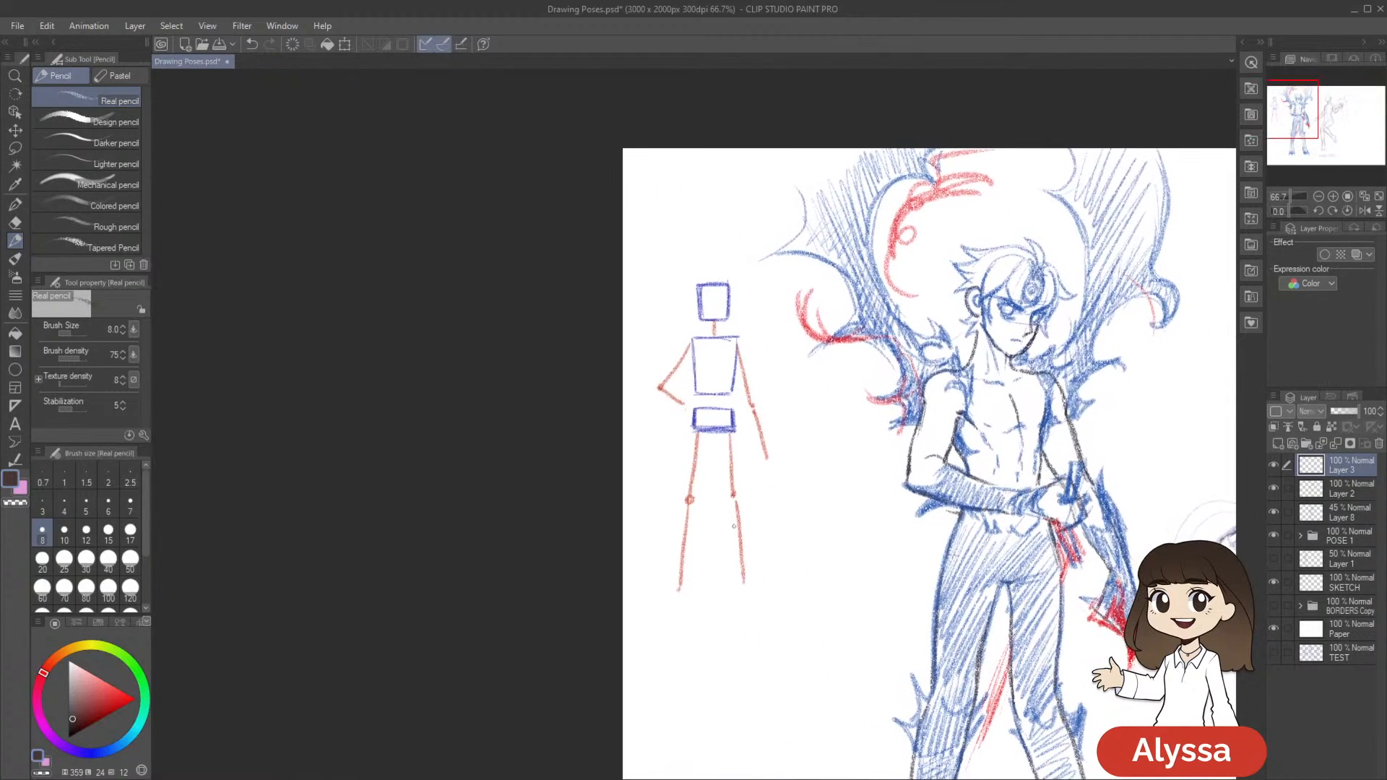
{"action": "left_click_drag", "start_coordinate": [1224, 586], "coordinate": [633, 442]}
{"action": "left_click_drag", "start_coordinate": [1065, 512], "coordinate": [962, 483]}
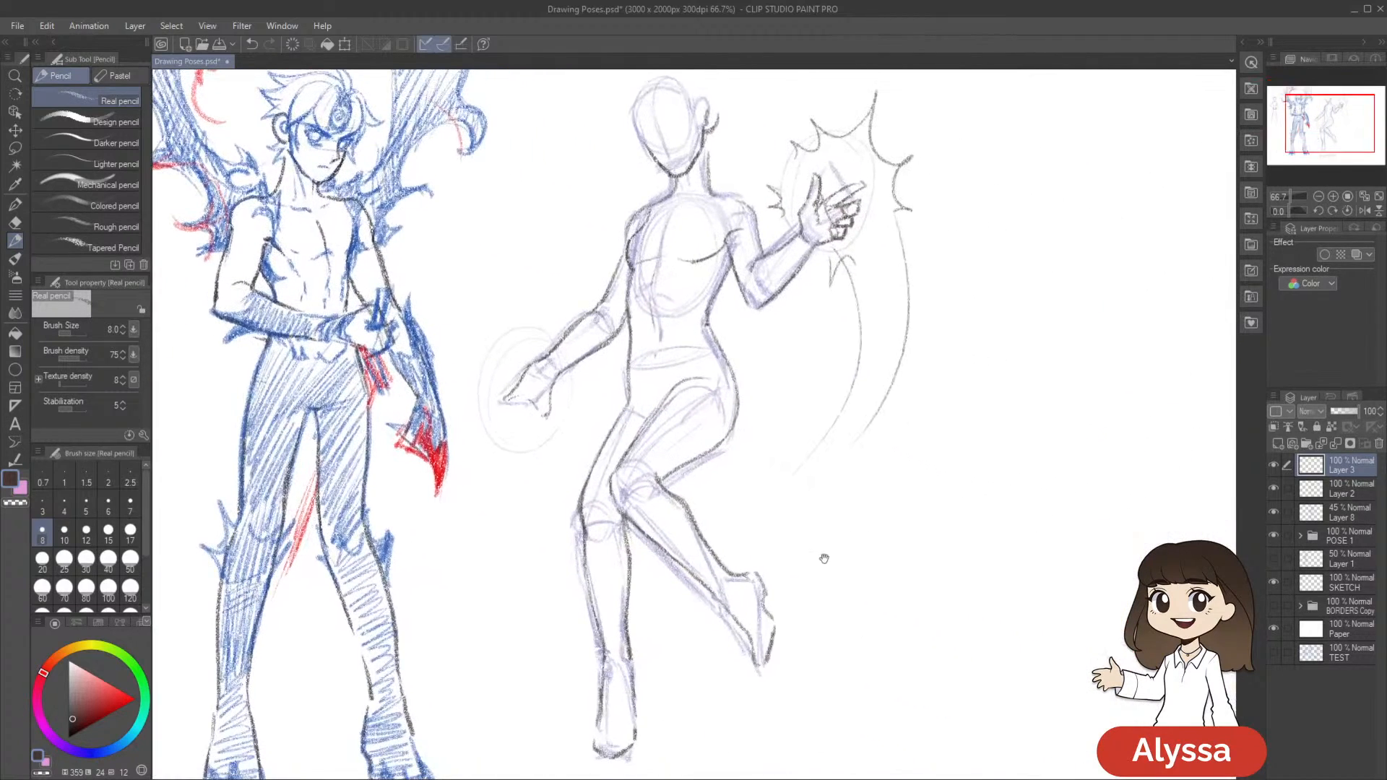
{"action": "left_click_drag", "start_coordinate": [897, 415], "coordinate": [884, 441]}
{"action": "left_click_drag", "start_coordinate": [795, 615], "coordinate": [878, 541]}
{"action": "key", "text": "ctrl+s"}
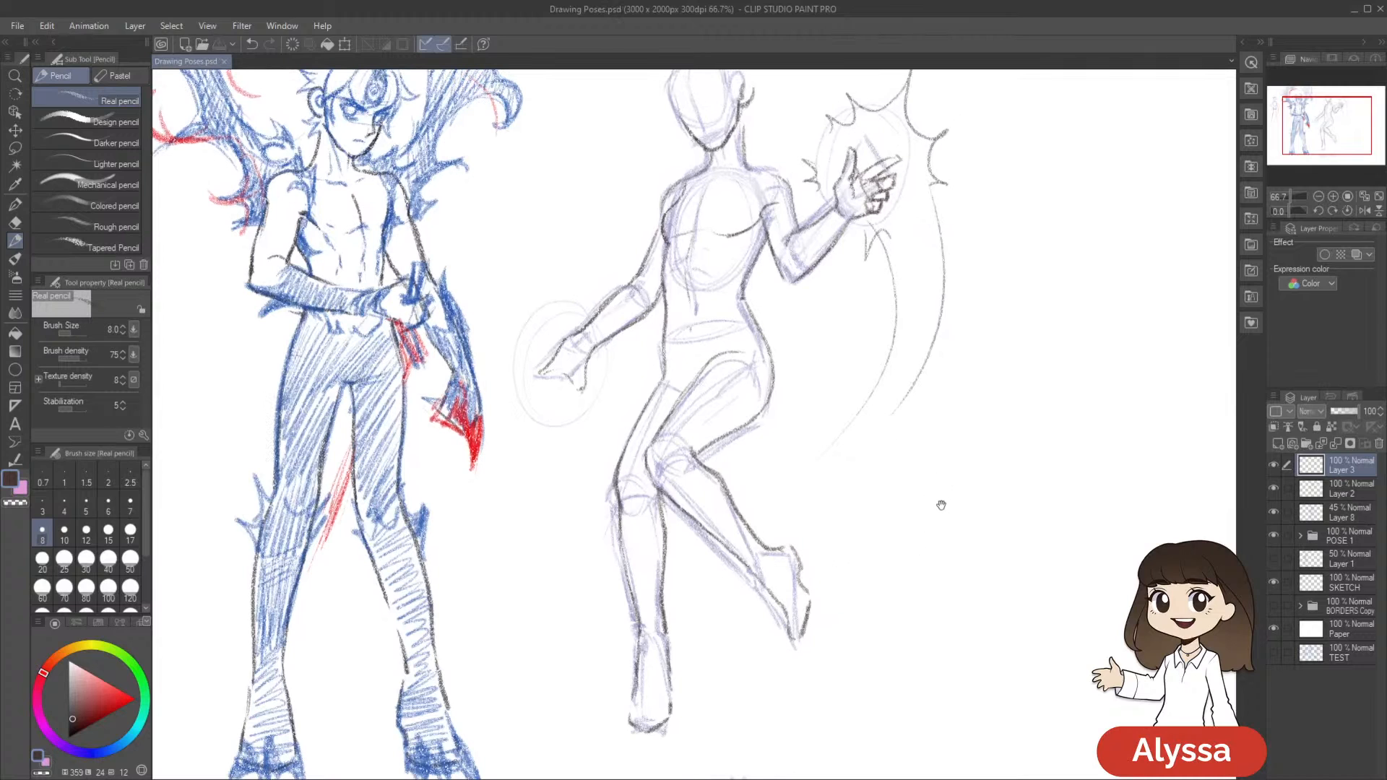
Set the pencil to size 7 and draw a thumb hanging down from the lowered hand's palm
{"action": "left_click_drag", "start_coordinate": [836, 481], "coordinate": [866, 501]}
{"action": "mouse_move", "coordinate": [600, 460]}
{"action": "left_mouse_down"}
{"action": "mouse_move", "coordinate": [660, 484]}
{"action": "mouse_move", "coordinate": [593, 466]}
{"action": "left_mouse_up"}
{"action": "left_click", "coordinate": [1273, 468]}
{"action": "left_click", "coordinate": [1274, 468]}
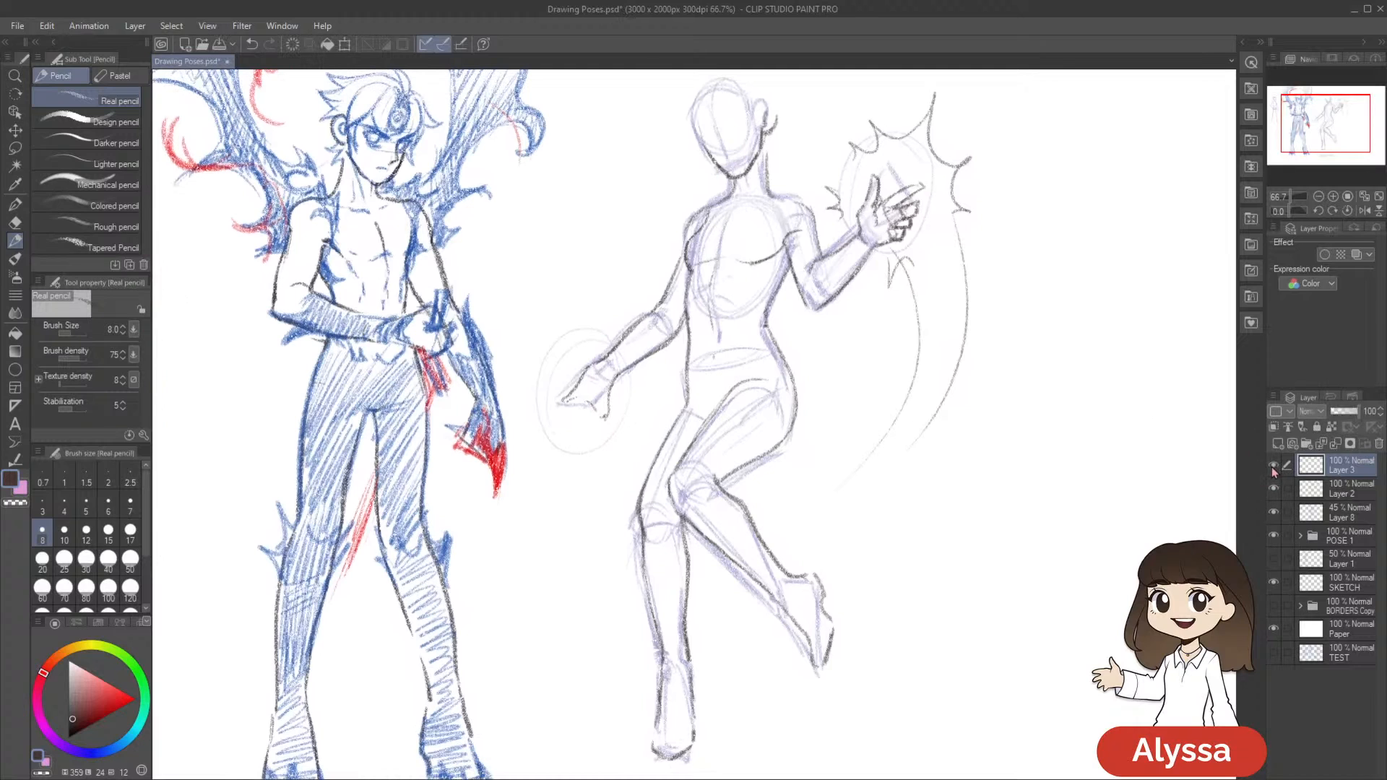
{"action": "left_click_drag", "start_coordinate": [1045, 530], "coordinate": [1035, 547]}
{"action": "key", "text": "bracketright"}
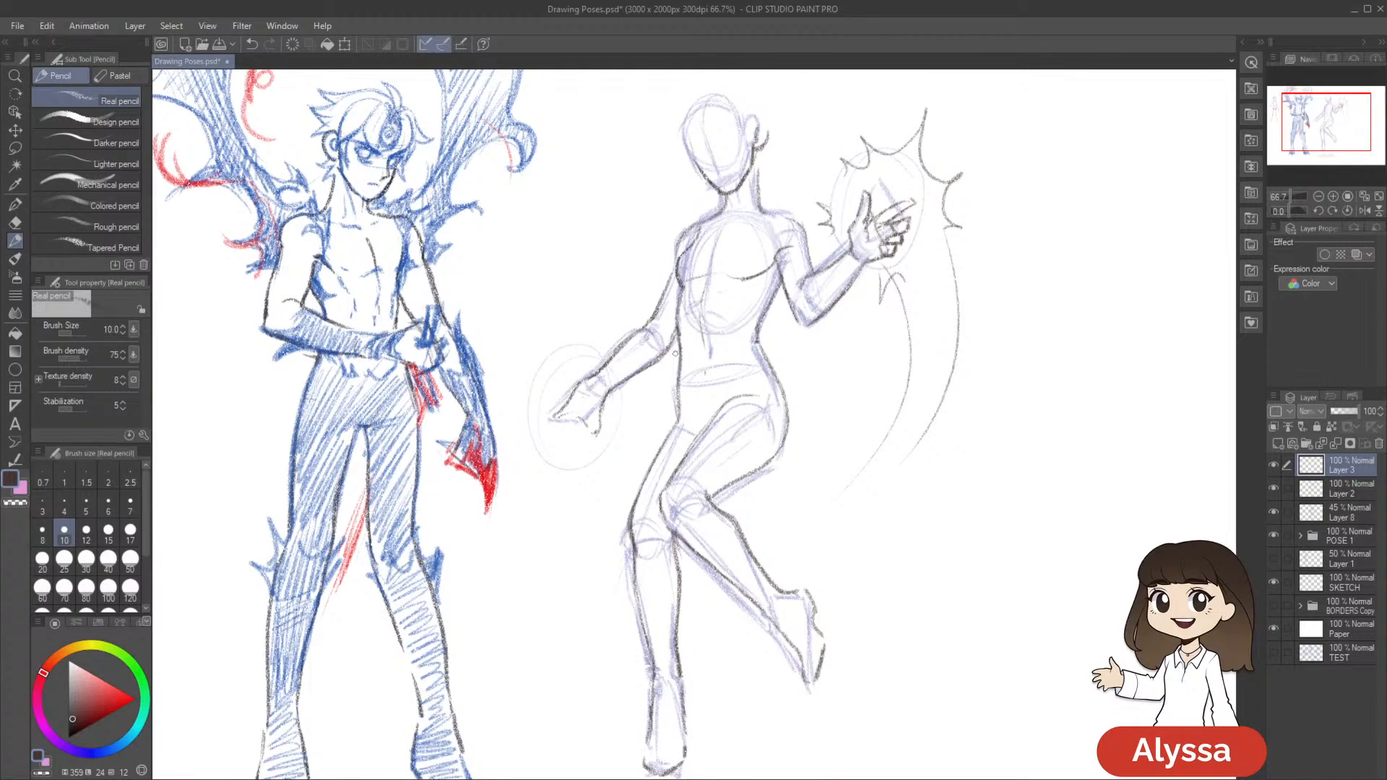
{"action": "left_click_drag", "start_coordinate": [807, 515], "coordinate": [795, 502]}
{"action": "key", "text": "bracketleft"}
{"action": "key", "text": "bracketleft"}
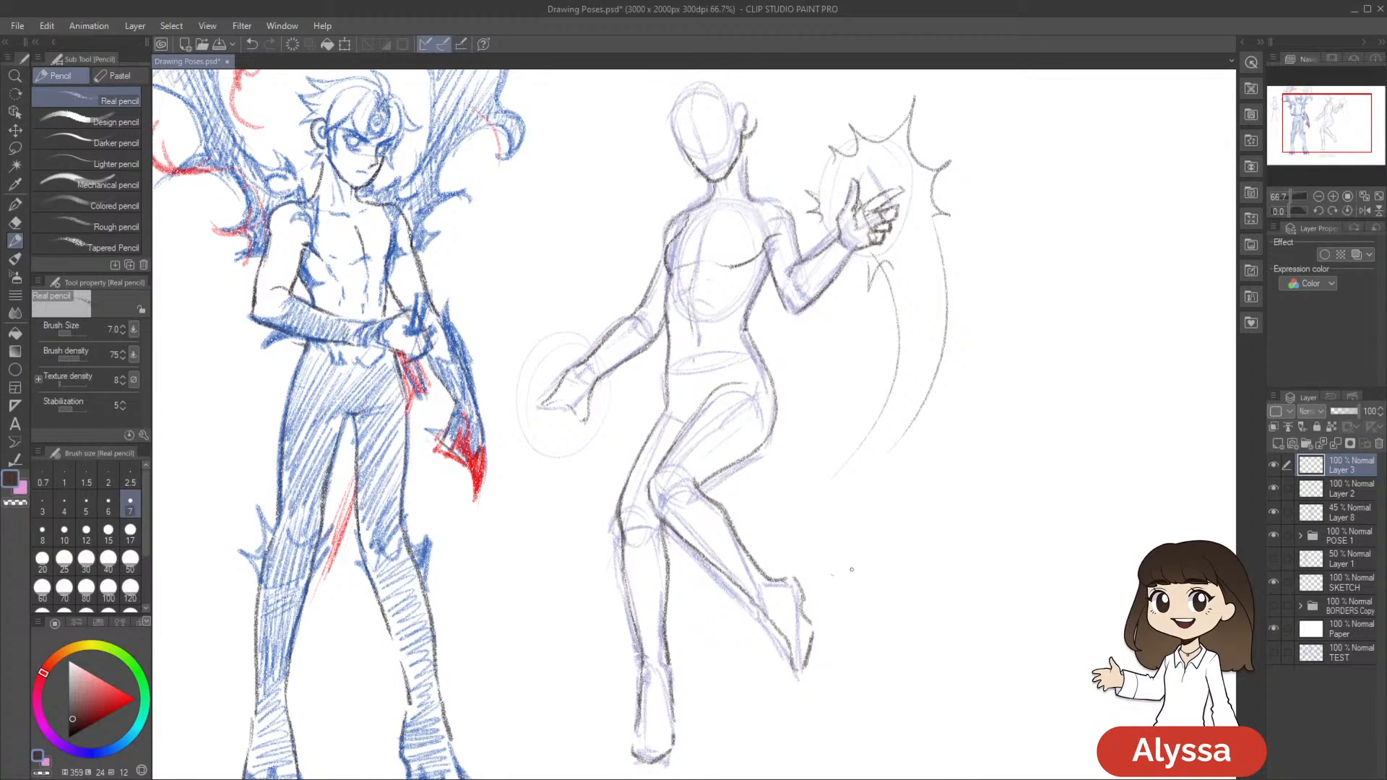
{"action": "left_click_drag", "start_coordinate": [872, 594], "coordinate": [877, 615]}
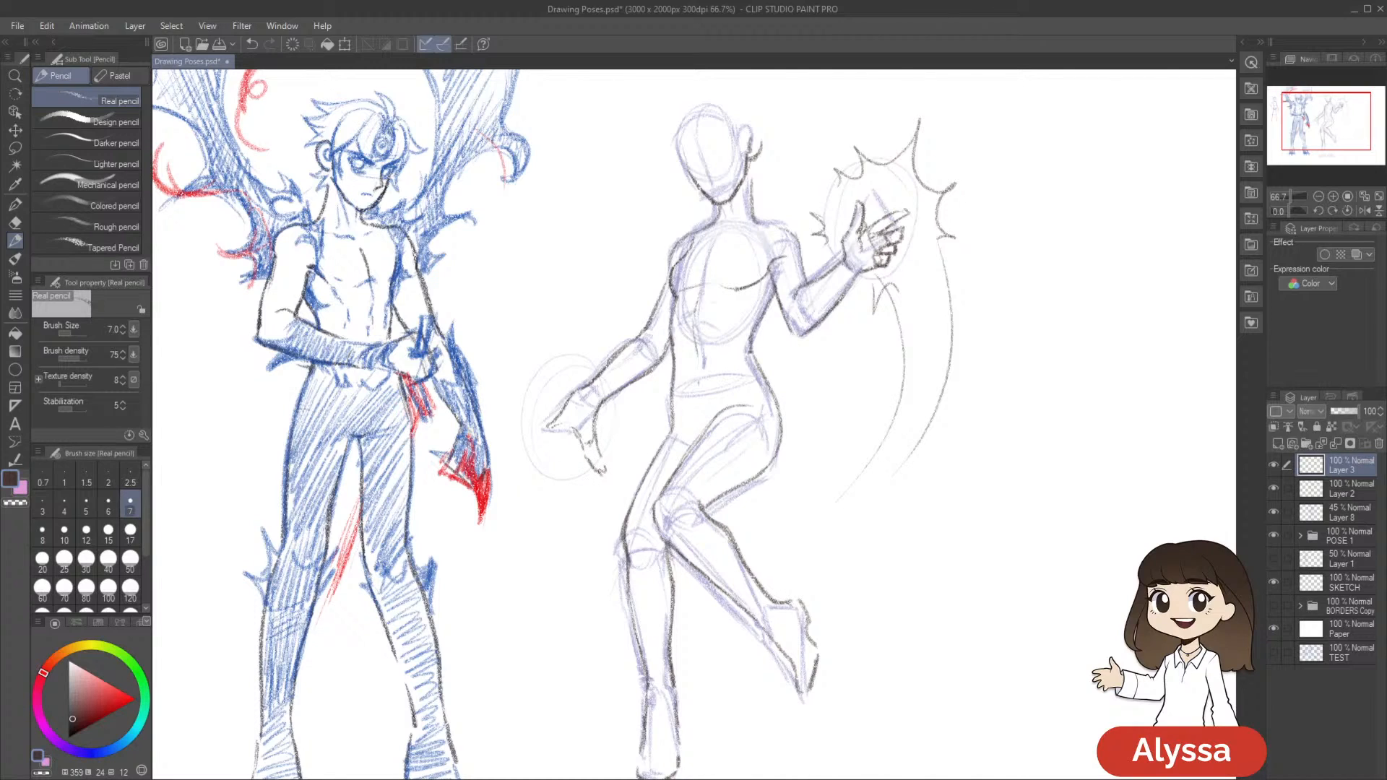
{"action": "left_click_drag", "start_coordinate": [740, 480], "coordinate": [748, 465]}
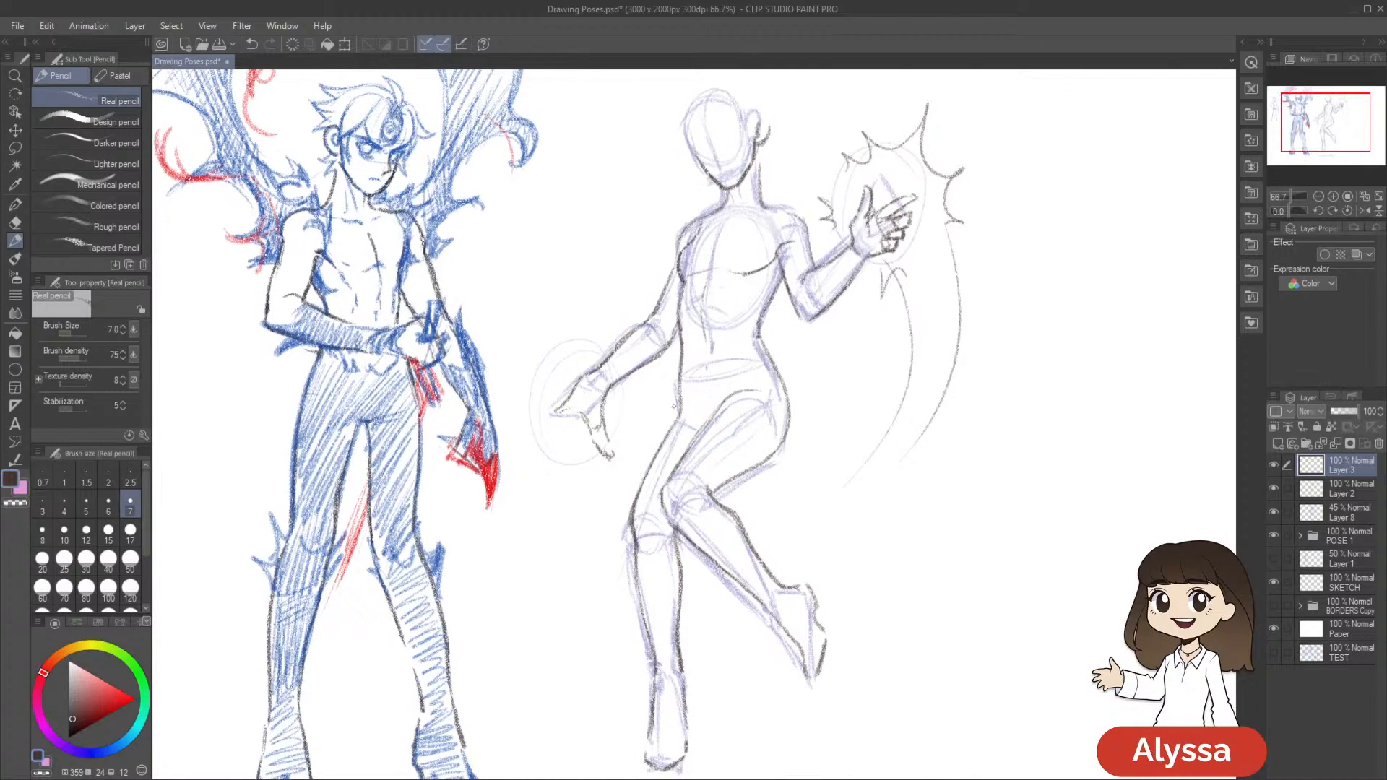
Lasso the lowered hand's thumb, transform it to fit the palm, deselect and return to the pencil
{"action": "key", "text": "m"}
{"action": "mouse_move", "coordinate": [615, 427]}
{"action": "left_mouse_down"}
{"action": "mouse_move", "coordinate": [596, 426]}
{"action": "mouse_move", "coordinate": [623, 462]}
{"action": "mouse_move", "coordinate": [618, 482]}
{"action": "mouse_move", "coordinate": [615, 466]}
{"action": "left_mouse_up"}
{"action": "key", "text": "ctrl+t"}
{"action": "key", "text": "Return"}
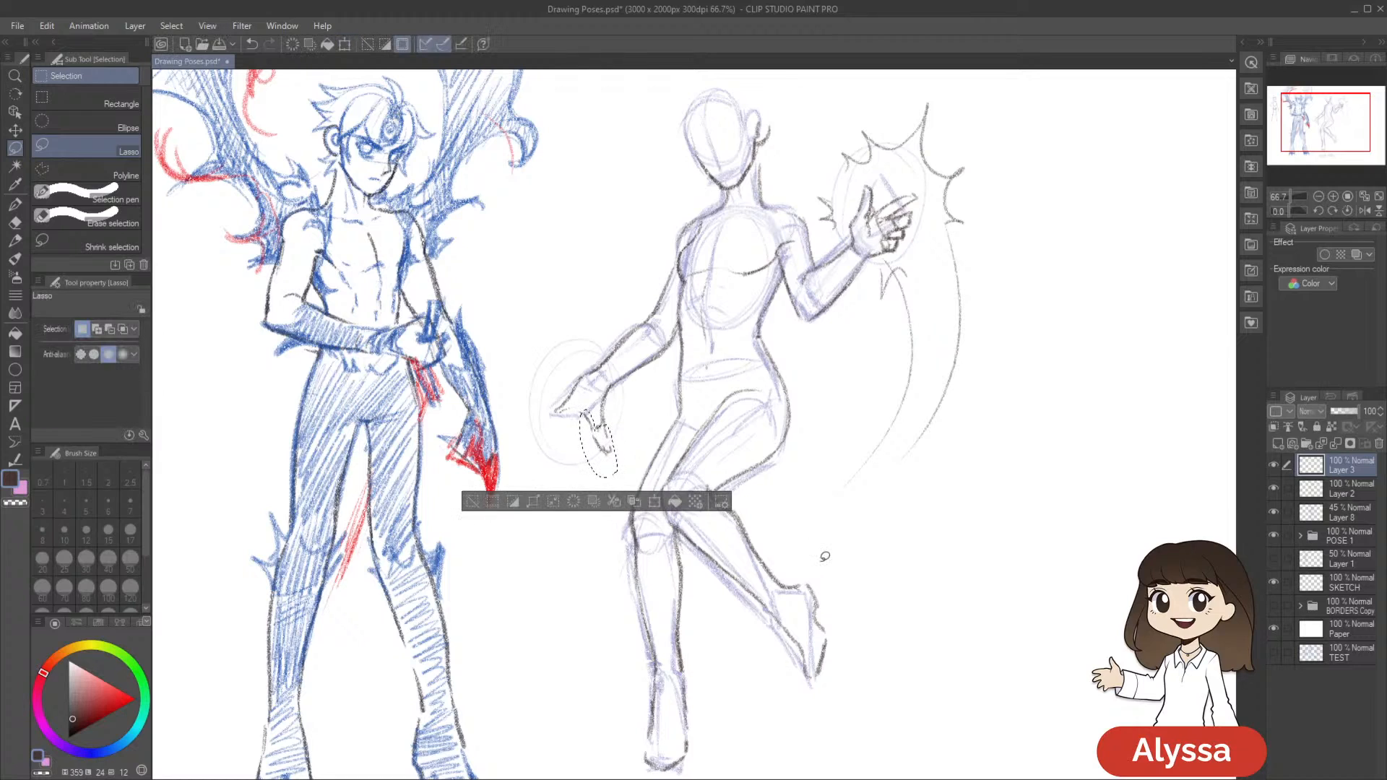
{"action": "key", "text": "ctrl+d"}
{"action": "key", "text": "p"}
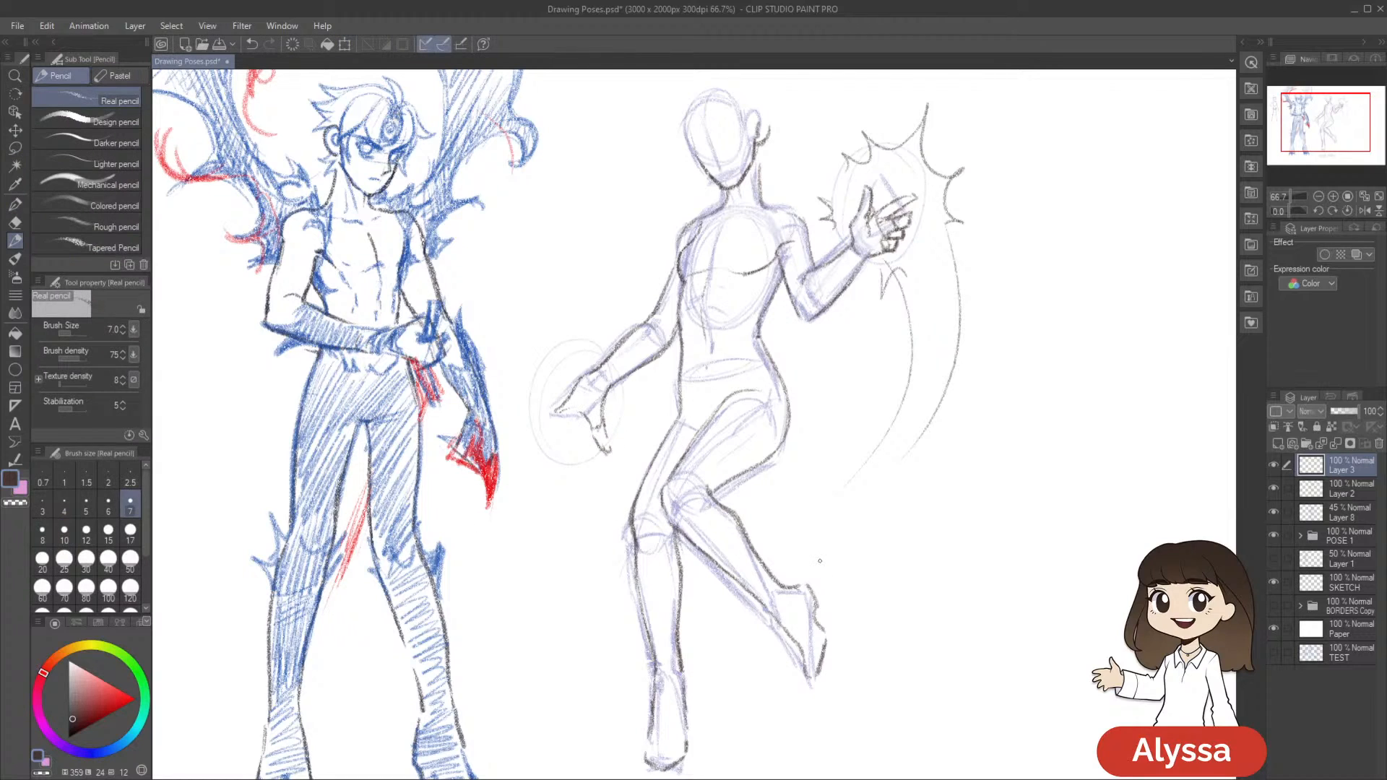
{"action": "left_click_drag", "start_coordinate": [731, 535], "coordinate": [839, 489]}
{"action": "left_click_drag", "start_coordinate": [939, 447], "coordinate": [891, 486]}
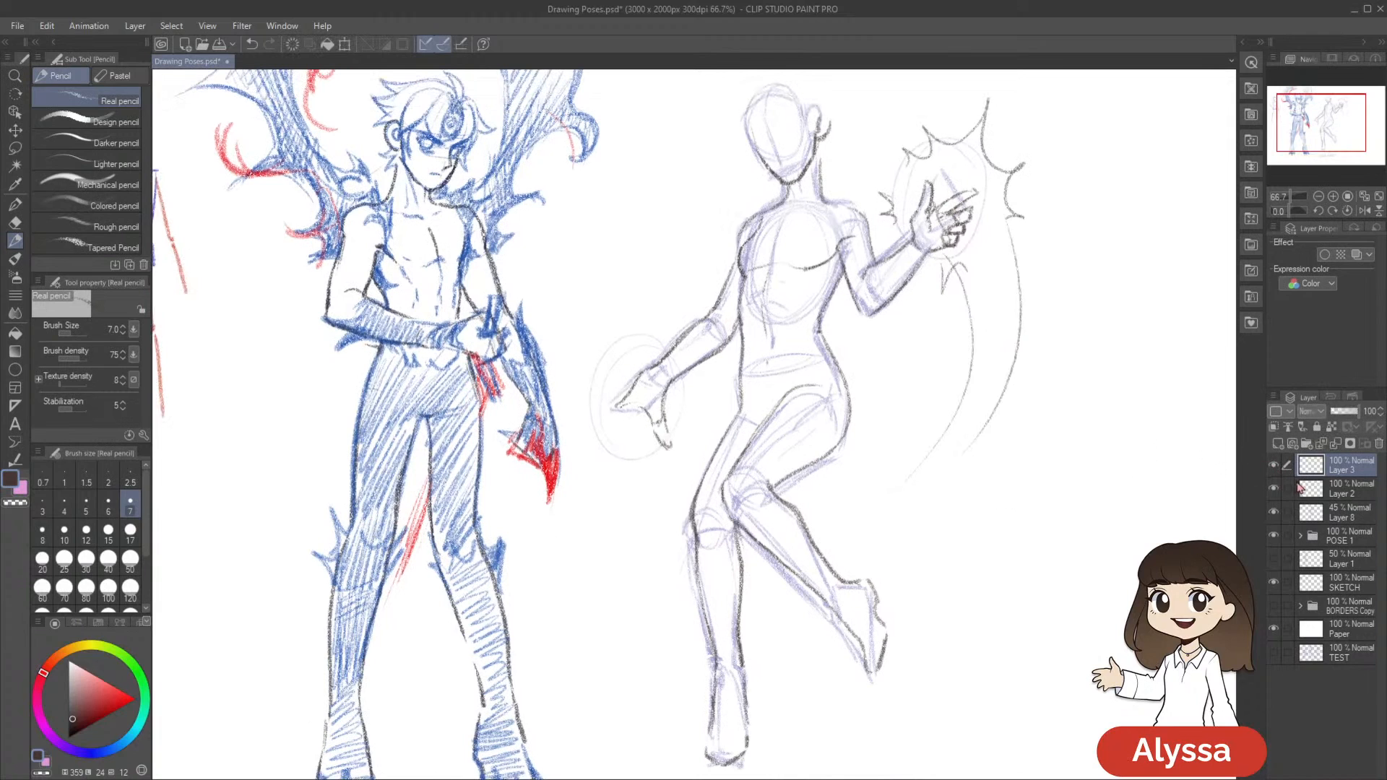
Erase the stray lines around the lowered hand's thumb on Layer 2 and Layer 3
{"action": "left_click", "coordinate": [1273, 466]}
{"action": "left_click", "coordinate": [1273, 466]}
{"action": "left_click_drag", "start_coordinate": [996, 479], "coordinate": [985, 514]}
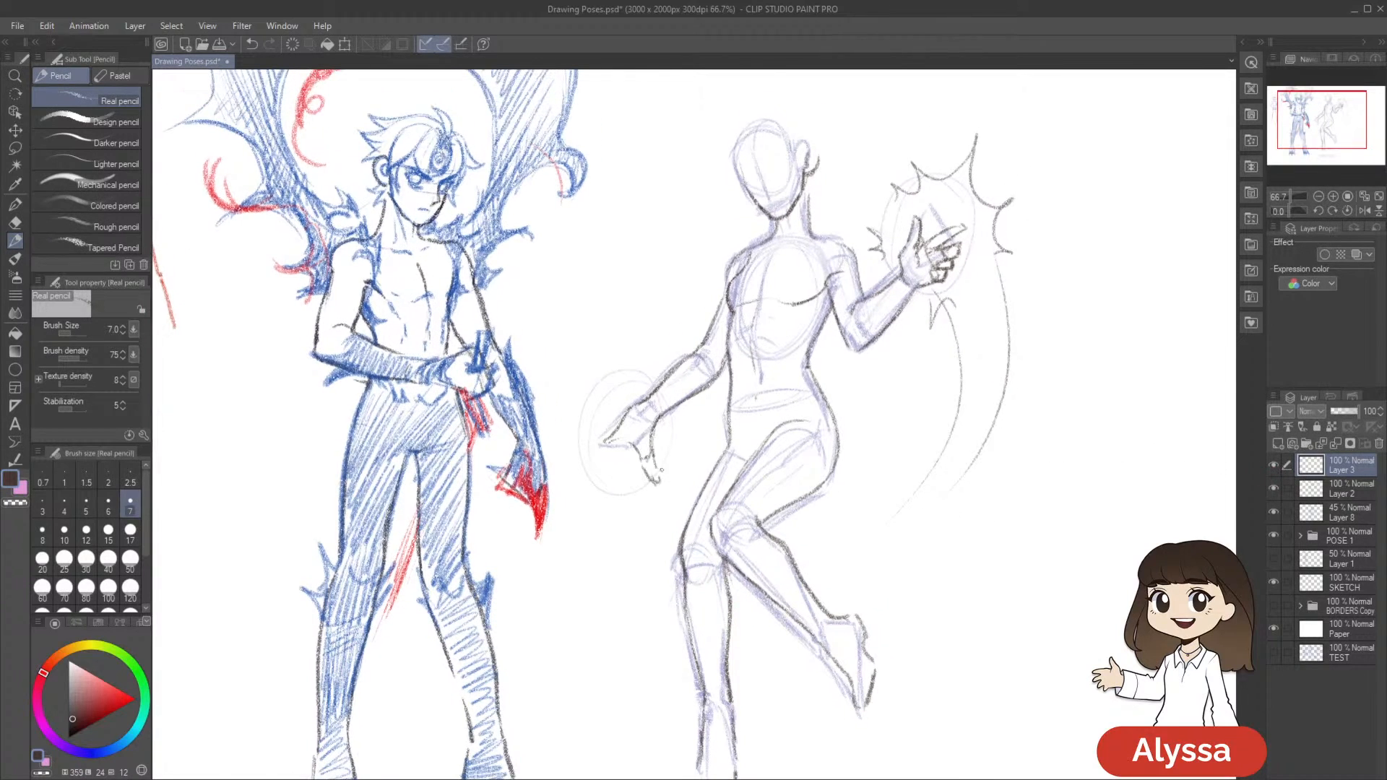
{"action": "key", "text": "e"}
{"action": "left_click", "coordinate": [1345, 491]}
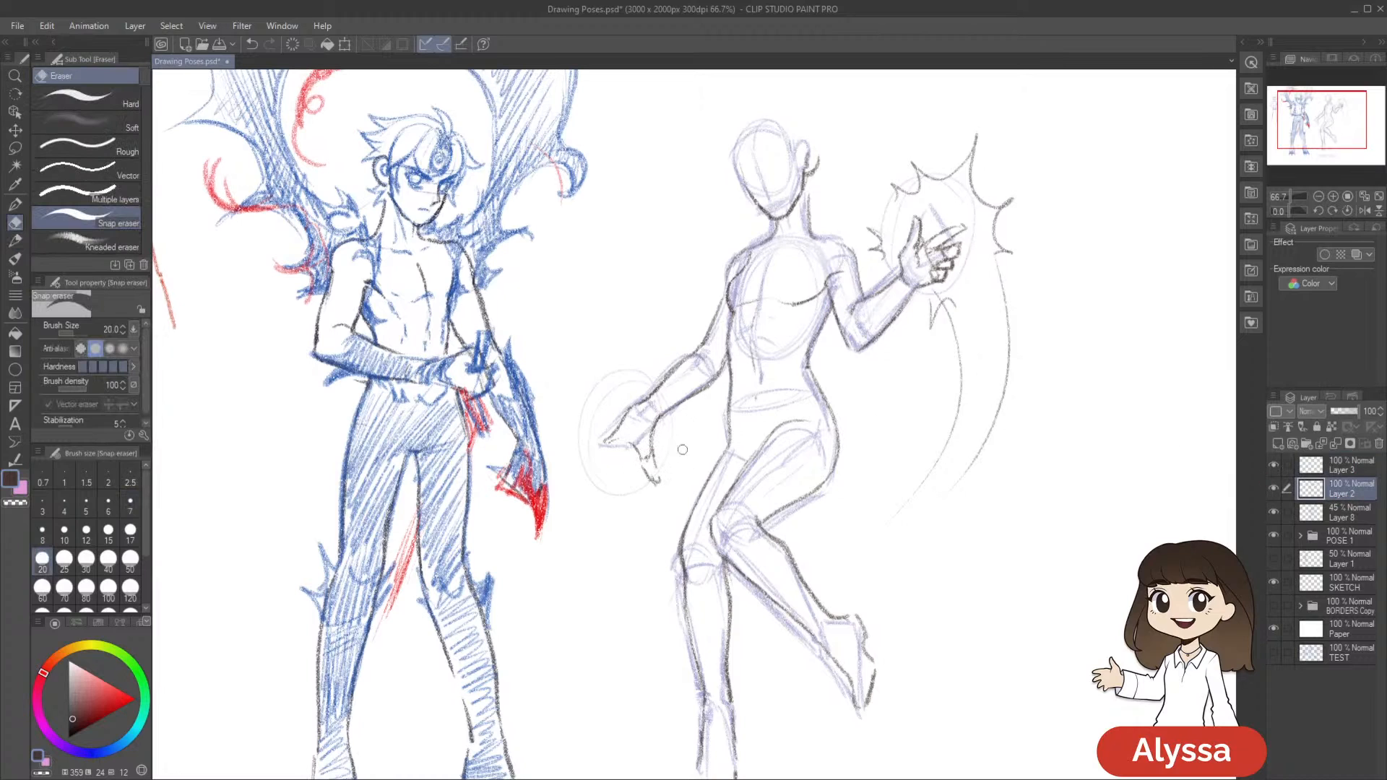
{"action": "left_click", "coordinate": [1286, 473]}
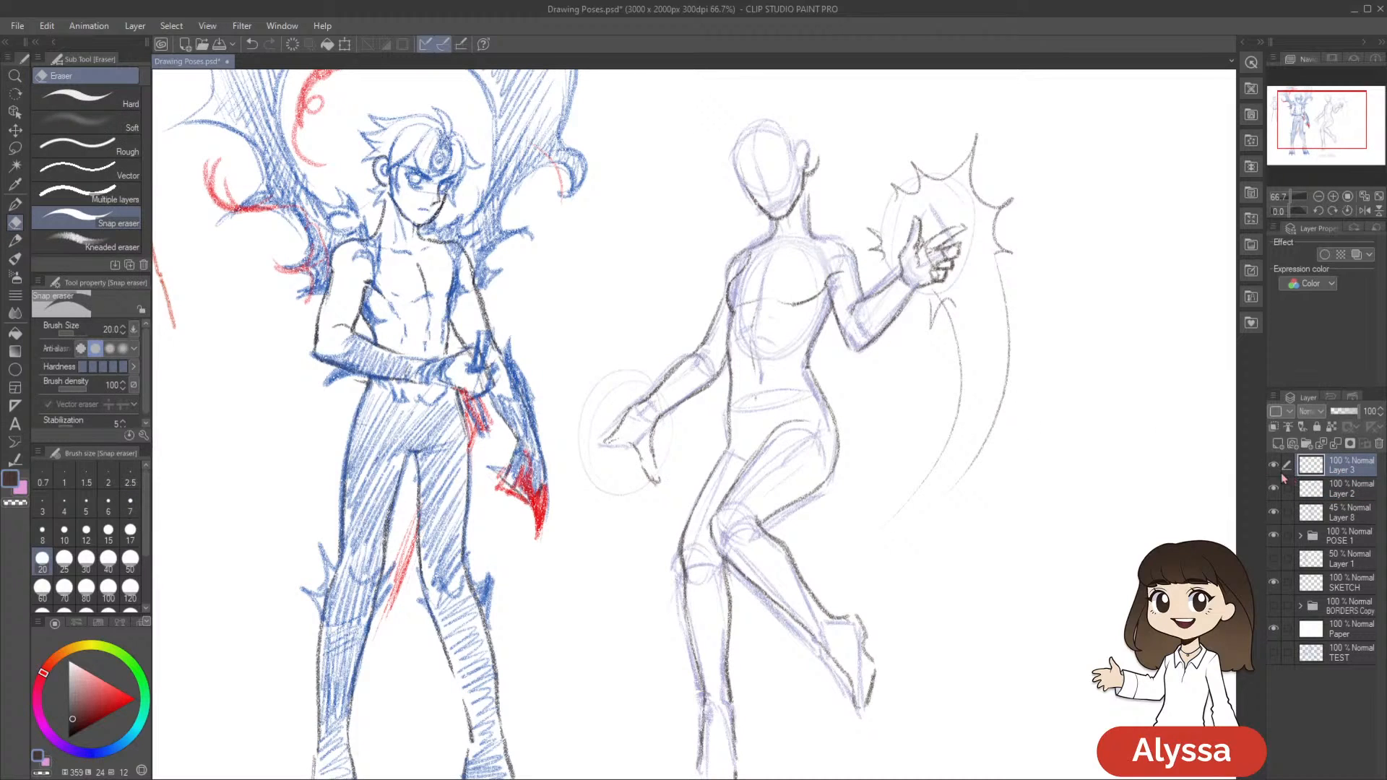
{"action": "key", "text": "p"}
{"action": "key", "text": "p"}
{"action": "mouse_move", "coordinate": [872, 524]}
{"action": "left_mouse_down"}
{"action": "mouse_move", "coordinate": [901, 473]}
{"action": "mouse_move", "coordinate": [870, 478]}
{"action": "left_mouse_up"}
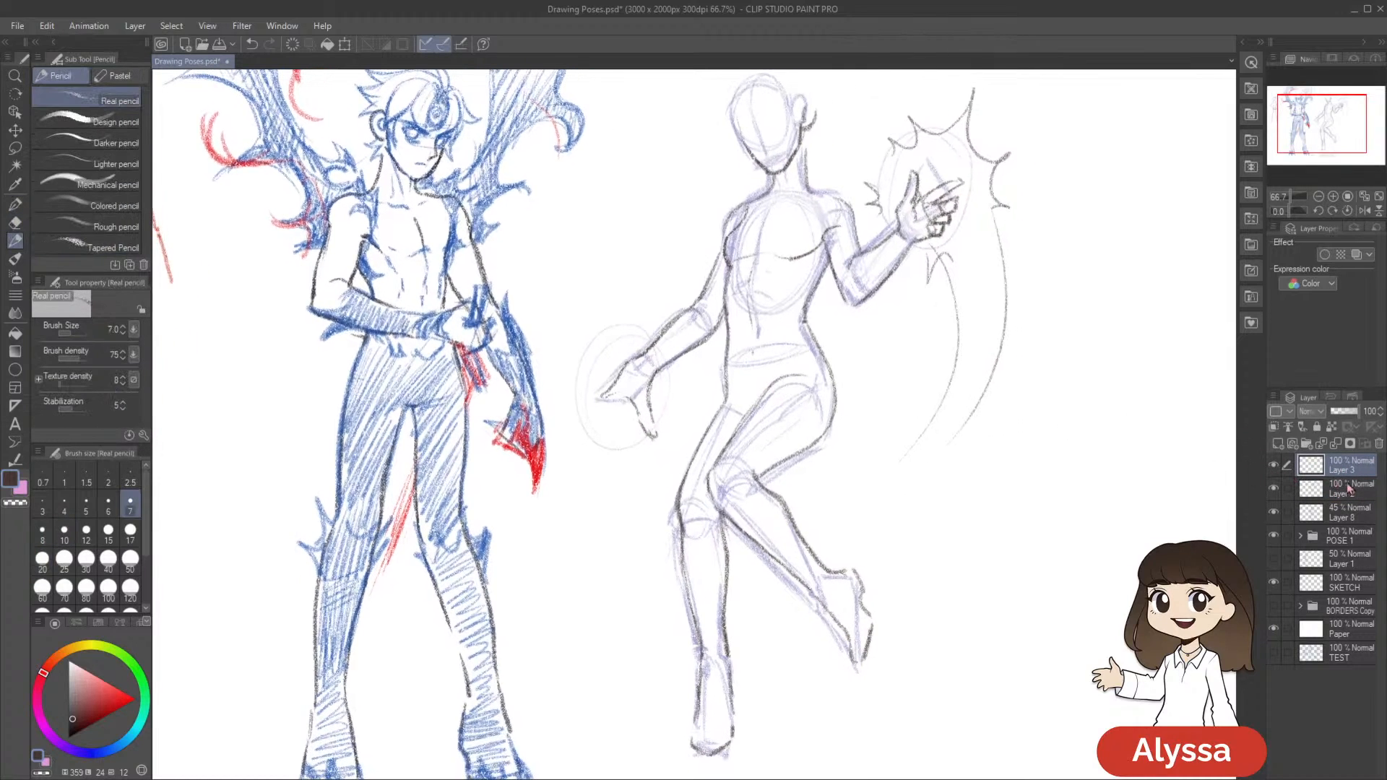
Lasso the thumb area of the lowered hand on Layer 2, nudge it slightly toward the body and deselect
{"action": "left_click", "coordinate": [1348, 489]}
{"action": "key", "text": "m"}
{"action": "mouse_move", "coordinate": [659, 455]}
{"action": "left_mouse_down"}
{"action": "mouse_move", "coordinate": [656, 366]}
{"action": "mouse_move", "coordinate": [625, 382]}
{"action": "mouse_move", "coordinate": [672, 470]}
{"action": "left_mouse_up"}
{"action": "key", "text": "ctrl+t"}
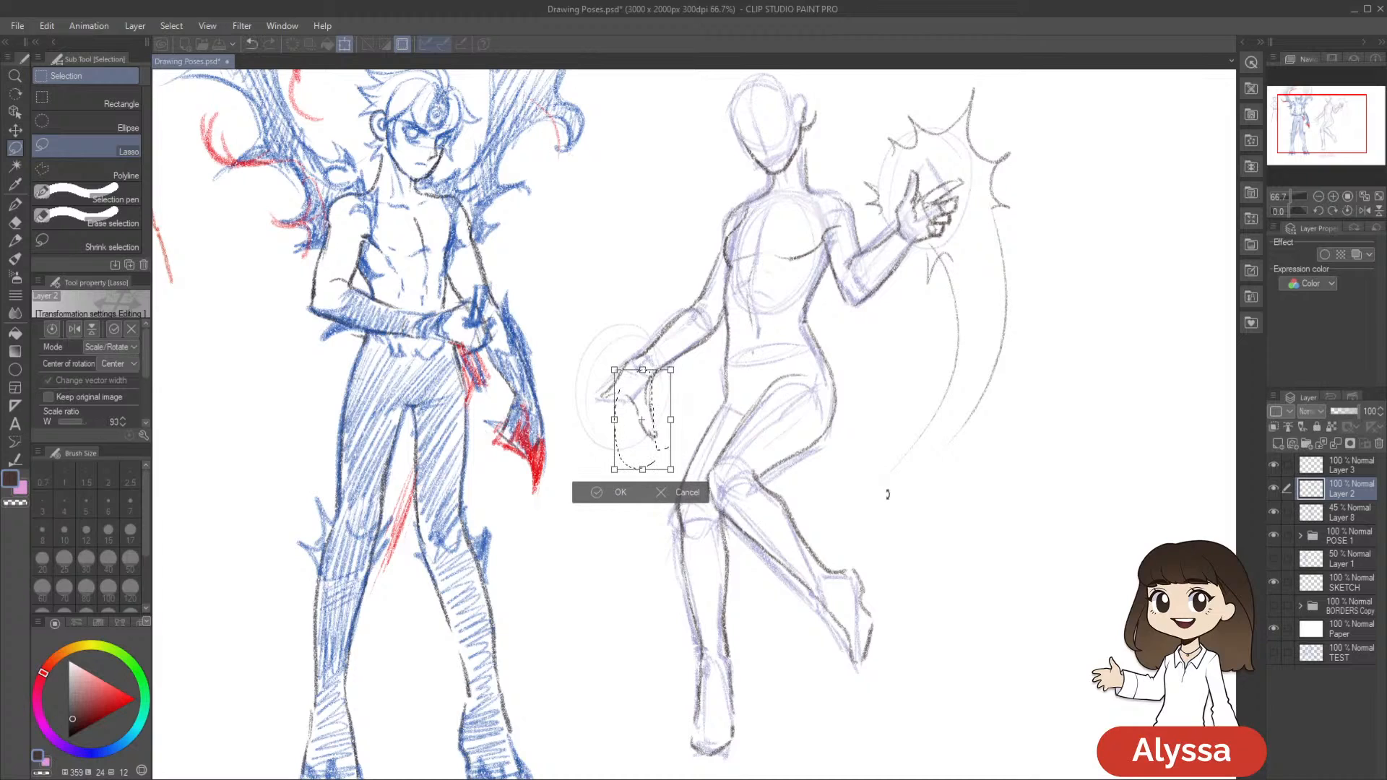
{"action": "key", "text": "Right"}
{"action": "key", "text": "Right"}
{"action": "key", "text": "Right"}
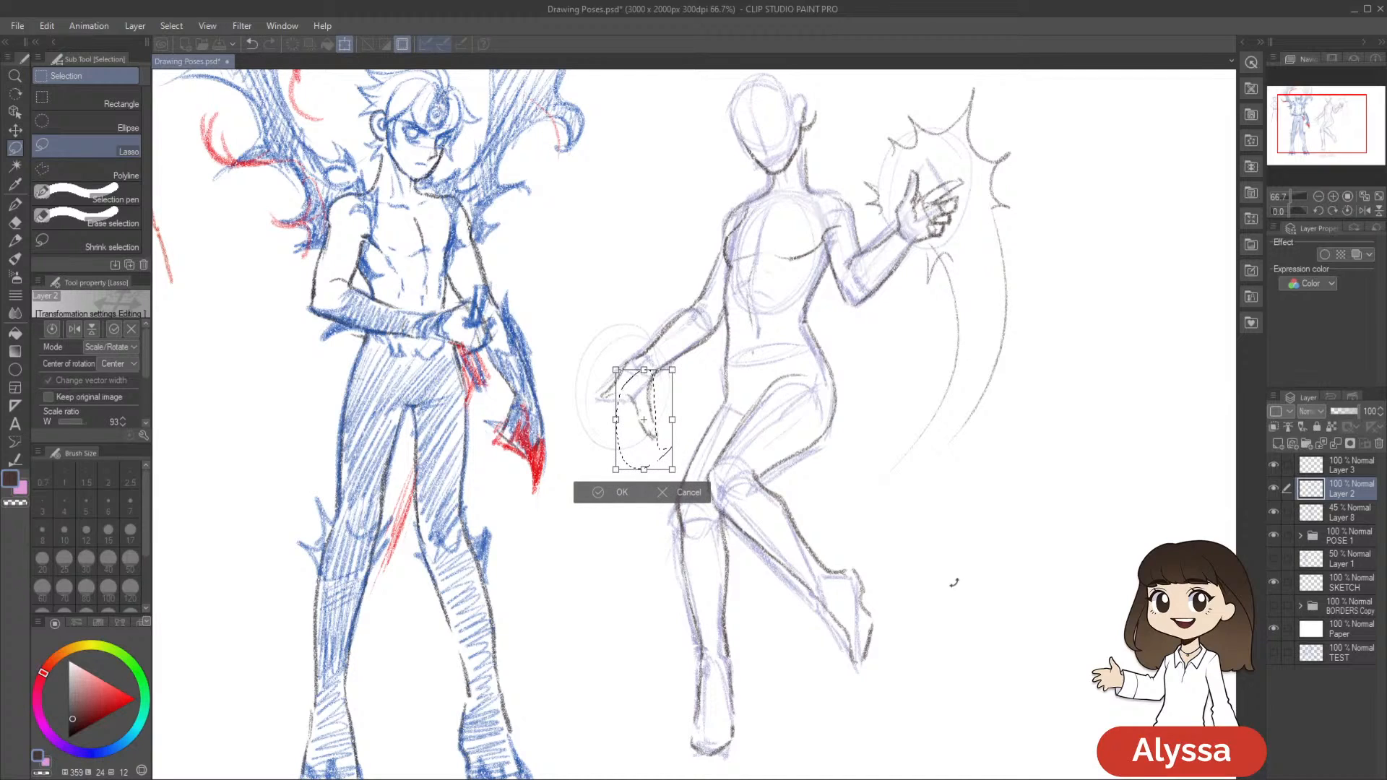
{"action": "key", "text": "Return"}
{"action": "key", "text": "ctrl+d"}
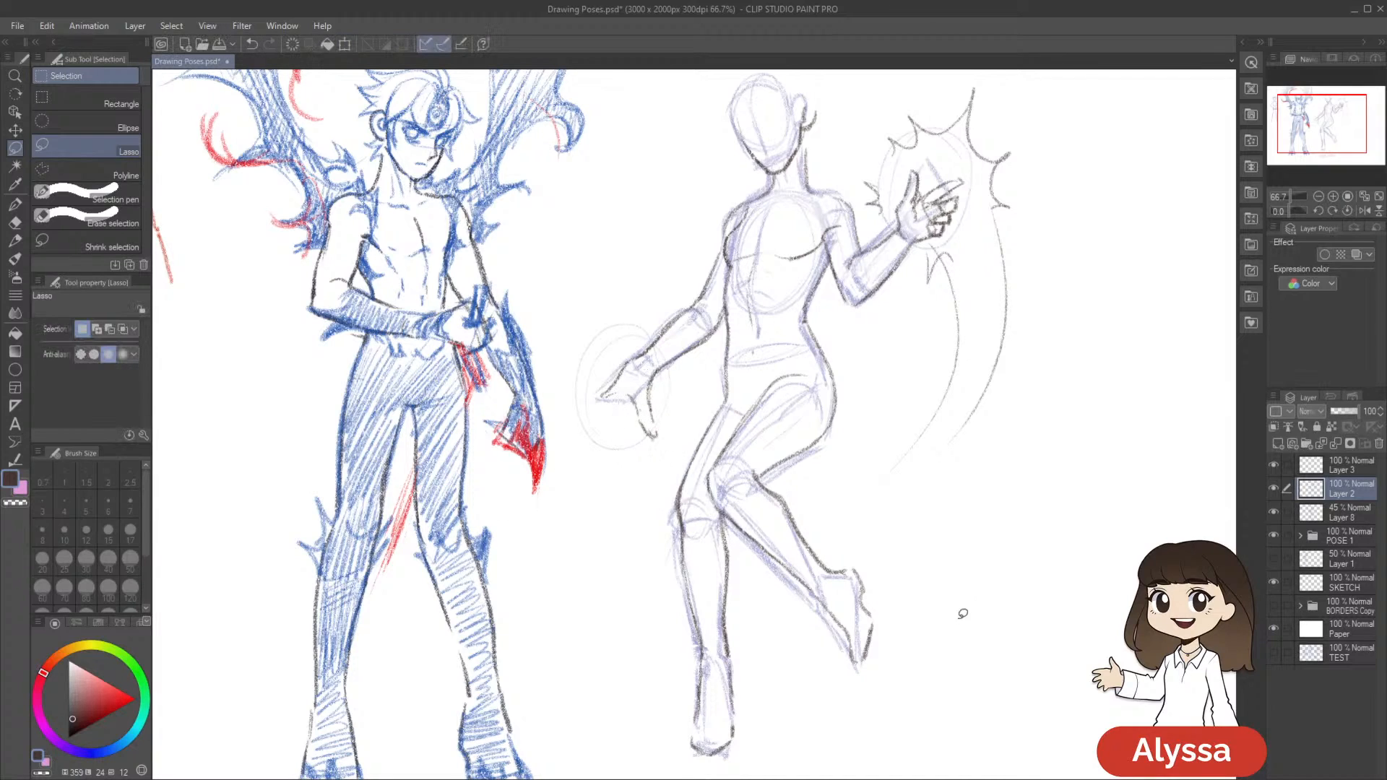
Toggle Layer 2 and Layer 3 to check the lowered hand, and merge Layer 3 into Layer 2
{"action": "left_click", "coordinate": [1271, 491]}
{"action": "left_click", "coordinate": [1271, 491]}
{"action": "left_click", "coordinate": [1274, 466]}
{"action": "left_click", "coordinate": [1273, 466]}
{"action": "left_click", "coordinate": [1331, 474]}
{"action": "key", "text": "ctrl+e"}
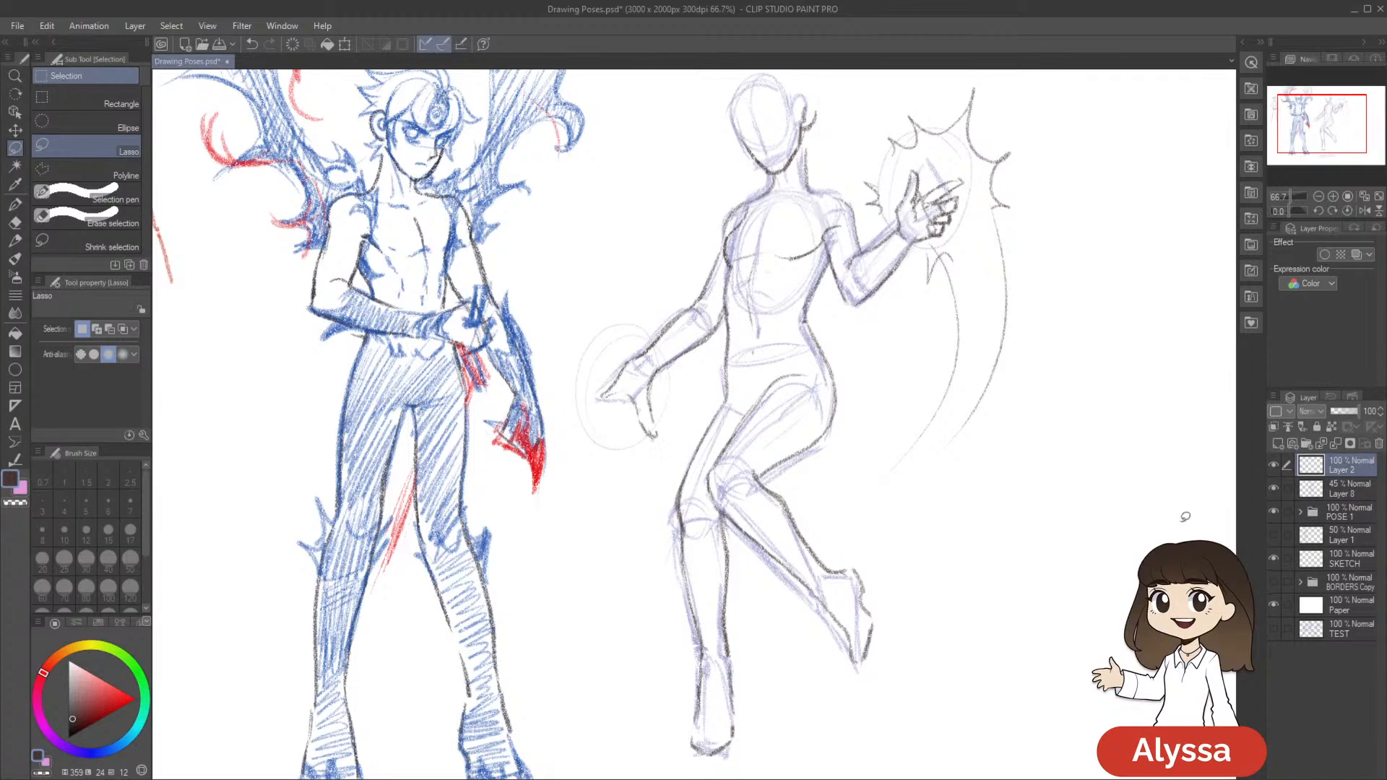
Add a new raster layer above Layer 2 for the remaining fingers and return to the pencil
{"action": "scroll", "coordinate": [1018, 545], "scroll_direction": "up", "scroll_amount": 1}
{"action": "key", "text": "ctrl+shift+n"}
{"action": "key", "text": "p"}
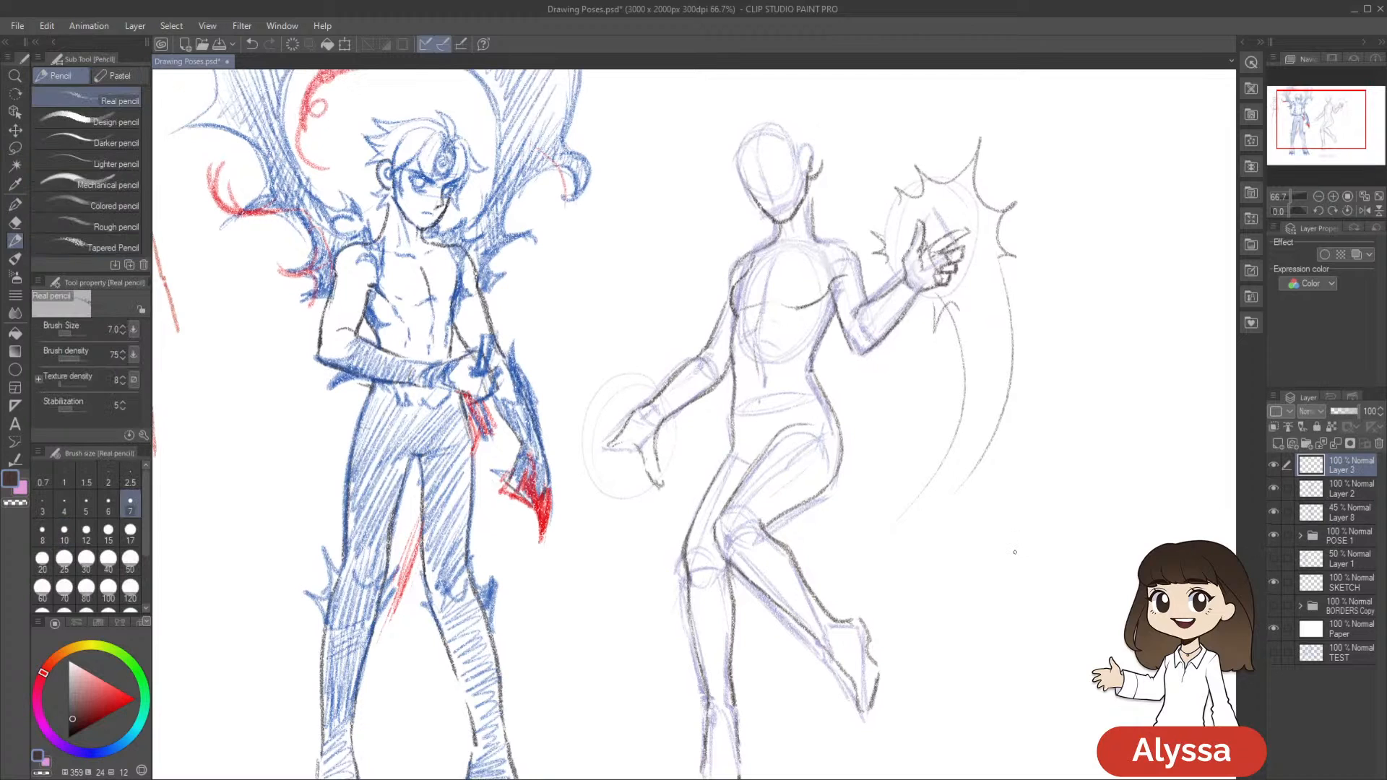
{"action": "scroll", "coordinate": [1015, 552], "scroll_direction": "up", "scroll_amount": 1}
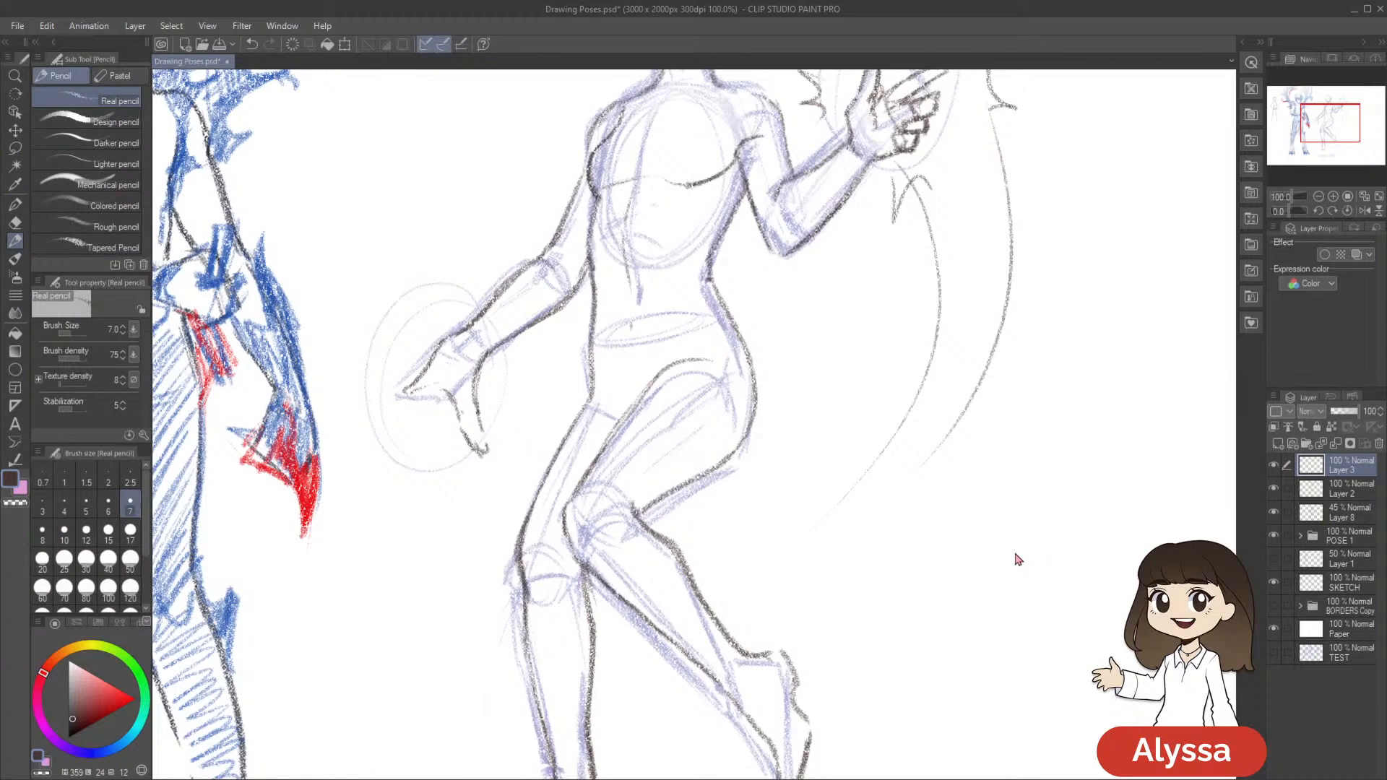
{"action": "left_click_drag", "start_coordinate": [782, 397], "coordinate": [878, 442]}
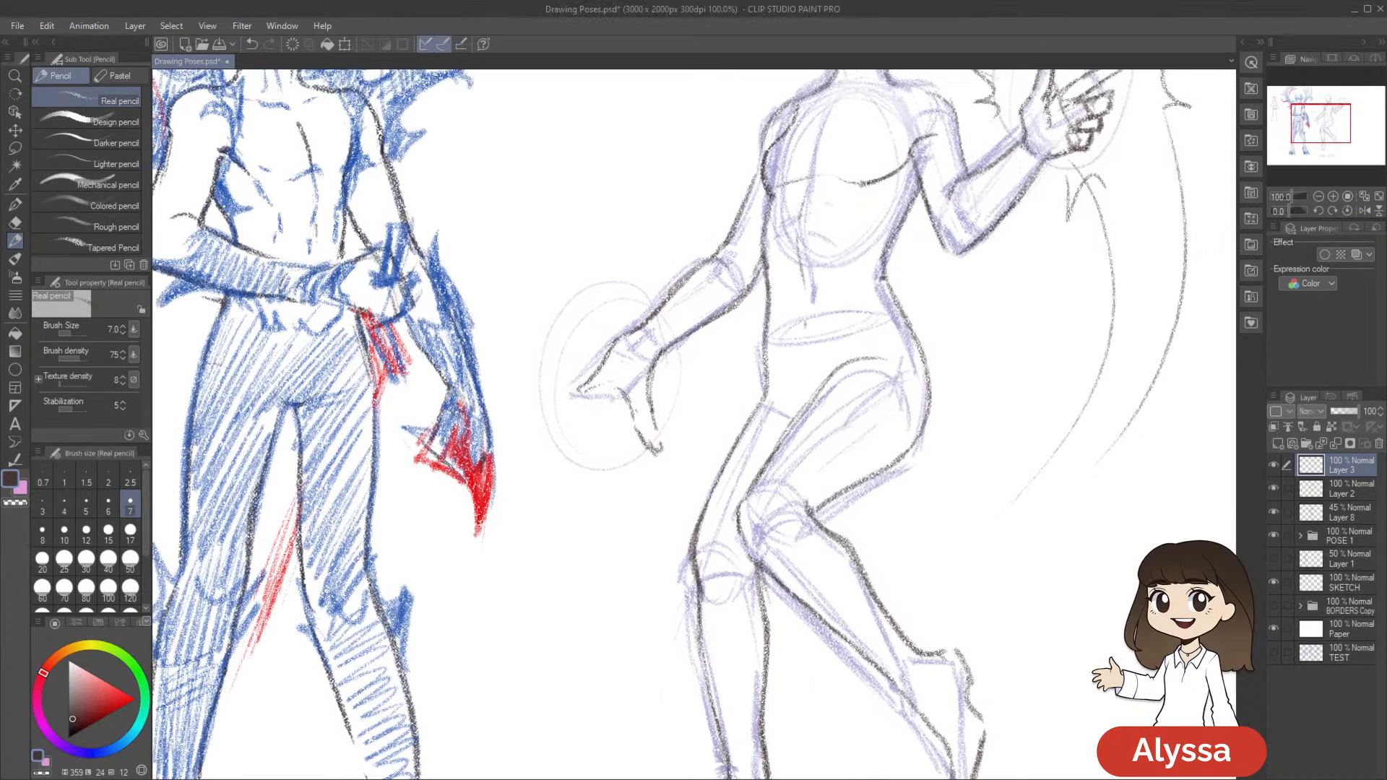
{"action": "left_click_drag", "start_coordinate": [868, 322], "coordinate": [819, 359]}
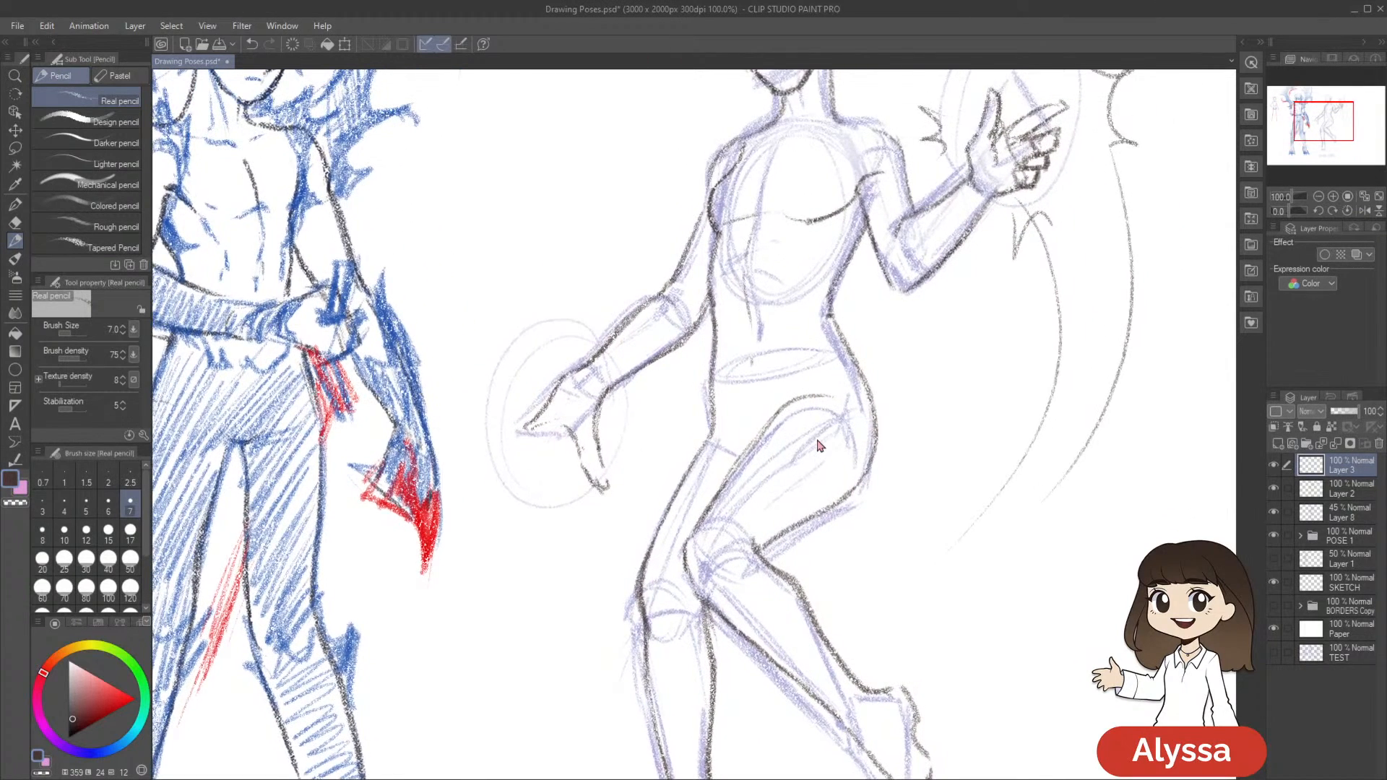
{"action": "scroll", "coordinate": [818, 439], "scroll_direction": "down", "scroll_amount": 1}
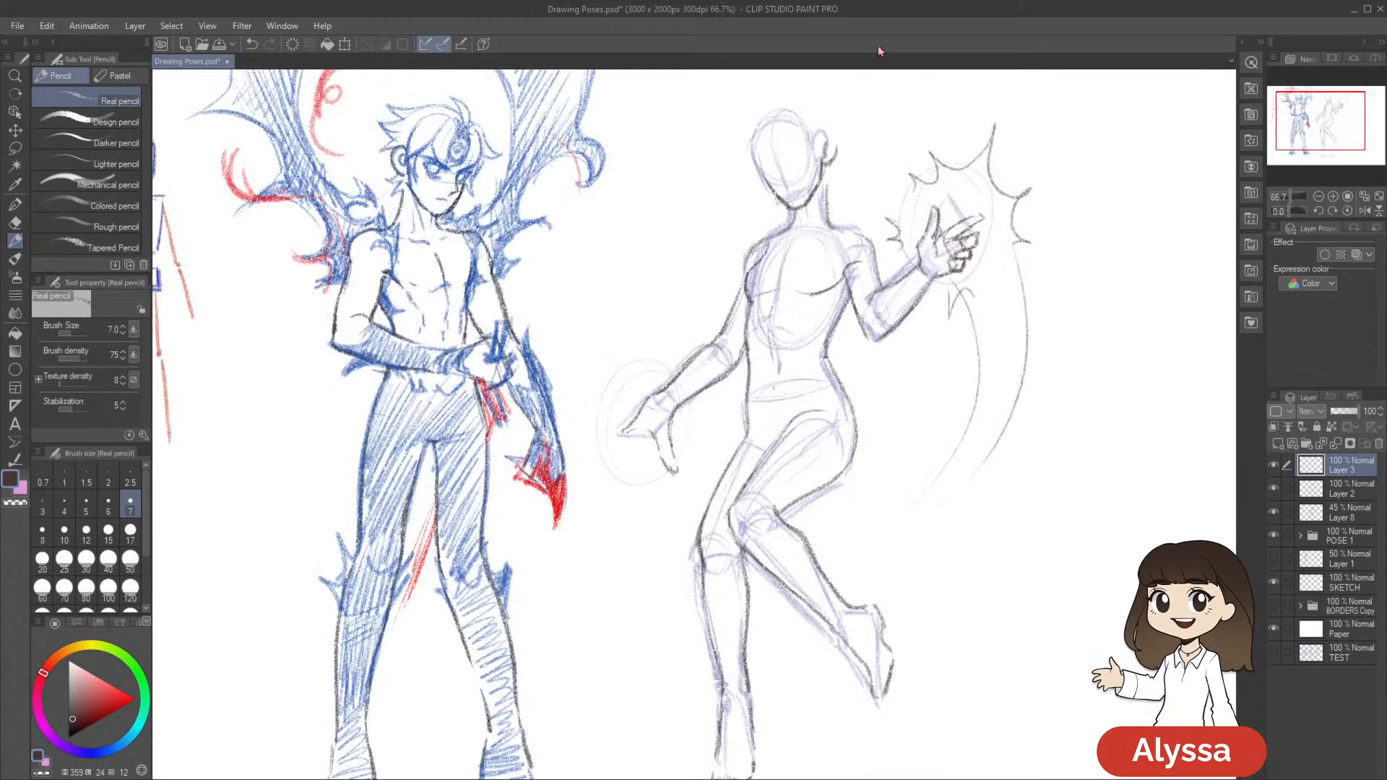
{"action": "left_click_drag", "start_coordinate": [810, 254], "coordinate": [802, 221]}
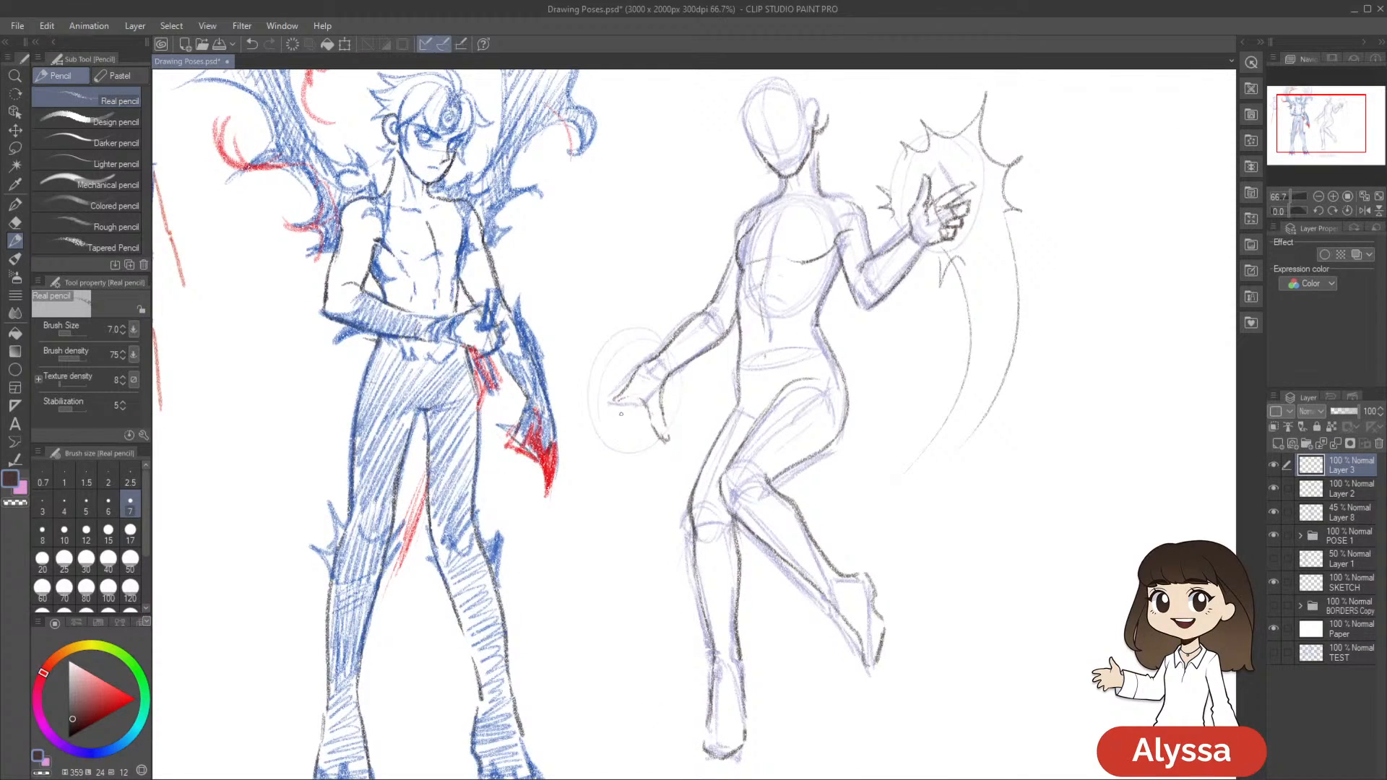
Try extending the lowered hand with an outstretched finger, transforming it to fit the palm
{"action": "left_click_drag", "start_coordinate": [593, 412], "coordinate": [607, 405]}
{"action": "key", "text": "ctrl+z"}
{"action": "left_click_drag", "start_coordinate": [581, 424], "coordinate": [603, 421]}
{"action": "key", "text": "m"}
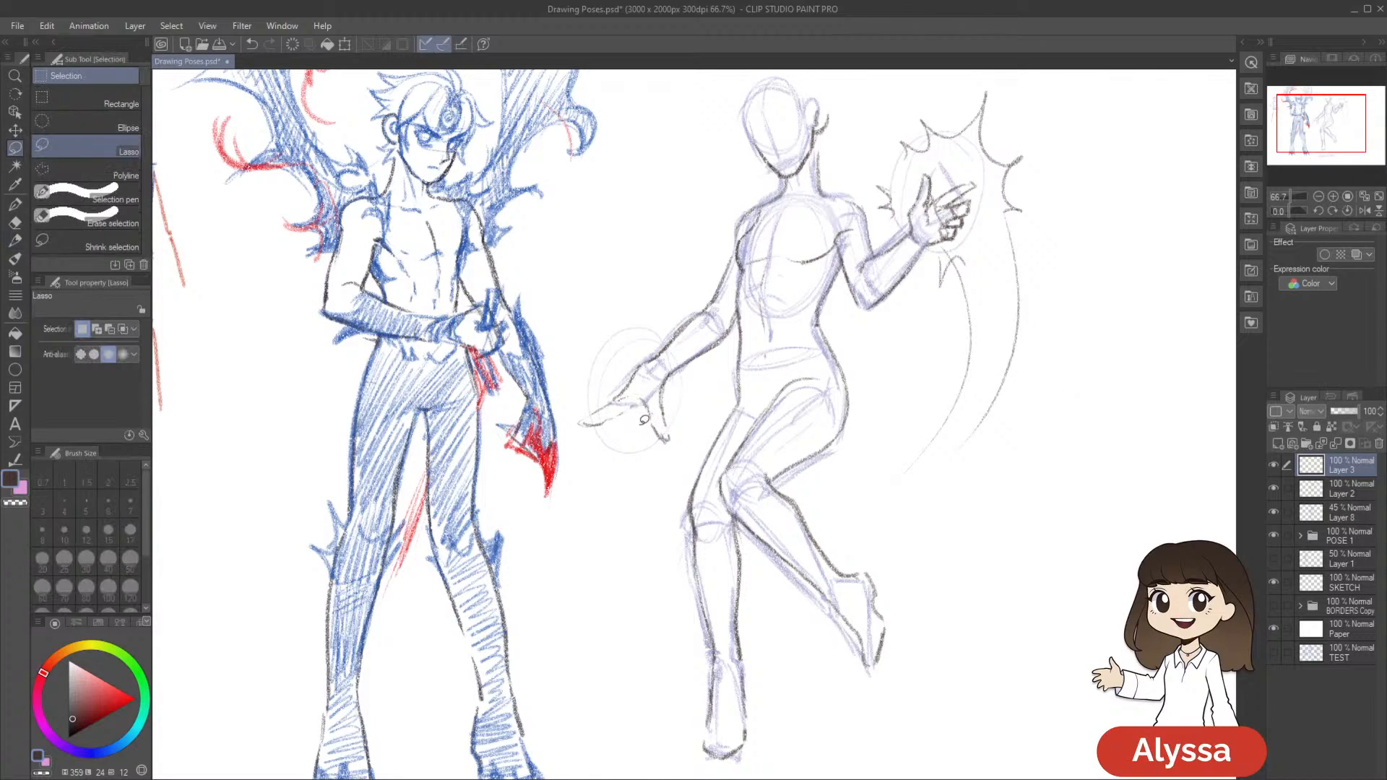
{"action": "mouse_move", "coordinate": [598, 390]}
{"action": "left_mouse_down"}
{"action": "mouse_move", "coordinate": [601, 439]}
{"action": "mouse_move", "coordinate": [687, 430]}
{"action": "mouse_move", "coordinate": [625, 423]}
{"action": "left_mouse_up"}
{"action": "key", "text": "ctrl+t"}
{"action": "key", "text": "Return"}
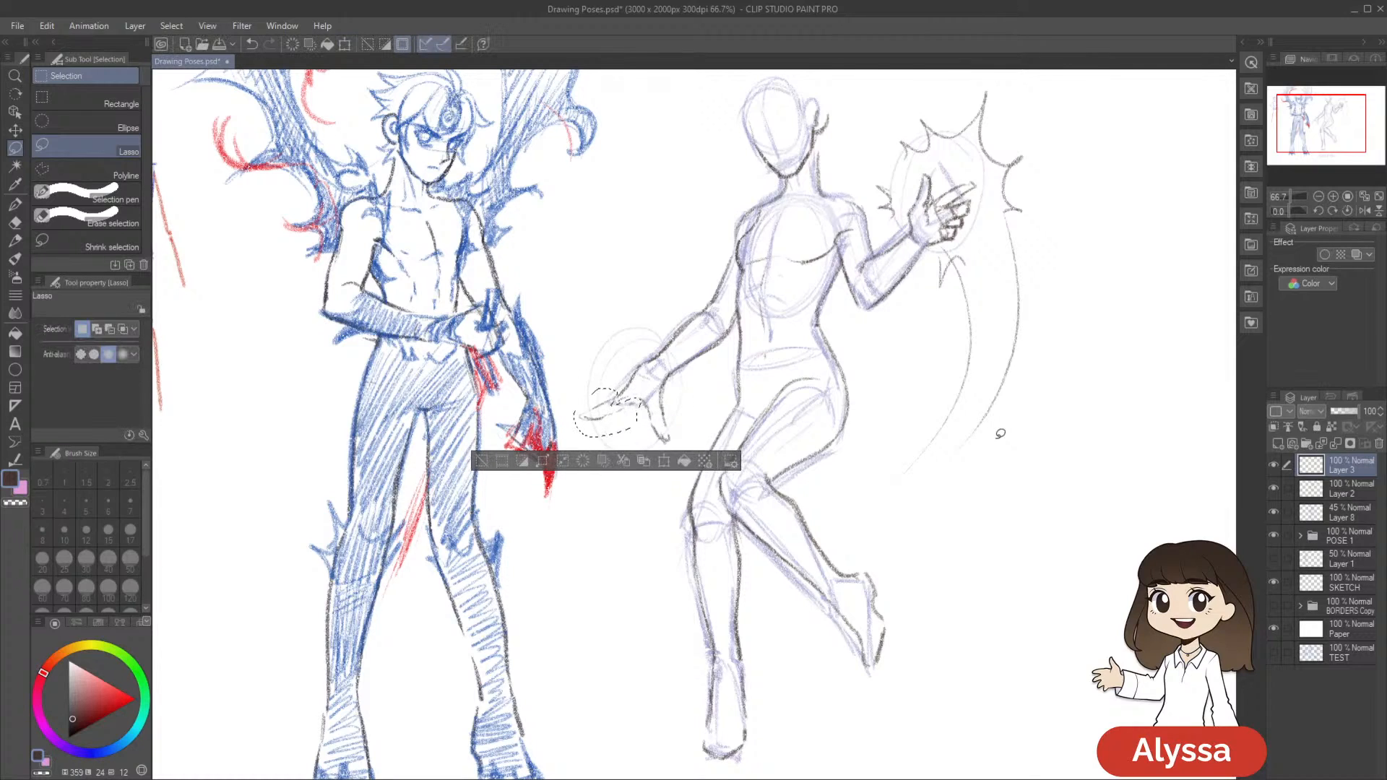
{"action": "key", "text": "ctrl+d"}
{"action": "key", "text": "p"}
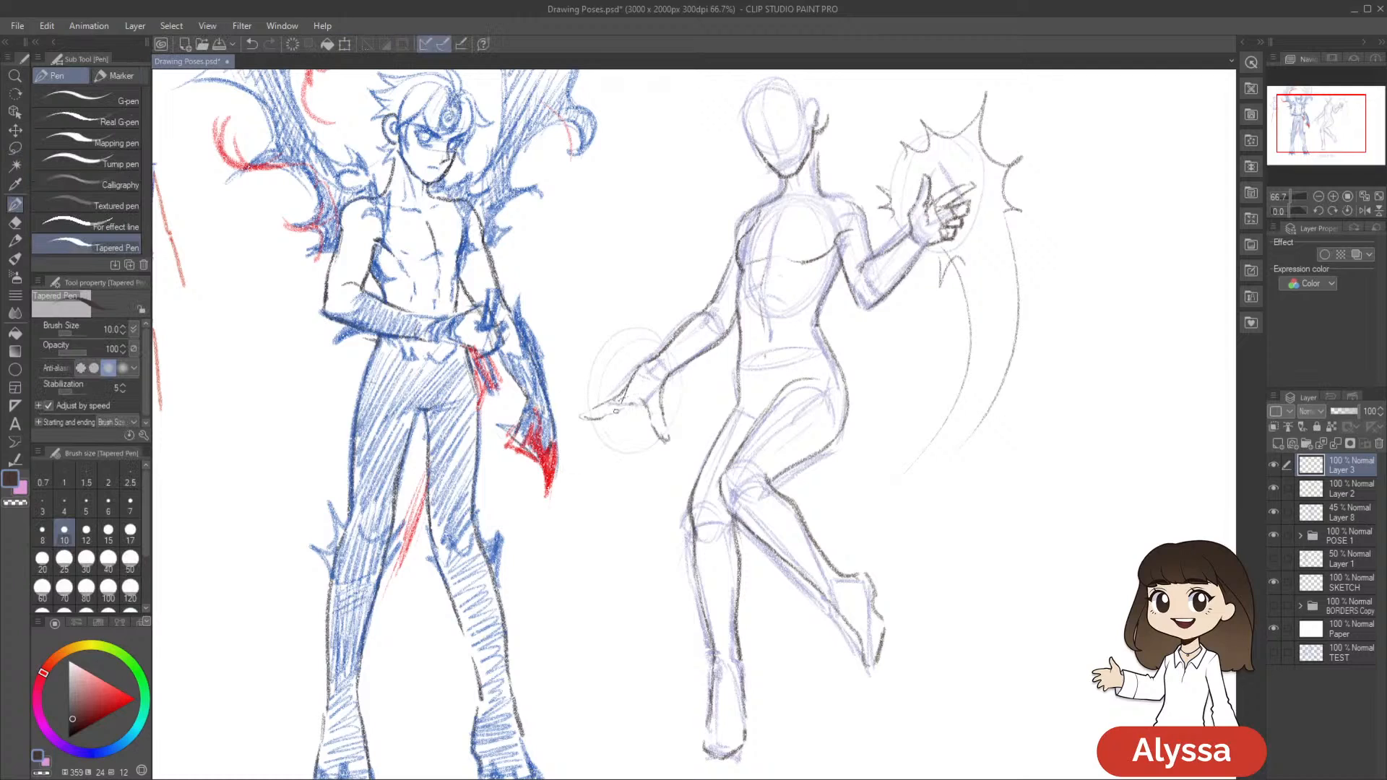
{"action": "key", "text": "p"}
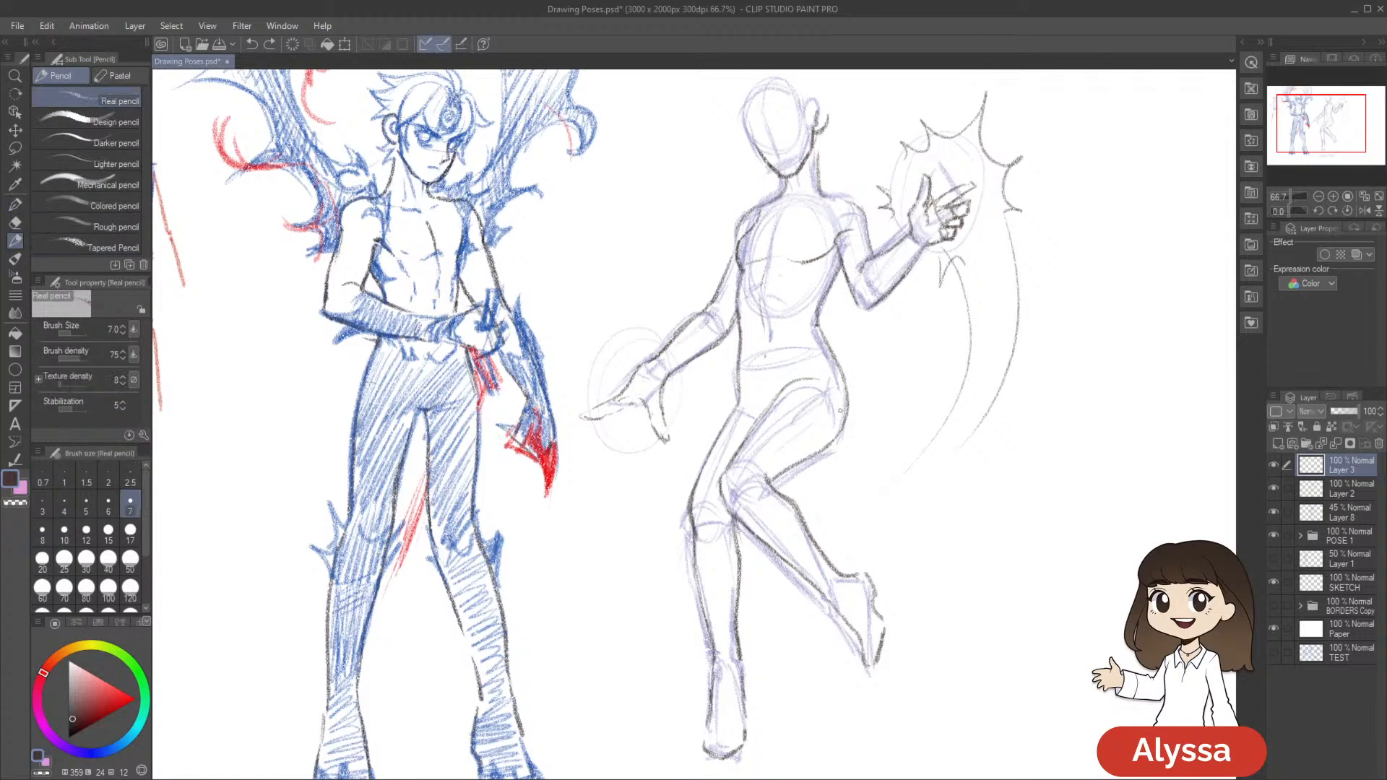
Undo the outstretched finger on the lowered hand and retry small strokes along the palm
{"action": "key", "text": "e"}
{"action": "key", "text": "p"}
{"action": "left_click_drag", "start_coordinate": [928, 423], "coordinate": [865, 436]}
{"action": "key", "text": "ctrl+z"}
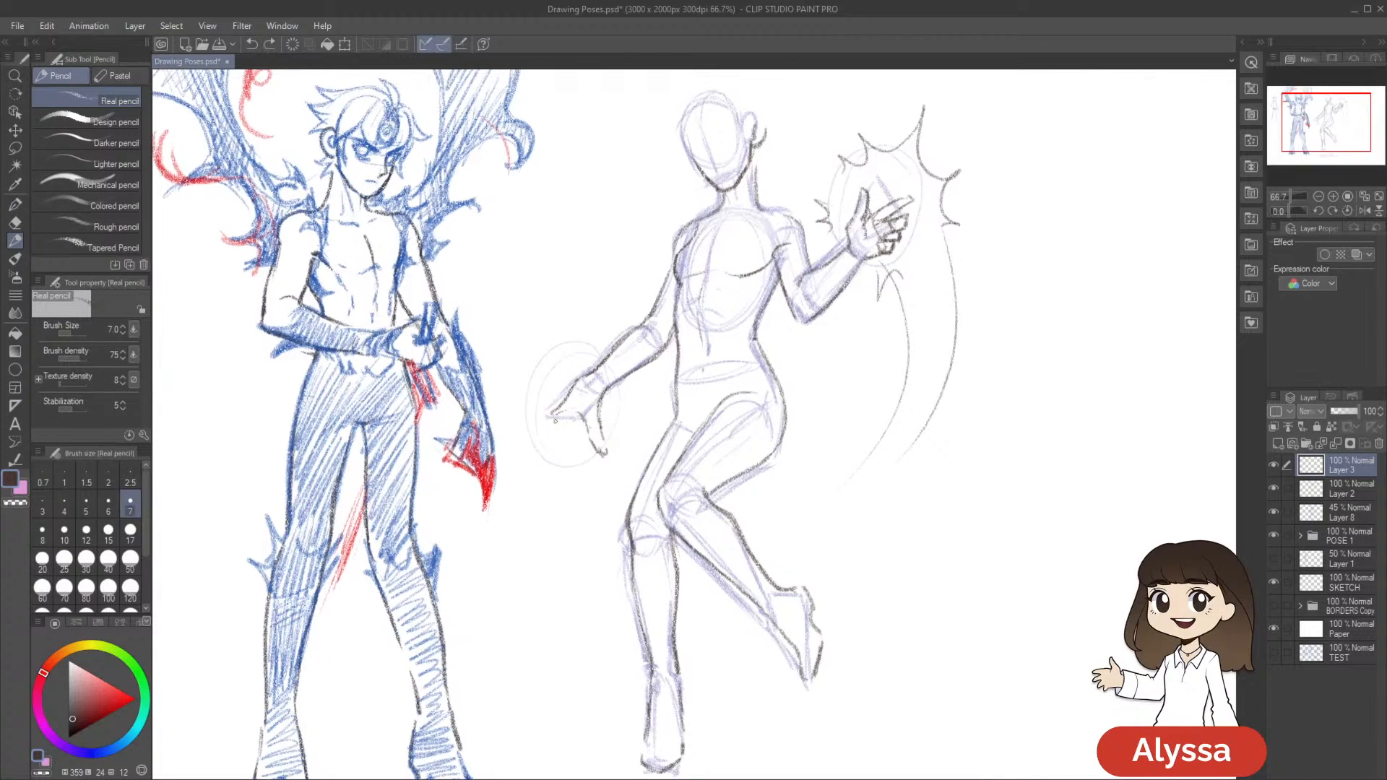
{"action": "key", "text": "ctrl+z"}
{"action": "left_click_drag", "start_coordinate": [597, 423], "coordinate": [596, 416]}
{"action": "mouse_move", "coordinate": [598, 468]}
{"action": "left_mouse_down"}
{"action": "mouse_move", "coordinate": [569, 480]}
{"action": "mouse_move", "coordinate": [542, 458]}
{"action": "left_mouse_up"}
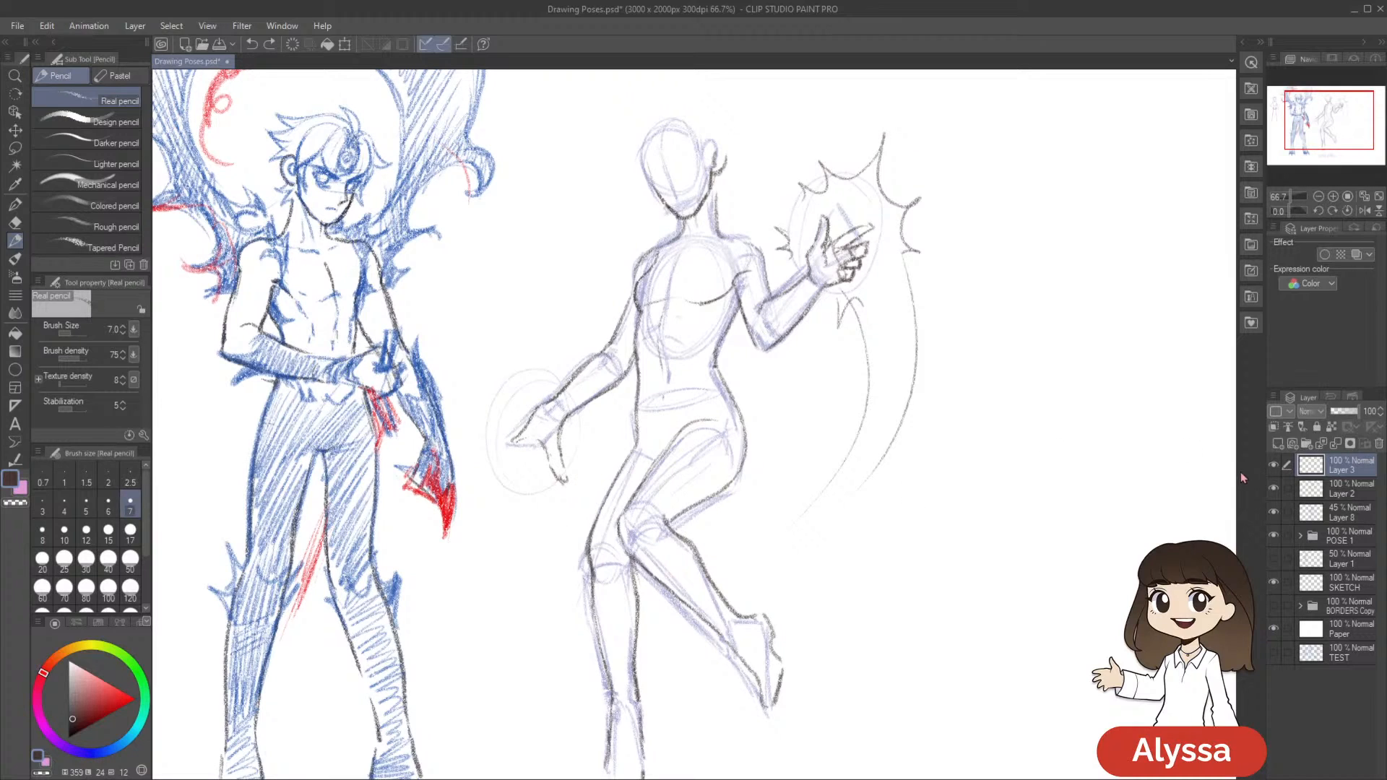
Check Layer 2's lines by toggling it, and erase the lowered hand's thumb from that layer
{"action": "left_click", "coordinate": [1273, 489]}
{"action": "left_click", "coordinate": [1274, 489]}
{"action": "left_click", "coordinate": [1342, 489]}
{"action": "key", "text": "e"}
{"action": "mouse_move", "coordinate": [540, 448]}
{"action": "left_mouse_down"}
{"action": "mouse_move", "coordinate": [561, 473]}
{"action": "mouse_move", "coordinate": [556, 427]}
{"action": "left_mouse_up"}
{"action": "left_click_drag", "start_coordinate": [838, 537], "coordinate": [826, 539]}
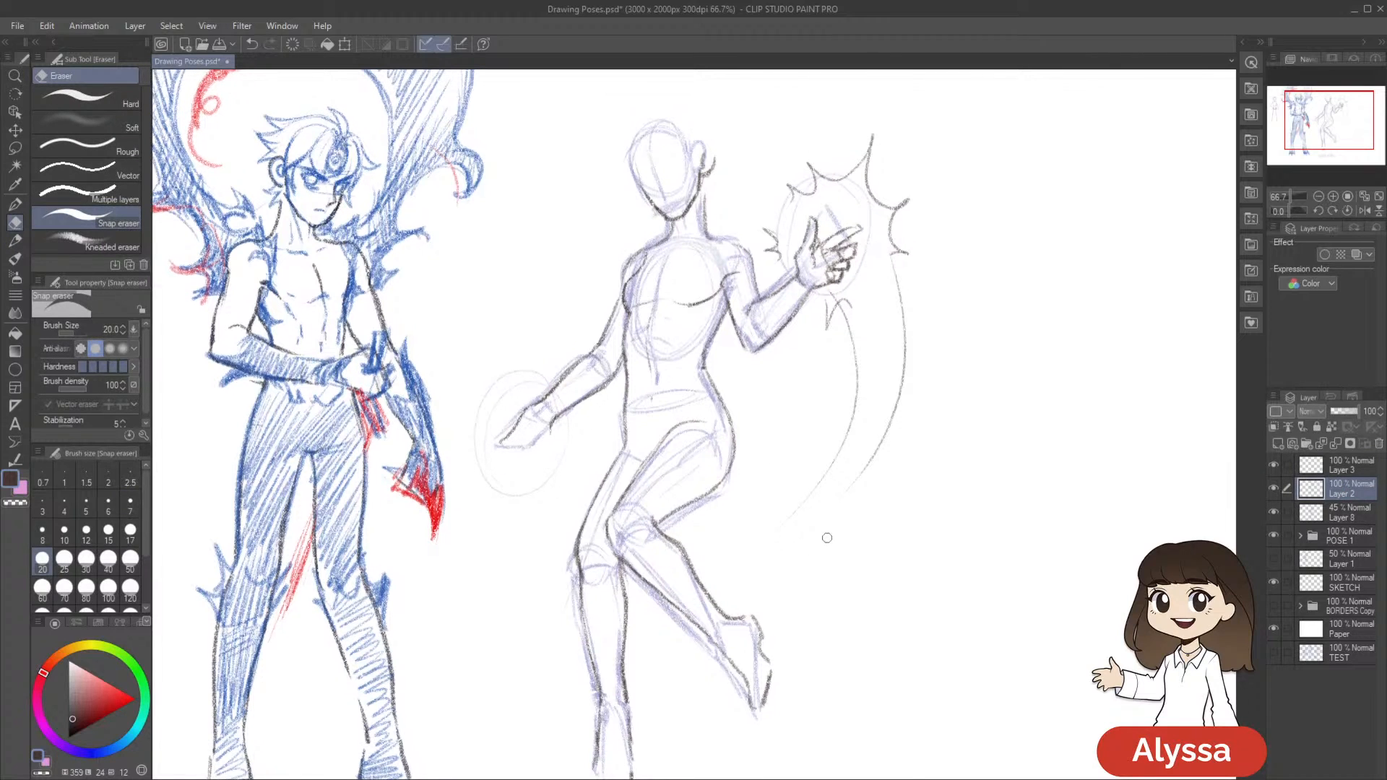
Pencil the lowered hand's thumb outline on Layer 3, undoing and retrying the strokes that form its sides and tip
{"action": "key", "text": "p"}
{"action": "left_click", "coordinate": [1342, 465]}
{"action": "left_click_drag", "start_coordinate": [835, 483], "coordinate": [874, 447]}
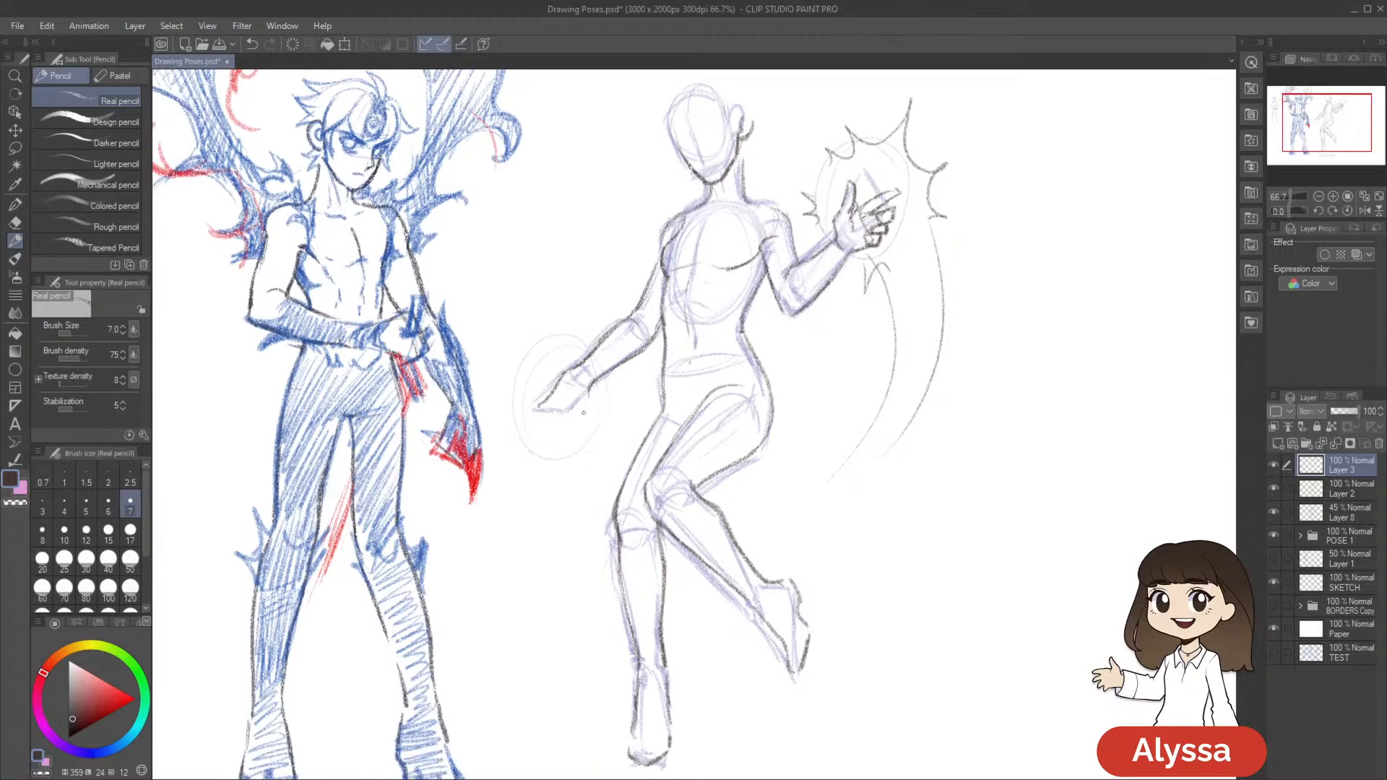
{"action": "left_click_drag", "start_coordinate": [737, 418], "coordinate": [711, 409]}
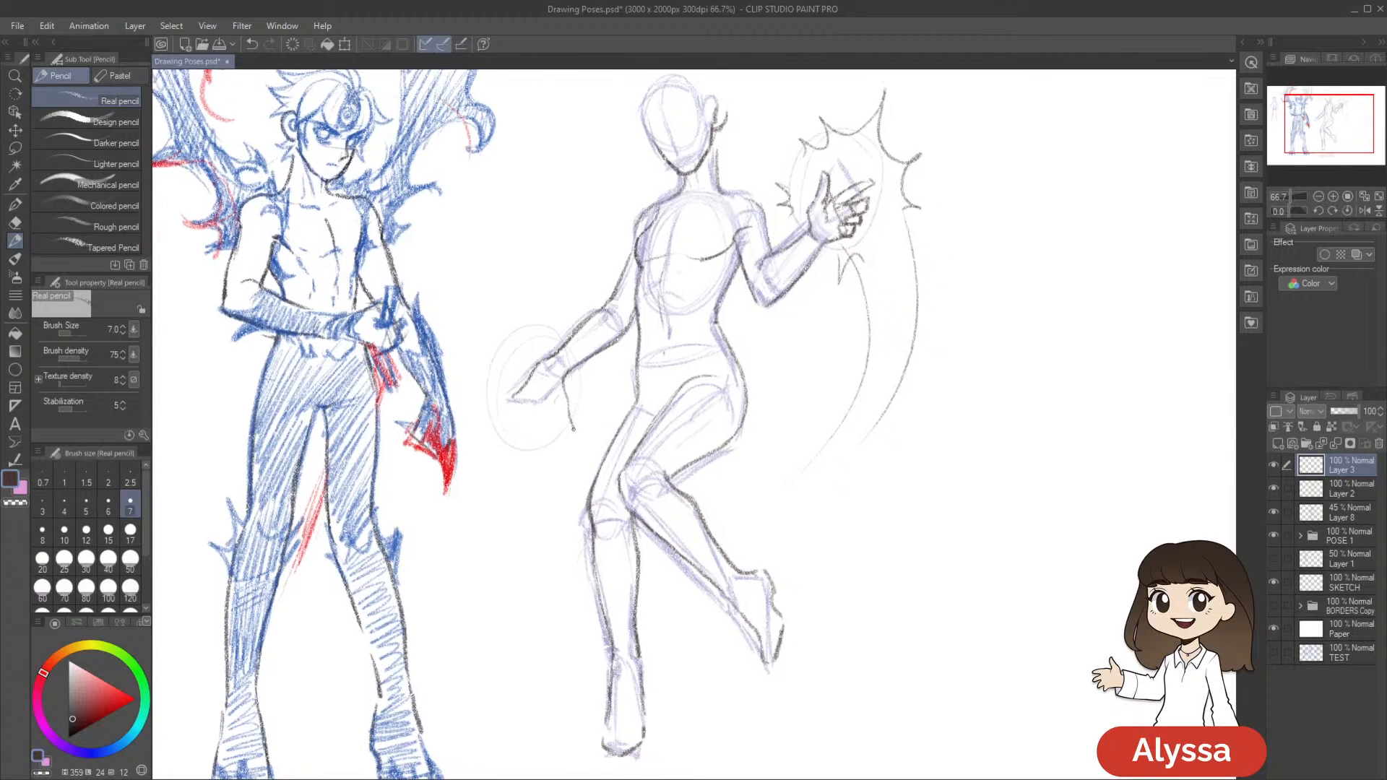
{"action": "left_click_drag", "start_coordinate": [712, 387], "coordinate": [726, 379]}
{"action": "key", "text": "ctrl+z"}
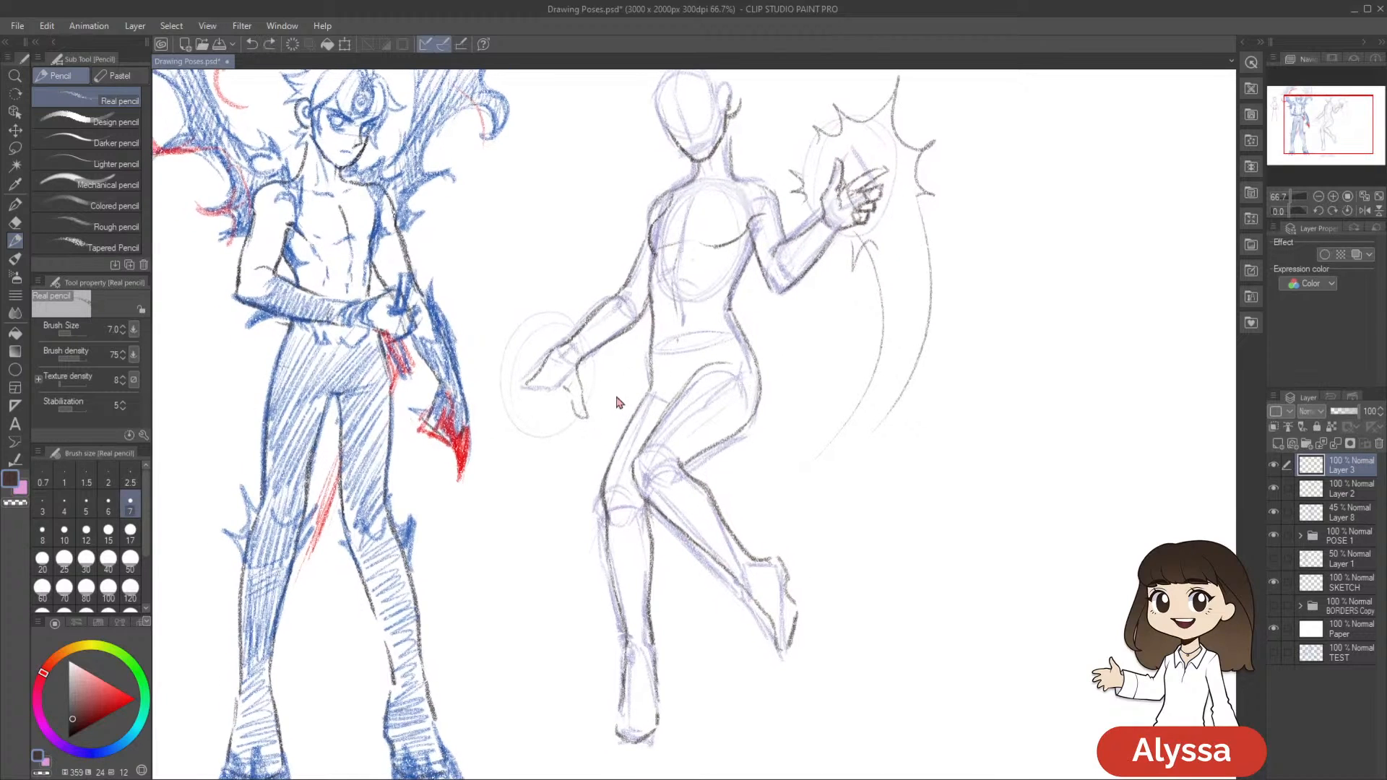
{"action": "left_click_drag", "start_coordinate": [580, 409], "coordinate": [585, 418]}
{"action": "left_click_drag", "start_coordinate": [630, 359], "coordinate": [635, 363]}
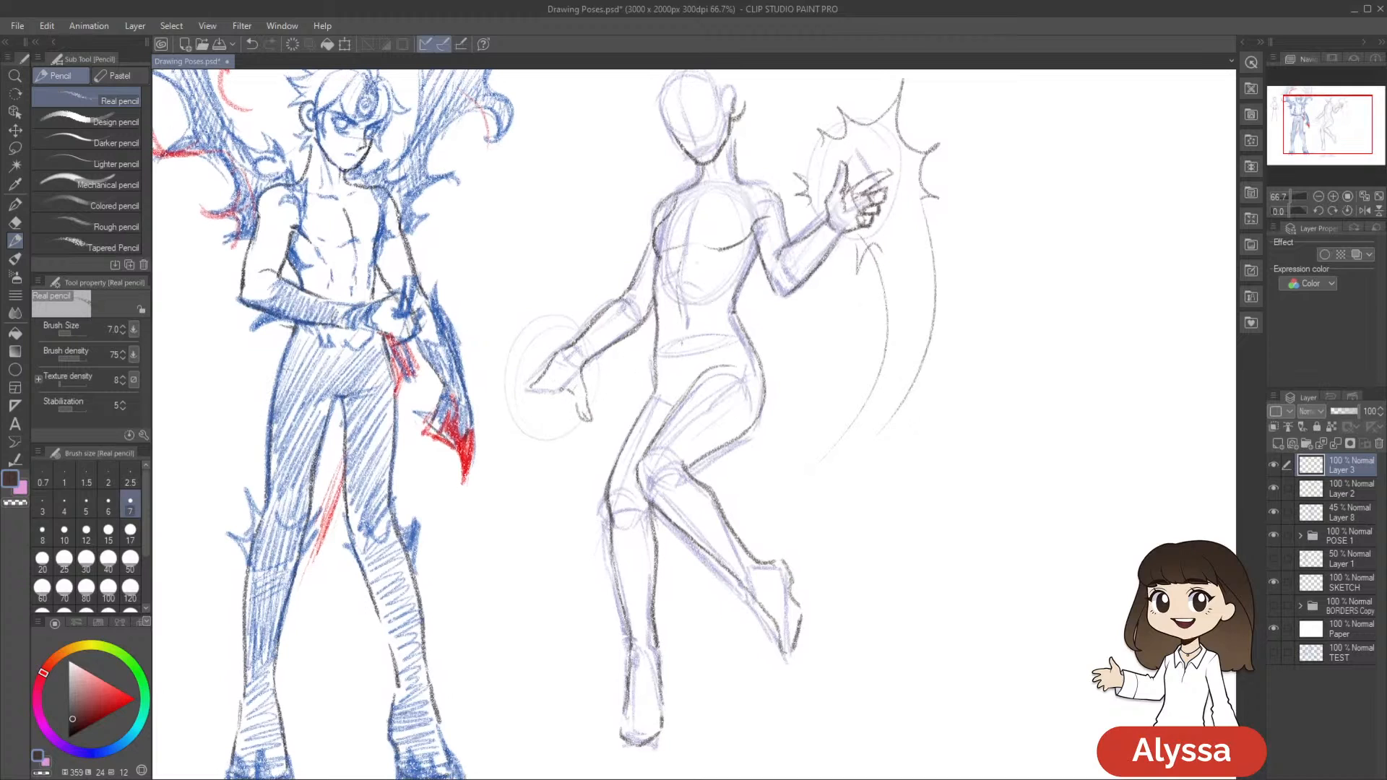
{"action": "left_click_drag", "start_coordinate": [894, 340], "coordinate": [900, 394]}
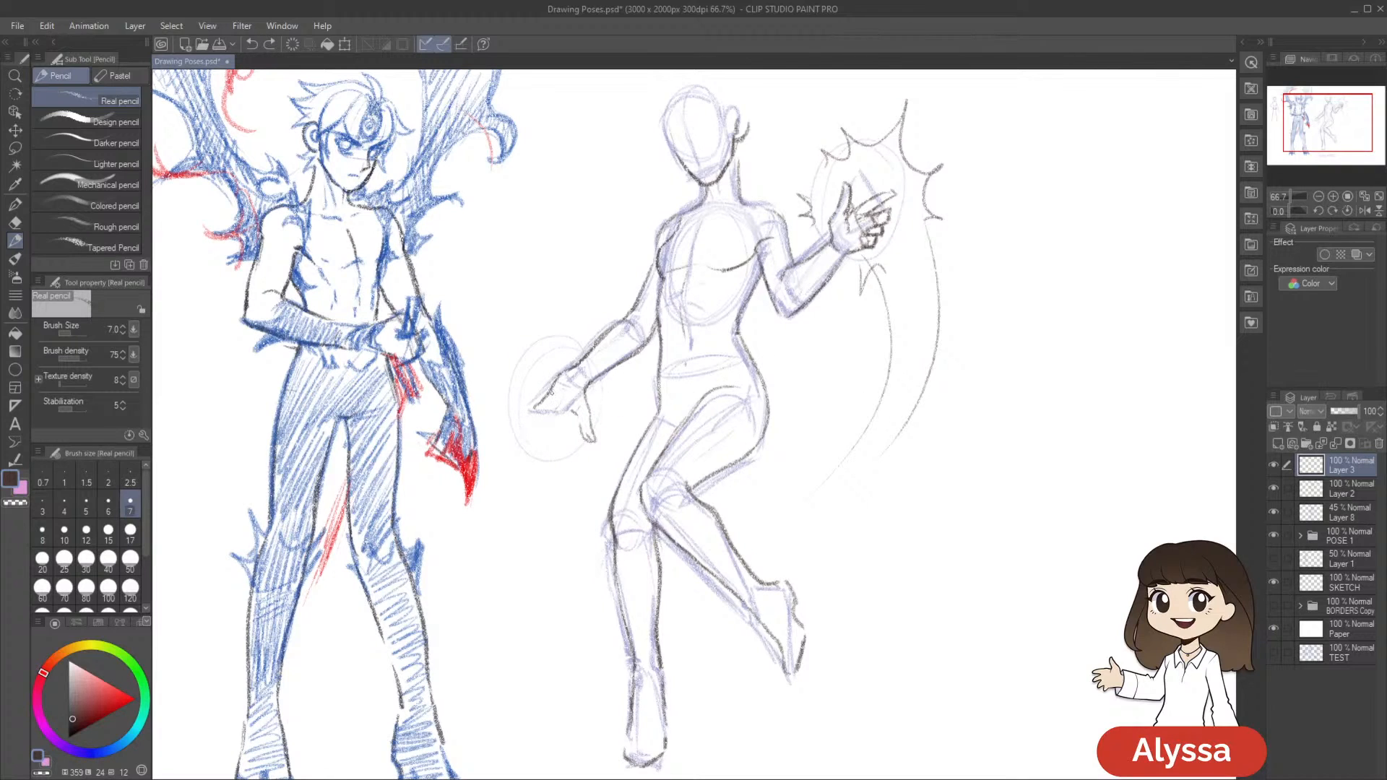
Rework the outstretched finger of the lowered hand, then lasso it and scale it to 107% to fit the palm
{"action": "key", "text": "ctrl+z"}
{"action": "key", "text": "ctrl+z"}
{"action": "key", "text": "m"}
{"action": "mouse_move", "coordinate": [563, 402]}
{"action": "left_mouse_down"}
{"action": "mouse_move", "coordinate": [505, 453]}
{"action": "mouse_move", "coordinate": [584, 491]}
{"action": "left_mouse_up"}
{"action": "key", "text": "ctrl+t"}
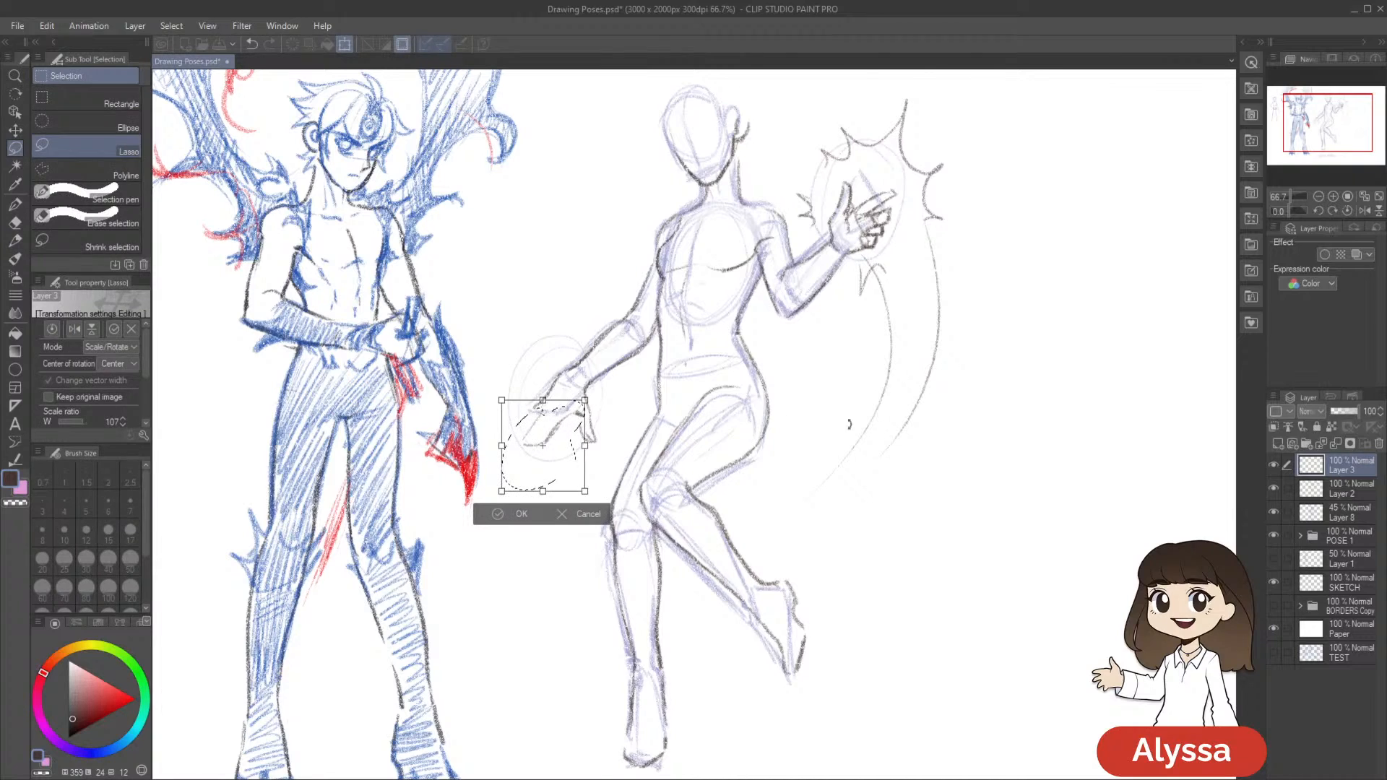
{"action": "key", "text": "Return"}
{"action": "key", "text": "e"}
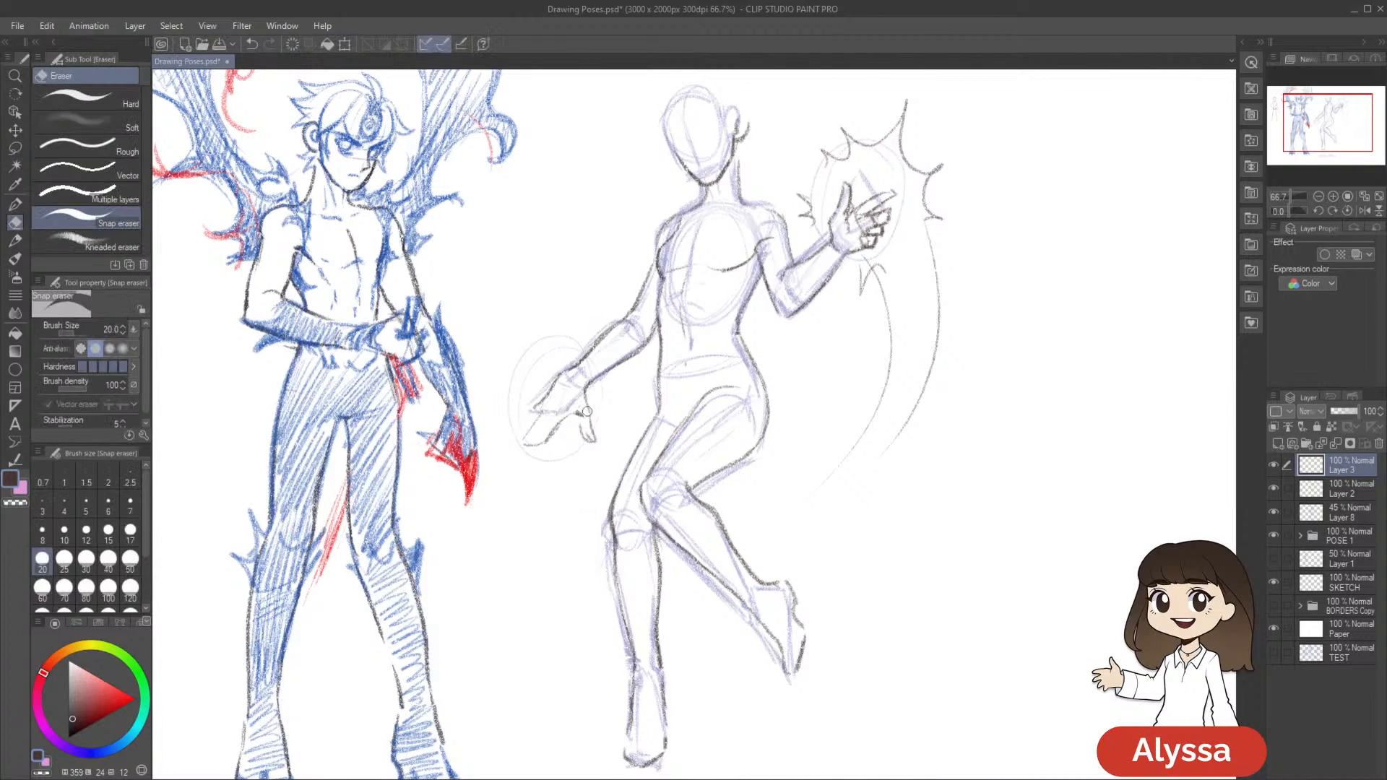
Pencil the separate fingers extending from the lowered hand's palm, undoing the last stray stroke
{"action": "key", "text": "p"}
{"action": "key", "text": "p"}
{"action": "left_click_drag", "start_coordinate": [858, 451], "coordinate": [893, 456]}
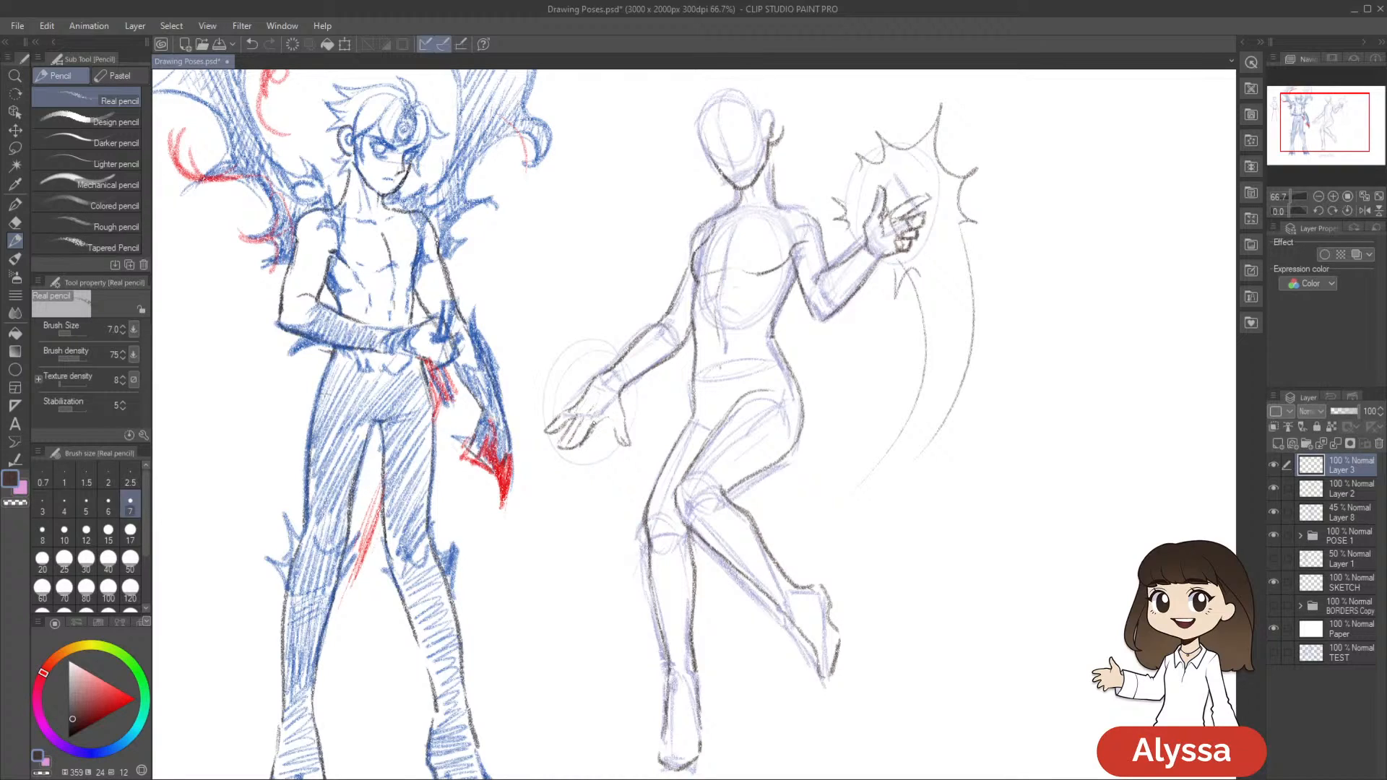
{"action": "key", "text": "ctrl+z"}
Lasso the lowered hand's thumb and transform it to sit closer to the wrist, clearing the selection
{"action": "mouse_move", "coordinate": [614, 424]}
{"action": "left_mouse_down"}
{"action": "mouse_move", "coordinate": [578, 406]}
{"action": "mouse_move", "coordinate": [601, 384]}
{"action": "mouse_move", "coordinate": [627, 390]}
{"action": "left_mouse_up"}
{"action": "key", "text": "m"}
{"action": "key", "text": "ctrl+t"}
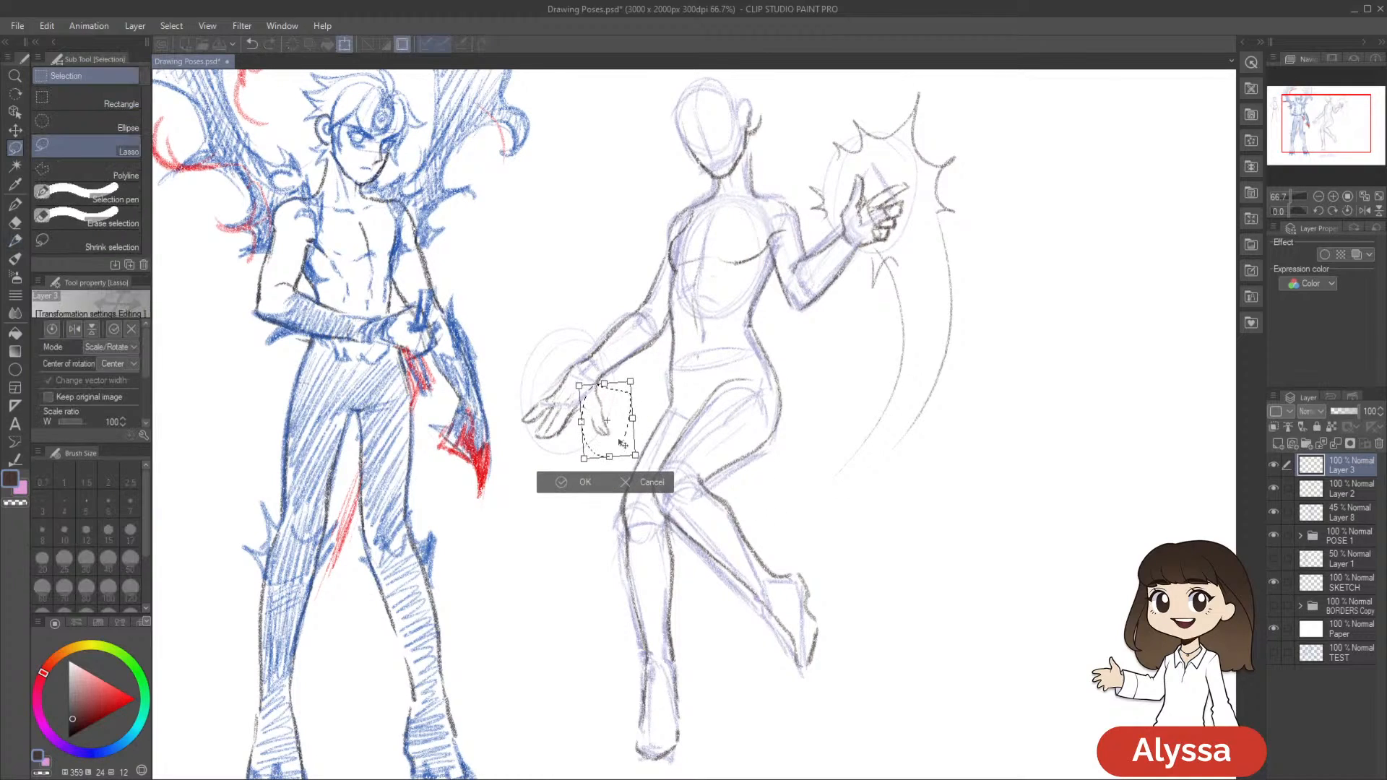
{"action": "key", "text": "Return"}
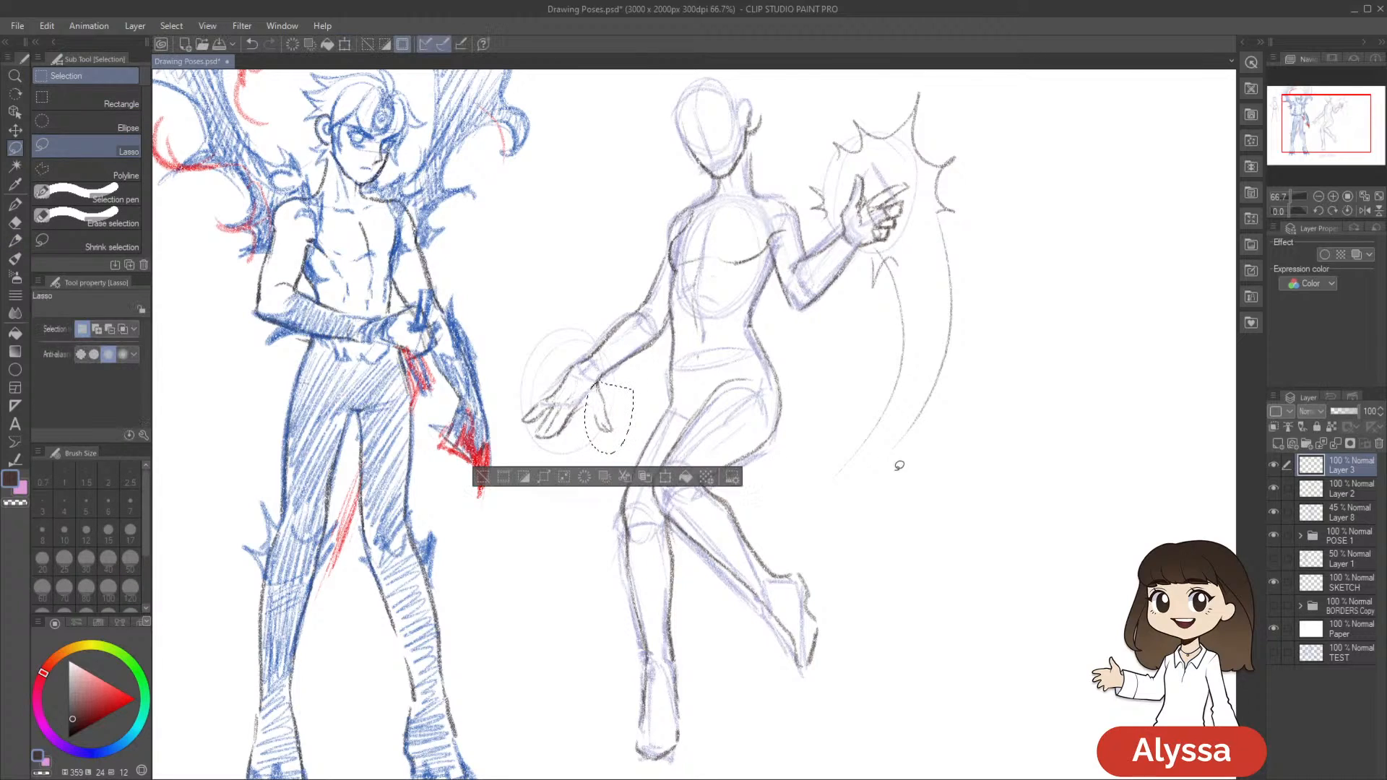
{"action": "key", "text": "ctrl+d"}
Pencil the remaining finger between the lowered hand's other fingers and its thumb, undoing an unwanted stroke
{"action": "key", "text": "p"}
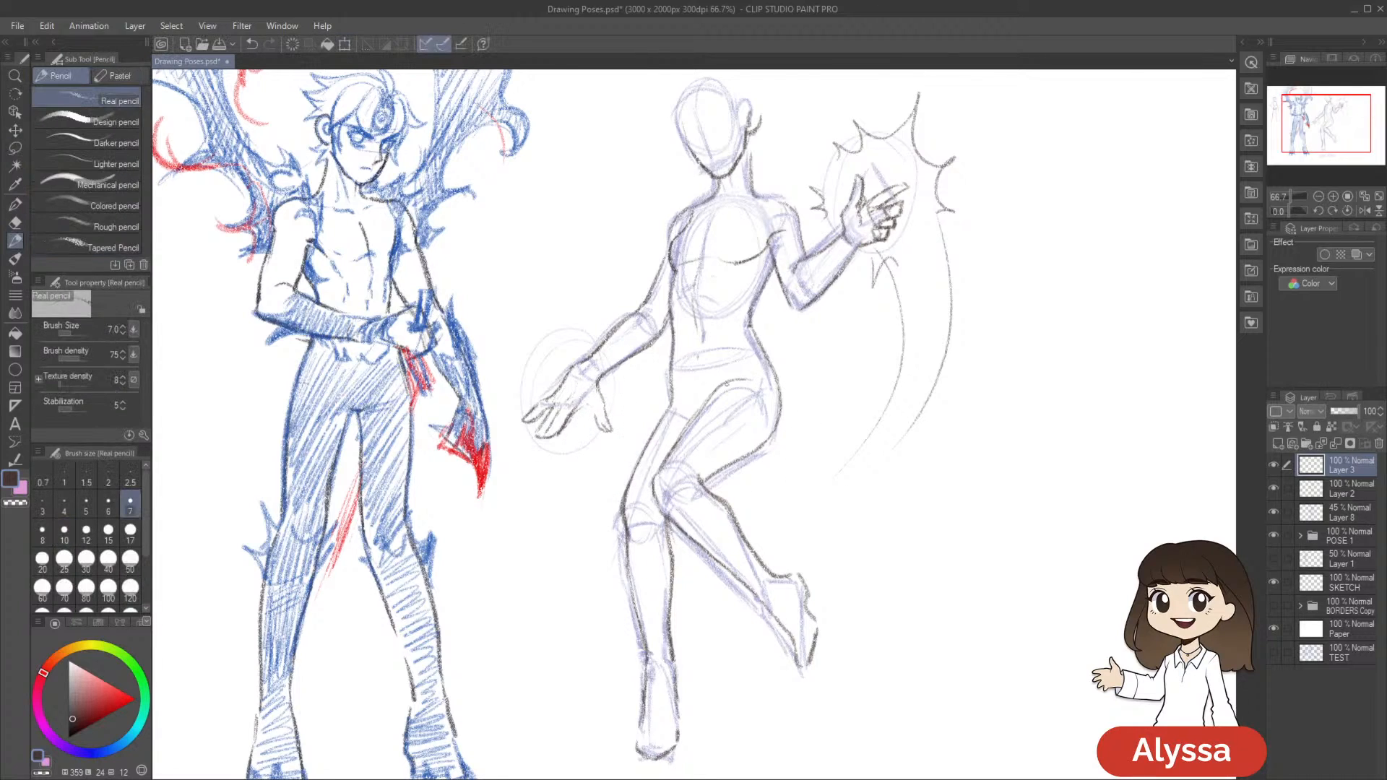
{"action": "key", "text": "space"}
{"action": "left_click_drag", "start_coordinate": [632, 406], "coordinate": [634, 399]}
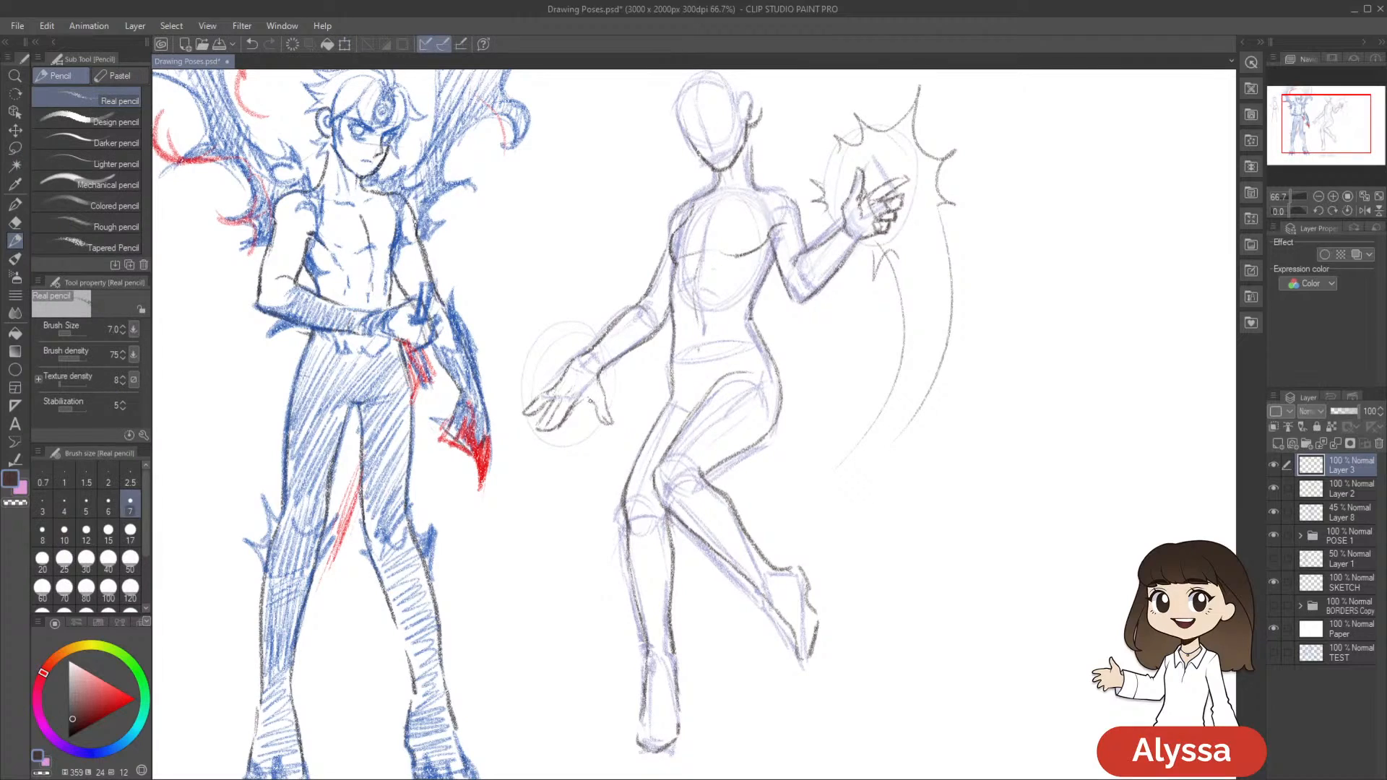
{"action": "key", "text": "ctrl+z"}
Lasso all the fingers of the lowered hand, adjust their size and angle with a transform, and deselect them
{"action": "key", "text": "m"}
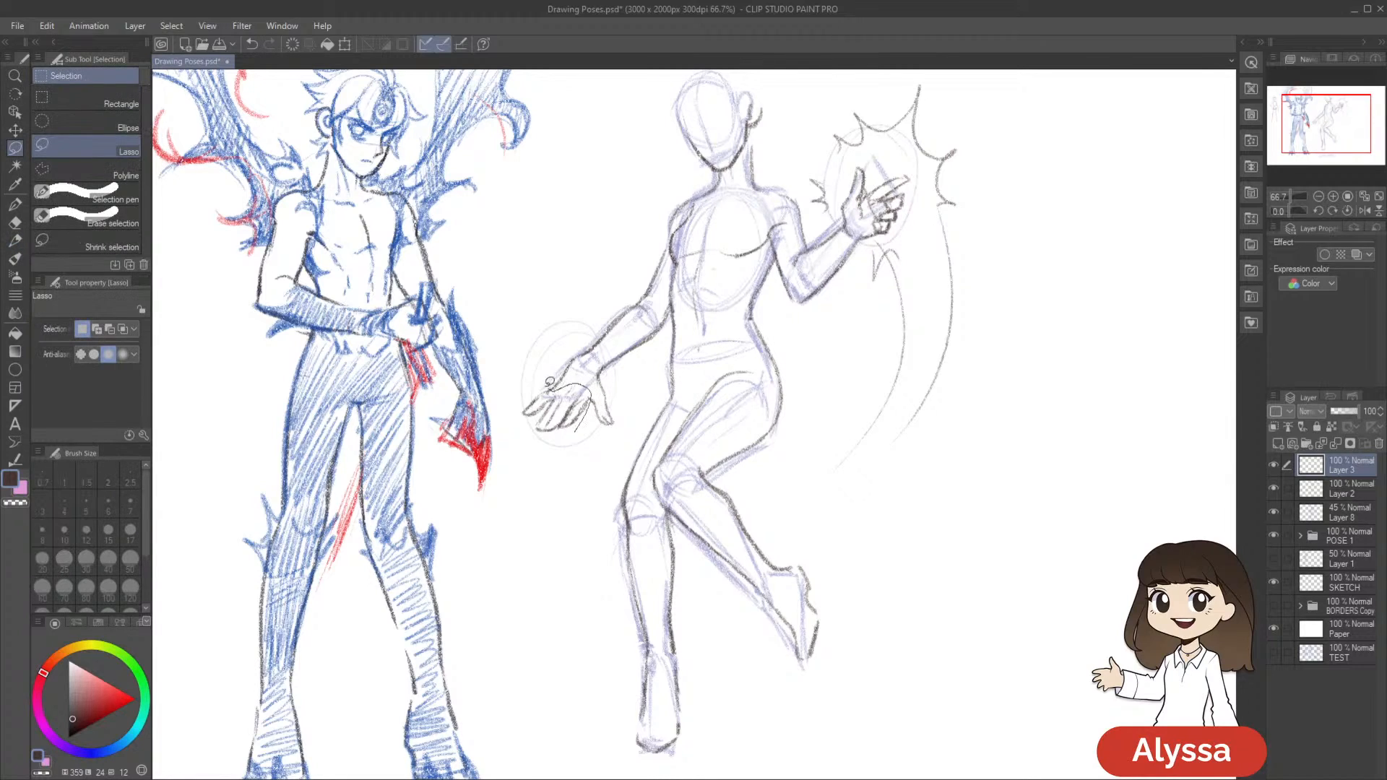
{"action": "left_click_drag", "start_coordinate": [551, 383], "coordinate": [578, 390]}
{"action": "key", "text": "ctrl+t"}
{"action": "left_click_drag", "start_coordinate": [592, 479], "coordinate": [559, 450]}
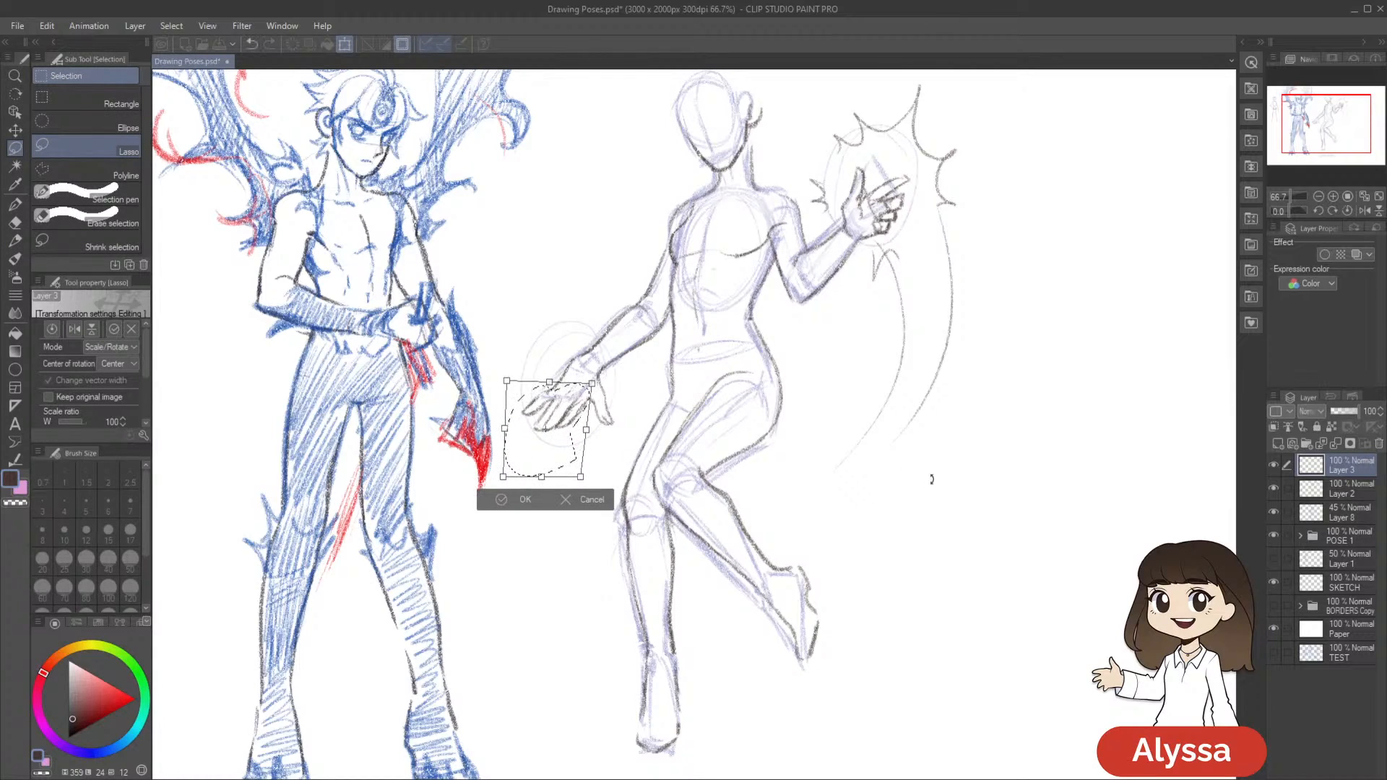
{"action": "key", "text": "Return"}
{"action": "key", "text": "ctrl+d"}
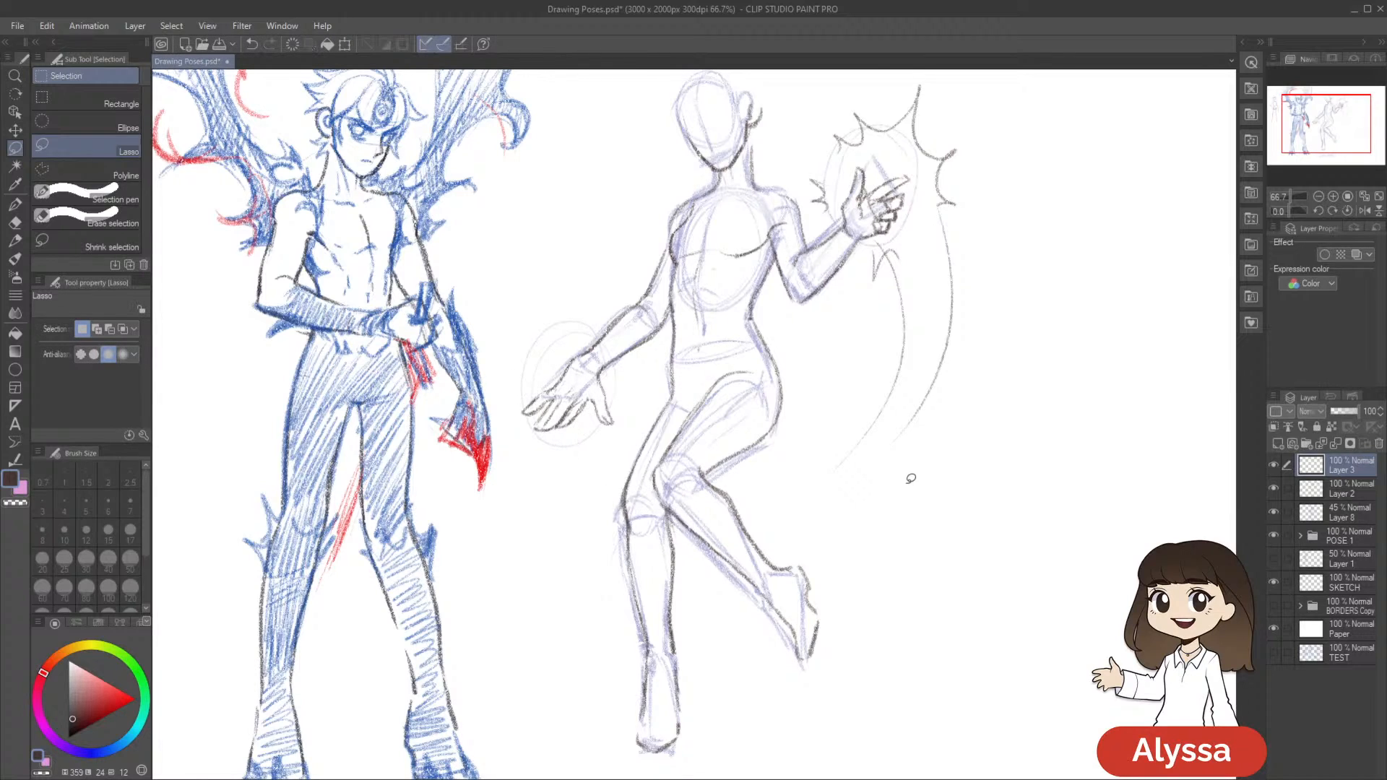
Erase rough marks where the lowered hand's fingers meet the palm and redraw the finger lines in pencil
{"action": "scroll", "coordinate": [865, 462], "scroll_direction": "up", "scroll_amount": 1}
{"action": "key", "text": "e"}
{"action": "scroll", "coordinate": [752, 452], "scroll_direction": "up", "scroll_amount": 1}
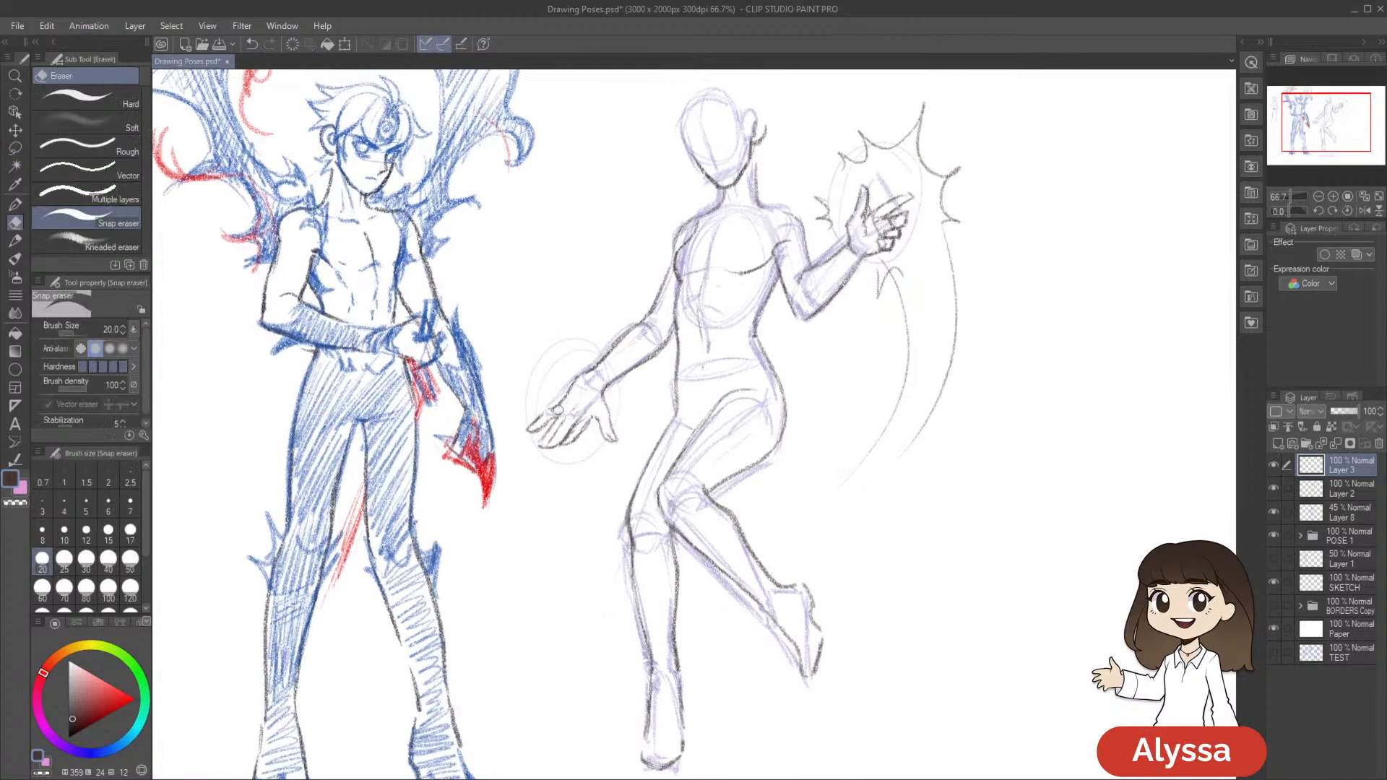
{"action": "key", "text": "p"}
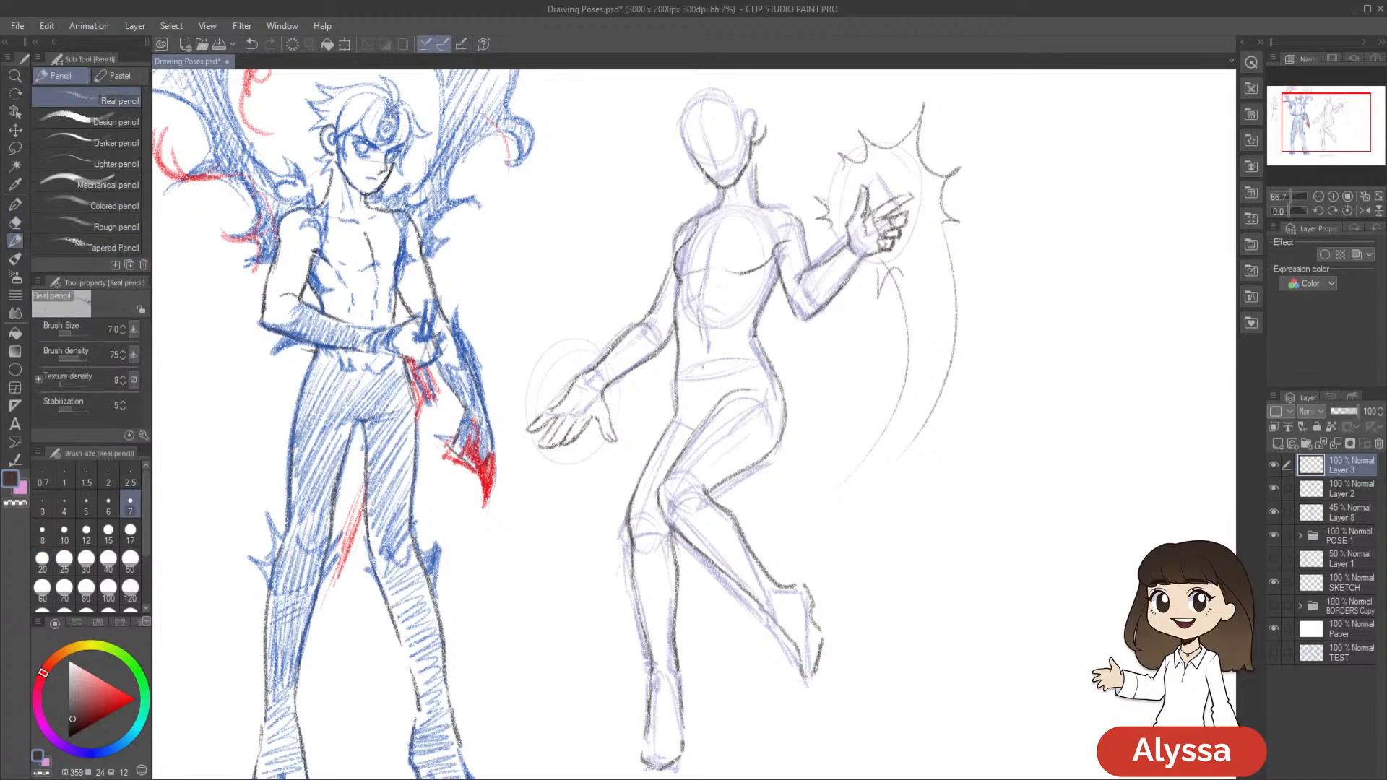
Lasso the thumb of the lowered hand again, transform its placement against the palm, and deselect it
{"action": "key", "text": "m"}
{"action": "mouse_move", "coordinate": [592, 421]}
{"action": "left_mouse_down"}
{"action": "mouse_move", "coordinate": [672, 432]}
{"action": "mouse_move", "coordinate": [710, 419]}
{"action": "left_mouse_up"}
{"action": "key", "text": "ctrl+t"}
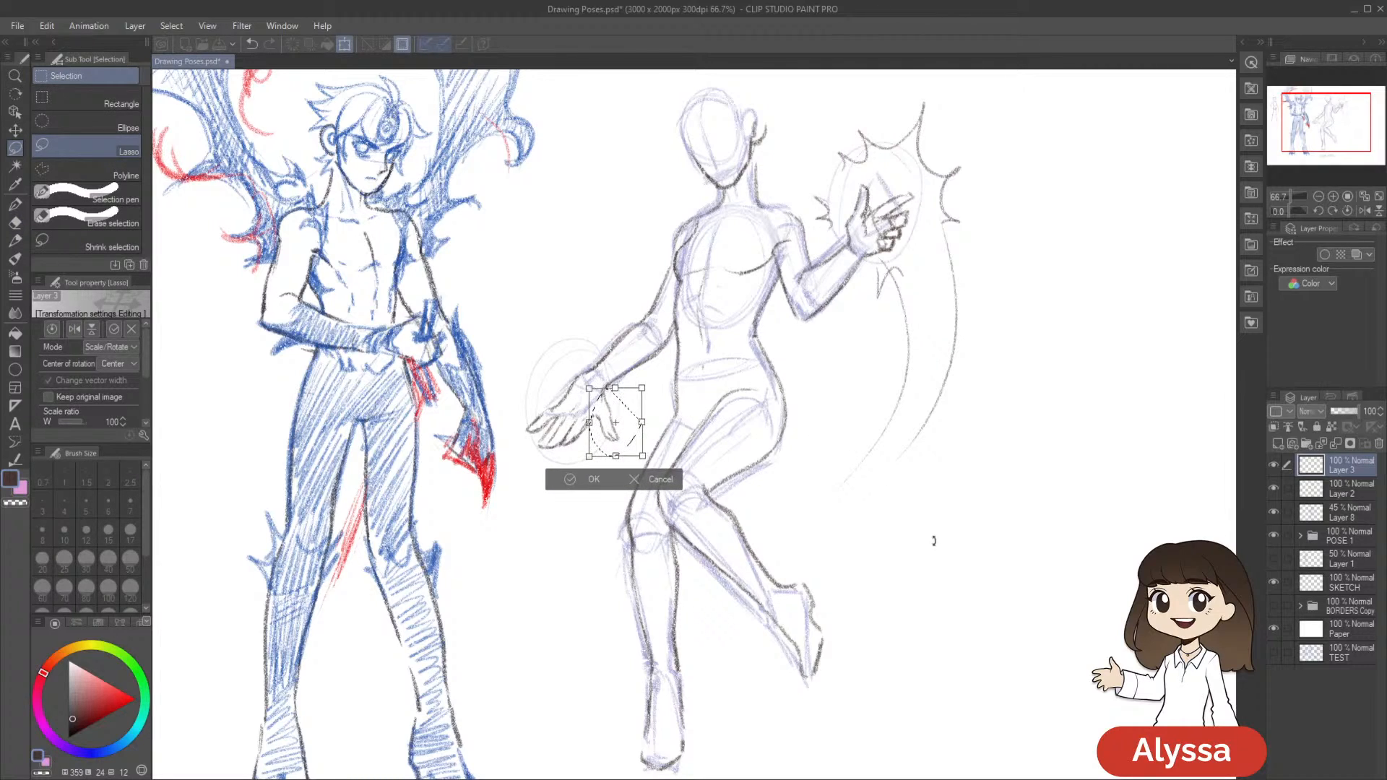
{"action": "key", "text": "Return"}
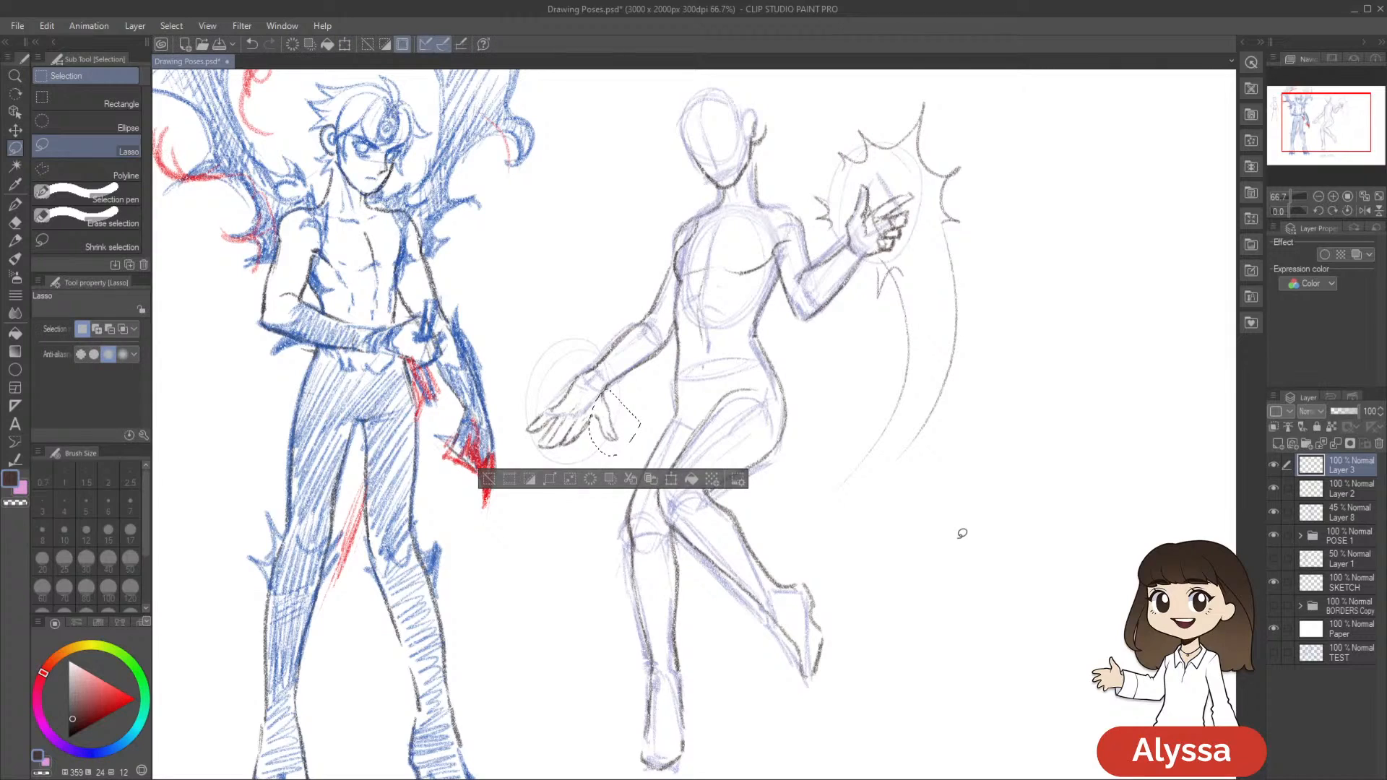
{"action": "key", "text": "ctrl+d"}
Clean the lower edge of the fingers with the eraser and restate their contours with the pencil
{"action": "left_click_drag", "start_coordinate": [751, 540], "coordinate": [796, 509]}
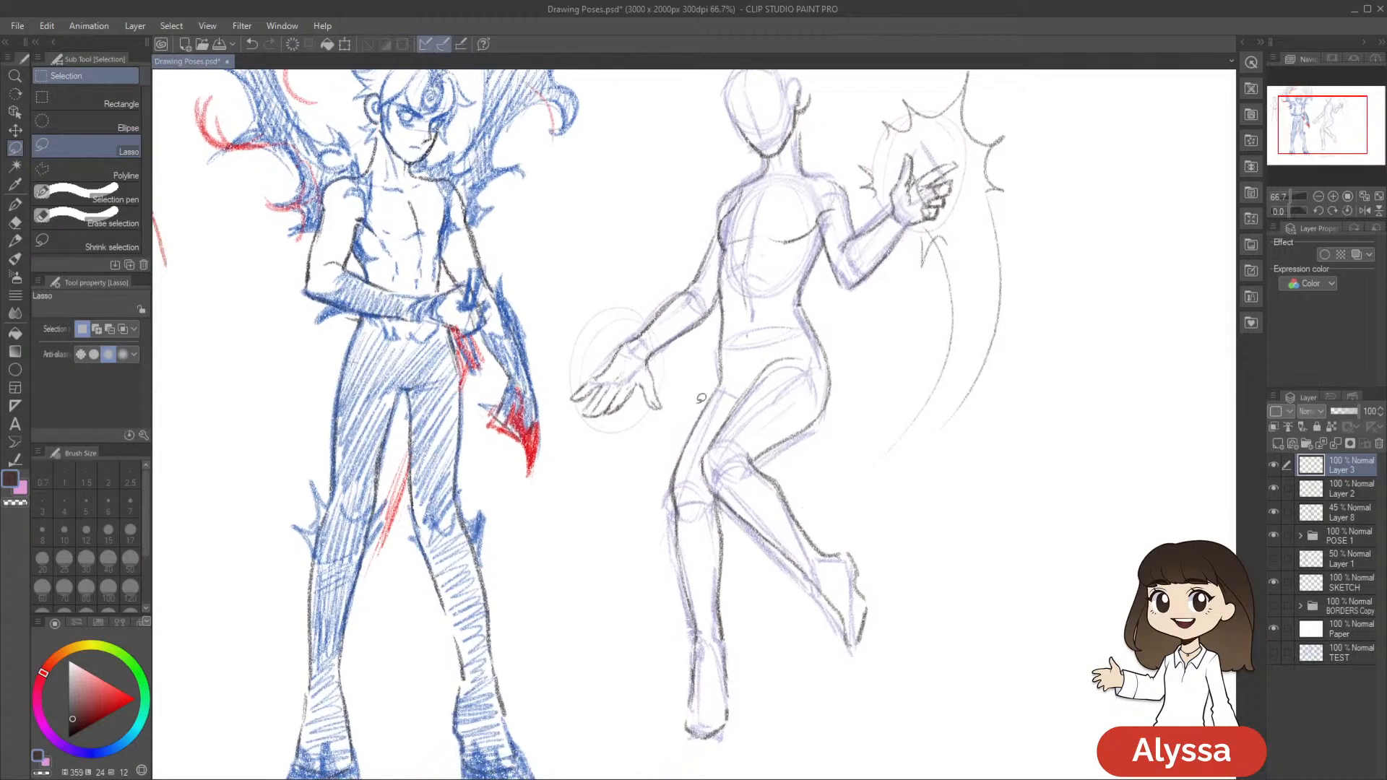
{"action": "key", "text": "e"}
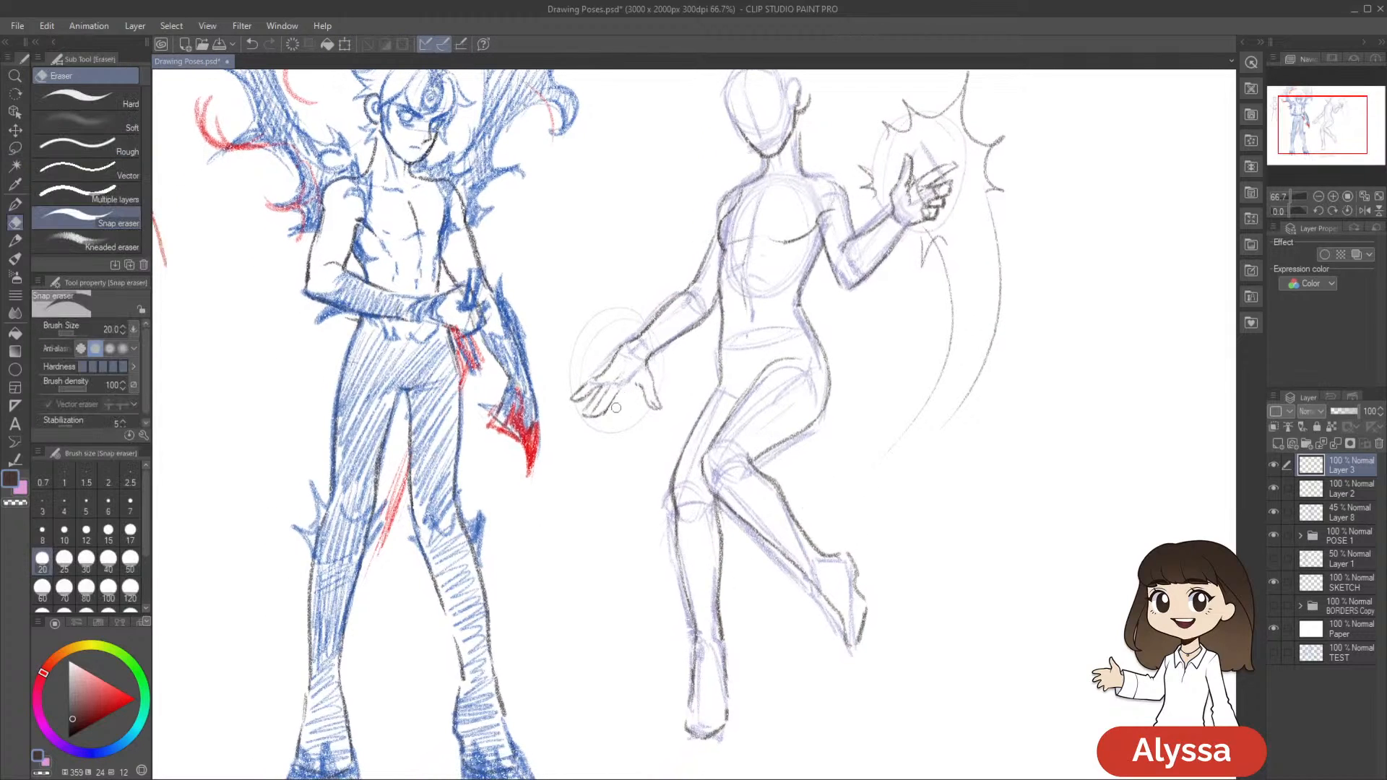
{"action": "key", "text": "p"}
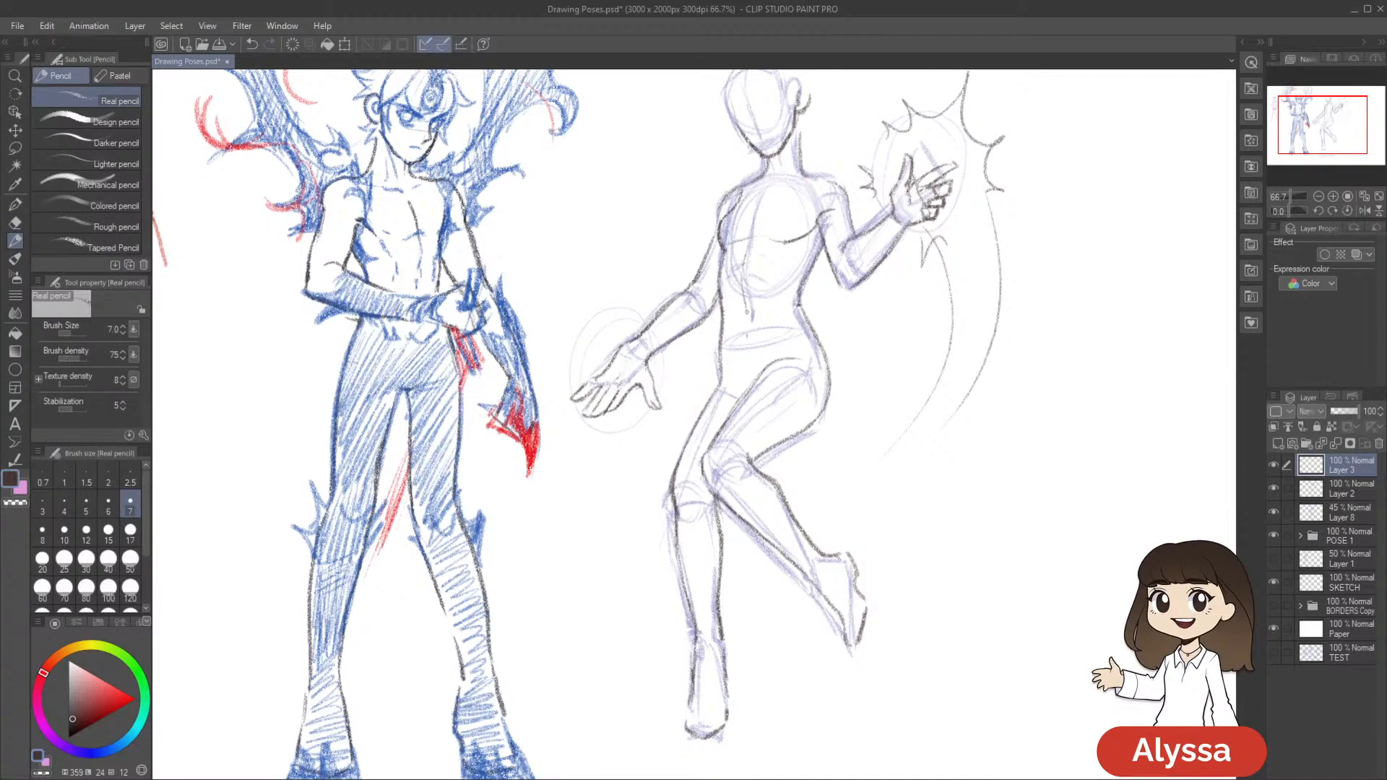
Lasso the finger group beside the thumb, apply a small transform to it, and clear the selection
{"action": "key", "text": "m"}
{"action": "mouse_move", "coordinate": [639, 383]}
{"action": "left_mouse_down"}
{"action": "mouse_move", "coordinate": [614, 377]}
{"action": "mouse_move", "coordinate": [627, 442]}
{"action": "mouse_move", "coordinate": [693, 424]}
{"action": "mouse_move", "coordinate": [957, 436]}
{"action": "left_mouse_up"}
{"action": "key", "text": "ctrl+t"}
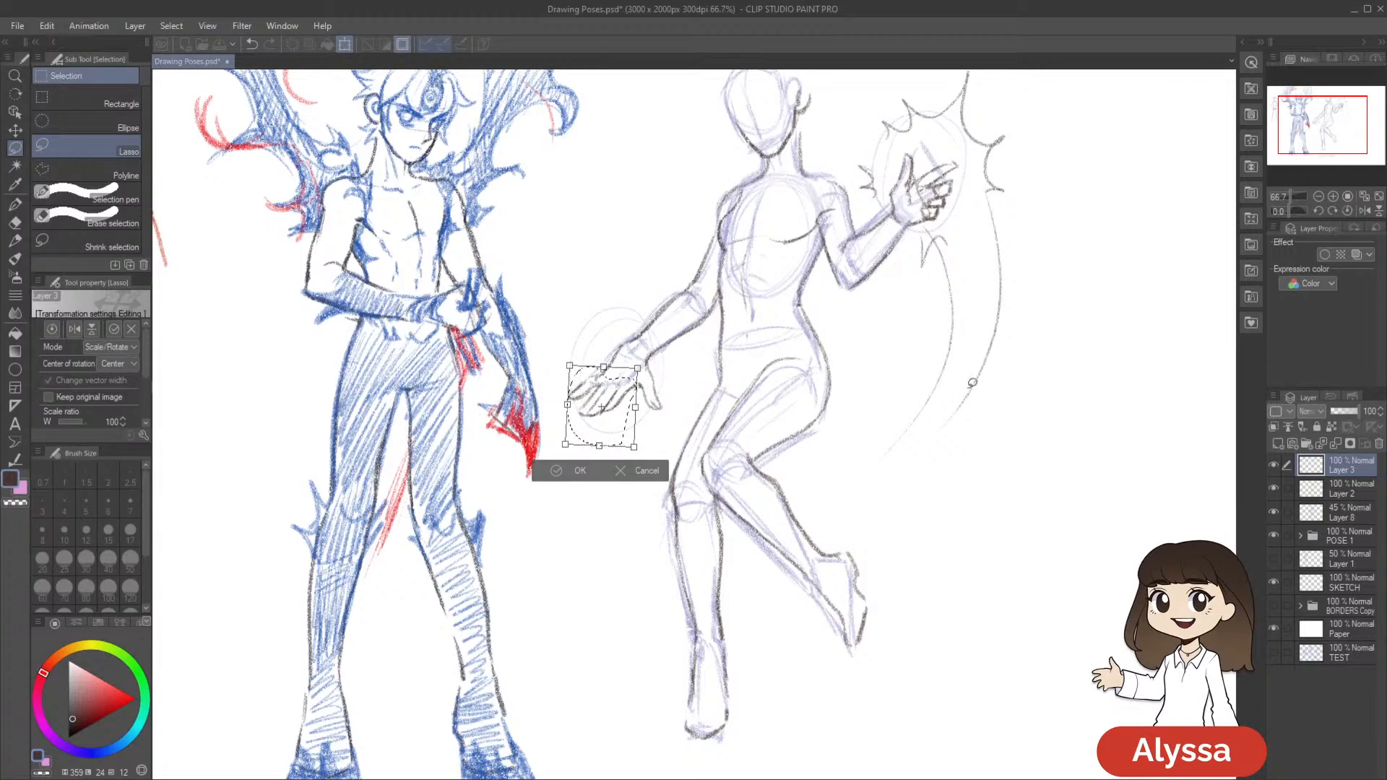
{"action": "key", "text": "Return"}
{"action": "key", "text": "ctrl+d"}
Erase overlapping lines around the lowered hand, merge Layer 3 down into Layer 2, and save the drawing
{"action": "key", "text": "e"}
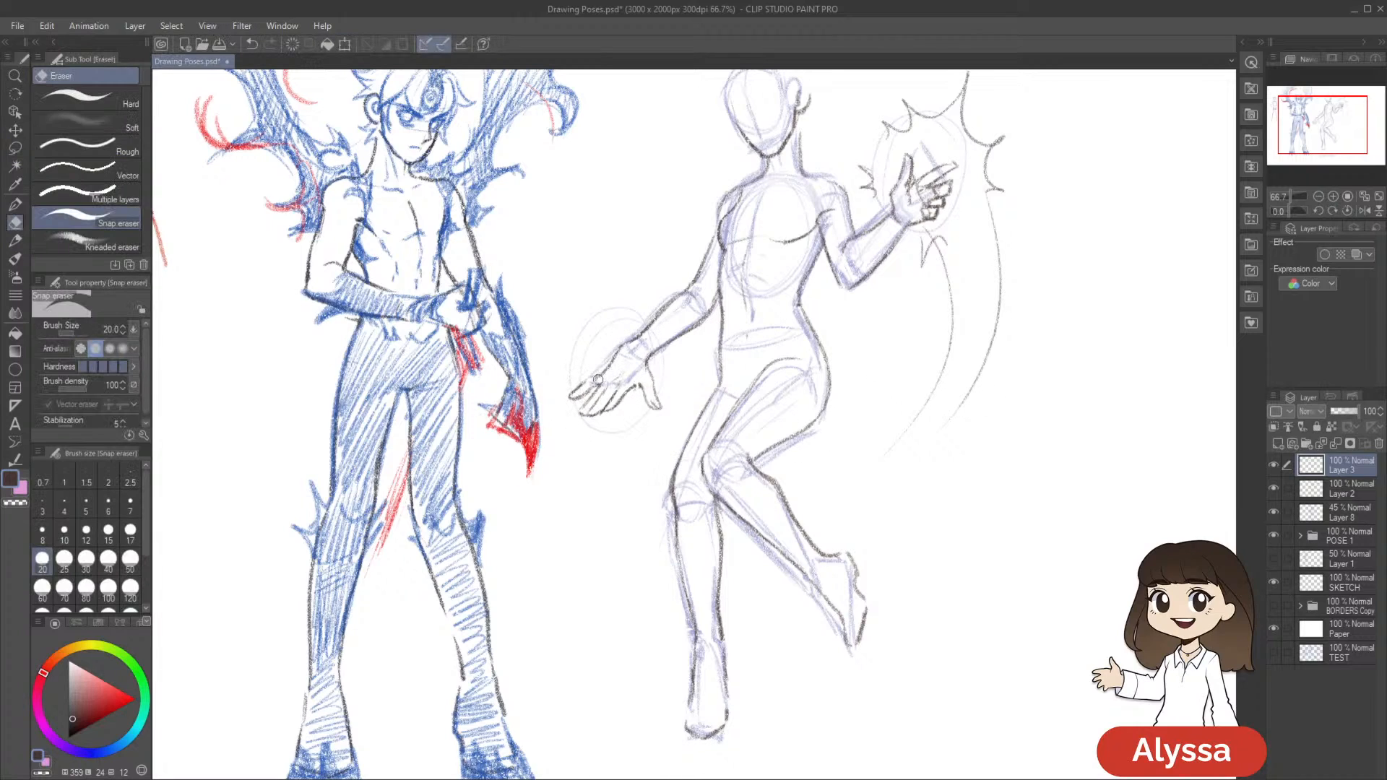
{"action": "key", "text": "ctrl+e"}
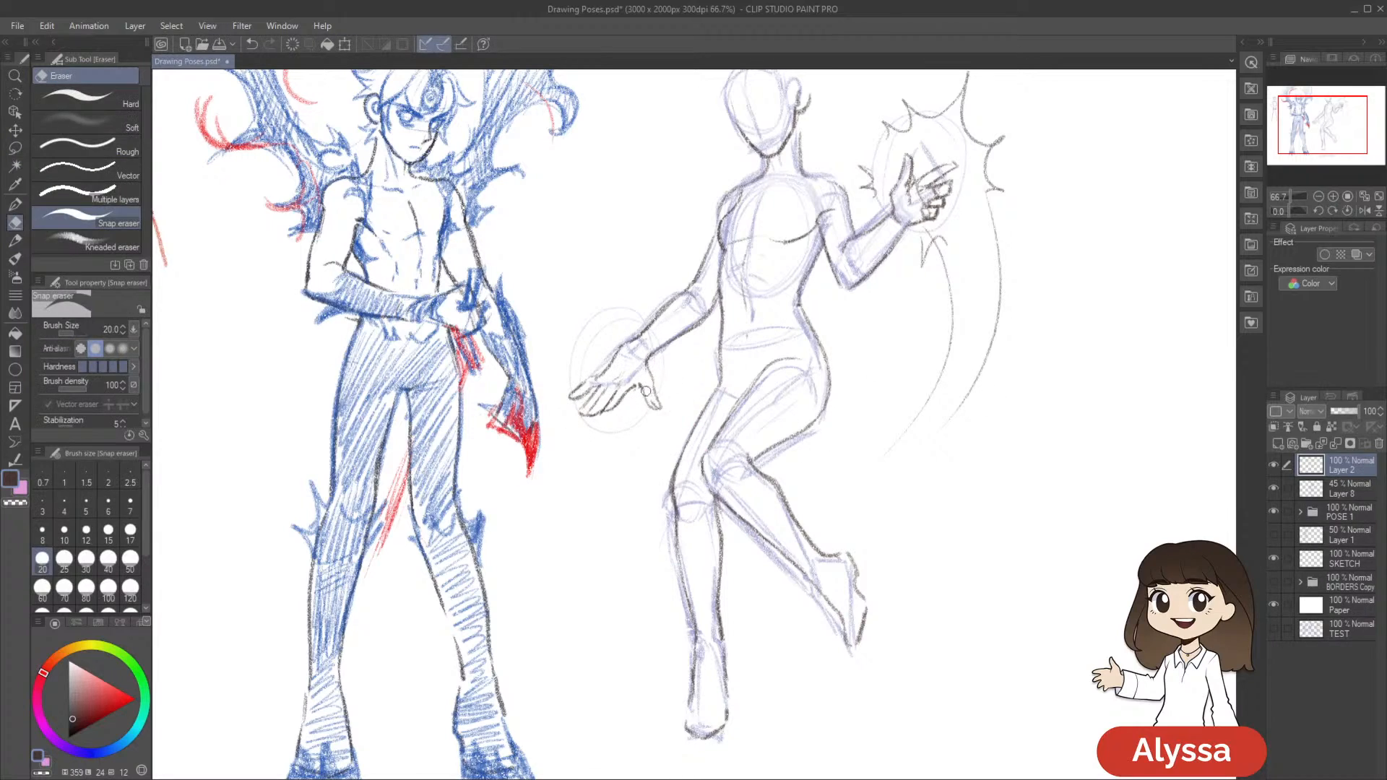
{"action": "left_click_drag", "start_coordinate": [861, 422], "coordinate": [825, 417]}
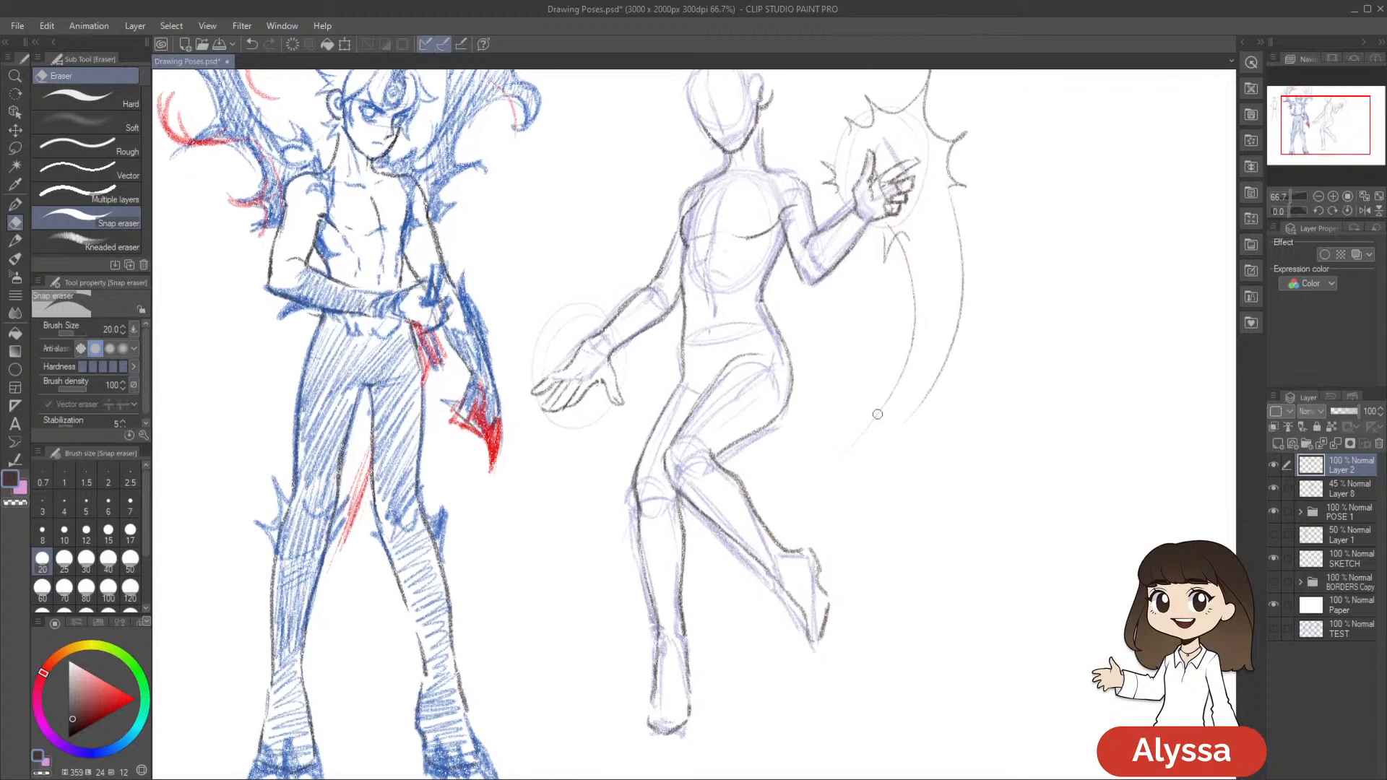
{"action": "key", "text": "p"}
{"action": "left_click_drag", "start_coordinate": [897, 449], "coordinate": [887, 467]}
{"action": "key", "text": "ctrl+s"}
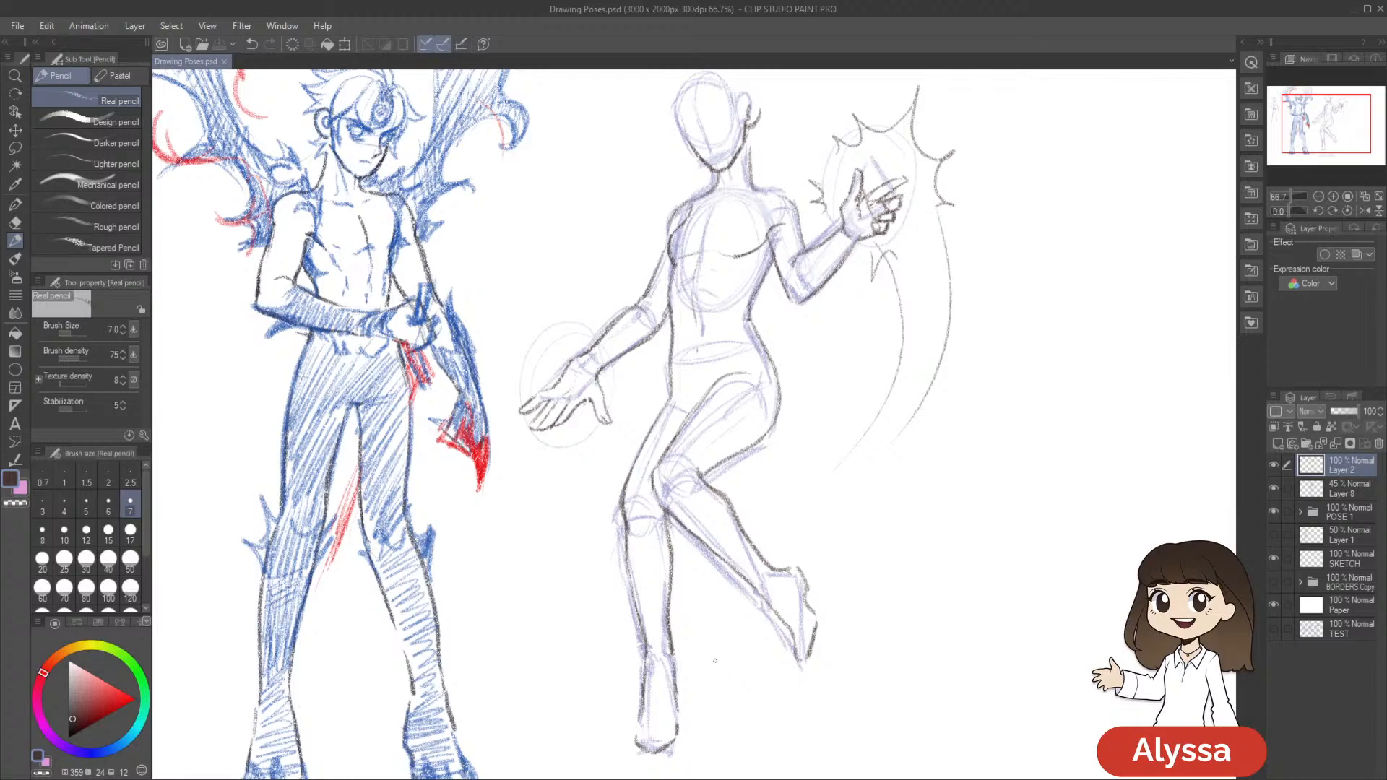
Lasso the thumb on the merged Layer 2 for adjustment, and retouch its base and wrist lines with eraser and pencil
{"action": "left_click_drag", "start_coordinate": [822, 646], "coordinate": [794, 651]}
{"action": "key", "text": "m"}
{"action": "mouse_move", "coordinate": [561, 395]}
{"action": "left_mouse_down"}
{"action": "mouse_move", "coordinate": [571, 432]}
{"action": "mouse_move", "coordinate": [605, 427]}
{"action": "mouse_move", "coordinate": [562, 376]}
{"action": "left_mouse_up"}
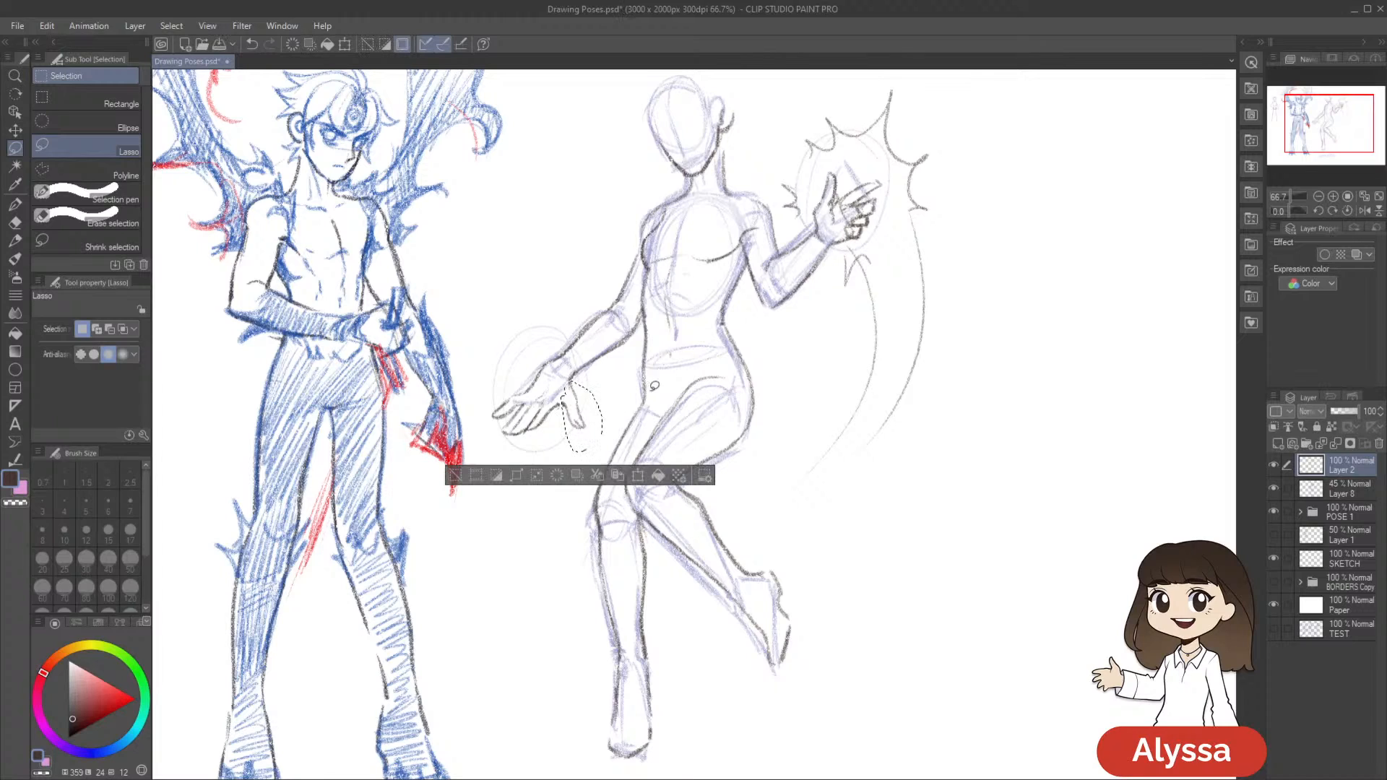
{"action": "key", "text": "ctrl+d"}
{"action": "key", "text": "e"}
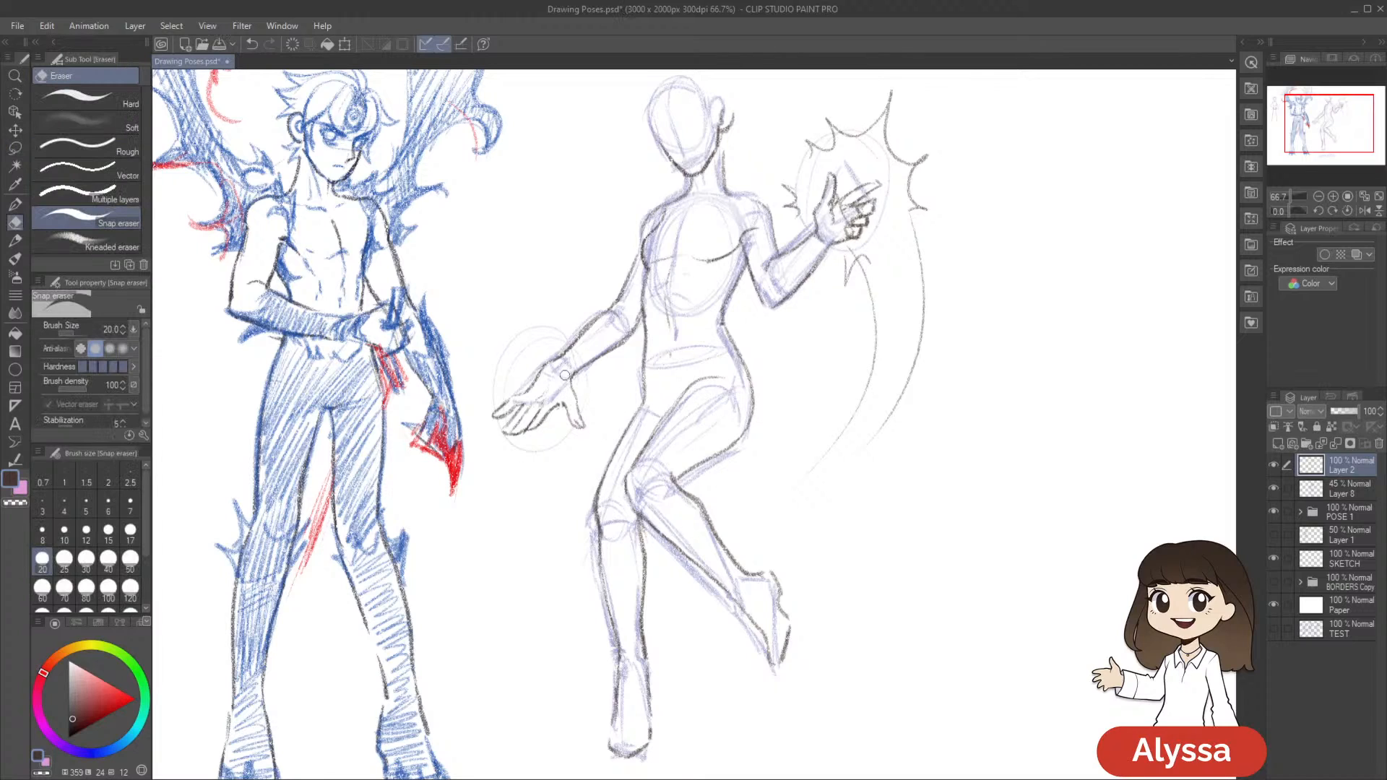
{"action": "key", "text": "p"}
{"action": "key", "text": "p"}
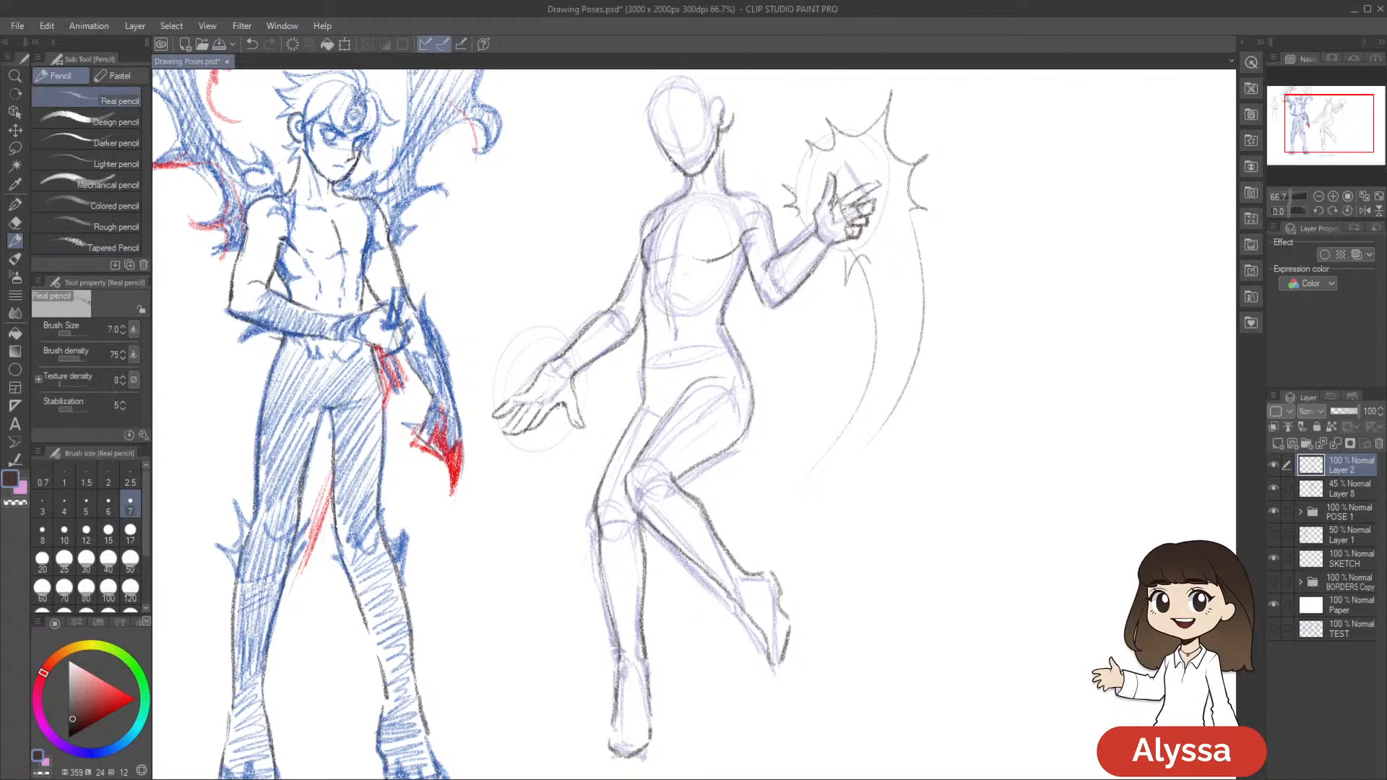
{"action": "left_click_drag", "start_coordinate": [659, 384], "coordinate": [650, 387]}
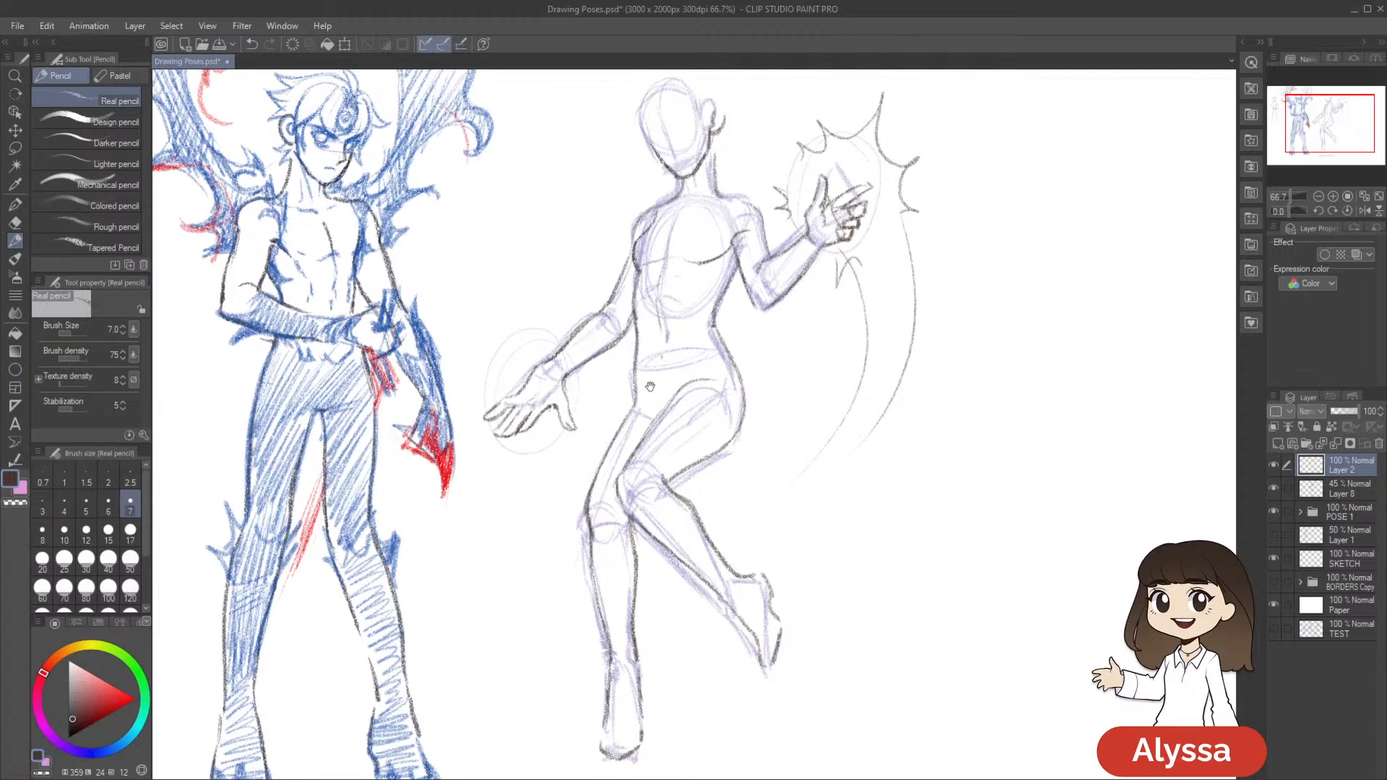
Erase and redraw small lines inside the lowered hand's palm, checking the pose against the whole canvas
{"action": "key", "text": "e"}
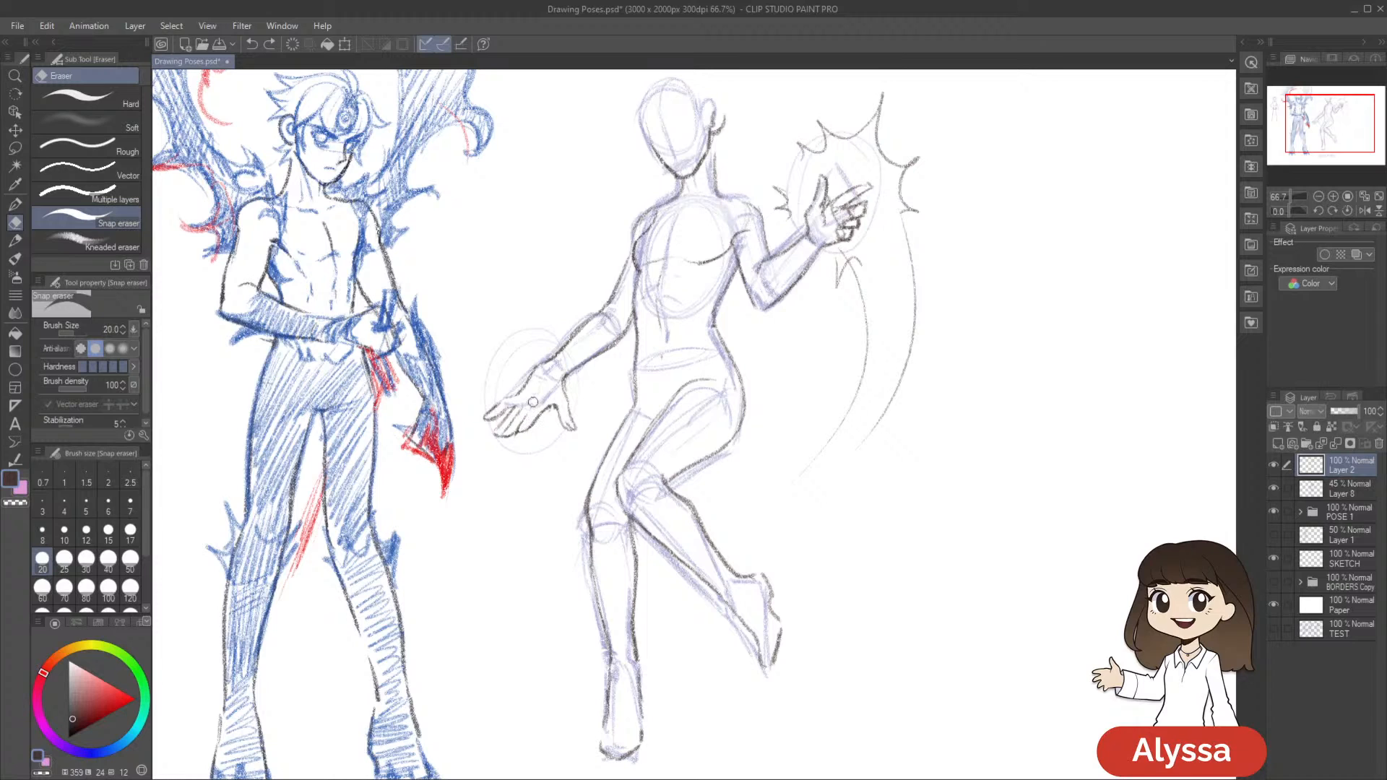
{"action": "key", "text": "p"}
{"action": "left_click_drag", "start_coordinate": [823, 520], "coordinate": [858, 502]}
{"action": "scroll", "coordinate": [858, 501], "scroll_direction": "down", "scroll_amount": 2}
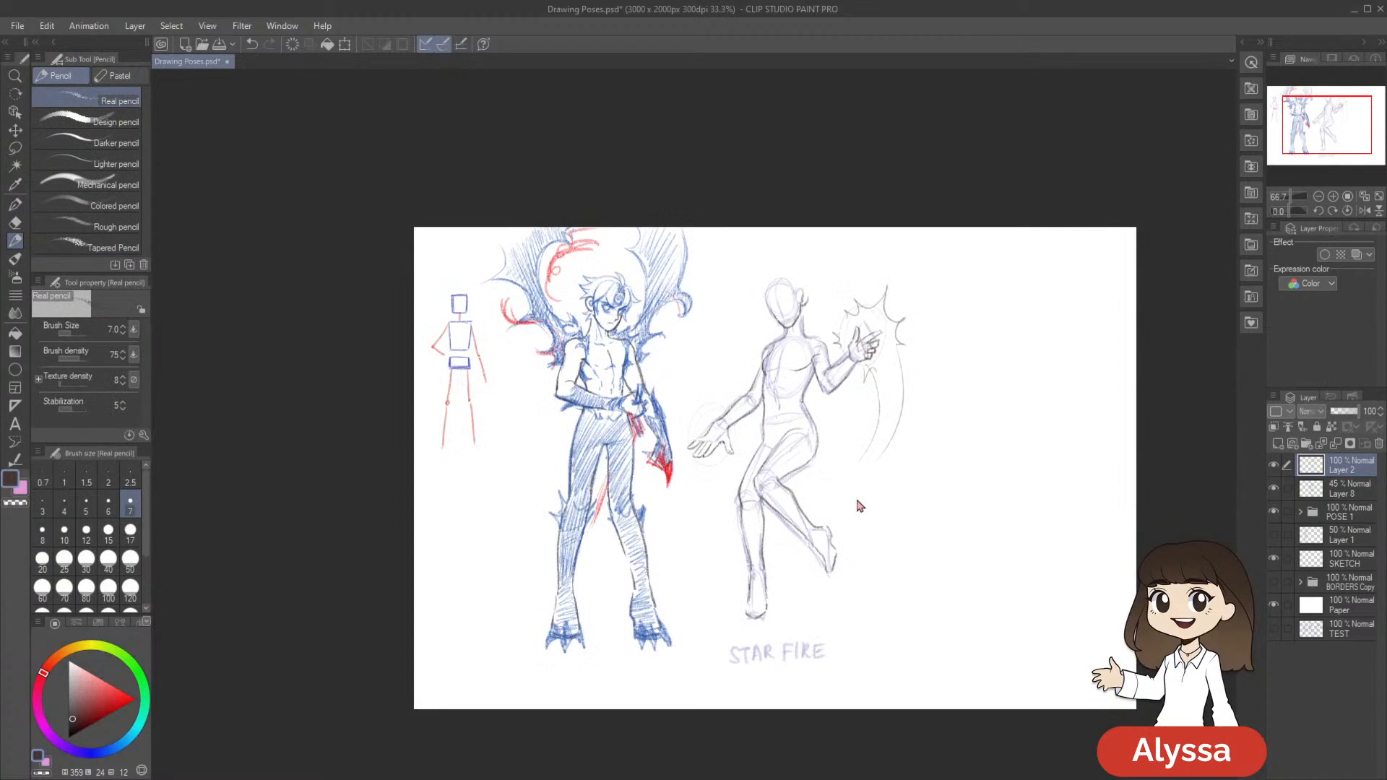
{"action": "scroll", "coordinate": [857, 502], "scroll_direction": "up", "scroll_amount": 2}
Erase a stray mark at the lowered hand's thumb, nudge the lassoed thumb slightly with a transform, and save the drawing
{"action": "key", "text": "e"}
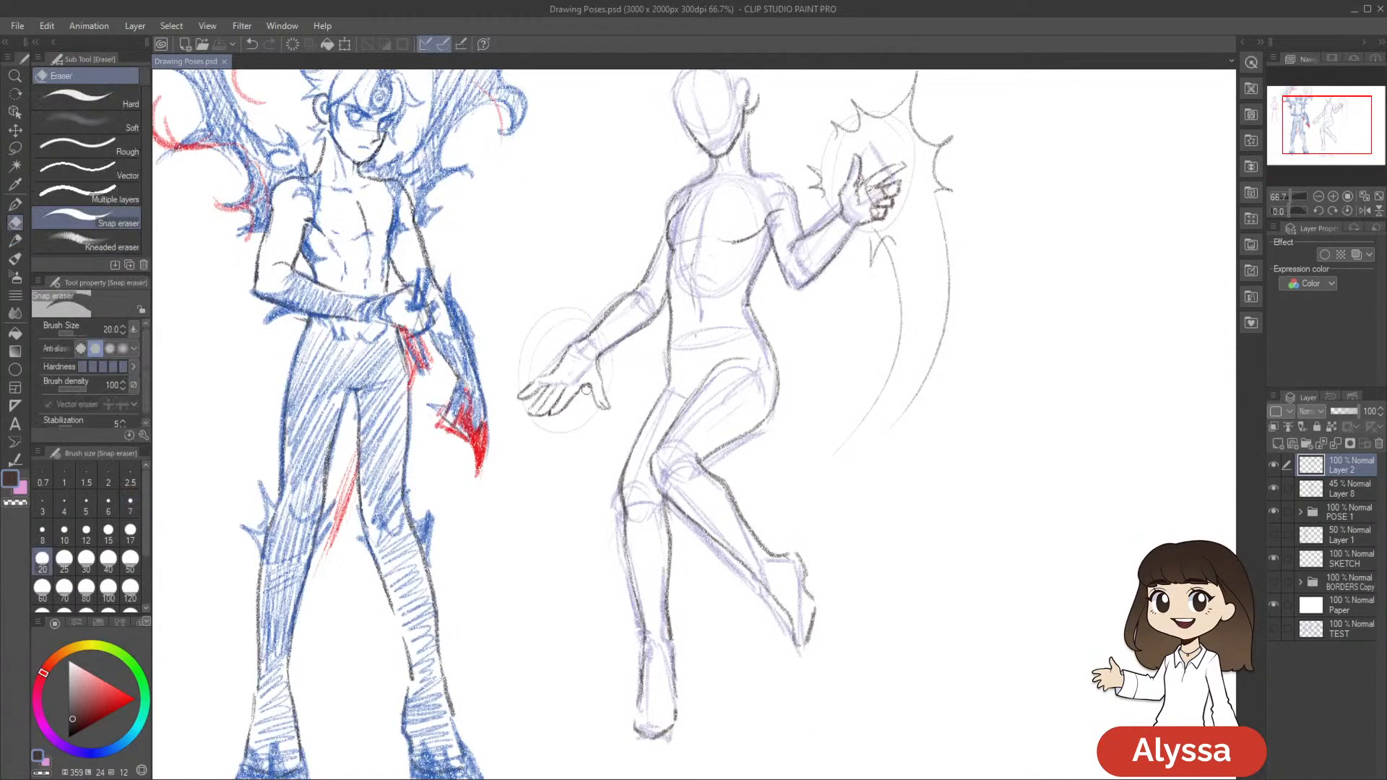
{"action": "left_click", "coordinate": [586, 390]}
{"action": "left_click_drag", "start_coordinate": [863, 495], "coordinate": [835, 477]}
{"action": "key", "text": "m"}
{"action": "mouse_move", "coordinate": [576, 337]}
{"action": "left_mouse_down"}
{"action": "mouse_move", "coordinate": [567, 389]}
{"action": "mouse_move", "coordinate": [578, 338]}
{"action": "left_mouse_up"}
{"action": "key", "text": "ctrl+t"}
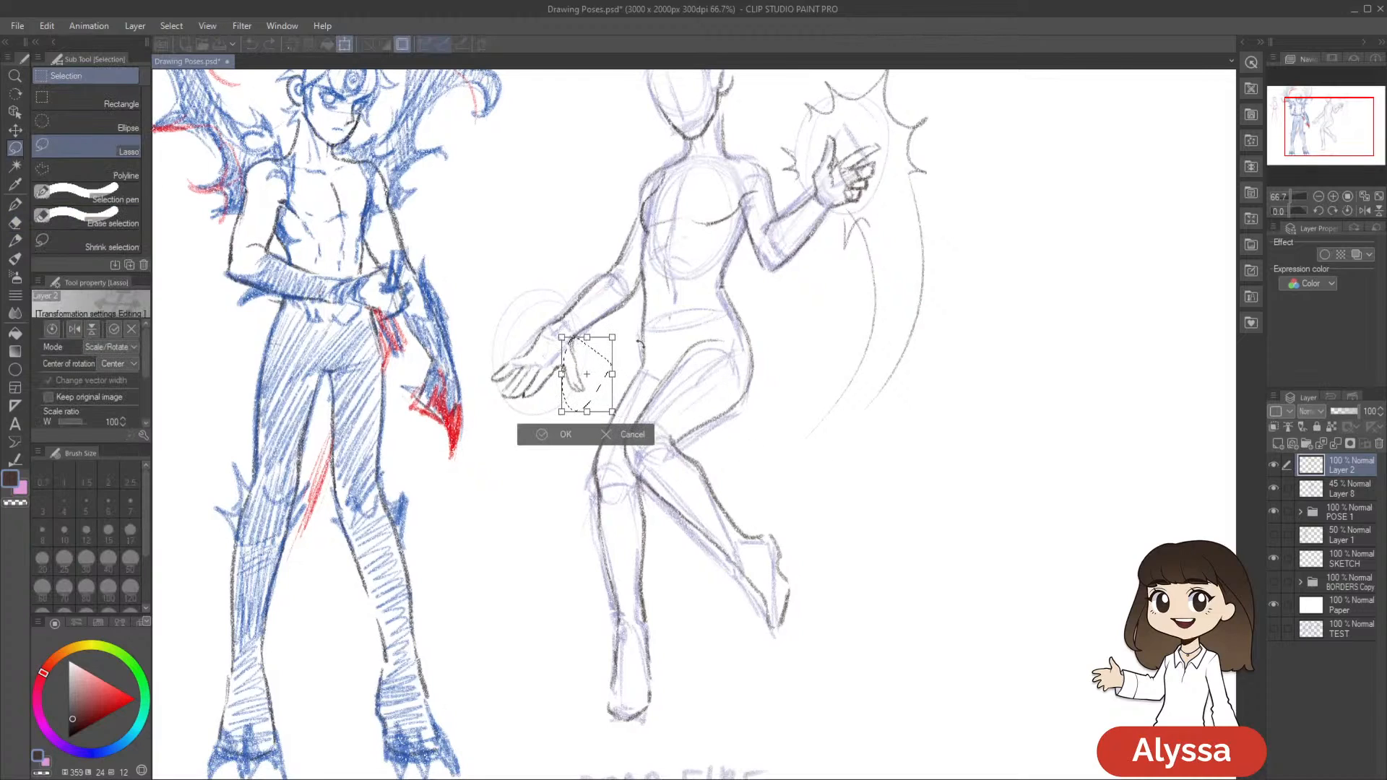
{"action": "left_click_drag", "start_coordinate": [601, 389], "coordinate": [602, 388]}
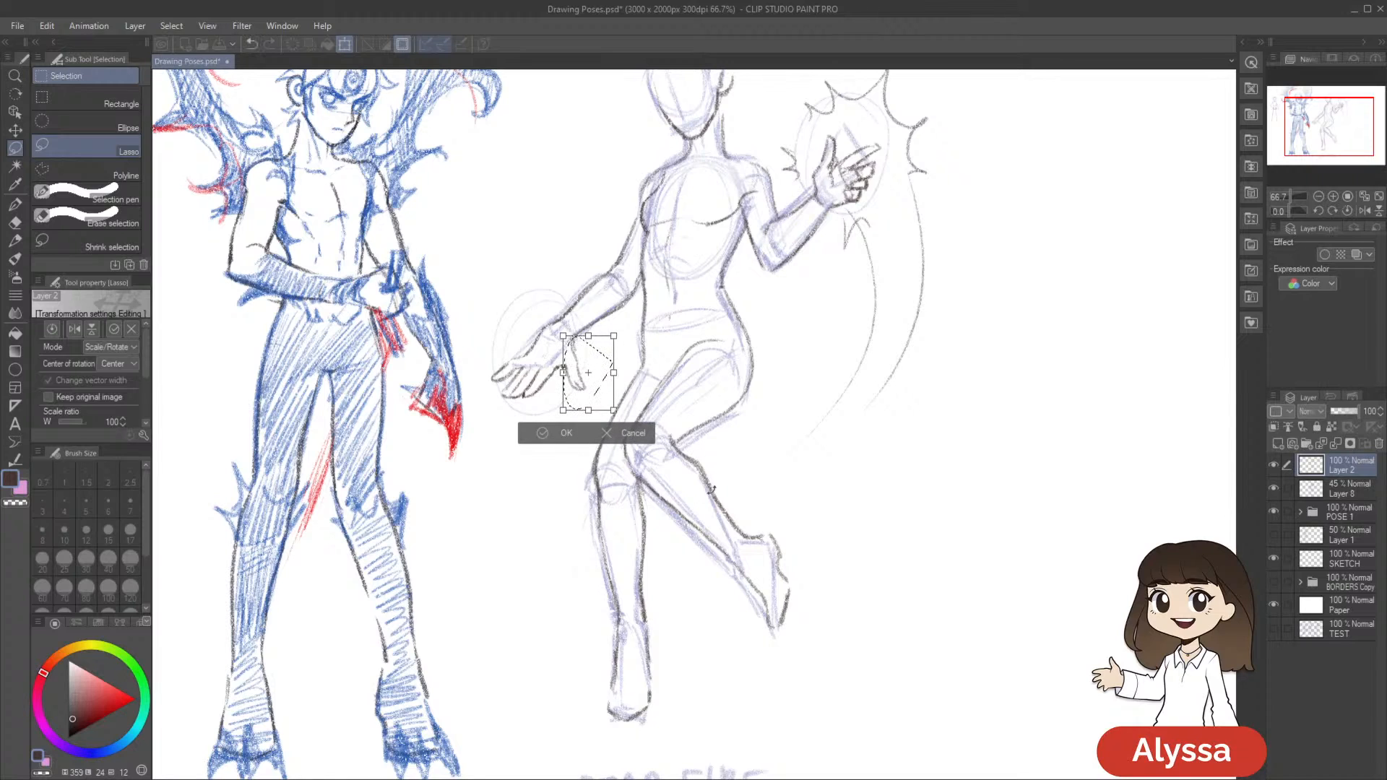
{"action": "key", "text": "Return"}
{"action": "scroll", "coordinate": [714, 488], "scroll_direction": "down", "scroll_amount": 1}
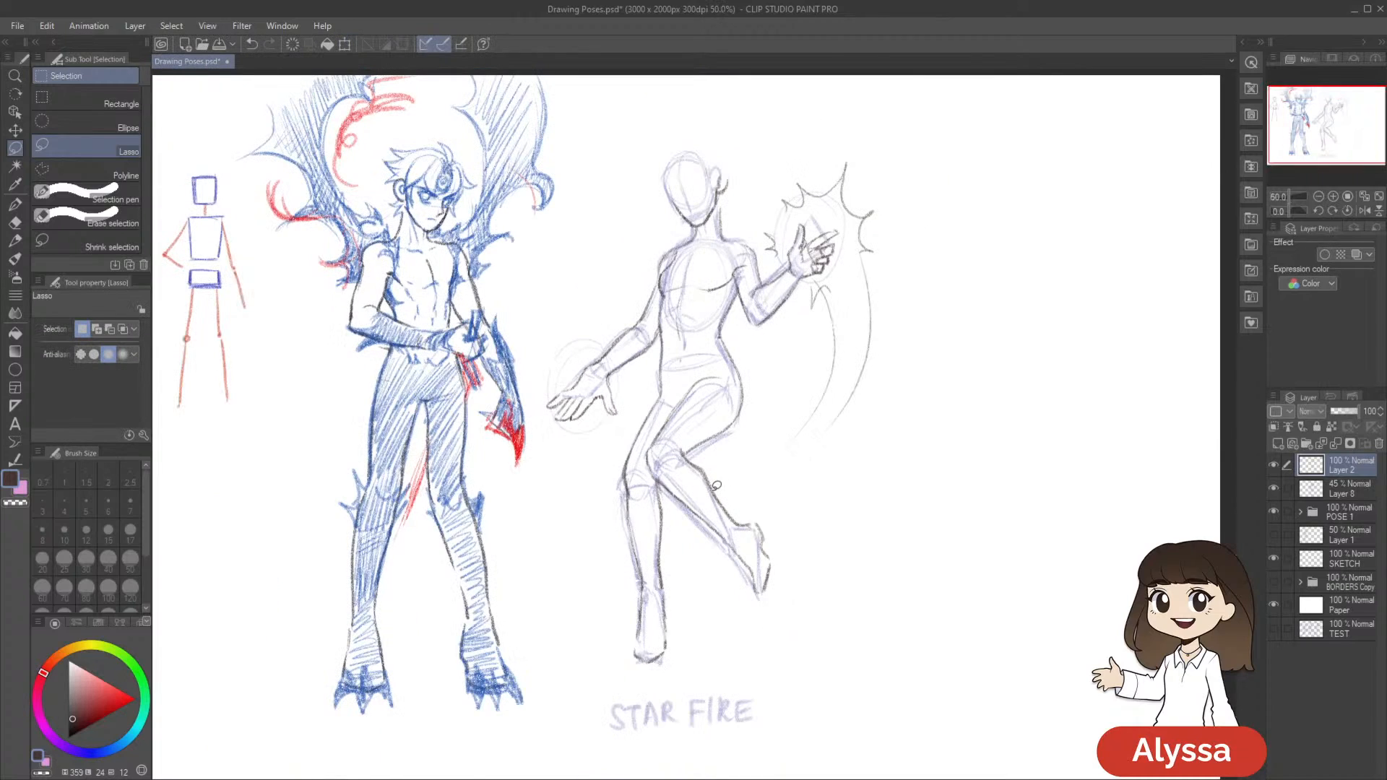
{"action": "key", "text": "ctrl+s"}
Touch up the lines around the figure's waist with the pencil and save the drawing
{"action": "scroll", "coordinate": [714, 487], "scroll_direction": "up", "scroll_amount": 1}
{"action": "left_click_drag", "start_coordinate": [714, 487], "coordinate": [728, 565]}
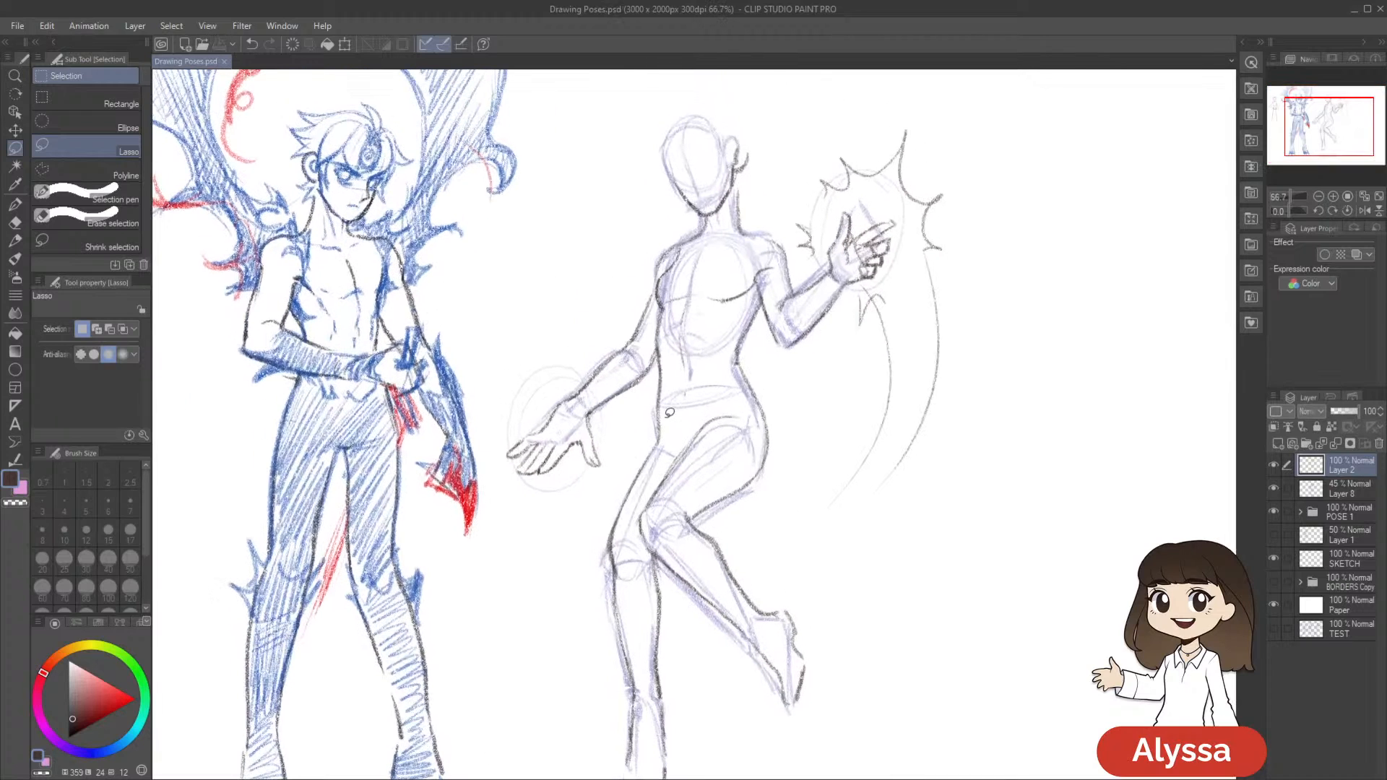
{"action": "key", "text": "p"}
{"action": "key", "text": "p"}
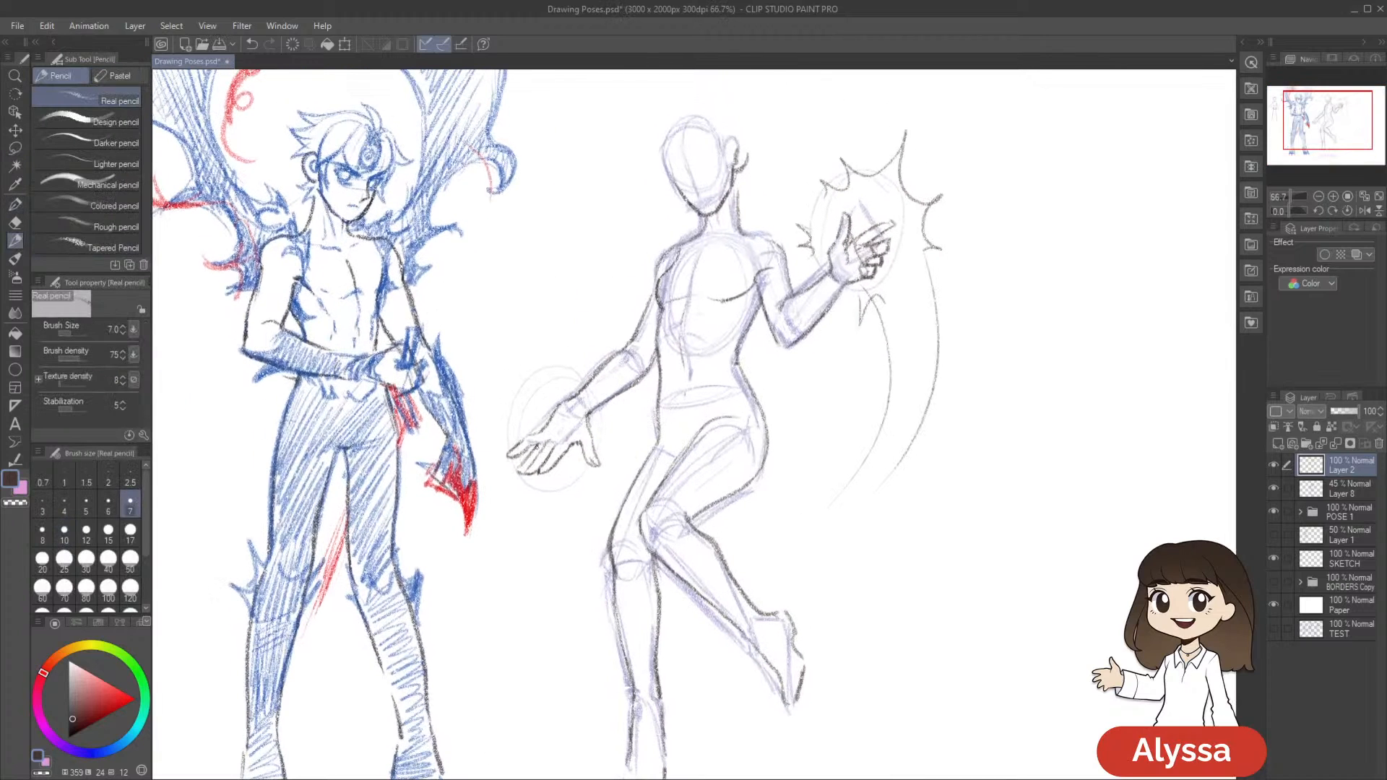
{"action": "left_click_drag", "start_coordinate": [771, 458], "coordinate": [754, 439]}
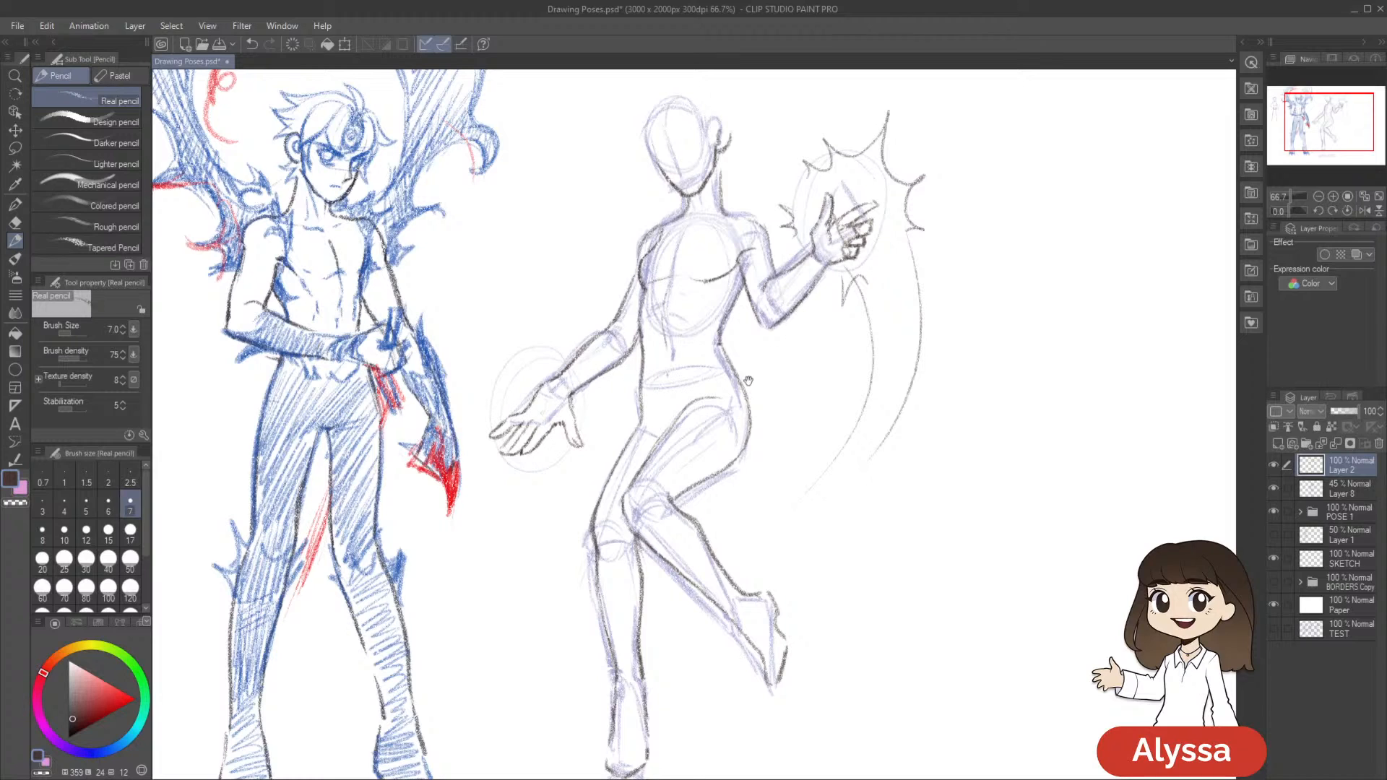
{"action": "key", "text": "ctrl+s"}
{"action": "scroll", "coordinate": [1056, 469], "scroll_direction": "down", "scroll_amount": 1}
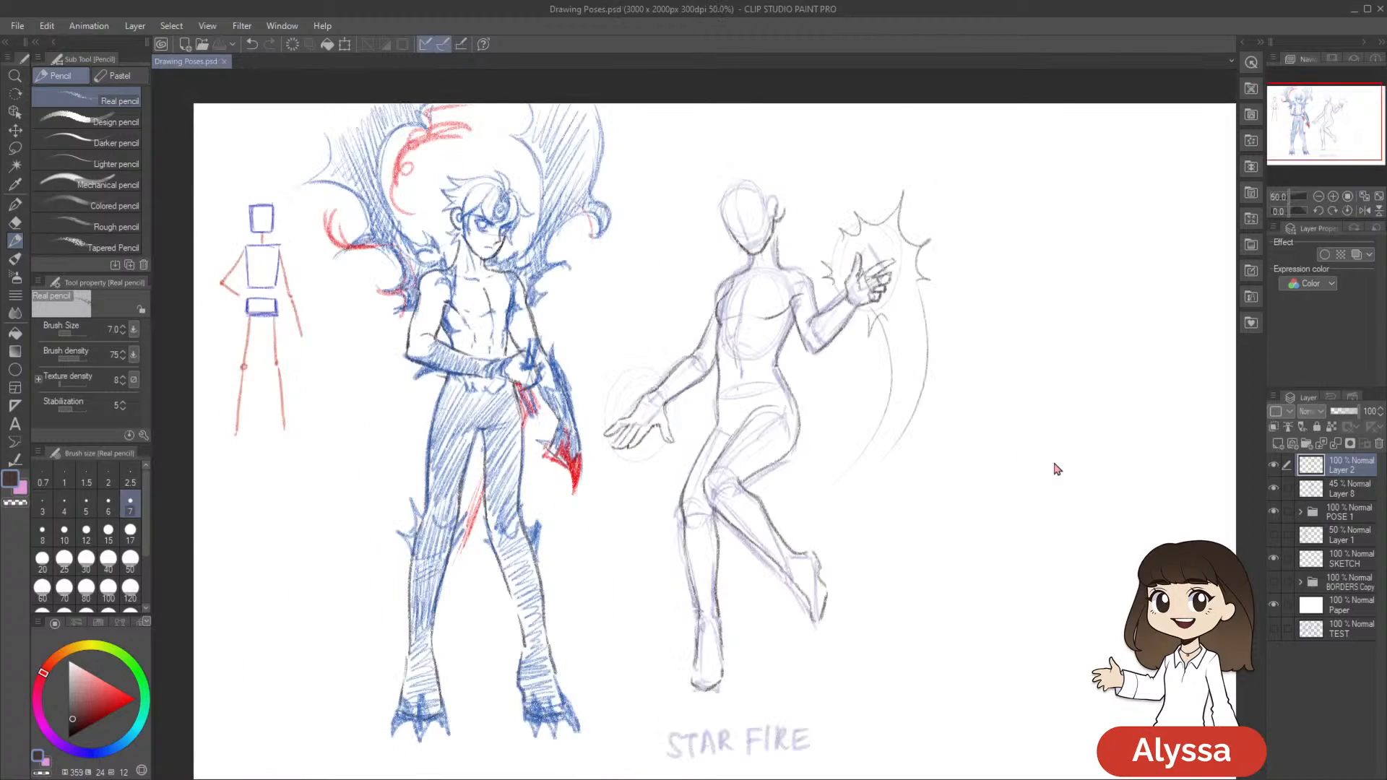
Check the pose in a mirrored view, scale the lassoed lowered hand to 90 percent with a slight rotation, and save the drawing
{"action": "key", "text": "h"}
{"action": "left_click_drag", "start_coordinate": [960, 416], "coordinate": [916, 410]}
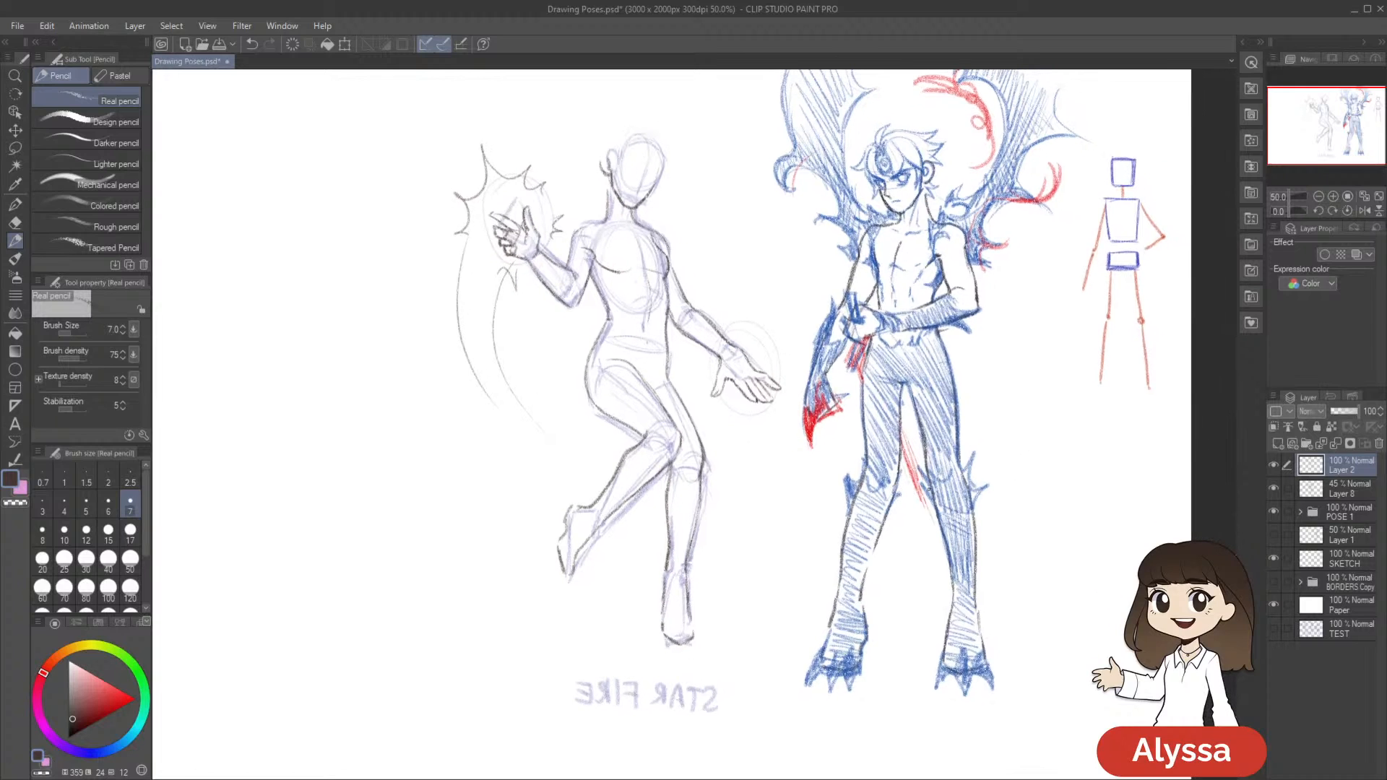
{"action": "key", "text": "h"}
{"action": "scroll", "coordinate": [858, 626], "scroll_direction": "up", "scroll_amount": 2}
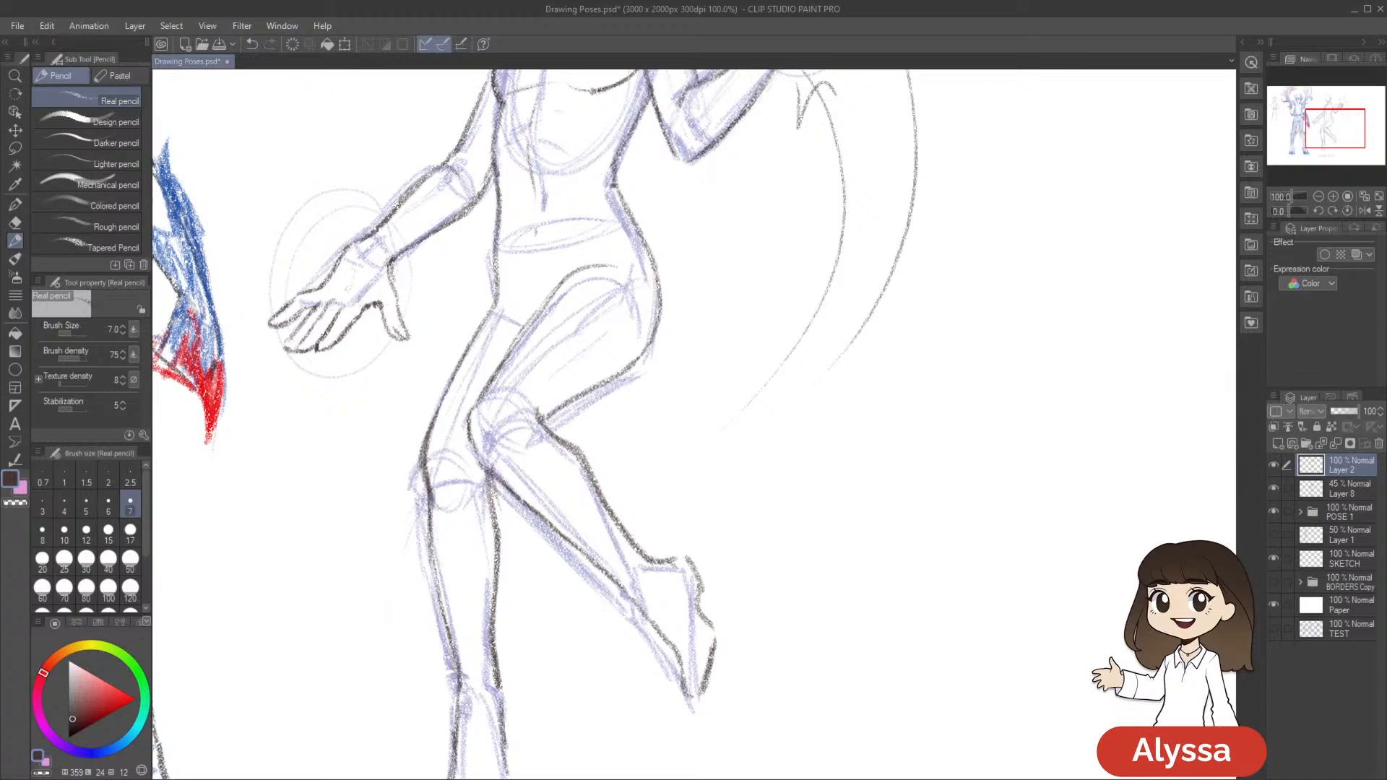
{"action": "left_click_drag", "start_coordinate": [619, 328], "coordinate": [738, 381]}
{"action": "key", "text": "m"}
{"action": "mouse_move", "coordinate": [527, 402]}
{"action": "left_mouse_down"}
{"action": "mouse_move", "coordinate": [495, 302]}
{"action": "mouse_move", "coordinate": [446, 287]}
{"action": "mouse_move", "coordinate": [501, 455]}
{"action": "left_mouse_up"}
{"action": "key", "text": "ctrl+t"}
{"action": "left_click_drag", "start_coordinate": [660, 466], "coordinate": [664, 449]}
{"action": "left_click_drag", "start_coordinate": [544, 466], "coordinate": [520, 439]}
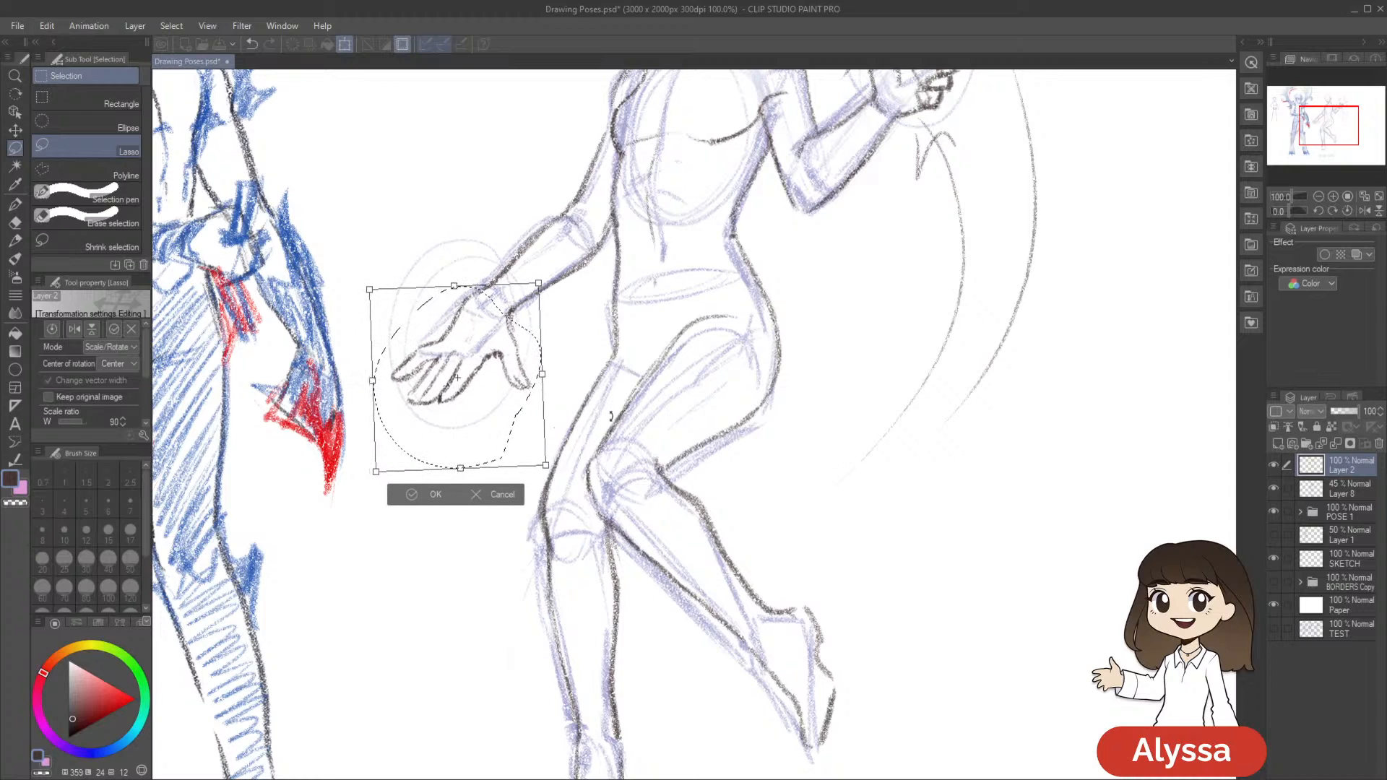
{"action": "key", "text": "Return"}
{"action": "key", "text": "ctrl+z"}
{"action": "key", "text": "ctrl+y"}
{"action": "key", "text": "ctrl+d"}
{"action": "scroll", "coordinate": [734, 498], "scroll_direction": "down", "scroll_amount": 3}
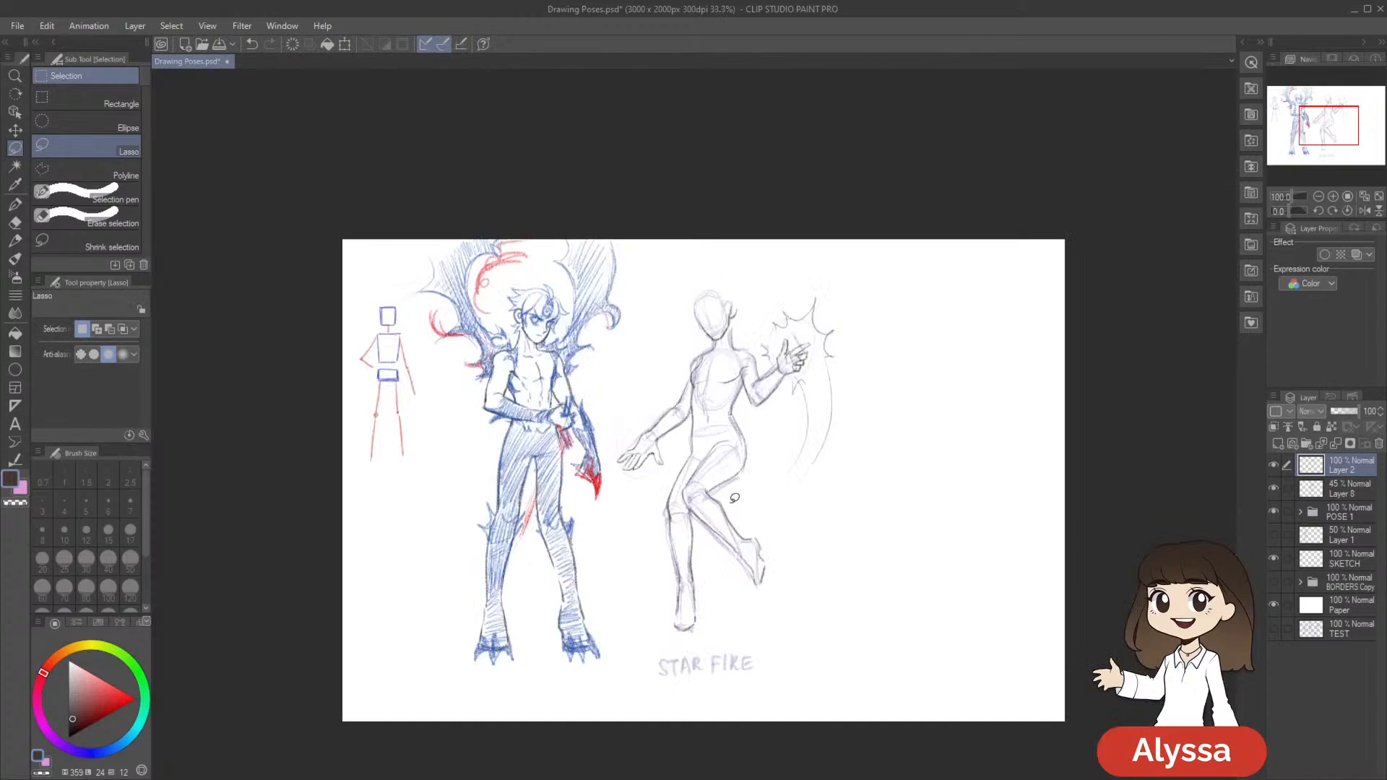
{"action": "scroll", "coordinate": [734, 498], "scroll_direction": "up", "scroll_amount": 2}
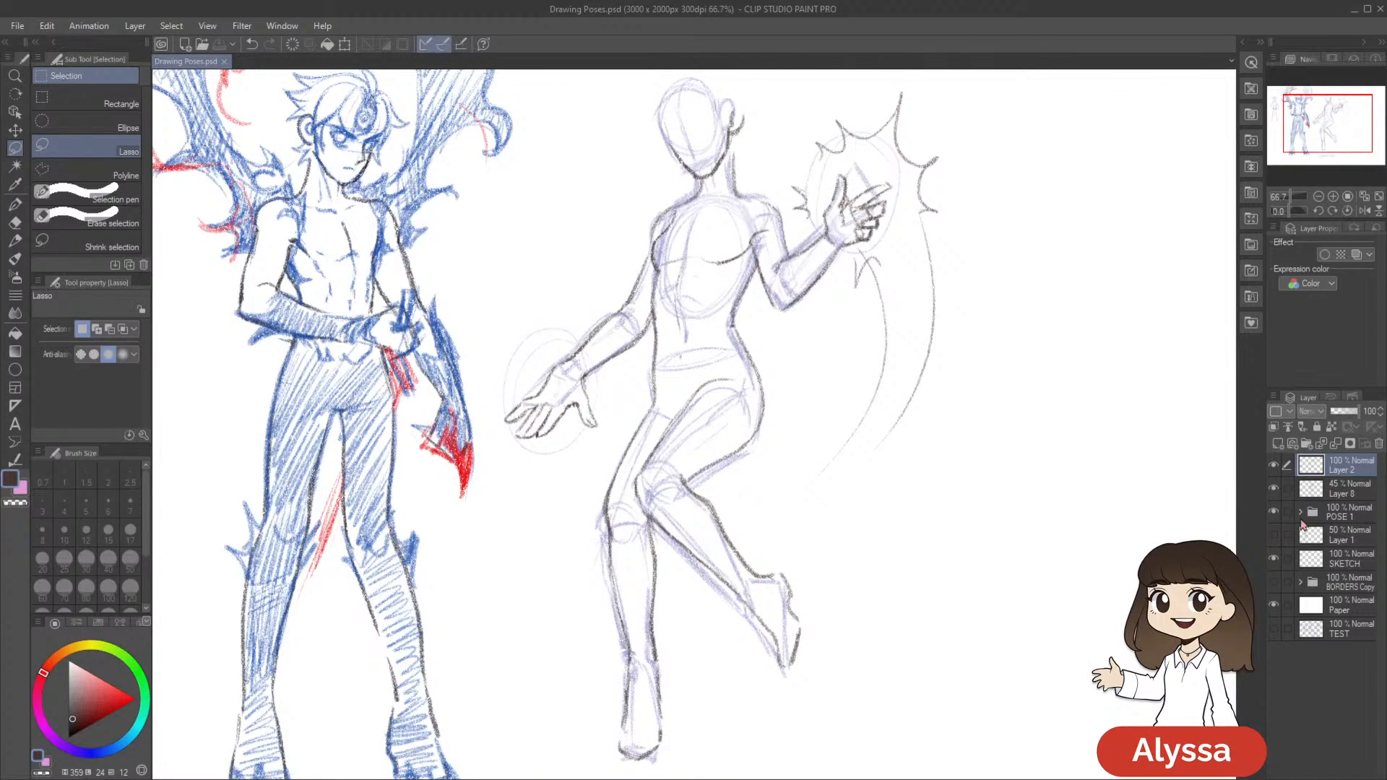
Hide the Layer 8 sketch to examine the figure's cleaned-up lines, and show it again
{"action": "left_click", "coordinate": [1273, 492]}
{"action": "scroll", "coordinate": [855, 650], "scroll_direction": "up", "scroll_amount": 2}
{"action": "key", "text": "p"}
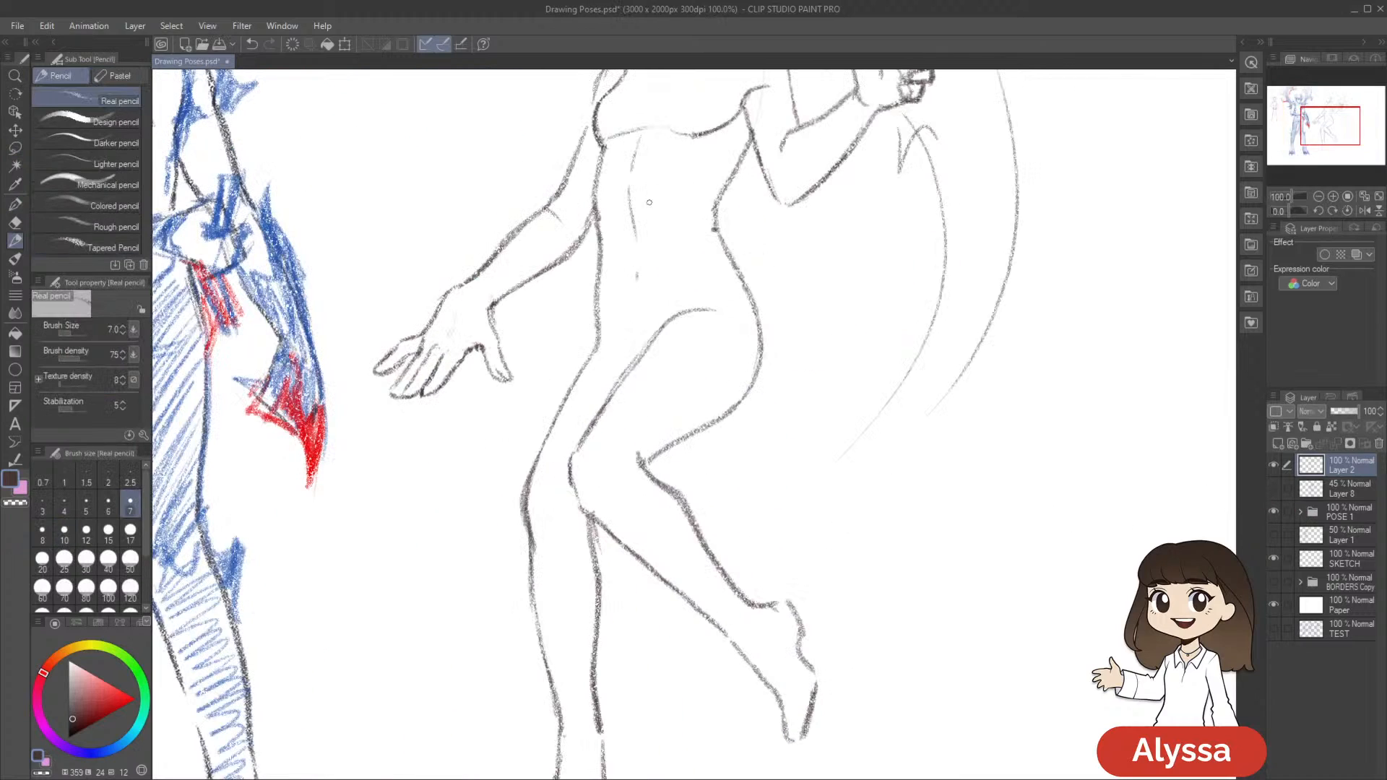
{"action": "left_click_drag", "start_coordinate": [950, 367], "coordinate": [810, 658]}
{"action": "scroll", "coordinate": [810, 658], "scroll_direction": "down", "scroll_amount": 2}
{"action": "scroll", "coordinate": [811, 662], "scroll_direction": "up", "scroll_amount": 1}
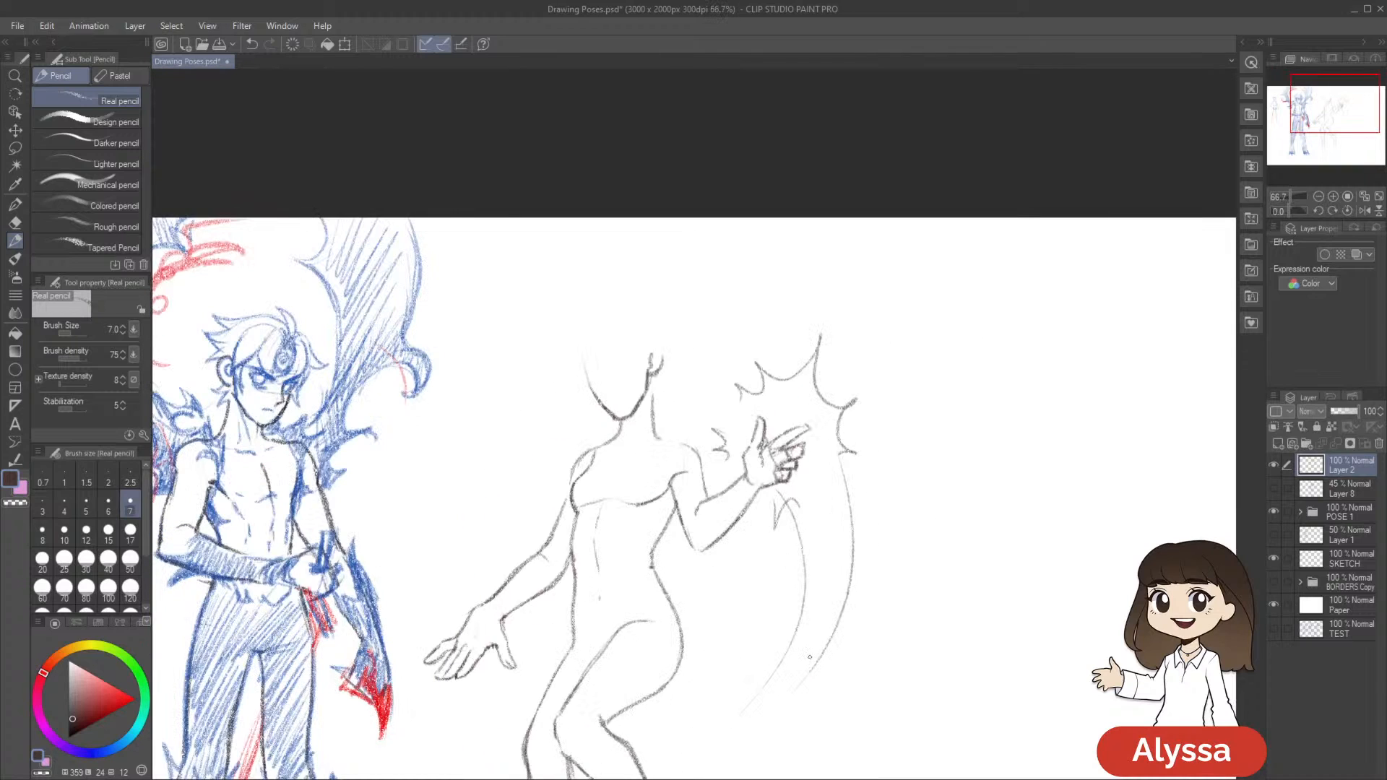
{"action": "left_click_drag", "start_coordinate": [1107, 501], "coordinate": [1038, 536]}
{"action": "left_click", "coordinate": [1273, 490]}
Add a new layer above Layer 2 and pencil the nose onto Starfire's face along the sketched centre line
{"action": "key", "text": "ctrl+shift+n"}
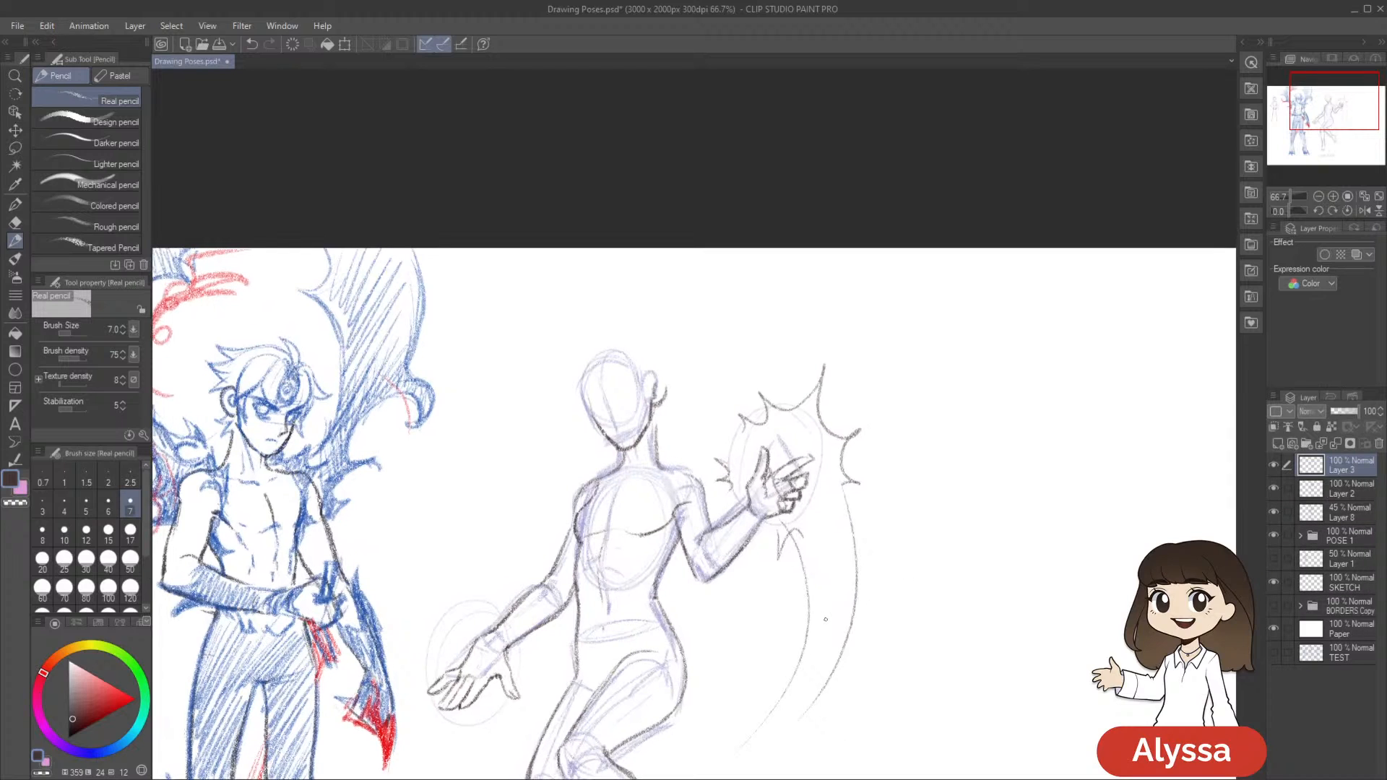
{"action": "left_click_drag", "start_coordinate": [825, 619], "coordinate": [830, 625]}
{"action": "scroll", "coordinate": [811, 524], "scroll_direction": "up", "scroll_amount": 1}
{"action": "mouse_move", "coordinate": [656, 461]}
{"action": "left_mouse_down"}
{"action": "mouse_move", "coordinate": [745, 420]}
{"action": "mouse_move", "coordinate": [694, 434]}
{"action": "left_mouse_up"}
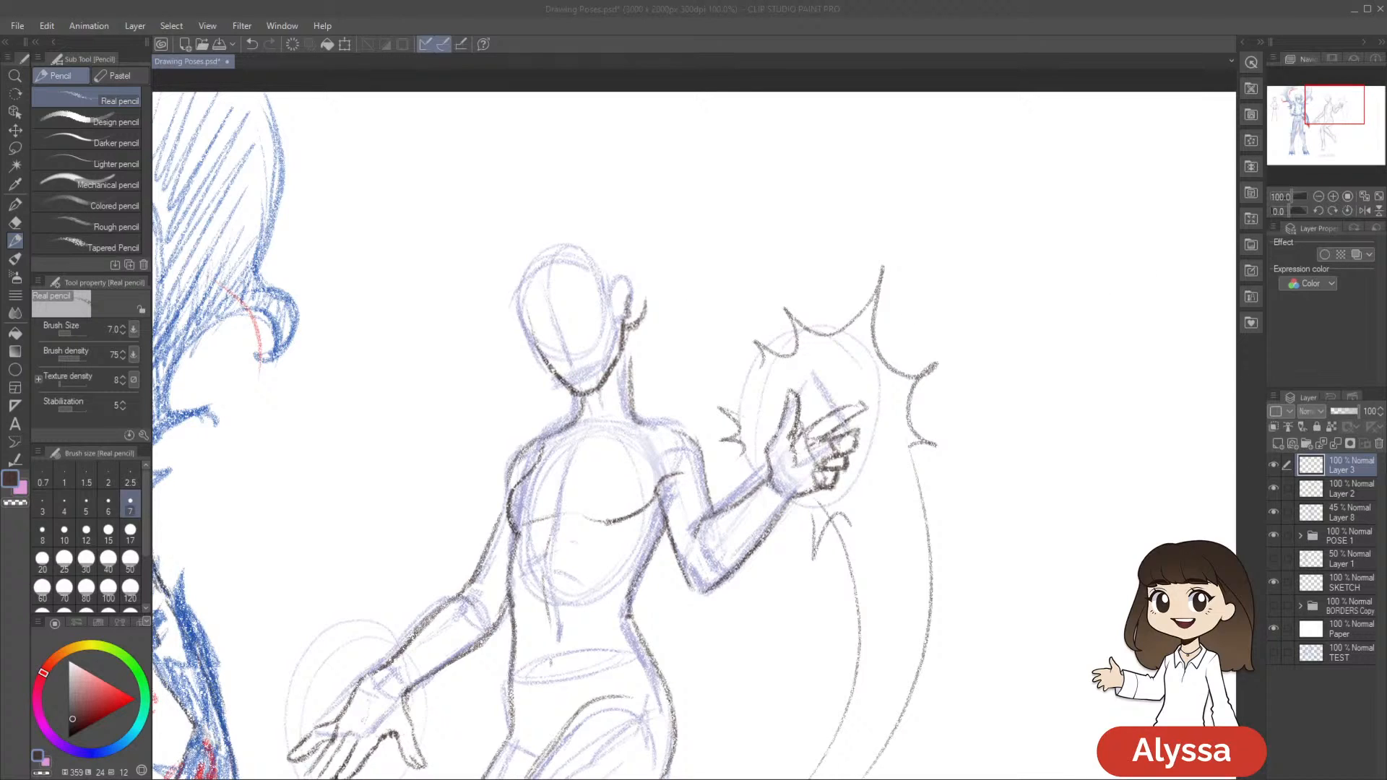
{"action": "left_click_drag", "start_coordinate": [706, 191], "coordinate": [751, 172]}
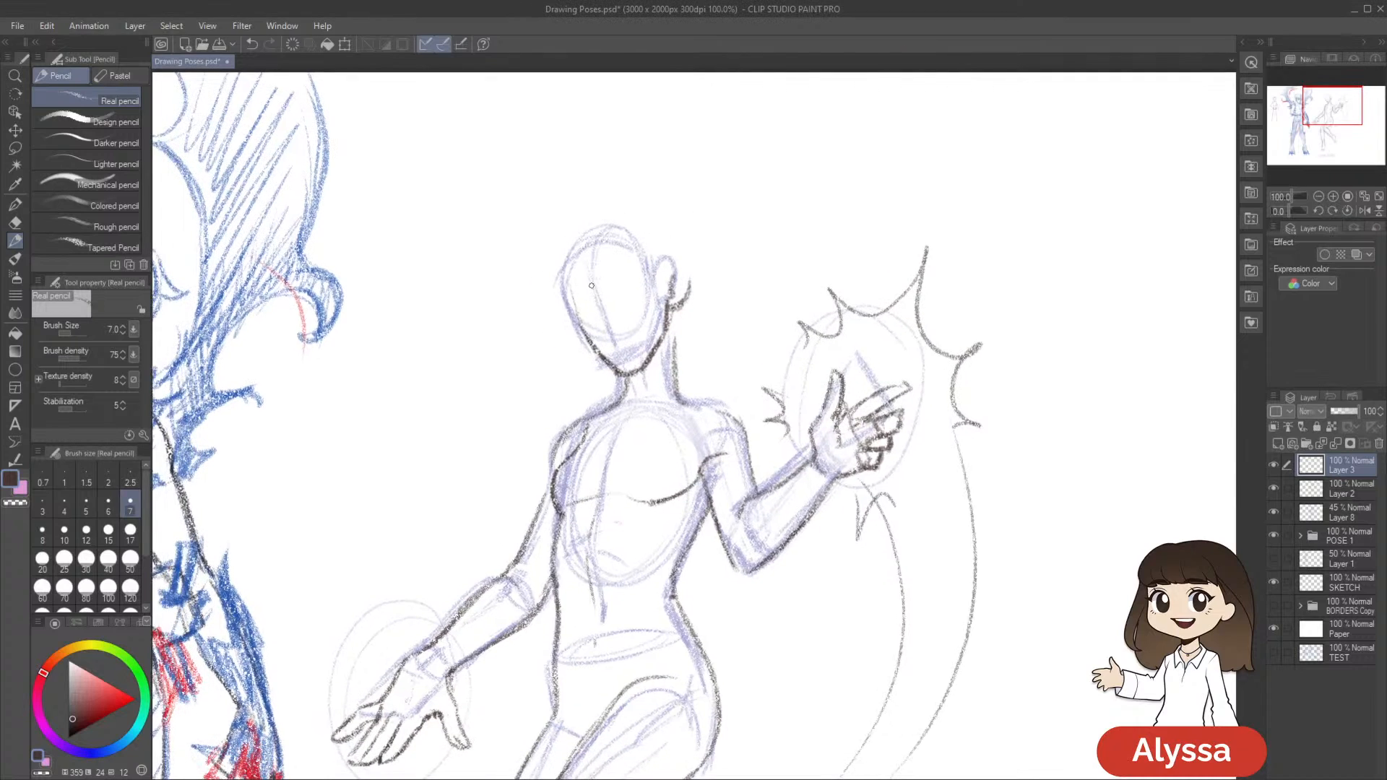
{"action": "left_click_drag", "start_coordinate": [663, 262], "coordinate": [650, 250]}
{"action": "left_click_drag", "start_coordinate": [580, 281], "coordinate": [600, 332]}
{"action": "key", "text": "ctrl+z"}
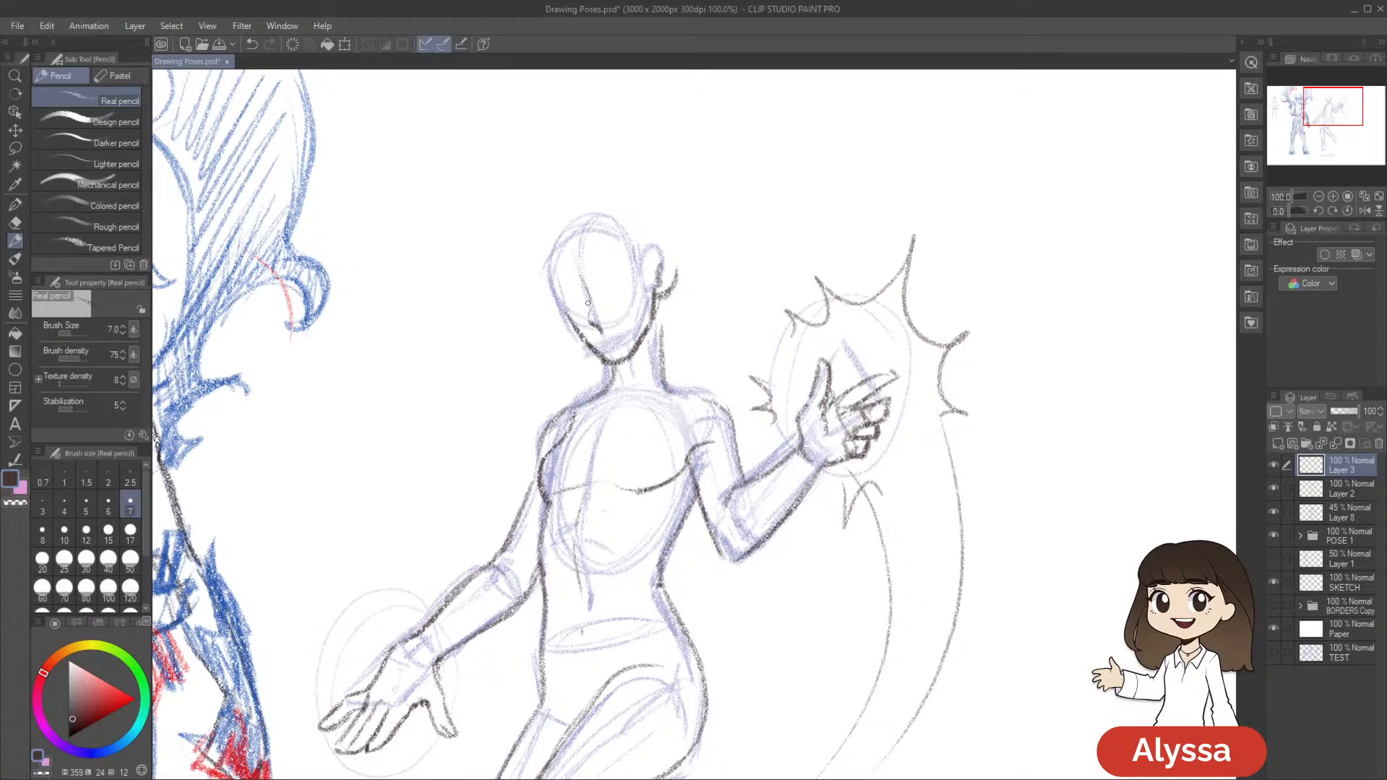
{"action": "left_click_drag", "start_coordinate": [688, 346], "coordinate": [715, 373]}
{"action": "key", "text": "e"}
{"action": "key", "text": "p"}
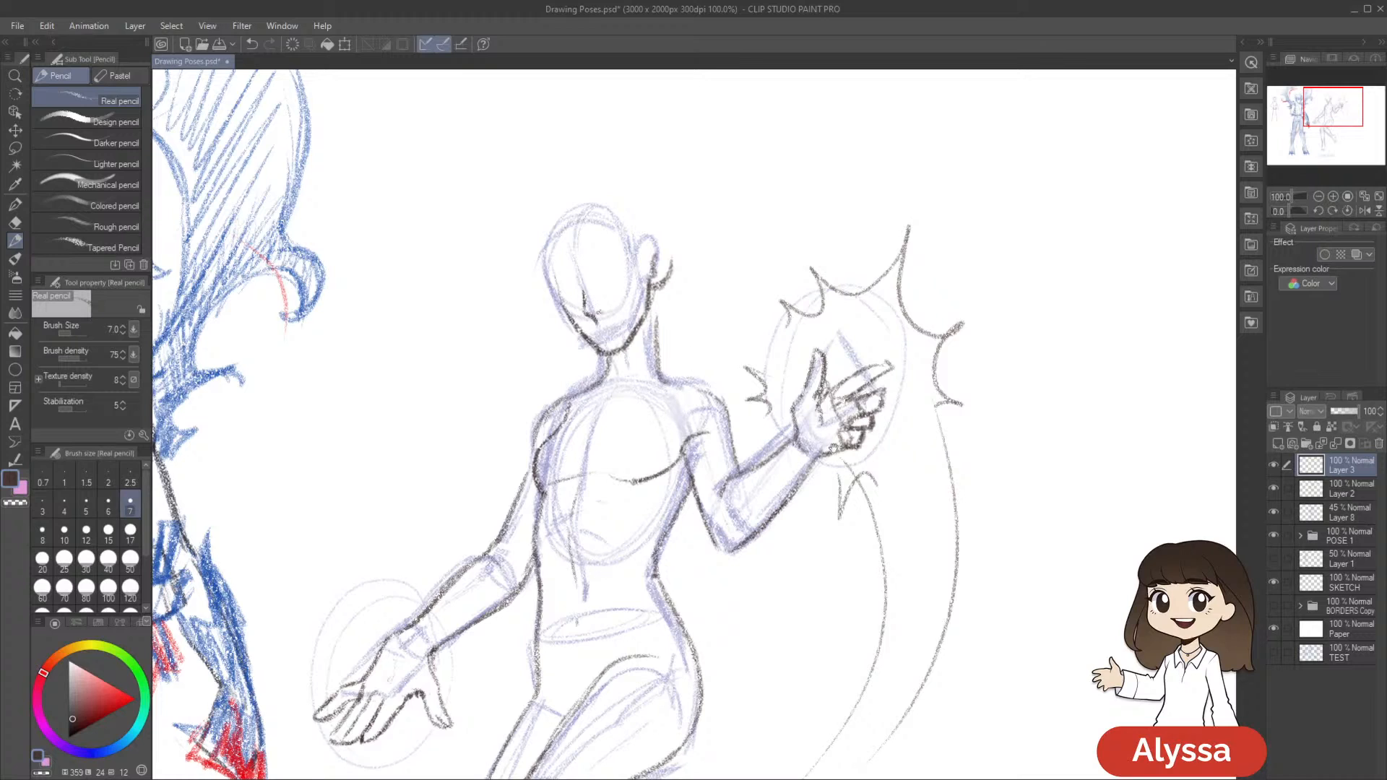
{"action": "left_click_drag", "start_coordinate": [624, 316], "coordinate": [630, 329]}
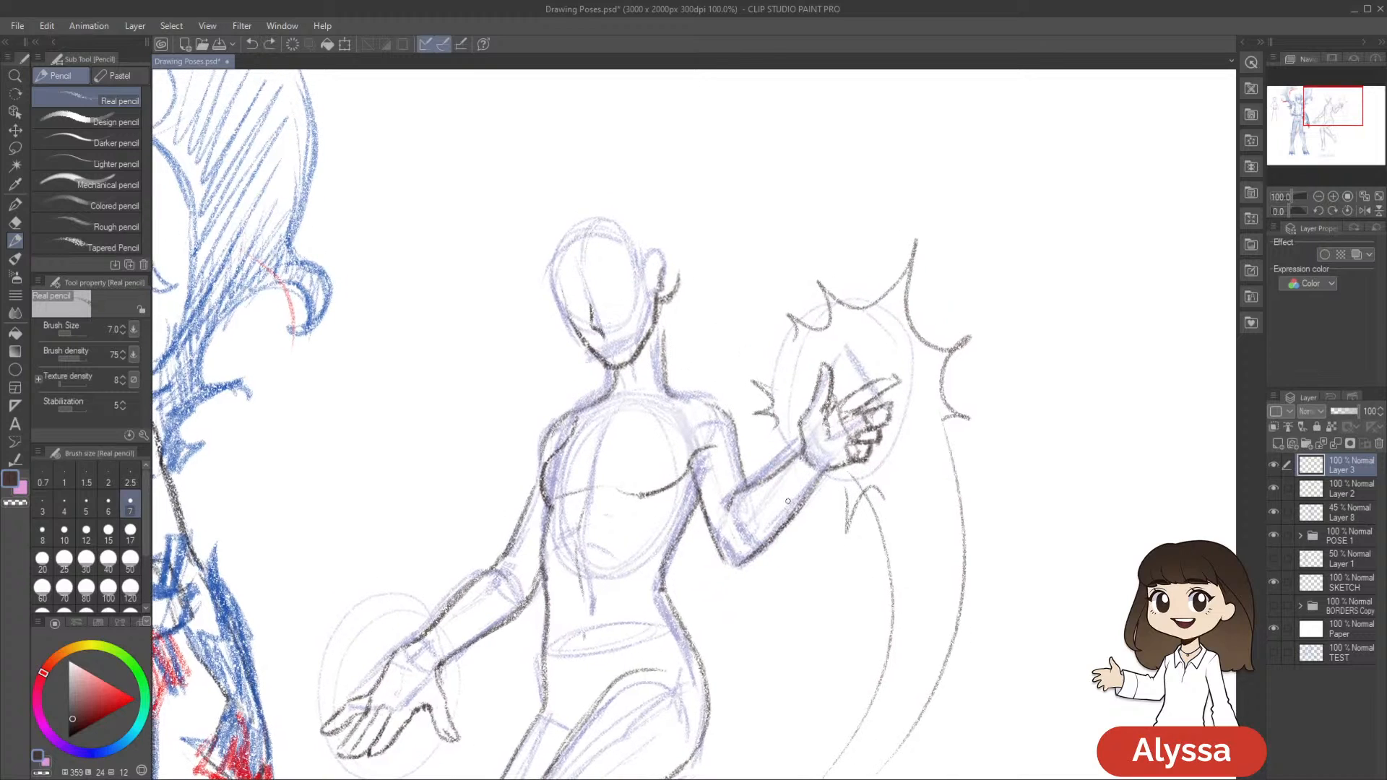
Reduce the pencil size to 6 and scale the drawn nose to about 93 percent, repositioning it slightly
{"action": "key", "text": "bracketleft"}
{"action": "left_click_drag", "start_coordinate": [808, 402], "coordinate": [803, 410]}
{"action": "key", "text": "ctrl+shift+t"}
{"action": "left_click_drag", "start_coordinate": [609, 351], "coordinate": [605, 342]}
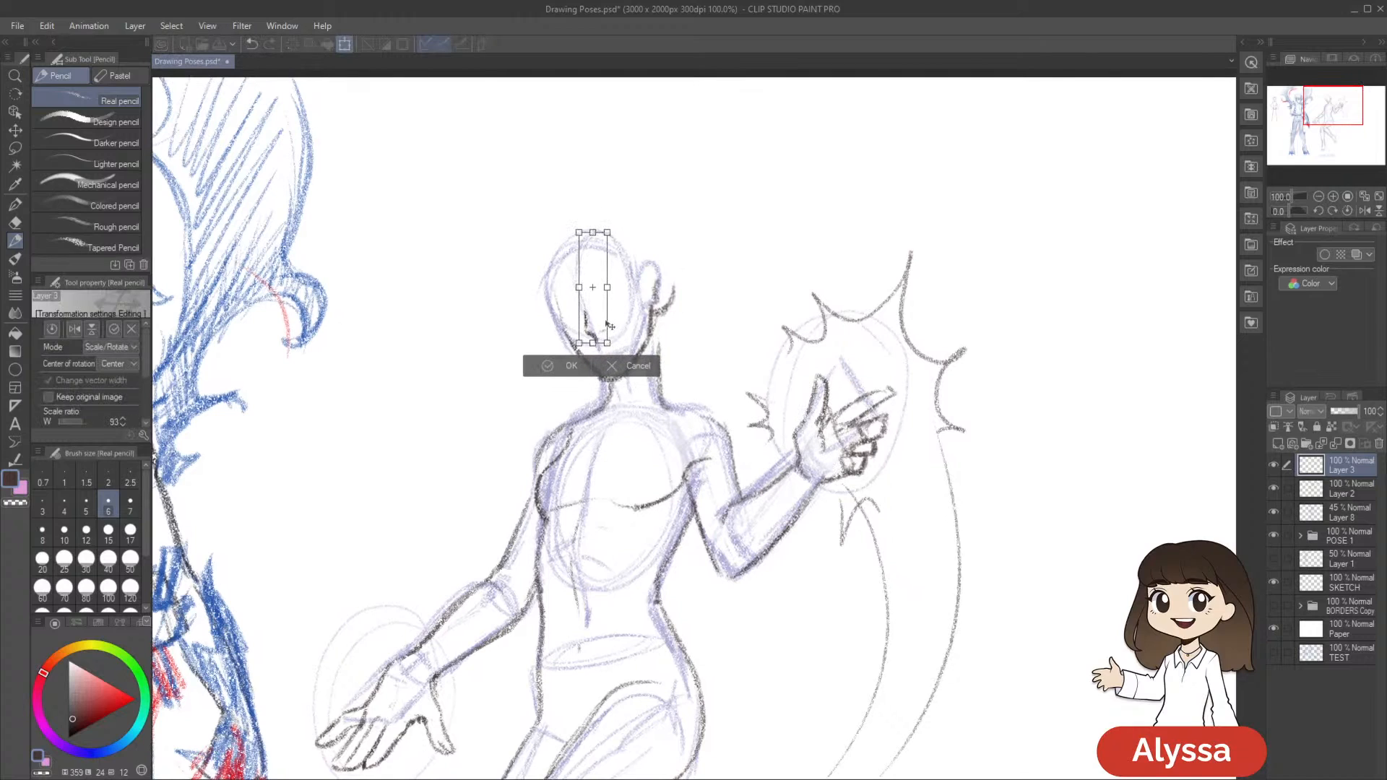
{"action": "key", "text": "Return"}
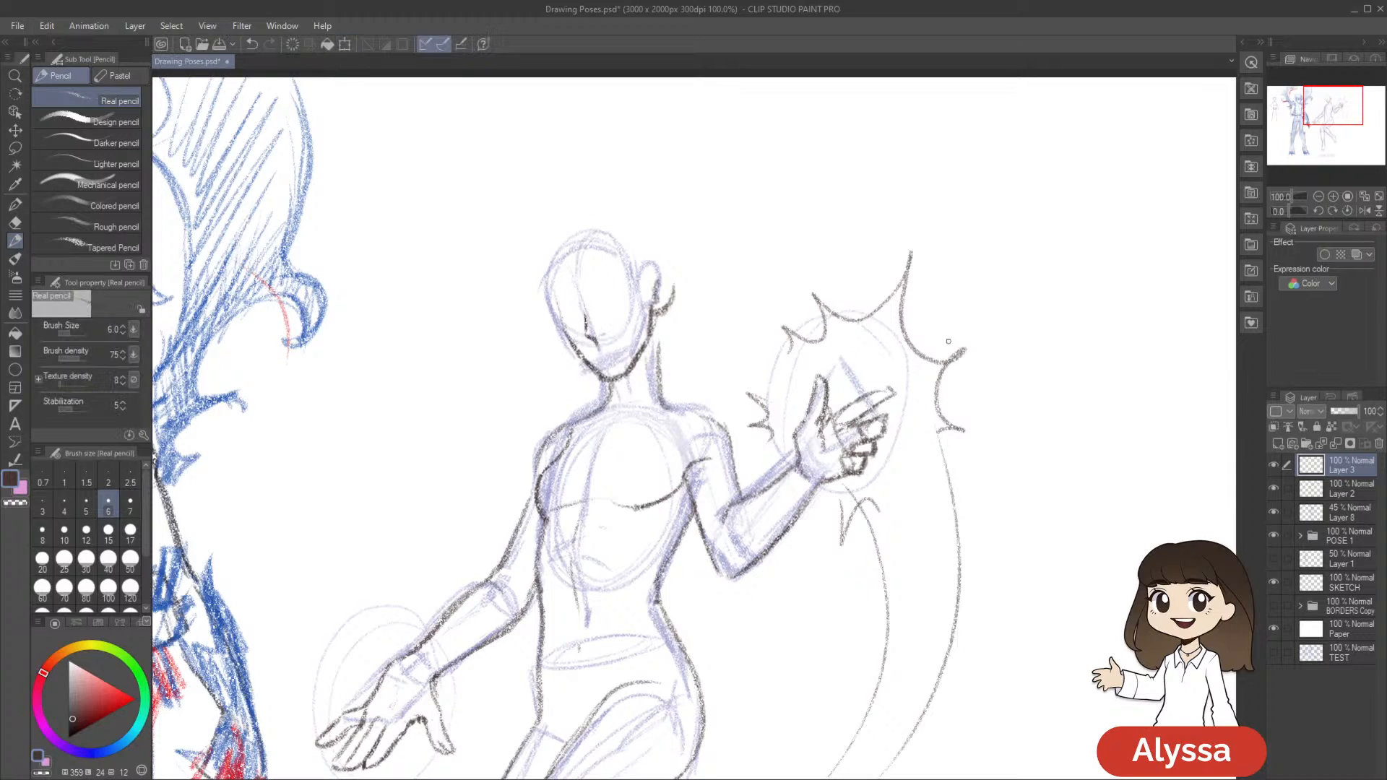
{"action": "key", "text": "ctrl+y"}
{"action": "key", "text": "p"}
{"action": "left_click_drag", "start_coordinate": [895, 399], "coordinate": [866, 392]}
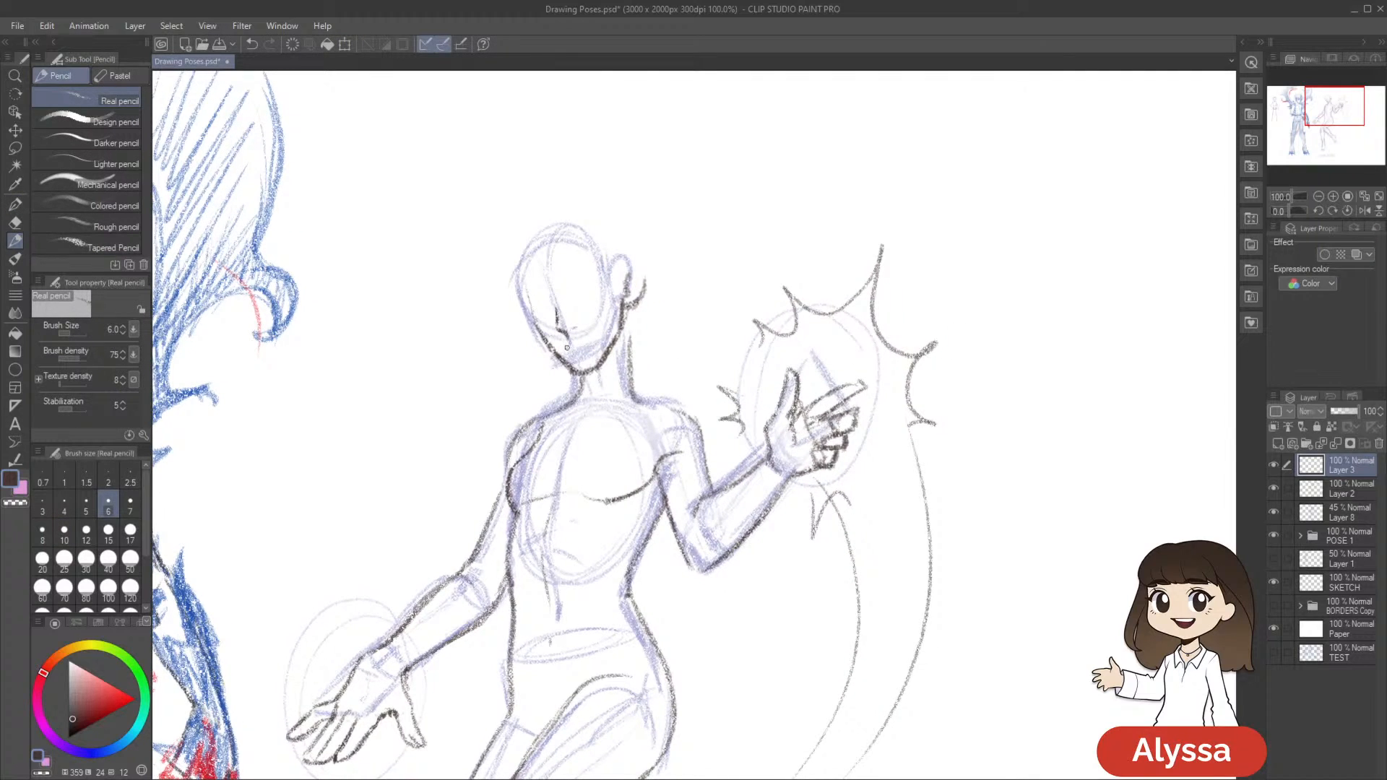
Draw a spiky energy burst around the lowered hand, with points beside and below the fingers and thumb
{"action": "left_click_drag", "start_coordinate": [567, 348], "coordinate": [714, 175]}
{"action": "mouse_move", "coordinate": [463, 473]}
{"action": "left_mouse_down"}
{"action": "mouse_move", "coordinate": [423, 463]}
{"action": "mouse_move", "coordinate": [419, 522]}
{"action": "left_mouse_up"}
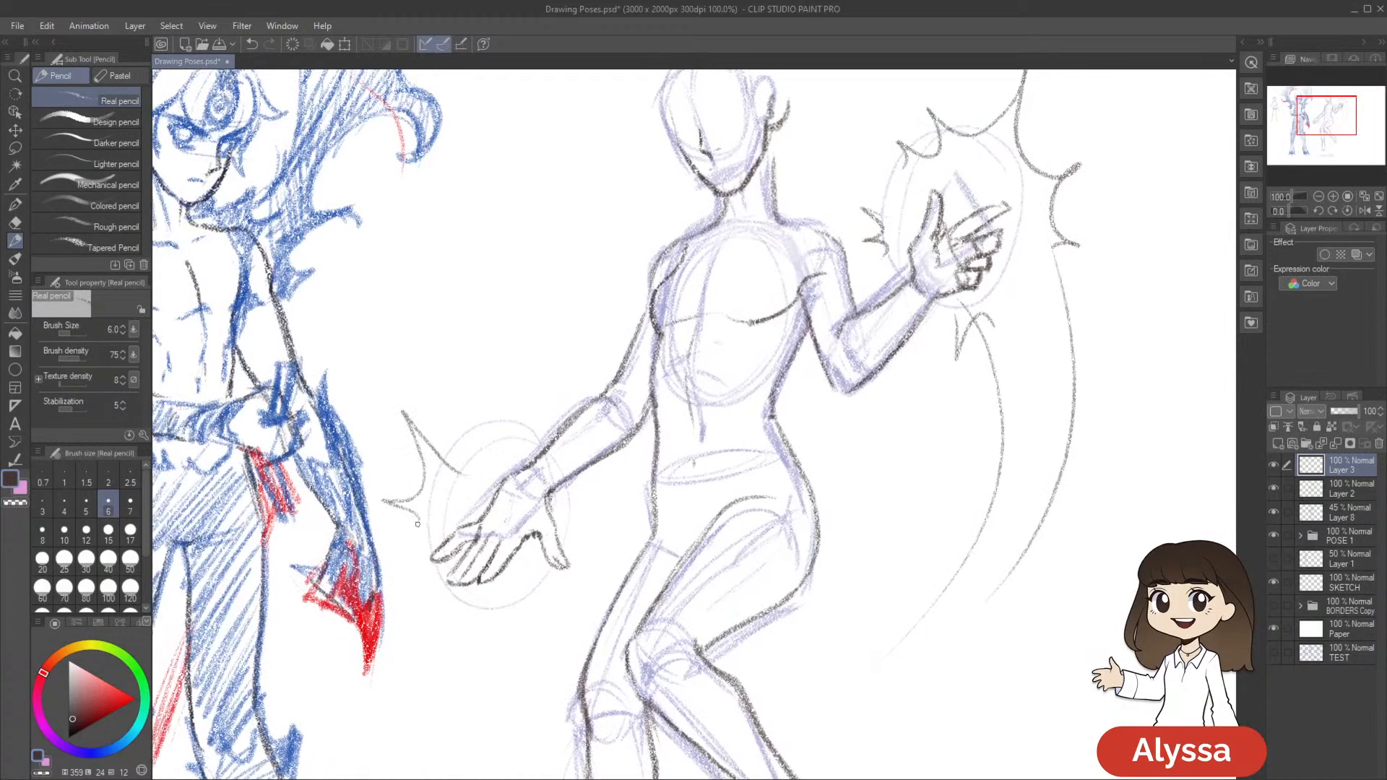
{"action": "mouse_move", "coordinate": [408, 625]}
{"action": "left_mouse_down"}
{"action": "mouse_move", "coordinate": [467, 619]}
{"action": "mouse_move", "coordinate": [506, 637]}
{"action": "mouse_move", "coordinate": [543, 604]}
{"action": "left_mouse_up"}
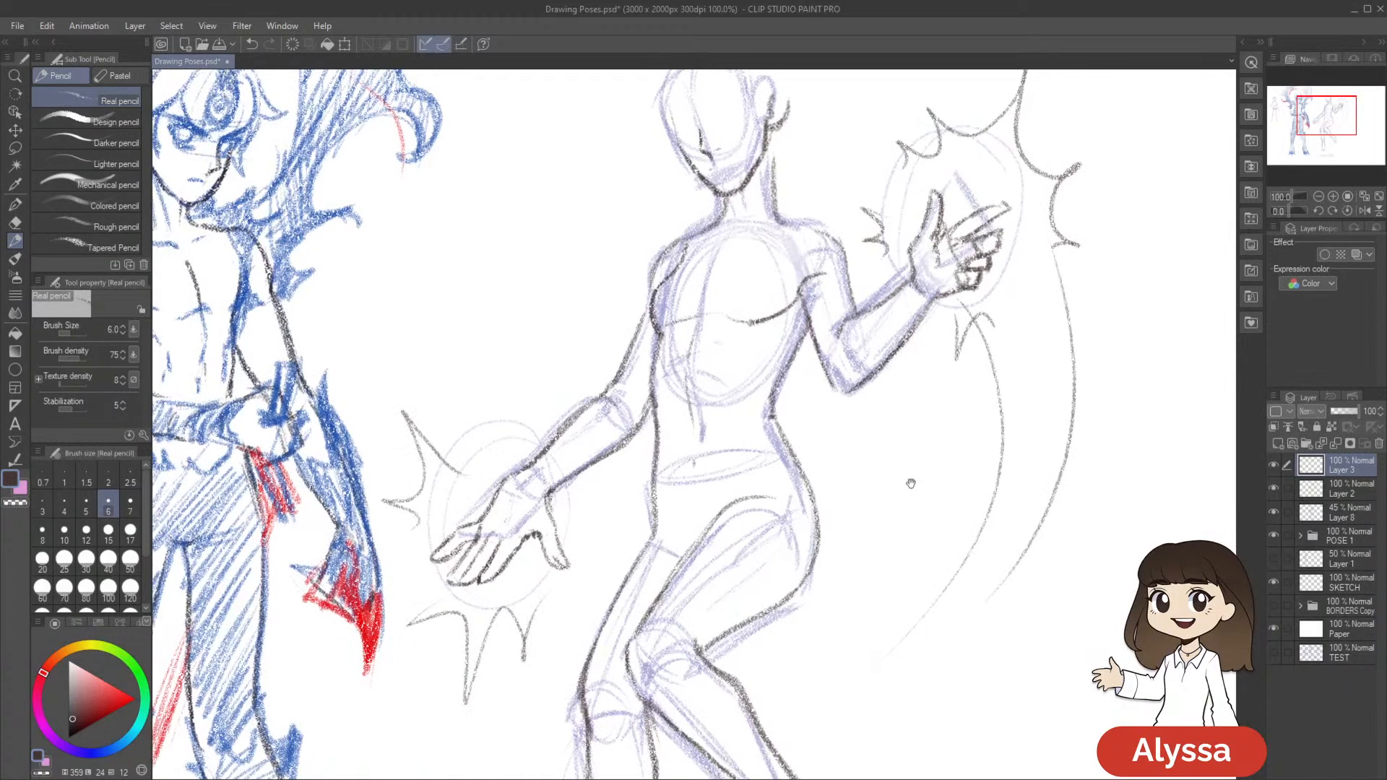
{"action": "left_click_drag", "start_coordinate": [821, 585], "coordinate": [822, 420]}
{"action": "left_click_drag", "start_coordinate": [528, 472], "coordinate": [561, 514]}
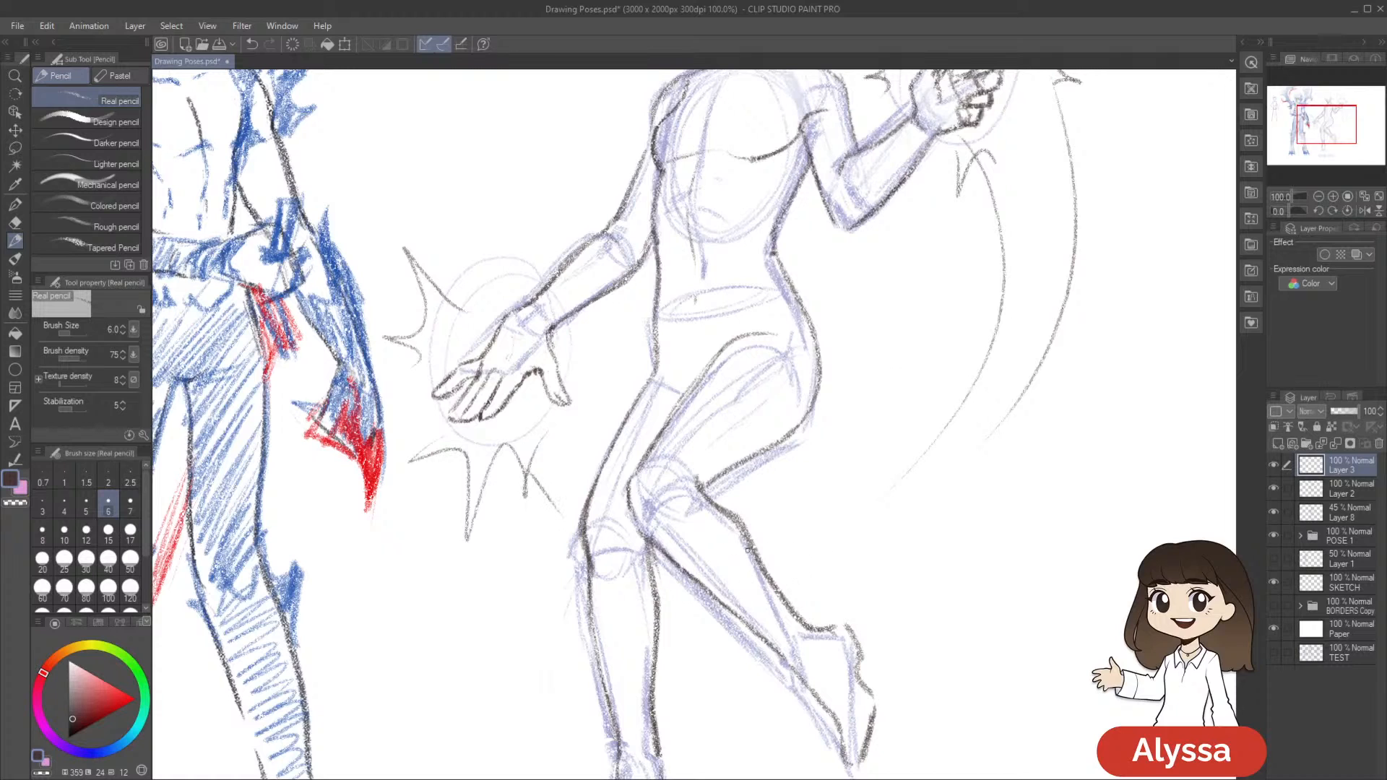
{"action": "scroll", "coordinate": [865, 544], "scroll_direction": "down", "scroll_amount": 2}
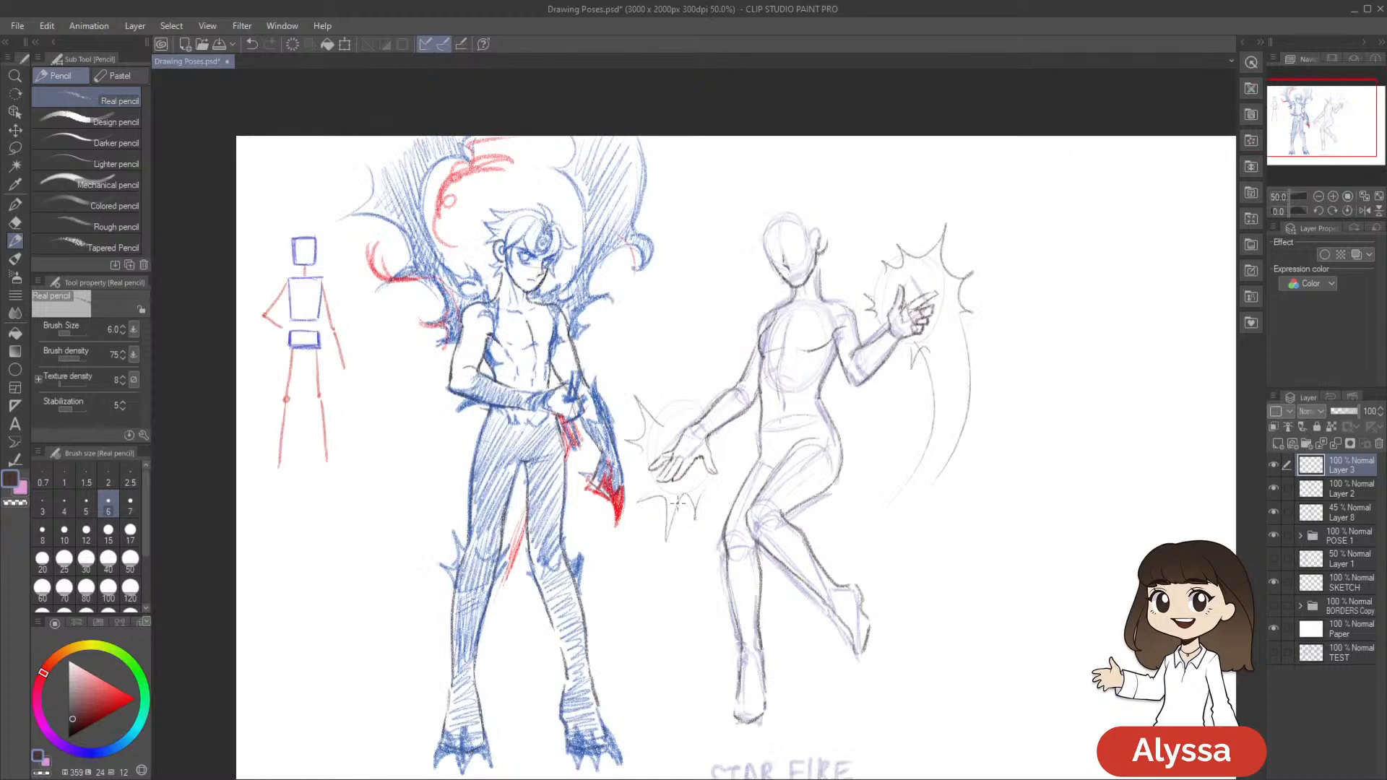
{"action": "scroll", "coordinate": [968, 650], "scroll_direction": "up", "scroll_amount": 3}
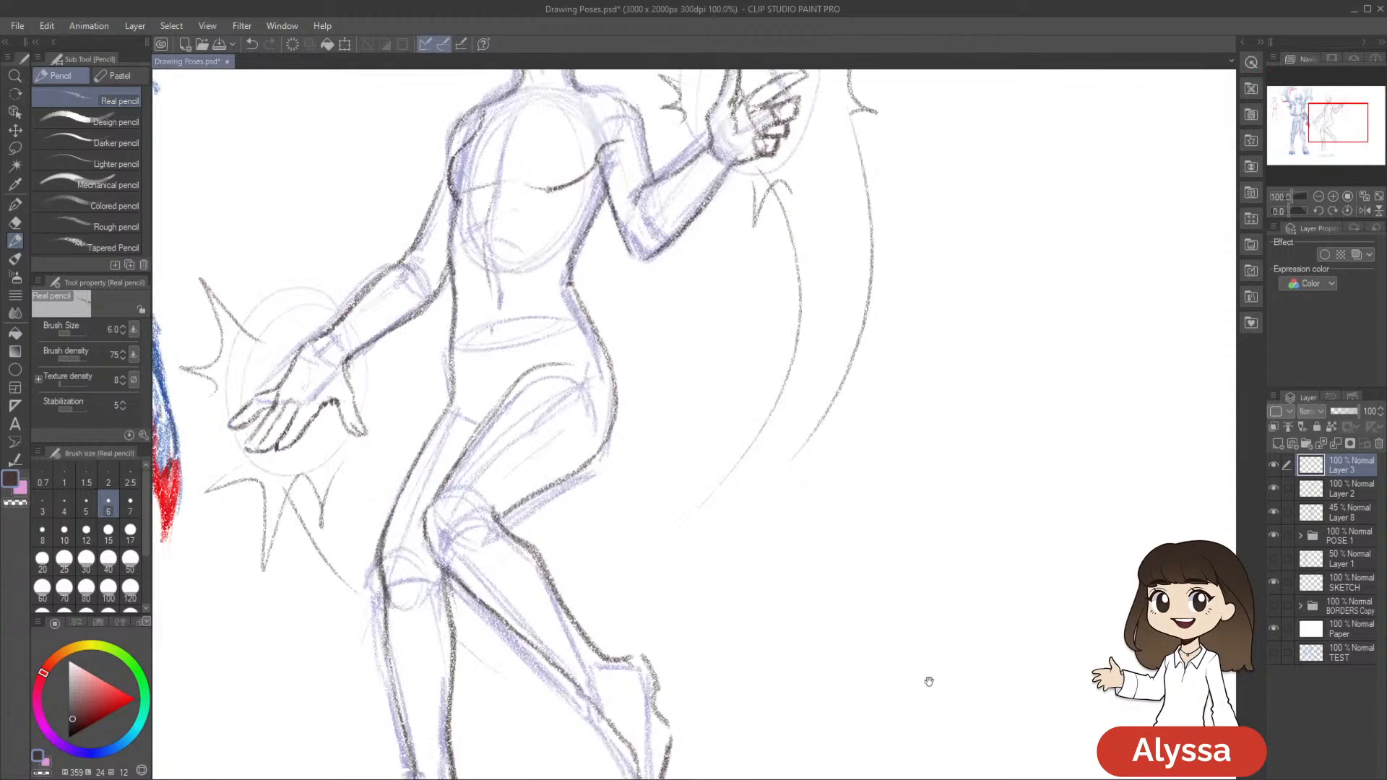
Clear the palettes from view and draw a small mouth beneath the nose
{"action": "left_click_drag", "start_coordinate": [690, 336], "coordinate": [784, 662]}
{"action": "key", "text": "Tab"}
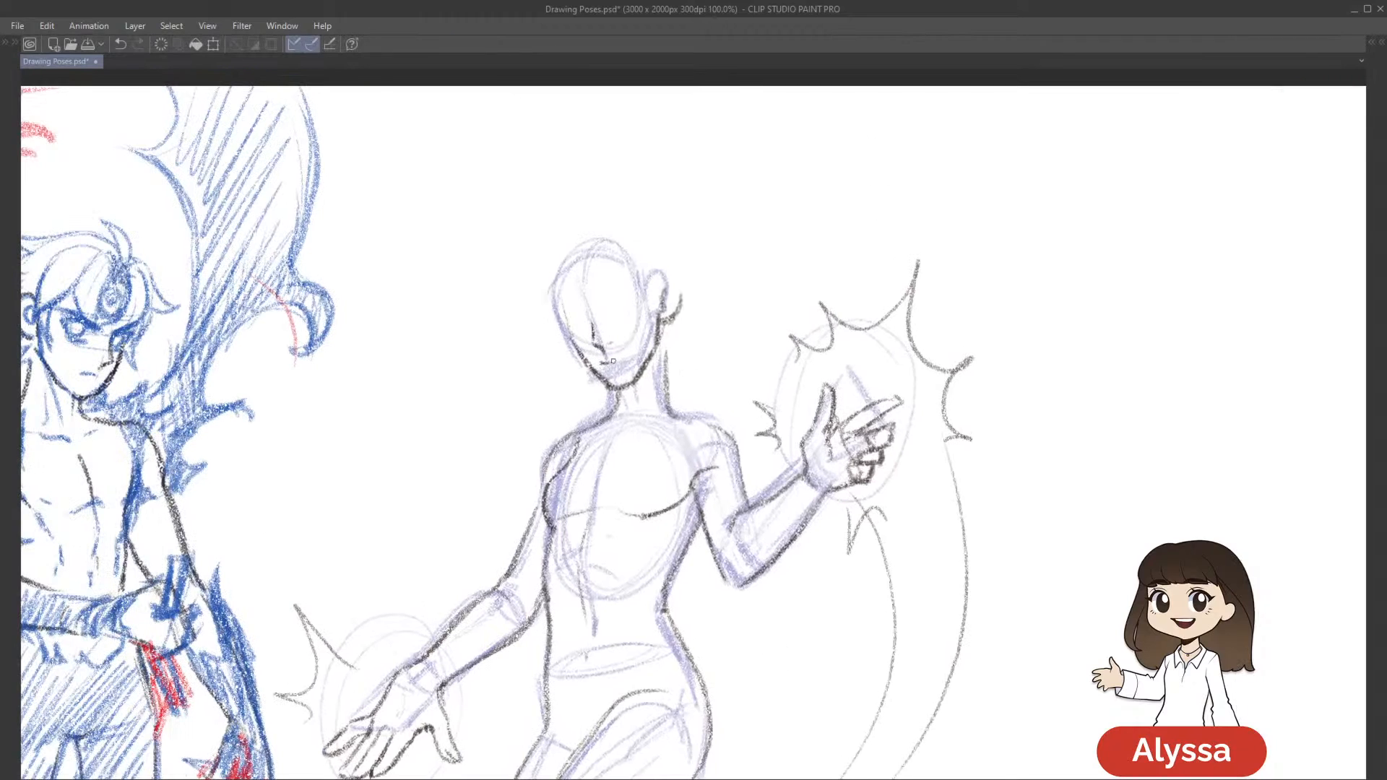
{"action": "key", "text": "ctrl+z"}
{"action": "left_click_drag", "start_coordinate": [836, 358], "coordinate": [818, 287]}
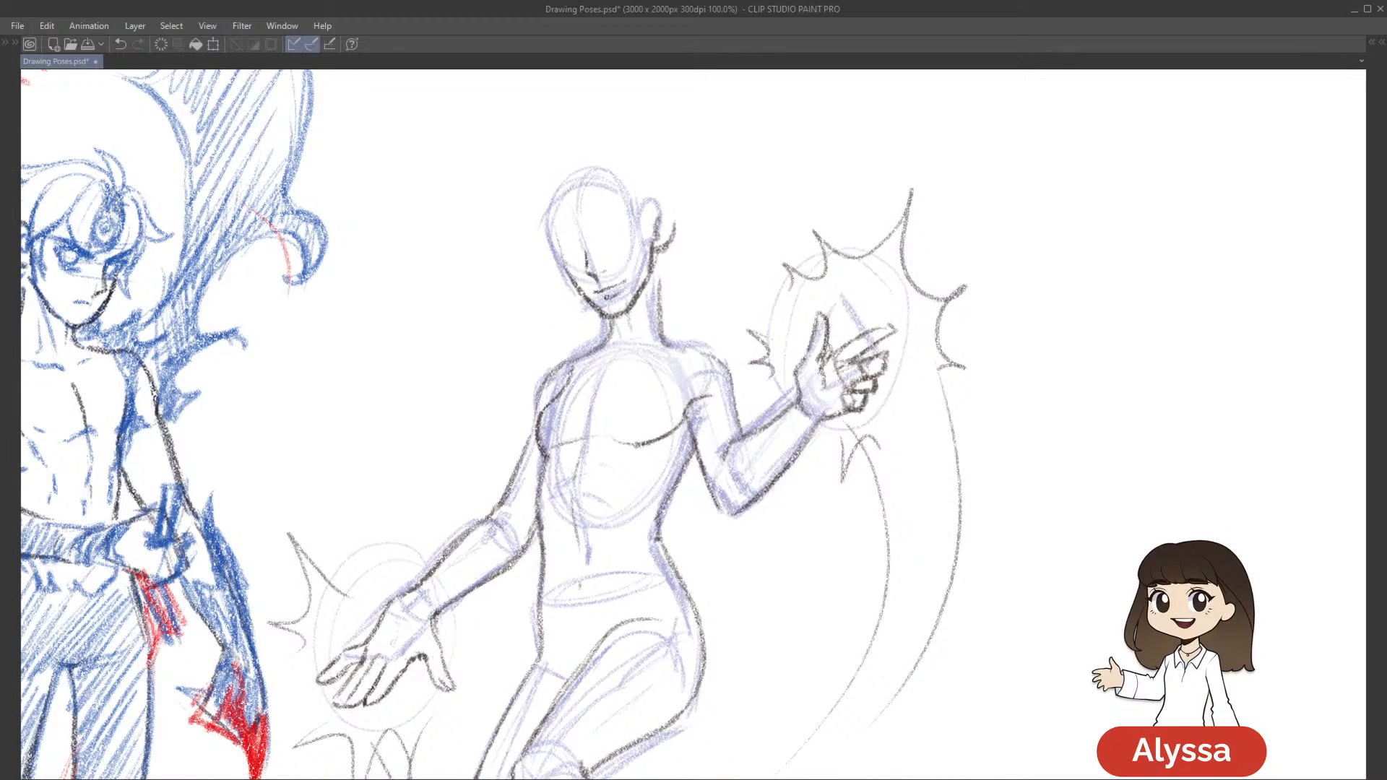
Hide the Layer 8 sketch and work on the line above the nose with the eraser
{"action": "key", "text": "Tab"}
{"action": "left_click", "coordinate": [1272, 517]}
{"action": "key", "text": "Tab"}
{"action": "mouse_move", "coordinate": [822, 634]}
{"action": "left_mouse_down"}
{"action": "mouse_move", "coordinate": [811, 561]}
{"action": "mouse_move", "coordinate": [820, 610]}
{"action": "left_mouse_up"}
{"action": "key", "text": "e"}
{"action": "left_click_drag", "start_coordinate": [583, 217], "coordinate": [585, 230]}
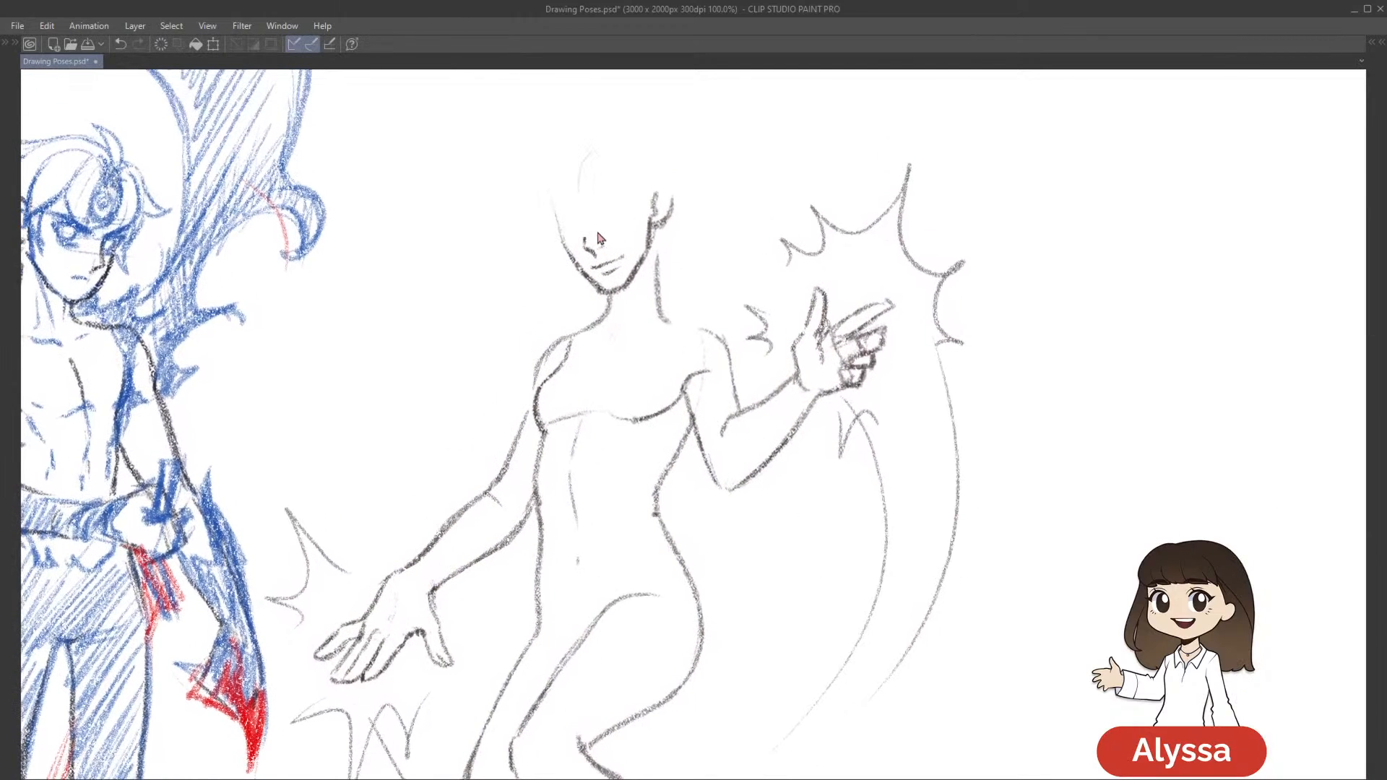
{"action": "key", "text": "ctrl+z"}
Merge Layer 3 down into Layer 2 and make Layer 5 the active layer
{"action": "key", "text": "m"}
{"action": "key", "text": "Tab"}
{"action": "left_click", "coordinate": [1341, 493]}
{"action": "left_click", "coordinate": [1273, 489]}
{"action": "left_click", "coordinate": [1273, 489]}
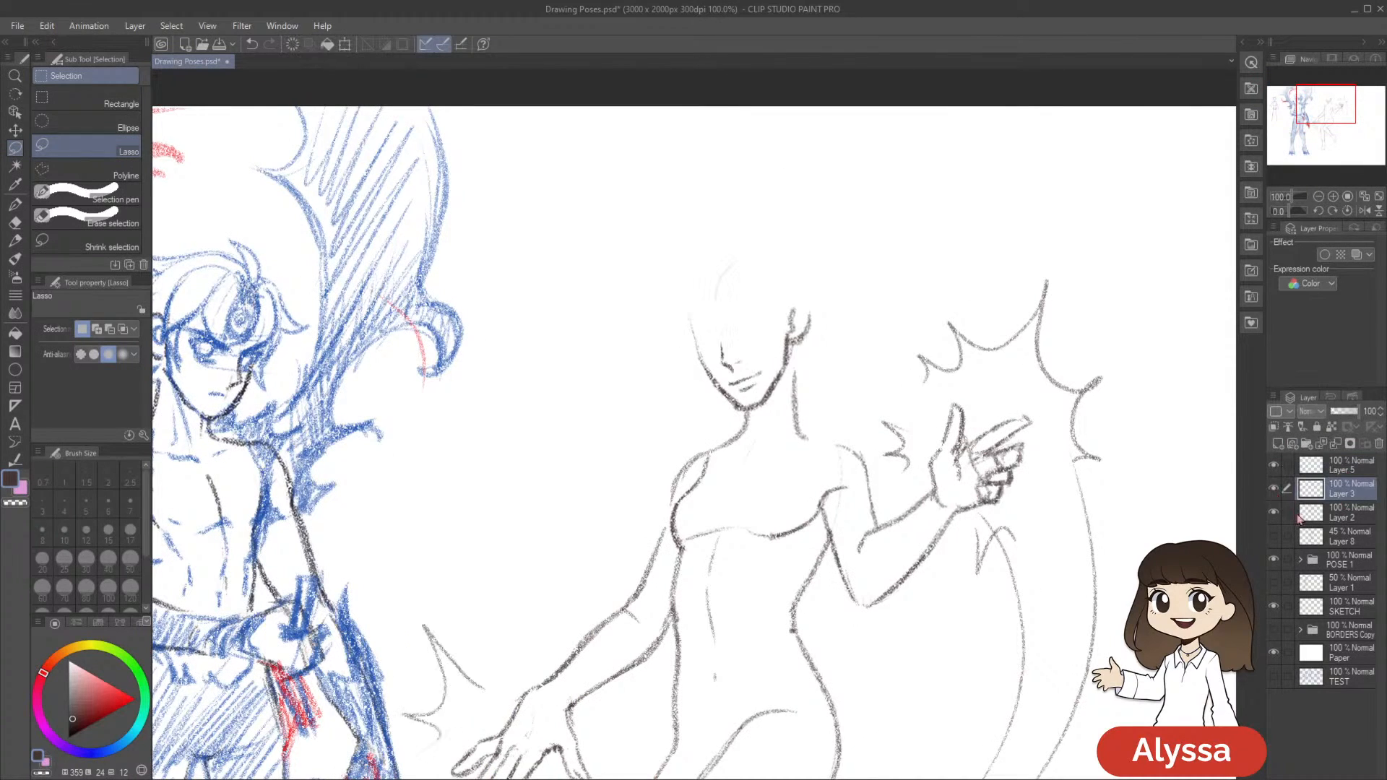
{"action": "key", "text": "ctrl+e"}
{"action": "left_click", "coordinate": [1273, 489]}
{"action": "left_click", "coordinate": [1273, 489]}
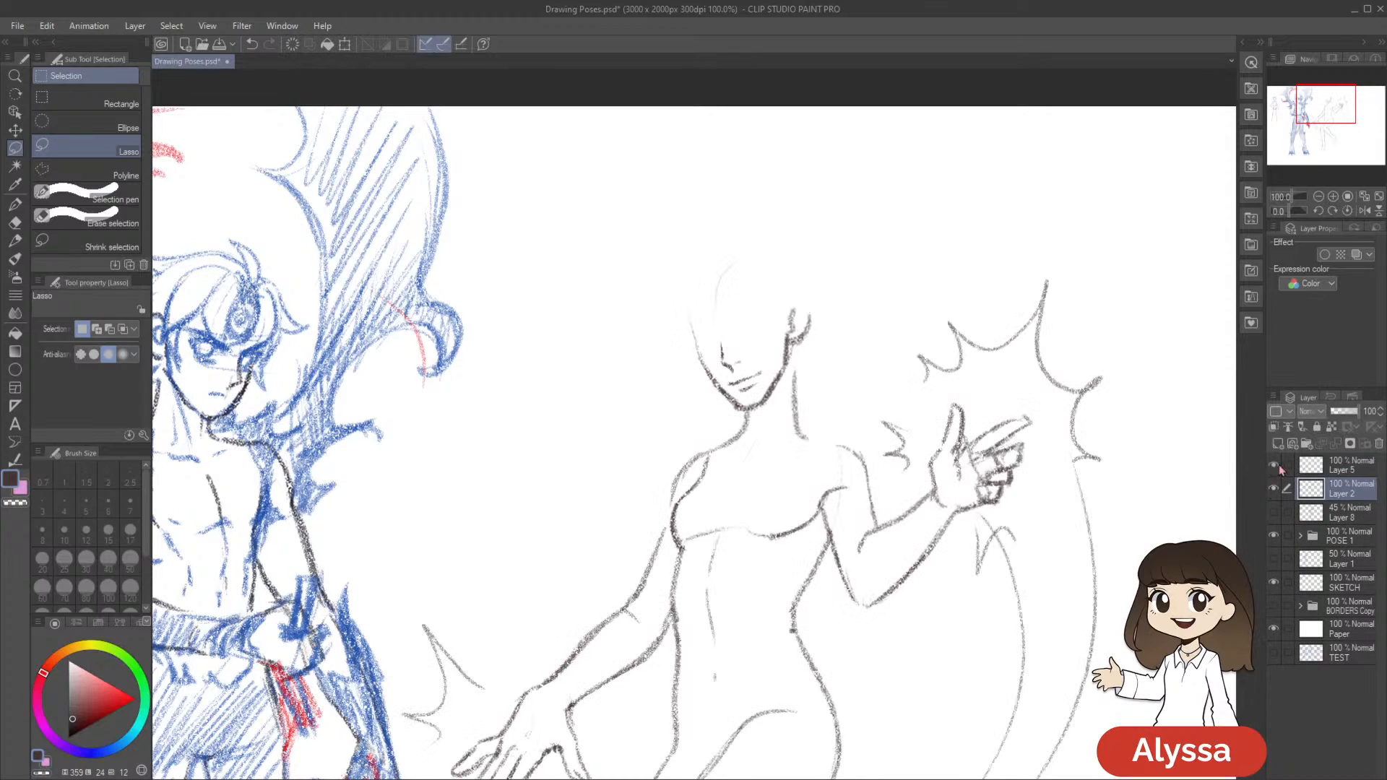
{"action": "left_click", "coordinate": [1344, 465]}
{"action": "left_click_drag", "start_coordinate": [1019, 562], "coordinate": [913, 612]}
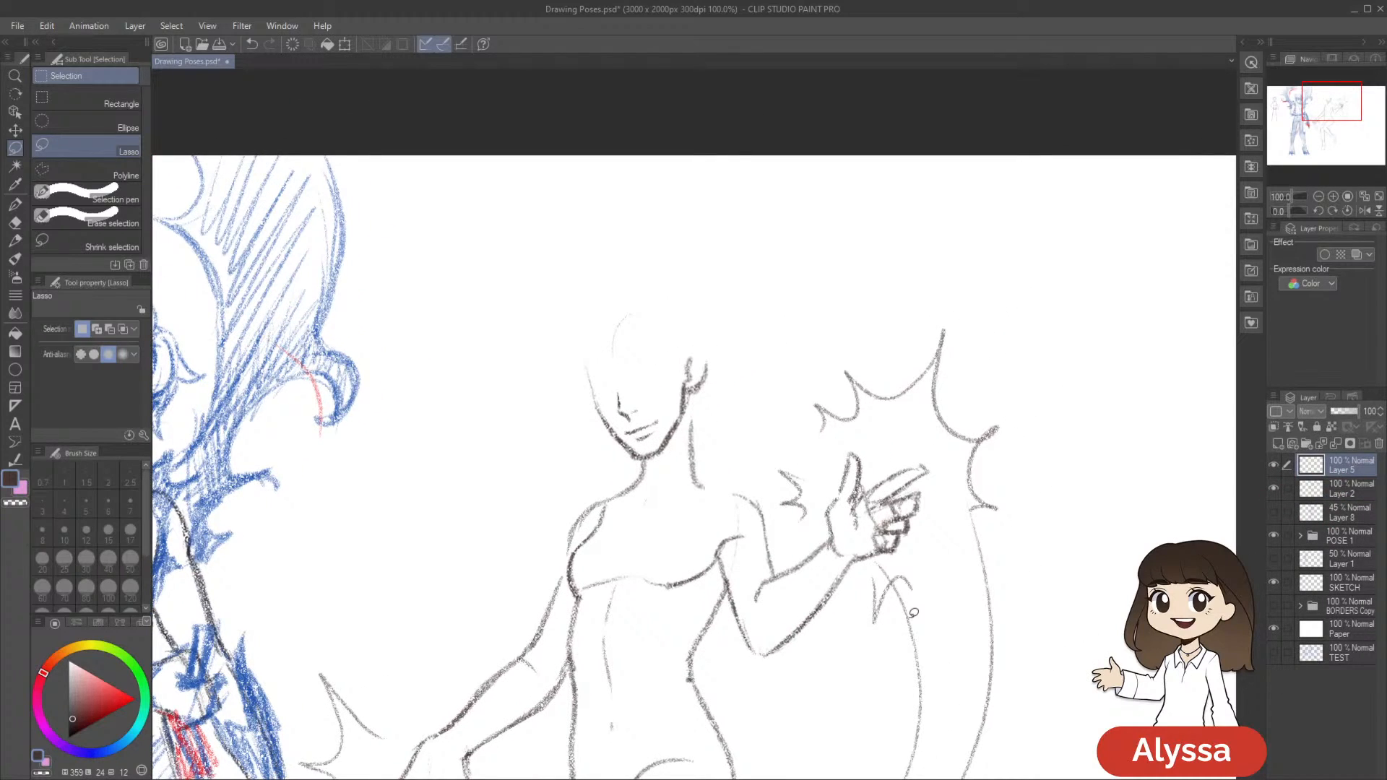
Switch to the Real pencil and show the Layer 8 pose sketch behind Starfire's head and torso
{"action": "key", "text": "p"}
{"action": "key", "text": "p"}
{"action": "scroll", "coordinate": [913, 614], "scroll_direction": "up", "scroll_amount": 1}
{"action": "left_click_drag", "start_coordinate": [729, 357], "coordinate": [810, 438]}
{"action": "mouse_move", "coordinate": [860, 685]}
{"action": "left_mouse_down"}
{"action": "mouse_move", "coordinate": [752, 678]}
{"action": "mouse_move", "coordinate": [752, 656]}
{"action": "mouse_move", "coordinate": [814, 595]}
{"action": "mouse_move", "coordinate": [806, 641]}
{"action": "left_mouse_up"}
{"action": "left_click_drag", "start_coordinate": [750, 597], "coordinate": [757, 604]}
{"action": "scroll", "coordinate": [757, 603], "scroll_direction": "down", "scroll_amount": 4}
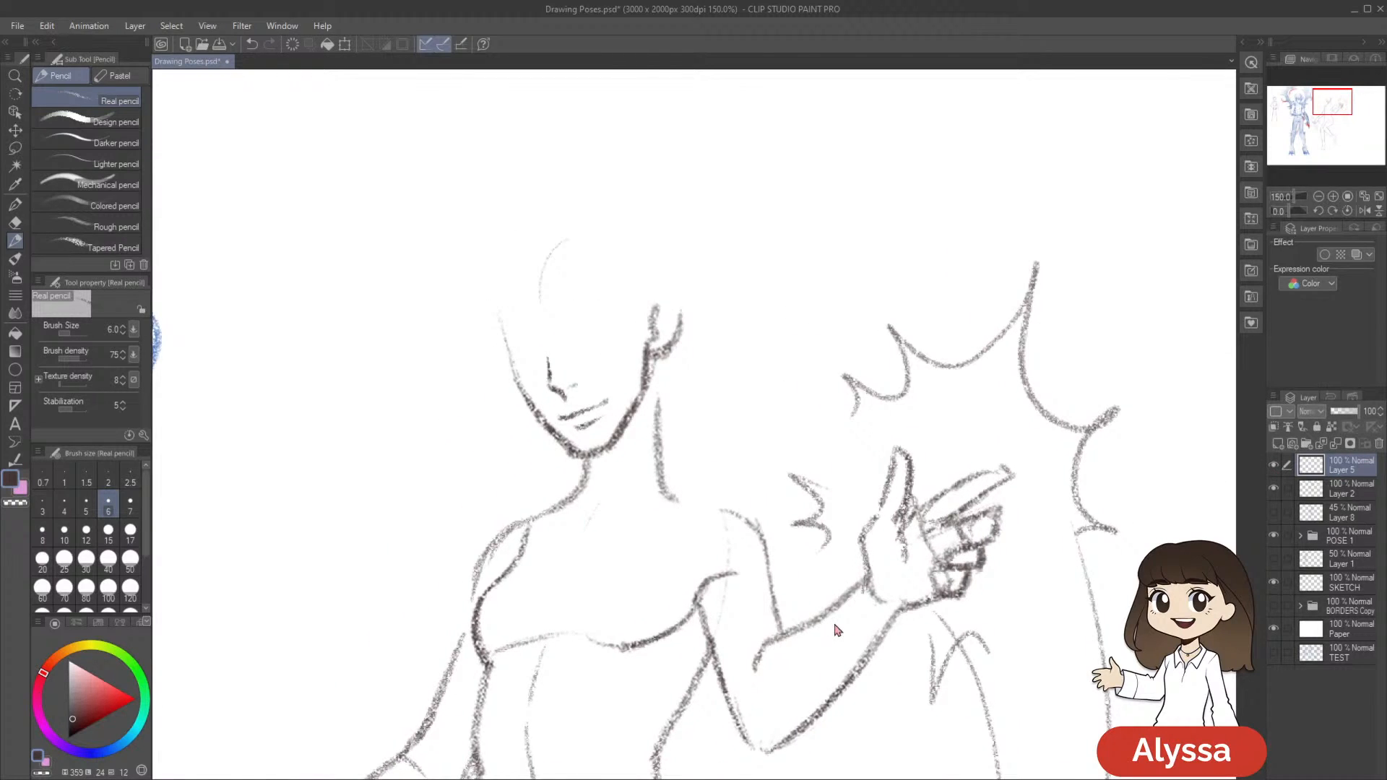
{"action": "scroll", "coordinate": [836, 628], "scroll_direction": "up", "scroll_amount": 4}
{"action": "left_click", "coordinate": [1272, 514]}
{"action": "mouse_move", "coordinate": [903, 655]}
{"action": "left_mouse_down"}
{"action": "mouse_move", "coordinate": [907, 622]}
{"action": "mouse_move", "coordinate": [890, 658]}
{"action": "left_mouse_up"}
{"action": "left_click_drag", "start_coordinate": [754, 478], "coordinate": [763, 485]}
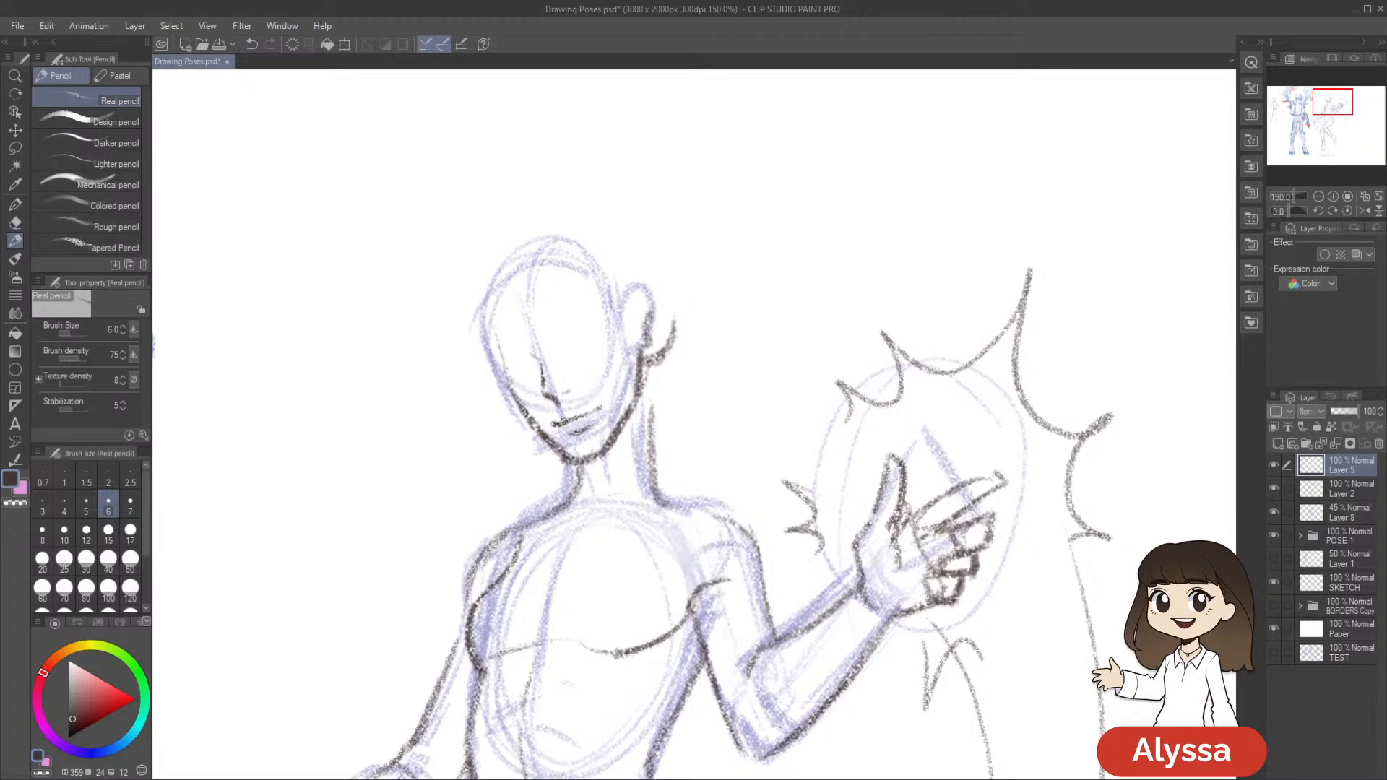
{"action": "left_click_drag", "start_coordinate": [763, 387], "coordinate": [792, 341]}
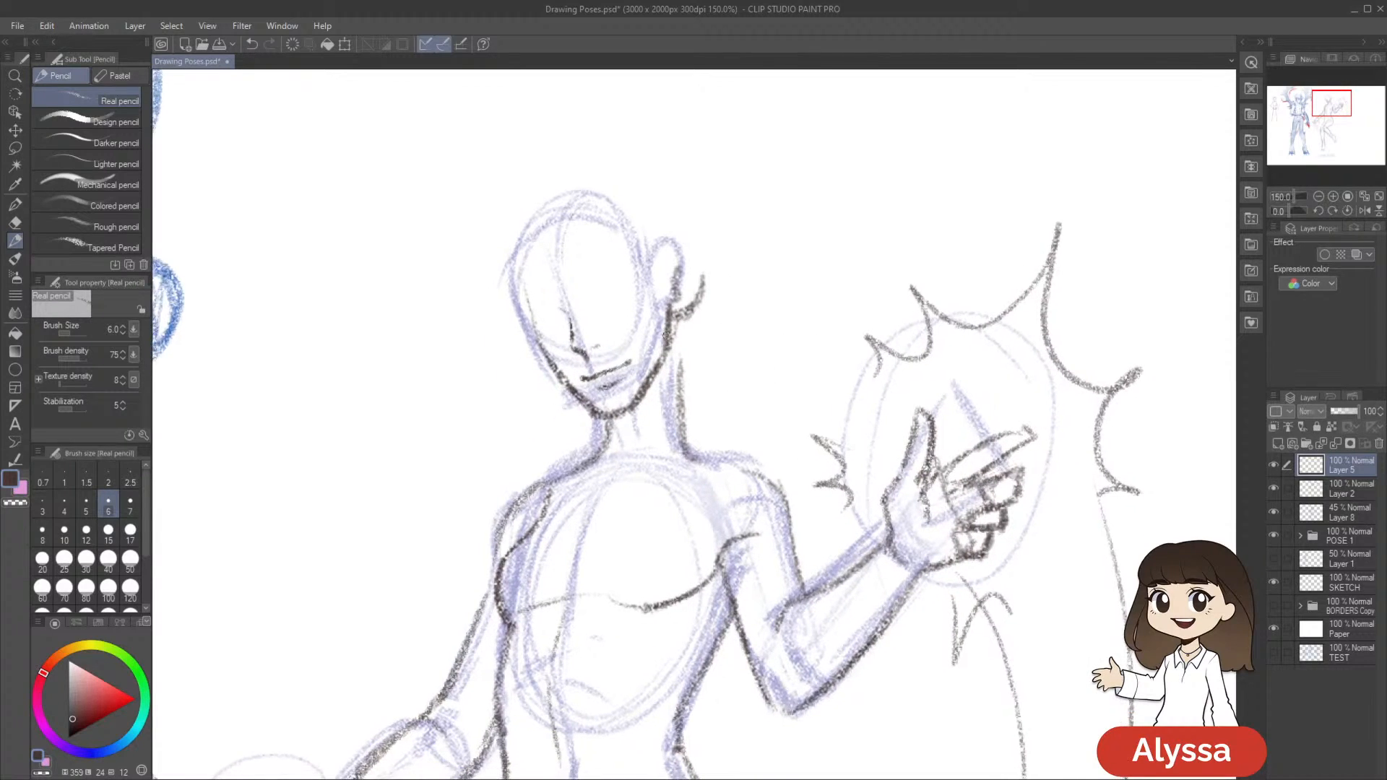
{"action": "left_click_drag", "start_coordinate": [925, 367], "coordinate": [908, 381]}
Merge Layer 5 down into Layer 2, add a new raster layer above it, and save the file
{"action": "left_click", "coordinate": [1273, 466]}
{"action": "left_click", "coordinate": [1273, 466]}
{"action": "key", "text": "ctrl+e"}
{"action": "left_click", "coordinate": [1273, 467]}
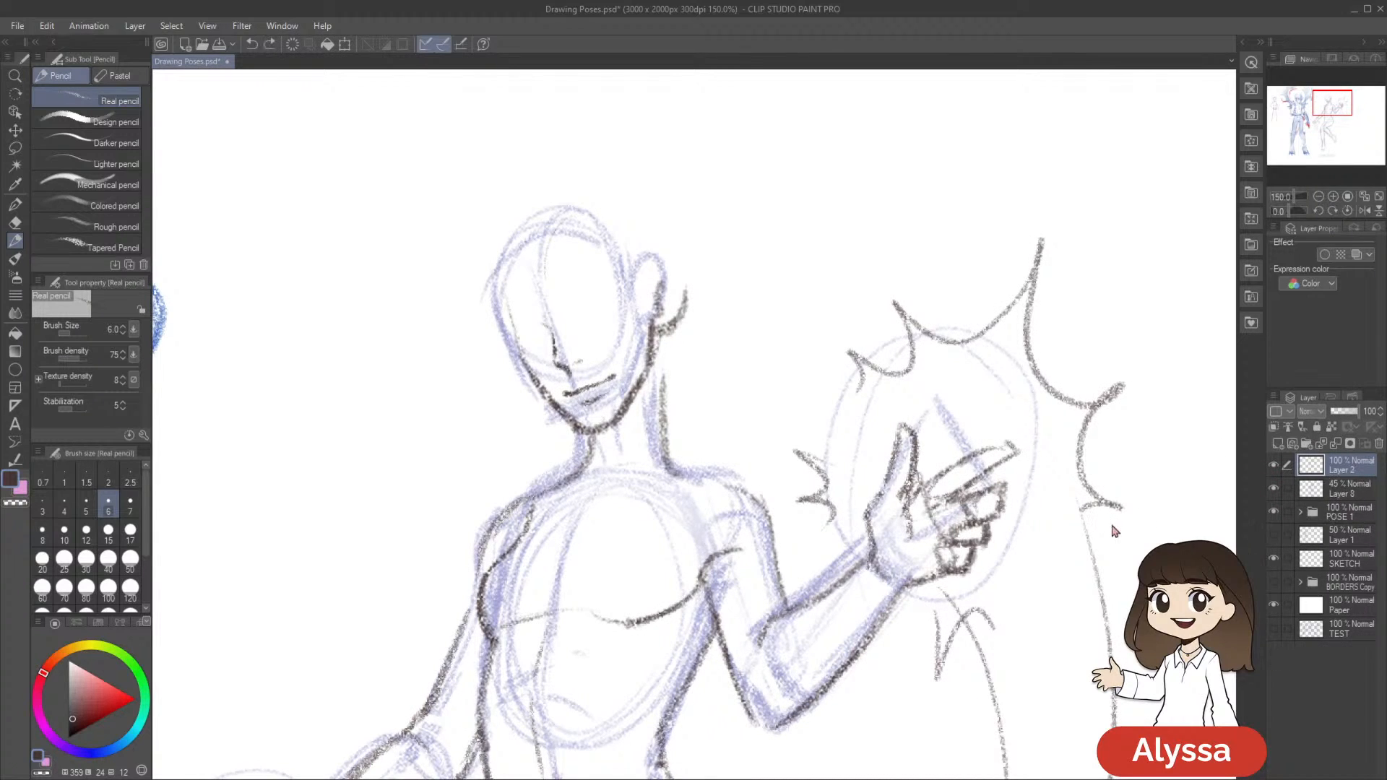
{"action": "left_click", "coordinate": [1273, 467]}
{"action": "left_click", "coordinate": [1274, 467]}
{"action": "key", "text": "ctrl+shift+n"}
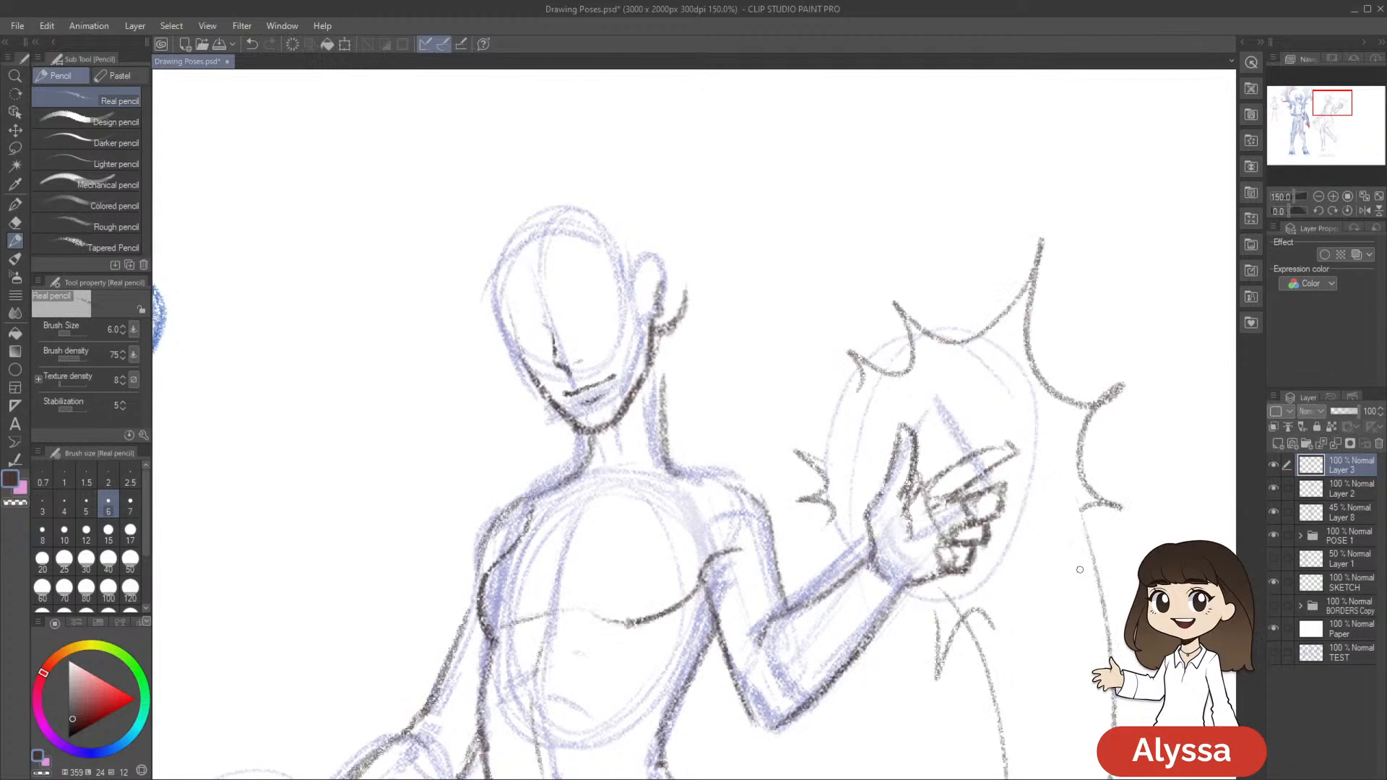
{"action": "scroll", "coordinate": [1081, 575], "scroll_direction": "down", "scroll_amount": 3}
{"action": "scroll", "coordinate": [1081, 576], "scroll_direction": "up", "scroll_amount": 4}
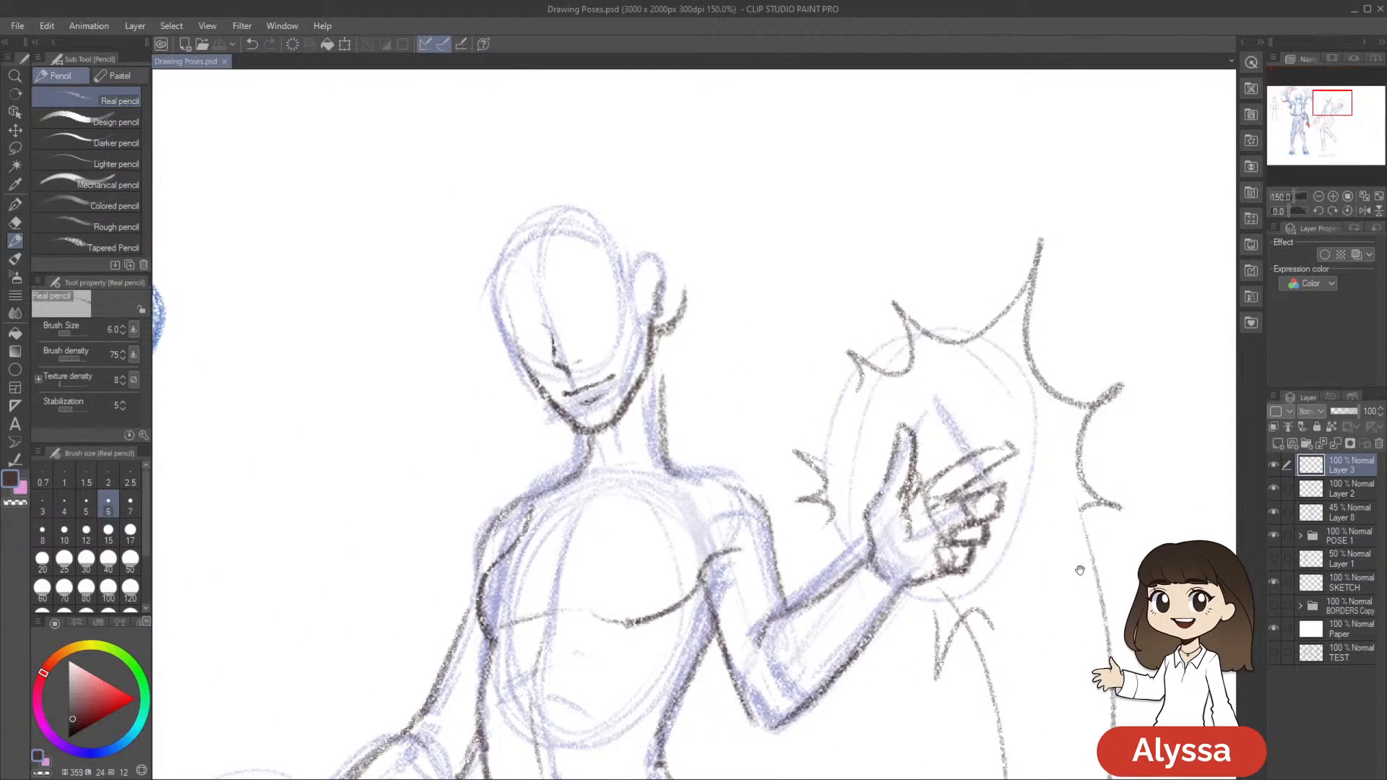
{"action": "key", "text": "ctrl+s"}
Lasso the mouth on Layer 2, nudge it slightly left with a transform, deselect, and save the file
{"action": "left_click", "coordinate": [1350, 493]}
{"action": "key", "text": "m"}
{"action": "mouse_move", "coordinate": [614, 439]}
{"action": "left_mouse_down"}
{"action": "mouse_move", "coordinate": [640, 423]}
{"action": "mouse_move", "coordinate": [619, 403]}
{"action": "mouse_move", "coordinate": [585, 413]}
{"action": "mouse_move", "coordinate": [615, 441]}
{"action": "left_mouse_up"}
{"action": "key", "text": "ctrl+t"}
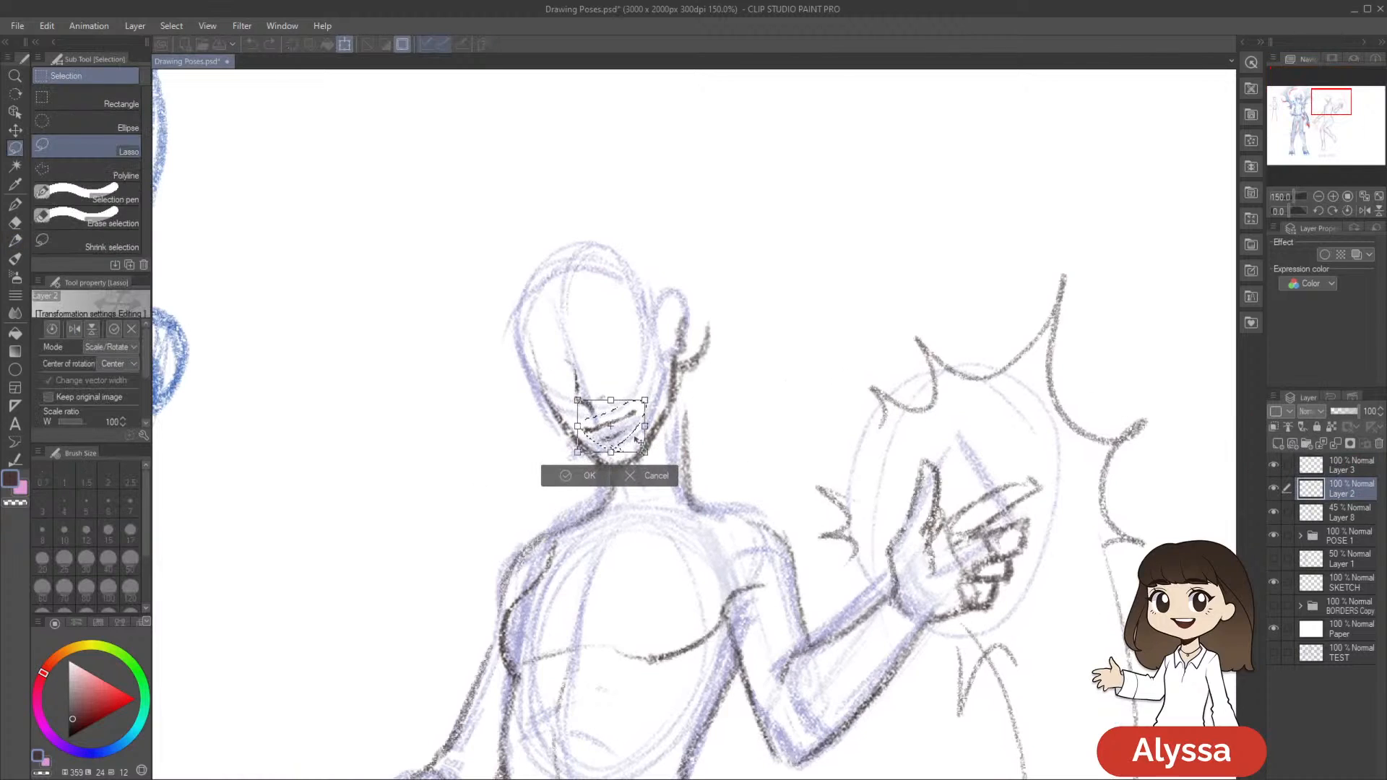
{"action": "key", "text": "Return"}
{"action": "key", "text": "ctrl+z"}
{"action": "key", "text": "ctrl+y"}
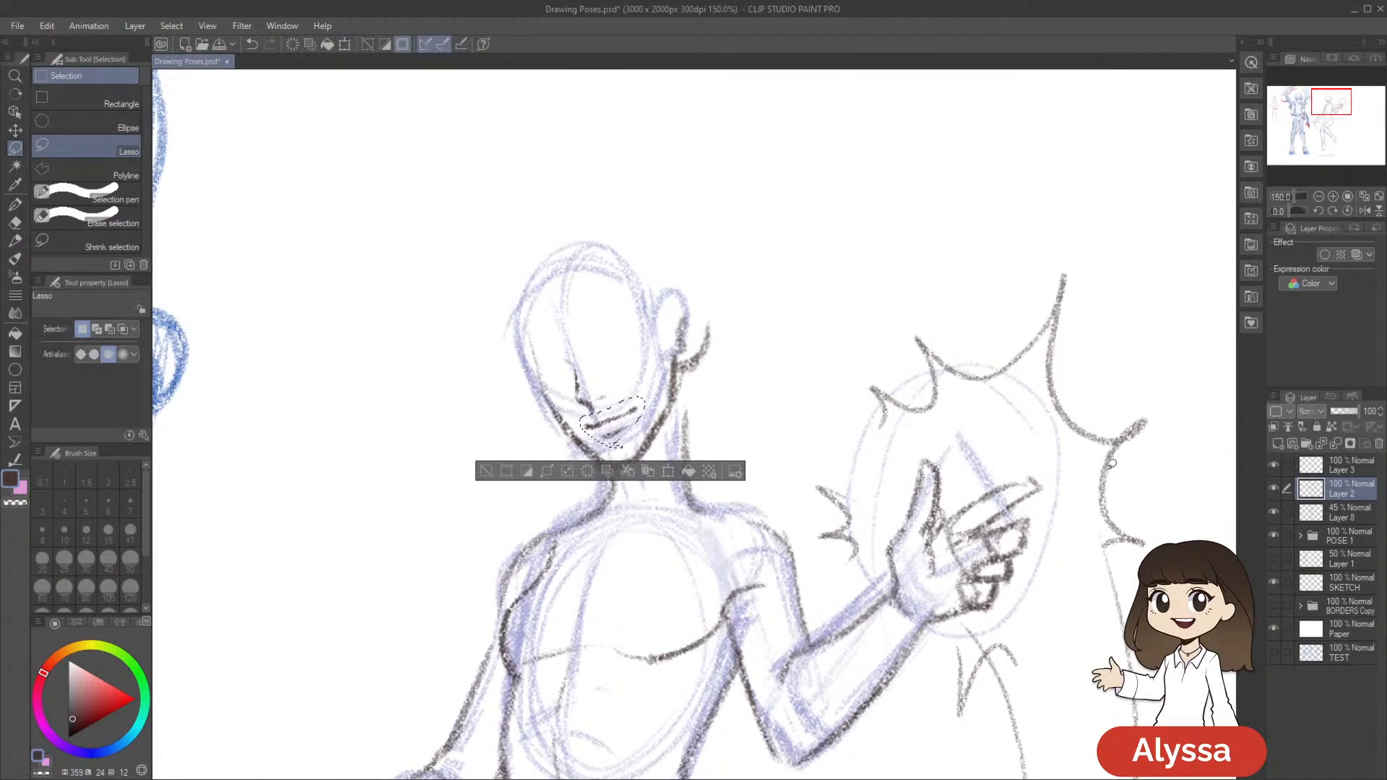
{"action": "key", "text": "ctrl+t"}
{"action": "key", "text": "Left"}
{"action": "key", "text": "Left"}
{"action": "key", "text": "Return"}
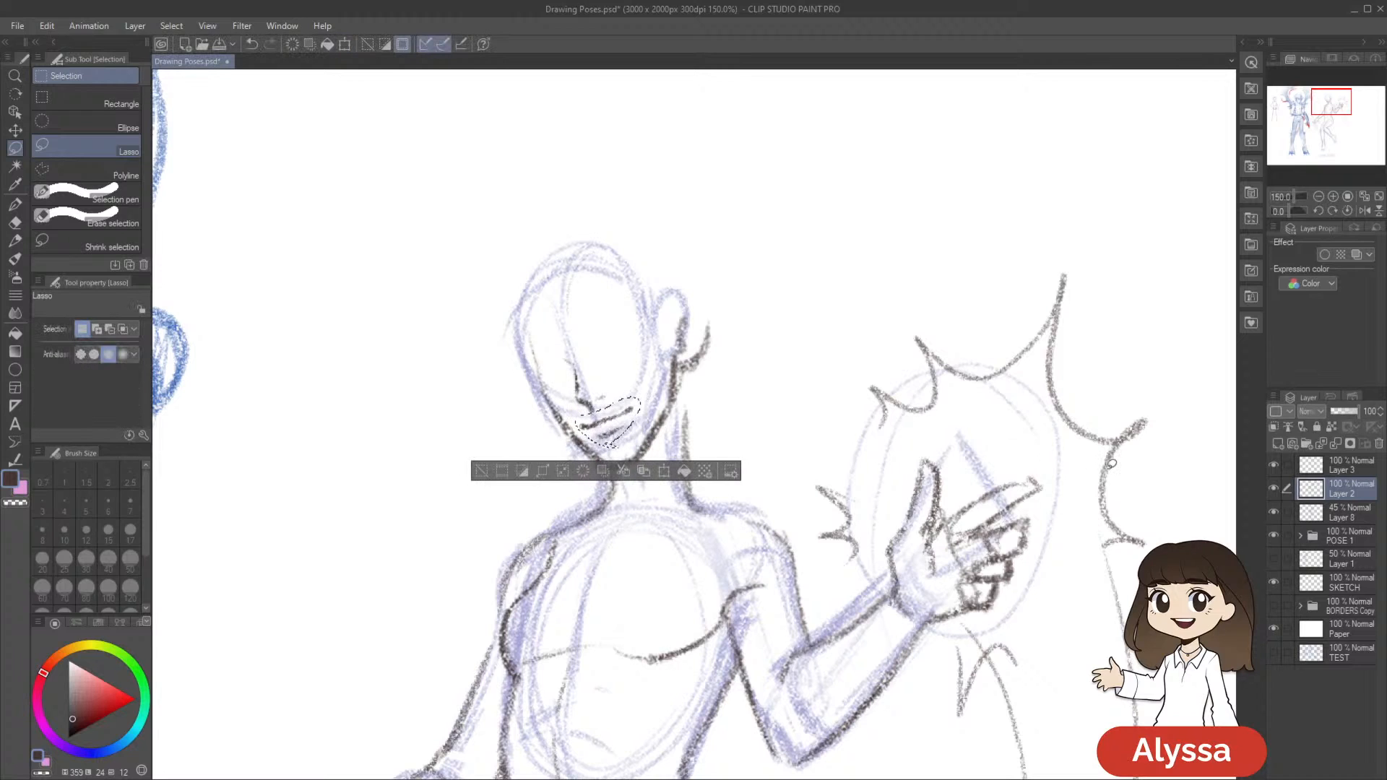
{"action": "key", "text": "ctrl+d"}
{"action": "scroll", "coordinate": [1110, 464], "scroll_direction": "down", "scroll_amount": 3}
{"action": "key", "text": "ctrl+s"}
Make Layer 3 active with the Real pencil, try short strokes around the nose, and undo the last one
{"action": "scroll", "coordinate": [1111, 464], "scroll_direction": "up", "scroll_amount": 2}
{"action": "left_click_drag", "start_coordinate": [971, 336], "coordinate": [964, 391]}
{"action": "left_click", "coordinate": [1347, 471]}
{"action": "key", "text": "p"}
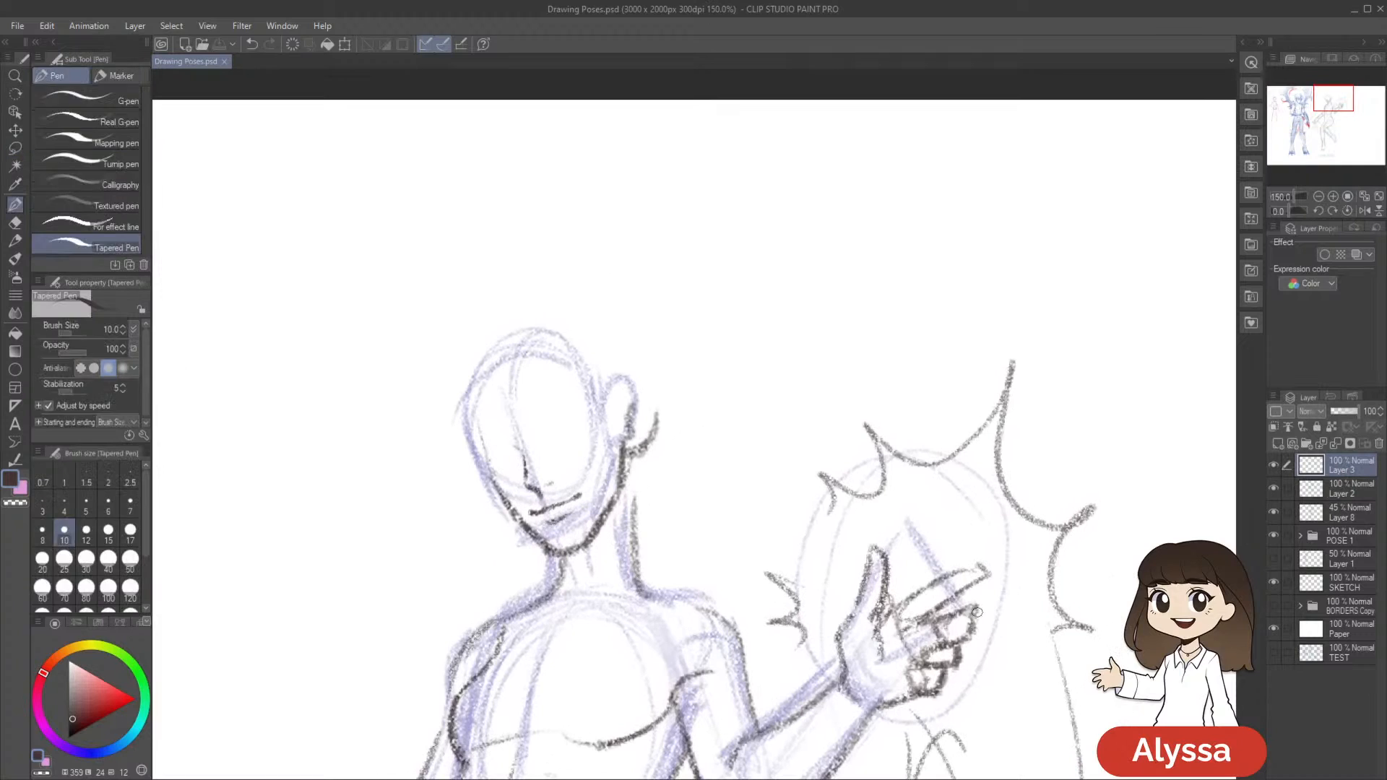
{"action": "scroll", "coordinate": [979, 618], "scroll_direction": "down", "scroll_amount": 3}
{"action": "scroll", "coordinate": [980, 618], "scroll_direction": "up", "scroll_amount": 3}
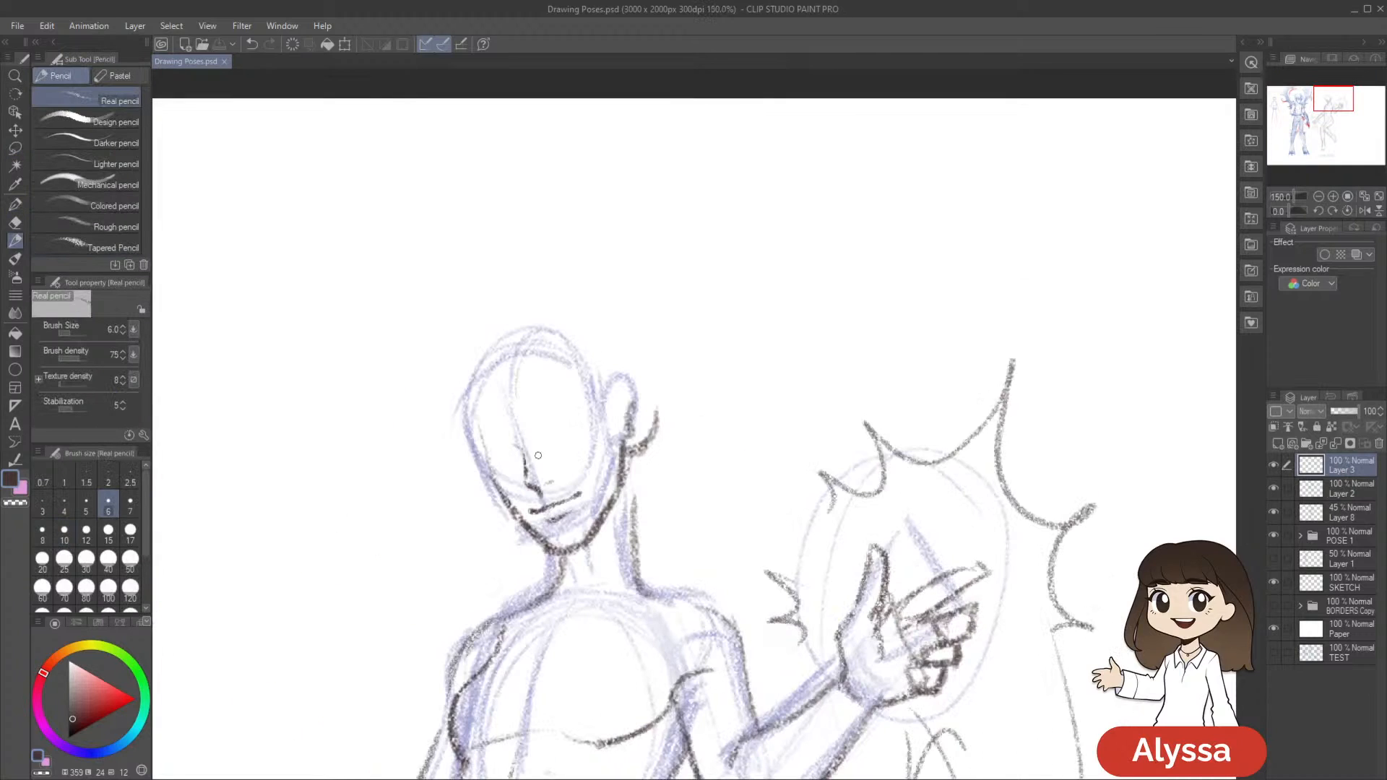
{"action": "left_click_drag", "start_coordinate": [526, 475], "coordinate": [530, 485]}
{"action": "left_click_drag", "start_coordinate": [871, 479], "coordinate": [882, 424]}
{"action": "left_click", "coordinate": [1272, 468]}
{"action": "left_click", "coordinate": [1272, 468]}
{"action": "left_click_drag", "start_coordinate": [767, 486], "coordinate": [783, 438]}
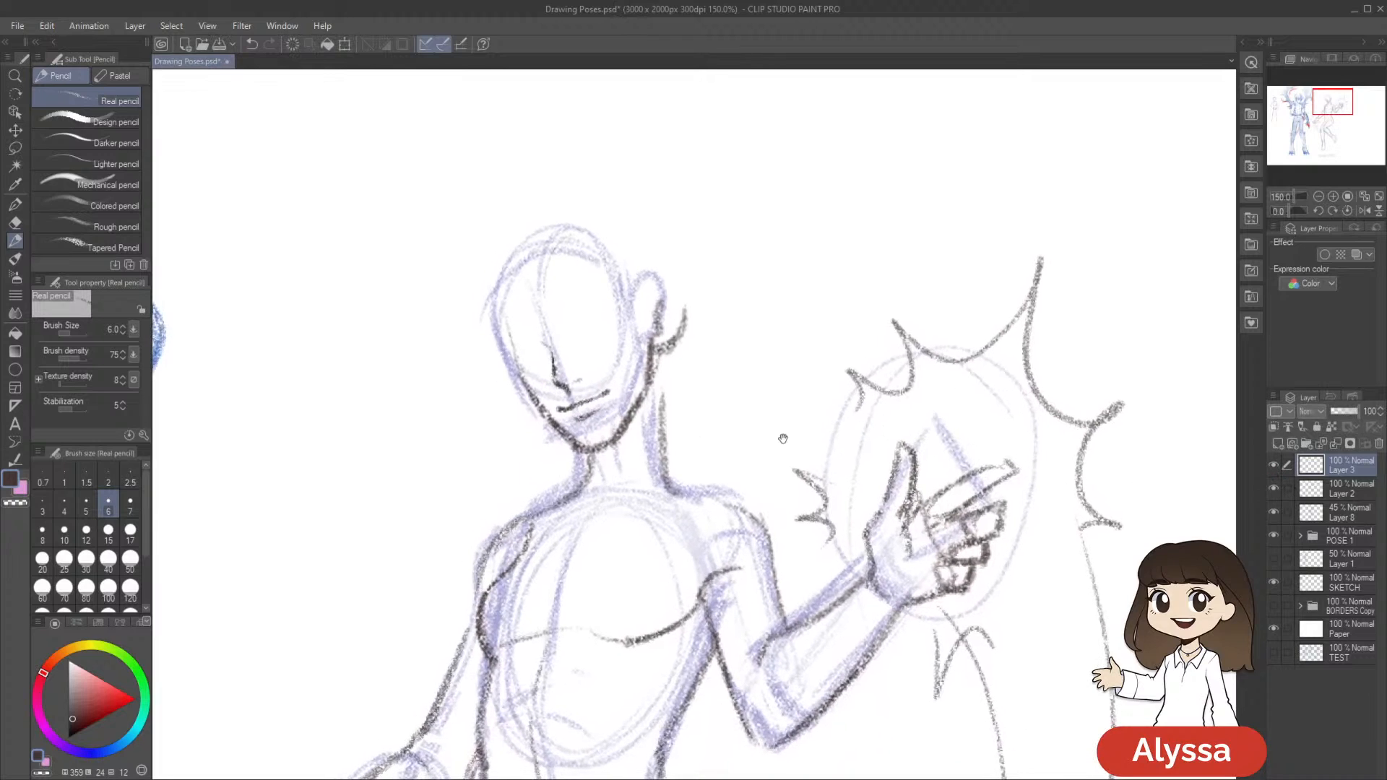
{"action": "left_click", "coordinate": [1273, 466]}
{"action": "left_click", "coordinate": [1272, 467]}
{"action": "left_click_drag", "start_coordinate": [941, 494], "coordinate": [945, 504]}
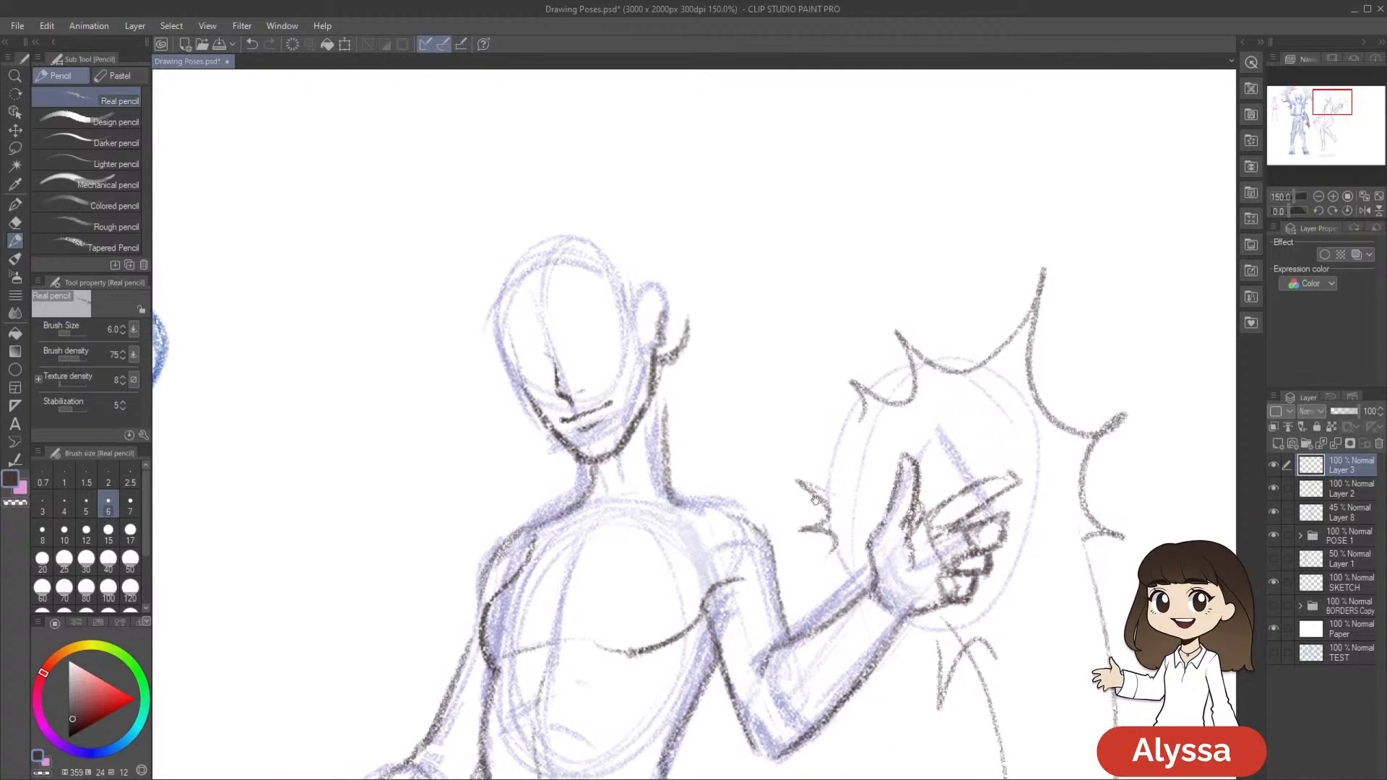
{"action": "left_click_drag", "start_coordinate": [903, 353], "coordinate": [892, 353]}
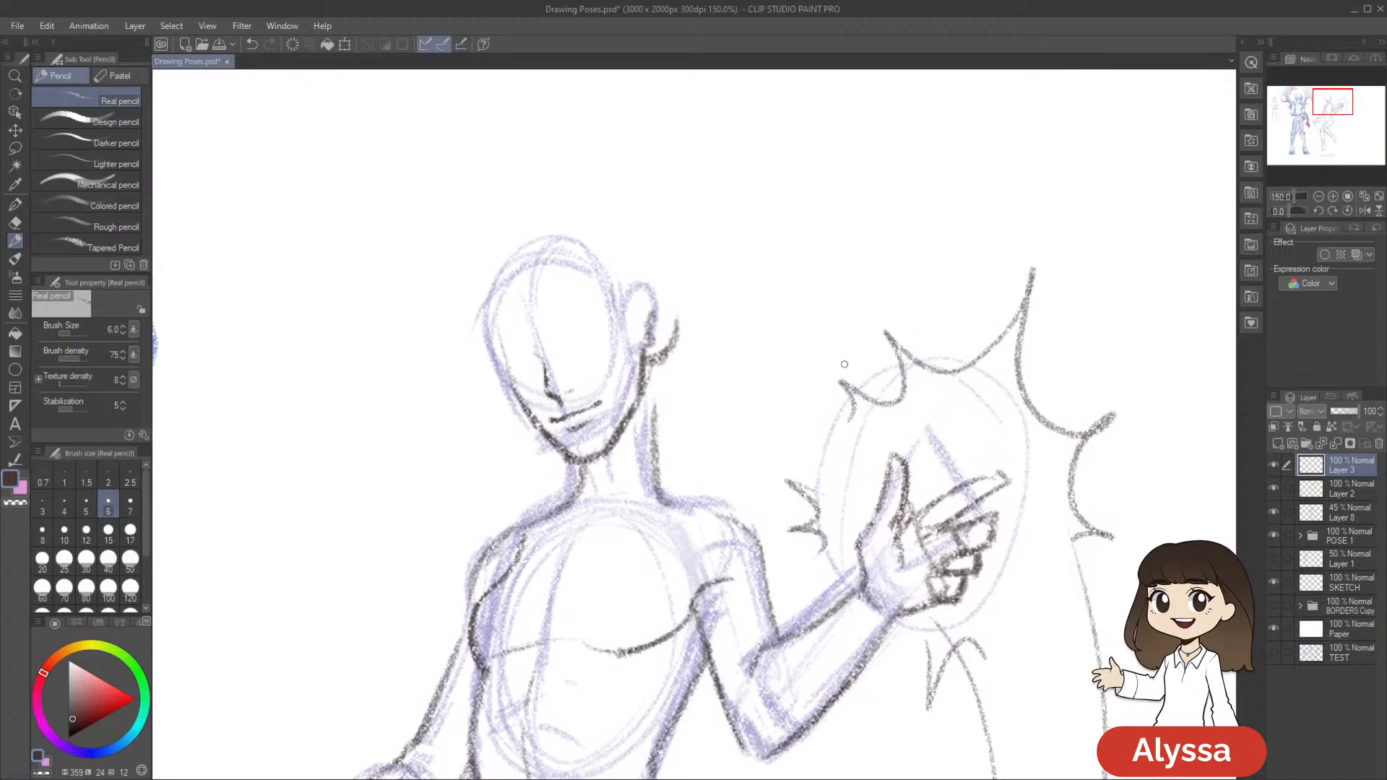
{"action": "key", "text": "ctrl+z"}
Draw curved upper lash lines for both eyes on Layer 3 and thicken them with short eyelid strokes
{"action": "mouse_move", "coordinate": [511, 365]}
{"action": "left_mouse_down"}
{"action": "mouse_move", "coordinate": [538, 365]}
{"action": "mouse_move", "coordinate": [511, 364]}
{"action": "mouse_move", "coordinate": [536, 367]}
{"action": "mouse_move", "coordinate": [514, 288]}
{"action": "left_mouse_up"}
{"action": "left_click_drag", "start_coordinate": [719, 308], "coordinate": [726, 348]}
{"action": "left_click_drag", "start_coordinate": [571, 321], "coordinate": [598, 303]}
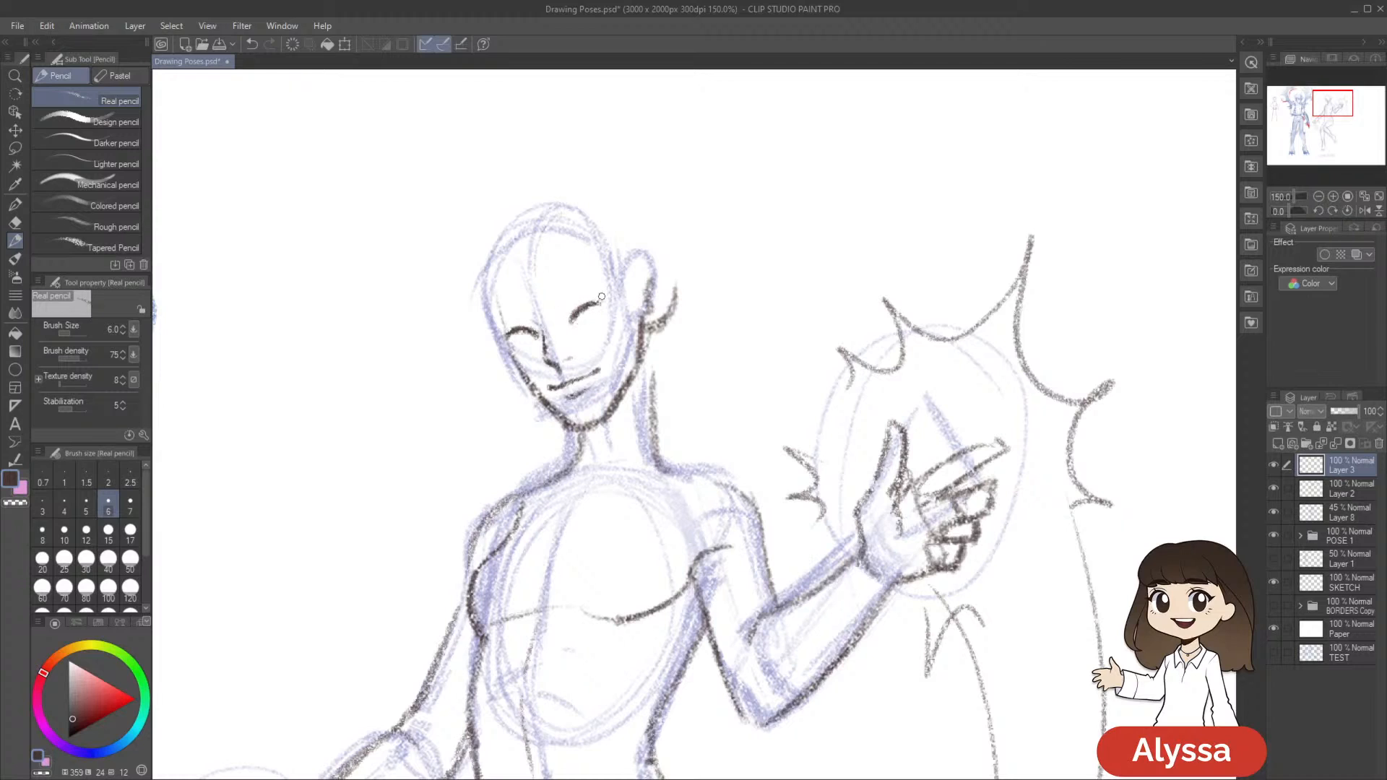
{"action": "mouse_move", "coordinate": [582, 310]}
{"action": "left_mouse_down"}
{"action": "mouse_move", "coordinate": [636, 288]}
{"action": "mouse_move", "coordinate": [657, 247]}
{"action": "mouse_move", "coordinate": [553, 254]}
{"action": "left_mouse_up"}
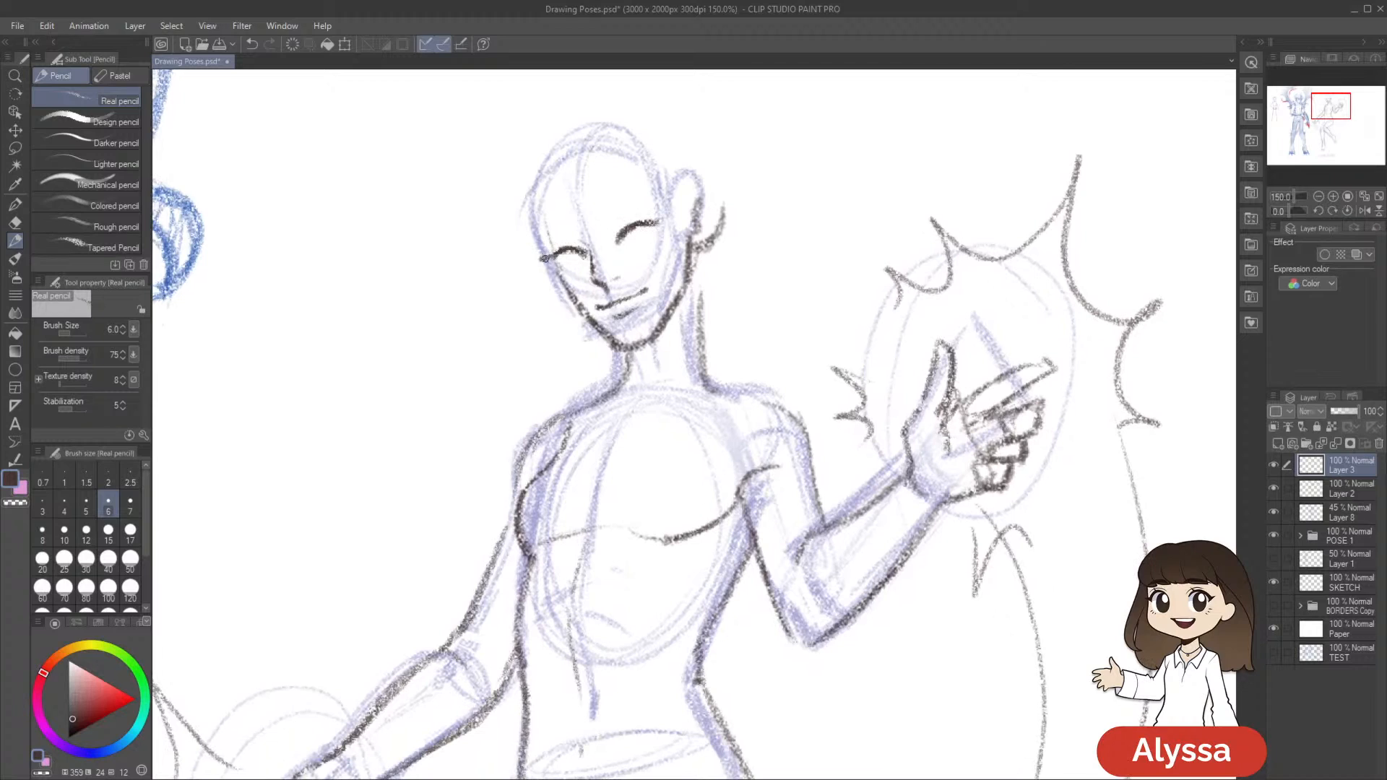
{"action": "left_click_drag", "start_coordinate": [767, 309], "coordinate": [747, 296]}
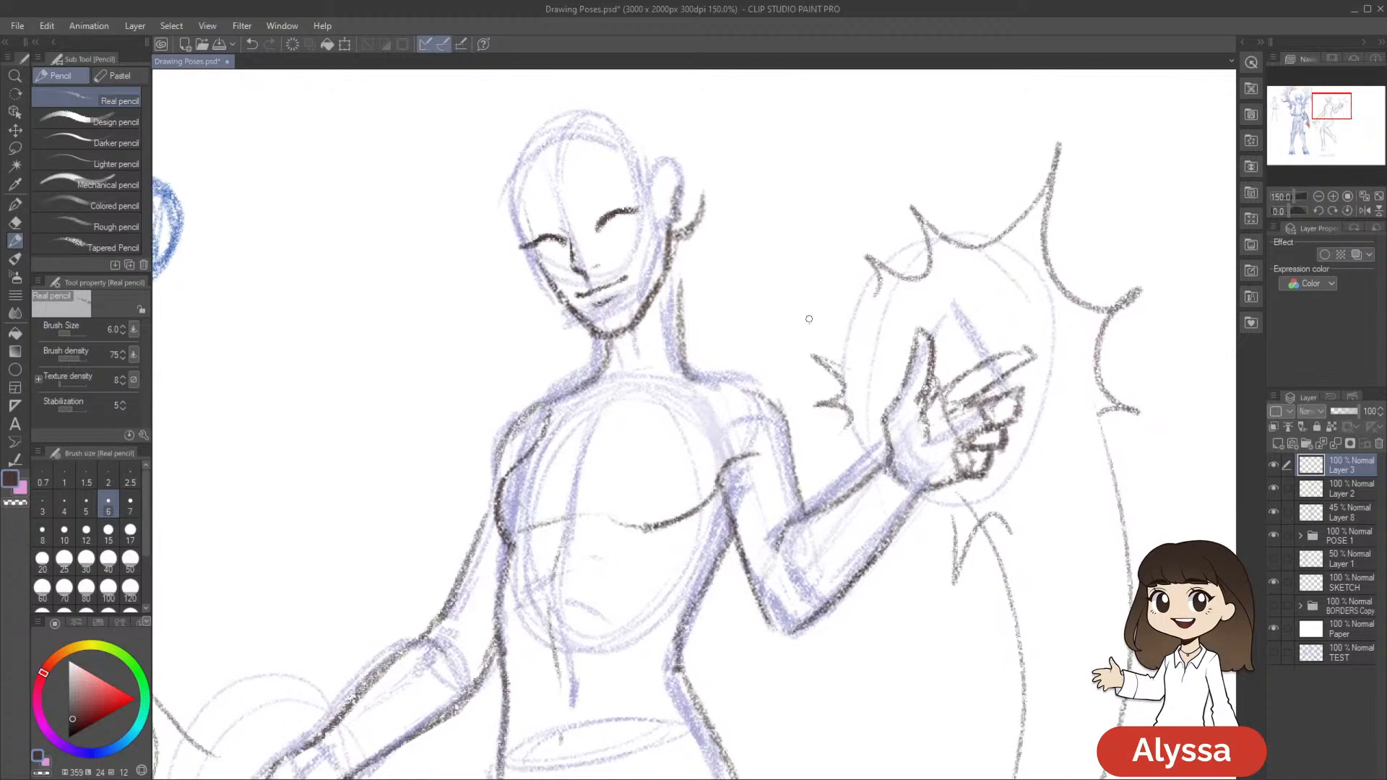
{"action": "left_click_drag", "start_coordinate": [619, 213], "coordinate": [643, 209]}
{"action": "left_click_drag", "start_coordinate": [629, 162], "coordinate": [635, 183]}
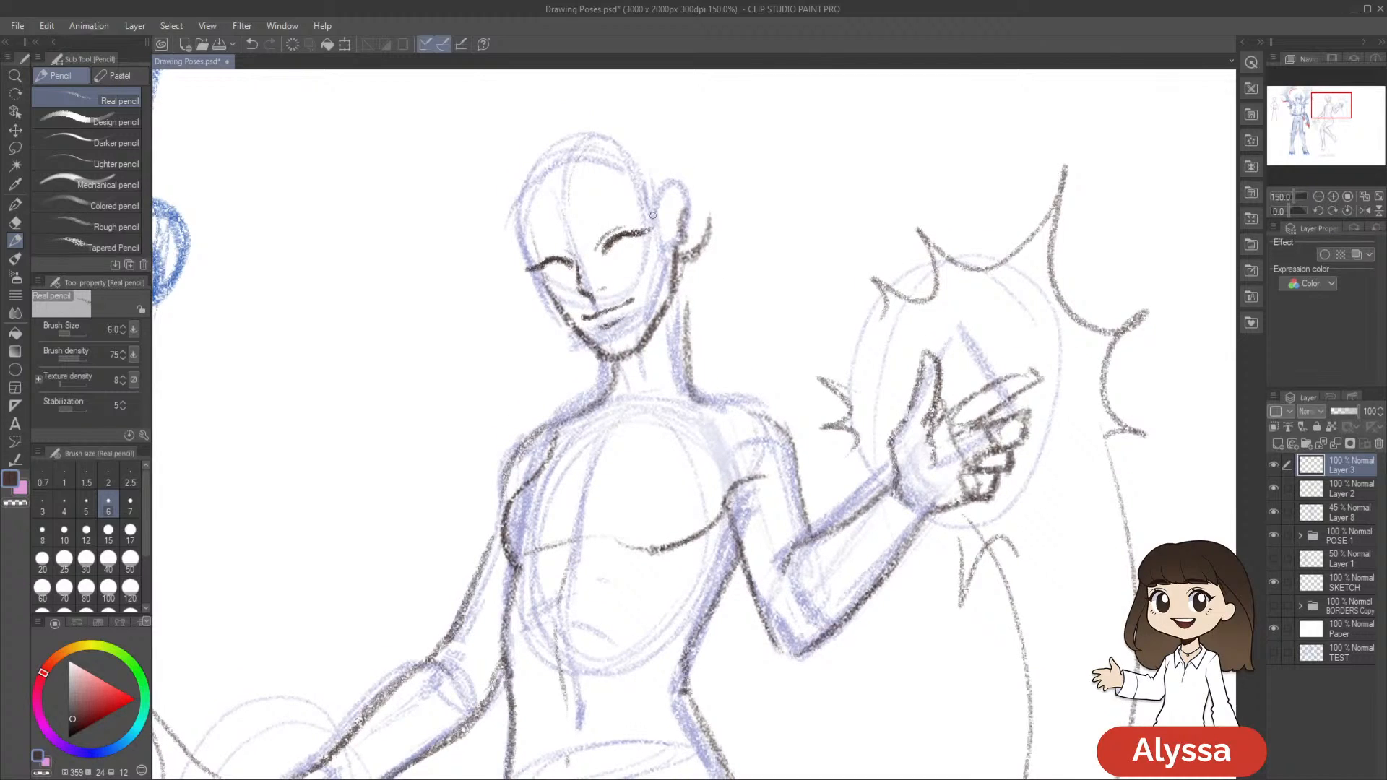
{"action": "left_click_drag", "start_coordinate": [572, 255], "coordinate": [543, 254]}
{"action": "left_click_drag", "start_coordinate": [968, 296], "coordinate": [965, 267]}
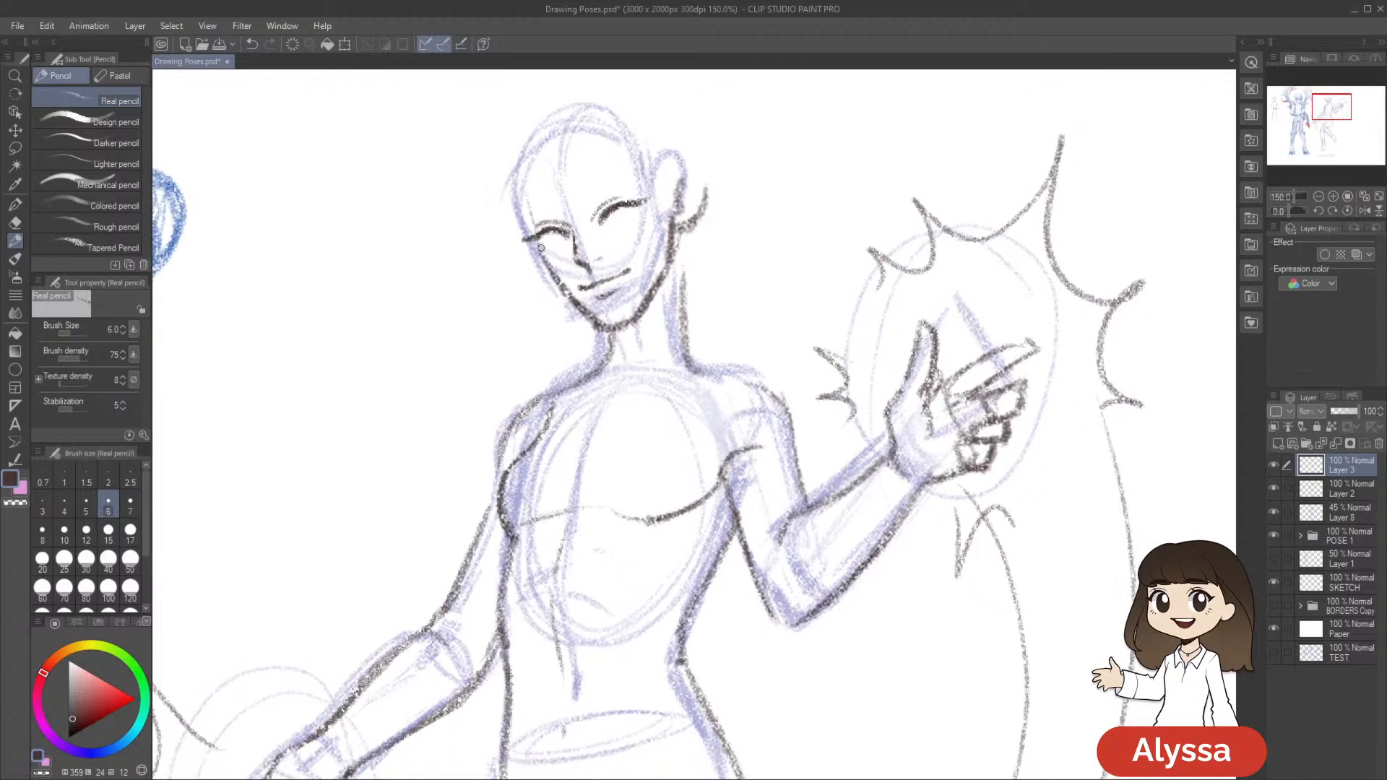
Draw round irises and small lower lash marks beneath the lash lines of both eyes
{"action": "left_click_drag", "start_coordinate": [540, 249], "coordinate": [547, 261]}
{"action": "left_click_drag", "start_coordinate": [693, 203], "coordinate": [699, 221]}
{"action": "left_click_drag", "start_coordinate": [570, 267], "coordinate": [563, 248]}
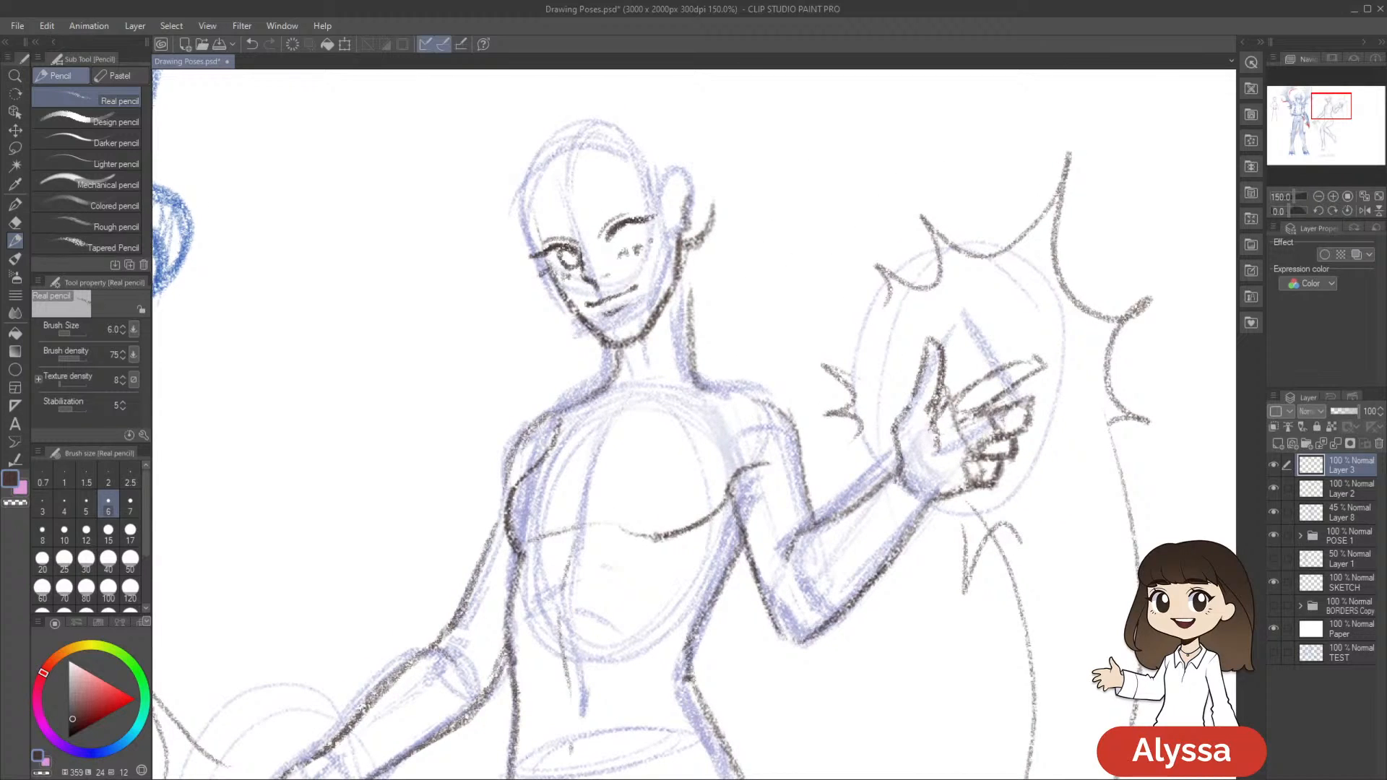
{"action": "left_click_drag", "start_coordinate": [803, 242], "coordinate": [789, 245]}
{"action": "mouse_move", "coordinate": [613, 233]}
{"action": "left_mouse_down"}
{"action": "mouse_move", "coordinate": [623, 247]}
{"action": "mouse_move", "coordinate": [622, 231]}
{"action": "left_mouse_up"}
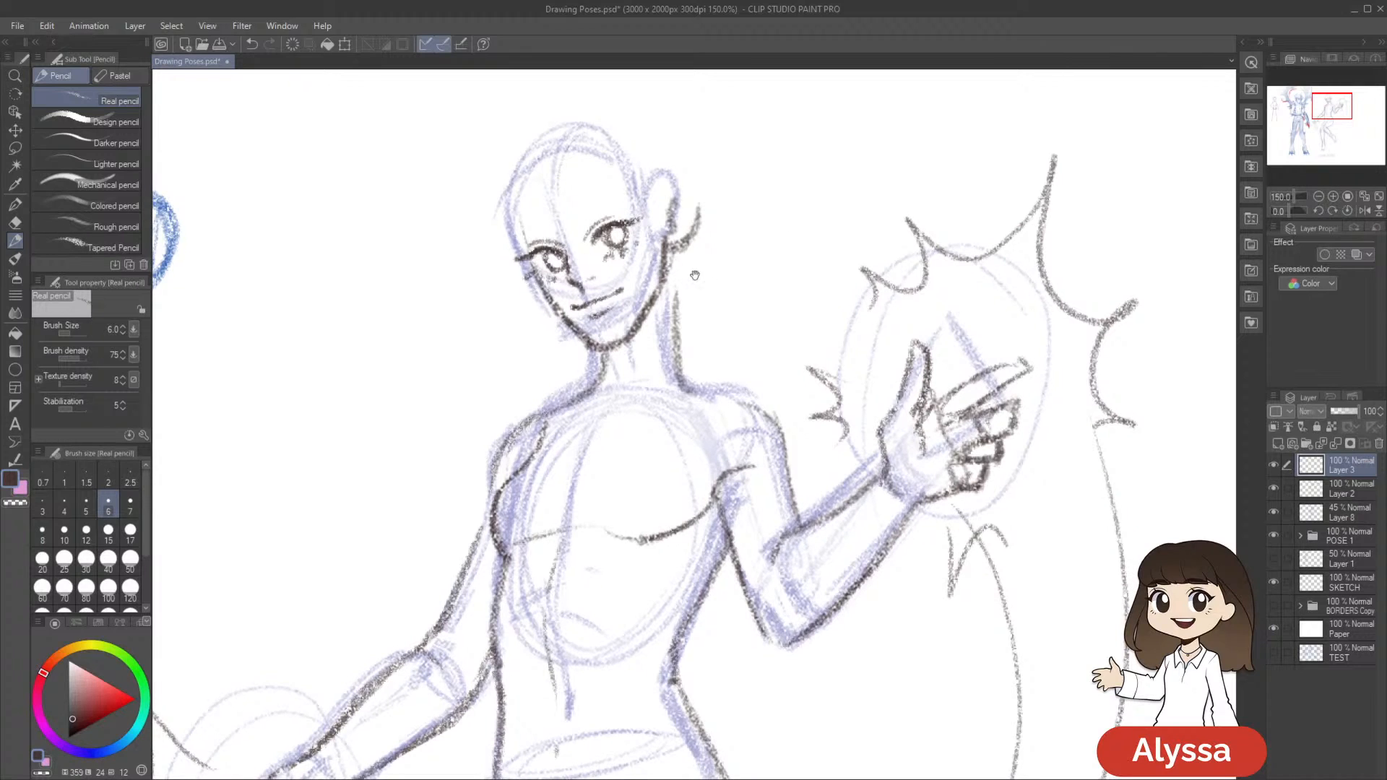
{"action": "left_click_drag", "start_coordinate": [694, 275], "coordinate": [682, 285]}
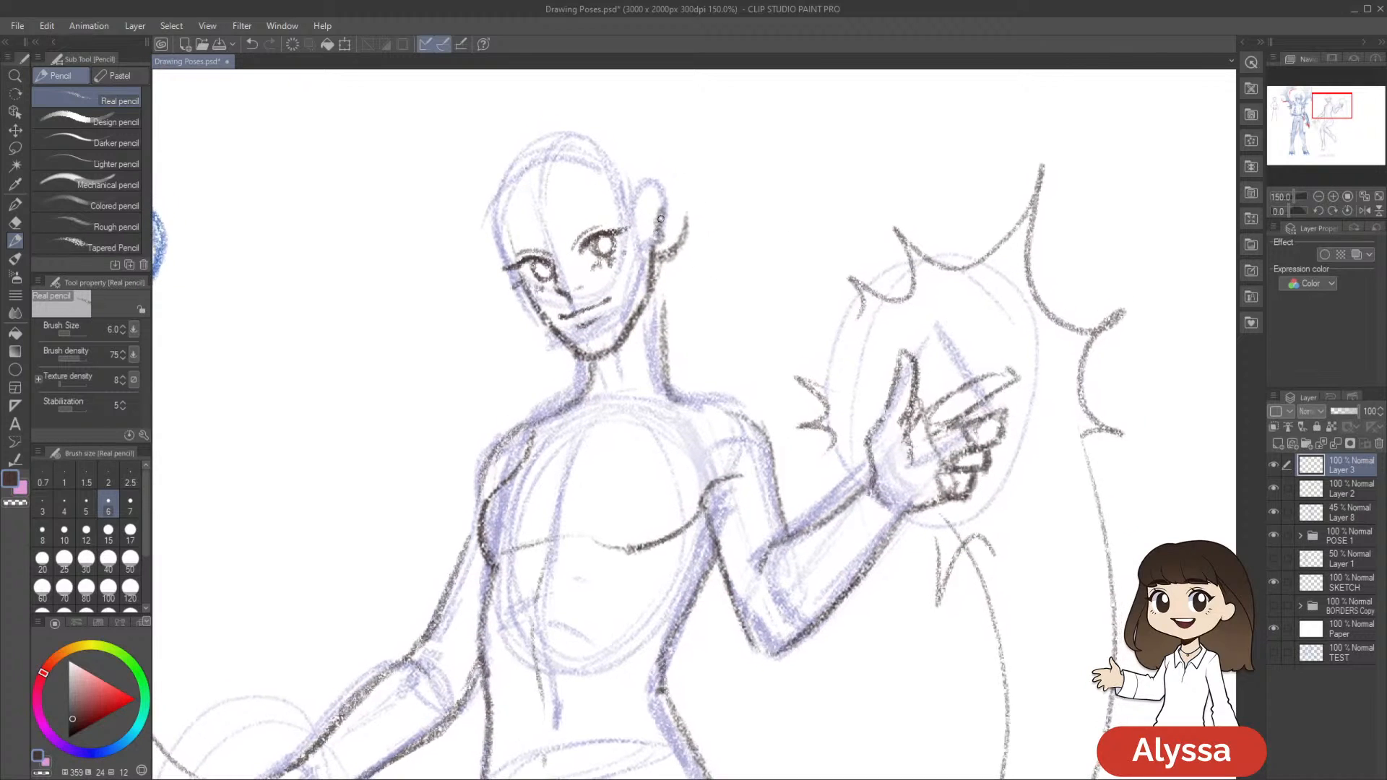
Clean out the iris of the eye nearer the ear with the eraser, redraw its outline in pencil, and save
{"action": "key", "text": "e"}
{"action": "left_click_drag", "start_coordinate": [604, 244], "coordinate": [602, 244]}
{"action": "left_click_drag", "start_coordinate": [694, 212], "coordinate": [686, 192]}
{"action": "key", "text": "p"}
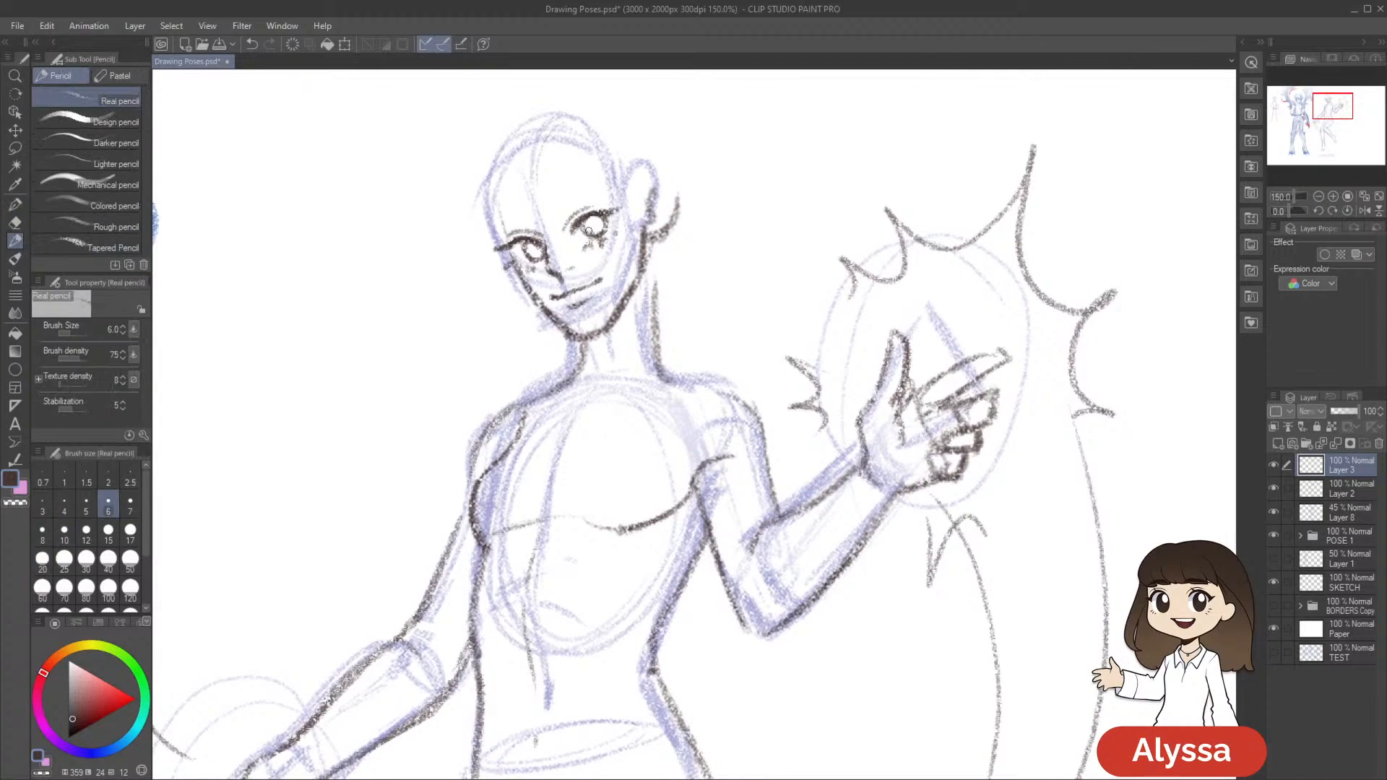
{"action": "left_click_drag", "start_coordinate": [587, 215], "coordinate": [605, 225]}
{"action": "key", "text": "ctrl+s"}
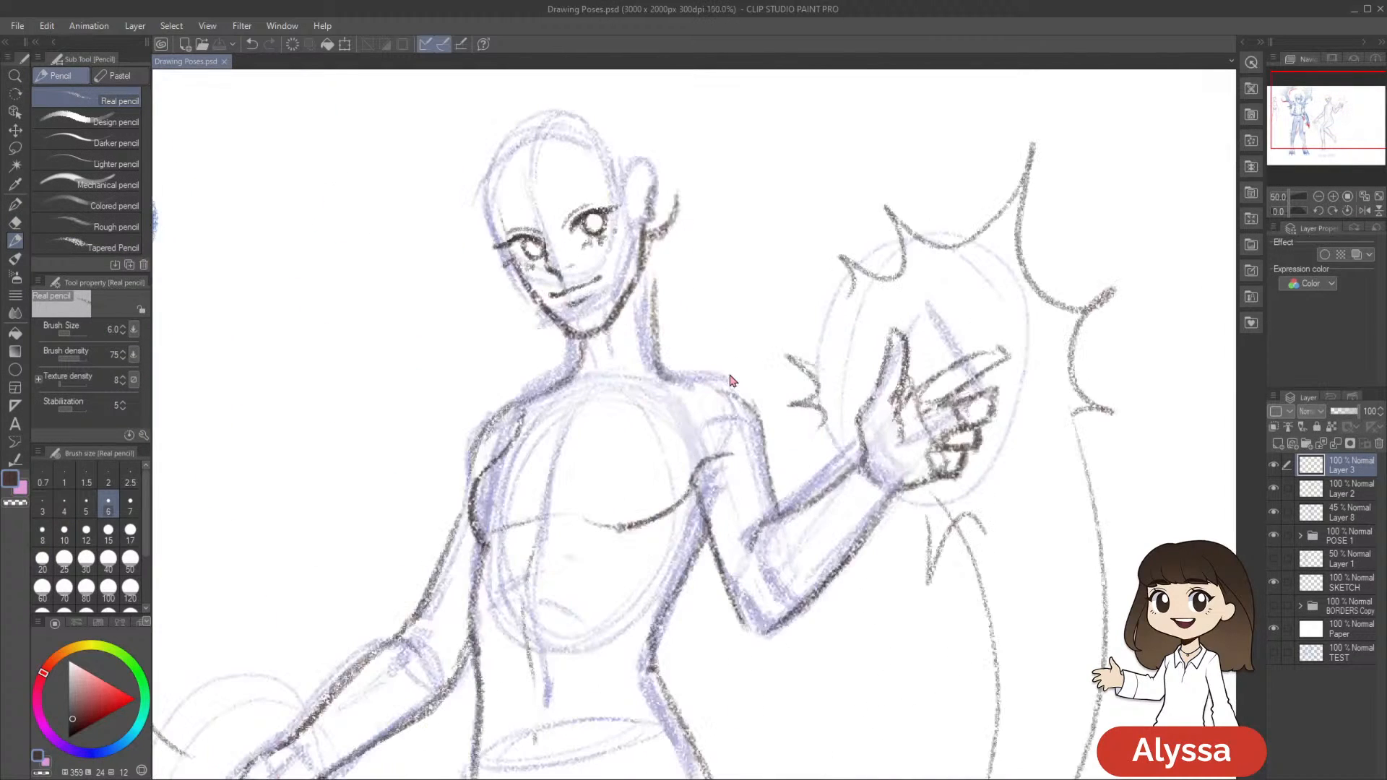
Draw angled eyebrows above both eyes, merge Layer 3 into Layer 2, and tidy the brow area with the eraser
{"action": "left_click_drag", "start_coordinate": [711, 367], "coordinate": [689, 435]}
{"action": "left_click_drag", "start_coordinate": [551, 399], "coordinate": [585, 389]}
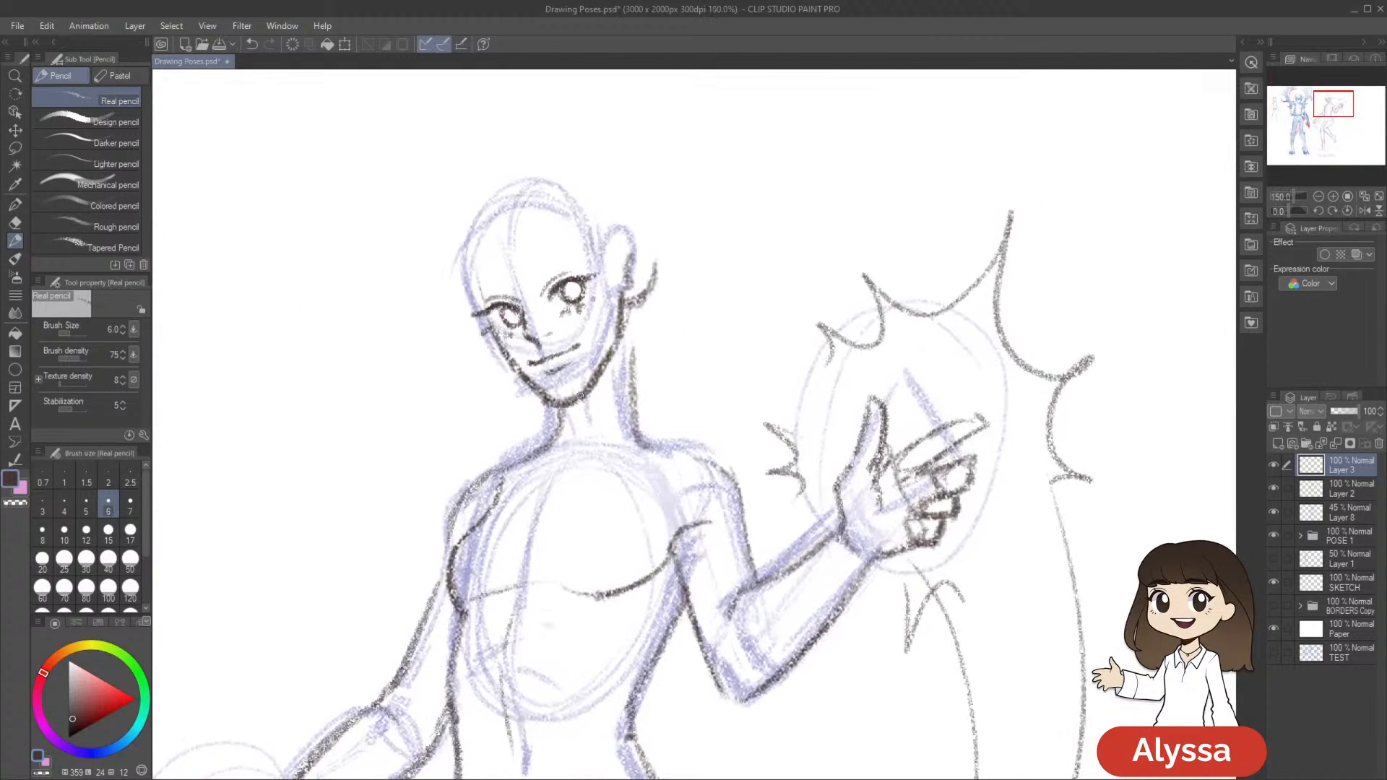
{"action": "left_click_drag", "start_coordinate": [619, 304], "coordinate": [620, 312]}
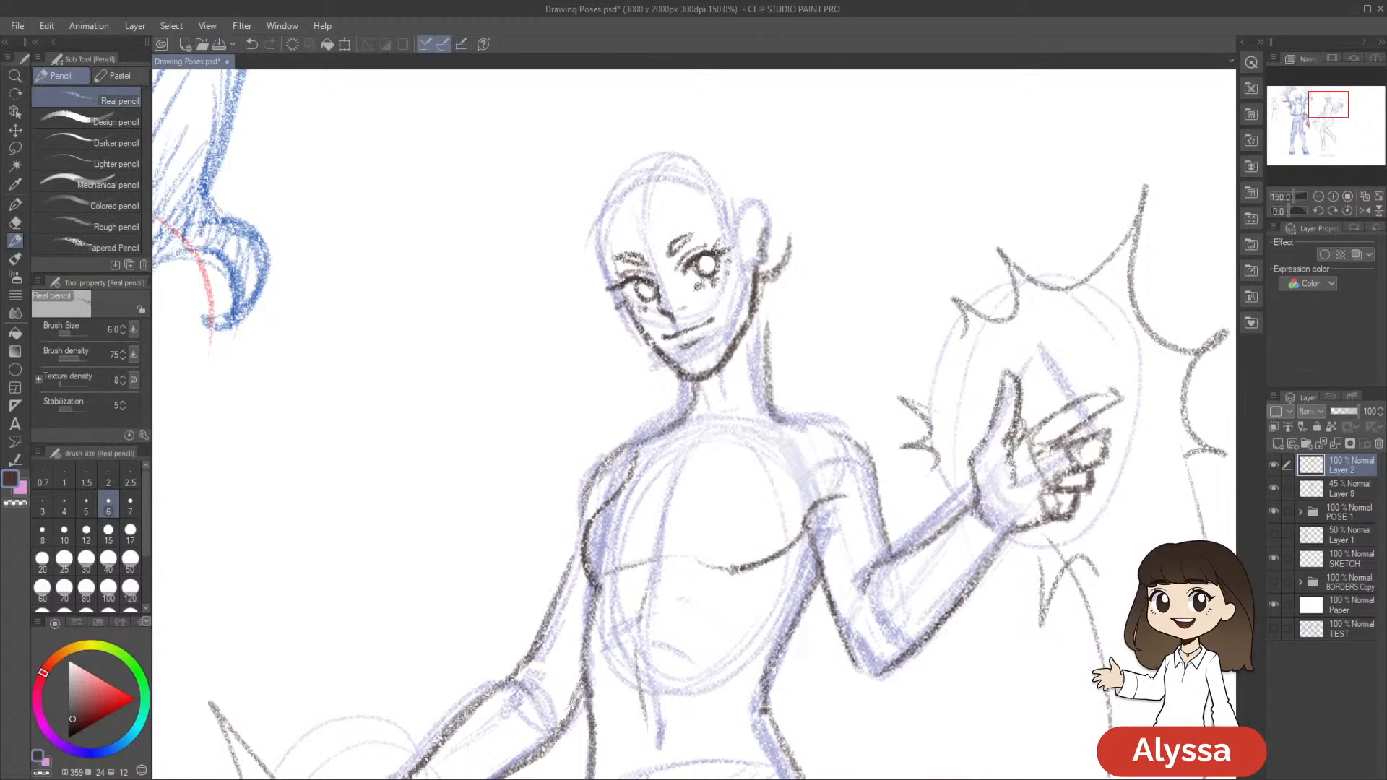
{"action": "left_click_drag", "start_coordinate": [961, 399], "coordinate": [945, 385]}
{"action": "key", "text": "e"}
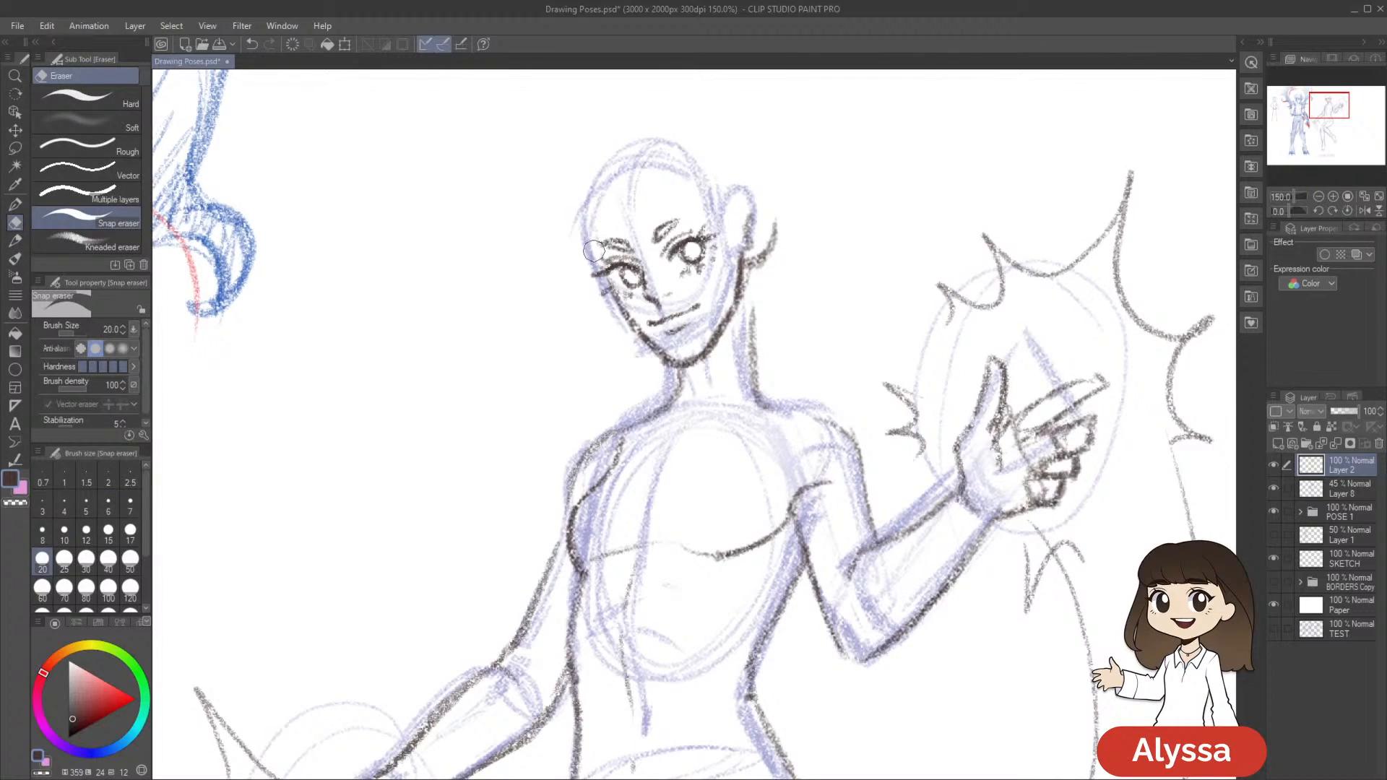
{"action": "key", "text": "p"}
Merge the face drawing into the Layer 8 sketch, add a new raster layer above it, and save the file
{"action": "scroll", "coordinate": [1008, 437], "scroll_direction": "down", "scroll_amount": 4}
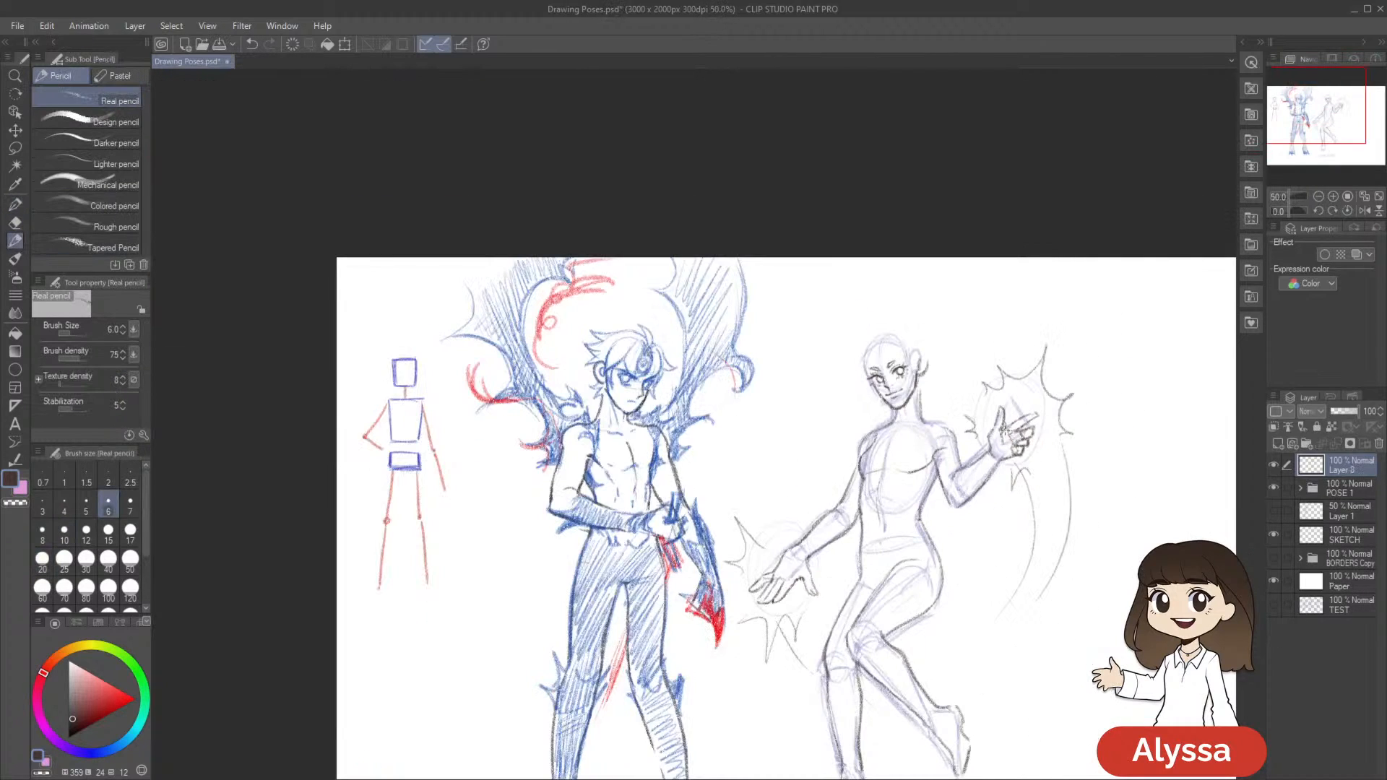
{"action": "key", "text": "ctrl+shift+n"}
{"action": "key", "text": "ctrl+s"}
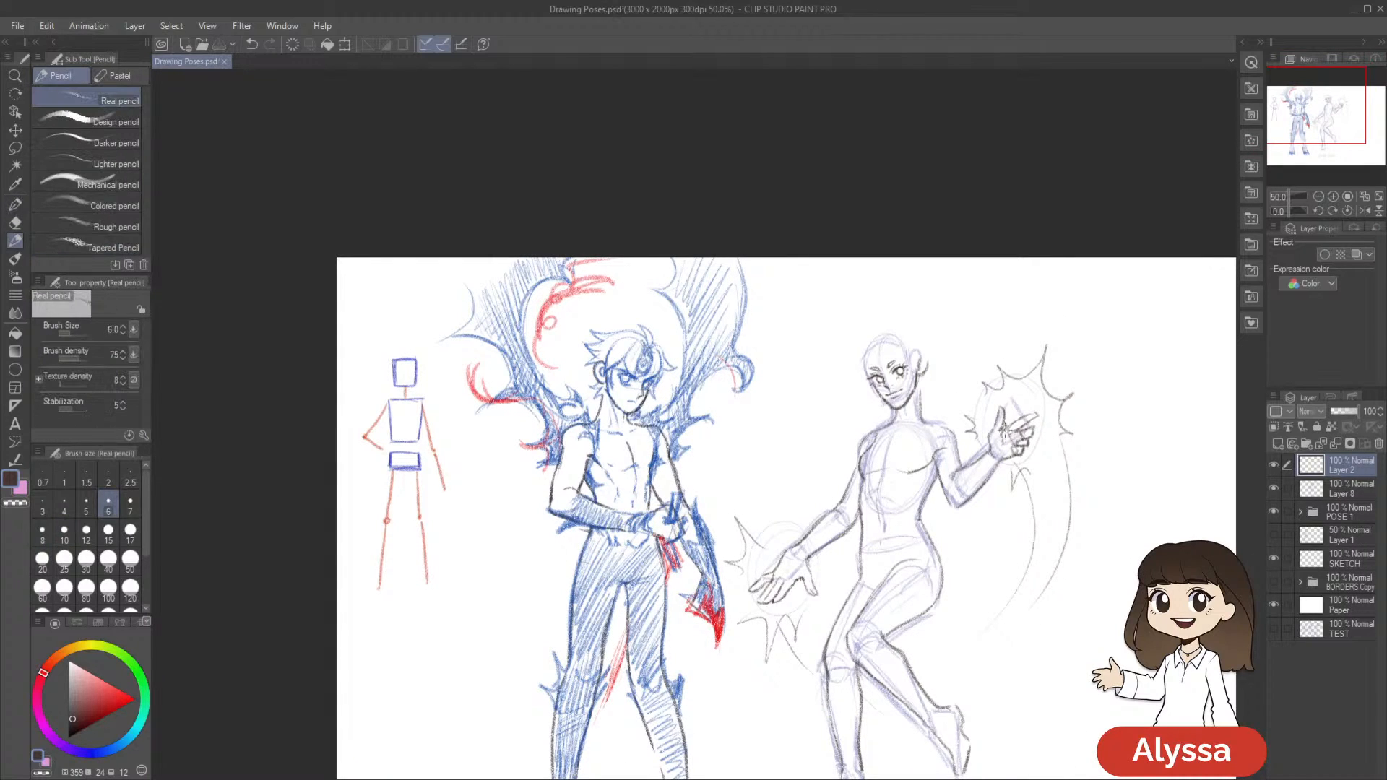
Add small pencil touches to the face on the new layer and merge Layer 2 down into Layer 8
{"action": "scroll", "coordinate": [1006, 436], "scroll_direction": "up", "scroll_amount": 1}
{"action": "mouse_move", "coordinate": [1112, 472]}
{"action": "left_mouse_down"}
{"action": "mouse_move", "coordinate": [891, 484]}
{"action": "mouse_move", "coordinate": [867, 457]}
{"action": "mouse_move", "coordinate": [1045, 627]}
{"action": "left_mouse_up"}
{"action": "scroll", "coordinate": [851, 503], "scroll_direction": "up", "scroll_amount": 1}
{"action": "scroll", "coordinate": [851, 503], "scroll_direction": "up", "scroll_amount": 1}
{"action": "left_click_drag", "start_coordinate": [508, 367], "coordinate": [509, 381]}
{"action": "left_click_drag", "start_coordinate": [542, 346], "coordinate": [517, 375]}
{"action": "scroll", "coordinate": [720, 494], "scroll_direction": "down", "scroll_amount": 4}
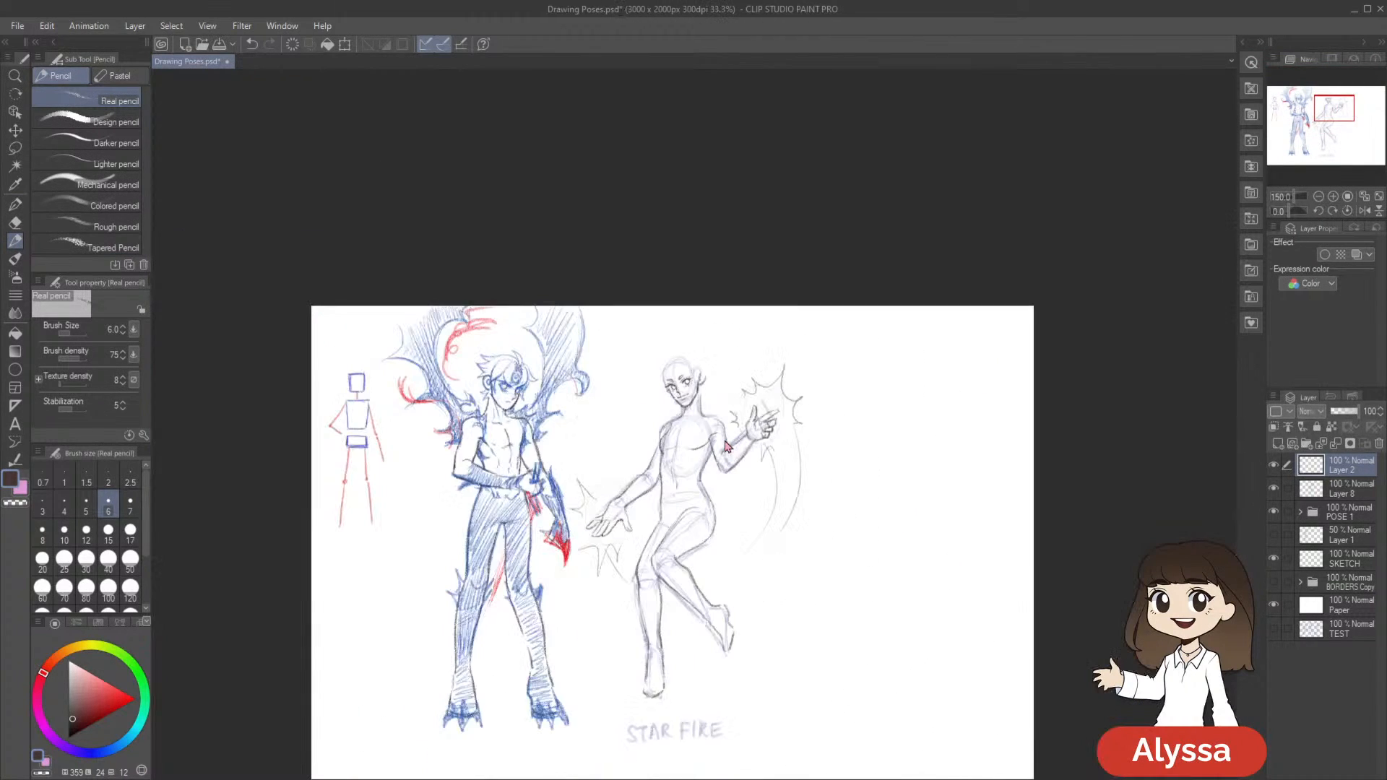
{"action": "scroll", "coordinate": [725, 443], "scroll_direction": "up", "scroll_amount": 3}
{"action": "left_click_drag", "start_coordinate": [851, 486], "coordinate": [896, 540]}
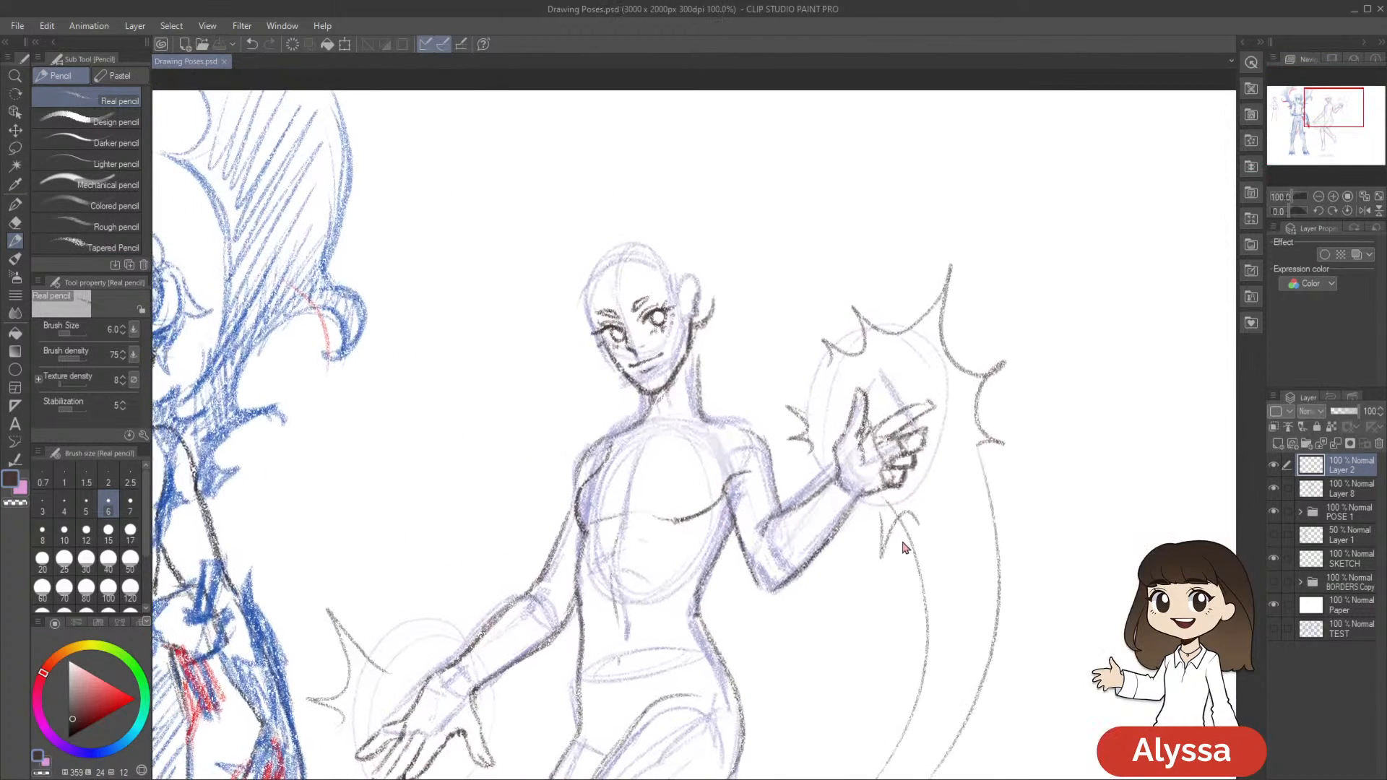
{"action": "key", "text": "ctrl+e"}
Lasso the head on Layer 8, enlarge it slightly with a transform, and nudge it left and down
{"action": "key", "text": "m"}
{"action": "mouse_move", "coordinate": [832, 579]}
{"action": "left_mouse_down"}
{"action": "mouse_move", "coordinate": [845, 614]}
{"action": "mouse_move", "coordinate": [825, 641]}
{"action": "left_mouse_up"}
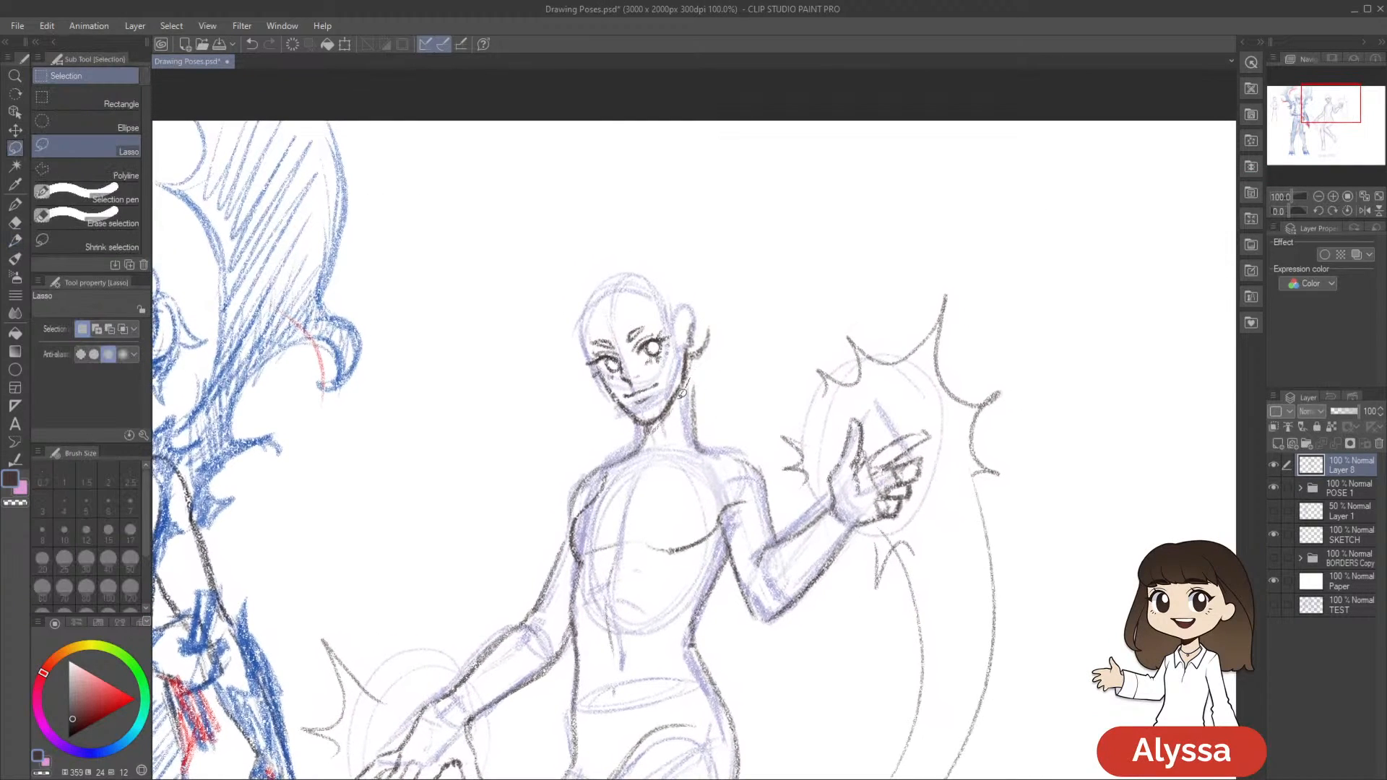
{"action": "mouse_move", "coordinate": [692, 376]}
{"action": "left_mouse_down"}
{"action": "mouse_move", "coordinate": [758, 208]}
{"action": "mouse_move", "coordinate": [802, 300]}
{"action": "left_mouse_up"}
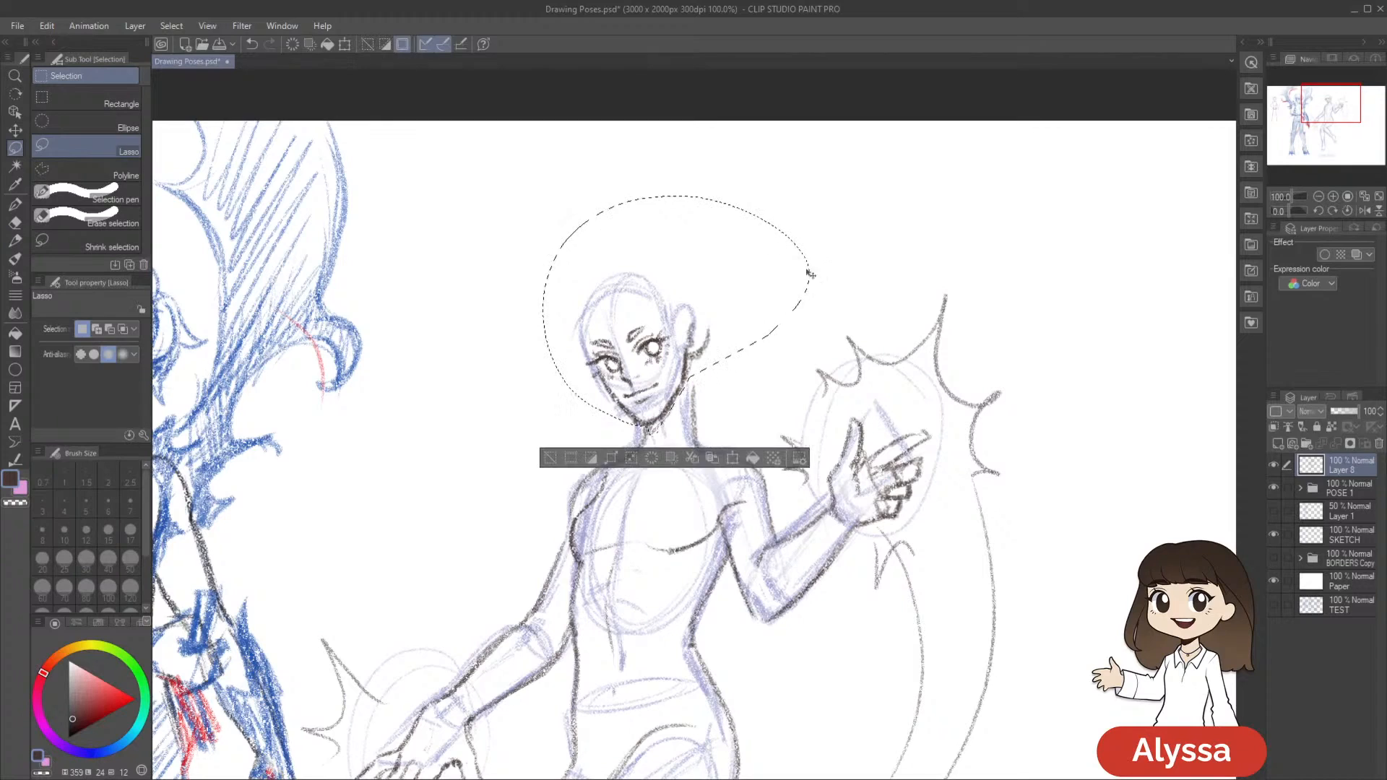
{"action": "key", "text": "ctrl+t"}
{"action": "left_click_drag", "start_coordinate": [810, 436], "coordinate": [773, 422]}
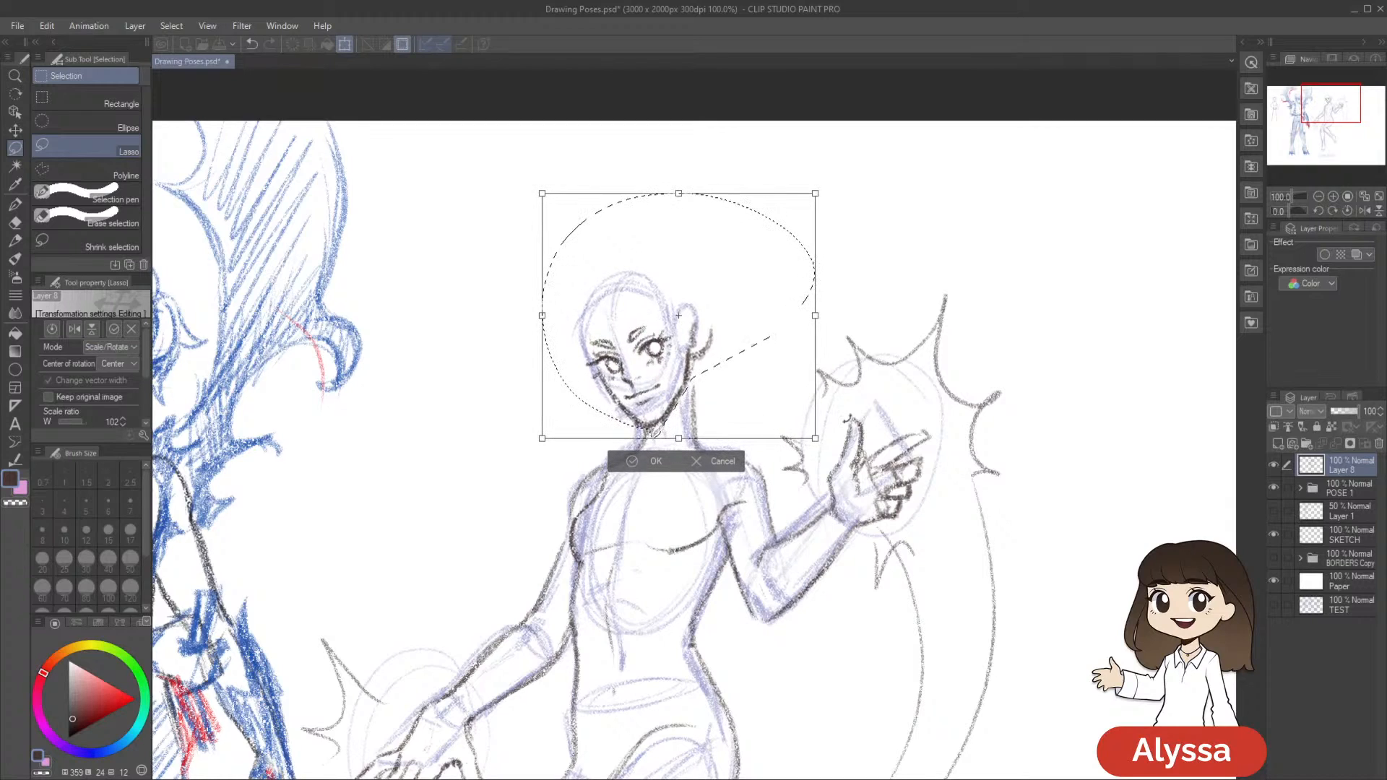
{"action": "left_click_drag", "start_coordinate": [815, 194], "coordinate": [818, 190]}
{"action": "key", "text": "Left"}
{"action": "key", "text": "Left"}
{"action": "key", "text": "Left"}
{"action": "key", "text": "Down"}
{"action": "key", "text": "Down"}
{"action": "key", "text": "Return"}
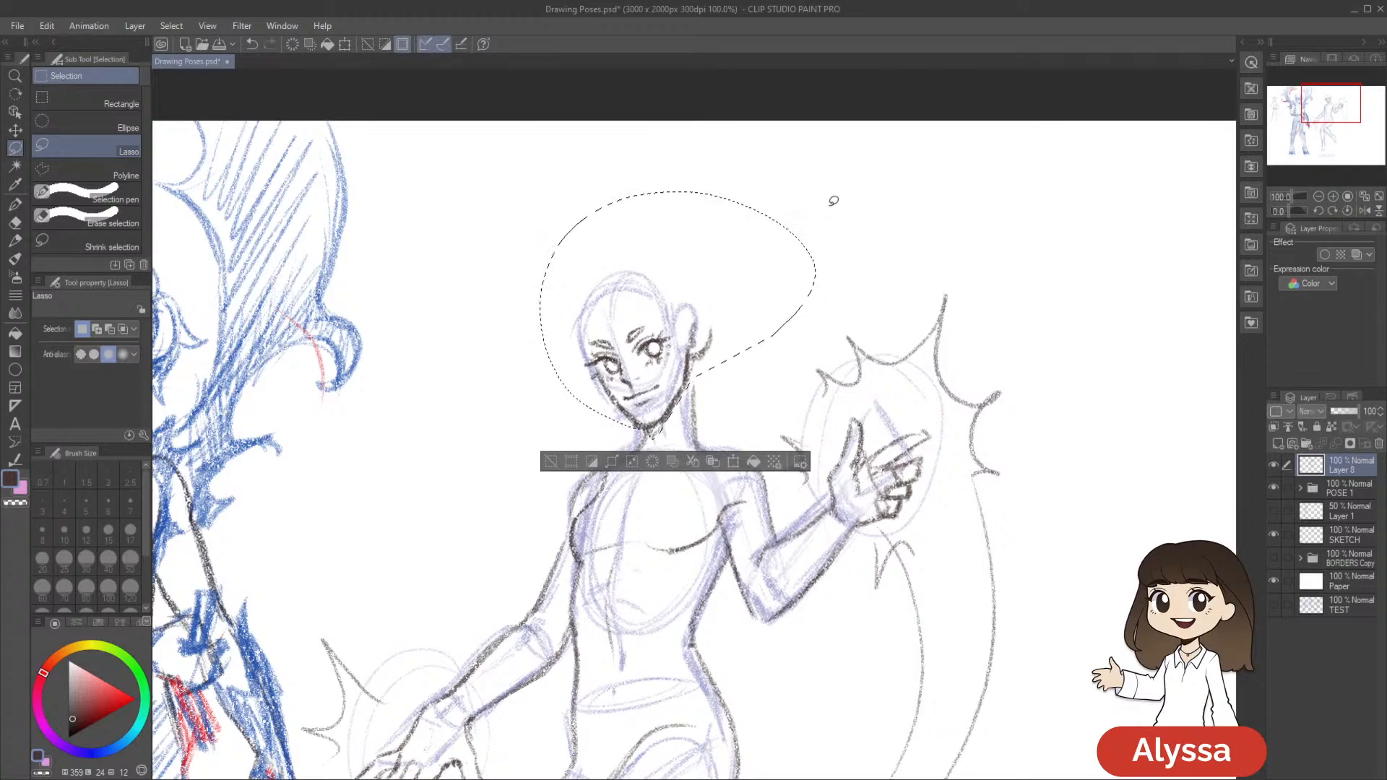
{"action": "key", "text": "ctrl+d"}
{"action": "scroll", "coordinate": [832, 203], "scroll_direction": "down", "scroll_amount": 3}
{"action": "scroll", "coordinate": [832, 201], "scroll_direction": "up", "scroll_amount": 2}
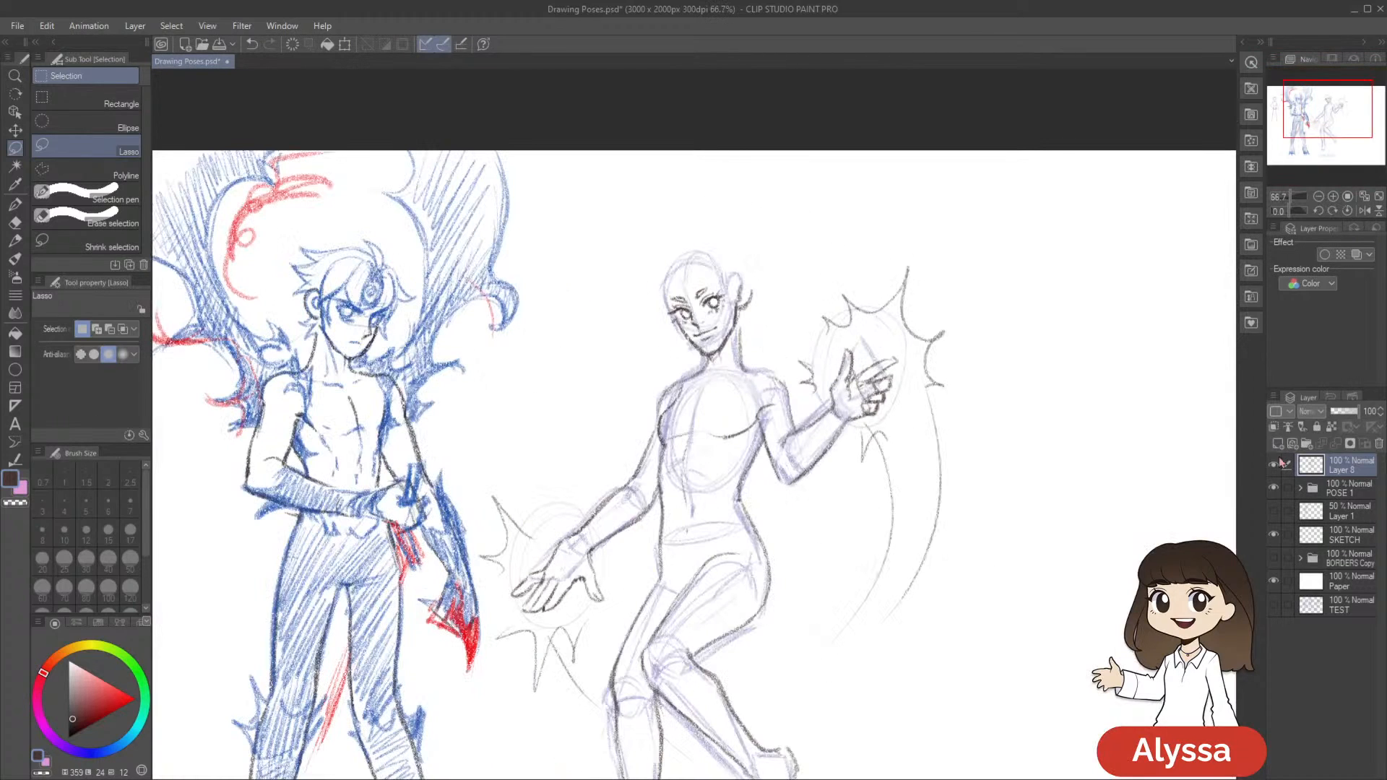
{"action": "left_click", "coordinate": [1273, 487]}
{"action": "left_click", "coordinate": [1273, 487]}
{"action": "key", "text": "ctrl+z"}
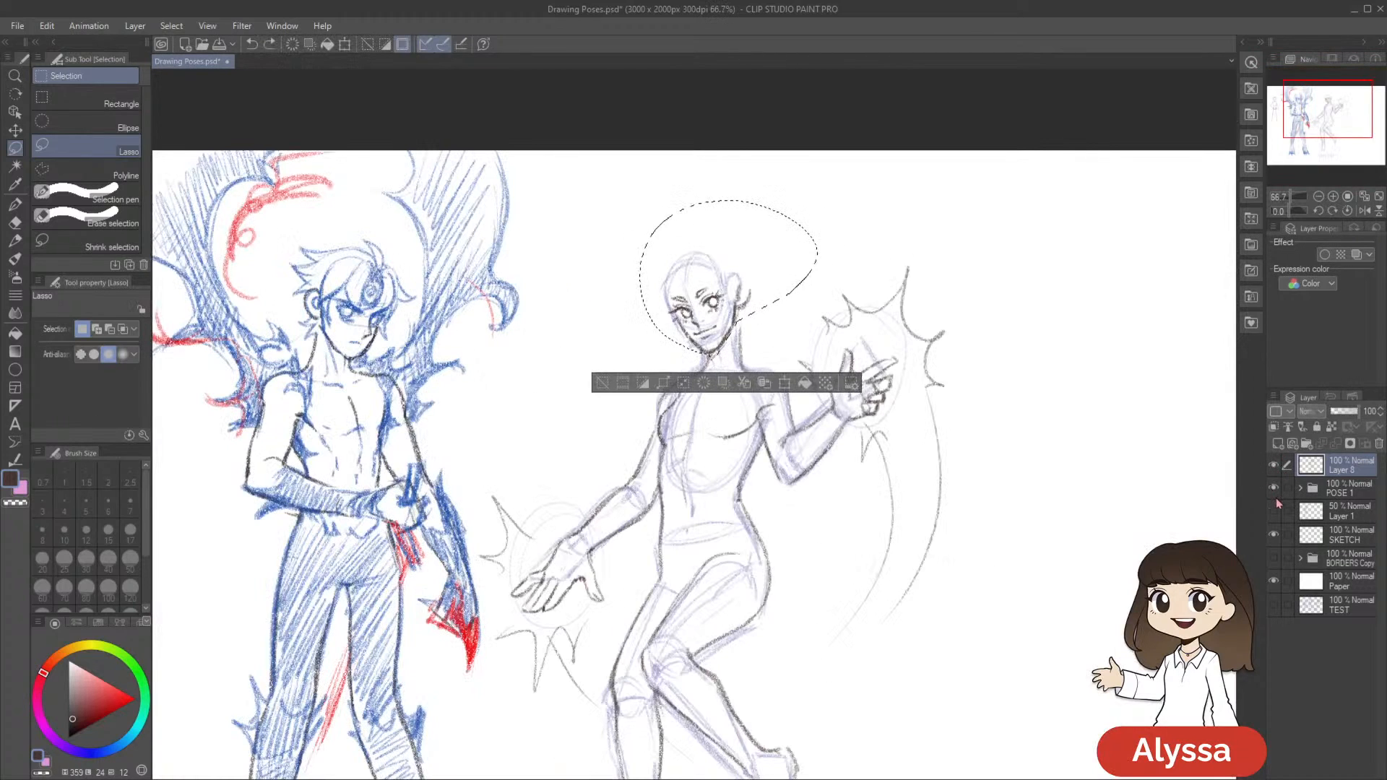
Undo the head adjustment and recent layer merges until the face is back on Layer 2, separate from the 45% Layer 8 sketch
{"action": "key", "text": "ctrl+d"}
{"action": "key", "text": "ctrl+shift+n"}
{"action": "left_click", "coordinate": [1274, 466]}
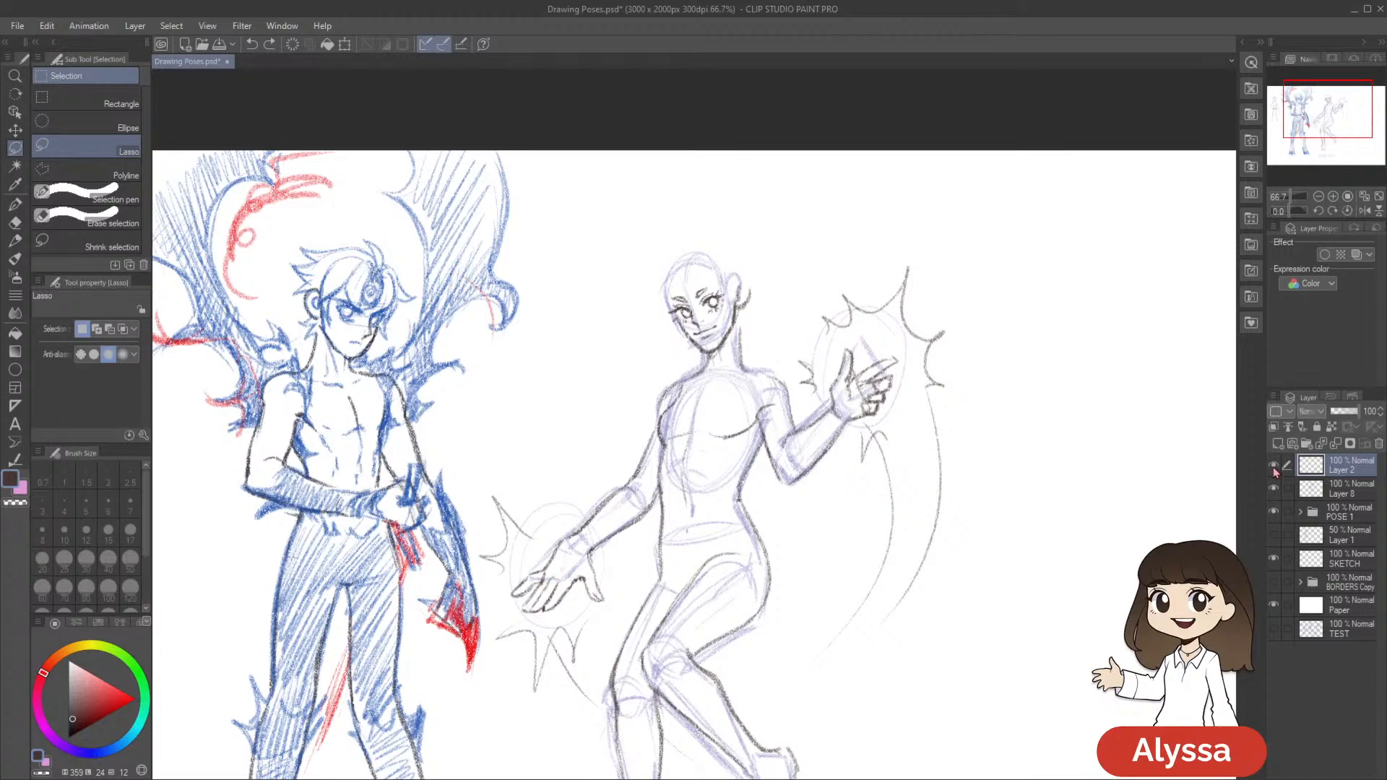
{"action": "left_click", "coordinate": [1274, 492]}
{"action": "left_click", "coordinate": [1274, 492]}
{"action": "key", "text": "ctrl+z"}
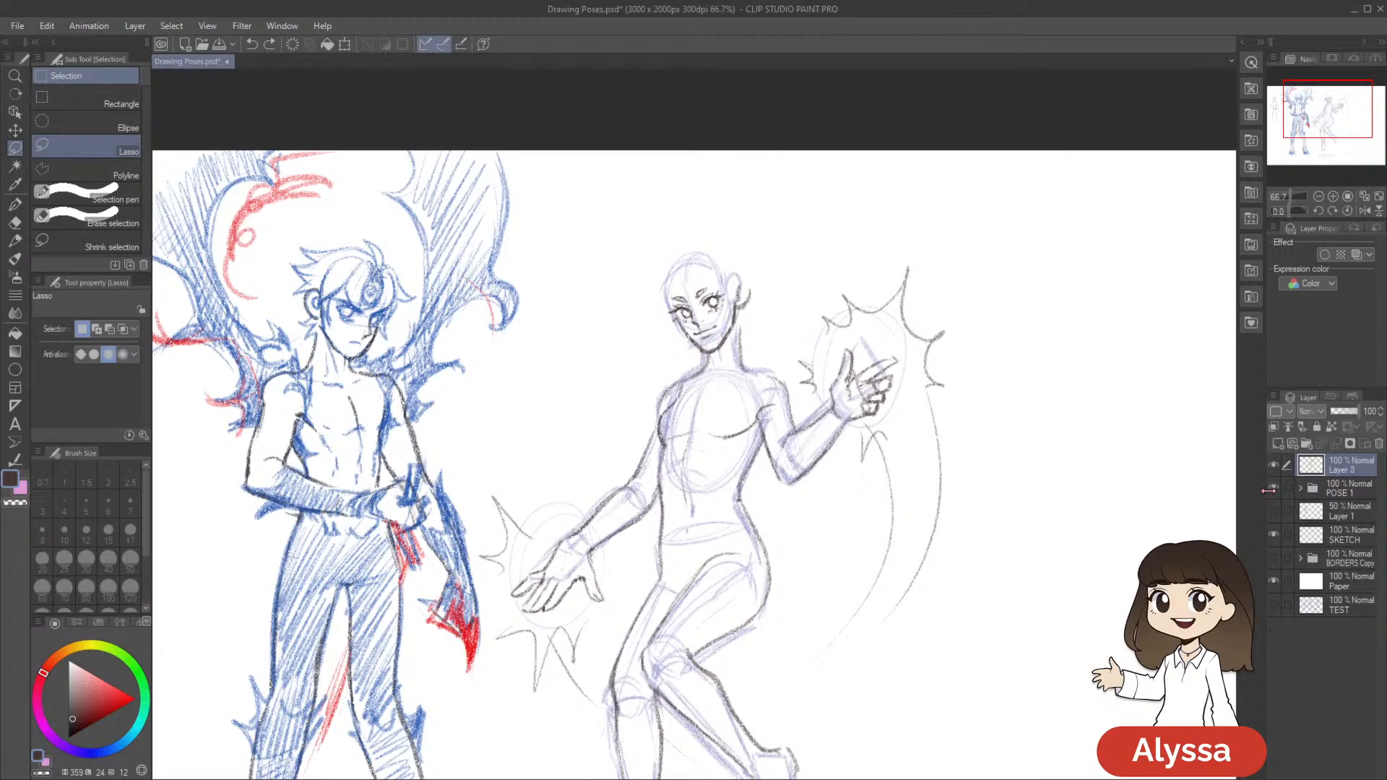
{"action": "left_click", "coordinate": [1274, 490]}
{"action": "left_click", "coordinate": [1274, 490]}
{"action": "left_click", "coordinate": [1274, 491]}
{"action": "left_click", "coordinate": [1273, 492]}
{"action": "scroll", "coordinate": [1037, 520], "scroll_direction": "up", "scroll_amount": 1}
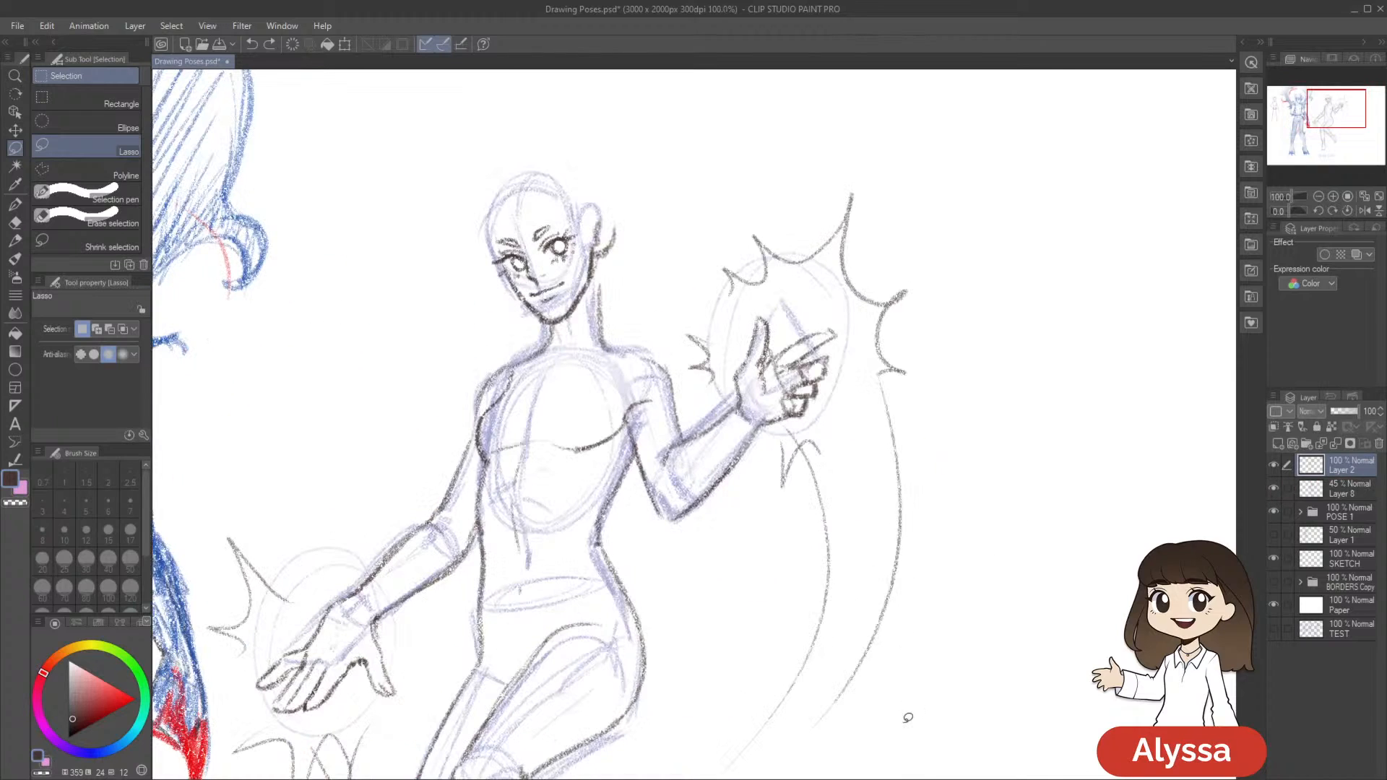
Lasso the head on Layer 2 and enlarge it to 104% with a transform
{"action": "mouse_move", "coordinate": [585, 303]}
{"action": "left_mouse_down"}
{"action": "mouse_move", "coordinate": [556, 324]}
{"action": "mouse_move", "coordinate": [631, 96]}
{"action": "mouse_move", "coordinate": [596, 296]}
{"action": "left_mouse_up"}
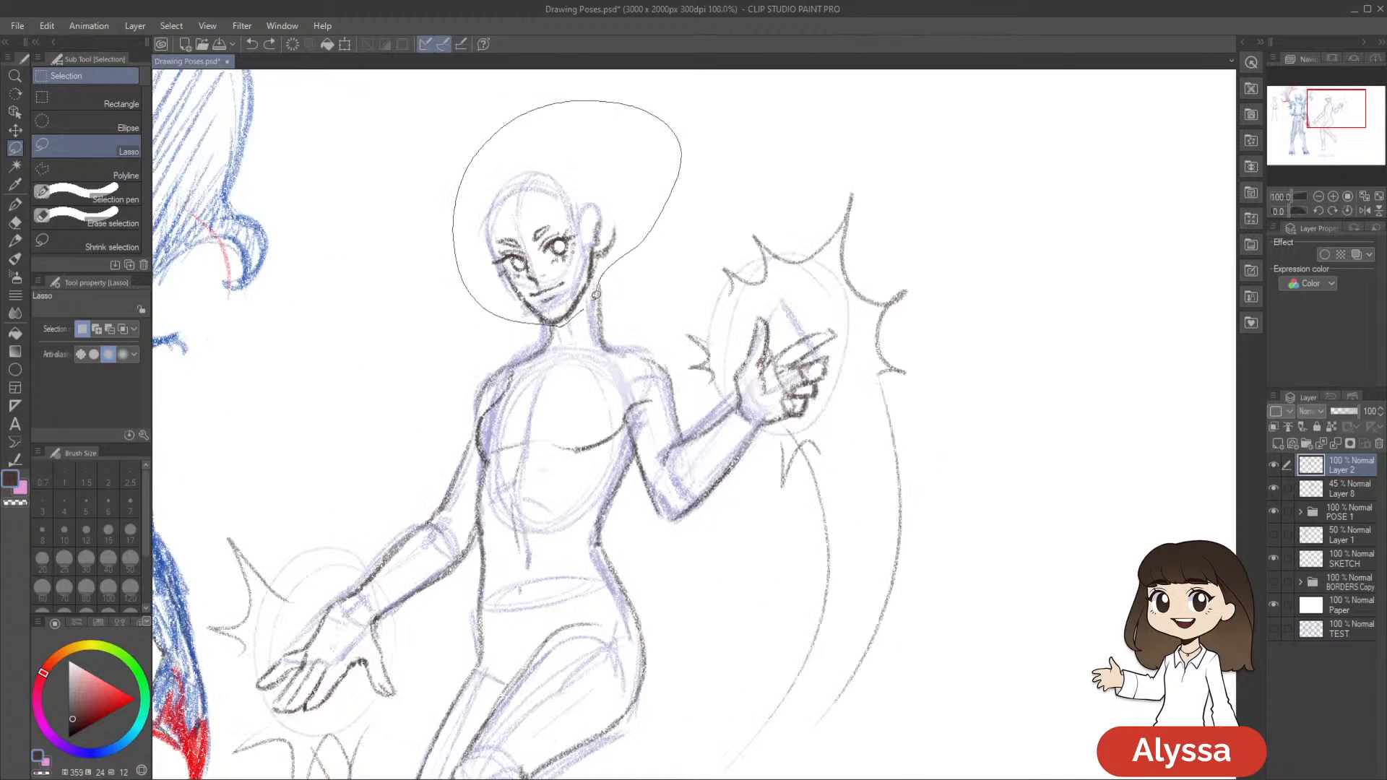
{"action": "key", "text": "ctrl+t"}
{"action": "left_click_drag", "start_coordinate": [681, 101], "coordinate": [690, 92]}
{"action": "left_click_drag", "start_coordinate": [661, 177], "coordinate": [658, 176]}
{"action": "left_click_drag", "start_coordinate": [965, 353], "coordinate": [975, 382]}
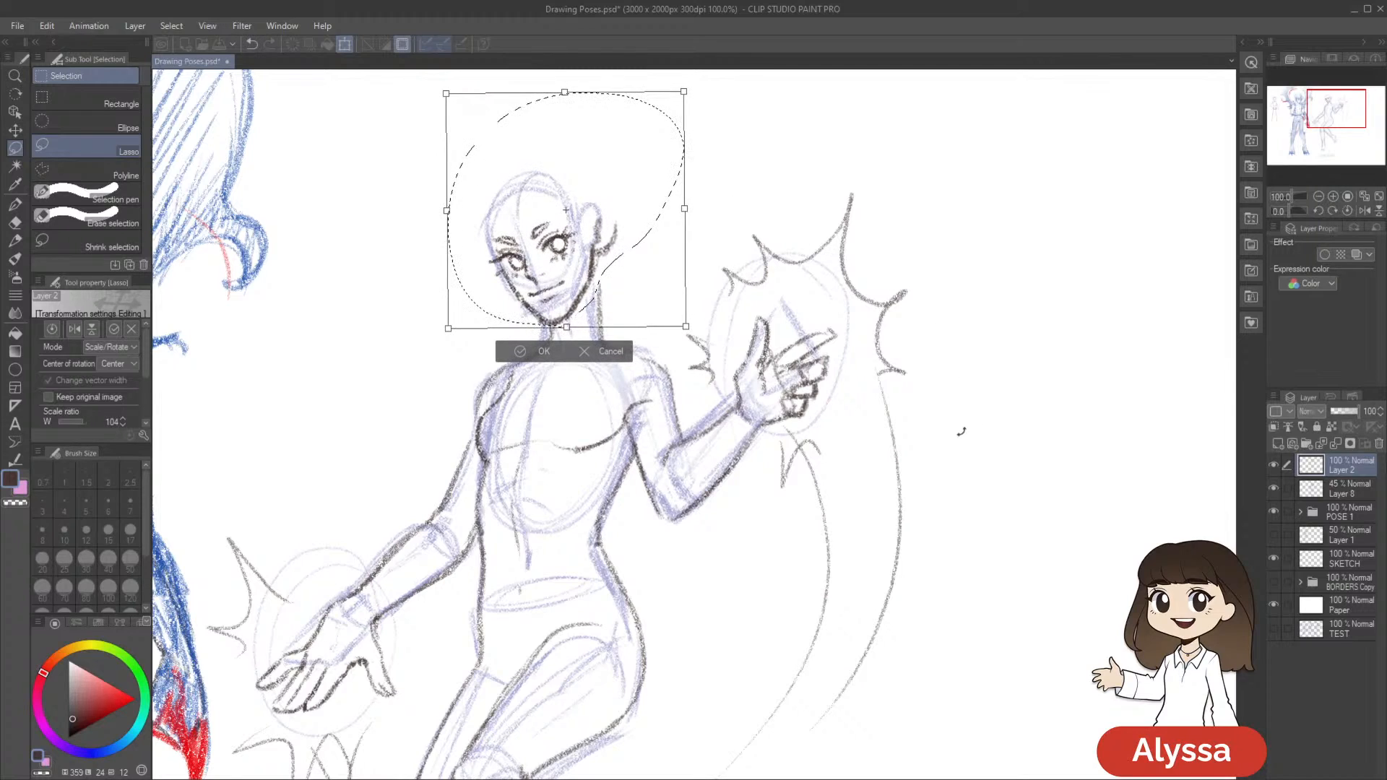
{"action": "key", "text": "Return"}
{"action": "scroll", "coordinate": [966, 427], "scroll_direction": "down", "scroll_amount": 1}
{"action": "scroll", "coordinate": [966, 426], "scroll_direction": "down", "scroll_amount": 2}
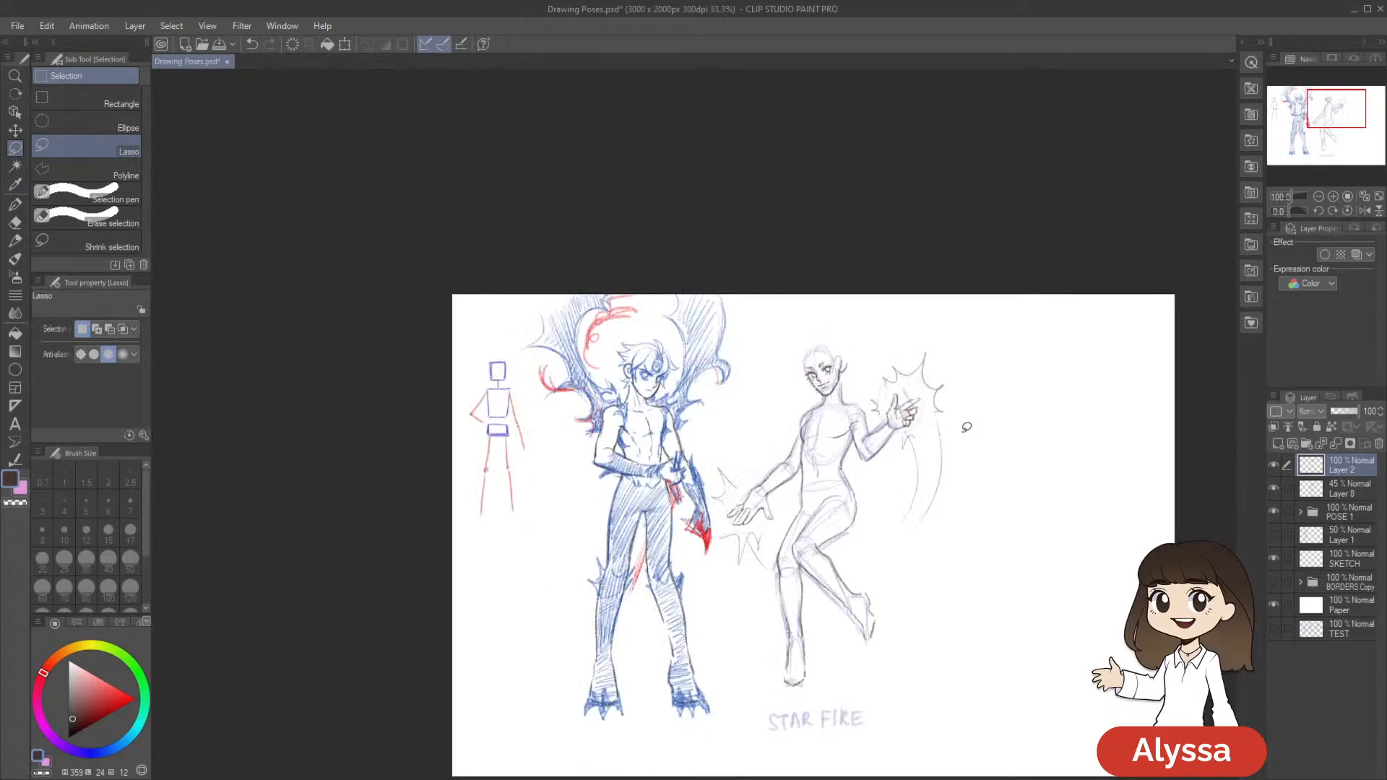
{"action": "scroll", "coordinate": [966, 427], "scroll_direction": "up", "scroll_amount": 3}
{"action": "key", "text": "p"}
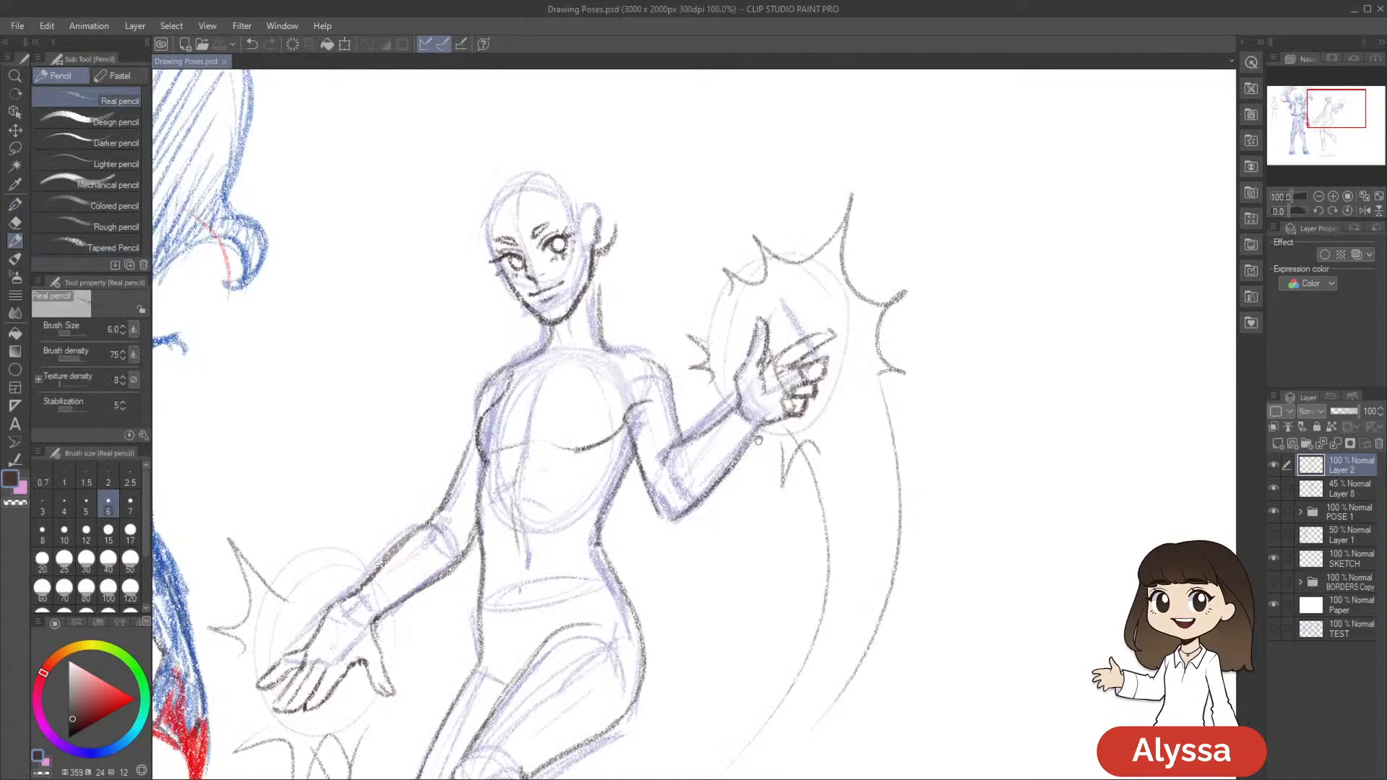
Bring back the head selection and scale the head up by a further transform to 102%
{"action": "left_click_drag", "start_coordinate": [802, 474], "coordinate": [869, 556]}
{"action": "key", "text": "ctrl+z"}
{"action": "key", "text": "ctrl+t"}
{"action": "left_click_drag", "start_coordinate": [746, 416], "coordinate": [751, 421]}
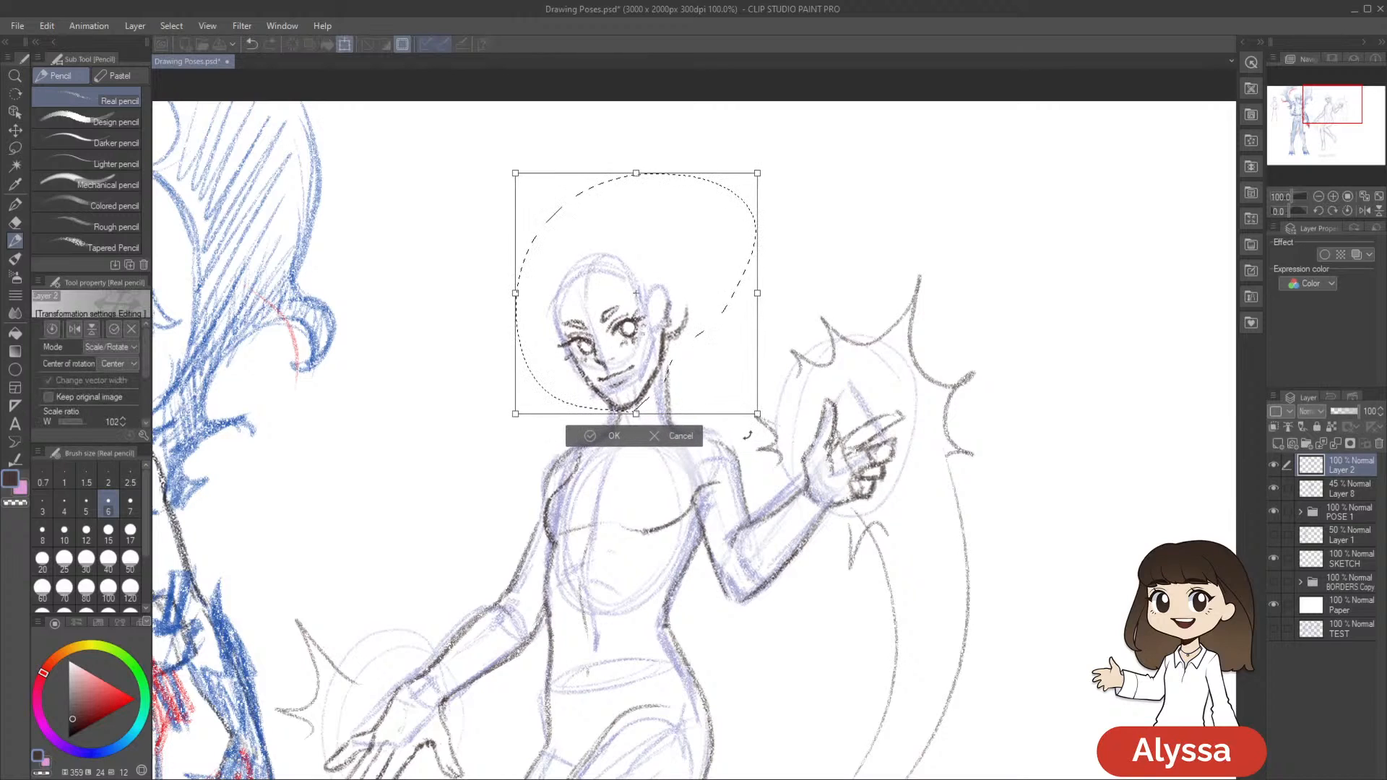
{"action": "key", "text": "Return"}
{"action": "scroll", "coordinate": [748, 437], "scroll_direction": "down", "scroll_amount": 3}
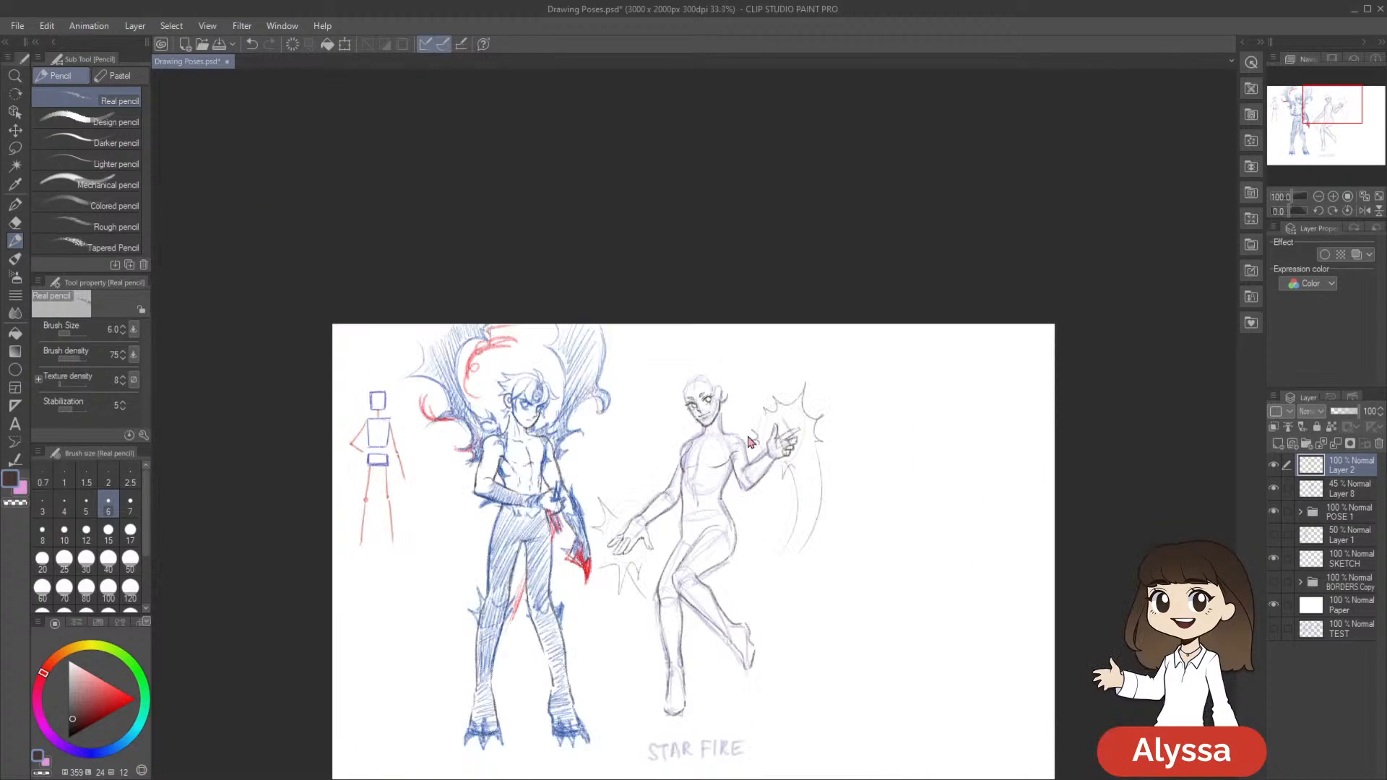
Check the resized head against the body in a mirrored canvas view and by toggling the visibility of the sketch layers
{"action": "key", "text": "h"}
{"action": "scroll", "coordinate": [749, 438], "scroll_direction": "up", "scroll_amount": 1}
{"action": "left_click_drag", "start_coordinate": [760, 532], "coordinate": [713, 745]}
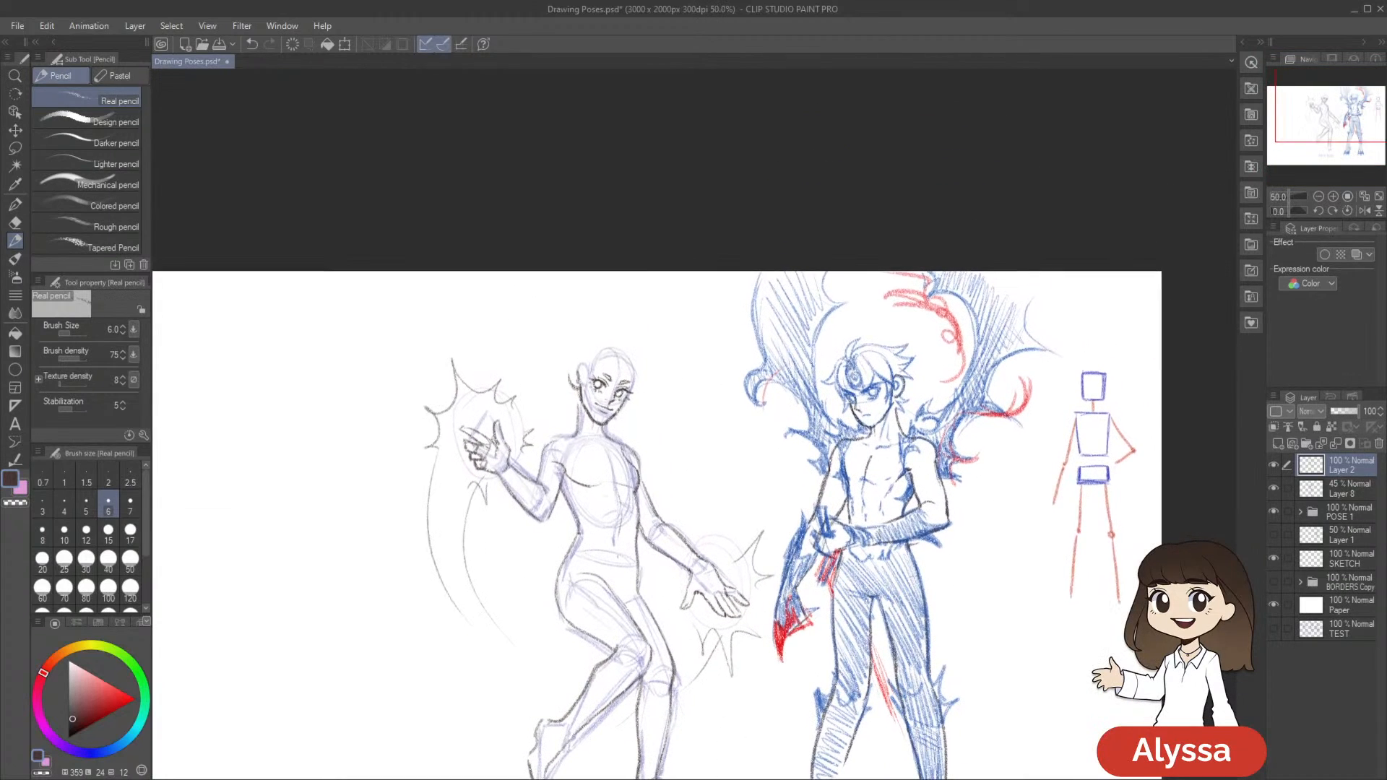
{"action": "key", "text": "h"}
{"action": "scroll", "coordinate": [845, 752], "scroll_direction": "up", "scroll_amount": 2}
{"action": "left_click_drag", "start_coordinate": [816, 462], "coordinate": [1045, 706]}
{"action": "left_click", "coordinate": [1273, 466]}
{"action": "left_click", "coordinate": [1273, 466]}
{"action": "left_click", "coordinate": [1274, 489]}
{"action": "left_click", "coordinate": [1273, 488]}
Add a new raster layer above Layer 2 for the hair and save the file
{"action": "left_click", "coordinate": [1333, 488]}
{"action": "left_click", "coordinate": [1340, 465]}
{"action": "left_click_drag", "start_coordinate": [910, 583], "coordinate": [882, 661]}
{"action": "key", "text": "ctrl+shift+n"}
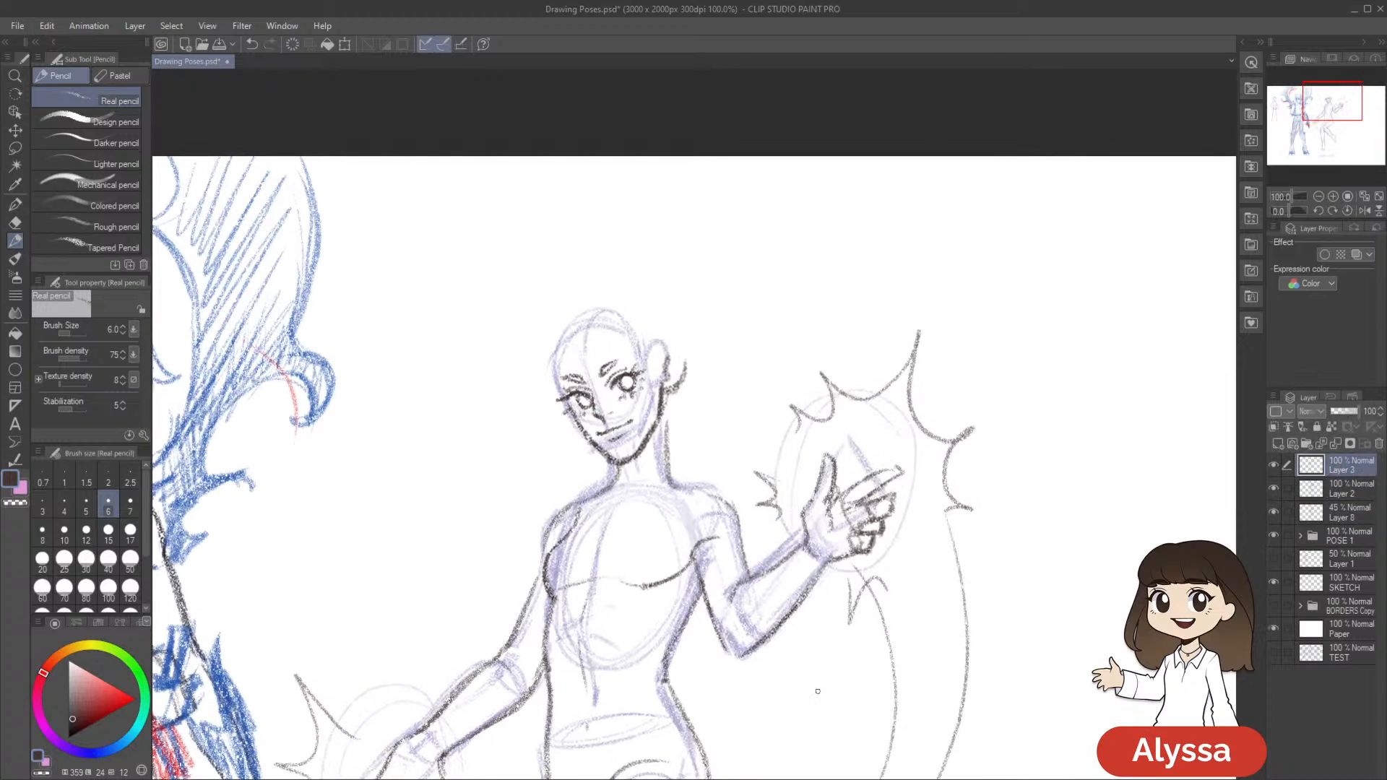
{"action": "scroll", "coordinate": [767, 439], "scroll_direction": "down", "scroll_amount": 2}
{"action": "key", "text": "ctrl+s"}
Sketch curved, parted bangs across Starfire's forehead on Layer 3 with the Real pencil
{"action": "scroll", "coordinate": [762, 415], "scroll_direction": "up", "scroll_amount": 2}
{"action": "left_click_drag", "start_coordinate": [757, 394], "coordinate": [823, 470]}
{"action": "left_click_drag", "start_coordinate": [703, 297], "coordinate": [684, 269]}
{"action": "scroll", "coordinate": [665, 302], "scroll_direction": "down", "scroll_amount": 1}
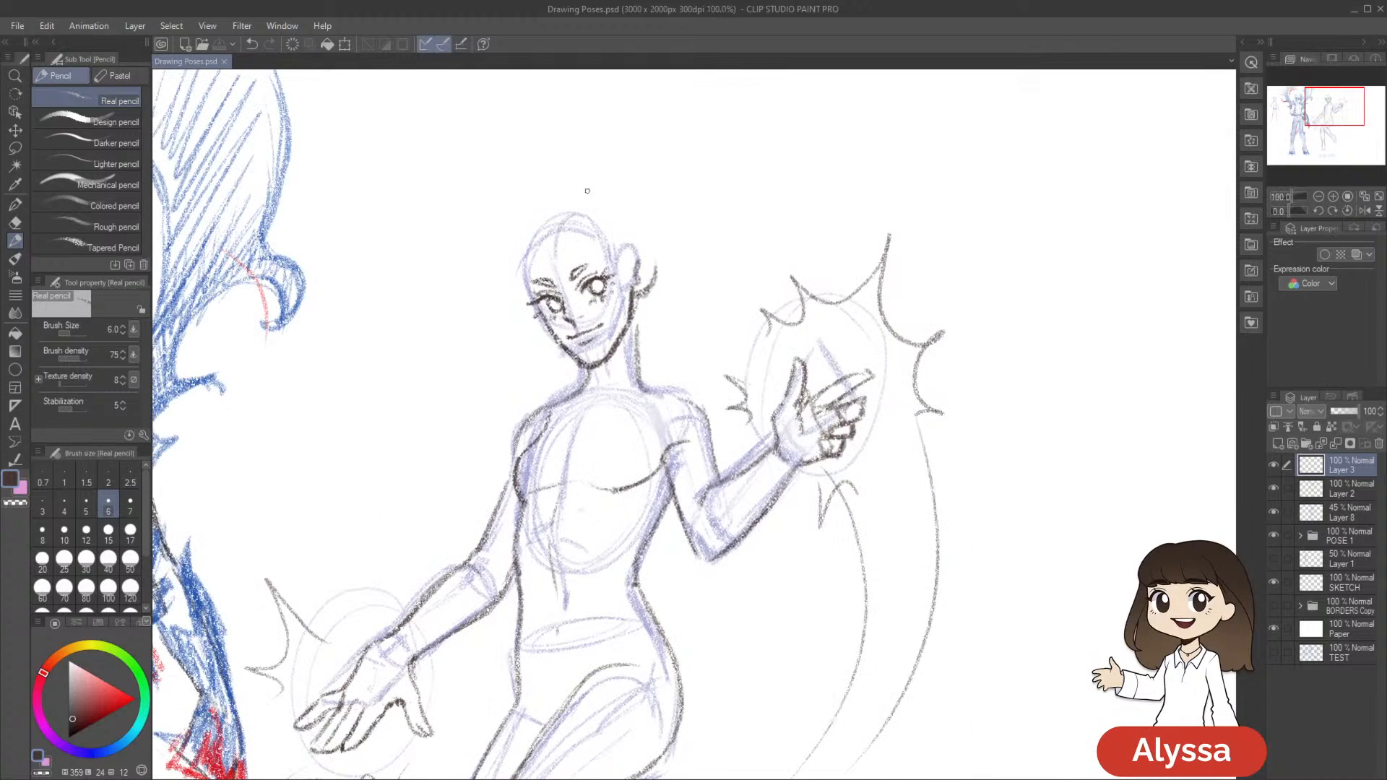
{"action": "left_click_drag", "start_coordinate": [558, 252], "coordinate": [558, 244]}
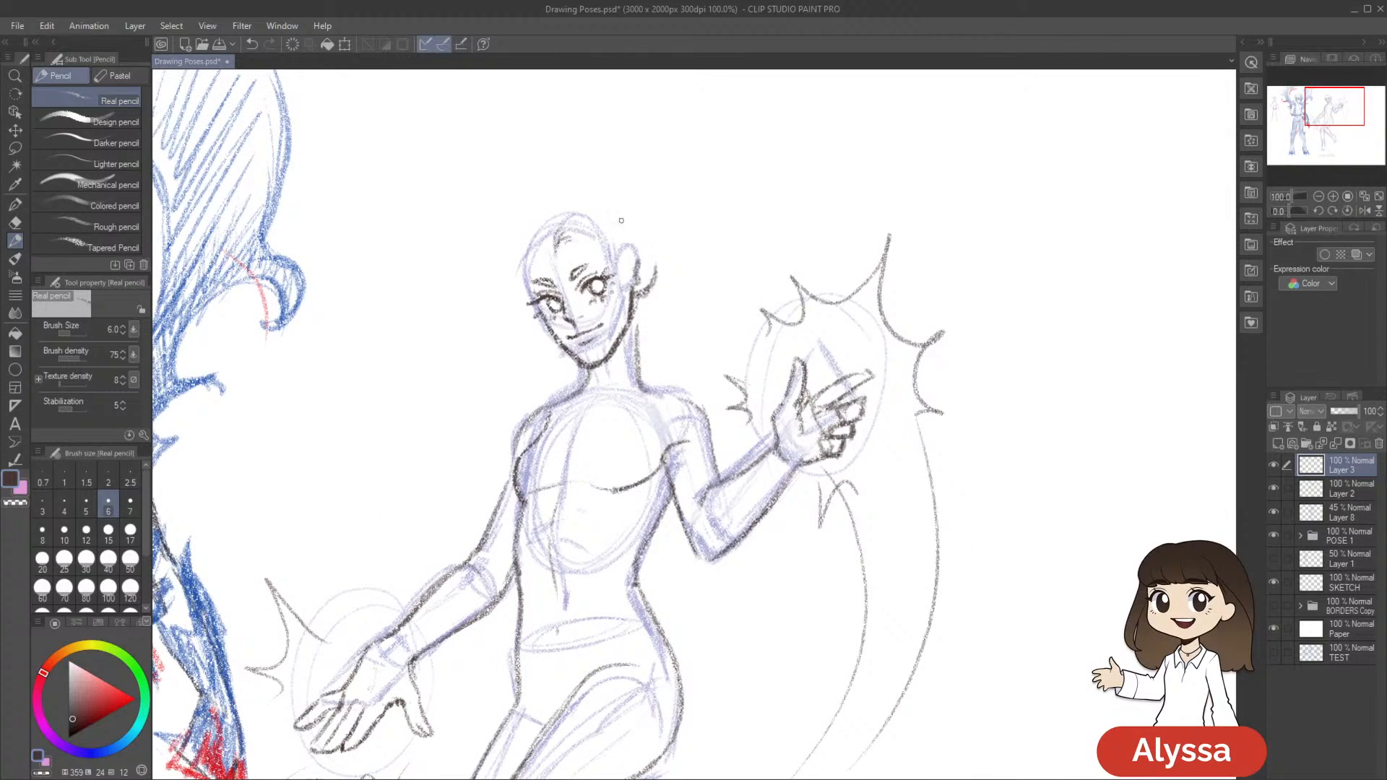
{"action": "left_click_drag", "start_coordinate": [763, 265], "coordinate": [730, 212]}
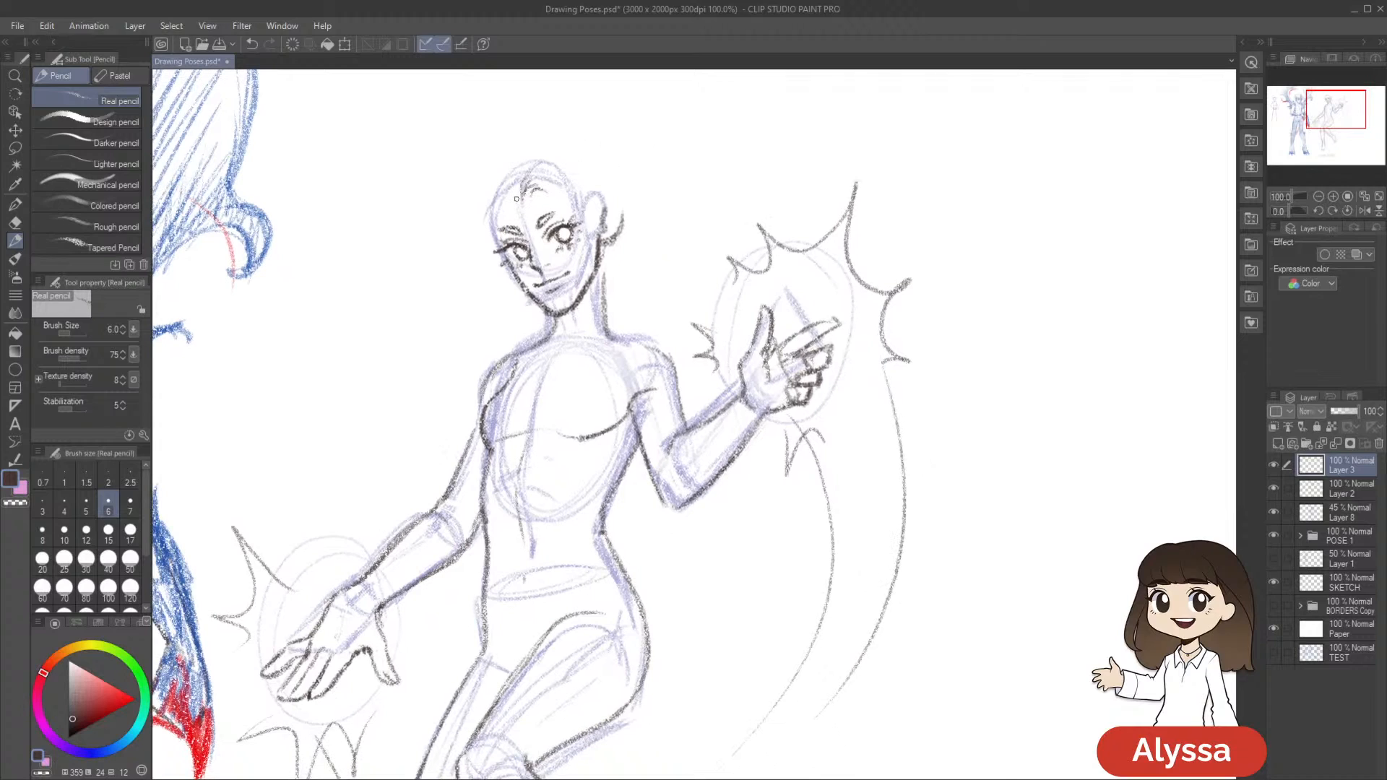
{"action": "mouse_move", "coordinate": [503, 191]}
{"action": "left_mouse_down"}
{"action": "mouse_move", "coordinate": [520, 217]}
{"action": "mouse_move", "coordinate": [505, 203]}
{"action": "mouse_move", "coordinate": [556, 167]}
{"action": "mouse_move", "coordinate": [527, 186]}
{"action": "mouse_move", "coordinate": [573, 214]}
{"action": "mouse_move", "coordinate": [506, 189]}
{"action": "mouse_move", "coordinate": [485, 236]}
{"action": "mouse_move", "coordinate": [496, 185]}
{"action": "left_mouse_up"}
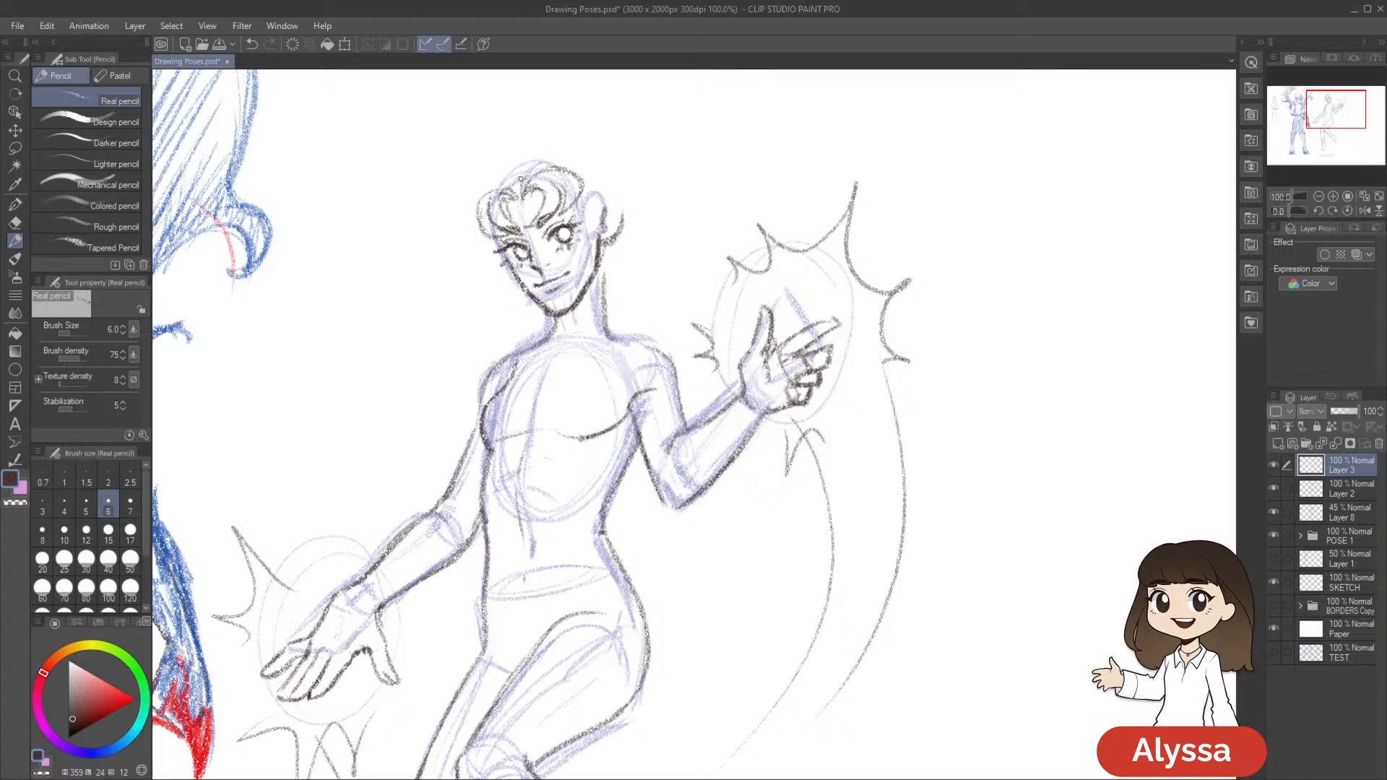
Draw long hair strands falling from both sides of the face past the shoulders, and save the file
{"action": "mouse_move", "coordinate": [605, 221]}
{"action": "left_mouse_down"}
{"action": "mouse_move", "coordinate": [582, 358]}
{"action": "mouse_move", "coordinate": [563, 377]}
{"action": "left_mouse_up"}
{"action": "left_click_drag", "start_coordinate": [573, 374], "coordinate": [614, 257]}
{"action": "mouse_move", "coordinate": [493, 239]}
{"action": "left_mouse_down"}
{"action": "mouse_move", "coordinate": [437, 404]}
{"action": "mouse_move", "coordinate": [453, 364]}
{"action": "mouse_move", "coordinate": [444, 427]}
{"action": "left_mouse_up"}
{"action": "mouse_move", "coordinate": [760, 217]}
{"action": "left_mouse_down"}
{"action": "mouse_move", "coordinate": [786, 158]}
{"action": "mouse_move", "coordinate": [794, 209]}
{"action": "left_mouse_up"}
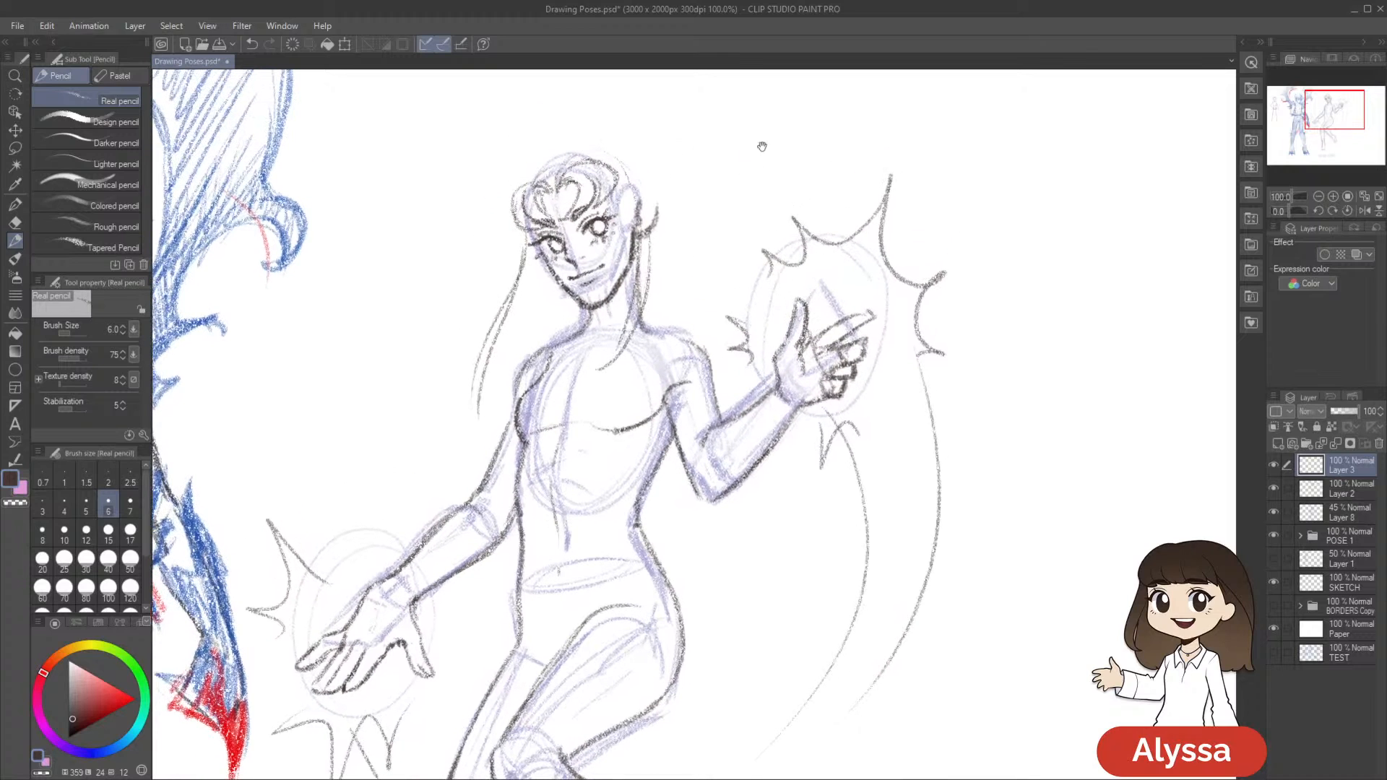
{"action": "left_click_drag", "start_coordinate": [748, 146], "coordinate": [754, 175]}
{"action": "key", "text": "ctrl+s"}
Draw the rounded hair outline over the top of the head and down behind the ear
{"action": "left_click_drag", "start_coordinate": [904, 242], "coordinate": [895, 285]}
{"action": "left_click_drag", "start_coordinate": [819, 307], "coordinate": [815, 312]}
{"action": "left_click_drag", "start_coordinate": [760, 188], "coordinate": [761, 237]}
{"action": "left_click_drag", "start_coordinate": [521, 269], "coordinate": [560, 243]}
{"action": "key", "text": "ctrl+z"}
{"action": "mouse_move", "coordinate": [656, 324]}
{"action": "left_mouse_down"}
{"action": "mouse_move", "coordinate": [665, 408]}
{"action": "mouse_move", "coordinate": [650, 285]}
{"action": "mouse_move", "coordinate": [627, 241]}
{"action": "mouse_move", "coordinate": [556, 235]}
{"action": "mouse_move", "coordinate": [582, 249]}
{"action": "mouse_move", "coordinate": [536, 278]}
{"action": "mouse_move", "coordinate": [585, 230]}
{"action": "mouse_move", "coordinate": [543, 238]}
{"action": "left_mouse_up"}
{"action": "left_click_drag", "start_coordinate": [838, 244], "coordinate": [853, 180]}
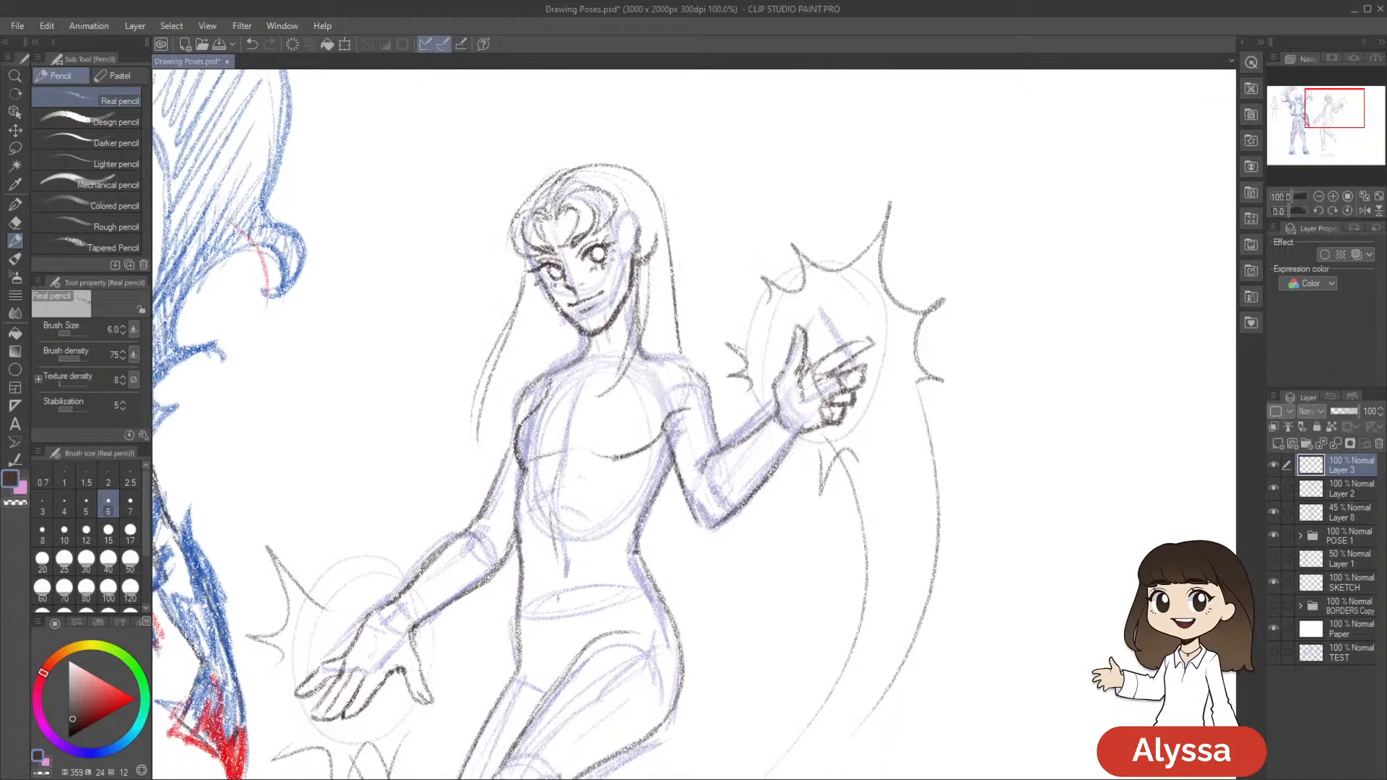
Add long flowing strands sweeping outward from the temple, over the shoulder on the lowered-arm side
{"action": "left_click_drag", "start_coordinate": [520, 213], "coordinate": [508, 338]}
{"action": "left_click_drag", "start_coordinate": [685, 259], "coordinate": [761, 151]}
{"action": "mouse_move", "coordinate": [604, 144]}
{"action": "left_mouse_down"}
{"action": "mouse_move", "coordinate": [506, 317]}
{"action": "mouse_move", "coordinate": [496, 364]}
{"action": "left_mouse_up"}
{"action": "left_click_drag", "start_coordinate": [587, 224], "coordinate": [495, 411]}
{"action": "left_click_drag", "start_coordinate": [611, 165], "coordinate": [554, 383]}
{"action": "key", "text": "ctrl+z"}
{"action": "left_click_drag", "start_coordinate": [834, 249], "coordinate": [836, 351]}
Mesh-transform the hair on Layer 3, pulling its lower ends outward so it flares away from the body
{"action": "key", "text": "ctrl+t"}
{"action": "key", "text": "ctrl+alt+shift+t"}
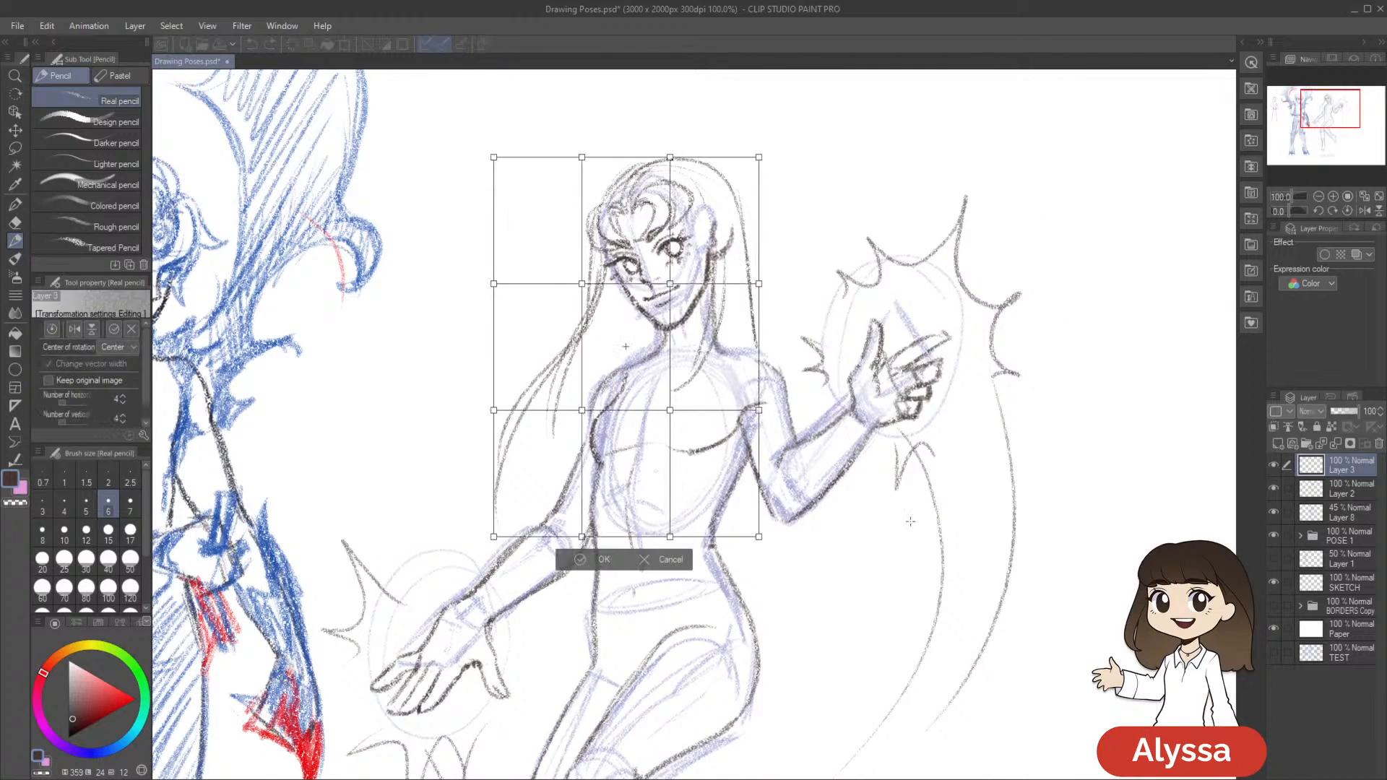
{"action": "left_click_drag", "start_coordinate": [494, 536], "coordinate": [464, 520]}
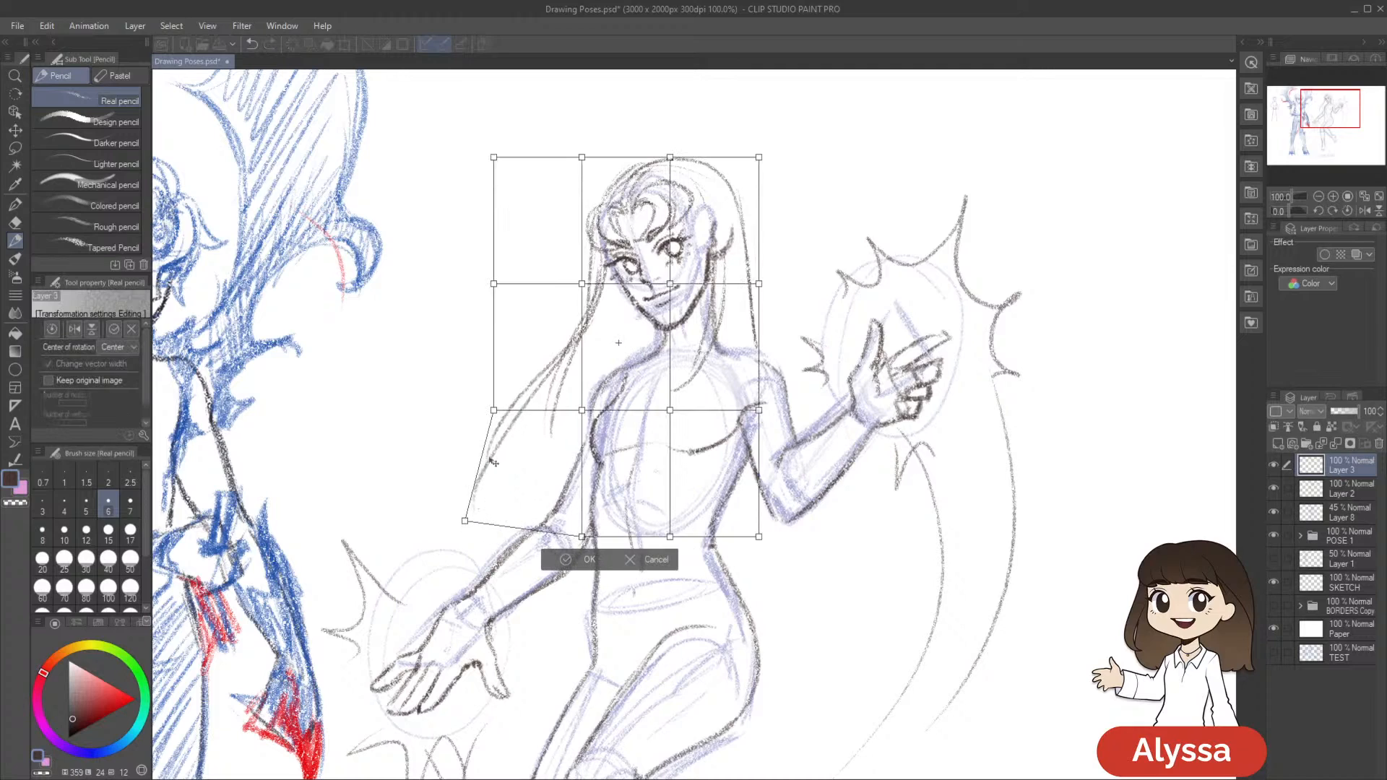
{"action": "left_click_drag", "start_coordinate": [493, 410], "coordinate": [460, 389]}
{"action": "left_click_drag", "start_coordinate": [581, 283], "coordinate": [584, 281]}
{"action": "left_click_drag", "start_coordinate": [759, 285], "coordinate": [754, 285]}
{"action": "left_click_drag", "start_coordinate": [760, 539], "coordinate": [795, 541]}
{"action": "key", "text": "Return"}
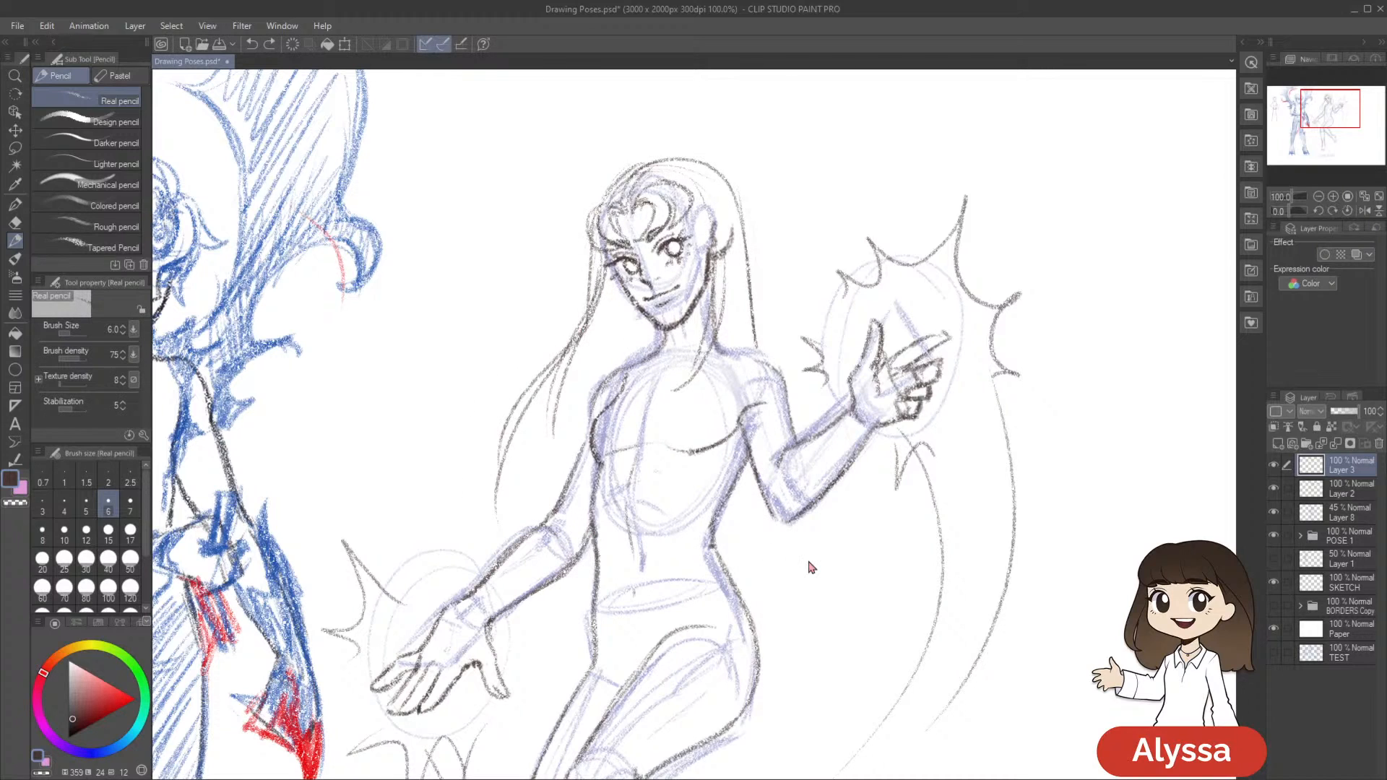
Redraw the hair falling behind the ear until a long strand drapes over the raised-arm shoulder
{"action": "scroll", "coordinate": [811, 568], "scroll_direction": "down", "scroll_amount": 2}
{"action": "scroll", "coordinate": [810, 568], "scroll_direction": "down", "scroll_amount": 2}
{"action": "scroll", "coordinate": [810, 568], "scroll_direction": "up", "scroll_amount": 2}
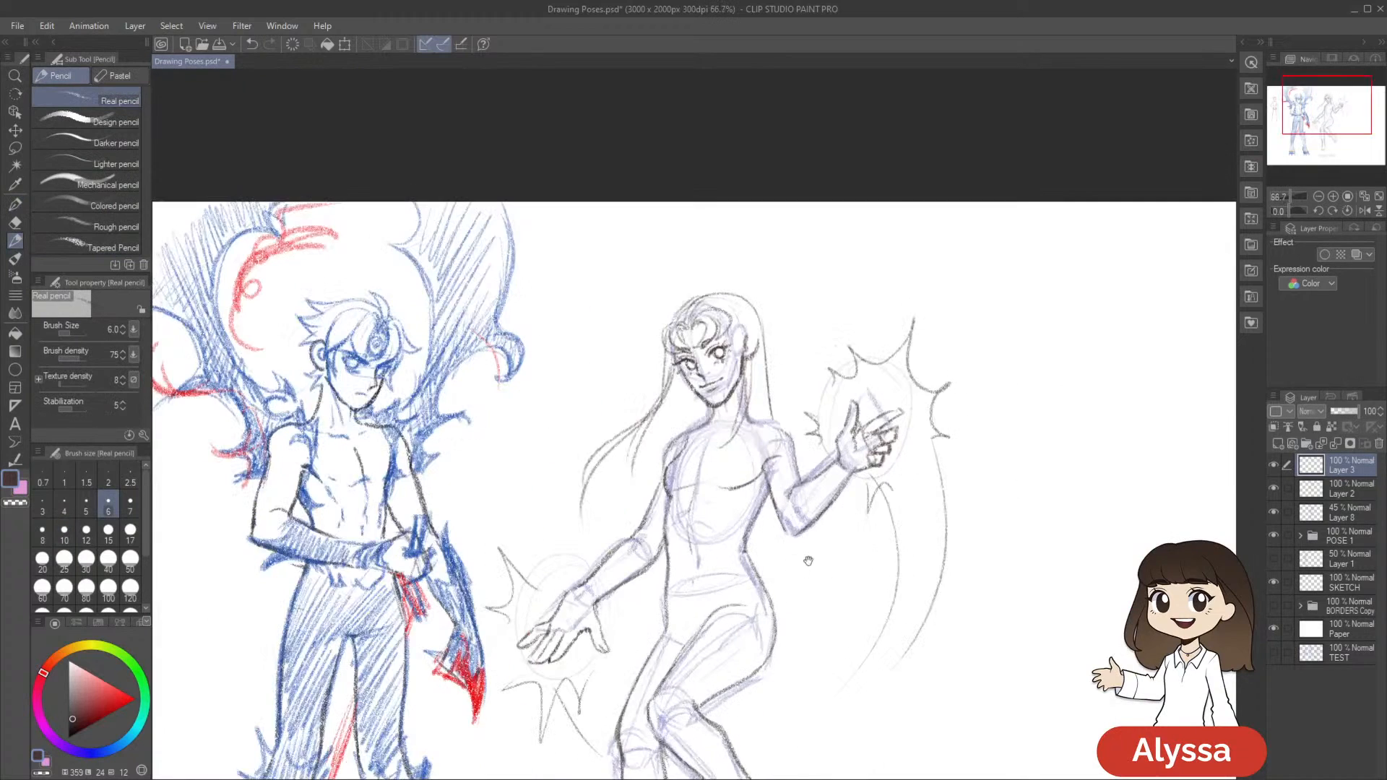
{"action": "left_click_drag", "start_coordinate": [780, 408], "coordinate": [735, 234]}
{"action": "left_click_drag", "start_coordinate": [717, 144], "coordinate": [769, 263]}
{"action": "key", "text": "ctrl+z"}
{"action": "left_click_drag", "start_coordinate": [716, 167], "coordinate": [765, 282]}
{"action": "left_click_drag", "start_coordinate": [723, 210], "coordinate": [775, 298]}
{"action": "key", "text": "ctrl+z"}
{"action": "key", "text": "ctrl+z"}
{"action": "mouse_move", "coordinate": [717, 164]}
{"action": "left_mouse_down"}
{"action": "mouse_move", "coordinate": [712, 268]}
{"action": "mouse_move", "coordinate": [697, 279]}
{"action": "left_mouse_up"}
Draw inner hair strands hanging from beside the cheek down behind the lowered-arm shoulder
{"action": "left_click_drag", "start_coordinate": [617, 225], "coordinate": [570, 345]}
{"action": "key", "text": "ctrl+z"}
{"action": "left_click_drag", "start_coordinate": [622, 208], "coordinate": [568, 360]}
{"action": "key", "text": "ctrl+z"}
{"action": "mouse_move", "coordinate": [610, 224]}
{"action": "left_mouse_down"}
{"action": "mouse_move", "coordinate": [586, 288]}
{"action": "mouse_move", "coordinate": [592, 340]}
{"action": "left_mouse_up"}
{"action": "left_click_drag", "start_coordinate": [591, 275], "coordinate": [605, 350]}
{"action": "mouse_move", "coordinate": [977, 329]}
{"action": "left_mouse_down"}
{"action": "mouse_move", "coordinate": [964, 309]}
{"action": "mouse_move", "coordinate": [958, 418]}
{"action": "left_mouse_up"}
Scale the hair on Layer 3 up to 102% and nudge it slightly to the left
{"action": "key", "text": "ctrl+t"}
{"action": "left_click_drag", "start_coordinate": [713, 166], "coordinate": [717, 164]}
{"action": "left_click_drag", "start_coordinate": [697, 222], "coordinate": [695, 225]}
{"action": "key", "text": "Left"}
{"action": "key", "text": "Left"}
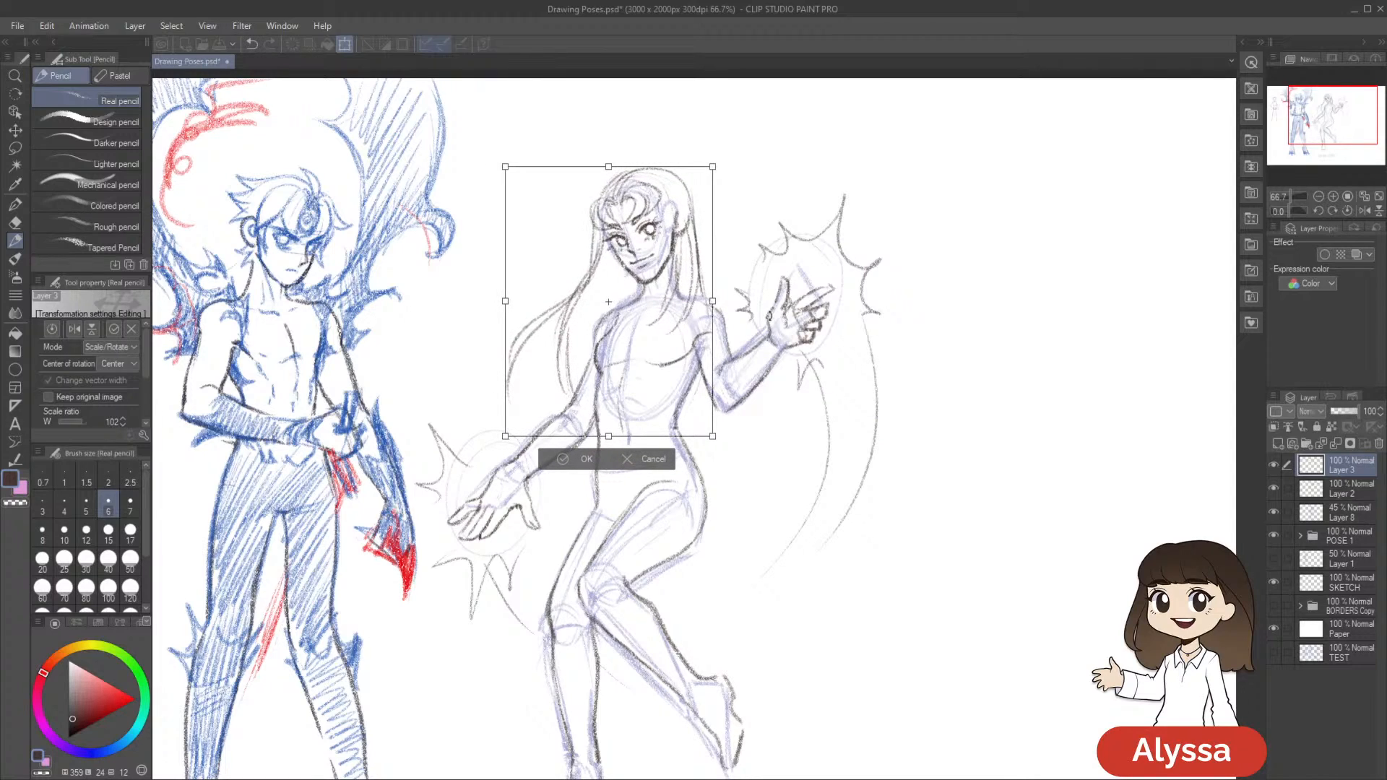
{"action": "key", "text": "Return"}
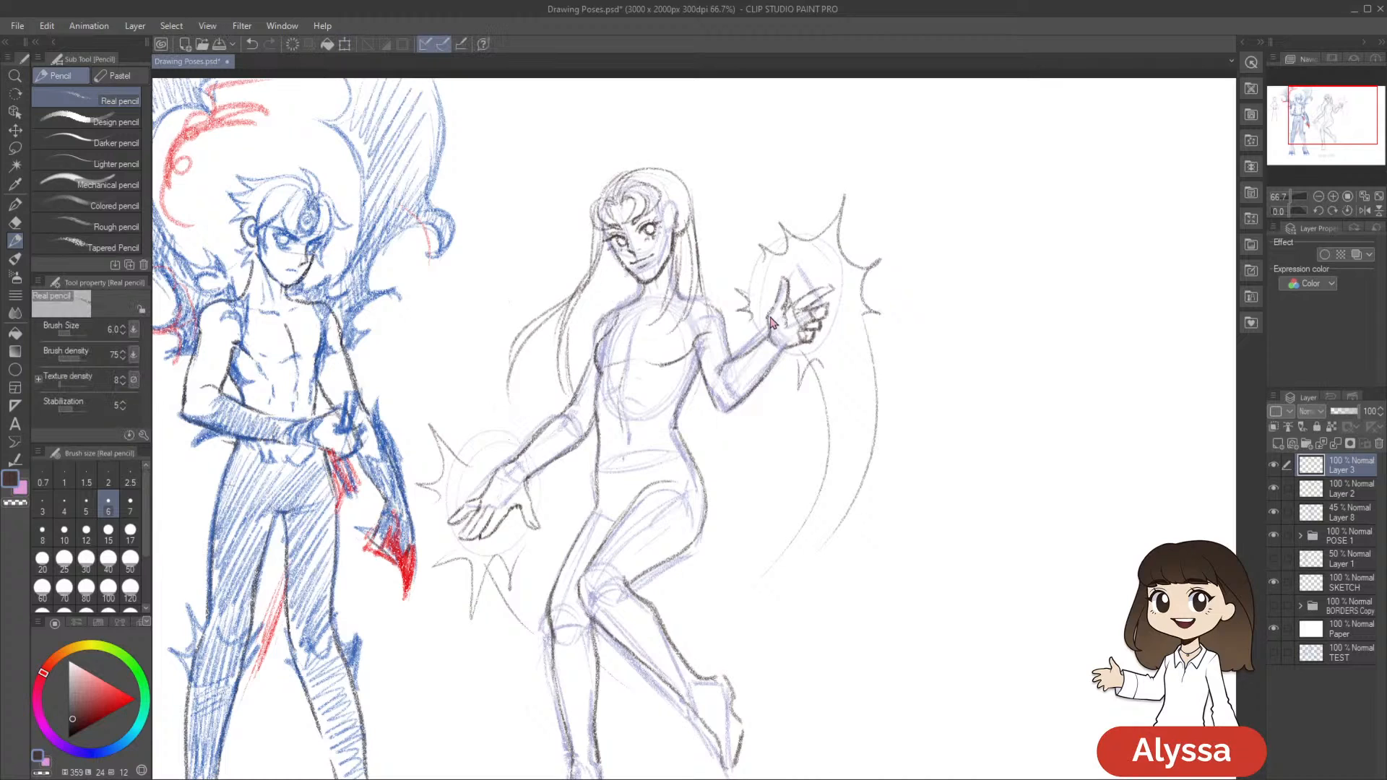
{"action": "scroll", "coordinate": [770, 321], "scroll_direction": "down", "scroll_amount": 1}
{"action": "scroll", "coordinate": [768, 318], "scroll_direction": "up", "scroll_amount": 2}
Define the ear and the hair edge around it with small pencil strokes
{"action": "mouse_move", "coordinate": [900, 323]}
{"action": "left_mouse_down"}
{"action": "mouse_move", "coordinate": [891, 381]}
{"action": "mouse_move", "coordinate": [978, 418]}
{"action": "left_mouse_up"}
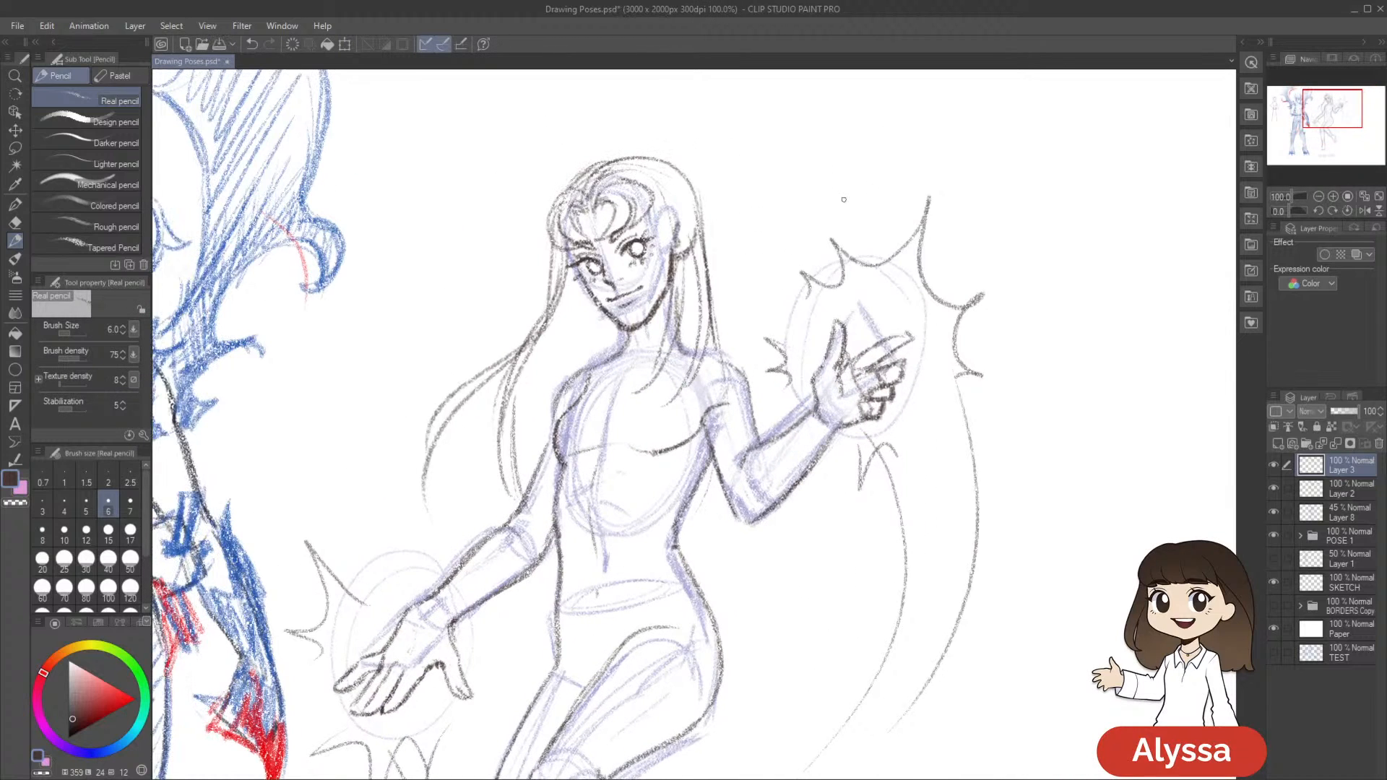
{"action": "left_click_drag", "start_coordinate": [837, 192], "coordinate": [825, 216]}
{"action": "key", "text": "e"}
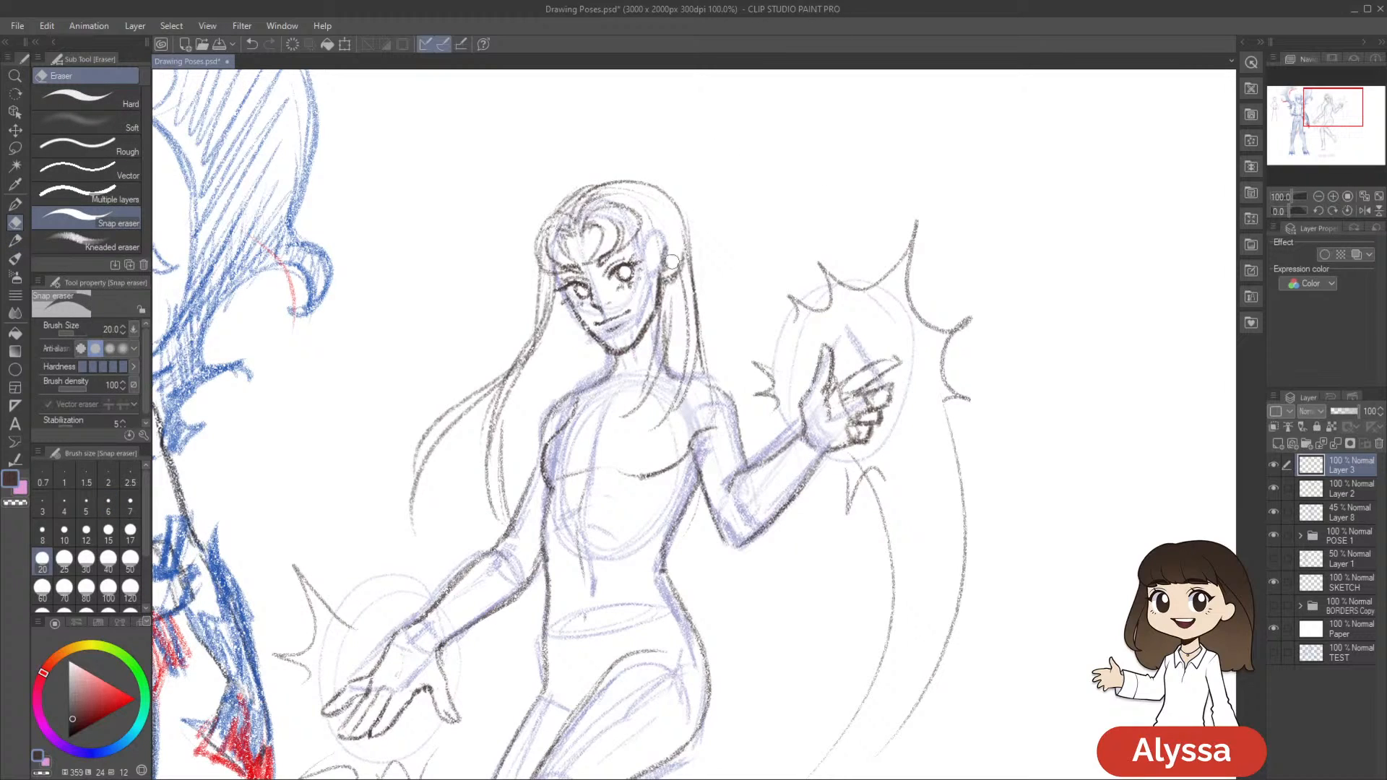
{"action": "key", "text": "p"}
{"action": "key", "text": "p"}
{"action": "left_click_drag", "start_coordinate": [639, 219], "coordinate": [641, 244]}
{"action": "left_click_drag", "start_coordinate": [782, 236], "coordinate": [746, 252]}
{"action": "mouse_move", "coordinate": [661, 257]}
{"action": "left_mouse_down"}
{"action": "mouse_move", "coordinate": [660, 288]}
{"action": "mouse_move", "coordinate": [677, 258]}
{"action": "mouse_move", "coordinate": [678, 284]}
{"action": "mouse_move", "coordinate": [660, 268]}
{"action": "left_mouse_up"}
{"action": "left_click_drag", "start_coordinate": [851, 417], "coordinate": [836, 352]}
{"action": "scroll", "coordinate": [836, 351], "scroll_direction": "down", "scroll_amount": 2}
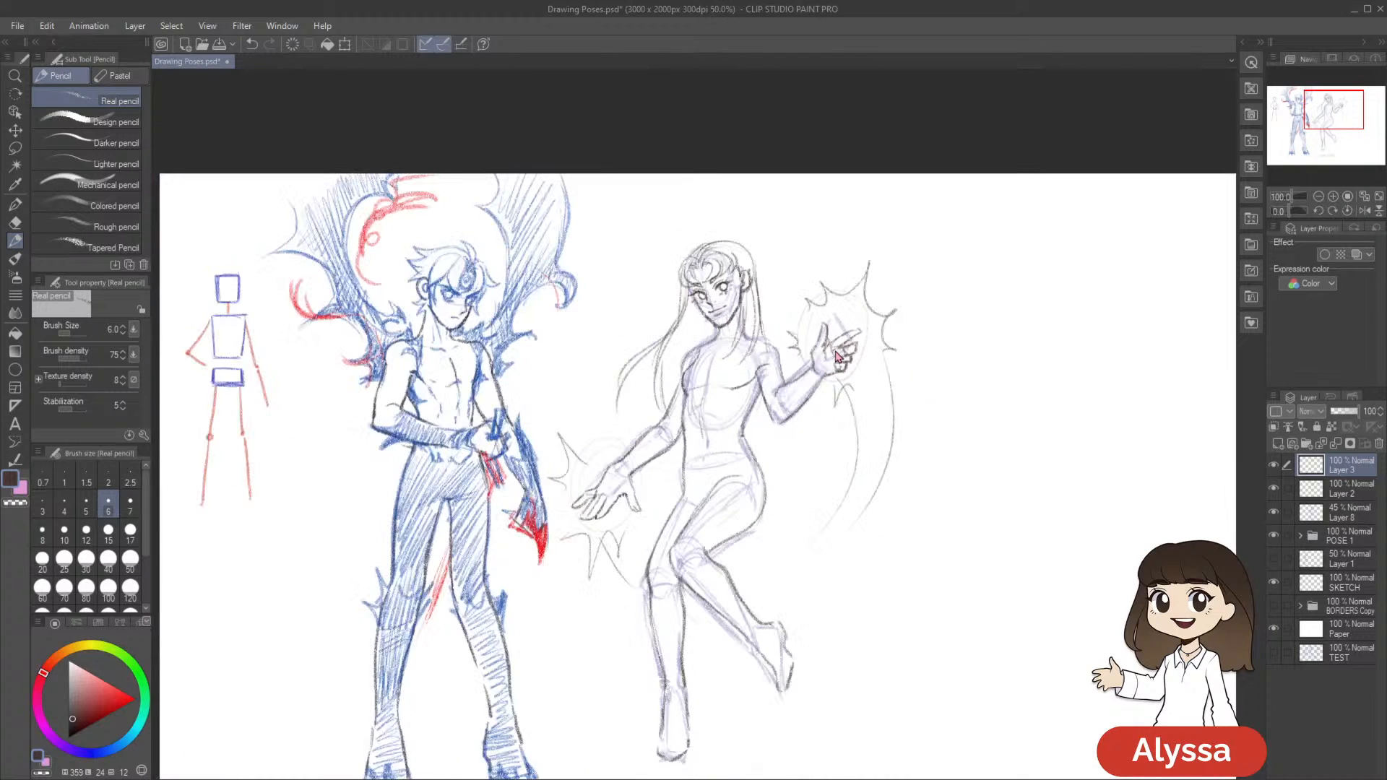
{"action": "scroll", "coordinate": [836, 354], "scroll_direction": "up", "scroll_amount": 2}
{"action": "left_click_drag", "start_coordinate": [835, 454], "coordinate": [824, 522]}
{"action": "left_click_drag", "start_coordinate": [503, 387], "coordinate": [480, 512]}
{"action": "key", "text": "ctrl+z"}
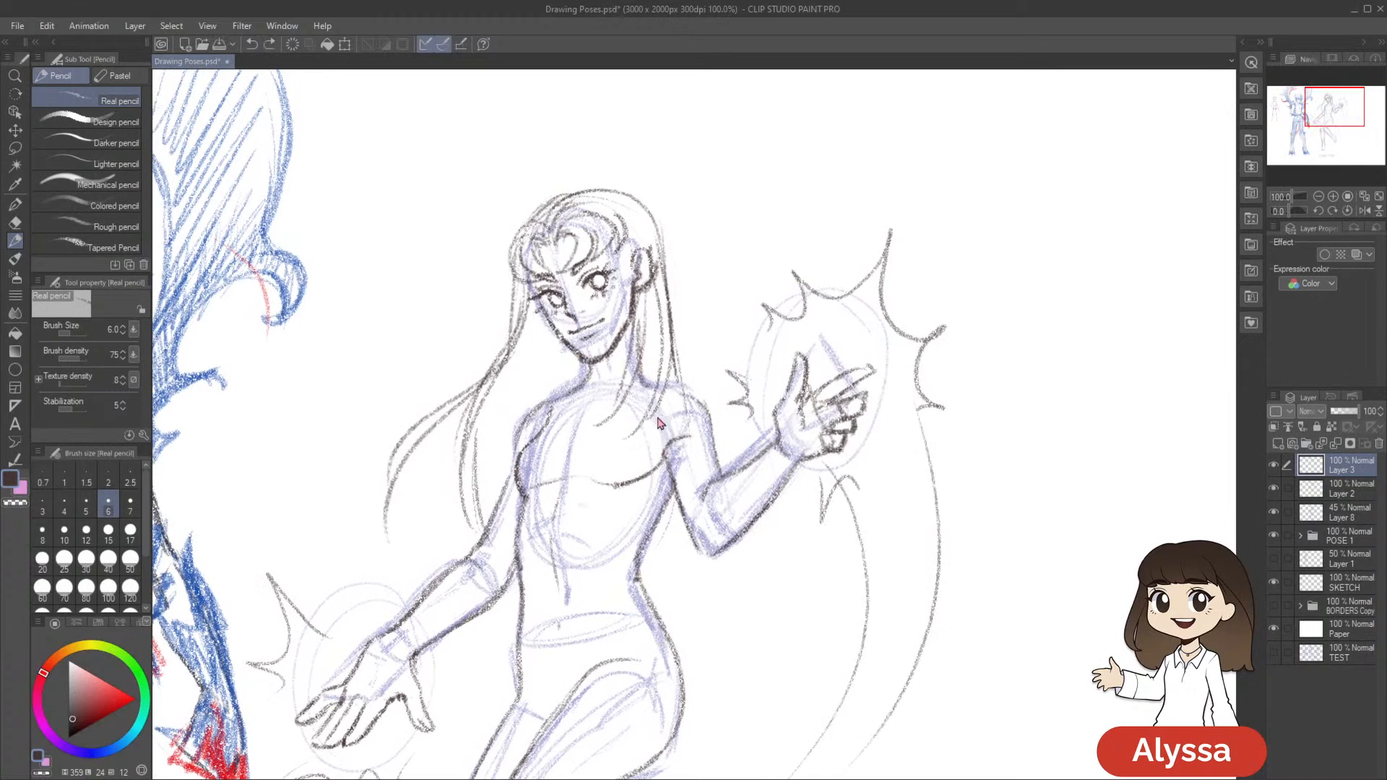
Darken the hair contour from the temple down past the lowered-arm shoulder and reinforce the inner strand
{"action": "left_click_drag", "start_coordinate": [697, 347], "coordinate": [780, 292]}
{"action": "left_click_drag", "start_coordinate": [915, 416], "coordinate": [937, 394]}
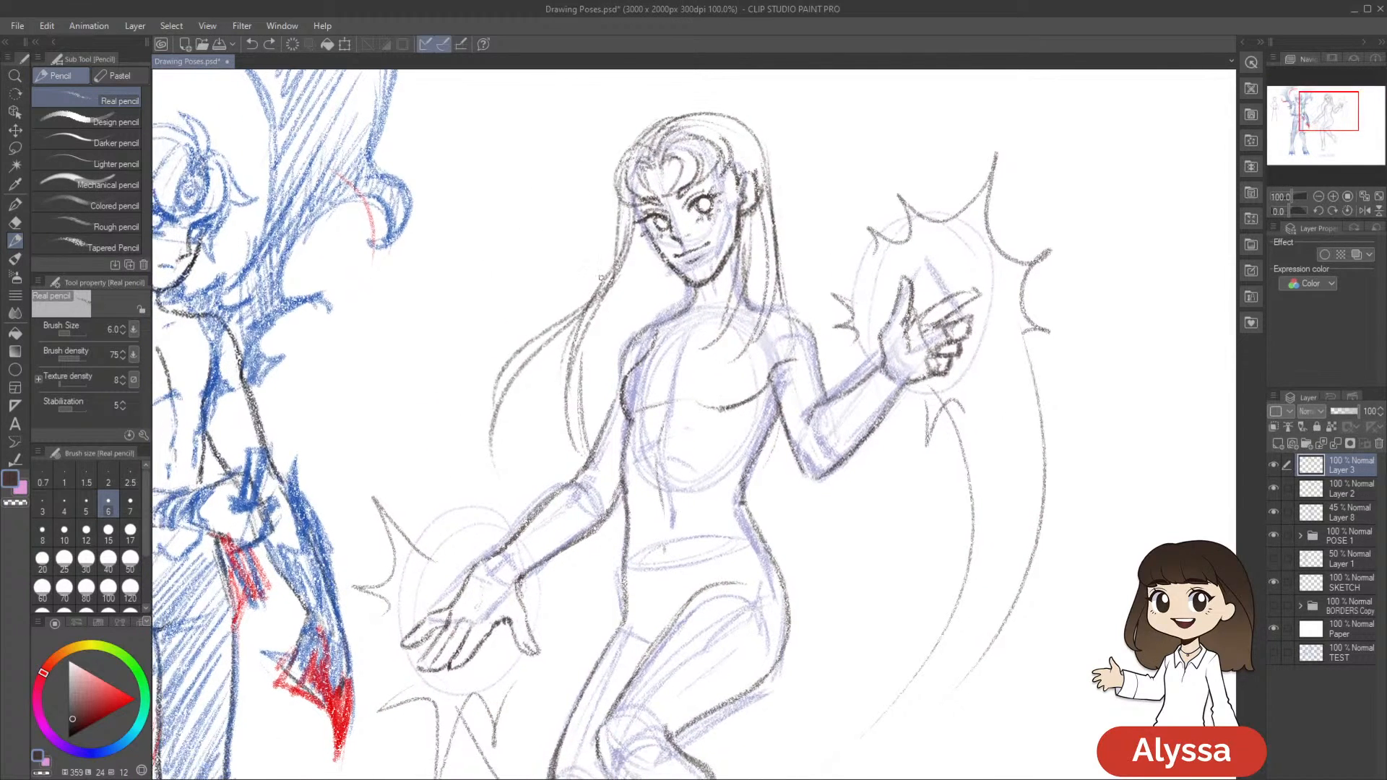
{"action": "left_click_drag", "start_coordinate": [631, 194], "coordinate": [555, 426]}
{"action": "key", "text": "e"}
{"action": "key", "text": "p"}
{"action": "mouse_move", "coordinate": [572, 326]}
{"action": "left_mouse_down"}
{"action": "mouse_move", "coordinate": [564, 451]}
{"action": "mouse_move", "coordinate": [578, 472]}
{"action": "left_mouse_up"}
Draw an extra loose strand between the neck and the outer hair on the lowered-arm side, and save the file
{"action": "left_click_drag", "start_coordinate": [961, 383], "coordinate": [901, 381]}
{"action": "left_click_drag", "start_coordinate": [583, 271], "coordinate": [527, 410]}
{"action": "key", "text": "ctrl+z"}
{"action": "left_click_drag", "start_coordinate": [578, 282], "coordinate": [556, 399]}
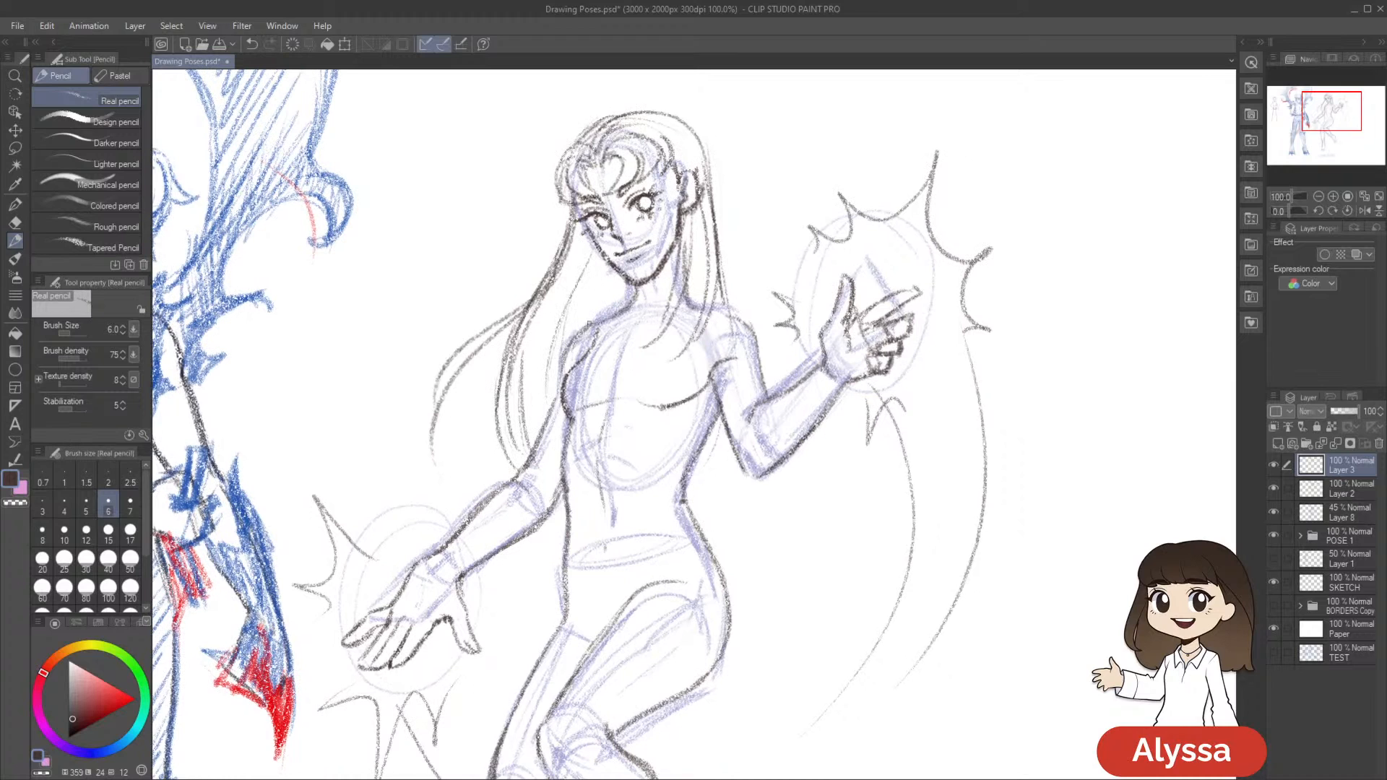
{"action": "scroll", "coordinate": [979, 437], "scroll_direction": "down", "scroll_amount": 3}
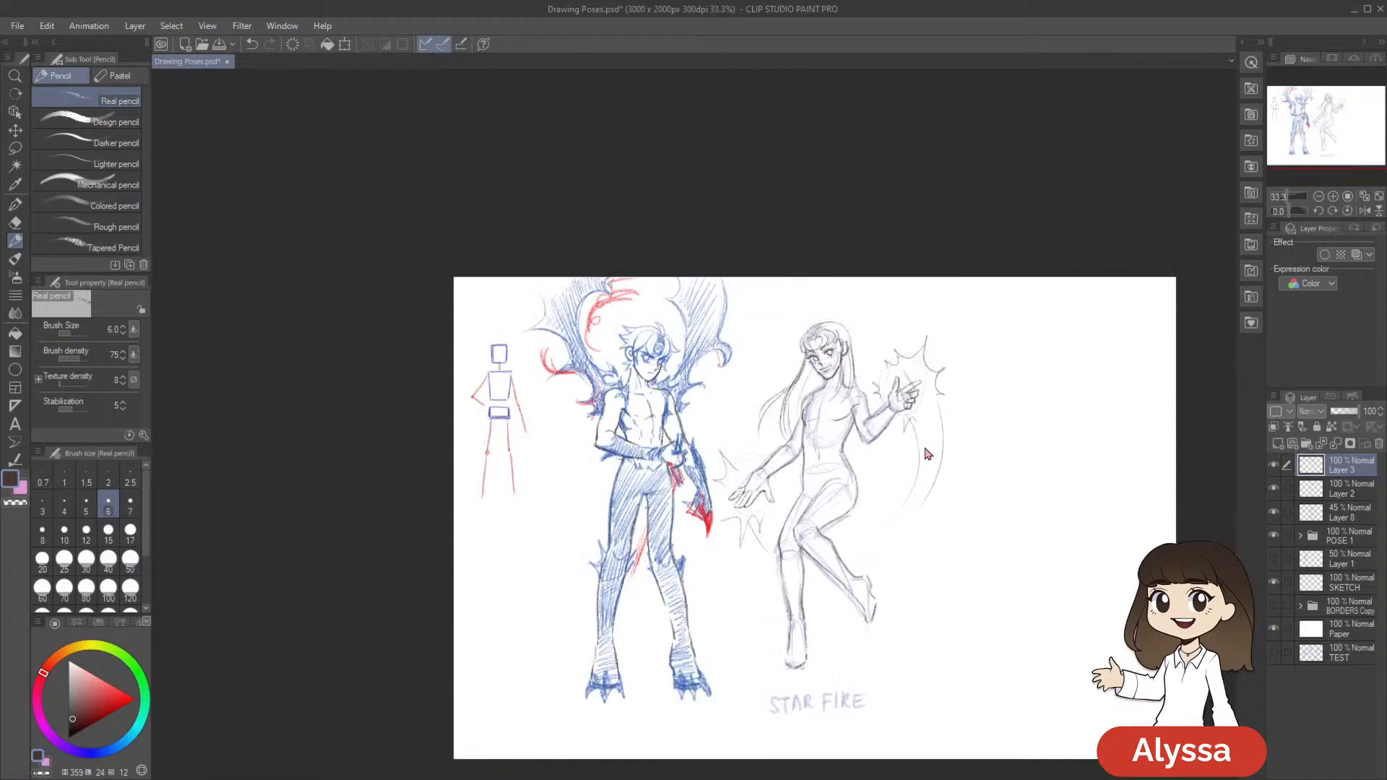
{"action": "scroll", "coordinate": [928, 454], "scroll_direction": "up", "scroll_amount": 1}
{"action": "key", "text": "ctrl+s"}
{"action": "left_click_drag", "start_coordinate": [1007, 652], "coordinate": [908, 566]}
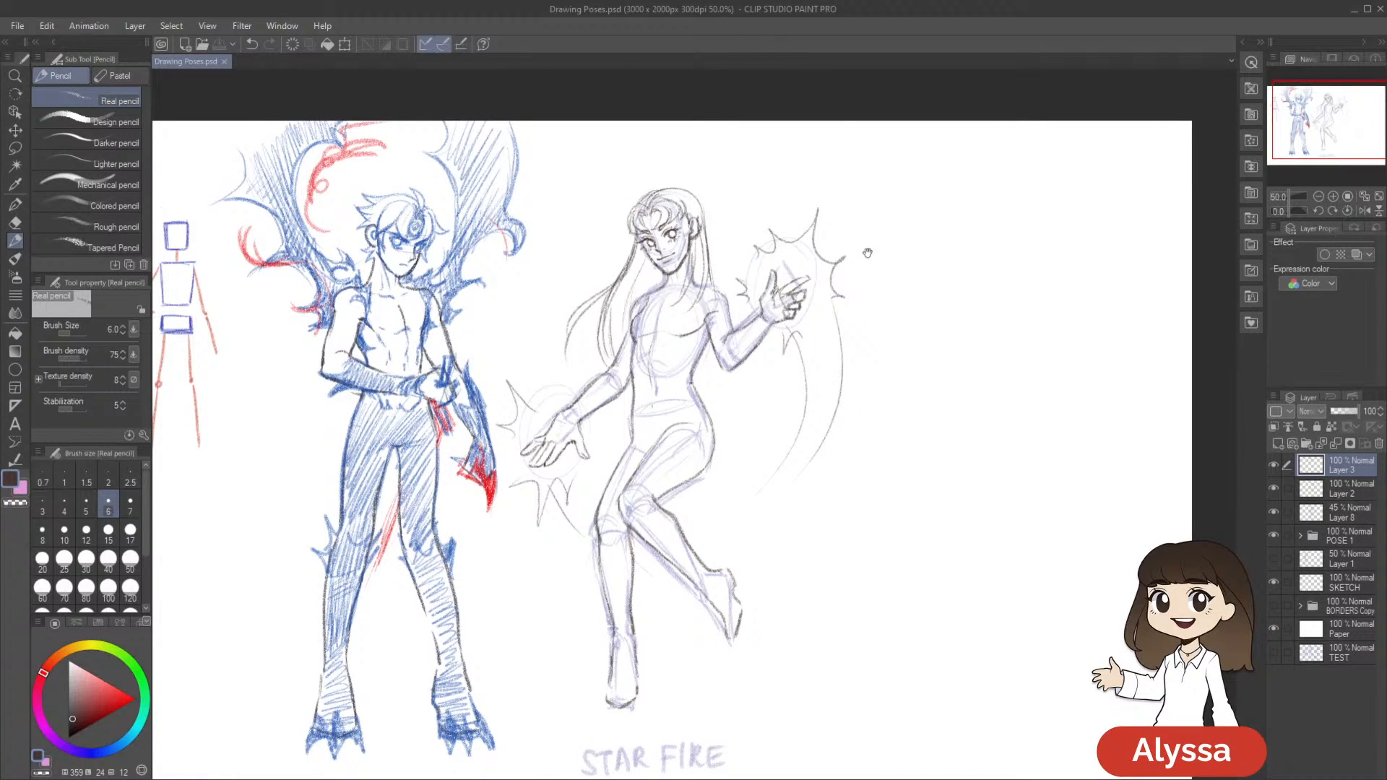
{"action": "left_click_drag", "start_coordinate": [867, 252], "coordinate": [822, 257]}
{"action": "left_click_drag", "start_coordinate": [855, 313], "coordinate": [859, 299]}
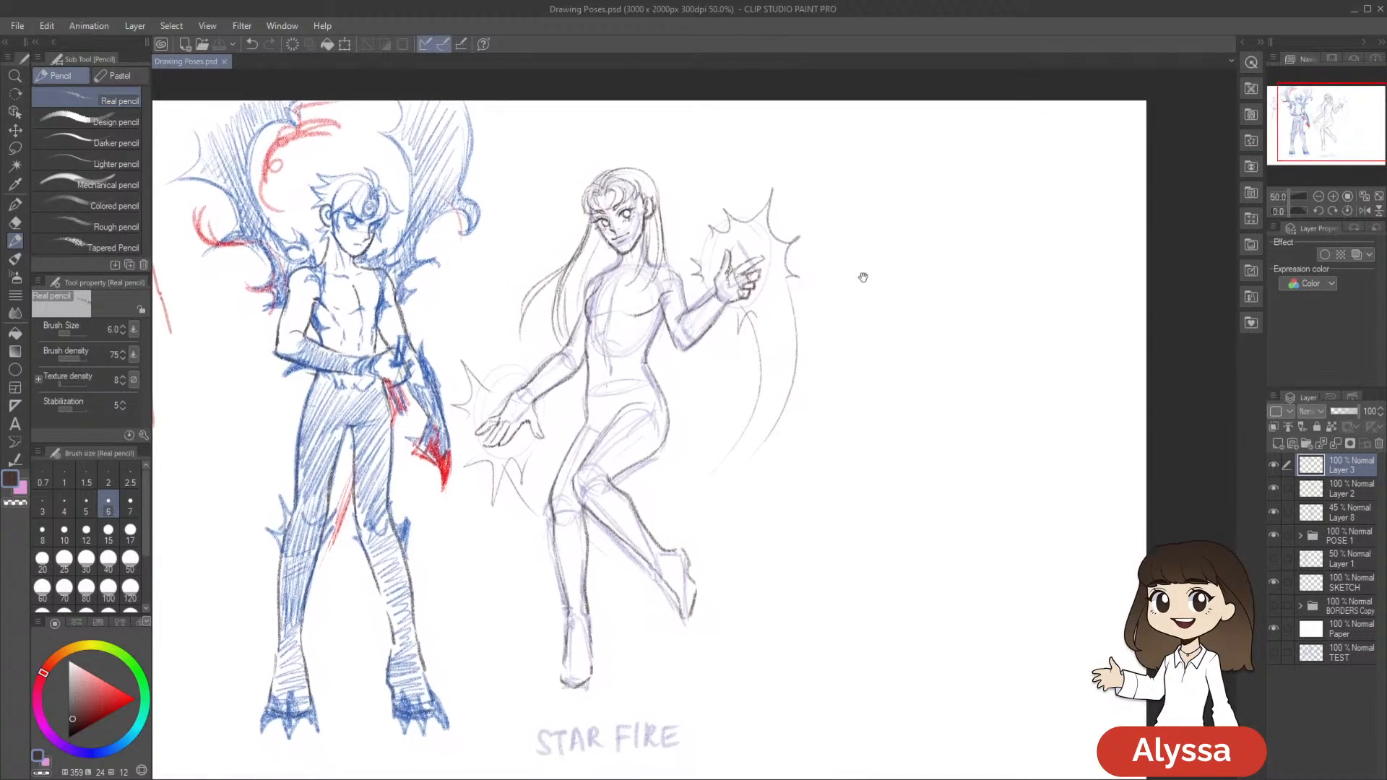
{"action": "scroll", "coordinate": [862, 277], "scroll_direction": "up", "scroll_amount": 1}
{"action": "scroll", "coordinate": [862, 277], "scroll_direction": "down", "scroll_amount": 1}
{"action": "scroll", "coordinate": [862, 276], "scroll_direction": "up", "scroll_amount": 1}
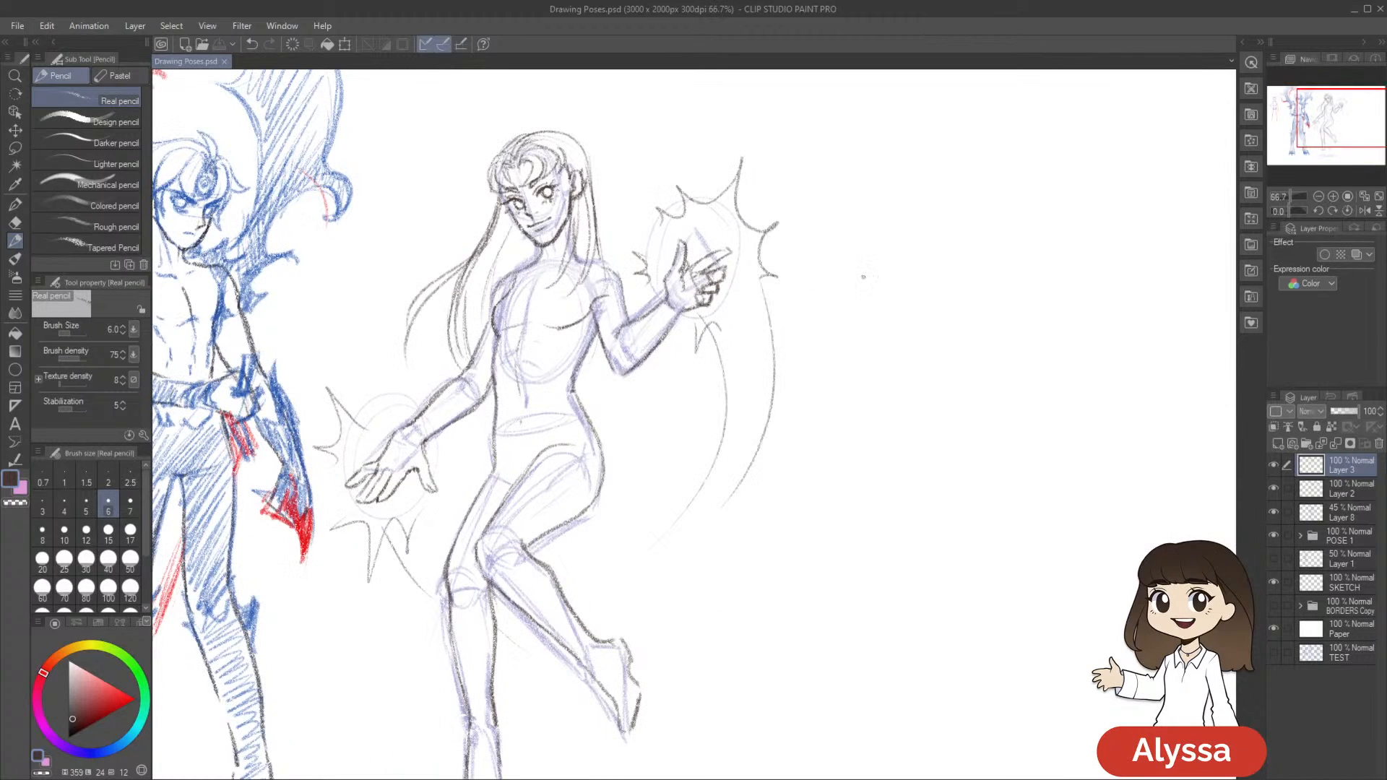
{"action": "left_click_drag", "start_coordinate": [727, 336], "coordinate": [787, 424]}
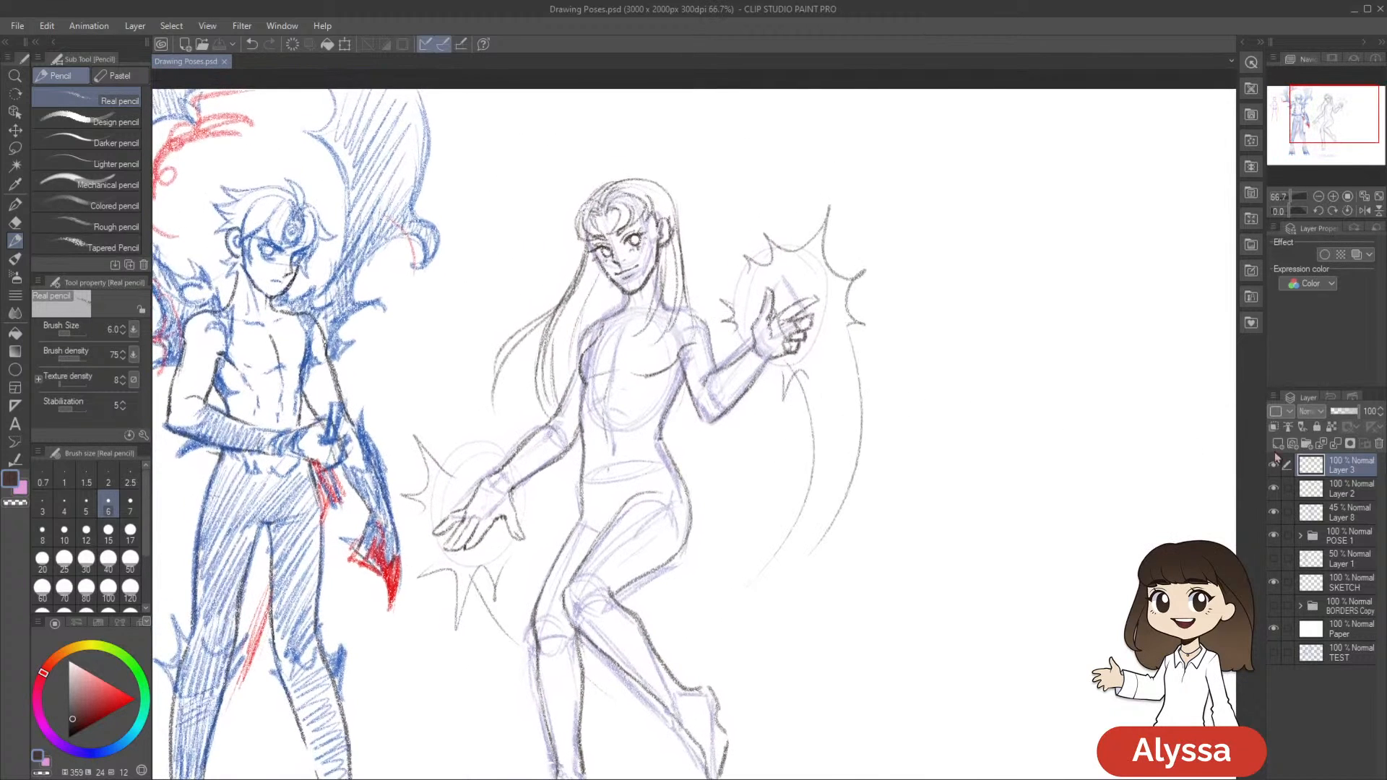
Compare the drawing with Layer 3 and Layer 2 hidden and shown, and try merging Layer 3 down
{"action": "left_click", "coordinate": [1271, 468]}
{"action": "left_click", "coordinate": [1271, 467]}
{"action": "left_click", "coordinate": [1273, 491]}
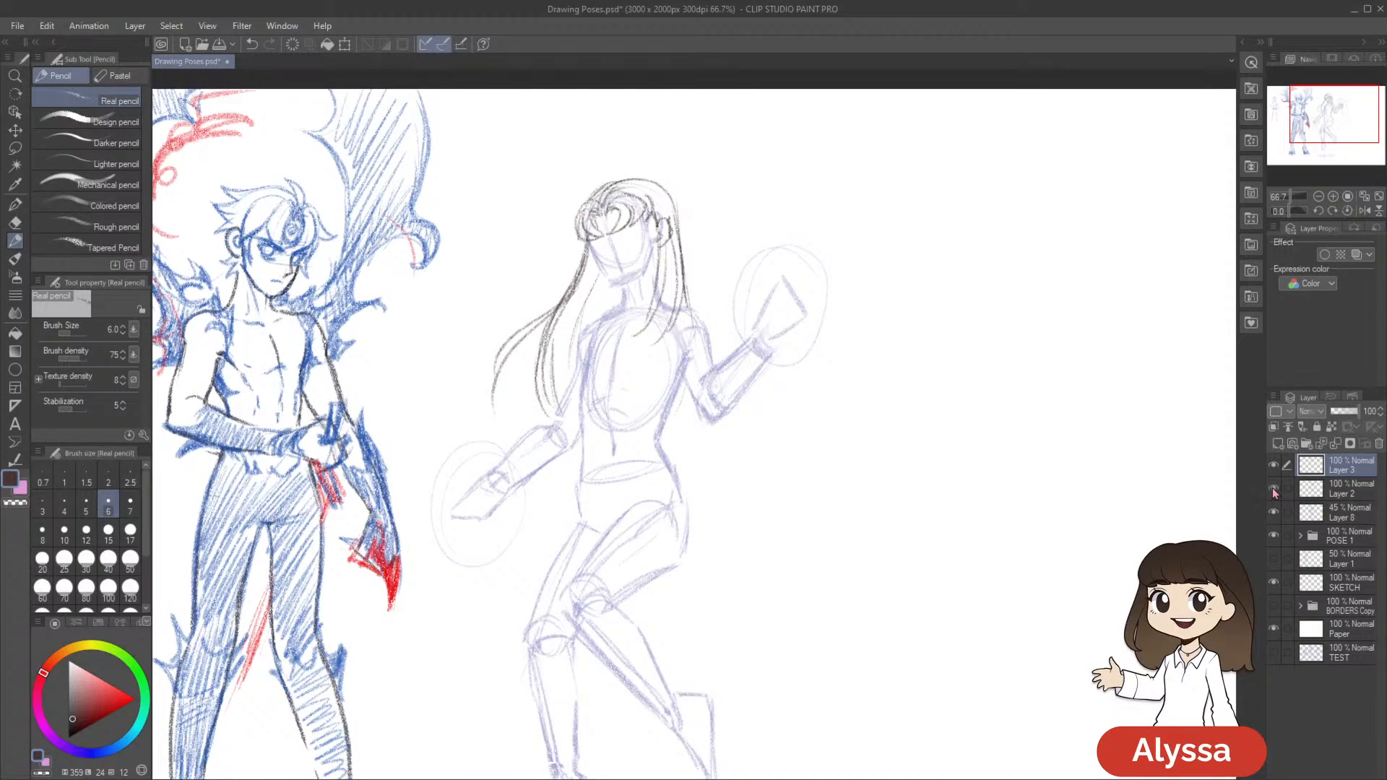
{"action": "key", "text": "ctrl+e"}
{"action": "left_click", "coordinate": [1273, 466]}
{"action": "left_click", "coordinate": [1273, 466]}
{"action": "key", "text": "ctrl+z"}
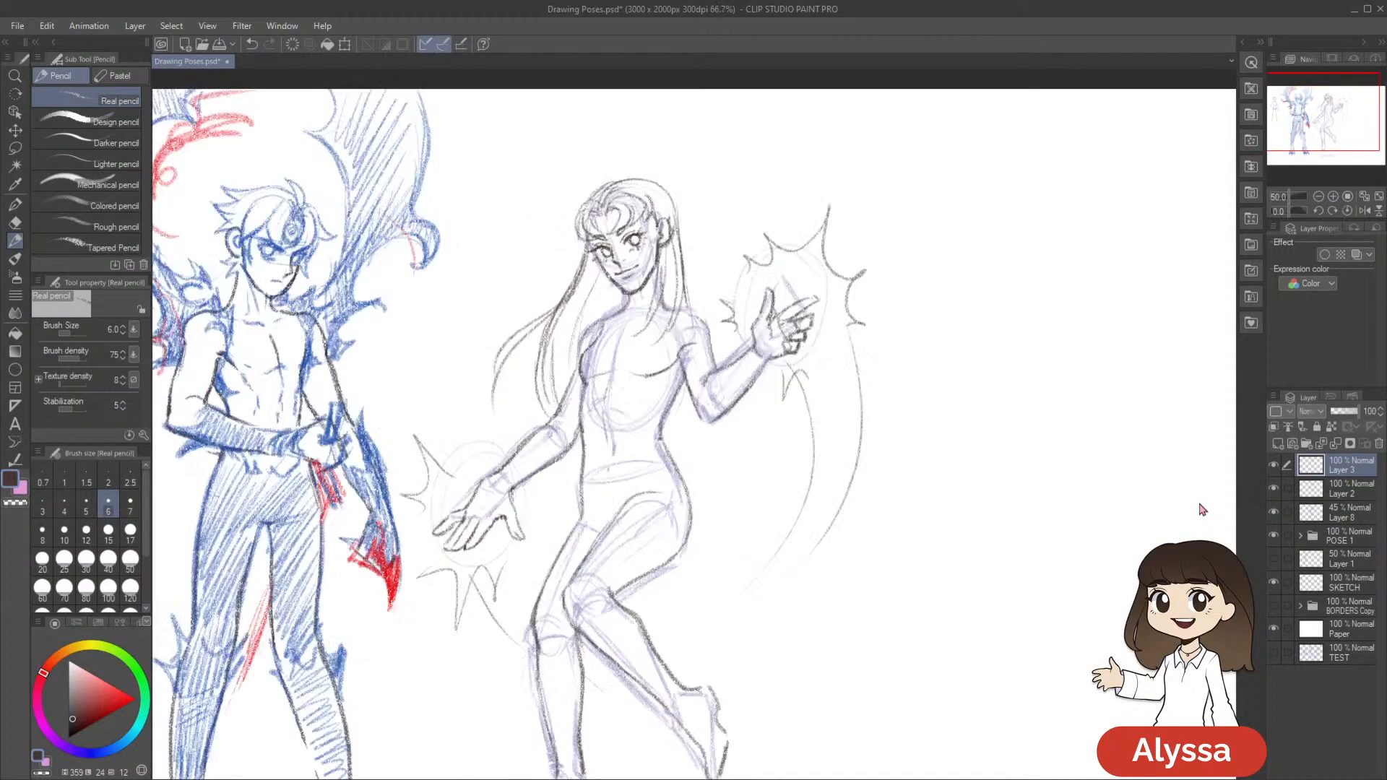
Save the file and set the Real pencil brush size to 8 for the costume details
{"action": "mouse_move", "coordinate": [830, 444]}
{"action": "left_mouse_down"}
{"action": "mouse_move", "coordinate": [824, 409]}
{"action": "mouse_move", "coordinate": [826, 437]}
{"action": "left_mouse_up"}
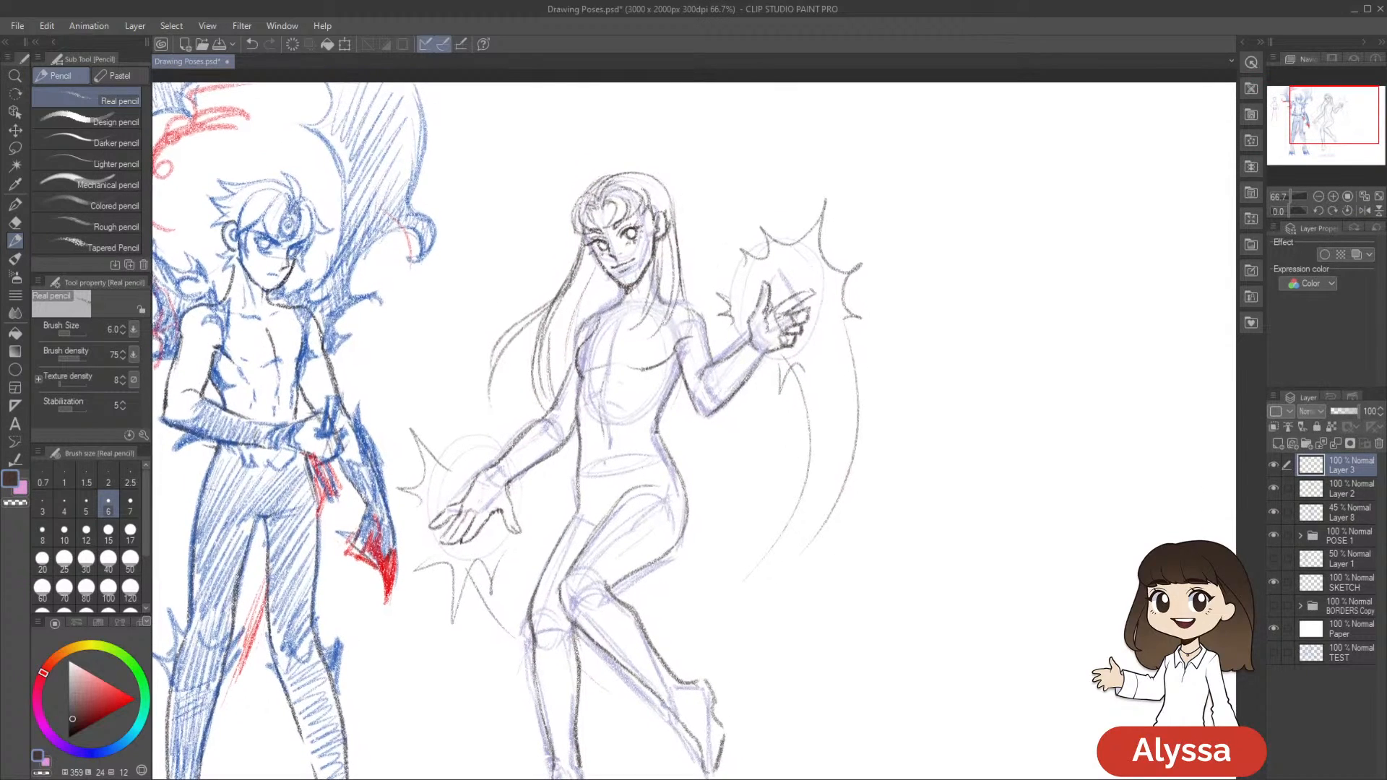
{"action": "key", "text": "ctrl+s"}
{"action": "left_click_drag", "start_coordinate": [1011, 686], "coordinate": [955, 697]}
{"action": "scroll", "coordinate": [954, 697], "scroll_direction": "up", "scroll_amount": 1}
{"action": "mouse_move", "coordinate": [685, 393]}
{"action": "left_mouse_down"}
{"action": "mouse_move", "coordinate": [845, 530]}
{"action": "mouse_move", "coordinate": [857, 576]}
{"action": "mouse_move", "coordinate": [836, 453]}
{"action": "mouse_move", "coordinate": [811, 503]}
{"action": "left_mouse_up"}
{"action": "scroll", "coordinate": [805, 603], "scroll_direction": "down", "scroll_amount": 1}
{"action": "key", "text": "bracketright"}
{"action": "key", "text": "bracketleft"}
{"action": "left_click", "coordinate": [672, 338]}
{"action": "key", "text": "bracketright"}
{"action": "key", "text": "bracketright"}
{"action": "left_click_drag", "start_coordinate": [935, 402], "coordinate": [858, 395]}
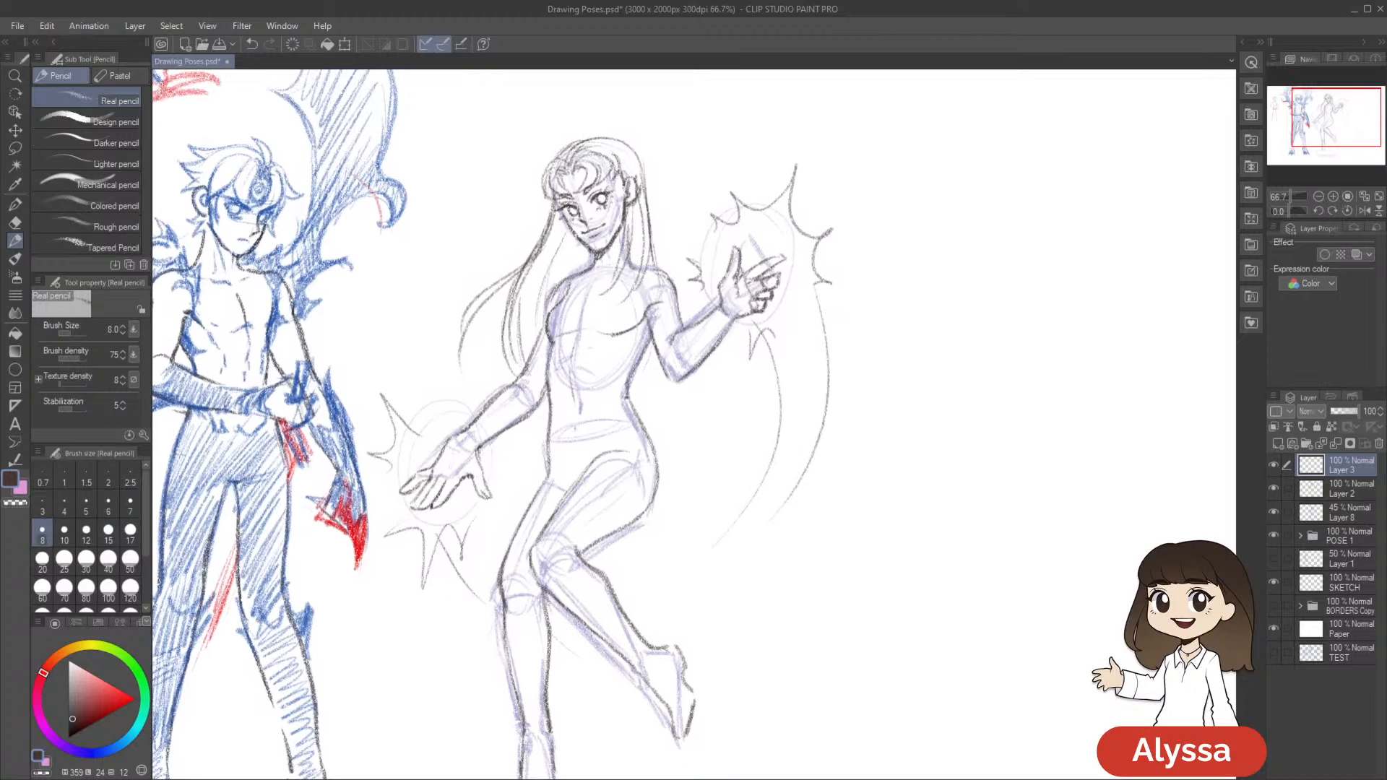
Draw a curved collar line below Starfire's neck with a small round gem at its centre
{"action": "key", "text": "ctrl+z"}
{"action": "left_click_drag", "start_coordinate": [570, 286], "coordinate": [607, 301]}
{"action": "key", "text": "ctrl+z"}
{"action": "left_click_drag", "start_coordinate": [637, 304], "coordinate": [623, 297]}
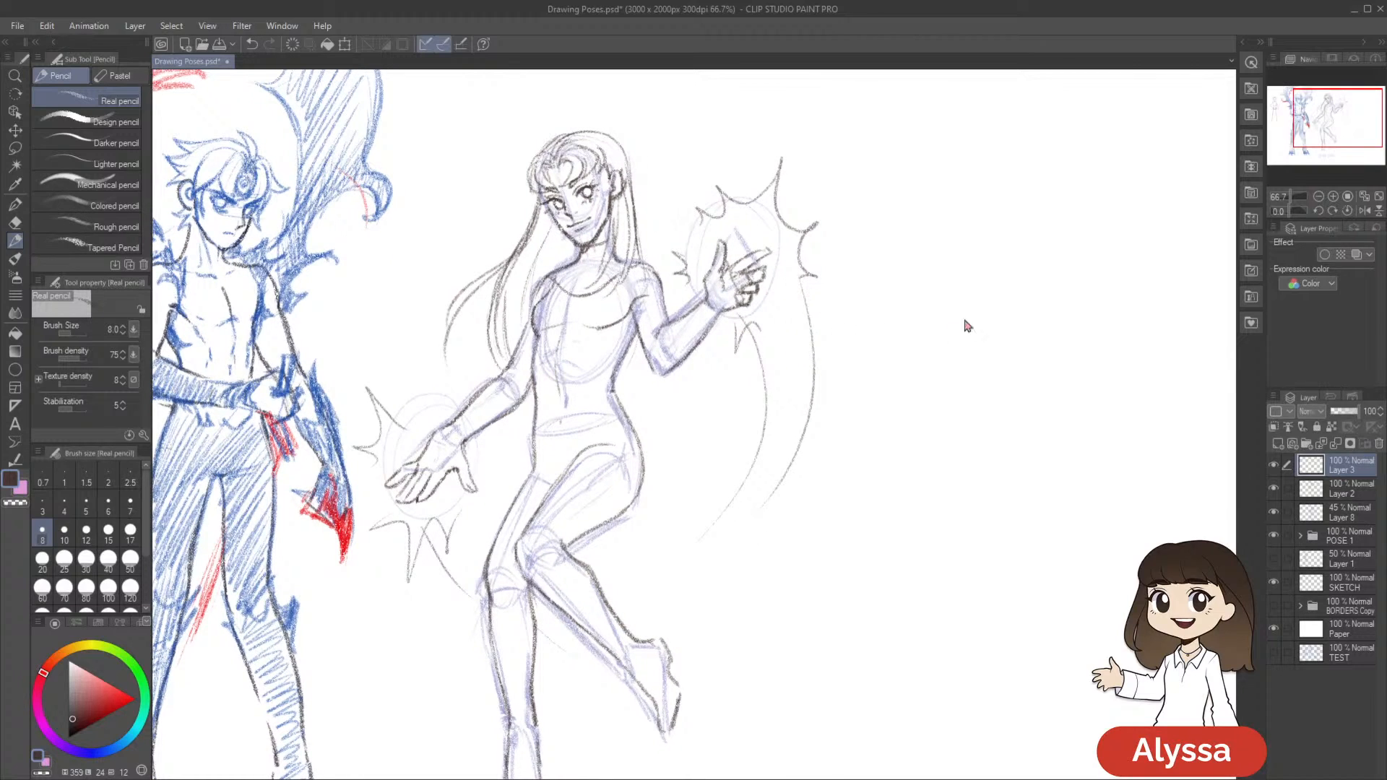
{"action": "key", "text": "ctrl+z"}
{"action": "left_click_drag", "start_coordinate": [834, 369], "coordinate": [833, 349]}
Merge Layer 3 down into Layer 2, save the file and add a new empty layer above
{"action": "key", "text": "ctrl+e"}
{"action": "left_click_drag", "start_coordinate": [915, 572], "coordinate": [928, 585]}
{"action": "key", "text": "ctrl+s"}
{"action": "scroll", "coordinate": [967, 586], "scroll_direction": "down", "scroll_amount": 1}
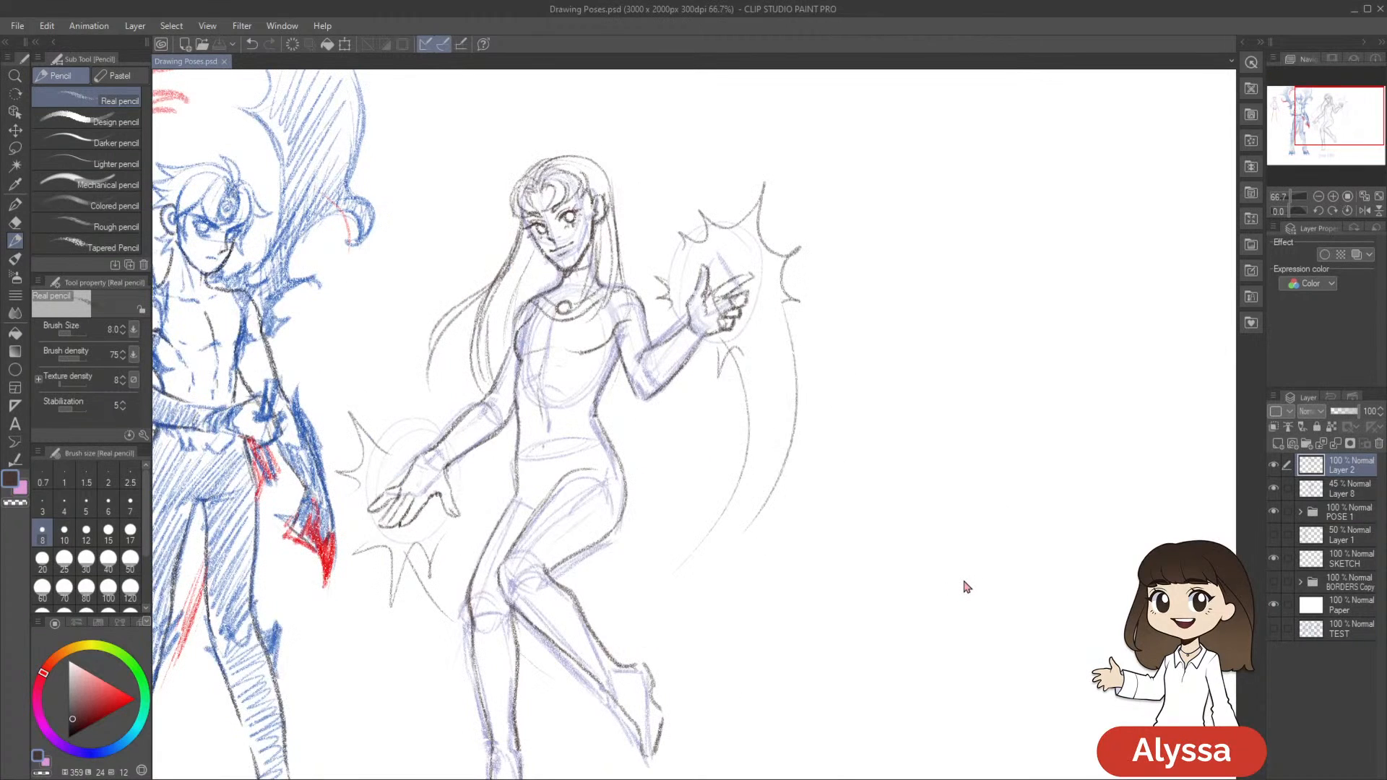
{"action": "scroll", "coordinate": [967, 587], "scroll_direction": "down", "scroll_amount": 1}
{"action": "scroll", "coordinate": [967, 587], "scroll_direction": "up", "scroll_amount": 1}
{"action": "key", "text": "ctrl+shift+n"}
Examine Starfire's figure beside the finished first pose at several magnifications to judge the overall proportions and line weight
{"action": "scroll", "coordinate": [963, 579], "scroll_direction": "down", "scroll_amount": 2}
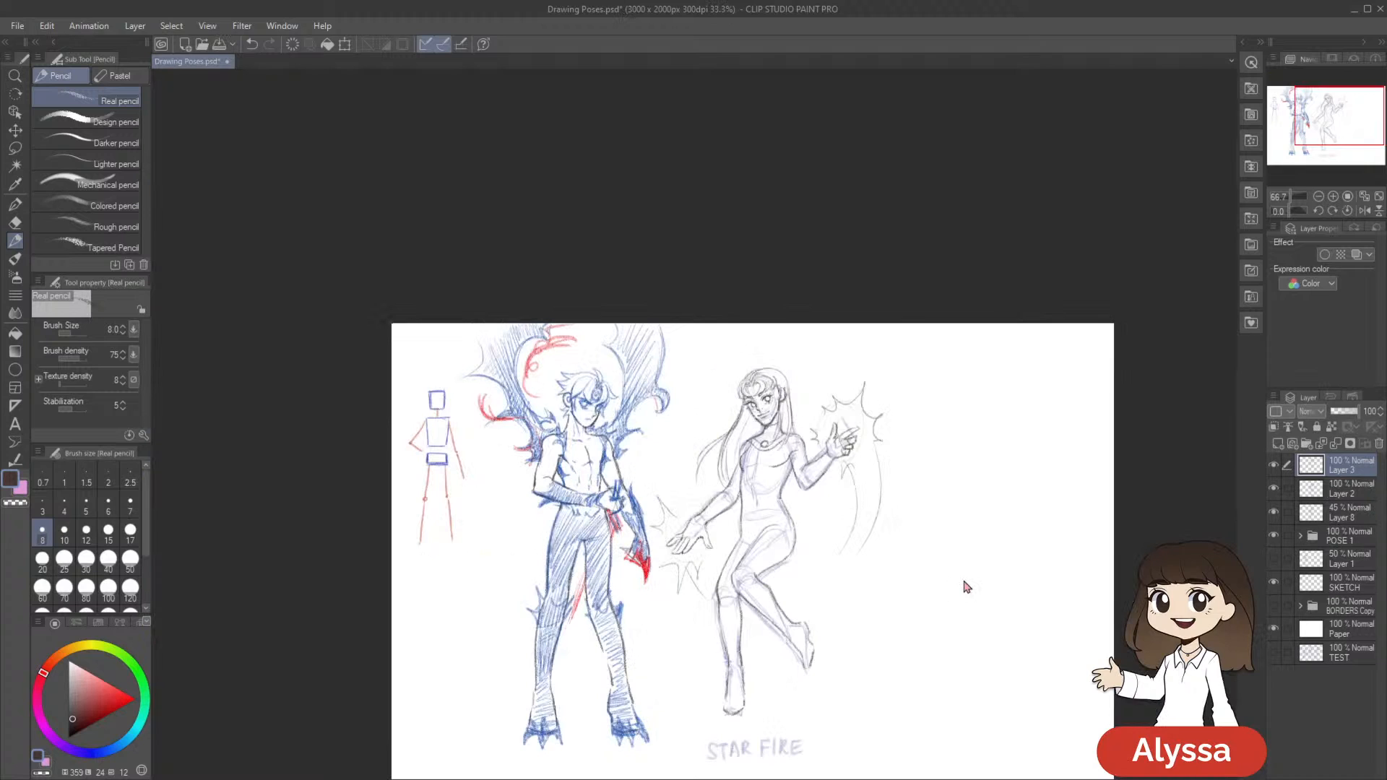
{"action": "scroll", "coordinate": [963, 581], "scroll_direction": "up", "scroll_amount": 2}
{"action": "mouse_move", "coordinate": [903, 389]}
{"action": "left_mouse_down"}
{"action": "mouse_move", "coordinate": [895, 470]}
{"action": "mouse_move", "coordinate": [915, 449]}
{"action": "left_mouse_up"}
{"action": "scroll", "coordinate": [866, 501], "scroll_direction": "down", "scroll_amount": 1}
{"action": "scroll", "coordinate": [866, 501], "scroll_direction": "up", "scroll_amount": 1}
{"action": "scroll", "coordinate": [867, 501], "scroll_direction": "up", "scroll_amount": 1}
{"action": "mouse_move", "coordinate": [735, 404]}
{"action": "left_mouse_down"}
{"action": "mouse_move", "coordinate": [794, 424]}
{"action": "mouse_move", "coordinate": [784, 454]}
{"action": "mouse_move", "coordinate": [793, 421]}
{"action": "left_mouse_up"}
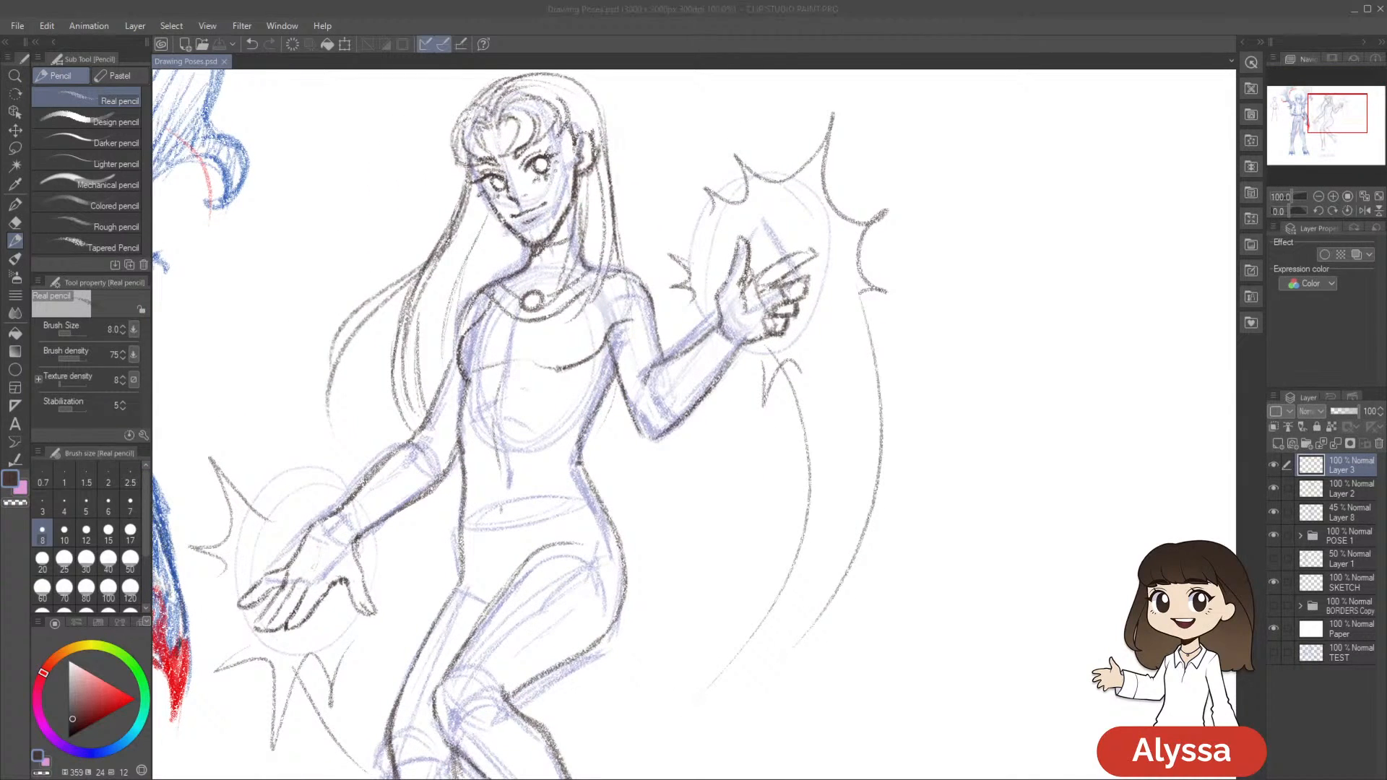
{"action": "scroll", "coordinate": [838, 442], "scroll_direction": "down", "scroll_amount": 3}
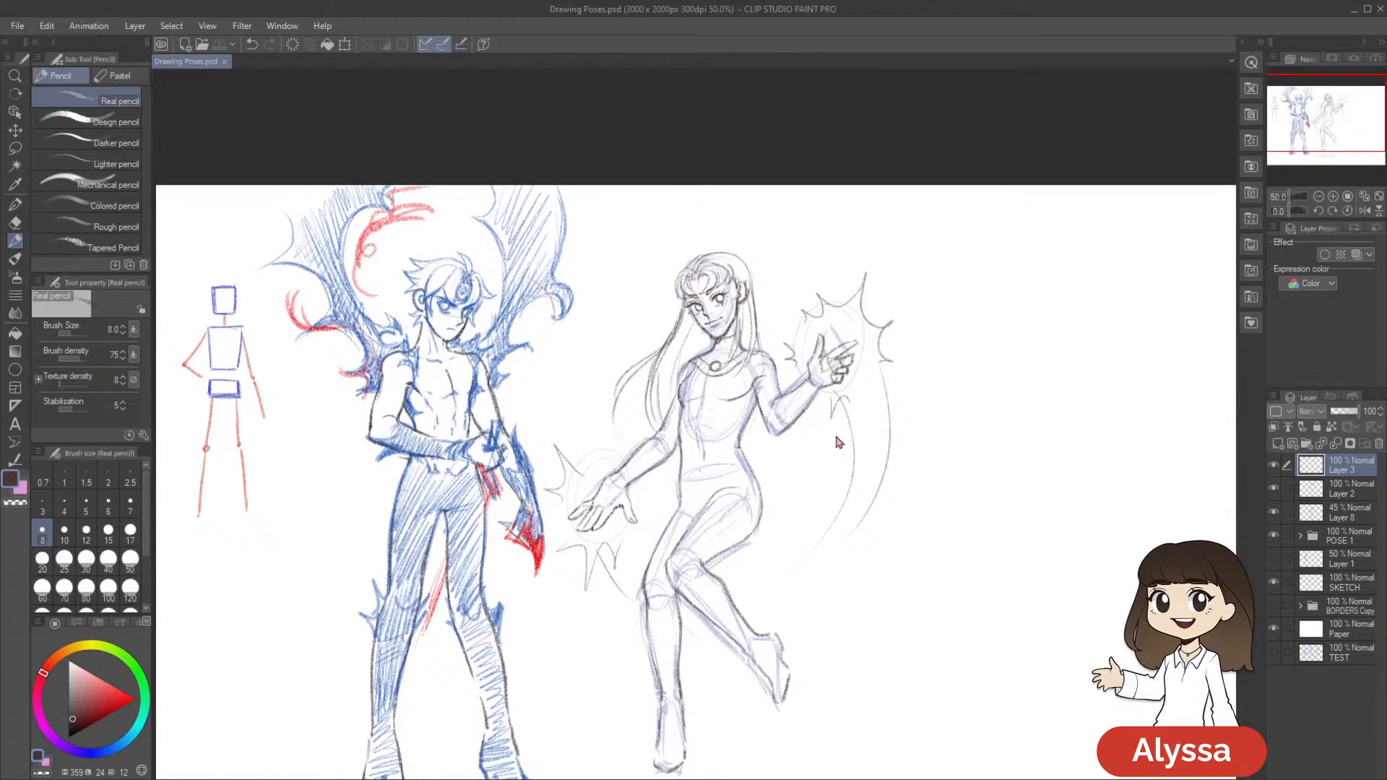
{"action": "scroll", "coordinate": [837, 442], "scroll_direction": "up", "scroll_amount": 1}
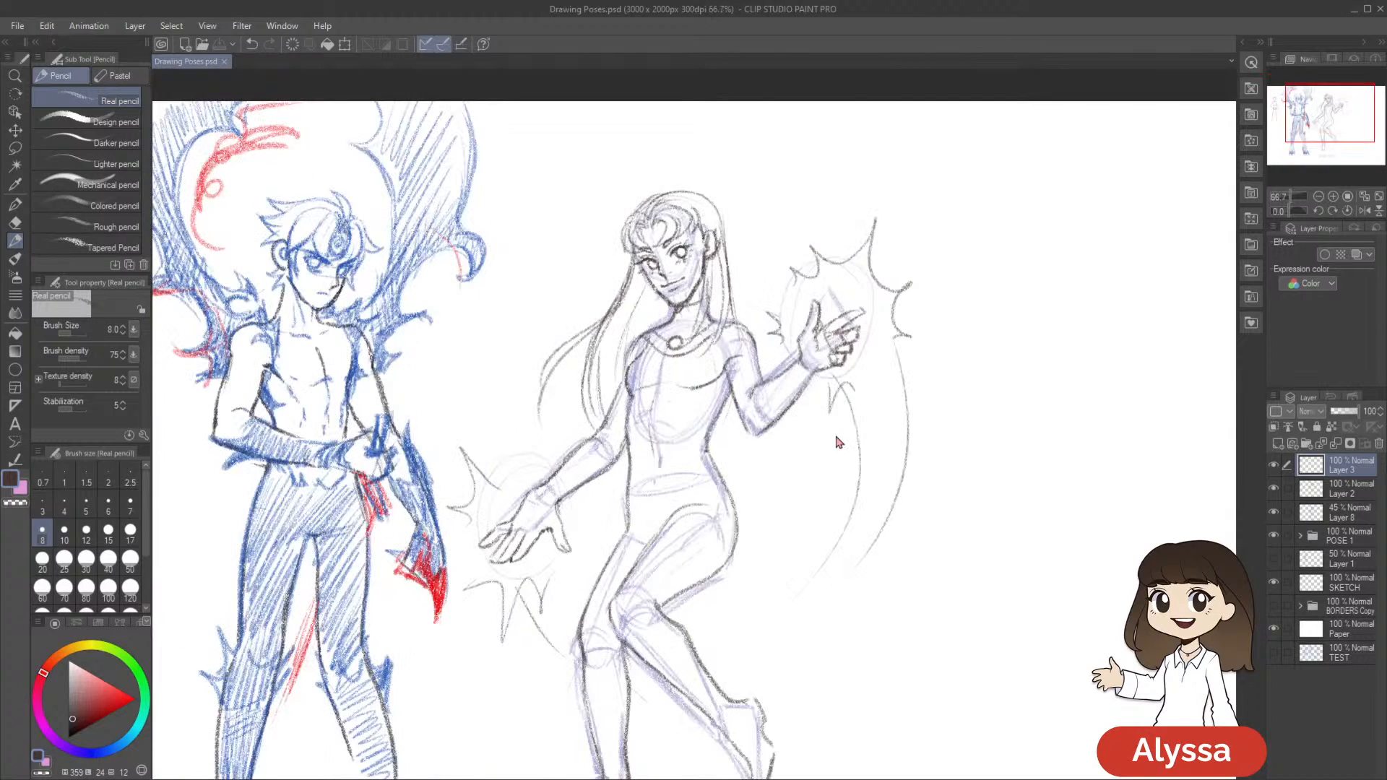
{"action": "scroll", "coordinate": [838, 442], "scroll_direction": "up", "scroll_amount": 1}
{"action": "scroll", "coordinate": [838, 442], "scroll_direction": "down", "scroll_amount": 1}
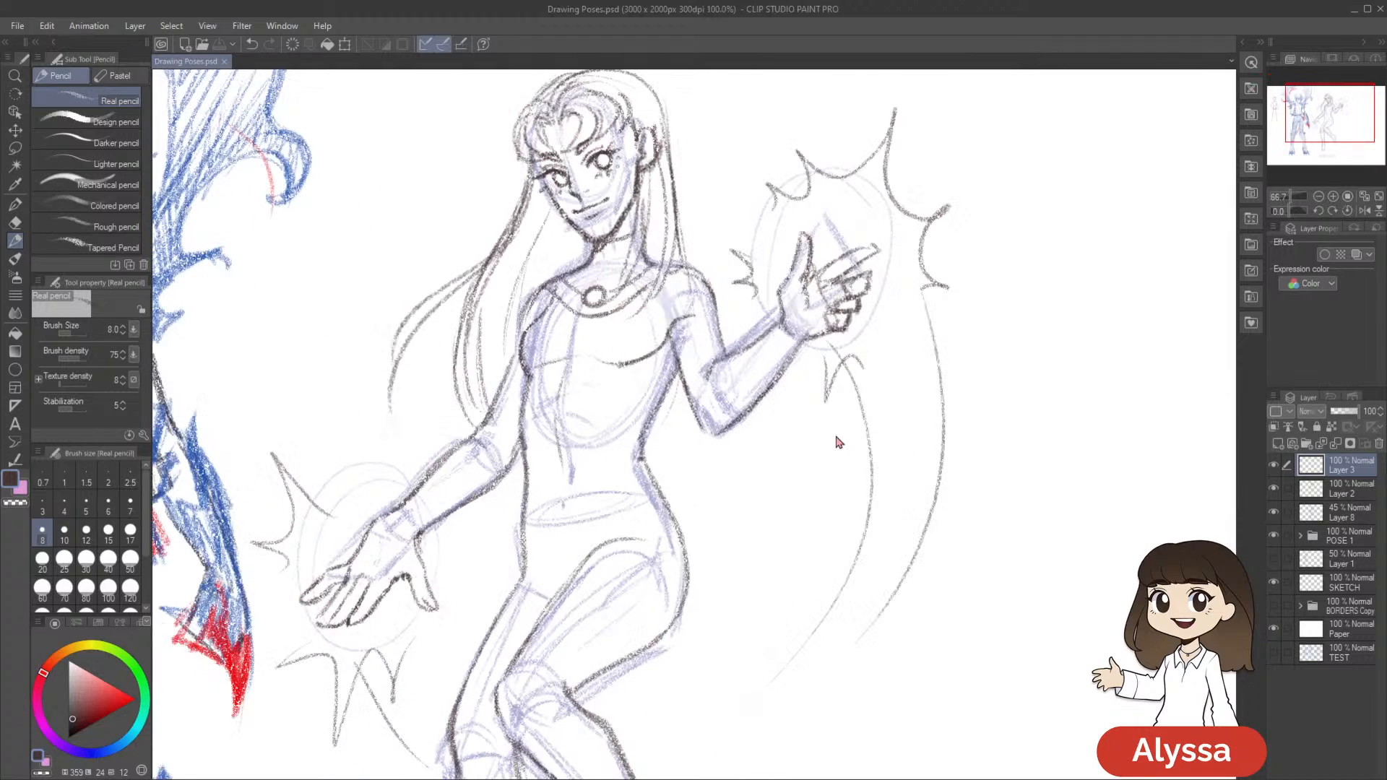
{"action": "scroll", "coordinate": [838, 442], "scroll_direction": "down", "scroll_amount": 1}
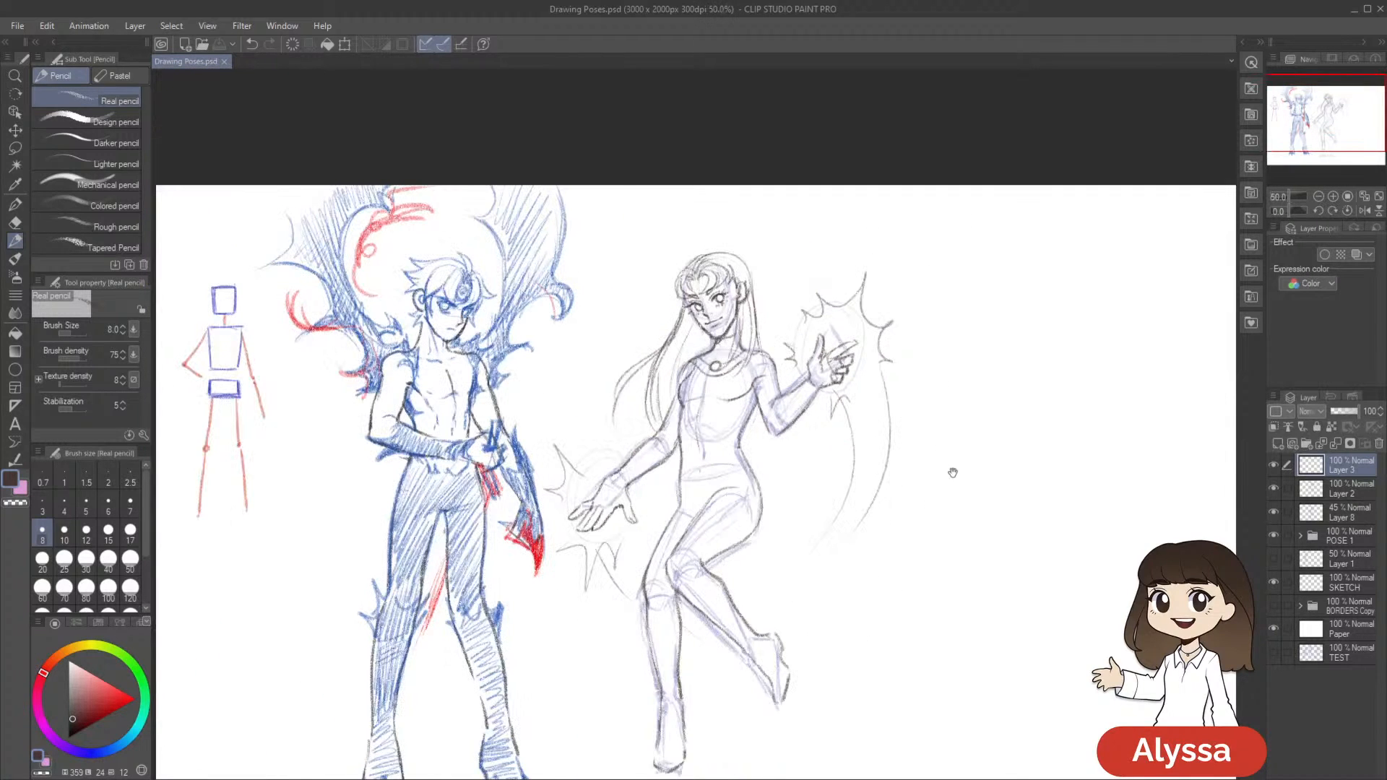
{"action": "scroll", "coordinate": [858, 536], "scroll_direction": "up", "scroll_amount": 1}
Darken the hair strands flowing behind the lowered-arm shoulder on Layer 3, comparing them with the layer hidden
{"action": "mouse_move", "coordinate": [544, 269]}
{"action": "left_mouse_down"}
{"action": "mouse_move", "coordinate": [531, 376]}
{"action": "mouse_move", "coordinate": [543, 273]}
{"action": "mouse_move", "coordinate": [489, 321]}
{"action": "mouse_move", "coordinate": [548, 243]}
{"action": "left_mouse_up"}
{"action": "left_click_drag", "start_coordinate": [786, 337], "coordinate": [773, 377]}
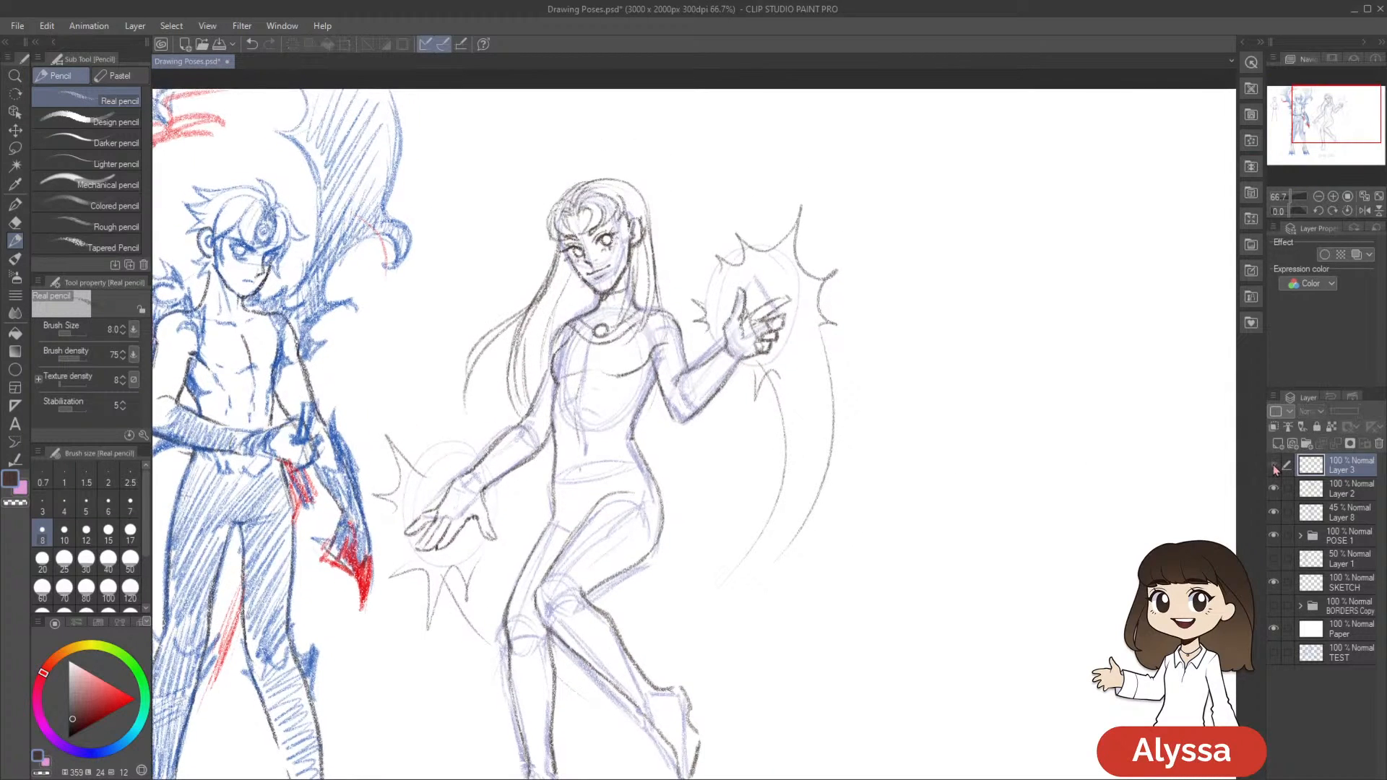
{"action": "key", "text": "ctrl+e"}
{"action": "key", "text": "ctrl+z"}
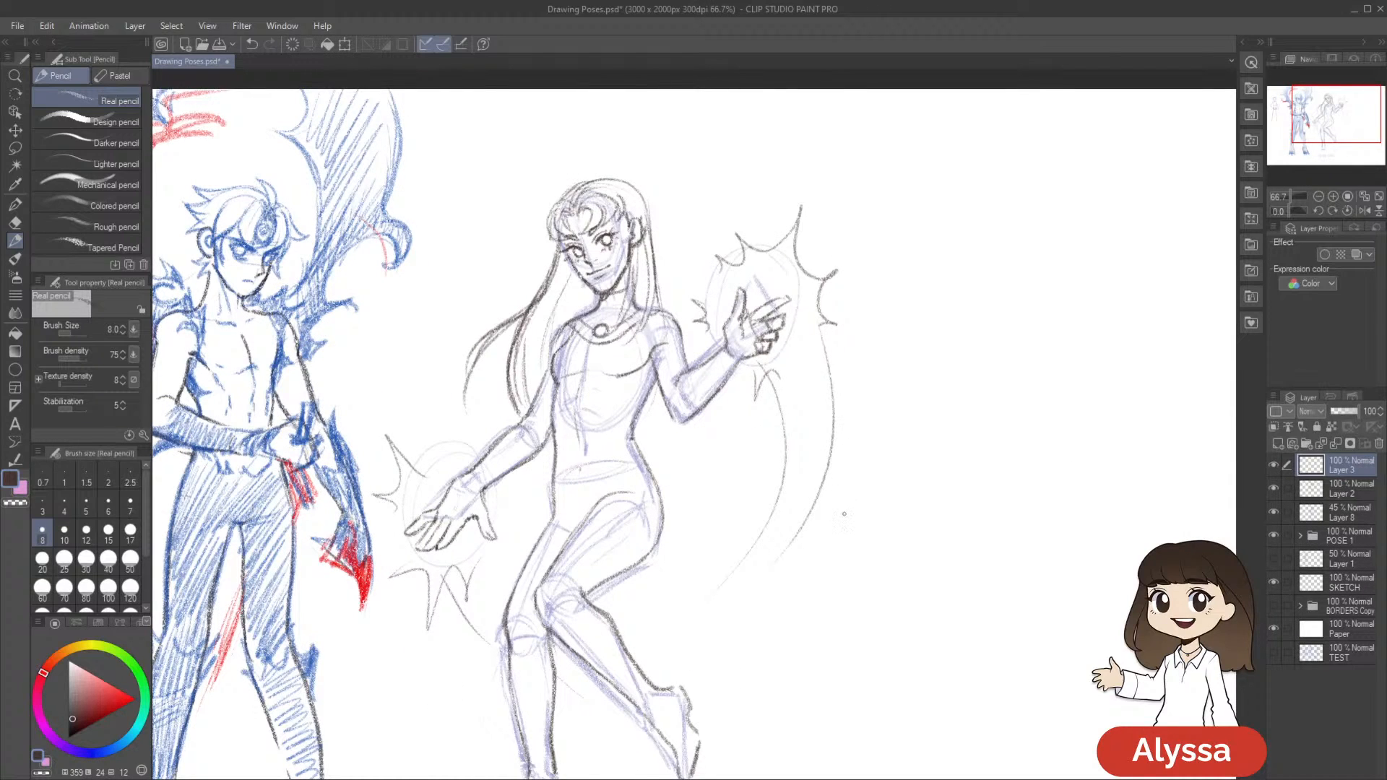
{"action": "left_click_drag", "start_coordinate": [860, 302], "coordinate": [824, 219]}
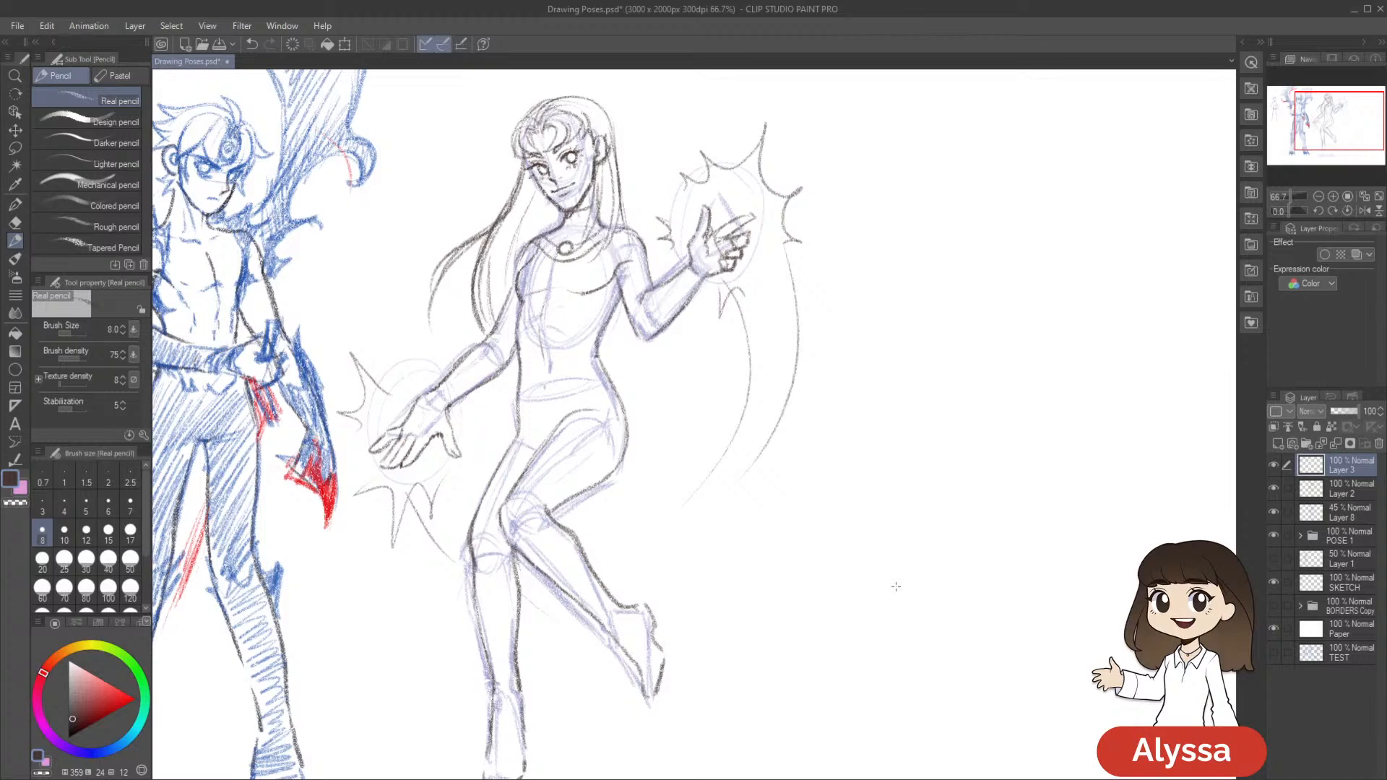
Apply a mesh transformation to the pencilled female figure on Layer 2
{"action": "key", "text": "alt+Tab"}
{"action": "left_click", "coordinate": [1341, 494]}
{"action": "key", "text": "ctrl+shift+t"}
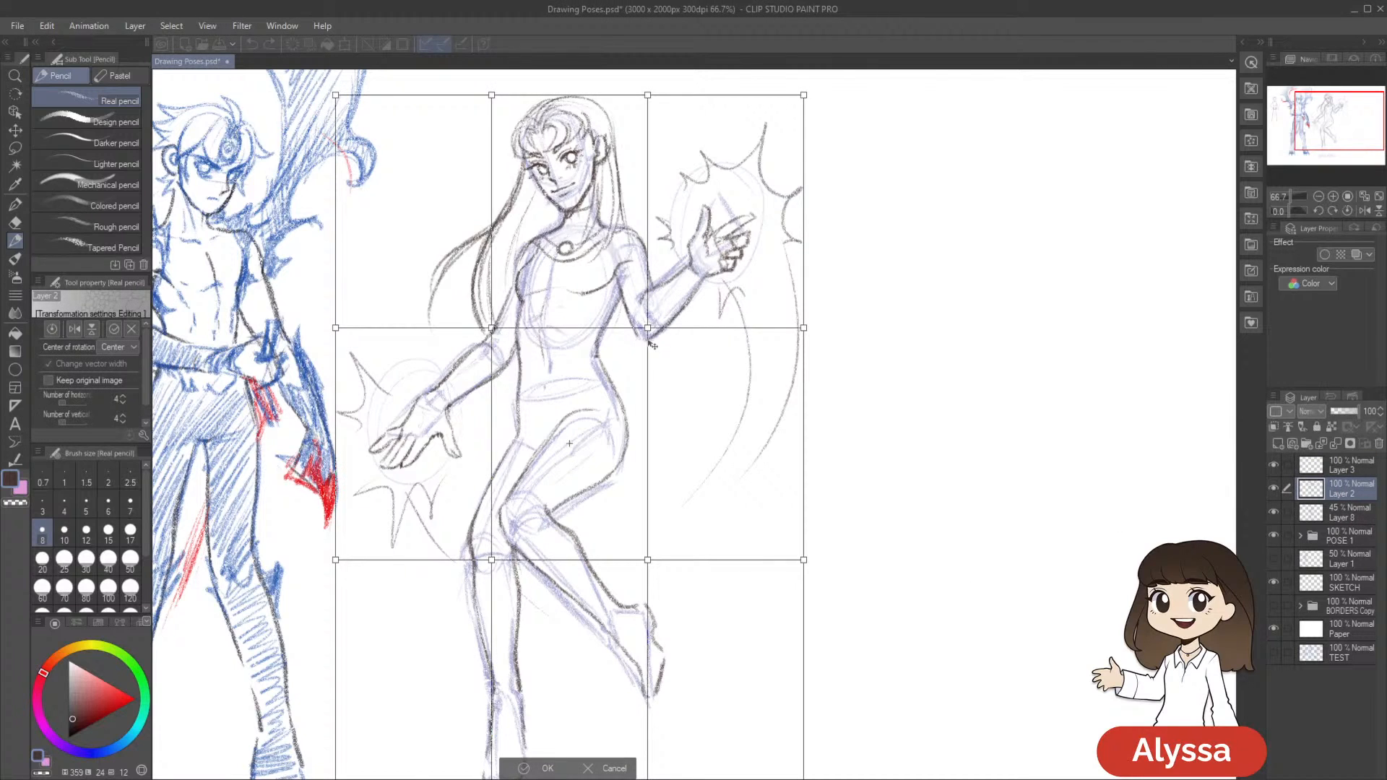
{"action": "key", "text": "Return"}
Compare the female figure's line art with and without the construction sketch on Layer 8
{"action": "left_click_drag", "start_coordinate": [906, 420], "coordinate": [951, 405]}
{"action": "scroll", "coordinate": [952, 394], "scroll_direction": "down", "scroll_amount": 2}
{"action": "scroll", "coordinate": [952, 390], "scroll_direction": "up", "scroll_amount": 2}
{"action": "left_click_drag", "start_coordinate": [954, 421], "coordinate": [966, 509]}
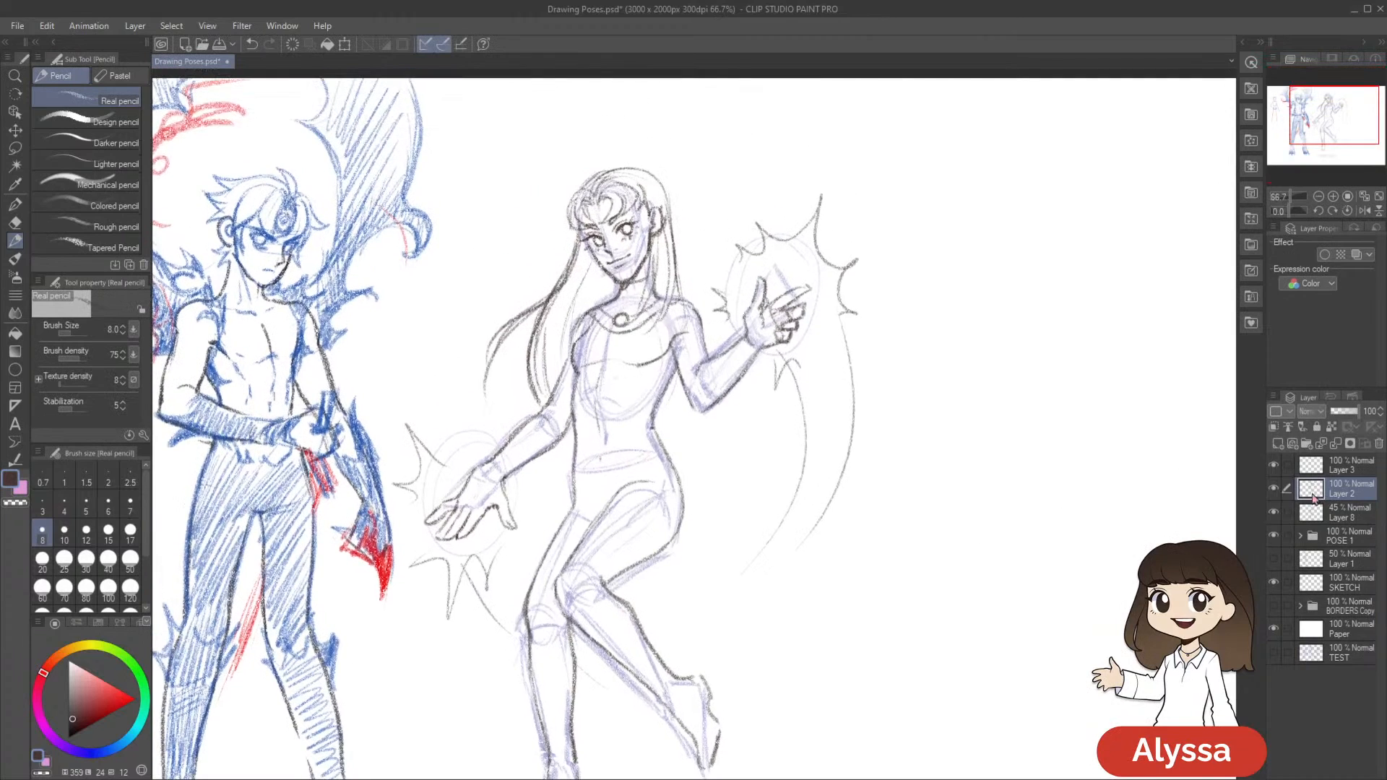
{"action": "left_click_drag", "start_coordinate": [1001, 566], "coordinate": [1008, 600]}
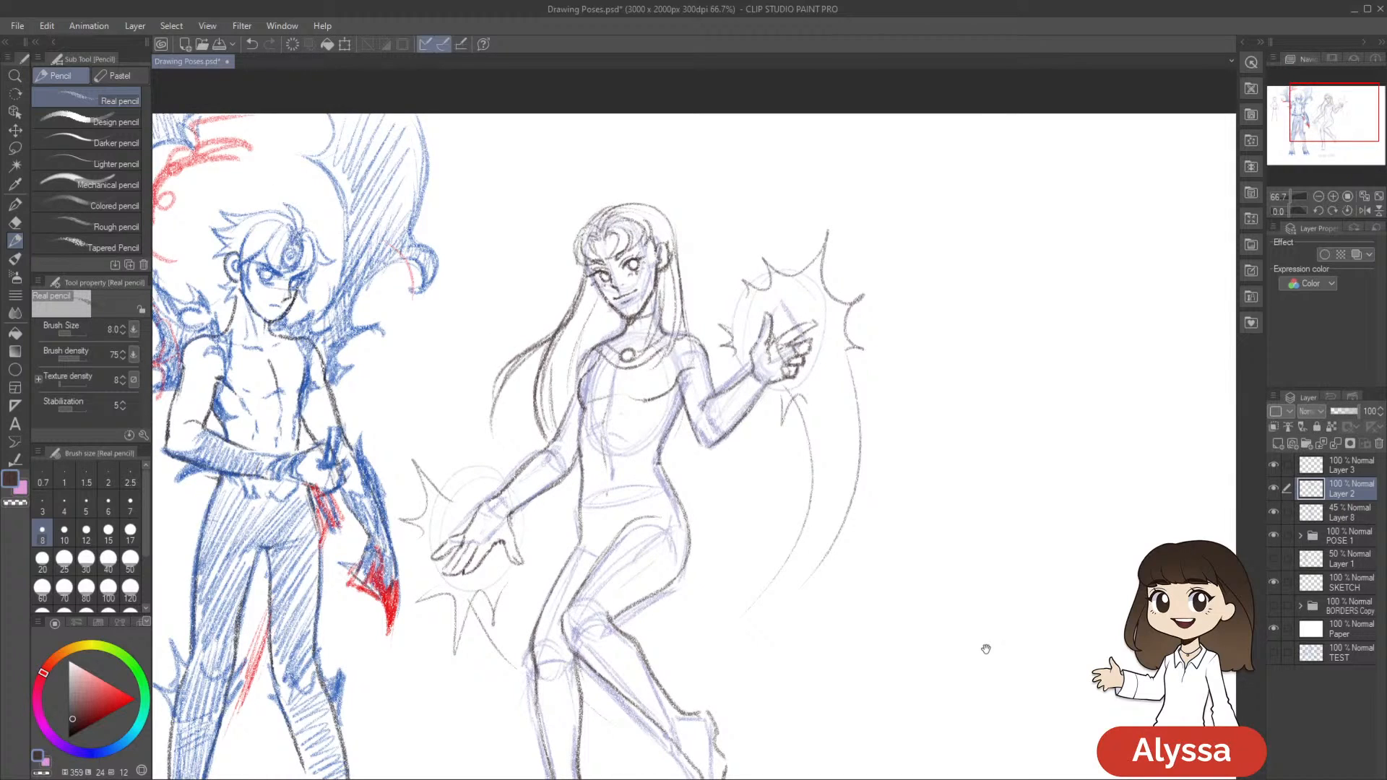
{"action": "left_click_drag", "start_coordinate": [977, 651], "coordinate": [892, 634]}
{"action": "left_click", "coordinate": [1273, 514]}
{"action": "left_click", "coordinate": [1273, 515]}
{"action": "left_click", "coordinate": [1274, 515]}
{"action": "left_click", "coordinate": [1273, 515]}
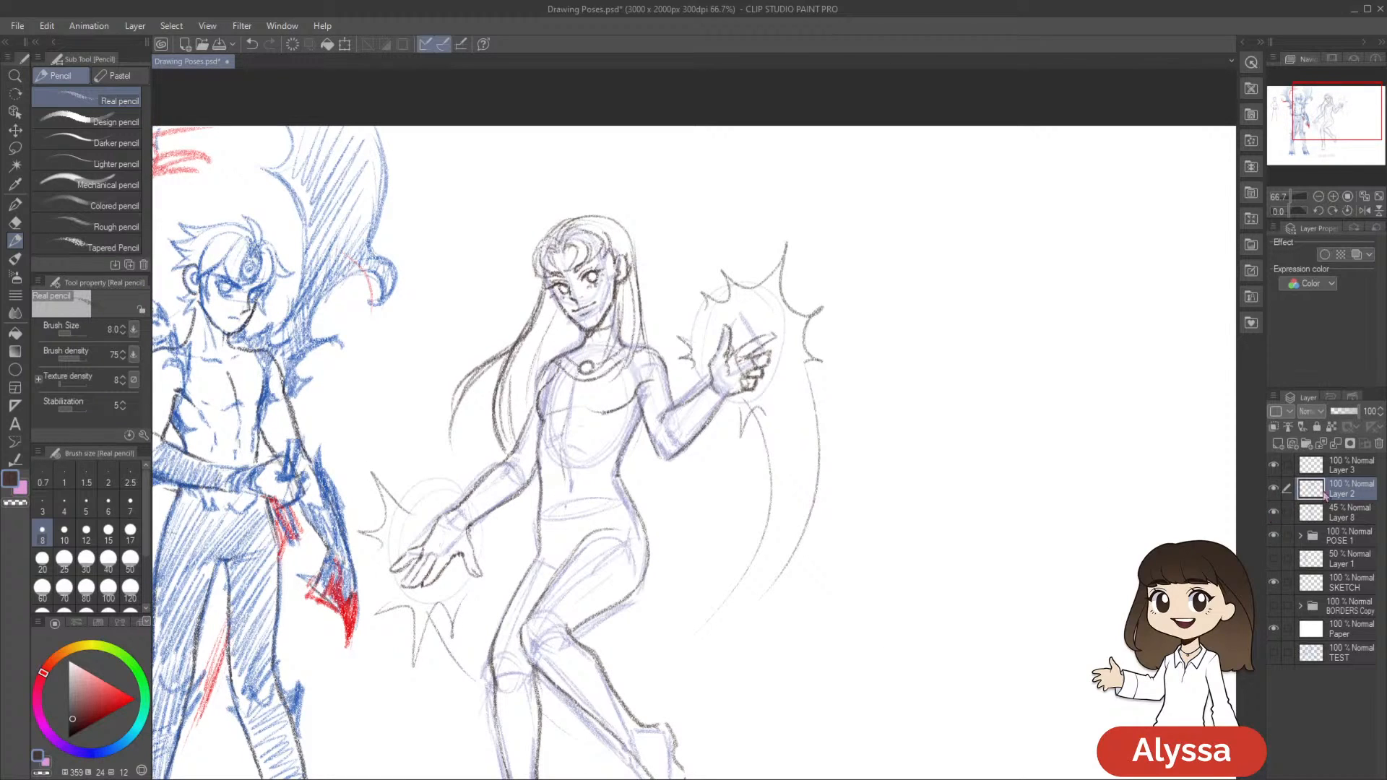
On Layer 3, choose a dark grey and refine the female figure's lowered hand and waist-to-hip contour with the Real pencil
{"action": "left_click", "coordinate": [1308, 474]}
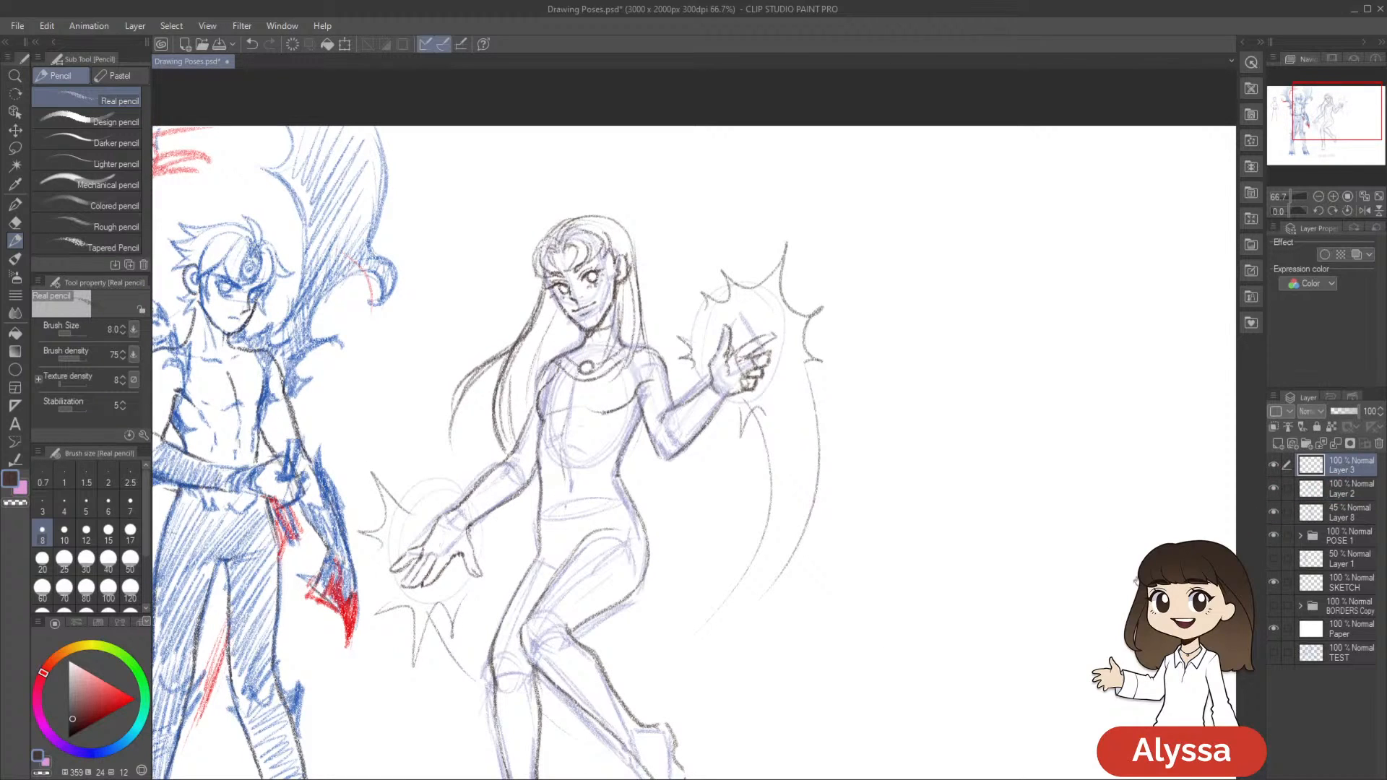
{"action": "scroll", "coordinate": [1061, 619], "scroll_direction": "up", "scroll_amount": 1}
{"action": "left_click_drag", "start_coordinate": [627, 517], "coordinate": [863, 514]}
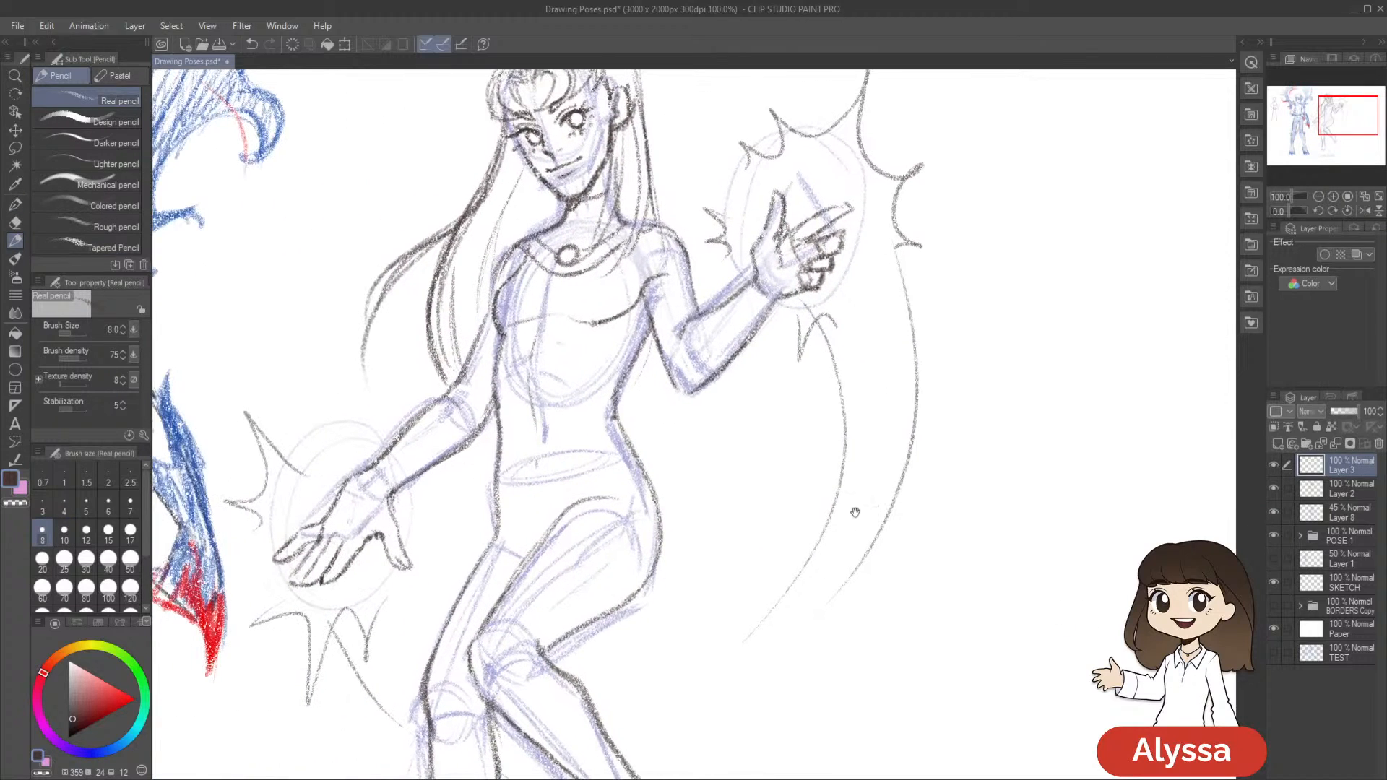
{"action": "left_click", "coordinate": [73, 722]}
{"action": "left_click_drag", "start_coordinate": [268, 559], "coordinate": [258, 592]}
{"action": "left_click_drag", "start_coordinate": [640, 355], "coordinate": [602, 438]}
{"action": "key", "text": "ctrl+z"}
{"action": "mouse_move", "coordinate": [641, 354]}
{"action": "left_mouse_down"}
{"action": "mouse_move", "coordinate": [598, 443]}
{"action": "mouse_move", "coordinate": [647, 403]}
{"action": "mouse_move", "coordinate": [632, 527]}
{"action": "left_mouse_up"}
{"action": "left_click_drag", "start_coordinate": [736, 545], "coordinate": [794, 572]}
{"action": "scroll", "coordinate": [795, 573], "scroll_direction": "down", "scroll_amount": 1}
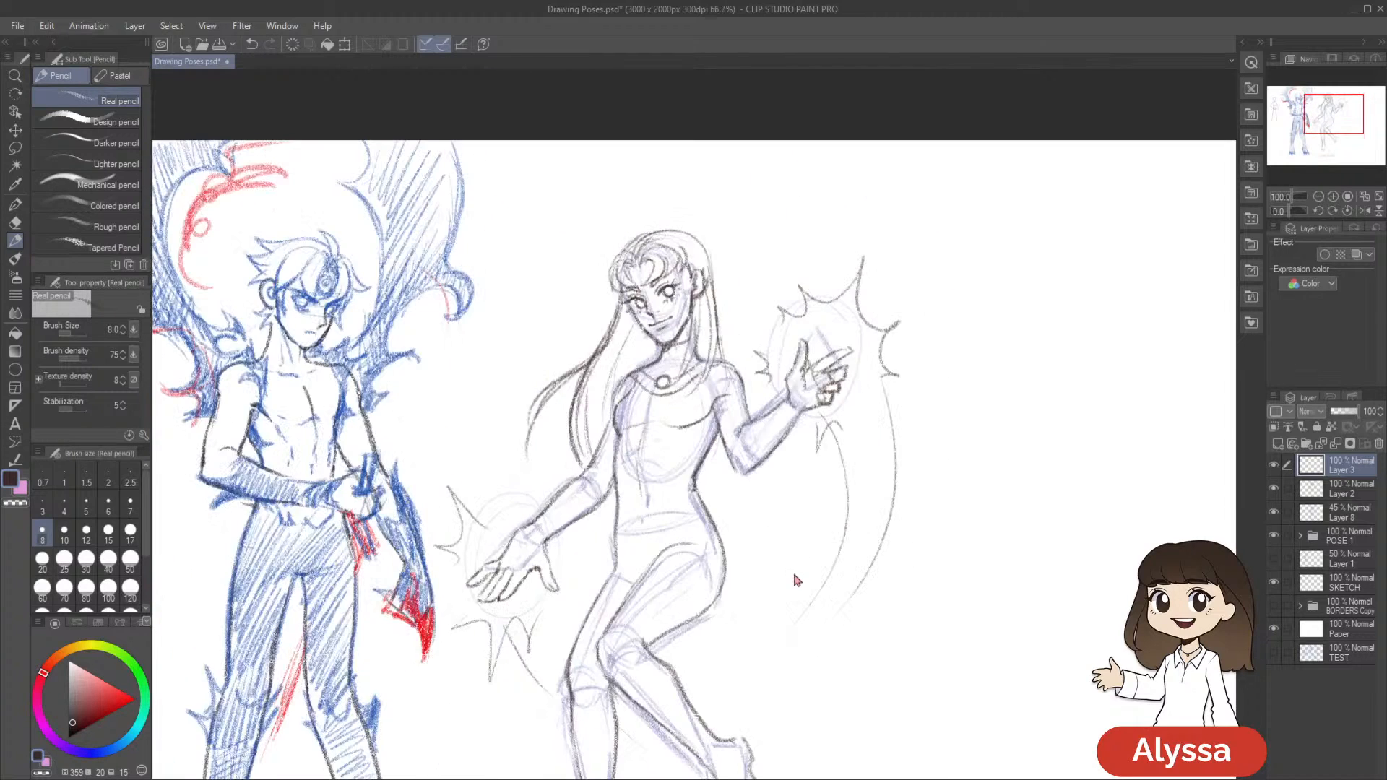
Pencil a short centre line on the female figure's abdomen
{"action": "left_click_drag", "start_coordinate": [638, 464], "coordinate": [644, 494]}
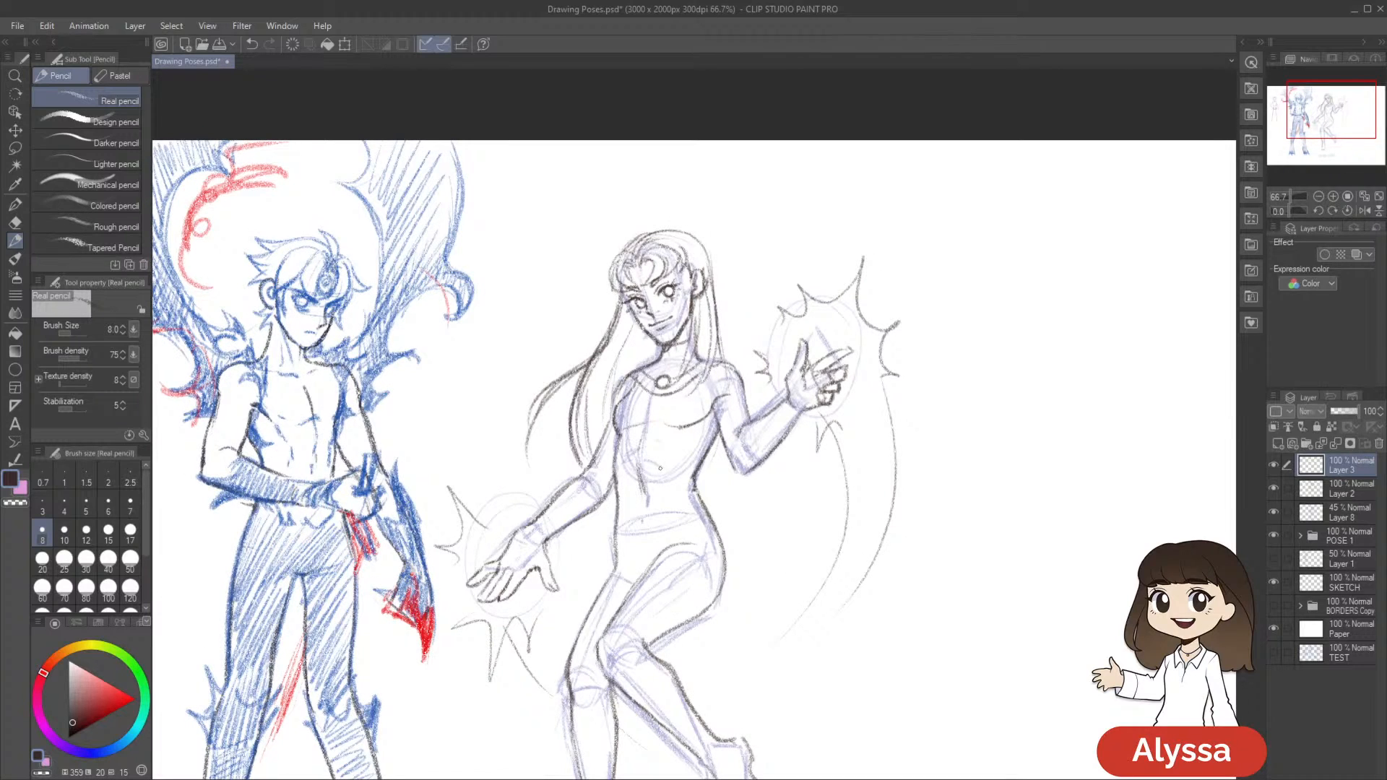
{"action": "left_click_drag", "start_coordinate": [817, 560], "coordinate": [783, 535]}
{"action": "left_click_drag", "start_coordinate": [886, 549], "coordinate": [867, 570]}
{"action": "left_click_drag", "start_coordinate": [1057, 578], "coordinate": [1007, 566]}
Merge Layer 3 down into Layer 2, keep the merged layer visible, and save the drawing
{"action": "left_click", "coordinate": [1274, 466]}
{"action": "left_click", "coordinate": [1274, 466]}
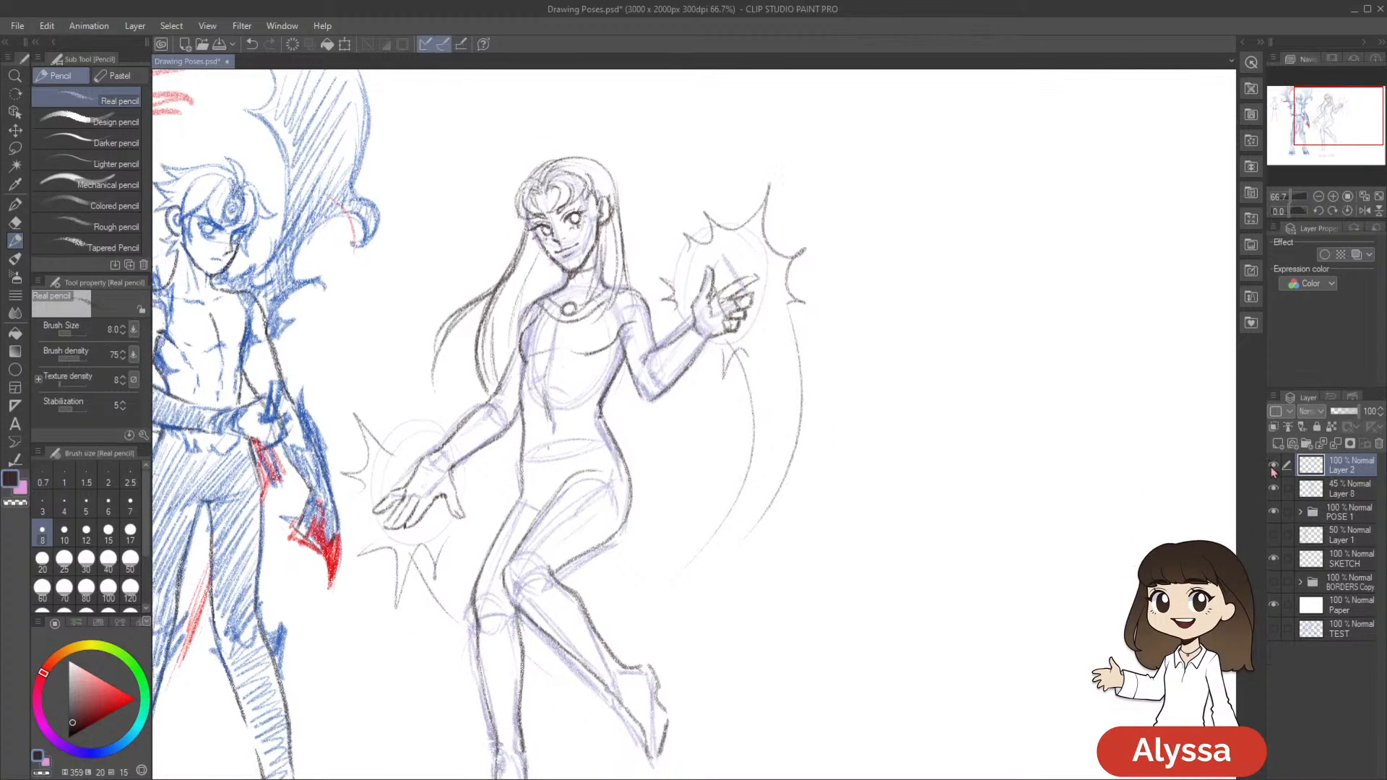
{"action": "left_click", "coordinate": [1274, 466]}
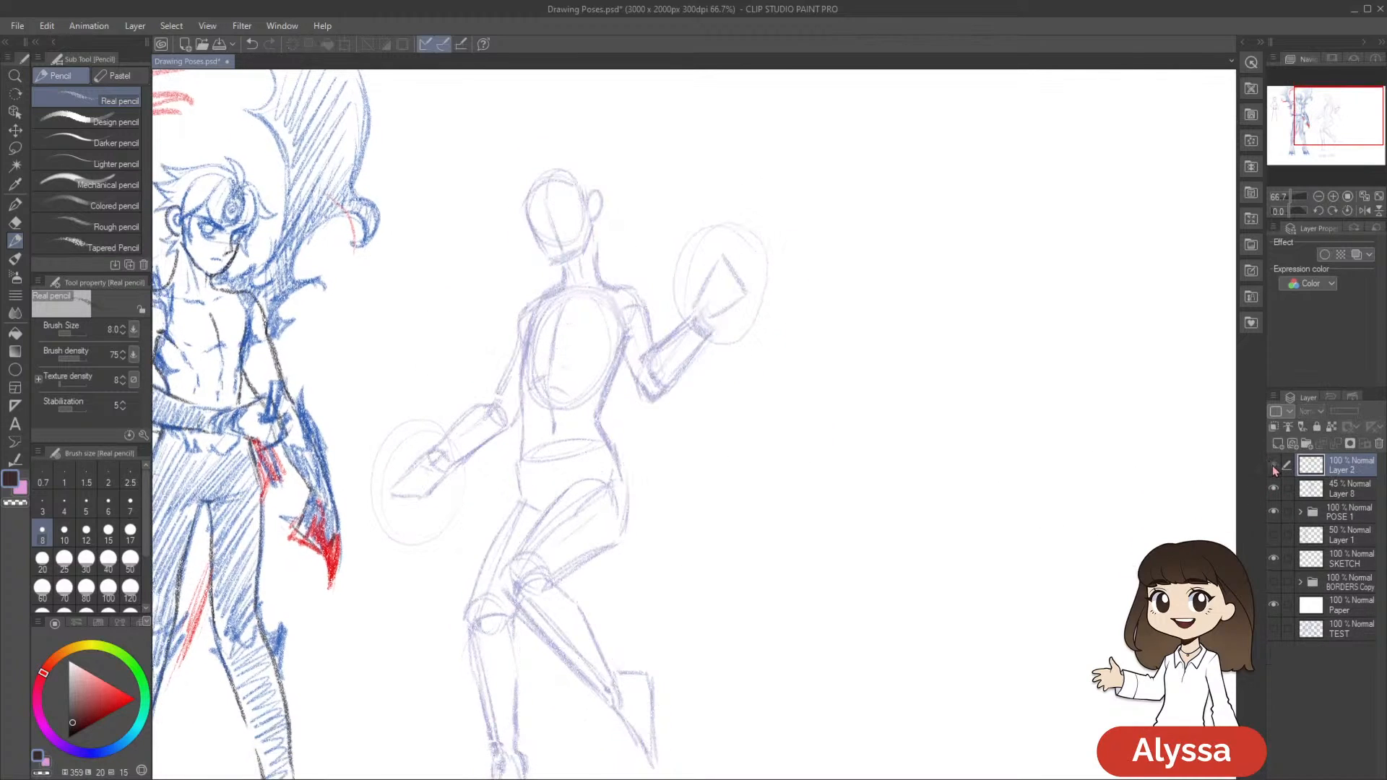
{"action": "left_click", "coordinate": [1274, 467]}
{"action": "left_click_drag", "start_coordinate": [1023, 615], "coordinate": [1025, 554]}
{"action": "scroll", "coordinate": [963, 573], "scroll_direction": "down", "scroll_amount": 2}
{"action": "key", "text": "ctrl+s"}
{"action": "scroll", "coordinate": [963, 572], "scroll_direction": "up", "scroll_amount": 1}
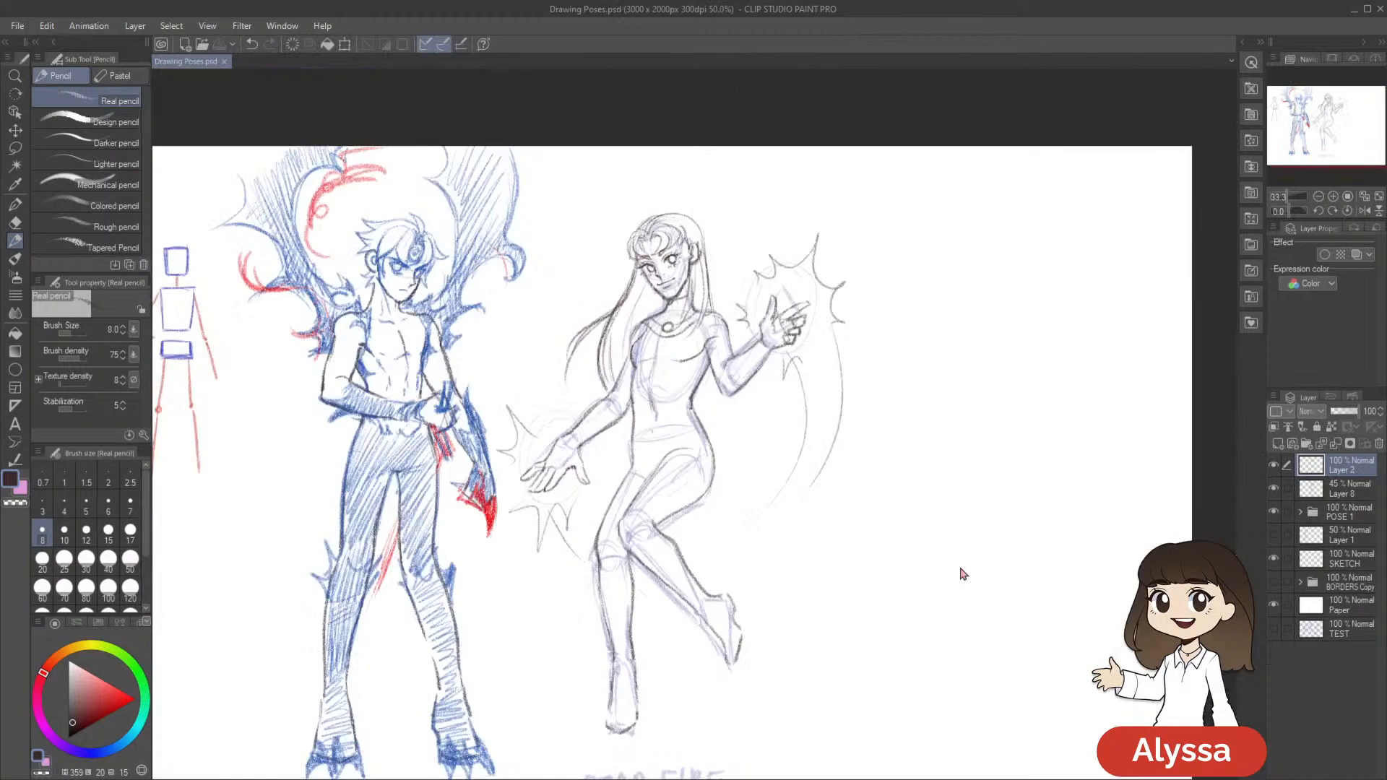
Create a new layer above Layer 2
{"action": "mouse_move", "coordinate": [840, 436]}
{"action": "left_mouse_down"}
{"action": "mouse_move", "coordinate": [785, 425]}
{"action": "mouse_move", "coordinate": [844, 481]}
{"action": "left_mouse_up"}
{"action": "key", "text": "ctrl+shift+n"}
{"action": "scroll", "coordinate": [777, 436], "scroll_direction": "up", "scroll_amount": 1}
{"action": "left_click_drag", "start_coordinate": [548, 377], "coordinate": [540, 420]}
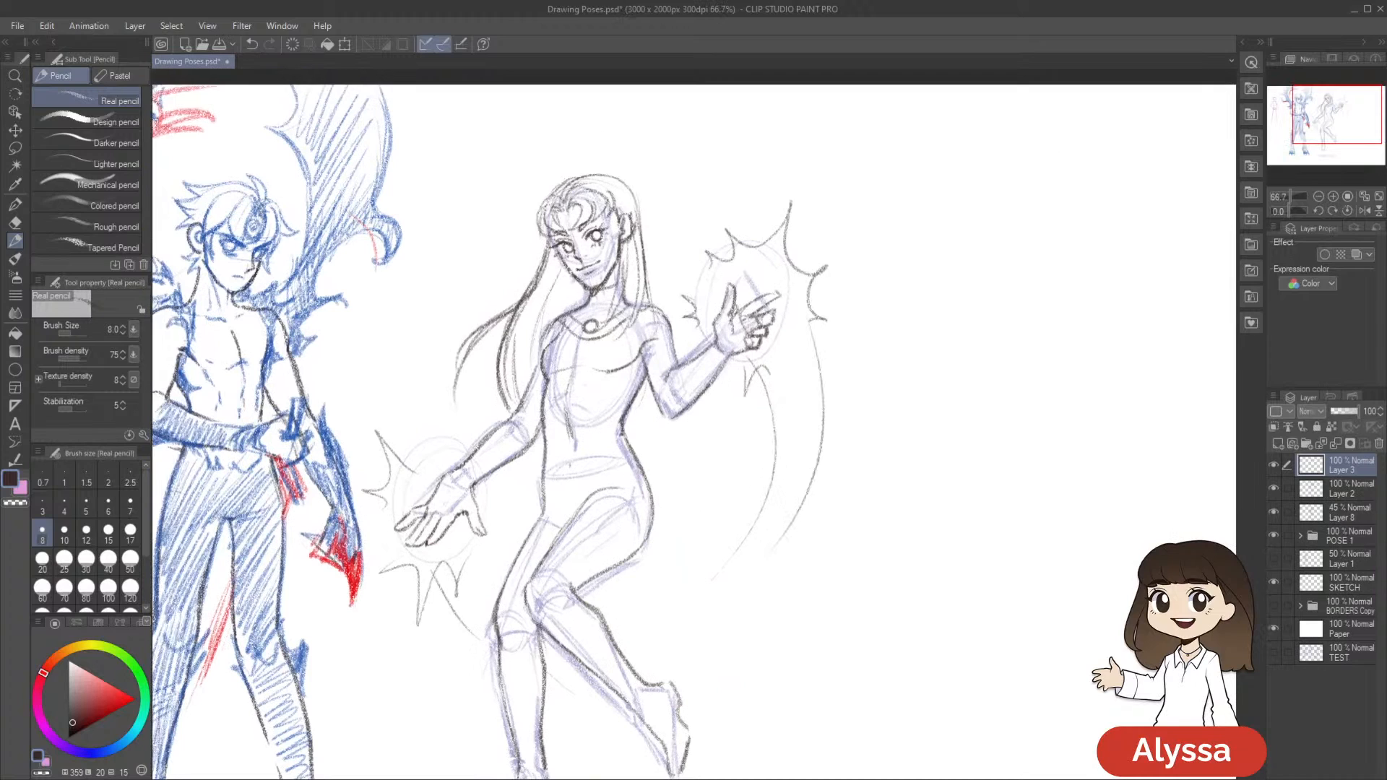
{"action": "left_click_drag", "start_coordinate": [901, 462], "coordinate": [881, 454]}
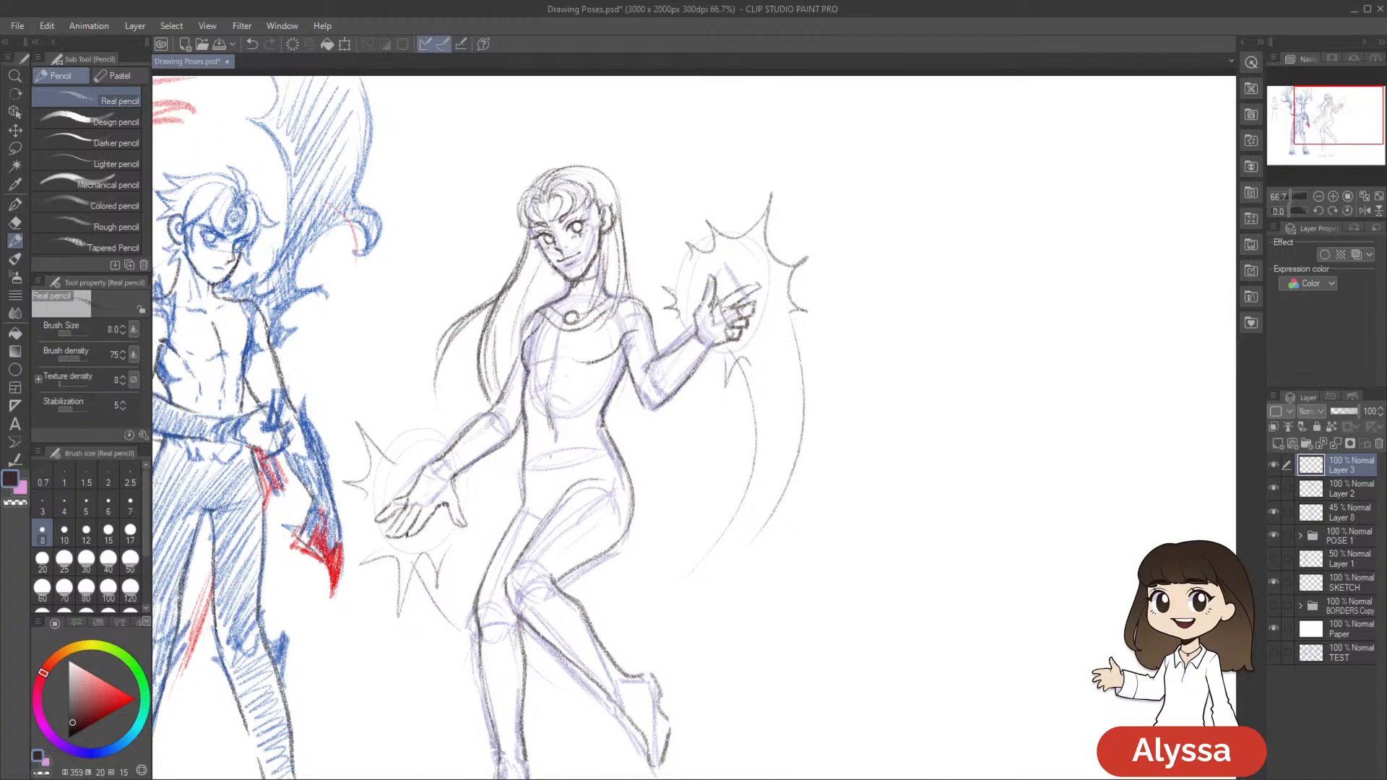
{"action": "left_click_drag", "start_coordinate": [726, 437], "coordinate": [720, 455]}
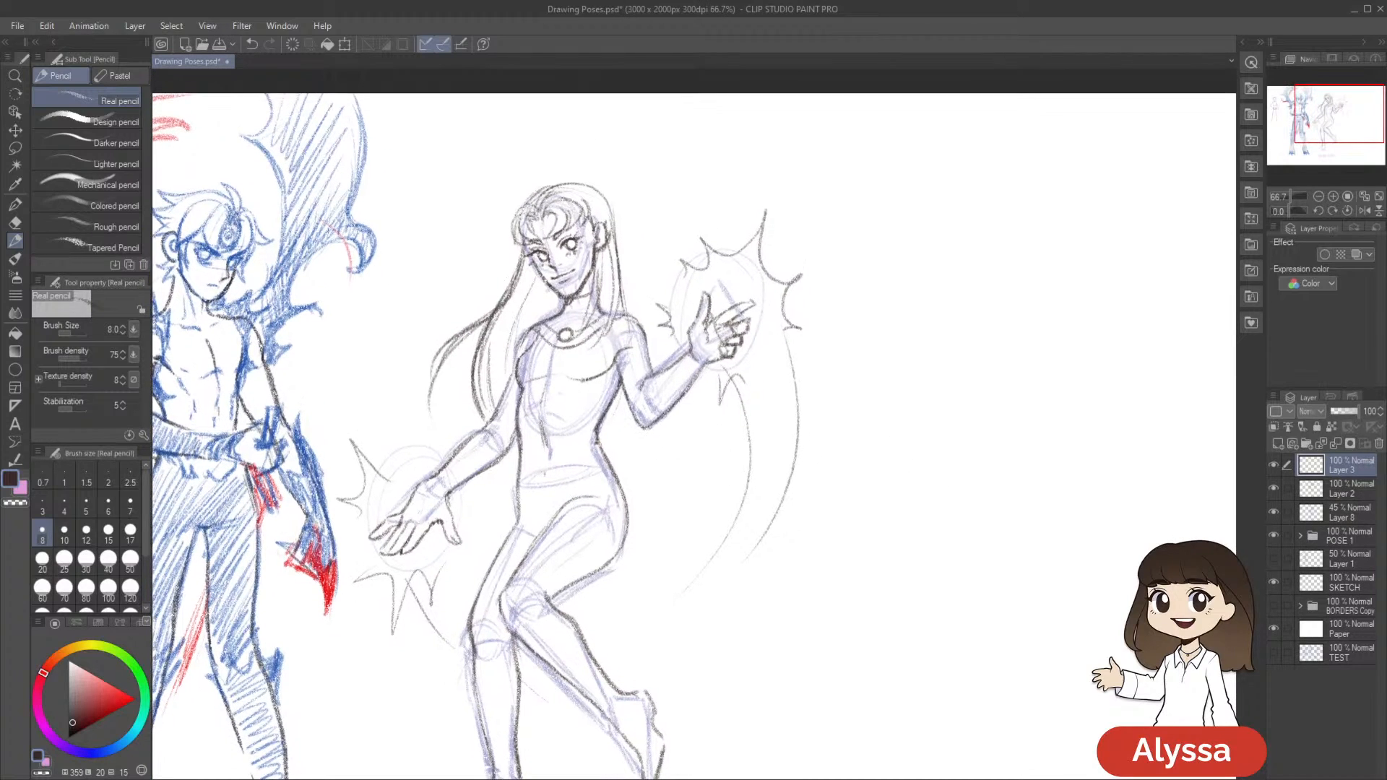
{"action": "left_click_drag", "start_coordinate": [797, 411], "coordinate": [791, 406]}
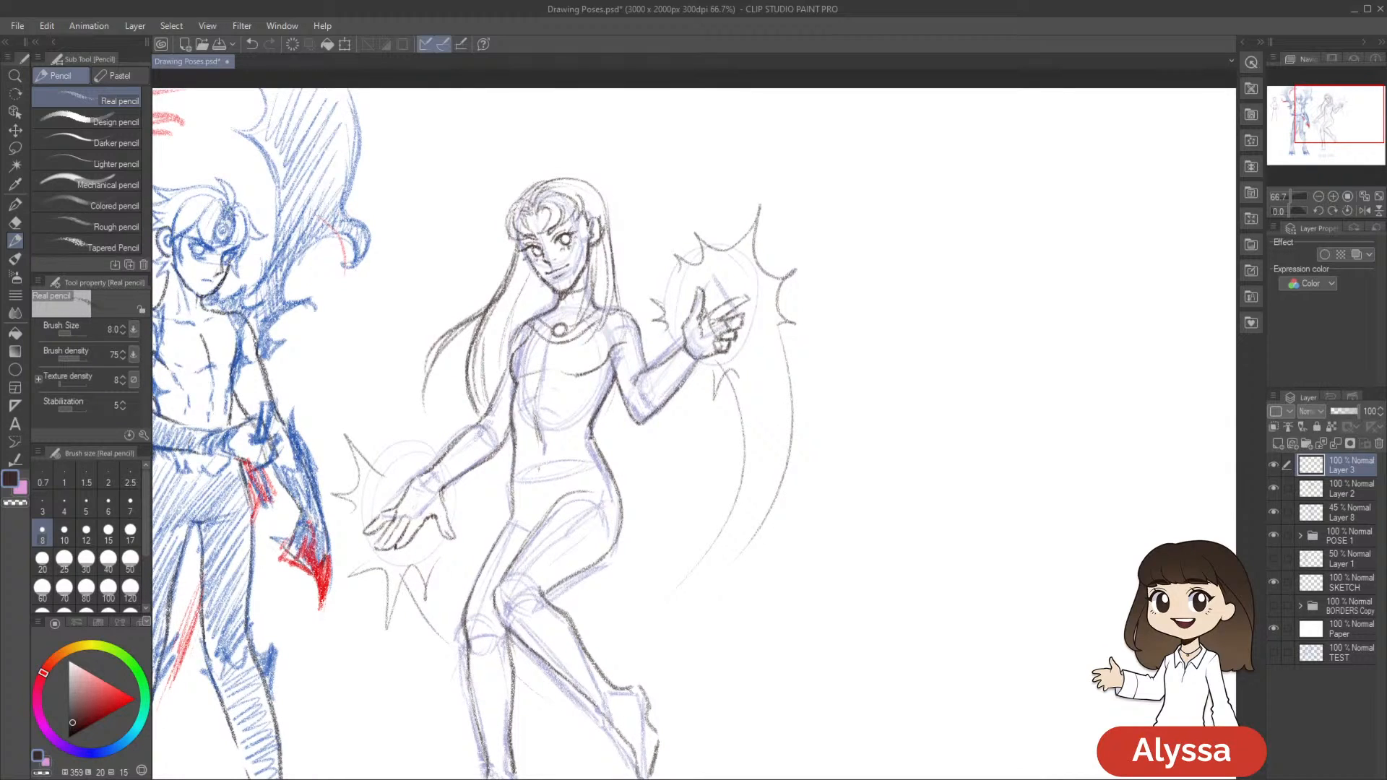
{"action": "left_click_drag", "start_coordinate": [800, 546], "coordinate": [790, 499]}
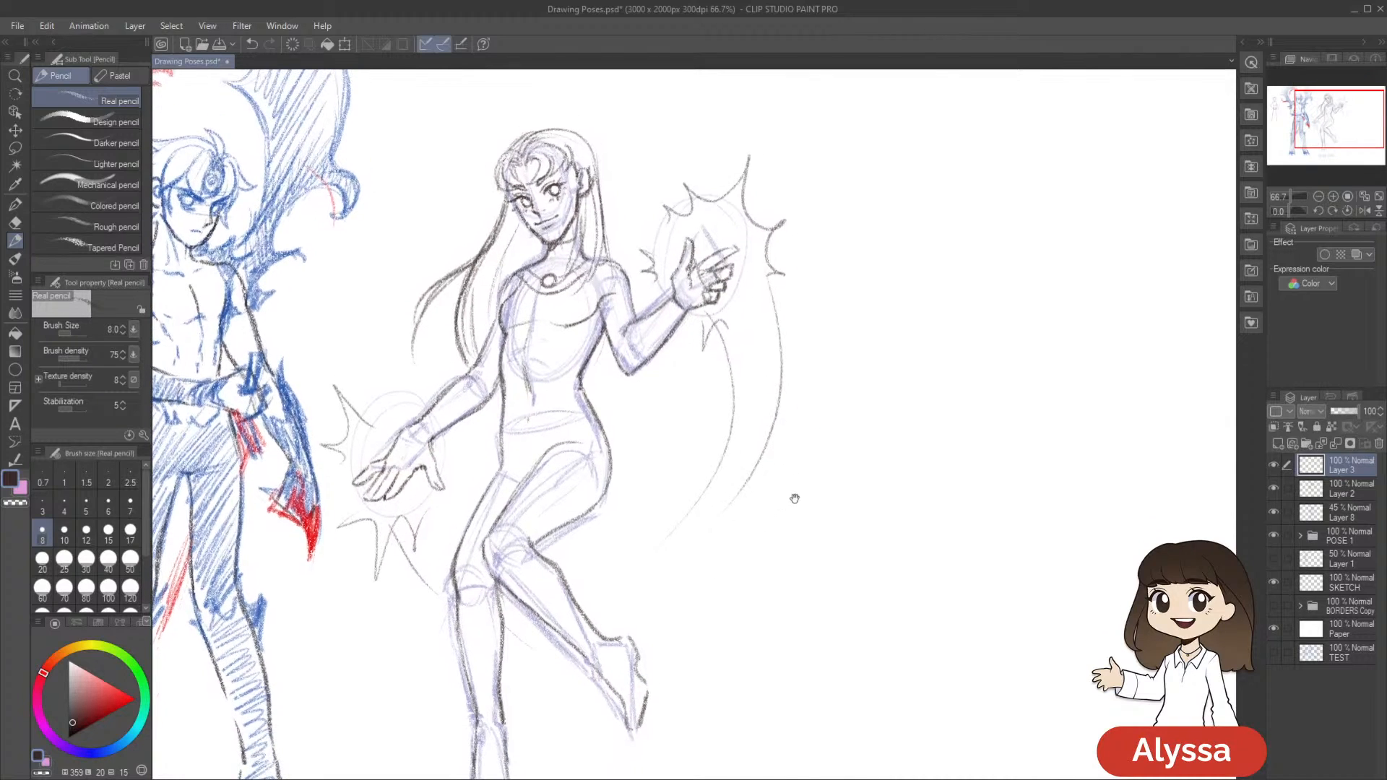
Pencil the costume's sleeve edges on both of the female figure's arms
{"action": "left_click_drag", "start_coordinate": [584, 346], "coordinate": [588, 354]}
{"action": "key", "text": "ctrl+z"}
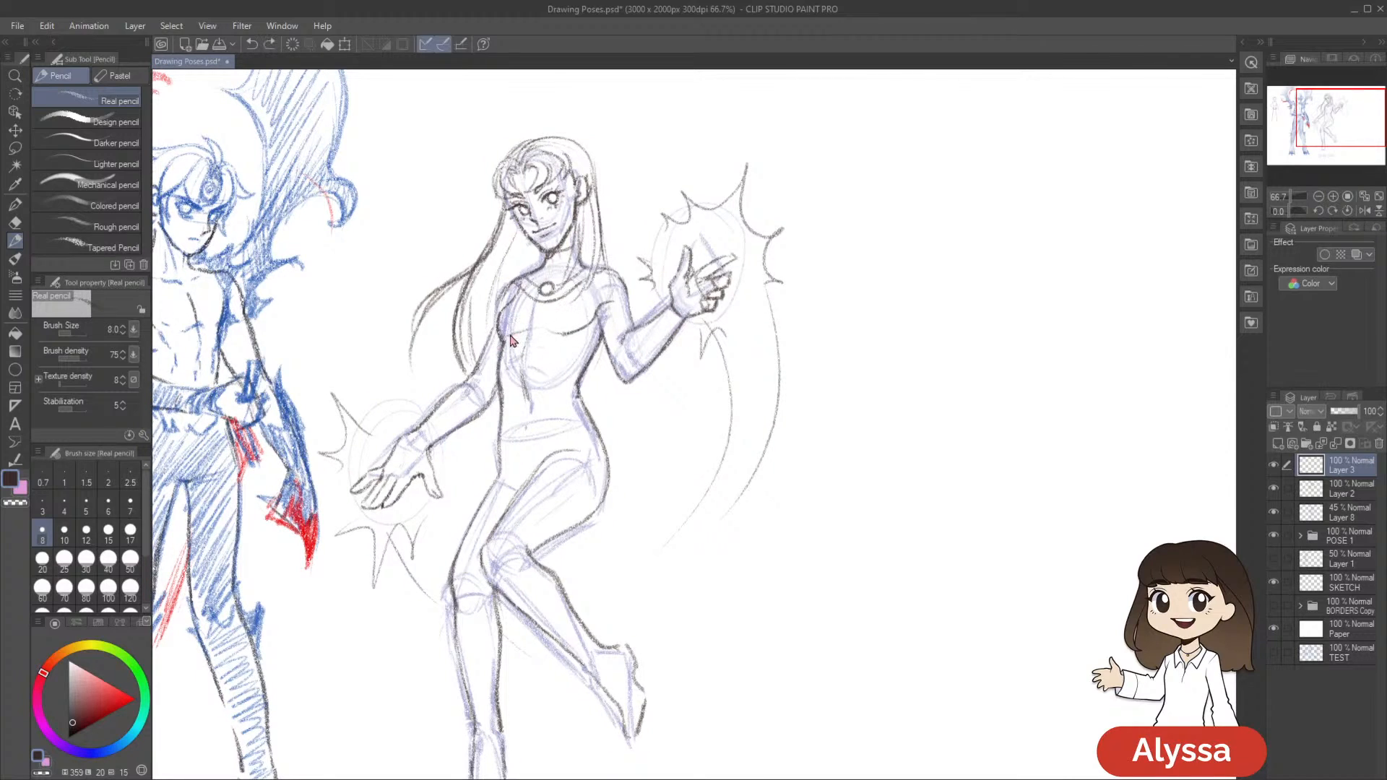
{"action": "left_click_drag", "start_coordinate": [492, 333], "coordinate": [476, 365]}
{"action": "left_click_drag", "start_coordinate": [751, 397], "coordinate": [757, 367]}
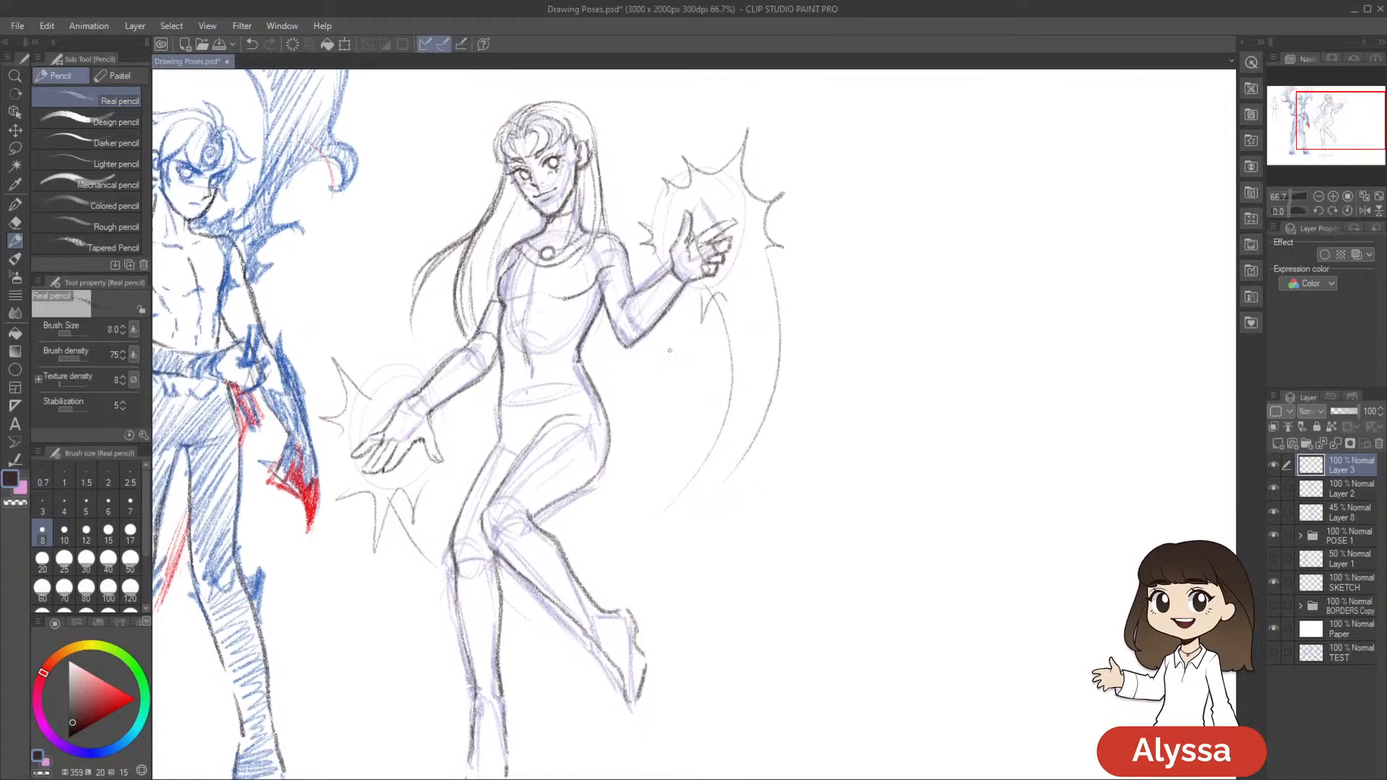
{"action": "left_click_drag", "start_coordinate": [618, 286], "coordinate": [614, 305]}
{"action": "left_click_drag", "start_coordinate": [506, 333], "coordinate": [497, 368]}
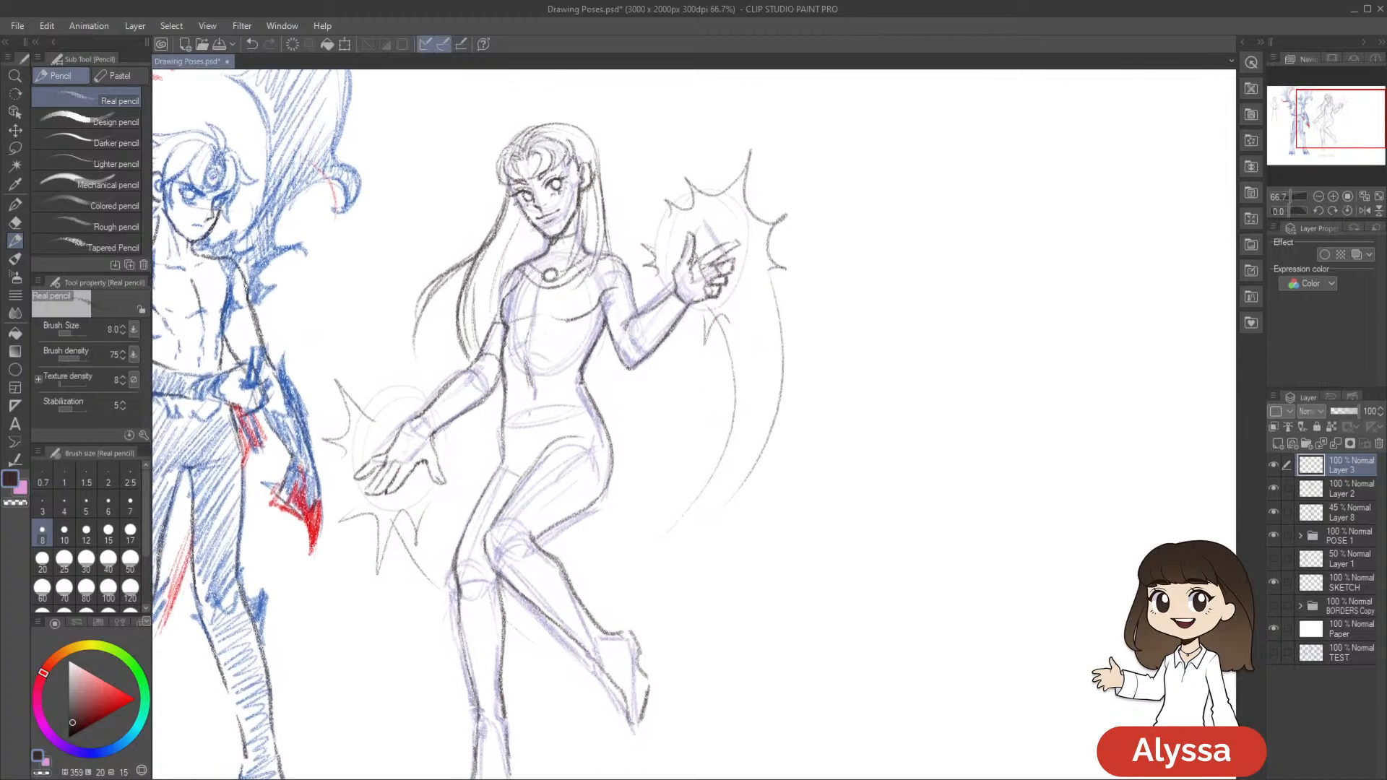
Pencil a glove edge near the wrist of the lowered arm and save the drawing
{"action": "left_click_drag", "start_coordinate": [739, 428], "coordinate": [758, 405]}
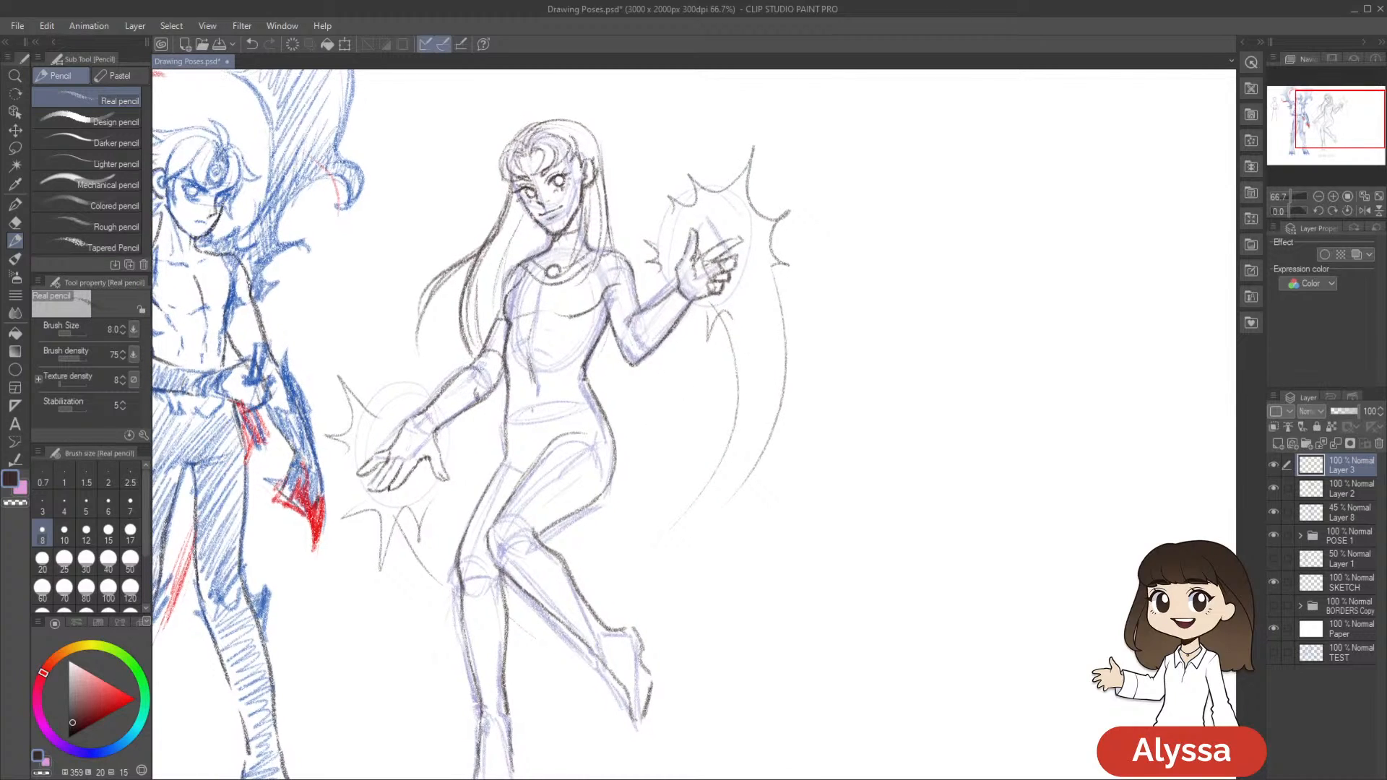
{"action": "left_click_drag", "start_coordinate": [437, 434], "coordinate": [407, 456]}
{"action": "left_click_drag", "start_coordinate": [489, 433], "coordinate": [468, 431]}
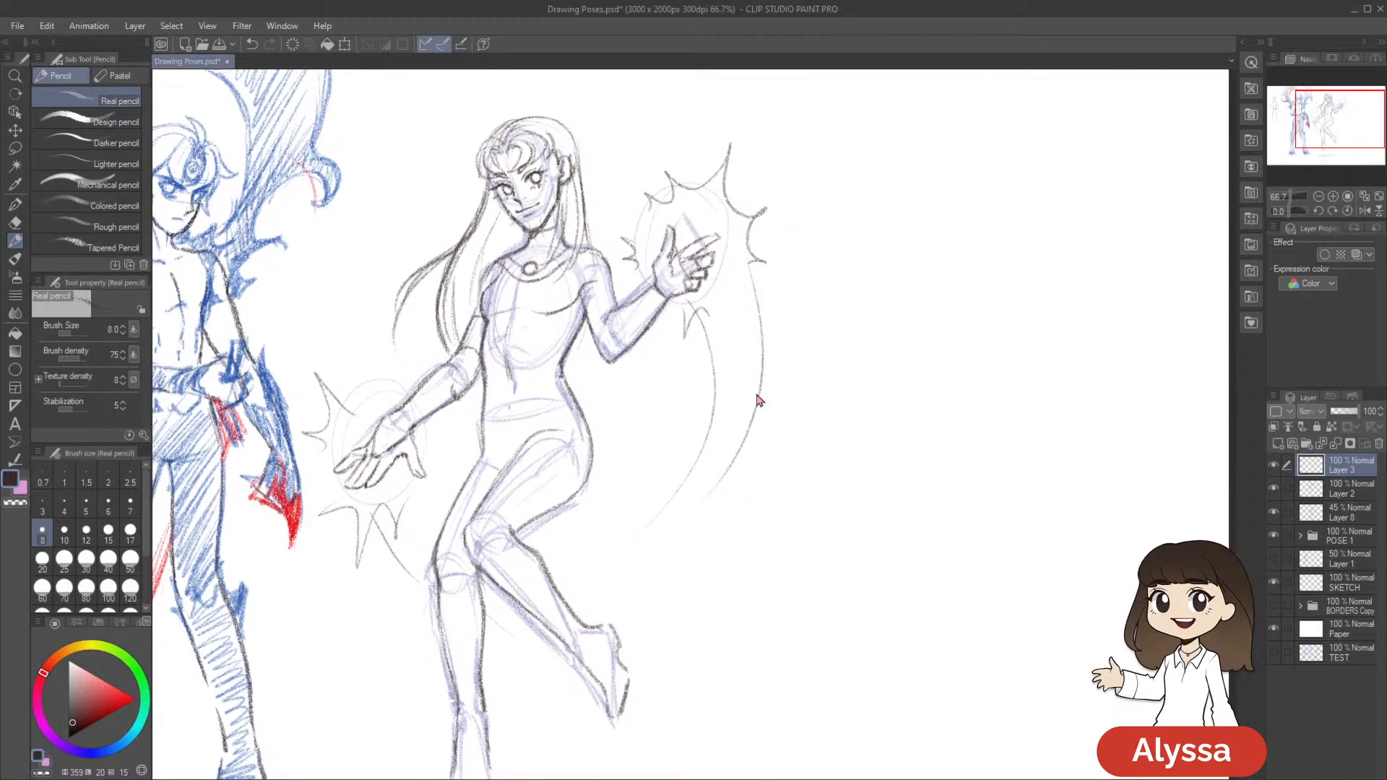
{"action": "key", "text": "ctrl+s"}
{"action": "left_click_drag", "start_coordinate": [784, 401], "coordinate": [785, 395]}
{"action": "left_click", "coordinate": [582, 395]}
{"action": "left_click_drag", "start_coordinate": [888, 361], "coordinate": [884, 365]}
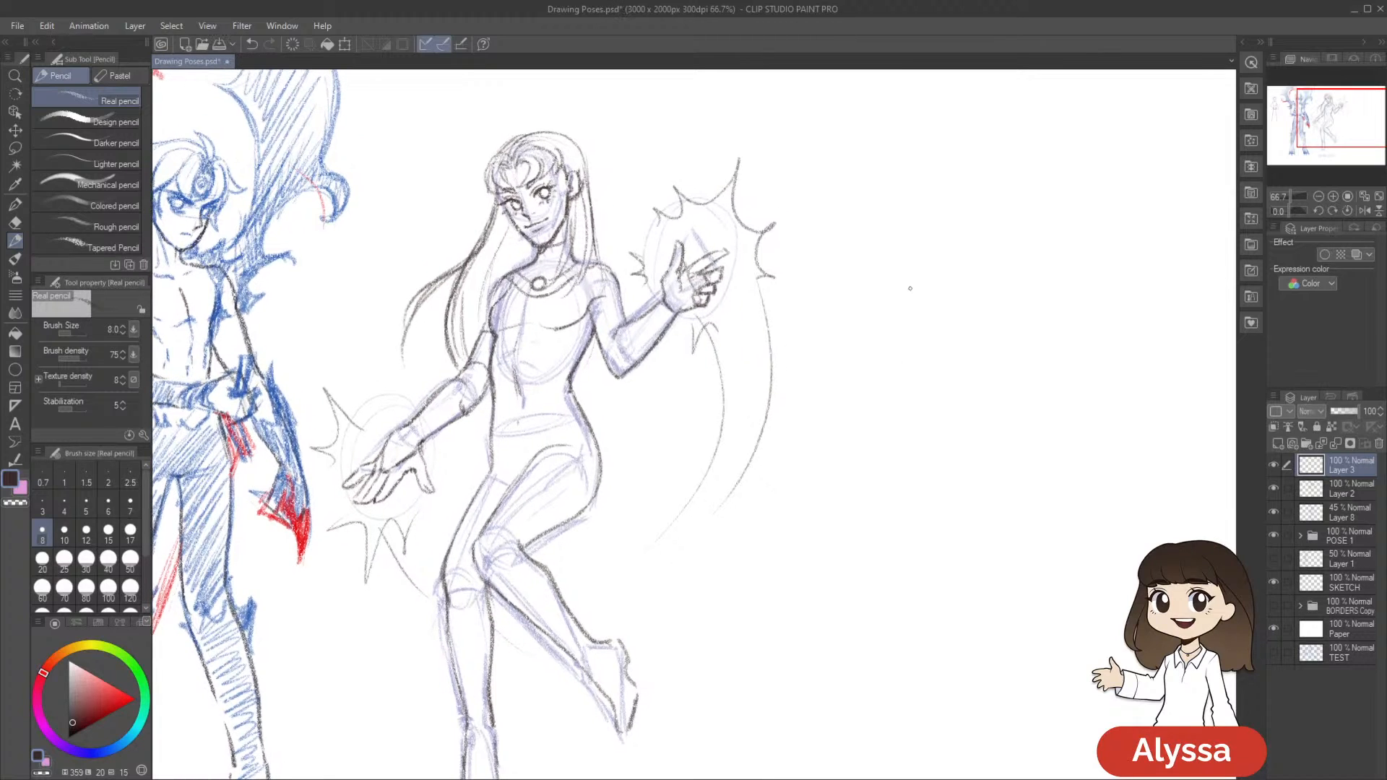
Draw the glove cuff around the elbow of the raised arm and save the drawing
{"action": "left_click_drag", "start_coordinate": [626, 328], "coordinate": [613, 372]}
{"action": "left_click_drag", "start_coordinate": [614, 336], "coordinate": [609, 372]}
{"action": "left_click_drag", "start_coordinate": [834, 358], "coordinate": [838, 332]}
{"action": "left_click_drag", "start_coordinate": [777, 295], "coordinate": [725, 303]}
{"action": "mouse_move", "coordinate": [705, 402]}
{"action": "left_mouse_down"}
{"action": "mouse_move", "coordinate": [683, 395]}
{"action": "mouse_move", "coordinate": [683, 412]}
{"action": "left_mouse_up"}
{"action": "key", "text": "ctrl+s"}
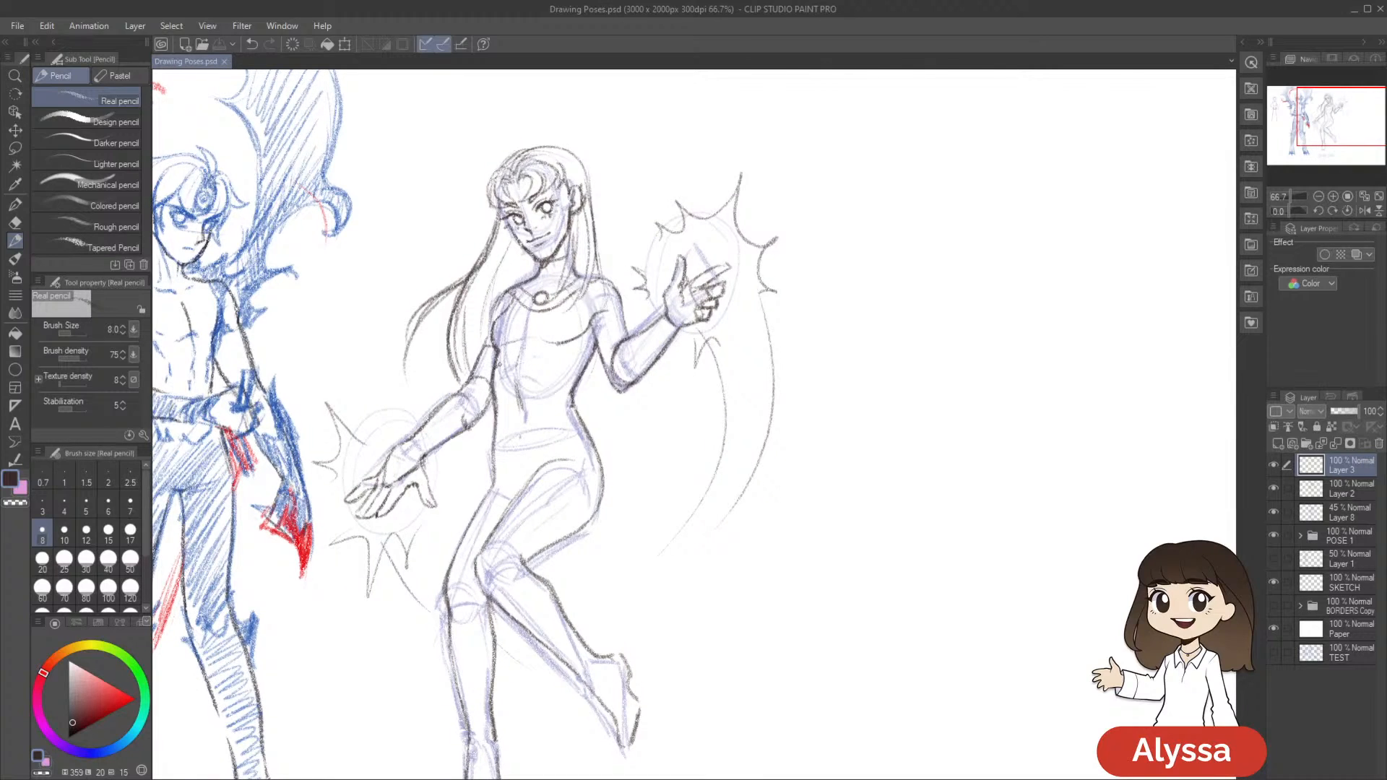
Draw the curved lower hem of the crop top beneath the chest and save the drawing
{"action": "mouse_move", "coordinate": [578, 380]}
{"action": "left_mouse_down"}
{"action": "mouse_move", "coordinate": [506, 359]}
{"action": "mouse_move", "coordinate": [558, 361]}
{"action": "left_mouse_up"}
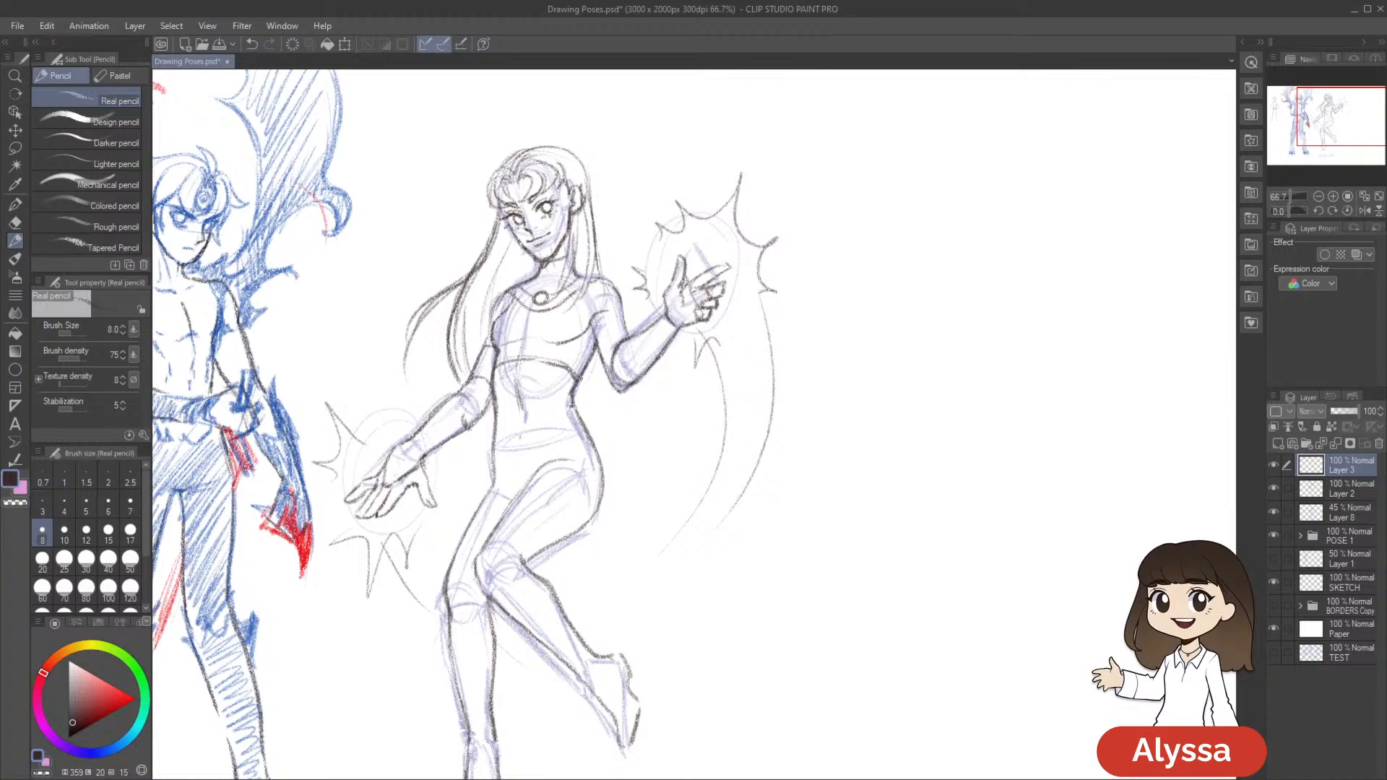
{"action": "left_click_drag", "start_coordinate": [783, 391], "coordinate": [789, 352]}
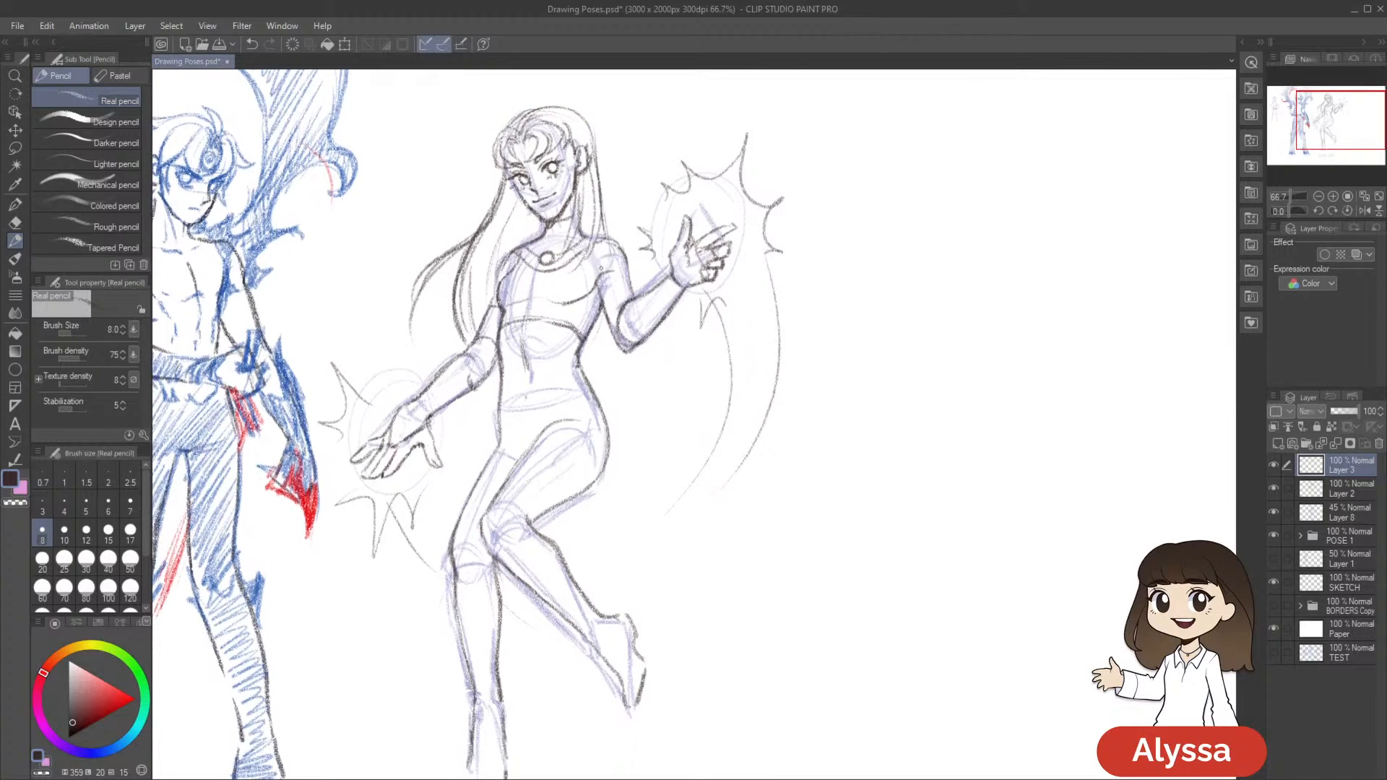
{"action": "left_click_drag", "start_coordinate": [570, 256], "coordinate": [614, 238]}
{"action": "scroll", "coordinate": [668, 387], "scroll_direction": "down", "scroll_amount": 2}
{"action": "key", "text": "ctrl+s"}
Draw a belt with a round buckle around the hips and save the drawing
{"action": "key", "text": "ctrl+z"}
{"action": "mouse_move", "coordinate": [517, 339]}
{"action": "left_mouse_down"}
{"action": "mouse_move", "coordinate": [580, 327]}
{"action": "mouse_move", "coordinate": [531, 354]}
{"action": "mouse_move", "coordinate": [521, 341]}
{"action": "left_mouse_up"}
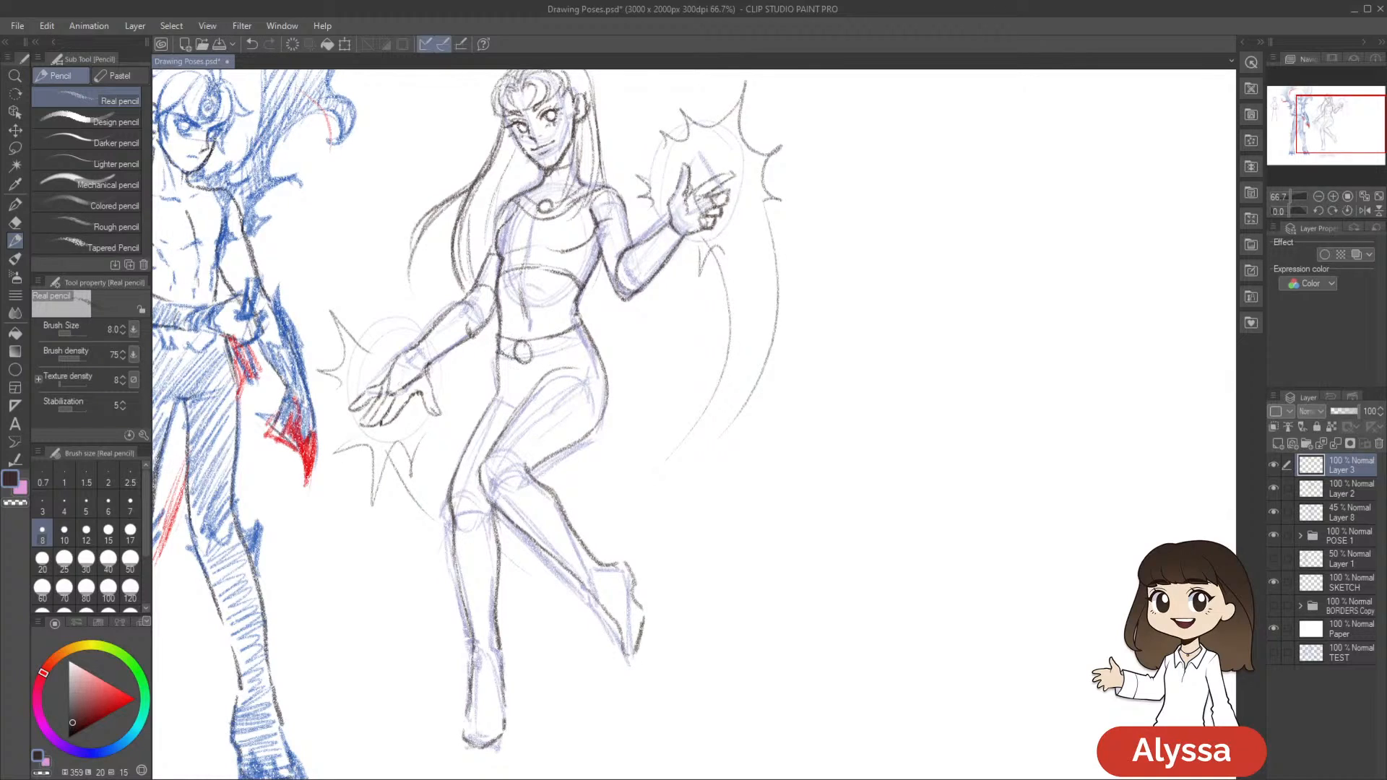
{"action": "left_click_drag", "start_coordinate": [532, 354], "coordinate": [590, 338]}
{"action": "left_click_drag", "start_coordinate": [522, 338], "coordinate": [532, 354]}
{"action": "left_click_drag", "start_coordinate": [808, 413], "coordinate": [773, 391]}
{"action": "key", "text": "ctrl+s"}
Pencil the skirt's side edge and the crease lines over the hip below the belt
{"action": "mouse_move", "coordinate": [766, 471]}
{"action": "left_mouse_down"}
{"action": "mouse_move", "coordinate": [812, 470]}
{"action": "mouse_move", "coordinate": [798, 424]}
{"action": "mouse_move", "coordinate": [799, 442]}
{"action": "left_mouse_up"}
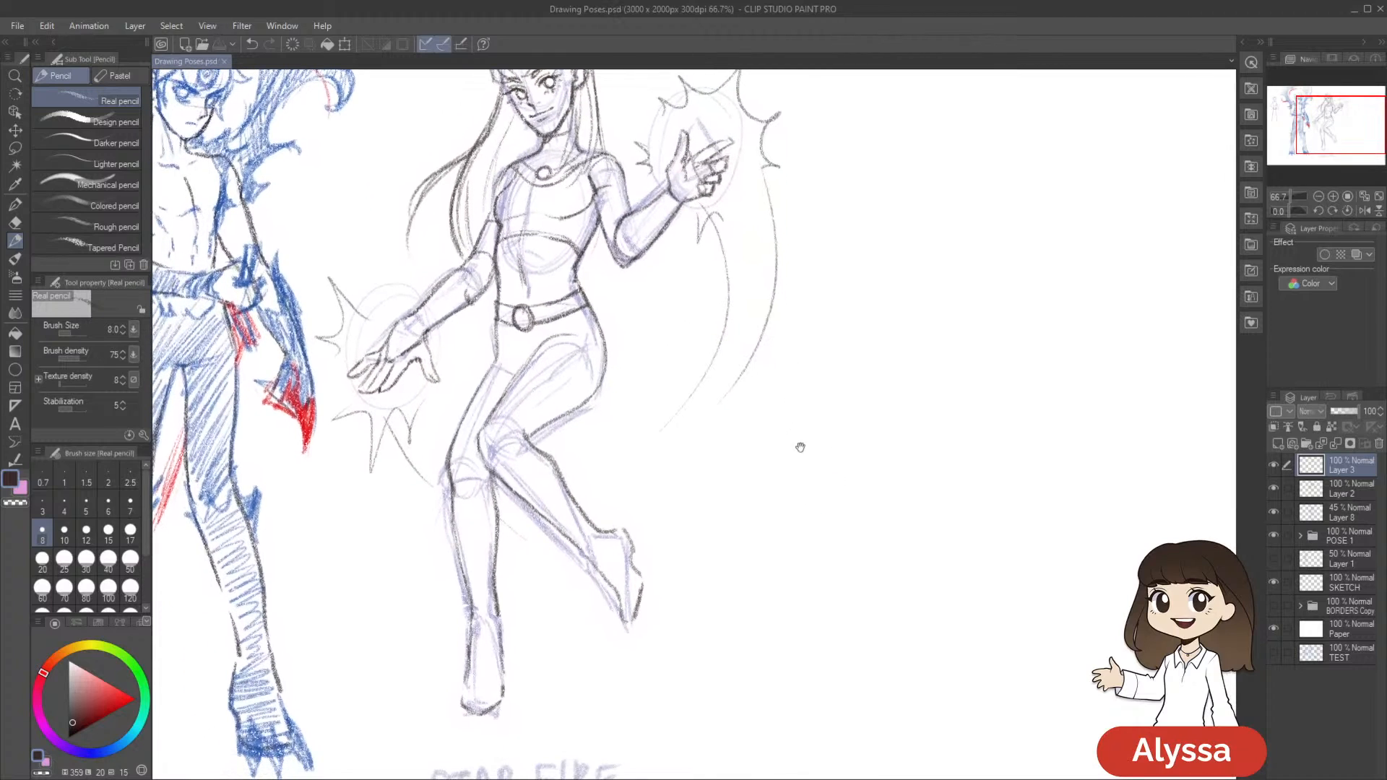
{"action": "left_click_drag", "start_coordinate": [768, 383], "coordinate": [762, 384]}
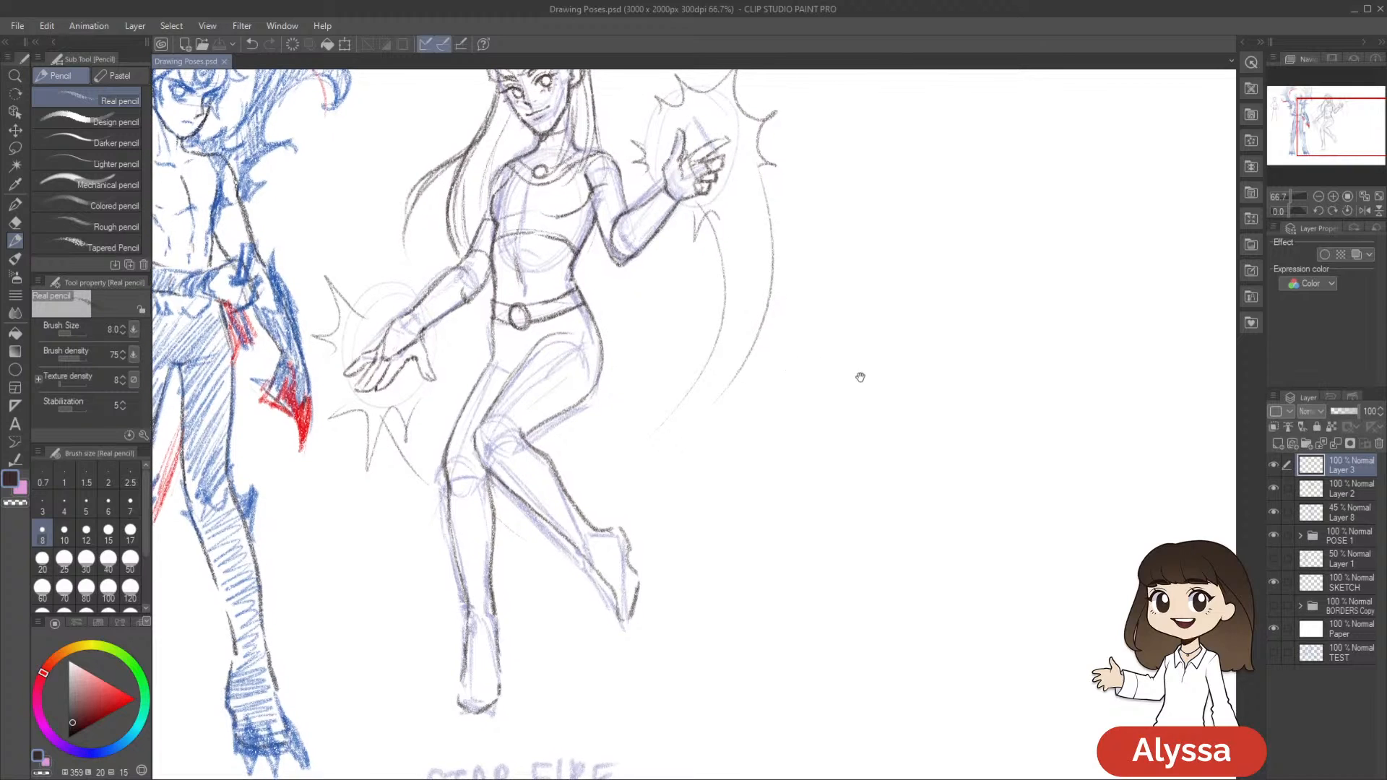
{"action": "left_click_drag", "start_coordinate": [858, 407], "coordinate": [867, 412]}
{"action": "left_click_drag", "start_coordinate": [501, 330], "coordinate": [501, 361]}
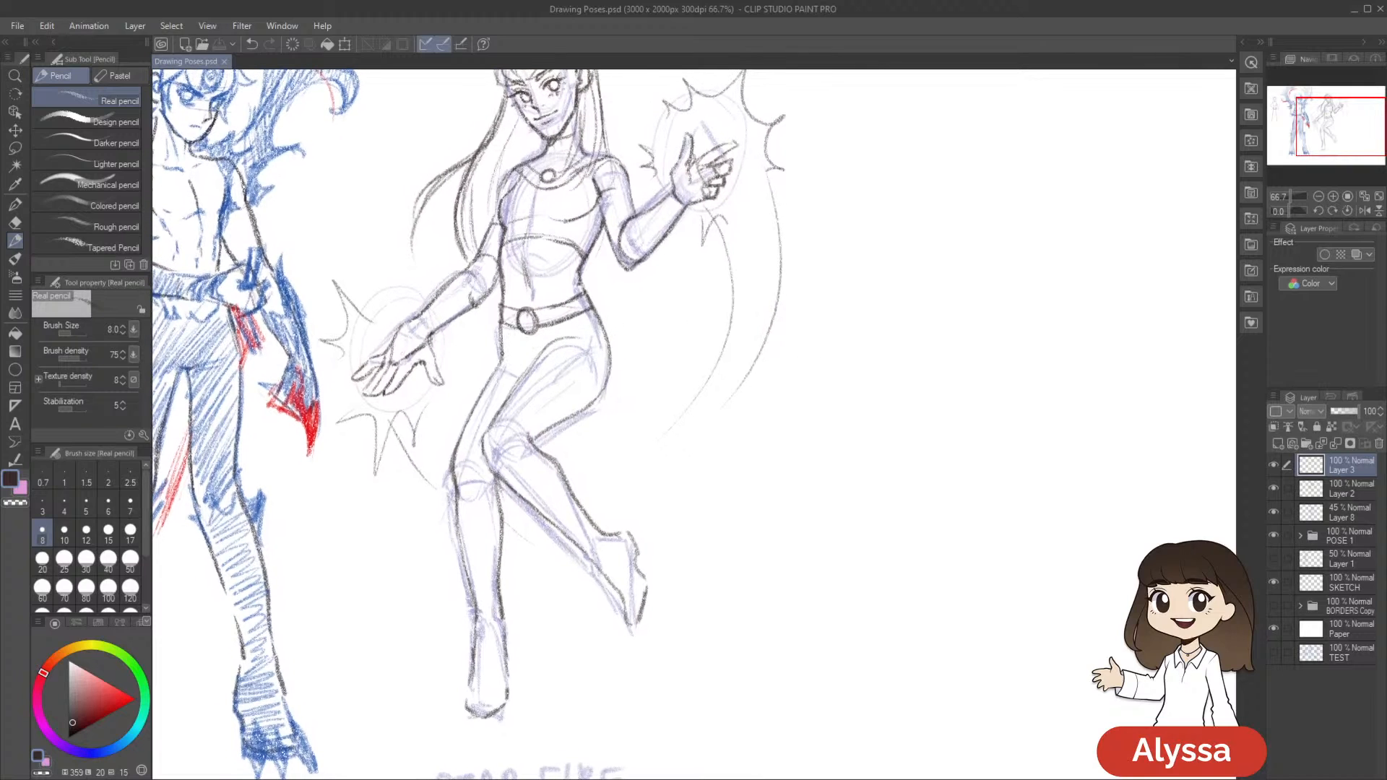
{"action": "left_click_drag", "start_coordinate": [634, 377], "coordinate": [644, 370]}
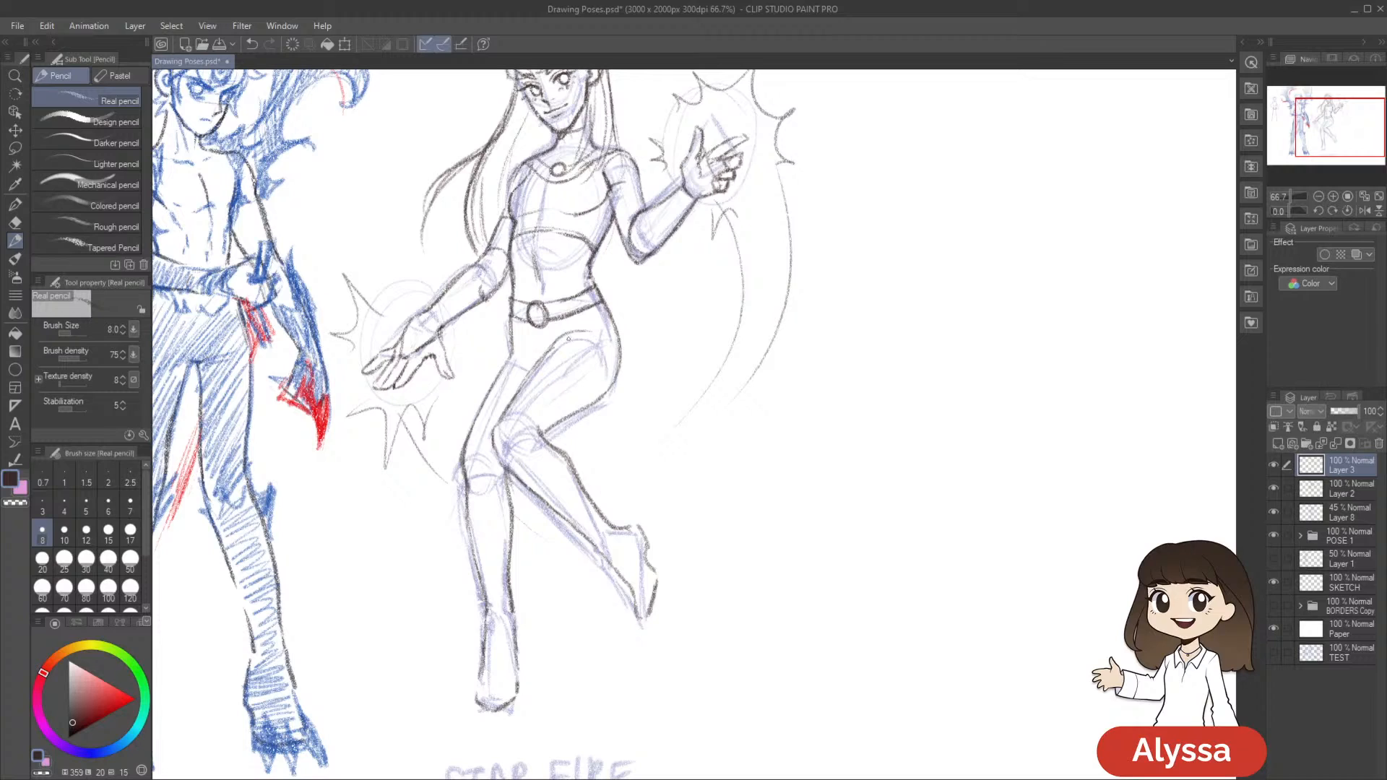
{"action": "mouse_move", "coordinate": [549, 345]}
{"action": "left_mouse_down"}
{"action": "mouse_move", "coordinate": [525, 376]}
{"action": "mouse_move", "coordinate": [598, 325]}
{"action": "mouse_move", "coordinate": [538, 354]}
{"action": "left_mouse_up"}
{"action": "scroll", "coordinate": [765, 347], "scroll_direction": "down", "scroll_amount": 1}
{"action": "scroll", "coordinate": [793, 374], "scroll_direction": "down", "scroll_amount": 1}
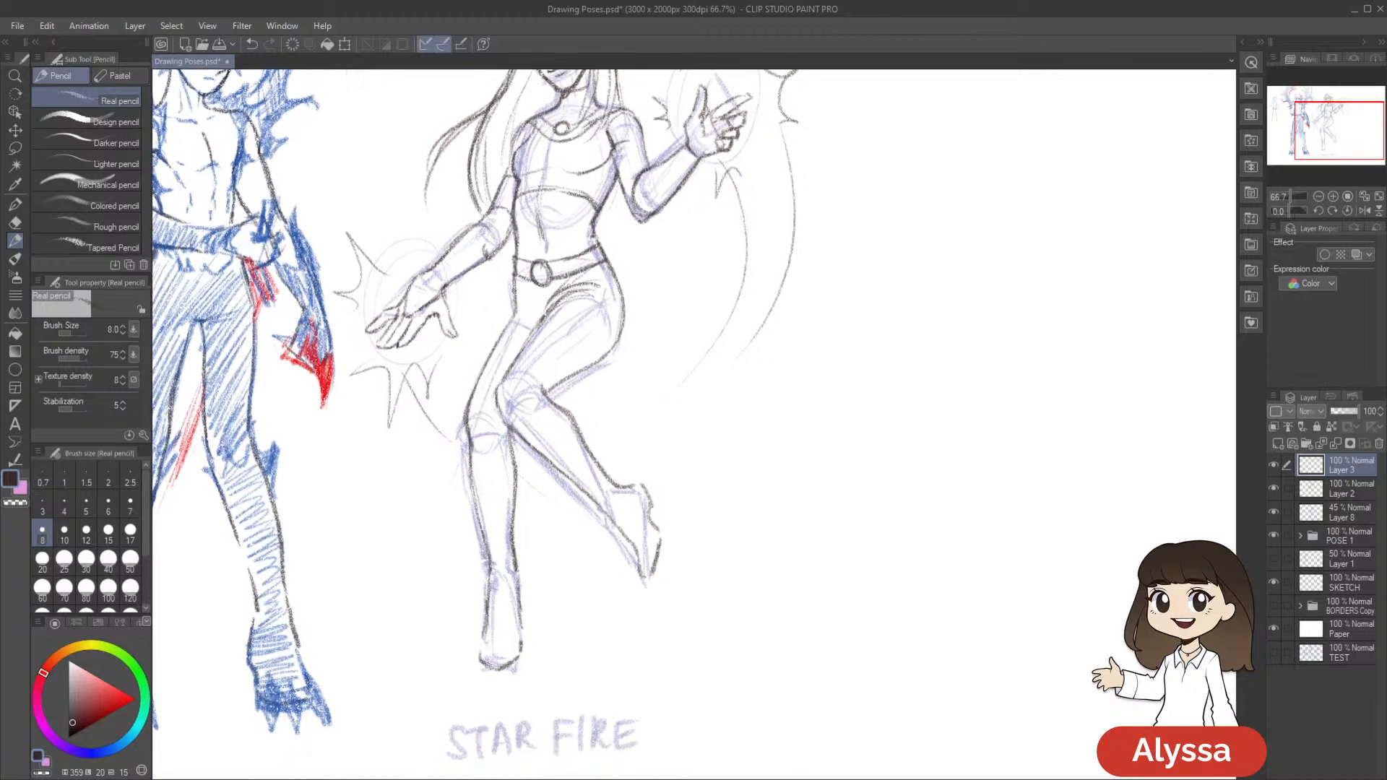
Draw the skirt's hem across both upper thighs
{"action": "mouse_move", "coordinate": [510, 316]}
{"action": "left_mouse_down"}
{"action": "mouse_move", "coordinate": [493, 347]}
{"action": "mouse_move", "coordinate": [578, 324]}
{"action": "left_mouse_up"}
{"action": "left_click_drag", "start_coordinate": [790, 346], "coordinate": [760, 343]}
{"action": "left_click_drag", "start_coordinate": [588, 277], "coordinate": [594, 319]}
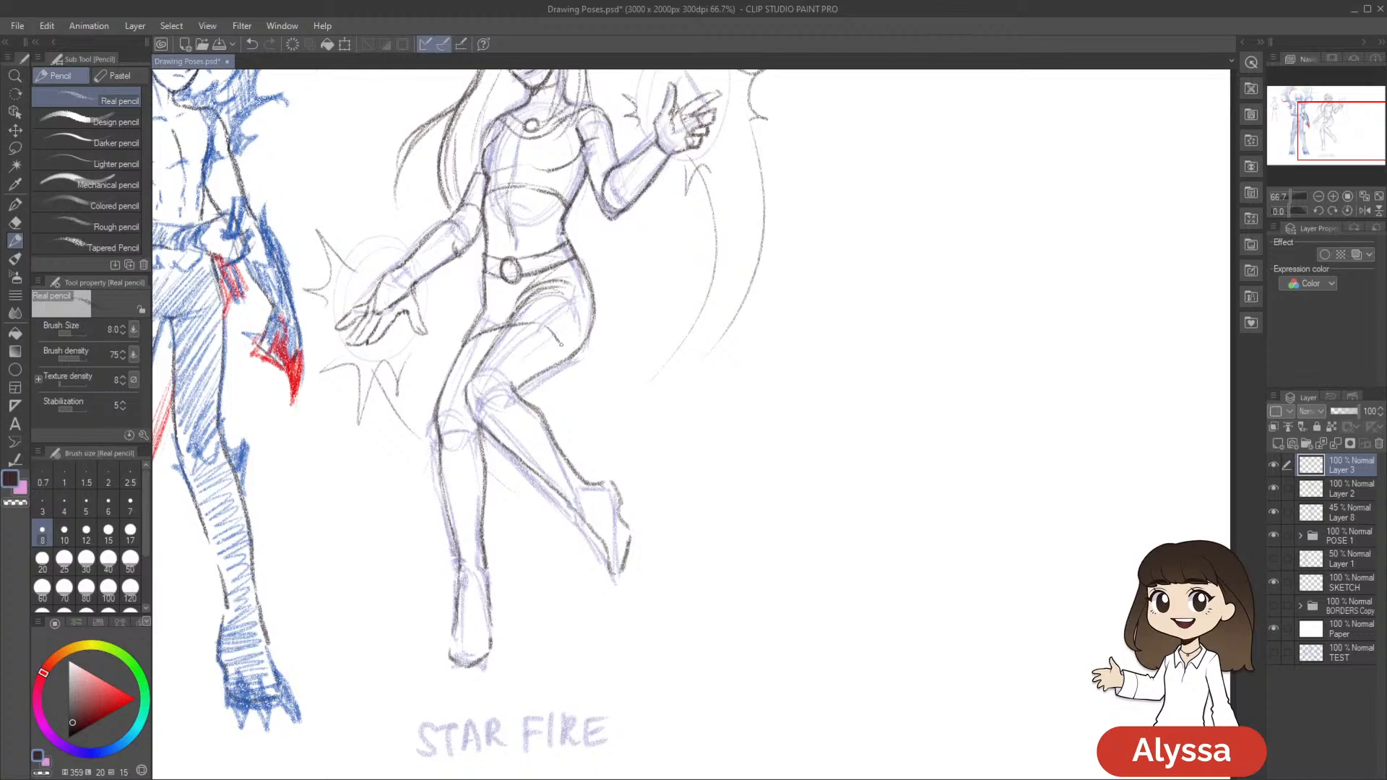
{"action": "left_click_drag", "start_coordinate": [741, 365], "coordinate": [752, 414]}
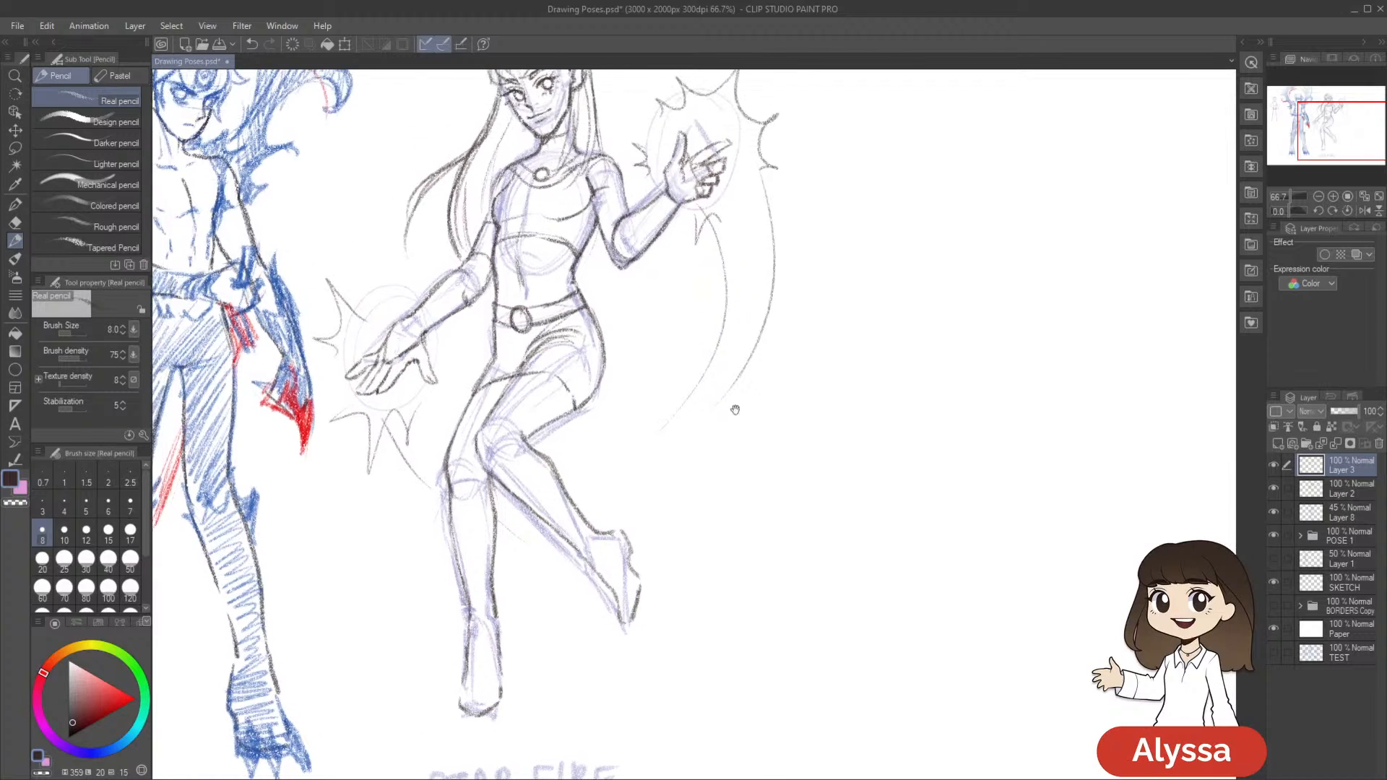
Shade the skirt and the crop top with diagonal pencil hatching
{"action": "mouse_move", "coordinate": [488, 354]}
{"action": "left_mouse_down"}
{"action": "mouse_move", "coordinate": [541, 329]}
{"action": "mouse_move", "coordinate": [506, 383]}
{"action": "mouse_move", "coordinate": [530, 354]}
{"action": "mouse_move", "coordinate": [592, 354]}
{"action": "mouse_move", "coordinate": [577, 391]}
{"action": "mouse_move", "coordinate": [603, 445]}
{"action": "left_mouse_up"}
{"action": "left_click_drag", "start_coordinate": [508, 375], "coordinate": [484, 437]}
{"action": "mouse_move", "coordinate": [523, 226]}
{"action": "left_mouse_down"}
{"action": "mouse_move", "coordinate": [510, 250]}
{"action": "mouse_move", "coordinate": [578, 220]}
{"action": "mouse_move", "coordinate": [556, 271]}
{"action": "mouse_move", "coordinate": [570, 238]}
{"action": "mouse_move", "coordinate": [578, 267]}
{"action": "mouse_move", "coordinate": [603, 245]}
{"action": "mouse_move", "coordinate": [584, 279]}
{"action": "left_mouse_up"}
{"action": "left_click_drag", "start_coordinate": [603, 268], "coordinate": [587, 290]}
{"action": "left_click_drag", "start_coordinate": [882, 355], "coordinate": [919, 297]}
{"action": "mouse_move", "coordinate": [857, 386]}
{"action": "left_mouse_down"}
{"action": "mouse_move", "coordinate": [876, 301]}
{"action": "mouse_move", "coordinate": [857, 347]}
{"action": "left_mouse_up"}
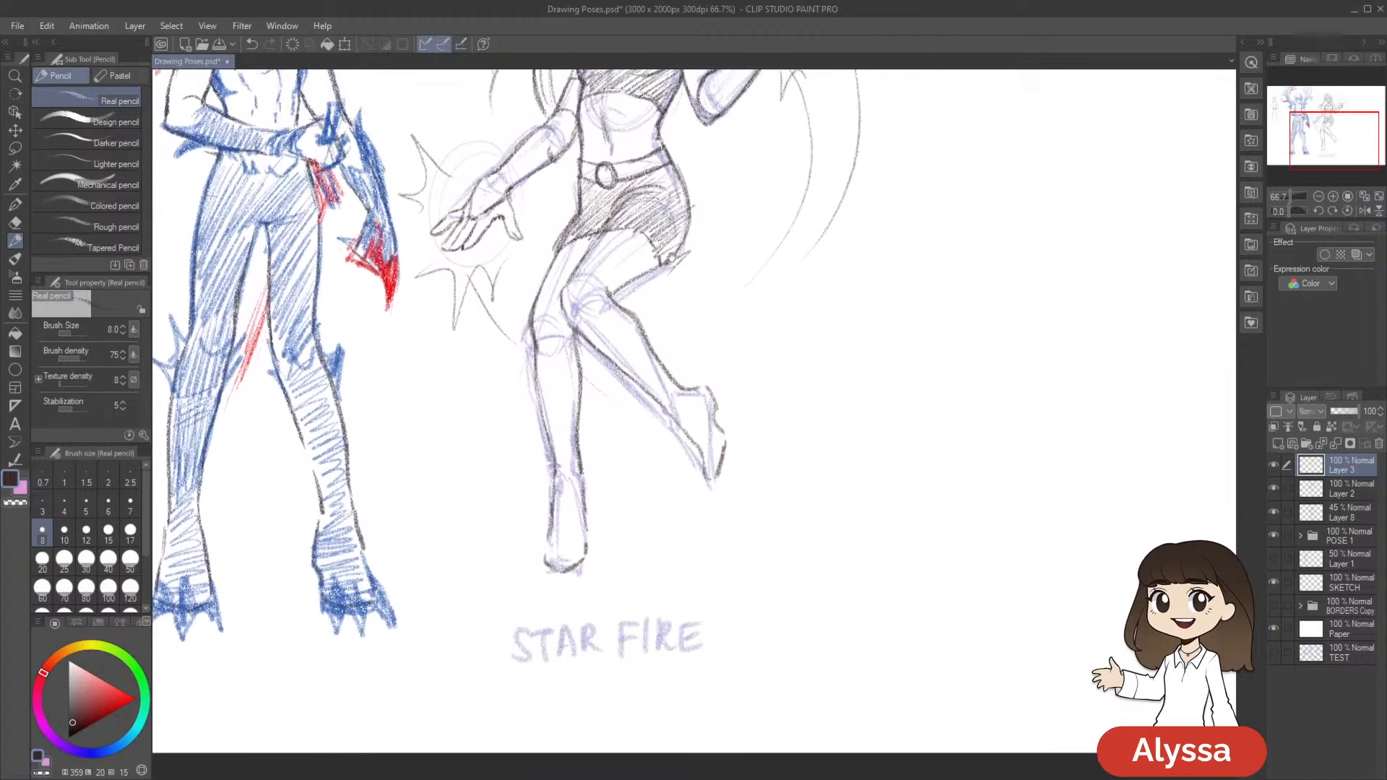
Try a pencil line on the thigh below the skirt hem, undo it, and save the drawing
{"action": "mouse_move", "coordinate": [631, 255]}
{"action": "left_mouse_down"}
{"action": "mouse_move", "coordinate": [642, 279]}
{"action": "mouse_move", "coordinate": [606, 233]}
{"action": "left_mouse_up"}
{"action": "key", "text": "ctrl+z"}
Try drawing a boot-top edge across the thigh below the skirt
{"action": "key", "text": "ctrl+z"}
{"action": "left_click_drag", "start_coordinate": [715, 302], "coordinate": [683, 317]}
{"action": "key", "text": "ctrl+s"}
{"action": "mouse_move", "coordinate": [532, 325]}
{"action": "left_mouse_down"}
{"action": "mouse_move", "coordinate": [540, 339]}
{"action": "mouse_move", "coordinate": [591, 312]}
{"action": "left_mouse_up"}
{"action": "mouse_move", "coordinate": [589, 324]}
{"action": "left_mouse_down"}
{"action": "mouse_move", "coordinate": [591, 343]}
{"action": "mouse_move", "coordinate": [590, 329]}
{"action": "mouse_move", "coordinate": [548, 310]}
{"action": "left_mouse_up"}
{"action": "key", "text": "ctrl+z"}
{"action": "key", "text": "ctrl+z"}
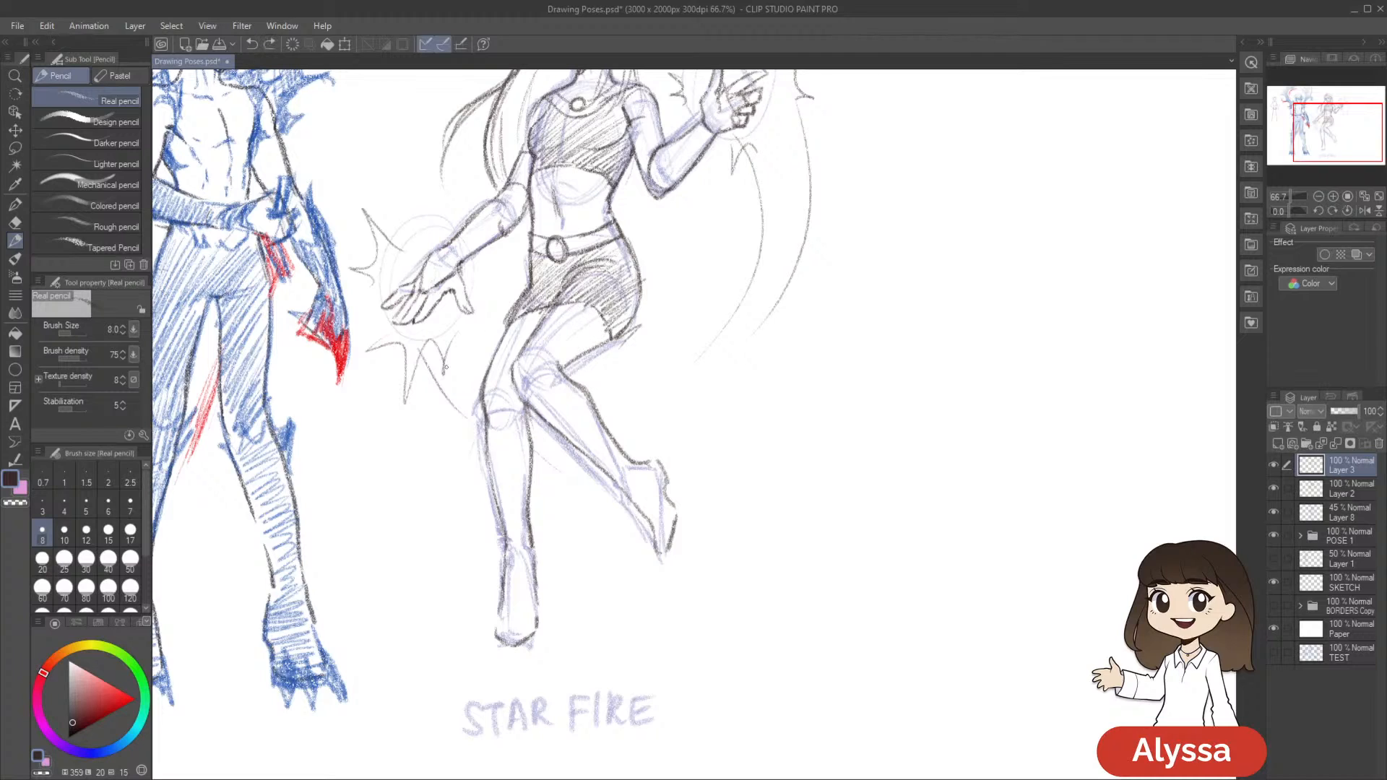
Redraw the boot's top edge as a curved pencil line across the raised thigh below the skirt hem
{"action": "left_click_drag", "start_coordinate": [738, 332], "coordinate": [723, 320]}
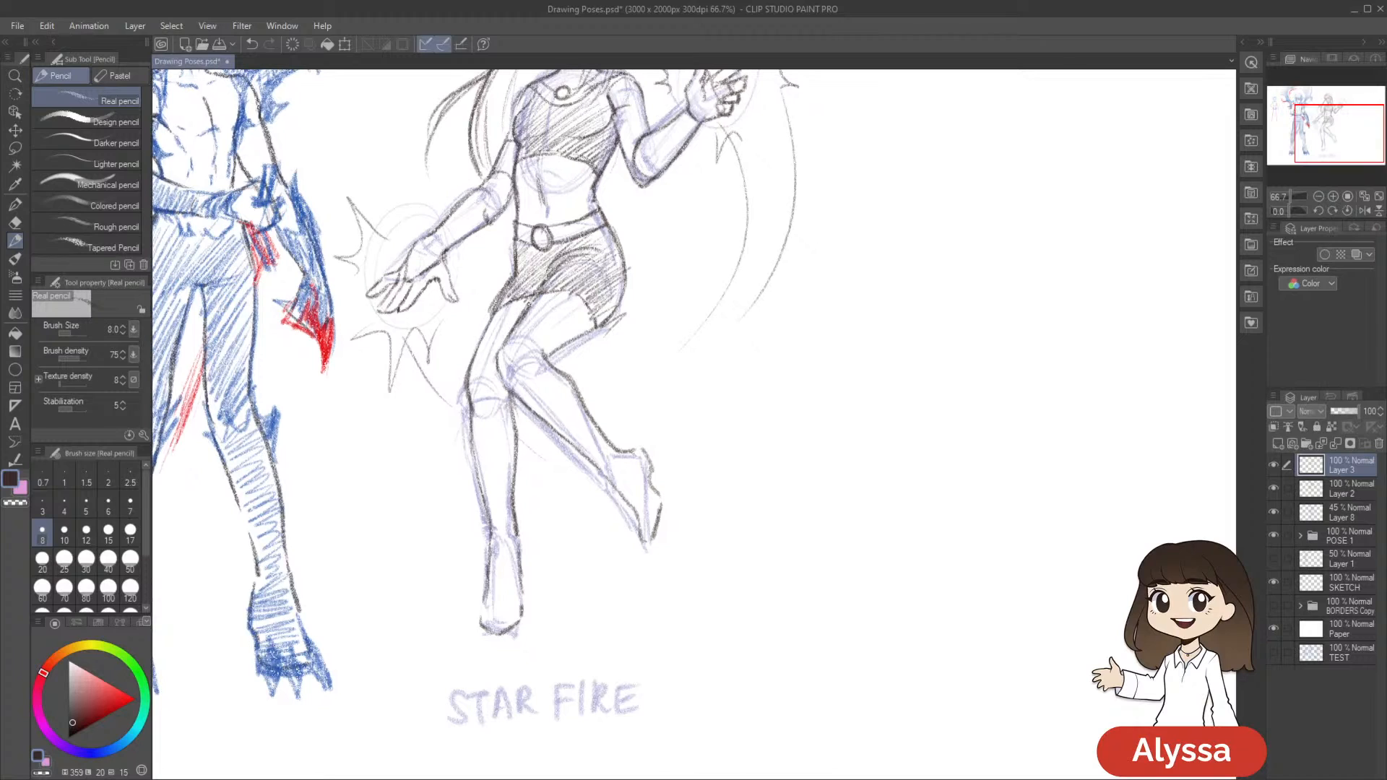
{"action": "key", "text": "ctrl+z"}
{"action": "key", "text": "ctrl+z"}
{"action": "mouse_move", "coordinate": [572, 319]}
{"action": "left_mouse_down"}
{"action": "mouse_move", "coordinate": [574, 339]}
{"action": "mouse_move", "coordinate": [564, 303]}
{"action": "mouse_move", "coordinate": [532, 299]}
{"action": "left_mouse_up"}
{"action": "left_click_drag", "start_coordinate": [655, 276], "coordinate": [647, 282]}
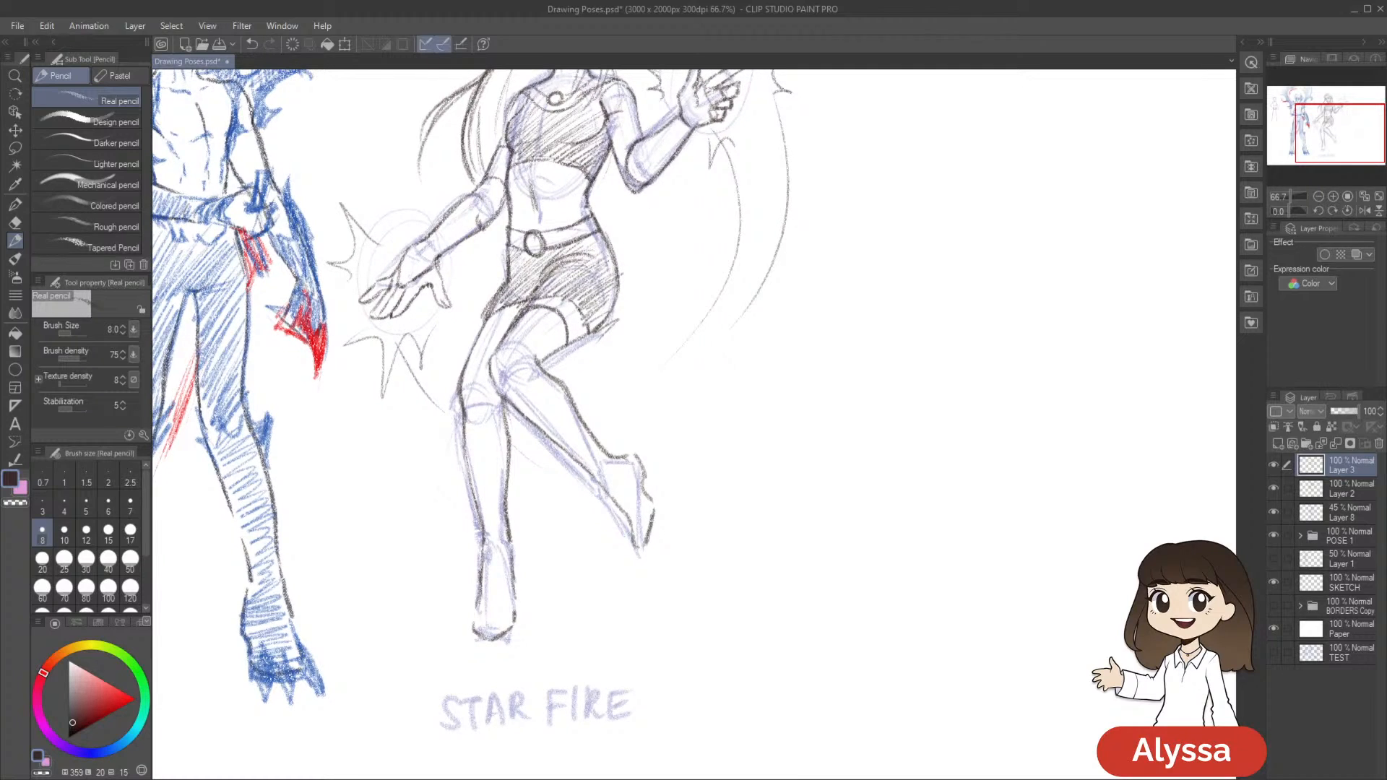
{"action": "key", "text": "ctrl+z"}
{"action": "left_click_drag", "start_coordinate": [548, 338], "coordinate": [564, 357]}
{"action": "key", "text": "ctrl+z"}
{"action": "key", "text": "ctrl+z"}
Lasso the boot-top lines on the raised thigh, enlarge them to about 114% to fit the leg, and deselect
{"action": "key", "text": "m"}
{"action": "mouse_move", "coordinate": [564, 334]}
{"action": "left_mouse_down"}
{"action": "mouse_move", "coordinate": [578, 307]}
{"action": "mouse_move", "coordinate": [514, 363]}
{"action": "mouse_move", "coordinate": [602, 381]}
{"action": "left_mouse_up"}
{"action": "key", "text": "ctrl+t"}
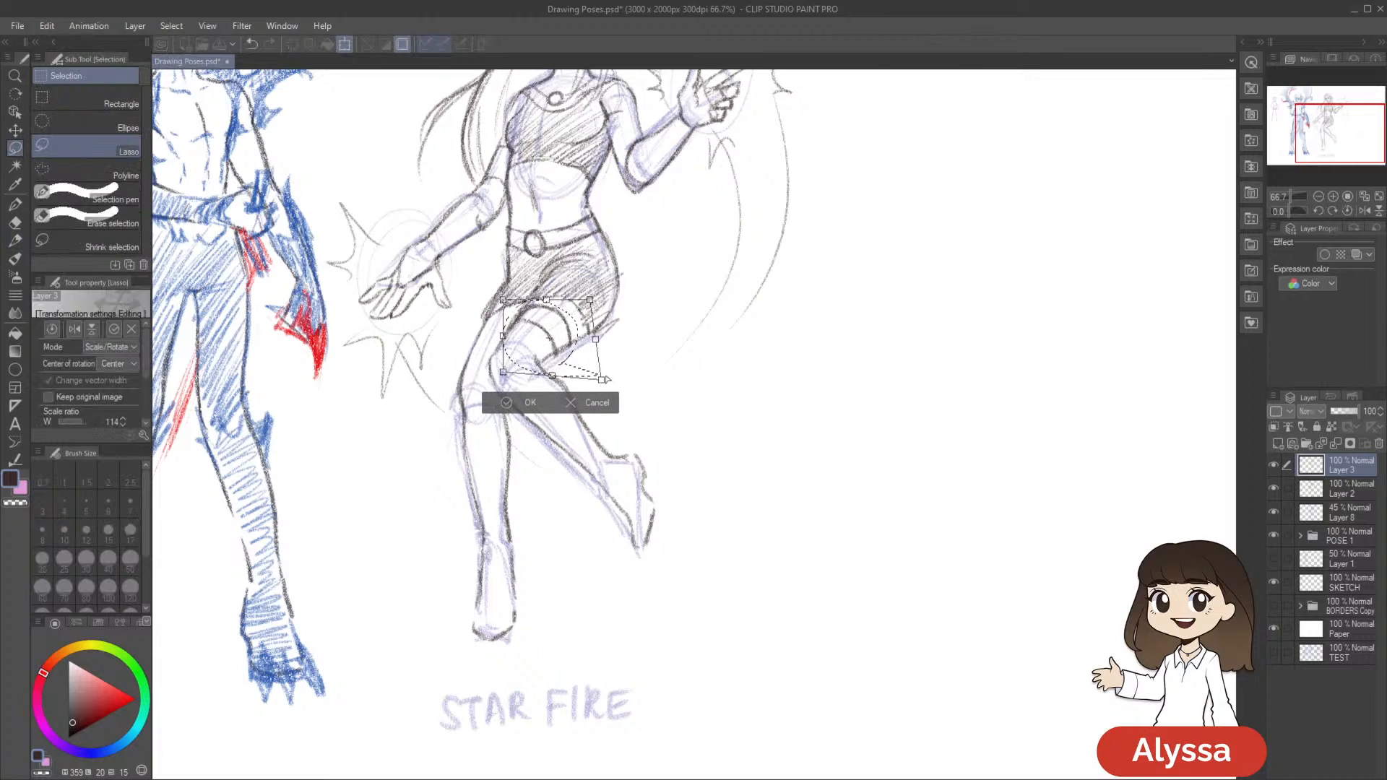
{"action": "key", "text": "Return"}
{"action": "key", "text": "ctrl+d"}
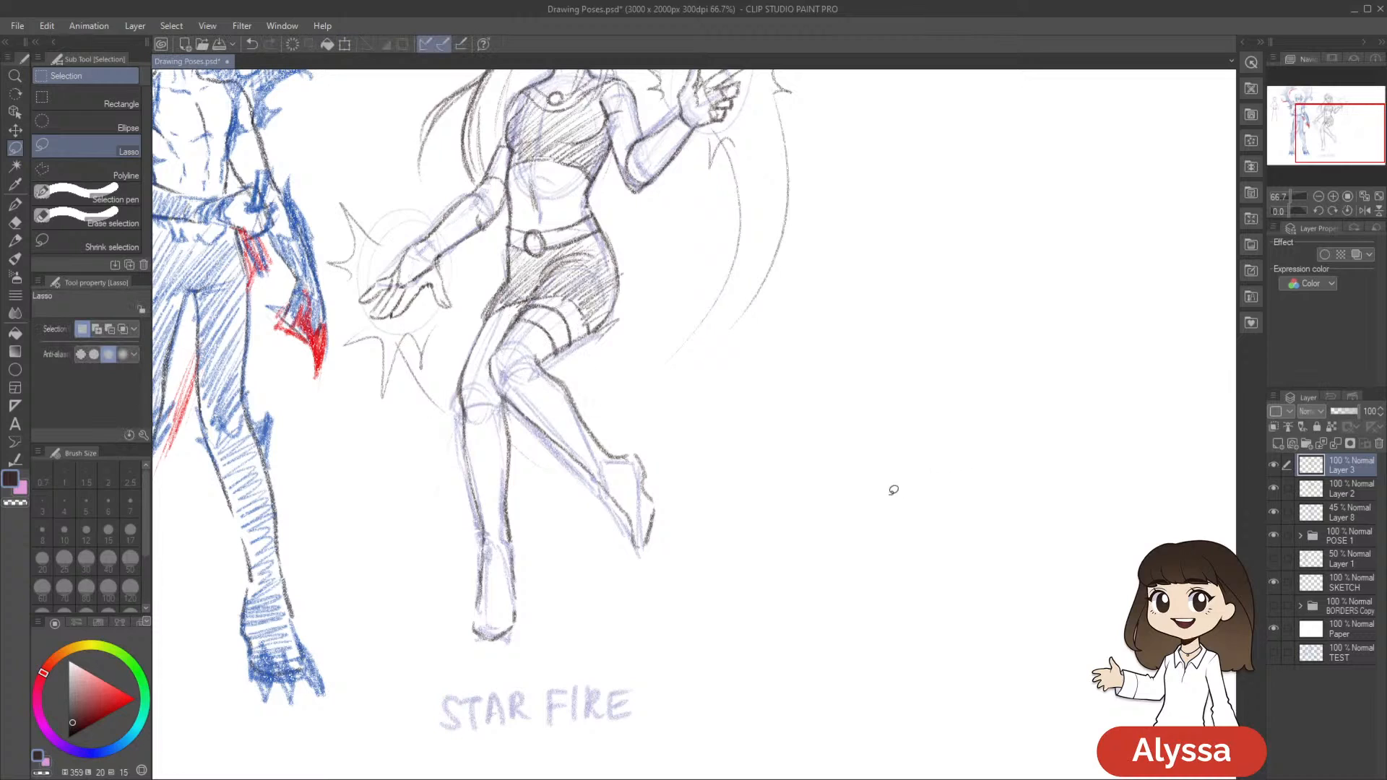
Draw the matching boot-top band across the straight leg's thigh with the pencil
{"action": "key", "text": "p"}
{"action": "mouse_move", "coordinate": [726, 437]}
{"action": "left_mouse_down"}
{"action": "mouse_move", "coordinate": [817, 405]}
{"action": "mouse_move", "coordinate": [809, 417]}
{"action": "left_mouse_up"}
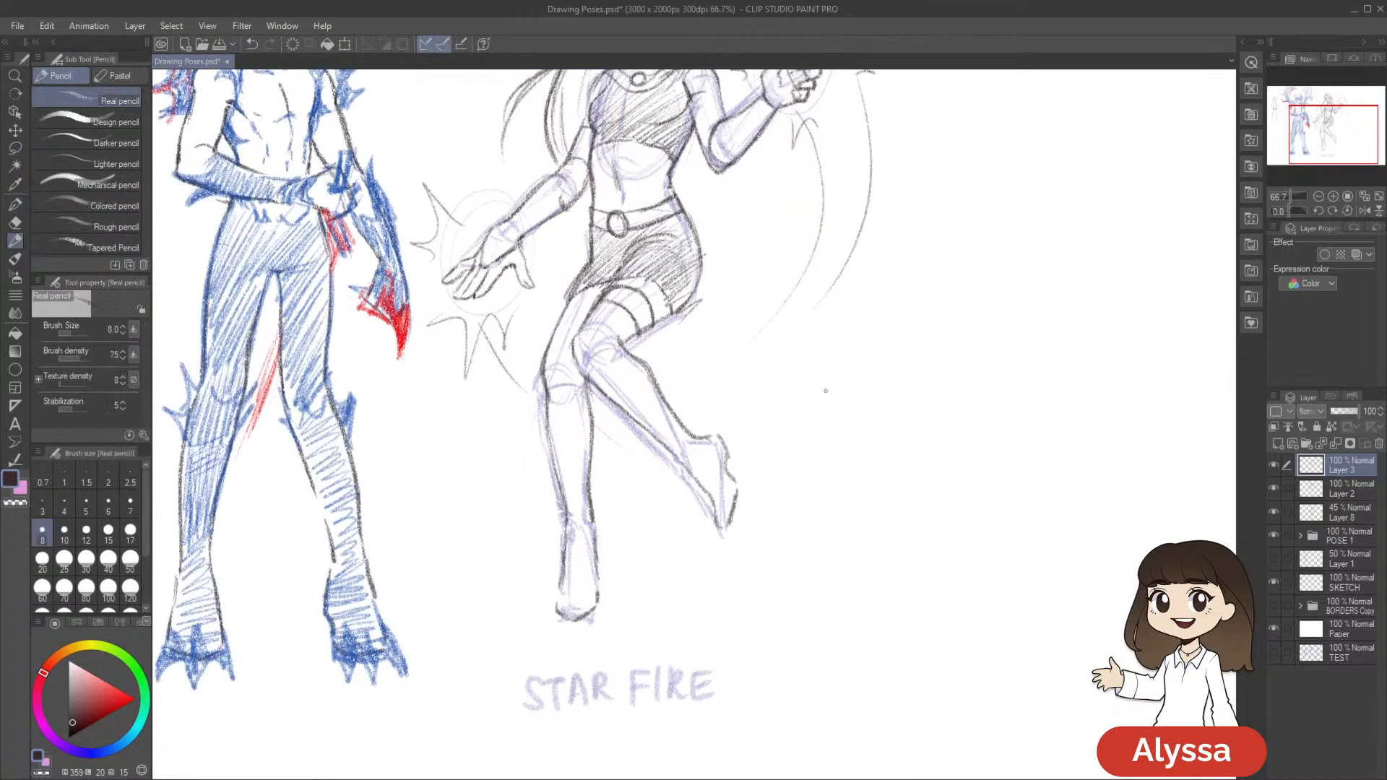
{"action": "key", "text": "ctrl+z"}
{"action": "left_click_drag", "start_coordinate": [985, 428], "coordinate": [931, 347]}
{"action": "left_click_drag", "start_coordinate": [792, 387], "coordinate": [777, 381]}
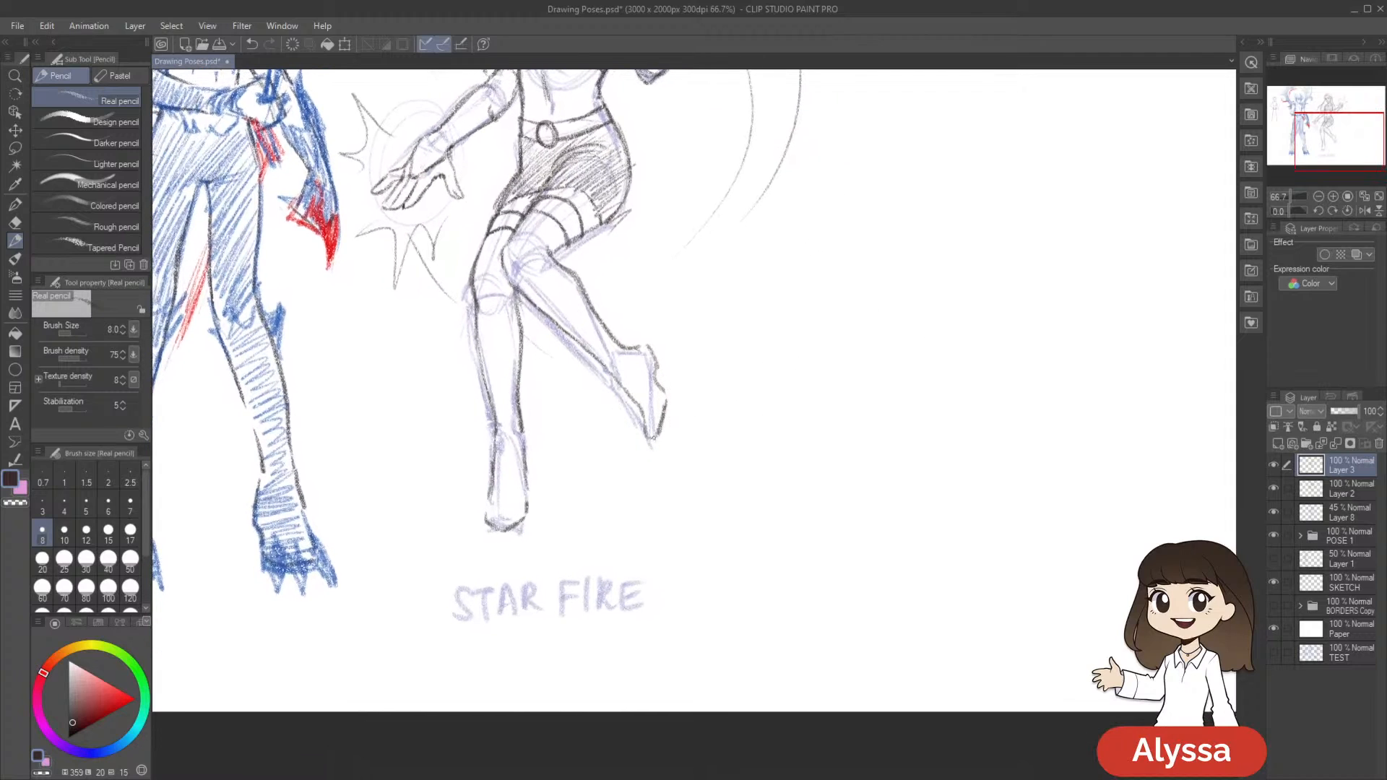
Outline the toe of the straight leg's boot and the sole of the raised boot
{"action": "left_click_drag", "start_coordinate": [674, 399], "coordinate": [655, 437]}
{"action": "key", "text": "ctrl+z"}
{"action": "left_click_drag", "start_coordinate": [732, 413], "coordinate": [769, 382]}
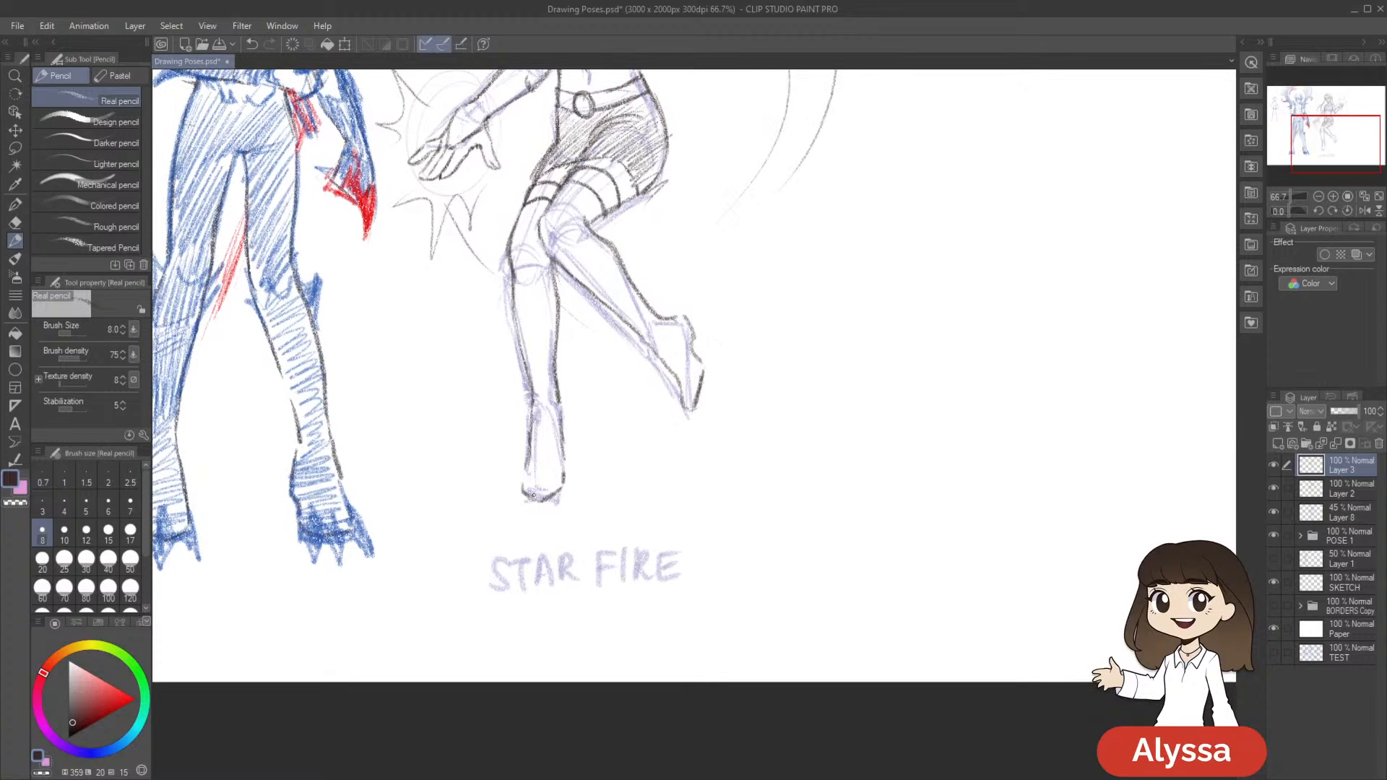
{"action": "left_click_drag", "start_coordinate": [532, 509], "coordinate": [566, 496]}
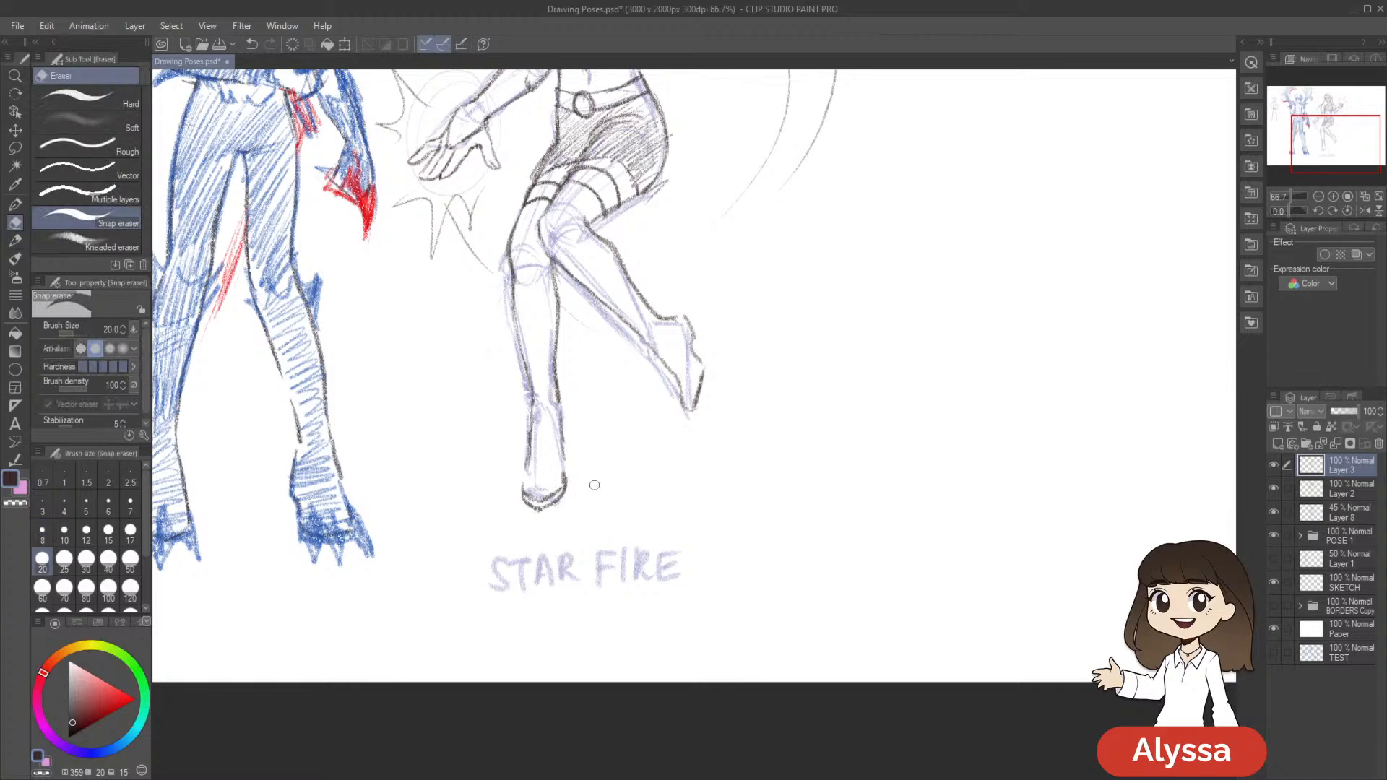
{"action": "left_click_drag", "start_coordinate": [792, 495], "coordinate": [744, 554]}
{"action": "left_click_drag", "start_coordinate": [771, 377], "coordinate": [744, 349]}
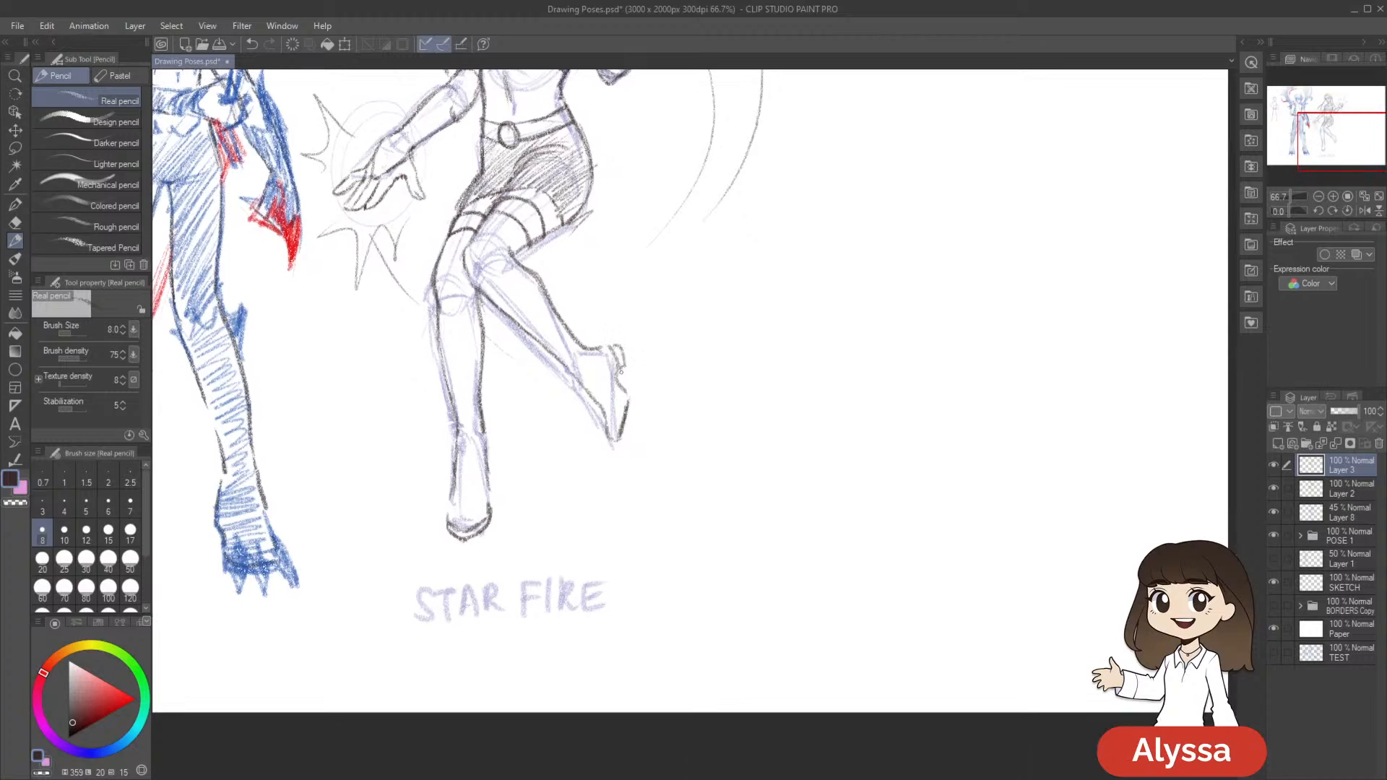
{"action": "left_click_drag", "start_coordinate": [634, 415], "coordinate": [619, 445]}
Enlarge the pencil to size 15 and shade both thigh-high boots with diagonal hatching
{"action": "left_click_drag", "start_coordinate": [782, 427], "coordinate": [817, 496]}
{"action": "key", "text": "bracketright"}
{"action": "key", "text": "bracketright"}
{"action": "key", "text": "bracketright"}
{"action": "key", "text": "bracketright"}
{"action": "key", "text": "bracketright"}
{"action": "key", "text": "bracketright"}
{"action": "mouse_move", "coordinate": [503, 295]}
{"action": "left_mouse_down"}
{"action": "mouse_move", "coordinate": [470, 339]}
{"action": "mouse_move", "coordinate": [568, 283]}
{"action": "mouse_move", "coordinate": [471, 335]}
{"action": "mouse_move", "coordinate": [500, 319]}
{"action": "mouse_move", "coordinate": [475, 389]}
{"action": "mouse_move", "coordinate": [510, 369]}
{"action": "mouse_move", "coordinate": [475, 442]}
{"action": "mouse_move", "coordinate": [509, 427]}
{"action": "mouse_move", "coordinate": [493, 488]}
{"action": "mouse_move", "coordinate": [517, 497]}
{"action": "mouse_move", "coordinate": [512, 599]}
{"action": "left_mouse_up"}
{"action": "key", "text": "bracketleft"}
{"action": "key", "text": "bracketleft"}
{"action": "key", "text": "bracketleft"}
{"action": "key", "text": "ctrl+z"}
{"action": "mouse_move", "coordinate": [505, 320]}
{"action": "left_mouse_down"}
{"action": "mouse_move", "coordinate": [556, 298]}
{"action": "mouse_move", "coordinate": [527, 372]}
{"action": "mouse_move", "coordinate": [566, 349]}
{"action": "mouse_move", "coordinate": [565, 394]}
{"action": "mouse_move", "coordinate": [593, 387]}
{"action": "mouse_move", "coordinate": [585, 416]}
{"action": "mouse_move", "coordinate": [604, 411]}
{"action": "mouse_move", "coordinate": [609, 437]}
{"action": "mouse_move", "coordinate": [630, 420]}
{"action": "mouse_move", "coordinate": [628, 459]}
{"action": "mouse_move", "coordinate": [654, 457]}
{"action": "mouse_move", "coordinate": [656, 506]}
{"action": "left_mouse_up"}
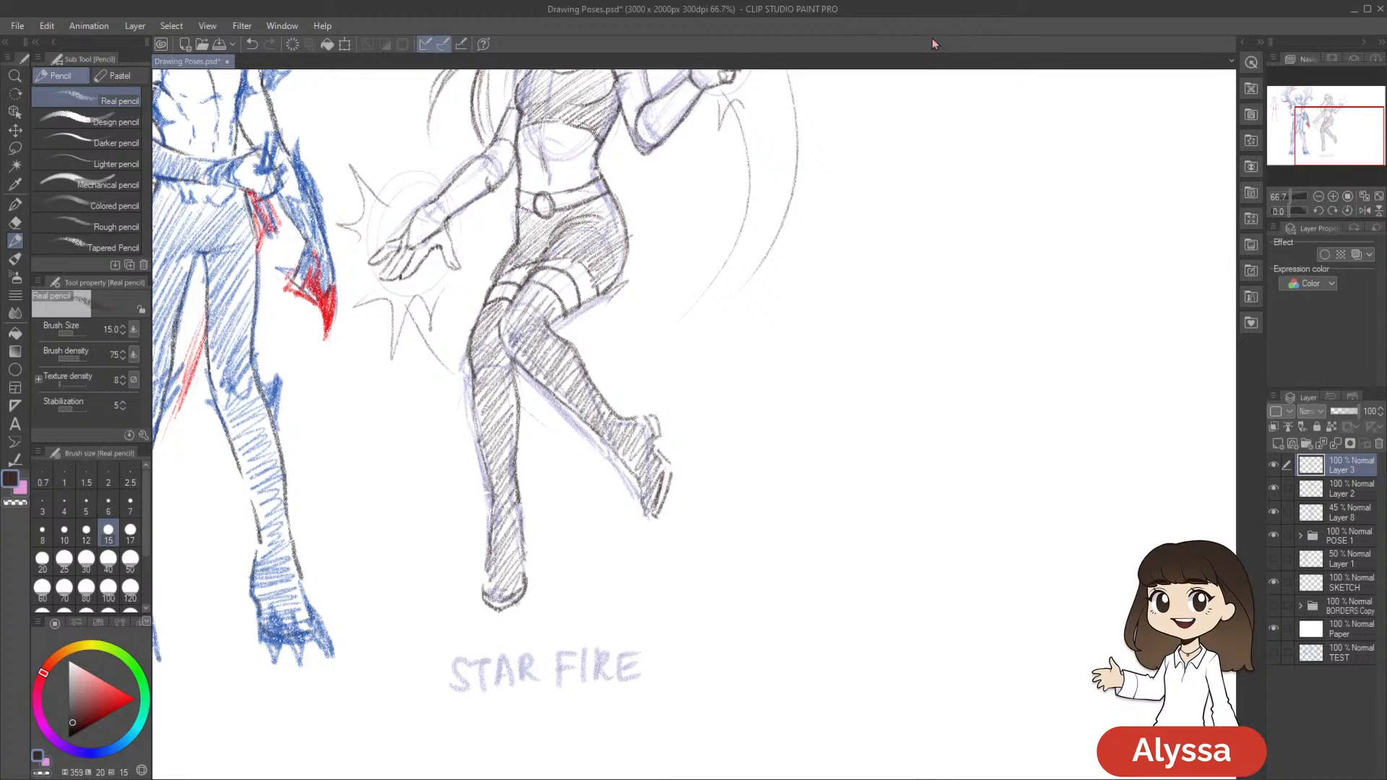
Shade the gloves on both forearms with diagonal pencil hatching
{"action": "key", "text": "e"}
{"action": "scroll", "coordinate": [855, 548], "scroll_direction": "up", "scroll_amount": 3}
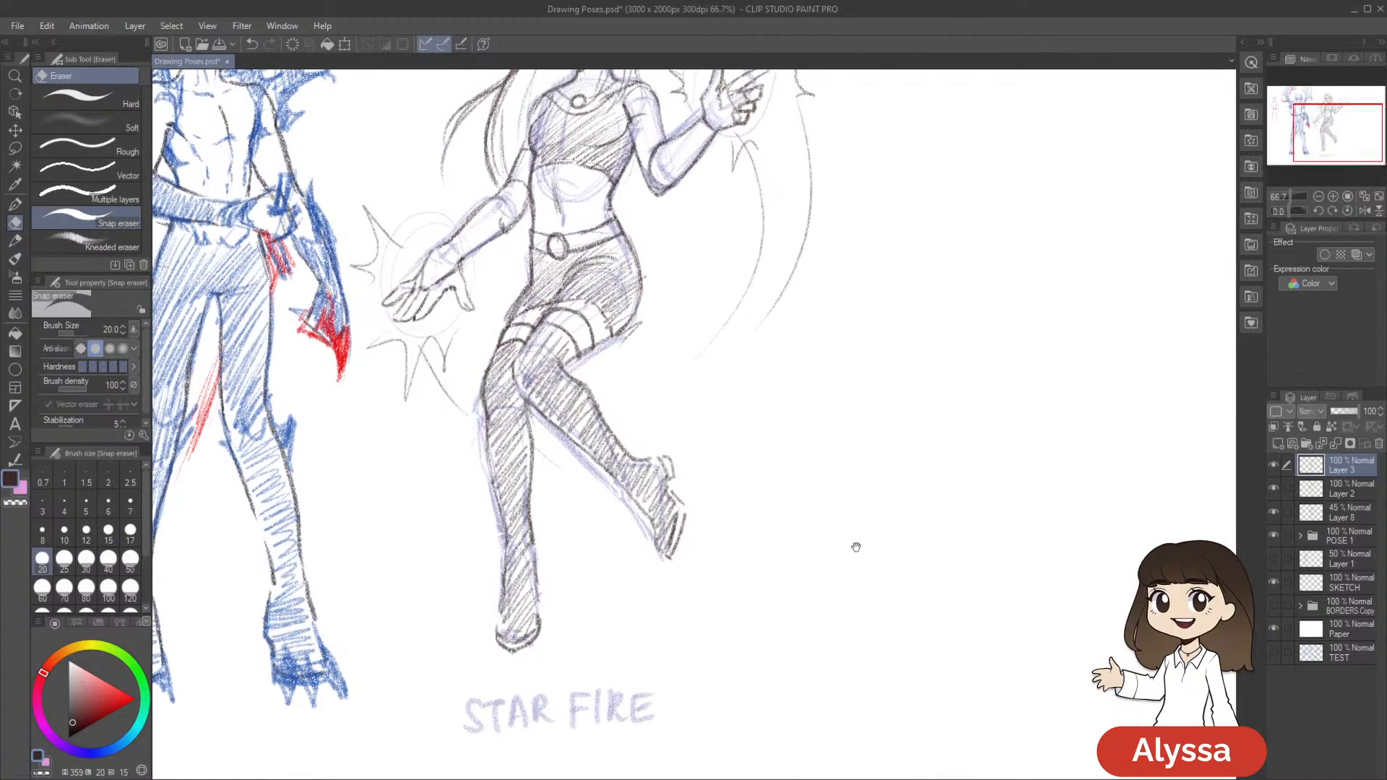
{"action": "key", "text": "p"}
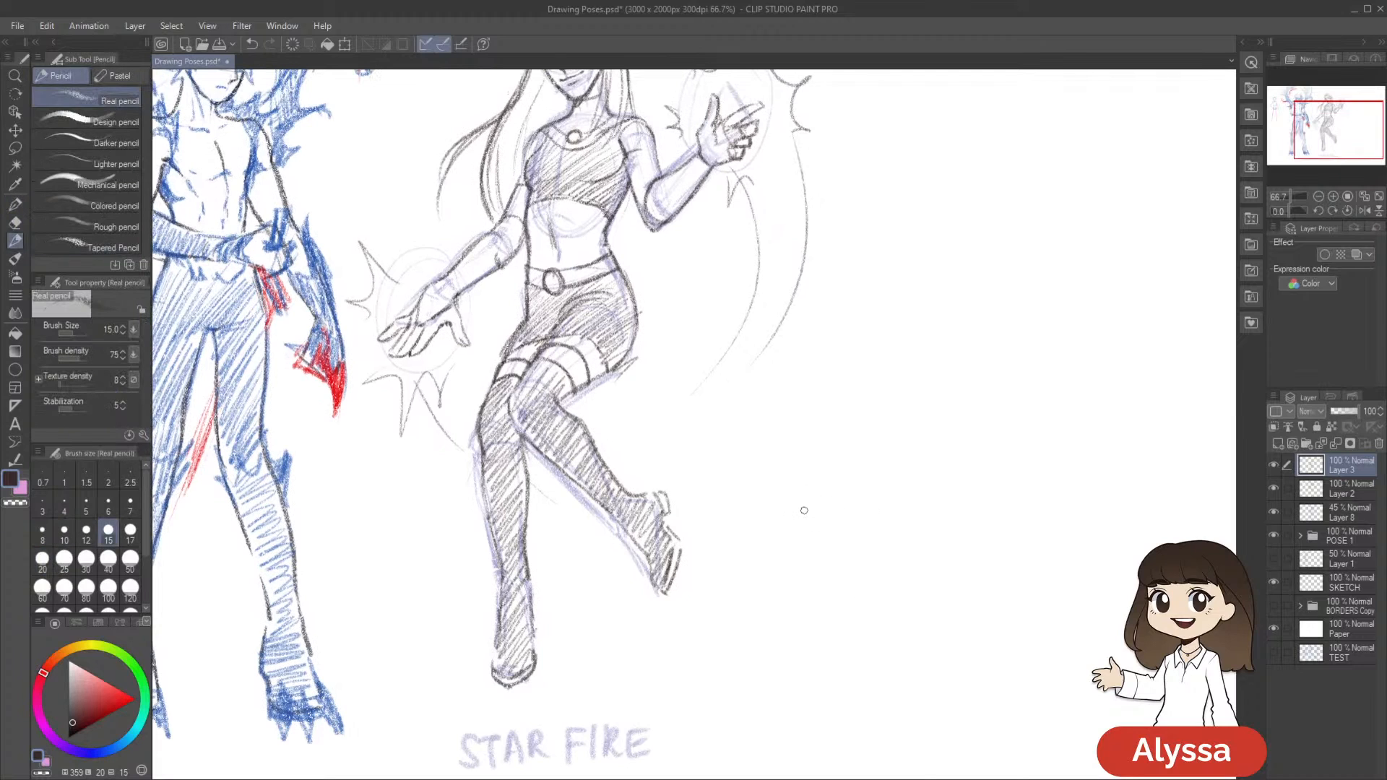
{"action": "scroll", "coordinate": [751, 274], "scroll_direction": "up", "scroll_amount": 2}
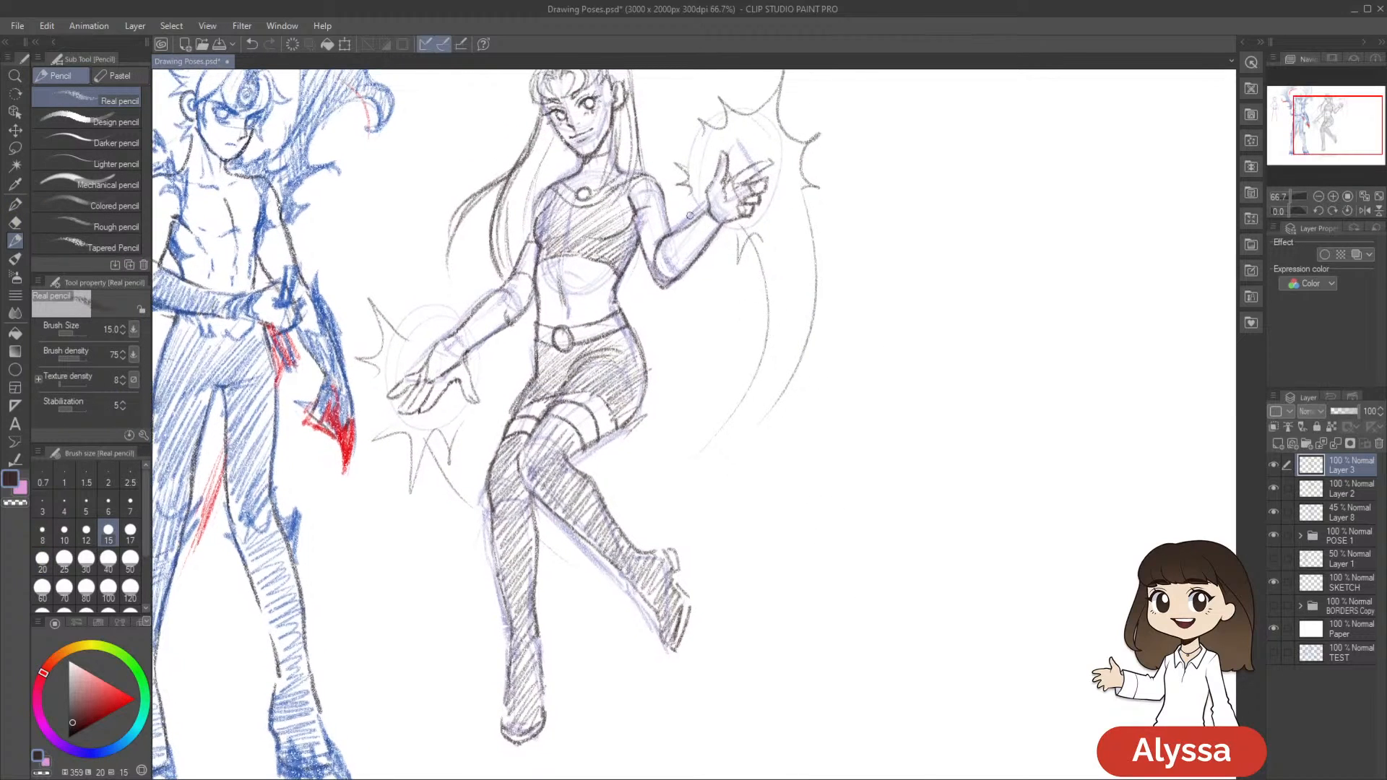
{"action": "mouse_move", "coordinate": [670, 231]}
{"action": "left_mouse_down"}
{"action": "mouse_move", "coordinate": [659, 278]}
{"action": "mouse_move", "coordinate": [668, 237]}
{"action": "mouse_move", "coordinate": [676, 282]}
{"action": "mouse_move", "coordinate": [706, 220]}
{"action": "left_mouse_up"}
{"action": "mouse_move", "coordinate": [510, 311]}
{"action": "left_mouse_down"}
{"action": "mouse_move", "coordinate": [475, 338]}
{"action": "mouse_move", "coordinate": [431, 368]}
{"action": "left_mouse_up"}
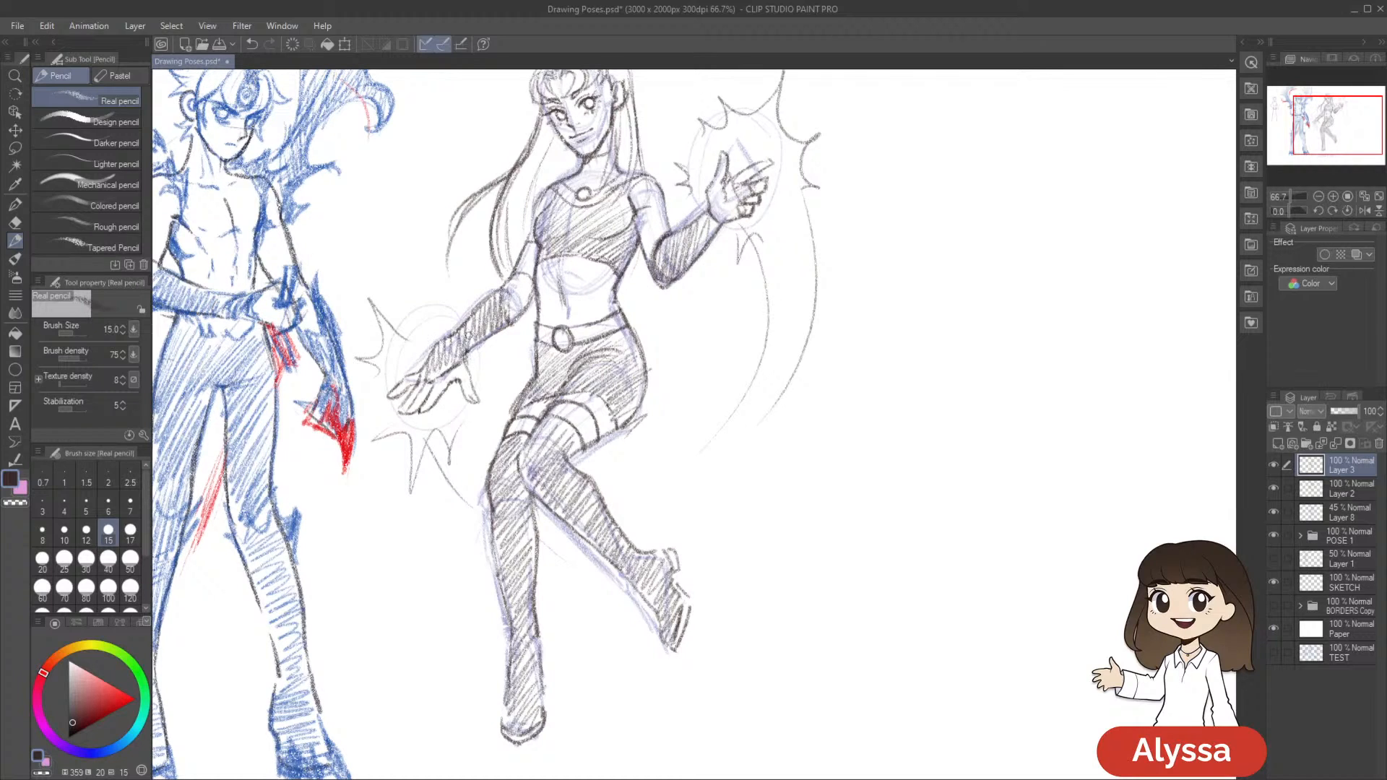
Hide the construction sketch on Layer 8 and merge Layer 3 down into Layer 2
{"action": "left_click_drag", "start_coordinate": [1152, 501], "coordinate": [1239, 522]}
{"action": "left_click", "coordinate": [1273, 535]}
{"action": "left_click", "coordinate": [1274, 535]}
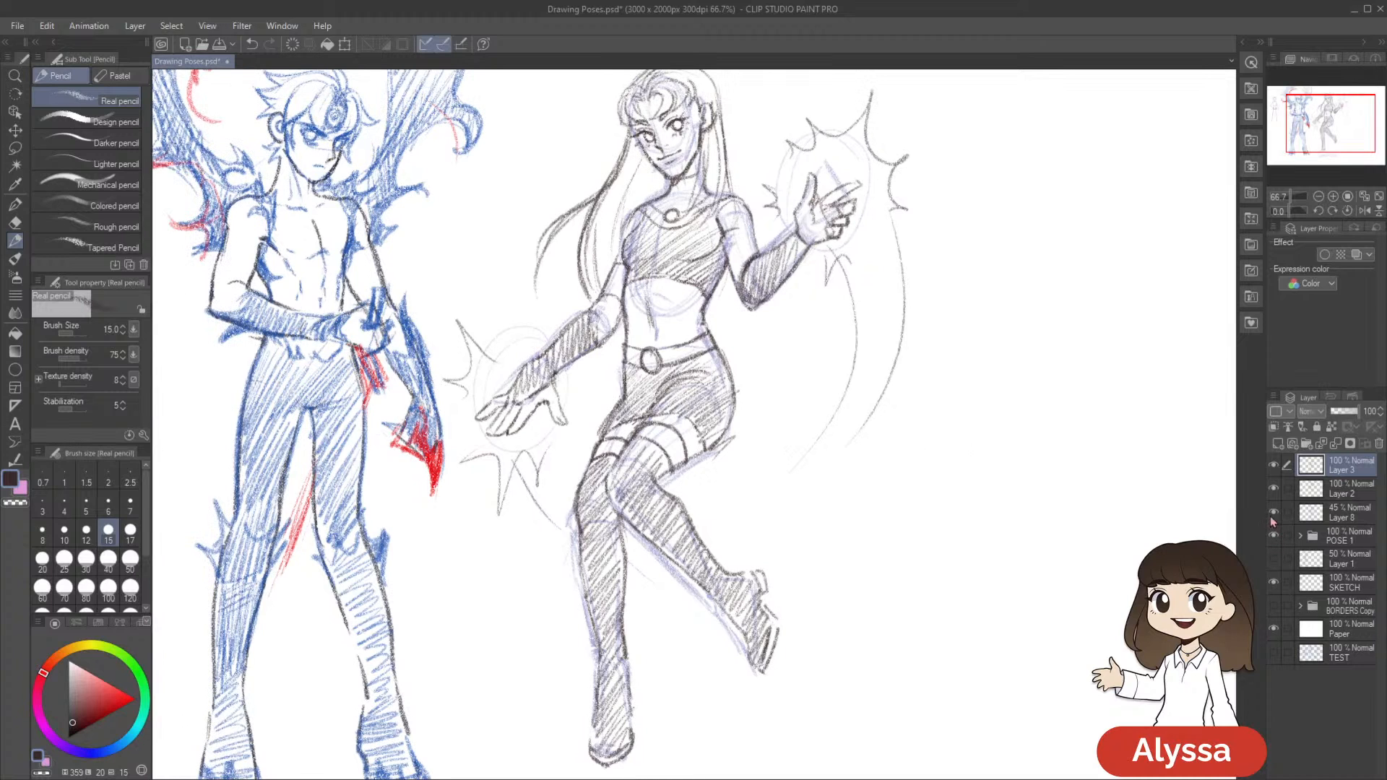
{"action": "left_click", "coordinate": [1273, 512]}
{"action": "key", "text": "ctrl+minus"}
{"action": "key", "text": "ctrl+e"}
Try a duplicate of Layer 2 to darken the Starfire line work, and delete the copy
{"action": "key", "text": "ctrl+c"}
{"action": "key", "text": "ctrl+v"}
{"action": "left_click_drag", "start_coordinate": [1116, 662], "coordinate": [1028, 592]}
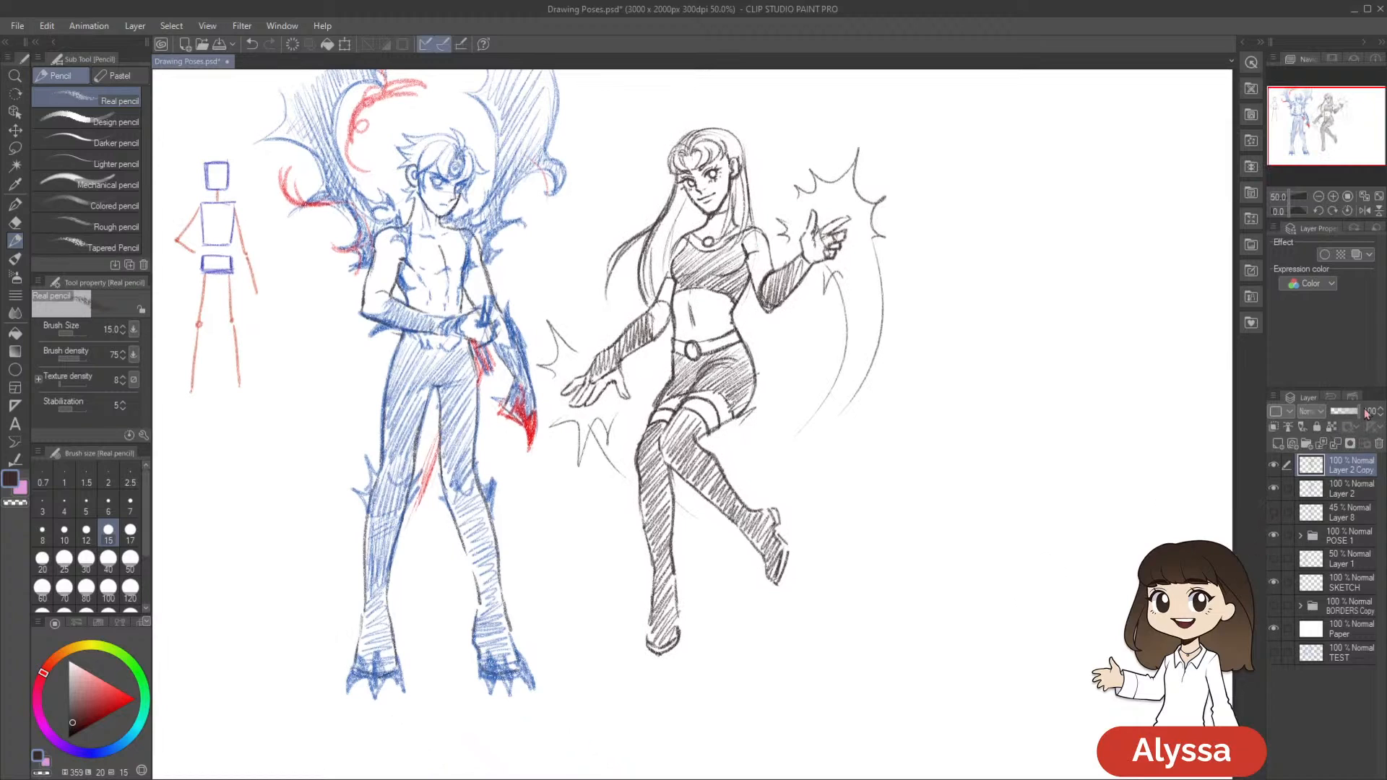
{"action": "left_click", "coordinate": [1378, 443]}
{"action": "left_click_drag", "start_coordinate": [944, 619], "coordinate": [983, 628]}
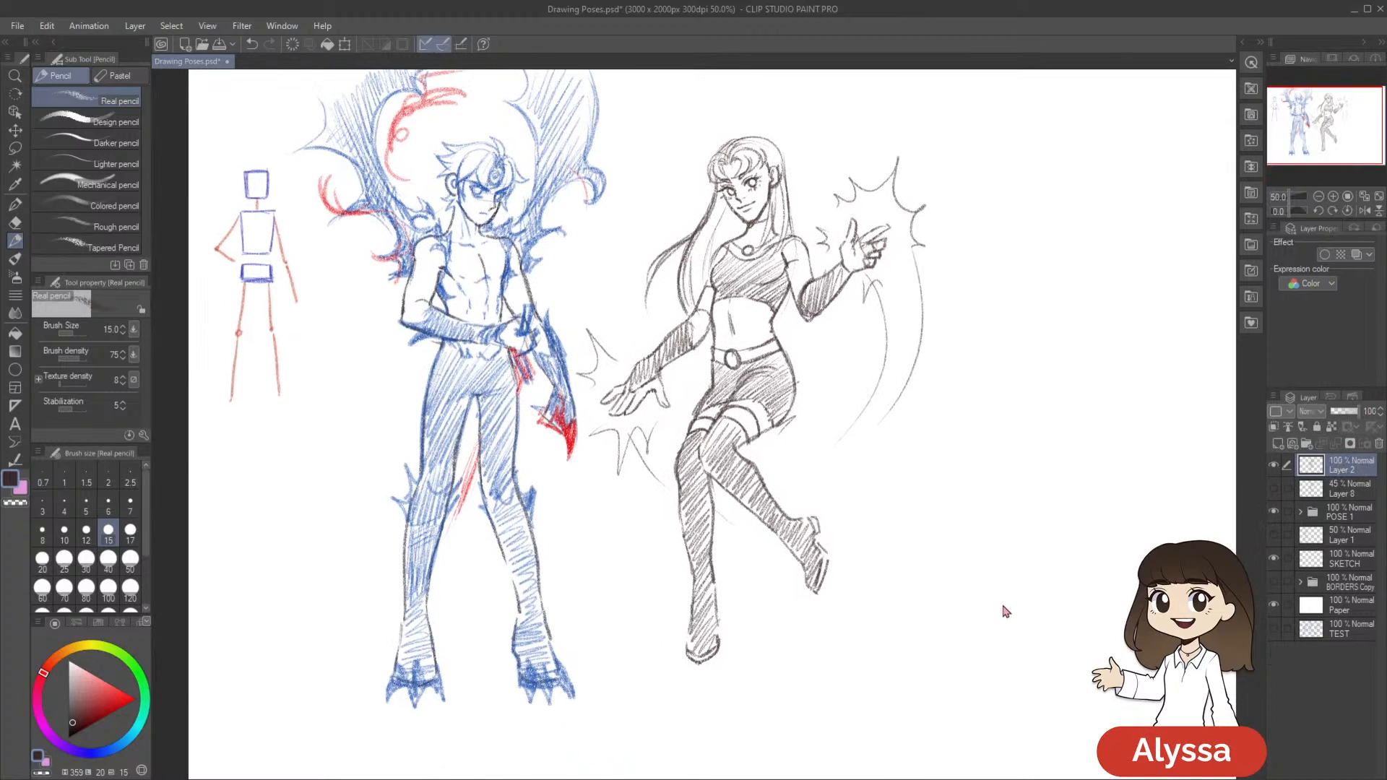
{"action": "left_click_drag", "start_coordinate": [956, 582], "coordinate": [947, 573]}
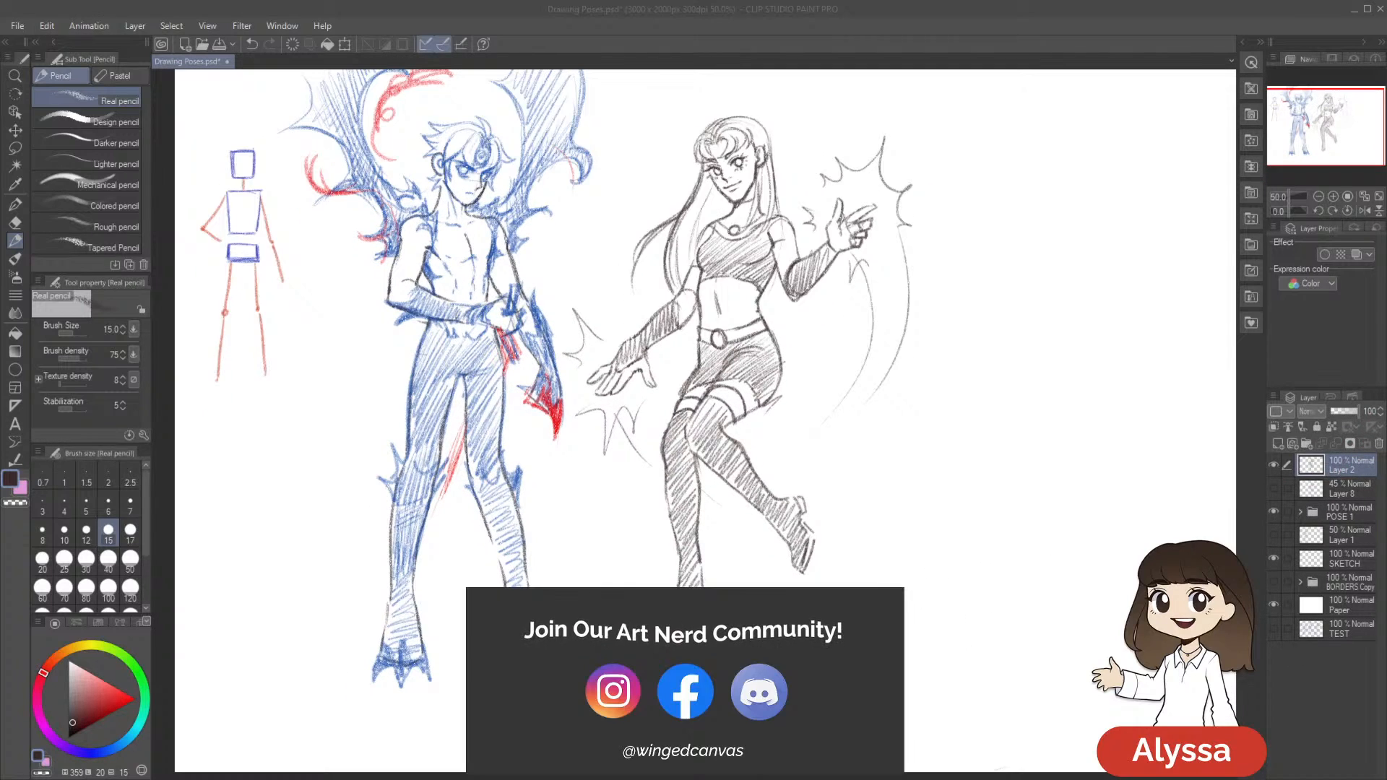